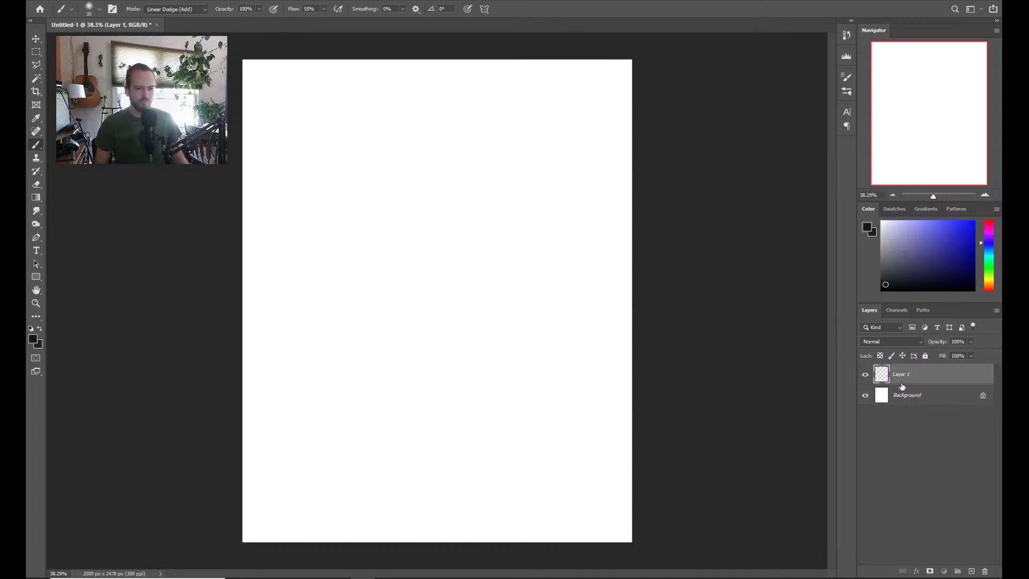
Set up the KYLE Ultimate Pencil Hard brush with a 15 px tip for sketching on Layer 1
key("bracketright")
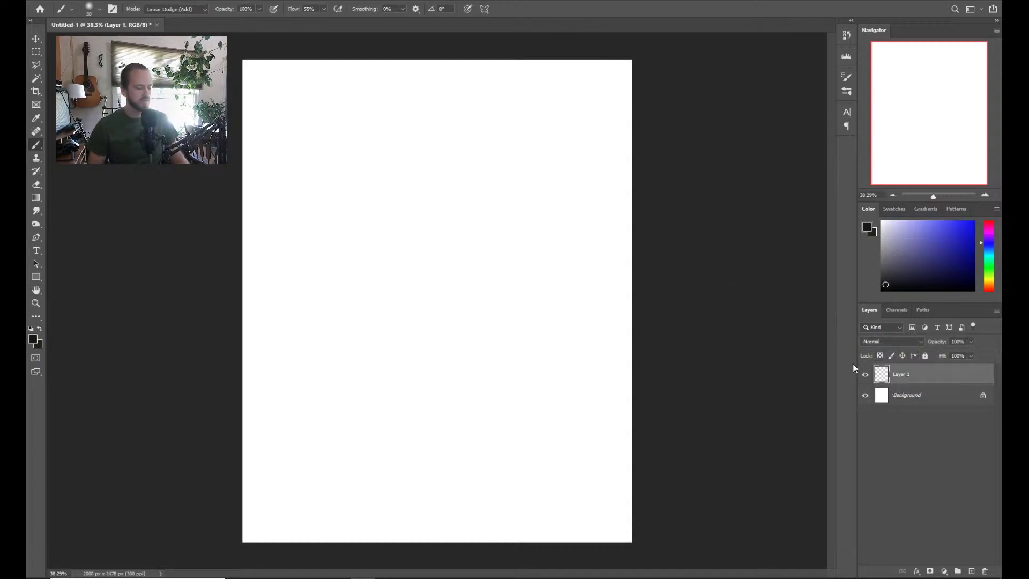
right_click(436, 202)
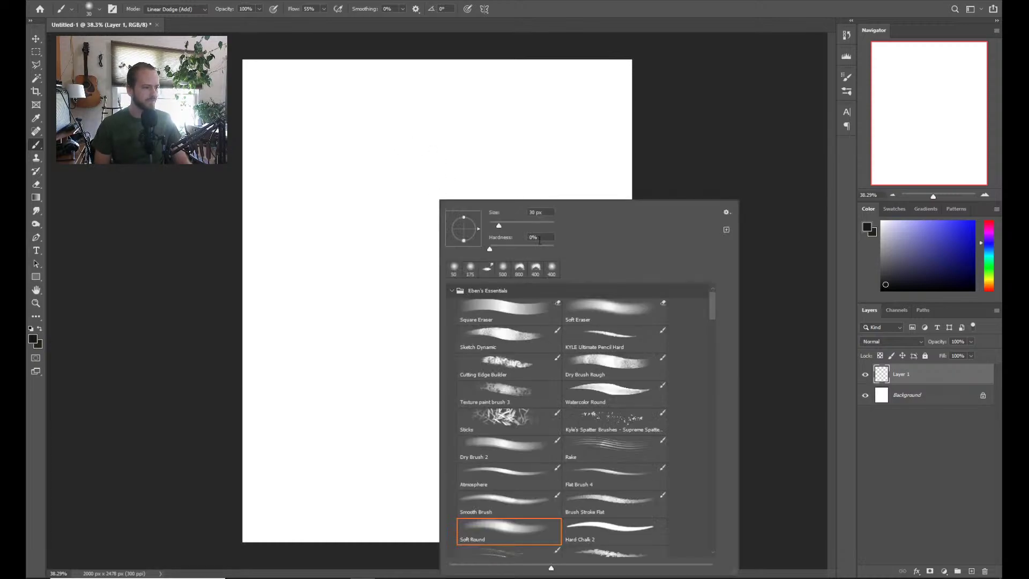
left_click(616, 344)
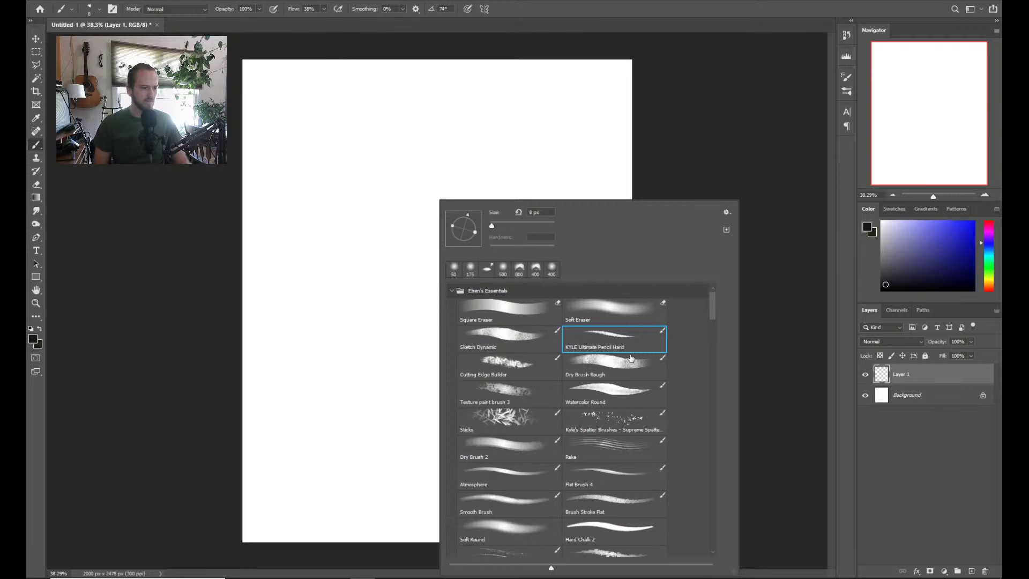
left_click(376, 264)
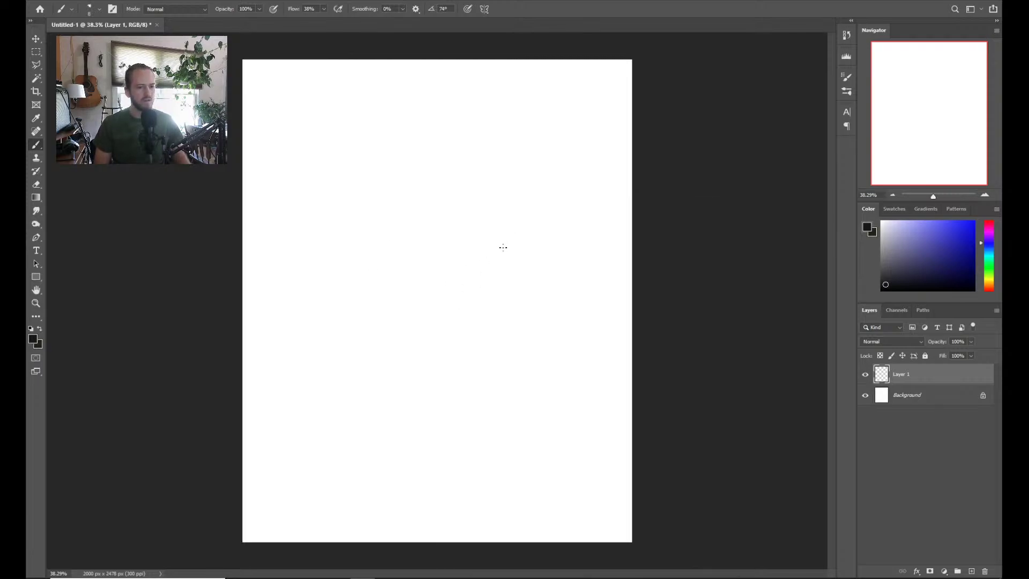
key("period")
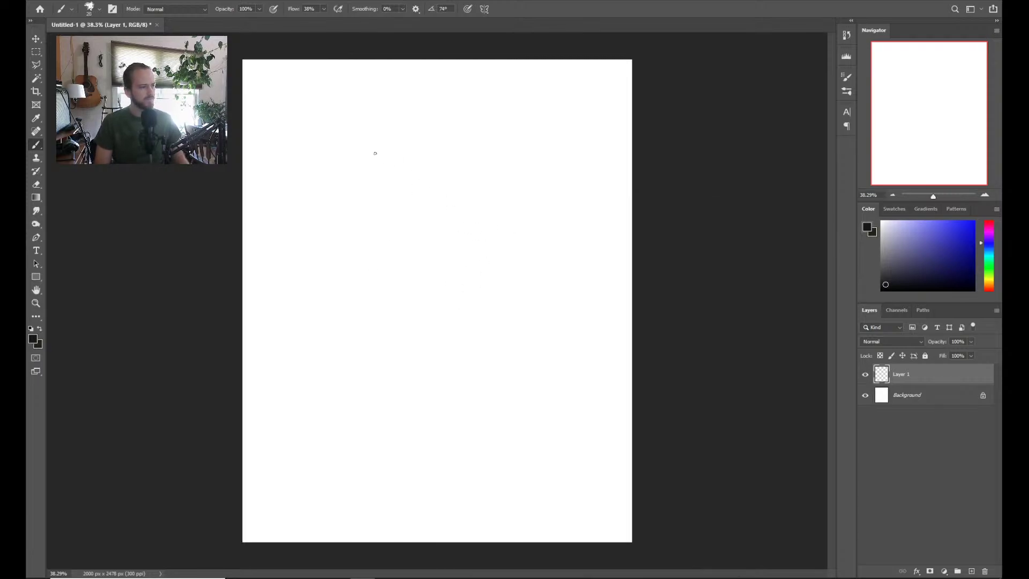
key("bracketright")
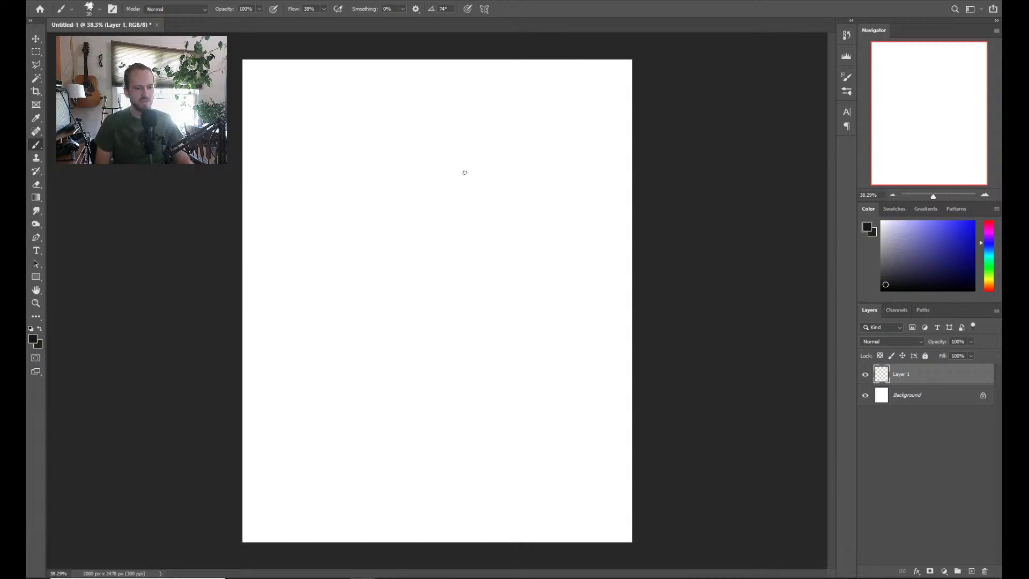
key("z")
mouse_move(381, 209)
left_mouse_down()
mouse_move(430, 202)
mouse_move(487, 266)
mouse_move(448, 264)
left_mouse_up()
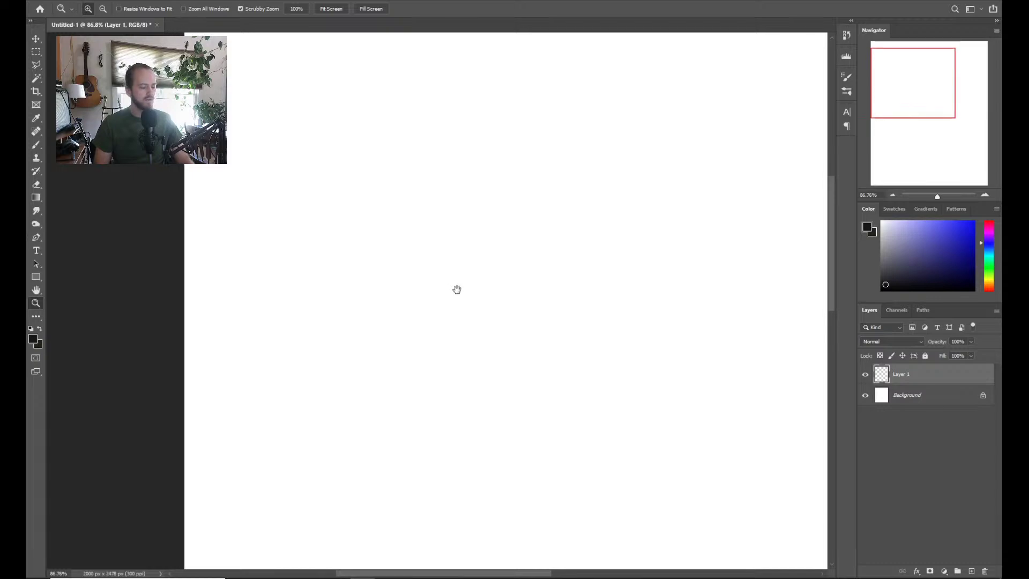
key("b")
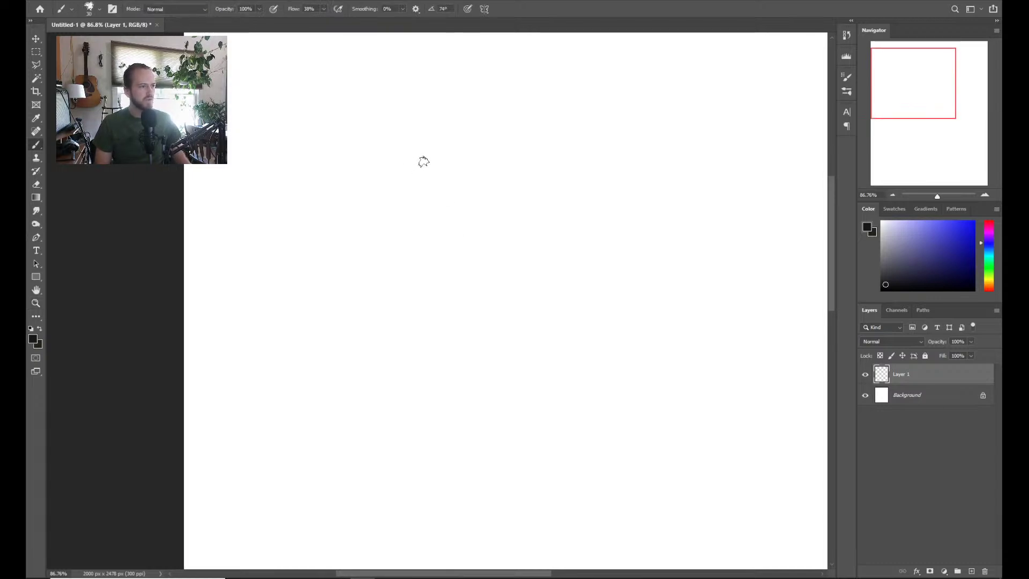
key("bracketleft")
key("bracketleft")
key("bracketleft")
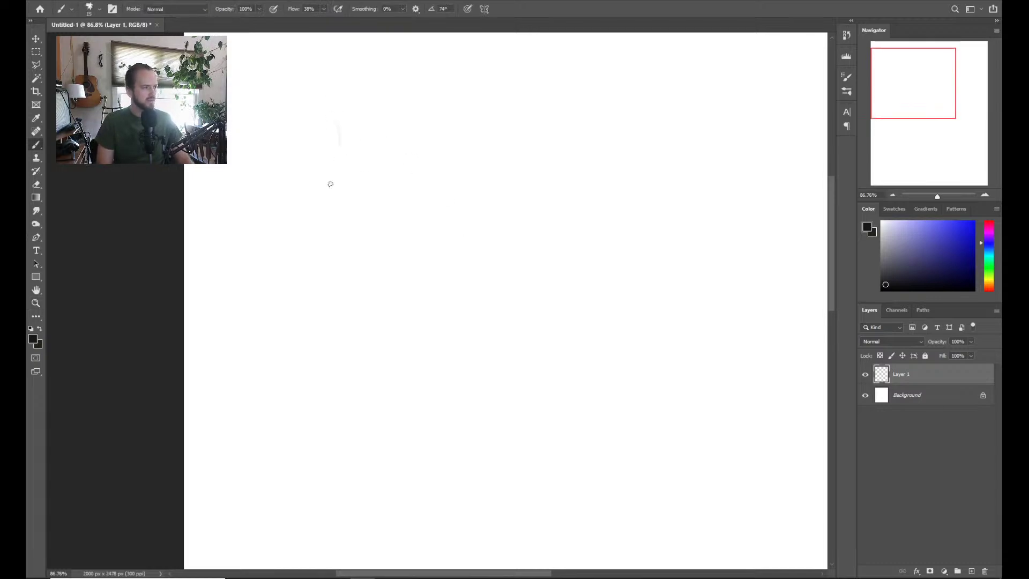
Sketch the first gesture figure's central S-curve with overlapping pencil strokes in the upper-left area of the canvas
left_click_drag(340, 122, 310, 235)
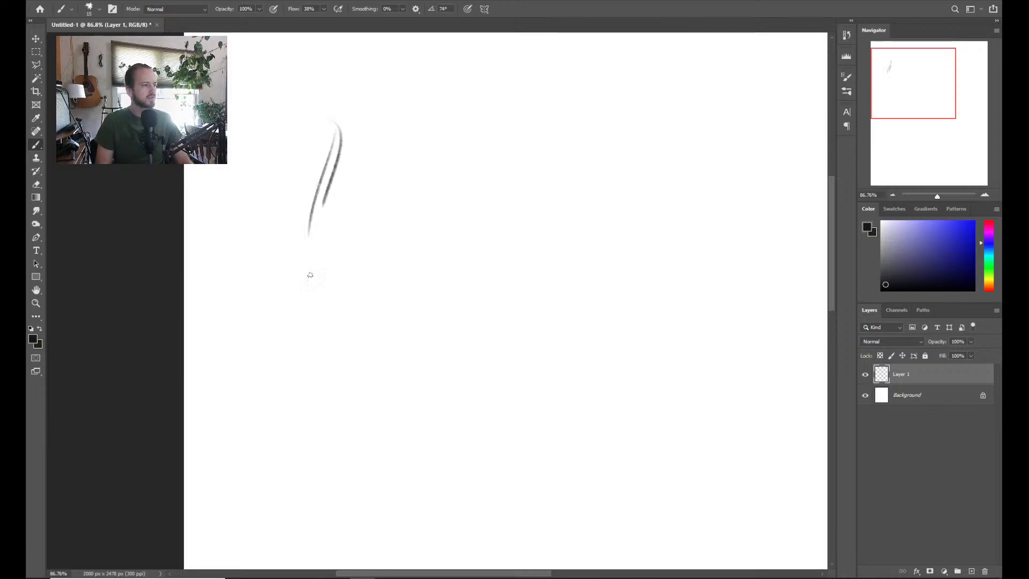
left_click_drag(314, 186, 319, 315)
left_click_drag(304, 236, 336, 338)
mouse_move(344, 117)
left_mouse_down()
mouse_move(296, 260)
mouse_move(331, 303)
left_mouse_up()
mouse_move(339, 129)
left_mouse_down()
mouse_move(318, 217)
mouse_move(334, 193)
left_mouse_up()
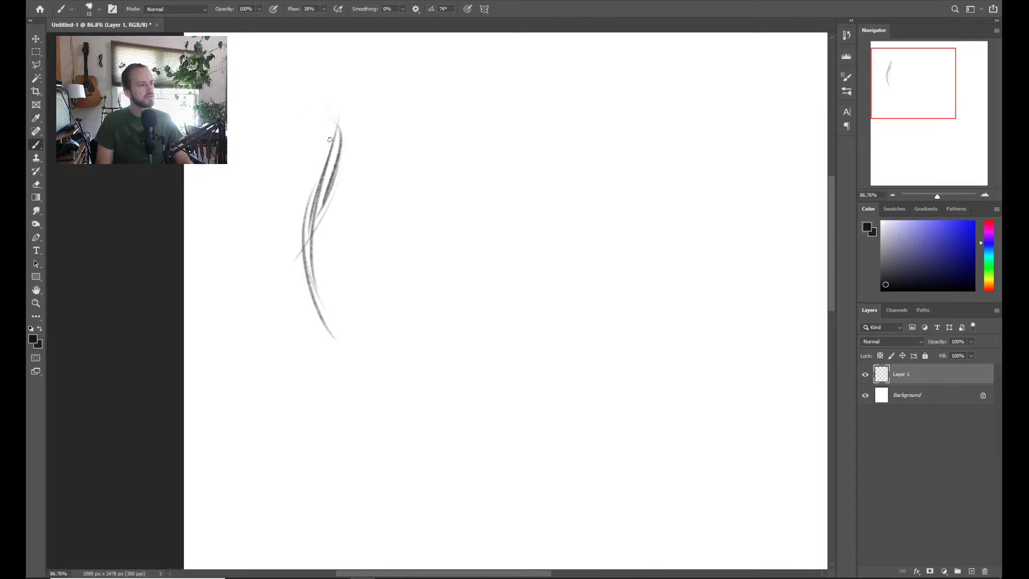
Add sloping shoulder strokes on both sides of the S-curve and light leg lines below the waist
left_click_drag(316, 110, 274, 179)
left_click_drag(329, 114, 387, 152)
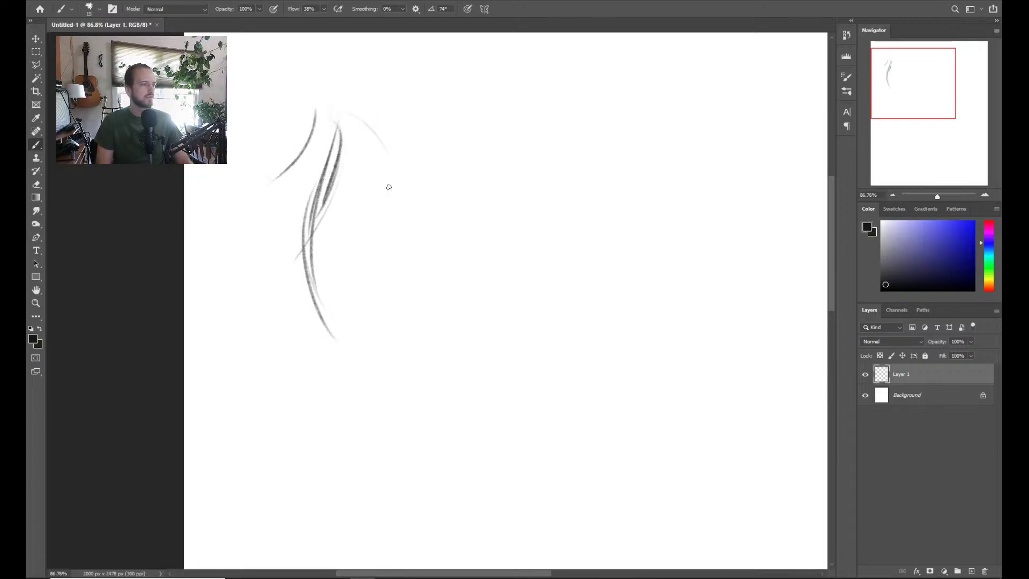
left_click_drag(310, 195, 286, 309)
left_click_drag(321, 214, 330, 275)
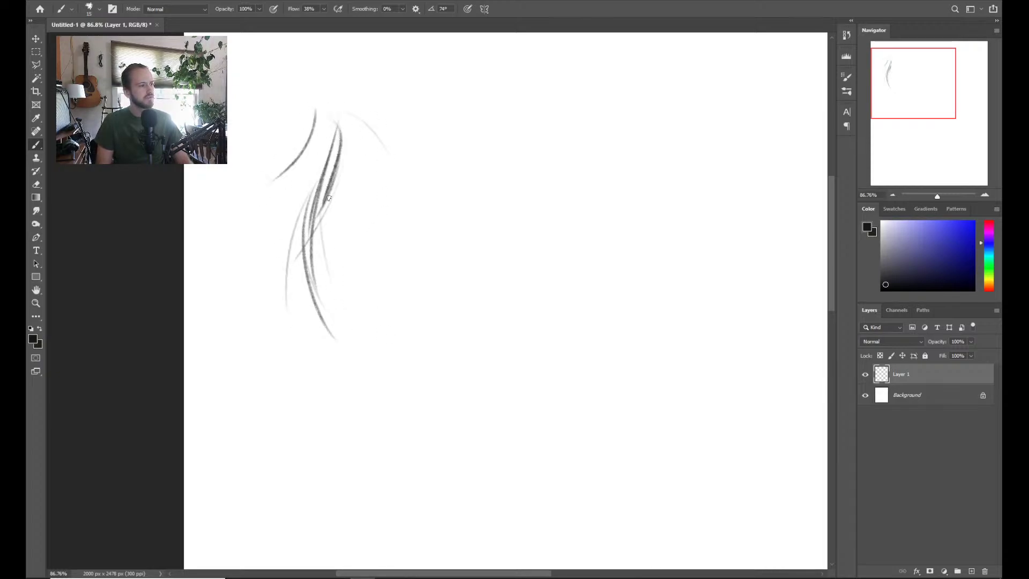
Sketch the curved shoulder and upper-back strokes, with short converging lines above for the neck and head
left_click_drag(322, 90, 351, 161)
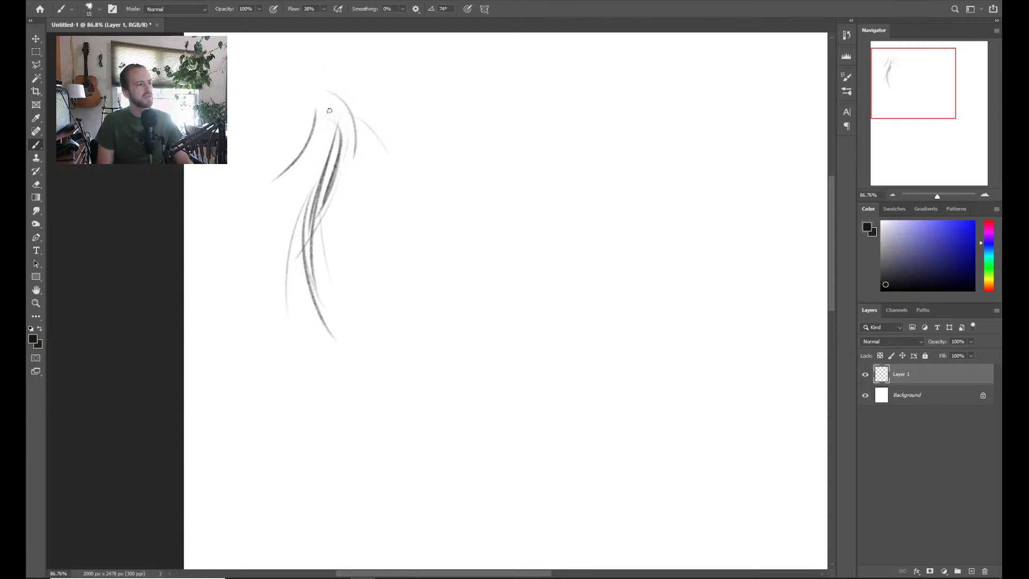
left_click_drag(328, 112, 355, 138)
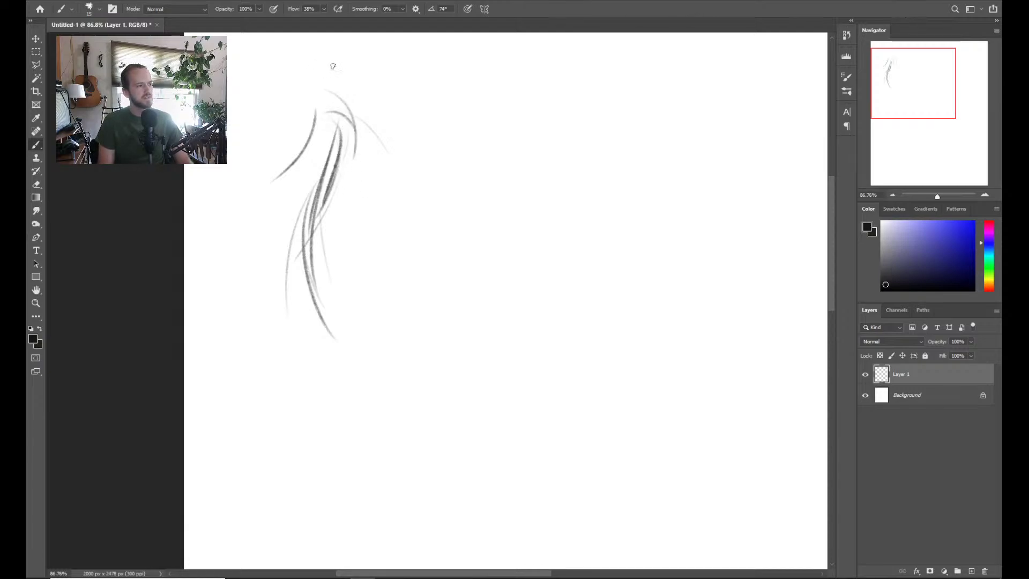
left_click_drag(333, 67, 343, 127)
left_click_drag(308, 69, 322, 102)
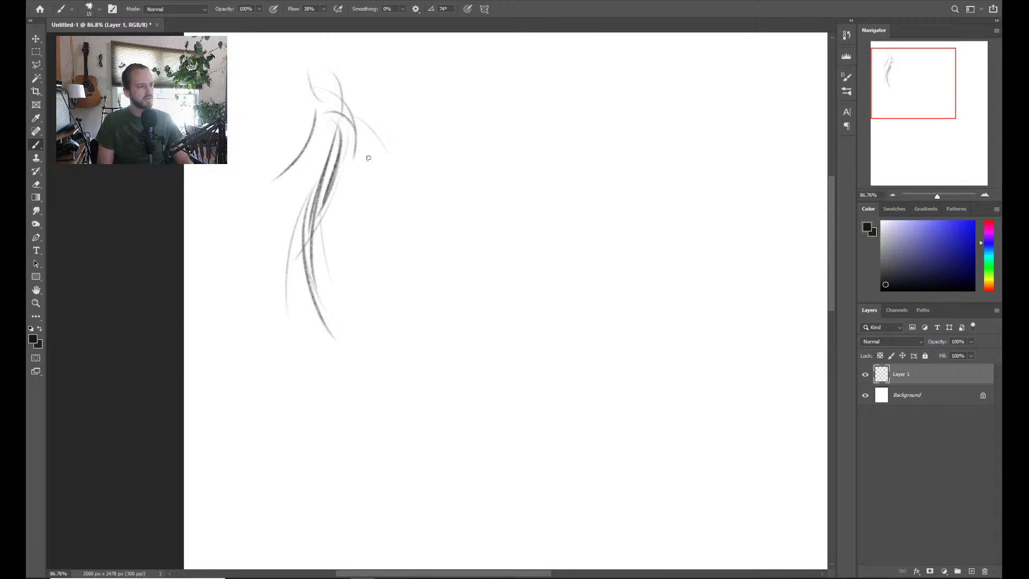
left_click_drag(372, 139, 376, 171)
Draw a long leg curve sweeping outward from the waist, and undo the stroke tried on the opposite side
left_click_drag(319, 191, 266, 351)
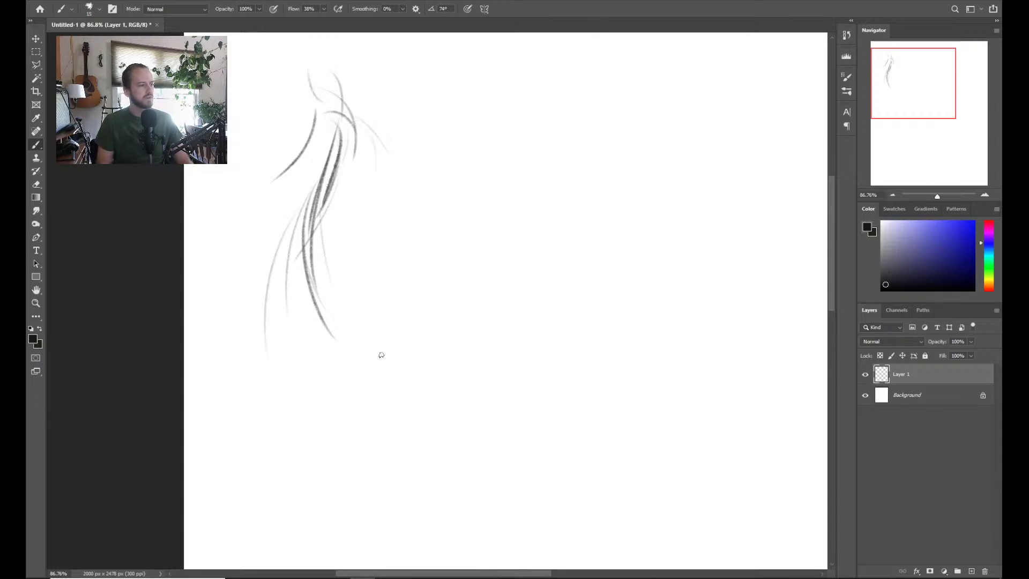
left_click_drag(325, 185, 357, 358)
key("ctrl+z")
mouse_move(308, 113)
left_mouse_down()
mouse_move(289, 163)
mouse_move(393, 225)
mouse_move(405, 214)
mouse_move(348, 266)
left_mouse_up()
Sketch both forearm lines and further flowing curves along the first figure's outer leg
key("z")
key("b")
mouse_move(371, 132)
left_mouse_down()
mouse_move(275, 221)
mouse_move(311, 216)
left_mouse_up()
mouse_move(439, 201)
left_mouse_down()
mouse_move(374, 253)
mouse_move(310, 367)
left_mouse_up()
left_click_drag(327, 262, 278, 405)
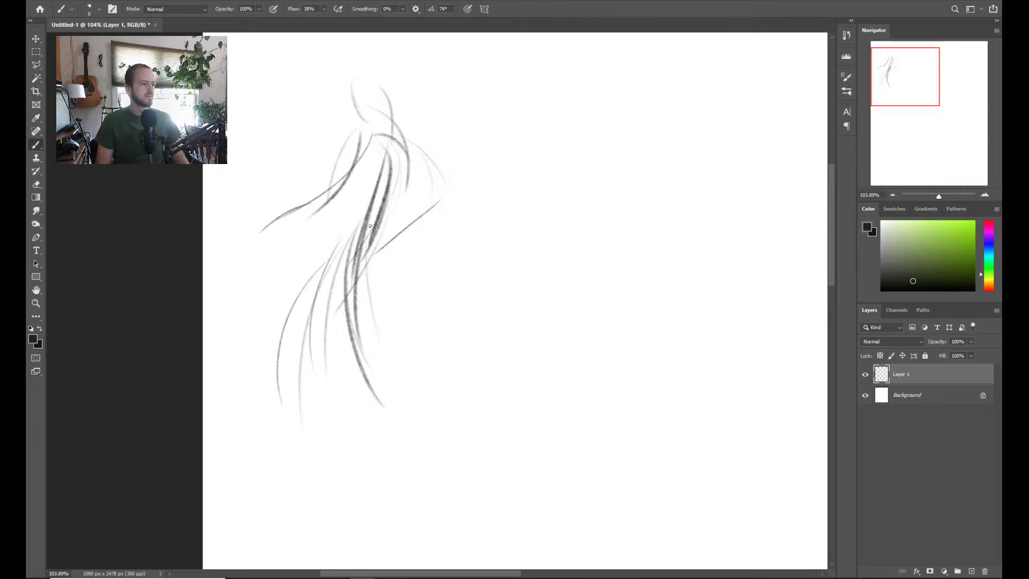
Draw the opposite leg's long outward curves and strengthen the torso, hip and thigh contours
left_click_drag(365, 293, 411, 371)
left_click_drag(354, 258, 437, 420)
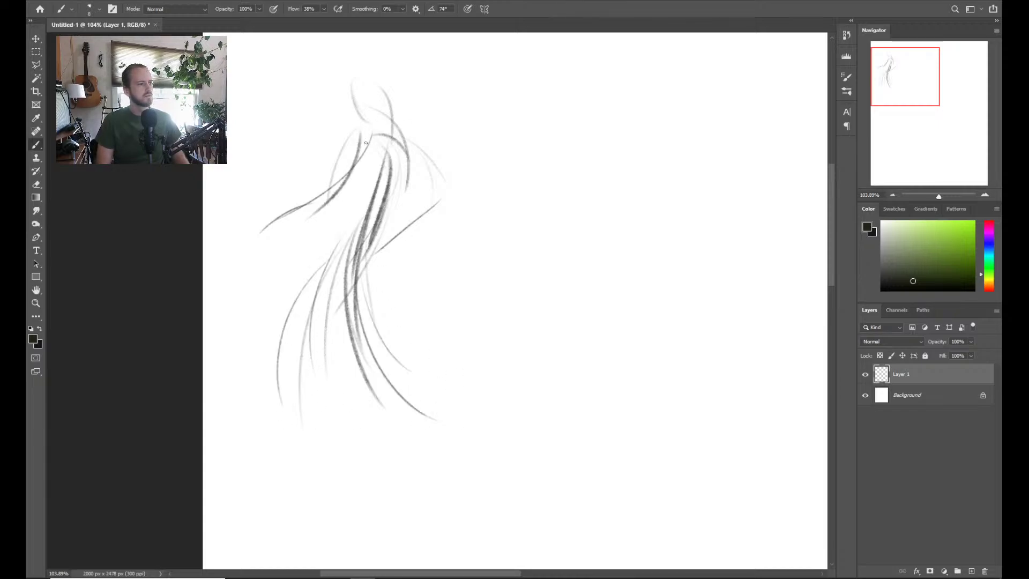
left_click_drag(391, 156, 380, 205)
mouse_move(358, 145)
left_mouse_down()
mouse_move(382, 204)
mouse_move(391, 125)
mouse_move(348, 290)
left_mouse_up()
left_click_drag(365, 222, 302, 317)
left_click_drag(343, 248, 292, 393)
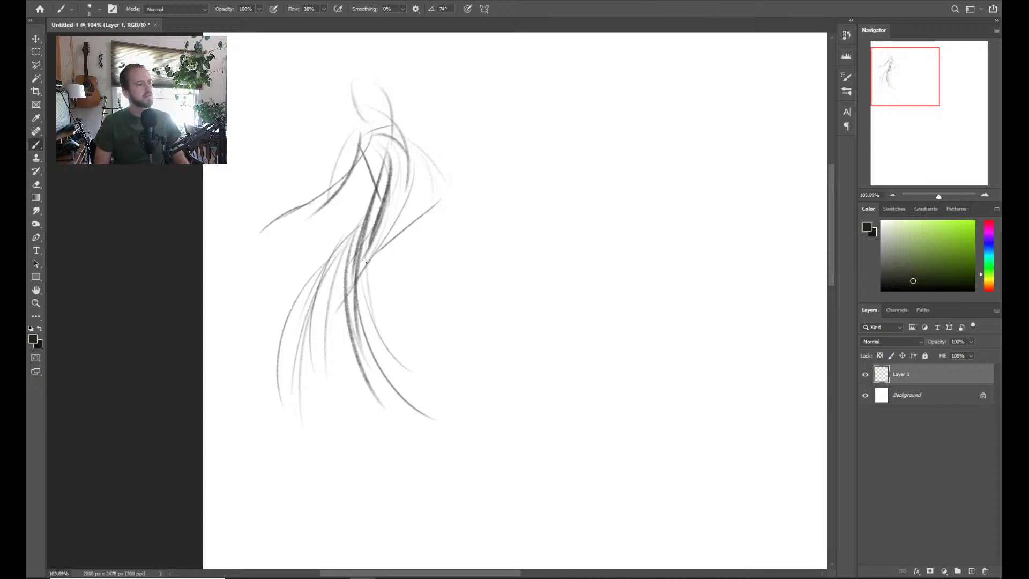
Refine the outstretched arm, the neck-to-shoulder line and the right-hand leg with additional gesture strokes
left_click_drag(327, 211, 282, 254)
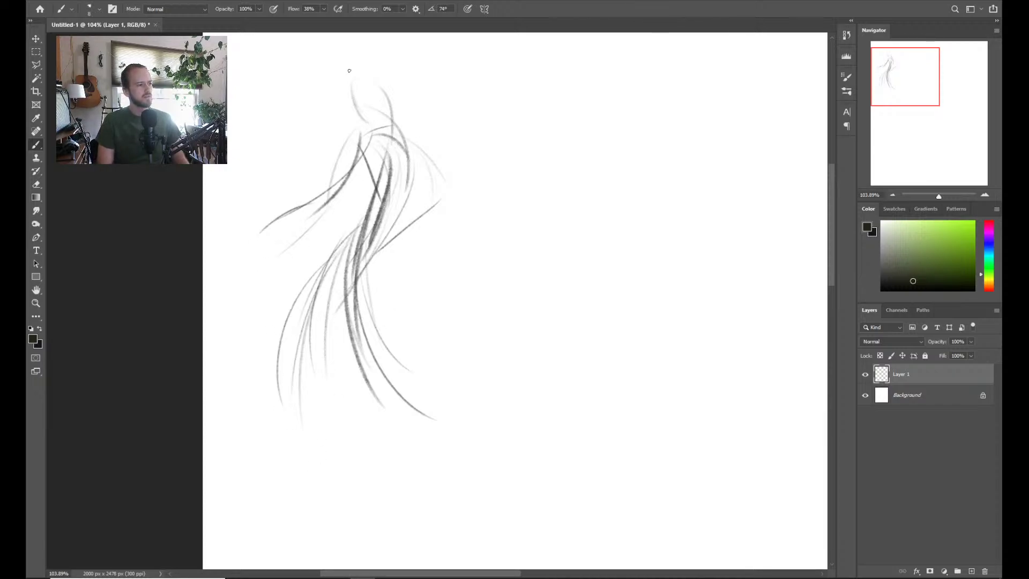
left_click_drag(365, 107, 378, 135)
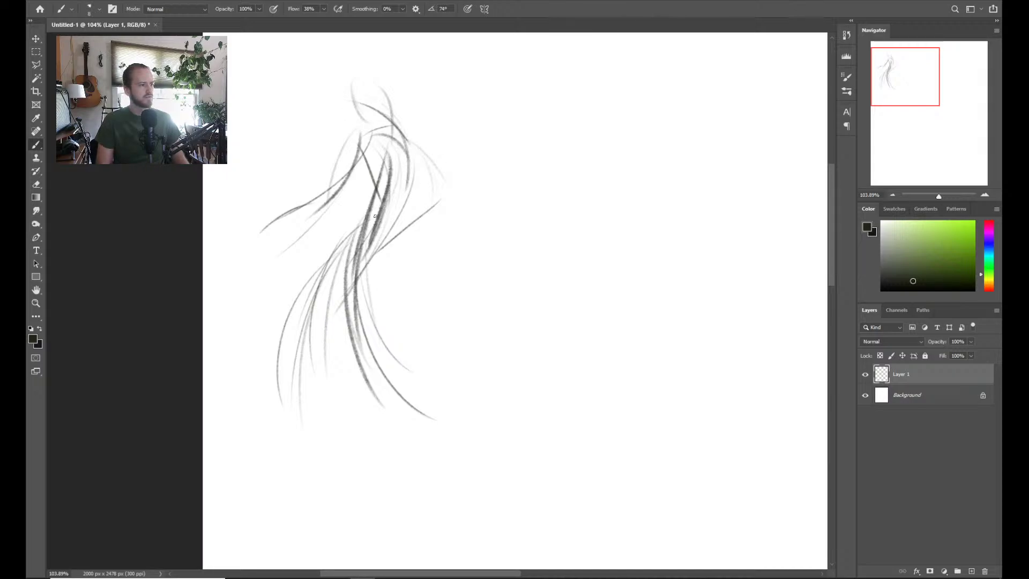
left_click_drag(371, 265, 405, 360)
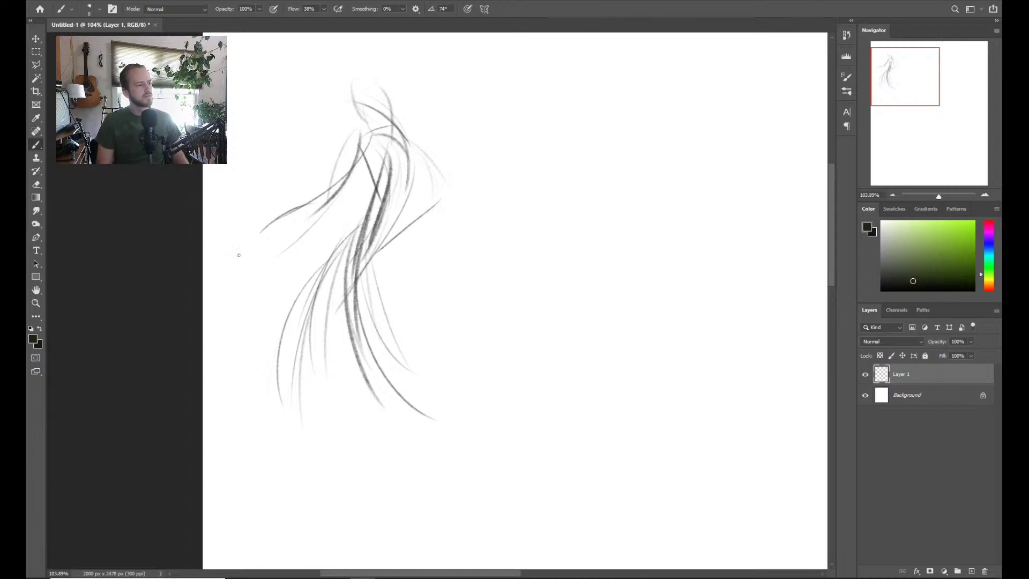
mouse_move(241, 253)
left_mouse_down()
mouse_move(322, 203)
mouse_move(378, 116)
mouse_move(451, 179)
left_mouse_up()
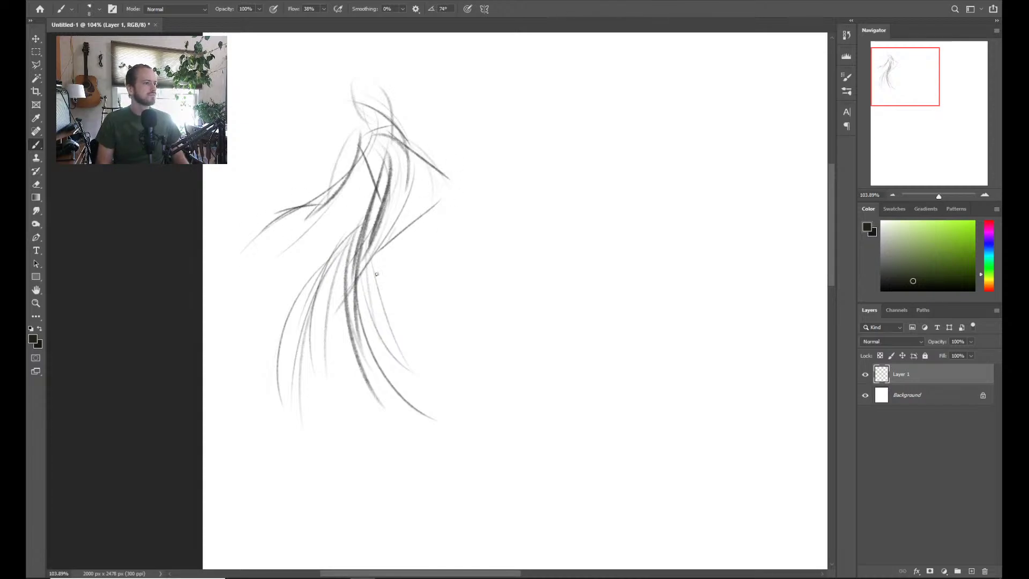
Shape the bent arm with strokes descending from its elbow, and reinforce the head outline
left_click_drag(376, 274, 385, 245)
left_click_drag(429, 197, 396, 300)
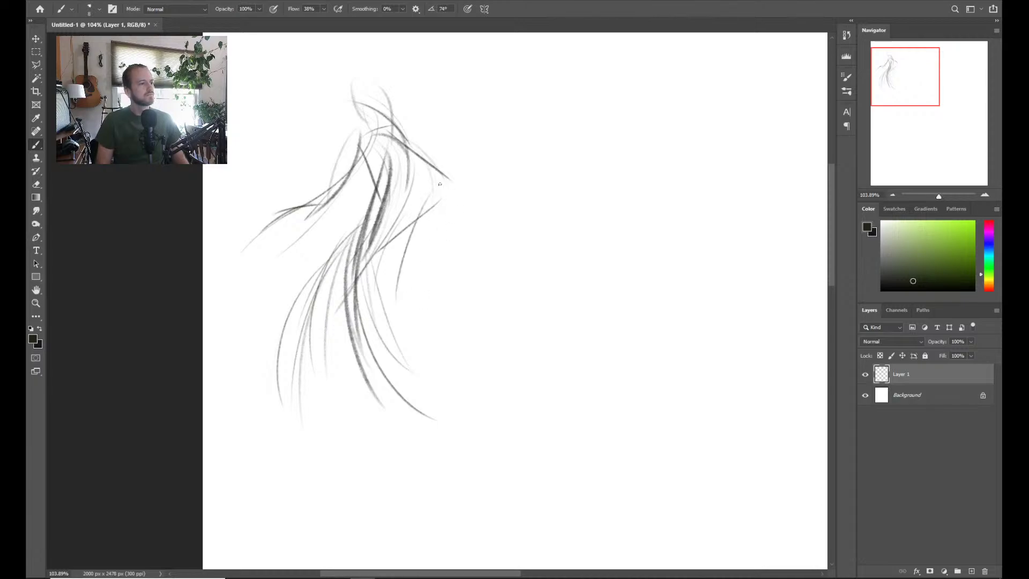
left_click_drag(454, 187, 411, 233)
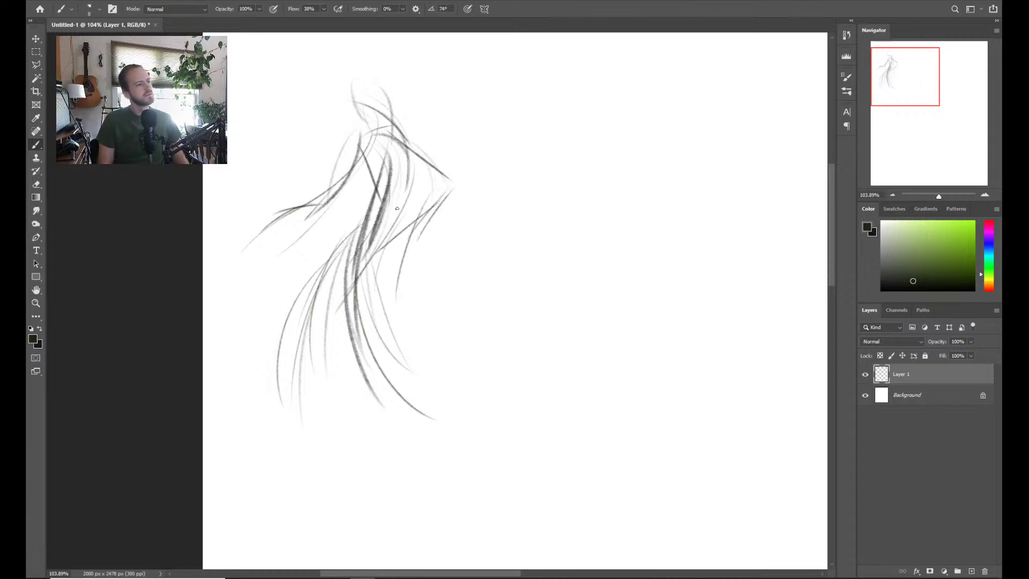
mouse_move(351, 80)
left_mouse_down()
mouse_move(391, 138)
mouse_move(347, 84)
left_mouse_up()
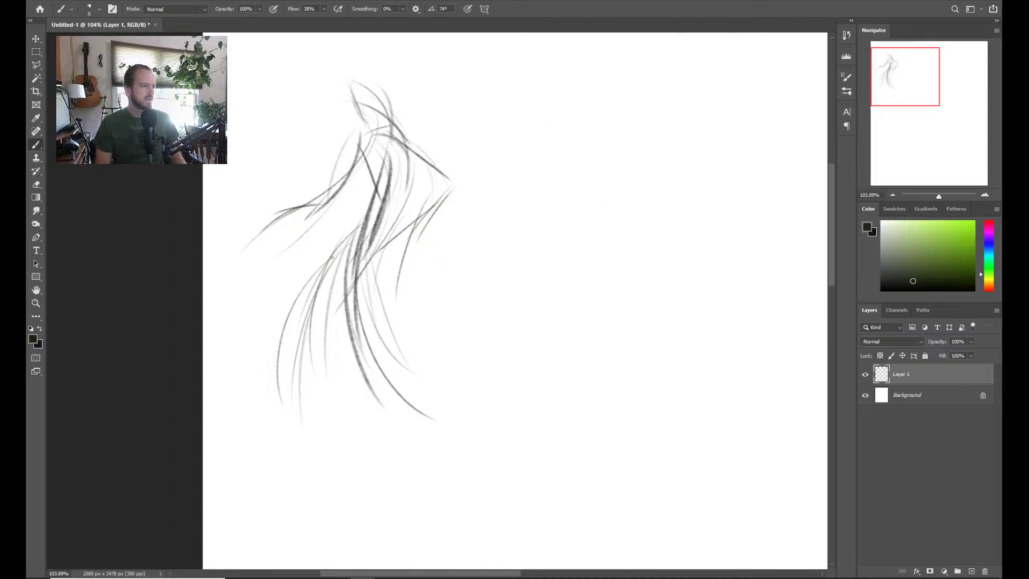
Add a lower-leg stroke and a small pointed foot, and try a long line extending the outstretched arm
left_click_drag(304, 325, 286, 371)
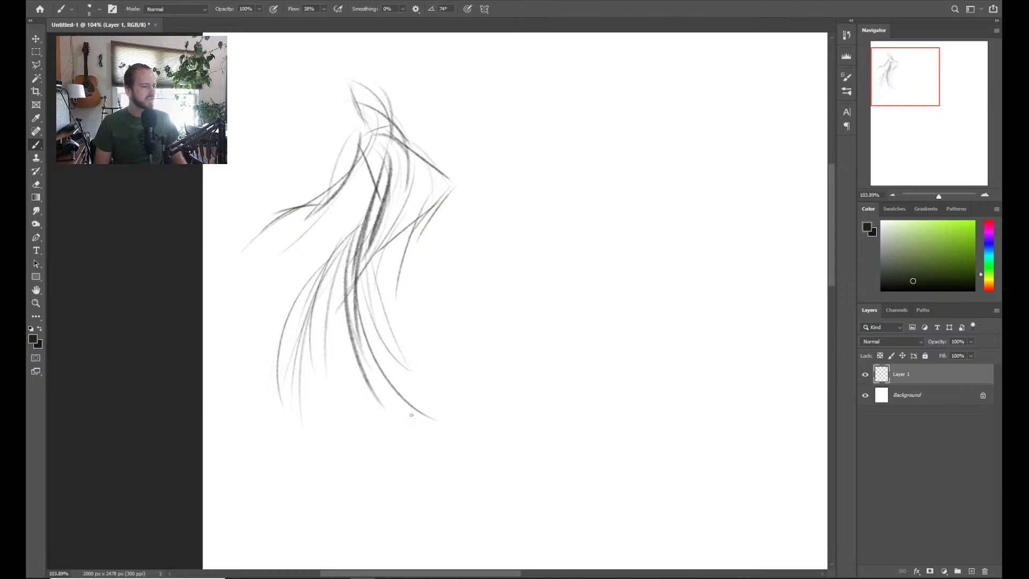
left_click_drag(259, 409, 371, 317)
mouse_move(292, 219)
left_mouse_down()
mouse_move(350, 193)
mouse_move(295, 217)
left_mouse_up()
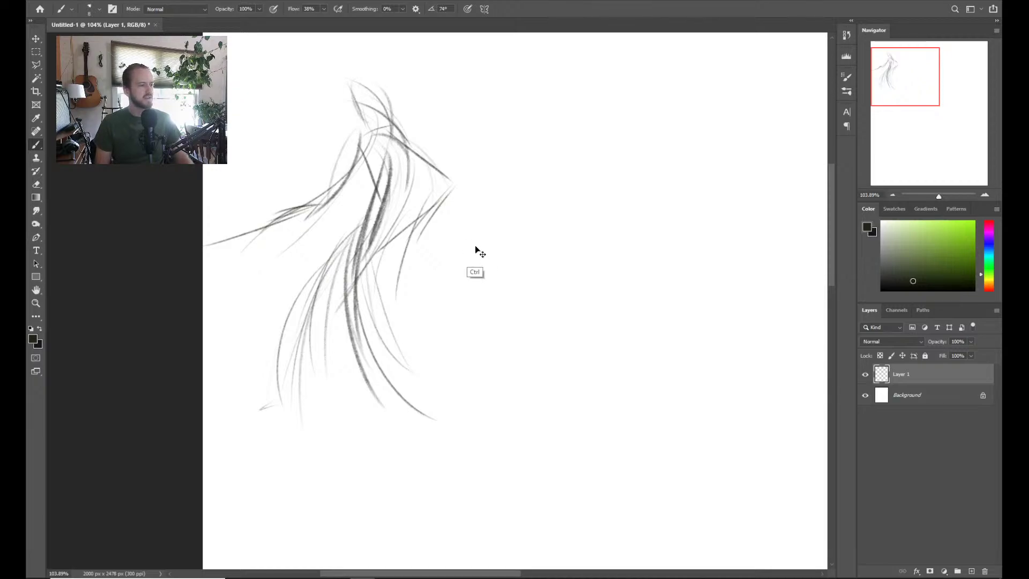
Start a second gesture figure beside the first with several long, nearly vertical curved strokes
key("z")
mouse_move(485, 235)
left_mouse_down()
mouse_move(480, 266)
mouse_move(469, 256)
mouse_move(441, 272)
mouse_move(477, 248)
mouse_move(454, 260)
mouse_move(505, 264)
mouse_move(464, 276)
mouse_move(462, 264)
mouse_move(483, 267)
mouse_move(464, 283)
left_mouse_up()
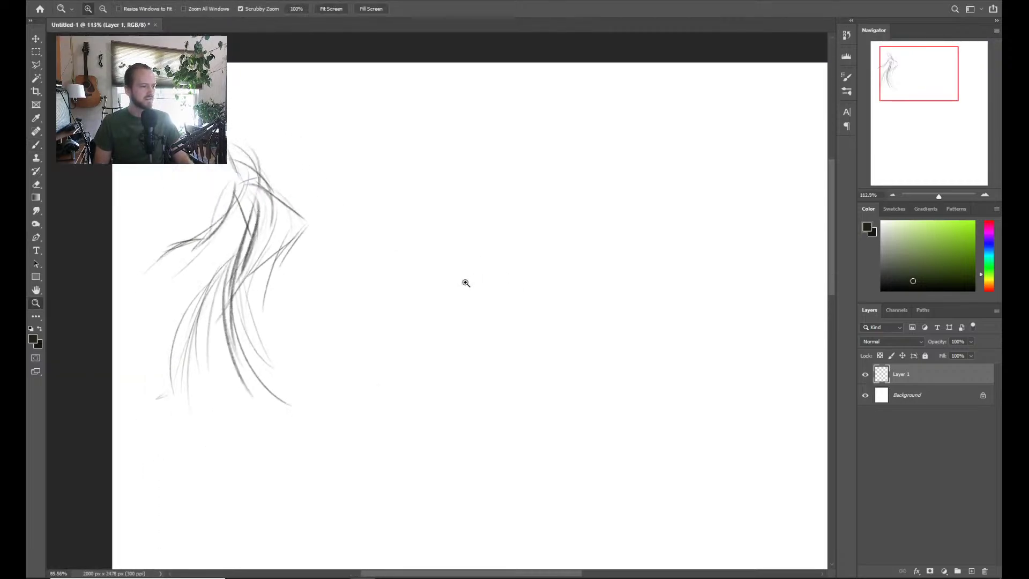
key("b")
mouse_move(438, 188)
left_mouse_down()
mouse_move(449, 377)
mouse_move(448, 182)
left_mouse_up()
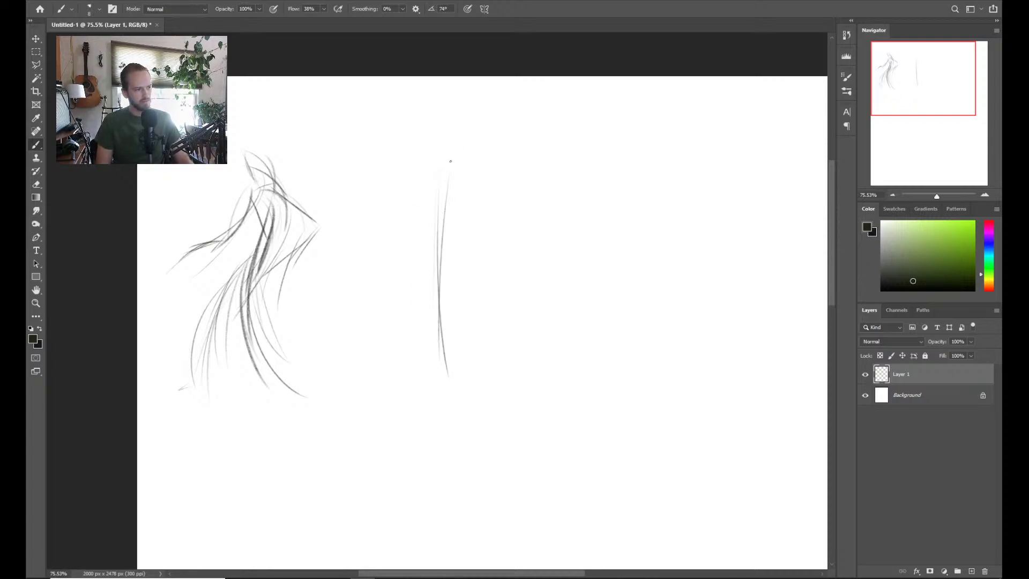
mouse_move(447, 157)
left_mouse_down()
mouse_move(430, 221)
mouse_move(439, 320)
left_mouse_up()
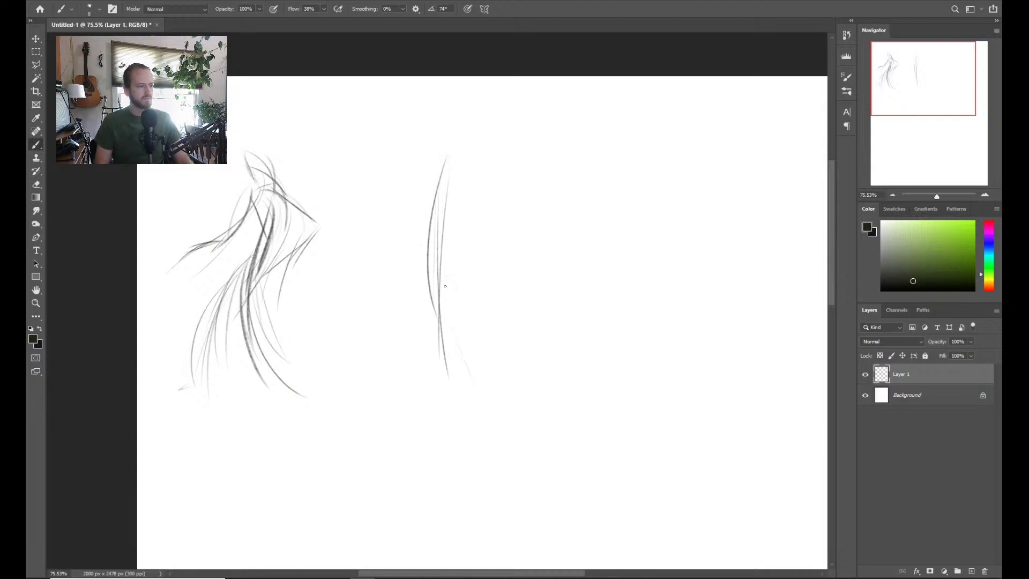
left_click_drag(437, 253, 454, 382)
left_click_drag(439, 139, 422, 290)
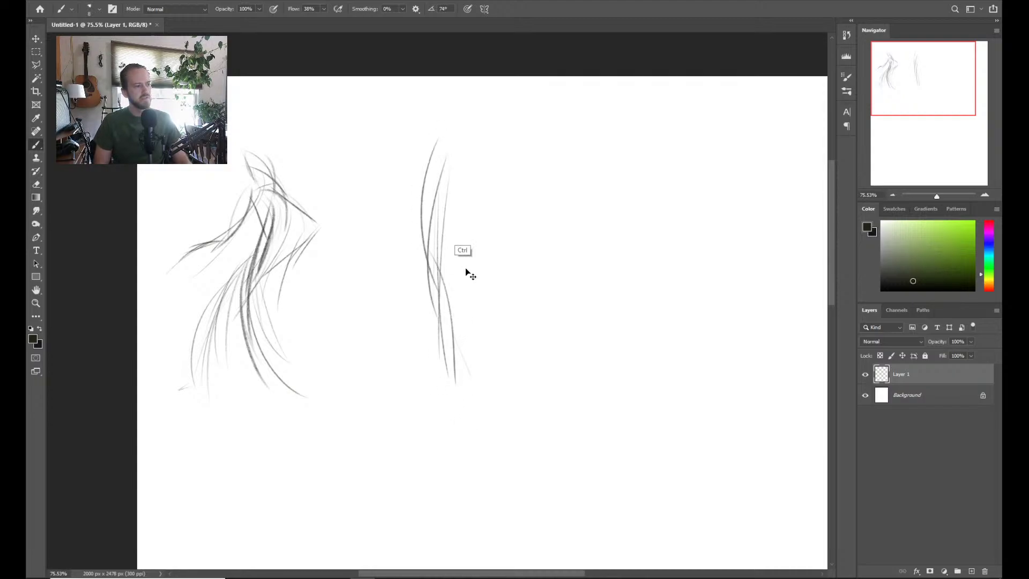
Replace the second figure's last outer curve with a stroke crossing the waist, and undo the extra leg line
key("ctrl+z")
mouse_move(460, 154)
left_mouse_down()
mouse_move(440, 267)
mouse_move(462, 319)
left_mouse_up()
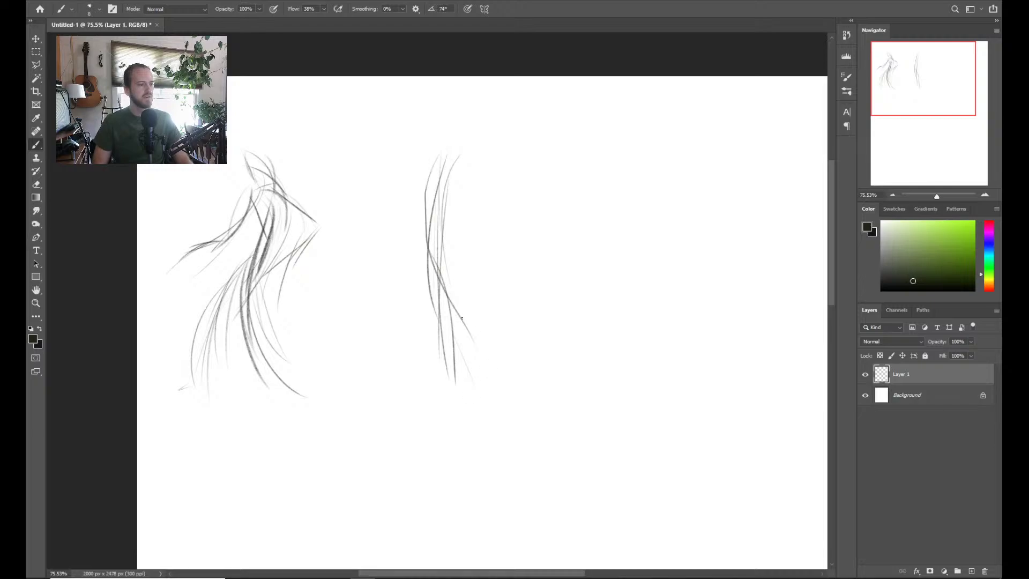
left_click_drag(446, 249, 451, 404)
key("ctrl+z")
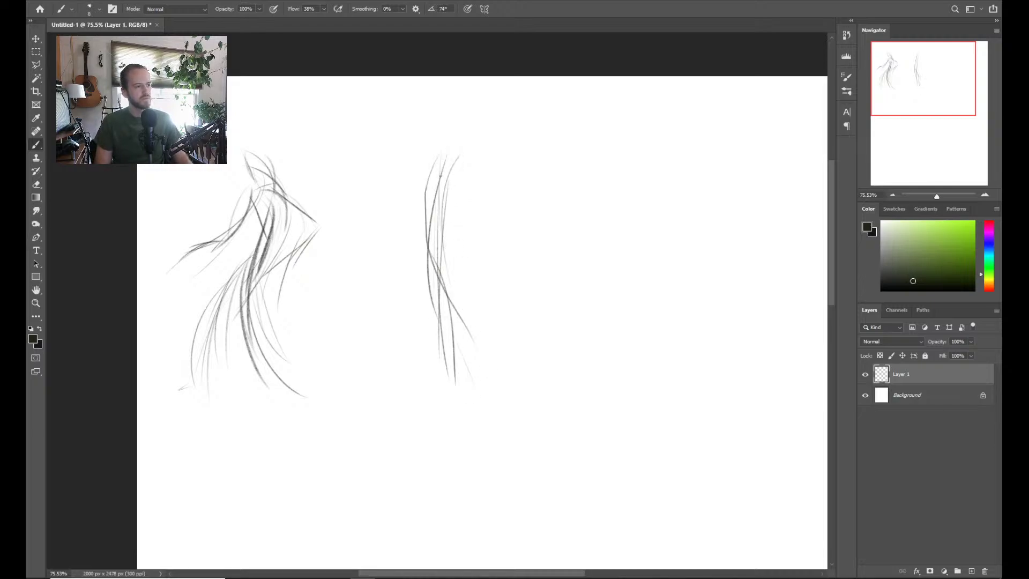
Rework the second figure's outer back curve, and add sloping shoulder strokes and a lower-leg stroke
key("ctrl+z")
mouse_move(430, 244)
left_mouse_down()
mouse_move(440, 188)
mouse_move(480, 201)
mouse_move(419, 276)
left_mouse_up()
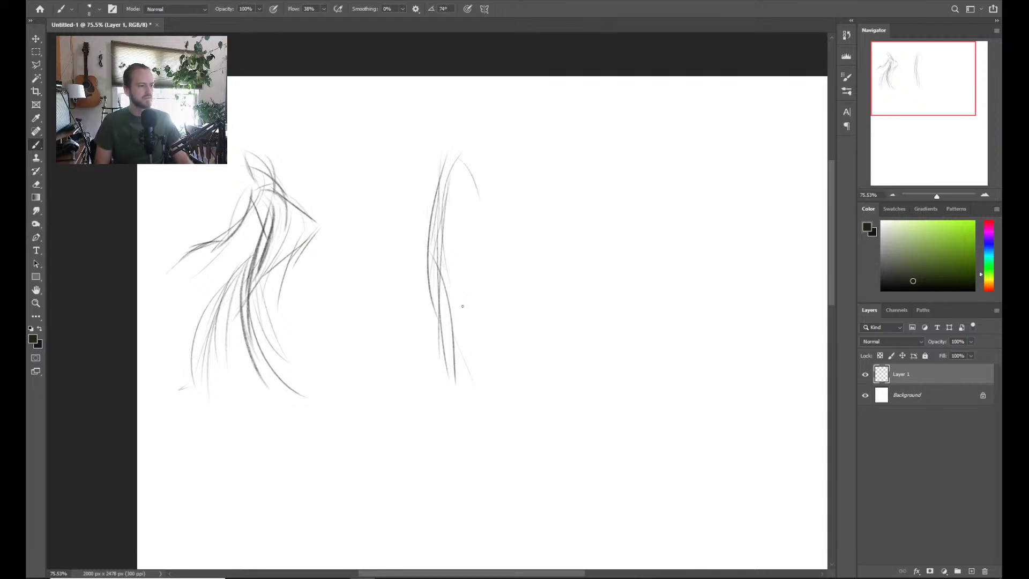
mouse_move(463, 306)
left_mouse_down()
mouse_move(472, 399)
mouse_move(421, 238)
left_mouse_up()
key("ctrl+z")
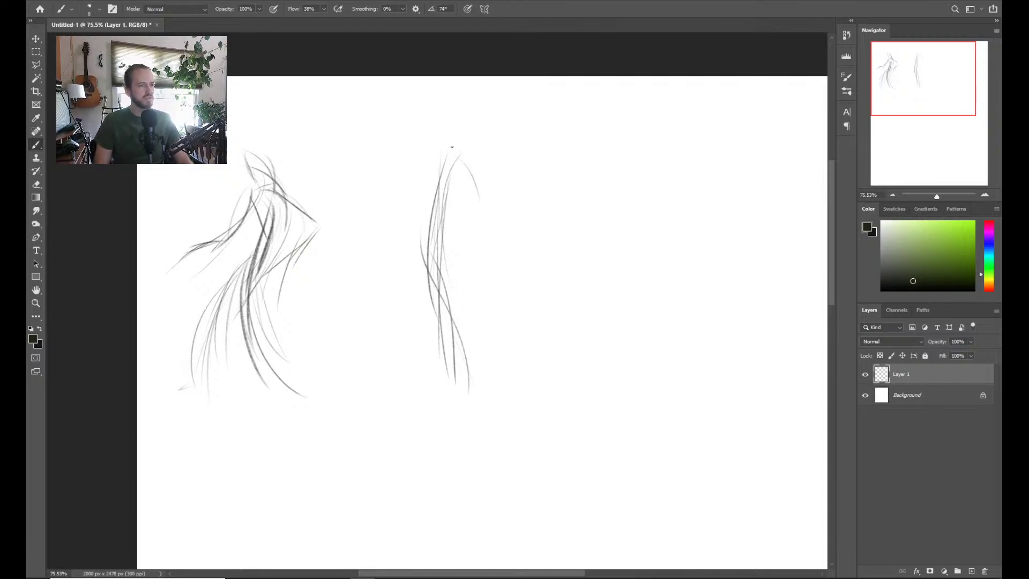
key("ctrl+z")
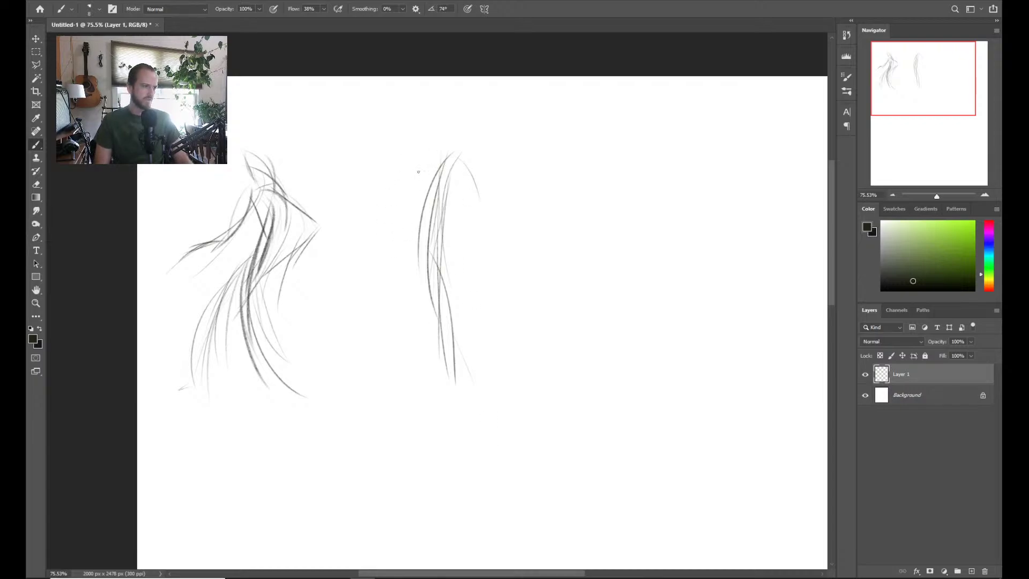
mouse_move(440, 255)
left_mouse_down()
mouse_move(472, 403)
mouse_move(427, 252)
mouse_move(435, 156)
left_mouse_up()
key("ctrl+z")
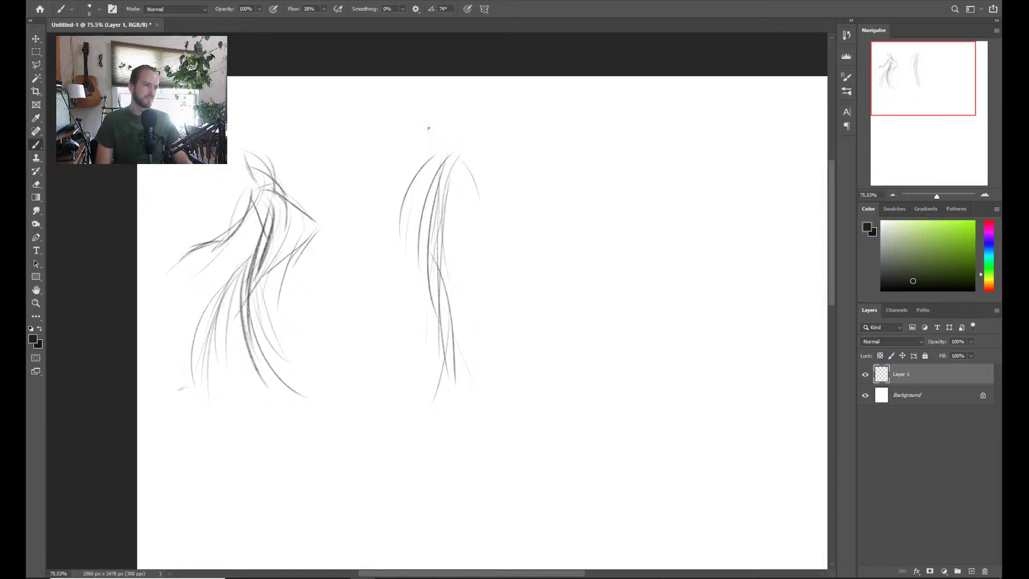
Sketch curved neck and head lines on the second figure, and an arm reaching diagonally upward from the shoulder
left_click_drag(433, 109, 447, 157)
left_click_drag(459, 122, 455, 147)
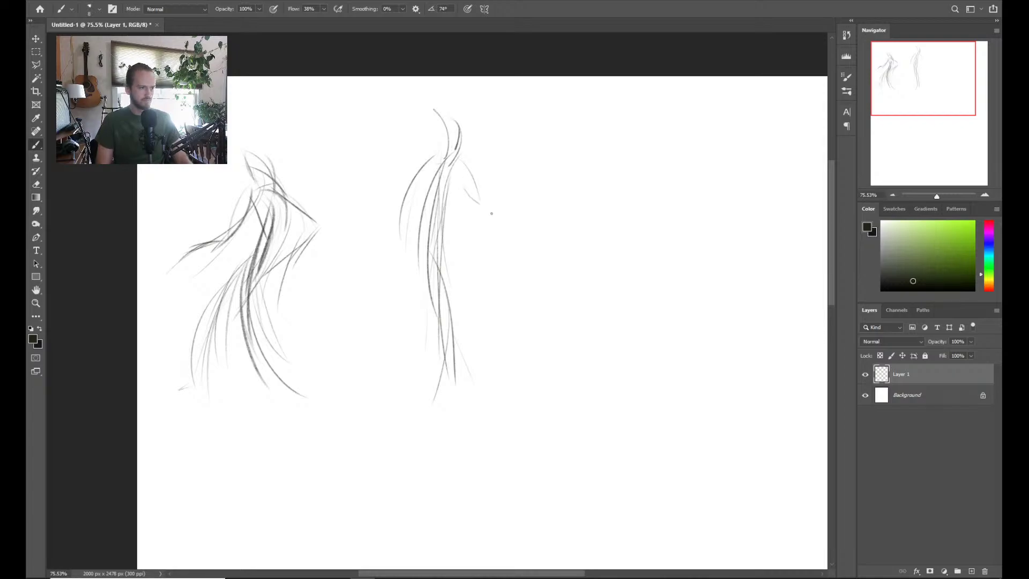
mouse_move(463, 172)
left_mouse_down()
mouse_move(480, 208)
mouse_move(539, 118)
left_mouse_up()
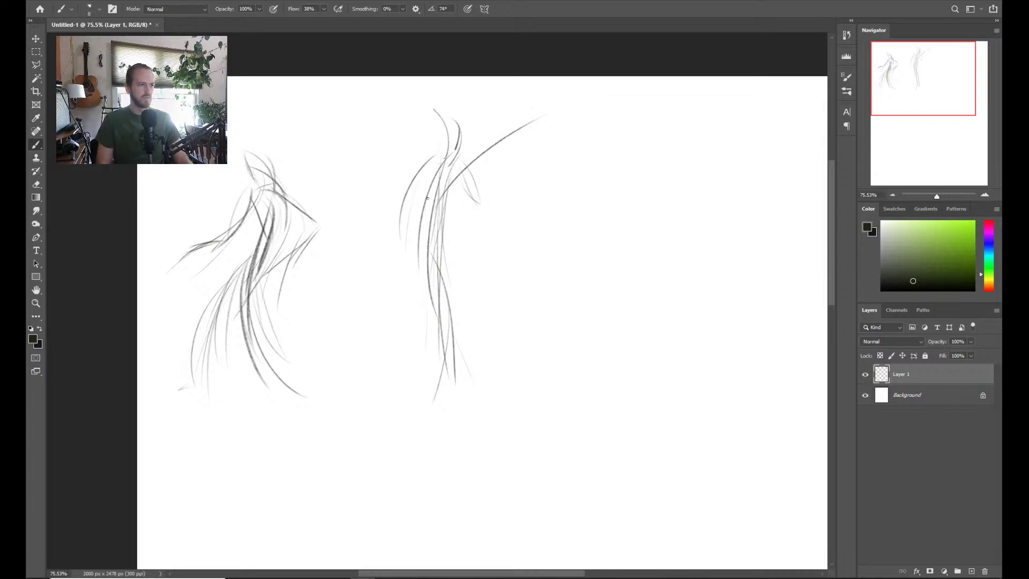
key("ctrl+z")
left_click_drag(437, 199, 481, 164)
left_click_drag(448, 178, 528, 127)
key("ctrl+z")
key("ctrl+z")
left_click_drag(433, 197, 497, 137)
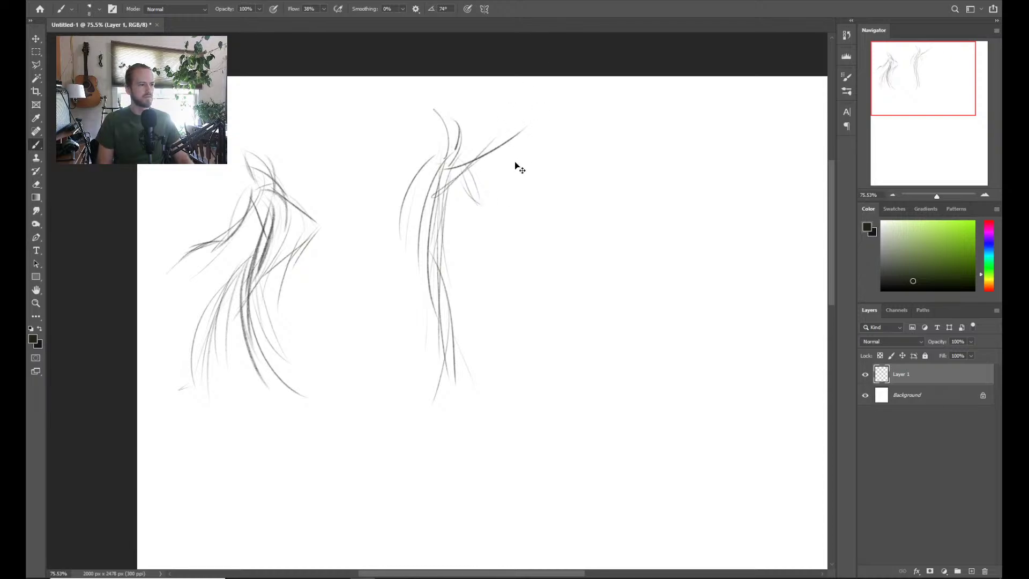
Lasso the second figure, move it lower on the canvas, scale it to about 93%, and clear the selection
key("ctrl+t")
key("Escape")
key("l")
mouse_move(580, 122)
left_mouse_down()
mouse_move(379, 138)
mouse_move(436, 464)
mouse_move(539, 449)
left_mouse_up()
key("ctrl+t")
left_click_drag(468, 203, 472, 231)
left_click_drag(586, 122, 566, 155)
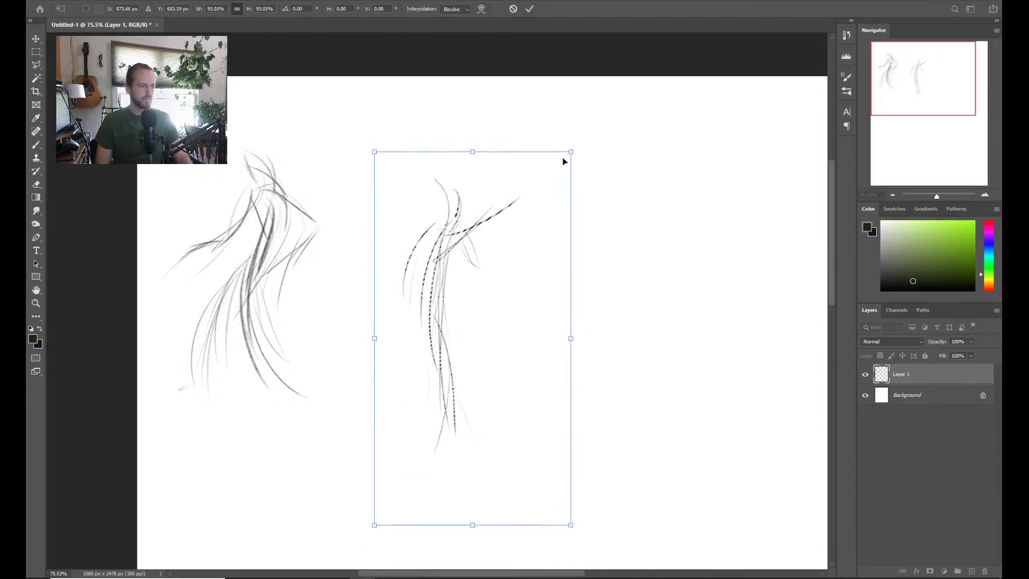
key("Return")
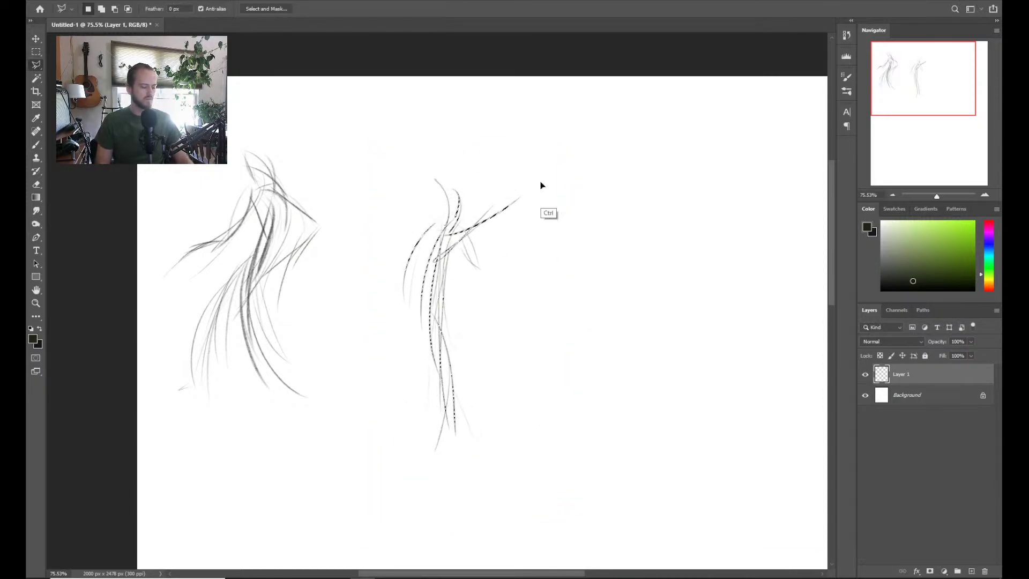
key("ctrl+d")
Draw a diagonal line through both arms across the second figure's shoulders, and add two spreading leg strokes
key("b")
mouse_move(438, 229)
left_mouse_down()
mouse_move(376, 321)
mouse_move(492, 214)
left_mouse_up()
left_click_drag(441, 256, 492, 217)
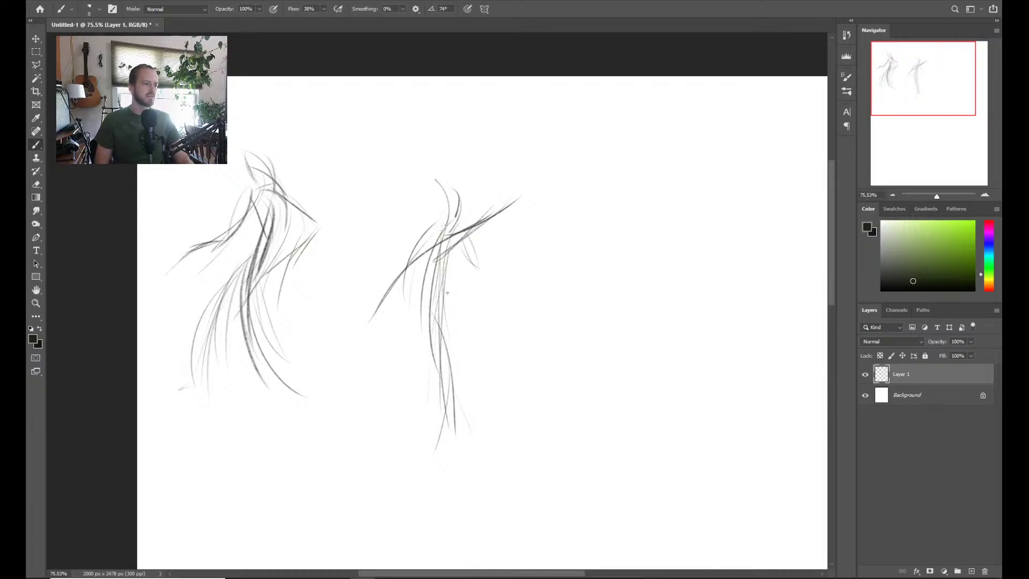
left_click_drag(440, 340, 480, 428)
left_click_drag(445, 320, 501, 418)
Replace the last lower-arm stroke with one long S-curve running through both arms, from lower hand to raised hand
left_click_drag(380, 318, 452, 230)
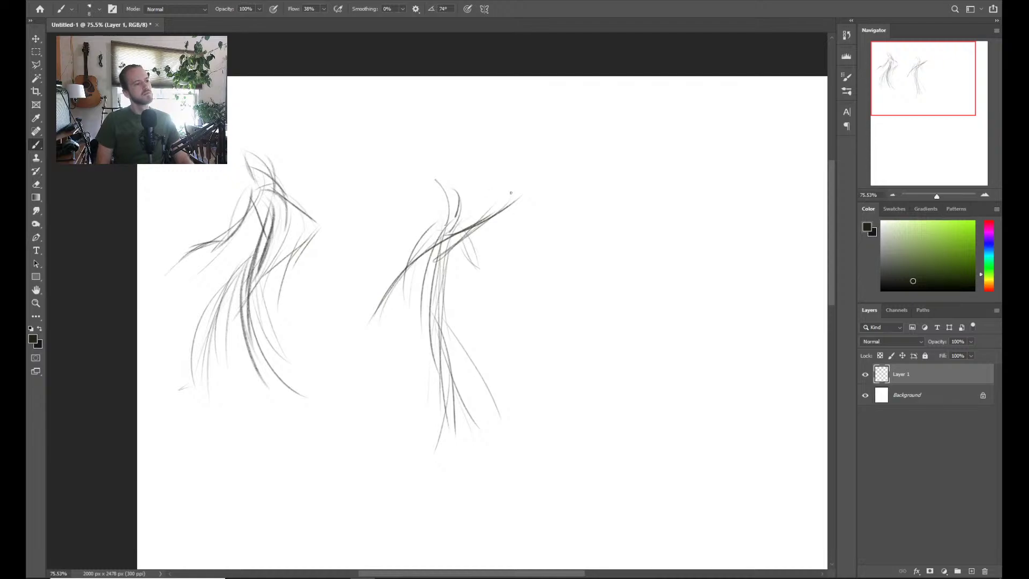
key("ctrl+z")
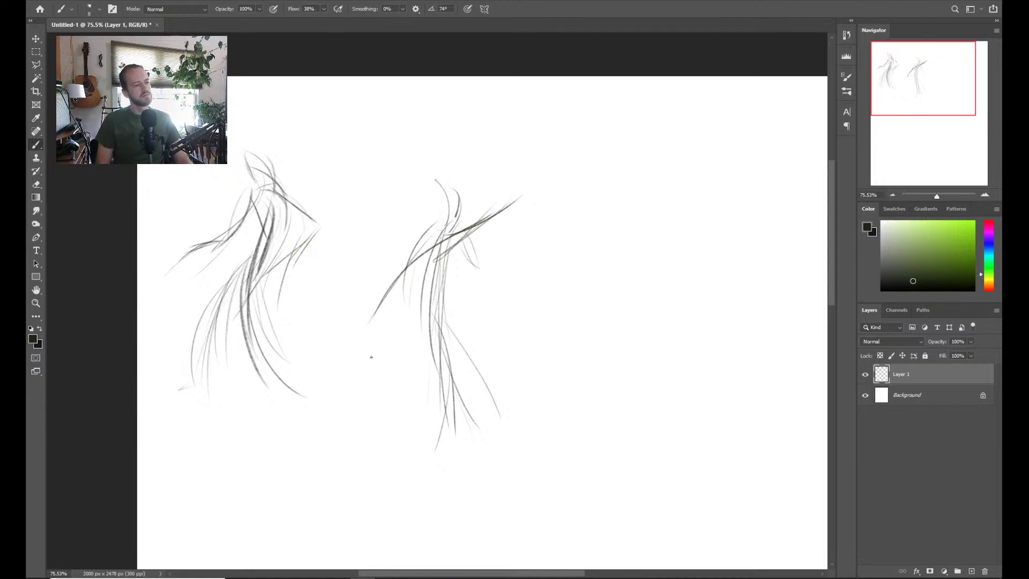
mouse_move(374, 345)
left_mouse_down()
mouse_move(405, 268)
mouse_move(514, 179)
mouse_move(526, 157)
left_mouse_up()
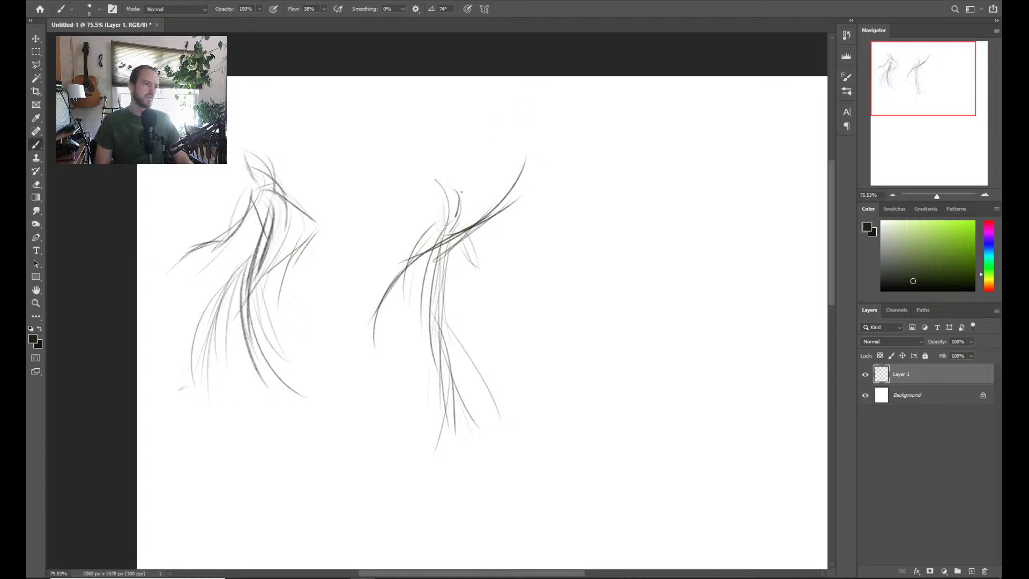
Sketch the second figure's torso-to-leg curves, with a bolder line swinging outward from the waist for the bent leg
mouse_move(462, 192)
left_mouse_down()
mouse_move(439, 325)
mouse_move(468, 452)
left_mouse_up()
left_click_drag(434, 252, 499, 424)
key("ctrl+z")
mouse_move(458, 226)
left_mouse_down()
mouse_move(504, 391)
mouse_move(480, 338)
mouse_move(504, 381)
left_mouse_up()
key("ctrl+z")
Try several diagonal lines for the second figure's trailing leg, and settle on a long curve from hip to foot
left_click_drag(440, 290, 394, 428)
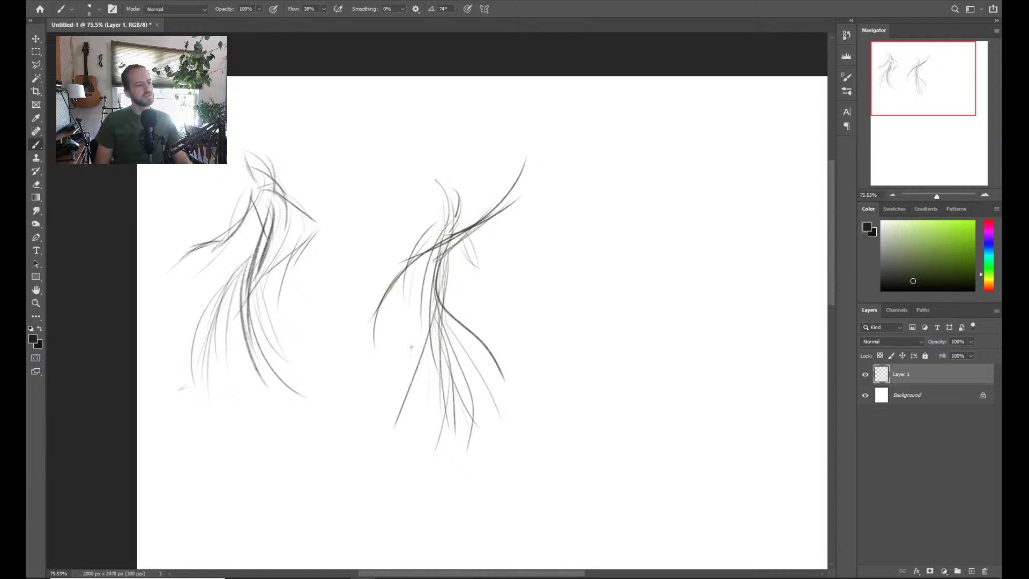
key("ctrl+z")
left_click_drag(500, 191, 375, 482)
key("ctrl+z")
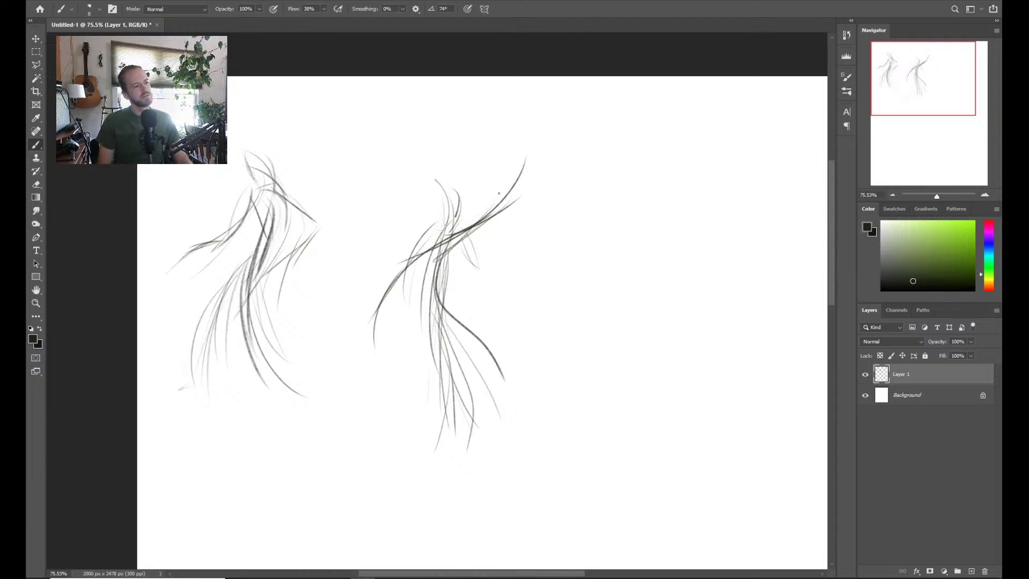
left_click_drag(499, 194, 390, 421)
key("ctrl+z")
left_click_drag(493, 215, 378, 455)
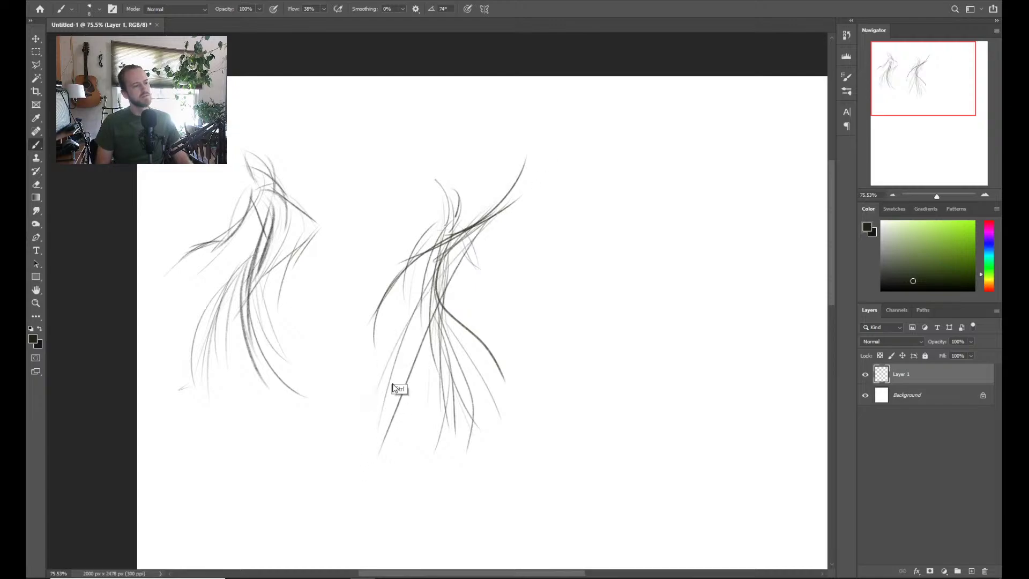
key("ctrl+z")
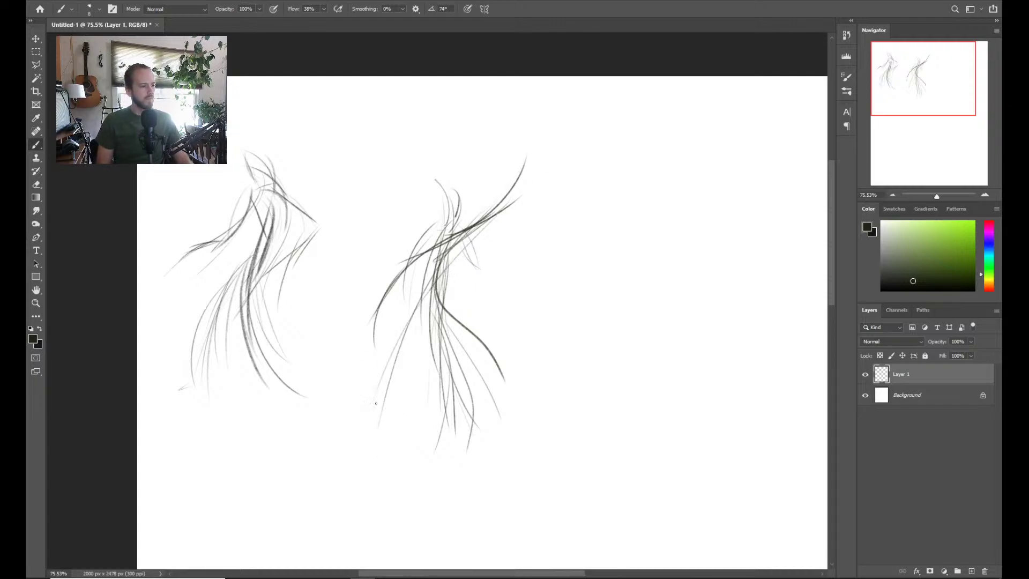
left_click_drag(431, 289, 368, 441)
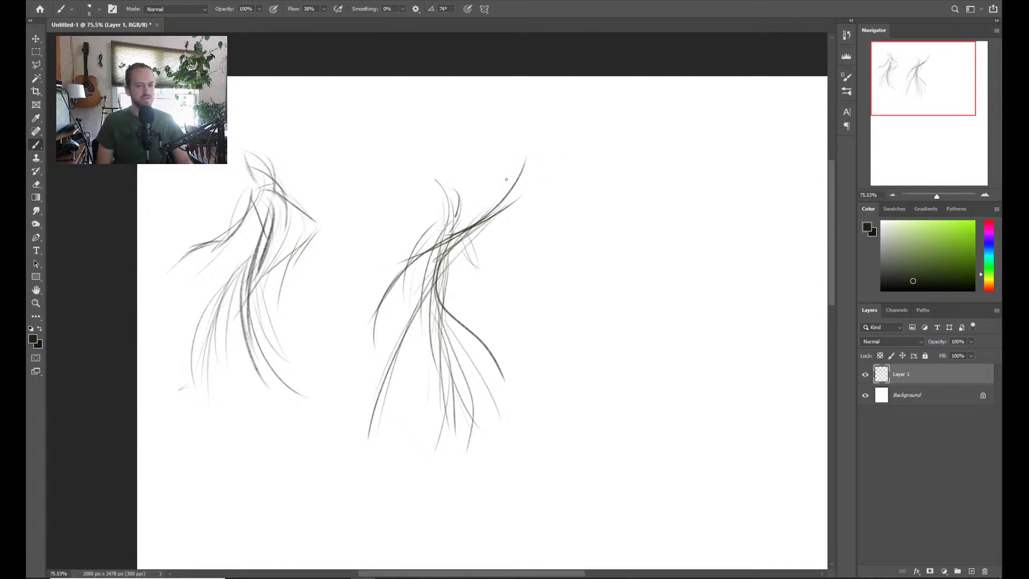
Add a shoulder stroke, a thigh line from hip to bent knee, and lower-leg strokes dropping from the knee
mouse_move(418, 255)
left_mouse_down()
mouse_move(446, 230)
mouse_move(395, 273)
mouse_move(440, 237)
mouse_move(479, 226)
mouse_move(436, 240)
mouse_move(453, 230)
mouse_move(436, 230)
mouse_move(476, 227)
left_mouse_up()
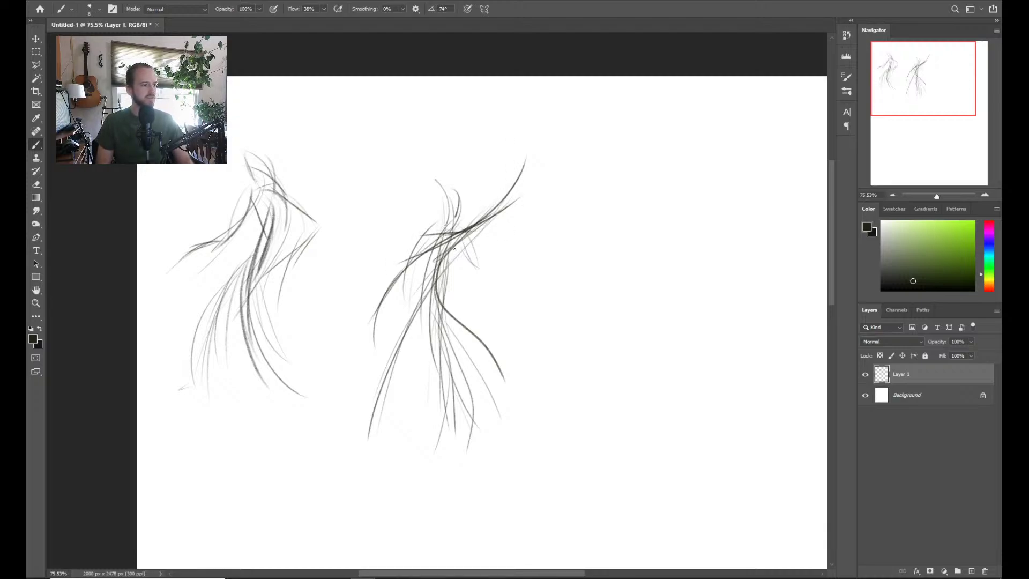
mouse_move(423, 262)
left_mouse_down()
mouse_move(427, 335)
mouse_move(506, 356)
left_mouse_up()
left_click_drag(498, 369, 497, 430)
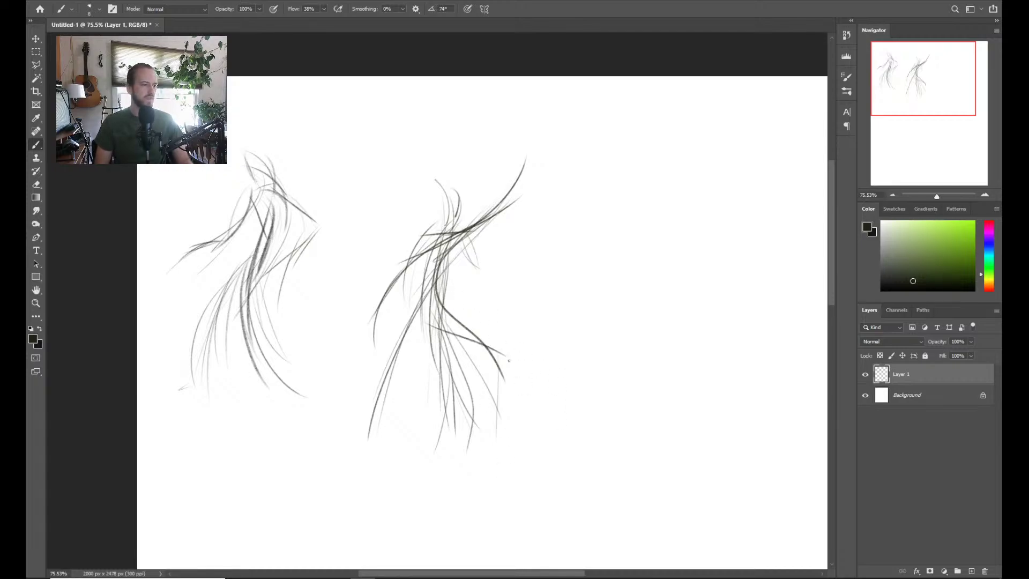
left_click_drag(504, 358, 493, 457)
key("ctrl+z")
left_click_drag(499, 347, 488, 441)
Draw a long diagonal line from the raised hand through the torso and down past the trailing leg
left_click_drag(437, 275, 328, 514)
key("ctrl+z")
left_click_drag(434, 265, 320, 474)
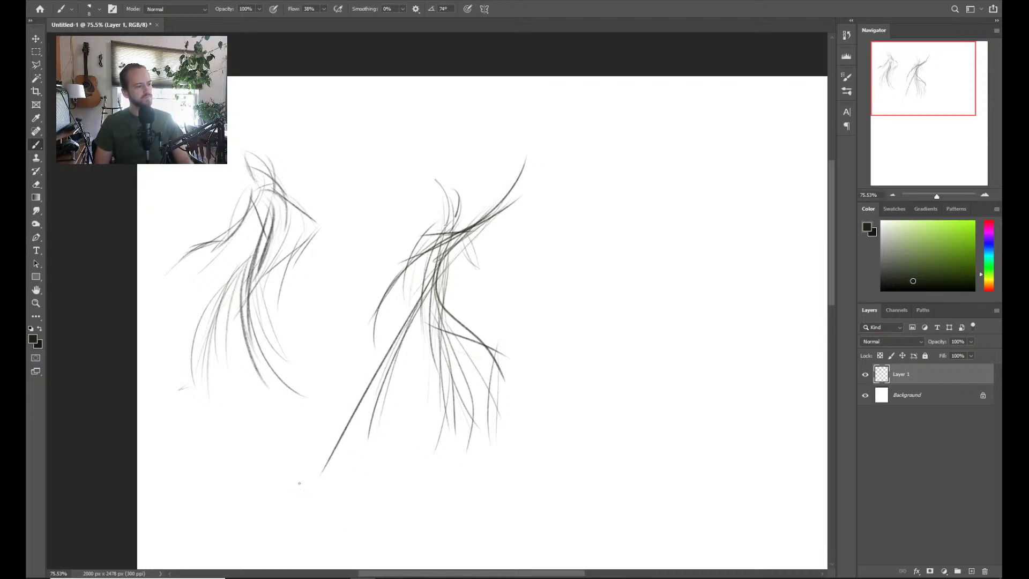
key("ctrl+z")
left_click_drag(525, 162, 330, 439)
mouse_move(495, 216)
left_mouse_down()
mouse_move(299, 476)
mouse_move(308, 441)
left_mouse_up()
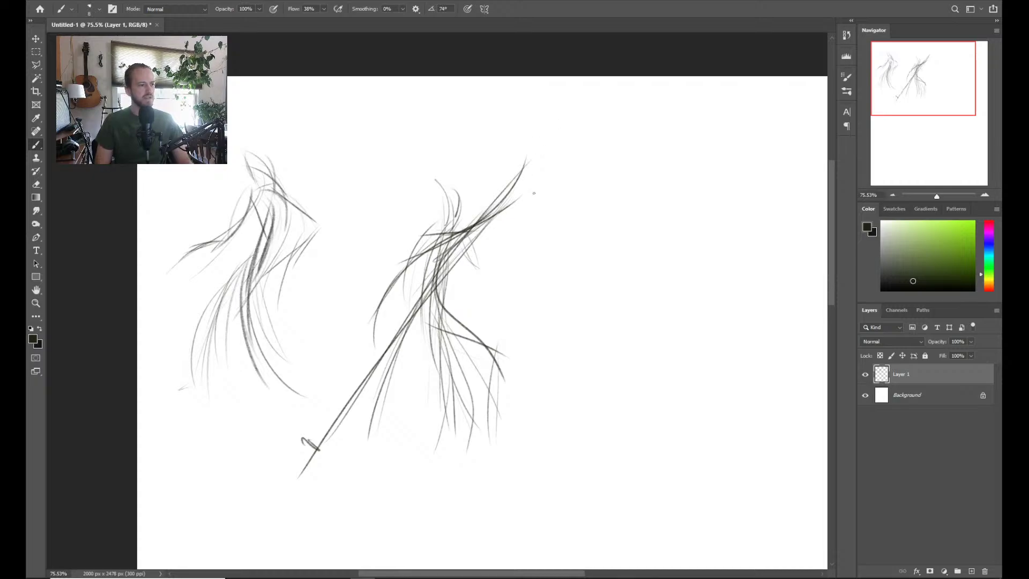
Replace the small mark near the long diagonal's lower end with a short crossing stroke, and try extending the raised arm
left_click(377, 410)
key("ctrl+z")
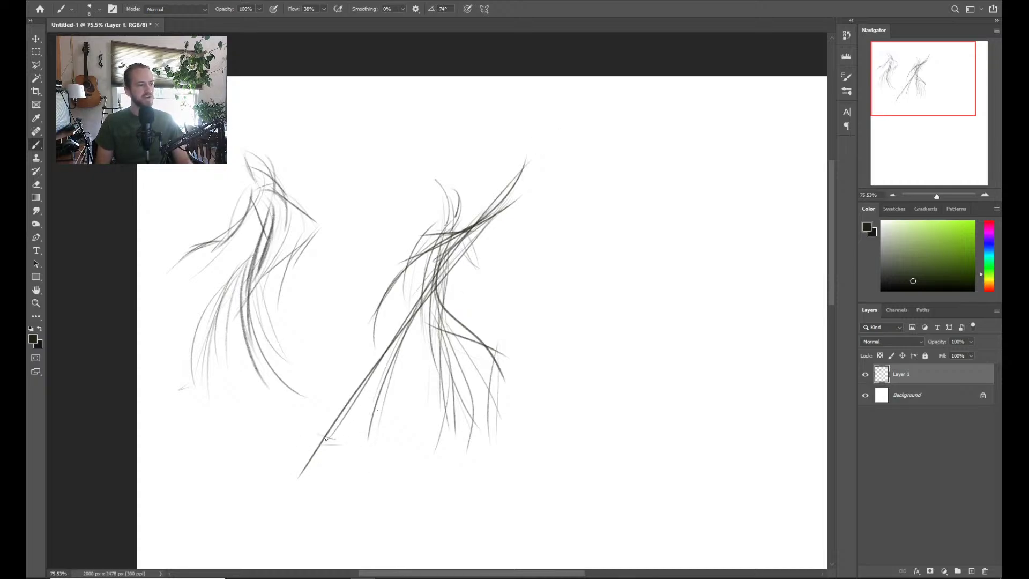
mouse_move(328, 443)
left_mouse_down()
mouse_move(362, 442)
mouse_move(310, 448)
left_mouse_up()
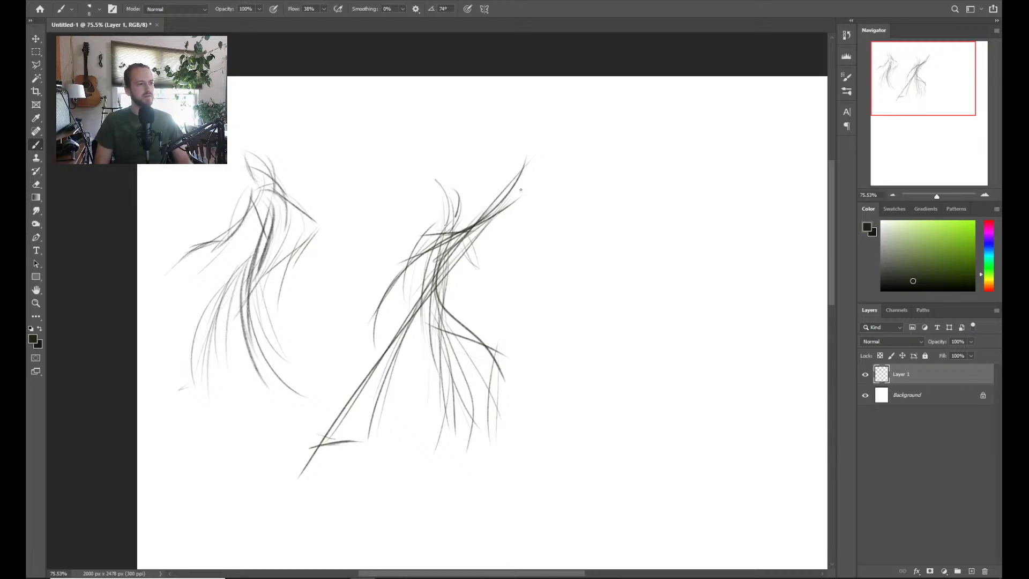
left_click_drag(516, 203, 552, 81)
key("ctrl+z")
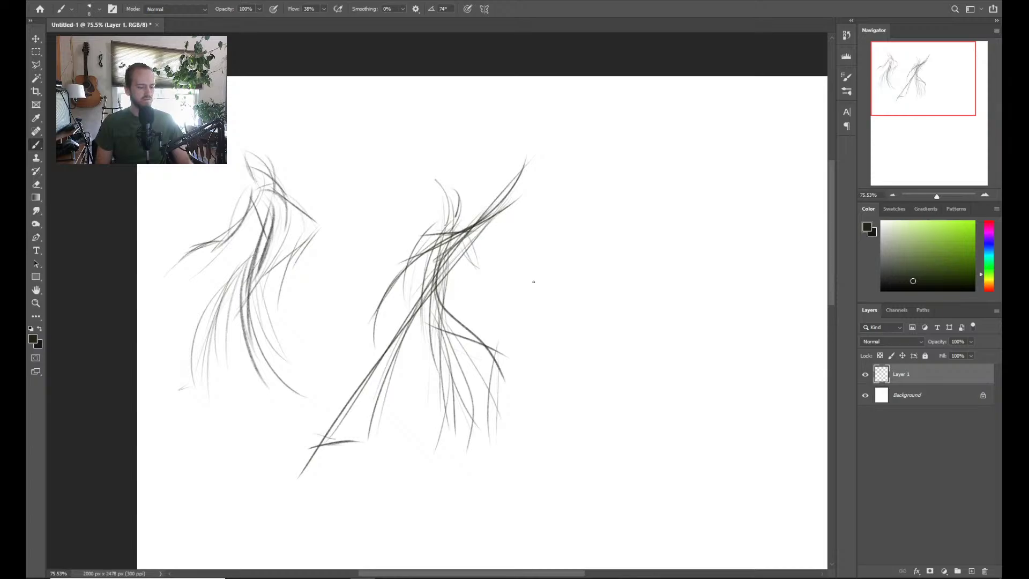
Lasso the whole second figure, scale it to about 73%, reposition it beside the first figure, and clear the selection
key("l")
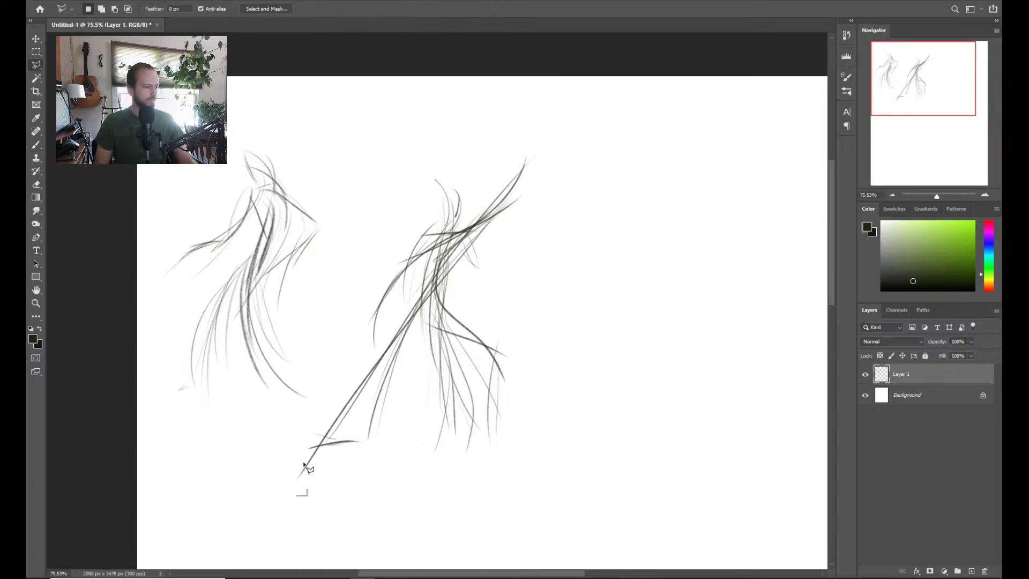
mouse_move(304, 464)
left_mouse_down()
mouse_move(616, 393)
mouse_move(499, 104)
mouse_move(344, 275)
mouse_move(345, 292)
left_mouse_up()
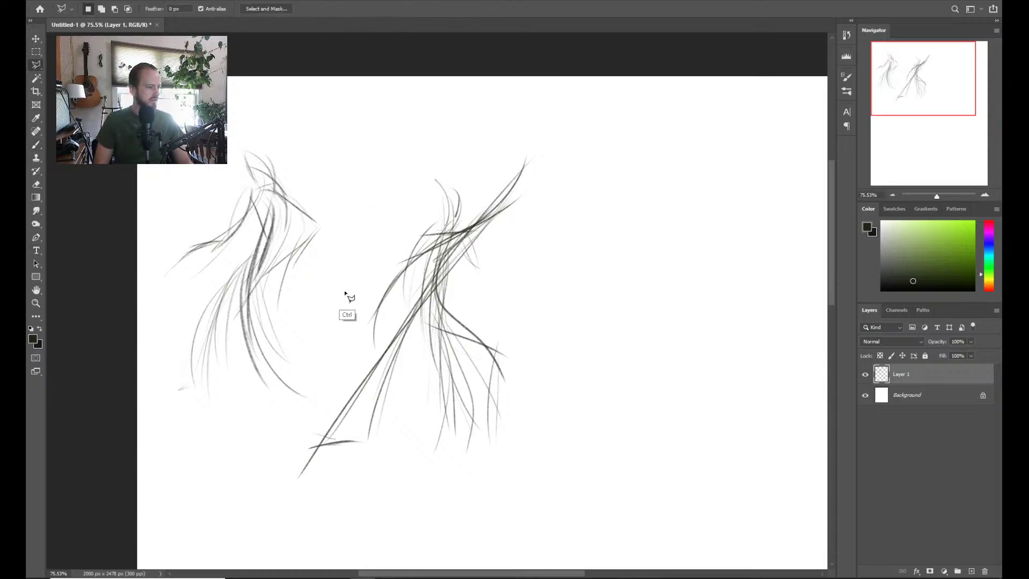
key("ctrl+t")
left_click_drag(425, 379, 452, 330)
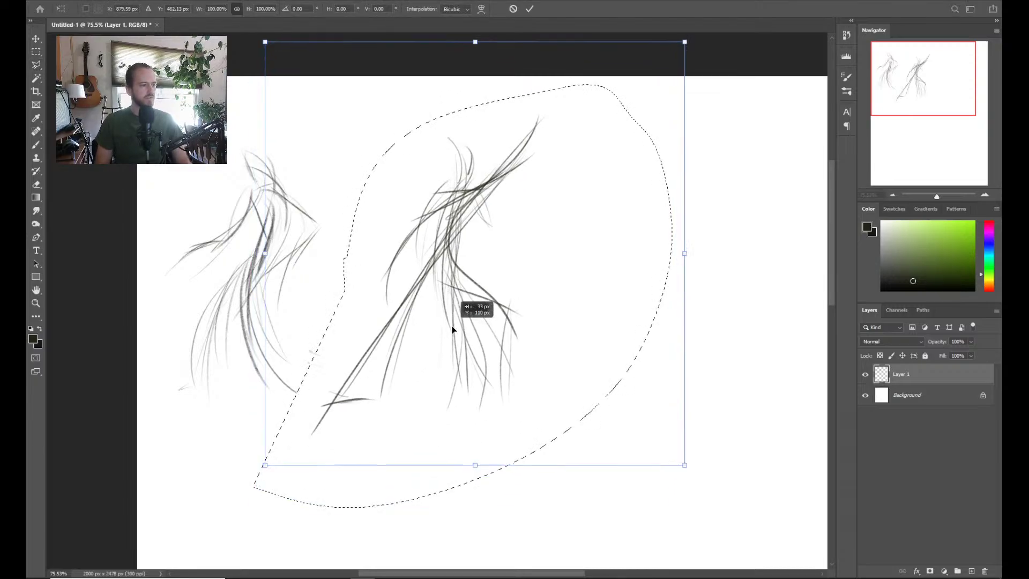
left_click_drag(475, 465, 485, 377)
left_click_drag(491, 300, 485, 376)
left_click_drag(474, 420, 486, 391)
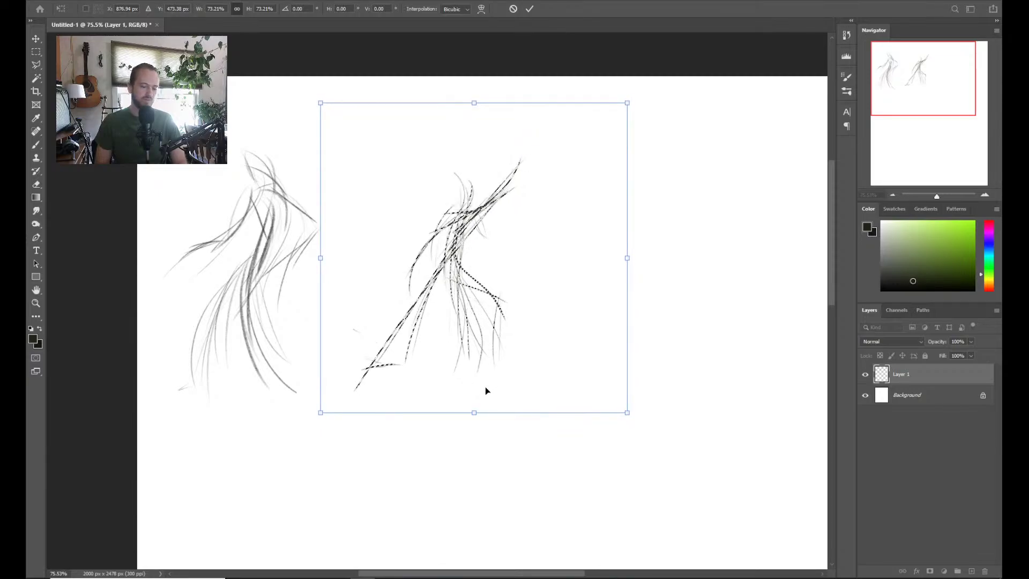
key("Return")
key("ctrl+d")
Create a new layer above Layer 1, keeping its default settings
key("z")
left_click_drag(554, 349, 533, 313)
key("ctrl+shift+n")
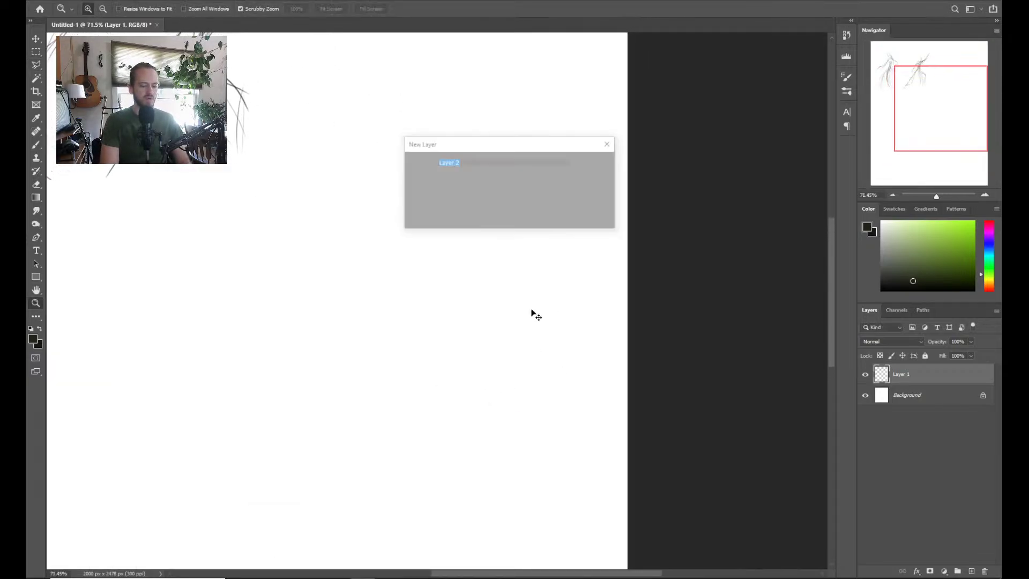
key("Return")
Start a third gesture figure on the new layer with two curved strokes for the head and upper back
mouse_move(473, 129)
left_mouse_down()
mouse_move(471, 266)
mouse_move(476, 188)
mouse_move(491, 305)
mouse_move(491, 234)
mouse_move(526, 243)
mouse_move(493, 266)
left_mouse_up()
key("b")
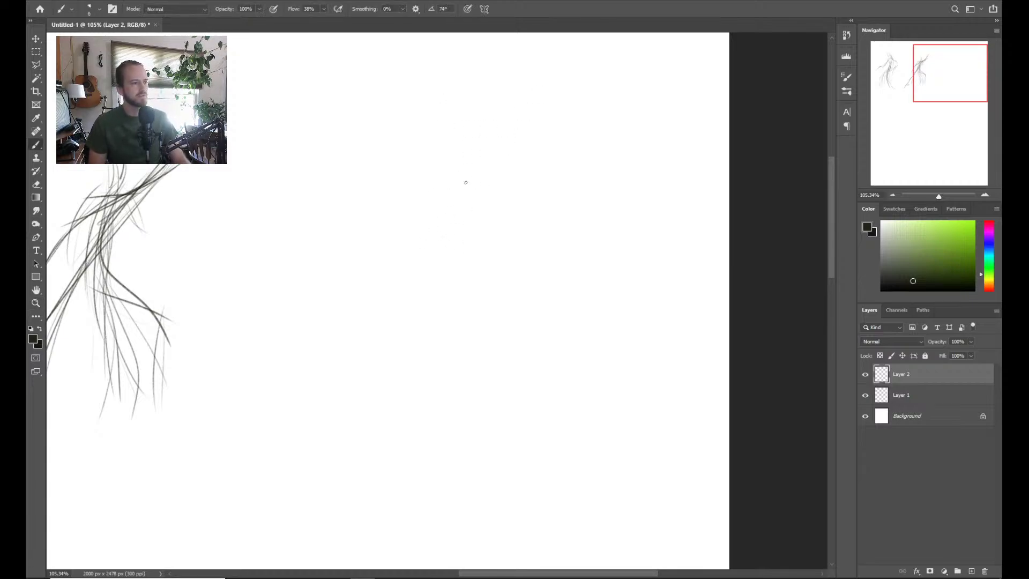
left_click_drag(467, 190, 473, 273)
key("ctrl+z")
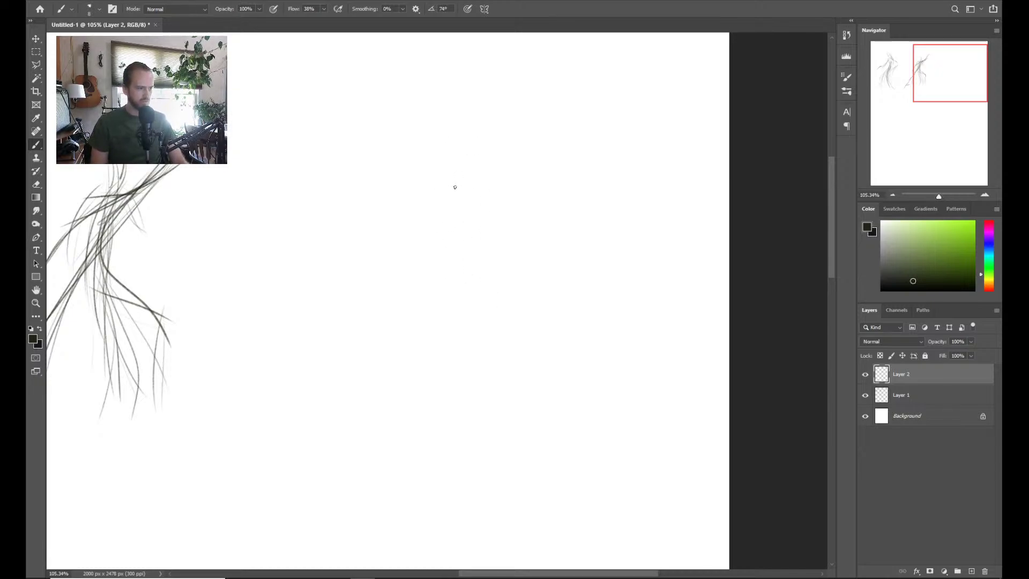
left_click_drag(466, 147, 507, 279)
left_click_drag(504, 172, 495, 263)
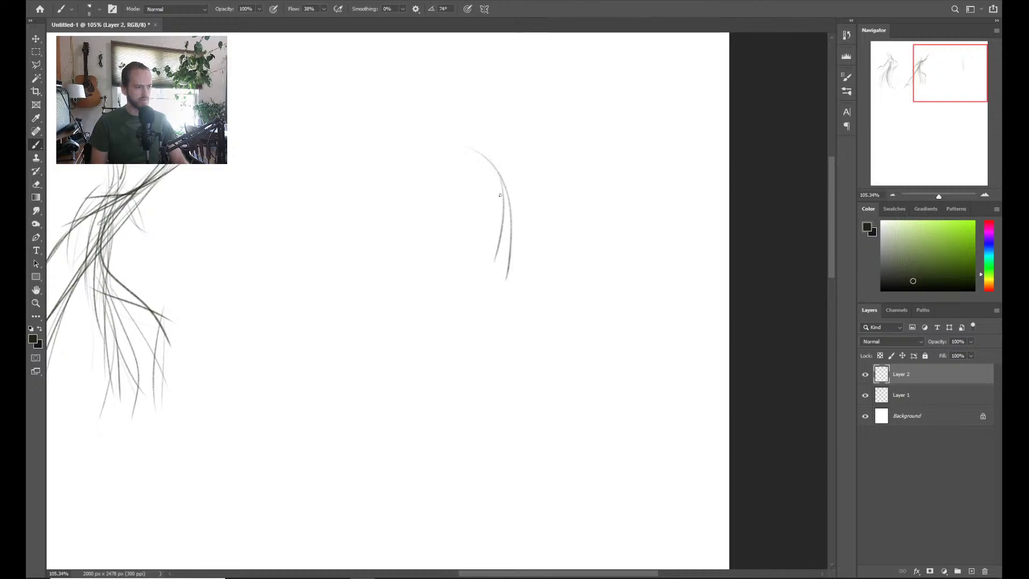
Sketch the third figure's lower body with sweeping curves down from the waist and one leg line bending the opposite way
left_click_drag(492, 226, 438, 387)
left_click_drag(473, 291, 456, 376)
left_click_drag(473, 267, 427, 402)
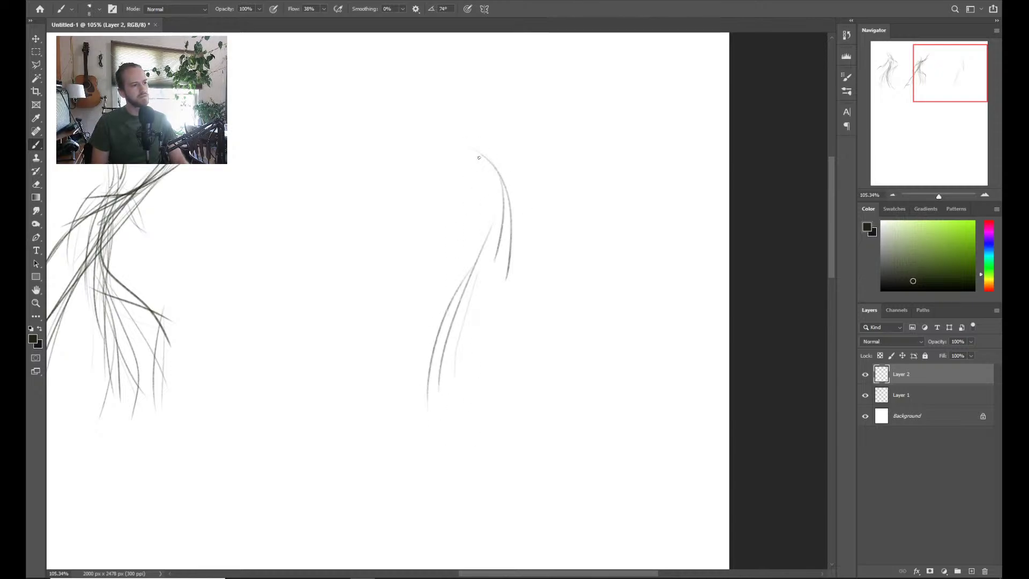
left_click_drag(499, 245, 485, 365)
left_click_drag(484, 266, 478, 341)
left_click_drag(502, 410, 479, 339)
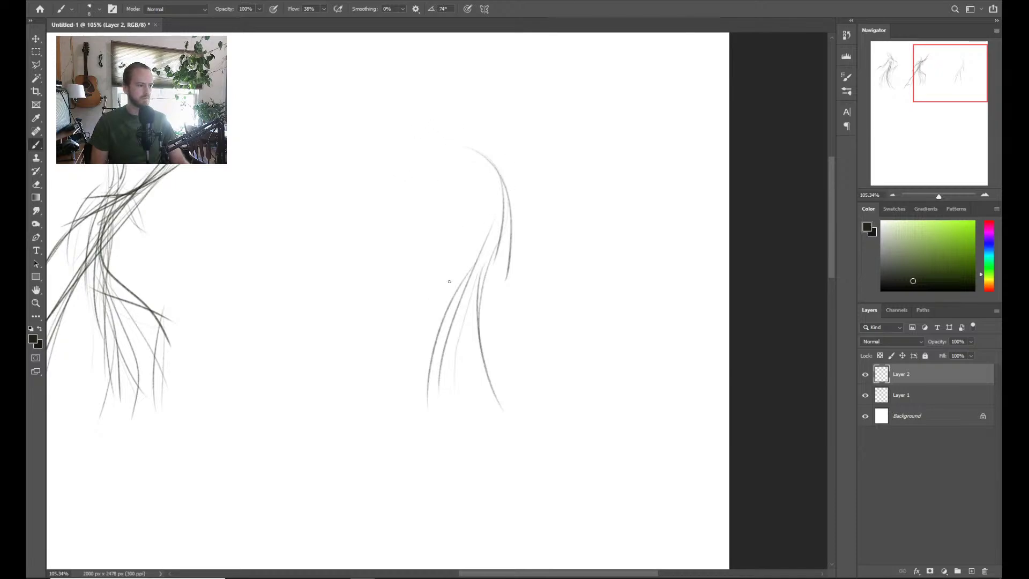
Add three more sweeping leg curves to the third figure's lower body, flowing down from the waist
left_click_drag(496, 251, 419, 427)
left_click_drag(468, 258, 409, 420)
left_click_drag(494, 234, 483, 419)
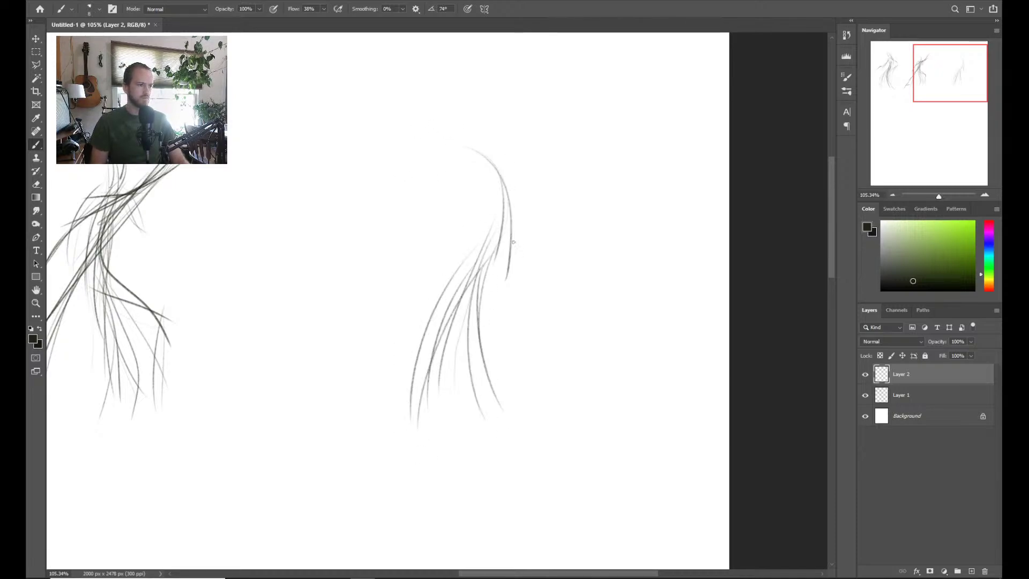
Sketch the third figure's raised forearm and the curve of its bowed head, discarding the oversized arc over the head
mouse_move(394, 197)
left_mouse_down()
mouse_move(408, 237)
mouse_move(431, 247)
left_mouse_up()
left_click_drag(420, 178, 482, 123)
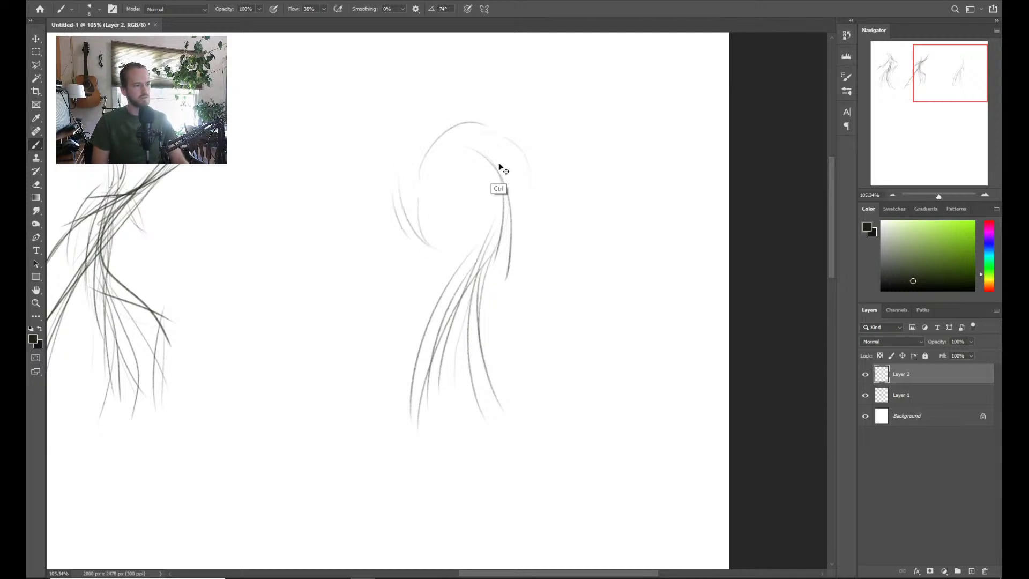
key("ctrl+z")
mouse_move(416, 199)
left_mouse_down()
mouse_move(429, 145)
mouse_move(445, 139)
left_mouse_up()
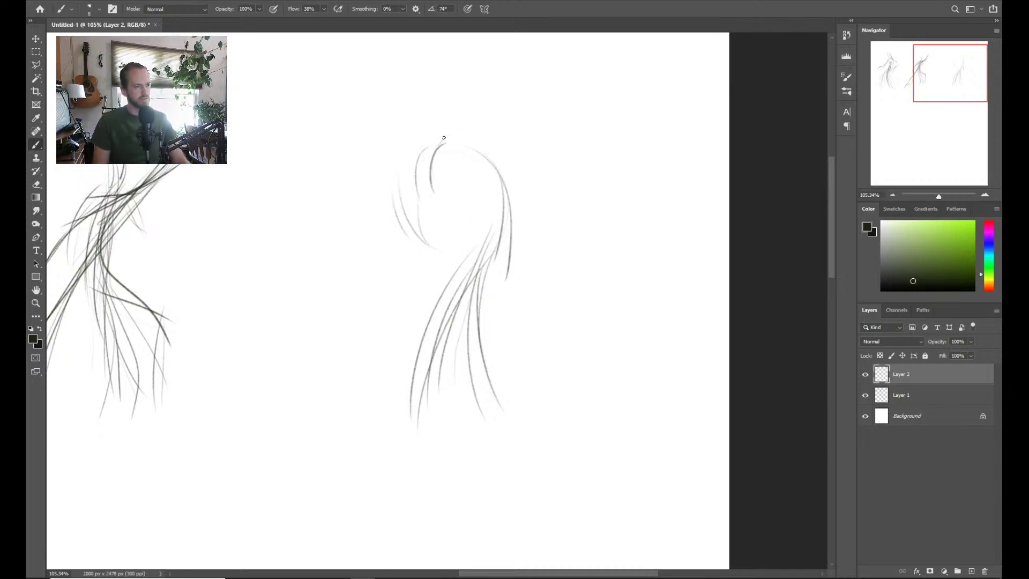
Draw the third figure's line from back to hip, a longer front leg line, and V-shaped curves for the bent arm
mouse_move(439, 186)
left_mouse_down()
mouse_move(421, 152)
mouse_move(502, 163)
mouse_move(471, 296)
left_mouse_up()
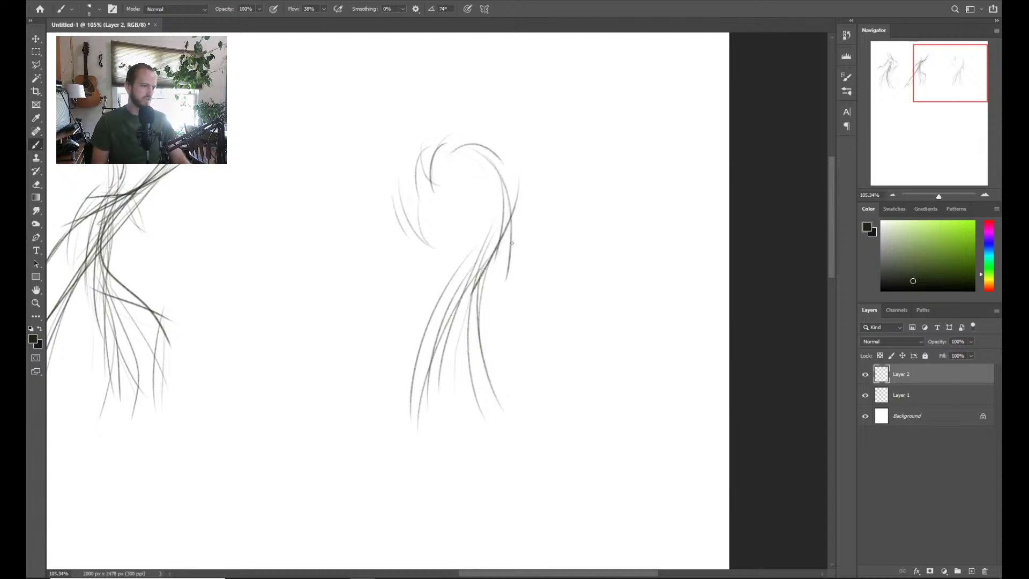
left_click_drag(488, 261, 395, 421)
left_click_drag(429, 213, 456, 247)
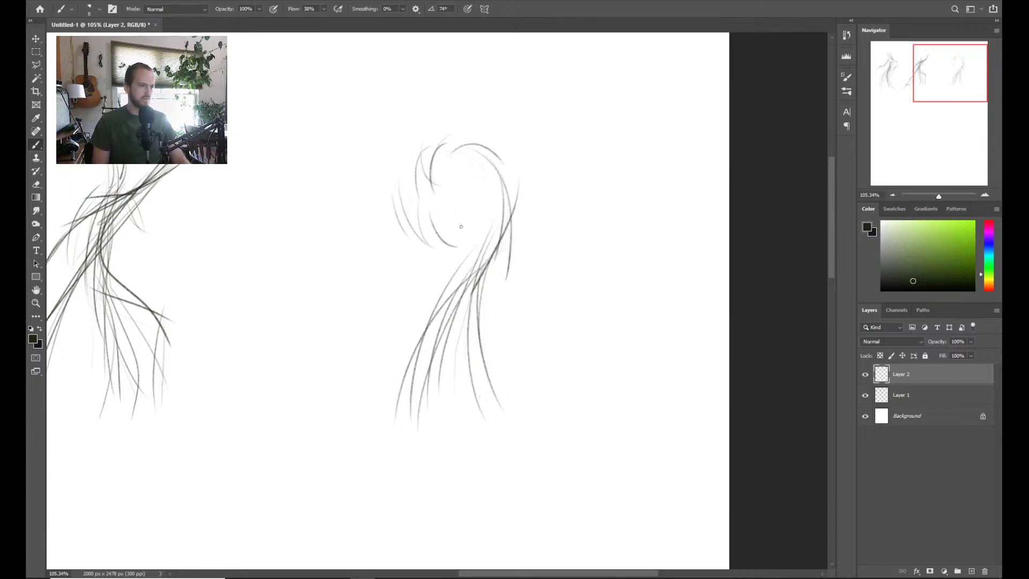
left_click_drag(495, 181, 477, 234)
left_click_drag(479, 198, 450, 250)
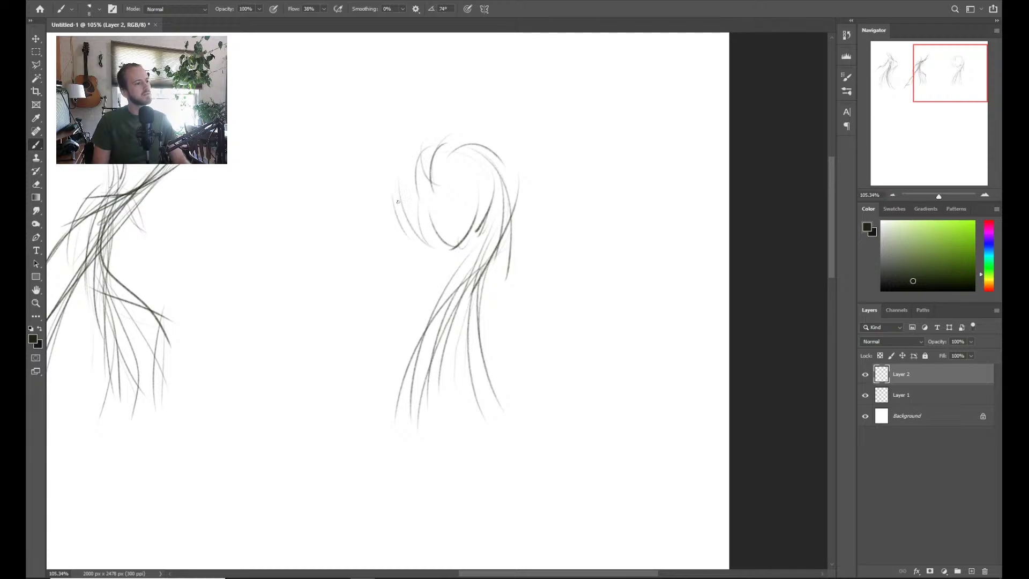
Define the third figure's head, darken the raised forearm down to the elbow, and loop in a small oval hand
mouse_move(428, 149)
left_mouse_down()
mouse_move(419, 171)
mouse_move(445, 137)
mouse_move(439, 166)
mouse_move(460, 135)
mouse_move(419, 239)
left_mouse_up()
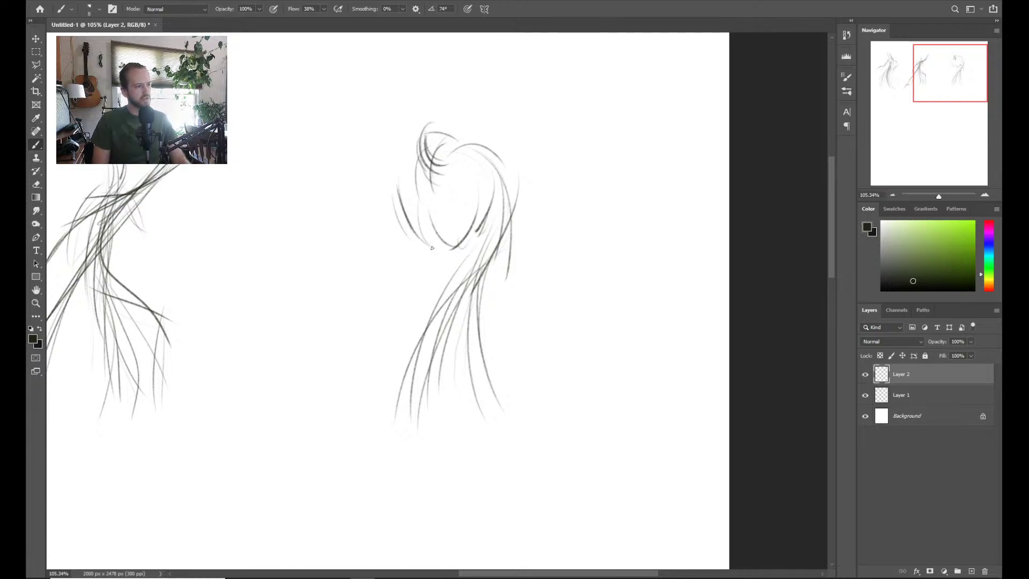
left_click_drag(416, 182, 464, 260)
mouse_move(418, 194)
left_mouse_down()
mouse_move(428, 210)
mouse_move(410, 207)
mouse_move(419, 204)
left_mouse_up()
Build up the third figure's front leg with darker overlapping strokes from the hip down to the foot
left_click_drag(505, 200, 413, 432)
mouse_move(443, 324)
left_mouse_down()
mouse_move(421, 359)
mouse_move(429, 352)
left_mouse_up()
left_click_drag(463, 270, 381, 424)
left_click_drag(434, 308, 381, 416)
left_click_drag(473, 266, 433, 314)
Sketch the third figure's rear leg with a curved thigh and an angled lower leg, replacing the unwanted calf stroke
left_click_drag(489, 264, 494, 417)
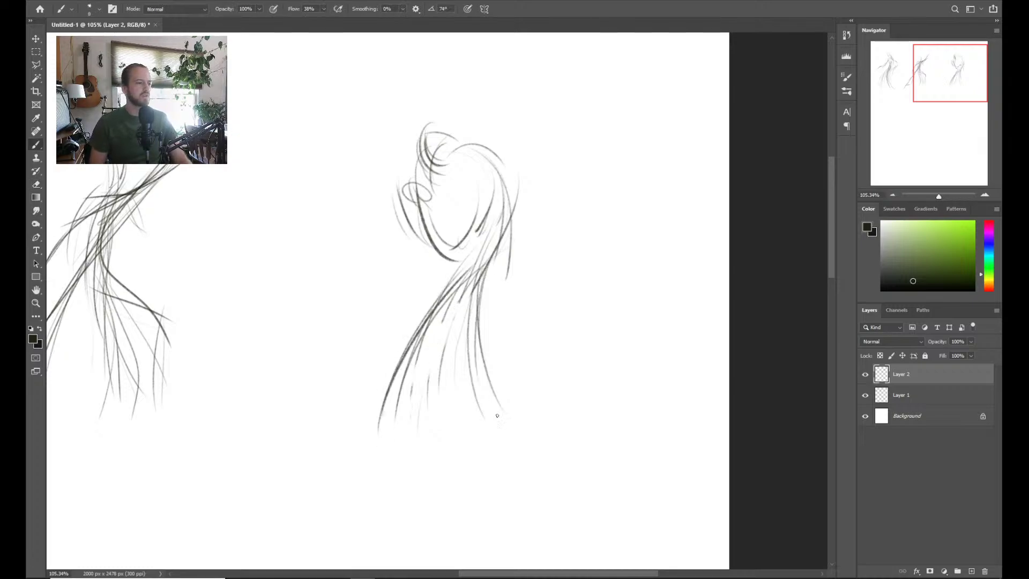
left_click_drag(488, 292, 476, 392)
mouse_move(484, 259)
left_mouse_down()
mouse_move(463, 336)
mouse_move(529, 413)
left_mouse_up()
mouse_move(483, 347)
left_mouse_down()
mouse_move(532, 438)
mouse_move(522, 440)
left_mouse_up()
key("ctrl+z")
left_click_drag(485, 260, 463, 358)
left_click_drag(507, 248, 473, 370)
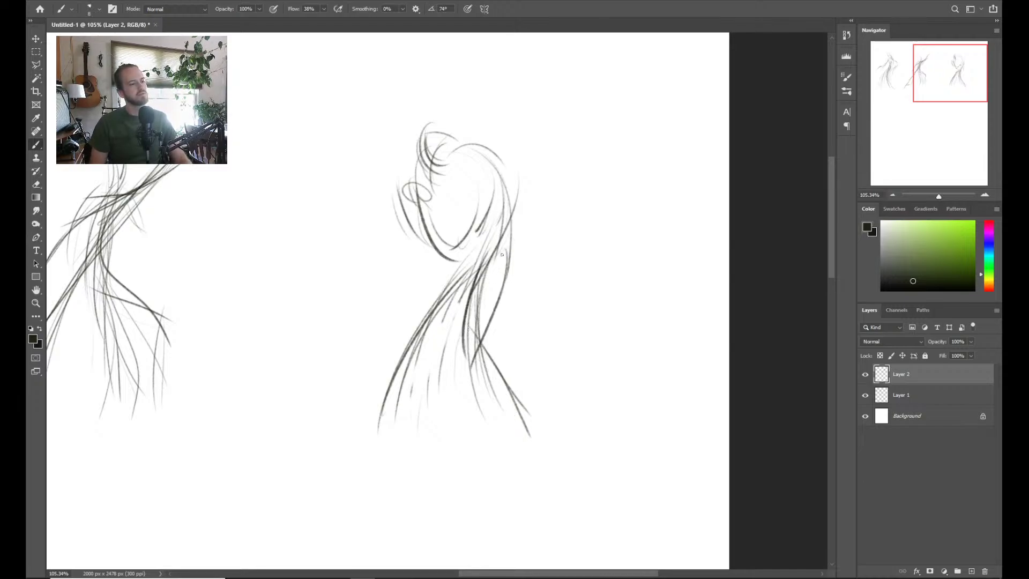
left_click_drag(515, 396, 536, 423)
Reinforce the third figure's rounded upper back, the side of the head, and the outer contour of the raised arm
left_click_drag(495, 156, 518, 256)
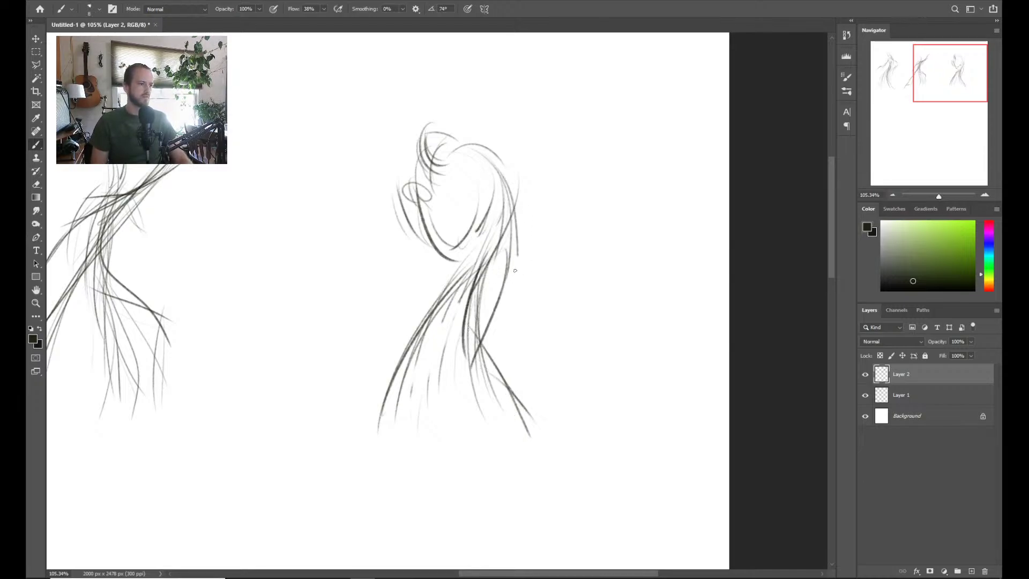
mouse_move(445, 128)
left_mouse_down()
mouse_move(454, 157)
mouse_move(487, 150)
mouse_move(481, 186)
left_mouse_up()
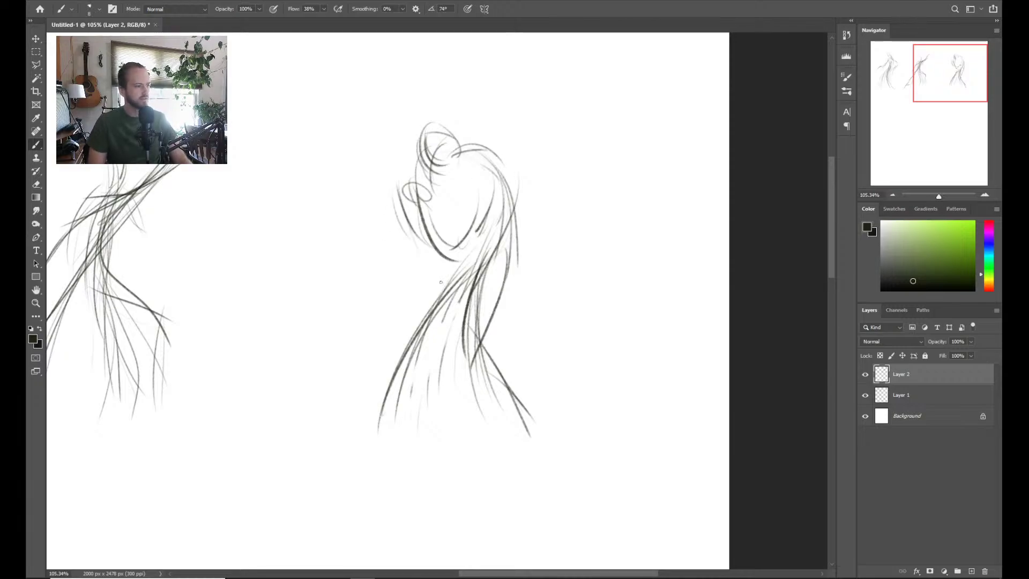
left_click_drag(398, 179, 420, 265)
left_click_drag(476, 246, 483, 222)
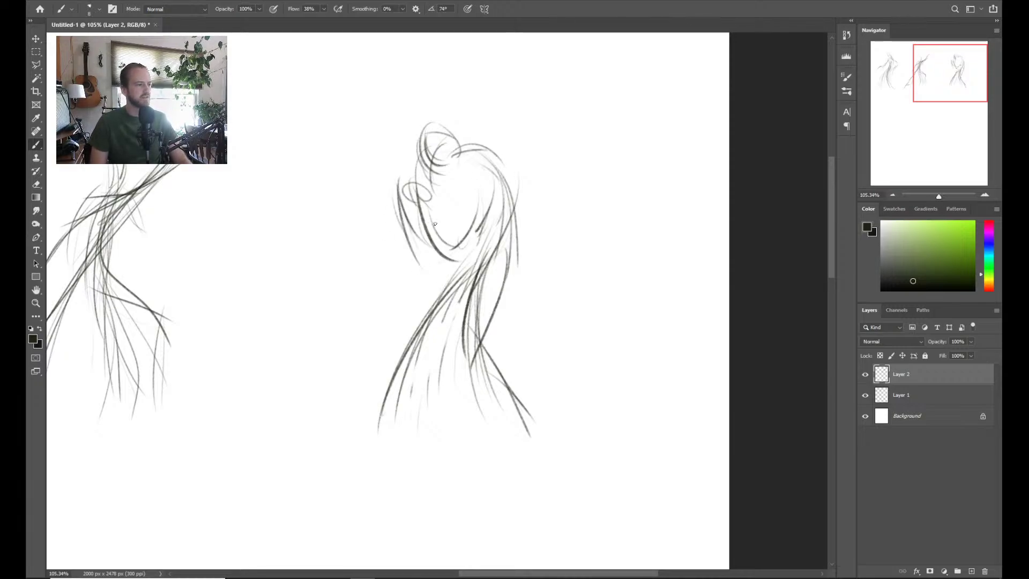
left_click_drag(416, 215, 428, 239)
Refine the third figure with extra strokes on the front leg, head, shoulder, chest and raised hand
left_click_drag(424, 304, 374, 430)
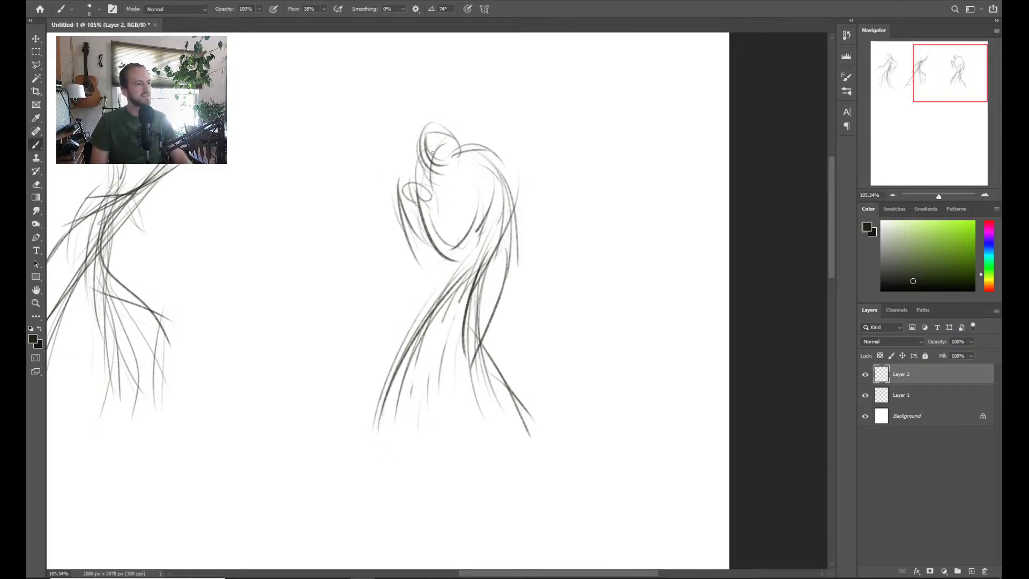
mouse_move(429, 132)
left_mouse_down()
mouse_move(445, 178)
mouse_move(457, 162)
mouse_move(507, 171)
mouse_move(523, 215)
left_mouse_up()
left_click_drag(502, 173, 518, 250)
mouse_move(456, 172)
left_mouse_down()
mouse_move(488, 179)
mouse_move(505, 200)
mouse_move(498, 194)
mouse_move(468, 220)
left_mouse_up()
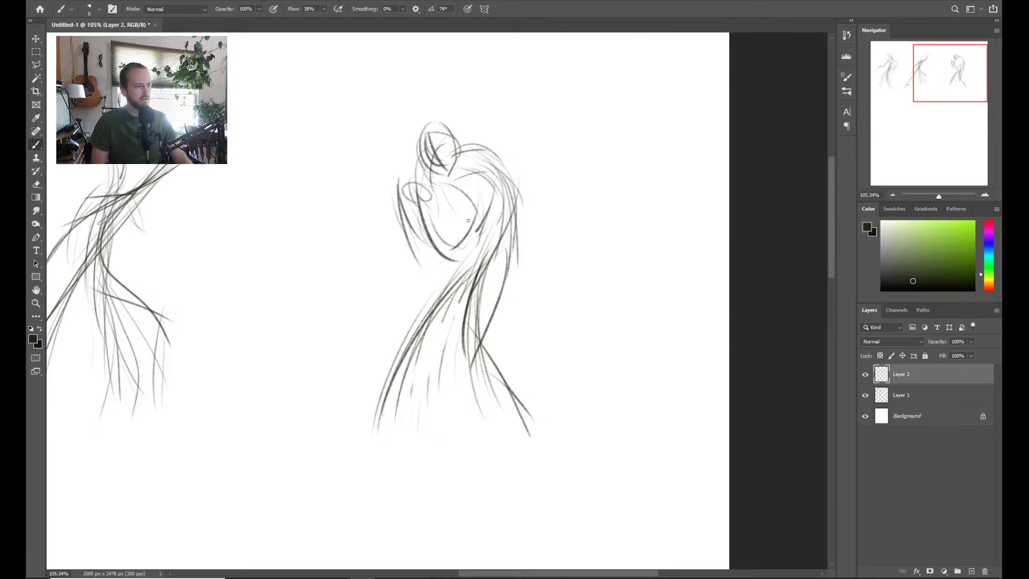
left_click_drag(406, 173, 396, 199)
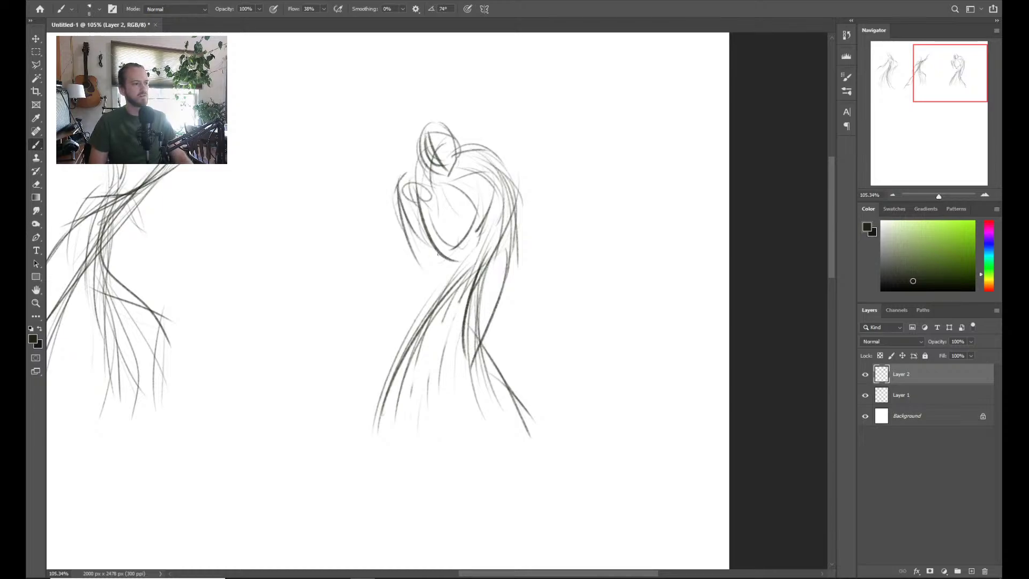
Finish the third figure by darkening the front leg contour and adding accent strokes to the face, back and waist
mouse_move(508, 185)
left_mouse_down()
mouse_move(487, 257)
mouse_move(378, 432)
left_mouse_up()
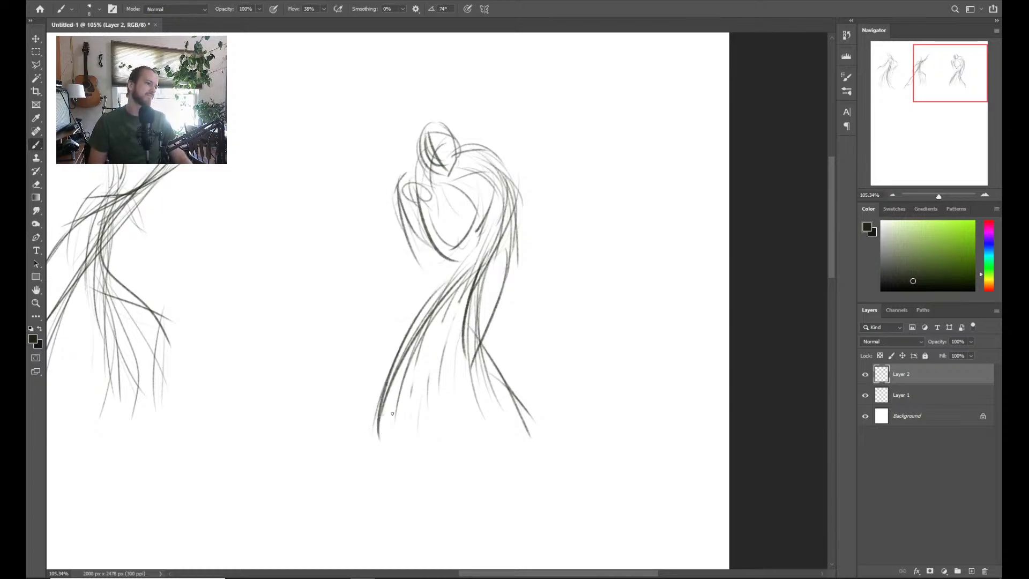
mouse_move(447, 159)
left_mouse_down()
mouse_move(435, 152)
mouse_move(450, 147)
mouse_move(498, 294)
left_mouse_up()
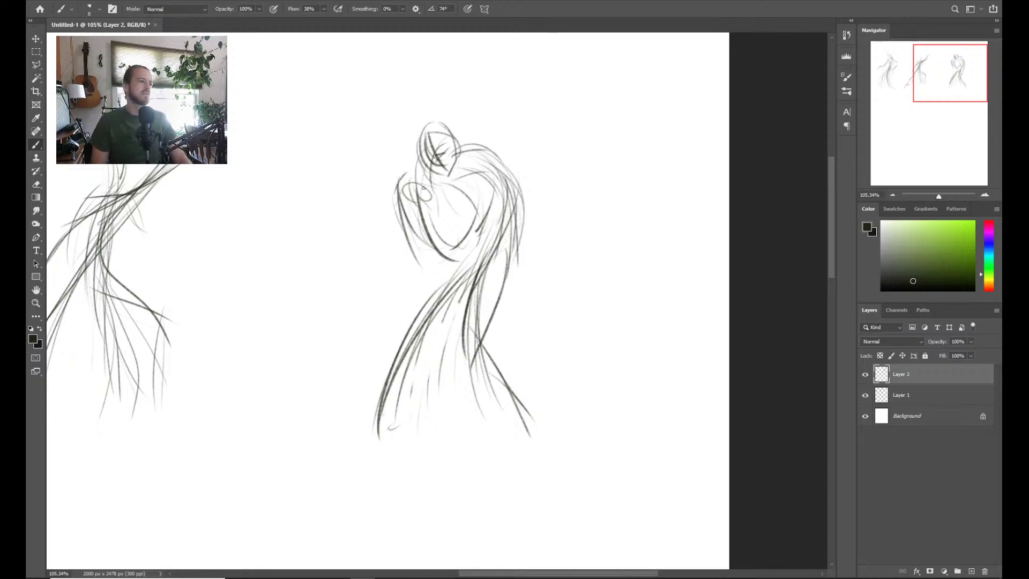
key("z")
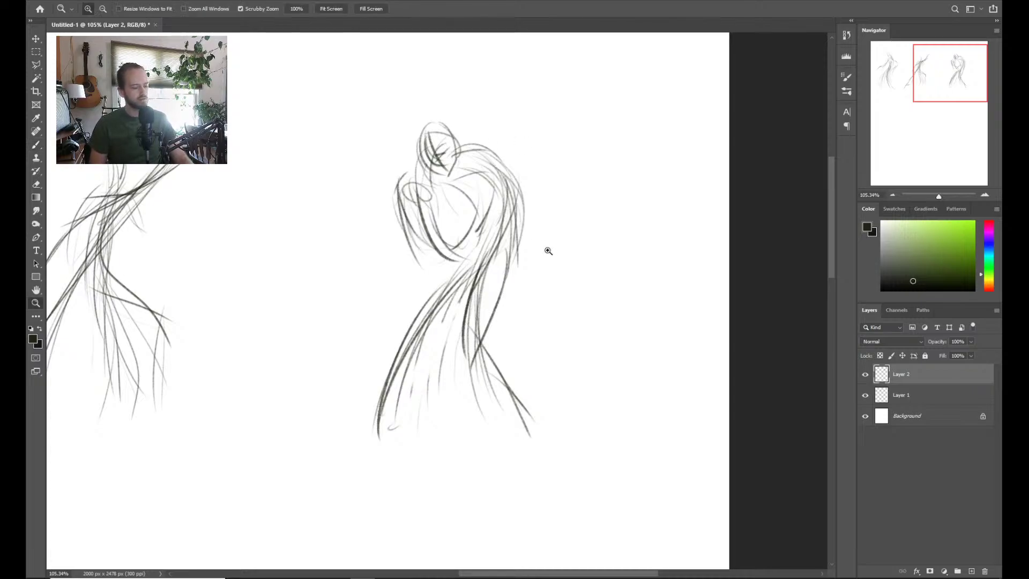
key("b")
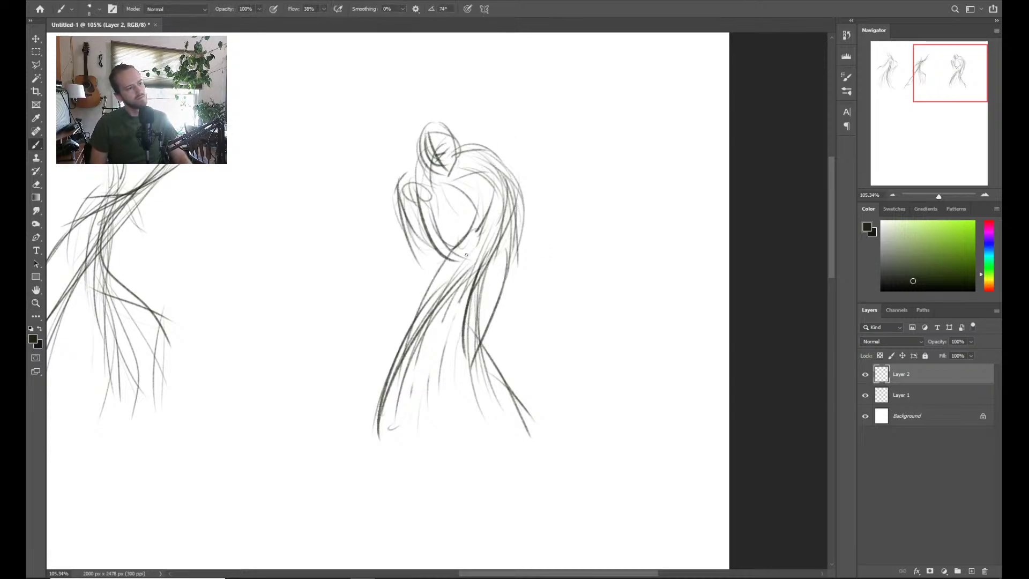
left_click_drag(452, 269, 403, 411)
Create a new layer above Layer 2, keeping its default settings
key("z")
left_click_drag(520, 350, 493, 349)
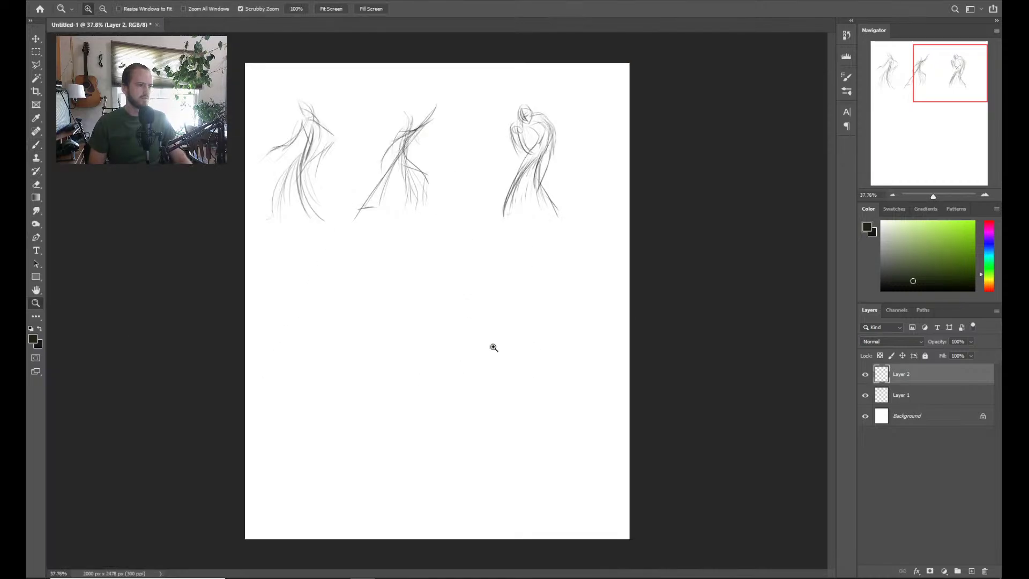
left_click_drag(519, 266, 570, 223)
key("ctrl+shift+n")
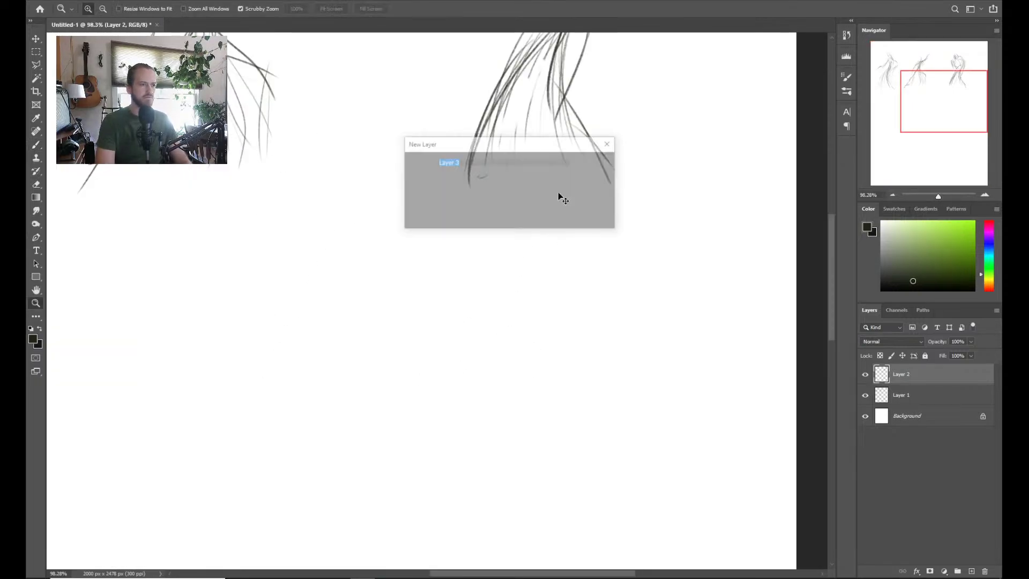
key("Return")
Start a fourth gesture figure beneath the first one with a faint head and long bowed line-of-action curves, discarding a short shoulder stroke
mouse_move(484, 271)
left_mouse_down()
mouse_move(392, 333)
mouse_move(483, 287)
left_mouse_up()
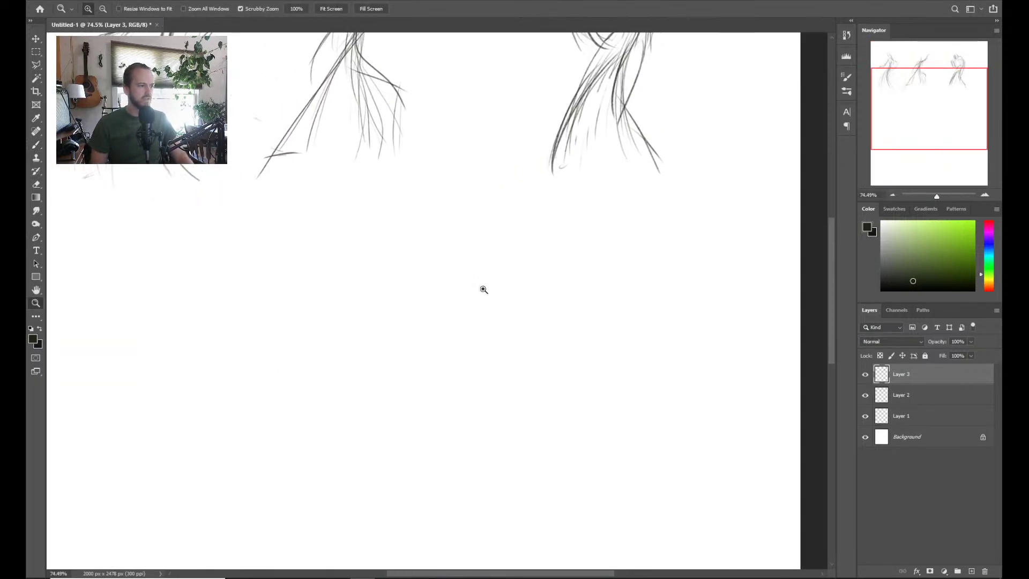
left_click_drag(333, 328, 499, 251)
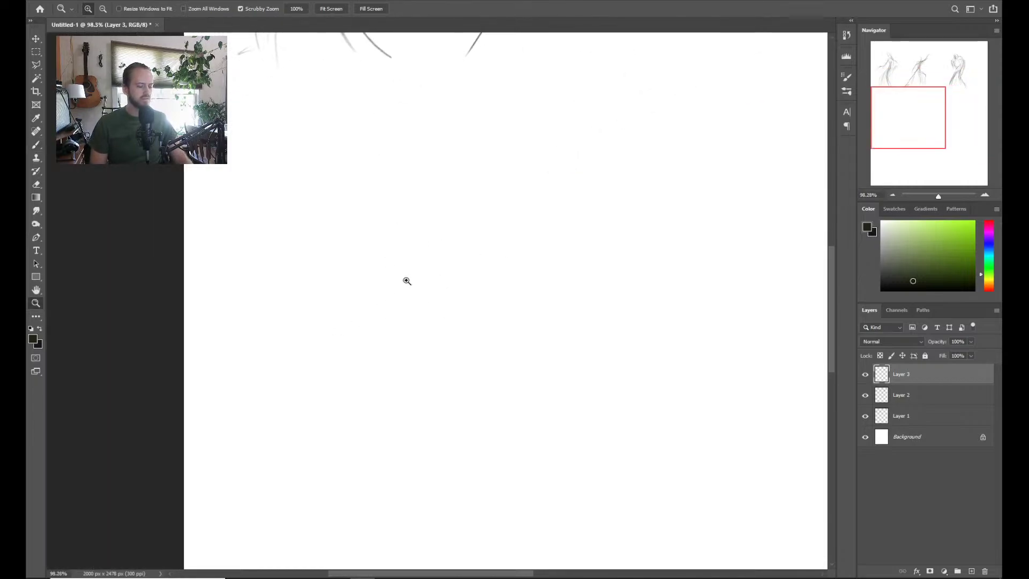
key("b")
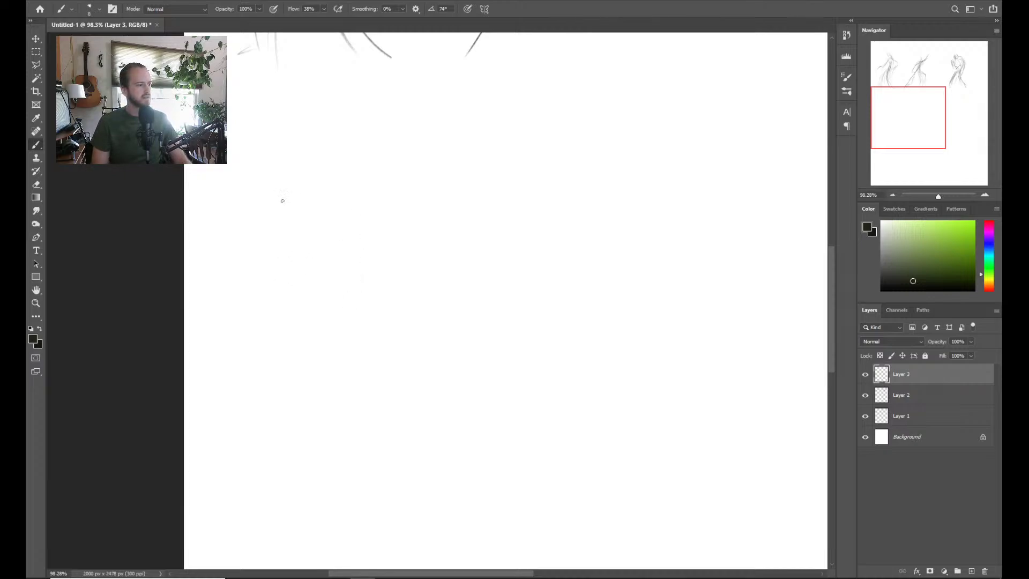
left_click_drag(296, 236, 308, 224)
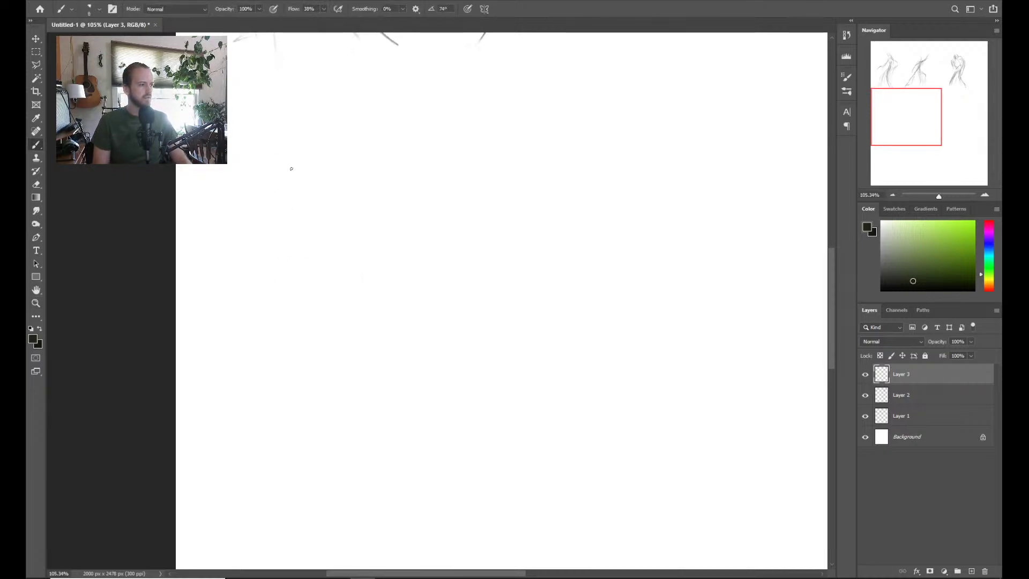
left_click_drag(348, 139, 329, 205)
mouse_move(333, 159)
left_mouse_down()
mouse_move(306, 273)
mouse_move(326, 371)
left_mouse_up()
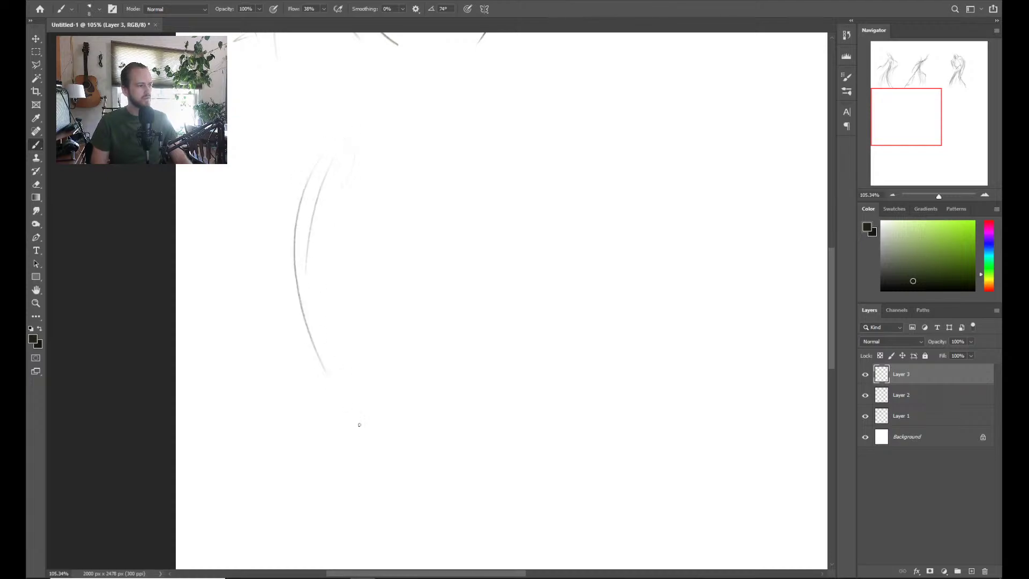
left_click_drag(349, 141, 374, 428)
mouse_move(298, 208)
left_mouse_down()
mouse_move(349, 405)
mouse_move(373, 442)
left_mouse_up()
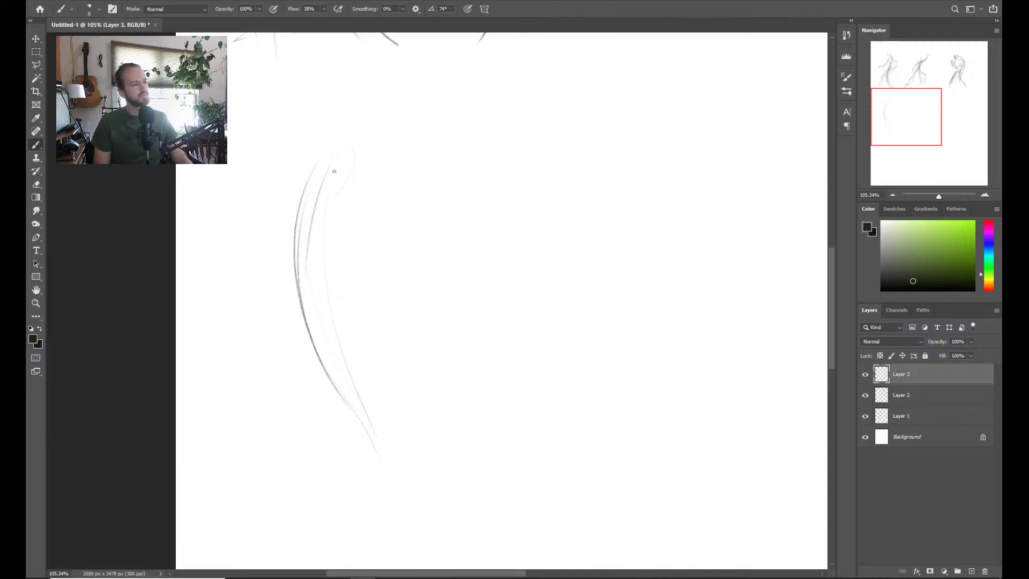
left_click_drag(343, 195, 352, 218)
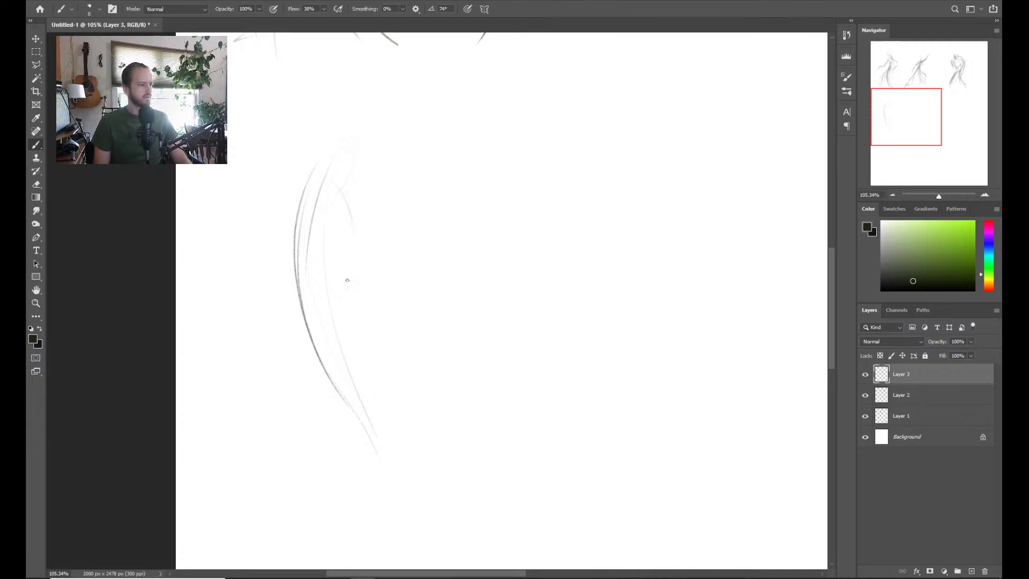
key("ctrl+z")
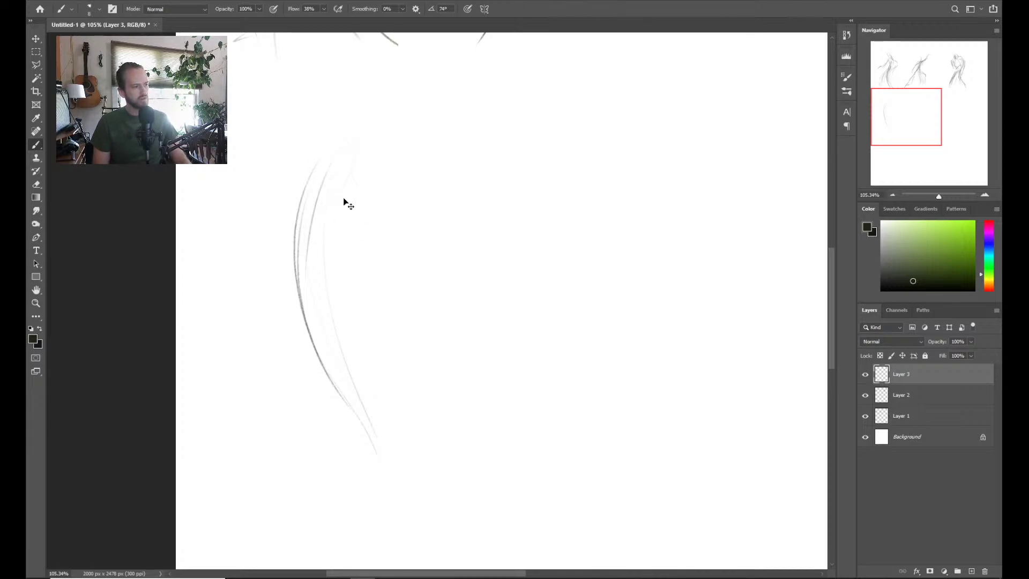
Sketch S-shaped curves through the fourth figure's torso and thighs, and carry them into darker lower leg lines sweeping back
mouse_move(329, 157)
left_mouse_down()
mouse_move(351, 365)
mouse_move(340, 437)
left_mouse_up()
left_click_drag(301, 181, 351, 391)
mouse_move(307, 198)
left_mouse_down()
mouse_move(311, 265)
mouse_move(368, 371)
left_mouse_up()
left_click_drag(351, 322, 329, 478)
key("ctrl+z")
key("ctrl+z")
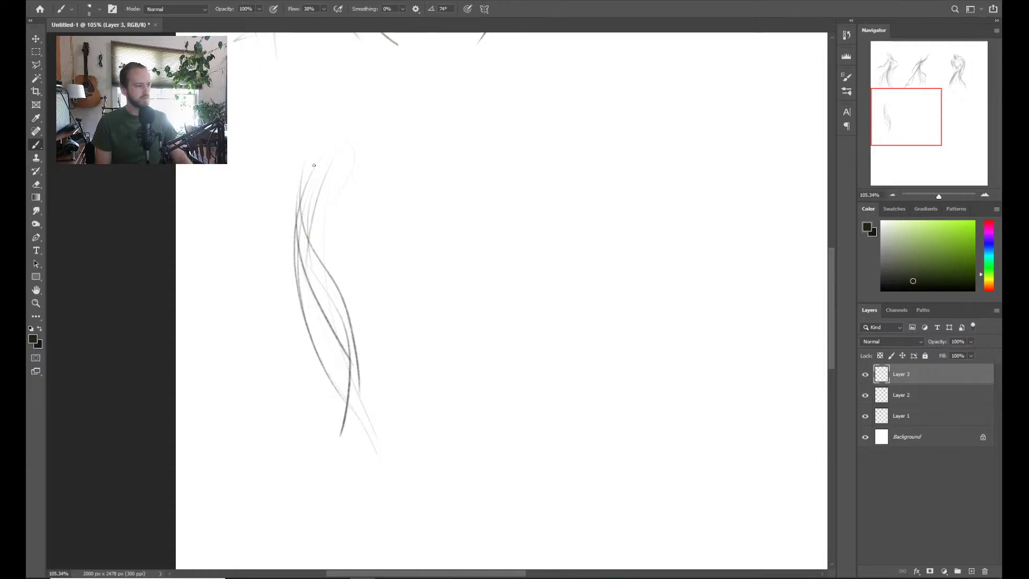
left_click_drag(352, 300, 302, 483)
mouse_move(321, 417)
left_mouse_down()
mouse_move(314, 438)
mouse_move(332, 395)
left_mouse_up()
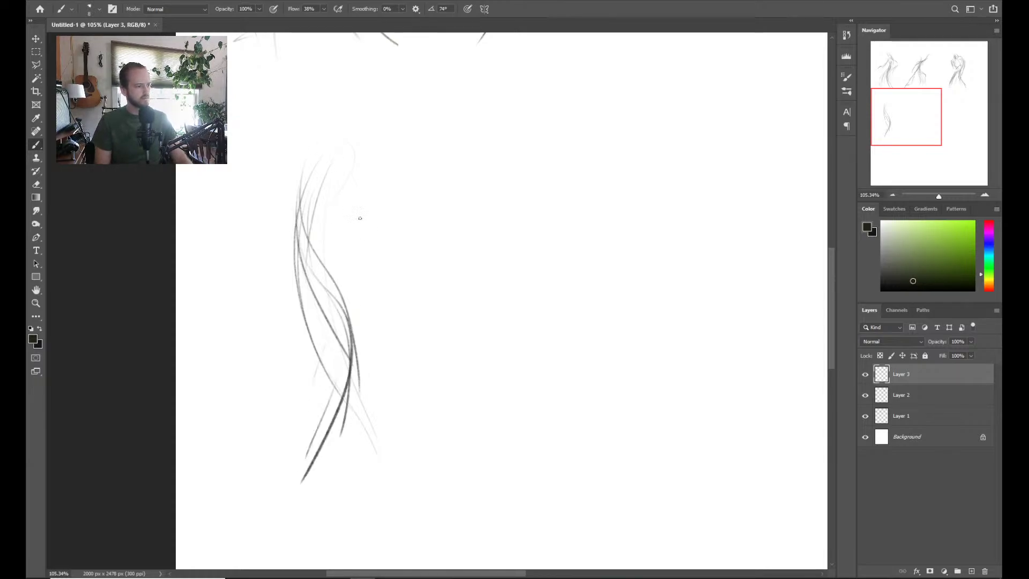
Draw the fourth figure's arms, one bending back from the elbow toward the hip and one hanging behind the back
left_click_drag(346, 176, 374, 288)
left_click_drag(376, 247, 336, 321)
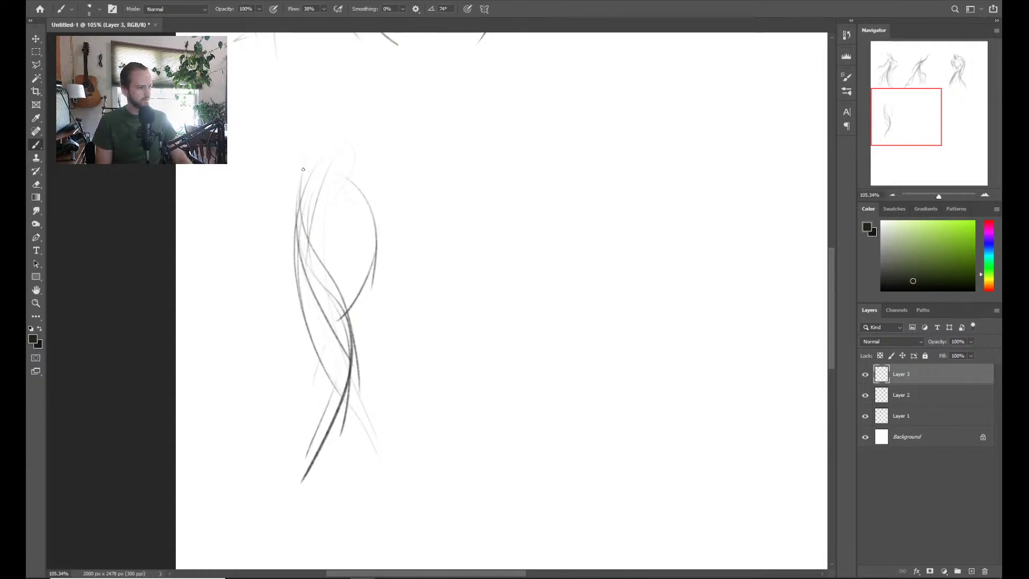
mouse_move(290, 188)
left_mouse_down()
mouse_move(250, 284)
mouse_move(254, 310)
left_mouse_up()
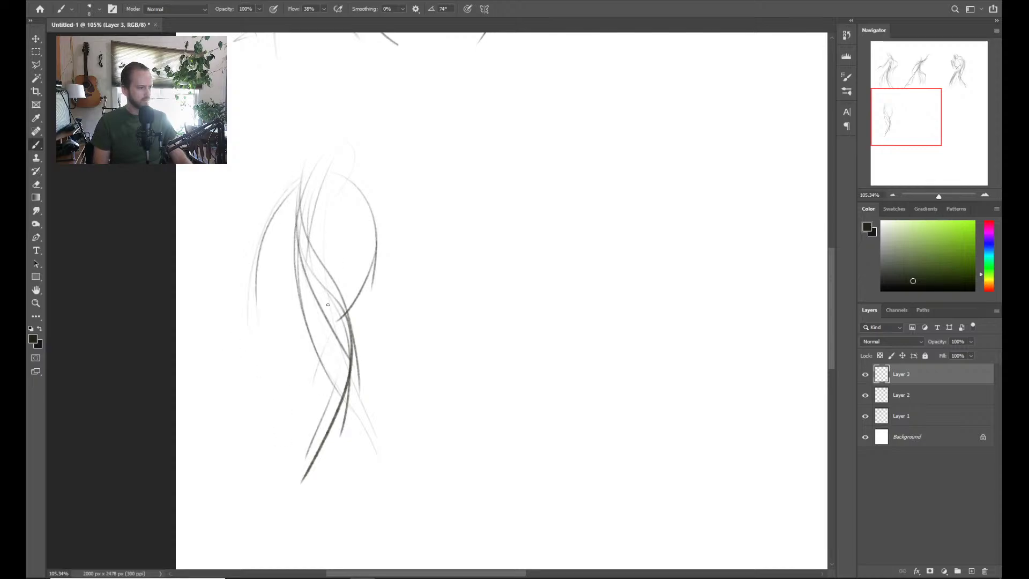
left_click_drag(273, 220, 264, 294)
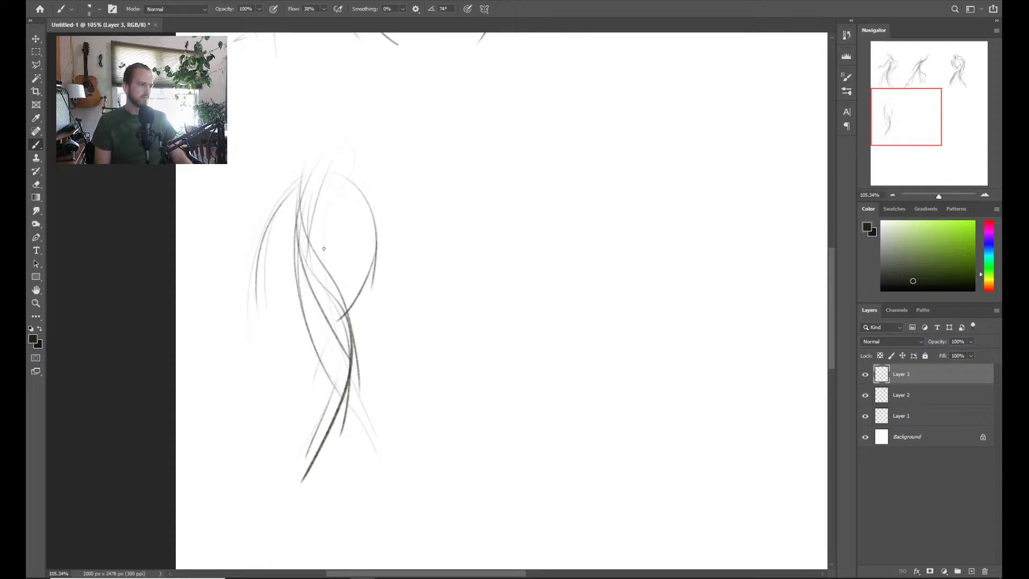
Add curved strokes across the fourth figure's chest and torso to connect the shoulders to the waist
left_click_drag(350, 180, 323, 247)
left_click_drag(328, 210, 305, 269)
left_click_drag(346, 195, 305, 269)
mouse_move(331, 175)
left_mouse_down()
mouse_move(296, 183)
mouse_move(321, 311)
left_mouse_up()
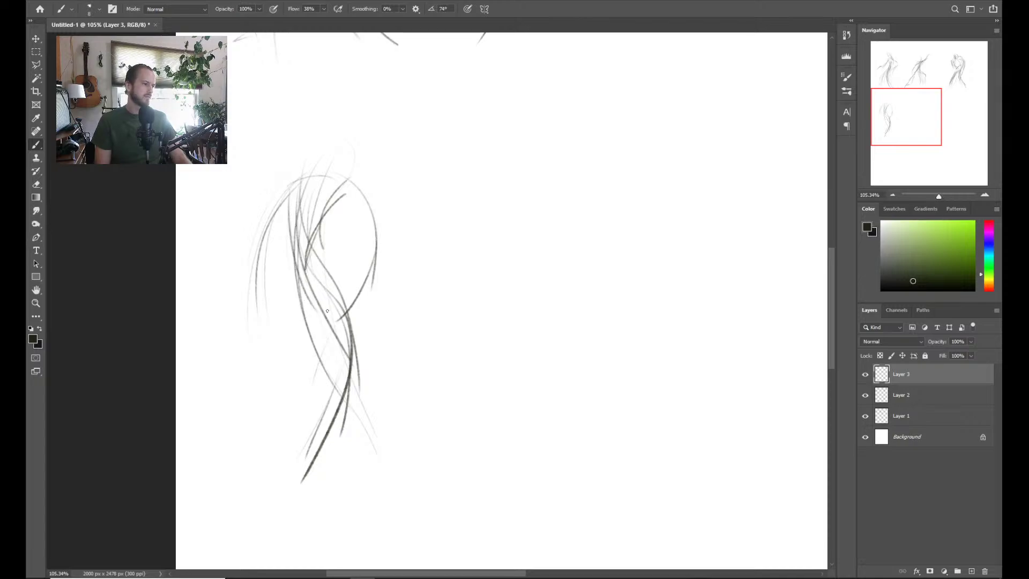
Add long curved strokes through the fourth figure's thighs down to the lower legs, discarding the surplus trial leg strokes
left_click_drag(322, 268, 314, 380)
left_click_drag(327, 297, 338, 462)
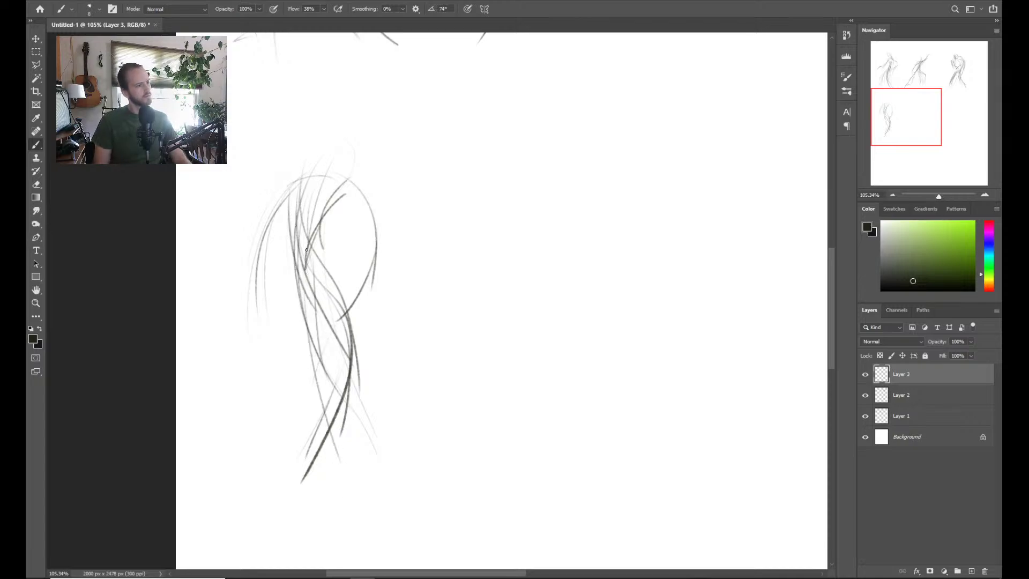
mouse_move(303, 327)
left_mouse_down()
mouse_move(343, 485)
mouse_move(317, 482)
mouse_move(353, 346)
left_mouse_up()
key("ctrl+z")
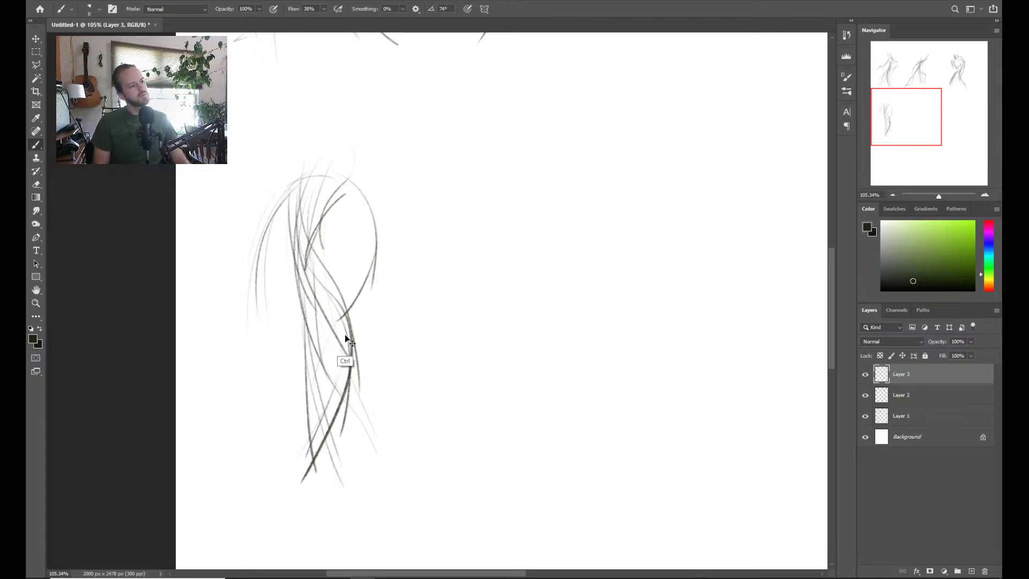
key("ctrl+z")
key("ctrl+z")
left_click_drag(333, 388, 317, 450)
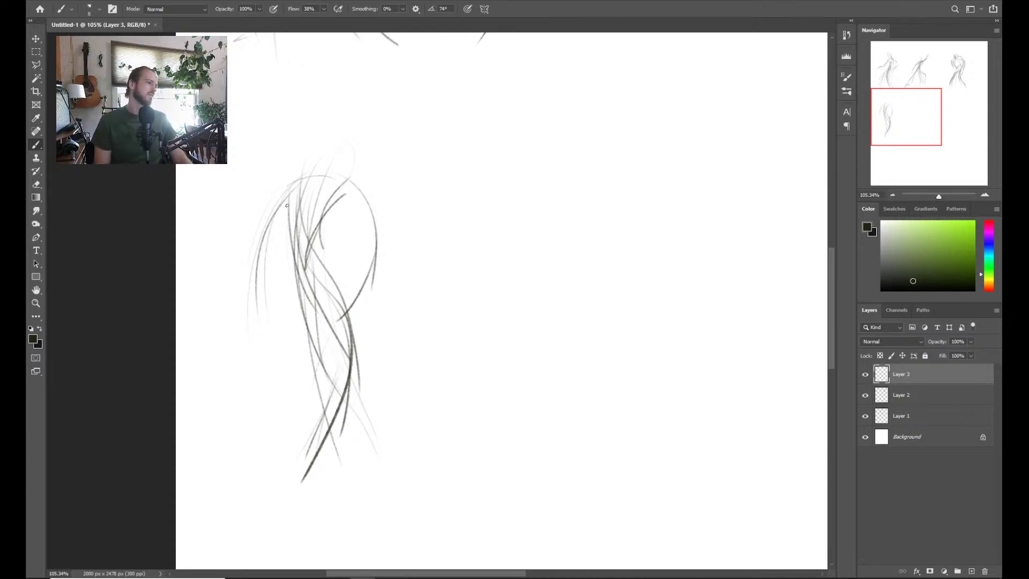
Reinforce the fourth figure's torso side with a curve up to the shoulder and darken its hanging arm, undoing the shoulder stroke
mouse_move(300, 279)
left_mouse_down()
mouse_move(313, 215)
mouse_move(341, 172)
left_mouse_up()
left_click_drag(275, 198, 255, 282)
left_click_drag(258, 347, 255, 280)
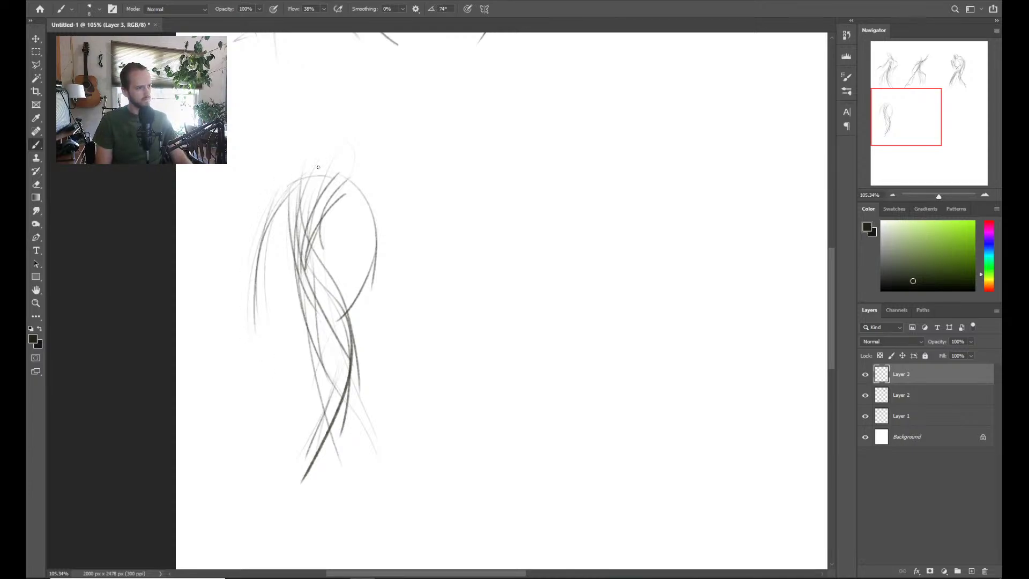
mouse_move(304, 188)
left_mouse_down()
mouse_move(320, 146)
mouse_move(318, 182)
left_mouse_up()
key("ctrl+z")
Try out head and neck strokes above the fourth figure's shoulders, undo the surplus ones, and restate the shoulder-to-arm curve
left_click_drag(328, 134, 322, 167)
mouse_move(309, 128)
left_mouse_down()
mouse_move(306, 158)
mouse_move(340, 127)
left_mouse_up()
left_click_drag(339, 130, 330, 172)
key("ctrl+z")
key("ctrl+z")
key("ctrl+z")
key("ctrl+z")
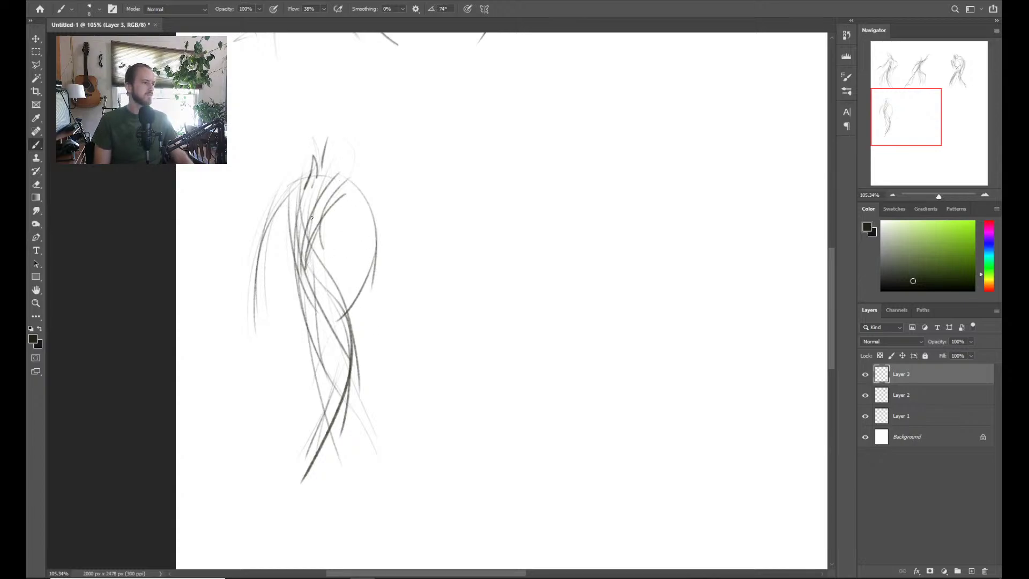
left_click_drag(258, 262, 303, 181)
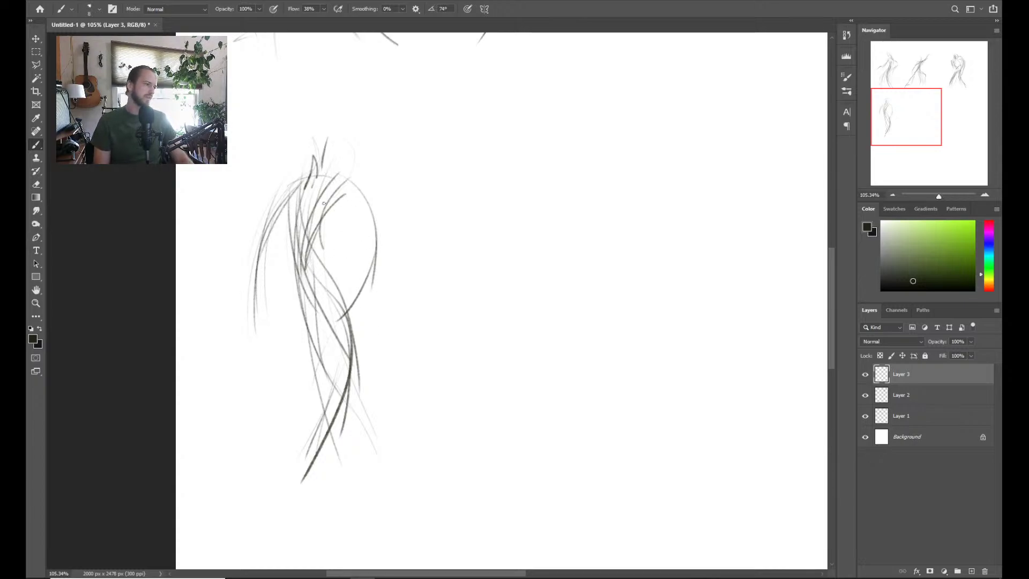
Draw a bold sweeping curve from the fourth figure's hip to the ankle, replacing a first attempt that runs too long
left_click_drag(352, 312, 303, 532)
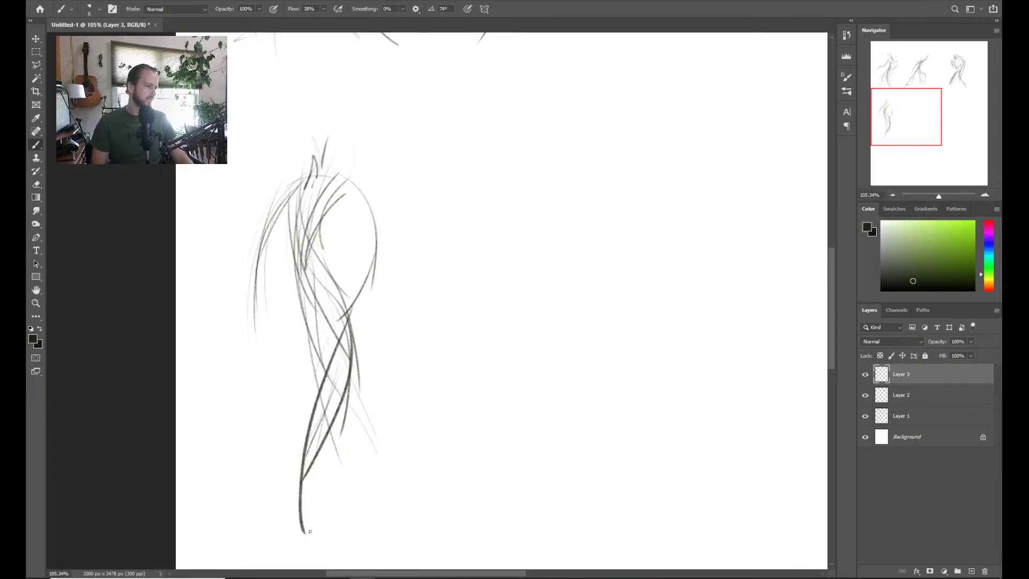
key("ctrl+z")
mouse_move(351, 304)
left_mouse_down()
mouse_move(304, 485)
mouse_move(308, 475)
left_mouse_up()
Erase the old crossing leg lines behind the bold leg curve, enlarging the eraser for the remaining marks
key("e")
left_click_drag(354, 343, 317, 461)
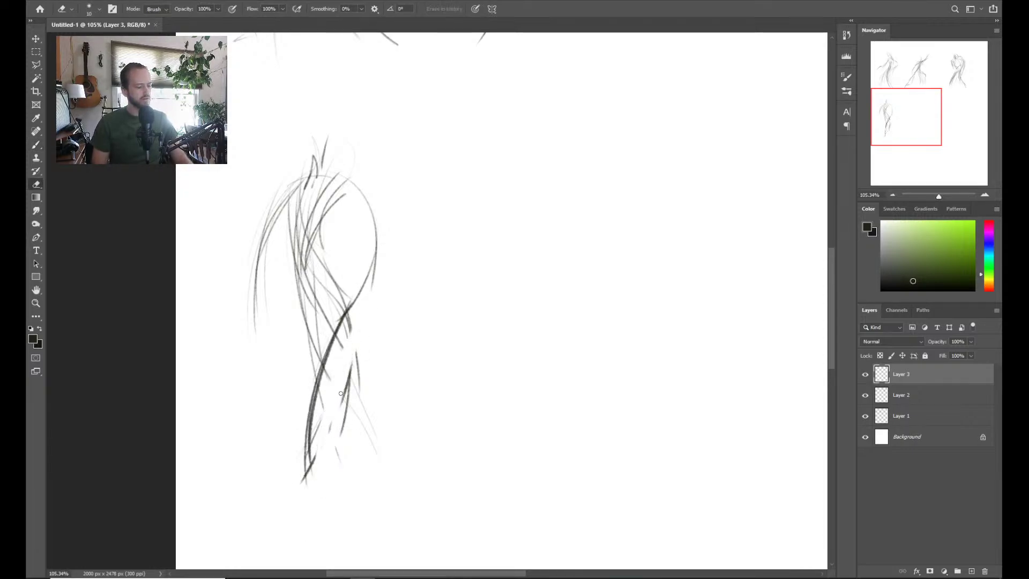
mouse_move(356, 359)
left_mouse_down()
mouse_move(361, 334)
mouse_move(322, 461)
left_mouse_up()
key("bracketright")
key("bracketright")
key("bracketright")
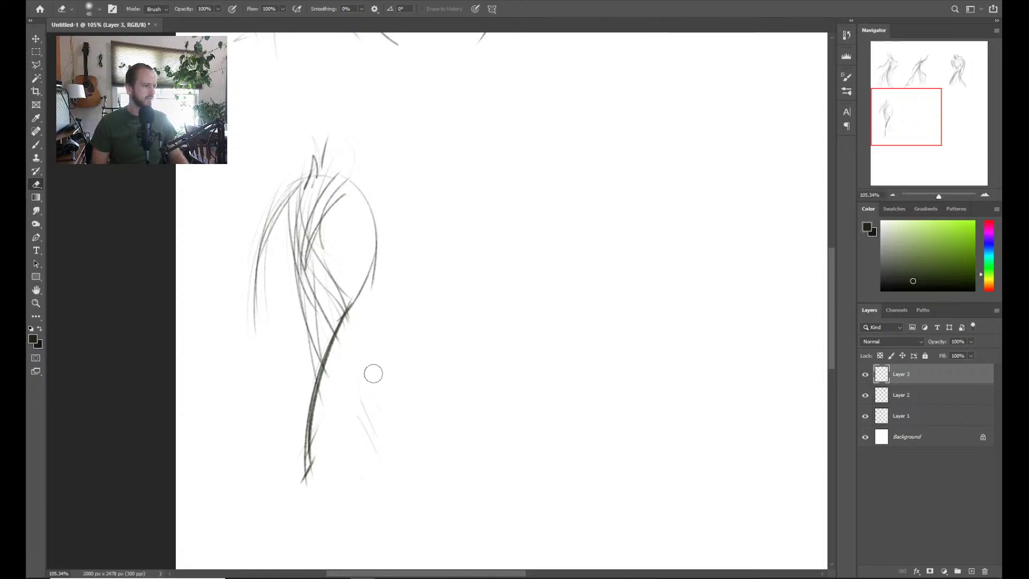
Brush in the fourth figure's hip contour and a second long curve down the other side of the supporting leg
key("b")
mouse_move(326, 253)
left_mouse_down()
mouse_move(341, 275)
mouse_move(344, 317)
mouse_move(290, 411)
left_mouse_up()
mouse_move(323, 292)
left_mouse_down()
mouse_move(299, 465)
mouse_move(312, 494)
left_mouse_up()
left_click_drag(301, 398, 294, 419)
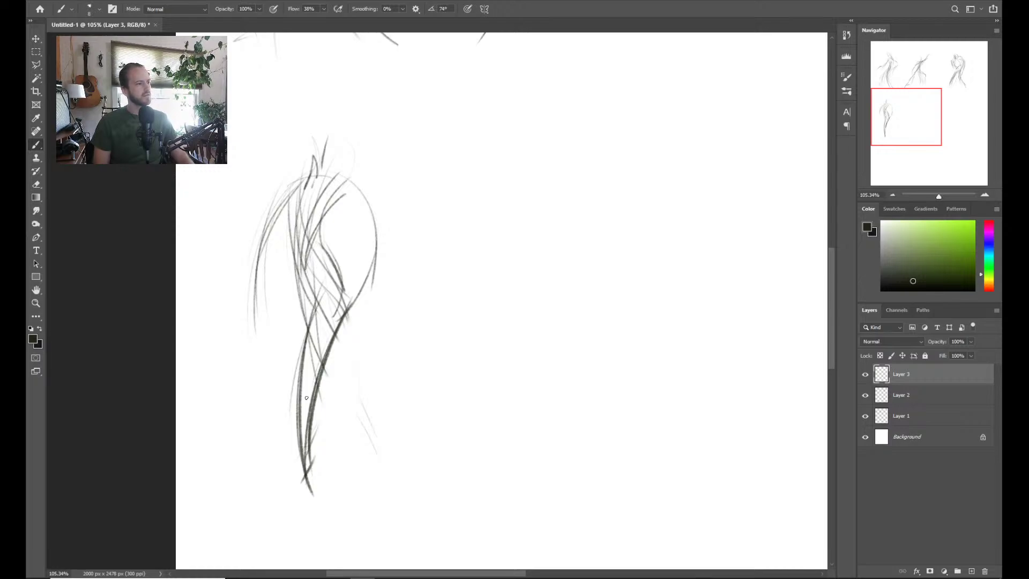
Erase the fourth figure's bent forearm, and sketch a shoulder line with the neck and an oval head above it
key("e")
mouse_move(384, 251)
left_mouse_down()
mouse_move(368, 290)
mouse_move(376, 236)
left_mouse_up()
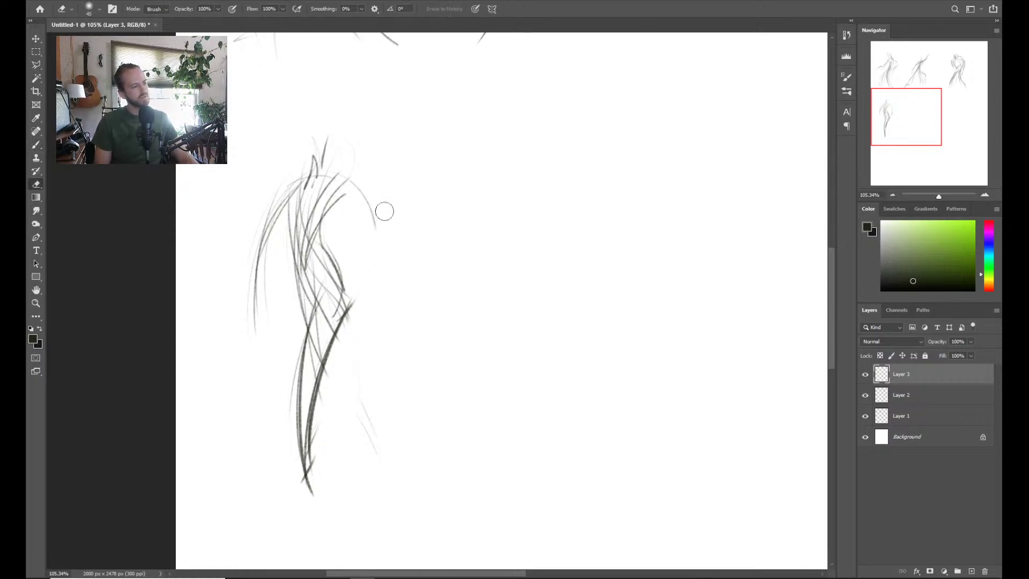
key("b")
left_click_drag(303, 188, 347, 190)
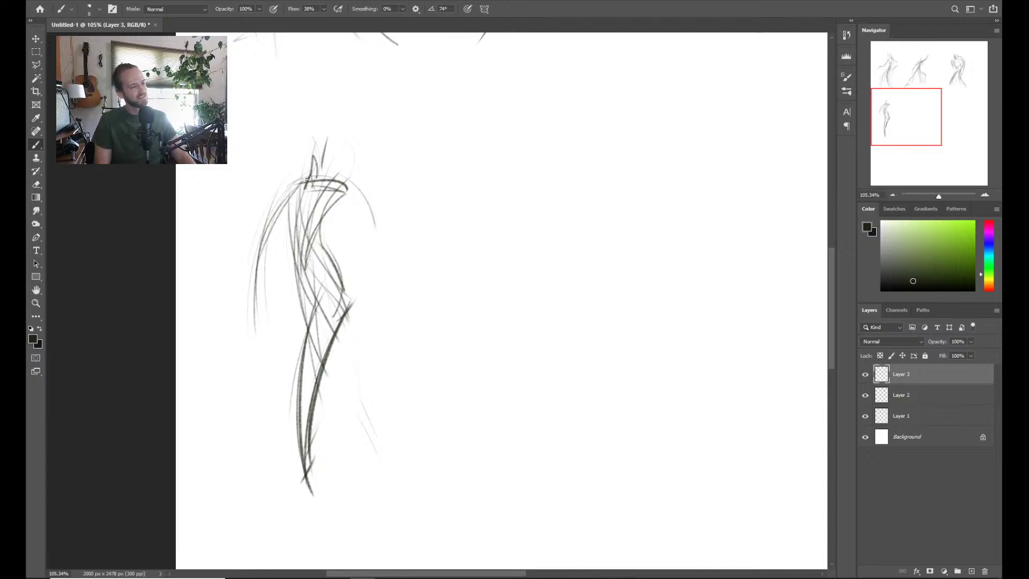
mouse_move(307, 180)
left_mouse_down()
mouse_move(322, 139)
mouse_move(331, 141)
mouse_move(323, 175)
mouse_move(334, 165)
mouse_move(328, 129)
mouse_move(310, 141)
mouse_move(307, 164)
mouse_move(321, 132)
mouse_move(328, 138)
mouse_move(315, 185)
mouse_move(328, 127)
left_mouse_up()
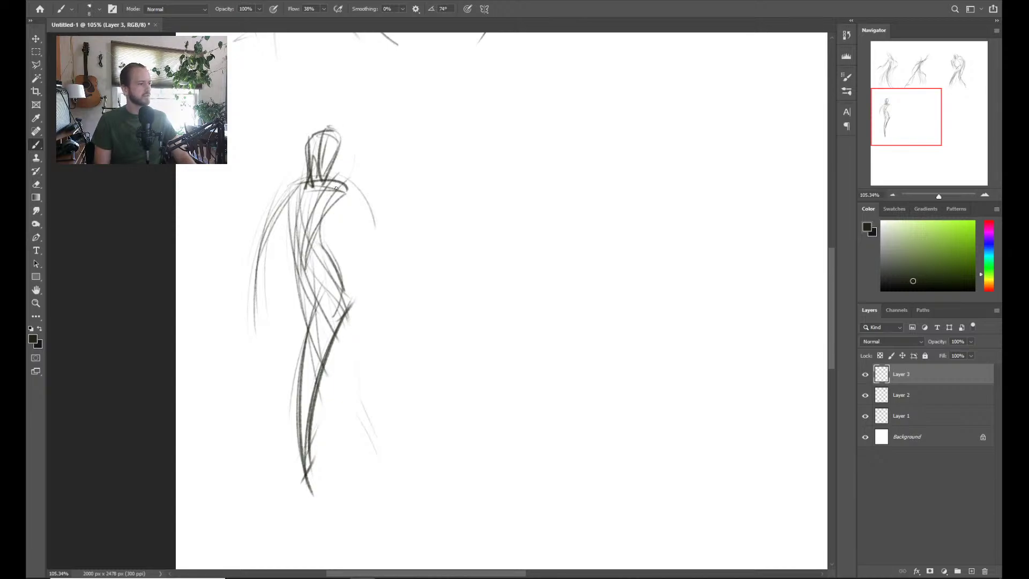
Draw a new arm extending down and away from the fourth figure's body, and reinforce the opposite hanging arm
left_click_drag(352, 194, 400, 306)
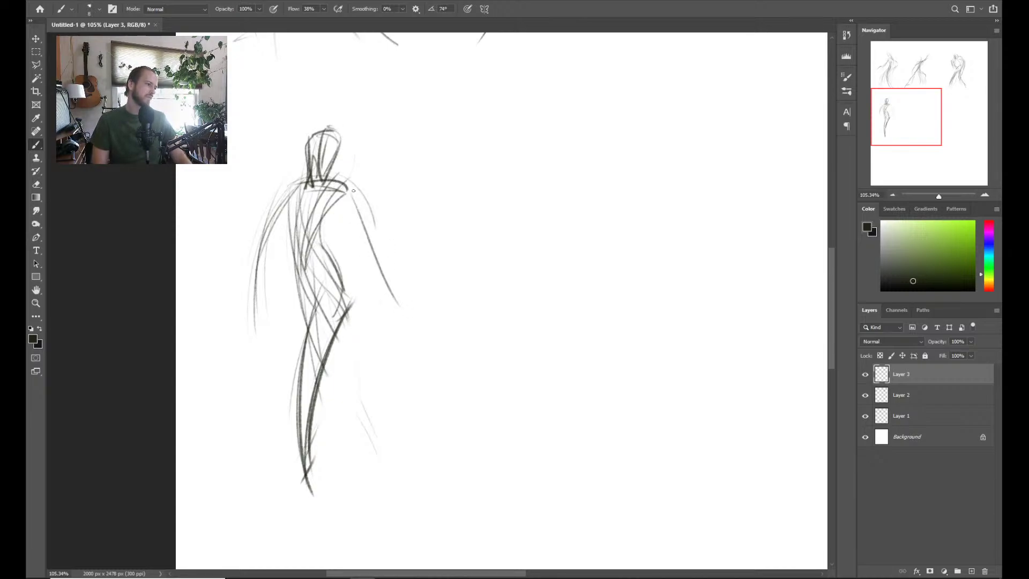
mouse_move(354, 202)
left_mouse_down()
mouse_move(417, 334)
mouse_move(403, 317)
left_mouse_up()
key("ctrl+z")
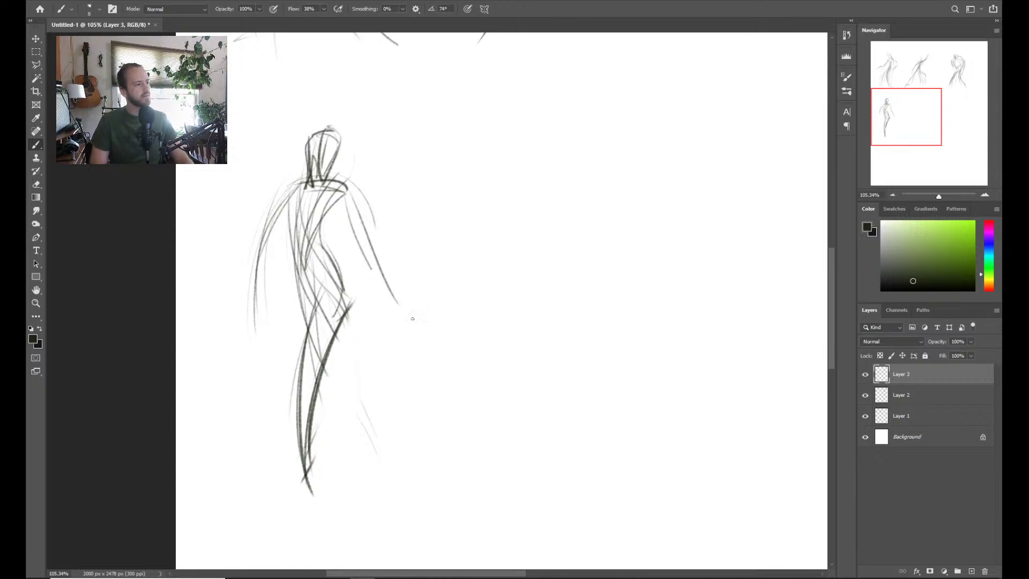
left_click_drag(348, 210, 398, 305)
left_click_drag(363, 231, 403, 299)
mouse_move(288, 204)
left_mouse_down()
mouse_move(254, 292)
mouse_move(259, 266)
mouse_move(252, 311)
left_mouse_up()
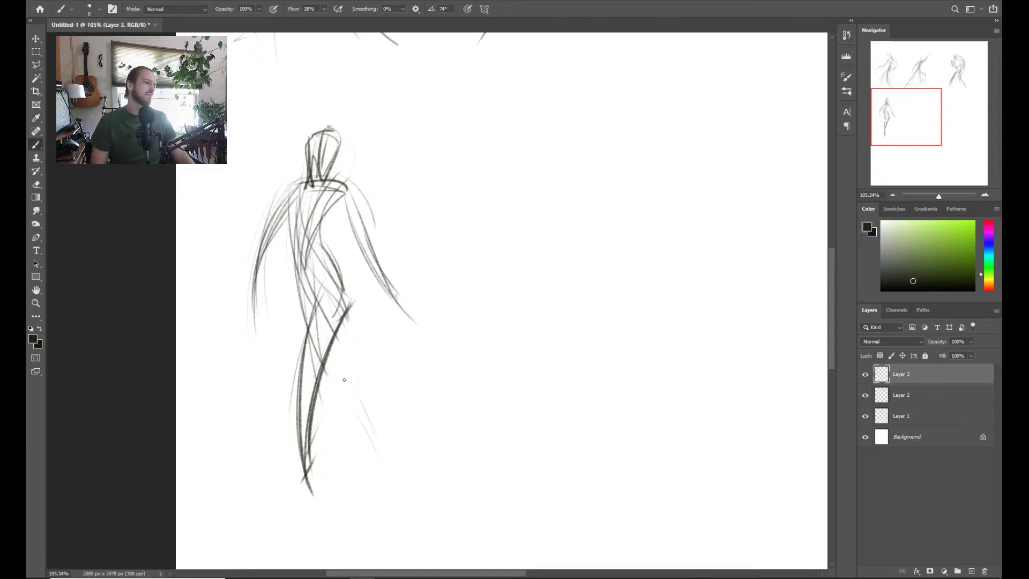
Draw the fourth figure's second leg angled away from the body down to the foot, redoing the outer thigh curve
left_click_drag(328, 370, 400, 473)
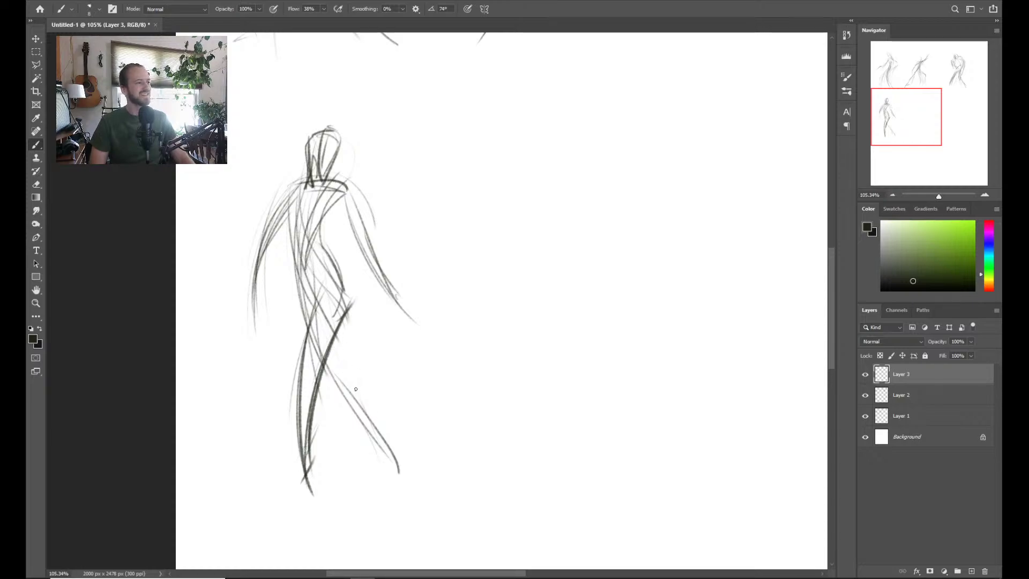
left_click_drag(330, 294, 370, 388)
key("ctrl+z")
left_click_drag(324, 273, 377, 406)
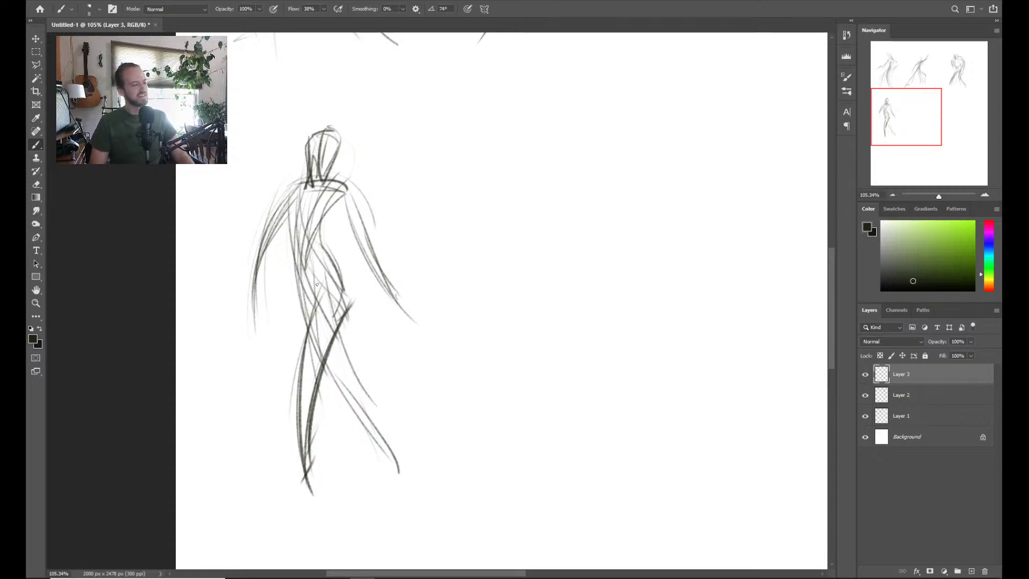
key("ctrl+z")
left_click_drag(325, 294, 405, 491)
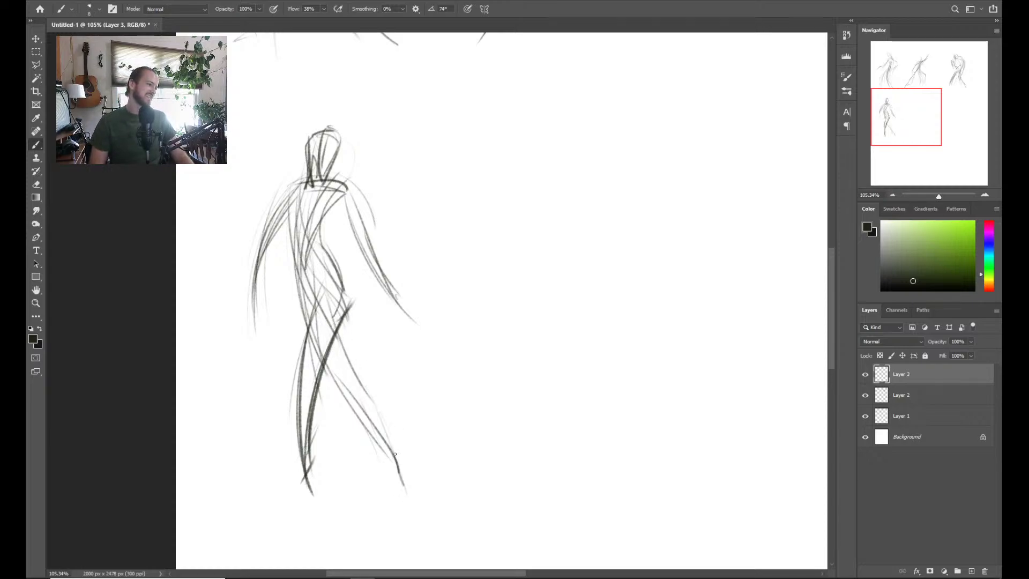
left_click_drag(387, 435, 404, 485)
Darken the fourth figure's shoulder and both arm contours, undoing the surplus strokes
mouse_move(305, 172)
left_mouse_down()
mouse_move(292, 246)
mouse_move(283, 250)
mouse_move(283, 219)
mouse_move(299, 228)
mouse_move(284, 224)
mouse_move(247, 311)
left_mouse_up()
key("ctrl+z")
key("ctrl+z")
key("ctrl+z")
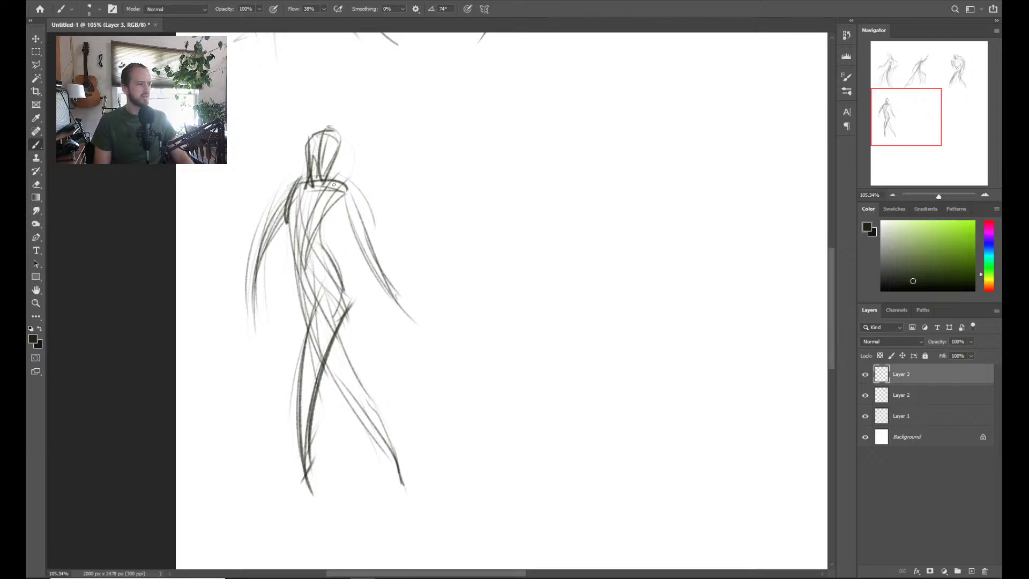
mouse_move(340, 196)
left_mouse_down()
mouse_move(375, 273)
mouse_move(423, 325)
left_mouse_up()
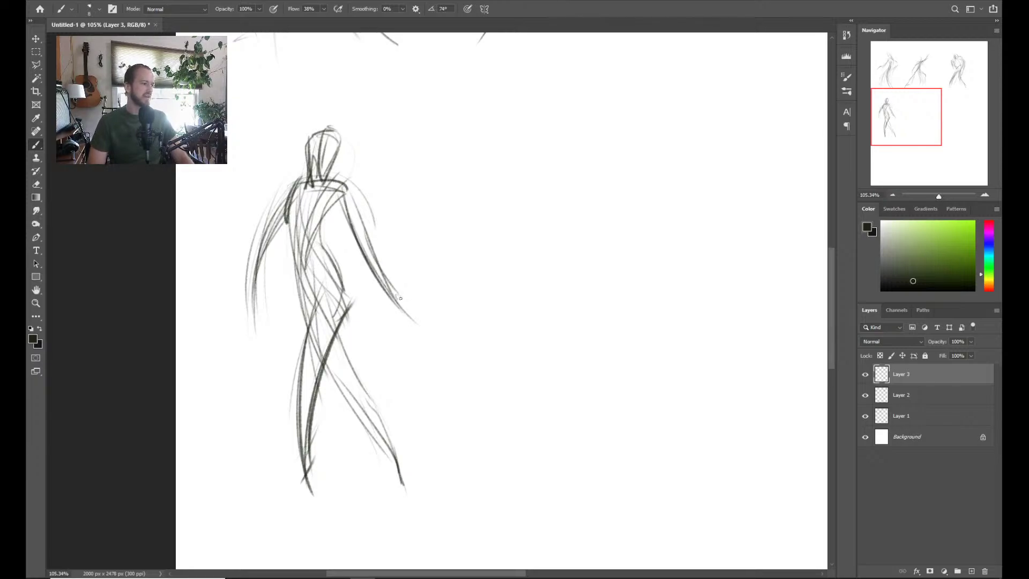
Strengthen the fourth figure's hip and torso contours, add a line across the chest, and restate the arm edges
mouse_move(321, 245)
left_mouse_down()
mouse_move(350, 303)
mouse_move(344, 317)
left_mouse_up()
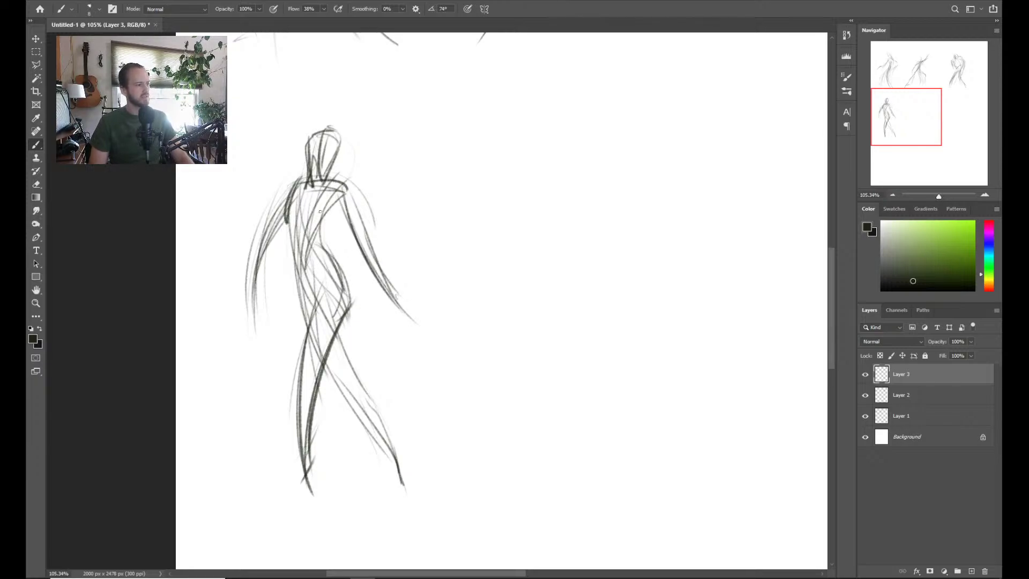
mouse_move(320, 212)
left_mouse_down()
mouse_move(322, 243)
mouse_move(341, 193)
mouse_move(308, 250)
left_mouse_up()
key("ctrl+z")
mouse_move(346, 186)
left_mouse_down()
mouse_move(315, 247)
mouse_move(338, 225)
mouse_move(371, 265)
left_mouse_up()
mouse_move(300, 189)
left_mouse_down()
mouse_move(288, 236)
mouse_move(324, 217)
mouse_move(293, 302)
left_mouse_up()
left_click_drag(299, 248, 302, 311)
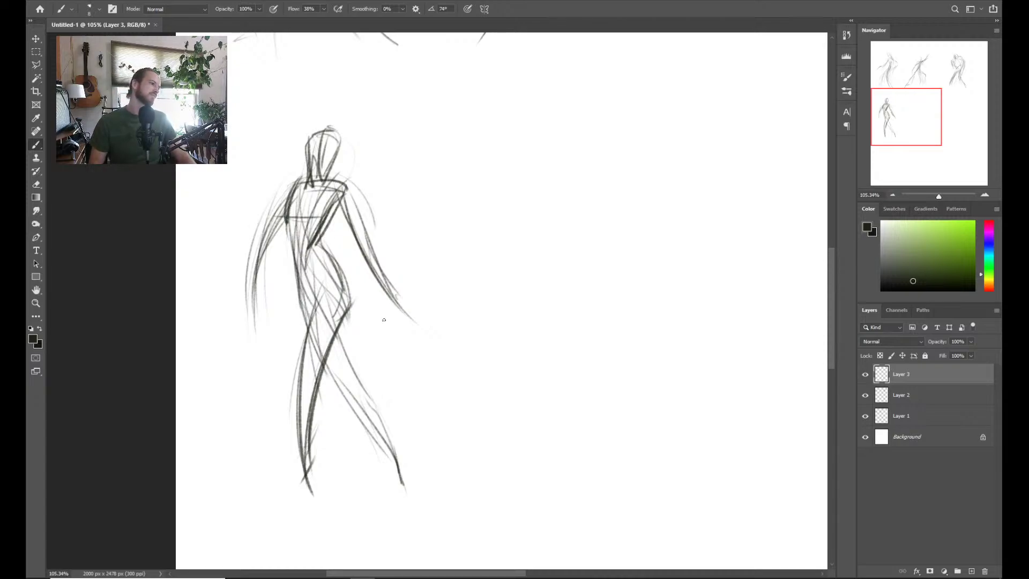
mouse_move(276, 209)
left_mouse_down()
mouse_move(253, 273)
mouse_move(256, 258)
left_mouse_up()
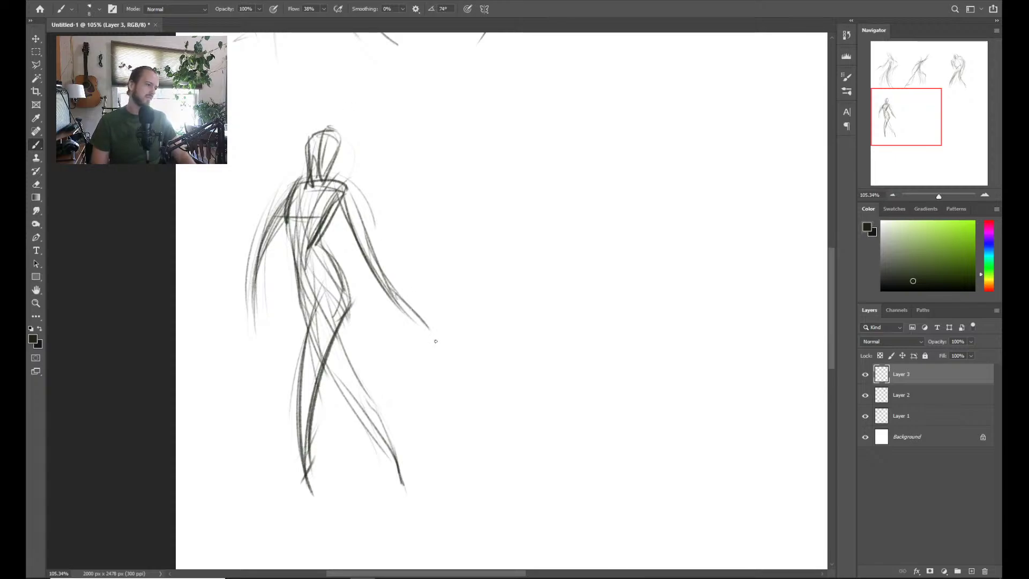
Add a new layer for the next figure and set up the brush over the empty canvas beside the fourth figure at 100% zoom
key("z")
left_click_drag(531, 346, 522, 356)
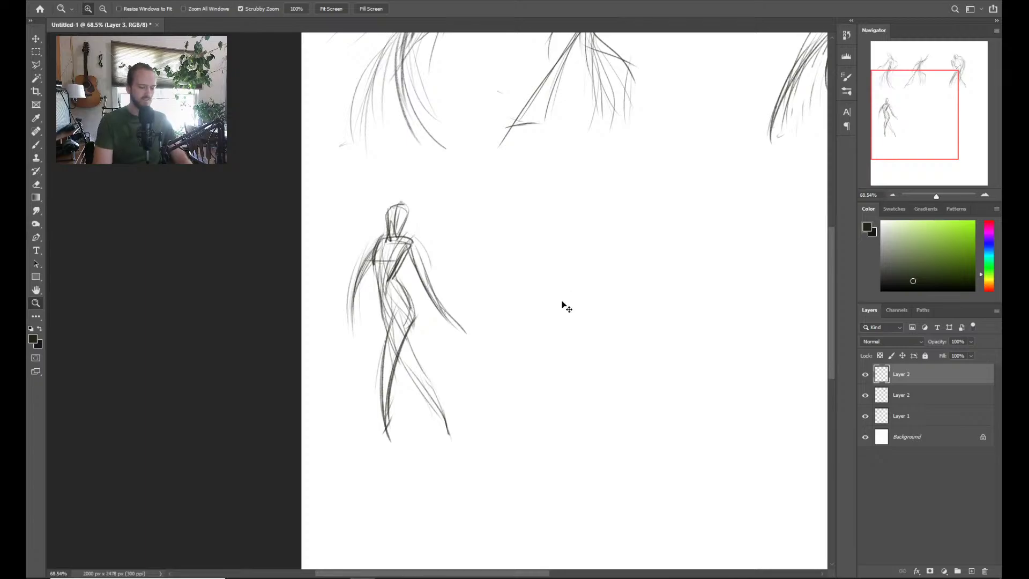
key("ctrl+shift+n")
key("Return")
mouse_move(613, 303)
left_mouse_down()
mouse_move(593, 317)
mouse_move(445, 321)
left_mouse_up()
key("b")
key("z")
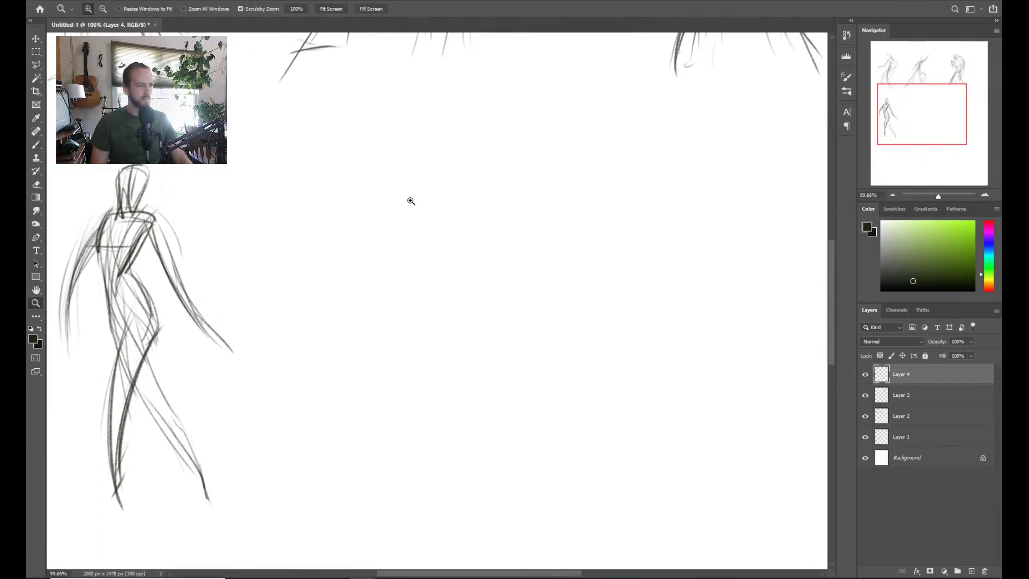
left_click(448, 241)
key("b")
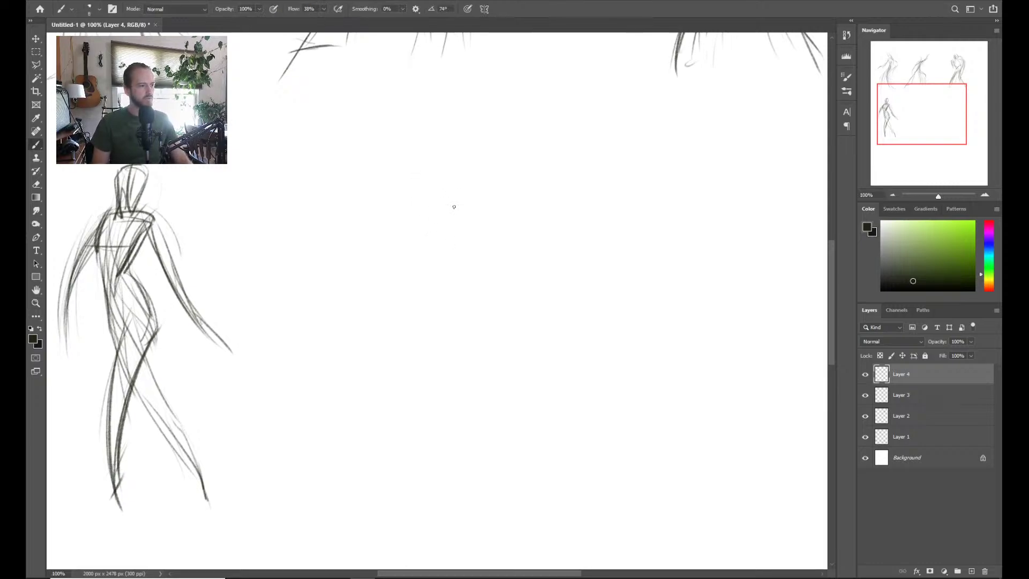
Start a fifth gesture figure beside the fourth with long S-shaped line-of-action curves and faint curves around the shoulders
left_click_drag(498, 212, 455, 314)
left_click_drag(472, 202, 376, 444)
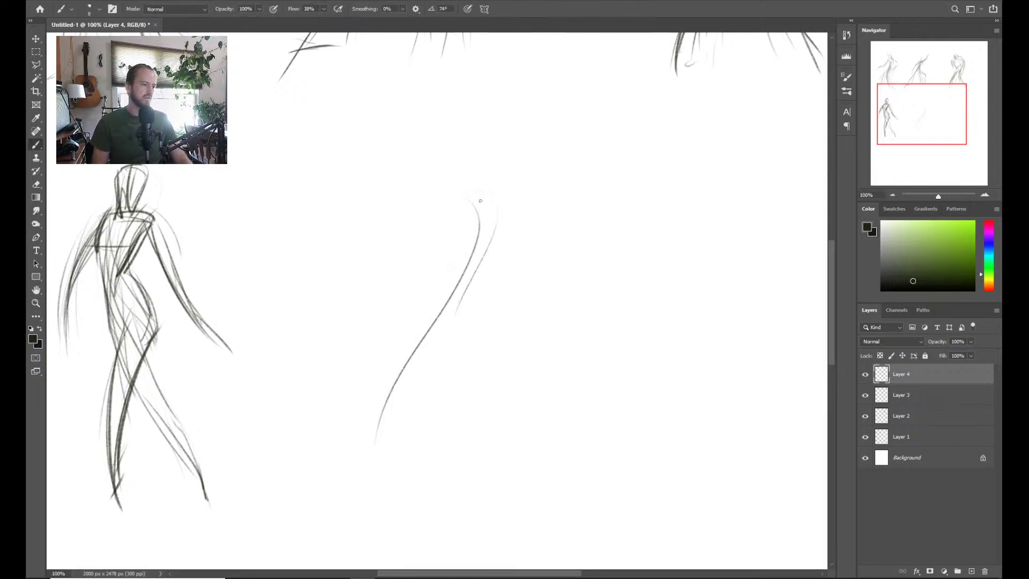
left_click_drag(472, 202, 381, 498)
mouse_move(444, 190)
left_mouse_down()
mouse_move(475, 270)
mouse_move(439, 366)
left_mouse_up()
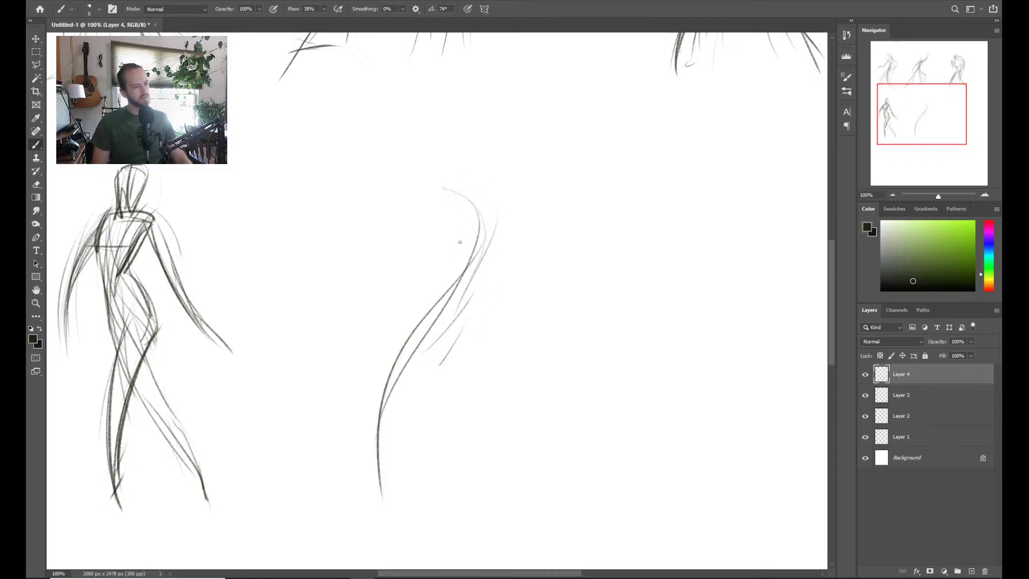
left_click_drag(483, 195, 514, 281)
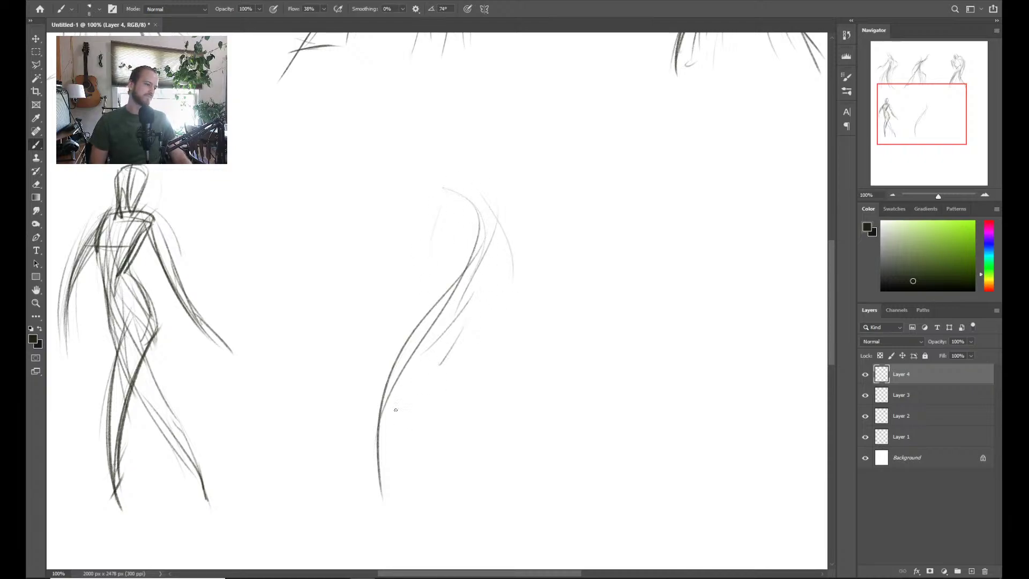
Sketch sweeping curves for the fifth figure's thighs and lower legs, and a light arc along its back
left_click_drag(450, 336, 387, 471)
left_click_drag(489, 325, 384, 465)
left_click_drag(471, 304, 458, 351)
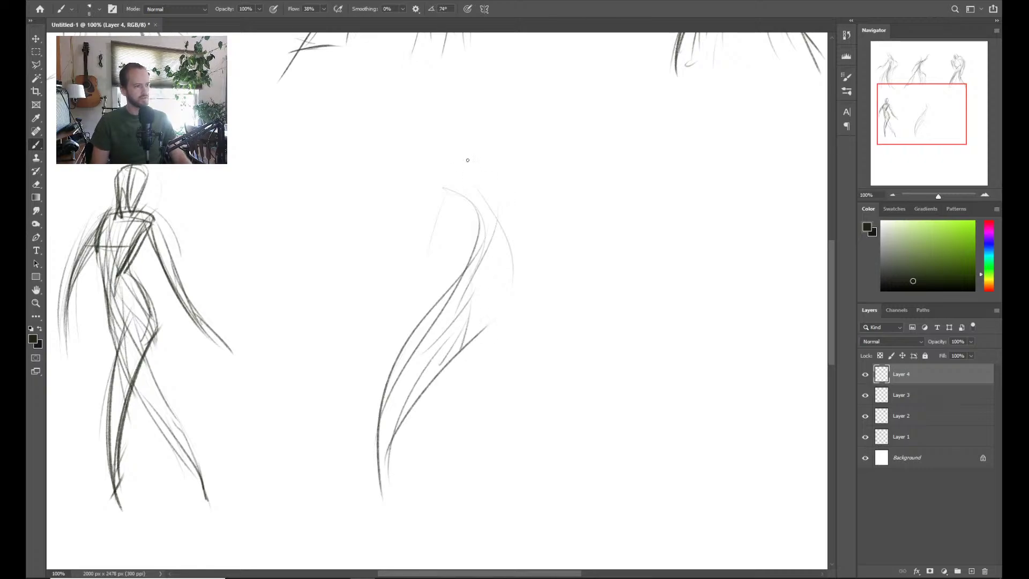
mouse_move(468, 160)
left_mouse_down()
mouse_move(465, 315)
mouse_move(431, 374)
left_mouse_up()
left_click_drag(386, 495, 448, 376)
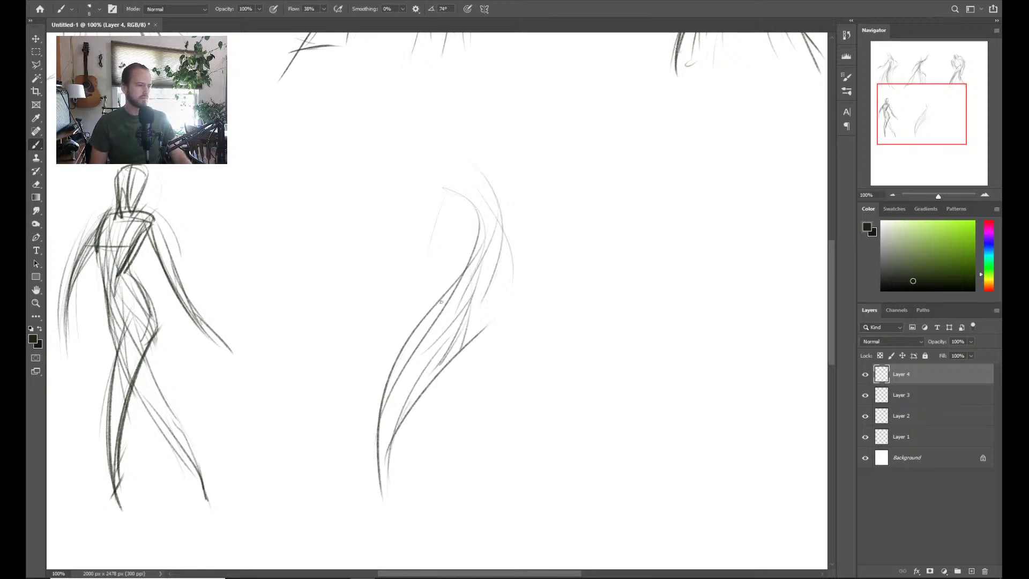
Draw the fifth figure's raised bent arm, and darken its back, torso and shoulder curves
mouse_move(448, 222)
left_mouse_down()
mouse_move(410, 274)
mouse_move(390, 197)
left_mouse_up()
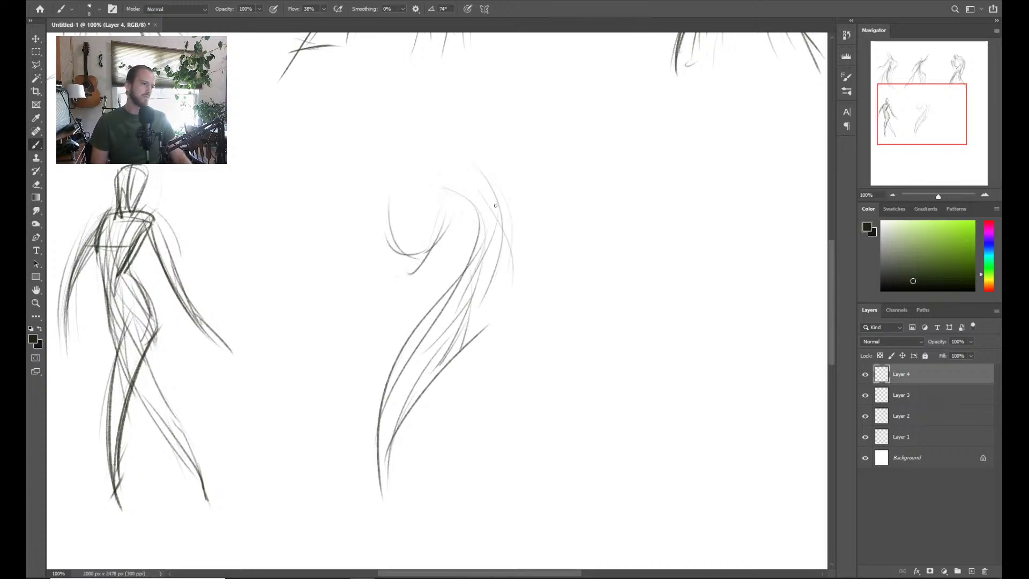
left_click_drag(496, 205, 465, 353)
mouse_move(464, 225)
left_mouse_down()
mouse_move(469, 265)
mouse_move(486, 274)
mouse_move(483, 295)
left_mouse_up()
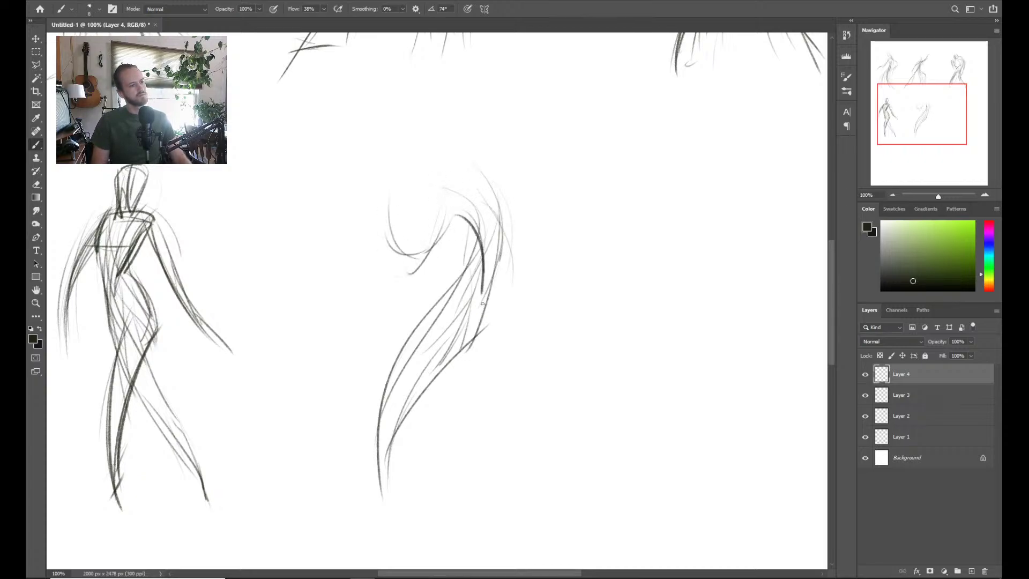
left_click_drag(499, 260, 399, 391)
left_click_drag(448, 214, 495, 212)
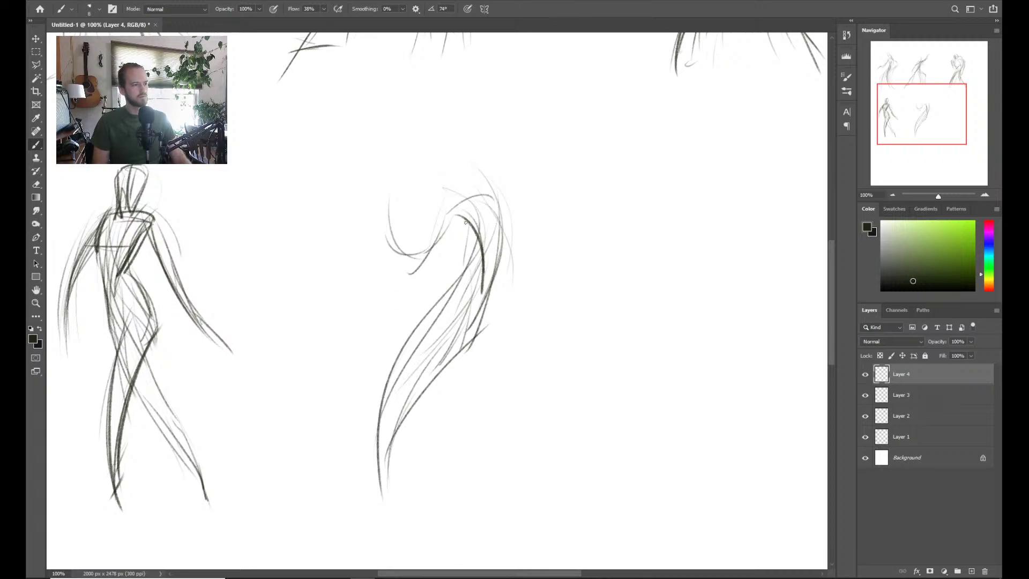
Sketch the fifth figure's second leg with long straight lines running down from its back, and add contour curves in the thigh and chest
left_click_drag(501, 254, 439, 366)
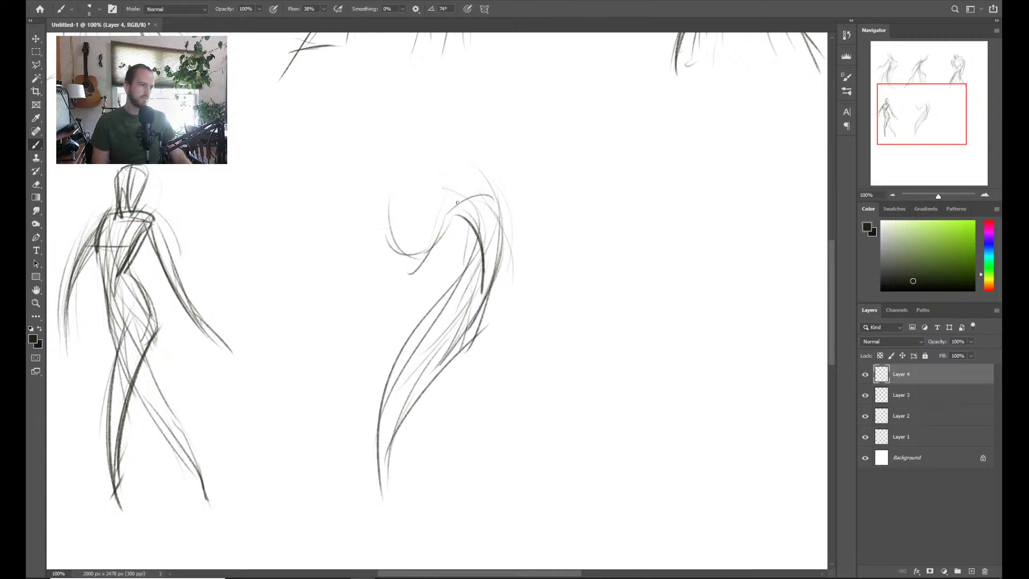
left_click_drag(431, 328, 425, 372)
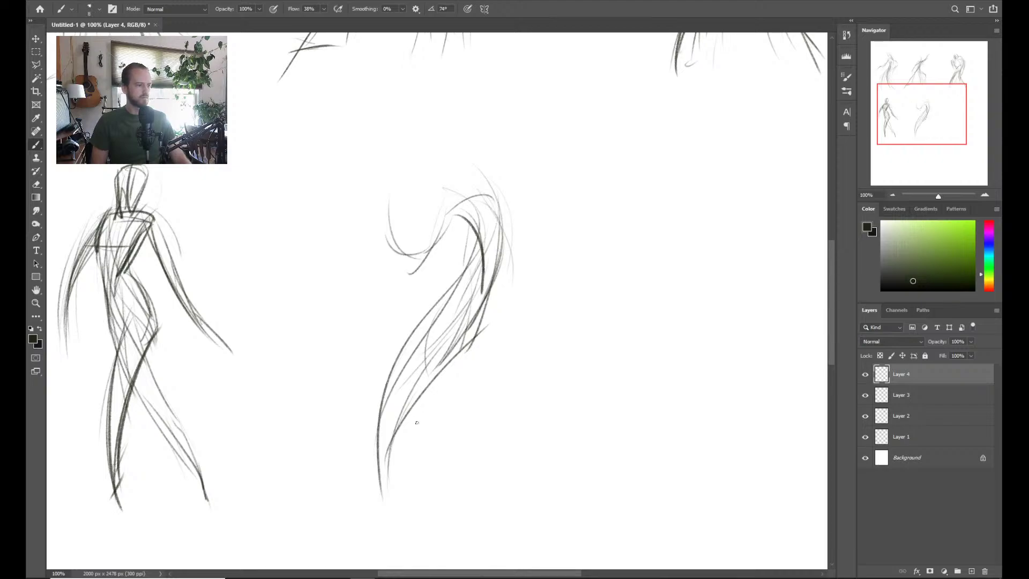
left_click_drag(501, 252, 468, 468)
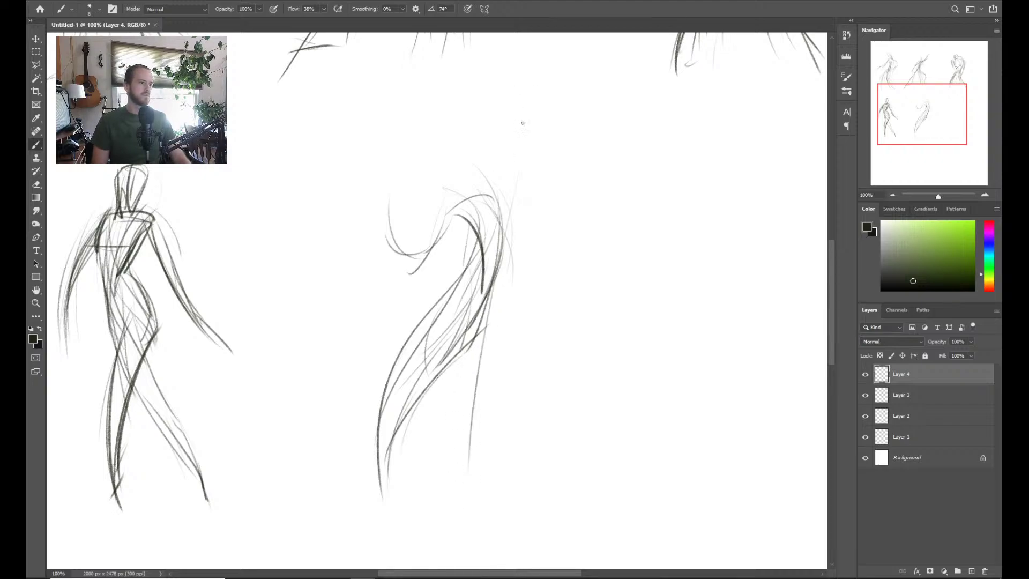
left_click_drag(523, 123, 455, 458)
mouse_move(507, 191)
left_mouse_down()
mouse_move(497, 247)
mouse_move(452, 226)
left_mouse_up()
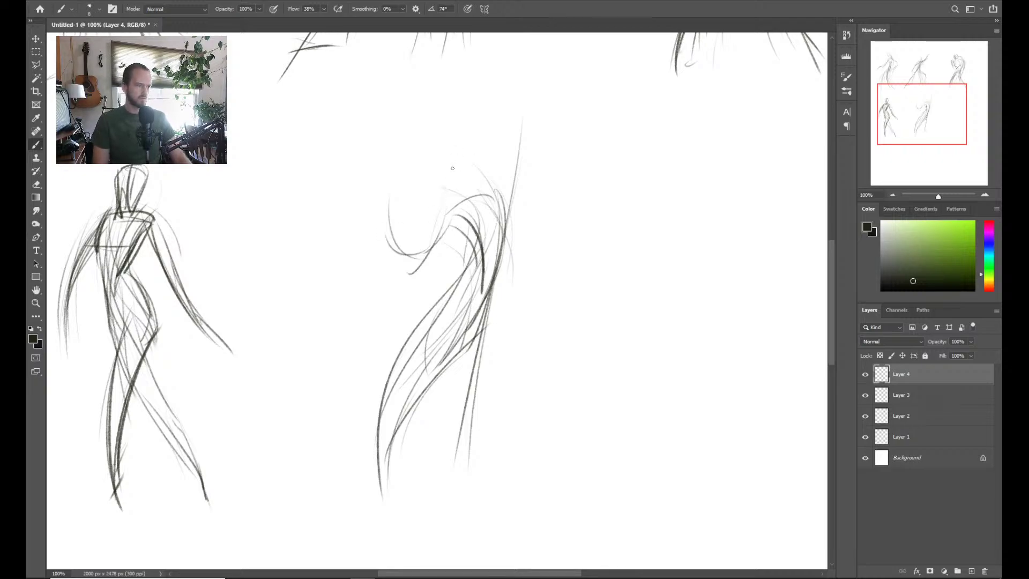
Sketch the fifth figure's oval head and its neck above the shoulders
mouse_move(456, 138)
left_mouse_down()
mouse_move(452, 185)
mouse_move(462, 163)
mouse_move(465, 185)
left_mouse_up()
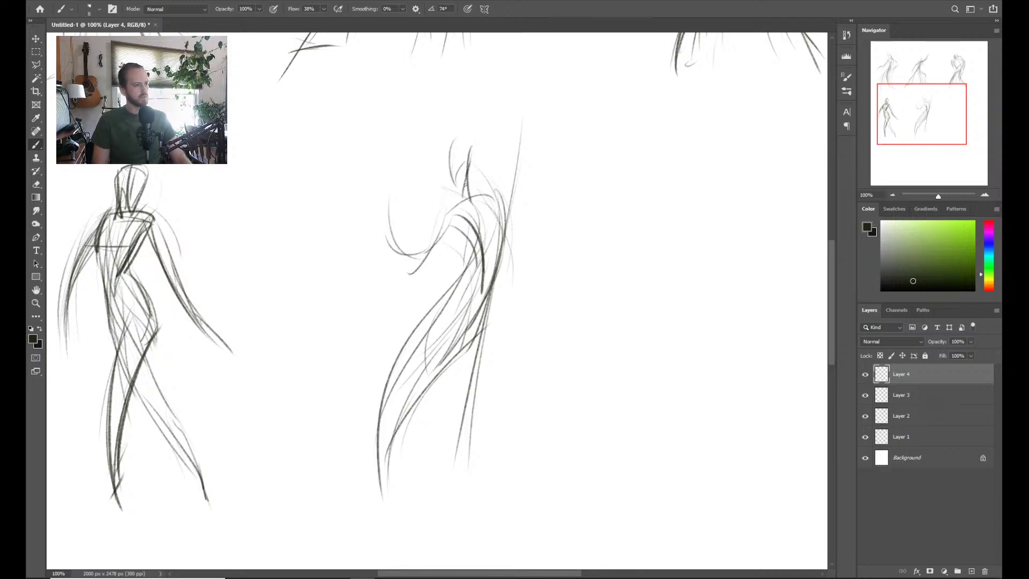
left_click_drag(459, 140, 465, 200)
mouse_move(455, 137)
left_mouse_down()
mouse_move(448, 193)
mouse_move(496, 203)
mouse_move(471, 262)
left_mouse_up()
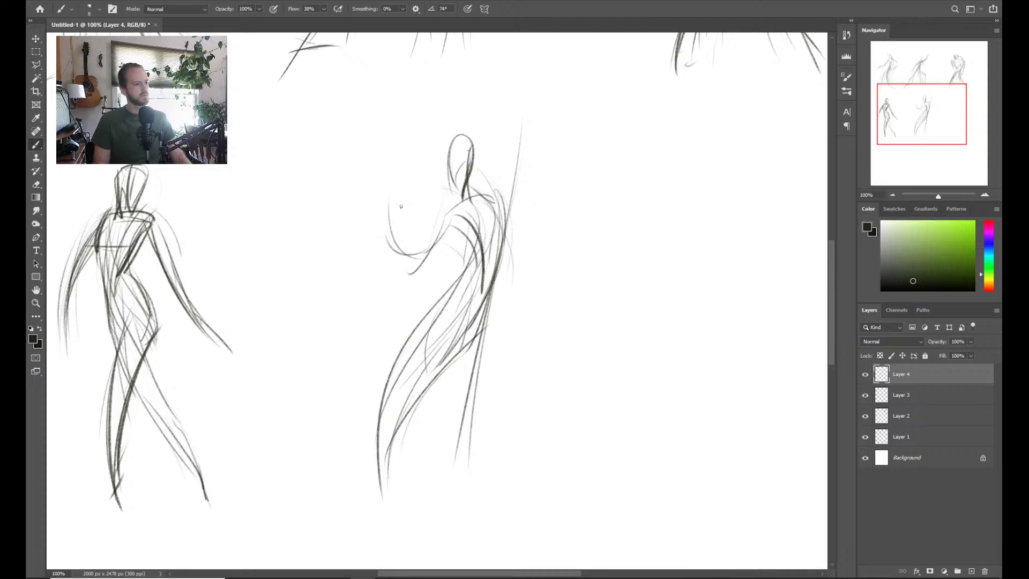
Erase the fifth figure's raised forearm and rough in light lines extending its upper arm downward
left_click_drag(413, 224, 403, 248)
left_click_drag(390, 180, 418, 263)
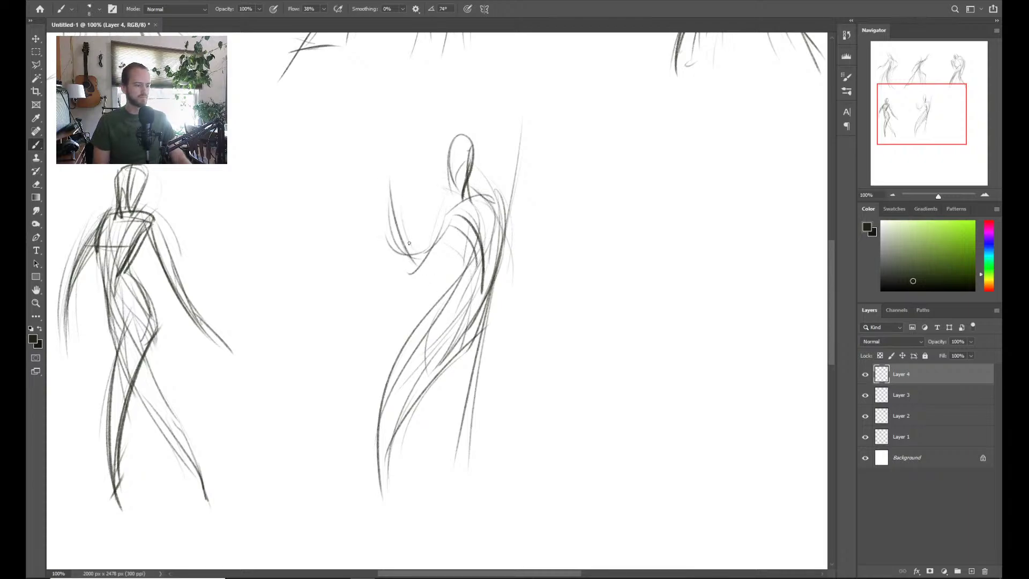
key("e")
mouse_move(402, 211)
left_mouse_down()
mouse_move(388, 182)
mouse_move(429, 263)
mouse_move(373, 290)
left_mouse_up()
key("b")
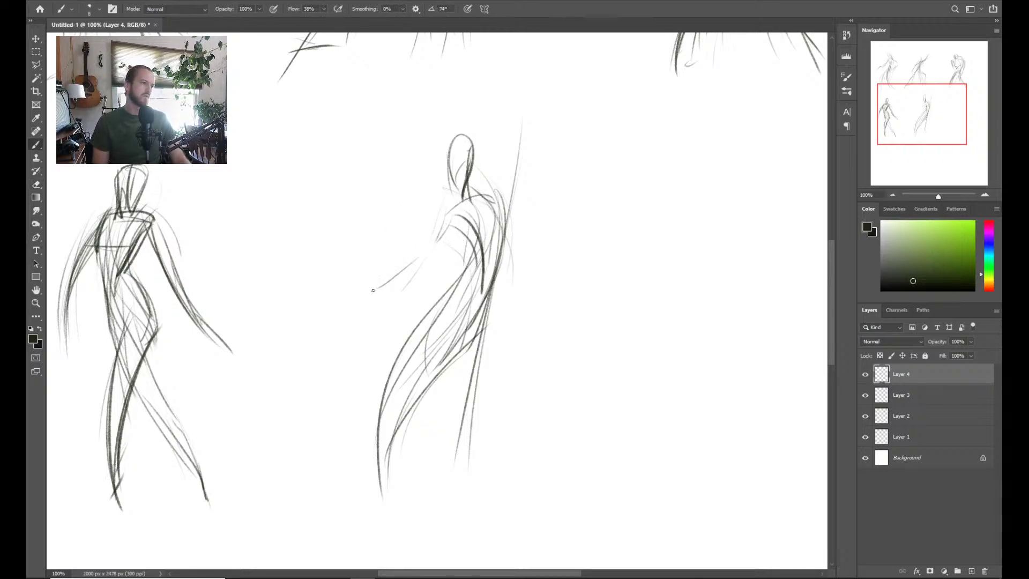
left_click_drag(426, 249, 327, 300)
key("ctrl+z")
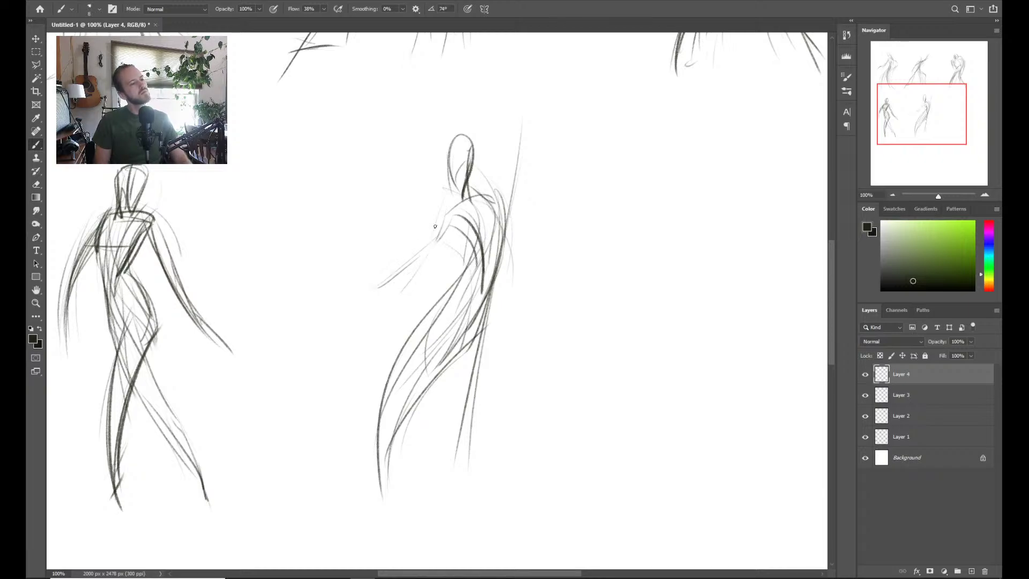
left_click_drag(436, 226, 359, 321)
key("ctrl+z")
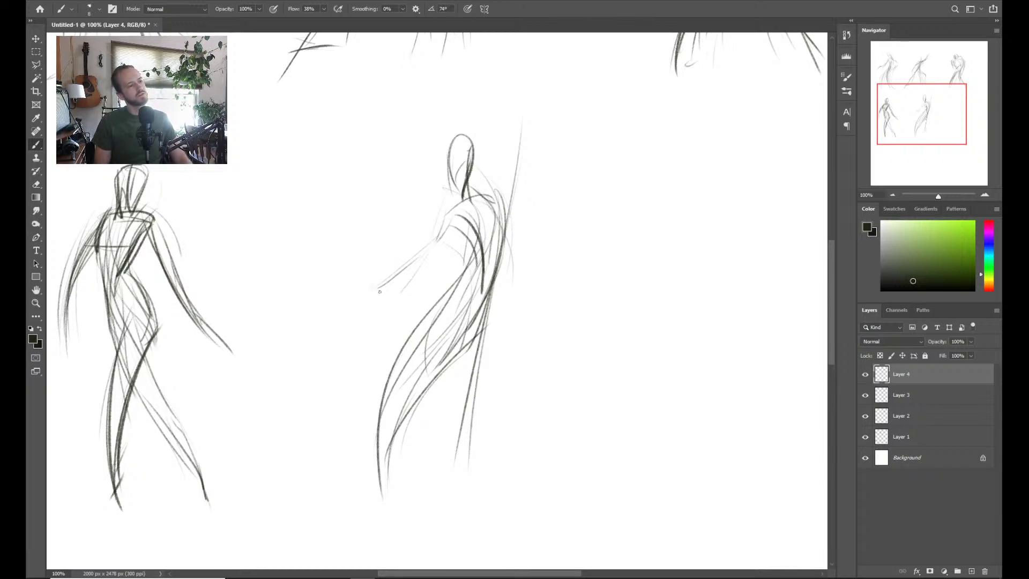
Redraw the fifth figure's bent forearm rising from the elbow with a small hand, and reinforce the upper arm
mouse_move(419, 172)
left_mouse_down()
mouse_move(406, 246)
mouse_move(421, 273)
mouse_move(412, 279)
mouse_move(402, 242)
left_mouse_up()
mouse_move(414, 271)
left_mouse_down()
mouse_move(423, 226)
mouse_move(447, 251)
left_mouse_up()
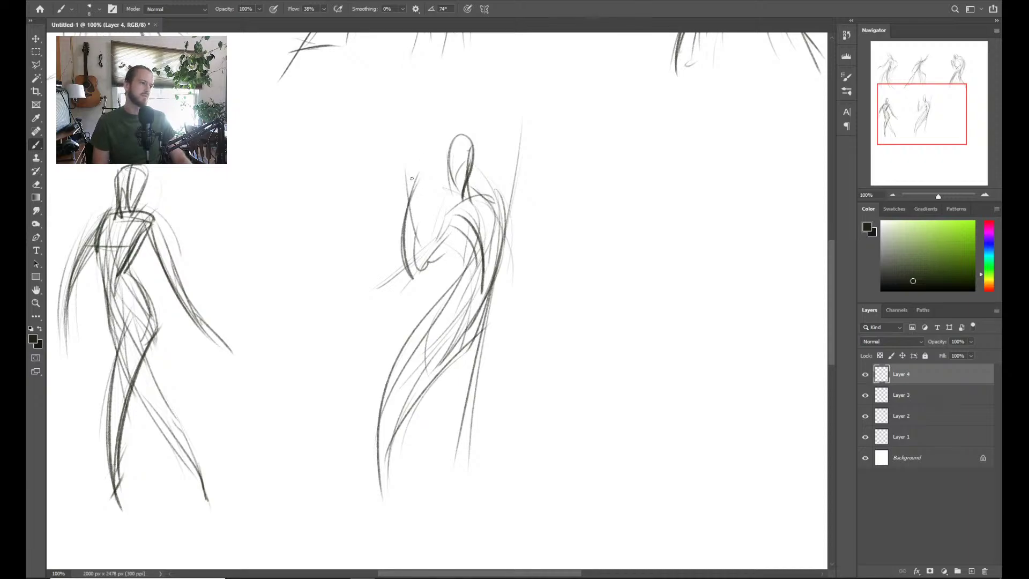
mouse_move(414, 187)
left_mouse_down()
mouse_move(423, 176)
mouse_move(414, 245)
left_mouse_up()
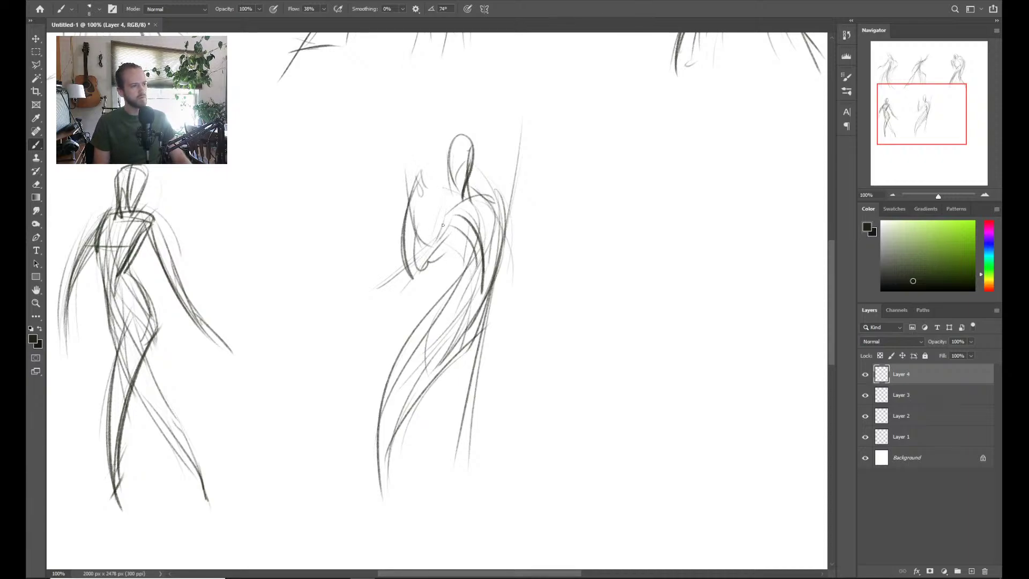
left_click_drag(460, 202, 420, 268)
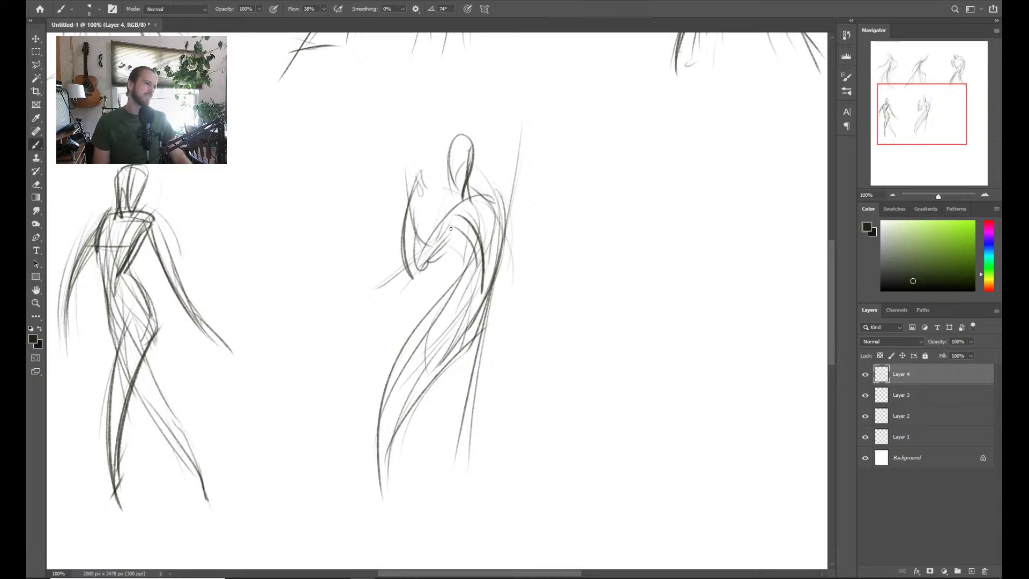
Refine the fifth figure's neck, shoulder and raised hand, and outline its front foot
mouse_move(433, 217)
left_mouse_down()
mouse_move(458, 202)
mouse_move(433, 181)
left_mouse_up()
left_click_drag(441, 143, 455, 205)
key("ctrl+z")
key("ctrl+z")
mouse_move(440, 168)
left_mouse_down()
mouse_move(458, 196)
mouse_move(442, 170)
mouse_move(489, 207)
left_mouse_up()
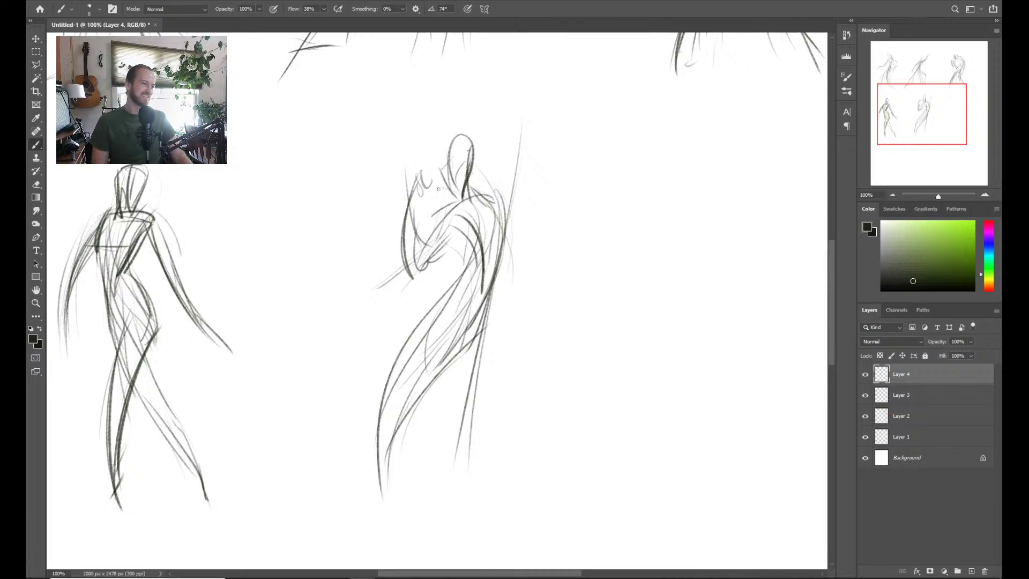
mouse_move(426, 184)
left_mouse_down()
mouse_move(432, 178)
mouse_move(413, 268)
mouse_move(454, 239)
left_mouse_up()
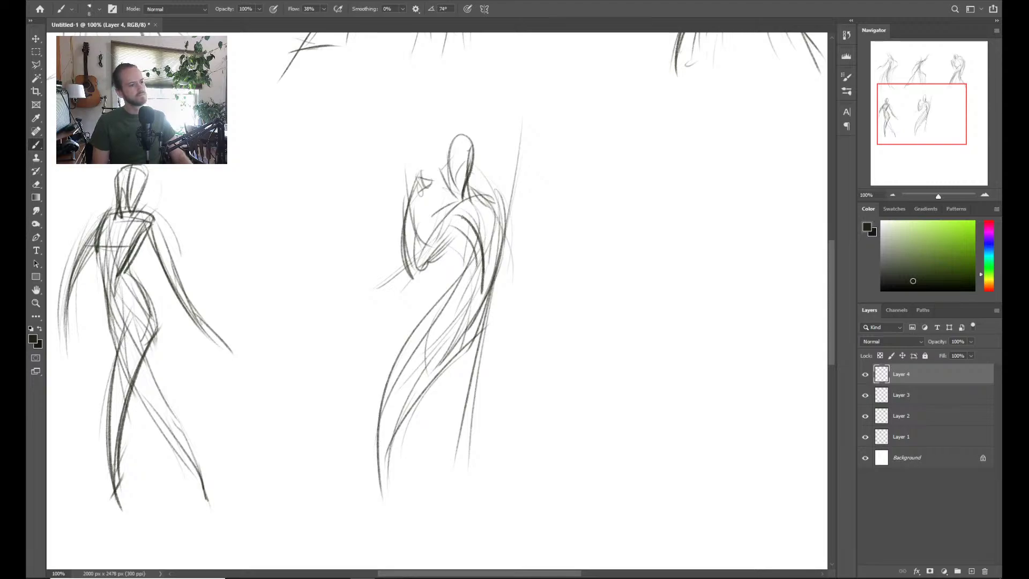
mouse_move(399, 399)
left_mouse_down()
mouse_move(400, 488)
mouse_move(339, 488)
left_mouse_up()
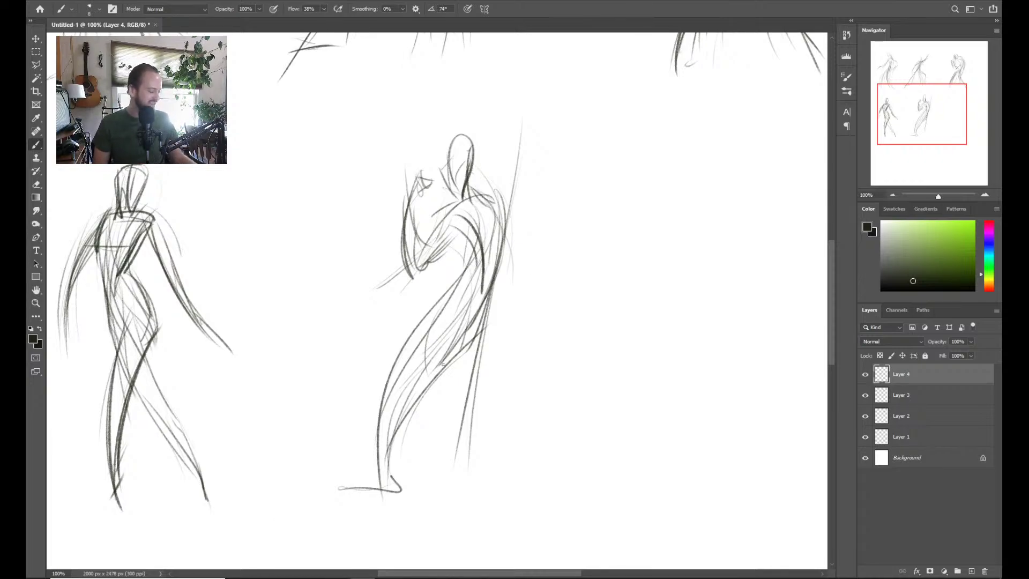
Add a new layer for a sixth figure and ready the brush over the empty canvas beside the fifth figure
key("z")
mouse_move(484, 179)
left_mouse_down()
mouse_move(440, 178)
mouse_move(480, 361)
left_mouse_up()
mouse_move(471, 400)
left_mouse_down()
mouse_move(448, 294)
mouse_move(488, 285)
mouse_move(468, 316)
left_mouse_up()
key("b")
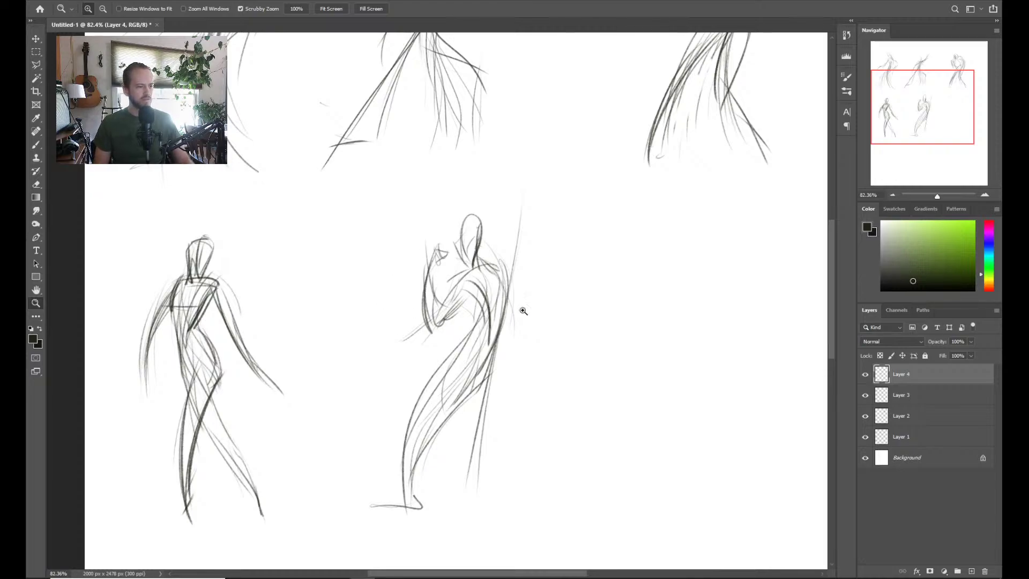
left_click_drag(523, 311, 321, 306)
left_click_drag(455, 352, 446, 323)
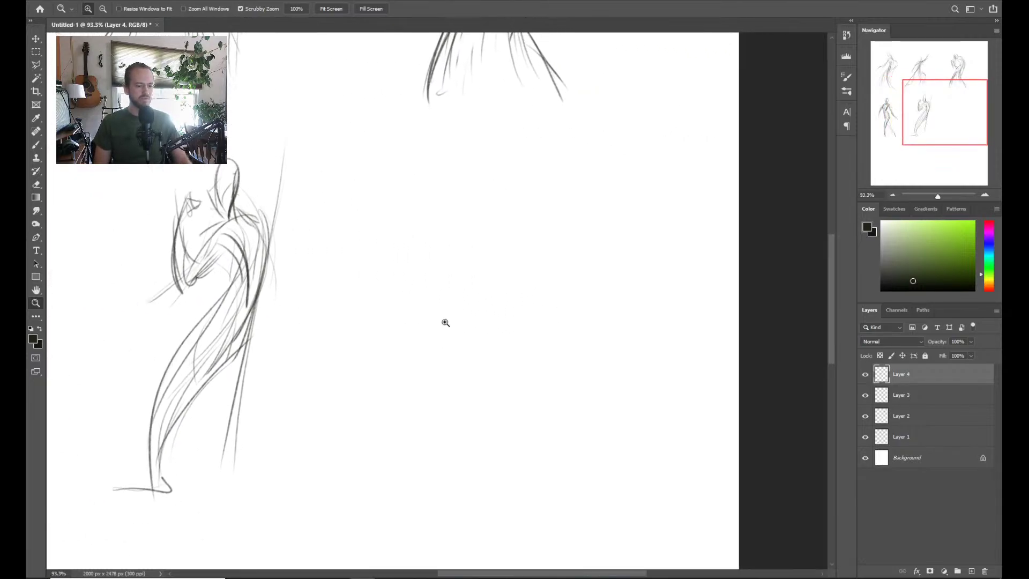
key("ctrl+shift+n")
key("Return")
key("b")
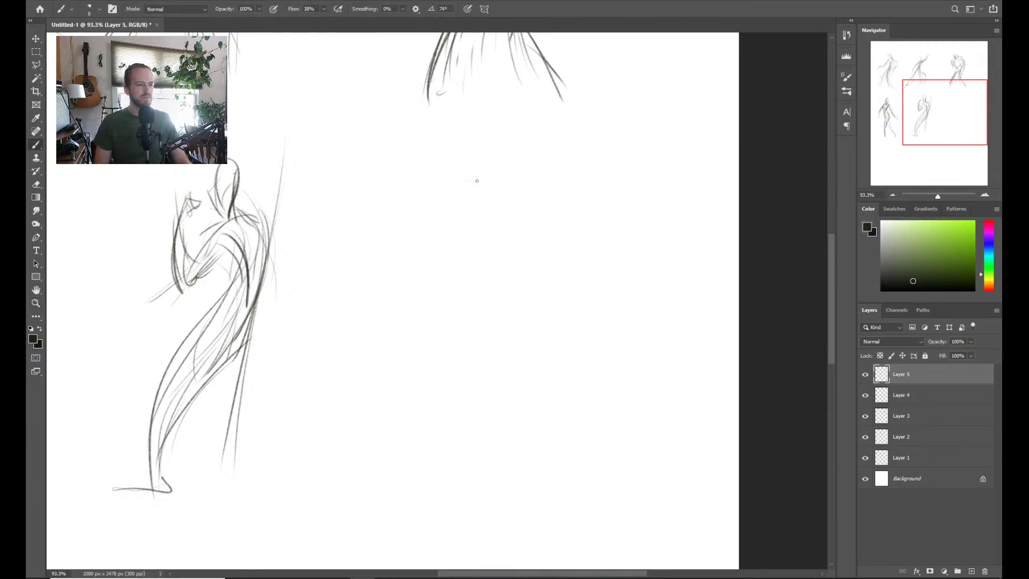
Start a sixth gesture figure with a broad shoulder arc and a long curve sweeping down from the torso into the leg
left_click_drag(520, 242, 446, 369)
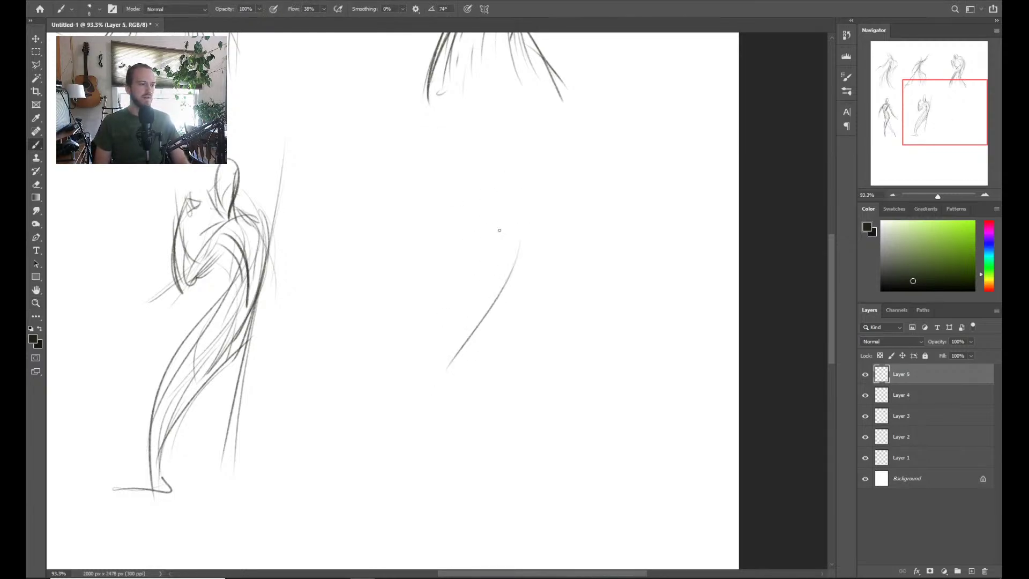
key("ctrl+z")
mouse_move(417, 254)
left_mouse_down()
mouse_move(547, 204)
mouse_move(396, 404)
left_mouse_up()
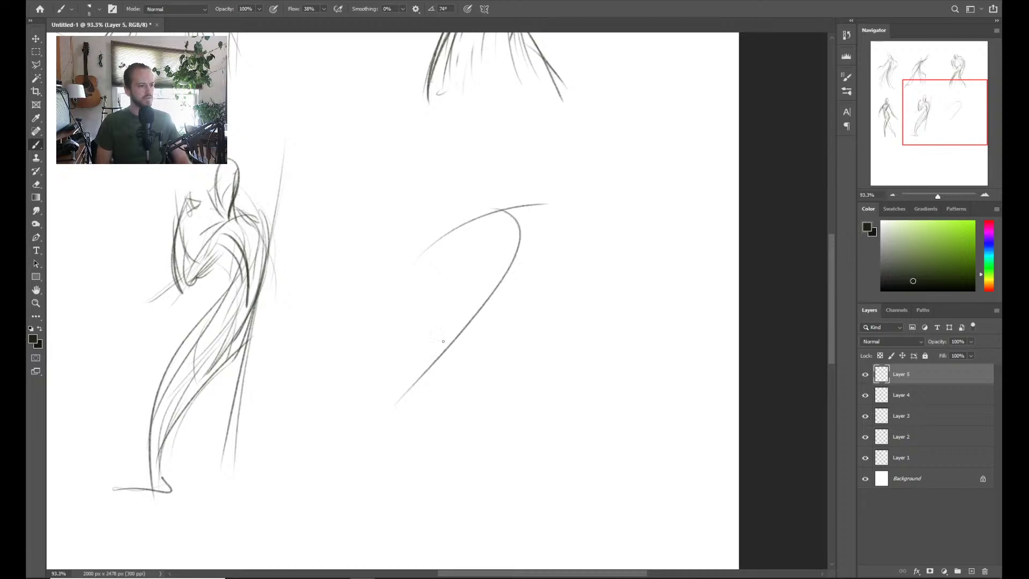
key("ctrl+z")
left_click_drag(522, 243, 412, 466)
Rework the sixth figure's lower leg by softening its stray lines with the eraser and drawing a backward-sweeping calf curve
mouse_move(446, 335)
left_mouse_down()
mouse_move(419, 402)
mouse_move(423, 493)
mouse_move(504, 328)
mouse_move(429, 499)
left_mouse_up()
key("ctrl+z")
left_click_drag(437, 407, 429, 482)
key("e")
left_click_drag(424, 386, 418, 485)
key("b")
left_click_drag(426, 370, 453, 496)
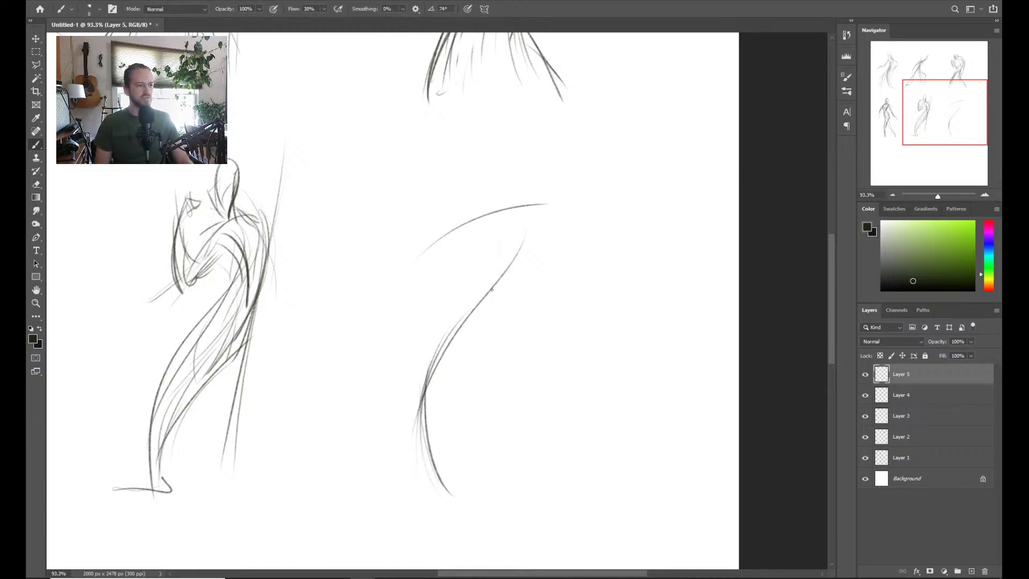
Add curved torso contours to the sixth figure, reinforce its shoulder arc and extend it into a long hanging arm
mouse_move(492, 290)
left_mouse_down()
mouse_move(516, 257)
mouse_move(507, 292)
left_mouse_up()
left_click_drag(506, 209, 481, 331)
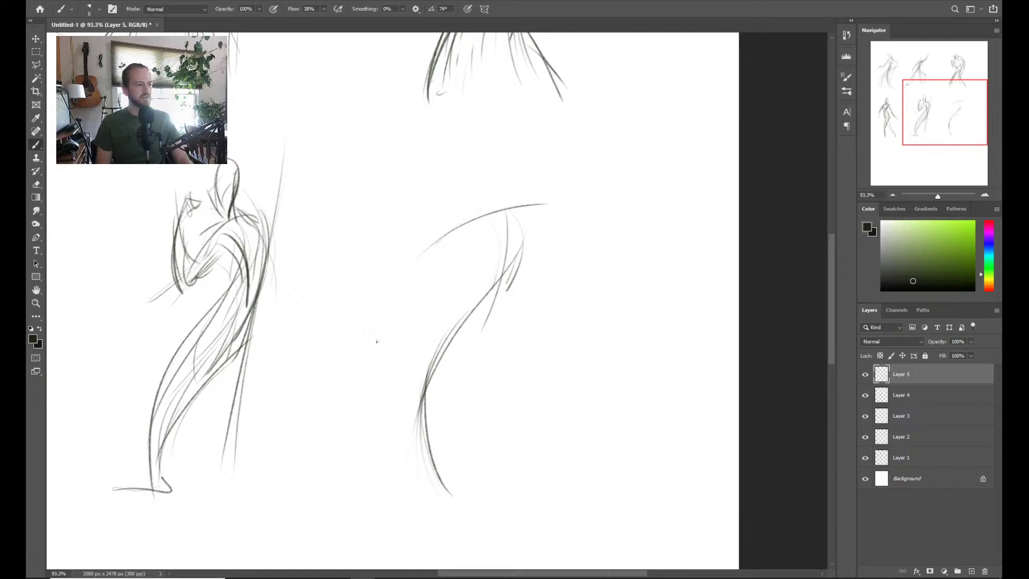
left_click_drag(370, 367, 510, 221)
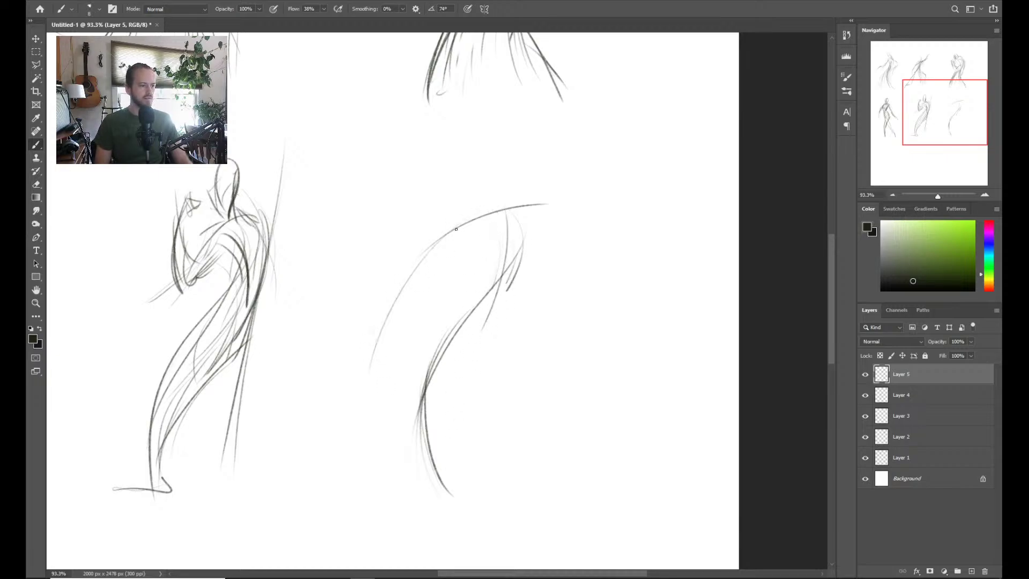
mouse_move(474, 230)
left_mouse_down()
mouse_move(492, 258)
mouse_move(485, 311)
left_mouse_up()
mouse_move(411, 268)
left_mouse_down()
mouse_move(543, 205)
mouse_move(520, 258)
left_mouse_up()
left_click_drag(523, 209, 517, 273)
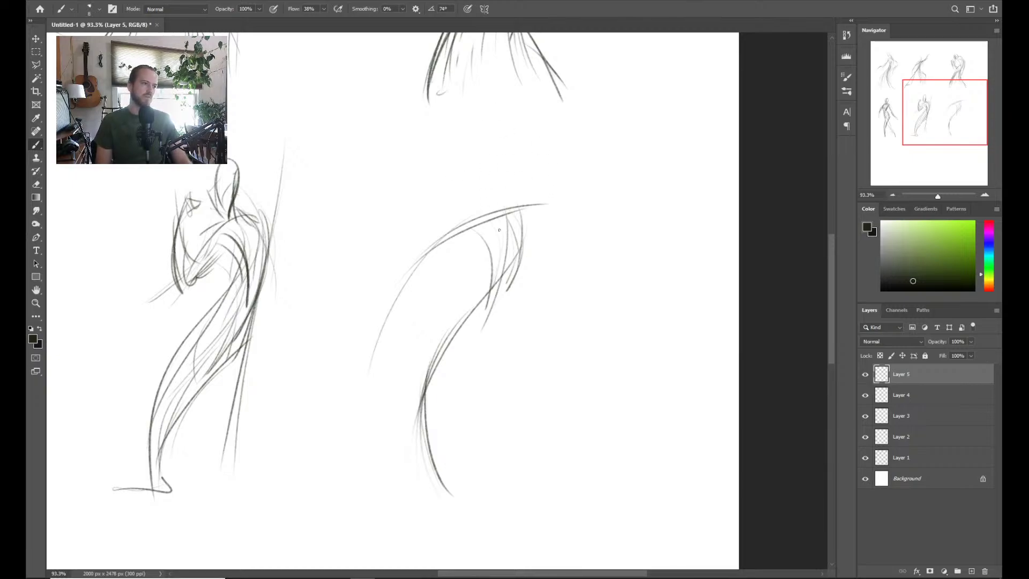
Sketch the sixth figure's bowed head and raised far arm, and add a second contour to the hanging arm
mouse_move(476, 188)
left_mouse_down()
mouse_move(506, 231)
mouse_move(484, 202)
mouse_move(594, 177)
left_mouse_up()
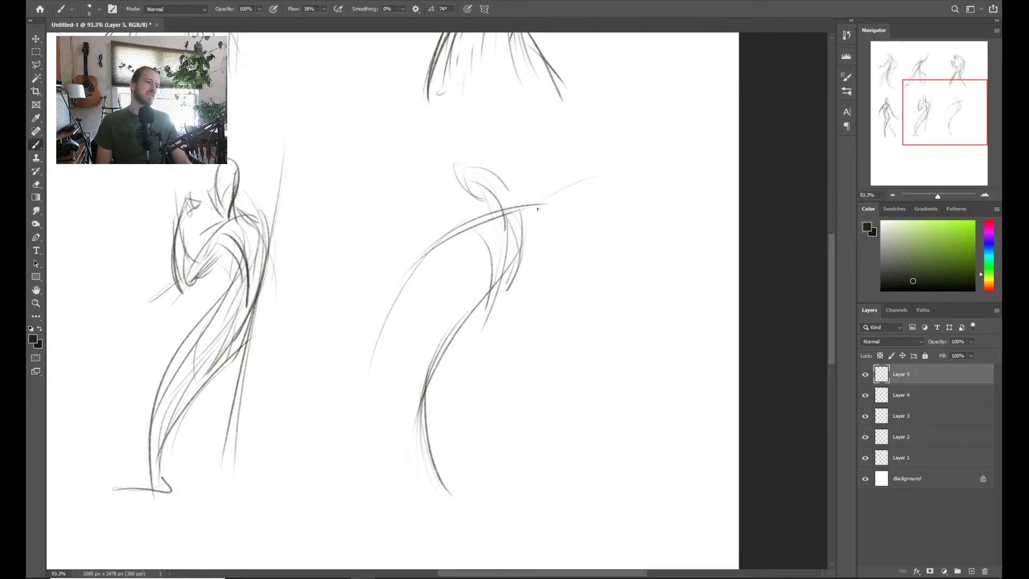
left_click_drag(516, 196, 574, 176)
left_click_drag(424, 259, 383, 384)
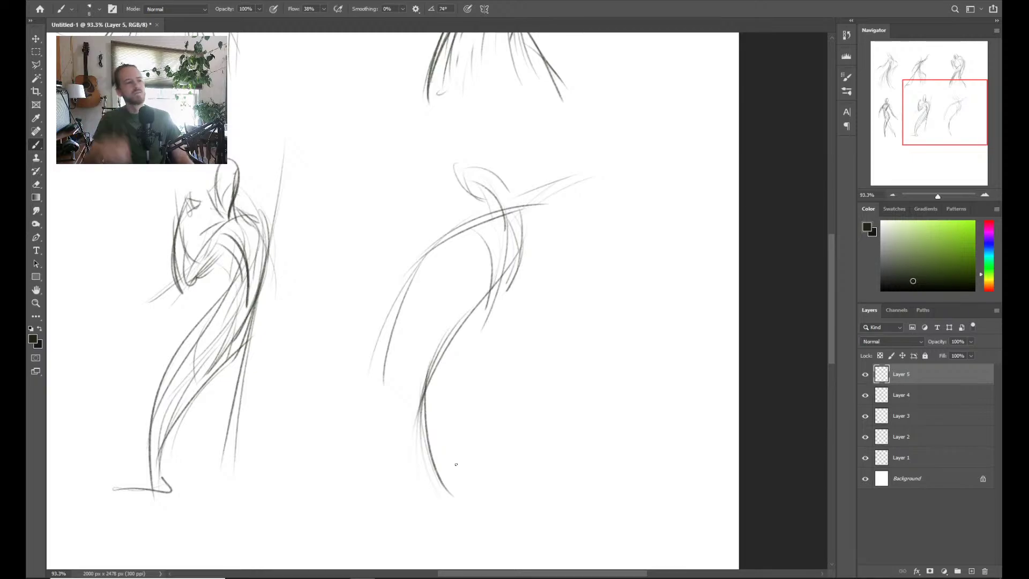
mouse_move(575, 137)
left_mouse_down()
mouse_move(529, 227)
mouse_move(489, 248)
left_mouse_up()
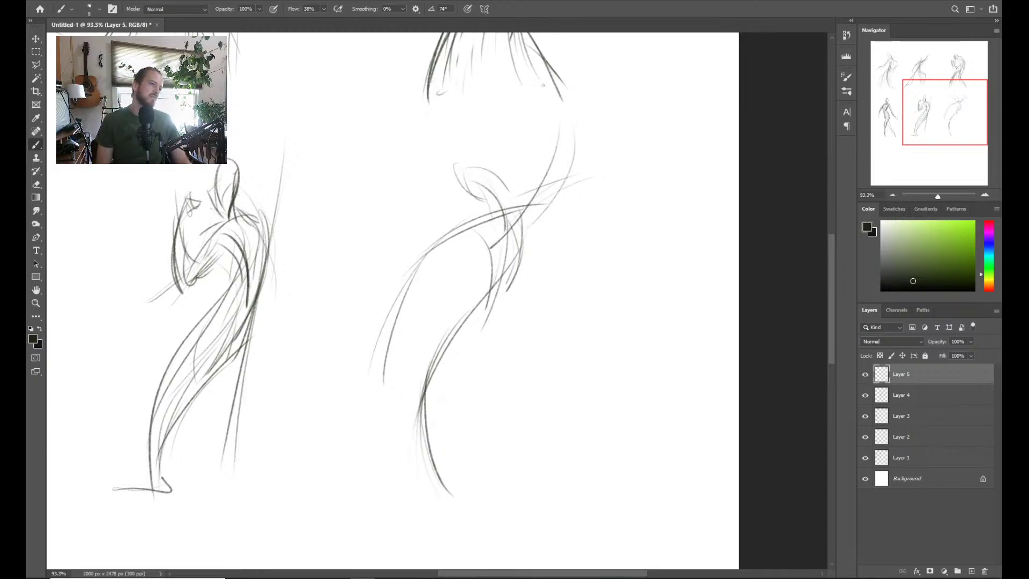
left_click_drag(561, 161, 505, 244)
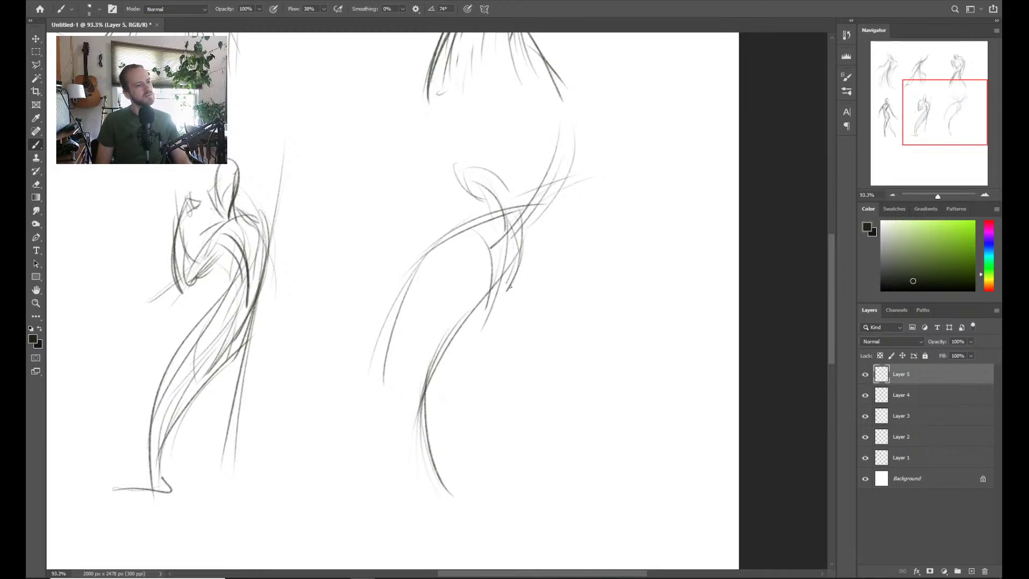
Draw the sixth figure's second leg and rounded hip with long diagonal curves crossing the first leg, redoing the hip curve as needed
left_click_drag(515, 309, 368, 522)
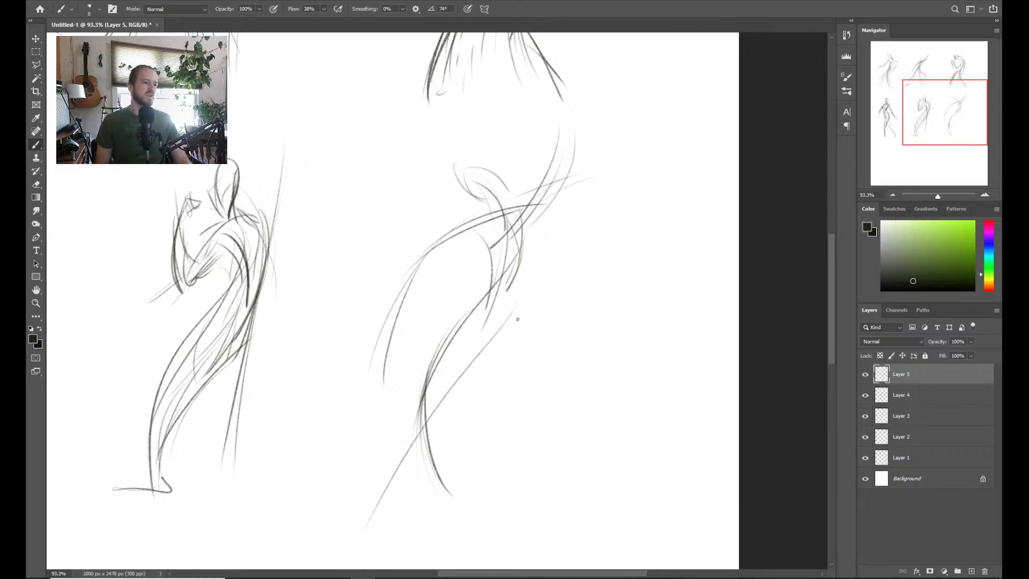
left_click_drag(536, 298, 366, 544)
key("ctrl+z")
left_click_drag(518, 280, 429, 437)
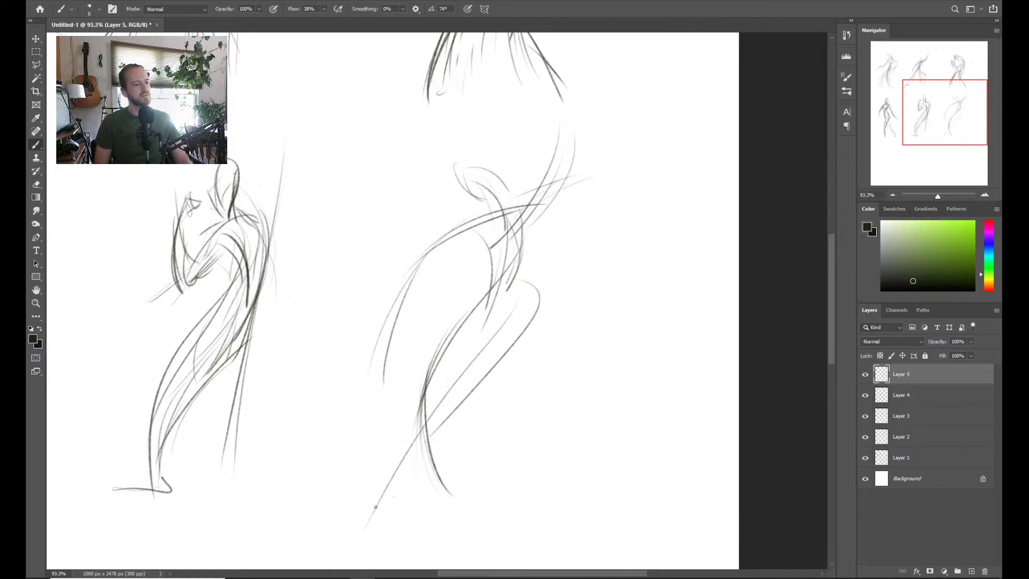
key("ctrl+z")
left_click_drag(519, 279, 381, 478)
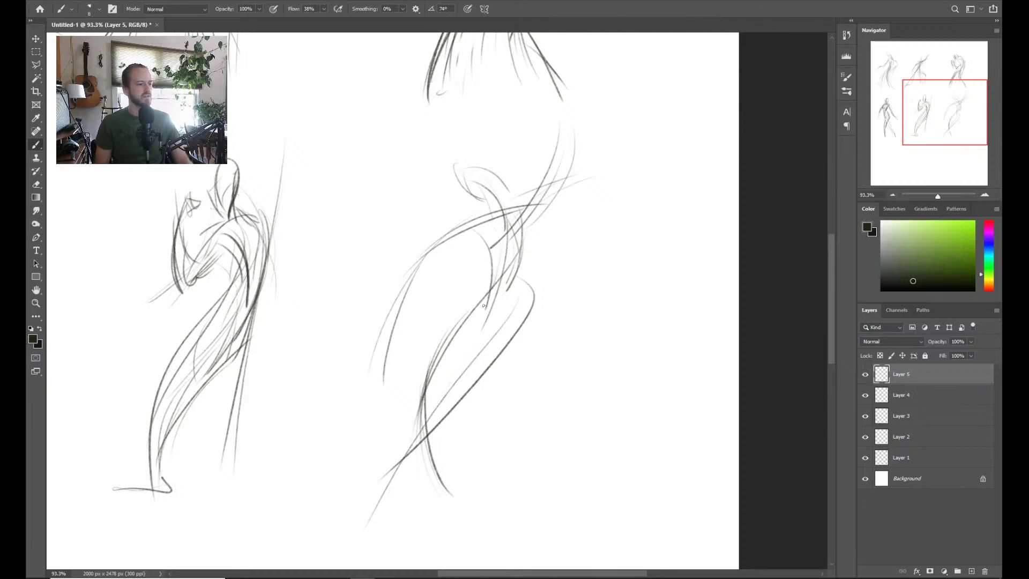
key("ctrl+z")
mouse_move(534, 276)
left_mouse_down()
mouse_move(413, 451)
mouse_move(494, 311)
left_mouse_up()
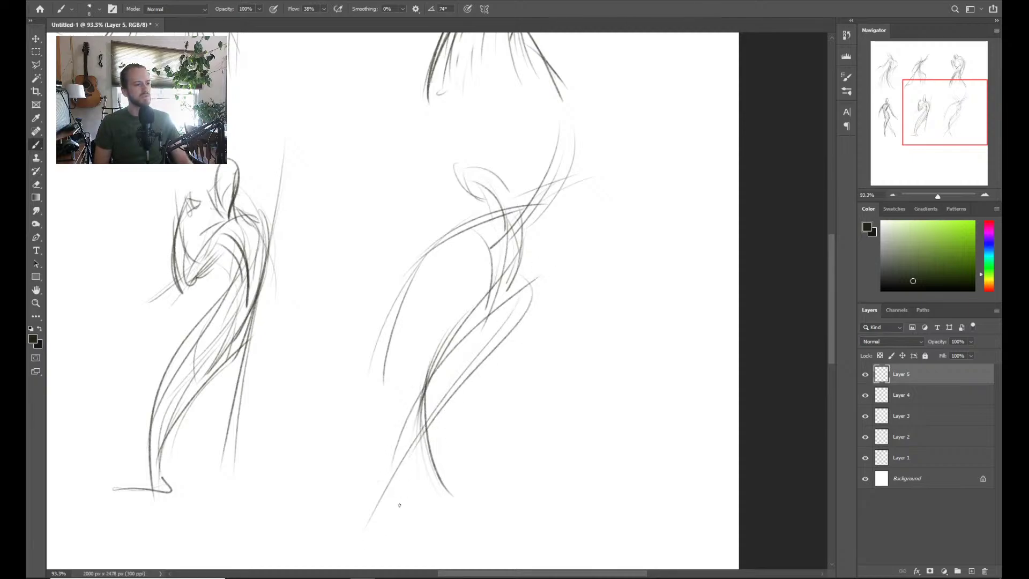
left_click_drag(400, 496, 497, 329)
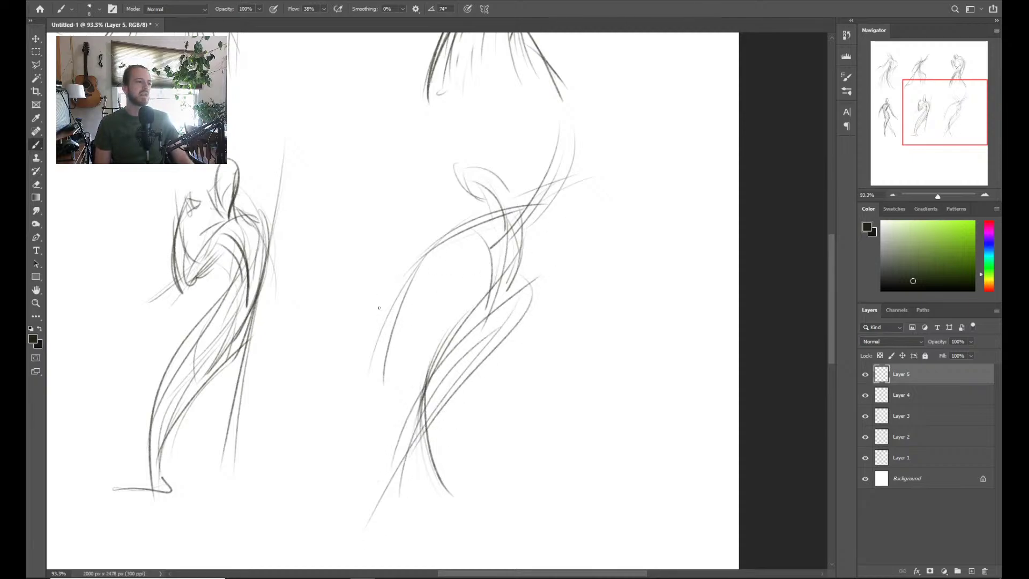
Reinforce the sixth figure's shoulder and upper arm curve, and add inner contour lines to its hanging forearm
left_click_drag(529, 211, 394, 288)
left_click_drag(428, 248, 401, 345)
left_click_drag(414, 267, 405, 345)
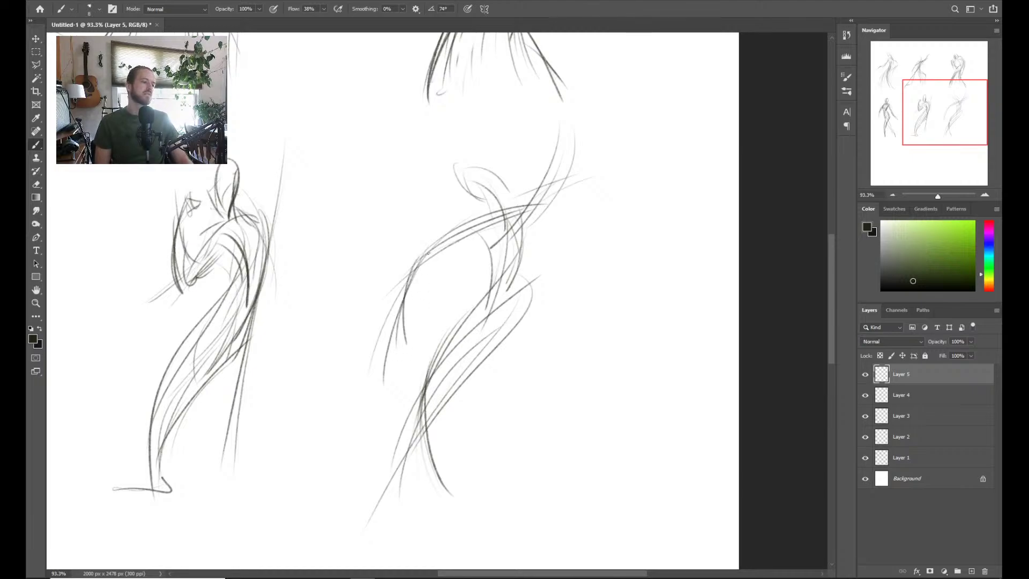
Erase the stray lower lines of the sixth figure's hanging arm and redraw the forearm with short tapering contours
key("e")
mouse_move(401, 279)
left_mouse_down()
mouse_move(391, 386)
mouse_move(381, 392)
left_mouse_up()
key("b")
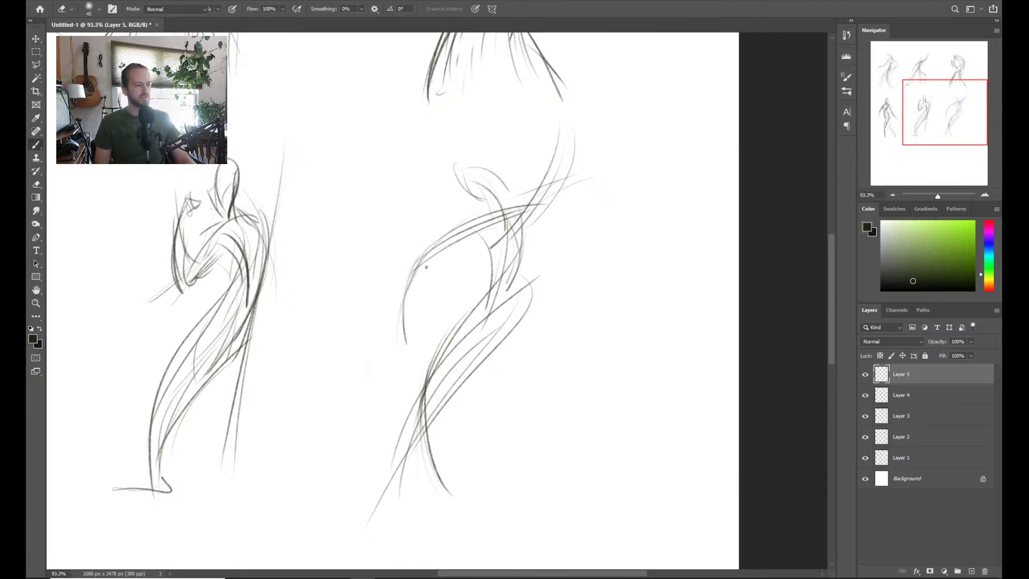
left_click_drag(428, 270, 401, 359)
left_click_drag(433, 247, 405, 353)
left_click_drag(427, 255, 409, 328)
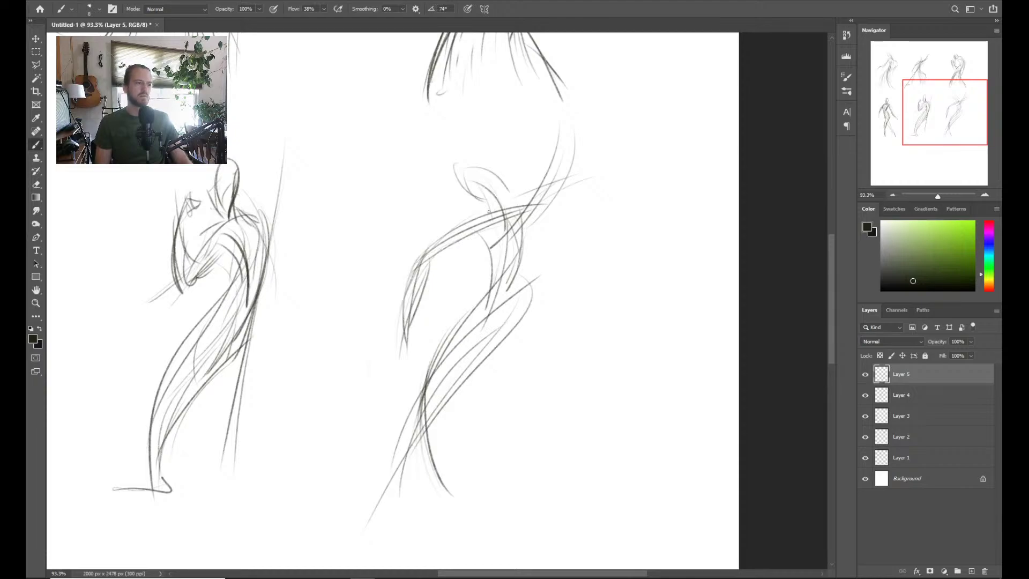
key("ctrl+z")
left_click_drag(415, 265, 403, 352)
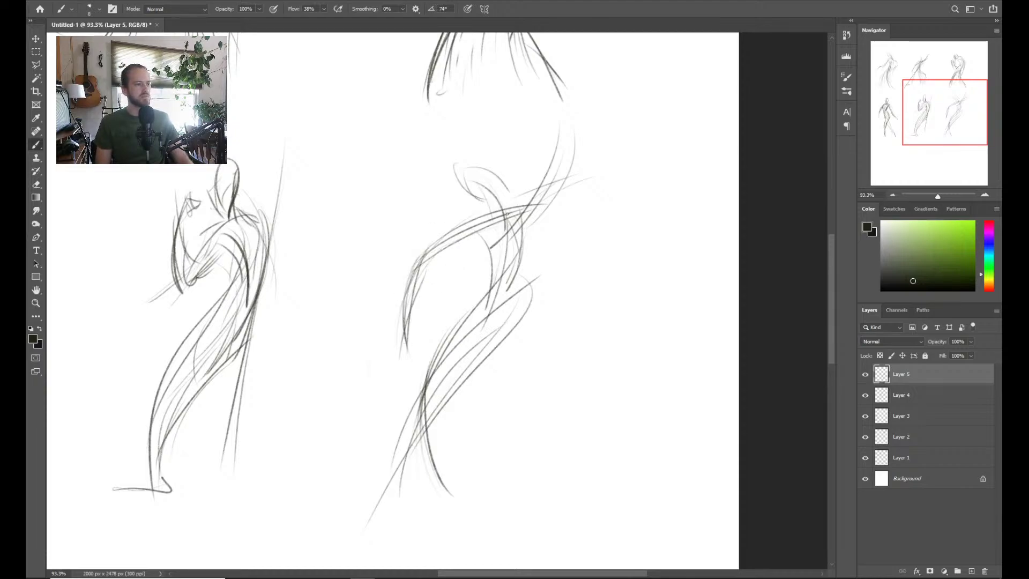
Reinforce the sixth figure's back contour, redoing the stroke once, and add flowing lines over the hip and thigh
mouse_move(530, 212)
left_mouse_down()
mouse_move(491, 342)
mouse_move(476, 345)
mouse_move(517, 259)
mouse_move(517, 312)
mouse_move(509, 288)
mouse_move(407, 423)
left_mouse_up()
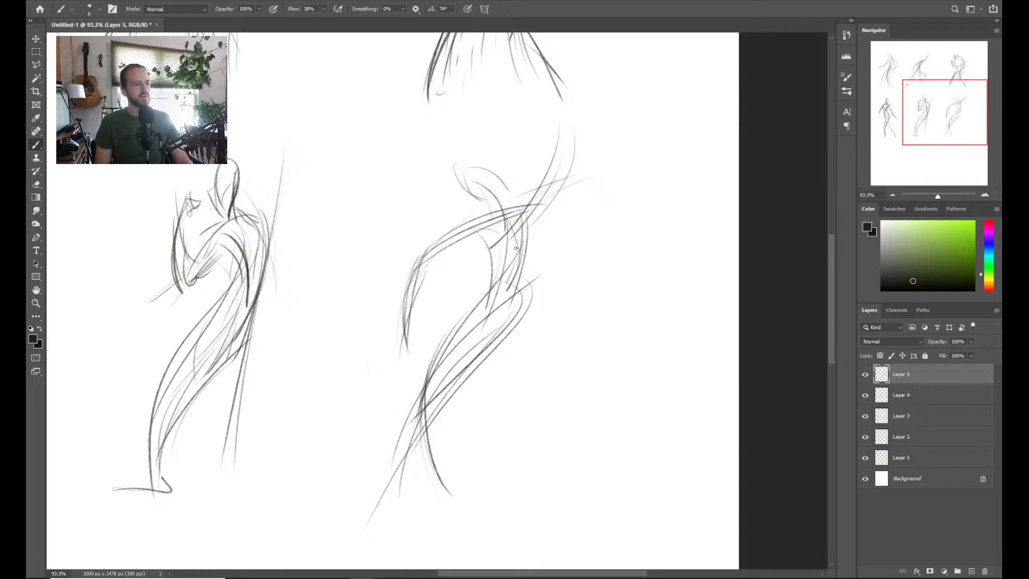
left_click_drag(528, 195, 509, 290)
key("ctrl+z")
mouse_move(526, 200)
left_mouse_down()
mouse_move(518, 329)
mouse_move(433, 429)
left_mouse_up()
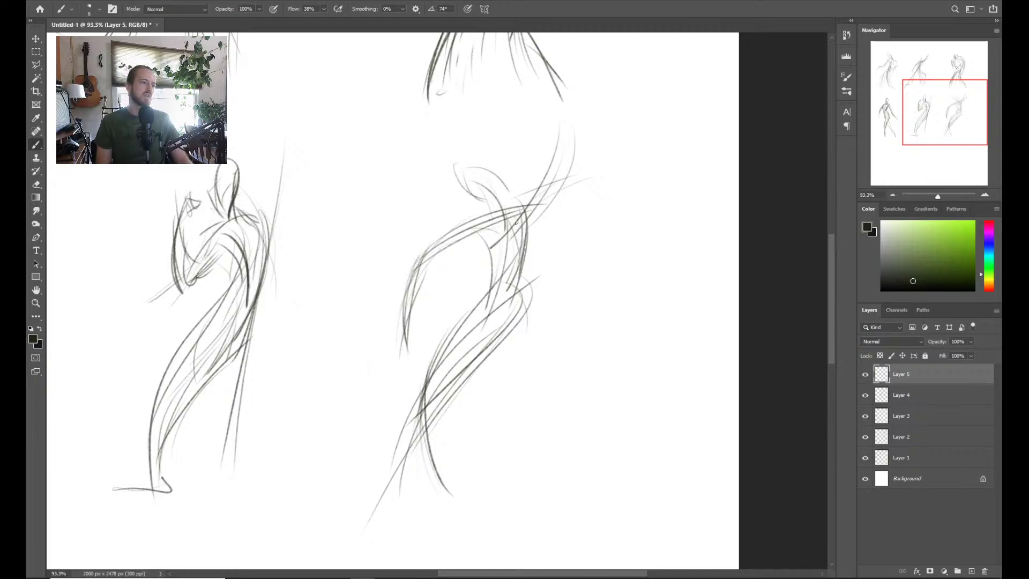
left_click_drag(485, 296, 427, 405)
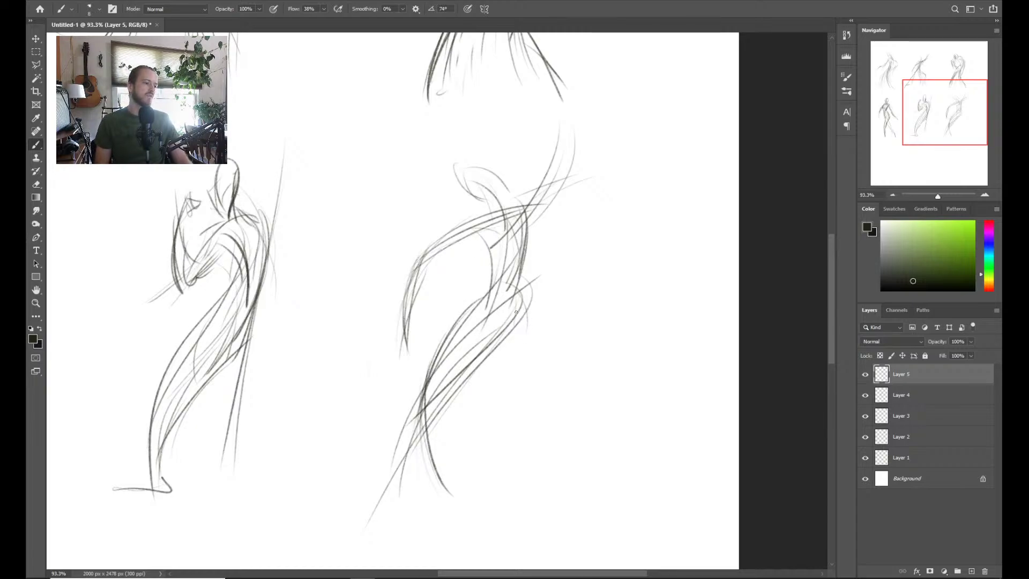
mouse_move(514, 306)
left_mouse_down()
mouse_move(433, 408)
mouse_move(462, 391)
left_mouse_up()
key("ctrl+z")
key("ctrl+z")
left_click_drag(531, 313, 393, 455)
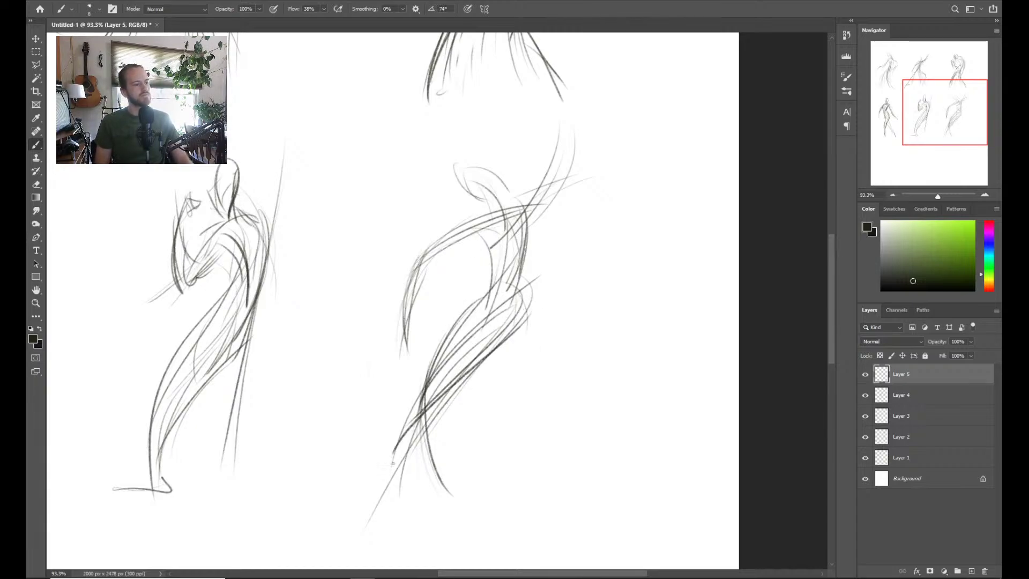
left_click_drag(426, 388, 374, 520)
key("ctrl+z")
mouse_move(408, 403)
left_mouse_down()
mouse_move(364, 521)
mouse_move(334, 539)
left_mouse_up()
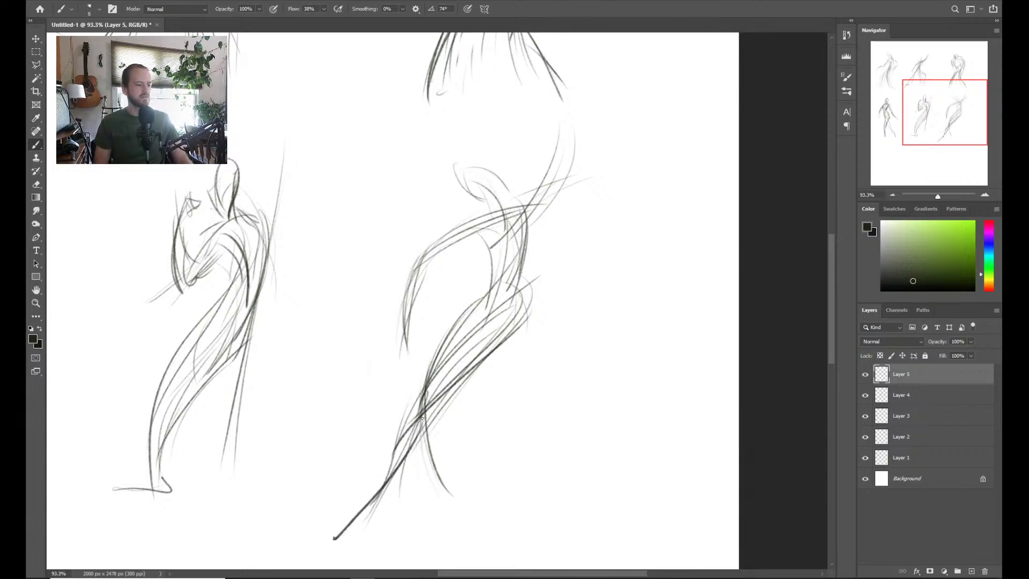
key("ctrl+z")
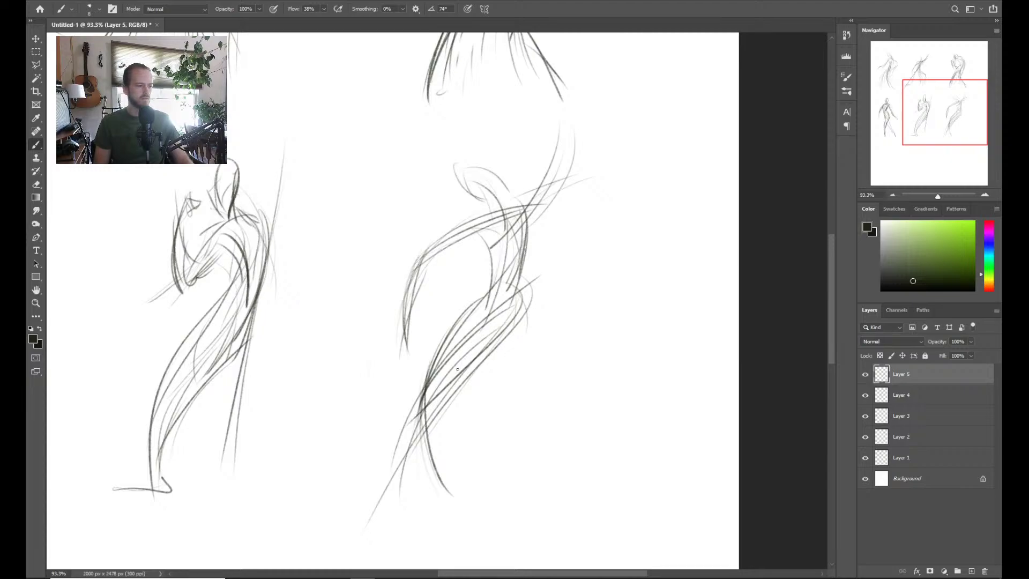
mouse_move(439, 379)
left_mouse_down()
mouse_move(368, 496)
mouse_move(411, 447)
mouse_move(443, 377)
mouse_move(355, 502)
left_mouse_up()
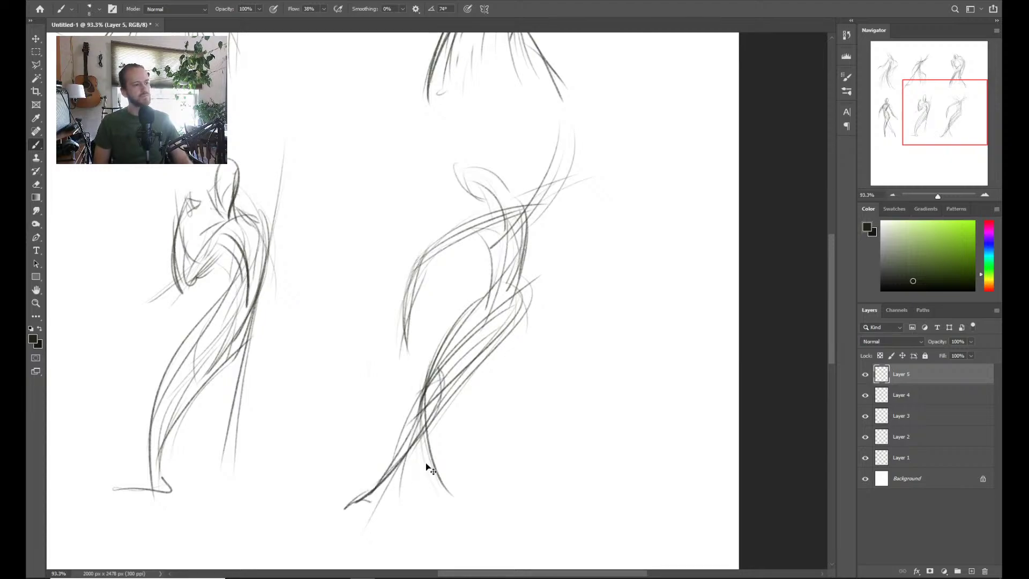
key("ctrl+z")
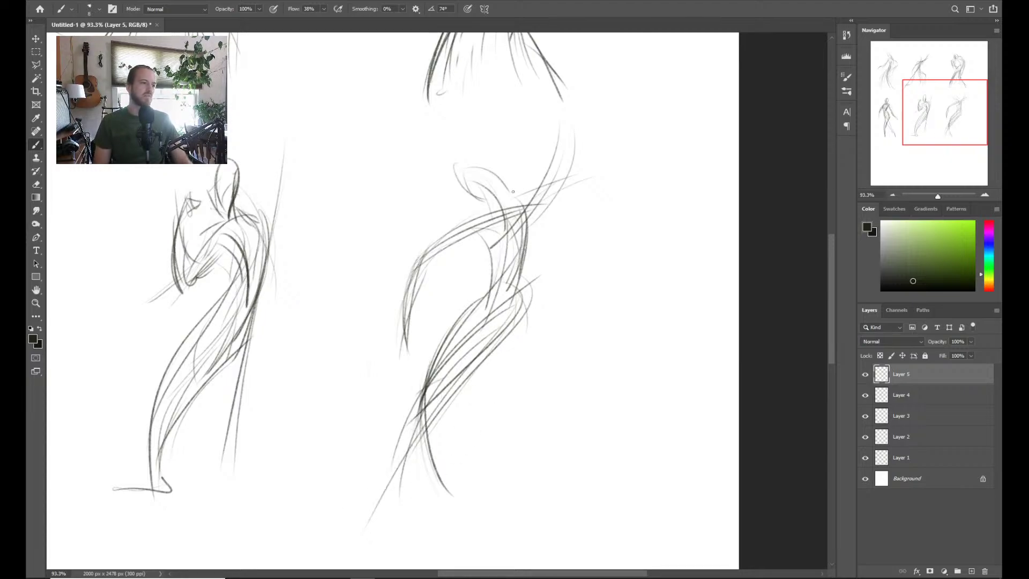
Darken the side of the sixth figure's torso and add short crossing strokes around the chest and far shoulder
left_click_drag(527, 214, 518, 295)
mouse_move(491, 213)
left_mouse_down()
mouse_move(534, 207)
mouse_move(478, 245)
left_mouse_up()
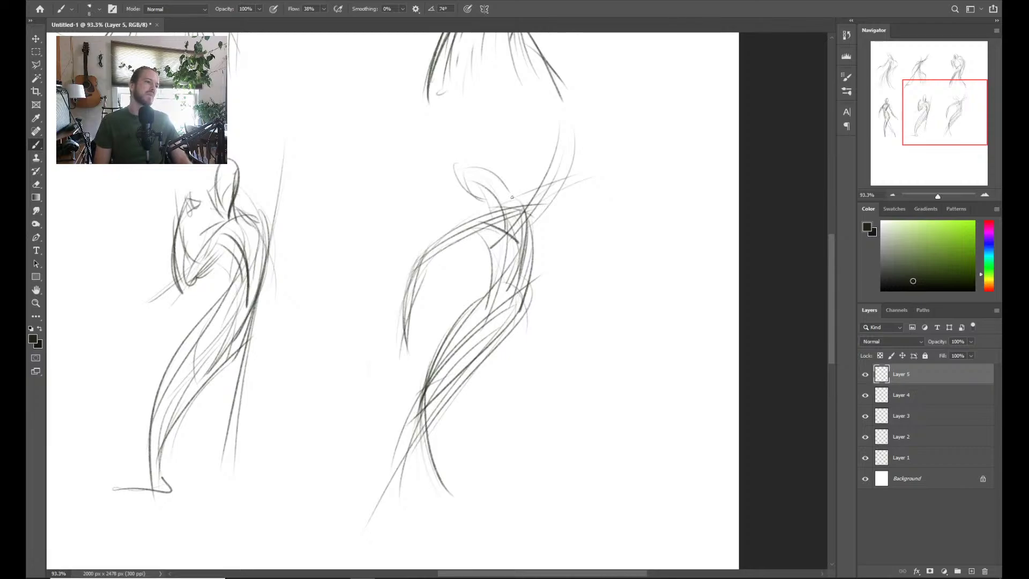
left_click_drag(542, 194, 510, 222)
left_click_drag(542, 231, 501, 252)
mouse_move(523, 198)
left_mouse_down()
mouse_move(542, 229)
mouse_move(542, 199)
mouse_move(545, 240)
mouse_move(491, 339)
left_mouse_up()
key("ctrl+z")
key("ctrl+z")
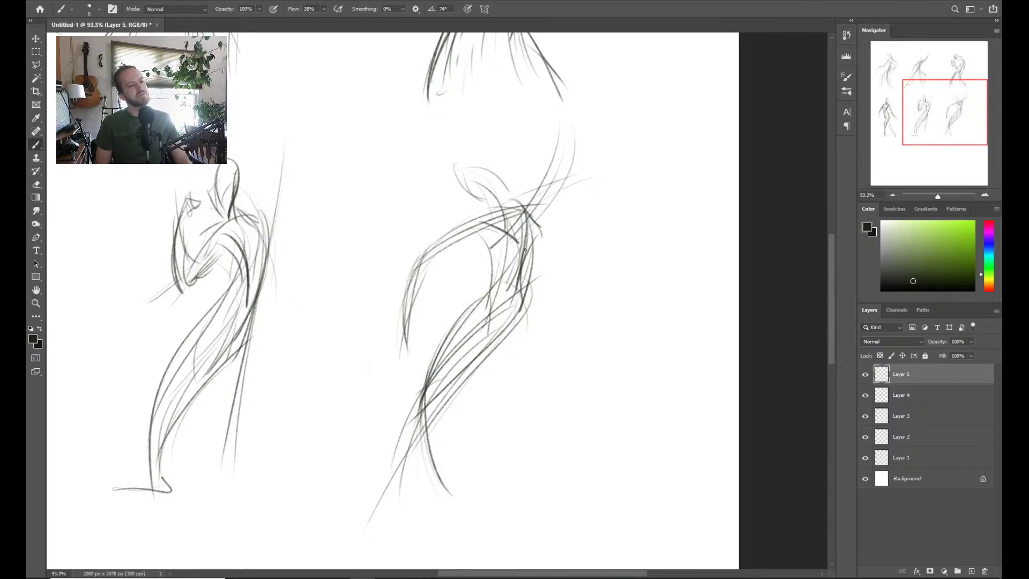
Reinforce the upper contour of the sixth figure's near arm and round out its bowed head
left_click_drag(413, 279, 482, 222)
left_click_drag(427, 260, 480, 228)
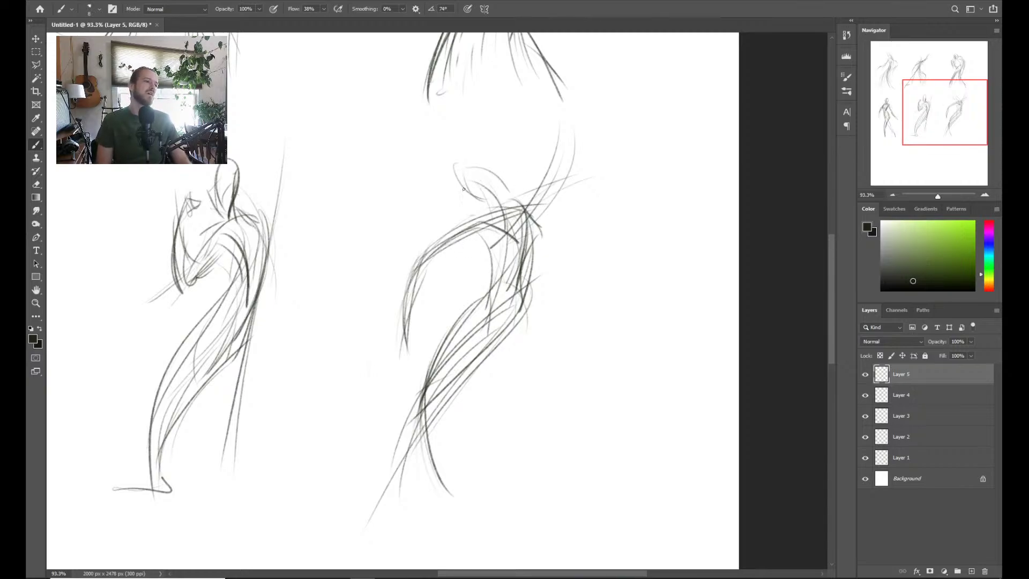
mouse_move(463, 189)
left_mouse_down()
mouse_move(504, 204)
mouse_move(492, 198)
left_mouse_up()
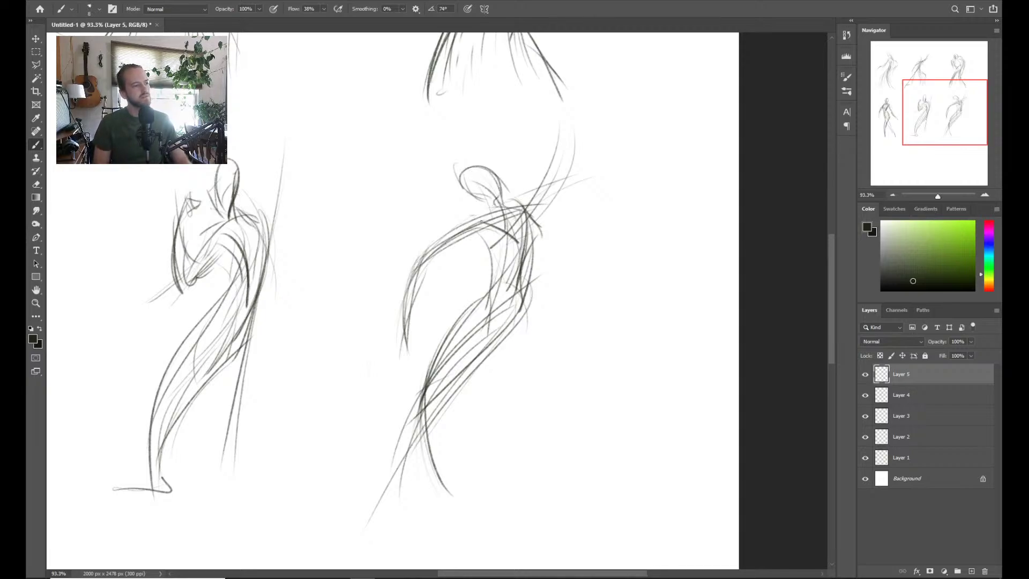
left_click_drag(443, 248, 488, 223)
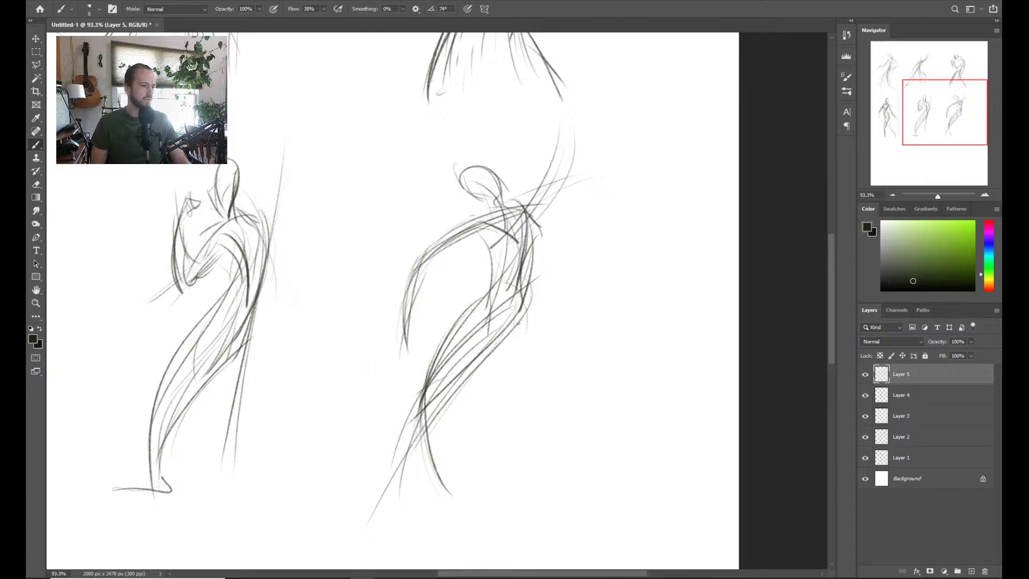
Strengthen the sixth figure's rounded hip and outer thigh with dark sweeping curves, and add an inner torso line
left_click_drag(529, 286, 440, 410)
key("ctrl+z")
left_click_drag(528, 287, 408, 435)
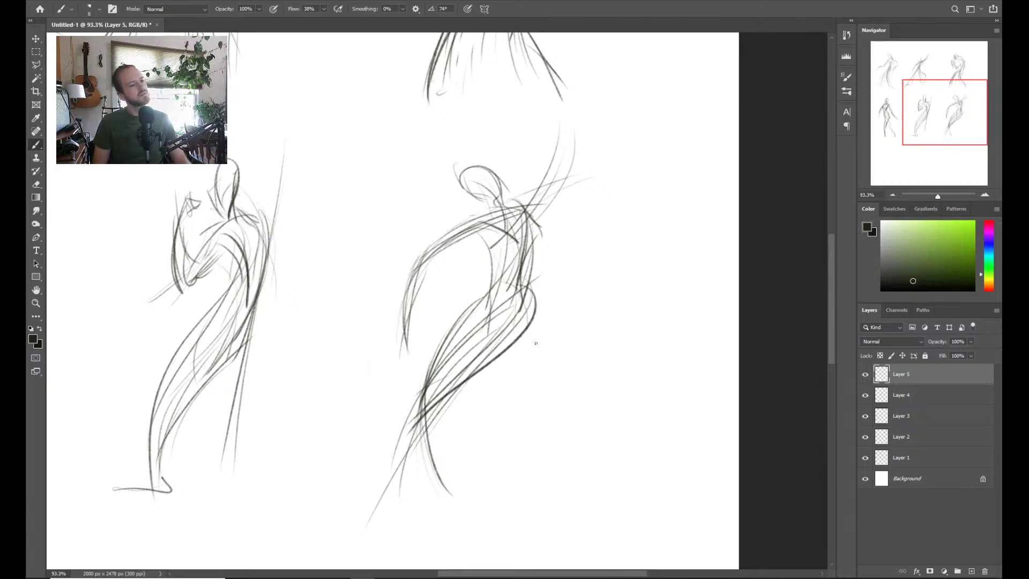
left_click_drag(536, 300, 418, 462)
left_click_drag(441, 372, 424, 405)
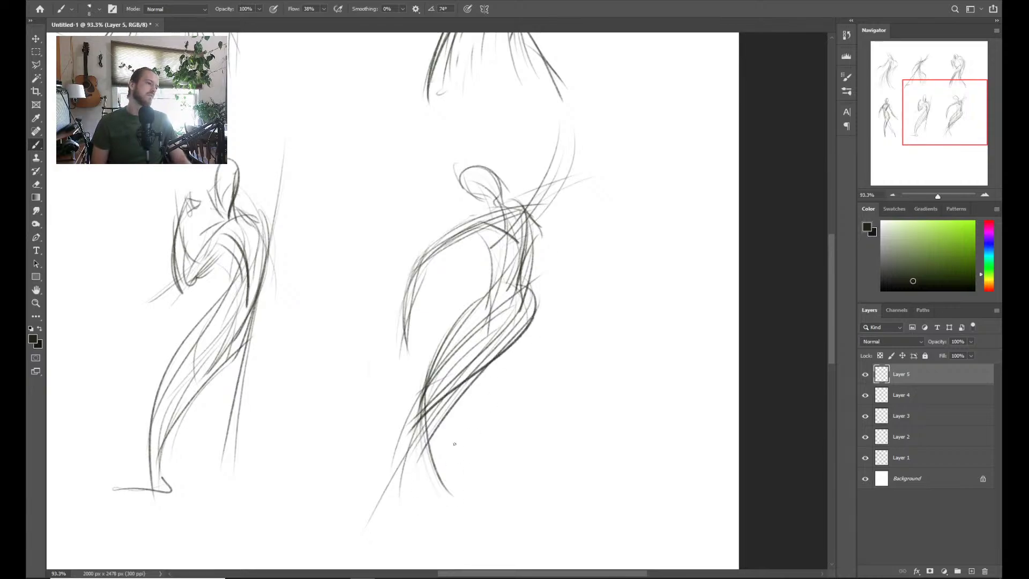
left_click_drag(503, 242, 491, 292)
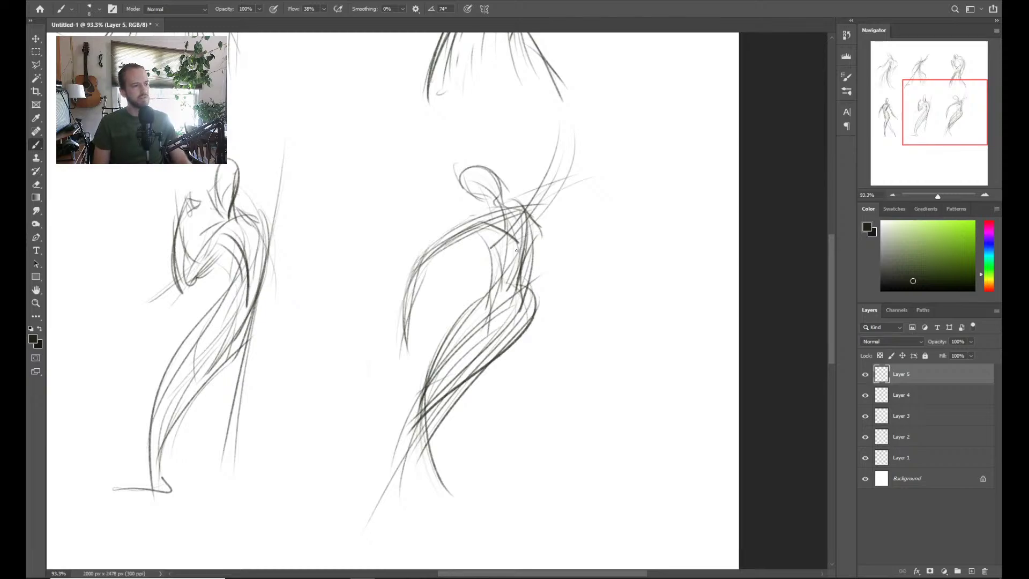
key("z")
mouse_move(570, 287)
left_mouse_down()
mouse_move(558, 287)
mouse_move(558, 258)
mouse_move(538, 303)
mouse_move(561, 261)
left_mouse_up()
key("b")
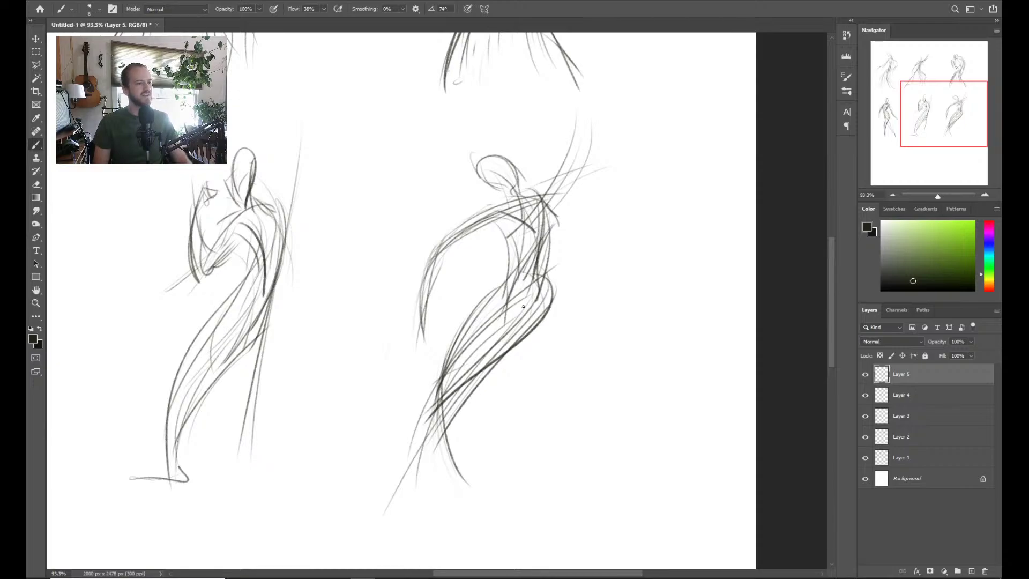
mouse_move(494, 290)
left_mouse_down()
mouse_move(515, 251)
mouse_move(537, 369)
left_mouse_up()
Add a new layer for the seventh figure and ready the brush over the empty area below the first column
key("e")
key("z")
key("ctrl+shift+n")
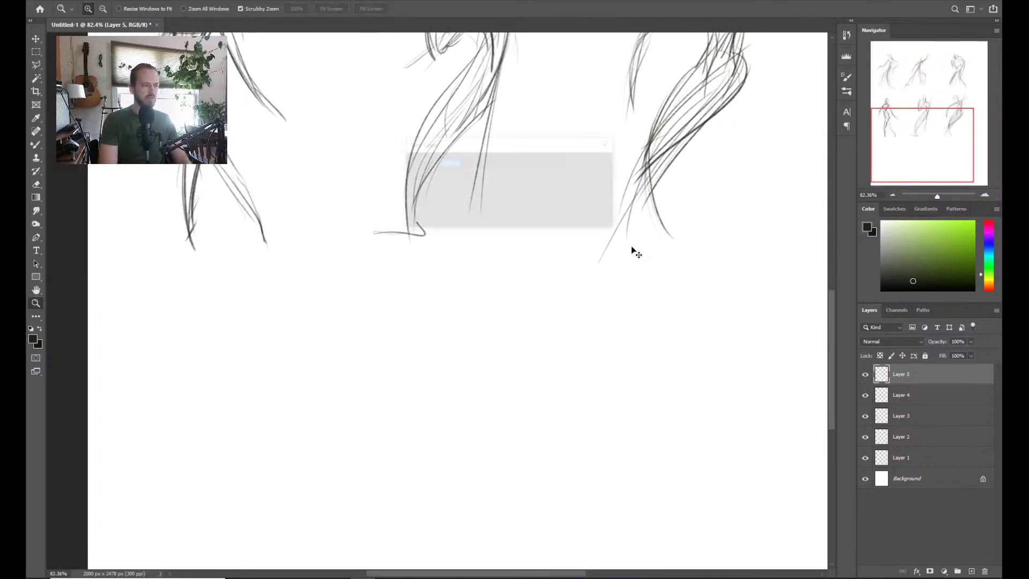
key("Return")
left_click_drag(317, 375, 392, 277)
key("b")
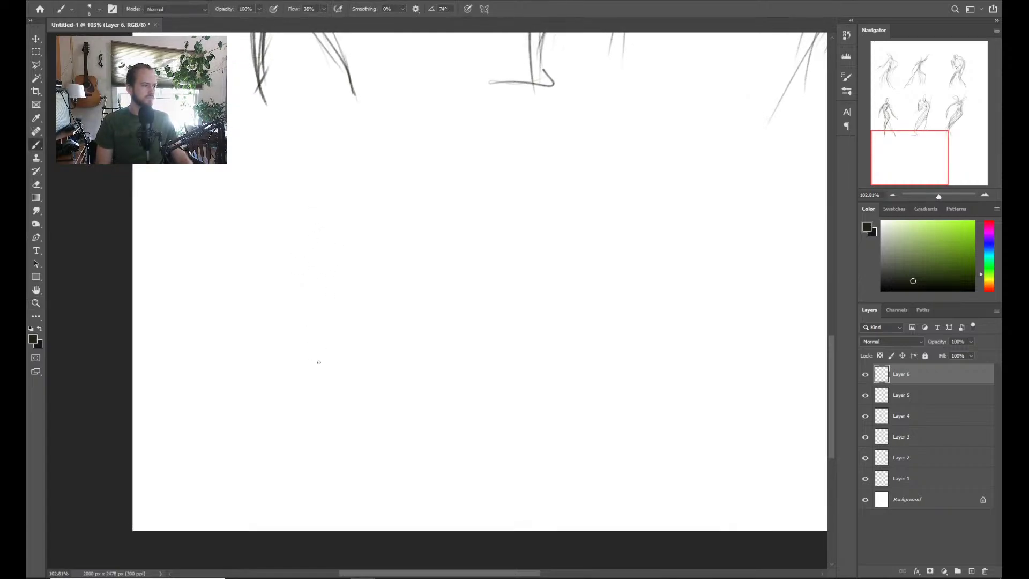
left_click_drag(299, 191, 307, 277)
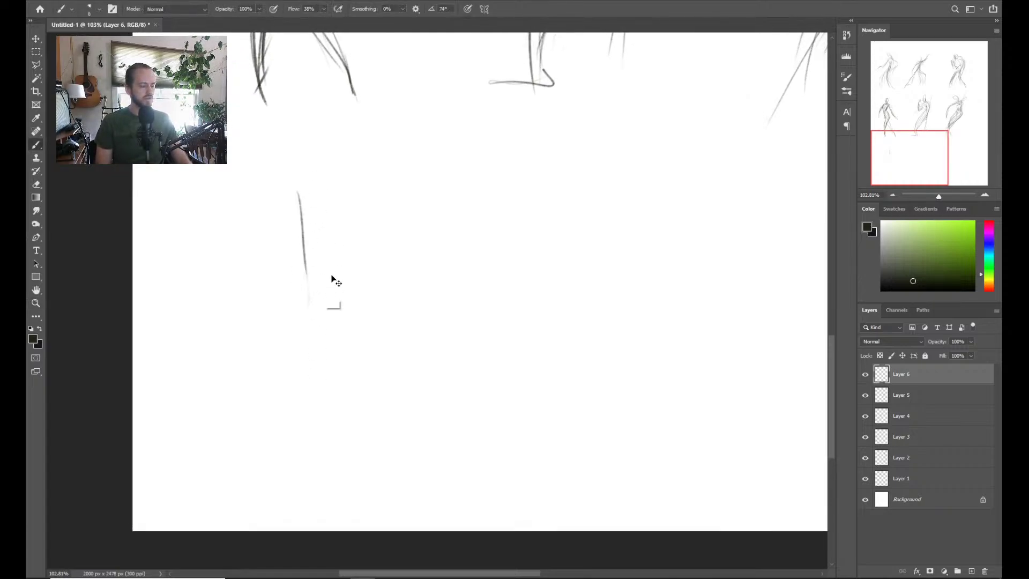
key("ctrl+z")
mouse_move(321, 172)
left_mouse_down()
mouse_move(246, 183)
mouse_move(416, 187)
left_mouse_up()
key("ctrl+z")
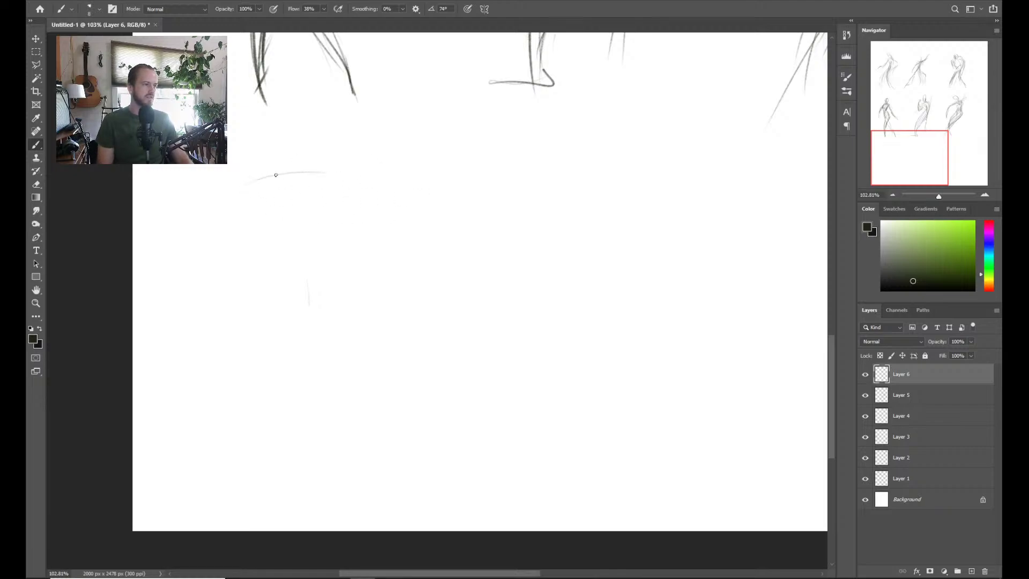
Sketch the seventh figure's shoulder arc, tapering torso sides and a curved center line down the torso
mouse_move(254, 182)
left_mouse_down()
mouse_move(390, 187)
mouse_move(285, 258)
left_mouse_up()
left_click_drag(284, 208, 307, 311)
left_click_drag(370, 191, 332, 341)
left_click_drag(282, 234, 306, 333)
left_click_drag(283, 196, 308, 325)
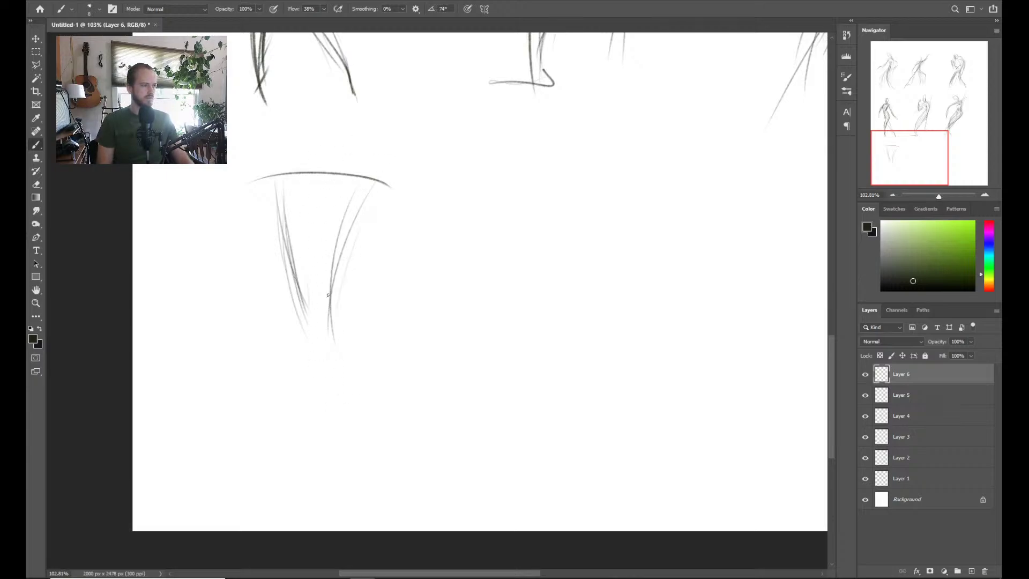
left_click_drag(299, 206, 370, 426)
key("ctrl+z")
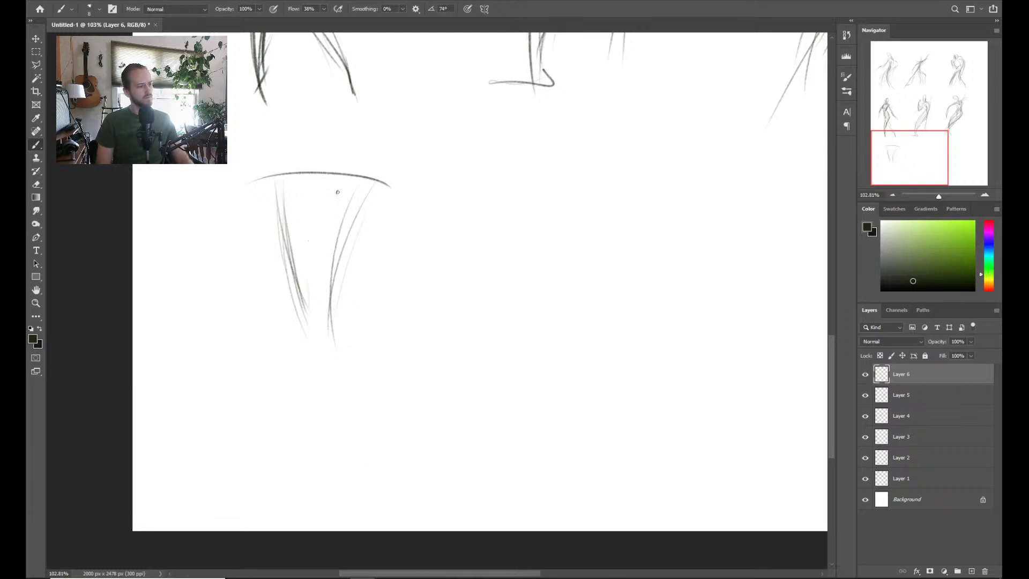
left_click_drag(319, 306, 311, 194)
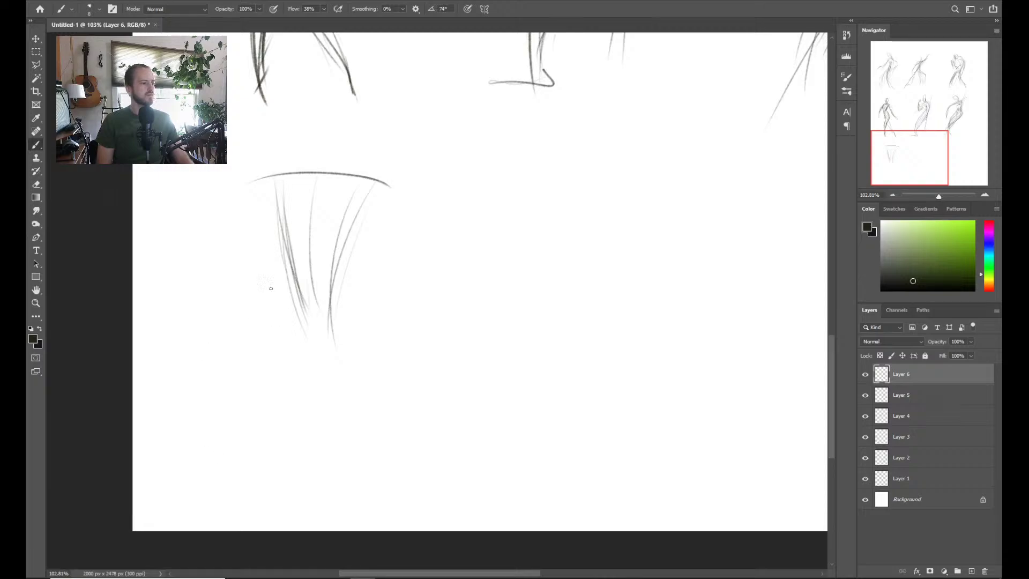
Draw the seventh figure's bent front leg and extended back leg as long S-curves, redoing the back leg as needed
left_click_drag(355, 271, 246, 487)
left_click_drag(295, 244, 308, 385)
left_click_drag(311, 268, 405, 423)
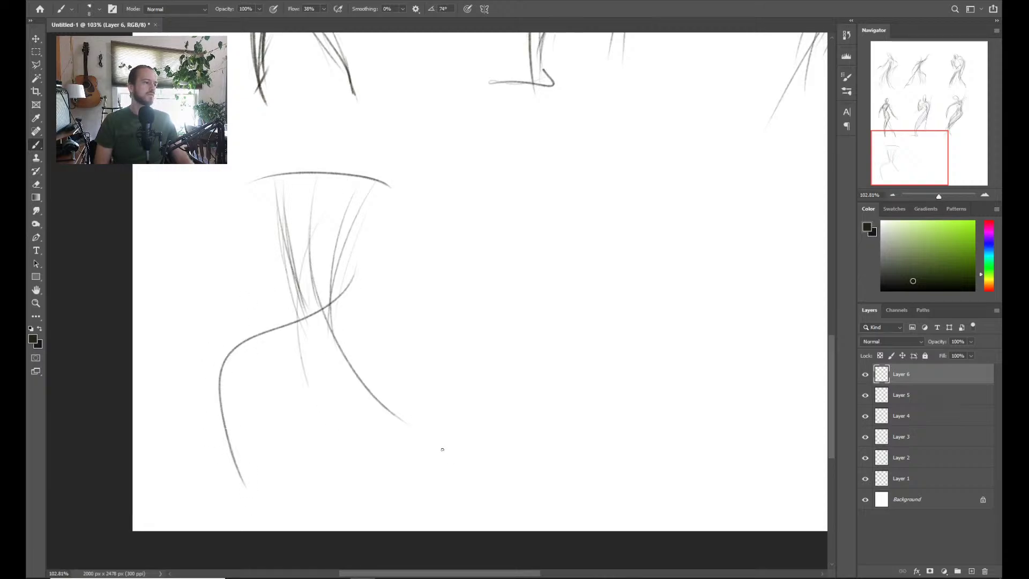
key("ctrl+z")
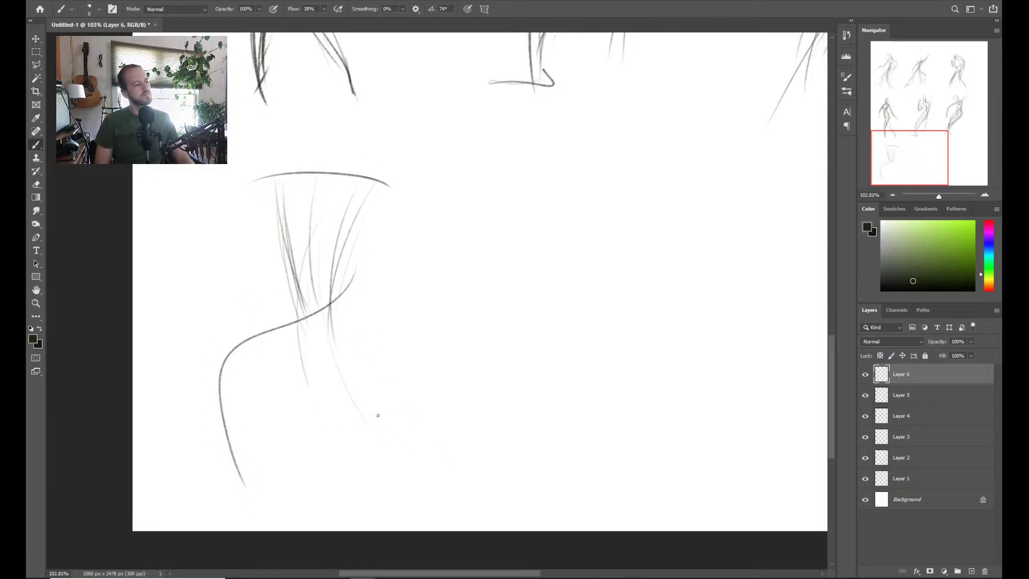
left_click_drag(319, 308, 376, 440)
left_click_drag(311, 236, 445, 512)
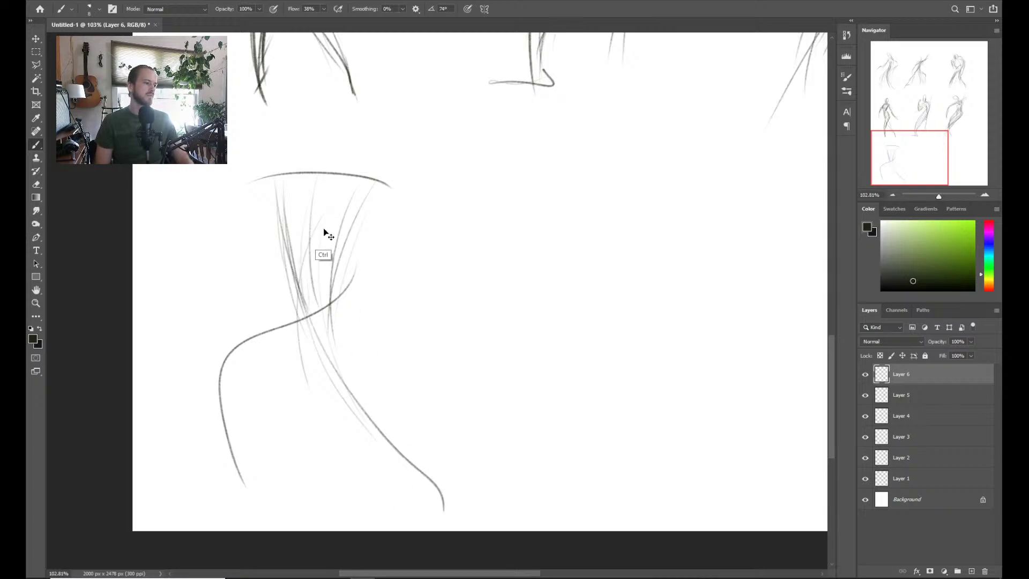
key("ctrl+z")
key("ctrl+z")
left_click_drag(300, 241, 439, 478)
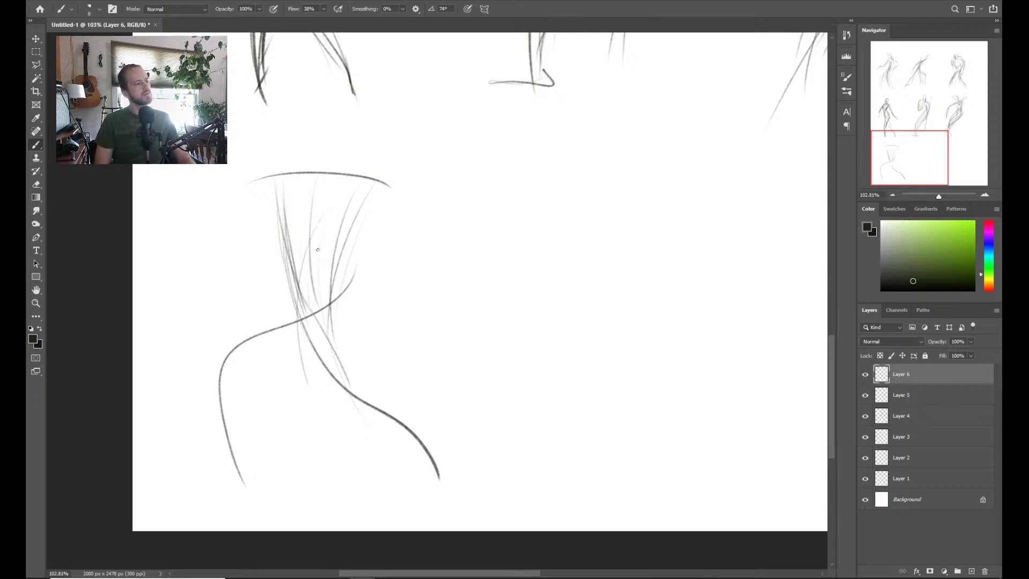
Add a torso curve to the seventh figure and contour its bent leg's thigh and calf, with a flat line for the foot
mouse_move(360, 181)
left_mouse_down()
mouse_move(313, 289)
mouse_move(212, 372)
left_mouse_up()
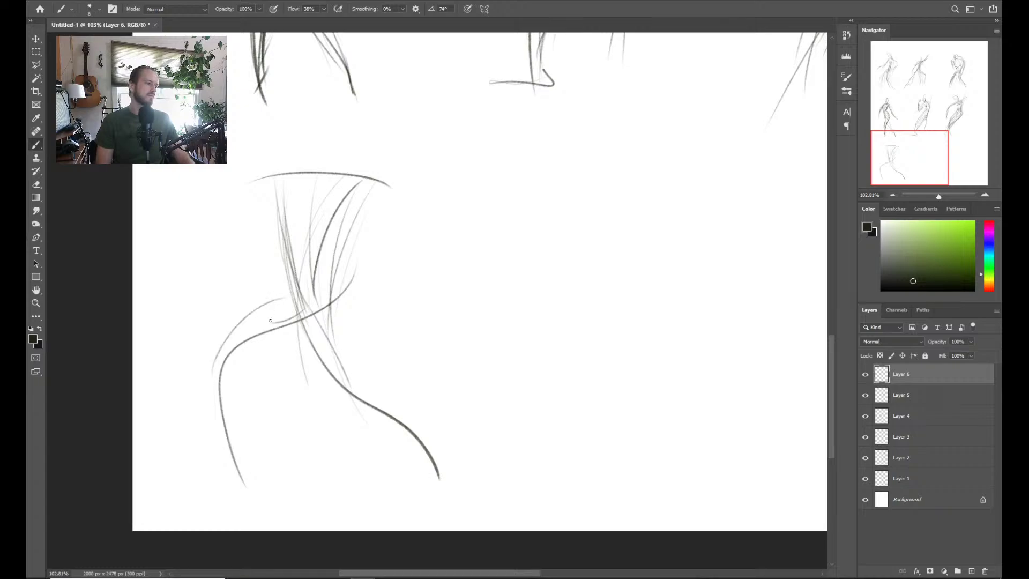
left_click_drag(312, 315, 252, 337)
mouse_move(217, 388)
left_mouse_down()
mouse_move(260, 449)
mouse_move(267, 499)
left_mouse_up()
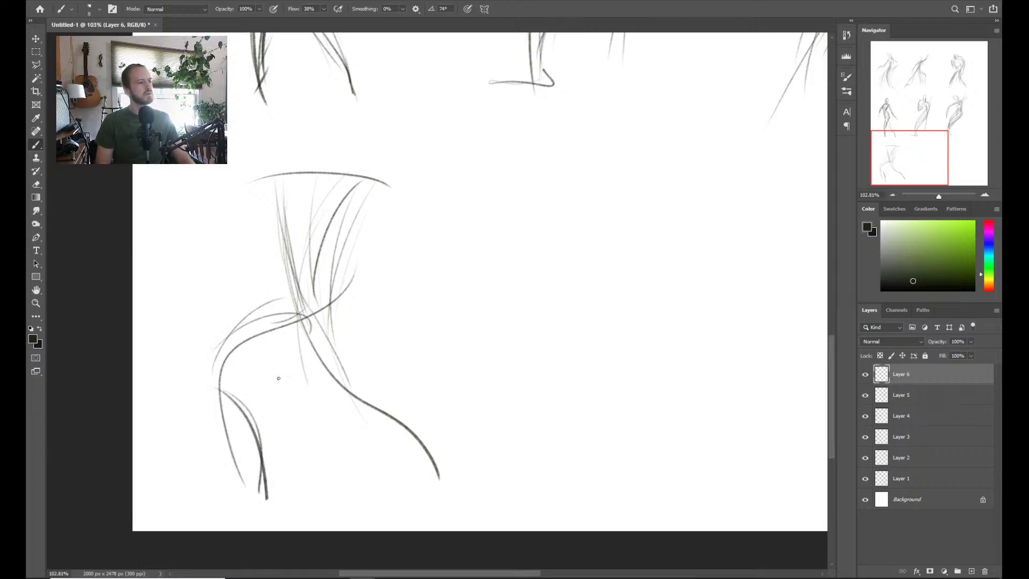
mouse_move(225, 398)
left_mouse_down()
mouse_move(257, 474)
mouse_move(259, 460)
left_mouse_up()
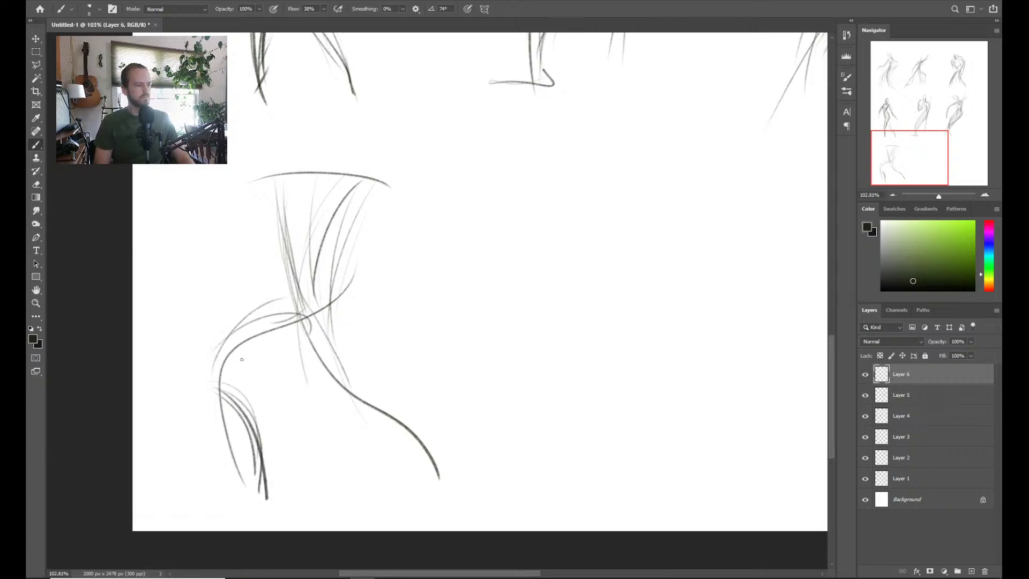
mouse_move(292, 325)
left_mouse_down()
mouse_move(222, 355)
mouse_move(293, 331)
left_mouse_up()
left_click_drag(221, 485, 267, 485)
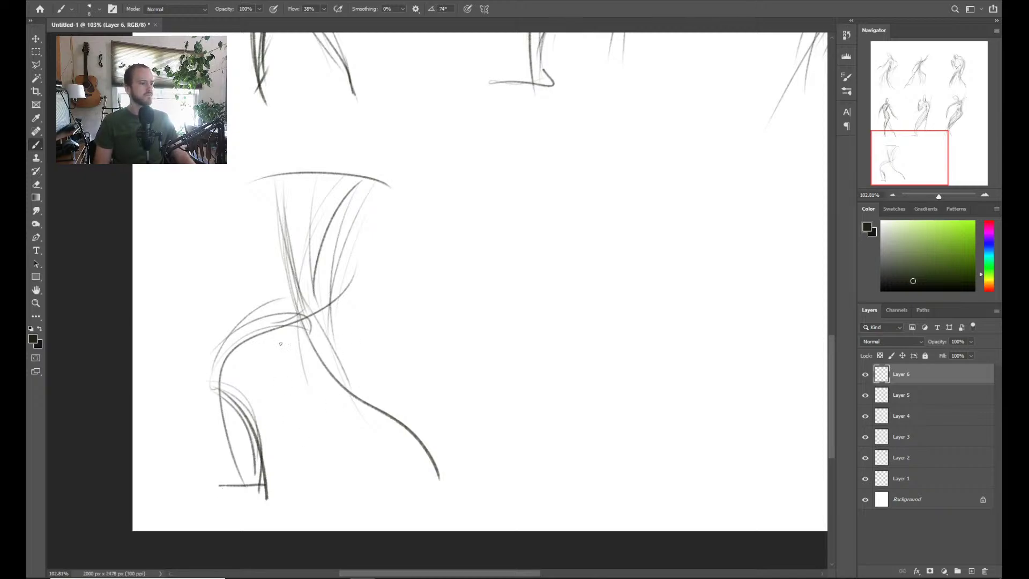
left_click_drag(281, 190, 303, 281)
left_click_drag(301, 175, 292, 331)
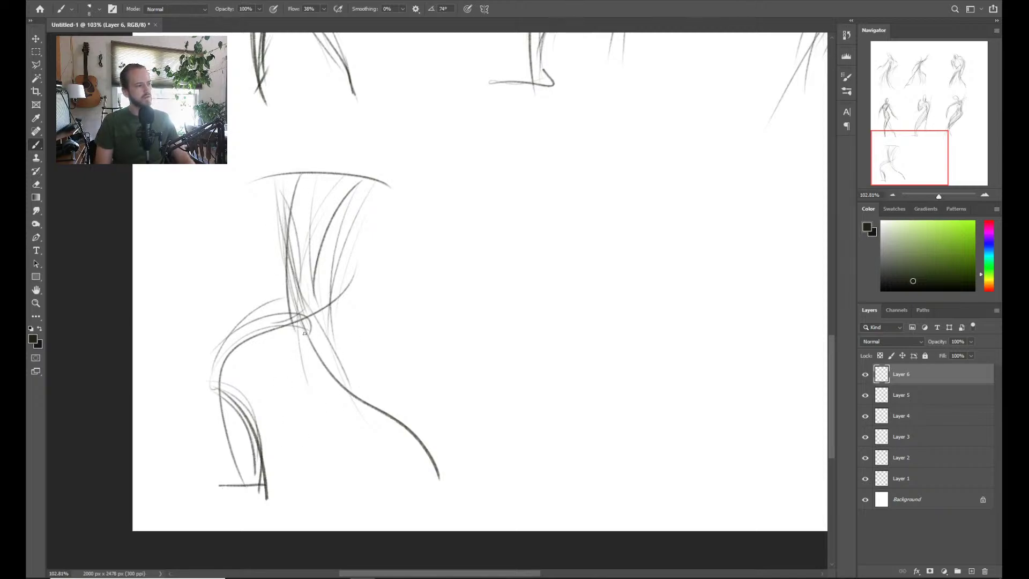
left_click_drag(276, 189, 289, 316)
key("ctrl+z")
key("ctrl+z")
key("ctrl+z")
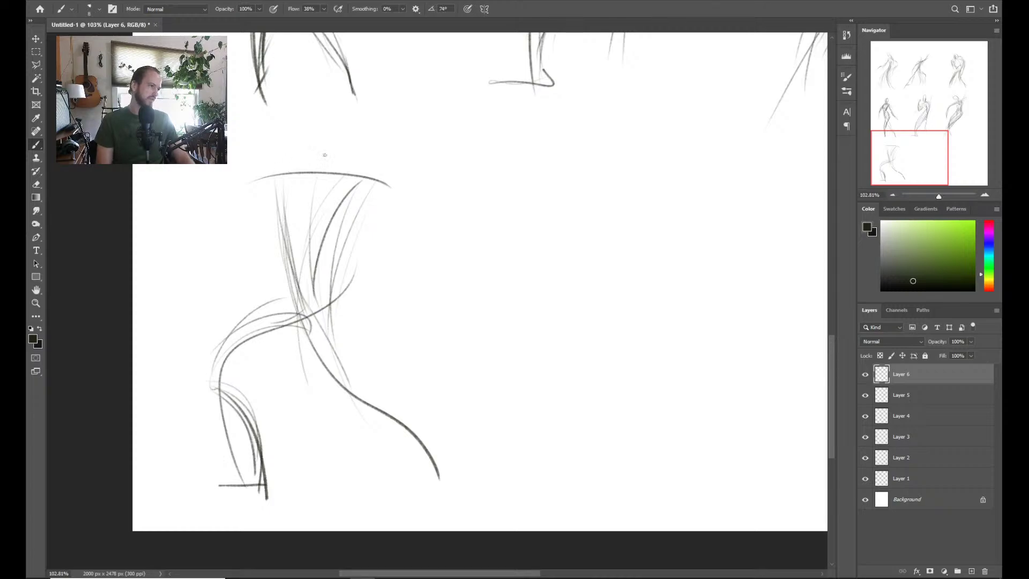
Sweep a curve from the seventh figure's shoulder into its bent thigh and draw the raised and lowered arms as long arcs through the shoulders
left_click_drag(346, 188, 235, 354)
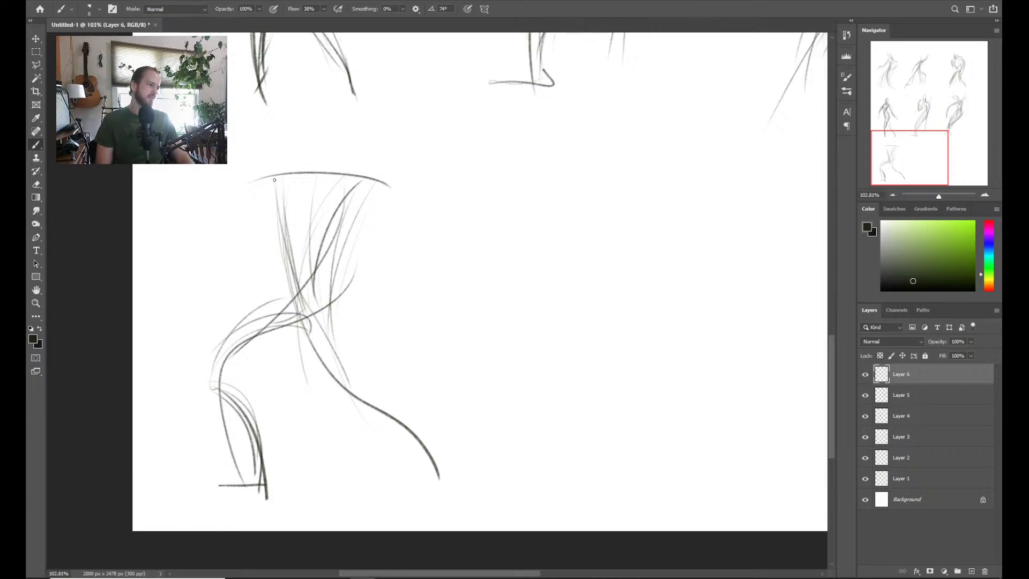
left_click_drag(259, 180, 300, 267)
mouse_move(231, 132)
left_mouse_down()
mouse_move(308, 279)
mouse_move(297, 188)
mouse_move(347, 223)
left_mouse_up()
left_click_drag(352, 183, 432, 328)
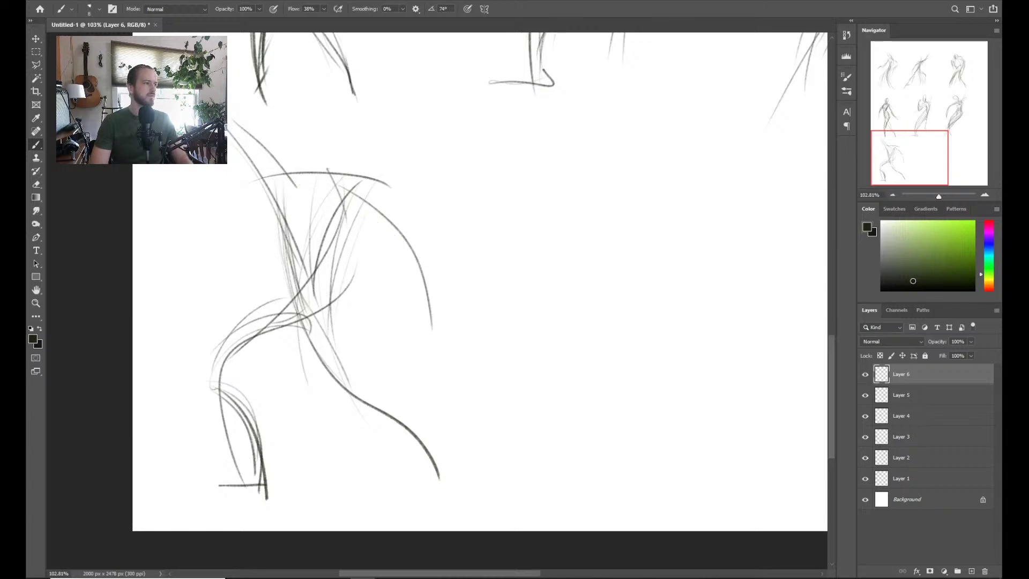
key("ctrl+z")
mouse_move(228, 124)
left_mouse_down()
mouse_move(447, 302)
mouse_move(461, 358)
left_mouse_up()
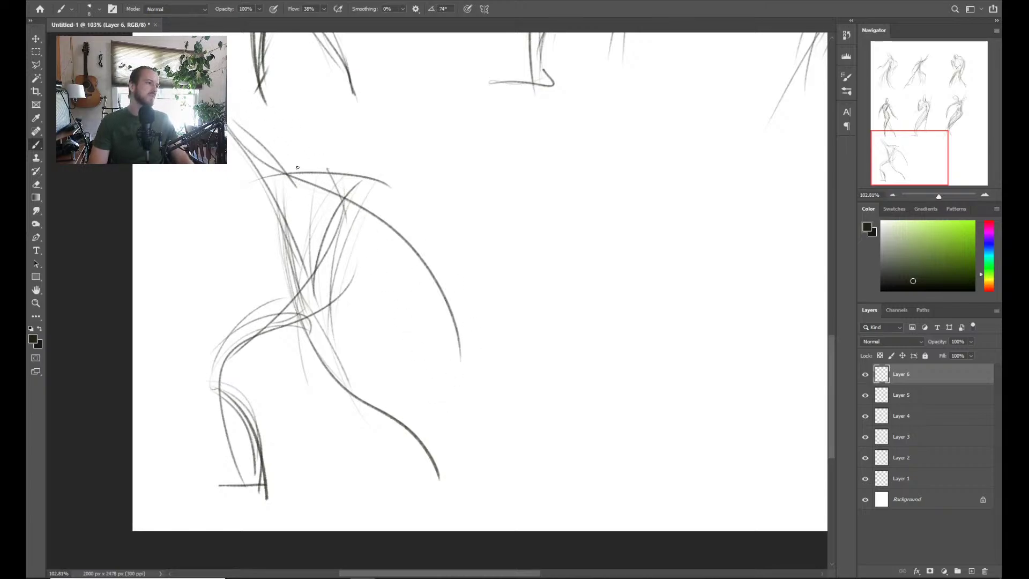
Sketch the seventh figure's neck and a tilted oval head with inner hatching, replacing the first head shape
left_click_drag(328, 142, 311, 193)
mouse_move(325, 156)
left_mouse_down()
mouse_move(309, 199)
mouse_move(338, 126)
mouse_move(354, 148)
mouse_move(320, 170)
mouse_move(322, 203)
left_mouse_up()
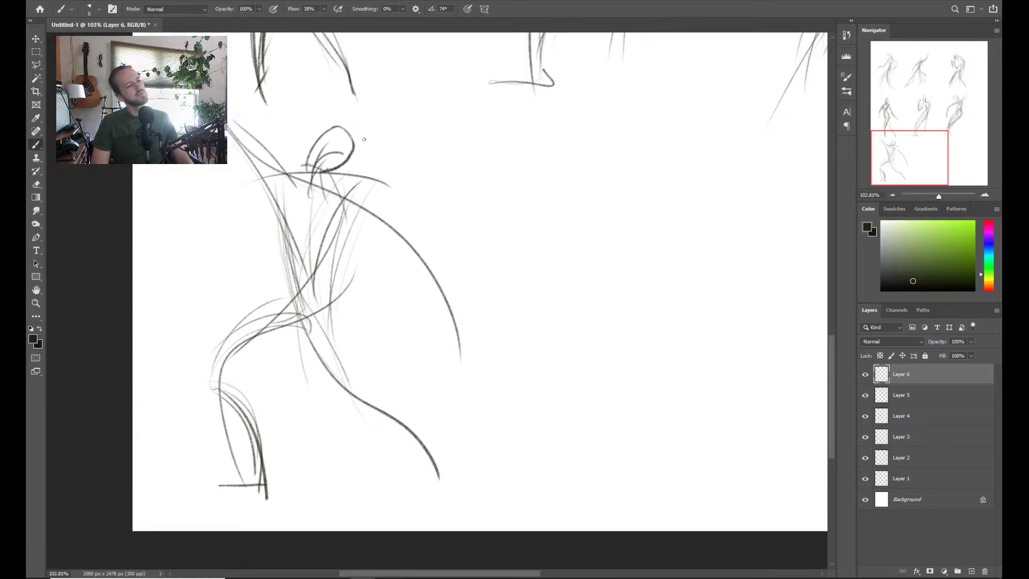
key("ctrl+z")
key("ctrl+z")
mouse_move(299, 164)
left_mouse_down()
mouse_move(319, 127)
mouse_move(341, 143)
mouse_move(322, 183)
left_mouse_up()
mouse_move(309, 119)
left_mouse_down()
mouse_move(328, 113)
mouse_move(339, 125)
left_mouse_up()
mouse_move(316, 114)
left_mouse_down()
mouse_move(299, 170)
mouse_move(310, 132)
left_mouse_up()
mouse_move(301, 171)
left_mouse_down()
mouse_move(316, 121)
mouse_move(340, 149)
left_mouse_up()
left_click_drag(326, 149, 310, 169)
left_click_drag(339, 133, 311, 171)
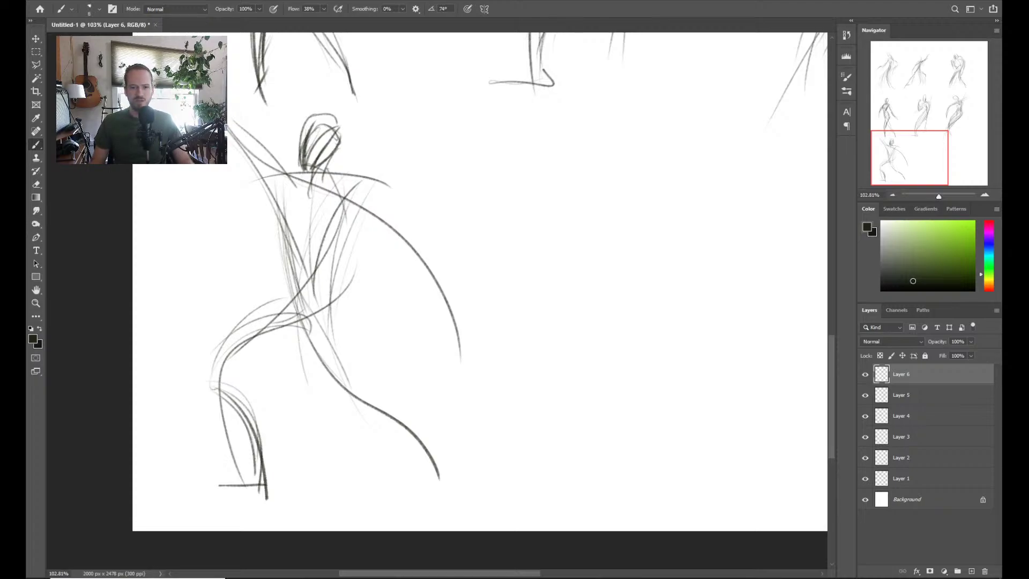
key("super+d")
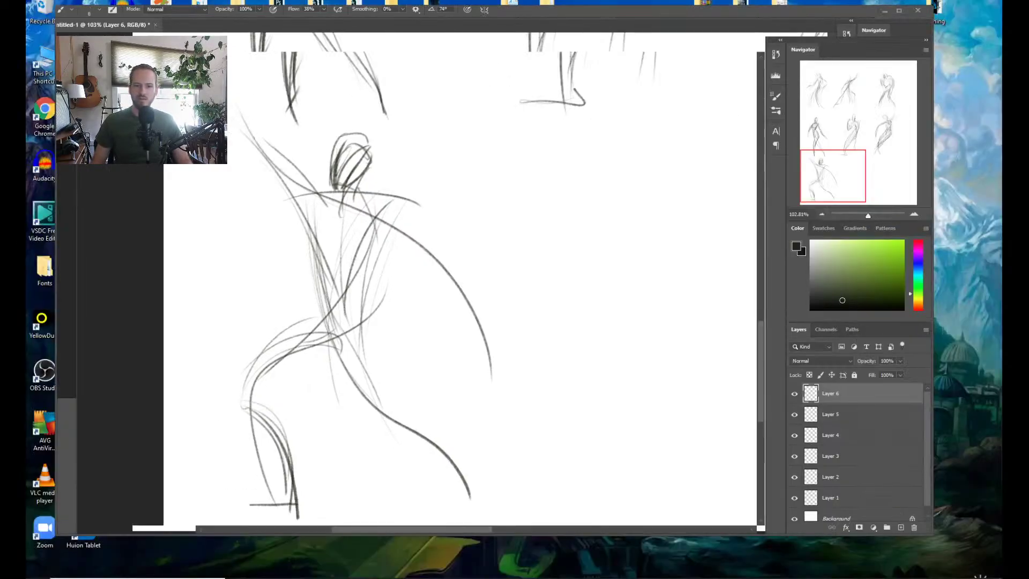
left_click_drag(1002, 141, 239, 1)
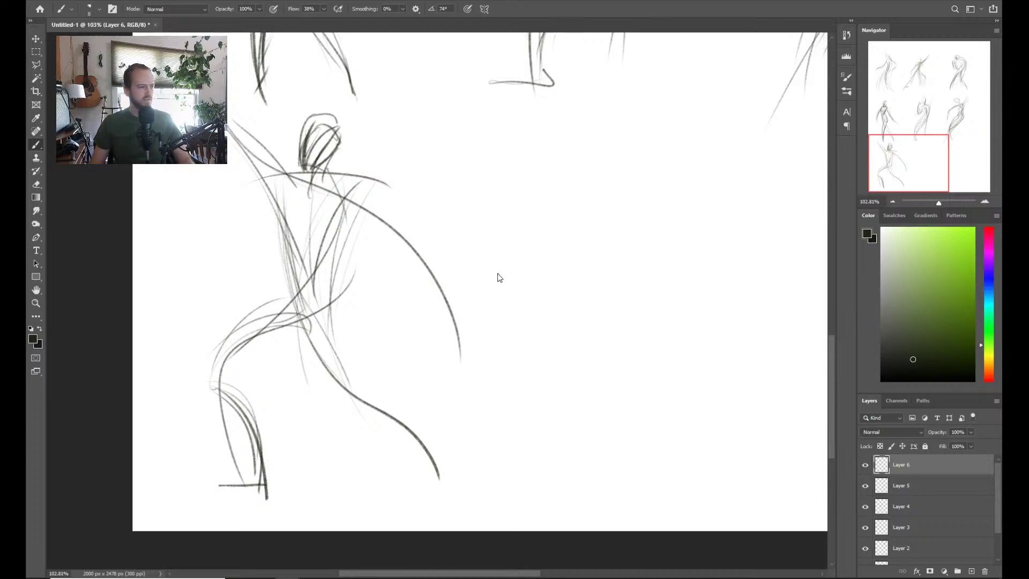
Add armpit and chest contour lines to the torso and outline the top of the lowered arm from the shoulder
mouse_move(293, 181)
left_mouse_down()
mouse_move(281, 244)
mouse_move(301, 175)
mouse_move(279, 218)
left_mouse_up()
left_click_drag(302, 174, 290, 190)
mouse_move(276, 225)
left_mouse_down()
mouse_move(311, 226)
mouse_move(324, 214)
mouse_move(290, 189)
left_mouse_up()
left_click_drag(318, 187, 405, 227)
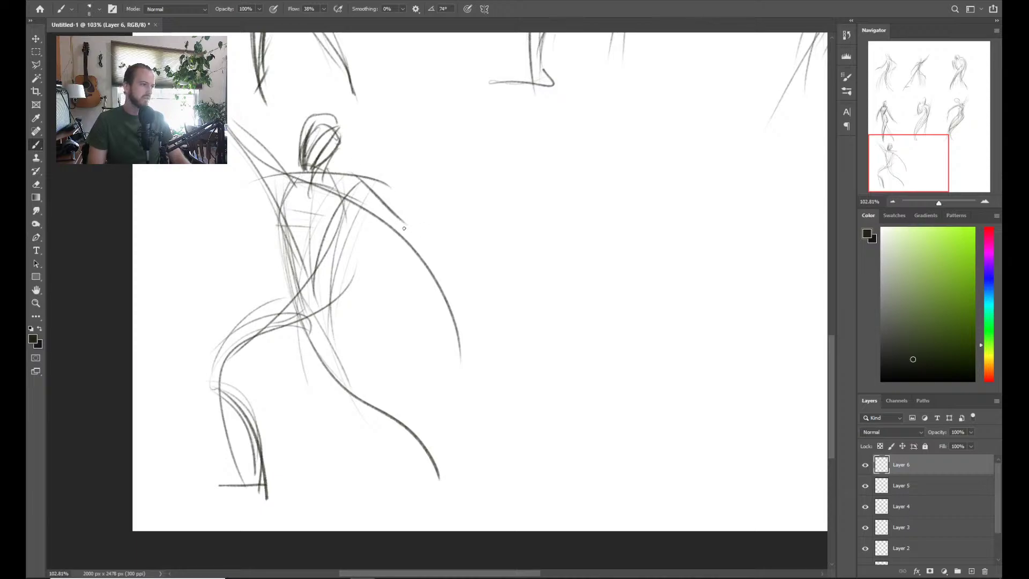
left_click_drag(364, 185, 413, 228)
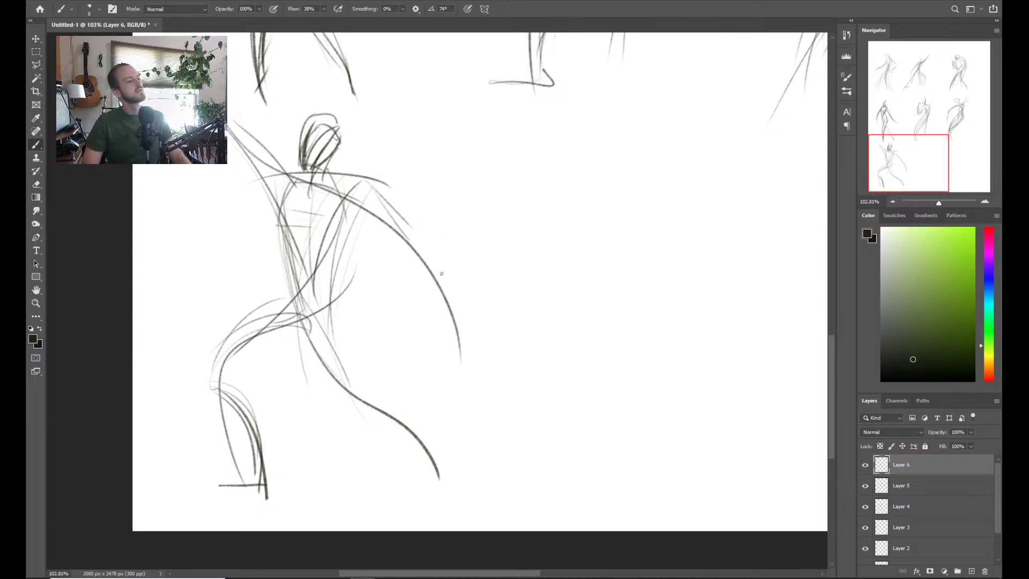
Erase the far end of the lowered arm and redraw it as a shorter, tapering forearm with a contoured upper arm
key("e")
mouse_move(467, 310)
left_mouse_down()
mouse_move(464, 354)
mouse_move(421, 259)
mouse_move(433, 305)
left_mouse_up()
key("b")
left_click_drag(401, 230, 443, 321)
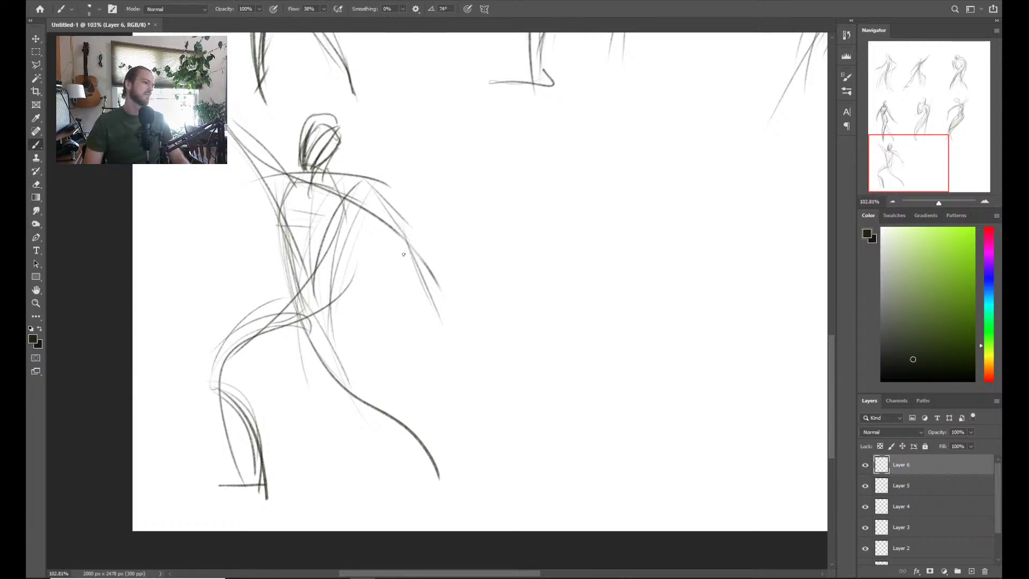
left_click_drag(389, 213, 477, 348)
left_click_drag(402, 238, 458, 335)
key("ctrl+z")
key("ctrl+z")
left_click_drag(348, 177, 420, 263)
Darken the ribcage side and the torso's inner curves, and erase the stray lines around the waist and hip
left_click_drag(346, 201, 315, 268)
left_click_drag(362, 183, 331, 251)
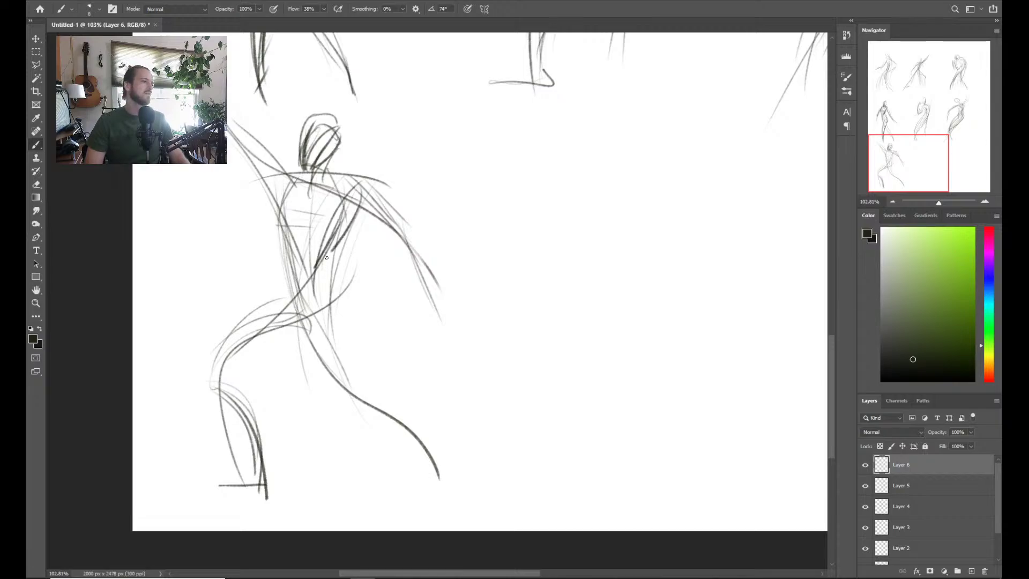
mouse_move(317, 181)
left_mouse_down()
mouse_move(306, 314)
mouse_move(317, 188)
mouse_move(317, 339)
left_mouse_up()
left_click_drag(320, 179, 300, 325)
mouse_move(357, 259)
left_mouse_down()
mouse_move(339, 273)
mouse_move(347, 278)
mouse_move(358, 252)
left_mouse_up()
key("b")
left_click_drag(322, 182, 302, 310)
mouse_move(308, 187)
left_mouse_down()
mouse_move(294, 271)
mouse_move(317, 328)
left_mouse_up()
mouse_move(287, 233)
left_mouse_down()
mouse_move(314, 273)
mouse_move(318, 230)
left_mouse_up()
key("ctrl+z")
key("e")
key("b")
mouse_move(309, 180)
left_mouse_down()
mouse_move(292, 230)
mouse_move(335, 220)
mouse_move(320, 223)
mouse_move(285, 305)
left_mouse_up()
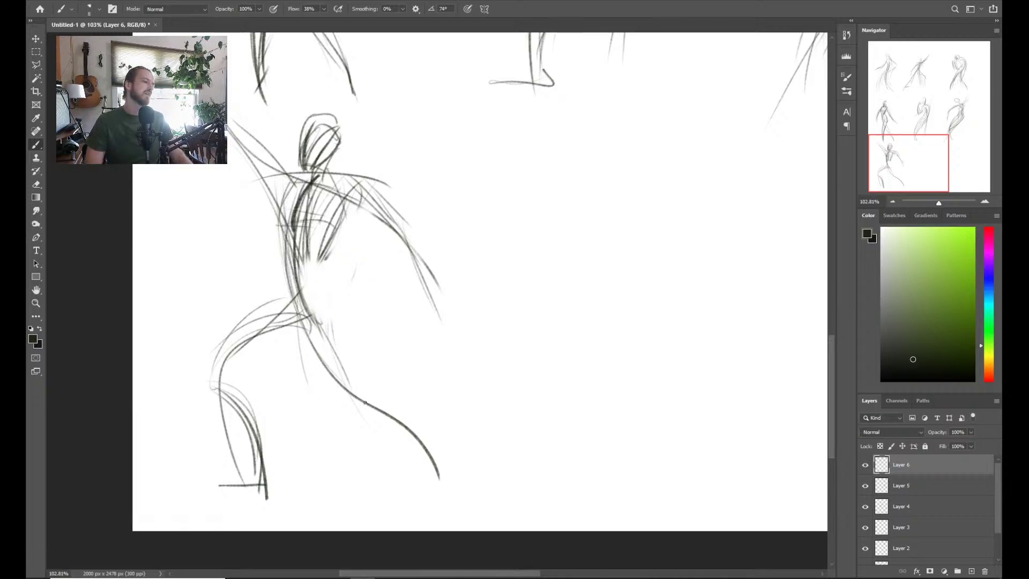
Erase the upper back leg and redraw it as one continuous curve from the neck through the torso to the foot
key("e")
mouse_move(364, 402)
left_mouse_down()
mouse_move(314, 335)
mouse_move(378, 410)
left_mouse_up()
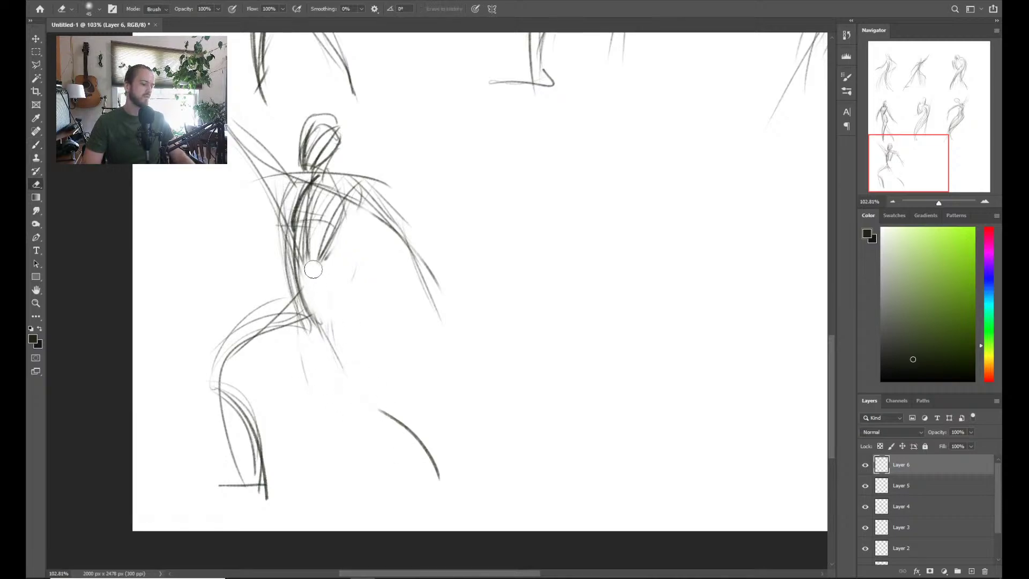
key("b")
mouse_move(309, 185)
left_mouse_down()
mouse_move(295, 245)
mouse_move(326, 335)
mouse_move(461, 439)
left_mouse_up()
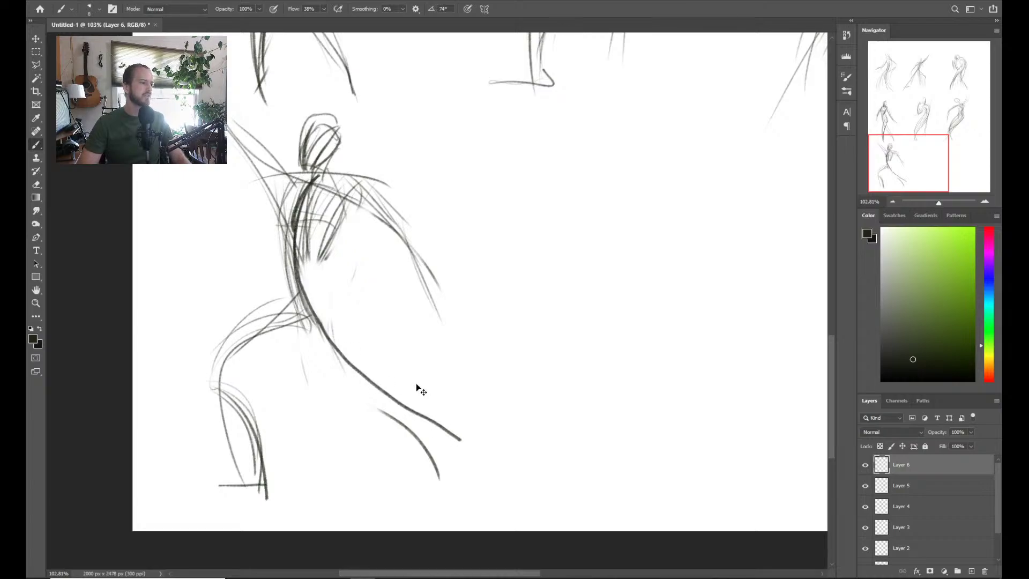
key("ctrl+z")
mouse_move(309, 185)
left_mouse_down()
mouse_move(304, 298)
mouse_move(365, 384)
mouse_move(445, 458)
left_mouse_up()
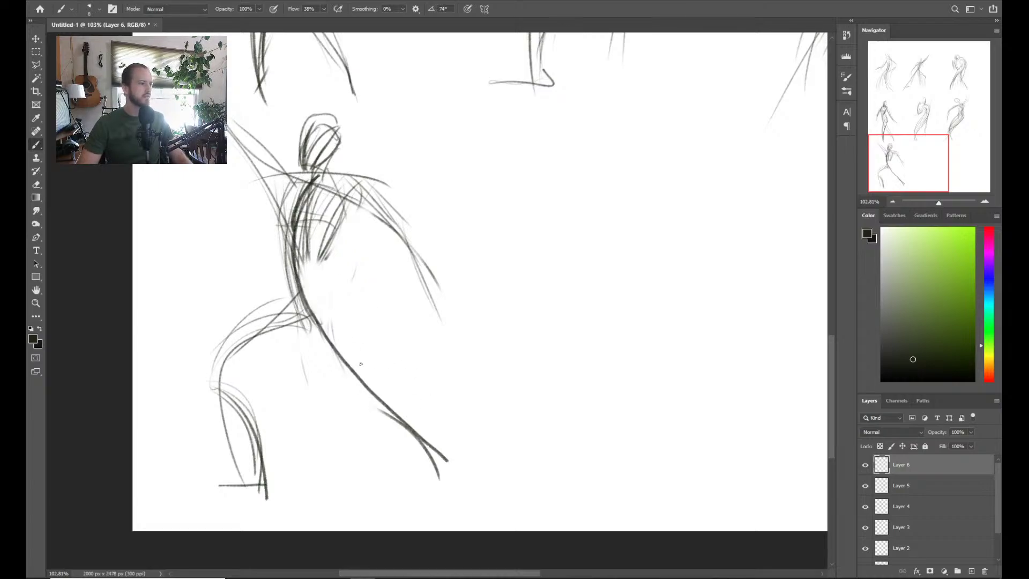
key("ctrl+z")
mouse_move(308, 182)
left_mouse_down()
mouse_move(308, 297)
mouse_move(456, 457)
left_mouse_up()
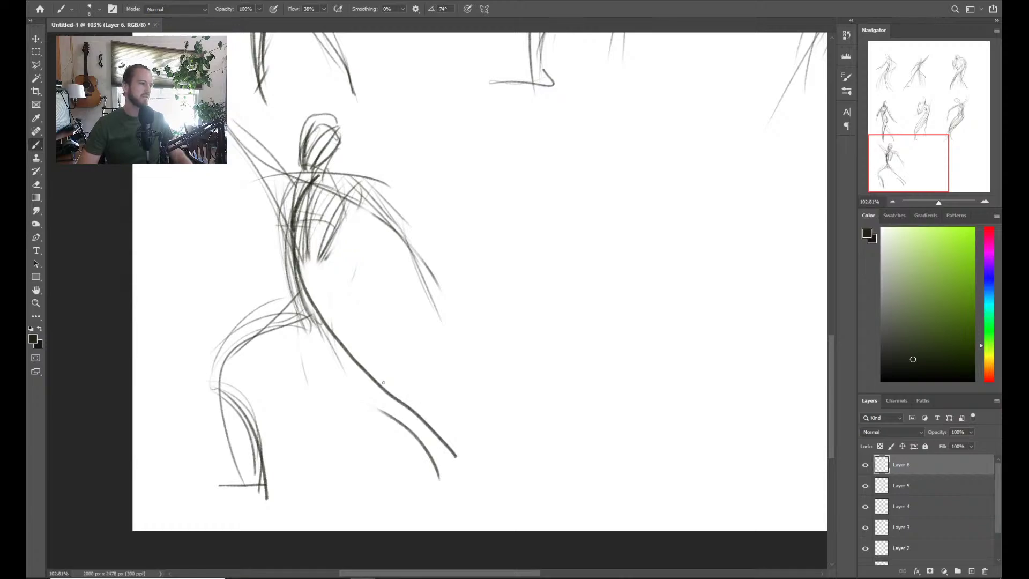
key("ctrl+z")
mouse_move(310, 187)
left_mouse_down()
mouse_move(298, 284)
mouse_move(462, 503)
left_mouse_up()
Contour the extended back leg's thigh and calf, and round off the hip and buttock with short curves
left_click_drag(365, 369, 429, 447)
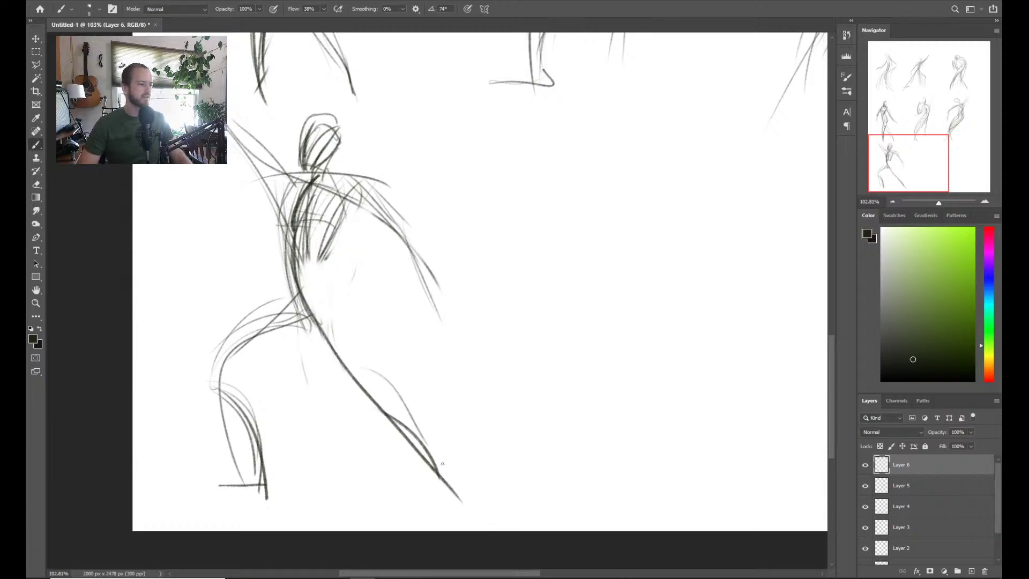
key("ctrl+z")
left_click_drag(355, 370, 432, 444)
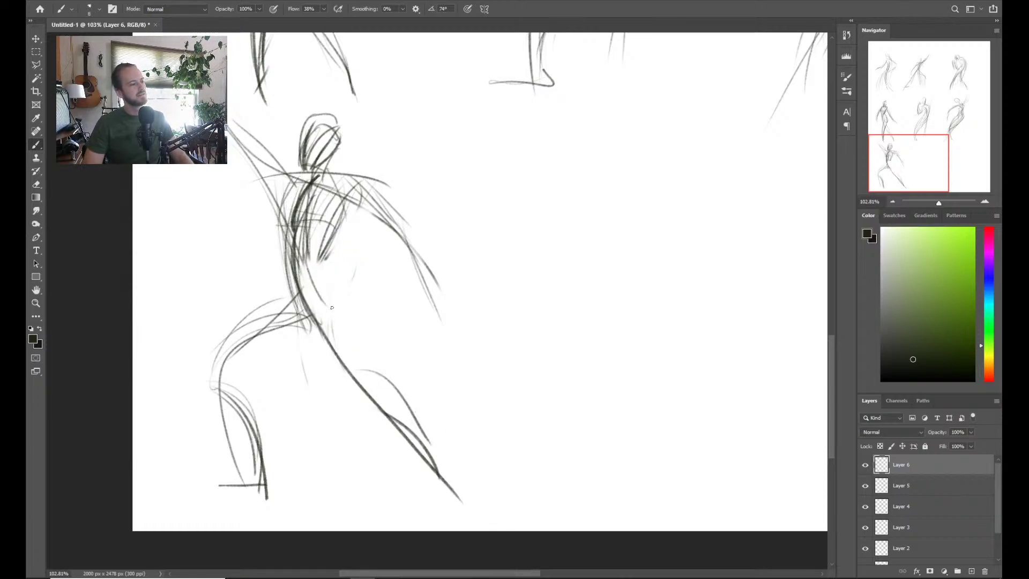
mouse_move(322, 273)
left_mouse_down()
mouse_move(348, 352)
mouse_move(414, 427)
left_mouse_up()
mouse_move(325, 320)
left_mouse_down()
mouse_move(373, 398)
mouse_move(402, 418)
mouse_move(394, 397)
mouse_move(429, 428)
mouse_move(477, 508)
left_mouse_up()
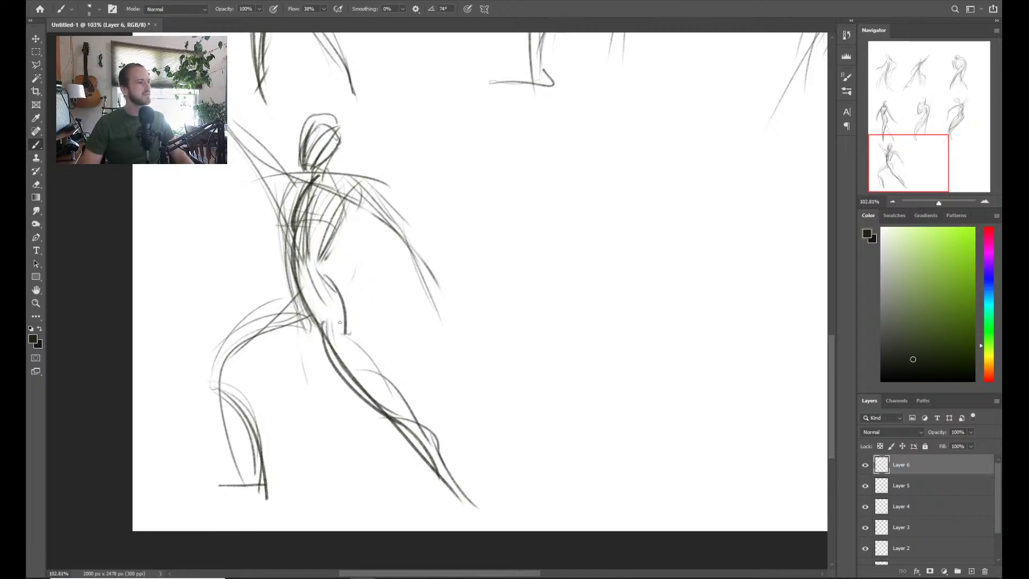
left_click_drag(323, 268, 338, 325)
Strengthen the bent front thigh's knee and underside, and thicken the raised arm with additional contour strokes
left_click_drag(208, 387, 282, 338)
mouse_move(280, 301)
left_mouse_down()
mouse_move(211, 360)
mouse_move(309, 346)
left_mouse_up()
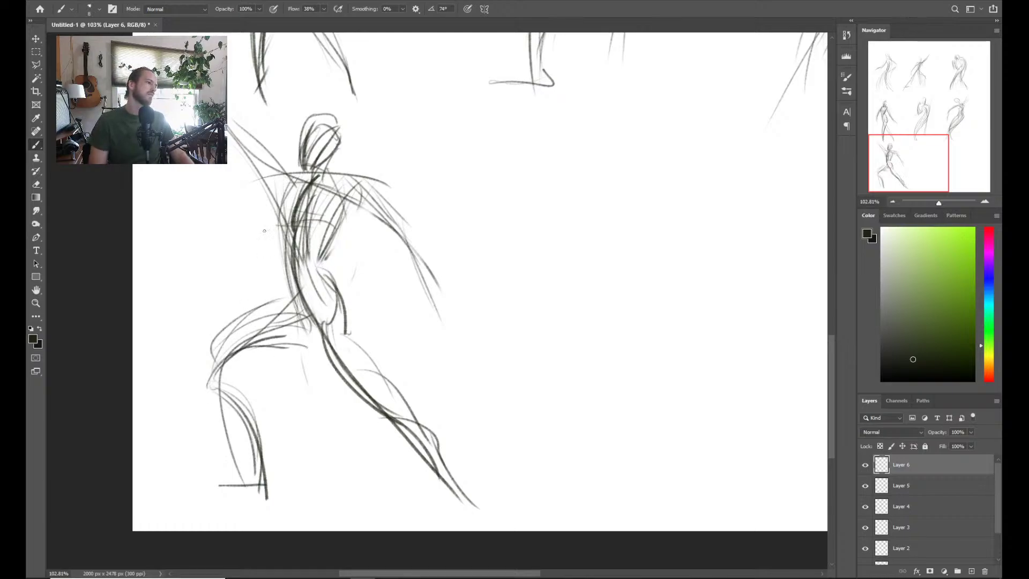
left_click_drag(239, 140, 281, 196)
left_click_drag(262, 161, 225, 122)
Darken the tapering side of the ribcage from the armpit down to the waist
key("z")
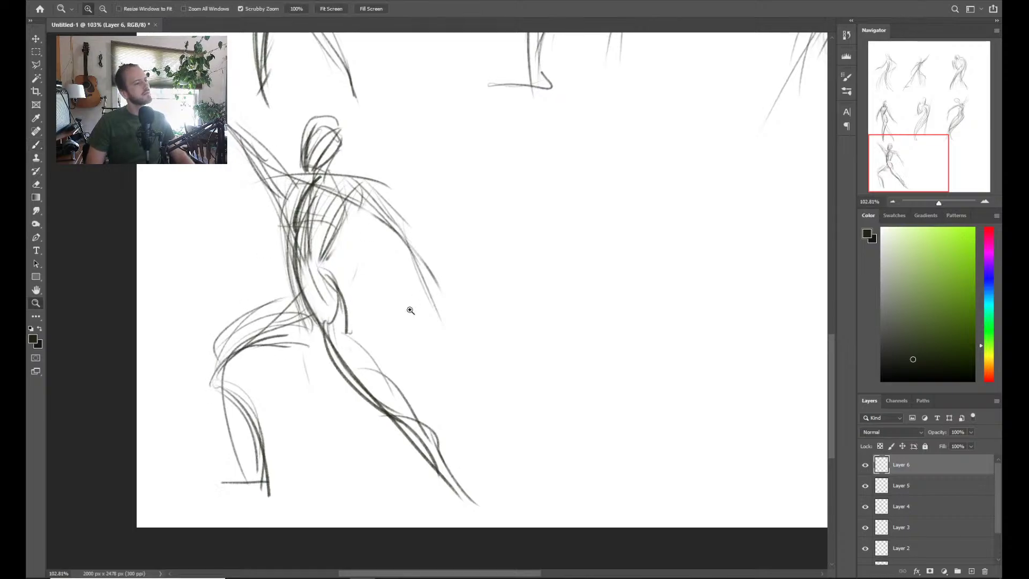
scroll(421, 283, "down", 3)
scroll(422, 283, "up", 3)
key("b")
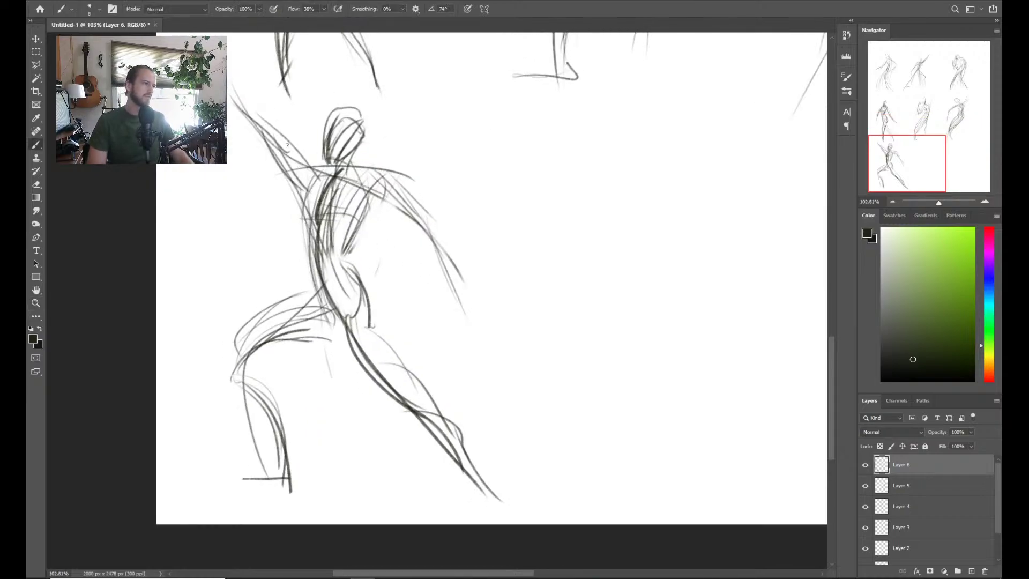
left_click_drag(383, 192, 349, 251)
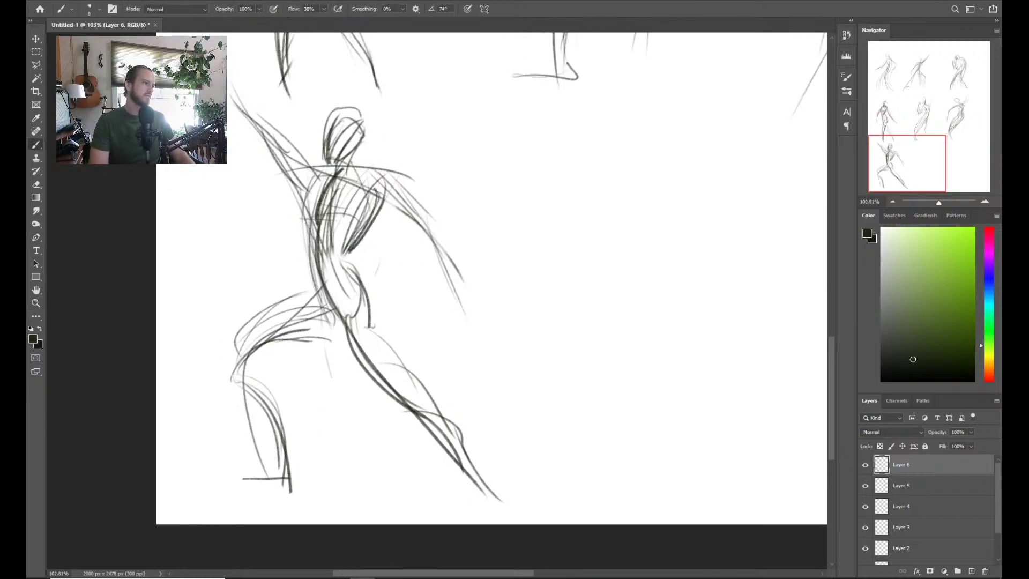
Draw a curve along the bent front thigh that carries from the knee up into the hip
key("z")
scroll(407, 259, "down", 3)
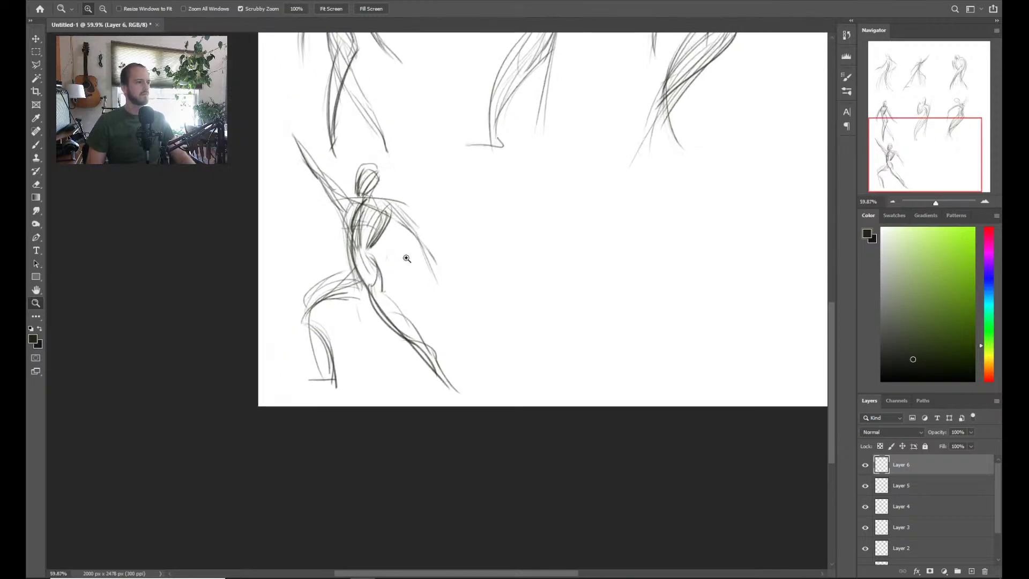
scroll(357, 293, "up", 2)
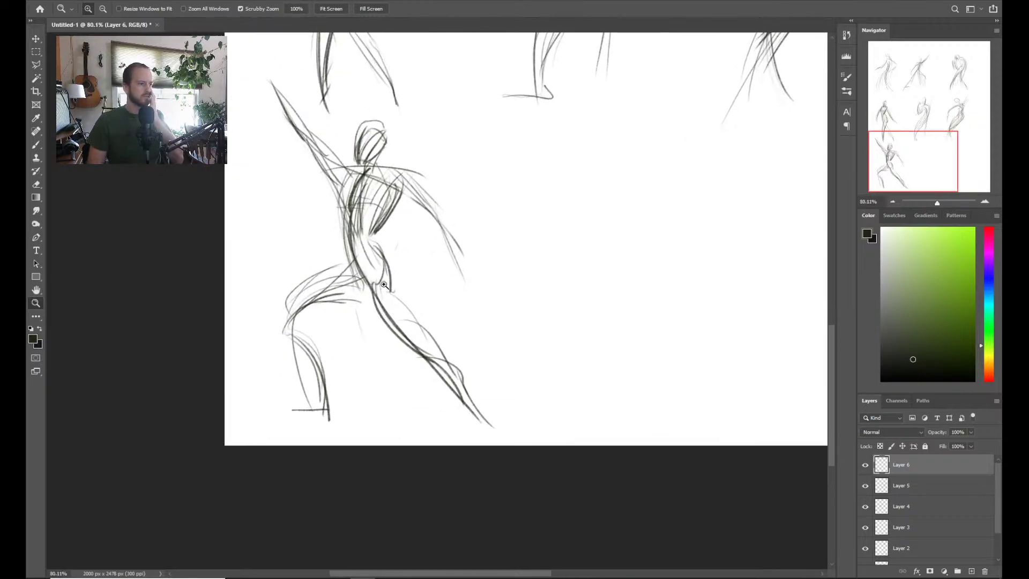
key("b")
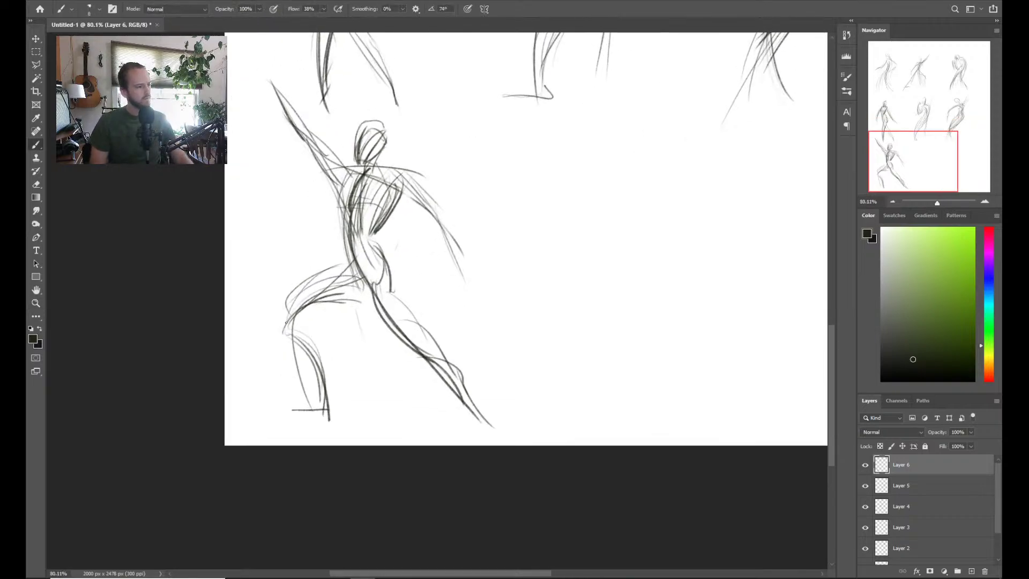
left_click_drag(275, 320, 359, 278)
key("ctrl+z")
left_click_drag(301, 304, 373, 275)
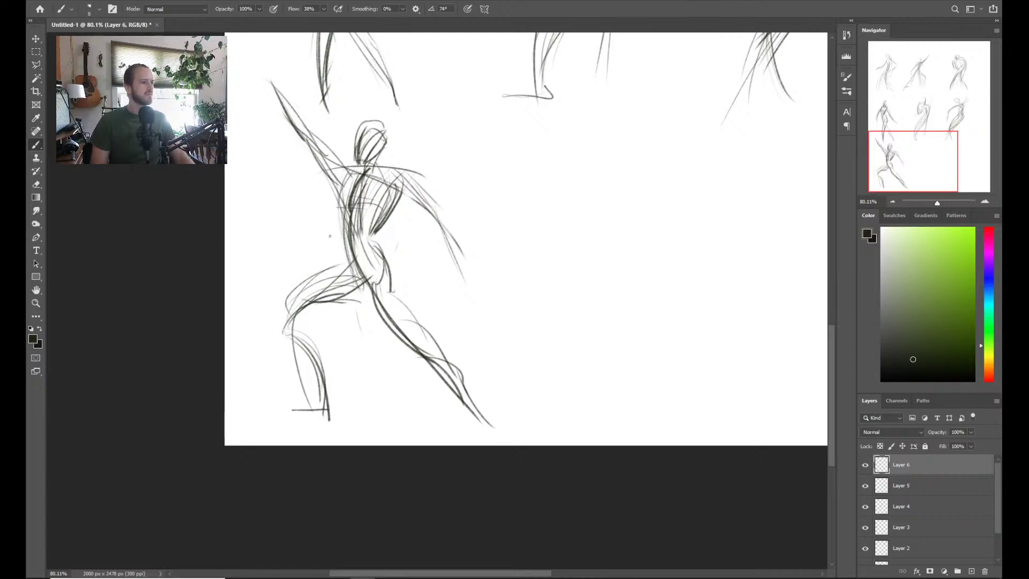
Build up the waist, hip and buttock contours with repeated dark curved strokes below the ribcage
left_click_drag(376, 204, 401, 295)
left_click_drag(378, 246, 370, 311)
left_click_drag(402, 263, 413, 302)
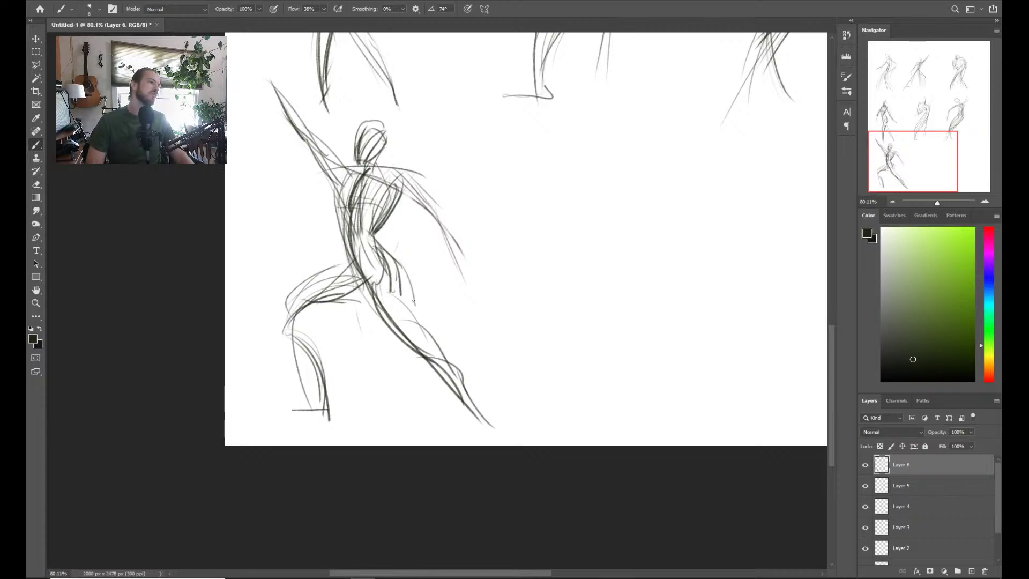
left_click_drag(380, 235, 396, 296)
left_click_drag(395, 260, 403, 301)
left_click_drag(364, 281, 385, 306)
left_click_drag(383, 242, 395, 277)
mouse_move(385, 223)
left_mouse_down()
mouse_move(382, 256)
mouse_move(382, 245)
left_mouse_up()
left_click_drag(389, 252, 401, 281)
Rework the lowered arm's forearm contour below the elbow, discarding the version that swings outward
mouse_move(405, 179)
left_mouse_down()
mouse_move(440, 212)
mouse_move(492, 296)
left_mouse_up()
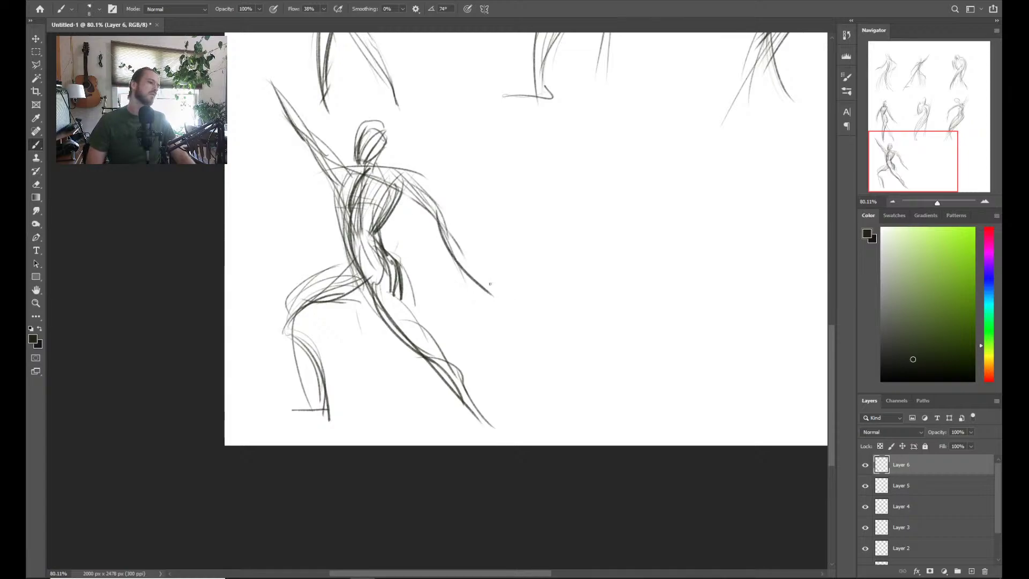
left_click_drag(483, 260, 492, 294)
key("ctrl+z")
key("ctrl+z")
mouse_move(443, 215)
left_mouse_down()
mouse_move(467, 287)
mouse_move(489, 276)
left_mouse_up()
Add a new layer for the eighth figure and frame the empty area beside the seventh figure
key("z")
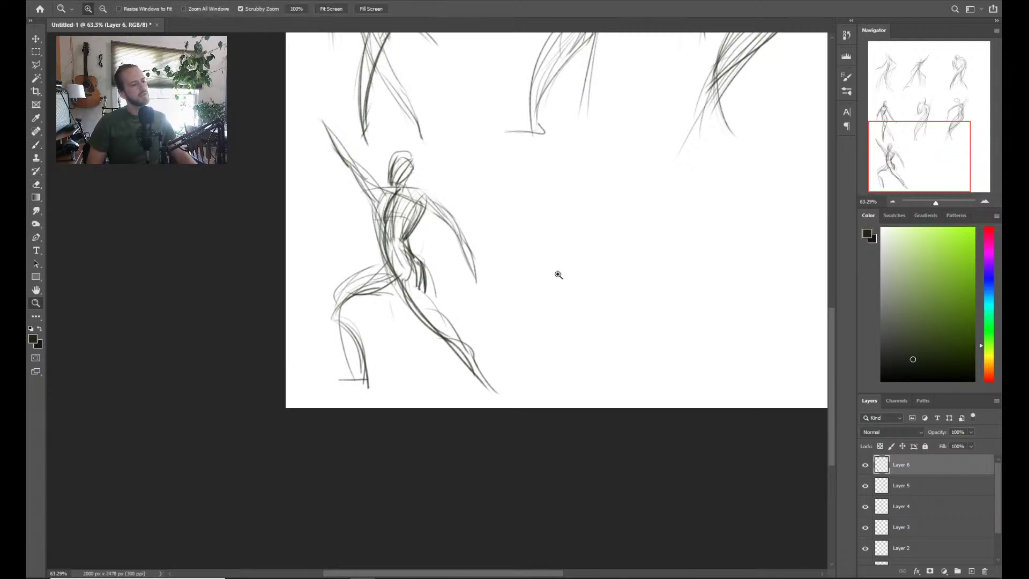
key("ctrl+0")
left_click_drag(493, 418, 471, 361)
key("ctrl+shift+n")
key("Return")
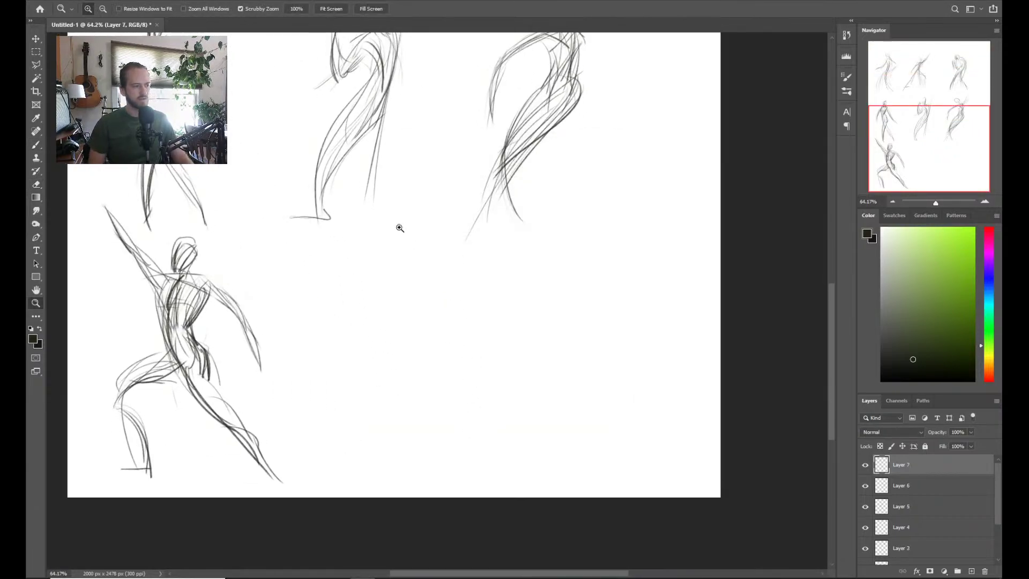
left_click_drag(416, 333, 436, 337)
Draw the eighth figure's line of action as a long S-curve from shoulders to lower leg, discarding the earlier trial strokes
key("b")
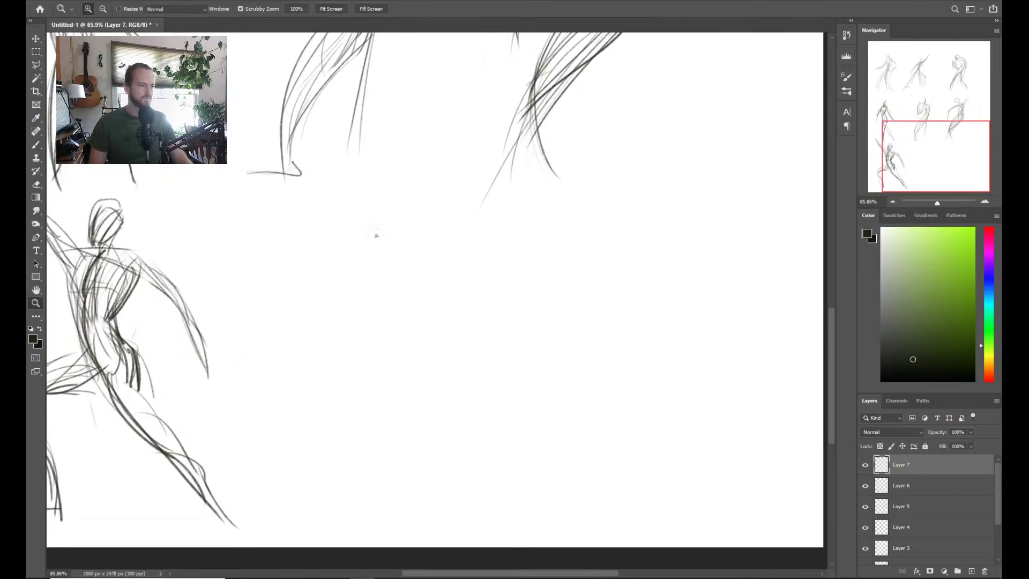
left_click_drag(370, 266, 462, 266)
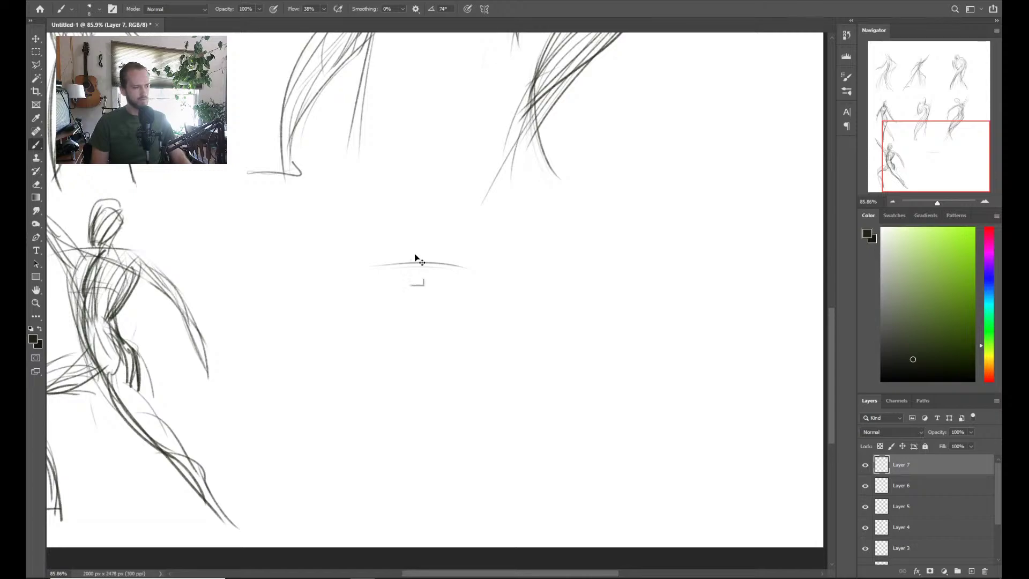
key("ctrl+z")
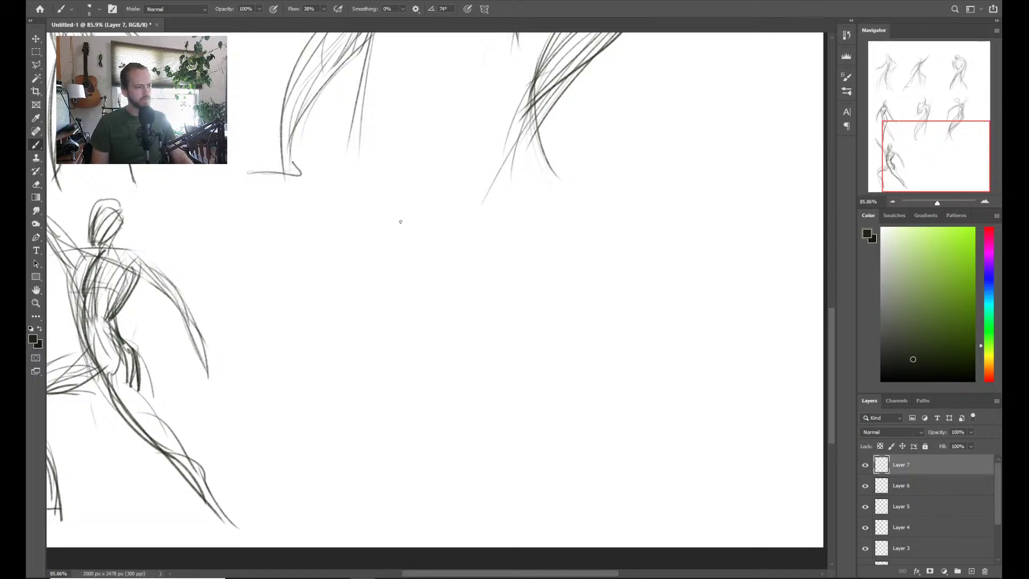
left_click_drag(423, 214, 381, 439)
mouse_move(423, 209)
left_mouse_down()
mouse_move(352, 456)
mouse_move(355, 519)
left_mouse_up()
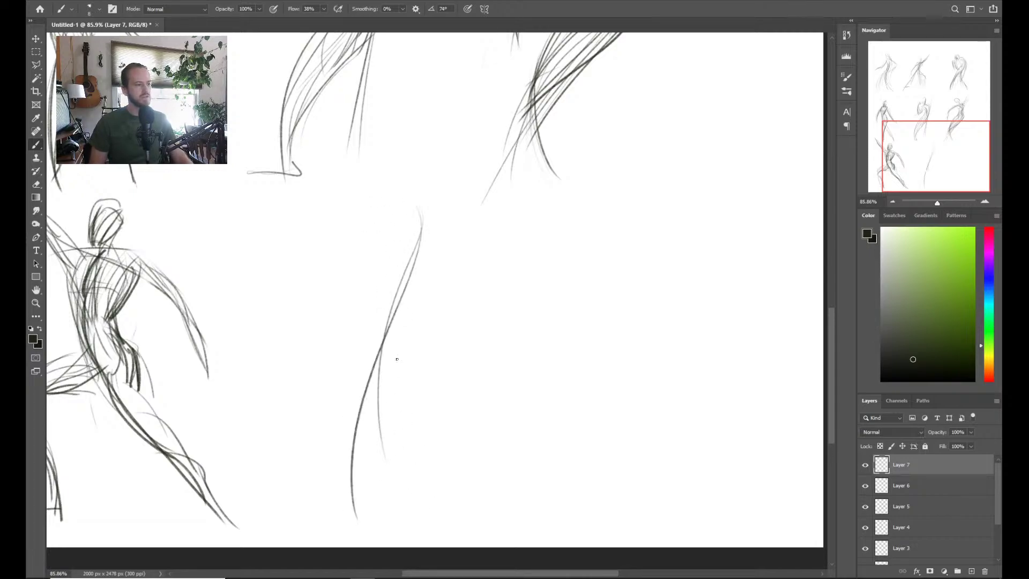
key("ctrl+z")
left_click_drag(426, 223, 368, 441)
mouse_move(398, 200)
left_mouse_down()
mouse_move(380, 338)
mouse_move(387, 470)
left_mouse_up()
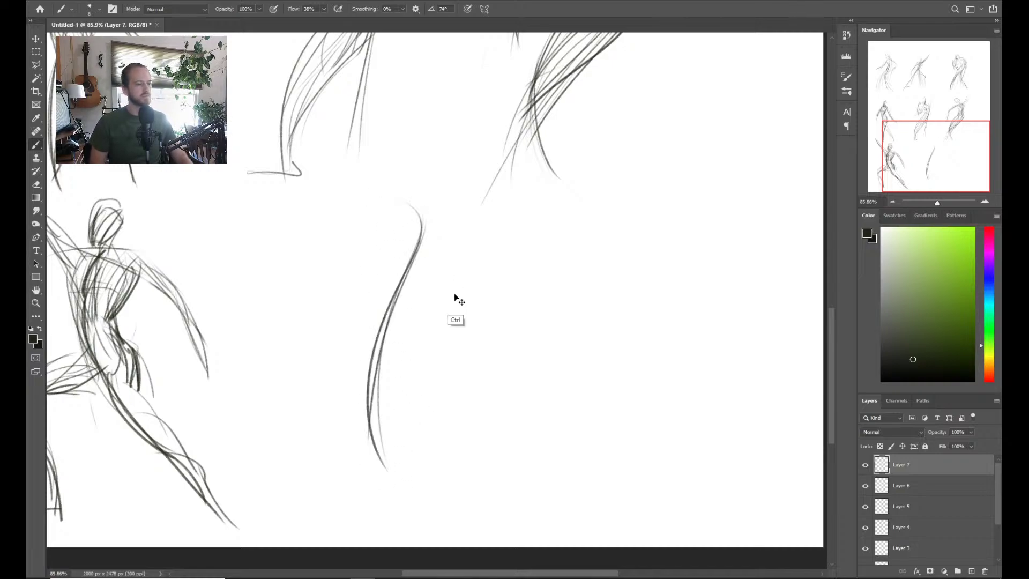
Erase the doubled line around the waist and sketch light curves for both sides of the torso
key("e")
mouse_move(413, 287)
left_mouse_down()
mouse_move(400, 441)
mouse_move(420, 227)
mouse_move(388, 339)
left_mouse_up()
key("b")
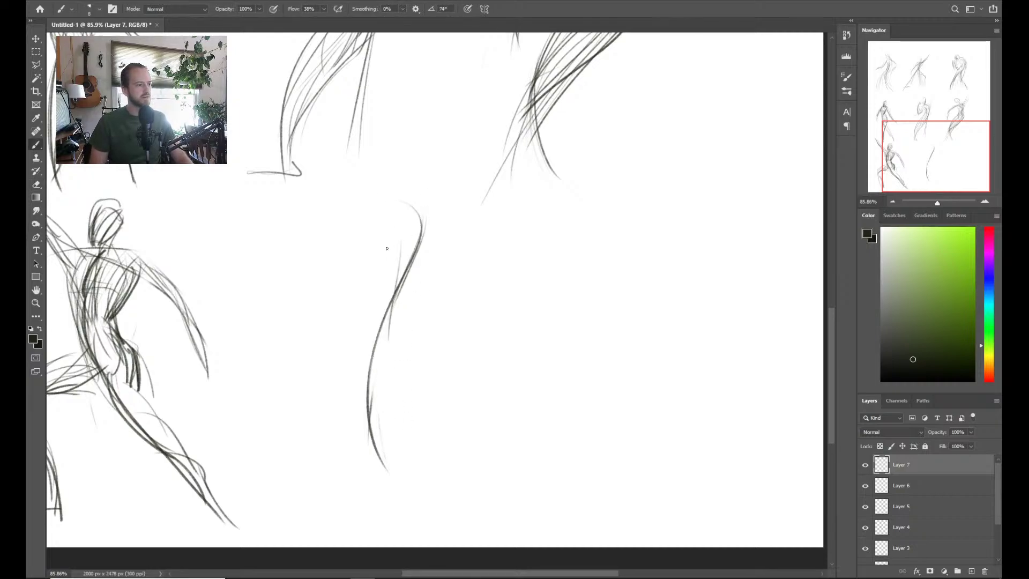
left_click_drag(387, 227, 384, 292)
mouse_move(431, 256)
left_mouse_down()
mouse_move(380, 384)
mouse_move(375, 449)
left_mouse_up()
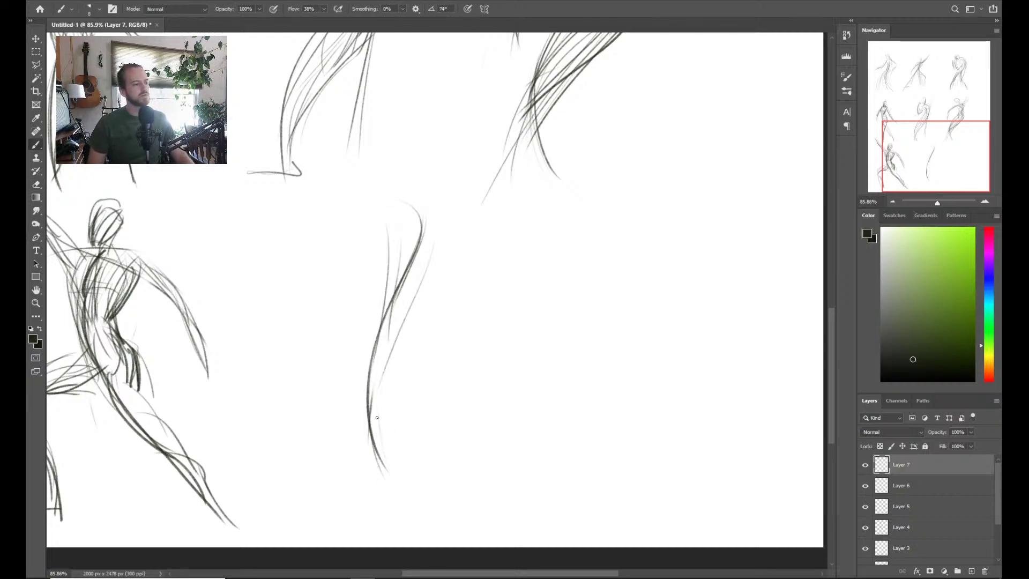
Sketch flowing curves for both legs, with the right-hand leg sweeping outward from the hip to the foot
left_click_drag(371, 382, 423, 493)
left_click_drag(419, 343, 383, 479)
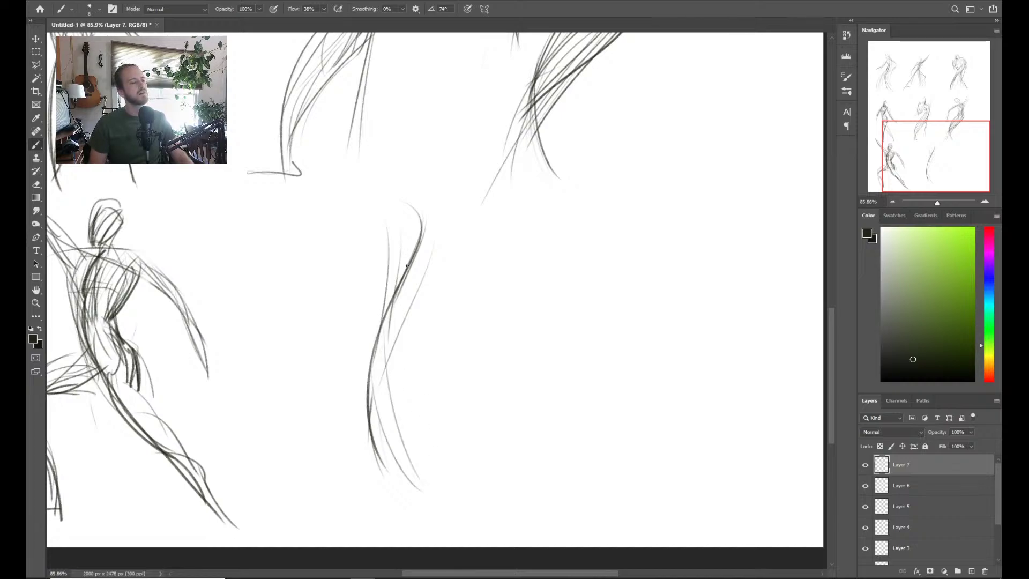
left_click_drag(373, 320, 358, 487)
left_click_drag(360, 337, 349, 464)
left_click_drag(401, 322, 481, 523)
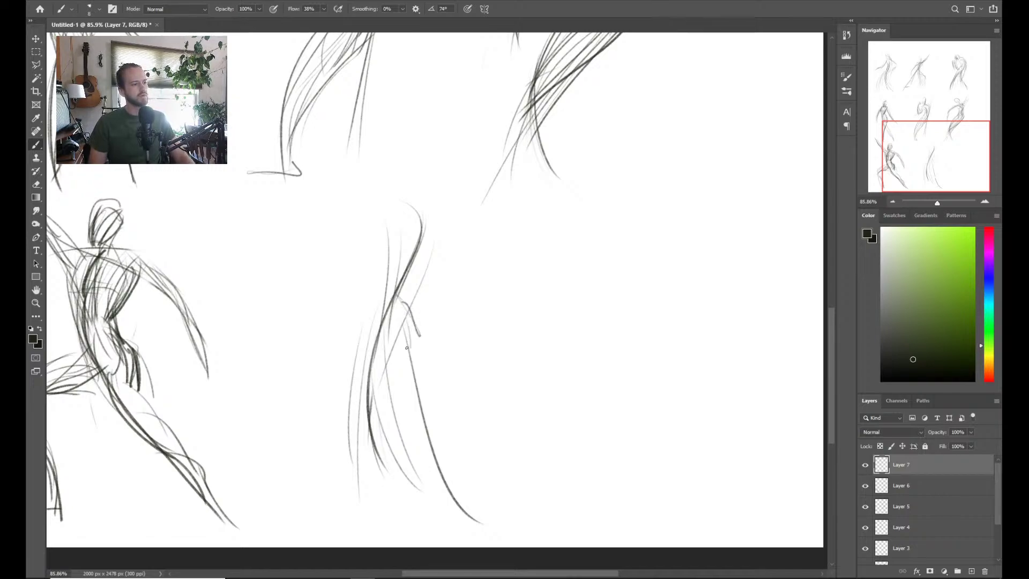
Lighten the right hip stroke, redraw the hip curve and reinforce the outer contour of the left-hand leg
key("e")
key("b")
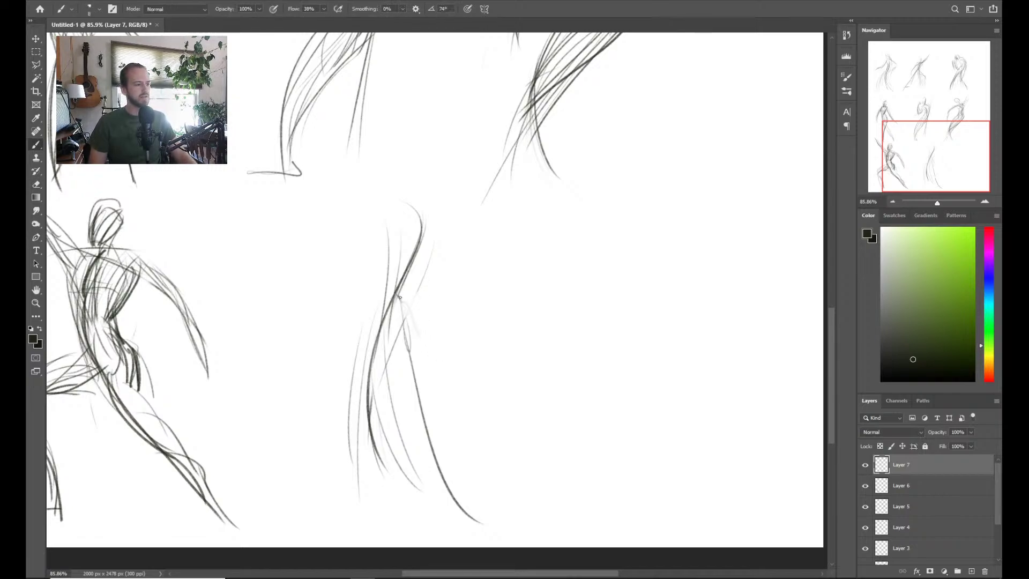
left_click_drag(406, 306, 420, 354)
left_click_drag(357, 386, 349, 472)
left_click_drag(366, 343, 346, 490)
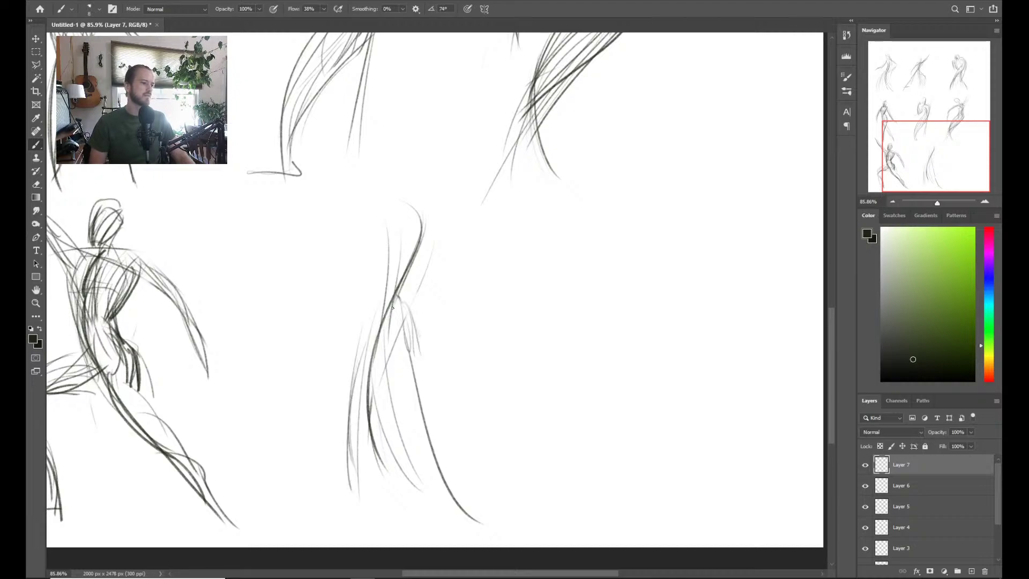
mouse_move(411, 320)
left_mouse_down()
mouse_move(363, 345)
mouse_move(364, 318)
mouse_move(407, 327)
left_mouse_up()
key("ctrl+z")
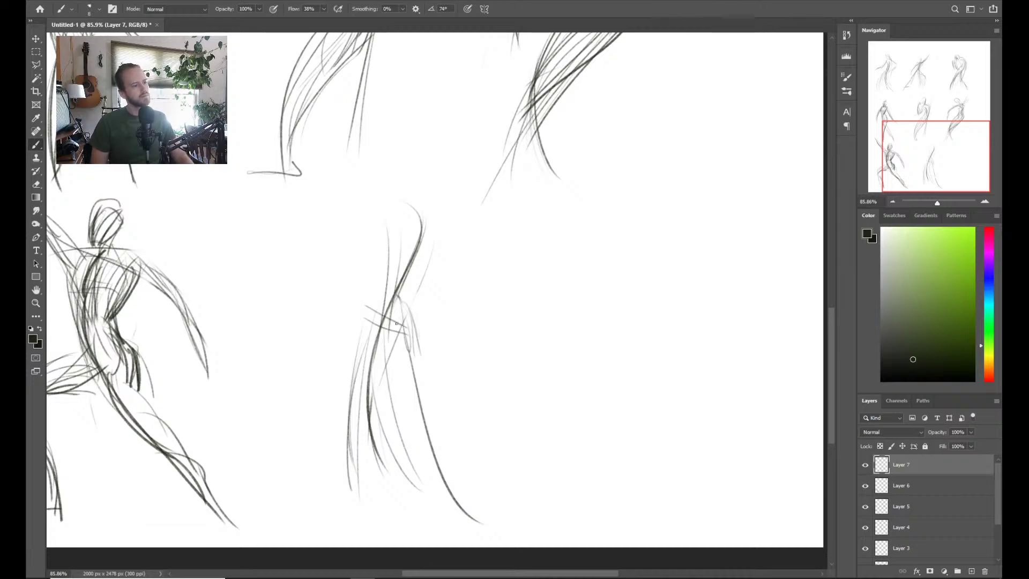
key("ctrl+z")
key("ctrl+z")
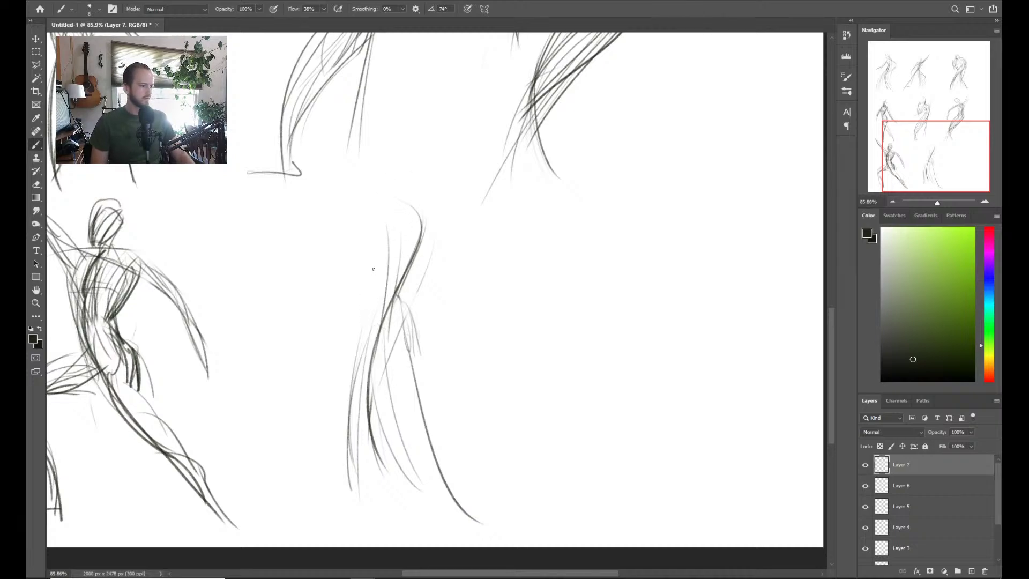
Sketch curved lines for the two arms hanging outward from the shoulders on either side of the torso
left_click_drag(356, 242, 358, 290)
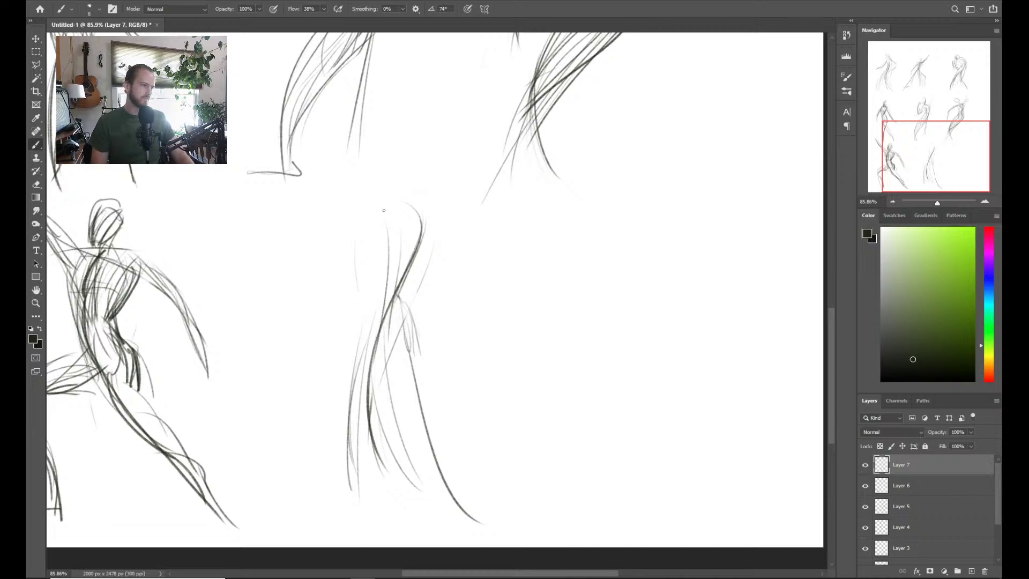
left_click_drag(322, 370, 364, 230)
left_click_drag(427, 215, 480, 348)
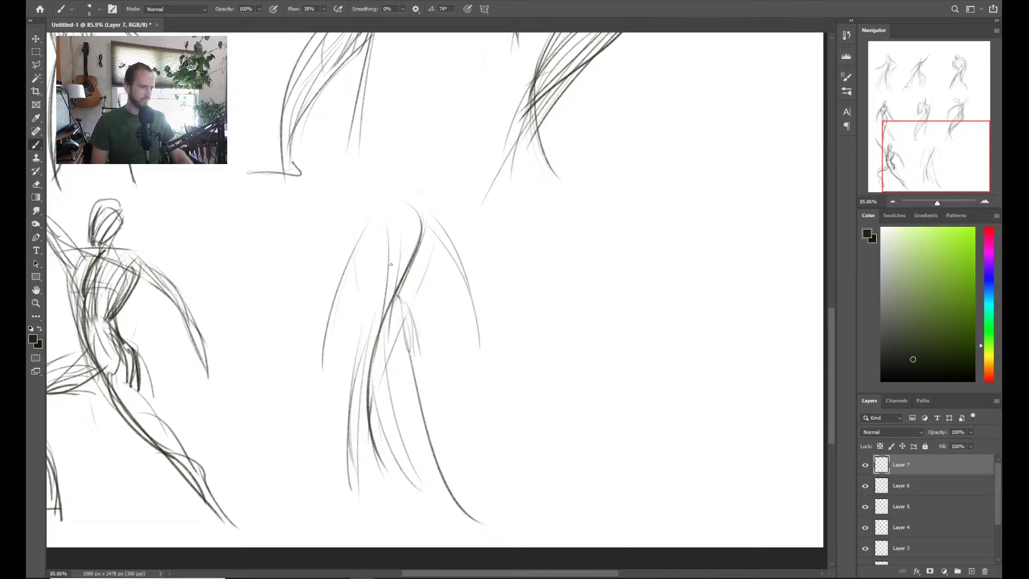
Darken the torso's side contours from the ribcage down into the waist
mouse_move(405, 316)
left_mouse_down()
mouse_move(391, 223)
mouse_move(393, 321)
left_mouse_up()
left_click_drag(427, 232, 420, 270)
left_click_drag(404, 304, 423, 268)
Darken the left-hand arm and draw a long sword line slanting down from its hand, replacing the steeper first version
mouse_move(393, 210)
left_mouse_down()
mouse_move(334, 303)
mouse_move(287, 483)
left_mouse_up()
left_click_drag(327, 325, 293, 438)
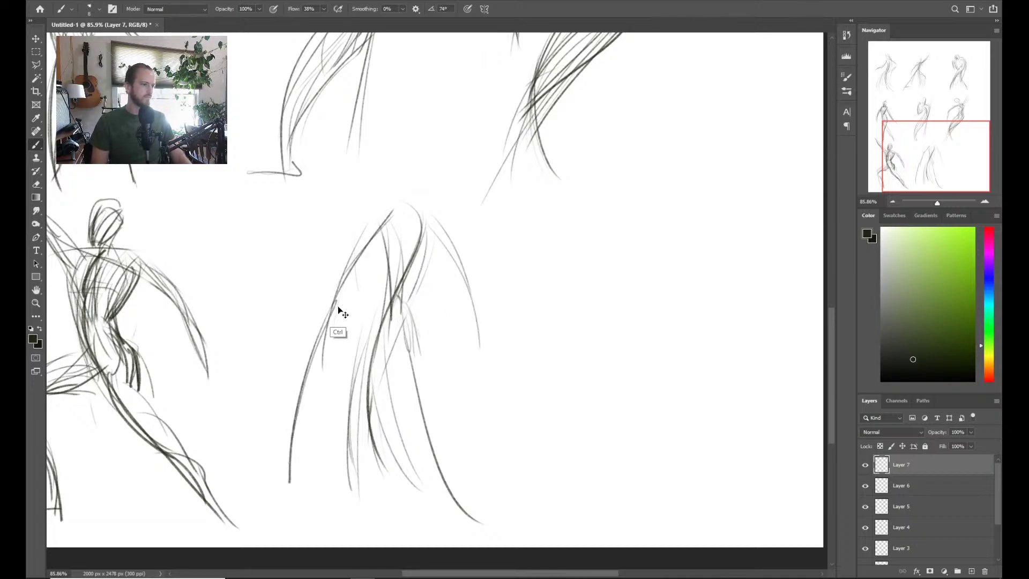
key("ctrl+z")
key("ctrl+z")
left_click_drag(327, 320, 265, 498)
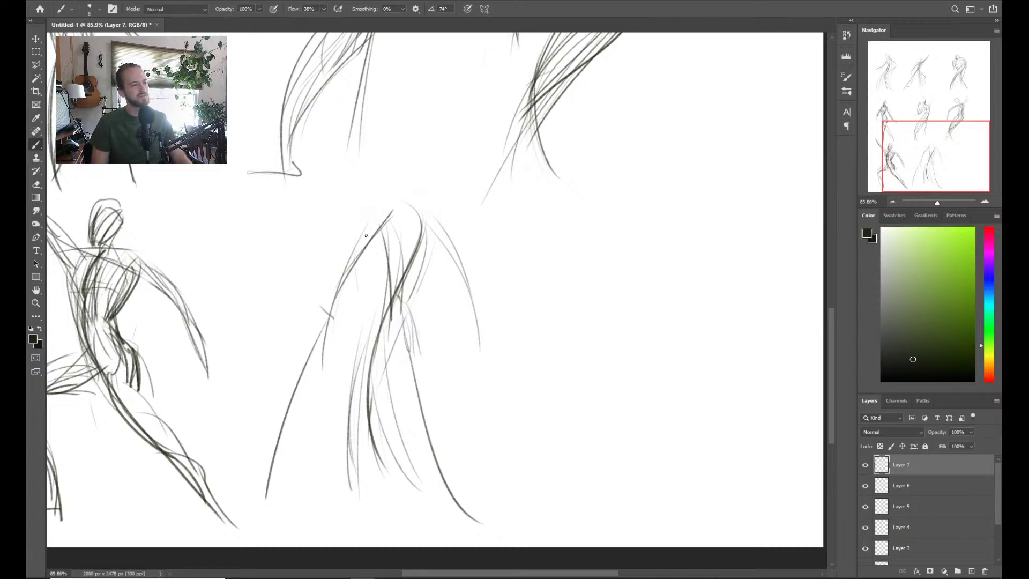
Strengthen the shoulder line, torso sides and hip, carrying the contour down the left-hand leg
mouse_move(389, 203)
left_mouse_down()
mouse_move(438, 217)
mouse_move(394, 335)
left_mouse_up()
mouse_move(429, 225)
left_mouse_down()
mouse_move(411, 311)
mouse_move(358, 390)
left_mouse_up()
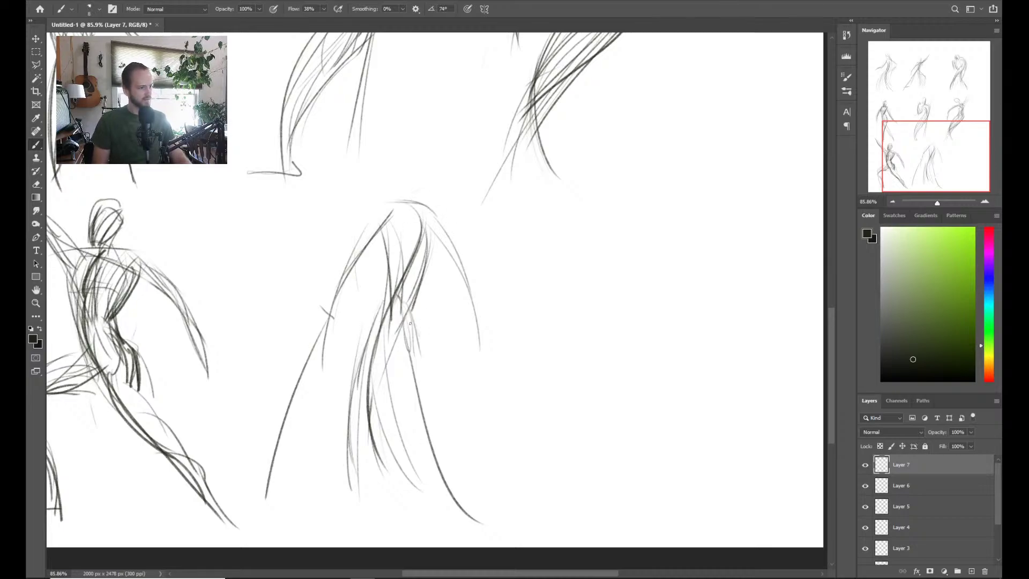
left_click_drag(423, 285, 349, 495)
mouse_move(377, 322)
left_mouse_down()
mouse_move(346, 502)
mouse_move(408, 313)
left_mouse_up()
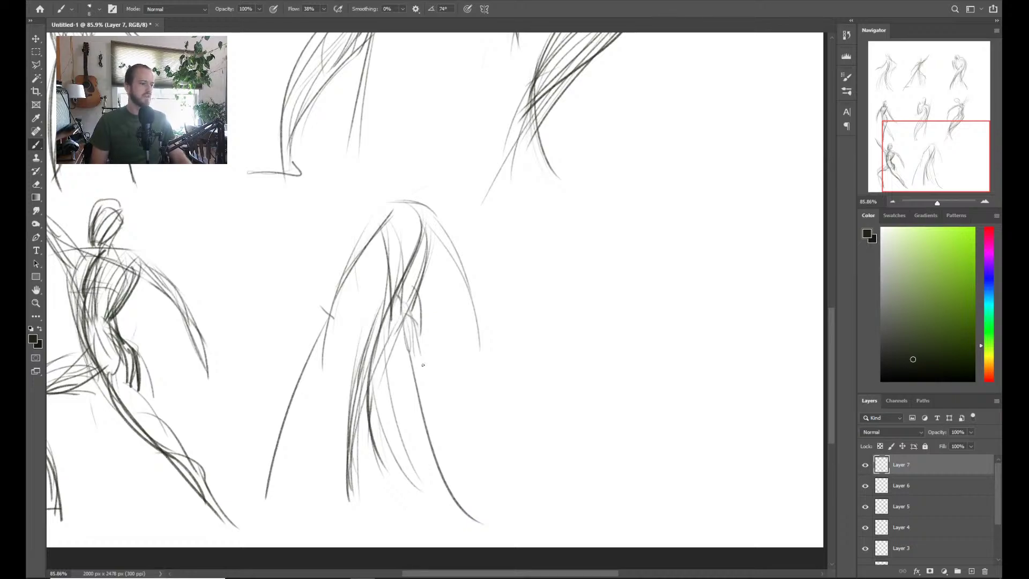
Add an outer contour along the right-hand leg from hip to lower calf, discarding the unwanted versions
left_click_drag(410, 349, 446, 482)
left_click_drag(415, 324, 474, 506)
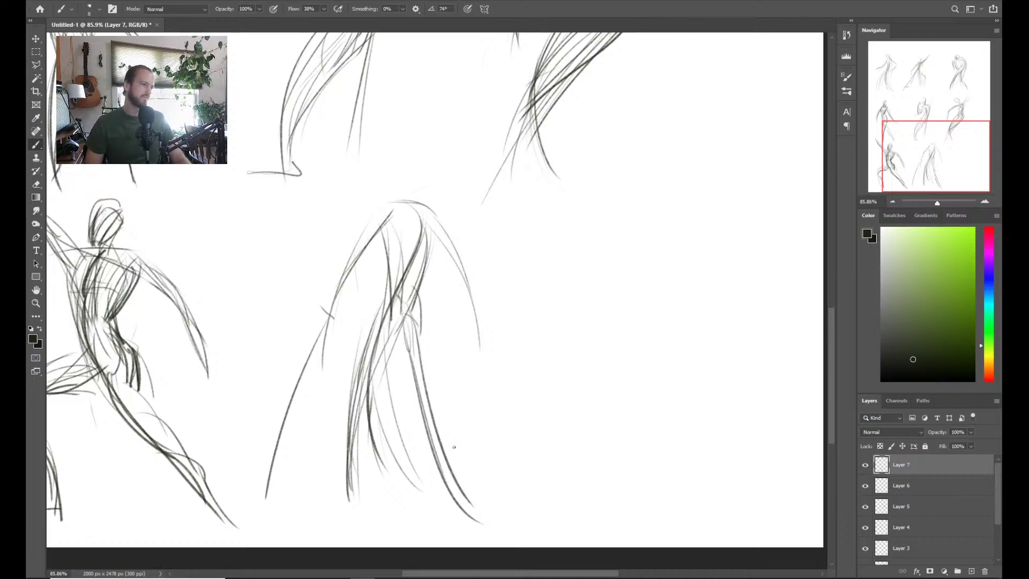
key("ctrl+z")
left_click_drag(416, 335, 460, 491)
key("ctrl+z")
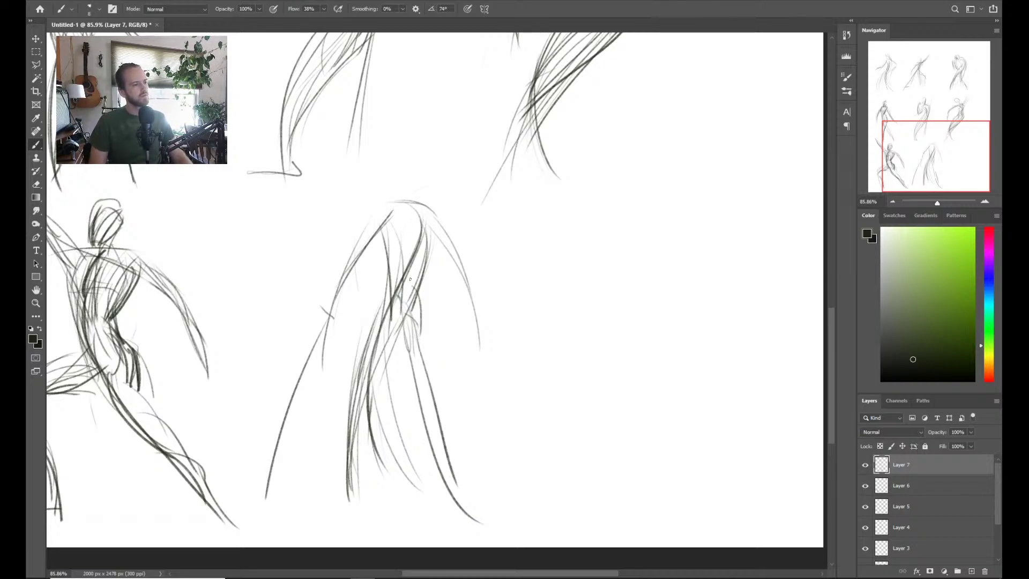
Mark the chest and shoulder lines, and sketch an oval head with a tapering neck above the shoulders
mouse_move(418, 243)
left_mouse_down()
mouse_move(394, 232)
mouse_move(434, 208)
mouse_move(360, 248)
mouse_move(387, 294)
left_mouse_up()
mouse_move(414, 213)
left_mouse_down()
mouse_move(455, 245)
mouse_move(472, 314)
left_mouse_up()
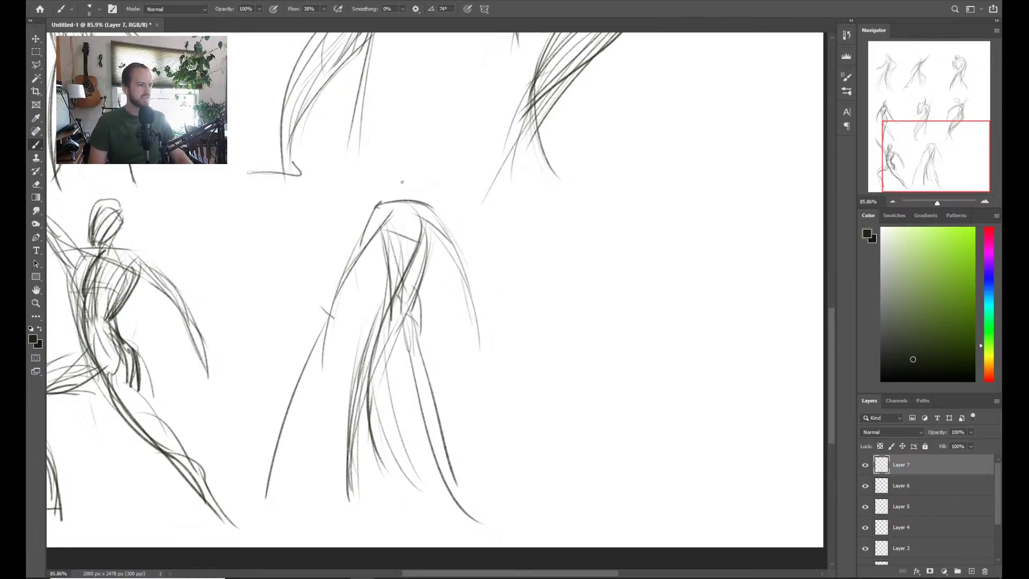
mouse_move(391, 173)
left_mouse_down()
mouse_move(395, 194)
mouse_move(413, 185)
mouse_move(412, 200)
left_mouse_up()
left_click_drag(387, 157, 399, 213)
left_click_drag(381, 171, 410, 204)
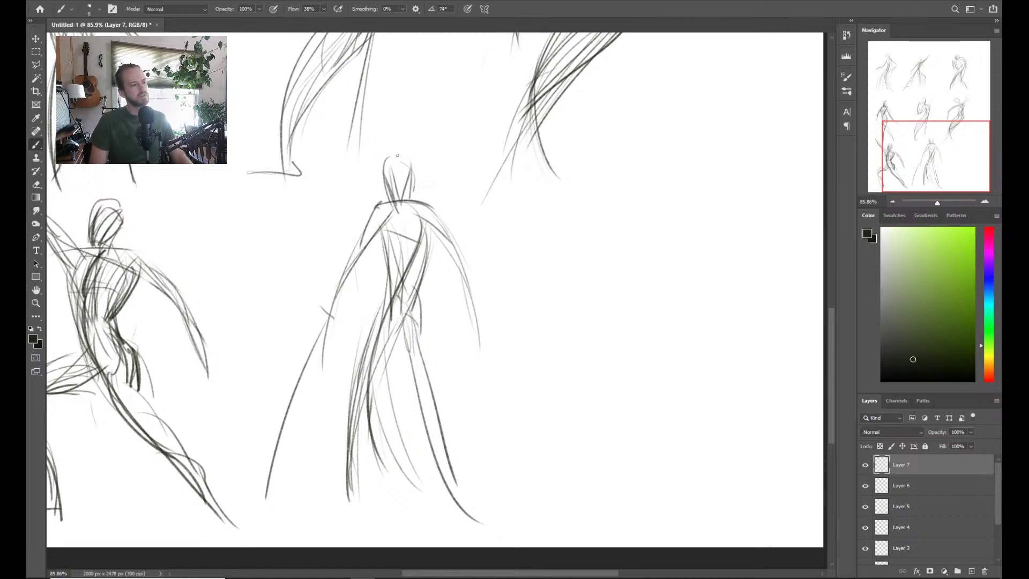
mouse_move(396, 154)
left_mouse_down()
mouse_move(410, 202)
mouse_move(344, 279)
left_mouse_up()
Reinforce both sides of the torso and build up the contours of the right-hand arm
left_click_drag(370, 238, 357, 258)
left_click_drag(401, 231, 387, 277)
left_click_drag(432, 240, 417, 318)
left_click_drag(461, 277, 473, 329)
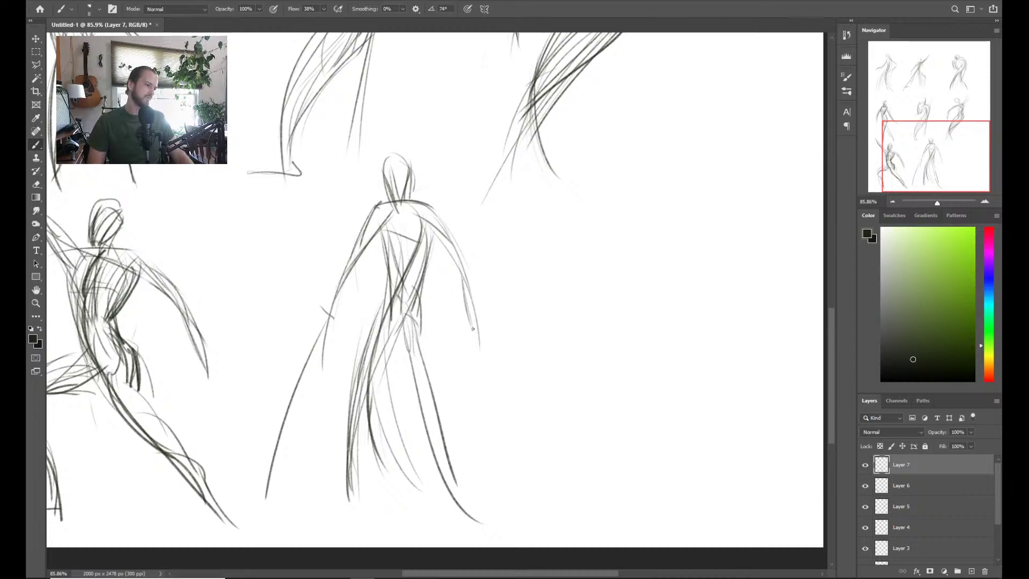
left_click_drag(438, 221, 468, 275)
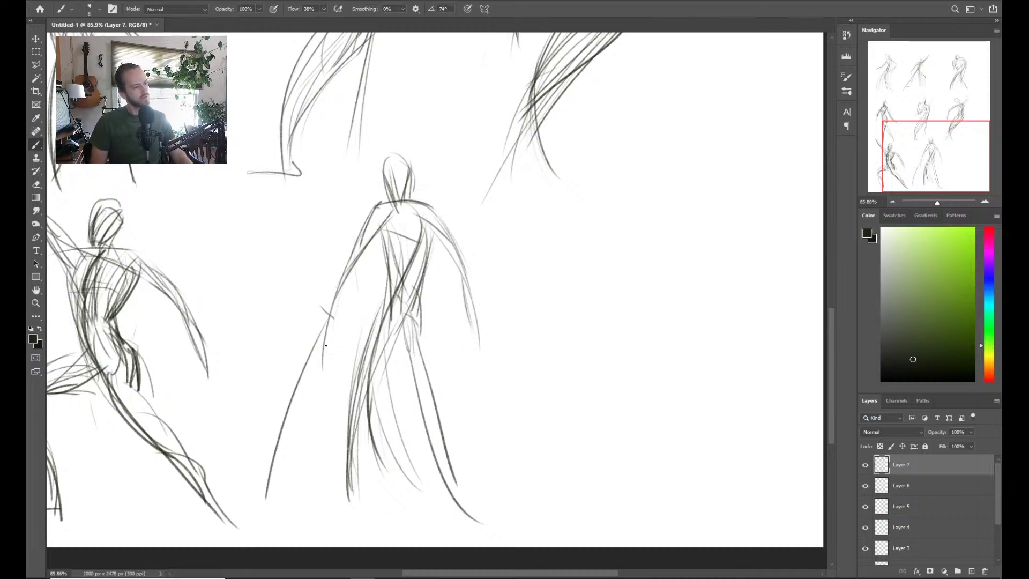
Double the sword's short crossguard and add a second edge along its blade
left_click_drag(319, 312, 332, 320)
left_click_drag(308, 378, 278, 507)
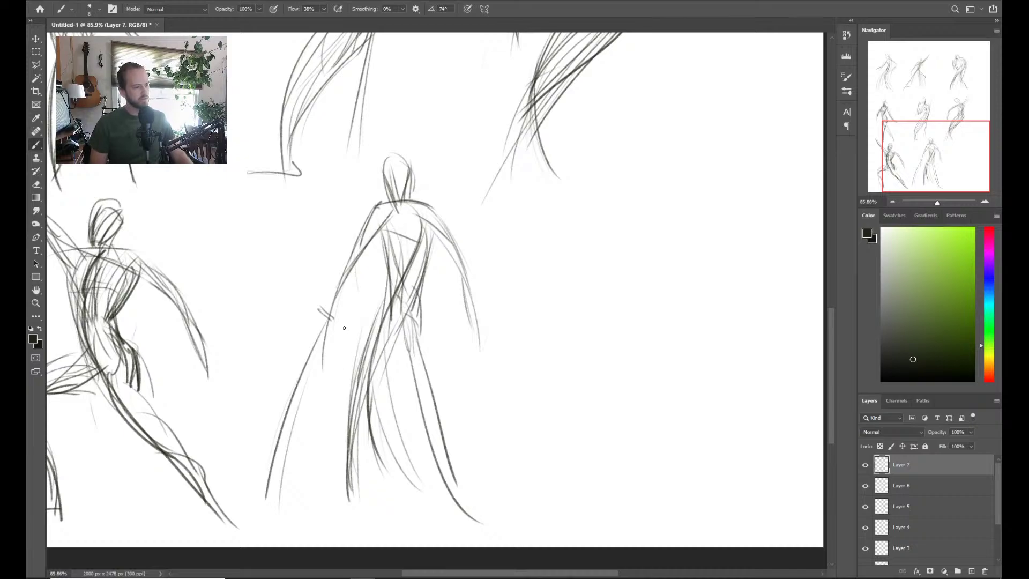
Contour the right-hand leg's thigh down to the knee, discarding the bulging calf version
mouse_move(420, 309)
left_mouse_down()
mouse_move(427, 401)
mouse_move(439, 418)
left_mouse_up()
left_click_drag(426, 326, 474, 524)
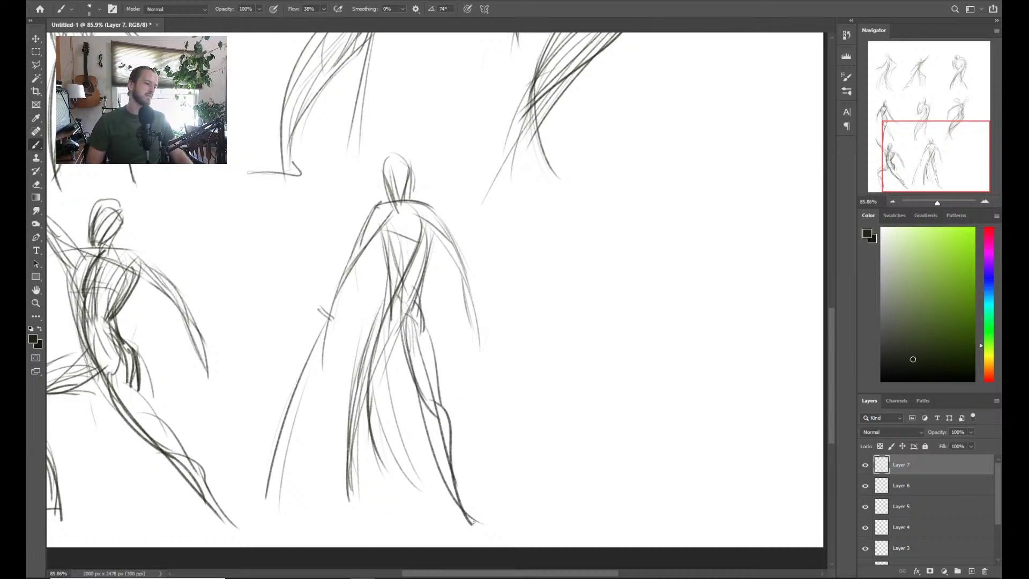
left_click_drag(436, 432, 465, 504)
key("ctrl+z")
key("ctrl+z")
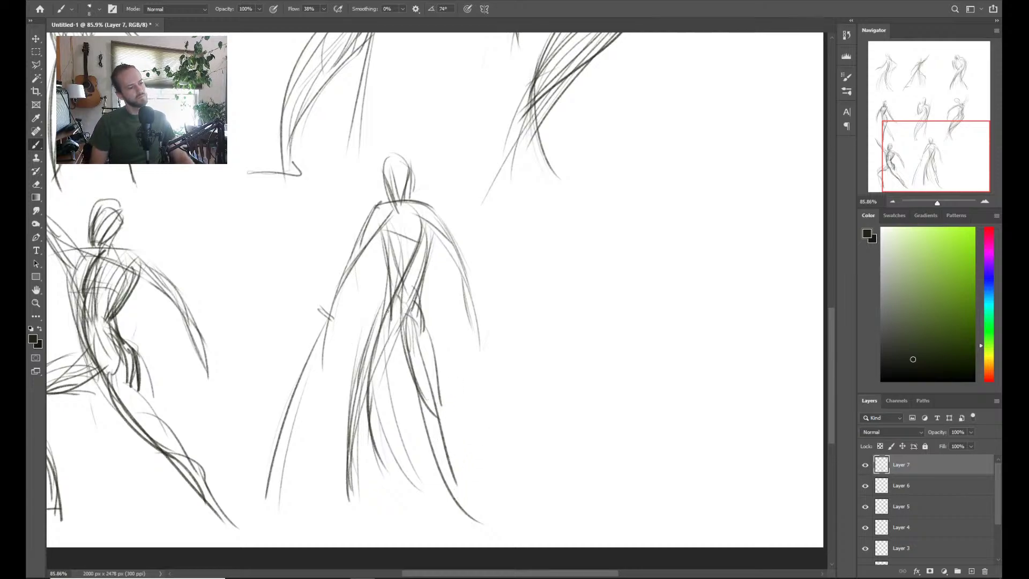
Build up the left-hand leg's contours from hip through knee to foot, and darken the right-hand leg's thigh and calf
mouse_move(387, 310)
left_mouse_down()
mouse_move(353, 414)
mouse_move(343, 516)
left_mouse_up()
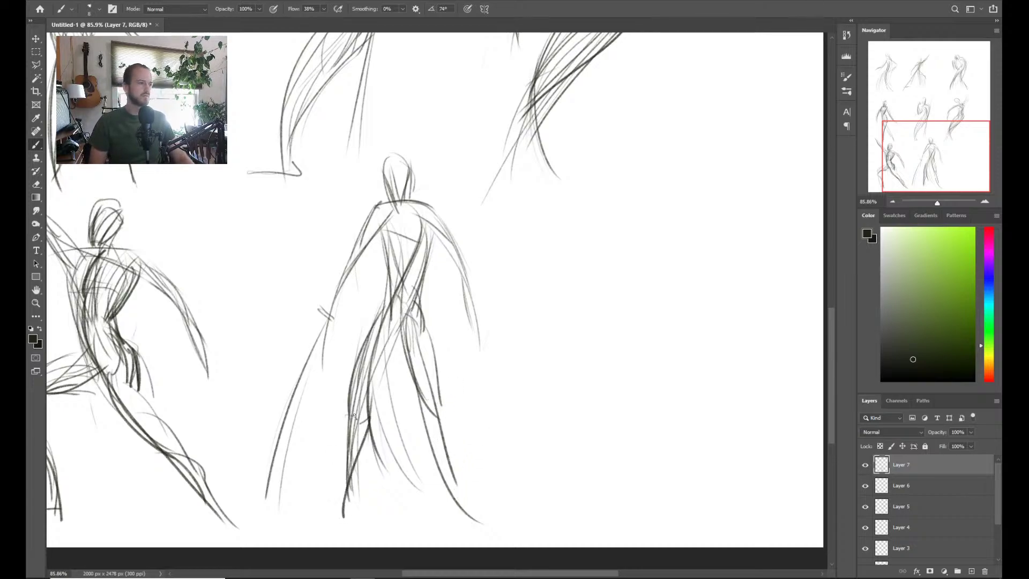
left_click_drag(383, 354, 354, 398)
mouse_move(398, 337)
left_mouse_down()
mouse_move(365, 393)
mouse_move(337, 514)
left_mouse_up()
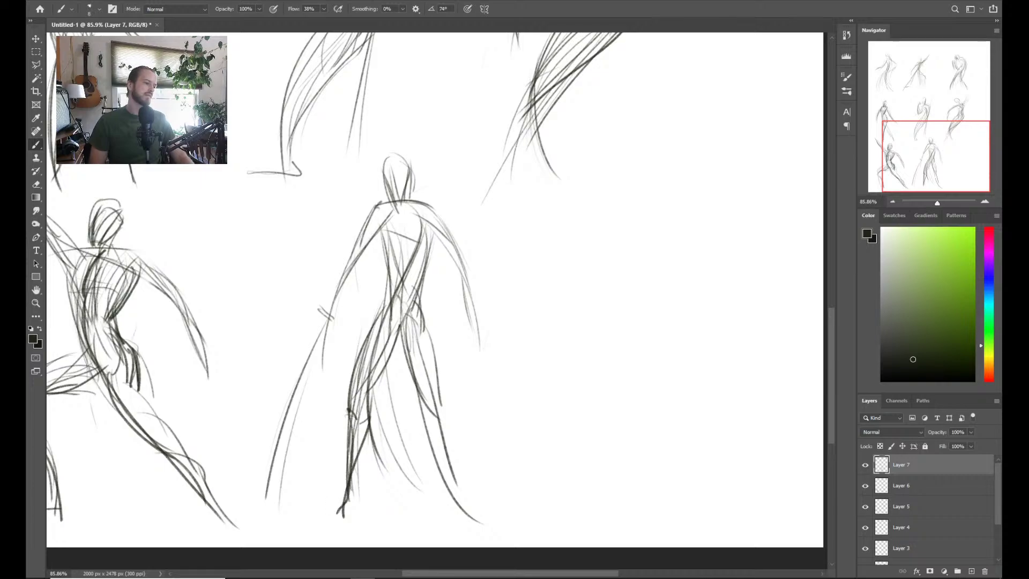
left_click_drag(348, 464, 339, 510)
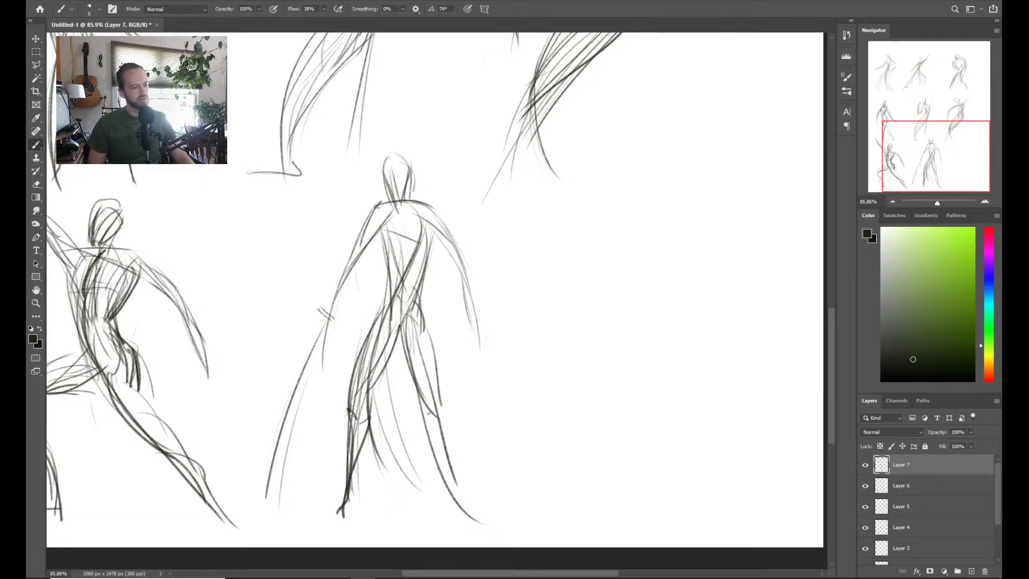
mouse_move(455, 477)
left_mouse_down()
mouse_move(437, 403)
mouse_move(462, 505)
left_mouse_up()
left_click_drag(418, 302, 439, 413)
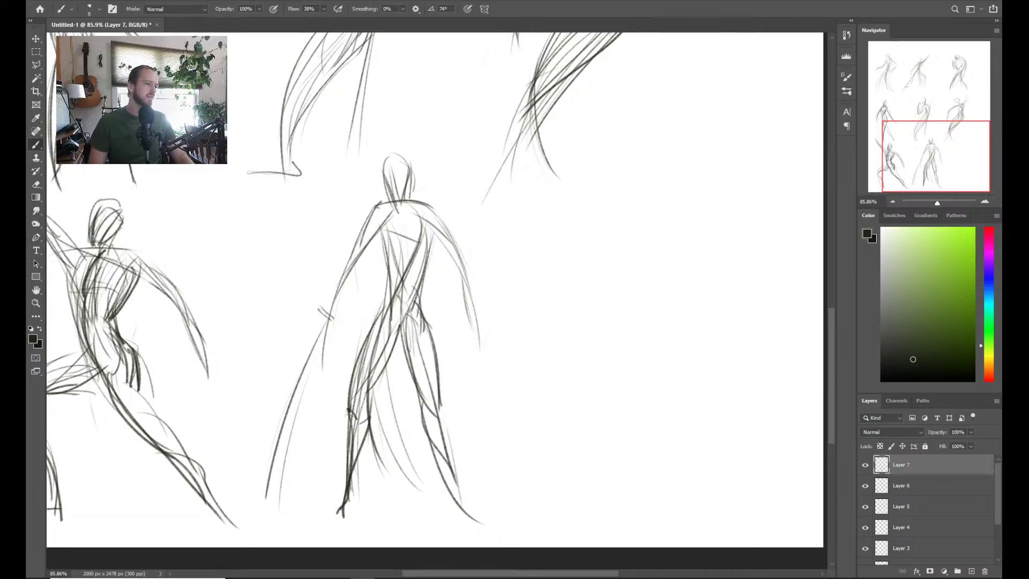
Define the shoulders and the right-hand upper arm with darker strokes, discarding the heavy outer forearm contours
mouse_move(425, 207)
left_mouse_down()
mouse_move(465, 271)
mouse_move(458, 241)
mouse_move(462, 293)
left_mouse_up()
left_click_drag(467, 270, 486, 372)
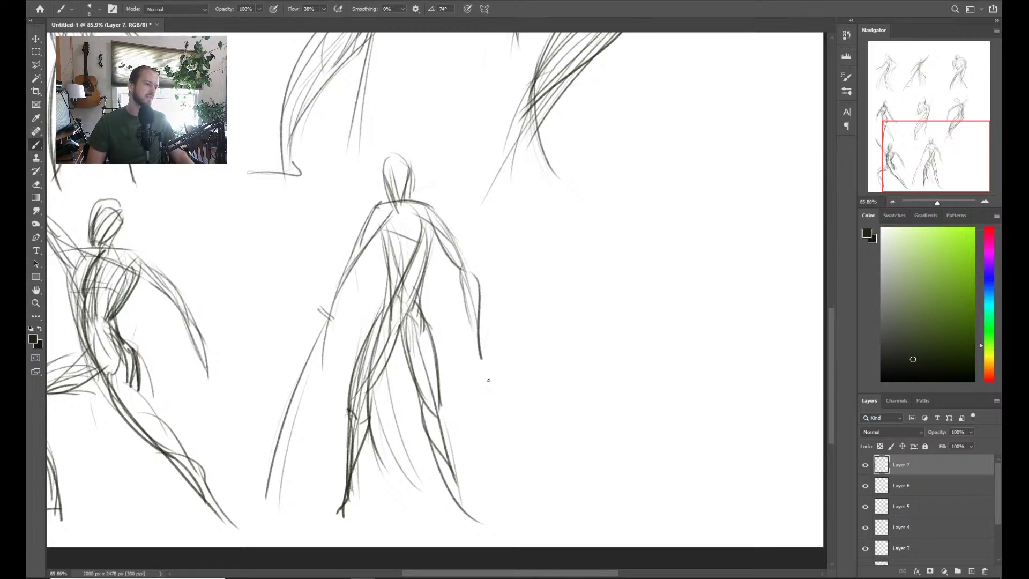
key("ctrl+z")
left_click_drag(466, 270, 482, 350)
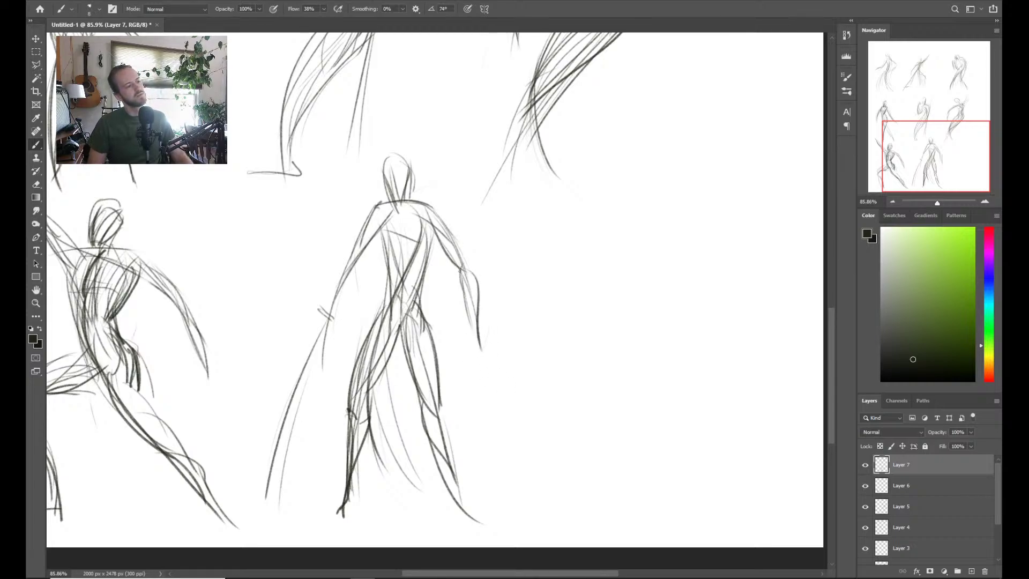
key("ctrl+z")
left_click_drag(473, 273, 476, 319)
left_click_drag(423, 203, 453, 236)
left_click_drag(381, 205, 358, 266)
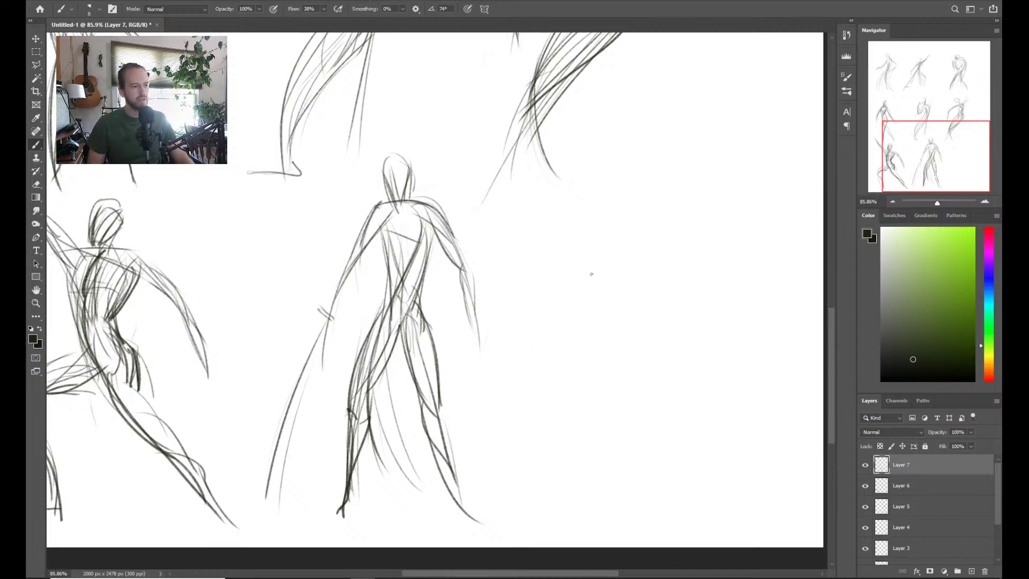
mouse_move(601, 206)
left_mouse_down()
mouse_move(619, 236)
mouse_move(583, 506)
left_mouse_up()
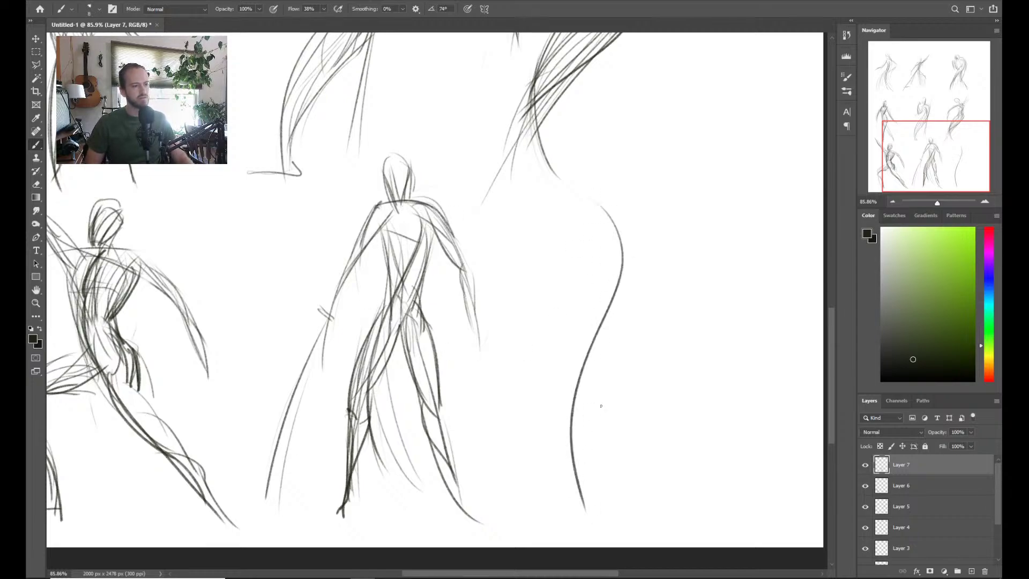
key("ctrl+z")
left_click_drag(600, 243, 600, 398)
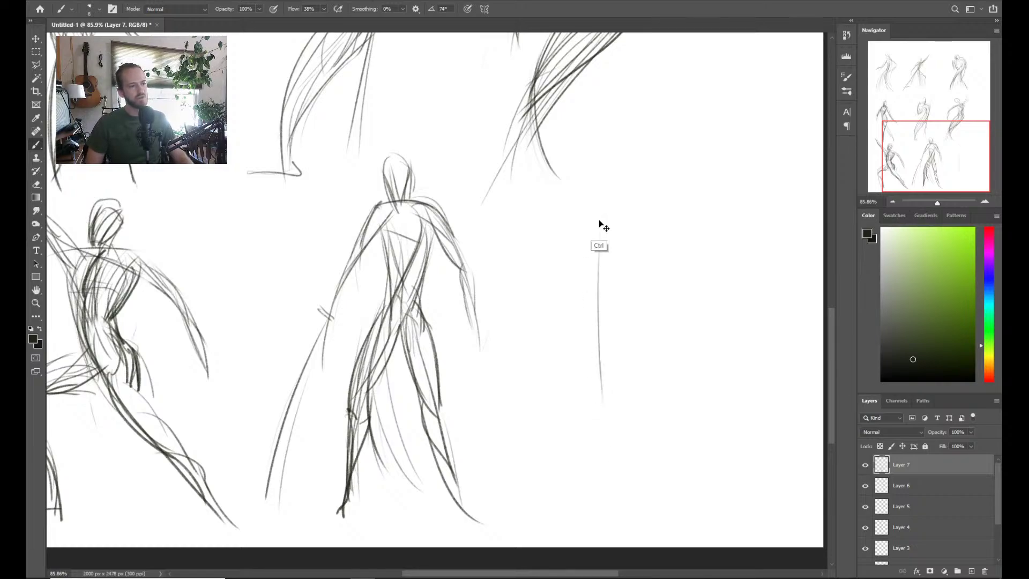
key("ctrl+z")
Sketch a side-view leg study in the empty space beside the sword figure, with a flowing S-curve, rounded knee and pointed foot
mouse_move(599, 208)
left_mouse_down()
mouse_move(617, 461)
mouse_move(660, 470)
left_mouse_up()
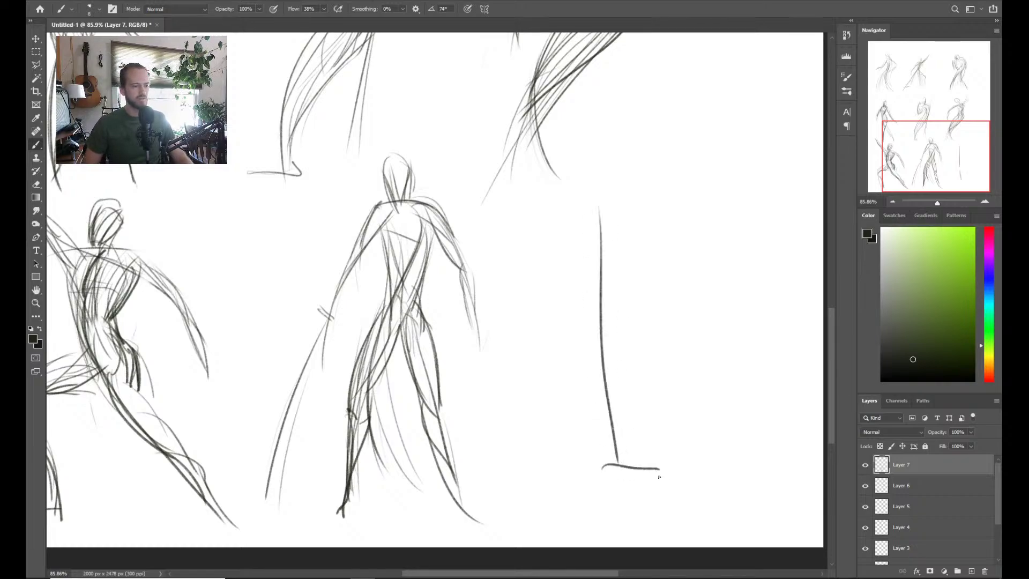
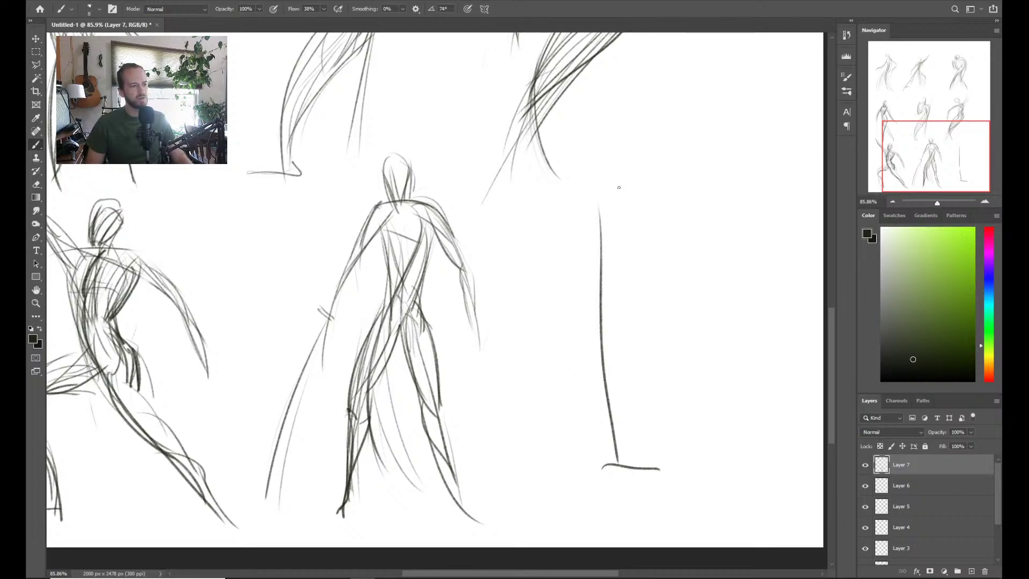
mouse_move(622, 187)
left_mouse_down()
mouse_move(626, 226)
mouse_move(593, 349)
mouse_move(609, 406)
left_mouse_up()
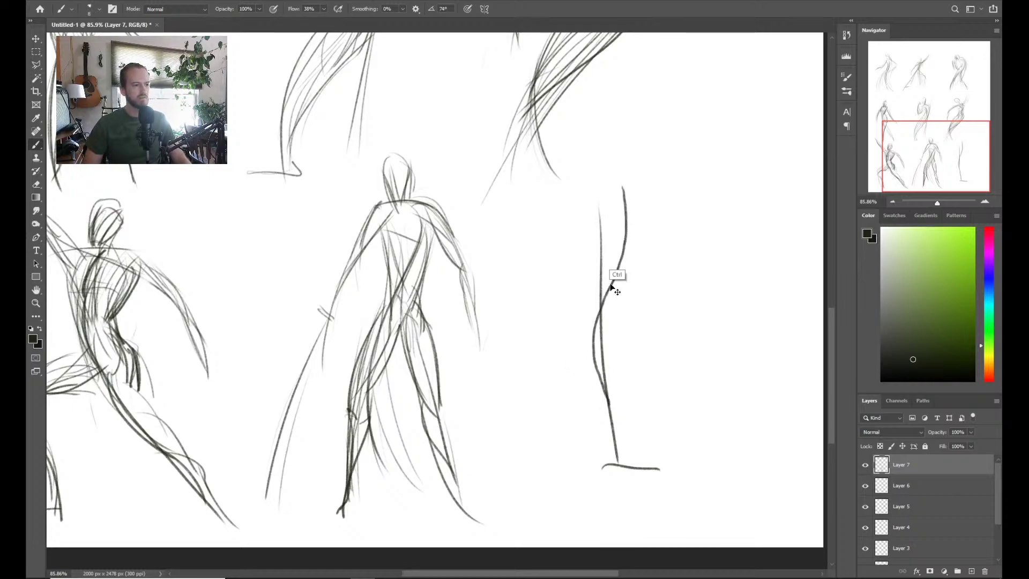
key("ctrl+z")
mouse_move(624, 190)
left_mouse_down()
mouse_move(634, 241)
mouse_move(590, 361)
mouse_move(618, 461)
left_mouse_up()
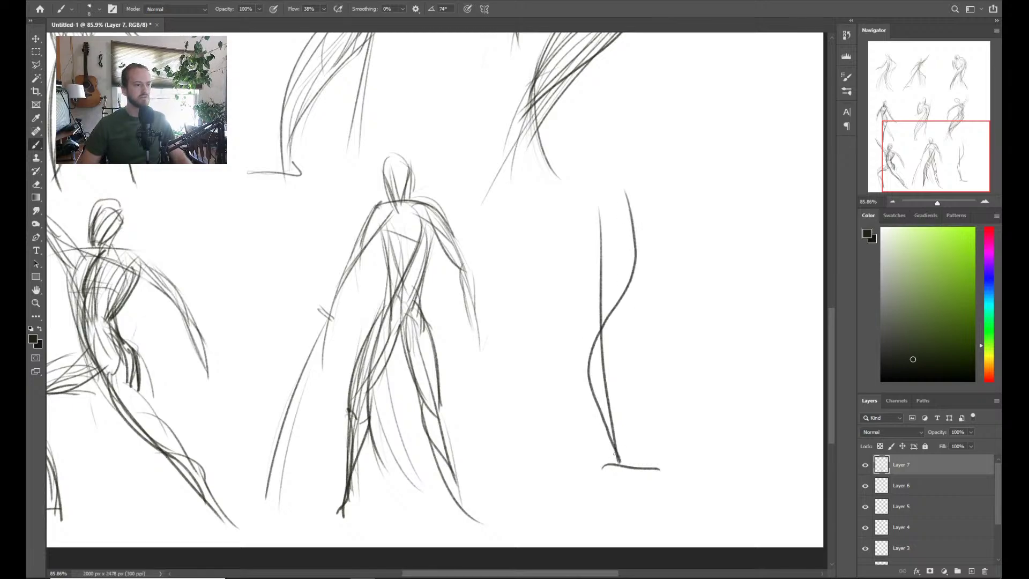
mouse_move(579, 168)
left_mouse_down()
mouse_move(598, 245)
mouse_move(574, 196)
mouse_move(600, 244)
left_mouse_up()
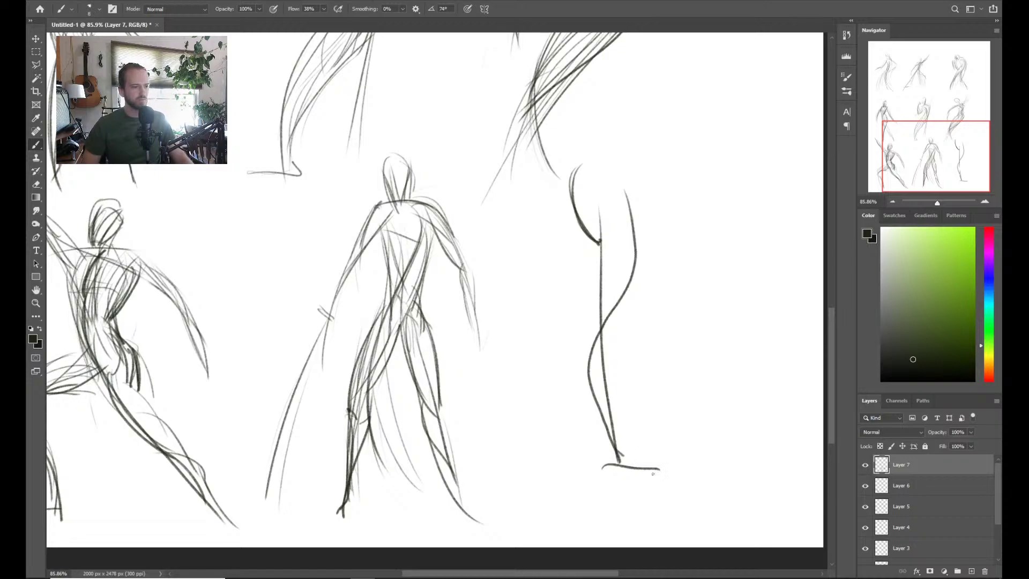
left_click_drag(621, 460, 661, 478)
mouse_move(606, 322)
left_mouse_down()
mouse_move(606, 351)
mouse_move(604, 316)
mouse_move(593, 322)
left_mouse_up()
mouse_move(604, 280)
left_mouse_down()
mouse_move(594, 325)
mouse_move(612, 408)
left_mouse_up()
left_click_drag(610, 348, 615, 423)
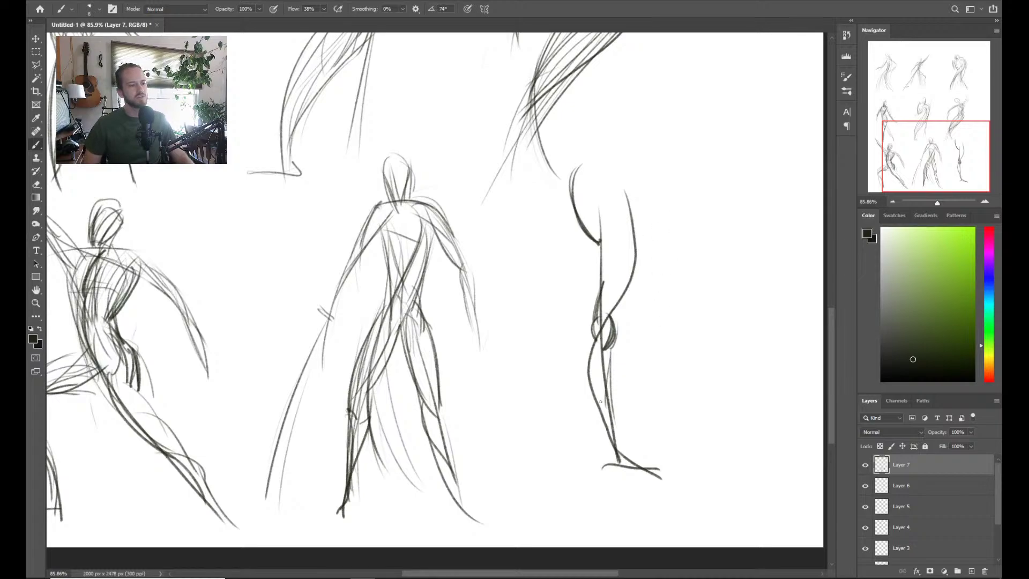
Erase the whole leg study beside the sword figure using an enlarged eraser
key("e")
mouse_move(659, 472)
left_mouse_down()
mouse_move(632, 508)
mouse_move(640, 388)
mouse_move(612, 451)
mouse_move(664, 286)
mouse_move(658, 232)
mouse_move(606, 238)
mouse_move(589, 269)
mouse_move(589, 182)
mouse_move(675, 441)
left_mouse_up()
key("bracketright")
key("bracketright")
key("bracketright")
key("bracketright")
key("bracketleft")
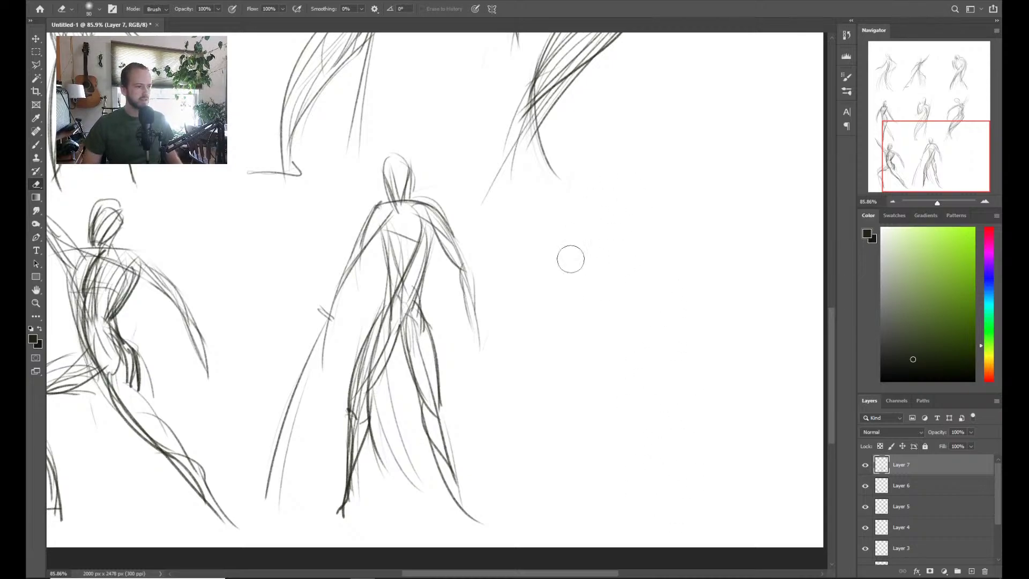
Erase the heavy calf lines of the sword figure's right-hand leg and redraw slimmer contours from knee to ankle
key("b")
key("e")
mouse_move(459, 440)
left_mouse_down()
mouse_move(441, 501)
mouse_move(451, 510)
mouse_move(491, 461)
left_mouse_up()
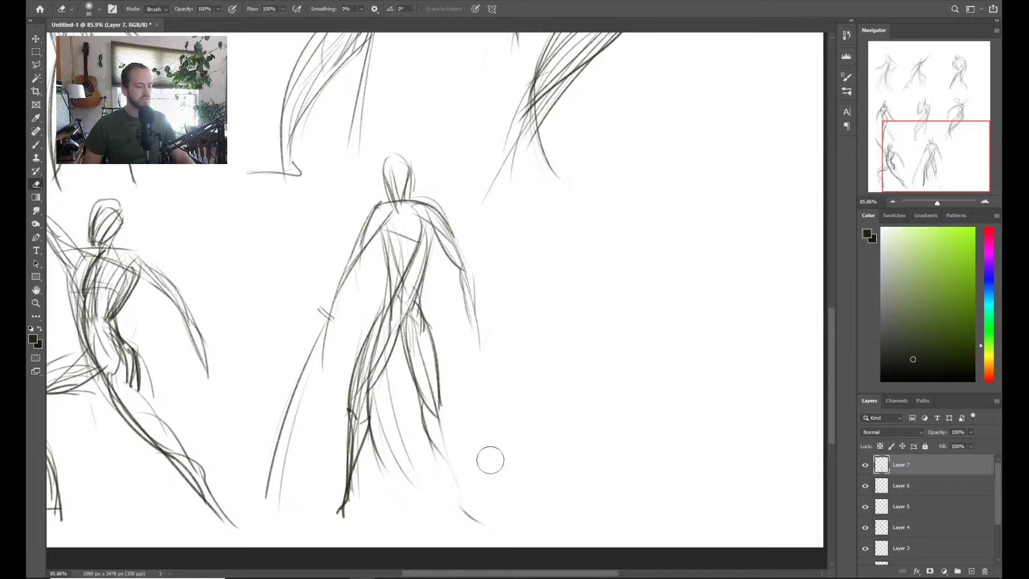
key("b")
left_click_drag(437, 408, 457, 484)
left_click_drag(442, 450, 460, 507)
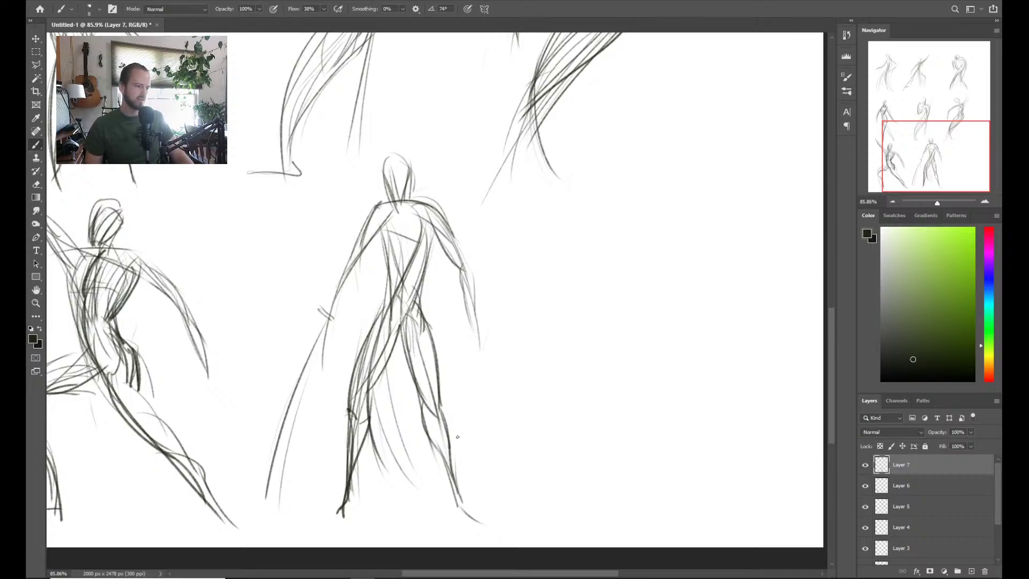
mouse_move(437, 438)
left_mouse_down()
mouse_move(448, 499)
mouse_move(471, 494)
left_mouse_up()
key("ctrl+z")
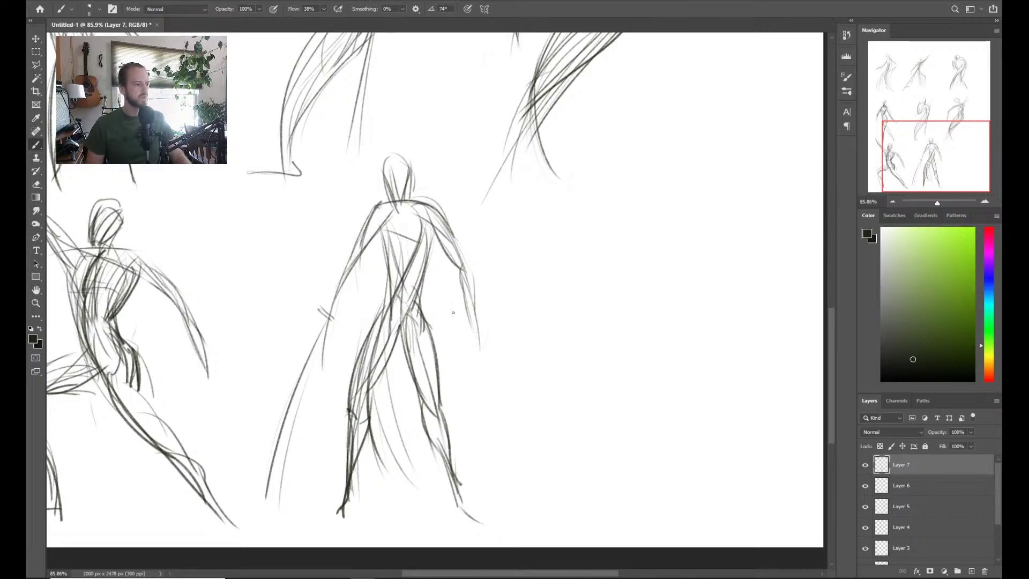
Skew the sword figure's layer horizontally by about 3.6 degrees so the upper body leans to the left
key("ctrl+t")
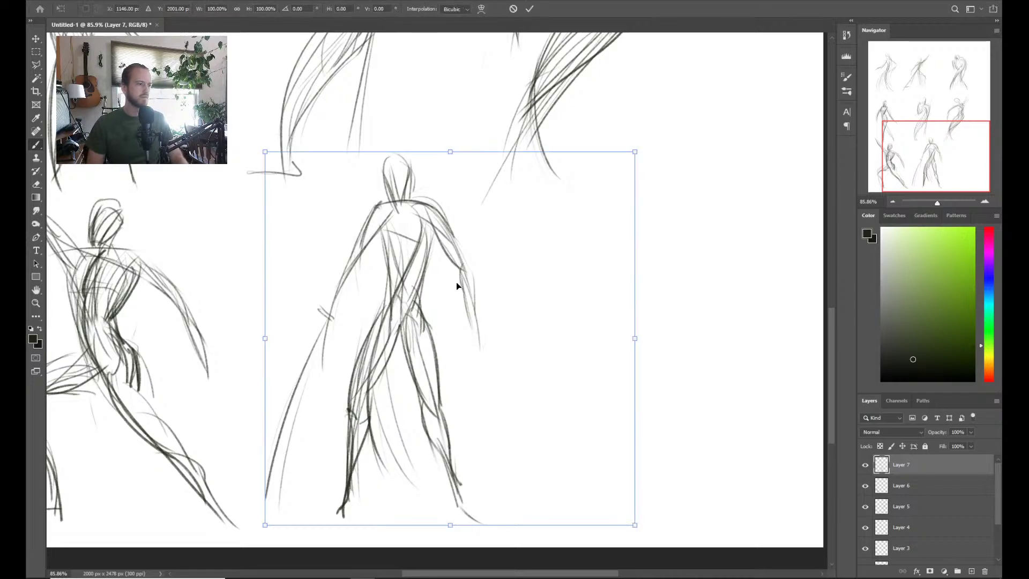
left_click_drag(450, 152, 428, 164)
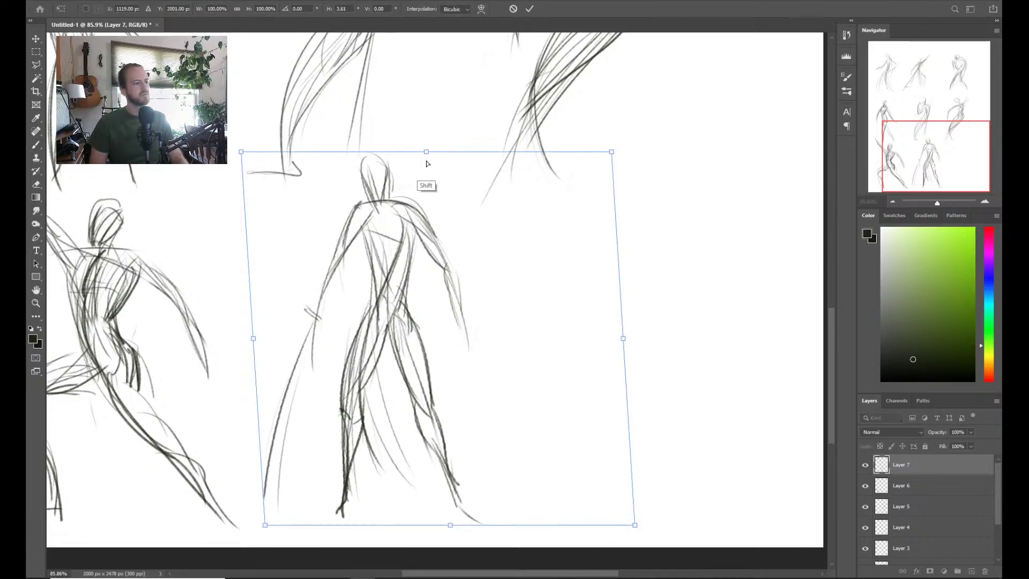
key("Return")
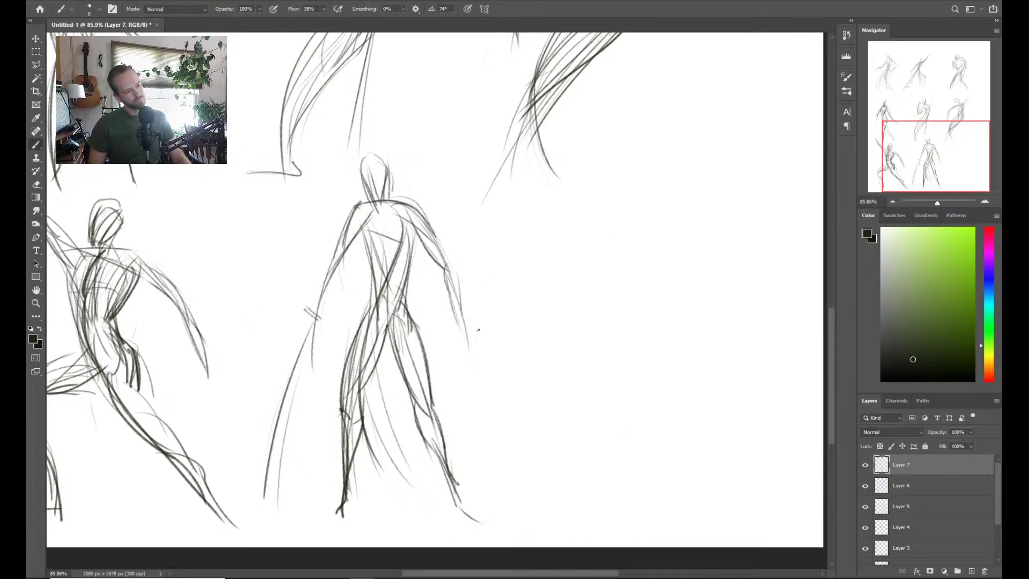
Shape both of the sword figure's feet and reinforce the pelvis lines, discarding the extra hip and inner-thigh strokes
mouse_move(345, 495)
left_mouse_down()
mouse_move(324, 509)
mouse_move(343, 504)
left_mouse_up()
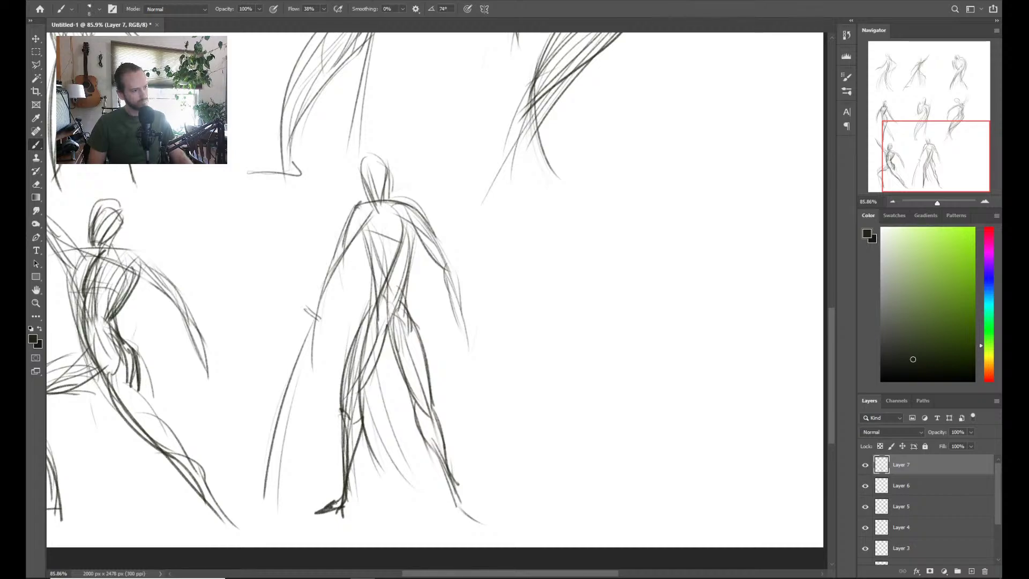
left_click_drag(372, 306, 382, 347)
left_click_drag(413, 306, 391, 343)
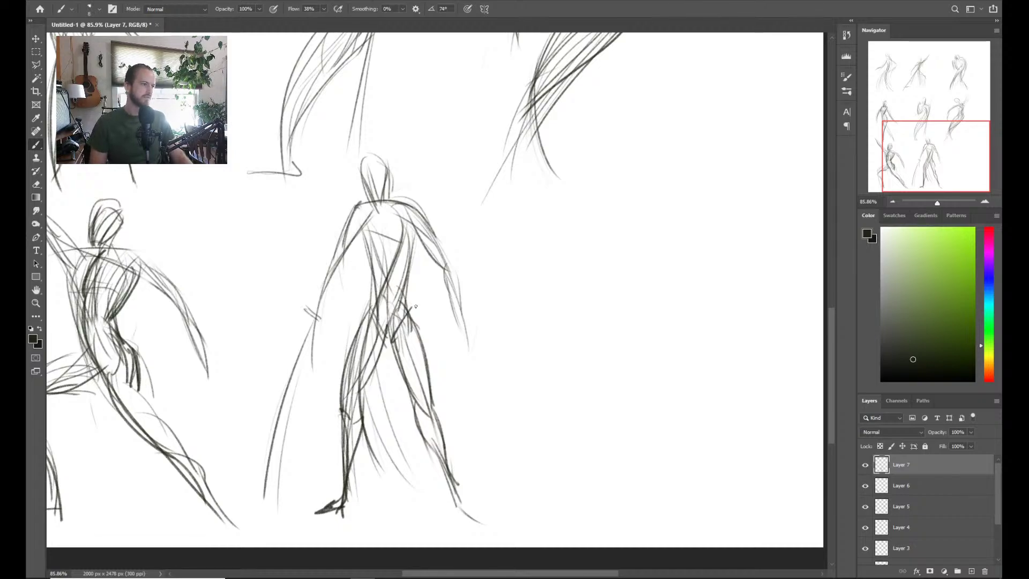
key("ctrl+z")
left_click_drag(368, 383, 404, 314)
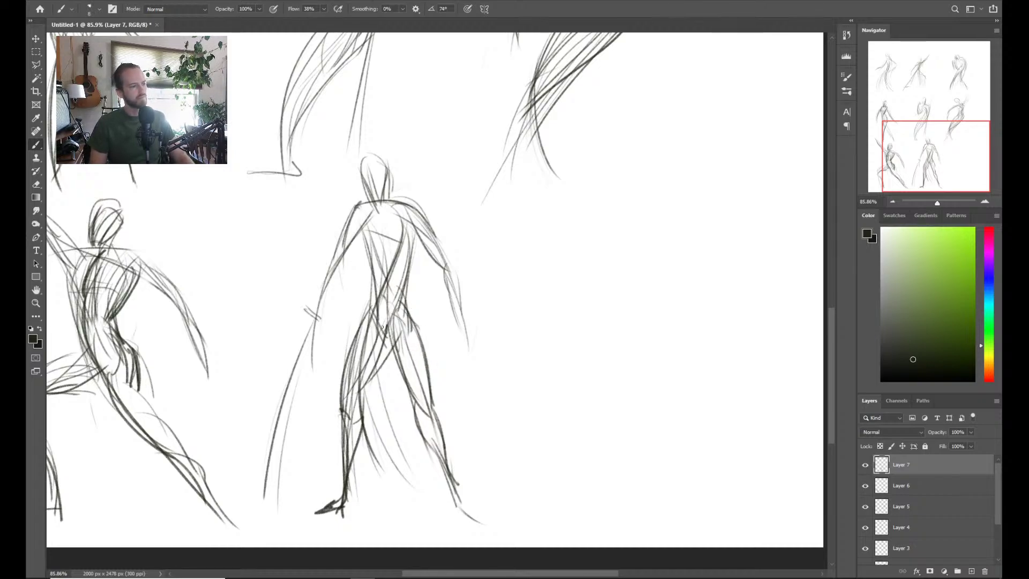
left_click_drag(381, 381, 400, 307)
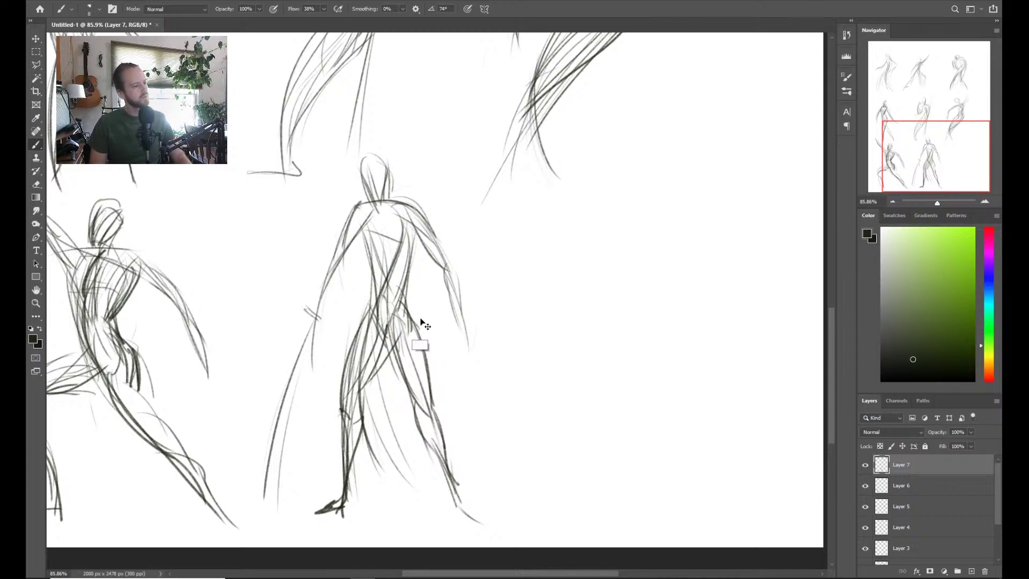
key("ctrl+z")
mouse_move(455, 476)
left_mouse_down()
mouse_move(457, 512)
mouse_move(473, 521)
left_mouse_up()
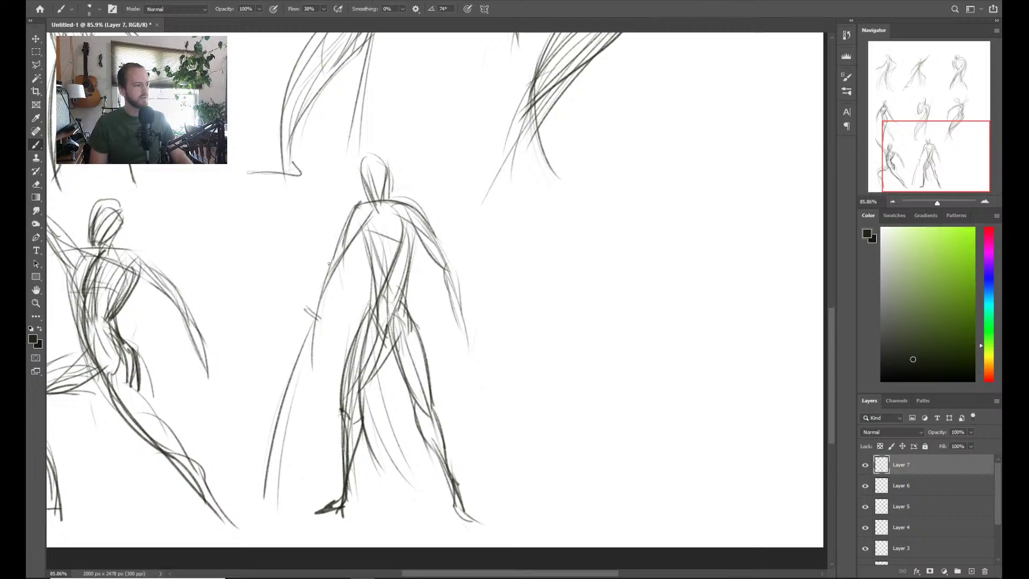
Darken the sword figure's left-hand arm and torso side, and mark the lower edge of the chest
mouse_move(329, 278)
left_mouse_down()
mouse_move(299, 340)
mouse_move(347, 218)
mouse_move(374, 267)
left_mouse_up()
left_click_drag(356, 230, 377, 259)
left_click_drag(378, 239, 399, 242)
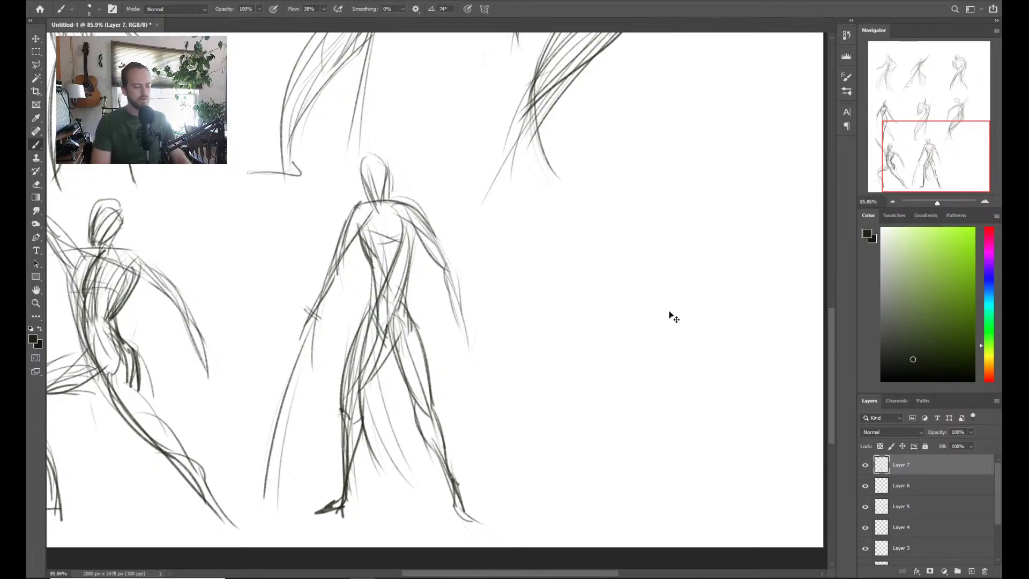
Add a new layer for another figure in the empty area right of the sword figure, with the brush ready
key("ctrl+shift+n")
key("Return")
key("z")
left_click_drag(565, 393, 487, 356)
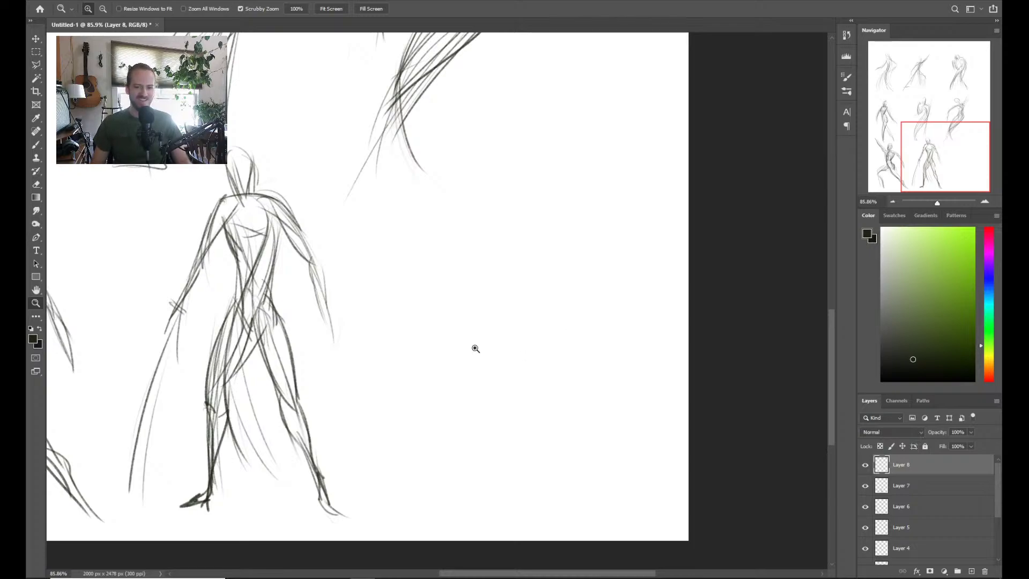
left_click_drag(370, 365, 572, 365)
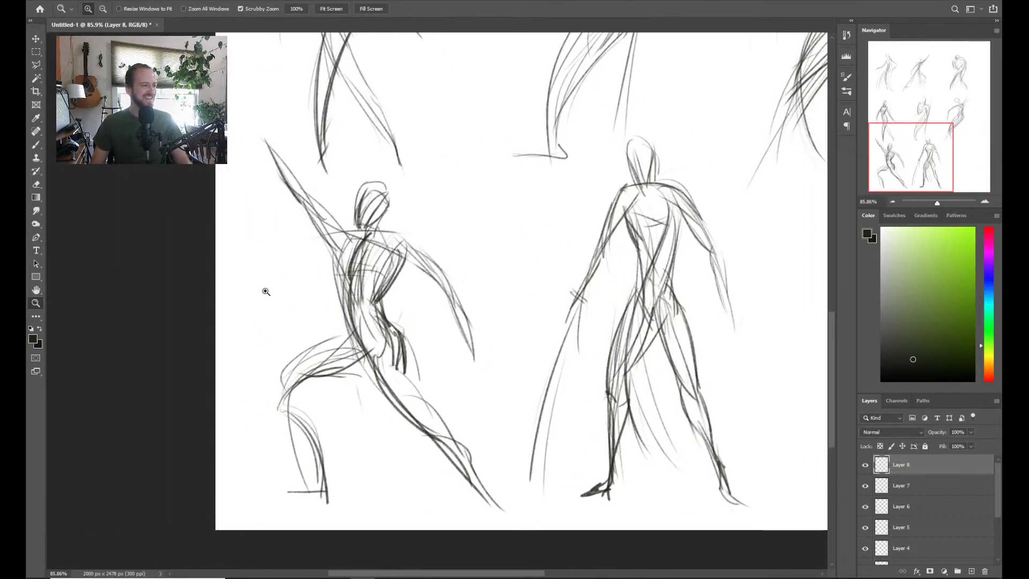
left_click_drag(500, 352, 236, 375)
left_click_drag(609, 368, 507, 363)
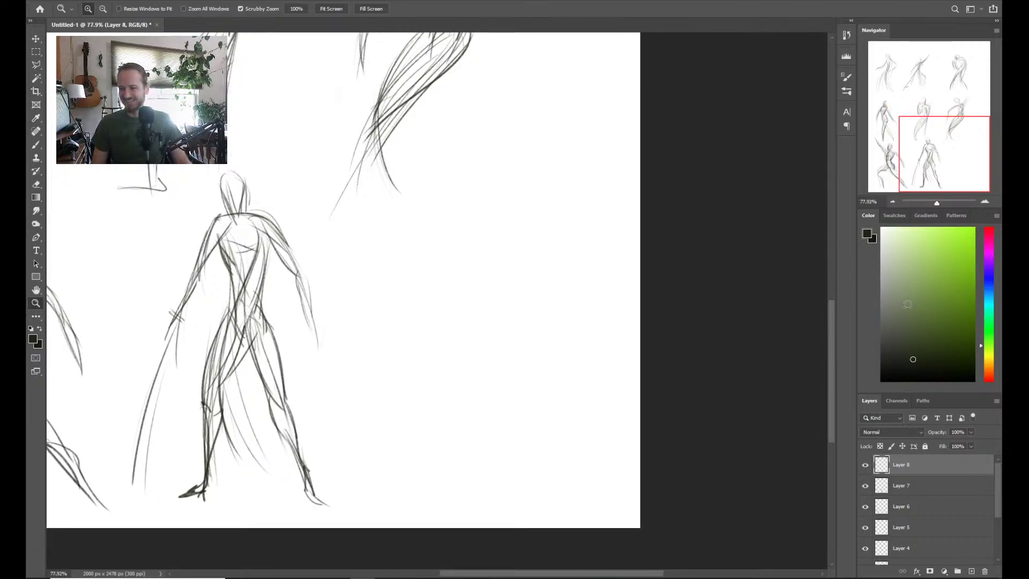
left_click_drag(502, 348, 516, 337)
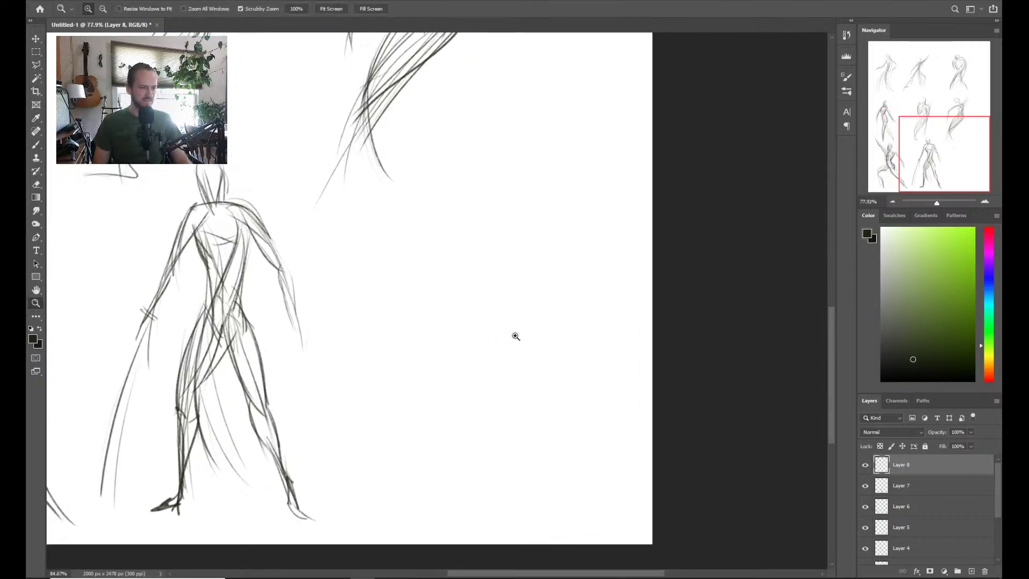
key("b")
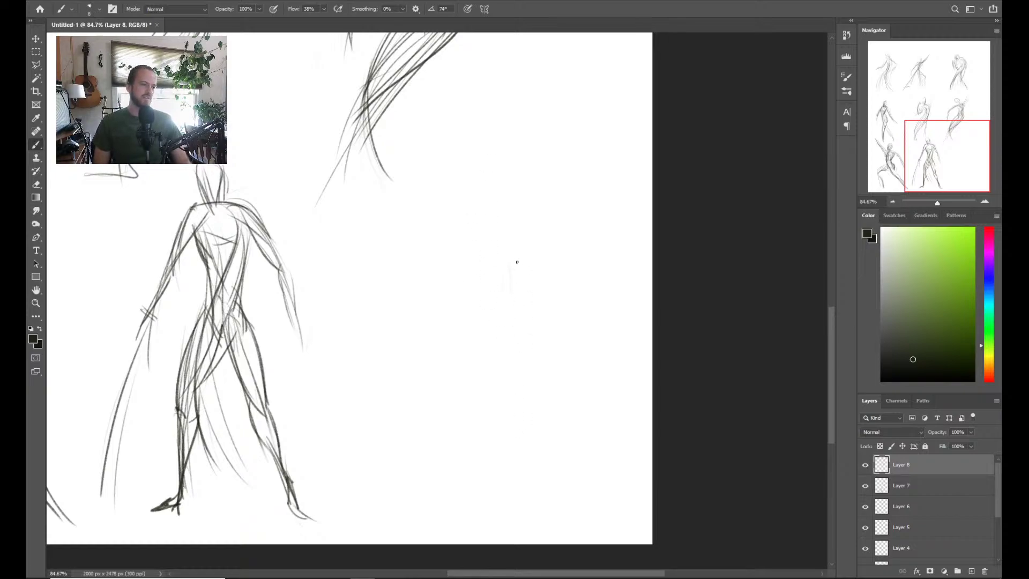
Lightly block in the new figure's torso with slanting lines, strokes reaching down to the left and a long curve sweeping upward
left_click_drag(504, 207, 455, 314)
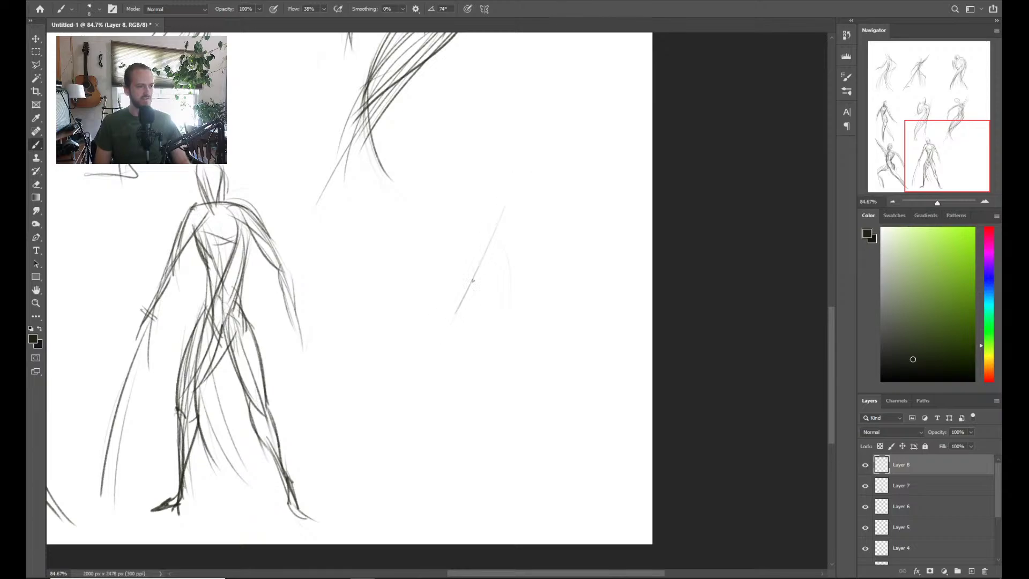
mouse_move(503, 246)
left_mouse_down()
mouse_move(481, 369)
mouse_move(455, 370)
left_mouse_up()
left_click_drag(469, 298, 474, 355)
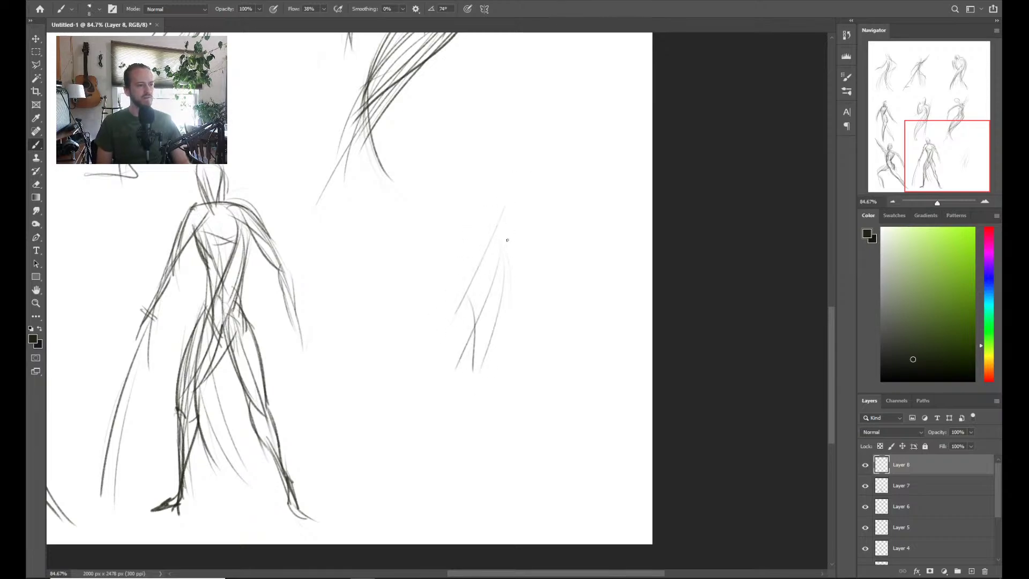
mouse_move(471, 259)
left_mouse_down()
mouse_move(428, 306)
mouse_move(430, 319)
left_mouse_up()
left_click_drag(501, 256, 519, 134)
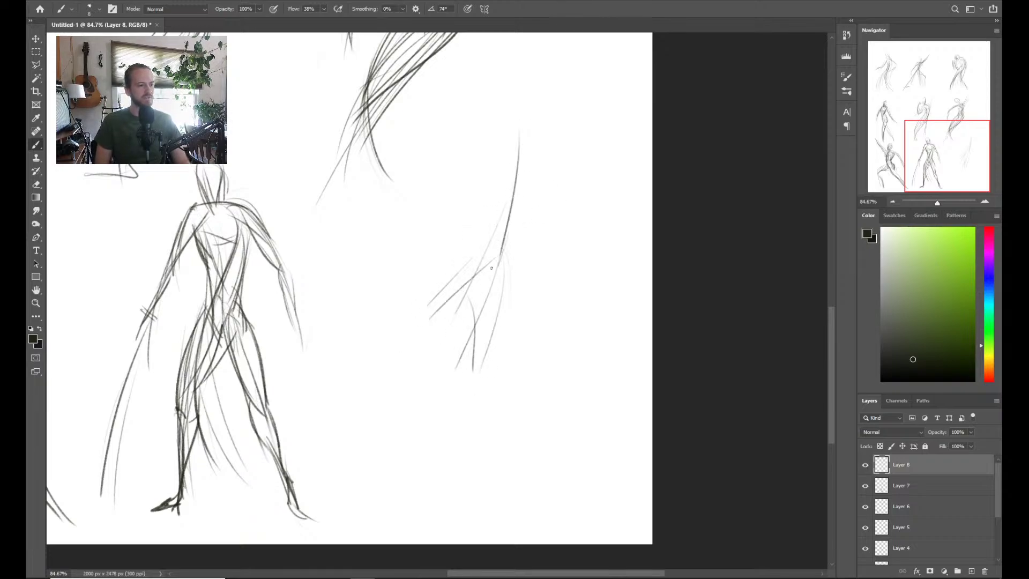
left_click_drag(440, 288, 478, 243)
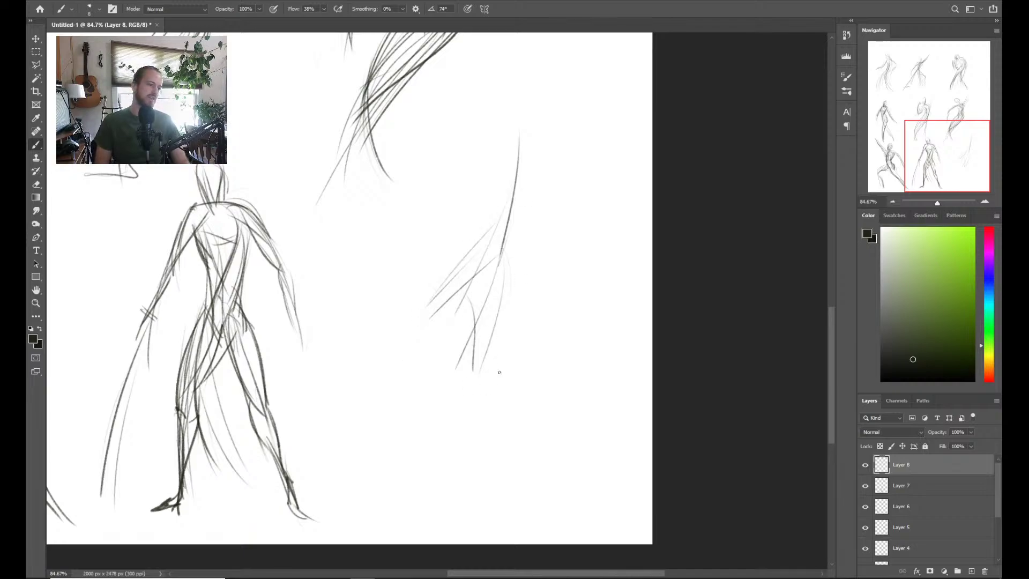
Extend the torso into a right-hand leg with curved strokes from the hip to the foot, discarding the sweeping S-curve versions
left_click_drag(481, 334, 506, 408)
left_click_drag(468, 298, 509, 476)
left_click_drag(504, 242, 462, 474)
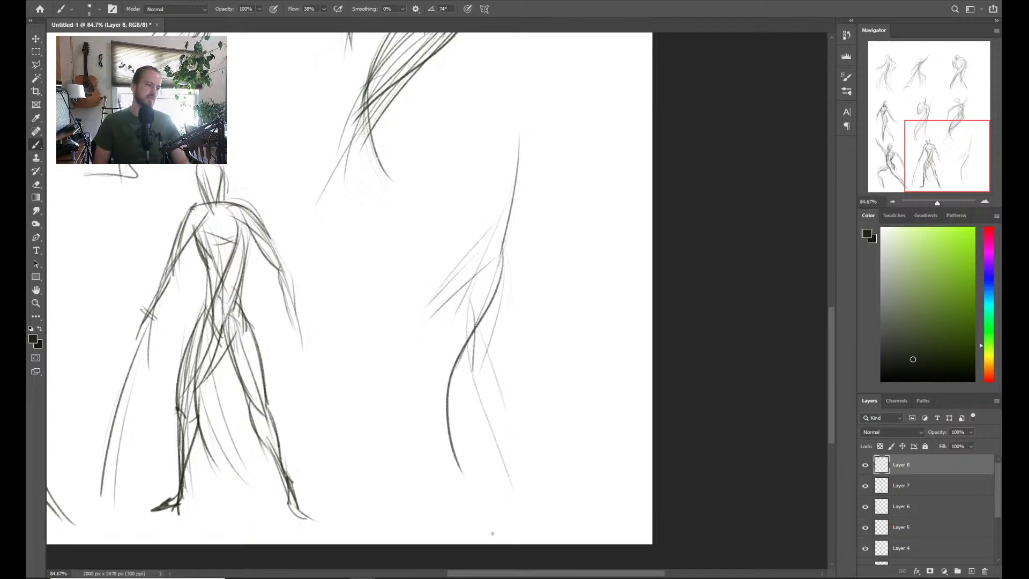
key("ctrl+z")
mouse_move(504, 246)
left_mouse_down()
mouse_move(471, 344)
mouse_move(477, 489)
left_mouse_up()
key("ctrl+z")
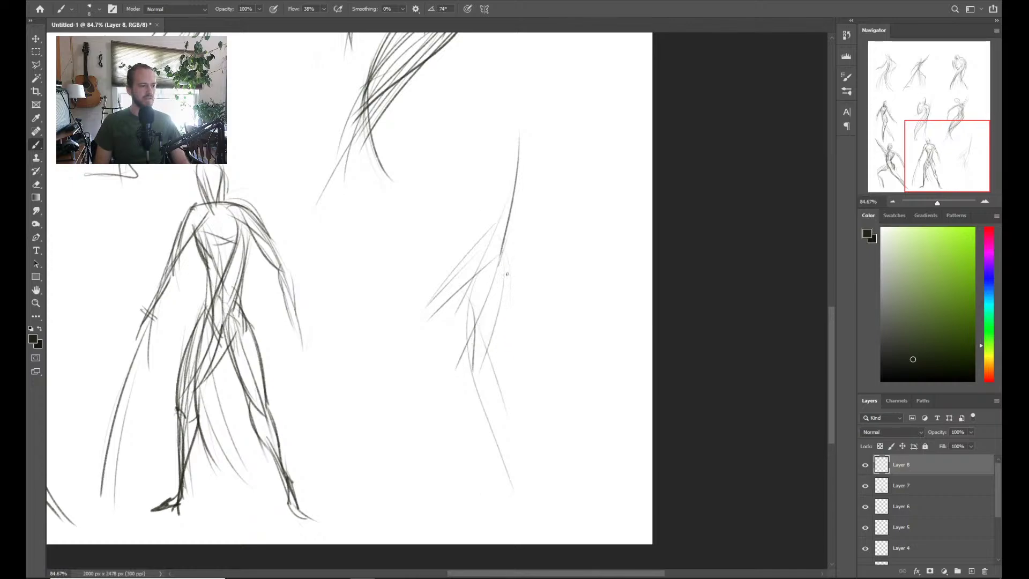
mouse_move(507, 260)
left_mouse_down()
mouse_move(473, 382)
mouse_move(508, 456)
left_mouse_up()
left_click_drag(466, 341, 521, 486)
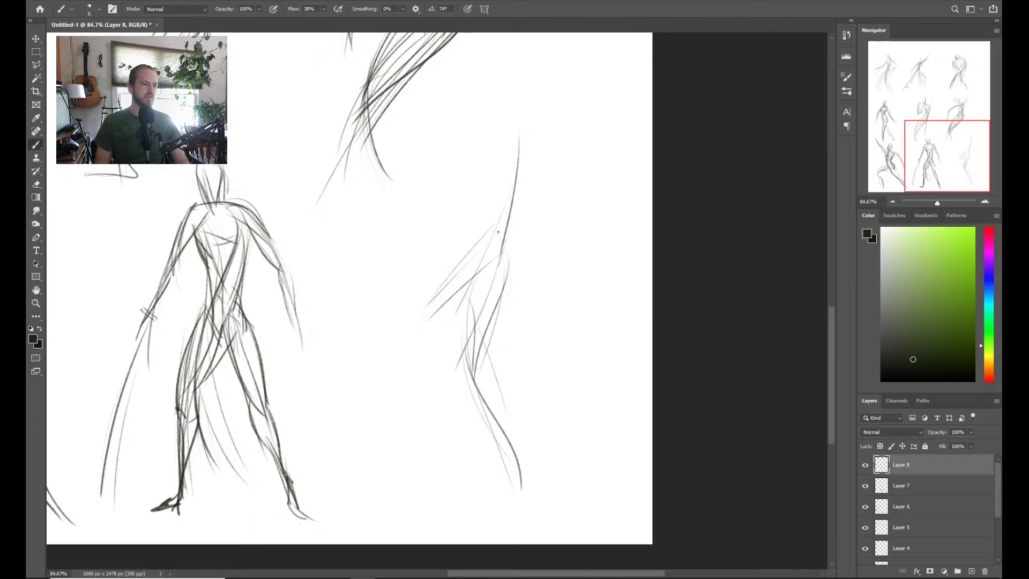
Draw the left-hand leg as a long, nearly straight diagonal from the torso down to the left, discarding the earlier curved versions
left_click_drag(500, 290, 394, 456)
key("ctrl+z")
left_click_drag(506, 275, 400, 507)
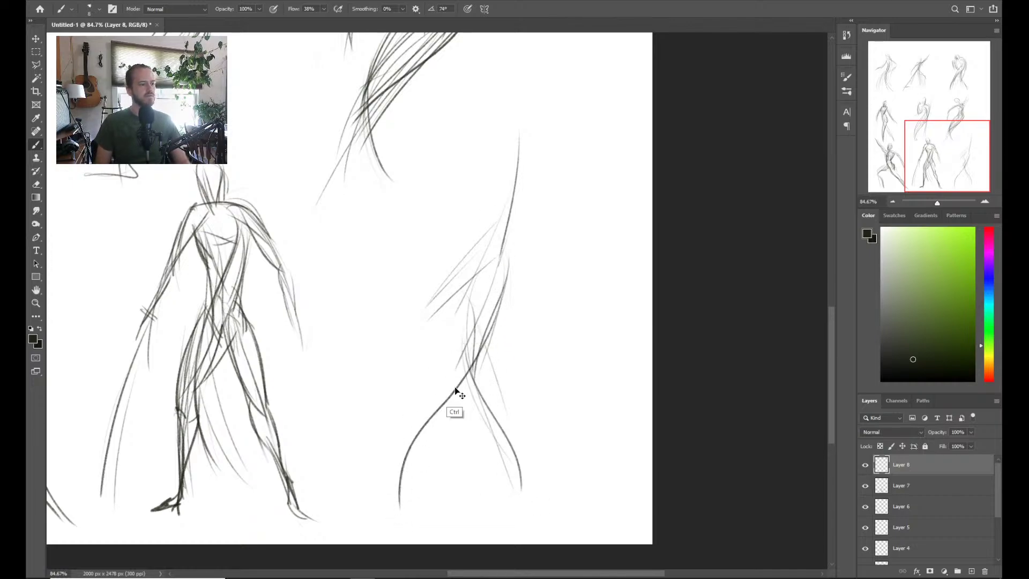
key("ctrl+z")
left_click_drag(505, 276, 375, 503)
left_click_drag(505, 268, 442, 415)
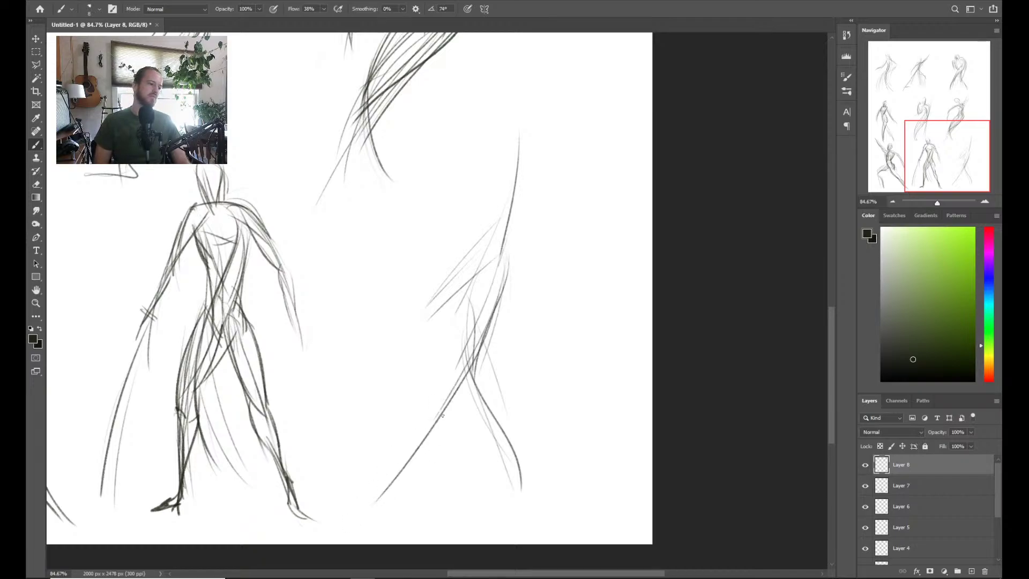
Try the right-hand leg in alternative poses, ending with a raised horizontal thigh and a lower leg slanting down to the foot
left_click_drag(508, 262, 480, 423)
left_click_drag(464, 345, 531, 442)
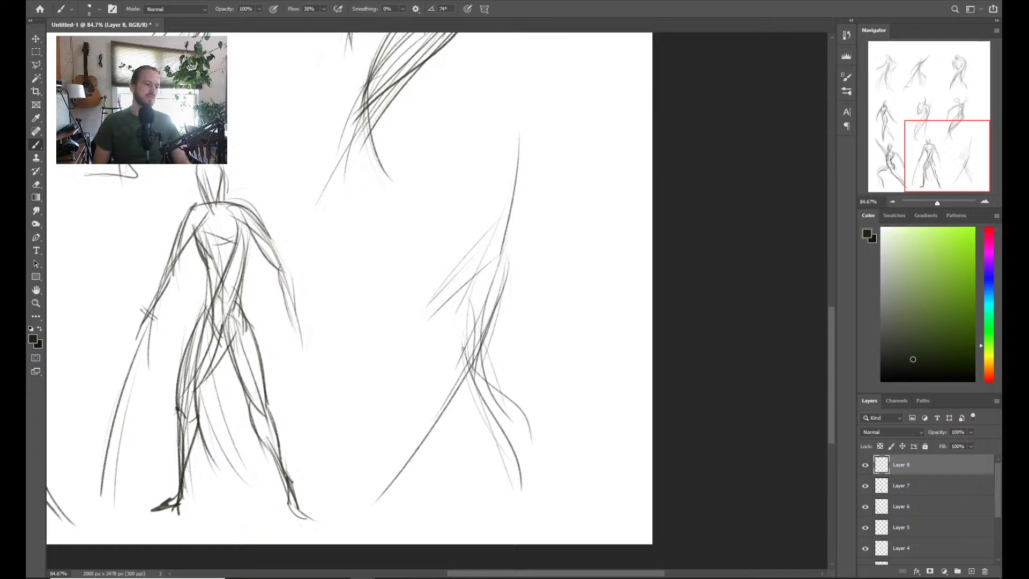
mouse_move(455, 370)
left_mouse_down()
mouse_move(538, 352)
mouse_move(501, 486)
left_mouse_up()
mouse_move(541, 360)
left_mouse_down()
mouse_move(506, 462)
mouse_move(487, 436)
mouse_move(532, 441)
mouse_move(542, 395)
mouse_move(520, 439)
left_mouse_up()
key("e")
key("b")
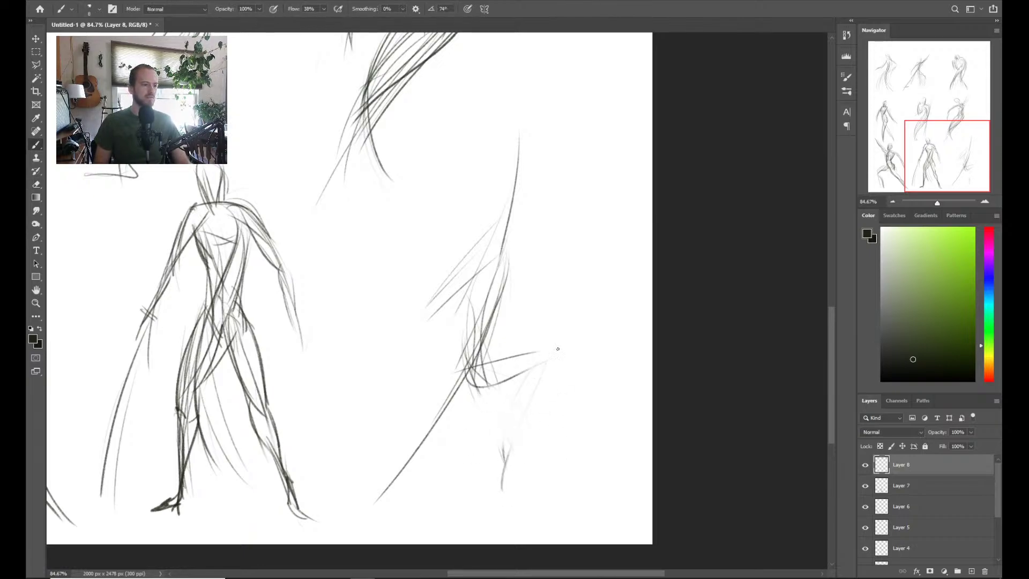
mouse_move(558, 345)
left_mouse_down()
mouse_move(503, 473)
mouse_move(507, 455)
left_mouse_up()
left_click_drag(513, 418, 512, 453)
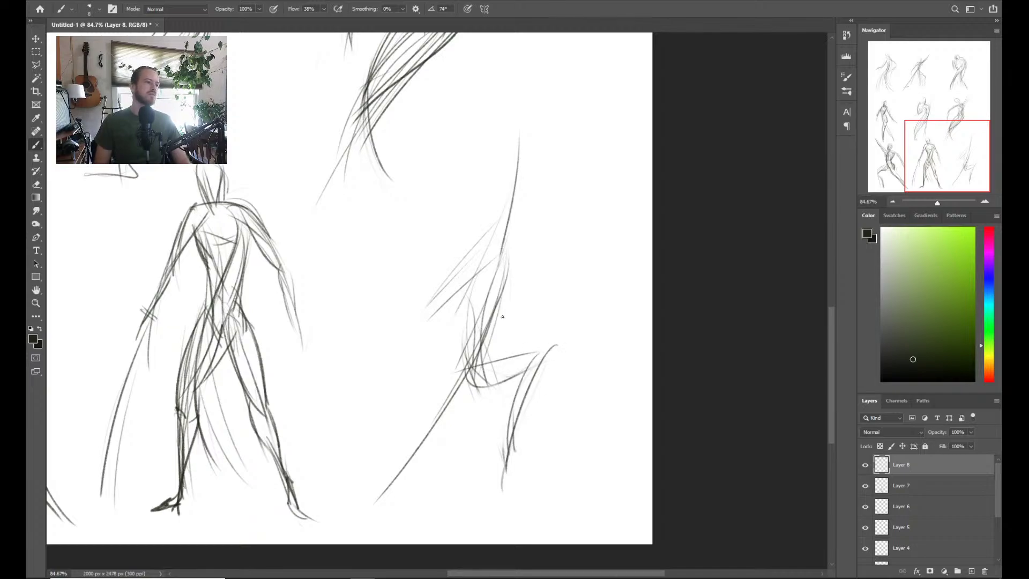
Darken the torso's side lines and redraw the right-hand leg with a lower bent knee in long curved strokes
left_click_drag(503, 253, 483, 360)
left_click_drag(474, 301, 470, 366)
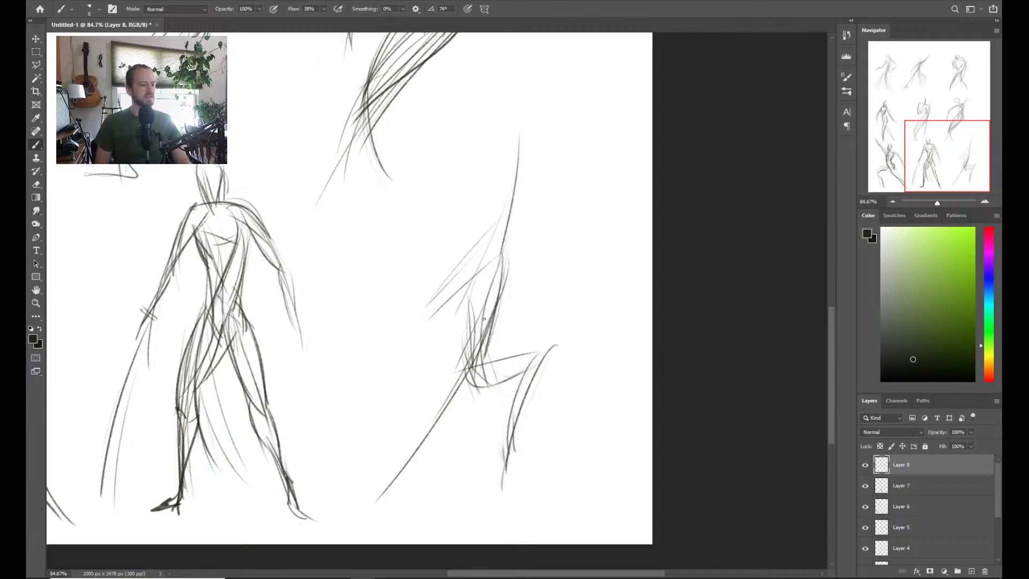
key("e")
mouse_move(546, 412)
left_mouse_down()
mouse_move(526, 342)
mouse_move(508, 374)
mouse_move(496, 361)
mouse_move(555, 454)
left_mouse_up()
key("b")
left_click_drag(546, 413, 541, 514)
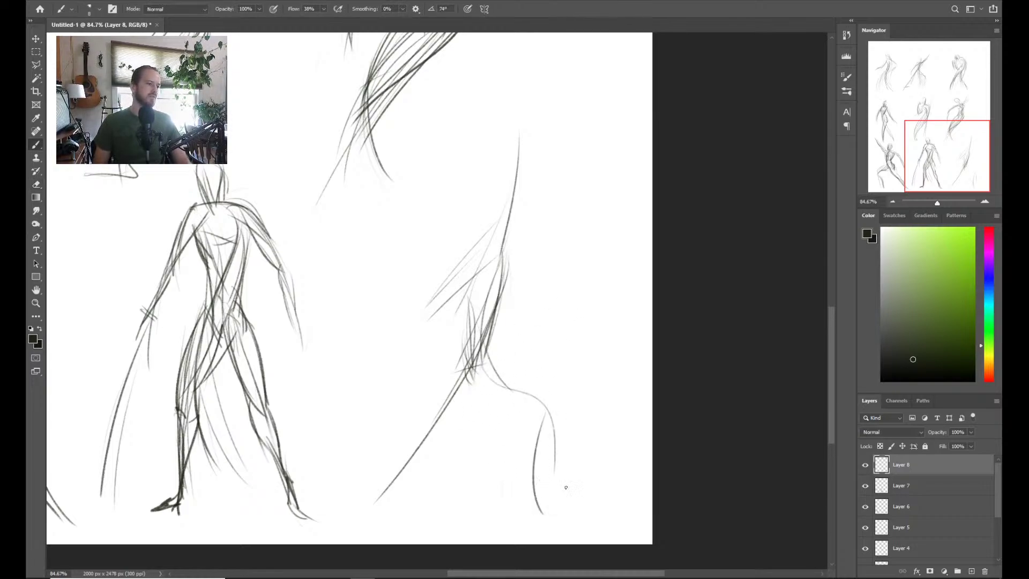
Sweep a curved arm from the shoulder down to the left and strengthen the raised arm's line
left_click_drag(436, 290, 481, 254)
left_click_drag(394, 380, 503, 264)
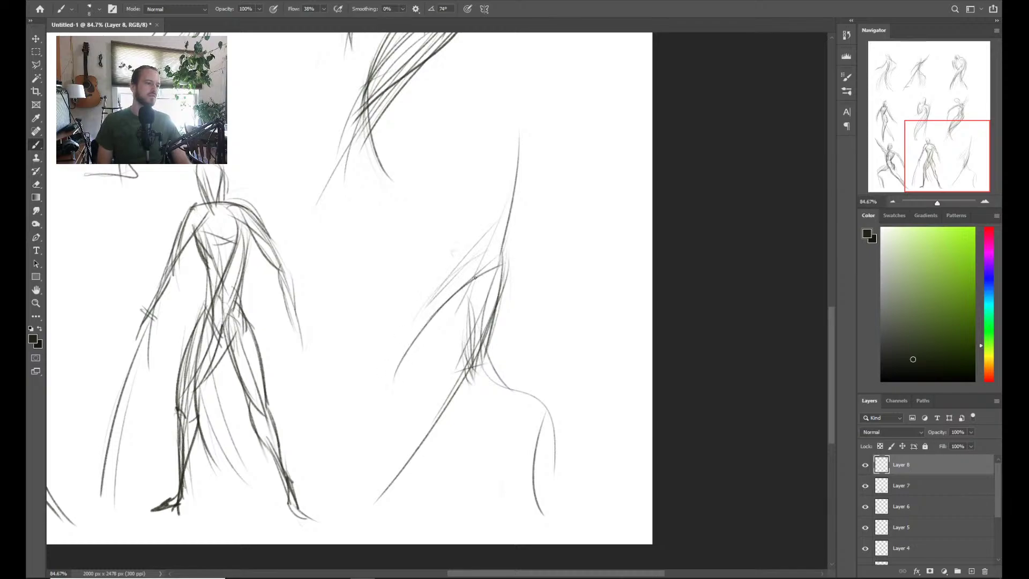
left_click_drag(434, 311, 526, 175)
Redraw the right-hand lower leg closer to the body and erase the outer leg curves
mouse_move(380, 399)
left_mouse_down()
mouse_move(468, 270)
mouse_move(465, 383)
mouse_move(539, 391)
mouse_move(512, 504)
left_mouse_up()
key("e")
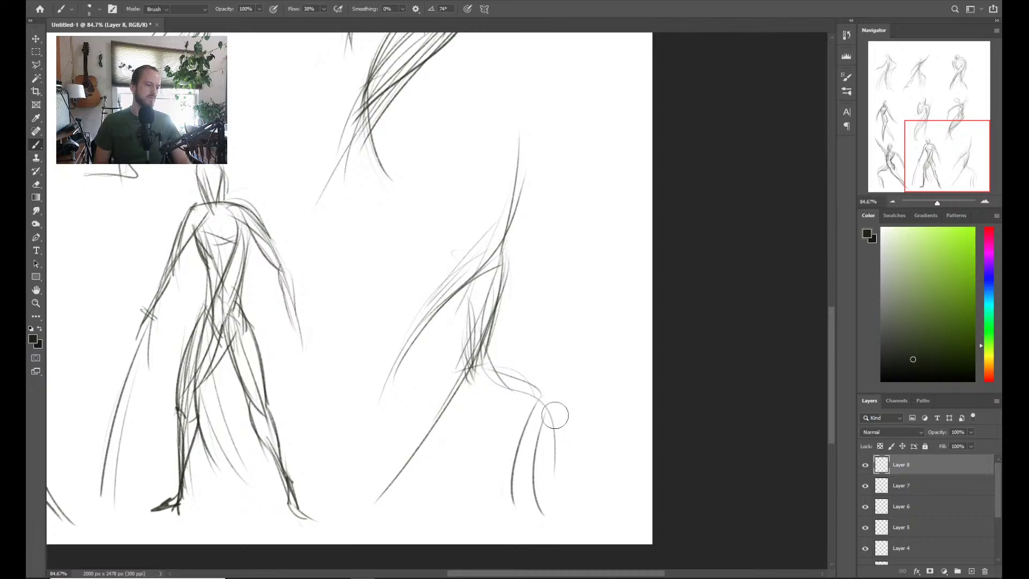
left_click_drag(551, 413, 545, 485)
key("b")
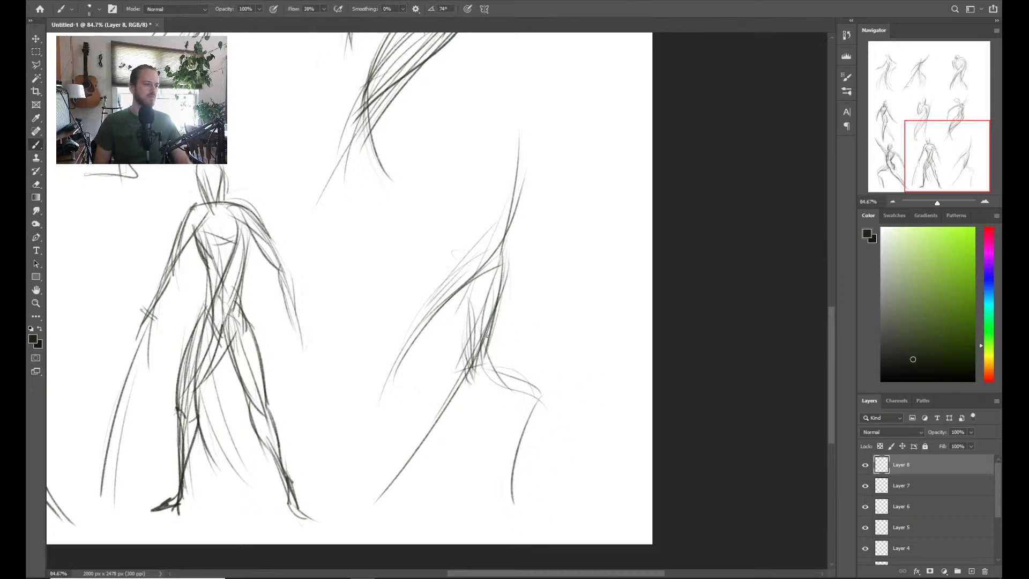
Shape the left-hand leg with contour strokes from the hip past the knee to the foot
left_click_drag(477, 384, 406, 457)
mouse_move(484, 372)
left_mouse_down()
mouse_move(407, 446)
mouse_move(345, 531)
left_mouse_up()
key("ctrl+z")
mouse_move(483, 373)
left_mouse_down()
mouse_move(405, 439)
mouse_move(419, 437)
mouse_move(366, 503)
left_mouse_up()
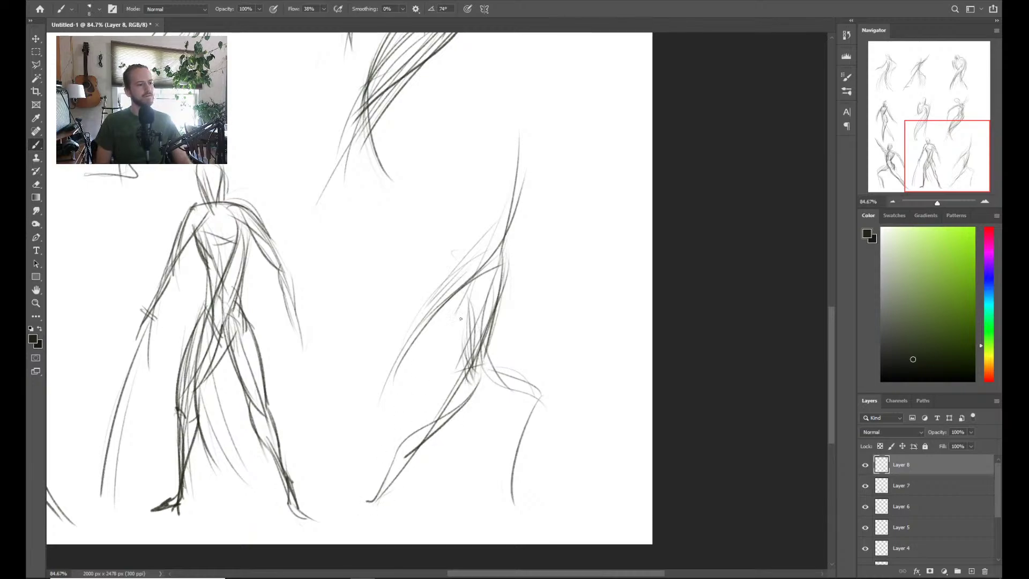
Clean up the overlapping torso lines with the eraser and redraw the torso's sides down to the hips
mouse_move(498, 246)
left_mouse_down()
mouse_move(495, 350)
mouse_move(460, 345)
mouse_move(493, 290)
left_mouse_up()
key("e")
key("b")
mouse_move(481, 365)
left_mouse_down()
mouse_move(475, 294)
mouse_move(486, 368)
left_mouse_up()
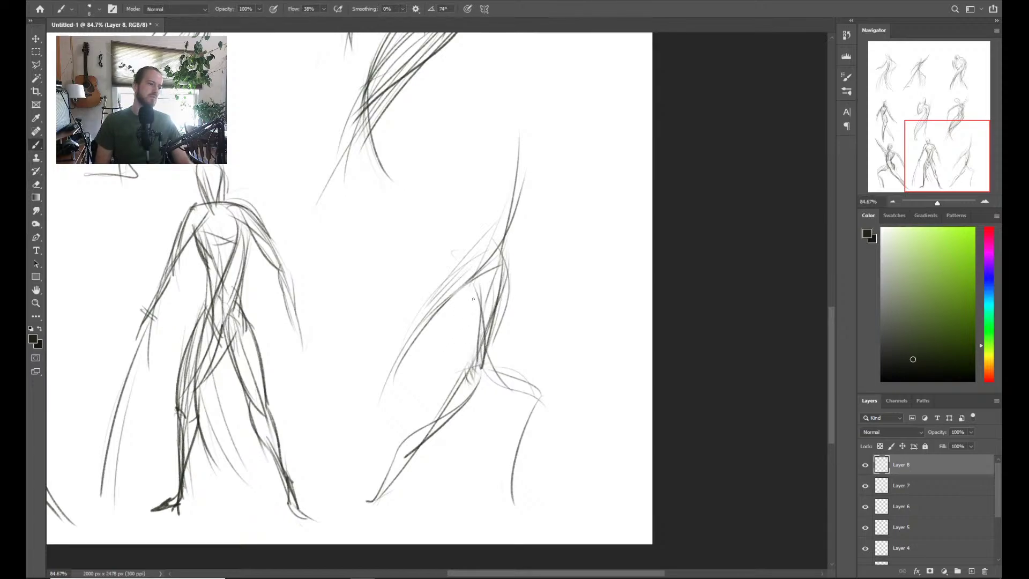
mouse_move(476, 285)
left_mouse_down()
mouse_move(470, 372)
mouse_move(454, 392)
mouse_move(487, 360)
left_mouse_up()
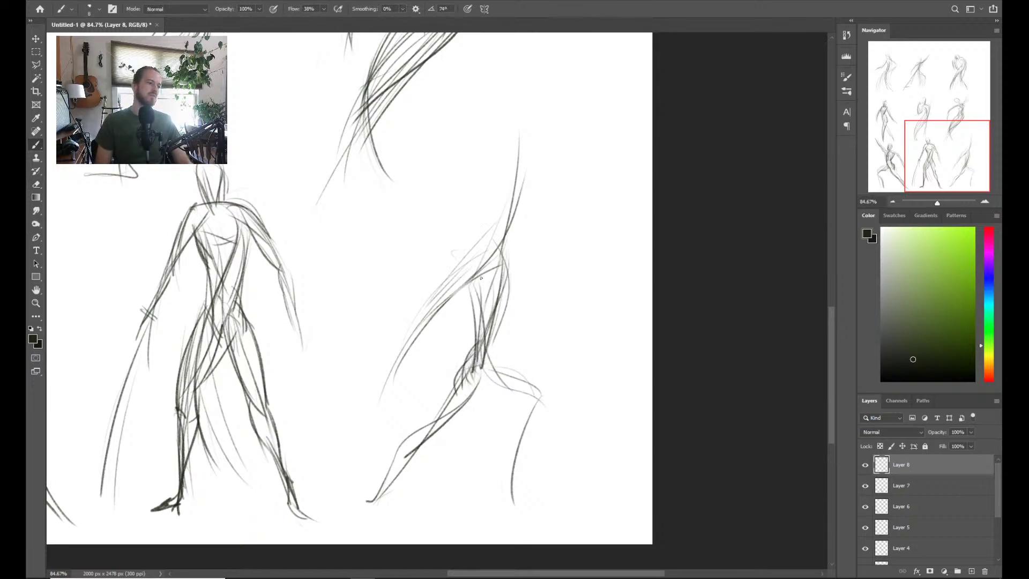
Sketch a small oval head with a neck and reshape the lowered arm with a shorter forearm bending downward
left_click_drag(449, 271, 412, 379)
mouse_move(469, 220)
left_mouse_down()
mouse_move(487, 230)
mouse_move(468, 248)
mouse_move(487, 248)
mouse_move(449, 243)
mouse_move(475, 233)
mouse_move(478, 247)
mouse_move(486, 225)
left_mouse_up()
key("e")
key("b")
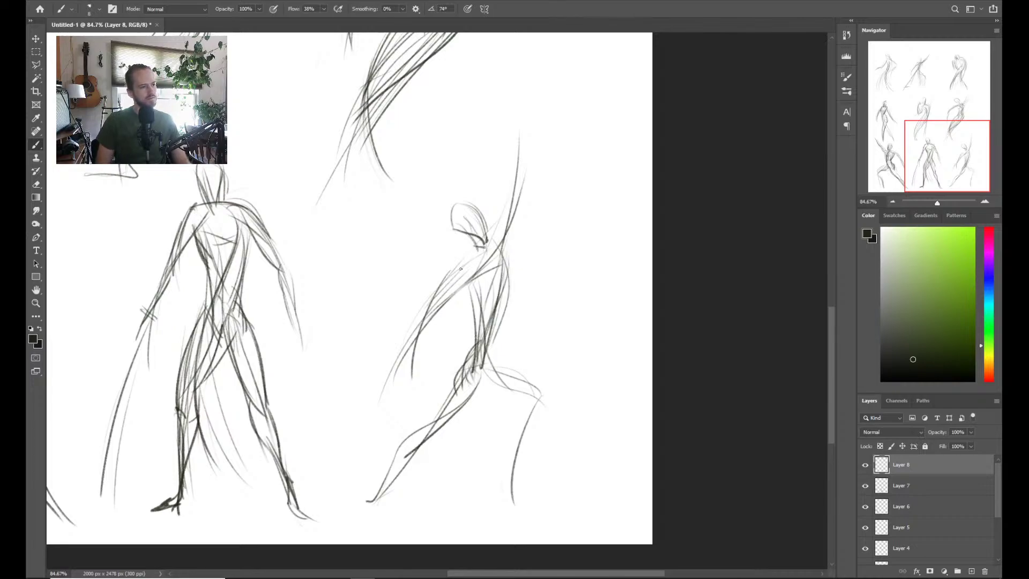
mouse_move(450, 290)
left_mouse_down()
mouse_move(500, 235)
mouse_move(510, 252)
mouse_move(455, 206)
left_mouse_up()
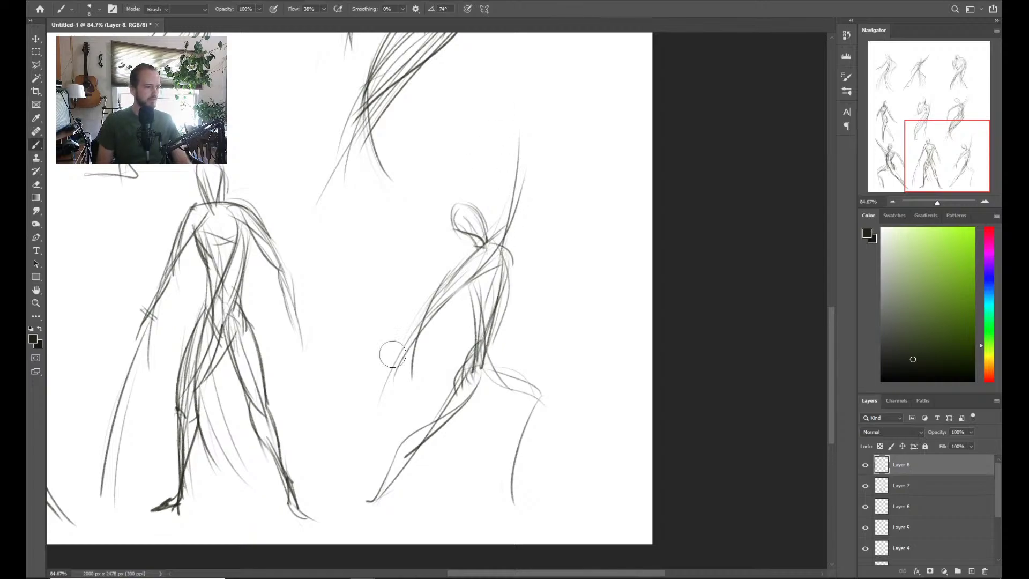
key("ctrl+z")
left_click_drag(420, 354, 468, 254)
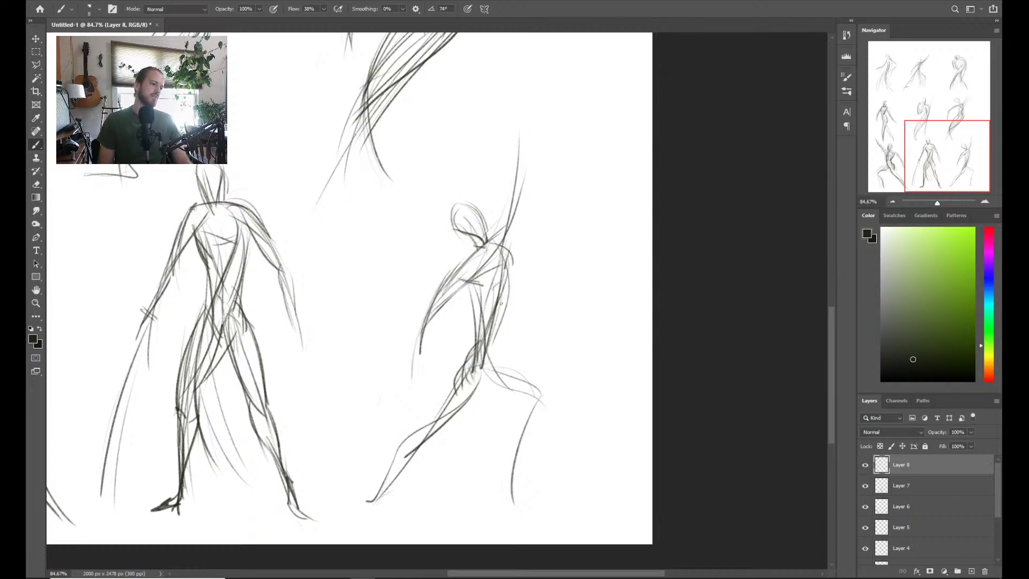
Draw the right-hand leg's rounded thigh, curved calf and short horizontal foot line, discarding the unwanted strokes
mouse_move(507, 284)
left_mouse_down()
mouse_move(493, 357)
mouse_move(544, 394)
left_mouse_up()
key("ctrl+z")
key("ctrl+z")
mouse_move(476, 362)
left_mouse_down()
mouse_move(546, 386)
mouse_move(508, 496)
left_mouse_up()
left_click_drag(548, 429, 532, 440)
key("ctrl+z")
key("ctrl+z")
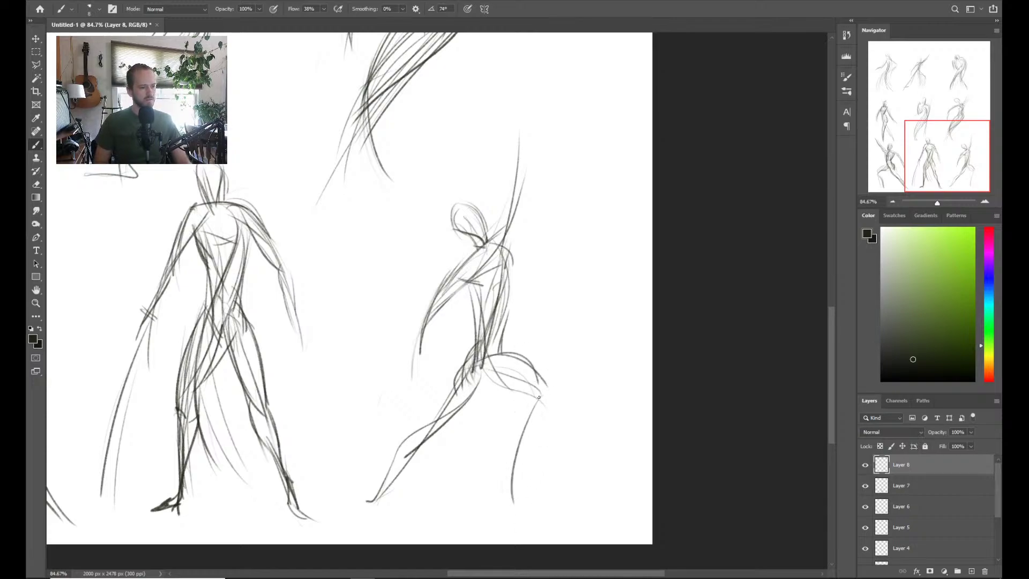
left_click_drag(541, 392, 512, 494)
mouse_move(539, 393)
left_mouse_down()
mouse_move(511, 515)
mouse_move(546, 482)
left_mouse_up()
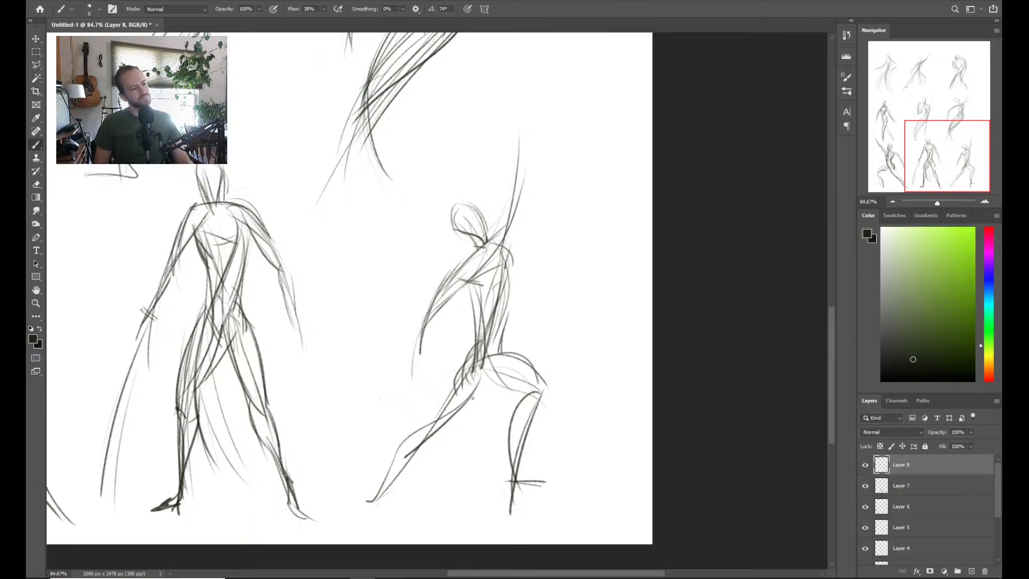
Draw the underside contour of the left-hand leg from the hip to below the knee
mouse_move(503, 344)
left_mouse_down()
mouse_move(418, 459)
mouse_move(488, 393)
mouse_move(435, 441)
left_mouse_up()
key("ctrl+z")
key("ctrl+z")
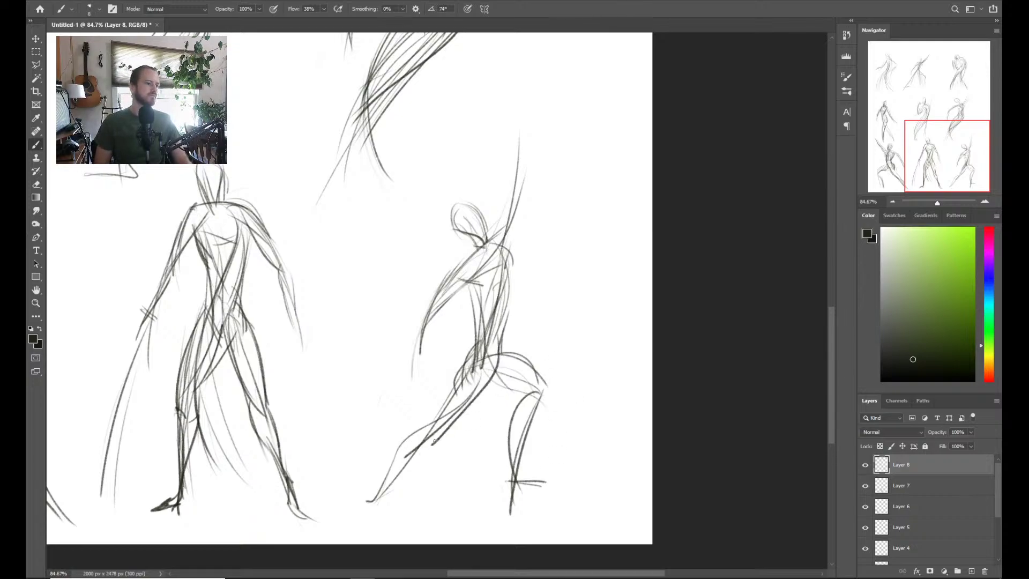
Lasso the figure's right-hand leg and shift it slightly upward with Free Transform
key("l")
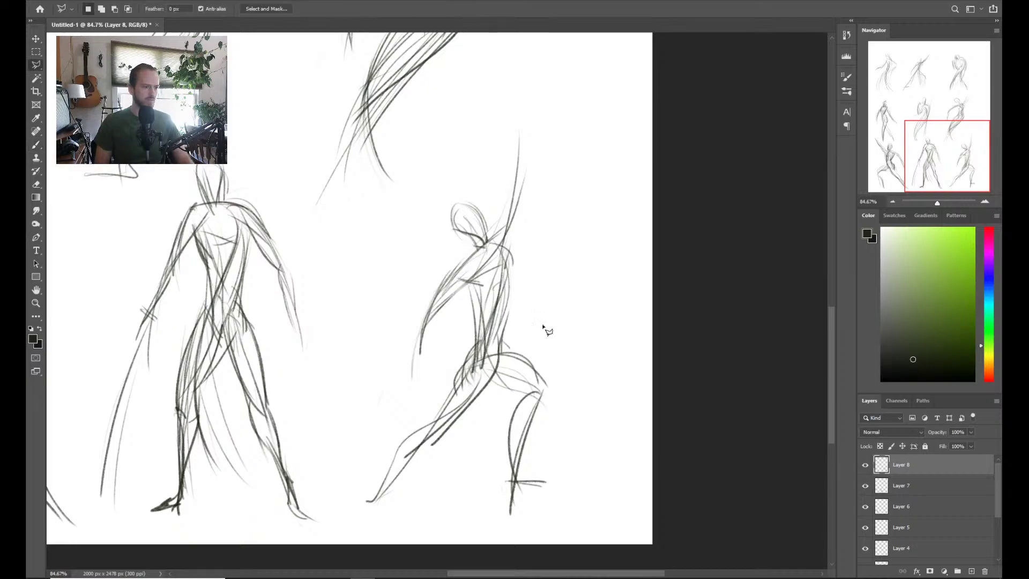
left_click(499, 364)
left_click(598, 408)
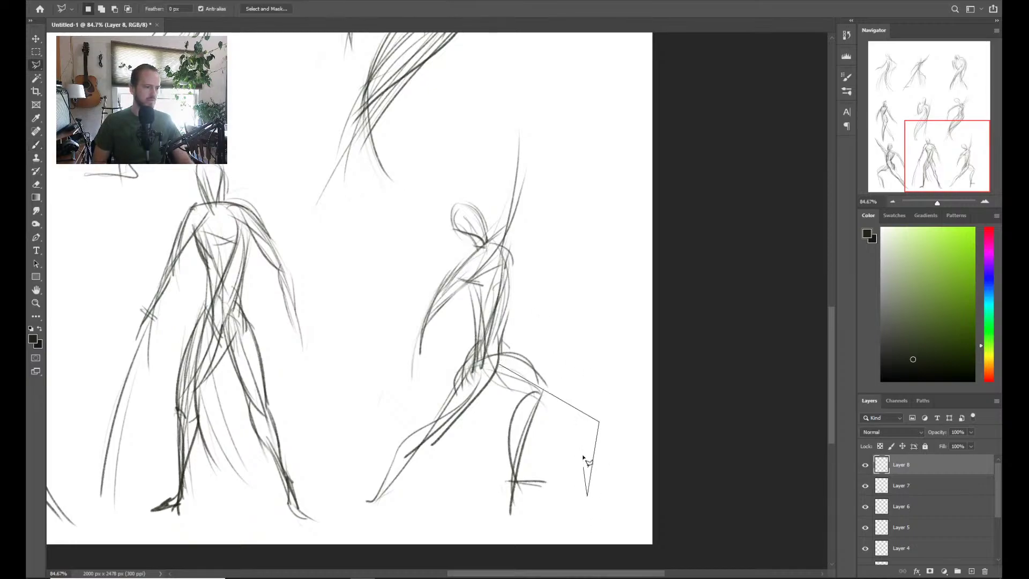
key("Escape")
mouse_move(543, 317)
left_mouse_down()
mouse_move(471, 476)
mouse_move(597, 335)
left_mouse_up()
key("ctrl+t")
key("shift+Up")
key("shift+Up")
key("shift+Up")
key("shift+Up")
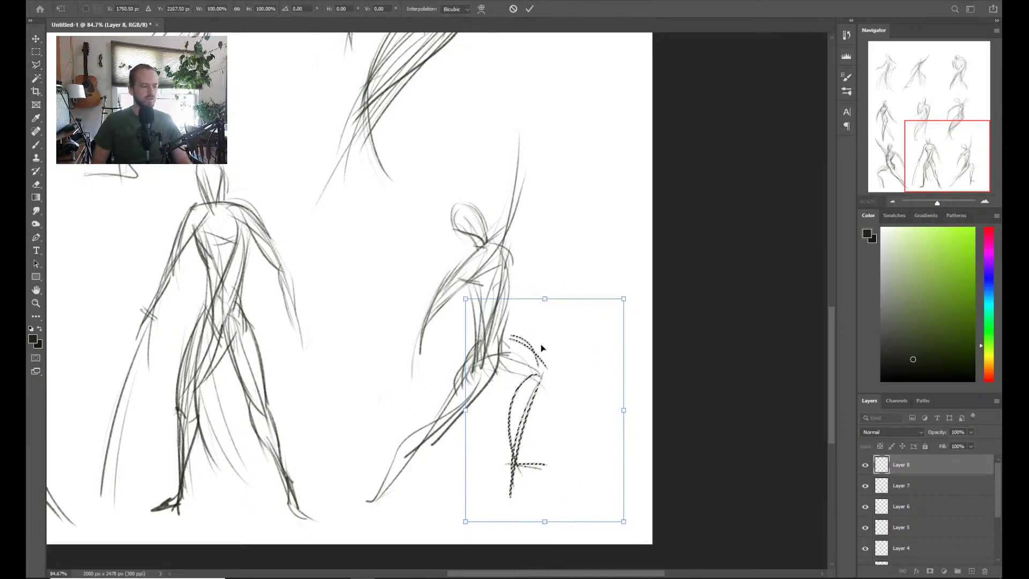
Skew the selected leg horizontally by 10.79° so the foot swings outward, nudge it left, apply the transform and deselect
mouse_move(562, 523)
left_mouse_down()
mouse_move(544, 532)
mouse_move(591, 518)
left_mouse_up()
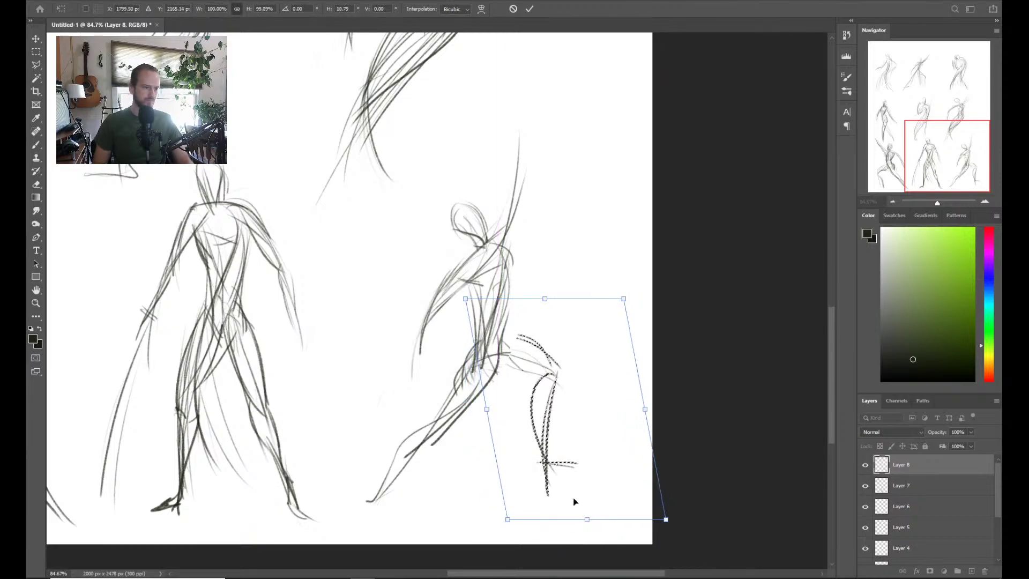
key("Left")
key("Left")
key("Left")
key("Left")
key("Left")
key("Left")
key("Left")
key("Left")
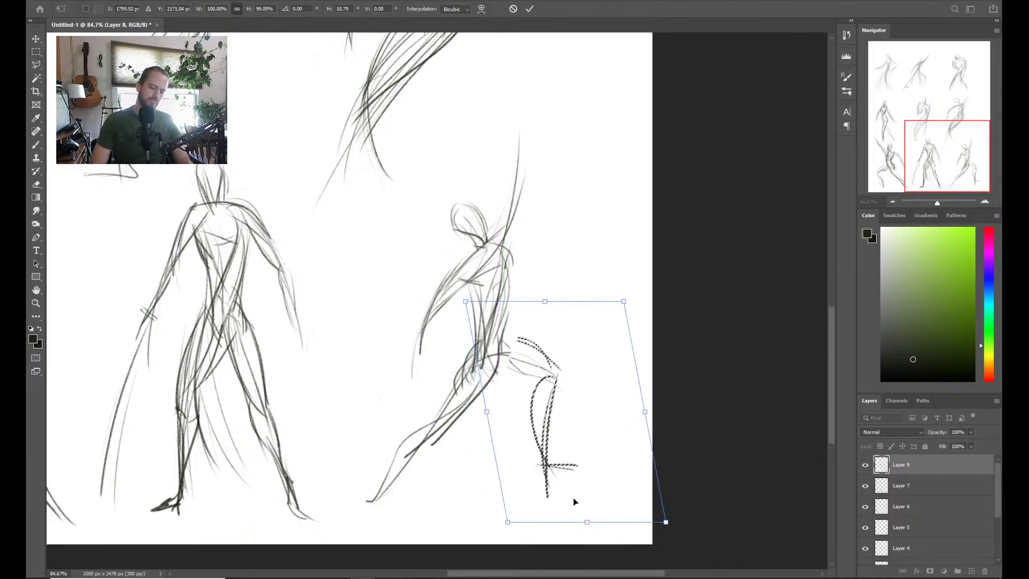
key("Left")
key("Left")
key("Left")
key("Left")
key("Left")
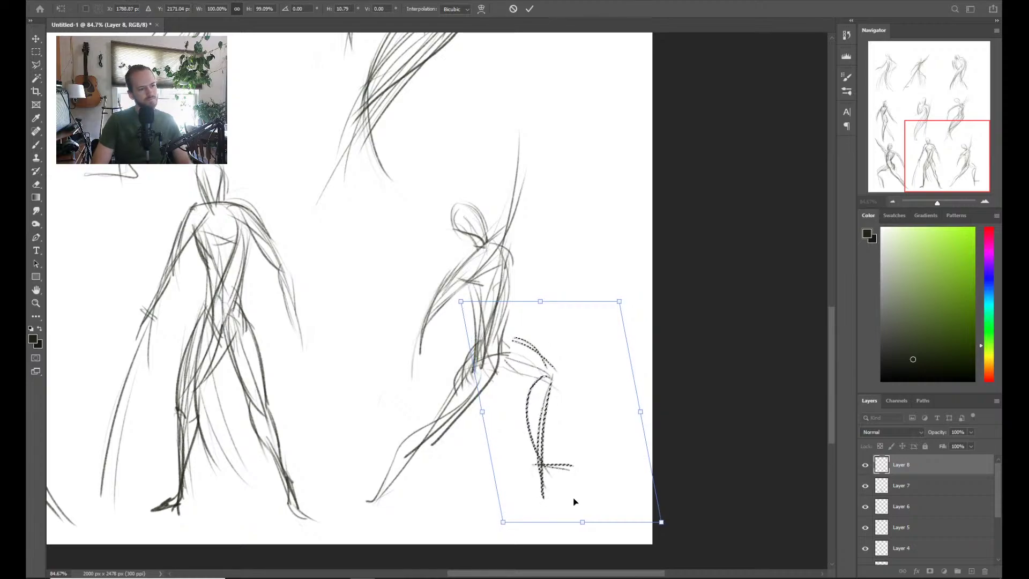
key("Return")
key("l")
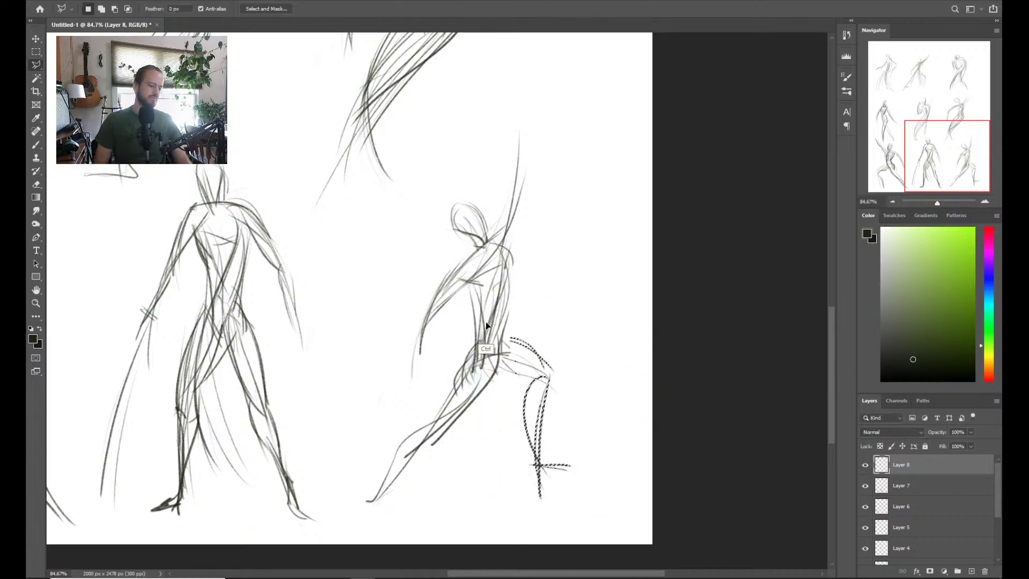
key("ctrl+d")
Reconnect the moved leg to the hip with dark brush strokes along the thigh to the knee, discarding the stray strokes
key("b")
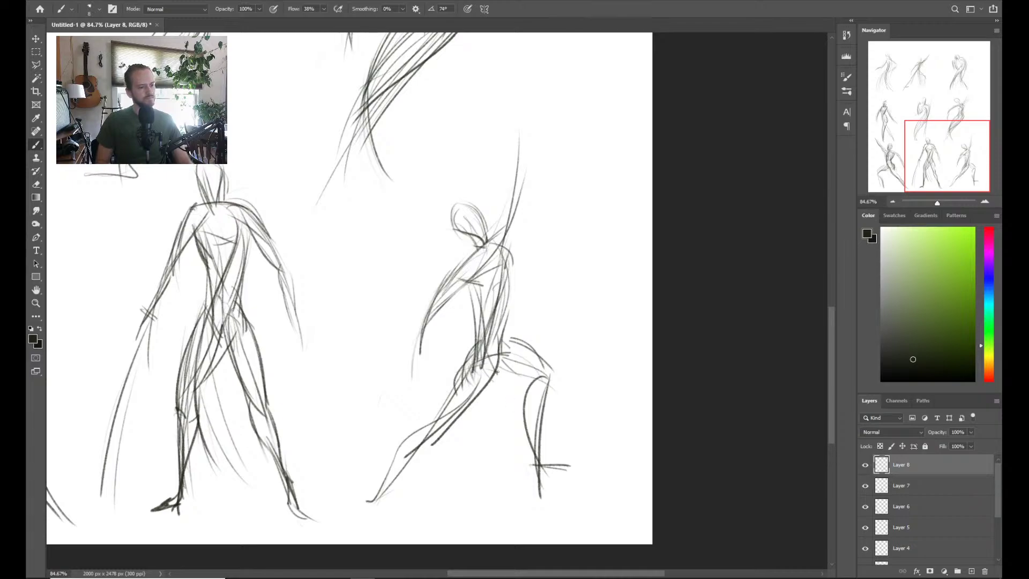
left_click_drag(487, 357, 572, 346)
key("ctrl+z")
key("ctrl+z")
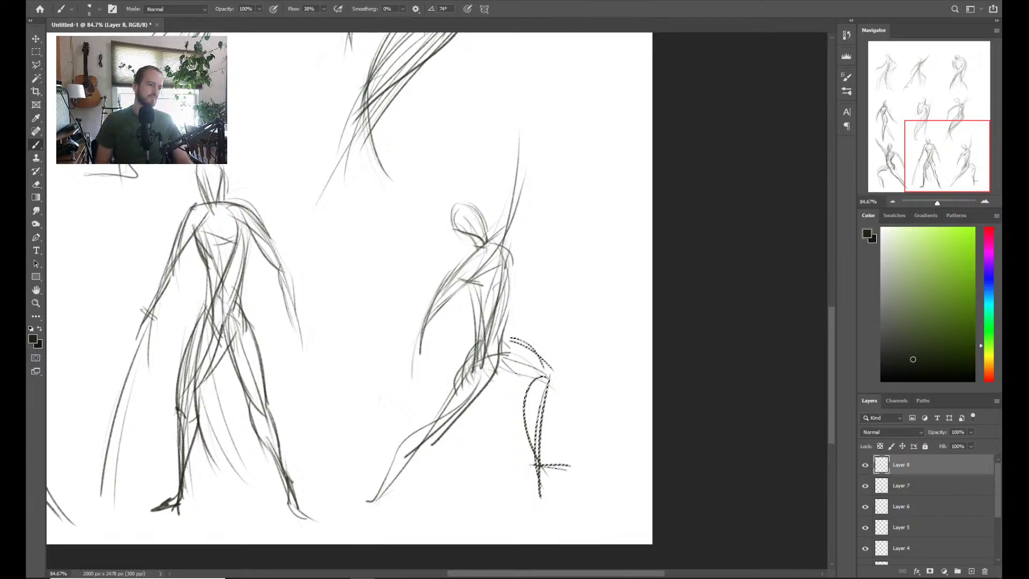
key("ctrl+d")
mouse_move(544, 347)
left_mouse_down()
mouse_move(482, 360)
mouse_move(555, 364)
left_mouse_up()
mouse_move(478, 369)
left_mouse_down()
mouse_move(555, 362)
mouse_move(542, 377)
left_mouse_up()
left_click_drag(543, 379, 525, 421)
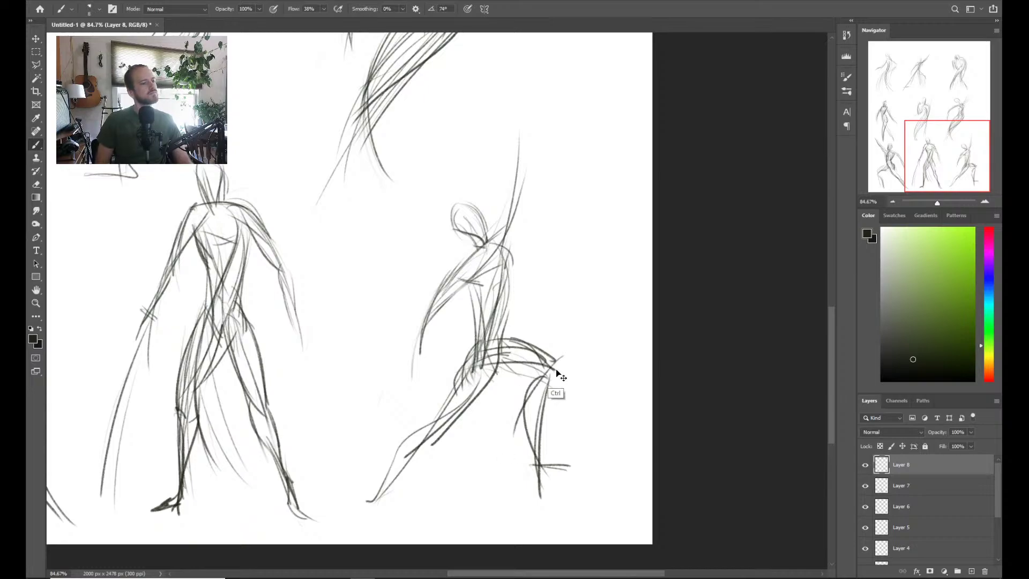
key("ctrl+z")
key("ctrl+z")
Darken the lowered arm down to the hand and restate the back line from the shoulder to the hip
left_click_drag(486, 272, 418, 370)
left_click_drag(432, 307, 422, 384)
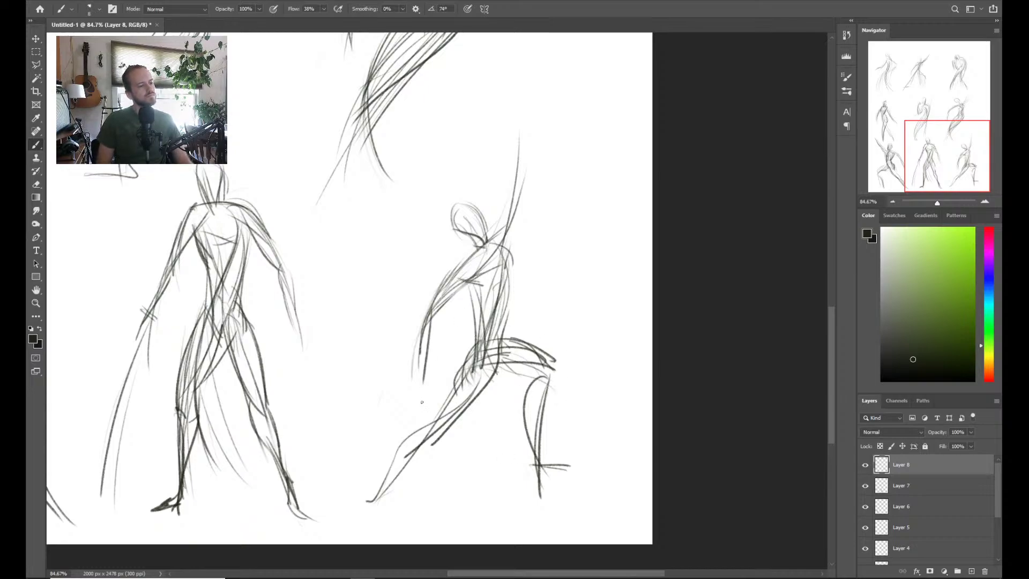
left_click_drag(508, 248, 497, 349)
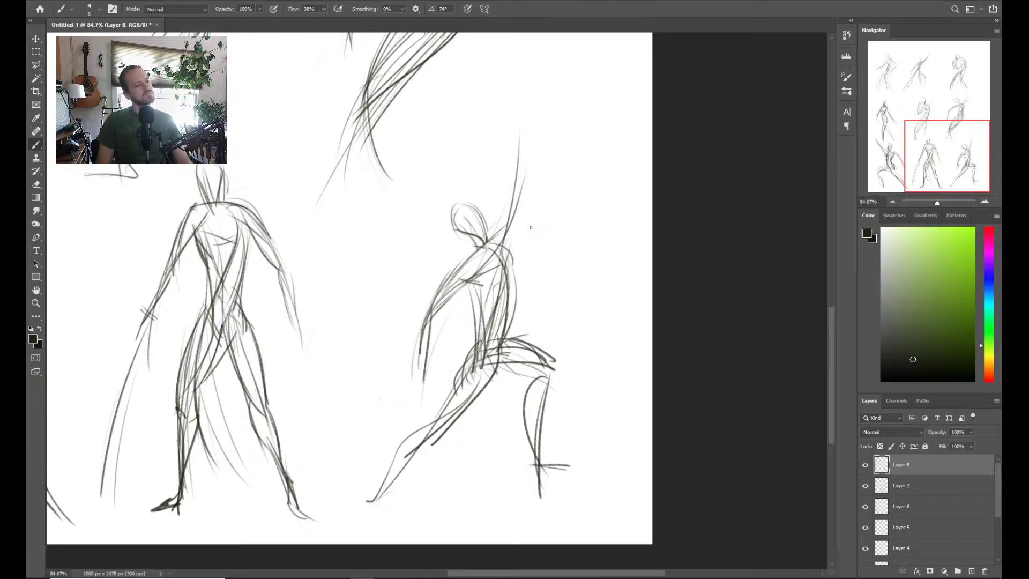
Build up the raised arm with contour strokes from the shoulder to the wrist and mark the hand
left_click_drag(518, 199, 506, 262)
left_click_drag(517, 216, 500, 268)
left_click_drag(524, 130, 517, 222)
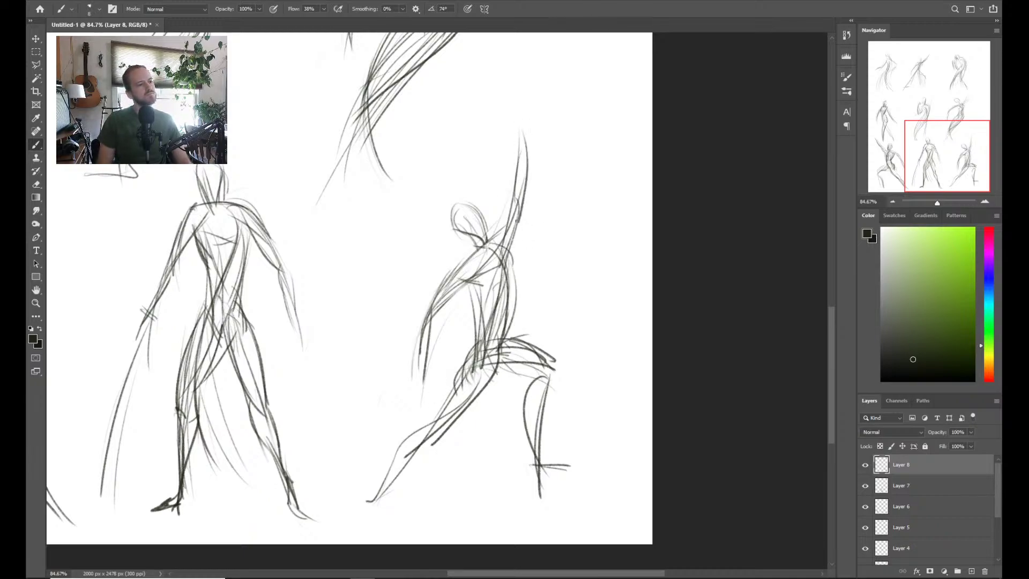
key("ctrl+z")
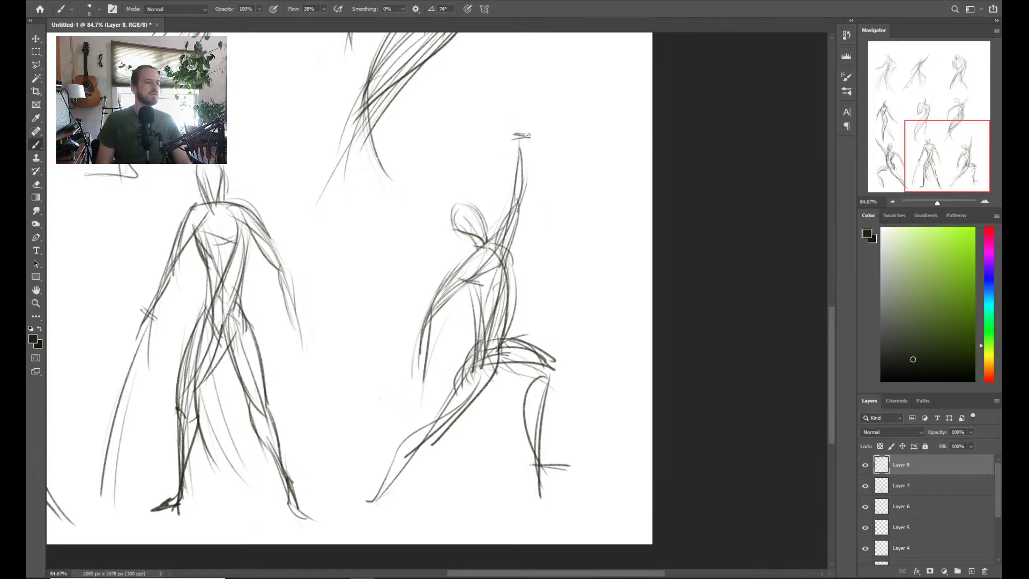
Draw a tall, narrow sword blade above the raised hand with short marks radiating around its base
key("z")
mouse_move(525, 146)
left_mouse_down()
mouse_move(515, 155)
mouse_move(514, 220)
mouse_move(509, 69)
mouse_move(516, 182)
mouse_move(492, 172)
left_mouse_up()
key("b")
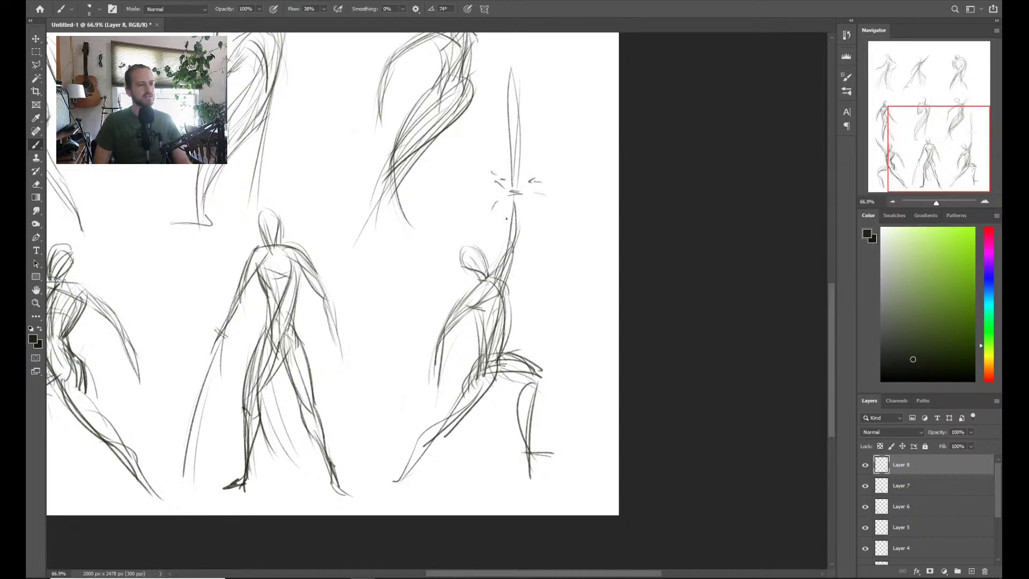
Lighten the crowded torso lines below the raised arm with the eraser and redraw the chest and shoulder contours of the lunging figure
key("z")
mouse_move(540, 207)
left_mouse_down()
mouse_move(499, 271)
mouse_move(538, 308)
left_mouse_up()
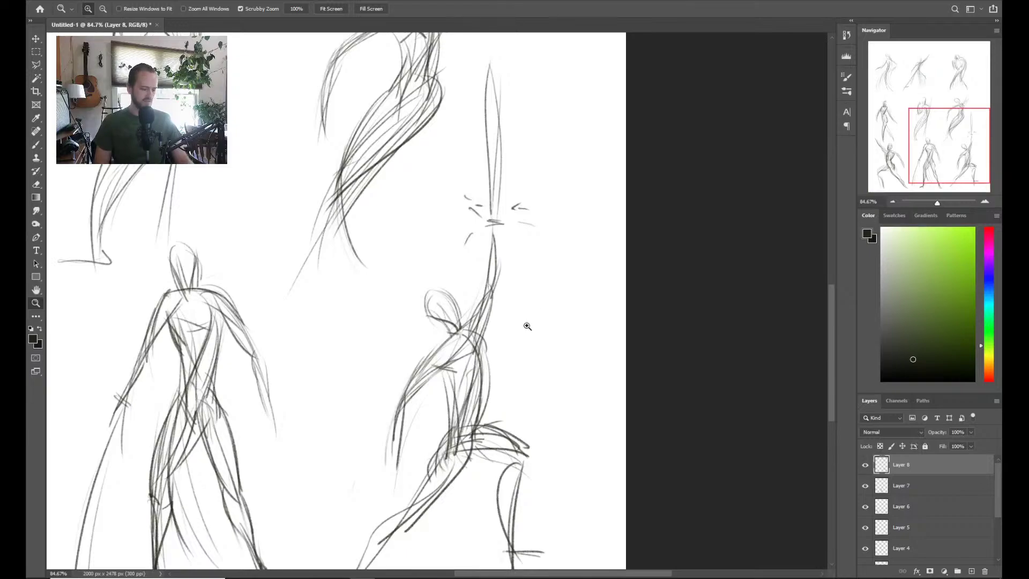
key("e")
mouse_move(477, 316)
left_mouse_down()
mouse_move(461, 348)
mouse_move(482, 386)
mouse_move(502, 354)
mouse_move(478, 445)
left_mouse_up()
key("b")
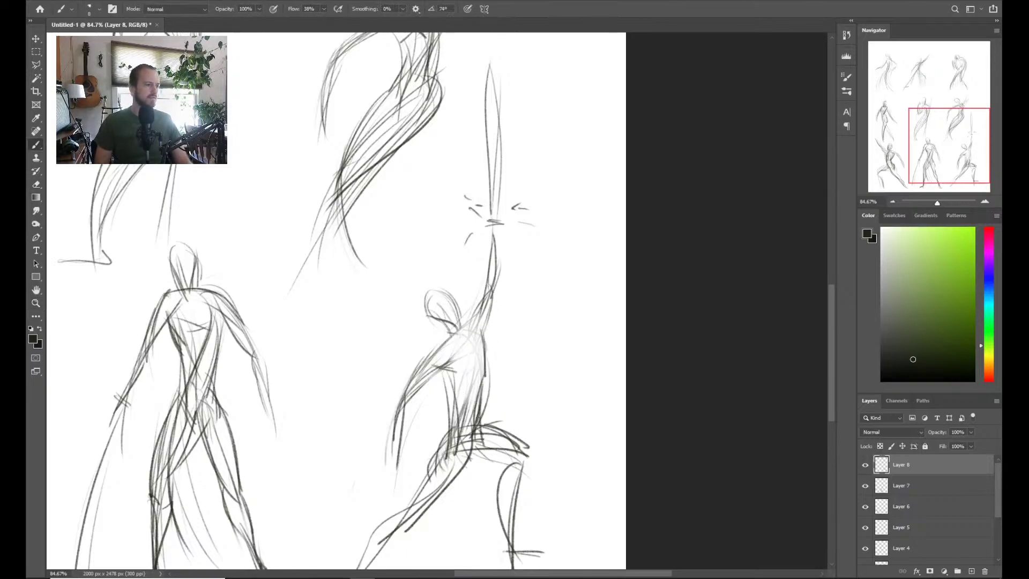
left_click_drag(473, 363, 459, 384)
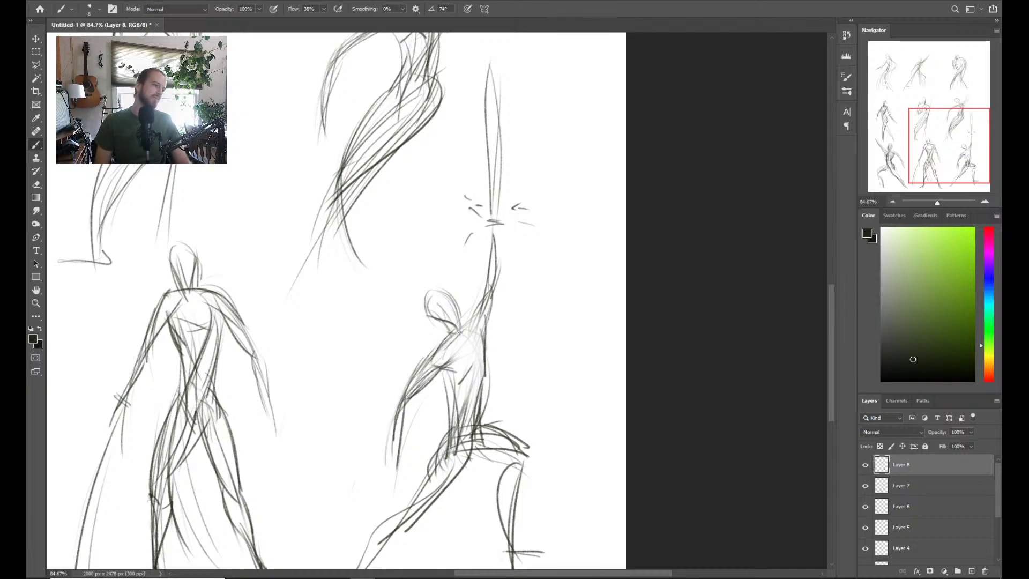
left_click_drag(437, 346, 427, 365)
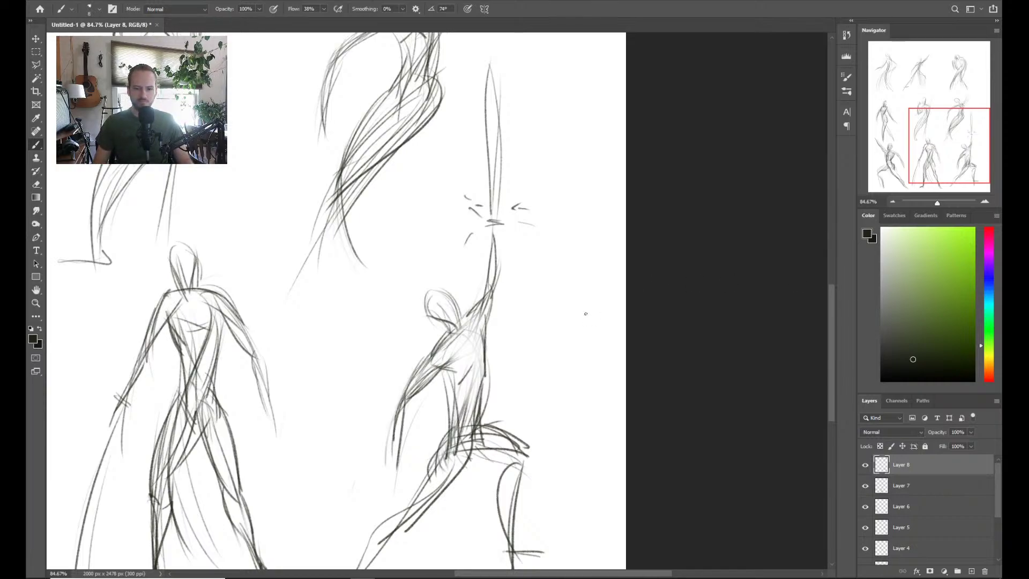
Sketch the chest and lower rib cage lines on the lunging figure's torso, undoing the stray strokes
key("z")
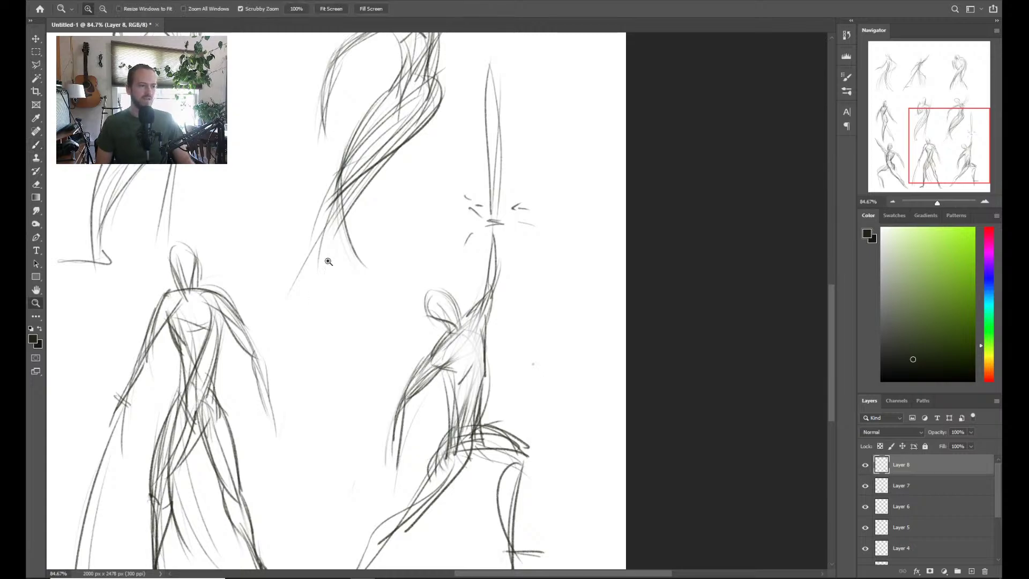
left_click_drag(530, 322, 471, 277)
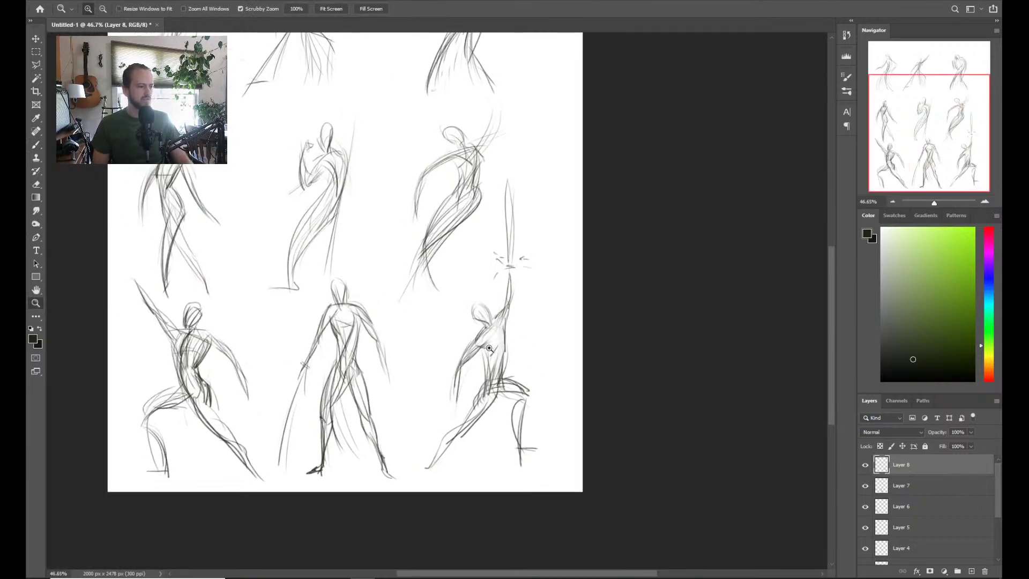
left_click_drag(462, 358, 469, 337)
left_click_drag(478, 385, 511, 356)
key("b")
mouse_move(504, 281)
left_mouse_down()
mouse_move(539, 314)
mouse_move(532, 325)
left_mouse_up()
key("ctrl+z")
key("ctrl+z")
key("ctrl+z")
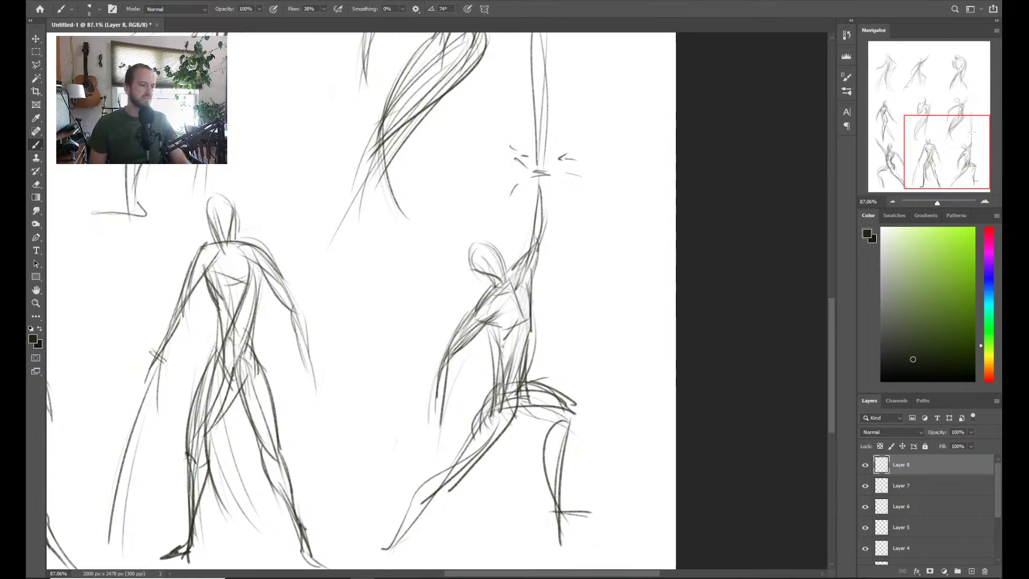
Clean up the rear thigh below the hip and restate the hip and upper thigh with dark brush strokes
mouse_move(513, 341)
left_mouse_down()
mouse_move(488, 421)
mouse_move(460, 464)
left_mouse_up()
key("e")
key("b")
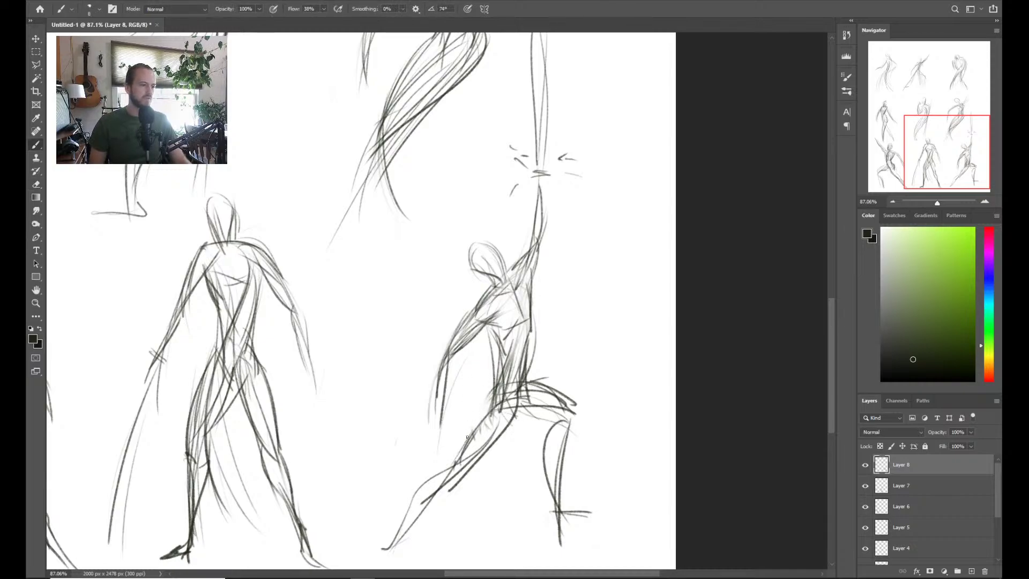
left_click_drag(510, 391, 457, 460)
left_click_drag(492, 374, 488, 410)
mouse_move(506, 367)
left_mouse_down()
mouse_move(484, 411)
mouse_move(495, 369)
mouse_move(474, 428)
left_mouse_up()
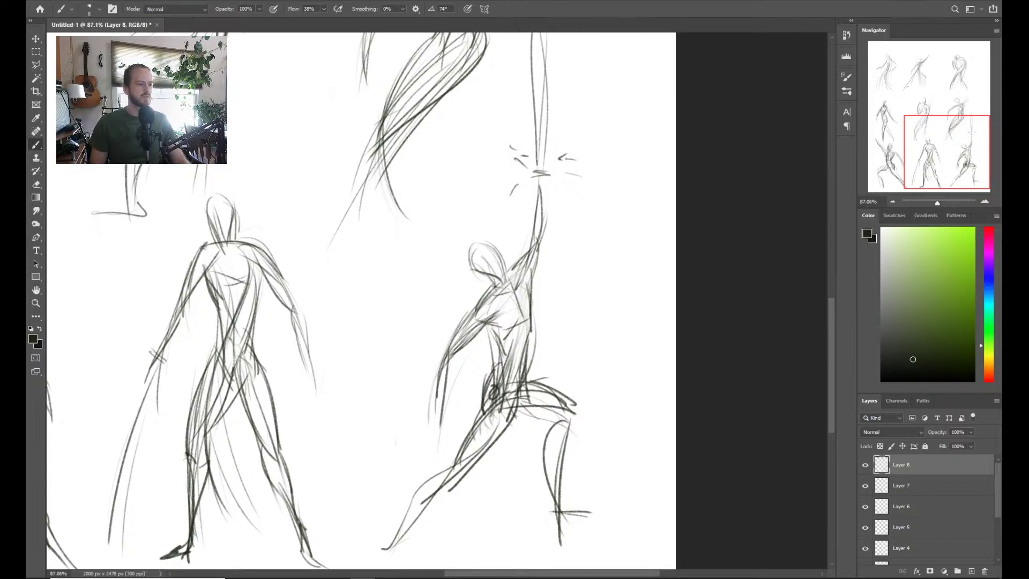
Erase the front lower leg and redraw it slanting back from the knee, ending in a short flat foot line
mouse_move(535, 381)
left_mouse_down()
mouse_move(567, 398)
mouse_move(532, 388)
mouse_move(570, 384)
mouse_move(578, 404)
mouse_move(546, 504)
left_mouse_up()
key("e")
mouse_move(568, 429)
left_mouse_down()
mouse_move(551, 513)
mouse_move(590, 449)
left_mouse_up()
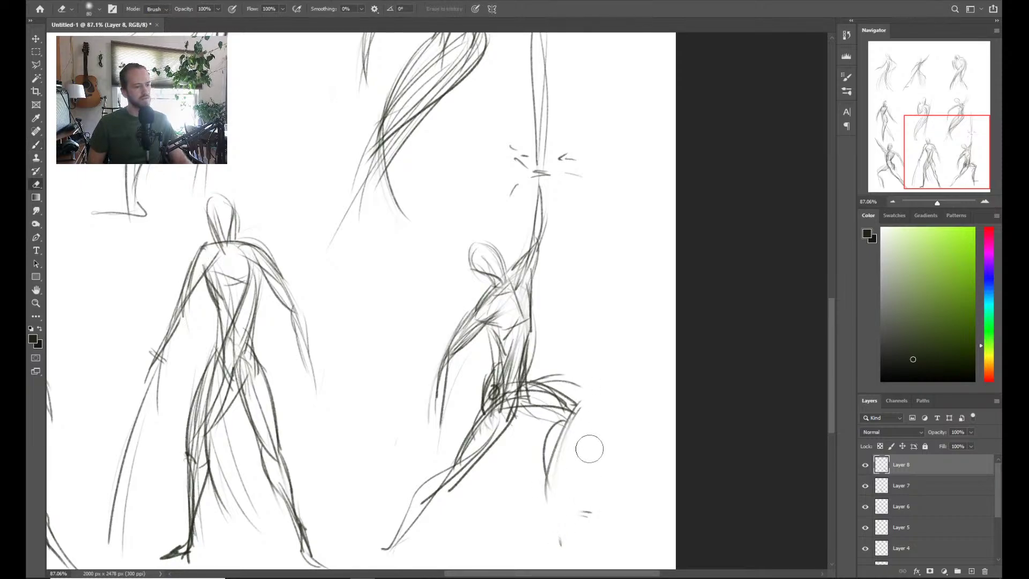
left_click_drag(582, 510, 590, 514)
key("b")
left_click_drag(580, 410, 560, 446)
left_click_drag(548, 516, 563, 418)
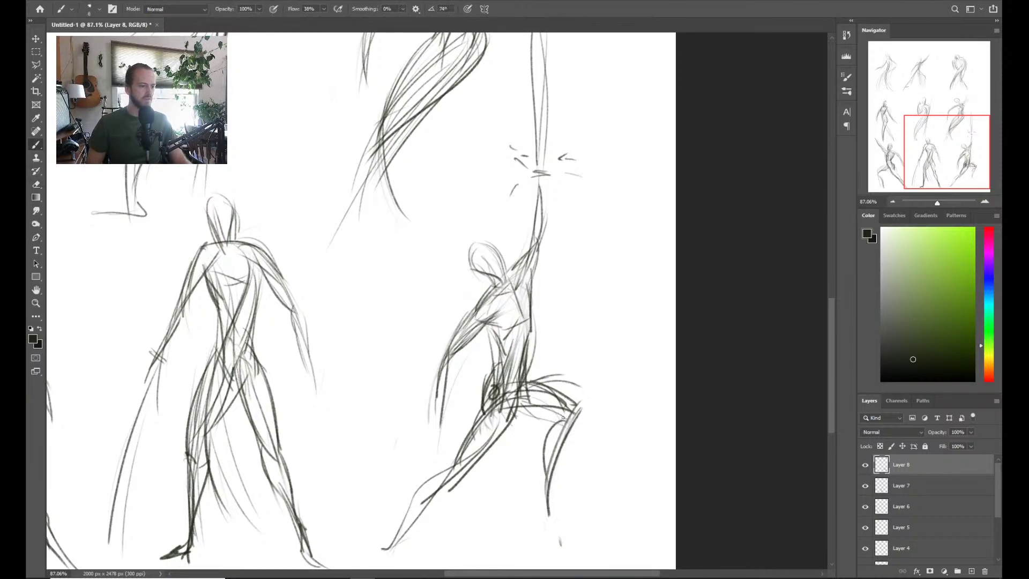
left_click_drag(541, 519, 549, 450)
left_click_drag(536, 496, 567, 523)
Lasso the front leg of the lunging figure and warp it outward to extend the thigh and bent knee
key("z")
left_click_drag(532, 421, 472, 423)
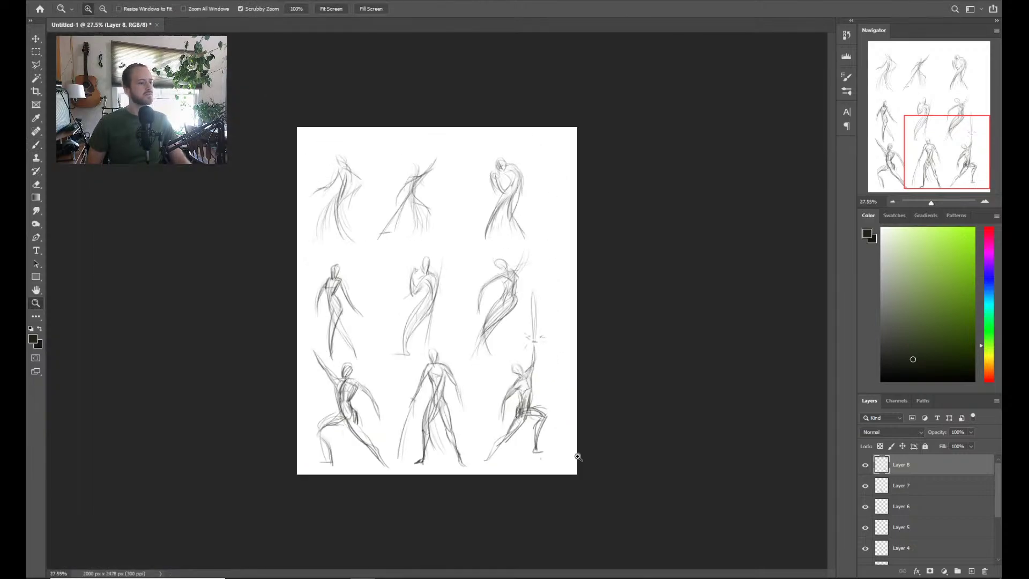
left_click(583, 448)
left_click(584, 449)
left_click_drag(535, 416, 560, 426)
key("b")
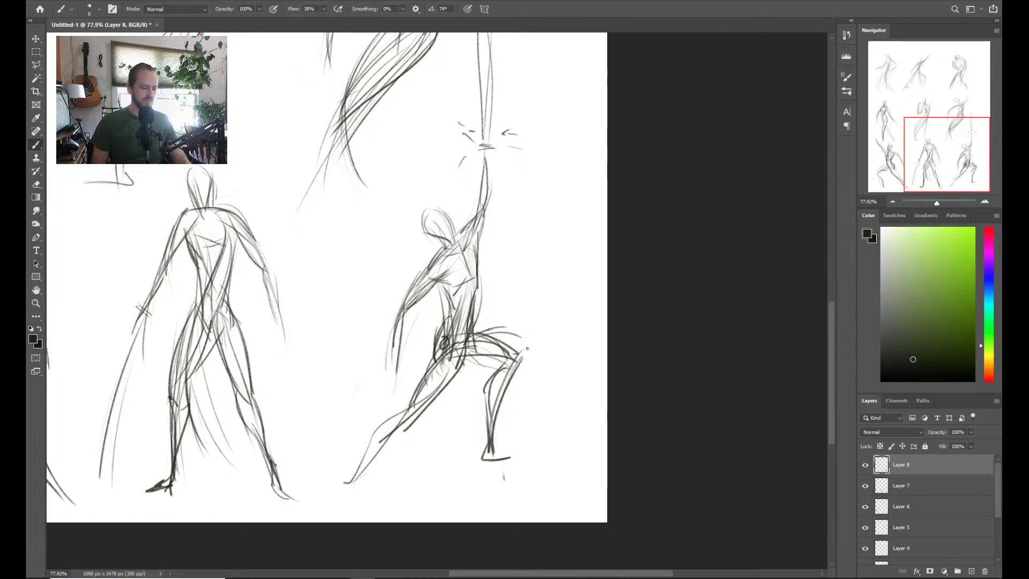
key("l")
mouse_move(534, 311)
left_mouse_down()
mouse_move(462, 347)
mouse_move(479, 497)
mouse_move(576, 352)
mouse_move(523, 362)
mouse_move(541, 363)
mouse_move(472, 329)
mouse_move(541, 355)
mouse_move(555, 327)
left_mouse_up()
key("ctrl+t")
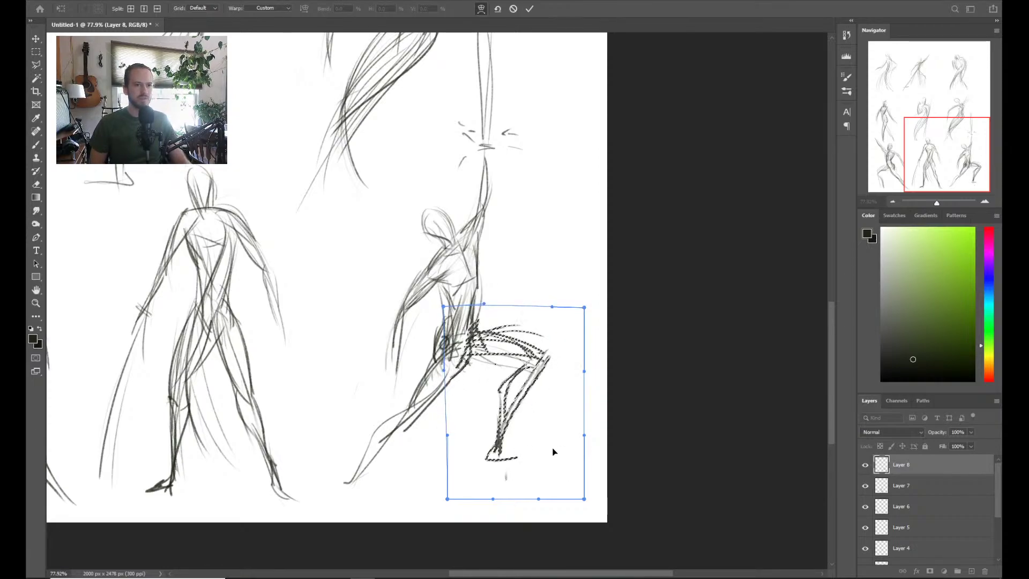
Warp the selected bent front leg of the sword-raising figure slightly upward at the knee, then deselect it
mouse_move(543, 327)
left_mouse_down()
mouse_move(531, 324)
mouse_move(537, 318)
left_mouse_up()
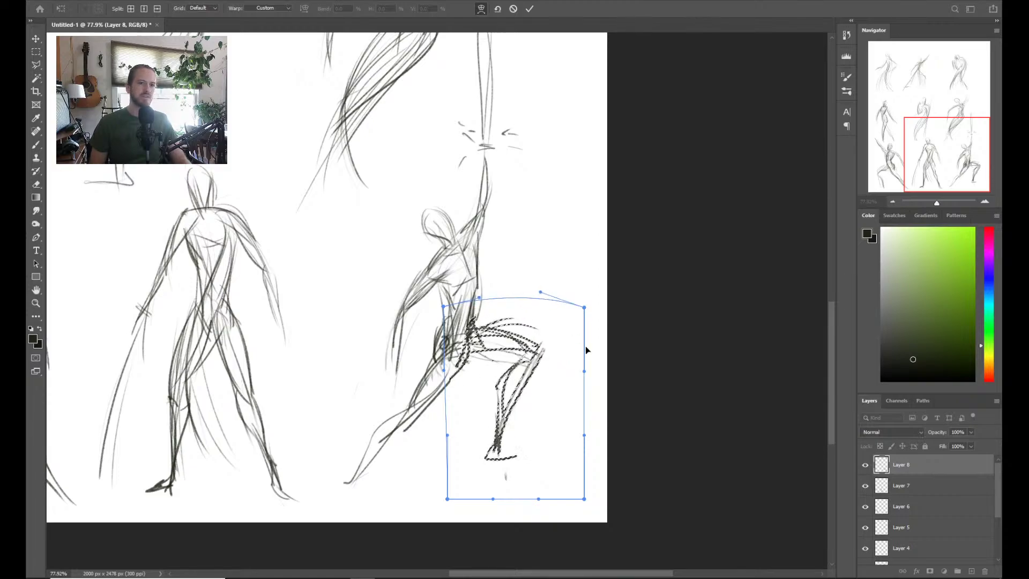
key("Return")
key("ctrl+d")
Erase the stray outer lines over the thigh, knee and shin of the sword-raising figure's bent leg
key("z")
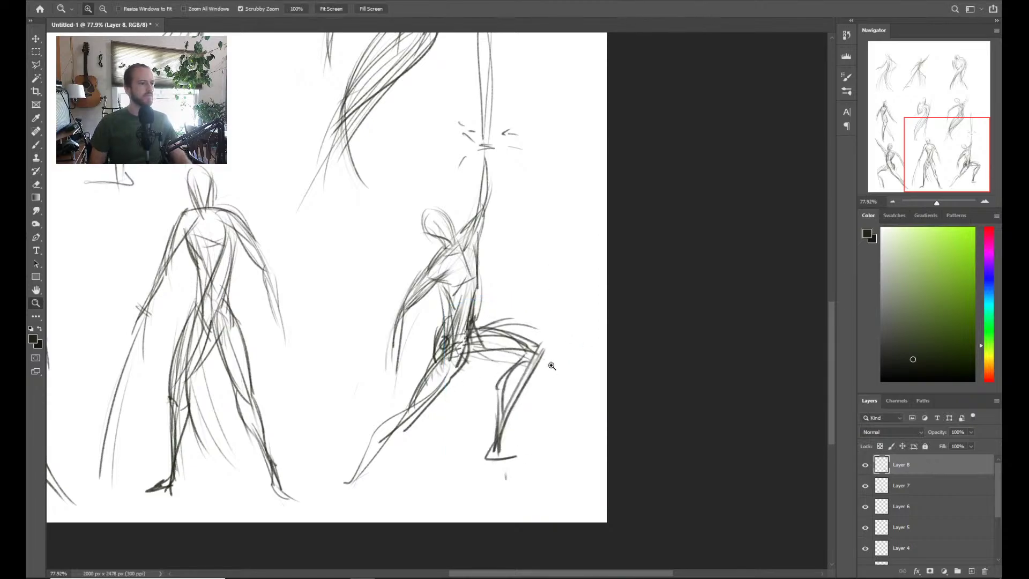
scroll(552, 365, "down", 5)
scroll(563, 408, "up", 4)
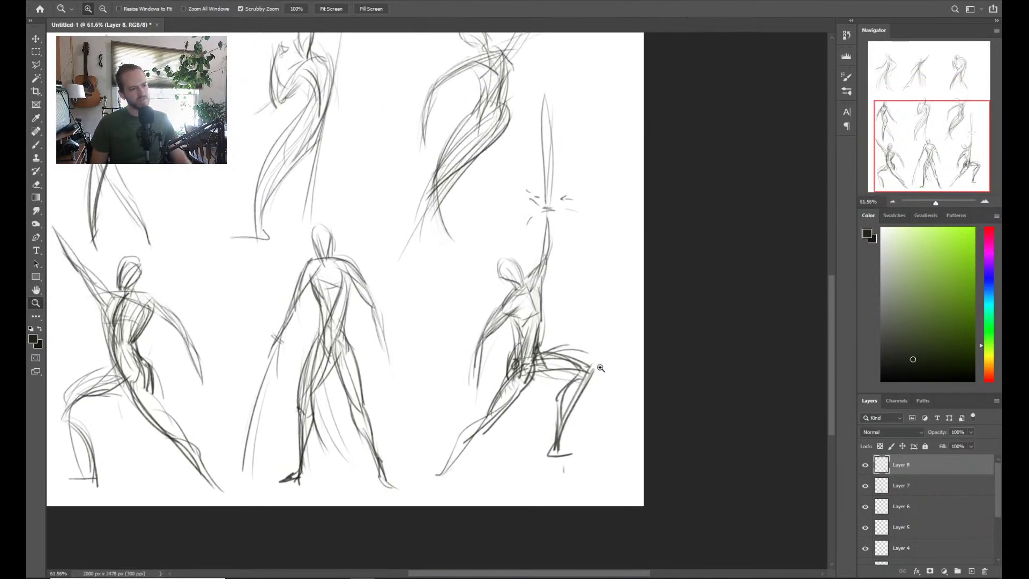
scroll(601, 309, "up", 2)
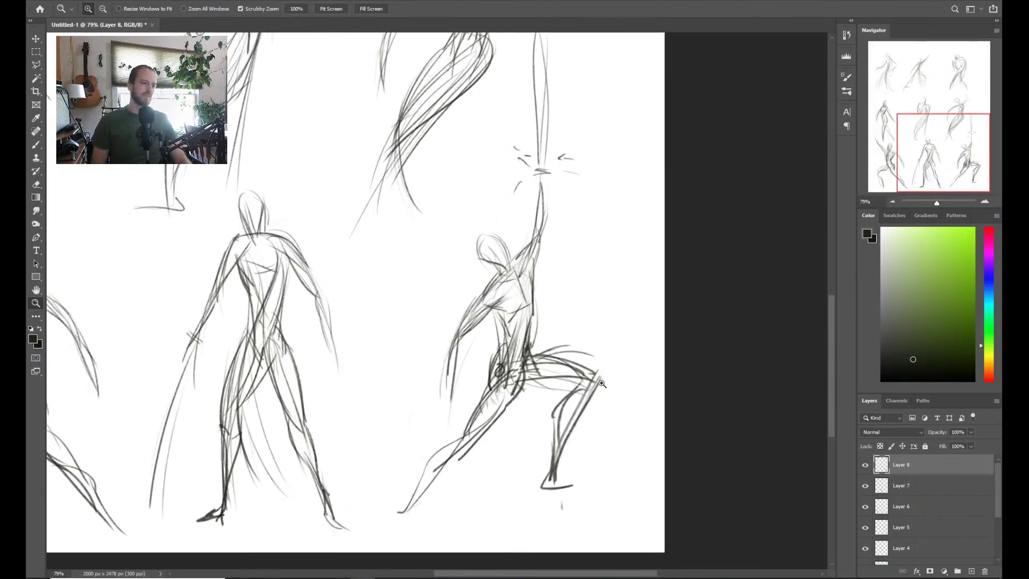
key("e")
mouse_move(568, 338)
left_mouse_down()
mouse_move(595, 375)
mouse_move(579, 429)
left_mouse_up()
left_click_drag(609, 370, 568, 445)
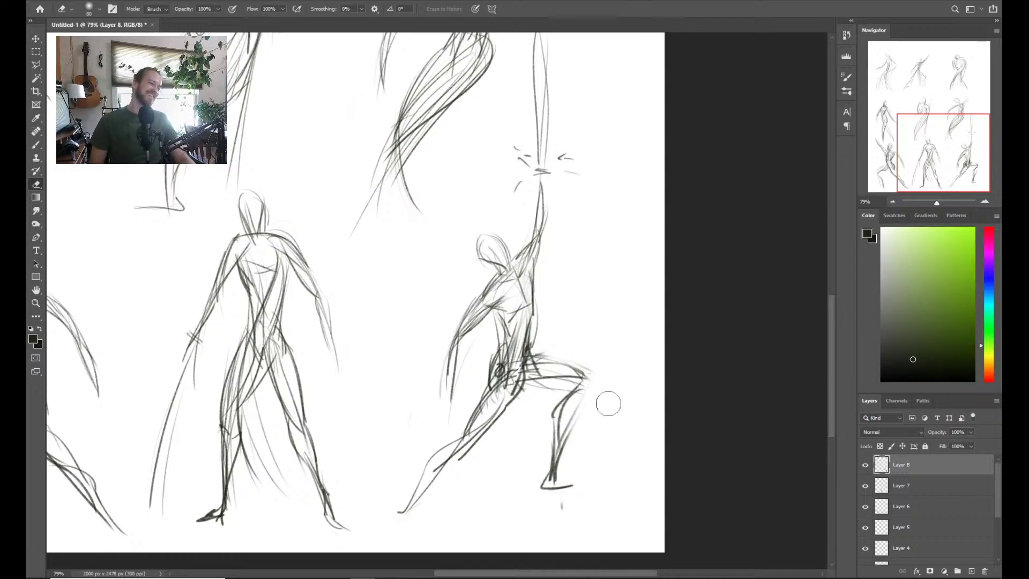
Strengthen the sole and ground line under the bent leg's foot, and redraw the underside of its thigh with the brush
key("b")
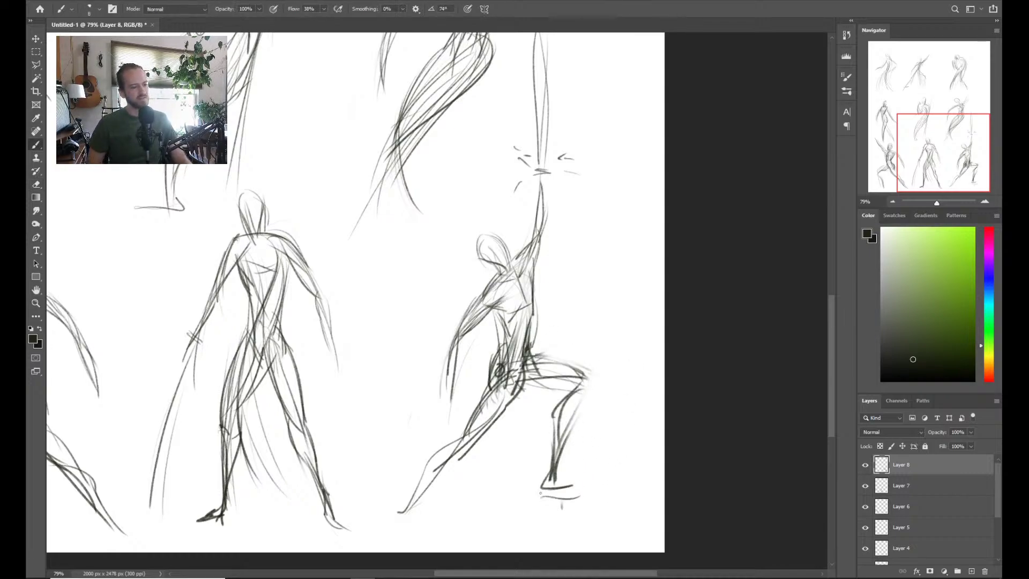
left_click_drag(540, 492, 582, 479)
key("z")
scroll(599, 449, "down", 3)
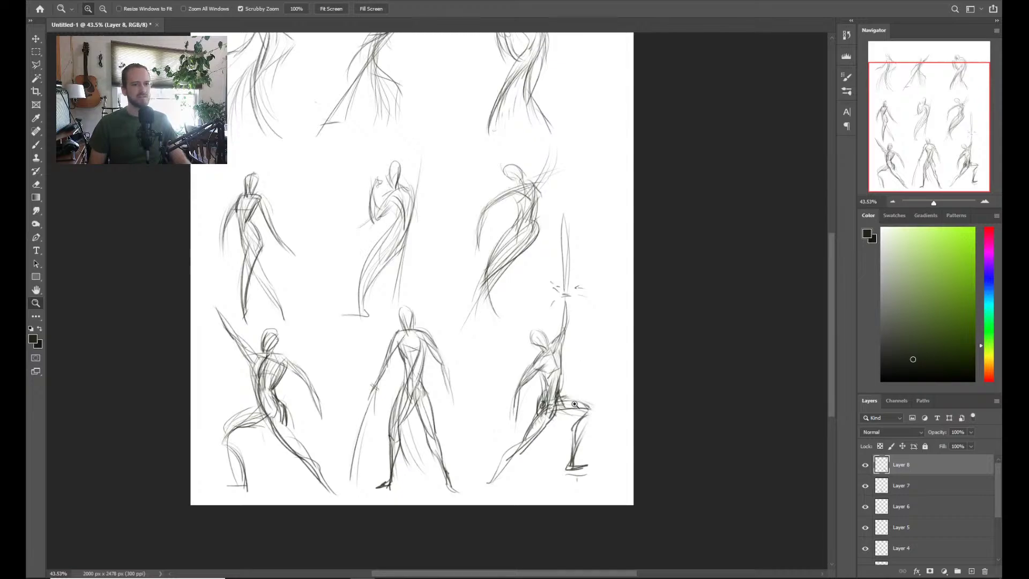
key("b")
scroll(575, 404, "up", 5)
left_click_drag(536, 395, 592, 375)
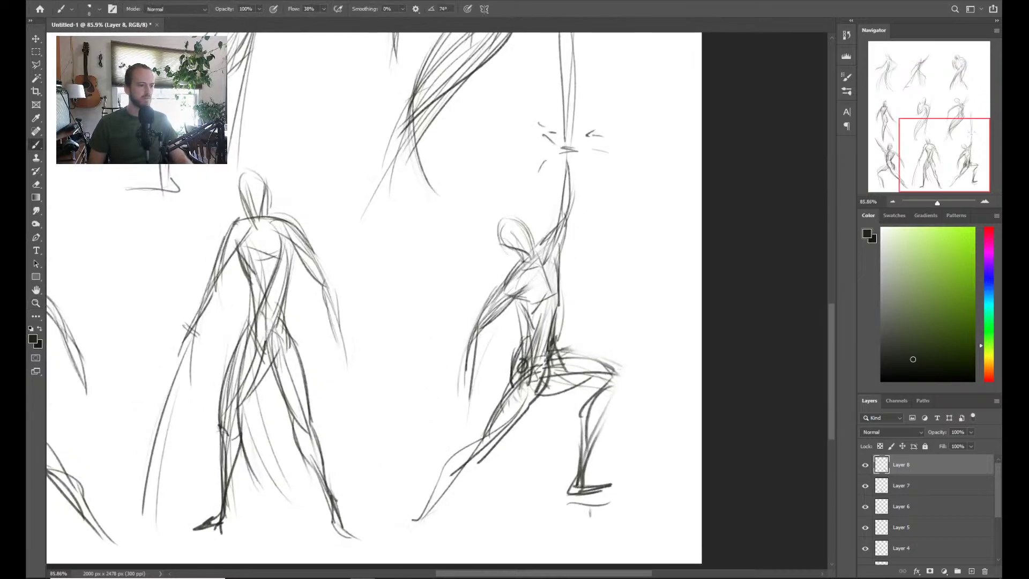
key("ctrl+z")
mouse_move(536, 393)
left_mouse_down()
mouse_move(563, 386)
mouse_move(546, 374)
mouse_move(603, 369)
left_mouse_up()
Erase the whole bent front leg of the sword-raising figure from the hip down to the foot
key("z")
scroll(579, 382, "down", 6)
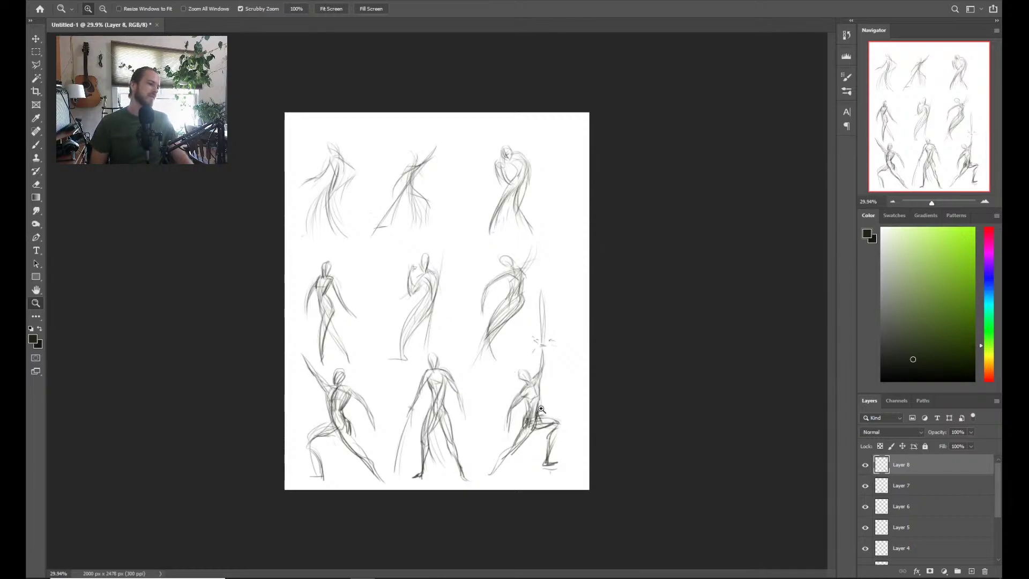
scroll(541, 409, "up", 6)
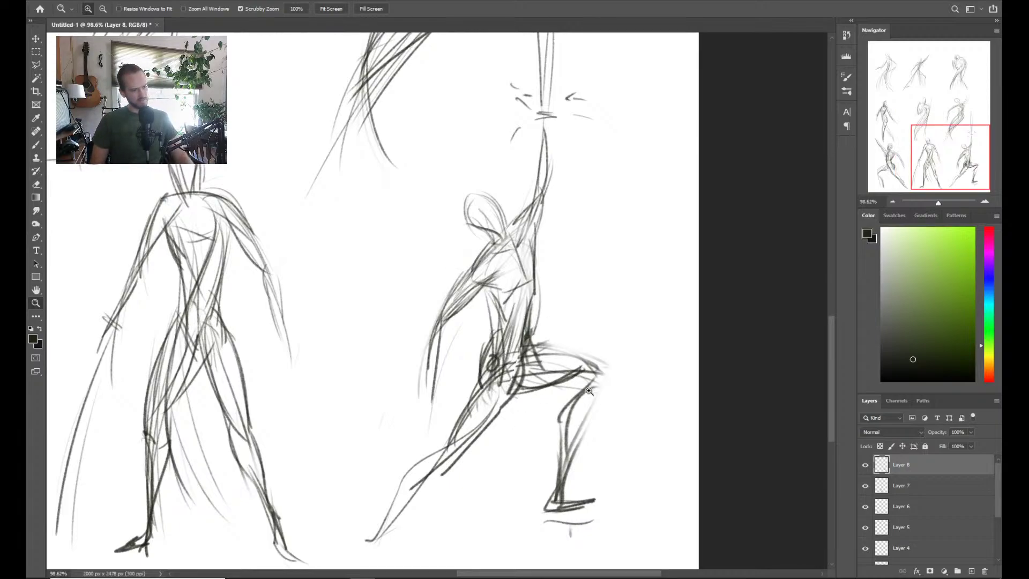
key("e")
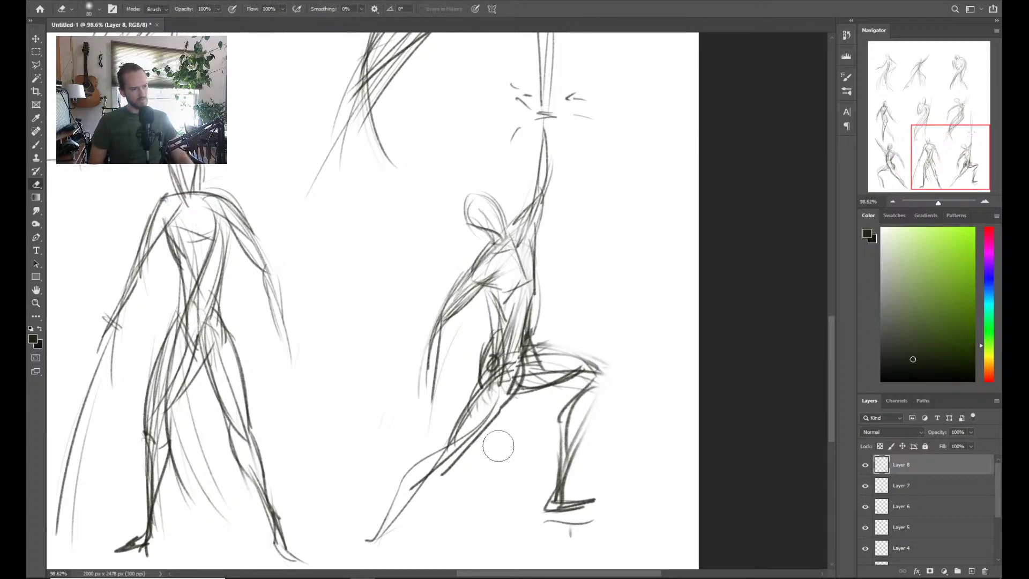
mouse_move(590, 367)
left_mouse_down()
mouse_move(564, 349)
mouse_move(590, 349)
mouse_move(611, 370)
mouse_move(584, 520)
left_mouse_up()
Sketch the thigh of a straighter front leg descending from the sword-raising figure's hip with the brush
key("b")
key("b")
left_click_drag(535, 333, 559, 397)
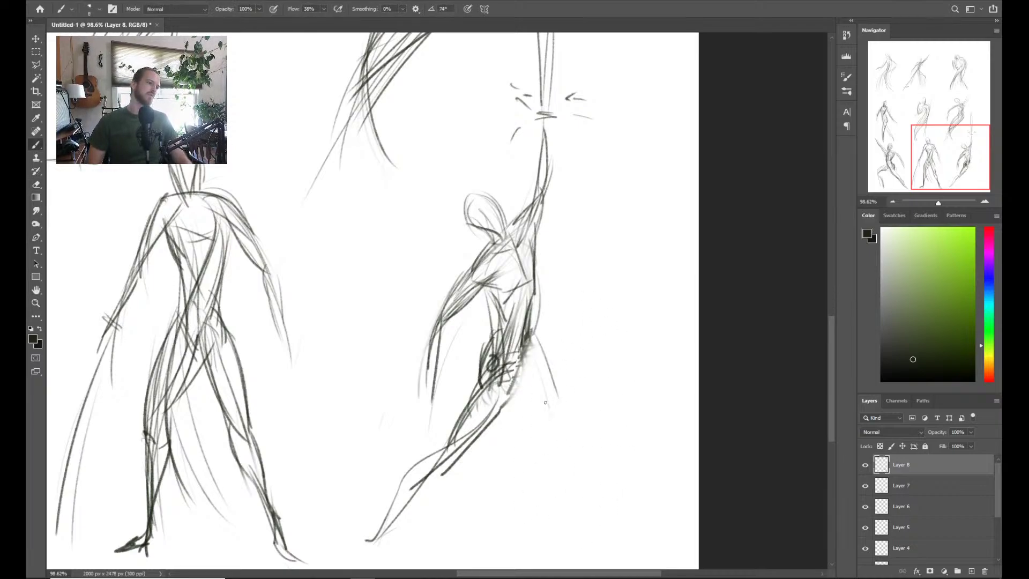
left_click_drag(527, 354, 560, 431)
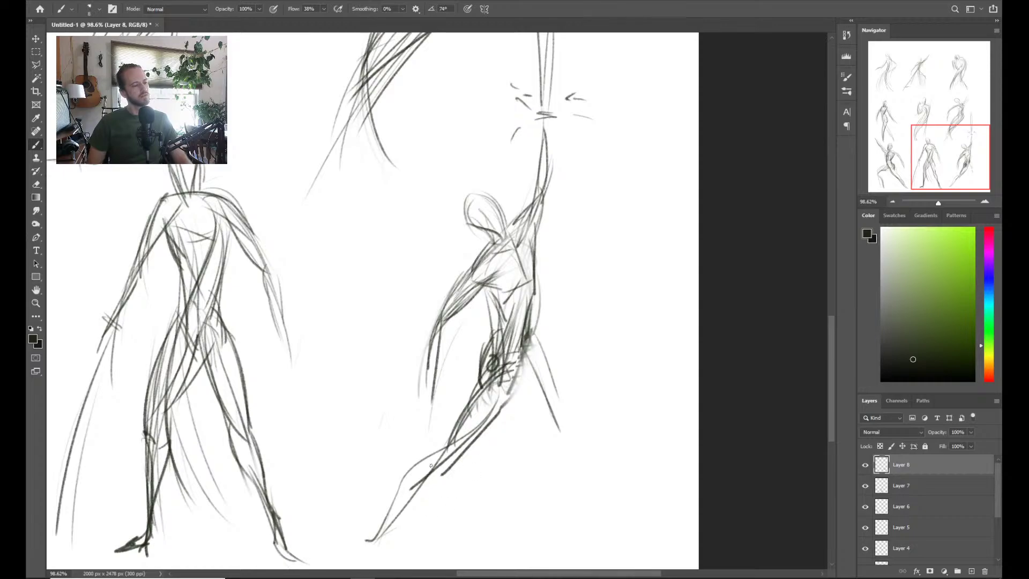
Redraw the rear leg's knee and lower leg, and sketch the front leg's inner thigh and shin down to the ankle
mouse_move(449, 443)
left_mouse_down()
mouse_move(405, 535)
mouse_move(422, 442)
mouse_move(411, 457)
mouse_move(458, 453)
mouse_move(498, 411)
mouse_move(449, 464)
mouse_move(466, 437)
mouse_move(403, 530)
mouse_move(428, 457)
left_mouse_up()
key("e")
key("b")
mouse_move(518, 370)
left_mouse_down()
mouse_move(527, 363)
mouse_move(577, 519)
left_mouse_up()
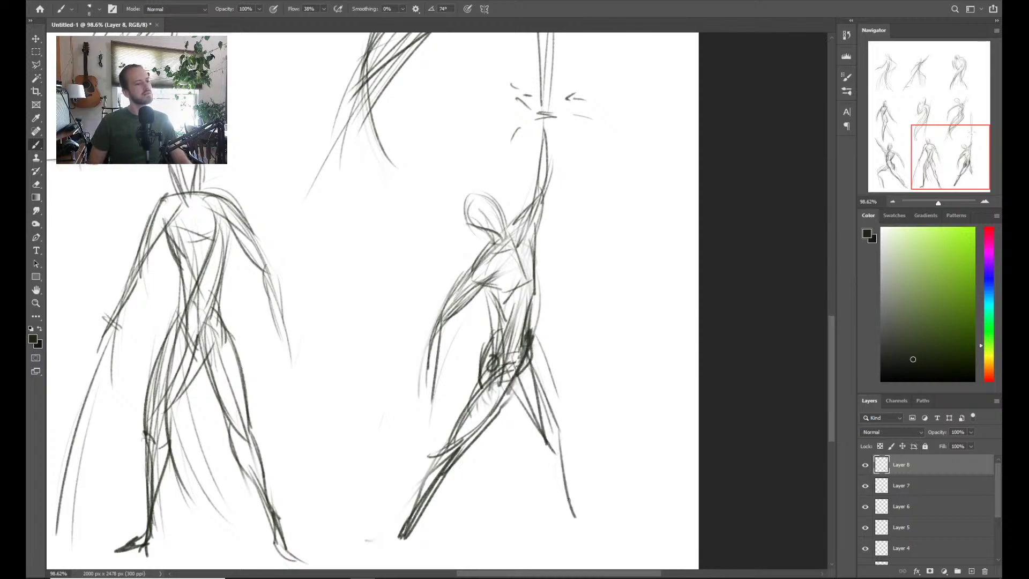
mouse_move(563, 452)
left_mouse_down()
mouse_move(590, 529)
mouse_move(574, 536)
left_mouse_up()
left_click_drag(548, 454, 585, 521)
Add feet to both legs of the sword-raising figure and reinforce the contours of the rear thigh
scroll(596, 399, "down", 4)
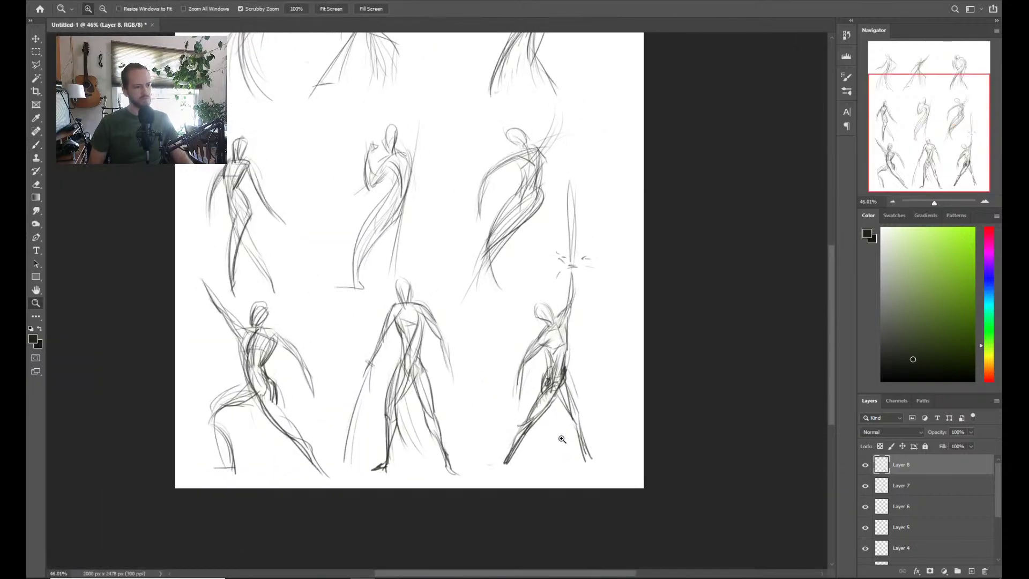
scroll(526, 480, "up", 2)
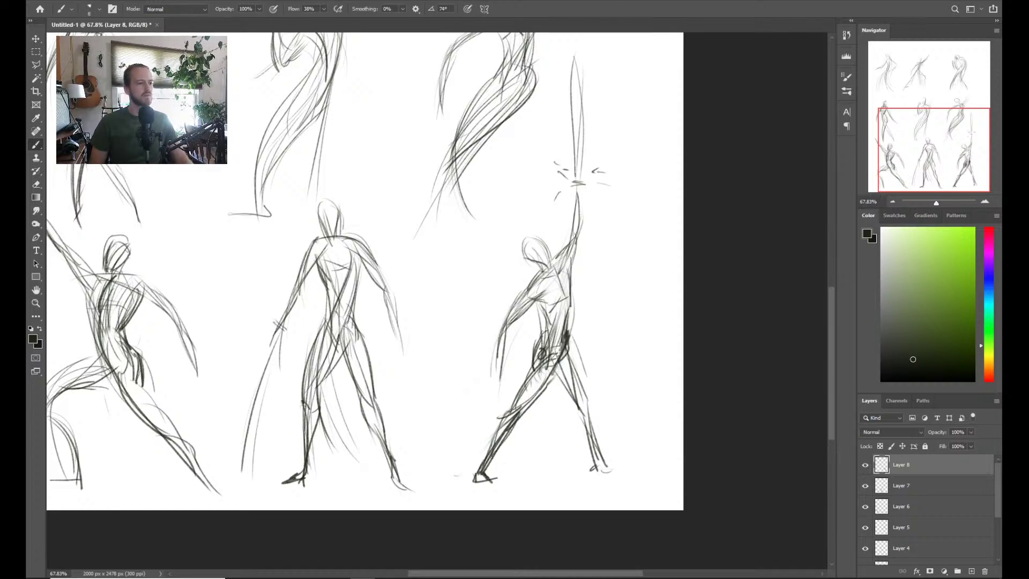
left_click_drag(563, 364, 521, 410)
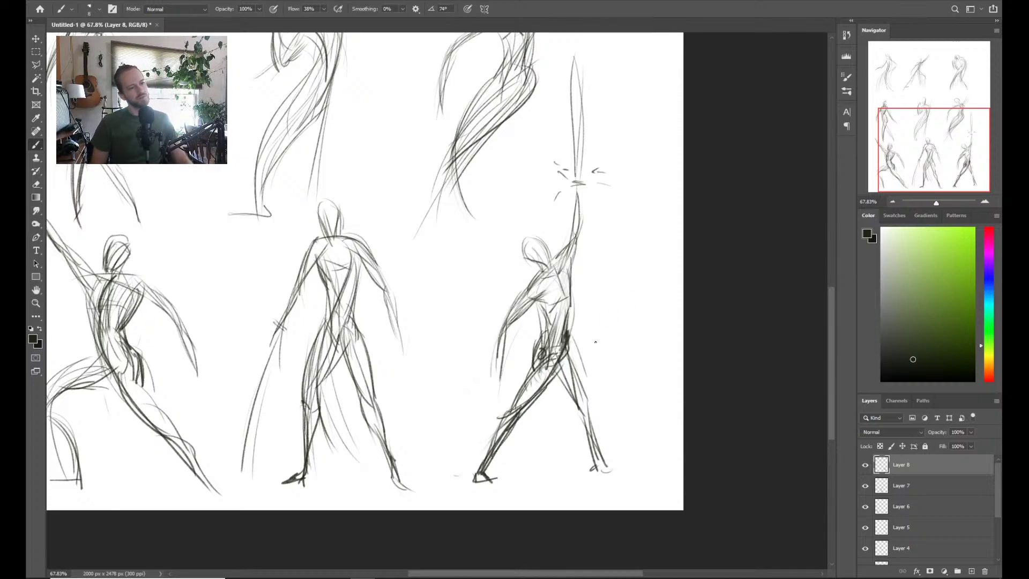
left_click_drag(537, 357, 512, 408)
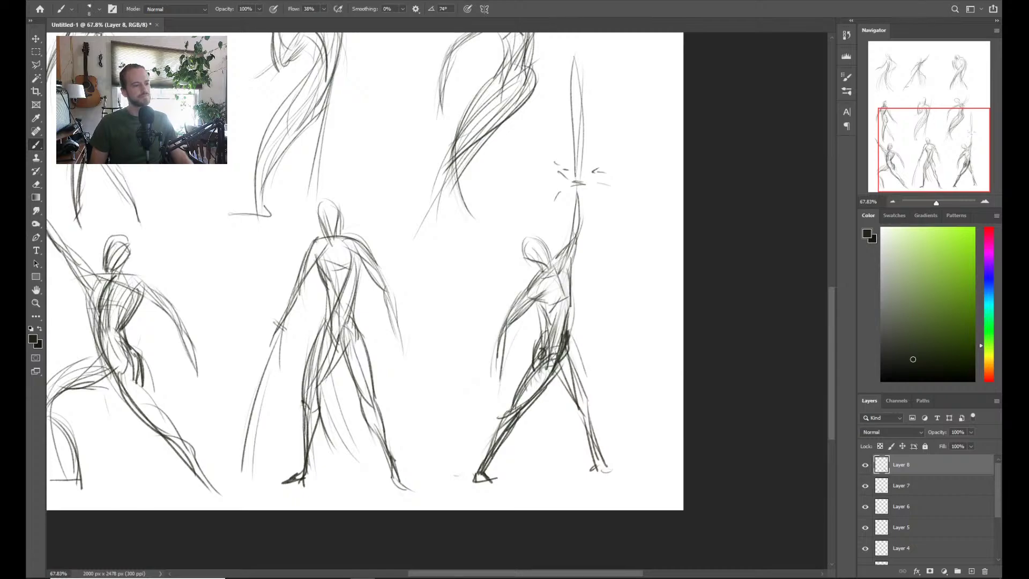
Clean up the hip area, then darken the waist contour and the front leg's shin and foot
key("e")
mouse_move(540, 353)
left_mouse_down()
mouse_move(531, 354)
mouse_move(535, 338)
mouse_move(552, 322)
mouse_move(542, 370)
left_mouse_up()
key("b")
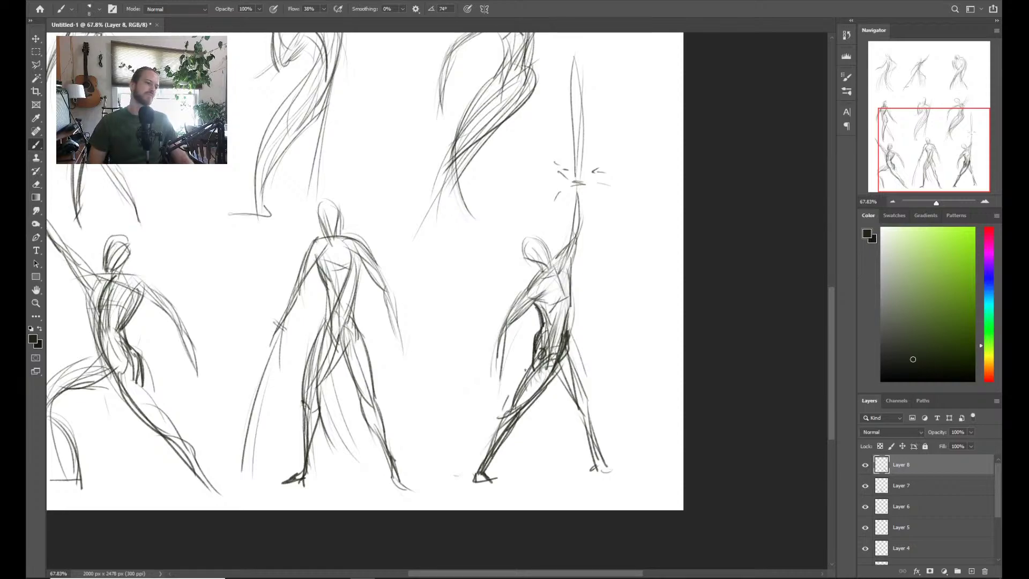
left_click_drag(584, 407, 606, 480)
Warp the sword-raising figure so its torso and hips shift toward the rear leg, keeping the feet in place
key("z")
key("ctrl+0")
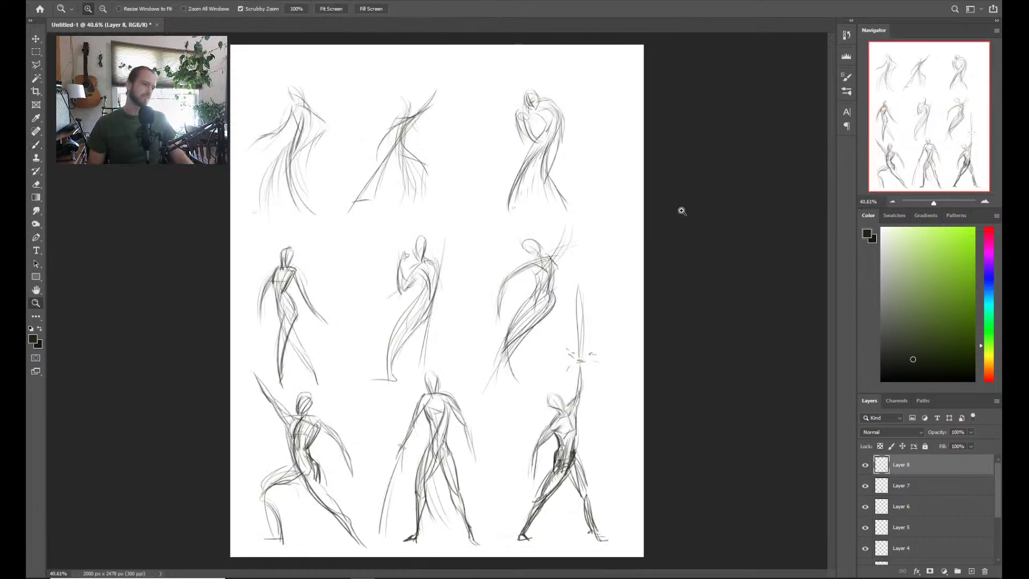
left_click_drag(611, 427, 648, 420)
left_click_drag(621, 421, 602, 342)
key("ctrl+t")
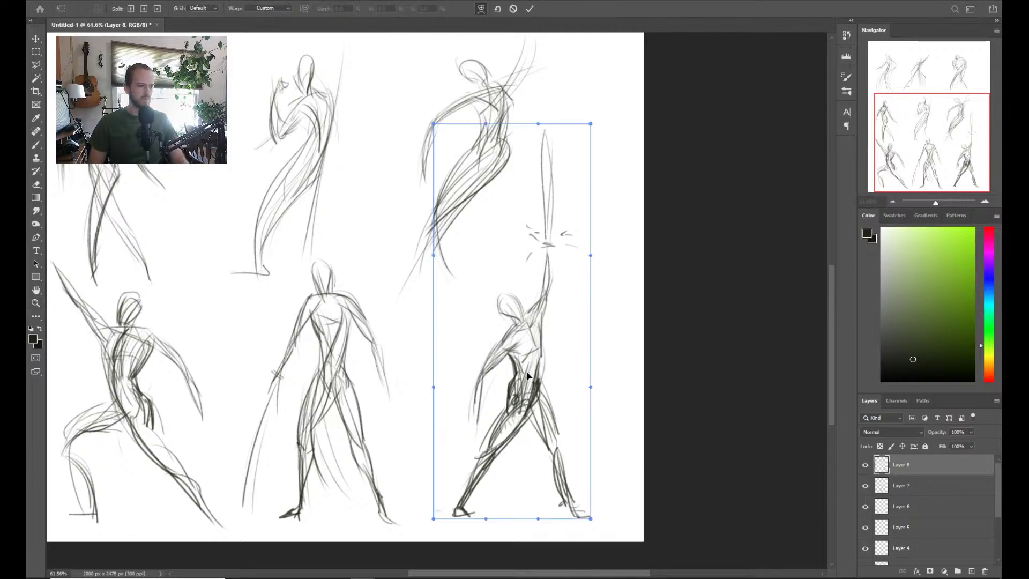
left_click_drag(527, 374, 470, 381)
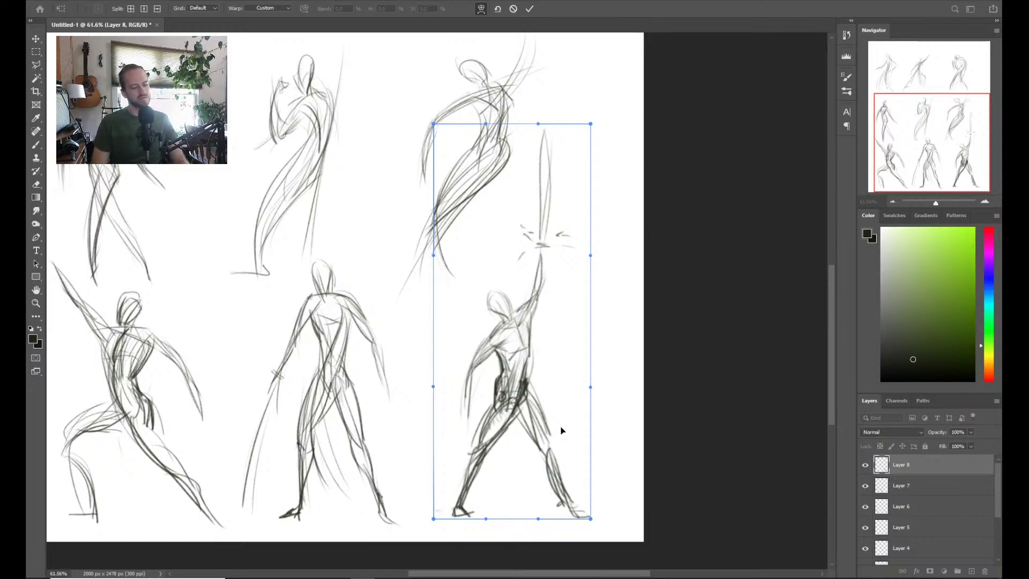
key("Return")
Draw two opposing horizontal arrows near the head of the first middle-row figure, one pointing left and one pointing right
key("z")
left_click(594, 364, "alt")
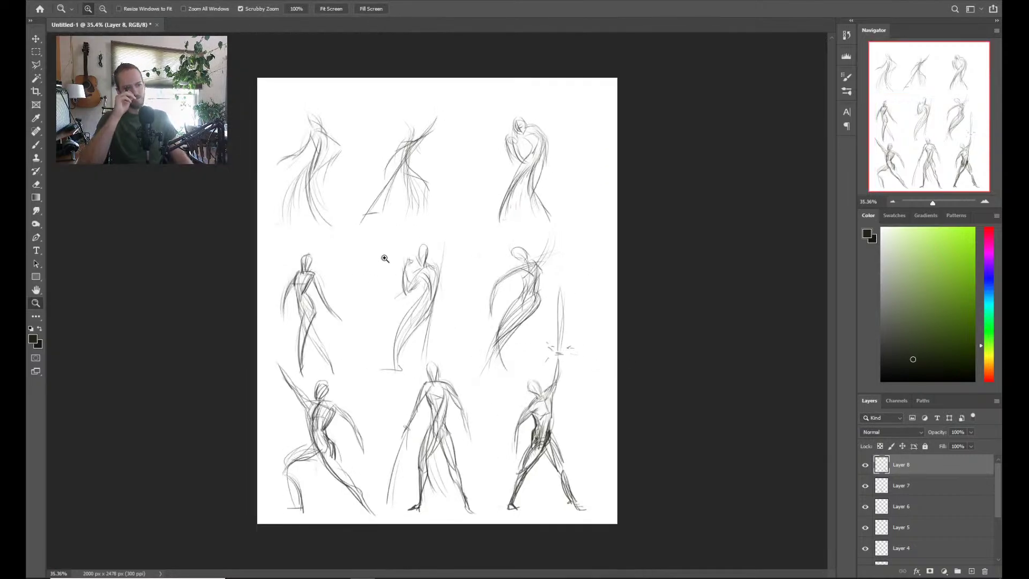
left_click_drag(550, 362, 461, 338)
left_click_drag(385, 293, 397, 250)
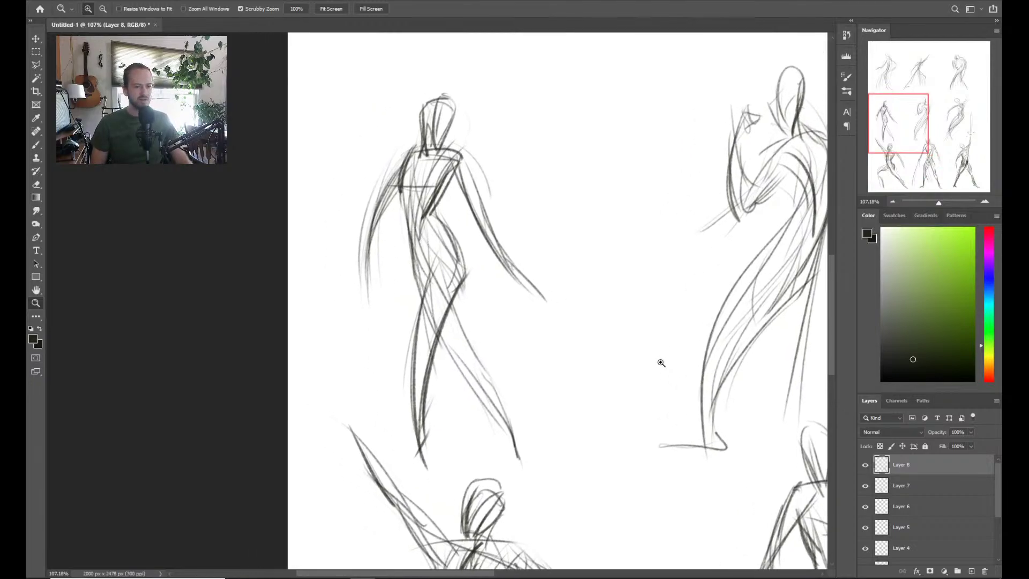
left_click_drag(662, 363, 577, 381)
left_click_drag(309, 320, 512, 236)
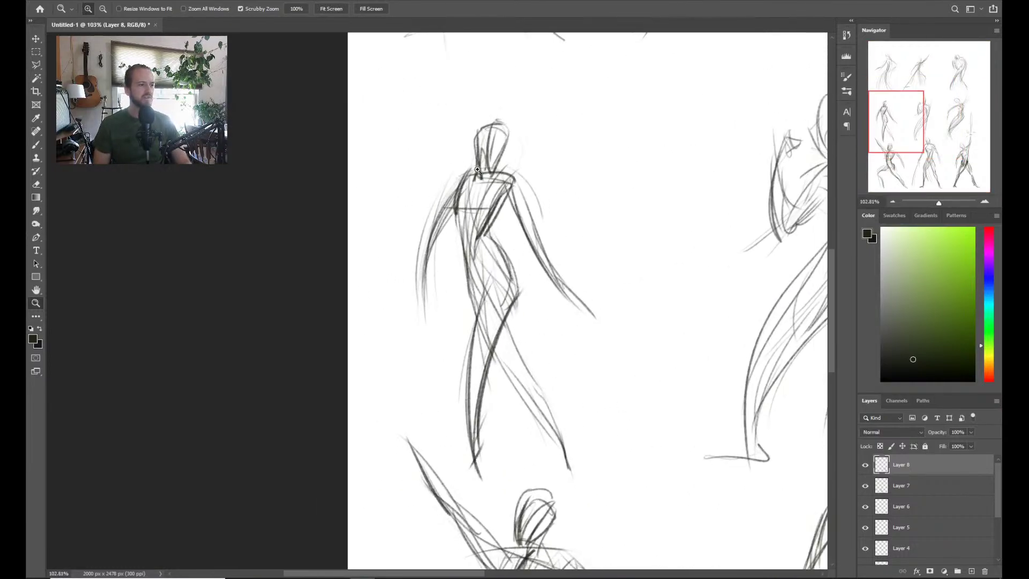
key("b")
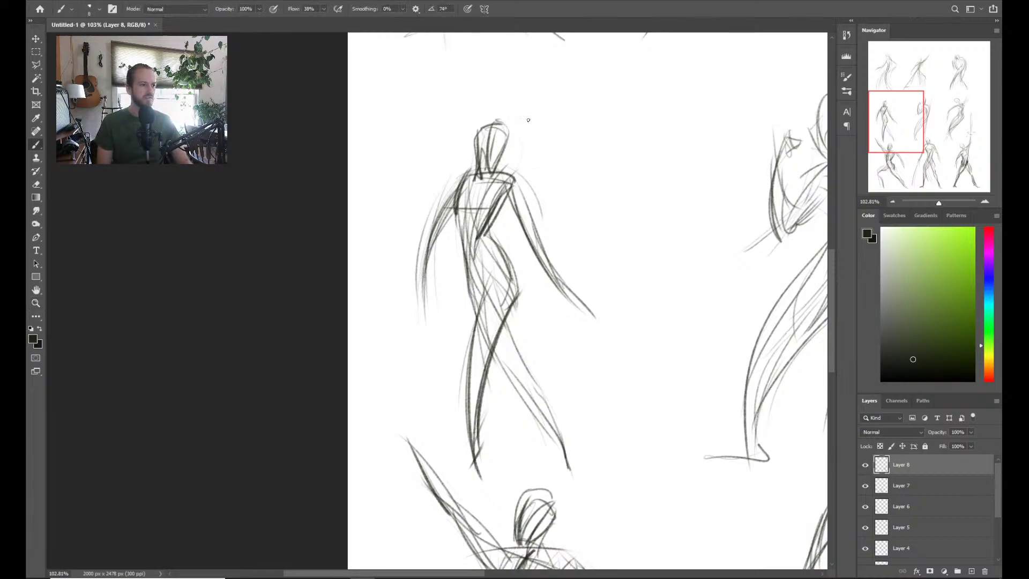
mouse_move(568, 93)
left_mouse_down()
mouse_move(479, 94)
mouse_move(505, 82)
left_mouse_up()
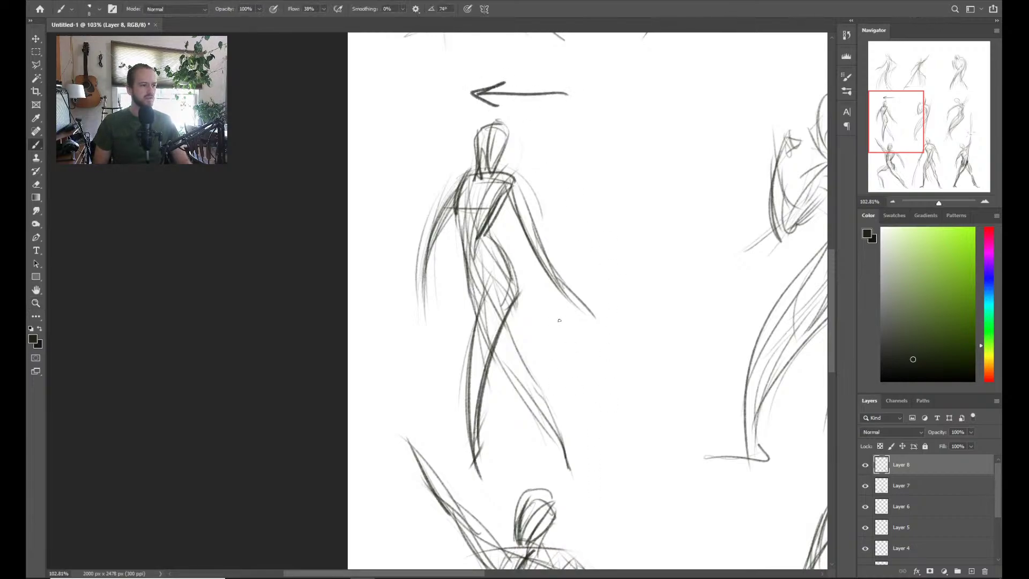
left_click_drag(521, 151, 607, 139)
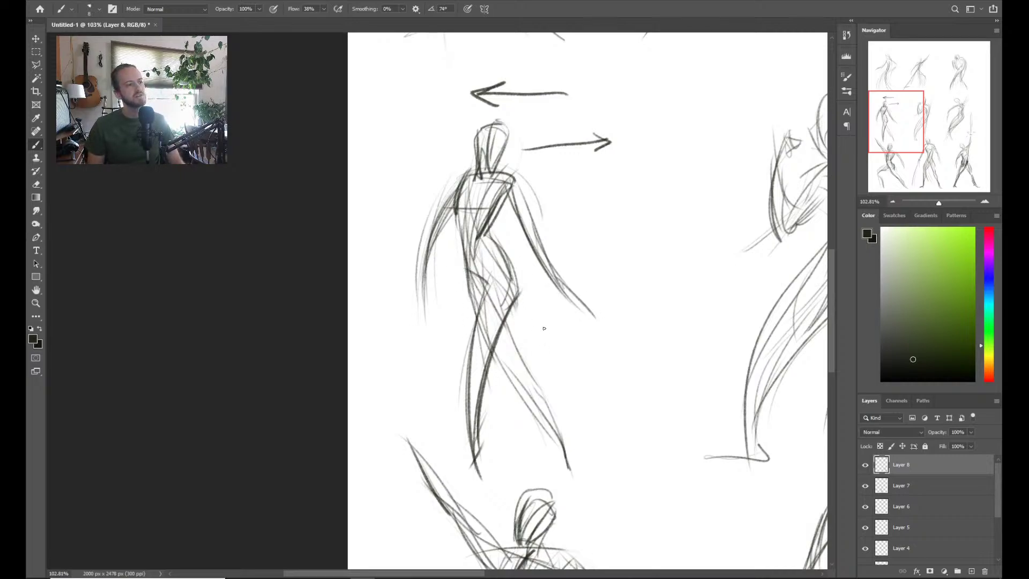
Undo the arrows around the first middle-row figure and the last warp of the sword-raising figure
key("ctrl")
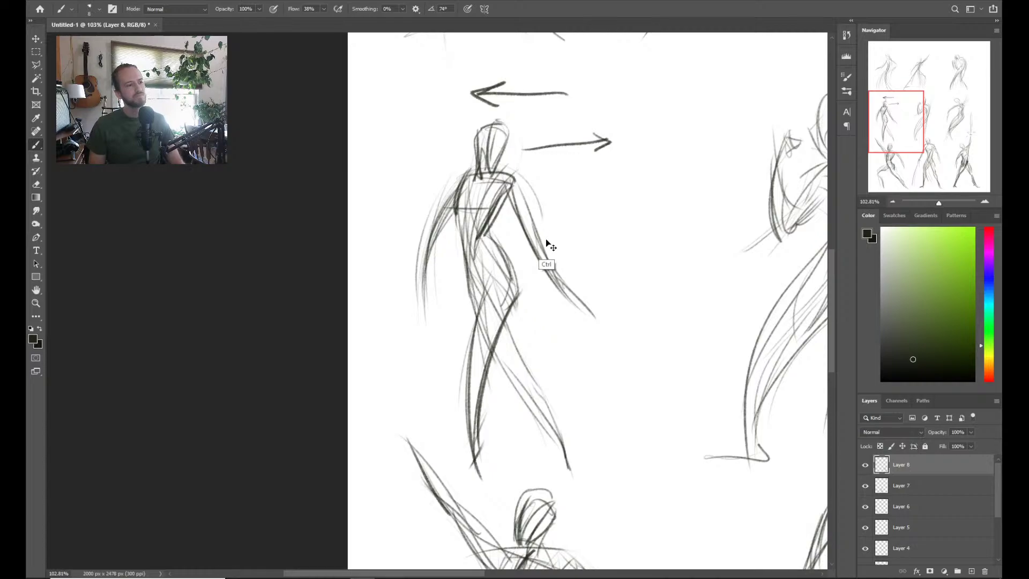
key("ctrl+z")
key("ctrl+z")
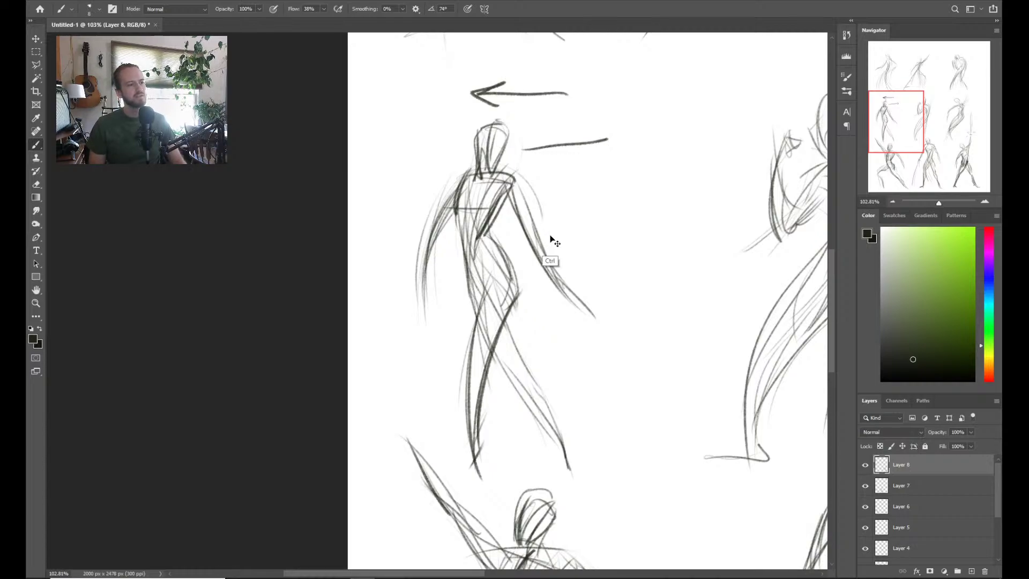
key("ctrl+space")
left_click_drag(590, 291, 555, 316)
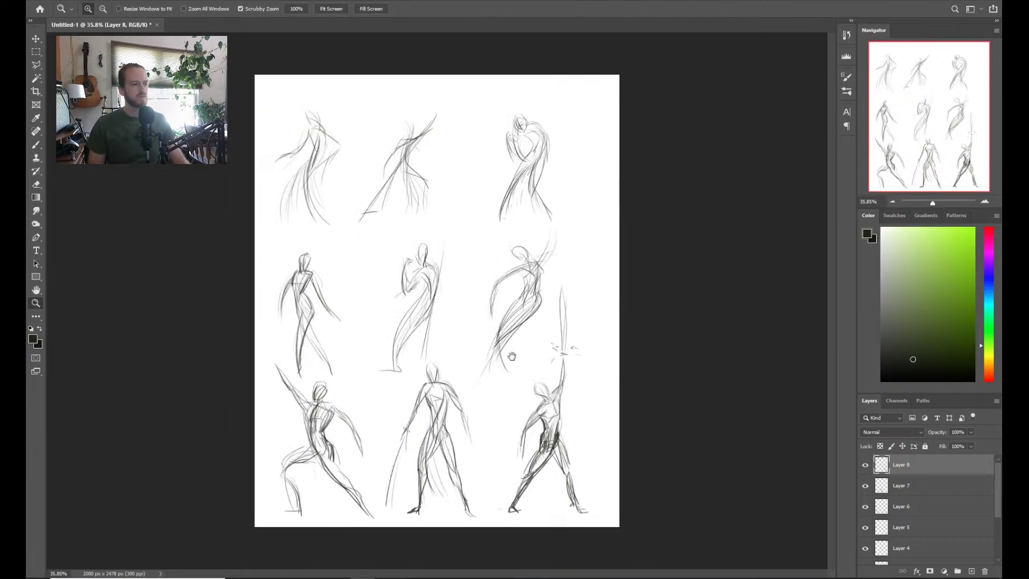
left_click_drag(513, 343, 536, 291)
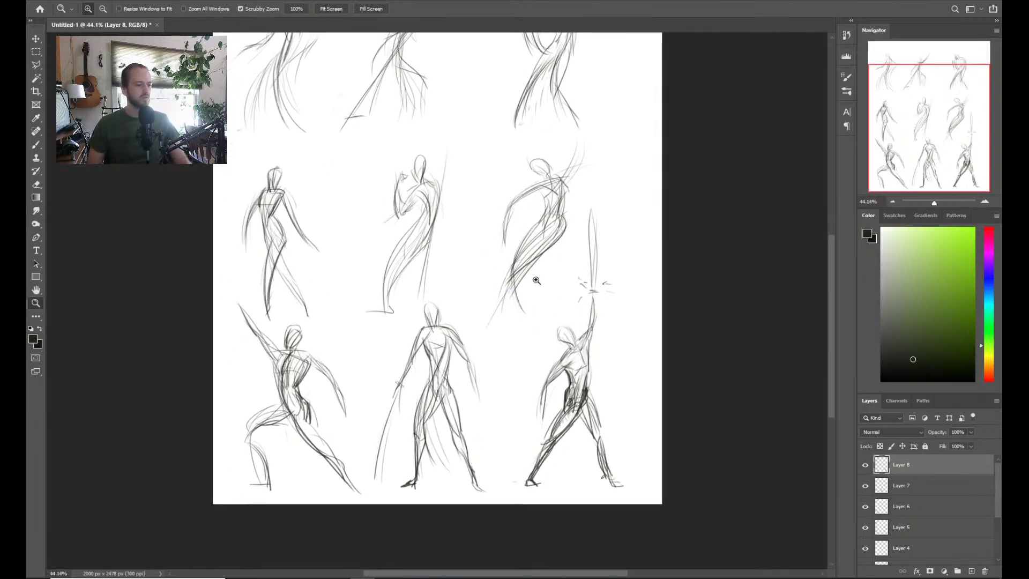
left_click_drag(499, 370, 502, 317)
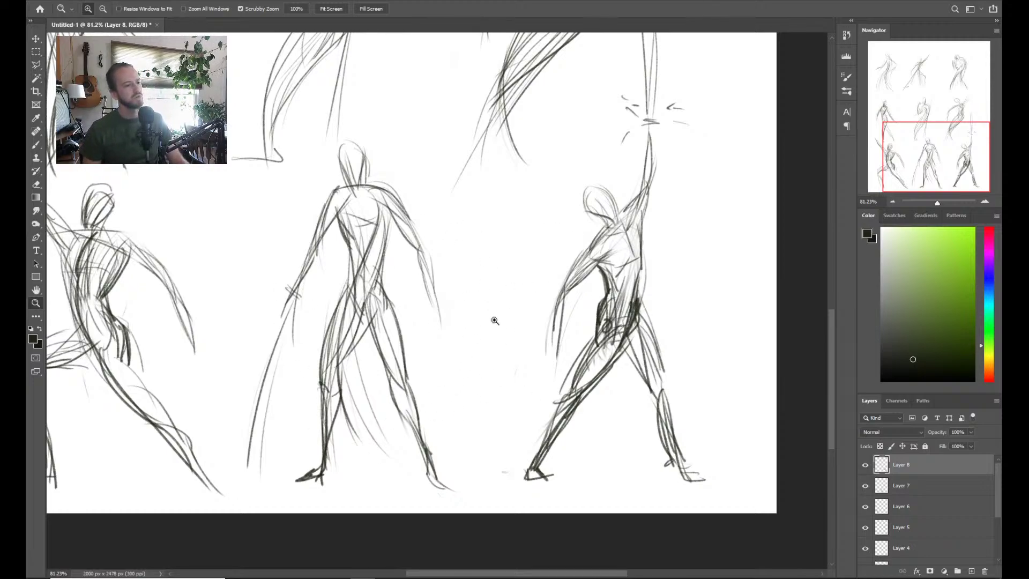
left_click_drag(618, 271, 613, 316)
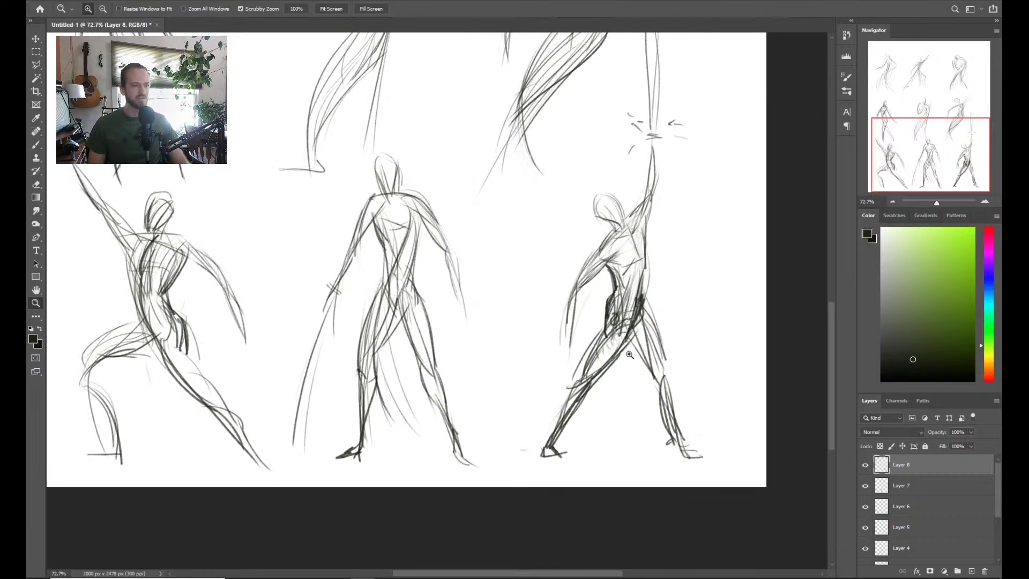
left_click_drag(630, 354, 587, 294)
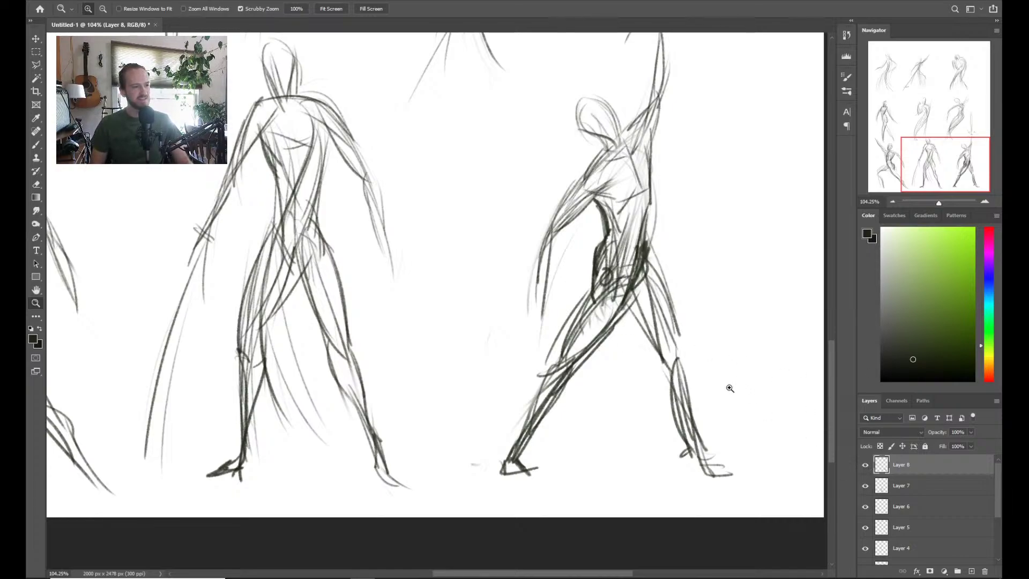
Rename the layer of the first middle-row figure to Gesture and move it to the top of the layer stack
left_click_drag(730, 388, 635, 409)
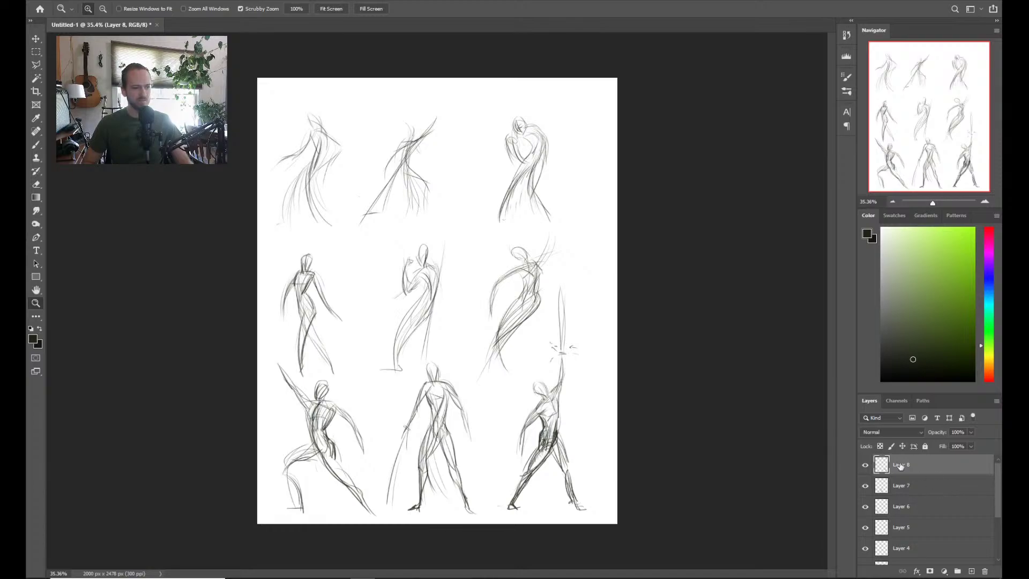
left_click_drag(313, 321, 338, 311)
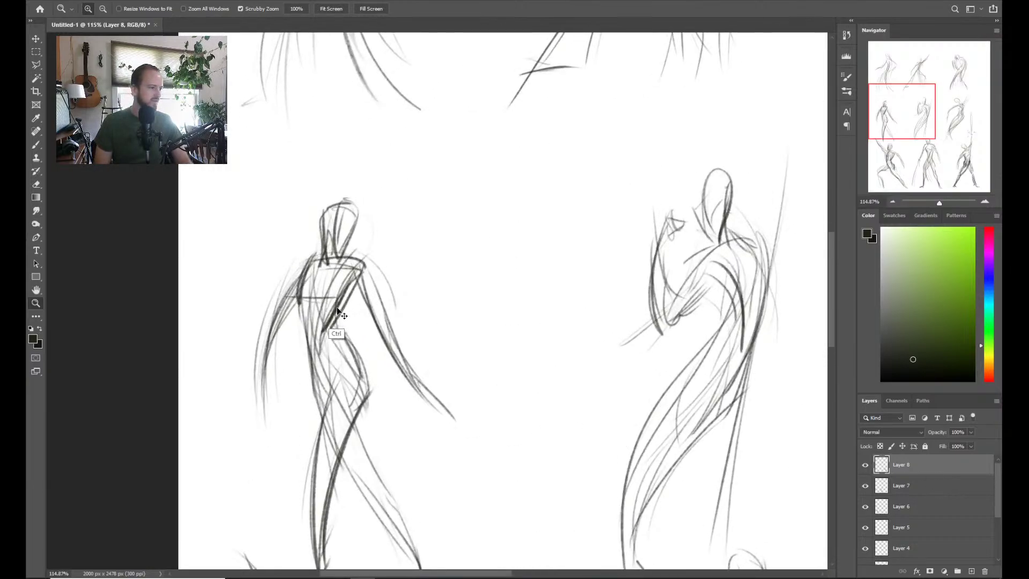
left_click(338, 311, "ctrl")
scroll(526, 404, "down", 2)
left_click_drag(526, 404, 519, 368)
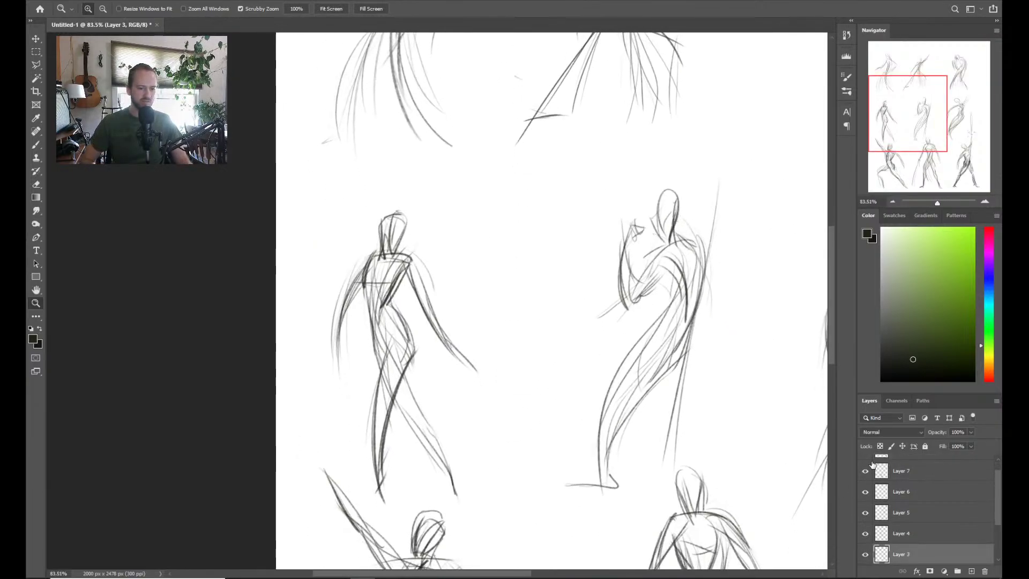
double_click(910, 557)
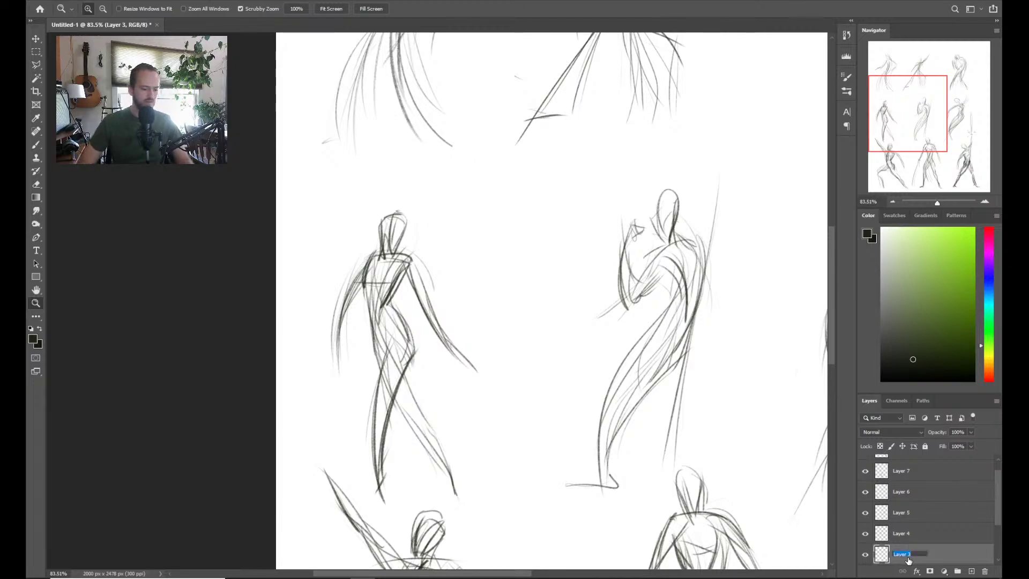
type("Gesture")
key("Return")
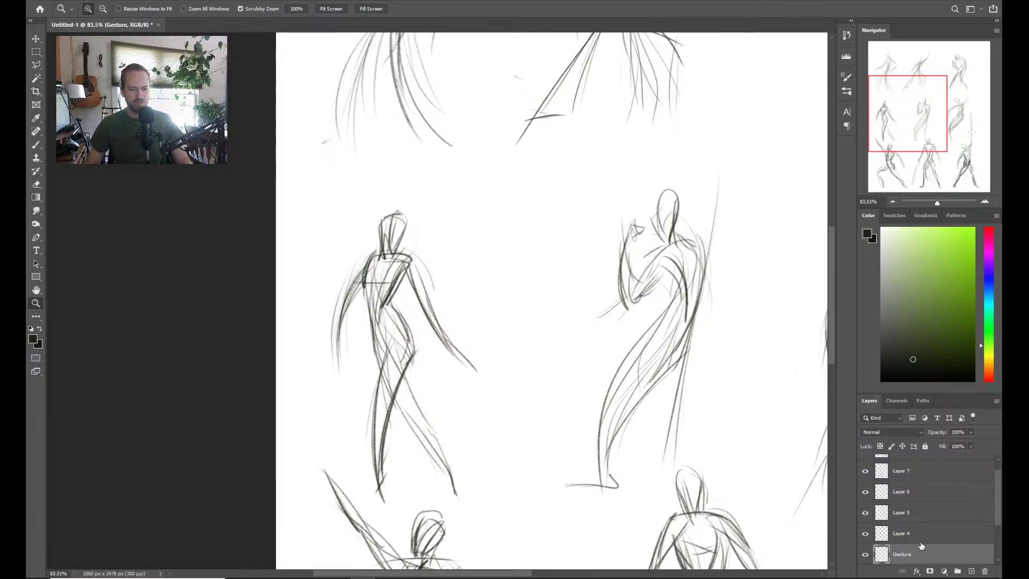
left_click_drag(922, 545, 938, 462)
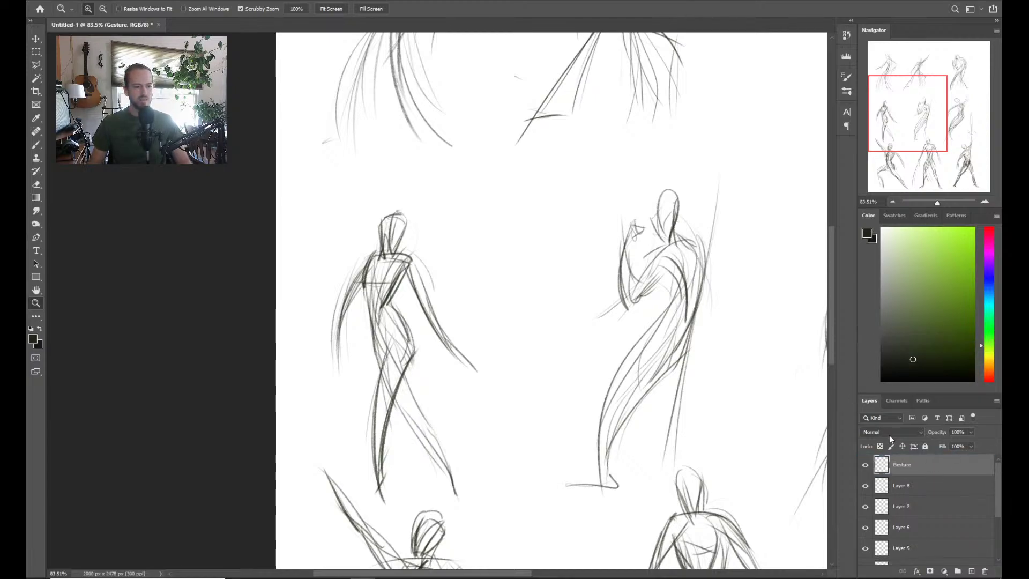
Group the other sketch layers, from Layer 8 down to Layer 1, and hide the group
left_click(906, 486)
scroll(914, 507, "down", 3)
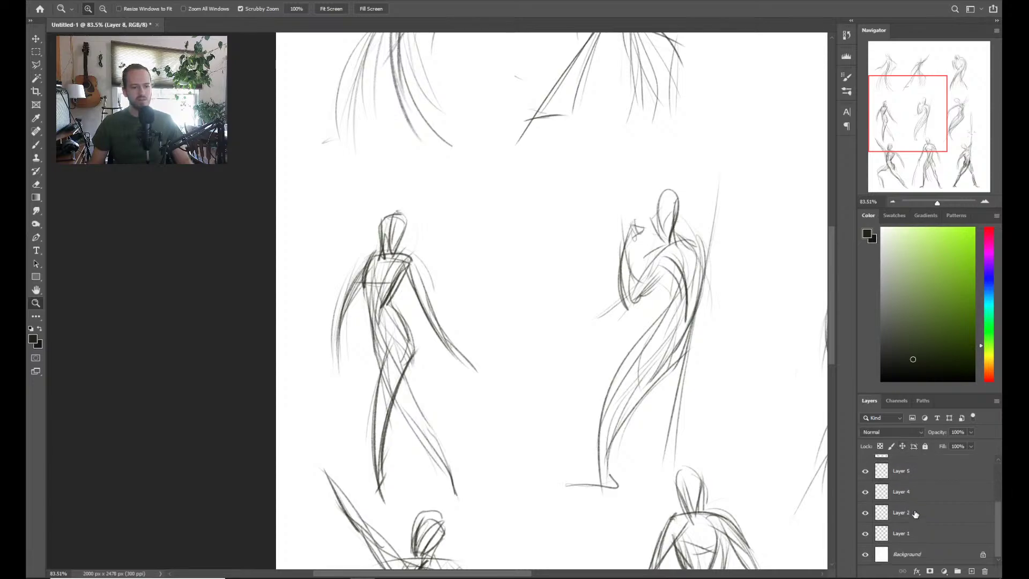
left_click(911, 535, "shift")
key("ctrl+g")
scroll(910, 538, "up", 1)
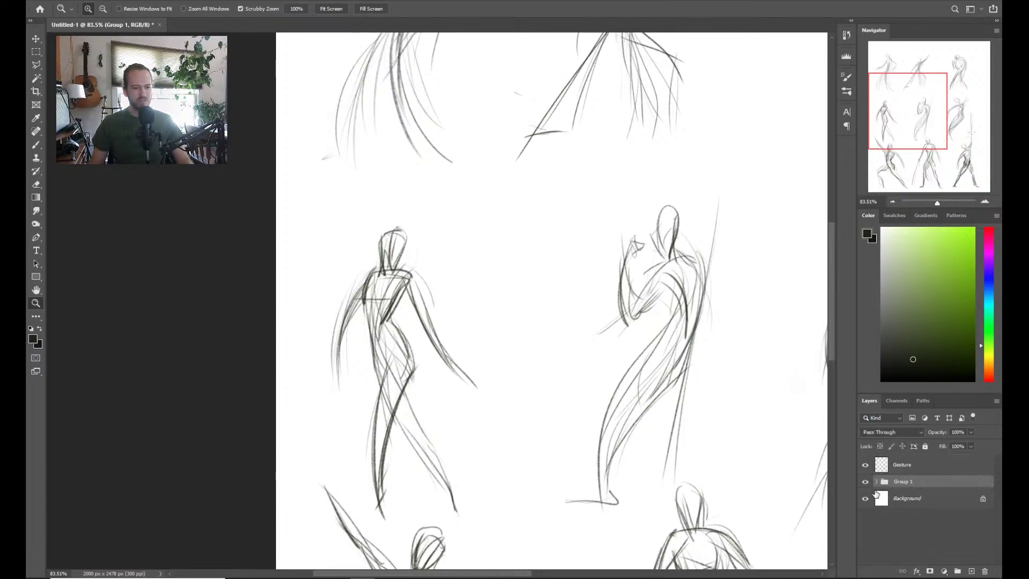
left_click(866, 484)
scroll(689, 372, "down", 4)
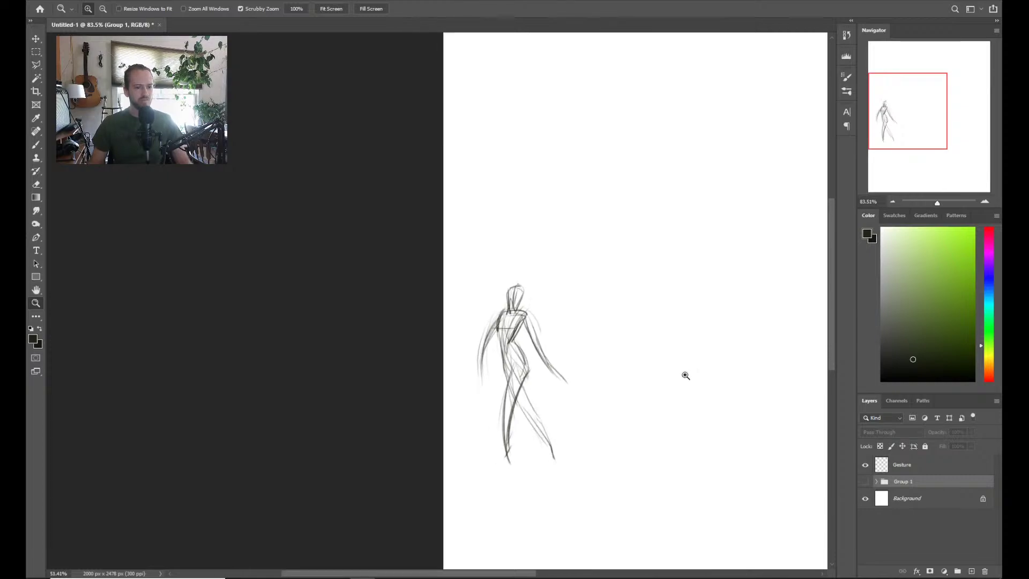
scroll(560, 449, "down", 1)
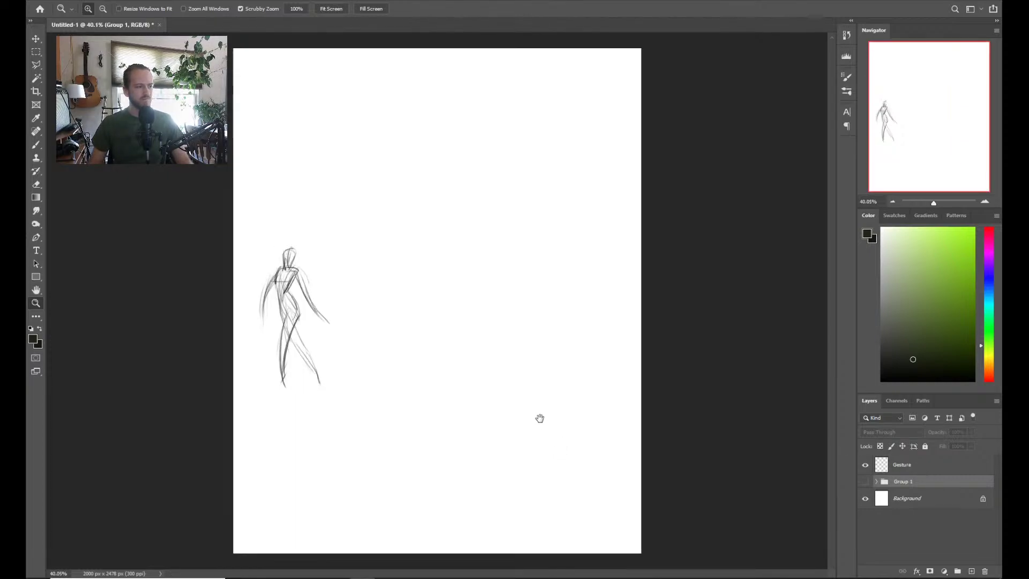
Scale up the figure on the Gesture layer until it fills most of the page's height
left_click(930, 464)
key("ctrl+t")
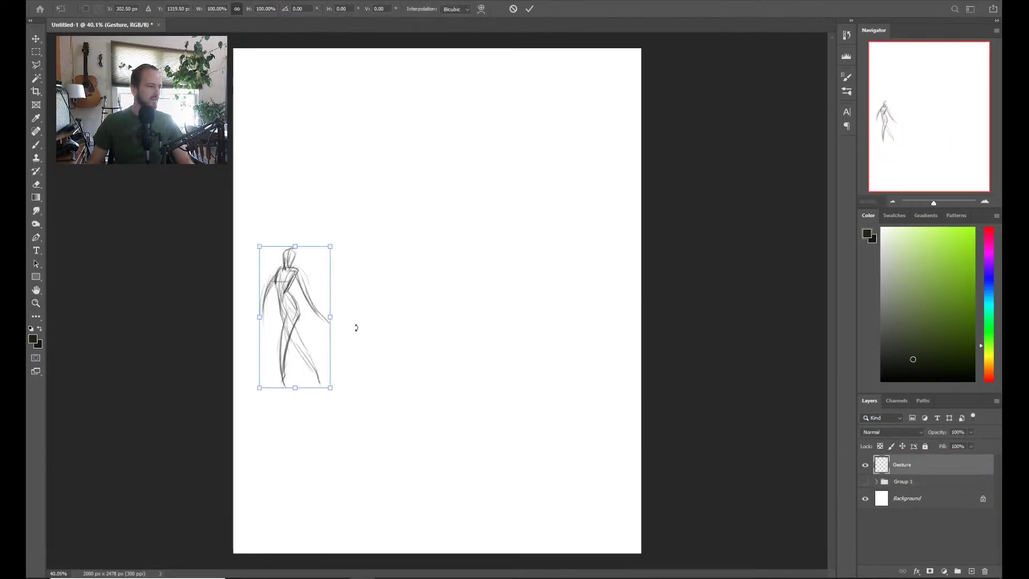
left_click_drag(333, 316, 477, 310)
key("Return")
key("z")
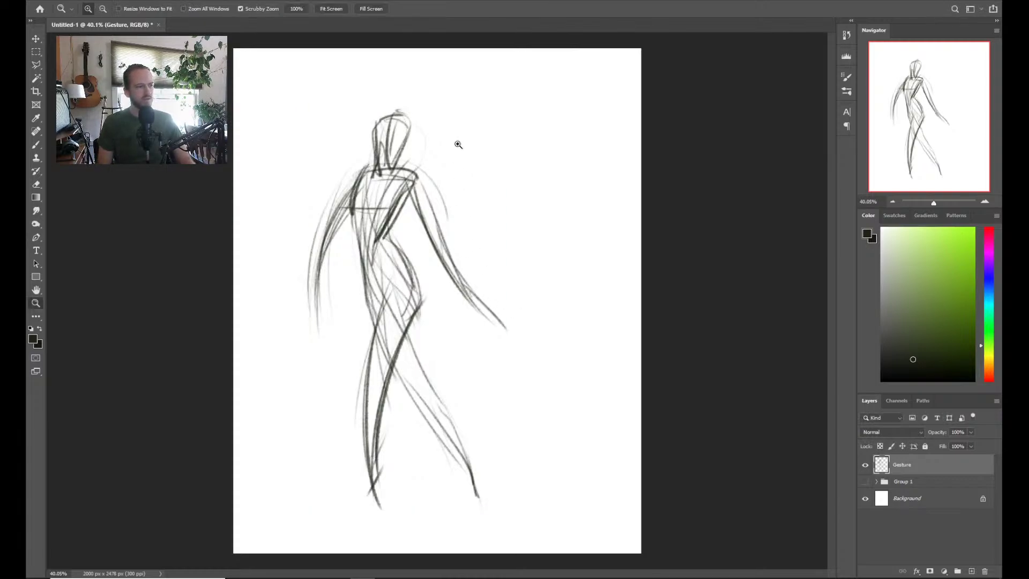
Try a horizontal arrow pointing right from the enlarged figure's head, keeping the figure's enlargement
key("b")
mouse_move(417, 141)
left_mouse_down()
mouse_move(534, 134)
mouse_move(511, 149)
left_mouse_up()
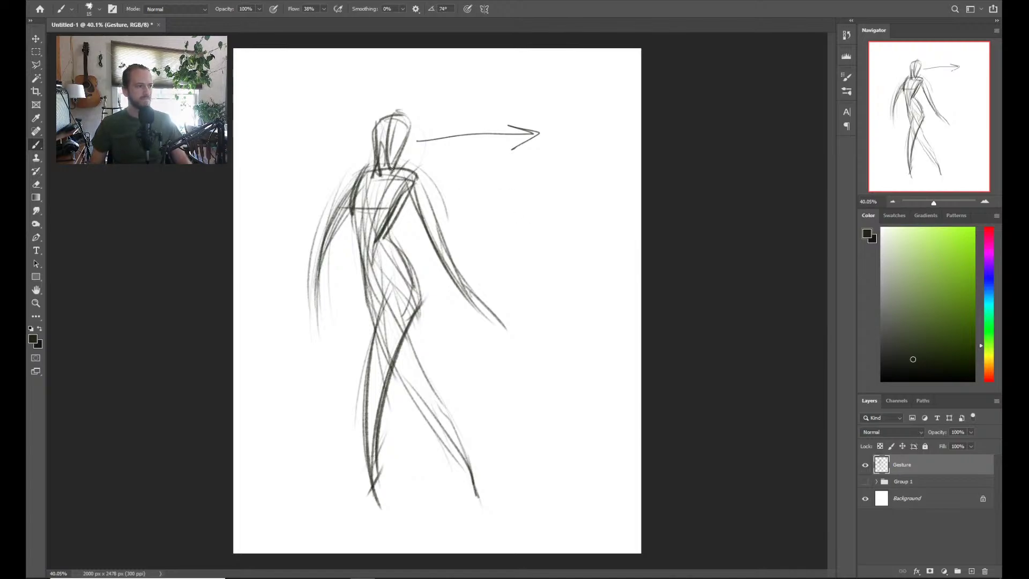
key("ctrl+z")
key("ctrl+z")
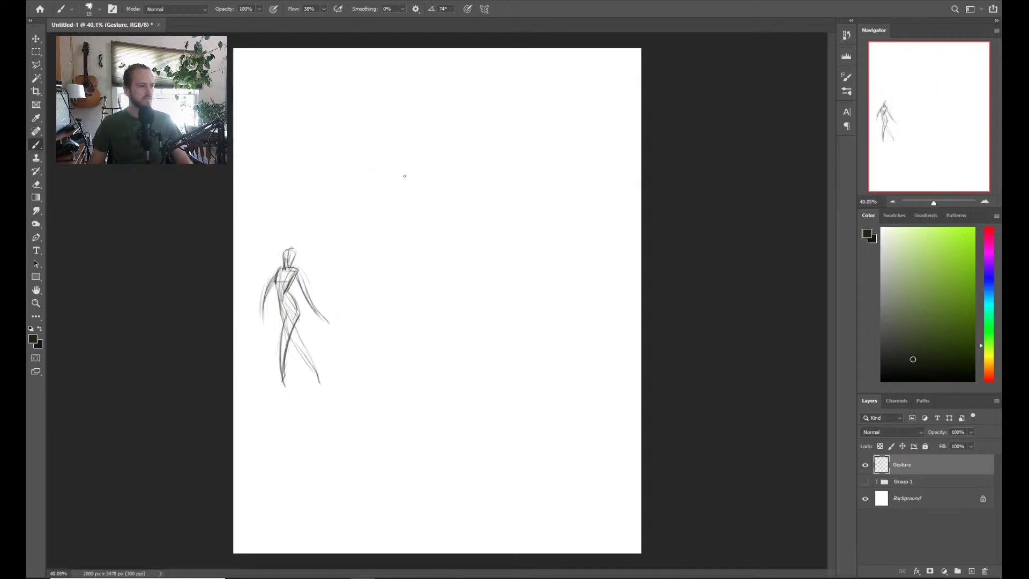
key("ctrl+shift+z")
Shift the figure toward the page's right side and draw a vertical line crossed by a right-pointing arrow beside it
left_click_drag(406, 199, 512, 210)
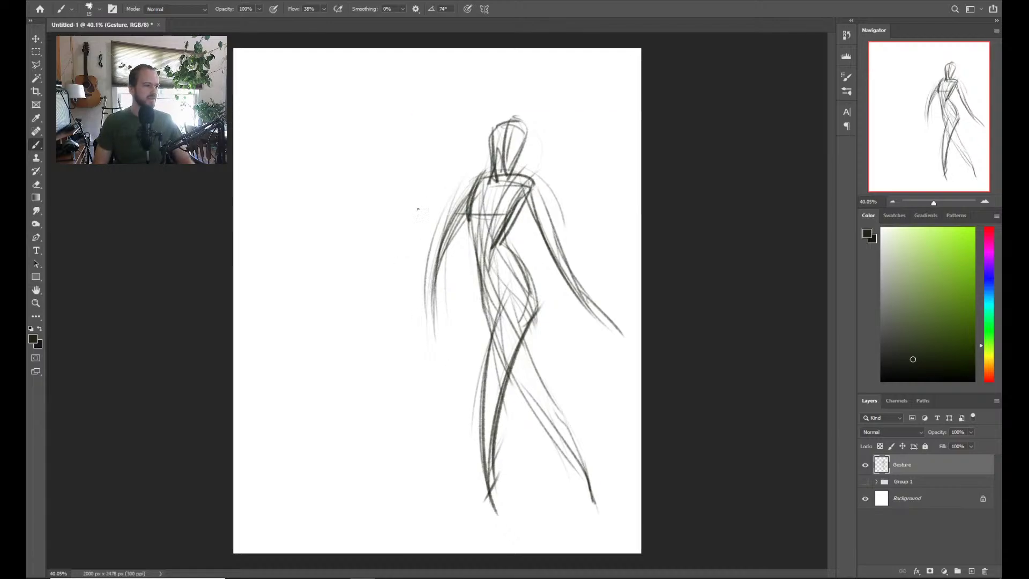
left_click_drag(343, 92, 338, 443)
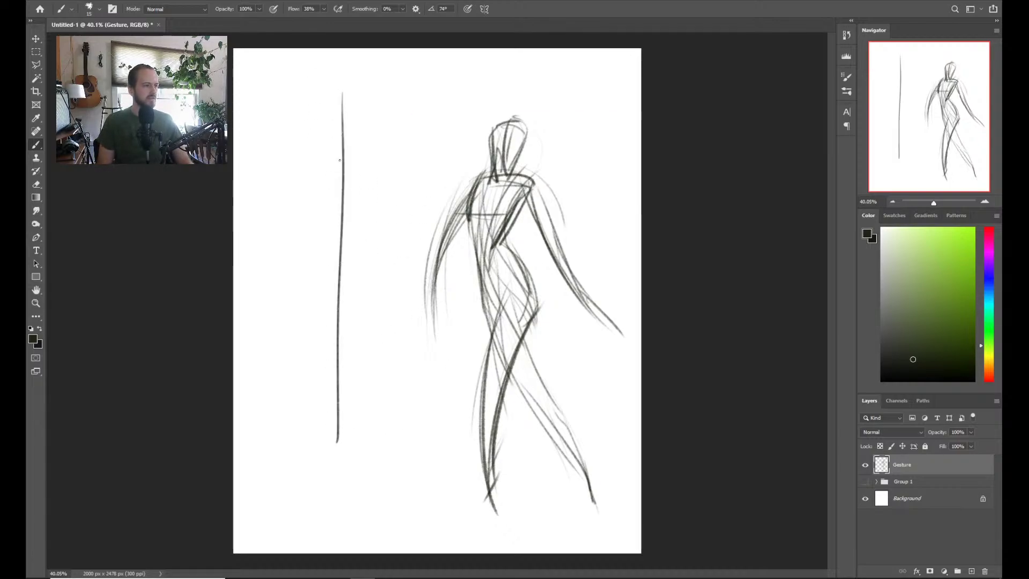
mouse_move(289, 155)
left_mouse_down()
mouse_move(413, 153)
mouse_move(410, 162)
left_mouse_up()
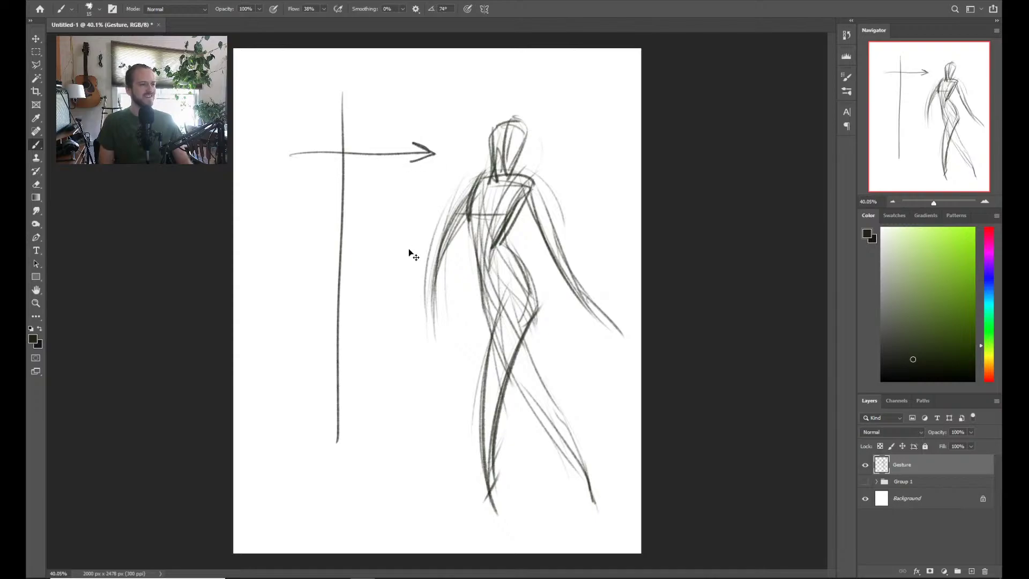
Undo the vertical line and the arrow crossing it
key("ctrl+z")
key("ctrl+z")
key("ctrl+z")
key("ctrl+z")
key("z")
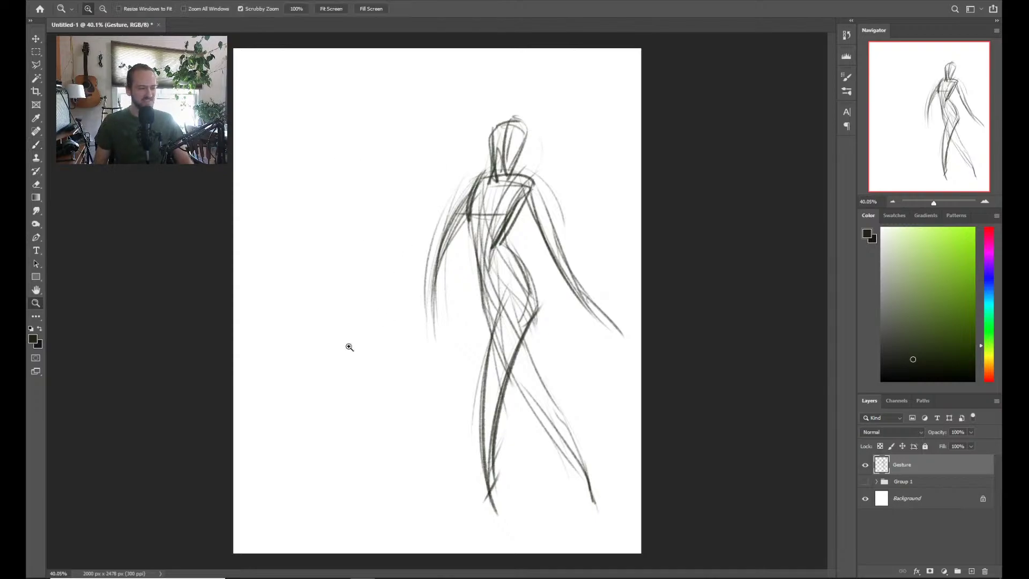
Move the enlarged figure back across the page so it stands slightly left of the page's centre
key("ctrl+t")
left_click_drag(509, 292, 357, 282)
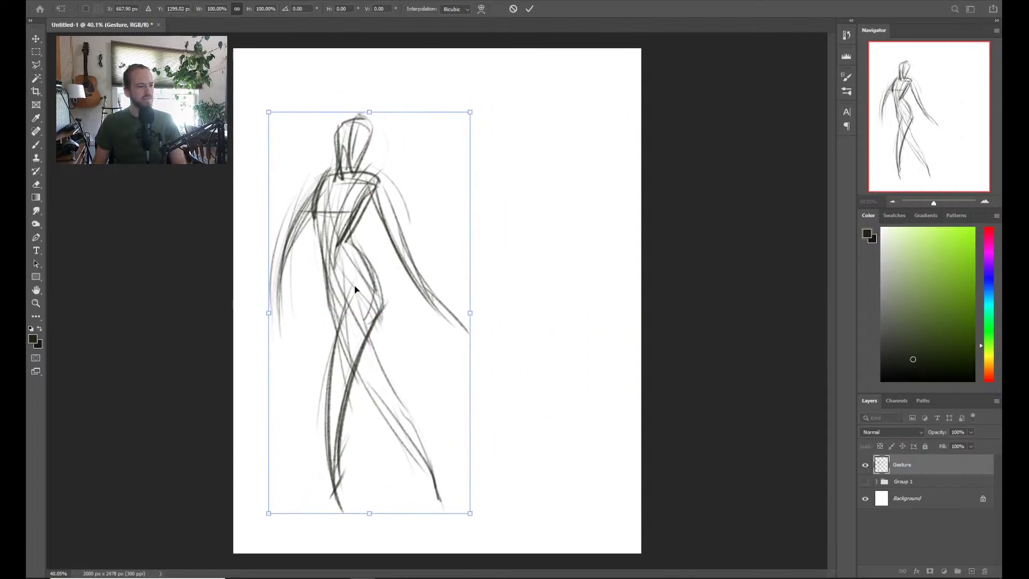
key("Return")
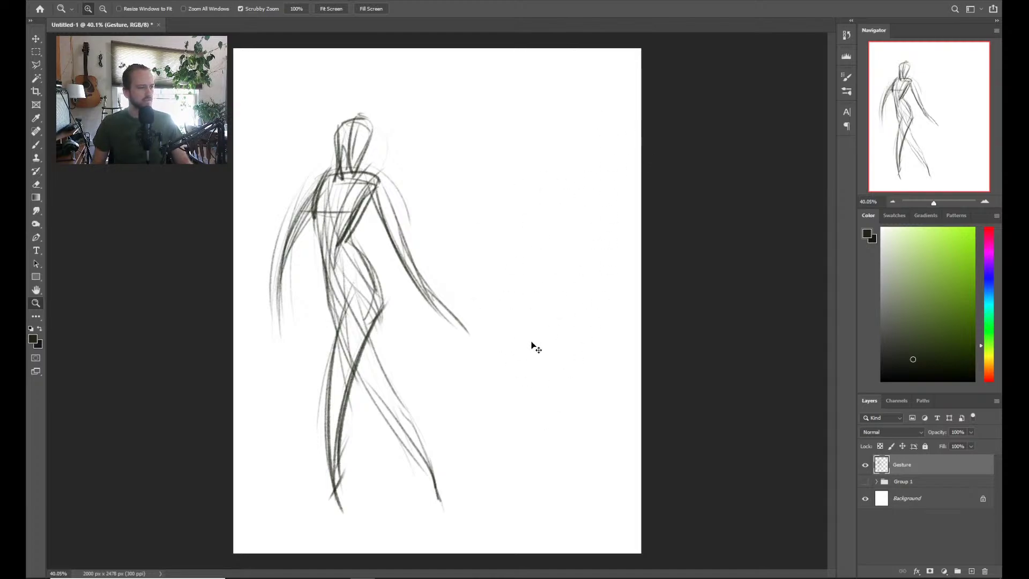
key("ctrl+t")
left_click_drag(346, 296, 369, 292)
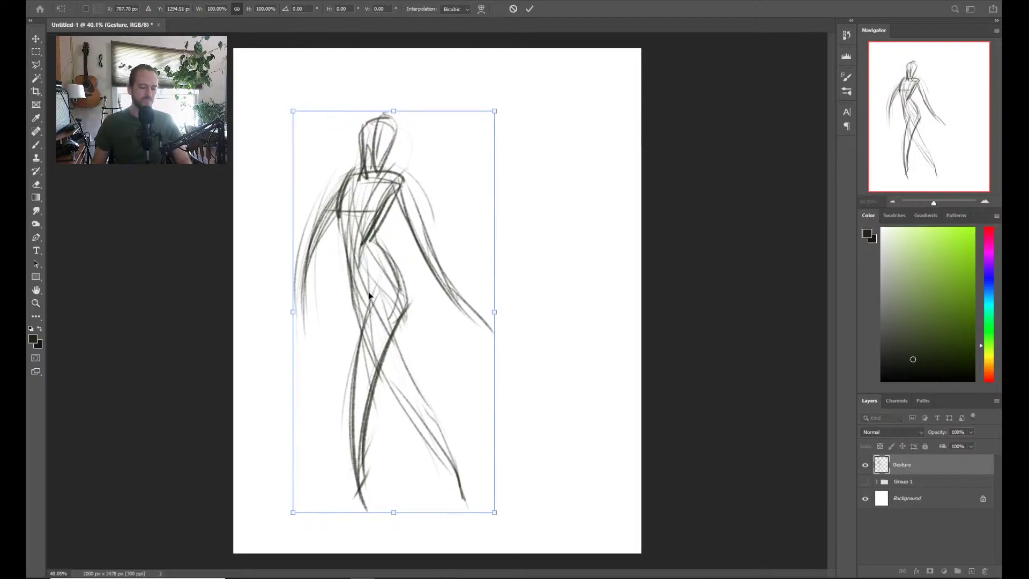
key("Return")
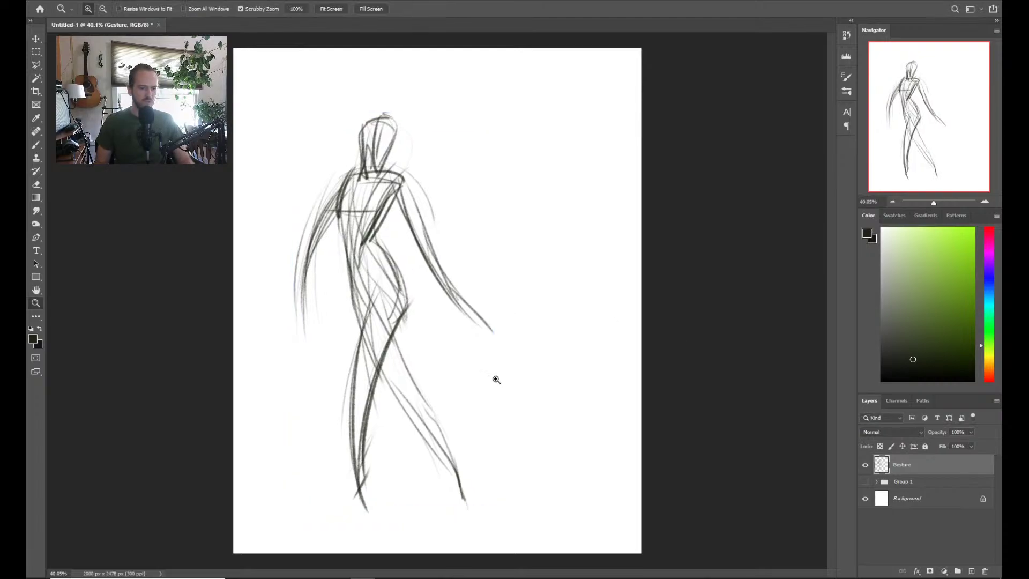
Add a new layer above the Gesture layer and ready the Brush tool with a slightly lighter dark colour
key("ctrl+shift+n")
key("Return")
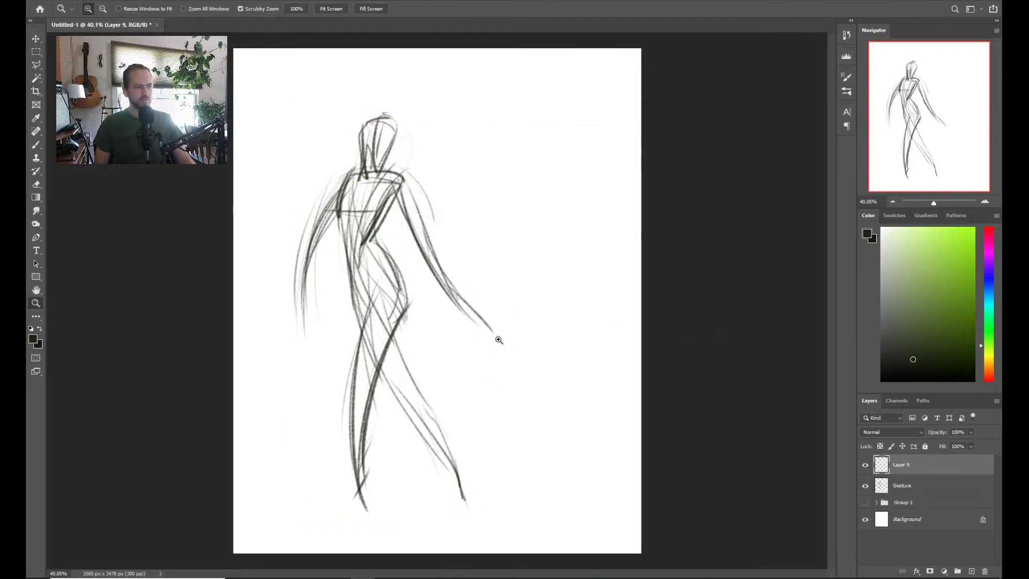
left_click_drag(377, 288, 398, 281)
key("b")
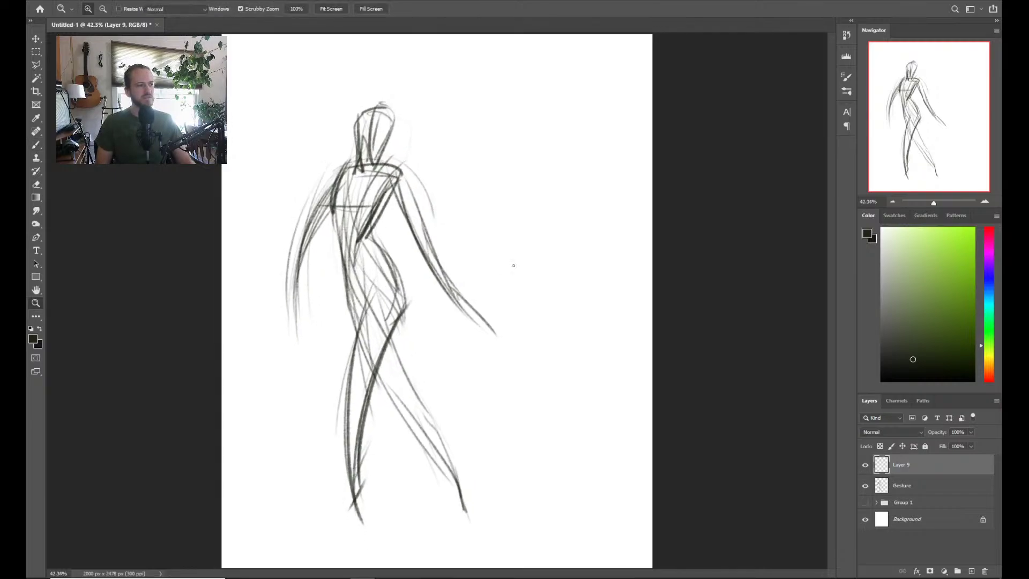
key("z")
mouse_move(362, 235)
left_mouse_down()
mouse_move(423, 242)
mouse_move(336, 259)
left_mouse_up()
left_click_drag(454, 394, 456, 402)
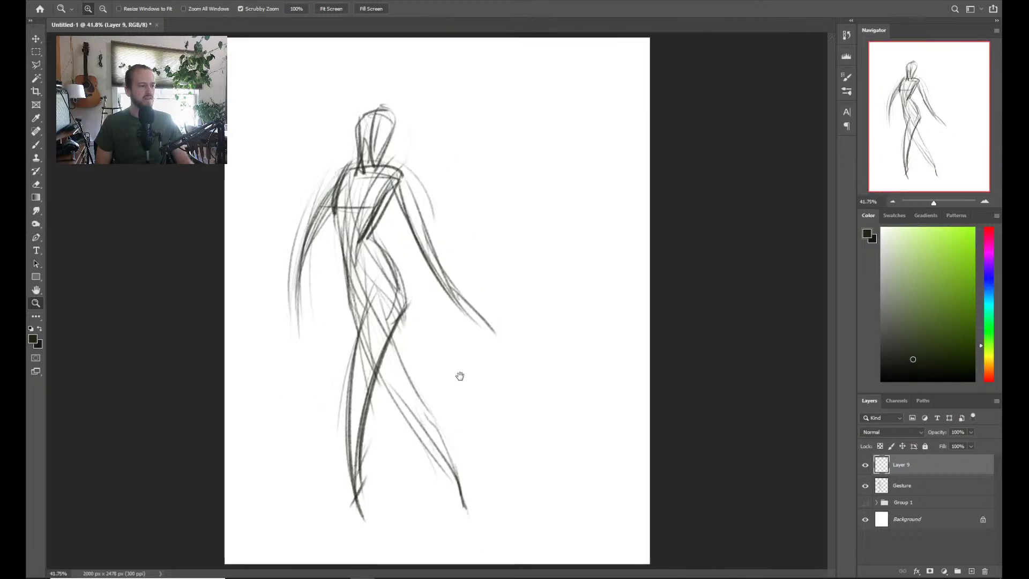
left_click_drag(416, 347, 423, 350)
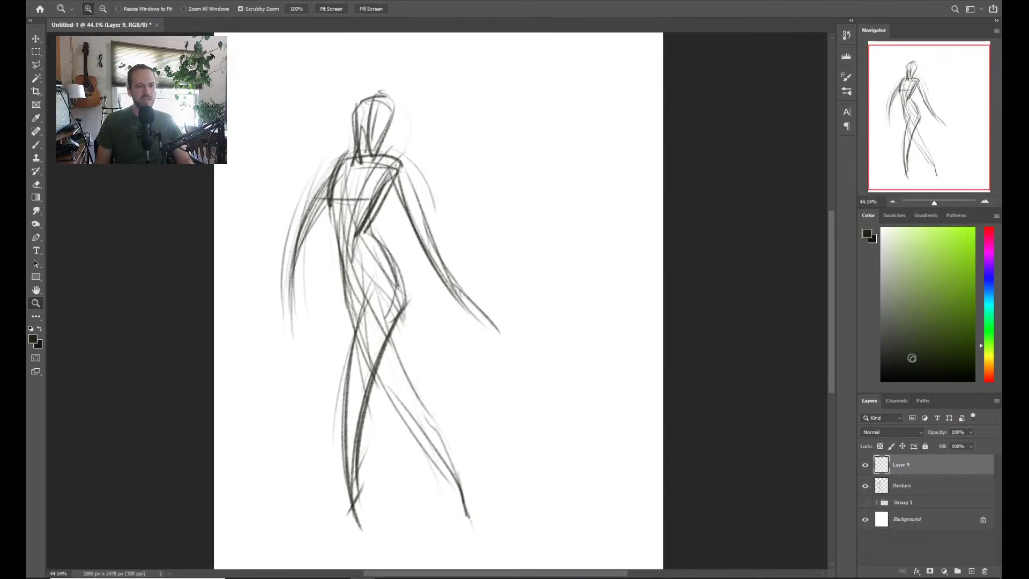
key("b")
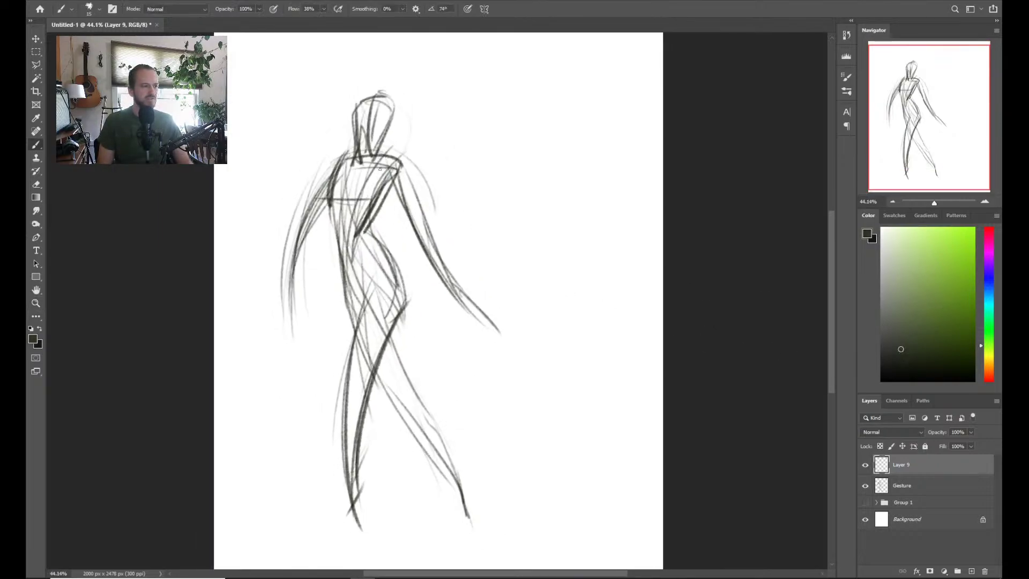
Choose the Building 2 brush from the Eben's Essentials brush set
right_click(734, 267)
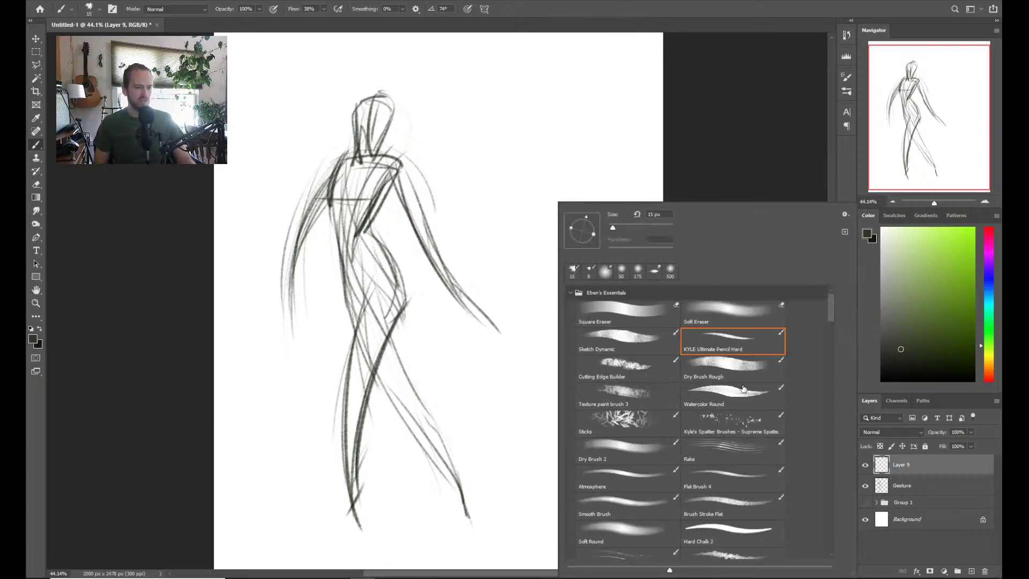
scroll(831, 319, "down", 2)
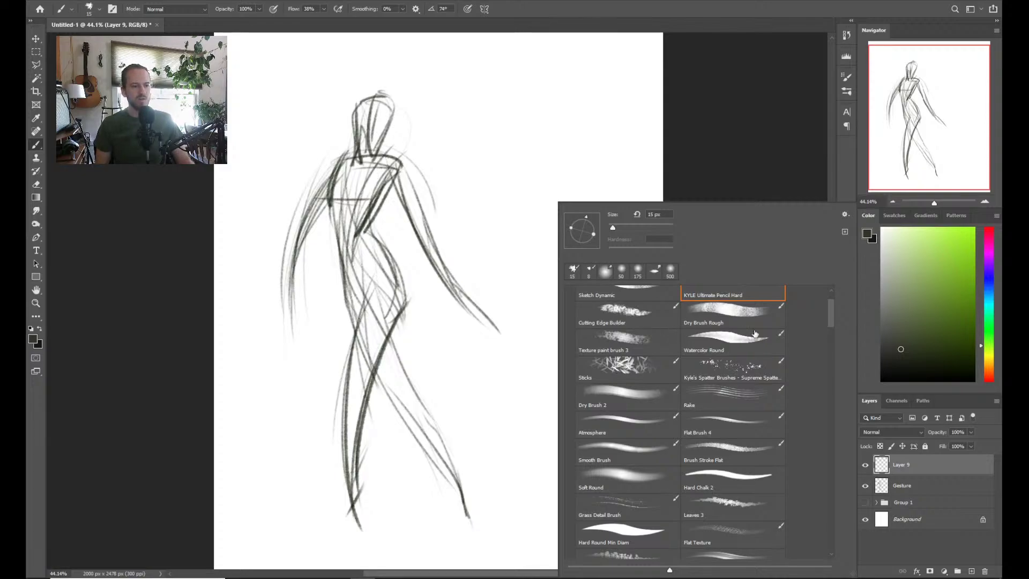
scroll(831, 319, "down", 10)
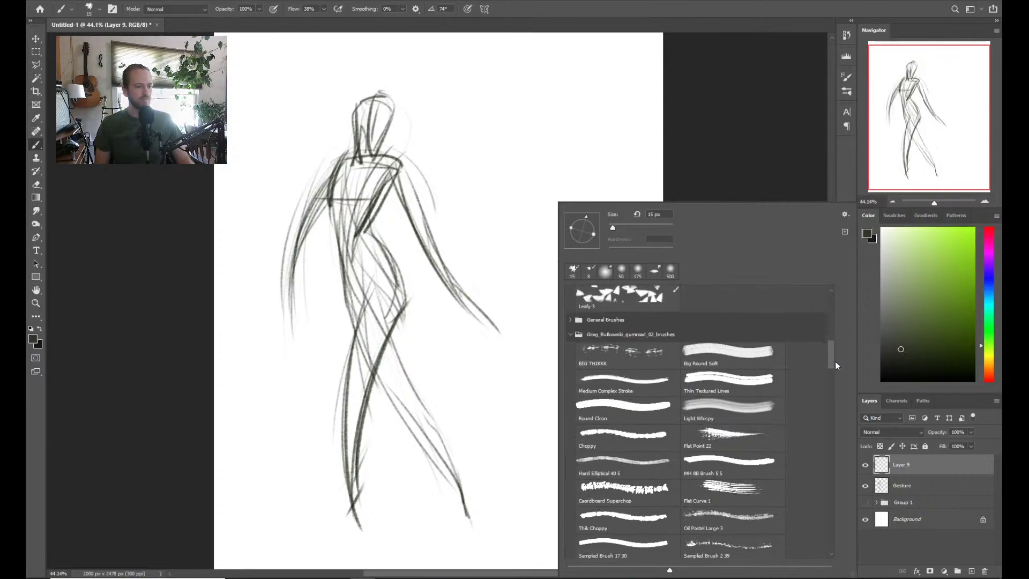
scroll(840, 351, "up", 2)
left_click(721, 420)
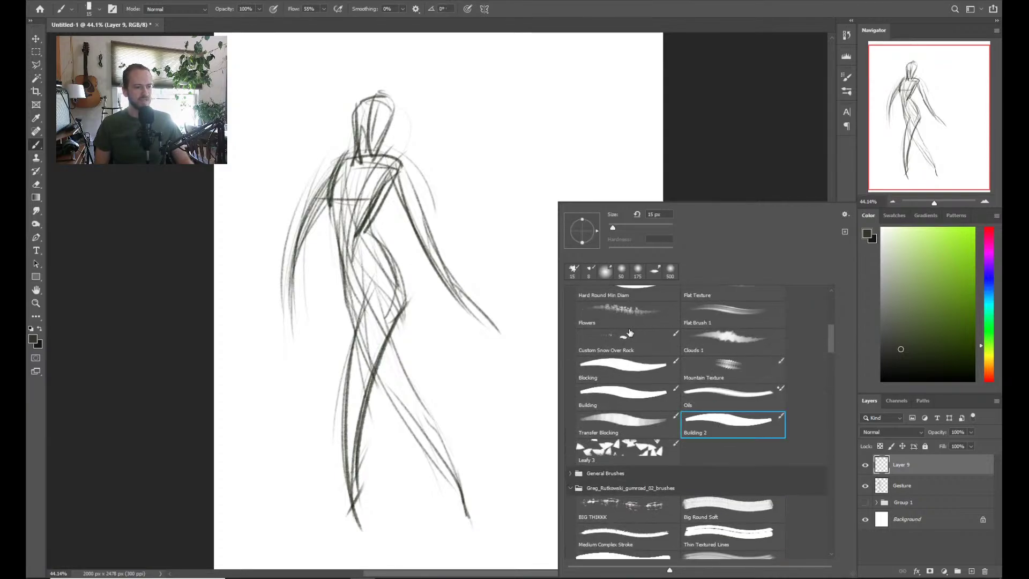
left_click(406, 272)
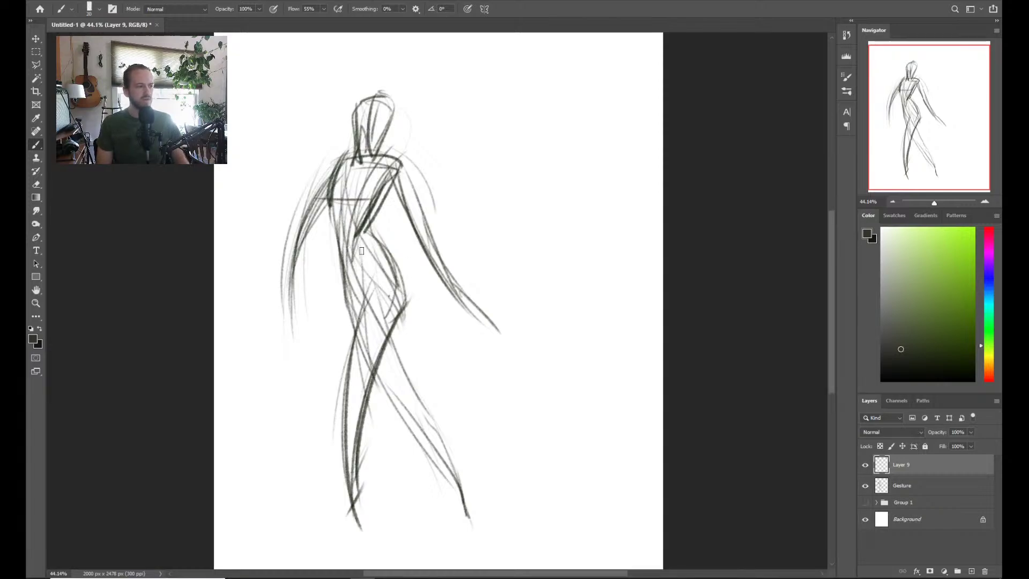
Block in the figure's torso, hips and both legs as a solid dark silhouette over the gesture lines
mouse_move(360, 227)
left_mouse_down()
mouse_move(378, 197)
mouse_move(368, 205)
mouse_move(349, 170)
mouse_move(338, 196)
mouse_move(341, 182)
mouse_move(396, 161)
mouse_move(350, 212)
mouse_move(379, 168)
mouse_move(362, 203)
mouse_move(355, 186)
mouse_move(348, 208)
mouse_move(371, 170)
mouse_move(379, 179)
mouse_move(390, 168)
mouse_move(355, 201)
mouse_move(337, 192)
mouse_move(351, 240)
mouse_move(366, 232)
mouse_move(367, 200)
mouse_move(362, 227)
mouse_move(385, 267)
mouse_move(364, 262)
mouse_move(350, 239)
mouse_move(349, 267)
mouse_move(374, 266)
mouse_move(378, 251)
mouse_move(397, 289)
mouse_move(353, 360)
mouse_move(347, 415)
mouse_move(385, 329)
mouse_move(349, 445)
mouse_move(351, 504)
mouse_move(355, 424)
mouse_move(358, 467)
left_mouse_up()
left_click_drag(349, 395, 351, 504)
left_click_drag(395, 339, 407, 396)
key("ctrl+z")
mouse_move(389, 340)
left_mouse_down()
mouse_move(407, 387)
mouse_move(375, 352)
mouse_move(377, 365)
mouse_move(422, 409)
mouse_move(441, 458)
mouse_move(413, 412)
mouse_move(468, 521)
left_mouse_up()
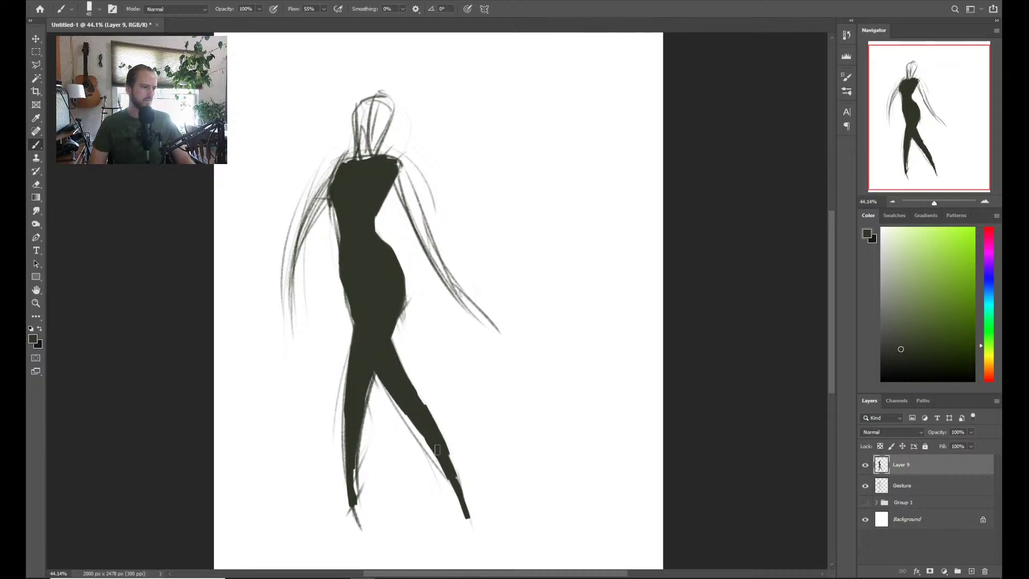
Extend the dark silhouette over both arms, the head and the neck
mouse_move(346, 161)
left_mouse_down()
mouse_move(295, 239)
mouse_move(335, 185)
mouse_move(302, 229)
mouse_move(311, 208)
mouse_move(297, 268)
mouse_move(299, 236)
left_mouse_up()
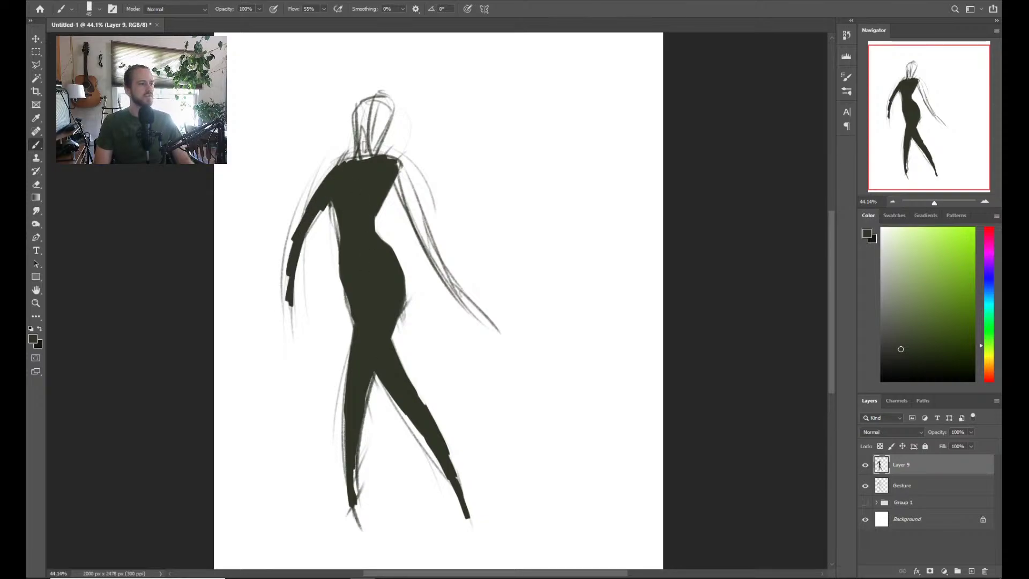
mouse_move(359, 112)
left_mouse_down()
mouse_move(378, 123)
mouse_move(350, 165)
mouse_move(372, 126)
mouse_move(362, 105)
mouse_move(385, 108)
mouse_move(383, 119)
mouse_move(370, 104)
mouse_move(383, 104)
mouse_move(370, 138)
mouse_move(377, 97)
mouse_move(389, 123)
left_mouse_up()
mouse_move(397, 164)
left_mouse_down()
mouse_move(405, 201)
mouse_move(473, 313)
left_mouse_up()
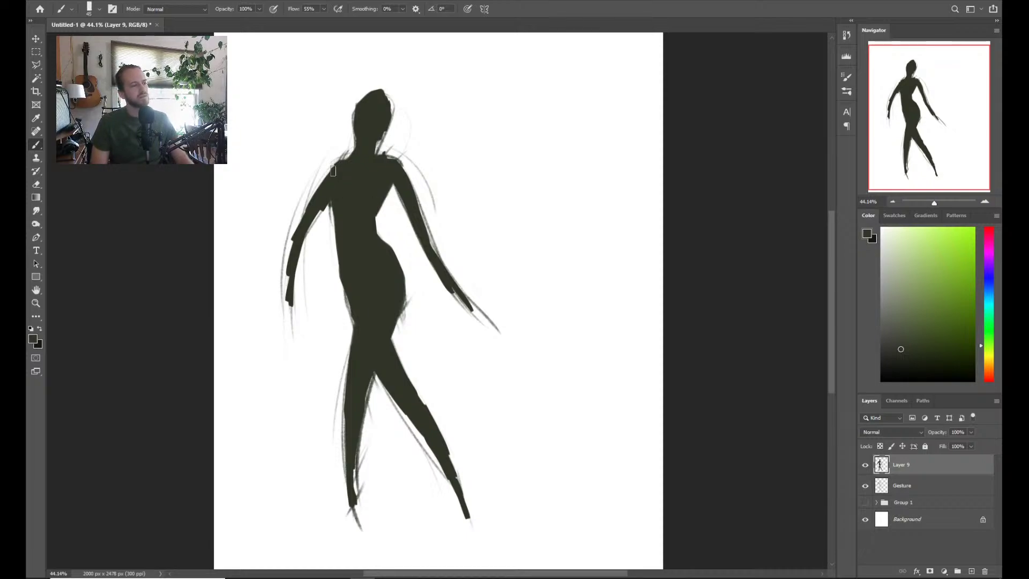
Reduce the brush size and smooth the silhouette's shoulder line and the torso edge below the armpit
key("bracketleft")
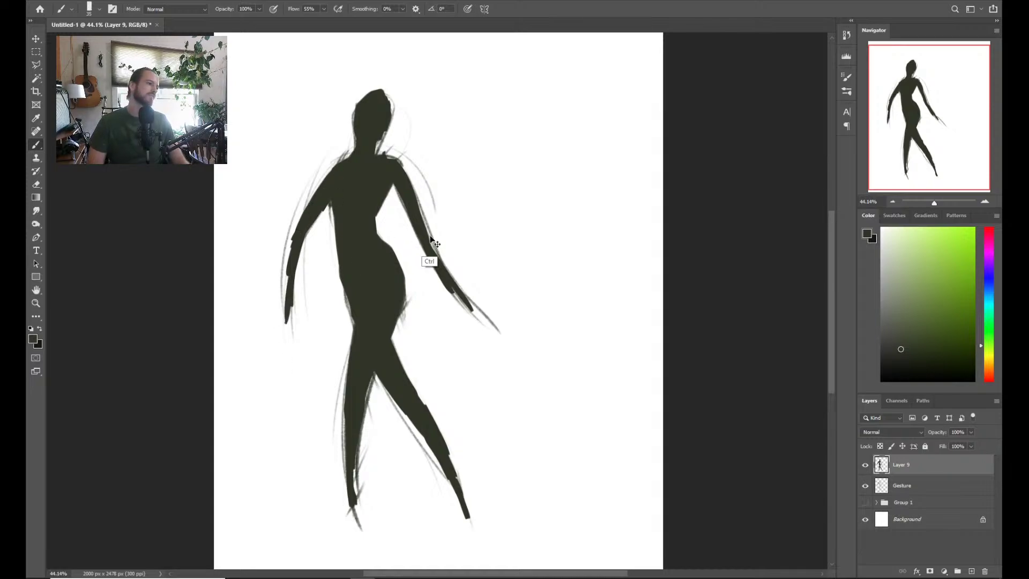
left_click_drag(405, 190, 374, 194)
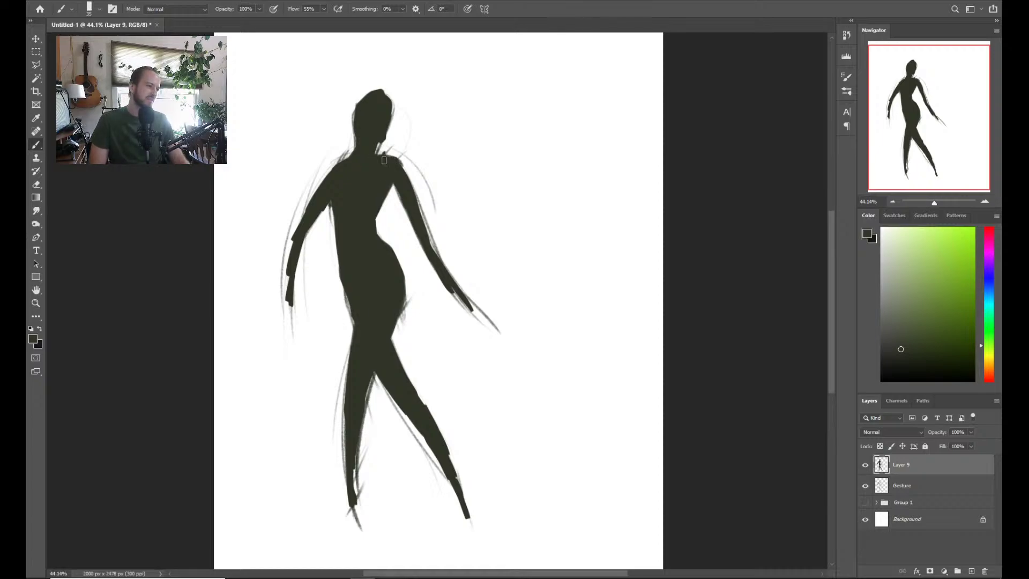
left_click_drag(382, 158, 401, 170)
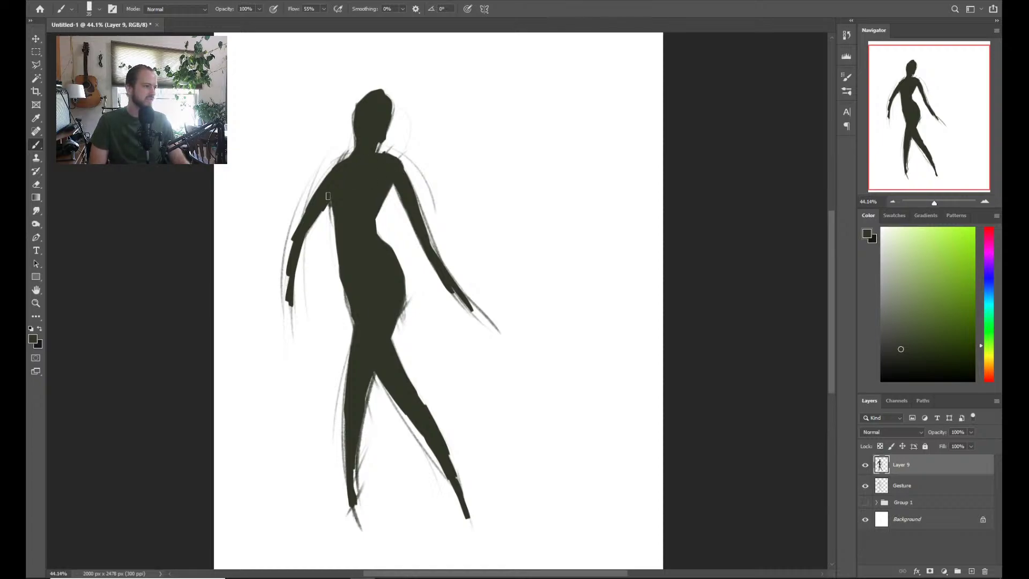
left_click_drag(333, 193, 341, 230)
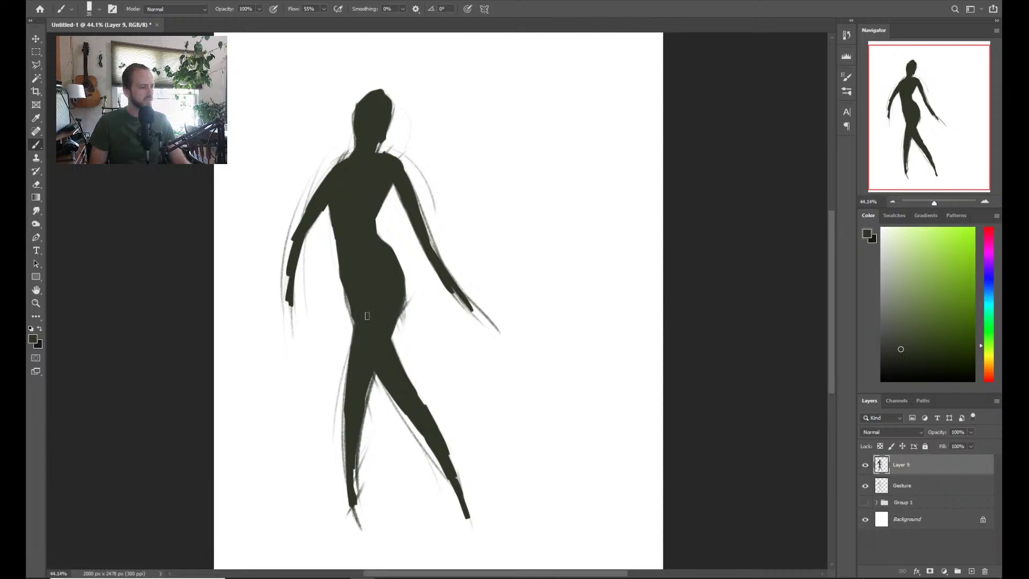
Round out the hips on both sides of the silhouette and blend them into the top of the left-hand thigh
mouse_move(367, 317)
left_mouse_down()
mouse_move(347, 370)
mouse_move(352, 389)
left_mouse_up()
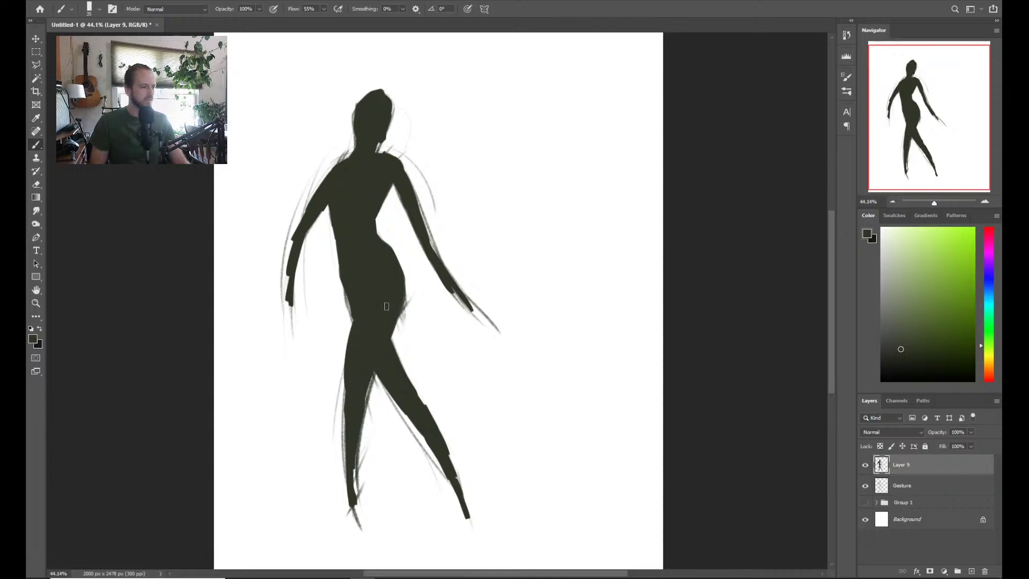
mouse_move(394, 256)
left_mouse_down()
mouse_move(408, 289)
mouse_move(402, 314)
left_mouse_up()
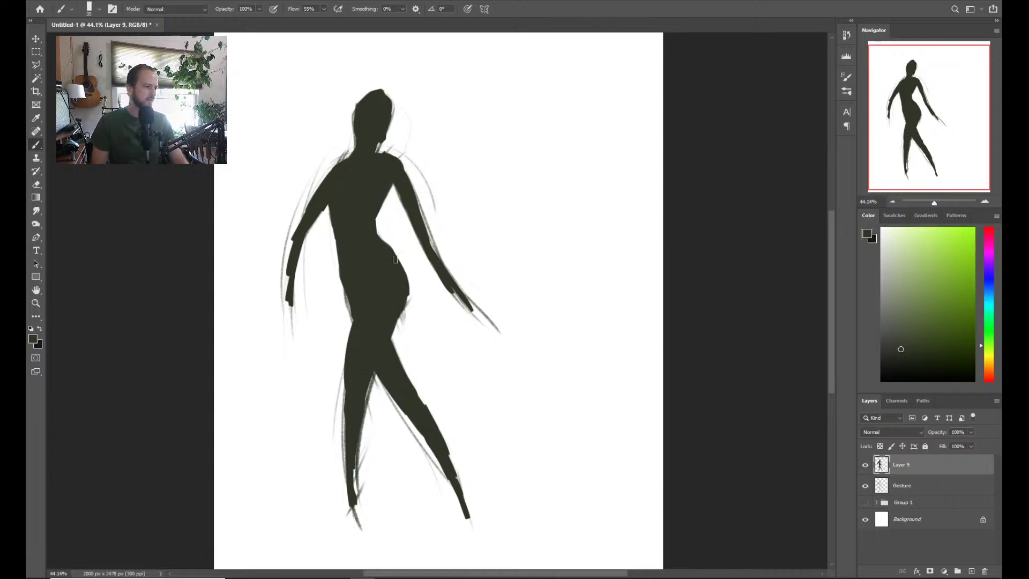
key("ctrl+z")
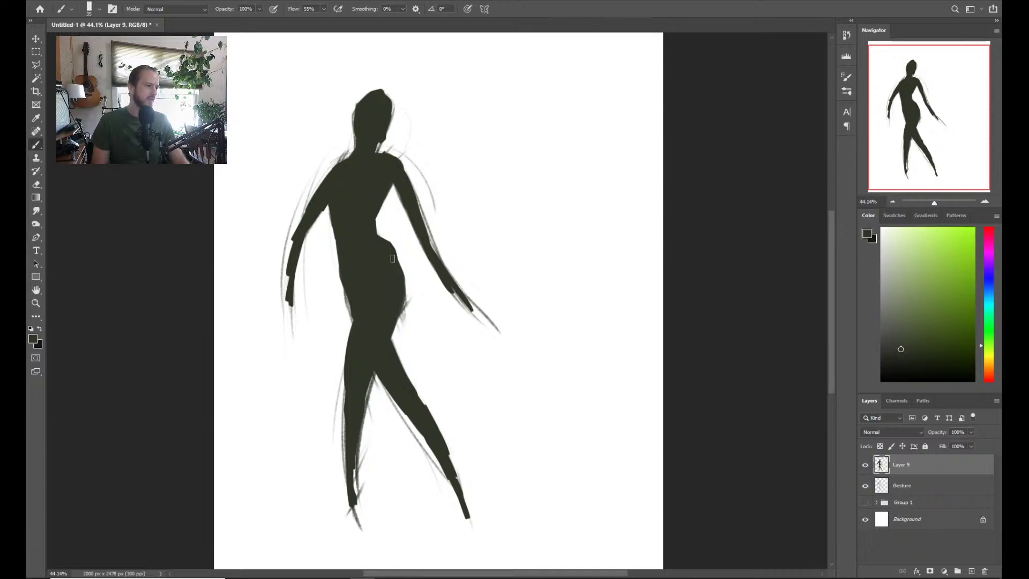
left_click_drag(393, 256, 404, 292)
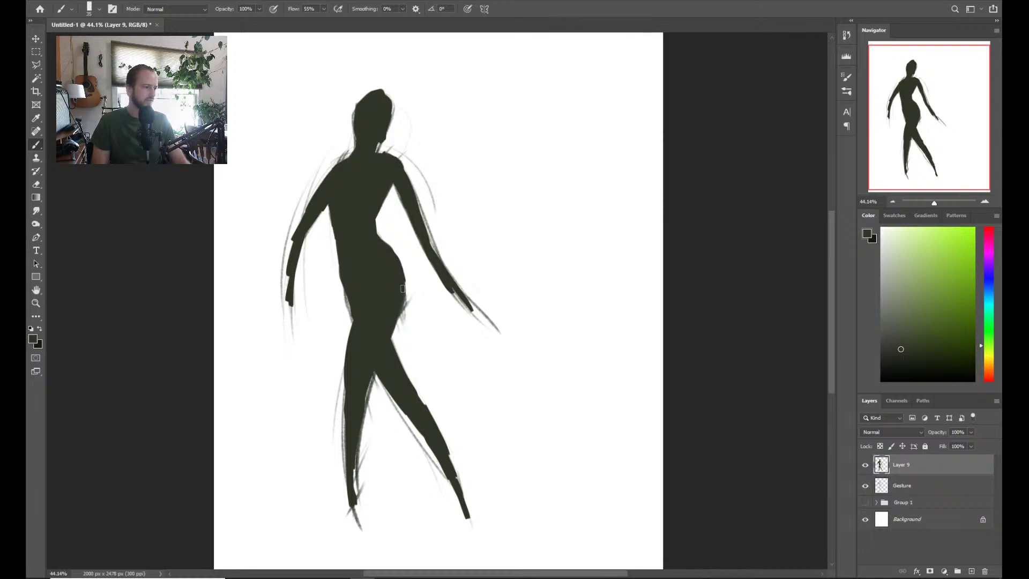
left_click_drag(398, 280, 395, 317)
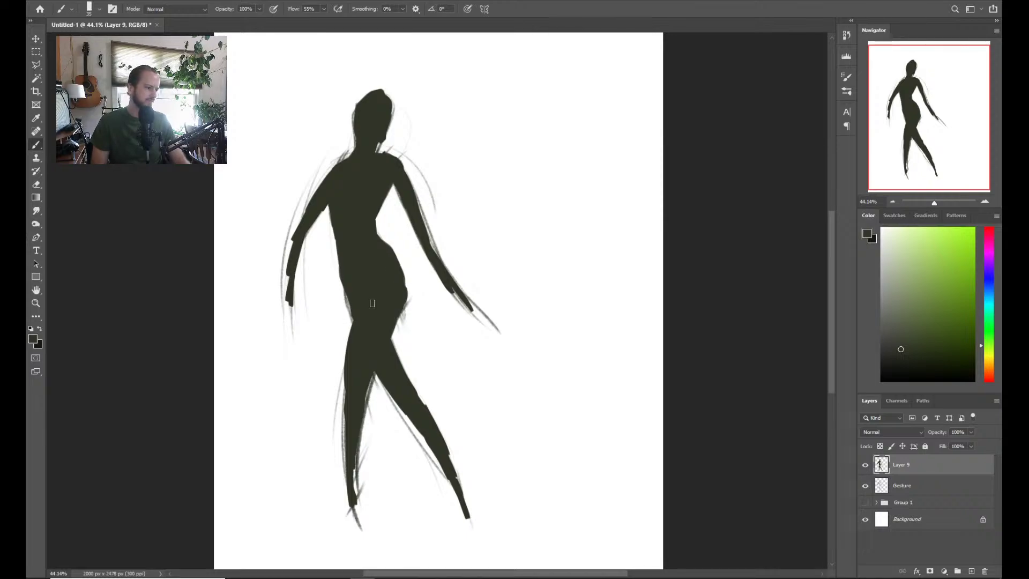
left_click_drag(352, 345, 355, 315)
key("ctrl+z")
key("ctrl+shift+z")
left_click_drag(344, 268, 349, 299)
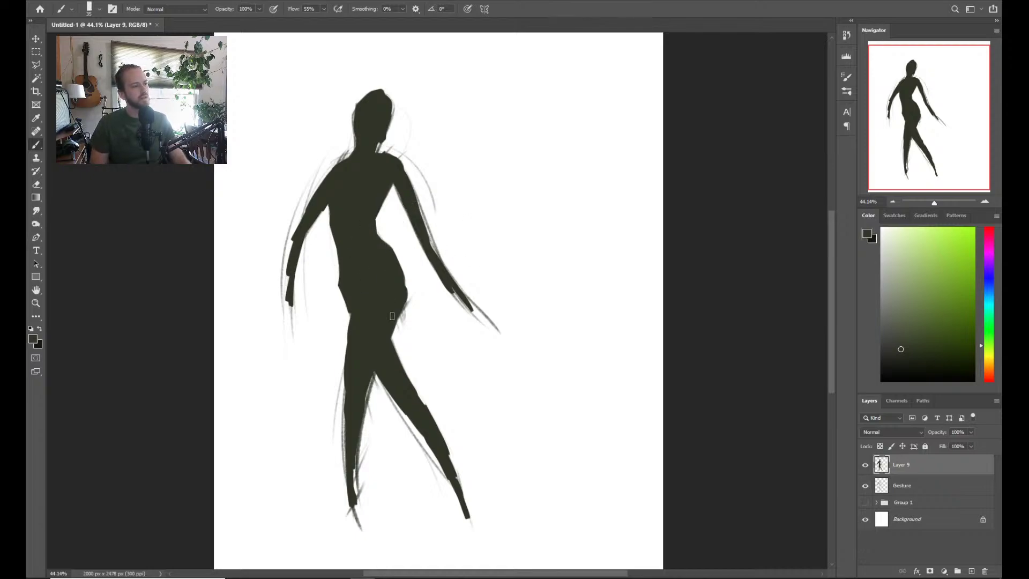
Thicken both thighs and build up the knee, calf and ankle of the left-hand leg
mouse_move(392, 316)
left_mouse_down()
mouse_move(406, 383)
mouse_move(402, 367)
left_mouse_up()
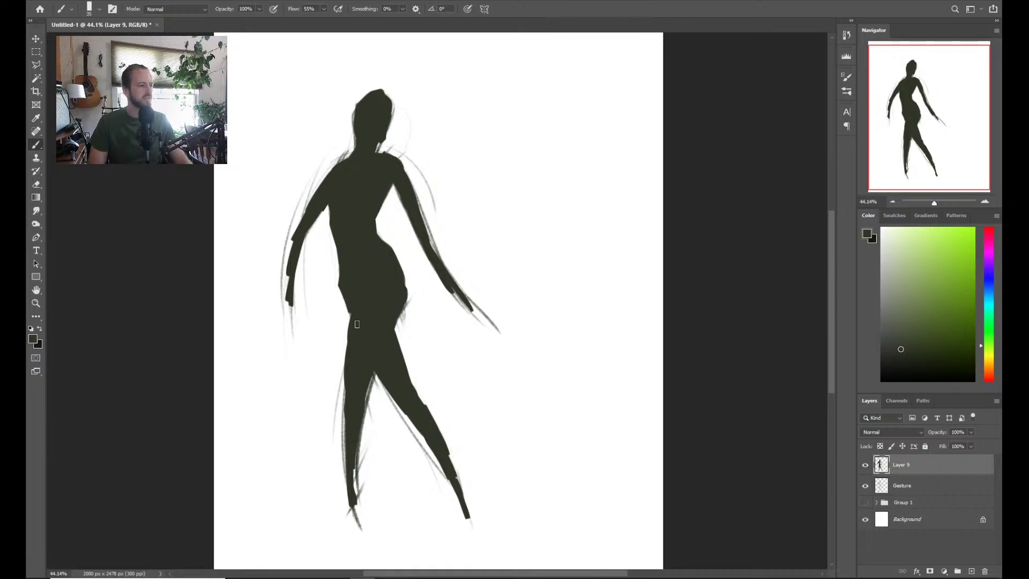
mouse_move(352, 337)
left_mouse_down()
mouse_move(348, 367)
mouse_move(347, 343)
left_mouse_up()
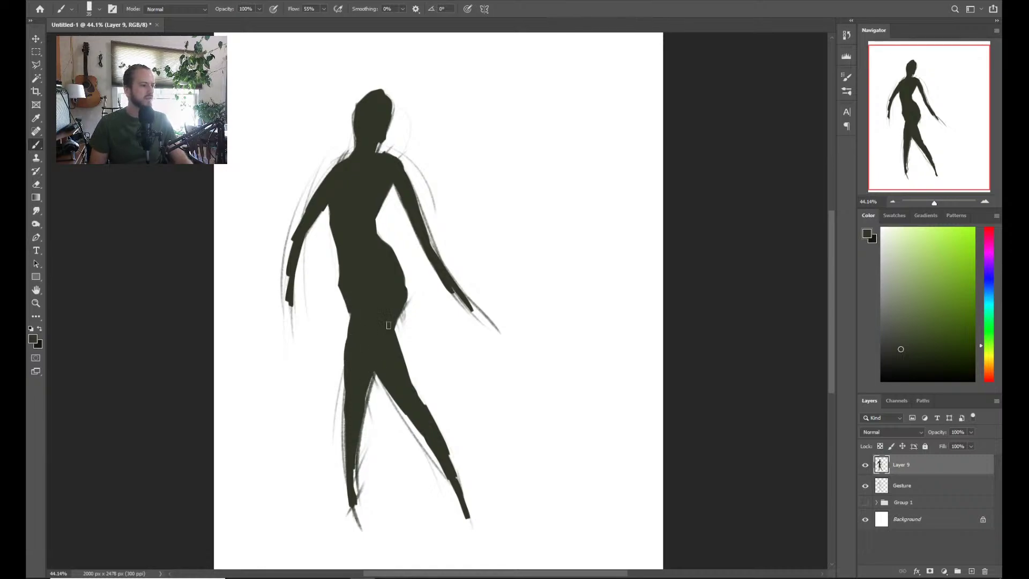
left_click_drag(366, 422, 360, 480)
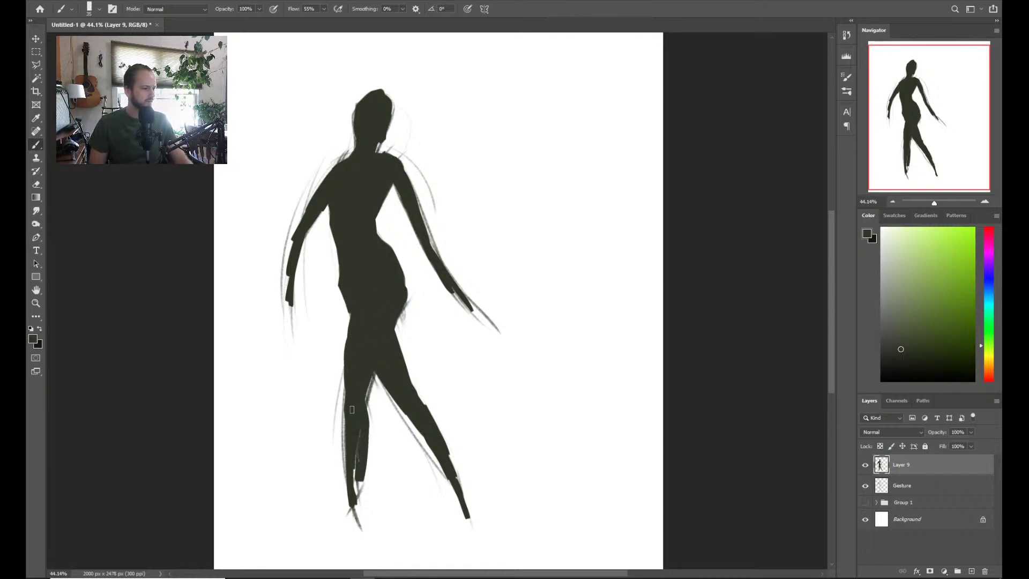
left_click_drag(345, 411, 348, 417)
left_click_drag(349, 363, 345, 387)
left_click_drag(354, 309, 346, 356)
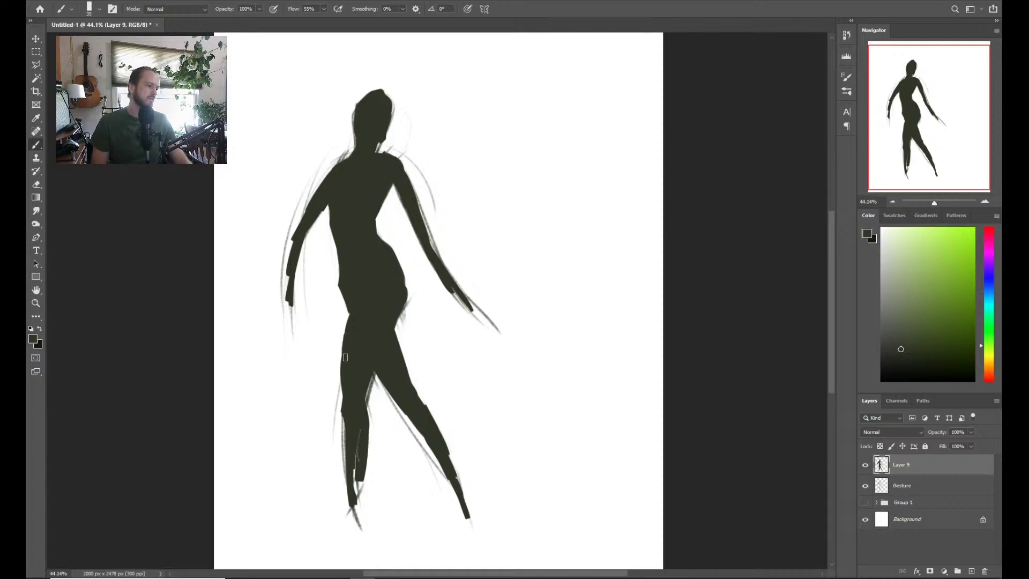
left_click_drag(363, 440, 351, 504)
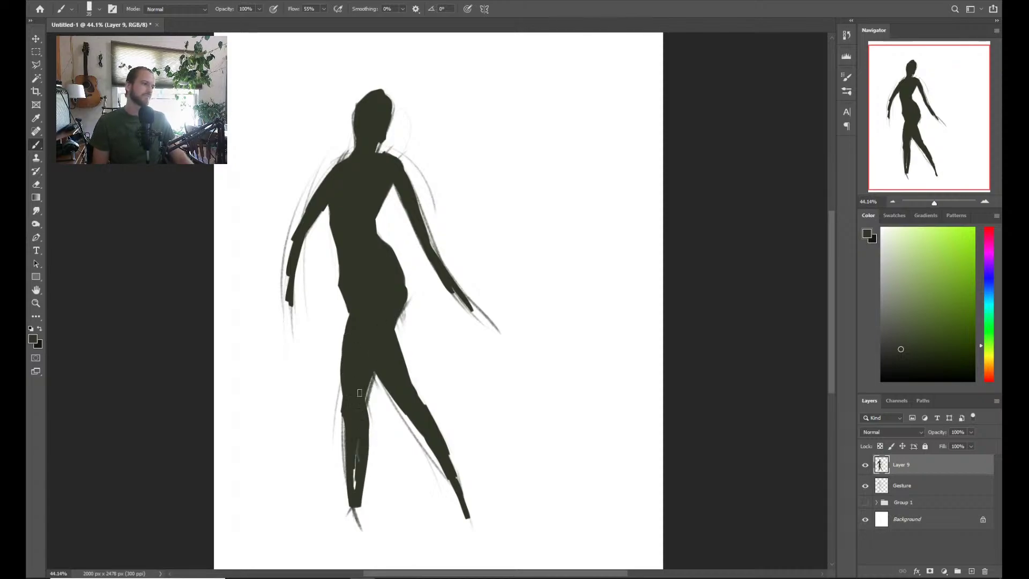
mouse_move(395, 301)
left_mouse_down()
mouse_move(370, 389)
mouse_move(407, 294)
mouse_move(401, 271)
mouse_move(406, 290)
left_mouse_up()
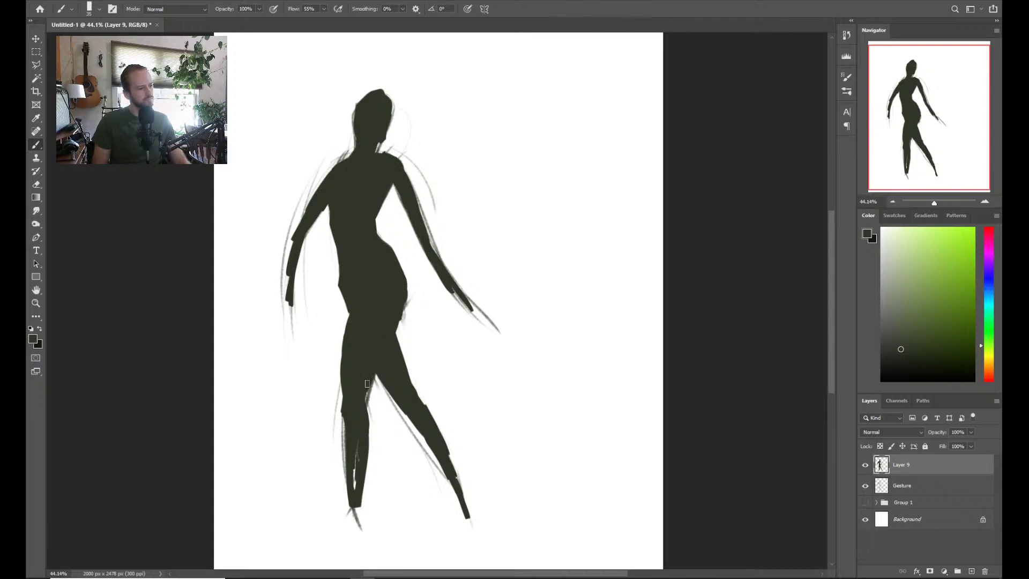
mouse_move(405, 379)
left_mouse_down()
mouse_move(393, 330)
mouse_move(407, 390)
mouse_move(381, 306)
mouse_move(421, 427)
mouse_move(392, 396)
left_mouse_up()
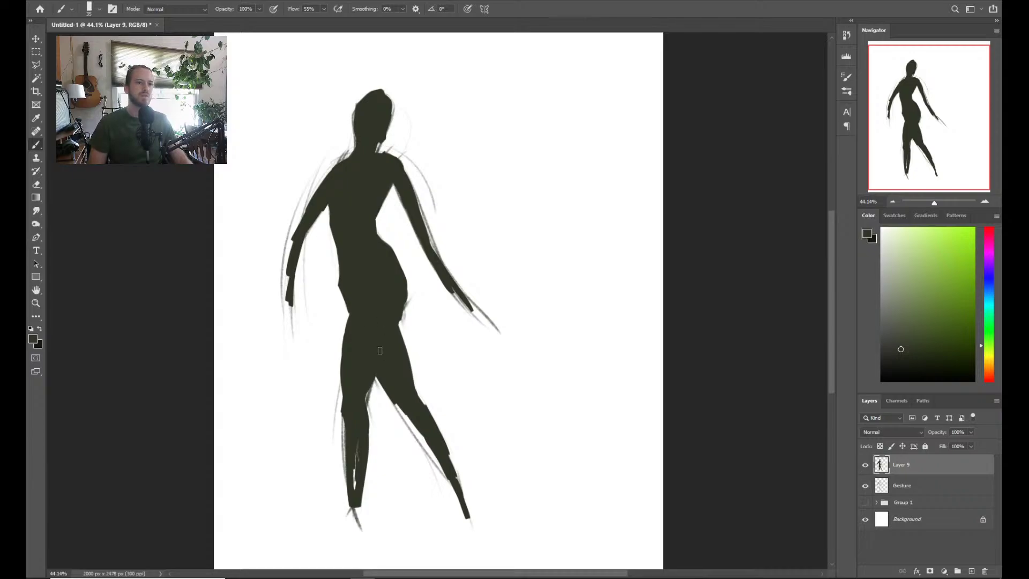
Choose the Square Eraser brush for the Eraser tool and carve a clean gap between the thighs
key("e")
mouse_move(379, 378)
left_mouse_down()
mouse_move(391, 424)
mouse_move(397, 394)
left_mouse_up()
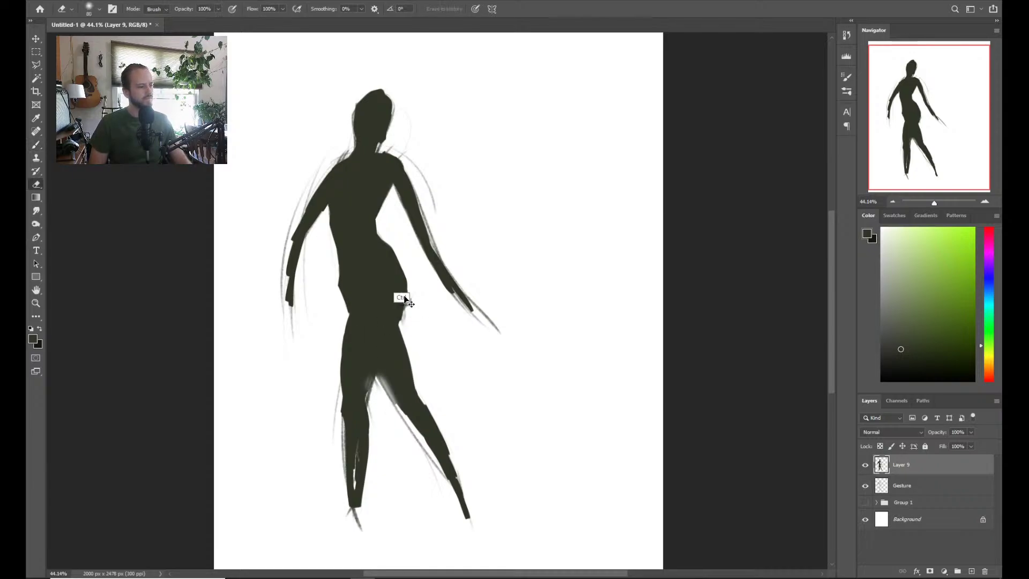
right_click(409, 317)
left_click(499, 295)
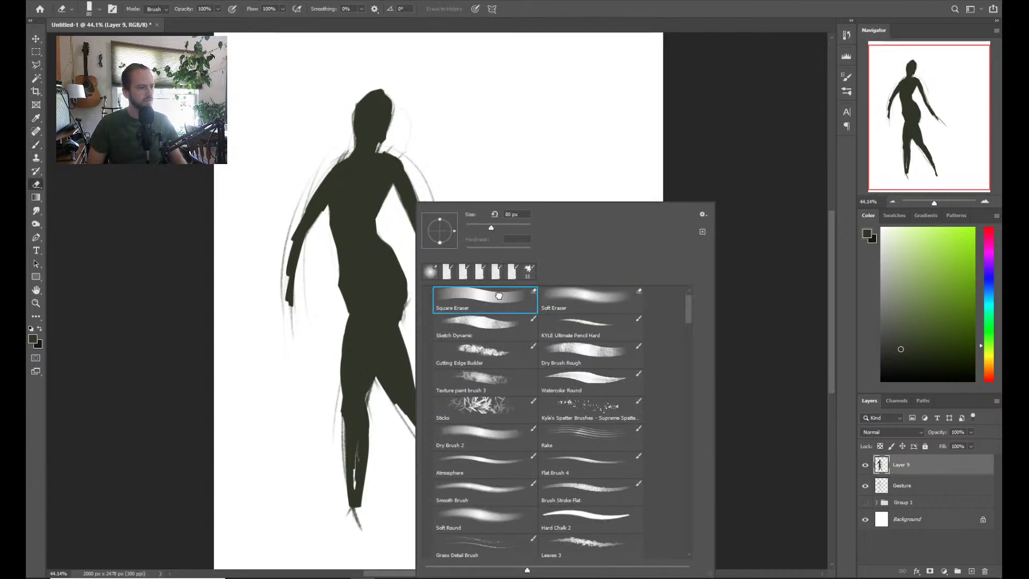
left_click(379, 425)
mouse_move(380, 397)
left_mouse_down()
mouse_move(388, 346)
mouse_move(371, 367)
mouse_move(375, 344)
mouse_move(370, 384)
mouse_move(391, 308)
mouse_move(408, 379)
mouse_move(388, 306)
mouse_move(413, 387)
mouse_move(384, 301)
mouse_move(396, 311)
mouse_move(407, 370)
mouse_move(387, 305)
mouse_move(416, 399)
mouse_move(434, 408)
mouse_move(419, 394)
mouse_move(442, 428)
left_mouse_up()
Paint a fuller knee and calf on the right-hand leg and add its foot
key("b")
key("ctrl+z")
mouse_move(418, 397)
left_mouse_down()
mouse_move(457, 486)
mouse_move(431, 449)
left_mouse_up()
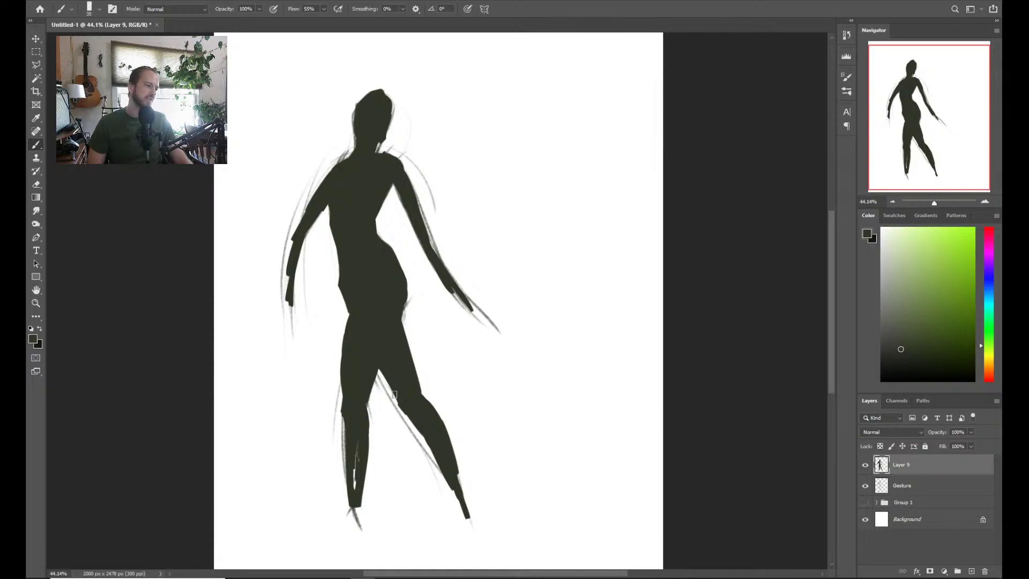
left_click_drag(395, 395, 433, 448)
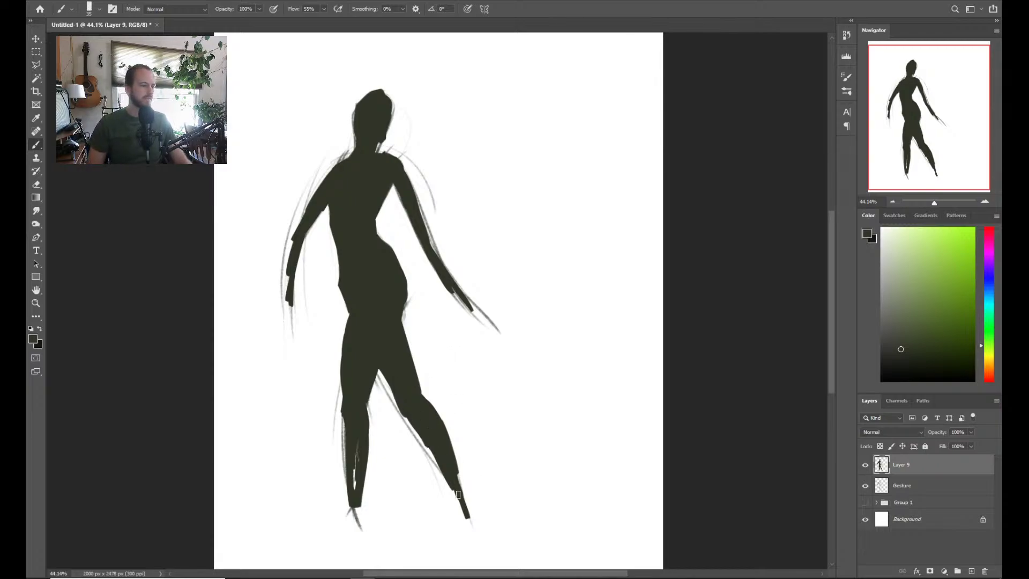
left_click_drag(458, 494, 424, 428)
mouse_move(466, 502)
left_mouse_down()
mouse_move(460, 518)
mouse_move(474, 506)
mouse_move(461, 521)
left_mouse_up()
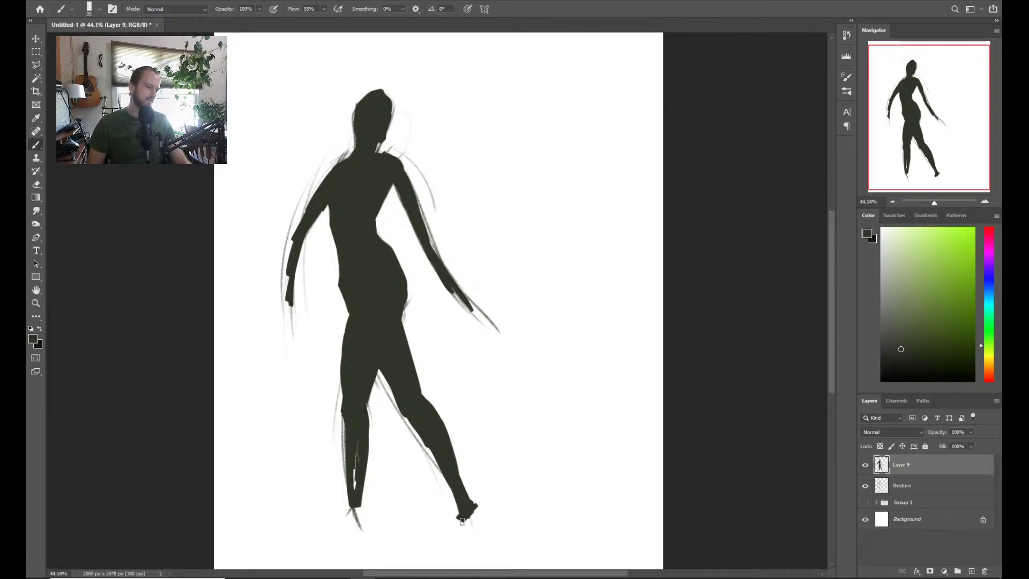
mouse_move(456, 482)
left_mouse_down()
mouse_move(461, 524)
mouse_move(489, 495)
mouse_move(452, 516)
mouse_move(460, 500)
mouse_move(450, 516)
mouse_move(470, 504)
mouse_move(446, 517)
mouse_move(467, 507)
left_mouse_up()
key("ctrl+z")
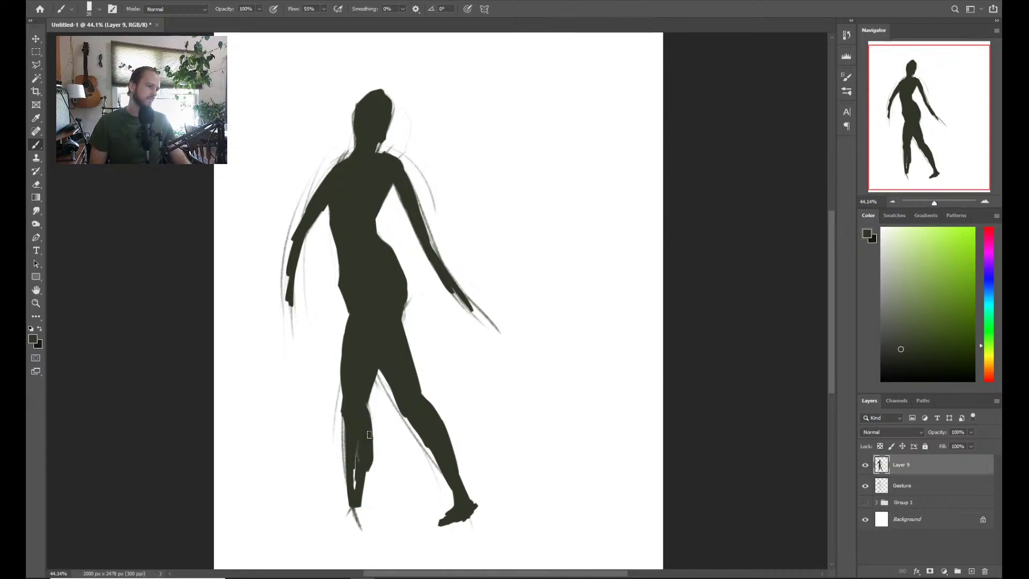
Widen the outer thigh and knee of the left-hand leg and fill its calf solidly down to the heel
mouse_move(362, 424)
left_mouse_down()
mouse_move(364, 435)
mouse_move(340, 366)
mouse_move(342, 322)
left_mouse_up()
left_click_drag(346, 362, 342, 400)
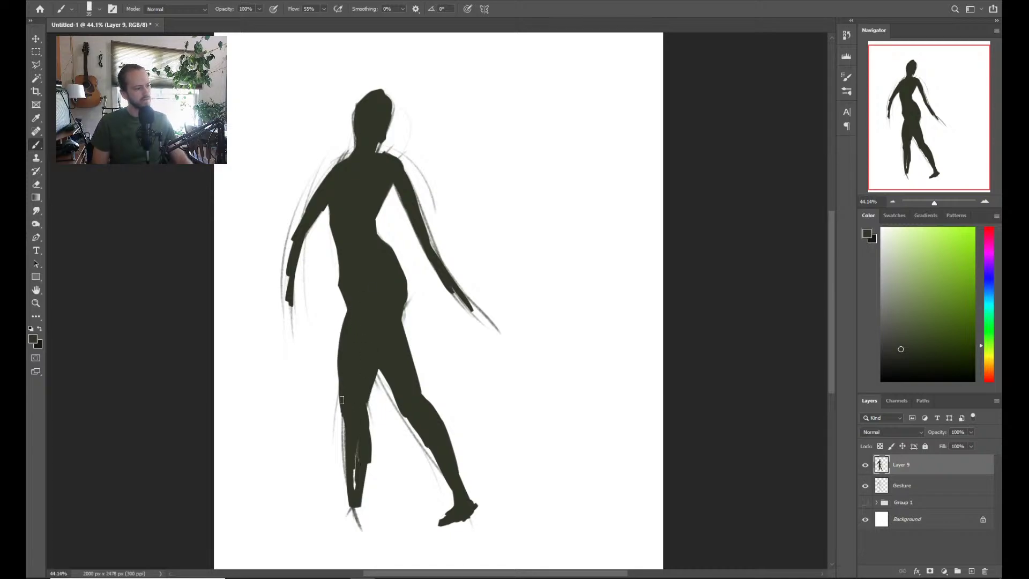
key("ctrl")
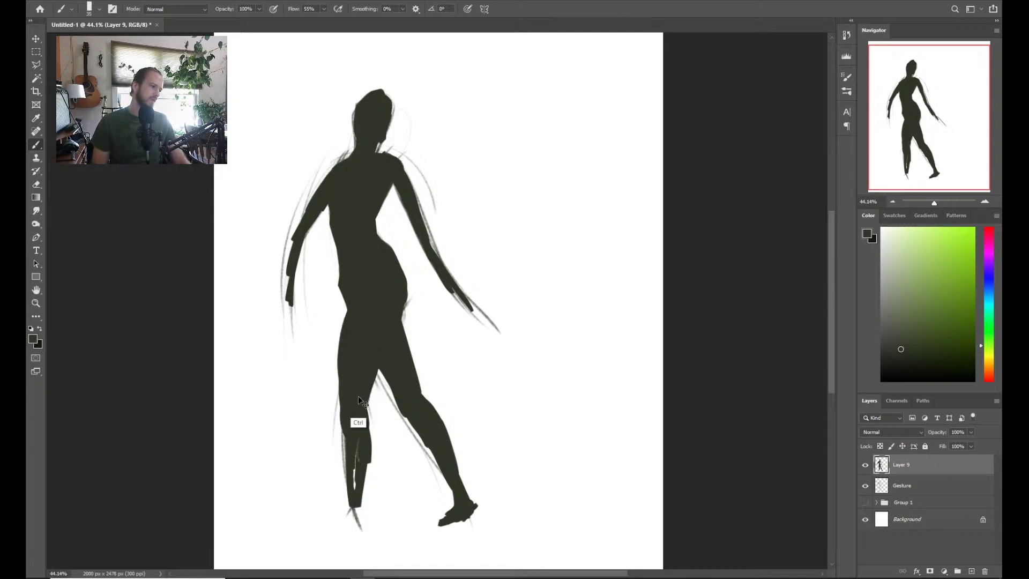
mouse_move(349, 419)
left_mouse_down()
mouse_move(343, 429)
mouse_move(342, 413)
mouse_move(343, 424)
left_mouse_up()
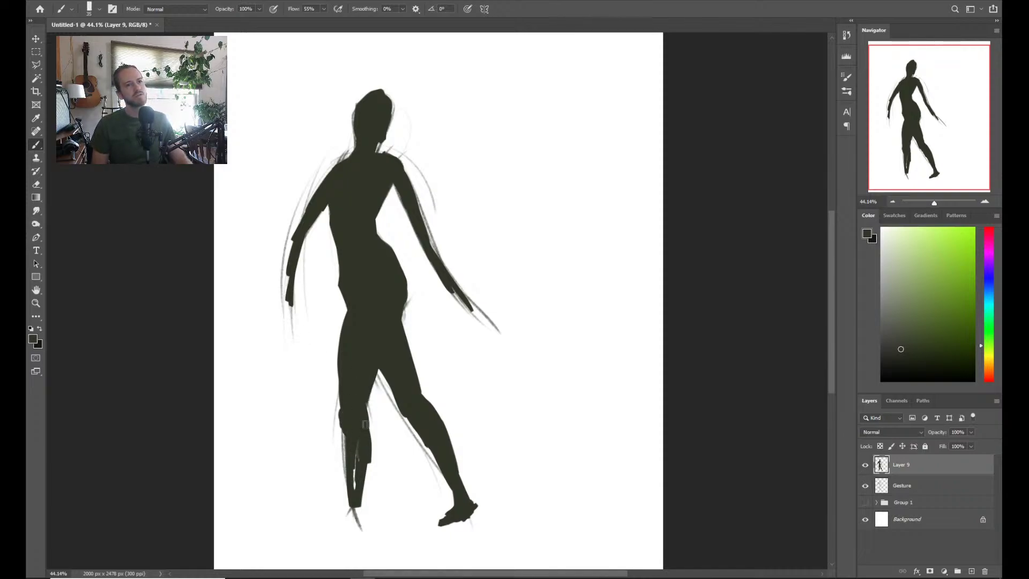
mouse_move(355, 416)
left_mouse_down()
mouse_move(368, 462)
mouse_move(358, 481)
mouse_move(350, 458)
mouse_move(341, 517)
mouse_move(347, 492)
mouse_move(383, 468)
mouse_move(372, 501)
mouse_move(379, 452)
mouse_move(365, 509)
left_mouse_up()
key("e")
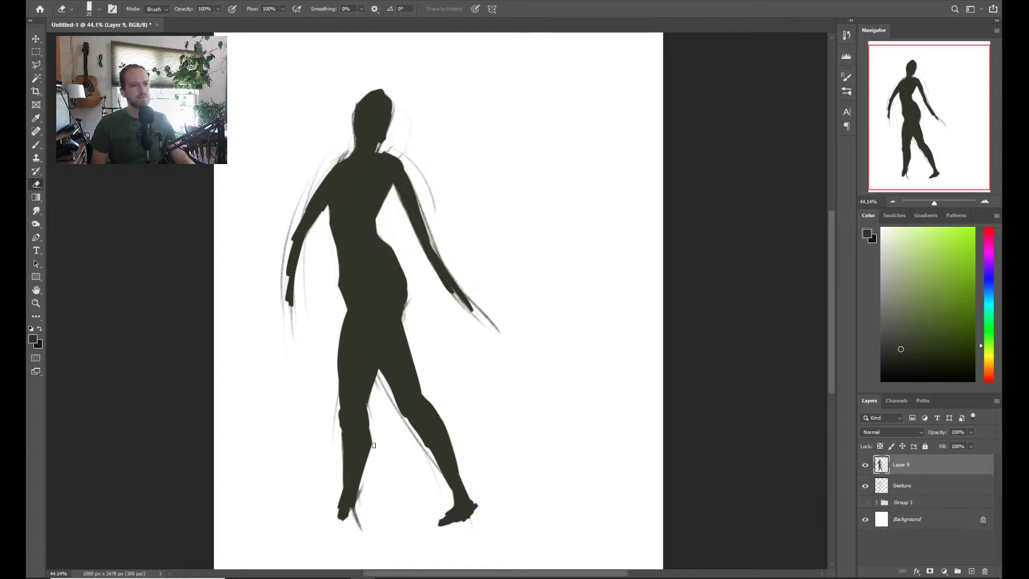
key("b")
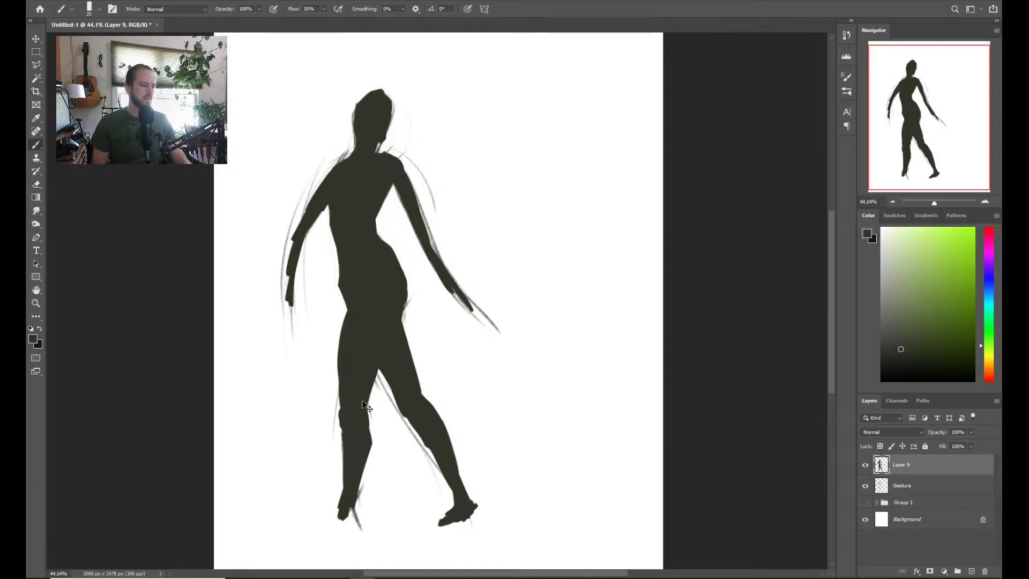
key("ctrl+t")
left_click_drag(480, 529, 475, 510)
key("Escape")
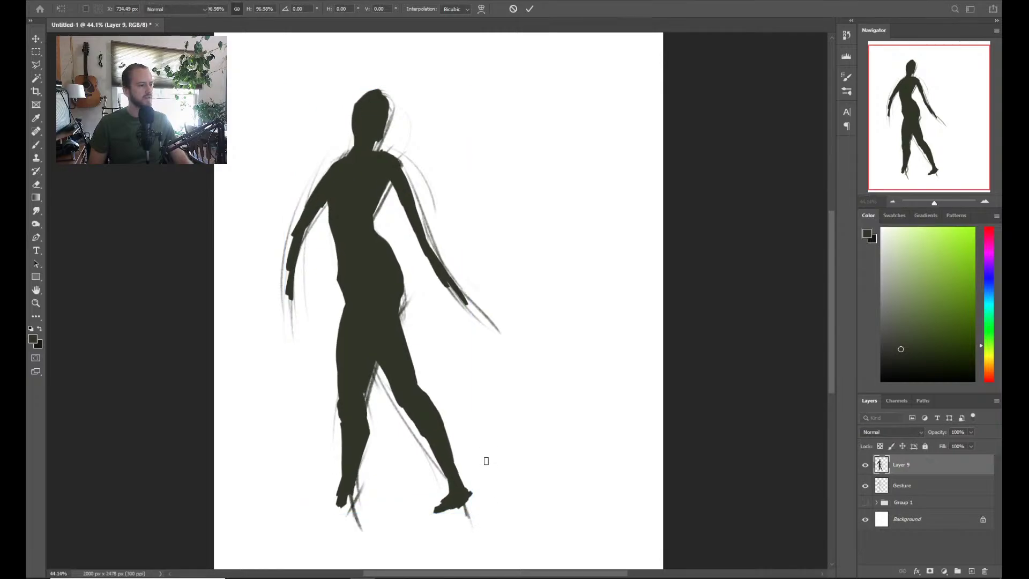
left_click(925, 493, "shift")
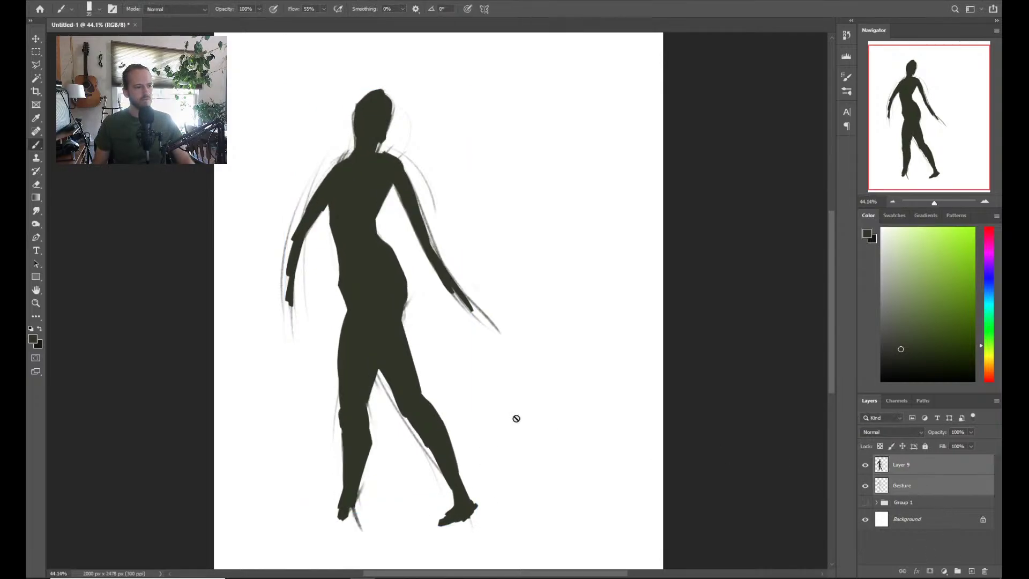
Paint a forward-pointing foot on the left-hand leg of the silhouette on Layer 9
key("z")
left_click_drag(450, 421, 438, 420)
key("b")
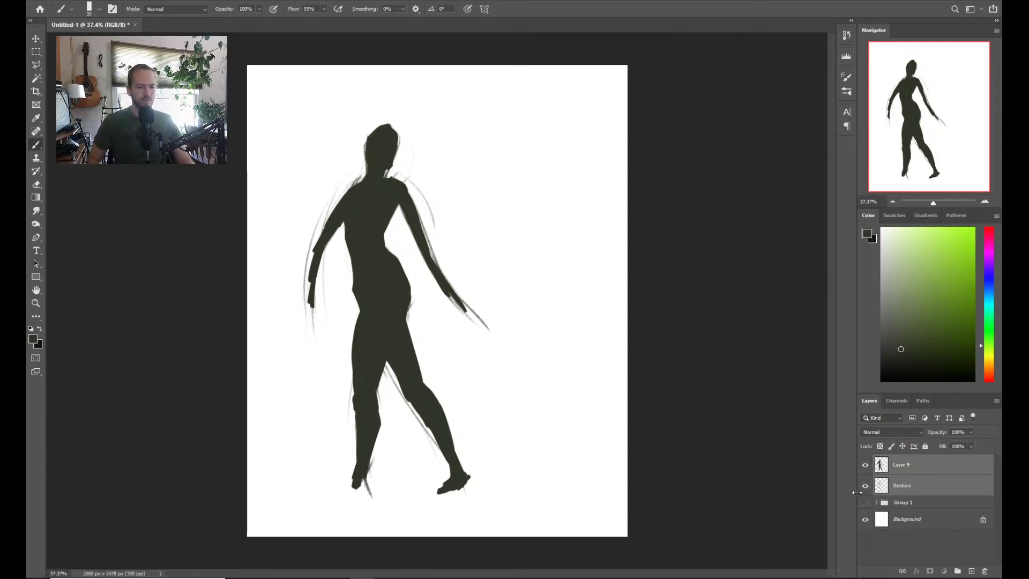
left_click(898, 491)
left_click(904, 466)
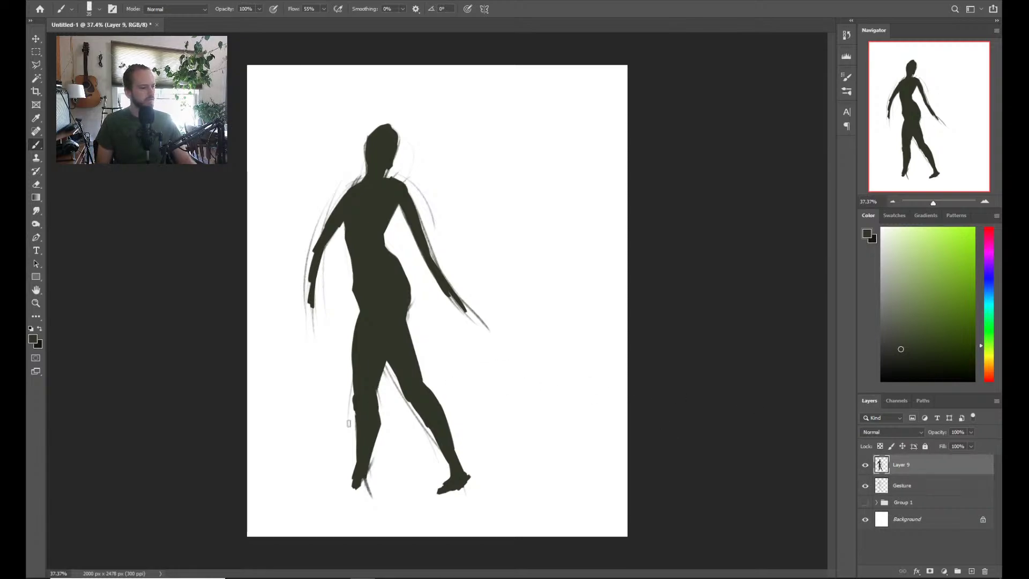
mouse_move(357, 470)
left_mouse_down()
mouse_move(354, 461)
mouse_move(332, 506)
mouse_move(364, 480)
mouse_move(349, 494)
mouse_move(359, 491)
left_mouse_up()
key("ctrl+z")
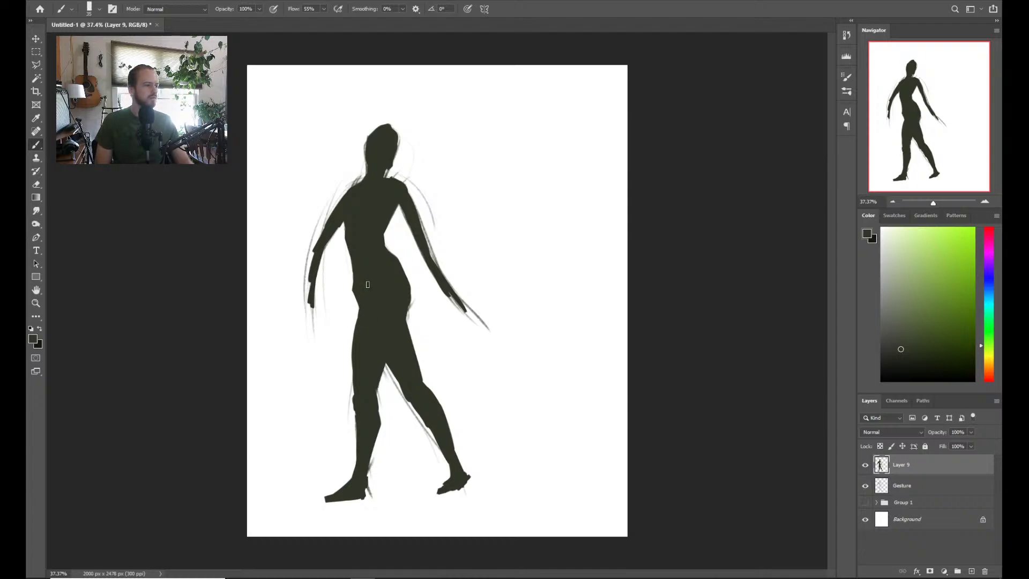
Erase a thin strip along the outer edge of the left-hand thigh to slim it
key("e")
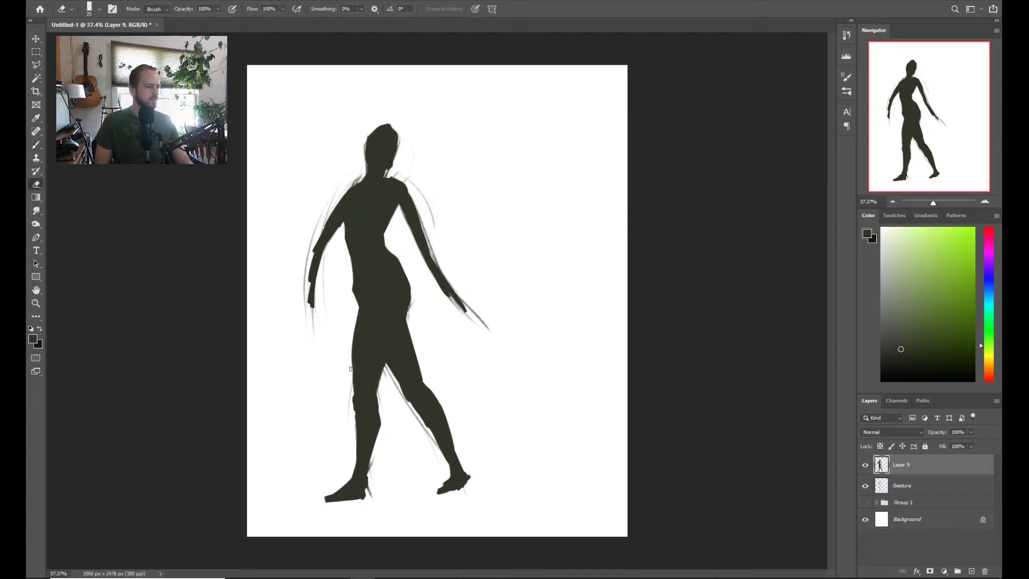
mouse_move(351, 369)
left_mouse_down()
mouse_move(352, 390)
mouse_move(360, 328)
left_mouse_up()
key("ctrl+z")
left_click_drag(354, 383, 352, 342)
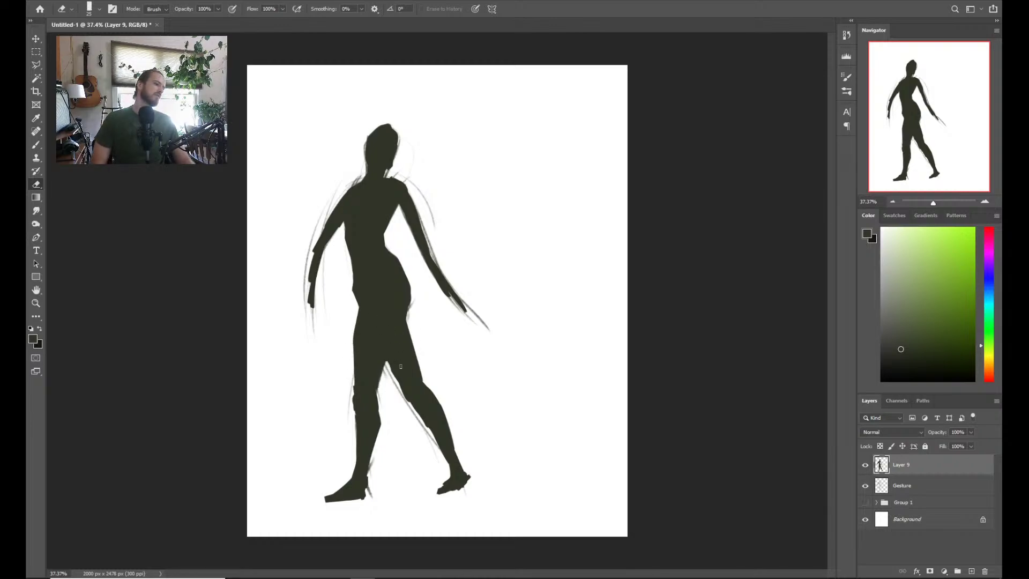
Refine the right-hand leg of the silhouette by trimming its inner calf, smoothing its outer knee and calf, and lengthening the foot
key("b")
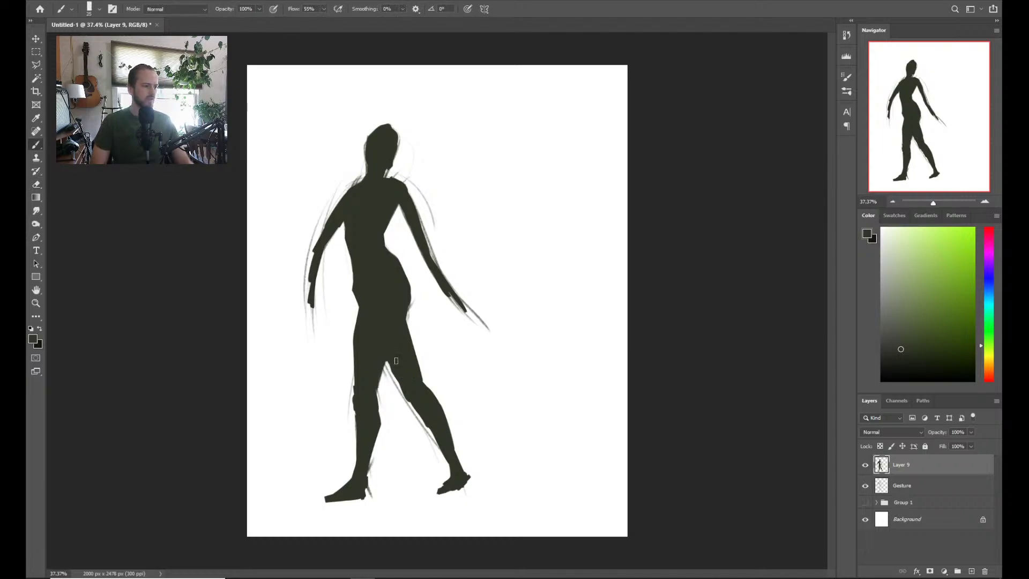
key("e")
left_click_drag(396, 391, 429, 438)
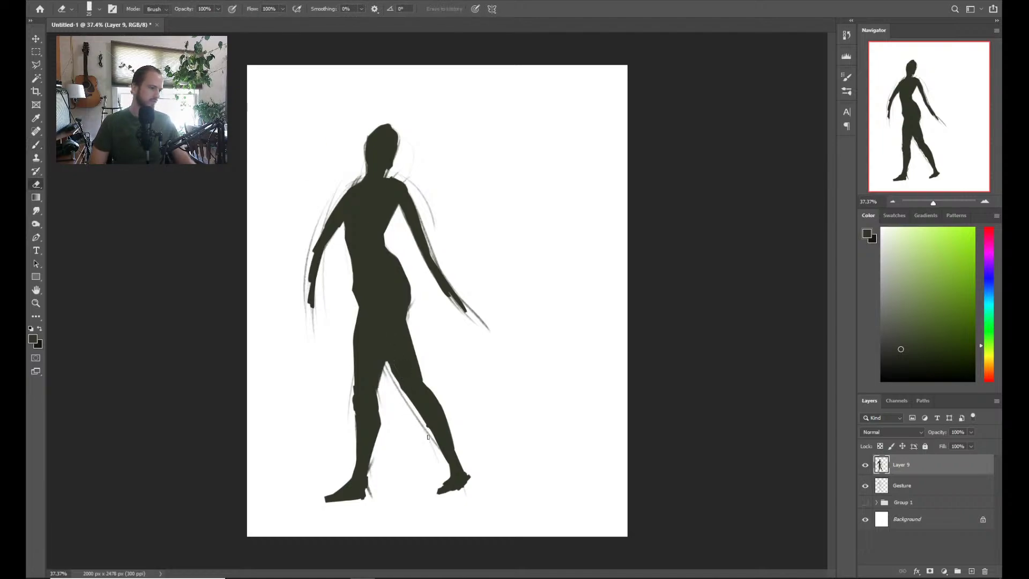
key("b")
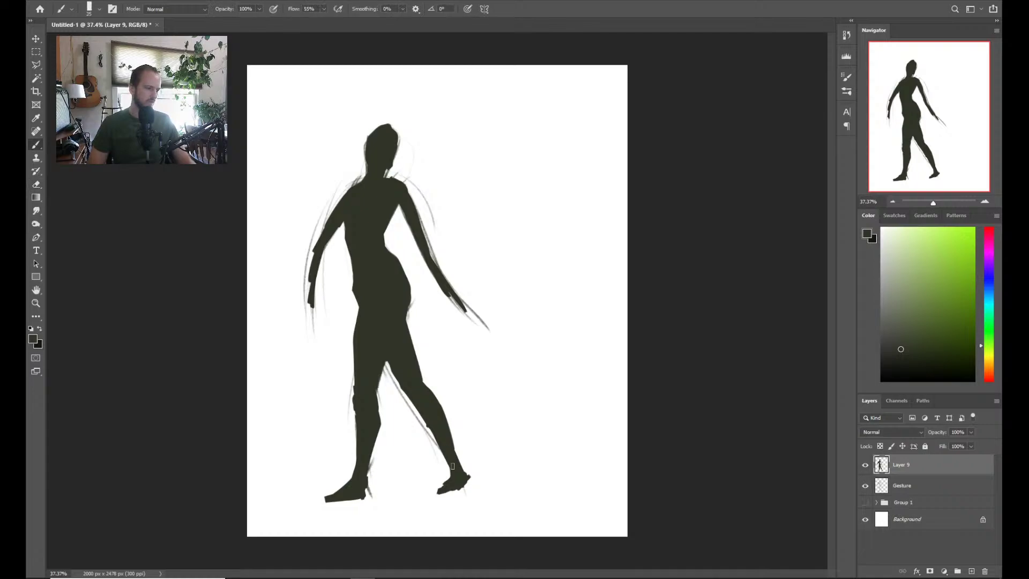
mouse_move(465, 477)
left_mouse_down()
mouse_move(434, 491)
mouse_move(470, 485)
left_mouse_up()
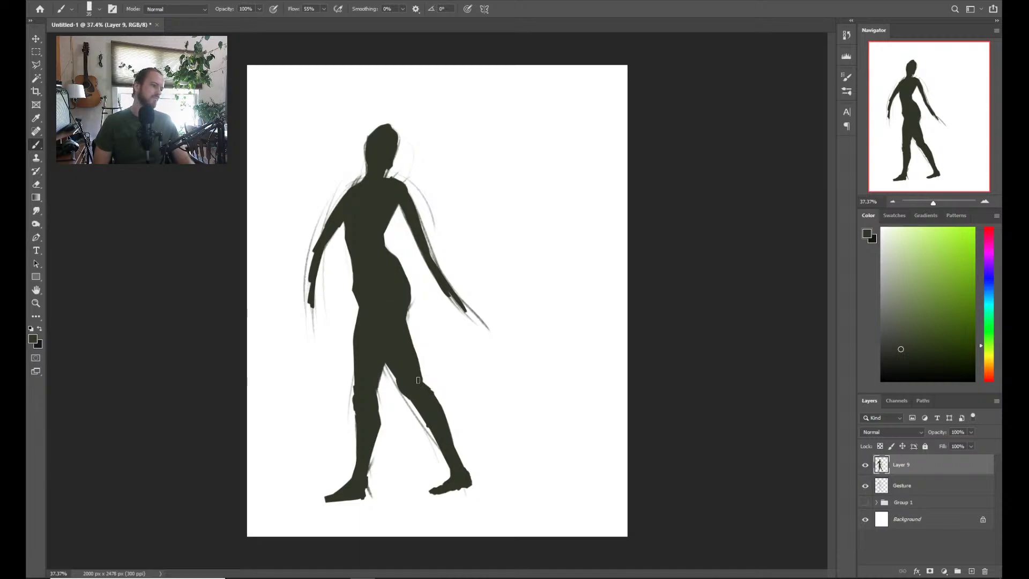
left_click_drag(418, 380, 458, 456)
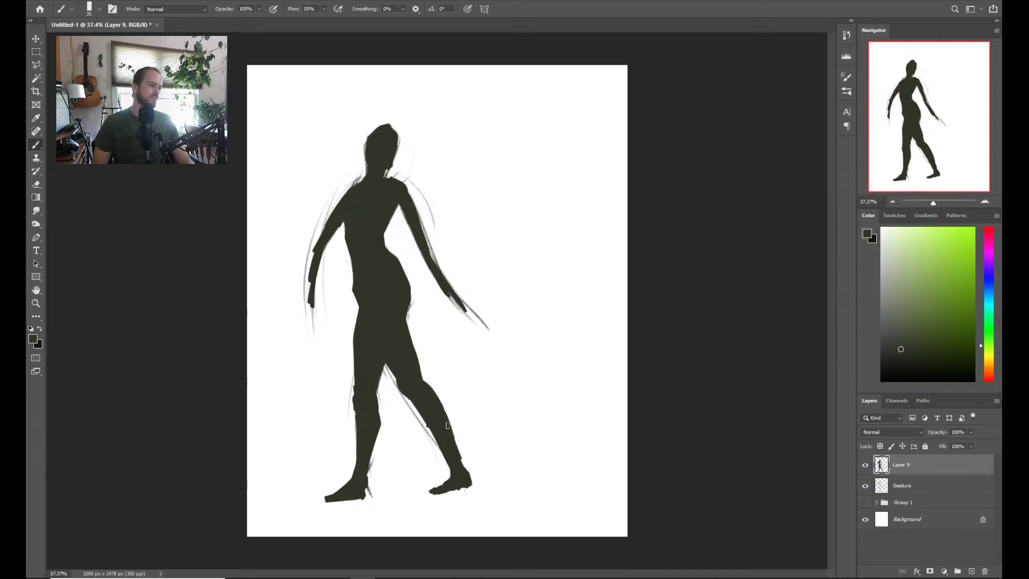
key("e")
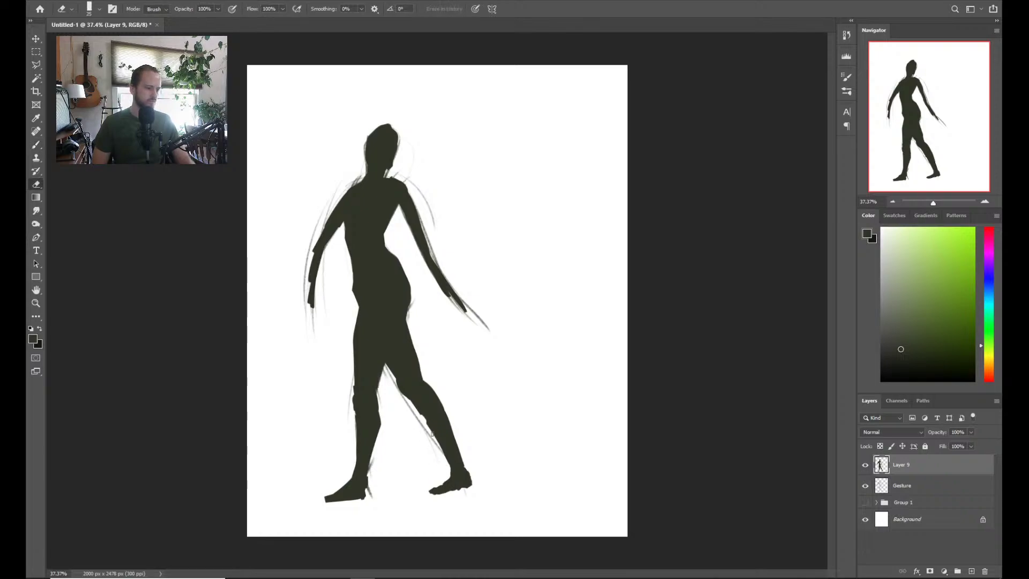
Paint a fuller elbow and forearm on the right-hand arm of the silhouette and fill in its armpit
key("b")
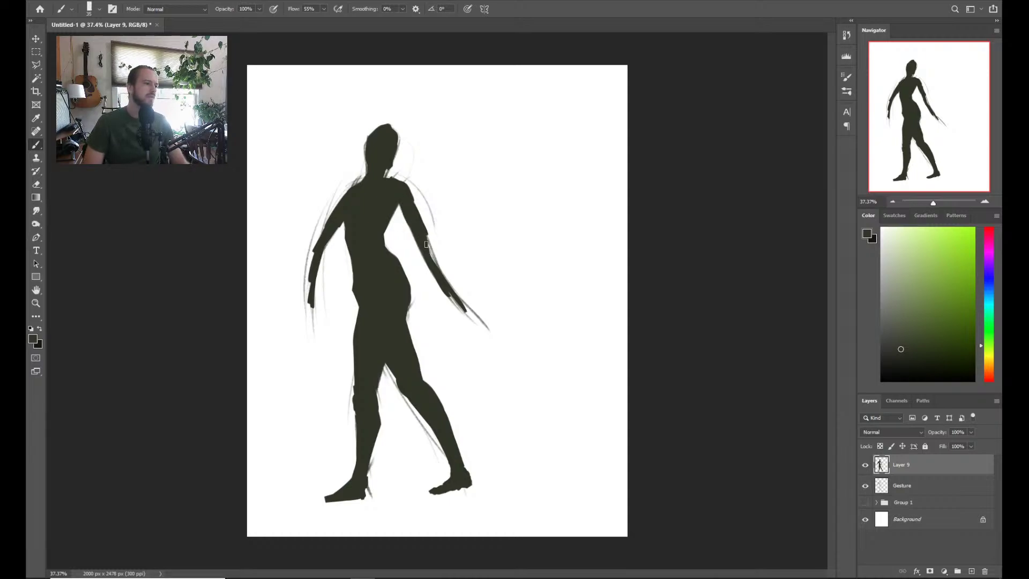
left_click_drag(427, 245, 447, 271)
key("ctrl+z")
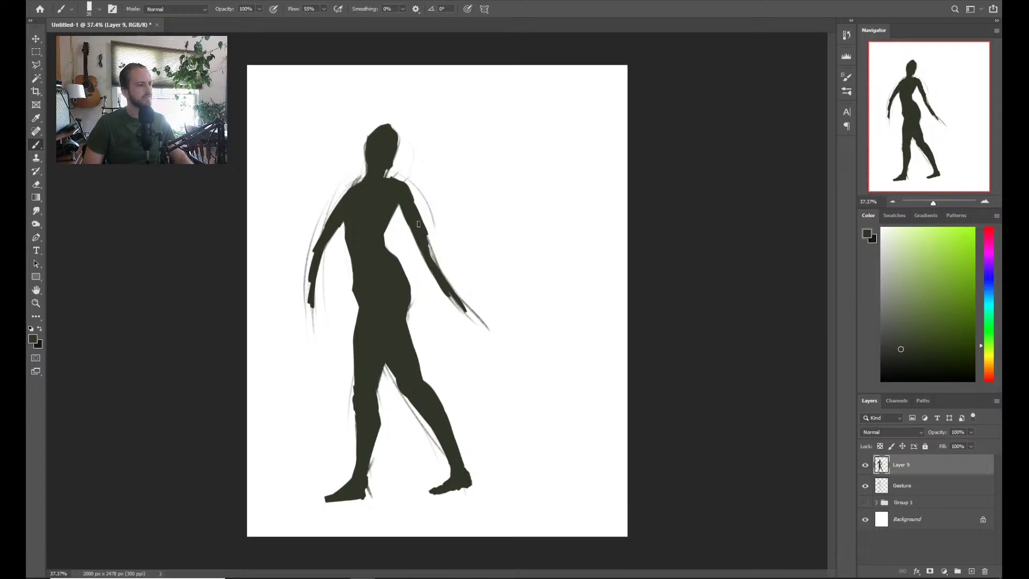
mouse_move(419, 223)
left_mouse_down()
mouse_move(444, 271)
mouse_move(423, 232)
left_mouse_up()
key("ctrl+z")
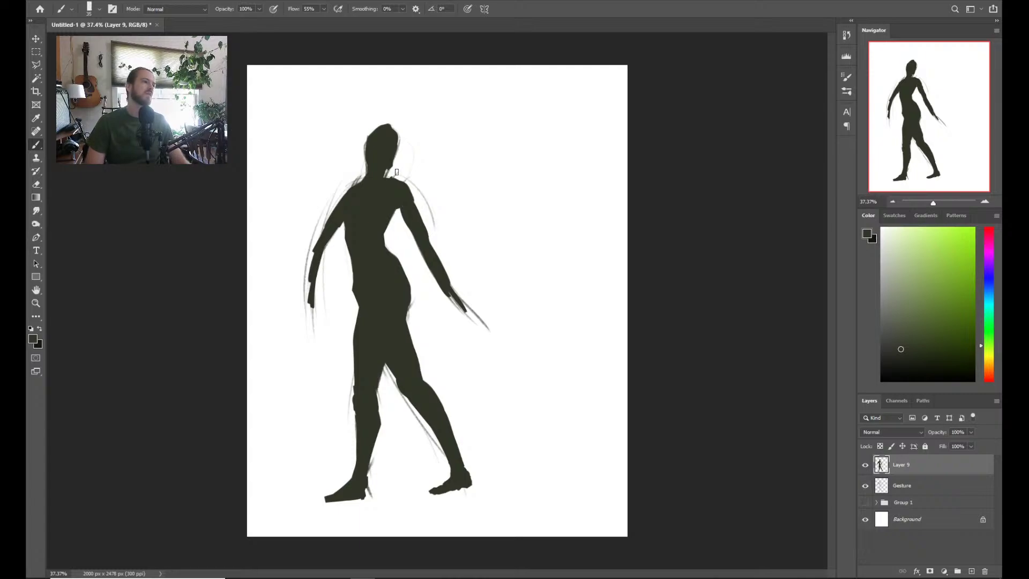
key("w")
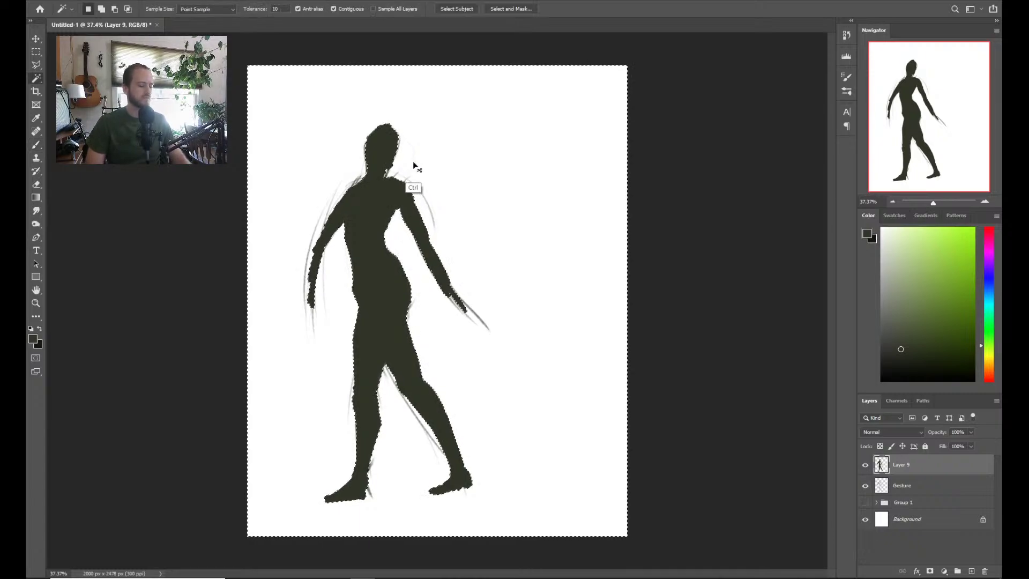
key("b")
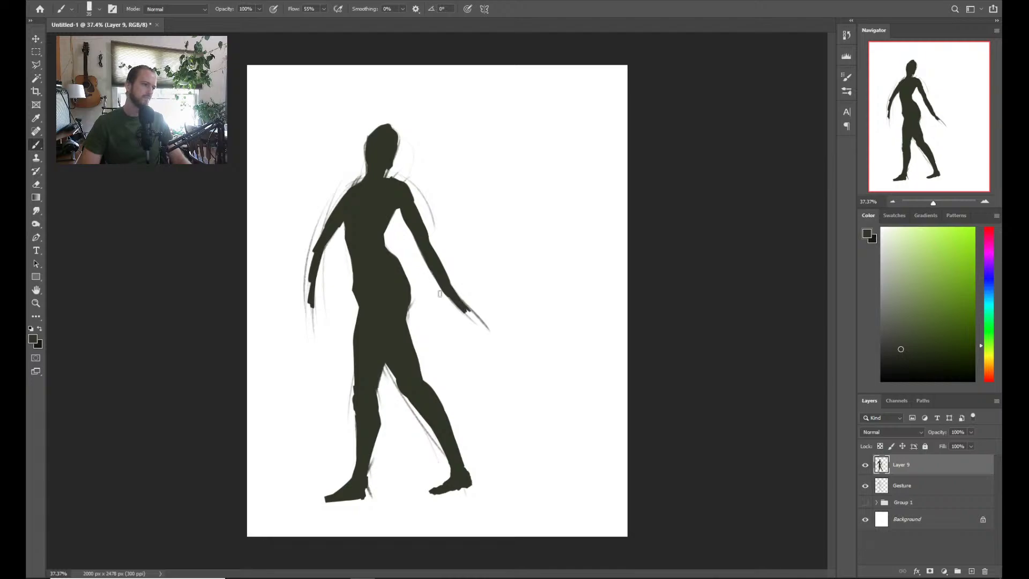
key("e")
key("b")
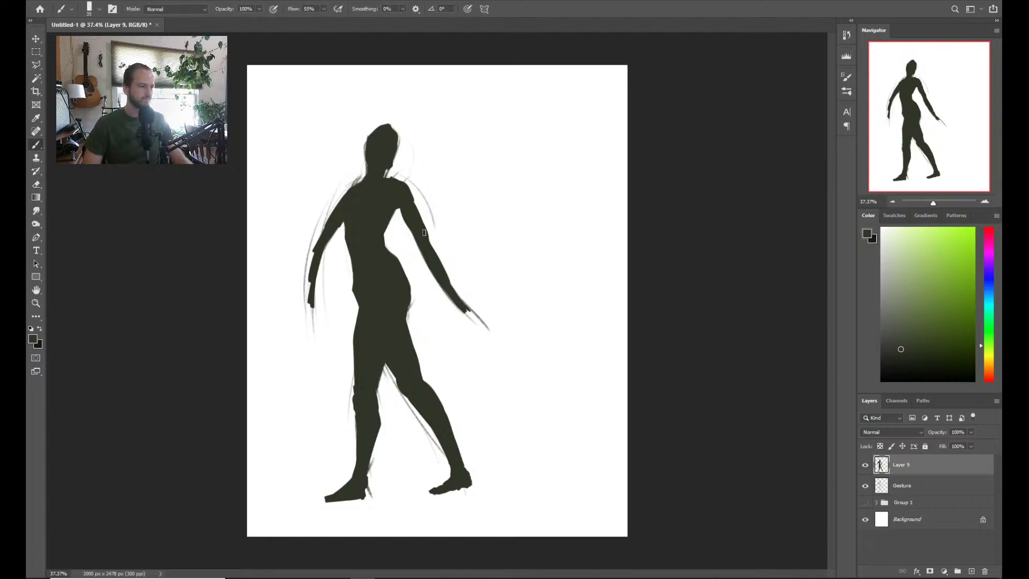
mouse_move(481, 323)
left_mouse_down()
mouse_move(466, 303)
mouse_move(476, 314)
left_mouse_up()
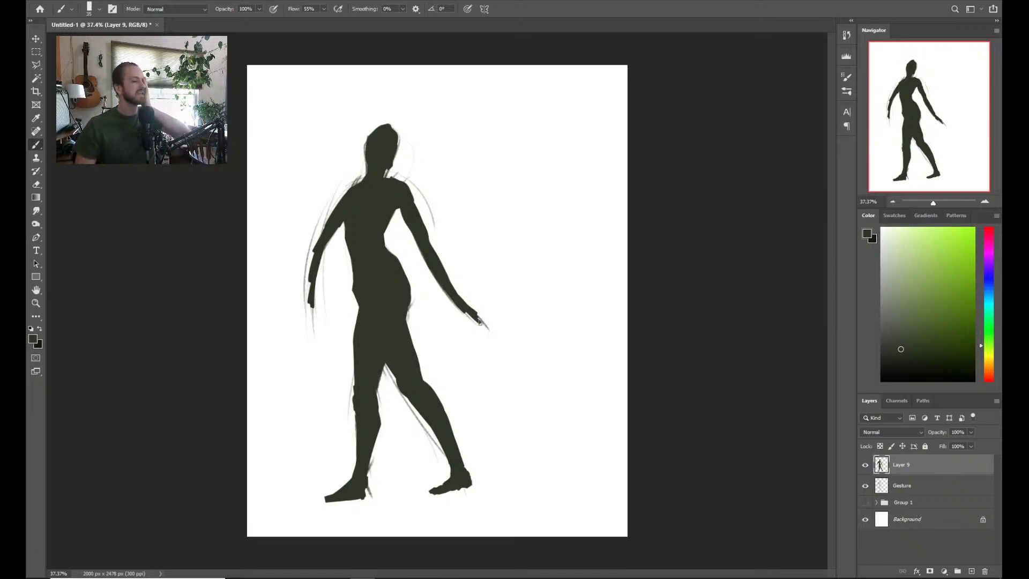
mouse_move(440, 289)
left_mouse_down()
mouse_move(488, 329)
mouse_move(449, 309)
mouse_move(462, 320)
mouse_move(477, 313)
mouse_move(463, 293)
mouse_move(472, 314)
left_mouse_up()
Paint a hand with fingers extending down and outward from the right-hand arm, and define its wrist
key("e")
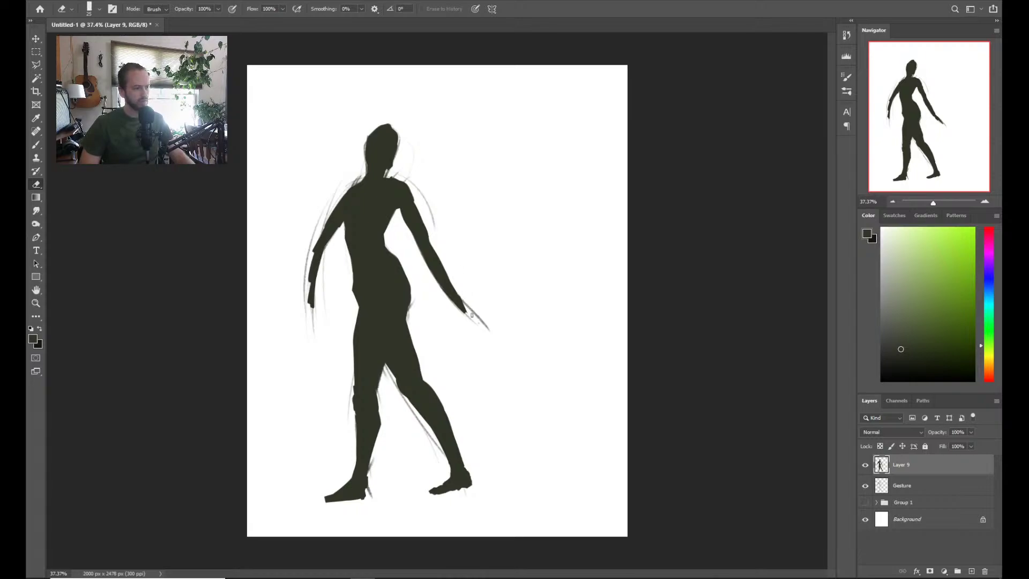
key("b")
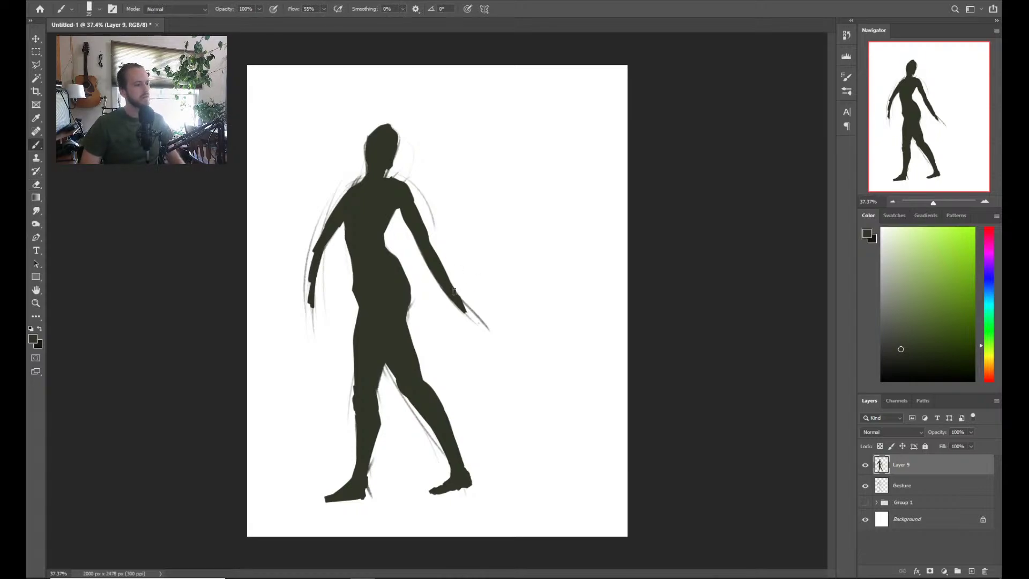
left_click_drag(460, 310, 466, 311)
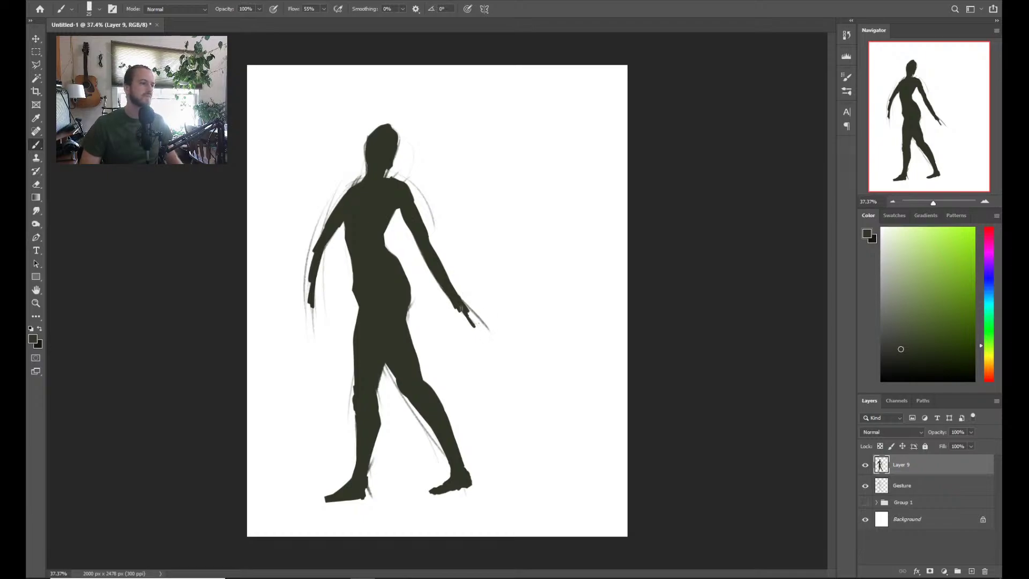
left_click_drag(461, 309, 457, 300)
key("e")
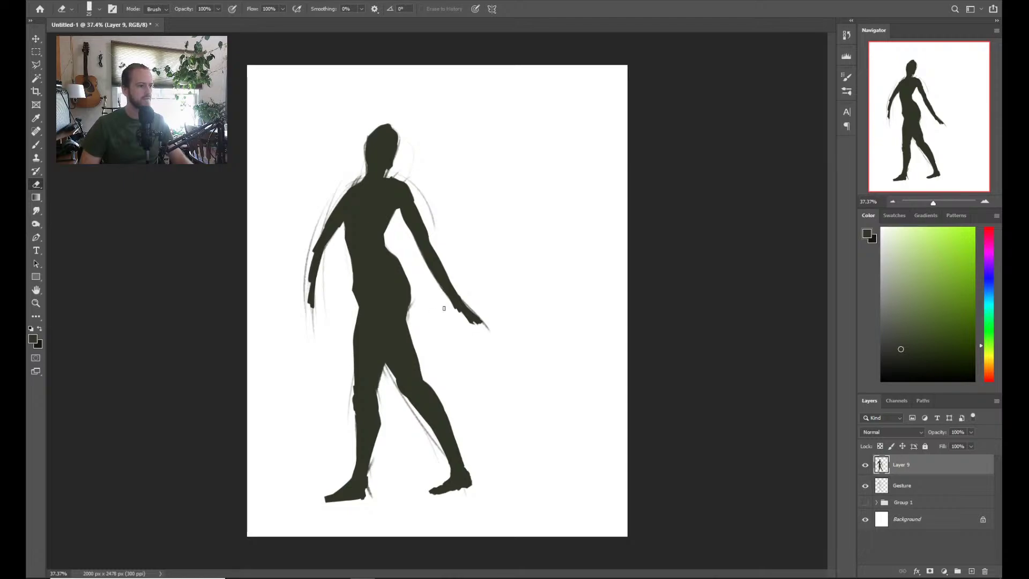
left_click_drag(430, 279, 455, 296)
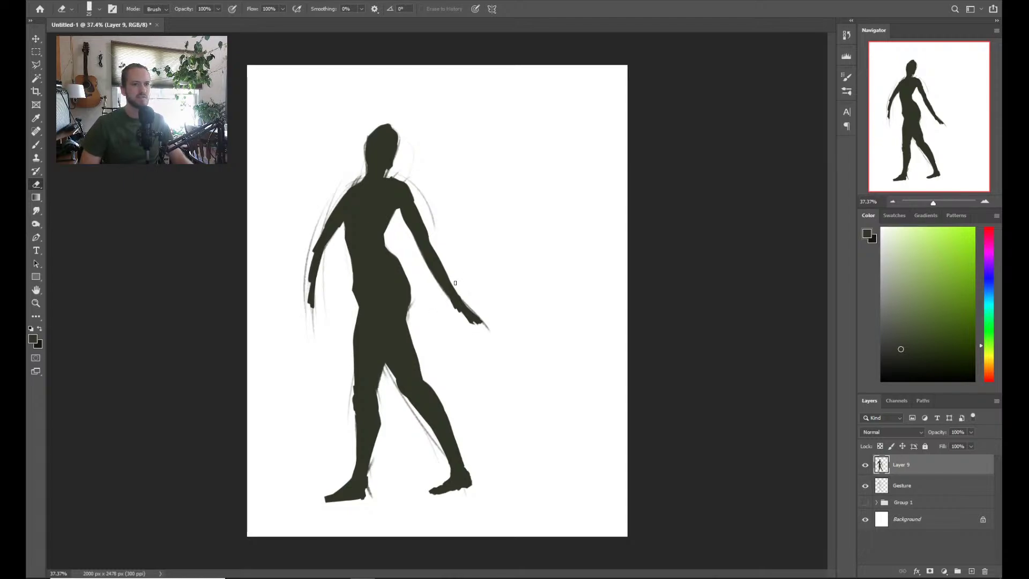
key("b")
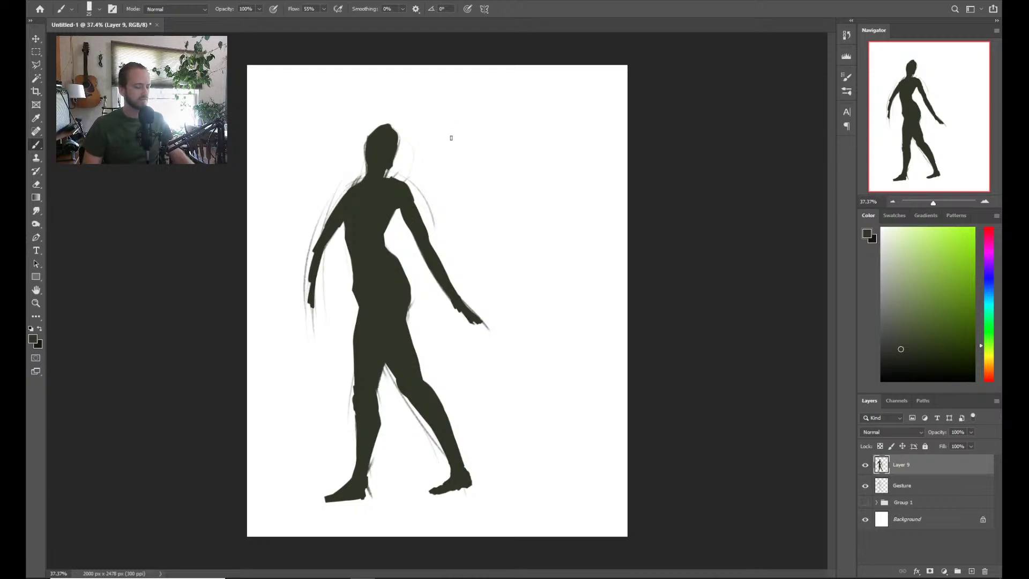
left_click_drag(458, 304, 464, 302)
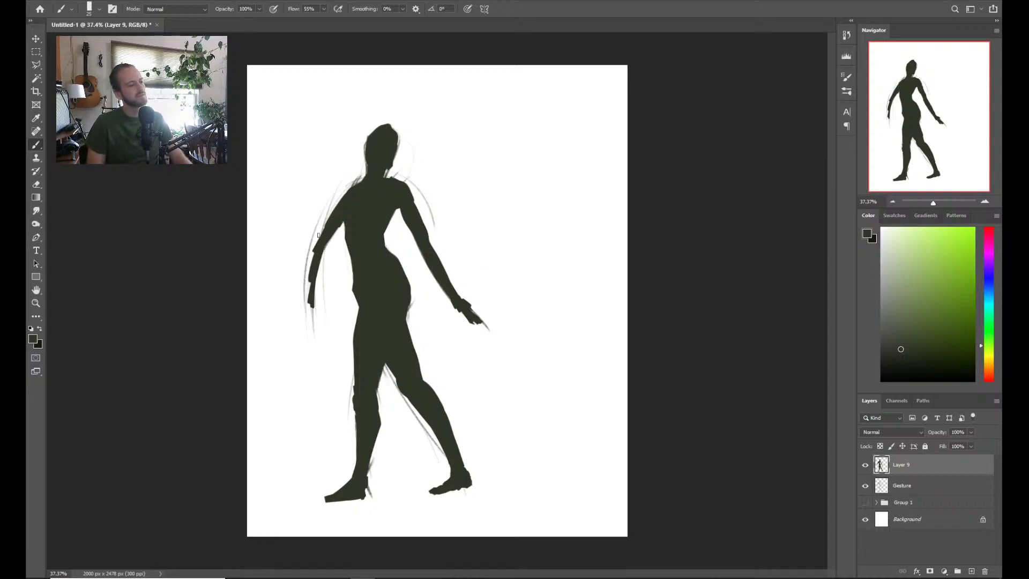
Thicken the outer edge of the left-hand forearm and touch up the fingers of the right-hand arm's hand
mouse_move(315, 252)
left_mouse_down()
mouse_move(314, 263)
mouse_move(335, 227)
mouse_move(308, 303)
left_mouse_up()
left_click_drag(475, 323, 482, 323)
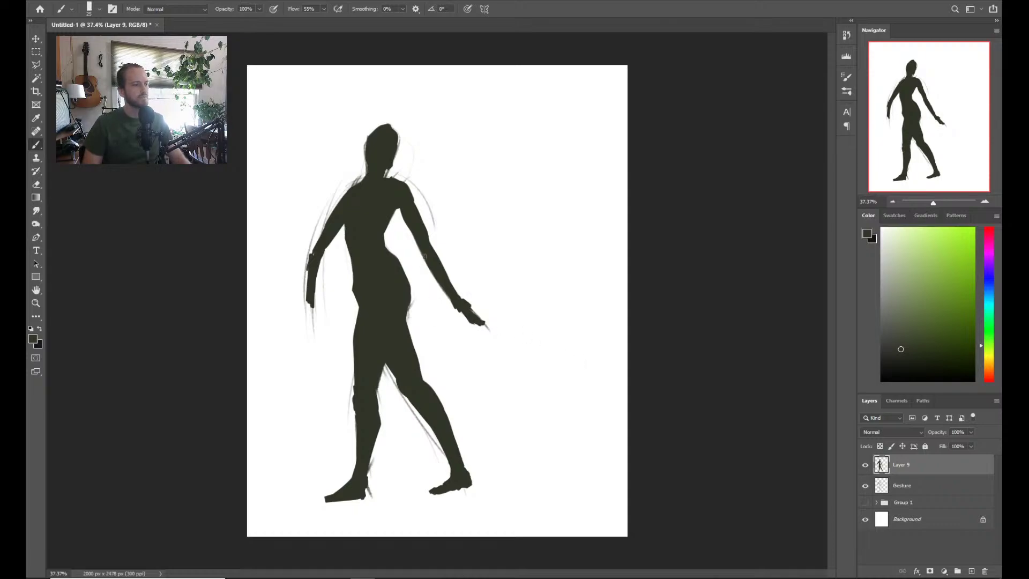
key("e")
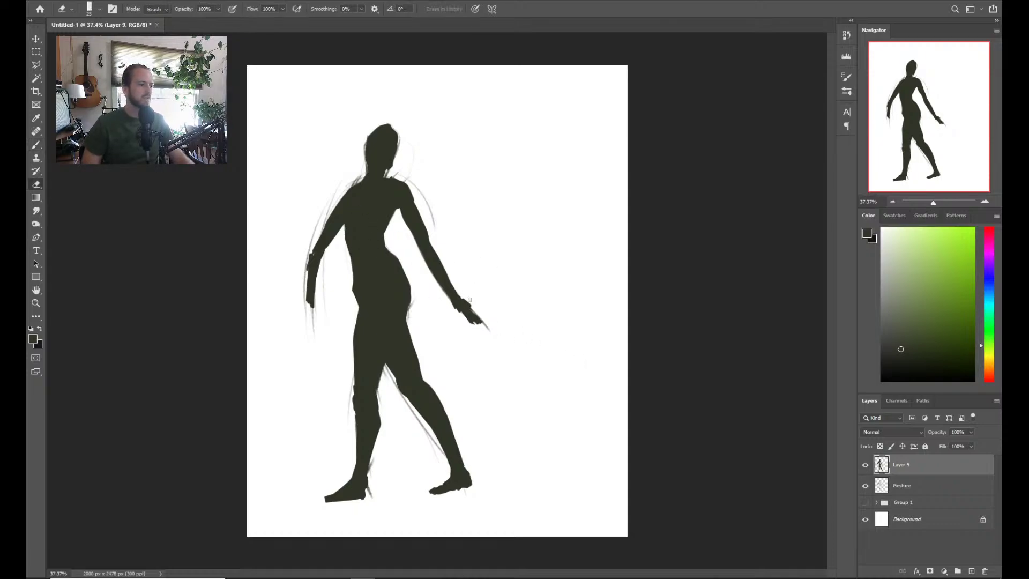
key("b")
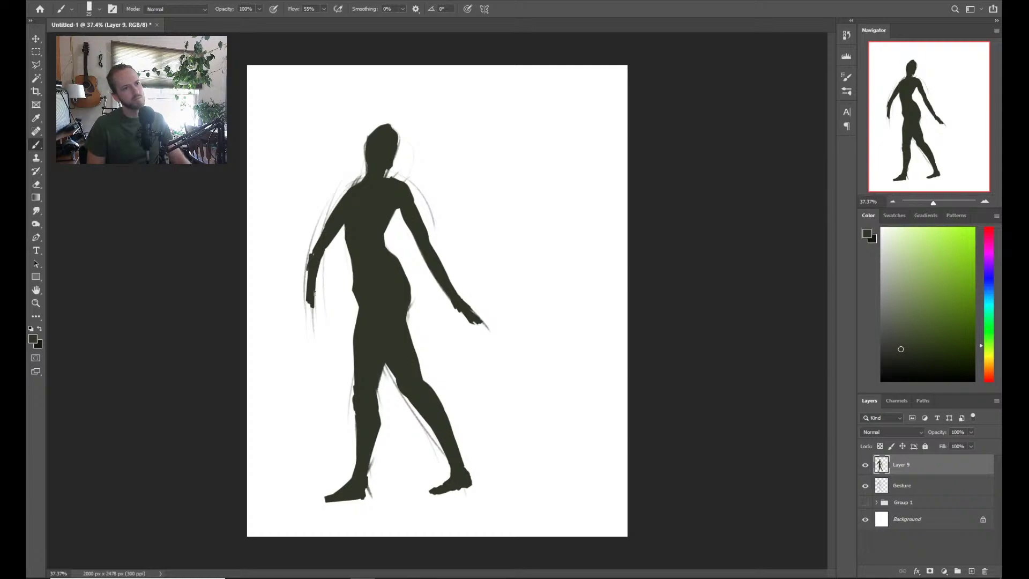
Reshape the left-hand forearm into a taper angled down and outward, and broaden the outer edge of its upper arm
key("e")
mouse_move(300, 254)
left_mouse_down()
mouse_move(307, 301)
mouse_move(297, 324)
left_mouse_up()
key("b")
key("e")
mouse_move(319, 265)
left_mouse_down()
mouse_move(303, 319)
mouse_move(322, 283)
left_mouse_up()
left_click_drag(298, 328, 313, 298)
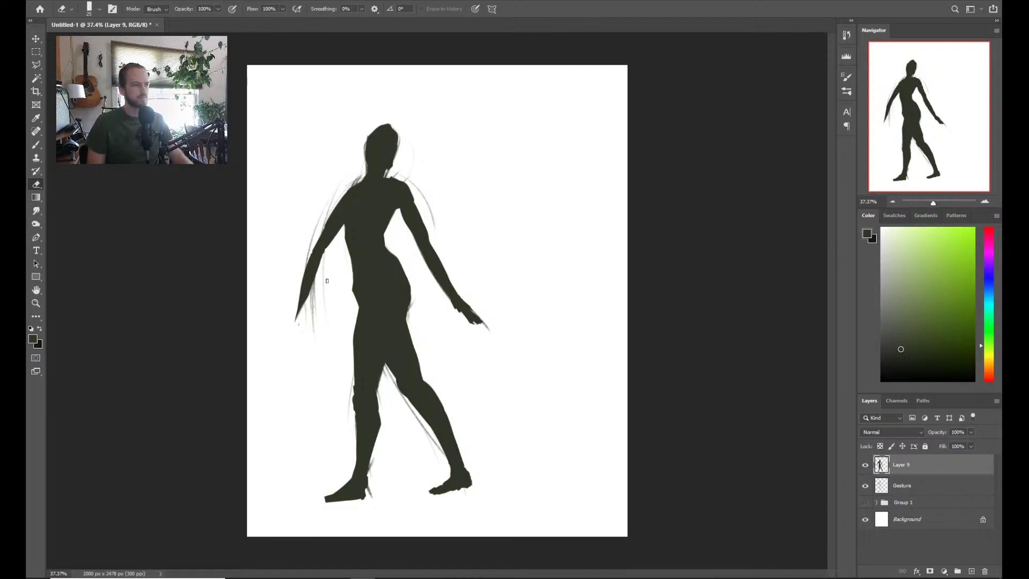
key("b")
left_click_drag(330, 211, 322, 248)
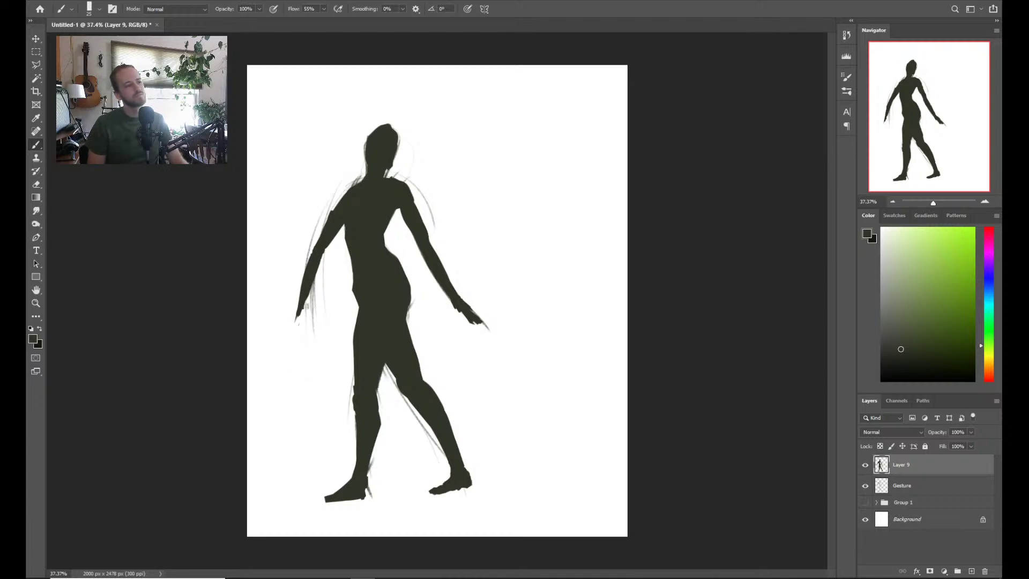
Erase the lowered left-hand forearm with an enlarged eraser and repaint it bent upward from the elbow
key("e")
mouse_move(315, 303)
left_mouse_down()
mouse_move(325, 257)
mouse_move(301, 279)
left_mouse_up()
key("bracketright")
key("bracketright")
key("bracketright")
key("bracketright")
key("bracketright")
key("bracketright")
key("b")
mouse_move(297, 194)
left_mouse_down()
mouse_move(310, 261)
mouse_move(310, 240)
mouse_move(314, 247)
left_mouse_up()
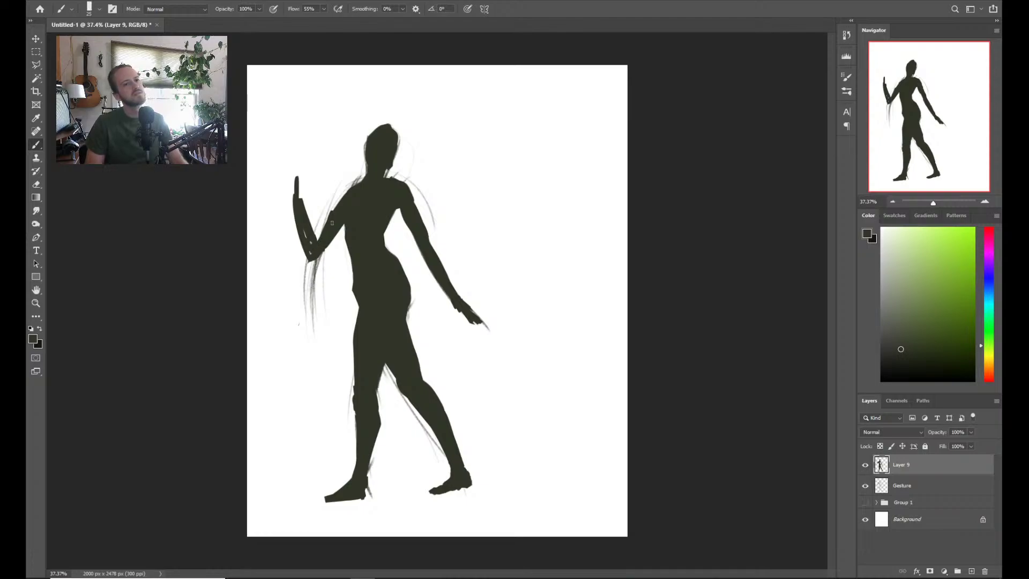
Shape the hand and shoulder of the raised left-hand arm and trim the outer edge of its forearm and elbow
mouse_move(326, 209)
left_mouse_down()
mouse_move(342, 192)
mouse_move(319, 241)
left_mouse_up()
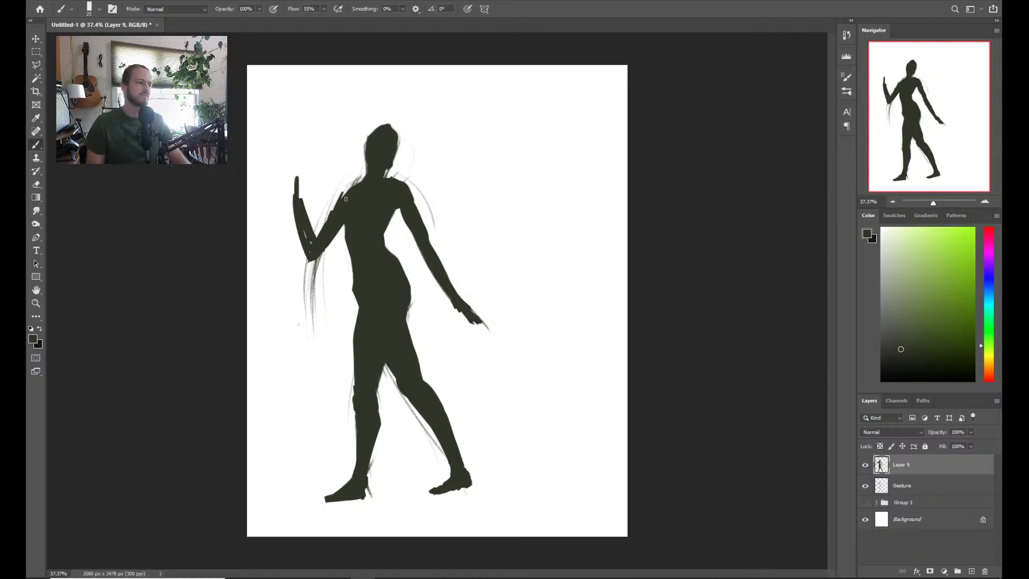
left_click_drag(298, 185, 305, 169)
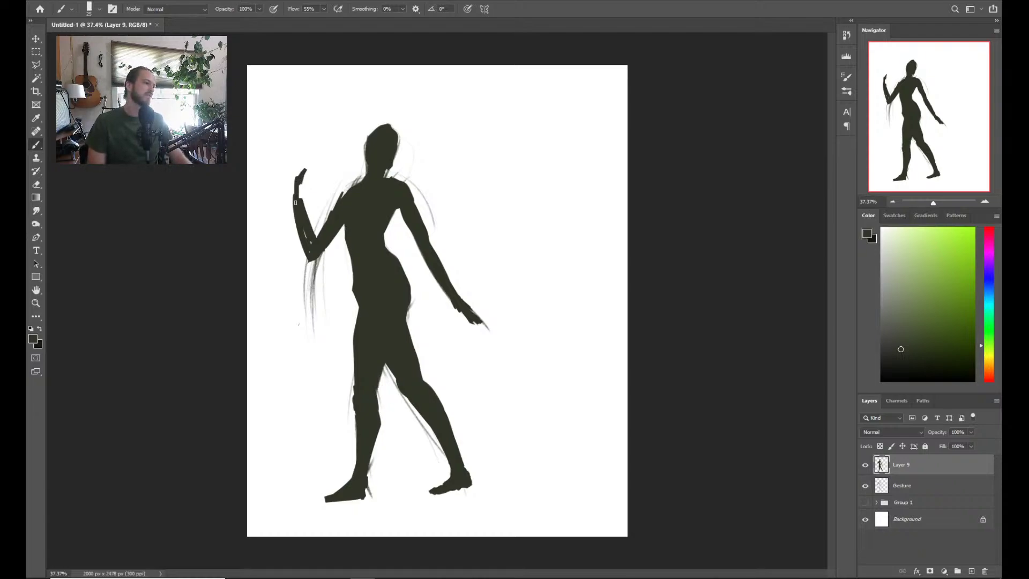
key("e")
mouse_move(309, 260)
left_mouse_down()
mouse_move(295, 207)
mouse_move(319, 244)
left_mouse_up()
key("b")
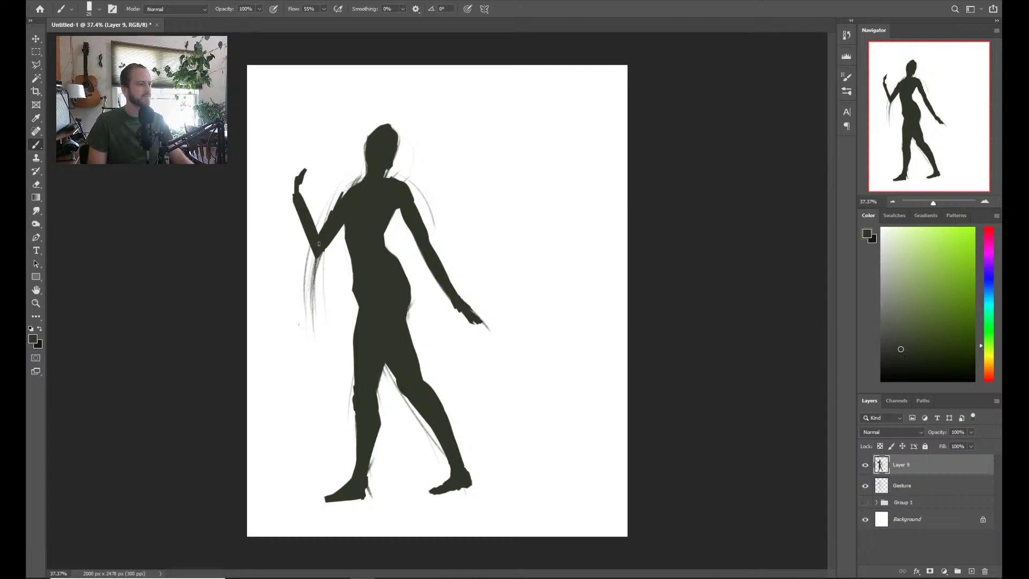
Paint a long-barrelled pistol pointing upward in the raised hand of the silhouette
mouse_move(304, 199)
left_mouse_down()
mouse_move(287, 136)
mouse_move(305, 174)
left_mouse_up()
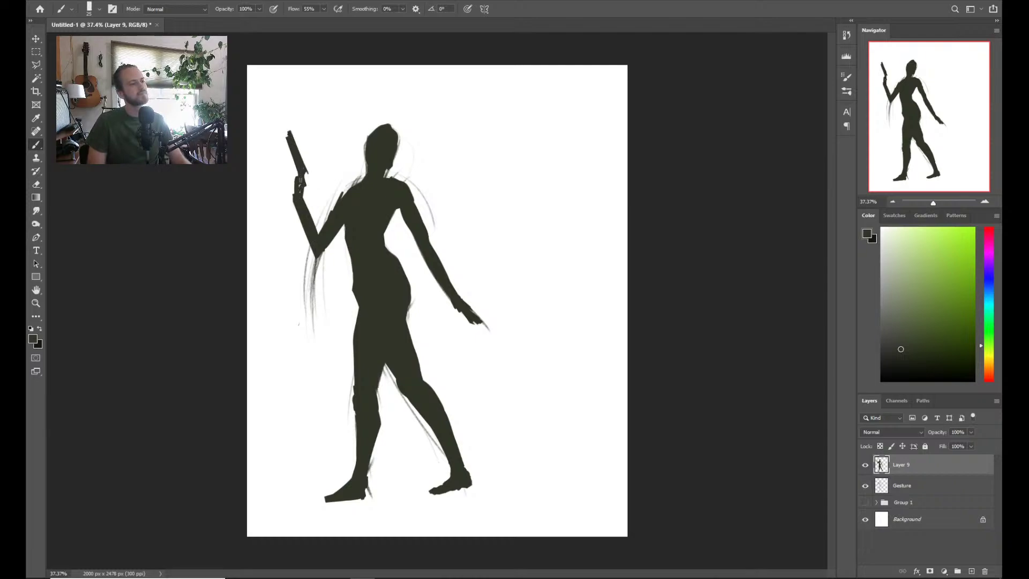
left_click_drag(283, 127, 301, 172)
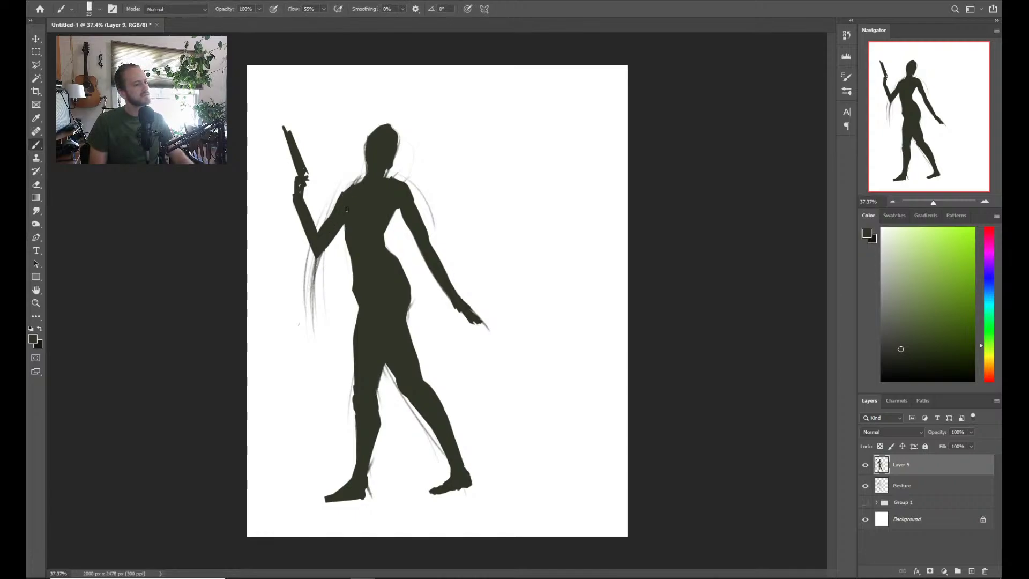
Clean up the lowered right-hand arm's hand into a solid, tapering shape with brush and eraser touch-ups
key("e")
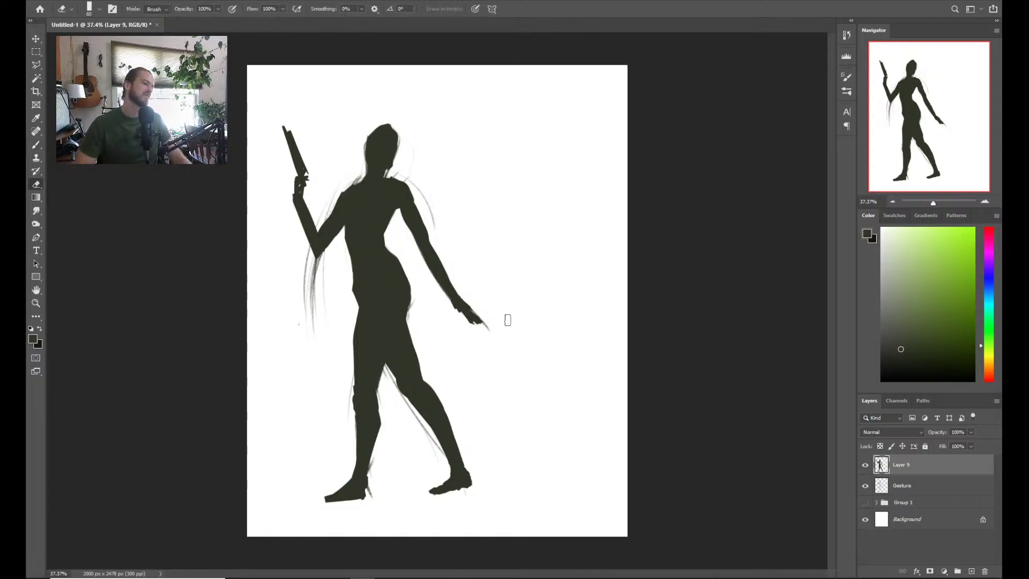
key("b")
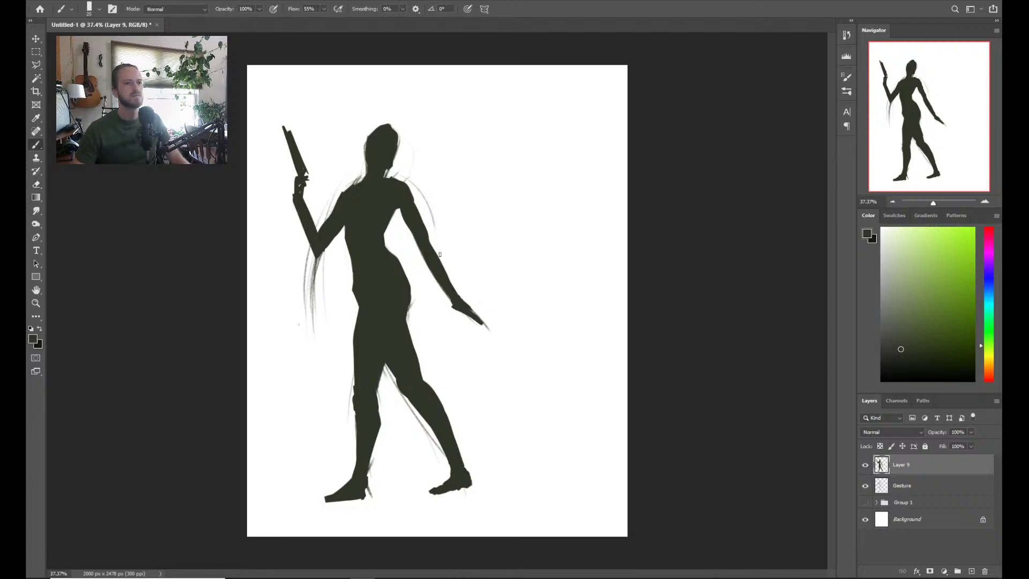
key("e")
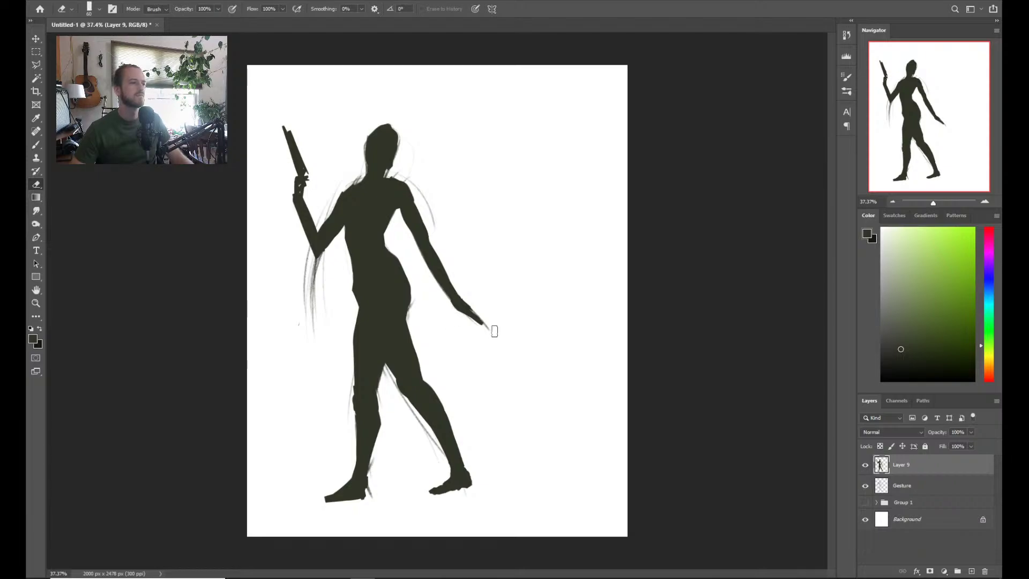
key("b")
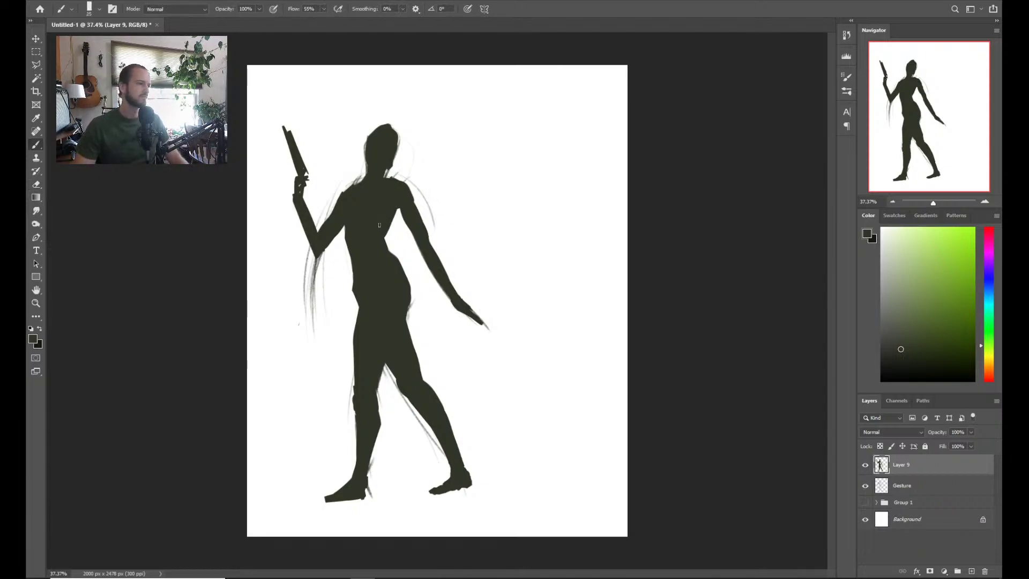
Try to fill out the outer curve of the silhouette's right-hand hip
mouse_move(394, 261)
left_mouse_down()
mouse_move(416, 293)
mouse_move(405, 276)
mouse_move(410, 314)
left_mouse_up()
key("ctrl+z")
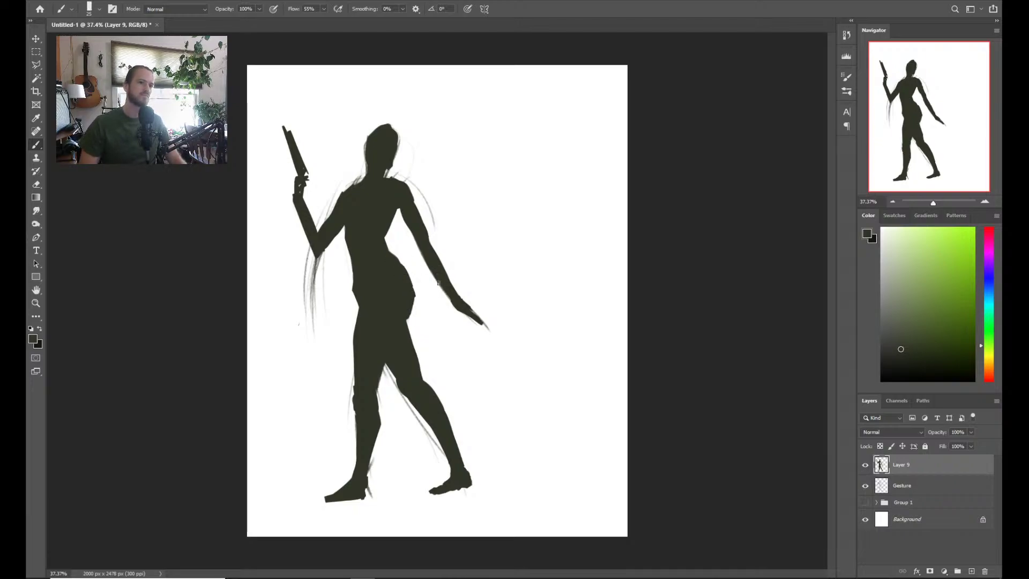
key("ctrl+z")
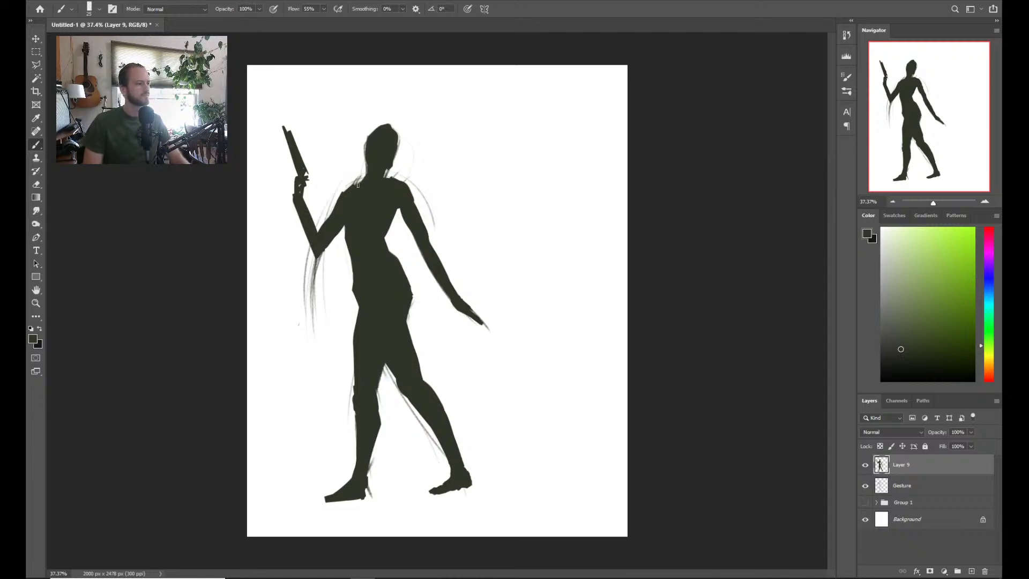
Thicken the inner forearm of the raised arm and fill in the hand gripping the pistol, tidying its edges
key("e")
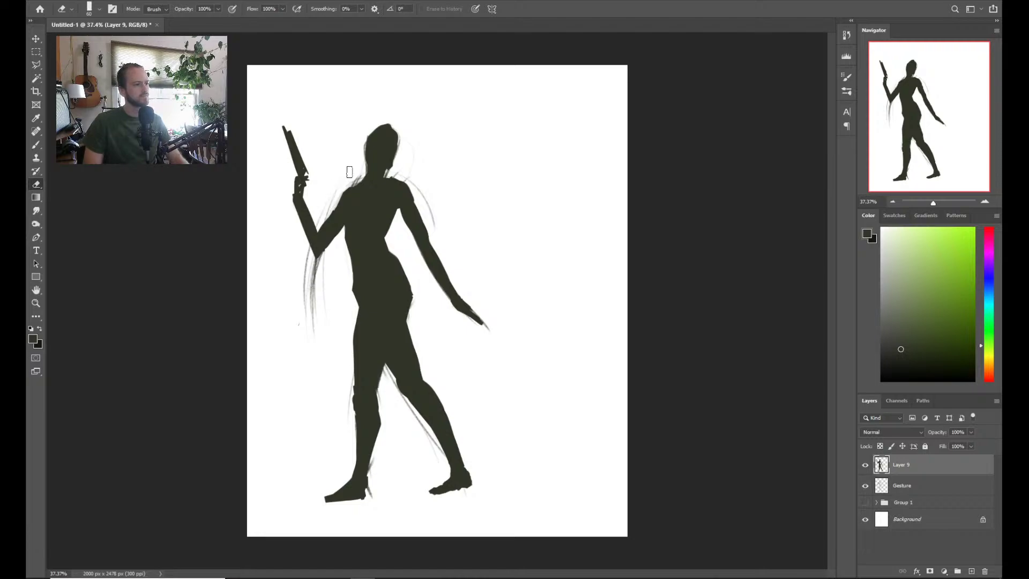
key("b")
key("b")
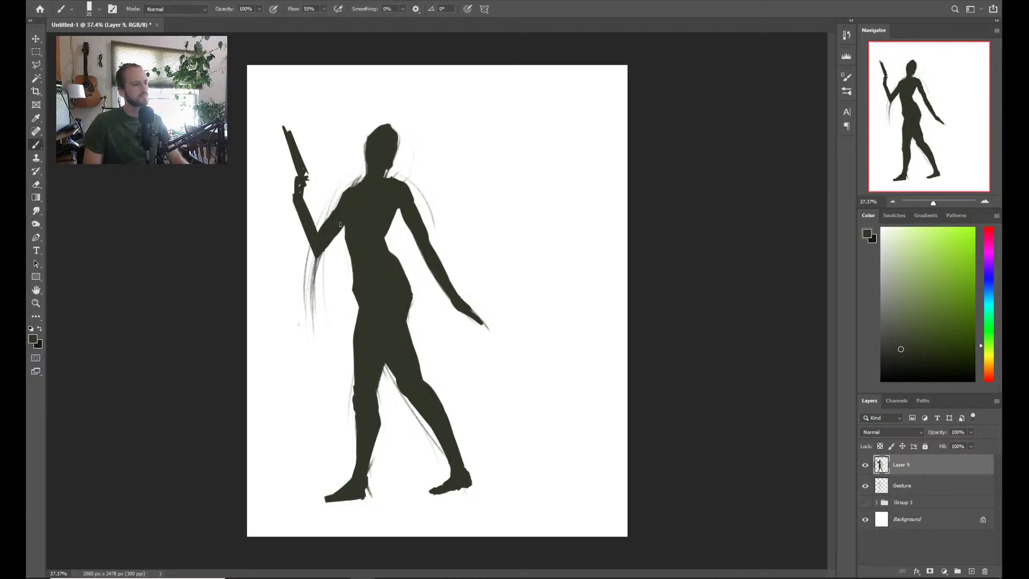
mouse_move(299, 213)
left_mouse_down()
mouse_move(310, 247)
mouse_move(309, 193)
mouse_move(319, 232)
left_mouse_up()
key("e")
key("b")
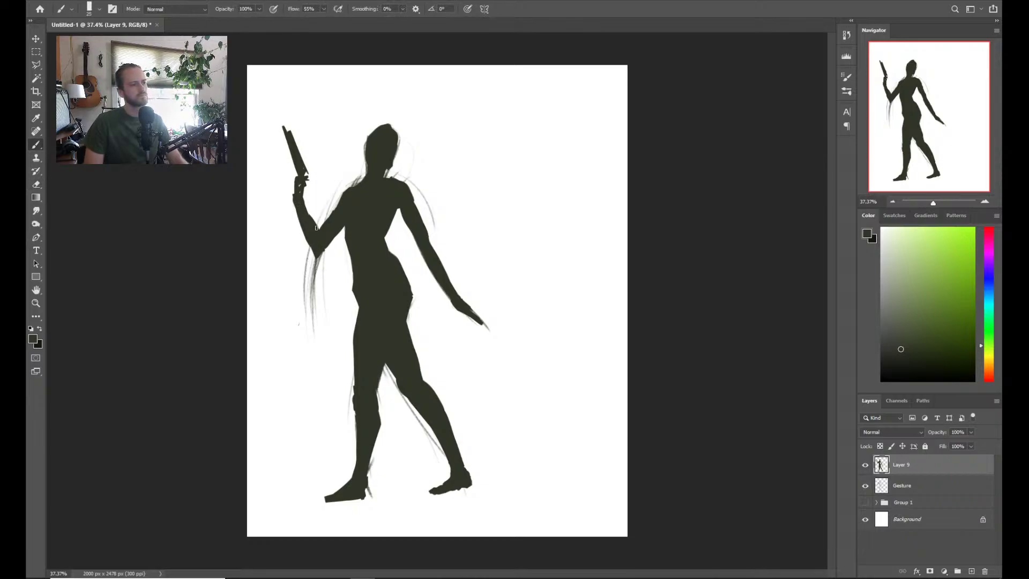
left_click_drag(305, 188, 308, 182)
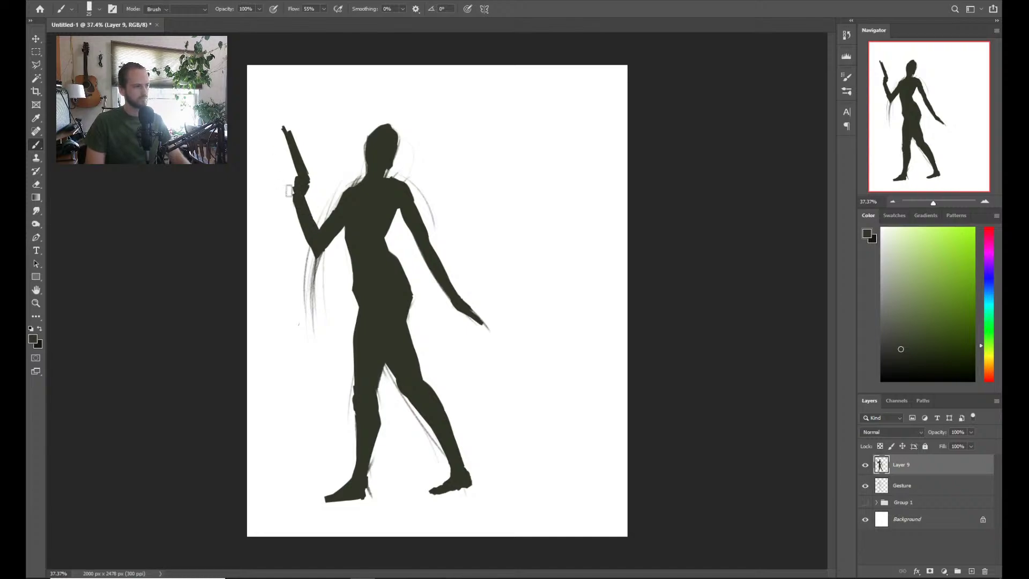
key("e")
key("b")
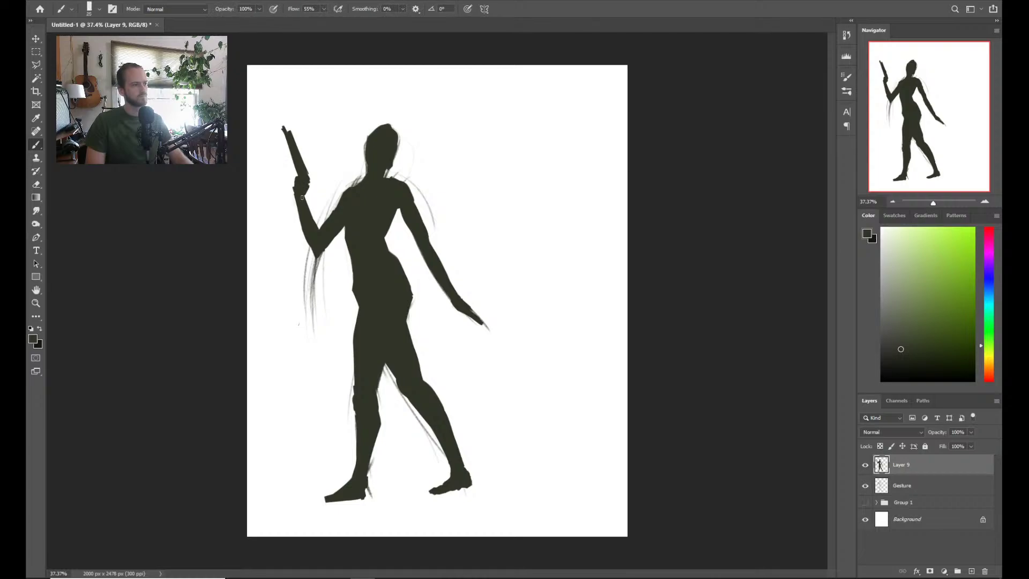
key("z")
left_click(321, 223, "alt")
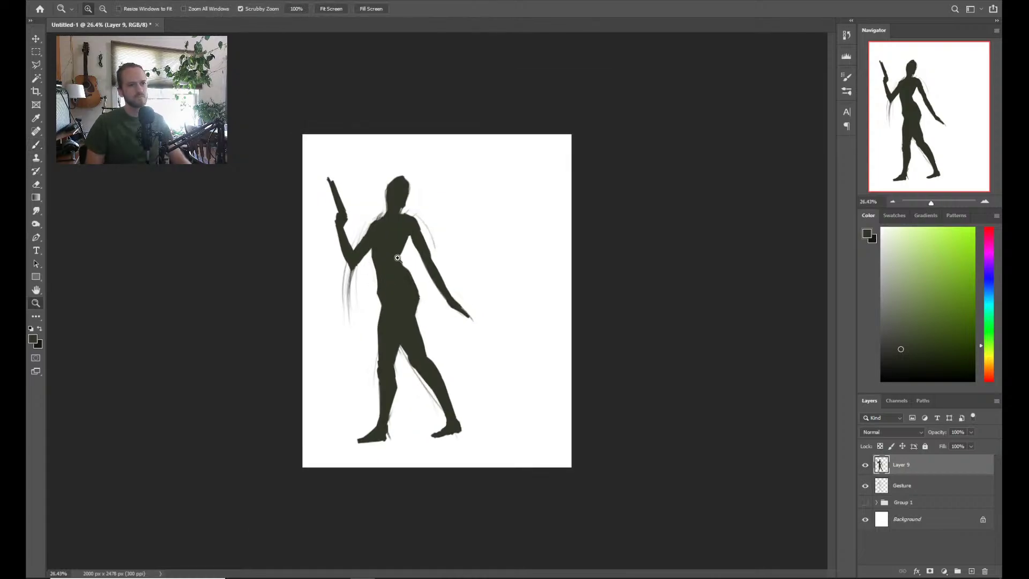
left_click_drag(399, 259, 428, 251)
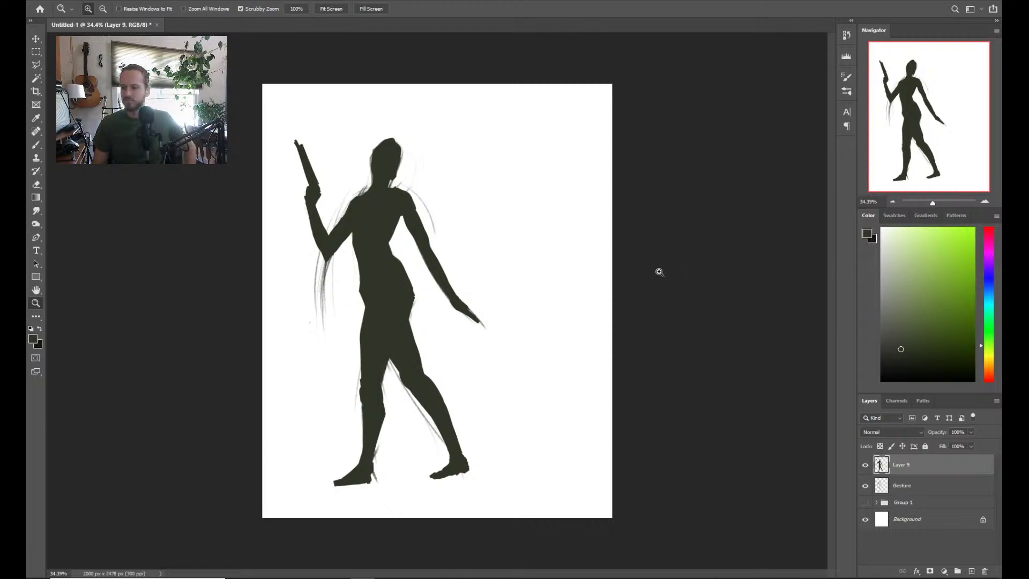
mouse_move(414, 304)
left_mouse_down()
mouse_move(432, 301)
mouse_move(414, 305)
left_mouse_up()
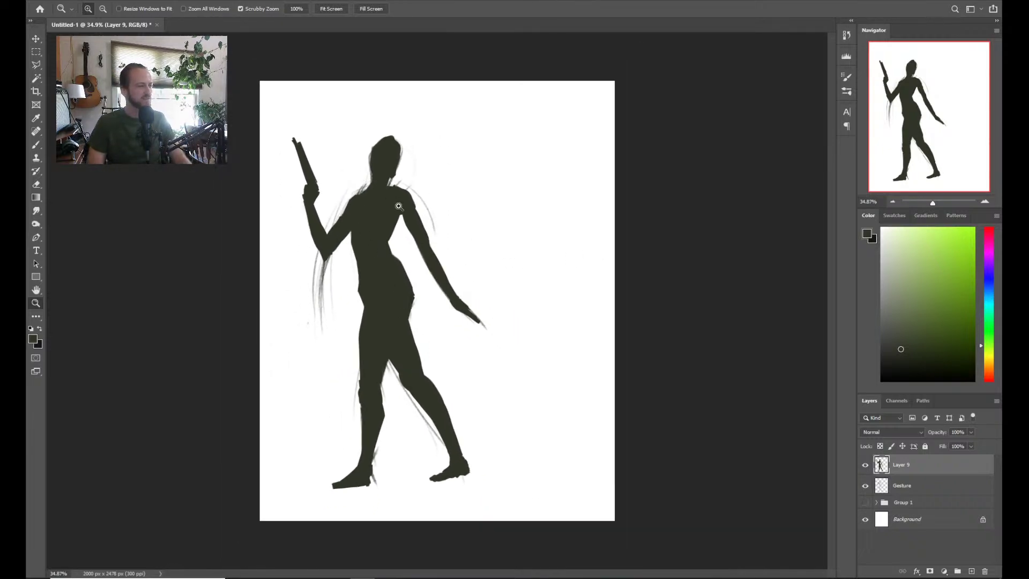
left_click_drag(441, 253, 440, 274)
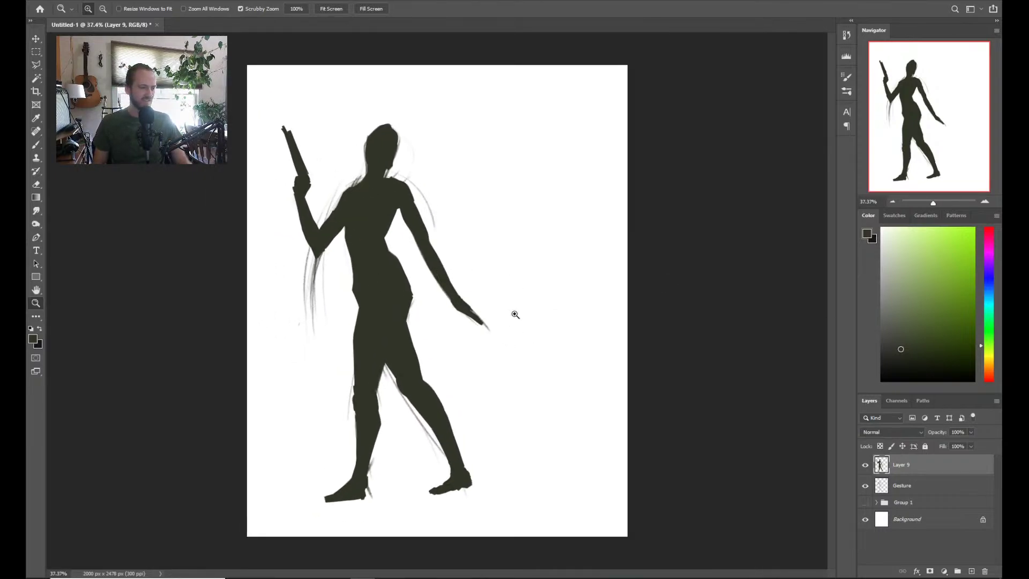
left_click_drag(362, 473, 383, 415)
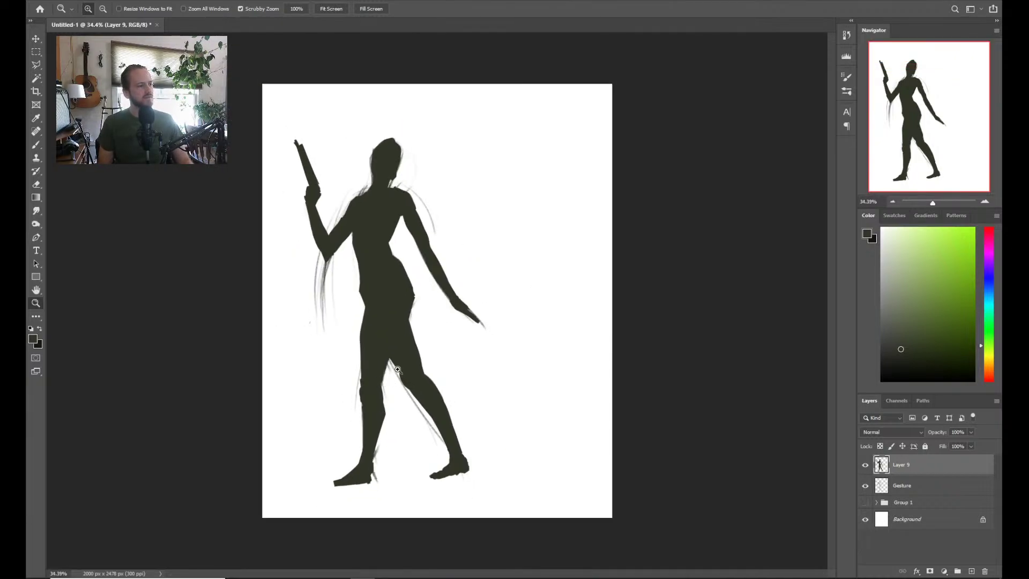
Try freehand ground lines rising gently to the right beneath and behind the silhouette's feet
left_click_drag(541, 448, 430, 453)
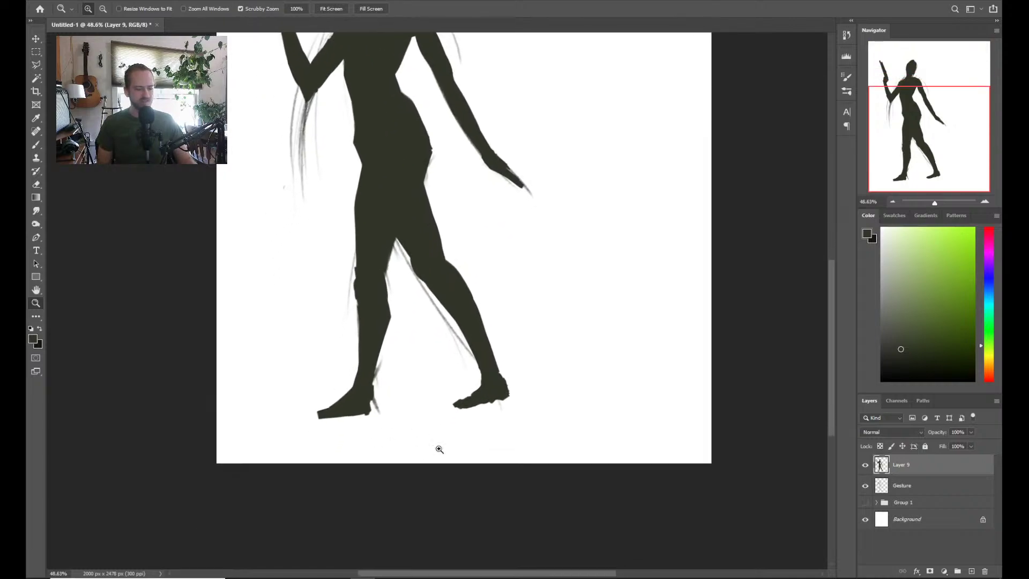
key("b")
left_click_drag(224, 448, 724, 400)
key("ctrl+z")
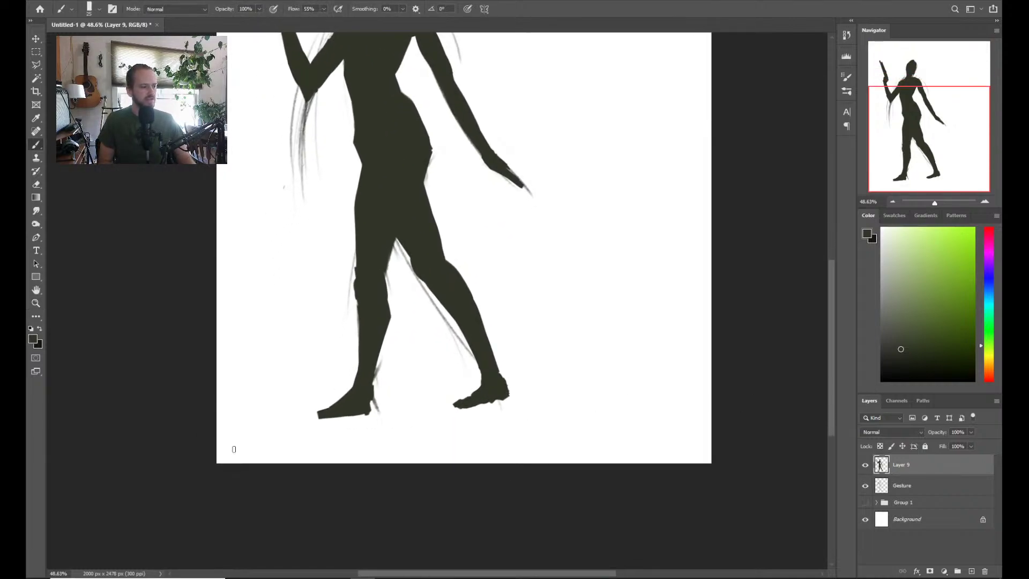
left_click_drag(230, 439, 883, 367)
key("ctrl+z")
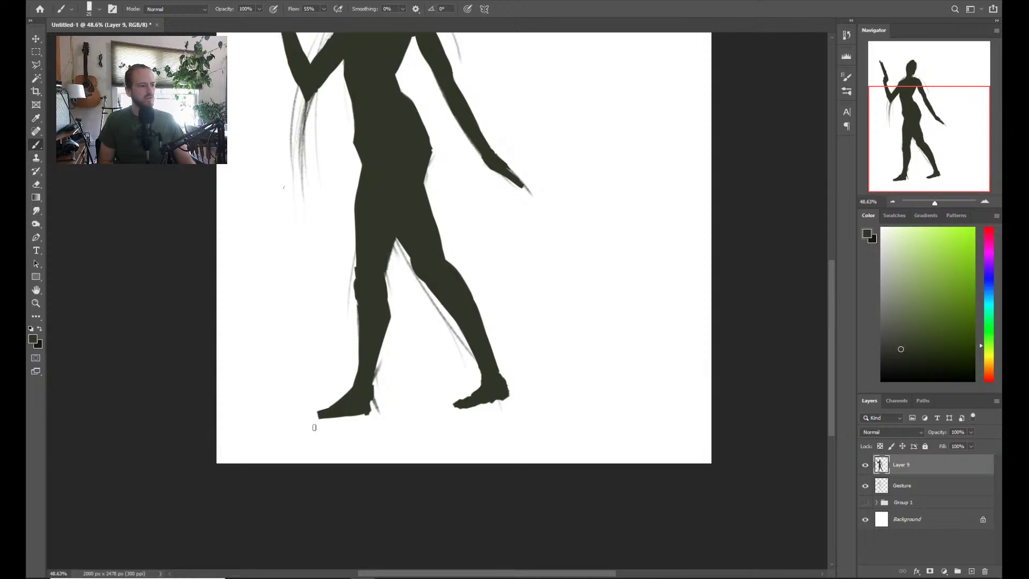
left_click_drag(188, 433, 620, 371)
left_click_drag(204, 402, 635, 328)
key("z")
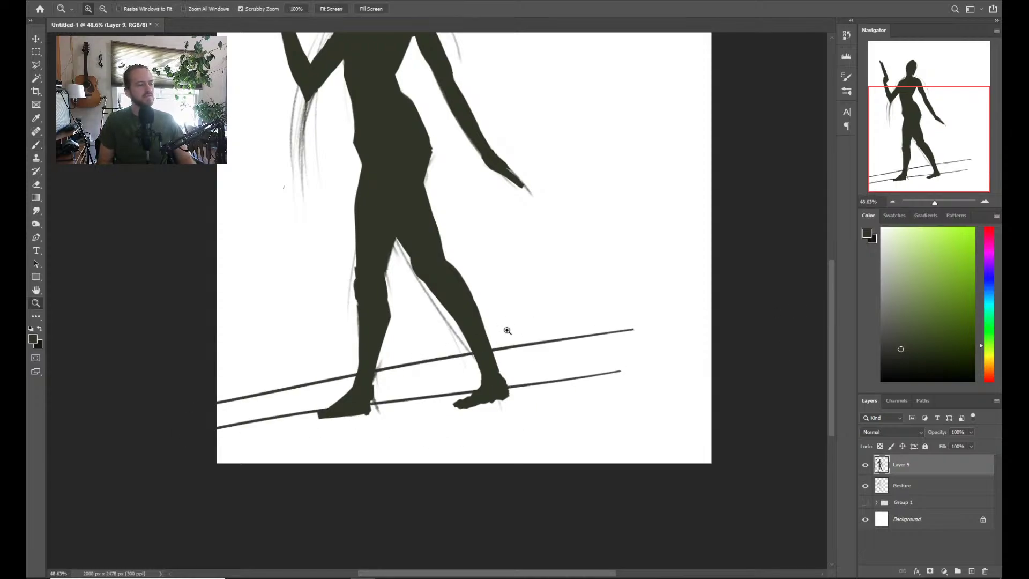
scroll(568, 306, "down", 3)
key("ctrl+z")
key("ctrl+z")
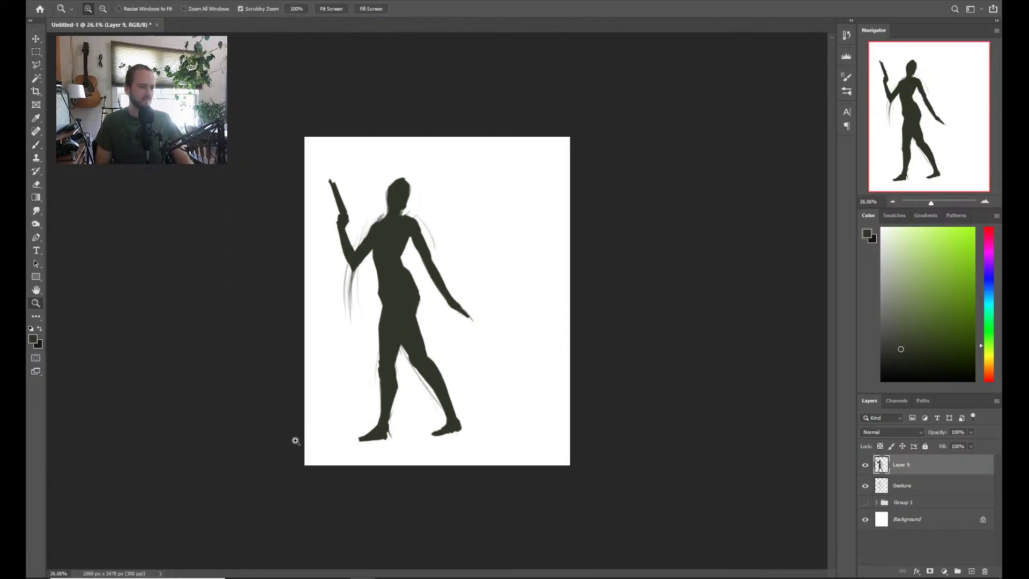
Draw one straight ground line across the full canvas width beneath both feet, rising gently to the right
key("b")
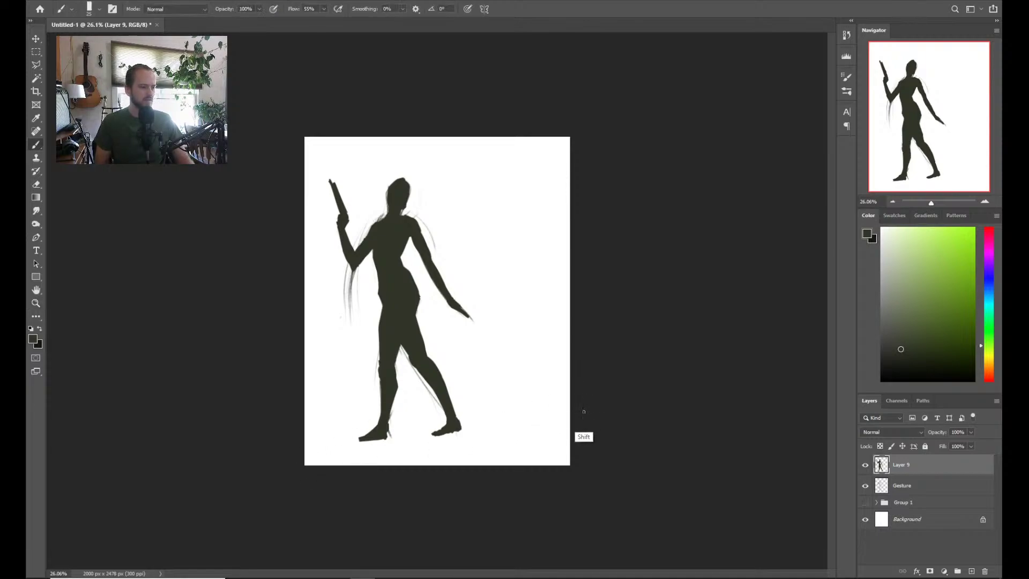
left_click(584, 420, "shift")
key("z")
scroll(488, 329, "up", 2)
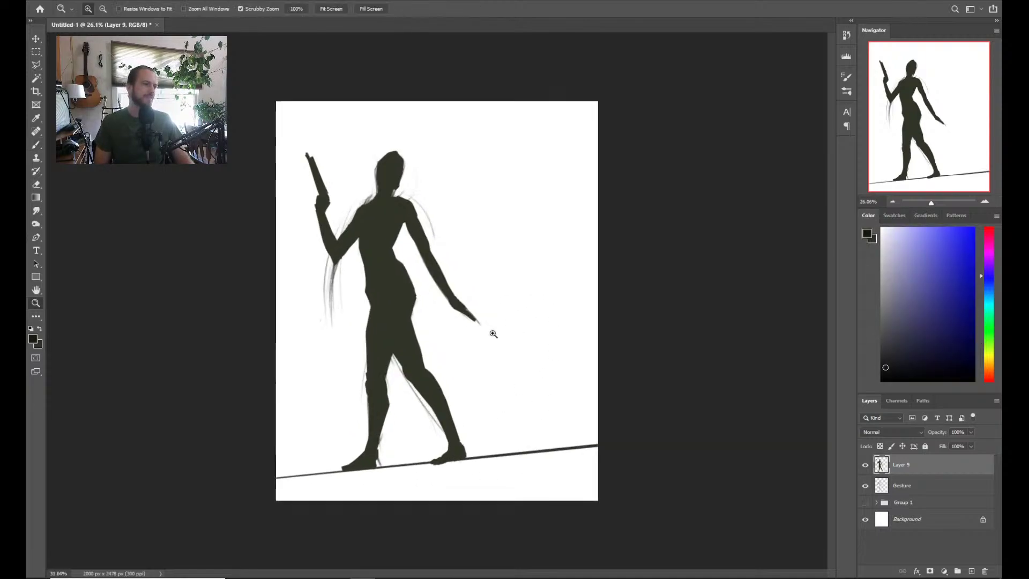
Sample the silhouette's dark green as the brush colour and trim the outer edge of the right-hand leg around the knee
scroll(506, 329, "up", 2)
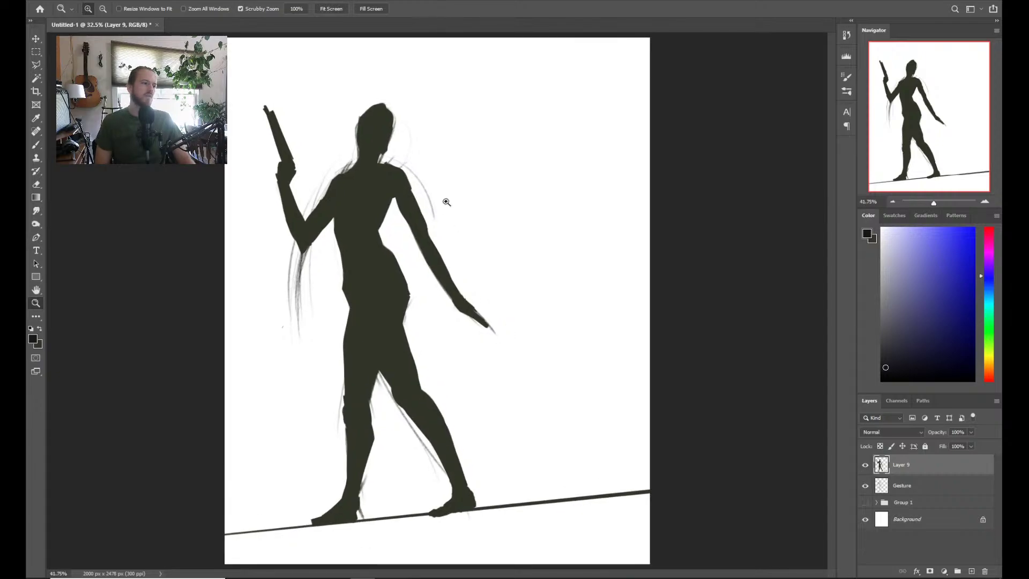
key("b")
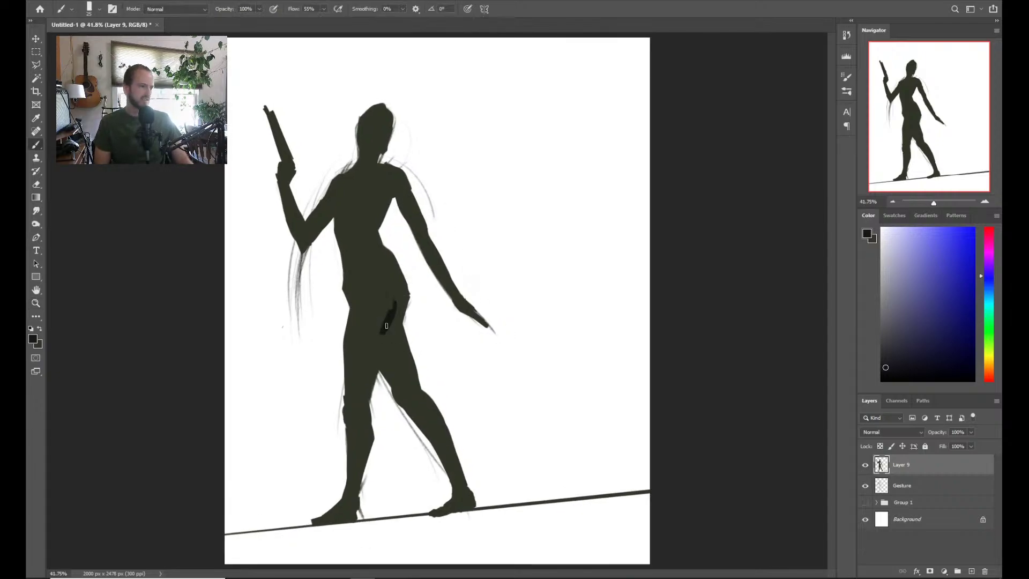
left_click(392, 293, "alt")
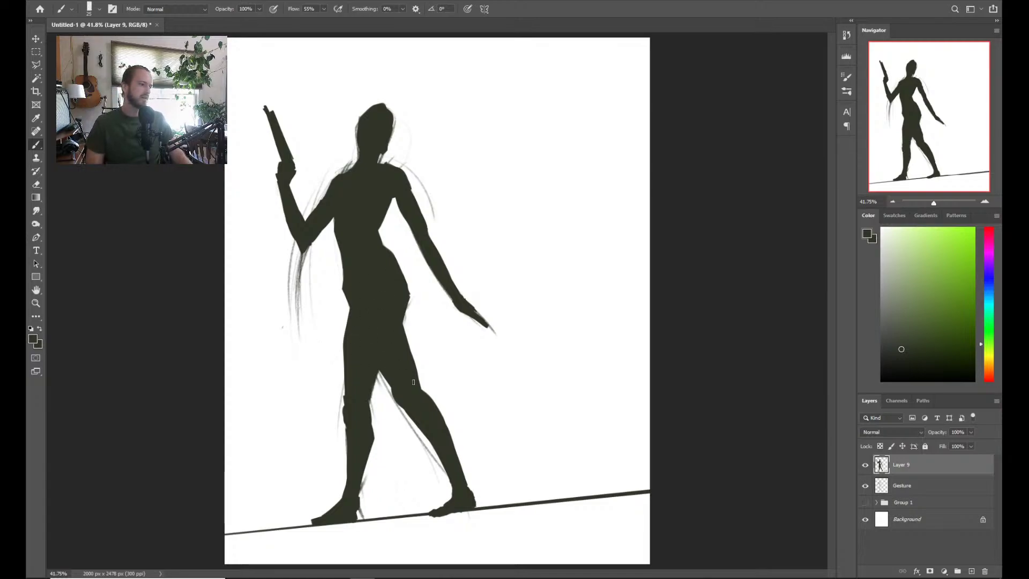
key("e")
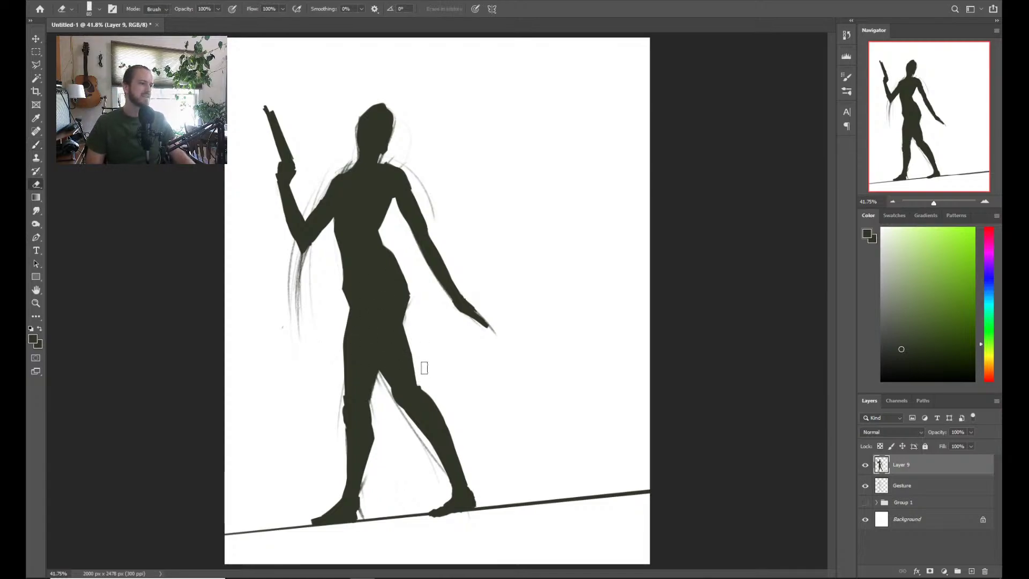
key("b")
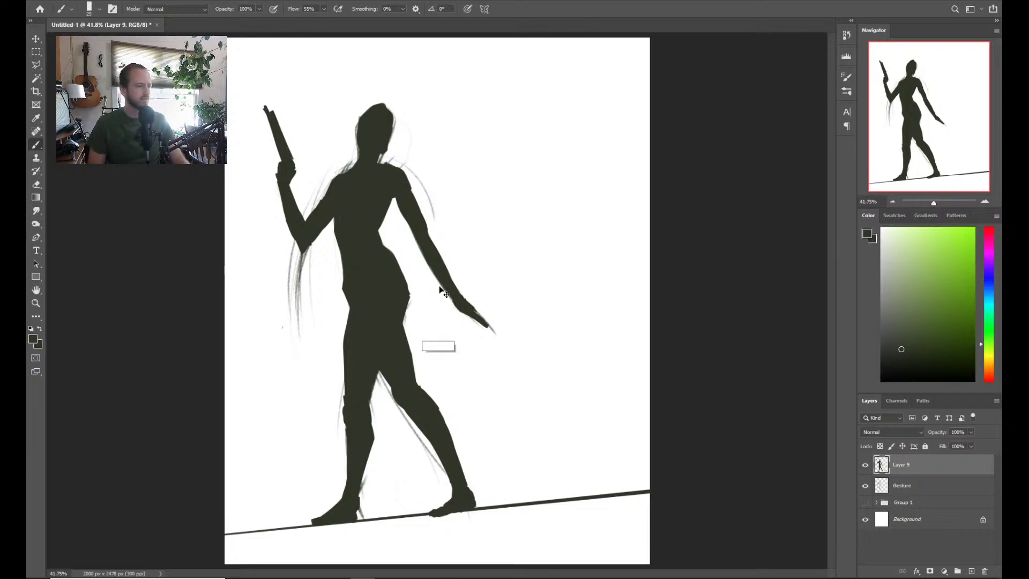
Try warping the silhouette layer to shift the torso and hips slightly upward
key("ctrl+shift+w")
left_click_drag(381, 318, 391, 319)
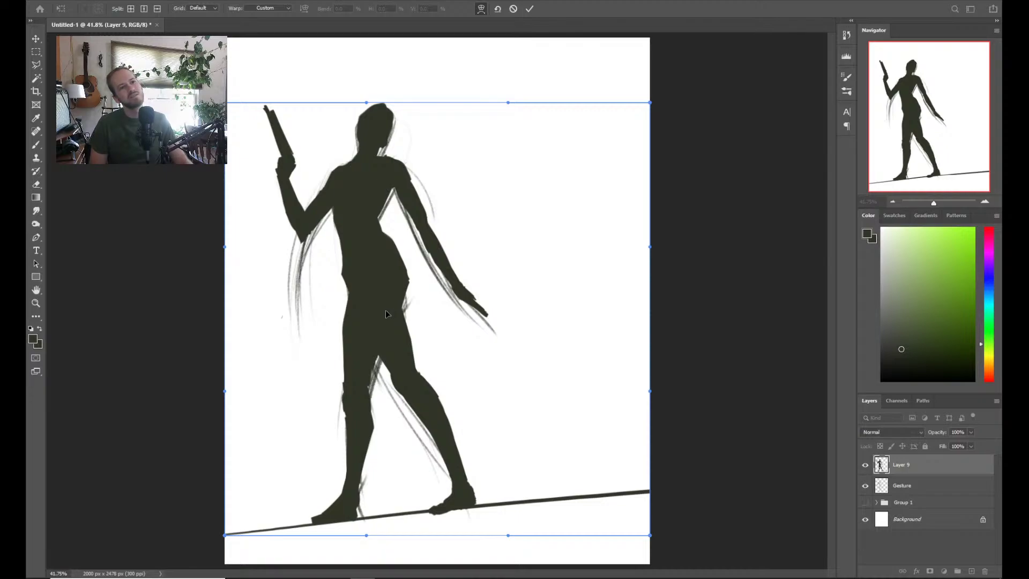
key("Return")
Try painting the left-hand foot longer and lower so that its toes overlap the ground line
key("b")
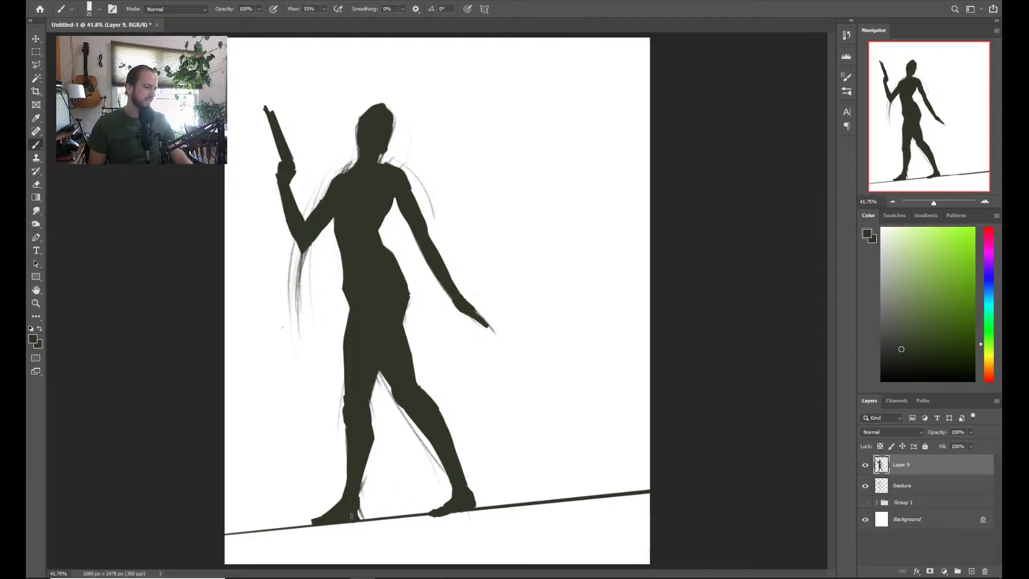
mouse_move(351, 516)
left_mouse_down()
mouse_move(316, 522)
mouse_move(335, 524)
left_mouse_up()
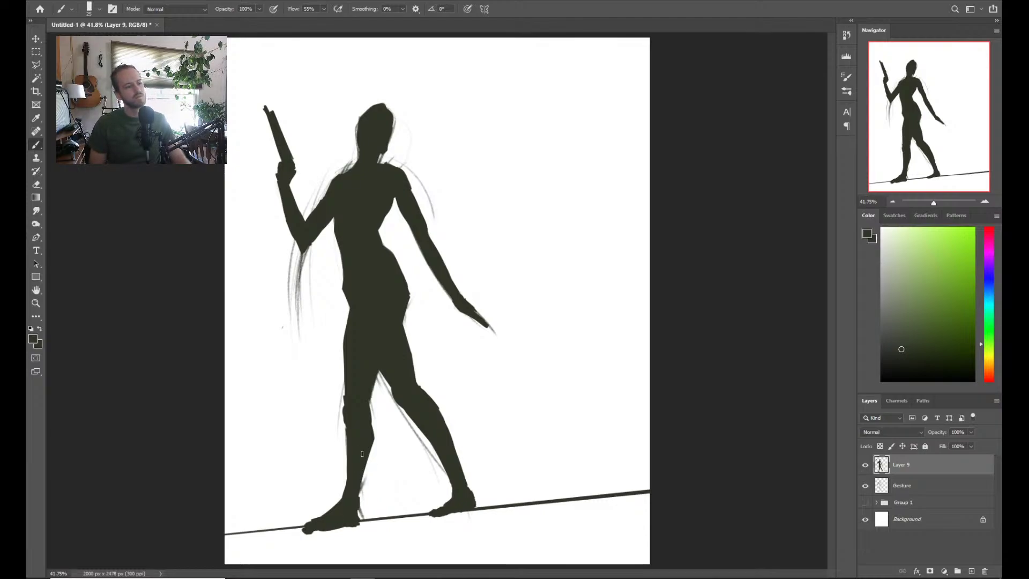
key("ctrl+z")
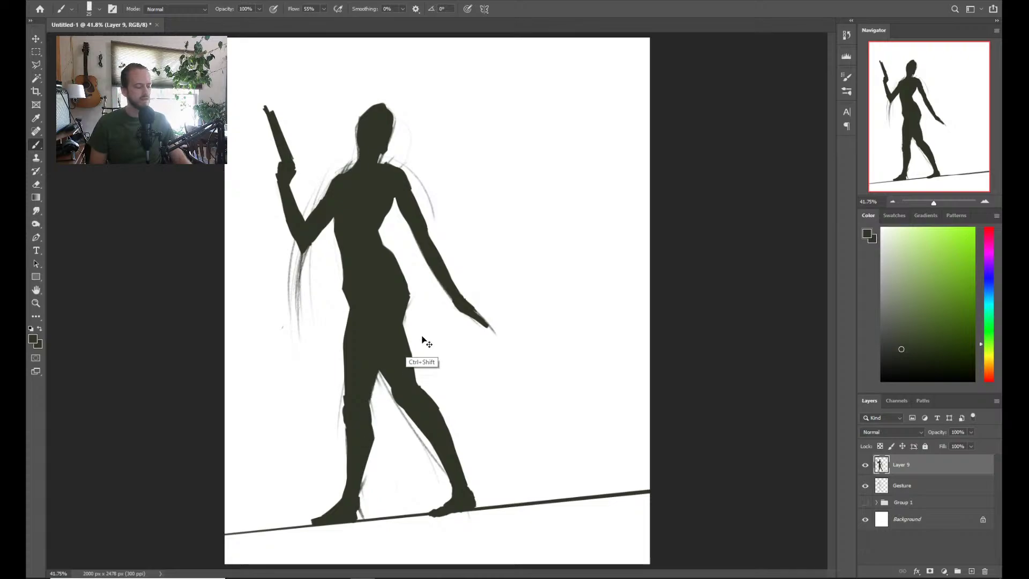
Distort the silhouette layer with a free transform, pulling its lower corners outward and down and shifting its top edge to the right
key("ctrl+t")
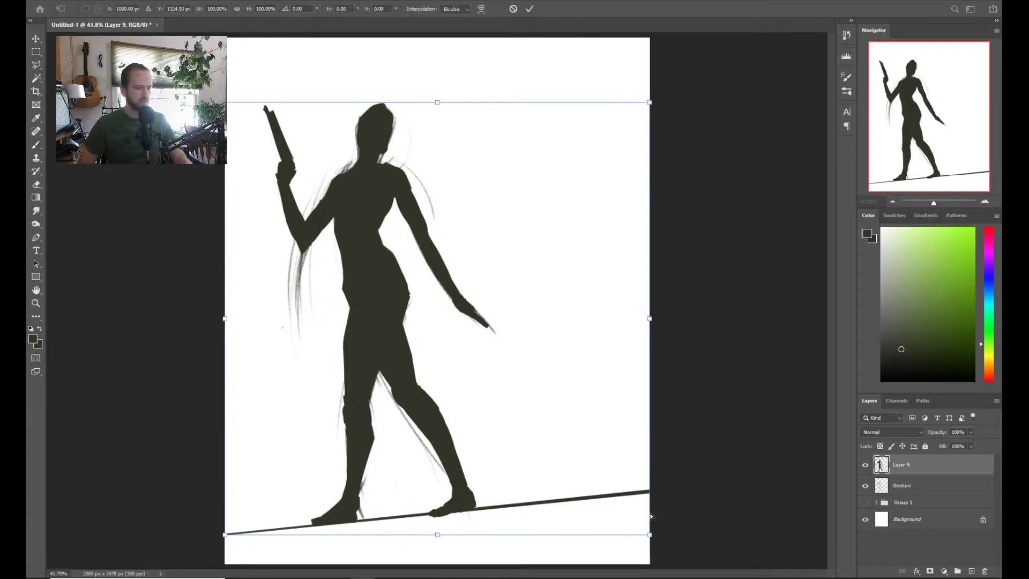
left_click_drag(650, 535, 664, 548)
left_click_drag(223, 538, 205, 556)
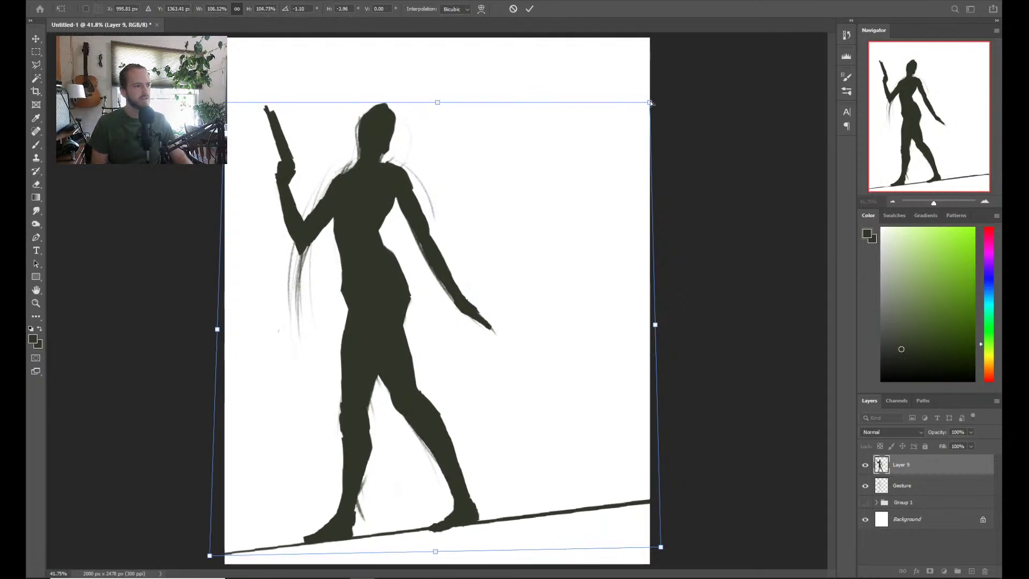
left_click_drag(651, 103, 630, 106)
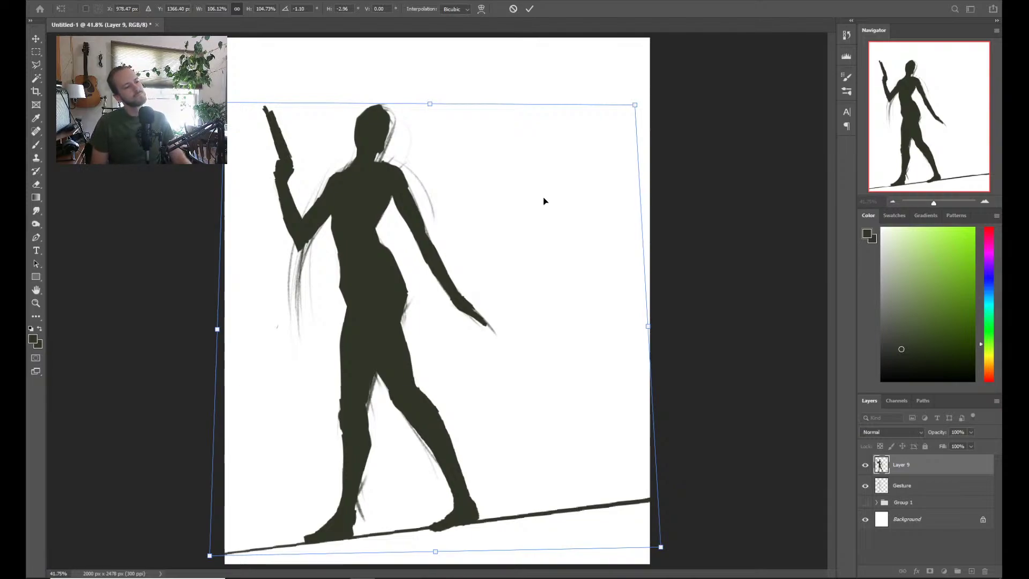
left_click_drag(430, 104, 443, 106)
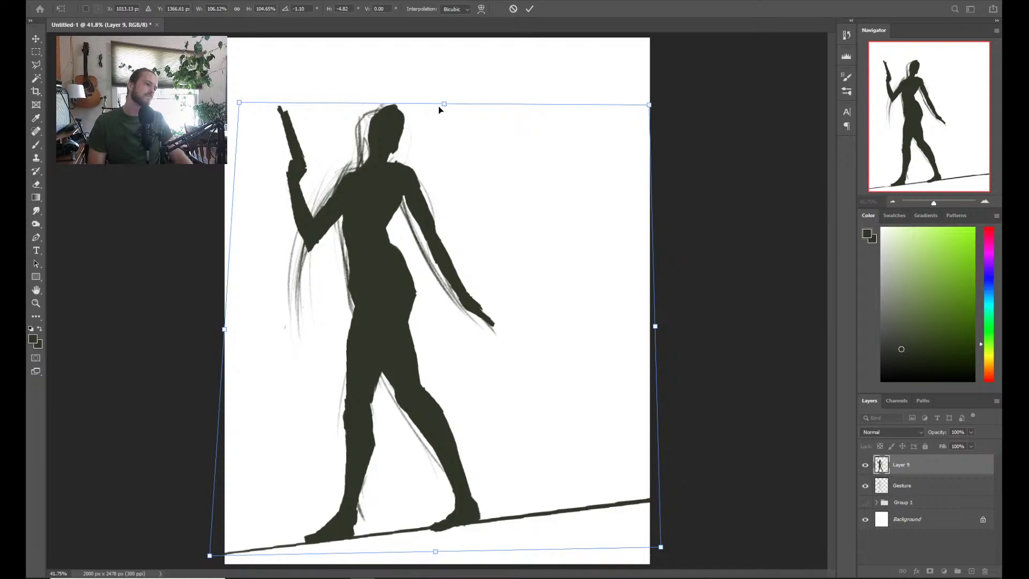
key("Return")
Paint the left-hand foot with rounded toes extending over the ground line and clean up its outline
left_click_drag(415, 511, 450, 438)
key("b")
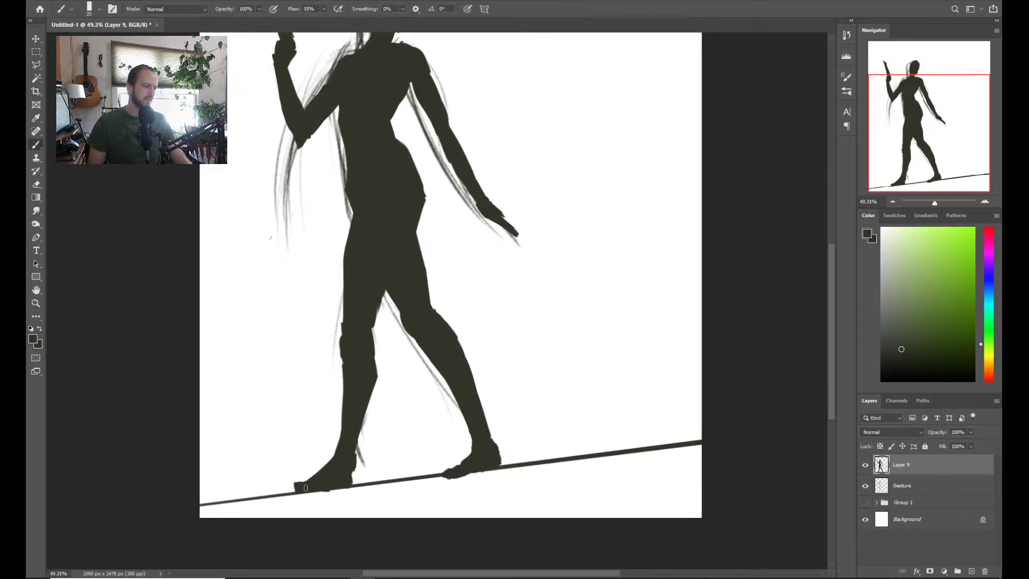
mouse_move(305, 488)
left_mouse_down()
mouse_move(301, 477)
mouse_move(347, 487)
mouse_move(346, 427)
left_mouse_up()
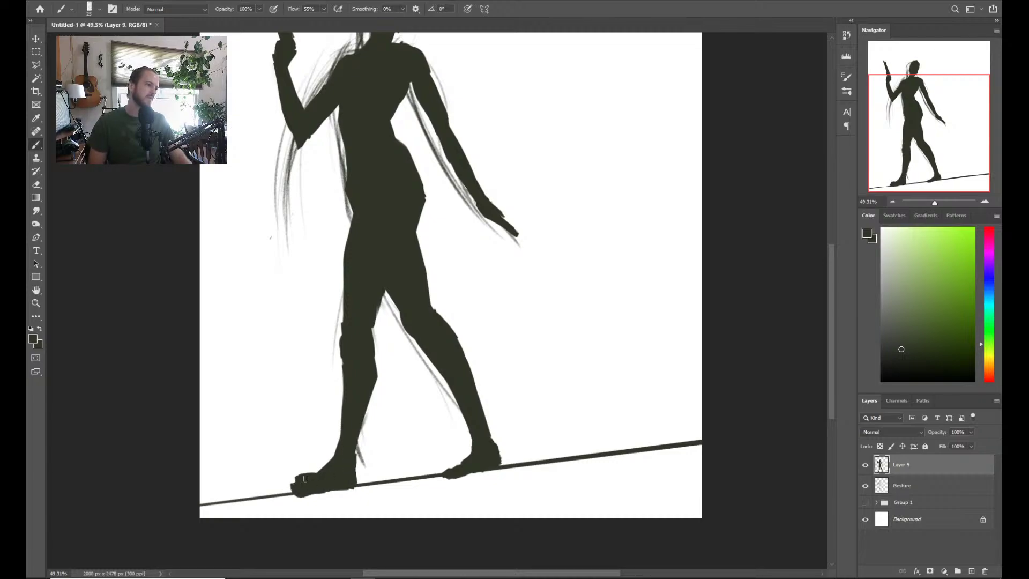
key("e")
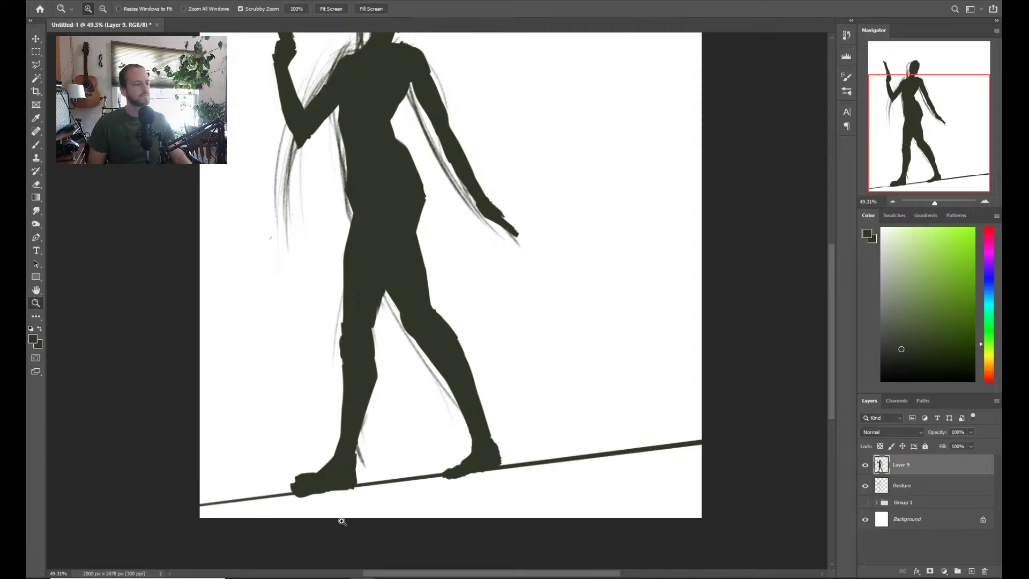
Reshape the left-hand foot with a flatter sole and a blunt toe, erasing the ground line just in front of it
mouse_move(321, 495)
left_mouse_down()
mouse_move(285, 499)
mouse_move(345, 499)
mouse_move(322, 478)
mouse_move(285, 479)
mouse_move(354, 482)
left_mouse_up()
key("b")
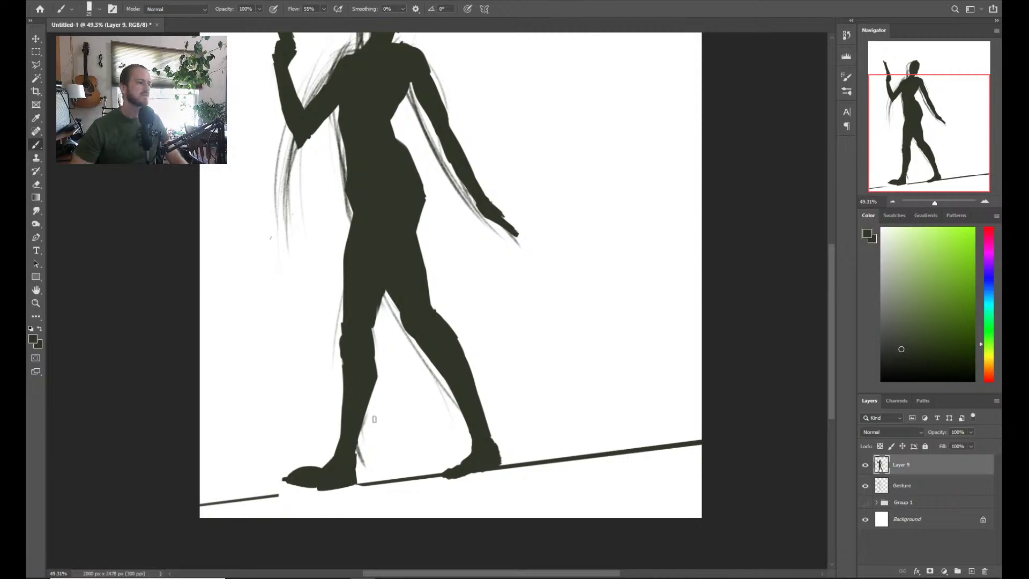
key("z")
left_click(361, 386, "alt")
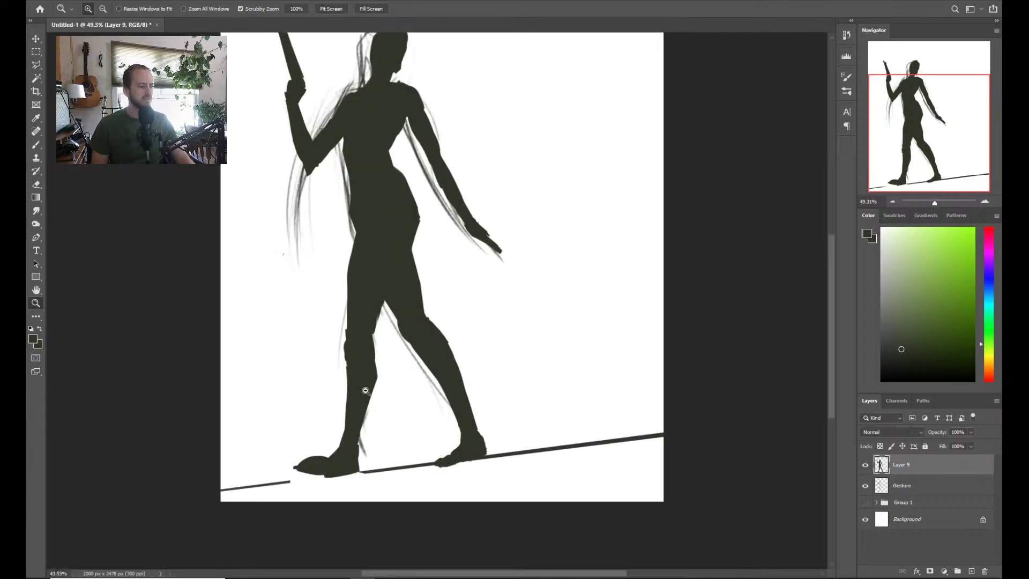
key("e")
left_click_drag(287, 466, 291, 467)
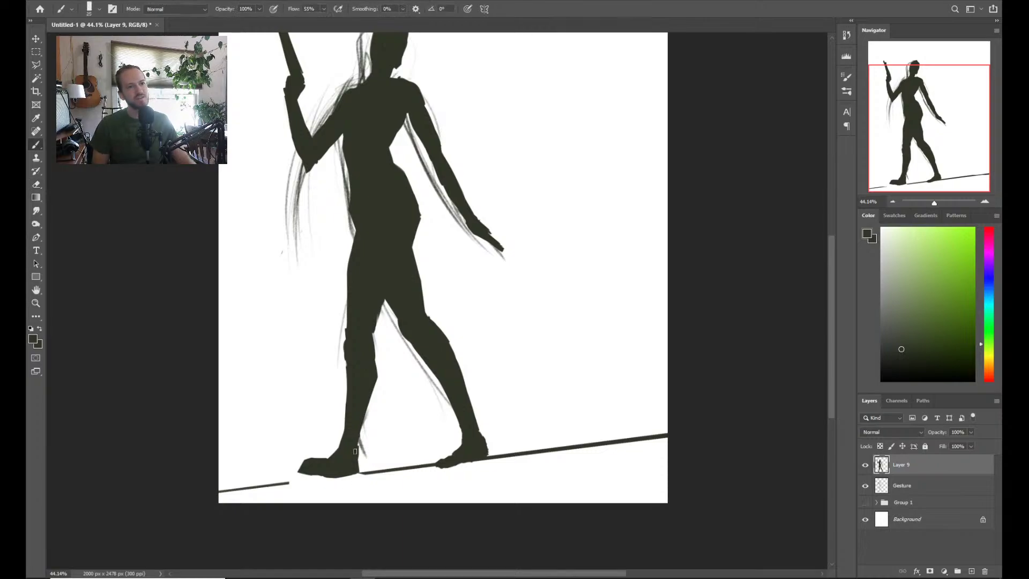
key("z")
left_click(391, 409, "alt")
key("e")
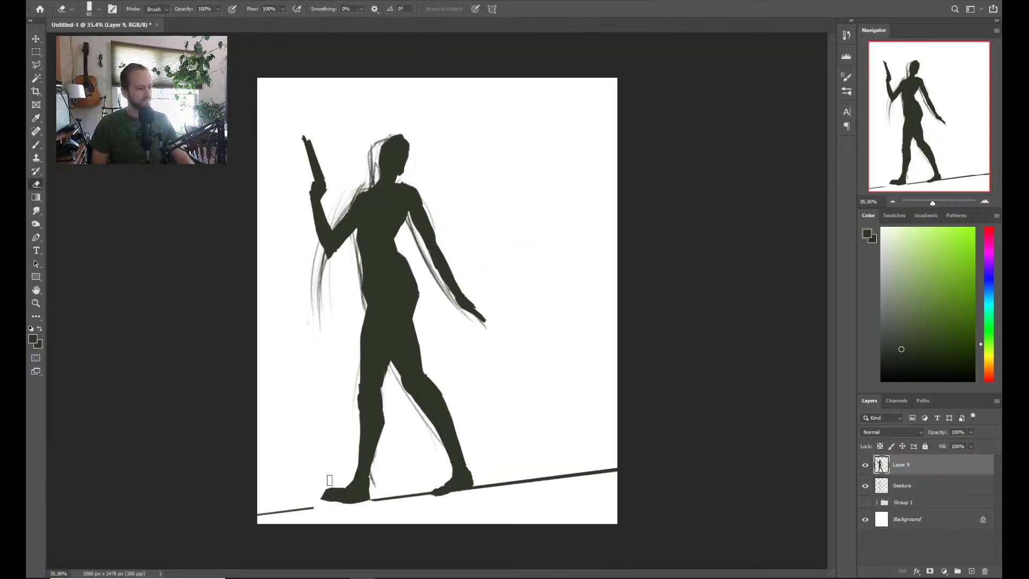
left_click_drag(327, 481, 339, 485)
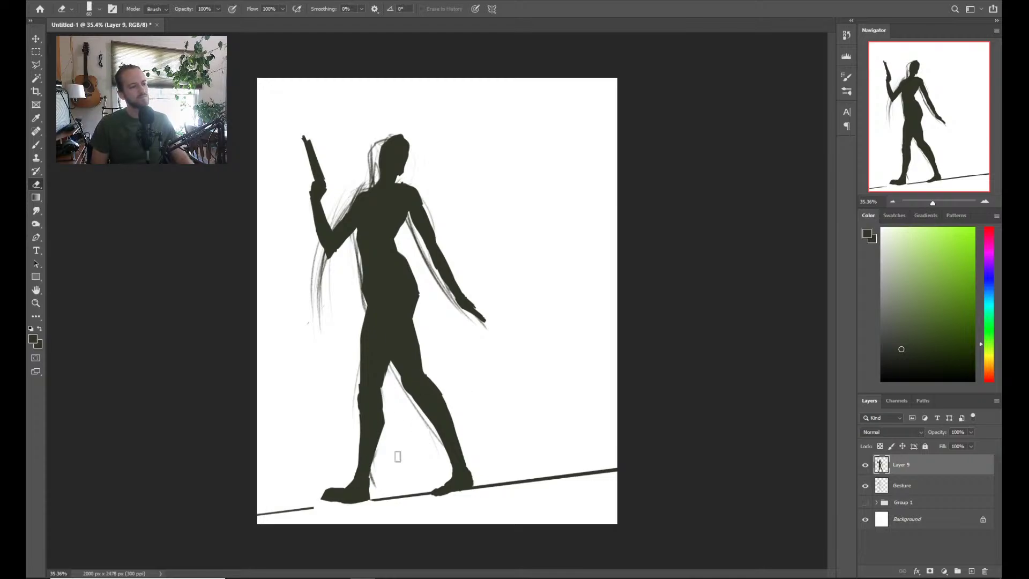
Fill out the outline of the left-hand lower leg between the calf and the ankle
key("z")
mouse_move(386, 461)
left_mouse_down()
mouse_move(410, 454)
mouse_move(395, 421)
left_mouse_up()
key("b")
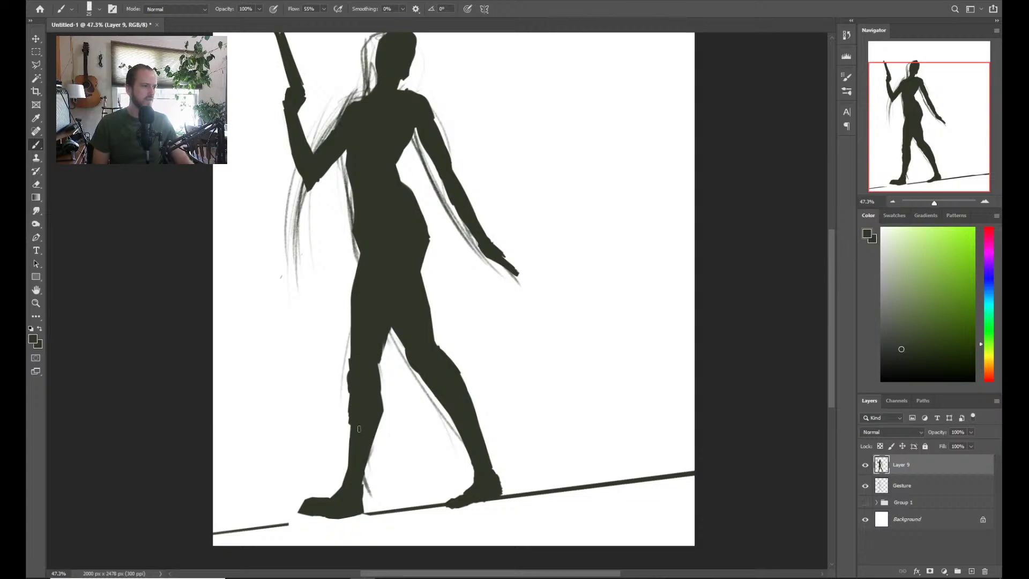
left_click_drag(356, 454, 354, 467)
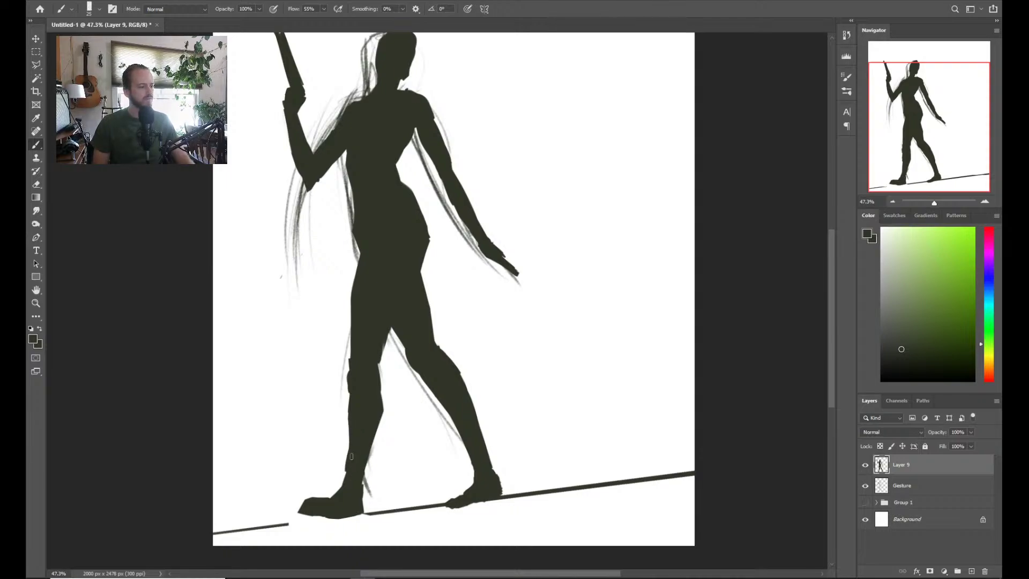
key("ctrl+z")
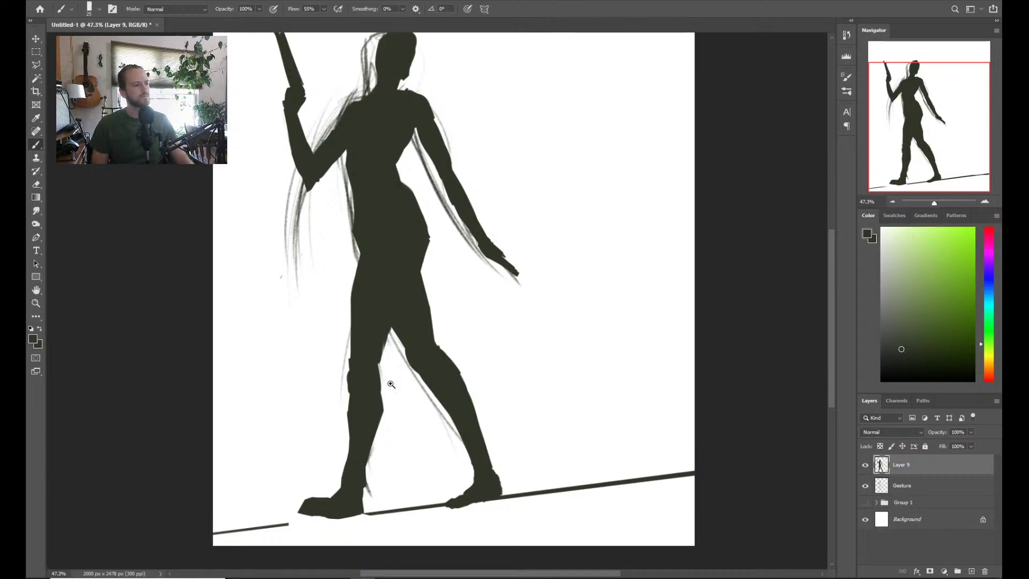
Hide the Gesture layer and erase the tip of the left-hand foot into a shorter, squared-off toe
left_click_drag(391, 384, 378, 396)
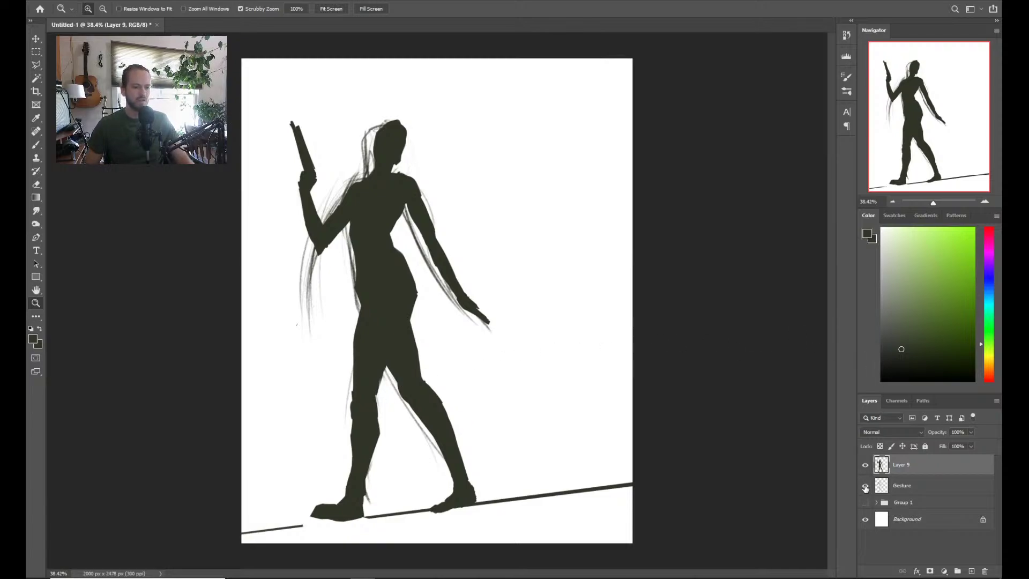
left_click(865, 485)
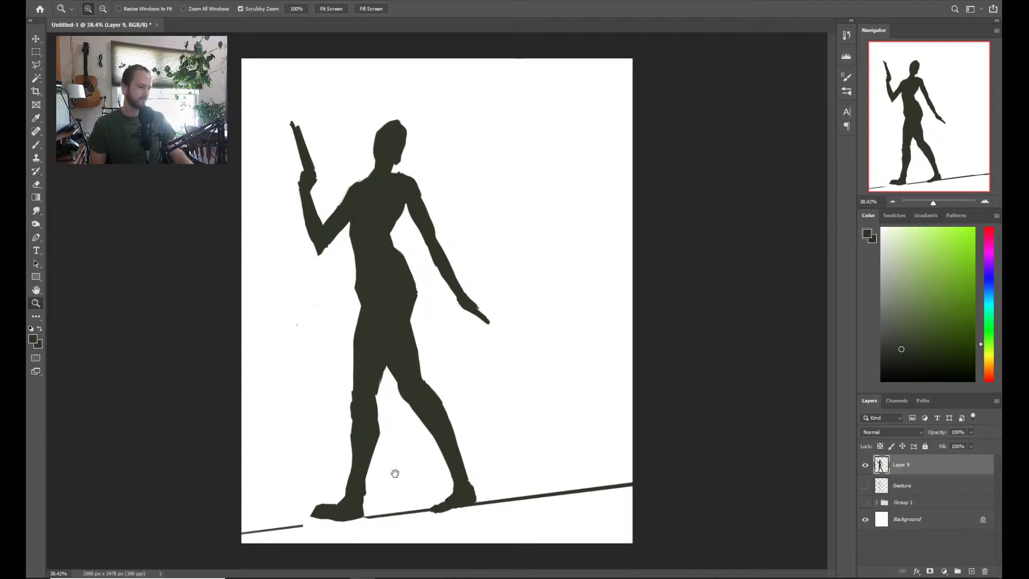
key("e")
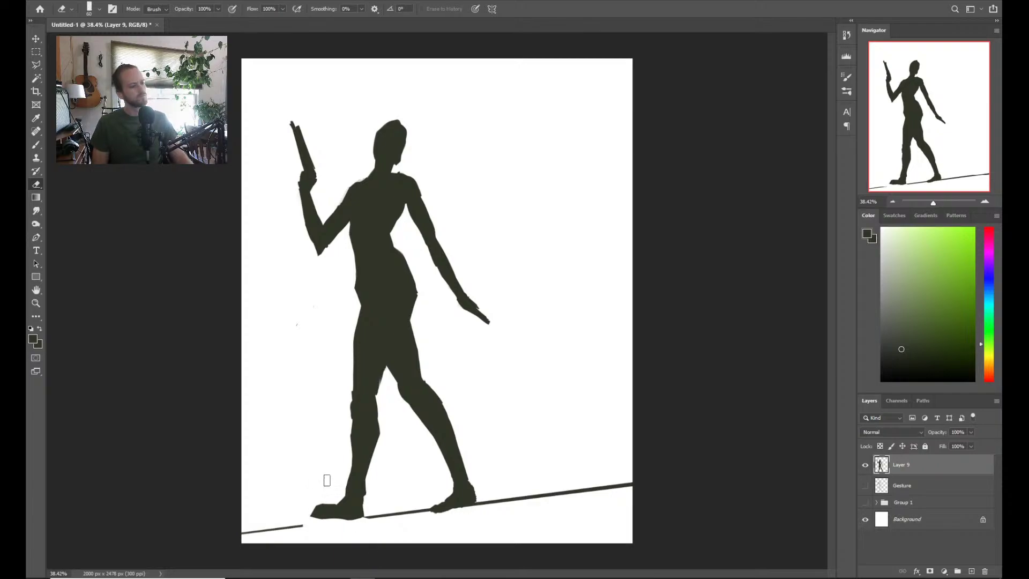
key("b")
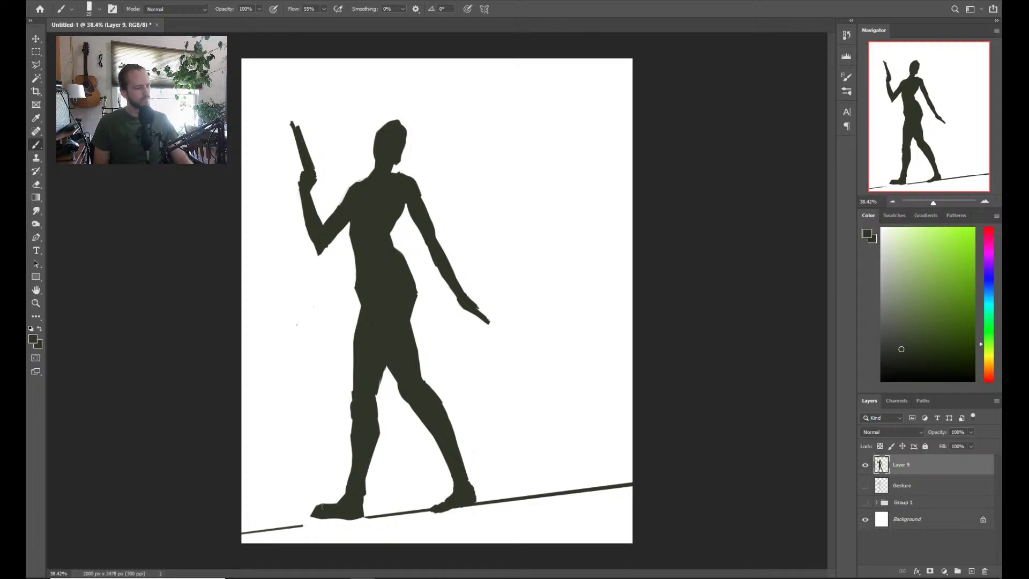
key("e")
left_click_drag(313, 512, 316, 514)
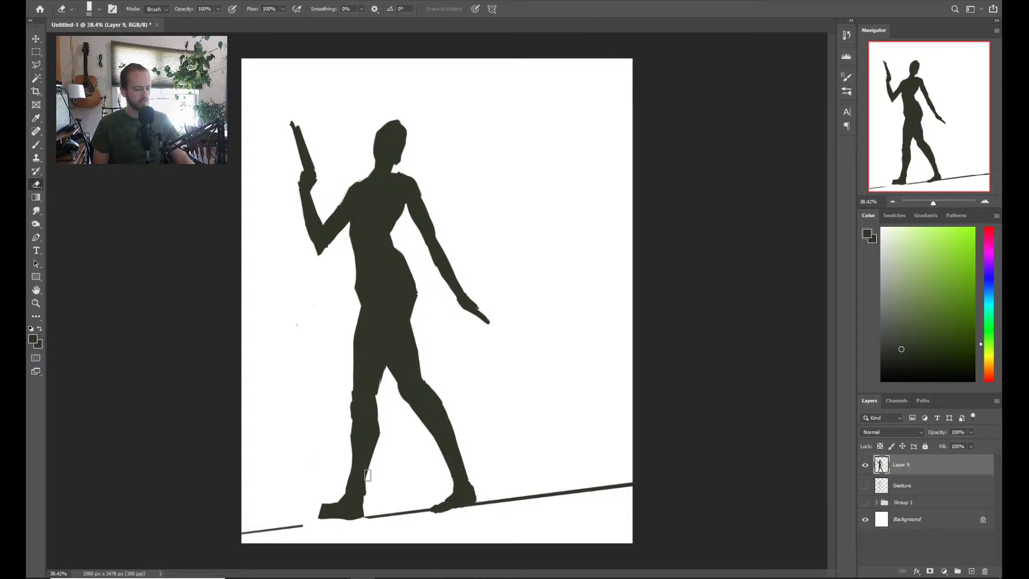
Trim the right-hand foot's toe to a clean angular tip, erasing the ground line just beside it
key("b")
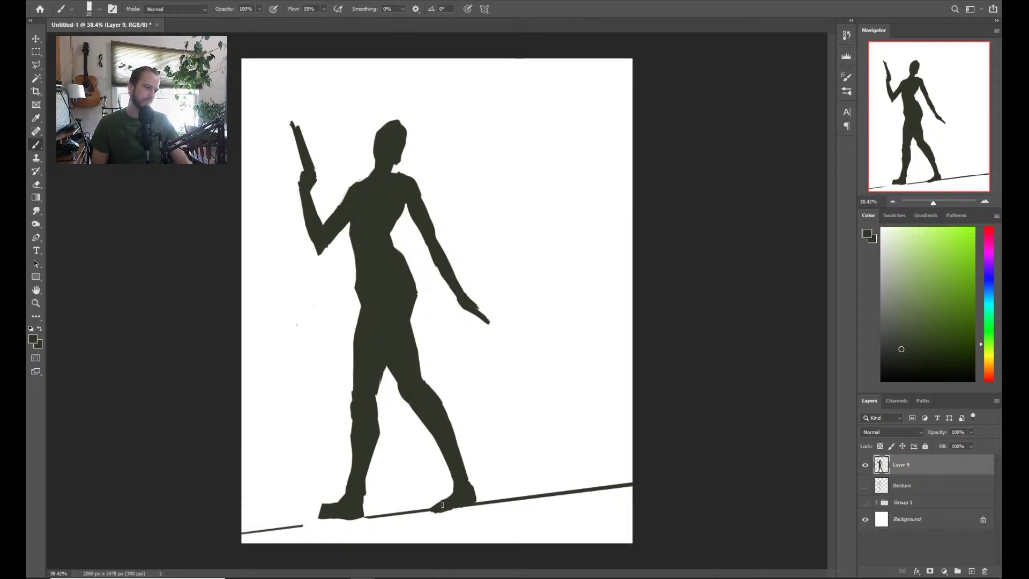
key("e")
left_click_drag(425, 510, 449, 512)
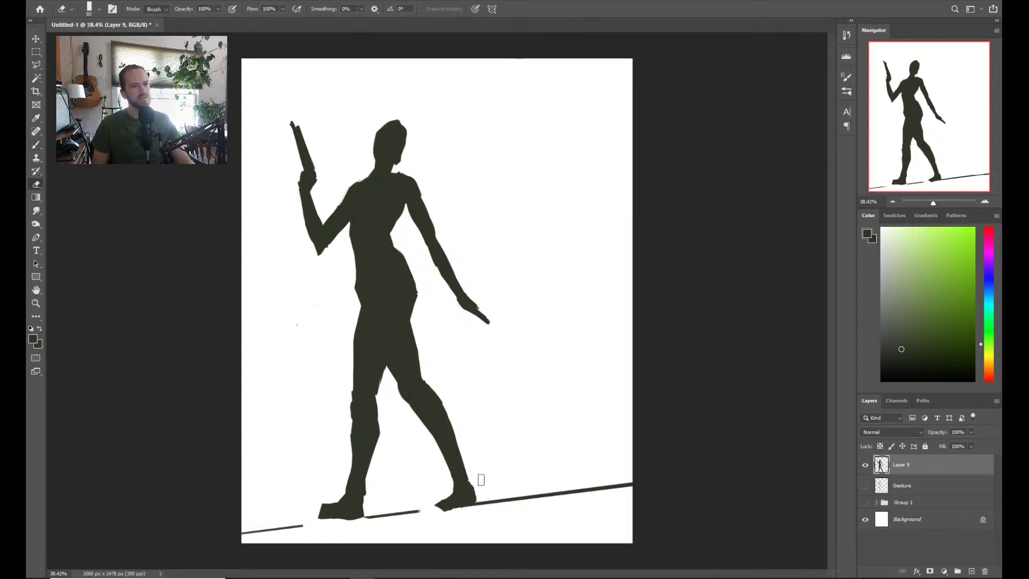
Rework the lowered hand into a fist holding a second long-barrelled pistol that points diagonally toward the ground
key("b")
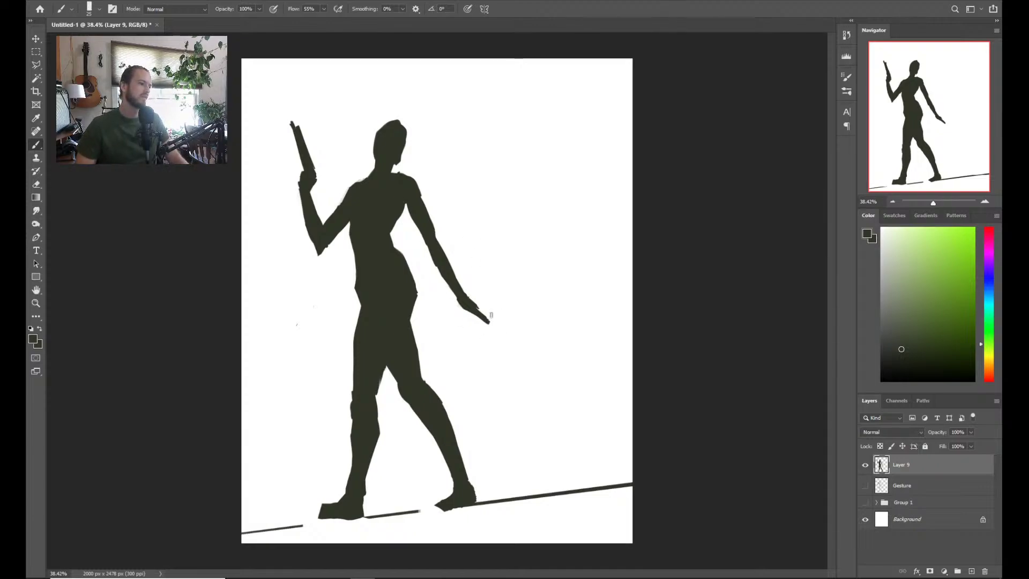
mouse_move(462, 295)
left_mouse_down()
mouse_move(493, 349)
mouse_move(478, 311)
left_mouse_up()
key("e")
key("b")
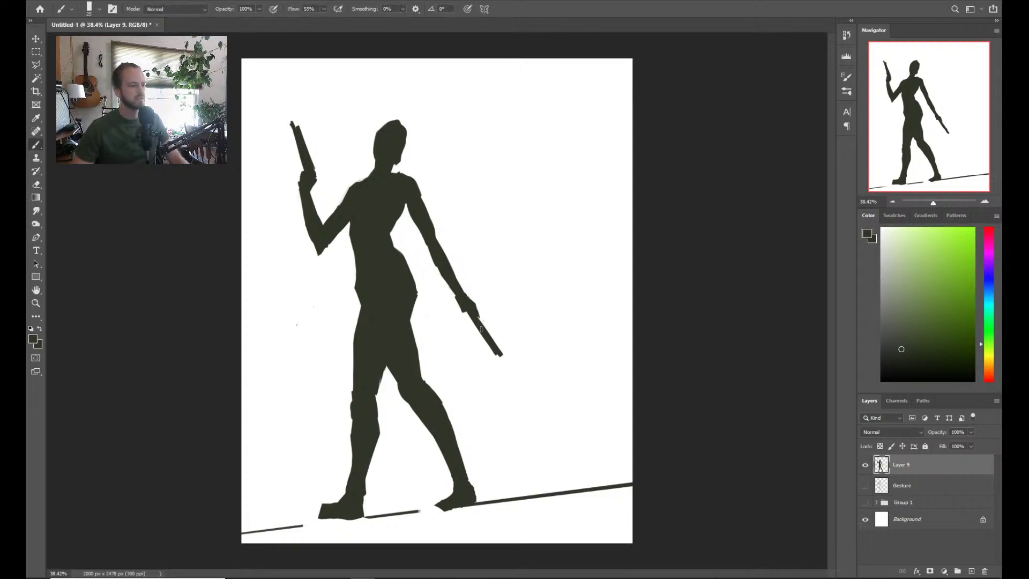
left_click_drag(502, 363, 493, 350)
left_click_drag(467, 305, 505, 351)
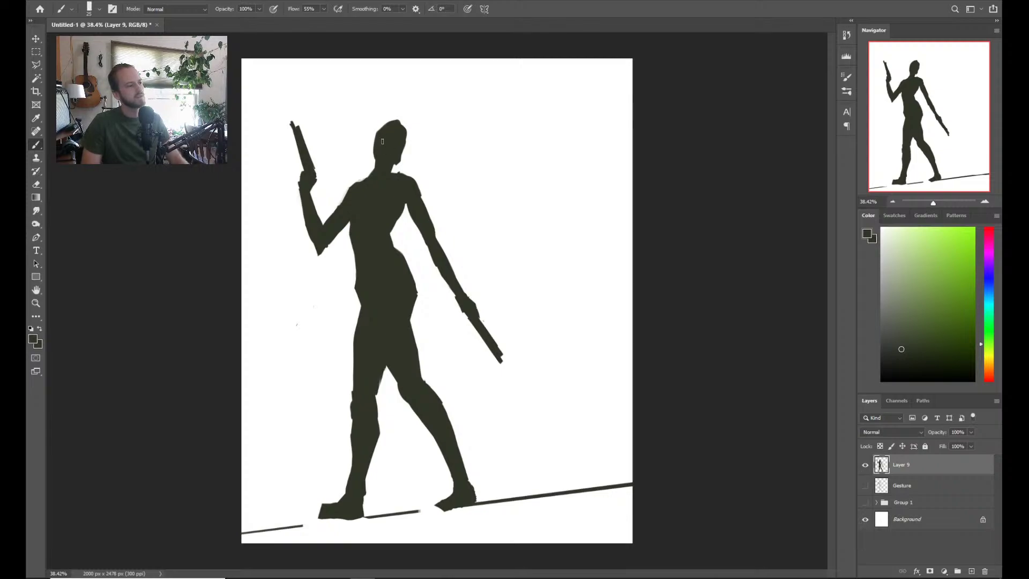
Try painting a stroke behind the head and another in the gap between the torso and the lowered arm
left_click_drag(375, 140, 367, 179)
key("ctrl+z")
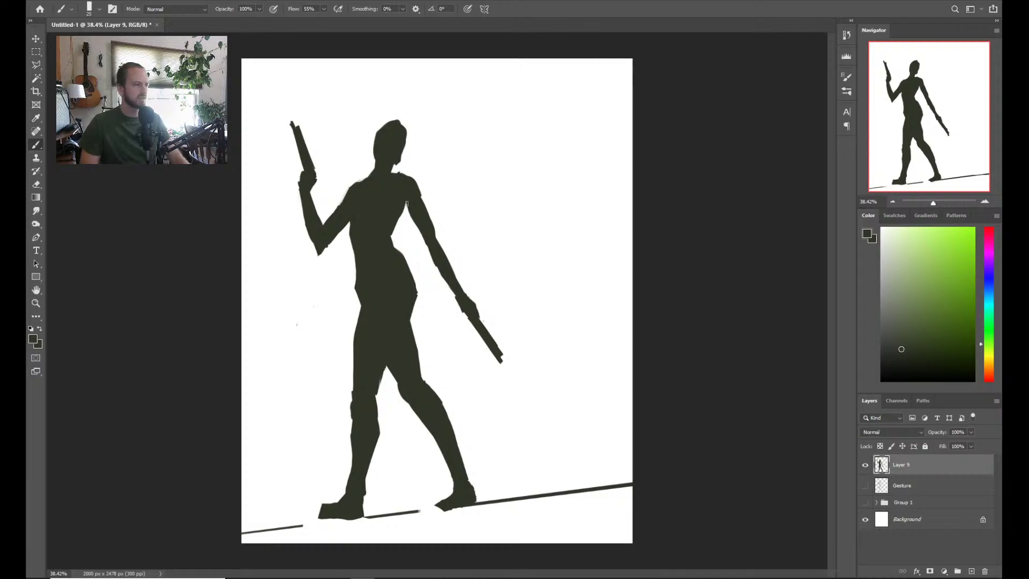
left_click_drag(386, 237, 411, 205)
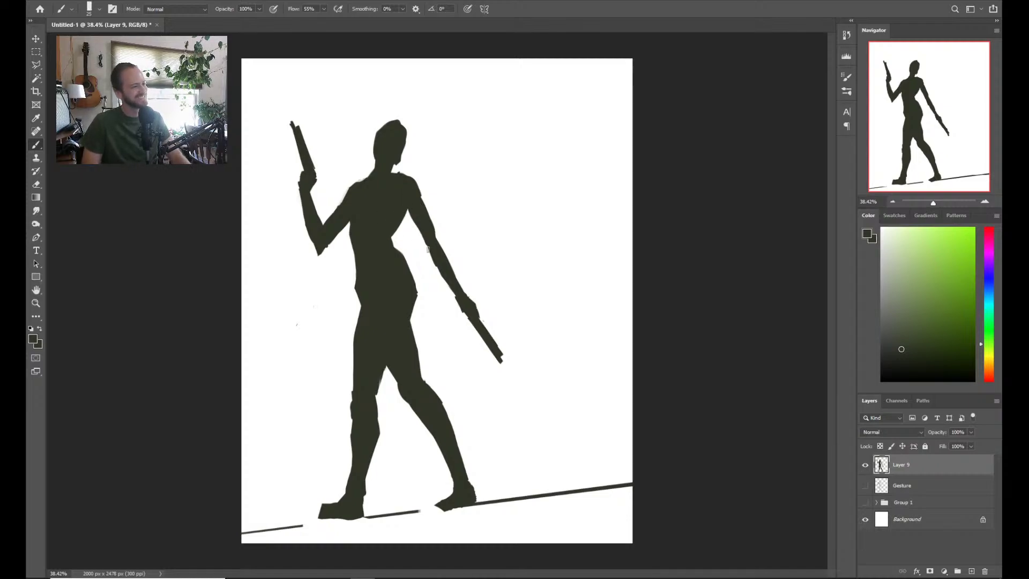
key("ctrl+z")
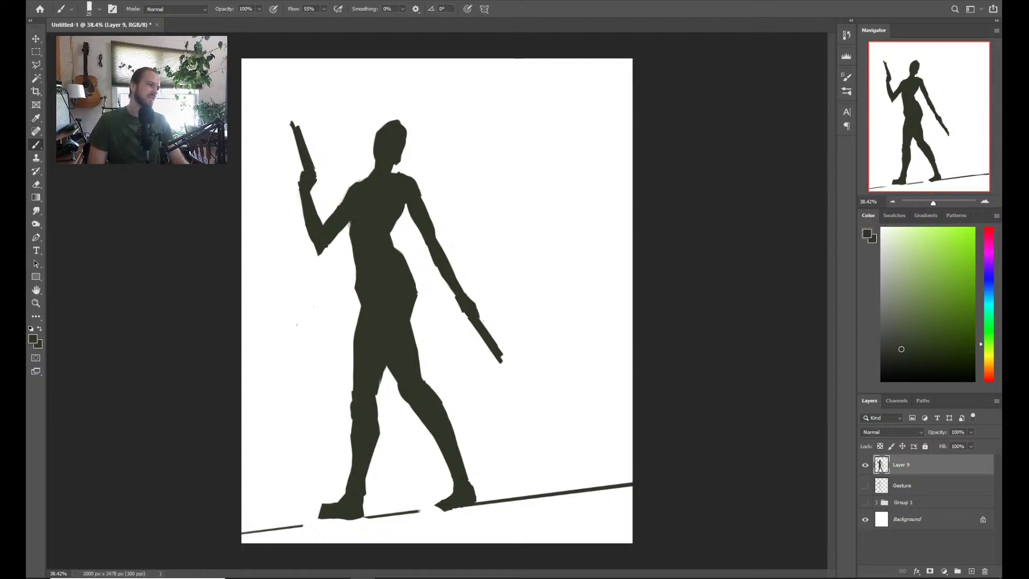
Extend the torso's edge slightly beneath the raised arm and create a new layer above the silhouette
left_click_drag(352, 222, 350, 234)
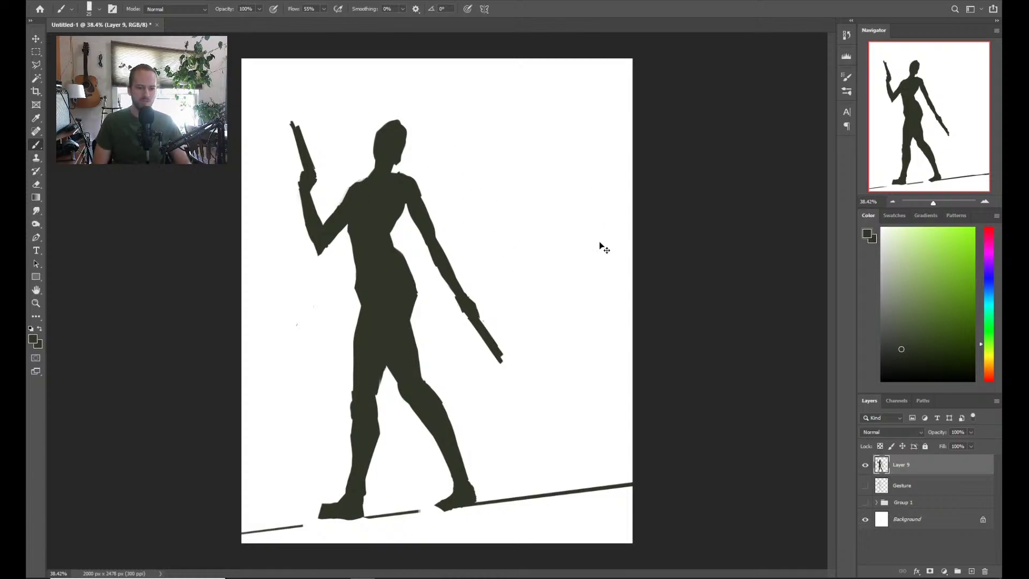
key("ctrl+shift+n")
key("Return")
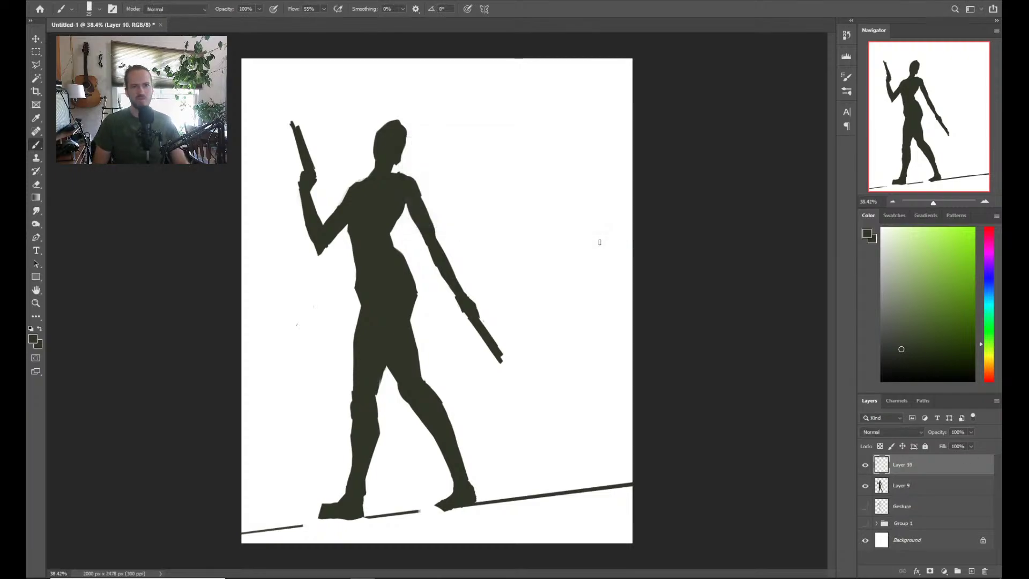
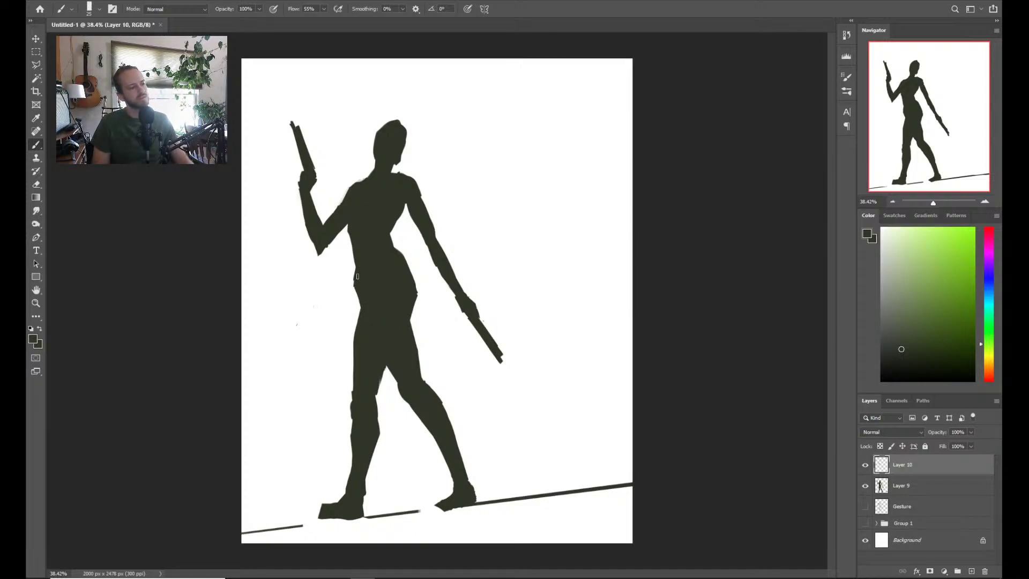
With a much smaller brush, draw a four-sided tilted plane in straight lines on the blank area beside the figure's shoulder
key("z")
left_click_drag(409, 459, 367, 363)
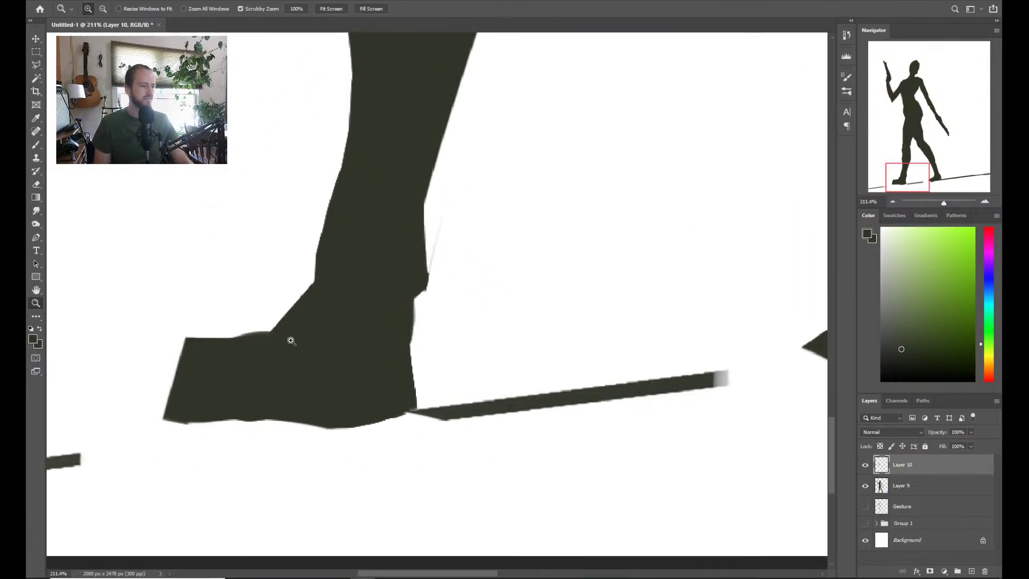
scroll(389, 324, "down", 8)
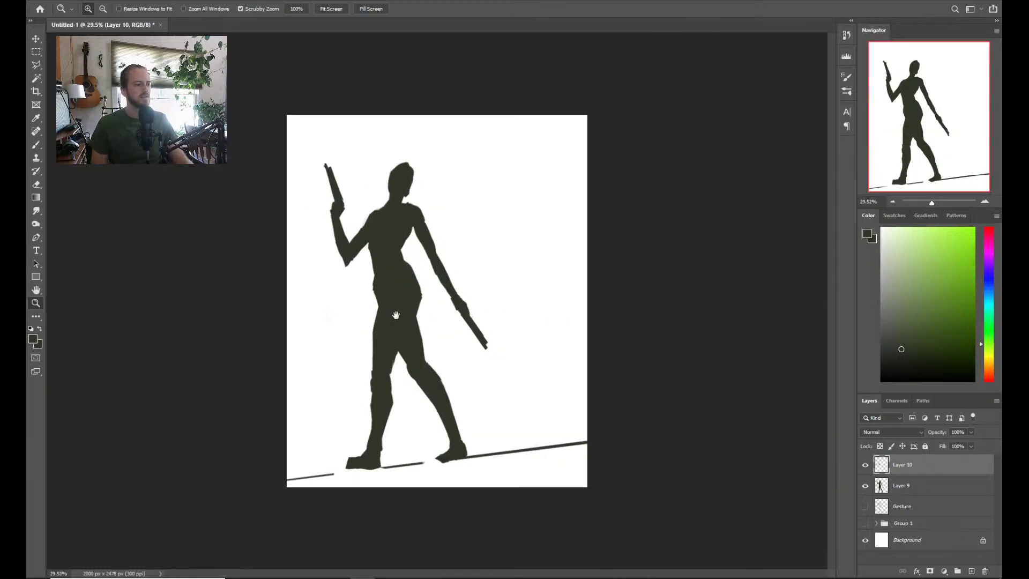
scroll(390, 380, "up", 1)
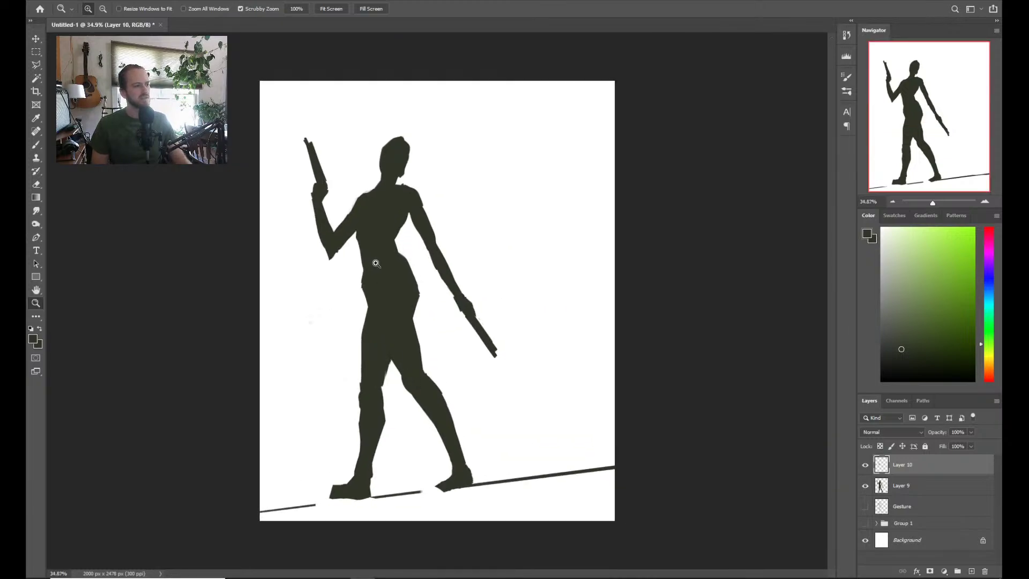
scroll(370, 292, "up", 2)
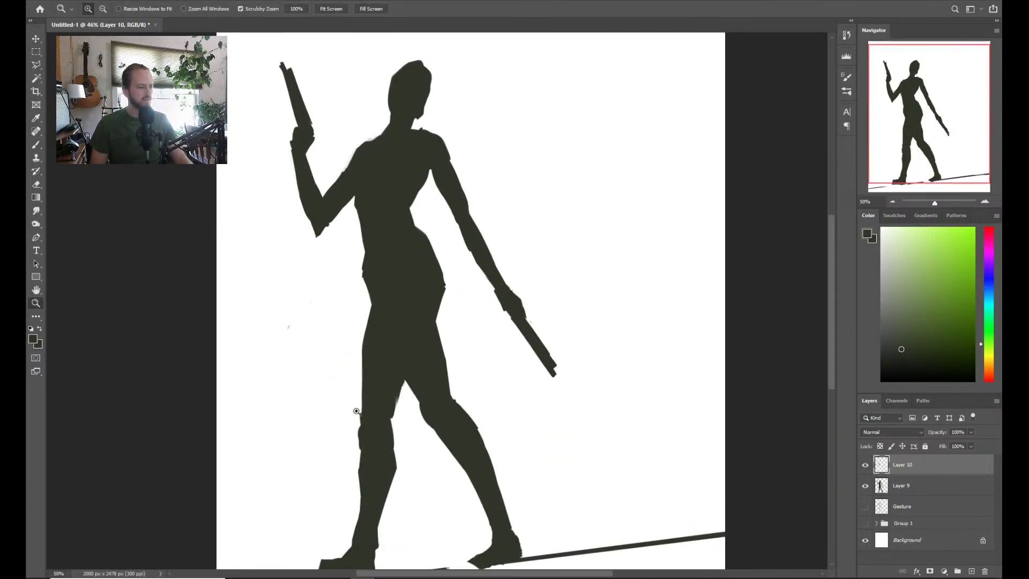
key("b")
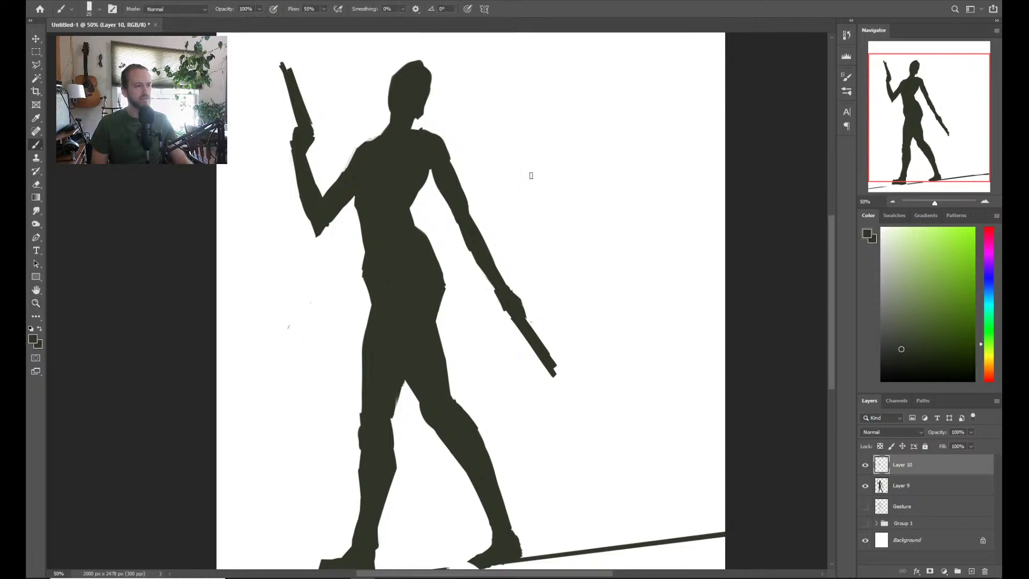
key("bracketleft")
key("bracketleft")
key("bracketleft")
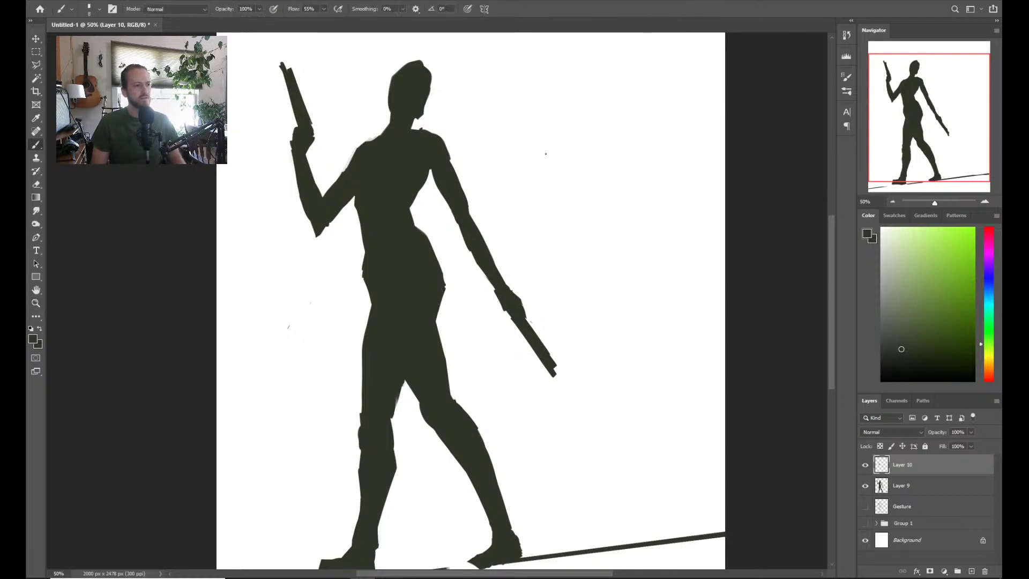
left_click(541, 152)
left_click(583, 175, "shift")
left_click(546, 195, "shift")
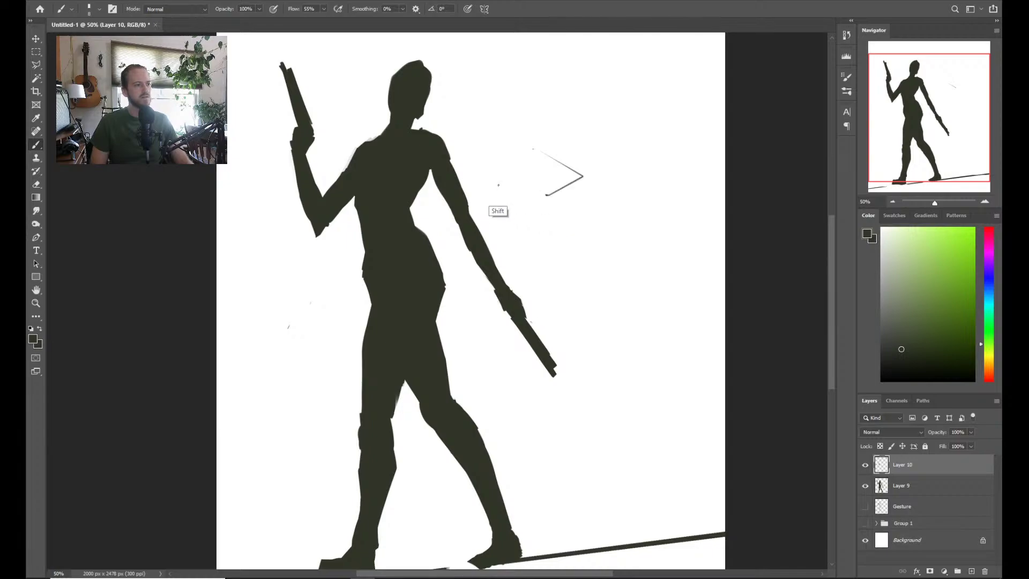
left_click(499, 185, "shift")
left_click(533, 150, "shift")
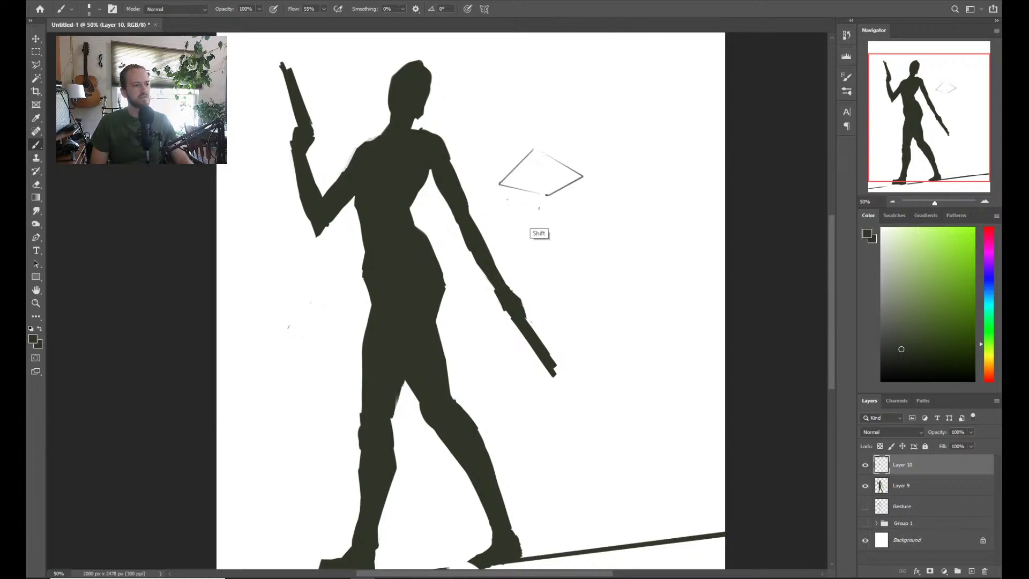
Add a second lower edge beneath the tilted plane to give it thickness and reinforce its upper edge
left_click(558, 204, "shift")
left_click(584, 176, "shift")
left_click(535, 149, "shift")
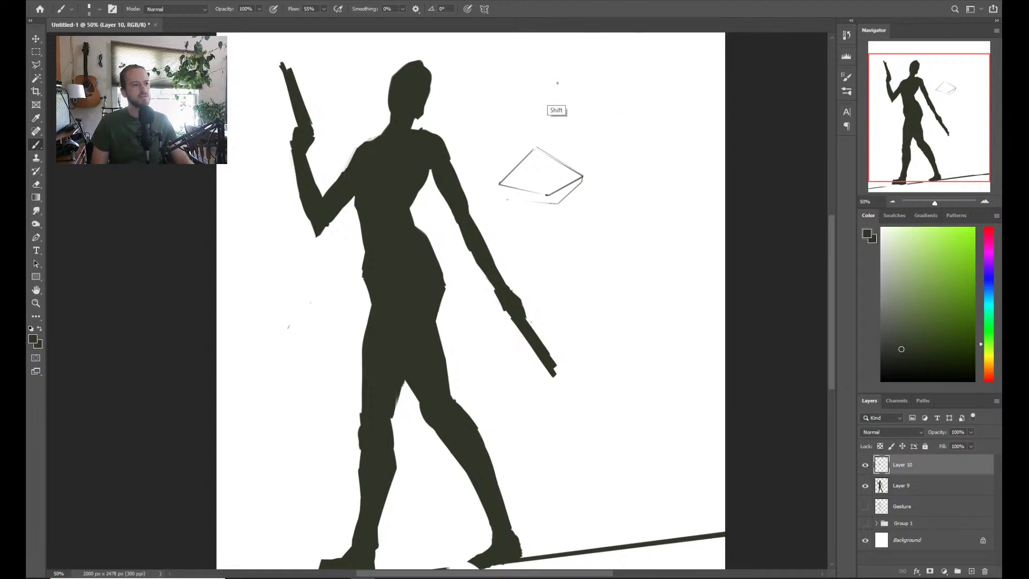
Extend a tall four-sided face upward from the plane's upper edge and add a narrow triangular side face beside it
left_click(561, 76, "shift")
left_click(630, 83, "shift")
left_click(580, 176, "shift")
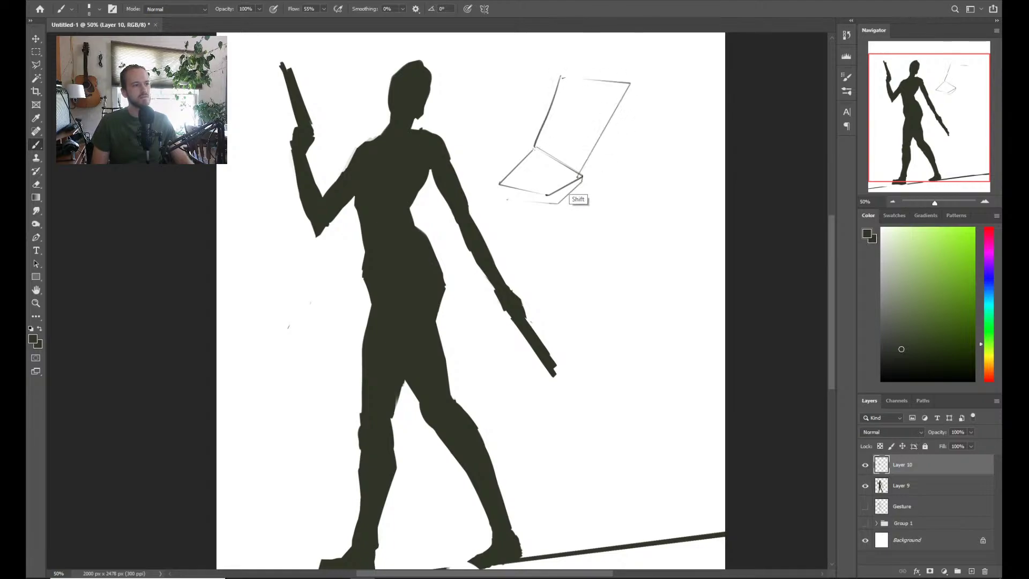
left_click(644, 111, "shift")
left_click(631, 83, "shift")
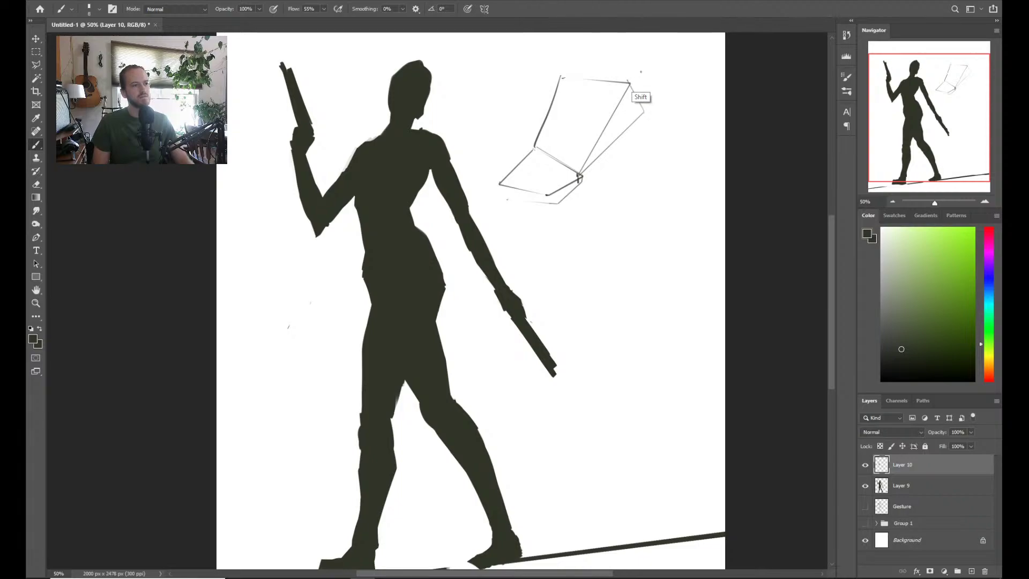
Sketch a foot over the construction planes, adding a rounded heel, ankle lines, a curved sole, toe contours and light guide lines along the instep
mouse_move(563, 81)
left_mouse_down()
mouse_move(631, 44)
mouse_move(639, 113)
mouse_move(631, 59)
mouse_move(672, 80)
left_mouse_up()
mouse_move(537, 153)
left_mouse_down()
mouse_move(581, 174)
mouse_move(547, 194)
mouse_move(557, 204)
mouse_move(594, 150)
mouse_move(587, 174)
mouse_move(661, 105)
left_mouse_up()
key("ctrl+z")
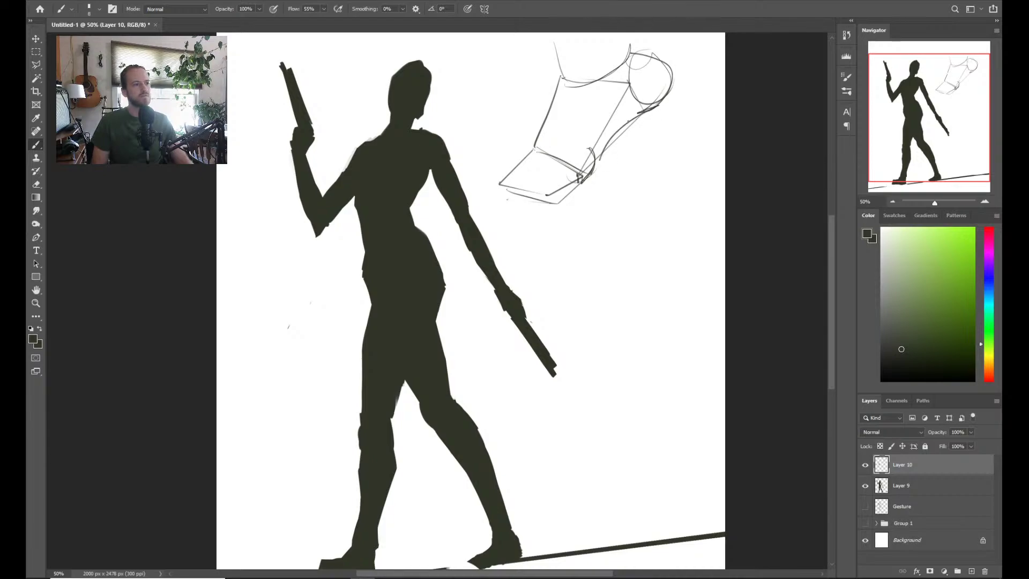
left_click_drag(599, 168, 644, 111)
mouse_move(525, 159)
left_mouse_down()
mouse_move(500, 185)
mouse_move(539, 141)
left_mouse_up()
left_click_drag(535, 175, 559, 137)
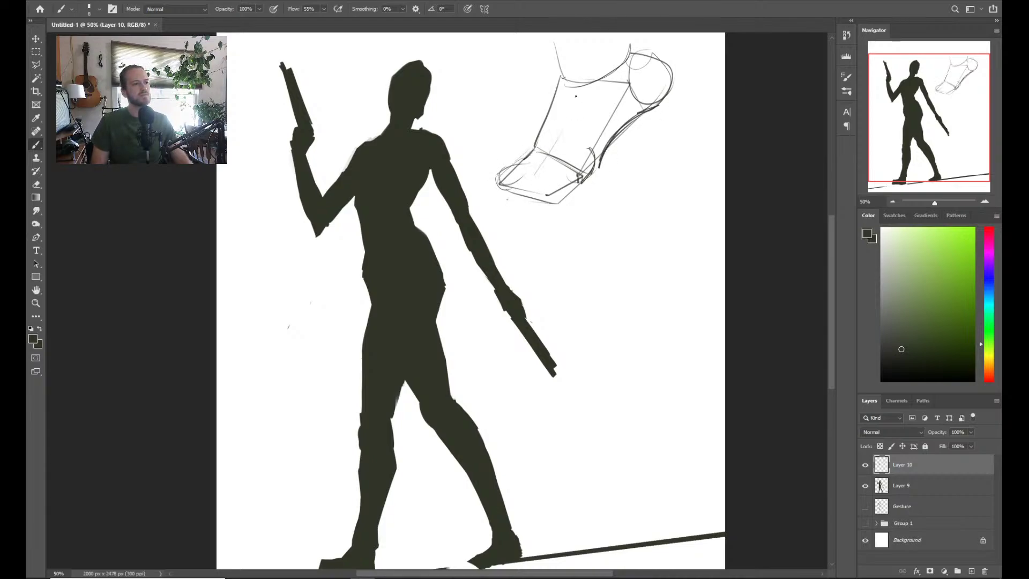
mouse_move(575, 55)
left_mouse_down()
mouse_move(560, 118)
mouse_move(604, 163)
left_mouse_up()
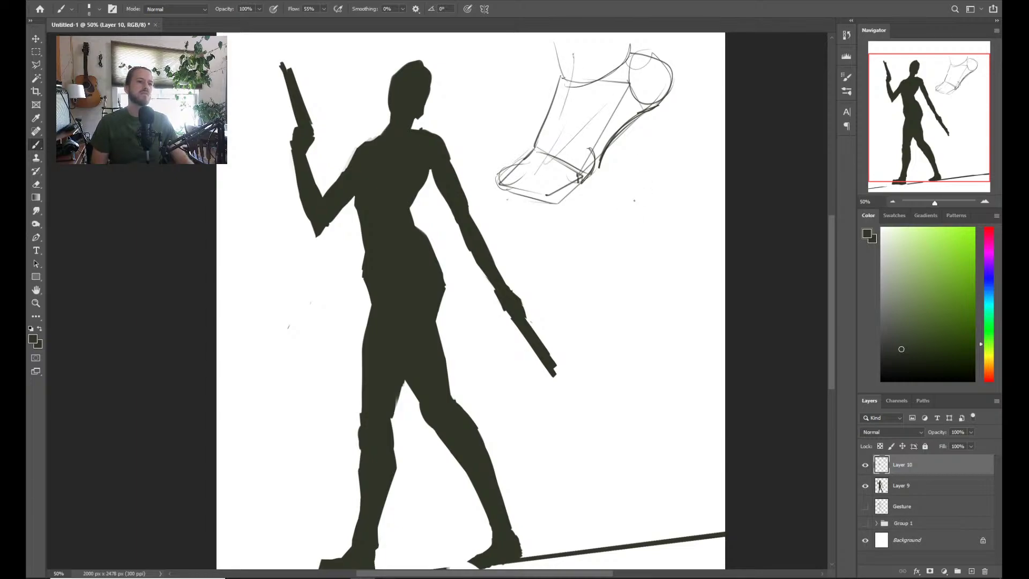
Erase the whole foot construction sketch beside the figure
key("e")
scroll(644, 117, "down", 2)
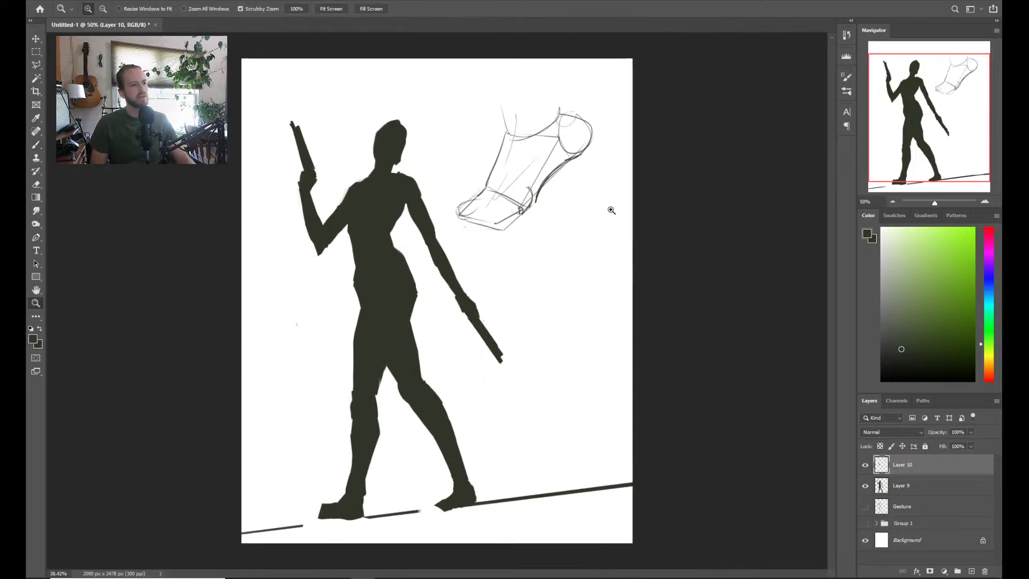
mouse_move(558, 177)
left_mouse_down()
mouse_move(536, 203)
mouse_move(522, 193)
mouse_move(542, 89)
mouse_move(491, 157)
mouse_move(464, 224)
mouse_move(537, 197)
mouse_move(488, 230)
mouse_move(460, 182)
mouse_move(454, 208)
left_mouse_up()
Sketch a second foot beside the figure from a large oval toe form, with instep, sole, heel and ankle lines extending behind it
key("bracketleft")
key("bracketleft")
key("b")
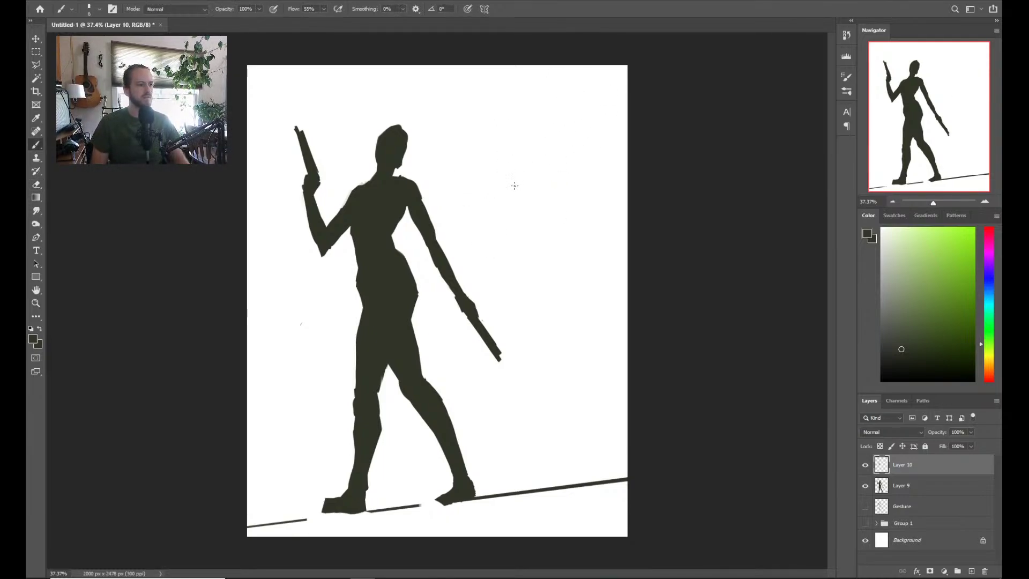
mouse_move(456, 197)
left_mouse_down()
mouse_move(541, 221)
mouse_move(504, 232)
mouse_move(540, 218)
left_mouse_up()
left_click_drag(492, 163, 543, 122)
mouse_move(548, 196)
left_mouse_down()
mouse_move(598, 158)
mouse_move(593, 172)
left_mouse_up()
left_click_drag(448, 202, 523, 210)
left_click_drag(456, 191, 534, 217)
left_click_drag(459, 196, 536, 225)
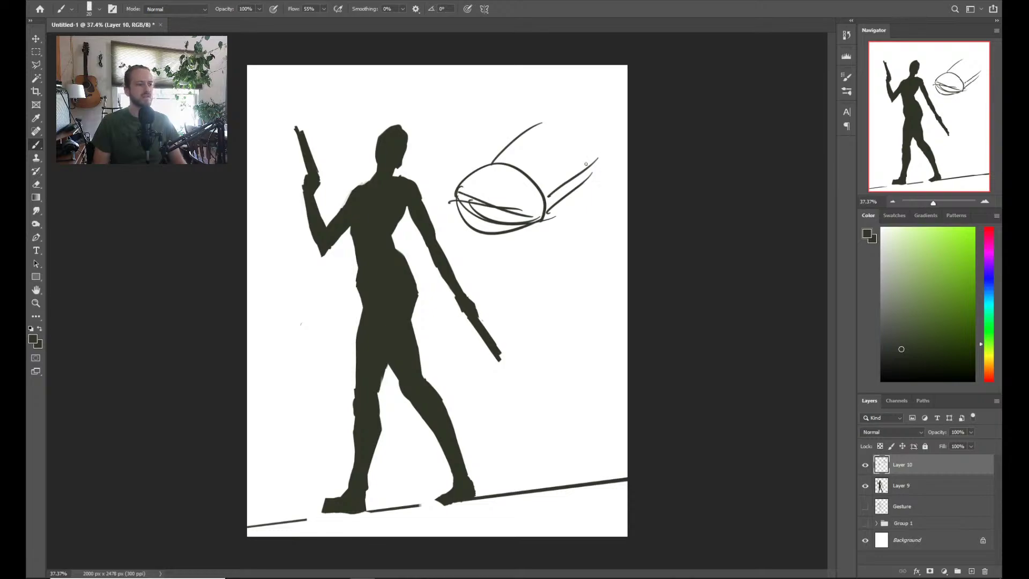
left_click_drag(582, 187, 605, 174)
left_click_drag(608, 118, 616, 162)
left_click_drag(533, 97, 541, 126)
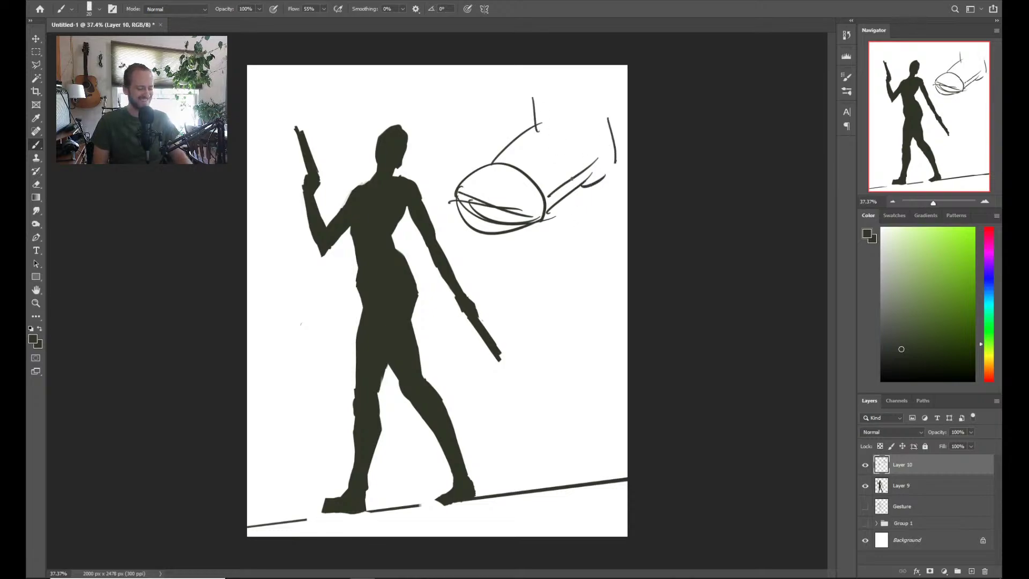
Erase the oval-based foot sketch completely, including the leftover ankle mark
key("e")
mouse_move(629, 142)
left_mouse_down()
mouse_move(602, 128)
mouse_move(482, 174)
mouse_move(487, 156)
mouse_move(509, 167)
mouse_move(493, 238)
mouse_move(548, 199)
mouse_move(489, 143)
left_mouse_up()
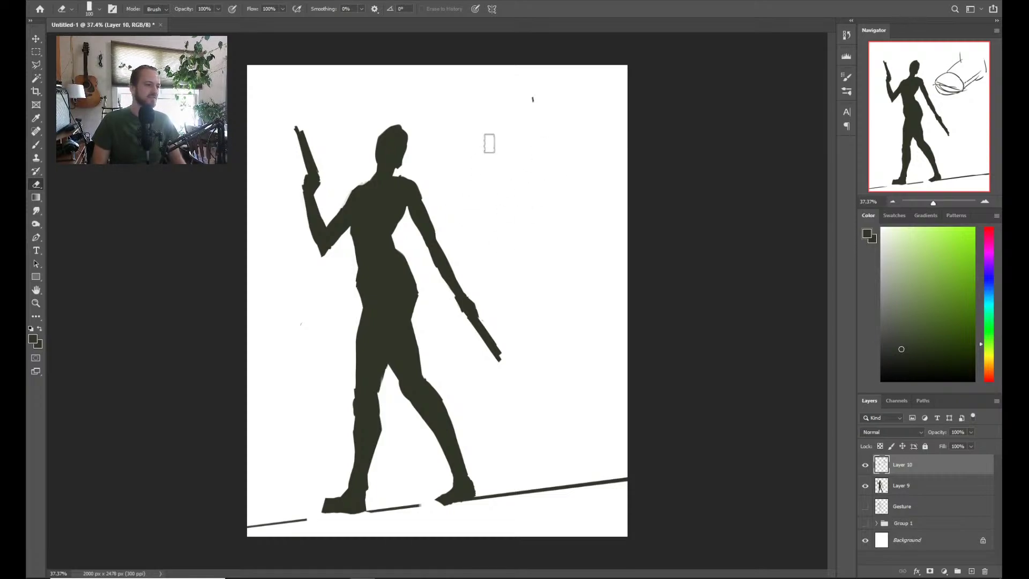
left_click_drag(544, 85, 540, 110)
Paint the silhouette's head fuller along its back and crown, and refine the forehead and jaw edges
key("b")
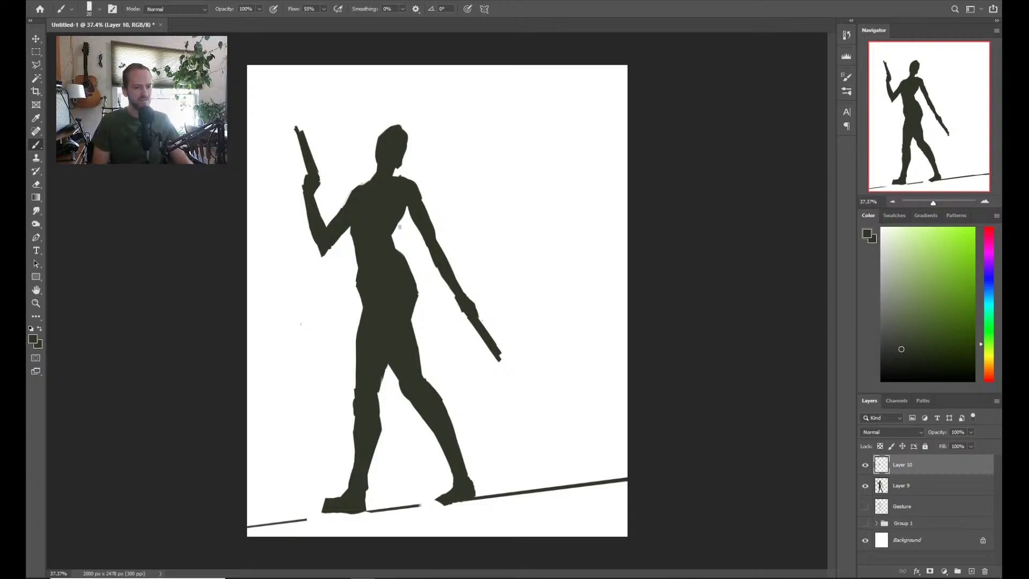
left_click_drag(376, 148, 404, 167)
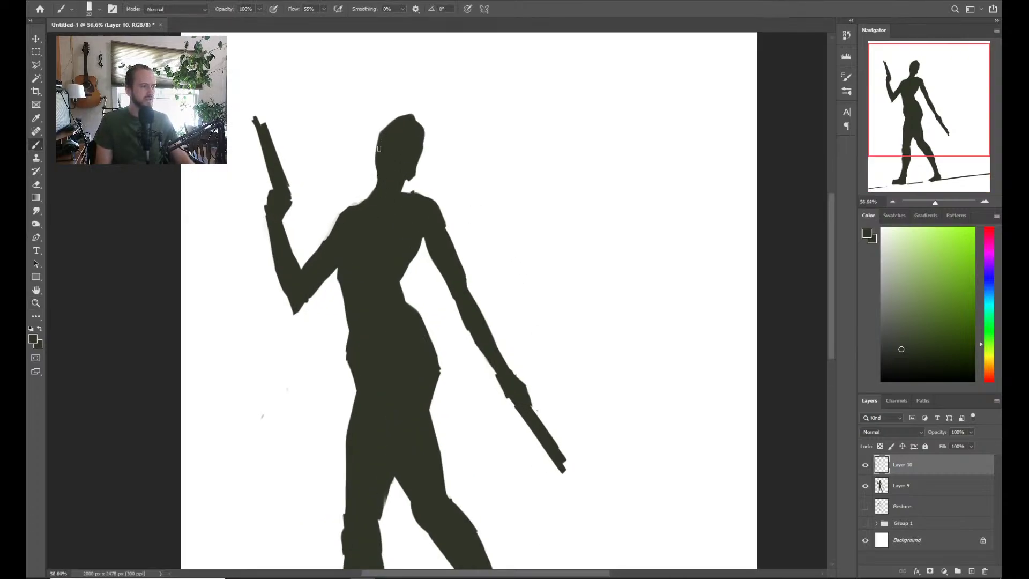
mouse_move(379, 149)
left_mouse_down()
mouse_move(375, 134)
mouse_move(389, 122)
mouse_move(378, 128)
mouse_move(378, 165)
left_mouse_up()
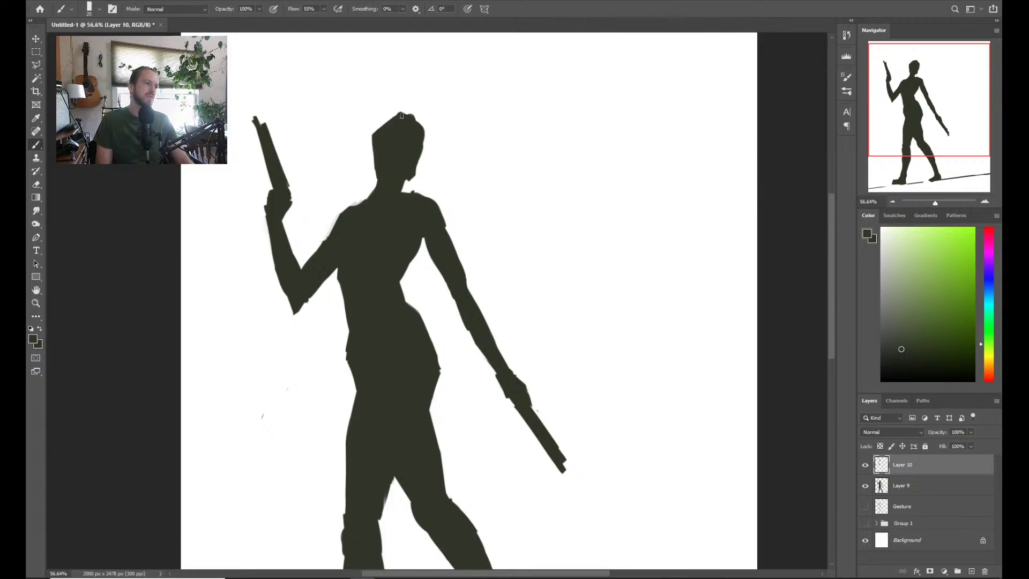
mouse_move(423, 141)
left_mouse_down()
mouse_move(405, 183)
mouse_move(426, 133)
left_mouse_up()
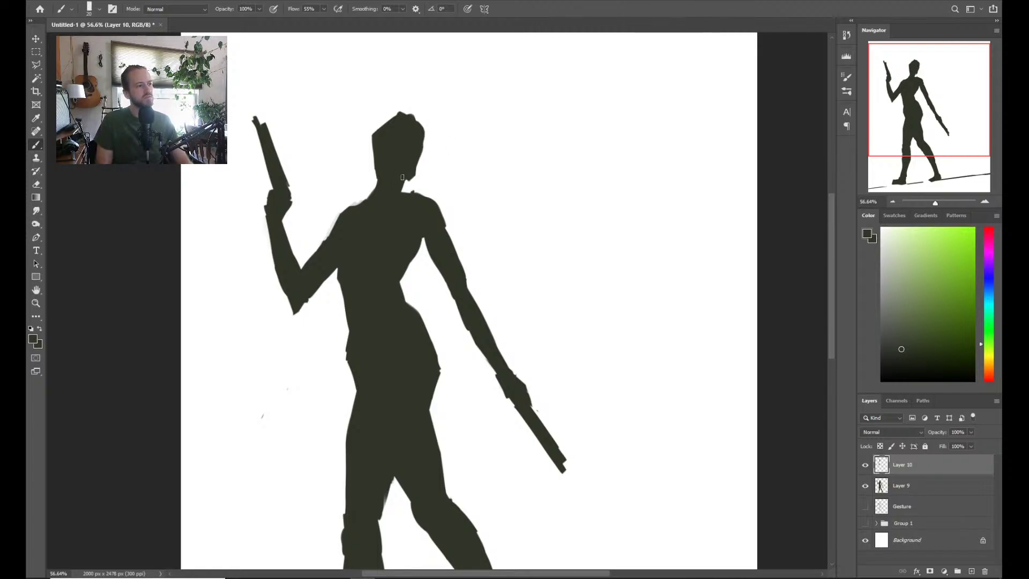
left_click_drag(407, 178, 410, 177)
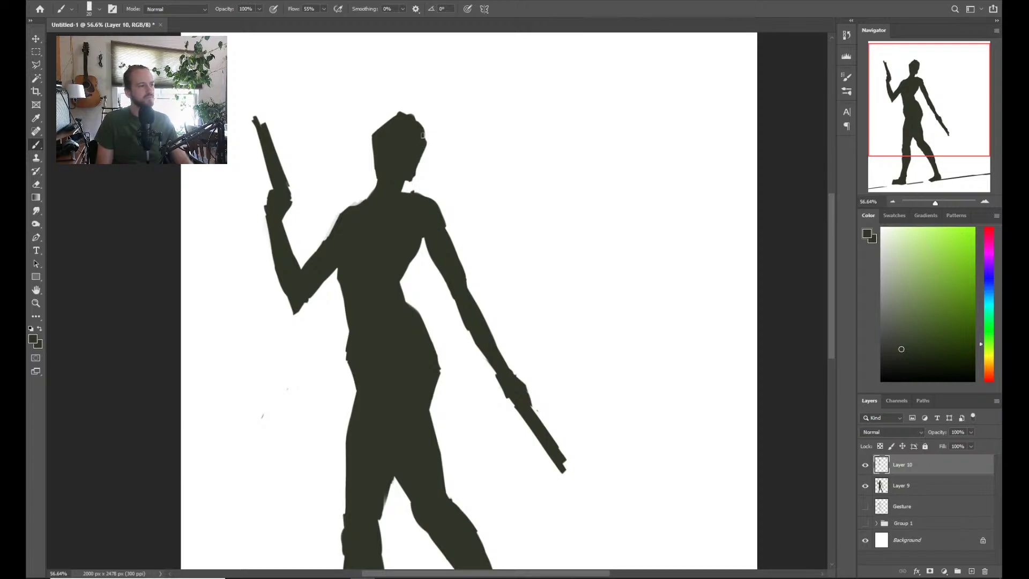
Try long hair on the silhouette, filling in around the neck and adding thin strands blowing out past the shoulder
key("z")
mouse_move(413, 225)
left_mouse_down()
mouse_move(391, 241)
mouse_move(435, 216)
left_mouse_up()
key("b")
mouse_move(372, 141)
left_mouse_down()
mouse_move(358, 174)
mouse_move(374, 138)
mouse_move(371, 169)
mouse_move(368, 134)
left_mouse_up()
mouse_move(403, 156)
left_mouse_down()
mouse_move(396, 168)
mouse_move(477, 204)
left_mouse_up()
mouse_move(416, 176)
left_mouse_down()
mouse_move(504, 223)
mouse_move(484, 217)
left_mouse_up()
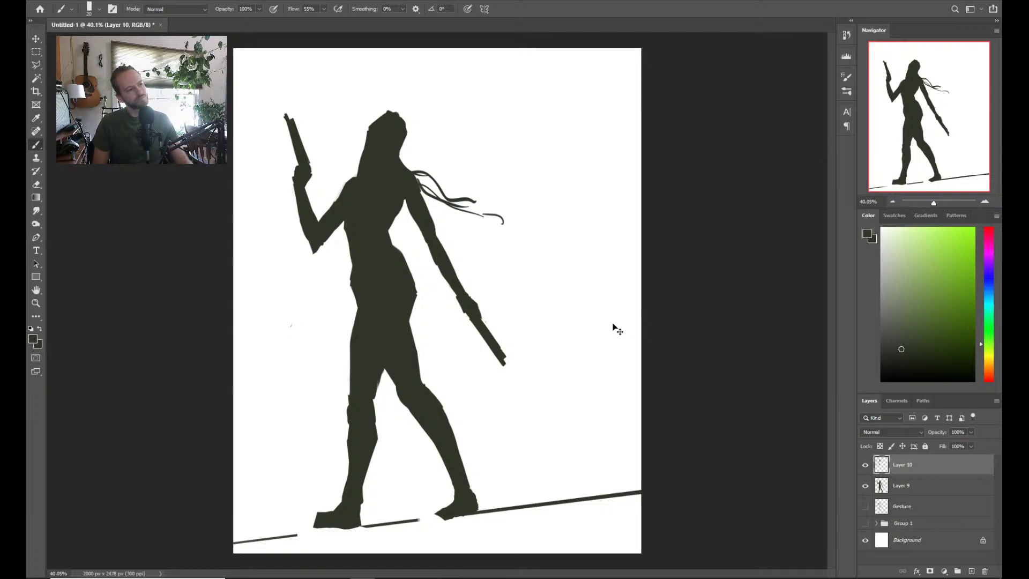
Undo the long hair and its wind-blown strands
key("ctrl+z")
key("ctrl+z")
key("ctrl+z")
key("ctrl+z")
key("ctrl+z")
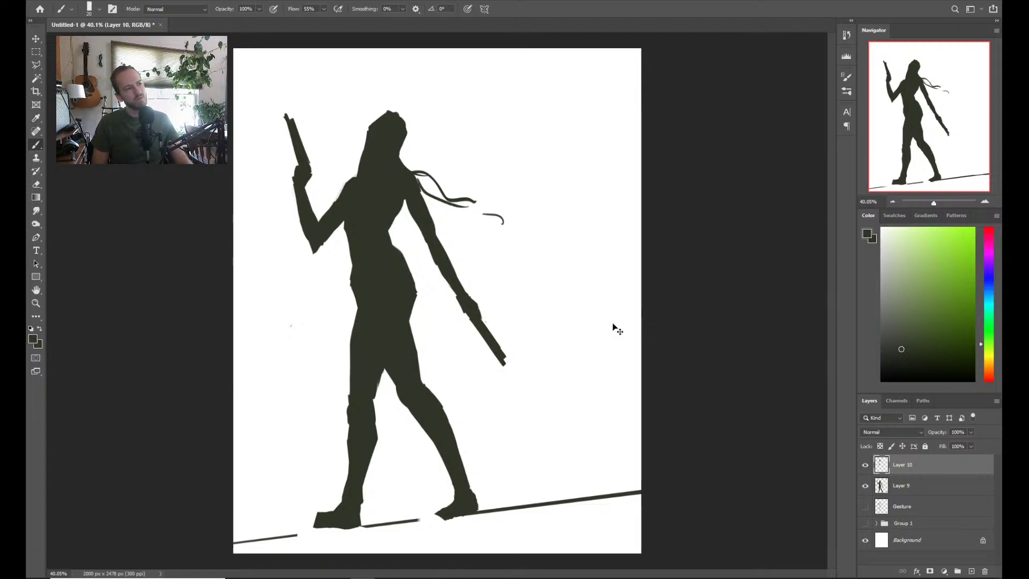
key("ctrl+z")
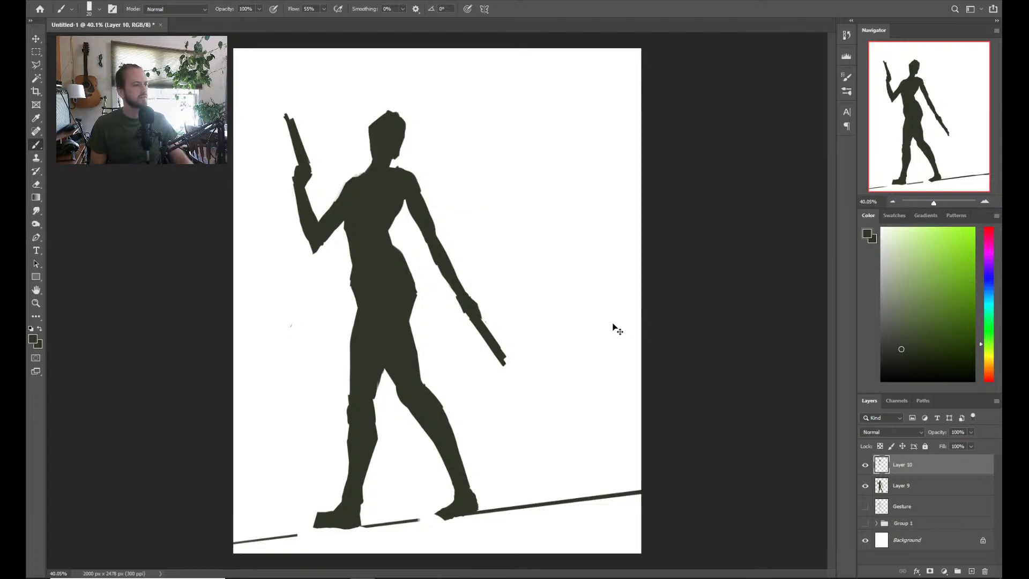
key("ctrl+alt+z")
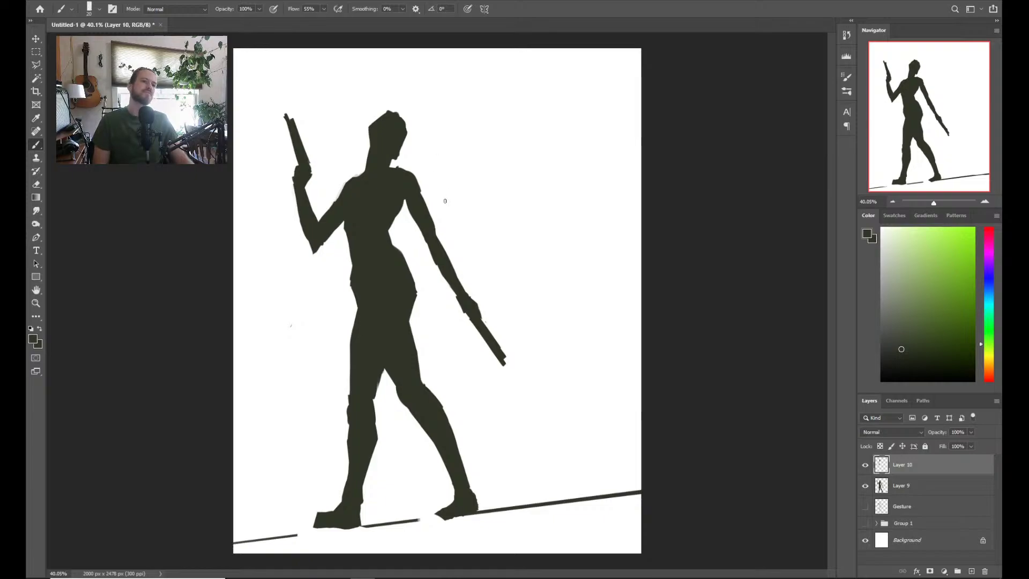
Paint short, uneven hair on the back and top of the head, and merge Layer 10 with Layer 9
mouse_move(370, 147)
left_mouse_down()
mouse_move(380, 114)
mouse_move(373, 123)
left_mouse_up()
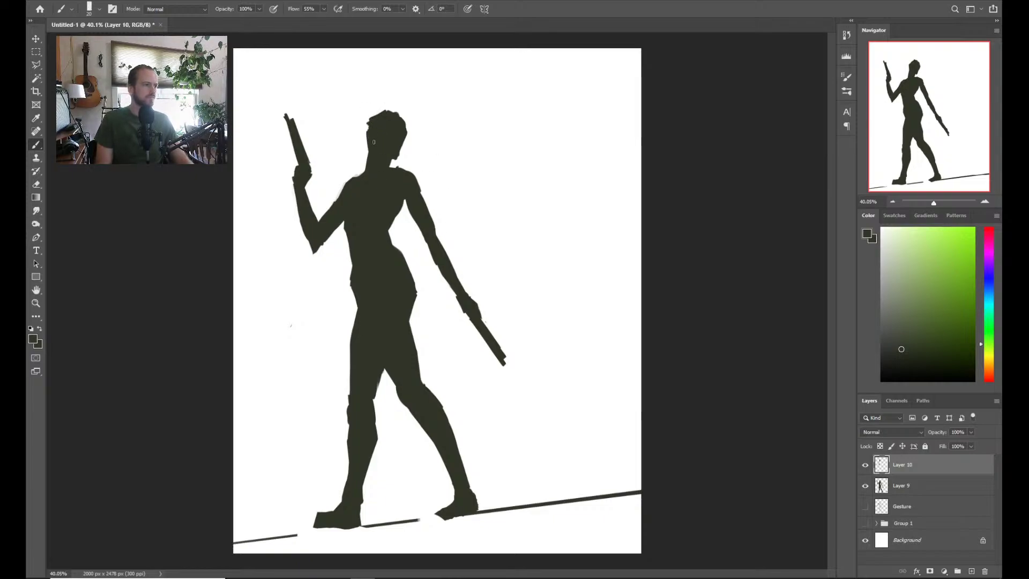
key("e")
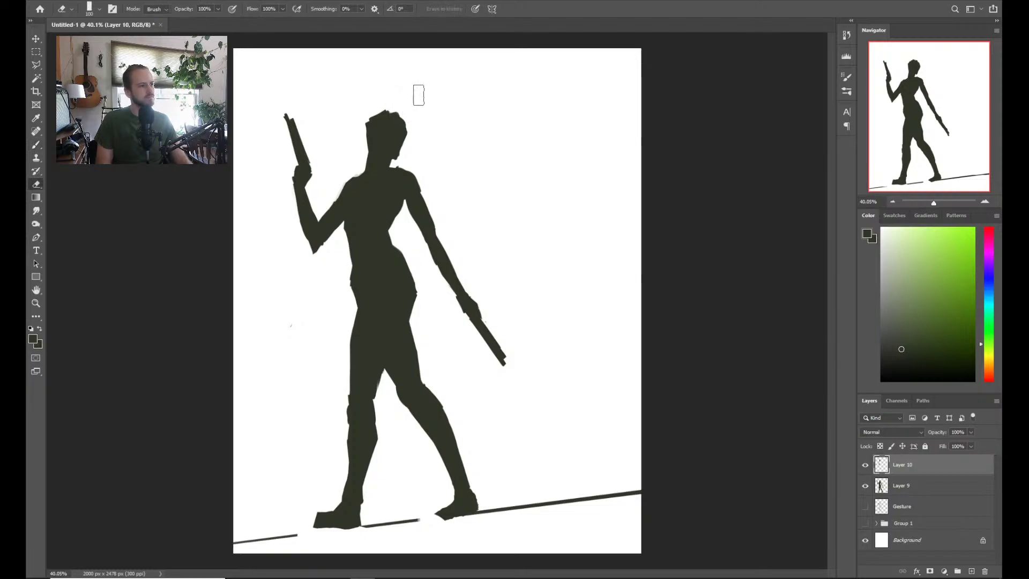
left_click(898, 484, "shift")
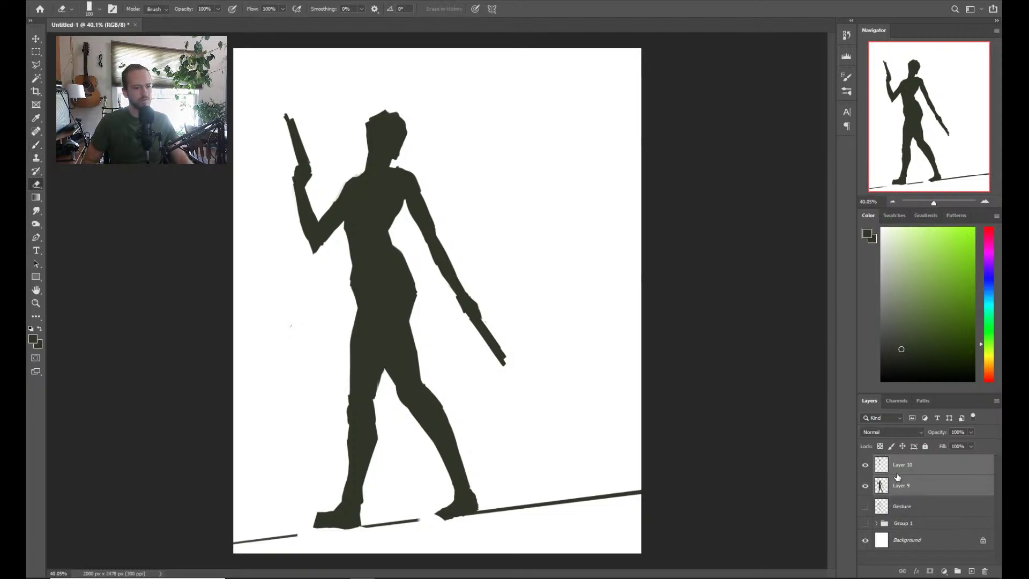
key("ctrl+e")
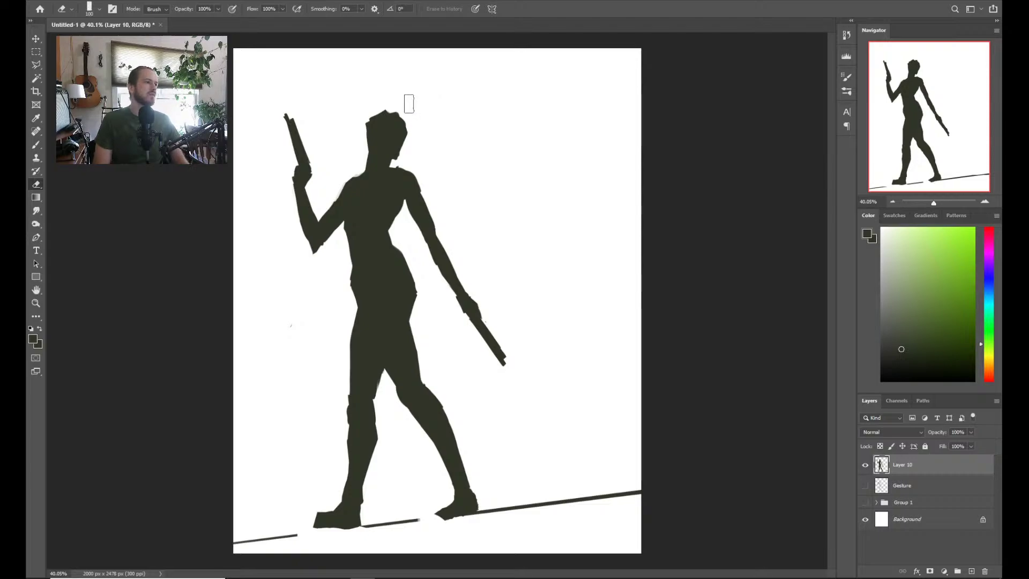
Trim the face edge with a smaller eraser, and paint refinements to the back of the hair and the raised arm's shoulder
key("bracketleft")
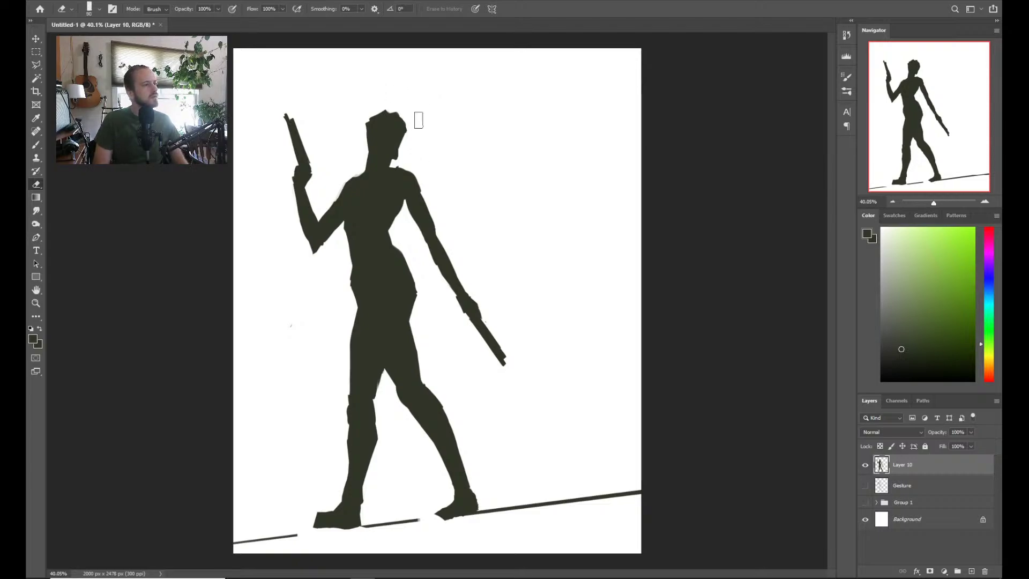
key("bracketleft")
key("bracketleft")
key("bracketleft")
key("bracketleft")
key("bracketleft")
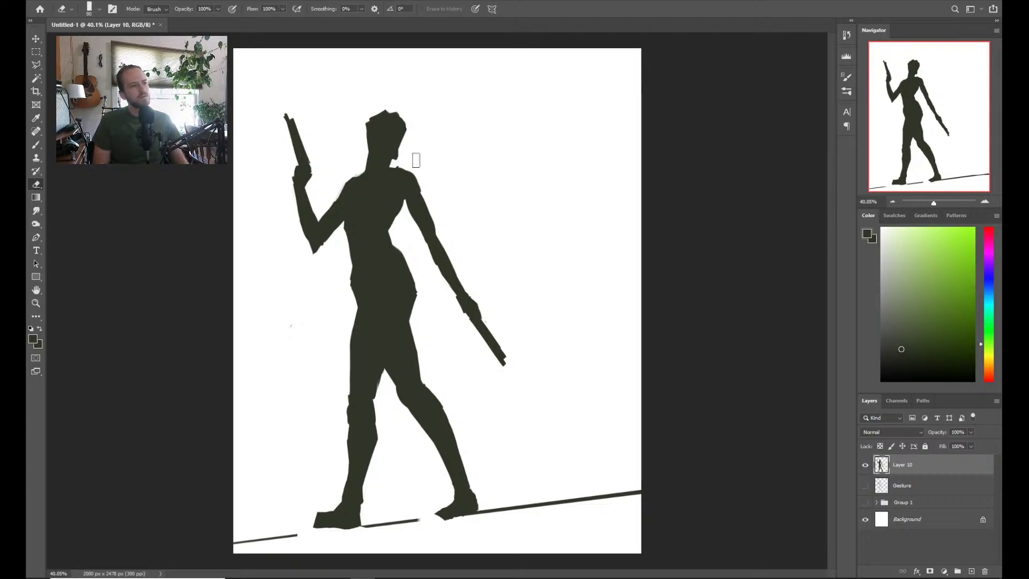
key("b")
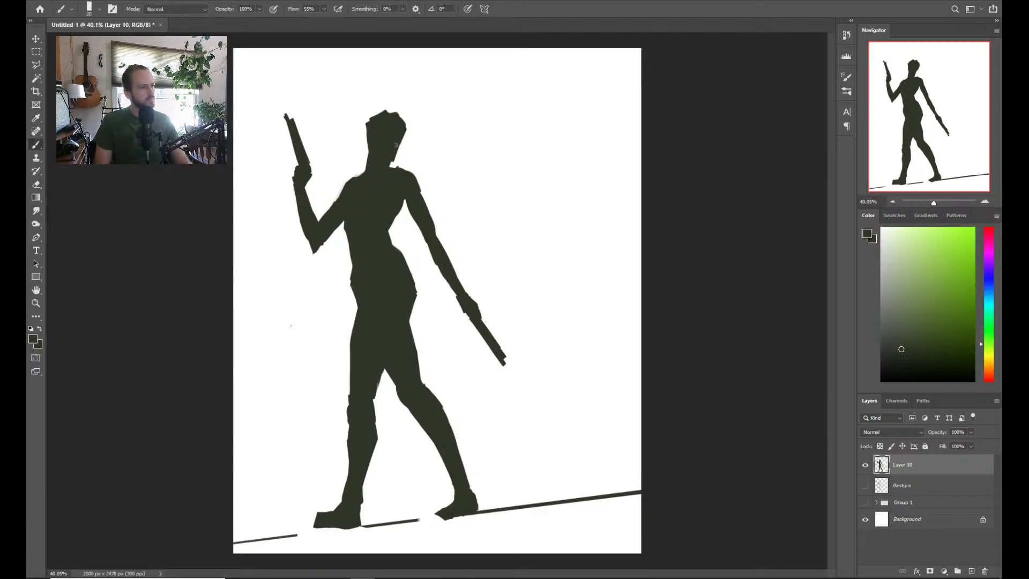
left_click_drag(370, 131, 368, 147)
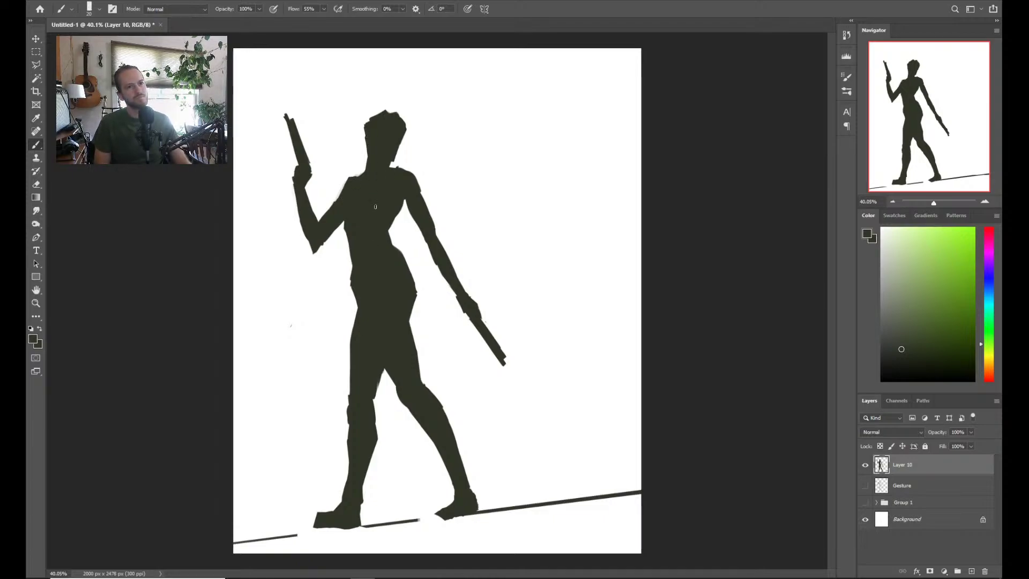
left_click_drag(341, 197, 341, 193)
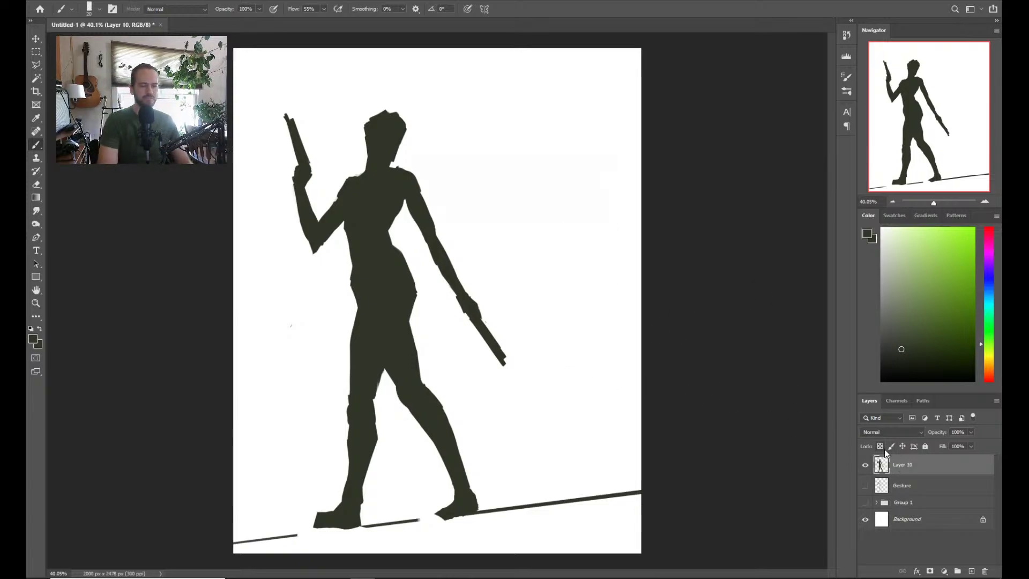
Create a new layer above the silhouette, lower the silhouette layer's opacity to 32%, and make the new layer active
key("Return")
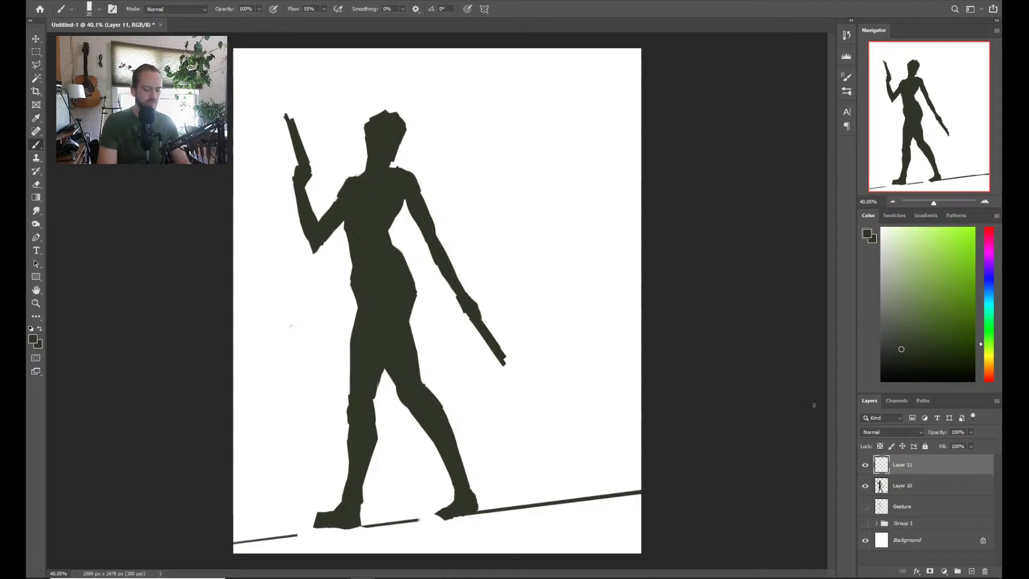
left_click(921, 489)
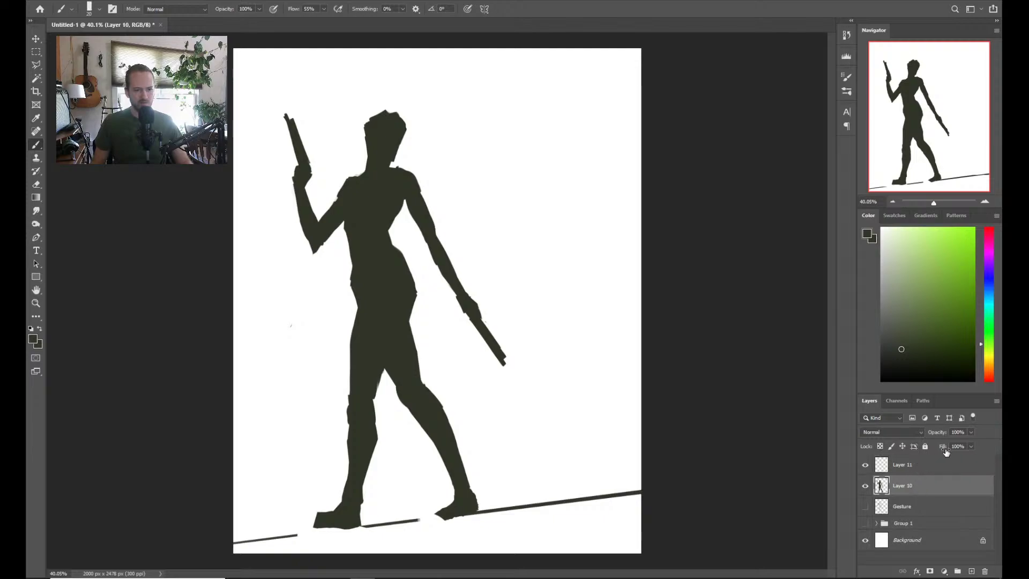
left_click(971, 432)
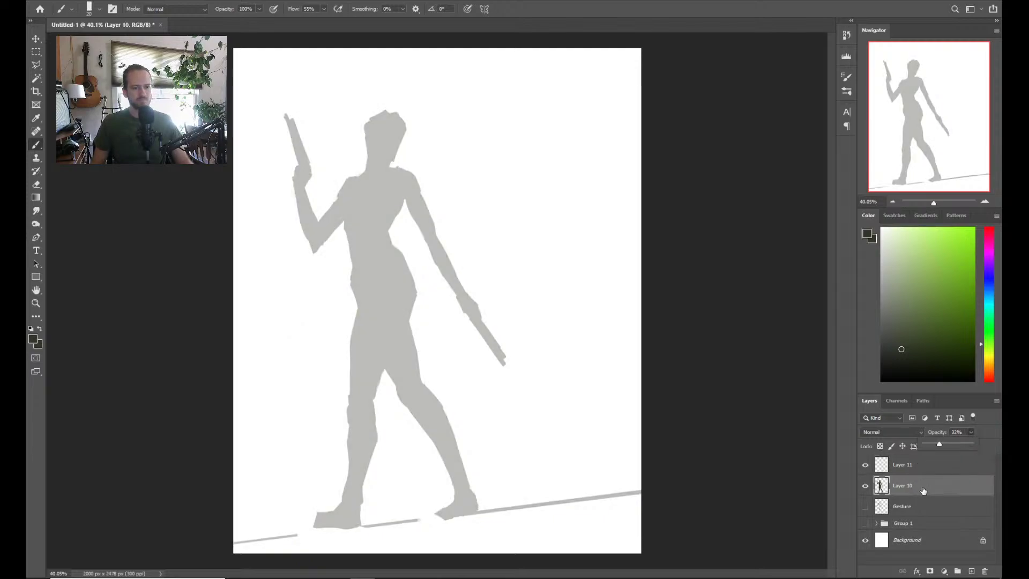
left_click(911, 465)
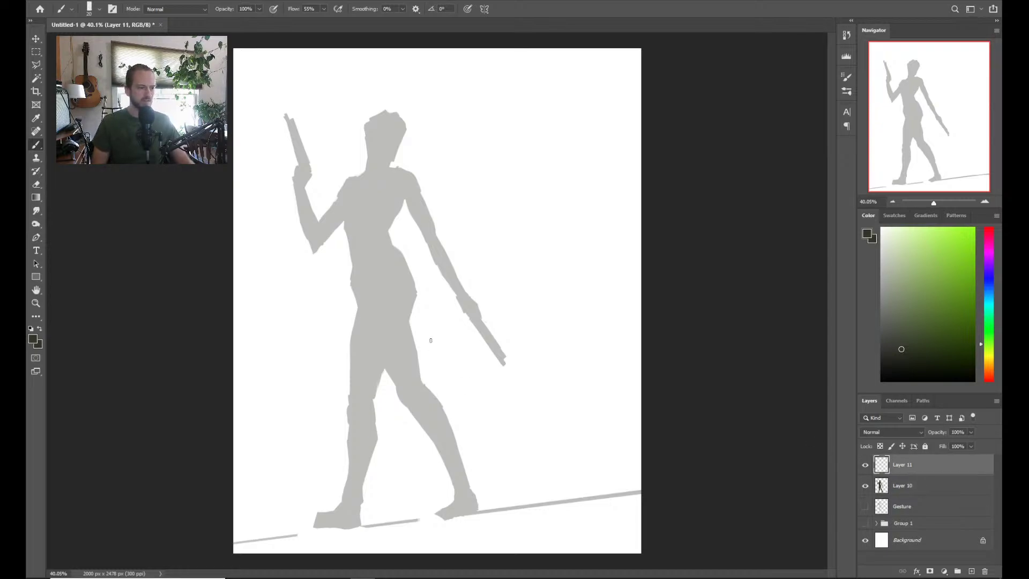
Choose the KYLE Ultimate Pencil Hard brush for sketching on the new layer
right_click(443, 253)
left_click(502, 298)
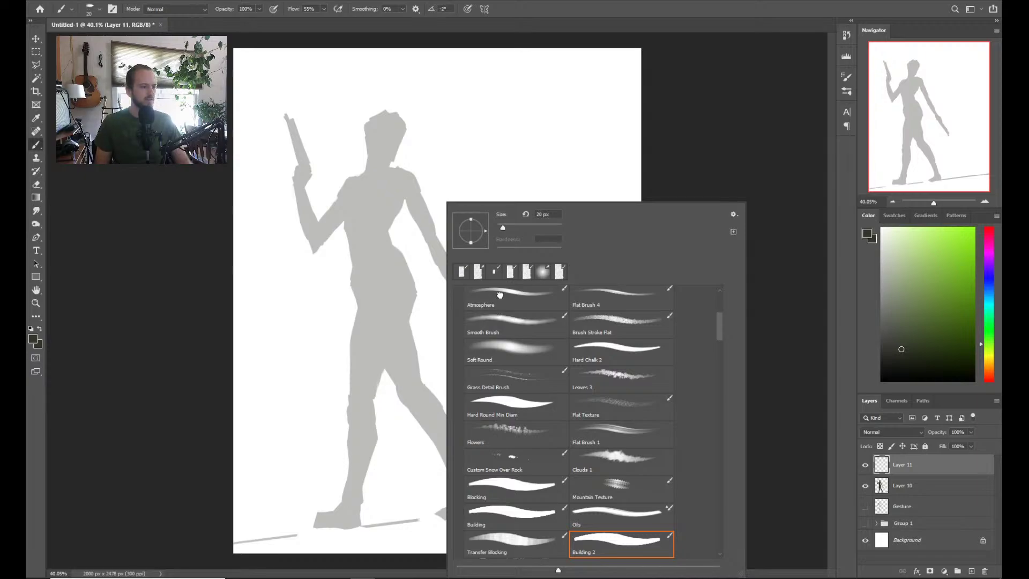
left_click_drag(721, 326, 693, 310)
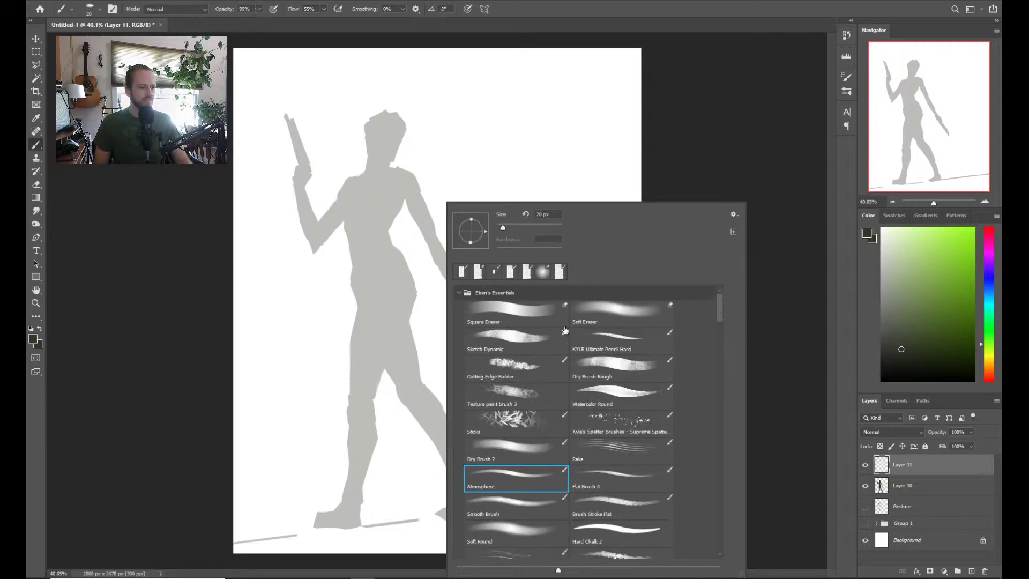
left_click(593, 344)
left_click(375, 286)
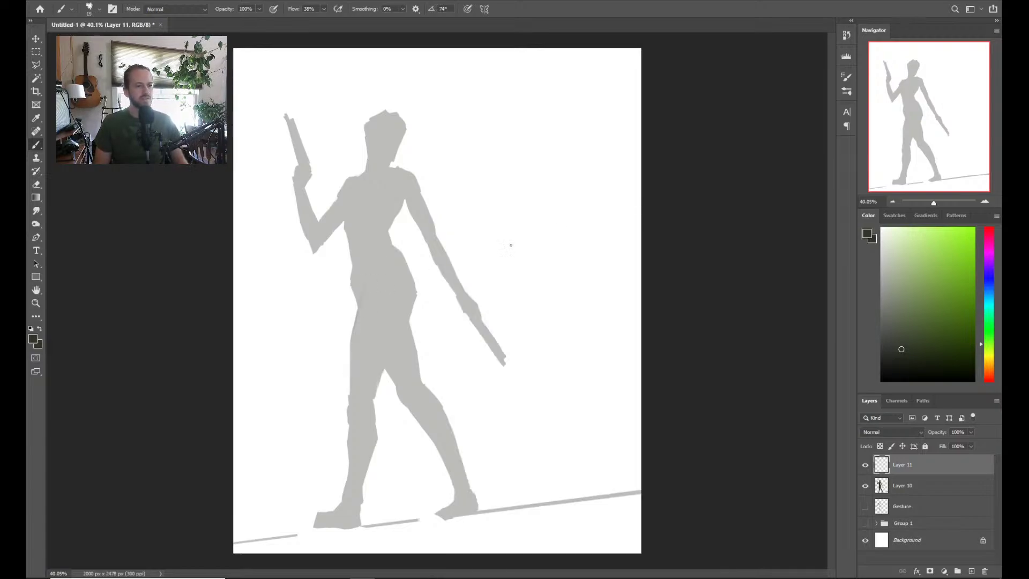
Choose a darker near-black colour and sketch light pencil contours for the leading thigh, the waistband curve and the back of the hip
left_click(891, 357)
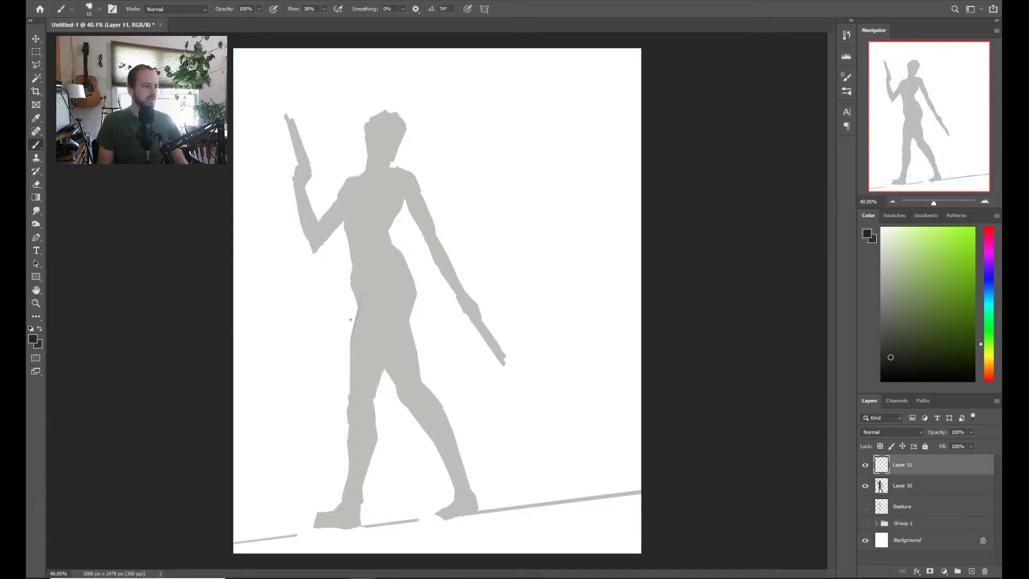
mouse_move(360, 299)
left_mouse_down()
mouse_move(349, 369)
mouse_move(394, 354)
mouse_move(416, 293)
mouse_move(353, 263)
mouse_move(354, 308)
left_mouse_up()
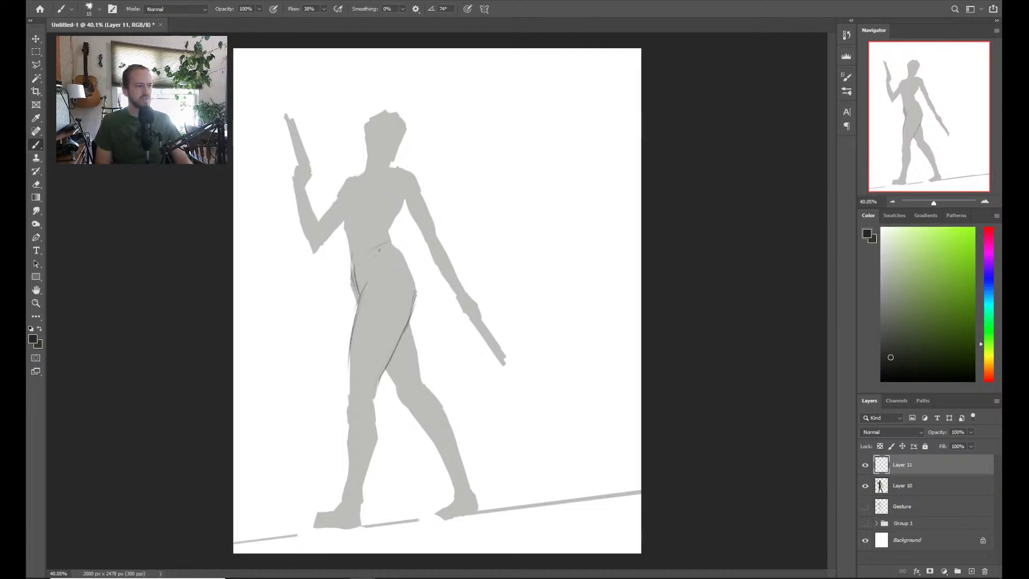
left_click_drag(363, 258, 396, 241)
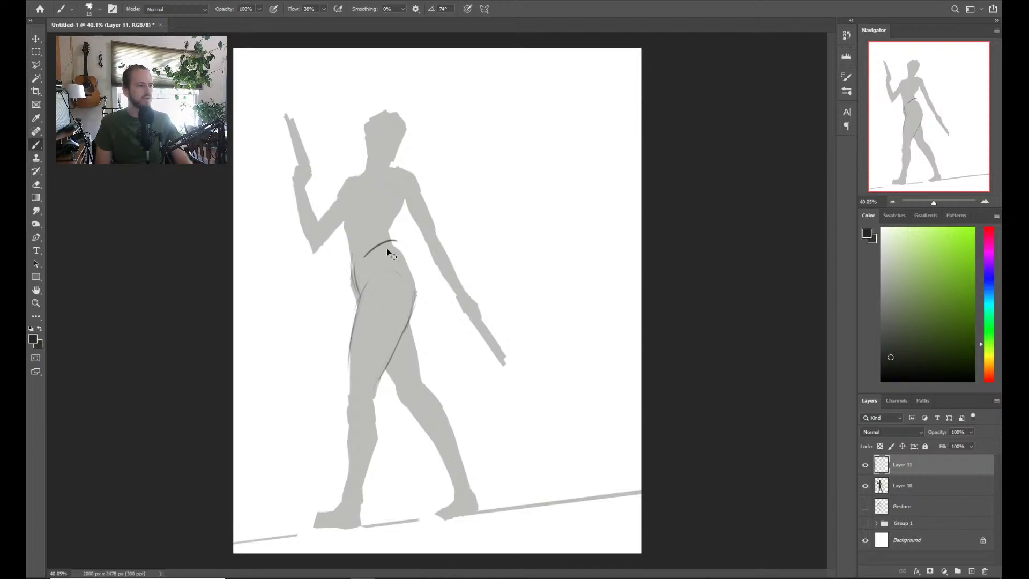
key("ctrl+z")
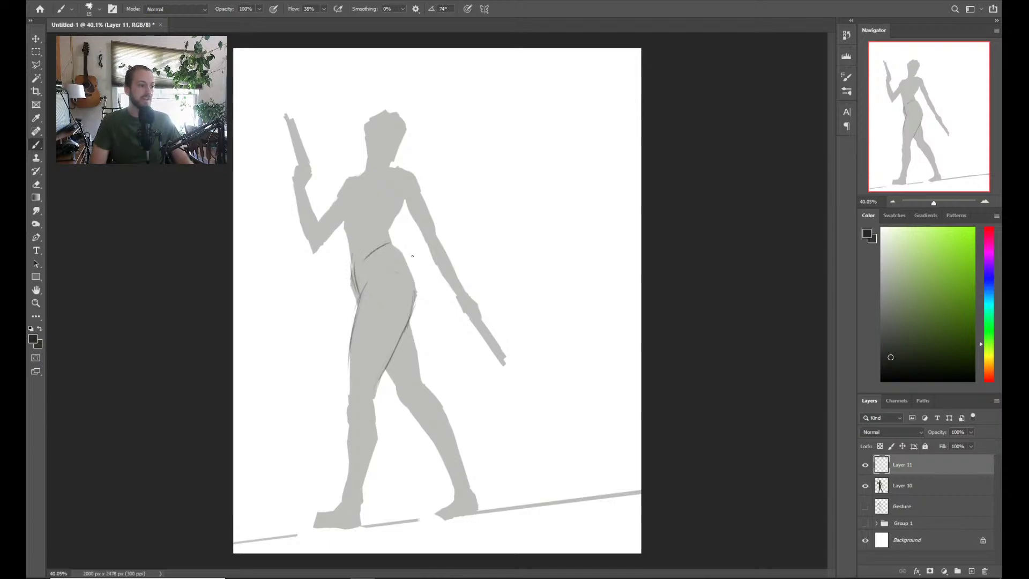
left_click_drag(390, 245, 415, 294)
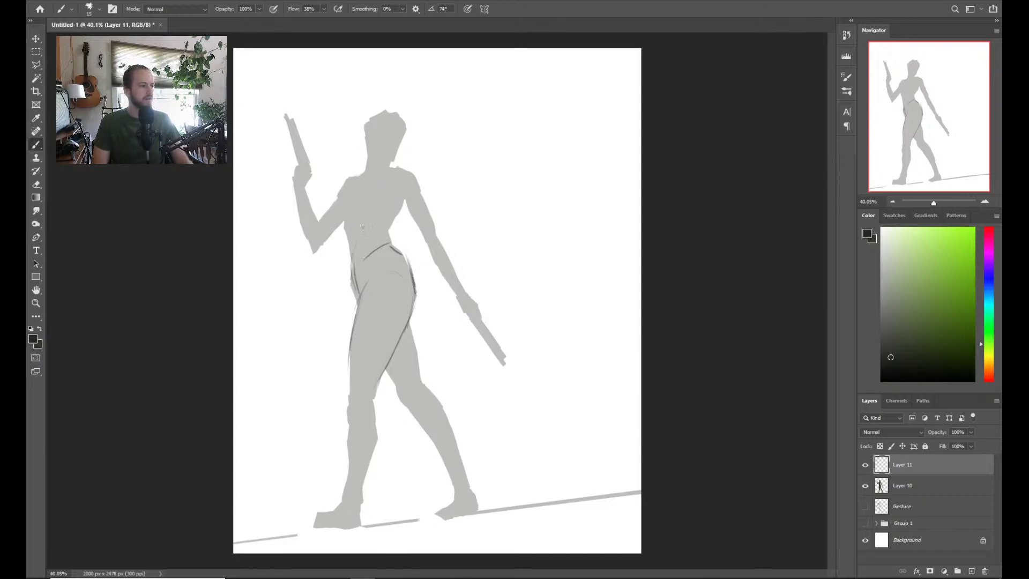
Sketch the belly and front hip contour, erase stray marks along it, and add the small of the back
left_click_drag(356, 230, 351, 287)
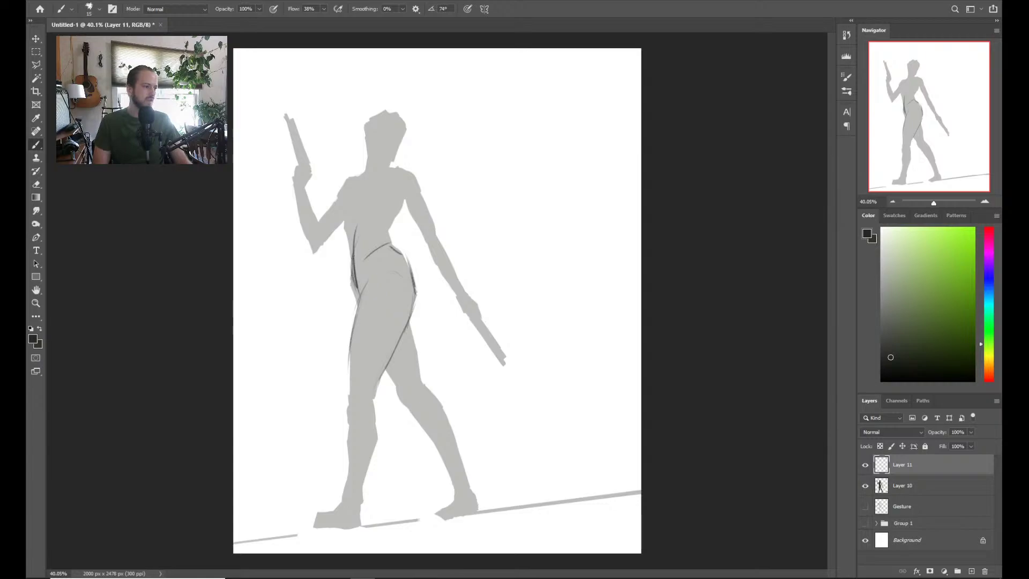
key("e")
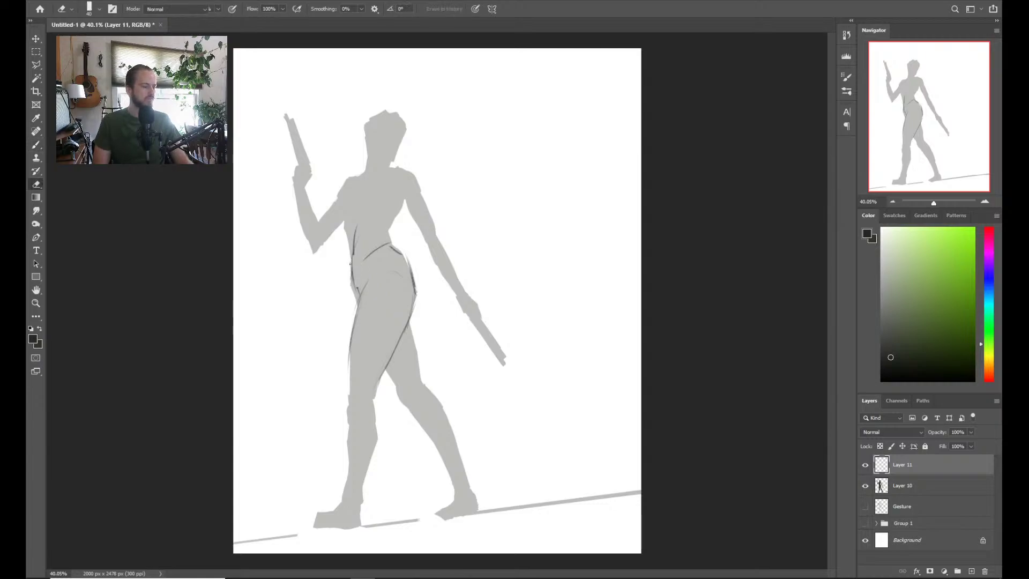
key("b")
left_click_drag(352, 269, 354, 251)
mouse_move(355, 297)
left_mouse_down()
mouse_move(350, 268)
mouse_move(358, 309)
mouse_move(371, 254)
mouse_move(395, 247)
left_mouse_up()
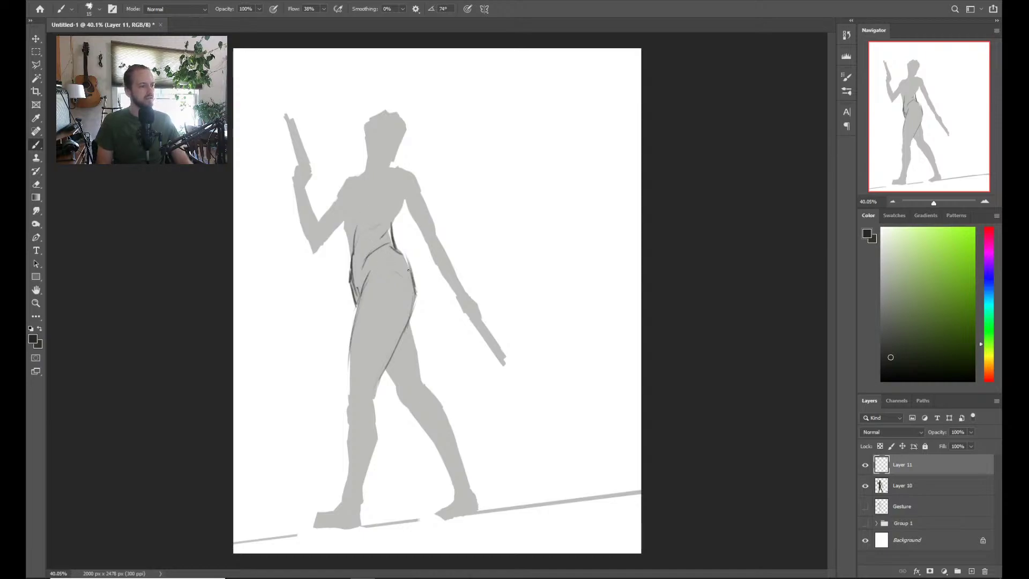
Rework the buttock and back-of-thigh contour with darker strokes, erasing the old line, and add crease lines across the hip
mouse_move(407, 259)
left_mouse_down()
mouse_move(417, 296)
mouse_move(387, 373)
left_mouse_up()
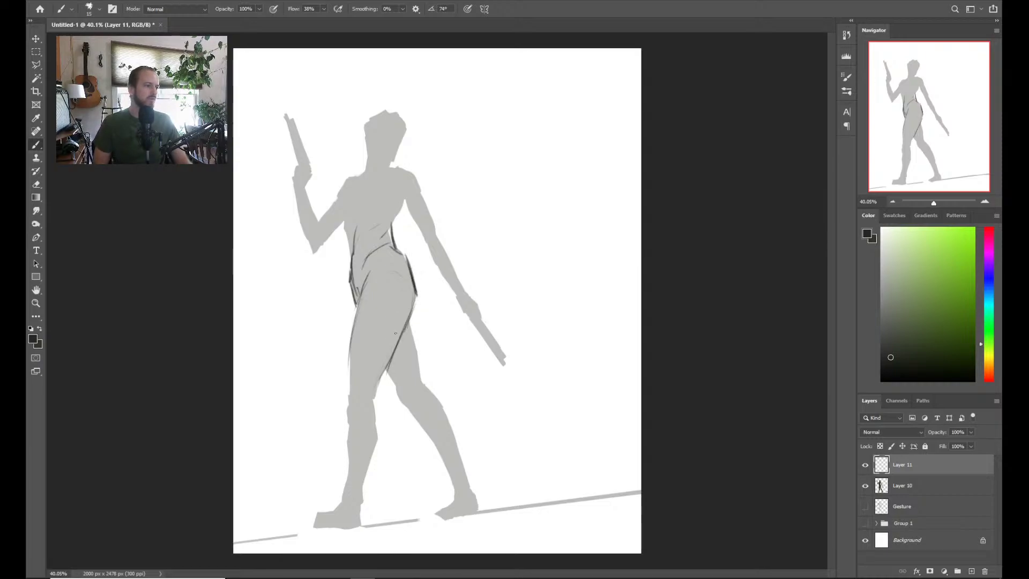
mouse_move(406, 317)
left_mouse_down()
mouse_move(415, 307)
mouse_move(390, 368)
left_mouse_up()
key("e")
key("b")
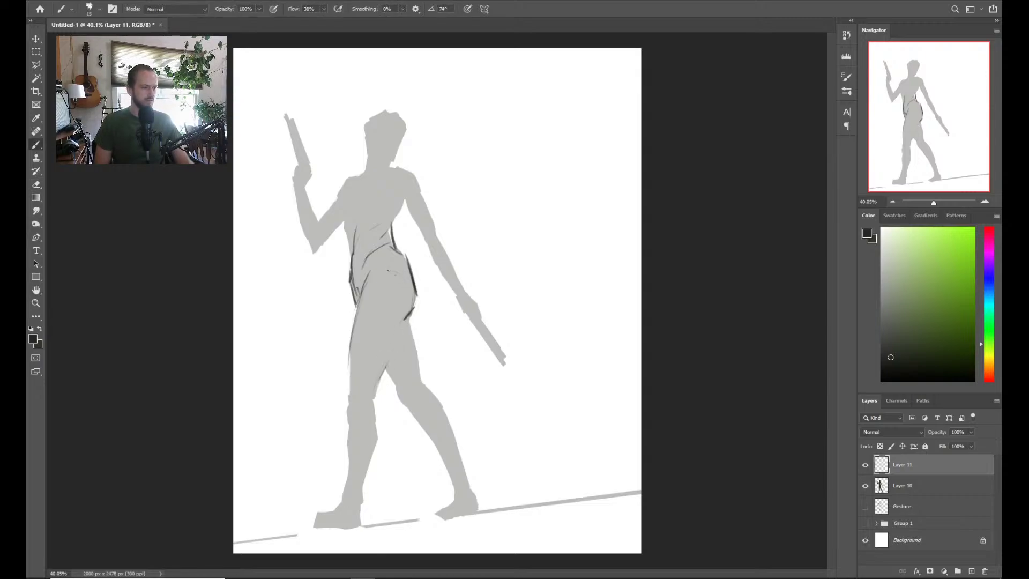
mouse_move(401, 301)
left_mouse_down()
mouse_move(401, 323)
mouse_move(420, 290)
mouse_move(375, 391)
left_mouse_up()
key("e")
key("b")
left_click_drag(409, 317, 390, 356)
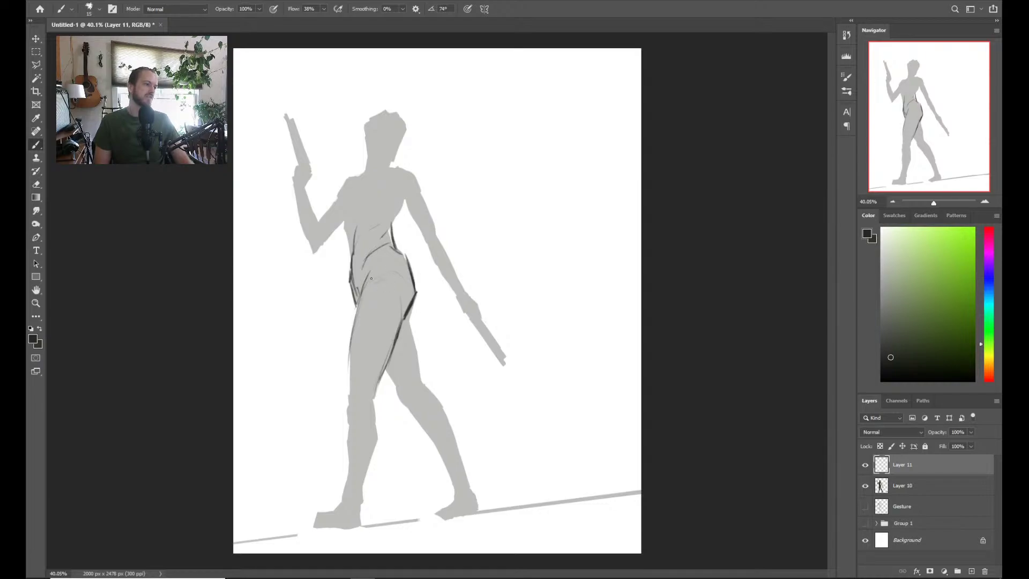
left_click_drag(371, 278, 404, 255)
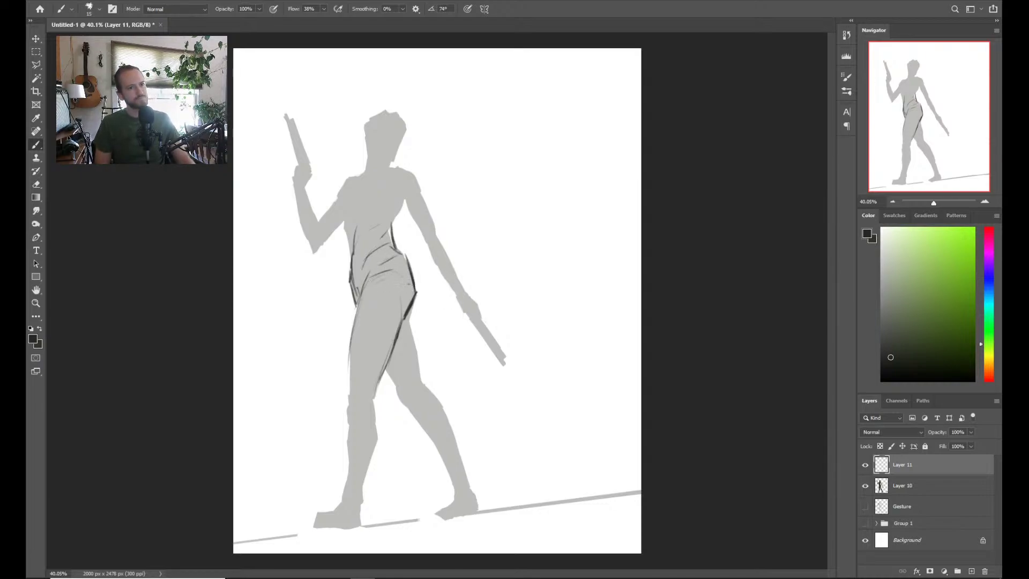
left_click_drag(410, 311, 403, 322)
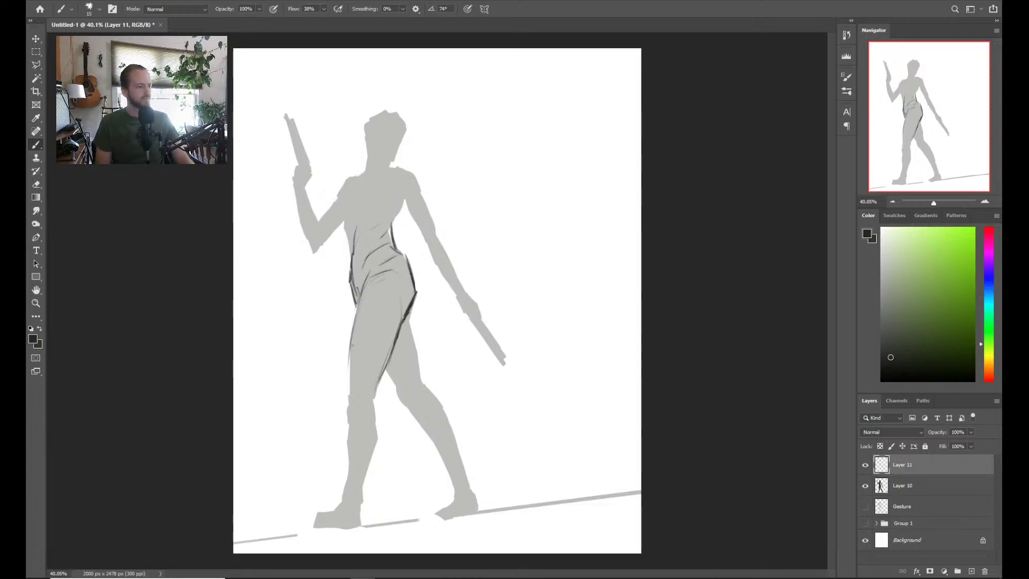
Sketch the leading leg's front thigh edge, calf contour down to the heel and knee marks, cleaning up the knee line with the eraser
left_click_drag(348, 360, 352, 408)
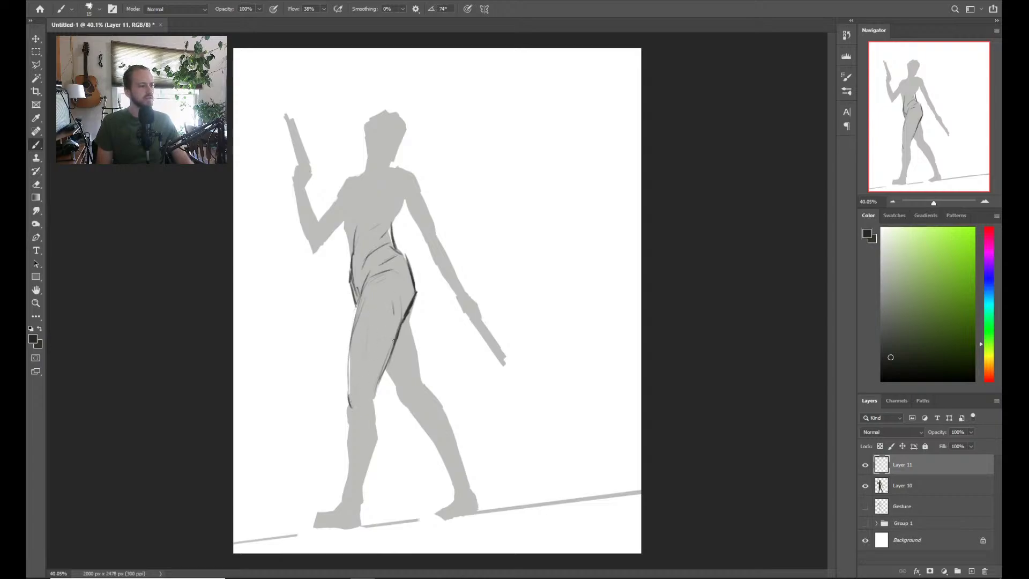
mouse_move(348, 362)
left_mouse_down()
mouse_move(348, 422)
mouse_move(380, 416)
mouse_move(373, 403)
mouse_move(381, 438)
mouse_move(362, 510)
left_mouse_up()
left_click_drag(378, 442, 359, 521)
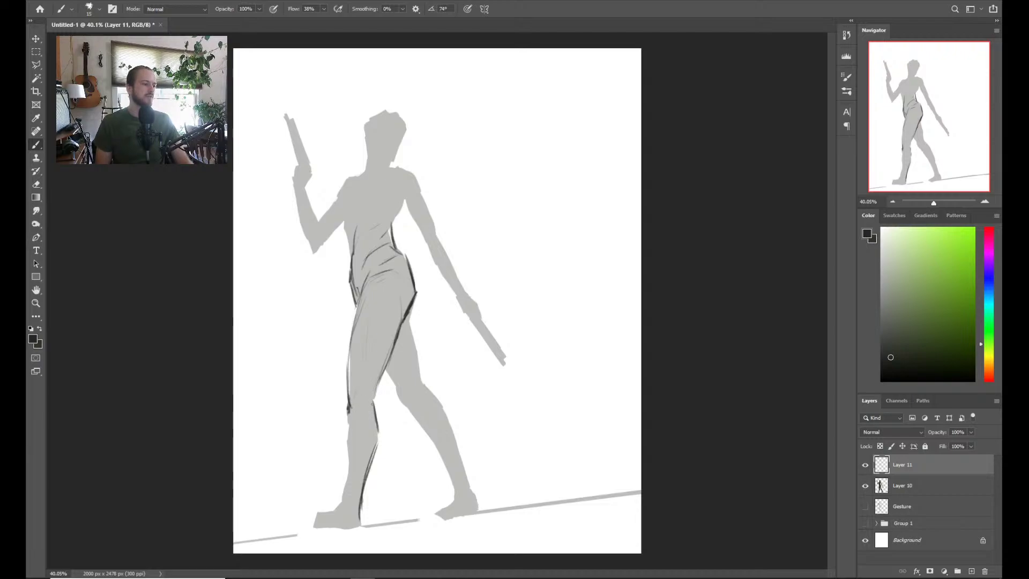
mouse_move(374, 405)
left_mouse_down()
mouse_move(379, 459)
mouse_move(381, 437)
left_mouse_up()
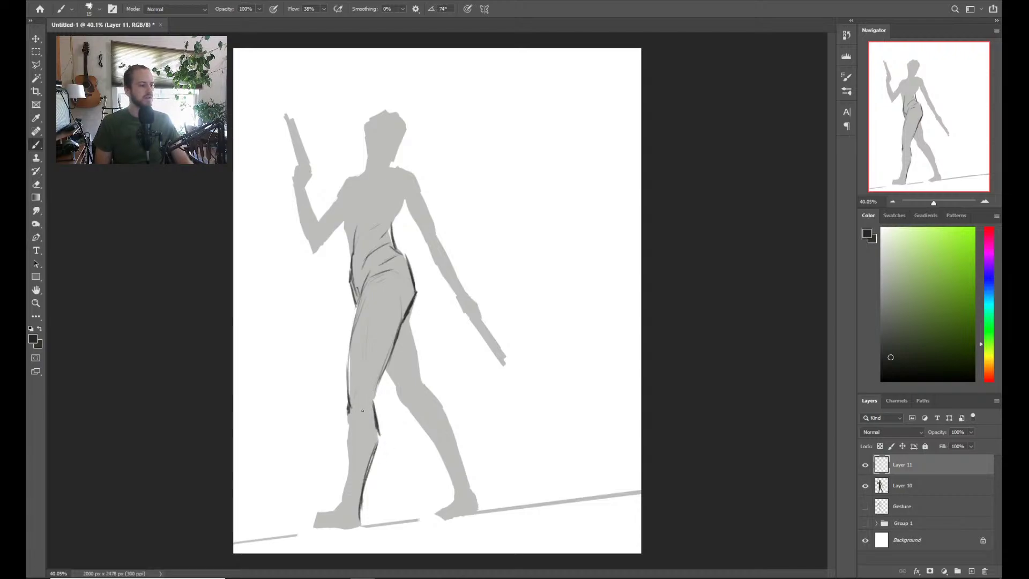
left_click_drag(363, 394, 359, 416)
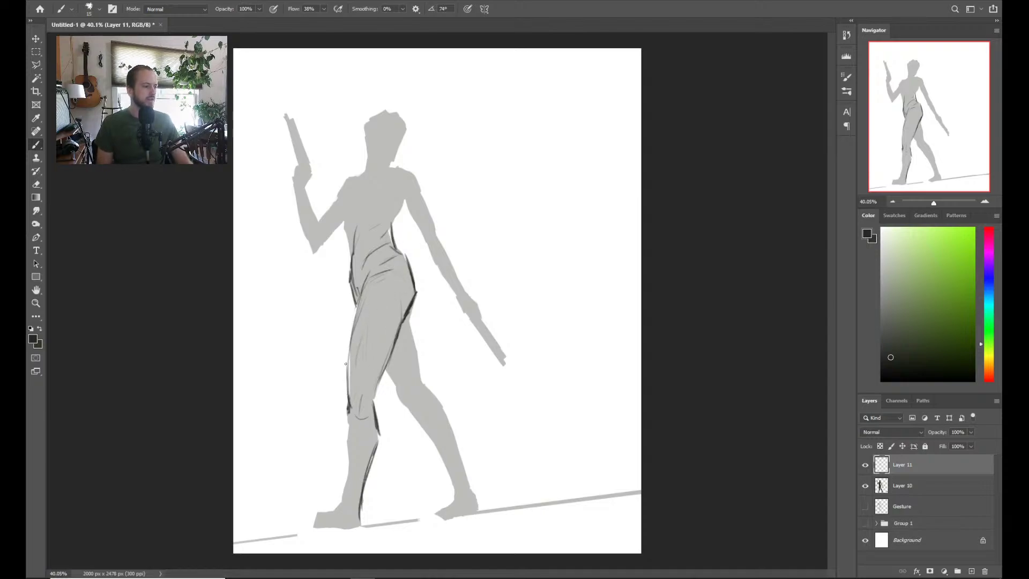
left_click_drag(346, 357, 352, 411)
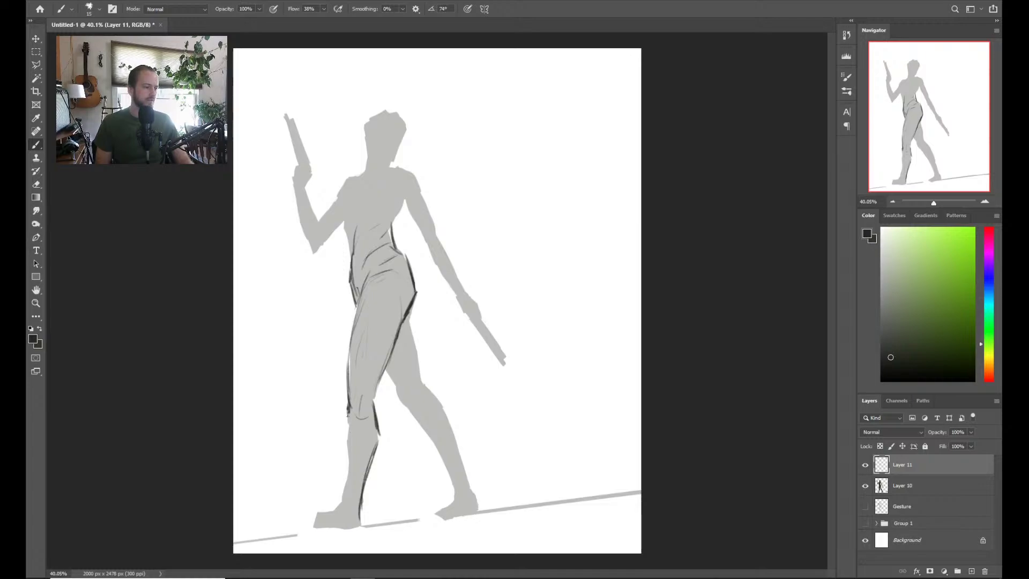
key("e")
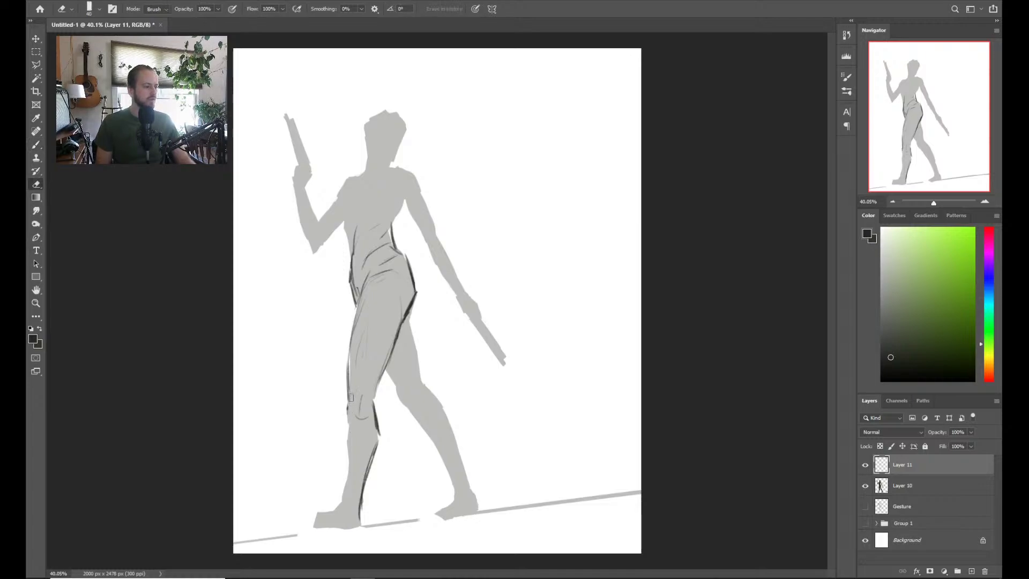
key("b")
mouse_move(346, 400)
left_mouse_down()
mouse_move(359, 466)
mouse_move(350, 447)
mouse_move(340, 534)
left_mouse_up()
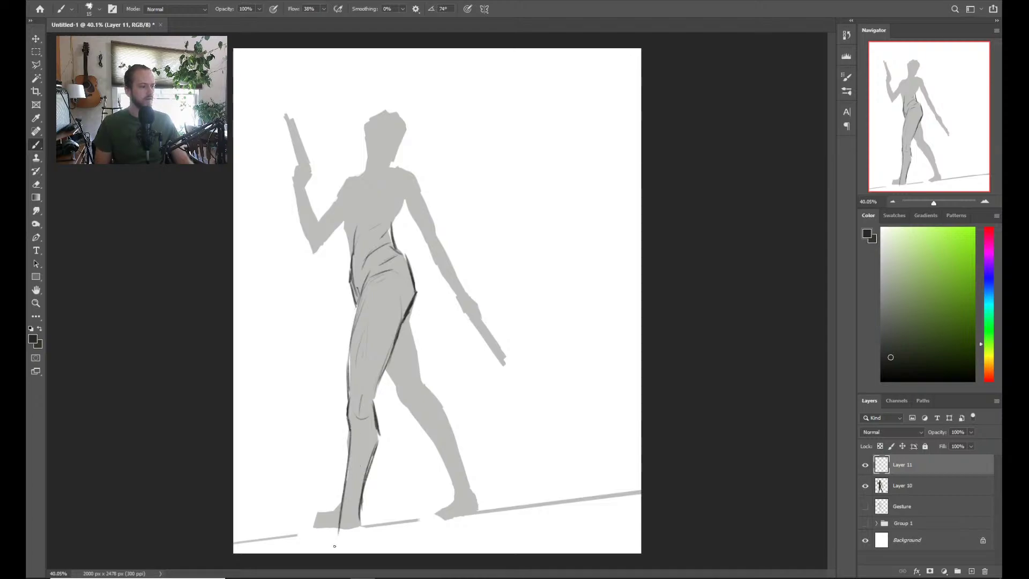
key("ctrl+z")
mouse_move(353, 445)
left_mouse_down()
mouse_move(347, 504)
mouse_move(343, 491)
left_mouse_up()
key("ctrl+z")
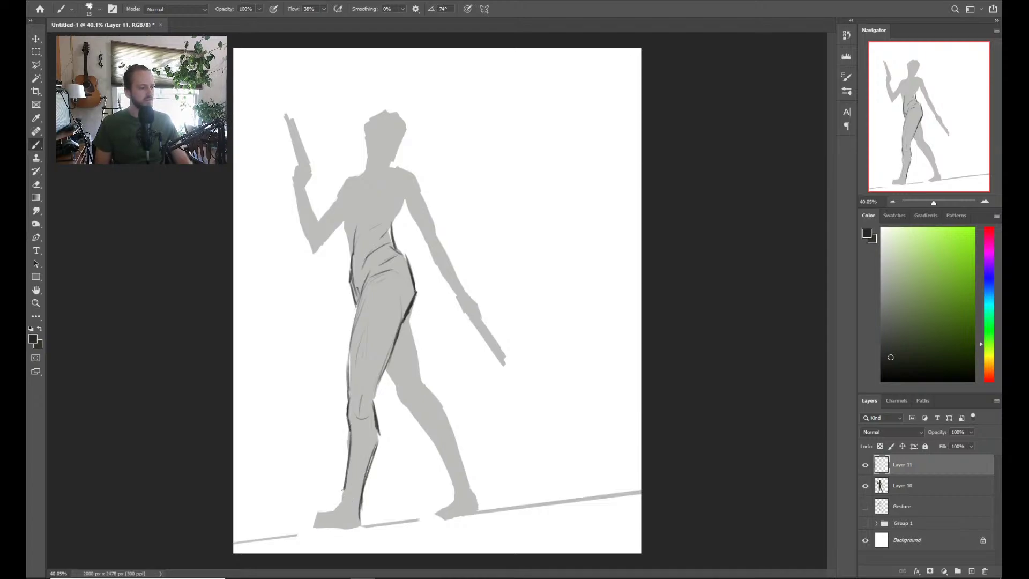
key("ctrl+z")
left_click_drag(349, 430, 343, 503)
key("ctrl+z")
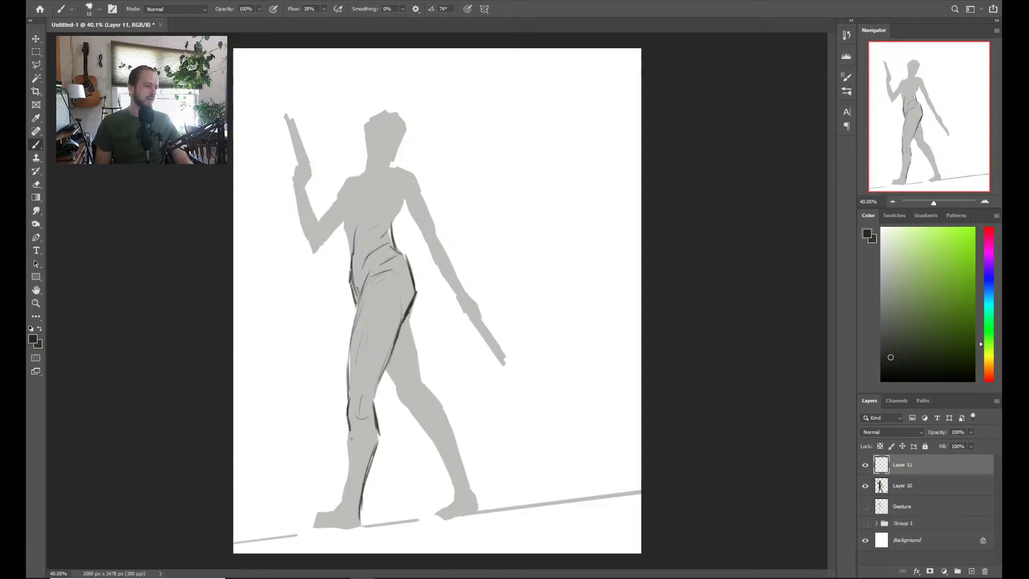
Draw the leading leg's shin as a straight line from knee to ankle, then erase and redraw the kneecap details
left_click_drag(350, 429, 347, 513)
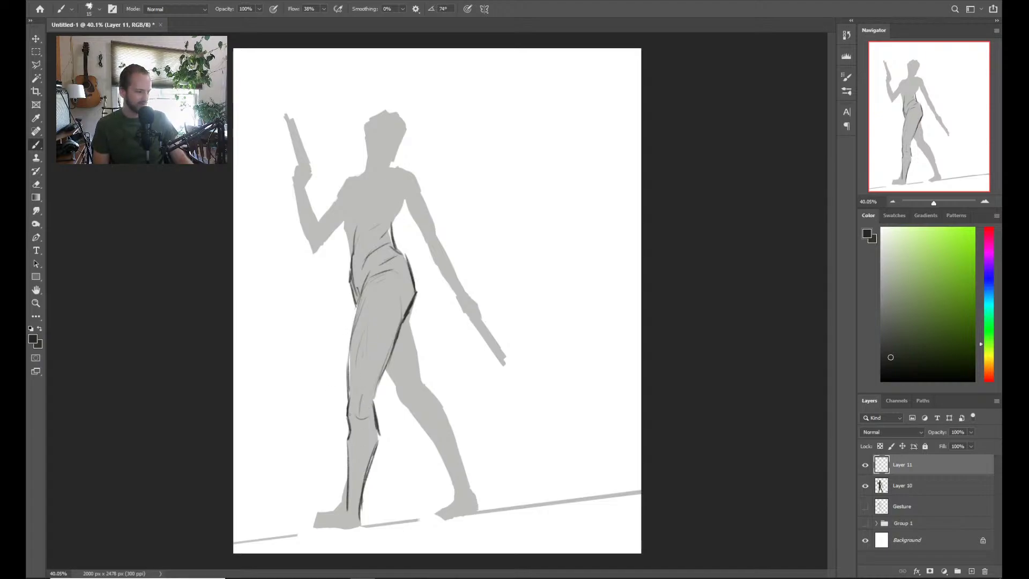
key("e")
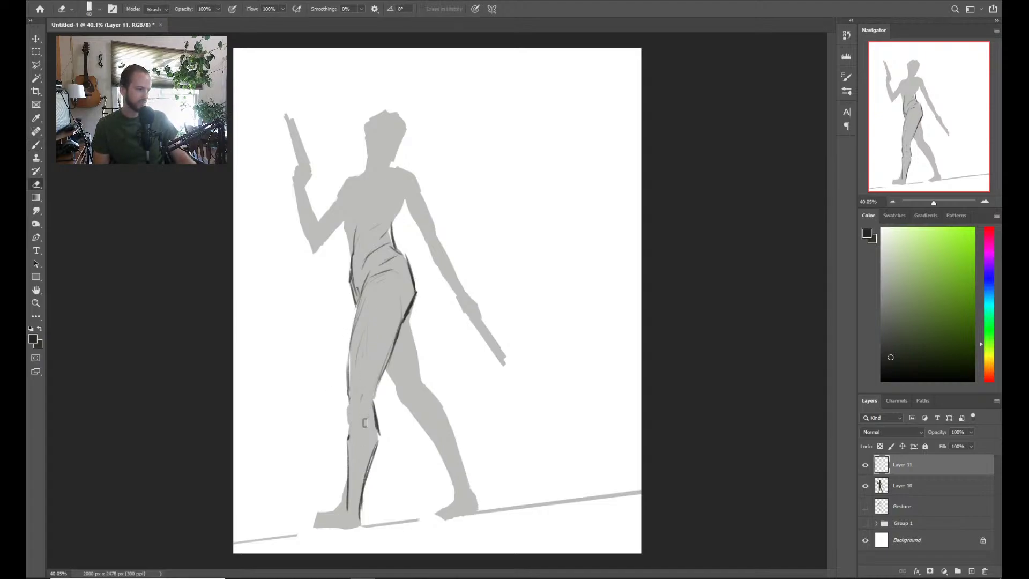
key("b")
left_click_drag(349, 413, 349, 457)
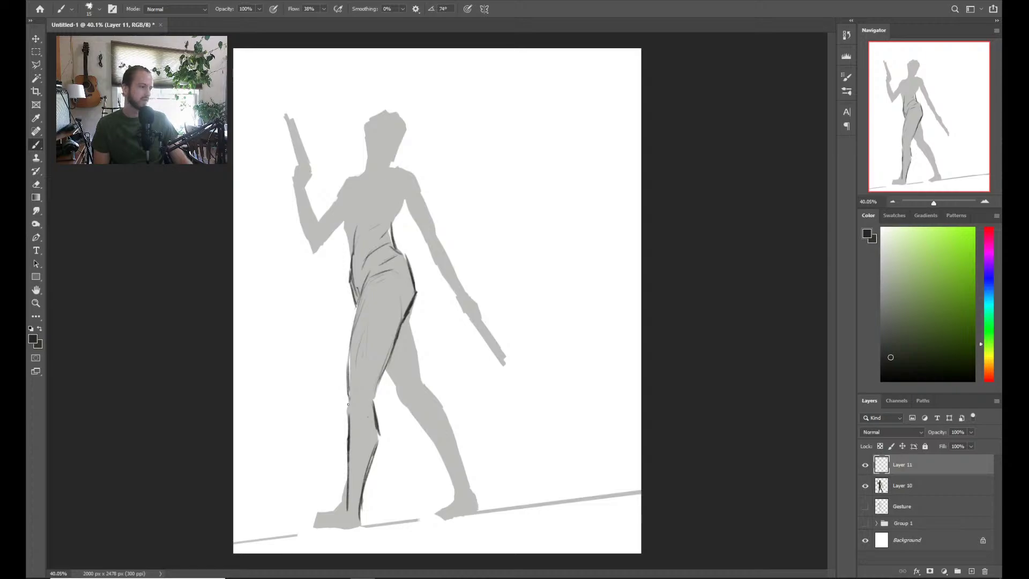
mouse_move(349, 379)
left_mouse_down()
mouse_move(348, 417)
mouse_move(352, 407)
left_mouse_up()
left_click_drag(358, 380, 353, 388)
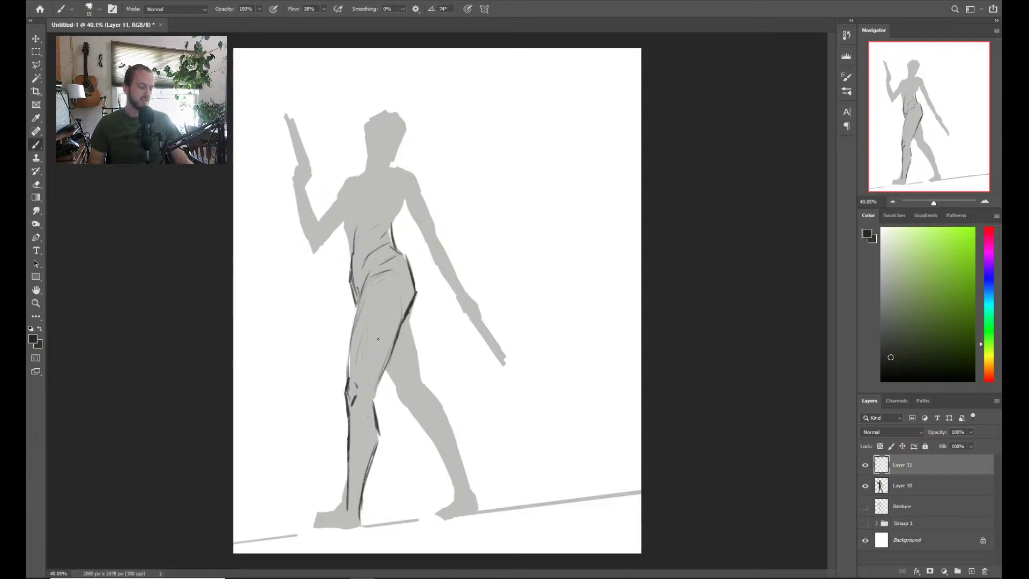
mouse_move(375, 389)
left_mouse_down()
mouse_move(364, 397)
mouse_move(377, 361)
mouse_move(377, 410)
left_mouse_up()
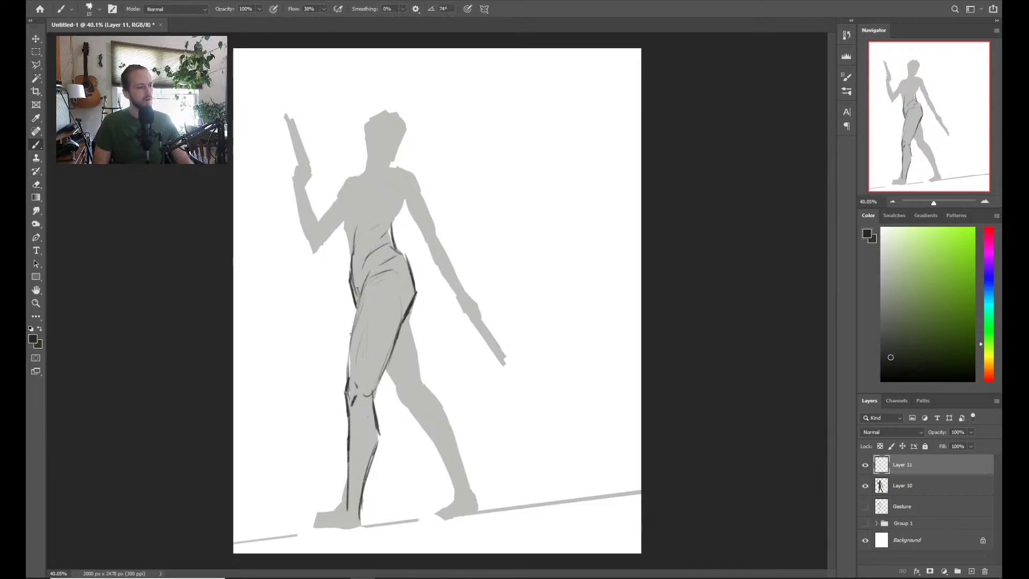
Darken the upper front thigh line and sketch the torso with chest, back, shoulder line and lower ribcage edge
left_click_drag(351, 335, 368, 277)
left_click_drag(345, 231, 352, 263)
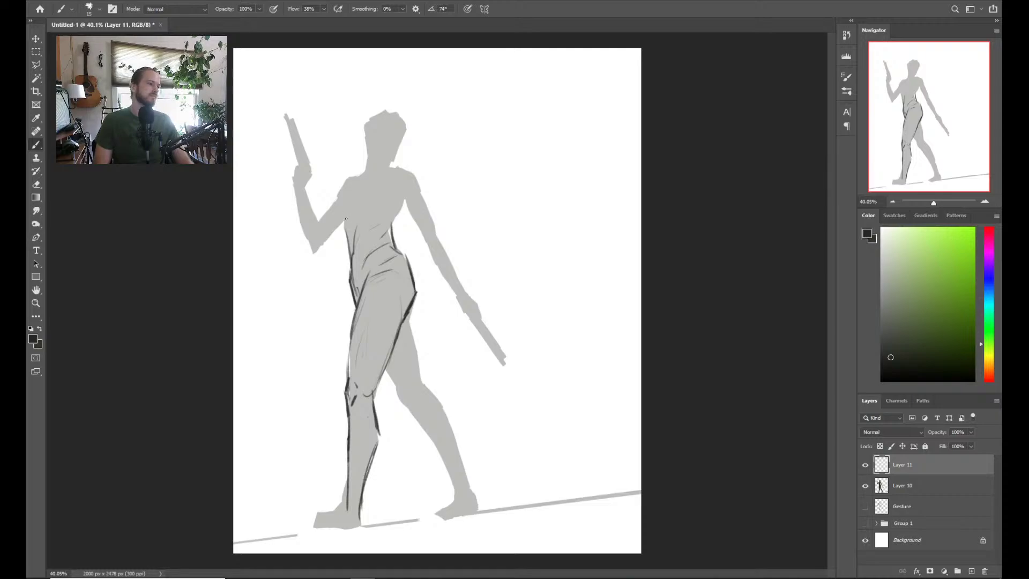
left_click_drag(345, 197, 343, 234)
left_click_drag(397, 216, 389, 236)
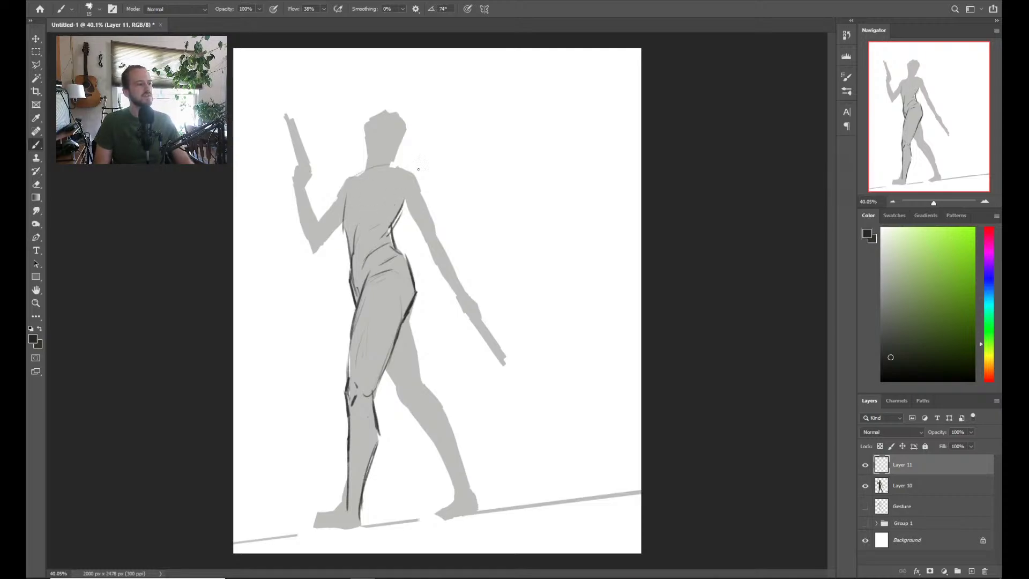
mouse_move(349, 180)
left_mouse_down()
mouse_move(400, 168)
mouse_move(371, 228)
mouse_move(390, 216)
left_mouse_up()
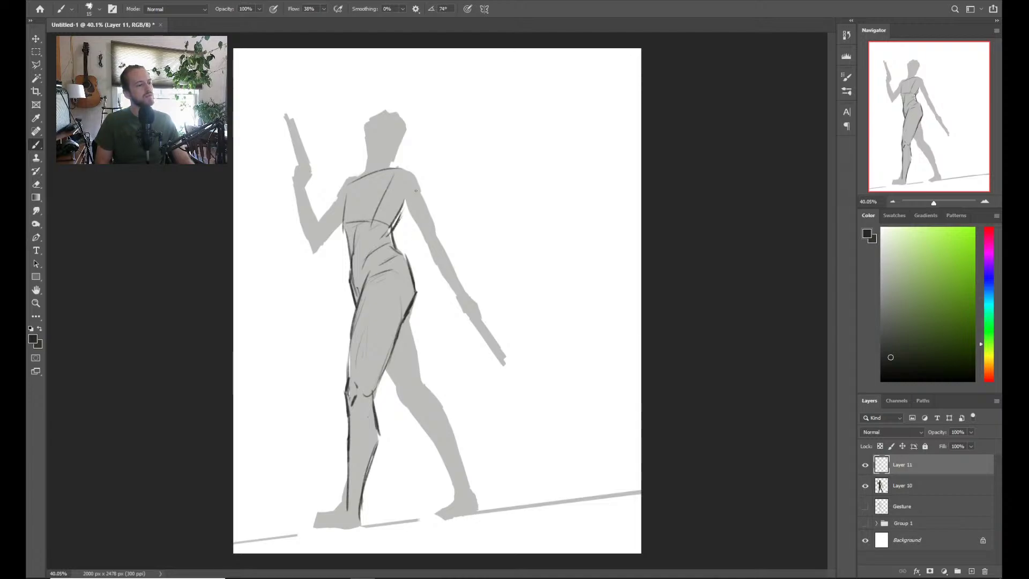
Sketch the trailing leg's front and back thigh contours down to the knee
left_click_drag(384, 367, 395, 389)
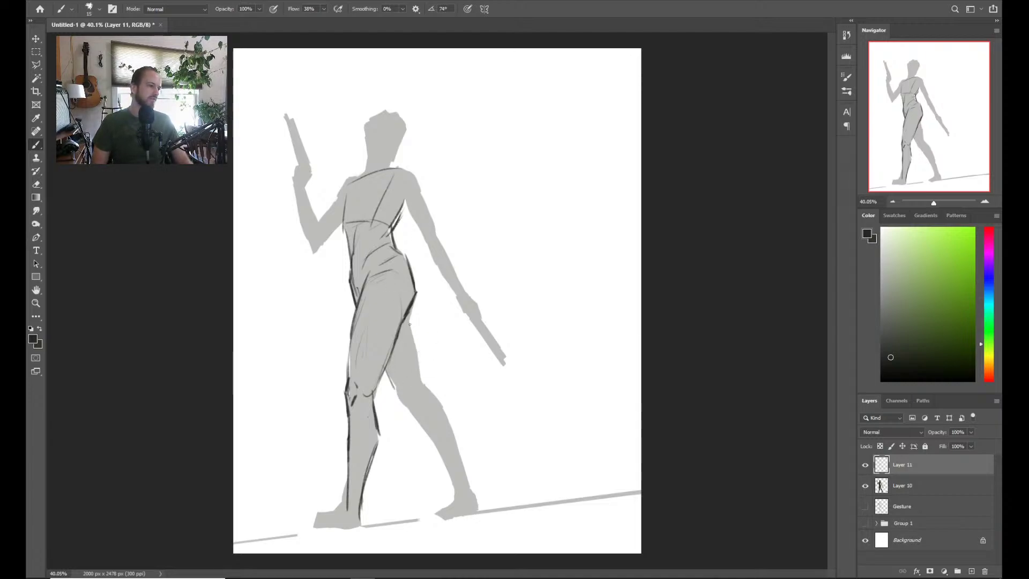
left_click_drag(411, 316, 422, 382)
key("ctrl+z")
left_click_drag(406, 317, 418, 381)
key("ctrl+z")
mouse_move(406, 320)
left_mouse_down()
mouse_move(425, 385)
mouse_move(400, 398)
mouse_move(405, 408)
left_mouse_up()
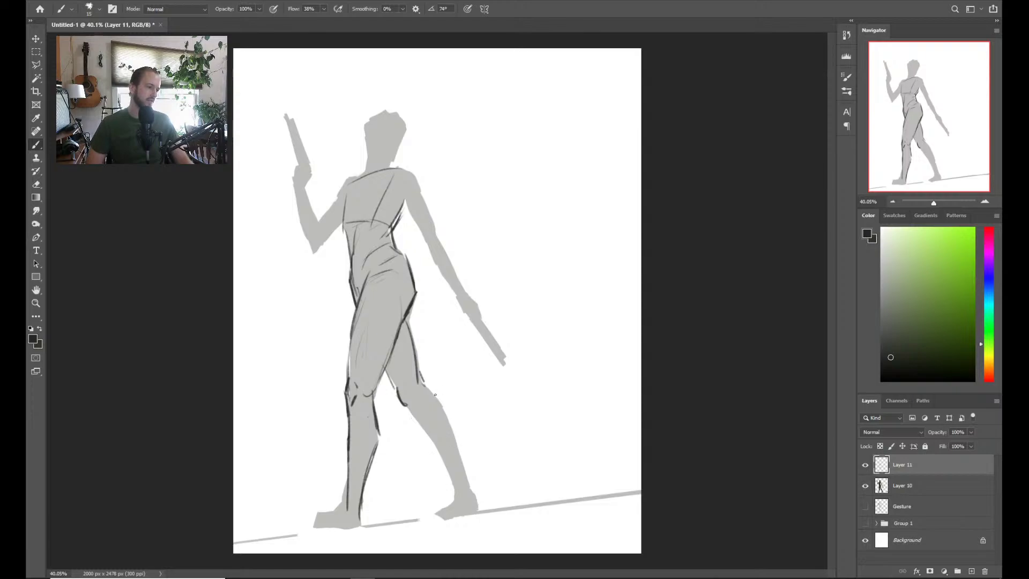
Sketch the trailing leg's calf and shin contours down to the ankle, erasing the outer calf line to lighten it
left_click_drag(424, 383, 470, 474)
key("ctrl+z")
left_click_drag(453, 414, 476, 494)
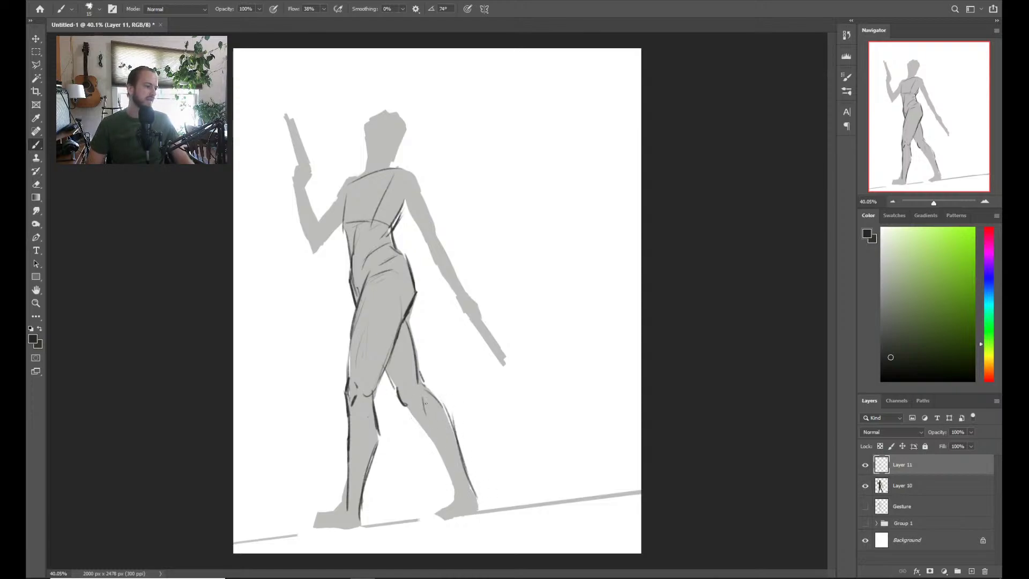
left_click_drag(427, 419, 470, 490)
key("e")
mouse_move(455, 417)
left_mouse_down()
mouse_move(477, 494)
mouse_move(463, 453)
left_mouse_up()
key("b")
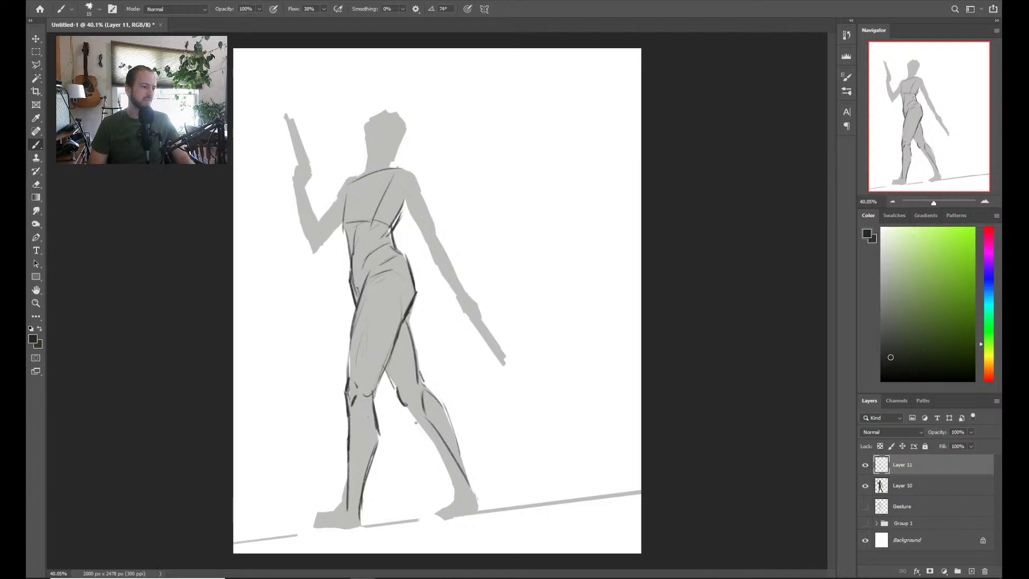
left_click_drag(413, 411, 453, 479)
left_click_drag(430, 437, 461, 494)
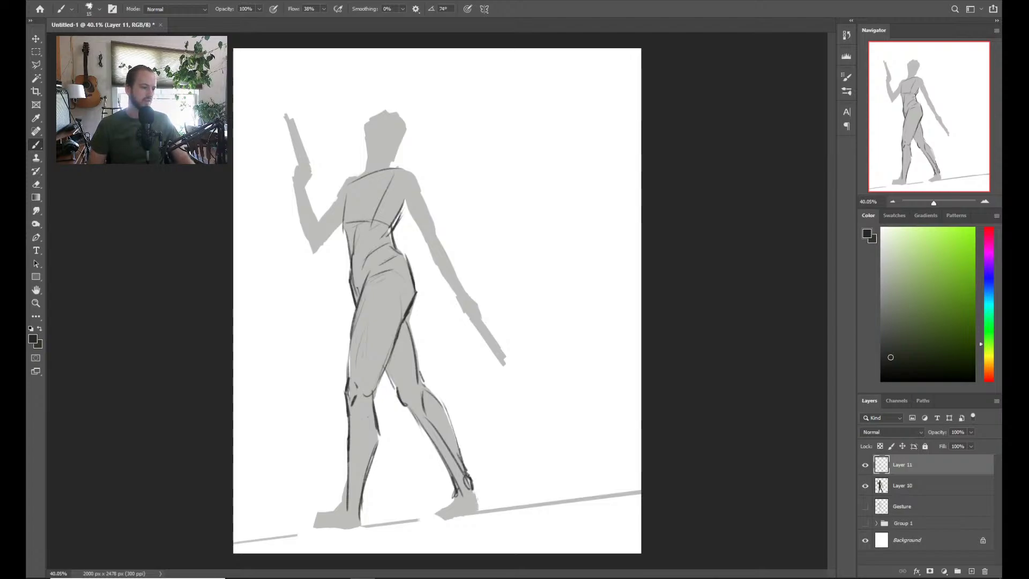
Clean up the trailing leg's ankle lines and extend the heel contour down to the ground line
key("e")
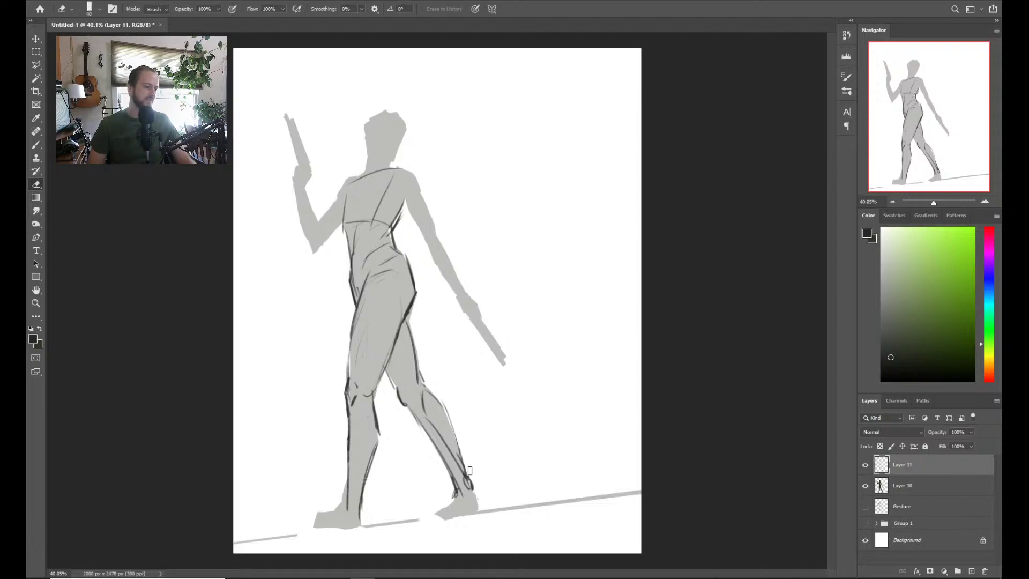
key("b")
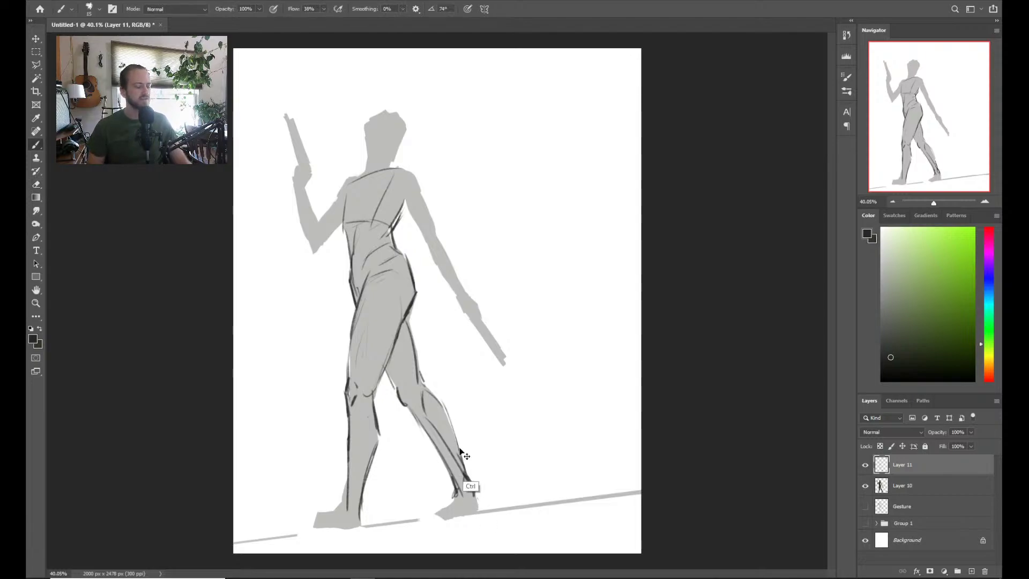
key("e")
key("b")
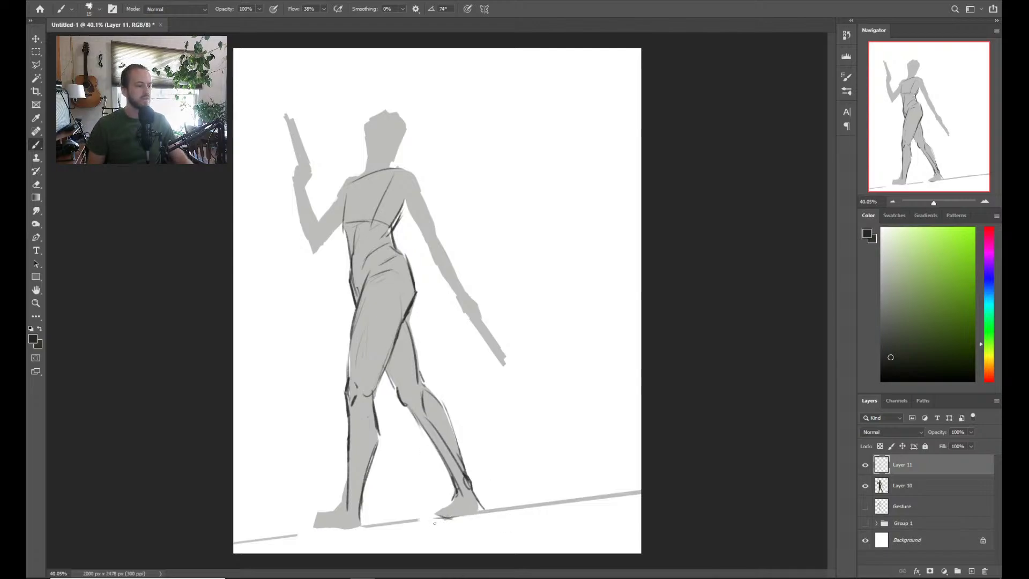
Sketch the trailing foot with its instep, ankle crease, pointed toe and sole along the ground line
mouse_move(431, 517)
left_mouse_down()
mouse_move(469, 521)
mouse_move(463, 490)
mouse_move(476, 505)
left_mouse_up()
mouse_move(479, 466)
left_mouse_down()
mouse_move(480, 501)
mouse_move(490, 498)
mouse_move(485, 469)
mouse_move(512, 479)
left_mouse_up()
mouse_move(473, 470)
left_mouse_down()
mouse_move(515, 464)
mouse_move(548, 503)
left_mouse_up()
left_click_drag(480, 524, 583, 498)
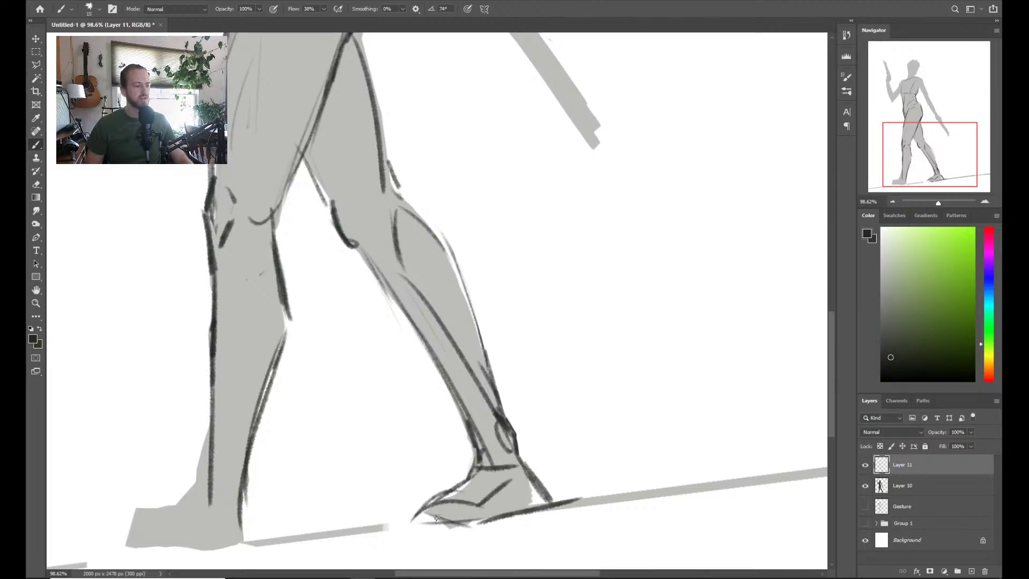
left_click_drag(416, 530, 482, 508)
Sketch the leading foot with a curved instep arc, a blocky toe section and a flat sole on the ground
key("z")
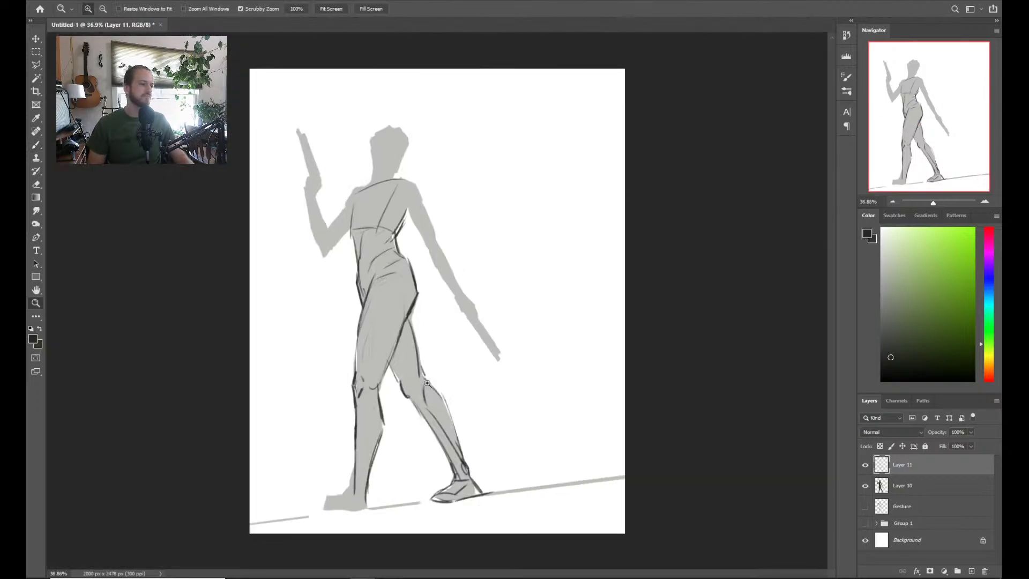
left_click_drag(332, 499, 375, 496)
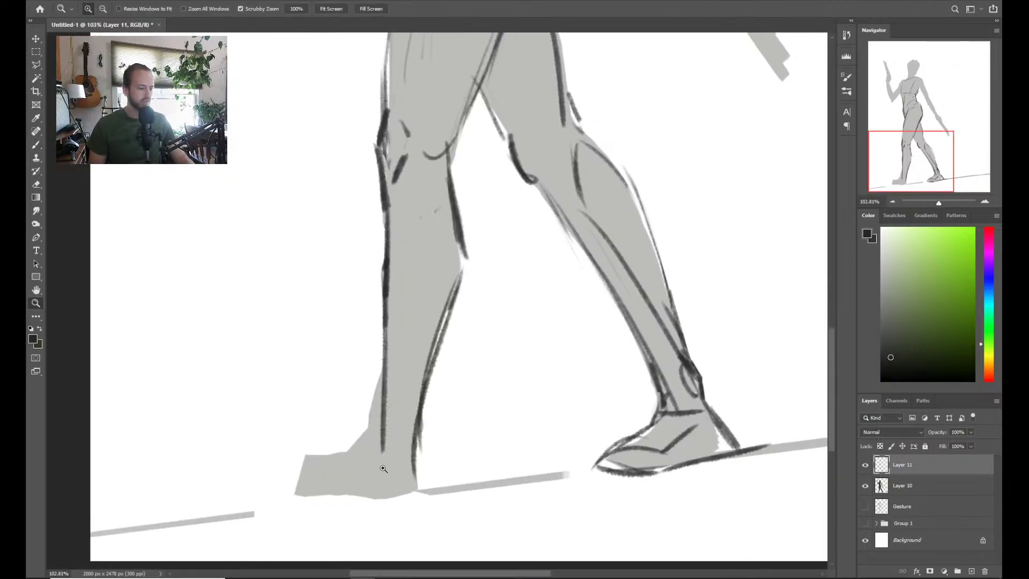
key("b")
left_click_drag(352, 438, 426, 460)
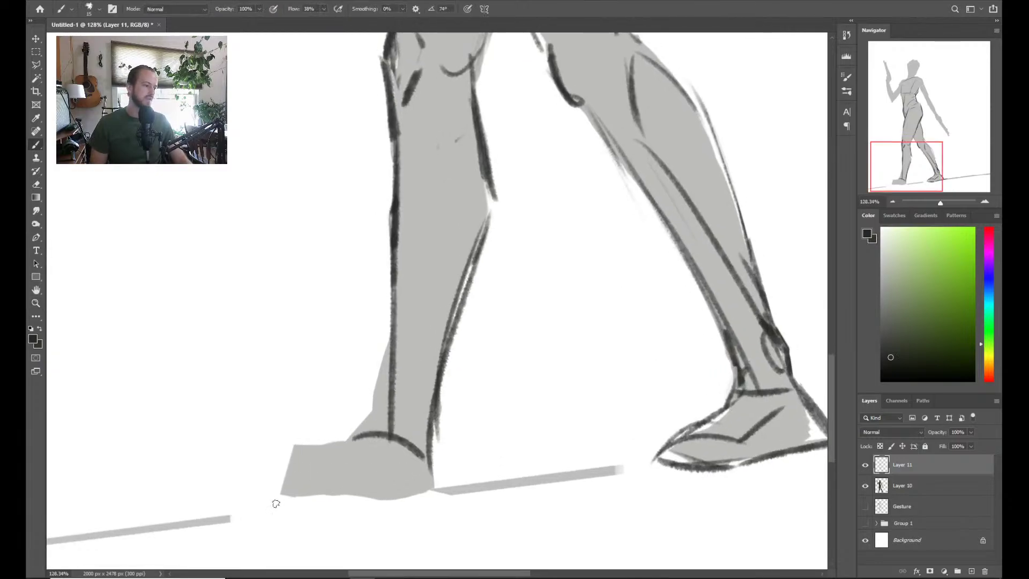
mouse_move(278, 454)
left_mouse_down()
mouse_move(275, 499)
mouse_move(348, 450)
mouse_move(367, 501)
left_mouse_up()
left_click_drag(280, 499, 370, 501)
left_click_drag(294, 447, 367, 442)
left_click_drag(362, 502, 467, 491)
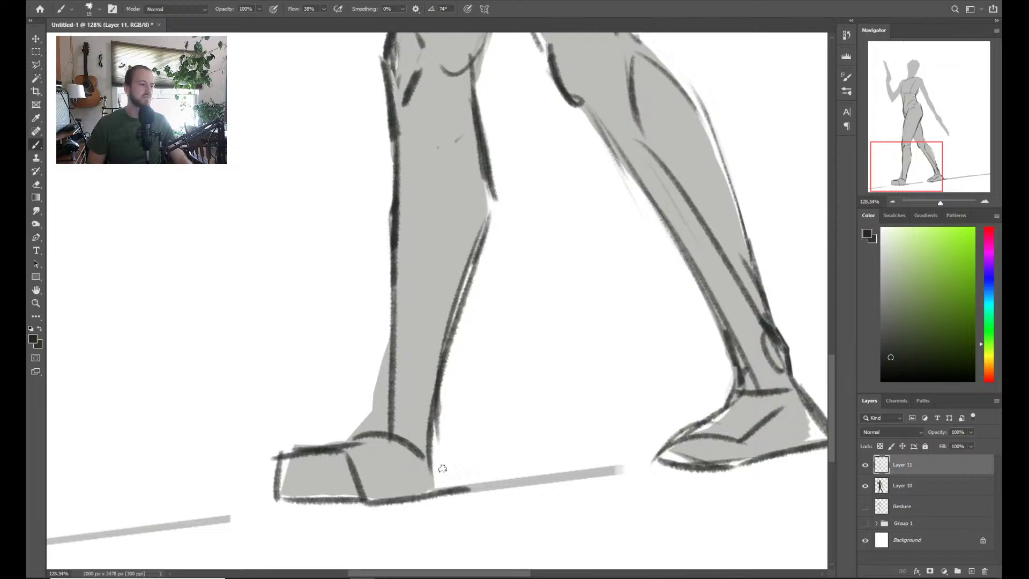
Draw the leading foot's heel and front ankle contours, then erase the overlapping shin lines at the ankle
left_click_drag(429, 423, 448, 496)
key("e")
key("b")
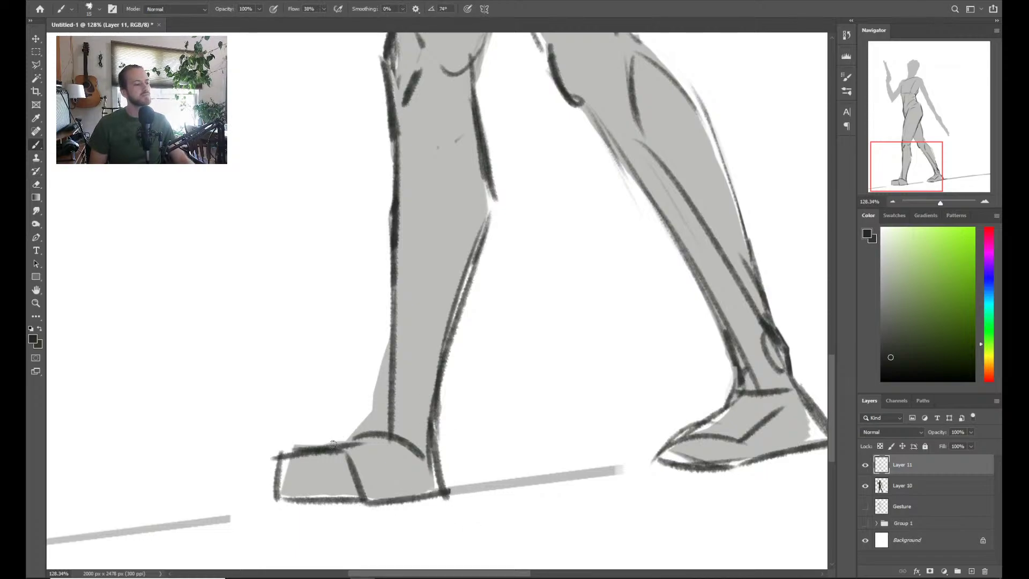
left_click_drag(387, 383, 367, 435)
left_click_drag(392, 359, 376, 450)
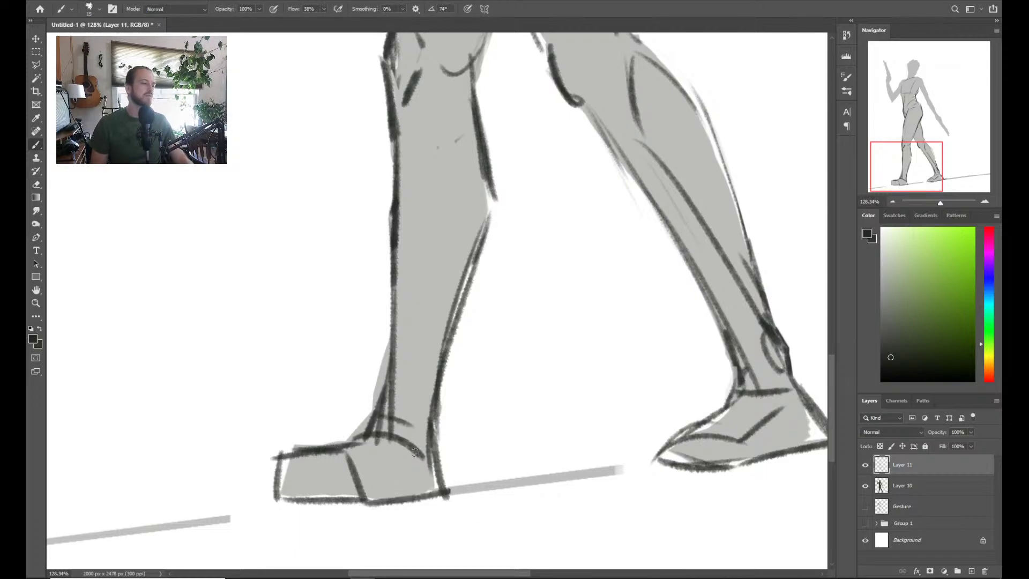
scroll(470, 379, "down", 3)
key("e")
left_click_drag(445, 377, 429, 399)
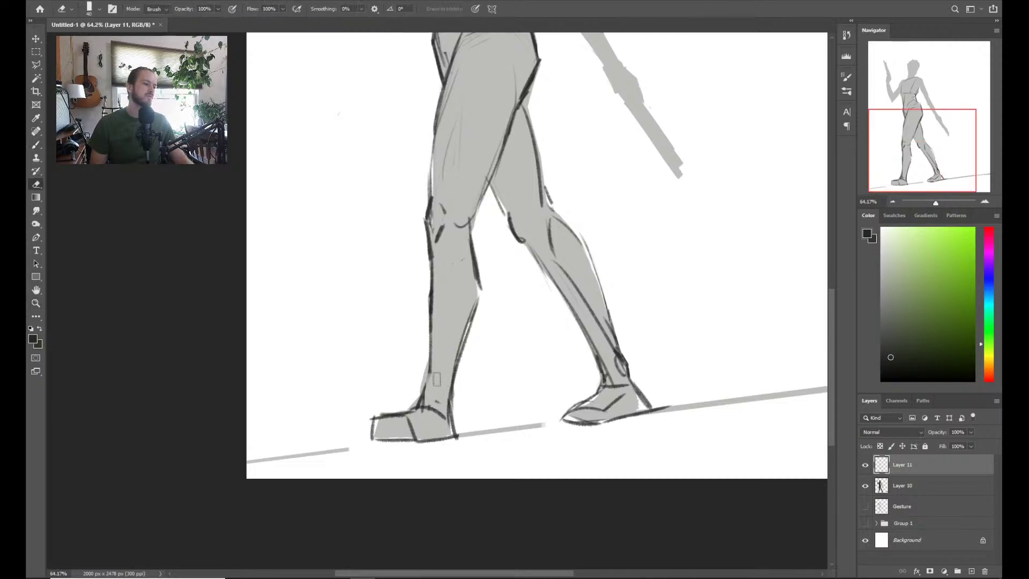
Erase the stray outer strokes along the back of the torso and clean up its contour from armpit to waist
key("z")
left_click_drag(482, 334, 441, 334)
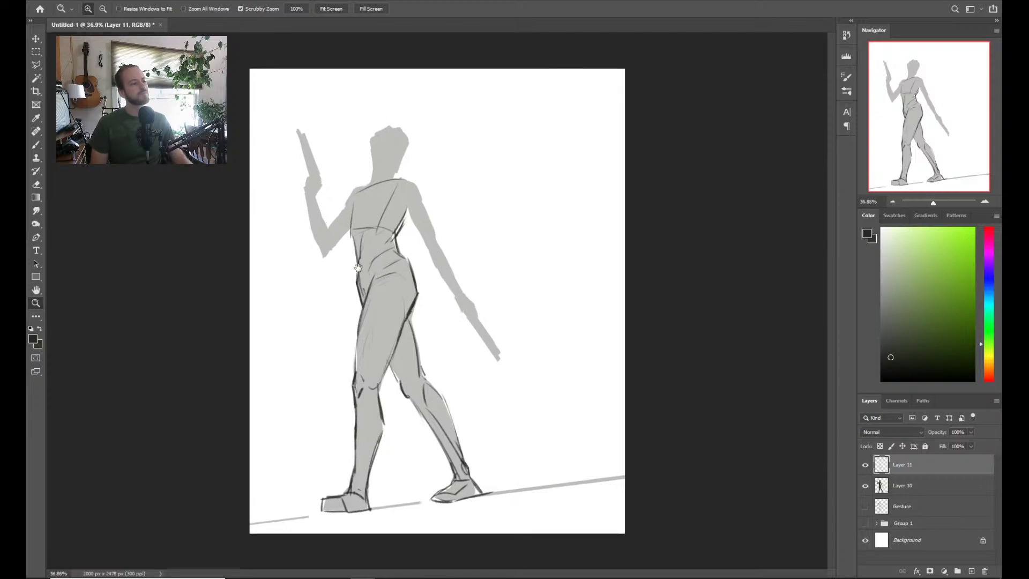
scroll(356, 261, "up", 1)
scroll(371, 284, "up", 3)
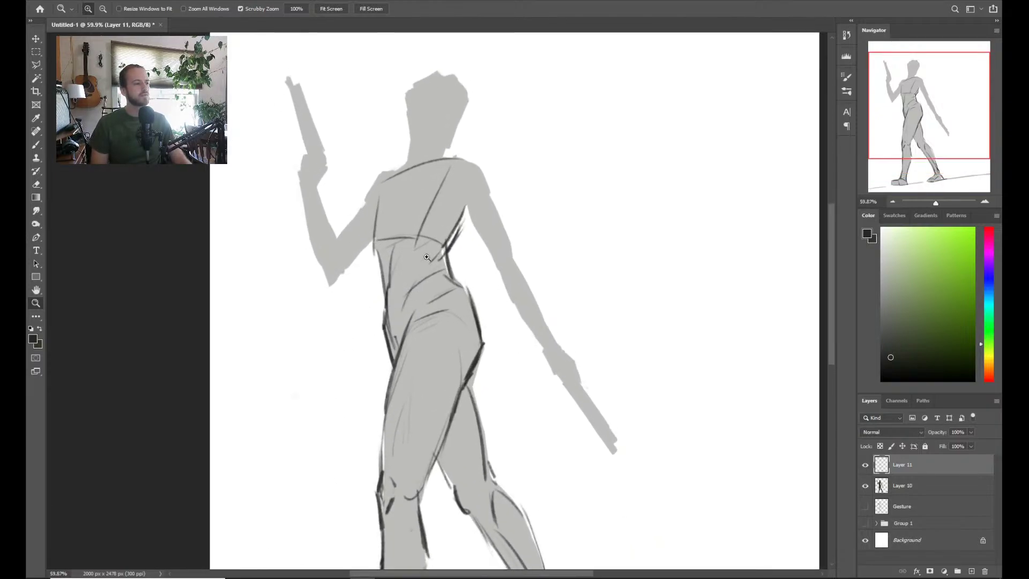
key("e")
key("b")
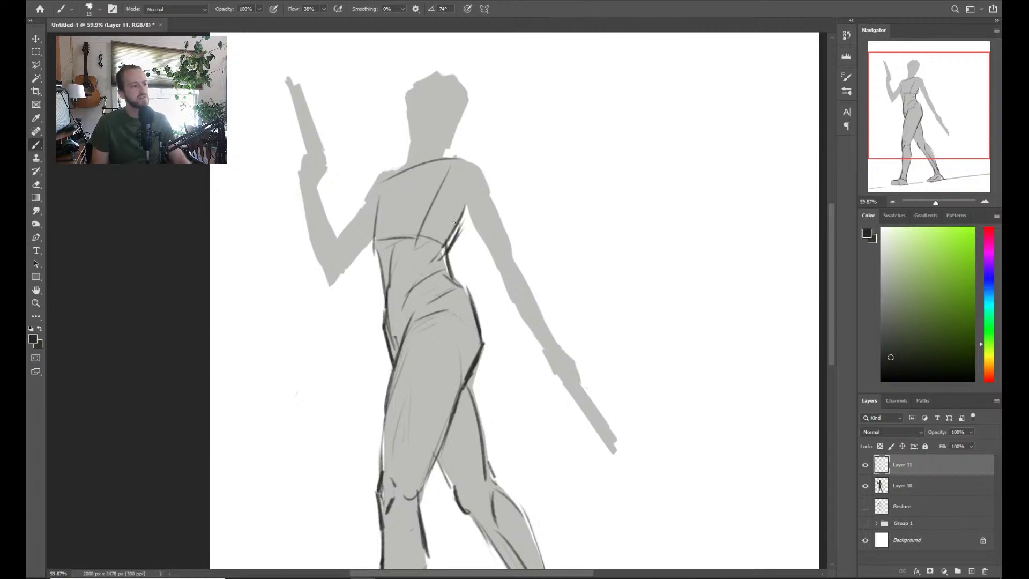
key("e")
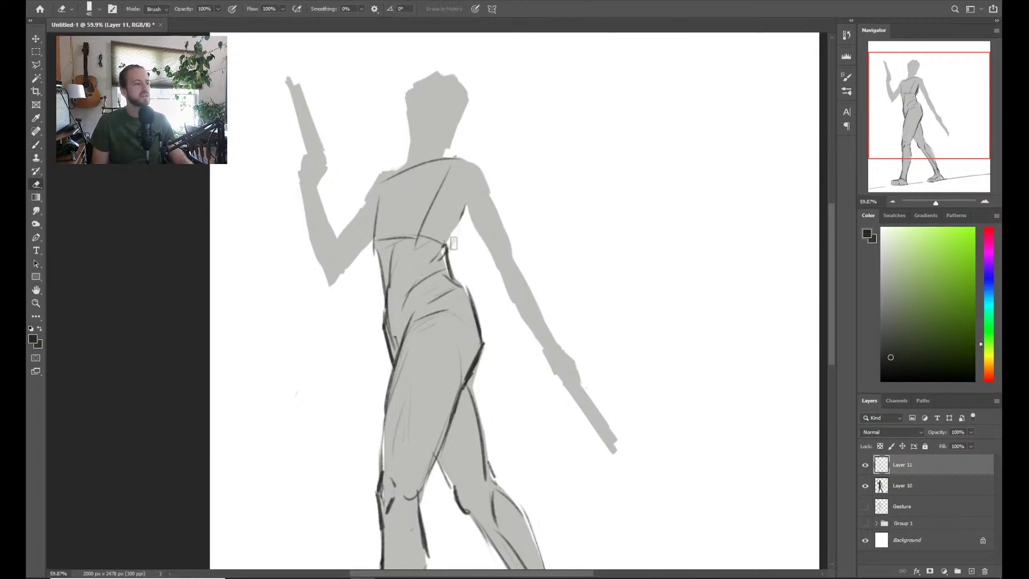
key("b")
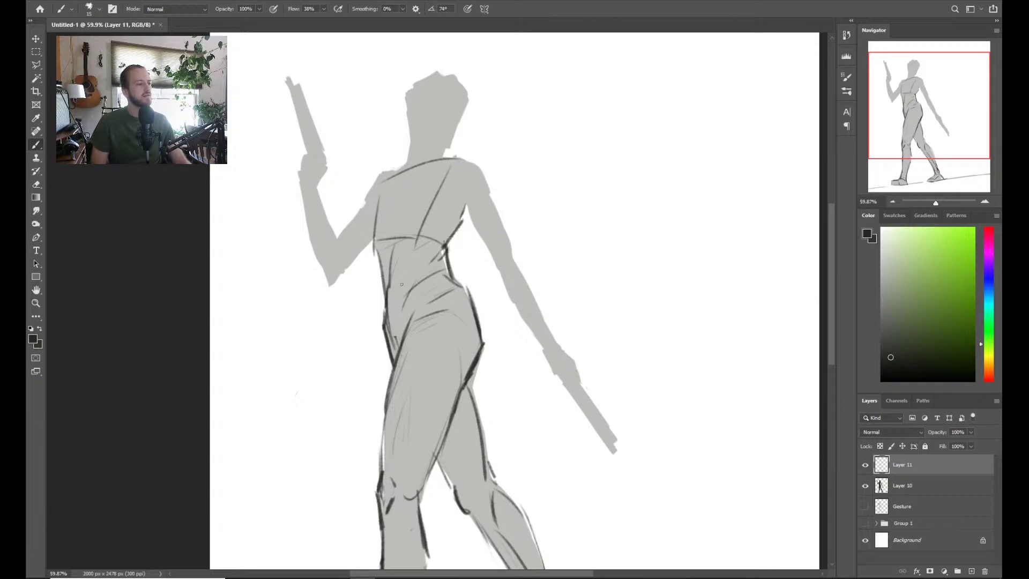
Erase and redraw the front waist contour darker down to the hip, then add inner abdominal lines
key("e")
left_click_drag(385, 262, 386, 294)
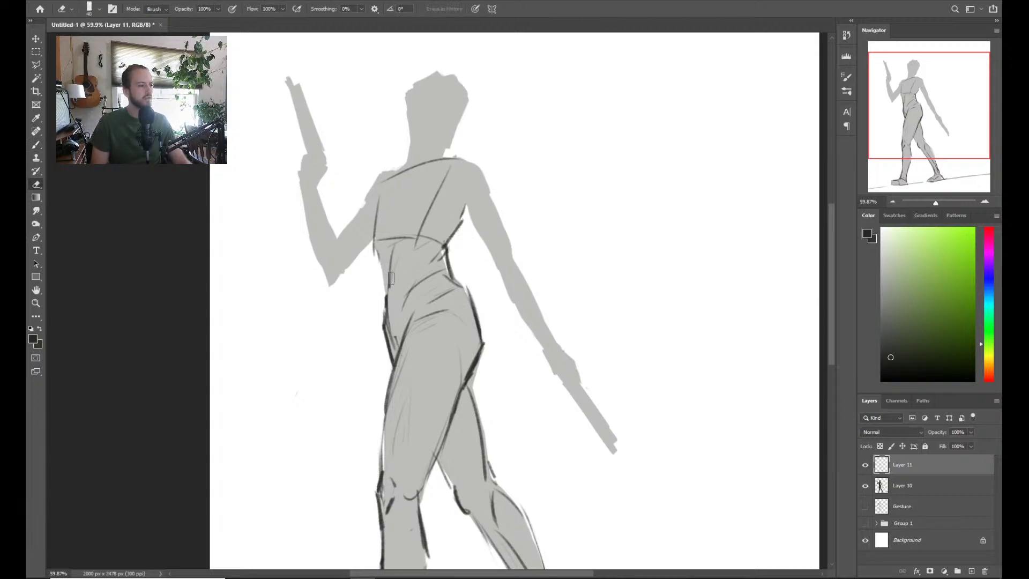
key("b")
left_click_drag(379, 249, 382, 282)
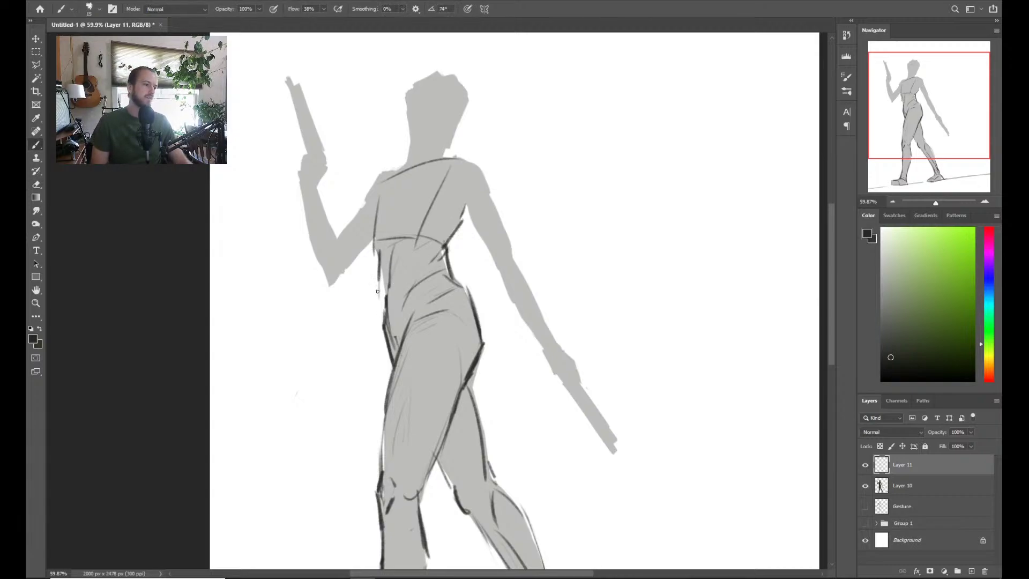
mouse_move(379, 276)
left_mouse_down()
mouse_move(387, 325)
mouse_move(392, 295)
mouse_move(391, 324)
mouse_move(386, 289)
mouse_move(387, 330)
mouse_move(417, 287)
left_mouse_up()
key("e")
key("b")
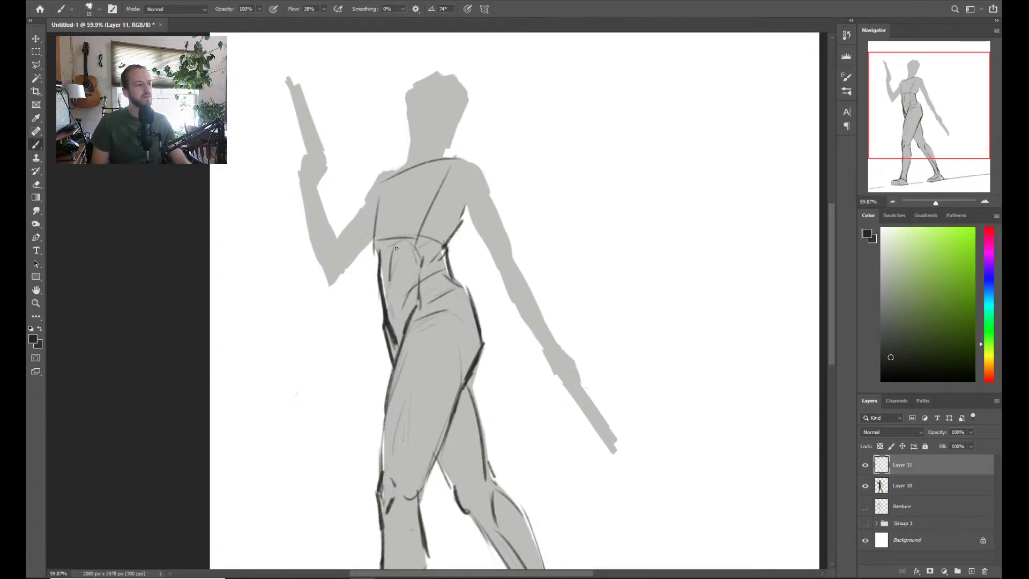
left_click_drag(396, 251, 392, 301)
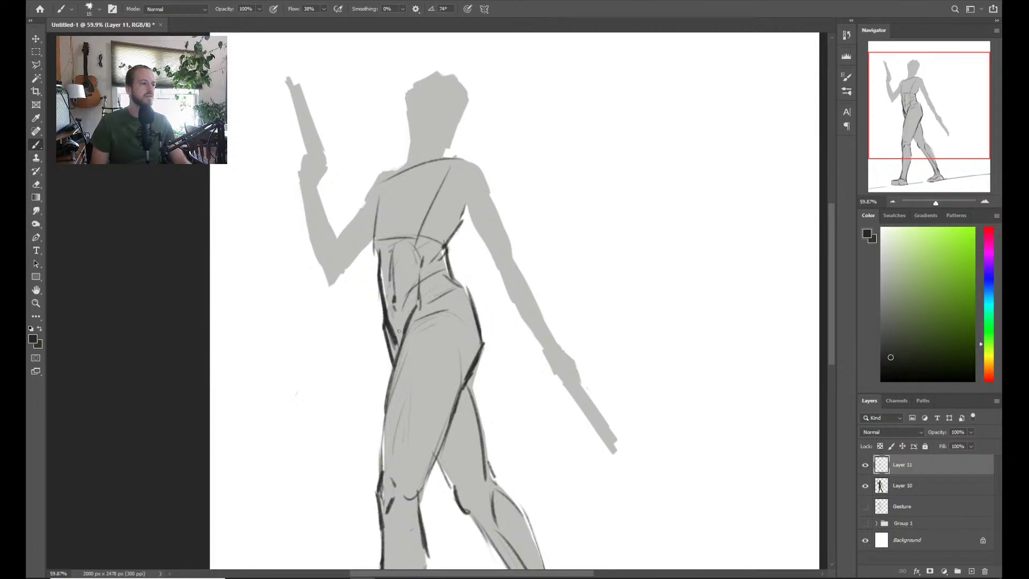
Darken the ribcage's front contour and its back contour from armpit to waist, cleaning up the excess strokes
key("z")
mouse_move(395, 304)
left_mouse_down()
mouse_move(381, 227)
mouse_move(392, 250)
mouse_move(412, 251)
mouse_move(372, 261)
left_mouse_up()
key("b")
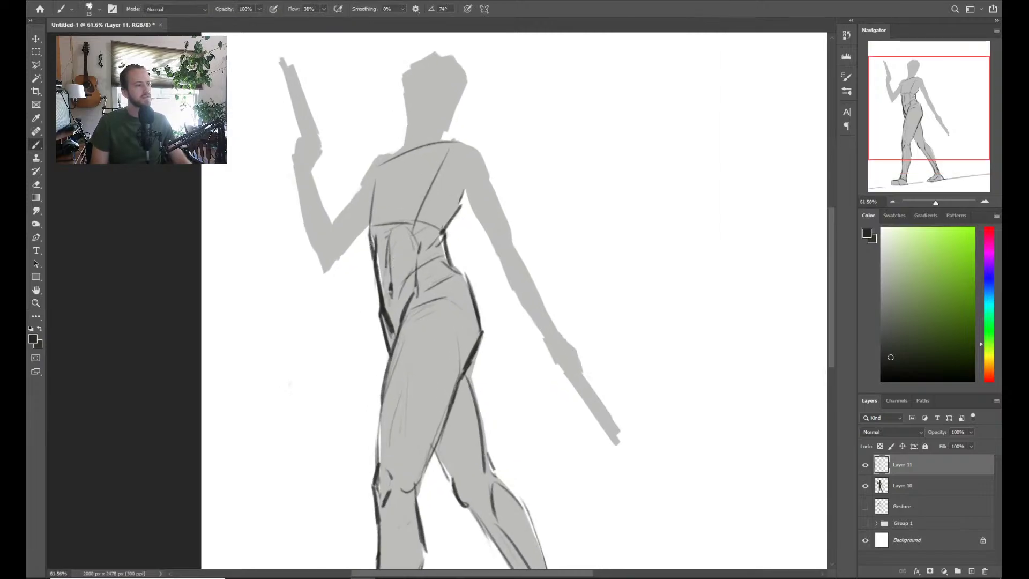
left_click_drag(374, 178, 370, 228)
mouse_move(373, 177)
left_mouse_down()
mouse_move(369, 240)
mouse_move(392, 212)
left_mouse_up()
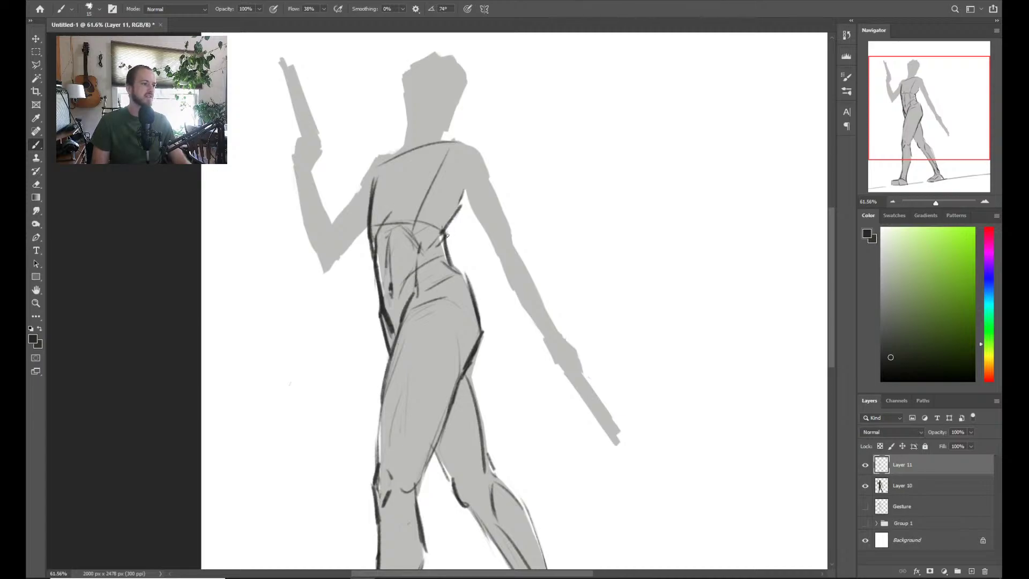
left_click_drag(467, 201, 446, 237)
mouse_move(468, 181)
left_mouse_down()
mouse_move(443, 270)
mouse_move(426, 233)
mouse_move(463, 221)
mouse_move(448, 239)
left_mouse_up()
key("z")
key("z")
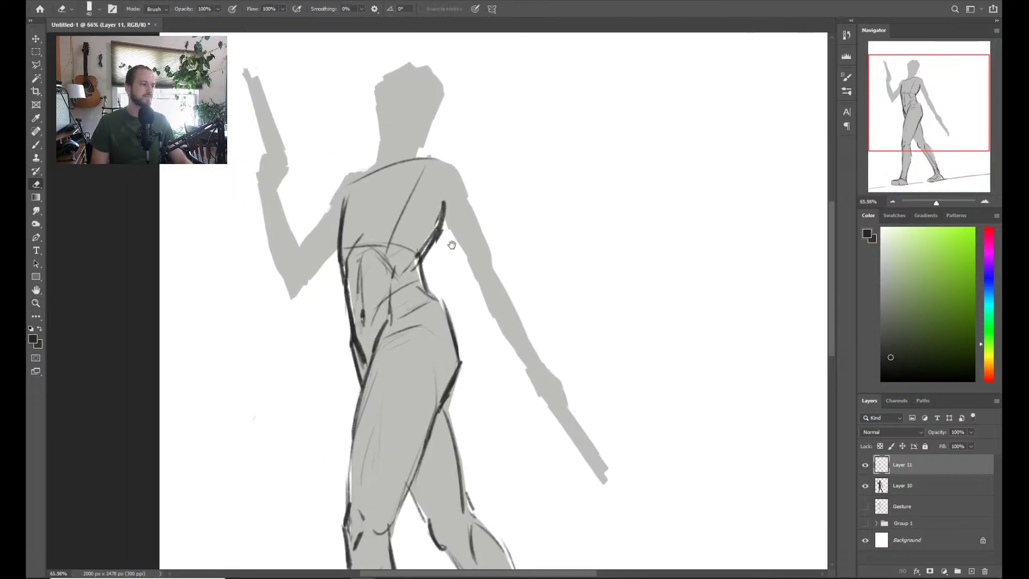
Darken the ribcage arch above the abdomen and add short construction strokes inside the chest
key("b")
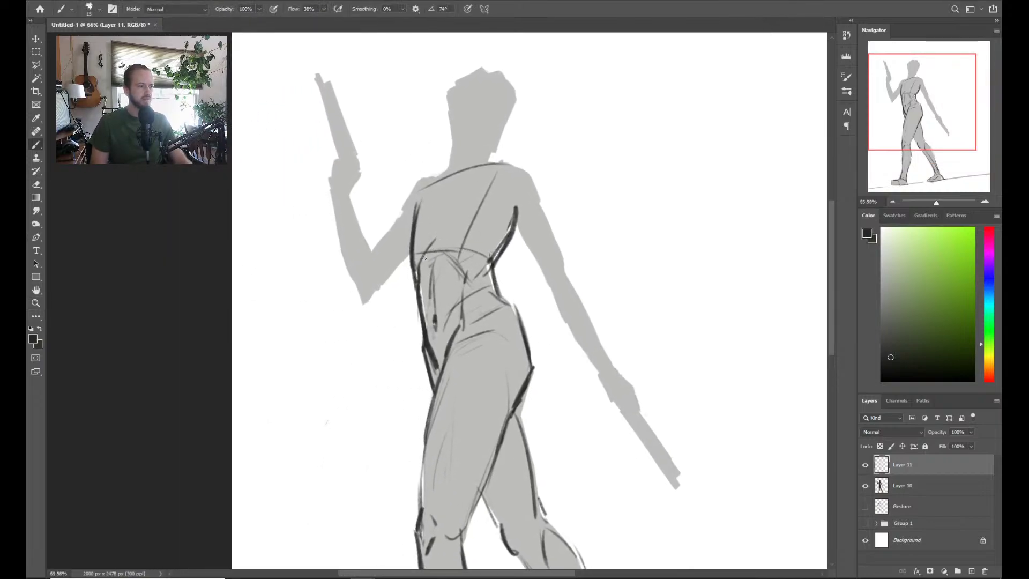
left_click_drag(432, 247, 464, 281)
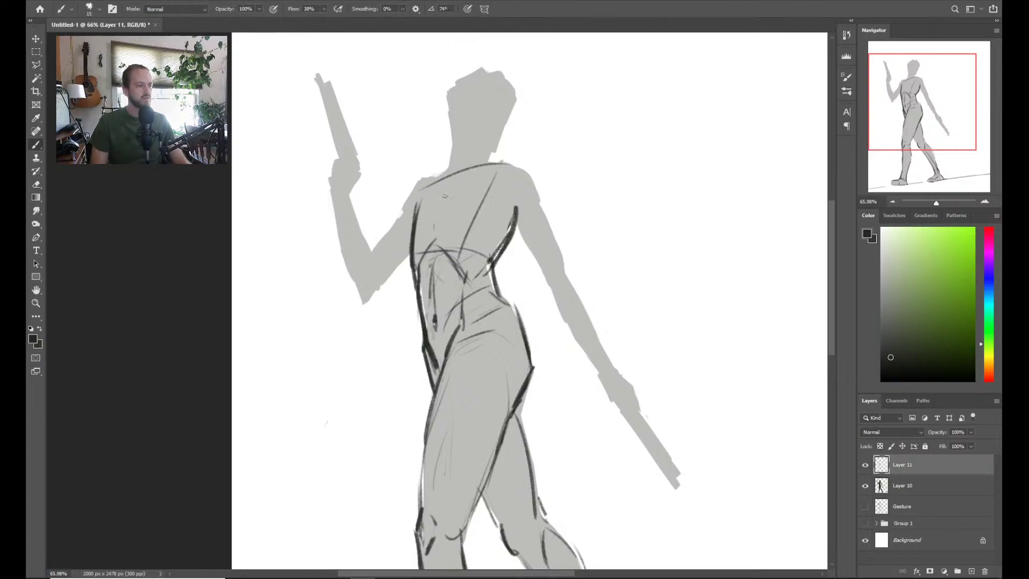
mouse_move(421, 201)
left_mouse_down()
mouse_move(408, 232)
mouse_move(437, 230)
left_mouse_up()
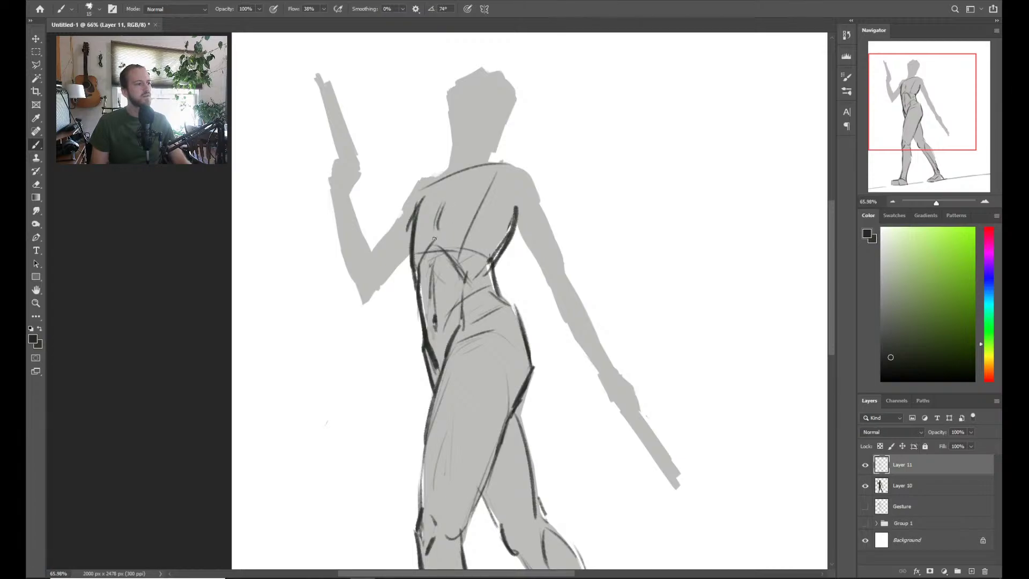
left_click_drag(475, 200, 485, 225)
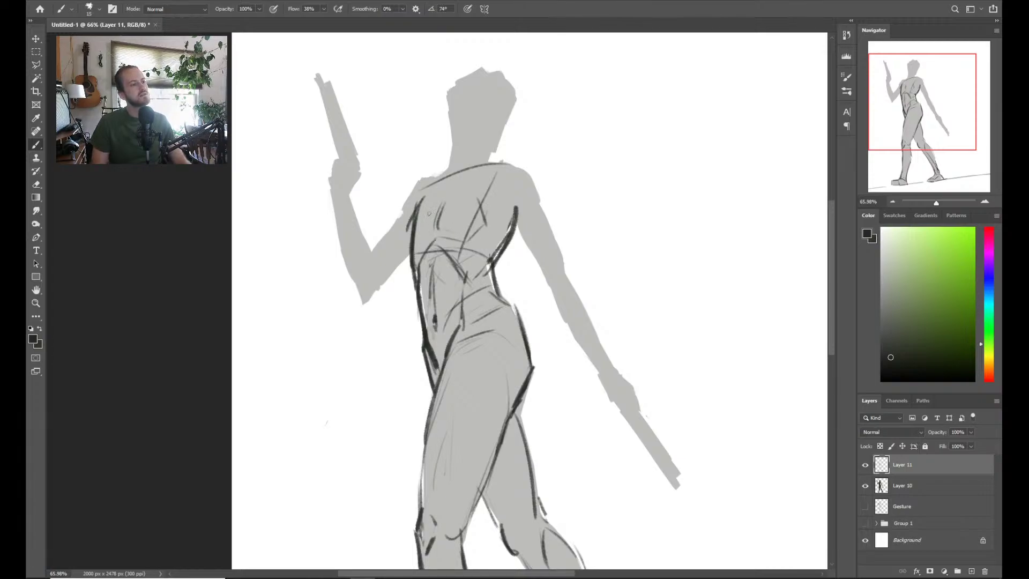
Sketch a protruding front chest contour and erase the old straight chest line behind it
left_click_drag(427, 192, 405, 223)
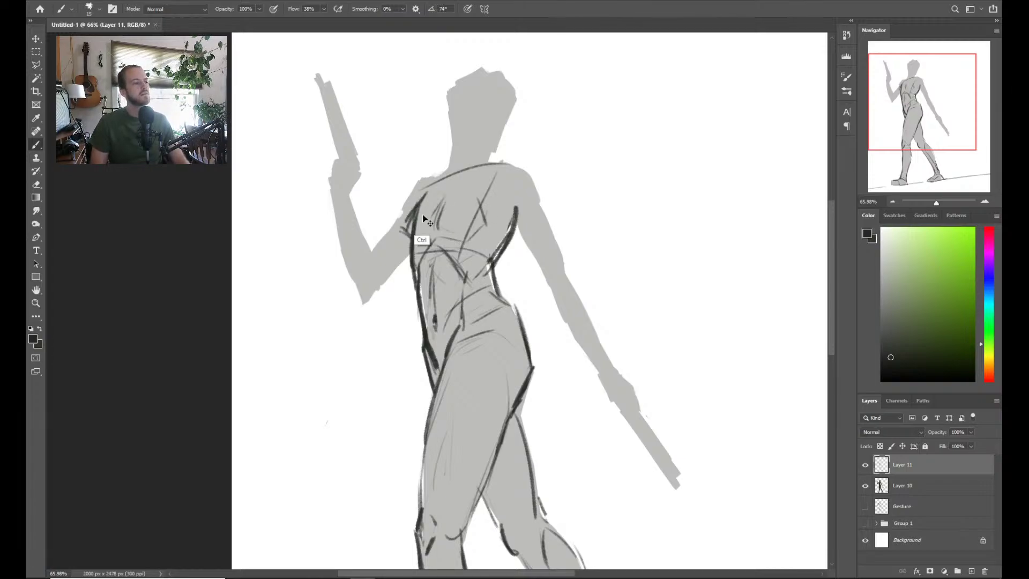
left_click_drag(429, 191, 409, 220)
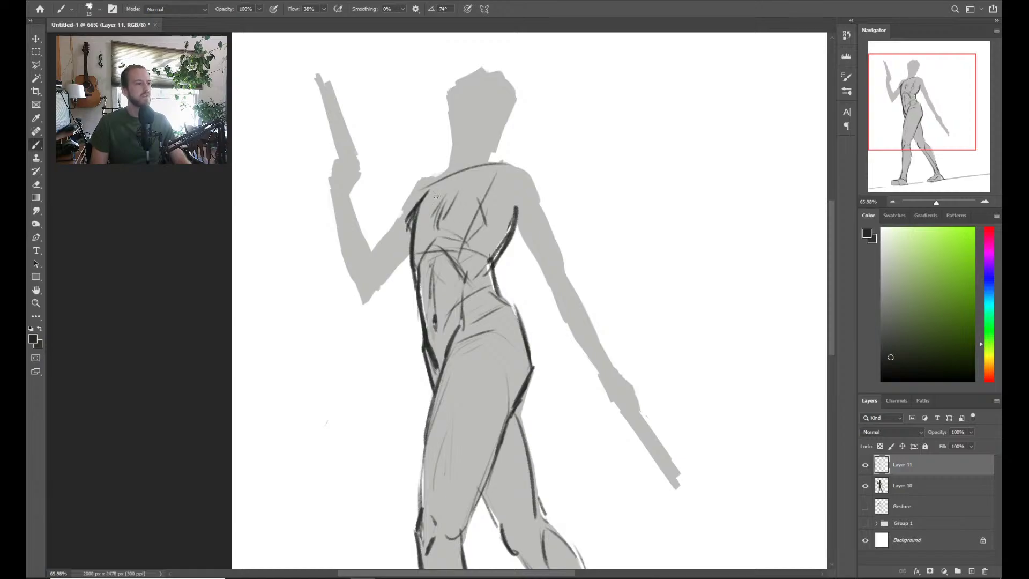
key("e")
mouse_move(420, 199)
left_mouse_down()
mouse_move(418, 231)
mouse_move(430, 225)
mouse_move(408, 218)
mouse_move(412, 240)
left_mouse_up()
key("b")
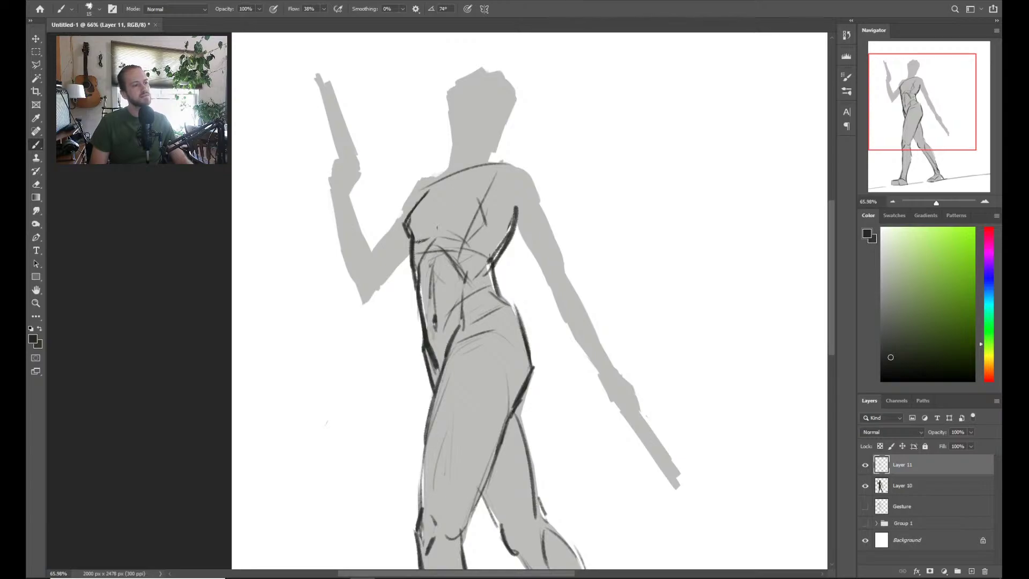
Darken the upper chest contour from the shoulder line down to the chest's foremost point
mouse_move(434, 182)
left_mouse_down()
mouse_move(406, 219)
mouse_move(421, 209)
mouse_move(413, 226)
left_mouse_up()
key("e")
key("b")
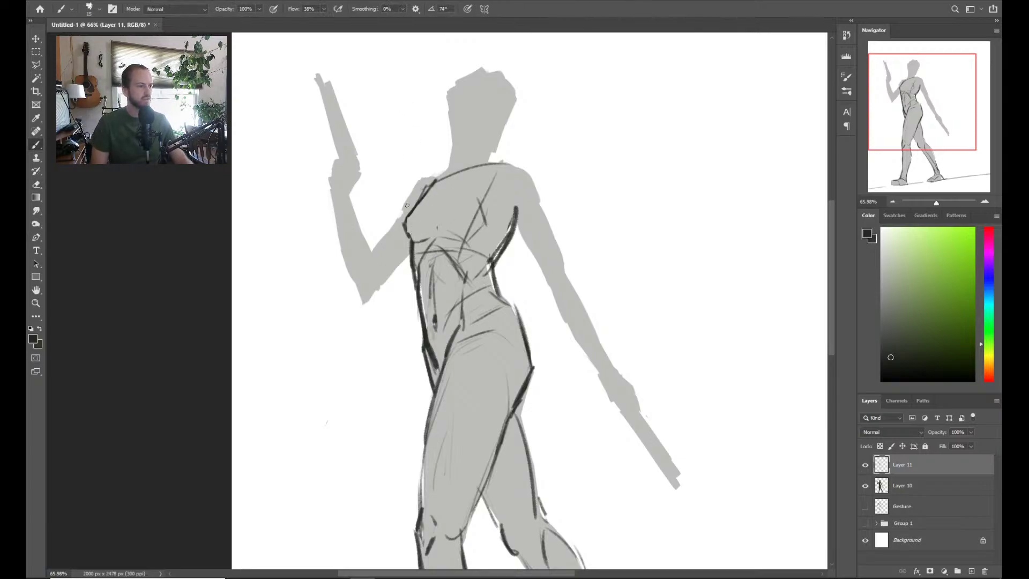
left_click_drag(433, 184, 404, 225)
Add the chest's inner form strokes and lower edge, then erase the stray marks around them
mouse_move(426, 187)
left_mouse_down()
mouse_move(402, 226)
mouse_move(409, 237)
mouse_move(452, 240)
mouse_move(464, 198)
left_mouse_up()
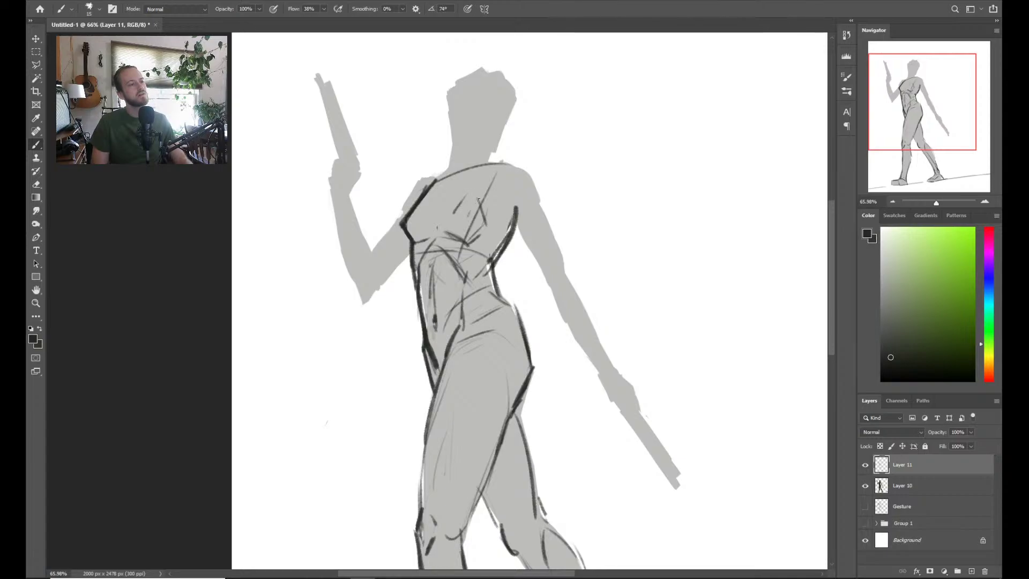
mouse_move(474, 246)
left_mouse_down()
mouse_move(493, 226)
mouse_move(464, 246)
mouse_move(458, 221)
mouse_move(481, 216)
mouse_move(475, 197)
mouse_move(490, 257)
left_mouse_up()
key("e")
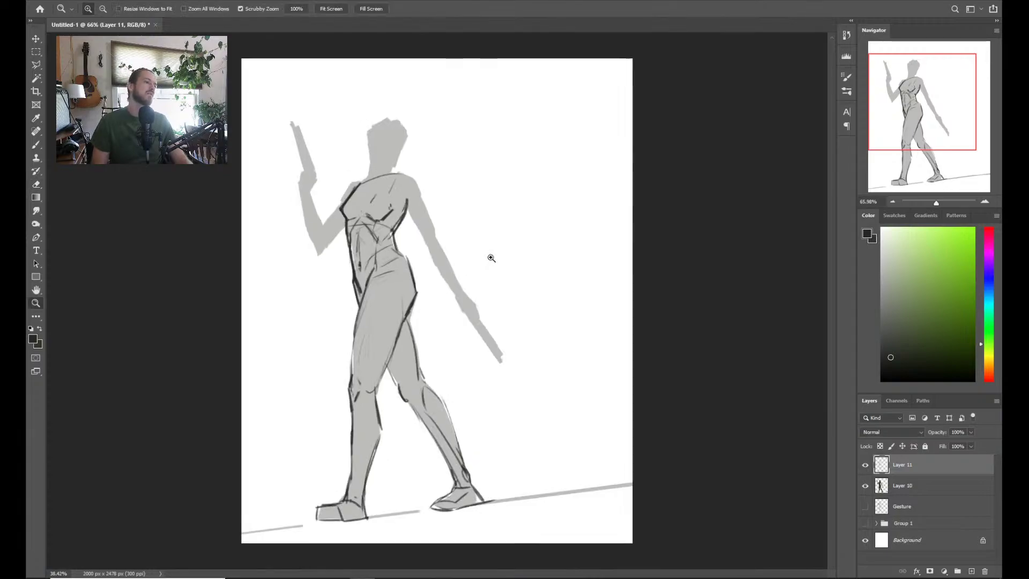
left_click_drag(394, 237, 437, 211)
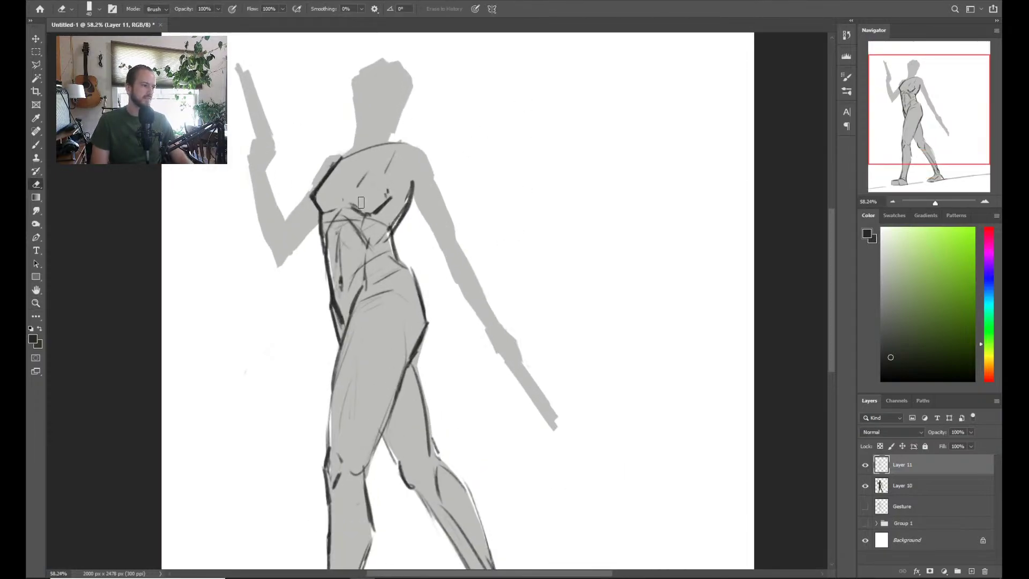
key("b")
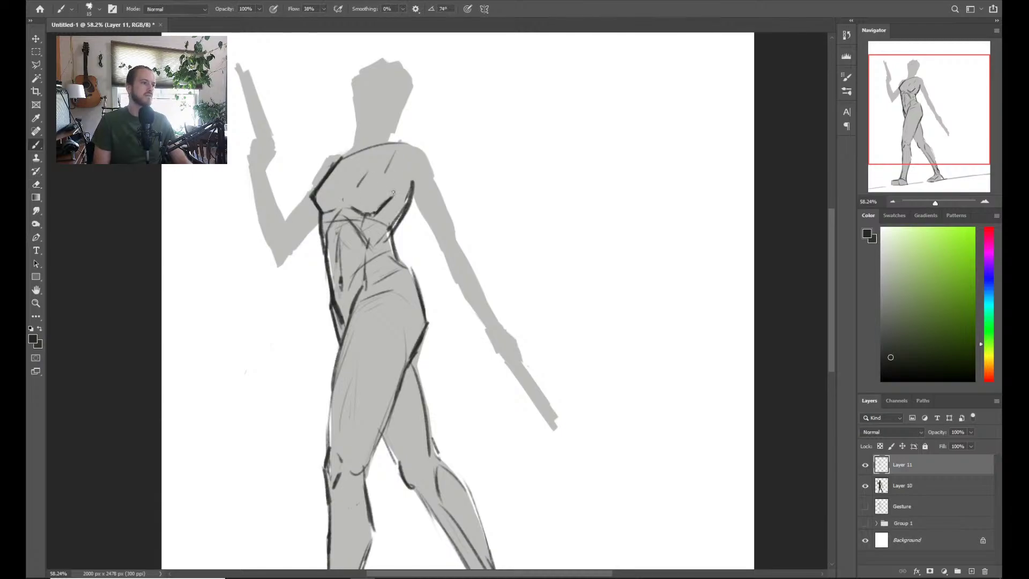
Add short rib strokes along the side of the chest and trim the back contour's upper end at the armpit
left_click_drag(407, 175, 393, 198)
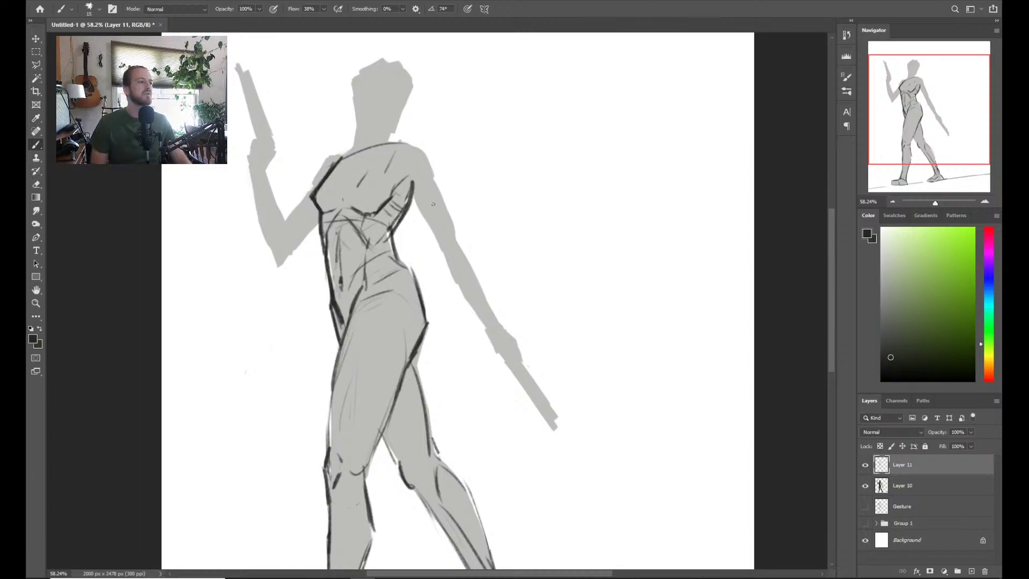
key("e")
scroll(433, 204, "up", 3)
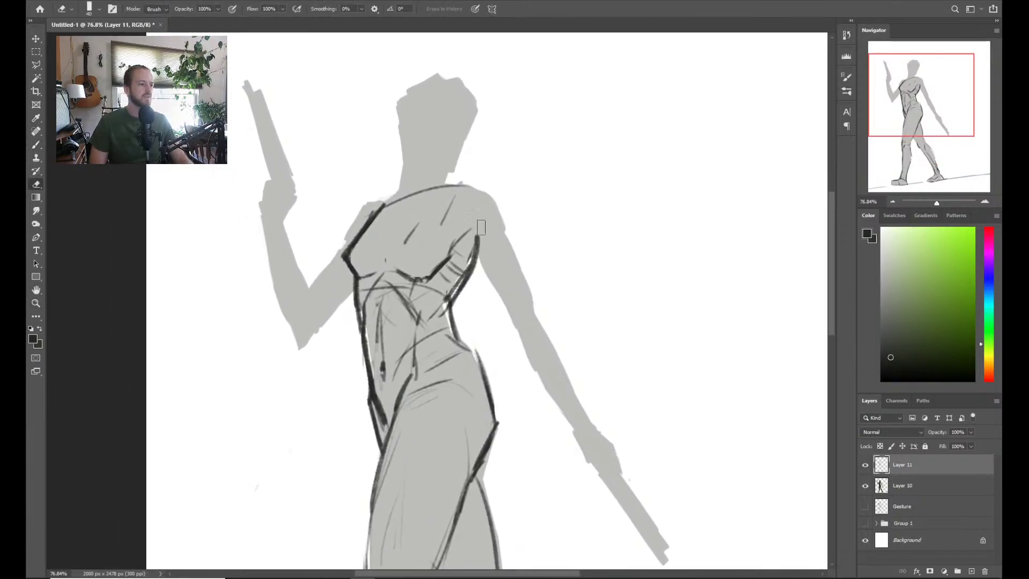
key("b")
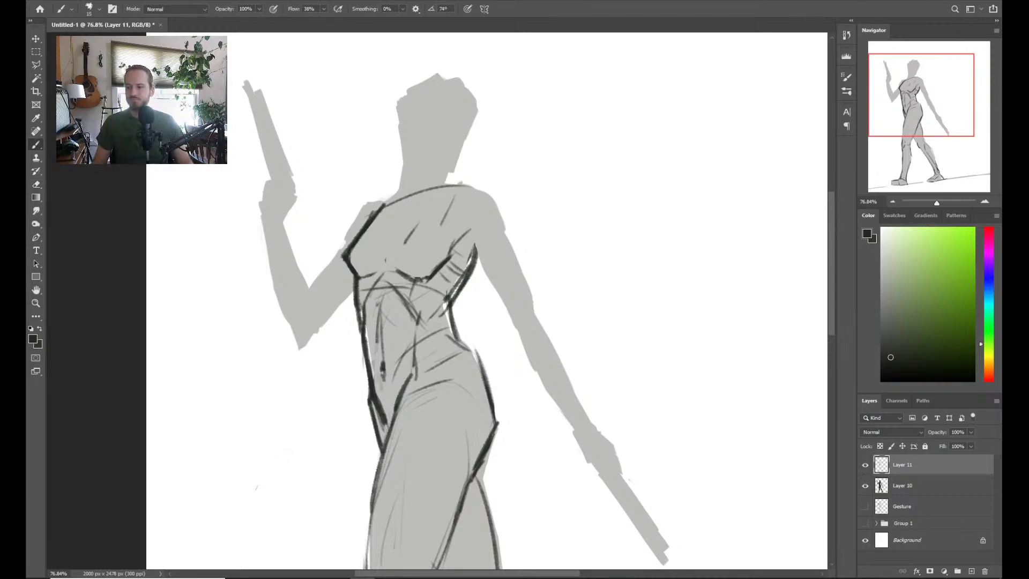
Erase the back contour between armpit and waist and redraw it as a darker, cleaner line
key("z")
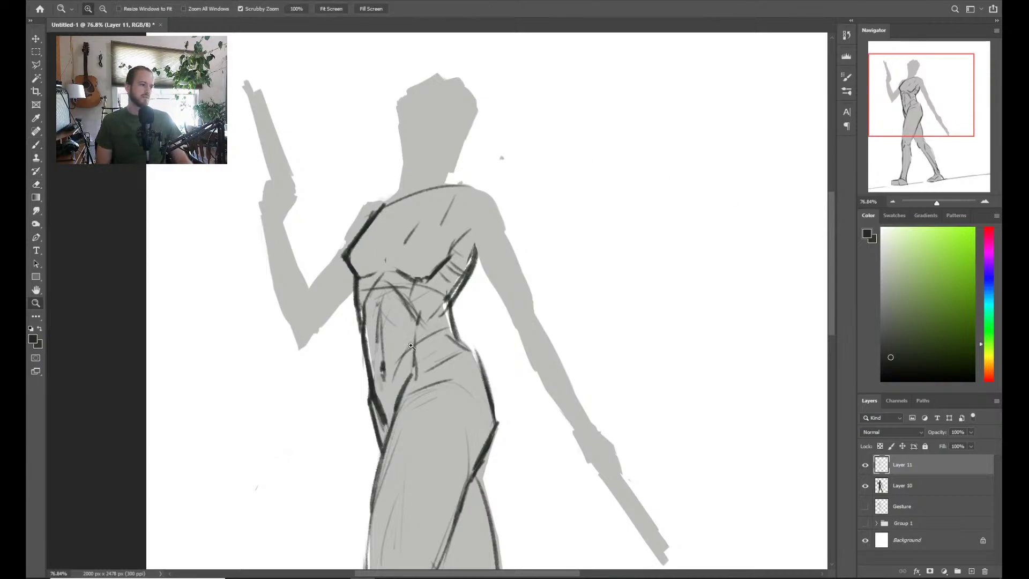
scroll(438, 263, "down", 4)
scroll(438, 263, "down", 2)
scroll(385, 245, "up", 4)
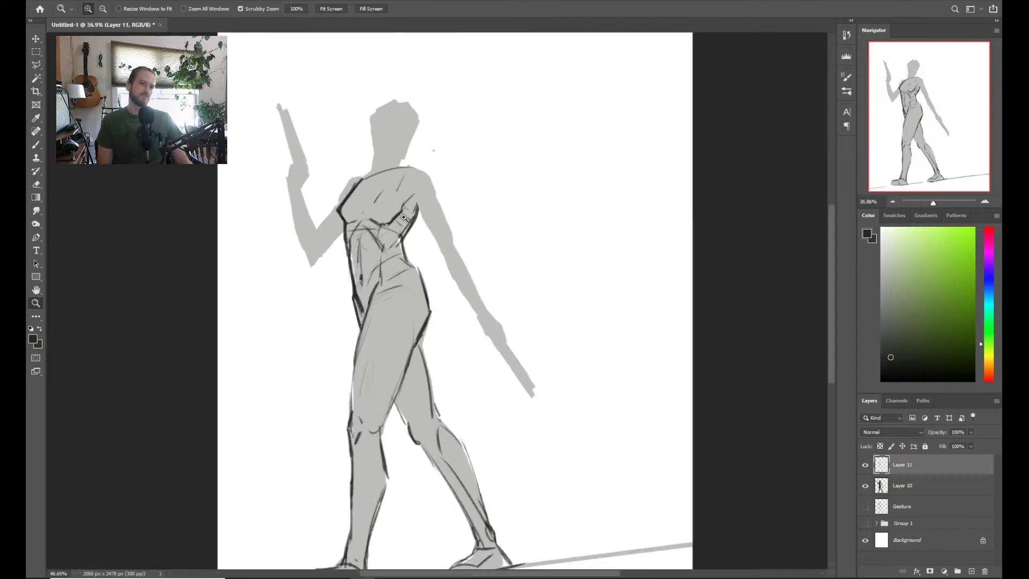
scroll(385, 244, "up", 1)
key("e")
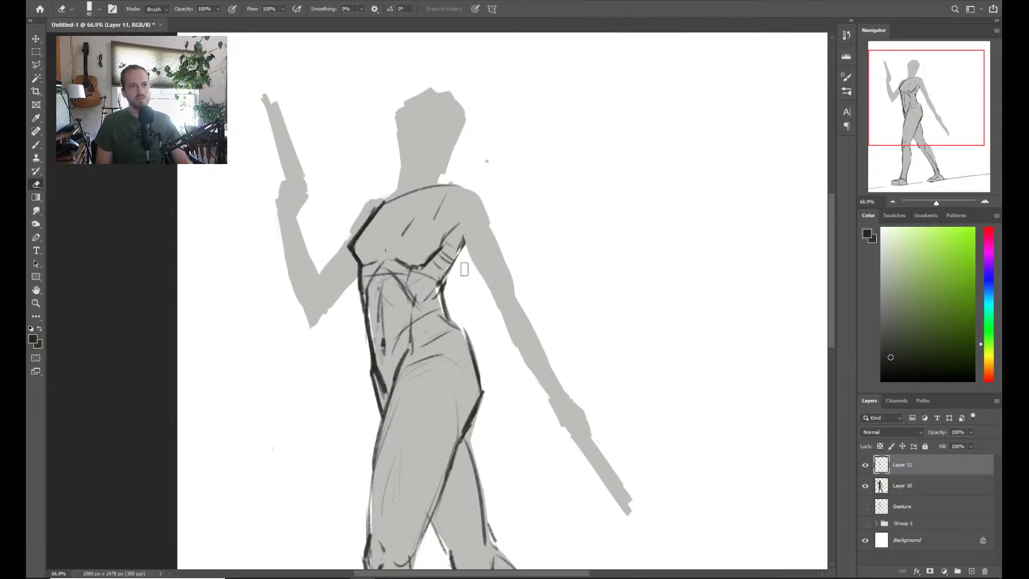
mouse_move(456, 289)
left_mouse_down()
mouse_move(445, 268)
mouse_move(456, 246)
mouse_move(438, 298)
left_mouse_up()
key("b")
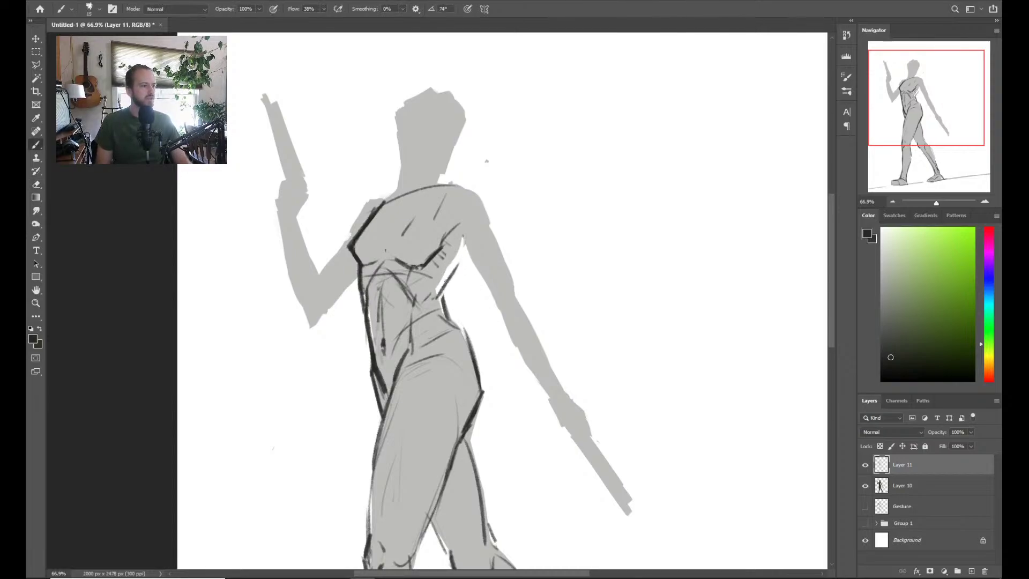
left_click_drag(464, 245, 439, 299)
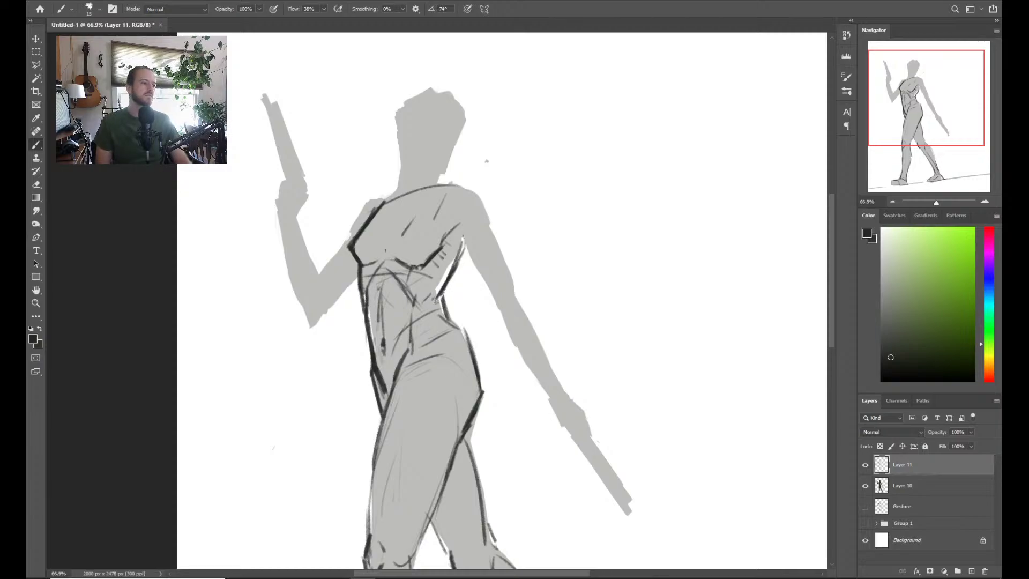
left_click_drag(466, 250, 434, 297)
left_click_drag(466, 247, 461, 275)
key("e")
key("b")
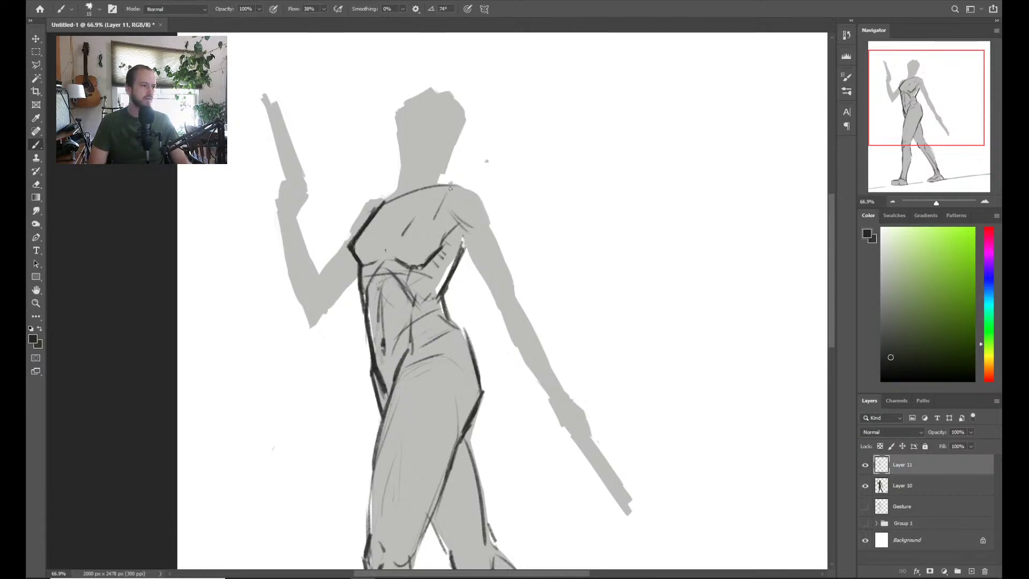
Sketch the rounded shoulder cap and the inner contour and muscle lines of the lowered upper arm
mouse_move(456, 226)
left_mouse_down()
mouse_move(446, 191)
mouse_move(493, 225)
left_mouse_up()
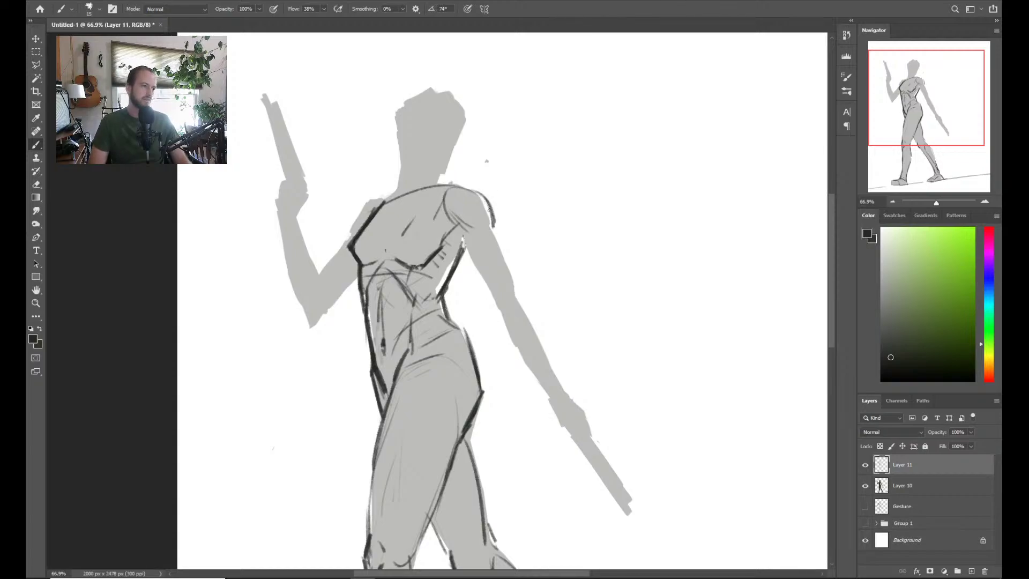
mouse_move(479, 190)
left_mouse_down()
mouse_move(493, 226)
mouse_move(478, 279)
left_mouse_up()
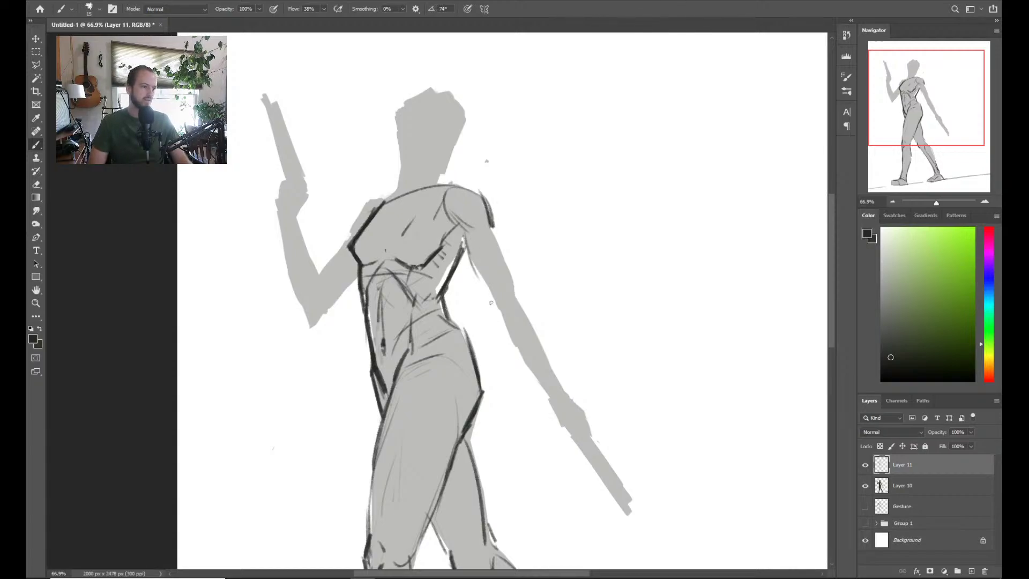
left_click_drag(465, 236, 502, 312)
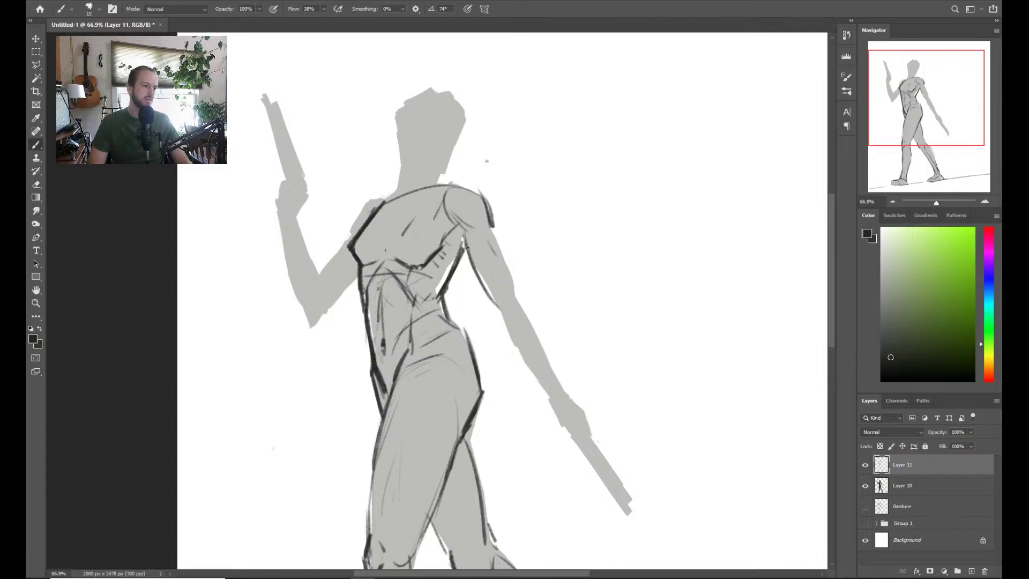
mouse_move(467, 248)
left_mouse_down()
mouse_move(503, 308)
mouse_move(496, 262)
mouse_move(511, 261)
left_mouse_up()
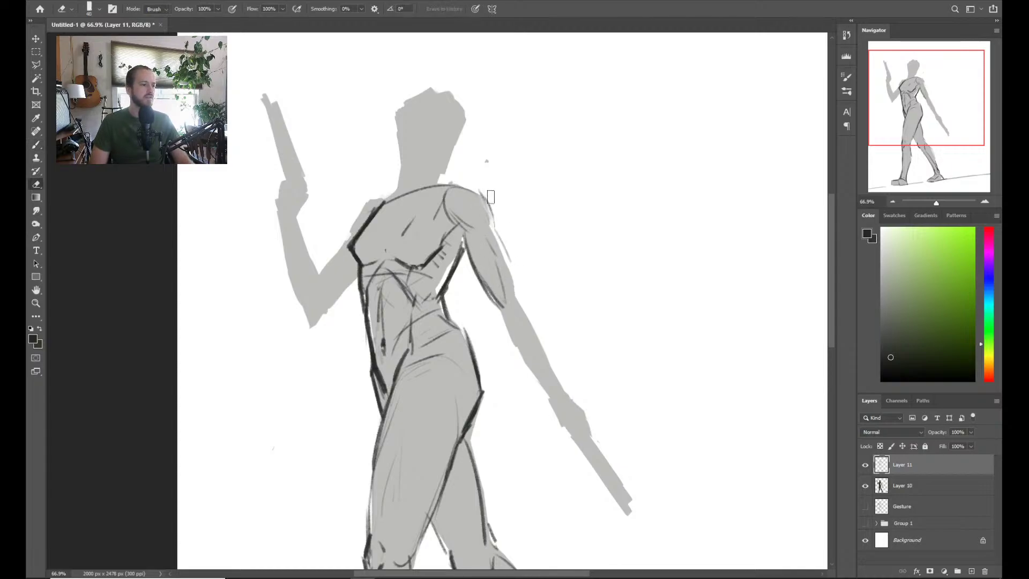
Replace the heavy outer shoulder line with a thinner one and darken the outer upper arm down to the elbow
left_click_drag(477, 192, 493, 227)
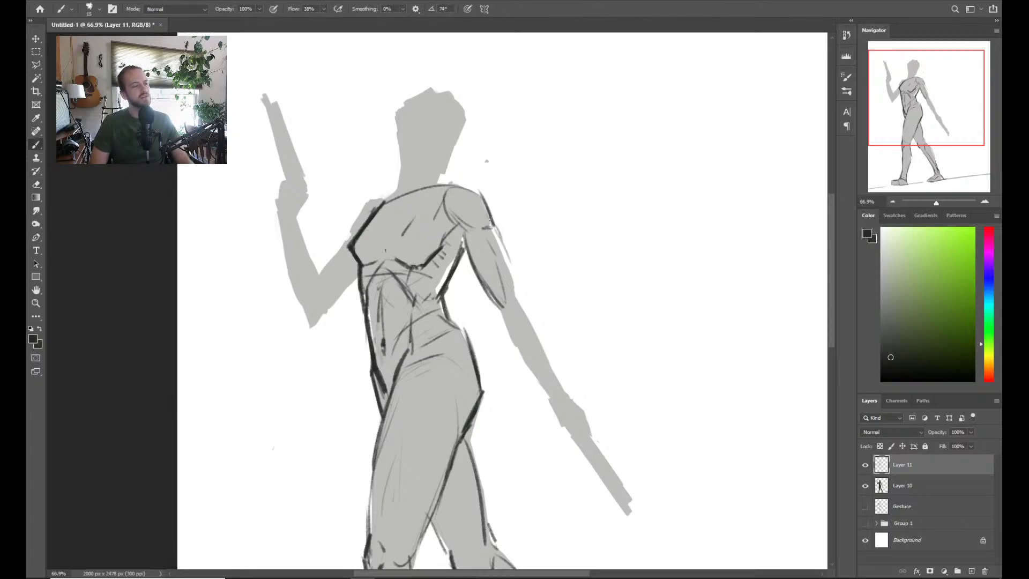
left_click_drag(504, 236, 518, 297)
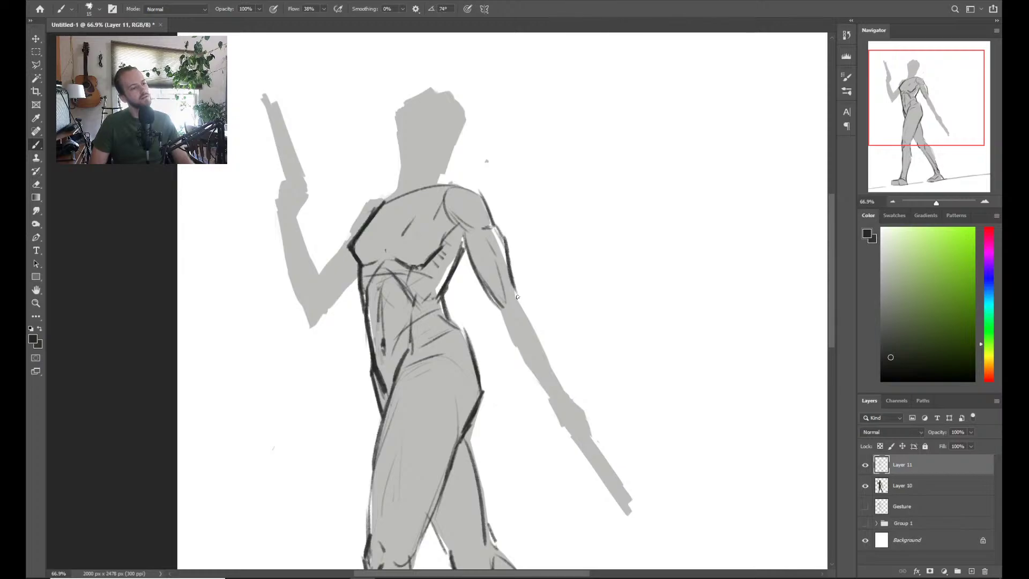
mouse_move(495, 224)
left_mouse_down()
mouse_move(510, 256)
mouse_move(498, 260)
mouse_move(513, 342)
left_mouse_up()
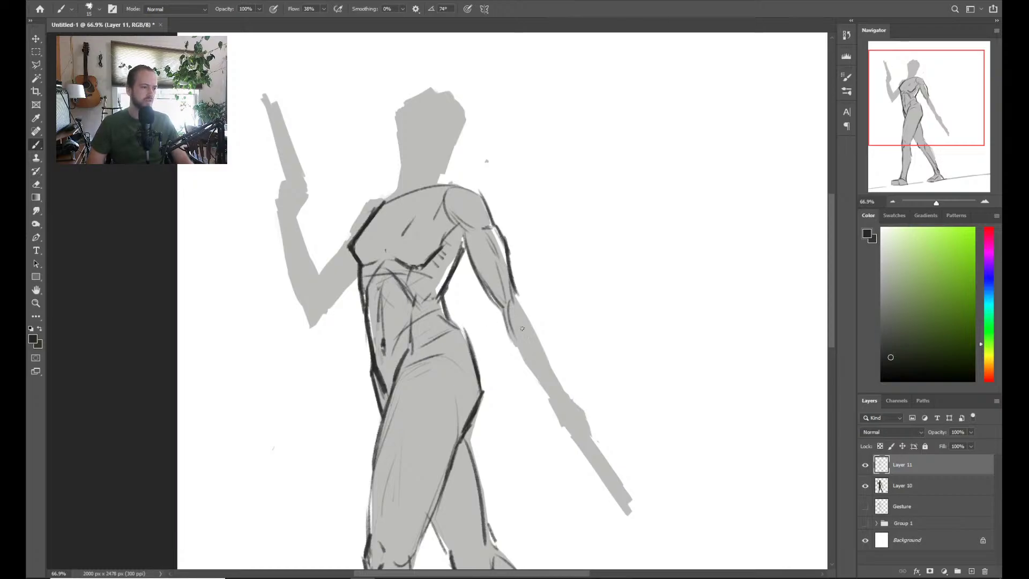
Draw the lowered forearm's inner and outer contours down to the wrist and outline the hand as an angular block
left_click_drag(505, 307, 532, 368)
left_click_drag(513, 332, 560, 397)
left_click_drag(514, 299, 550, 366)
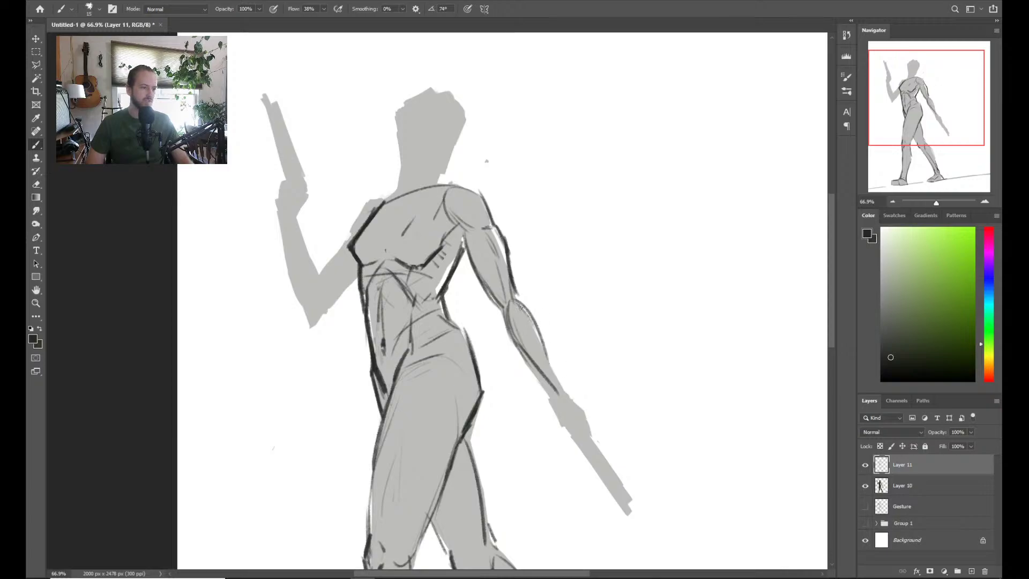
key("ctrl+z")
left_click_drag(516, 301, 562, 381)
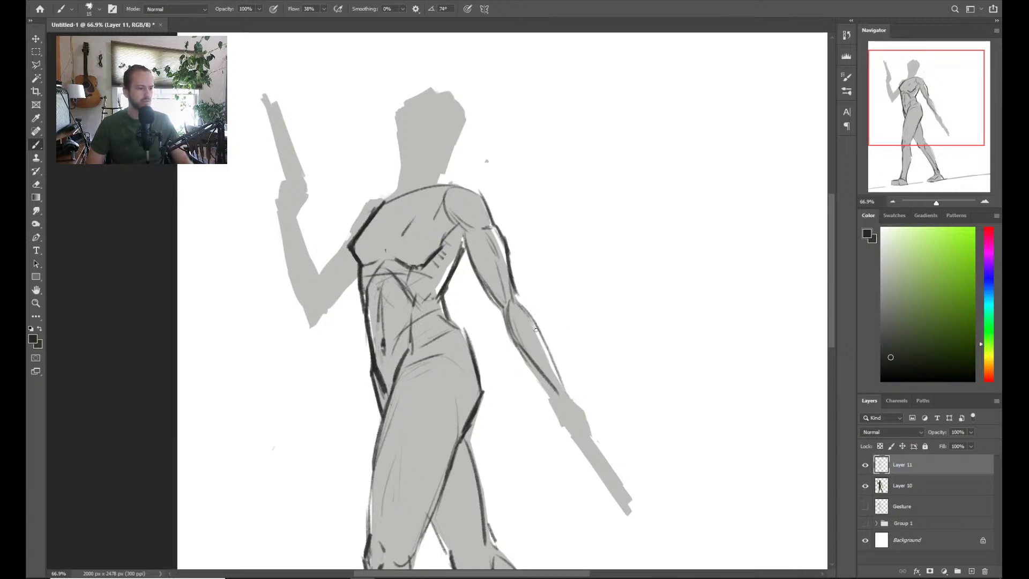
key("ctrl+z")
left_click_drag(531, 320, 572, 410)
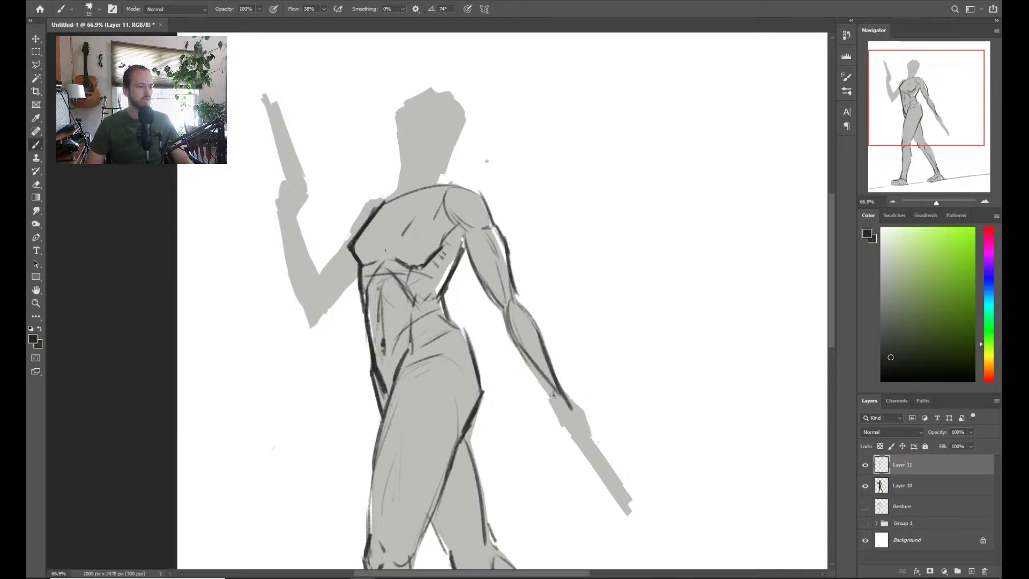
mouse_move(538, 370)
left_mouse_down()
mouse_move(556, 409)
mouse_move(569, 396)
mouse_move(597, 445)
mouse_move(569, 401)
mouse_move(593, 423)
mouse_move(589, 433)
mouse_move(585, 408)
mouse_move(557, 422)
mouse_move(566, 433)
left_mouse_up()
key("ctrl+minus")
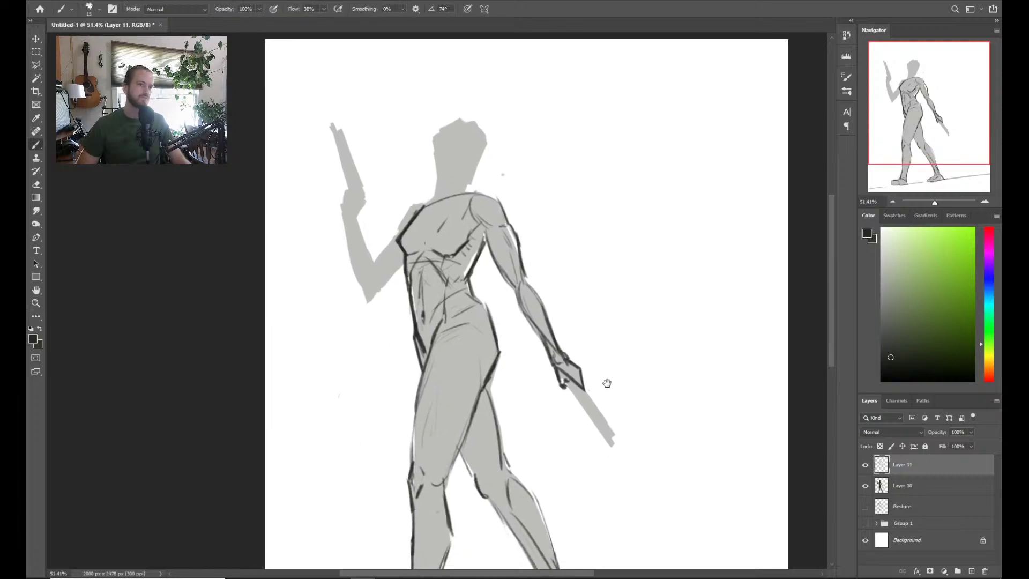
Try a straight pistol outline extending from the lowered hand, then erase it
left_click_drag(558, 368, 619, 455)
mouse_move(577, 378)
left_mouse_down()
mouse_move(625, 448)
mouse_move(611, 457)
left_mouse_up()
scroll(585, 370, "down", 2)
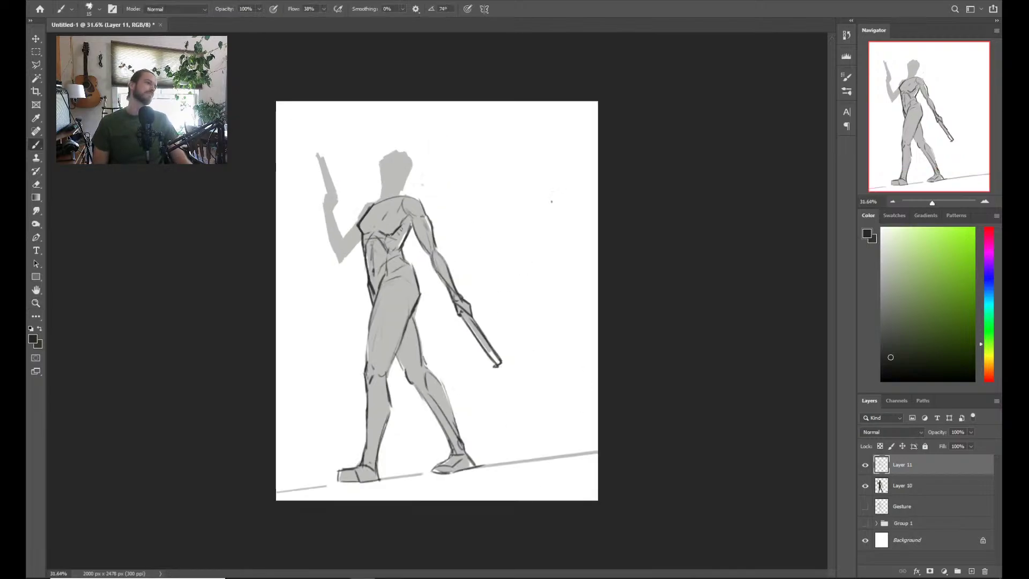
scroll(514, 394, "up", 3)
key("e")
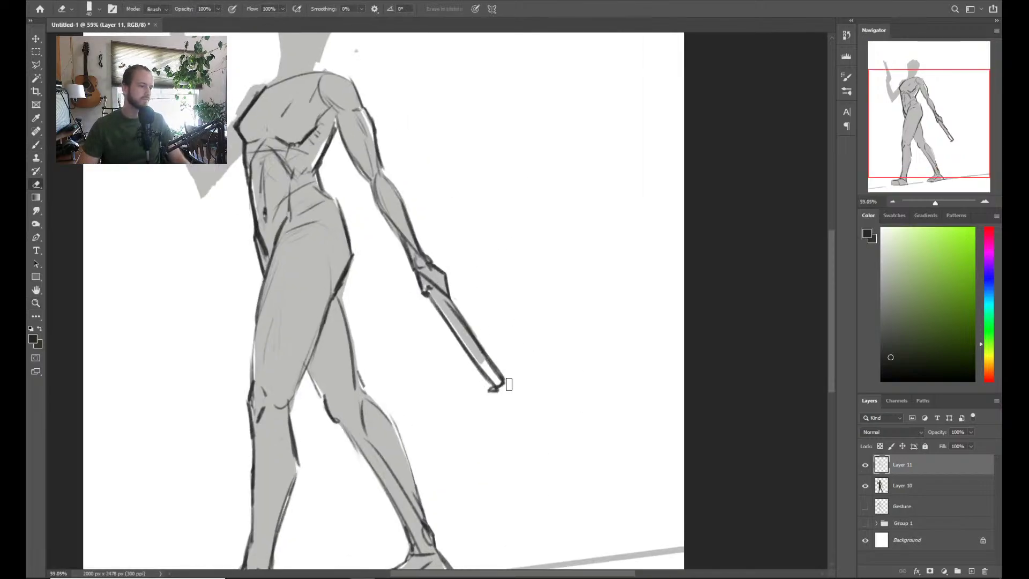
mouse_move(498, 382)
left_mouse_down()
mouse_move(496, 393)
mouse_move(448, 323)
left_mouse_up()
Draw two long, slightly curved blade lines extending from the lowered hand toward the ground
key("b")
left_click_drag(430, 290, 549, 499)
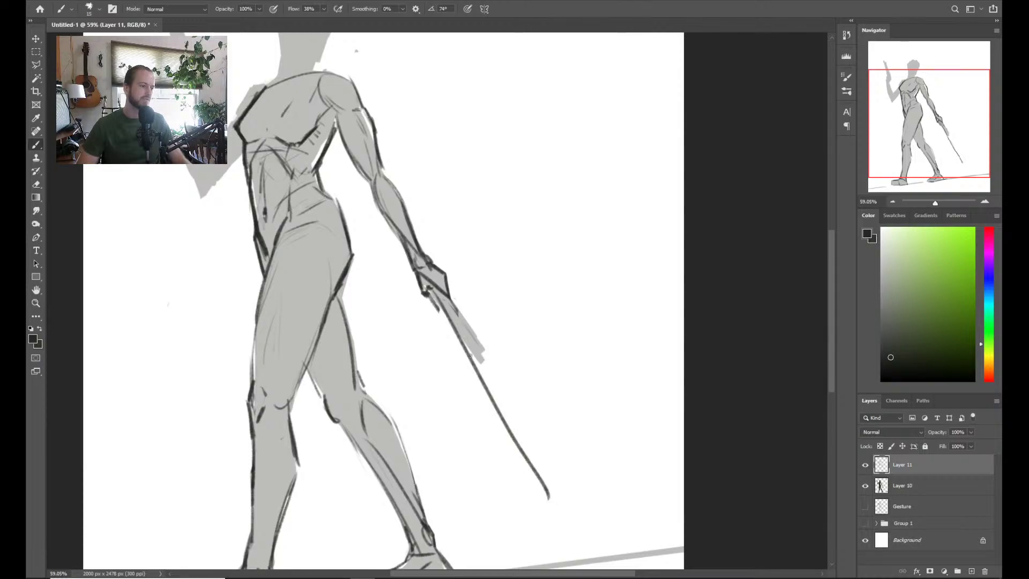
left_click_drag(448, 311, 574, 513)
Darken the lowered arm's contours around the elbow so the upper arm and forearm connect
key("z")
mouse_move(530, 353)
left_mouse_down()
mouse_move(456, 350)
mouse_move(515, 356)
left_mouse_up()
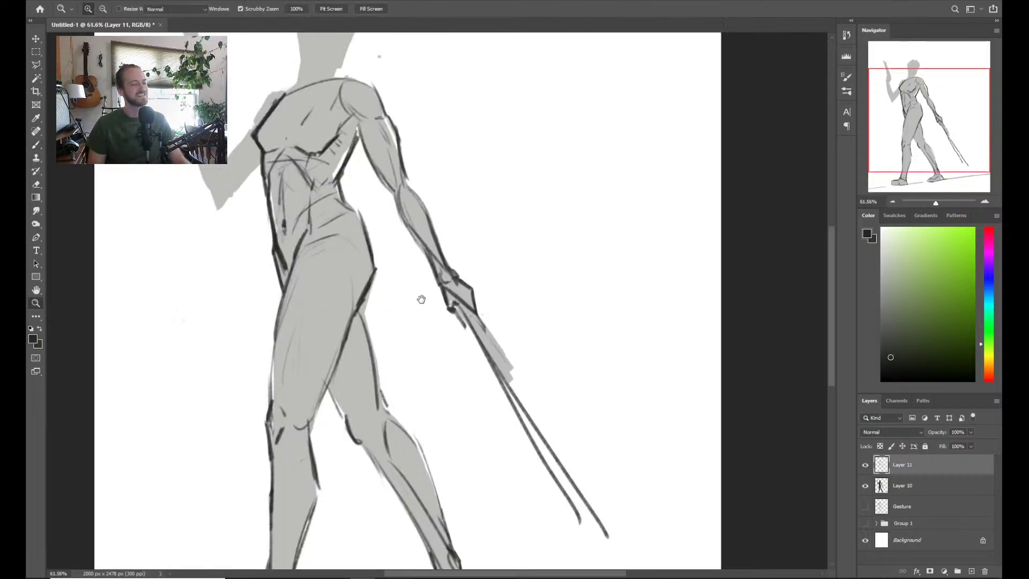
left_click_drag(421, 298, 560, 459)
key("e")
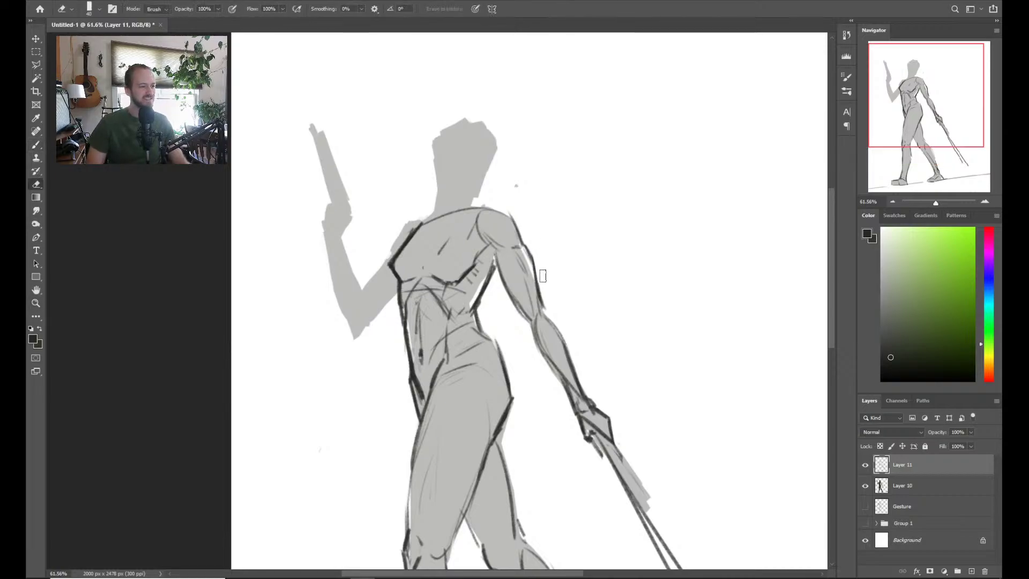
key("b")
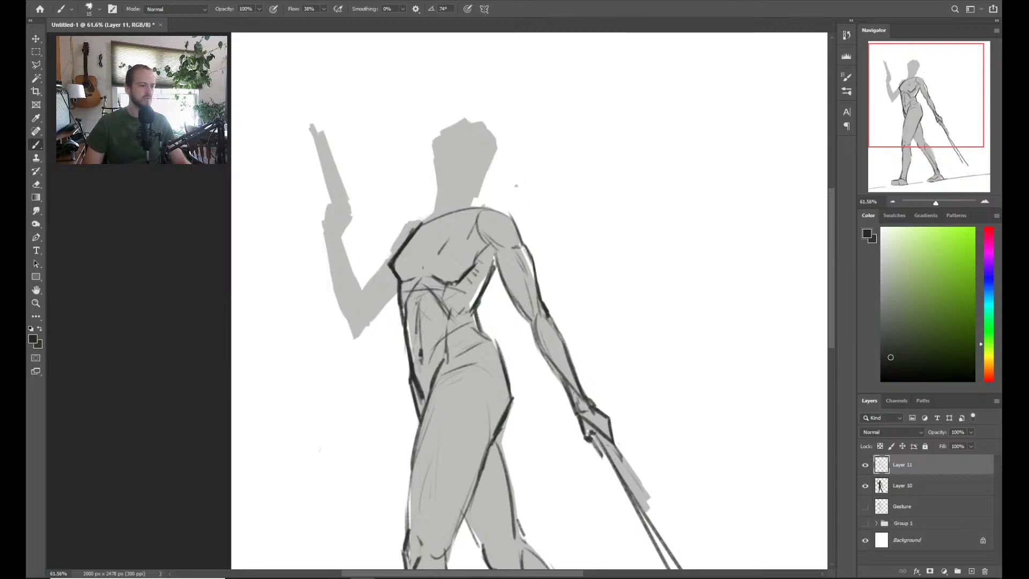
left_click_drag(551, 319, 569, 320)
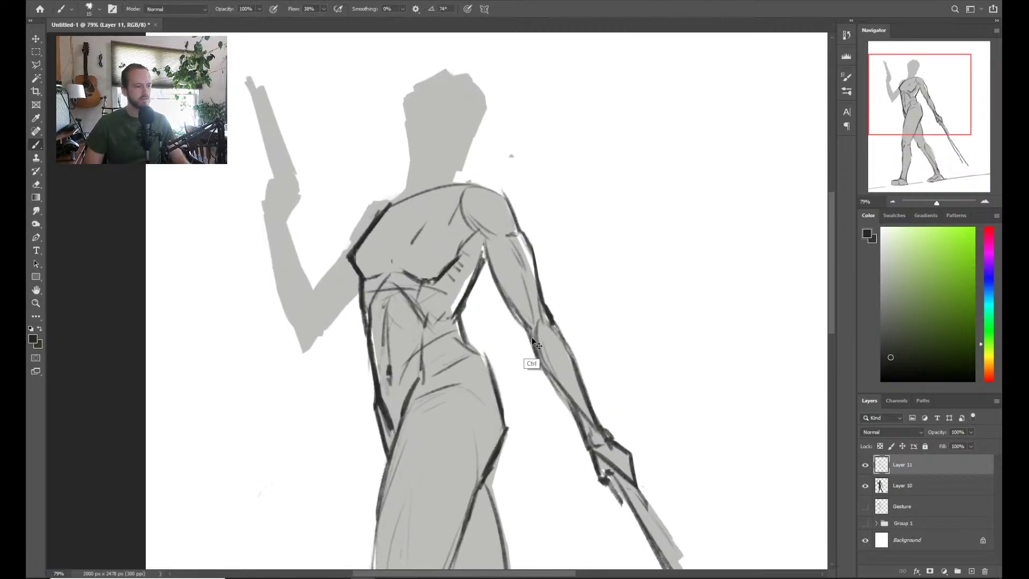
Add short dark strokes at the armpit where the lowered arm meets the chest
key("z")
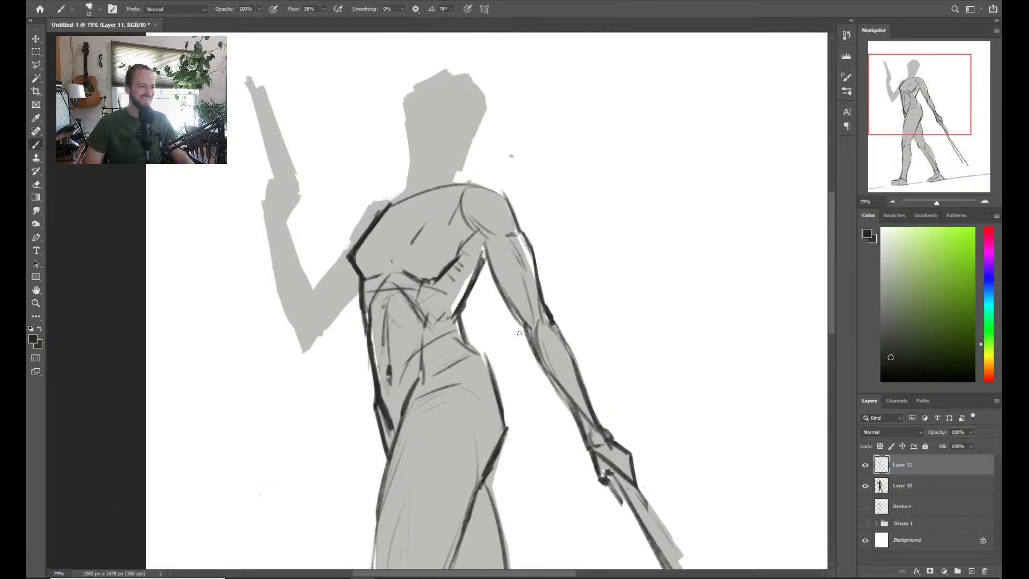
left_click_drag(528, 328, 507, 318)
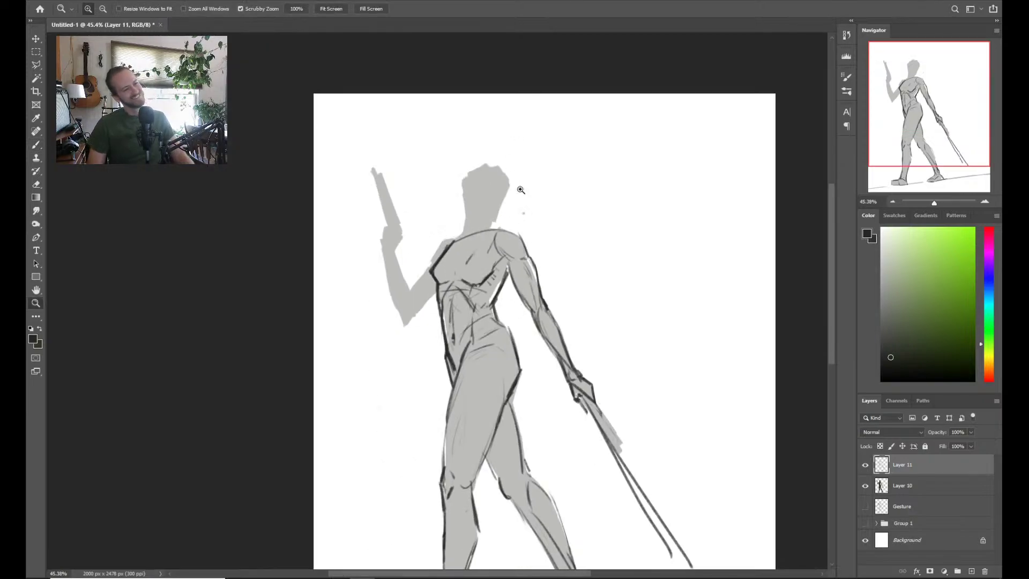
left_click_drag(566, 287, 550, 239)
left_click_drag(432, 262, 459, 244)
left_click_drag(432, 242, 450, 263)
left_click_drag(384, 205, 448, 236)
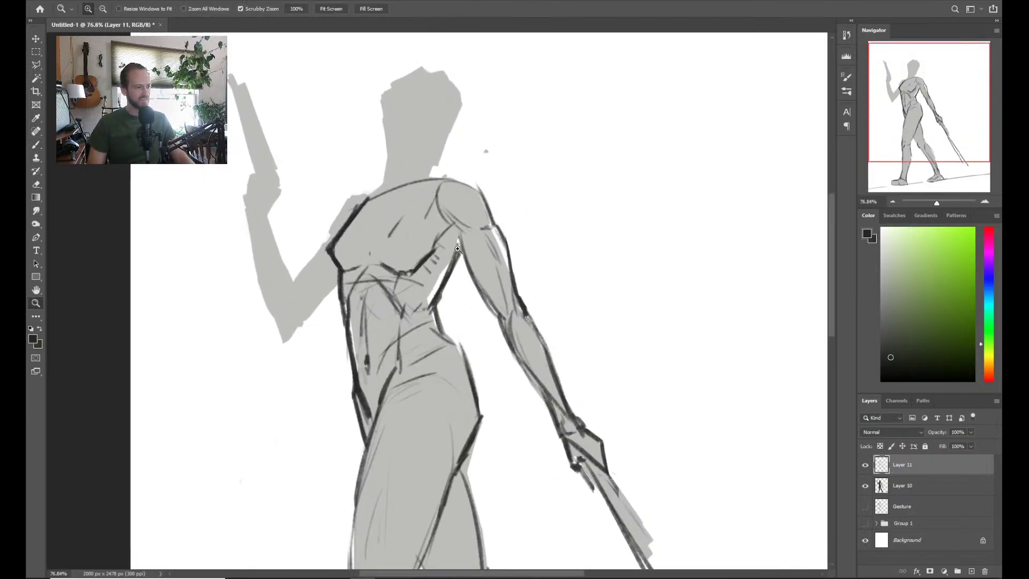
key("b")
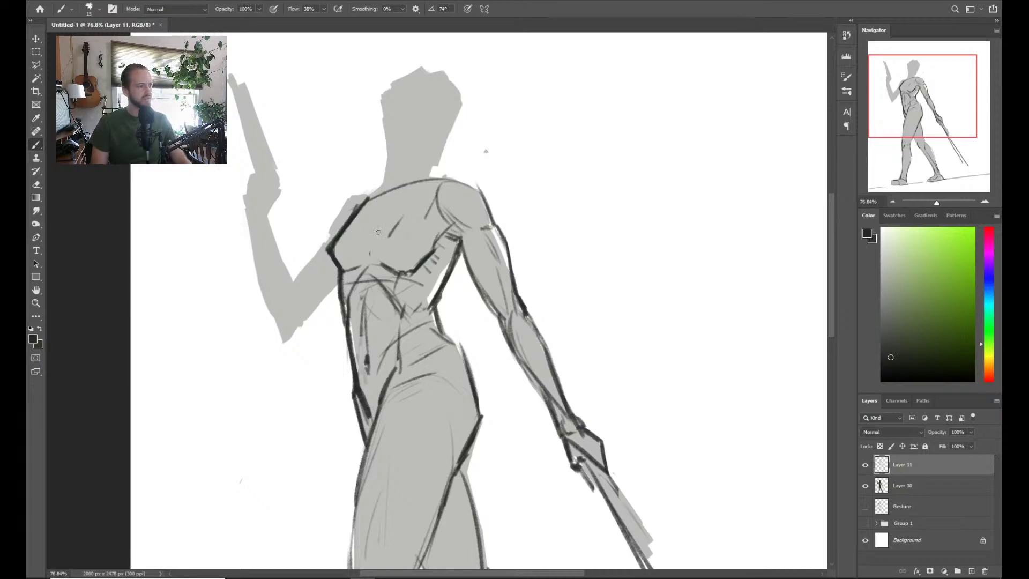
Try extra diagonal strokes in the middle of the upper chest and undo them
mouse_move(371, 242)
left_mouse_down()
mouse_move(405, 214)
mouse_move(396, 218)
left_mouse_up()
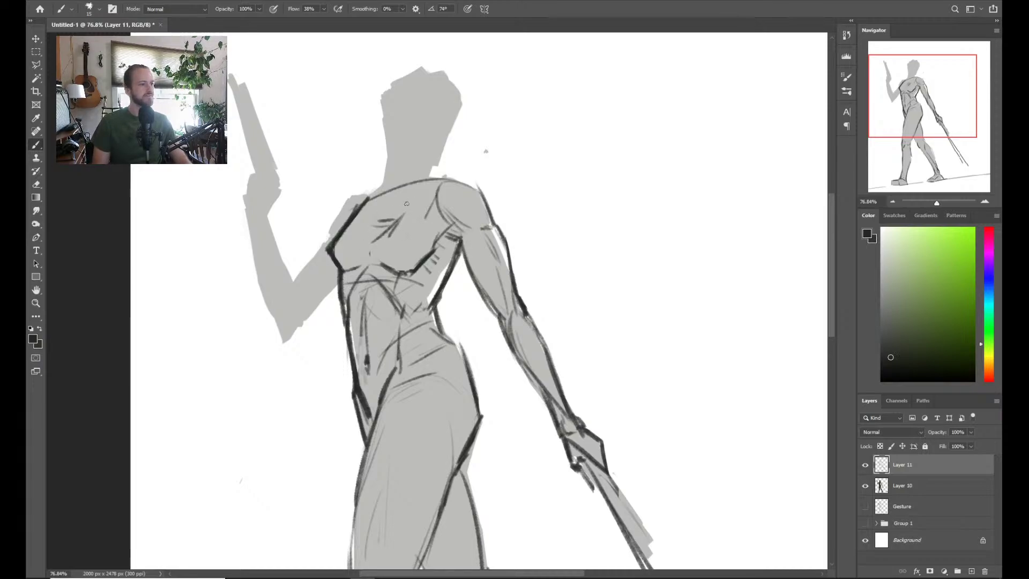
key("ctrl+z")
key("ctrl+z")
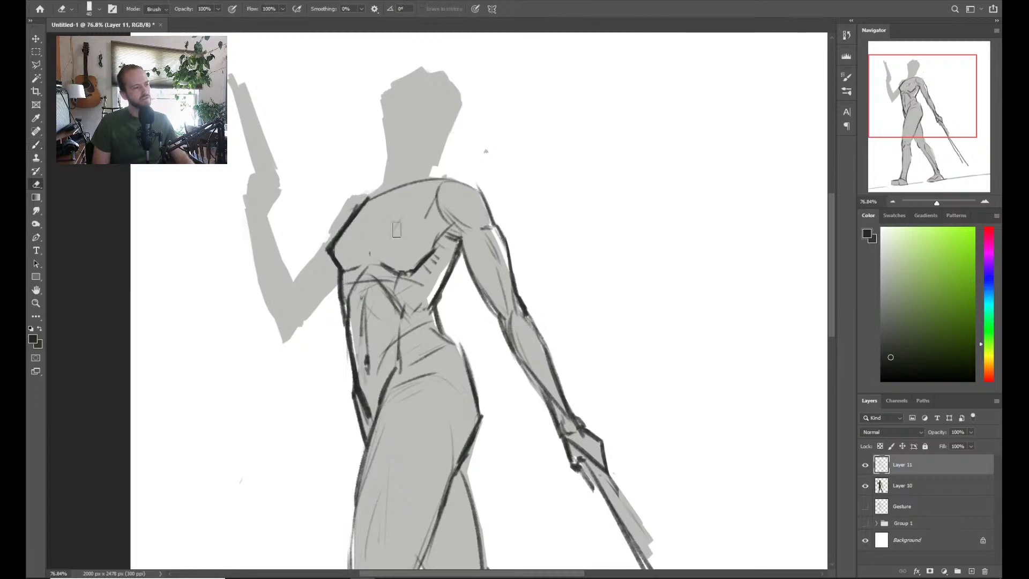
Add short strokes at the centre of the upper chest and trim the shoulder line beneath the neck
mouse_move(374, 218)
left_mouse_down()
mouse_move(388, 219)
mouse_move(392, 200)
left_mouse_up()
key("e")
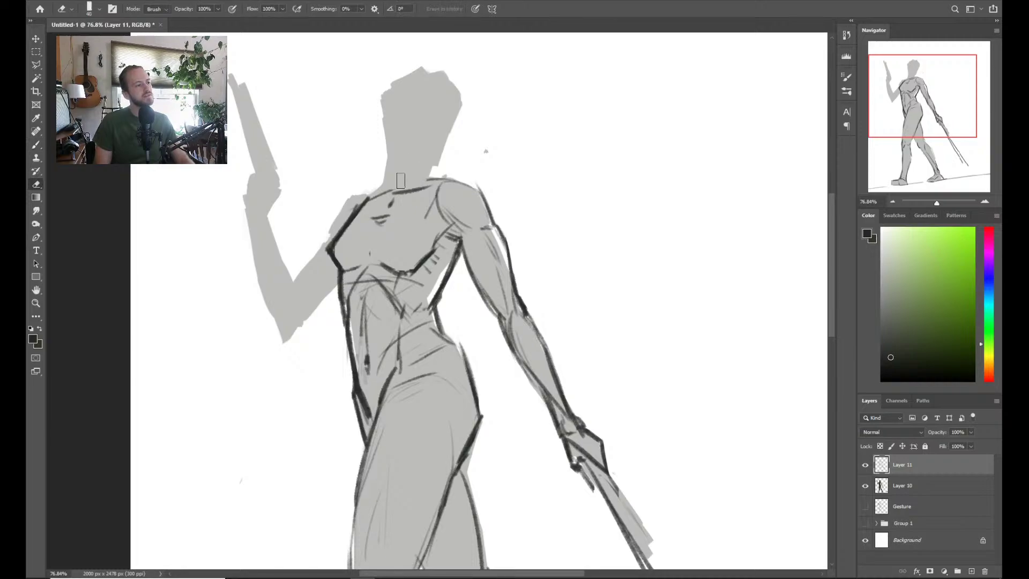
key("b")
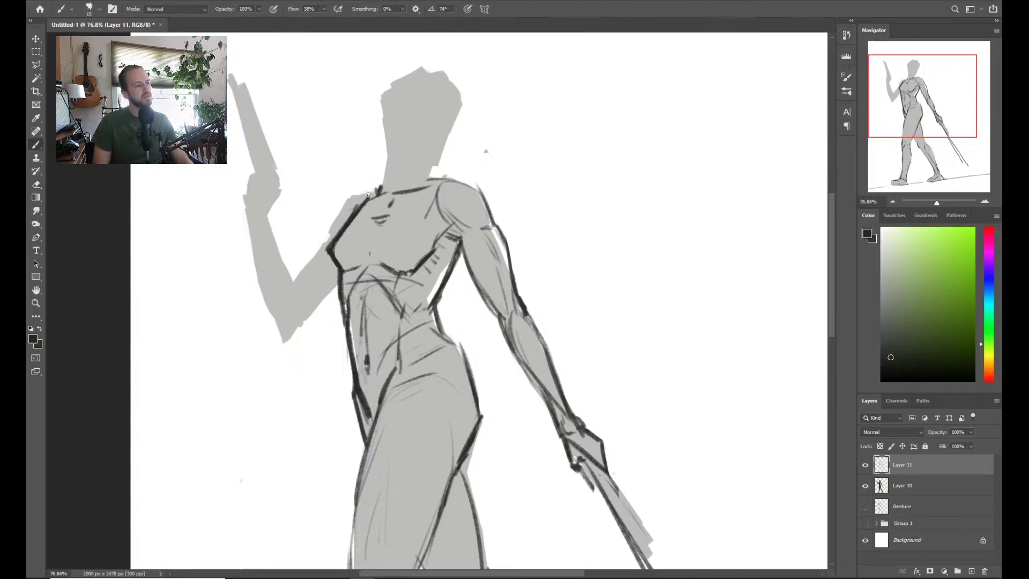
Redraw the collarbone line on both sides of the neck's base, erasing to leave a small notch at the pit of the neck
left_click_drag(428, 182, 381, 195)
key("e")
key("b")
key("e")
key("b")
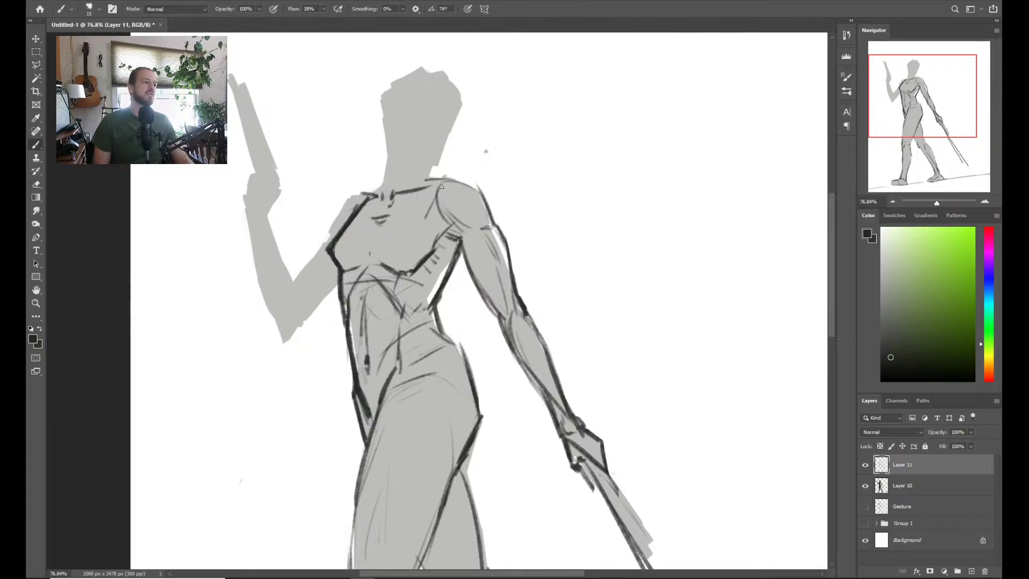
key("e")
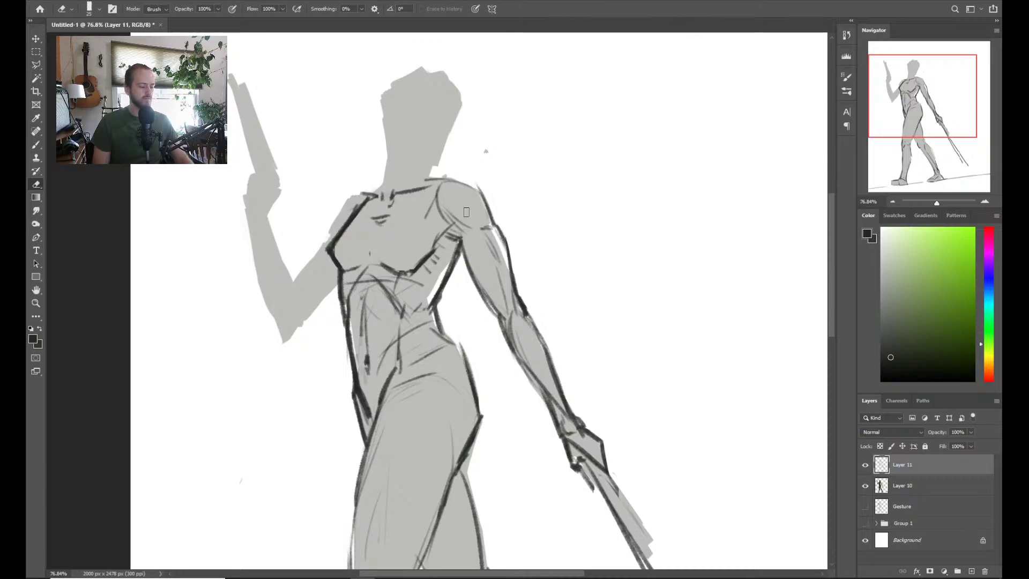
Darken the front thigh's outer contour from hip to knee and add a curved muscle line above the inner knee
key("z")
left_click_drag(483, 211, 467, 212)
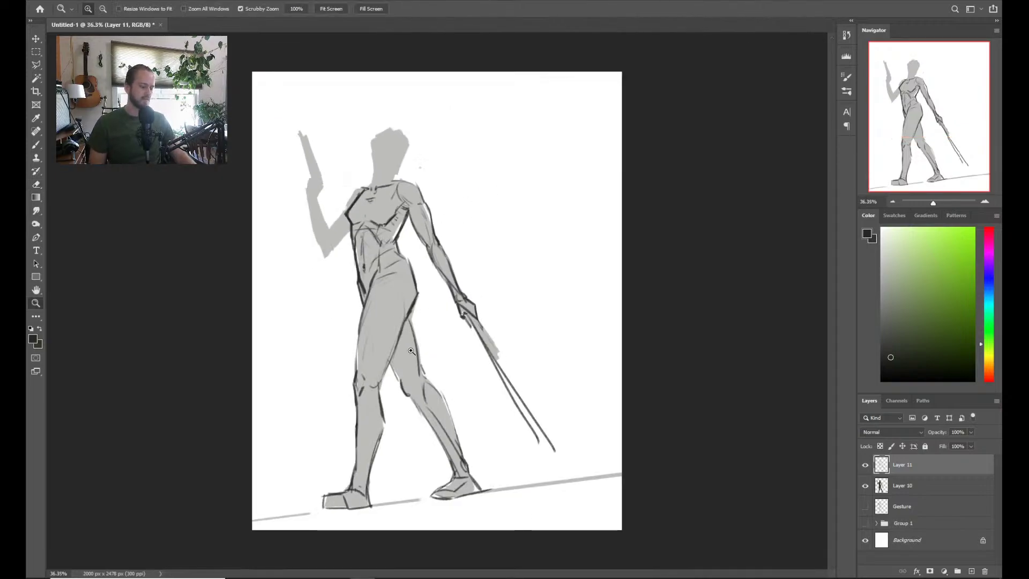
left_click(380, 305)
key("b")
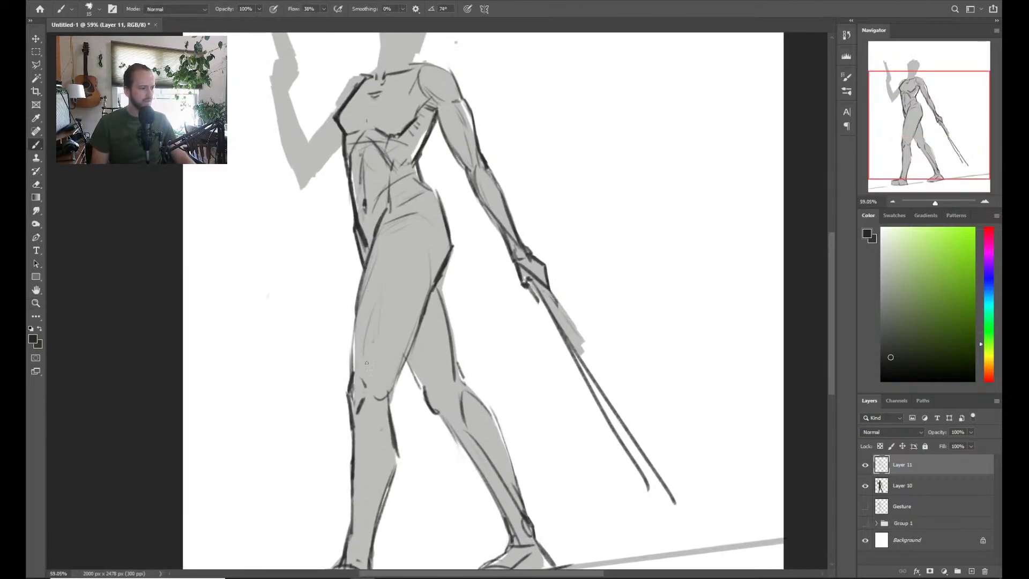
mouse_move(382, 284)
left_mouse_down()
mouse_move(356, 375)
mouse_move(421, 239)
mouse_move(367, 393)
mouse_move(386, 380)
mouse_move(432, 270)
mouse_move(426, 242)
mouse_move(382, 282)
mouse_move(352, 378)
left_mouse_up()
left_click_drag(359, 319, 348, 368)
left_click_drag(355, 292, 356, 330)
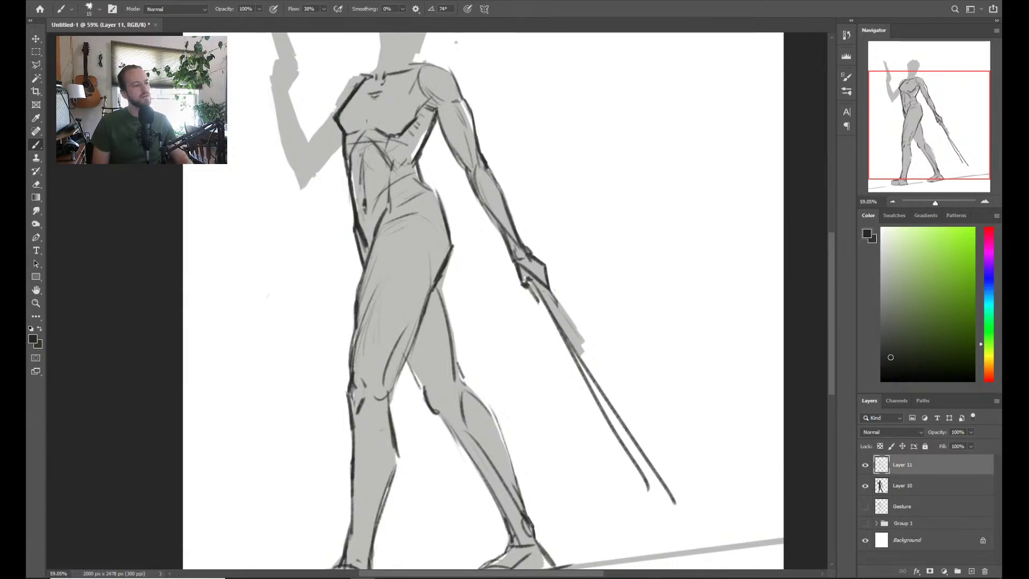
left_click_drag(359, 287, 352, 374)
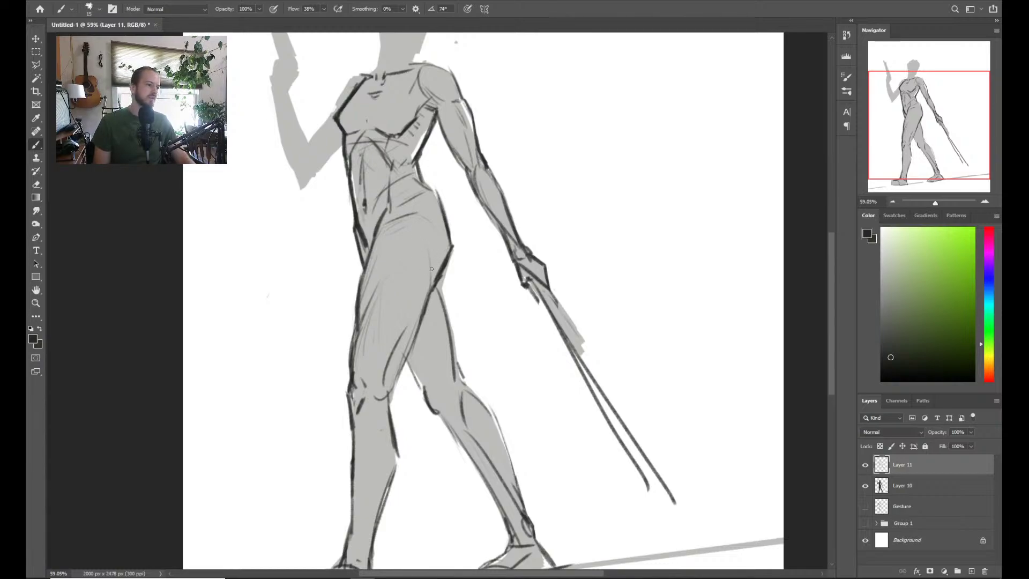
Sketch a small dark curve and light circular form at the hip, and trim the outer hip contour with the Eraser
mouse_move(429, 256)
left_mouse_down()
mouse_move(438, 229)
mouse_move(430, 250)
left_mouse_up()
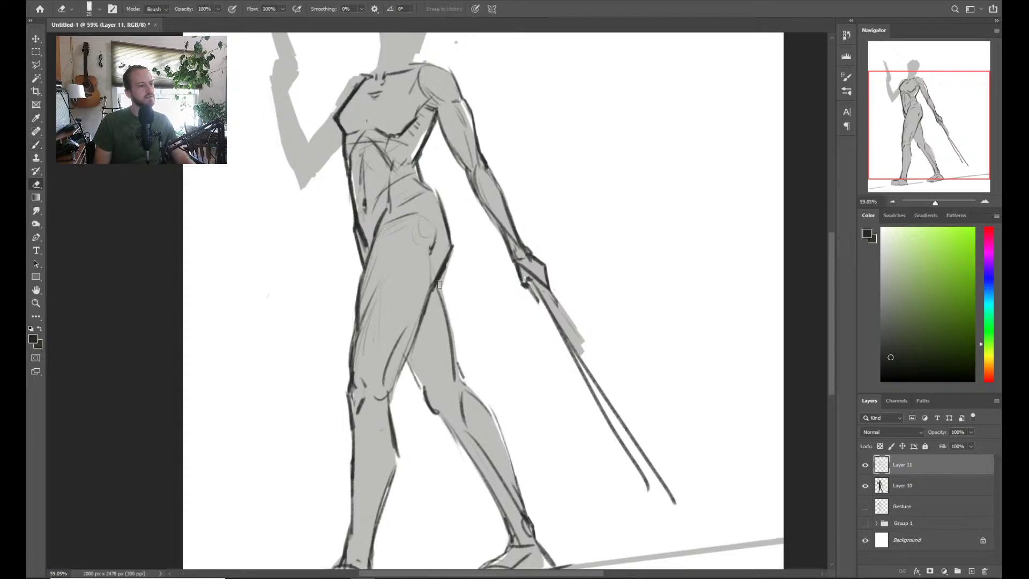
left_click_drag(439, 190, 456, 247)
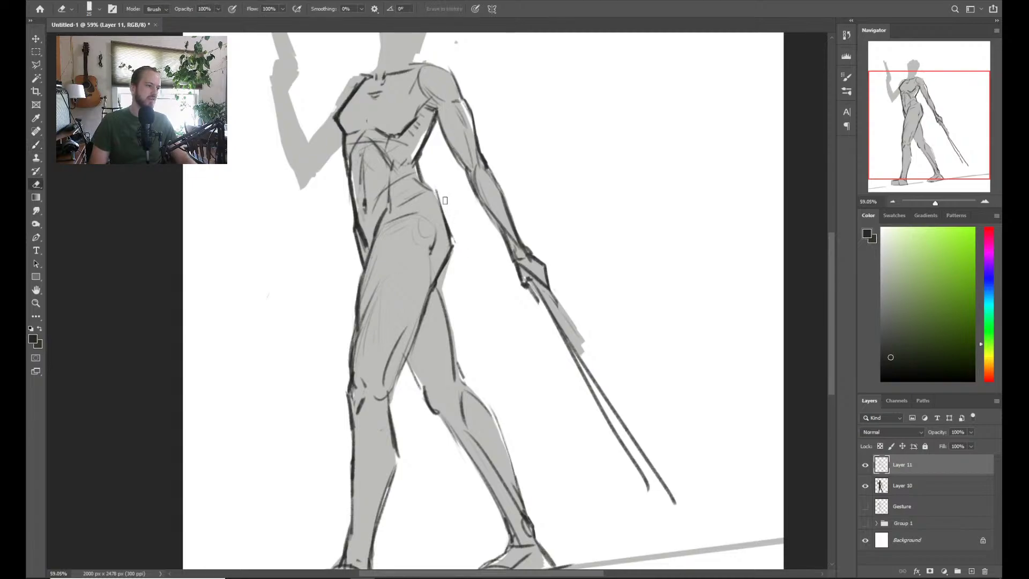
key("z")
left_click_drag(486, 220, 432, 223)
left_click_drag(287, 160, 368, 184)
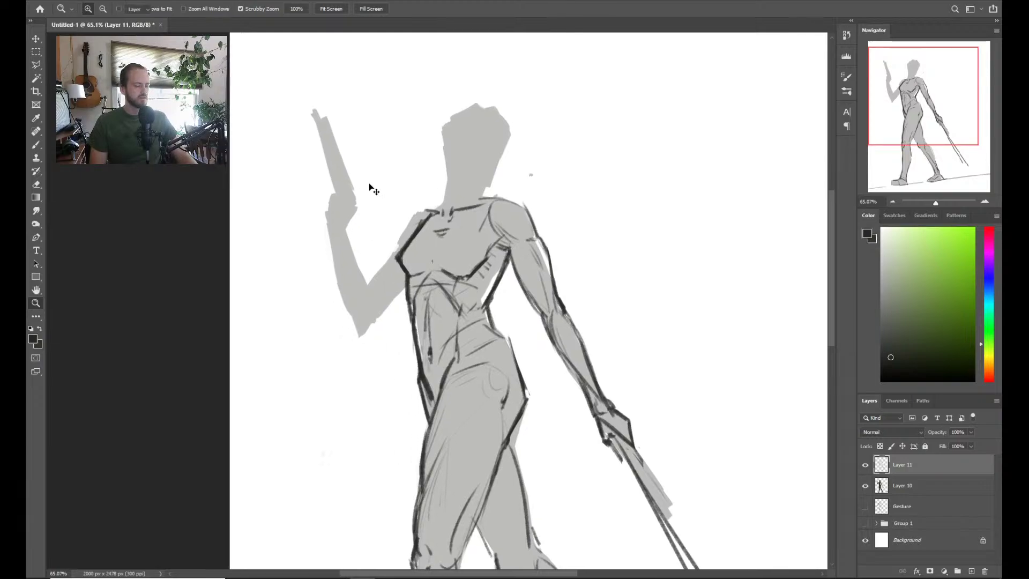
key("v")
key("b")
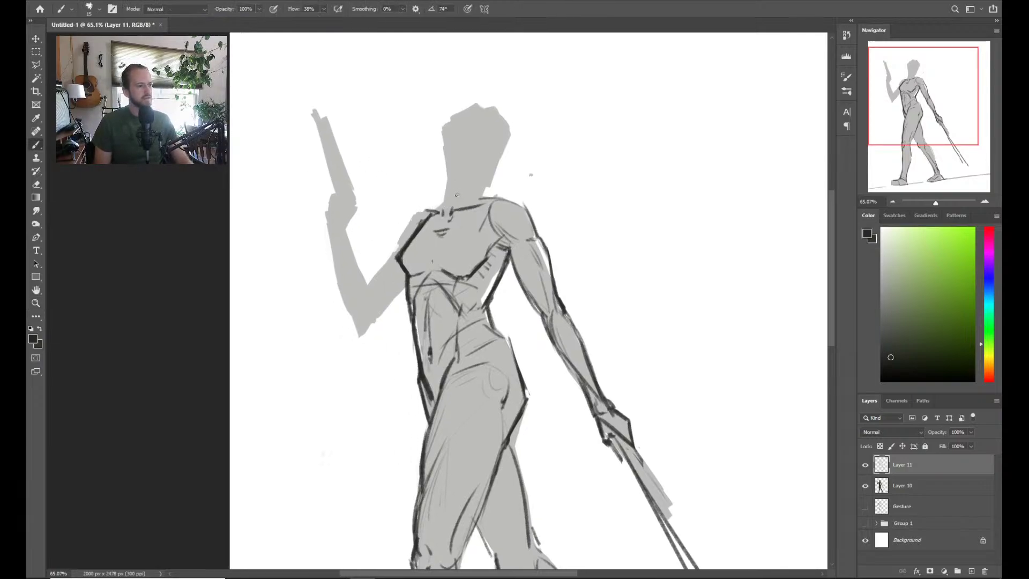
Sketch the side lines of the neck and the angular underside of the jaw on the figure's silhouette
left_click_drag(444, 183, 452, 214)
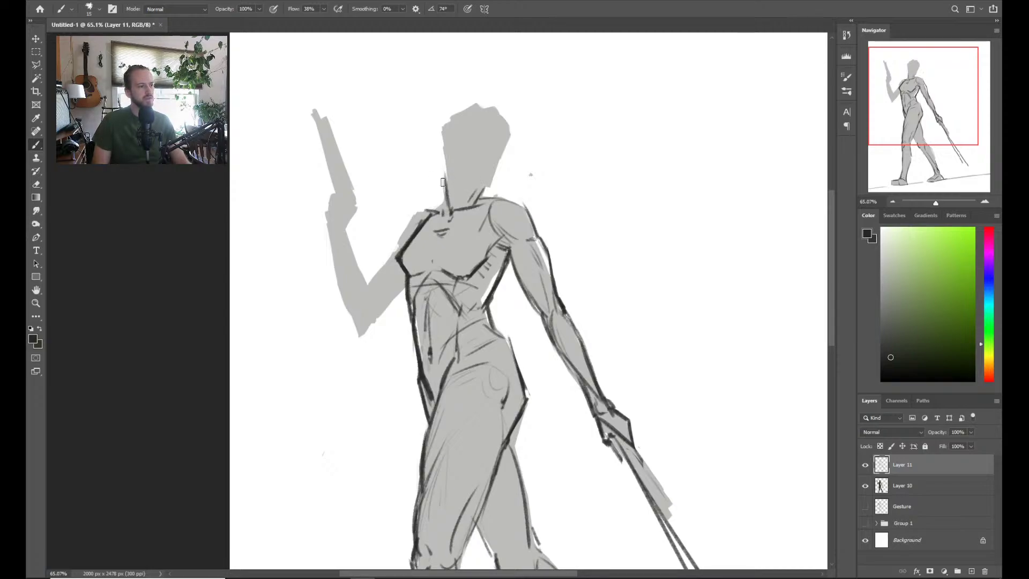
mouse_move(445, 173)
left_mouse_down()
mouse_move(446, 207)
mouse_move(435, 209)
mouse_move(452, 191)
left_mouse_up()
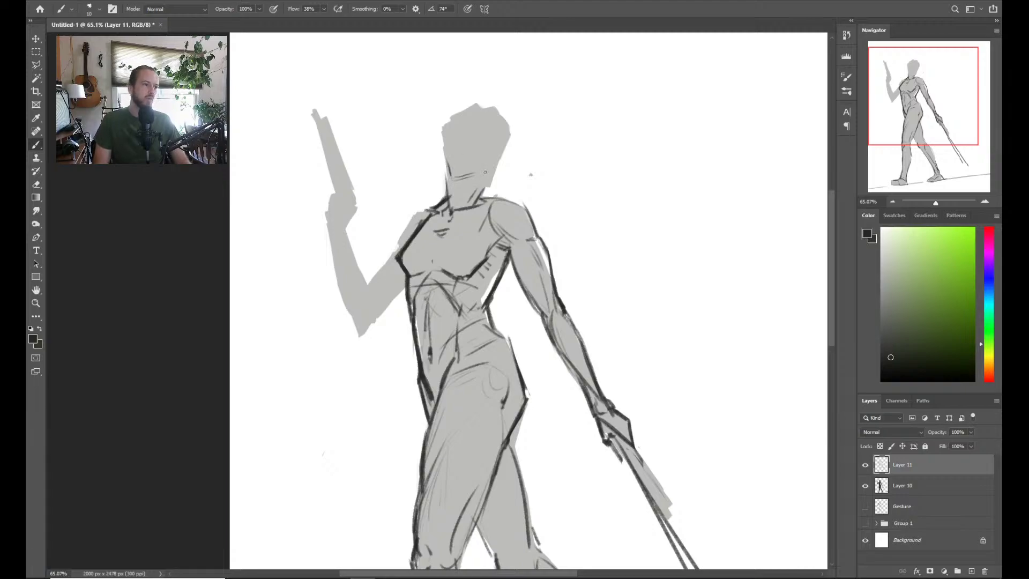
mouse_move(454, 176)
left_mouse_down()
mouse_move(491, 184)
mouse_move(498, 157)
mouse_move(484, 187)
mouse_move(516, 150)
left_mouse_up()
Straighten the canvas to 0° rotation and draw the side of the face and the small ear shape on the figure's head
key("r")
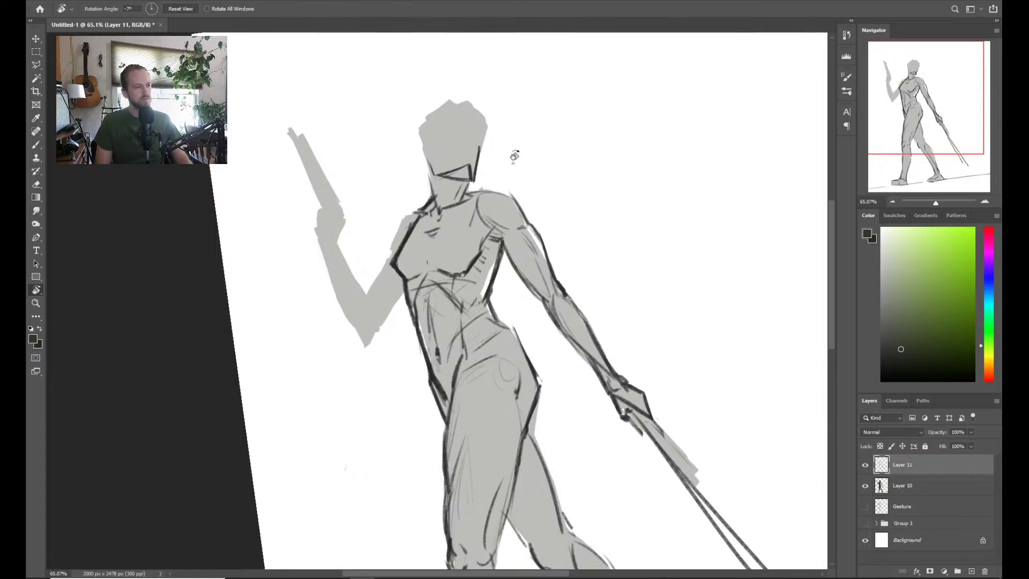
key("ctrl+0")
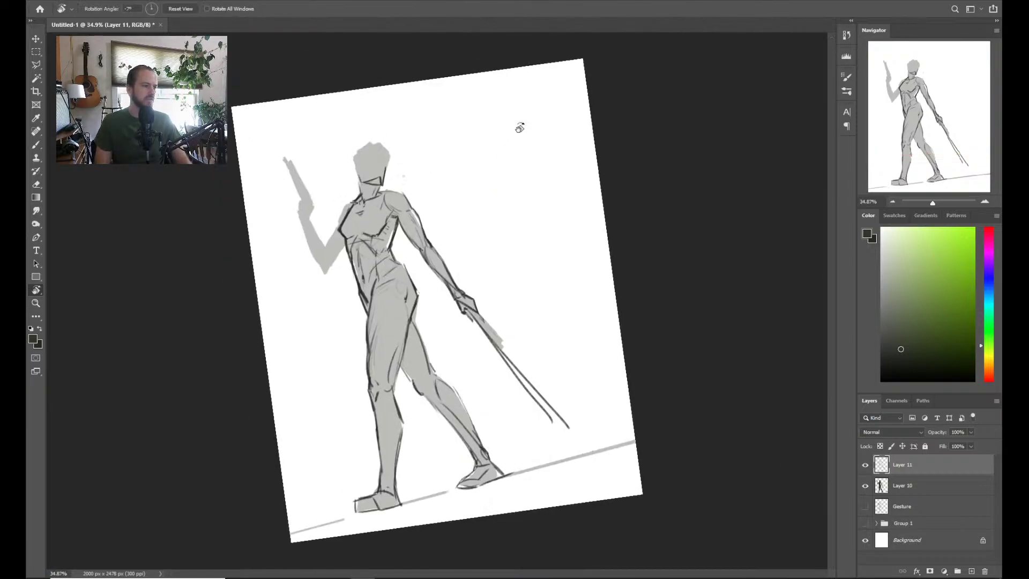
left_click_drag(520, 127, 554, 129)
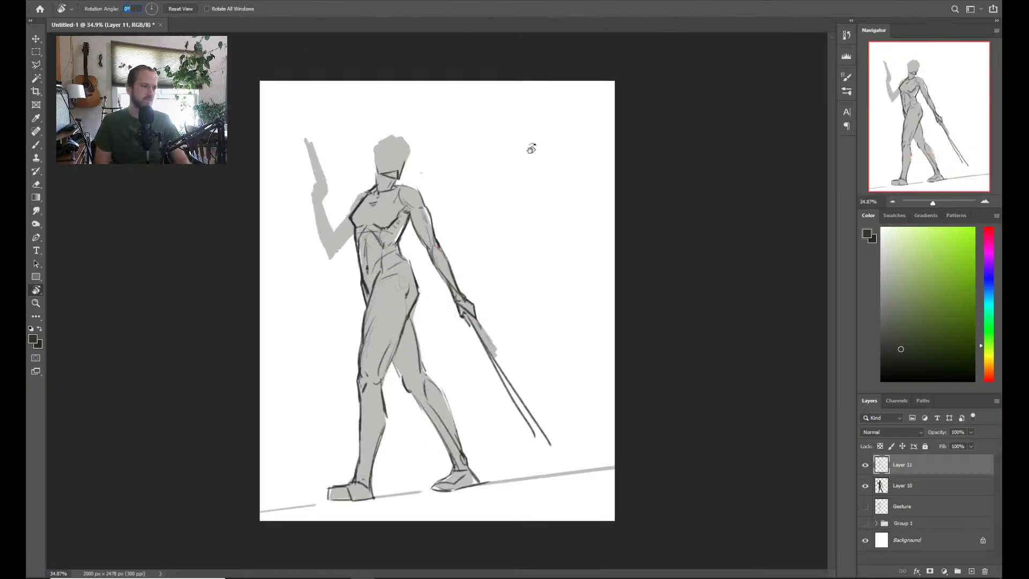
type("b")
left_click(423, 173)
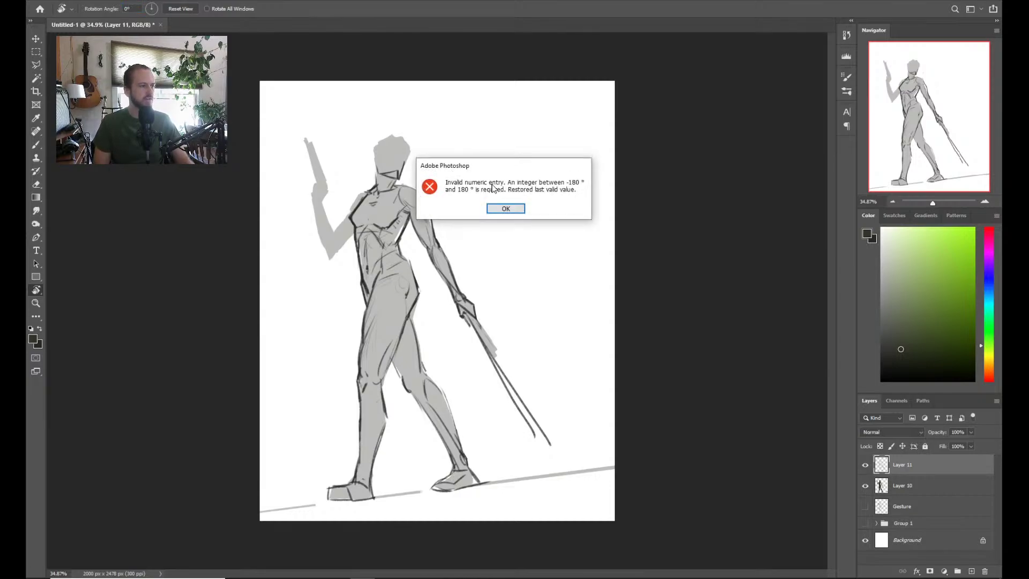
left_click(501, 208)
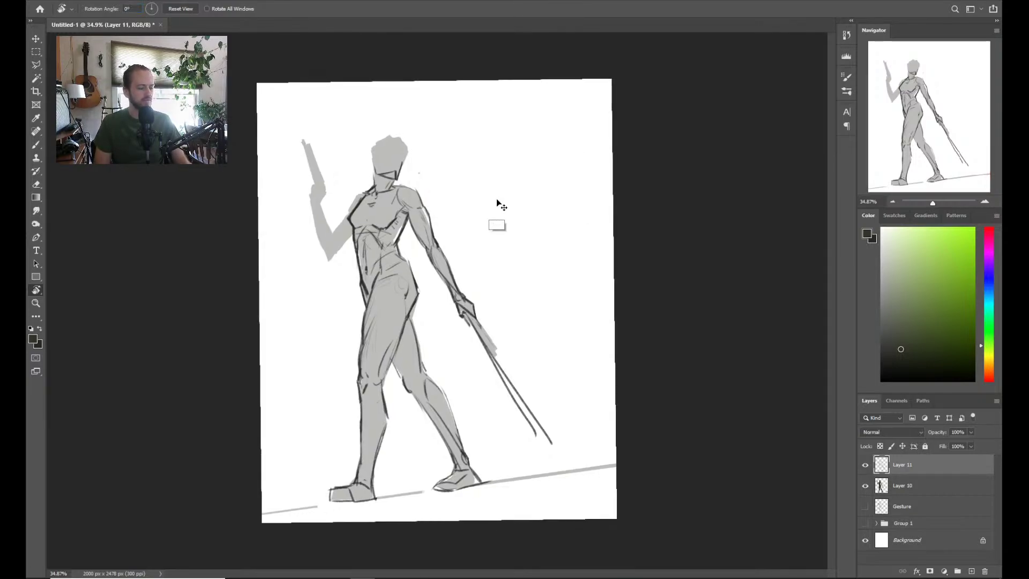
left_click_drag(505, 166, 510, 179)
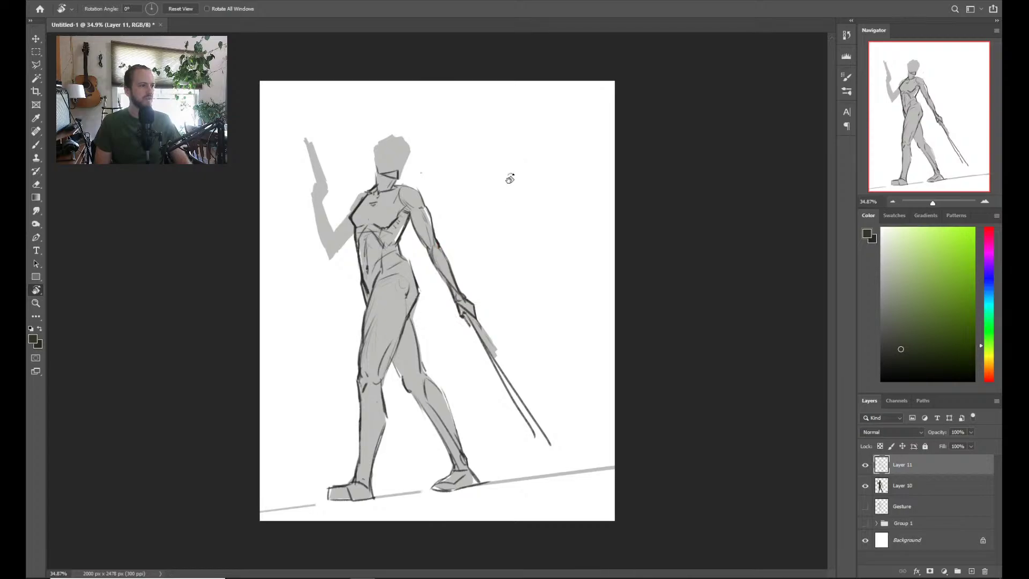
key("z")
left_click_drag(386, 181, 415, 233)
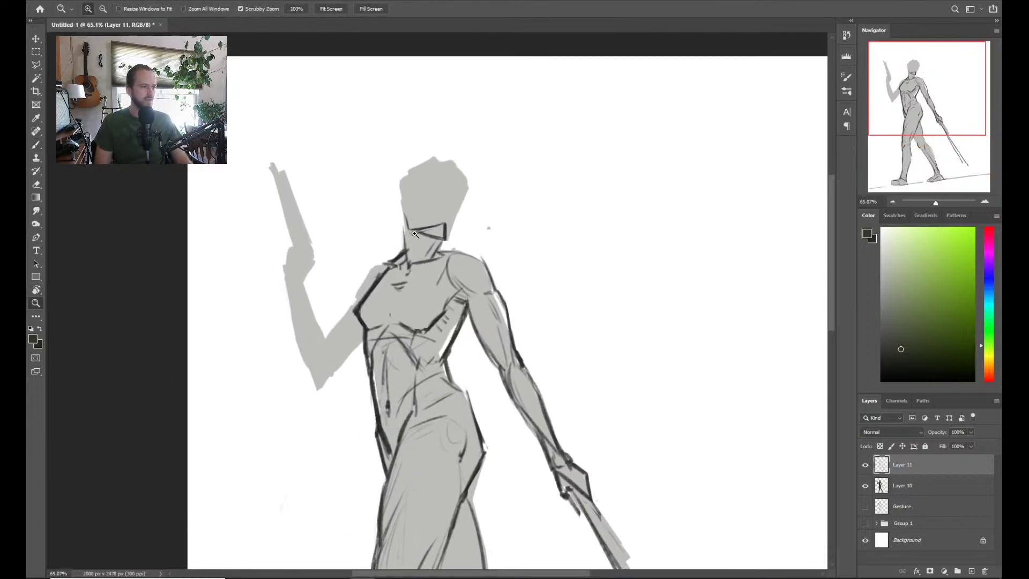
key("b")
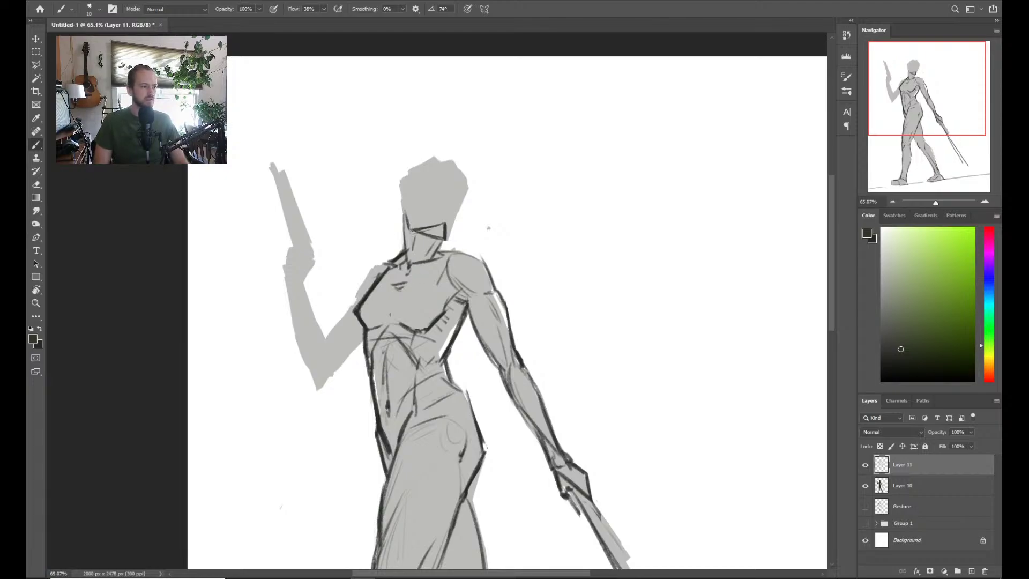
left_click_drag(447, 234, 455, 212)
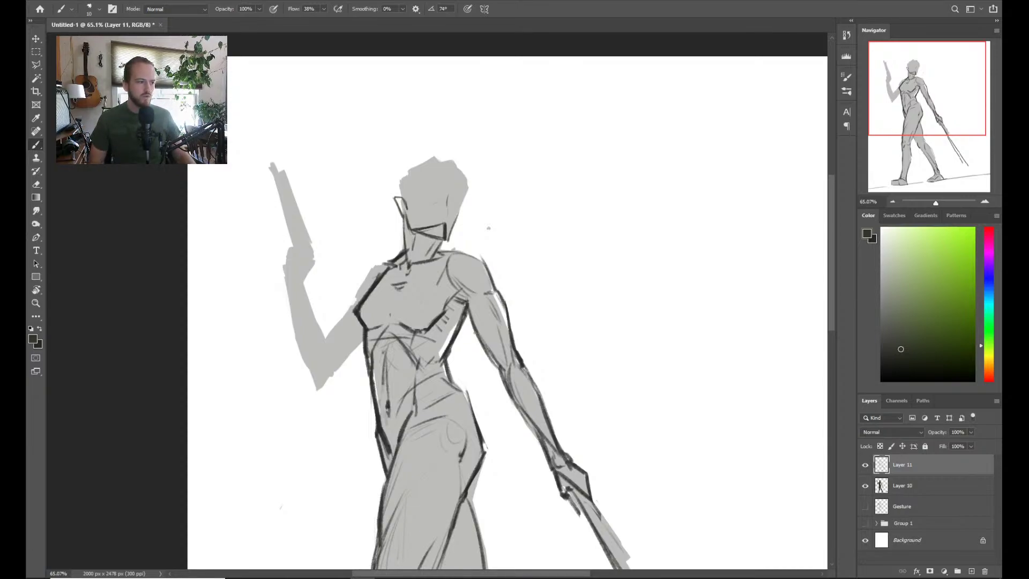
With the canvas rotated, sketch loose curved practice strokes in the empty area beside the figure
key("r")
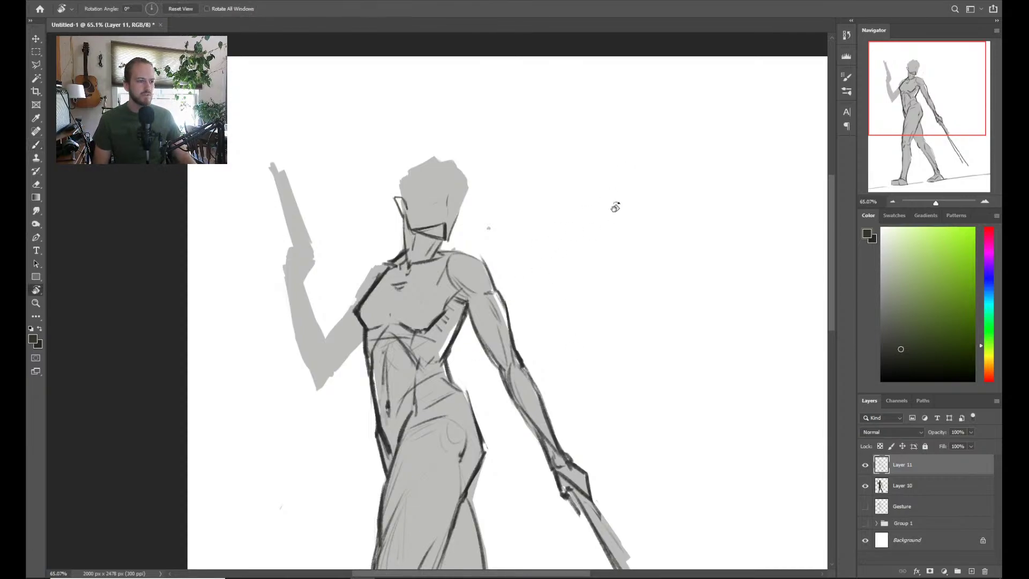
mouse_move(613, 207)
left_mouse_down()
mouse_move(567, 156)
mouse_move(560, 252)
mouse_move(630, 150)
mouse_move(556, 266)
left_mouse_up()
mouse_move(558, 263)
left_mouse_down()
mouse_move(631, 191)
mouse_move(564, 81)
left_mouse_up()
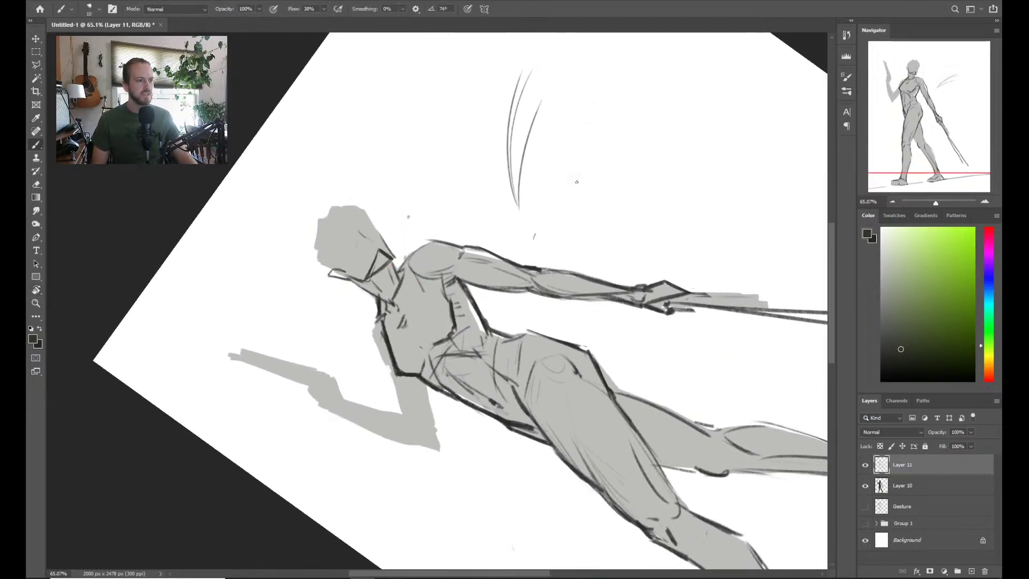
left_click_drag(660, 122, 536, 237)
key("e")
mouse_move(632, 138)
left_mouse_down()
mouse_move(564, 199)
mouse_move(591, 170)
mouse_move(571, 204)
mouse_move(604, 217)
left_mouse_up()
key("b")
left_click_drag(612, 155, 605, 224)
mouse_move(634, 189)
left_mouse_down()
mouse_move(606, 228)
mouse_move(590, 230)
mouse_move(613, 255)
left_mouse_up()
left_click_drag(572, 247, 607, 225)
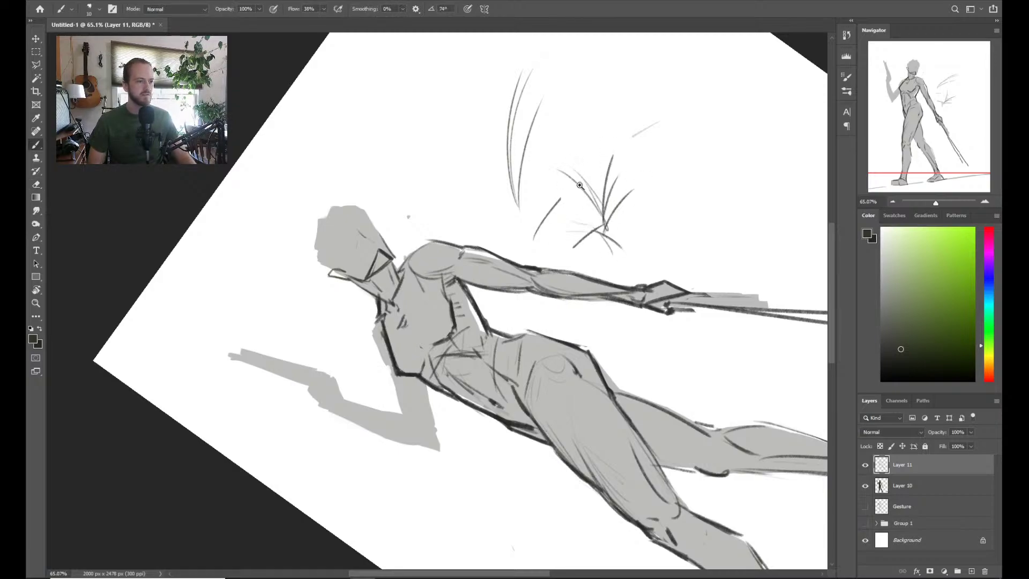
Return the canvas to upright and erase the practice strokes beside the figure with a size 70 eraser
key("r")
mouse_move(560, 155)
left_mouse_down()
mouse_move(646, 145)
mouse_move(701, 223)
mouse_move(739, 322)
left_mouse_up()
key("e")
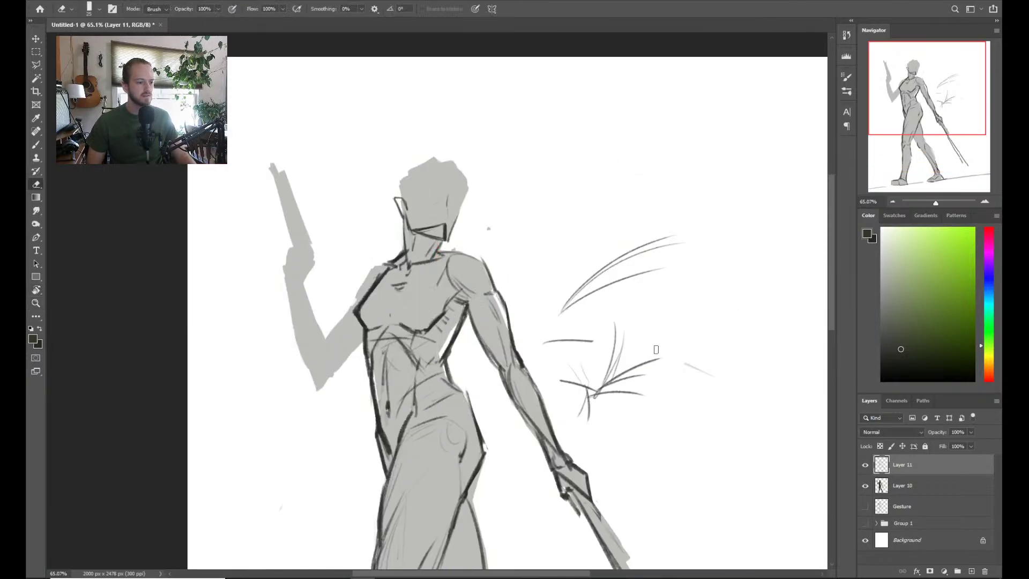
key("bracketright")
key("bracketright")
key("bracketright")
key("bracketright")
key("bracketright")
key("bracketright")
key("bracketright")
mouse_move(651, 416)
left_mouse_down()
mouse_move(624, 302)
mouse_move(574, 345)
mouse_move(572, 368)
mouse_move(584, 287)
mouse_move(715, 195)
mouse_move(658, 402)
mouse_move(722, 384)
mouse_move(549, 349)
mouse_move(487, 234)
mouse_move(510, 140)
left_mouse_up()
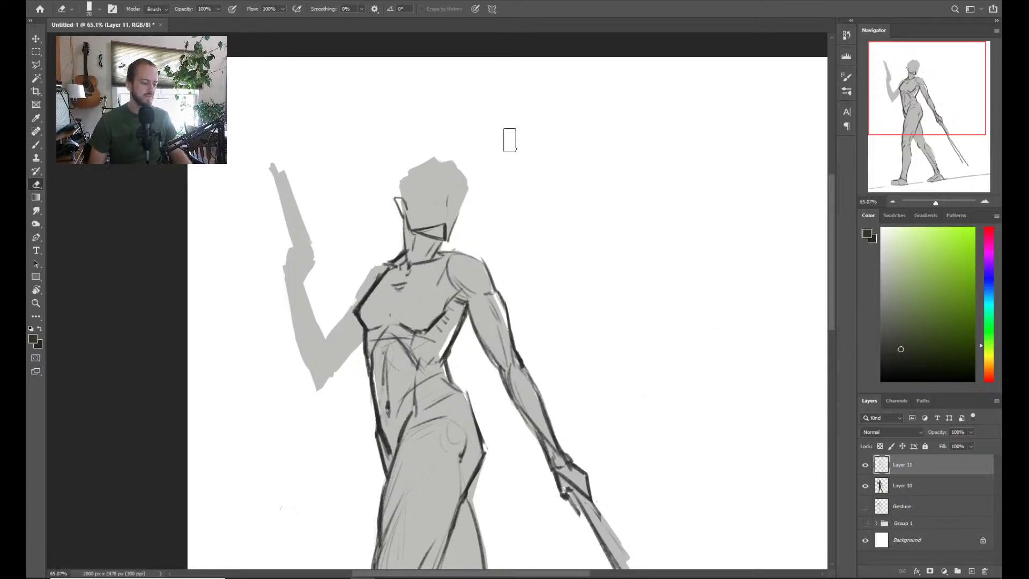
Draw a darker outline over the shoulder of the arm holding the long staff, cleaning up its outer edge
key("b")
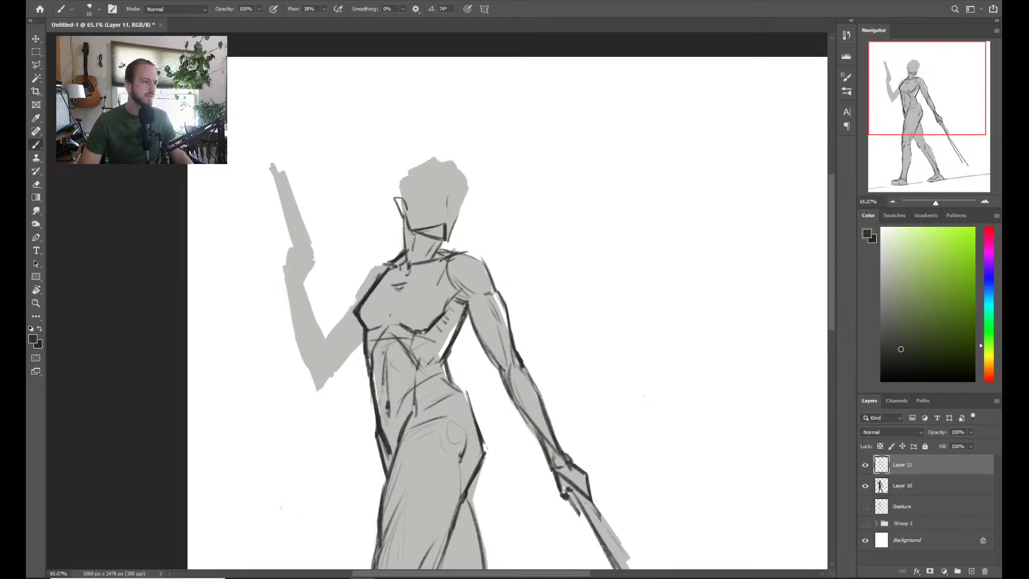
mouse_move(463, 253)
left_mouse_down()
mouse_move(487, 262)
mouse_move(494, 293)
mouse_move(500, 266)
left_mouse_up()
key("e")
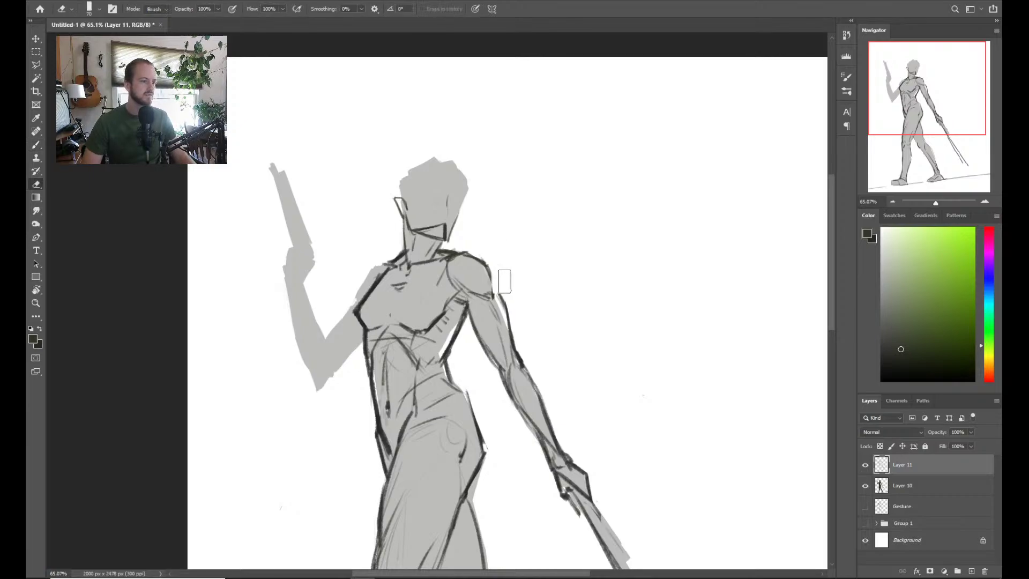
key("b")
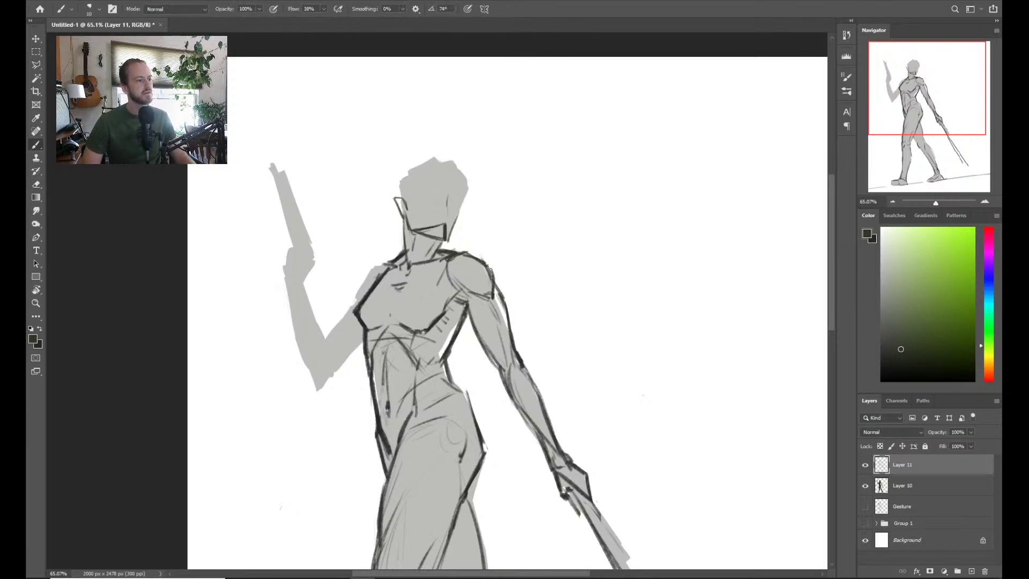
left_click_drag(491, 270, 492, 270)
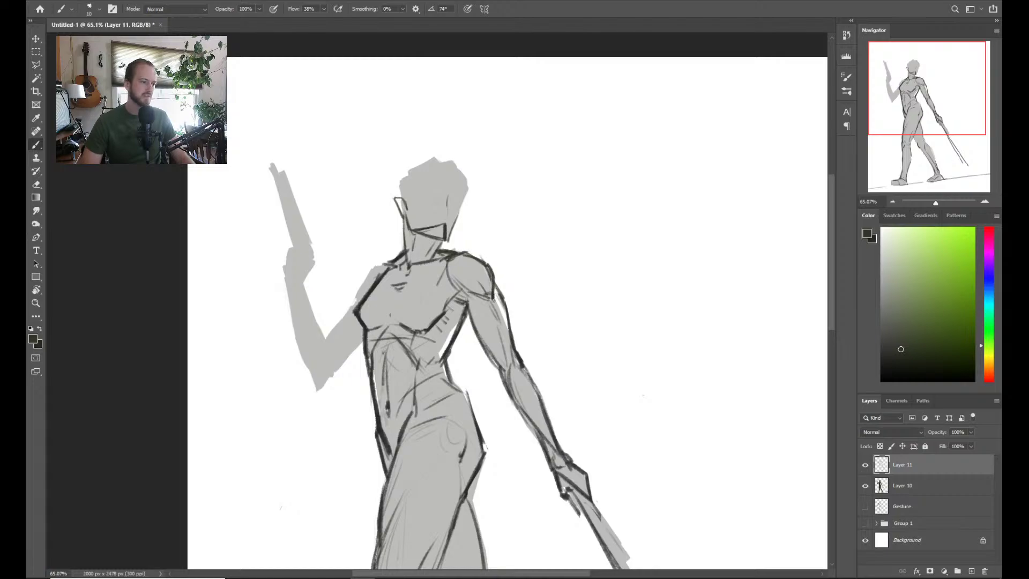
Erase and redraw the line that runs beneath the chest up to the armpit of the extended arm
key("z")
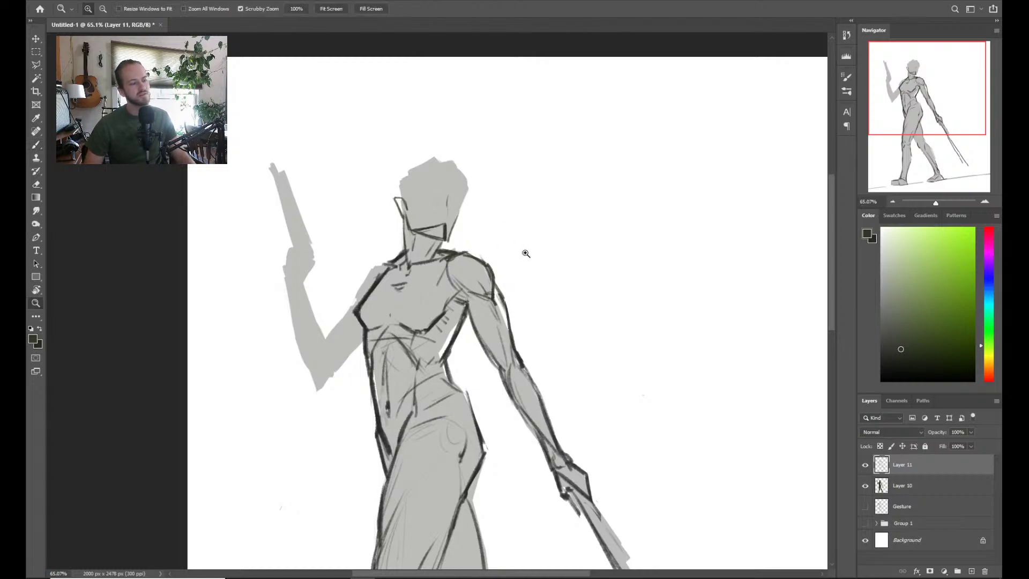
scroll(541, 313, "down", 3)
scroll(542, 251, "up", 4)
key("b")
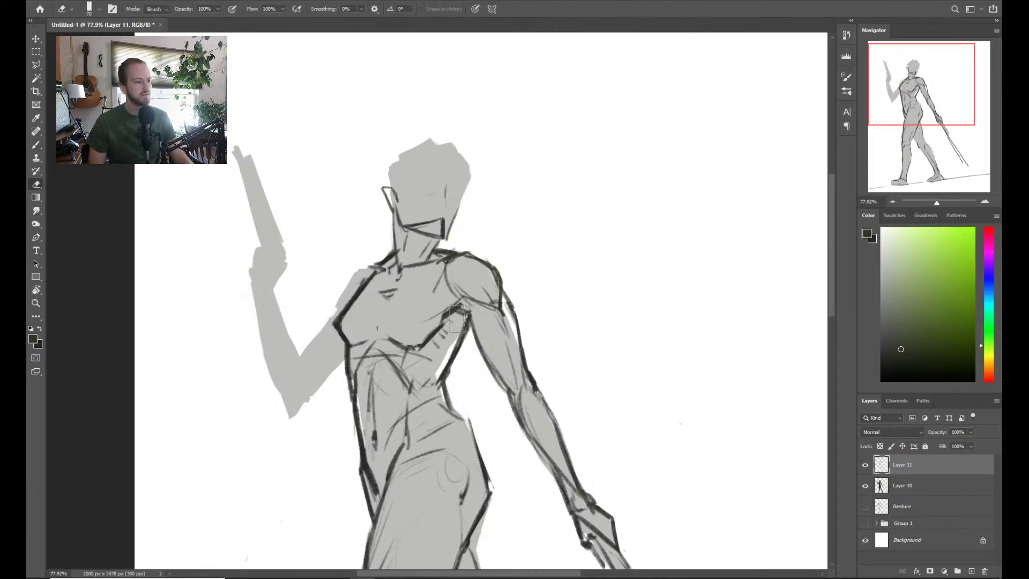
left_click_drag(435, 339, 423, 353)
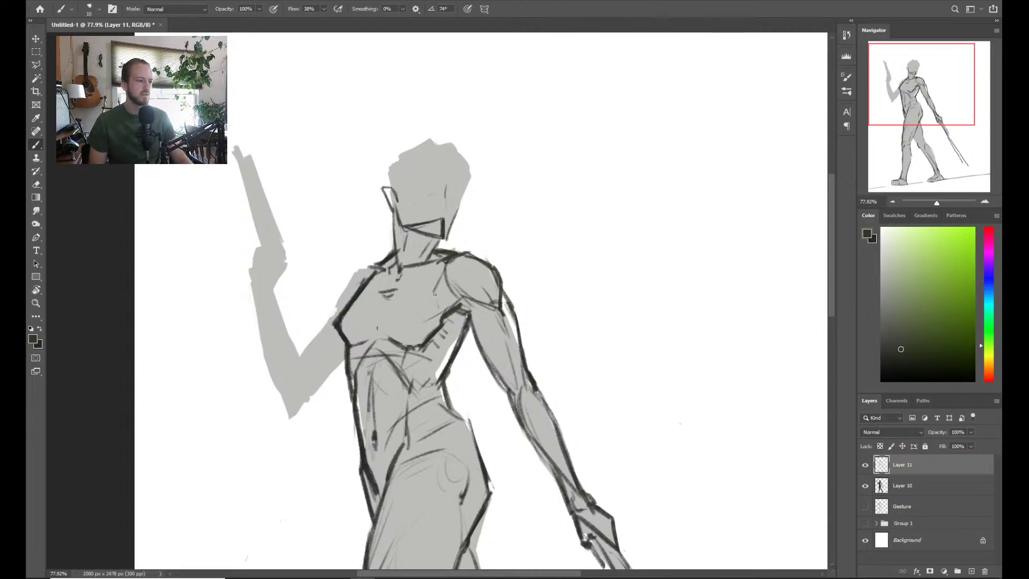
key("e")
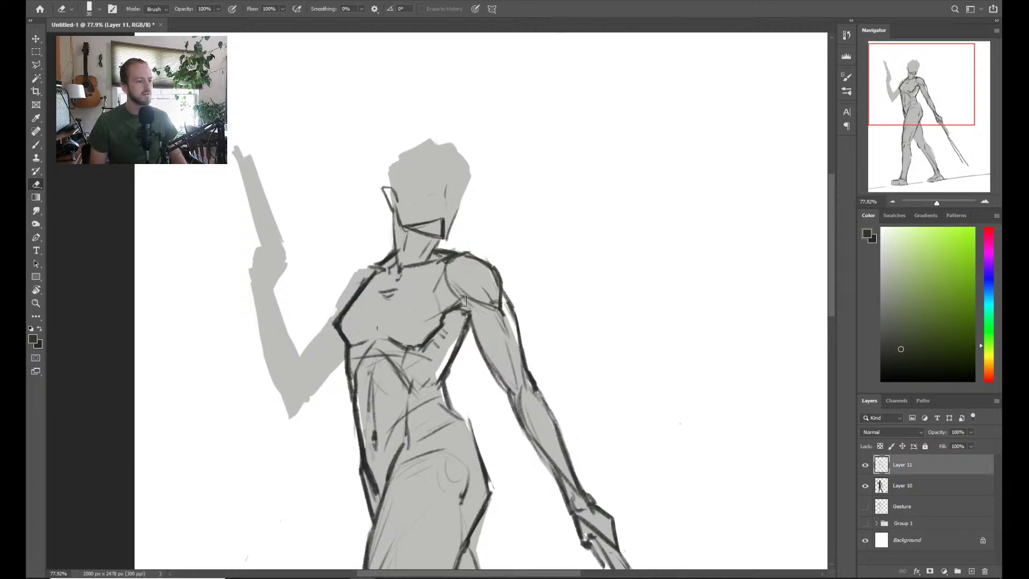
key("b")
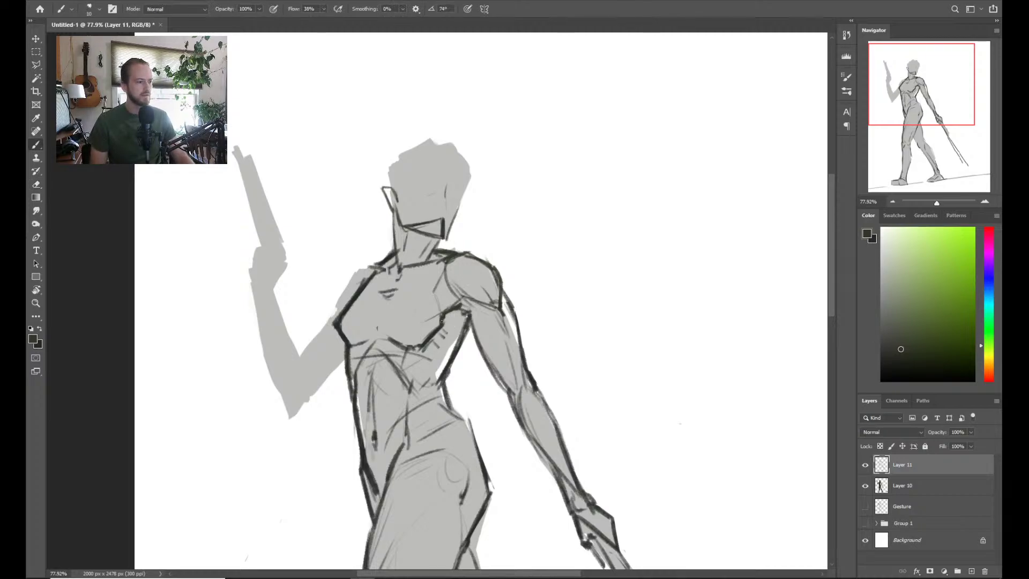
key("e")
mouse_move(443, 316)
left_mouse_down()
mouse_move(445, 335)
mouse_move(456, 307)
left_mouse_up()
Sketch the ear detail, the sides of the head and the angular outline around the top of the skull
key("z")
key("ctrl+0")
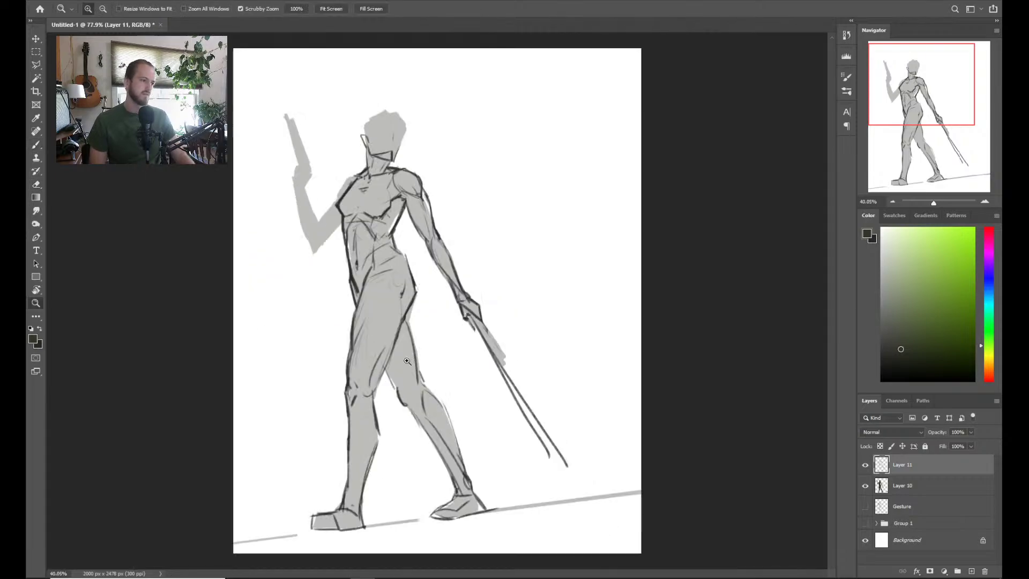
mouse_move(444, 218)
left_mouse_down()
mouse_move(444, 316)
mouse_move(429, 308)
mouse_move(445, 305)
mouse_move(423, 302)
left_mouse_up()
key("b")
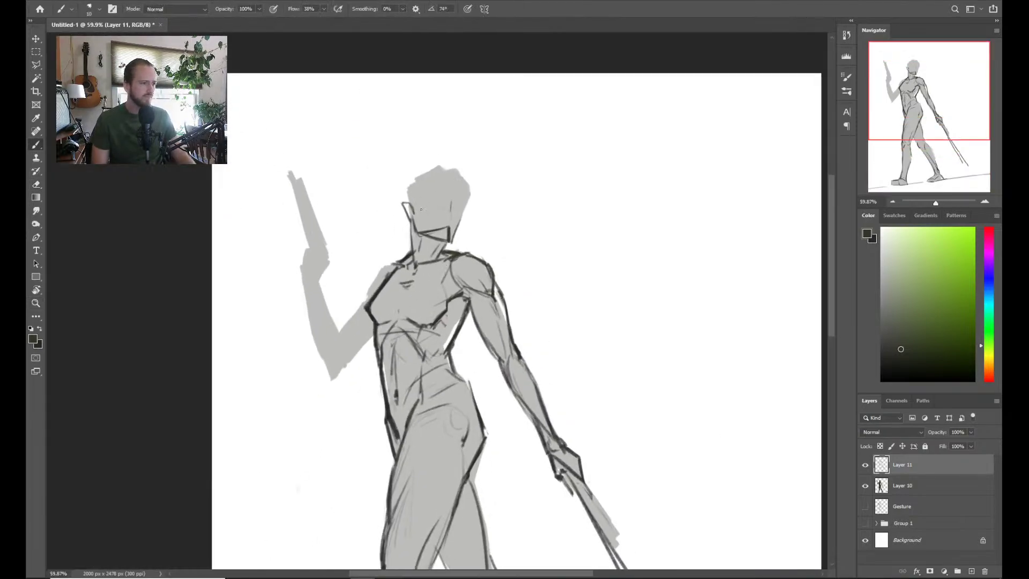
key("ctrl")
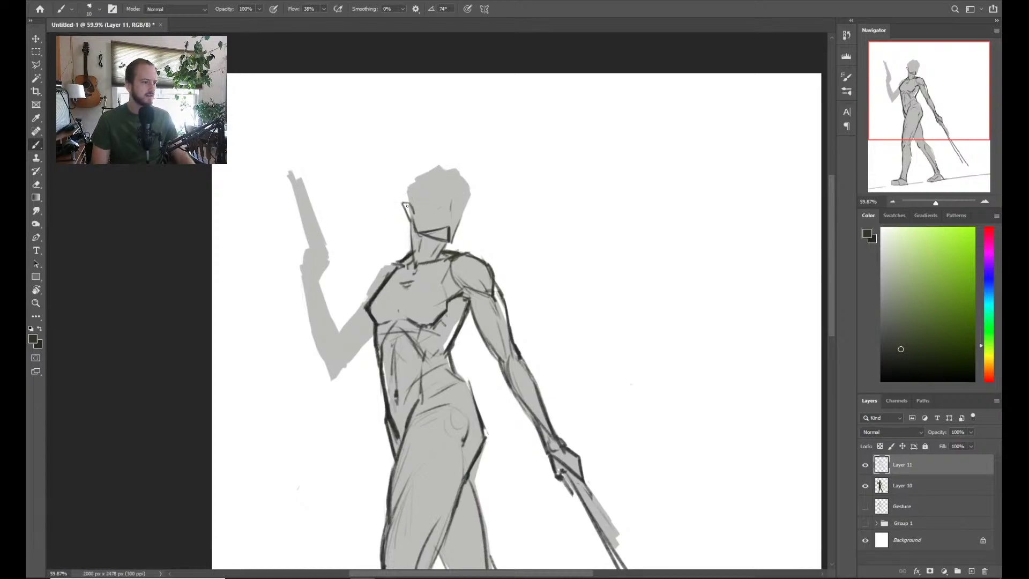
left_click_drag(405, 206, 409, 187)
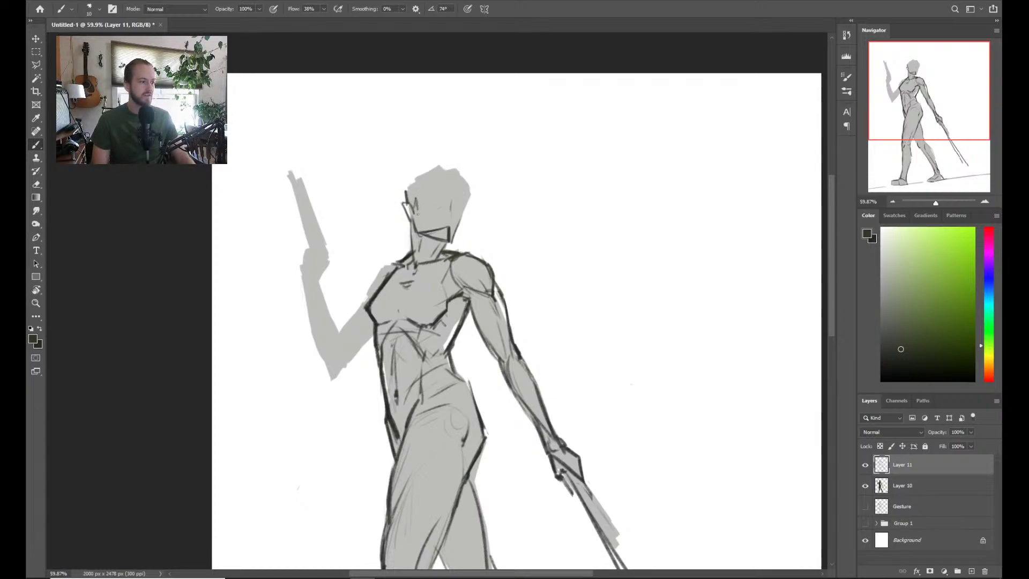
mouse_move(426, 187)
left_mouse_down()
mouse_move(459, 182)
mouse_move(464, 212)
mouse_move(467, 194)
mouse_move(416, 180)
mouse_move(403, 190)
mouse_move(430, 169)
mouse_move(470, 189)
left_mouse_up()
left_click_drag(455, 171, 441, 167)
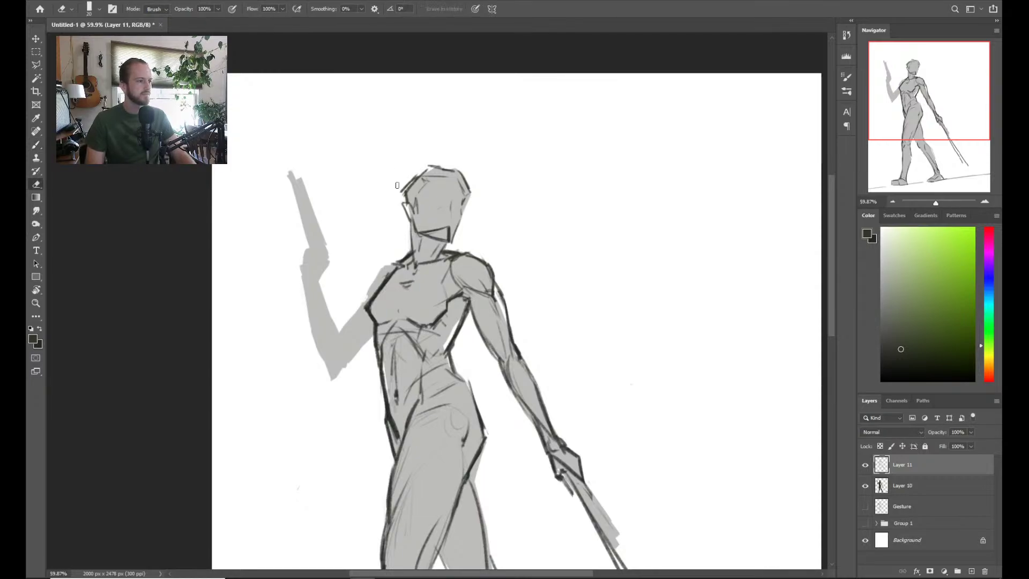
Add a thin line hanging from the ear down along the side of the neck
key("z")
mouse_move(514, 168)
left_mouse_down()
mouse_move(425, 164)
mouse_move(429, 188)
mouse_move(445, 190)
left_mouse_up()
key("b")
left_click_drag(394, 268, 386, 233)
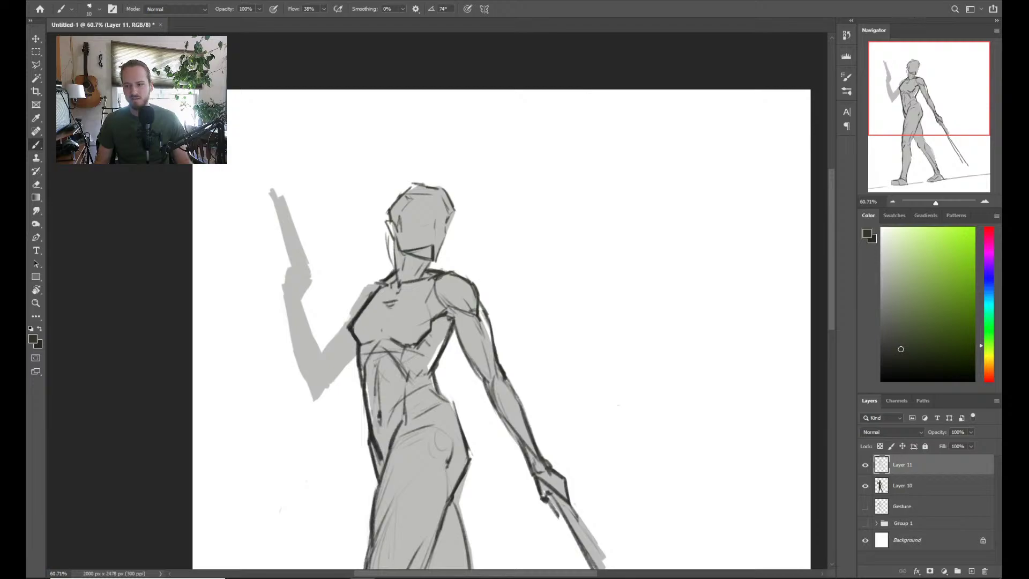
Sketch two thin curved strands flowing from the neck outward above the shoulder of the extended arm
key("z")
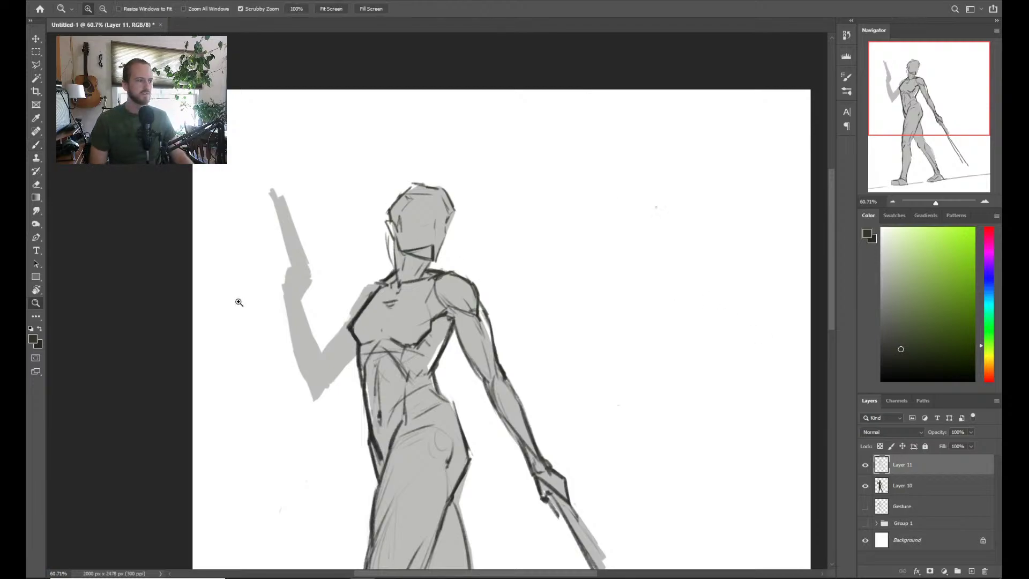
left_click_drag(266, 305, 252, 315)
mouse_move(335, 268)
left_mouse_down()
mouse_move(370, 264)
mouse_move(342, 341)
mouse_move(399, 332)
left_mouse_up()
key("b")
key("z")
mouse_move(399, 332)
left_mouse_down()
mouse_move(390, 282)
mouse_move(471, 304)
mouse_move(519, 351)
left_mouse_up()
key("b")
key("z")
key("ctrl+0")
key("b")
key("z")
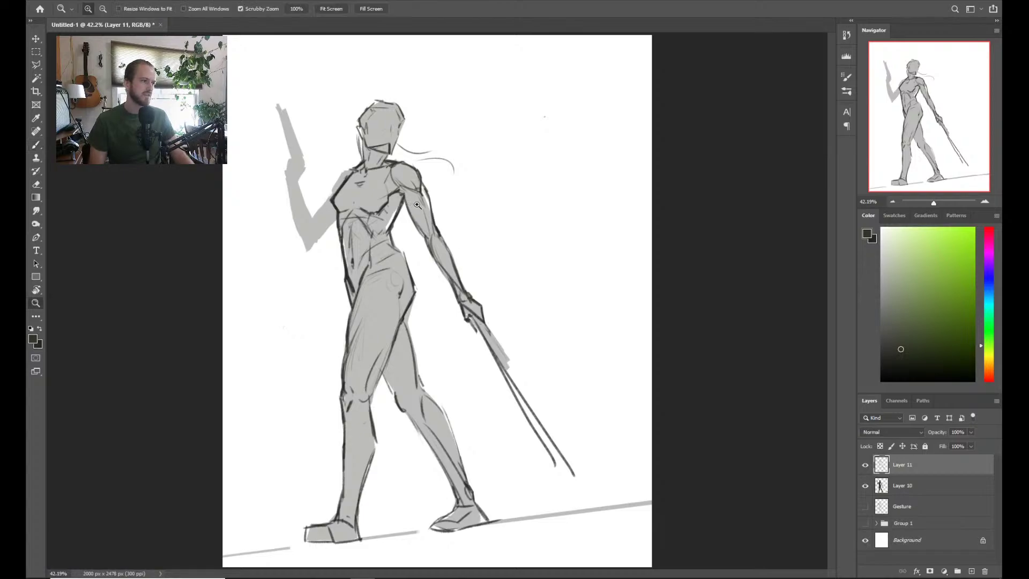
Strengthen the hairline and temple strokes beside the ear and undo the last stroke
left_click_drag(407, 199, 413, 199)
left_click_drag(413, 199, 423, 234)
scroll(423, 234, "up", 5)
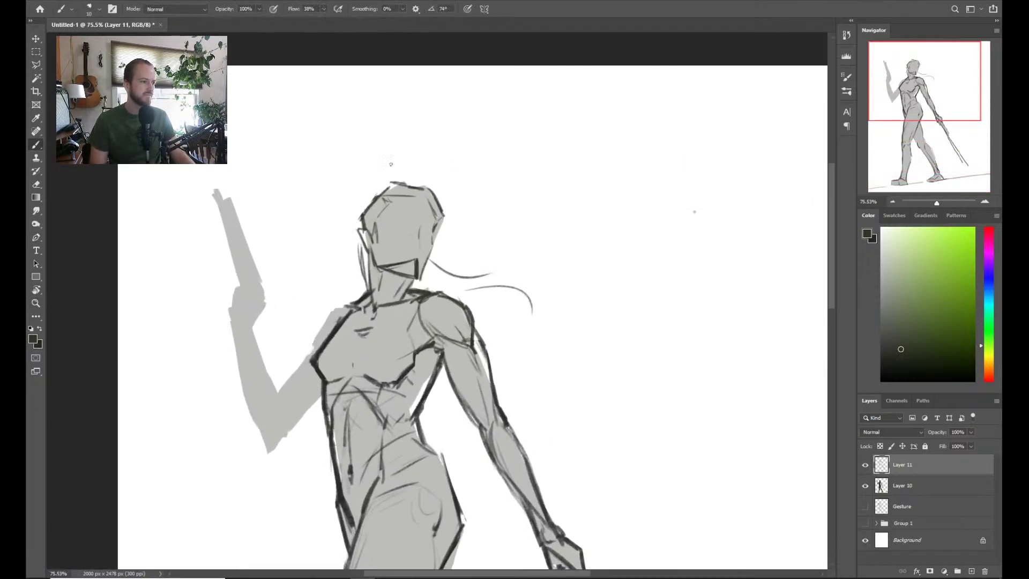
mouse_move(379, 241)
left_mouse_down()
mouse_move(374, 218)
mouse_move(385, 221)
left_mouse_up()
key("ctrl+z")
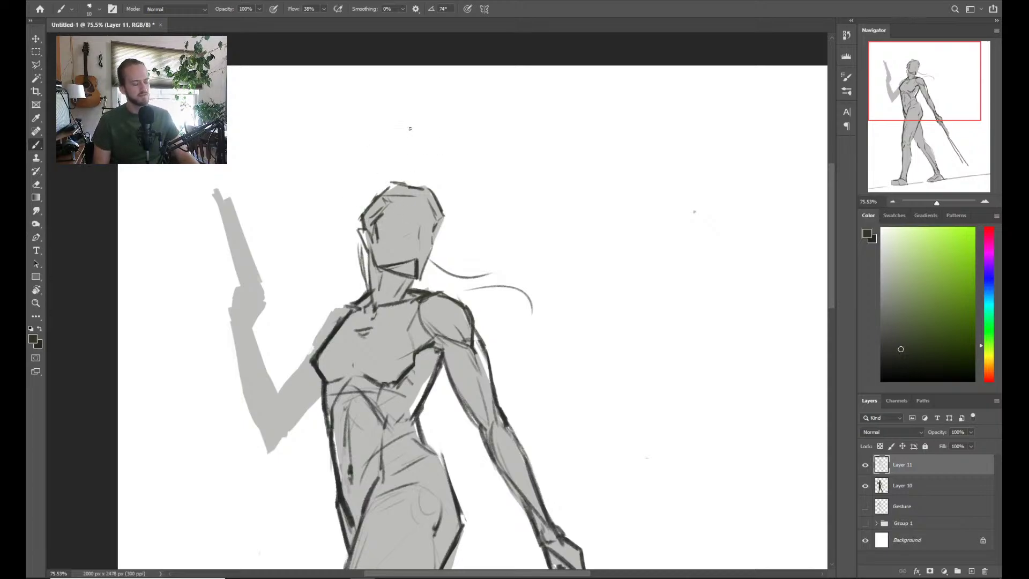
Darken the hairline and the ear edge at the temple, and reinforce the angular outline along the back of the skull
left_click_drag(393, 200, 415, 197)
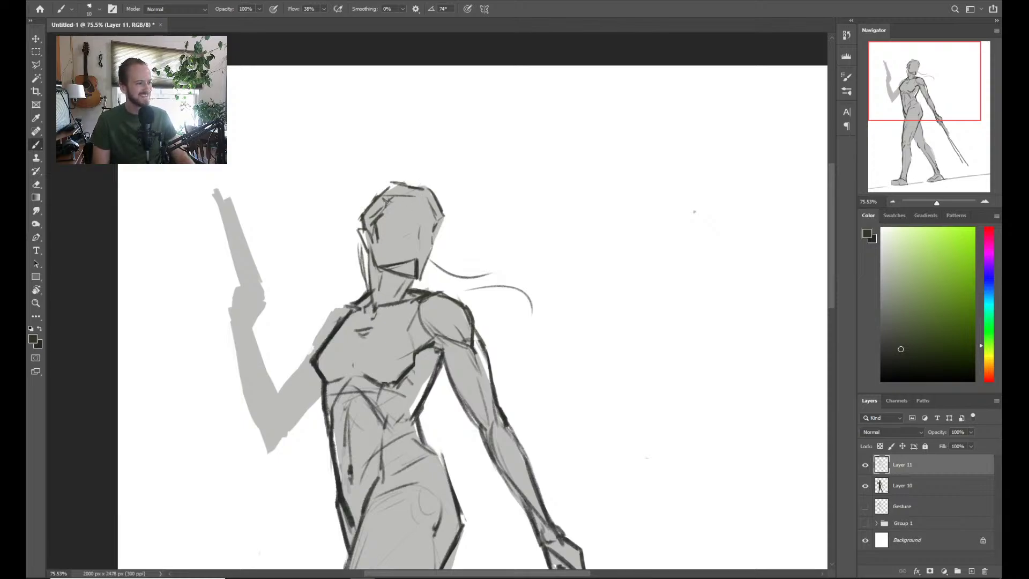
left_click_drag(387, 202, 368, 272)
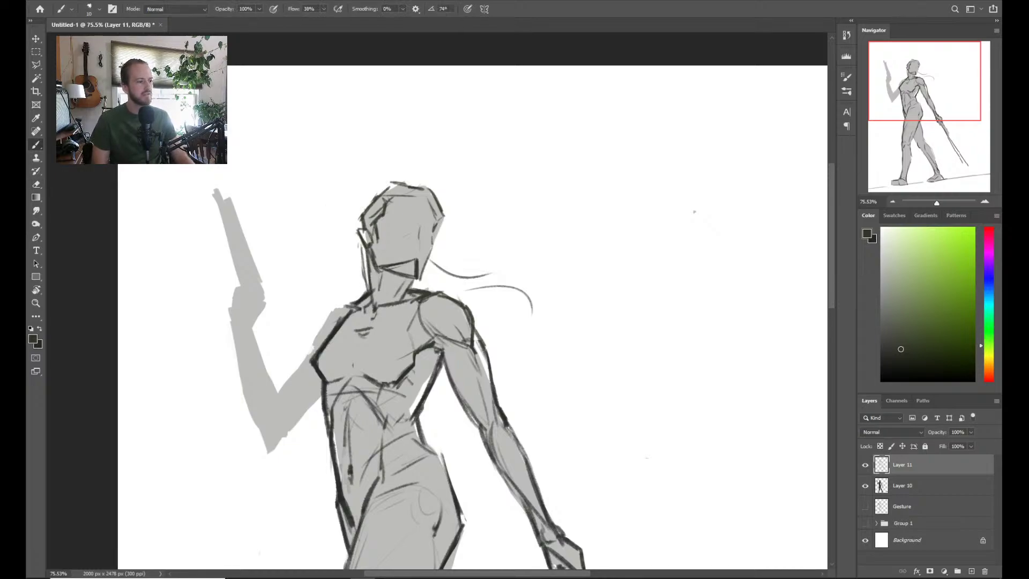
key("ctrl")
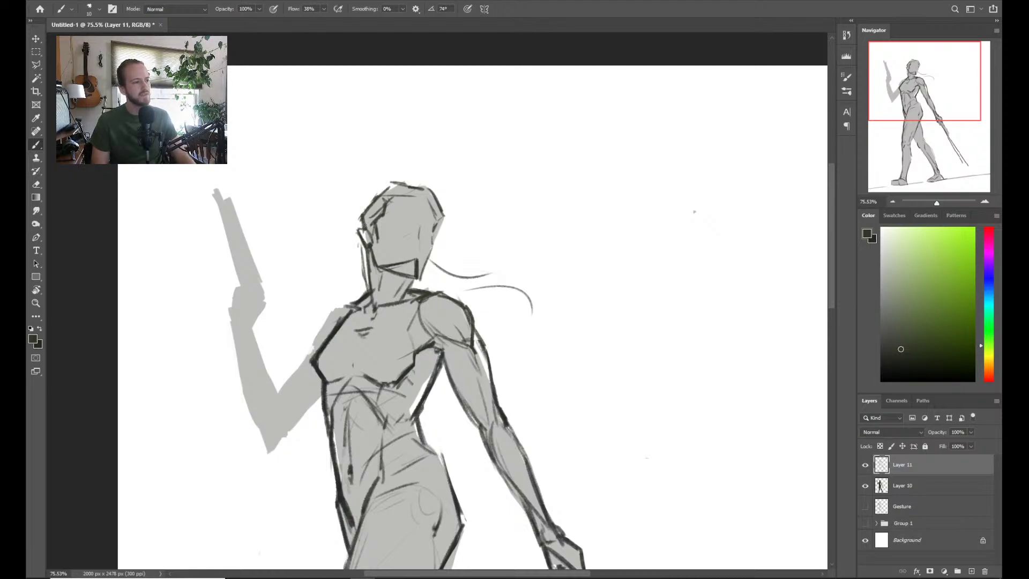
left_click_drag(362, 217, 392, 182)
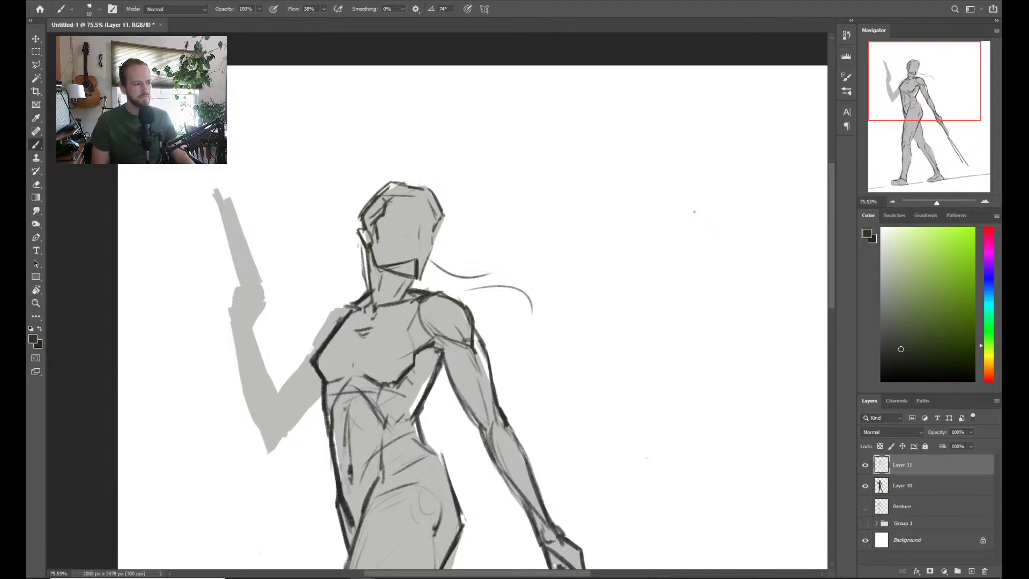
key("e")
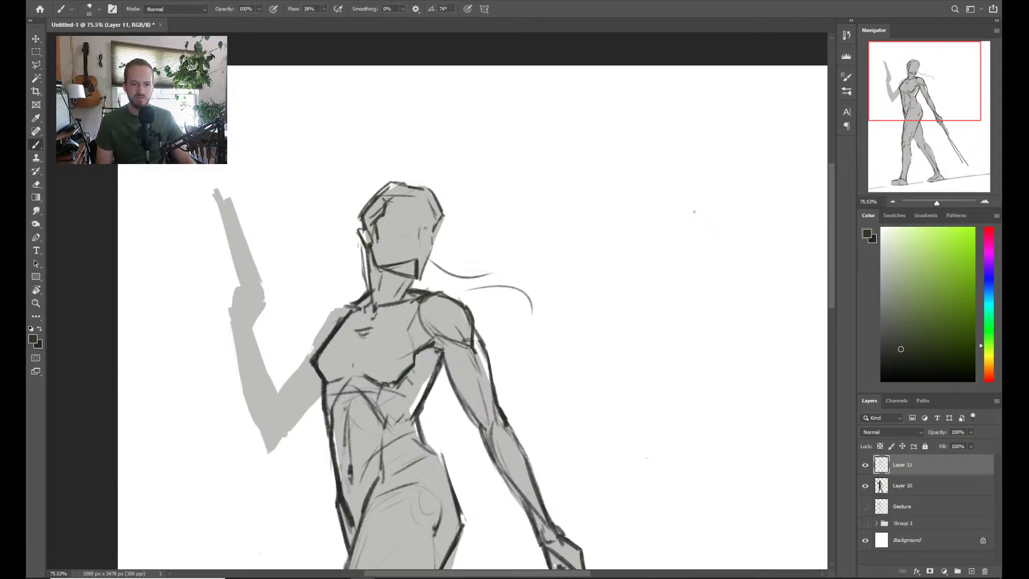
Strengthen the far side of the face from chin to temple and sketch the brow line and nose
key("b")
scroll(420, 255, "up", 1)
left_click_drag(420, 279, 438, 207)
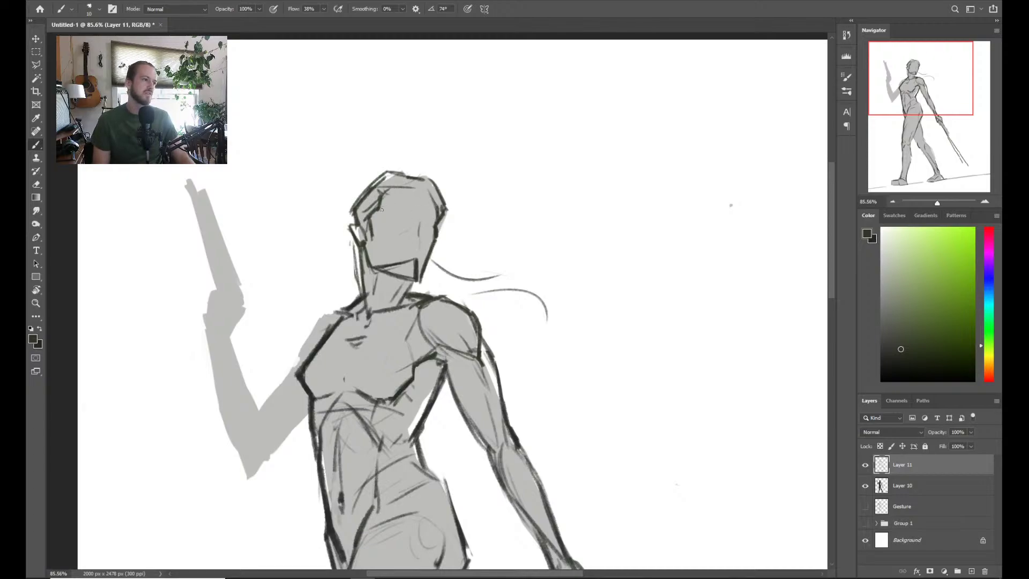
key("ctrl")
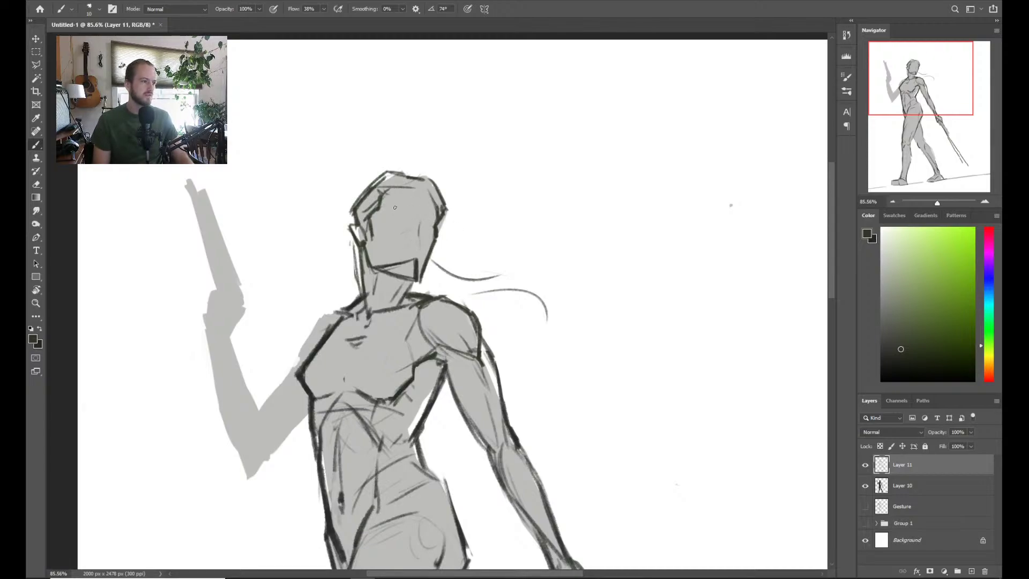
mouse_move(395, 207)
left_mouse_down()
mouse_move(431, 216)
mouse_move(422, 240)
left_mouse_up()
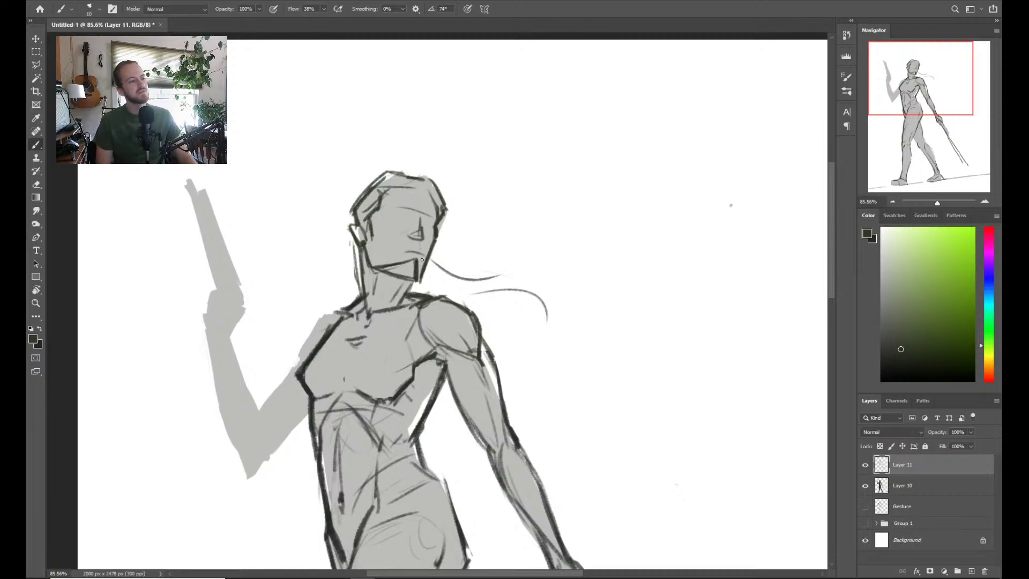
Trim the top of the chin mark and sketch the cheek line, the near eye and the mouth
key("e")
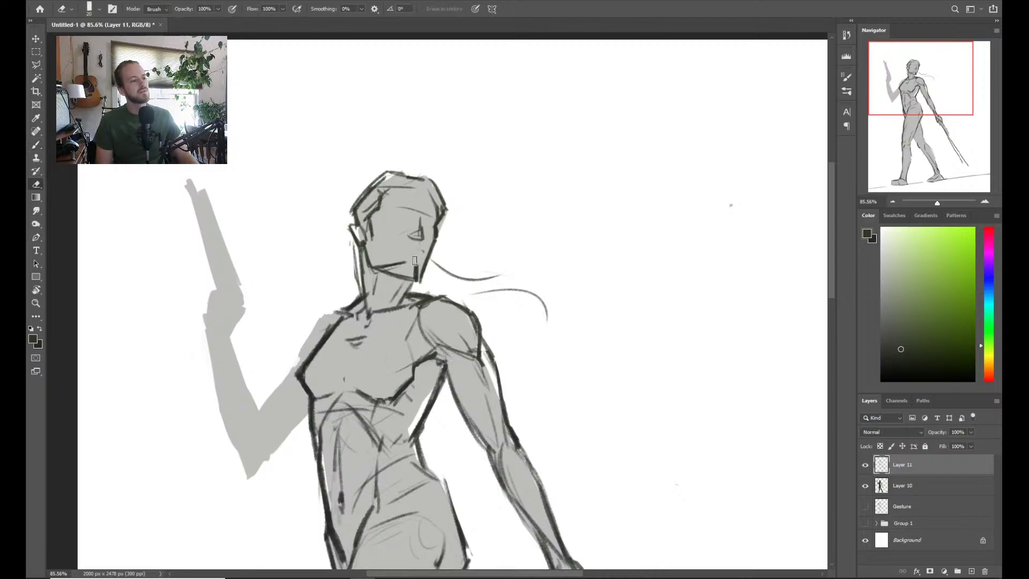
key("b")
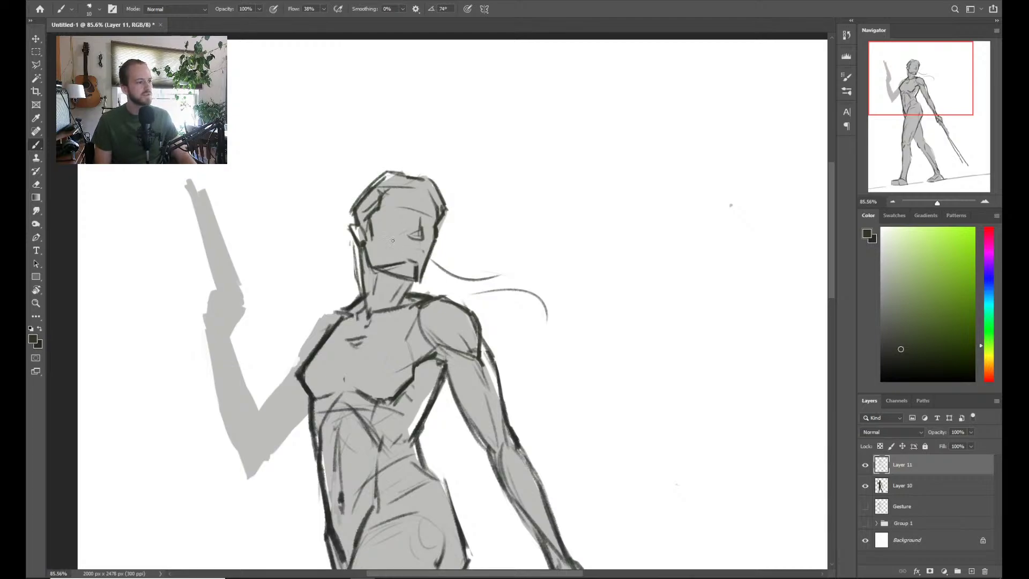
left_click_drag(390, 240, 394, 255)
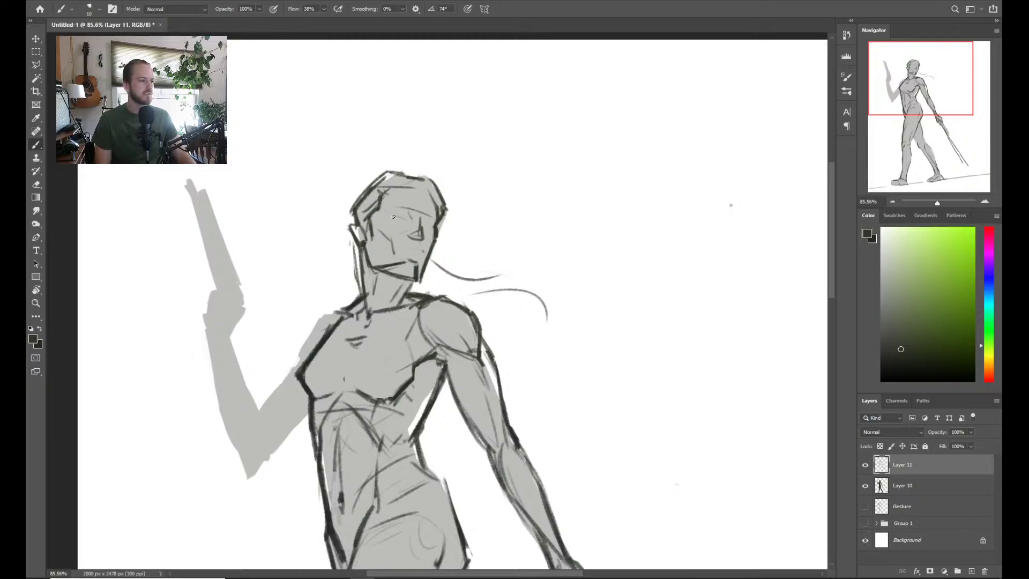
left_click_drag(393, 217, 400, 217)
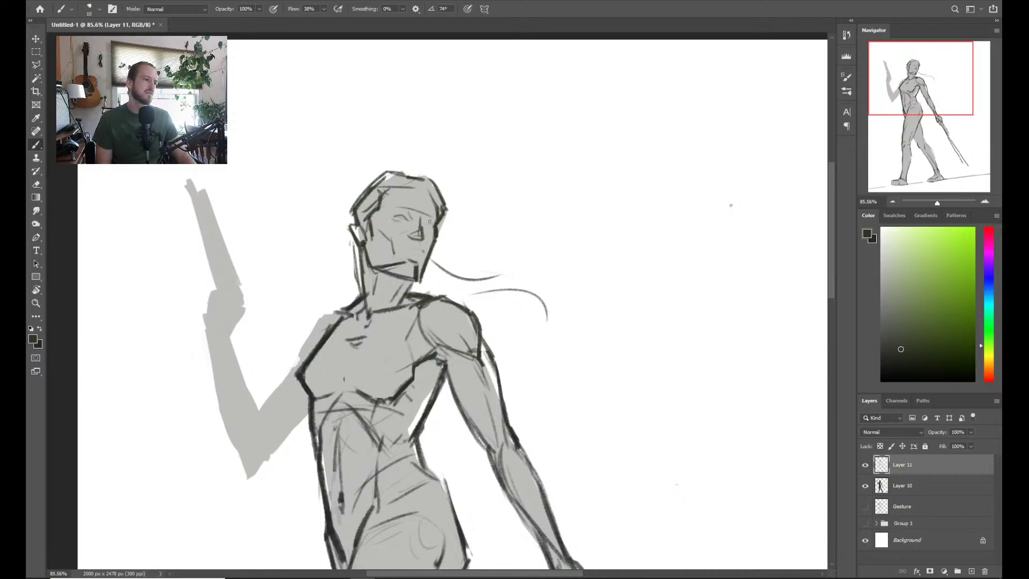
left_click_drag(432, 224, 428, 223)
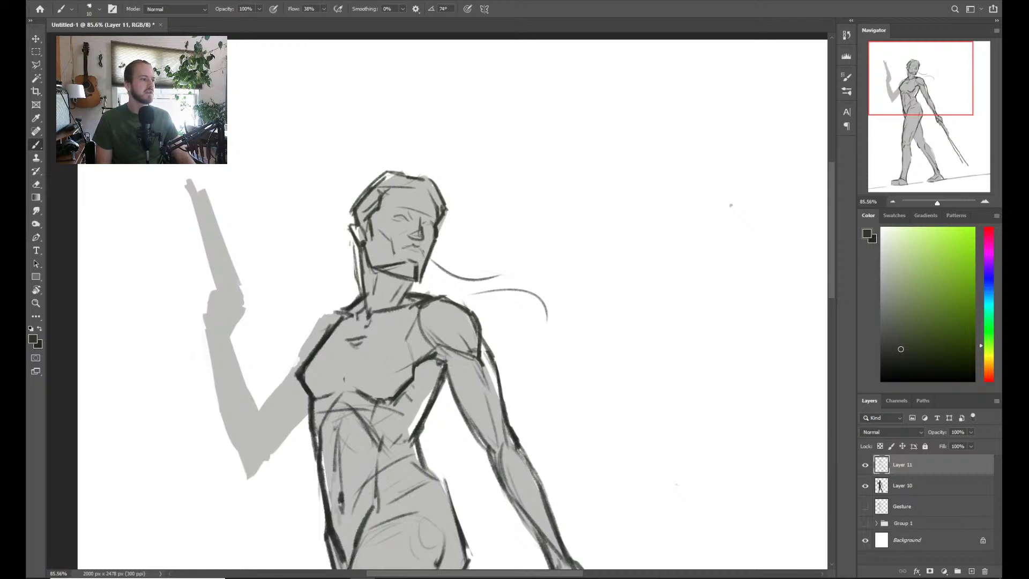
Refine the mouth with a finer brush and erase the start of the upper flowing strand where it touches the jaw
key("bracketleft")
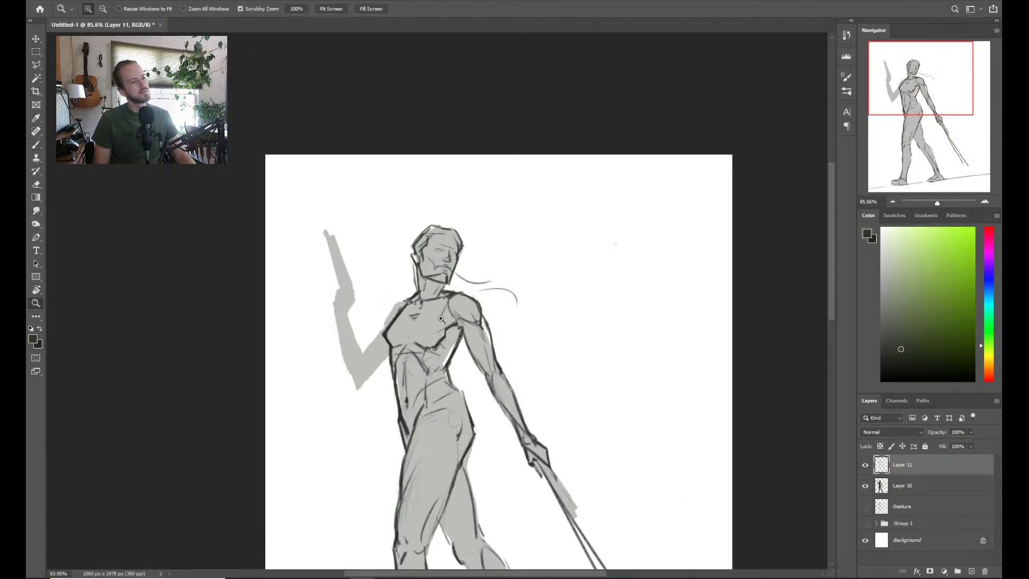
key("z")
key("ctrl+0")
left_click_drag(428, 197, 455, 198)
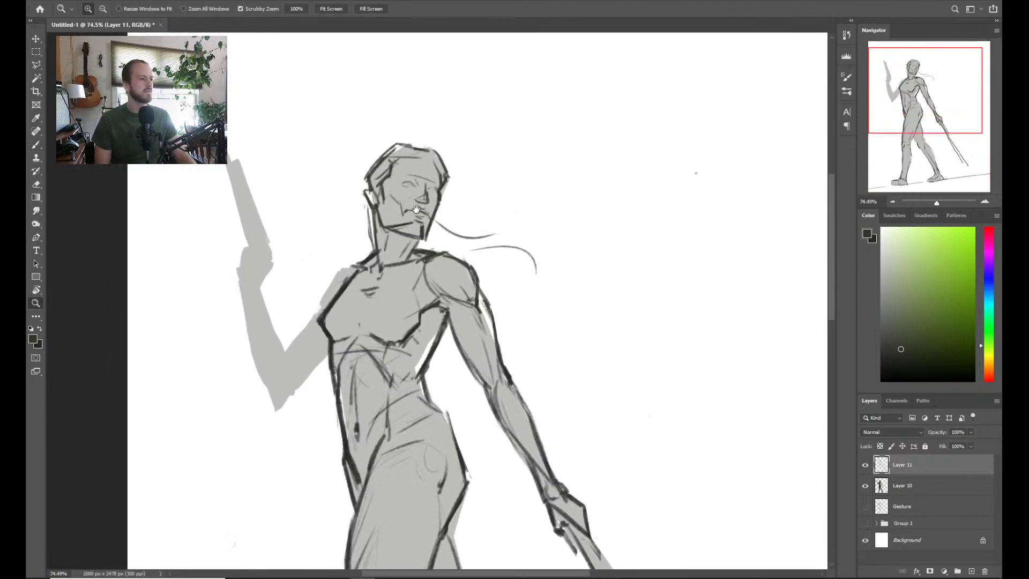
key("e")
key("b")
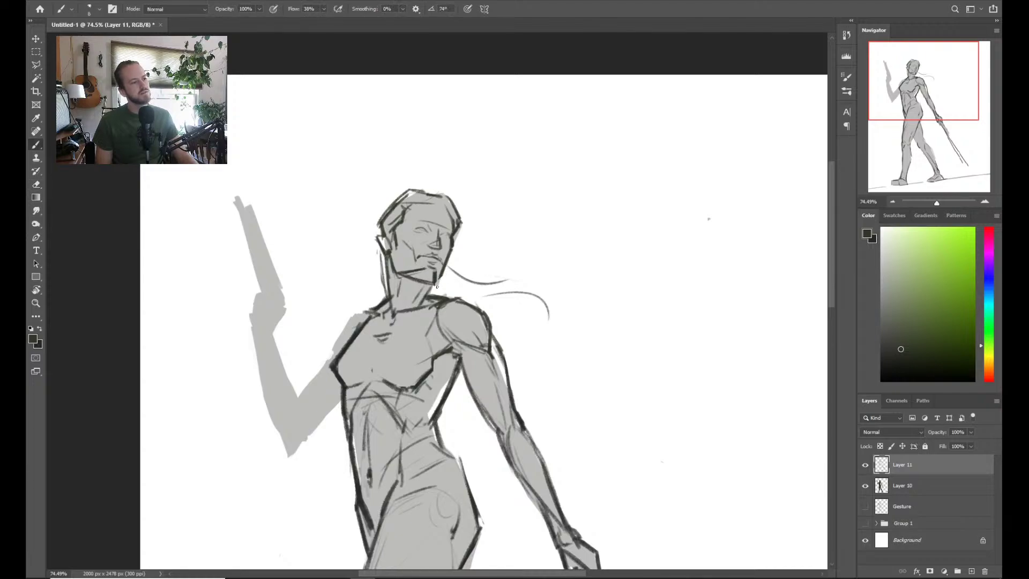
key("e")
left_click_drag(443, 284, 449, 267)
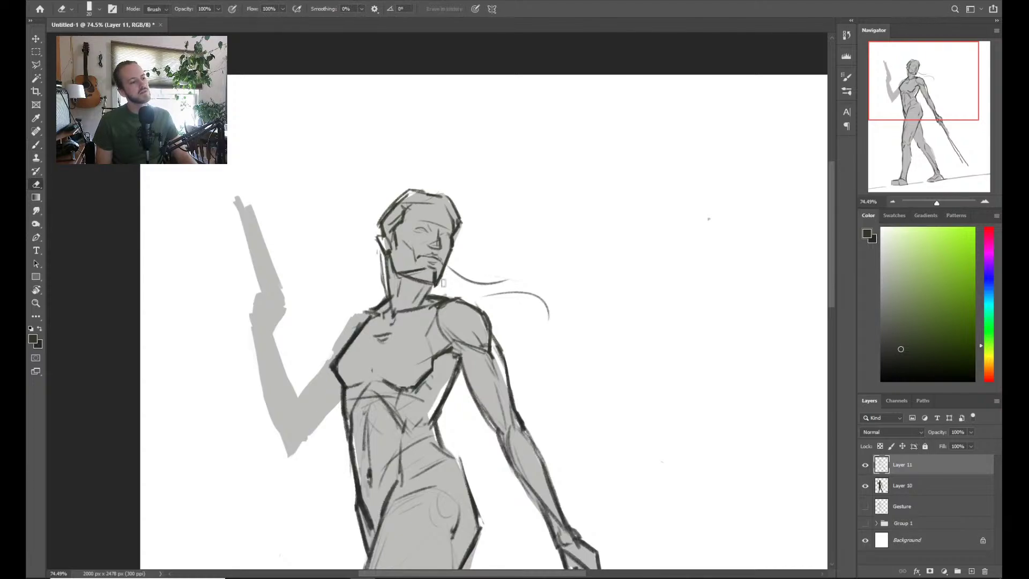
key("b")
key("e")
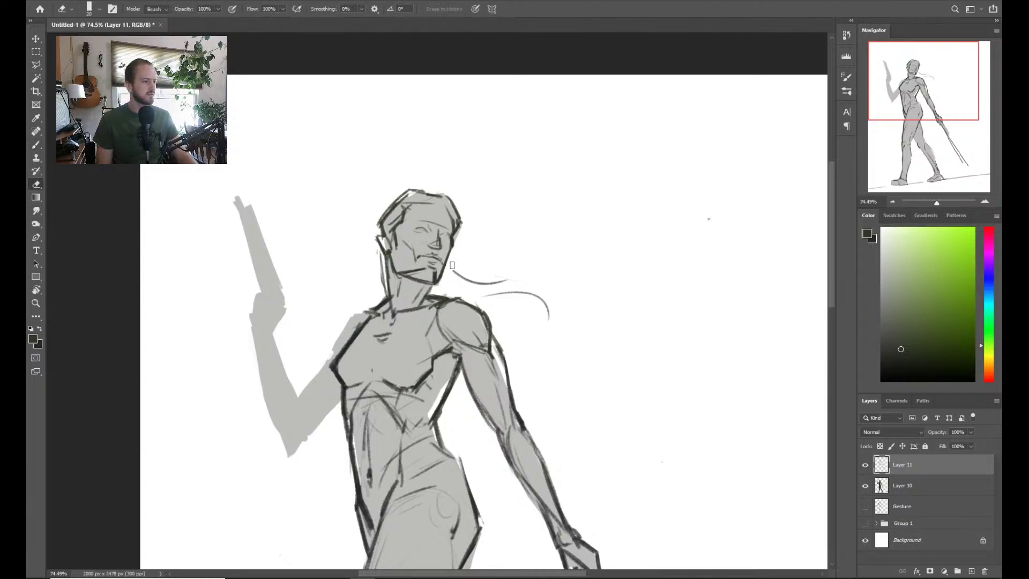
Darken the line between the lips and trim its edges with a smaller eraser
key("z")
left_click_drag(445, 277, 453, 277)
key("b")
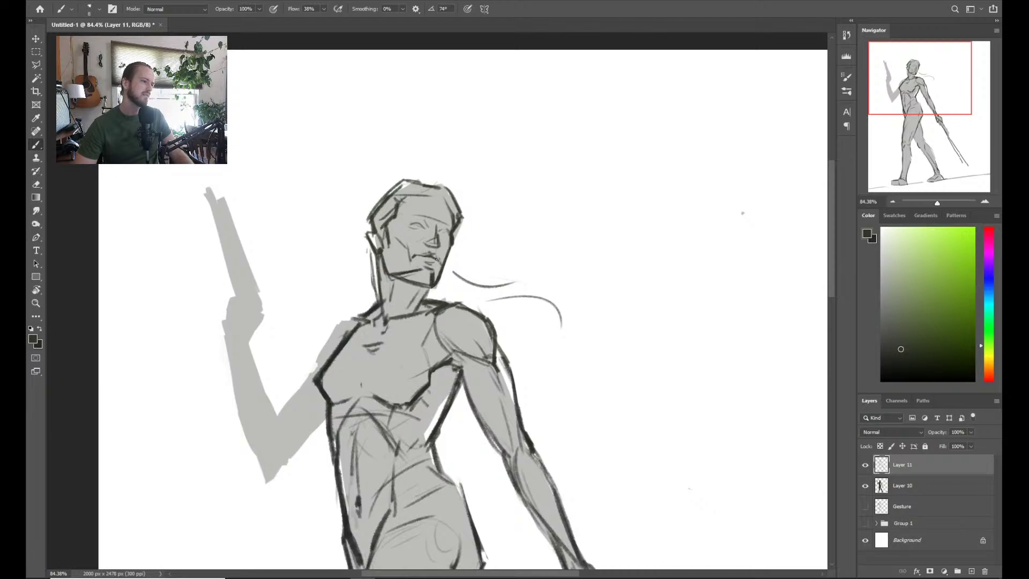
key("e")
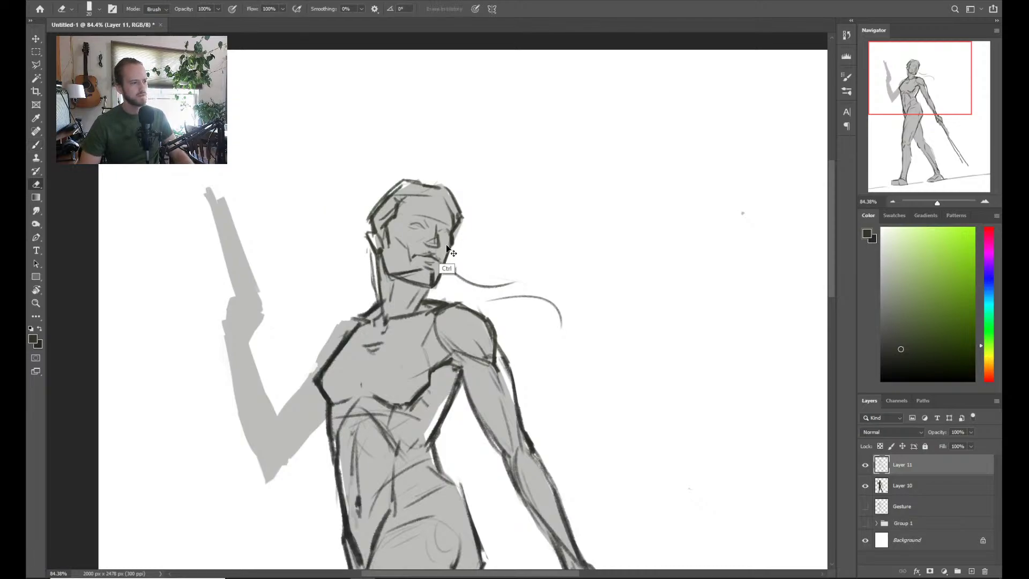
key("b")
left_click_drag(428, 255, 442, 262)
key("e")
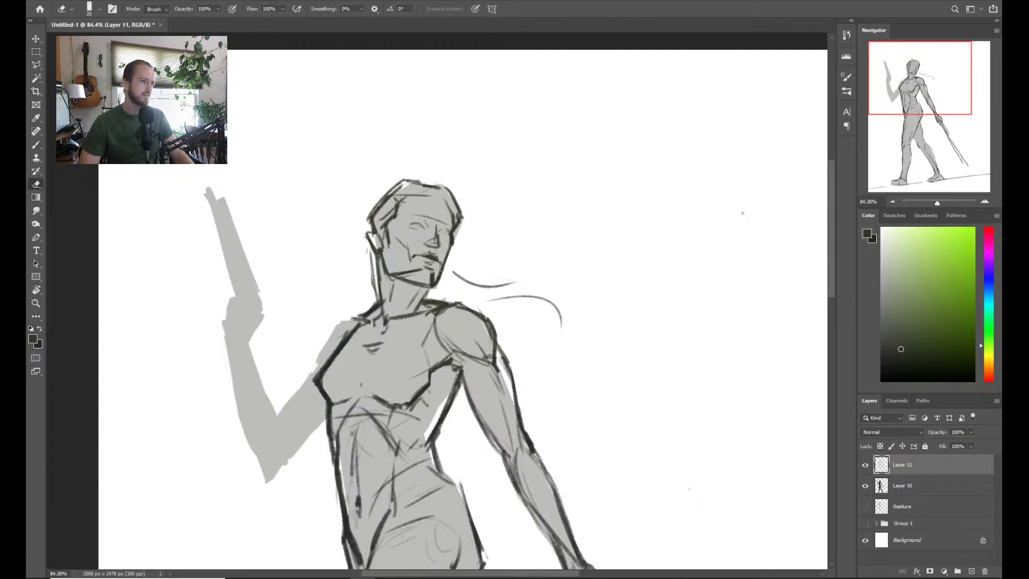
key("bracketleft")
key("bracketleft")
key("bracketleft")
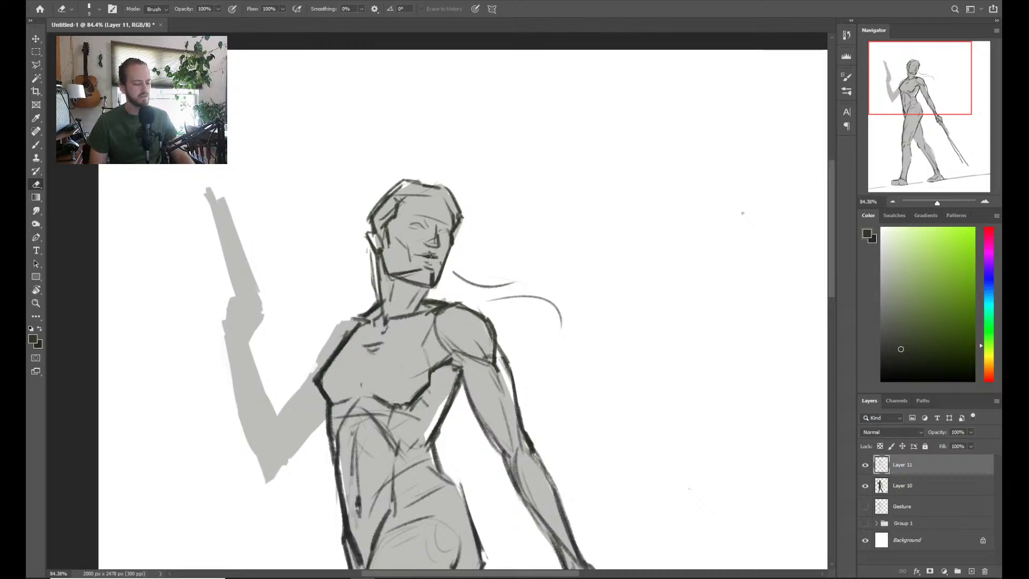
key("b")
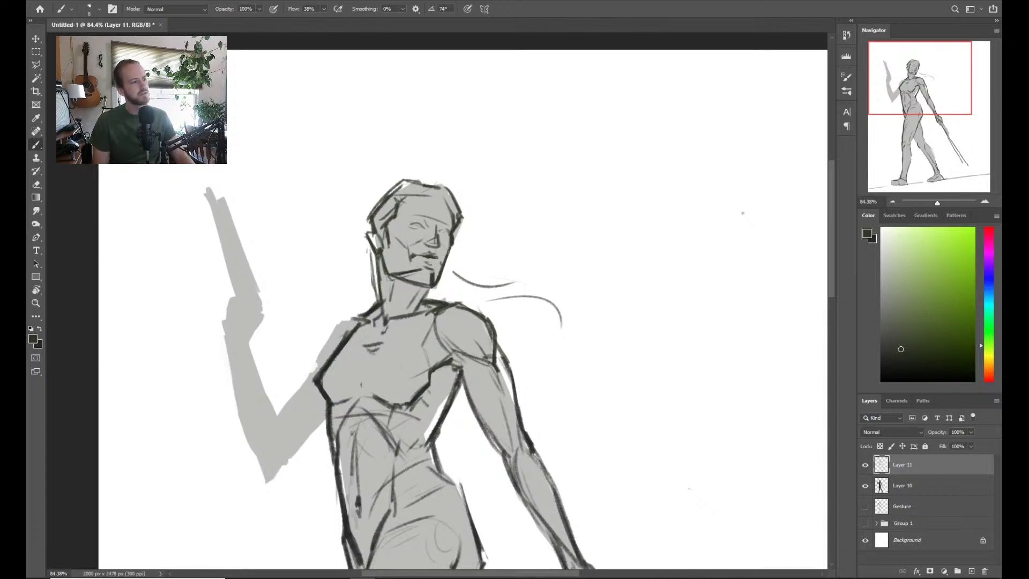
Define the lid of the near eye and clean up the lips and mouth corner
left_click_drag(406, 227, 427, 228)
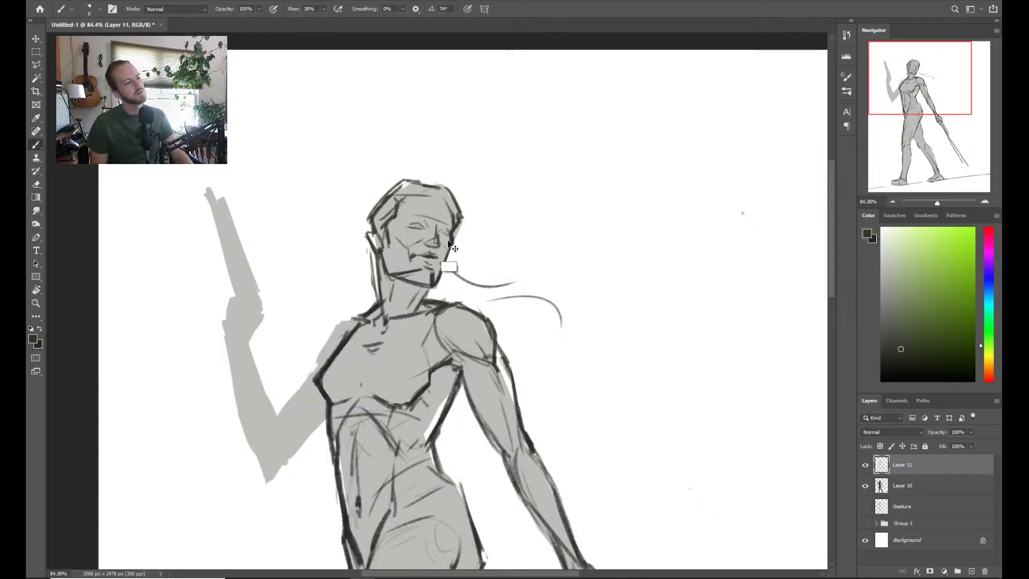
key("z")
left_click(469, 240, "alt")
left_click(431, 250)
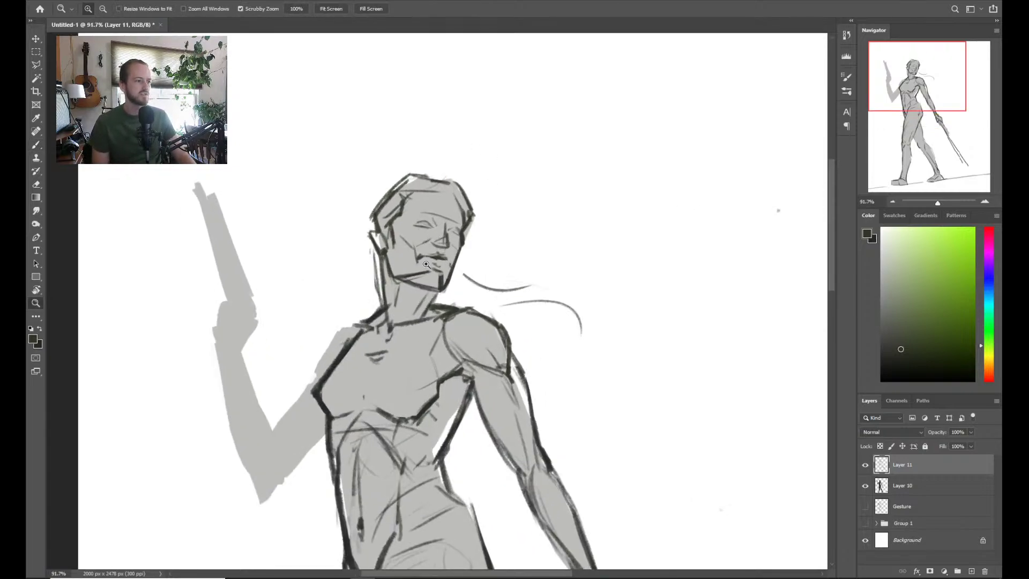
key("b")
key("e")
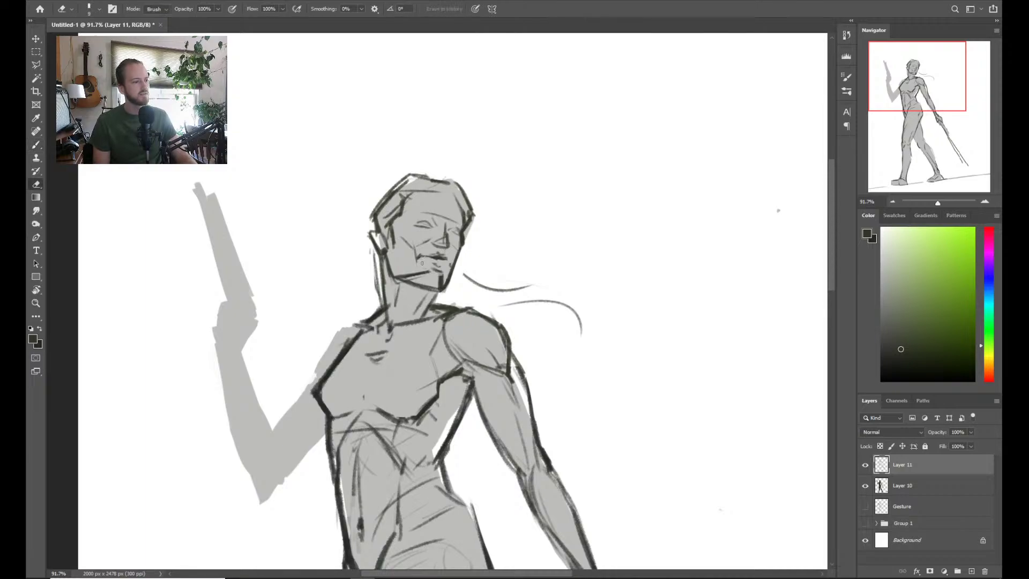
key("b")
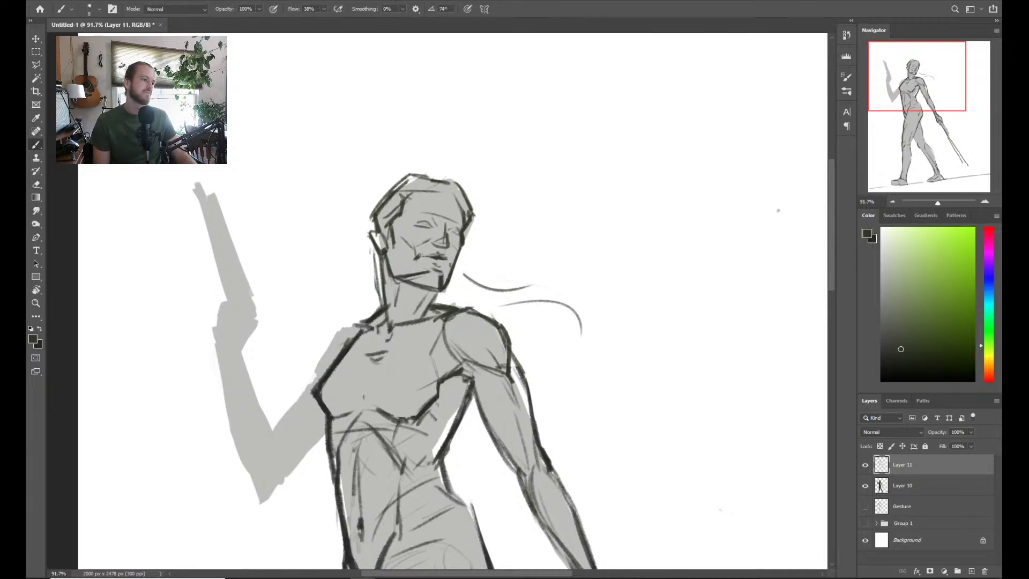
Sketch the far eye beside the nose and refine the face contour next to it
key("e")
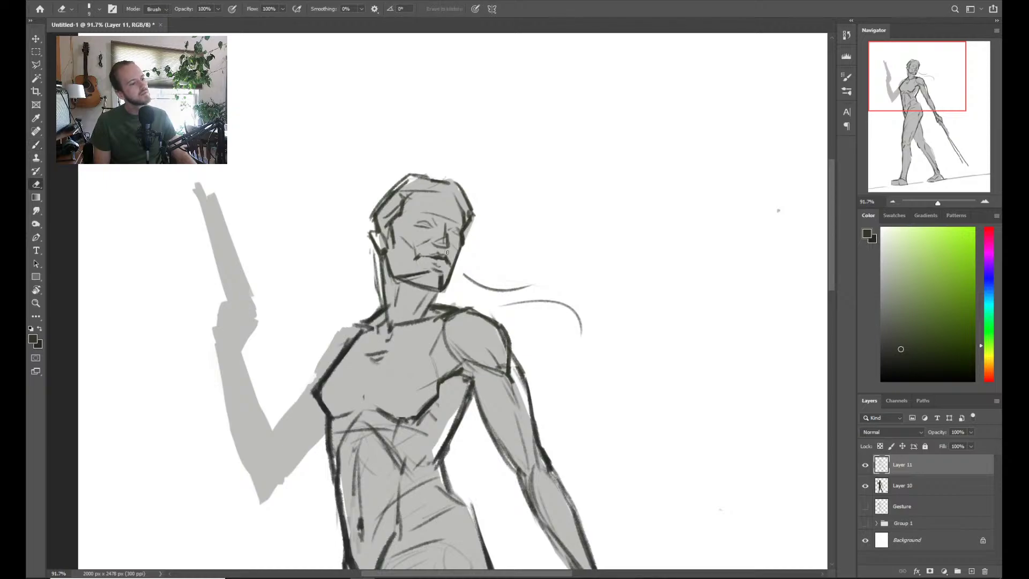
key("b")
key("e")
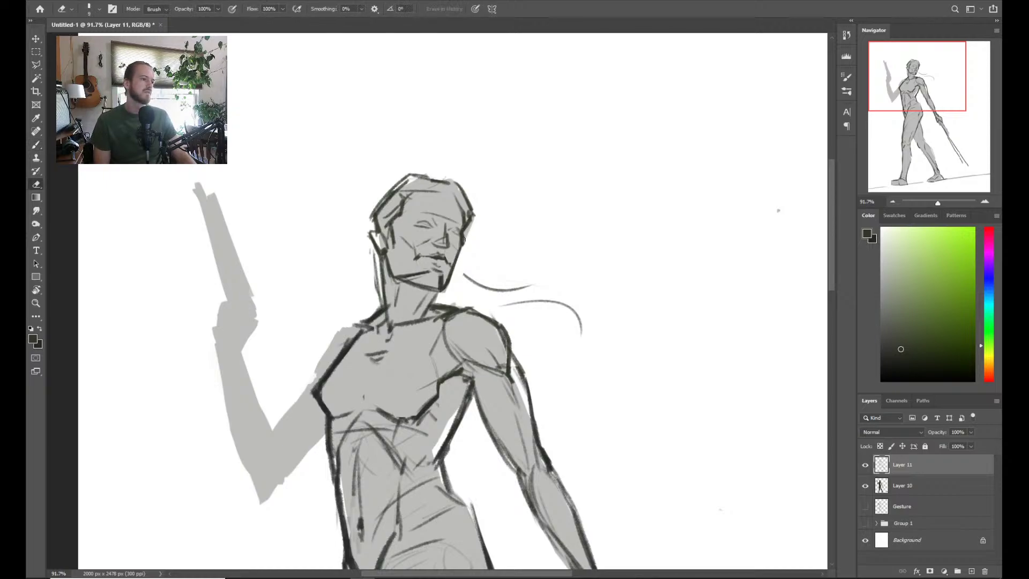
key("b")
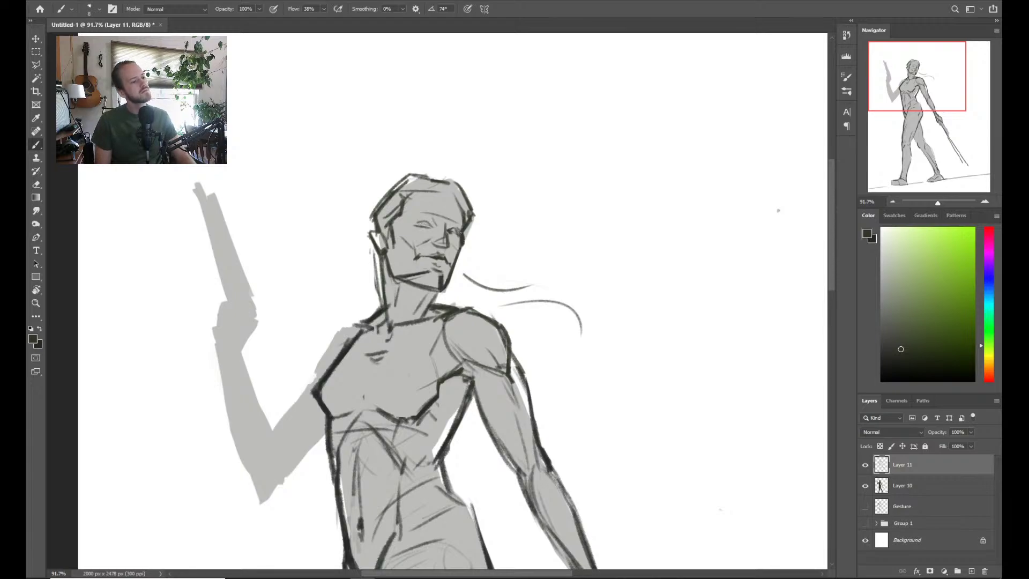
key("e")
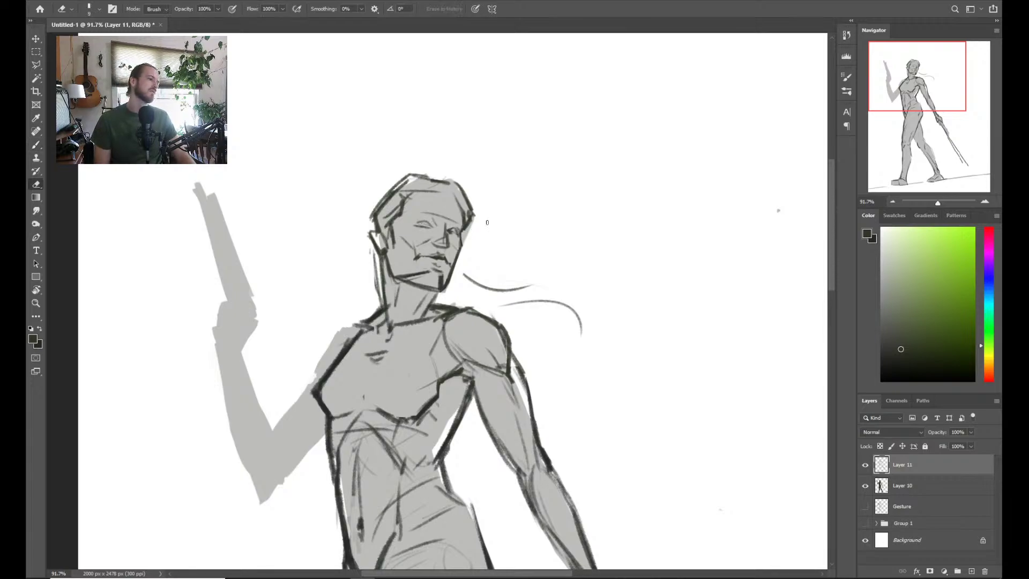
key("b")
mouse_move(472, 236)
left_mouse_down()
mouse_move(472, 199)
mouse_move(472, 235)
left_mouse_up()
key("e")
key("z")
key("ctrl+0")
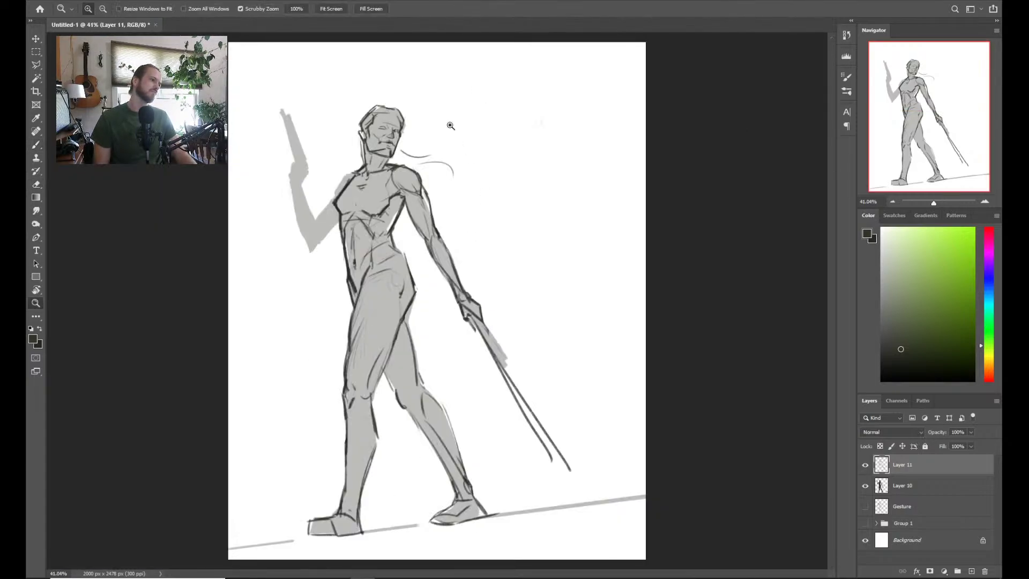
Draw the angled eyebrows above both eyes and tidy the brow area with the eraser
left_click_drag(421, 149, 457, 143)
key("b")
key("ctrl+z")
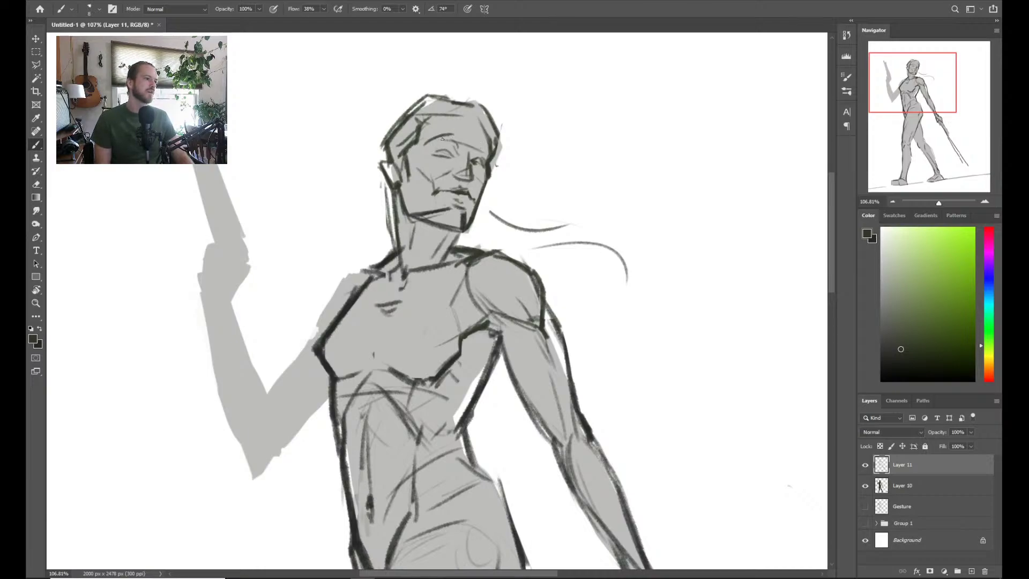
mouse_move(424, 144)
left_mouse_down()
mouse_move(460, 137)
mouse_move(454, 146)
mouse_move(491, 156)
mouse_move(472, 140)
left_mouse_up()
key("e")
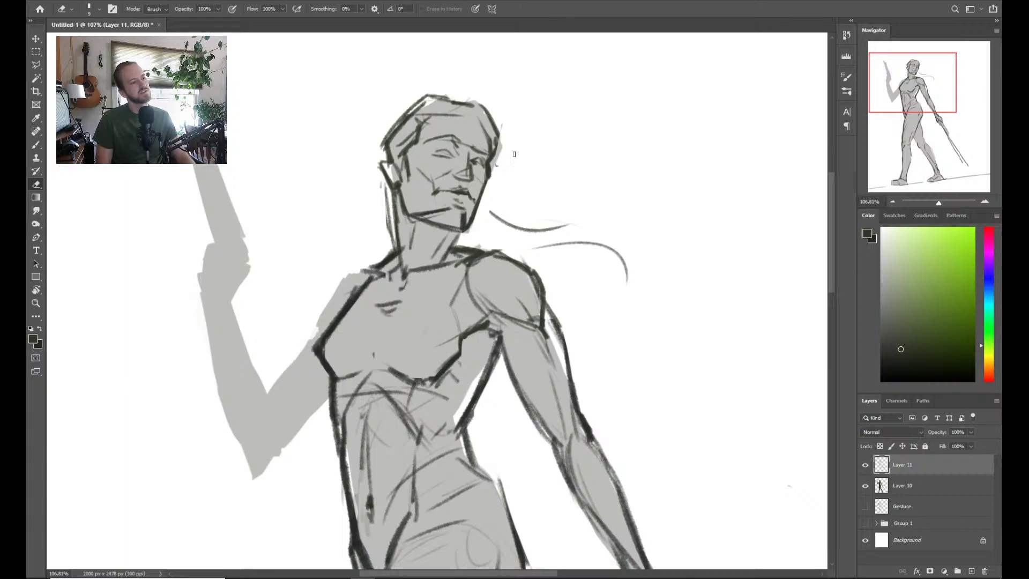
scroll(514, 154, "down", 2)
scroll(487, 70, "up", 3)
key("b")
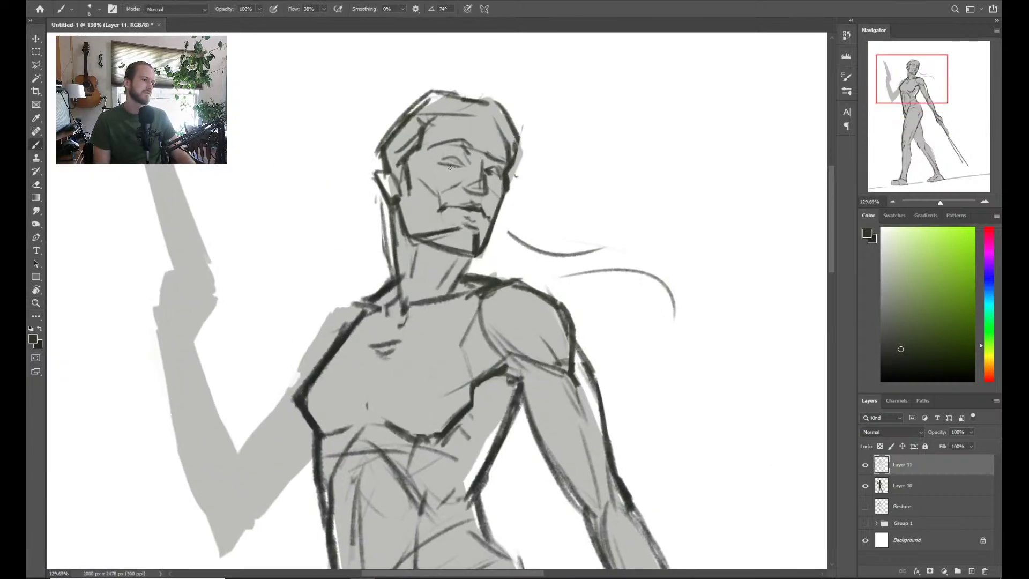
Darken the lids and pupils of both eyes on the figure's face
left_click_drag(429, 164, 460, 158)
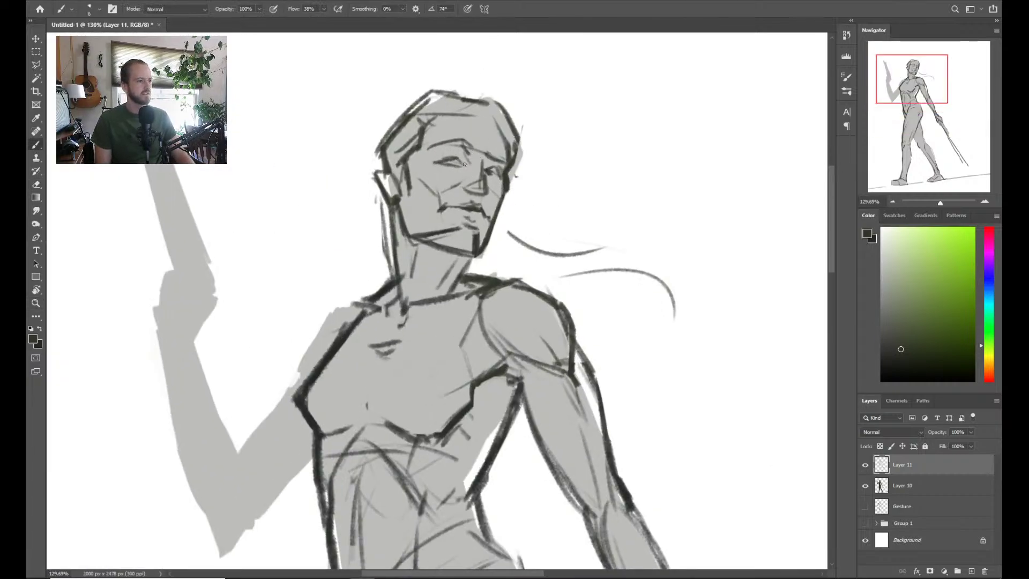
key("z")
key("ctrl+0")
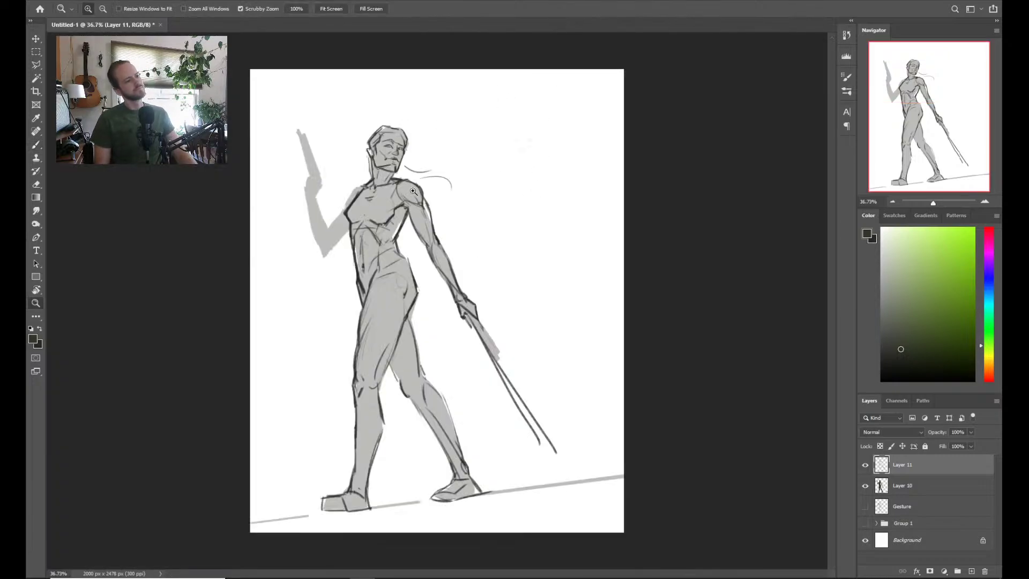
left_click_drag(412, 191, 455, 224)
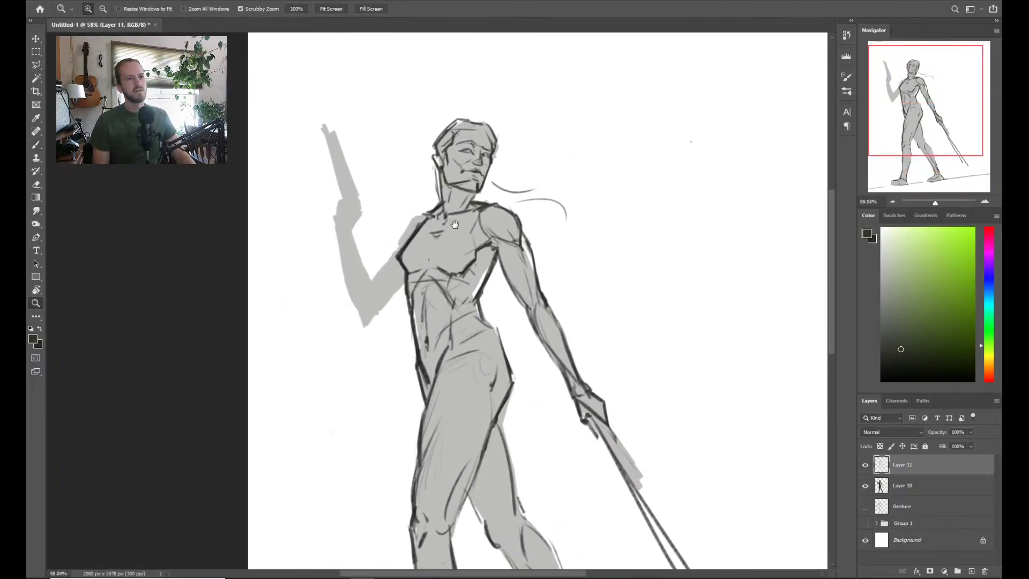
key("ctrl+plus")
key("b")
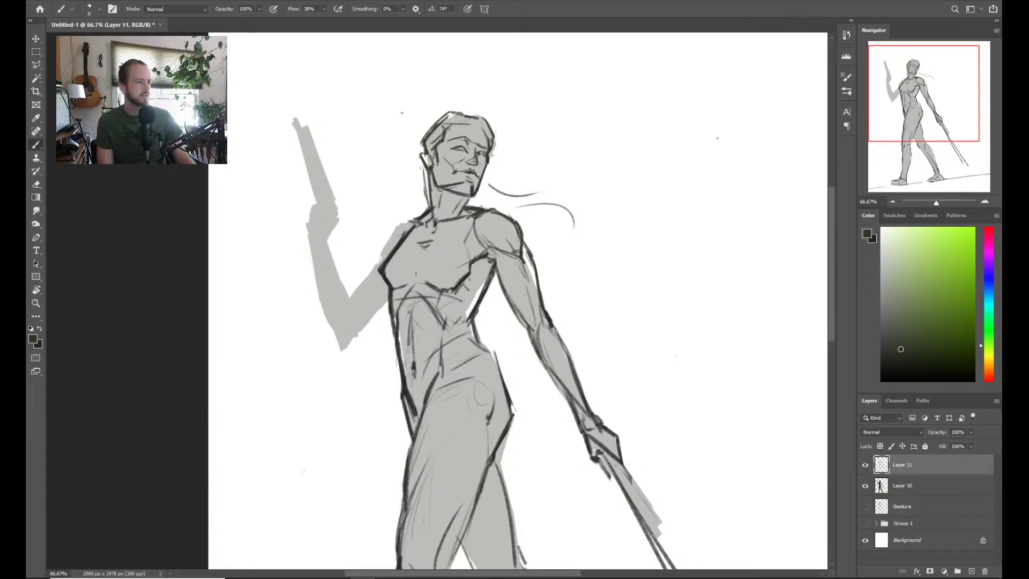
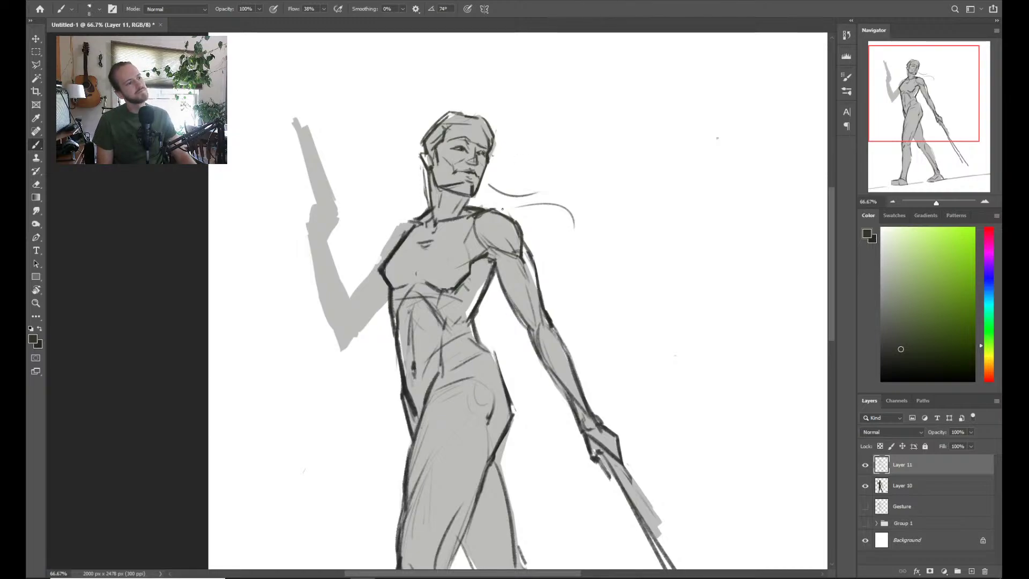
Outline the shoulder of the raised arm beside the chest, alternating brush strokes with eraser clean-up
scroll(536, 215, "down", 2)
scroll(436, 207, "up", 3)
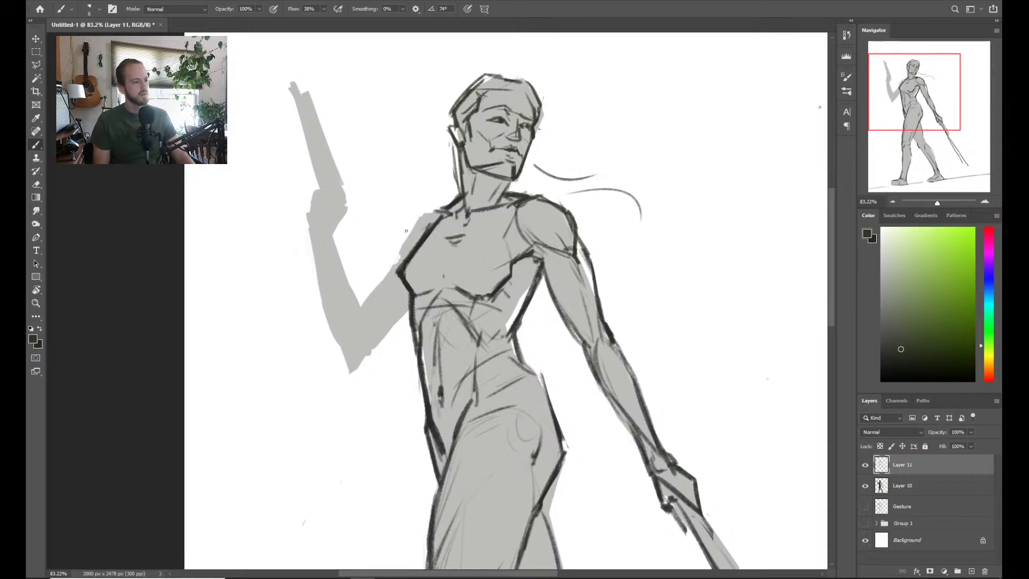
mouse_move(420, 214)
left_mouse_down()
mouse_move(403, 245)
mouse_move(417, 230)
mouse_move(420, 246)
mouse_move(435, 215)
mouse_move(413, 216)
mouse_move(442, 208)
mouse_move(421, 218)
left_mouse_up()
key("e")
key("b")
key("e")
key("b")
scroll(426, 220, "down", 3)
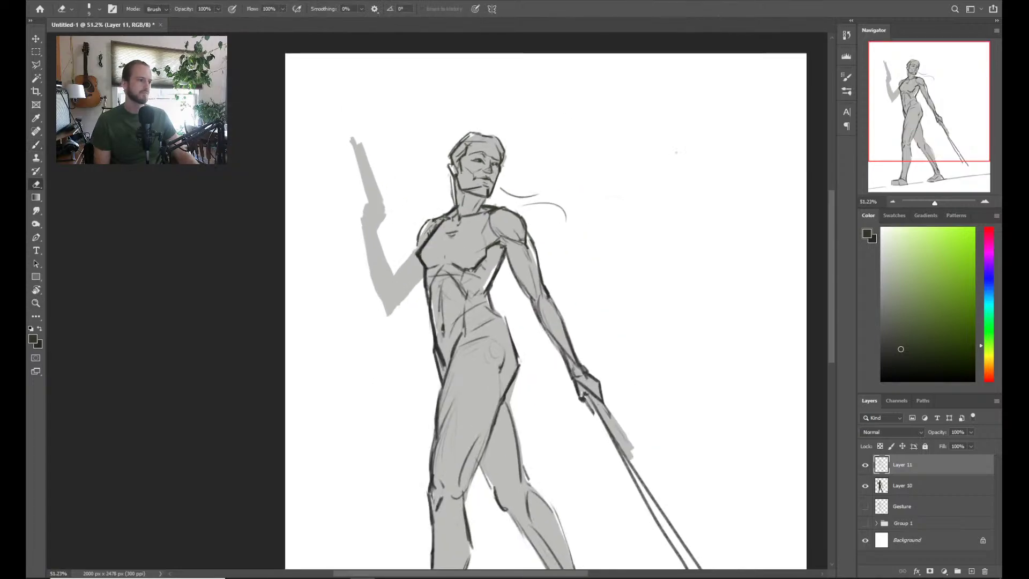
Draw the raised arm's upper-arm contours down to the elbow crease and darken the crease line
mouse_move(416, 246)
left_mouse_down()
mouse_move(398, 279)
mouse_move(412, 247)
left_mouse_up()
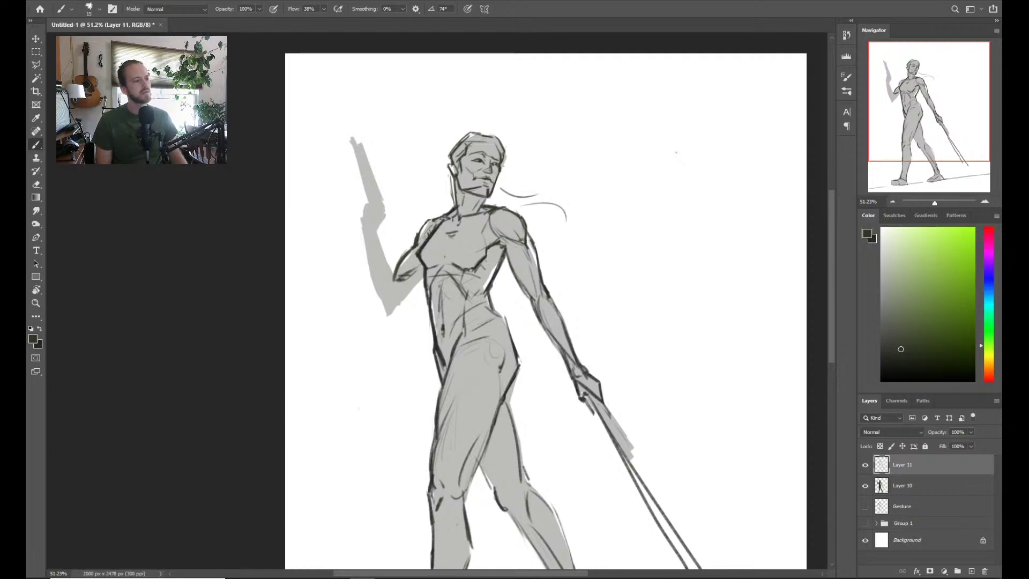
key("e")
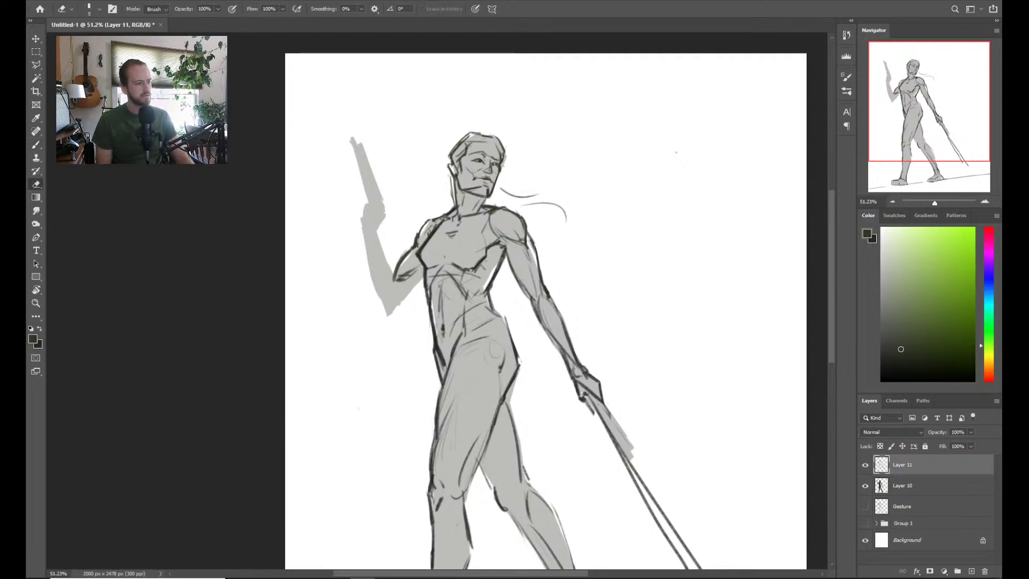
key("b")
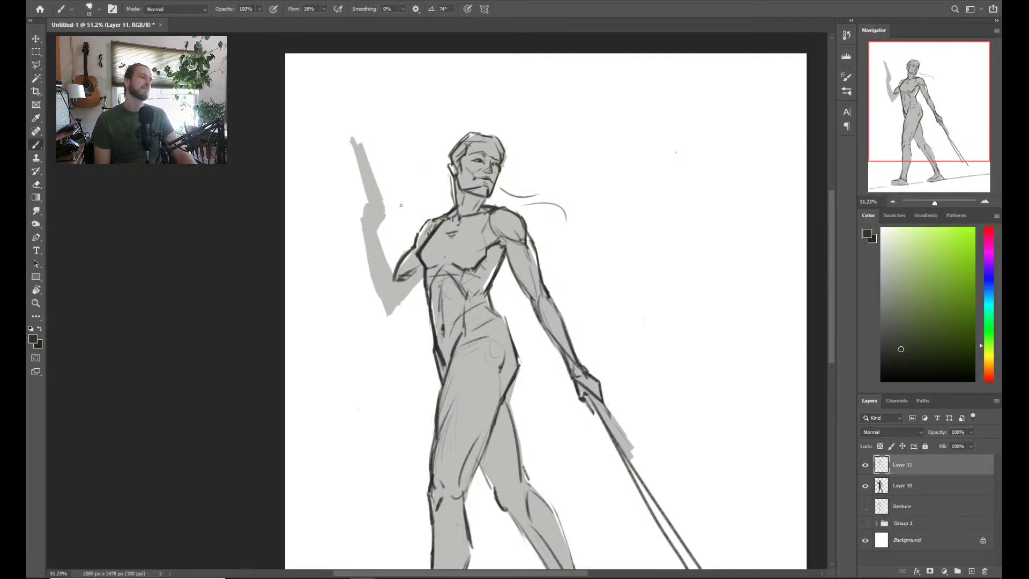
mouse_move(396, 281)
left_mouse_down()
mouse_move(417, 269)
mouse_move(409, 279)
left_mouse_up()
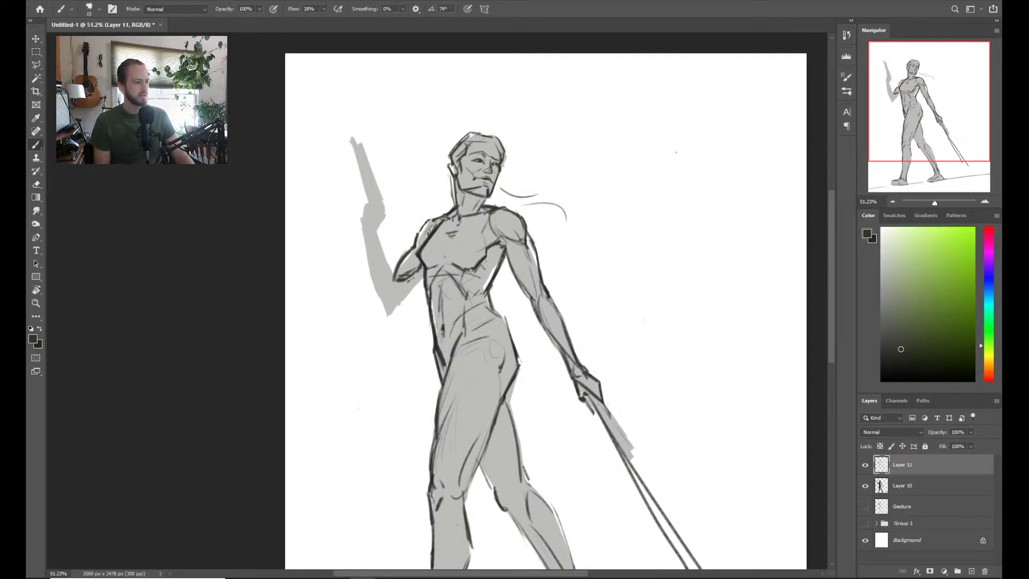
key("e")
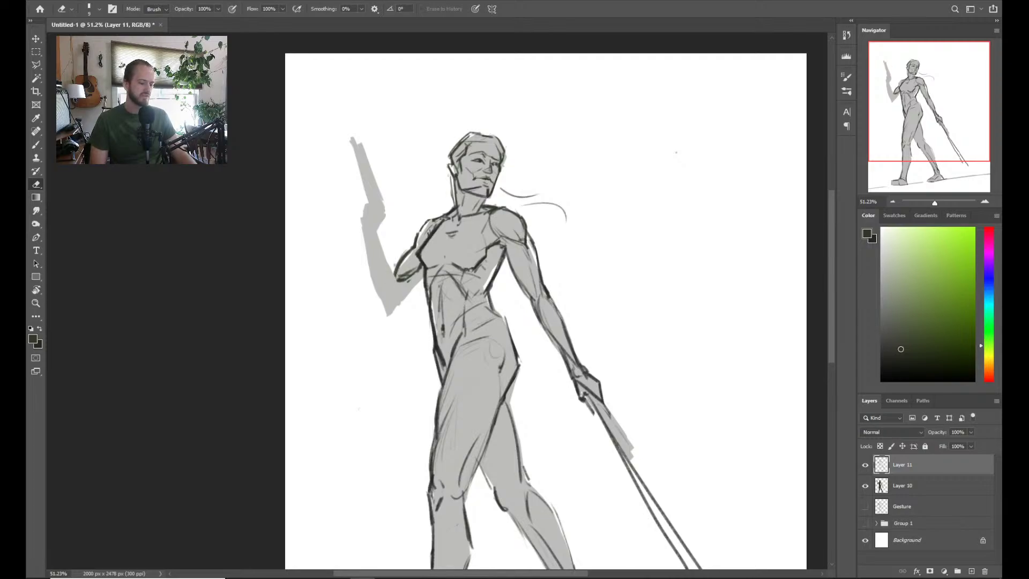
Outline both sides of the raised forearm, extending the outer contour down to the elbow point
key("b")
left_click_drag(380, 247, 397, 283)
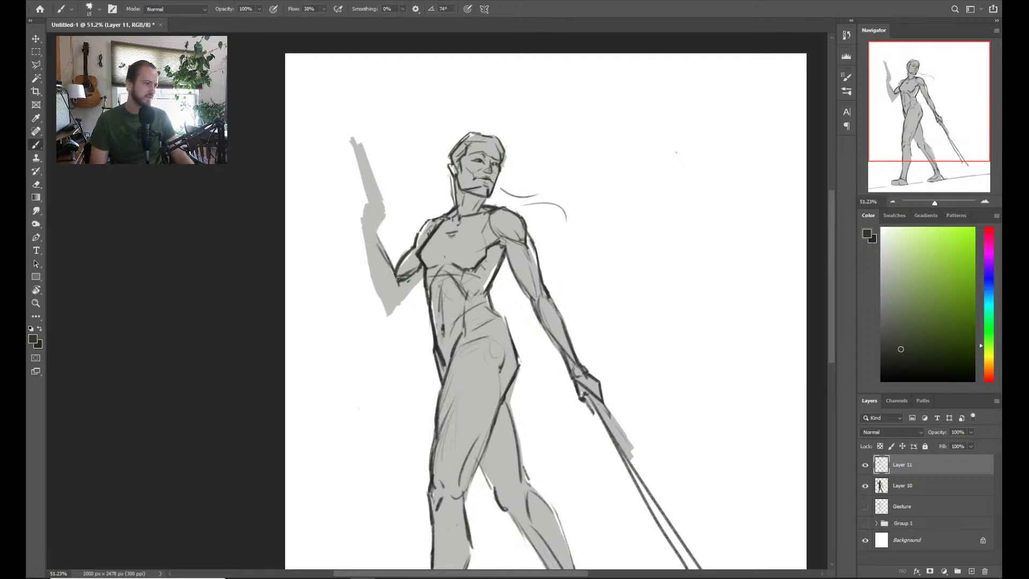
left_click_drag(370, 250, 381, 306)
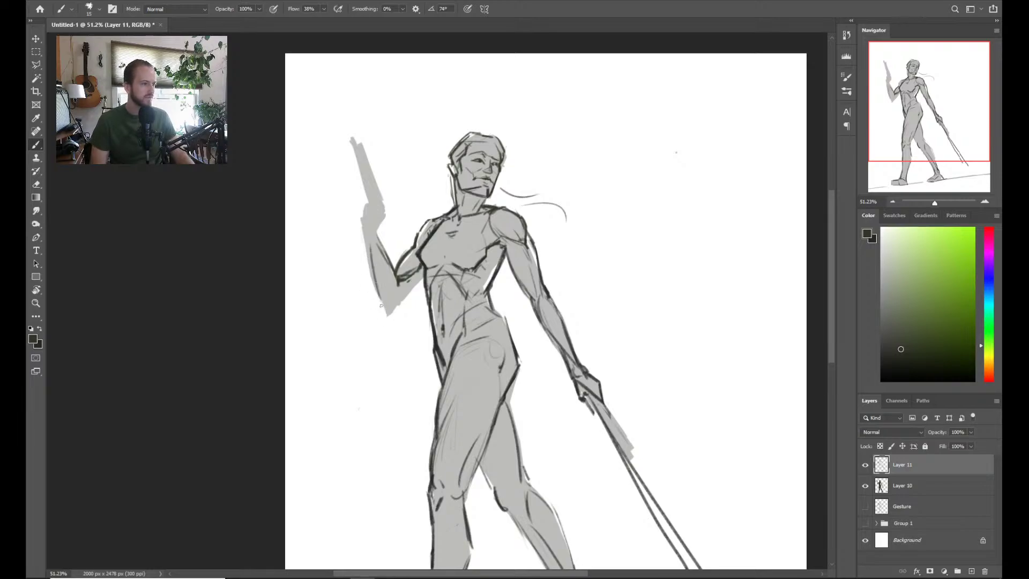
left_click_drag(366, 233, 392, 316)
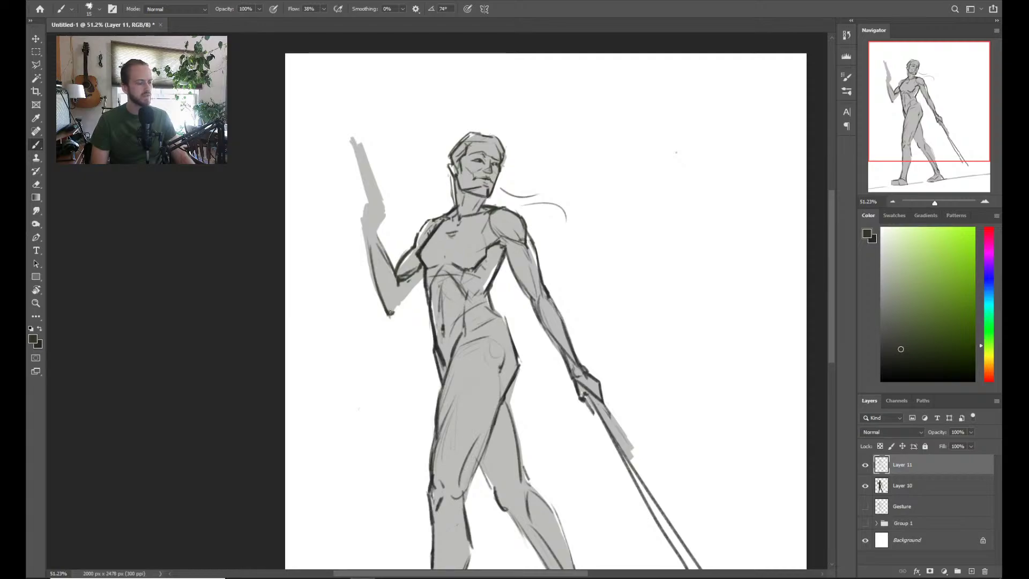
Add muscle lines inside the raised forearm and refine its contours near the wrist with brush and eraser
mouse_move(372, 253)
left_mouse_down()
mouse_move(391, 305)
mouse_move(396, 282)
mouse_move(393, 297)
mouse_move(364, 251)
mouse_move(381, 304)
left_mouse_up()
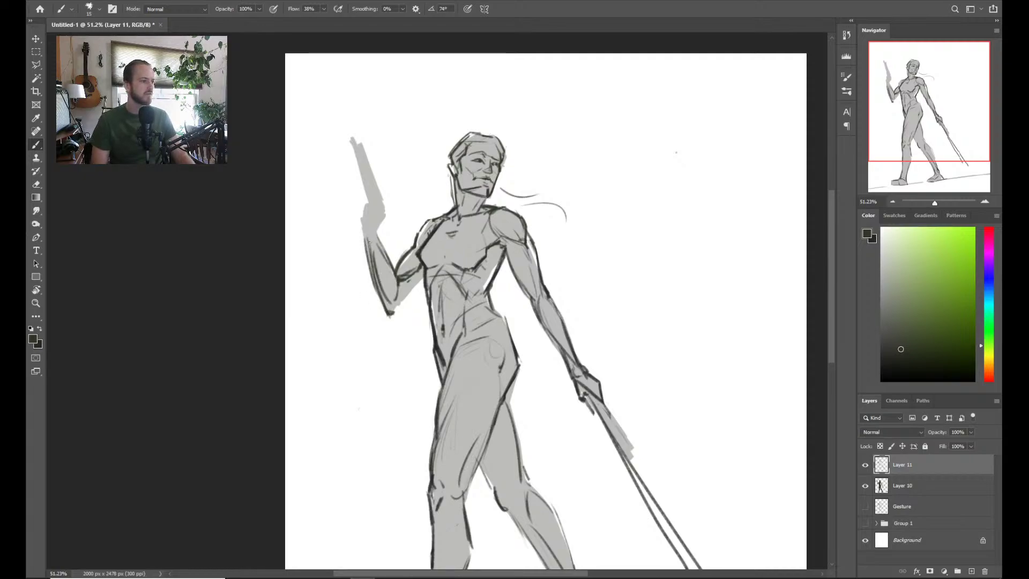
left_click_drag(377, 239, 387, 262)
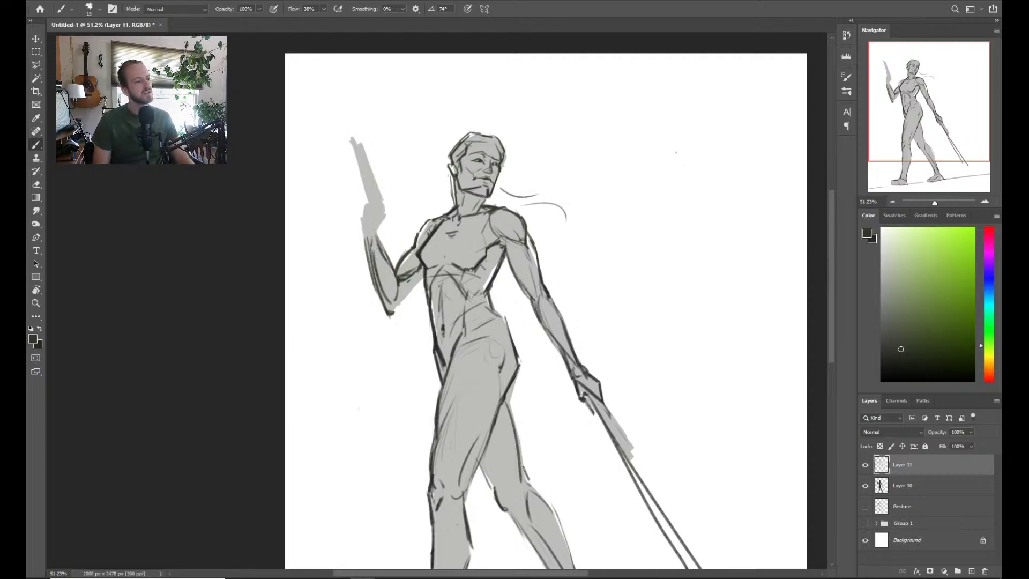
key("e")
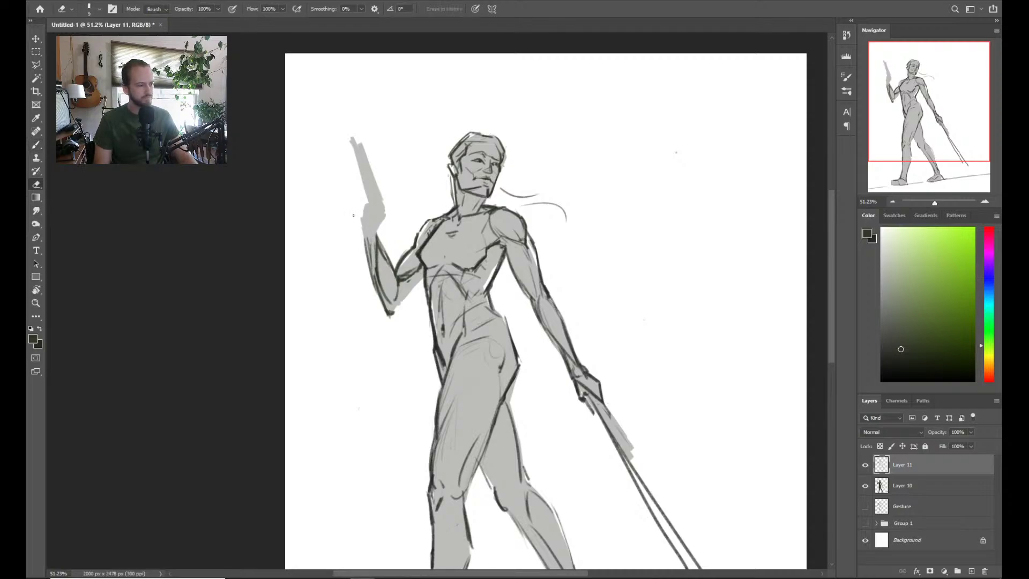
key("b")
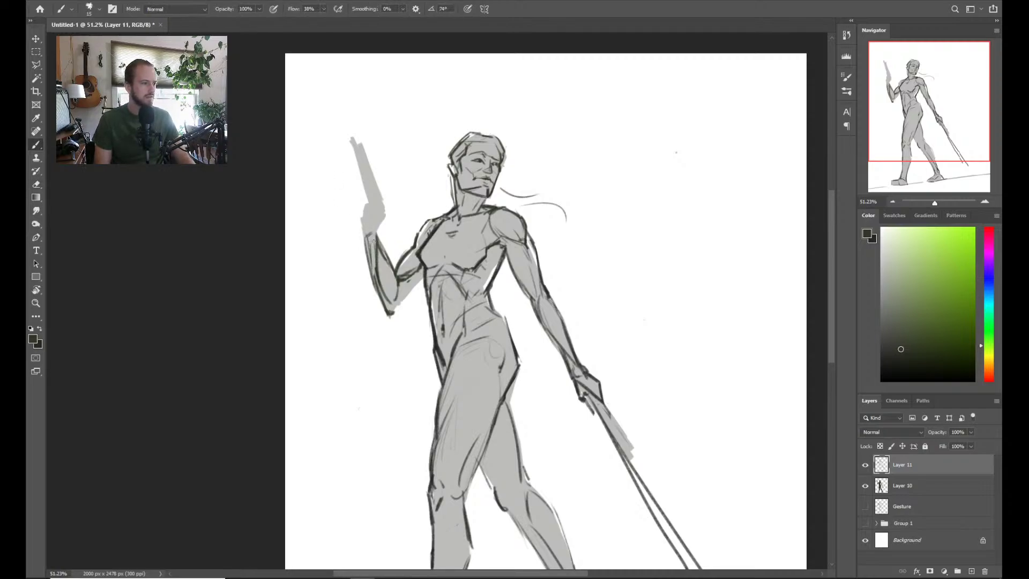
key("e")
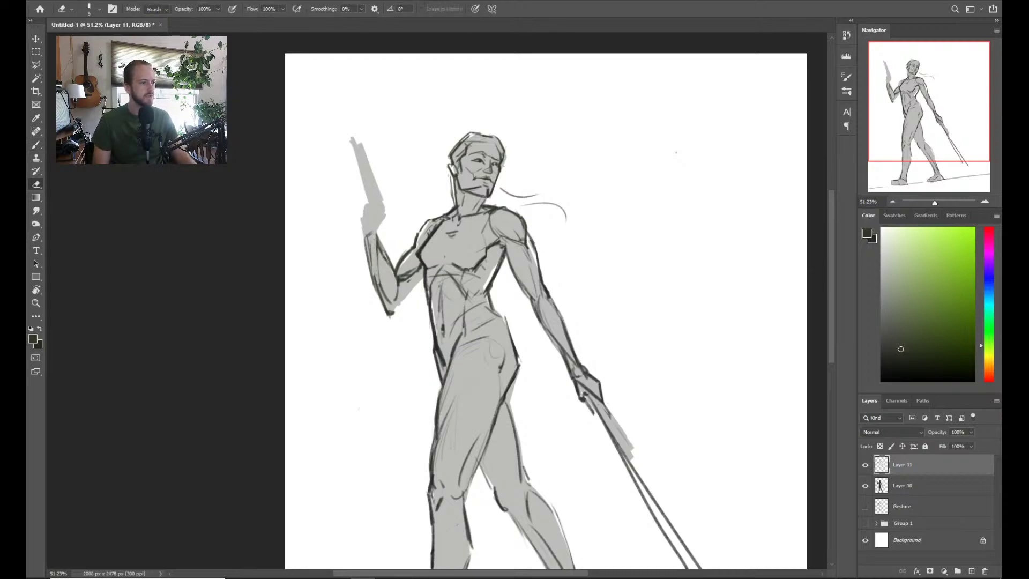
key("b")
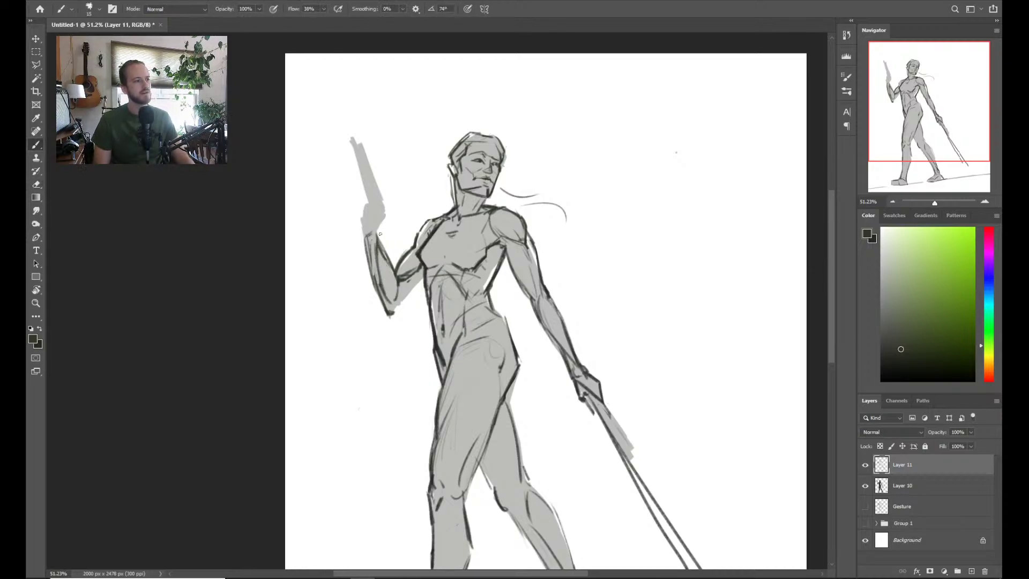
Draw the rounded base of the thumb on the raised hand and define the wrist and outer palm edge
left_click_drag(373, 232, 383, 217)
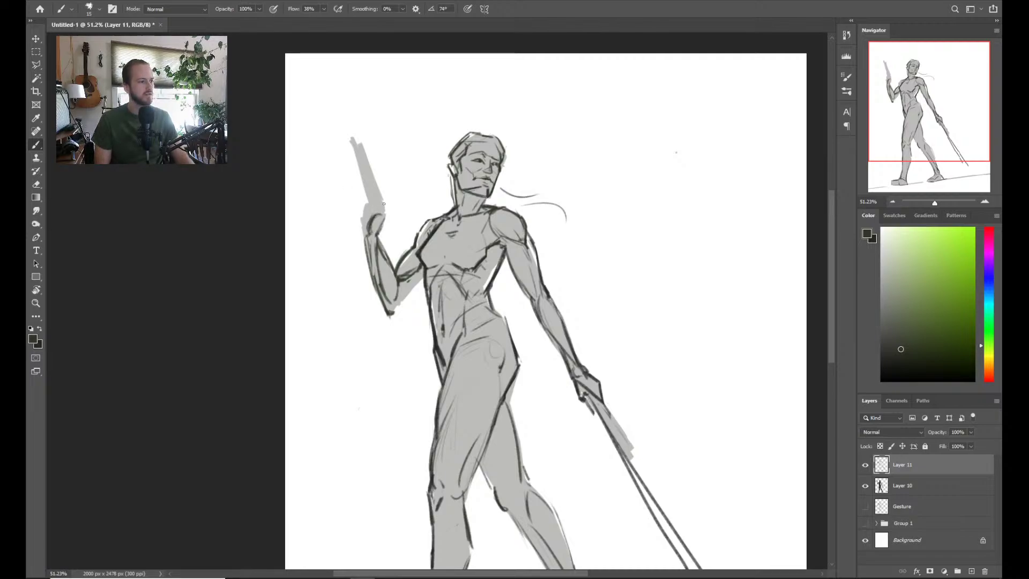
key("z")
left_click(346, 244)
key("b")
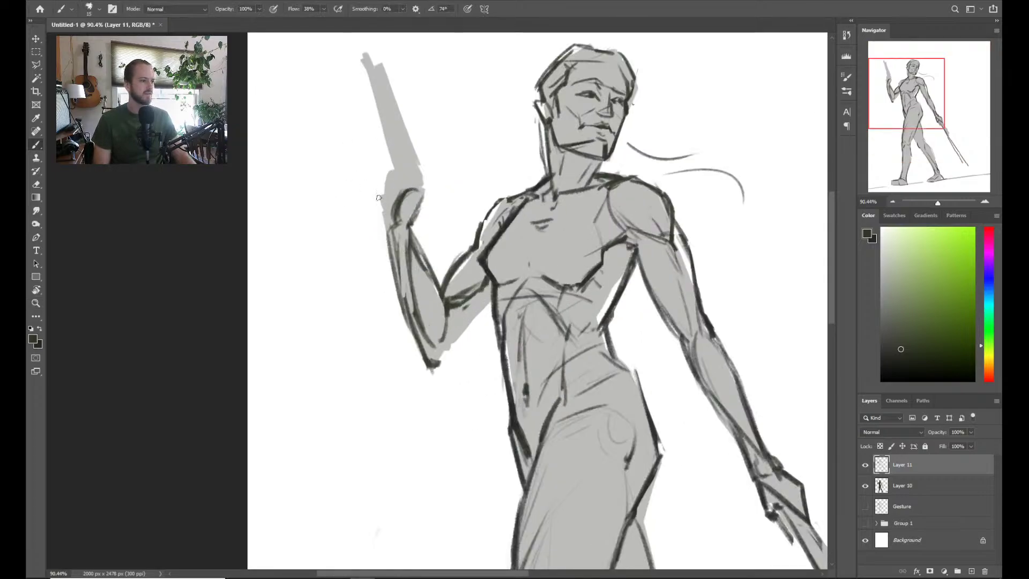
mouse_move(388, 232)
left_mouse_down()
mouse_move(388, 191)
mouse_move(376, 195)
mouse_move(384, 227)
mouse_move(398, 240)
mouse_move(416, 240)
left_mouse_up()
Sketch the fingers of the raised hand with a smaller brush, extending them up from the palm
key("bracketleft")
key("bracketleft")
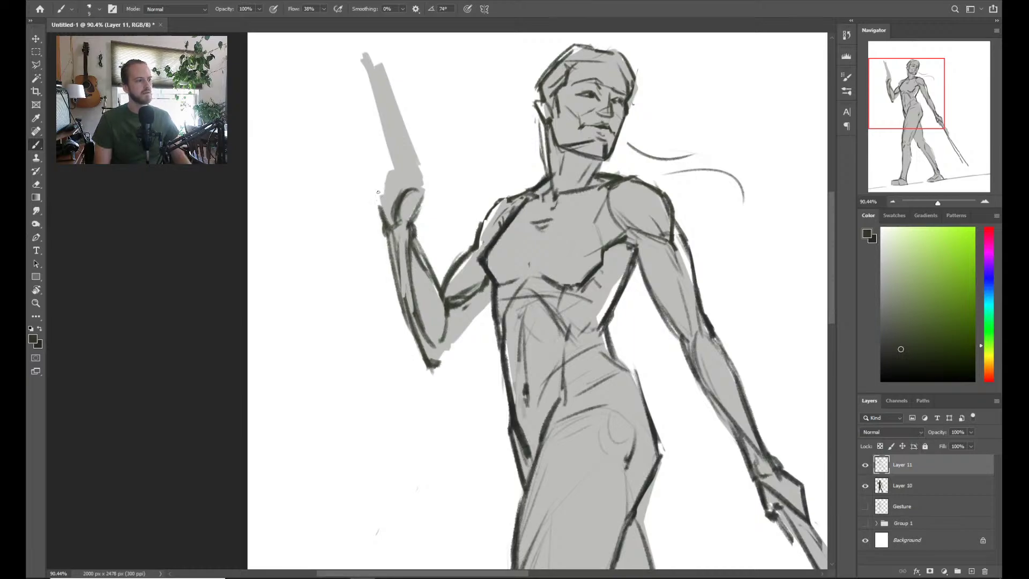
mouse_move(378, 192)
left_mouse_down()
mouse_move(384, 208)
mouse_move(399, 185)
left_mouse_up()
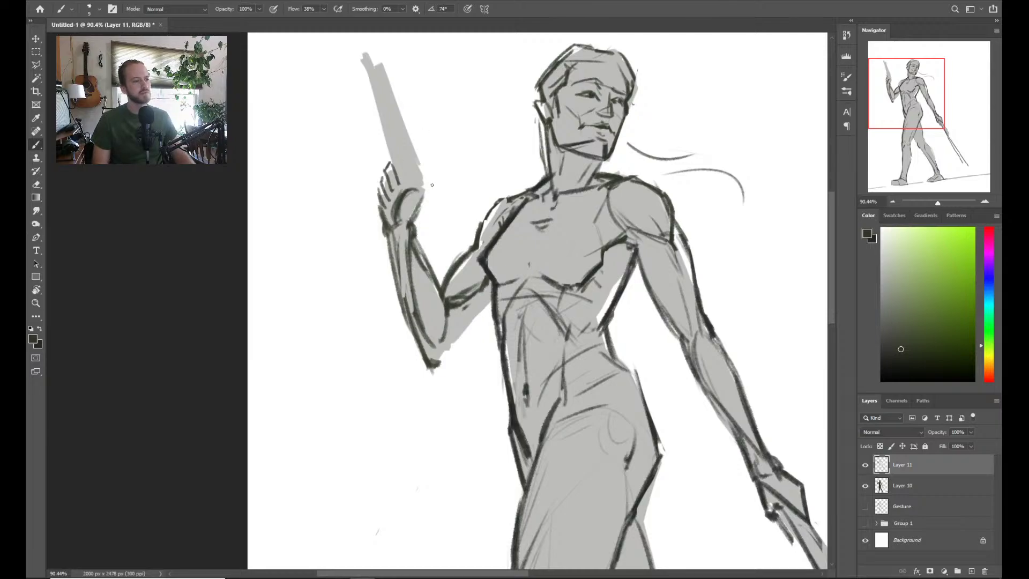
key("z")
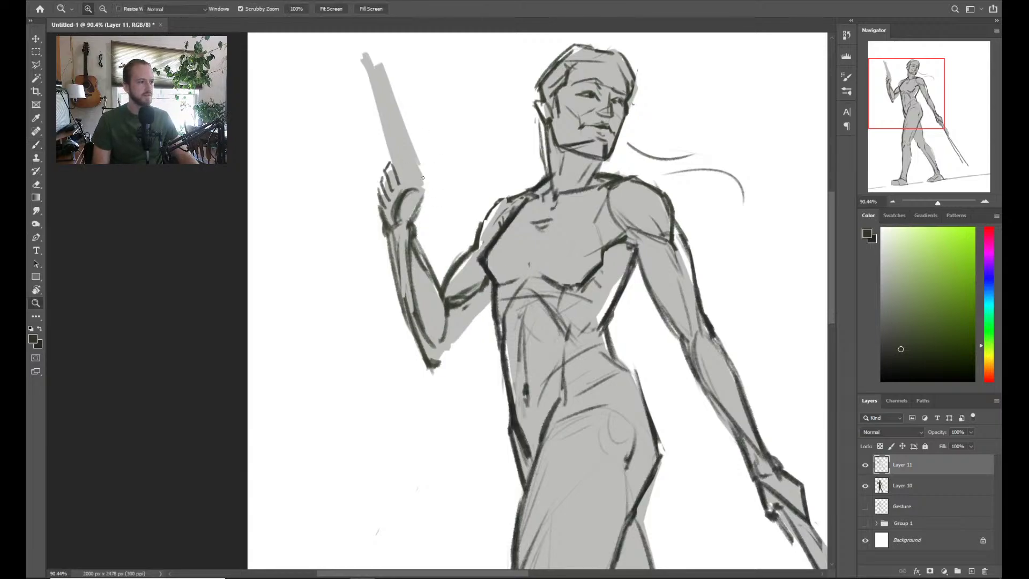
Draw the upright thumb of the raised hand and clean up its outline with the eraser
key("b")
mouse_move(412, 167)
left_mouse_down()
mouse_move(418, 189)
mouse_move(414, 160)
mouse_move(422, 193)
mouse_move(417, 162)
left_mouse_up()
key("ctrl+0")
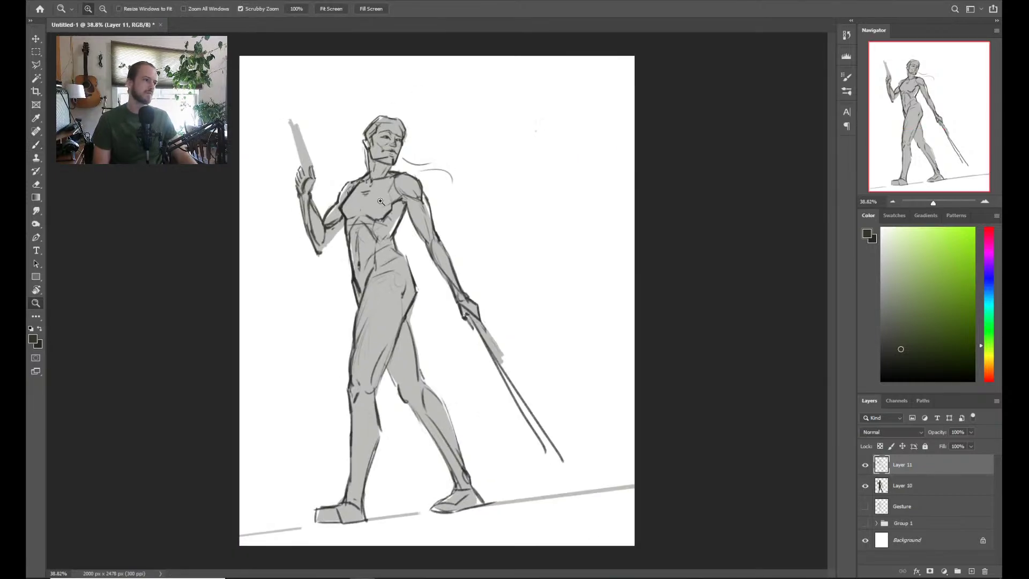
scroll(420, 225, "up", 2)
left_click_drag(420, 226, 476, 263)
key("e")
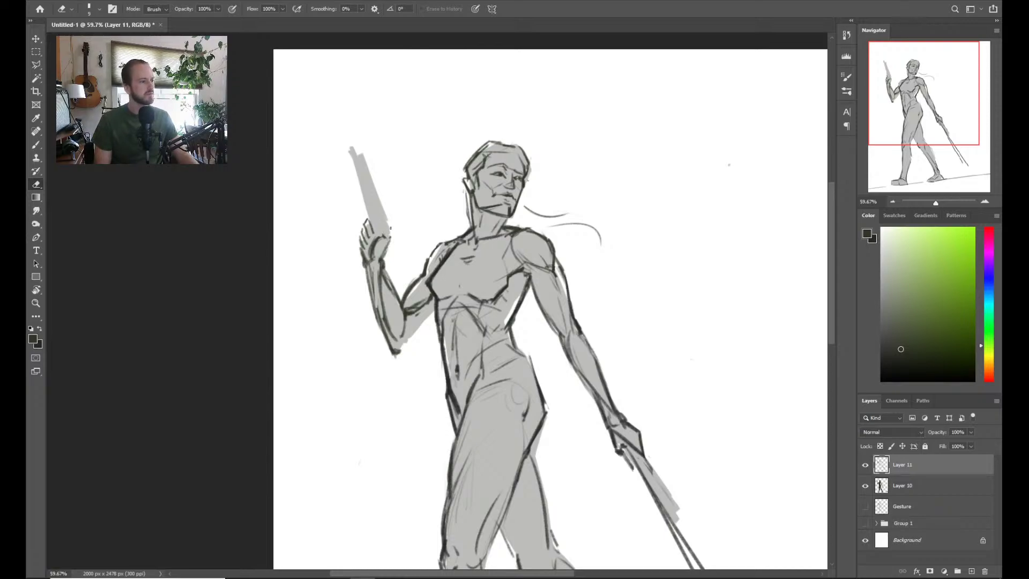
key("b")
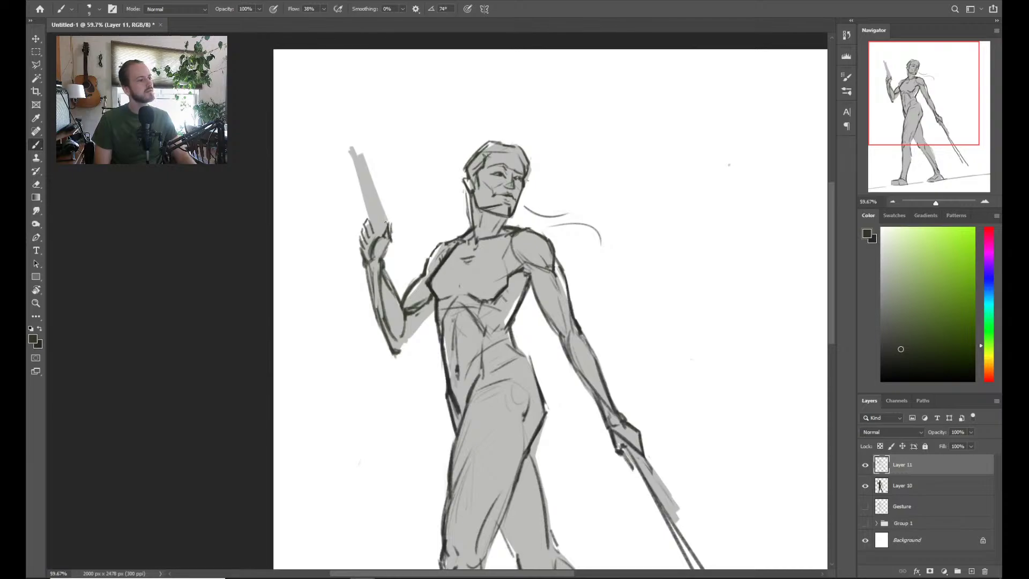
left_click_drag(389, 216, 389, 242)
key("e")
key("b")
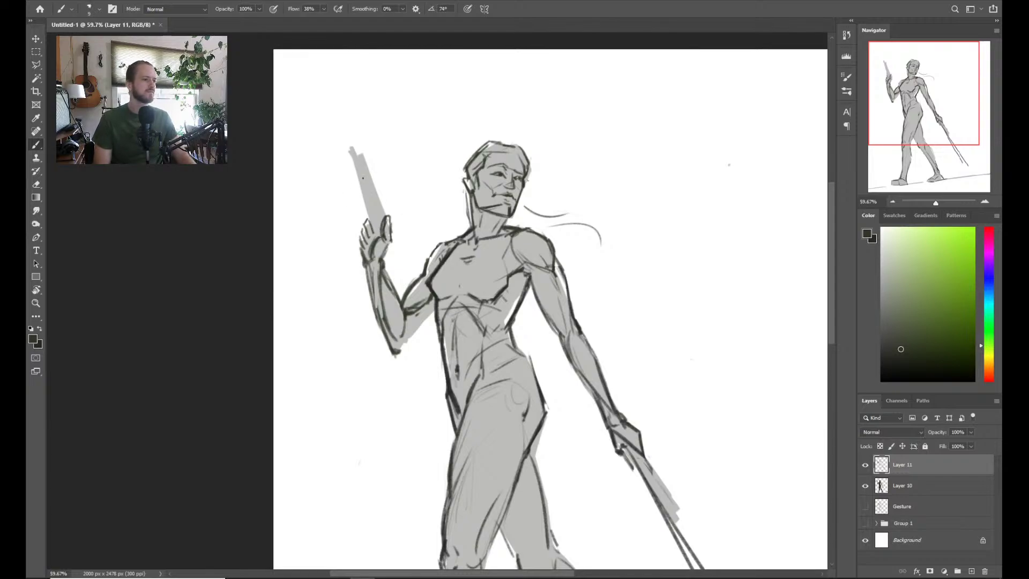
Refine the raised hand's contour from the thumb down to the wrist with eraser and brush
key("ctrl+0")
scroll(322, 202, "up", 5)
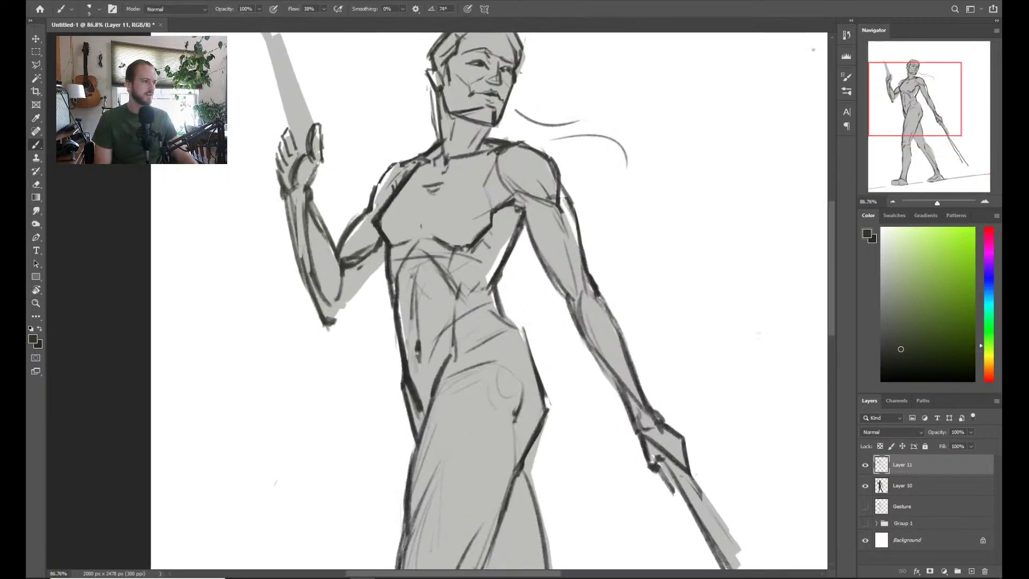
scroll(290, 86, "down", 1)
left_click_drag(265, 80, 331, 198)
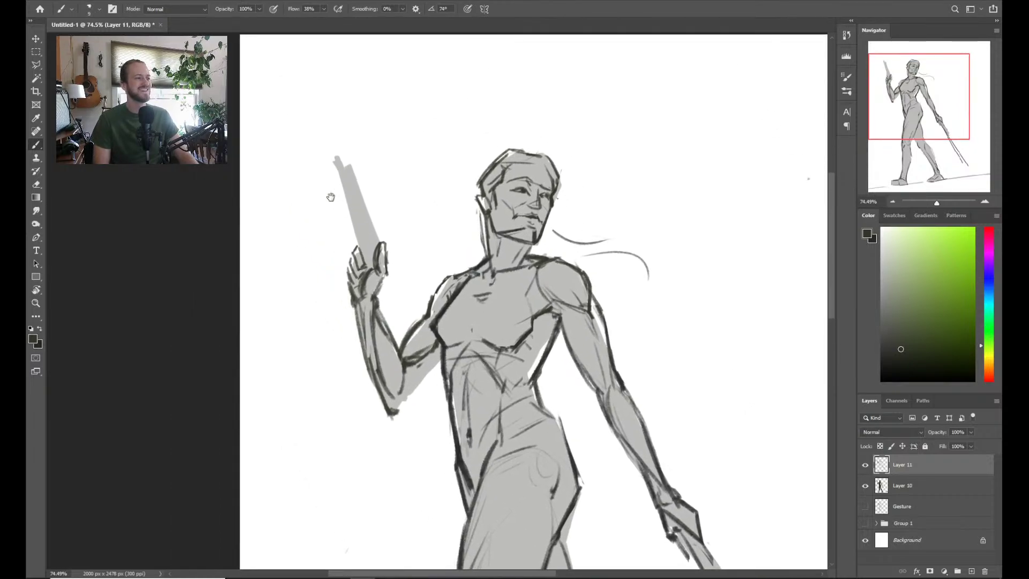
key("e")
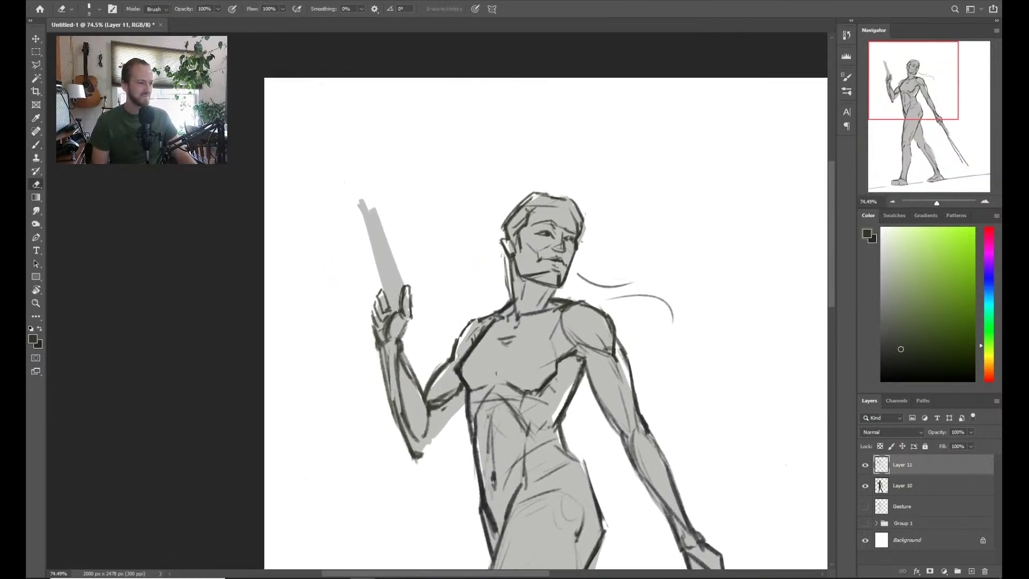
key("b")
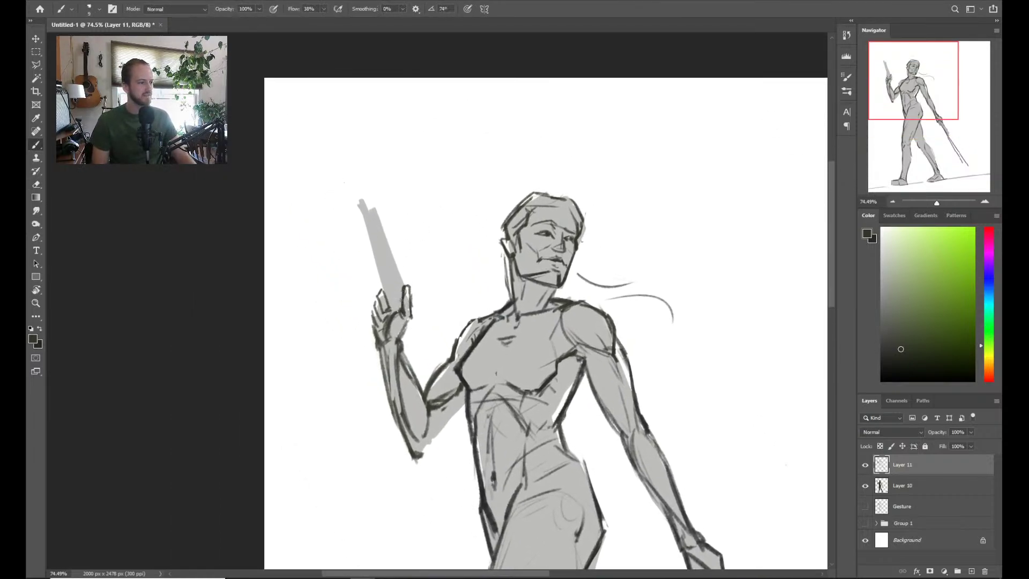
left_click_drag(408, 292, 401, 344)
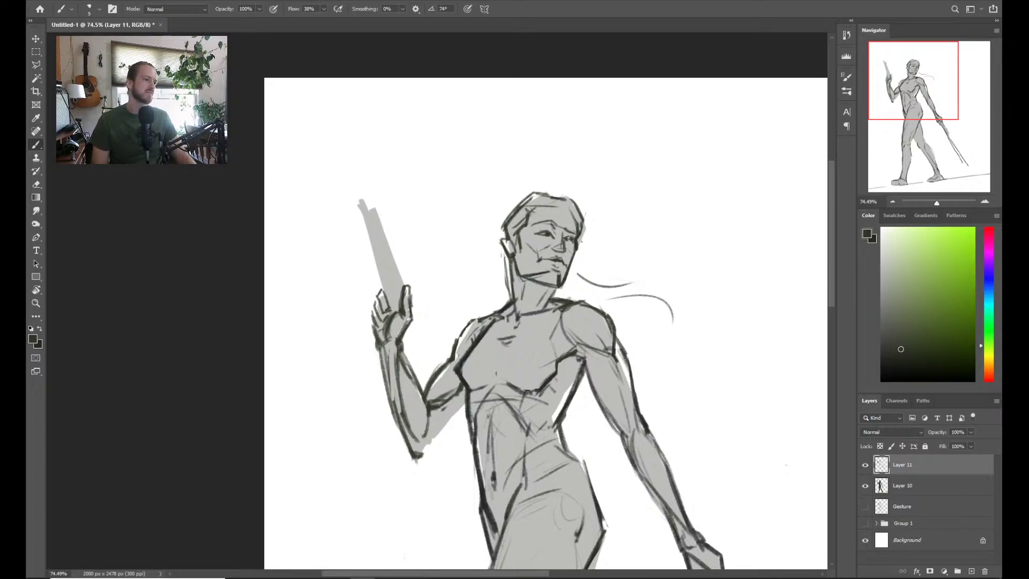
Outline the long edges and tip of the barrel held in the raised hand, and darken the outer finger contour
mouse_move(366, 174)
left_mouse_down()
mouse_move(406, 289)
mouse_move(357, 214)
mouse_move(387, 297)
left_mouse_up()
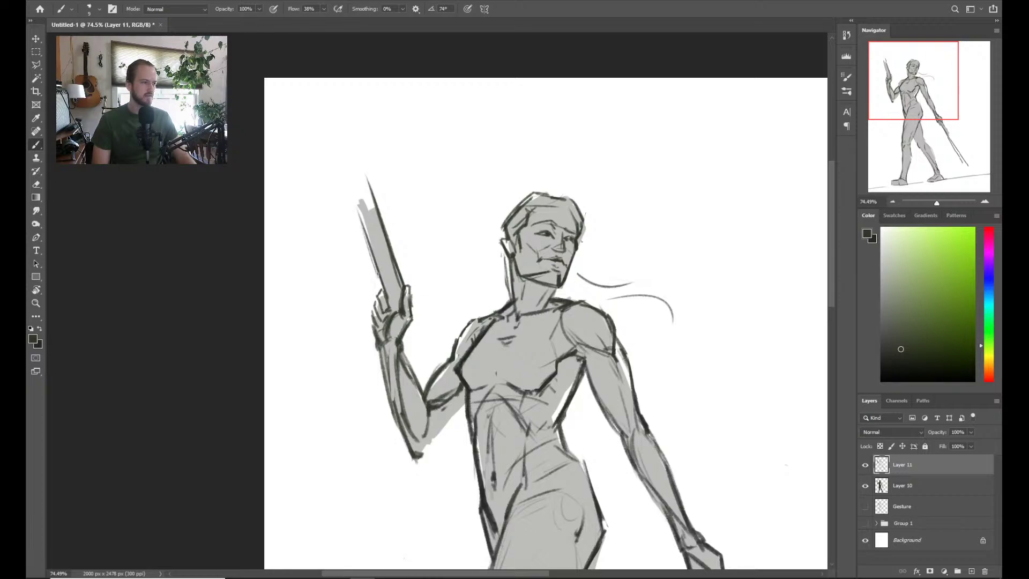
left_click_drag(371, 225, 362, 183)
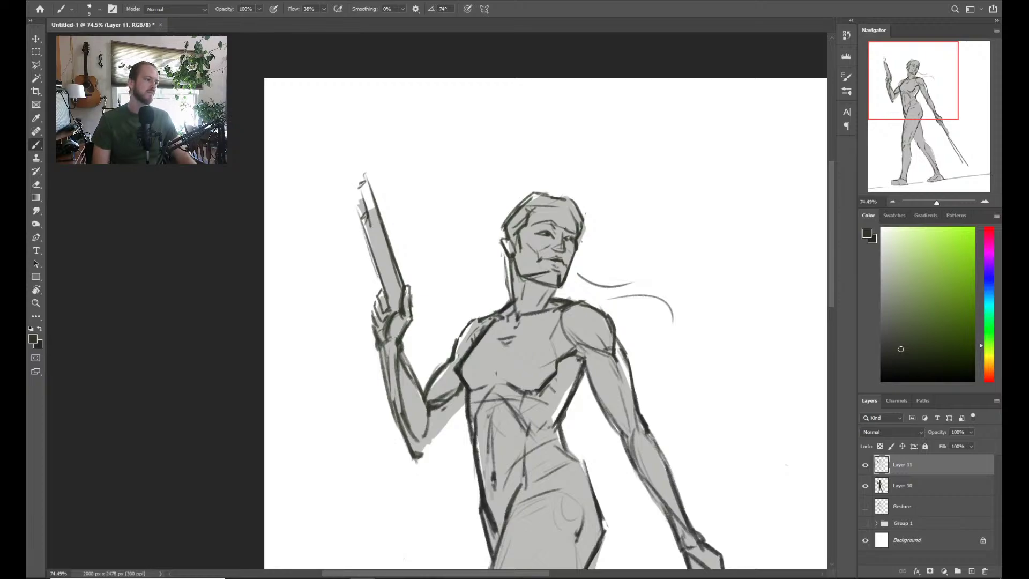
left_click_drag(403, 287, 384, 224)
left_click_drag(385, 278, 373, 303)
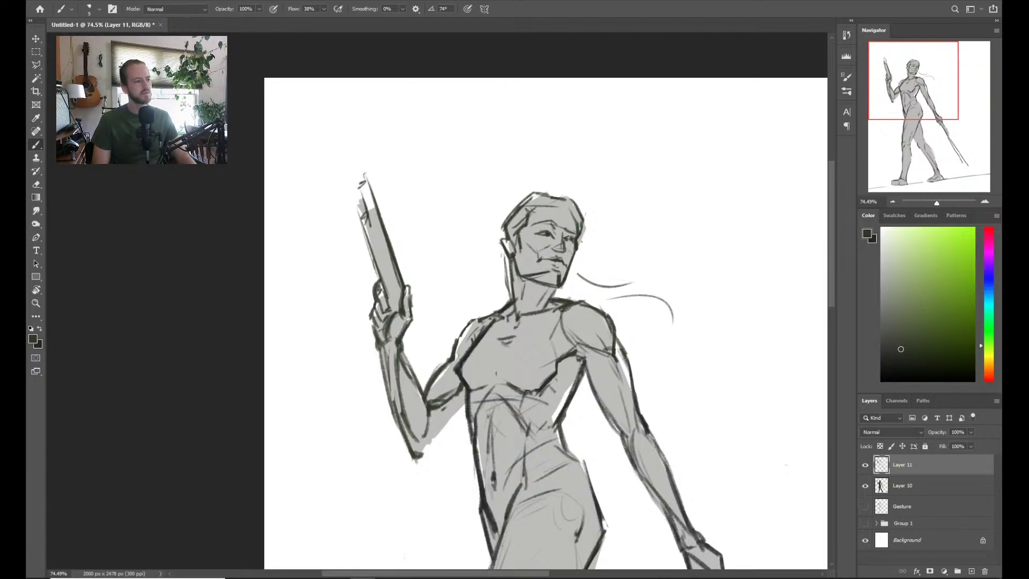
Clean up the barrel's edge with the eraser and draw a wisp of smoke curling up from its tip
key("e")
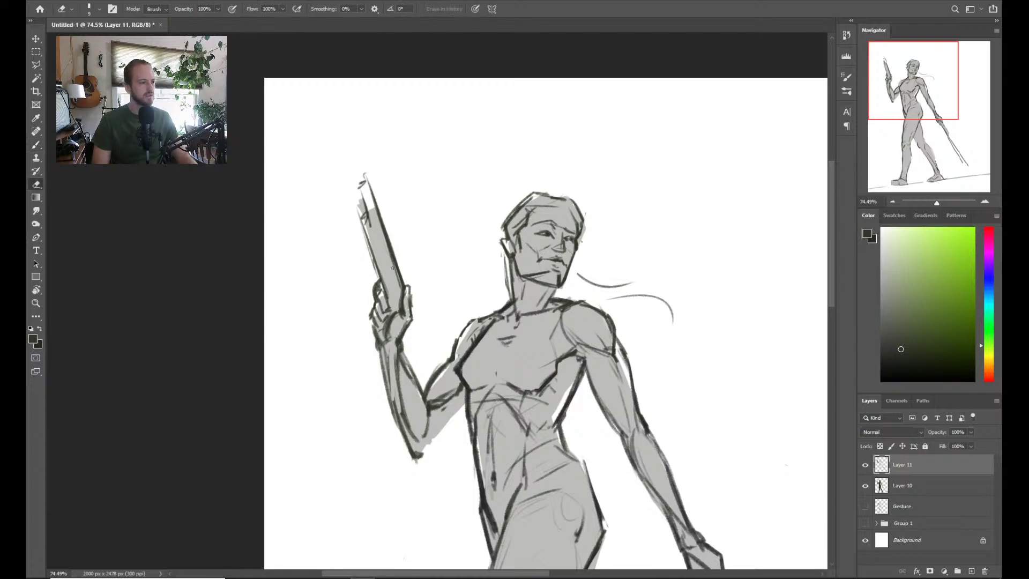
mouse_move(387, 248)
left_mouse_down()
mouse_move(404, 268)
mouse_move(379, 208)
mouse_move(399, 269)
left_mouse_up()
key("b")
mouse_move(361, 186)
left_mouse_down()
mouse_move(364, 161)
mouse_move(421, 92)
left_mouse_up()
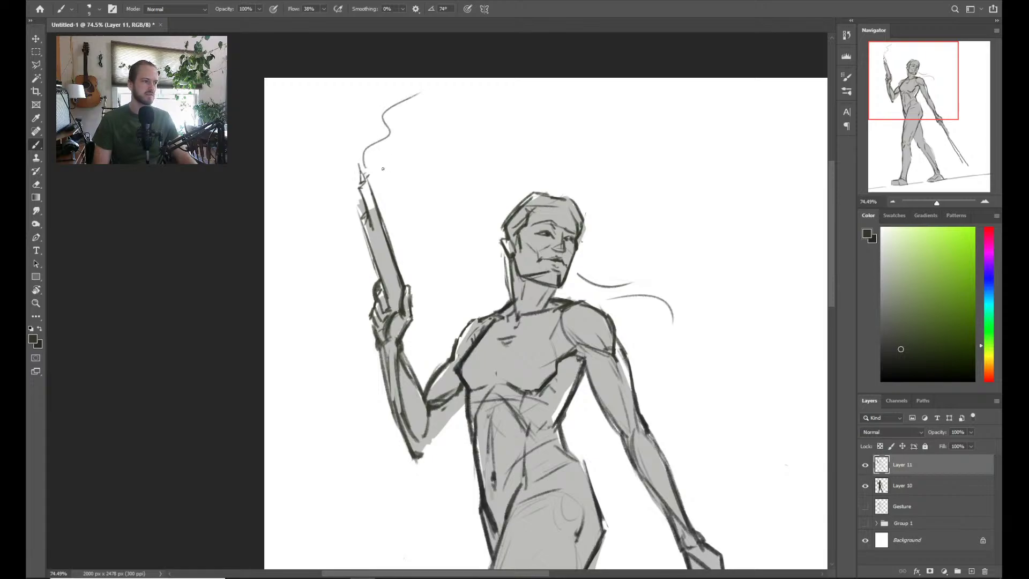
scroll(504, 70, "down", 4)
scroll(489, 216, "up", 2)
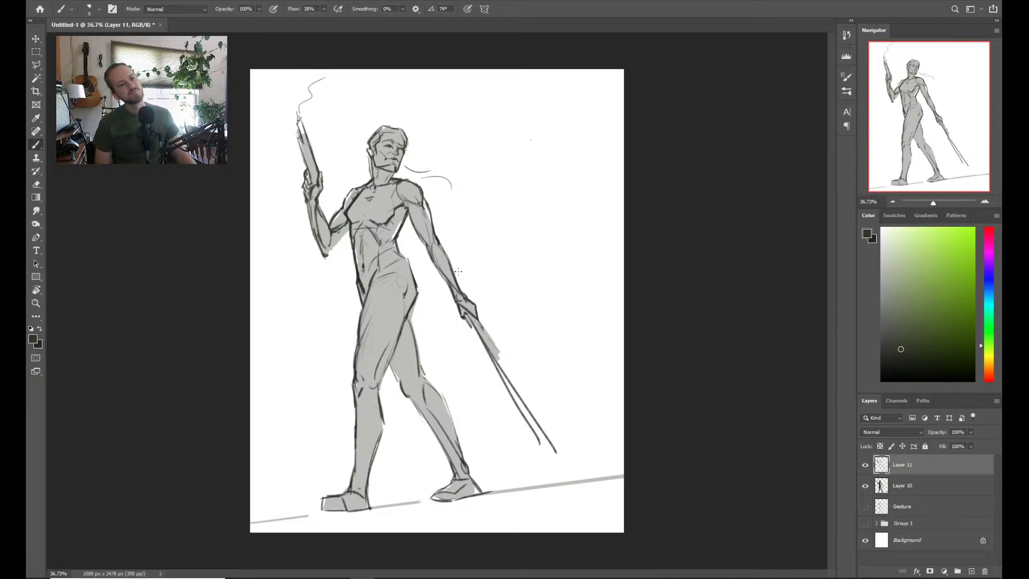
Erase the rough shoulder line of the raised arm, redraw it as a crisper angular contour and clean its outer edge
scroll(364, 336, "up", 3)
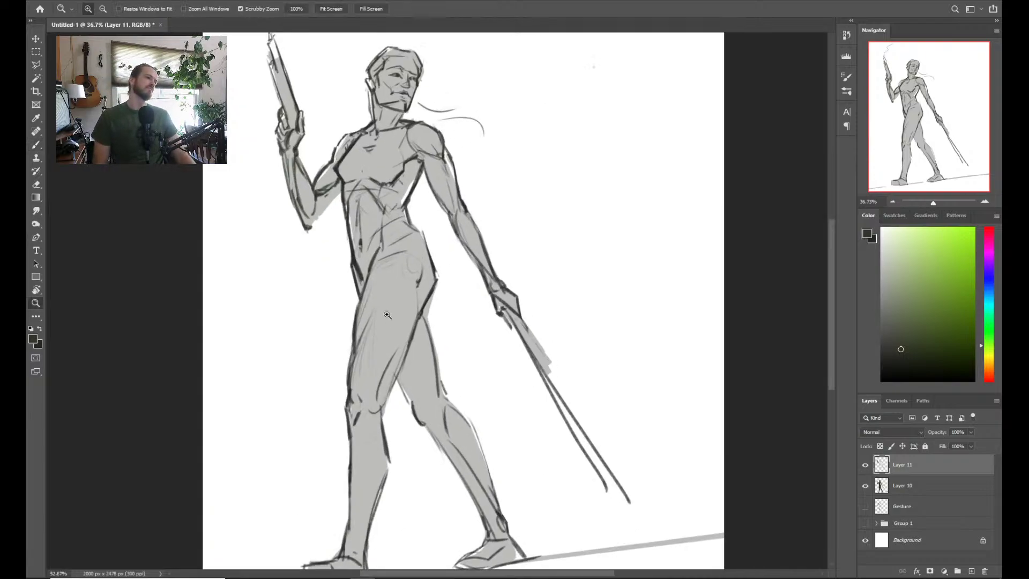
key("z")
left_click_drag(364, 284, 252, 287)
mouse_move(364, 263)
left_mouse_down()
mouse_move(438, 240)
mouse_move(429, 214)
left_mouse_up()
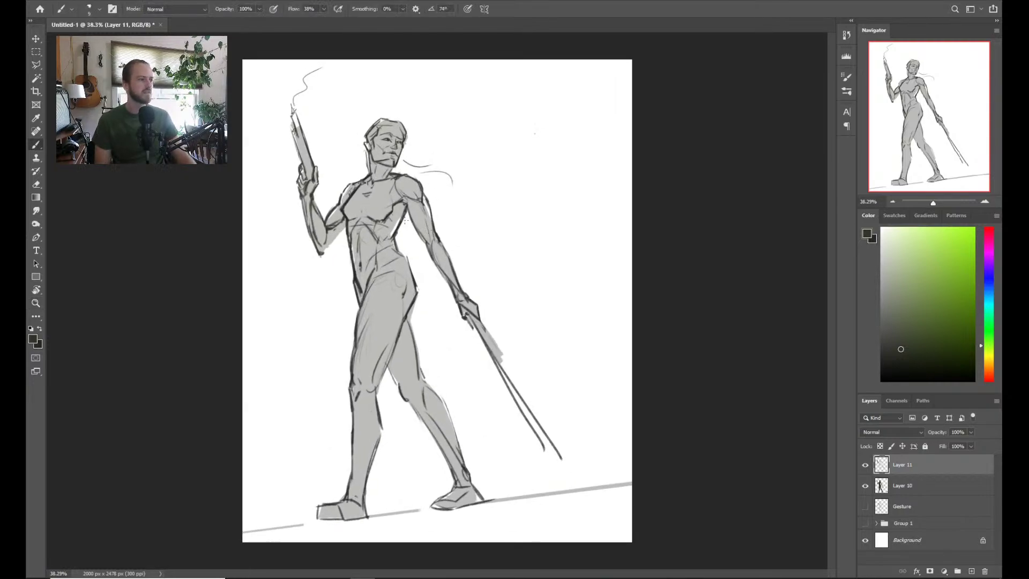
key("b")
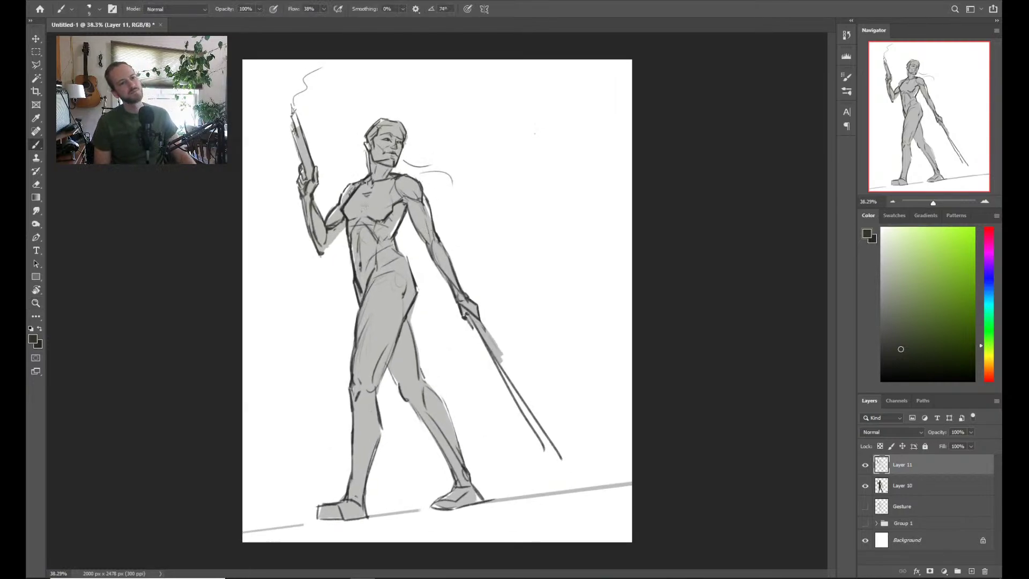
key("e")
scroll(321, 186, "up", 2)
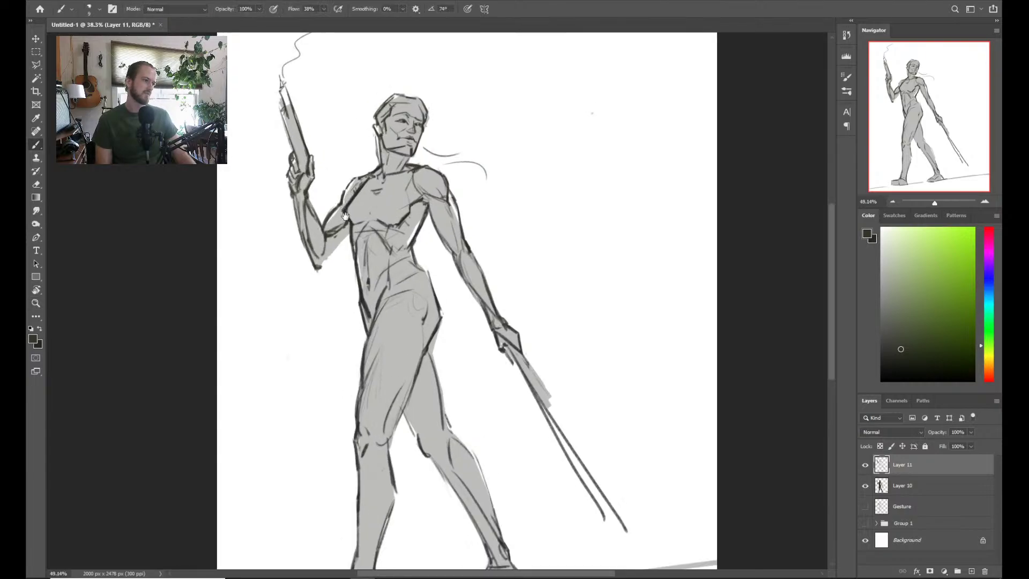
scroll(365, 243, "up", 1)
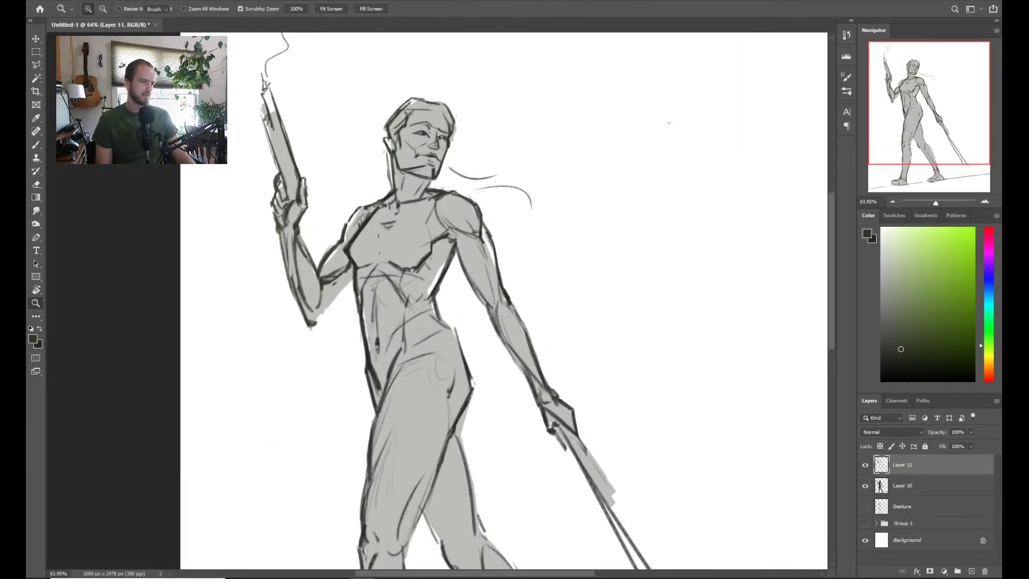
mouse_move(365, 225)
left_mouse_down()
mouse_move(360, 214)
mouse_move(354, 236)
mouse_move(362, 222)
left_mouse_up()
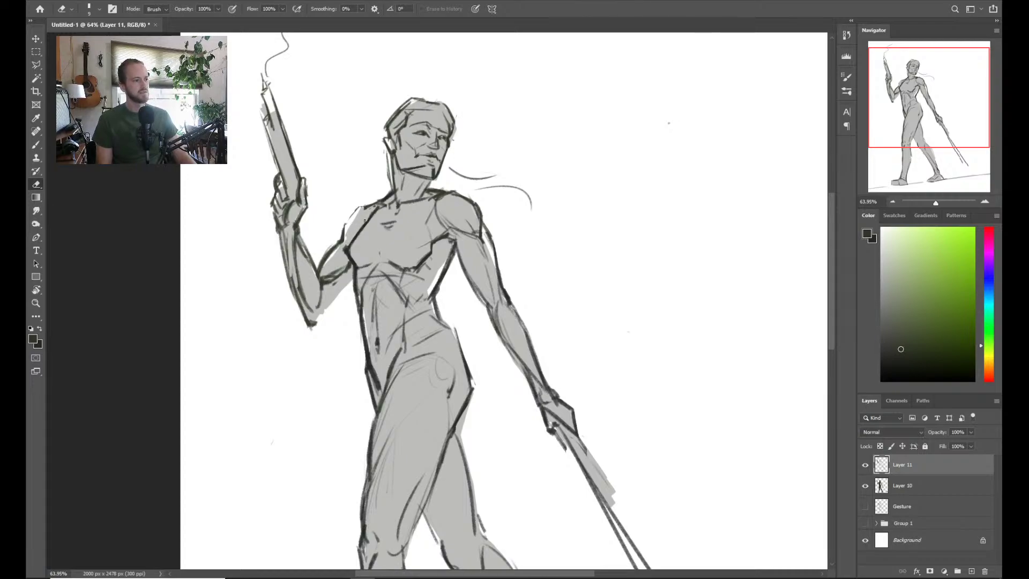
scroll(365, 221, "up", 3)
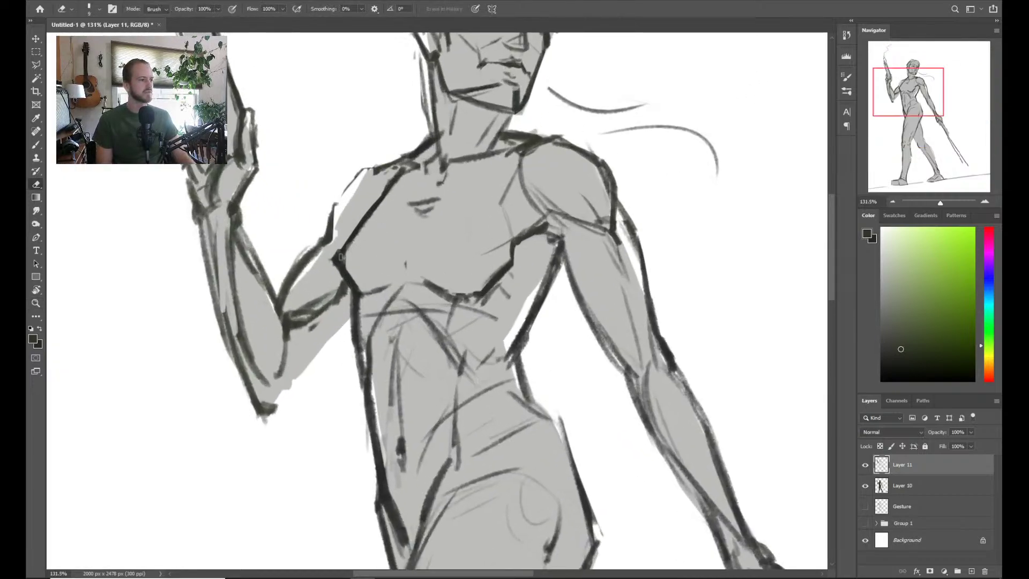
key("b")
scroll(355, 202, "down", 2)
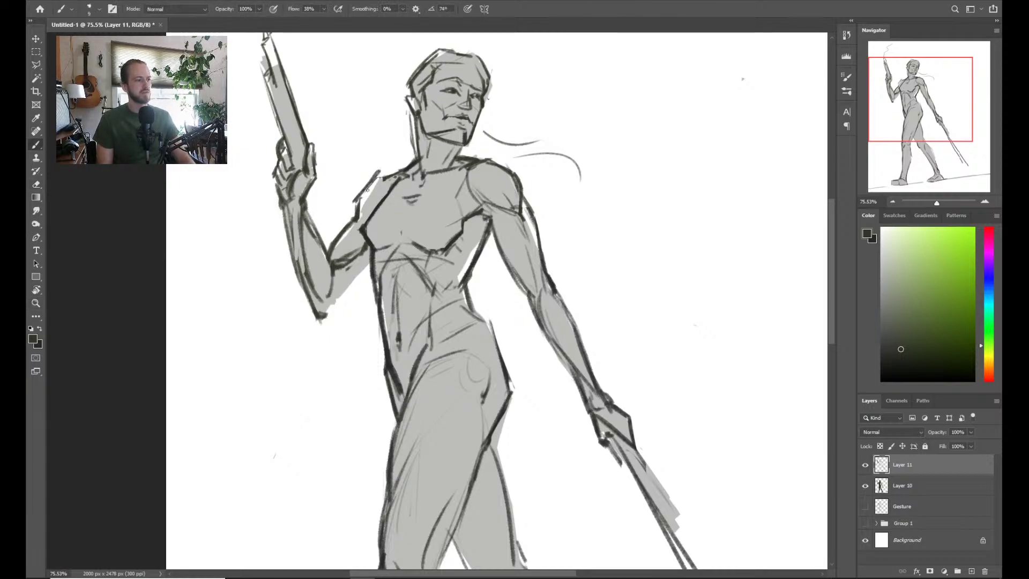
key("z")
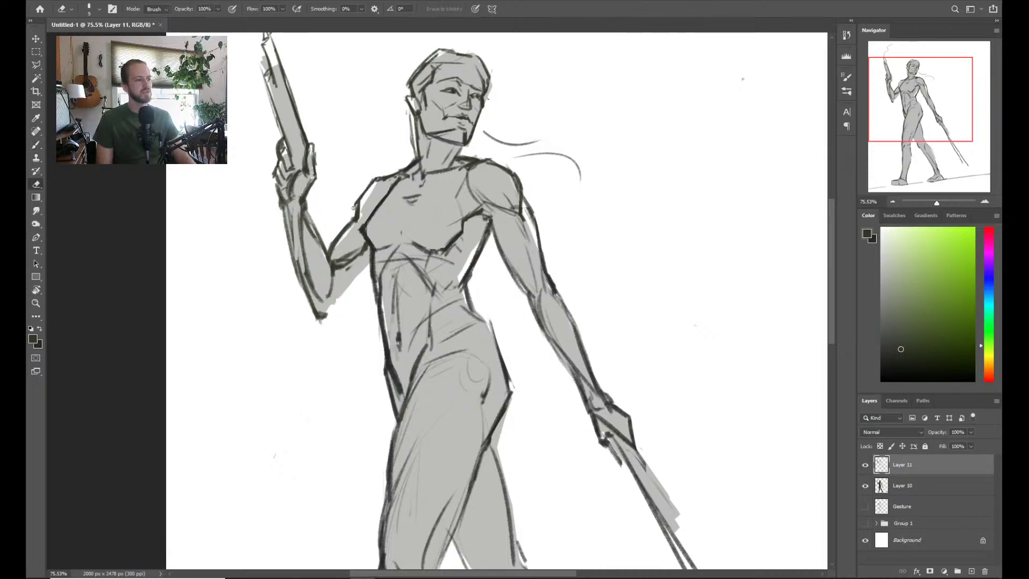
Draw the underside of the raised upper arm from the elbow to the side of the chest
scroll(378, 201, "down", 2)
scroll(447, 237, "down", 2)
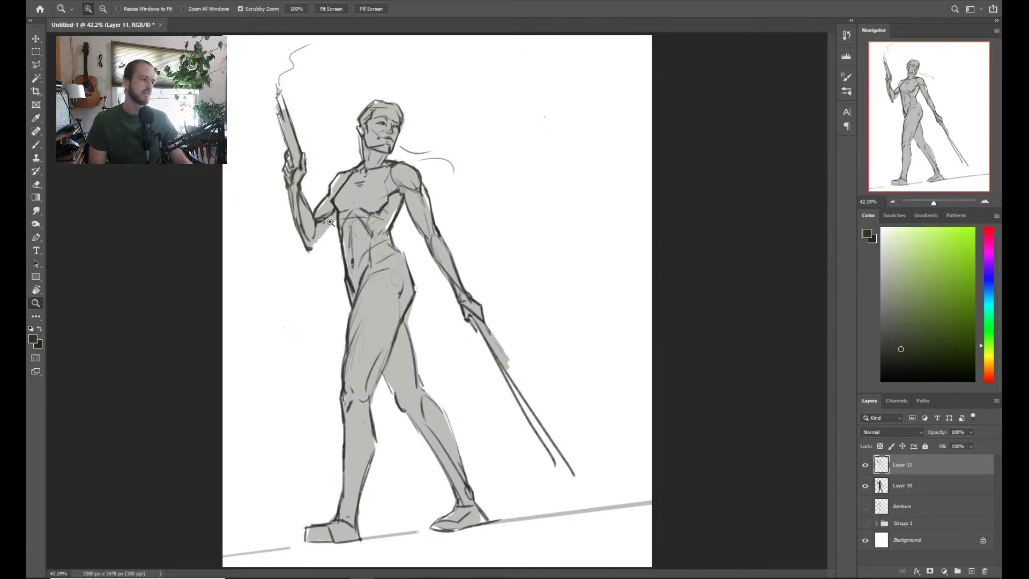
scroll(331, 222, "up", 2)
key("b")
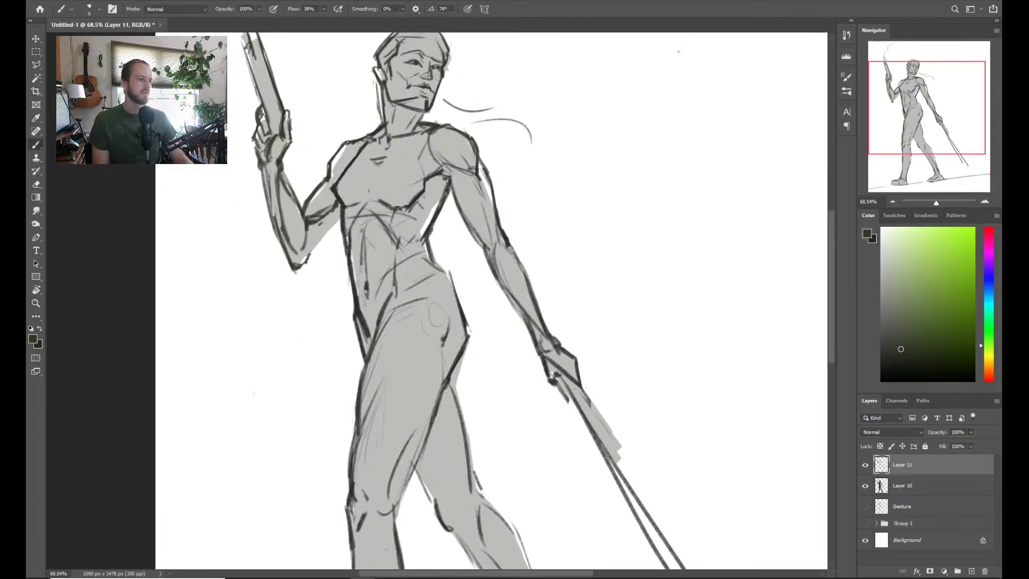
left_click_drag(308, 260, 337, 214)
mouse_move(307, 263)
left_mouse_down()
mouse_move(339, 213)
mouse_move(306, 278)
mouse_move(330, 236)
mouse_move(429, 170)
left_mouse_up()
key("ctrl+space")
Create a new layer above the line sketch and choose a reddish-brown brush colour
key("ctrl+shift+n")
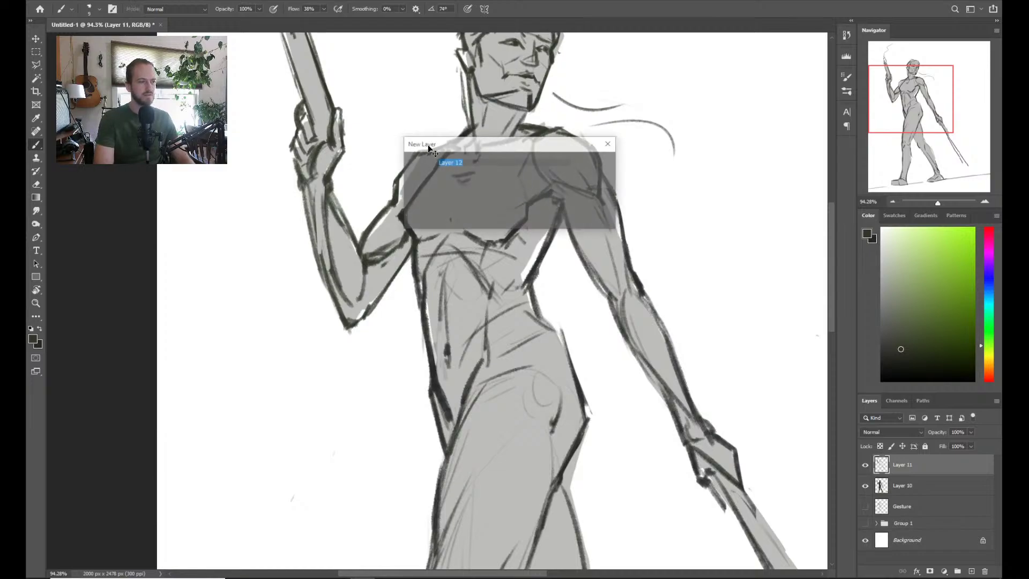
key("Return")
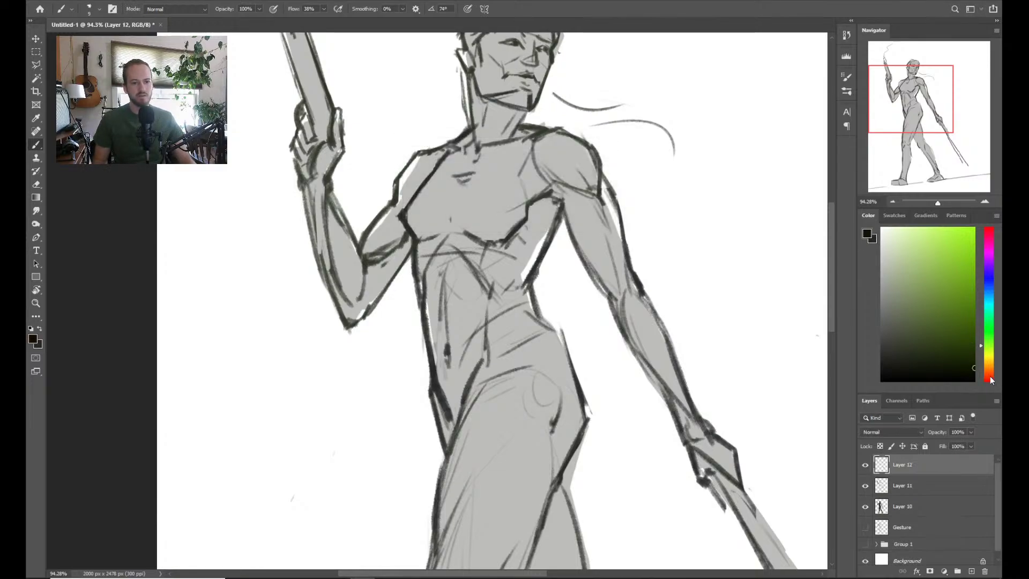
left_click(990, 374)
left_click(954, 293)
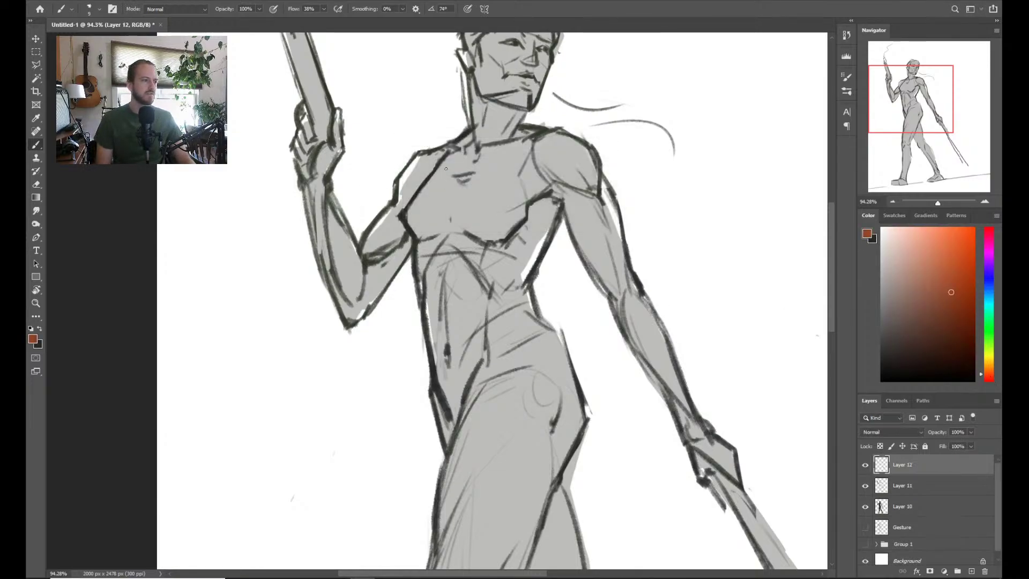
Change the brush to bright red and trace the chest edge and raised arm's shoulder as straight segments with ticks at the corners
left_click_drag(438, 167, 405, 212)
left_click(950, 256)
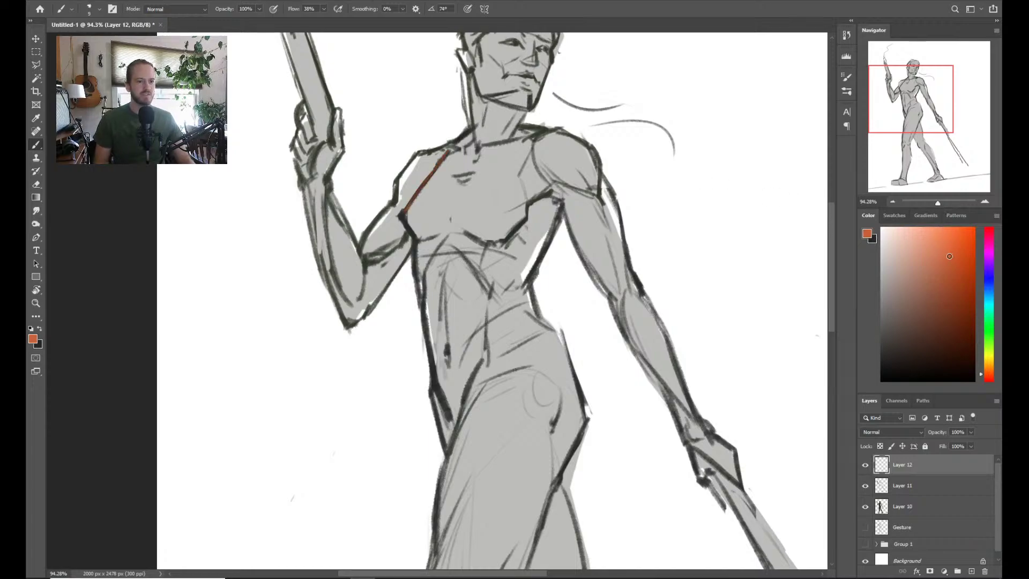
left_click(990, 380)
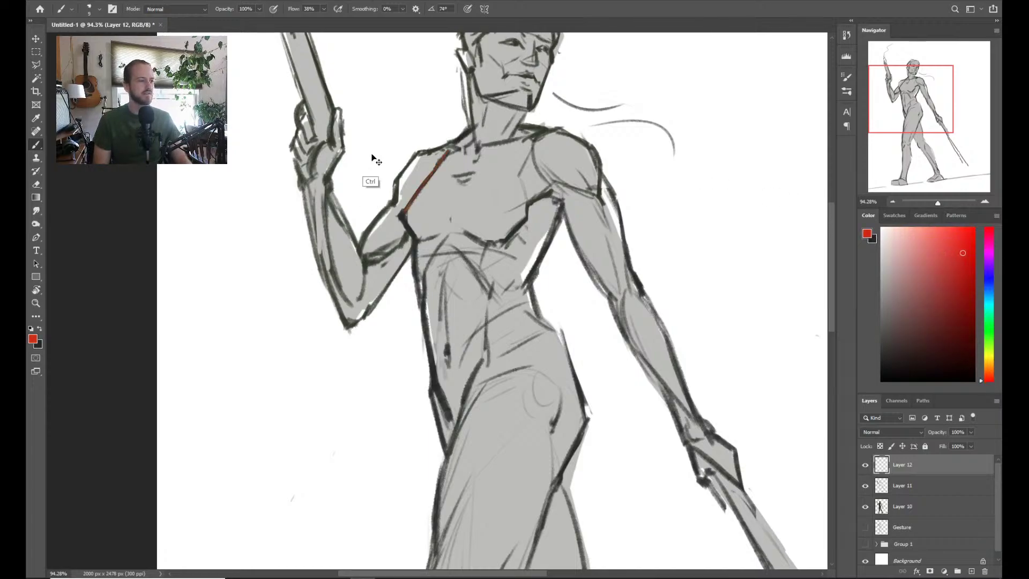
left_click_drag(394, 215, 442, 157)
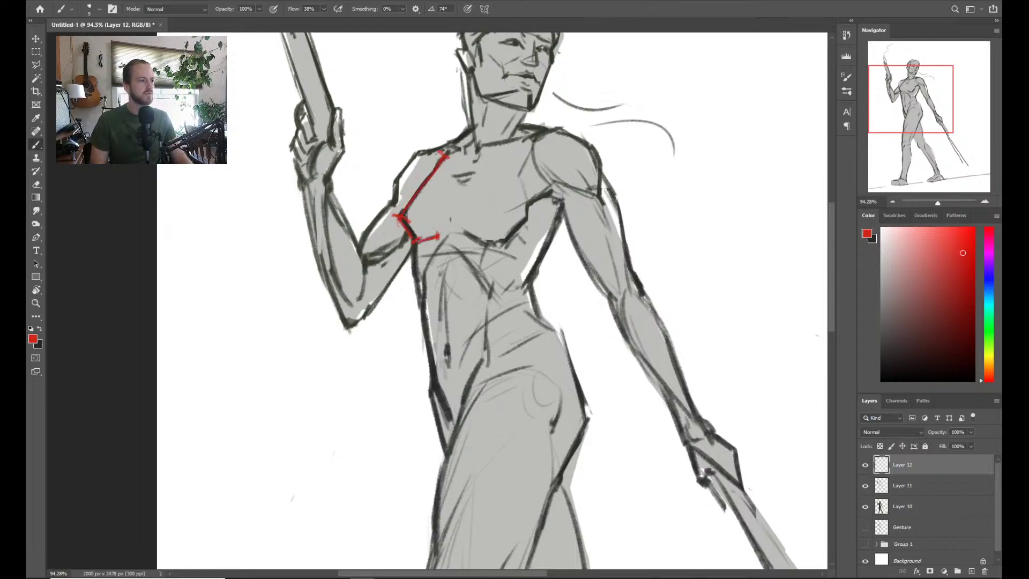
left_click_drag(393, 180, 410, 159)
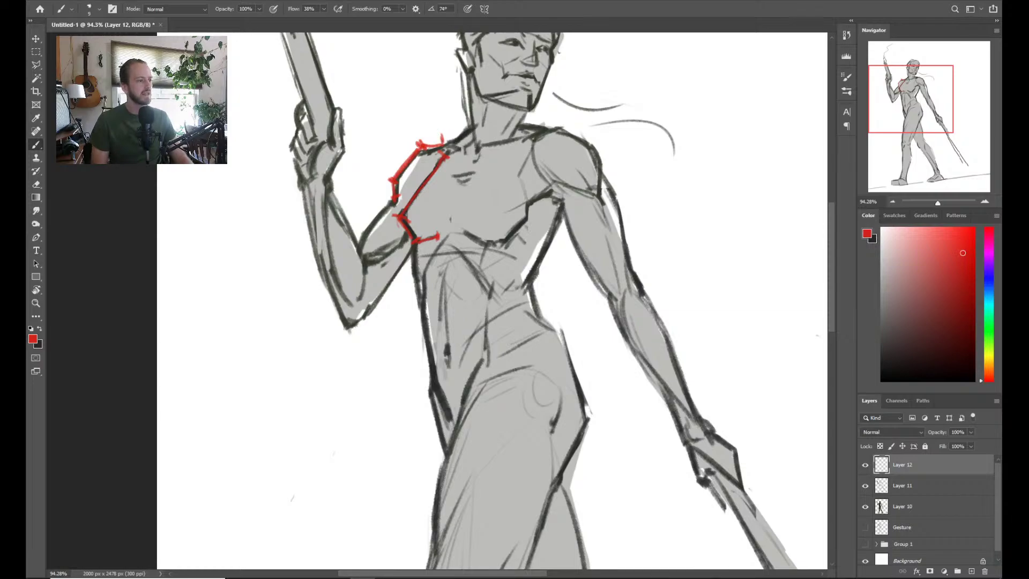
Trace both sides of the torso, from the armpits through the waist to the hips, as red straight segments with corner ticks
scroll(496, 278, "down", 3)
scroll(496, 278, "right", 2)
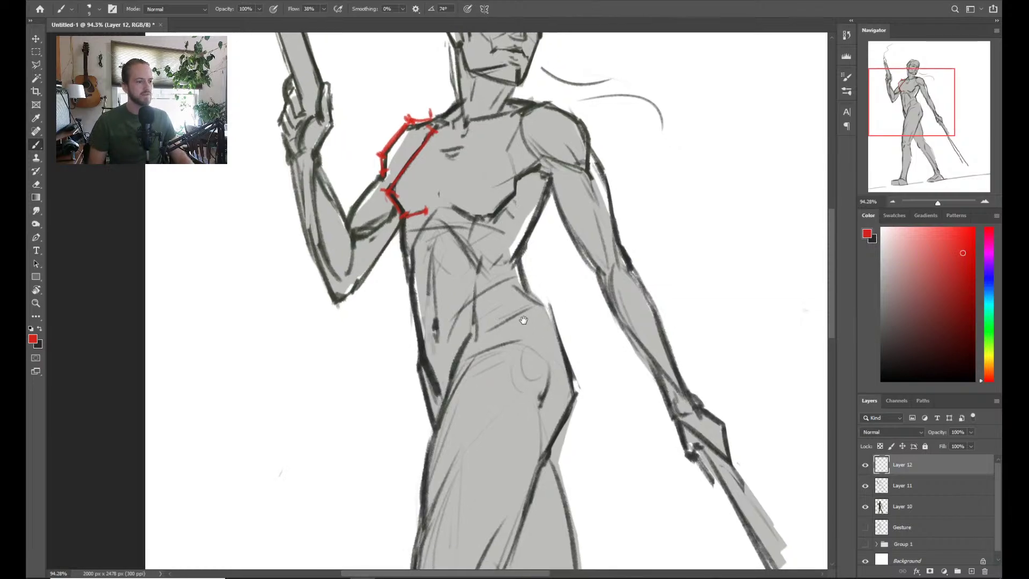
left_click_drag(489, 246, 476, 214)
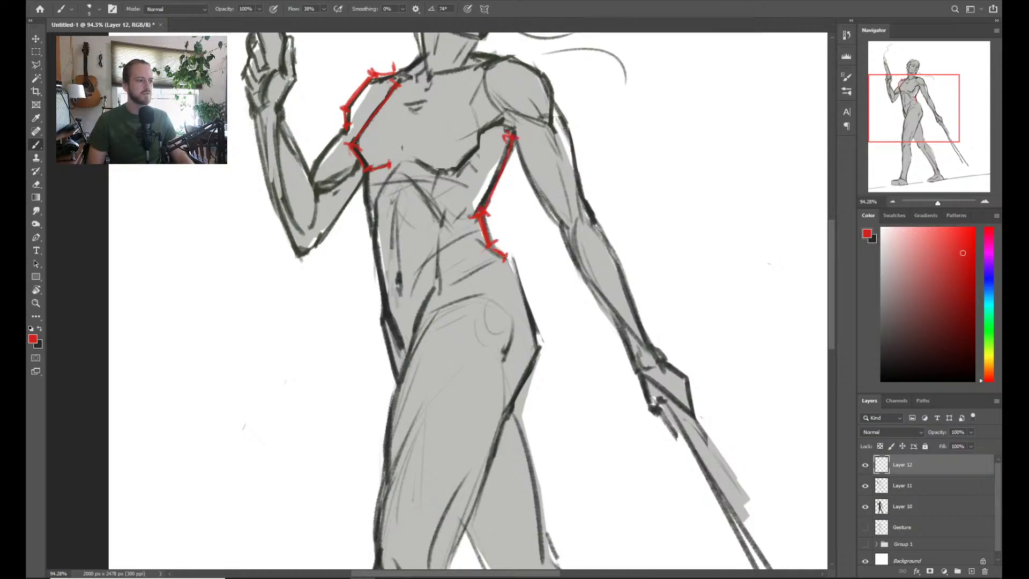
left_click_drag(509, 260, 543, 352)
left_click_drag(510, 410, 543, 353)
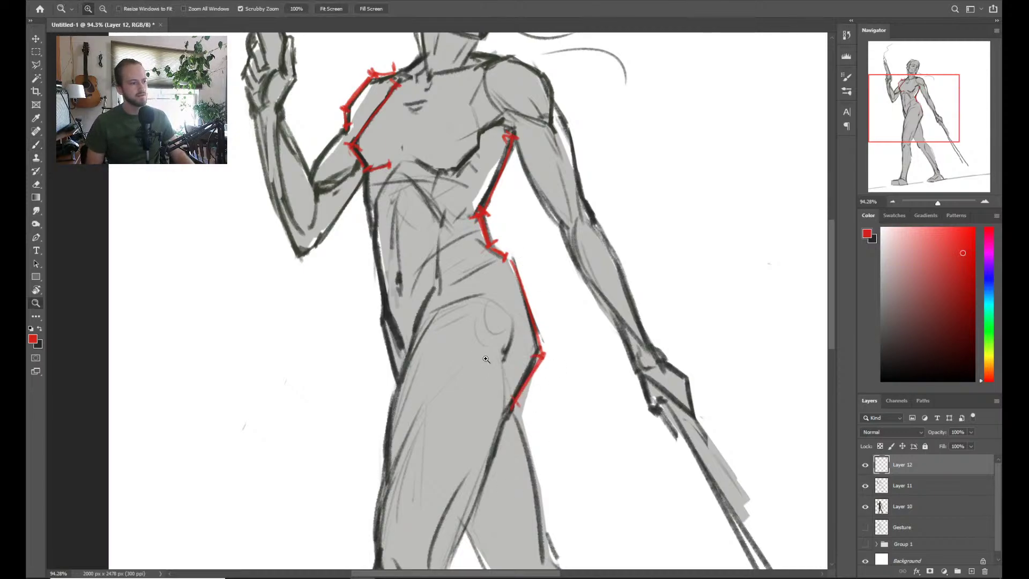
left_click_drag(384, 308, 397, 384)
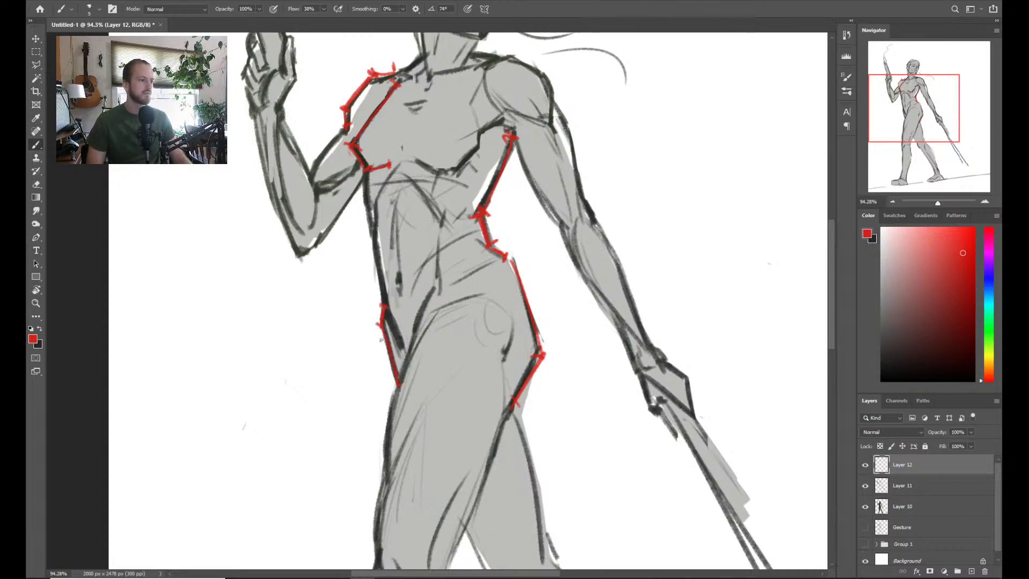
mouse_move(367, 173)
left_mouse_down()
mouse_move(376, 255)
mouse_move(300, 261)
left_mouse_up()
Trace the back and top of the head as red straight segments, marking each change of direction with a tick
key("z")
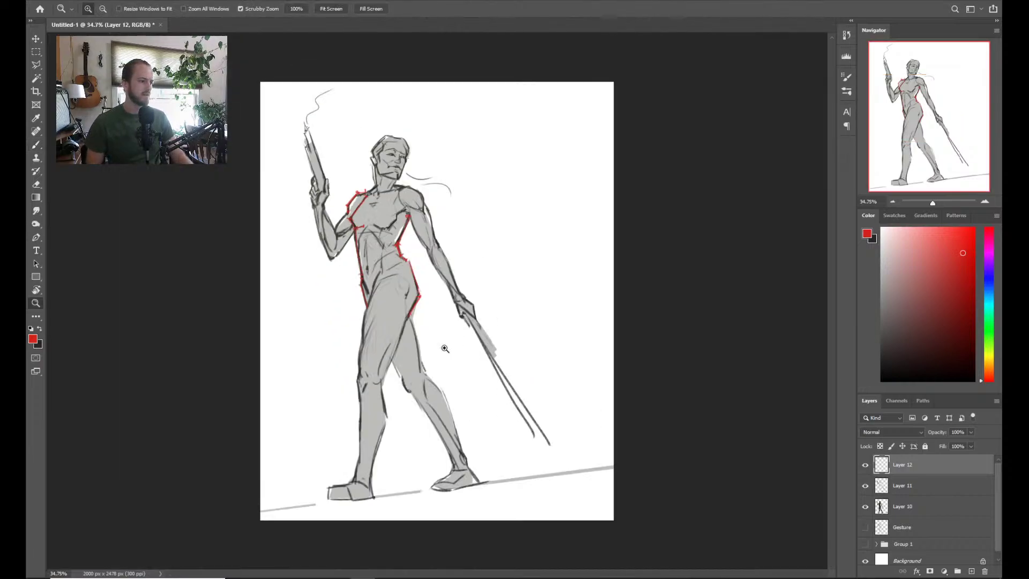
left_click_drag(408, 378, 416, 374)
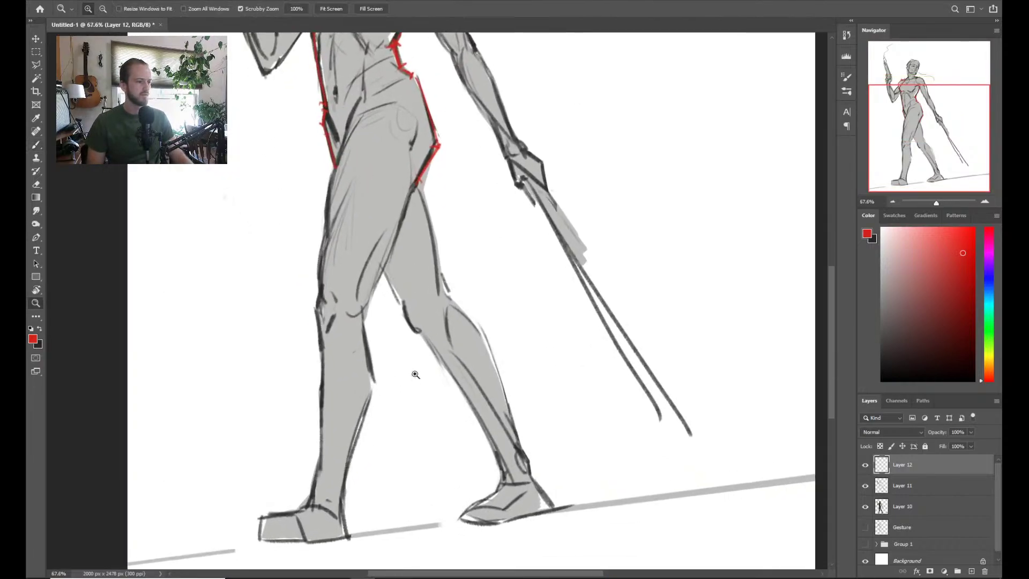
left_click_drag(391, 139, 439, 282)
key("z")
left_click_drag(439, 281, 426, 278)
left_click_drag(433, 242, 432, 243)
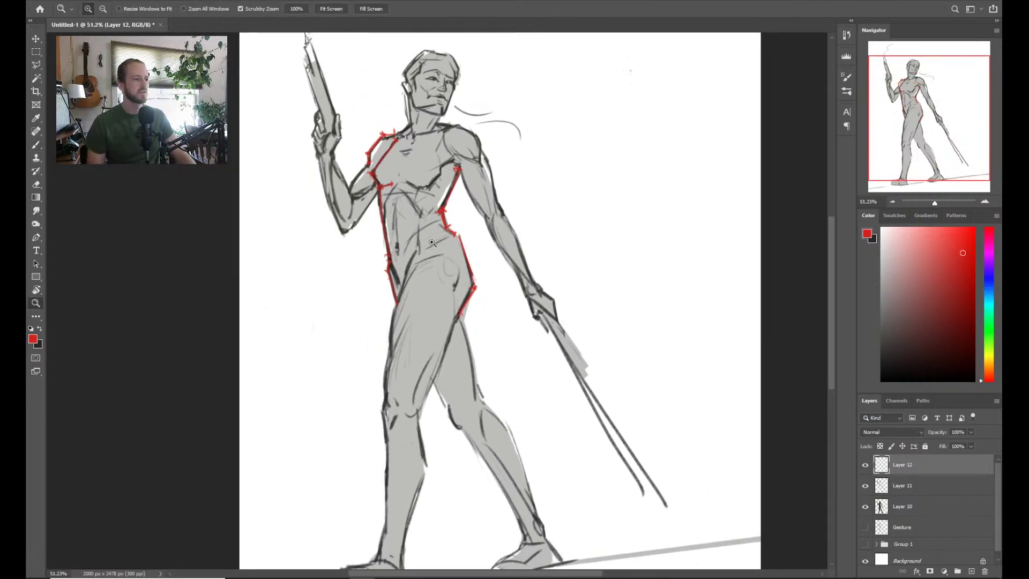
left_click_drag(434, 159, 437, 159)
left_click_drag(437, 113, 439, 242)
left_click_drag(416, 201, 438, 200)
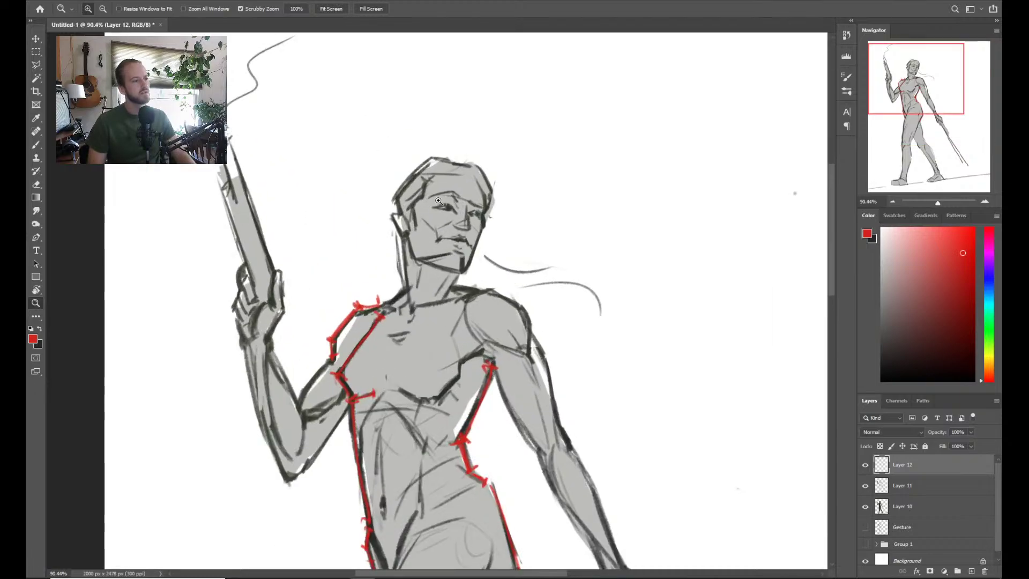
key("b")
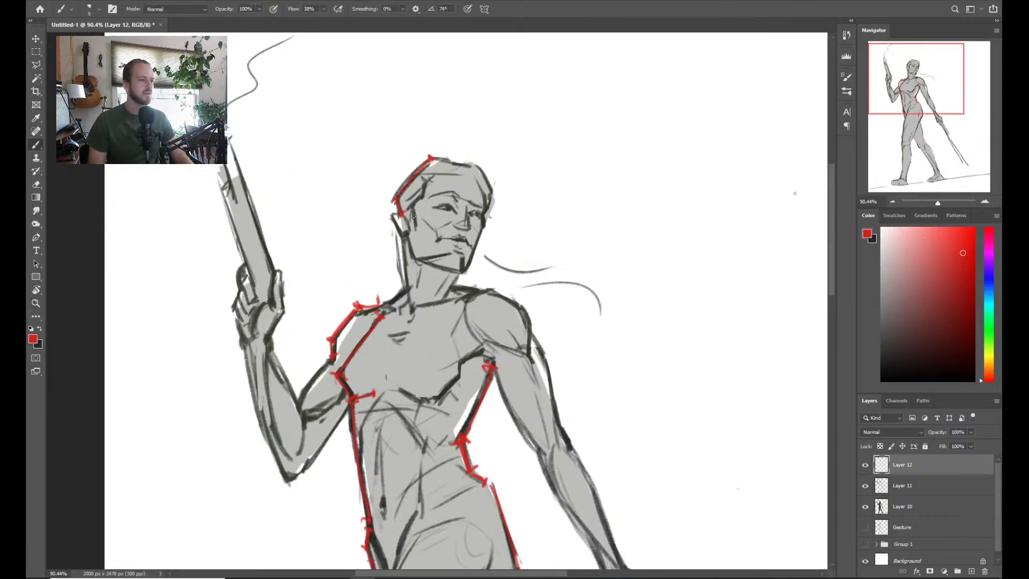
mouse_move(431, 159)
left_mouse_down()
mouse_move(476, 166)
mouse_move(489, 197)
left_mouse_up()
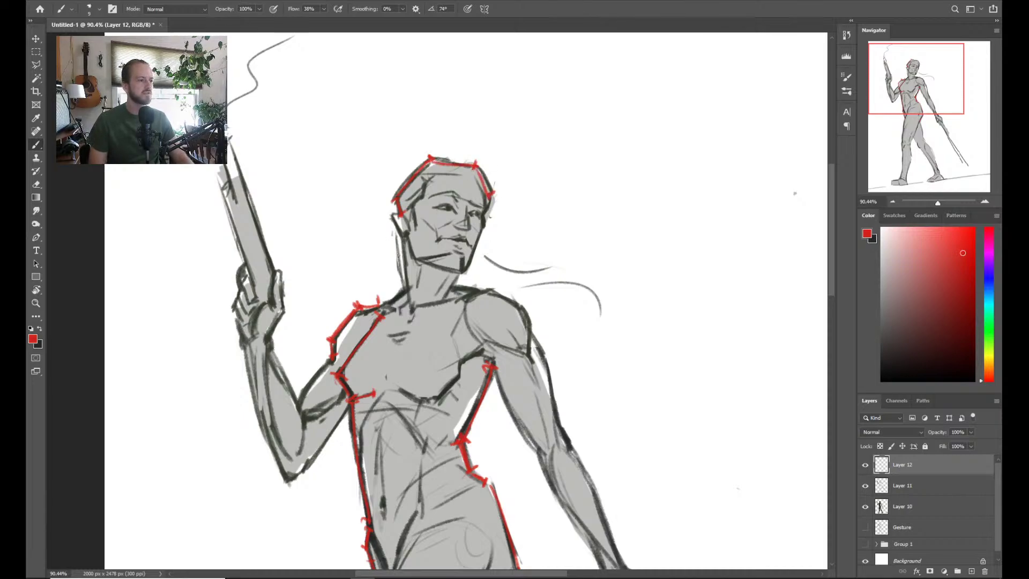
Draw an example contour of three angled red segments with ticks in the blank space beside the head
left_click_drag(603, 137, 572, 219)
mouse_move(593, 131)
left_mouse_down()
mouse_move(694, 109)
mouse_move(754, 182)
left_mouse_up()
left_click_drag(564, 219, 586, 221)
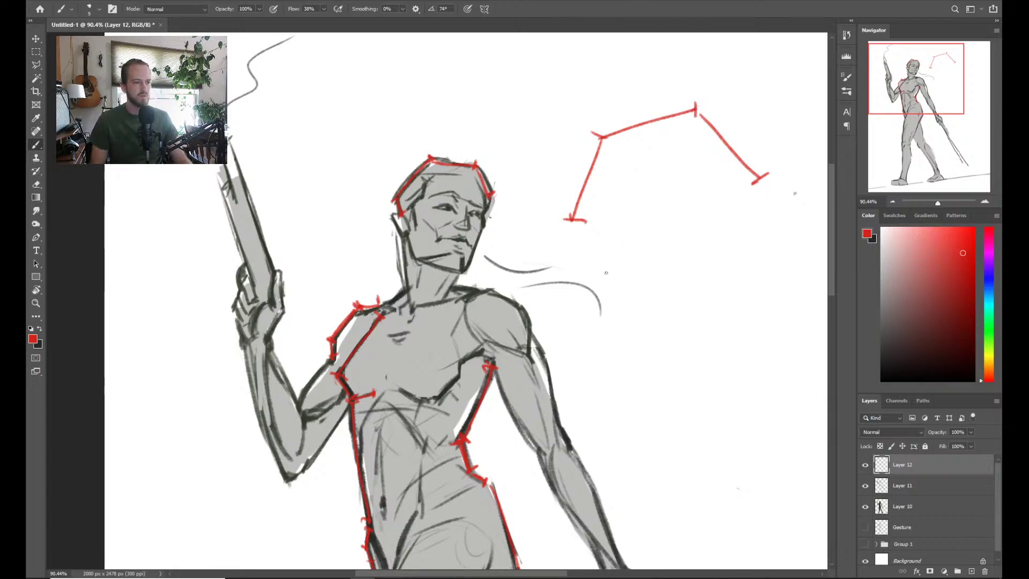
Draw a second example contour below the first one from red segments of uneven length, with ticks at the corners
mouse_move(603, 281)
left_mouse_down()
mouse_move(628, 247)
mouse_move(642, 257)
left_mouse_up()
left_click_drag(597, 281, 607, 287)
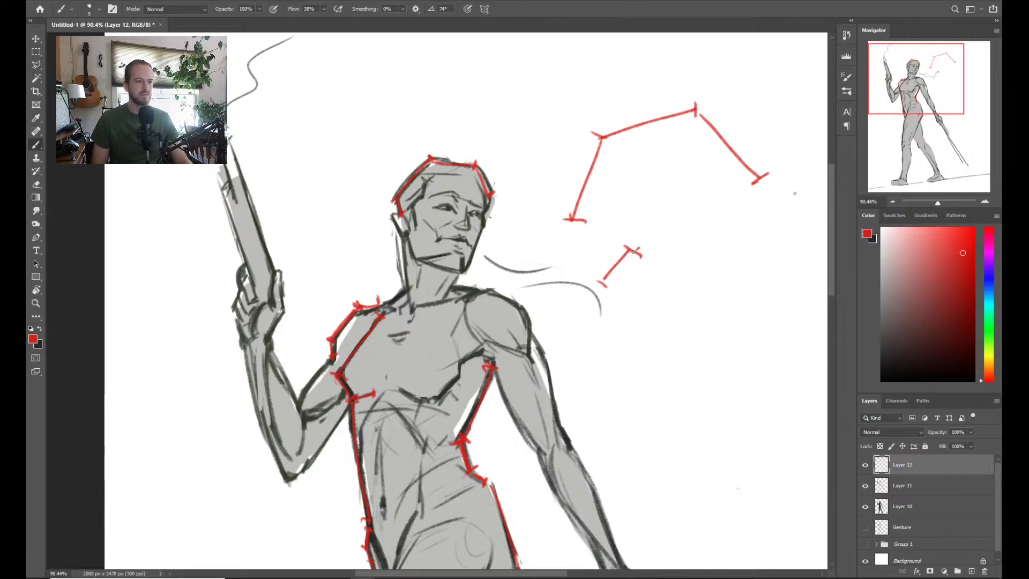
mouse_move(634, 251)
left_mouse_down()
mouse_move(818, 223)
mouse_move(819, 269)
left_mouse_up()
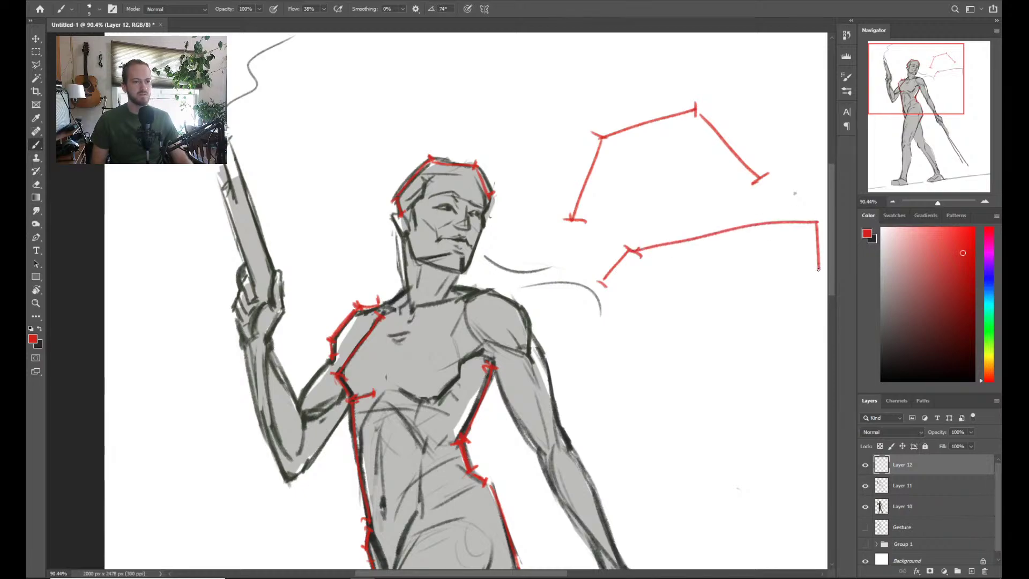
left_click_drag(604, 290, 617, 379)
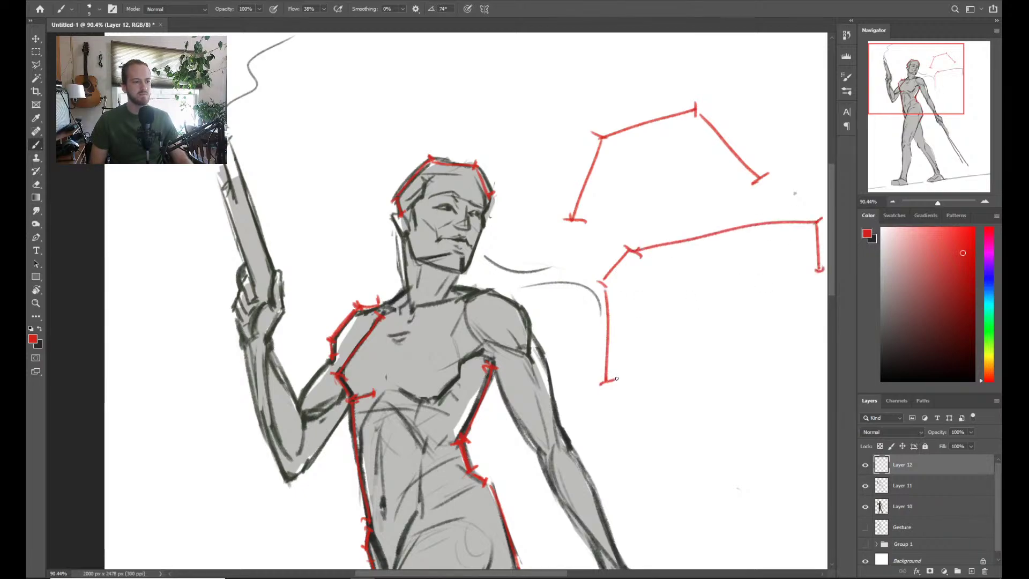
Erase the long vertical and short diagonal segments from the start of the second example contour
key("e")
left_click_drag(607, 297, 607, 324)
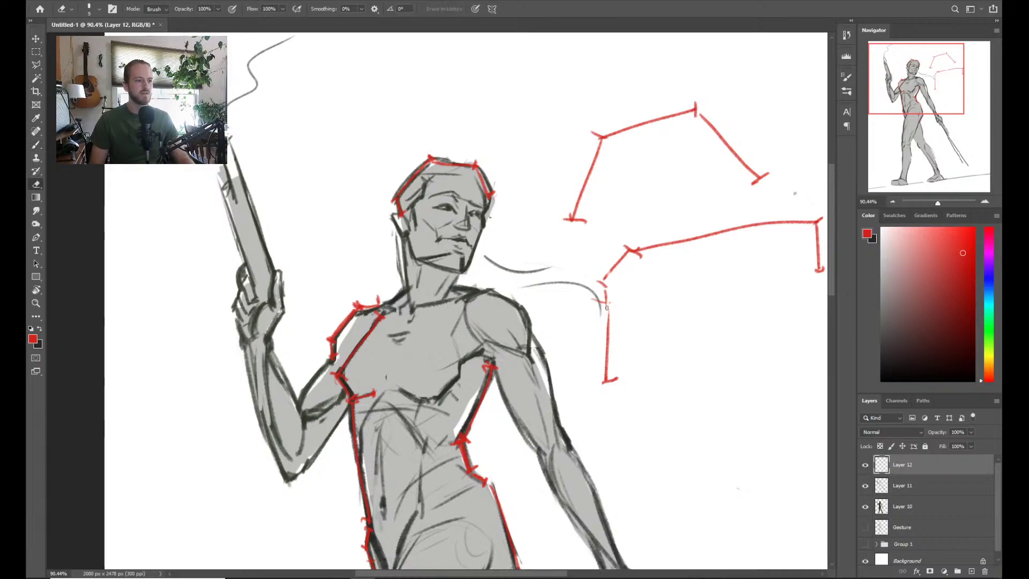
left_click_drag(605, 273, 607, 308)
mouse_move(610, 381)
left_mouse_down()
mouse_move(613, 286)
mouse_move(599, 292)
mouse_move(603, 281)
mouse_move(670, 244)
left_mouse_up()
Hide Layer 12 and examine the whole line sketch without the red annotations
key("z")
left_click_drag(631, 335, 602, 356)
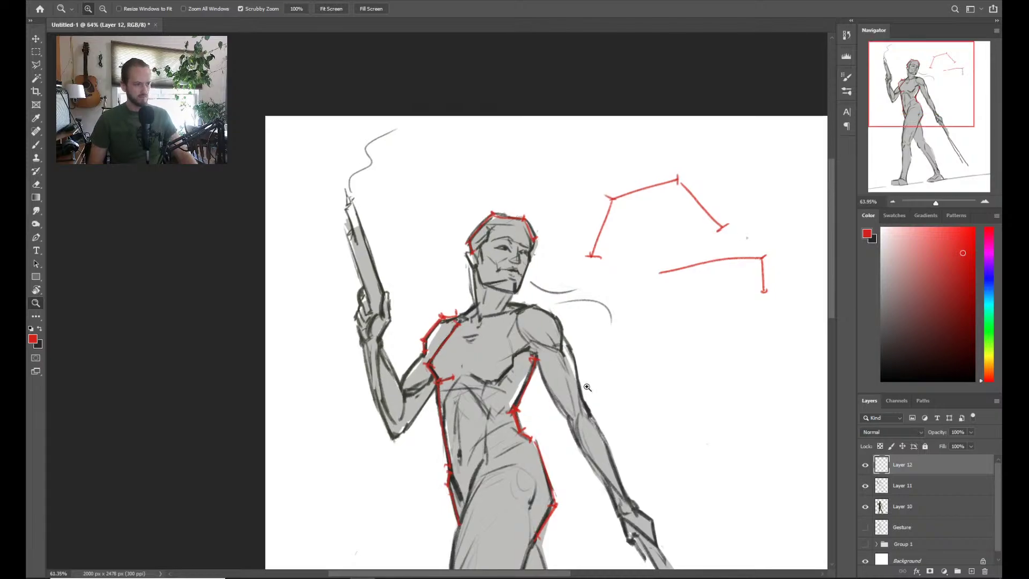
scroll(584, 306, "down", 3)
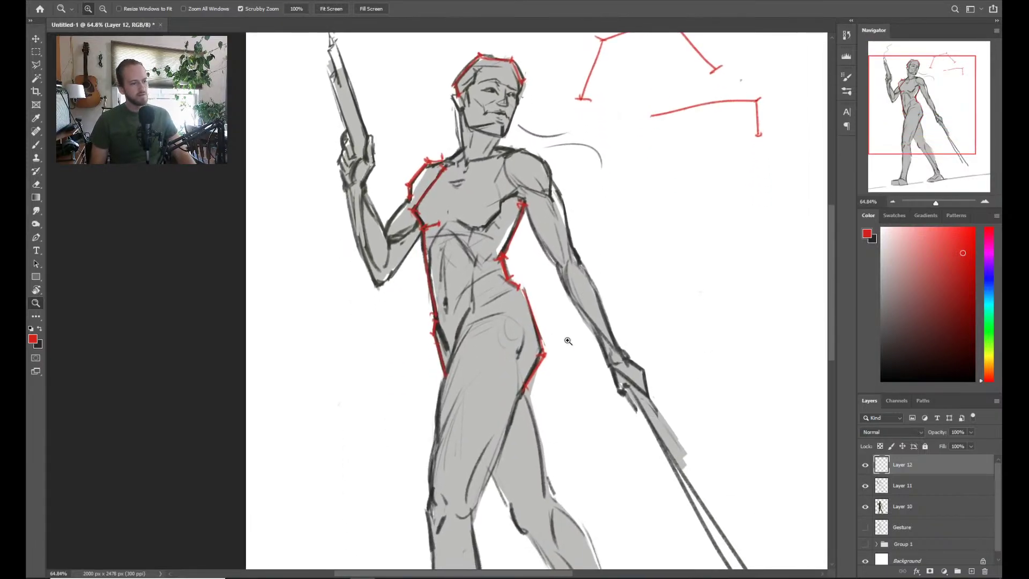
left_click_drag(561, 368, 596, 354)
left_click_drag(514, 203, 502, 240)
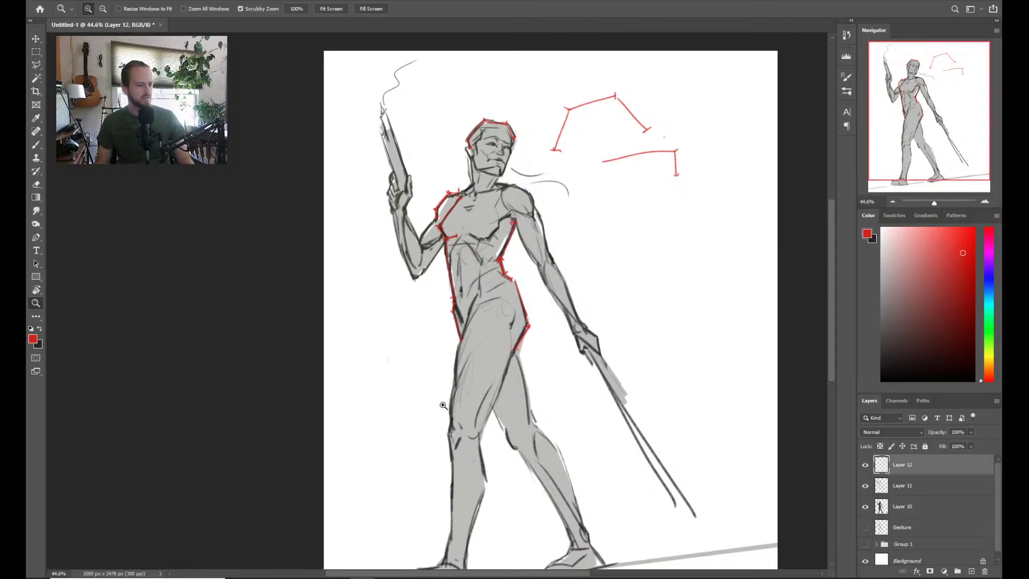
left_click_drag(641, 473, 384, 338)
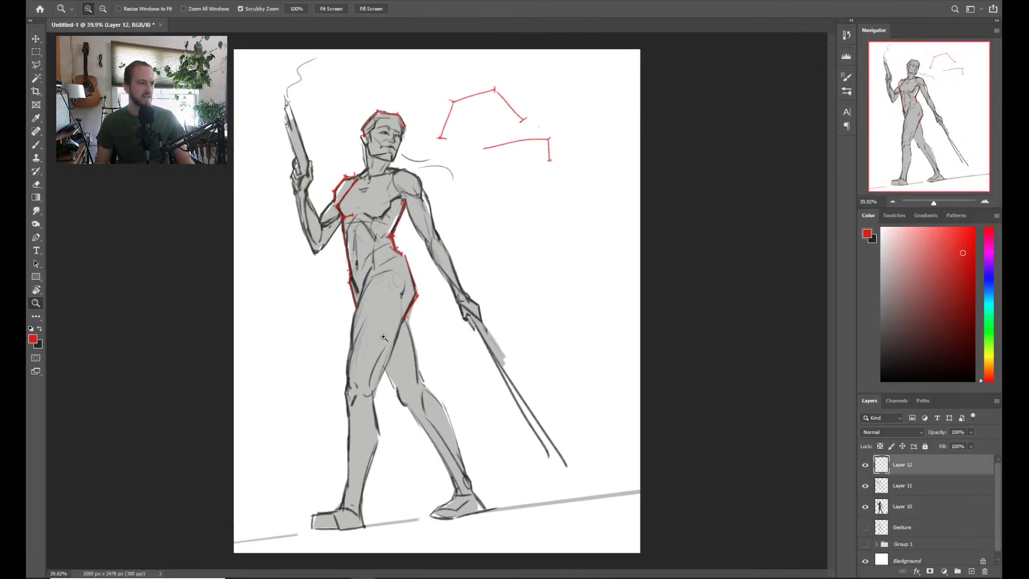
left_click(866, 465)
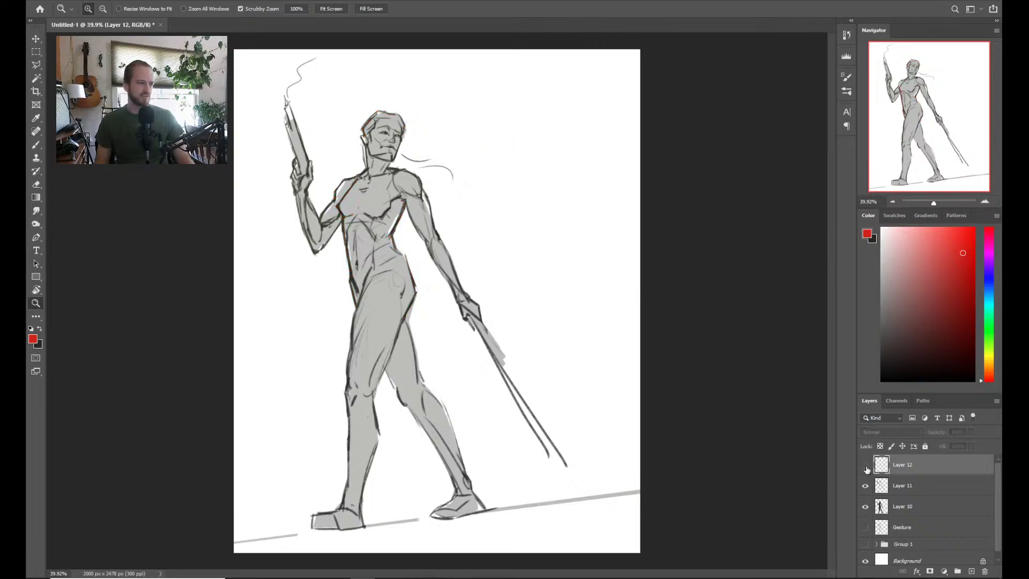
left_click_drag(326, 236, 365, 252)
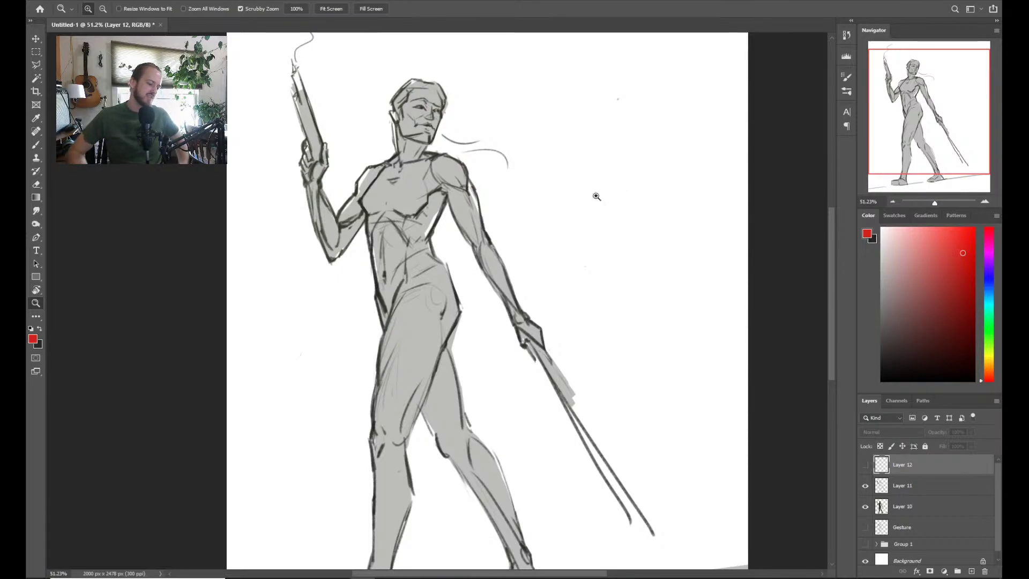
key("ctrl+minus")
key("ctrl+minus")
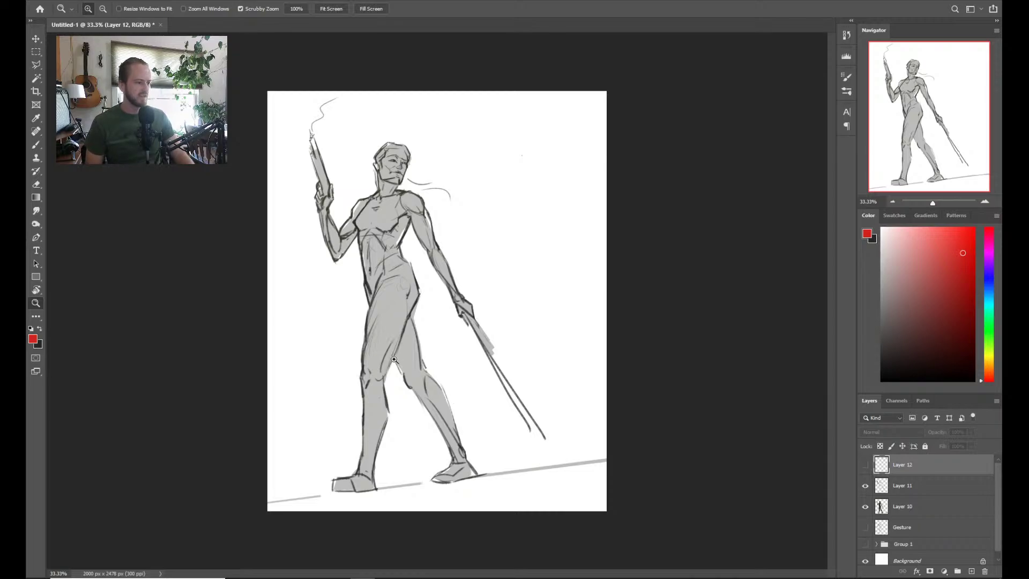
left_click_drag(394, 359, 424, 354)
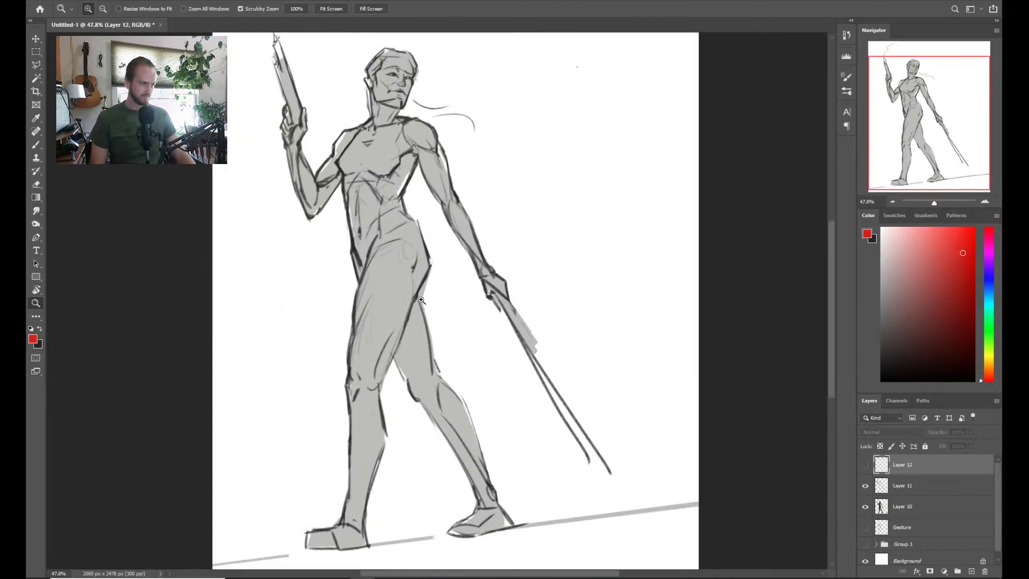
left_click_drag(378, 251, 399, 247)
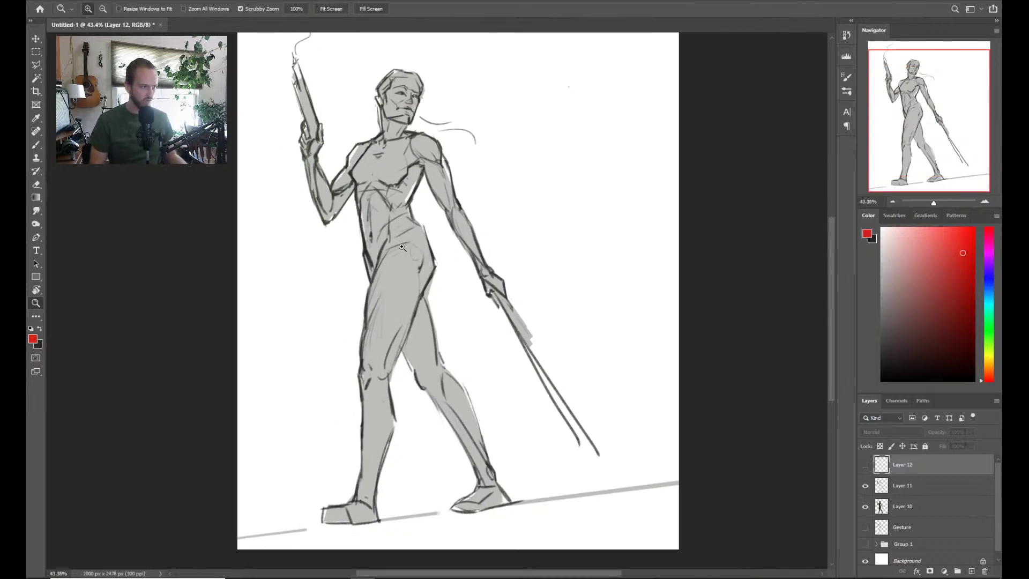
key("b")
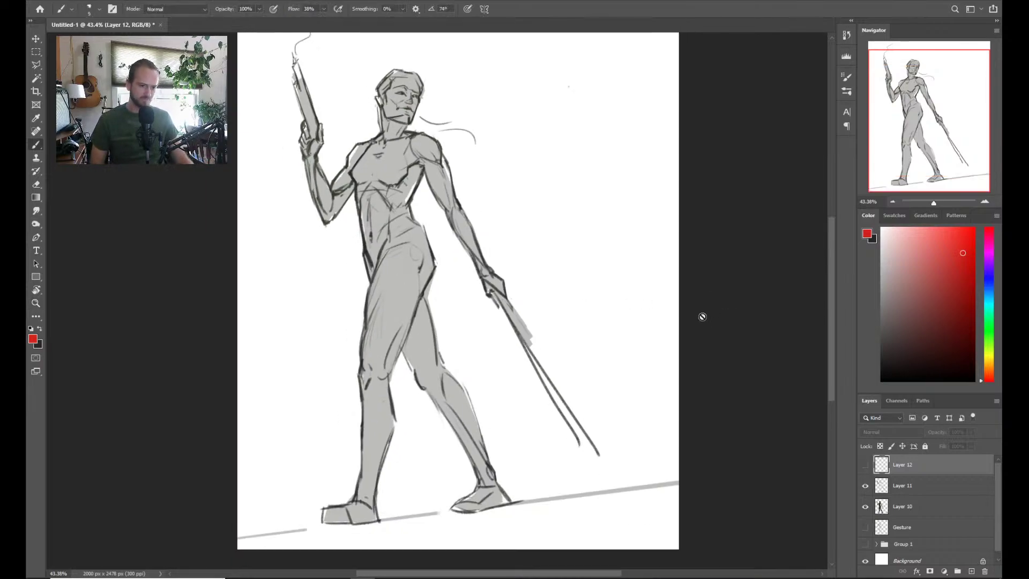
left_click(402, 216)
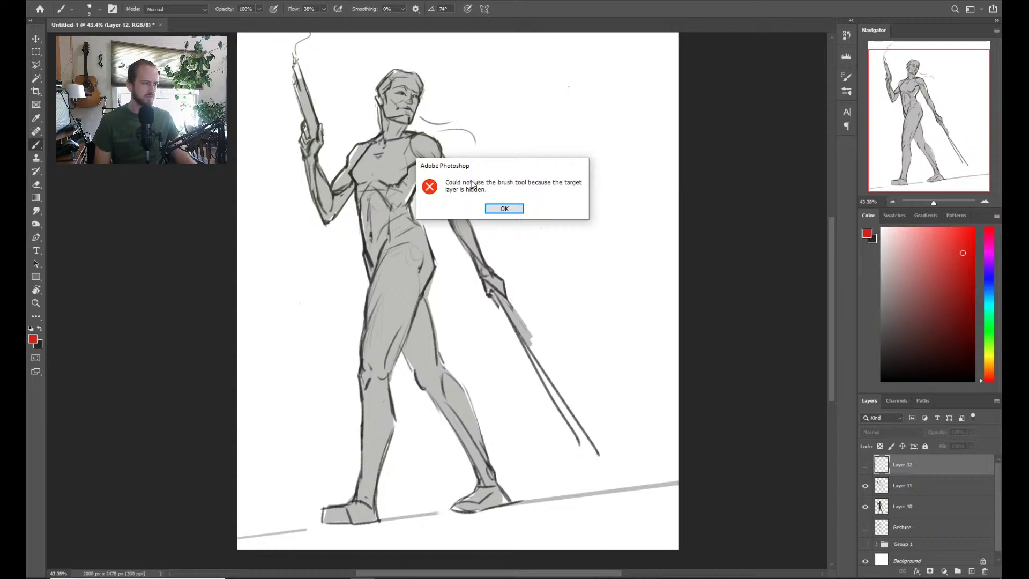
left_click(505, 208)
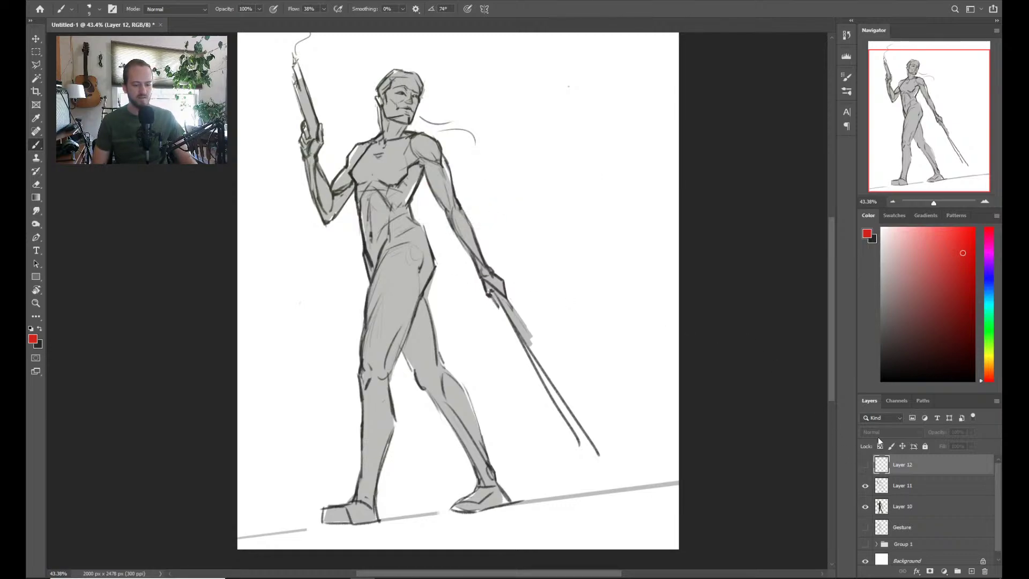
Remove Layer 12 with the red annotations from the document
key("ctrl+z")
key("z")
left_click_drag(429, 233, 450, 259)
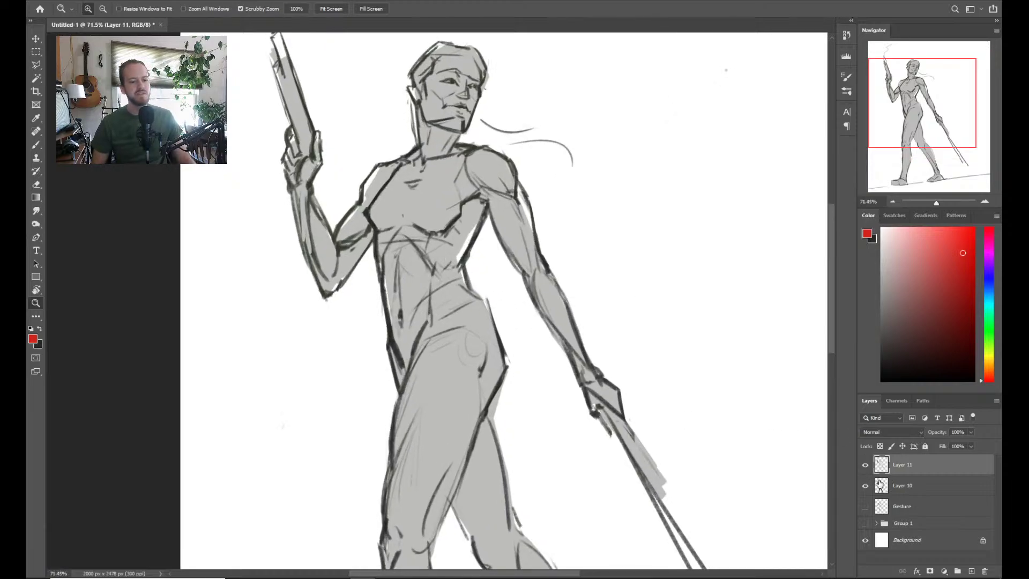
Hide the grey silhouette on Layer 10 and show the Gesture layer together with the line sketch on Layer 11
left_click(866, 465)
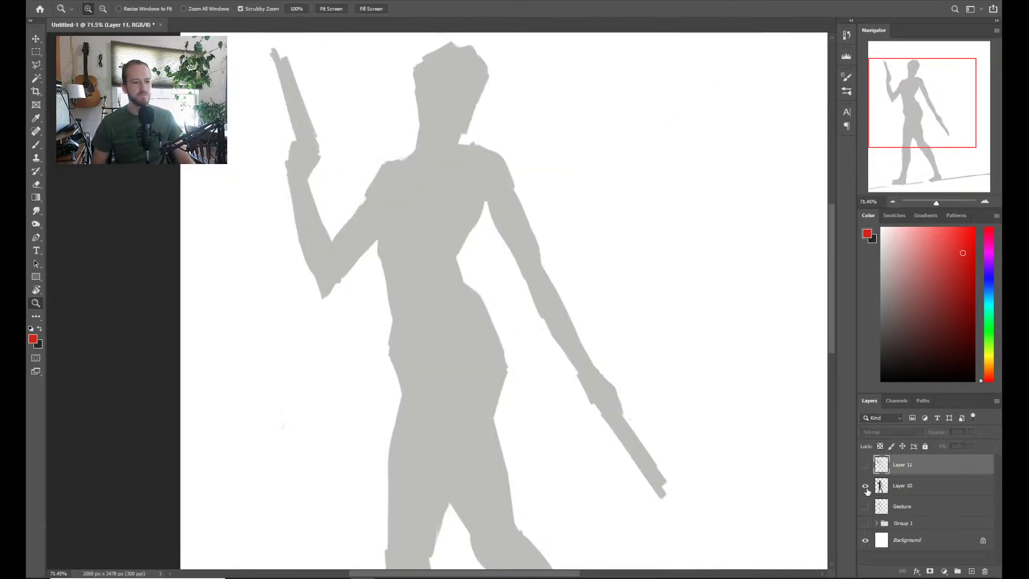
left_click(865, 486)
left_click(866, 506)
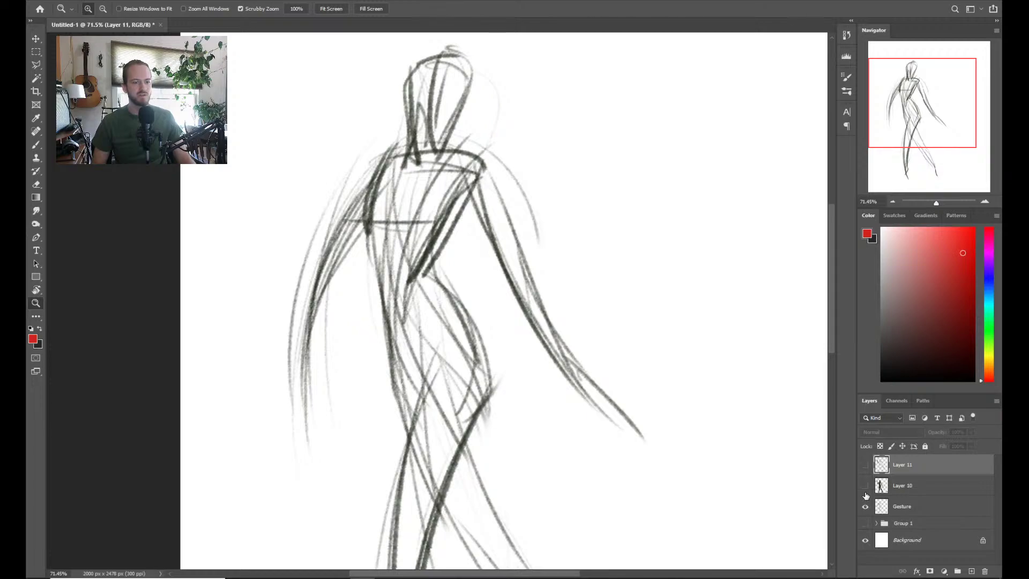
left_click(865, 465)
scroll(631, 383, "down", 2)
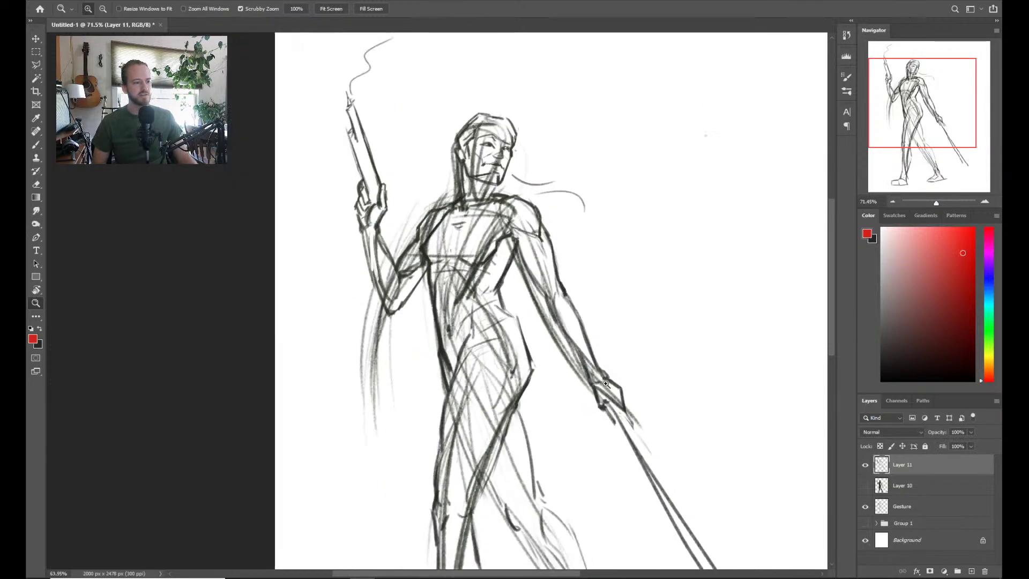
Scale the Gesture layer's sketch to 89.33% and place it in the blank space beside the line figure, behind the trailing arm
left_click(906, 506)
key("ctrl+t")
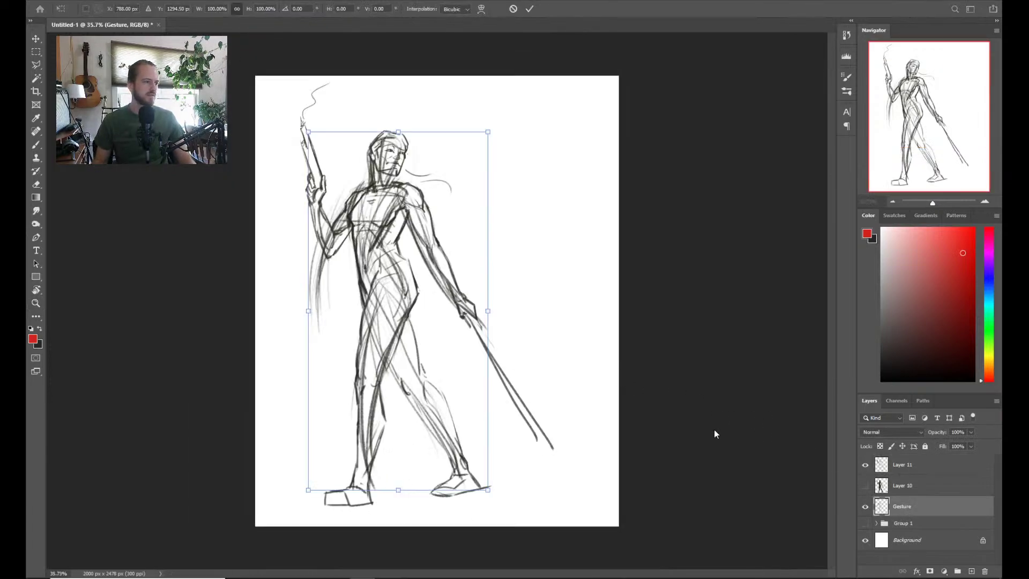
mouse_move(360, 374)
left_mouse_down()
mouse_move(535, 379)
mouse_move(591, 359)
mouse_move(586, 375)
left_mouse_up()
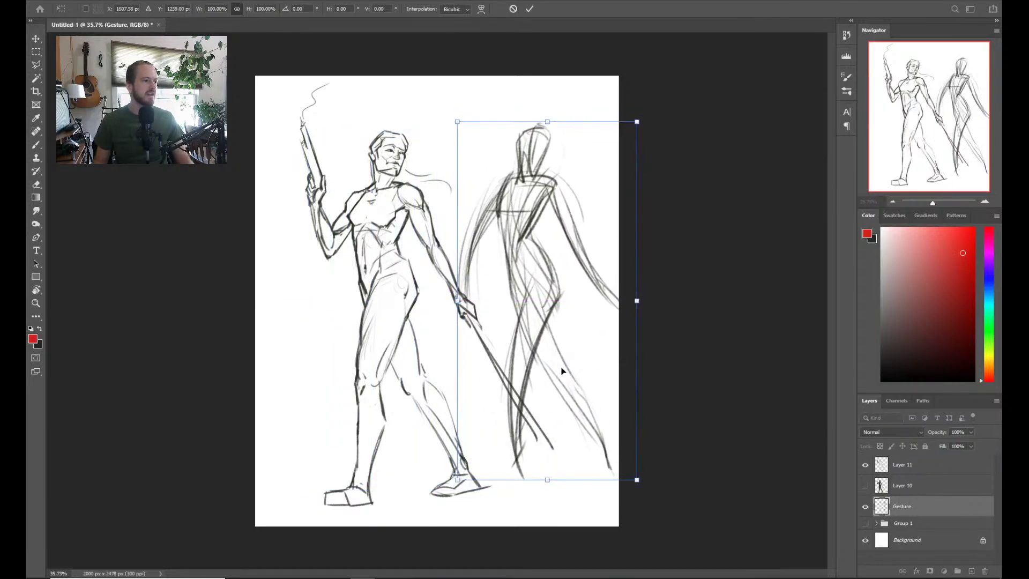
mouse_move(564, 326)
left_mouse_down()
mouse_move(538, 330)
mouse_move(553, 345)
left_mouse_up()
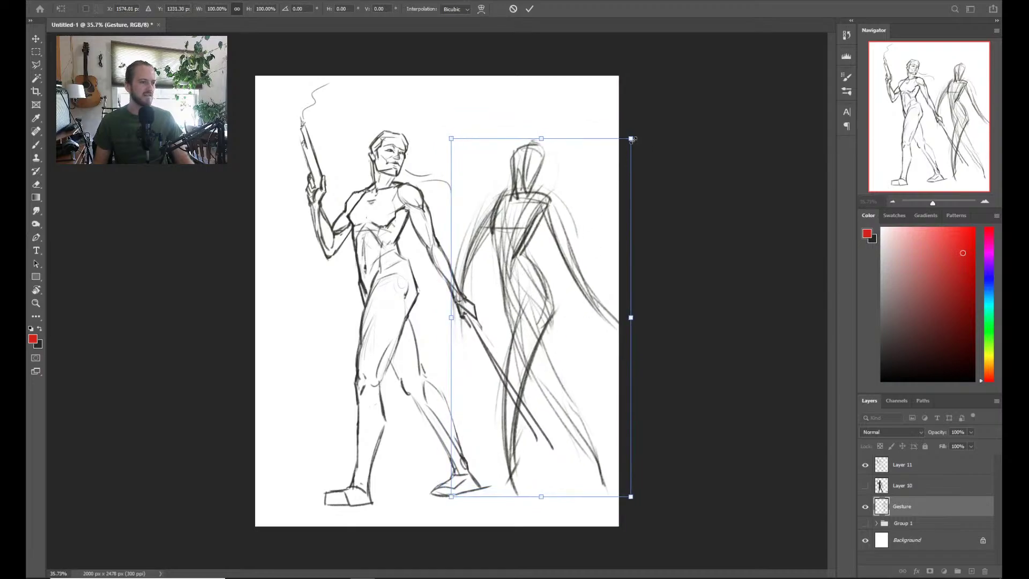
left_click_drag(632, 140, 612, 176)
mouse_move(574, 259)
left_mouse_down()
mouse_move(579, 124)
mouse_move(571, 190)
left_mouse_up()
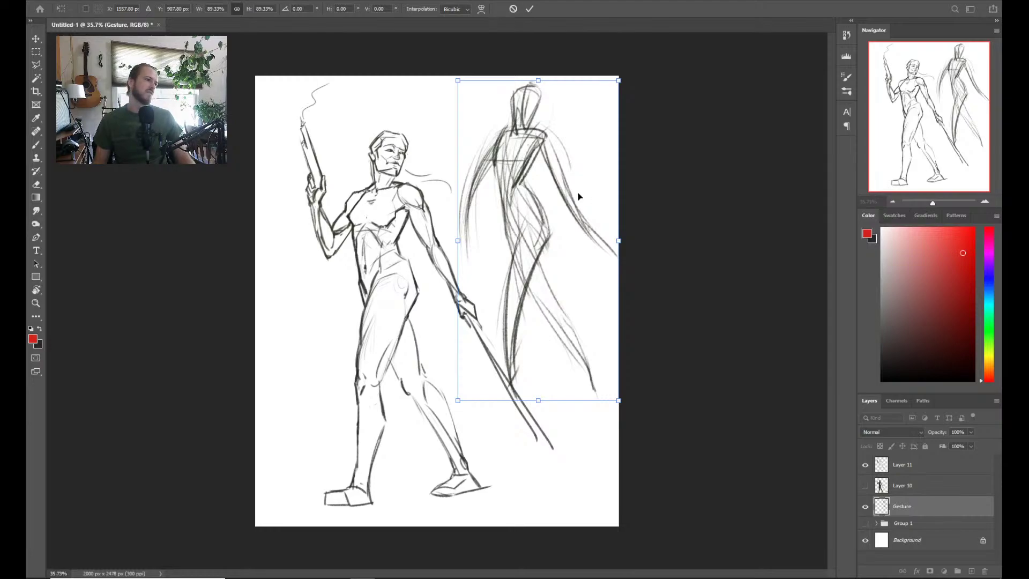
mouse_move(565, 246)
left_mouse_down()
mouse_move(554, 278)
mouse_move(576, 307)
mouse_move(566, 339)
left_mouse_up()
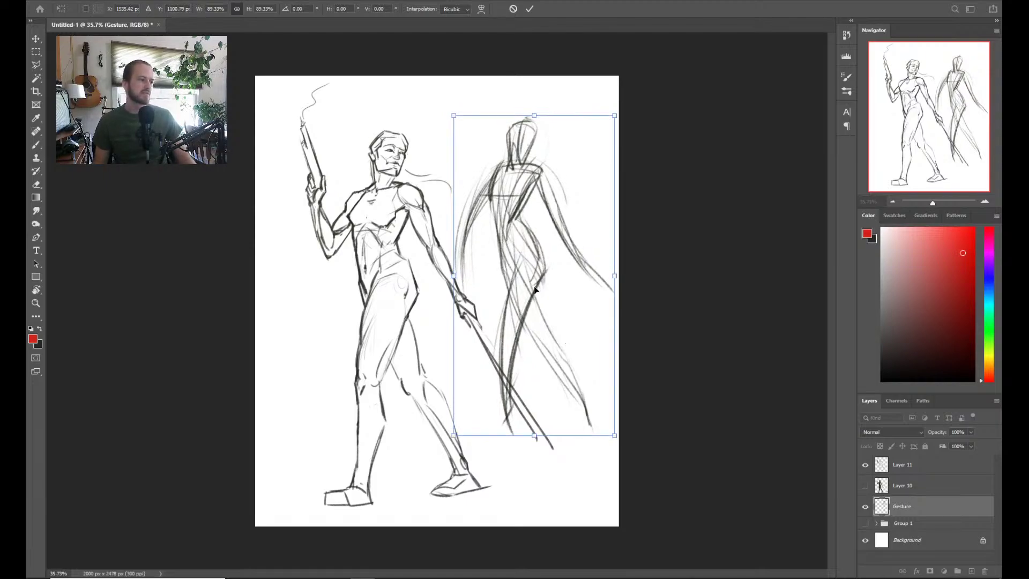
mouse_move(524, 268)
left_mouse_down()
mouse_move(547, 360)
mouse_move(579, 274)
mouse_move(571, 248)
mouse_move(568, 283)
mouse_move(545, 237)
mouse_move(538, 243)
left_mouse_up()
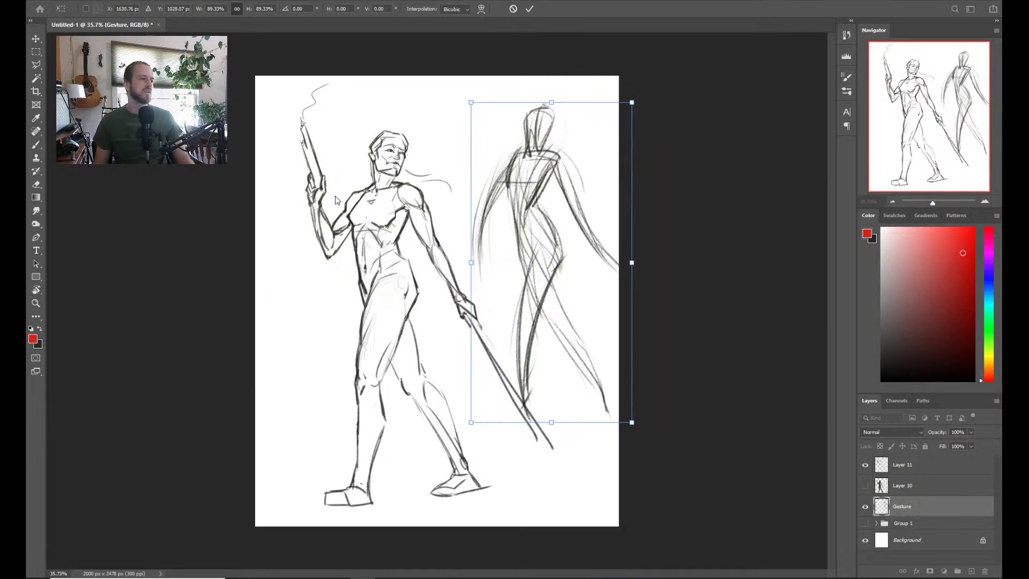
mouse_move(549, 298)
left_mouse_down()
mouse_move(537, 303)
mouse_move(605, 342)
mouse_move(559, 308)
mouse_move(576, 287)
mouse_move(545, 349)
mouse_move(587, 384)
mouse_move(550, 325)
mouse_move(525, 341)
mouse_move(511, 284)
left_mouse_up()
key("Return")
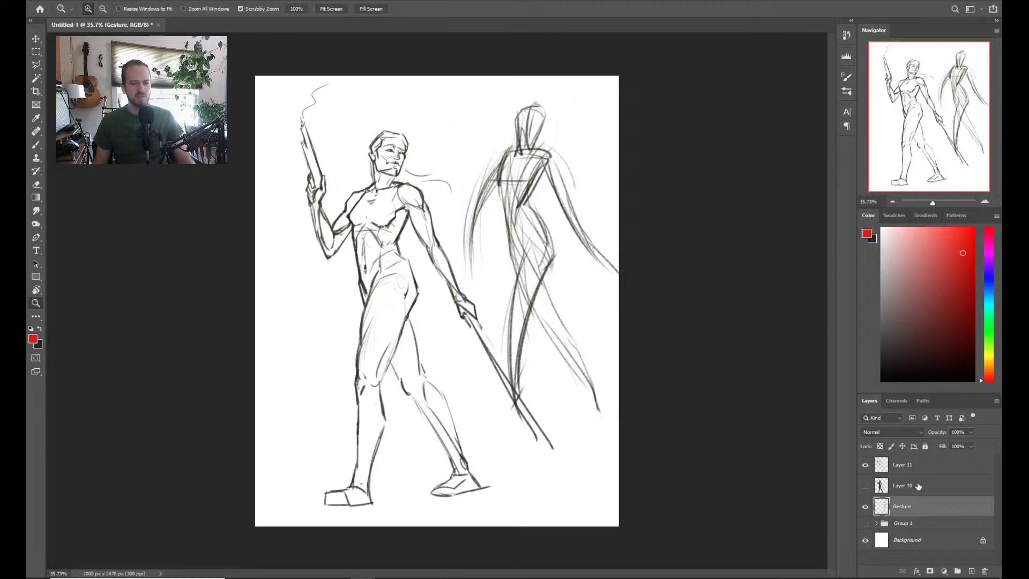
Hide the Gesture layer so only the line sketch is displayed
left_click(865, 506)
mouse_move(405, 400)
left_mouse_down()
mouse_move(453, 402)
mouse_move(418, 402)
left_mouse_up()
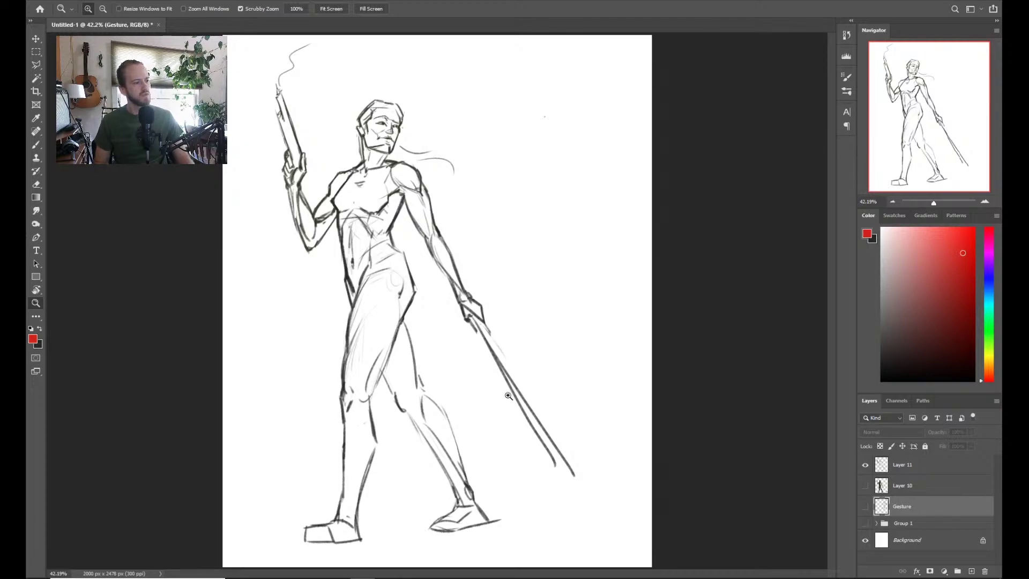
left_click_drag(294, 390, 334, 325)
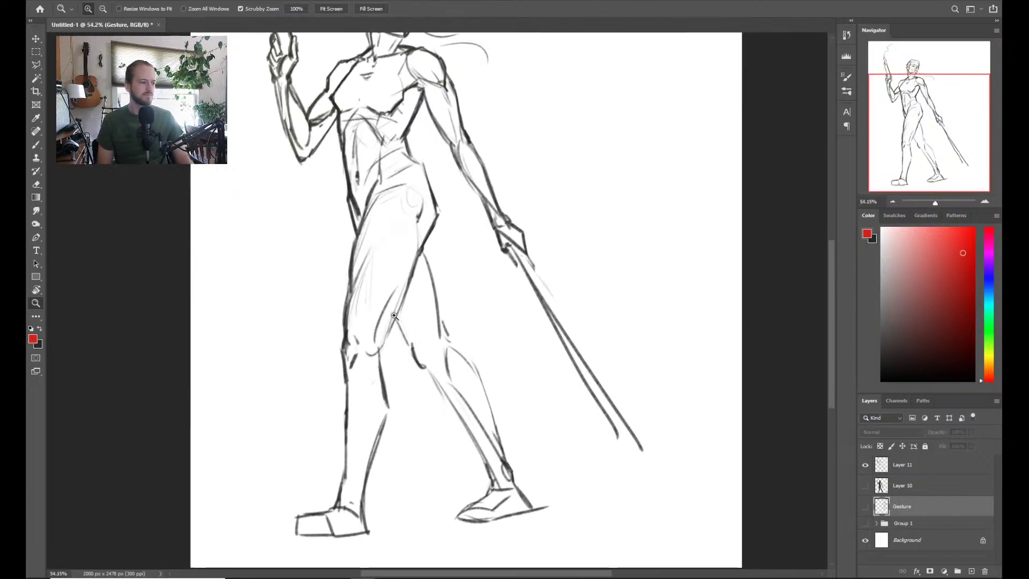
Erase the shin and calf contours of the front lower leg on Layer 11
key("b")
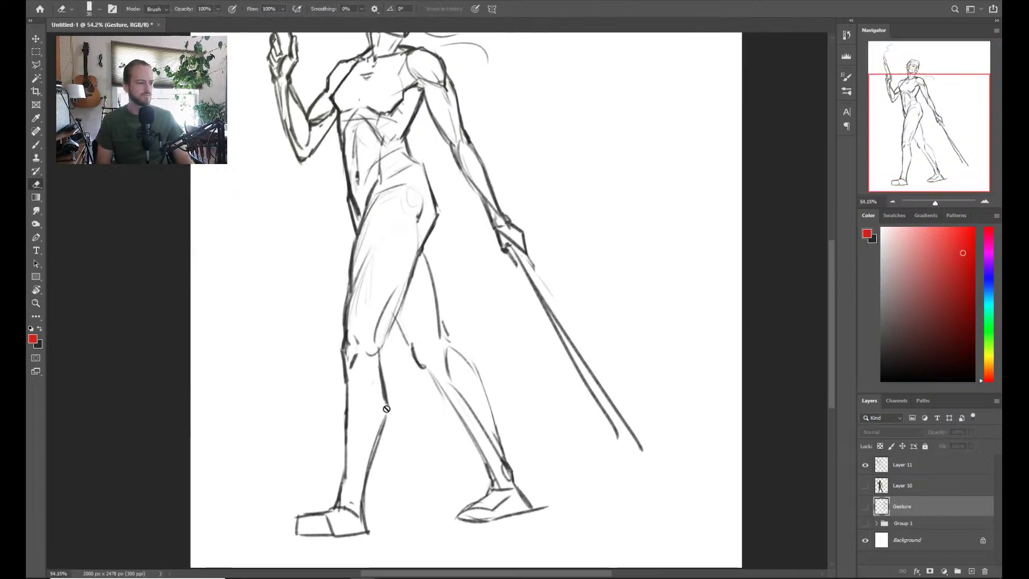
left_click(926, 492)
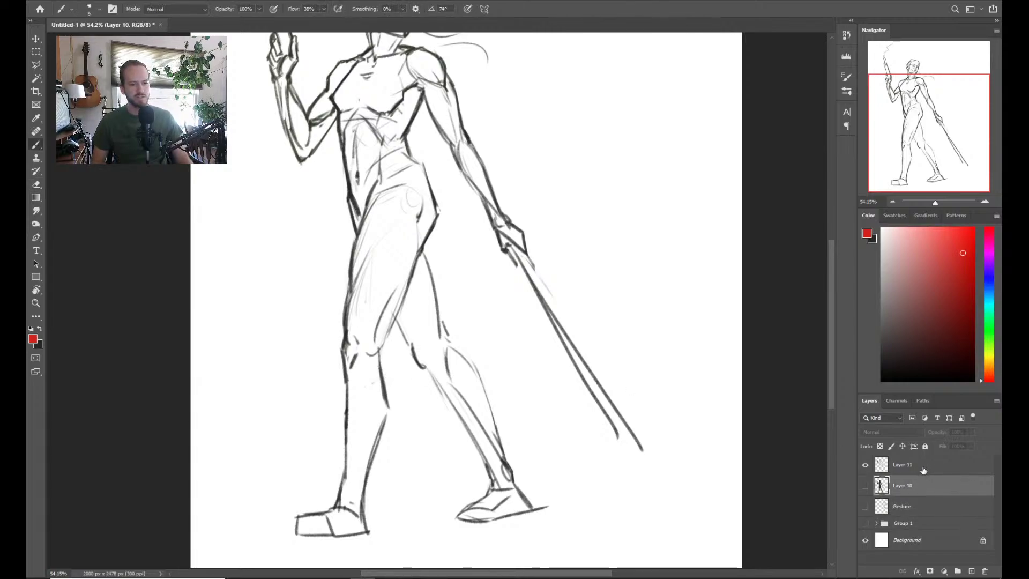
left_click(925, 471)
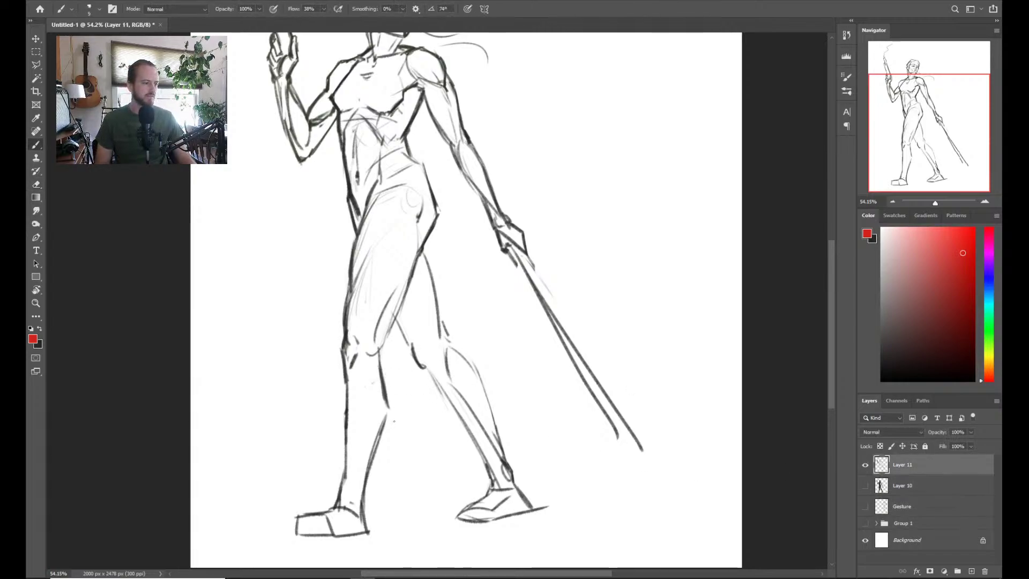
key("e")
mouse_move(381, 454)
left_mouse_down()
mouse_move(377, 440)
mouse_move(367, 493)
mouse_move(349, 433)
left_mouse_up()
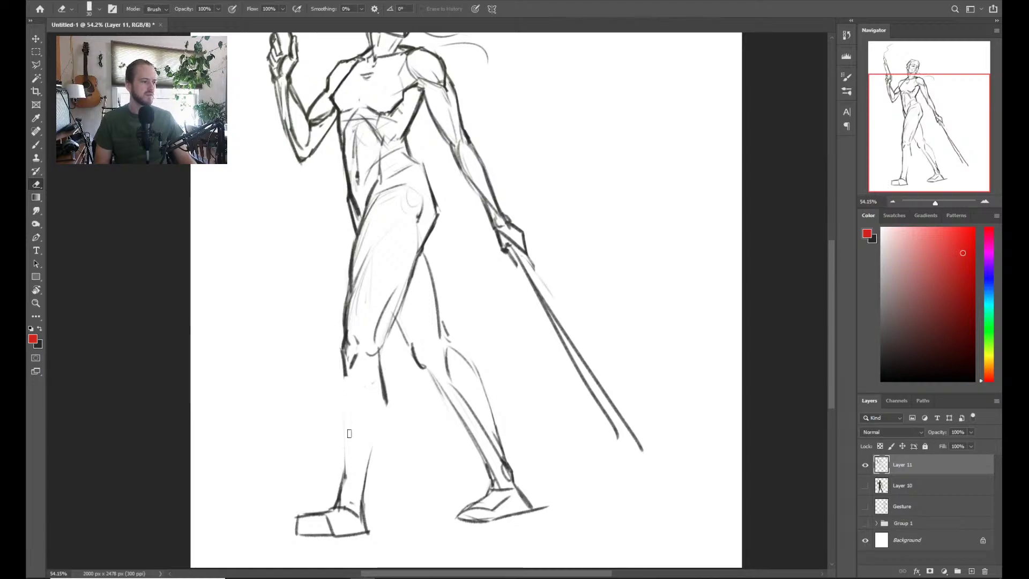
Sample the dark grey line colour from the sketch's knee contour for the Brush tool
key("b")
left_click_drag(345, 378, 344, 462)
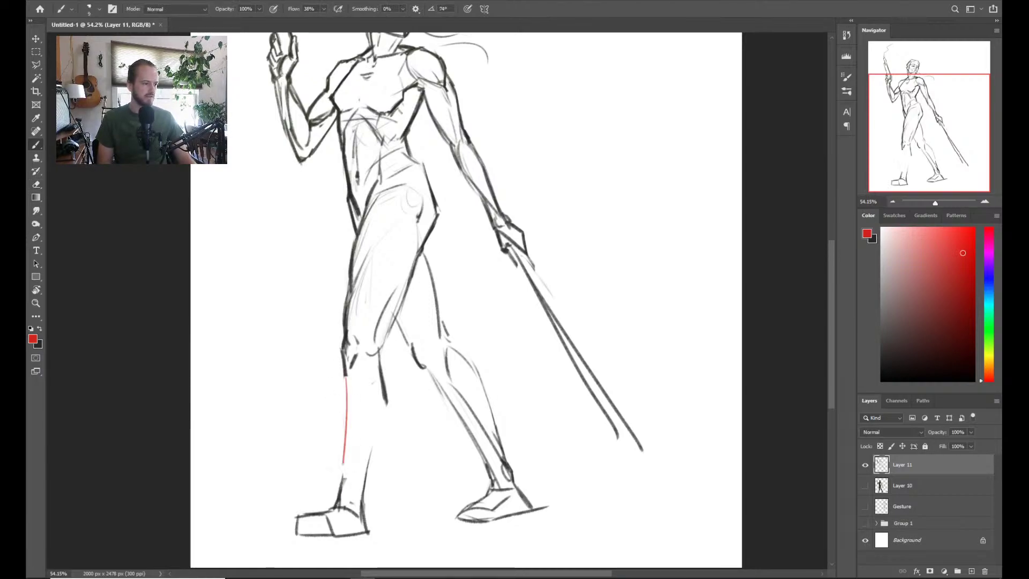
key("ctrl+z")
left_click(349, 337, "alt")
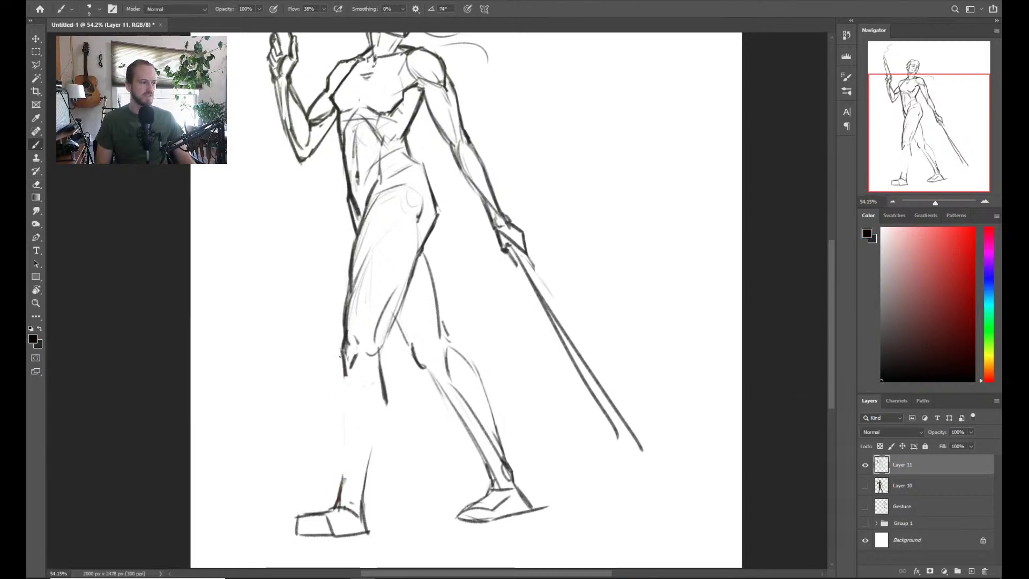
left_click(349, 338, "alt")
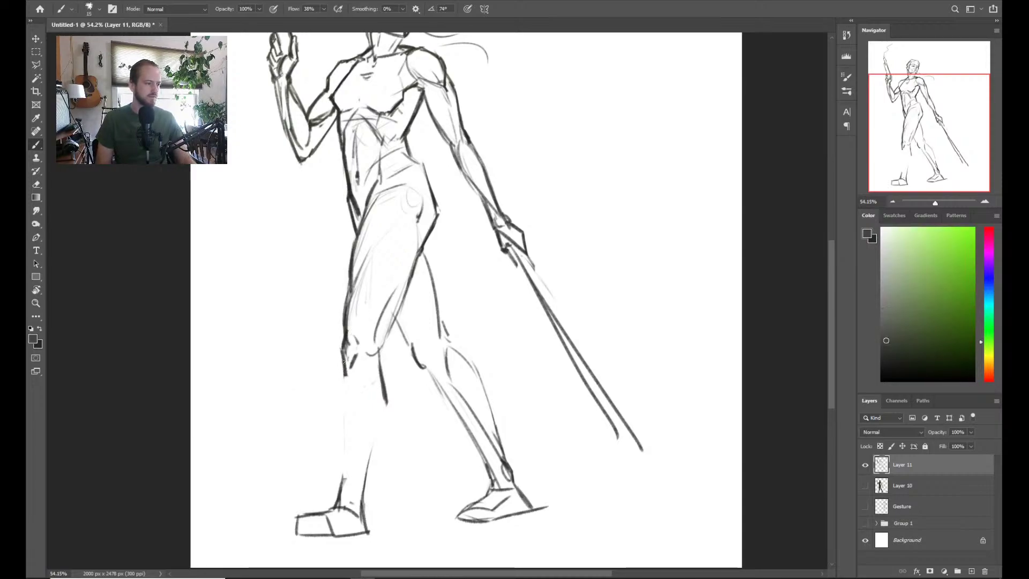
Redraw the shin contour of the front lower leg from knee to ankle in dark grey on Layer 11
left_click_drag(345, 363, 342, 513)
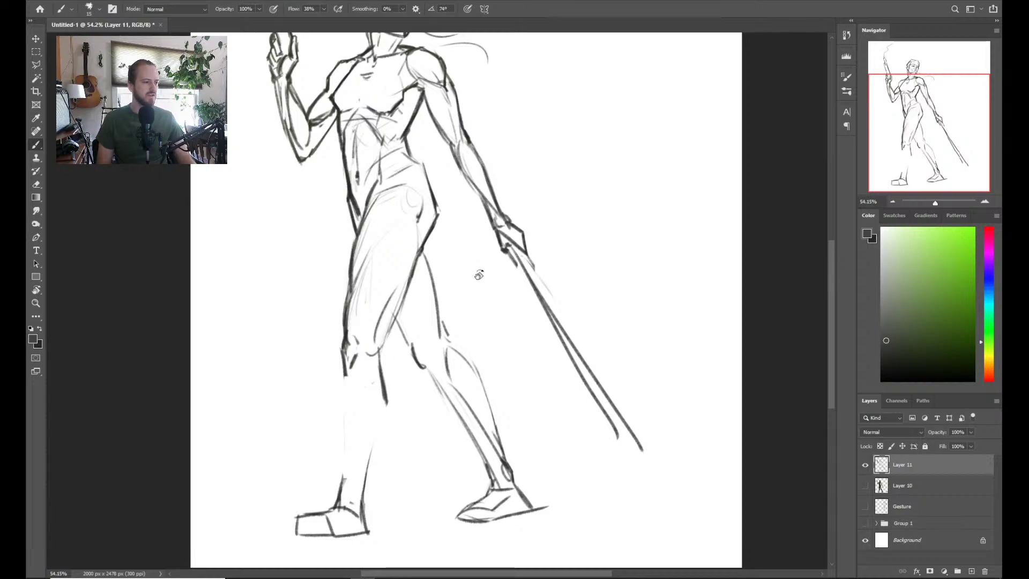
key("r")
left_click_drag(475, 271, 430, 326)
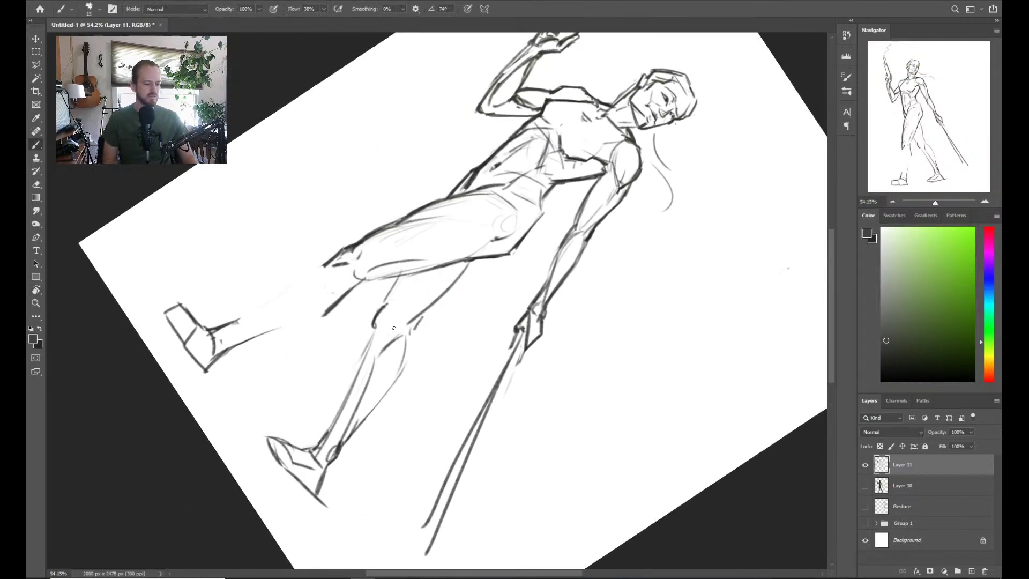
mouse_move(602, 309)
left_mouse_down()
mouse_move(636, 281)
mouse_move(409, 184)
mouse_move(343, 252)
mouse_move(381, 316)
left_mouse_up()
key("b")
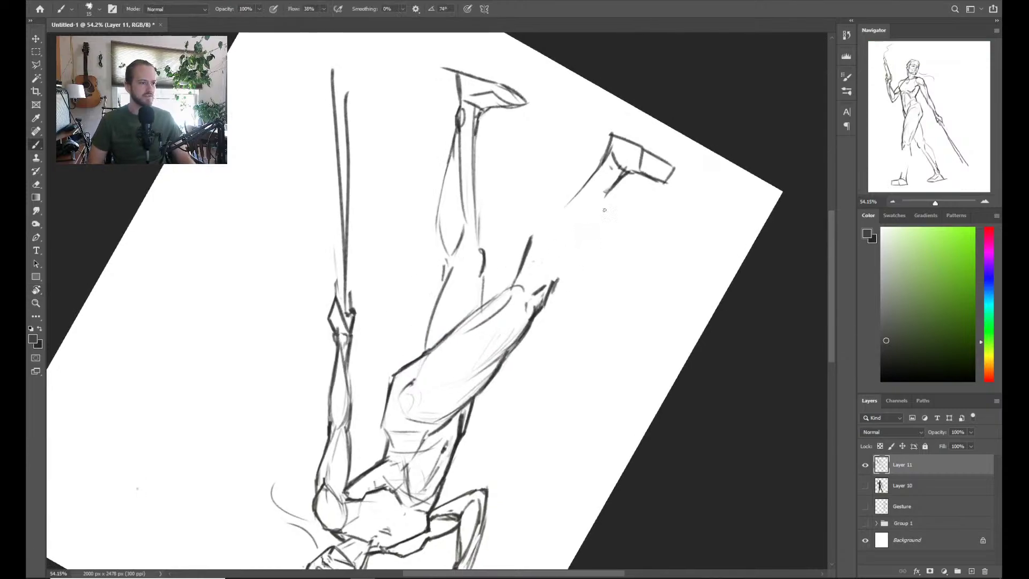
left_click_drag(633, 171, 560, 278)
key("ctrl+z")
key("ctrl+z")
mouse_move(632, 172)
left_mouse_down()
mouse_move(597, 209)
mouse_move(633, 169)
left_mouse_up()
key("ctrl+z")
Draw the front leg's calf contour from below the knee to the heel as one smooth curve
left_click_drag(530, 240, 611, 159)
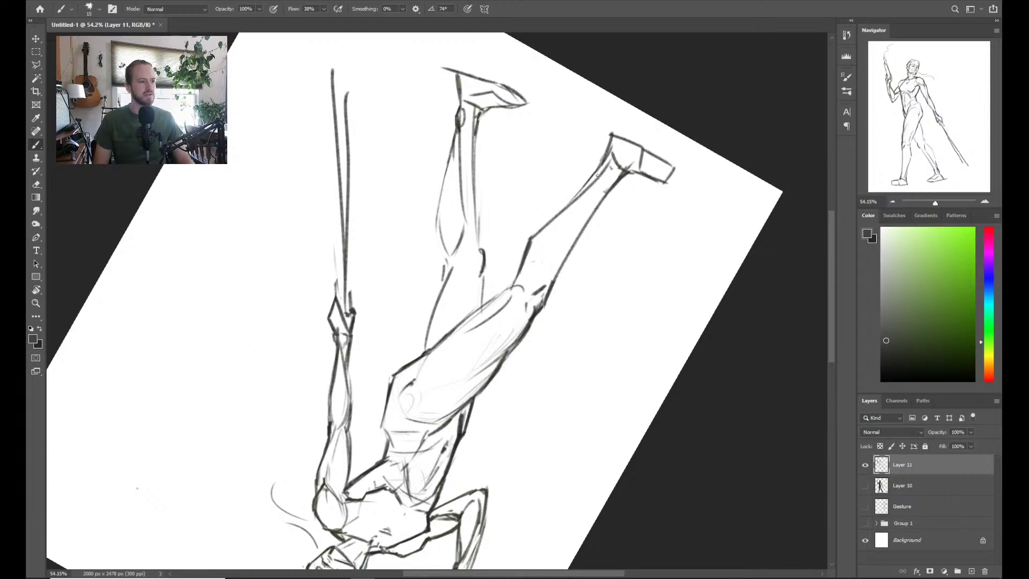
key("ctrl+z")
left_click_drag(532, 237, 614, 162)
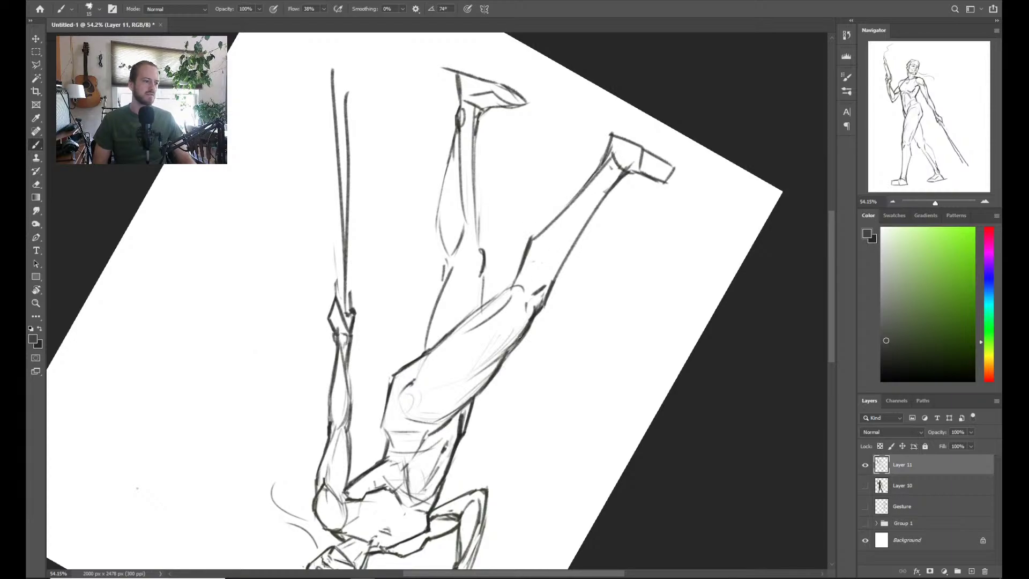
Refine the front knee with kneecap marks and strengthen the adjoining thigh contour
mouse_move(434, 349)
left_mouse_down()
mouse_move(539, 278)
mouse_move(509, 292)
mouse_move(521, 280)
mouse_move(521, 295)
mouse_move(520, 277)
mouse_move(539, 300)
mouse_move(543, 289)
mouse_move(533, 319)
mouse_move(546, 303)
mouse_move(524, 326)
left_mouse_up()
key("e")
key("b")
key("r")
key("e")
key("b")
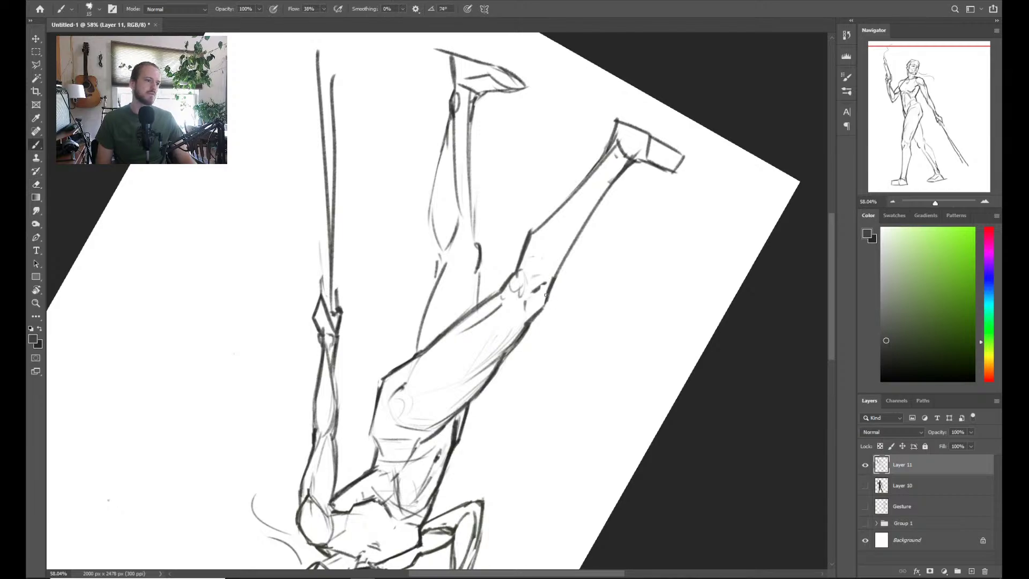
left_click_drag(549, 292, 543, 300)
key("e")
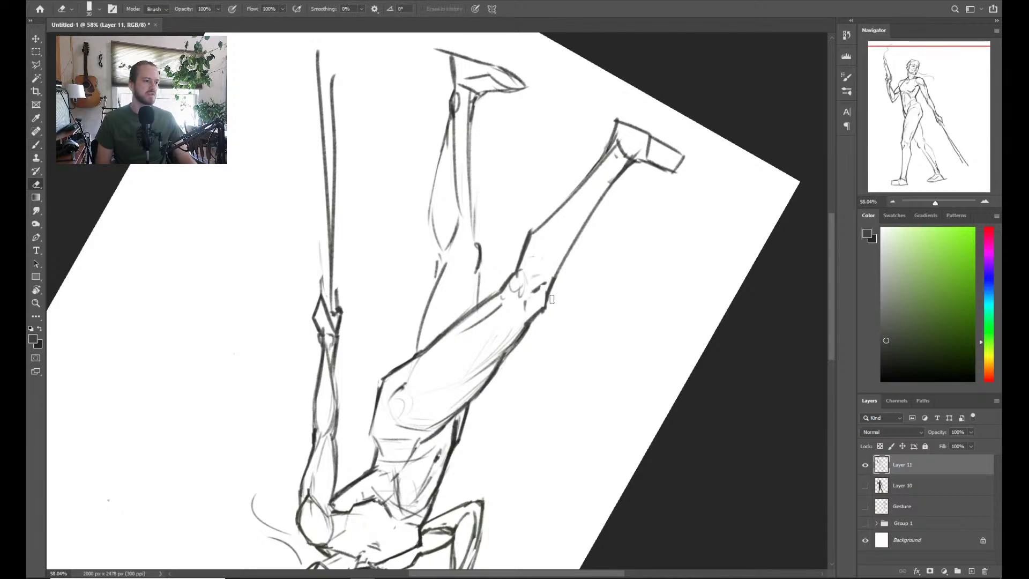
key("b")
Clean up the hip contour behind the front thigh and redraw it as a darker angular line
key("e")
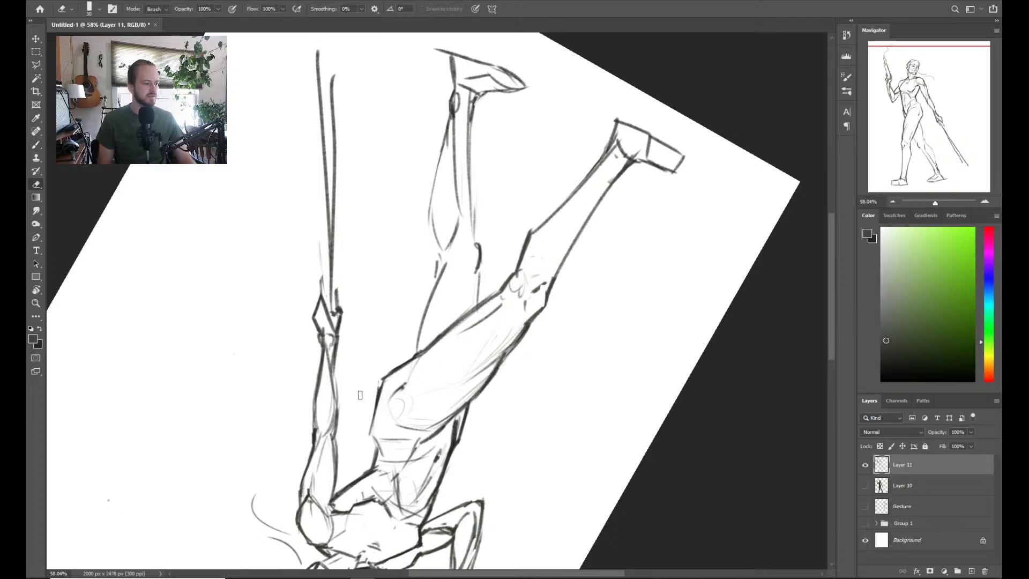
mouse_move(381, 378)
left_mouse_down()
mouse_move(373, 402)
mouse_move(411, 354)
mouse_move(369, 441)
mouse_move(376, 447)
left_mouse_up()
key("b")
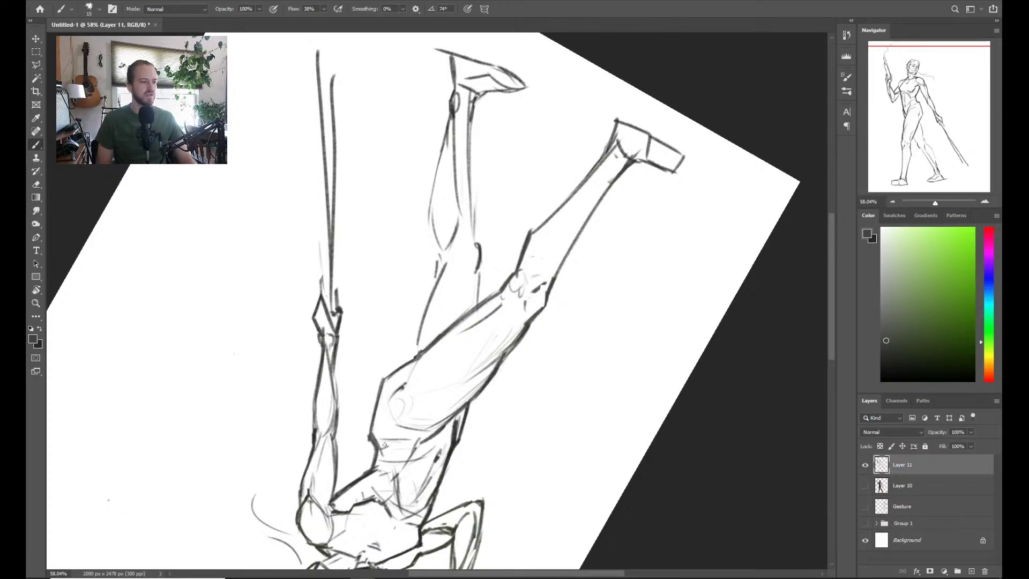
left_click_drag(376, 393, 369, 430)
left_click_drag(376, 392, 369, 437)
key("e")
left_click_drag(373, 394, 360, 437)
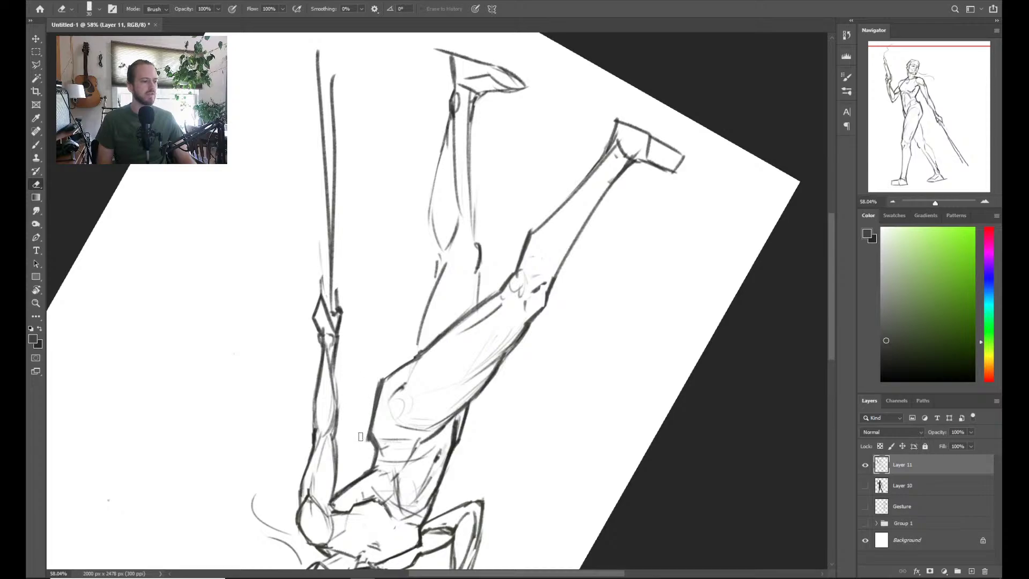
Redraw the back contour of the rear thigh and sketch the kneecap and inner thigh lines
key("b")
left_click_drag(430, 292, 414, 365)
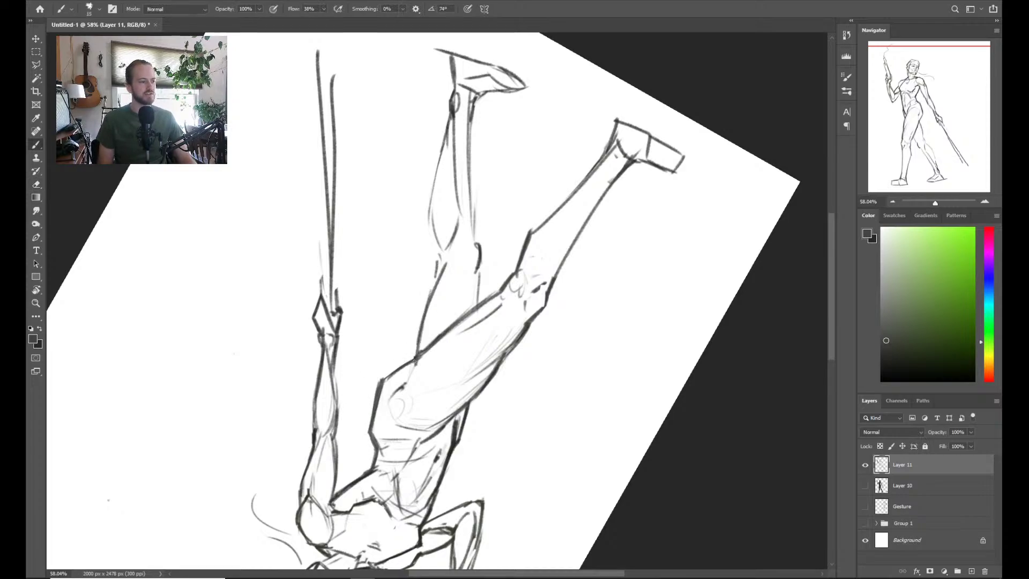
key("ctrl+z")
left_click_drag(433, 285, 405, 379)
key("ctrl+z")
mouse_move(435, 288)
left_mouse_down()
mouse_move(408, 361)
mouse_move(455, 322)
left_mouse_up()
left_click_drag(466, 279, 460, 322)
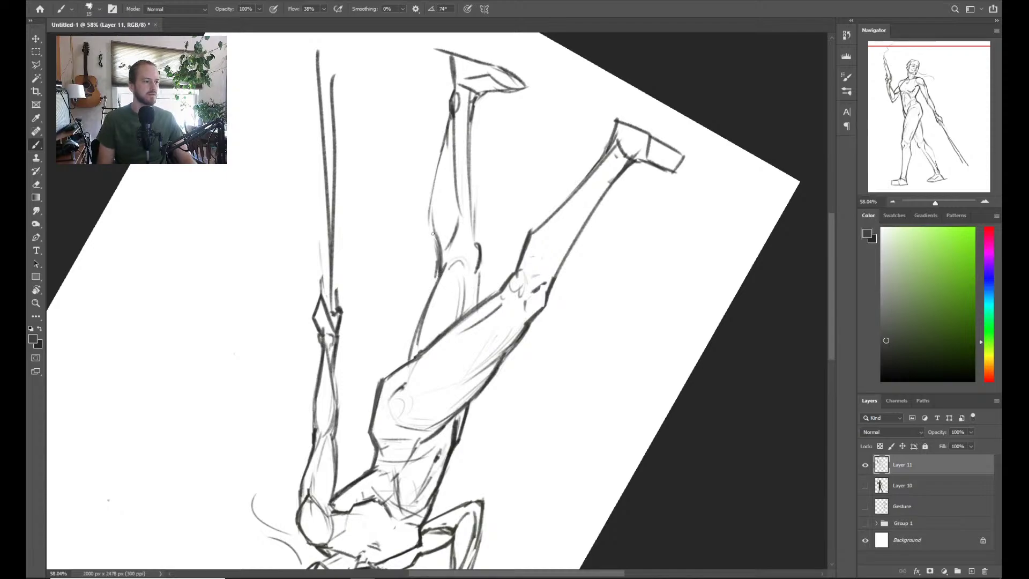
Strengthen the calf contour of the rear lower leg from below the knee towards the ankle
key("e")
key("b")
left_click_drag(440, 196, 432, 259)
key("ctrl+z")
mouse_move(440, 217)
left_mouse_down()
mouse_move(438, 248)
mouse_move(453, 118)
mouse_move(420, 242)
mouse_move(424, 217)
left_mouse_up()
key("ctrl+z")
Redraw the rear leg's shin contour as a dark line from the ankle past the knee
key("e")
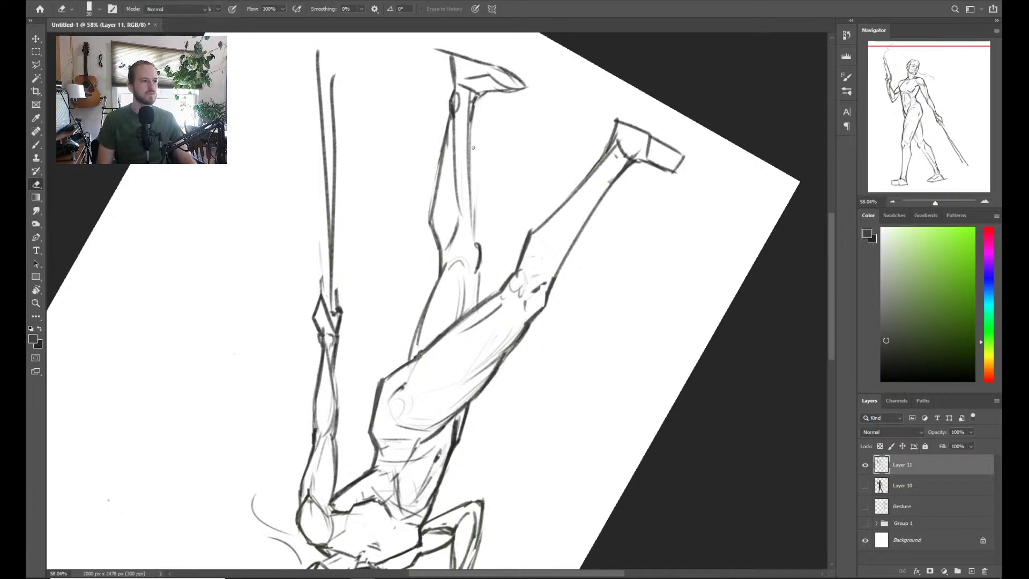
key("b")
left_click_drag(471, 122, 476, 266)
key("ctrl+z")
left_click_drag(471, 122, 476, 298)
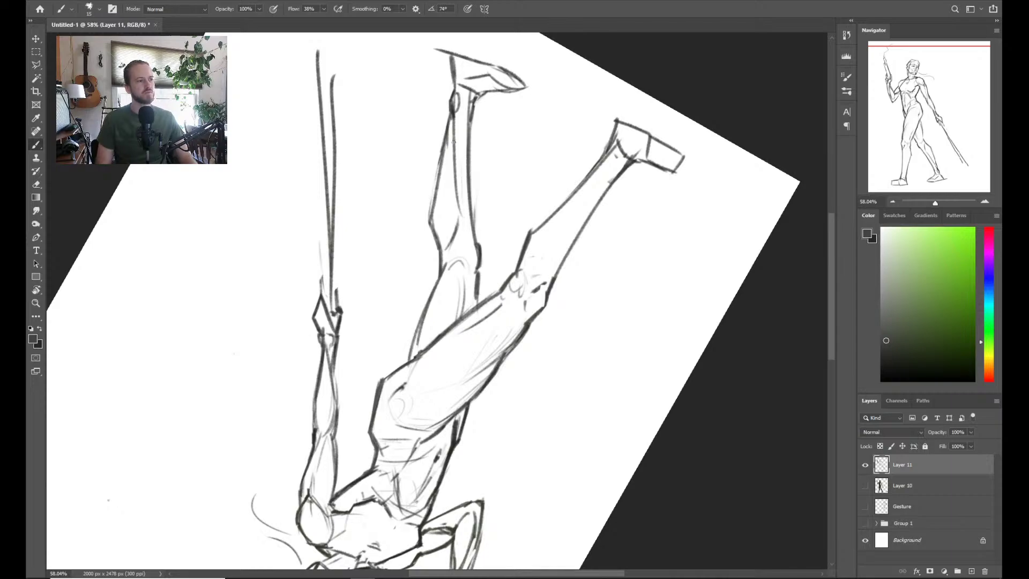
Erase the oval ankle mark on the rear leg and redraw the inner line of the lower leg
key("e")
mouse_move(455, 113)
left_mouse_down()
mouse_move(457, 98)
mouse_move(456, 121)
mouse_move(457, 107)
left_mouse_up()
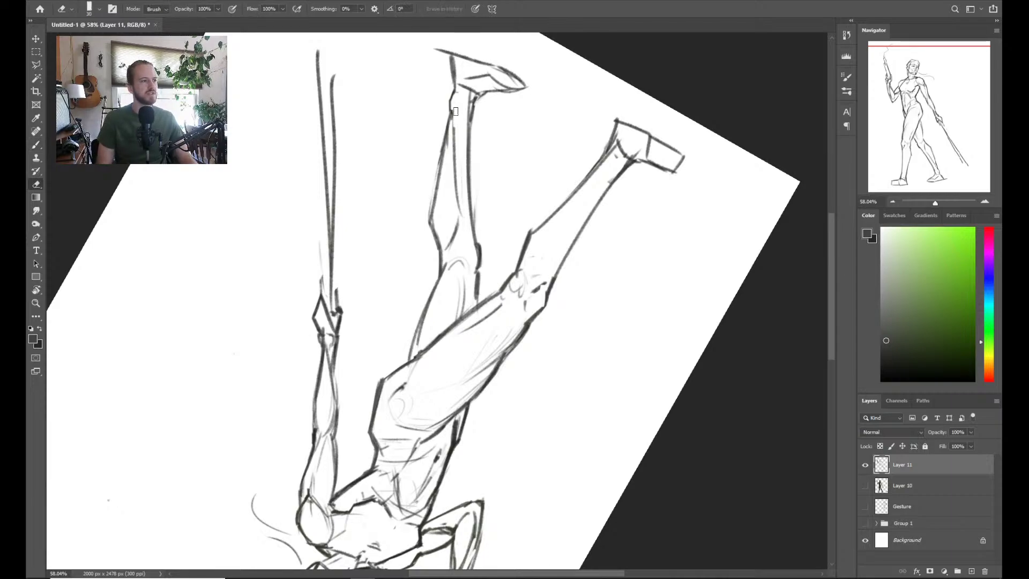
key("b")
mouse_move(453, 154)
left_mouse_down()
mouse_move(449, 113)
mouse_move(455, 139)
left_mouse_up()
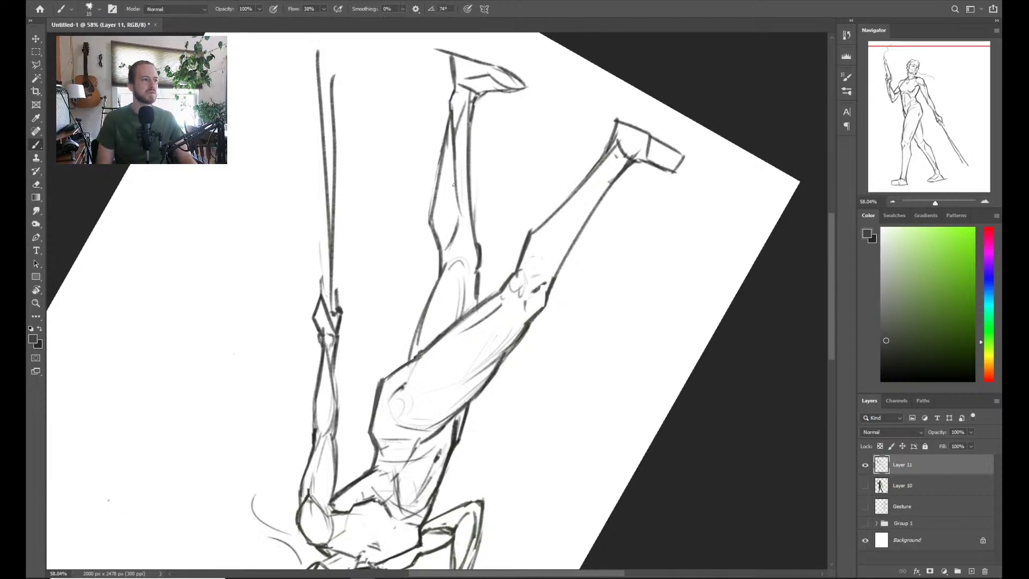
Erase and redraw the front leg's calf contour, and add a short stroke at the top of the front thigh
key("z")
left_click_drag(525, 238, 492, 195)
mouse_move(546, 251)
left_mouse_down()
mouse_move(572, 232)
mouse_move(568, 169)
left_mouse_up()
key("e")
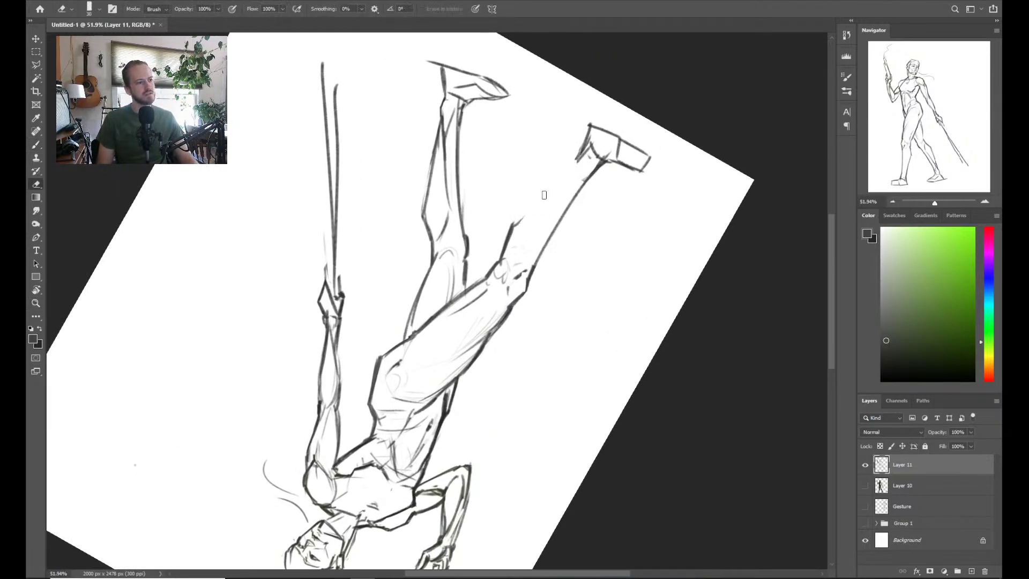
key("b")
left_click_drag(512, 234, 584, 141)
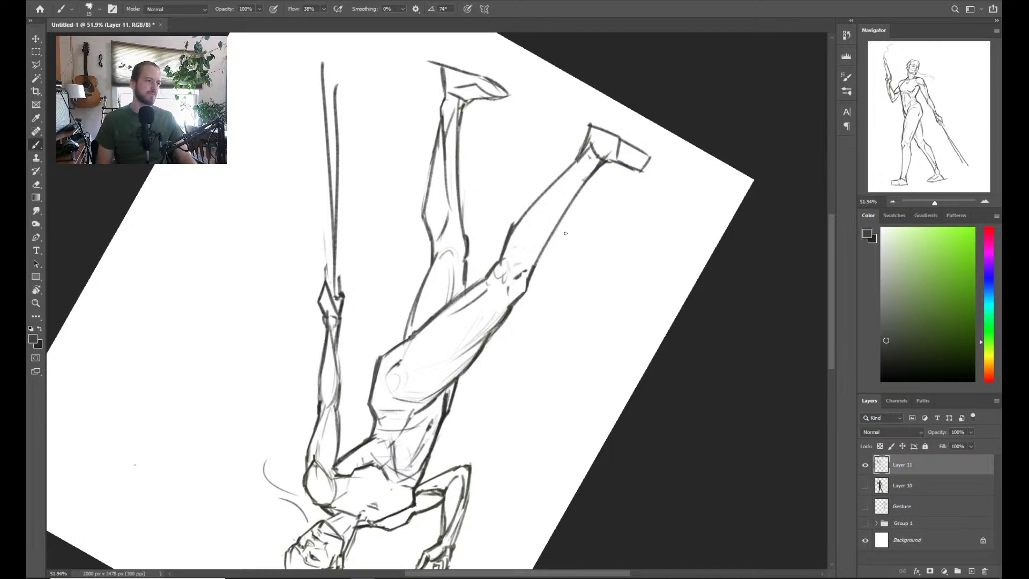
left_click_drag(414, 352, 401, 375)
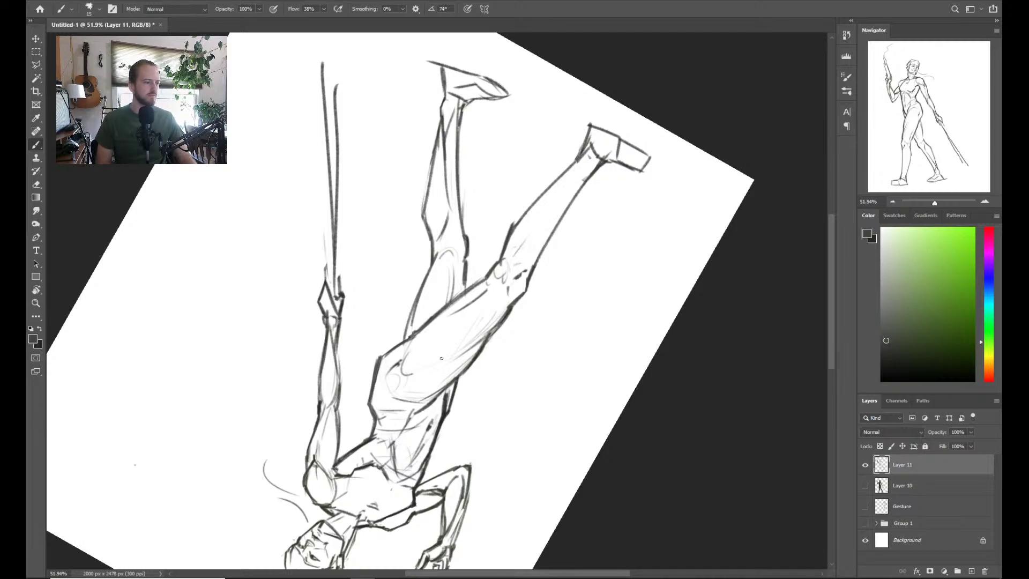
Rotate the canvas view back to 0° and examine the whole figure
key("z")
left_click_drag(495, 320, 455, 321)
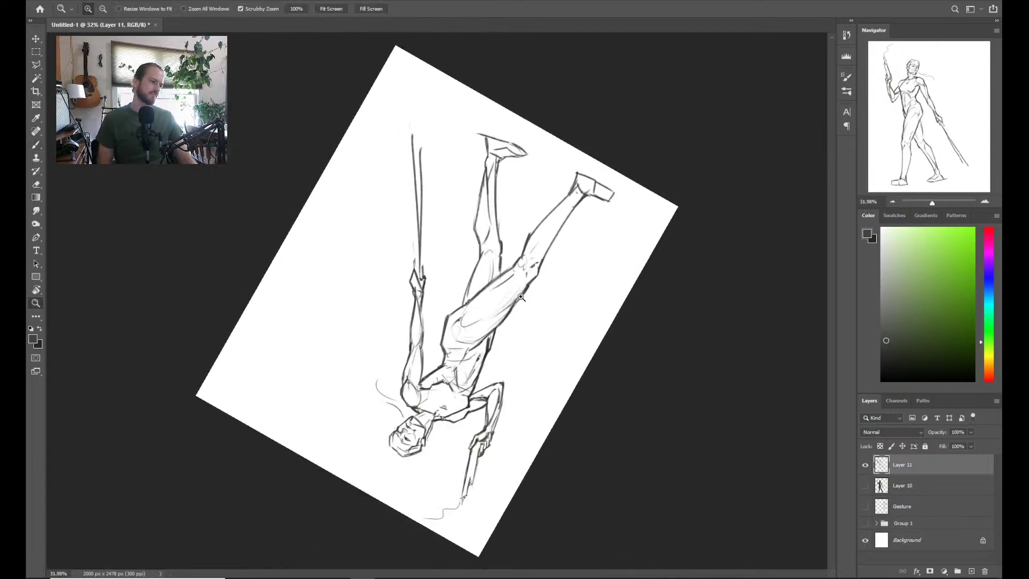
key("h")
key("r")
left_click_drag(530, 184, 405, 436)
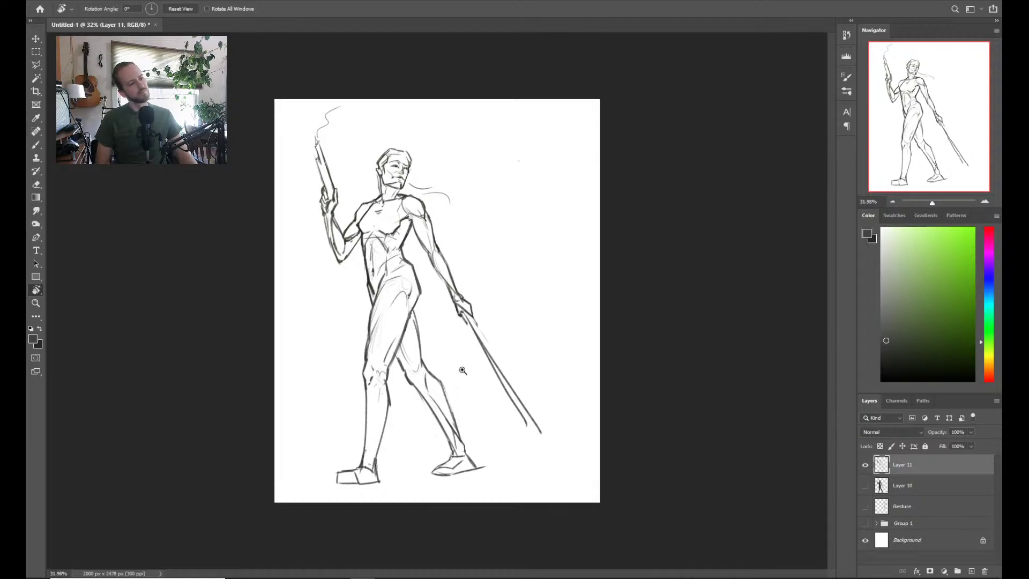
Clean up stray marks around the figure's near eye with a smaller eraser
key("z")
left_click(404, 160)
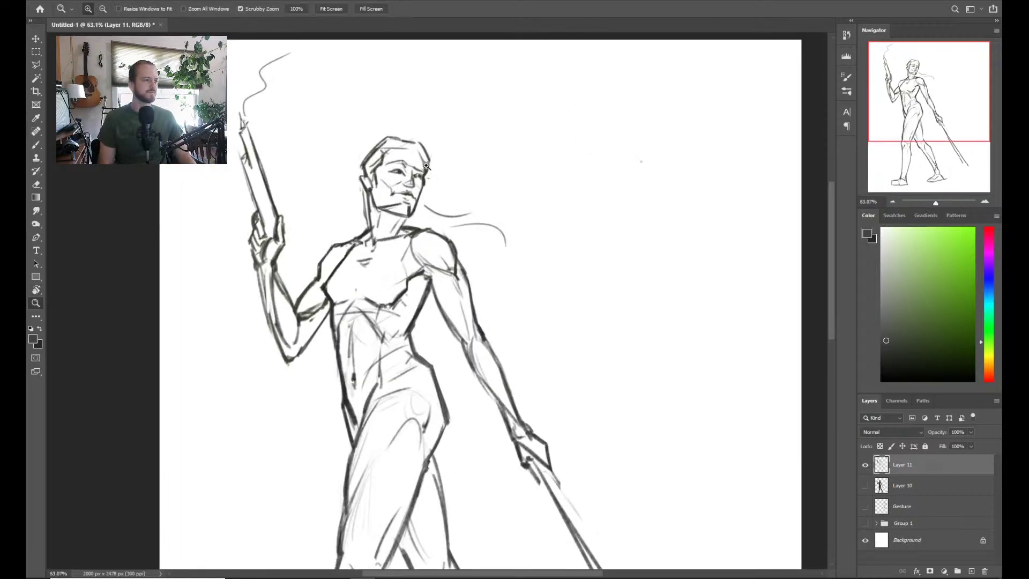
left_click_drag(397, 221, 421, 285)
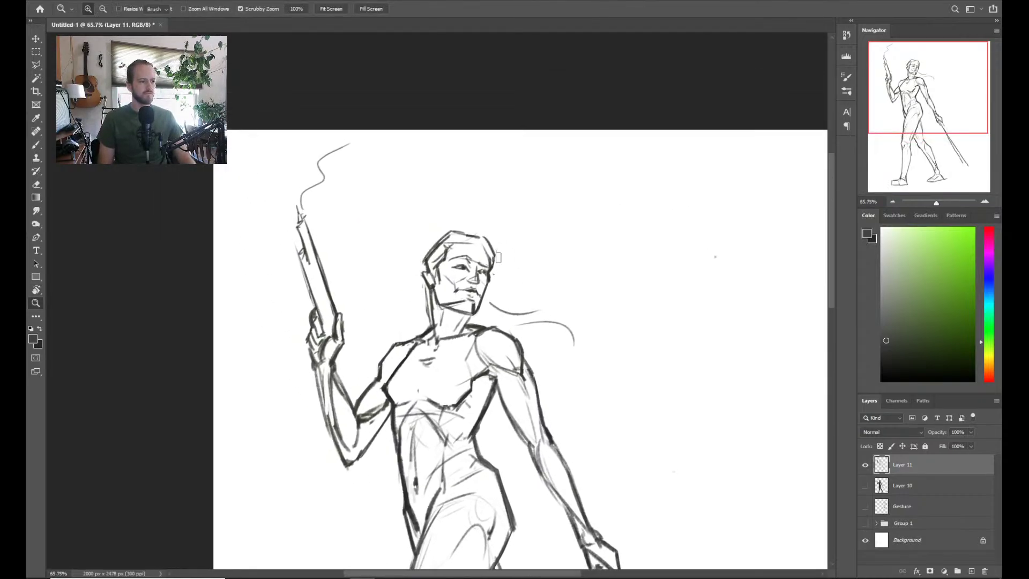
left_click_drag(461, 247, 508, 243)
key("e")
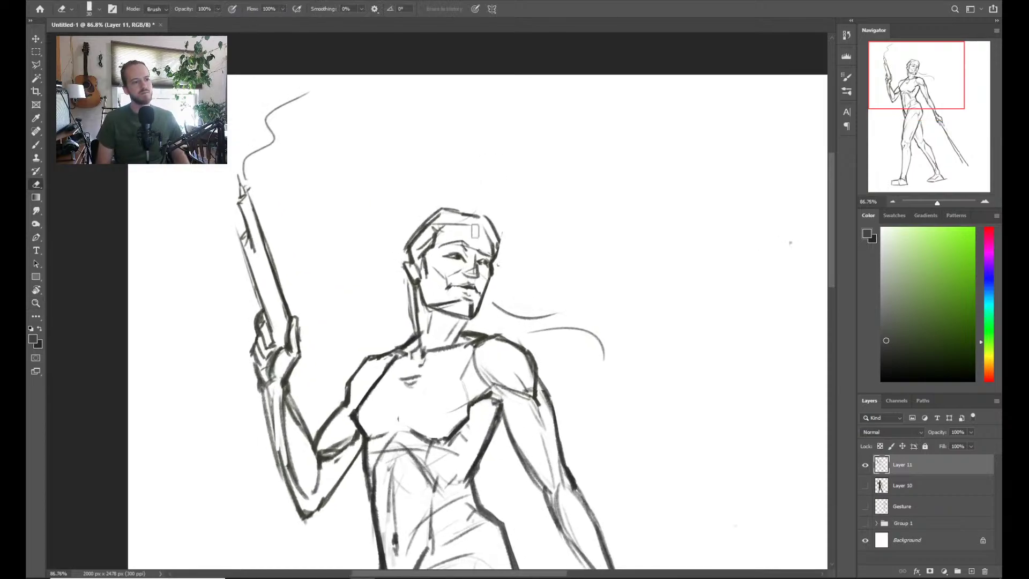
key("bracketleft")
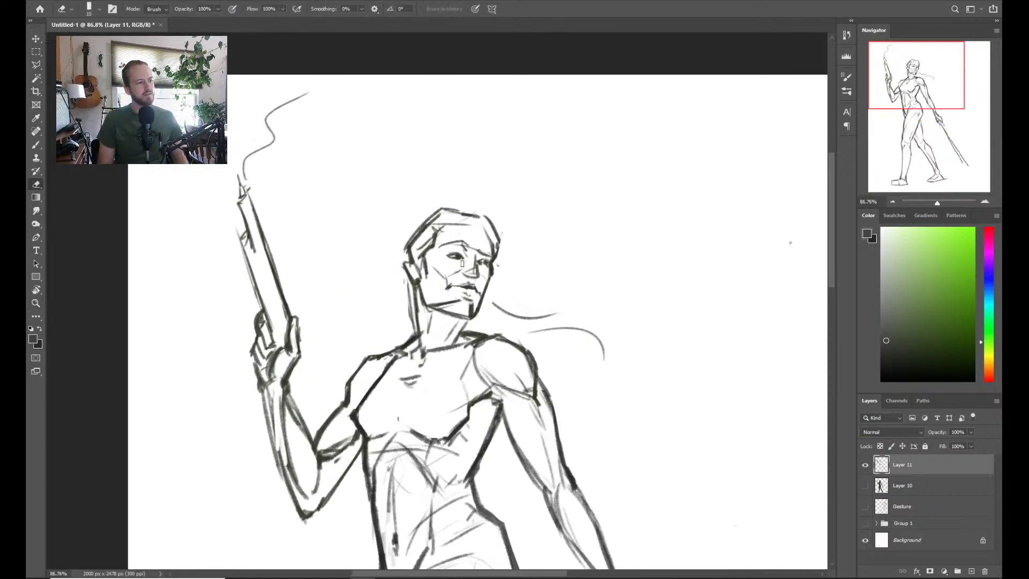
Refine the eyes, nose and lips of the face with a smaller brush
key("b")
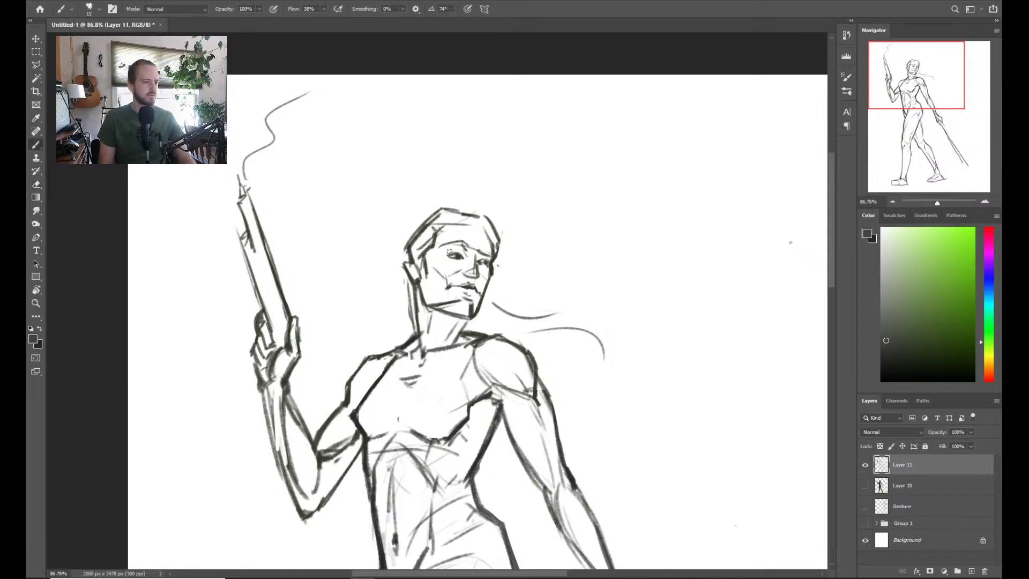
key("bracketleft")
key("bracketleft")
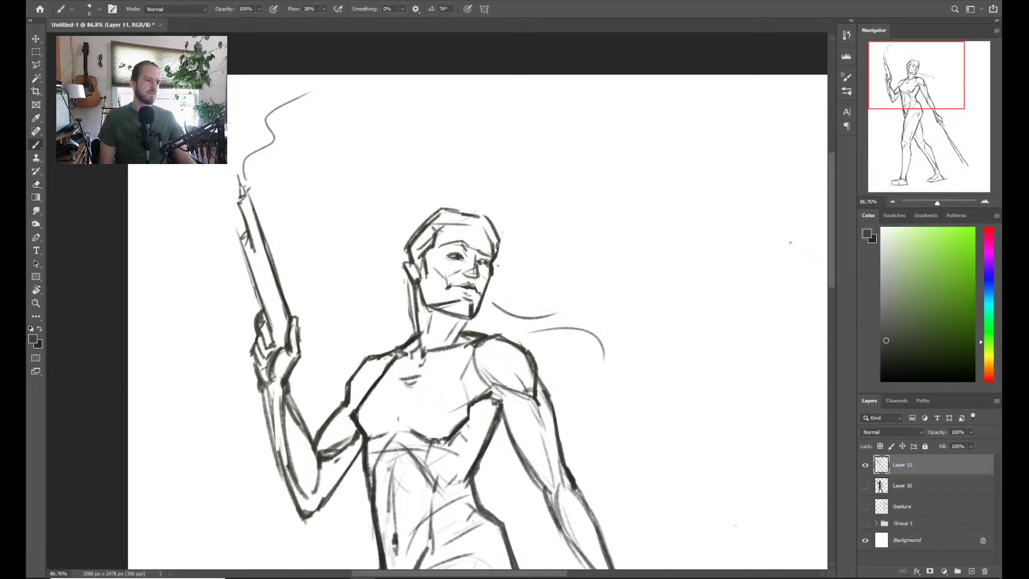
key("z")
mouse_move(506, 275)
left_mouse_down()
mouse_move(479, 275)
mouse_move(529, 257)
left_mouse_up()
left_click(478, 242)
key("b")
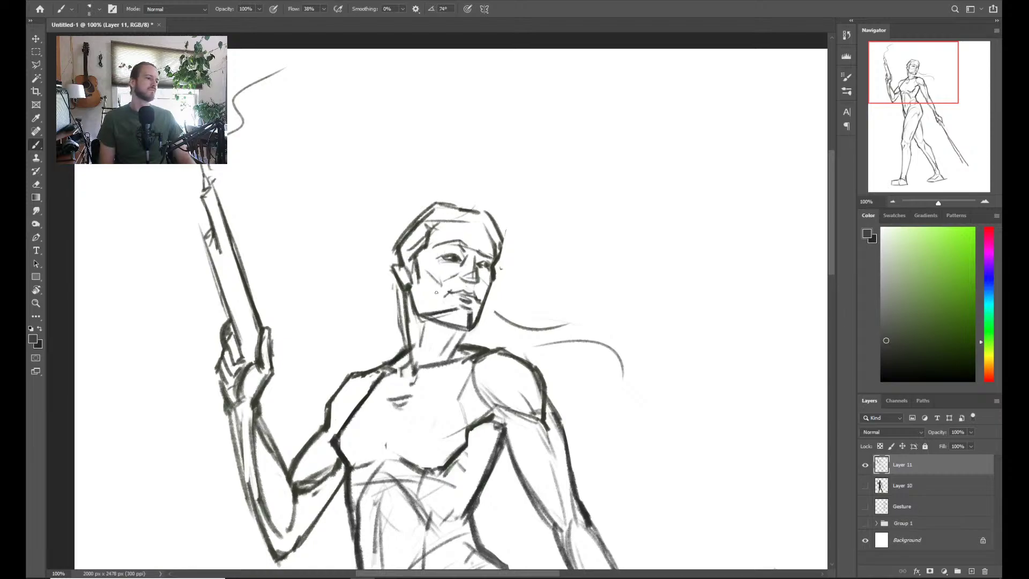
Erase the far edge of the face at the temple and redraw its contour from brow to cheek
key("e")
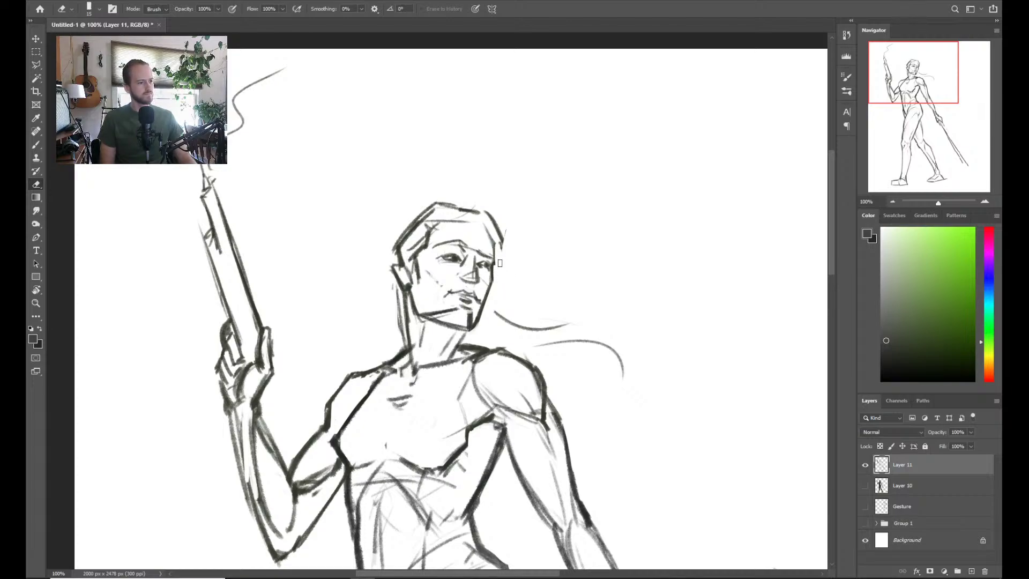
key("b")
mouse_move(493, 236)
left_mouse_down()
mouse_move(494, 263)
mouse_move(495, 239)
left_mouse_up()
key("e")
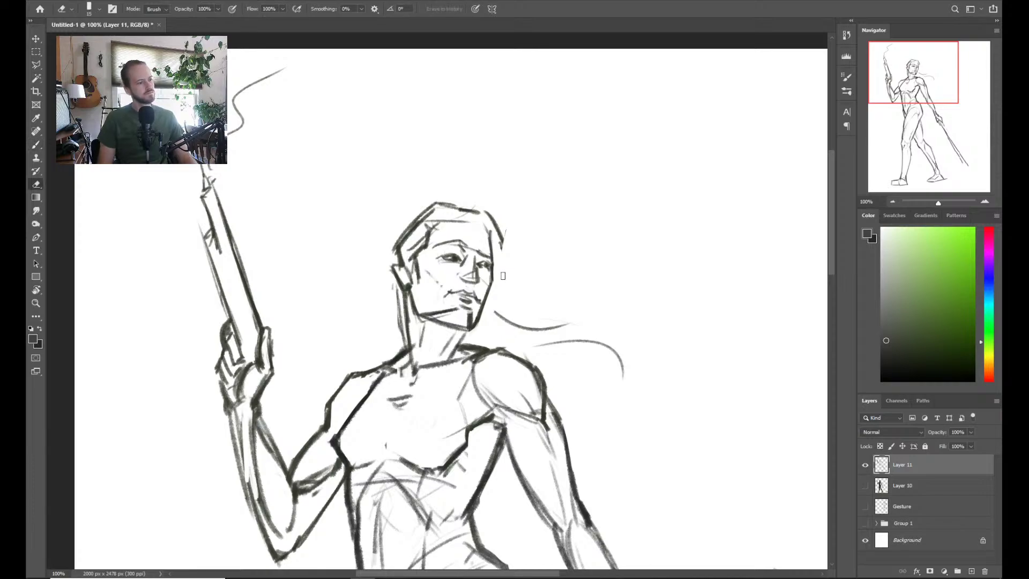
left_click_drag(532, 314, 501, 315)
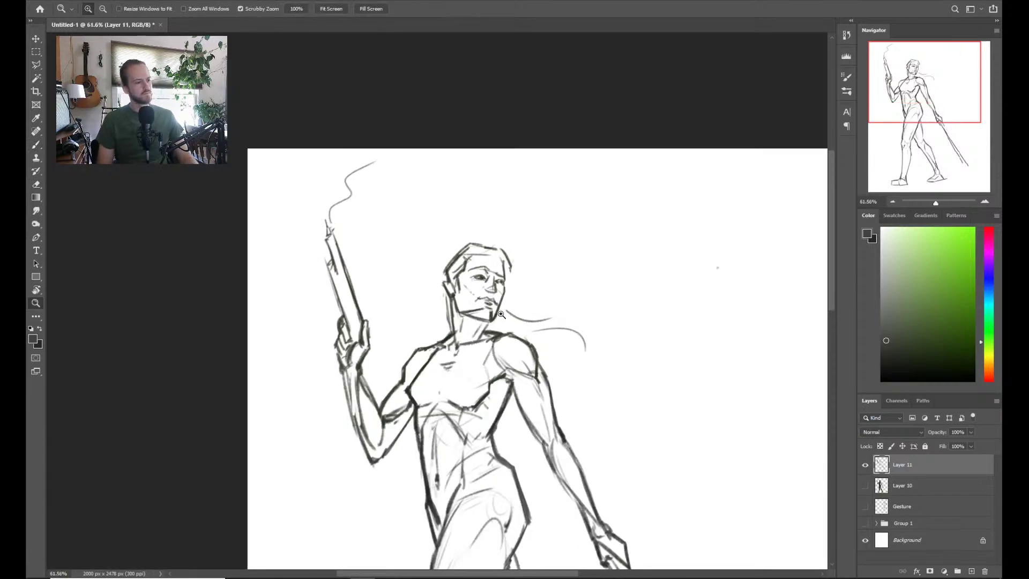
left_click_drag(538, 272, 558, 272)
key("b")
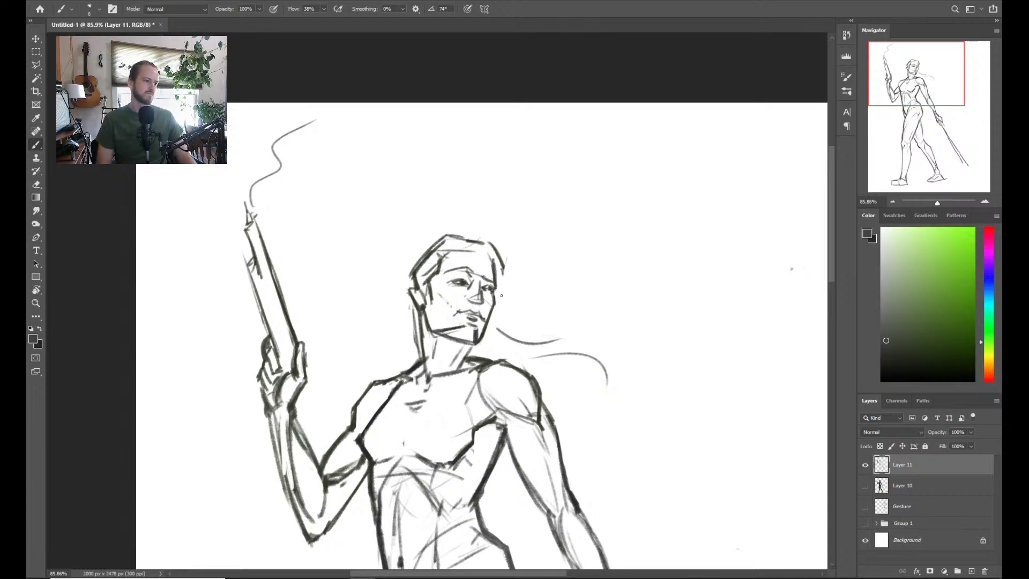
Draw a tuft of hair jutting out past the far temple of the head
left_click_drag(494, 295, 507, 295)
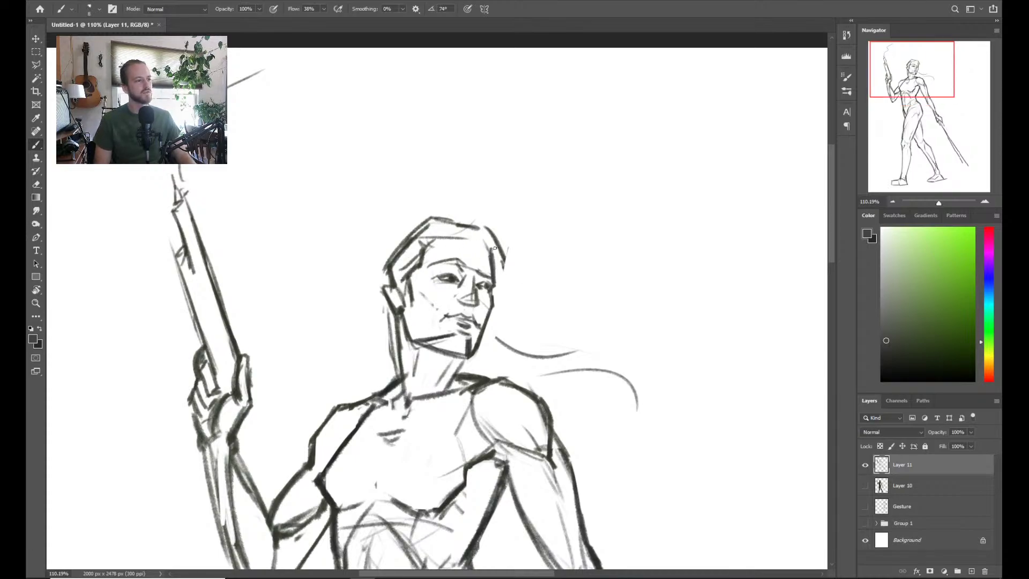
mouse_move(495, 249)
left_mouse_down()
mouse_move(451, 234)
mouse_move(515, 262)
mouse_move(490, 268)
left_mouse_up()
key("z")
left_click_drag(558, 345, 596, 327)
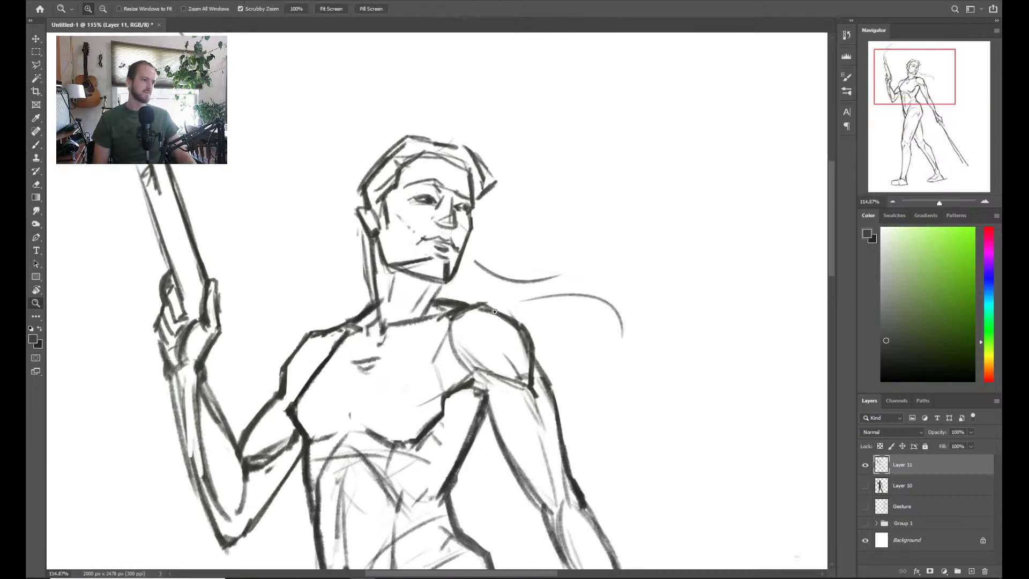
Erase the heavy lower line under the jaw and sketch lighter neck lines beneath the chin
key("e")
left_click_drag(398, 272, 452, 274)
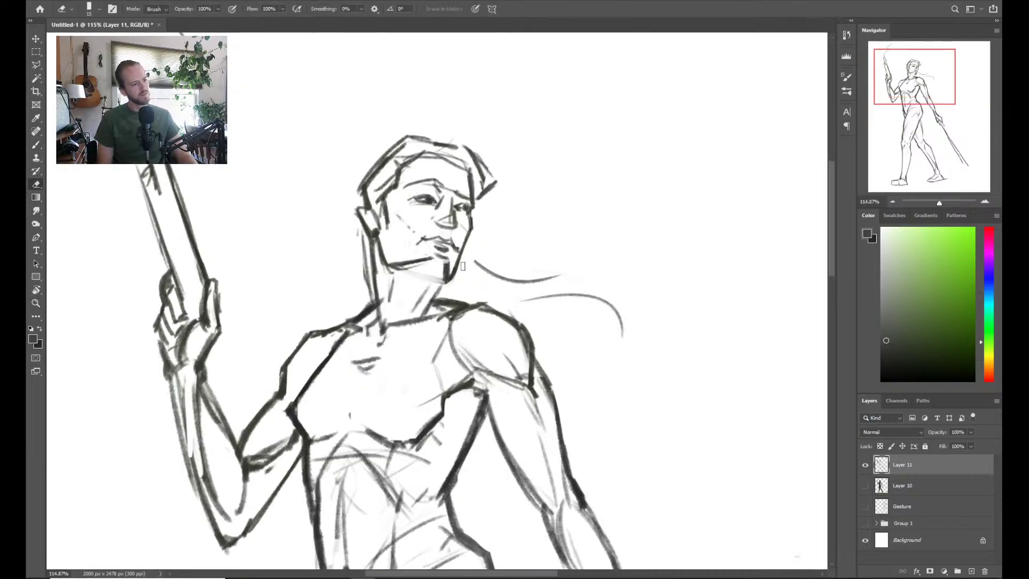
key("ctrl")
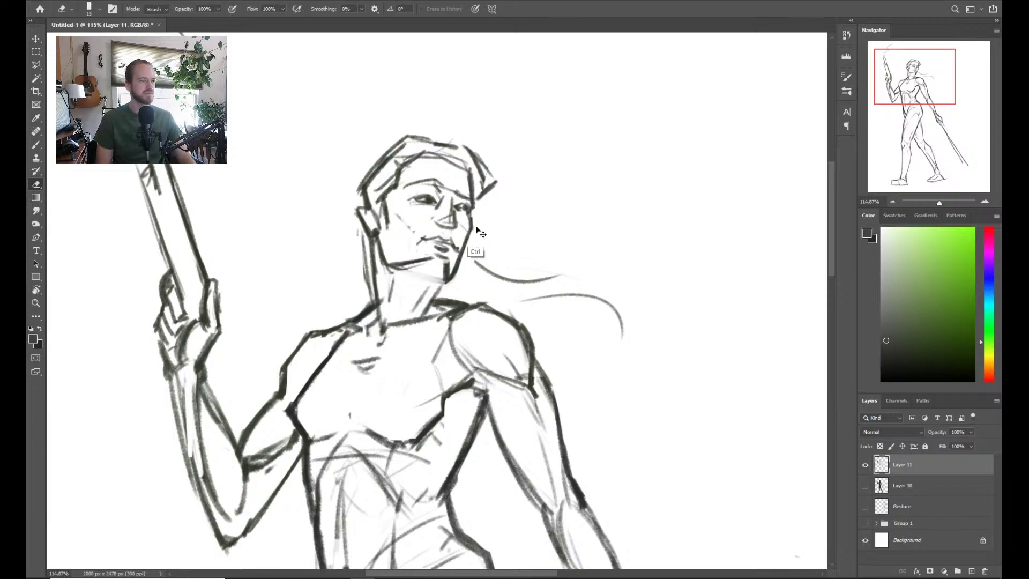
key("ctrl+z")
mouse_move(410, 281)
left_mouse_down()
mouse_move(438, 273)
mouse_move(438, 300)
mouse_move(436, 284)
mouse_move(425, 318)
left_mouse_up()
key("b")
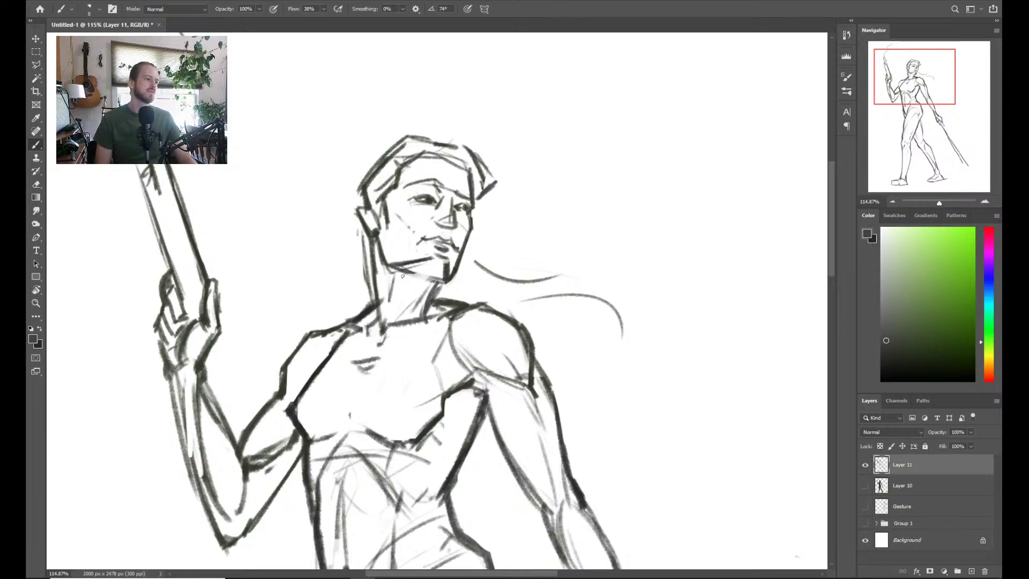
mouse_move(435, 278)
left_mouse_down()
mouse_move(411, 297)
mouse_move(394, 276)
mouse_move(408, 269)
left_mouse_up()
key("e")
key("b")
left_click_drag(390, 288, 409, 272)
Examine the reworked head against the proportions of the whole figure
scroll(404, 274, "down", 3)
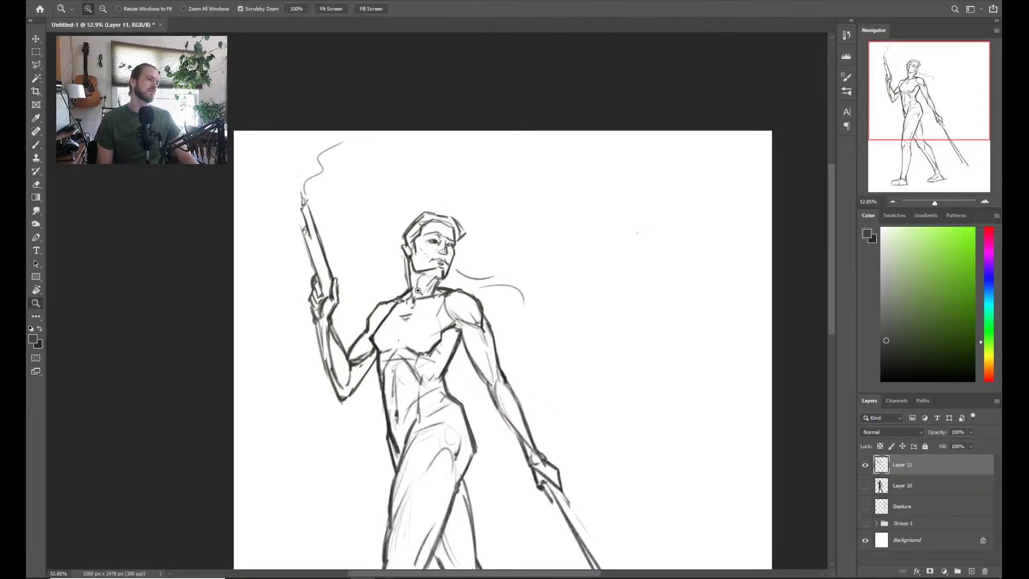
scroll(420, 291, "up", 2)
key("e")
key("b")
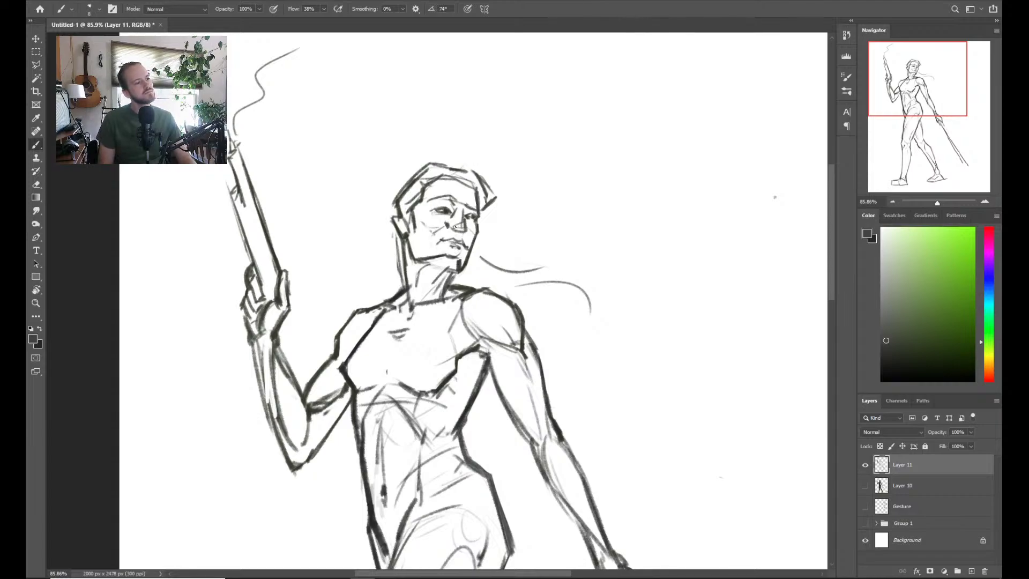
key("ctrl+space")
left_click_drag(476, 228, 430, 225)
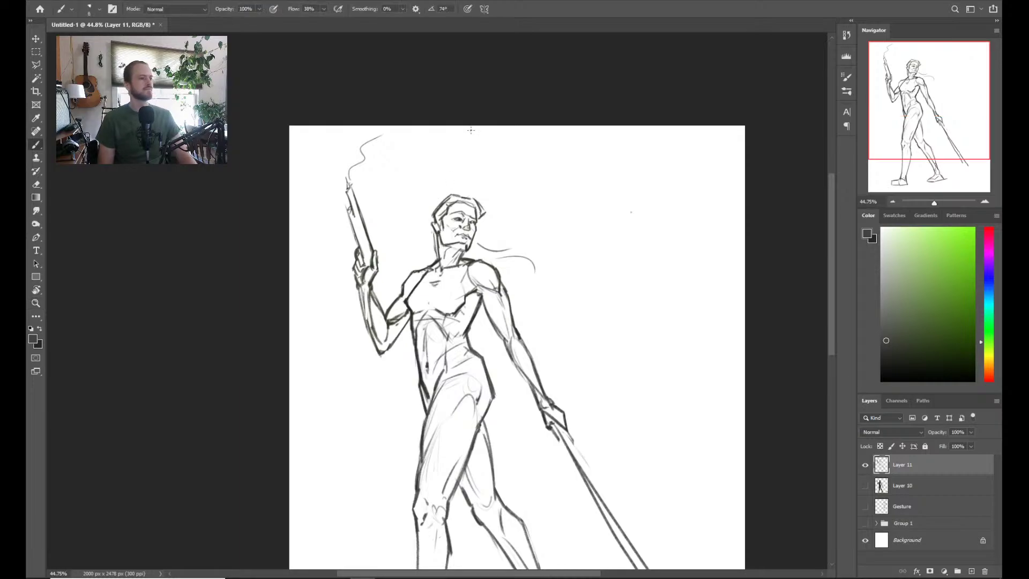
key("ctrl+space")
key("ctrl+minus")
key("ctrl+minus")
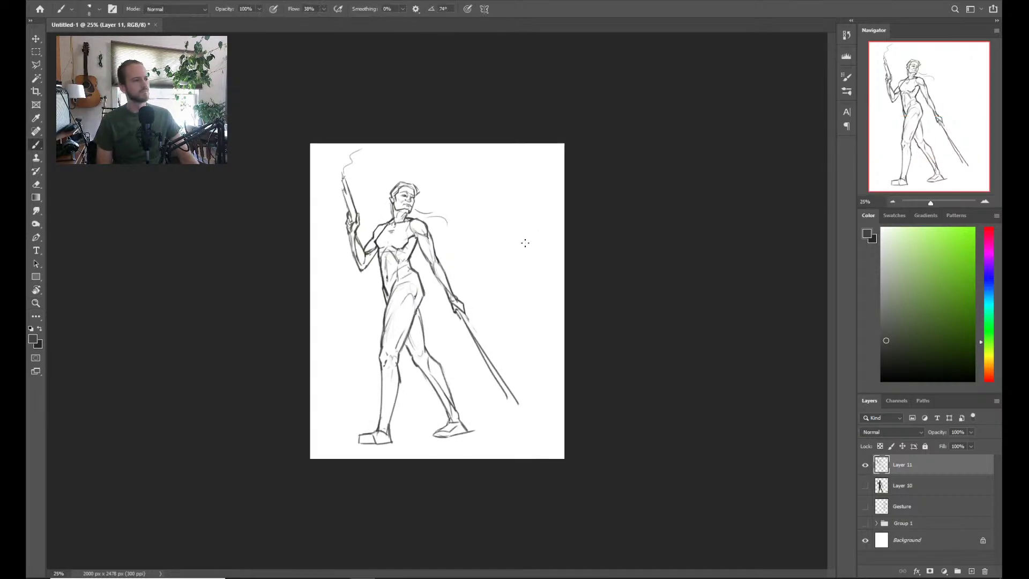
mouse_move(426, 200)
left_mouse_down()
mouse_move(464, 226)
mouse_move(432, 251)
left_mouse_up()
Select the mouth with the Polygonal Lasso and transform it about 5 px up toward the nose
key("e")
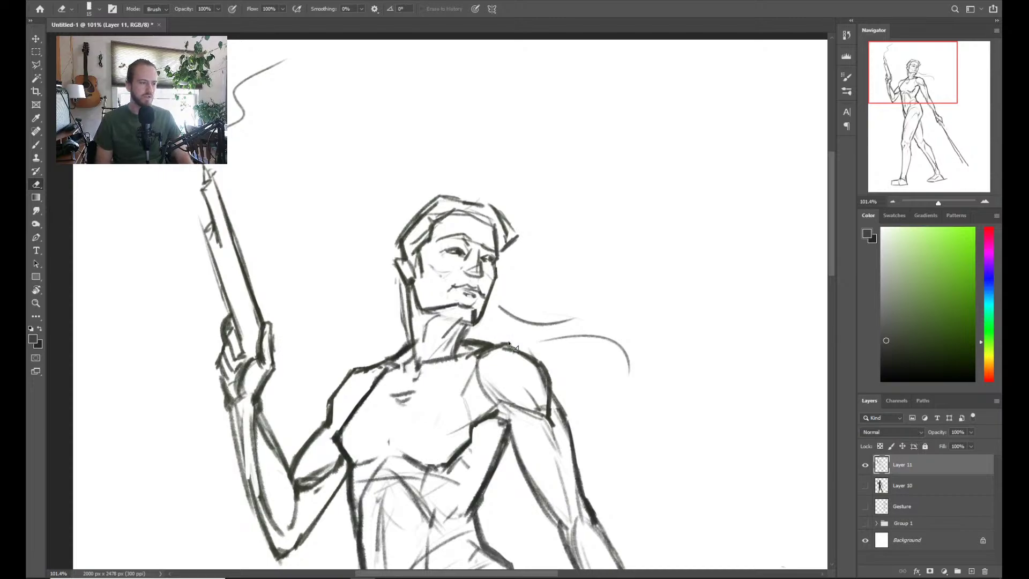
key("l")
left_click(437, 298)
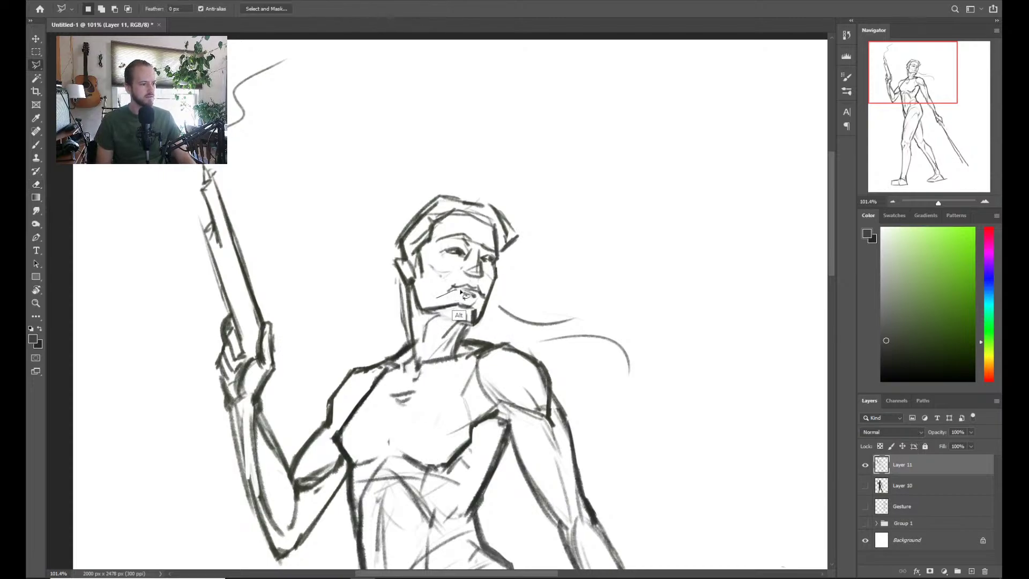
left_click(486, 299)
left_click(486, 280)
left_click(472, 284)
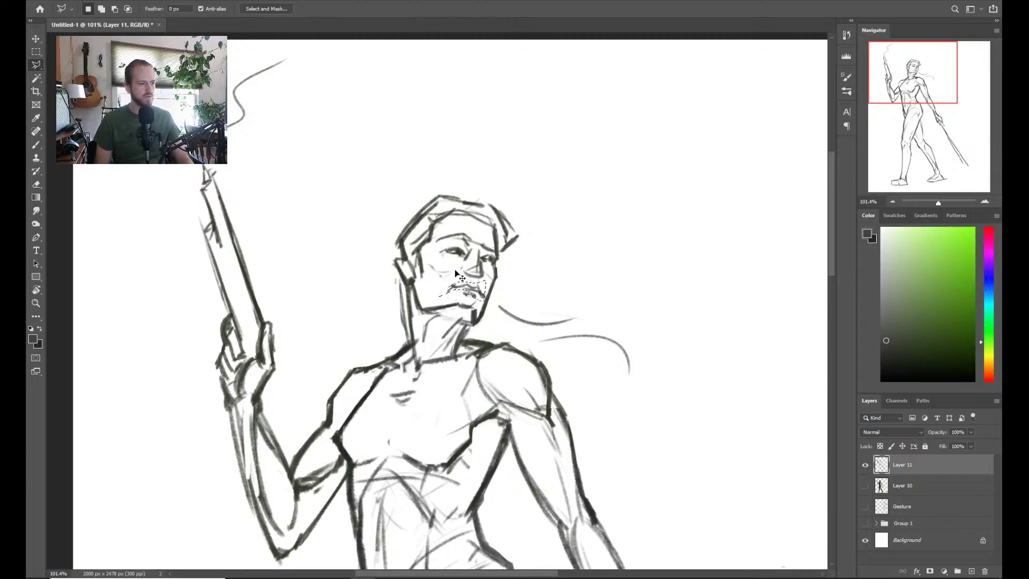
key("ctrl+t")
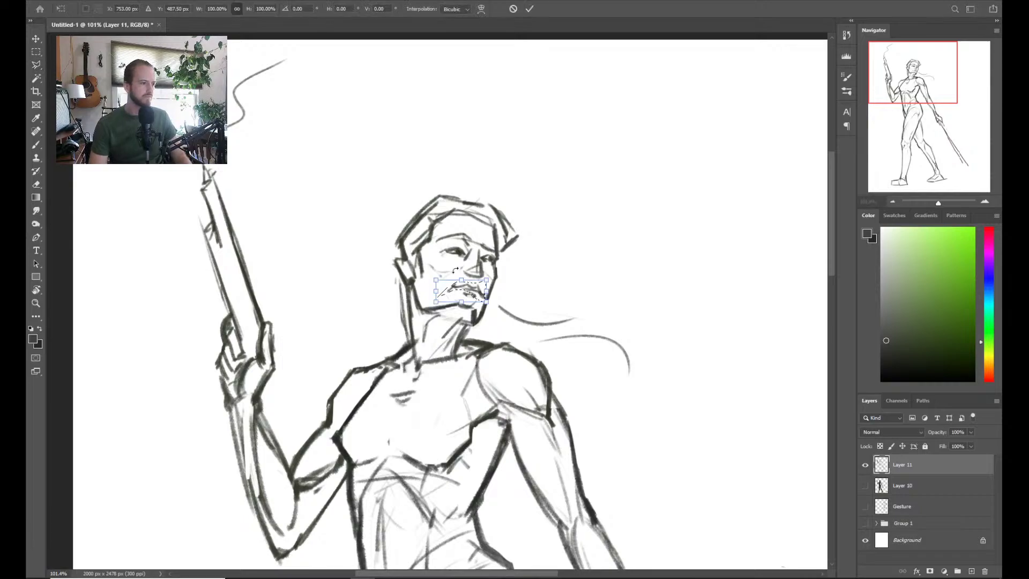
key("Down")
key("Down")
key("Down")
key("Down")
key("Down")
key("Down")
key("Down")
key("Down")
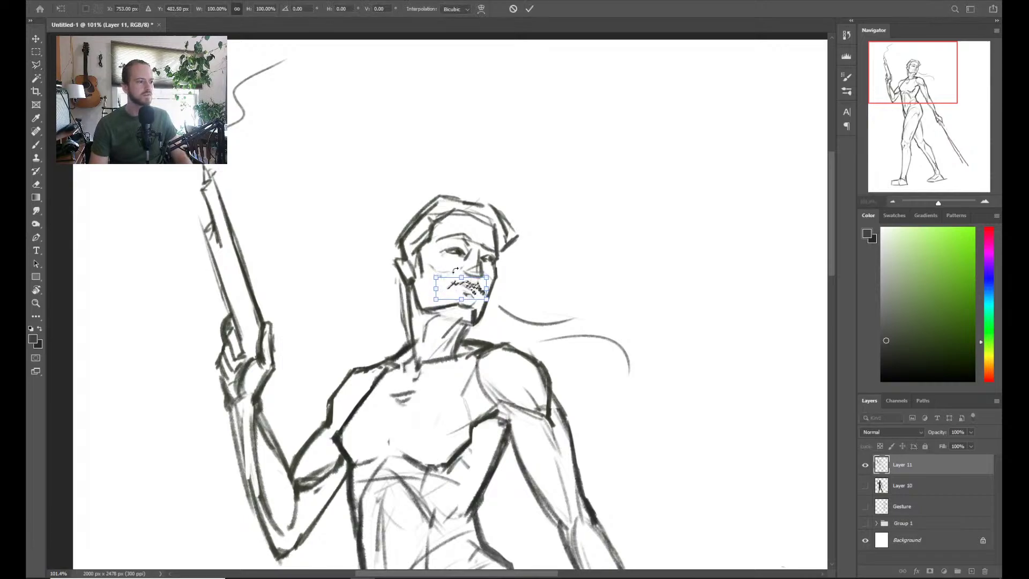
key("Left")
key("Return")
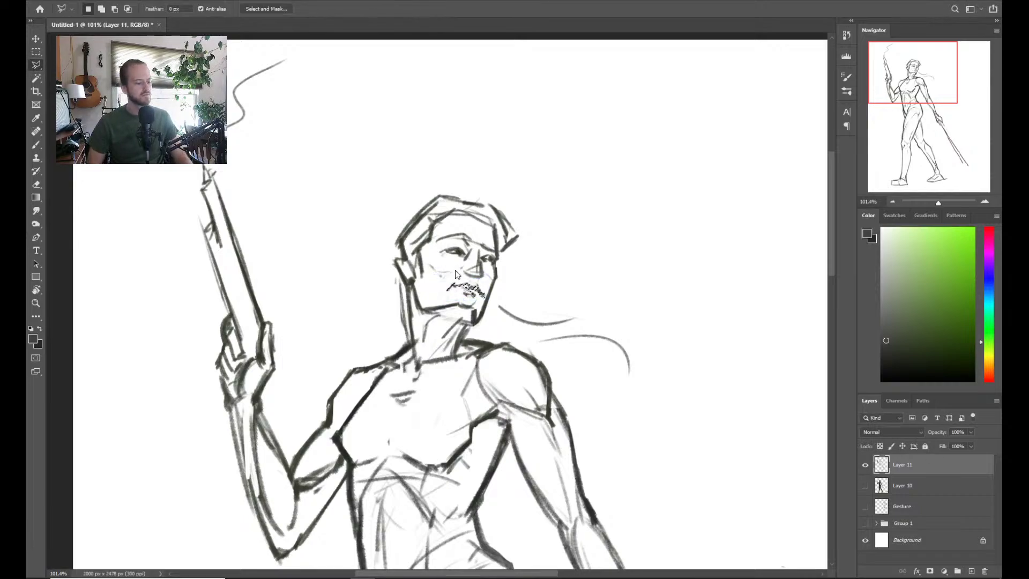
Trim the face contour beside the far eye and redraw the far cheek line down to the chin
key("z")
left_click_drag(583, 257, 580, 195)
left_click_drag(574, 257, 633, 257)
key("l")
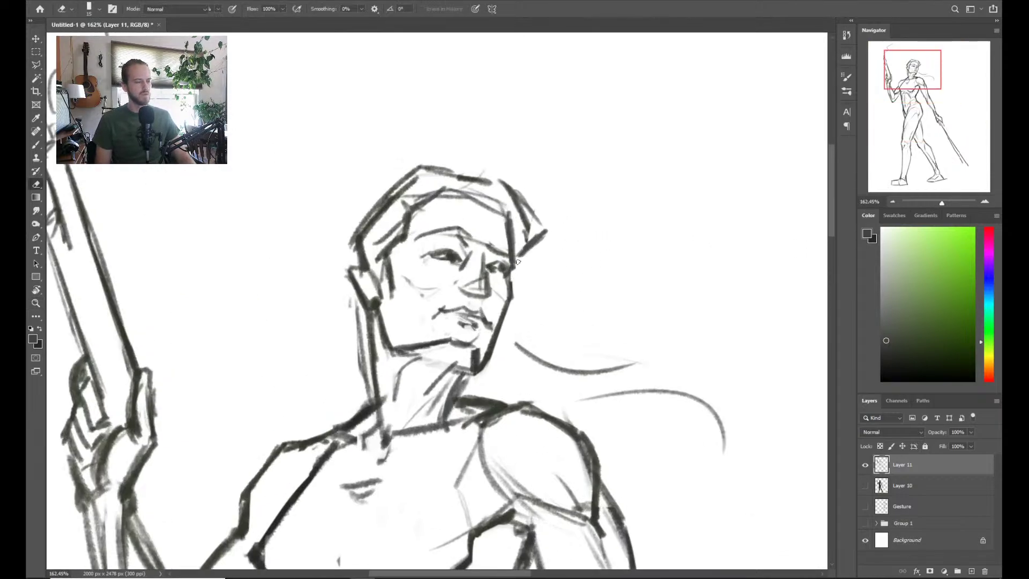
key("b")
key("e")
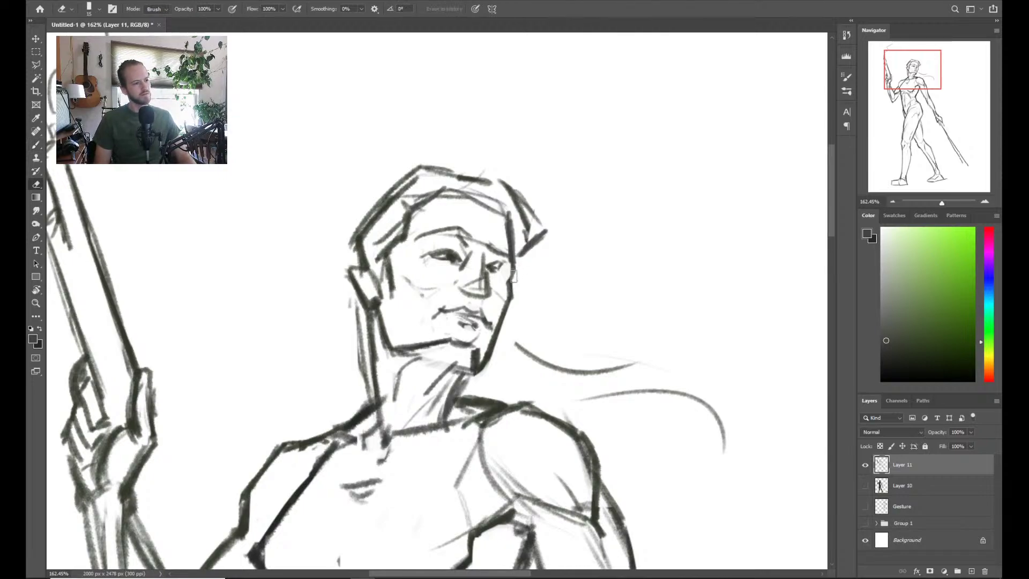
key("b")
left_click_drag(508, 278, 486, 351)
left_click_drag(515, 301, 494, 349)
Touch up the eyes and near ear, and extend the flowing strand behind the neck toward the shoulder
scroll(553, 274, "down", 5)
scroll(593, 252, "down", 2)
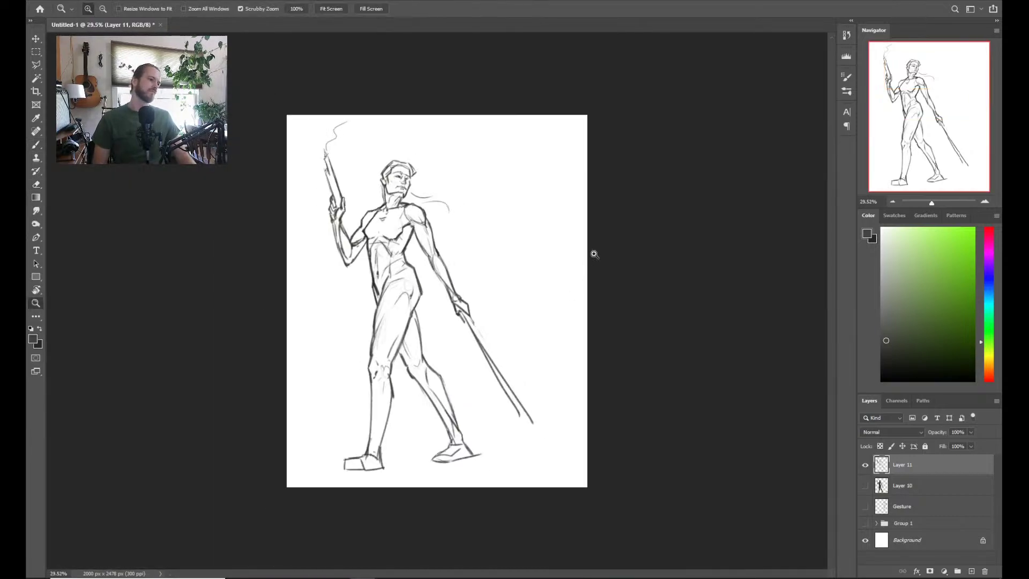
scroll(444, 193, "up", 4)
scroll(431, 234, "up", 2)
key("e")
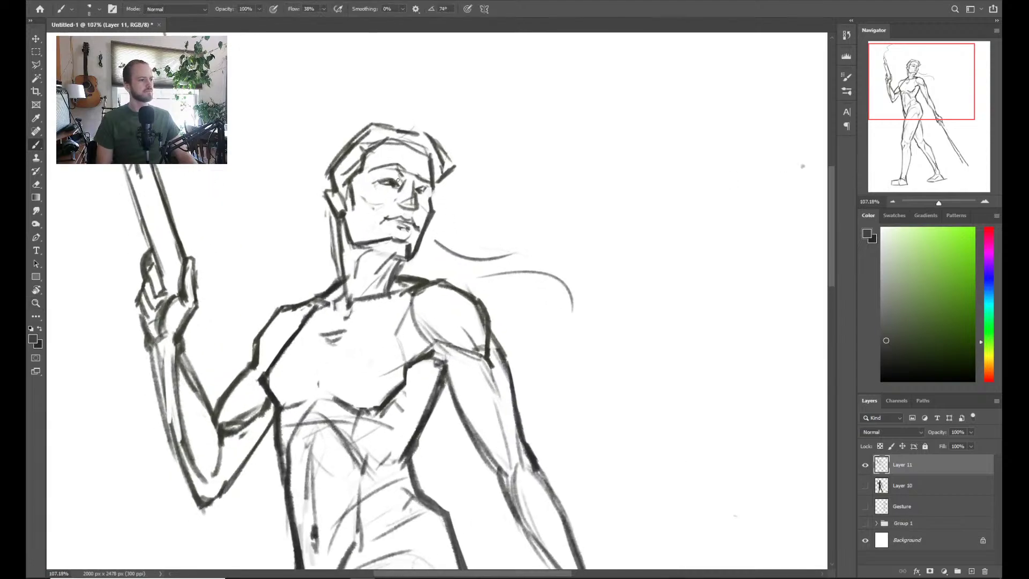
key("b")
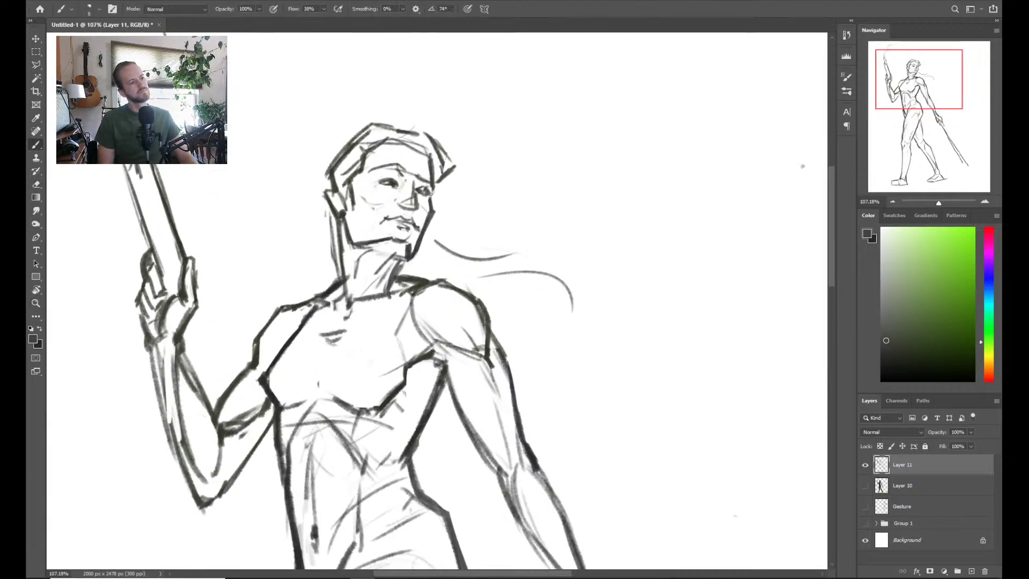
mouse_move(373, 186)
left_mouse_down()
mouse_move(392, 183)
mouse_move(385, 188)
left_mouse_up()
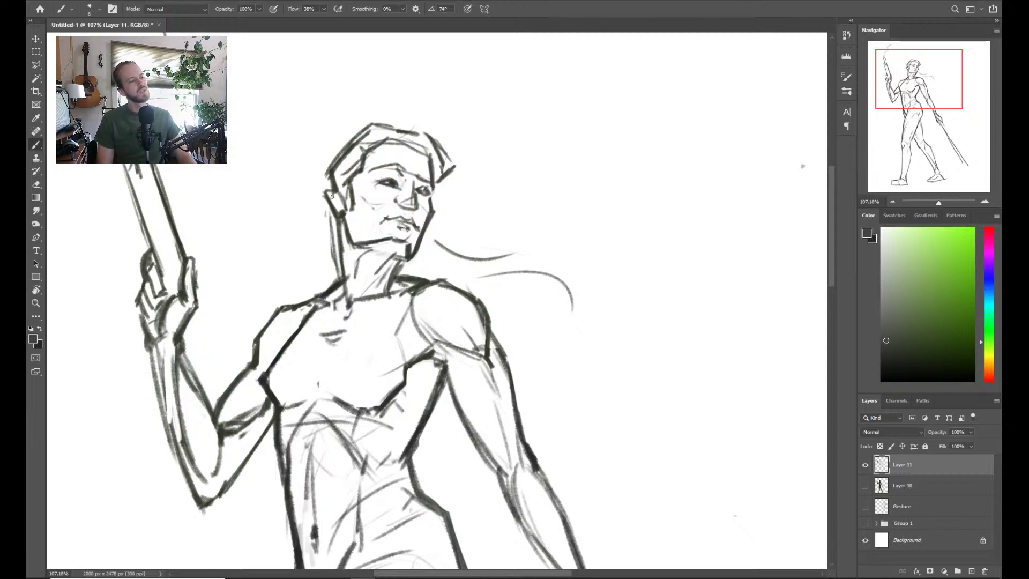
left_click_drag(332, 197, 328, 188)
left_click_drag(414, 264, 434, 252)
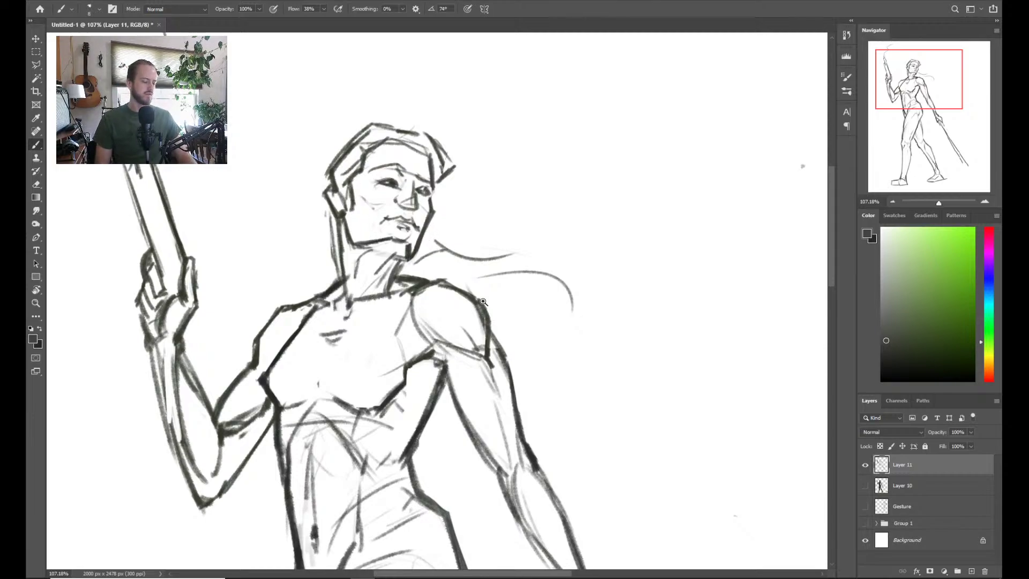
Redraw the lips with darker, flatter strokes and clean up the near corner of the mouth
left_click_drag(483, 302, 441, 206)
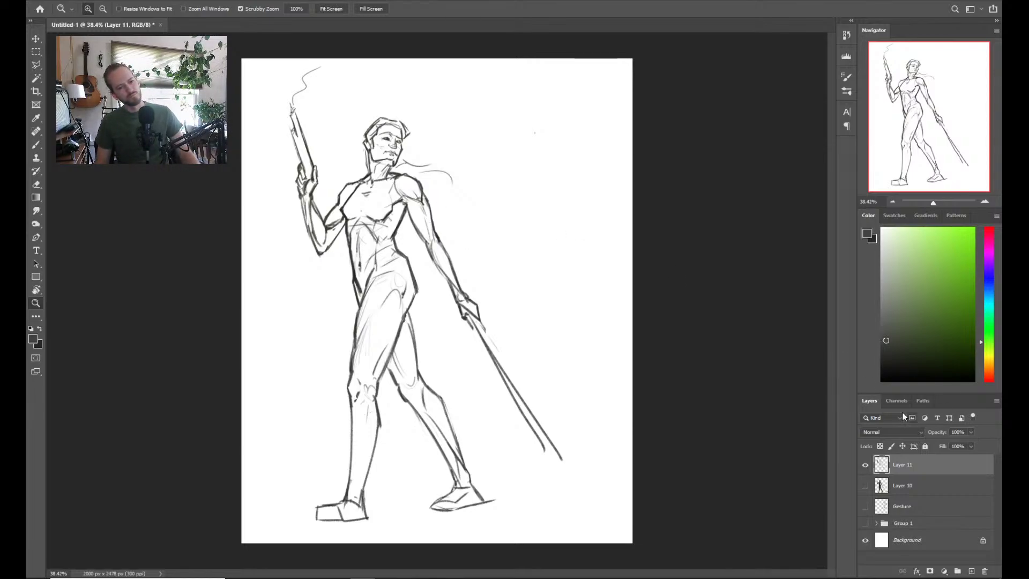
left_click_drag(394, 156, 428, 158)
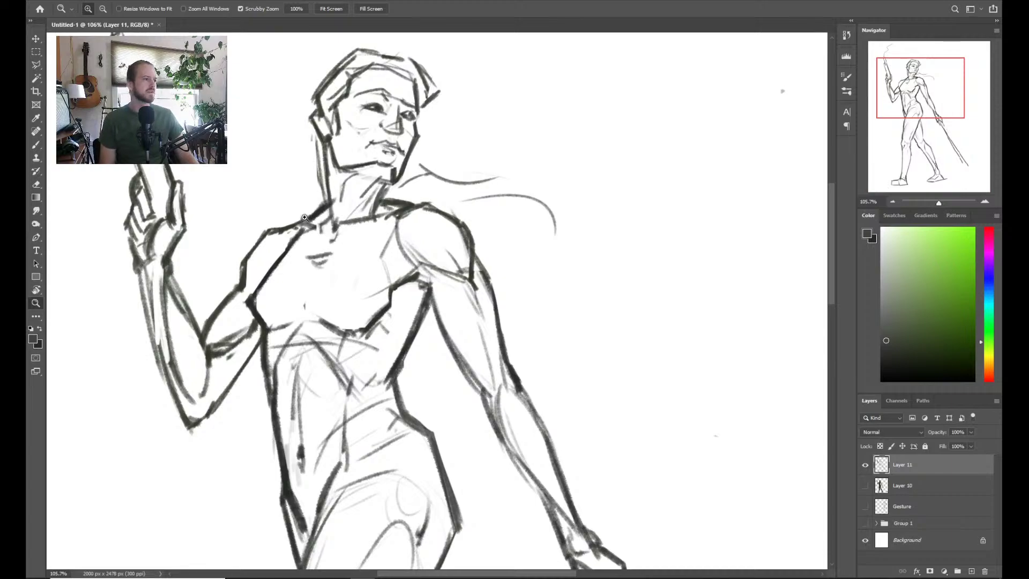
left_click_drag(304, 217, 426, 206)
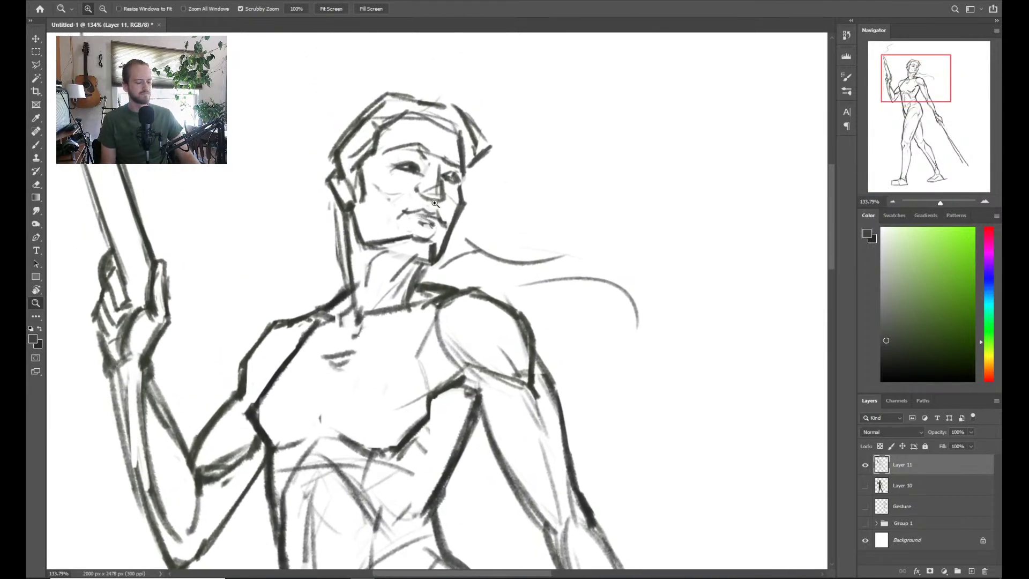
key("b")
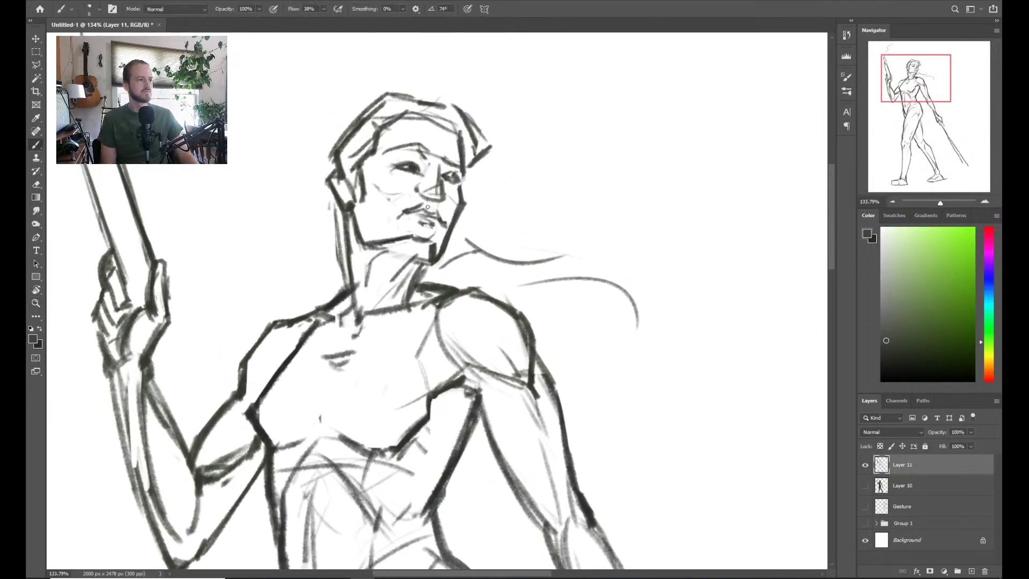
mouse_move(409, 213)
left_mouse_down()
mouse_move(431, 211)
mouse_move(439, 235)
left_mouse_up()
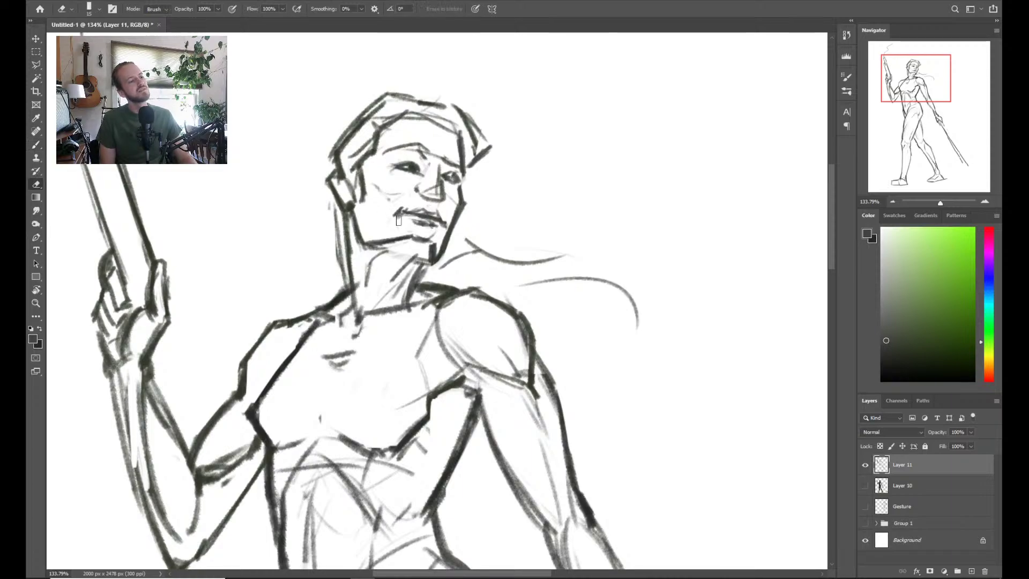
left_click_drag(396, 209, 421, 212)
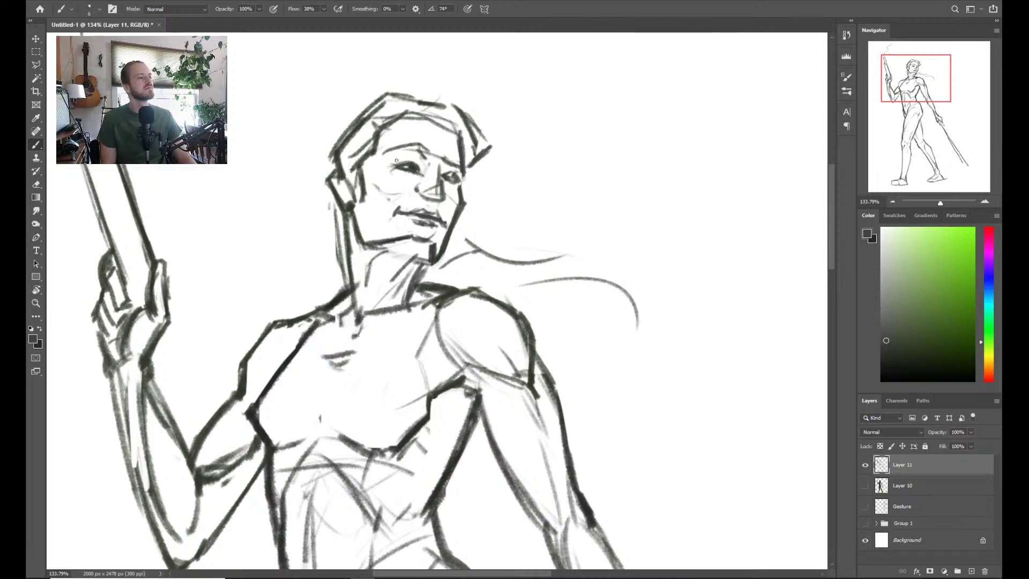
Erase both eyebrows and redraw them as shorter strokes above the eyes
mouse_move(383, 154)
left_mouse_down()
mouse_move(420, 145)
mouse_move(460, 161)
left_mouse_up()
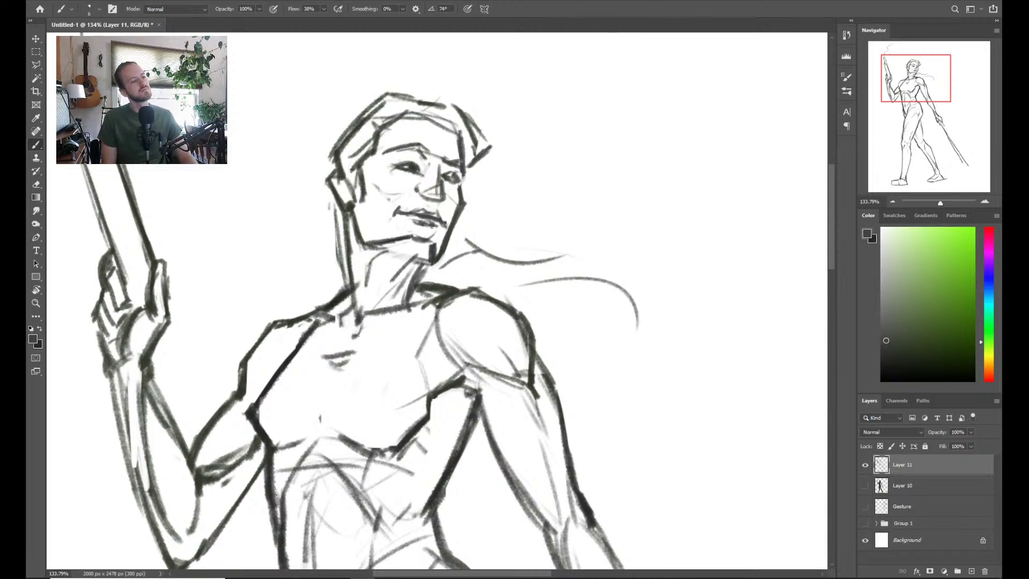
key("e")
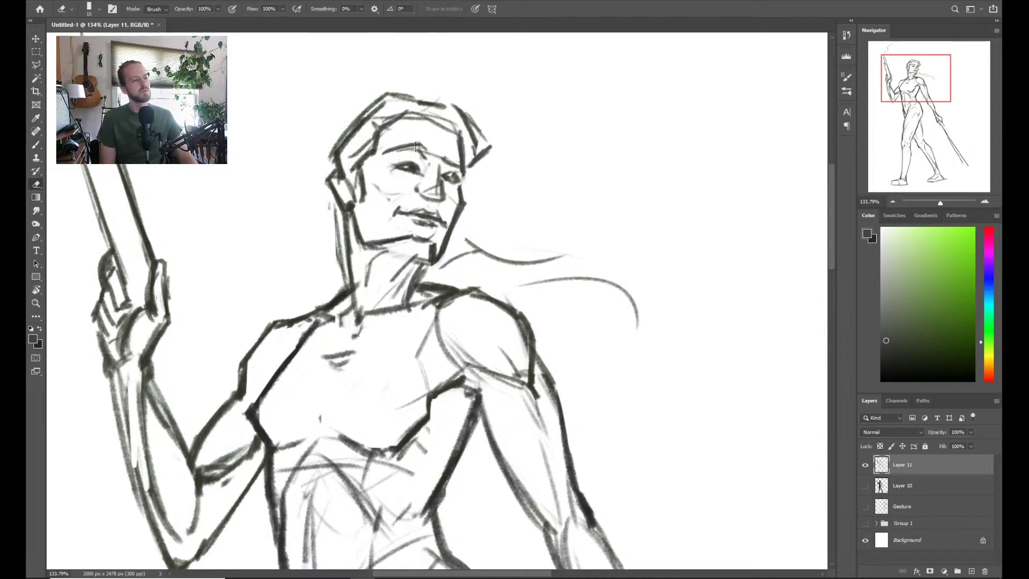
left_click_drag(390, 151, 447, 154)
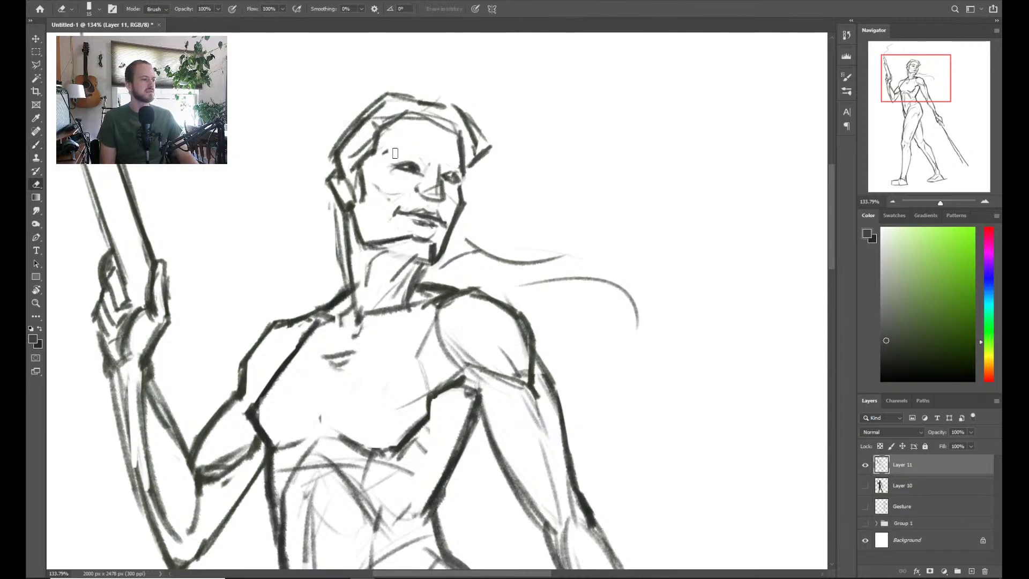
key("b")
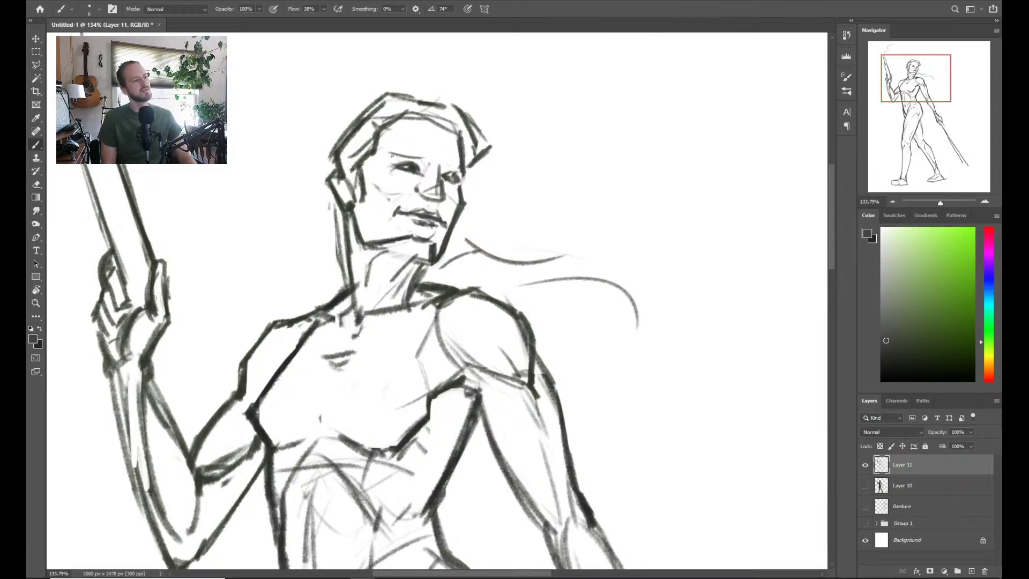
left_click_drag(394, 152, 460, 169)
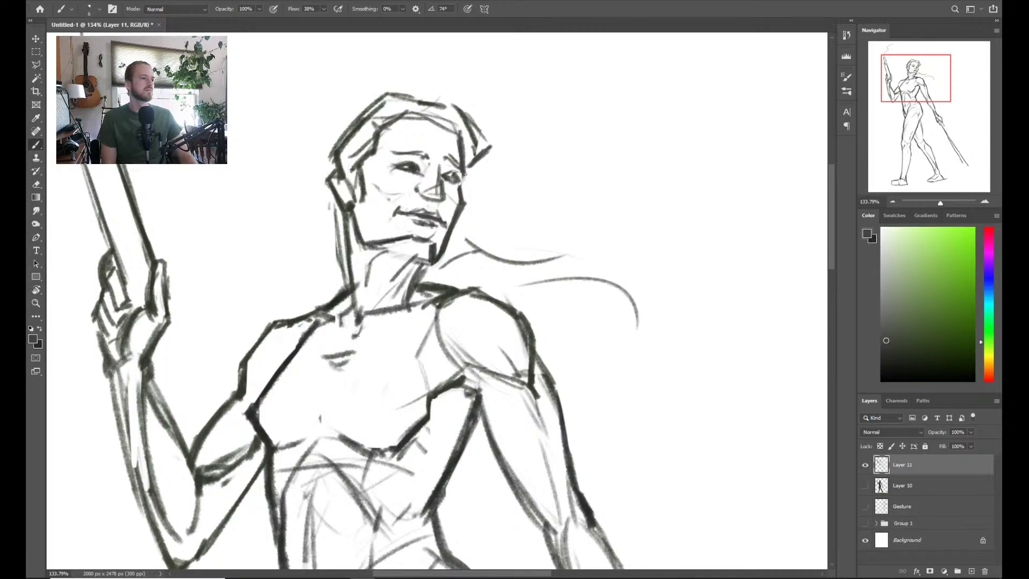
key("z")
scroll(465, 174, "down", 5)
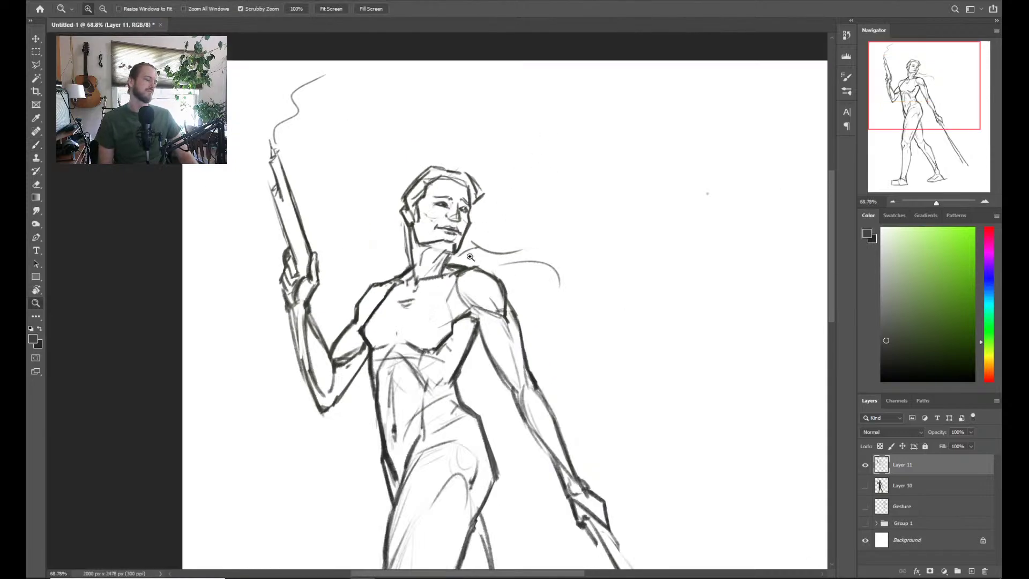
scroll(470, 258, "down", 4)
scroll(499, 277, "up", 2)
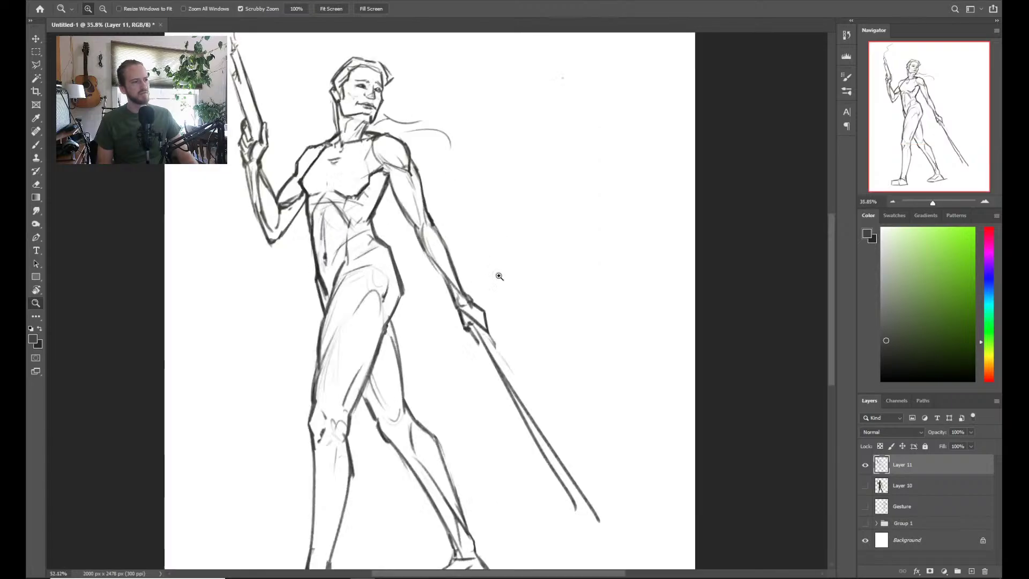
Erase the line under the jaw and chin and redraw it as a thinner stroke ending at the chin
scroll(500, 276, "up", 6)
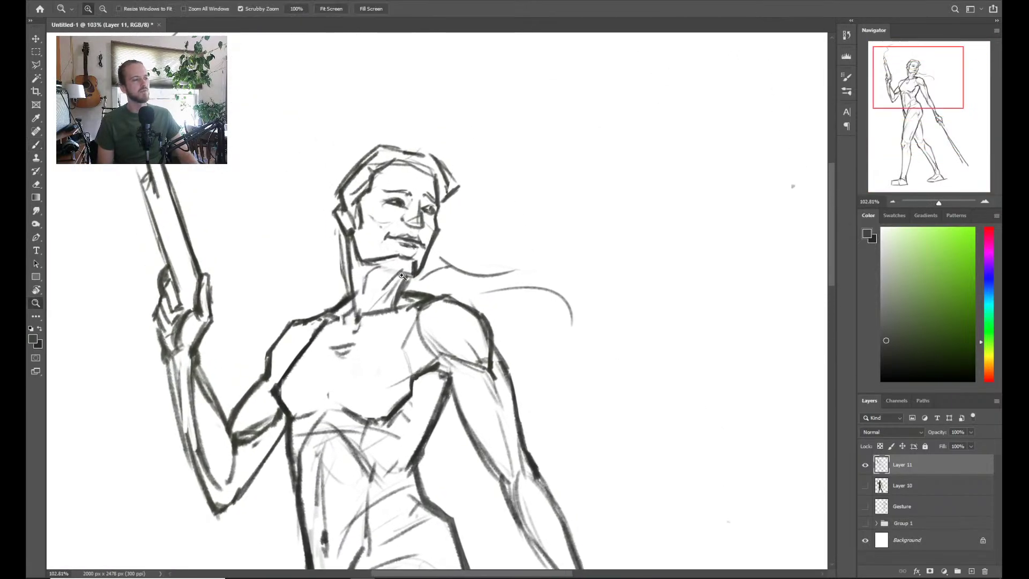
scroll(403, 276, "up", 2)
key("b")
scroll(401, 225, "up", 2)
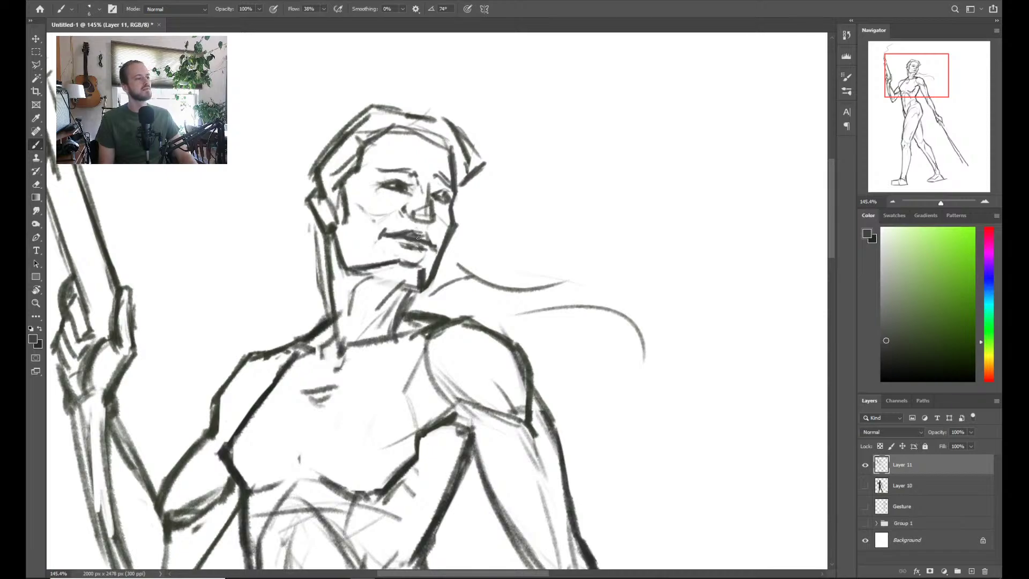
key("e")
mouse_move(362, 264)
left_mouse_down()
mouse_move(423, 269)
mouse_move(424, 283)
left_mouse_up()
key("b")
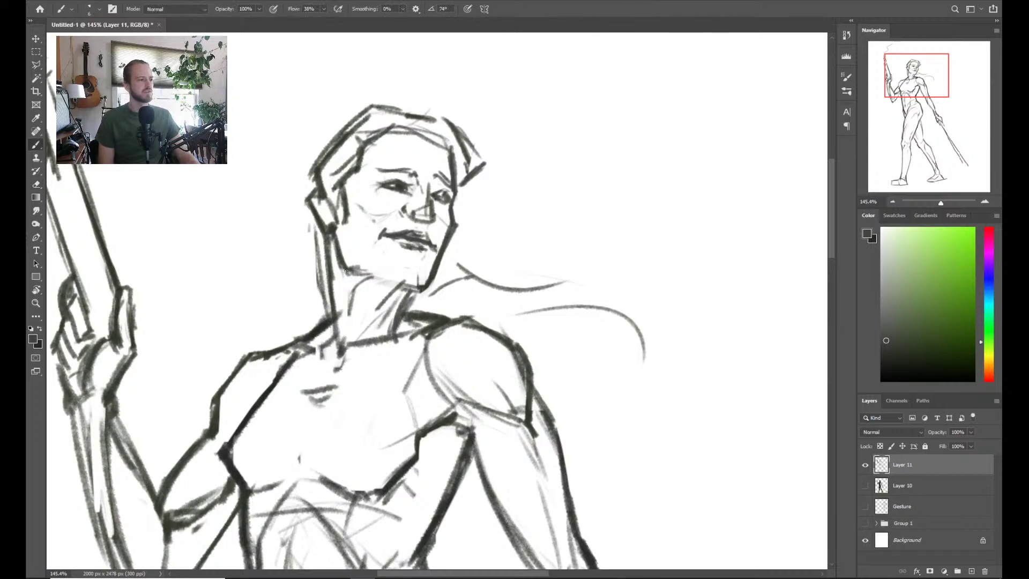
mouse_move(355, 267)
left_mouse_down()
mouse_move(392, 263)
mouse_move(355, 268)
mouse_move(435, 287)
left_mouse_up()
key("e")
key("b")
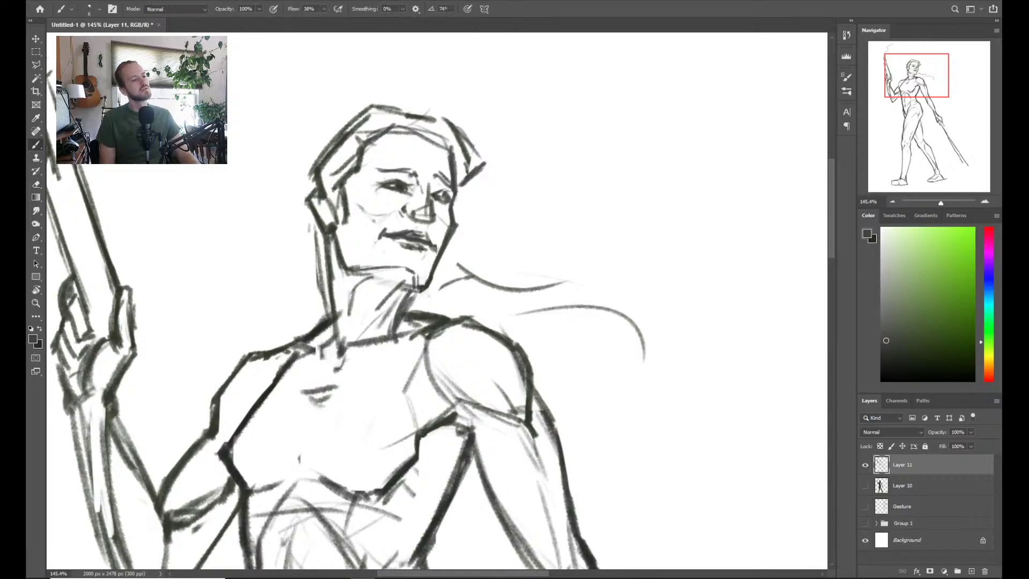
Erase the lower lip and redraw it with a fuller outline and light shading beneath the mouth line
key("e")
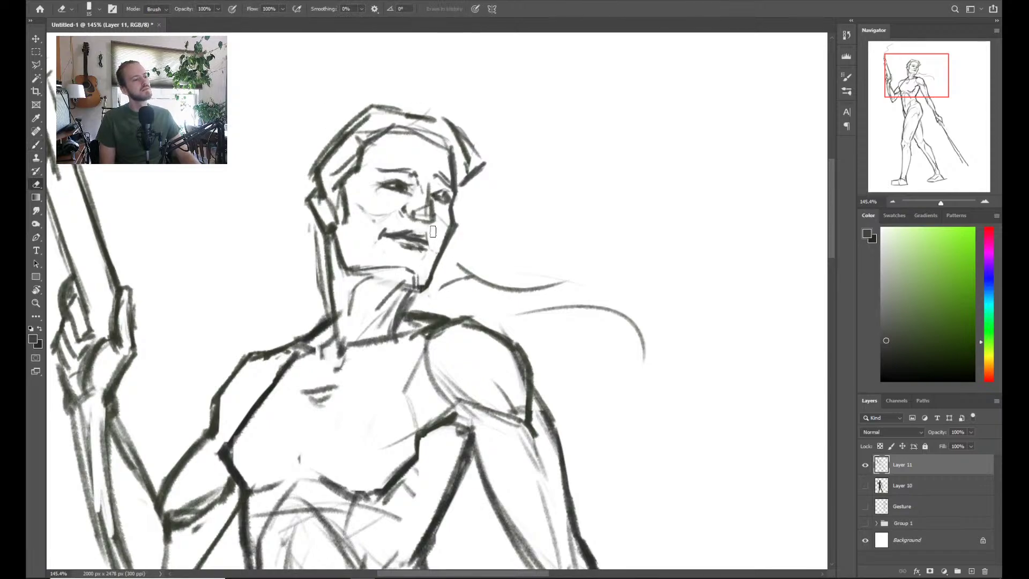
key("b")
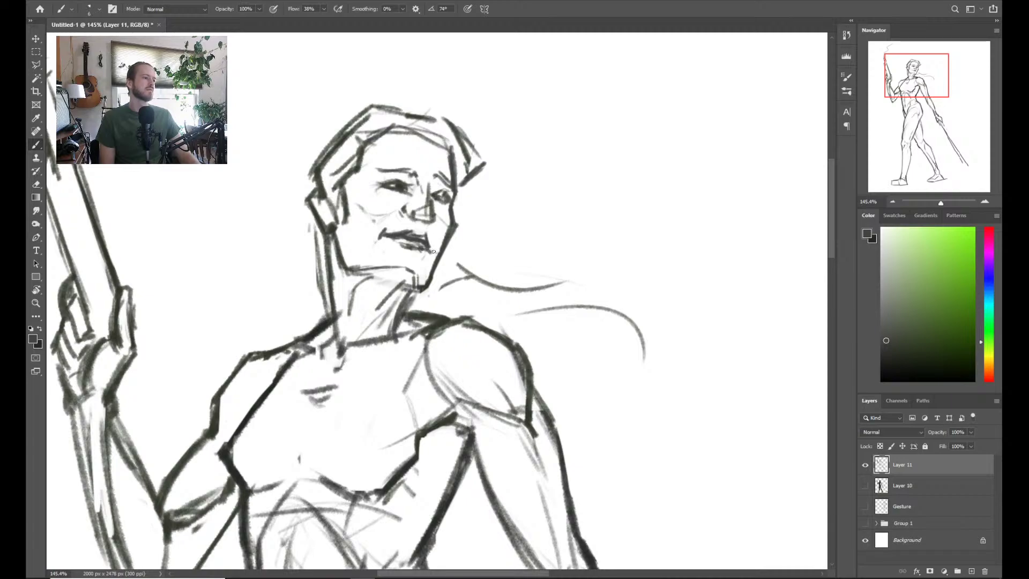
key("e")
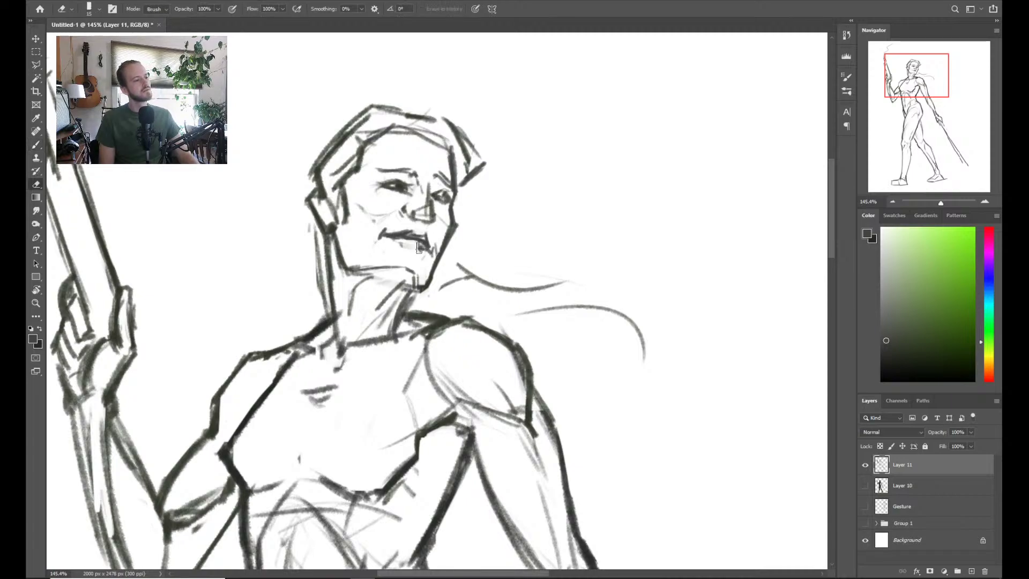
key("b")
left_click_drag(390, 241, 410, 252)
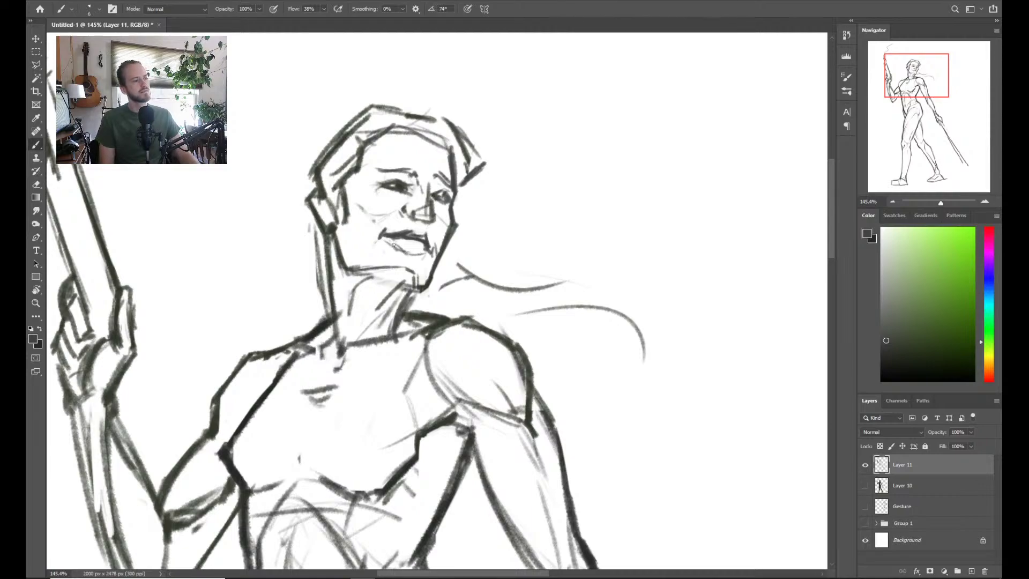
left_click_drag(396, 240, 410, 248)
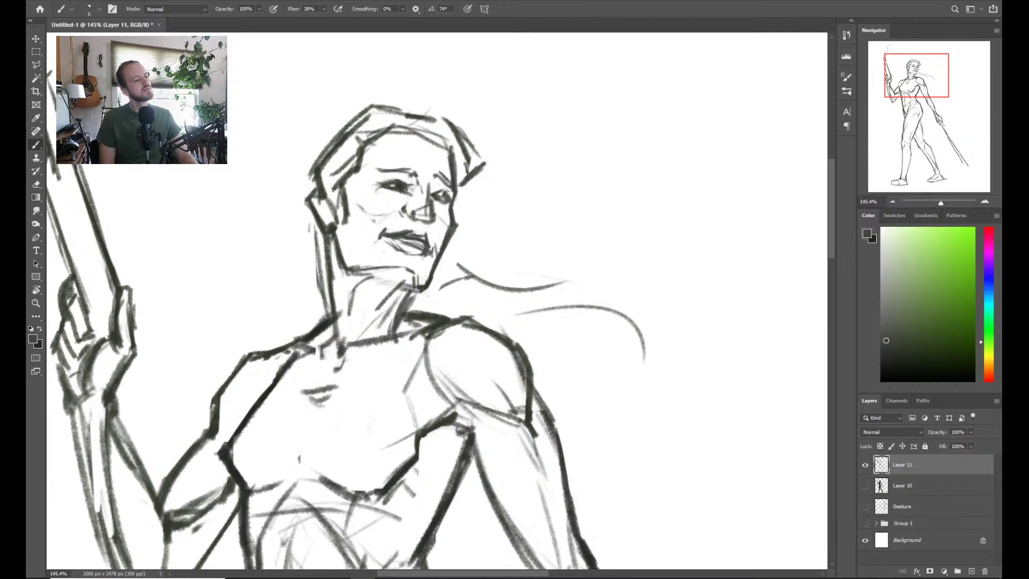
key("e")
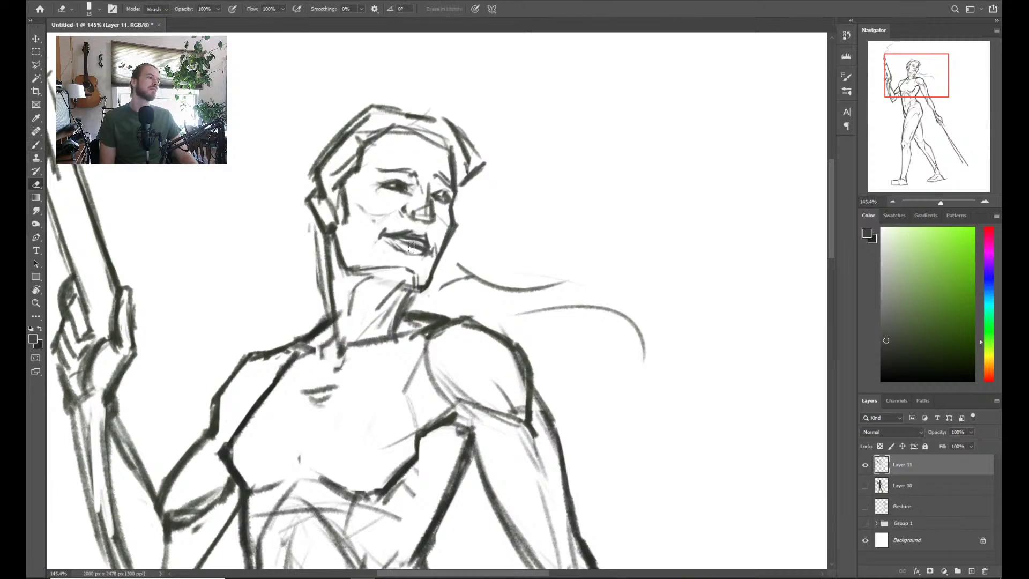
key("b")
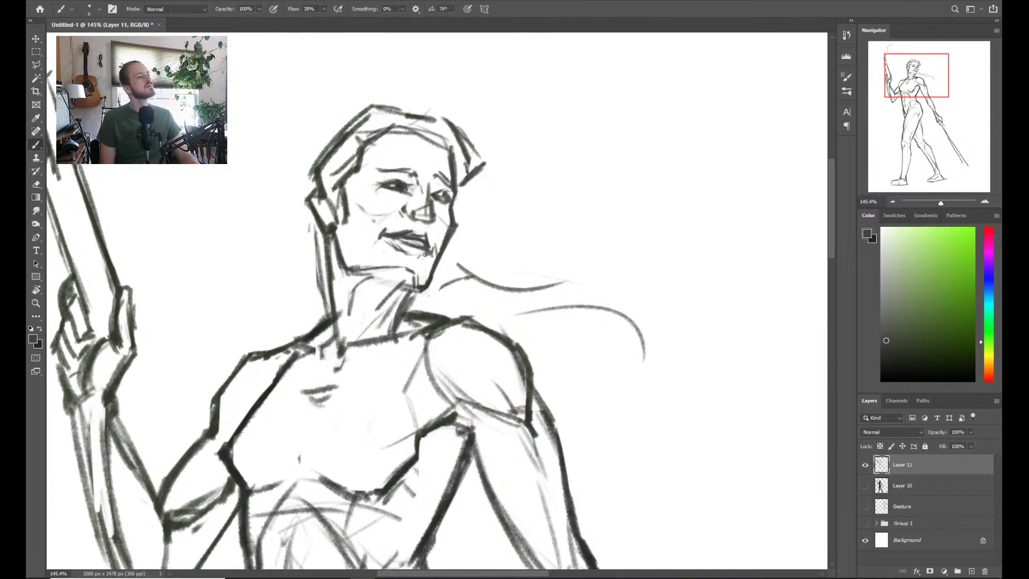
Try to erase and redraw the near eyebrow as a softer arch, and undo the strokes
scroll(449, 245, "down", 5)
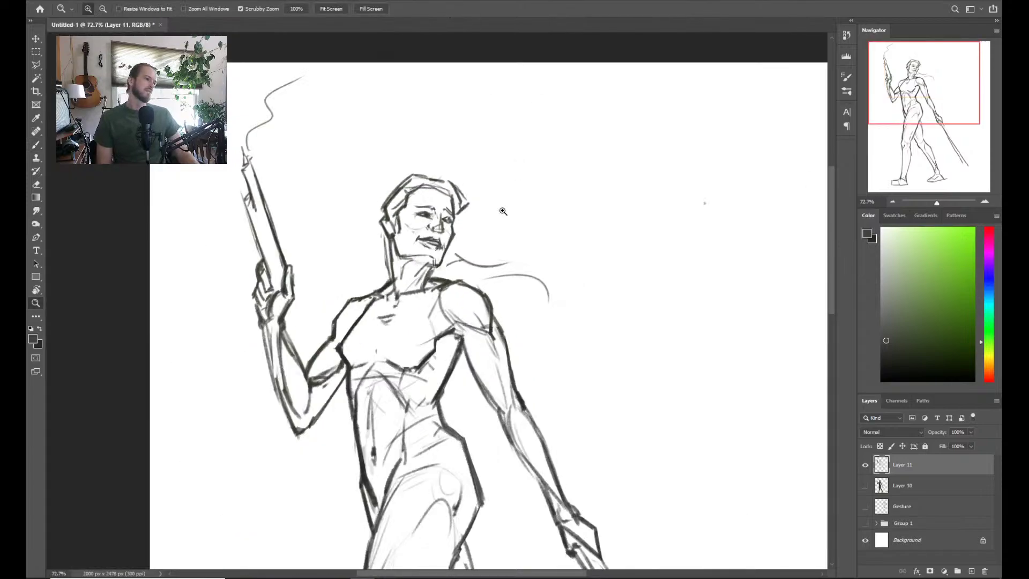
scroll(517, 211, "up", 5)
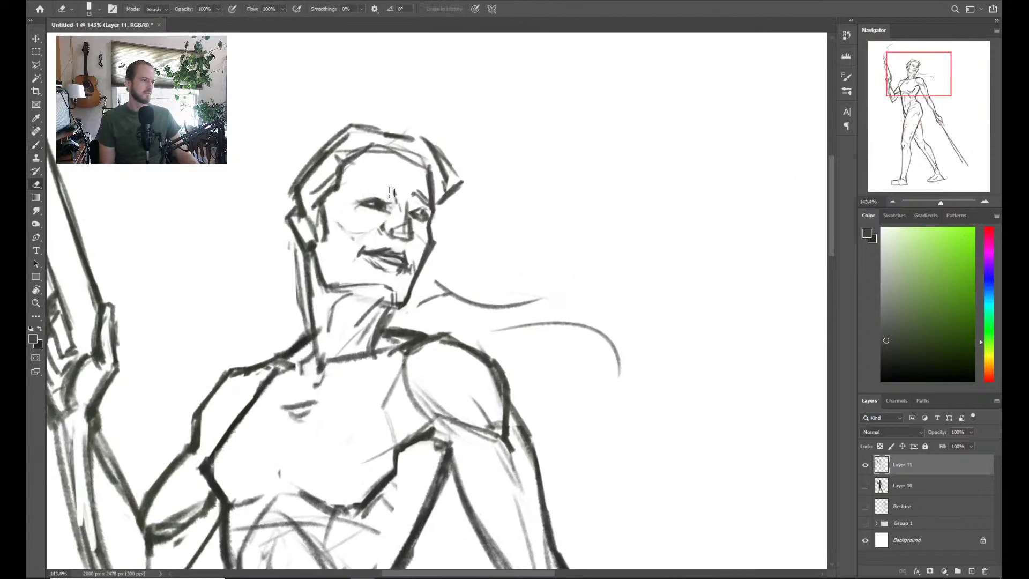
left_click_drag(354, 185, 392, 184)
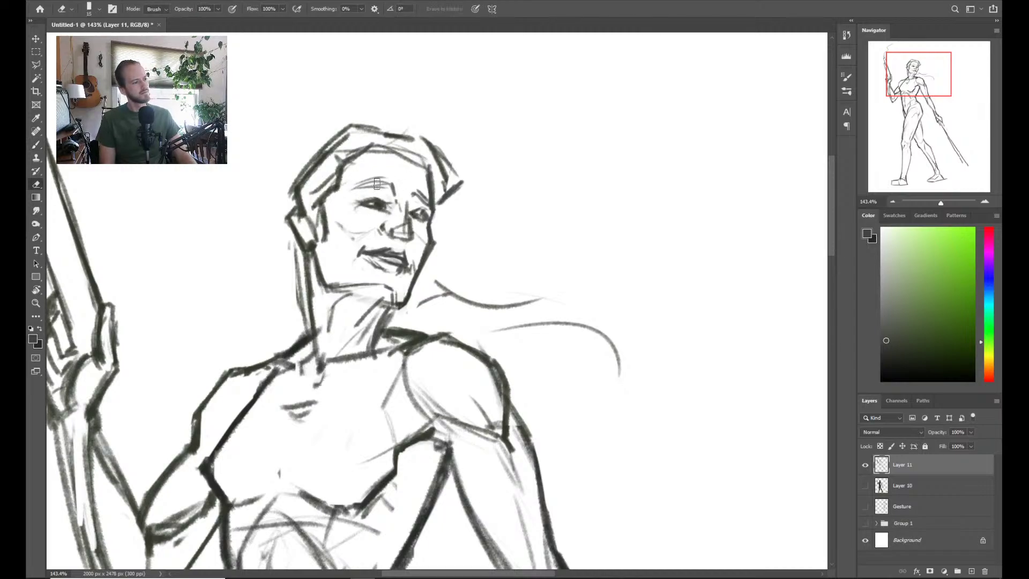
key("ctrl+z")
key("ctrl+z")
key("ctrl+z")
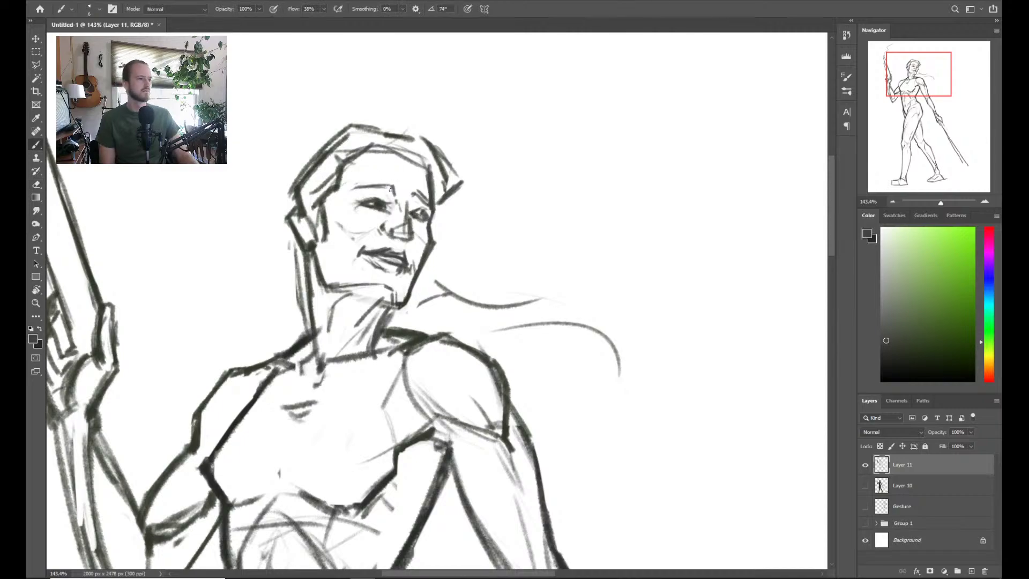
key("z")
mouse_move(568, 230)
left_mouse_down()
mouse_move(540, 232)
mouse_move(492, 329)
left_mouse_up()
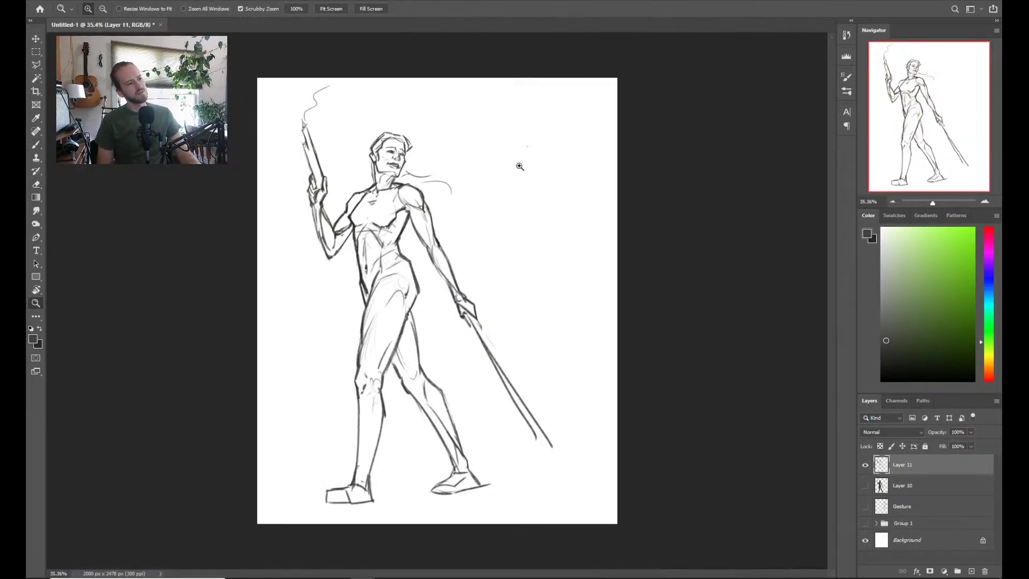
left_click_drag(454, 302, 513, 226)
key("b")
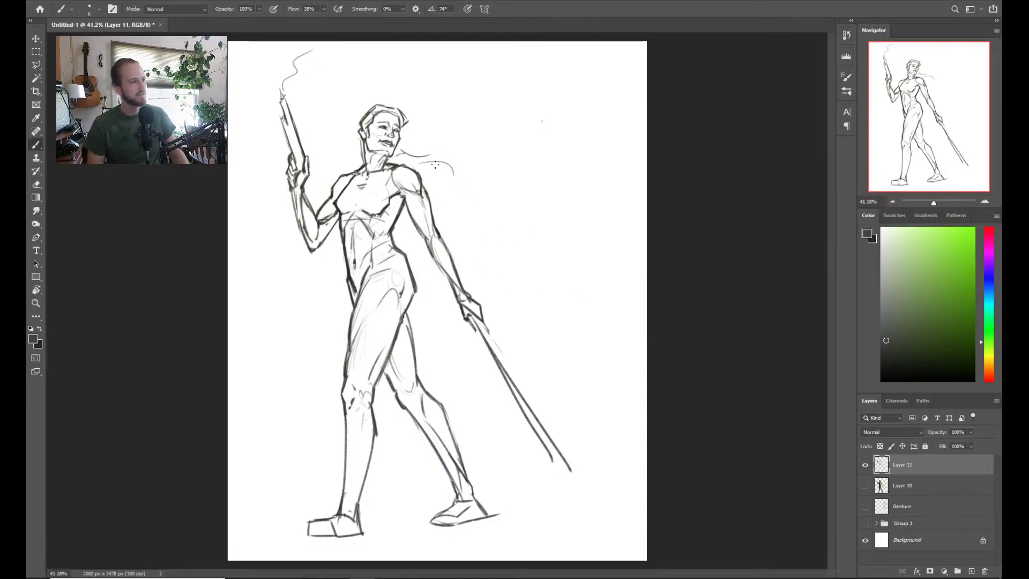
key("e")
key("z")
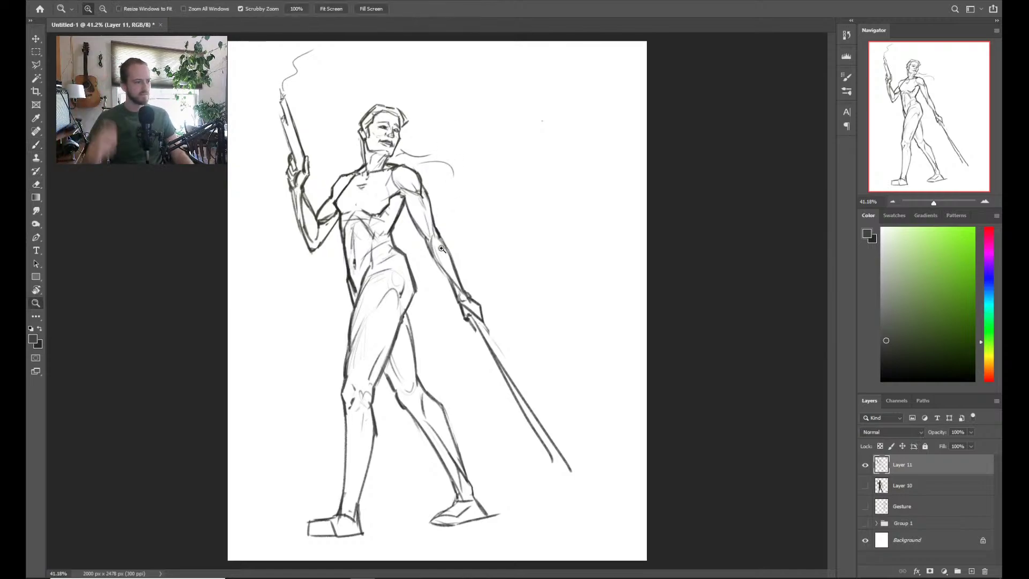
Hide the line sketch on Layer 11 and review the Layer 10, Gesture and Group 1 drawings one at a time
left_click(865, 465)
left_click(866, 485)
left_click(866, 486)
left_click(865, 506)
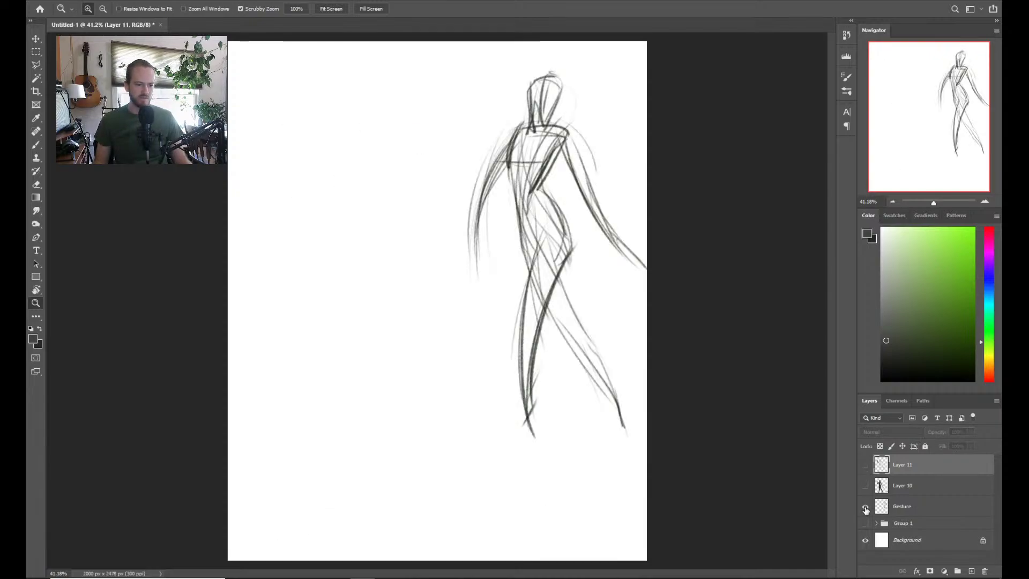
left_click(866, 506)
left_click(865, 523)
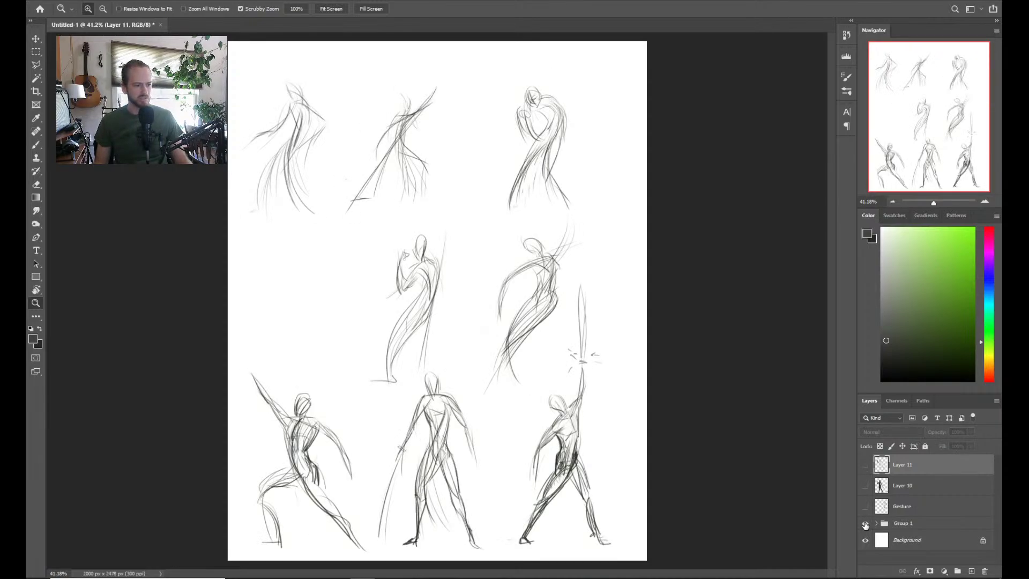
left_click(865, 523)
Show the Gesture layer, move its figure toward the centre of the canvas, and hide the layer again
left_click(865, 507)
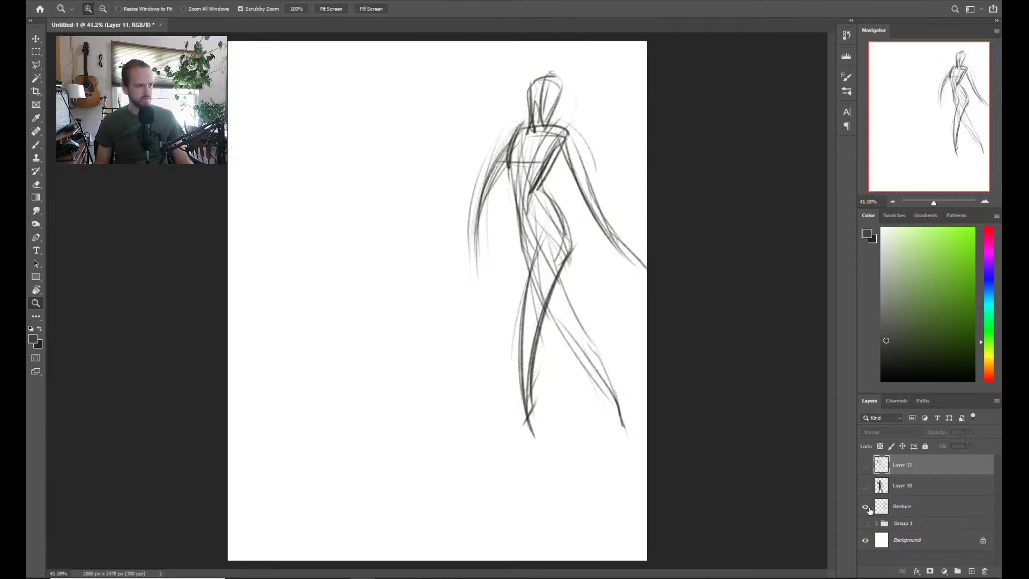
mouse_move(545, 180)
left_mouse_down()
mouse_move(478, 245)
mouse_move(456, 244)
left_mouse_up()
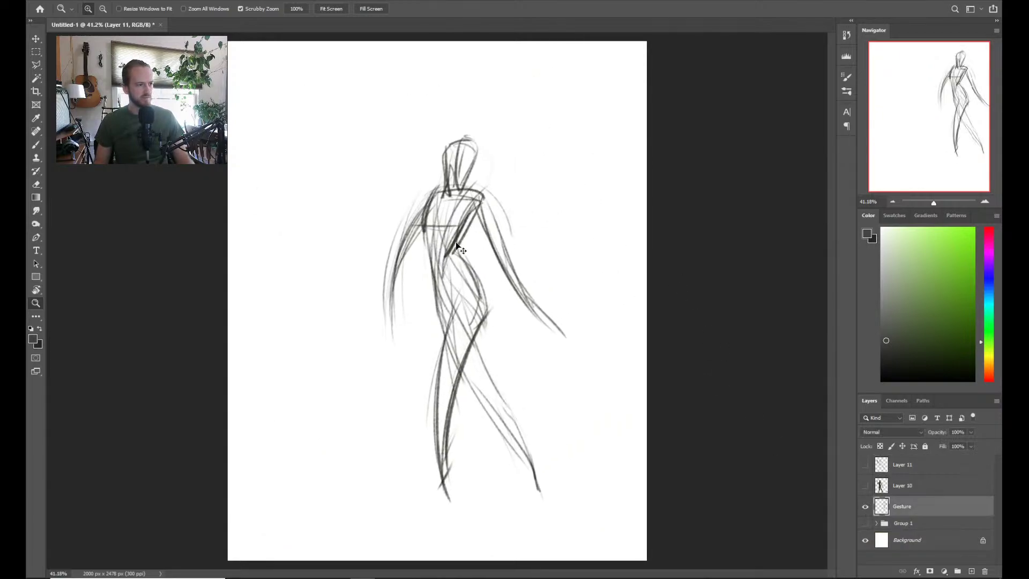
left_click(865, 507)
Review the Layer 10 silhouette alone and under the Layer 11 line sketch, leaving only the line sketch shown
left_click(865, 486)
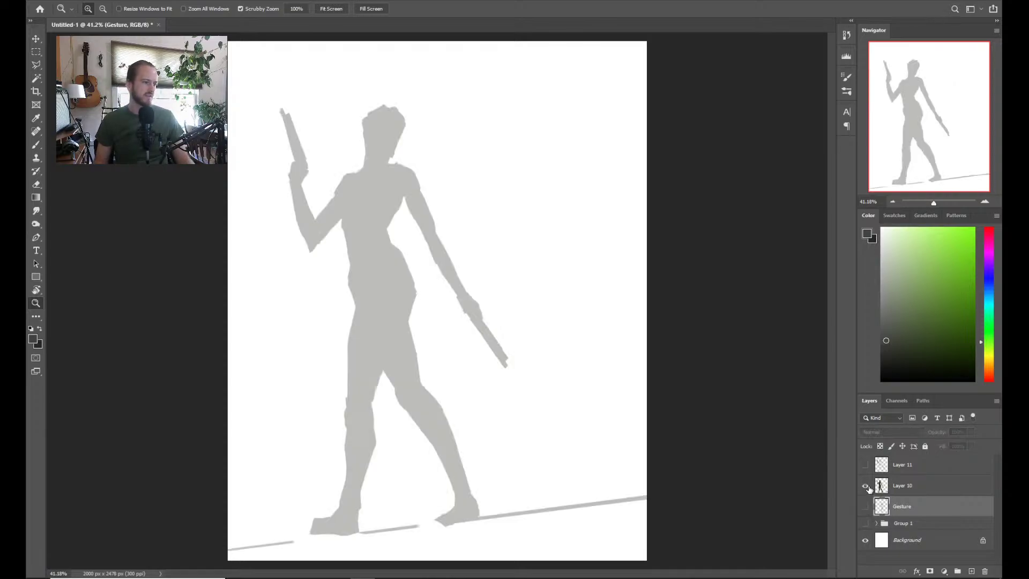
key("b")
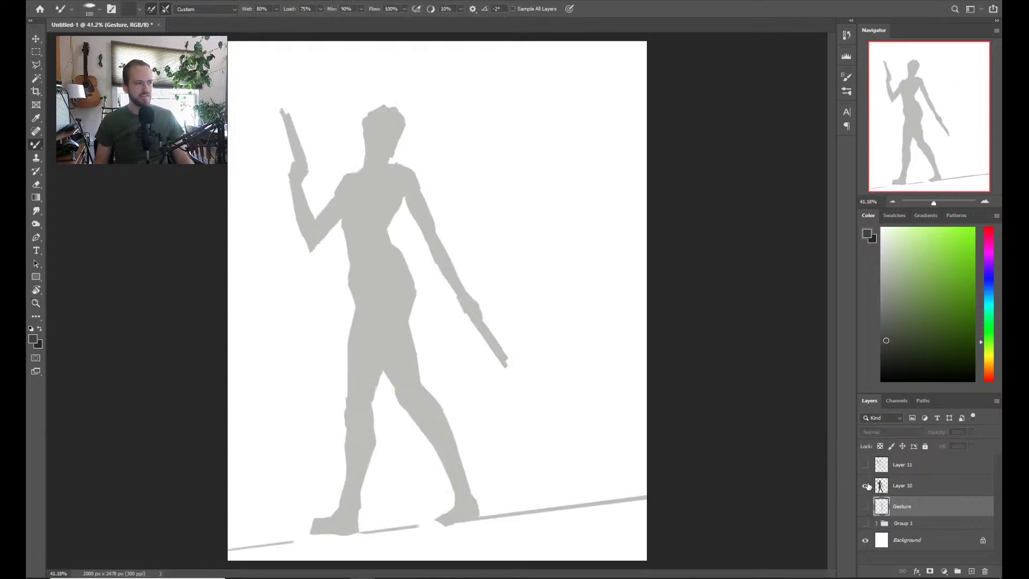
left_click(865, 486)
left_click(865, 487)
left_click(867, 466)
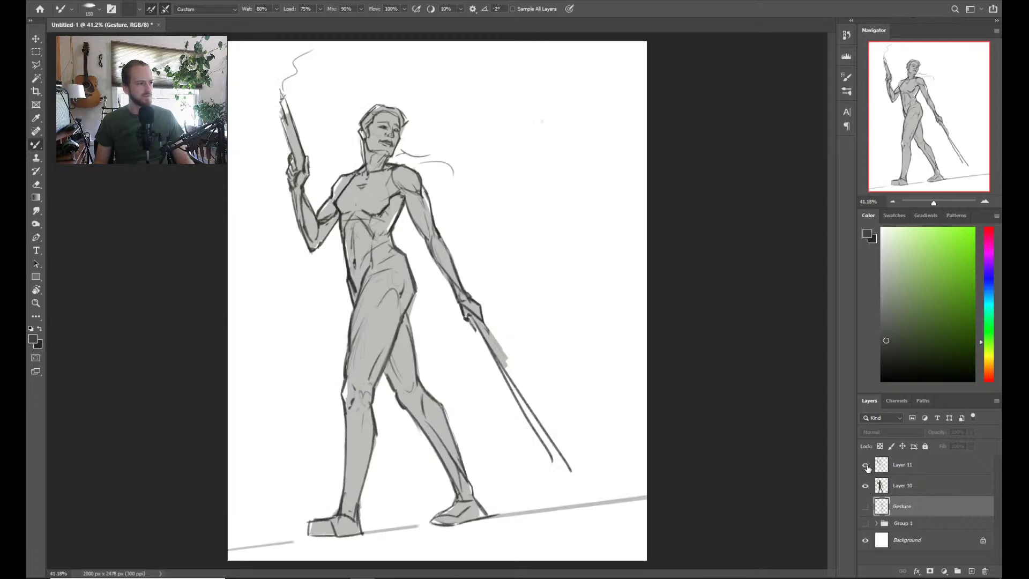
left_click(865, 486)
key("z")
left_click(514, 333, "alt")
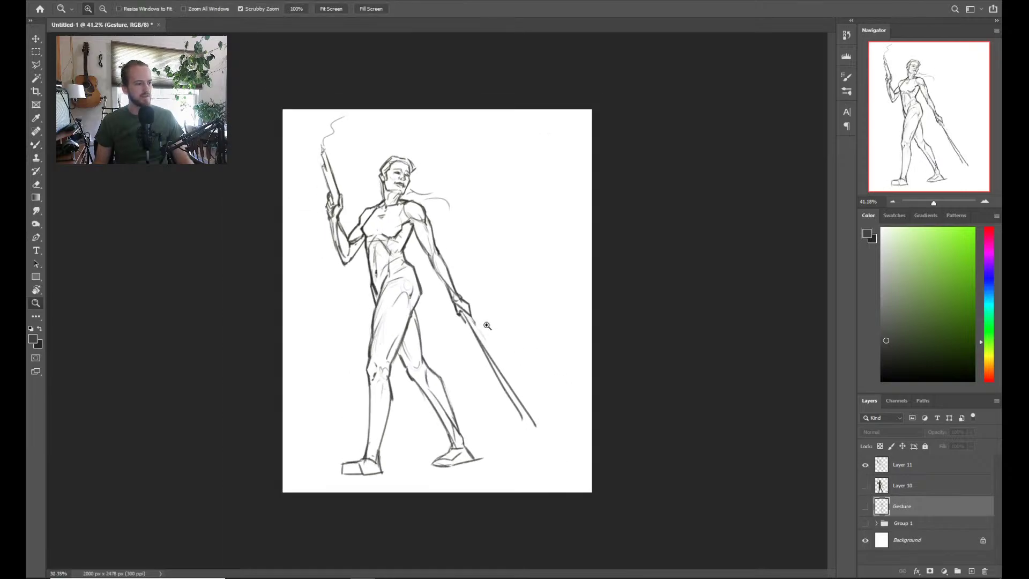
left_click(512, 335)
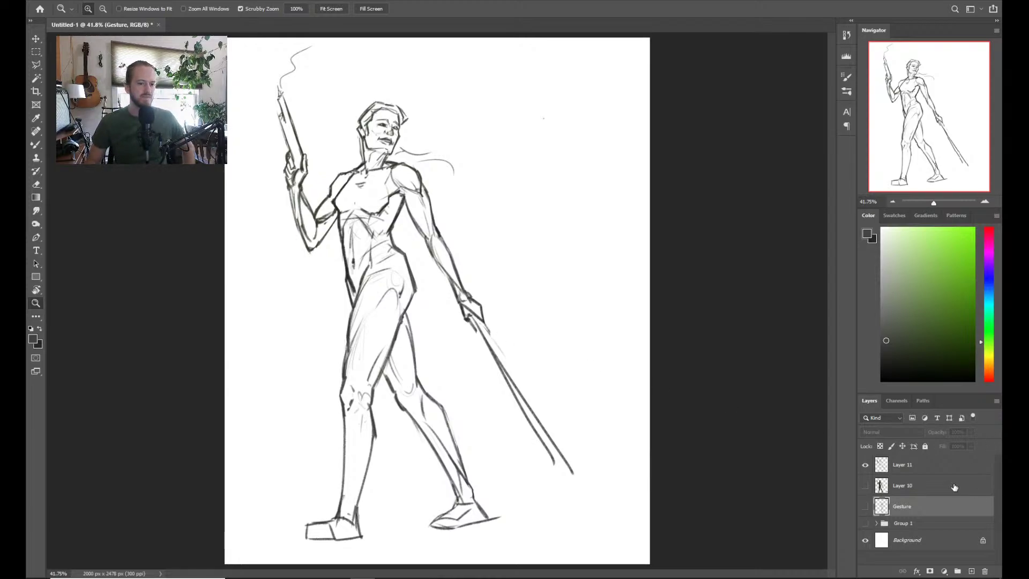
Add a new empty layer directly above Layer 11
left_click(894, 471)
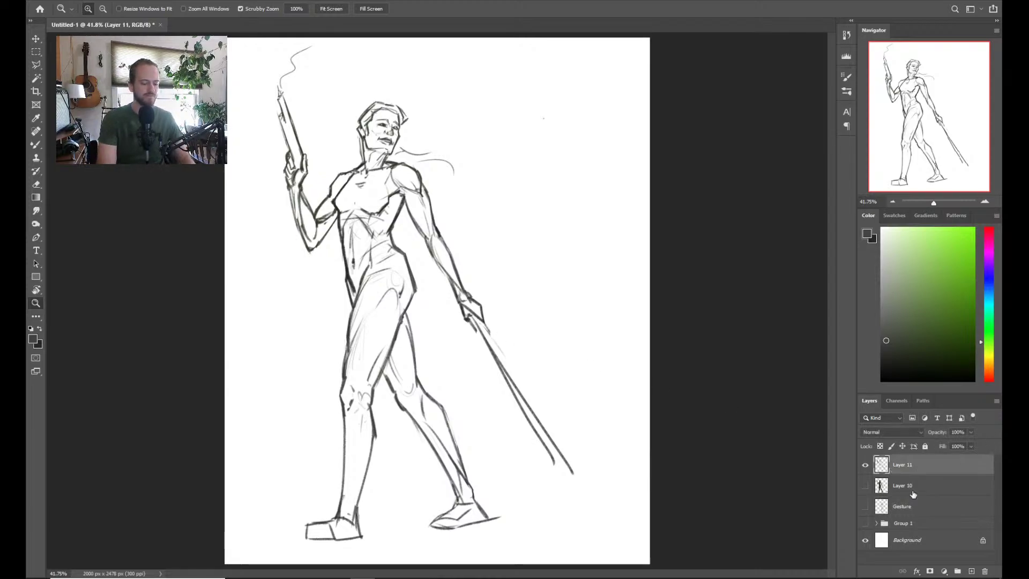
key("ctrl+shift+n")
key("Return")
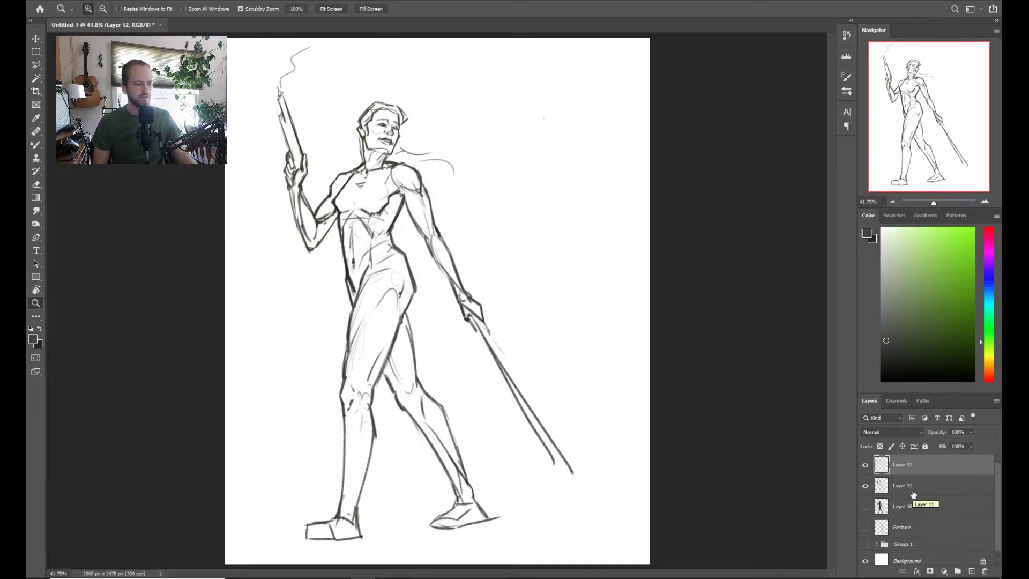
left_click_drag(463, 394, 452, 395)
Fill Layer 12 with a vertical gradient from mid-grey at the top to near-black at the bottom, and move Layer 11 above it
key("b")
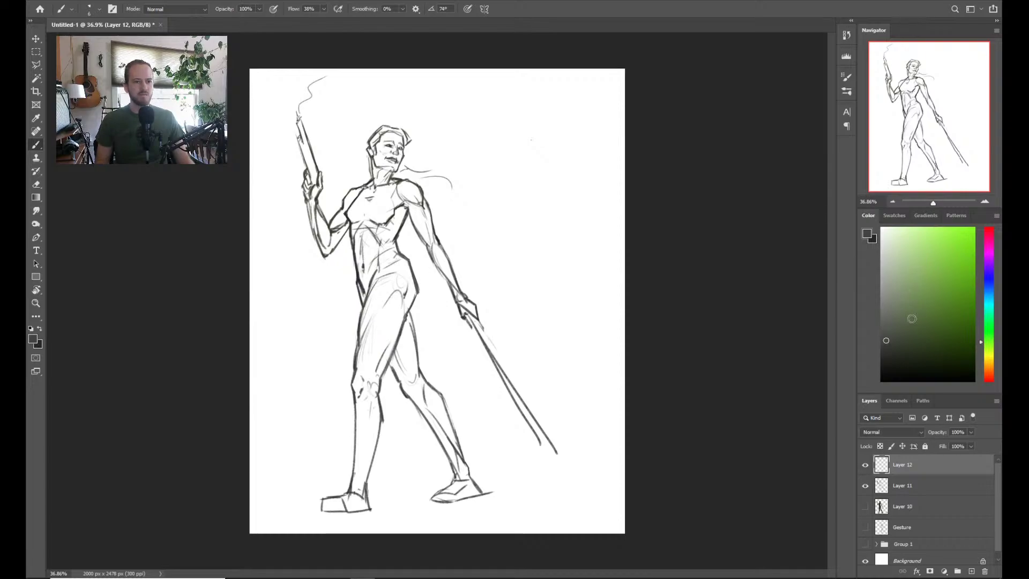
left_click(880, 340)
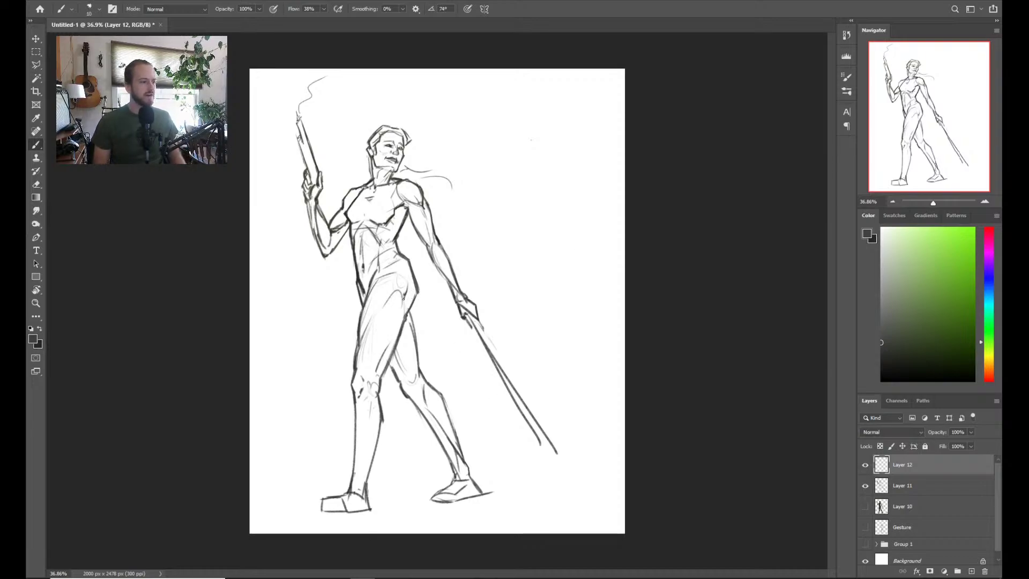
key("bracketright")
key("bracketright")
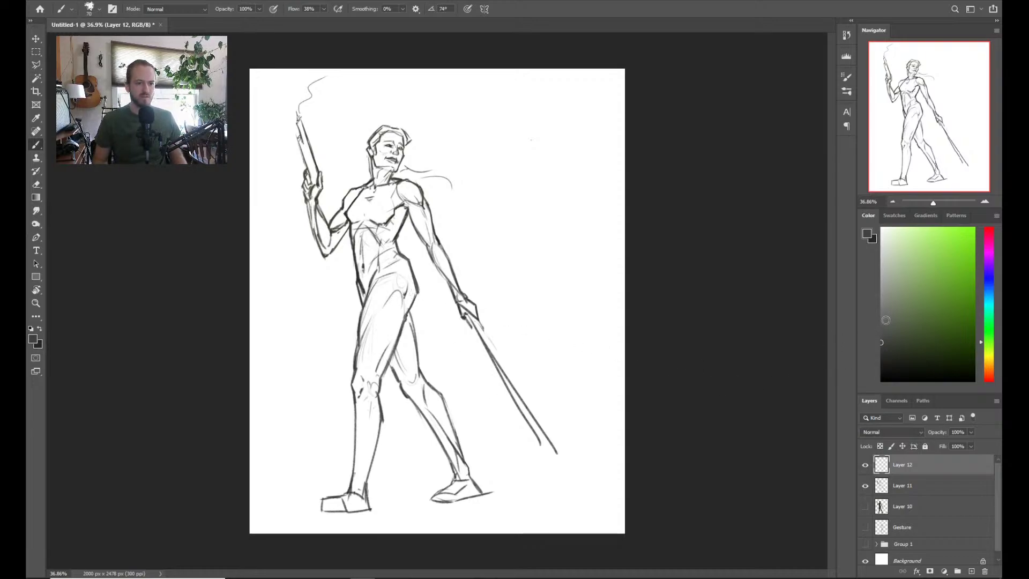
left_click(36, 197)
left_click_drag(436, 311, 421, 412)
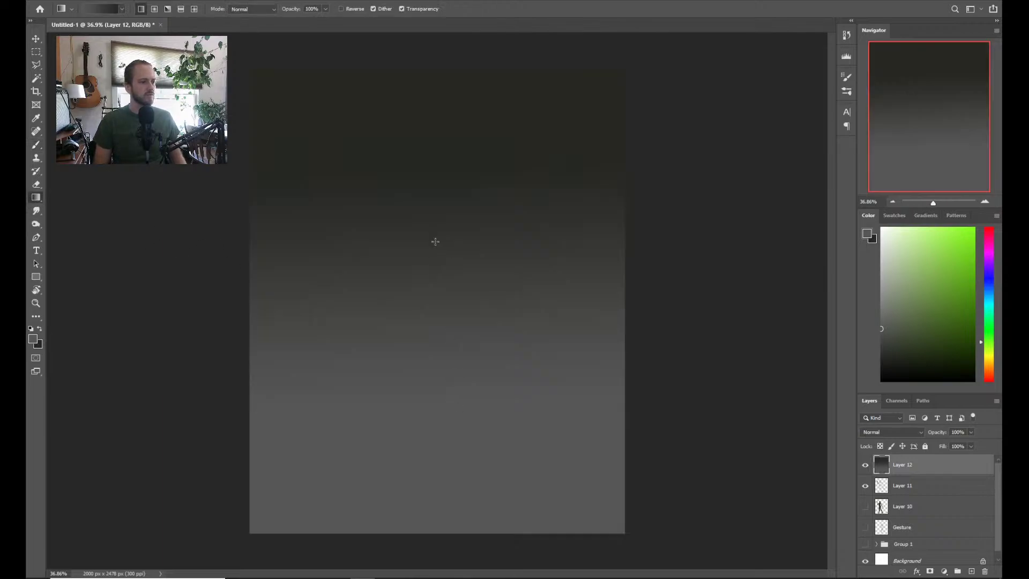
left_click_drag(458, 466, 459, 473)
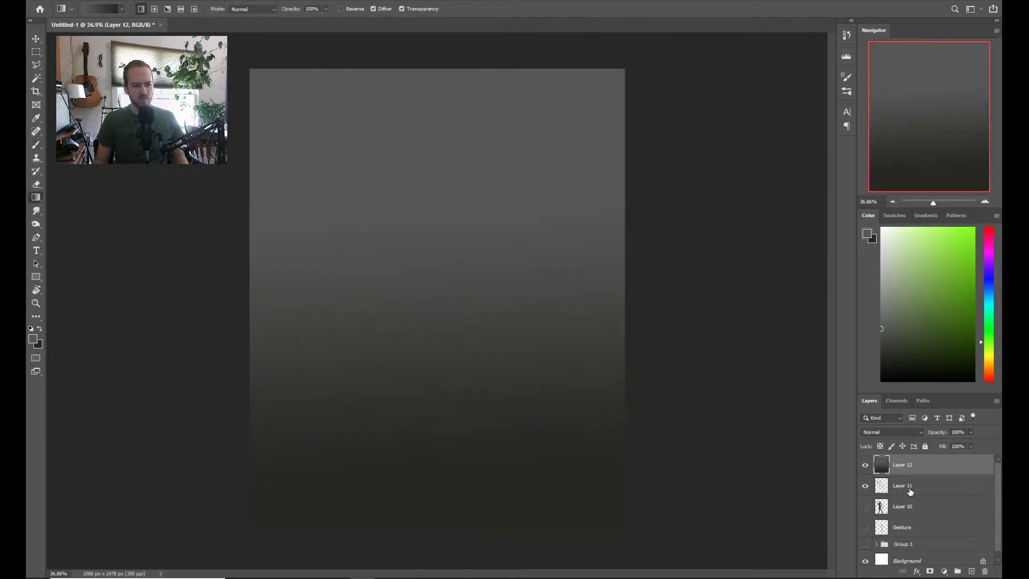
left_click_drag(910, 488, 911, 459)
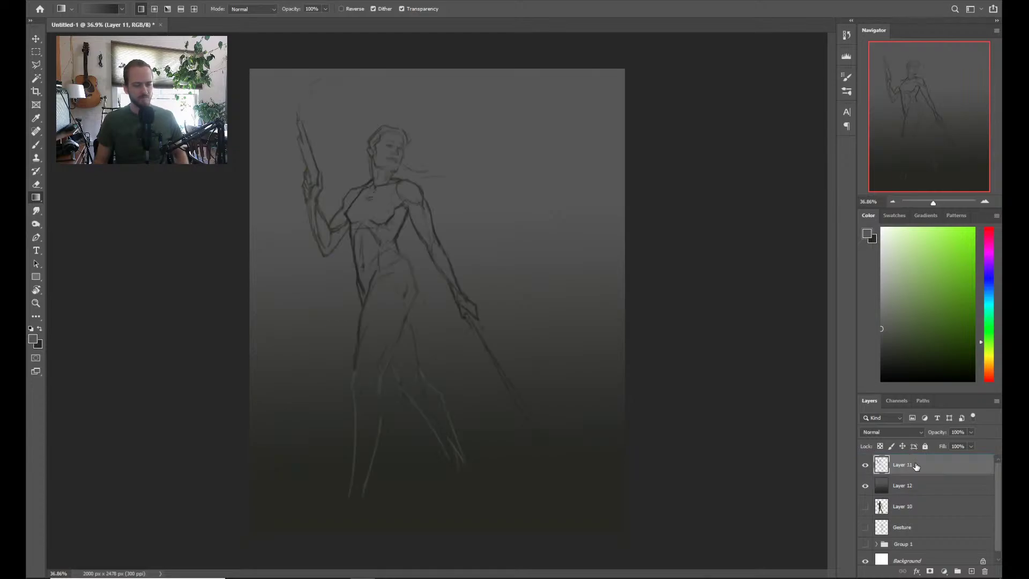
Darken the Layer 11 line sketch with a Levels adjustment, raising the black input level to 251
key("ctrl+l")
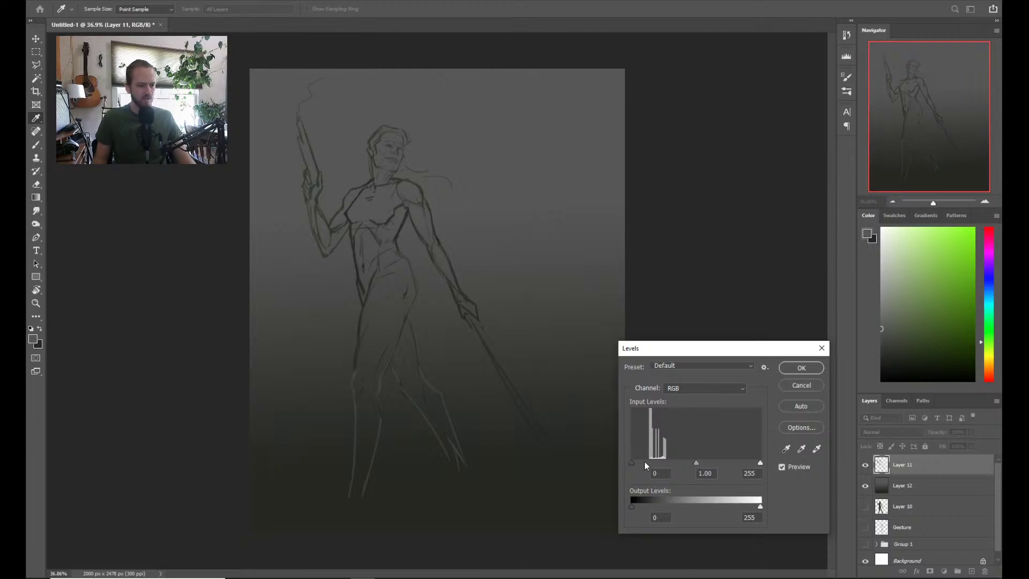
left_click_drag(645, 462, 734, 462)
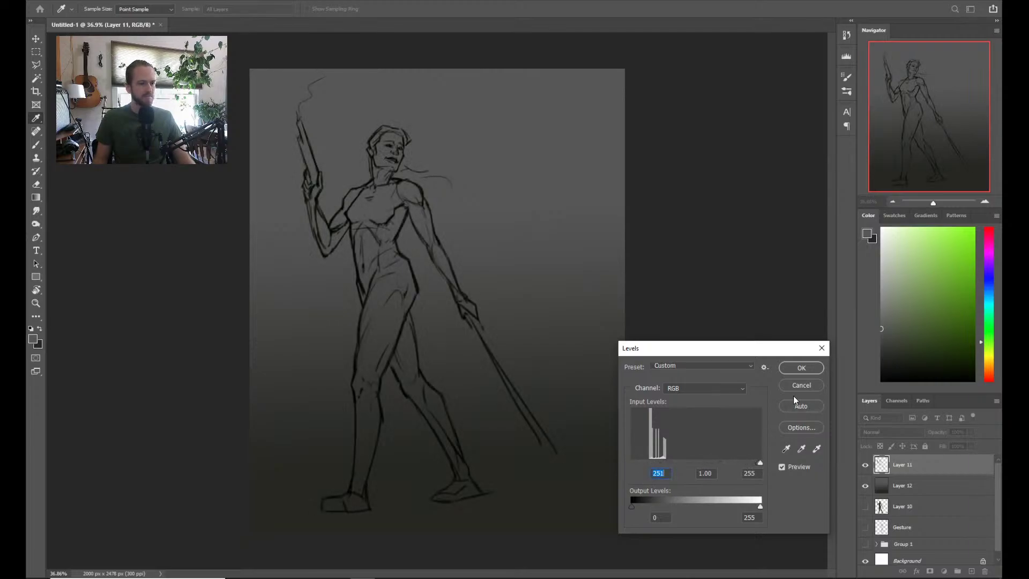
left_click(799, 369)
key("g")
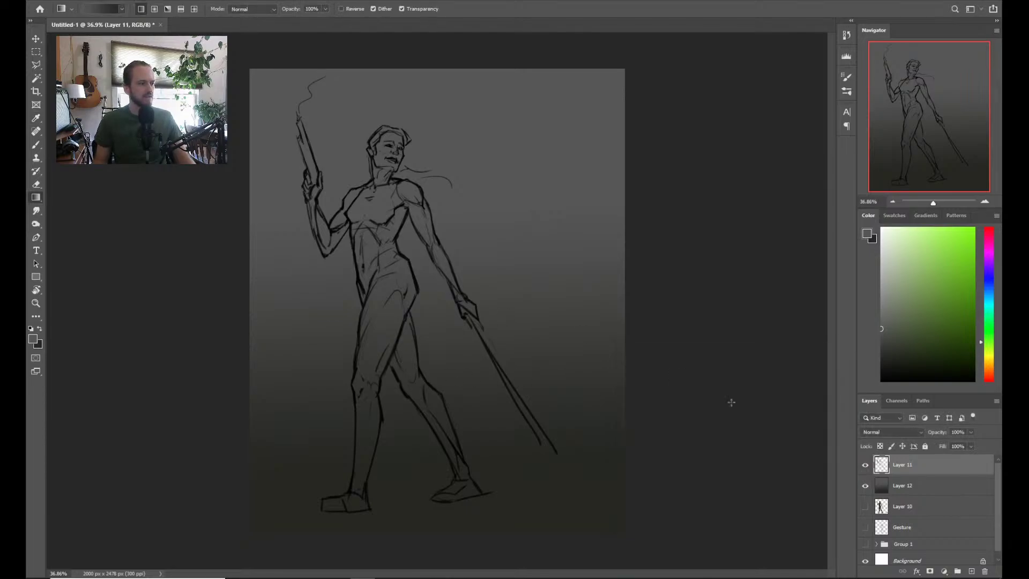
Lower the opacity of the Layer 11 line sketch to 43%
key("z")
mouse_move(467, 340)
left_mouse_down()
mouse_move(483, 341)
mouse_move(462, 340)
mouse_move(473, 340)
left_mouse_up()
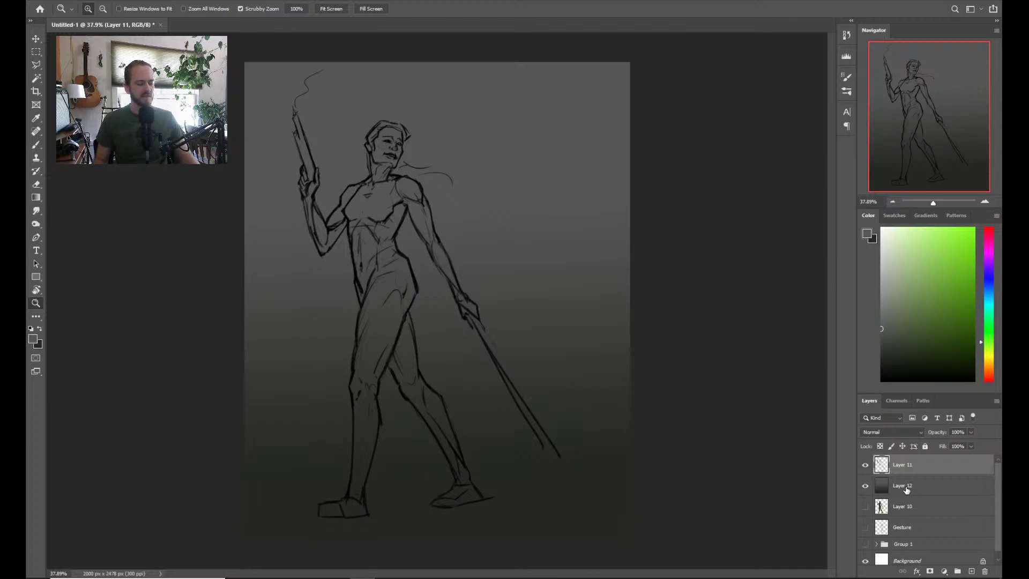
left_click(506, 297)
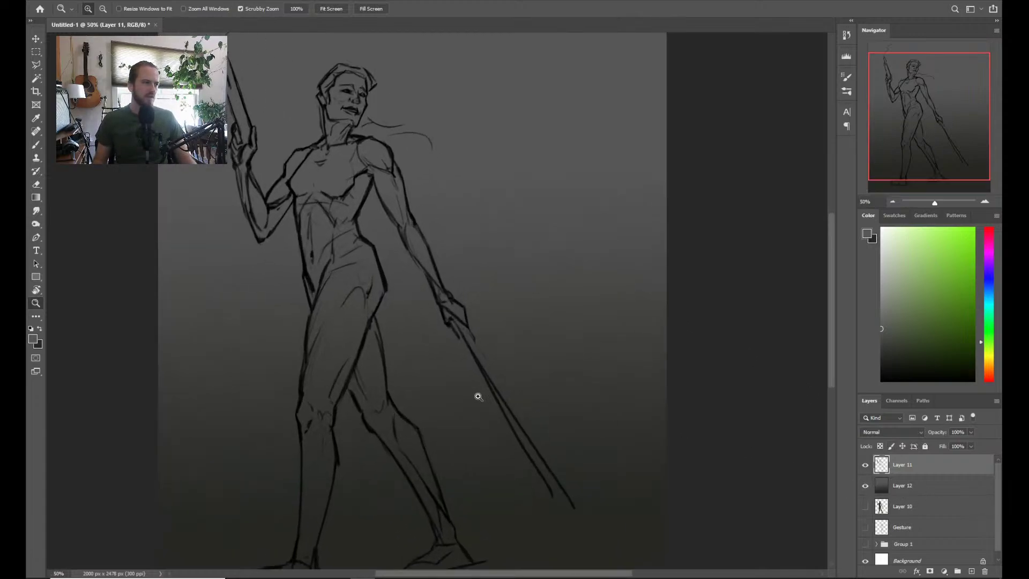
left_click_drag(479, 396, 454, 351)
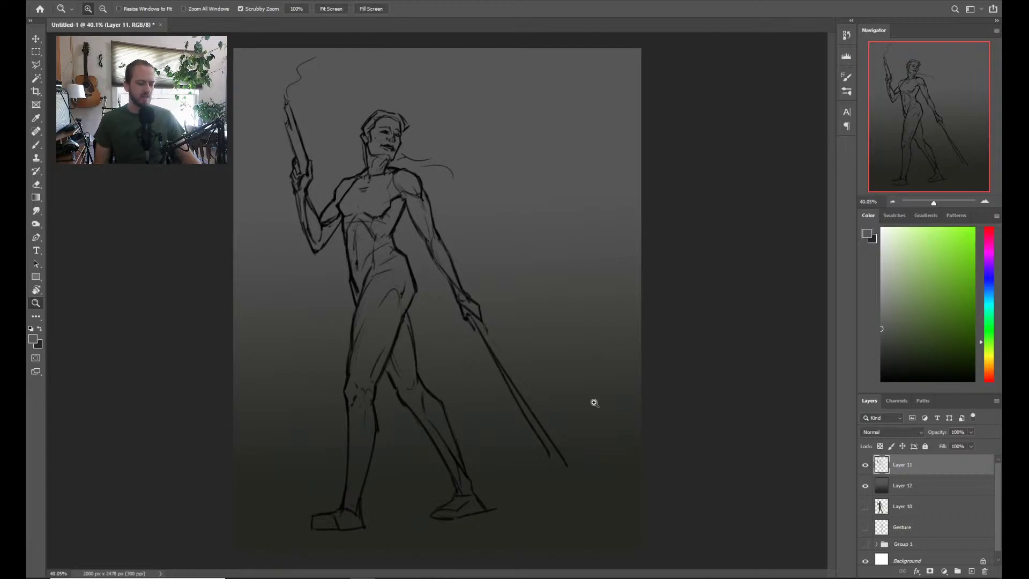
key("b")
left_click(892, 495)
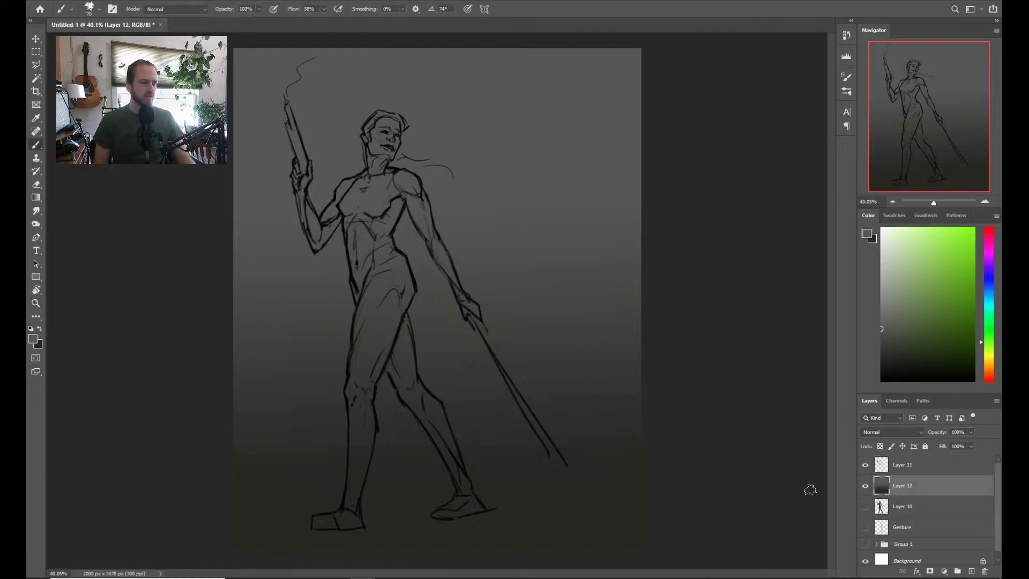
left_click(899, 465)
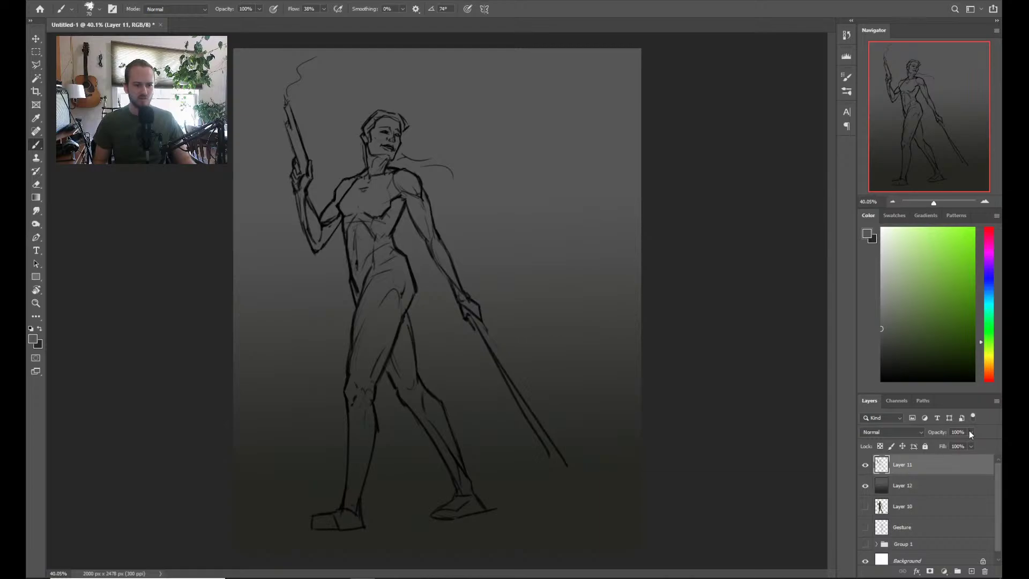
left_click(959, 445)
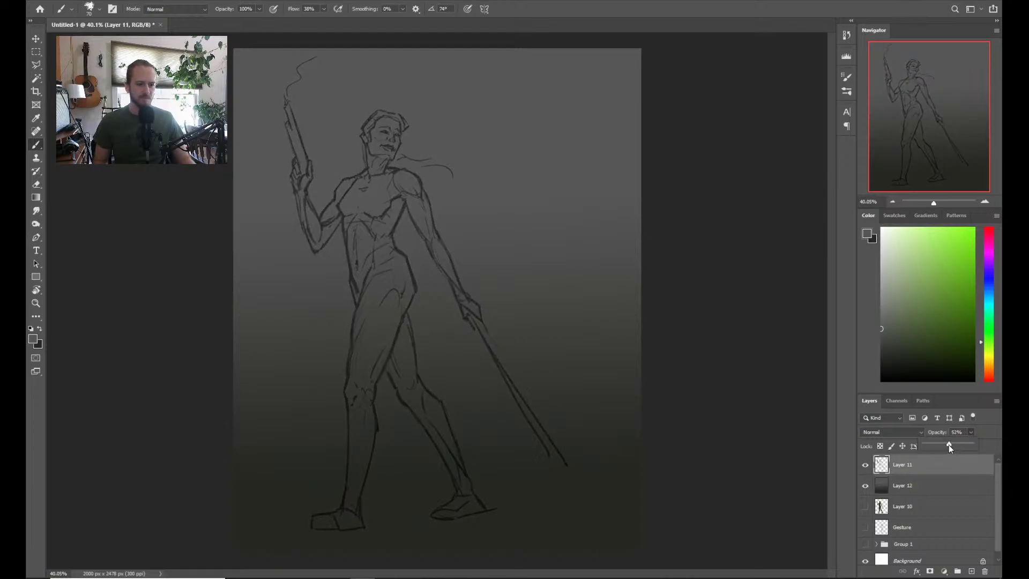
left_click_drag(948, 444, 944, 445)
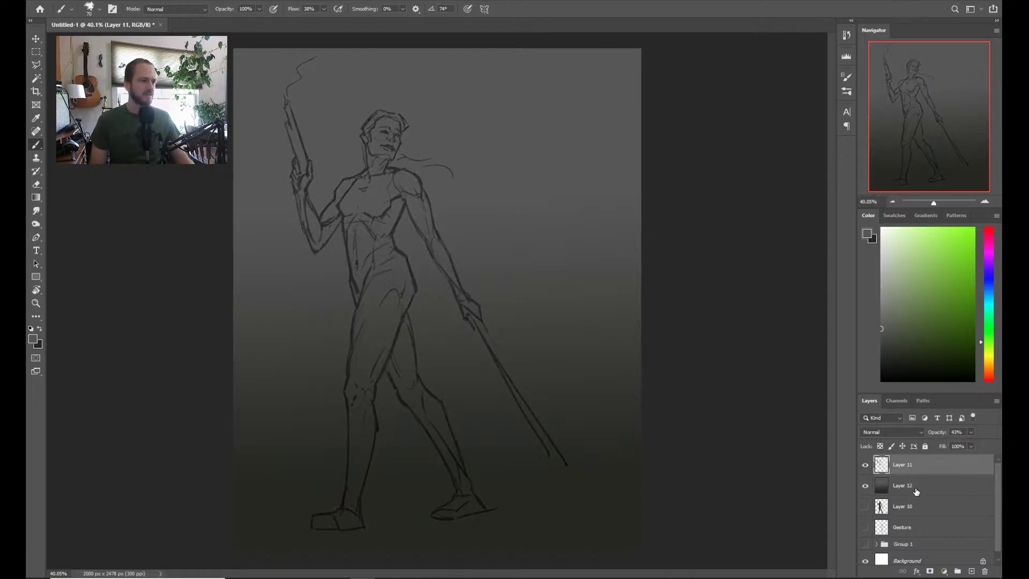
Make Layer 12 the active layer and load the Sketch Dynamic brush from the Eben's Essentials set
double_click(916, 492)
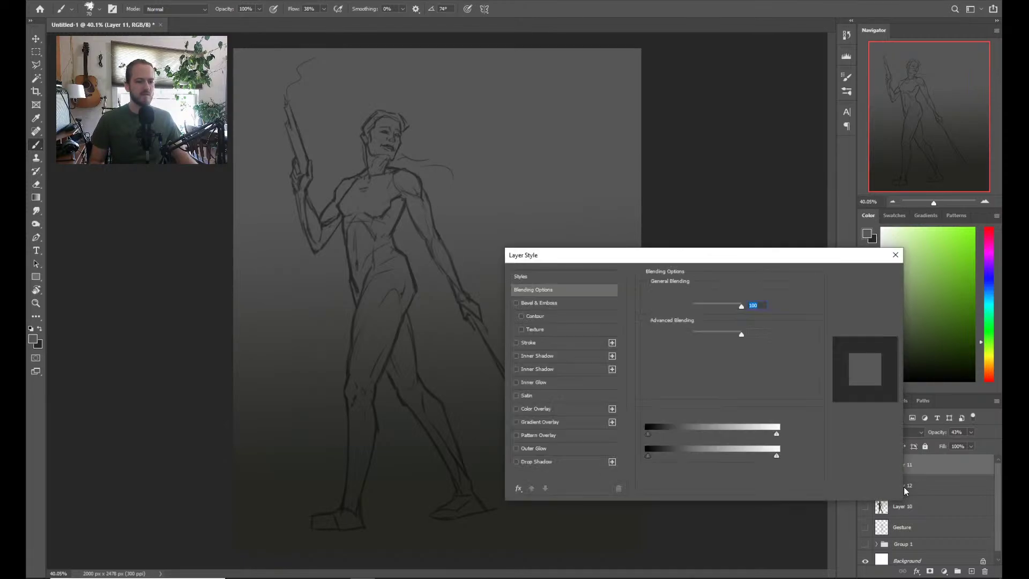
left_click(867, 294)
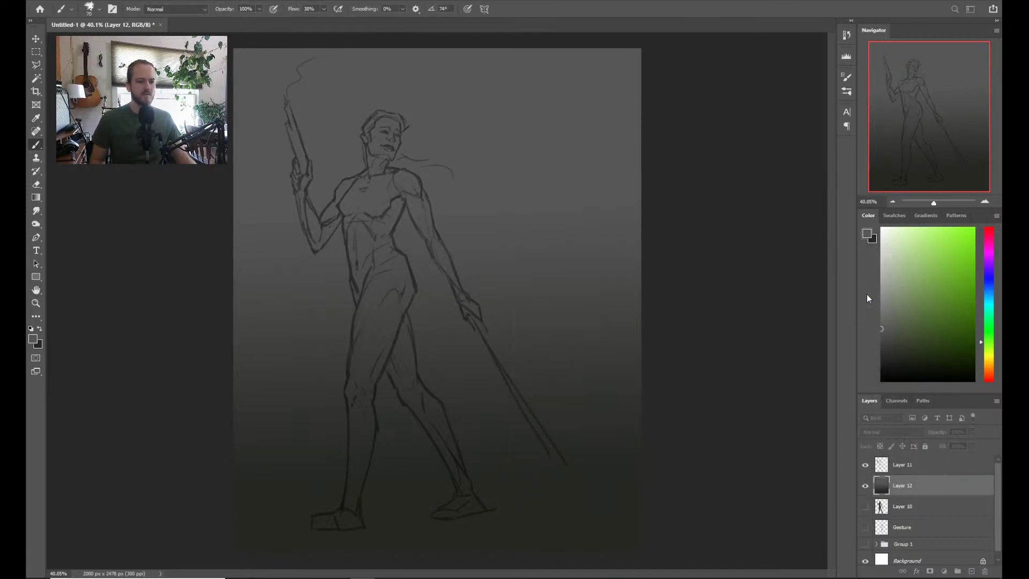
right_click(446, 164)
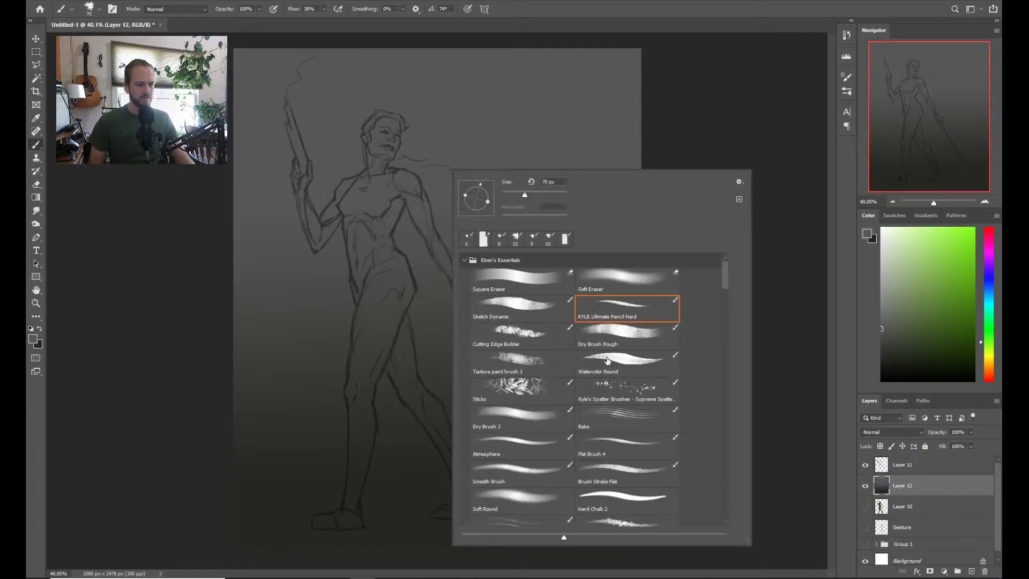
left_click(527, 495)
left_click(627, 279)
left_click(543, 305)
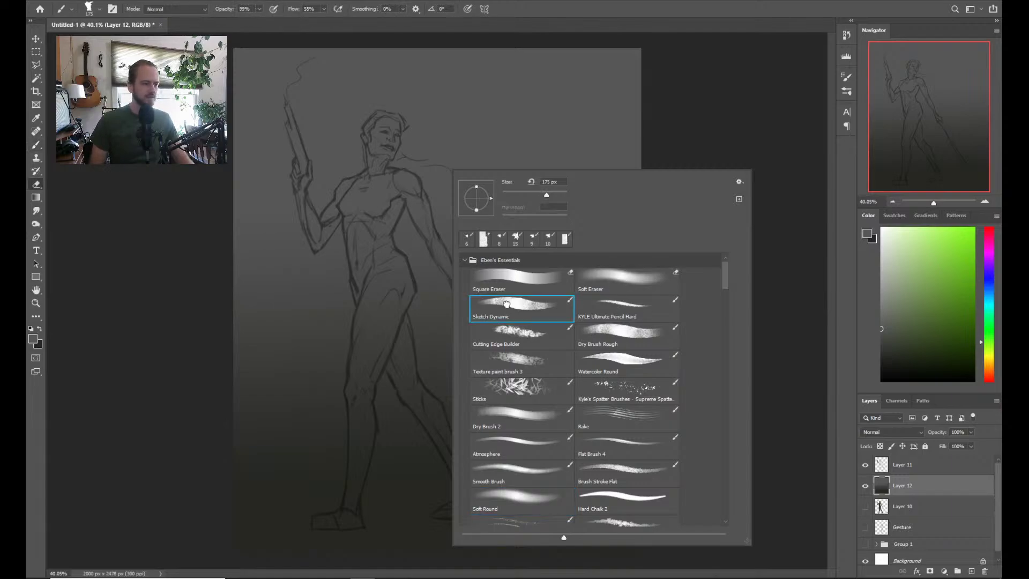
left_click(412, 236)
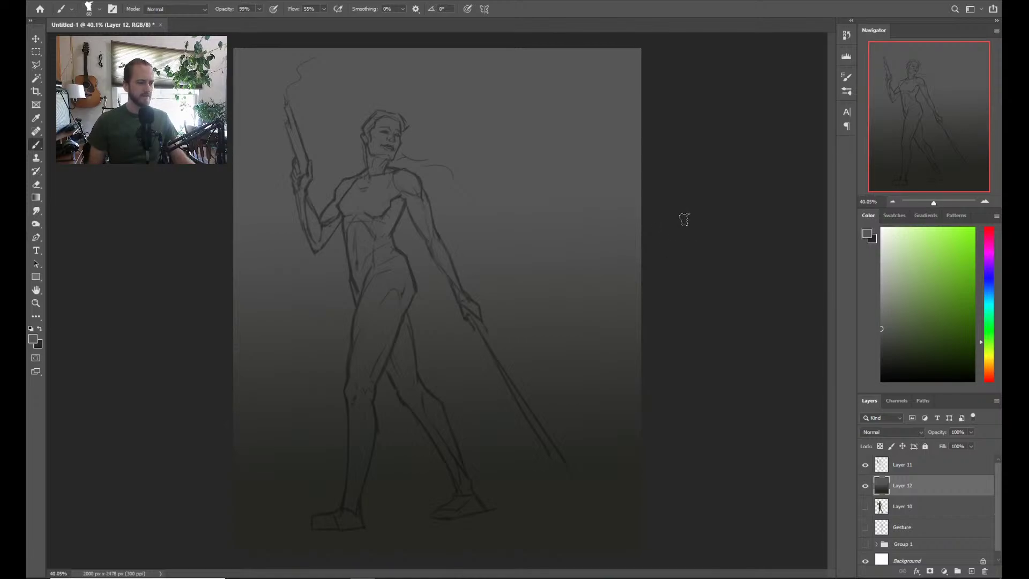
Choose a lighter neutral grey and paint the lit planes of the shoulder and lowered arm down to the hand
left_click(908, 322)
left_click_drag(908, 322, 881, 309)
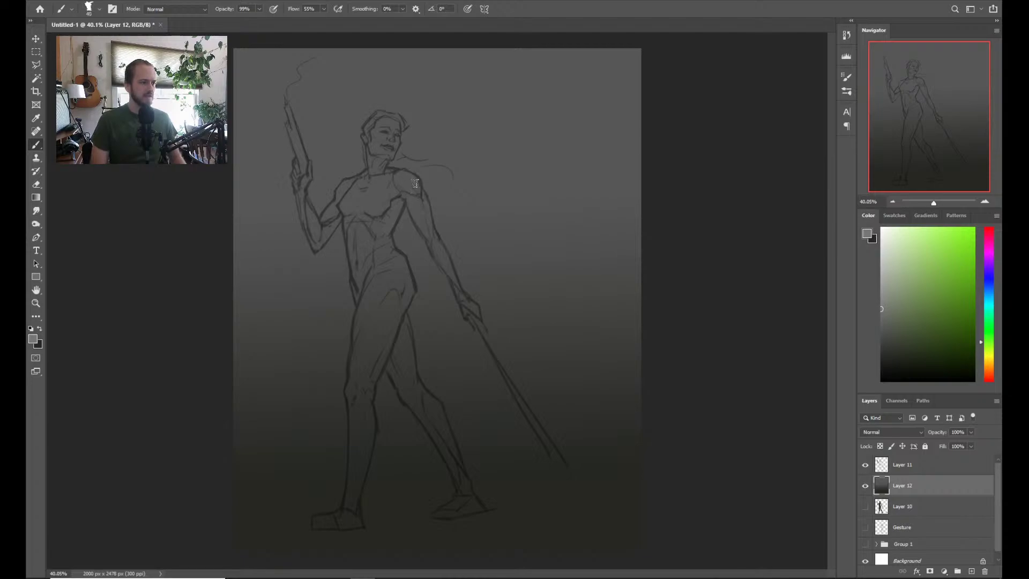
mouse_move(415, 183)
left_mouse_down()
mouse_move(429, 229)
mouse_move(426, 216)
left_mouse_up()
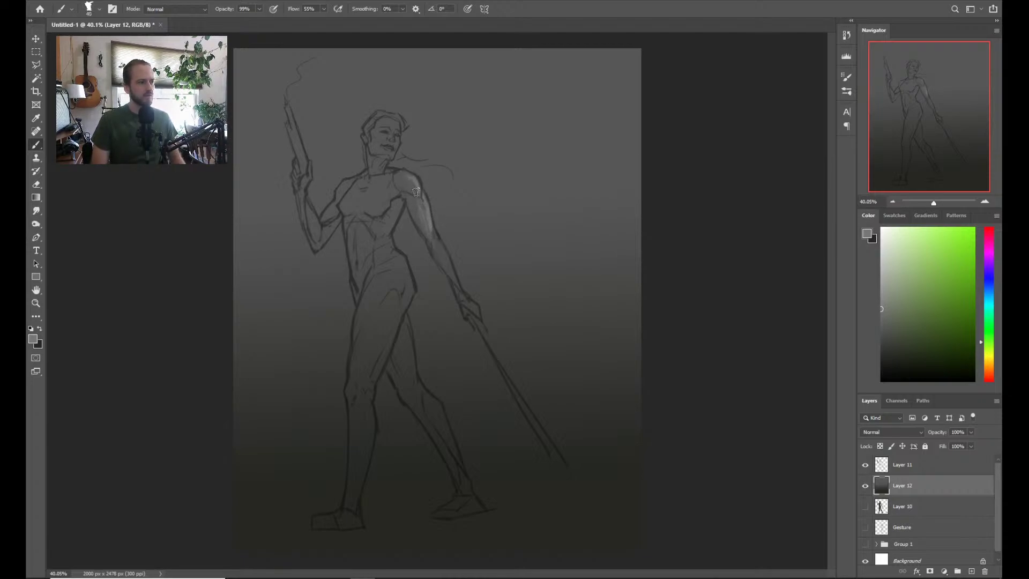
left_click_drag(404, 175, 421, 190)
left_click_drag(440, 247, 475, 309)
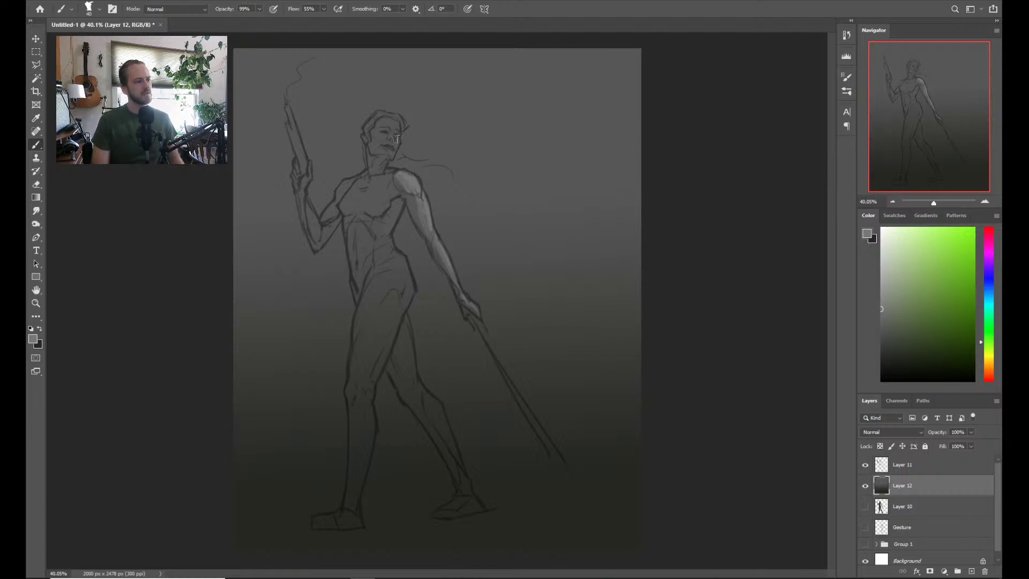
Paint light grey planes on the face, neck, chest and upper abdomen
mouse_move(396, 138)
left_mouse_down()
mouse_move(386, 150)
mouse_move(395, 126)
left_mouse_up()
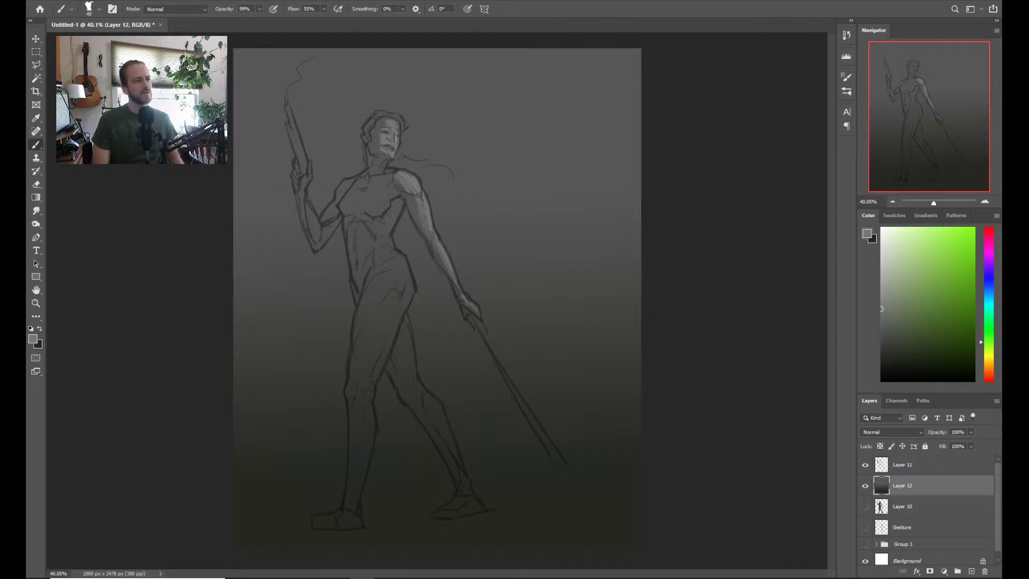
left_click_drag(396, 126, 385, 174)
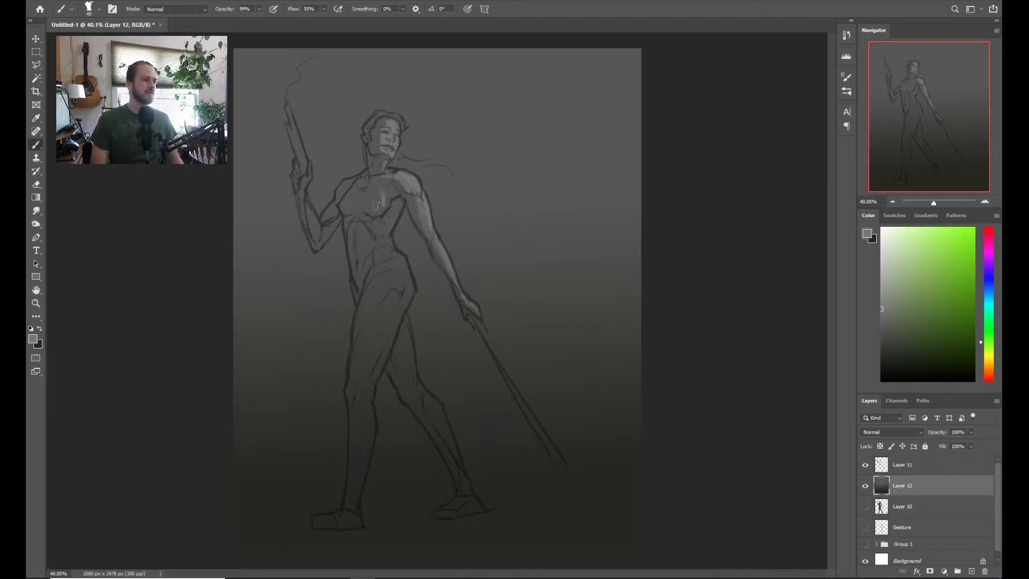
left_click_drag(375, 205, 380, 201)
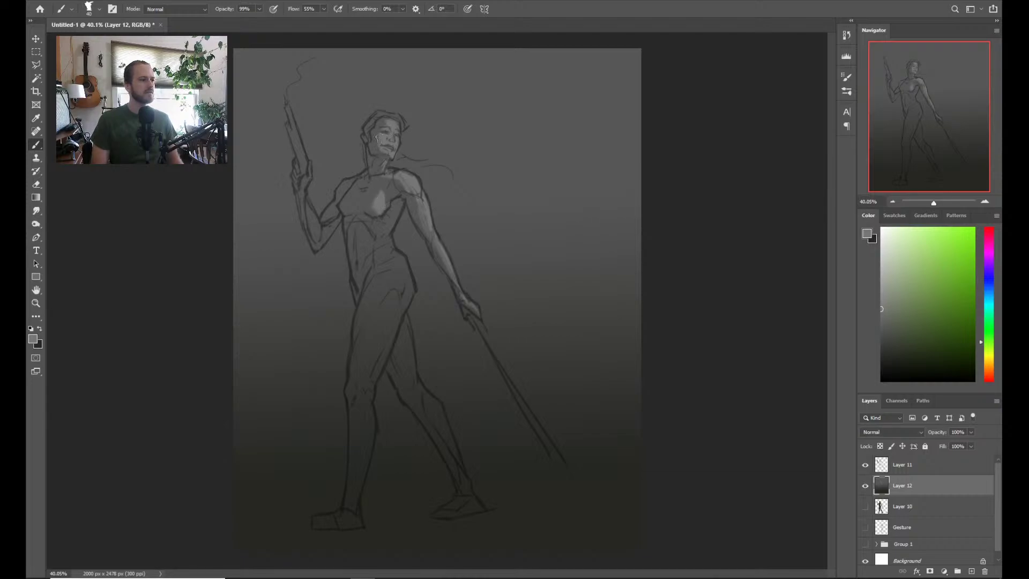
mouse_move(383, 204)
left_mouse_down()
mouse_move(380, 195)
mouse_move(376, 213)
mouse_move(390, 240)
left_mouse_up()
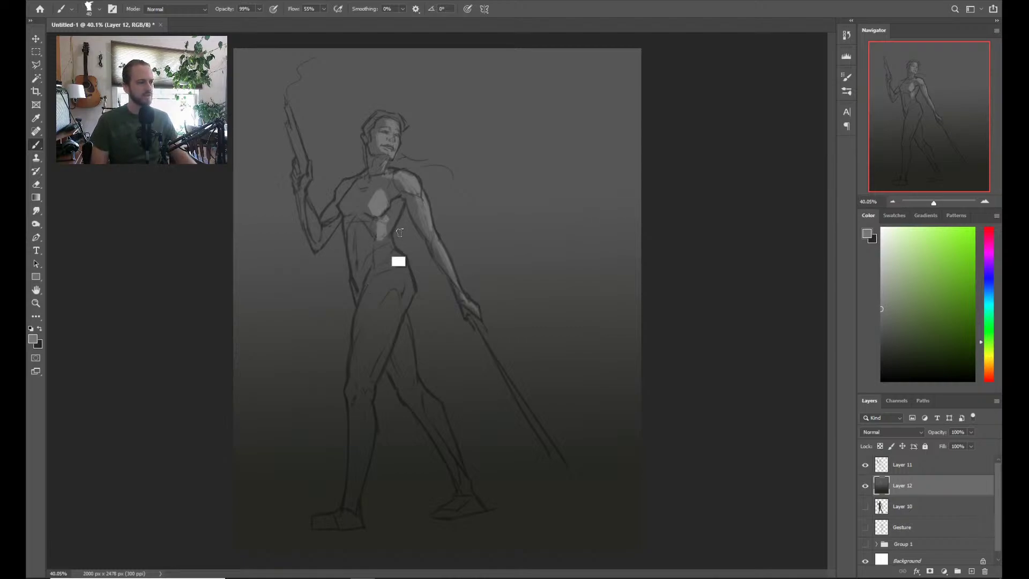
Sample greys from the torso and paint the lit planes of the hip and the front thigh down to the knee
left_click(382, 250, "alt")
left_click(379, 220, "alt")
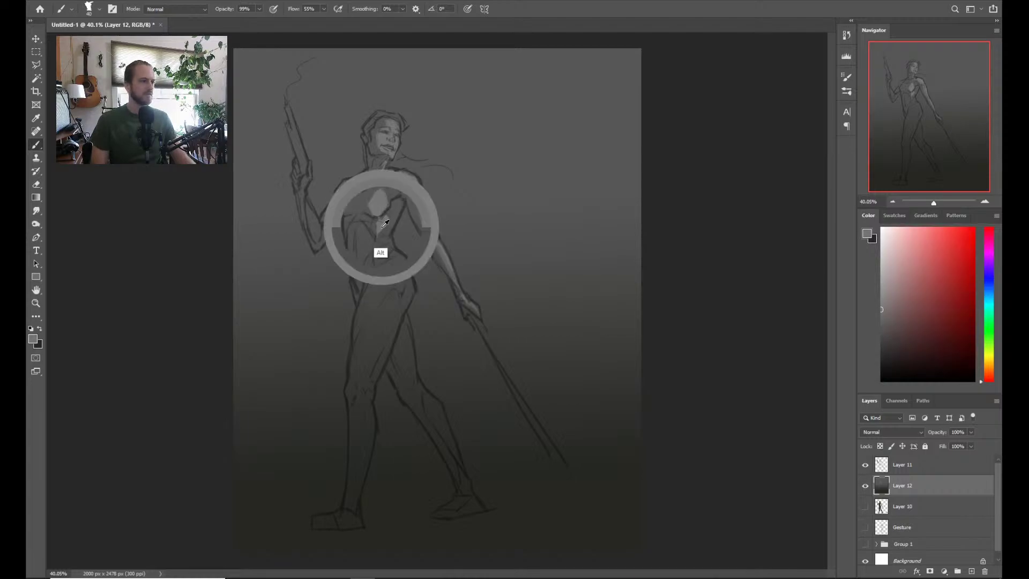
mouse_move(380, 228)
left_mouse_down()
mouse_move(405, 271)
mouse_move(402, 282)
mouse_move(392, 264)
mouse_move(407, 300)
mouse_move(403, 317)
mouse_move(401, 293)
mouse_move(395, 341)
mouse_move(404, 308)
left_mouse_up()
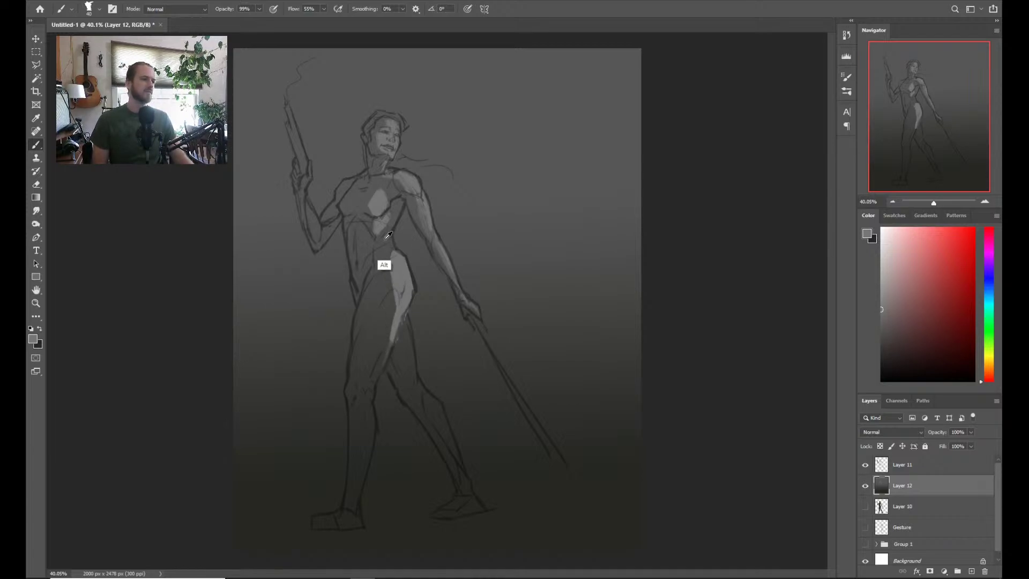
left_click(385, 266, "alt")
mouse_move(383, 359)
left_mouse_down()
mouse_move(405, 294)
mouse_move(373, 390)
left_mouse_up()
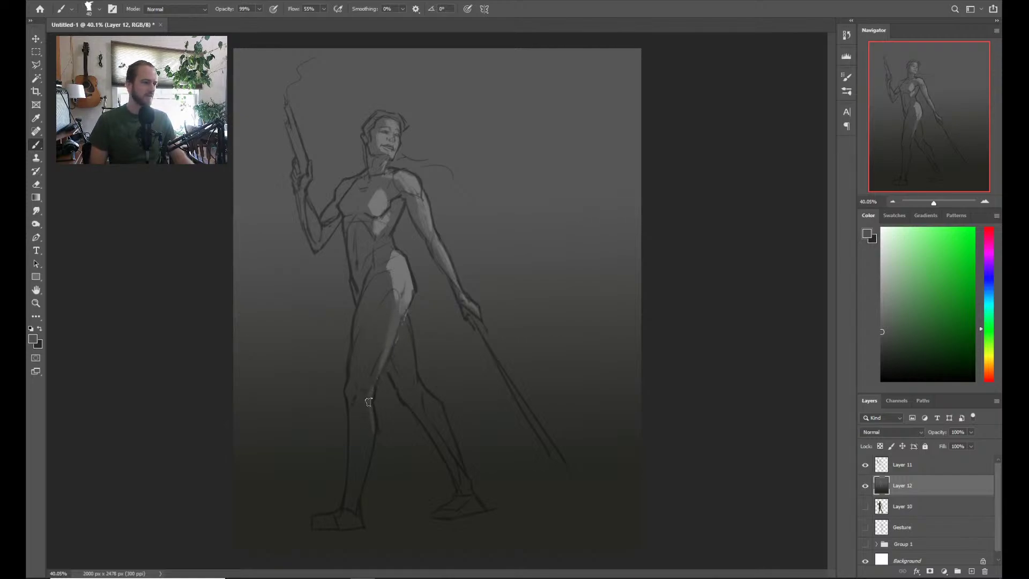
Sample the grey at the hip and paint a light plane on the rear thigh
key("alt")
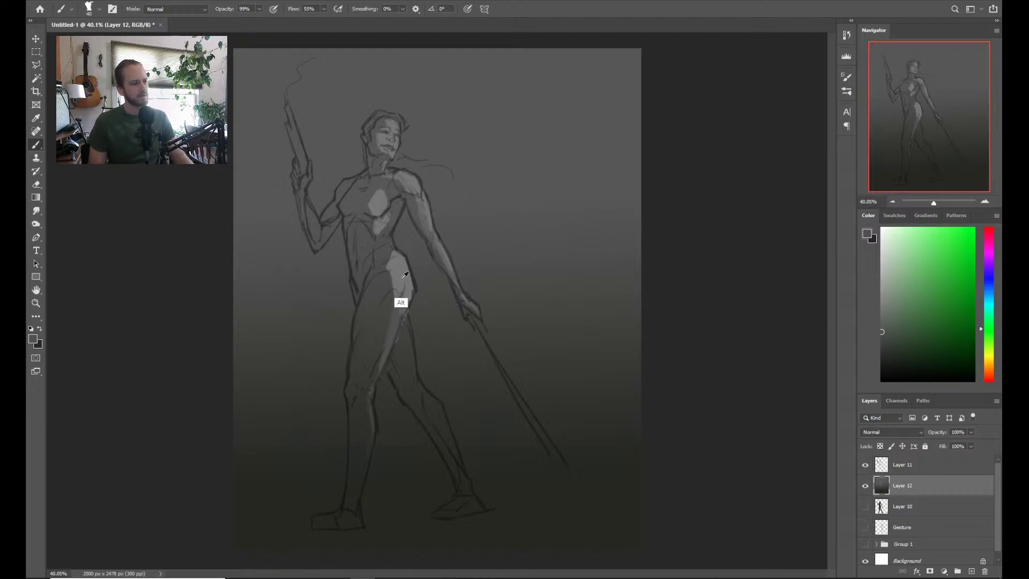
left_click(405, 275, "alt")
left_click_drag(400, 329, 411, 356)
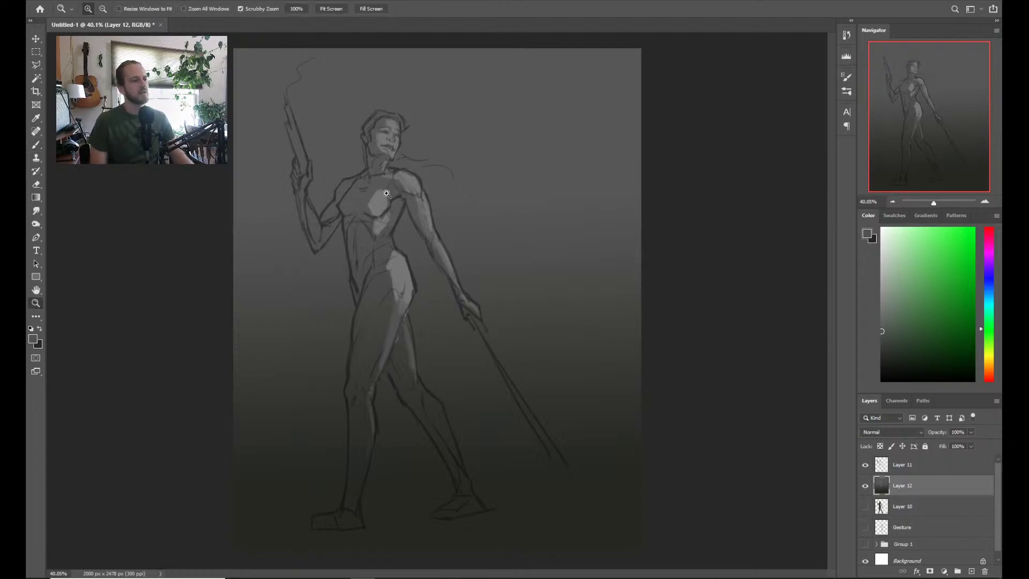
Paint a narrow light strip along the front shin from the knee to the ankle, trimming it with a sampled dark grey
scroll(391, 176, "up", 5)
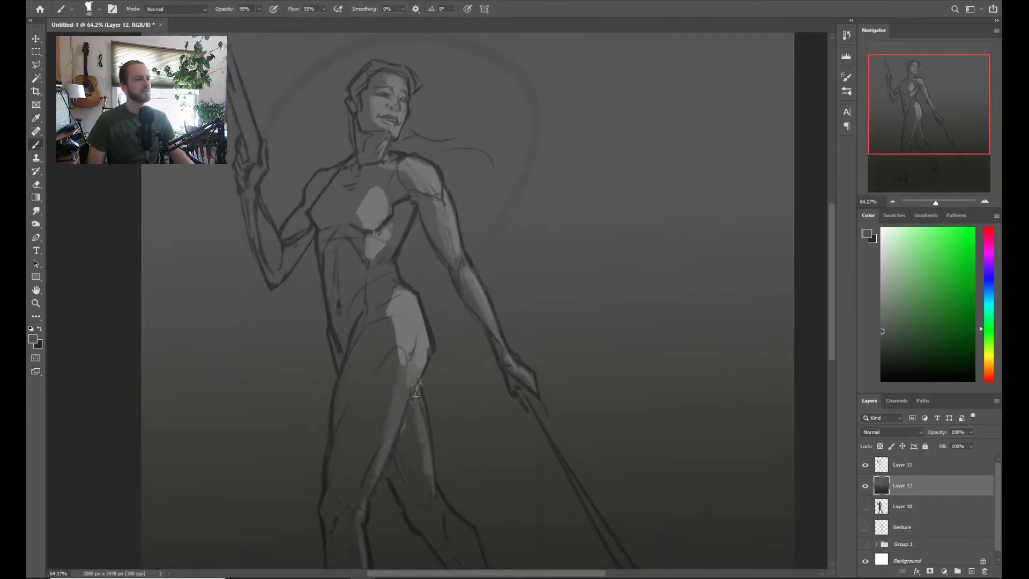
key("z")
scroll(533, 370, "down", 5)
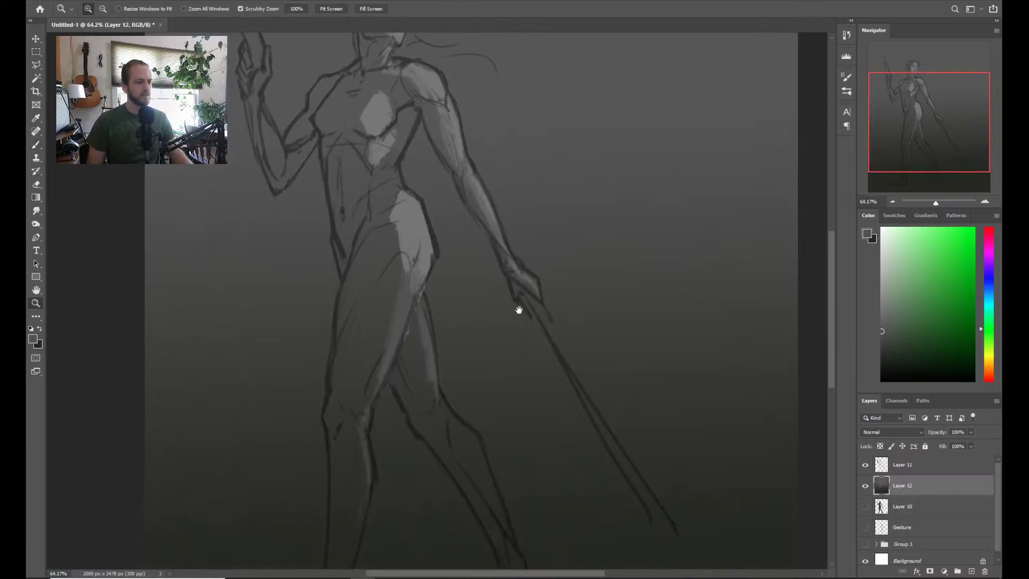
key("b")
left_click(396, 293, "alt")
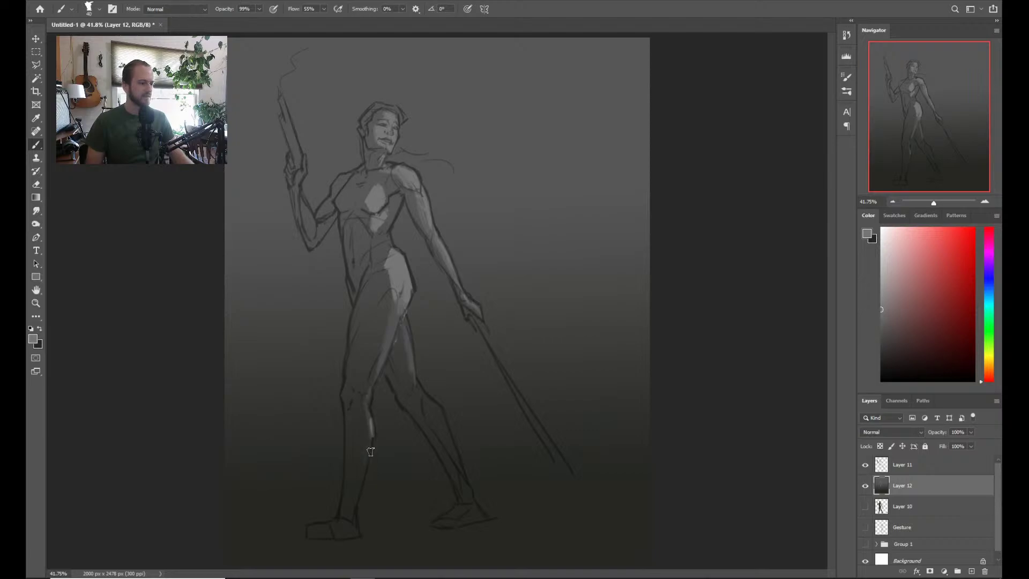
left_click_drag(371, 441, 360, 532)
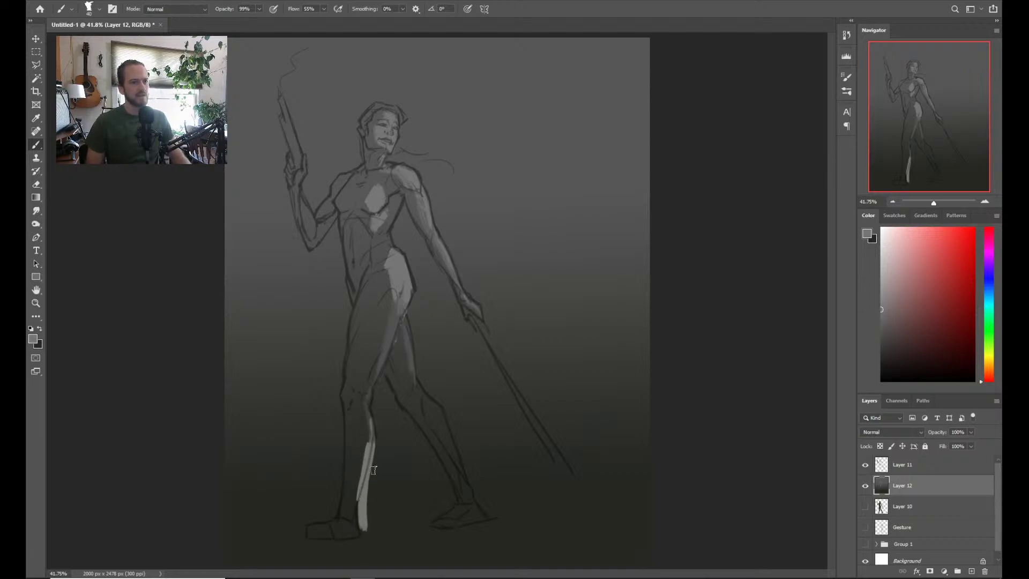
key("ctrl+z")
left_click_drag(362, 475, 354, 538)
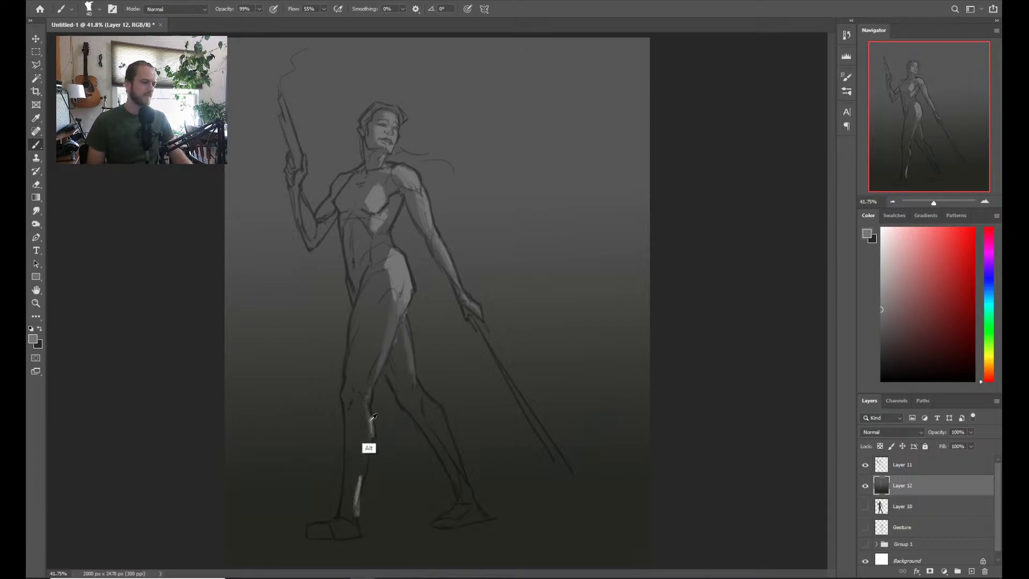
left_click(367, 448, "alt")
mouse_move(364, 461)
left_mouse_down()
mouse_move(359, 481)
mouse_move(371, 445)
mouse_move(358, 522)
left_mouse_up()
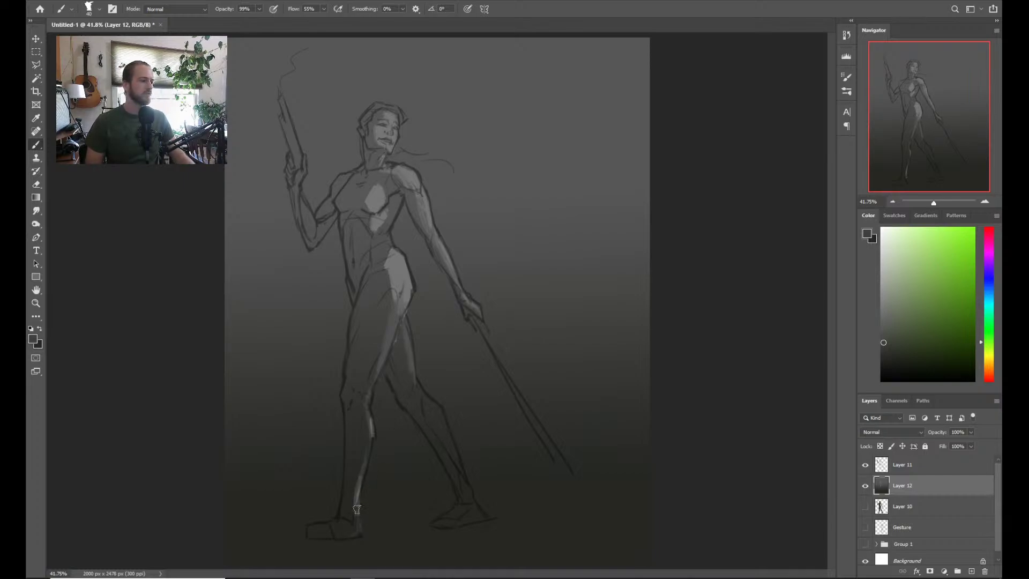
Sample the light grey from the upper thigh and touch up the outer edge of the hip
left_click(398, 304, "alt")
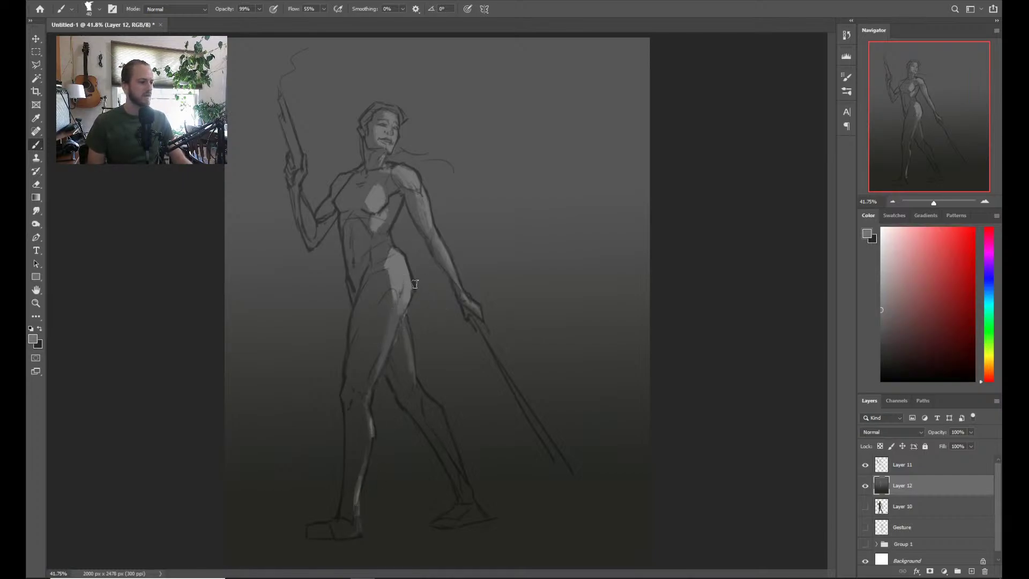
left_click_drag(412, 290, 421, 277)
key("z")
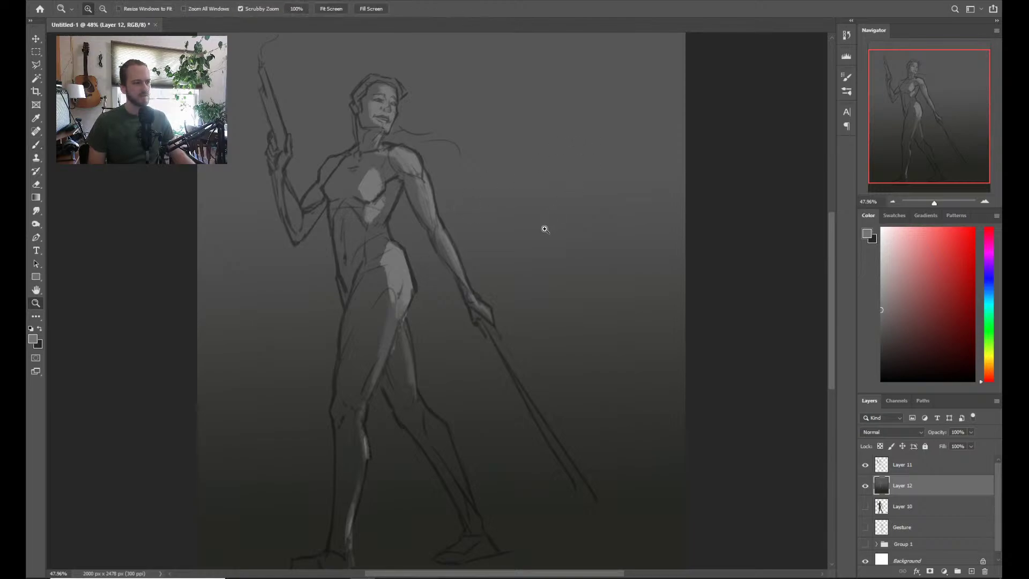
Add a layer above Layer 12 and paint a white light-source disc with three arrows pointing from it toward the figure
key("ctrl+shift+n")
key("Return")
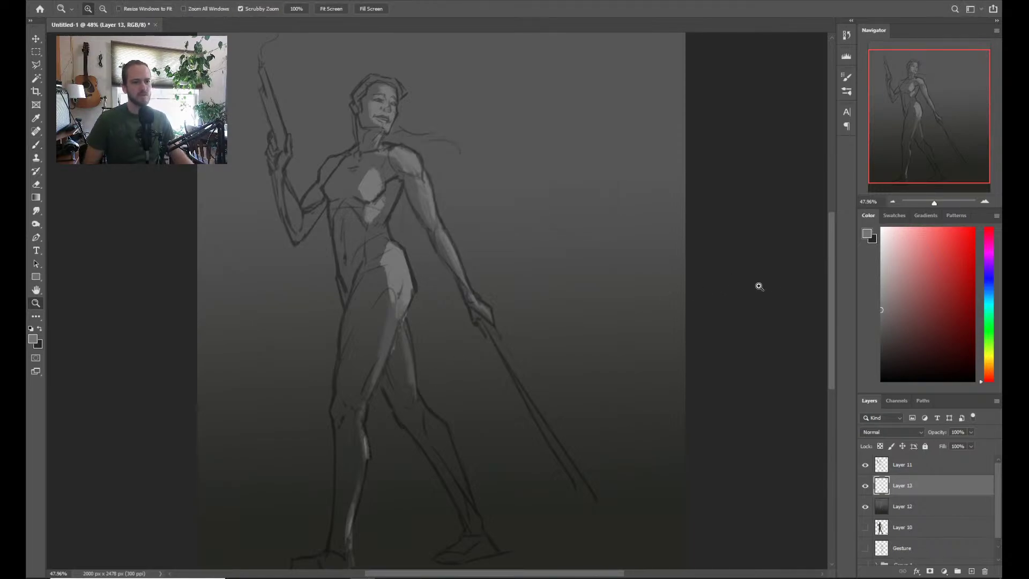
key("d")
key("x")
key("b")
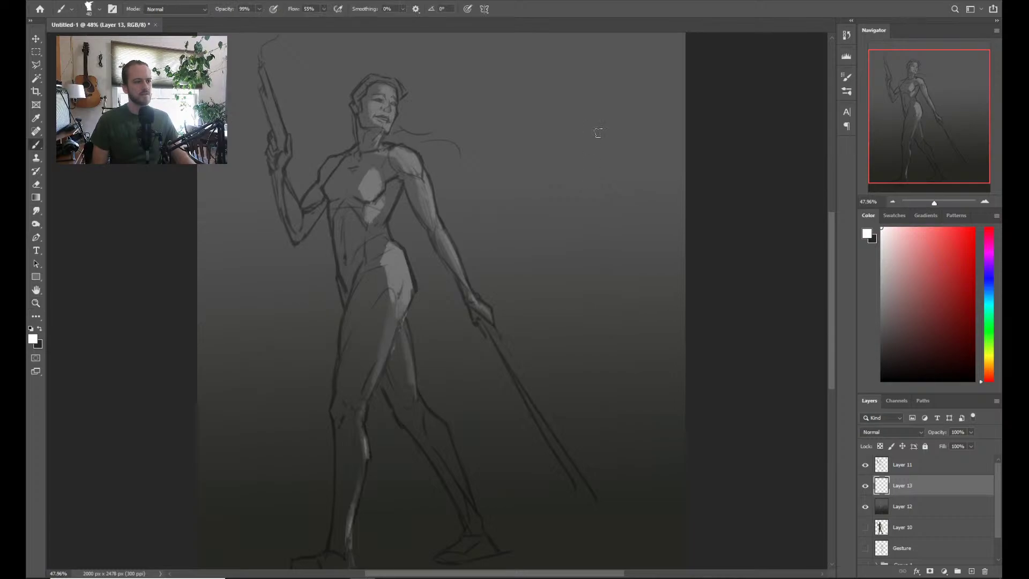
mouse_move(610, 105)
left_mouse_down()
mouse_move(603, 140)
mouse_move(608, 115)
mouse_move(595, 131)
mouse_move(606, 126)
mouse_move(476, 186)
left_mouse_up()
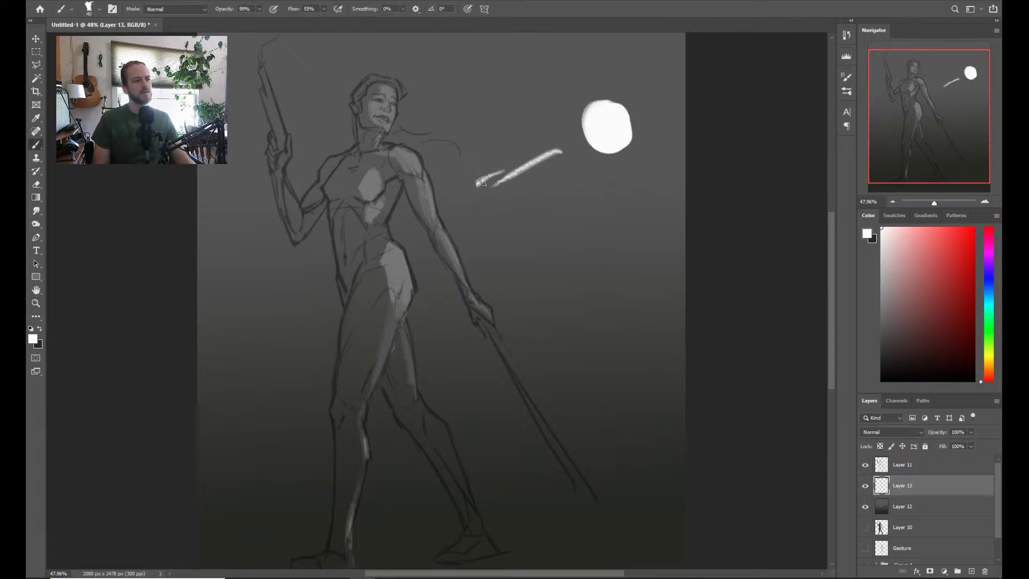
left_click_drag(539, 102, 461, 140)
mouse_move(503, 172)
left_mouse_down()
mouse_move(467, 196)
mouse_move(489, 194)
left_mouse_up()
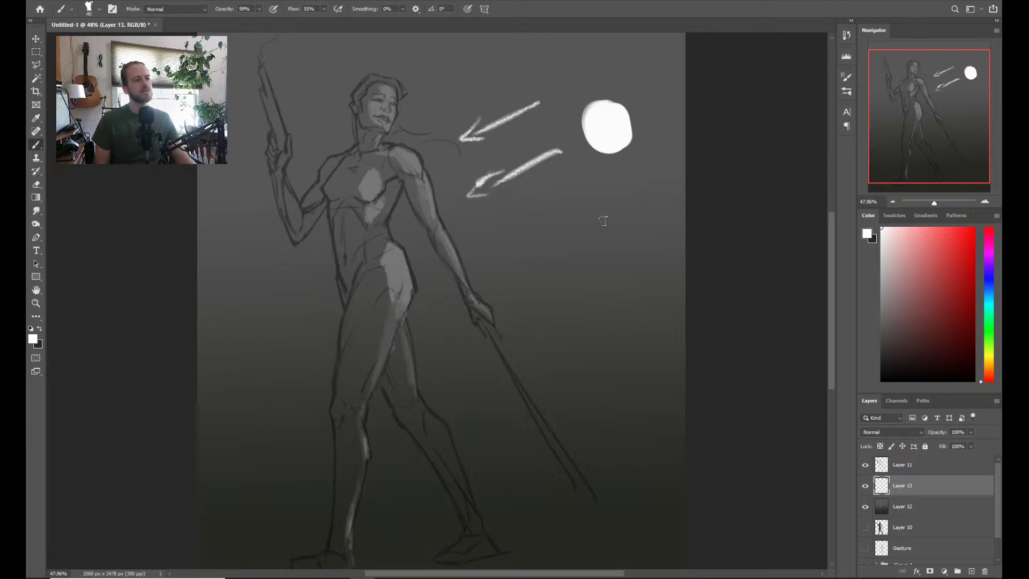
mouse_move(636, 207)
left_mouse_down()
mouse_move(551, 249)
mouse_move(569, 228)
mouse_move(566, 255)
left_mouse_up()
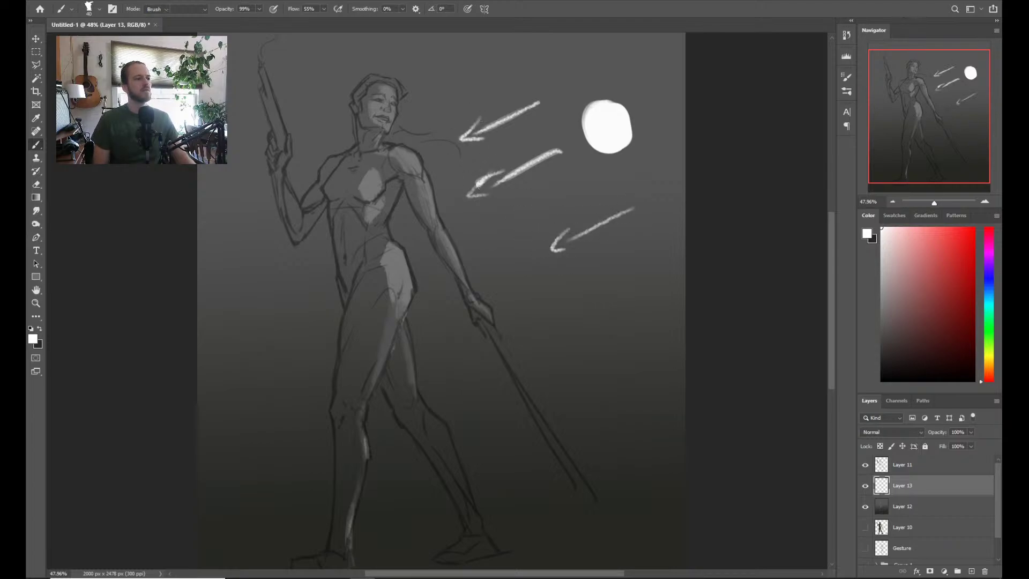
Thin the head of the middle light arrow with the Eraser
key("e")
mouse_move(492, 173)
left_mouse_down()
mouse_move(468, 197)
mouse_move(477, 187)
left_mouse_up()
key("b")
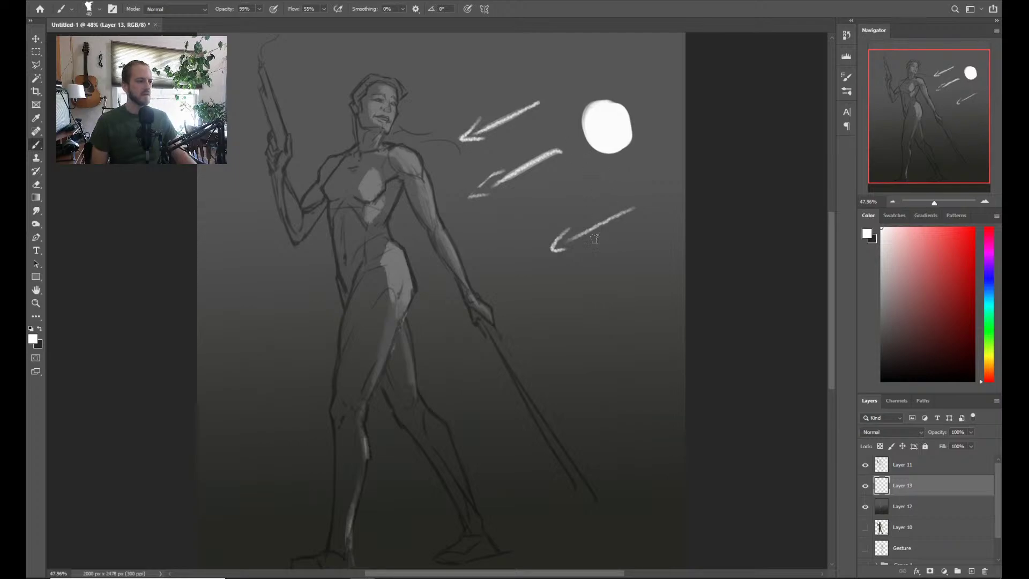
key("z")
left_click_drag(594, 238, 574, 258)
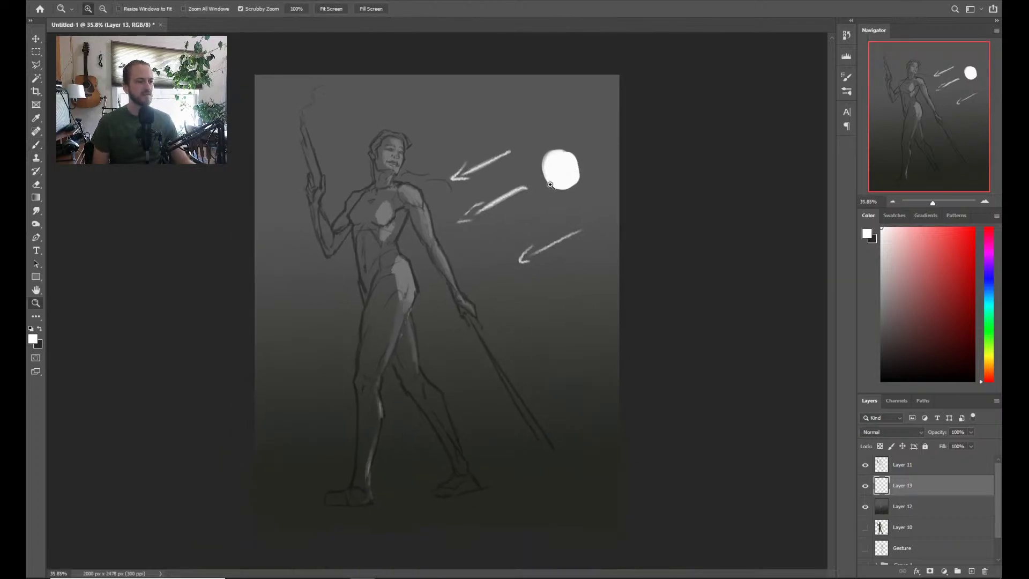
Return to Layer 12 and sample greys from the hip and the rear thigh for the brush
left_click(884, 471)
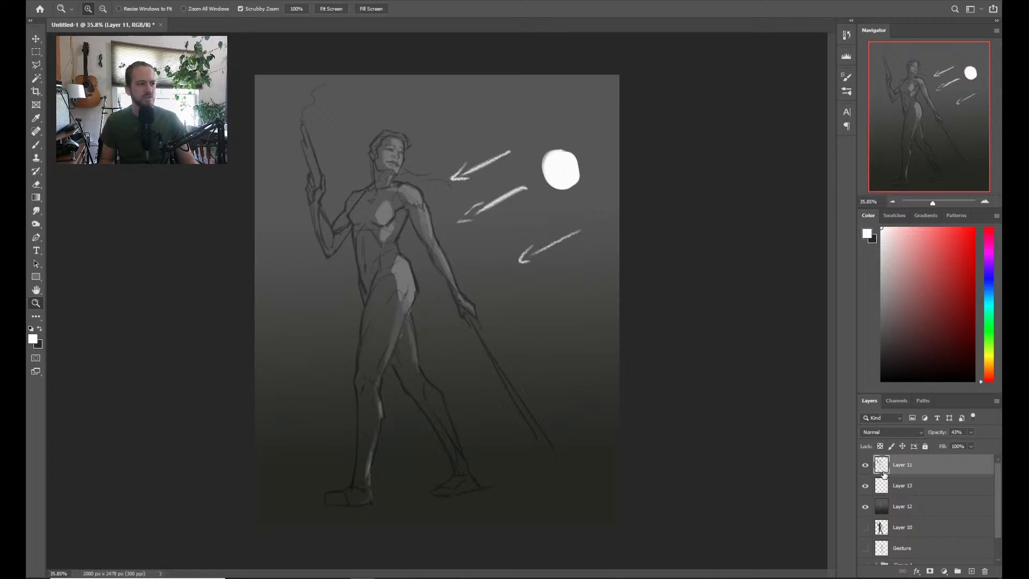
left_click(885, 513)
key("b")
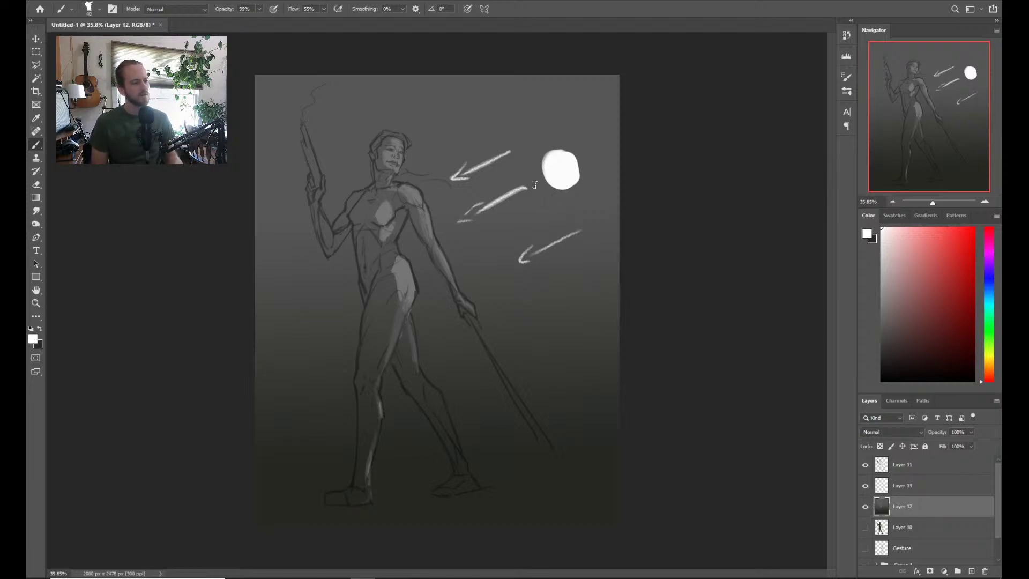
key("z")
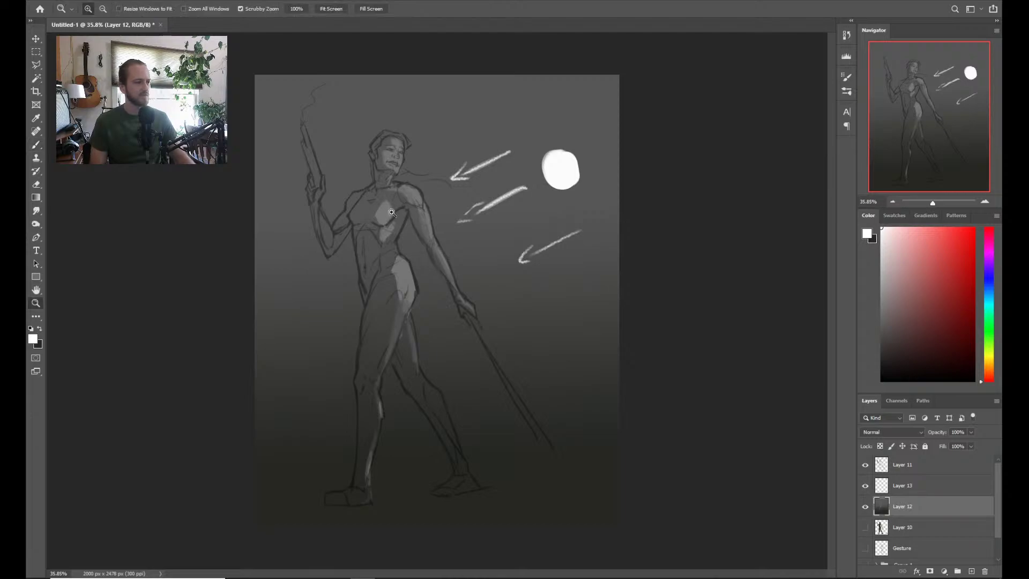
mouse_move(376, 216)
left_mouse_down()
mouse_move(441, 219)
mouse_move(397, 221)
left_mouse_up()
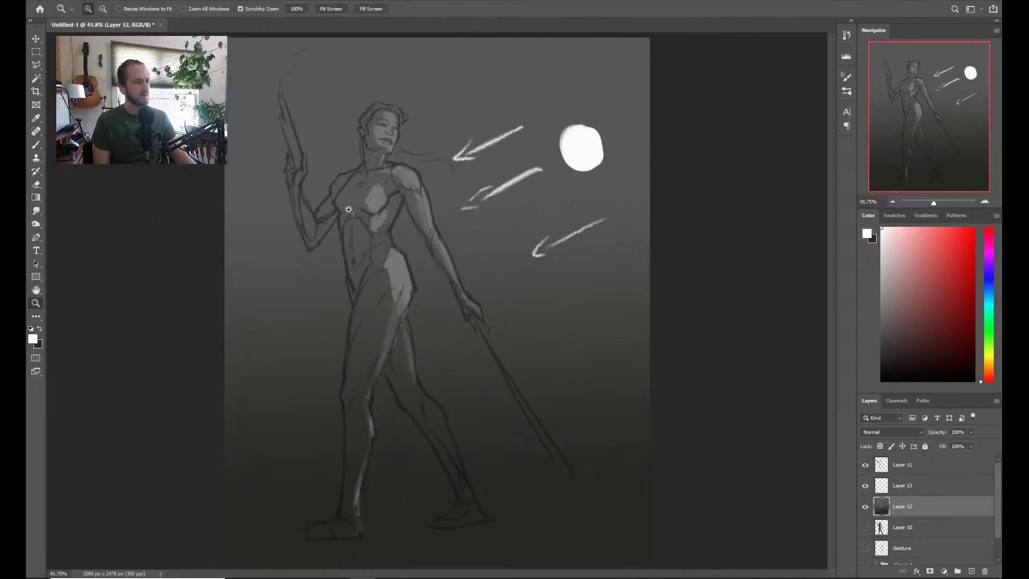
key("b")
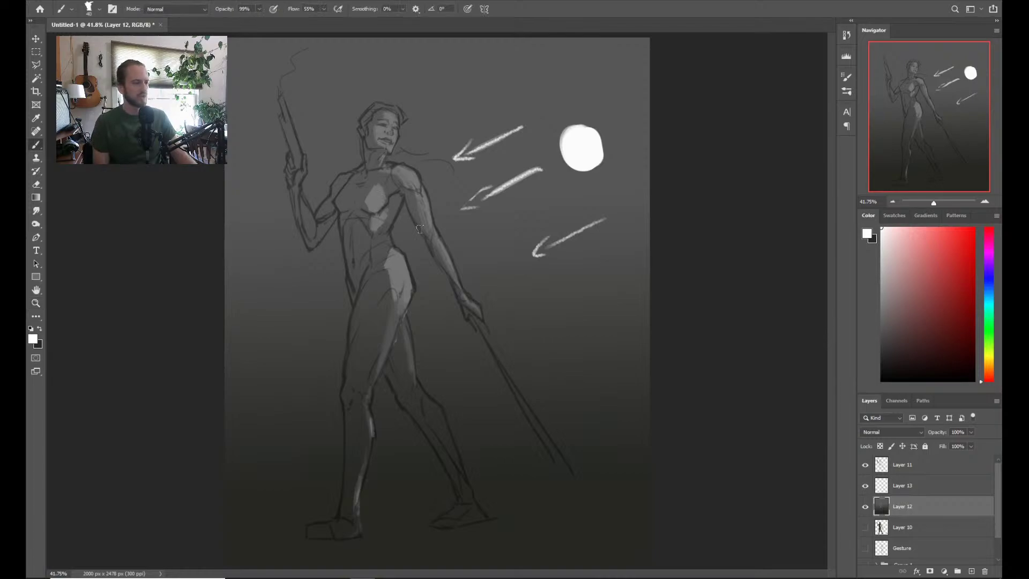
scroll(419, 229, "down", 2)
left_click(406, 281, "alt")
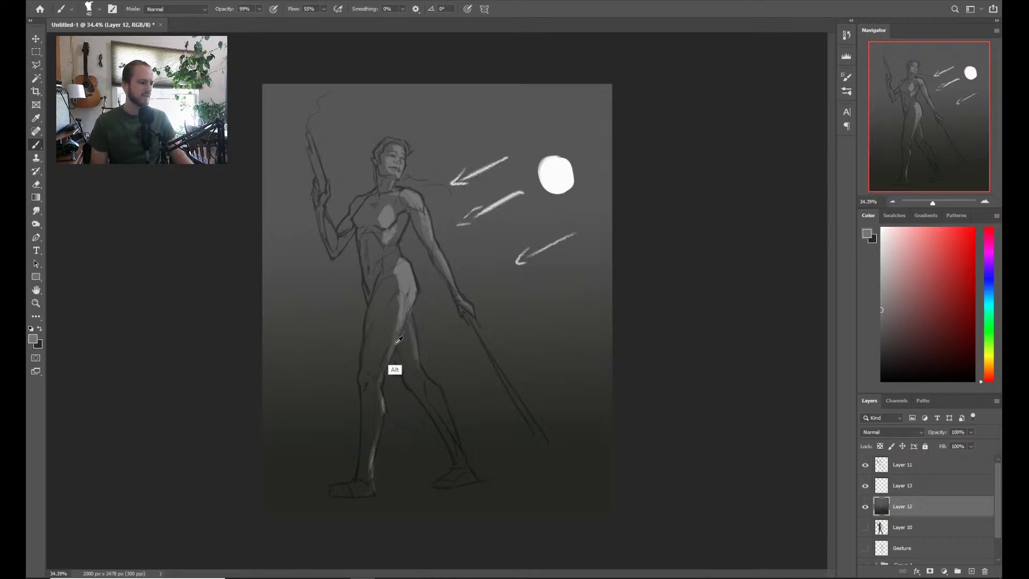
left_click(397, 369, "alt")
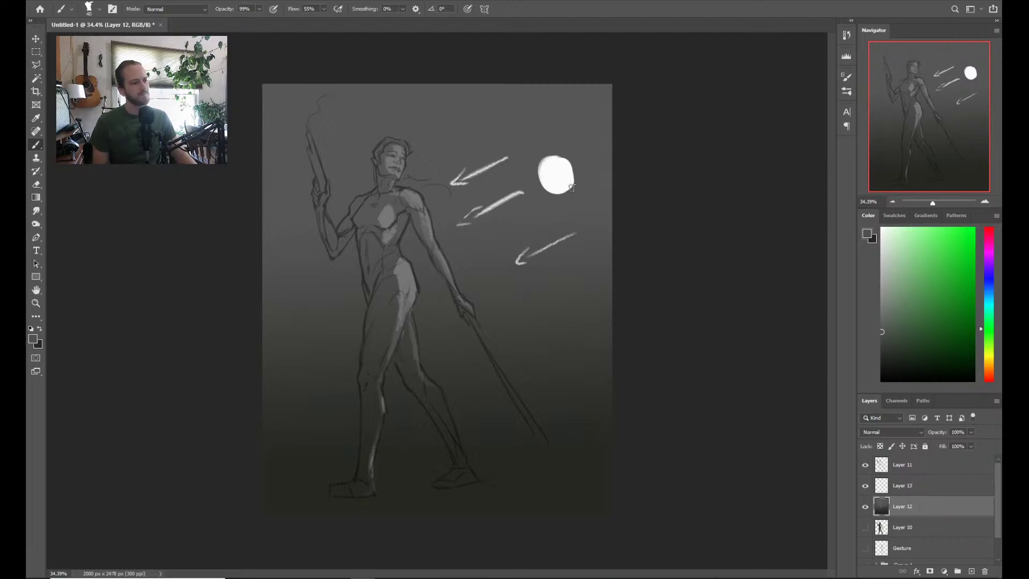
key("z")
left_click_drag(557, 177, 586, 161)
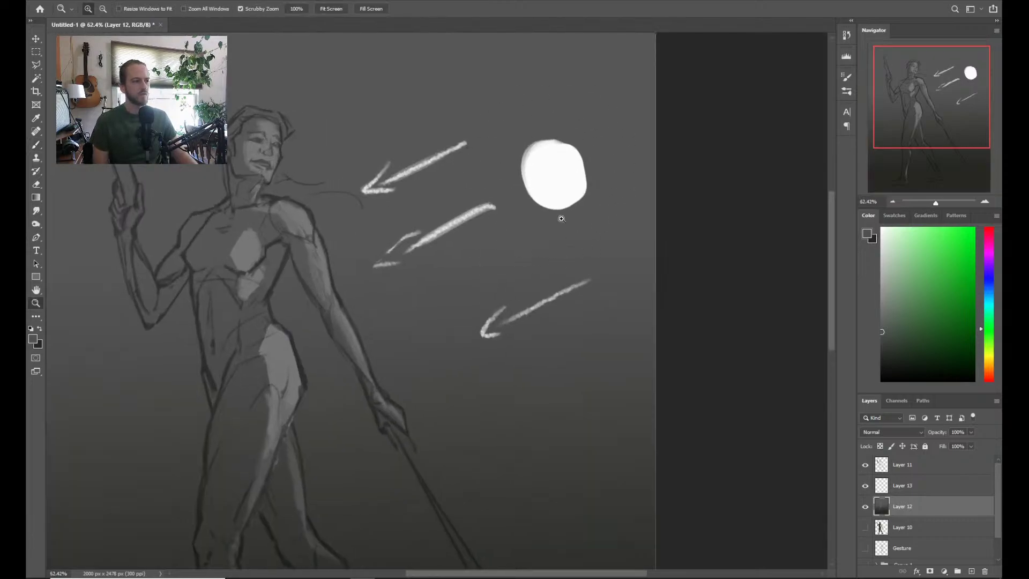
scroll(490, 361, "down", 5)
scroll(434, 388, "up", 3)
scroll(433, 387, "down", 5)
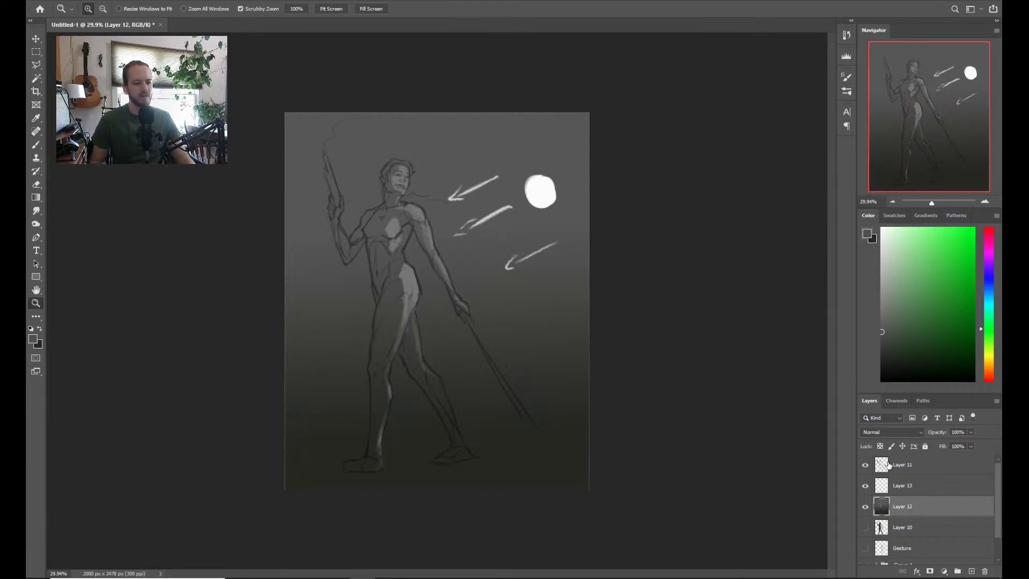
Transform the light markers on Layer 13: enlarge them, tilt the arrows flatter and push the disc off the canvas's right side
key("alt+bracketright")
key("alt+bracketright")
left_click(905, 486)
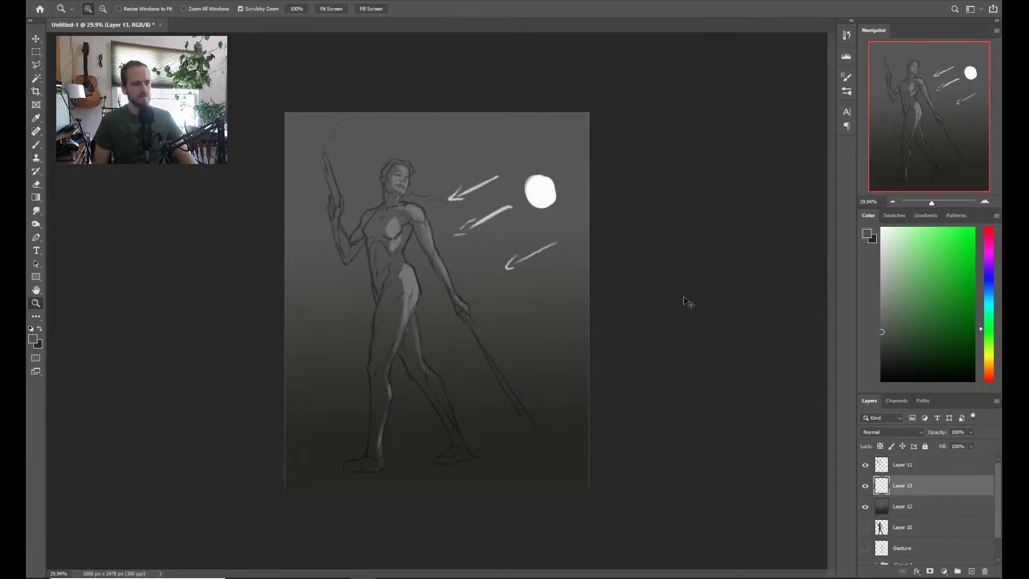
key("ctrl+t")
left_click_drag(536, 195, 702, 214)
left_click_drag(614, 281, 442, 341)
left_click_drag(610, 185, 487, 166)
key("Return")
key("z")
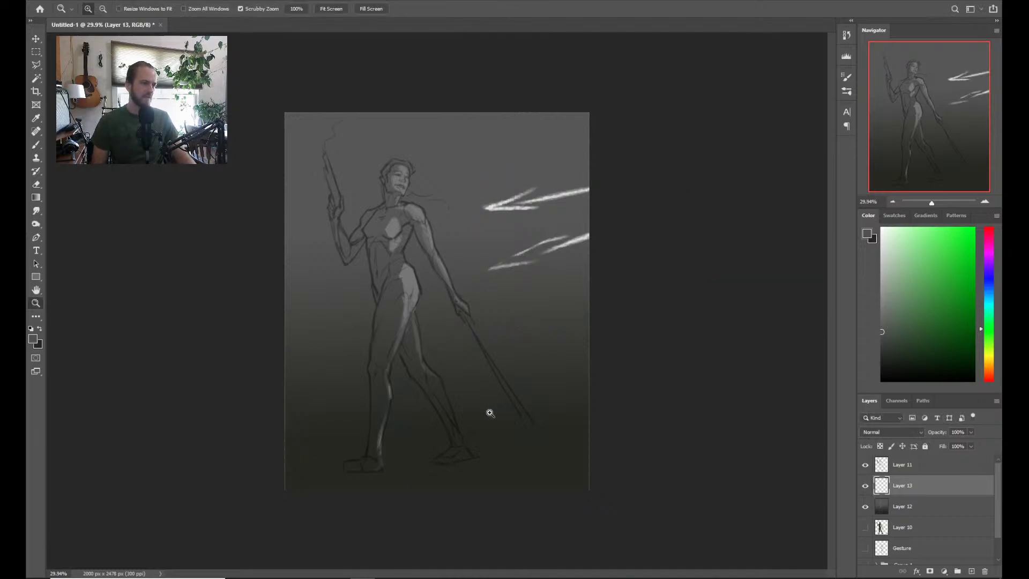
On Layer 12, sample greys from the hip and rear leg and paint a light strip down the rear lower leg to the heel
left_click_drag(487, 413, 515, 415)
left_click(915, 466)
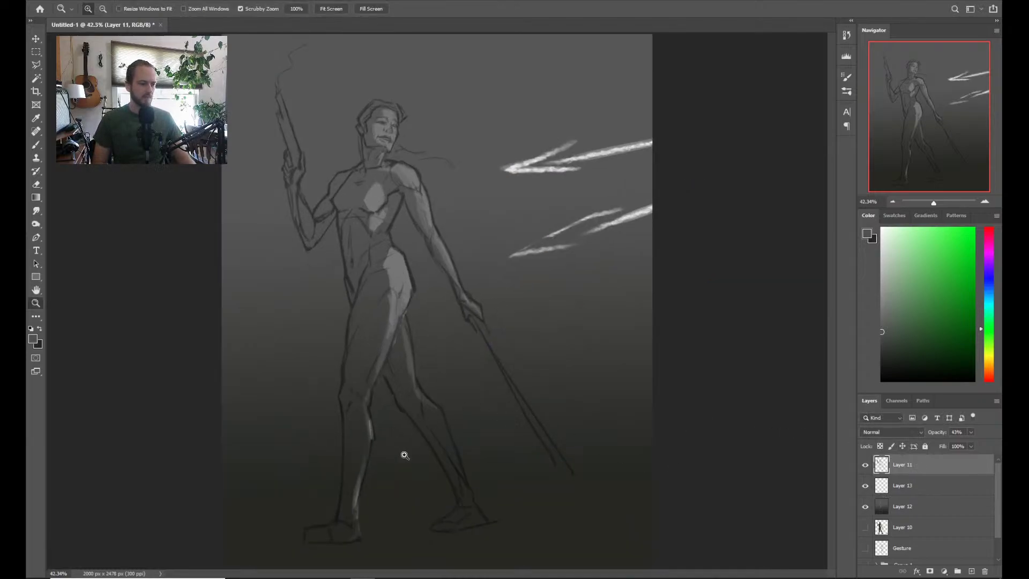
left_click(942, 504)
key("b")
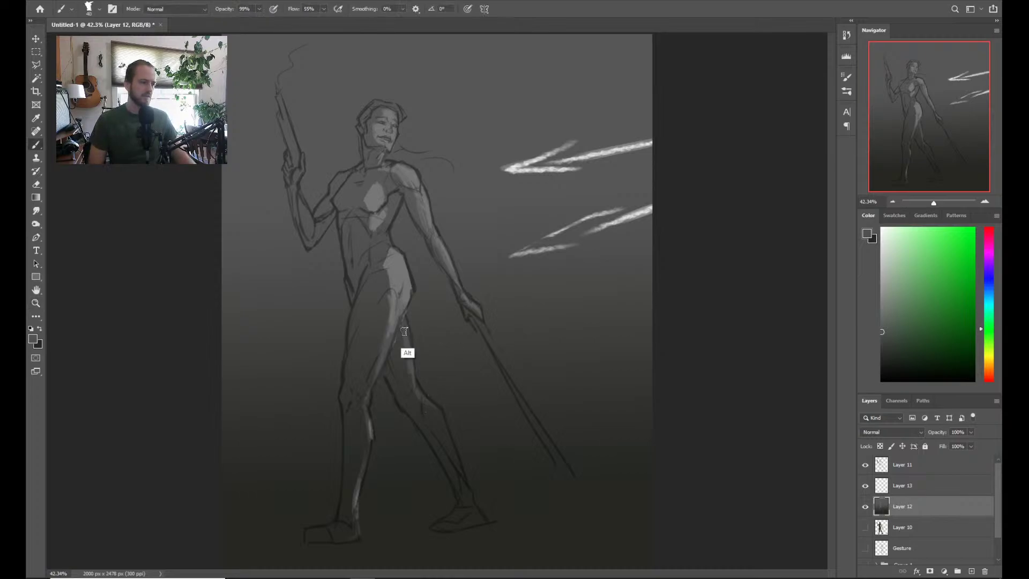
left_click(403, 267, "alt")
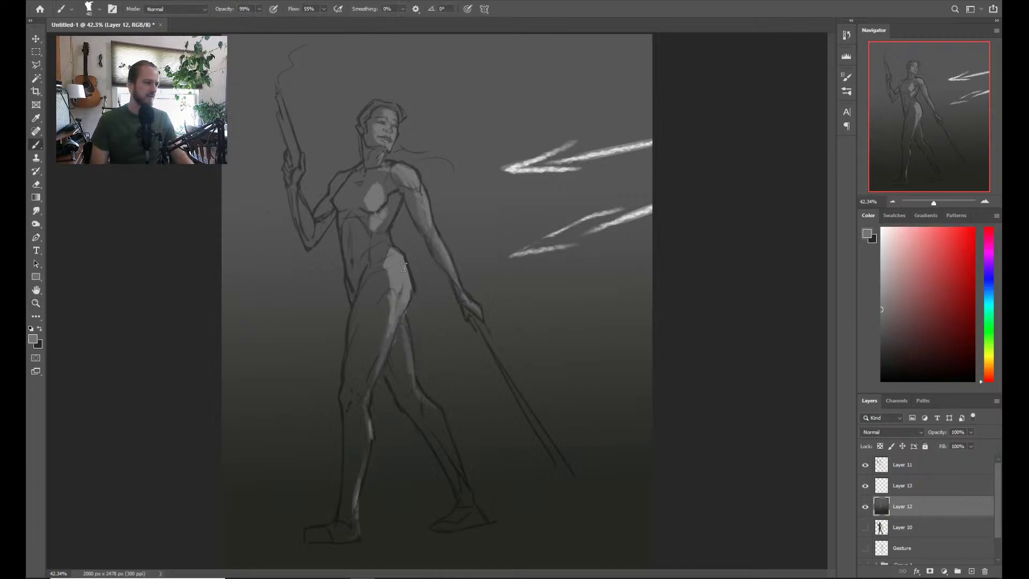
left_click(422, 397, "alt")
left_click(405, 277, "alt")
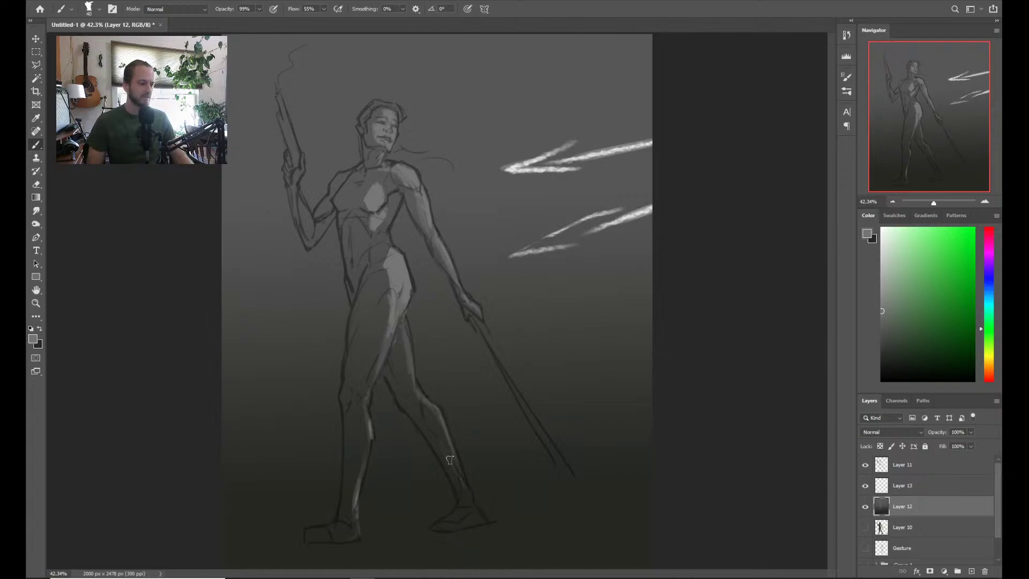
left_click_drag(449, 457, 474, 500)
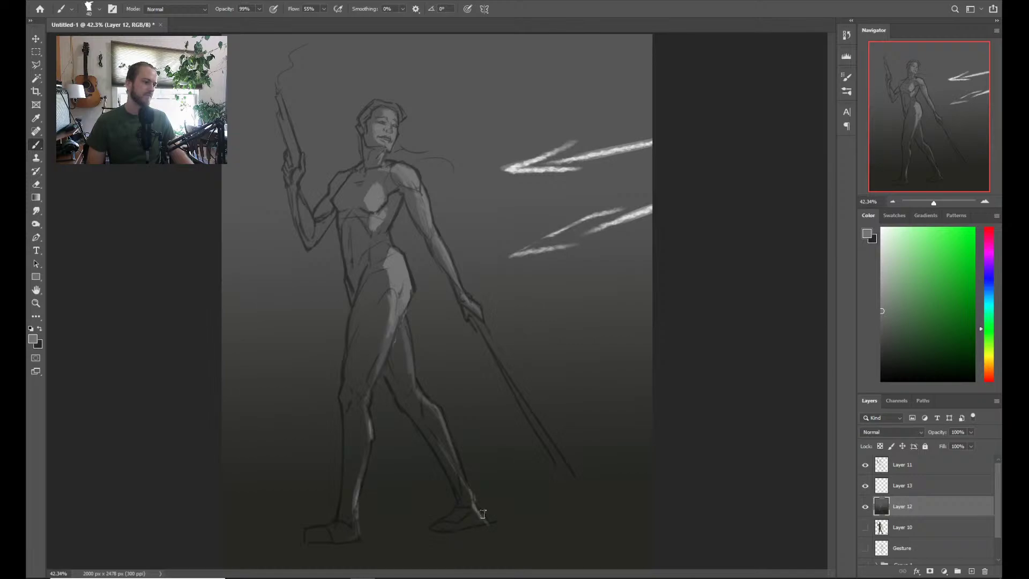
Sample lighter greys from the upper thigh and hip and brighten the lit plane of the hip
key("z")
mouse_move(371, 443)
left_mouse_down()
mouse_move(378, 432)
mouse_move(365, 430)
mouse_move(376, 436)
left_mouse_up()
key("b")
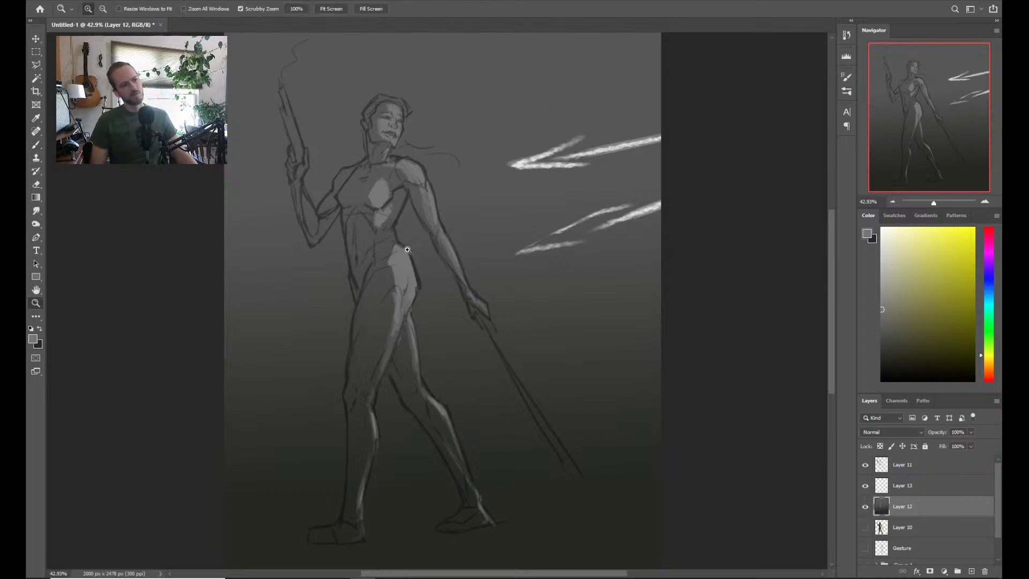
left_click(403, 295, "alt")
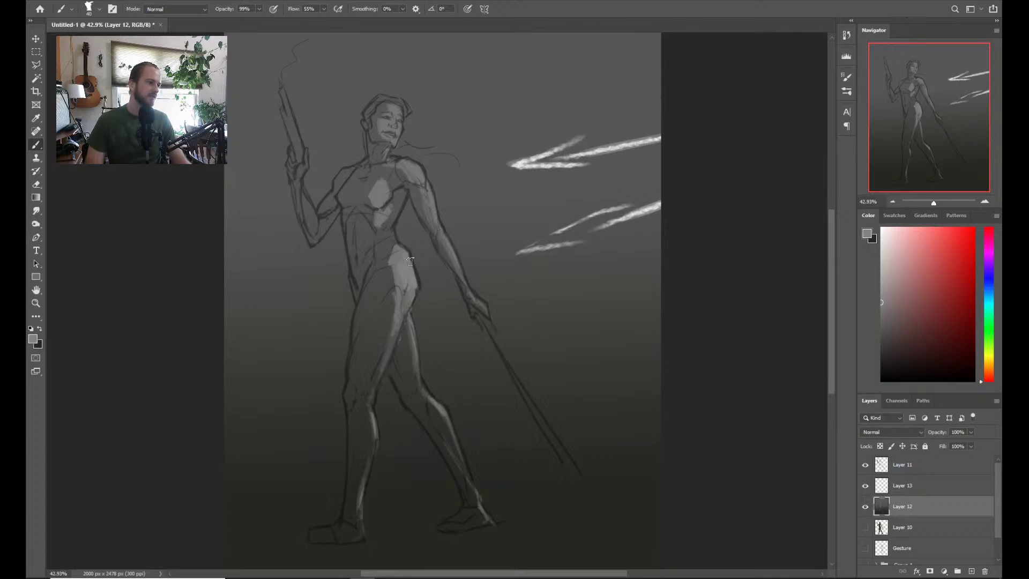
left_click(408, 257, "alt")
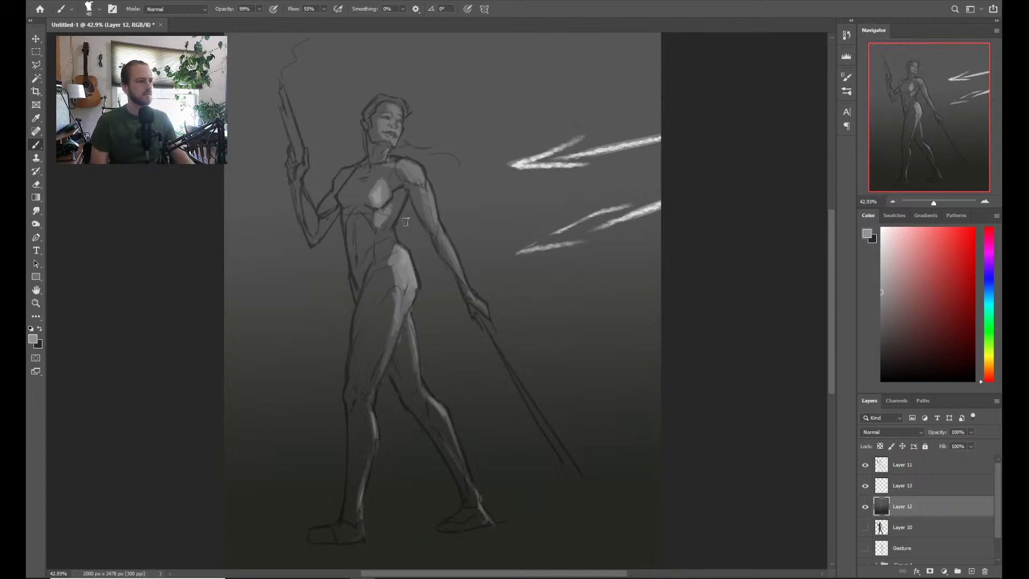
Reduce the brush size to 15 and paint small light accents on the chest, shoulder, arm and face
key("bracketleft")
key("bracketleft")
key("bracketleft")
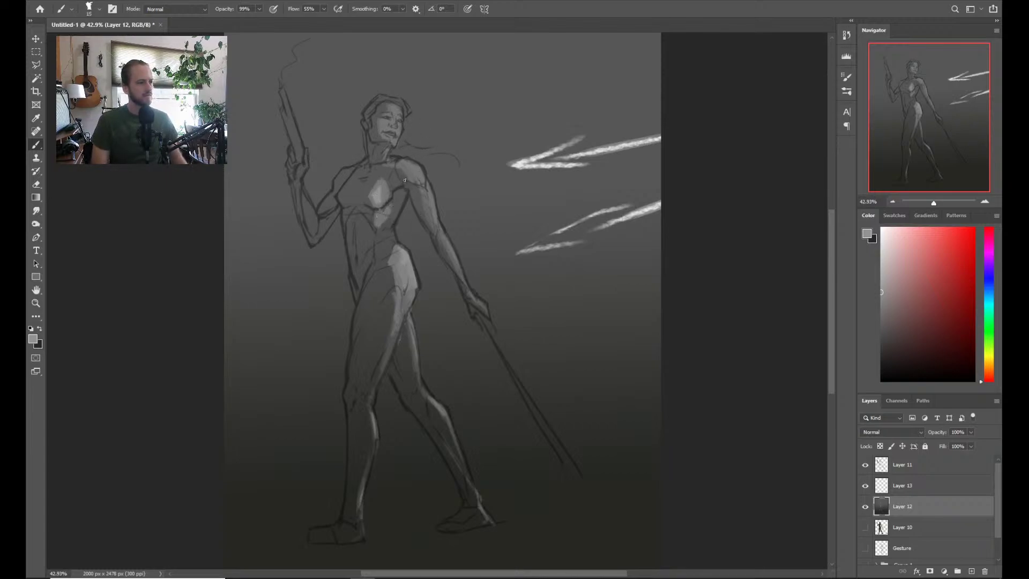
mouse_move(383, 189)
left_mouse_down()
mouse_move(379, 211)
mouse_move(386, 191)
left_mouse_up()
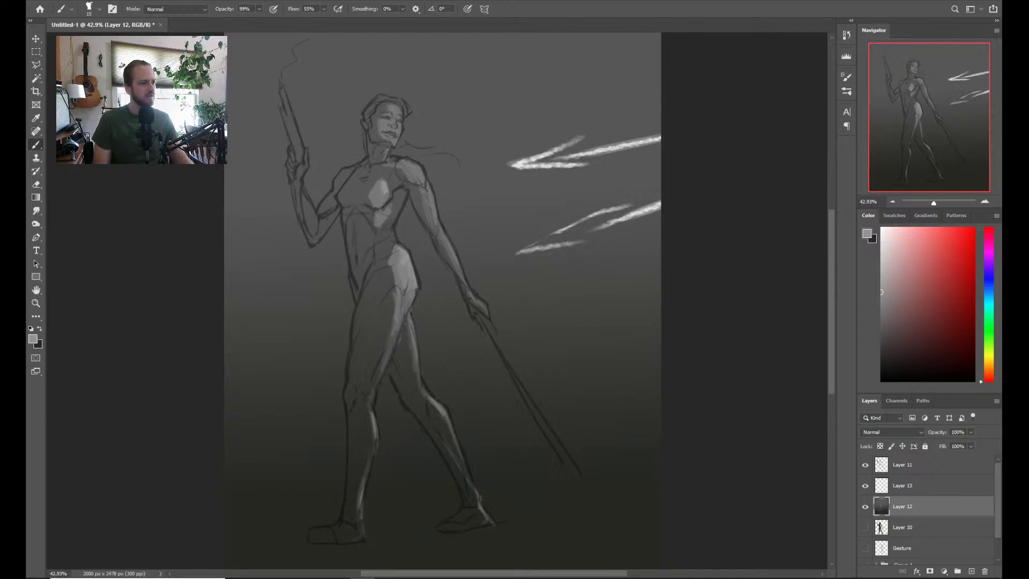
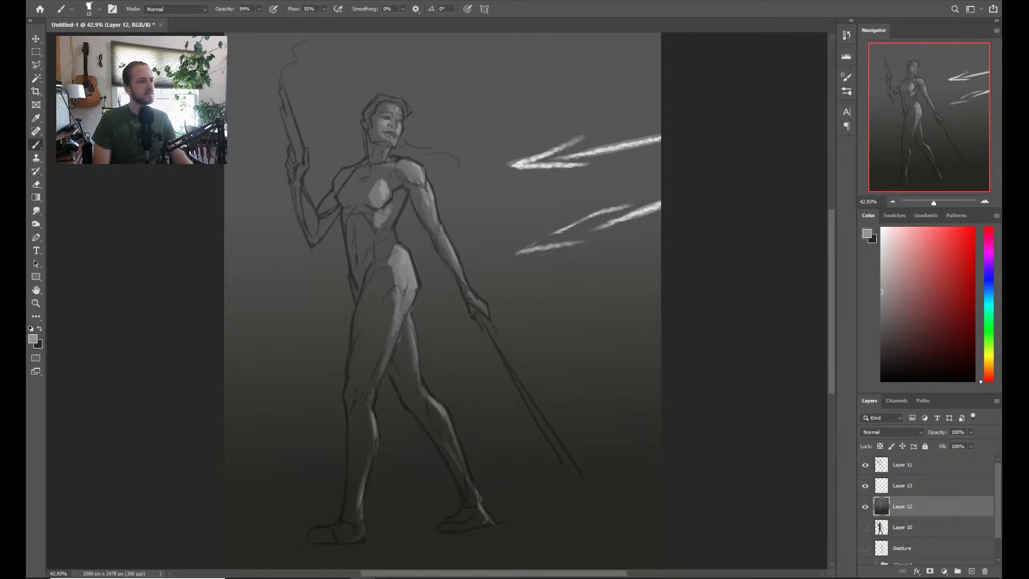
Duplicate the light markers of Layer 13 onto a new layer above it
key("z")
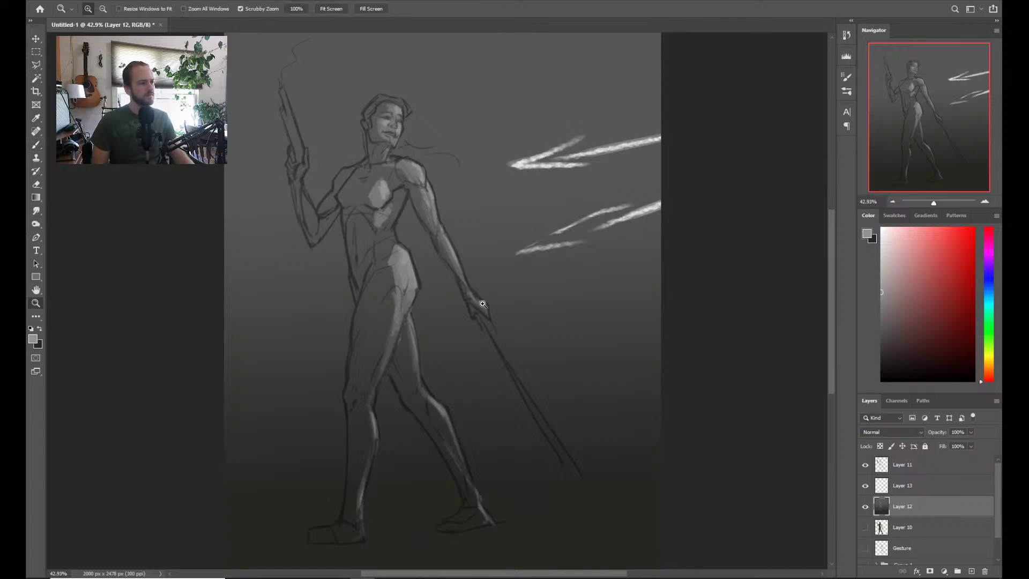
left_click_drag(399, 140, 375, 144)
left_click_drag(464, 297, 481, 220)
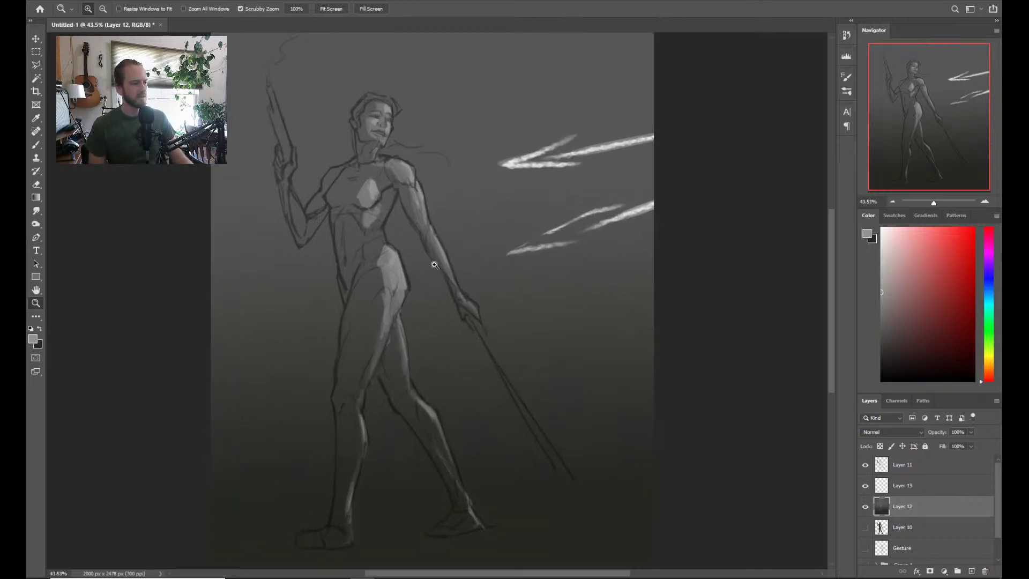
key("b")
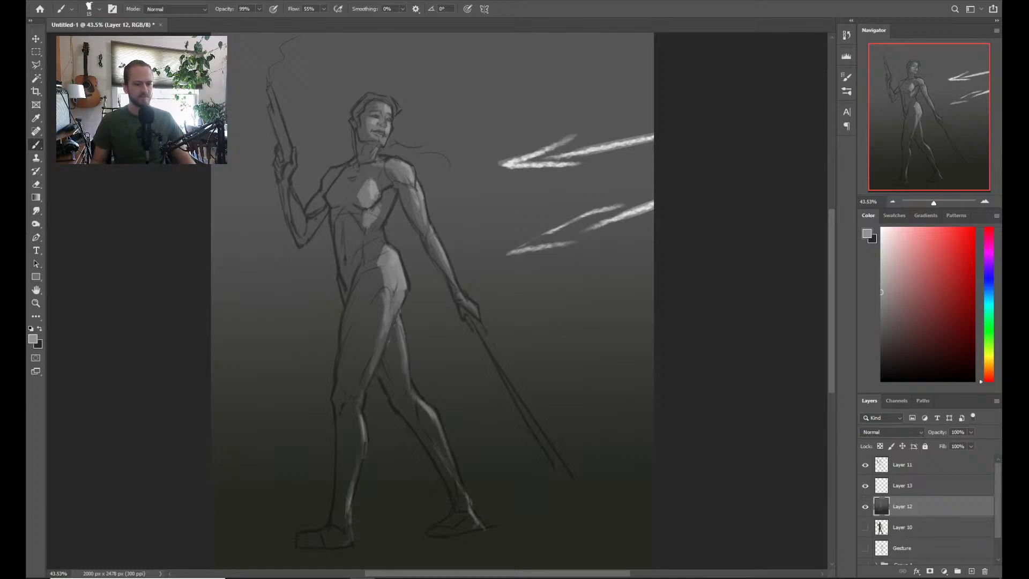
left_click(935, 495)
key("ctrl+j")
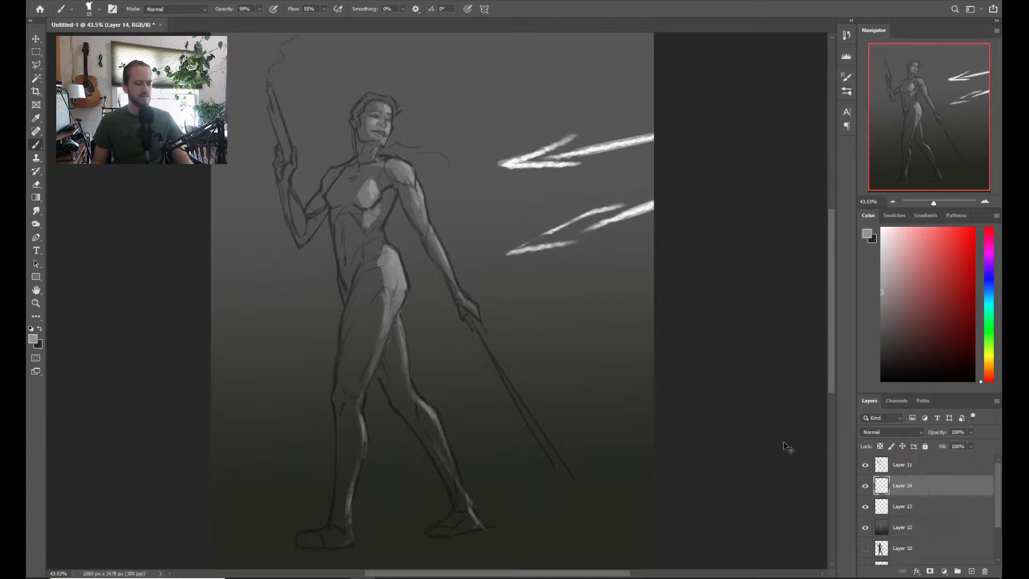
Flip the copied arrows on Layer 14 horizontally, rotate them to point up toward the figure, and place them at the canvas's left edge
key("ctrl+t")
left_click_drag(656, 244, 381, 278)
right_click(381, 278)
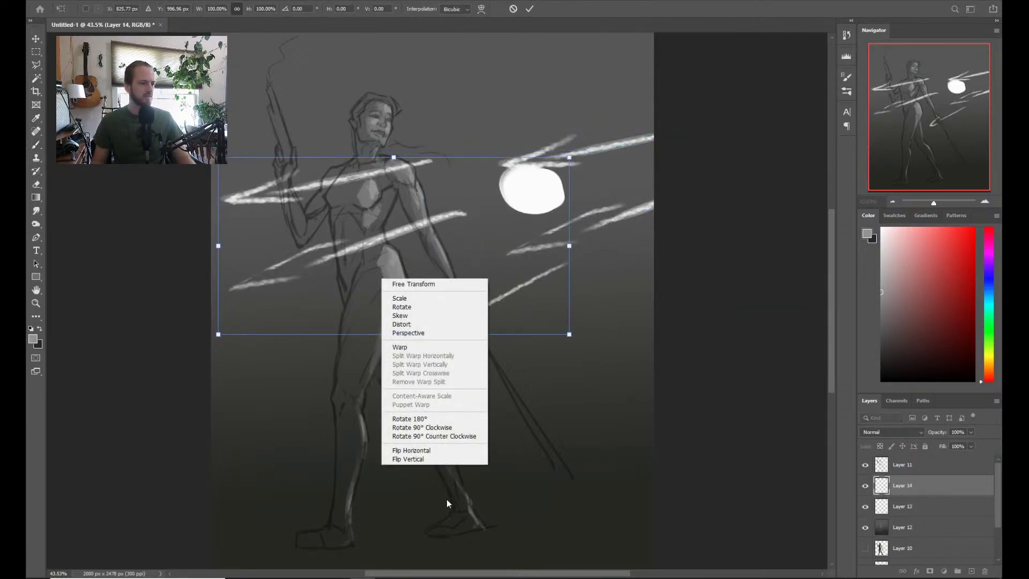
left_click(424, 451)
left_click_drag(463, 301, 280, 442)
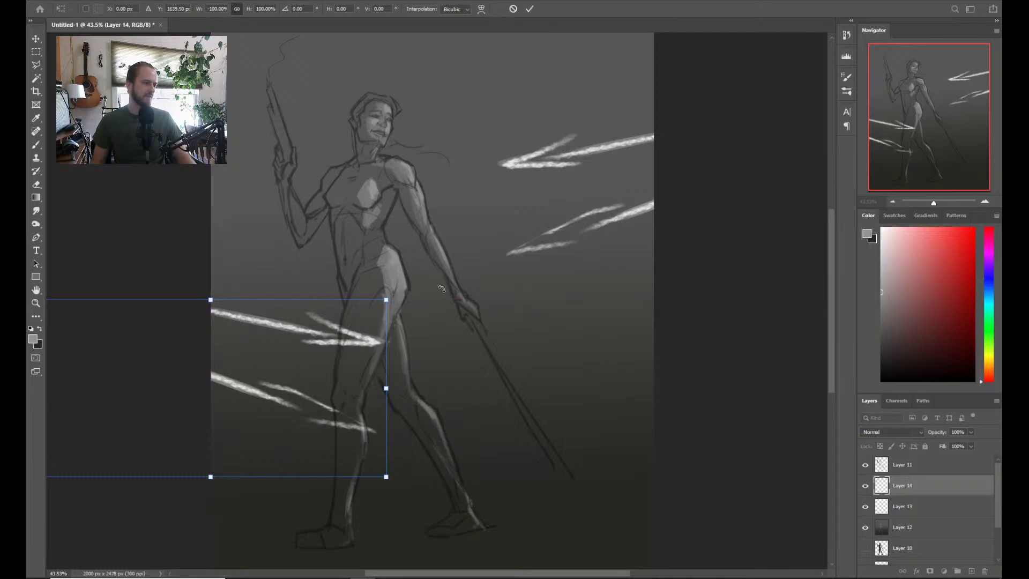
left_click_drag(426, 271, 311, 134)
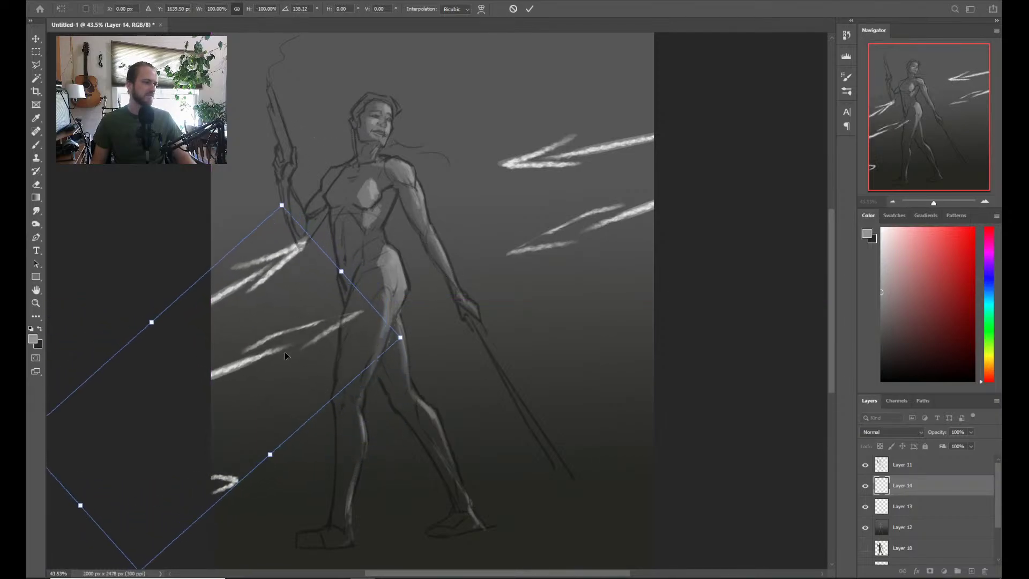
left_click_drag(282, 364, 262, 367)
left_click_drag(581, 353, 582, 347)
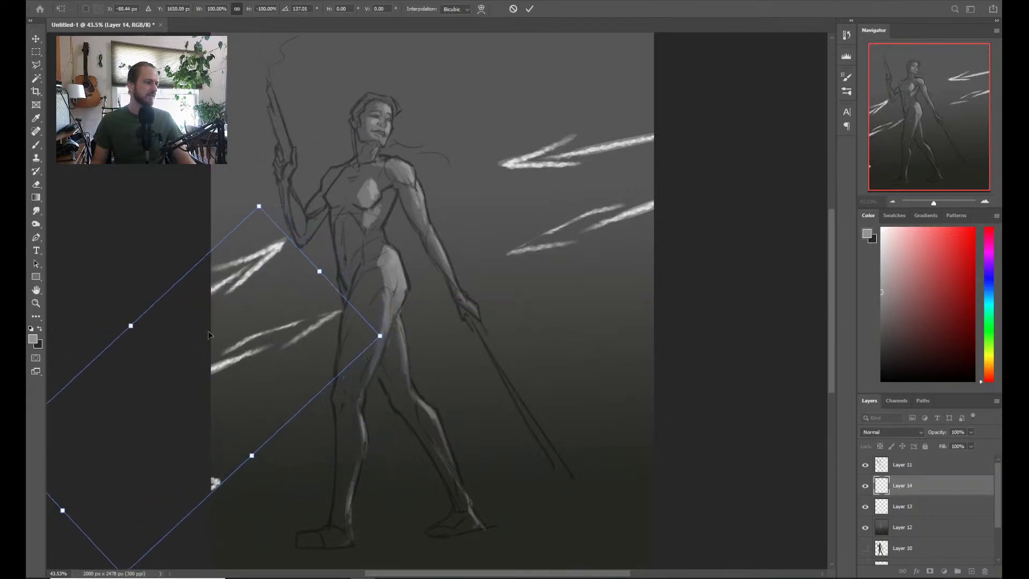
left_click_drag(208, 339, 219, 342)
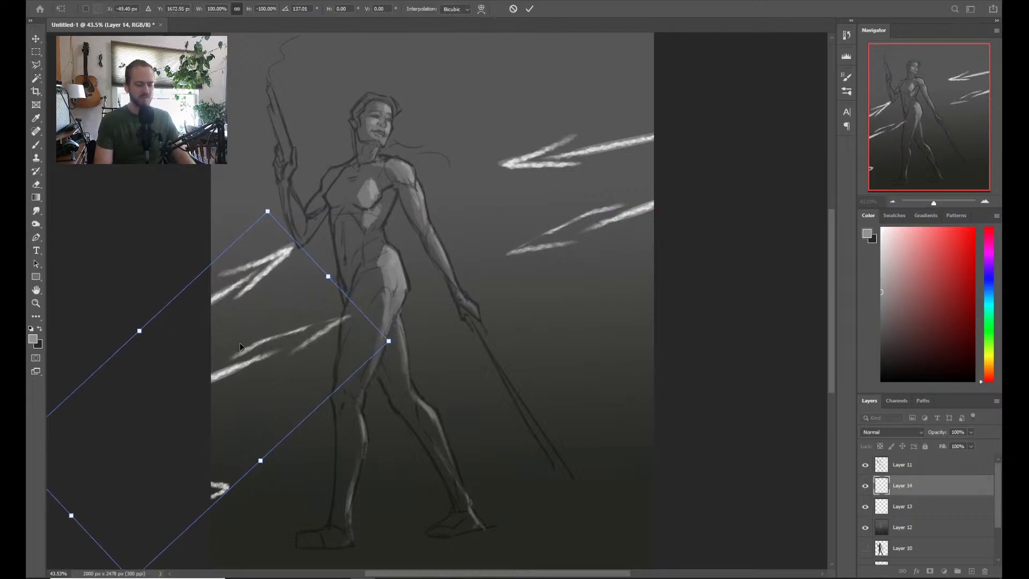
key("Return")
key("b")
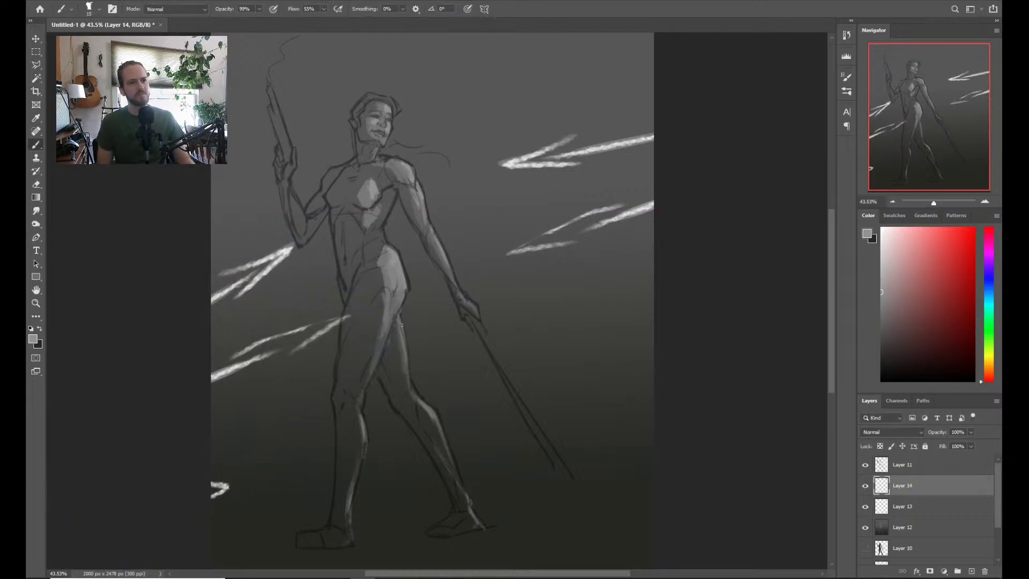
Scale the Layer 14 arrows to about 45%, rotate them about -17°, and place them beside the figure's front leg
key("ctrl+t")
left_click_drag(349, 239, 188, 386)
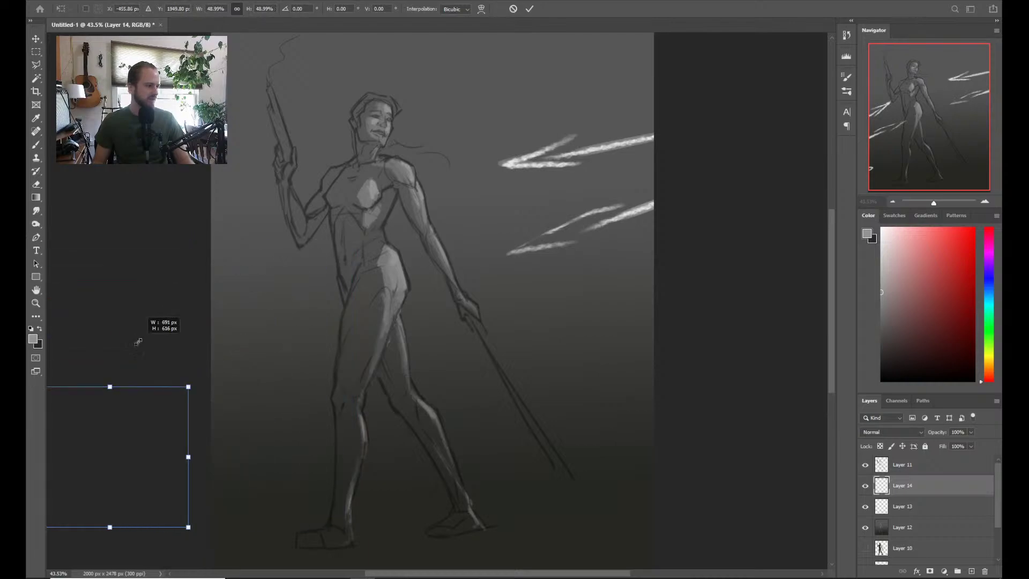
mouse_move(117, 440)
left_mouse_down()
mouse_move(169, 379)
mouse_move(245, 353)
mouse_move(254, 366)
mouse_move(235, 358)
left_mouse_up()
left_click_drag(372, 317, 355, 290)
key("Return")
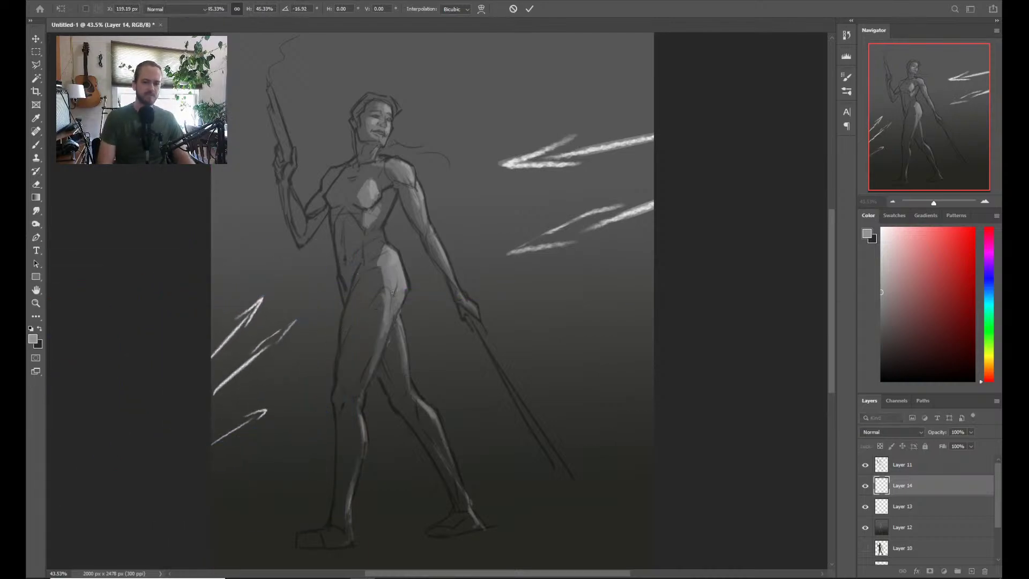
Switch to the Dry Brush 2 brush and paint soft grey light planes on the abdomen and front thigh, sampling grey from the torso
key("b")
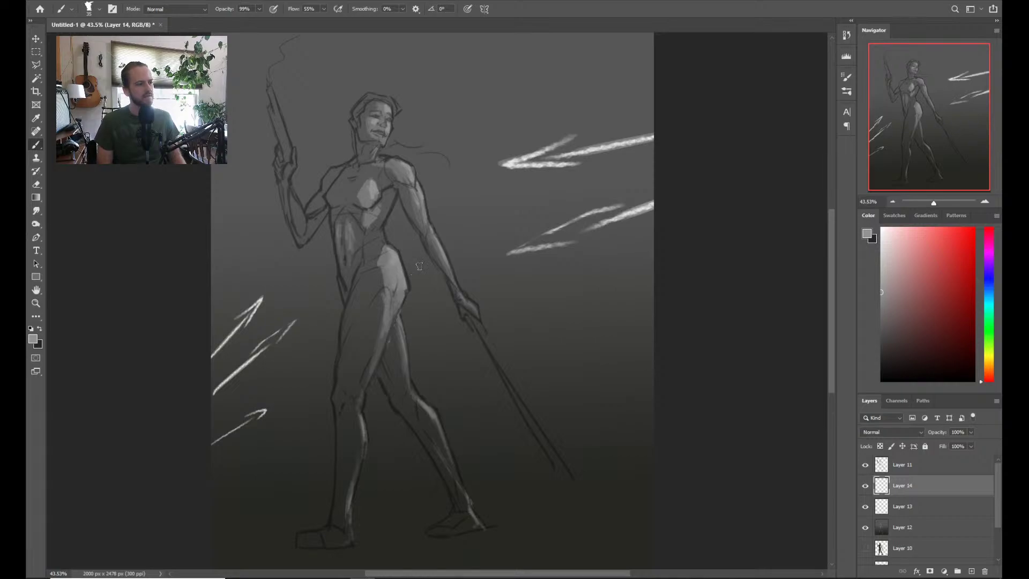
key("ctrl")
right_click(395, 252)
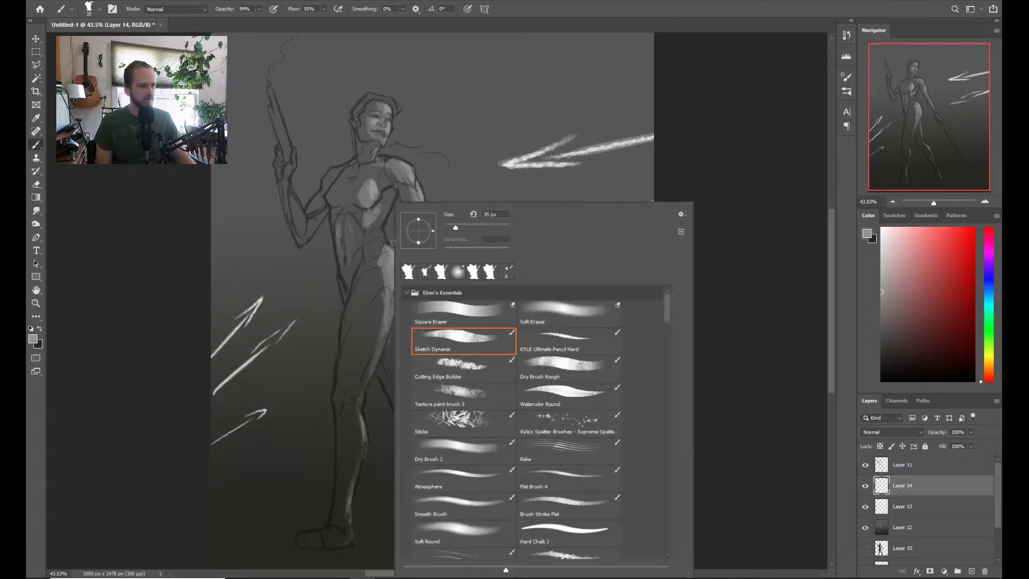
left_click(493, 452)
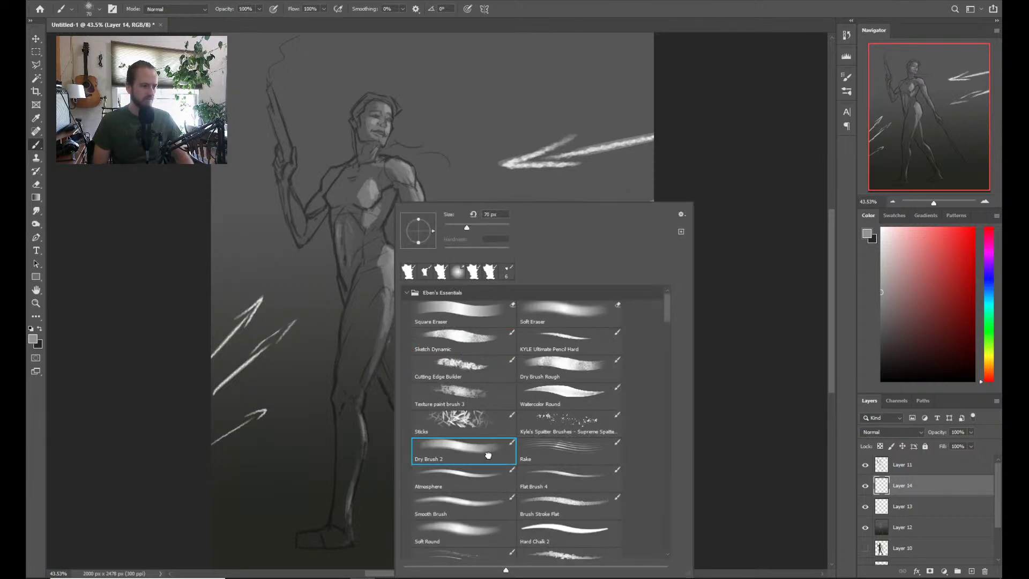
key("Return")
left_click_drag(348, 223, 350, 272)
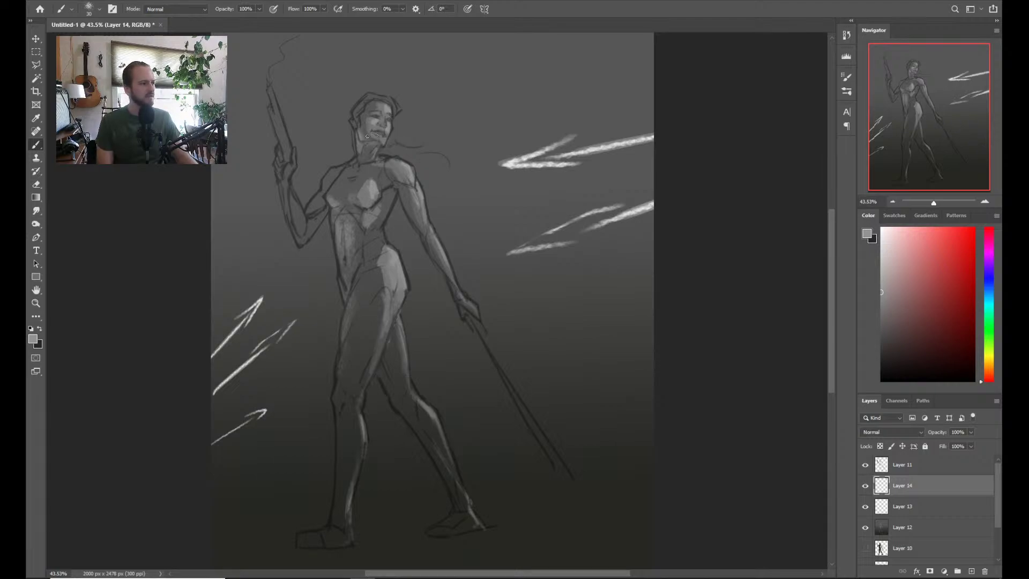
left_click(354, 220, "alt")
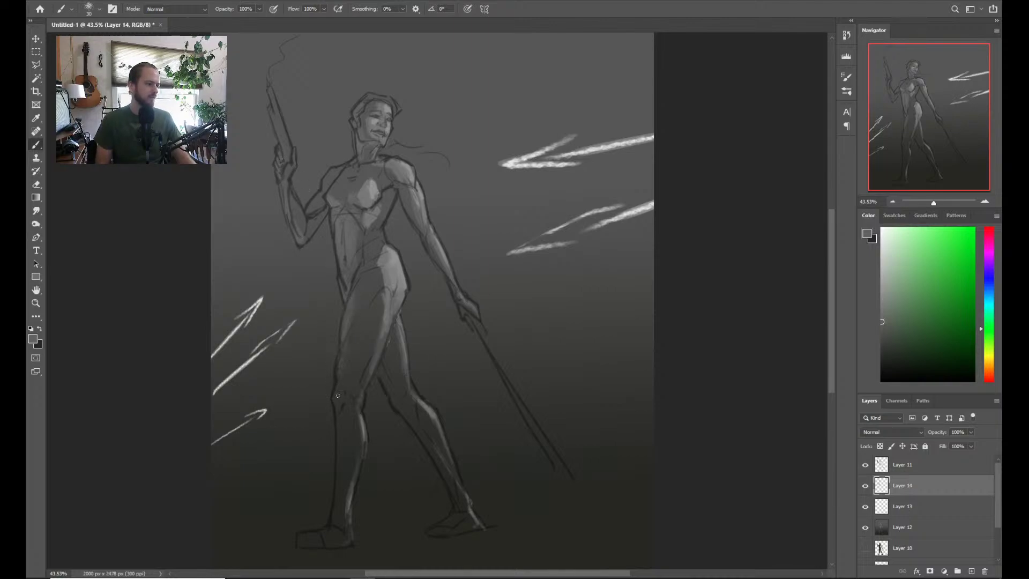
Paint light shading strokes along the front leg's knee and shin on Layer 14, and refine the tone beside the waist with sampled greys
left_click_drag(338, 396, 337, 409)
left_click_drag(340, 458, 336, 501)
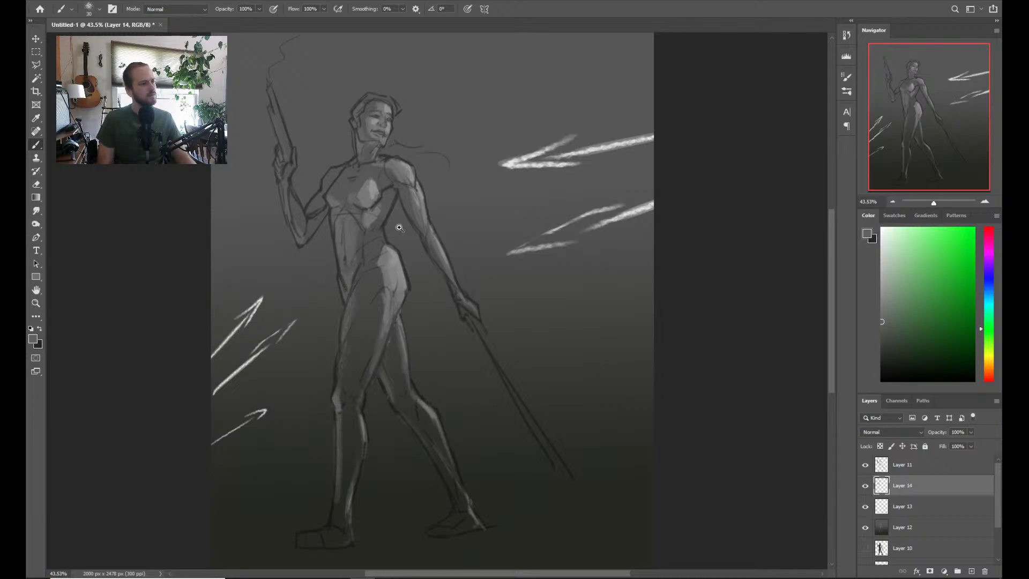
mouse_move(400, 228)
left_mouse_down()
mouse_move(370, 228)
mouse_move(389, 228)
left_mouse_up()
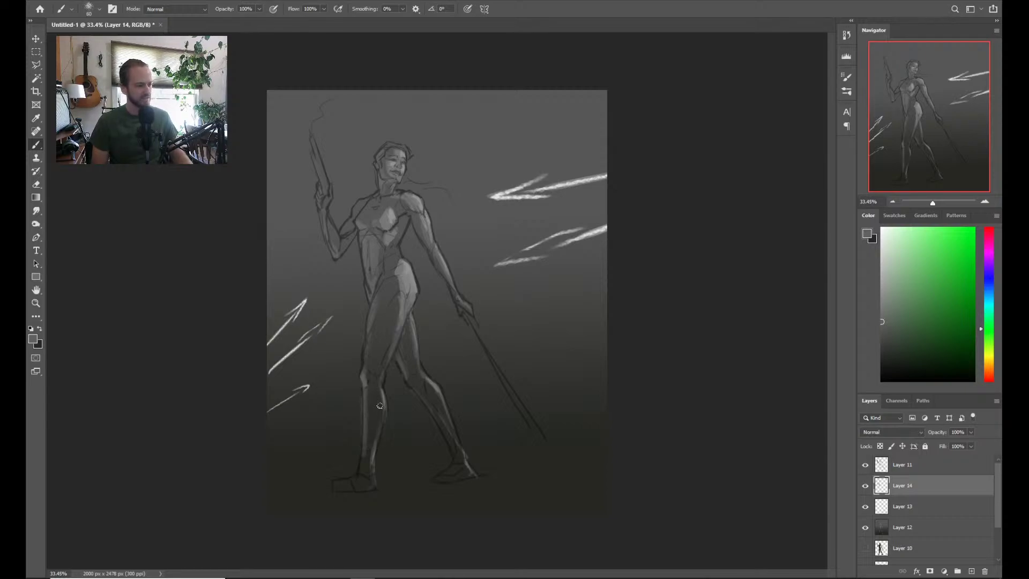
left_click(369, 472, "alt")
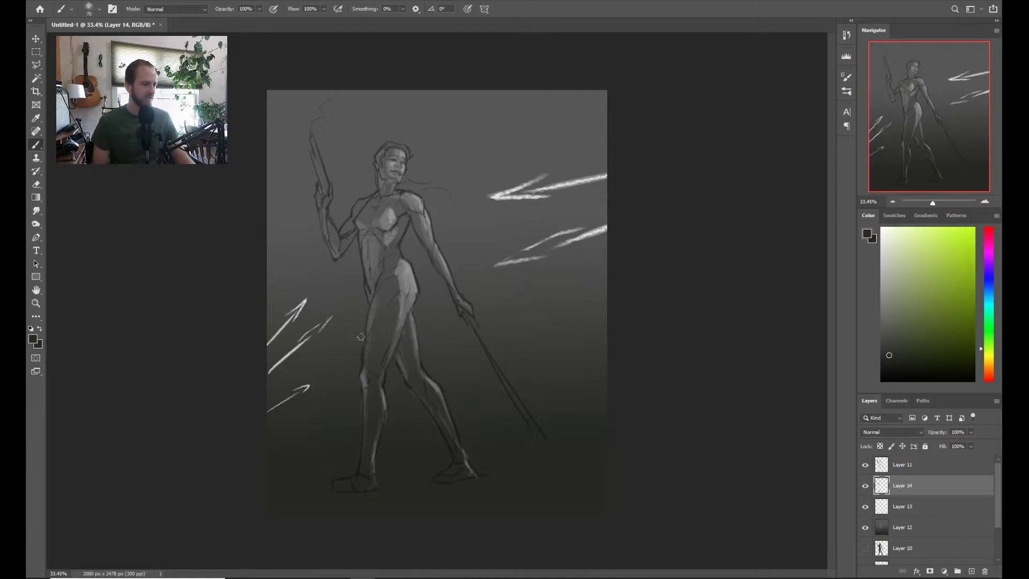
left_click(378, 335, "alt")
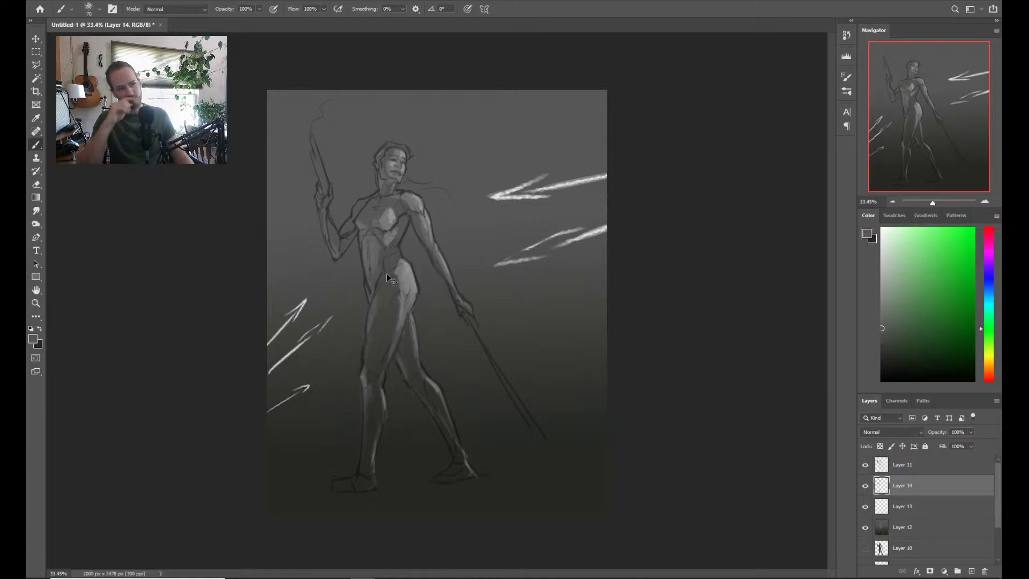
Check the figure's shading with the Layer 11 line art hidden, then restore the lines and inspect the torso and legs up close
left_click(866, 465)
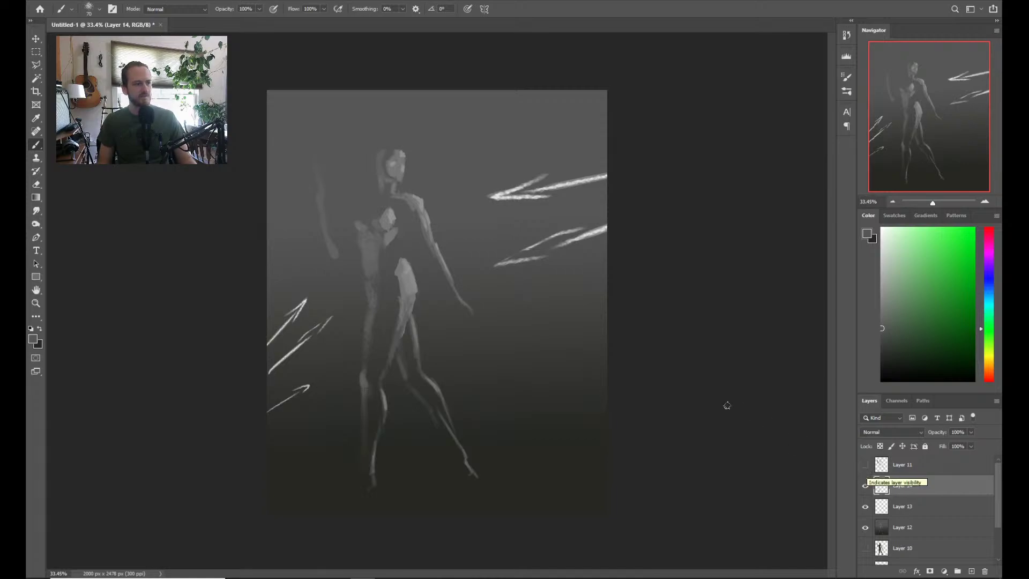
key("z")
left_click_drag(500, 352, 508, 358)
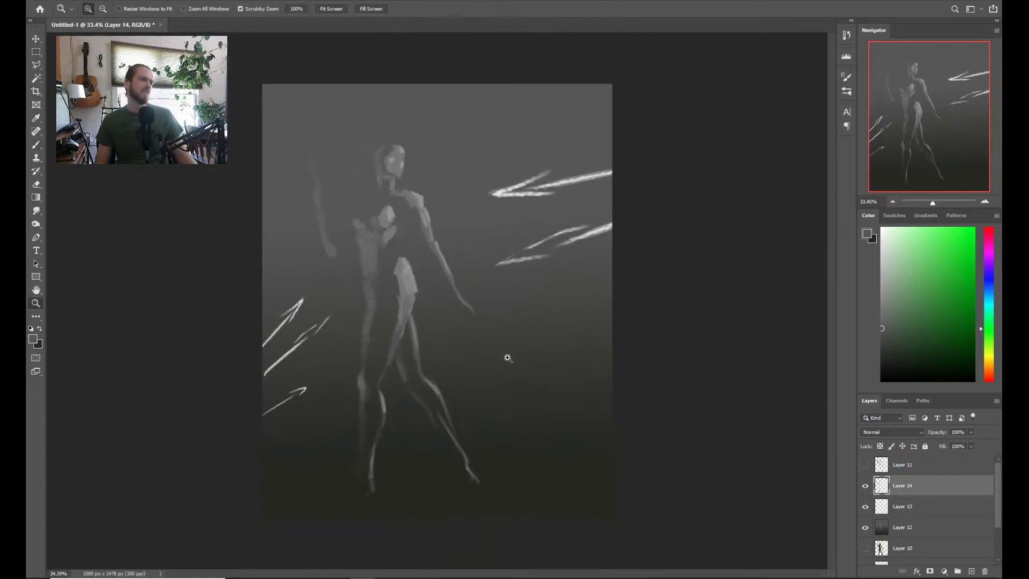
left_click(866, 465)
left_click_drag(393, 246, 398, 249)
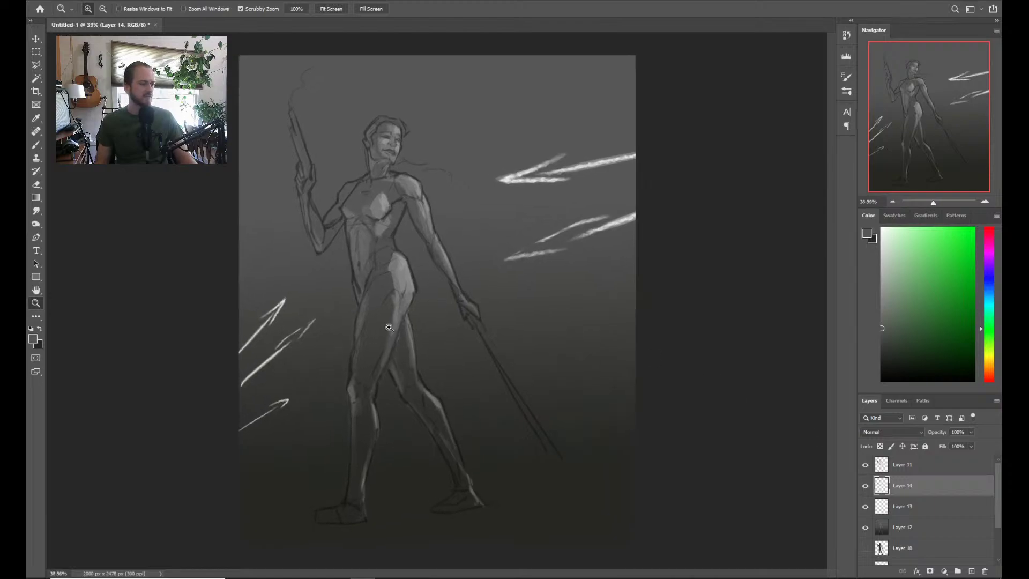
left_click_drag(439, 283, 446, 284)
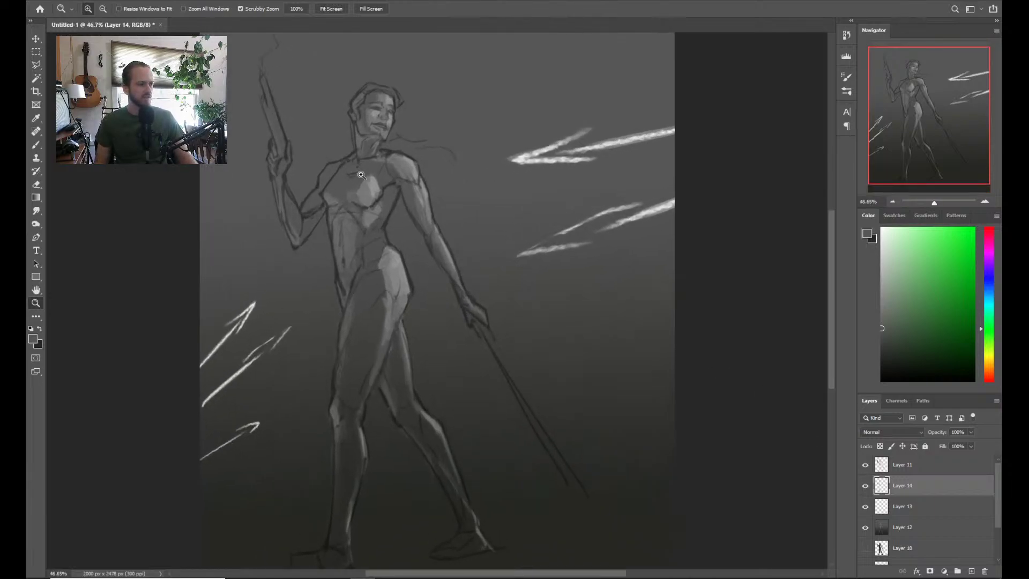
left_click_drag(444, 324, 438, 324)
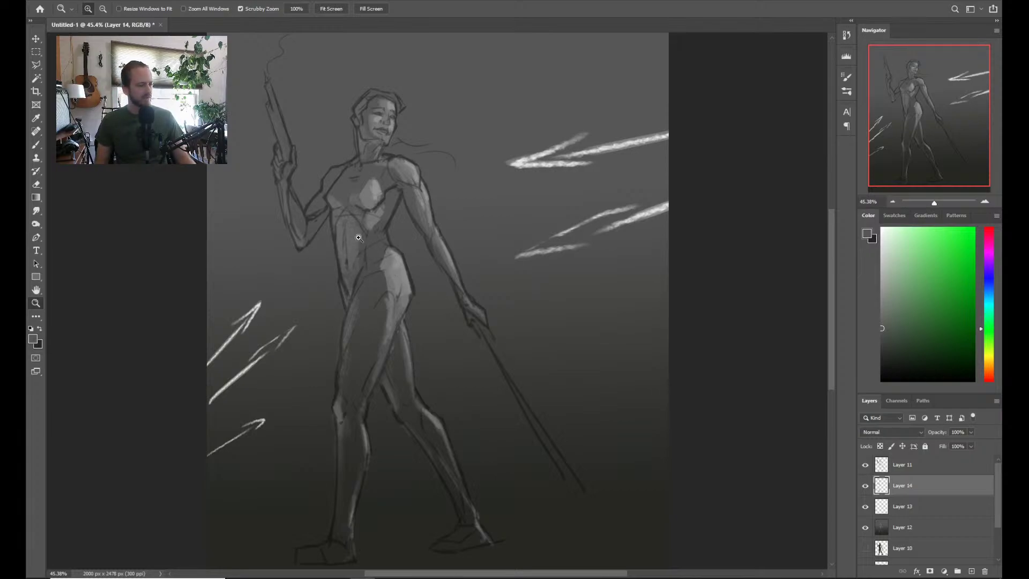
left_click_drag(334, 219, 349, 264)
left_click_drag(412, 326, 420, 326)
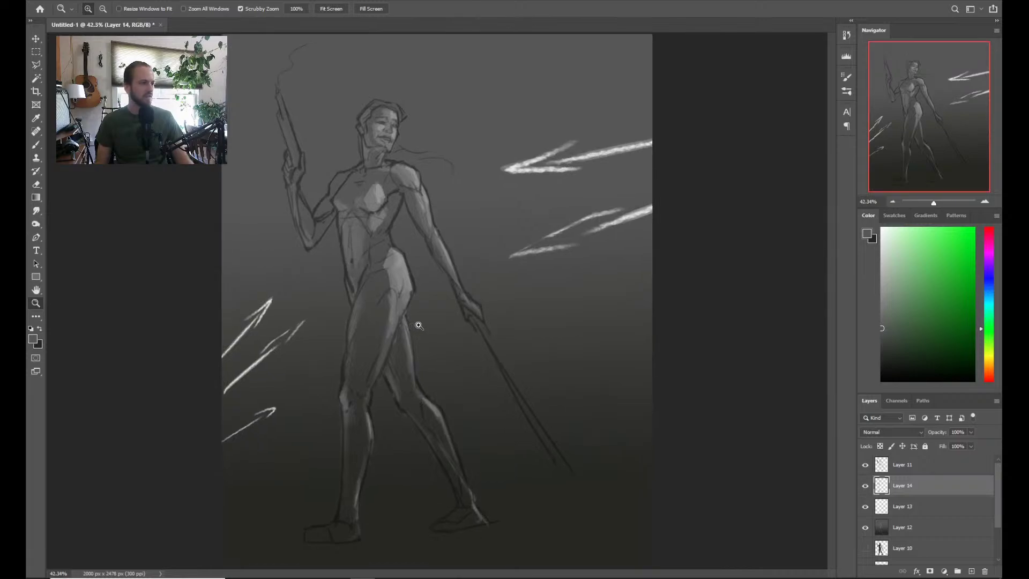
left_click(375, 226)
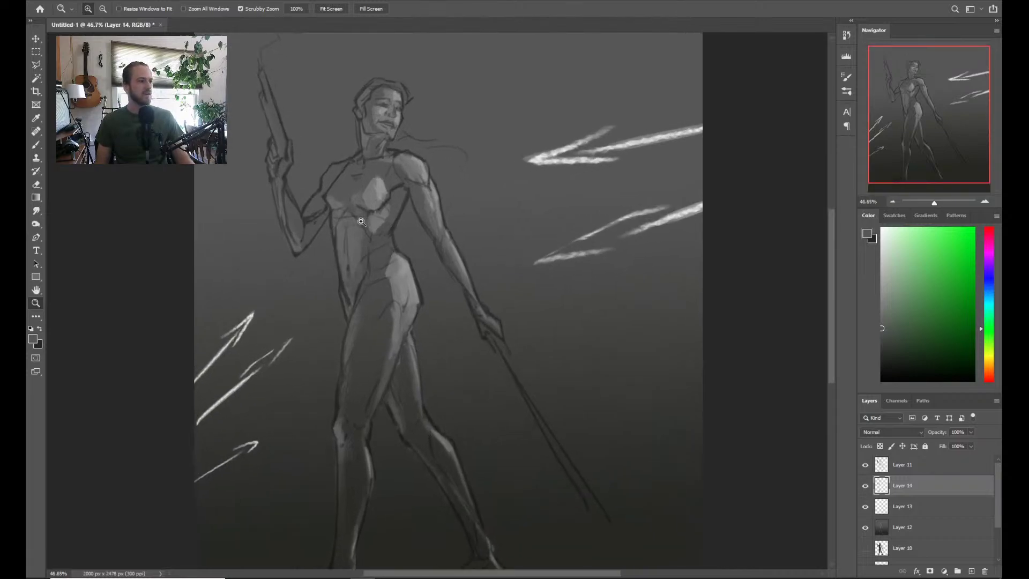
mouse_move(367, 221)
left_mouse_down()
mouse_move(328, 223)
mouse_move(354, 223)
left_mouse_up()
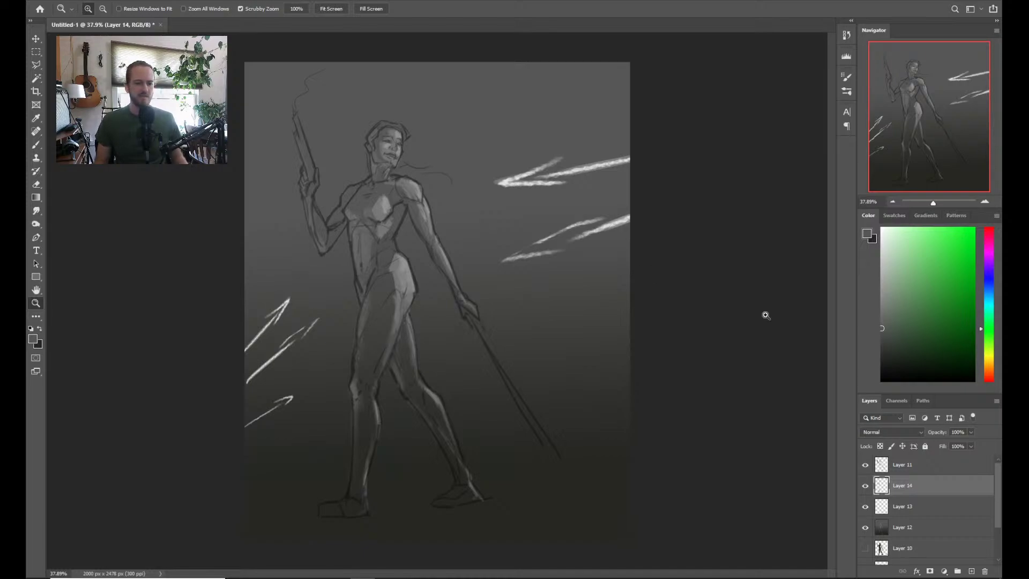
left_click(946, 474)
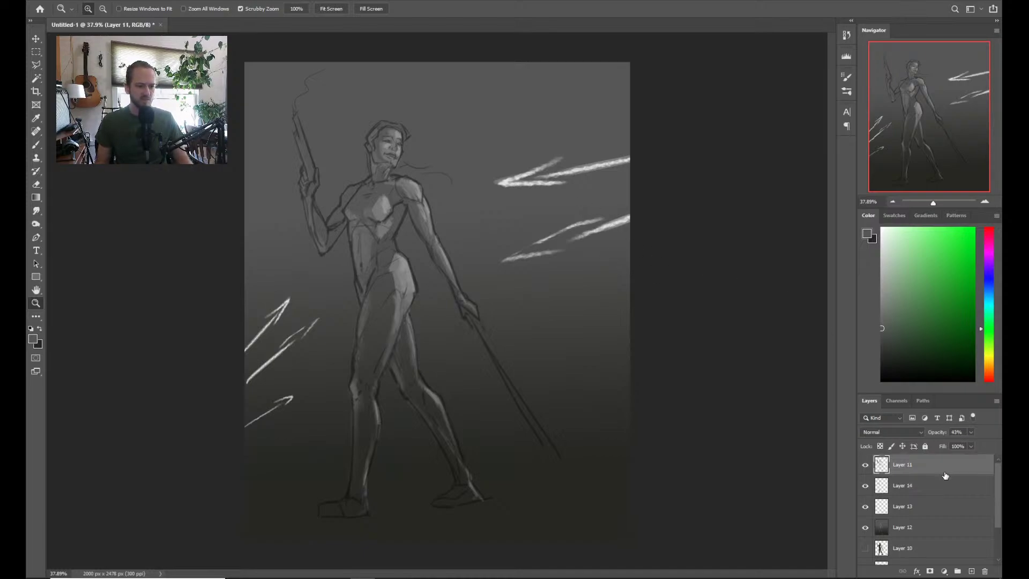
key("ctrl+t")
key("Escape")
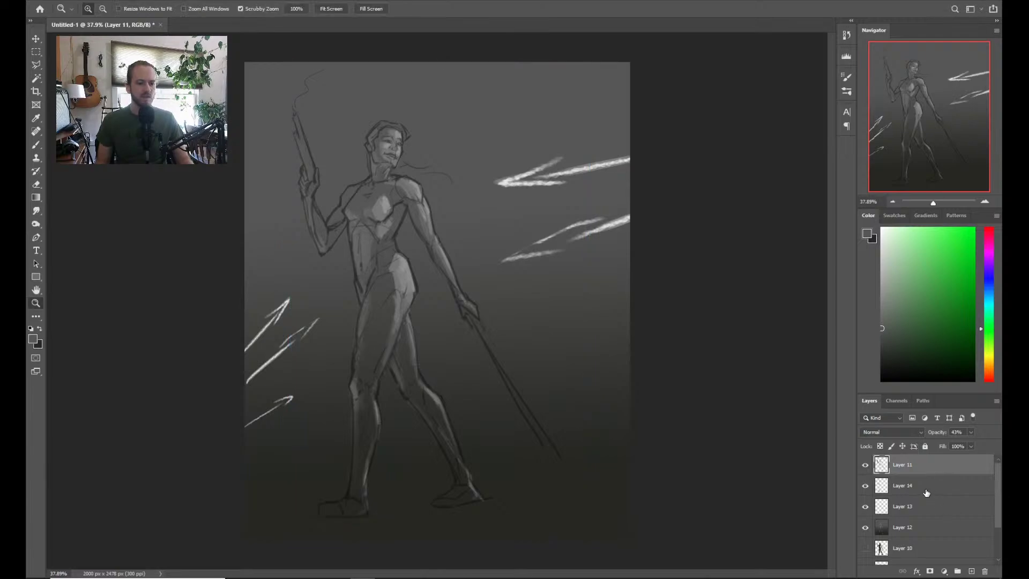
left_click(933, 486)
key("ctrl+t")
left_click_drag(261, 335, 337, 188)
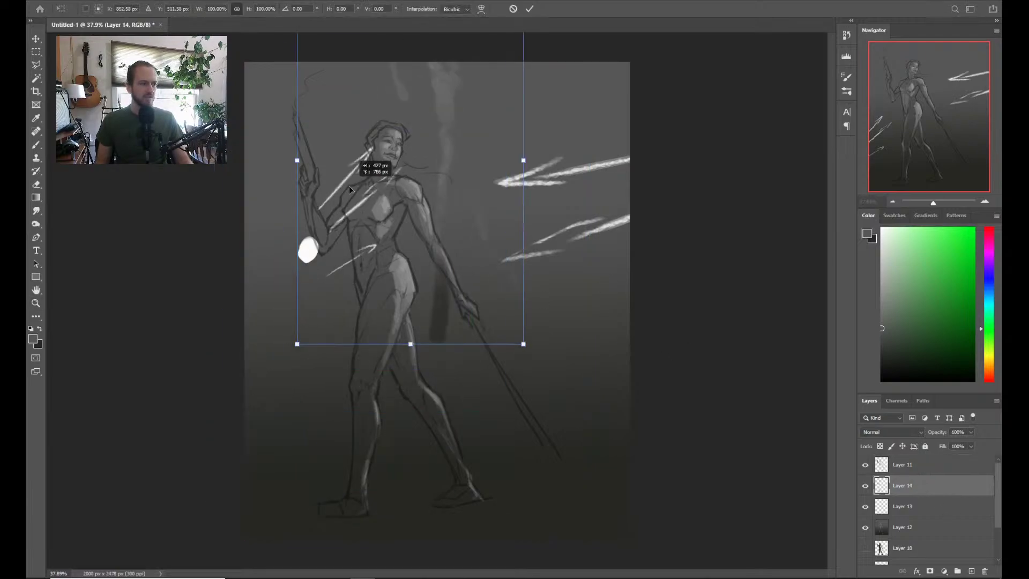
key("Escape")
key("z")
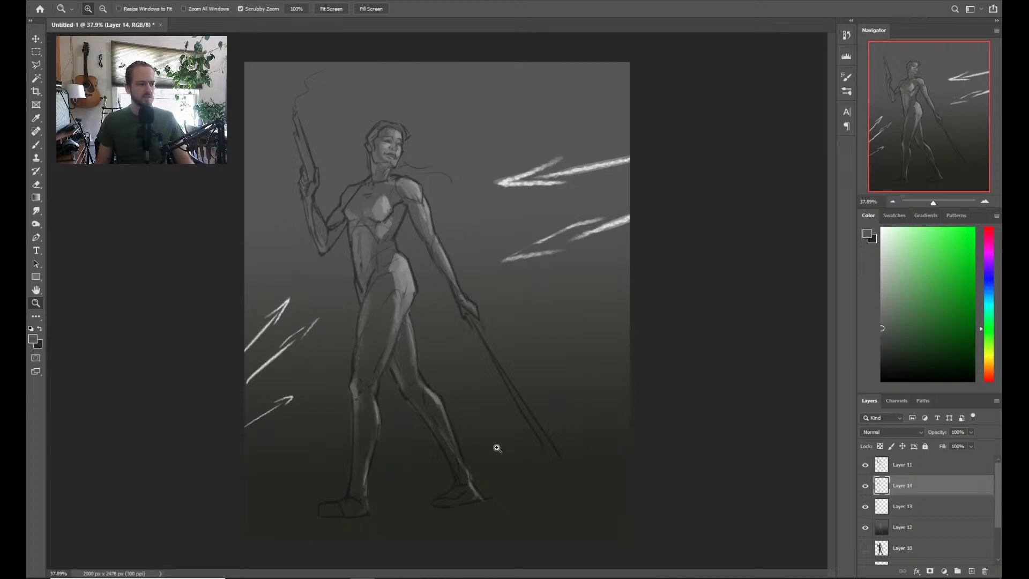
Paint a textured ground plane under the figure's feet on Layer 12 with an enlarged brush and a grey sampled from the upper background
left_click(915, 532)
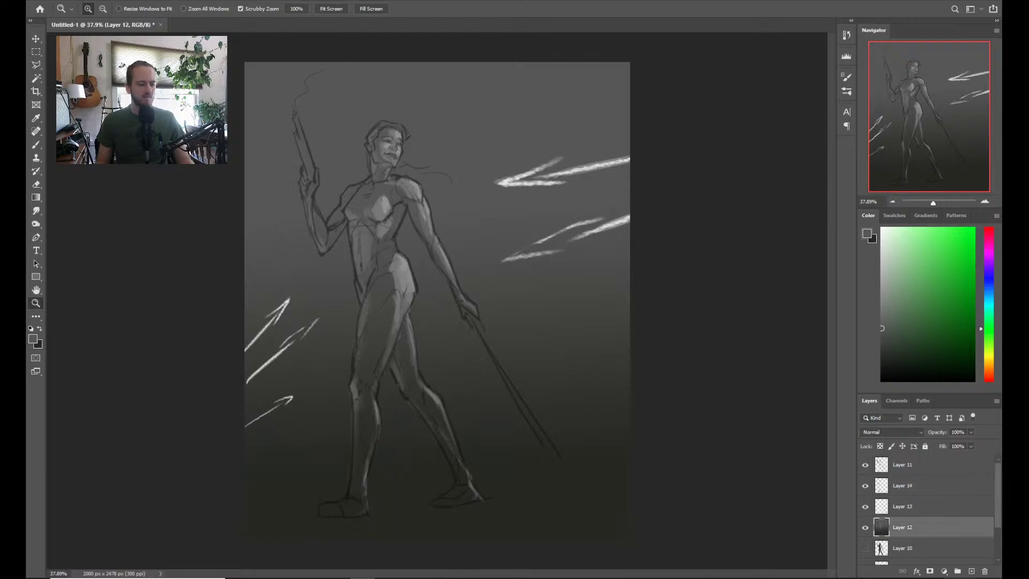
key("b")
left_click(510, 165, "alt")
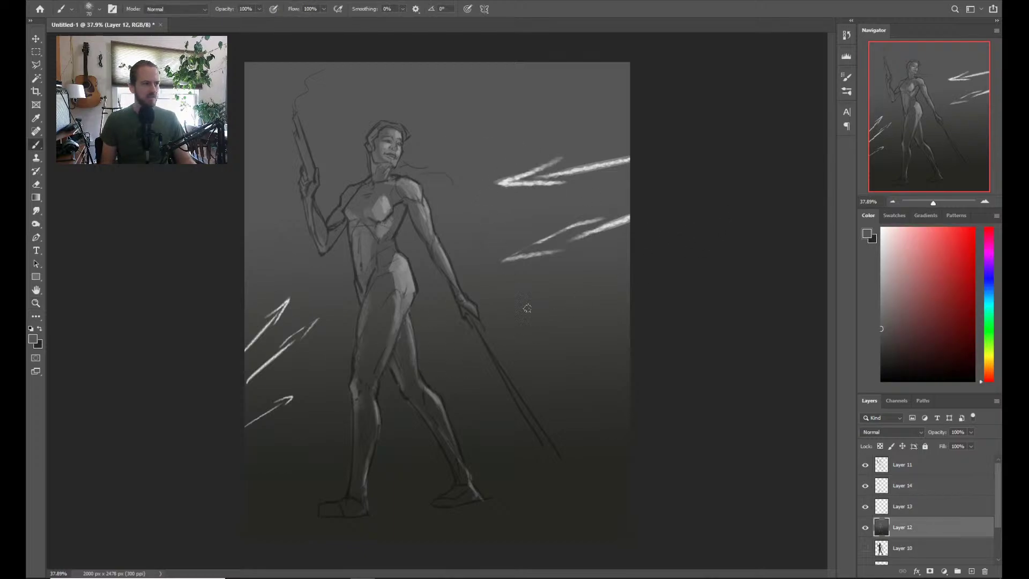
key("bracketright")
key("bracketright")
key("bracketright")
left_click_drag(636, 511, 461, 544)
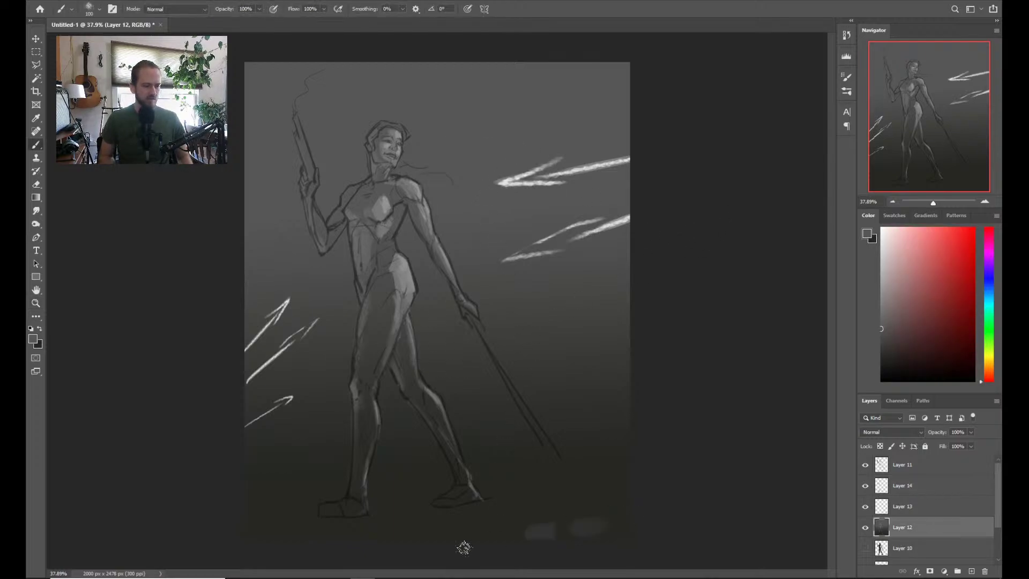
left_click_drag(681, 497, 291, 565)
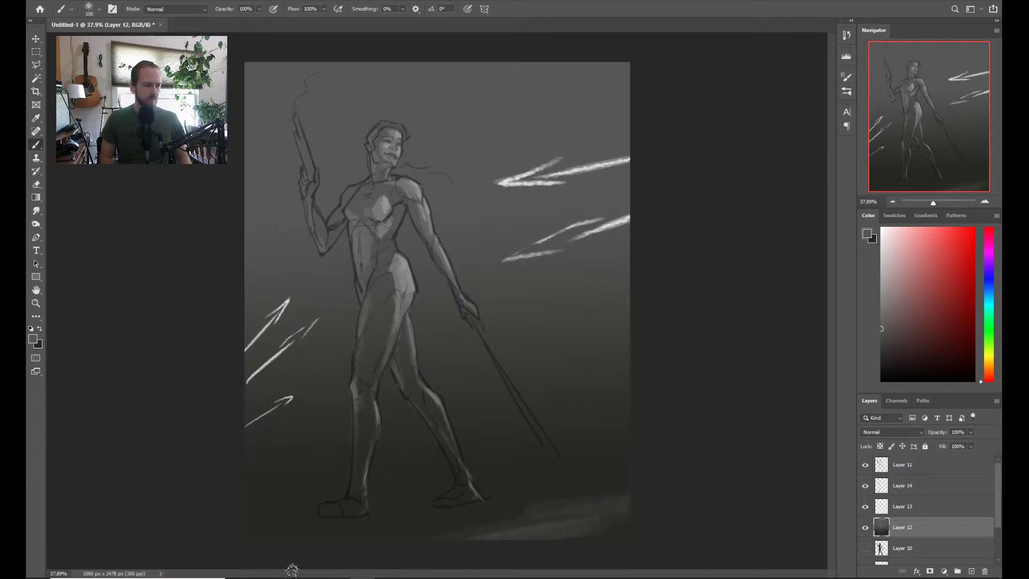
left_click_drag(666, 488, 531, 536)
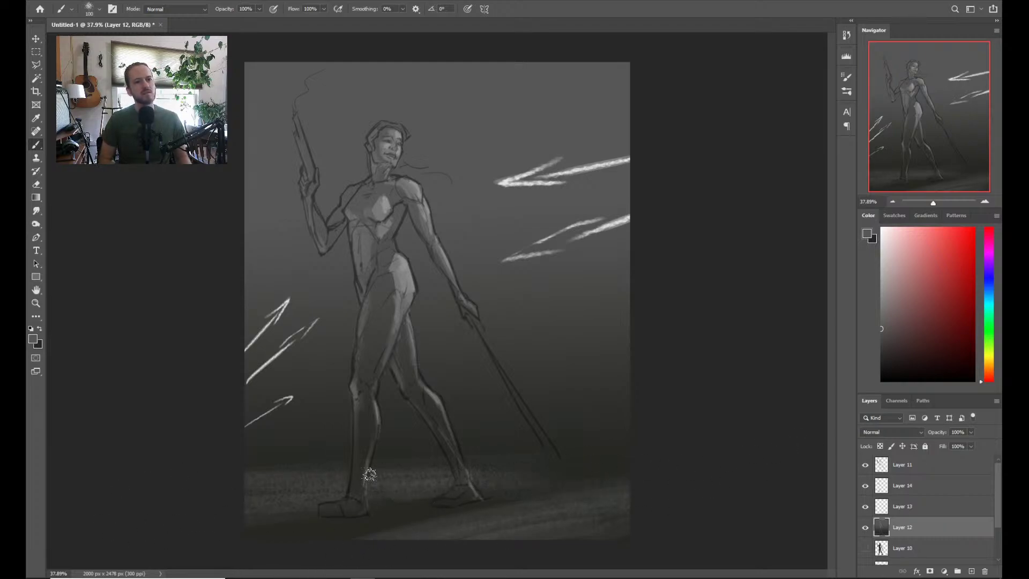
Brush faint vertical shapes into the background behind the back leg and sword, and soften them with a sampled darker tone
key("bracketright")
key("bracketright")
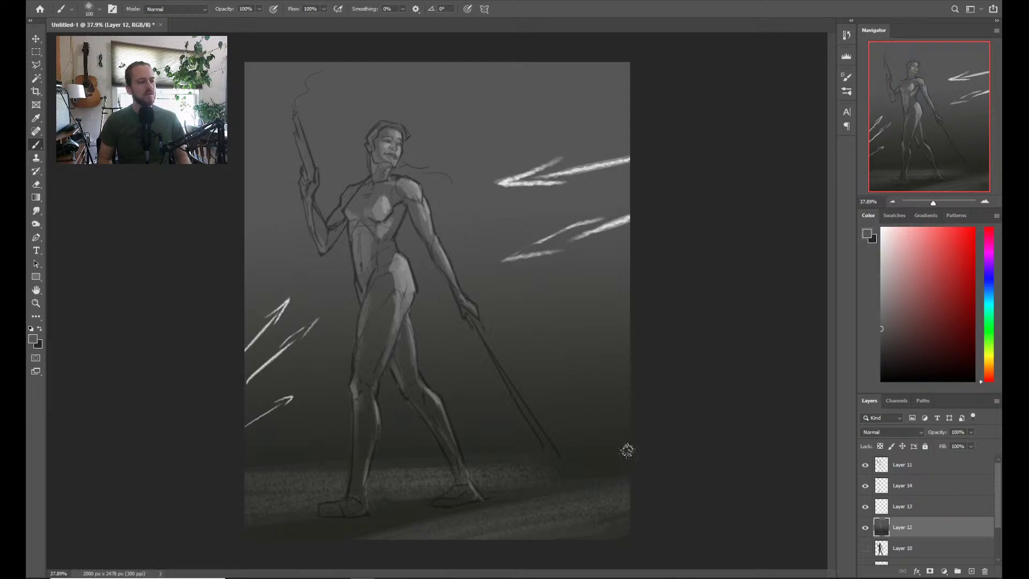
mouse_move(468, 369)
left_mouse_down()
mouse_move(503, 375)
mouse_move(516, 414)
mouse_move(428, 476)
mouse_move(478, 421)
mouse_move(570, 469)
mouse_move(594, 390)
mouse_move(603, 443)
left_mouse_up()
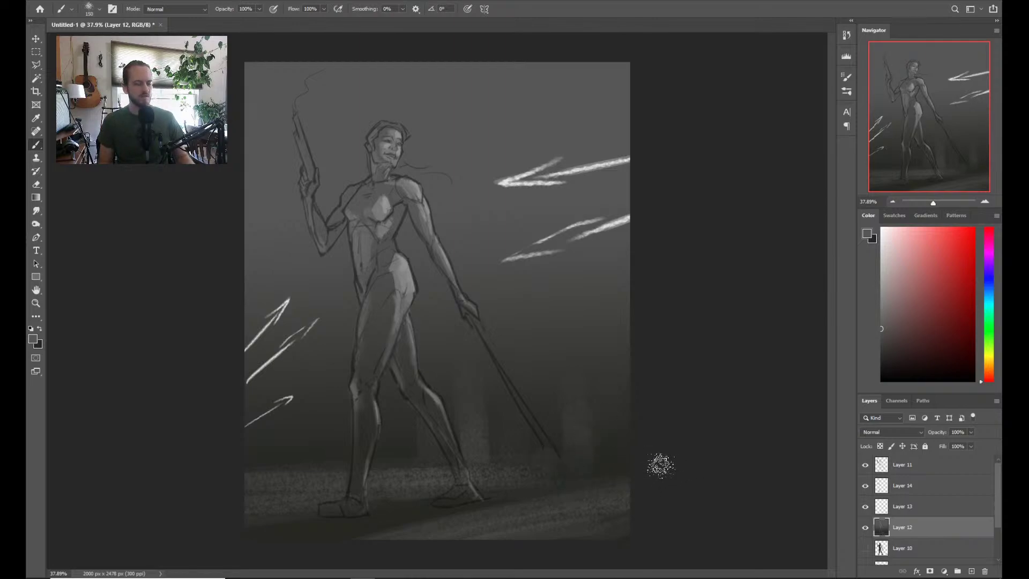
left_click(453, 431, "alt")
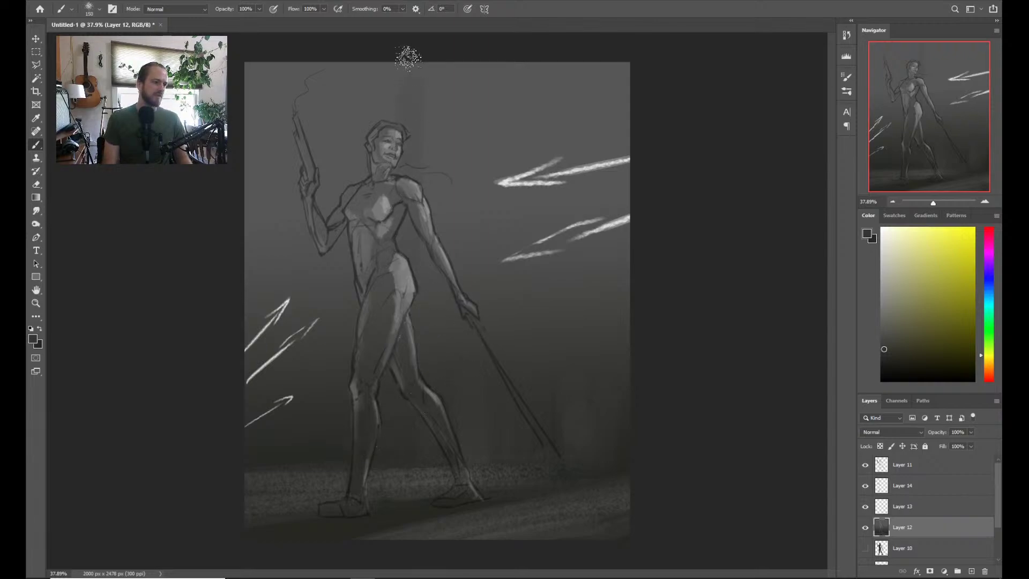
Try a dark vertical stroke from the canvas's upper edge behind the head and an empty new layer, undoing both
left_click_drag(404, 55, 416, 241)
key("ctrl+z")
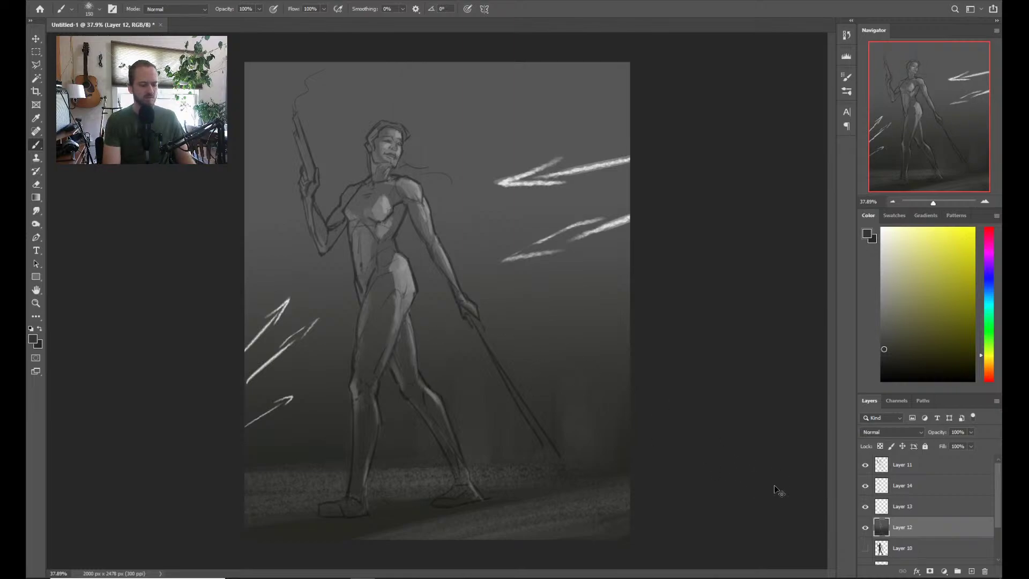
key("ctrl+shift+alt+n")
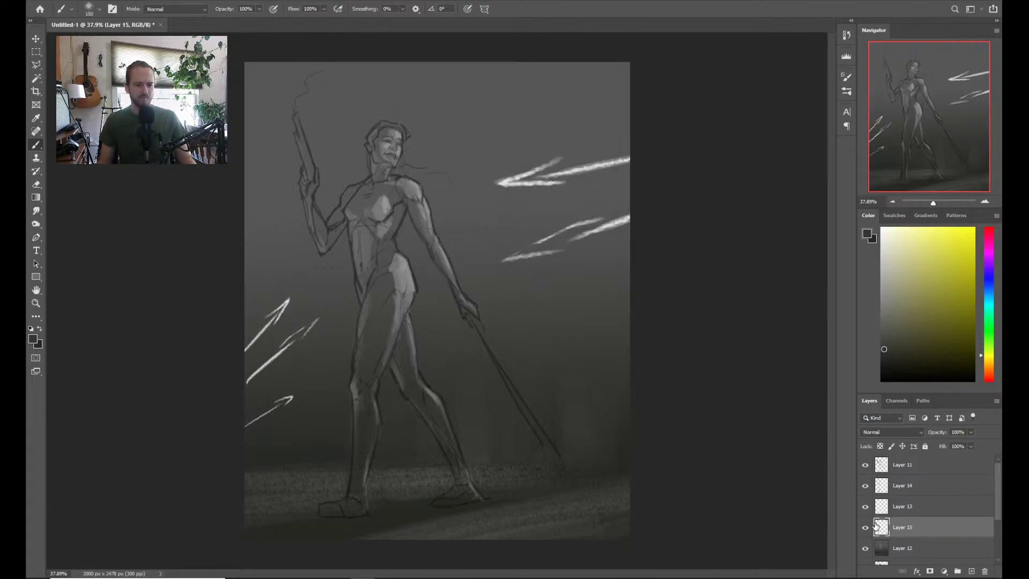
key("ctrl+z")
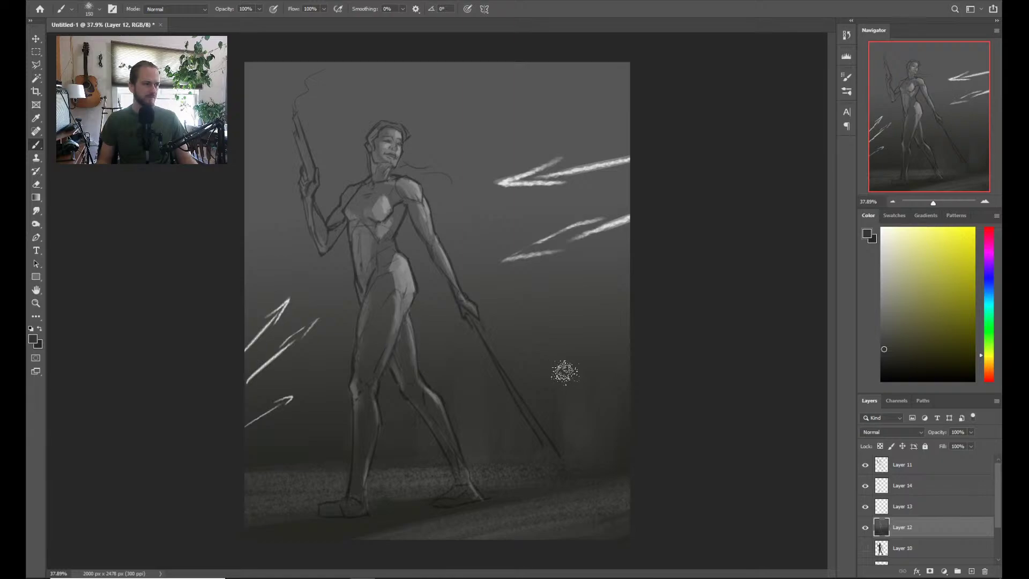
Copy the Layer 12 background onto a new layer directly above it, and compare the canvas with the copy hidden and shown
key("z")
left_click_drag(565, 363, 569, 374)
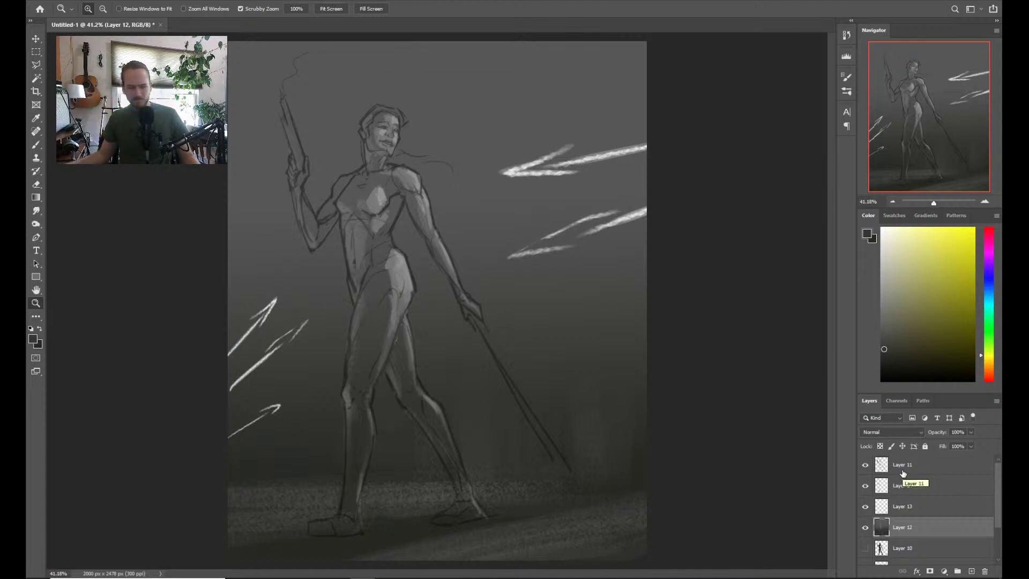
left_click_drag(698, 441, 726, 445)
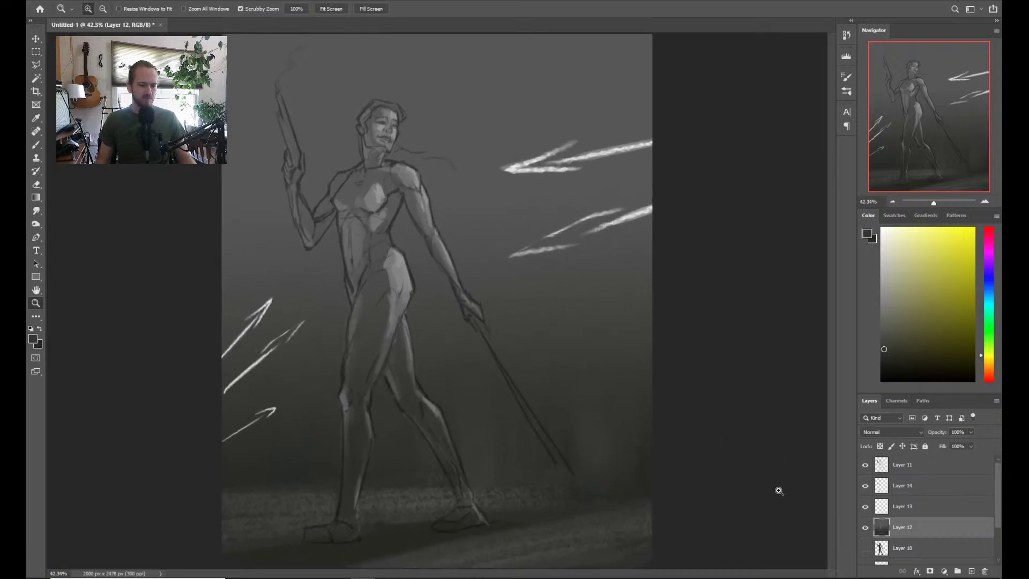
key("ctrl+shift+alt+n")
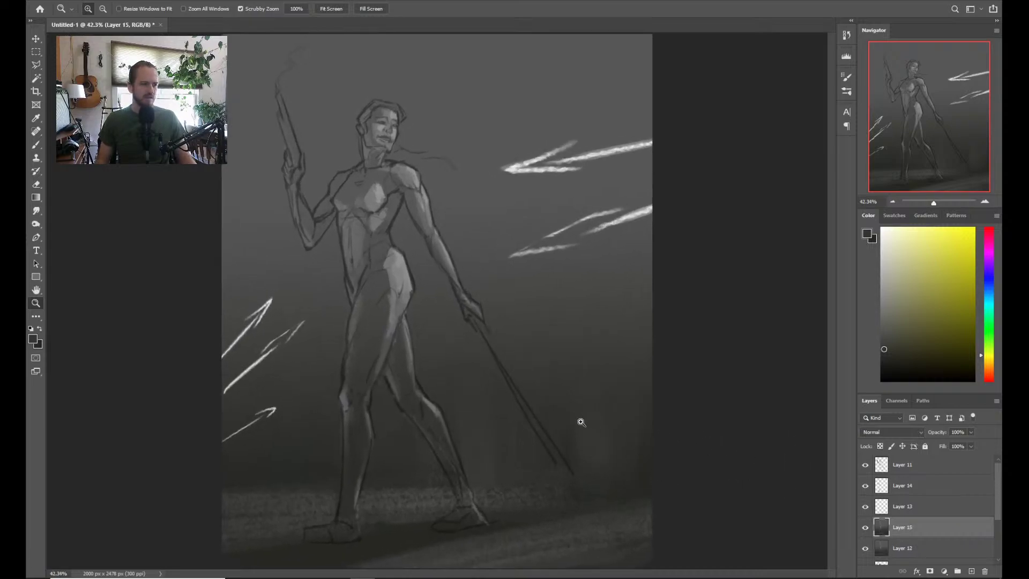
left_click_drag(579, 420, 570, 416)
left_click(866, 527)
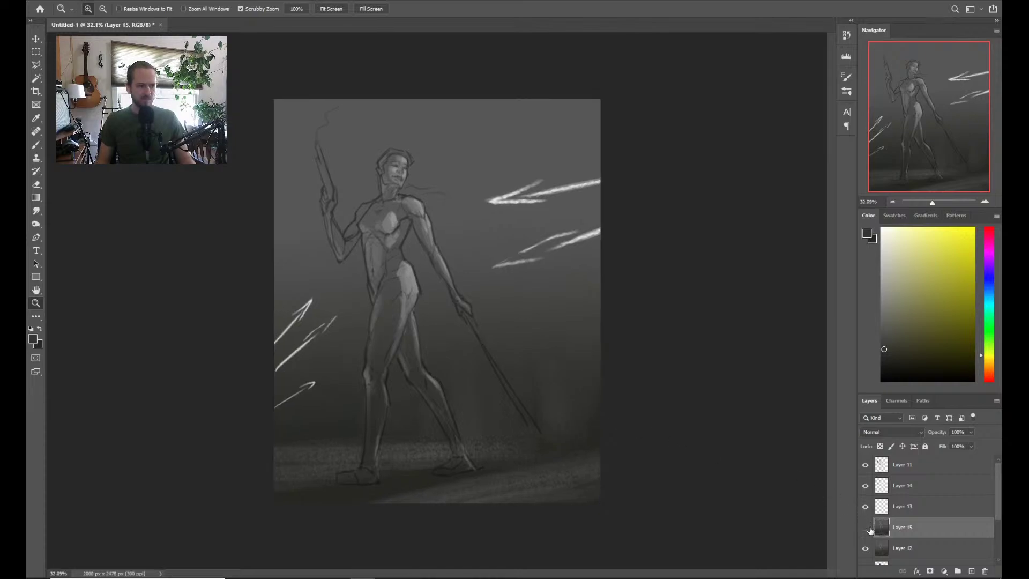
left_click(865, 528)
Hide the white arrows on Layer 13 and check Layer 14's contents by toggling its visibility
left_click(865, 506)
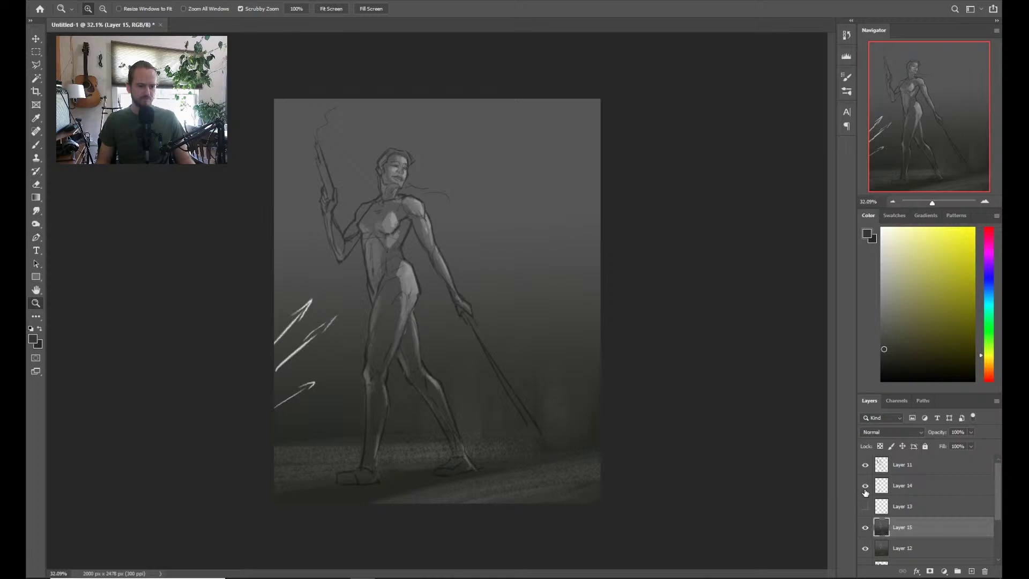
left_click(865, 485)
left_click(865, 485)
Erase the white arrows beside the figure's legs from Layer 14 with a much larger eraser, and check the layer by toggling its visibility
left_click(885, 488)
key("e")
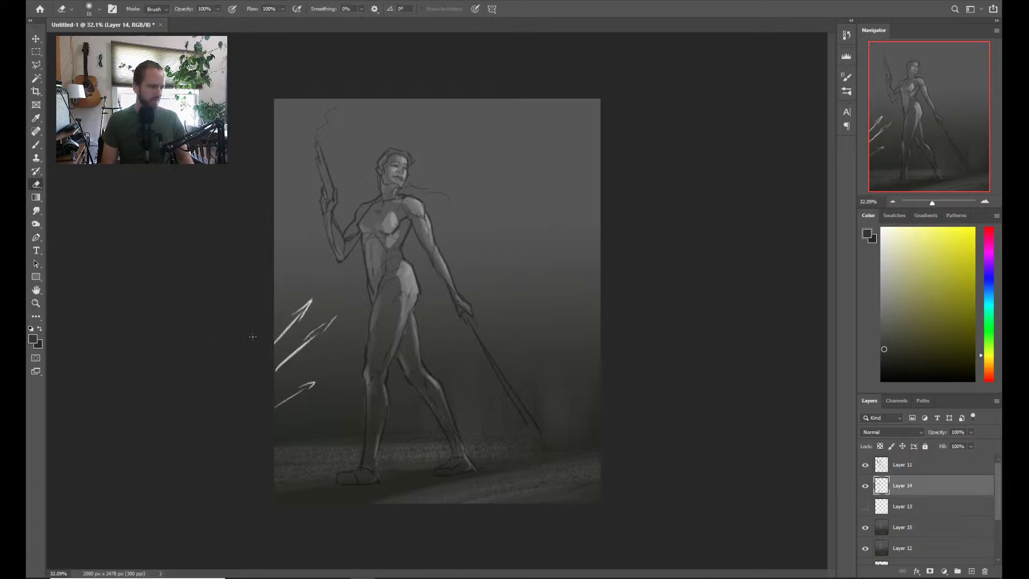
key("bracketright")
key("bracketright")
key("bracketright")
key("bracketright")
key("bracketright")
key("bracketright")
key("bracketright")
key("bracketright")
key("bracketright")
key("bracketright")
key("bracketright")
key("bracketright")
key("bracketright")
key("bracketright")
key("bracketright")
key("bracketright")
mouse_move(300, 316)
left_mouse_down()
mouse_move(280, 356)
mouse_move(323, 324)
mouse_move(310, 338)
mouse_move(301, 328)
mouse_move(260, 393)
left_mouse_up()
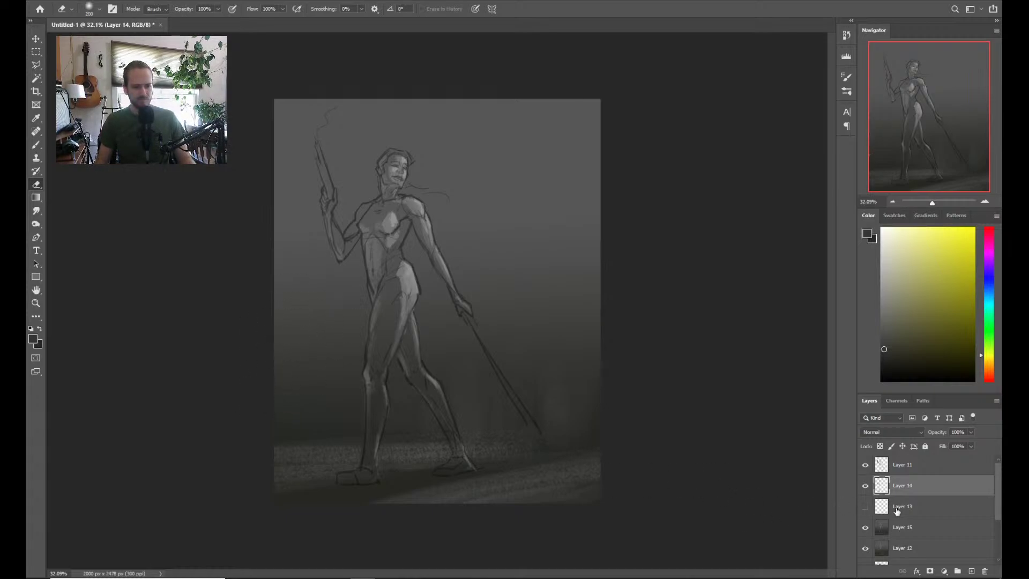
left_click(864, 486)
left_click(865, 486)
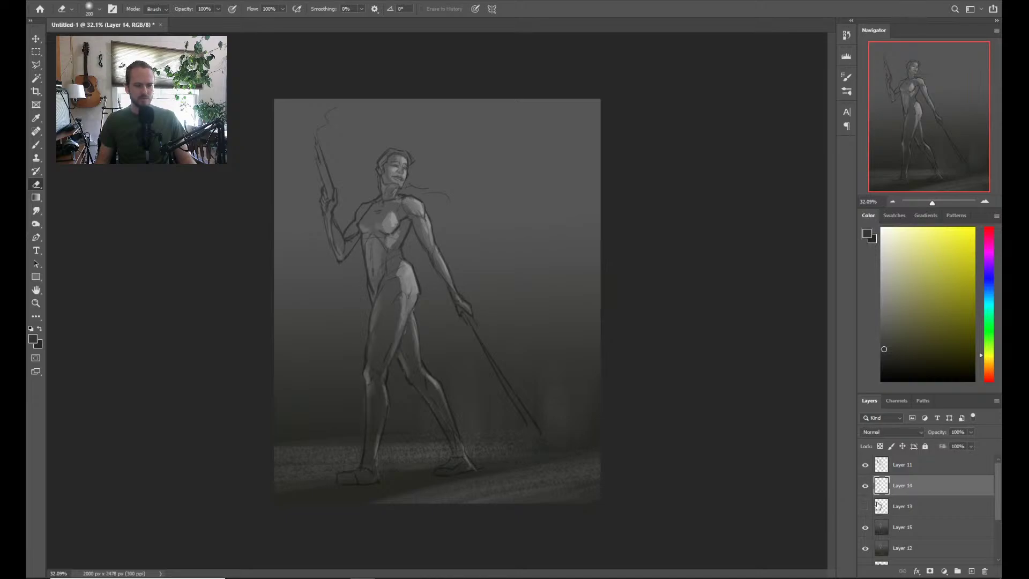
Merge Layer 14, the hidden Layer 13 and the Layer 15 background copy into one layer, and check it with the Layer 11 line art hidden and shown
left_click(866, 507)
left_click(865, 506)
left_click(866, 465)
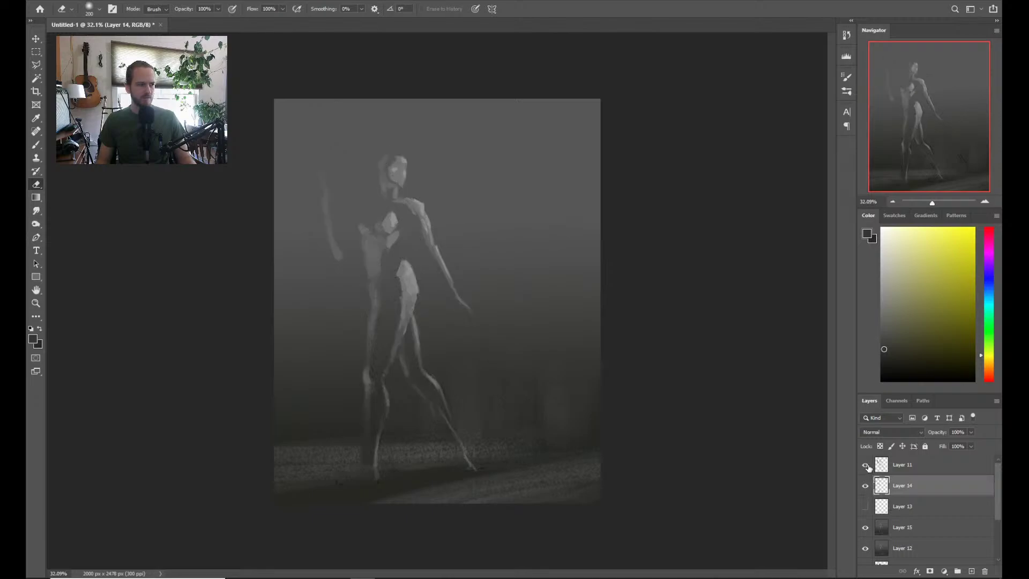
left_click(865, 464)
left_click(894, 532, "shift")
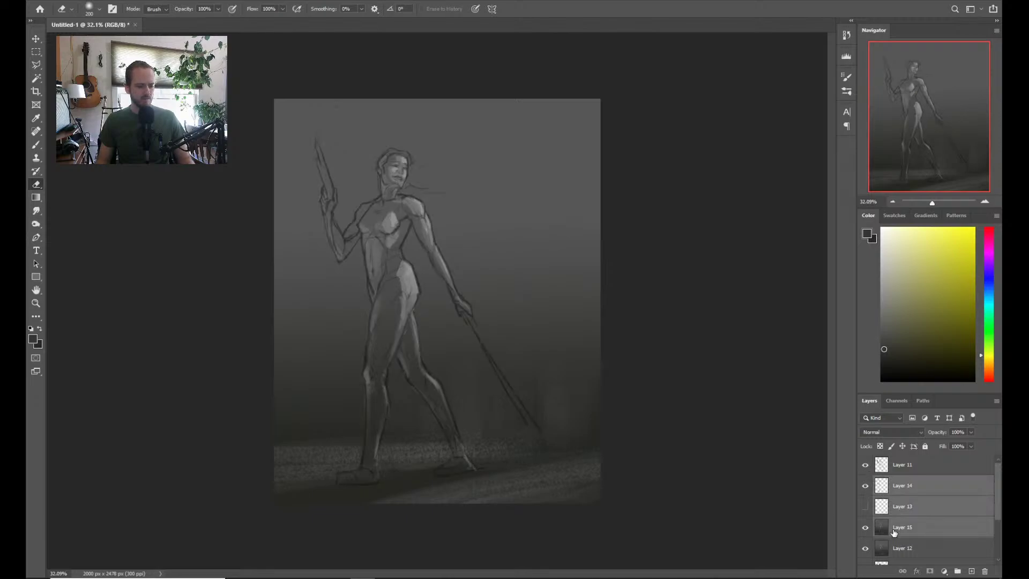
key("ctrl+e")
key("z")
left_click_drag(418, 293, 428, 296)
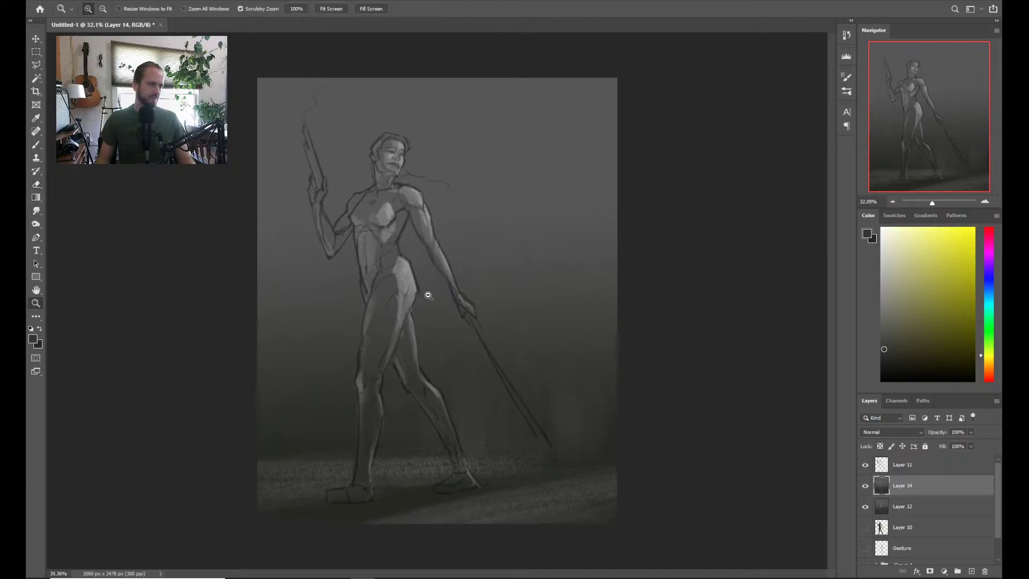
left_click(866, 465)
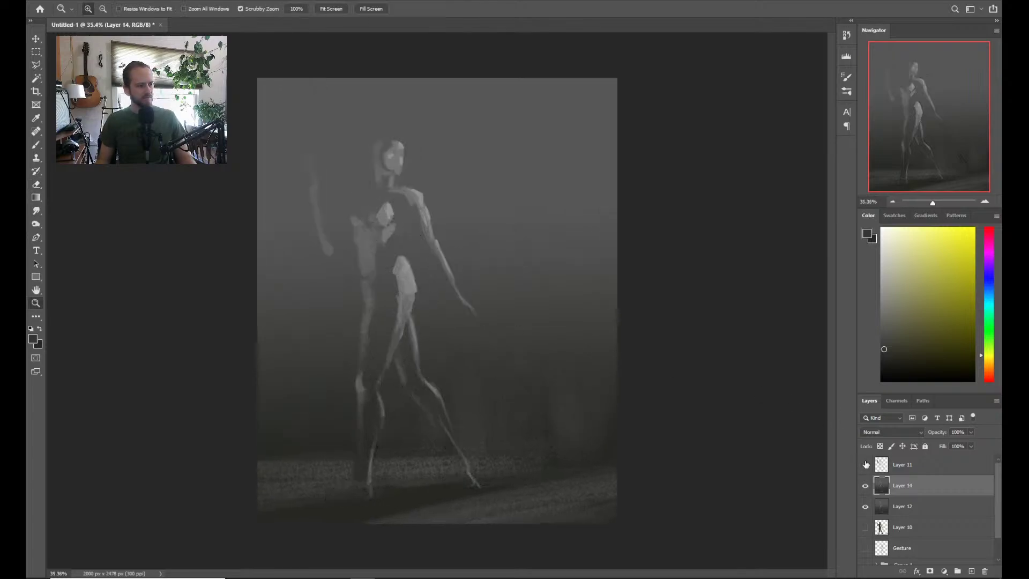
left_click(866, 465)
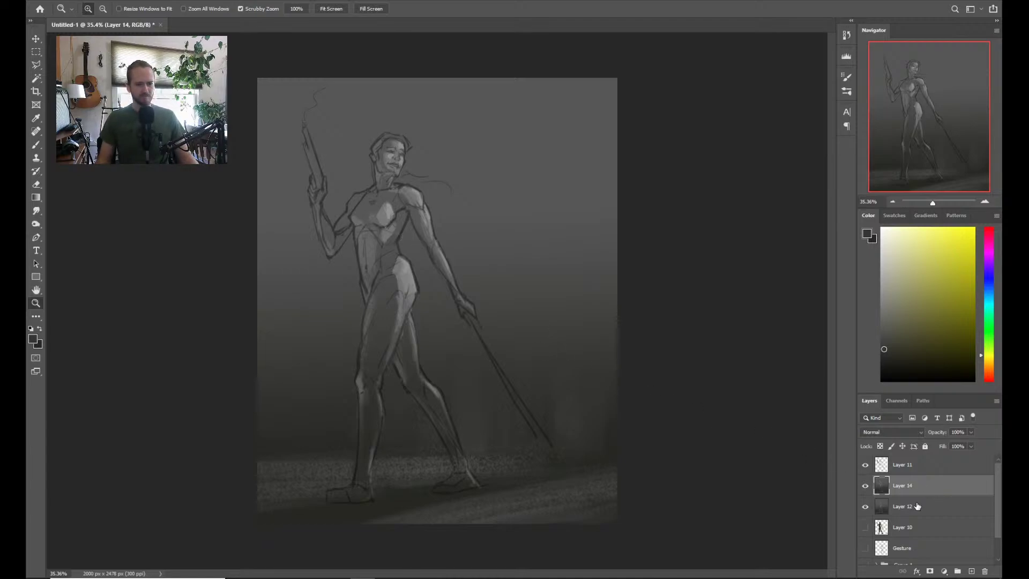
Start a Color Balance adjustment on Layer 14, setting the shadows to -6, 0, +14 and the highlights to +20, 0, -33
key("ctrl+b")
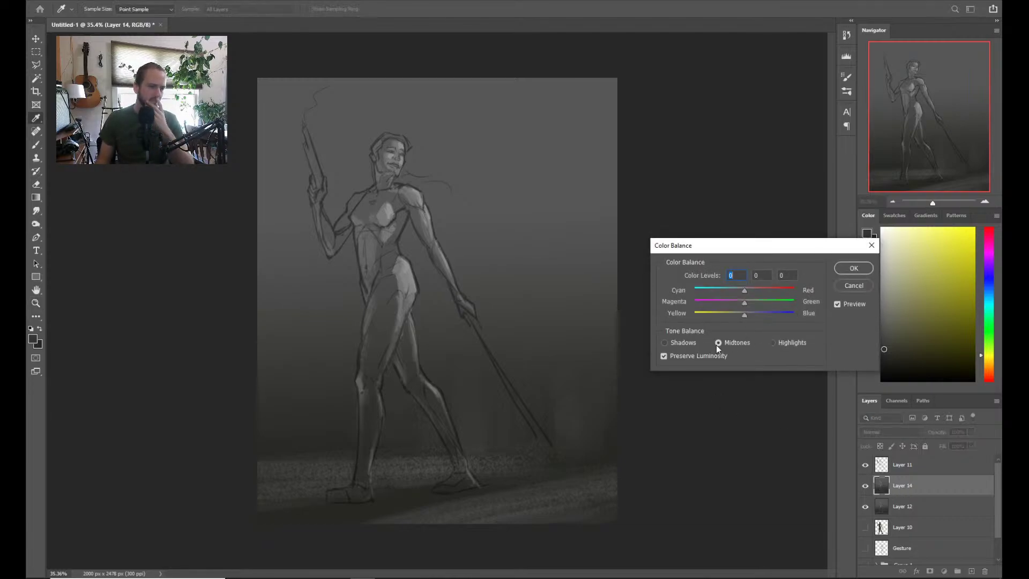
left_click(751, 314)
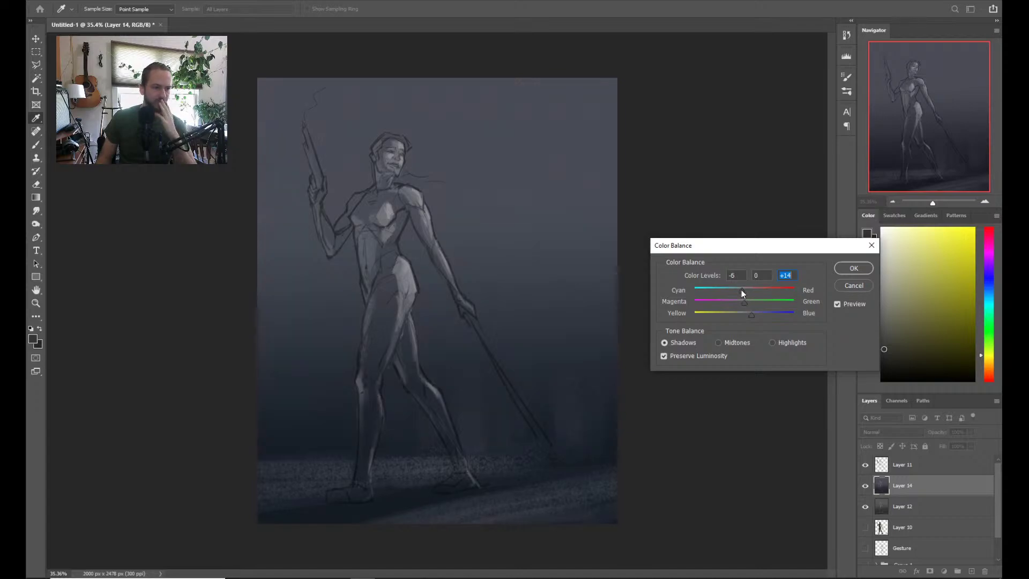
left_click(773, 341)
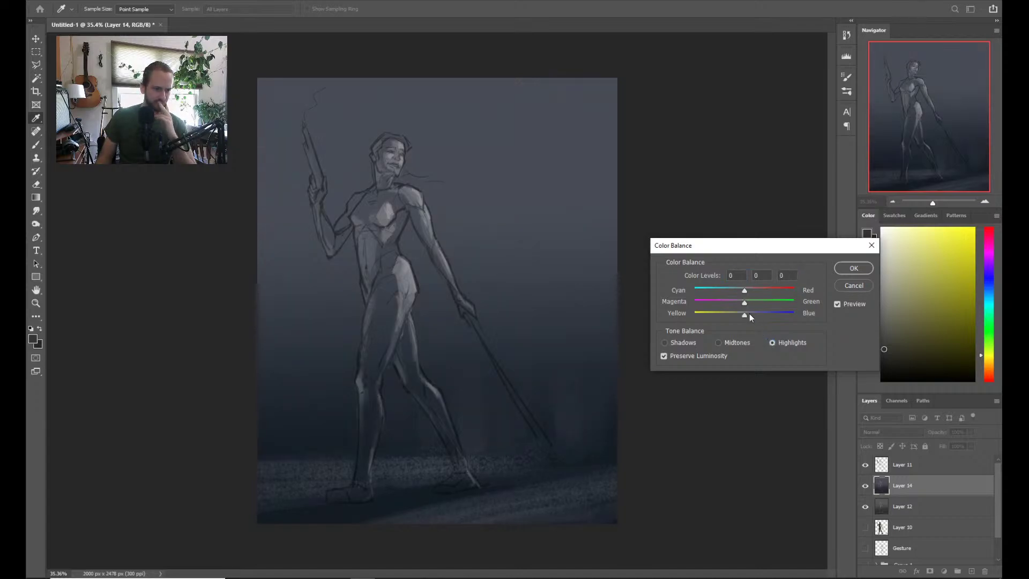
left_click_drag(750, 313, 734, 314)
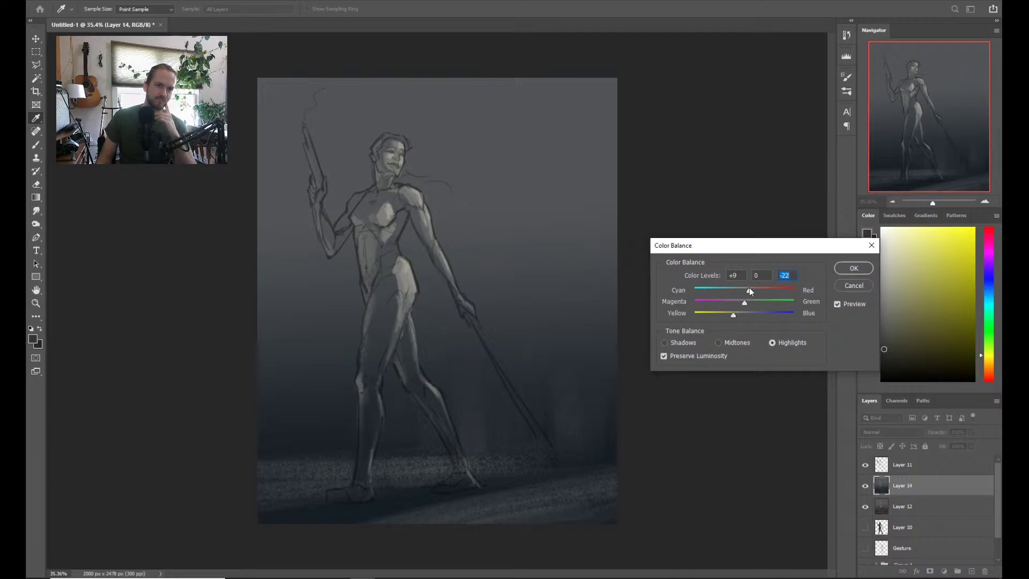
left_click_drag(748, 288, 728, 317)
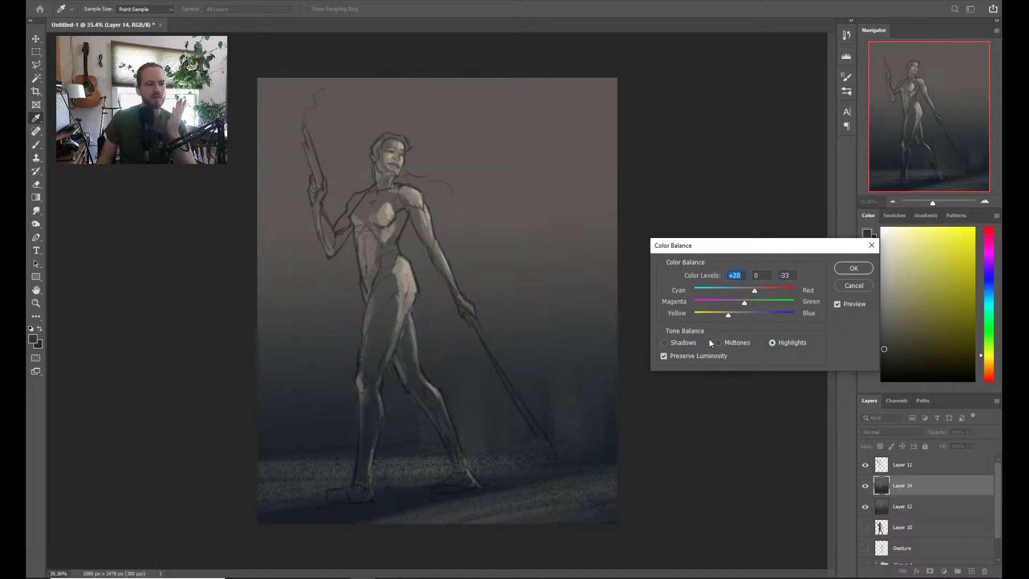
Shift the Color Balance shadows further to -14, 0, +20, apply the adjustment, and inspect the figure up close and as a whole
left_click(691, 344)
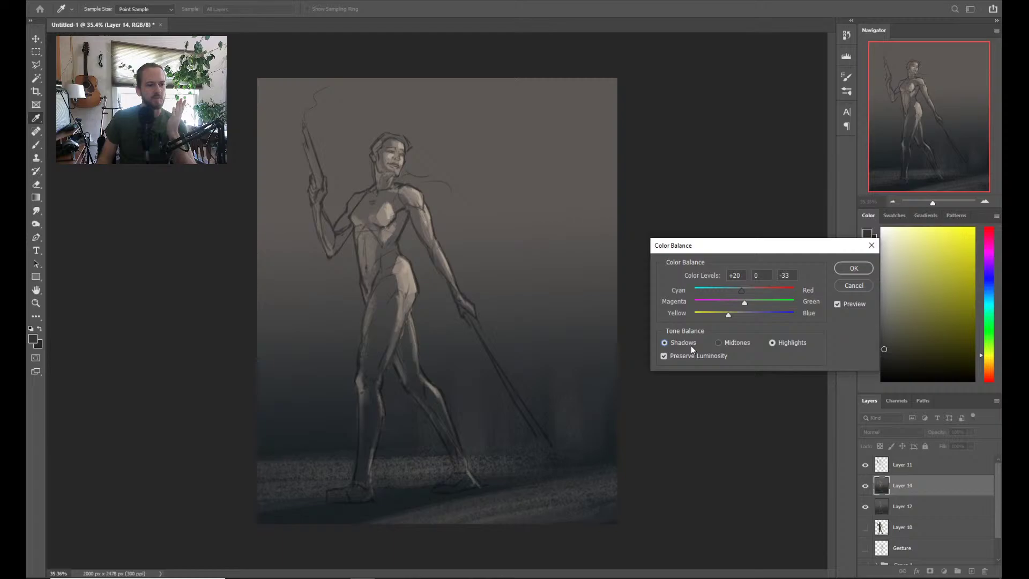
left_click(755, 317)
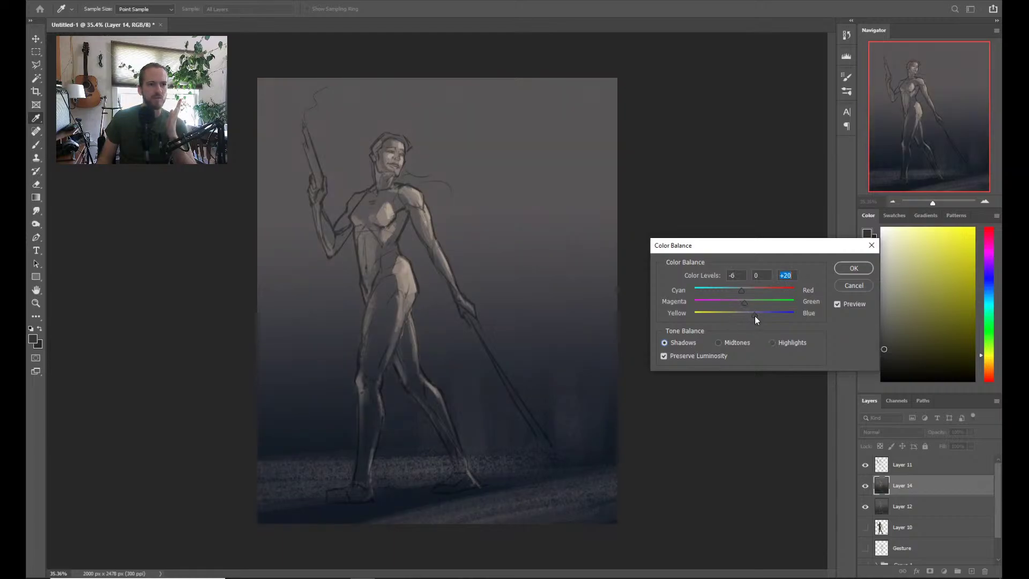
left_click(738, 290)
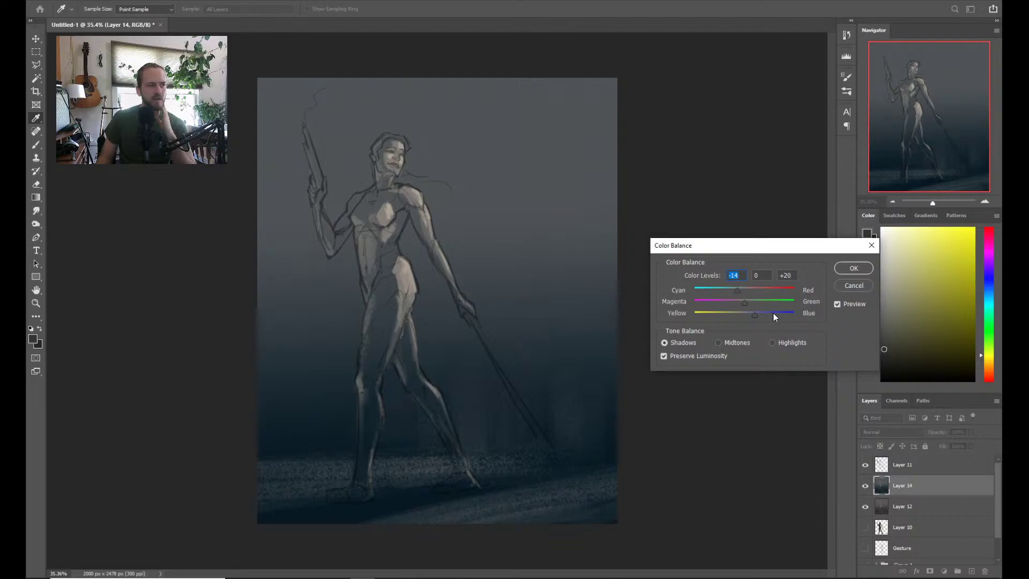
left_click(853, 268)
key("z")
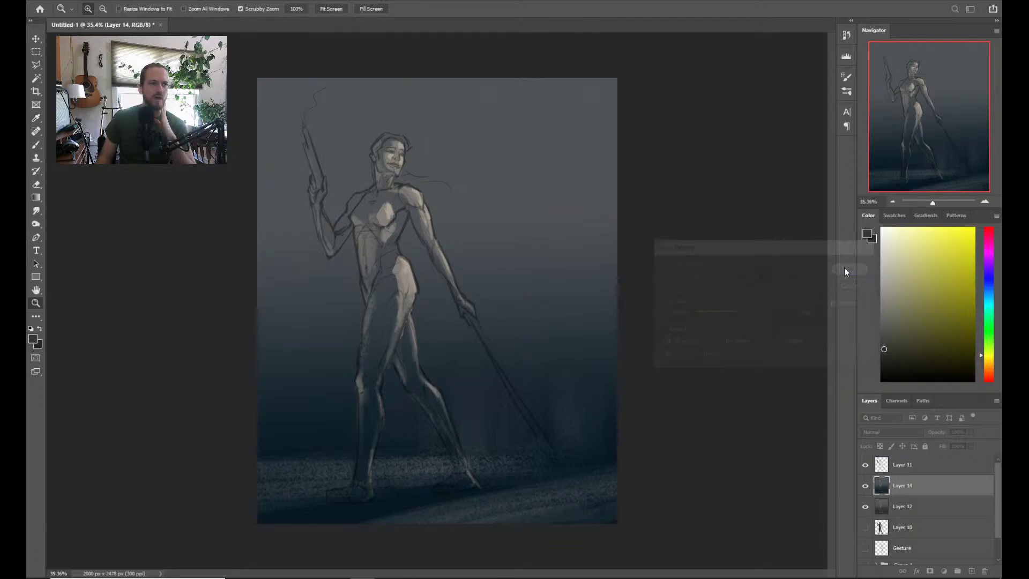
scroll(388, 235, "up", 2)
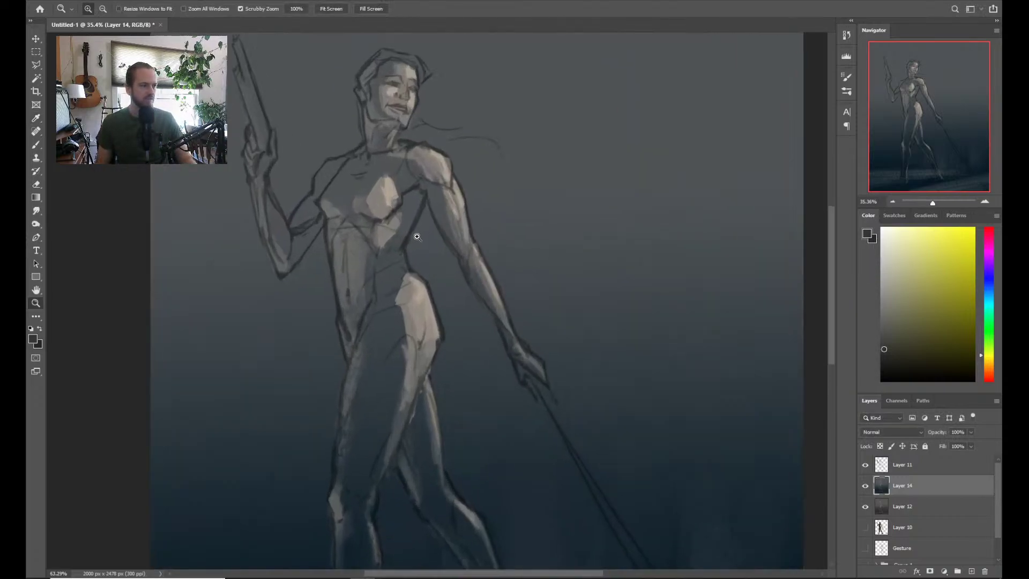
scroll(388, 235, "down", 3)
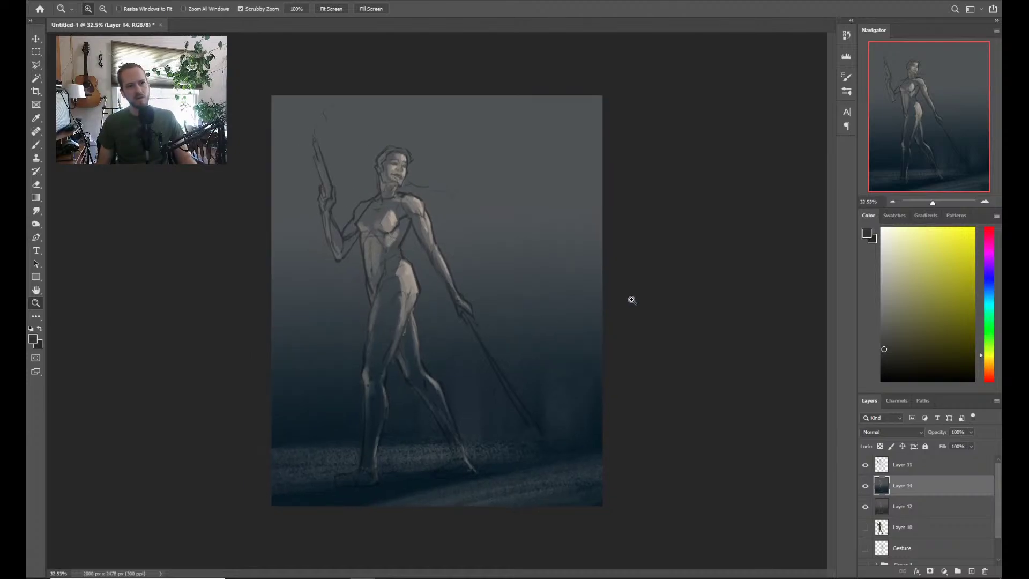
scroll(488, 311, "up", 1)
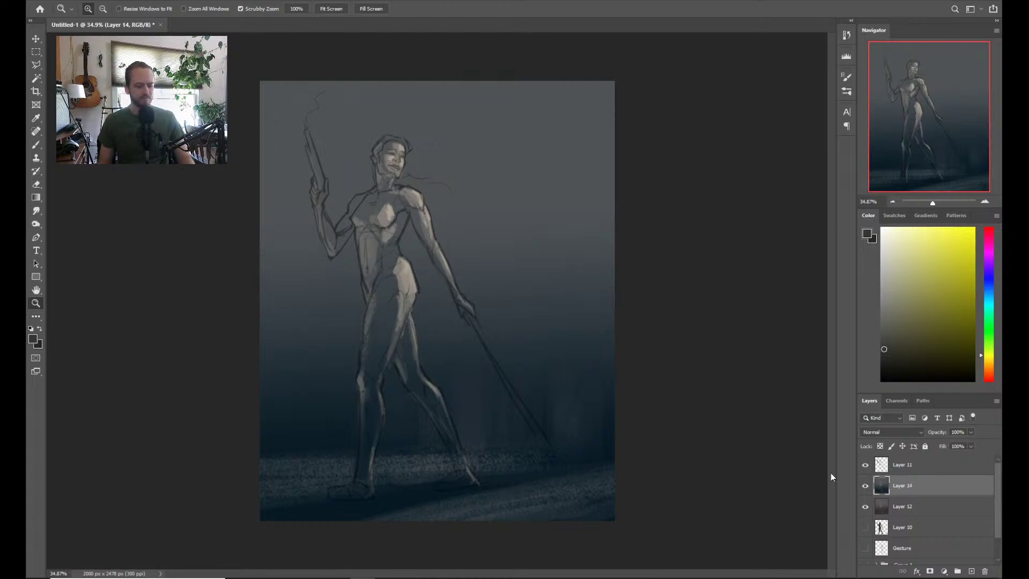
Reduce Layer 14's saturation by 16 with Hue/Saturation
key("ctrl+u")
left_click_drag(675, 217, 668, 221)
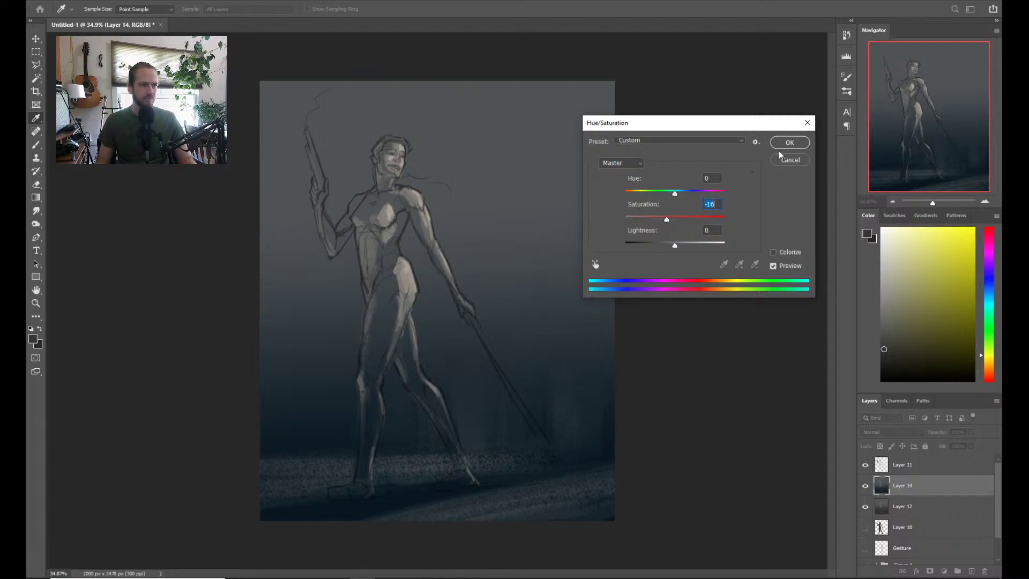
left_click(790, 142)
left_click_drag(465, 468, 472, 431)
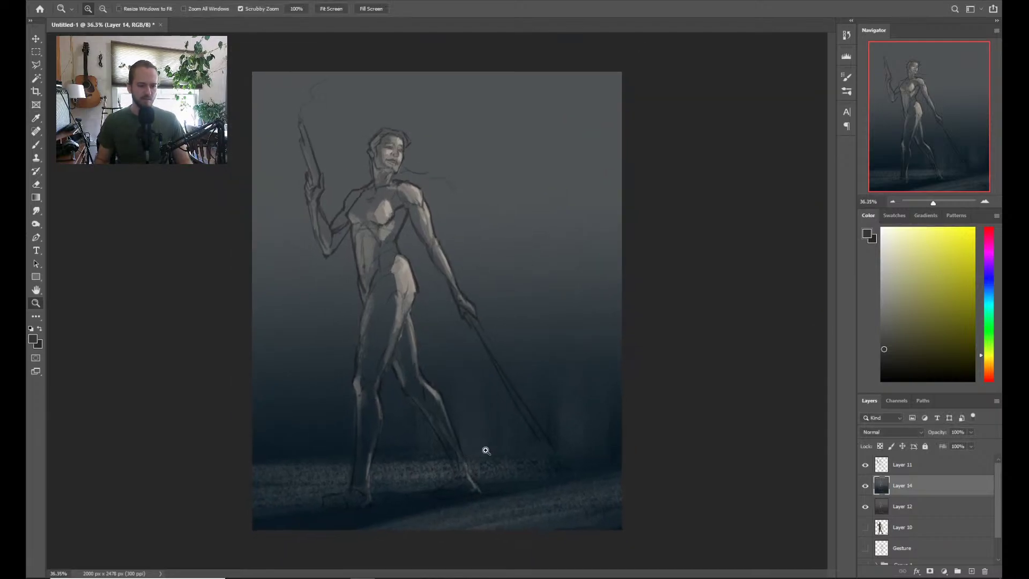
Compare the canvas with the Layer 11 line art hidden and shown, and add a new layer directly above it for painting
left_click(908, 464)
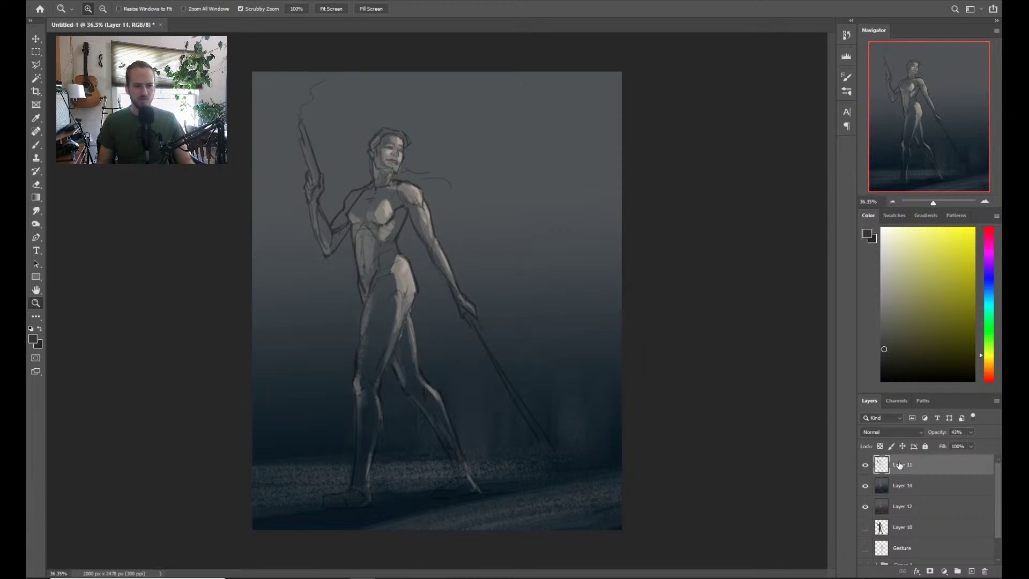
left_click(866, 466)
left_click(866, 466)
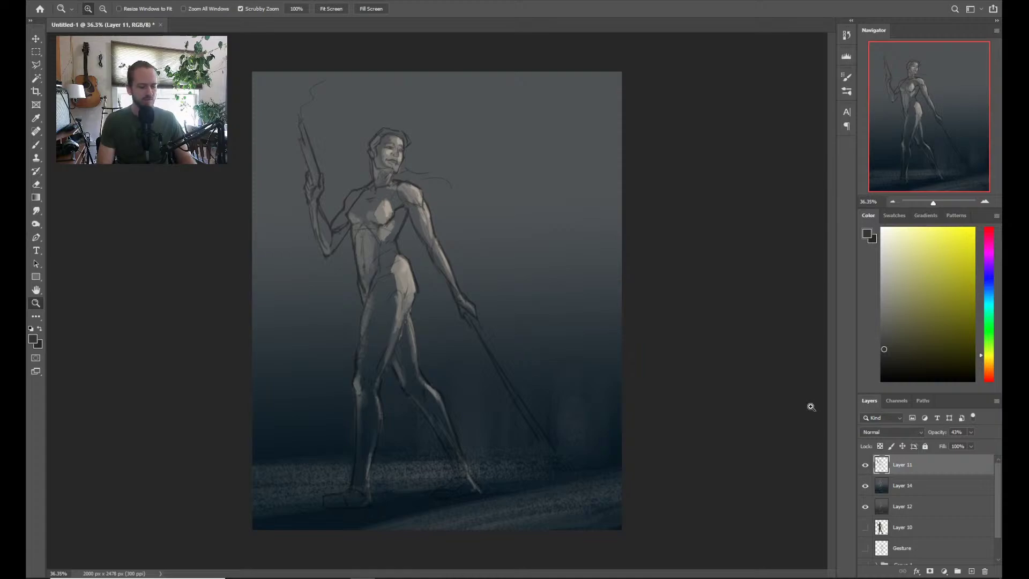
key("ctrl+shift+n")
key("Return")
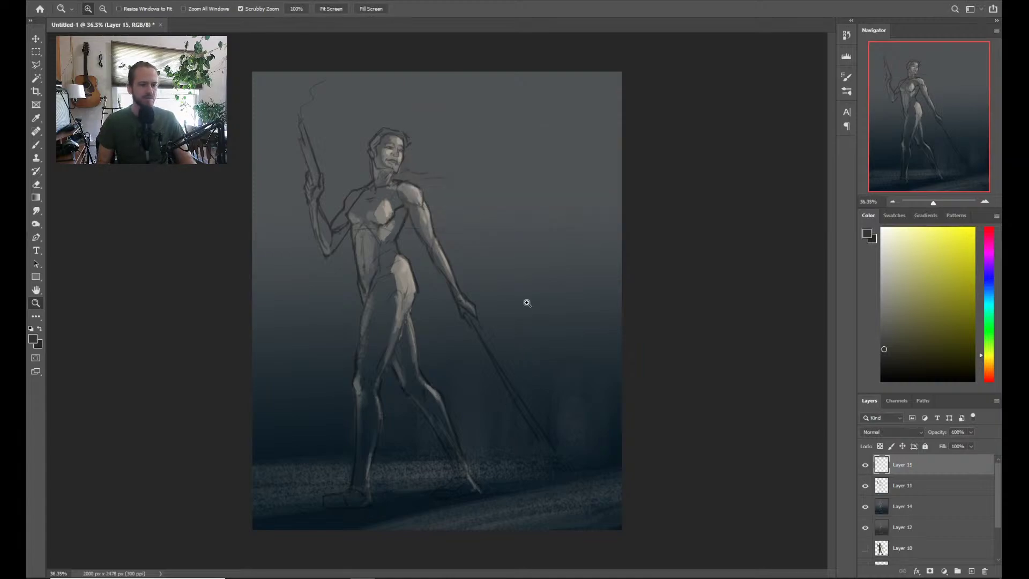
mouse_move(396, 245)
left_mouse_down()
mouse_move(427, 246)
mouse_move(453, 286)
mouse_move(453, 263)
left_mouse_up()
key("ctrl+0")
key("b")
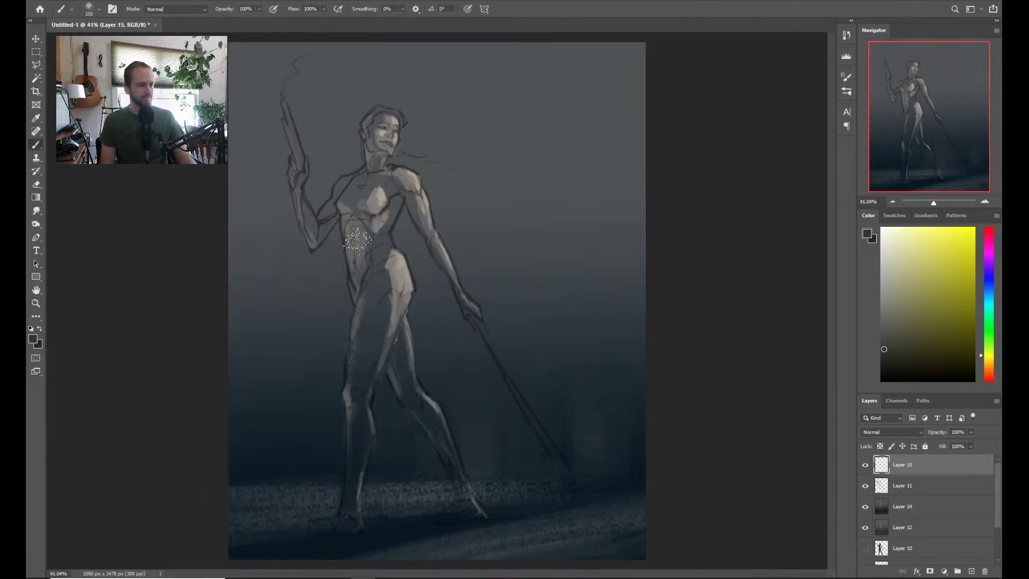
Shade the torso's side beneath the lowered arm and the underside of the raised arm with a much smaller Dry Brush 2 in dark blue-grey
key("z")
left_click_drag(412, 292, 415, 295)
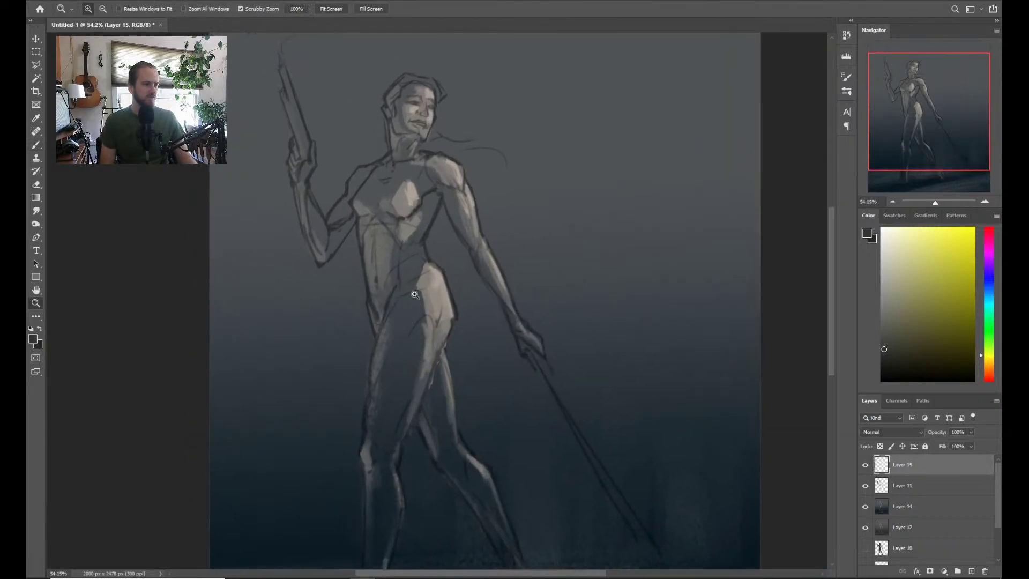
key("b")
right_click(432, 205)
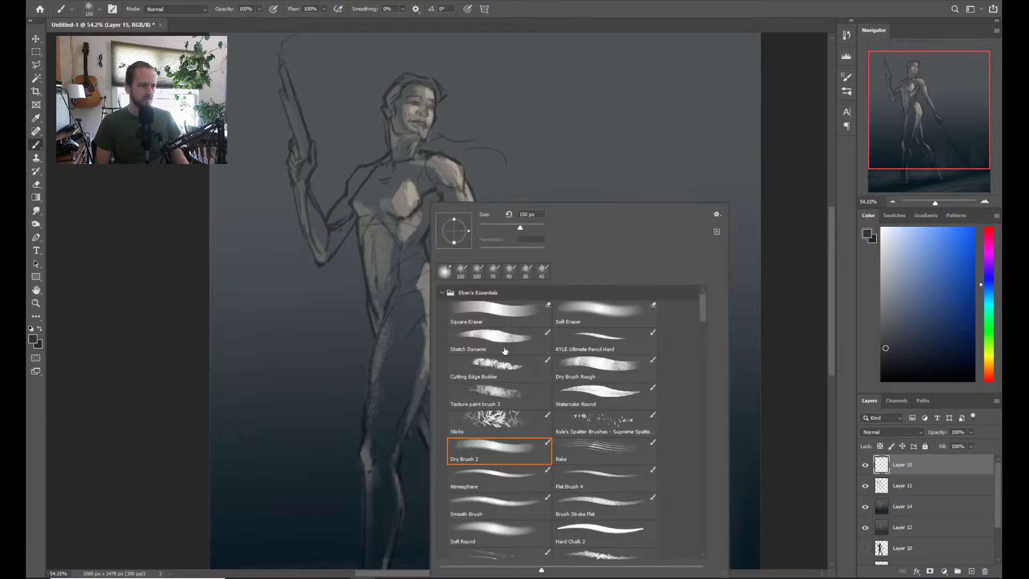
left_click(887, 347)
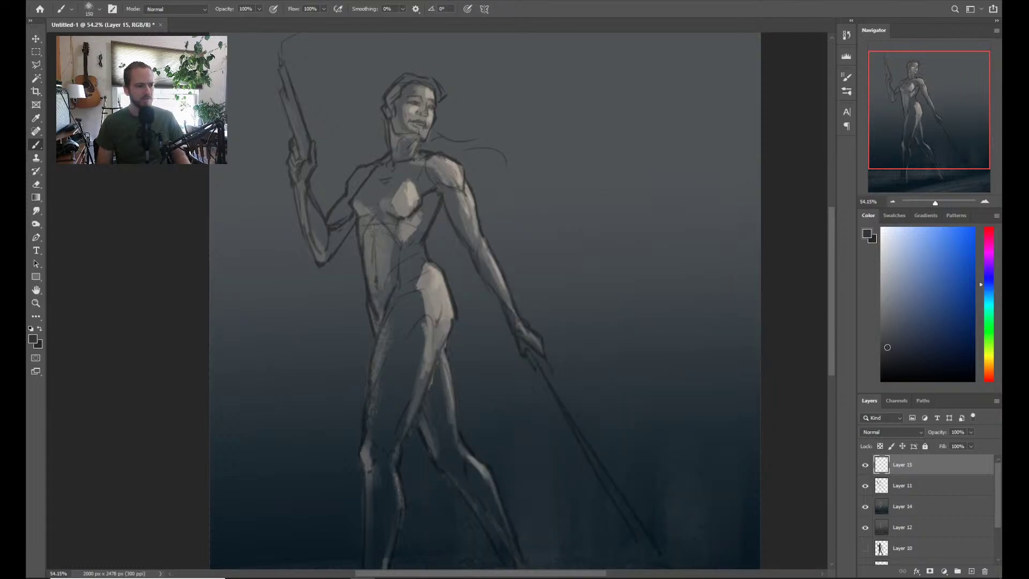
key("bracketleft")
key("bracketleft")
key("bracketleft")
key("bracketleft")
key("bracketleft")
key("bracketleft")
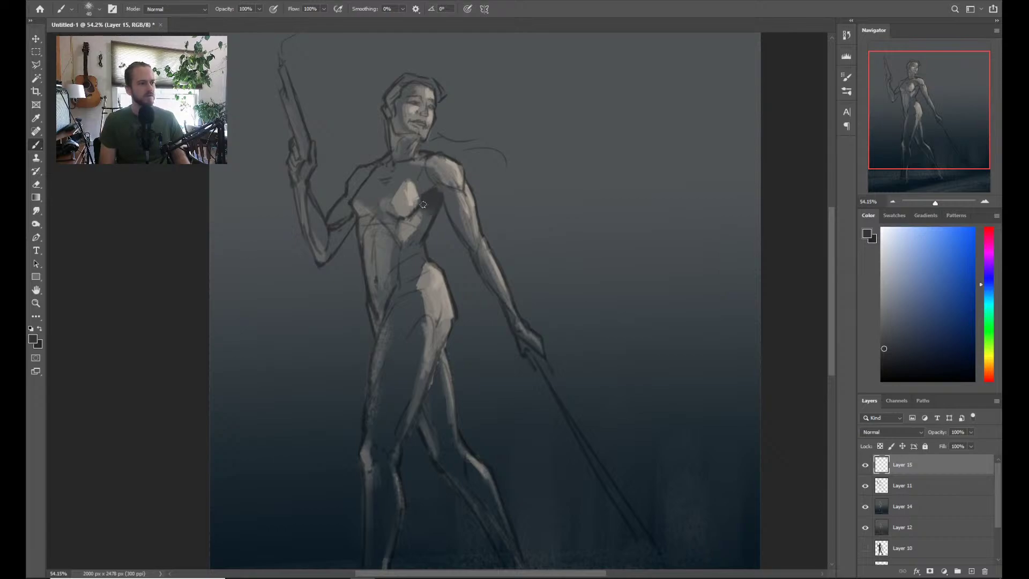
key("bracketright")
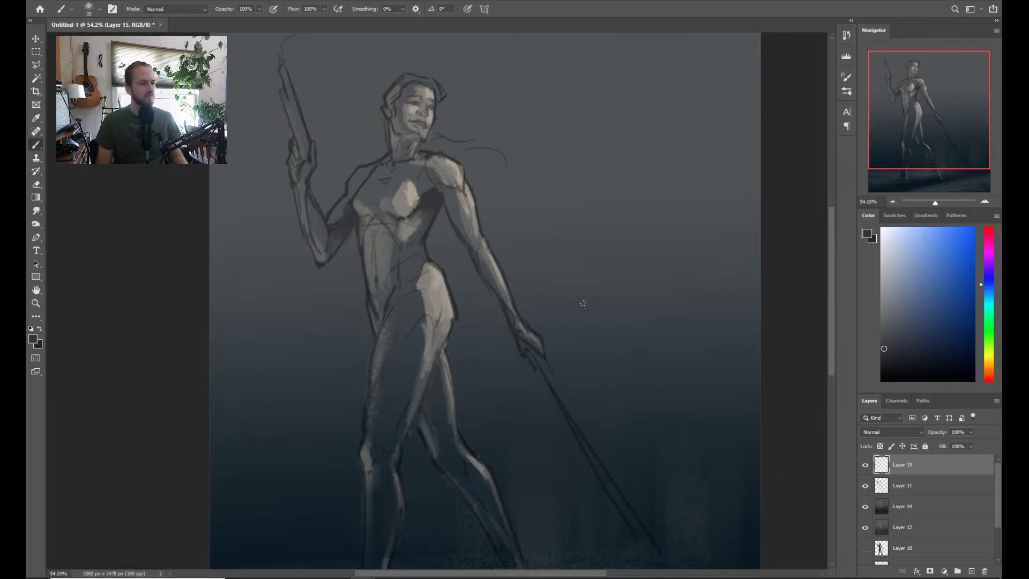
Pick a darker blue-black and shade the abdomen, then darken the upper chest with a larger brush
left_click(881, 360)
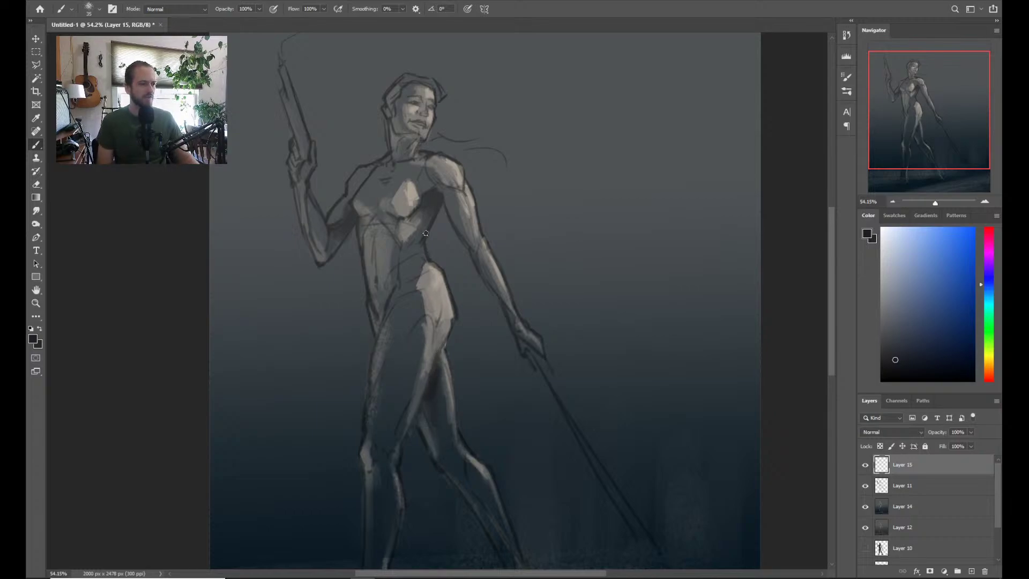
left_click_drag(413, 289, 412, 279)
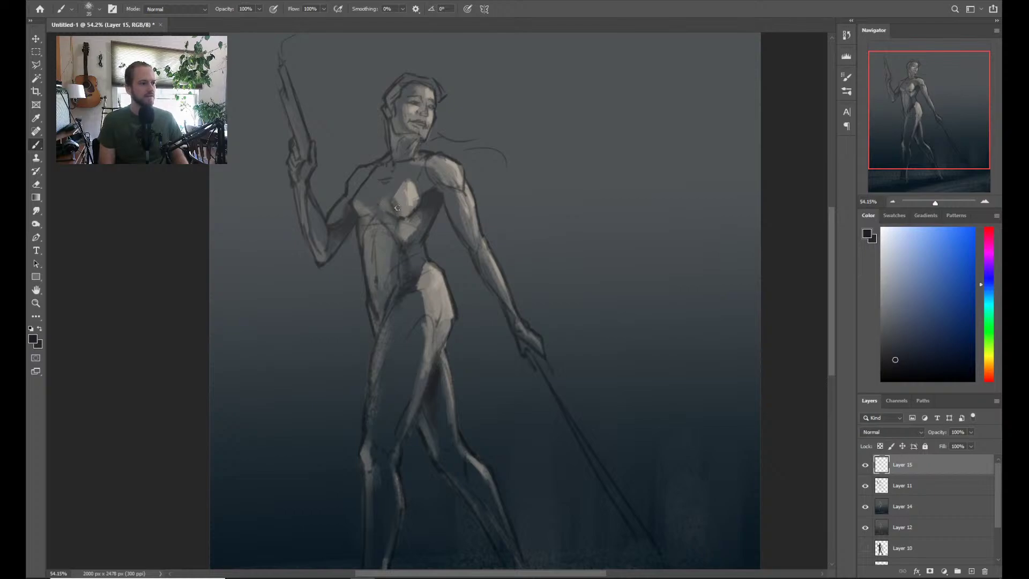
key("bracketright")
key("bracketright")
key("bracketright")
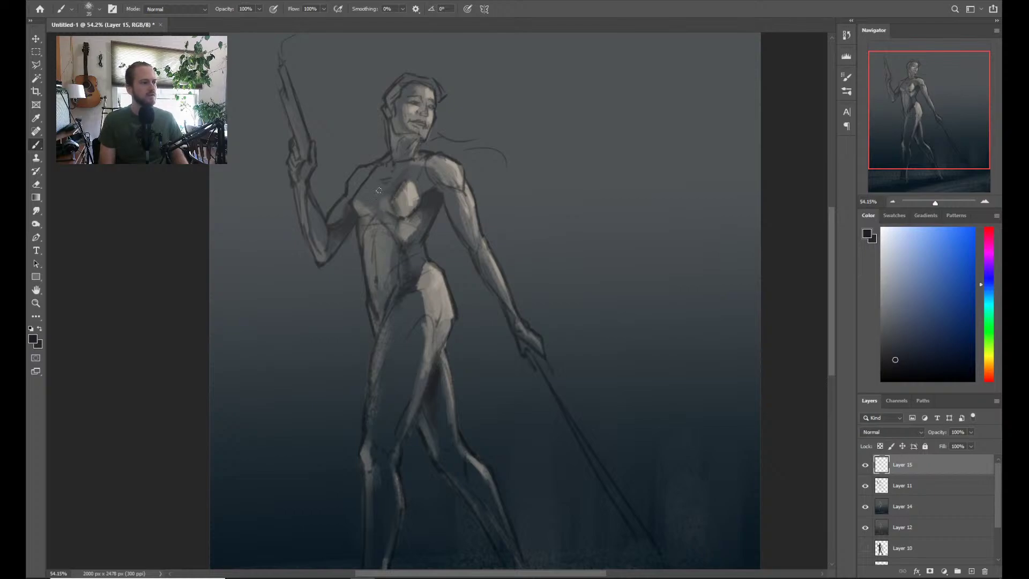
left_click_drag(382, 173, 368, 189)
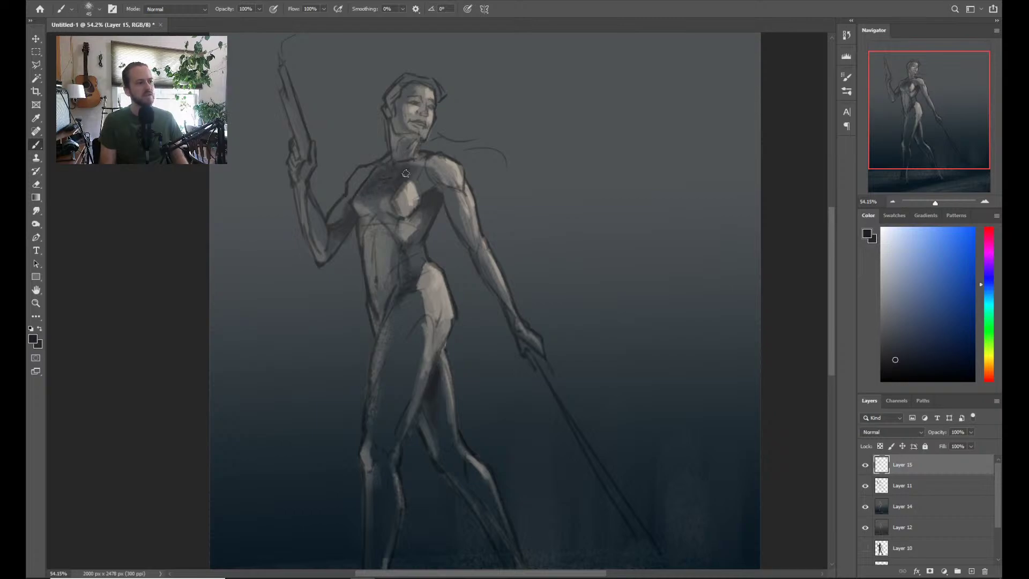
Darken the figure's hair and fill in the pistol with blue-black strokes using a slightly smaller brush
key("bracketleft")
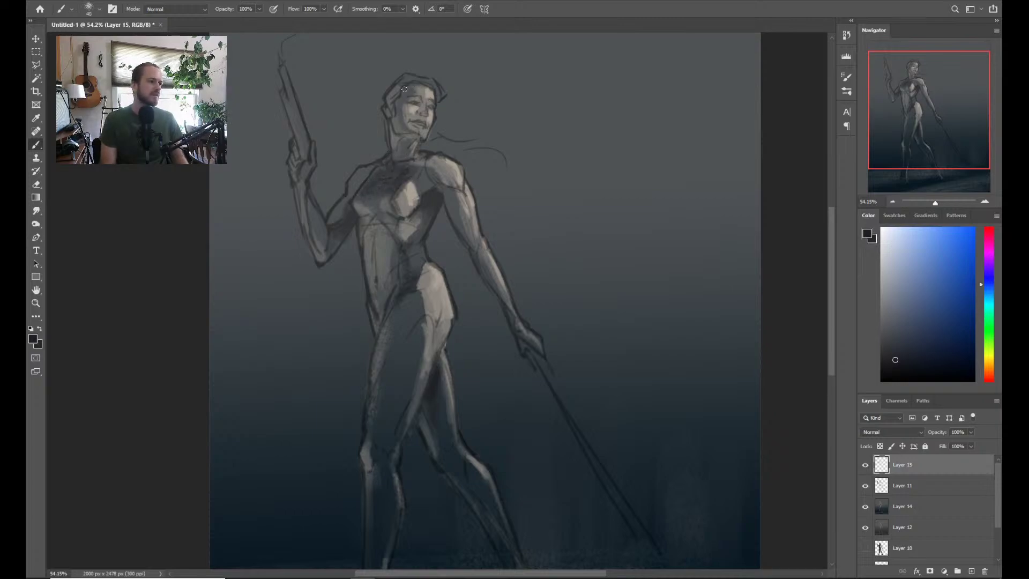
left_click_drag(402, 90, 404, 83)
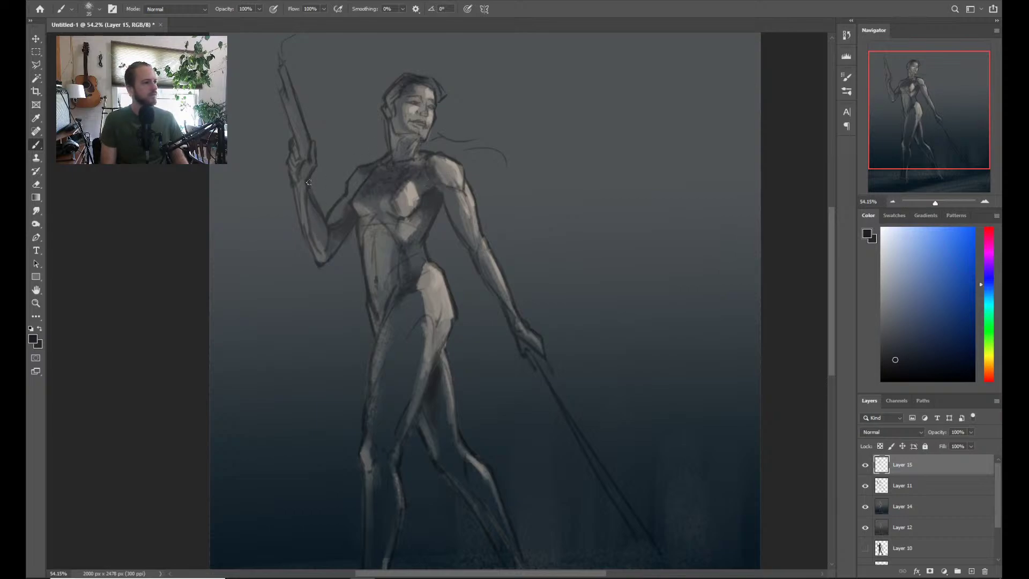
mouse_move(292, 116)
left_mouse_down()
mouse_move(305, 158)
mouse_move(289, 80)
mouse_move(307, 157)
left_mouse_up()
key("z")
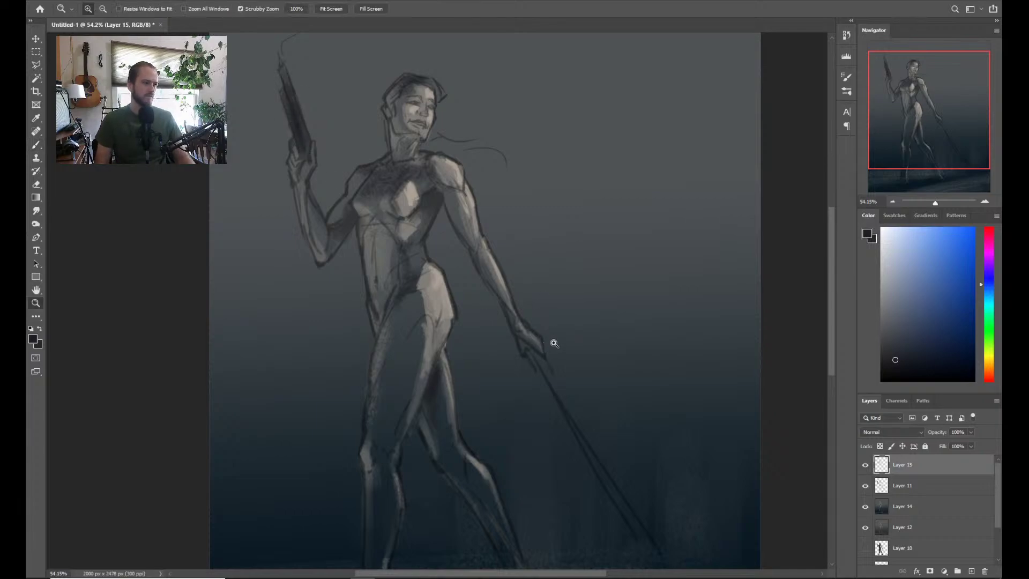
Flip the canvas horizontally and check the whole mirrored figure
left_click_drag(552, 344, 542, 283)
left_click_drag(448, 299, 471, 310)
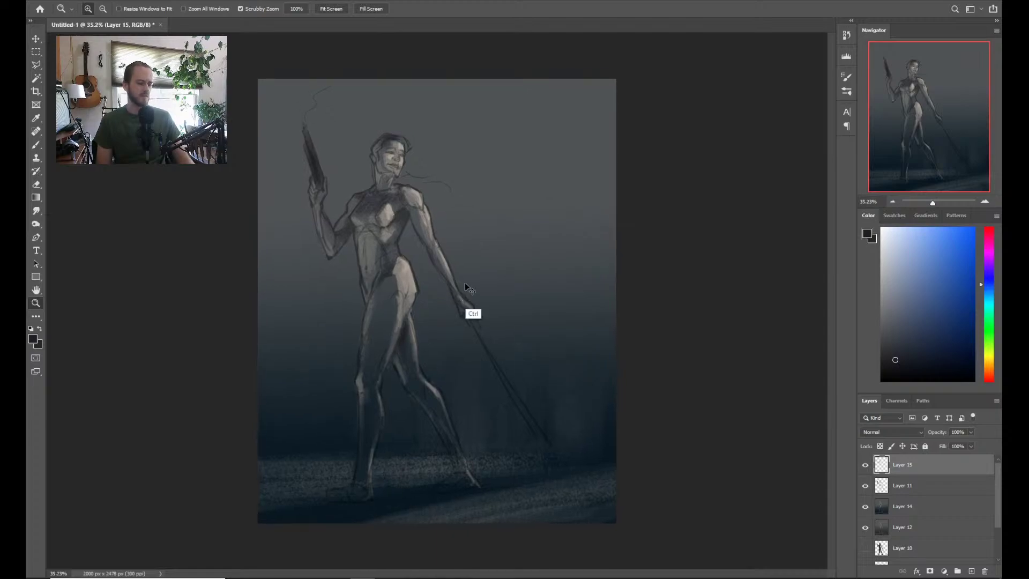
key("h")
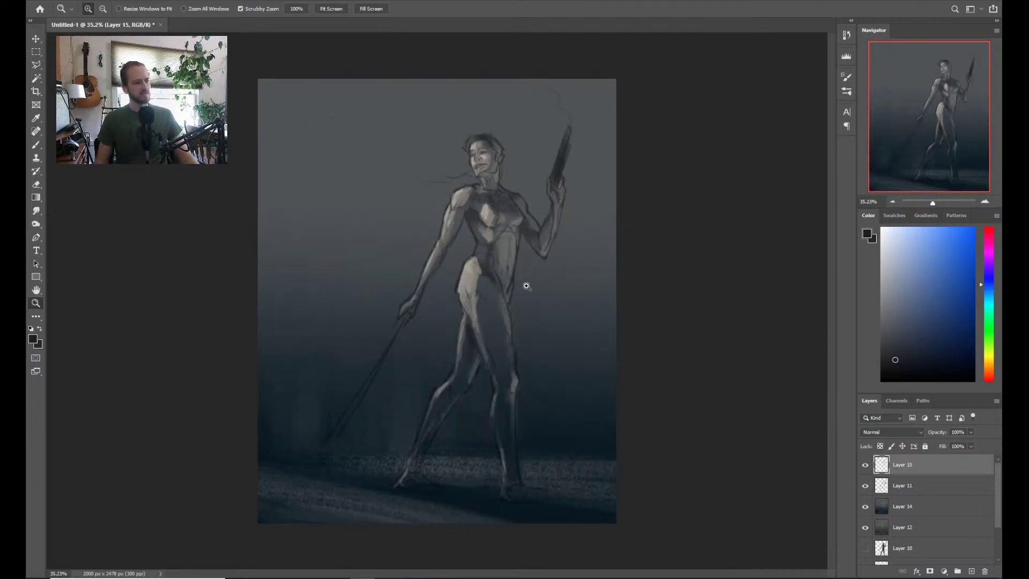
left_click_drag(523, 293, 531, 294)
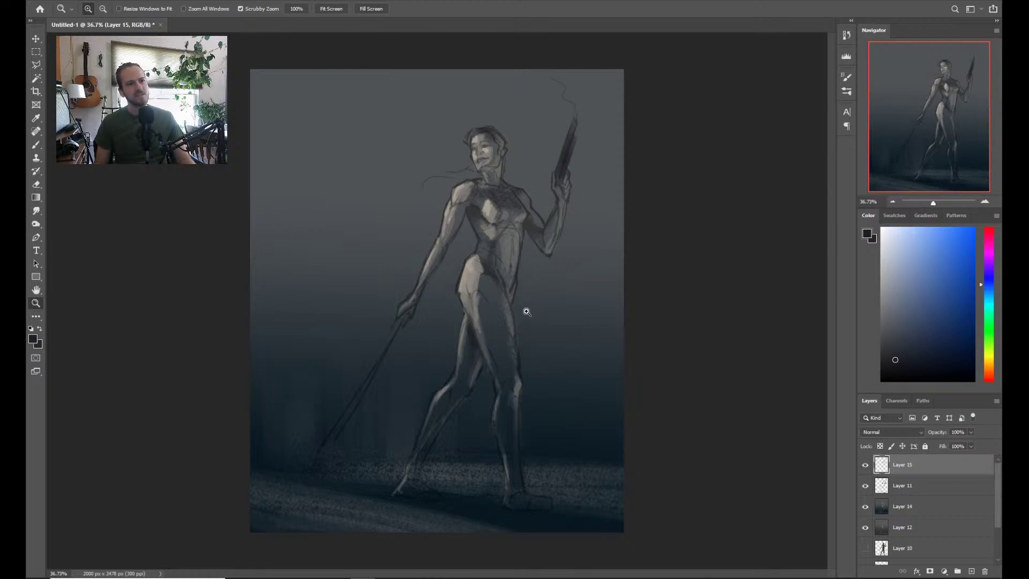
left_click_drag(491, 141, 452, 209)
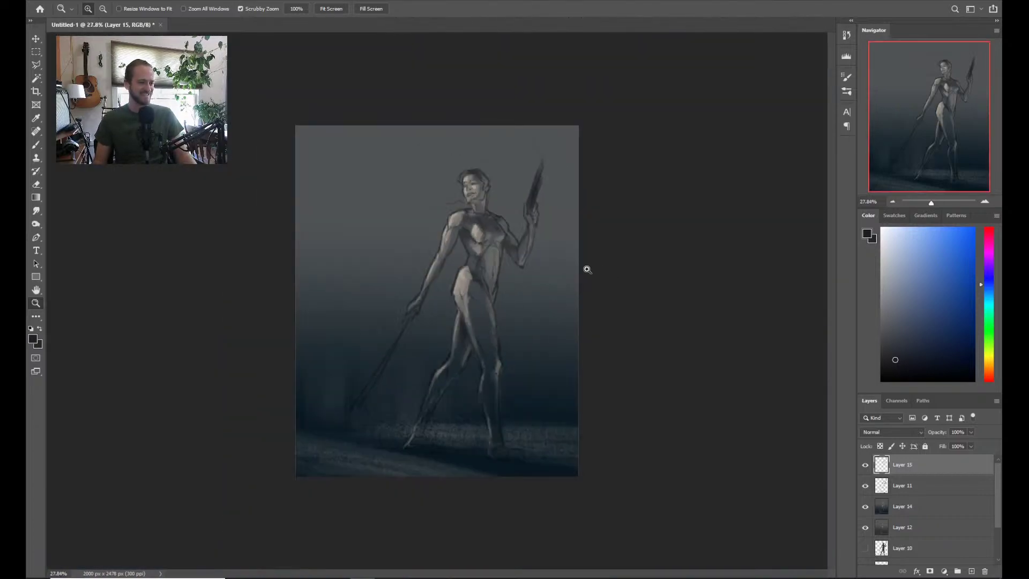
left_click_drag(528, 263, 540, 234)
left_click_drag(494, 293, 590, 322)
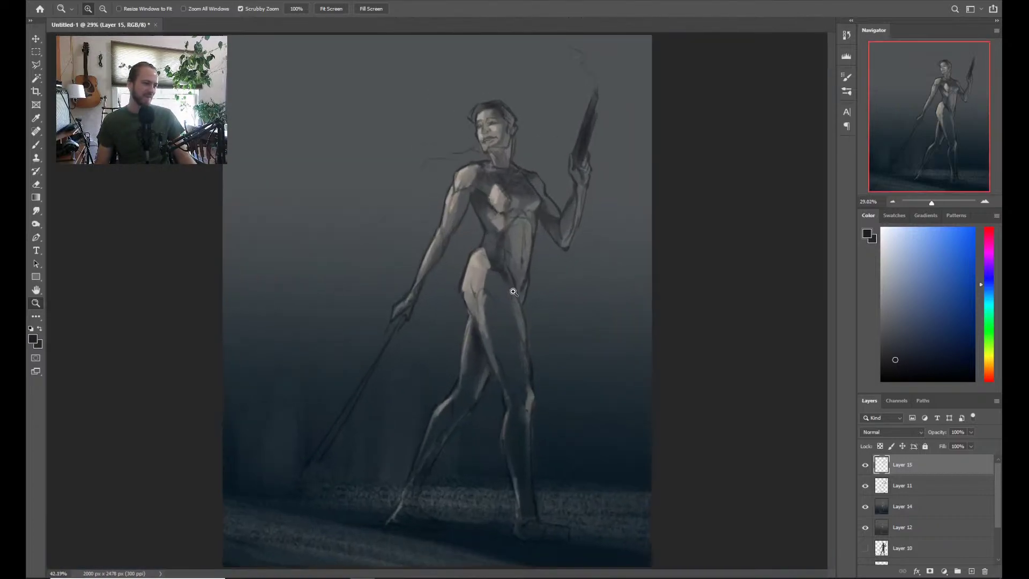
left_click_drag(615, 364, 516, 381)
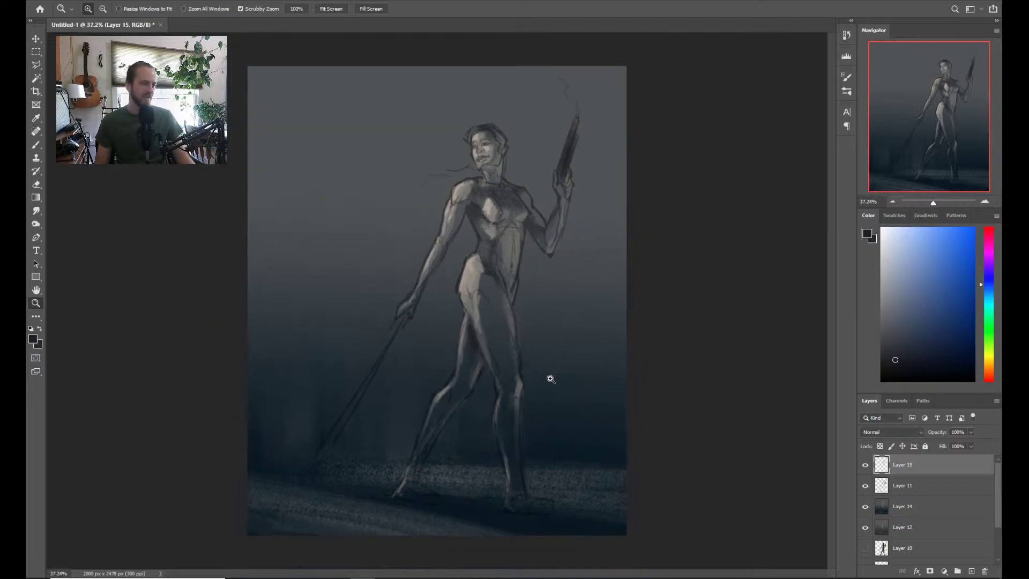
Shade the front thigh and the lowered arm's shoulder with a larger blue-black brush, blending the shoulder with dark blue-greys sampled from the figure
key("b")
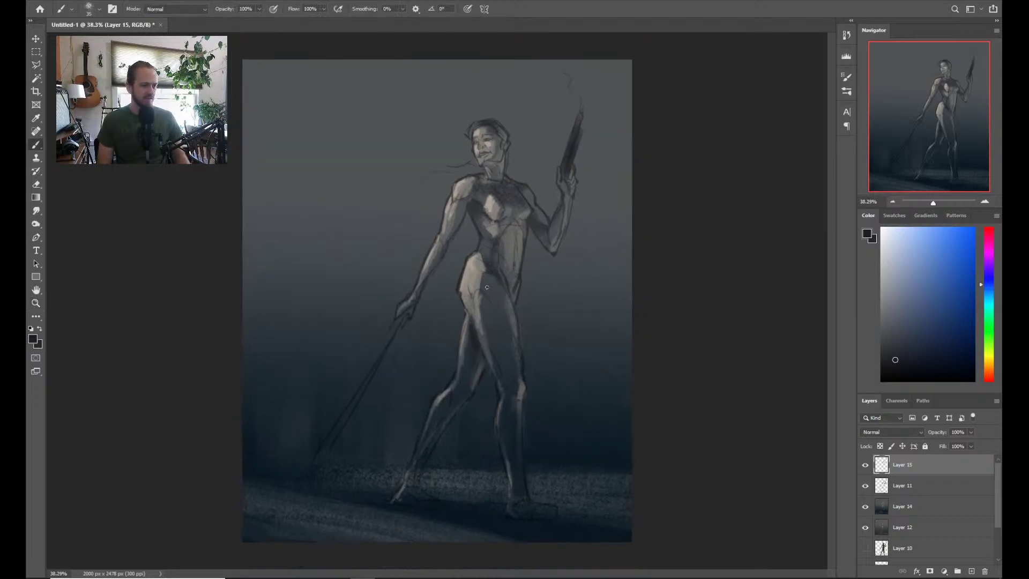
key("bracketright")
key("bracketright")
key("bracketright")
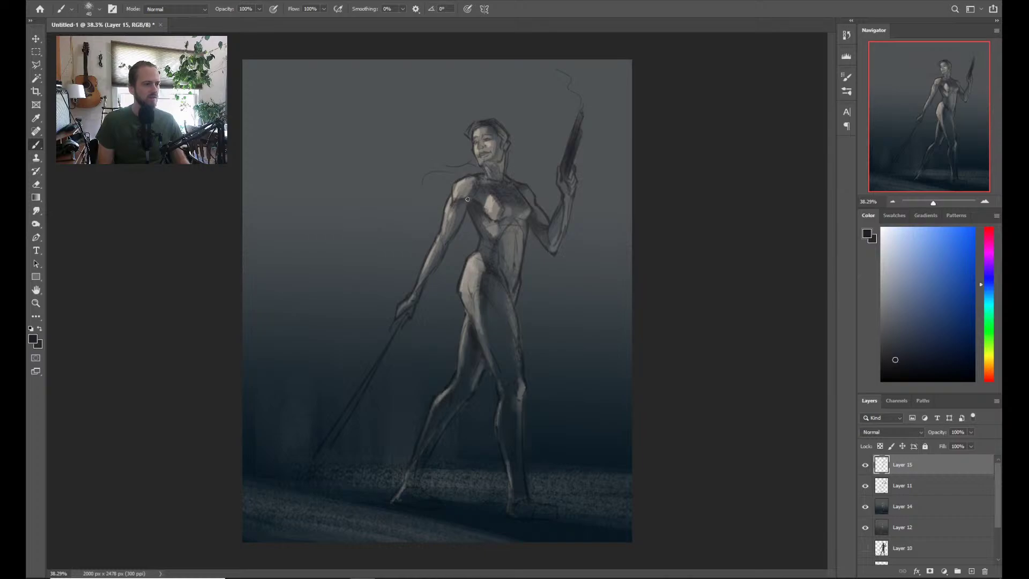
left_click_drag(462, 200, 449, 233)
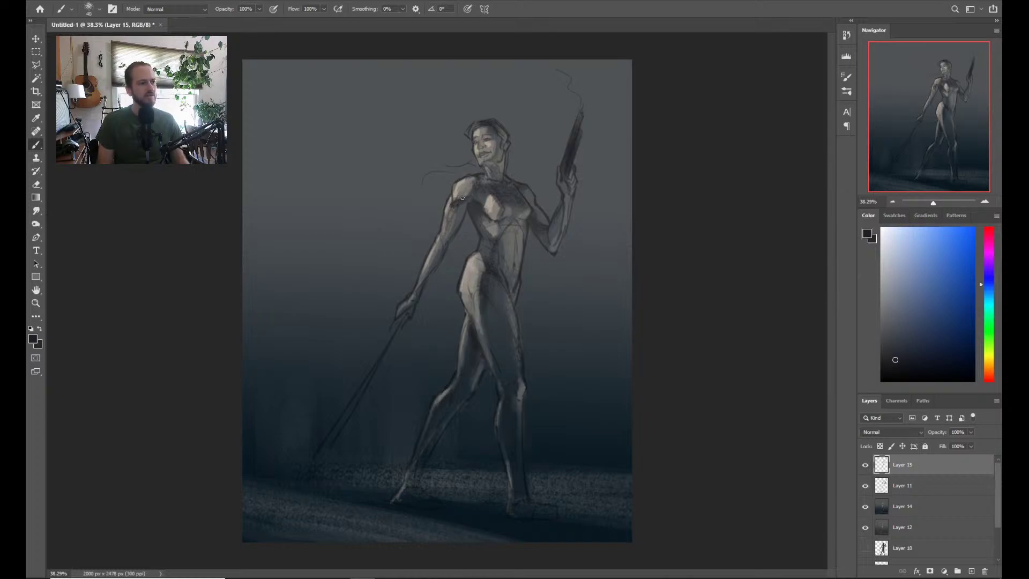
left_click_drag(460, 197, 469, 184)
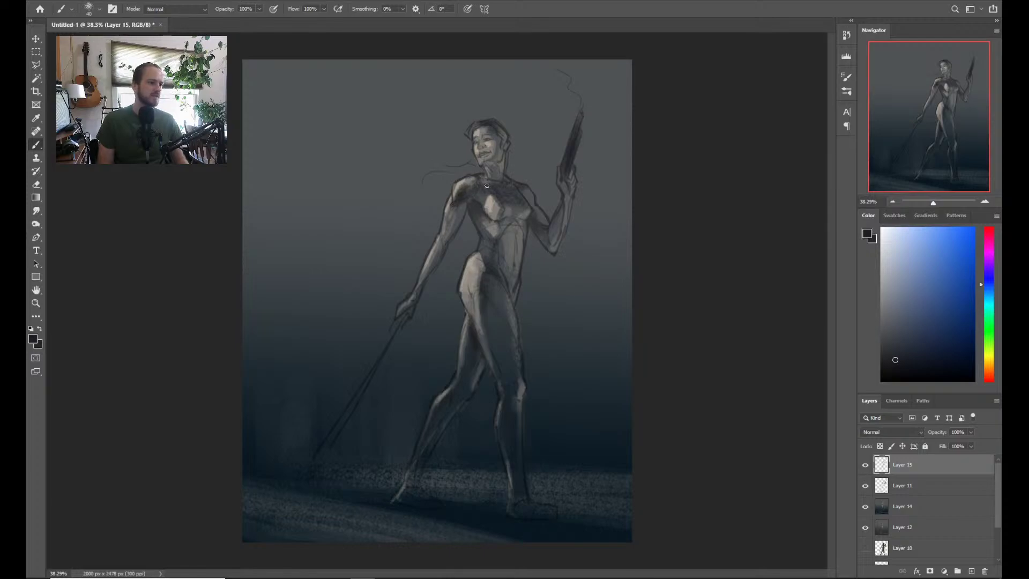
left_click(462, 244, "alt")
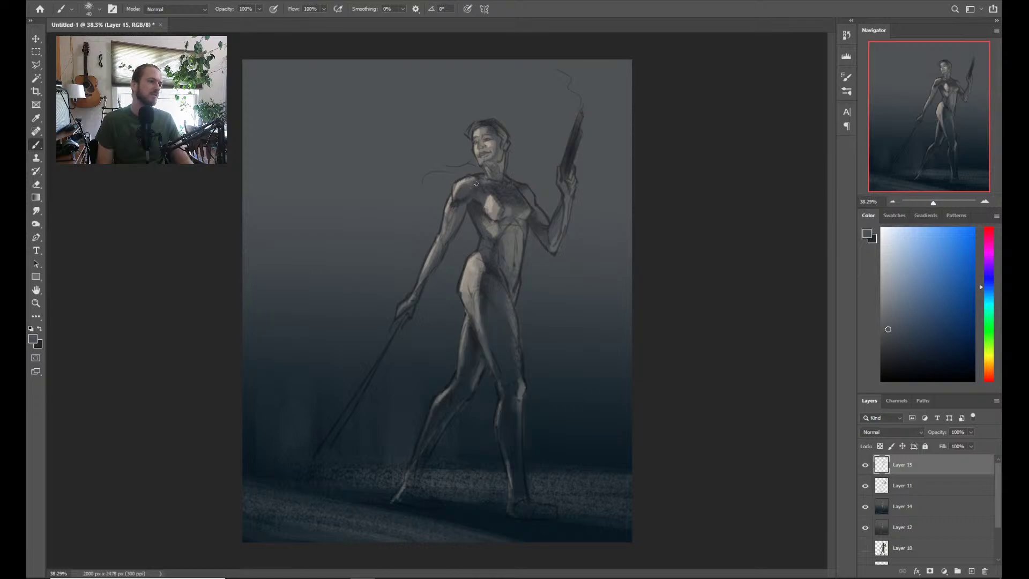
left_click(460, 225, "alt")
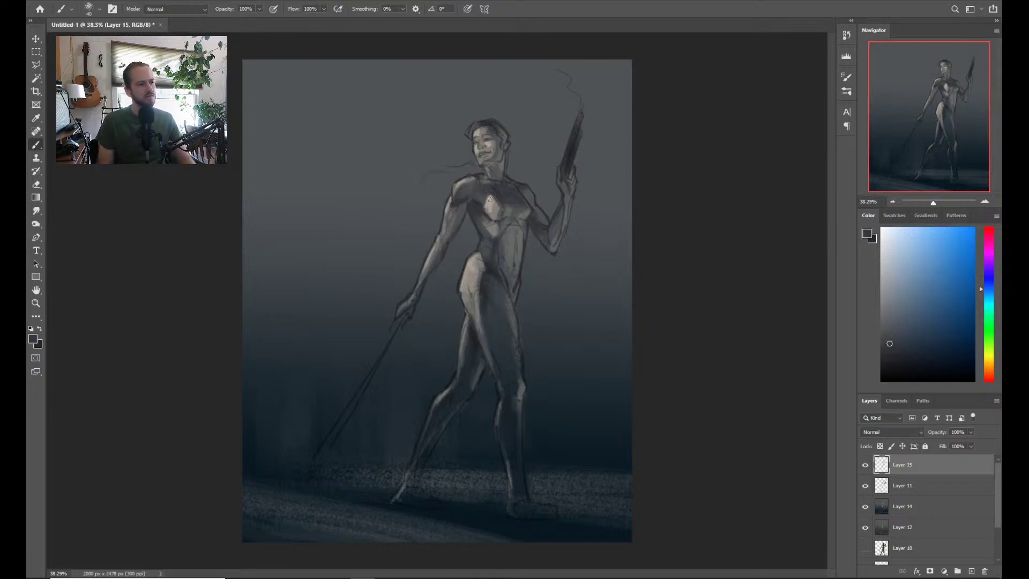
Deepen the shadow on the lowered arm's shoulder and upper arm with a smaller brush in a dark blue-grey sampled beside the torso
scroll(469, 191, "up", 5)
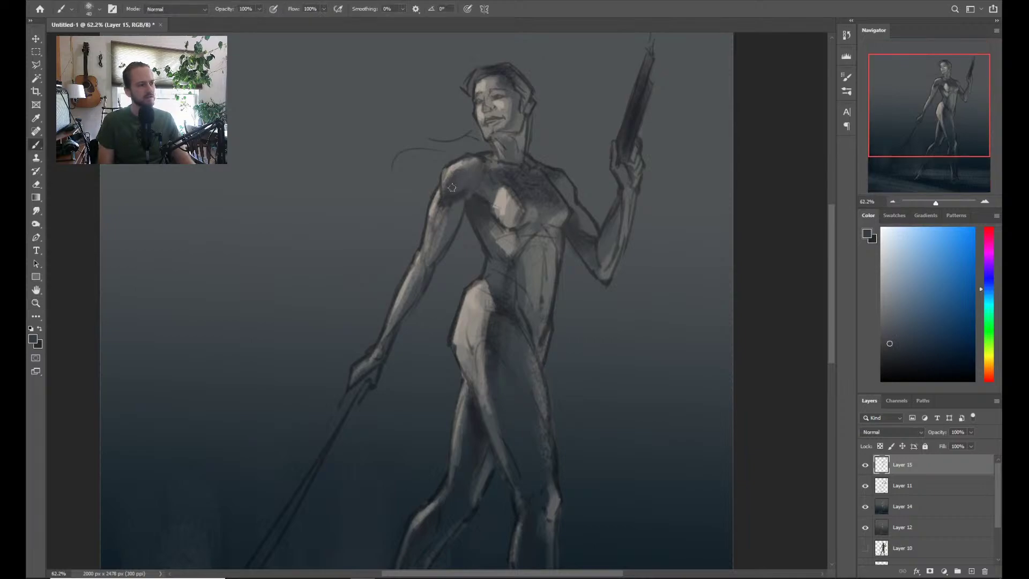
left_click(479, 226, "alt")
key("bracketleft")
key("bracketleft")
key("bracketleft")
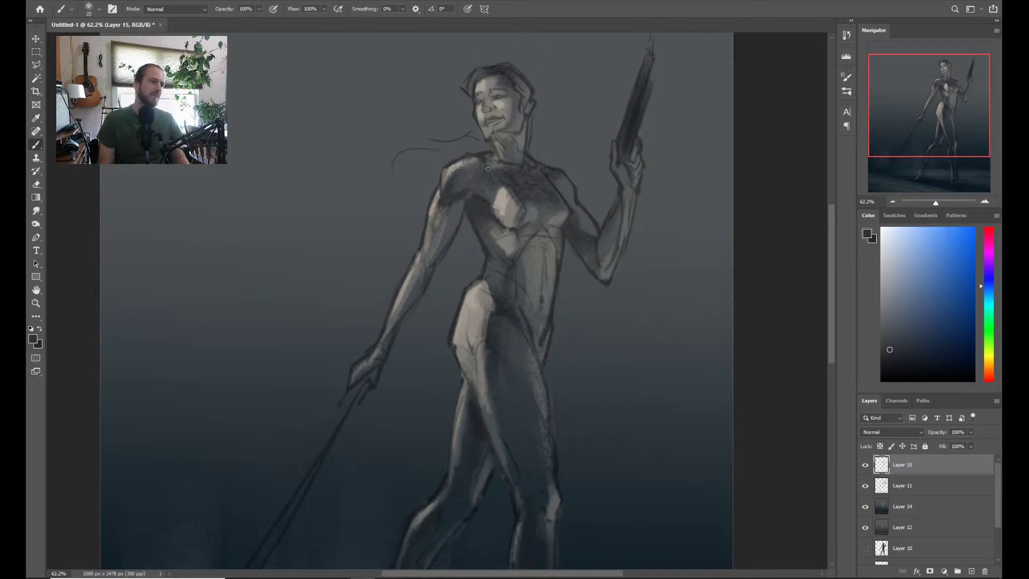
left_click_drag(445, 201, 441, 206)
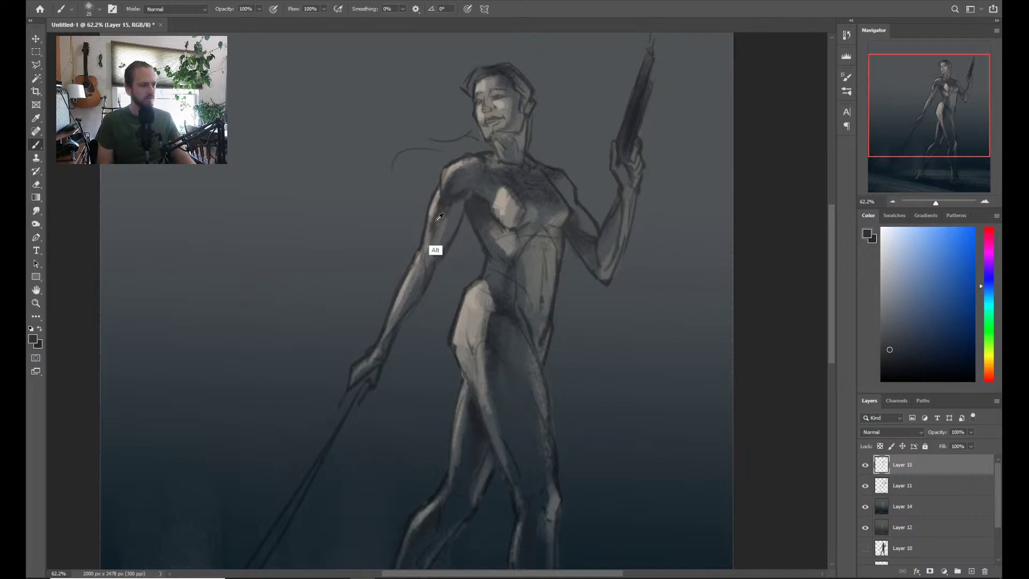
Sample a light warm grey from the lowered arm and highlight its outer shoulder and upper arm with a finer brush
left_click(433, 229, "alt")
mouse_move(433, 232)
left_mouse_down()
mouse_move(425, 240)
mouse_move(430, 218)
mouse_move(428, 241)
left_mouse_up()
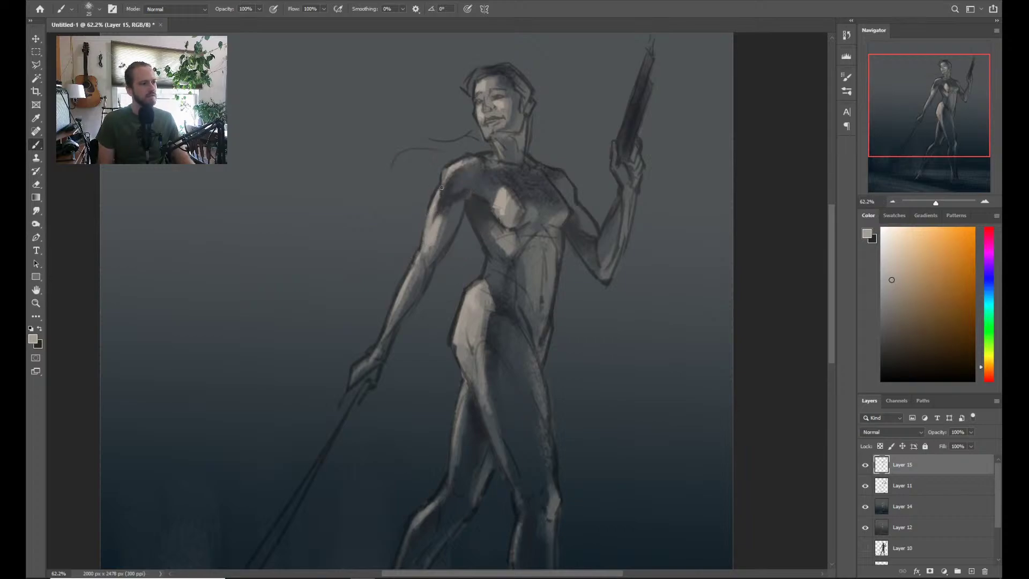
key("bracketleft")
mouse_move(442, 187)
left_mouse_down()
mouse_move(439, 177)
mouse_move(443, 187)
mouse_move(453, 182)
mouse_move(435, 205)
left_mouse_up()
key("bracketleft")
key("bracketleft")
key("bracketleft")
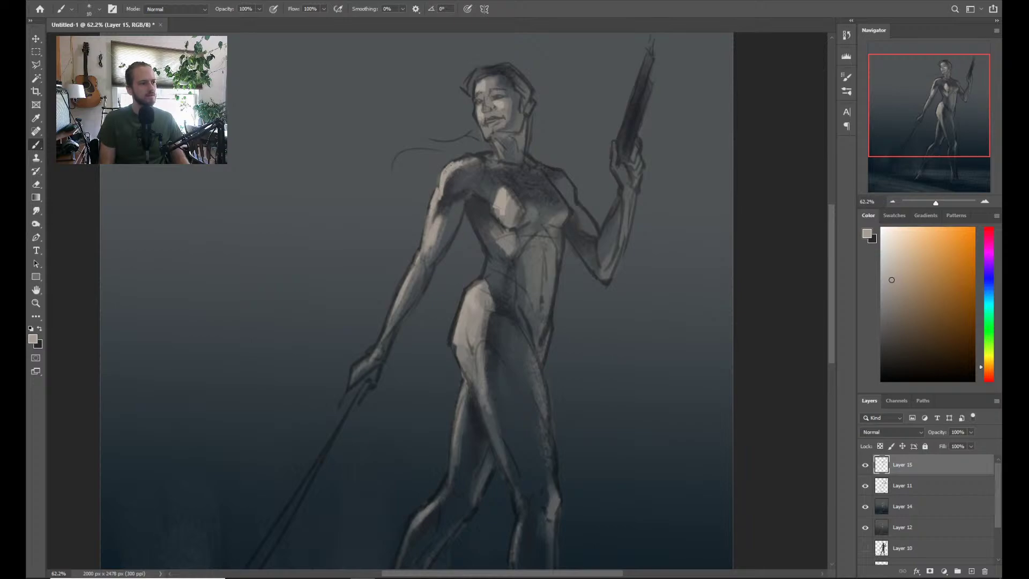
Add light warm-grey highlights along the collarbone at the base of the neck, adjusting the brush size
key("bracketright")
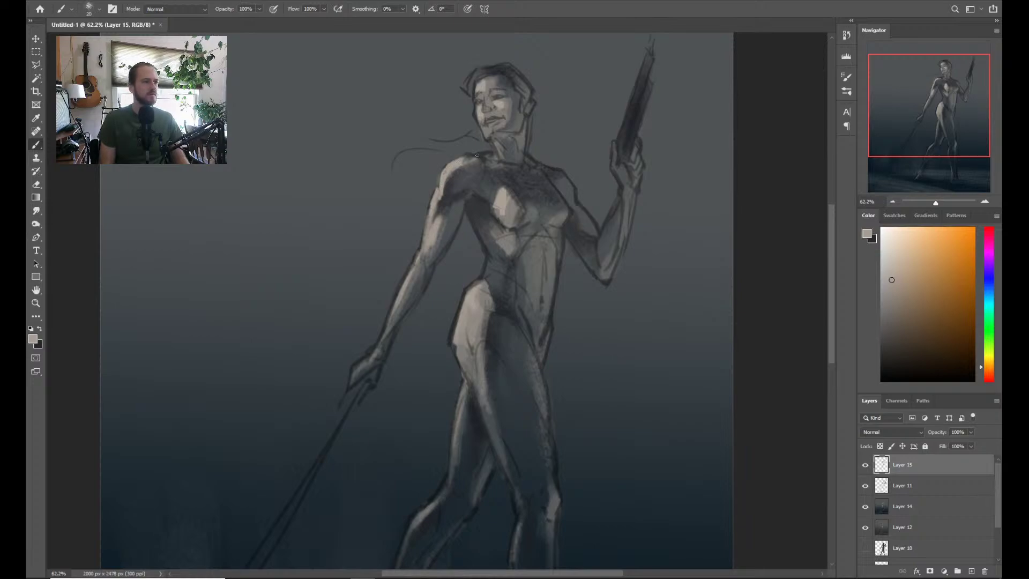
key("bracketright")
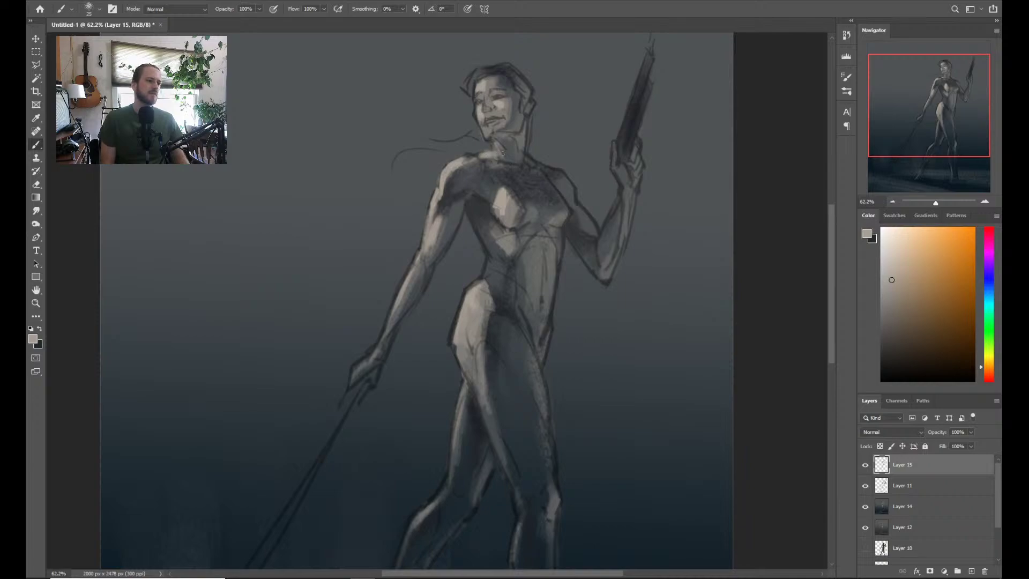
key("bracketleft")
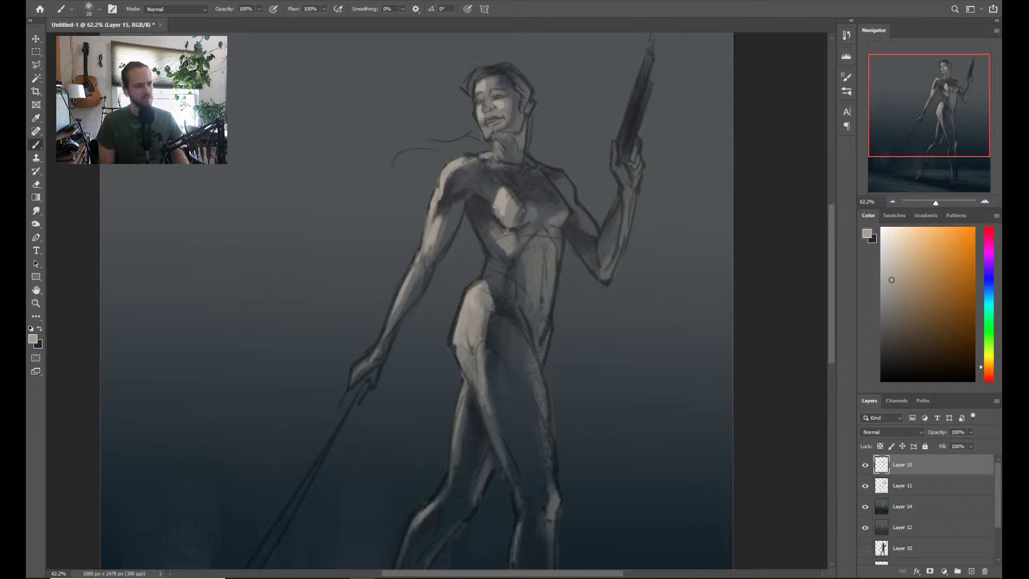
key("bracketleft")
key("bracketleft")
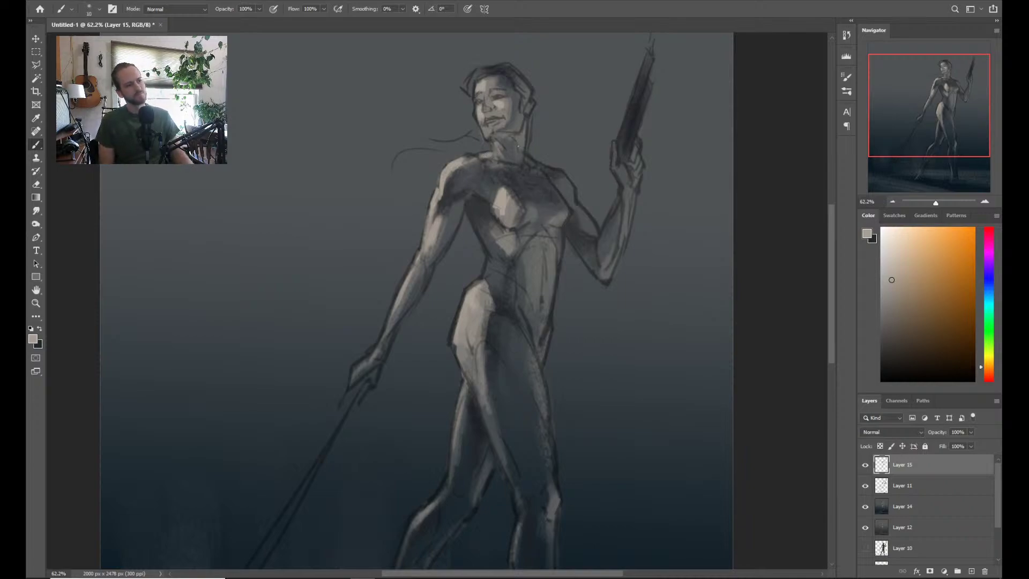
Soften the shadow between the lowered arm's shoulder and upper arm with a larger brush in sampled dark brown-grey and blue-grey tones
key("z")
left_click_drag(568, 97, 540, 95)
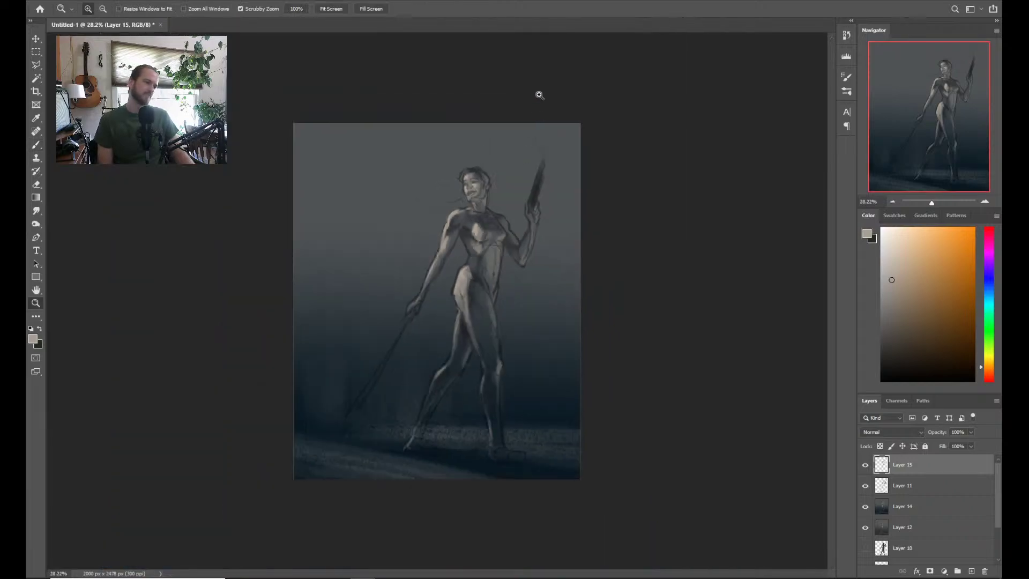
mouse_move(476, 204)
left_mouse_down()
mouse_move(456, 232)
mouse_move(498, 198)
left_mouse_up()
key("b")
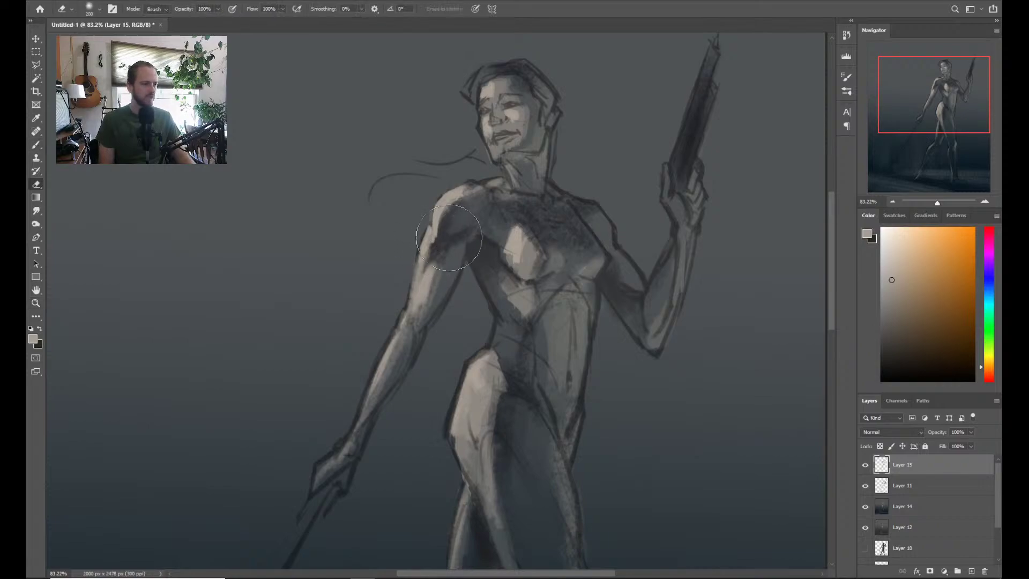
key("alt")
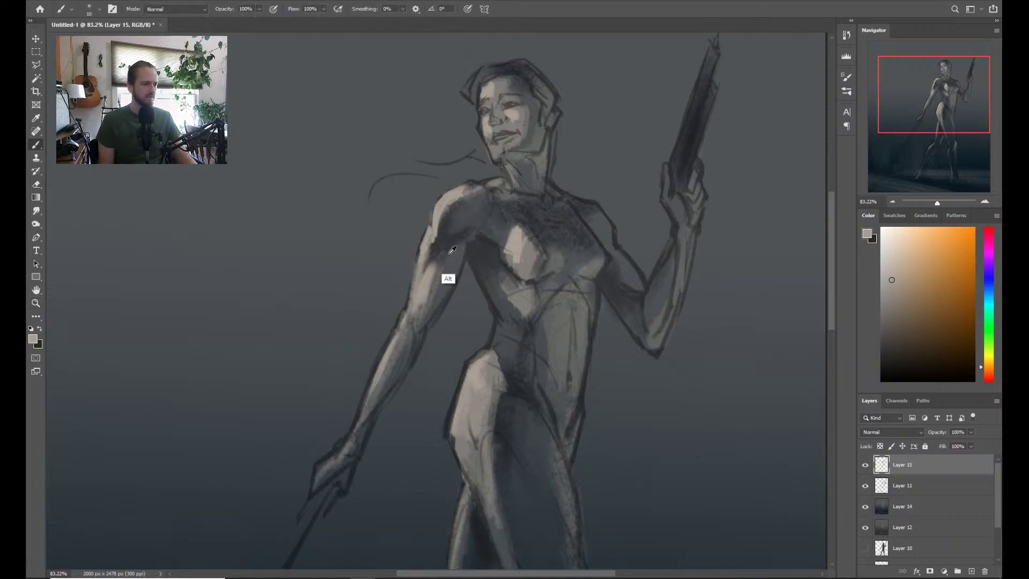
left_click(438, 252, "alt")
key("bracketright")
key("bracketright")
key("bracketright")
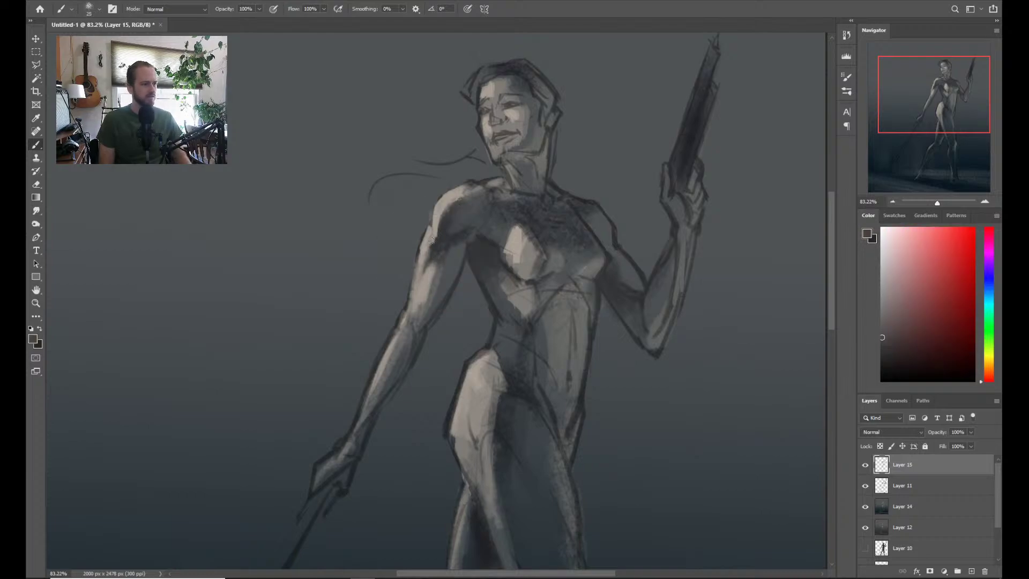
left_click(450, 270, "alt")
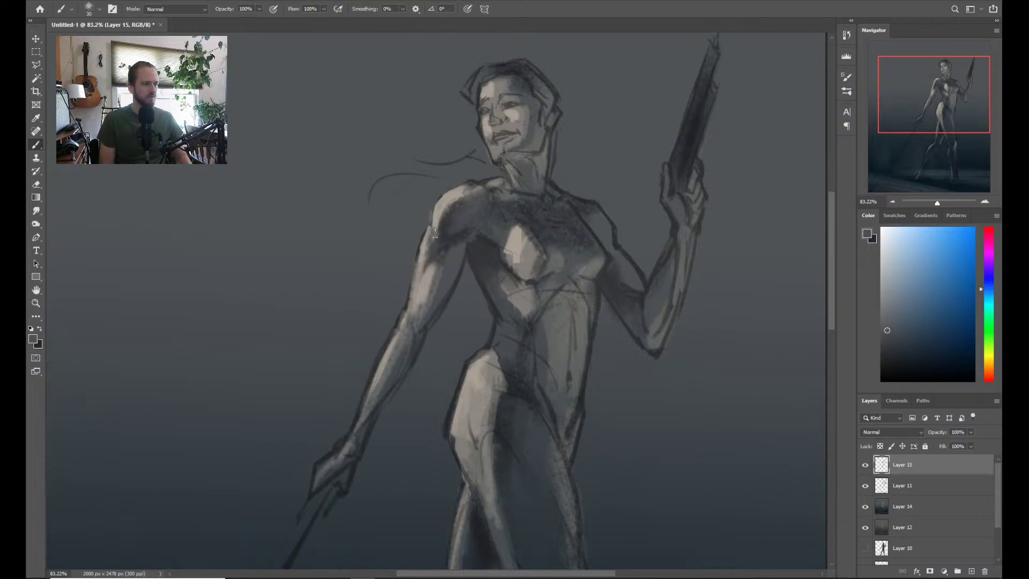
left_click_drag(434, 242, 458, 194)
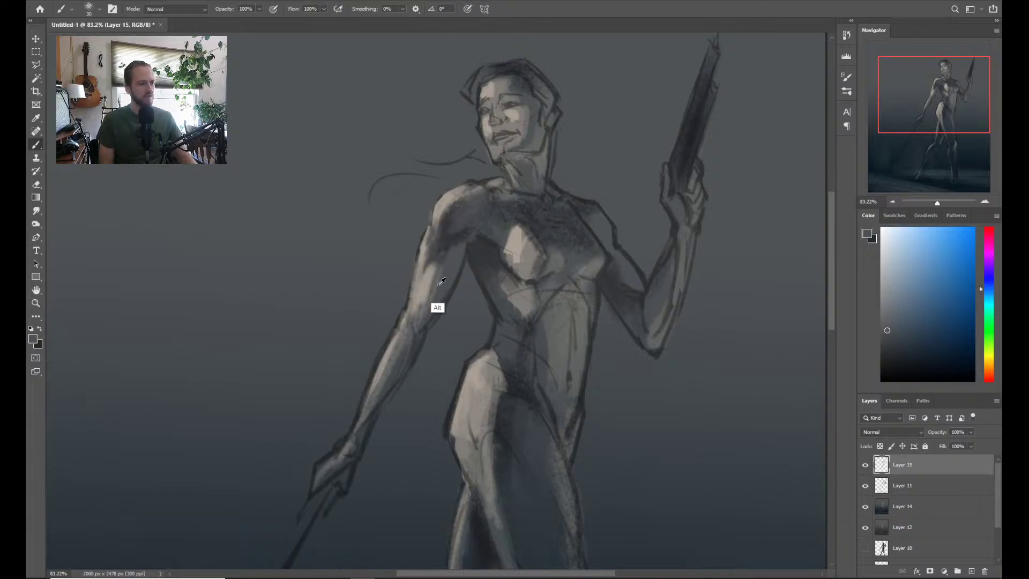
Blend the lowered arm's upper section with sampled warm greys and brush light highlights along its forearm down to the wrist
left_click(423, 308, "alt")
left_click(419, 274, "alt")
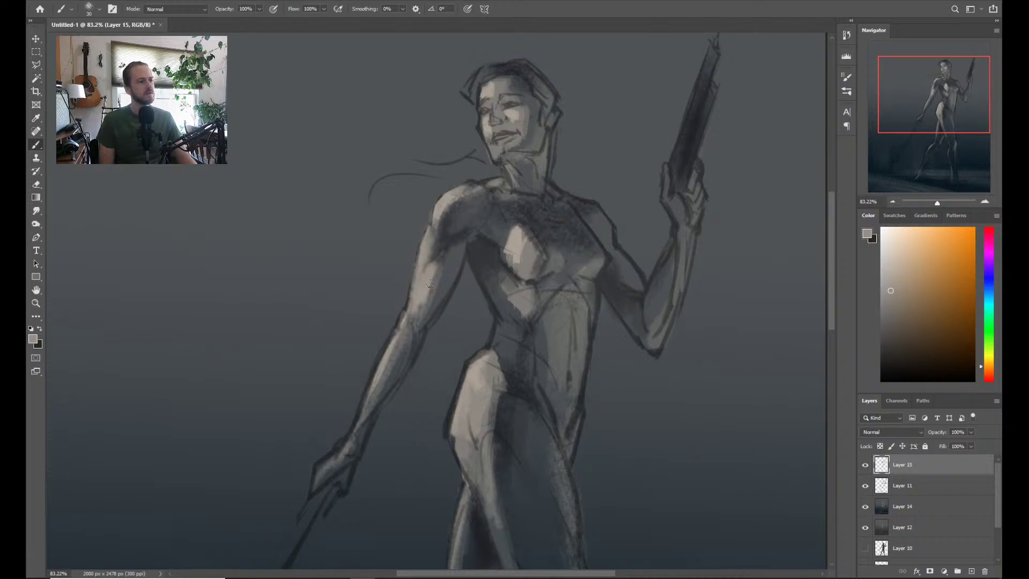
key("z")
mouse_move(431, 228)
left_mouse_down()
mouse_move(397, 230)
mouse_move(457, 236)
mouse_move(462, 219)
mouse_move(443, 239)
left_mouse_up()
key("b")
left_click(449, 217, "alt")
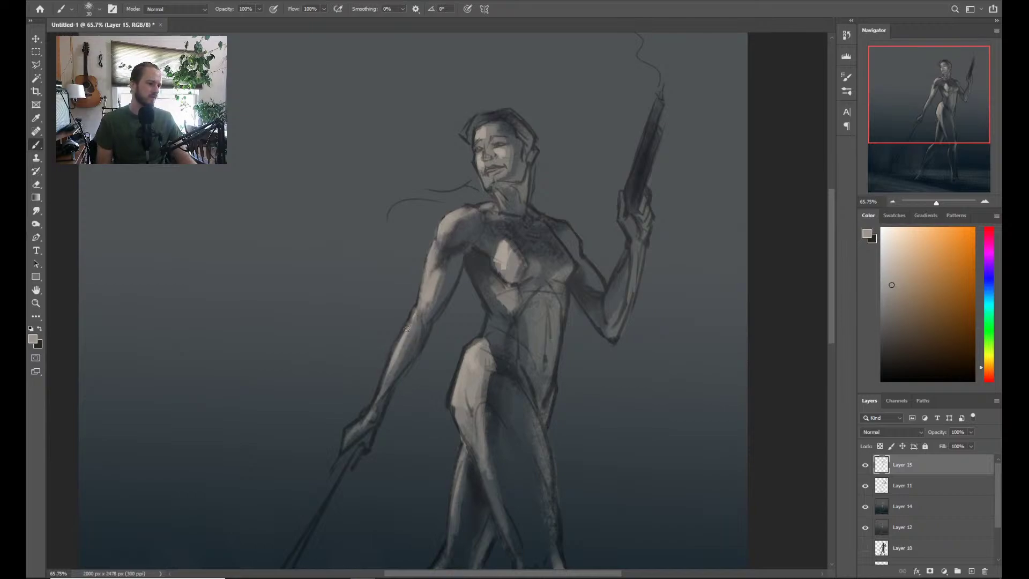
left_click_drag(403, 340, 417, 310)
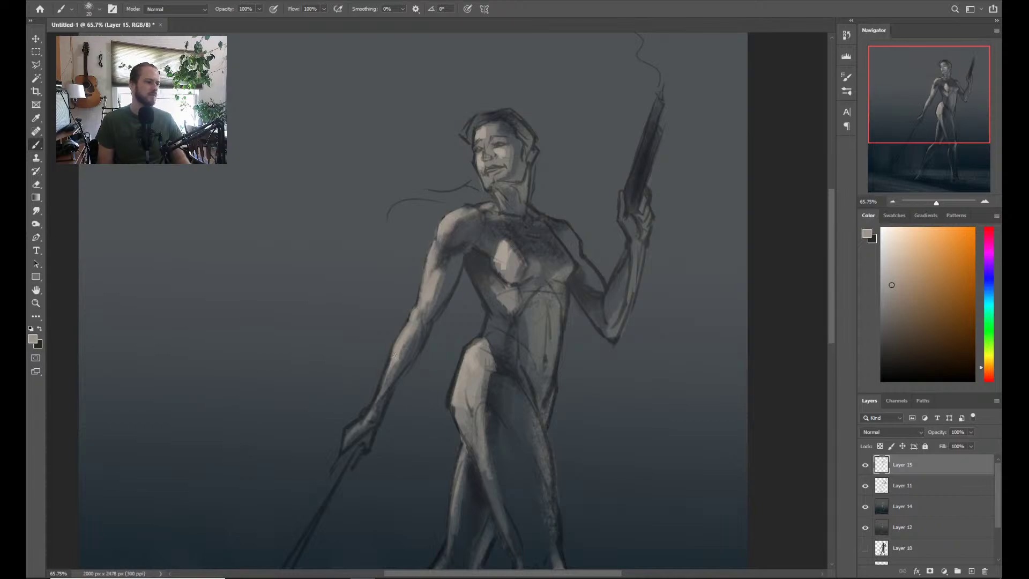
left_click_drag(395, 355, 376, 394)
Examine the shaded figure's overall values from a distance and the torso and arms up close
key("z")
left_click_drag(507, 350, 449, 378)
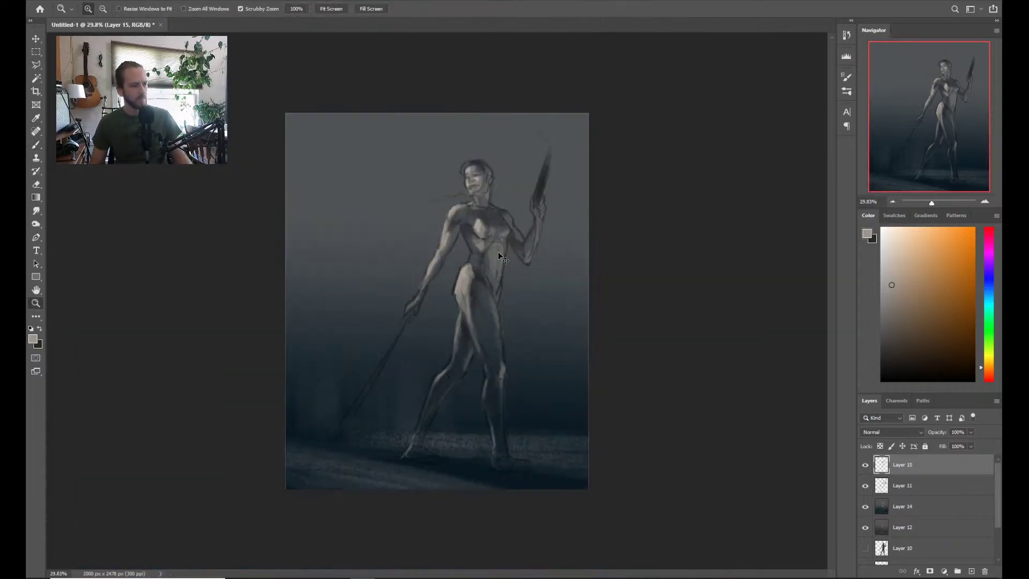
mouse_move(473, 231)
left_mouse_down()
mouse_move(491, 234)
mouse_move(463, 246)
left_mouse_up()
key("e")
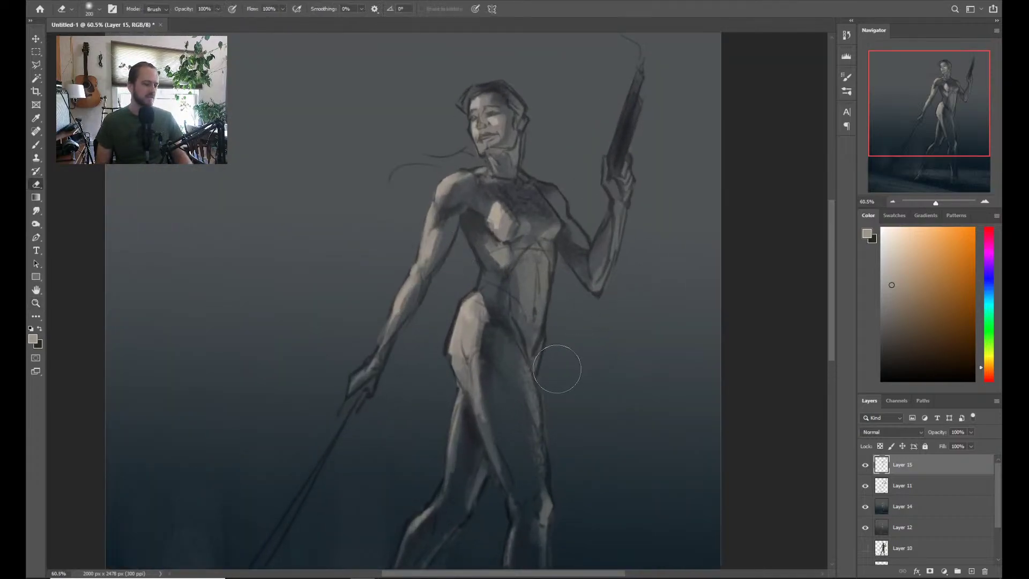
key("z")
left_click_drag(565, 363, 558, 339)
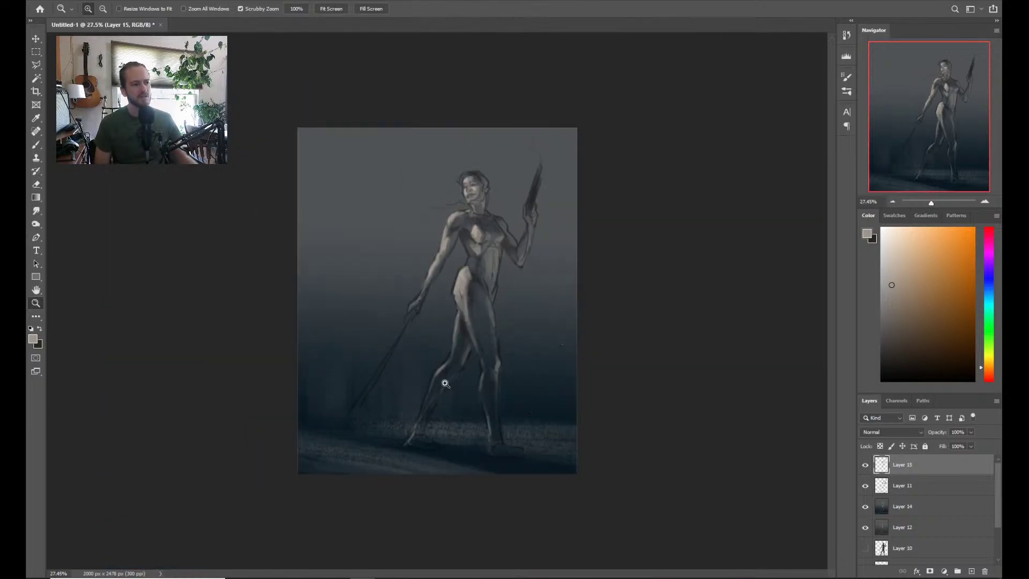
left_click_drag(494, 271, 529, 257)
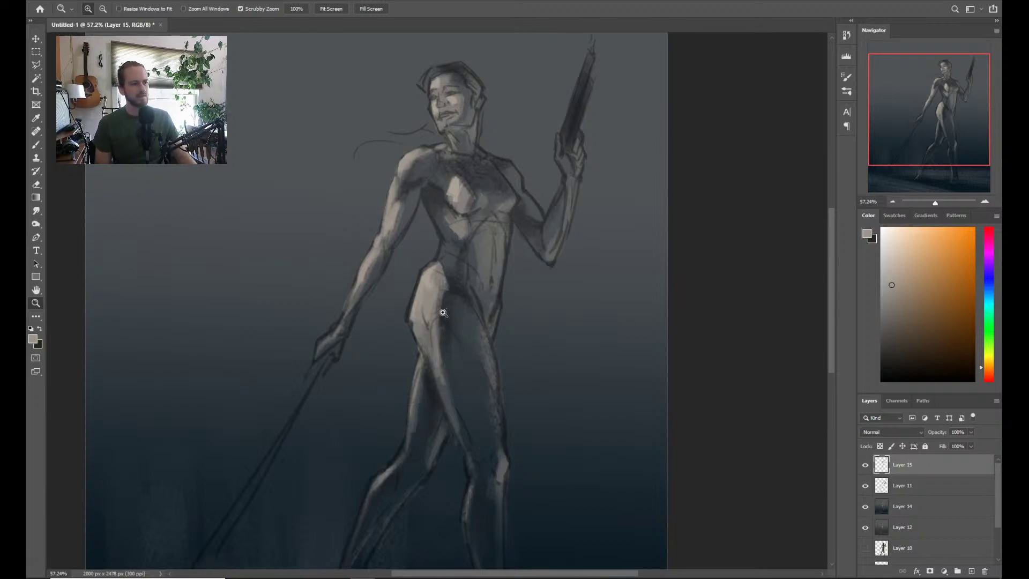
left_click_drag(443, 312, 474, 388)
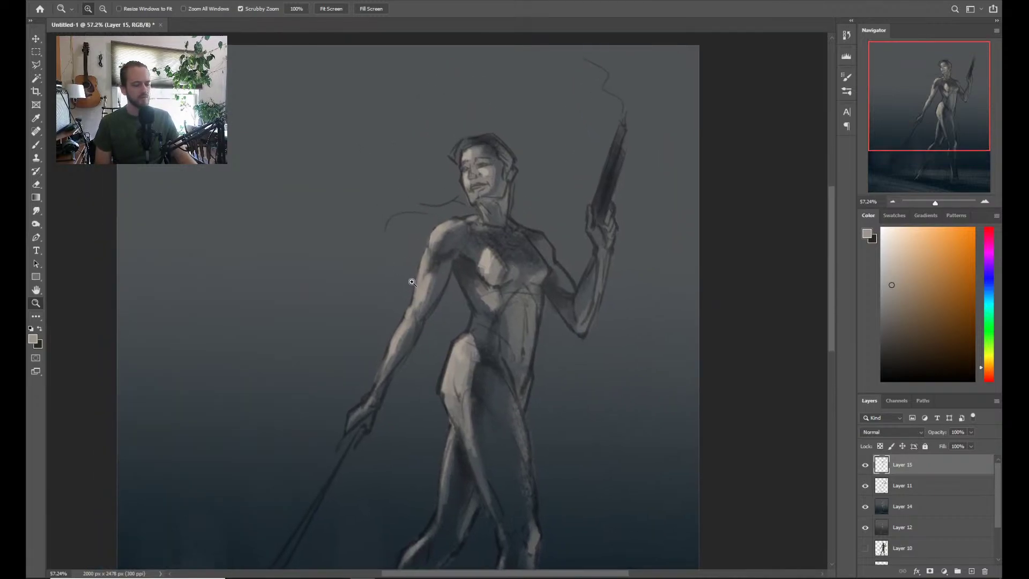
Sketch a light arrow rising toward the character's head with a second stroke below it, and undo both marks
key("b")
mouse_move(303, 278)
left_mouse_down()
mouse_move(405, 188)
mouse_move(428, 182)
left_mouse_up()
mouse_move(389, 179)
left_mouse_down()
mouse_move(429, 181)
mouse_move(408, 201)
left_mouse_up()
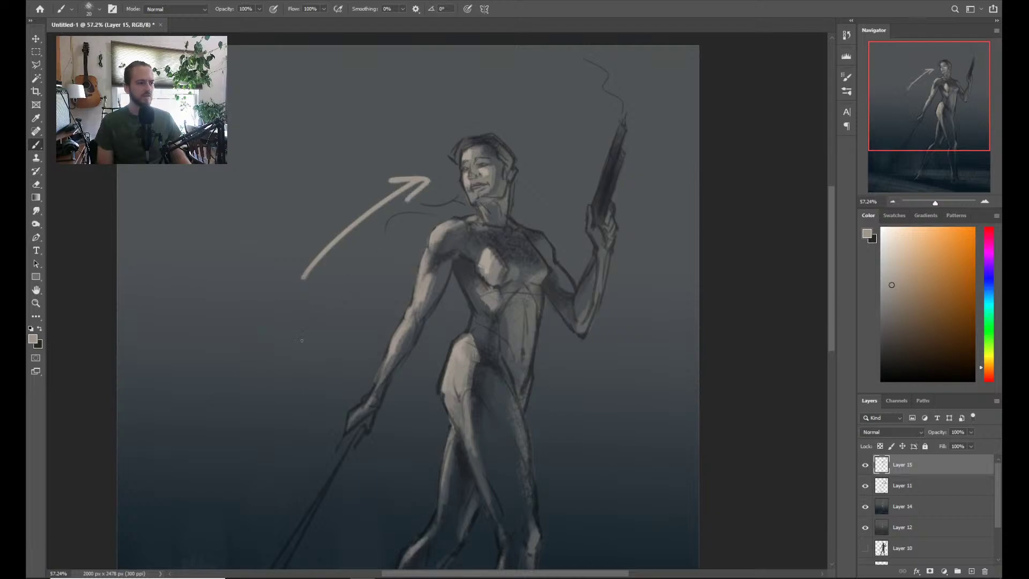
mouse_move(286, 354)
left_mouse_down()
mouse_move(400, 271)
mouse_move(400, 283)
left_mouse_up()
key("ctrl+z")
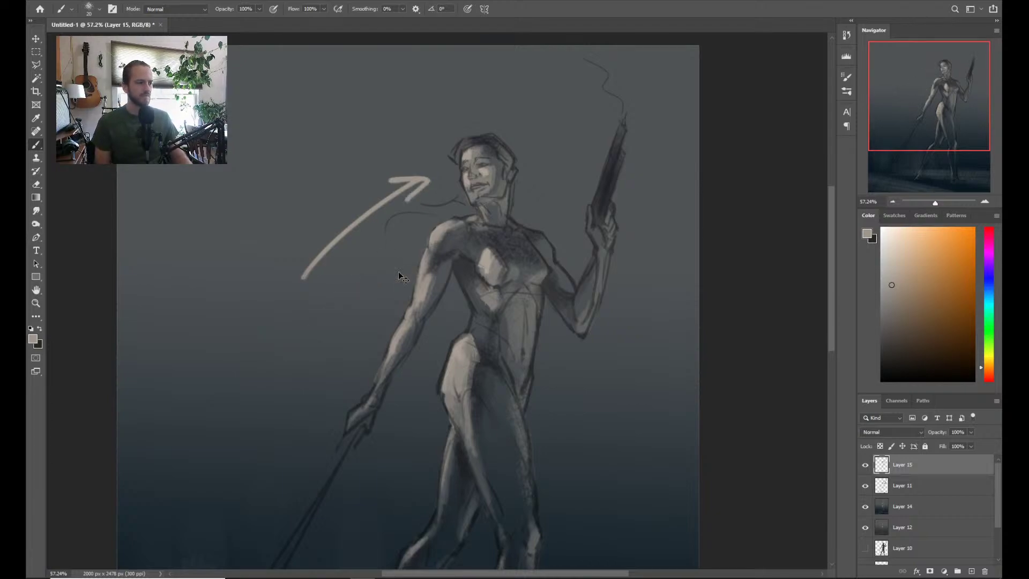
key("ctrl+z")
Trace light guide strokes down both legs and from the lowered hand along the sword, and undo them
key("z")
left_click_drag(482, 340, 439, 402)
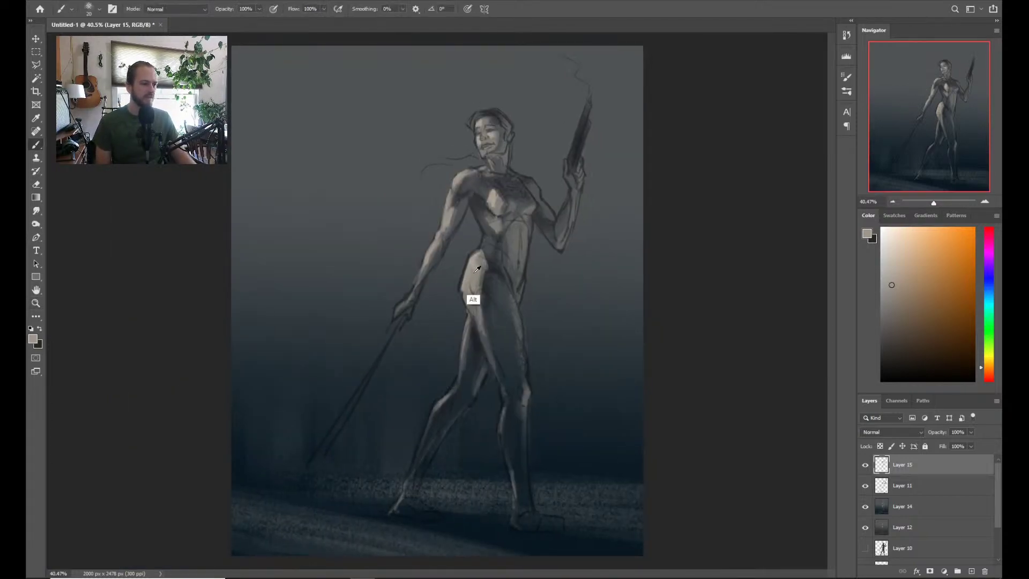
key("b")
mouse_move(468, 328)
left_mouse_down()
mouse_move(456, 386)
mouse_move(436, 404)
mouse_move(410, 481)
left_mouse_up()
left_click_drag(406, 302, 333, 441)
mouse_move(480, 328)
left_mouse_down()
mouse_move(506, 399)
mouse_move(512, 523)
left_mouse_up()
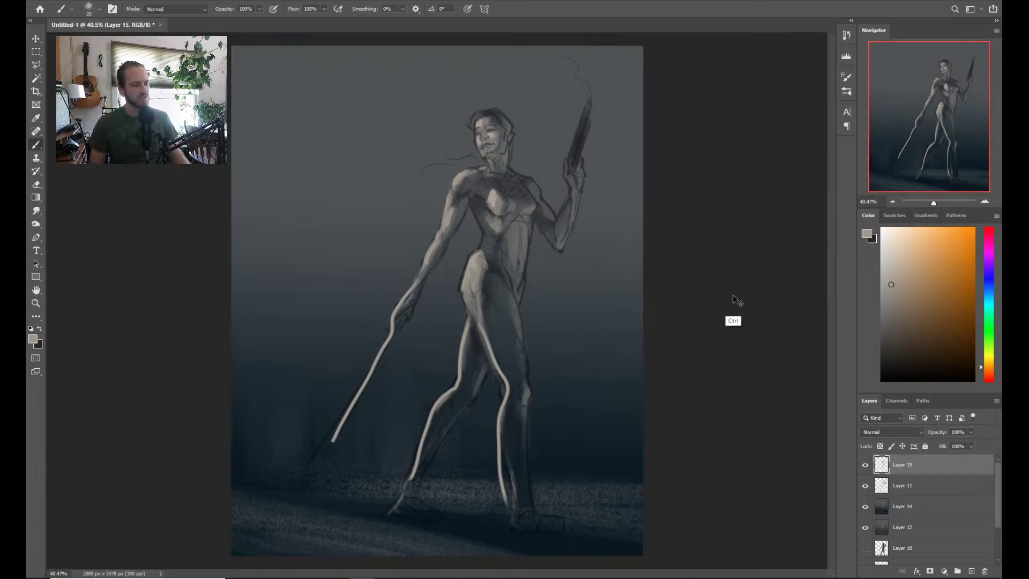
key("ctrl+z")
key("ctrl+z")
key("ctrl+z")
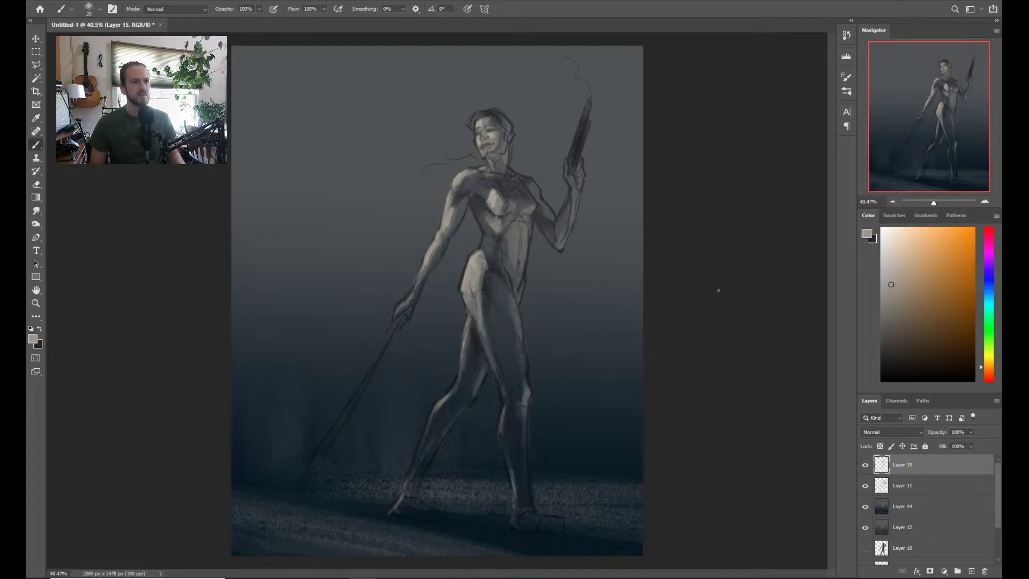
Darken the lowered hand and lower forearm with grey and dark blue-grey tones sampled from the figure
key("z")
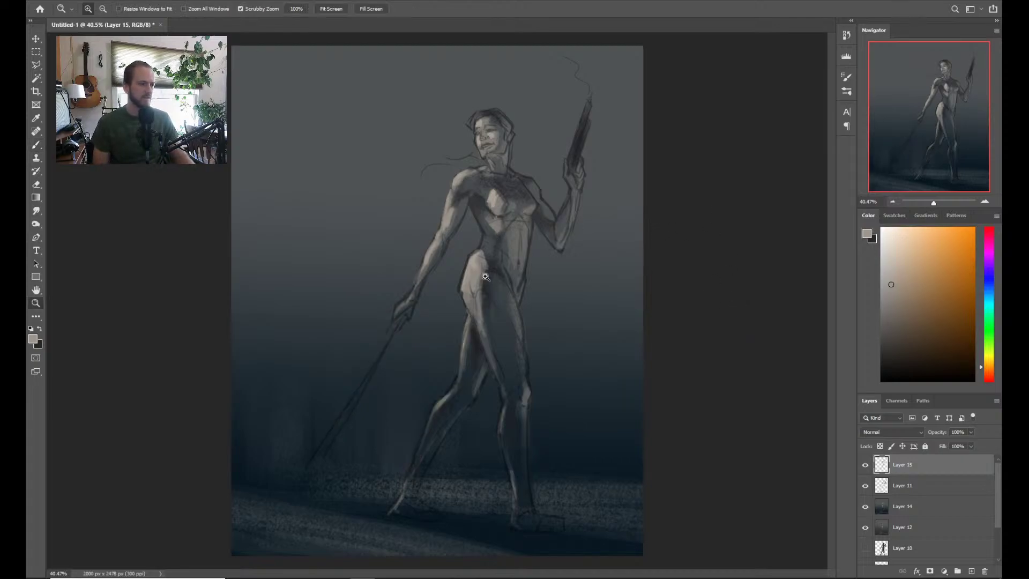
left_click_drag(489, 276, 459, 299)
key("b")
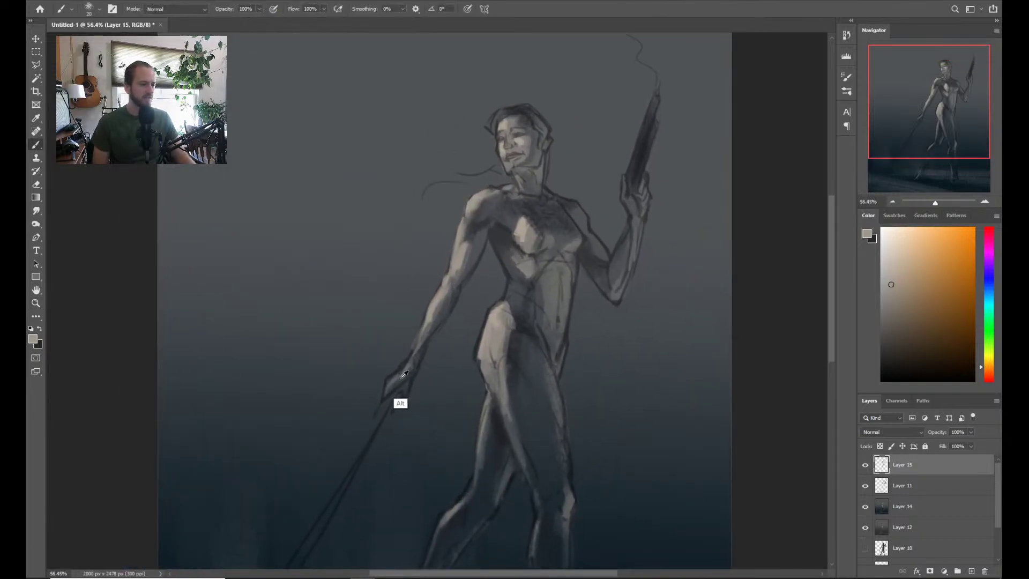
left_click(400, 378, "alt")
left_click_drag(416, 352, 399, 377)
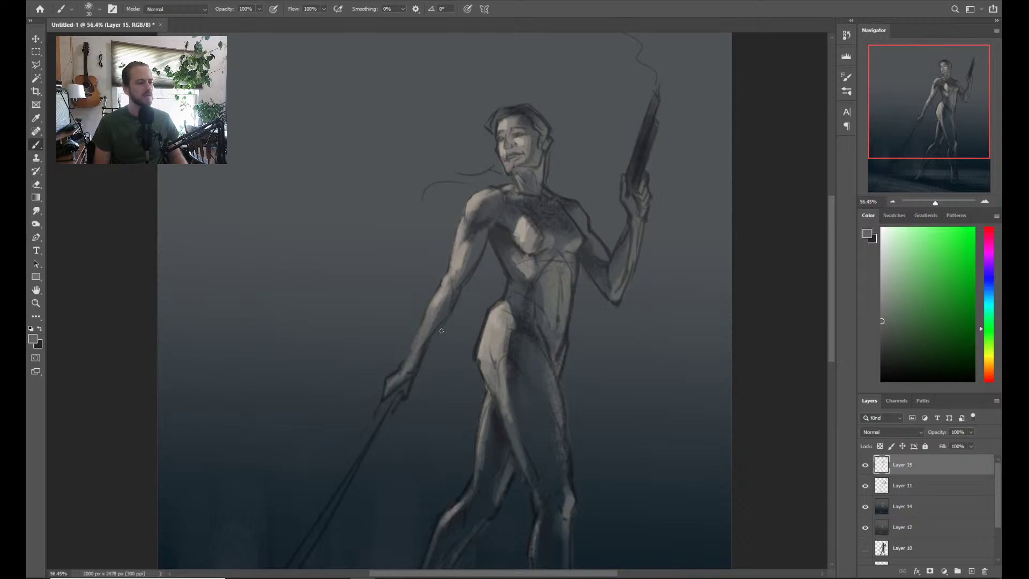
key("alt")
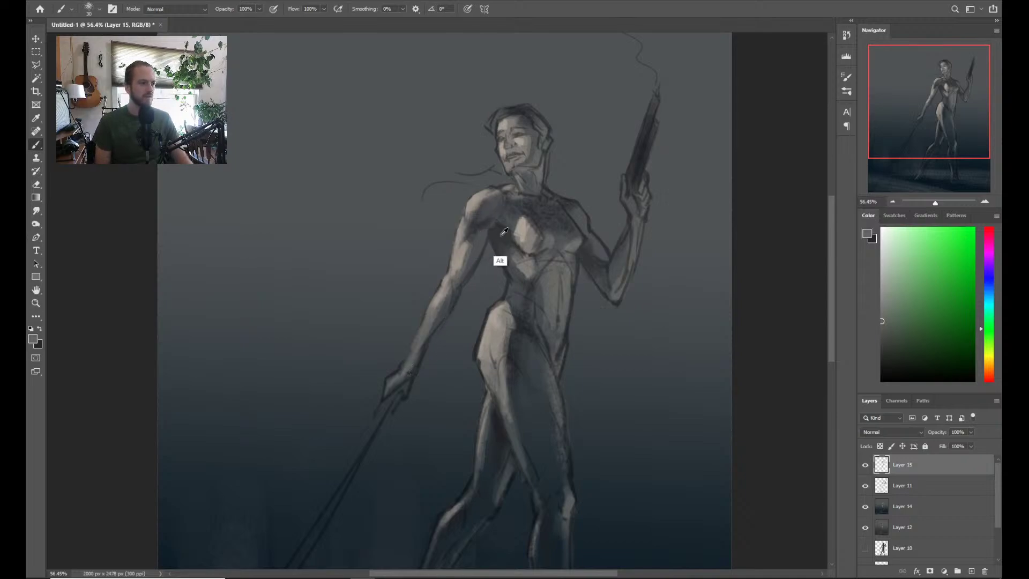
left_click(479, 239, "alt")
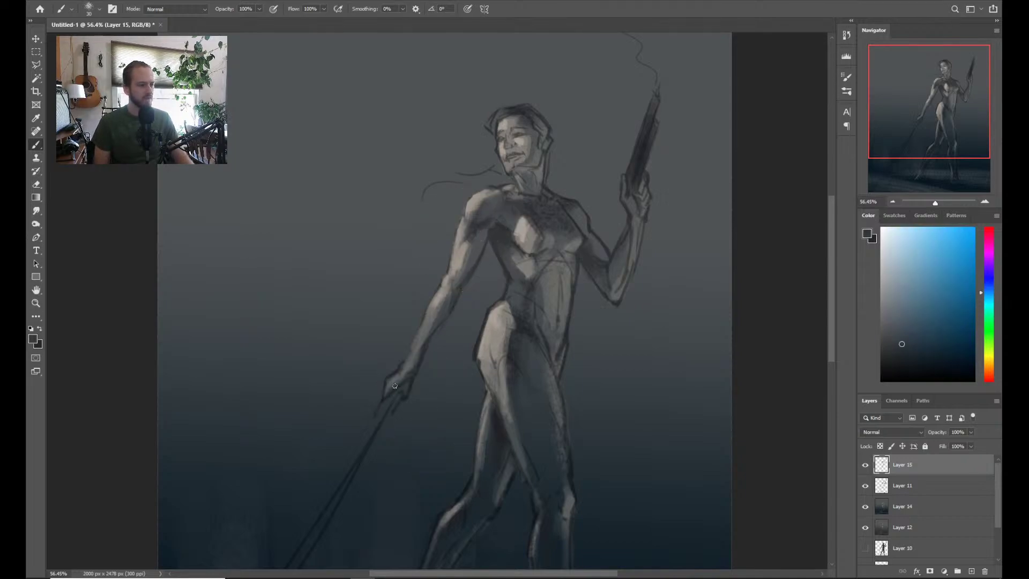
mouse_move(400, 378)
left_mouse_down()
mouse_move(431, 328)
mouse_move(418, 350)
mouse_move(420, 332)
mouse_move(443, 318)
mouse_move(428, 330)
mouse_move(434, 307)
left_mouse_up()
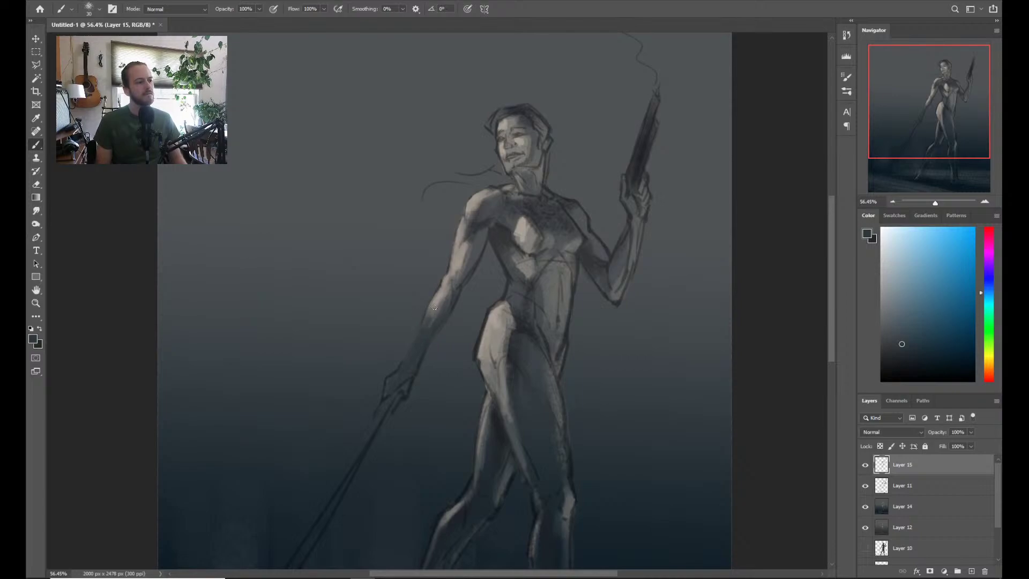
Deepen the shadow over the lowered hand and wrist with a near-black blue sampled from between the legs
mouse_move(466, 383)
left_mouse_down()
mouse_move(449, 409)
mouse_move(467, 401)
left_mouse_up()
left_click(498, 256, "alt")
left_click(477, 278, "alt")
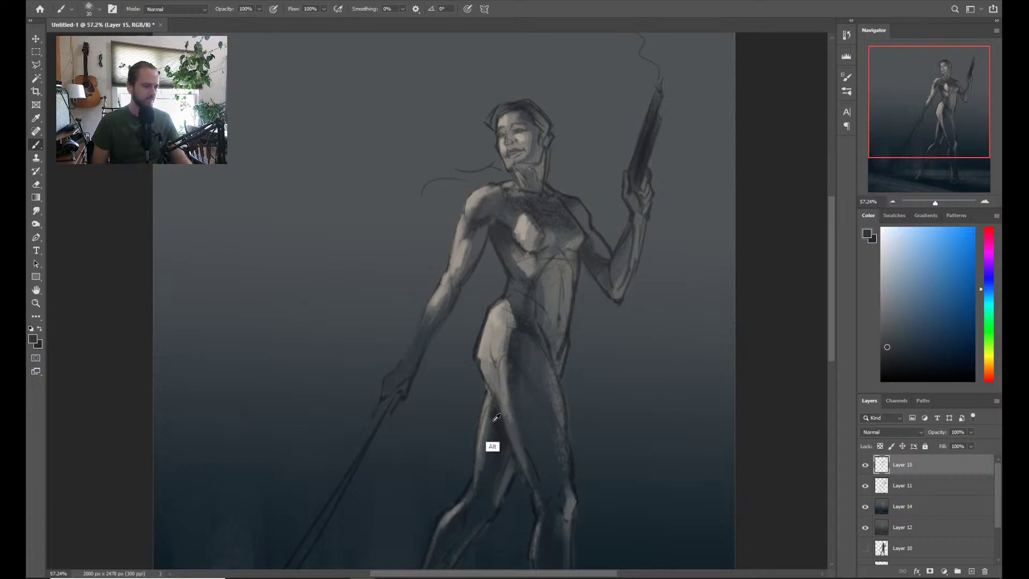
left_click(498, 448, "alt")
left_click_drag(386, 382, 390, 377)
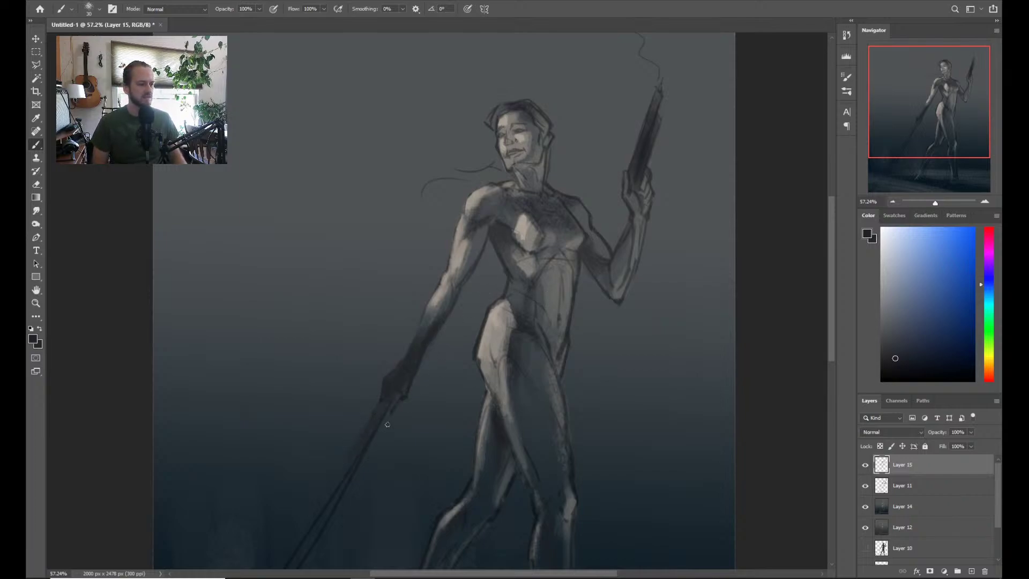
Fill the sword from the hand to its tip with long dark blue-grey strokes
key("z")
mouse_move(413, 450)
left_mouse_down()
mouse_move(453, 368)
mouse_move(423, 406)
mouse_move(434, 391)
left_mouse_up()
key("b")
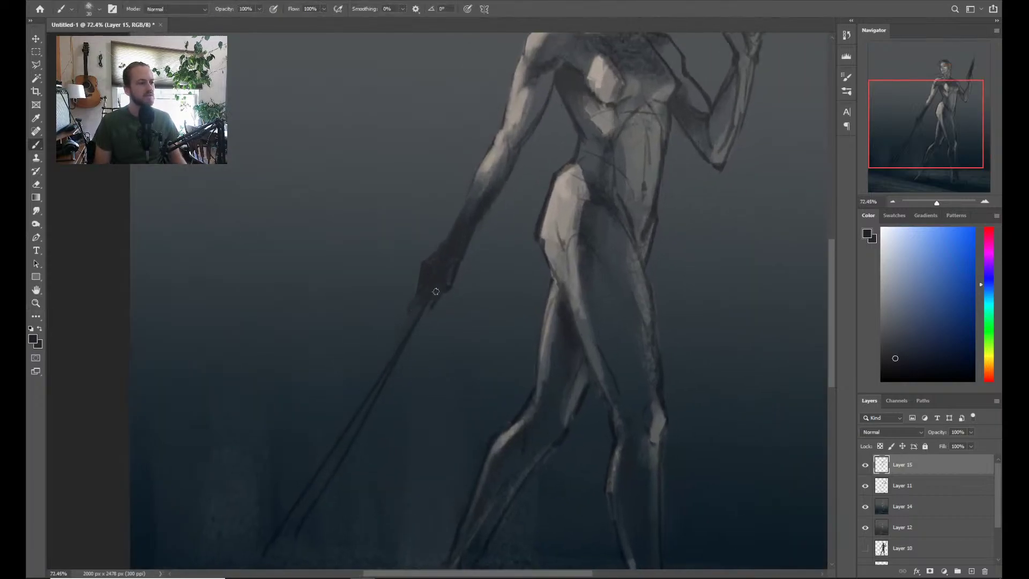
mouse_move(436, 291)
left_mouse_down()
mouse_move(408, 321)
mouse_move(328, 475)
left_mouse_up()
left_click_drag(409, 334, 289, 555)
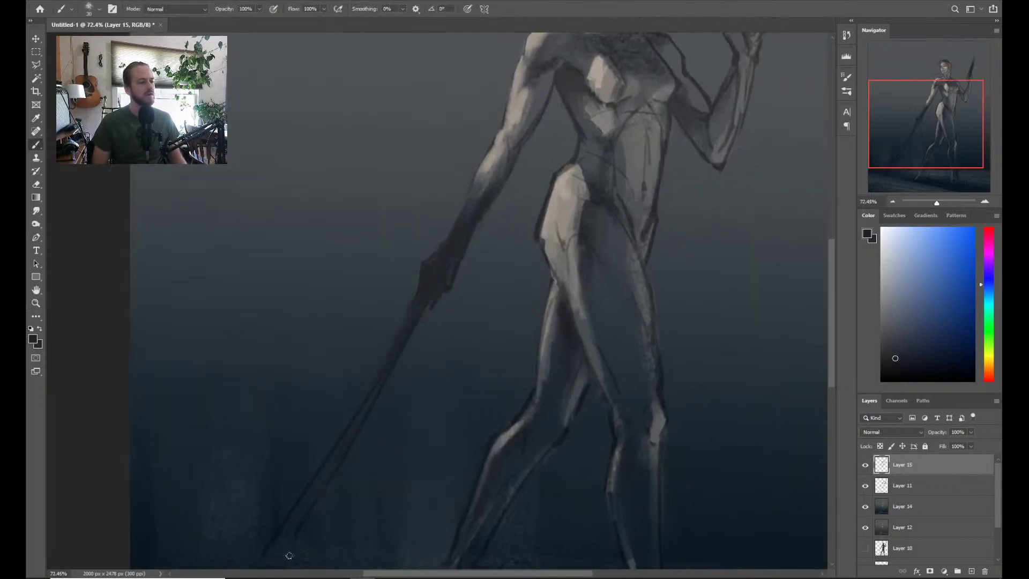
Blend the transition from light to shadow on the lowered forearm with sampled mid-grey and warm grey tones and a smaller brush
key("z")
left_click_drag(519, 370, 529, 321)
key("b")
scroll(536, 295, "up", 2)
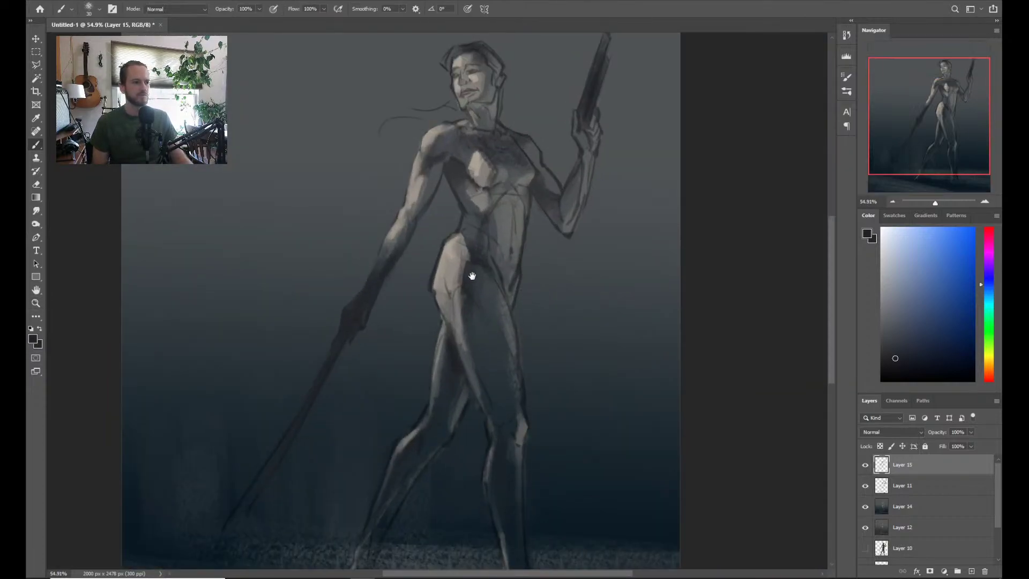
mouse_move(473, 276)
left_mouse_down()
mouse_move(483, 299)
mouse_move(418, 289)
left_mouse_up()
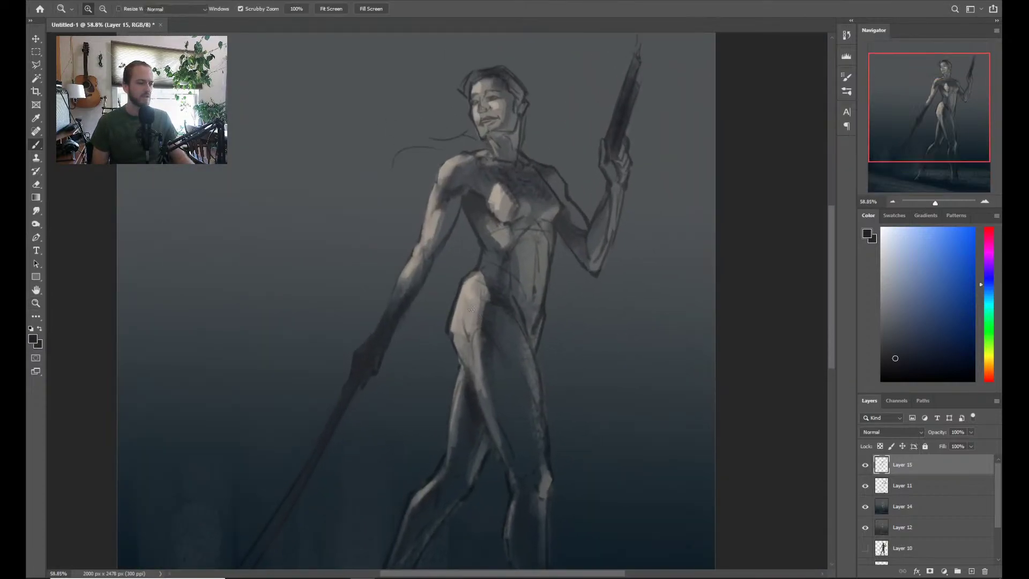
right_click(400, 290, "alt")
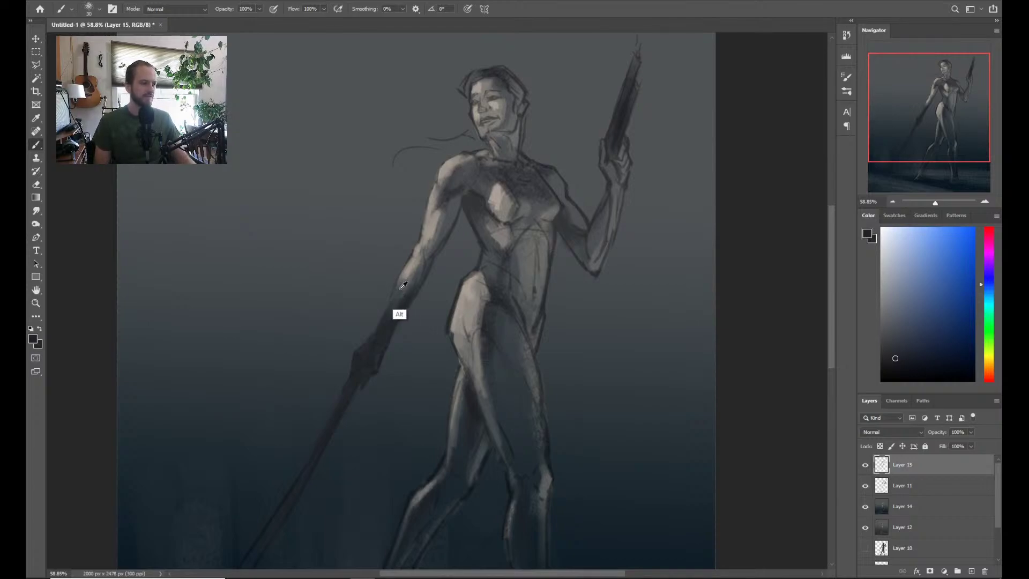
right_click(397, 292, "alt+shift")
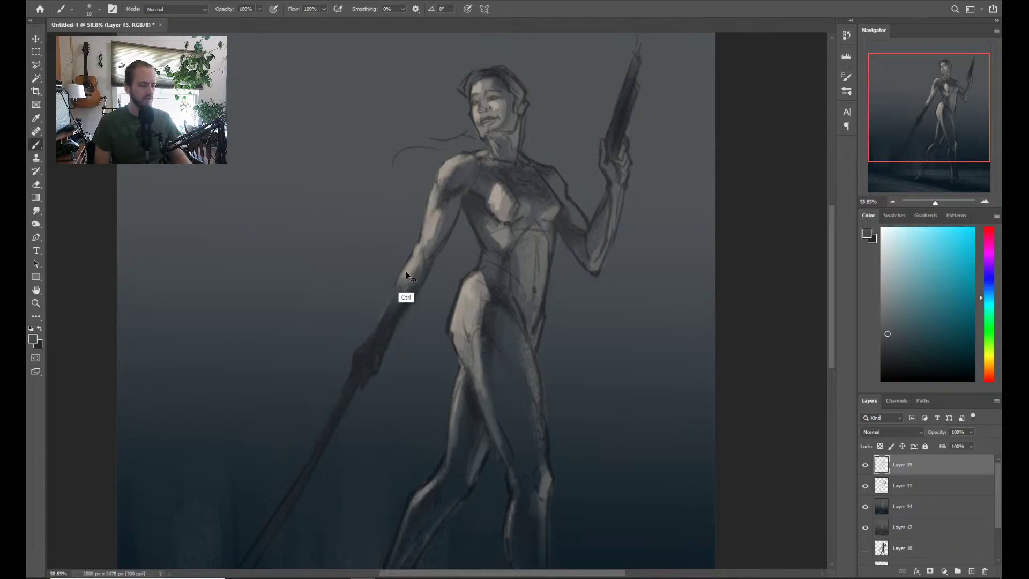
left_click(405, 275, "alt")
left_click(404, 275, "alt")
left_click_drag(403, 269, 395, 287)
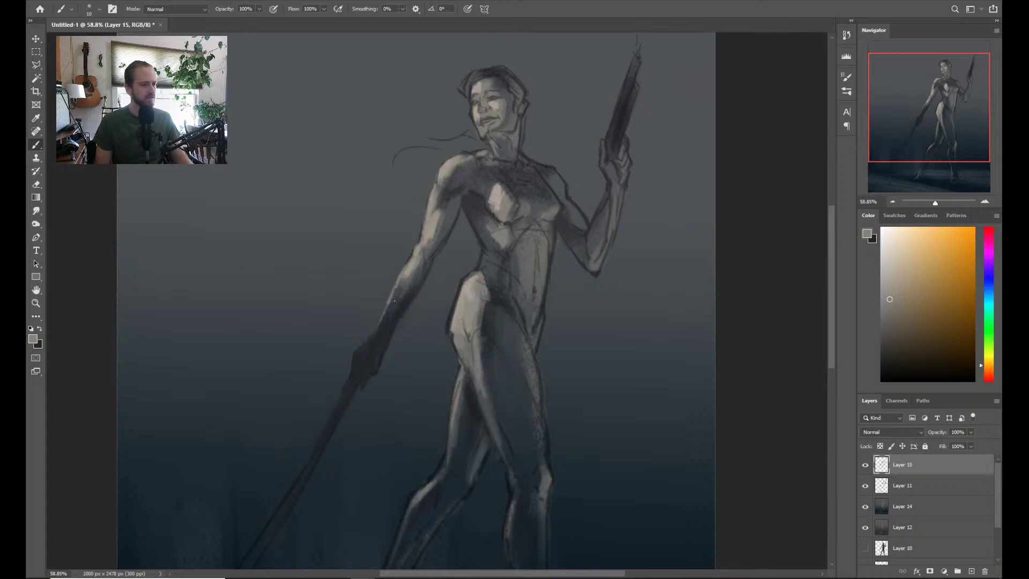
Examine the darkened arm and sword against the whole figure from a distance and up close
scroll(394, 302, "down", 3)
key("ctrl+0")
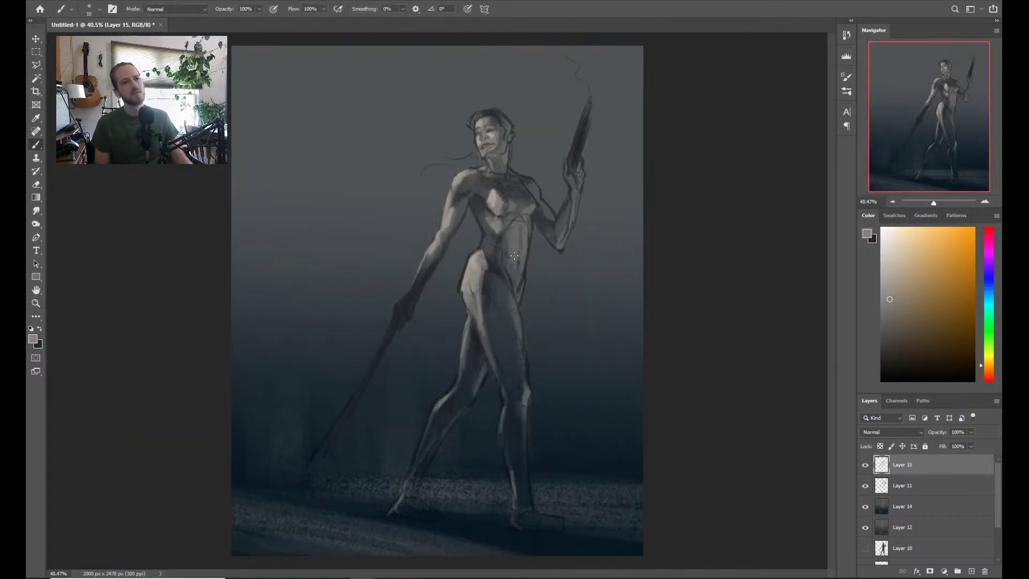
scroll(462, 262, "up", 2)
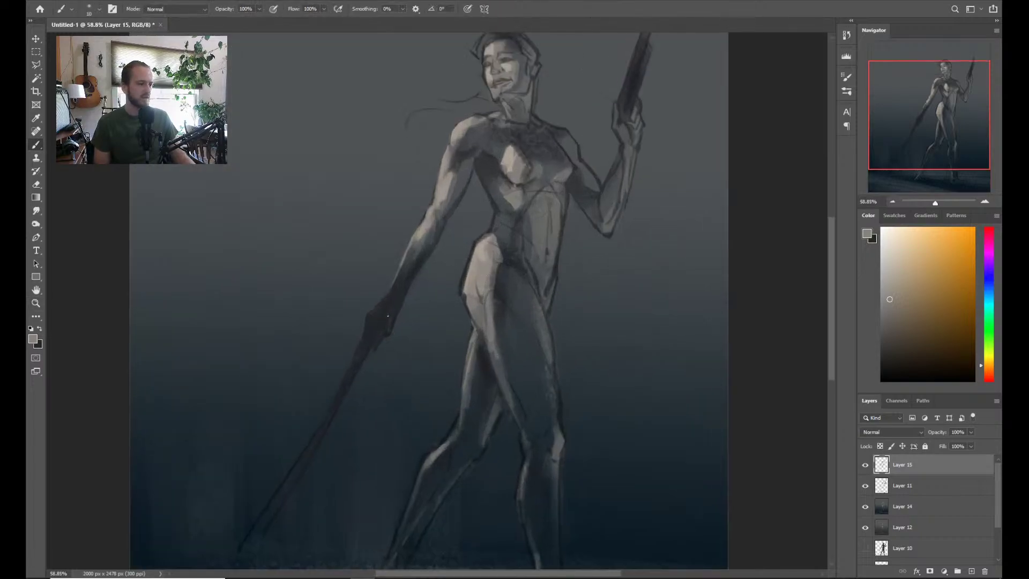
key("z")
scroll(396, 325, "up", 1)
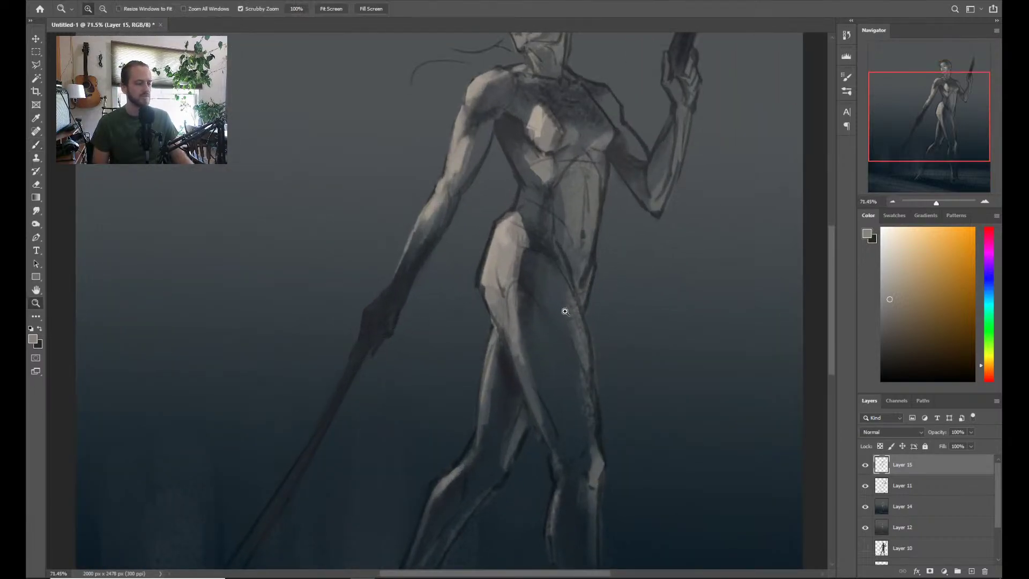
left_click_drag(566, 312, 519, 317)
left_click_drag(563, 242, 482, 368)
left_click_drag(512, 313, 524, 315)
left_click_drag(521, 328, 520, 271)
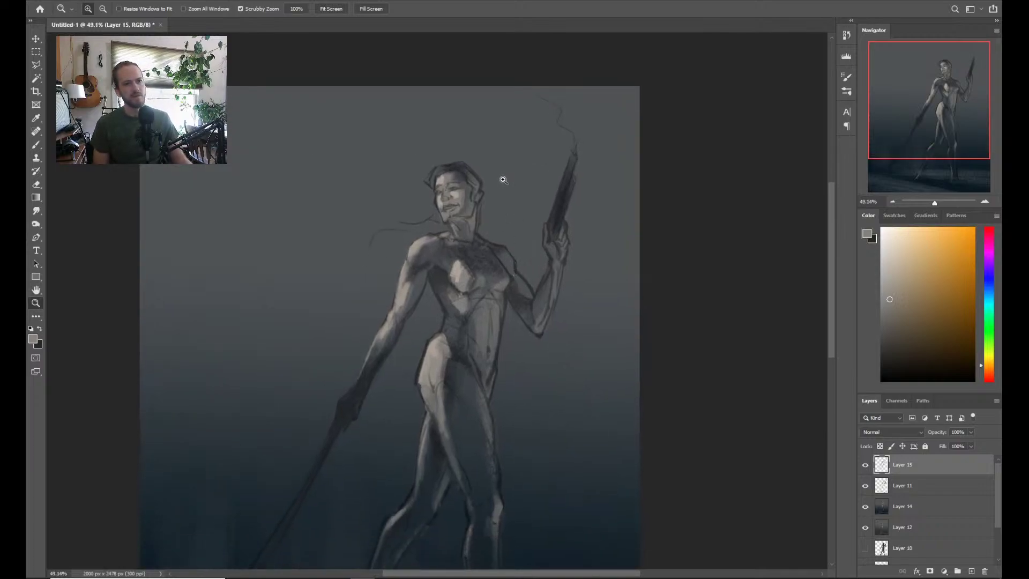
scroll(463, 295, "up", 1)
Deepen the shadow between the lowered arm's shoulder and the chest with sampled dark blue-grey tones at brush size 25
key("b")
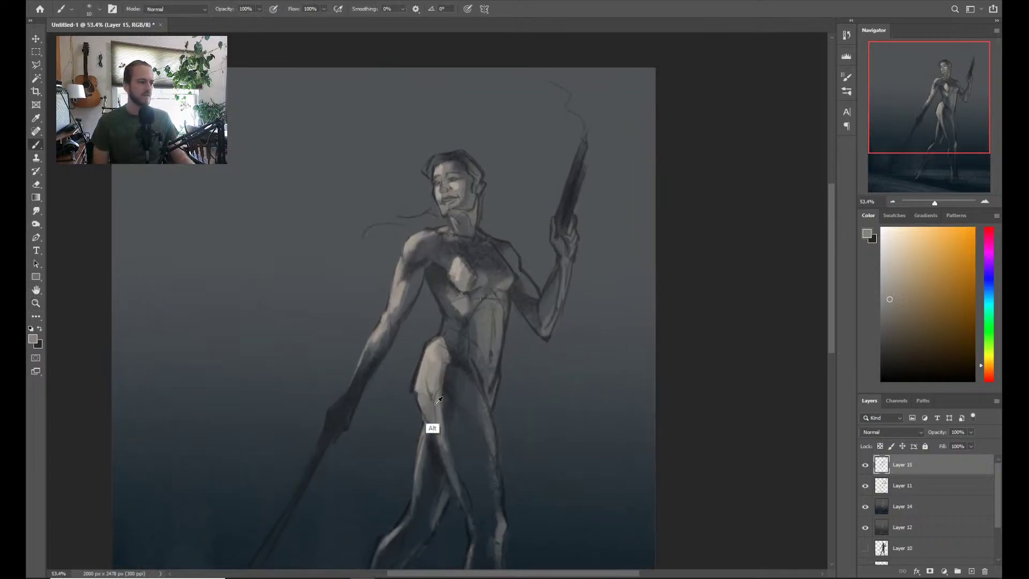
left_click(439, 455, "alt")
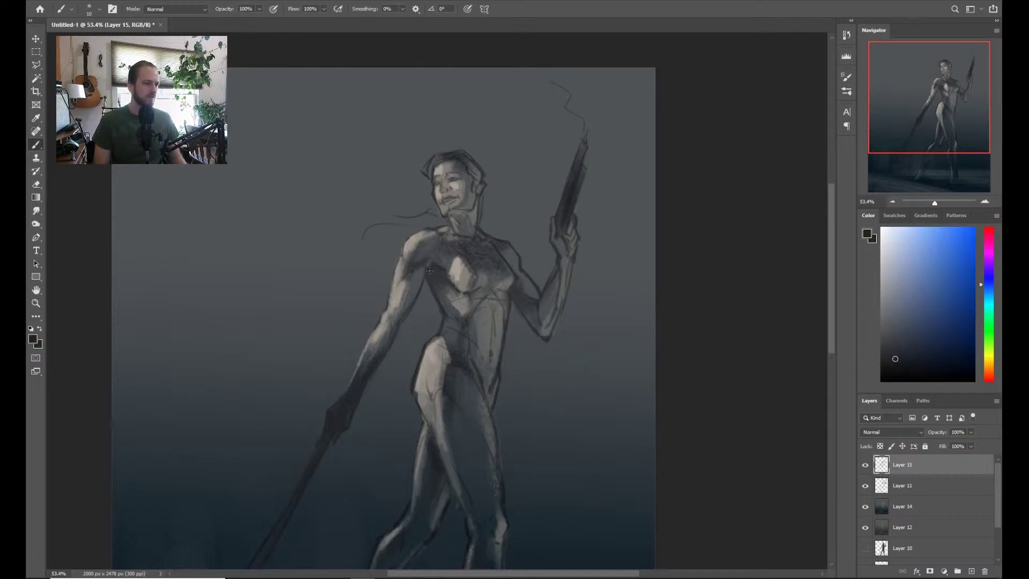
key("bracketright")
key("bracketright")
key("bracketright")
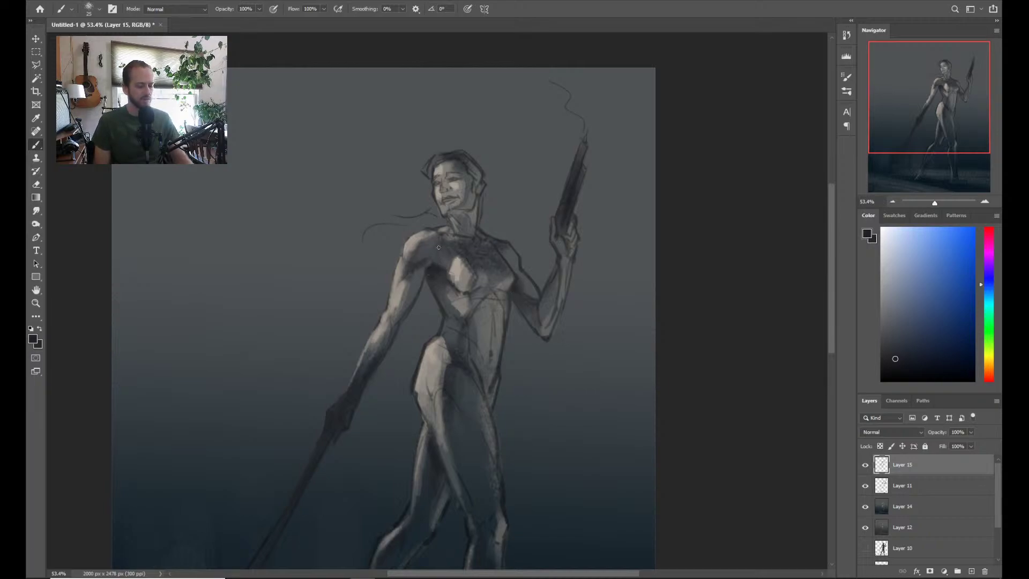
left_click(431, 279, "alt")
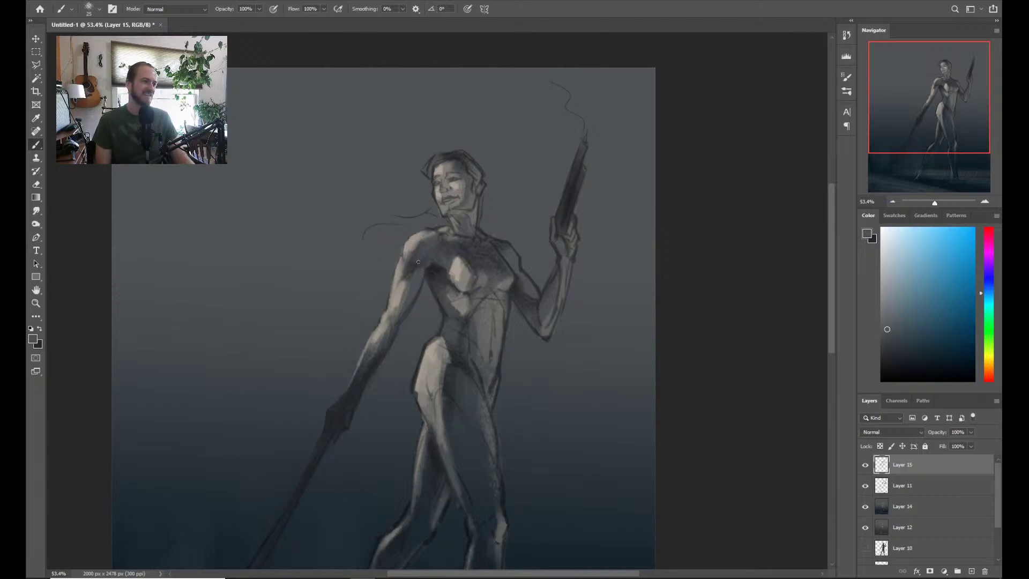
Check the shoulder and torso shading up close and compare it with the full composition
scroll(446, 259, "down", 3)
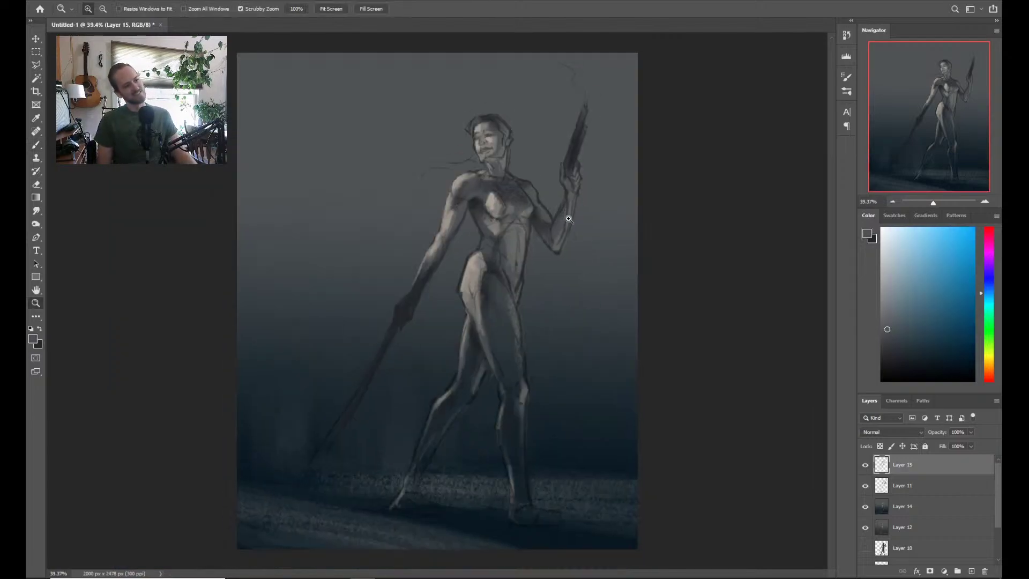
scroll(573, 268, "up", 5)
scroll(445, 214, "up", 5)
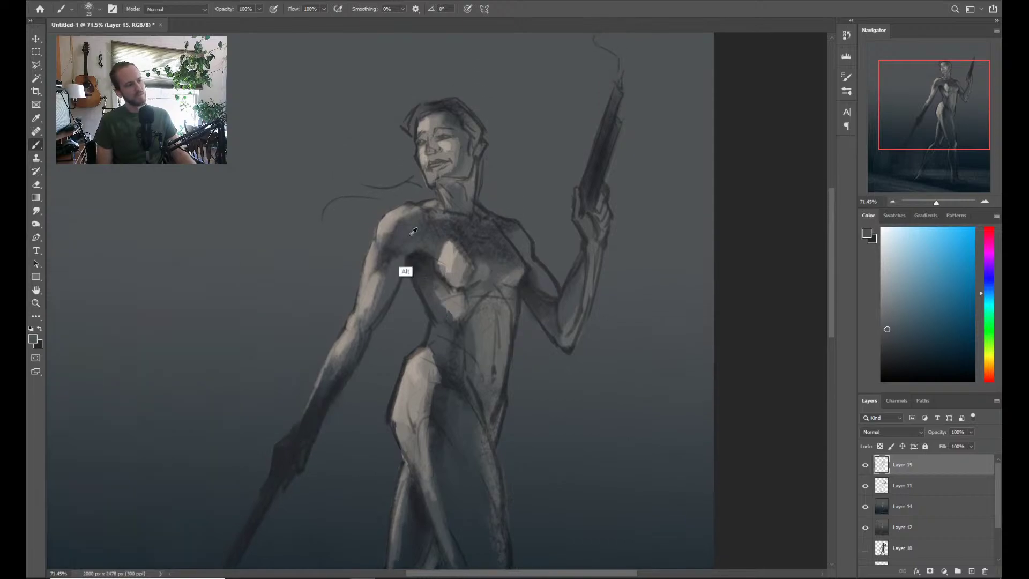
scroll(410, 245, "down", 2)
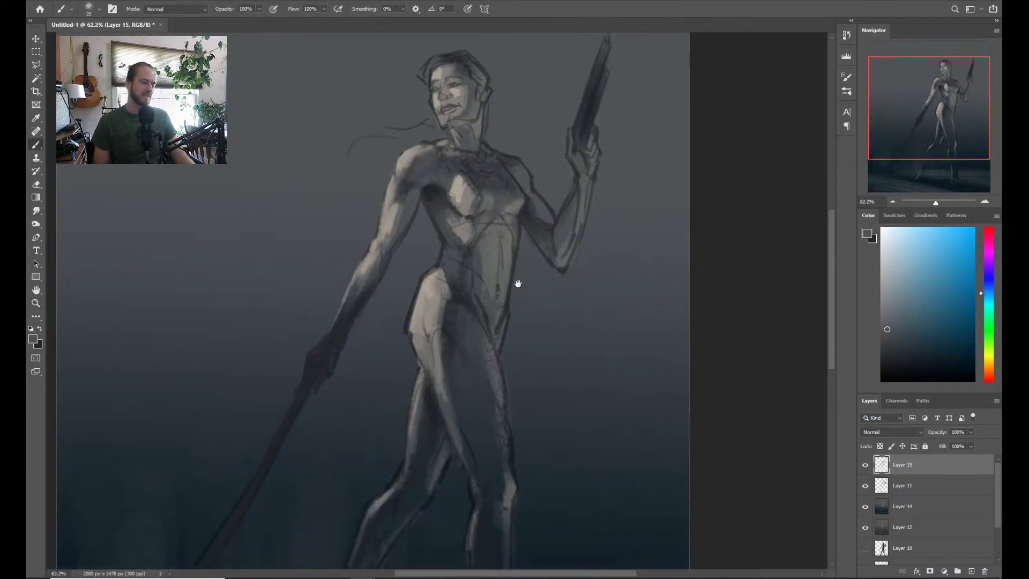
key("z")
scroll(490, 315, "down", 3)
scroll(490, 315, "up", 1)
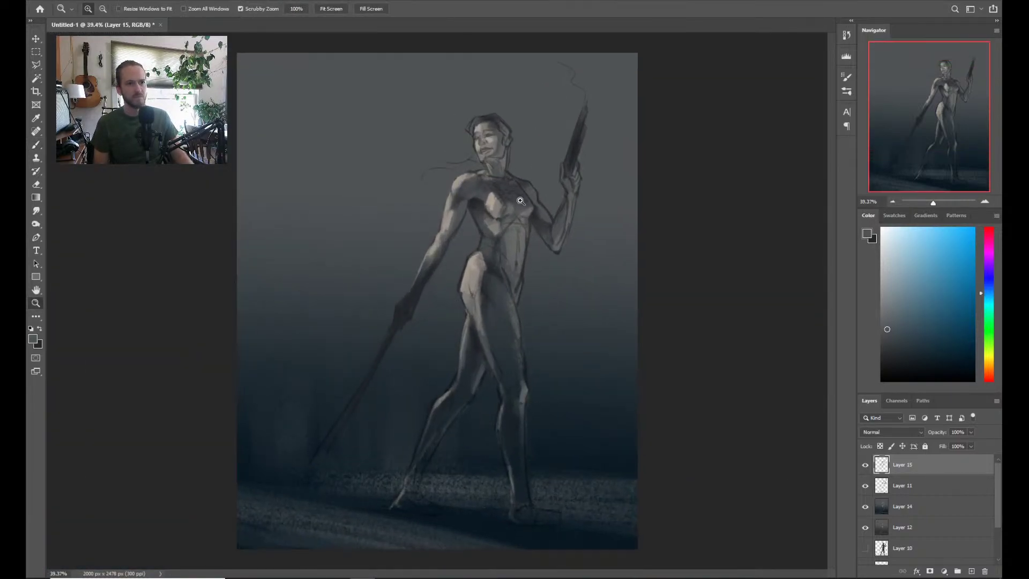
Paint muted teal reflected light over the shadowed side of the chest and abdomen, reducing the brush size for the smaller areas
key("b")
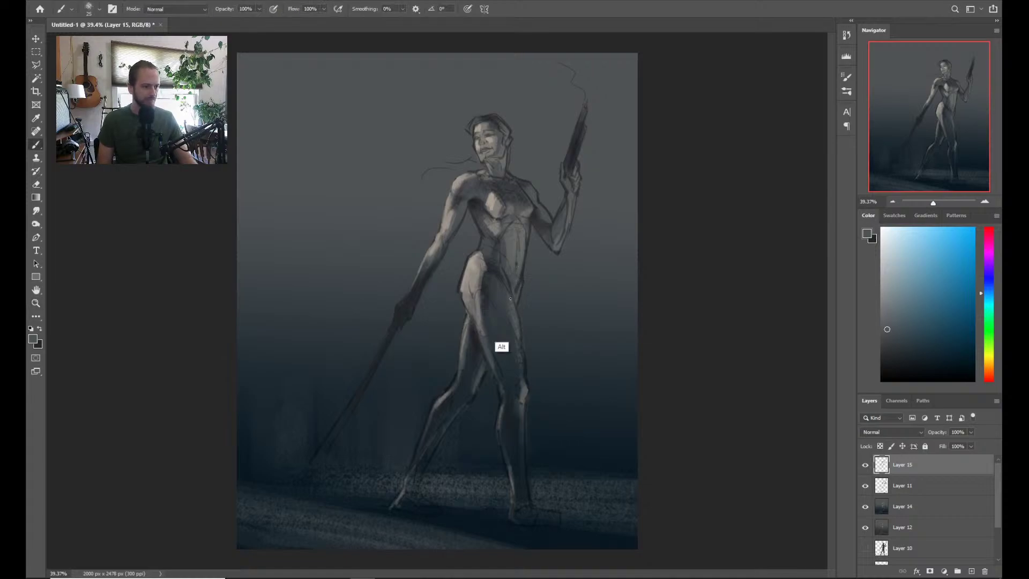
left_click(502, 357, "alt")
left_click(906, 313)
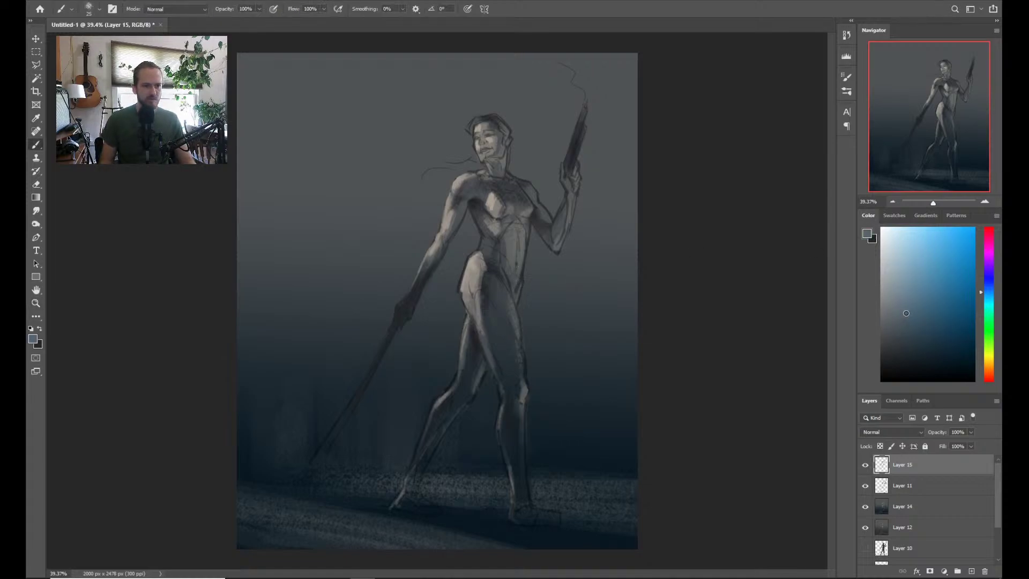
left_click_drag(906, 313, 910, 318)
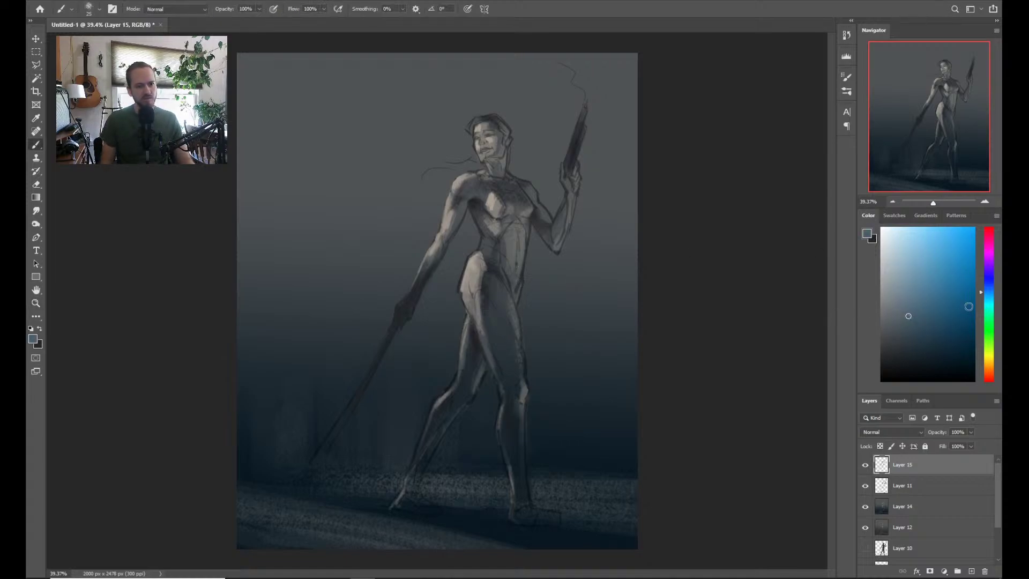
left_click(990, 295)
left_click_drag(989, 292, 990, 305)
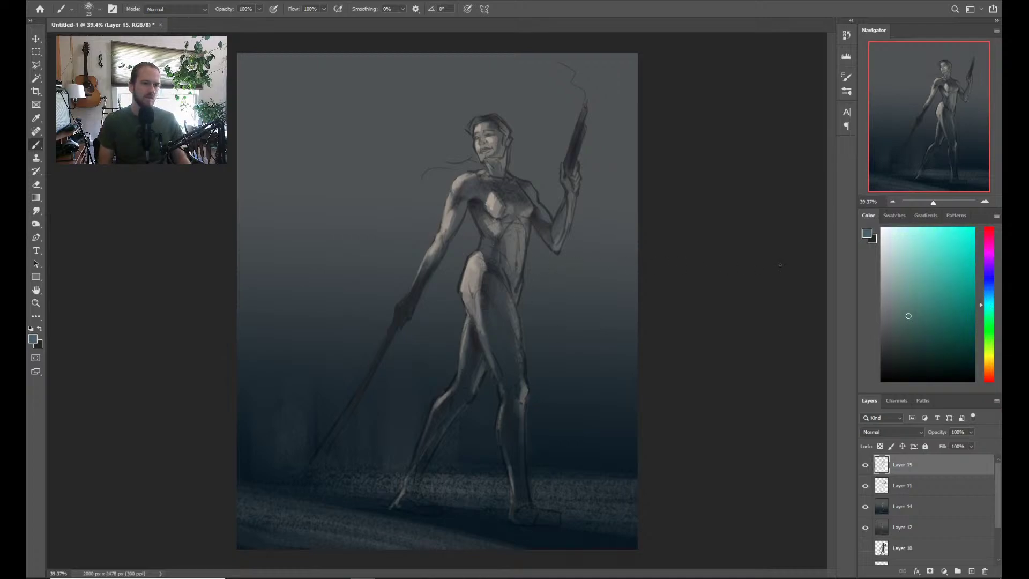
left_click(900, 304)
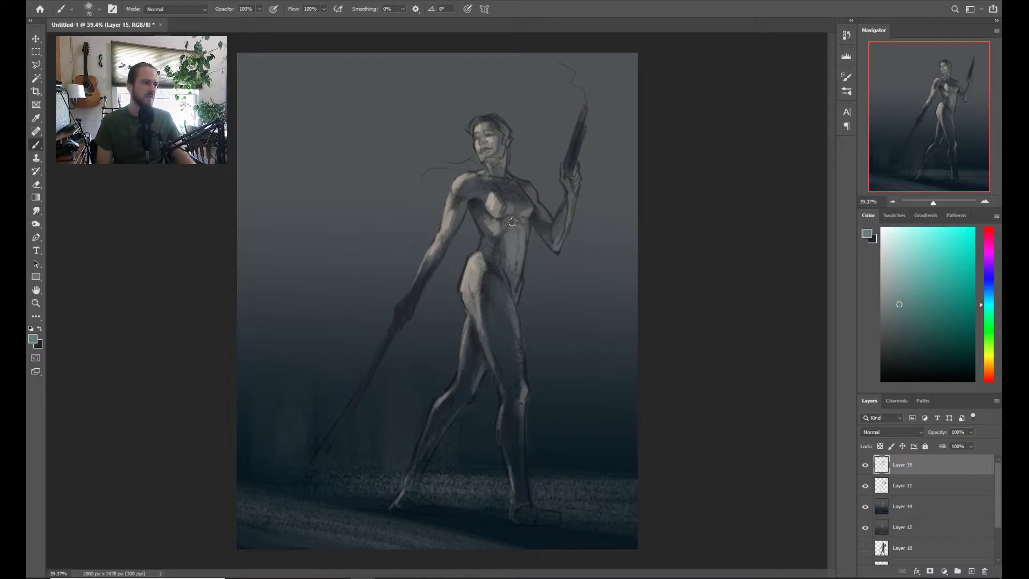
key("bracketleft")
key("bracketleft")
key("bracketleft")
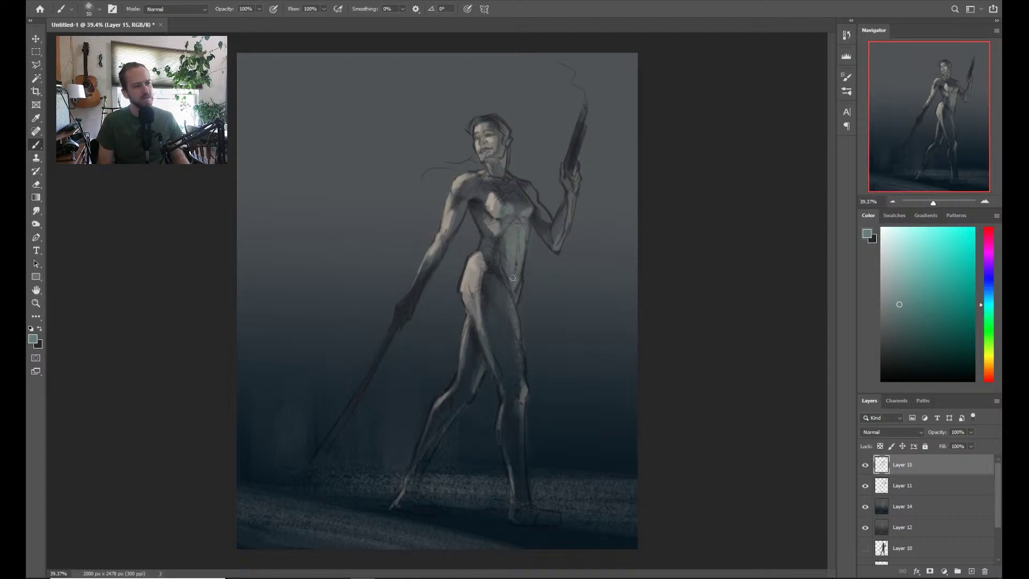
Shift the muted teal toward cyan-blue and brush cool reflected light onto the neck, raised forearm and front thigh
left_click(990, 292)
left_click_drag(989, 292, 992, 290)
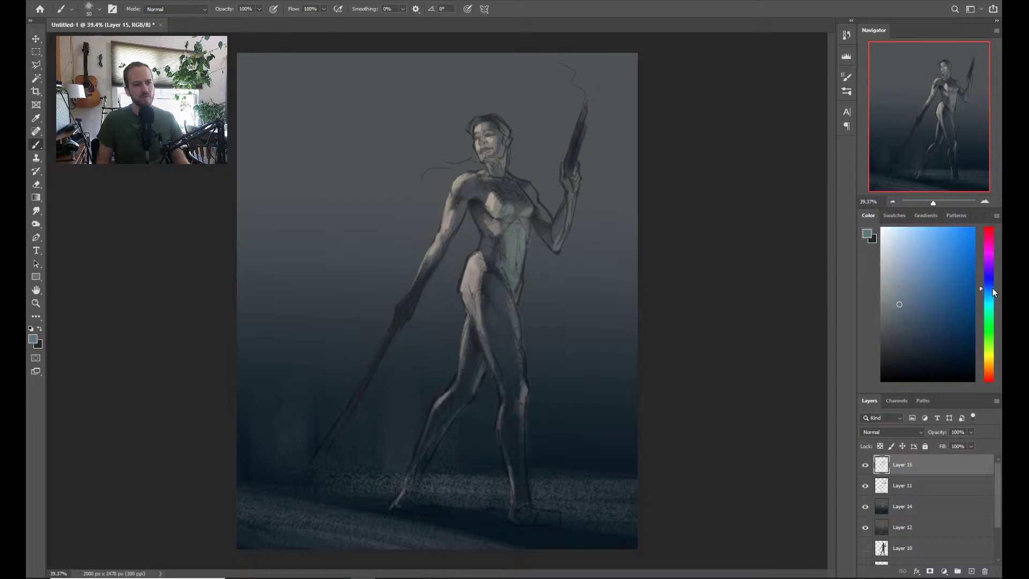
left_click(994, 289)
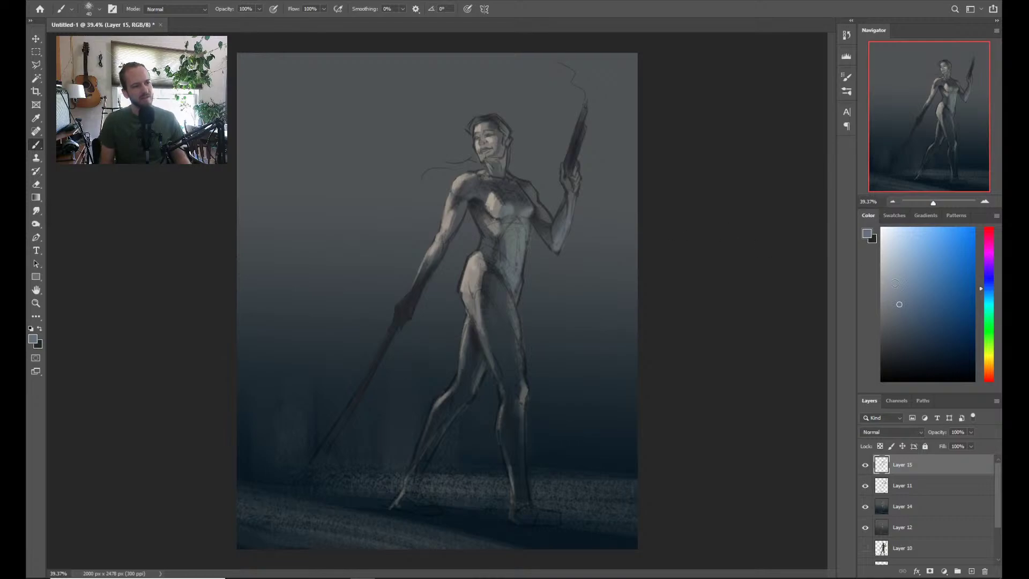
left_click(990, 298)
key("bracketright")
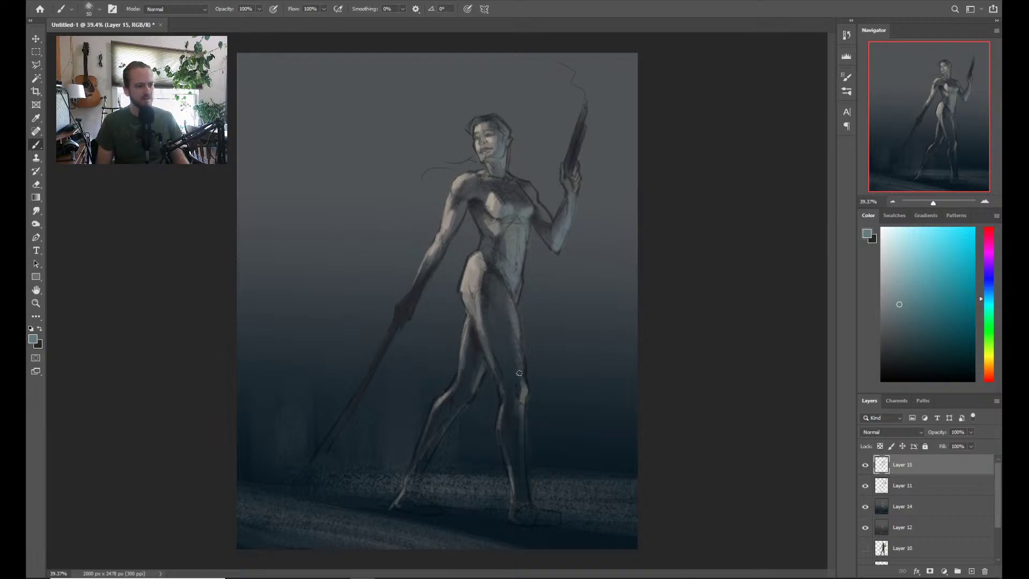
left_click_drag(519, 369, 518, 381)
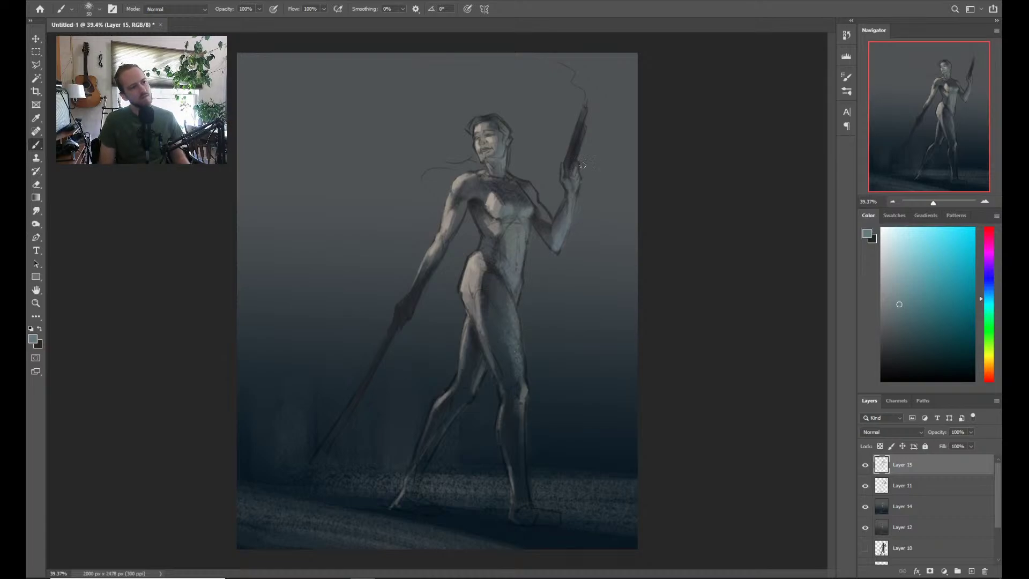
Add cool light along the pistol and the hand holding it, and touch the same tone onto the lowered hand and sword
left_click_drag(574, 166, 576, 158)
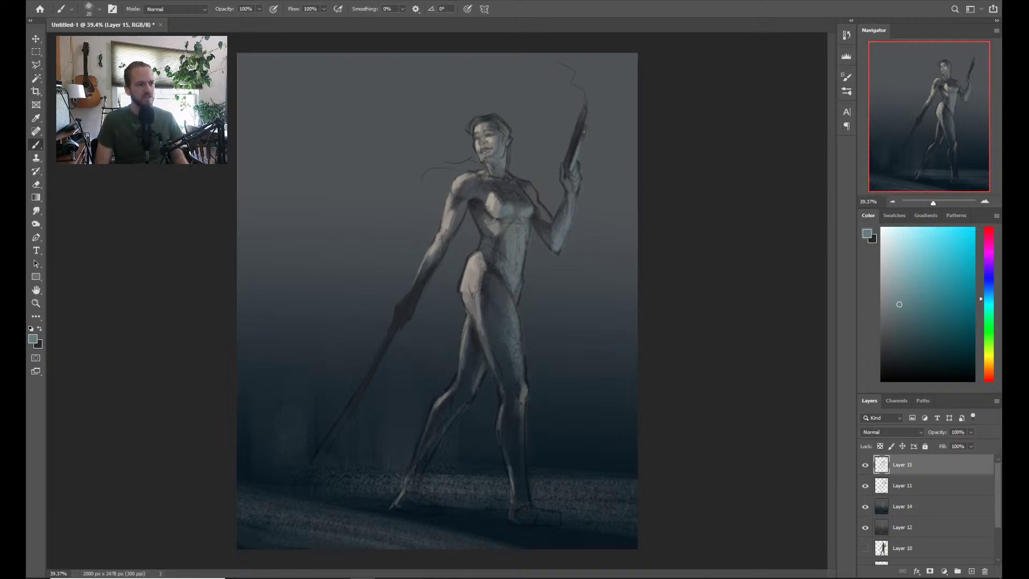
mouse_move(579, 153)
left_mouse_down()
mouse_move(584, 112)
mouse_move(582, 144)
left_mouse_up()
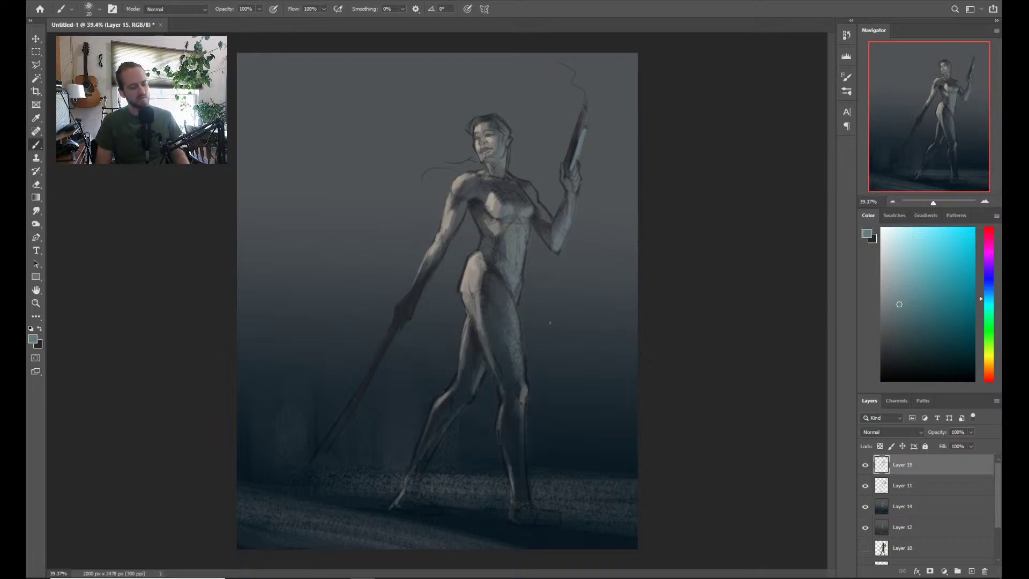
key("ctrl+z")
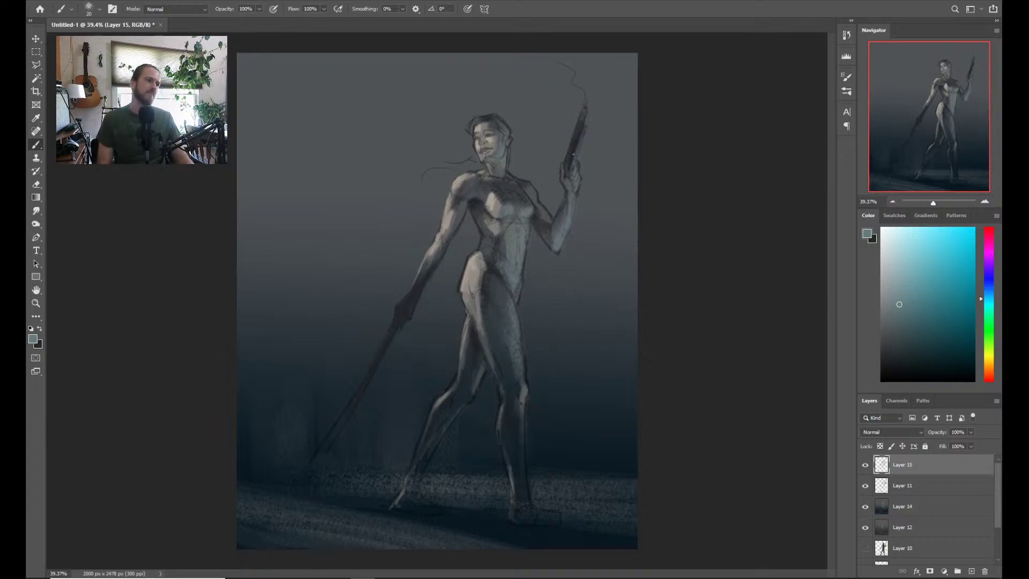
left_click_drag(575, 161, 578, 140)
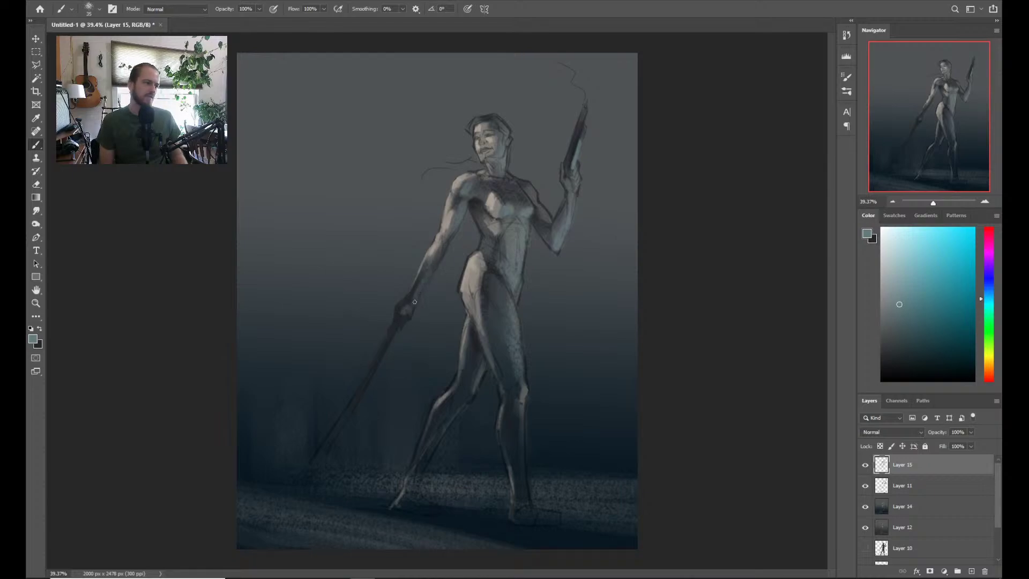
left_click_drag(398, 329, 385, 353)
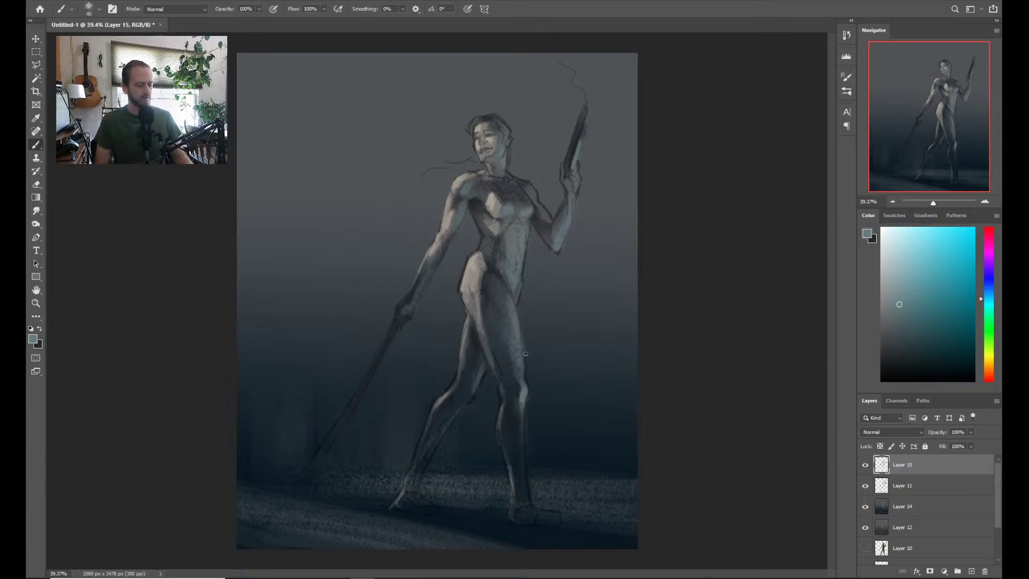
Brush cool light down the front lower leg and onto the ground around its foot, enlarging the brush to 100
key("z")
key("b")
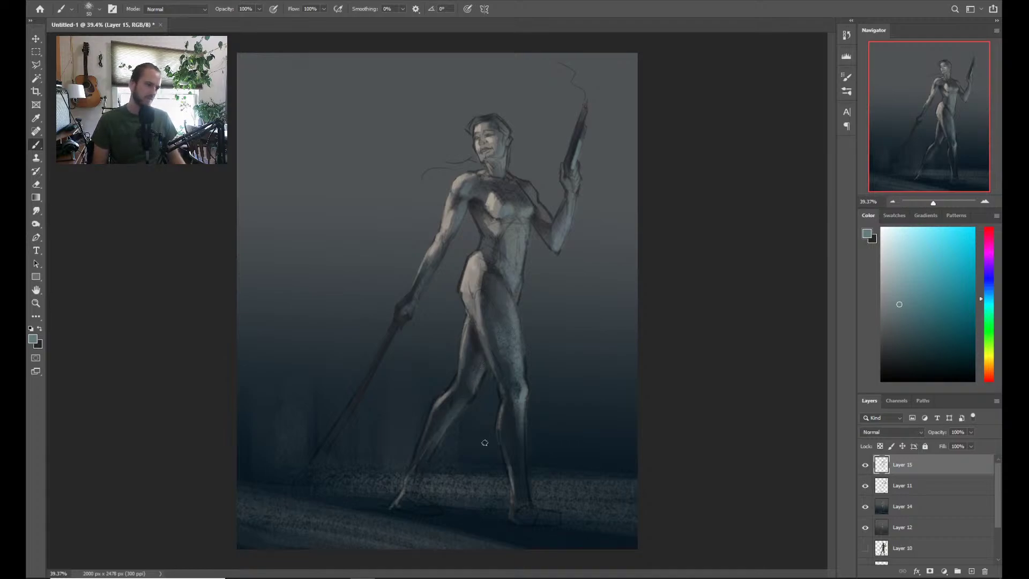
key("ctrl+z")
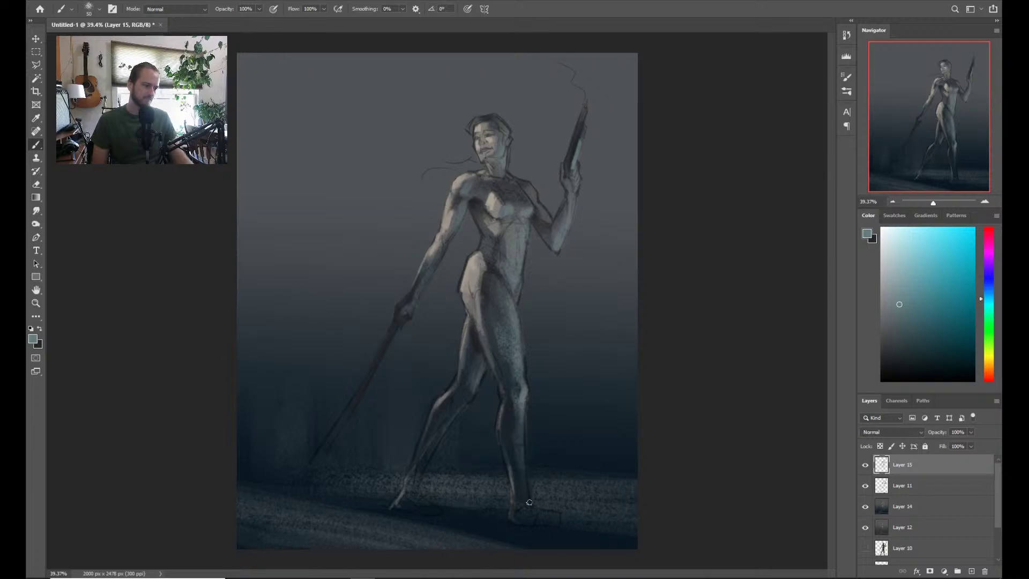
left_click_drag(517, 526, 574, 541)
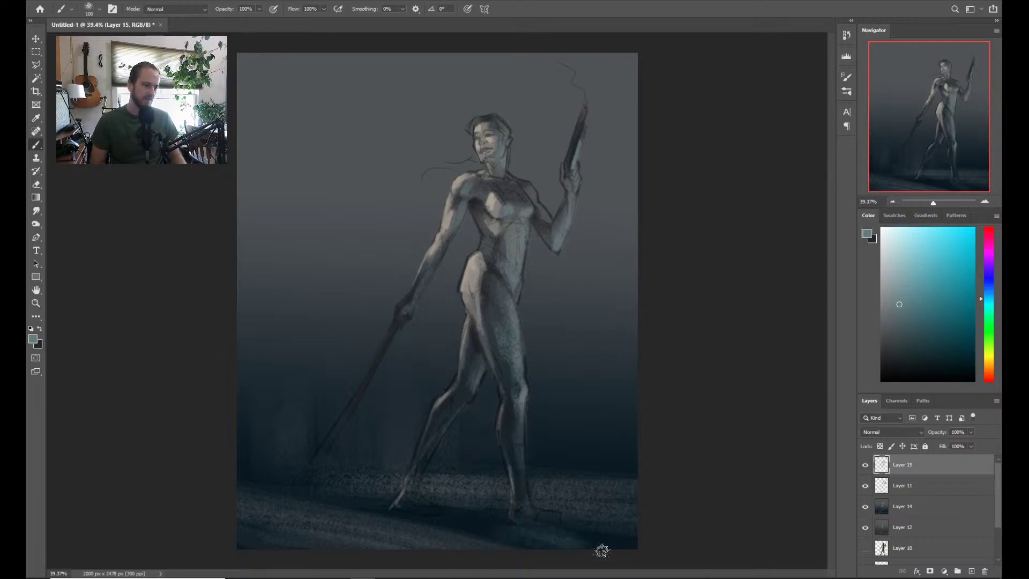
key("bracketright")
key("bracketright")
key("bracketright")
key("bracketright")
key("bracketright")
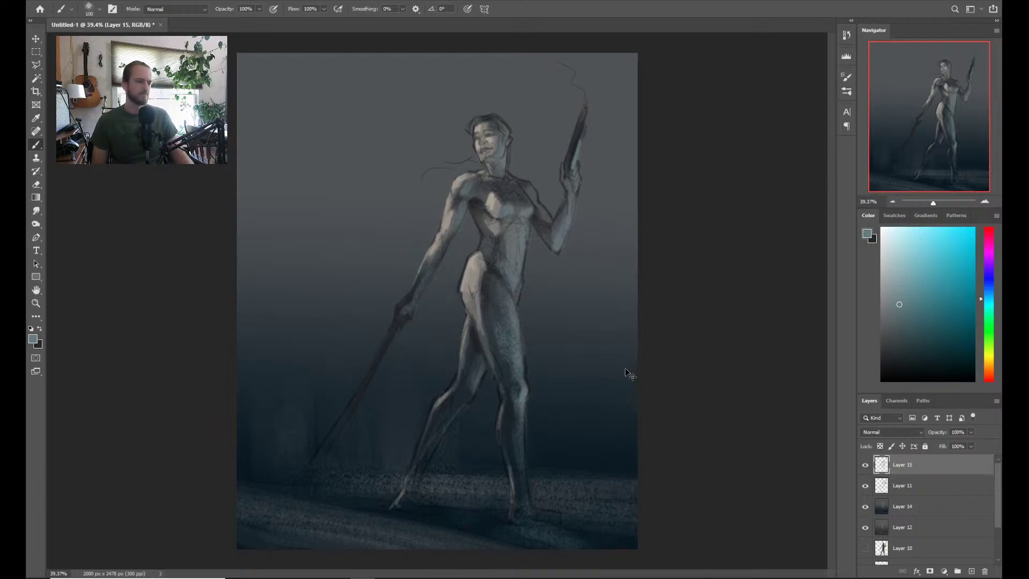
Flip the canvas view horizontally and examine the figure's cool lighting and proportions from a distance and up close
key("h")
key("z")
scroll(520, 307, "down", 2)
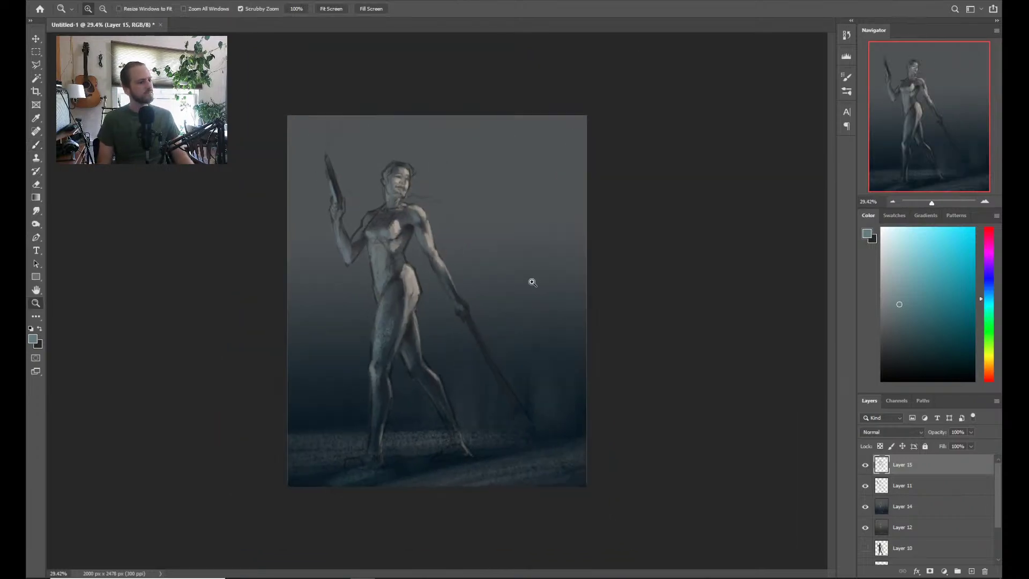
scroll(530, 285, "up", 3)
left_click_drag(524, 291, 514, 383)
scroll(429, 358, "down", 1)
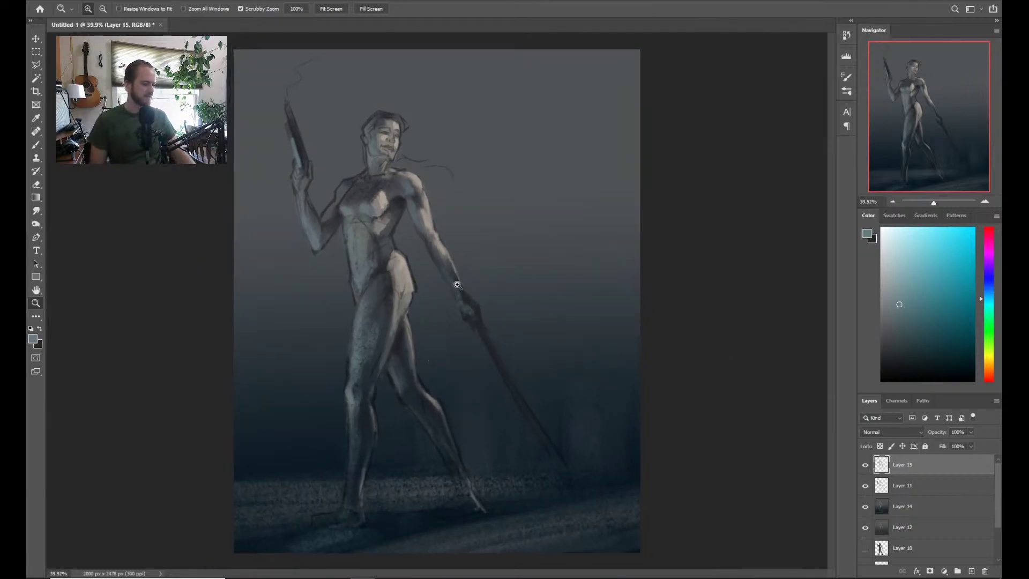
scroll(416, 260, "up", 1)
scroll(416, 259, "down", 1)
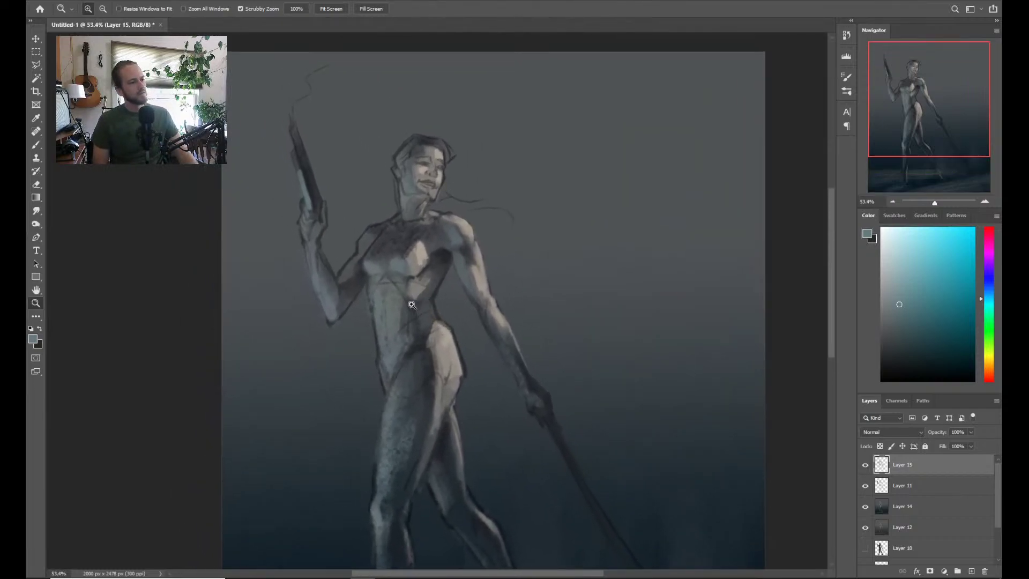
scroll(435, 297, "down", 1)
scroll(435, 298, "up", 2)
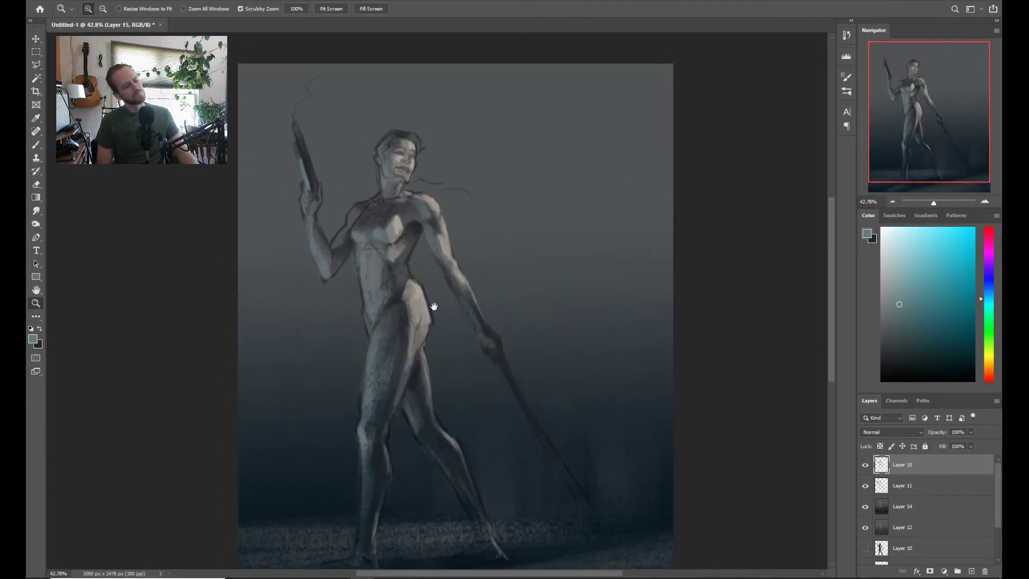
scroll(435, 347, "up", 1)
scroll(436, 285, "down", 2)
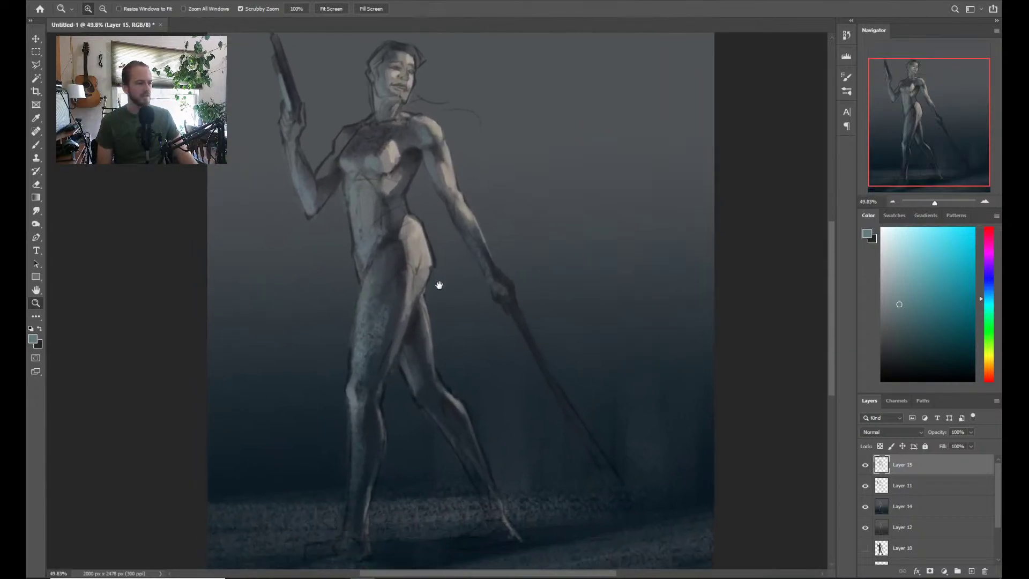
Darken the front lower leg into shadow with dark blue-grey and near-black blue tones and a smaller brush
key("b")
key("alt")
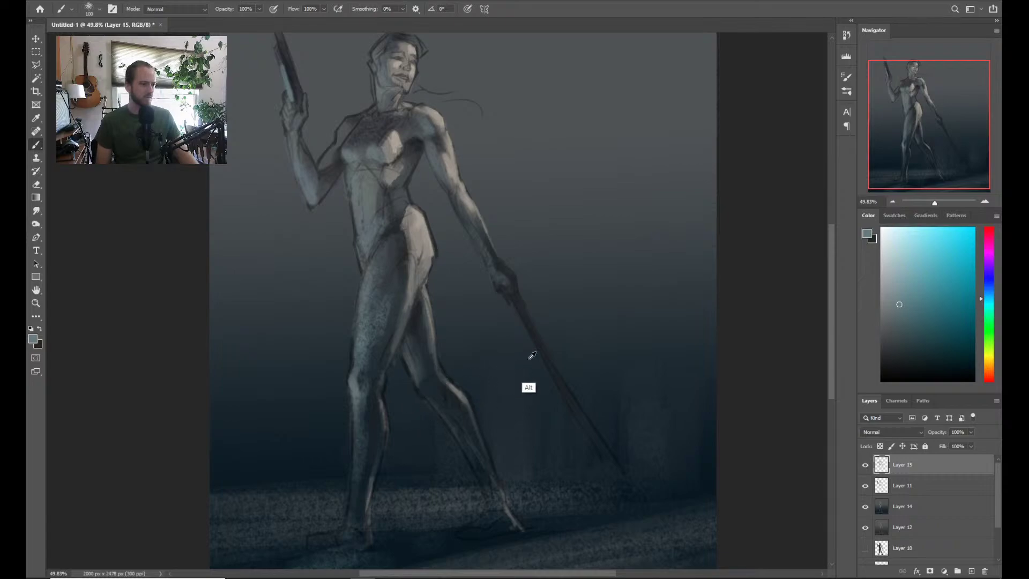
left_click(420, 313, "alt")
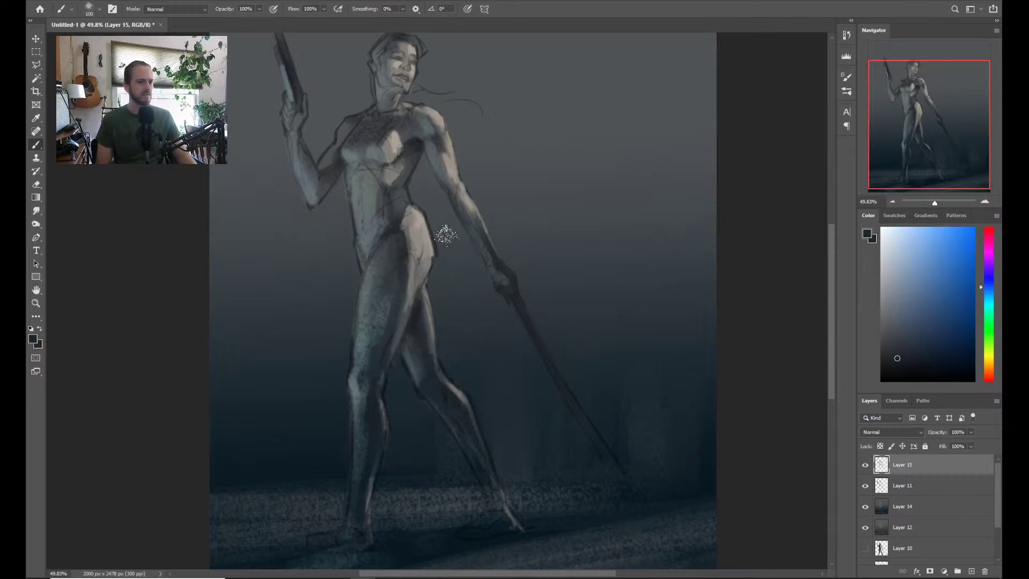
left_click(903, 350)
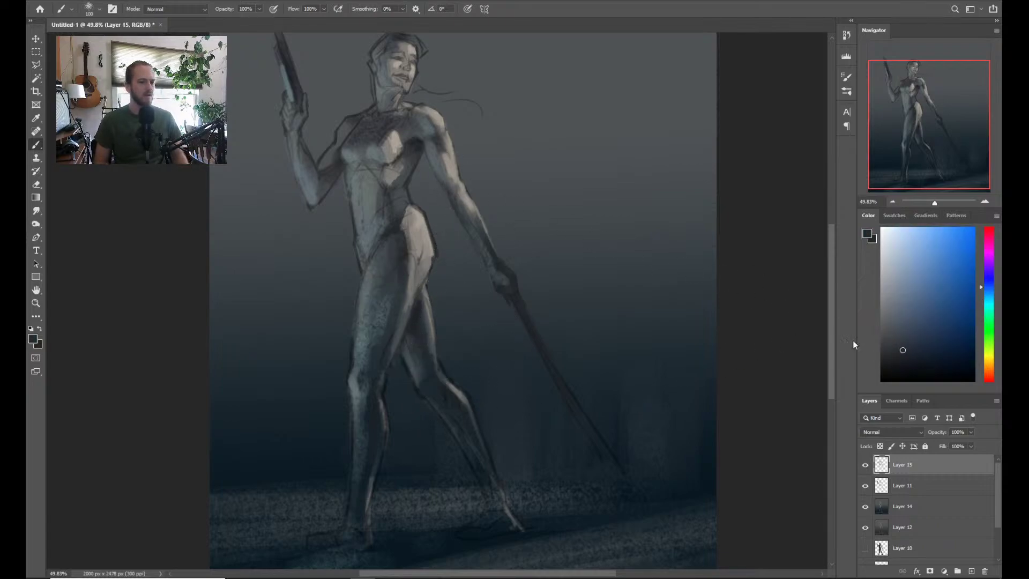
left_click(989, 291)
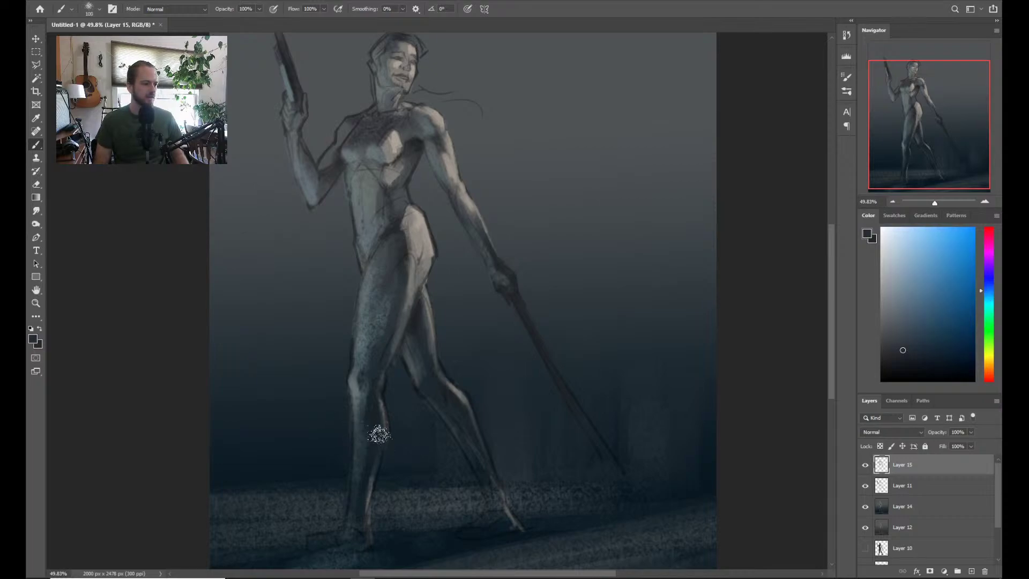
key("bracketleft")
key("bracketleft")
key("bracketleft")
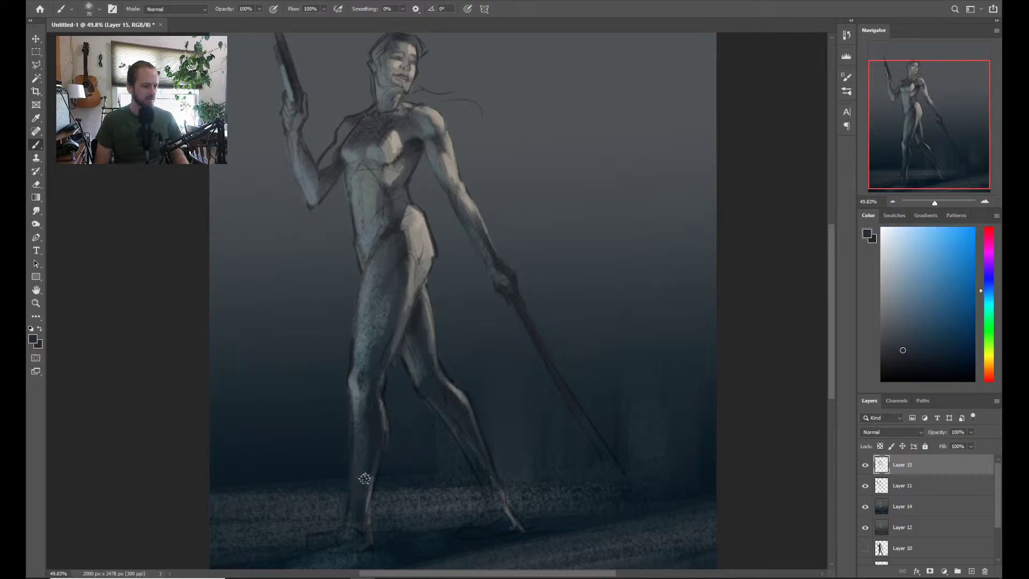
left_click(901, 361)
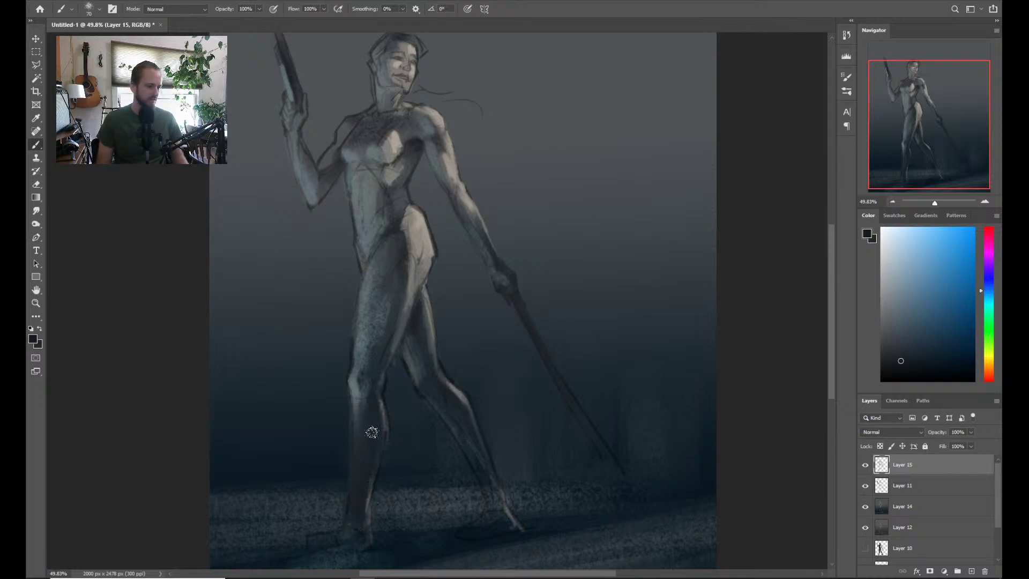
left_click(910, 368)
left_click(917, 361)
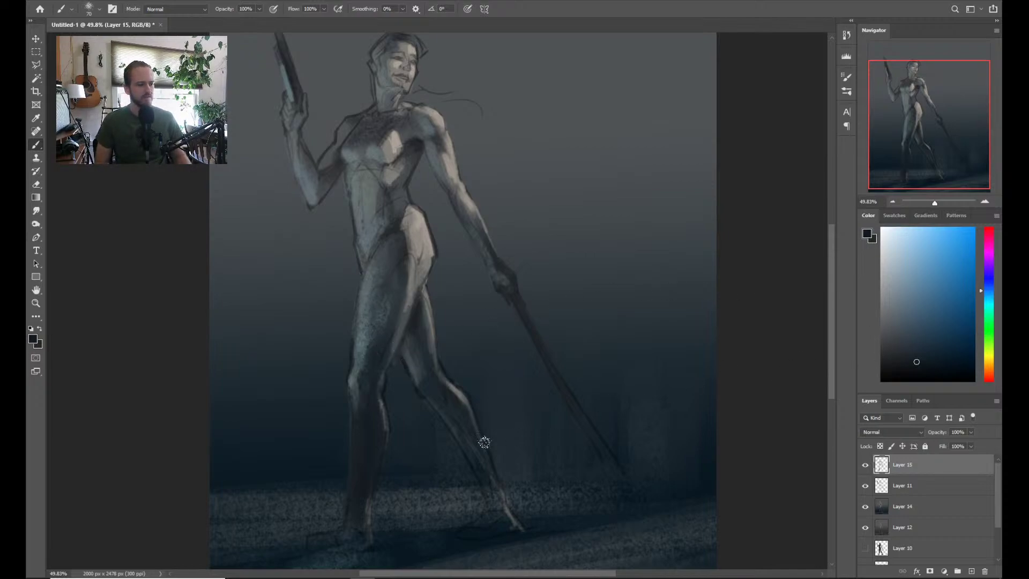
Lower the saturation of the background on Layer 14 to -38 with Hue/Saturation
left_click(919, 509)
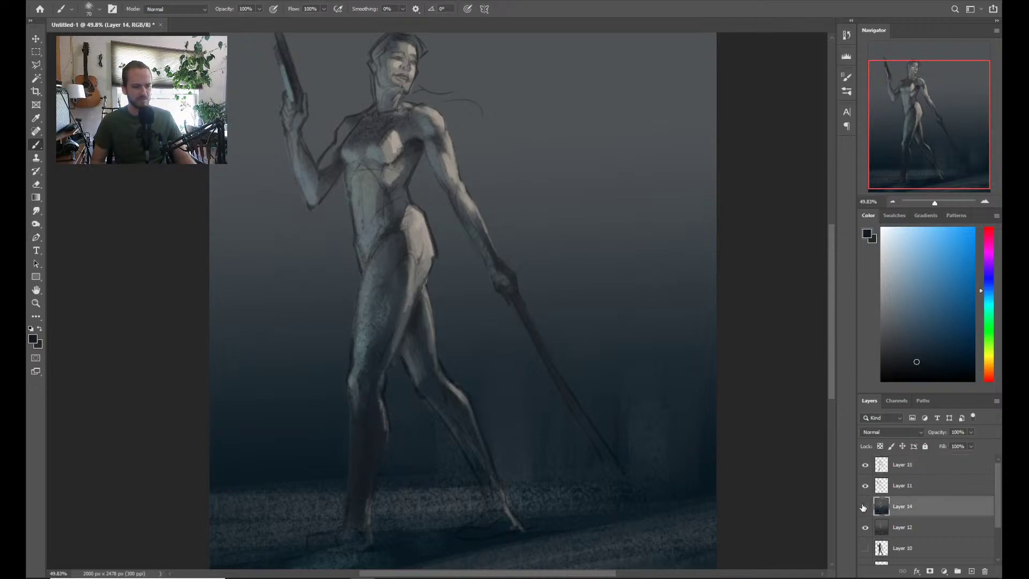
left_click(865, 507)
left_click(865, 507)
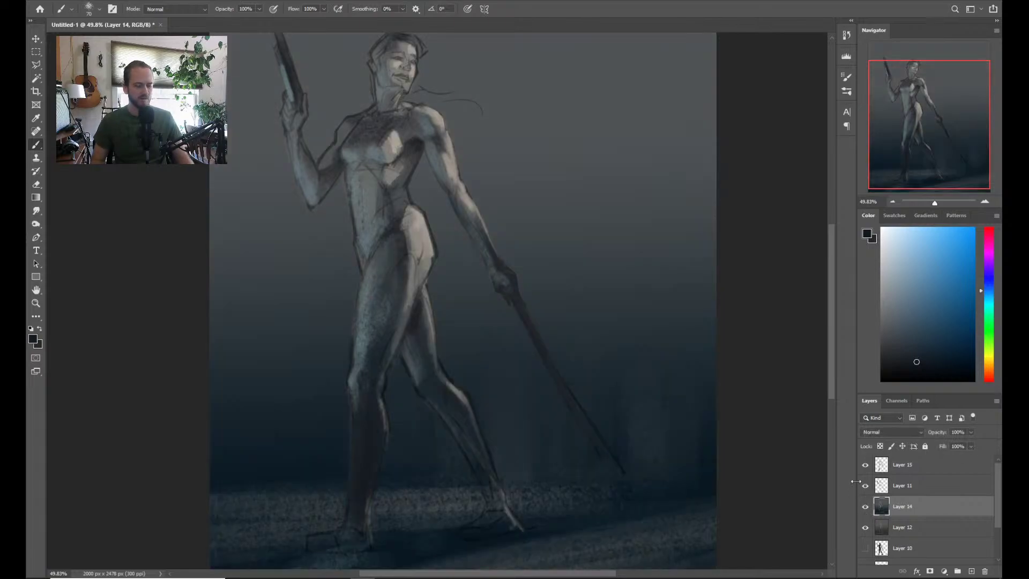
key("ctrl+u")
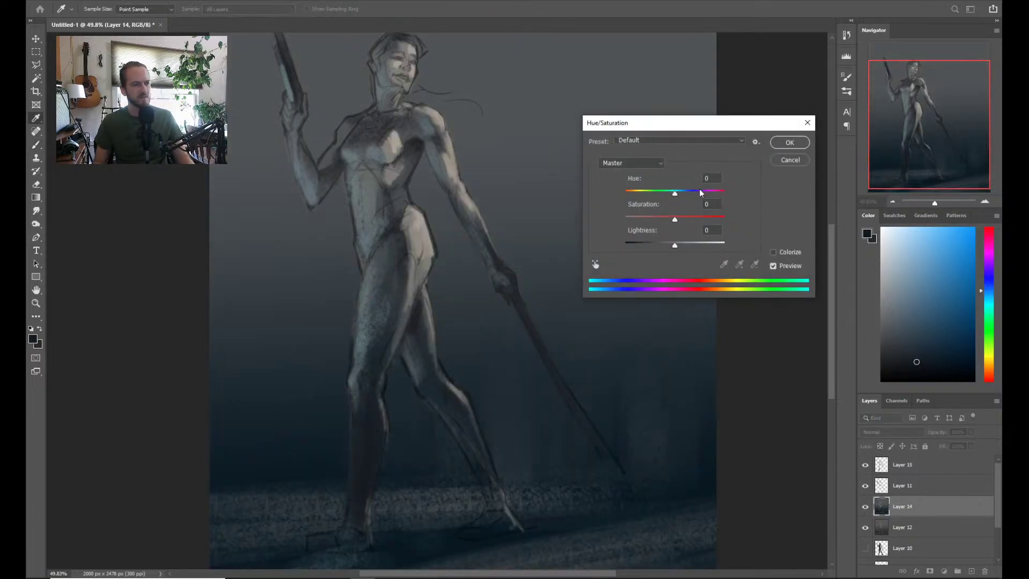
left_click(658, 218)
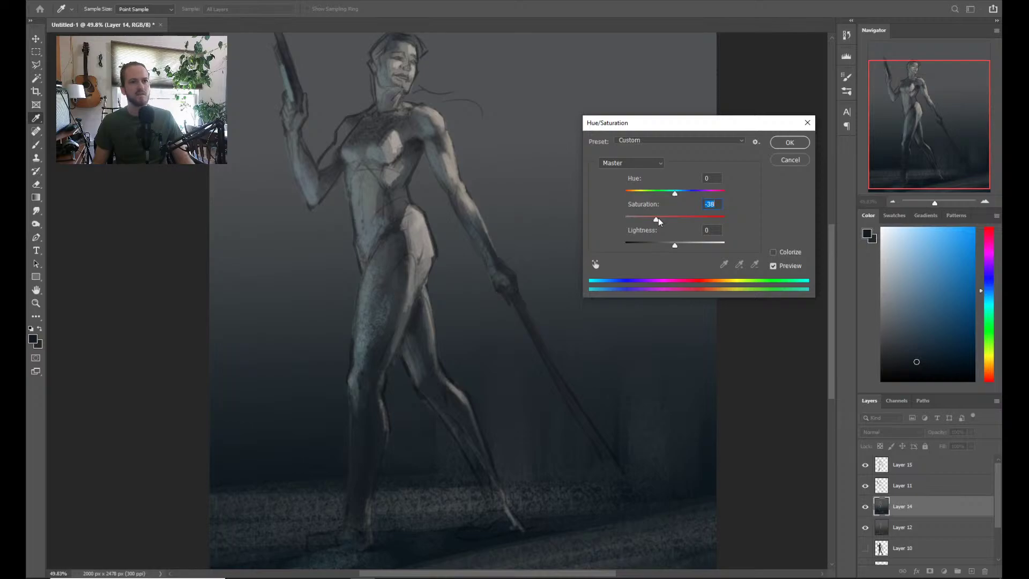
left_click(790, 143)
Return to Layer 15 for painting, with a blue-grey sampled from the front shin and a smaller brush
key("z")
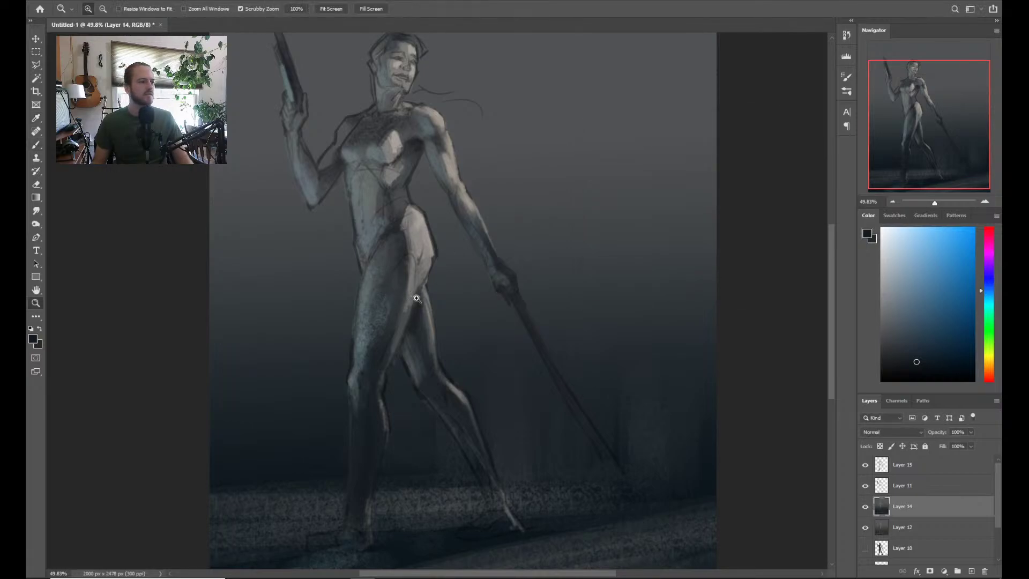
scroll(400, 303, "down", 2)
scroll(400, 302, "up", 1)
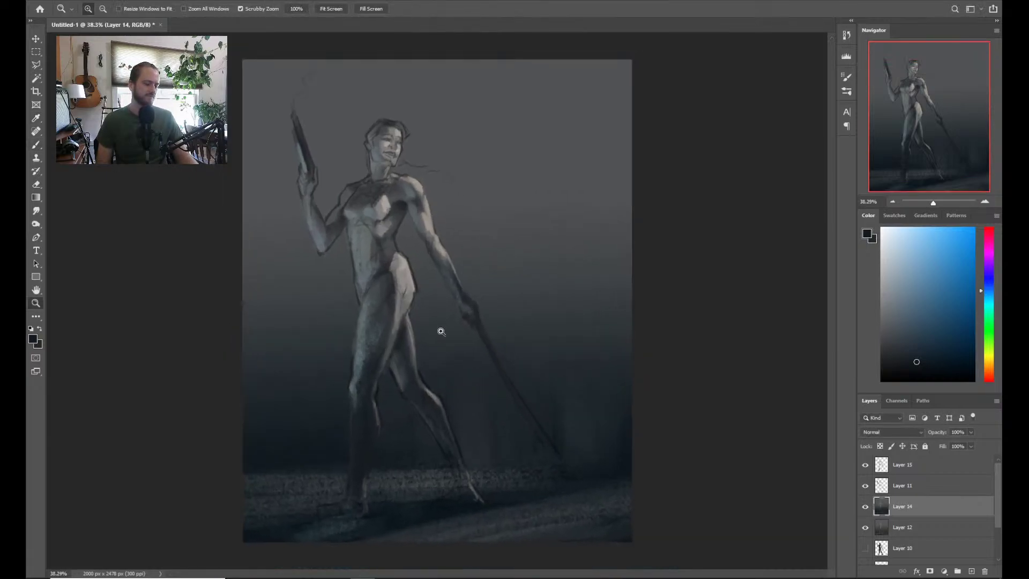
key("b")
left_click(357, 443, "alt")
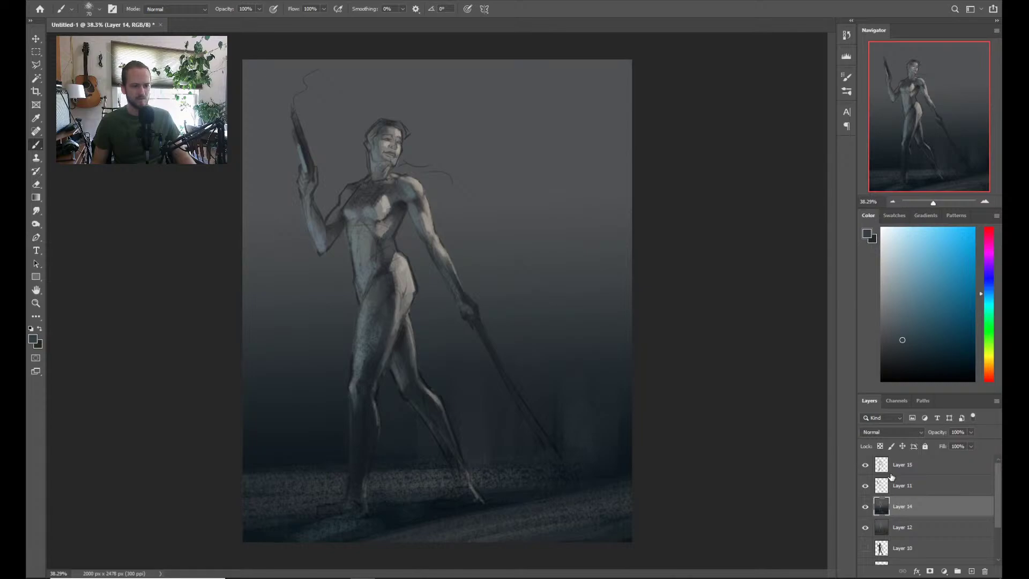
left_click(863, 467)
left_click(864, 467)
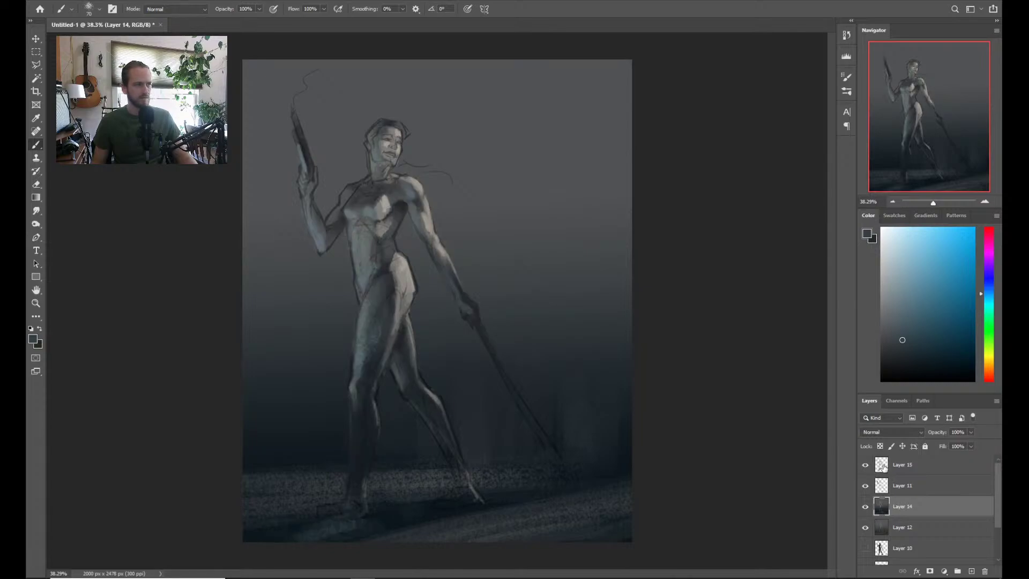
left_click(913, 465)
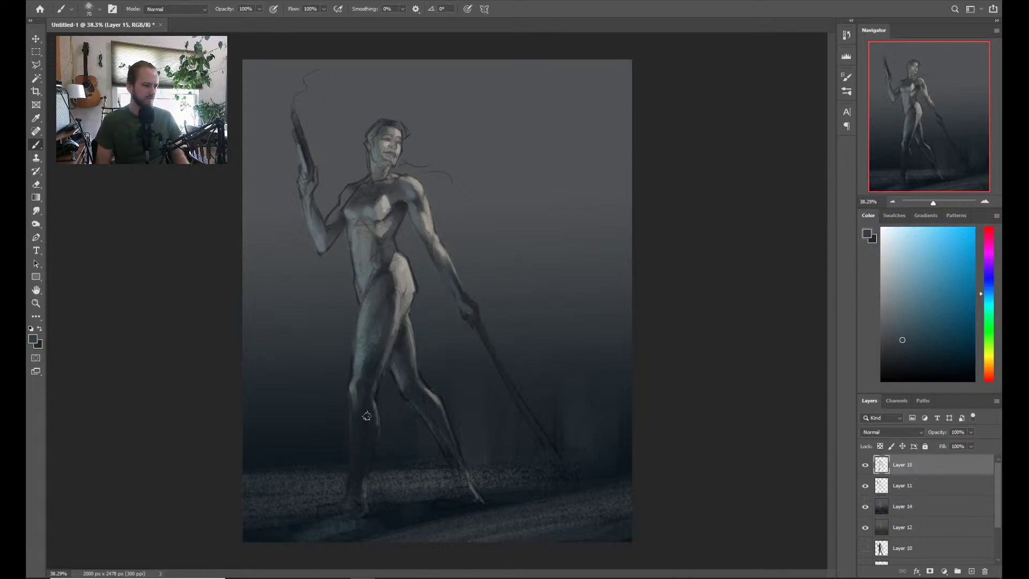
key("bracketleft")
key("bracketleft")
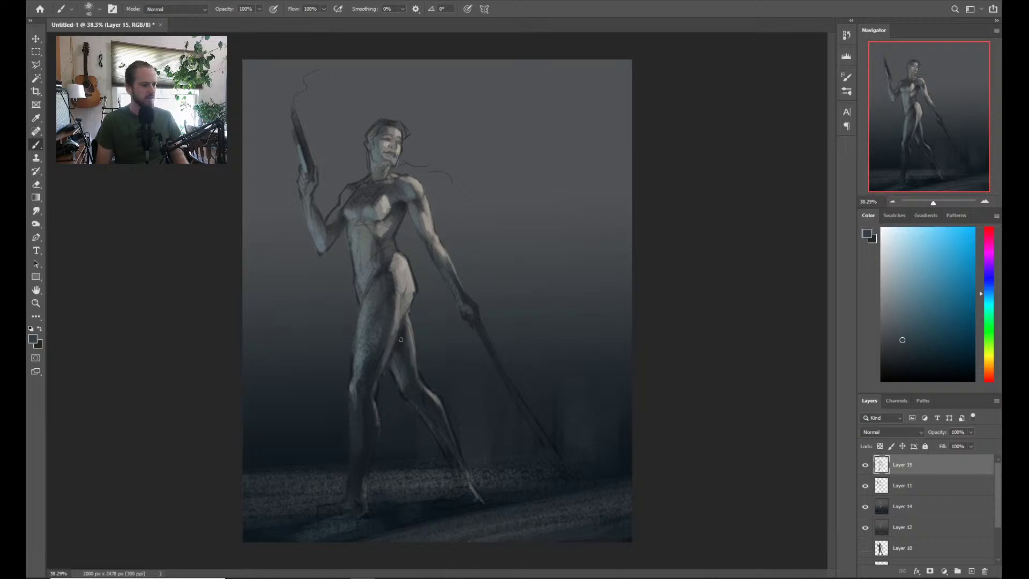
key("alt")
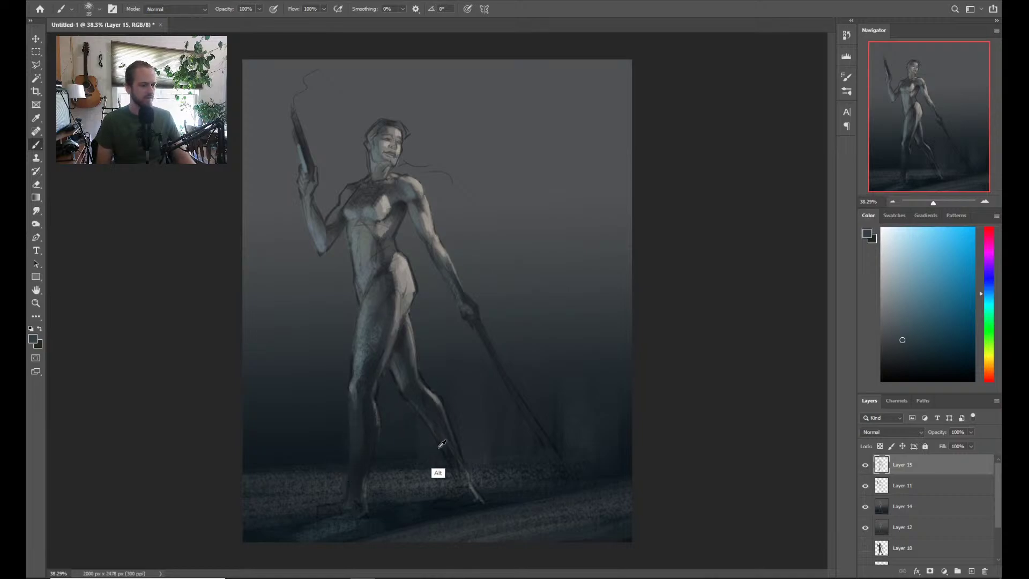
Darken the rear lower leg from below the knee down to the heel with a blue-black sampled from the background
left_click(630, 465, "alt")
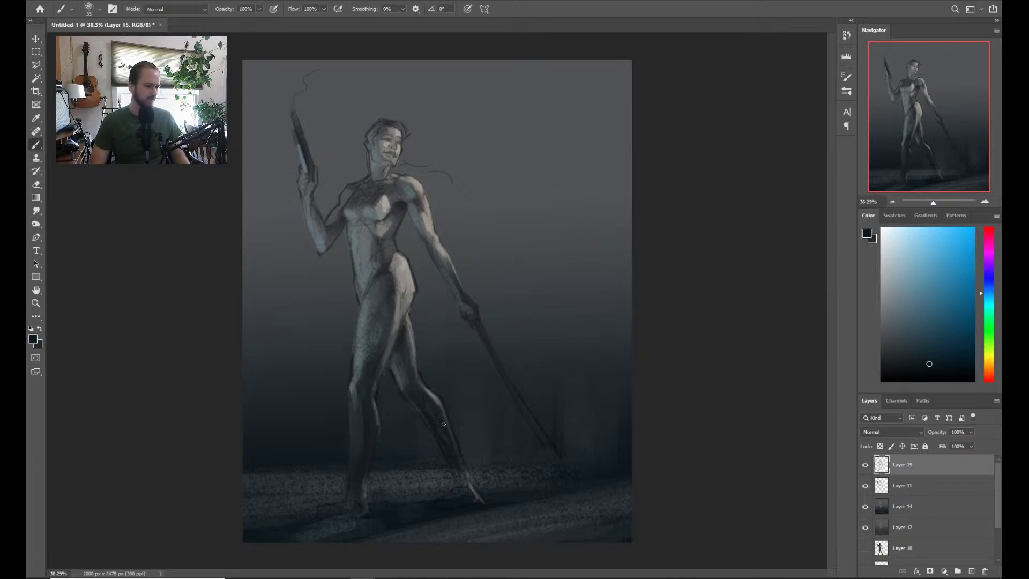
left_click_drag(444, 424, 436, 396)
left_click_drag(453, 455, 468, 486)
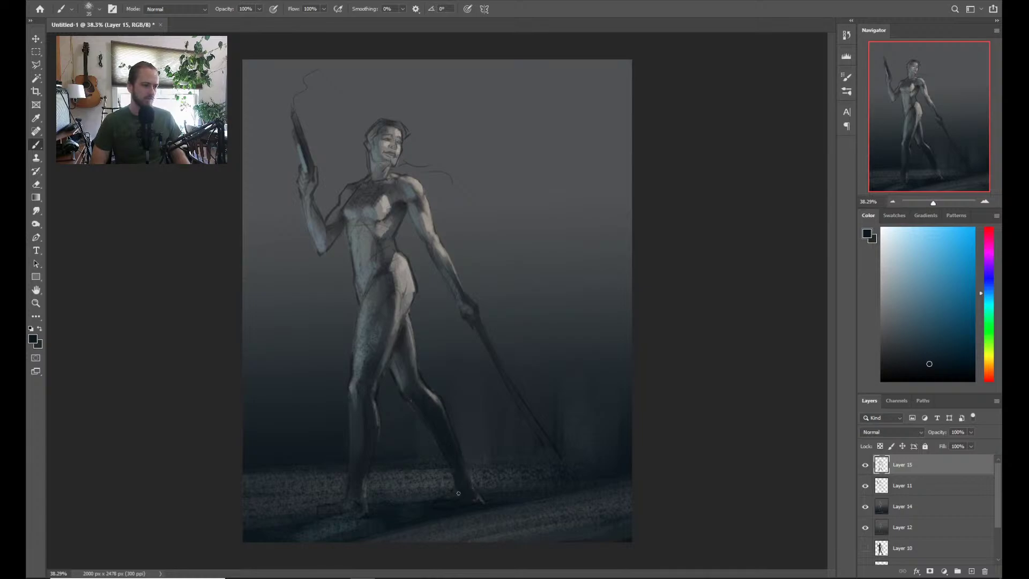
left_click(910, 360)
key("]")
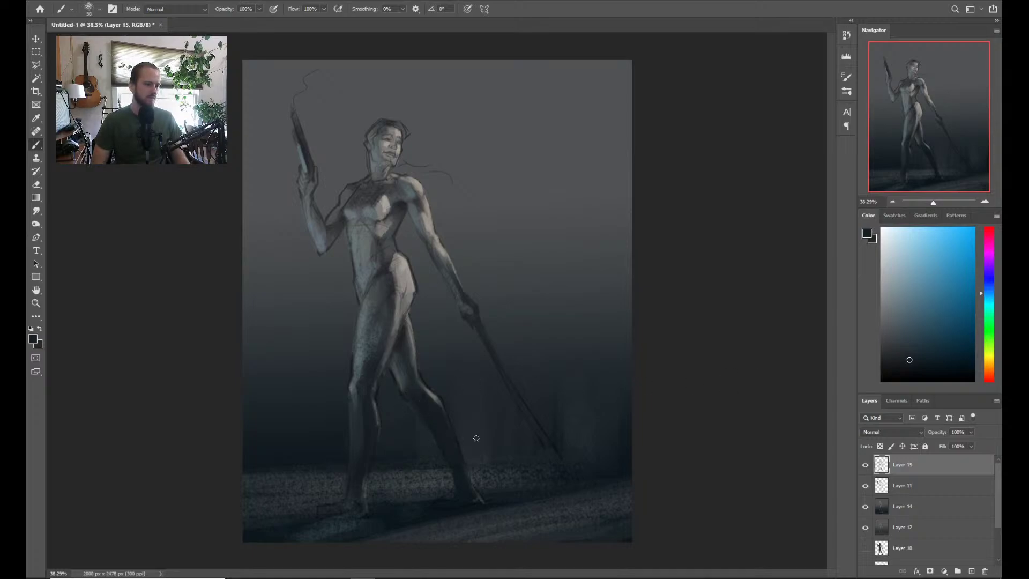
Choose a near-black blue and paint dark boots over the rear foot and the front ankle and foot
left_click(904, 367)
key("[")
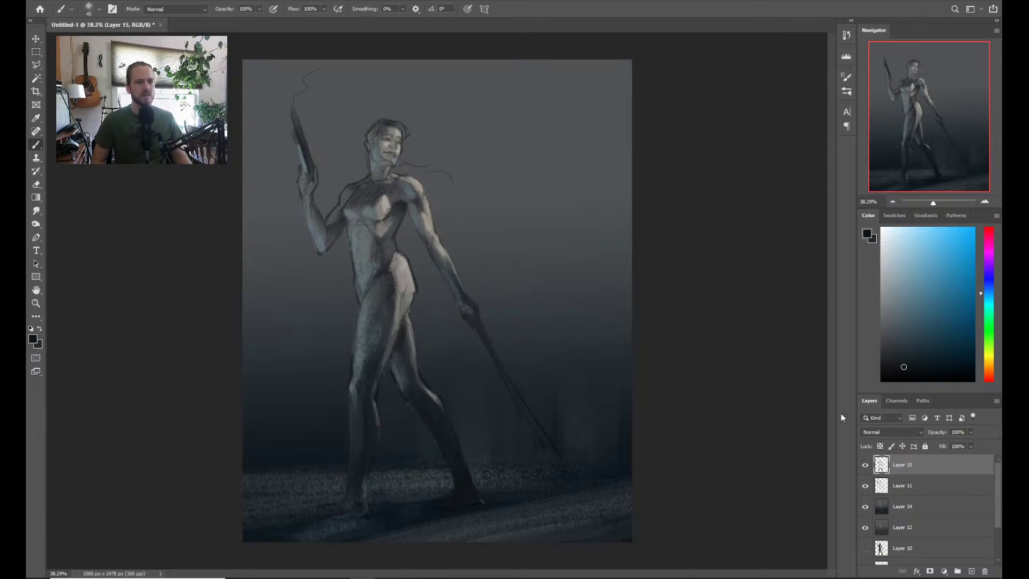
left_click(907, 364)
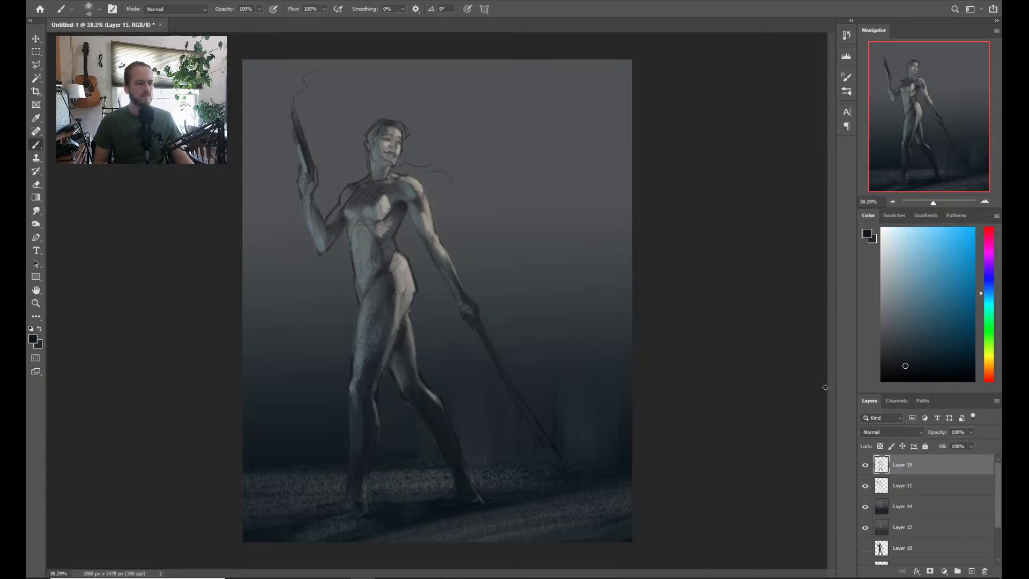
left_click(910, 369)
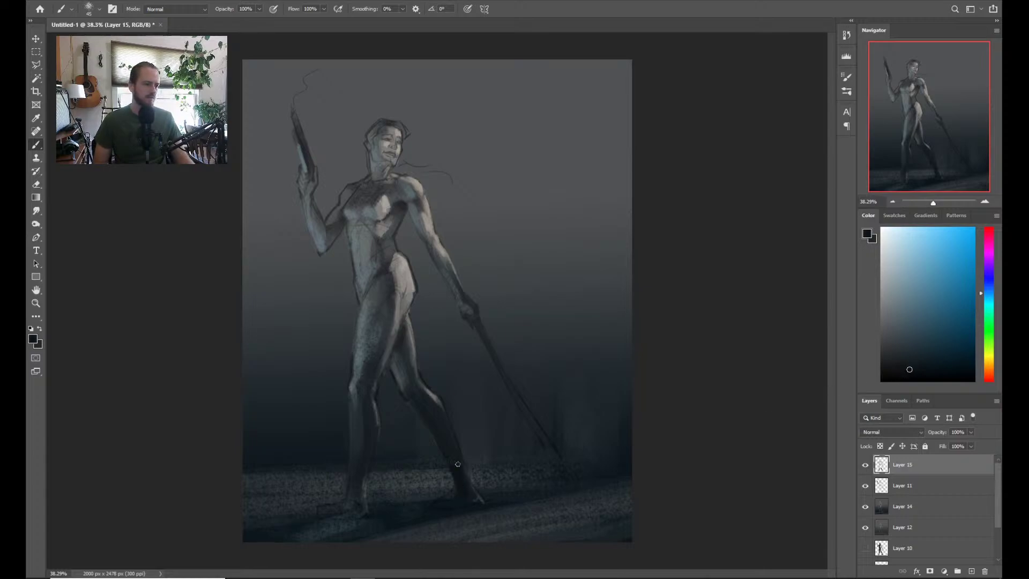
left_click_drag(458, 465, 458, 477)
mouse_move(347, 475)
left_mouse_down()
mouse_move(353, 504)
mouse_move(361, 501)
left_mouse_up()
mouse_move(369, 457)
left_mouse_down()
mouse_move(354, 480)
mouse_move(373, 416)
mouse_move(358, 497)
mouse_move(324, 514)
mouse_move(360, 490)
left_mouse_up()
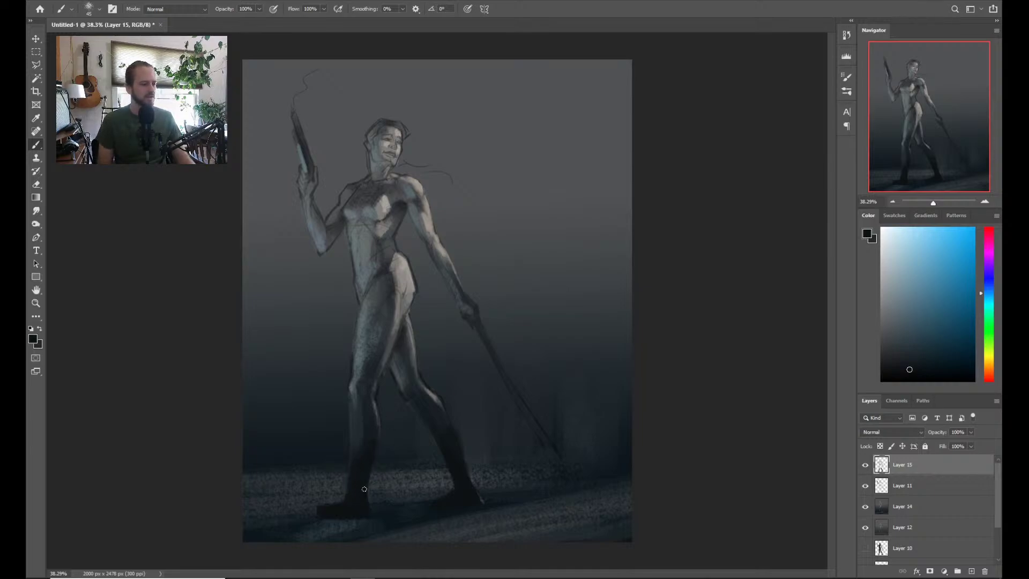
Refine the front boot's calf with the eraser and dark brush strokes
key("e")
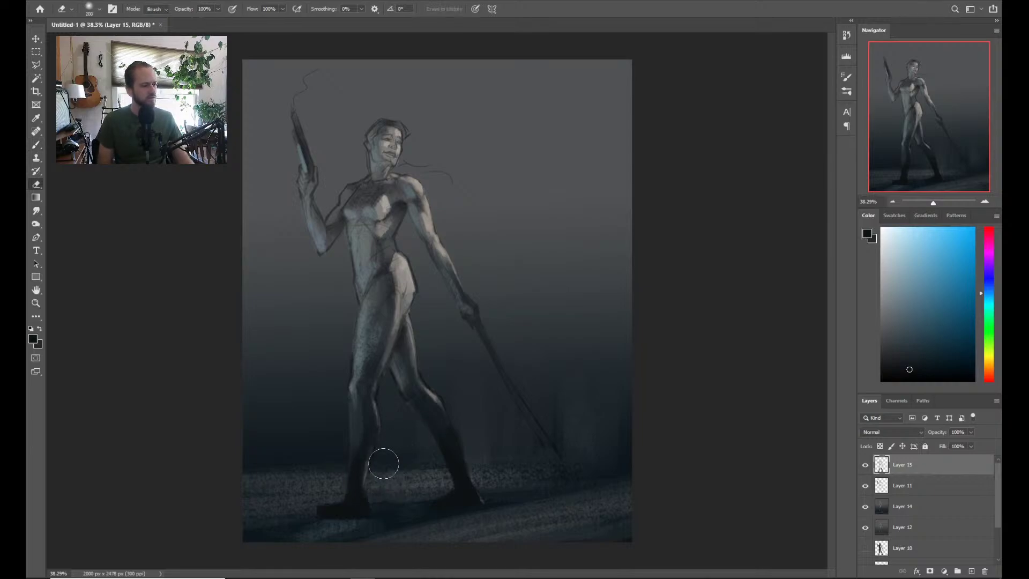
key("b")
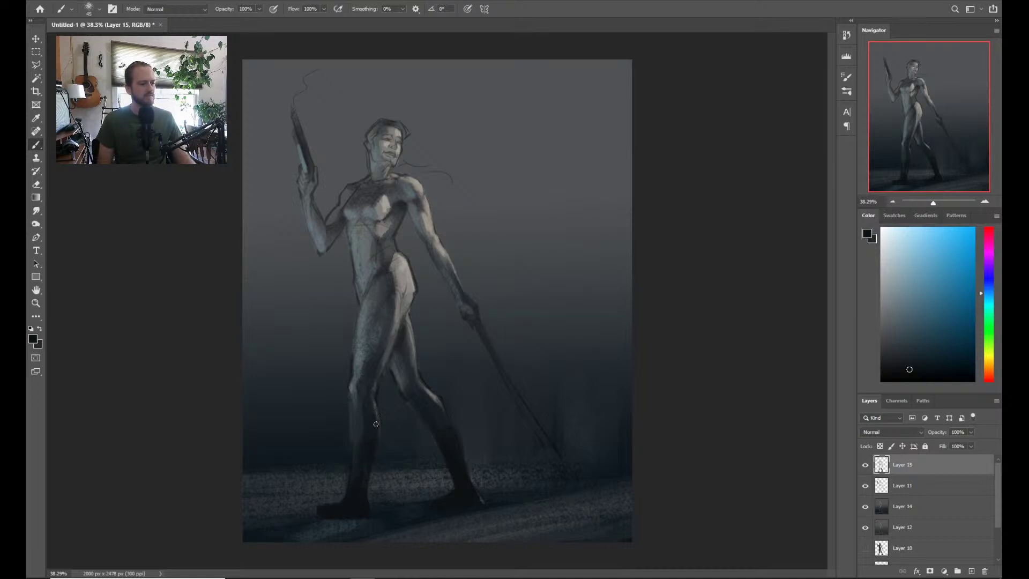
key("z")
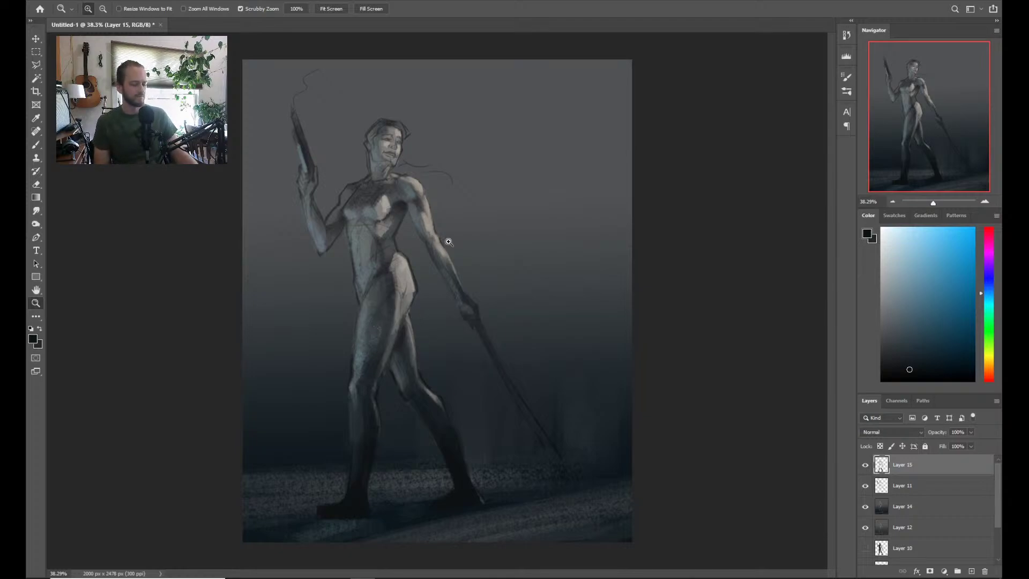
key("b")
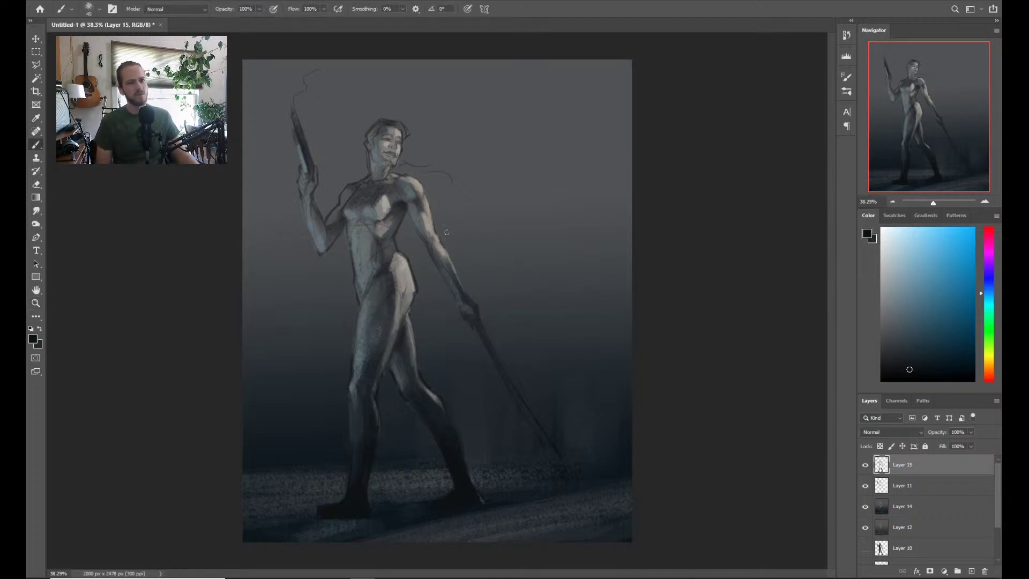
Sample a blue-grey from the front thigh and a near-black from the rear boot while checking the whole figure
left_click(360, 373, "alt")
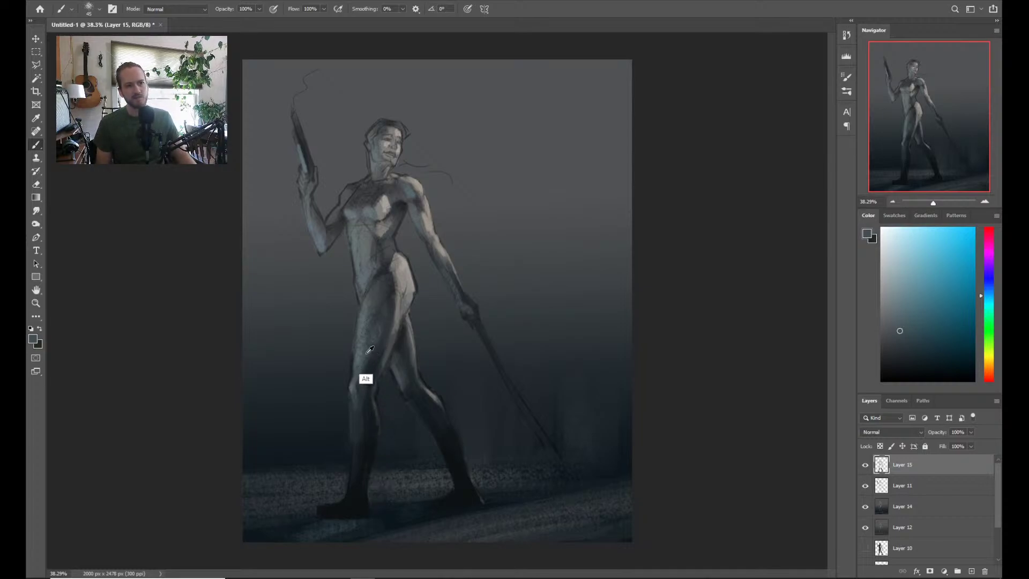
scroll(358, 249, "down", 2, "alt")
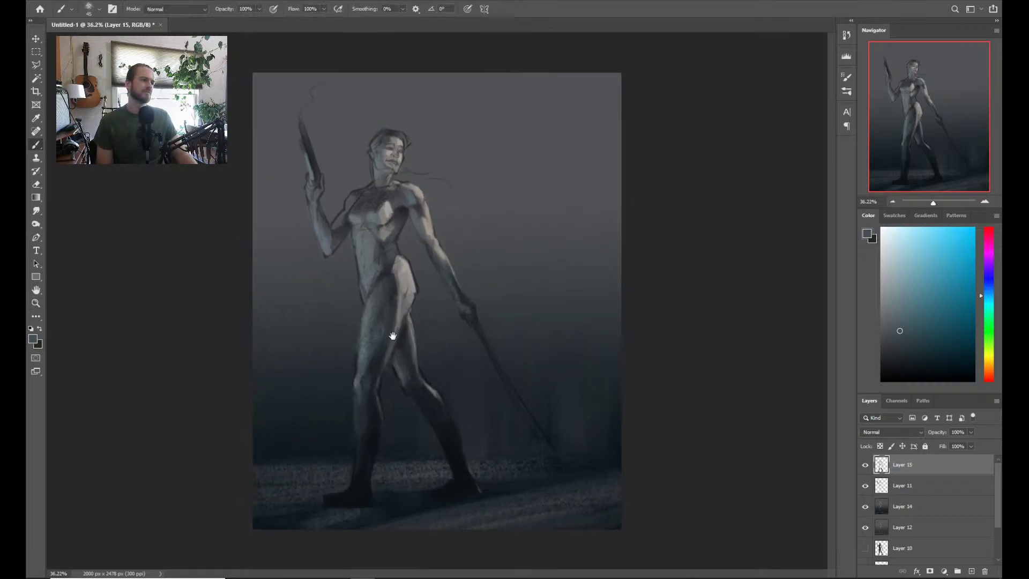
scroll(393, 336, "up", 2, "alt")
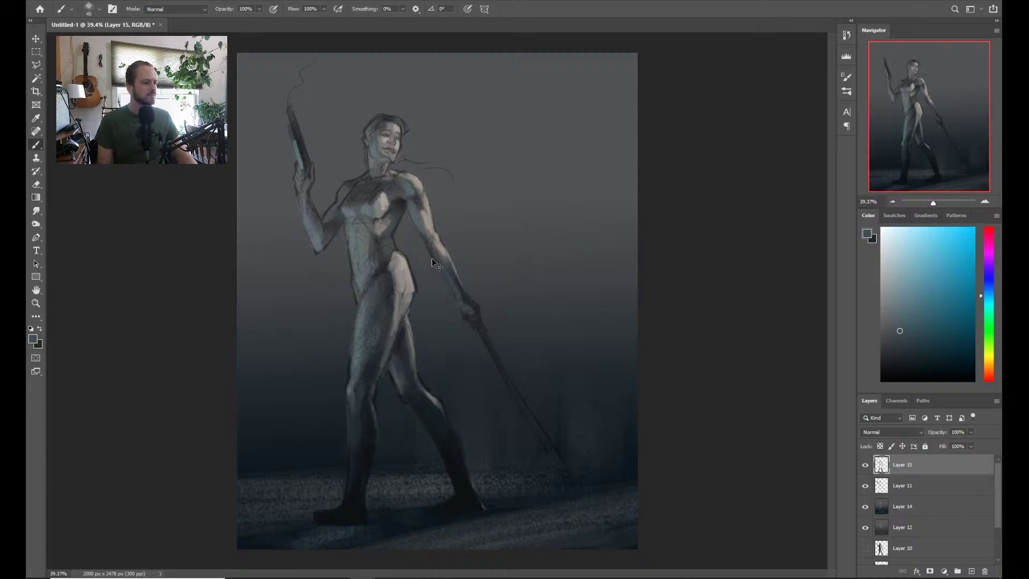
left_click(466, 499, "alt")
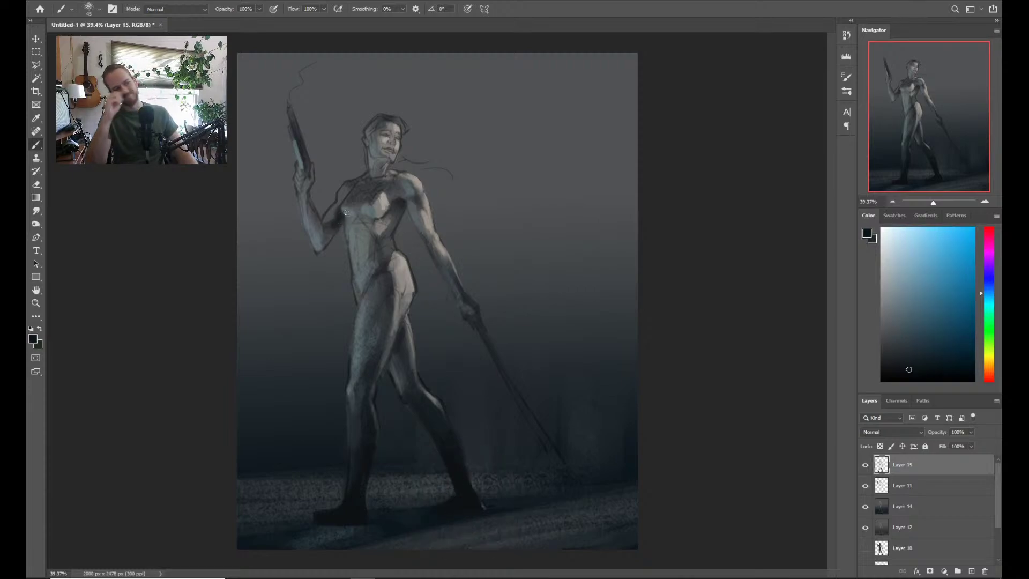
Shade the torso below the armpit with a sampled dark tone and soften the pistol arm's upper part with sampled mid-greys
key("z")
mouse_move(449, 303)
left_mouse_down()
mouse_move(465, 359)
mouse_move(459, 294)
mouse_move(446, 296)
mouse_move(455, 328)
mouse_move(444, 374)
mouse_move(449, 332)
mouse_move(459, 391)
mouse_move(449, 368)
left_mouse_up()
key("b")
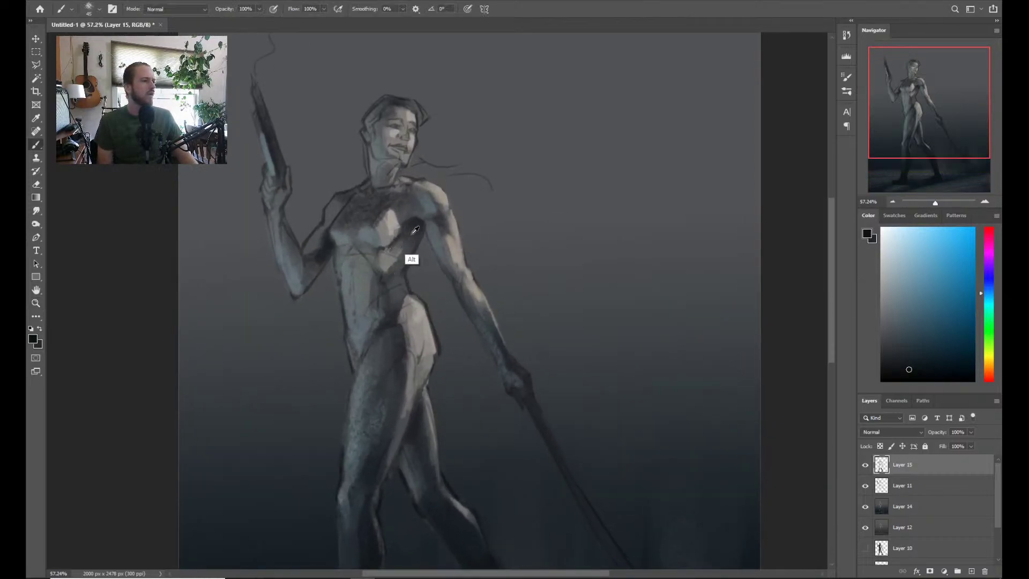
left_click(415, 230, "alt")
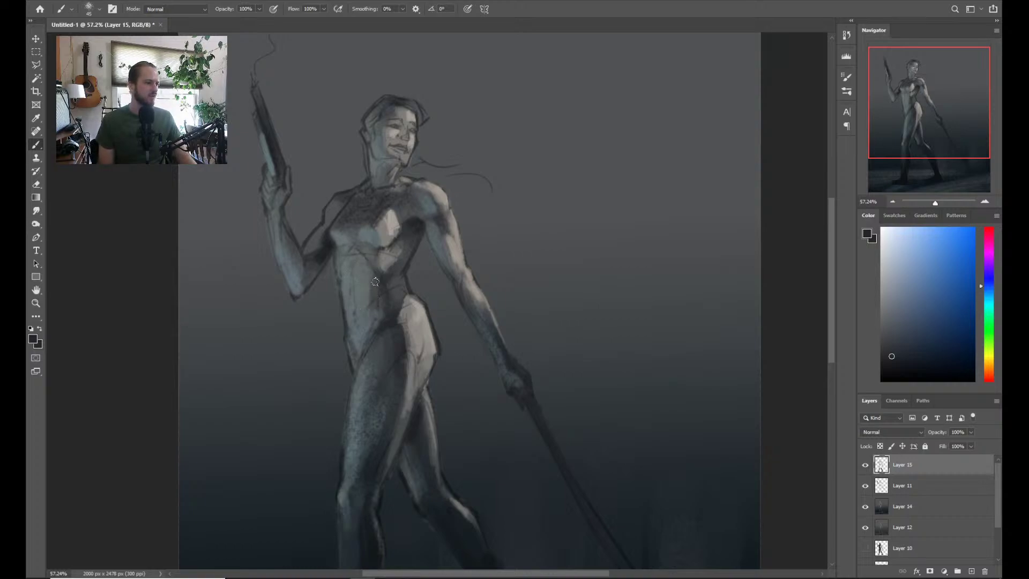
left_click(315, 268, "alt")
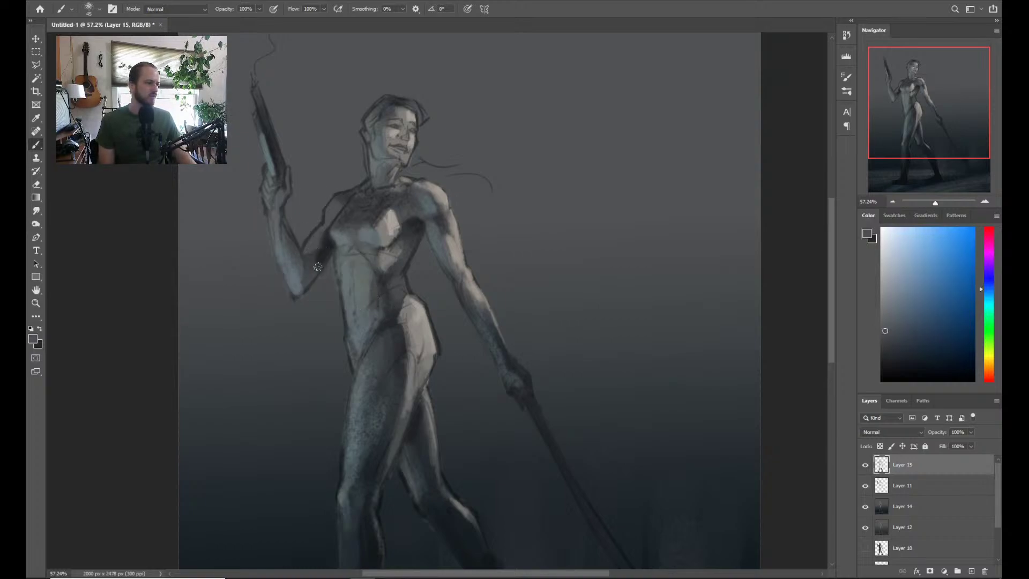
key("ctrl")
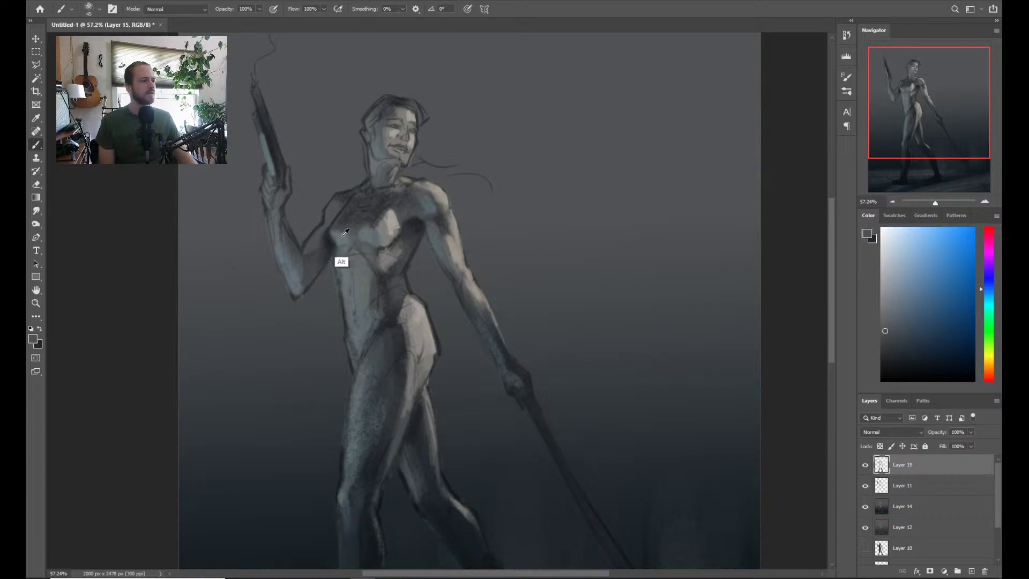
left_click(346, 262, "alt")
left_click(347, 260, "alt")
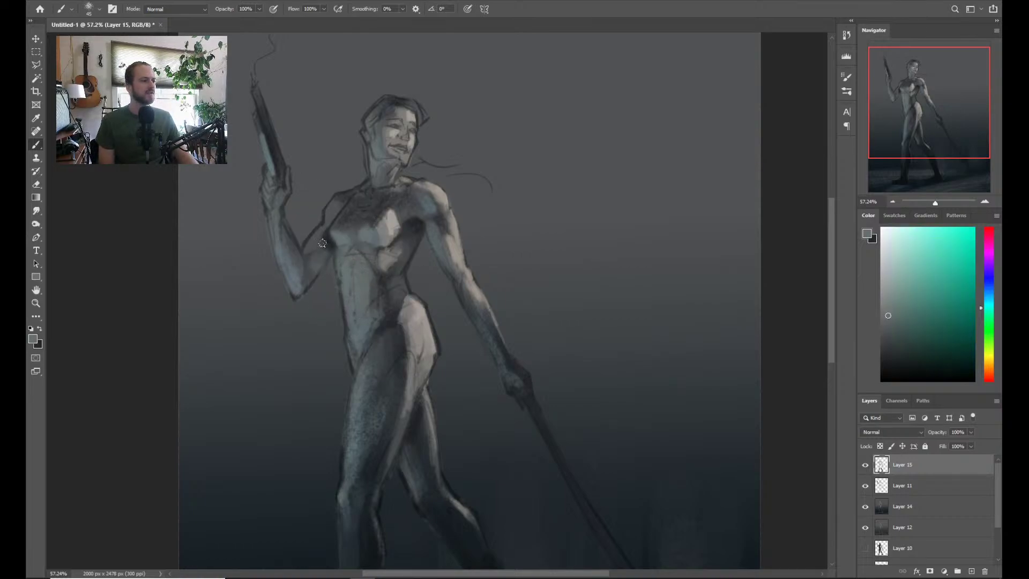
Sample a tan from the hip, shift it slightly toward orange and glaze it over the lit hip, torso side, shoulder and sword arm
key("z")
left_click_drag(331, 254, 408, 279)
key("b")
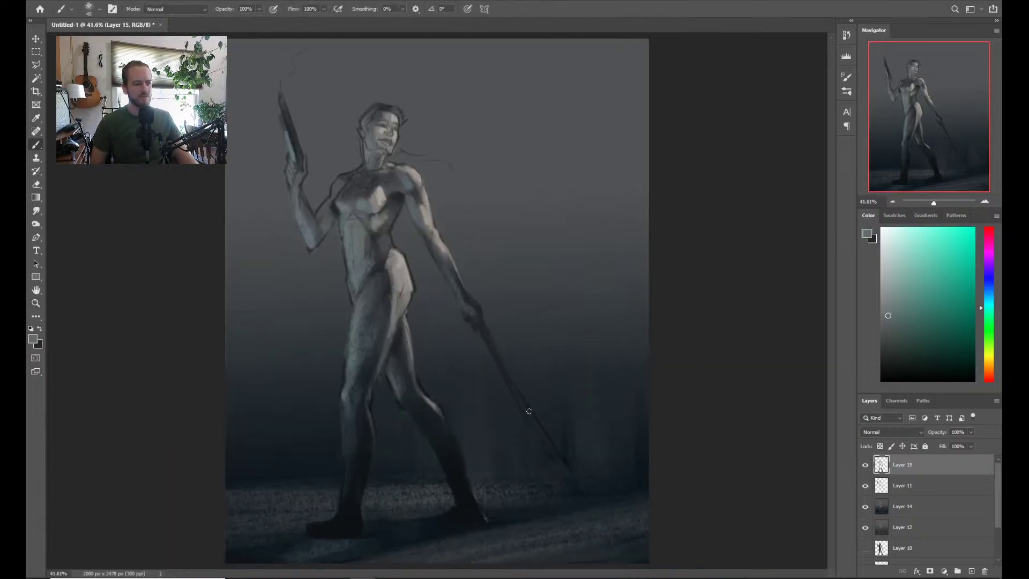
left_click(413, 269, "alt")
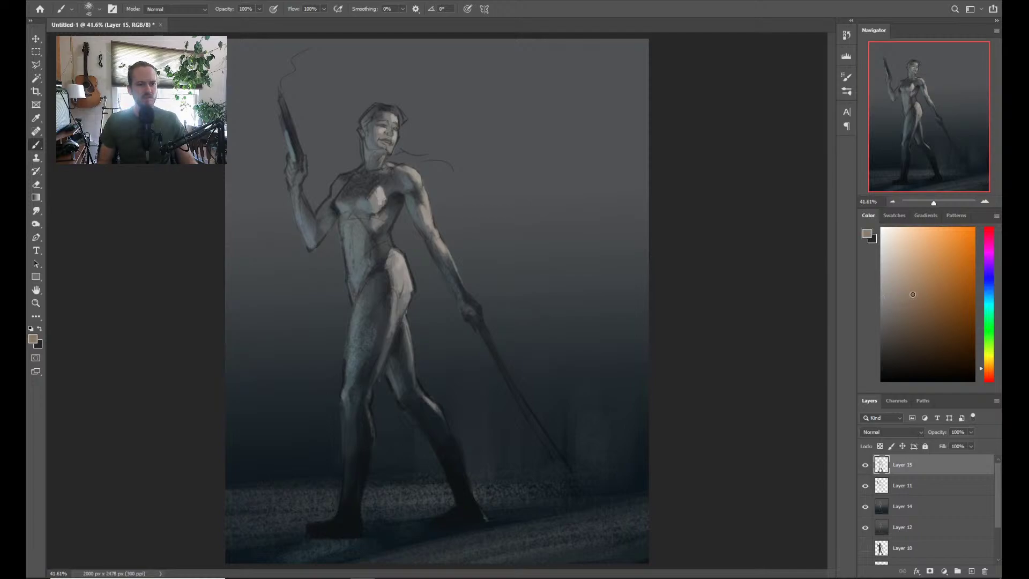
left_click(991, 371)
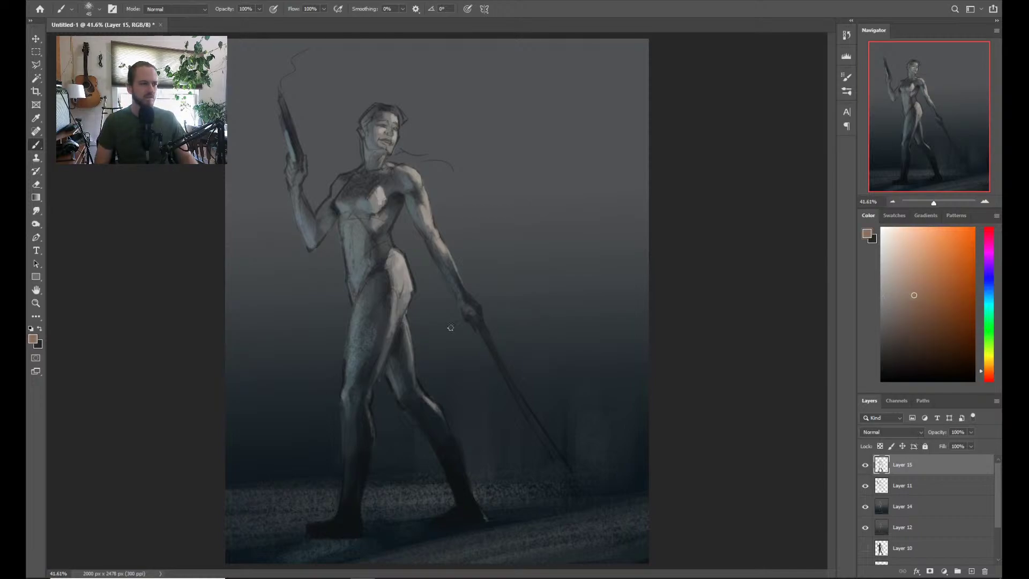
key("bracketright")
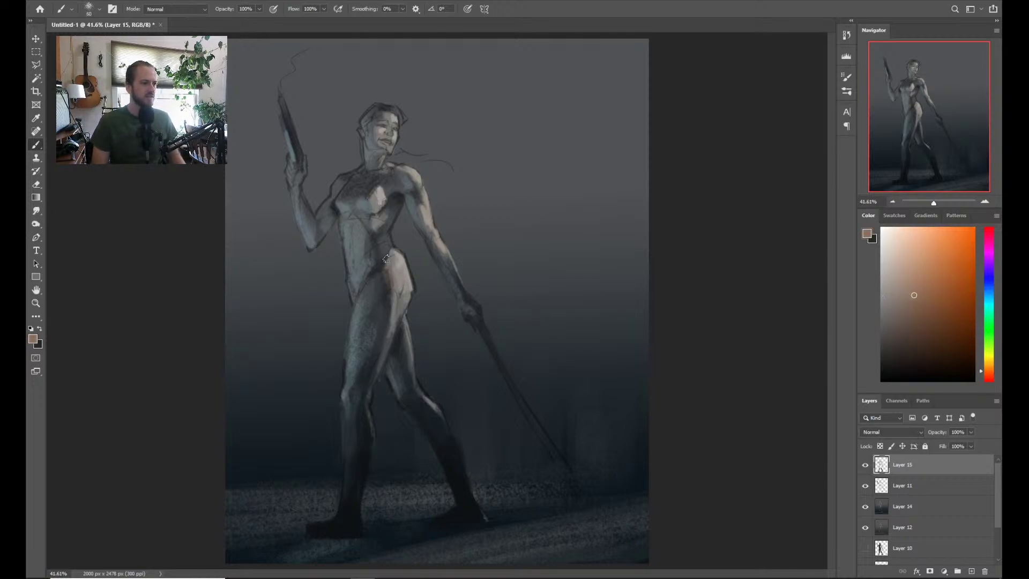
key("bracketright")
key("bracketright")
key("bracketleft")
key("bracketleft")
key("bracketleft")
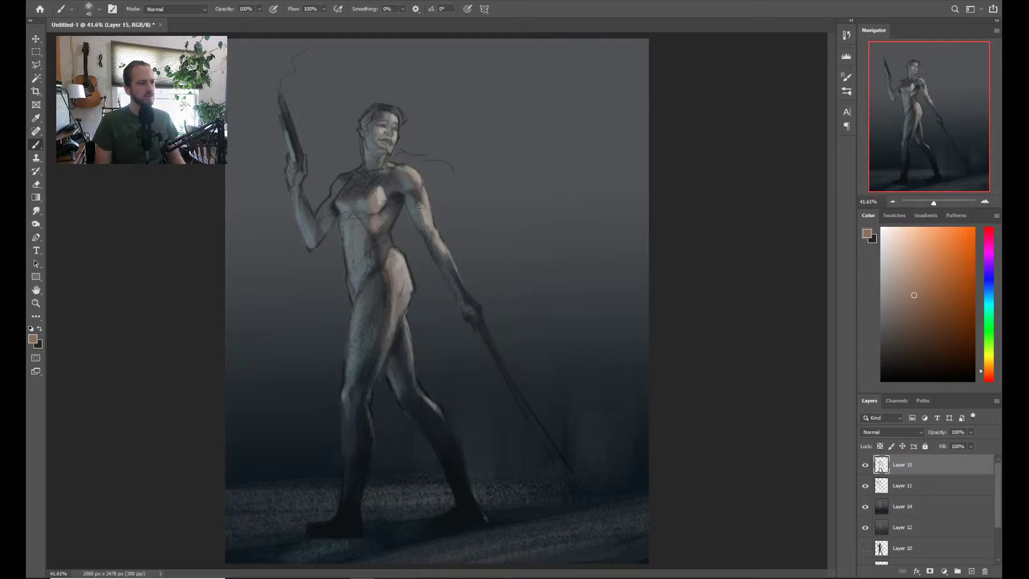
key("bracketleft")
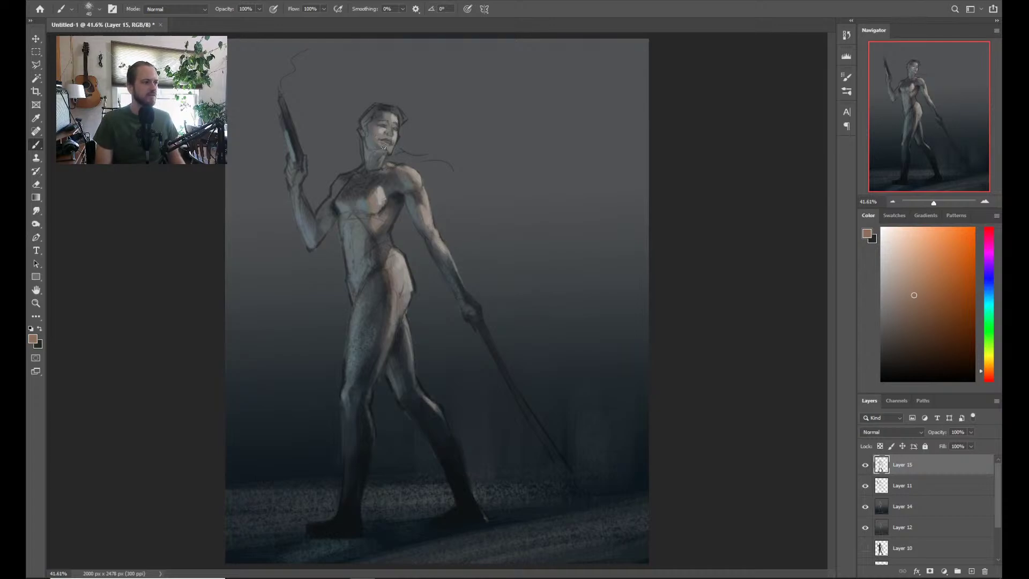
Shift the colour toward red and tint the cheek, sword arm and rear leg with the warmer tone
left_click(991, 375)
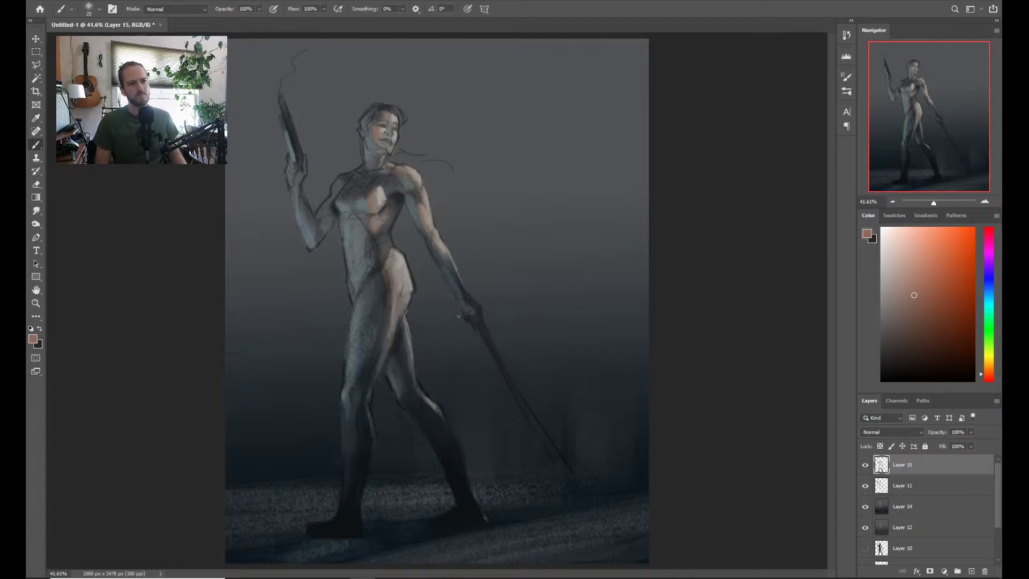
key("bracketright")
key("bracketright")
key("bracketright")
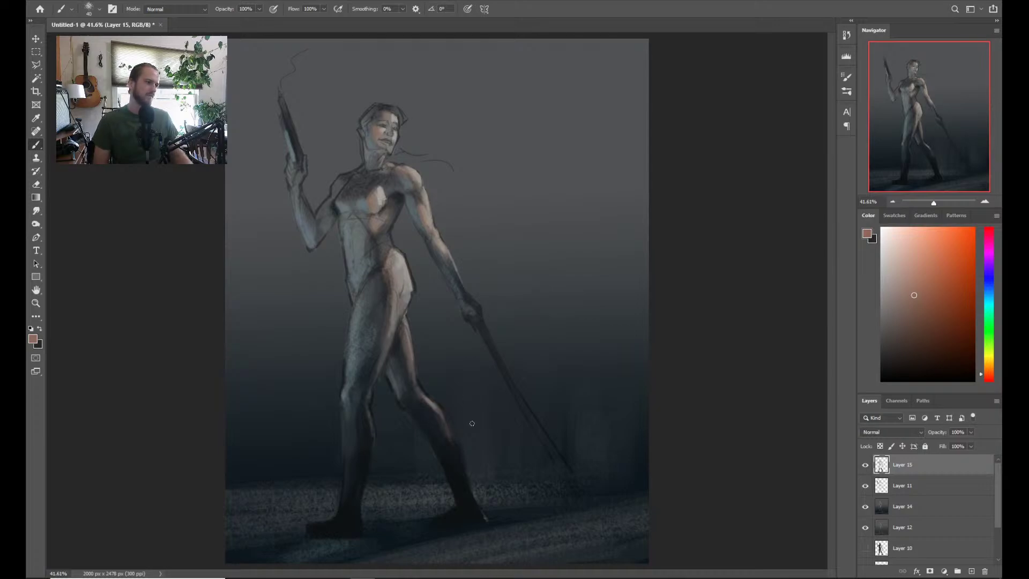
Choose a pale, muted yellow and paint highlights on the front hip, the lit side of the chest and the shoulder
key("ctrl")
left_click(400, 287, "alt")
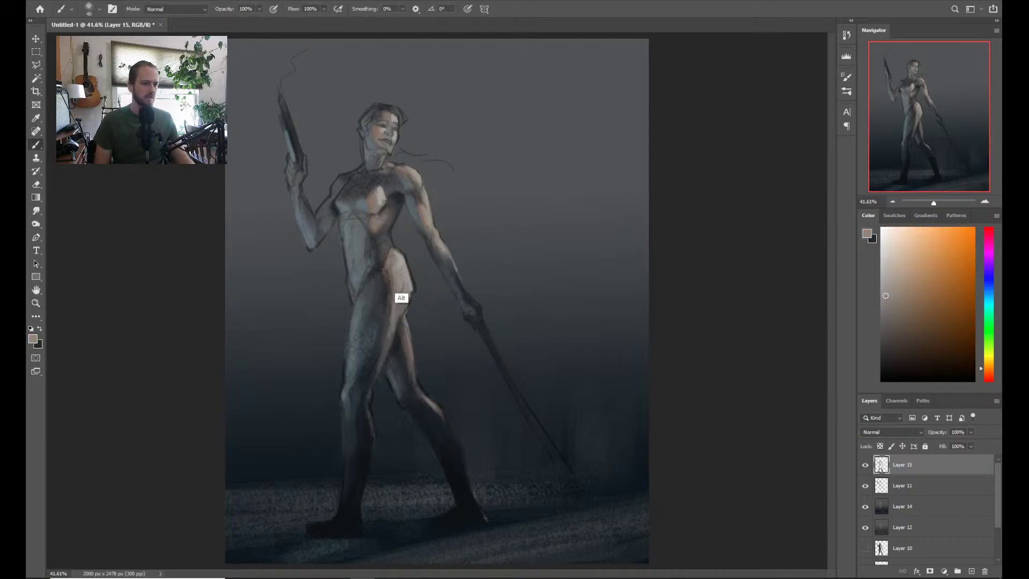
left_click_drag(992, 368, 992, 363)
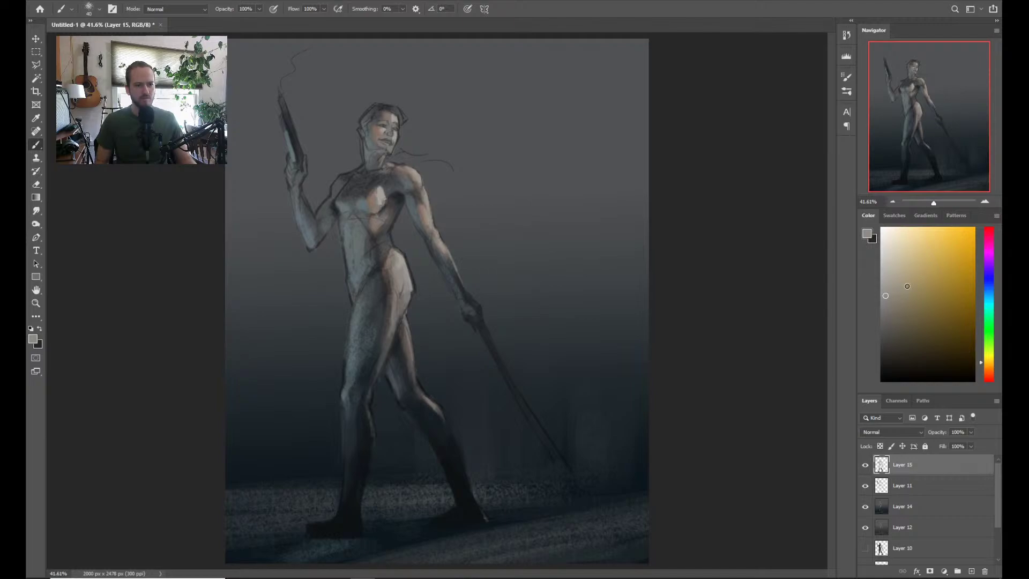
left_click_drag(908, 287, 903, 267)
key("bracketright")
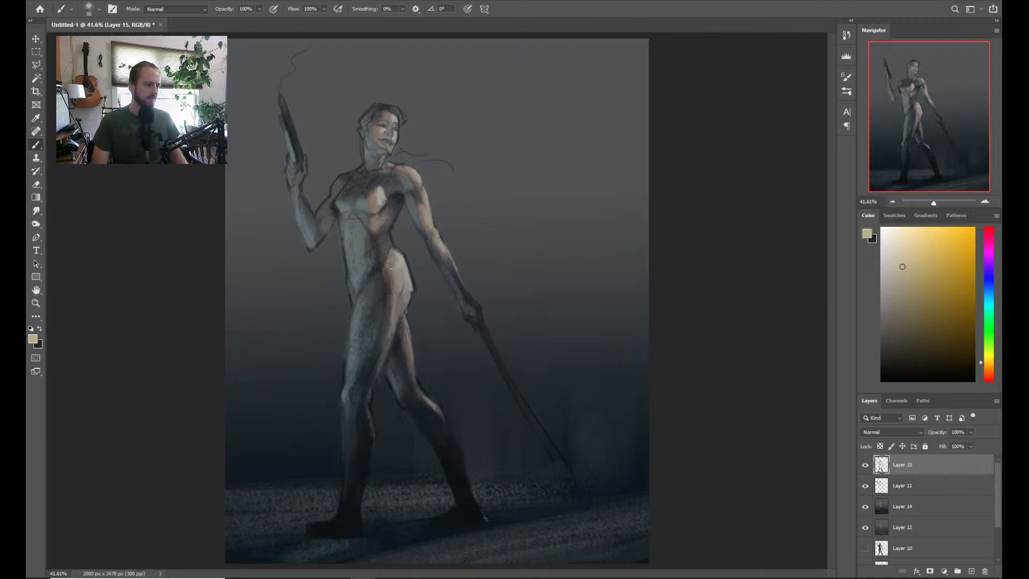
mouse_move(397, 265)
left_mouse_down()
mouse_move(405, 313)
mouse_move(403, 260)
mouse_move(403, 301)
left_mouse_up()
mouse_move(376, 203)
left_mouse_down()
mouse_move(383, 217)
mouse_move(378, 189)
mouse_move(378, 213)
left_mouse_up()
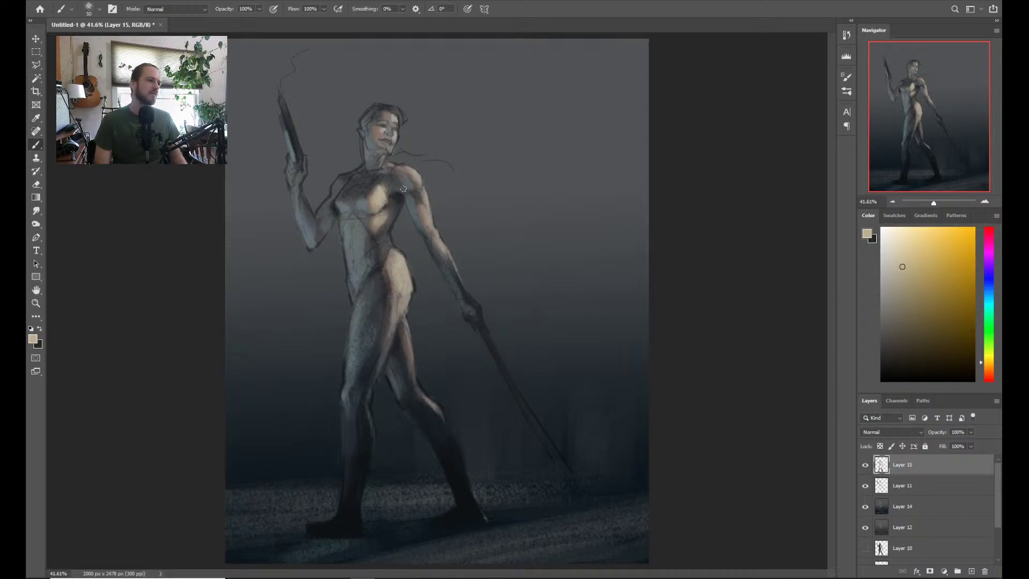
mouse_move(417, 181)
left_mouse_down()
mouse_move(410, 173)
mouse_move(419, 183)
left_mouse_up()
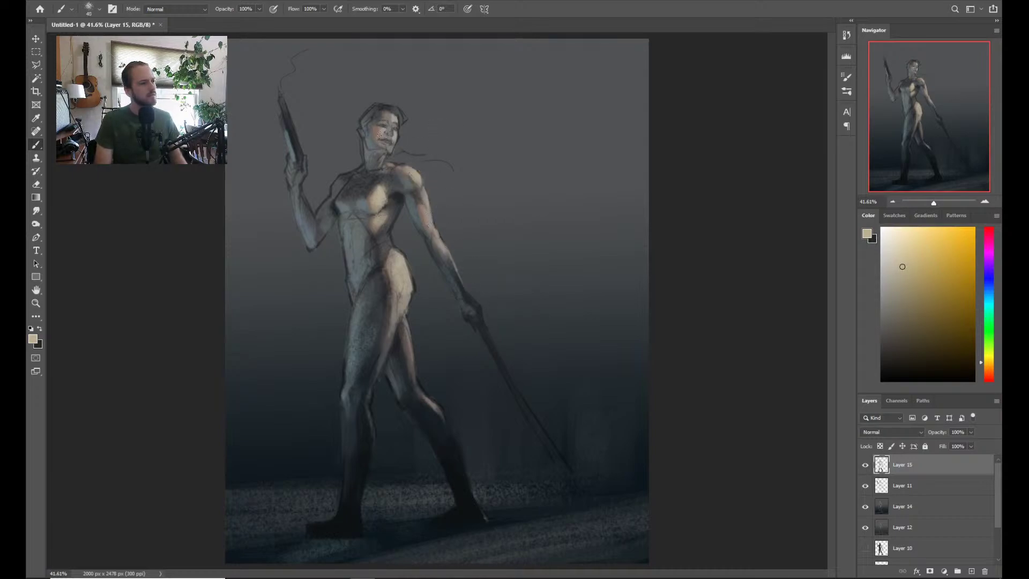
Lighten the face with the same pale yellow, varying the brush size for finer strokes
mouse_move(379, 134)
left_mouse_down()
mouse_move(394, 117)
mouse_move(385, 146)
mouse_move(379, 134)
left_mouse_up()
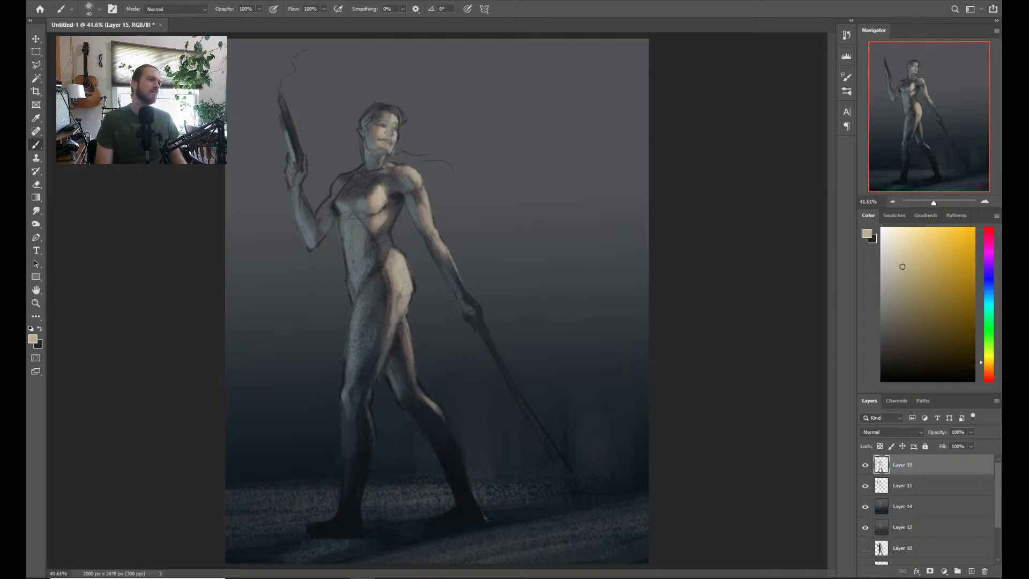
key("bracketleft")
key("bracketleft")
key("bracketleft")
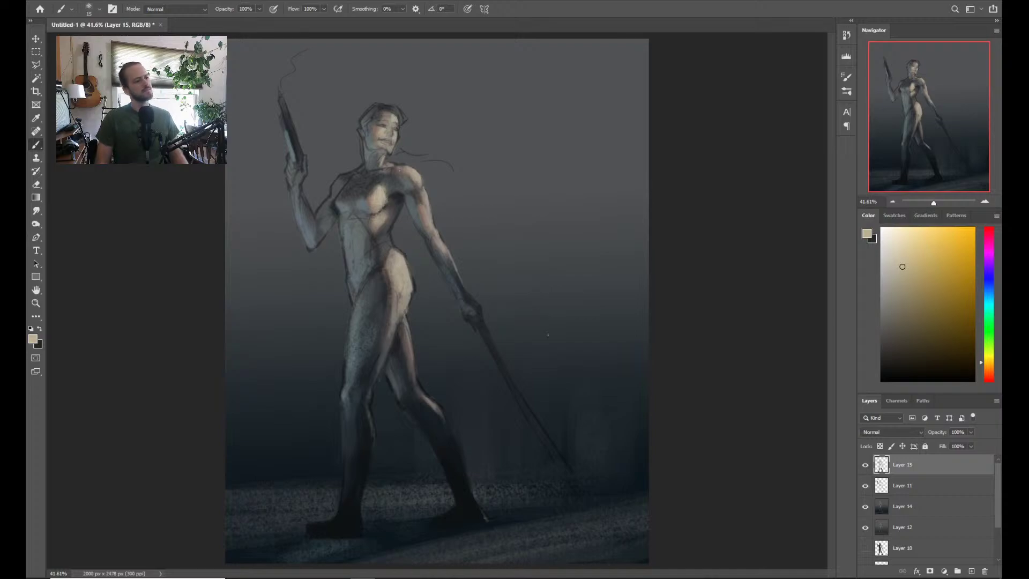
key("bracketright")
key("bracketright")
key("bracketright")
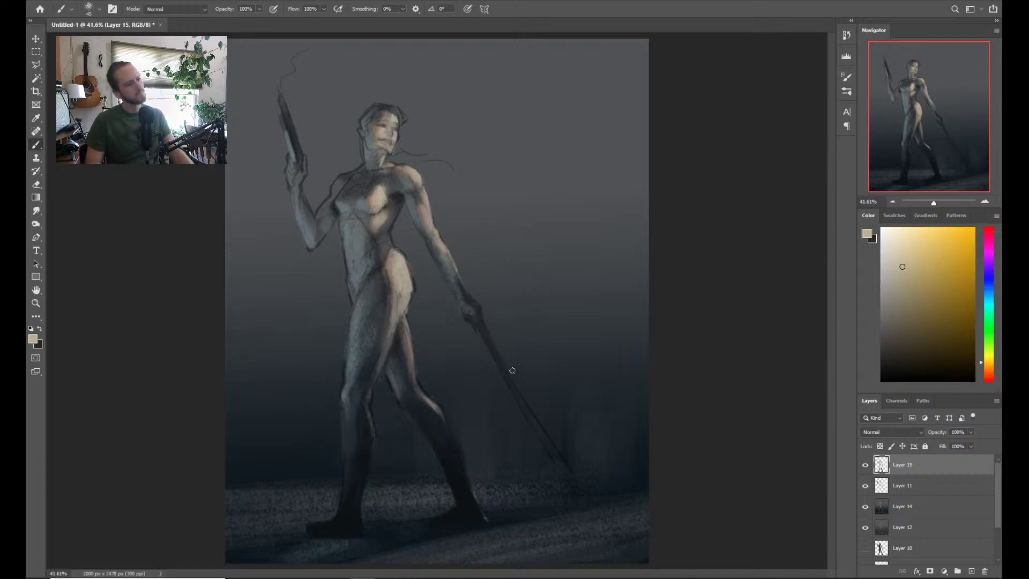
Examine the whole figure and its upper body to judge the new warm lighting against the cool shadows
key("z")
scroll(462, 347, "down", 3)
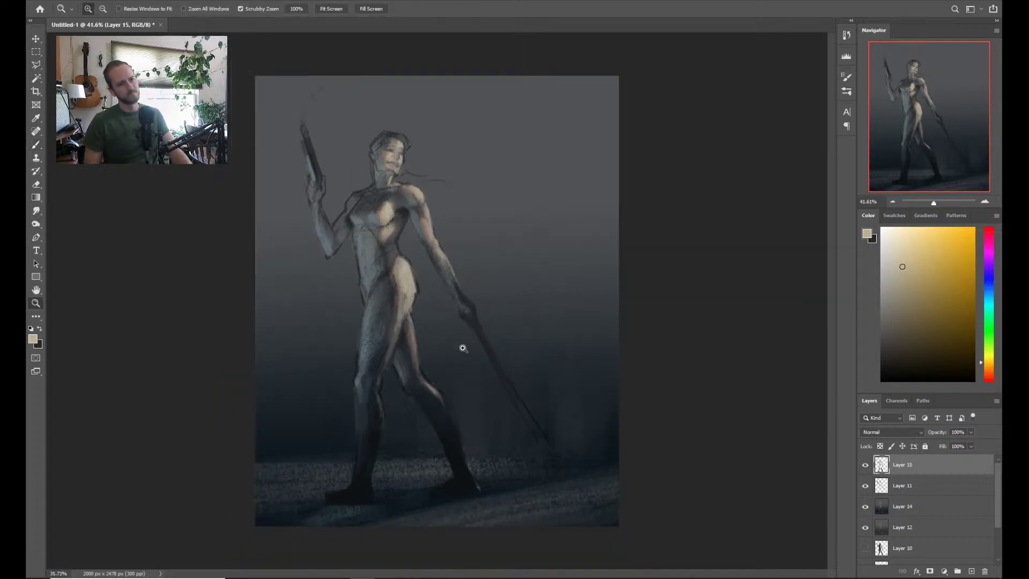
scroll(468, 270, "up", 1)
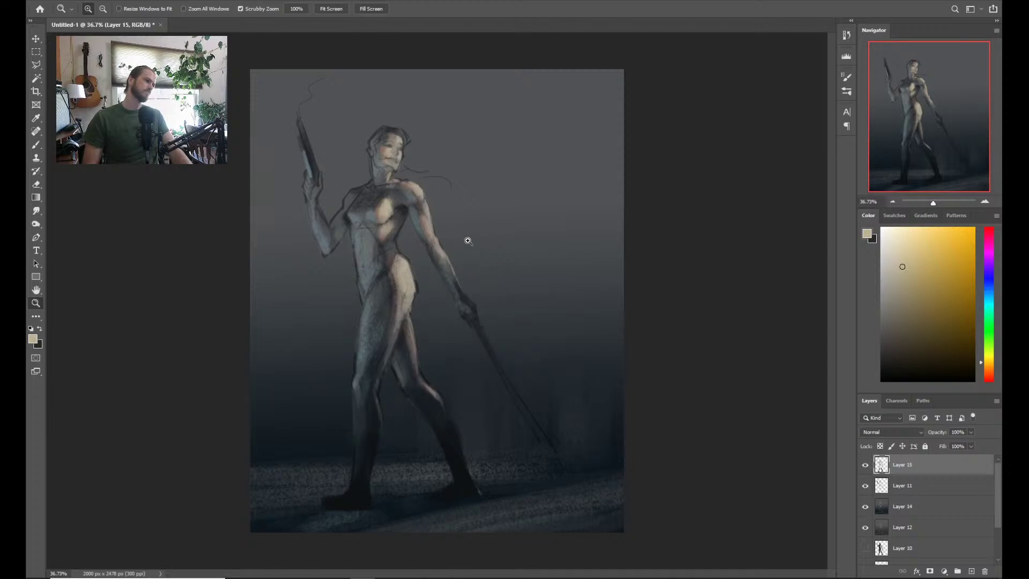
scroll(500, 285, "up", 1)
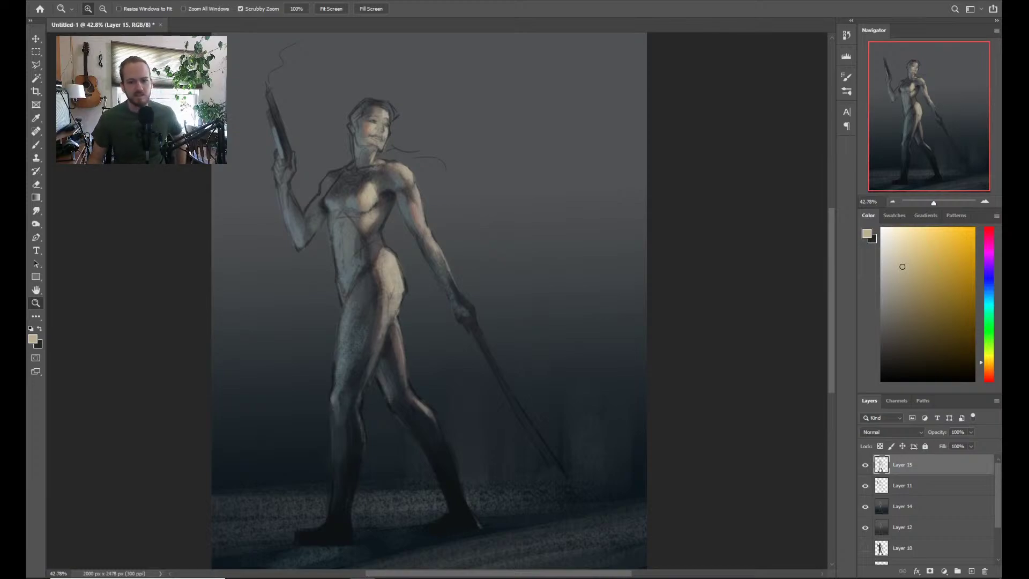
scroll(411, 304, "up", 1)
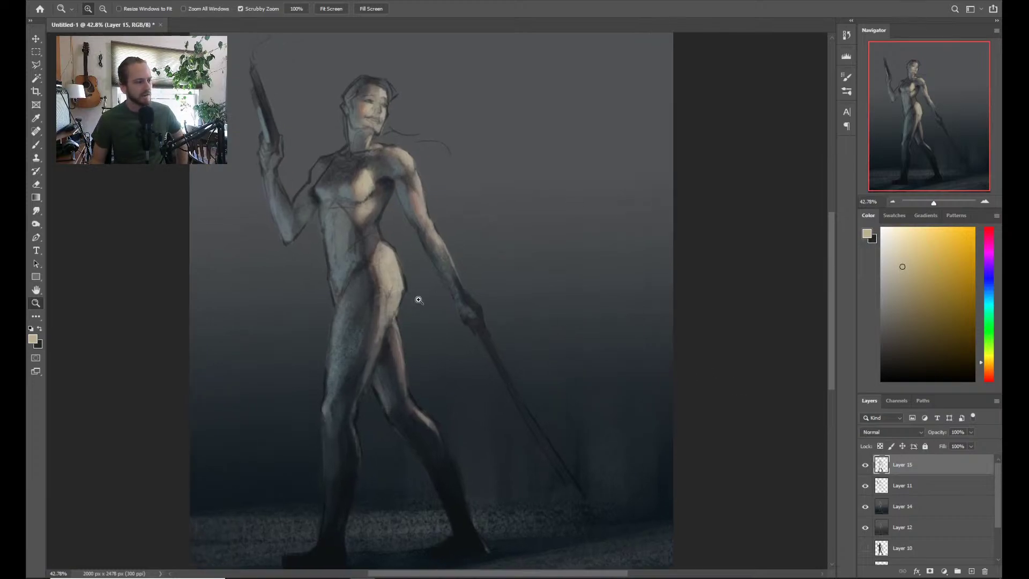
scroll(461, 337, "down", 1)
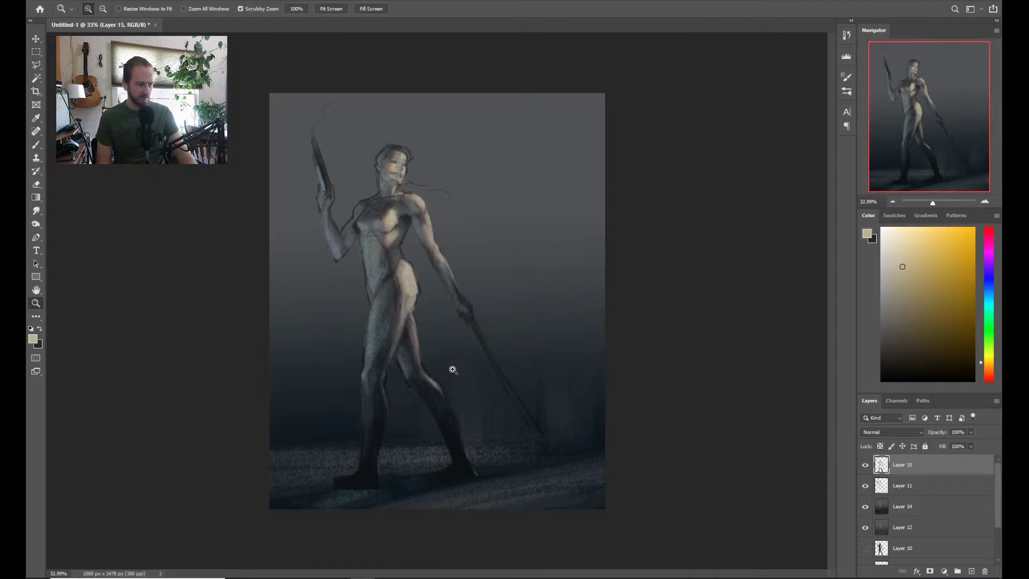
scroll(452, 368, "up", 1)
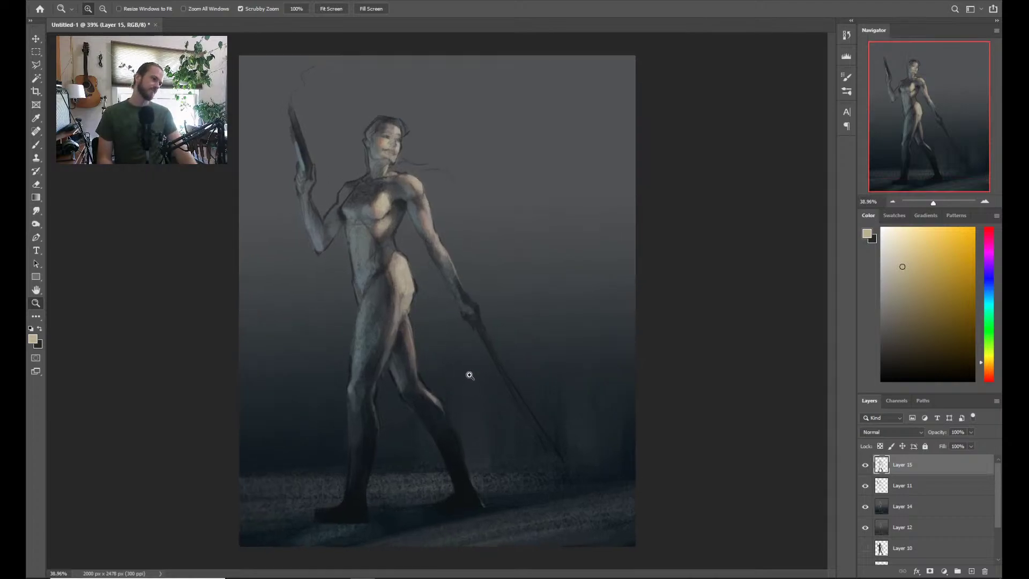
key("b")
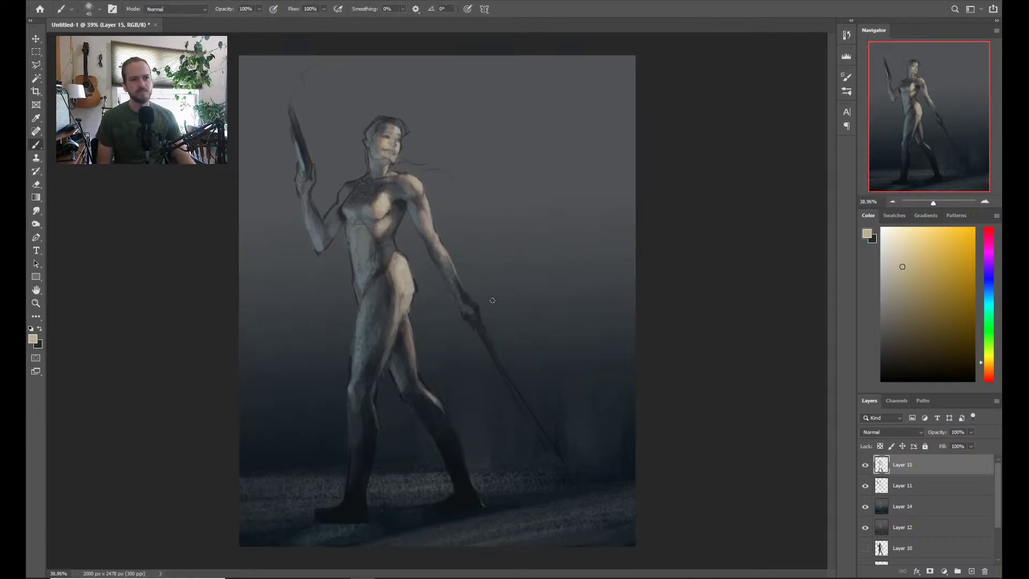
key("z")
scroll(434, 357, "up", 2)
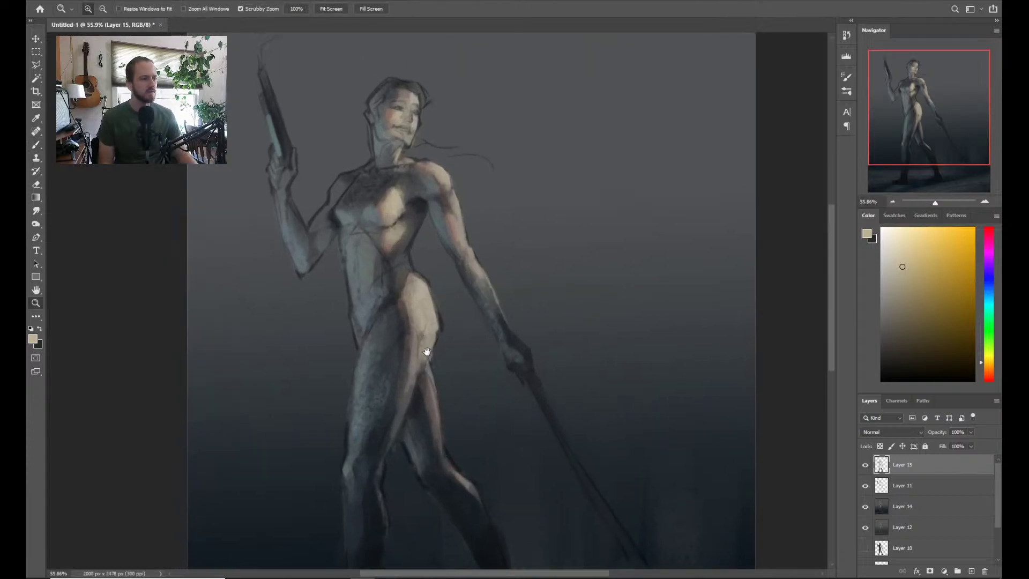
left_click_drag(435, 360, 459, 379)
key("ctrl+0")
left_click_drag(457, 379, 472, 361)
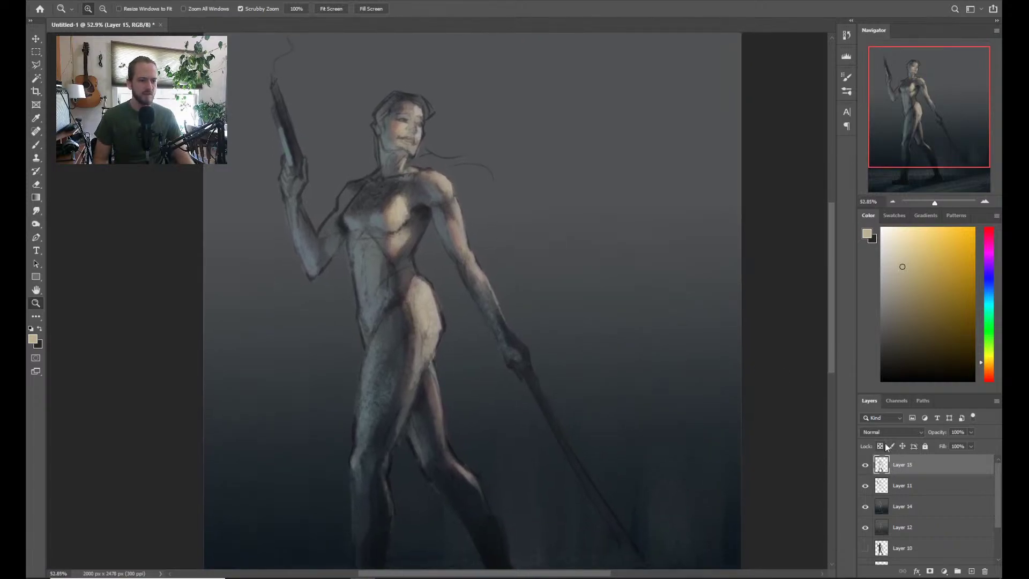
Add a new layer above the figure, sample a dark torso tone and choose the KYLE Ultimate Pencil Hard brush
key("ctrl+shift+n")
key("Return")
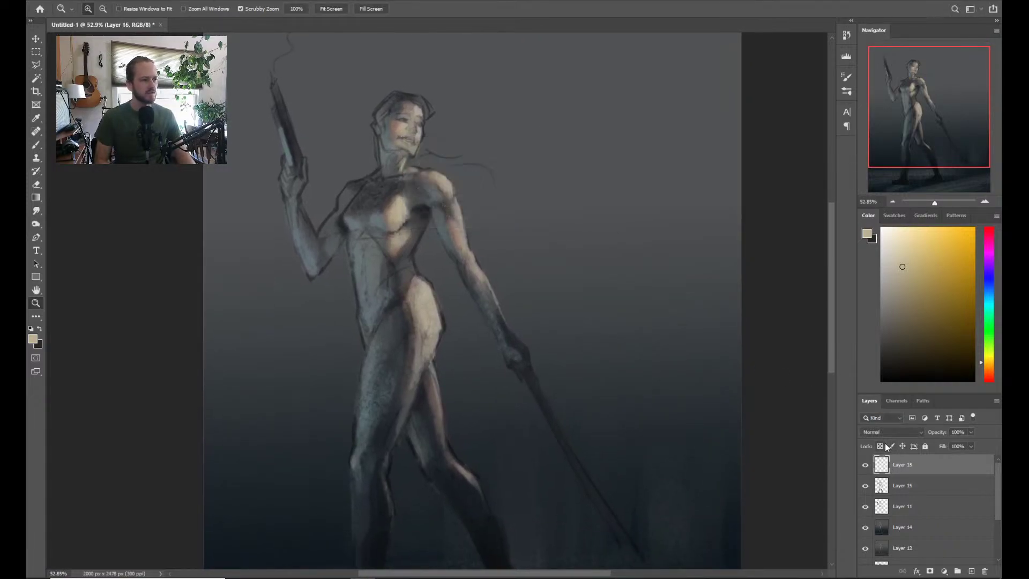
left_click_drag(446, 330, 469, 367)
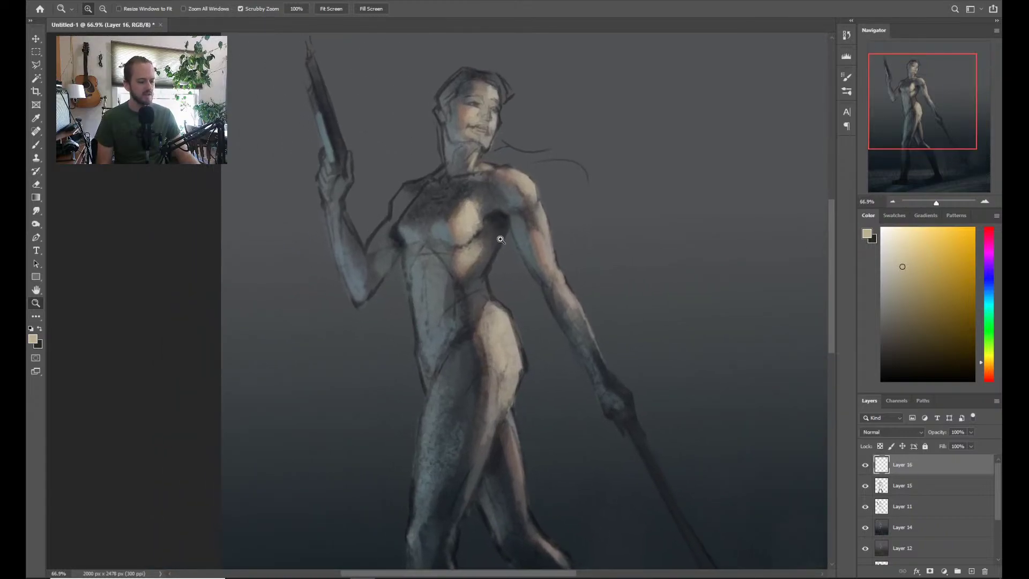
key("b")
left_click(486, 248, "alt")
right_click(486, 247)
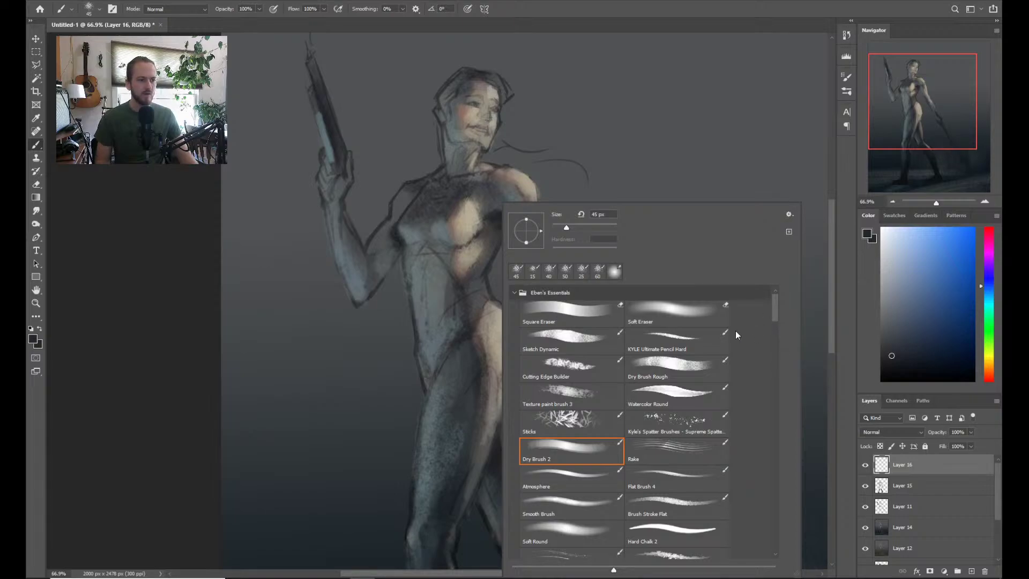
double_click(675, 341)
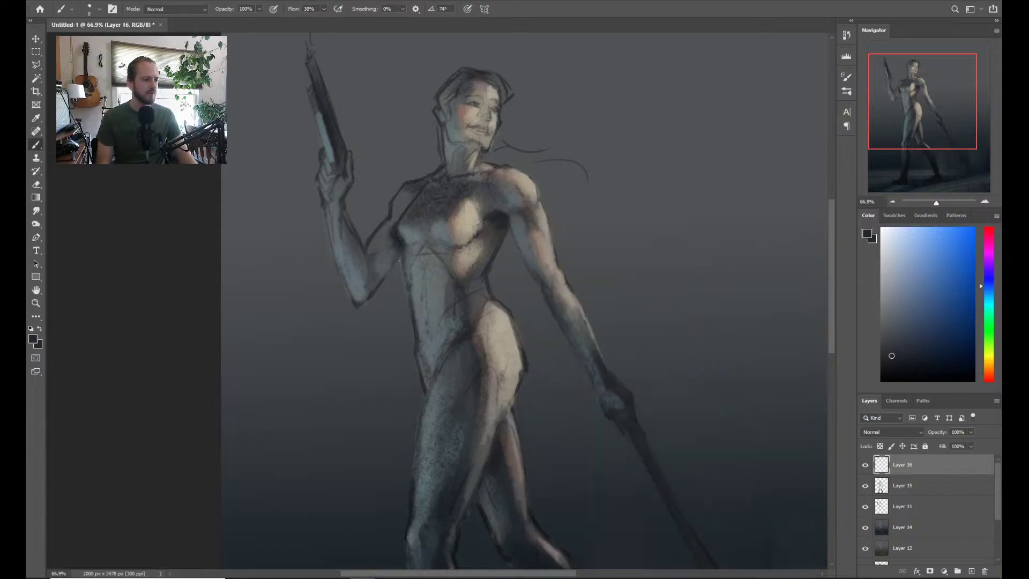
Refine the torso's outline beside the pistol arm with thin strokes, using a blue-grey sampled from the ribs
left_click_drag(401, 281, 404, 289)
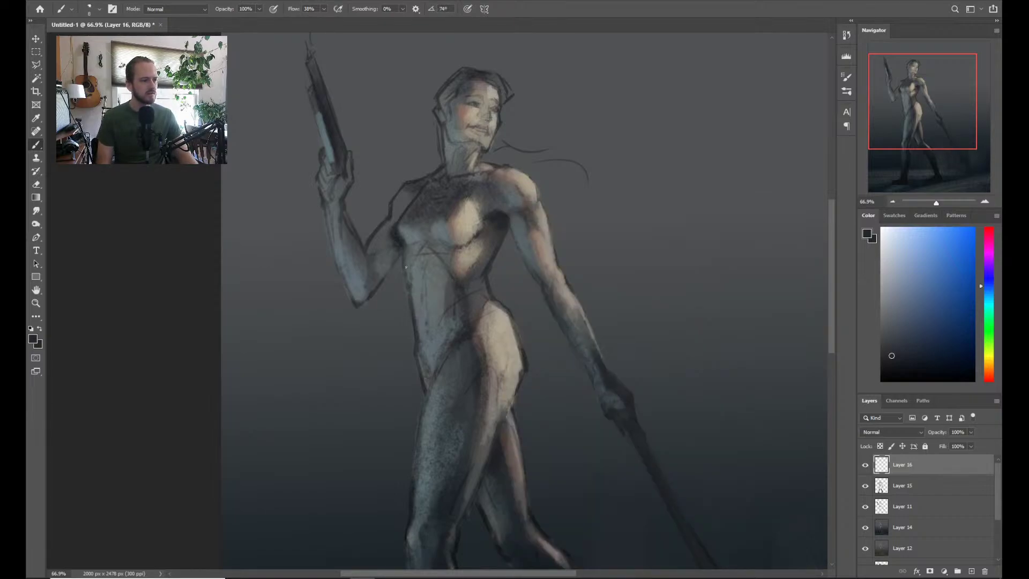
left_click(409, 262, "alt")
mouse_move(405, 252)
left_mouse_down()
mouse_move(406, 275)
mouse_move(398, 230)
left_mouse_up()
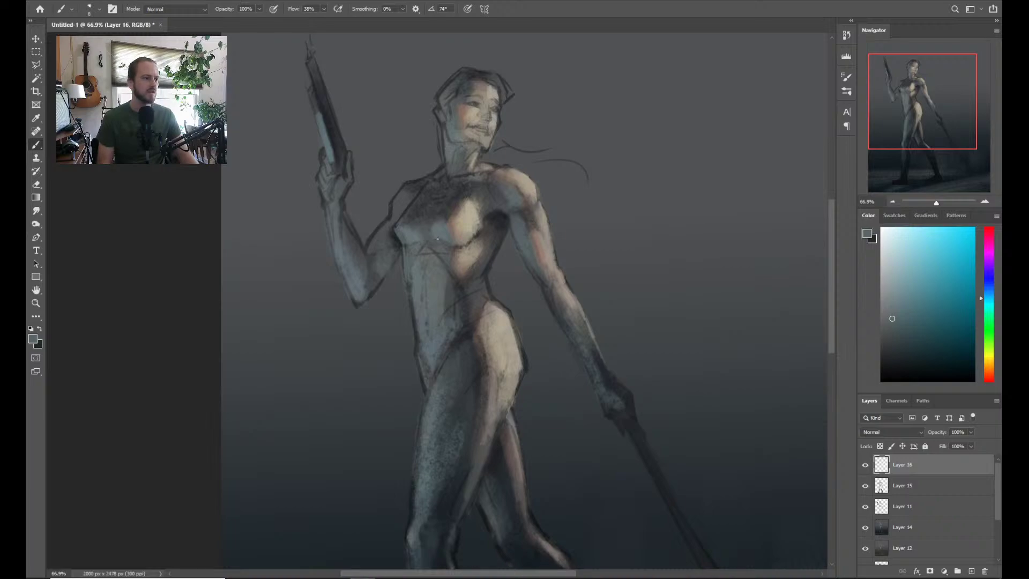
Draw the top's armhole edge over the sword-arm shoulder with a near-black tone sampled from the armpit
key("z")
mouse_move(466, 327)
left_mouse_down()
mouse_move(441, 327)
mouse_move(476, 292)
mouse_move(466, 307)
left_mouse_up()
key("b")
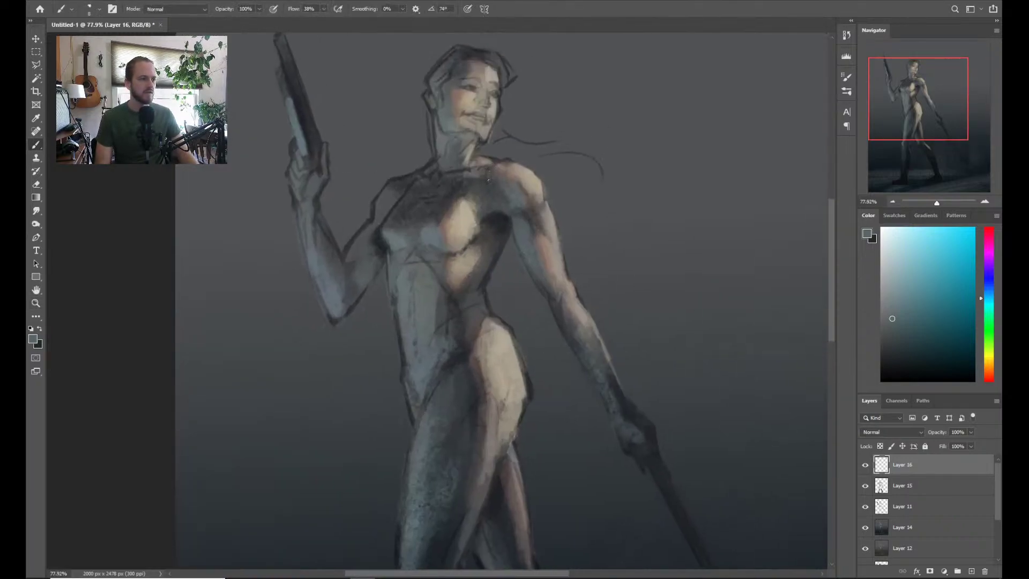
left_click(506, 217, "alt")
mouse_move(491, 211)
left_mouse_down()
mouse_move(496, 162)
mouse_move(492, 173)
left_mouse_up()
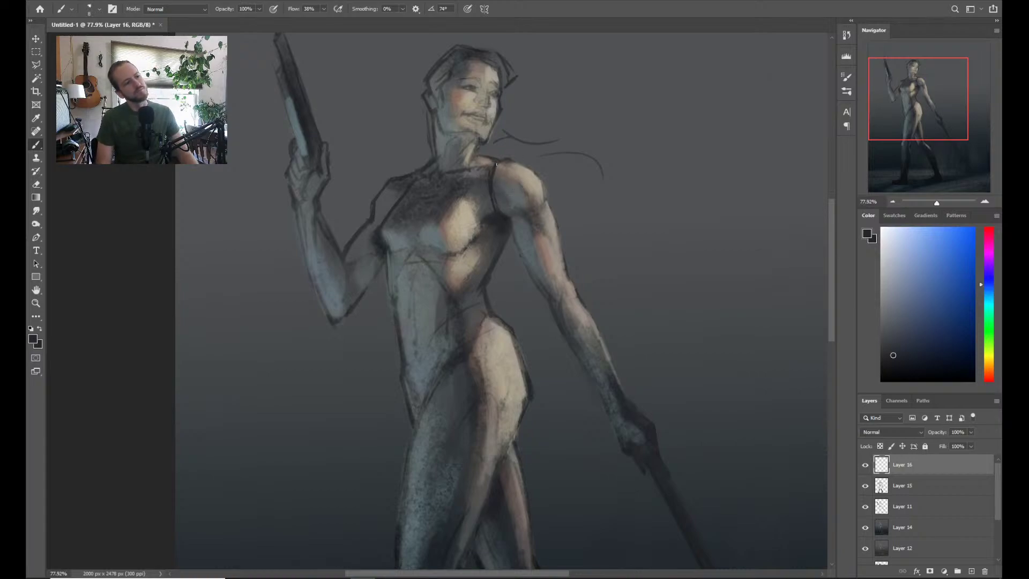
mouse_move(492, 170)
left_mouse_down()
mouse_move(509, 159)
mouse_move(497, 164)
left_mouse_up()
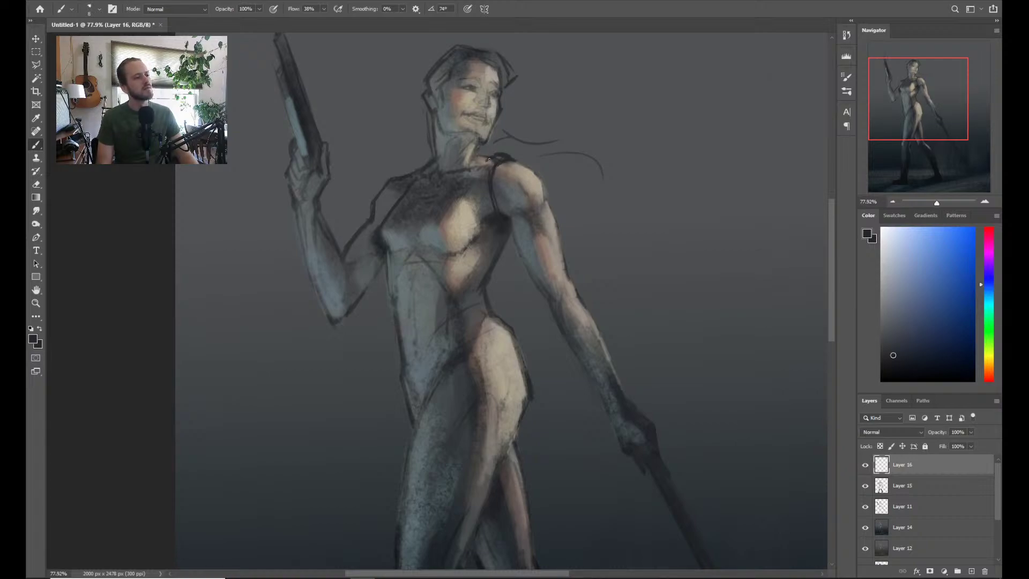
Ready a smaller eraser for the shoulder line, then sketch the top's scooped neckline and the strap beside the pistol arm in dark strokes
key("e")
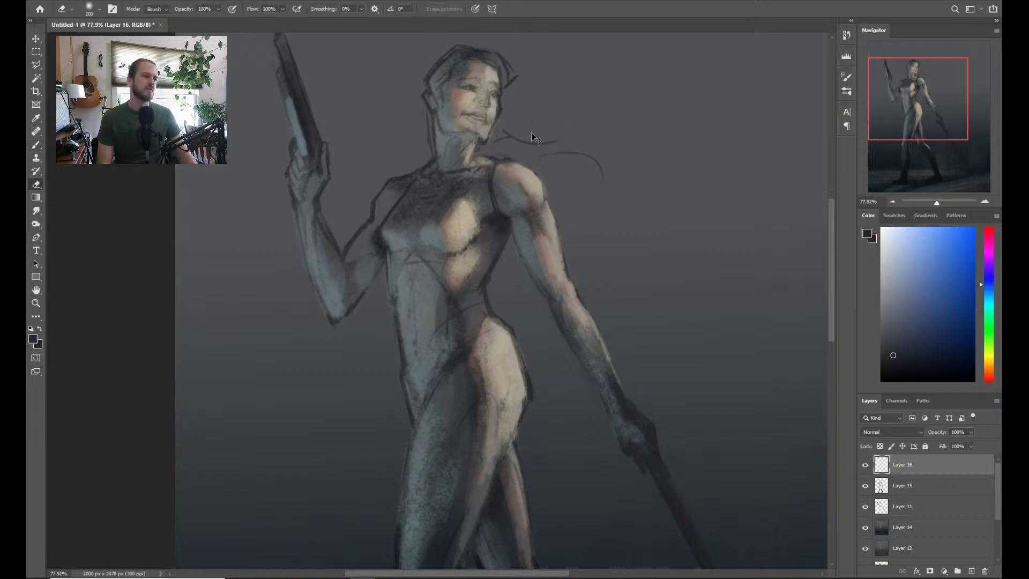
key("bracketleft")
key("bracketleft")
key("bracketleft")
key("bracketleft")
key("bracketleft")
key("bracketleft")
key("bracketleft")
key("bracketleft")
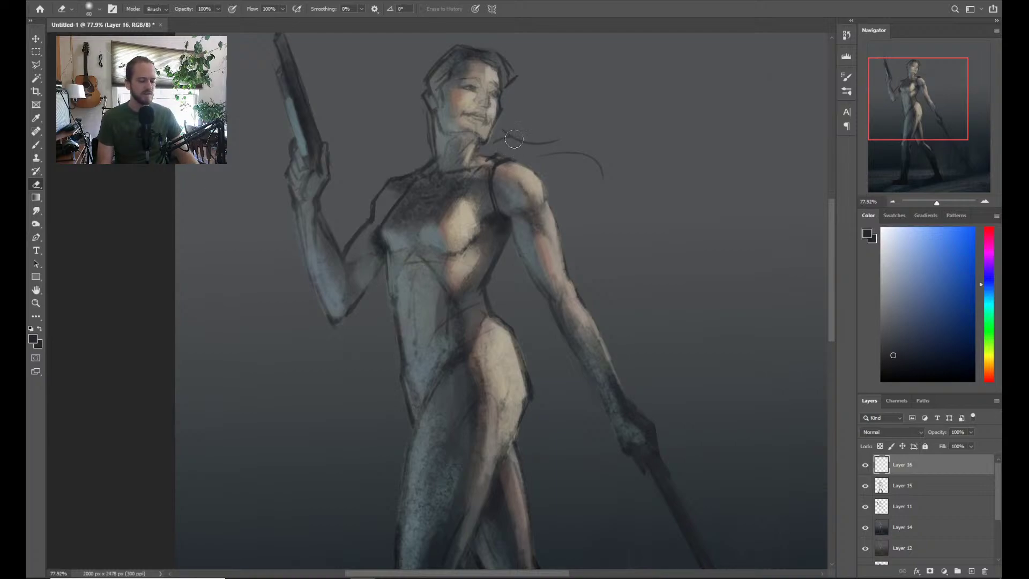
key("b")
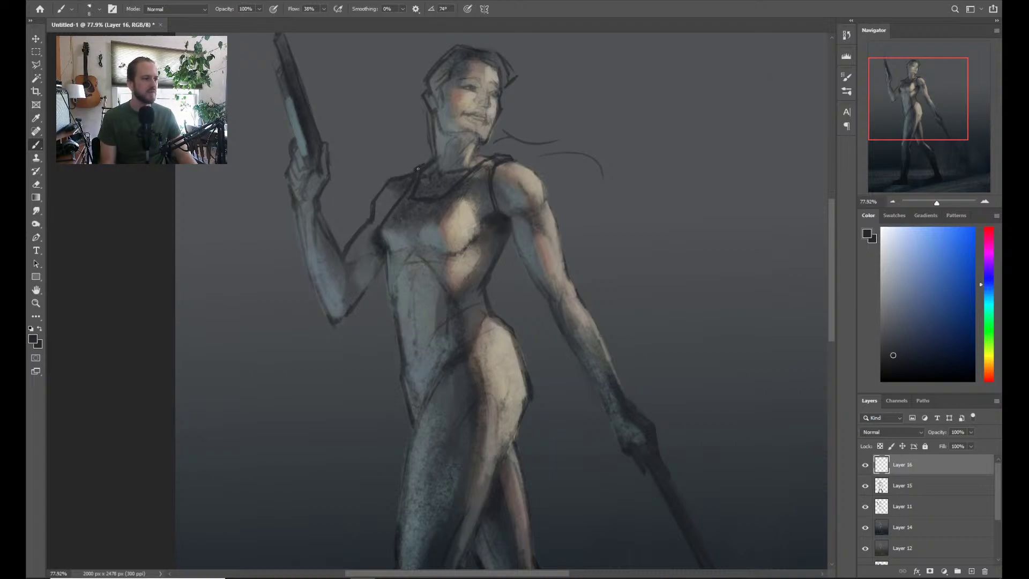
left_click_drag(394, 212, 409, 183)
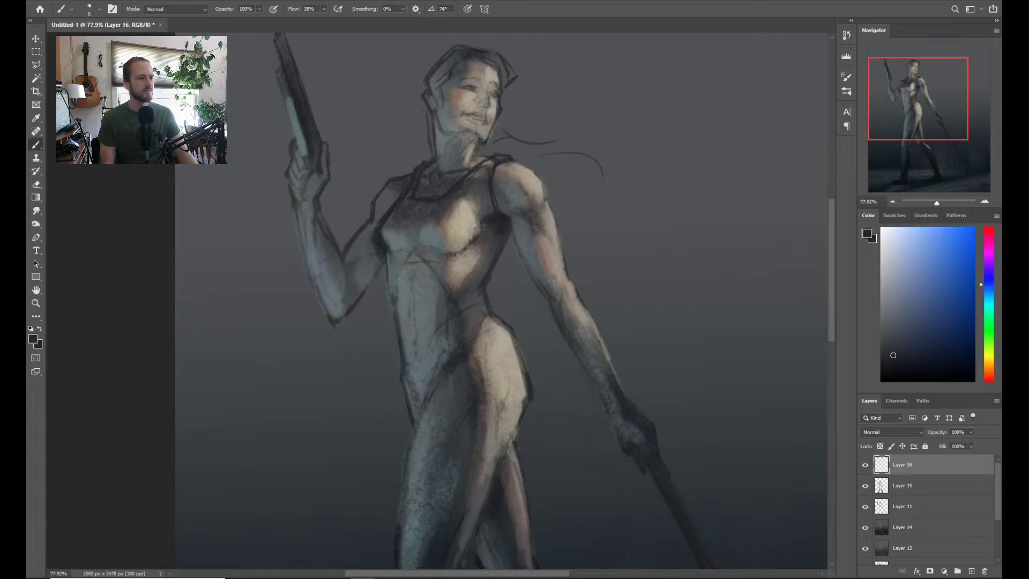
Sketch thin dark fold lines across and beneath the bust and reinforce the armhole edge on the sword-arm side
mouse_move(404, 235)
left_mouse_down()
mouse_move(434, 231)
mouse_move(427, 238)
mouse_move(454, 208)
left_mouse_up()
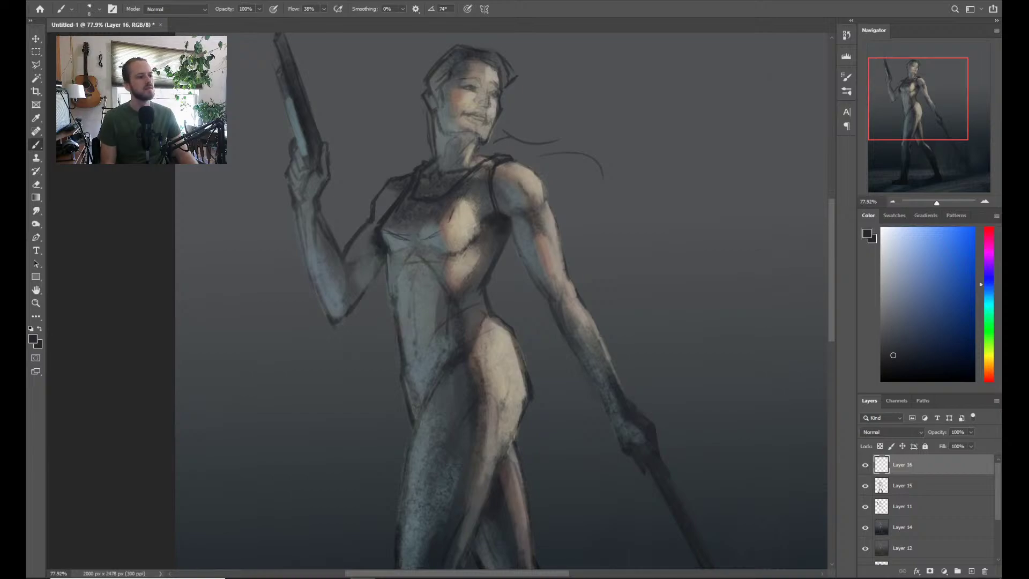
left_click_drag(507, 266, 481, 167)
mouse_move(412, 254)
left_mouse_down()
mouse_move(458, 243)
mouse_move(473, 282)
mouse_move(504, 297)
left_mouse_up()
mouse_move(438, 274)
left_mouse_down()
mouse_move(451, 278)
mouse_move(431, 276)
left_mouse_up()
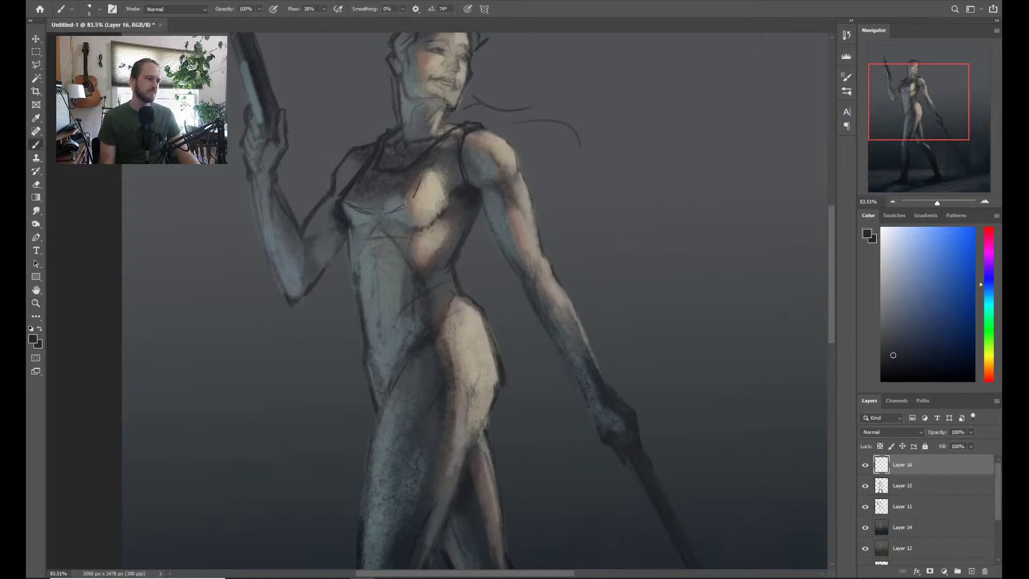
left_click_drag(404, 203, 412, 207)
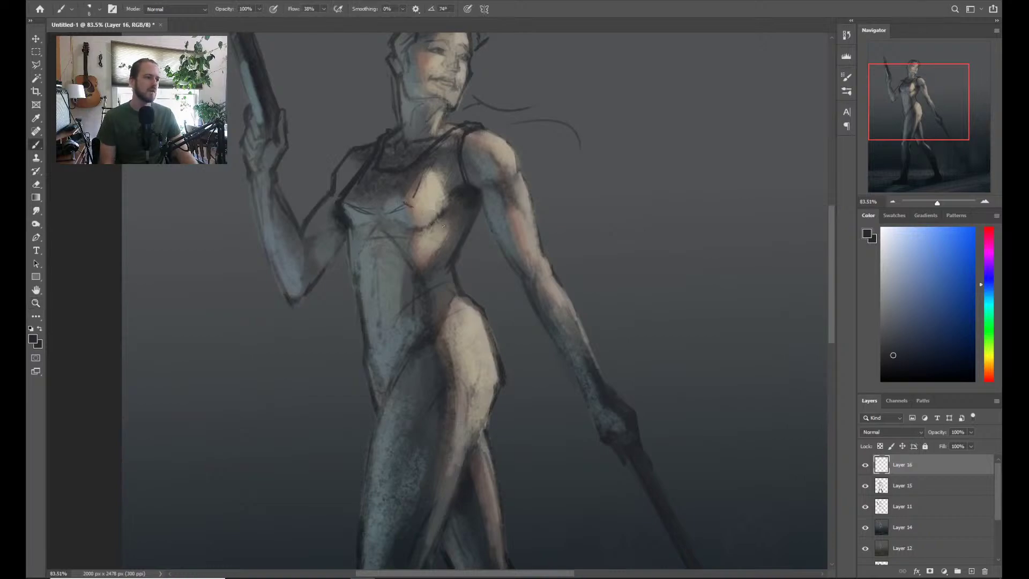
mouse_move(460, 161)
left_mouse_down()
mouse_move(461, 186)
mouse_move(472, 174)
mouse_move(463, 184)
left_mouse_up()
key("e")
key("b")
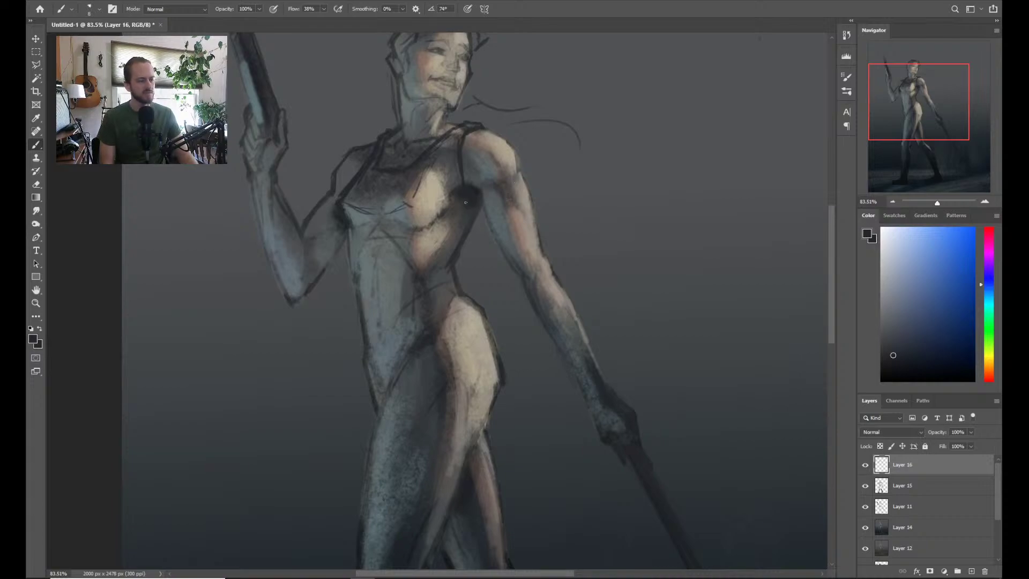
Draw the top's loose side edge below the sword arm, diagonal folds across the waist and a curved line over the hip
mouse_move(432, 228)
left_mouse_down()
mouse_move(429, 263)
mouse_move(465, 251)
mouse_move(449, 277)
left_mouse_up()
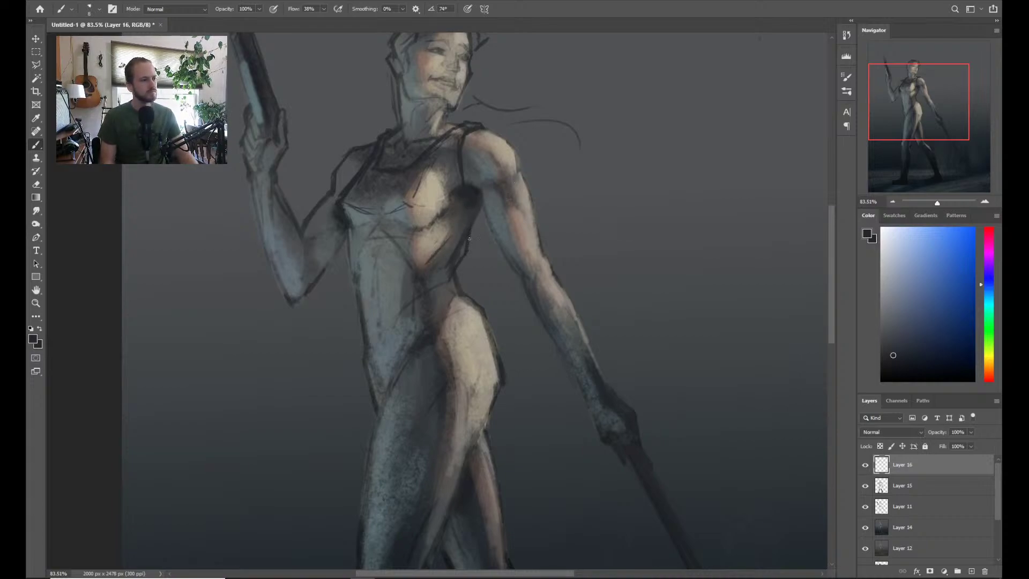
mouse_move(469, 238)
left_mouse_down()
mouse_move(485, 208)
mouse_move(487, 221)
mouse_move(488, 210)
mouse_move(453, 274)
left_mouse_up()
key("ctrl+z")
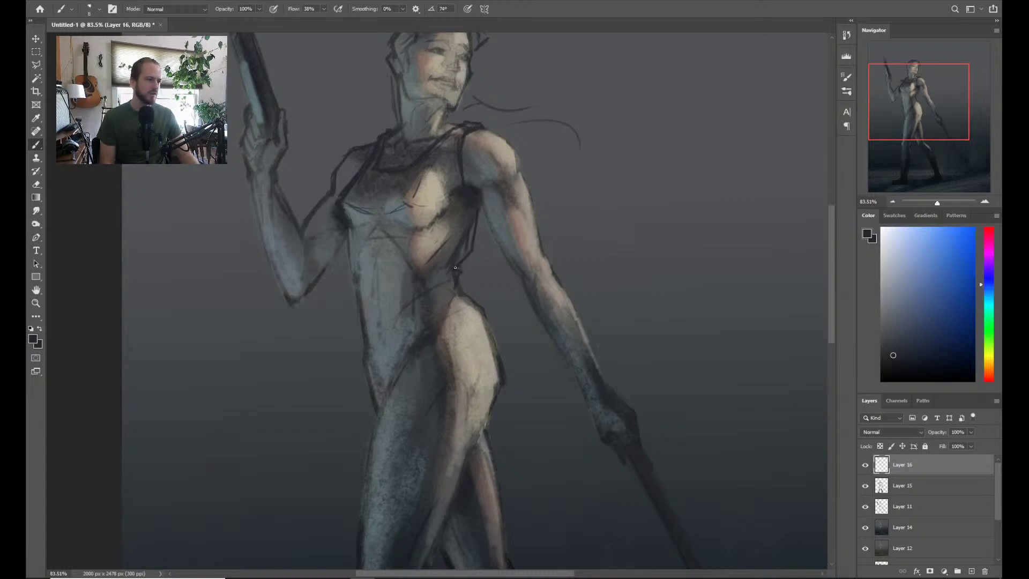
mouse_move(453, 273)
left_mouse_down()
mouse_move(419, 292)
mouse_move(458, 272)
mouse_move(422, 289)
mouse_move(467, 253)
mouse_move(420, 289)
mouse_move(421, 218)
mouse_move(399, 305)
left_mouse_up()
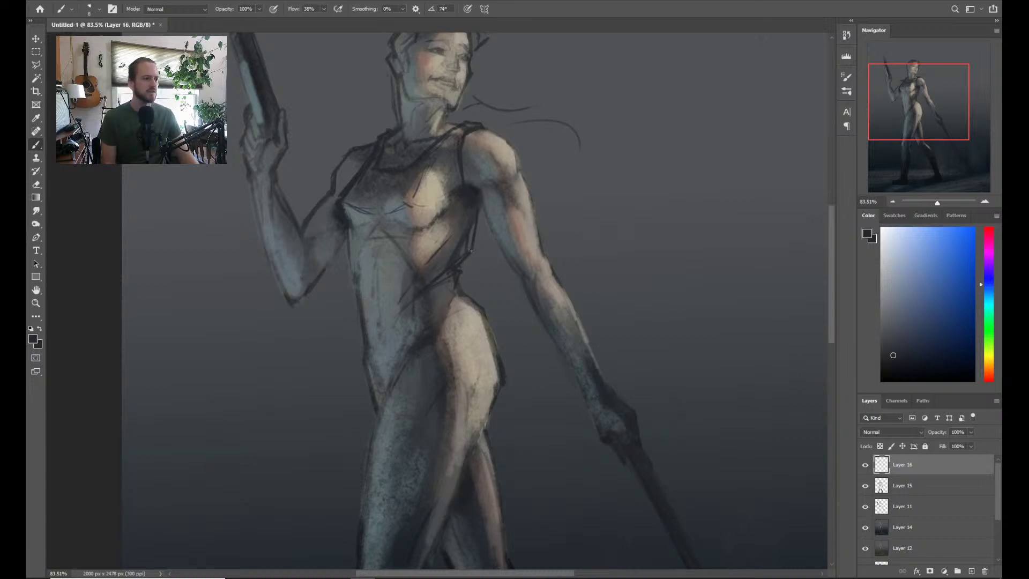
left_click_drag(471, 250, 470, 241)
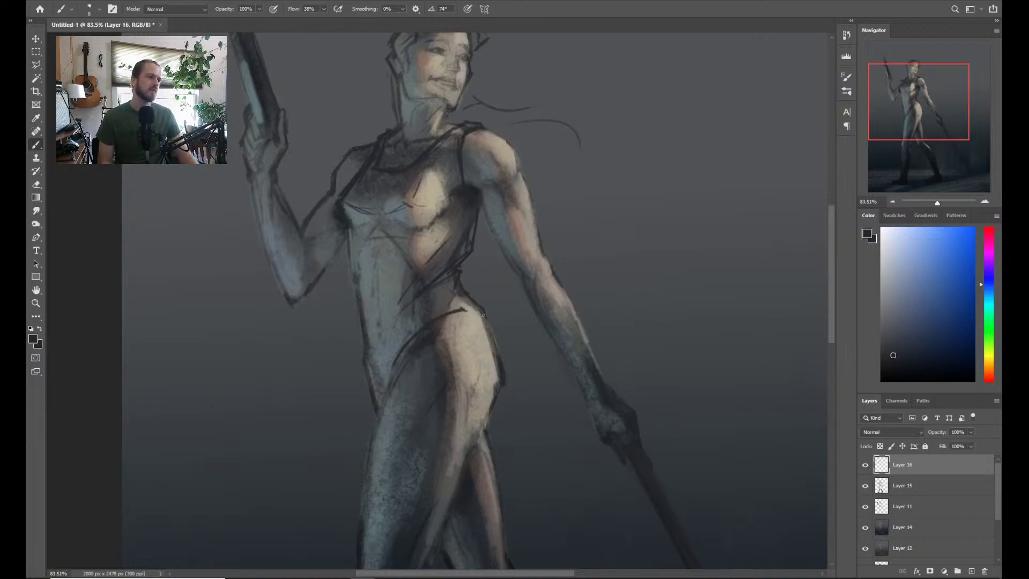
Outline the side of the top below the bust on the pistol-arm side with short dark strokes
key("z")
left_click_drag(397, 265, 321, 266)
left_click_drag(433, 246, 426, 289)
key("b")
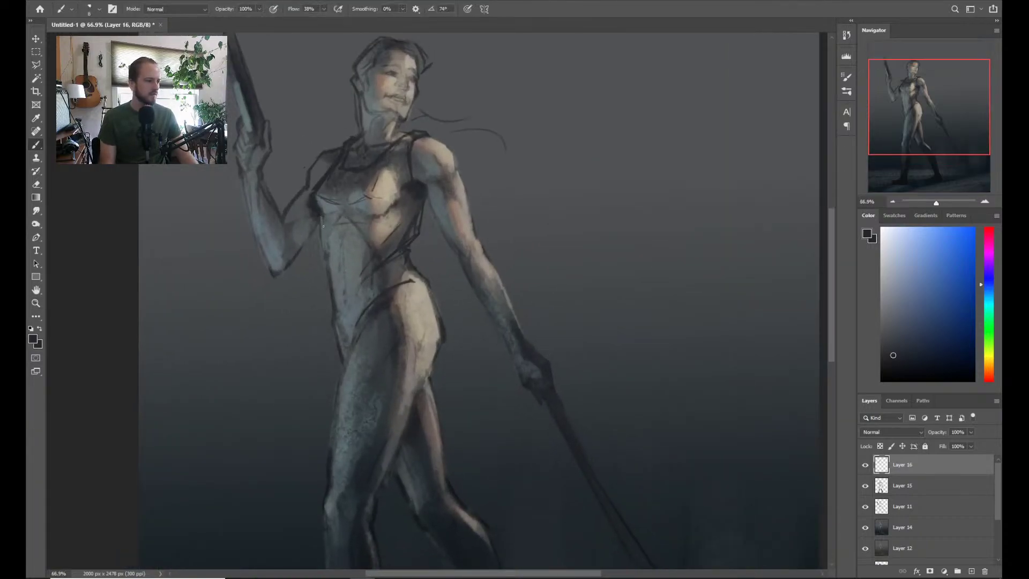
left_click_drag(323, 248, 322, 216)
mouse_move(324, 260)
left_mouse_down()
mouse_move(323, 273)
mouse_move(332, 229)
left_mouse_up()
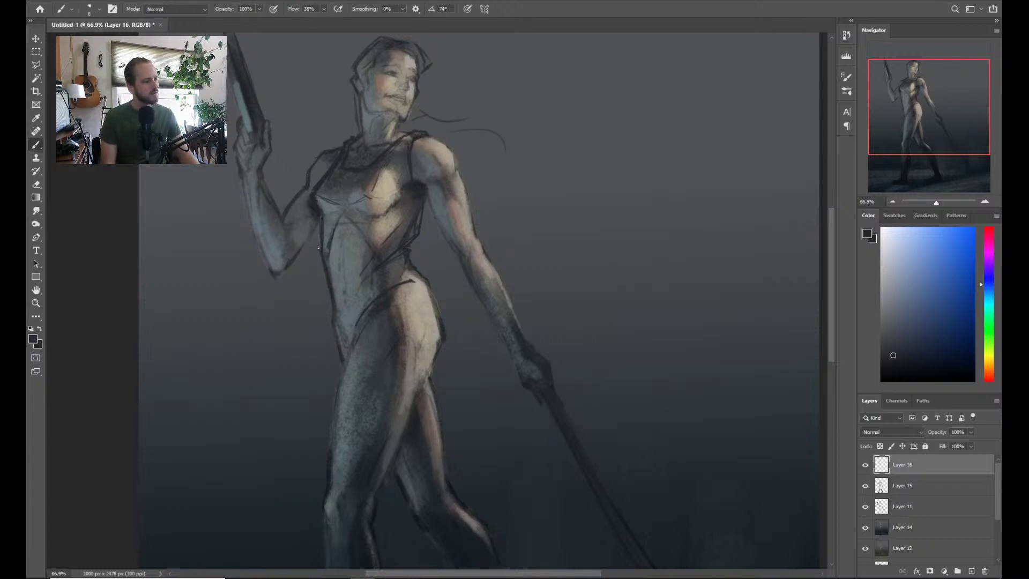
key("e")
key("b")
Soften the bust contour near the pistol arm with sampled grey, and refine the fabric edge below it in dark blue-grey
left_click(335, 207, "alt")
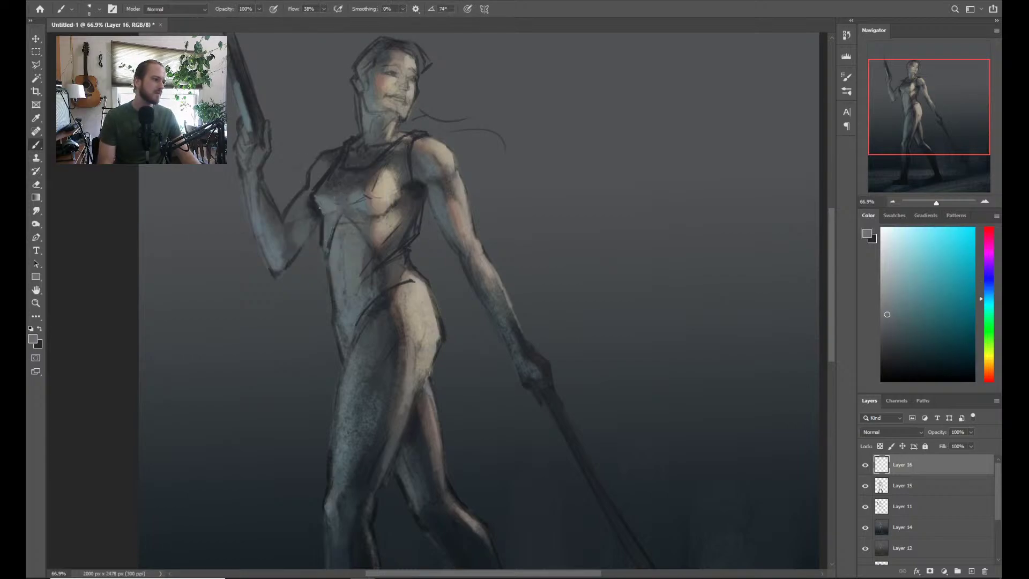
left_click_drag(313, 196, 323, 234)
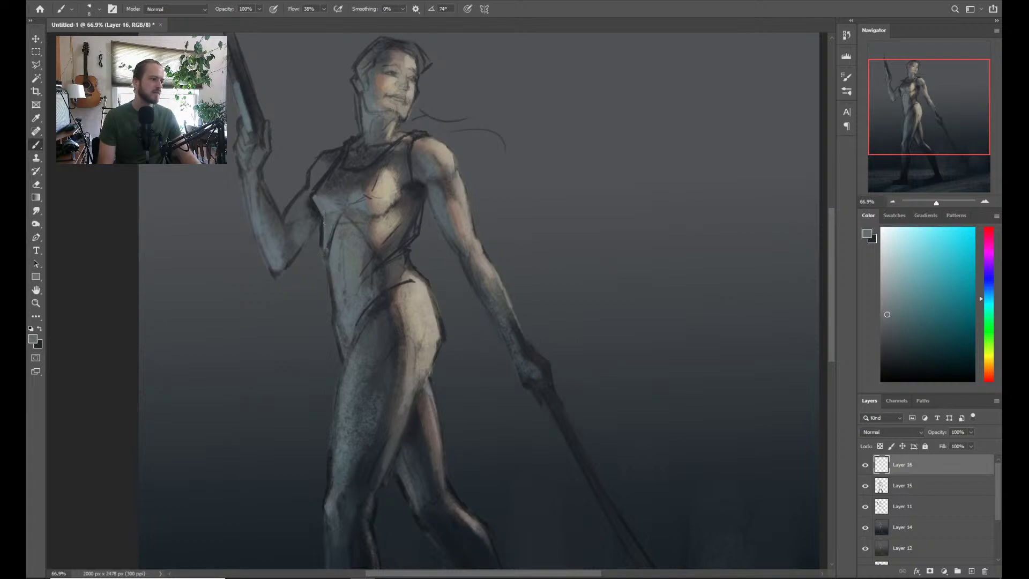
left_click(342, 181, "alt")
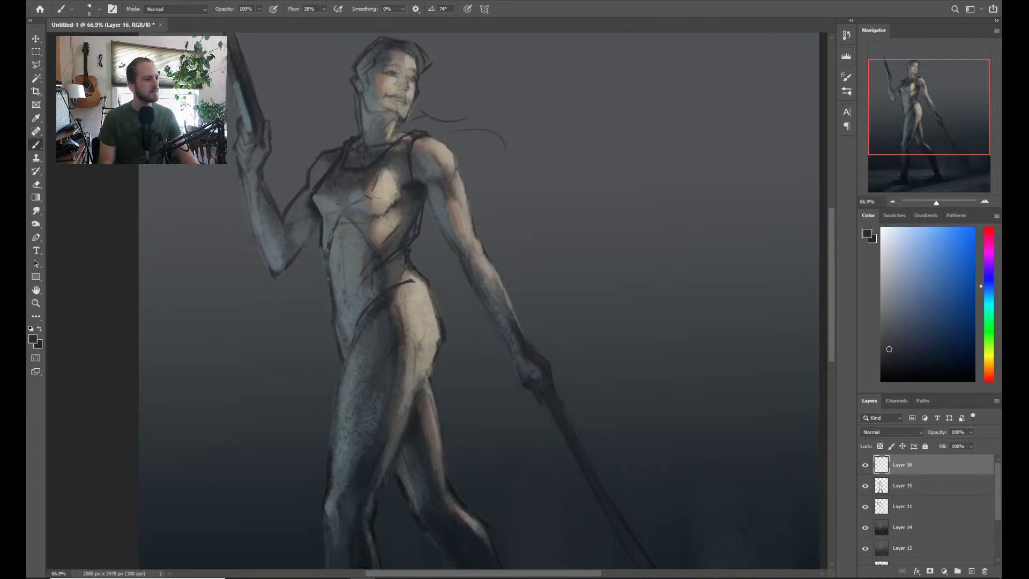
left_click_drag(325, 252, 324, 265)
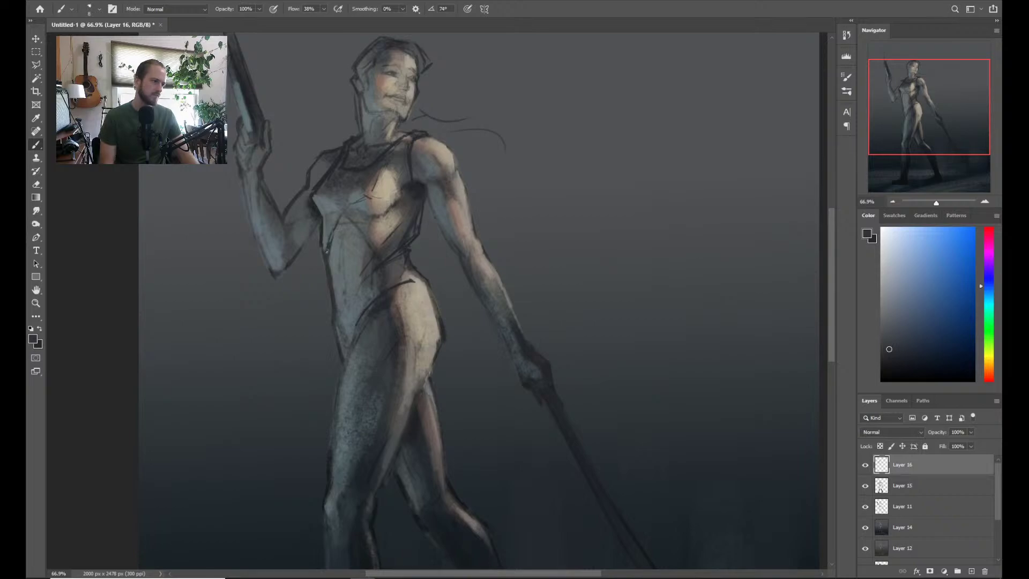
mouse_move(327, 225)
left_mouse_down()
mouse_move(333, 243)
mouse_move(333, 229)
left_mouse_up()
left_click(335, 252, "alt")
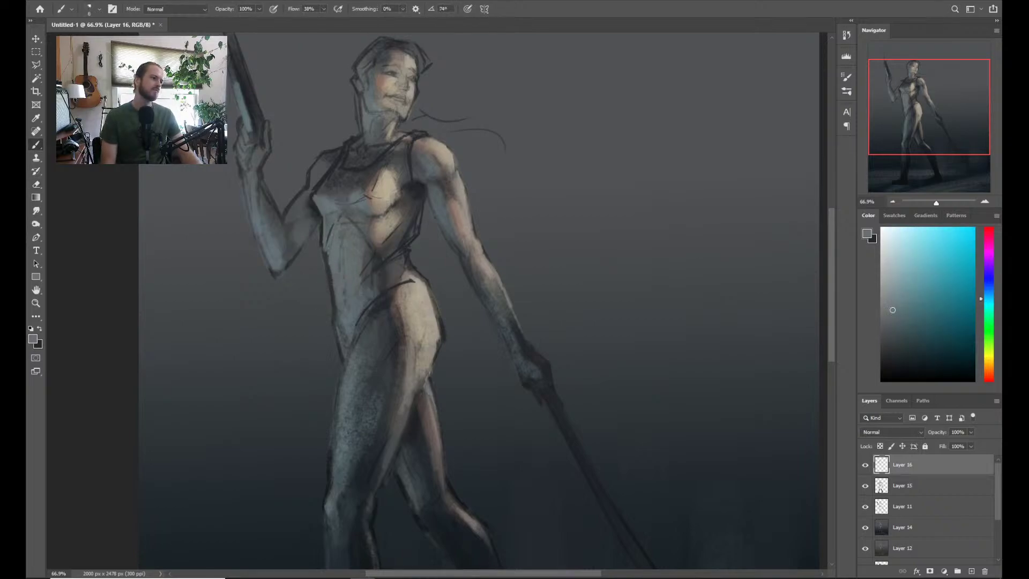
Fill the pistol-arm shoulder and upper arm as a dark sleeve, using dark blue-grey tones sampled from the chest and shoulder
key("z")
mouse_move(511, 235)
left_mouse_down()
mouse_move(482, 287)
mouse_move(516, 264)
left_mouse_up()
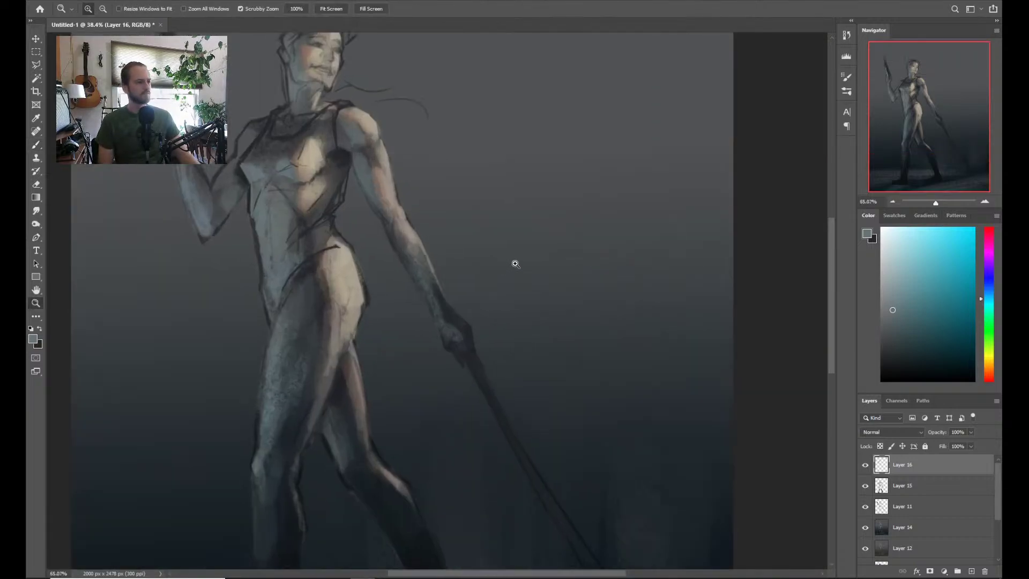
key("b")
left_click_drag(306, 230, 345, 246)
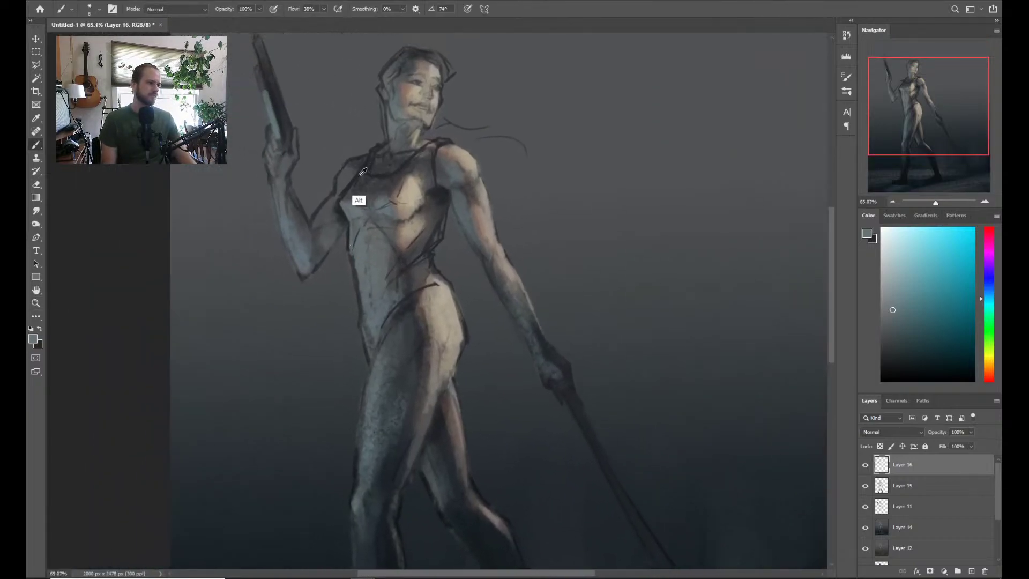
left_click(363, 172, "alt")
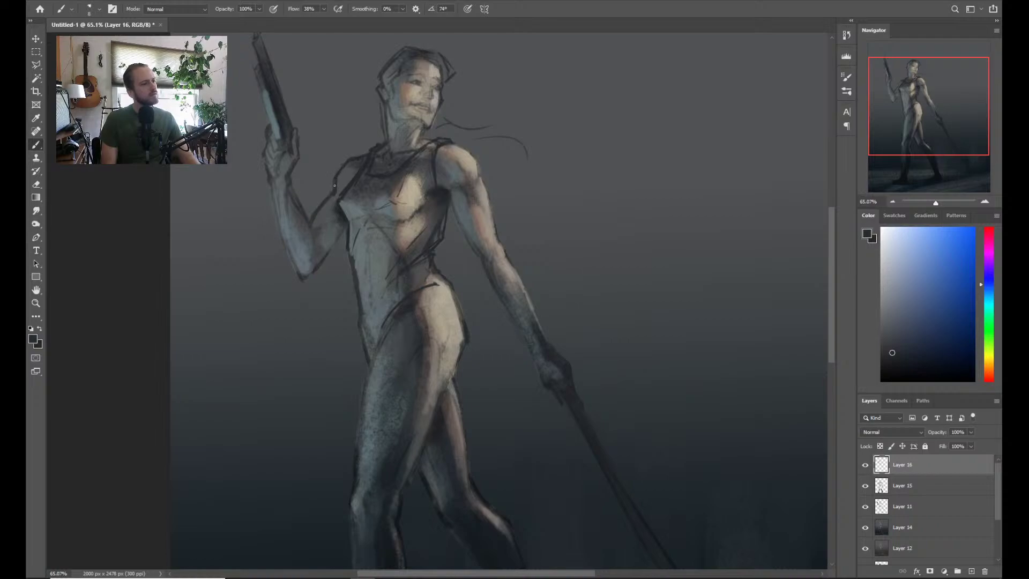
key("z")
mouse_move(316, 224)
left_mouse_down()
mouse_move(363, 231)
mouse_move(384, 268)
left_mouse_up()
key("b")
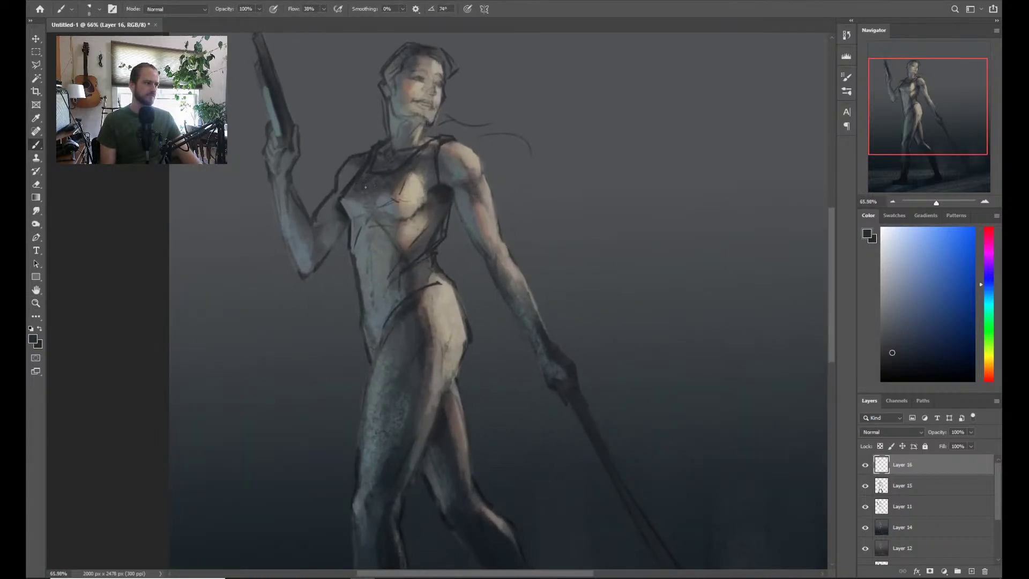
left_click(363, 181, "alt")
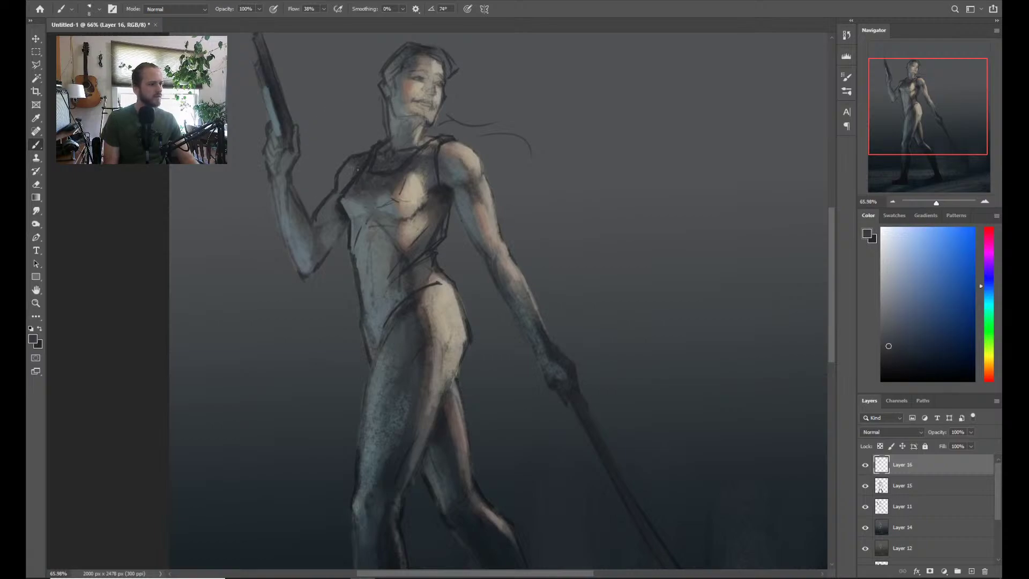
left_click(362, 190, "alt")
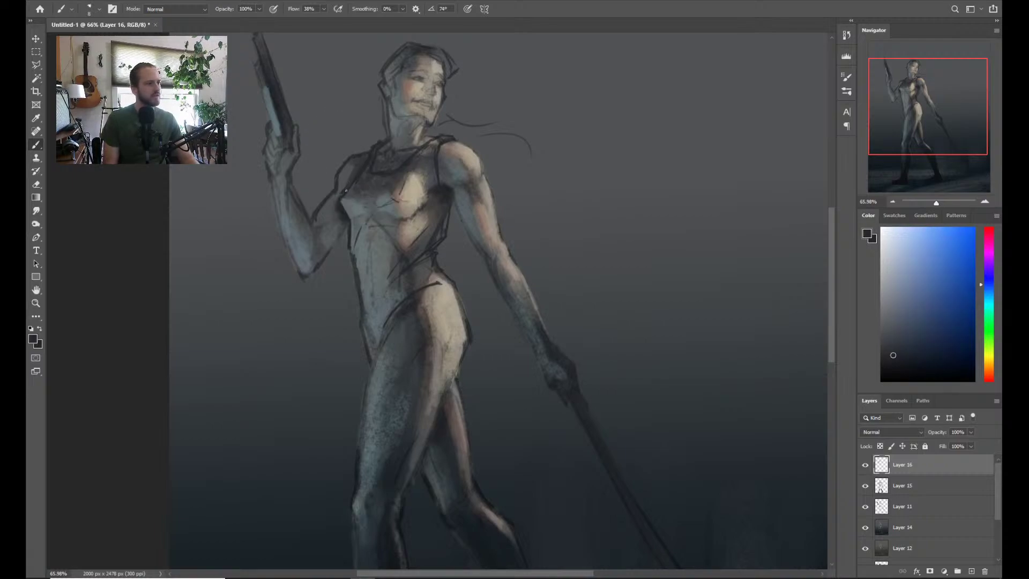
left_click_drag(339, 182, 359, 159)
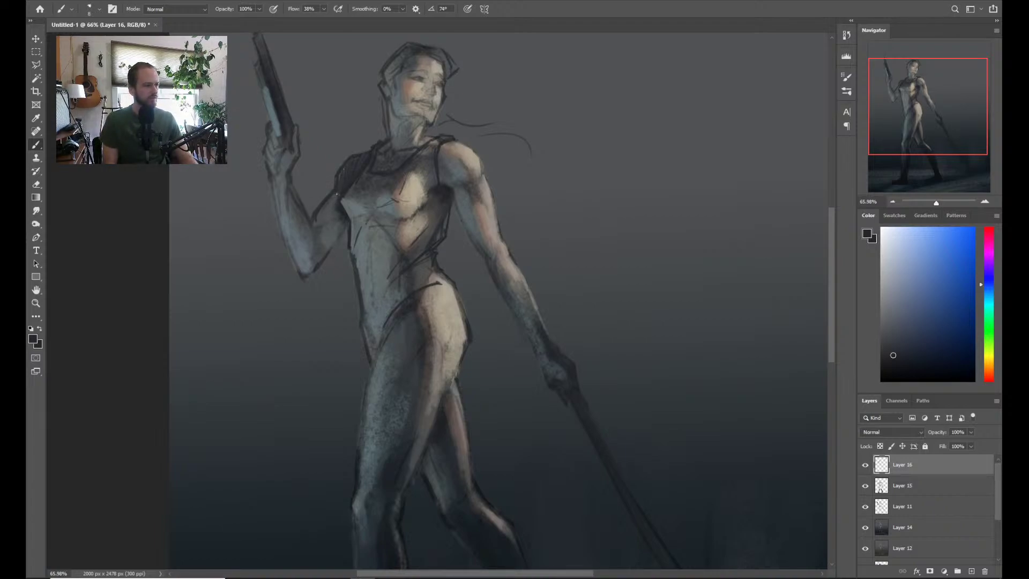
mouse_move(337, 194)
left_mouse_down()
mouse_move(322, 224)
mouse_move(337, 206)
left_mouse_up()
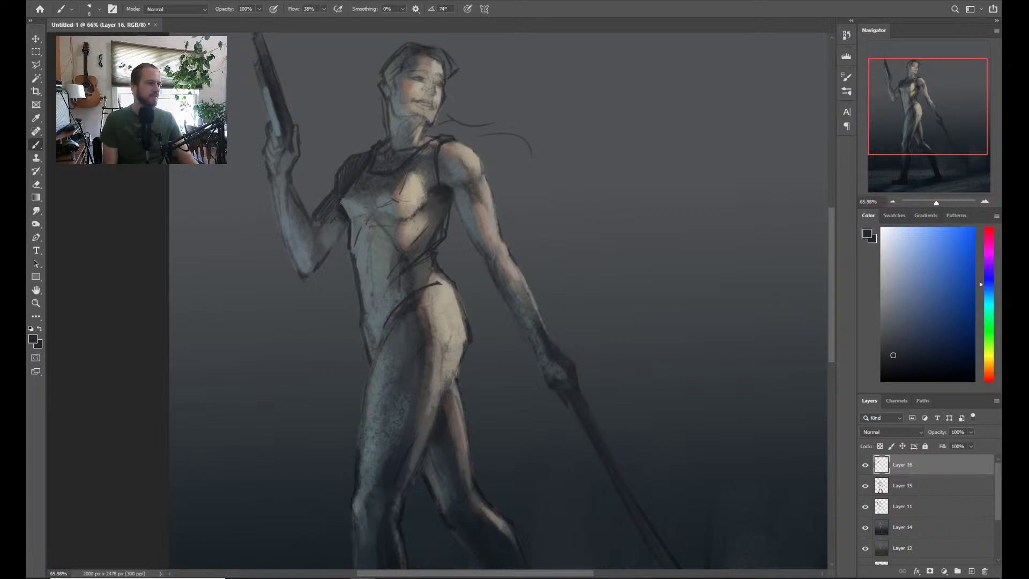
left_click(342, 173, "alt")
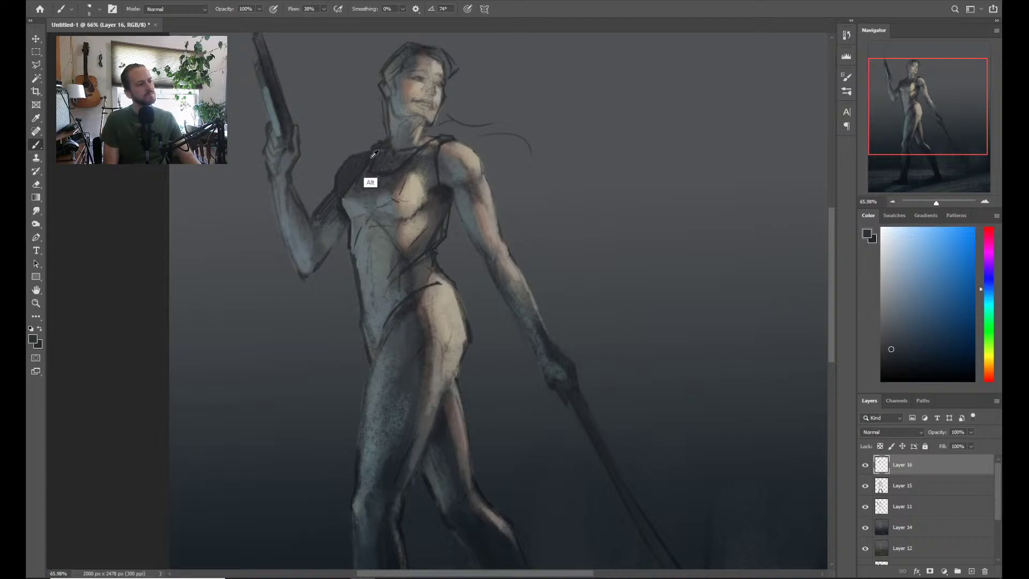
Darken the armhole edge beside the sword arm with dark blue-grey tones sampled from the top
left_click(439, 206, "alt")
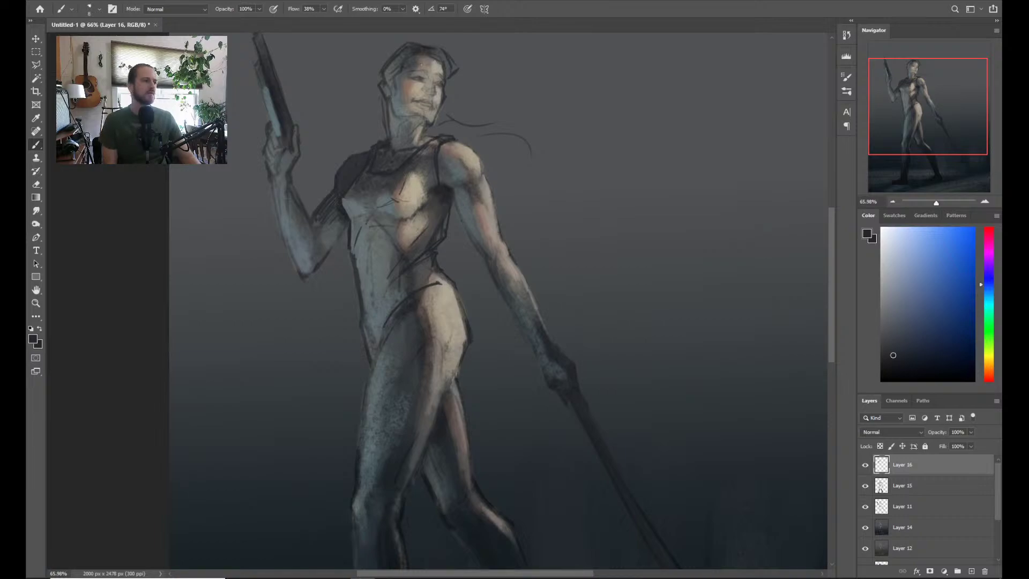
key("z")
mouse_move(435, 155)
left_mouse_down()
mouse_move(377, 155)
mouse_move(413, 154)
left_mouse_up()
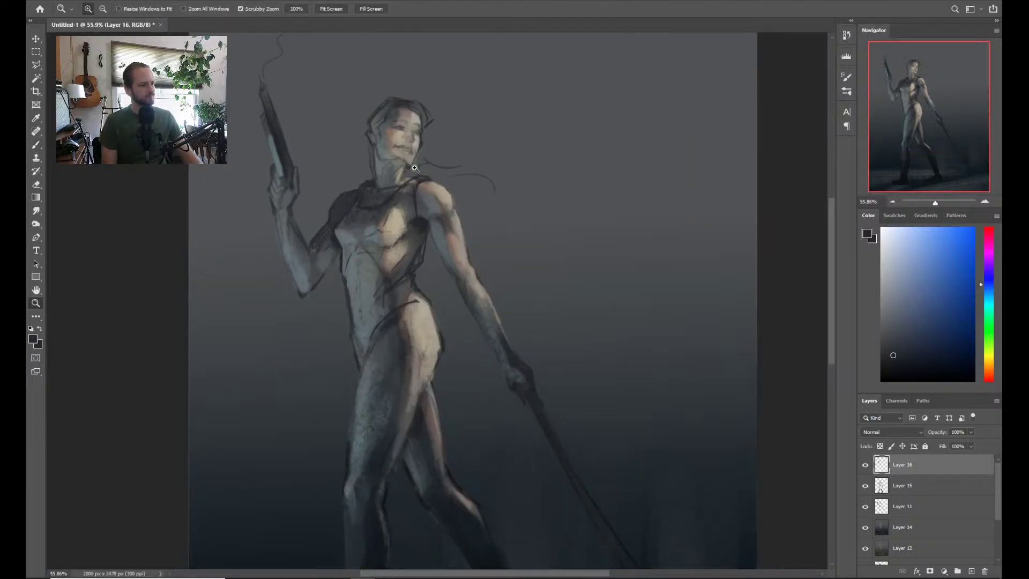
key("b")
key("z")
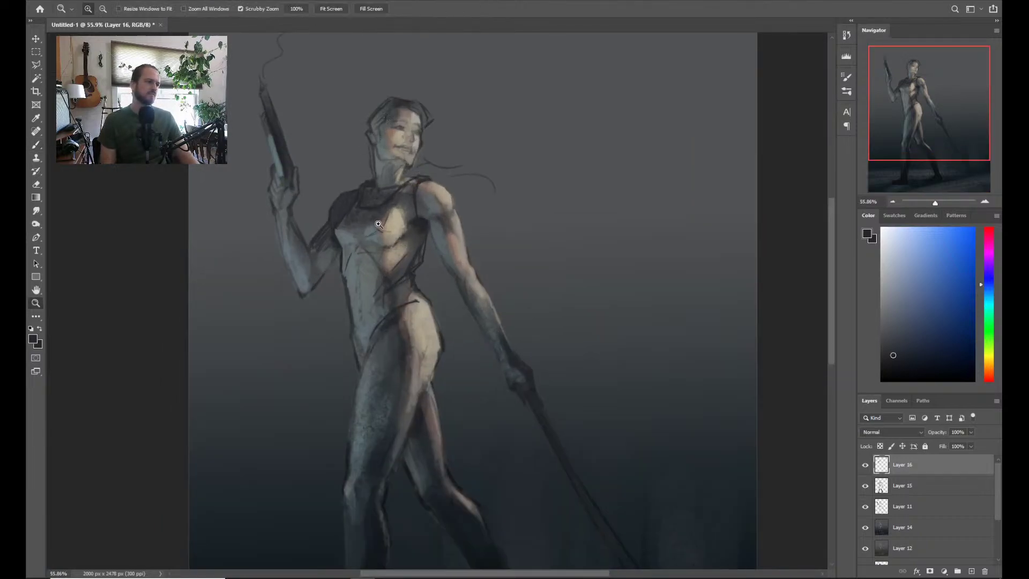
left_click_drag(378, 236, 425, 241)
key("b")
left_click(424, 225, "alt")
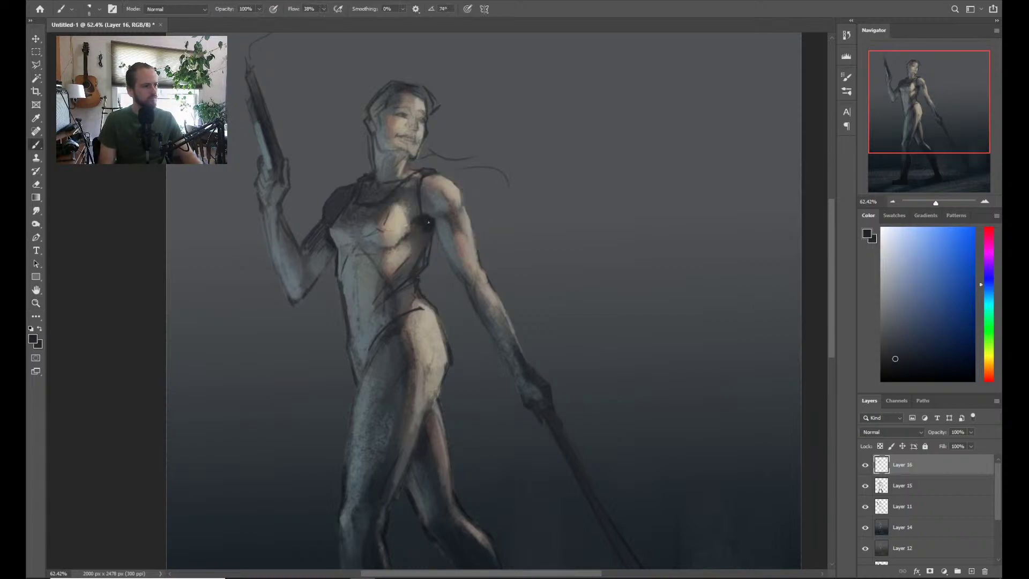
Draw short dark fold lines over the bust and ribs on the sword-arm side, using tones sampled beside the armhole
left_click(419, 210, "alt")
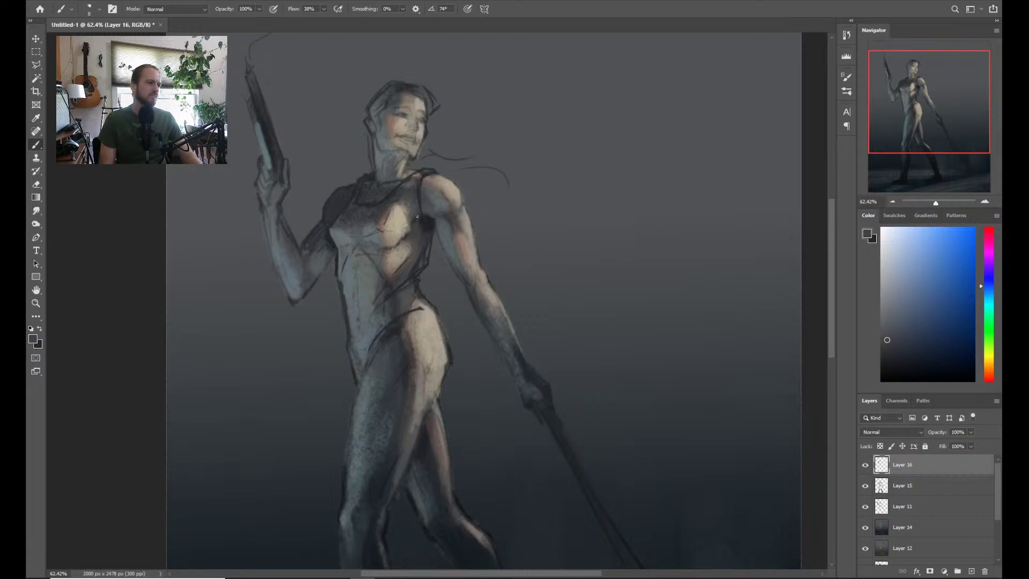
left_click(418, 245, "alt")
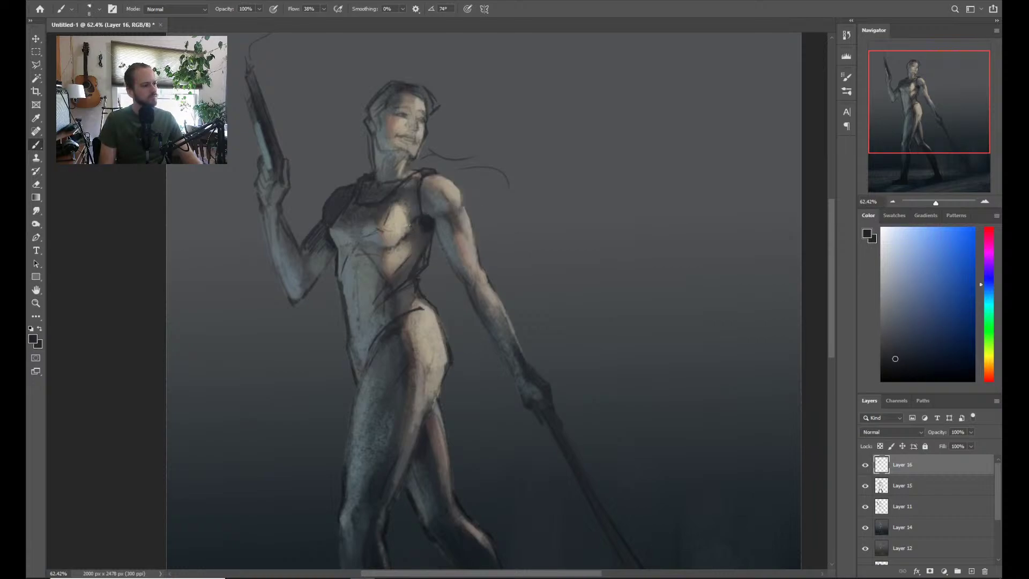
left_click_drag(403, 247, 396, 264)
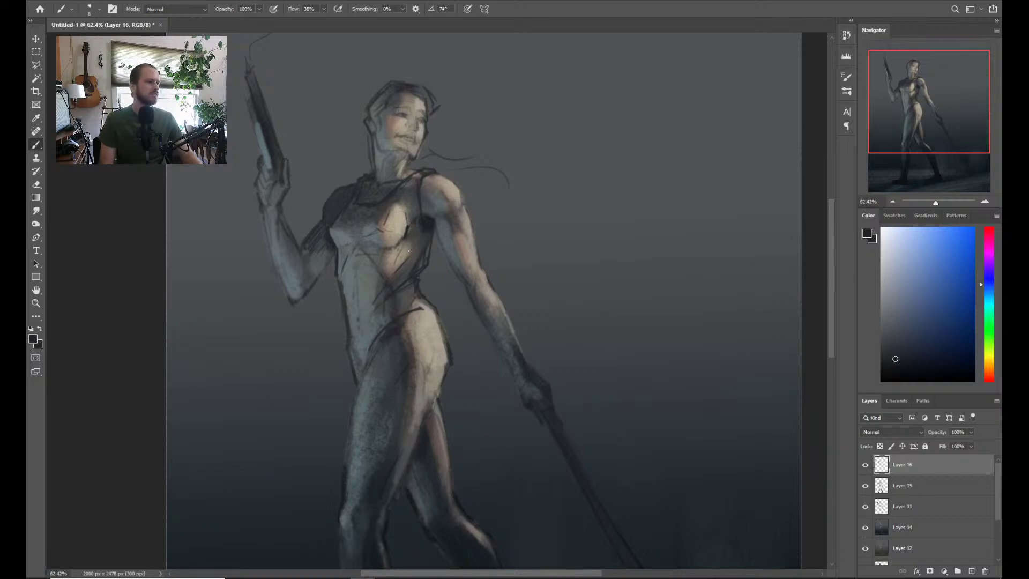
key("ctrl+0")
scroll(429, 213, "up", 3)
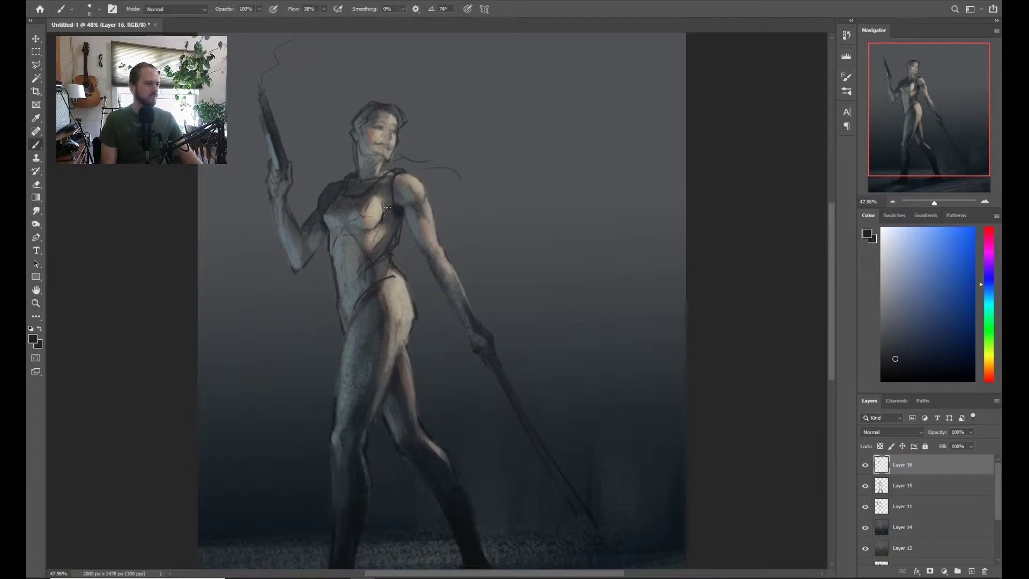
scroll(403, 214, "up", 2)
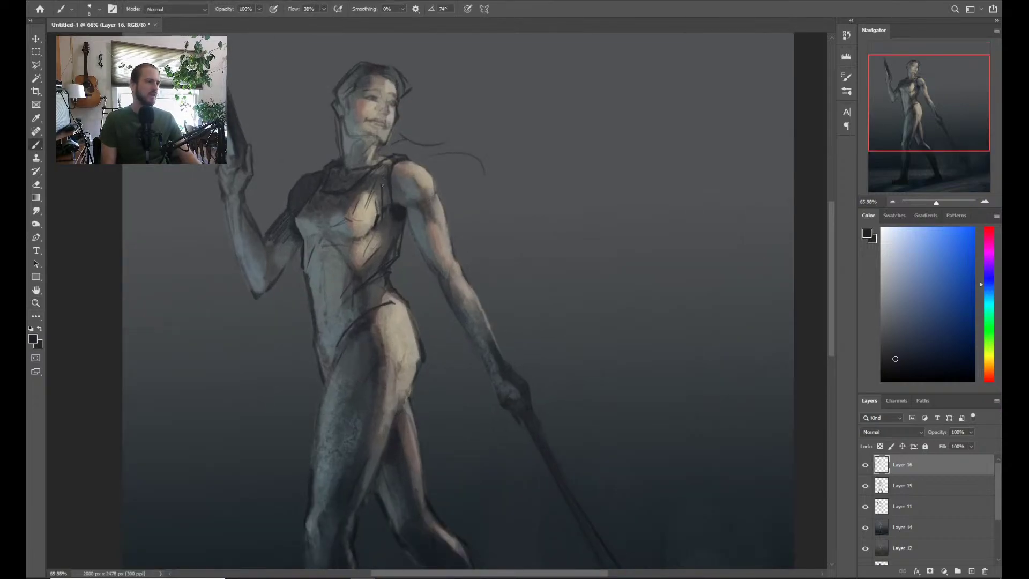
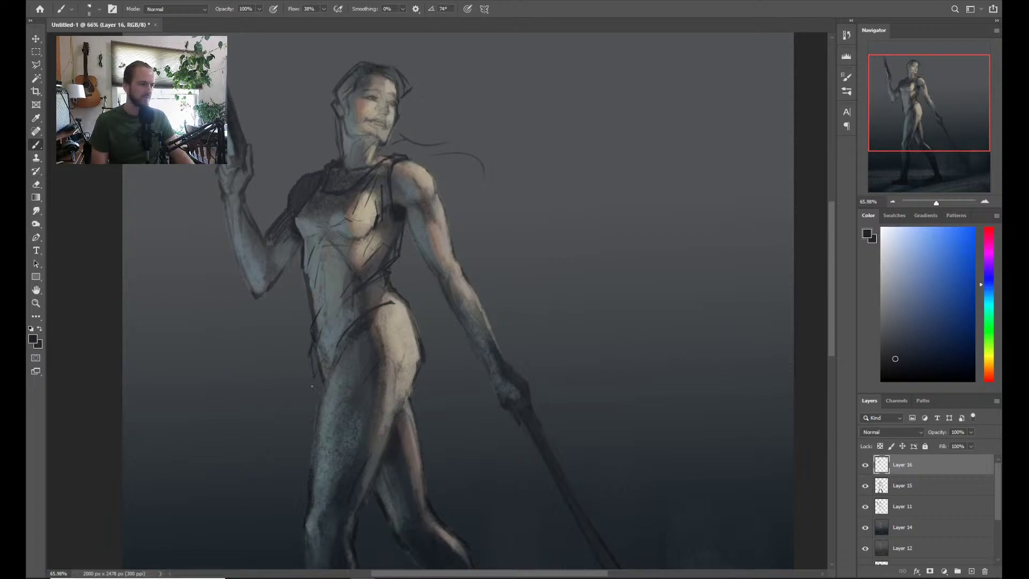
Clean up stray lines at the waist, then redraw the top's hem across the hips and the sword-arm-side hip outline
mouse_move(313, 380)
left_mouse_down()
mouse_move(346, 333)
mouse_move(308, 363)
mouse_move(310, 348)
left_mouse_up()
key("ctrl+z")
key("e")
key("b")
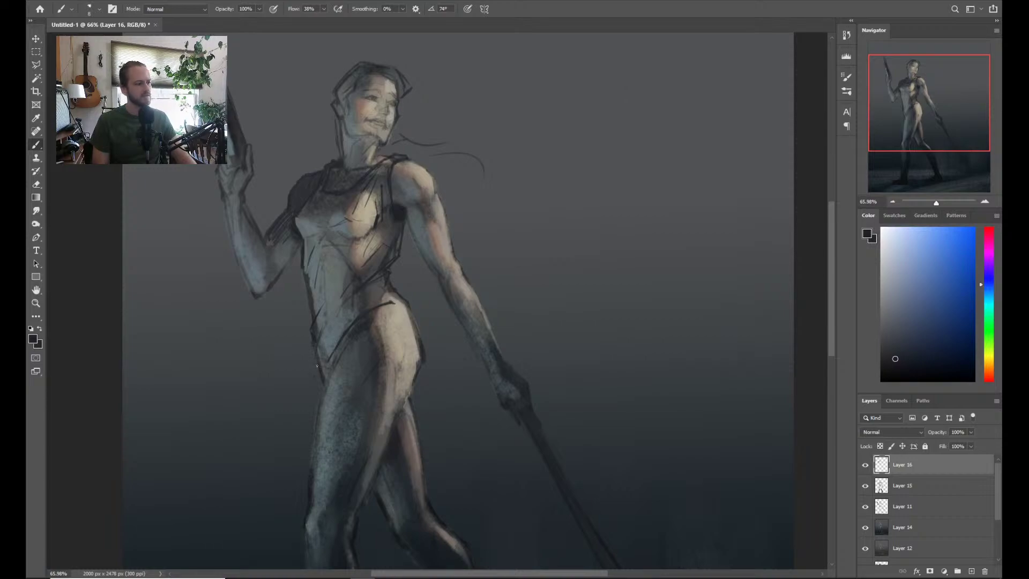
key("e")
mouse_move(356, 335)
left_mouse_down()
mouse_move(328, 367)
mouse_move(322, 408)
mouse_move(315, 365)
mouse_move(329, 363)
mouse_move(340, 328)
mouse_move(405, 299)
mouse_move(317, 367)
left_mouse_up()
key("b")
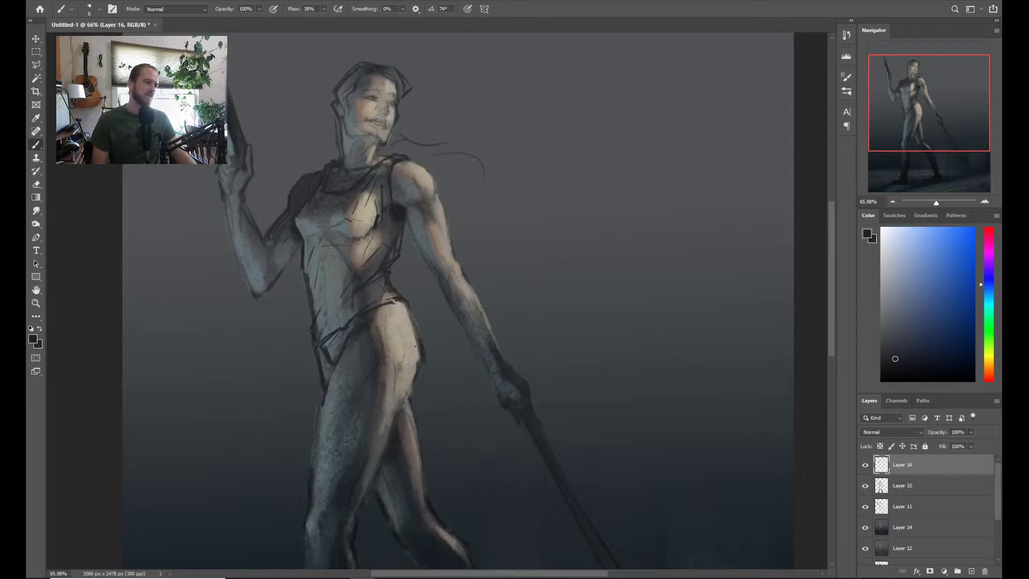
left_click_drag(415, 346, 410, 306)
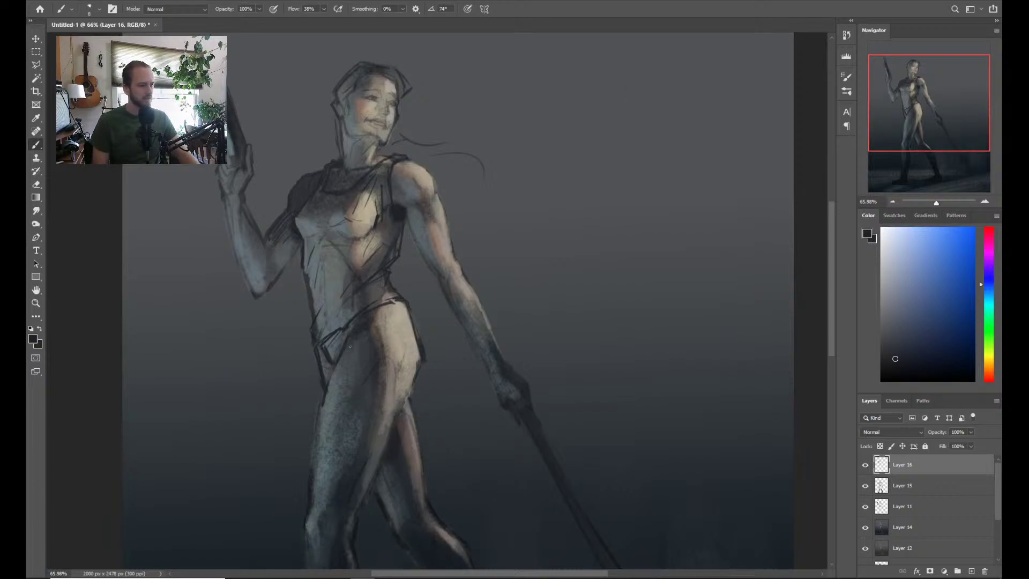
Strengthen the hip outline on the pistol-arm side and draw a thin line across the upper thigh
key("z")
mouse_move(472, 358)
left_mouse_down()
mouse_move(426, 360)
mouse_move(430, 331)
left_mouse_up()
key("b")
left_click_drag(336, 283, 353, 270)
key("e")
key("b")
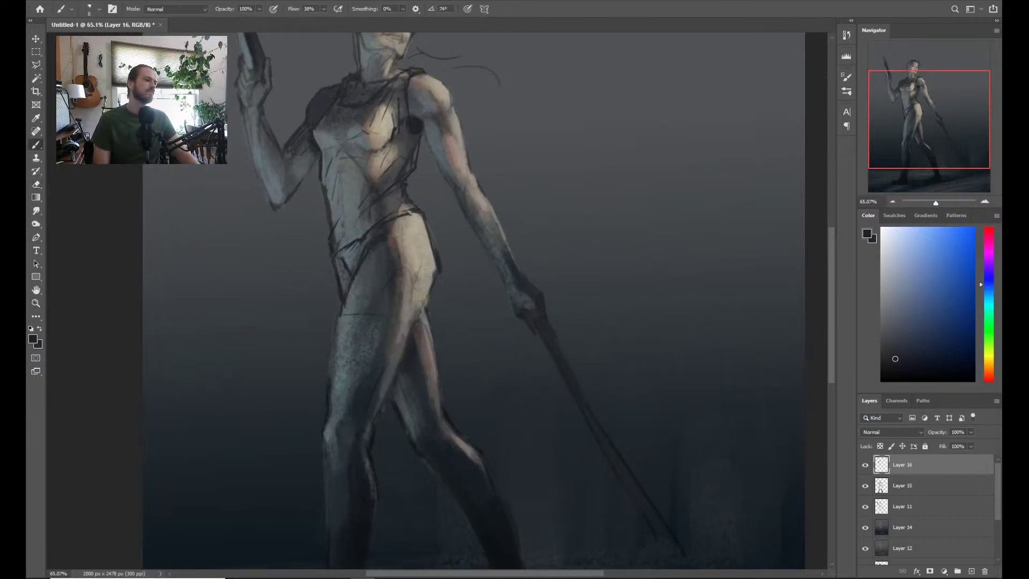
left_click_drag(329, 246, 328, 248)
Draw a curved leg opening across the upper thigh and dark crease strokes on the sword-arm-side hip with a larger brush
key("z")
mouse_move(372, 197)
left_mouse_down()
mouse_move(355, 188)
mouse_move(406, 146)
mouse_move(390, 184)
mouse_move(413, 323)
mouse_move(430, 343)
mouse_move(423, 335)
mouse_move(434, 334)
left_mouse_up()
key("b")
key("ctrl+z")
key("bracketright")
key("bracketright")
key("ctrl+z")
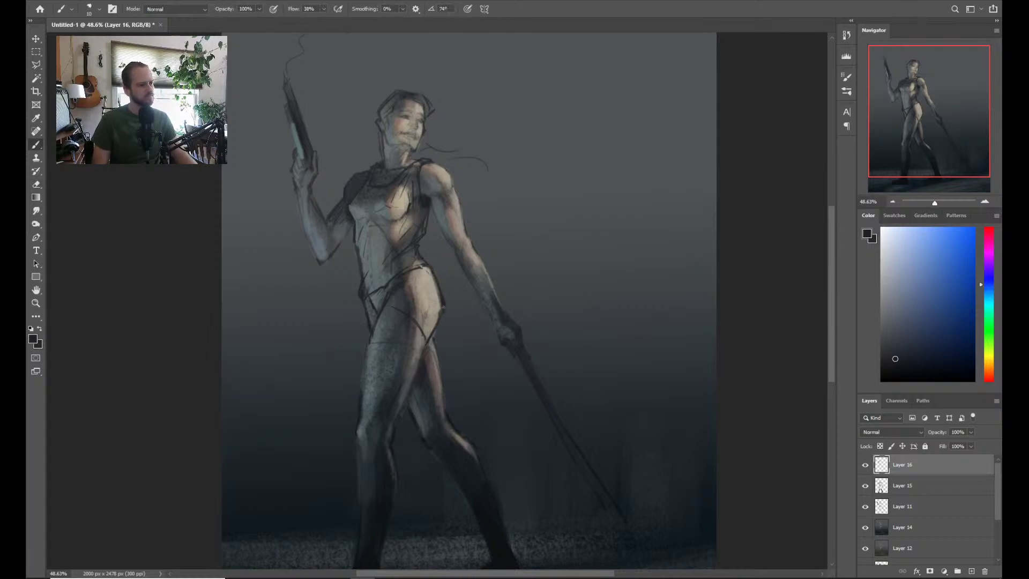
left_click_drag(428, 338, 430, 307)
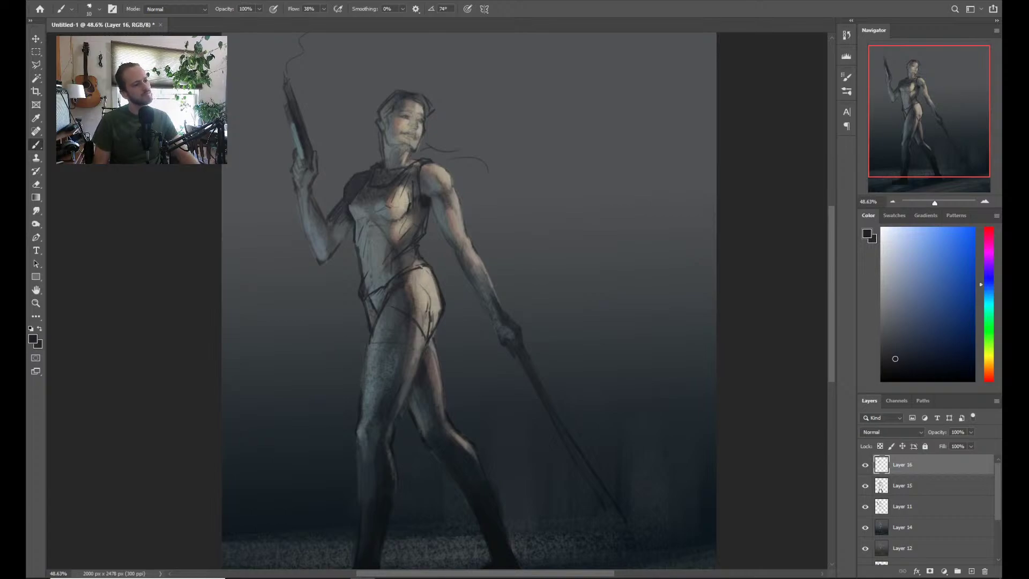
Erase the horizontal line across the thigh and repaint the thigh's front edge with blue-grey sampled from the chest
scroll(410, 349, "up", 2)
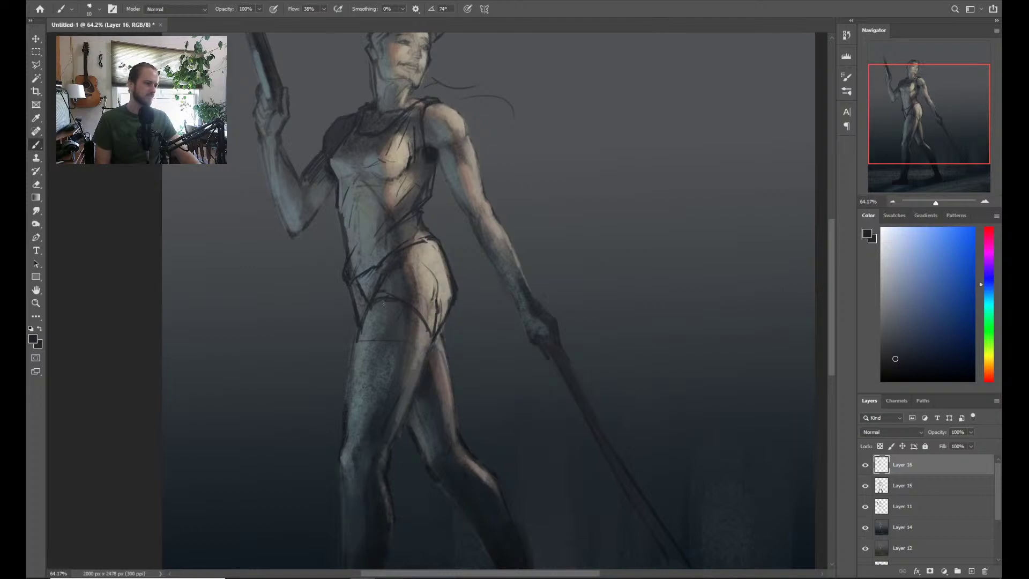
left_click_drag(359, 382, 362, 346)
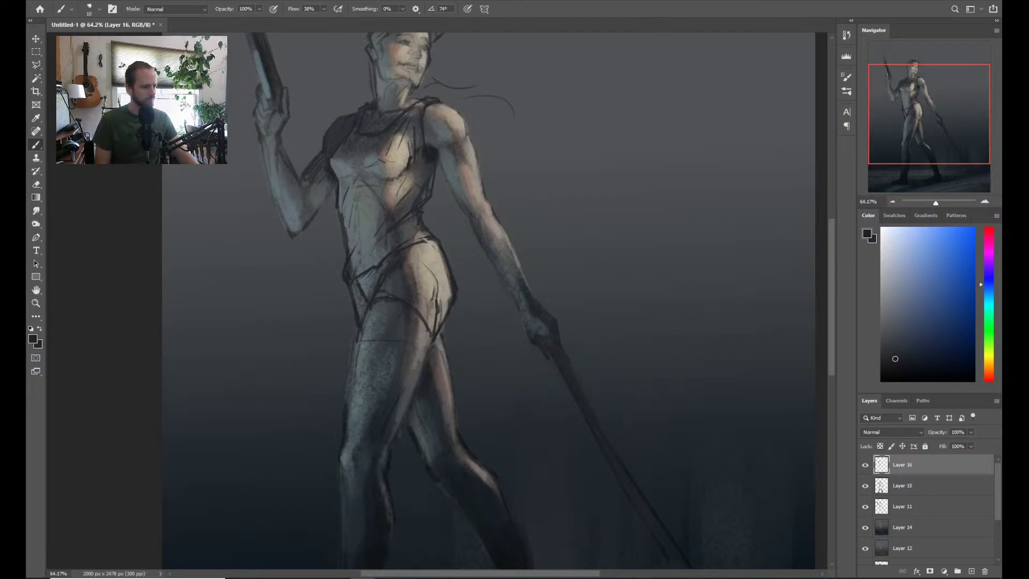
left_click_drag(348, 408, 364, 319)
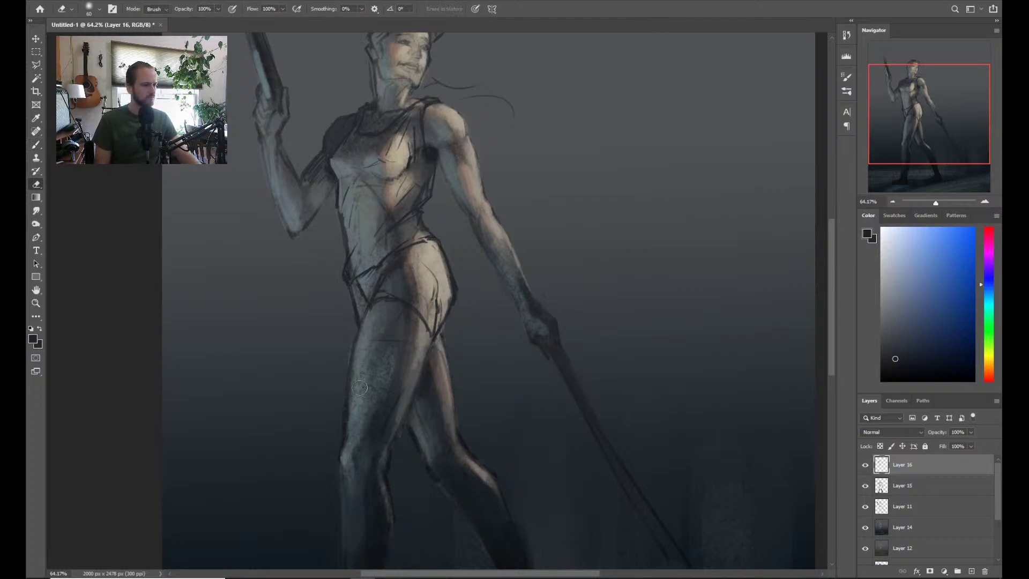
left_click(377, 289, "alt")
left_click(377, 167, "alt")
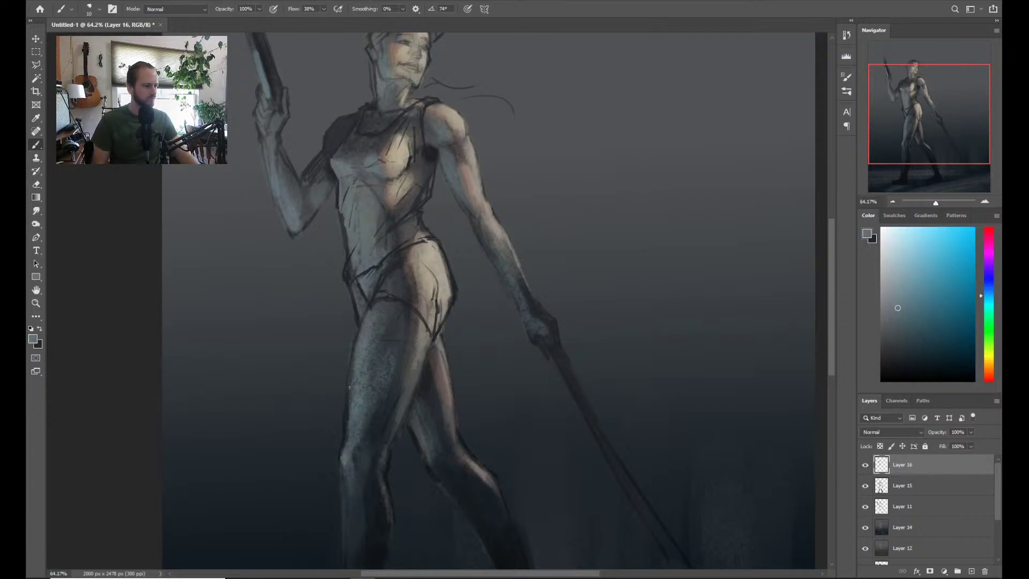
mouse_move(351, 388)
left_mouse_down()
mouse_move(367, 312)
mouse_move(354, 354)
left_mouse_up()
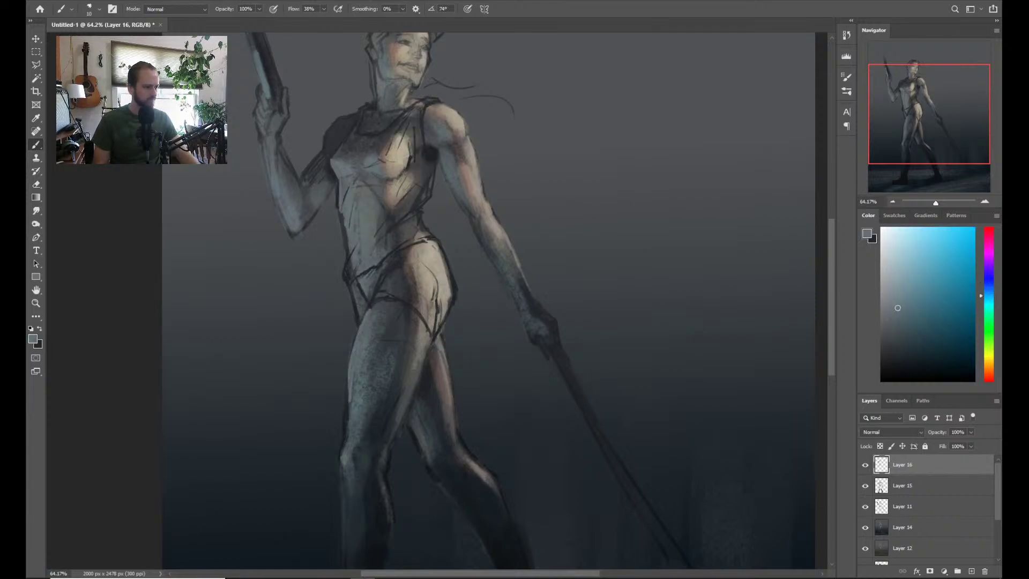
left_click_drag(349, 426, 350, 394)
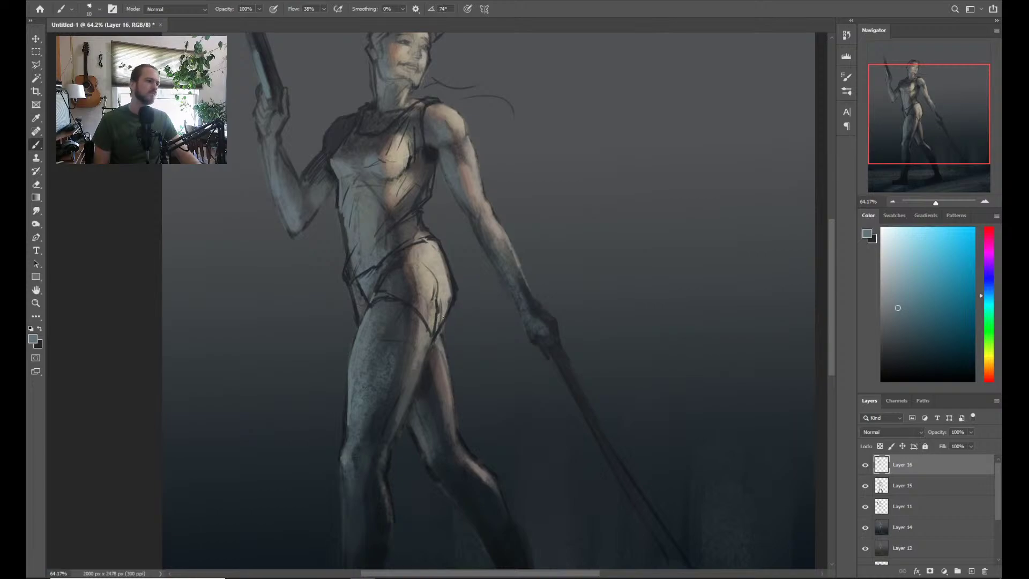
Deepen the shadow under the sword arm's armpit with sampled dark blue-grey
key("ctrl+0")
scroll(434, 341, "up", 2)
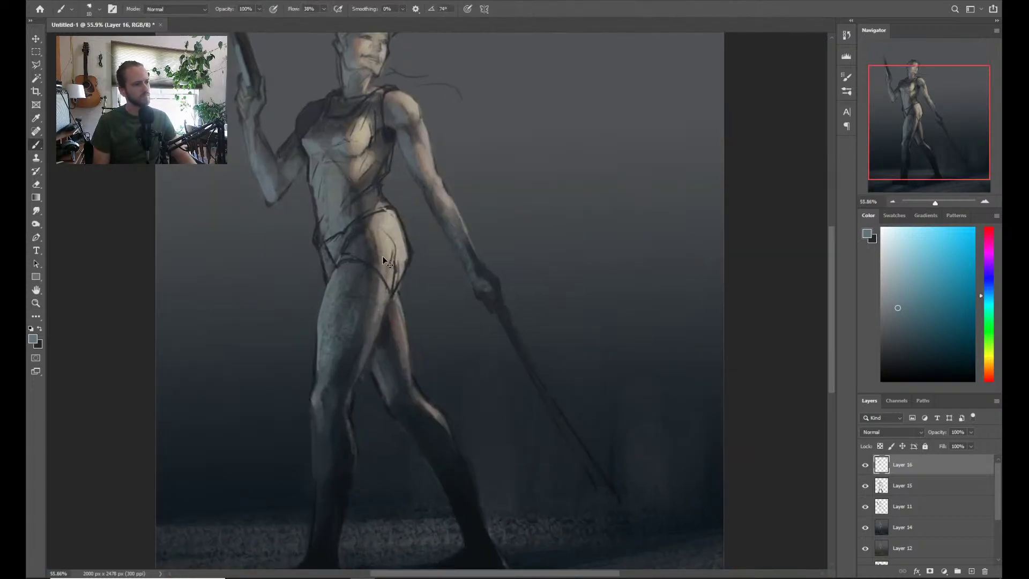
left_click(388, 134, "alt")
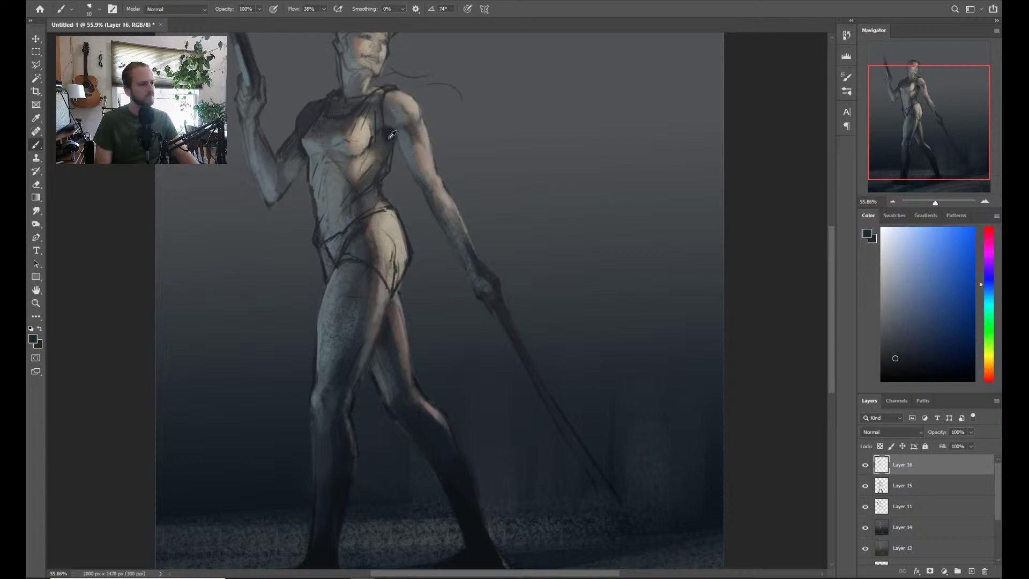
left_click_drag(390, 134, 384, 143)
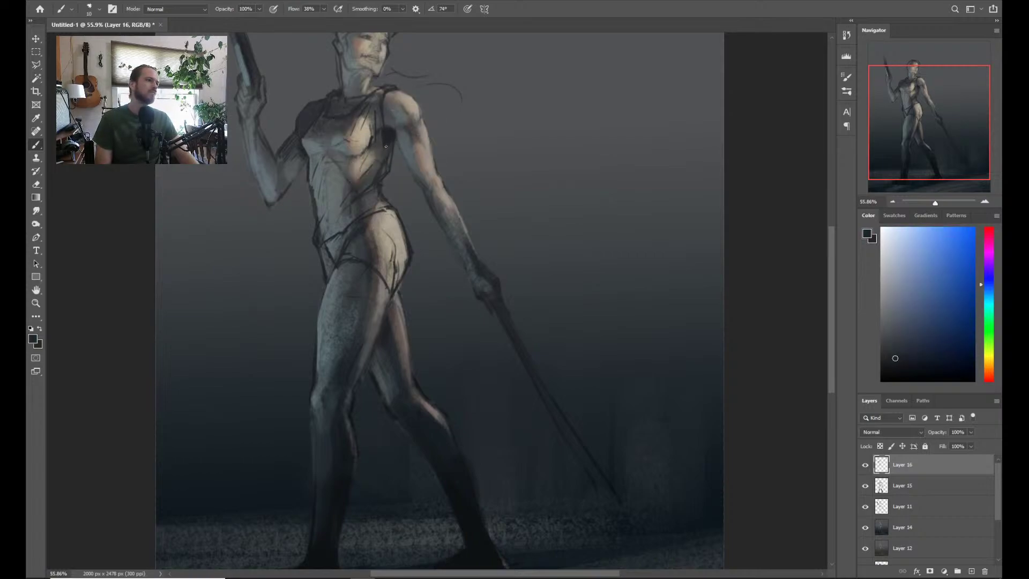
Lighten the side of the top below the sword-arm armpit with warm beige sampled from the ribs
left_click(386, 153, "alt")
left_click(358, 165, "alt")
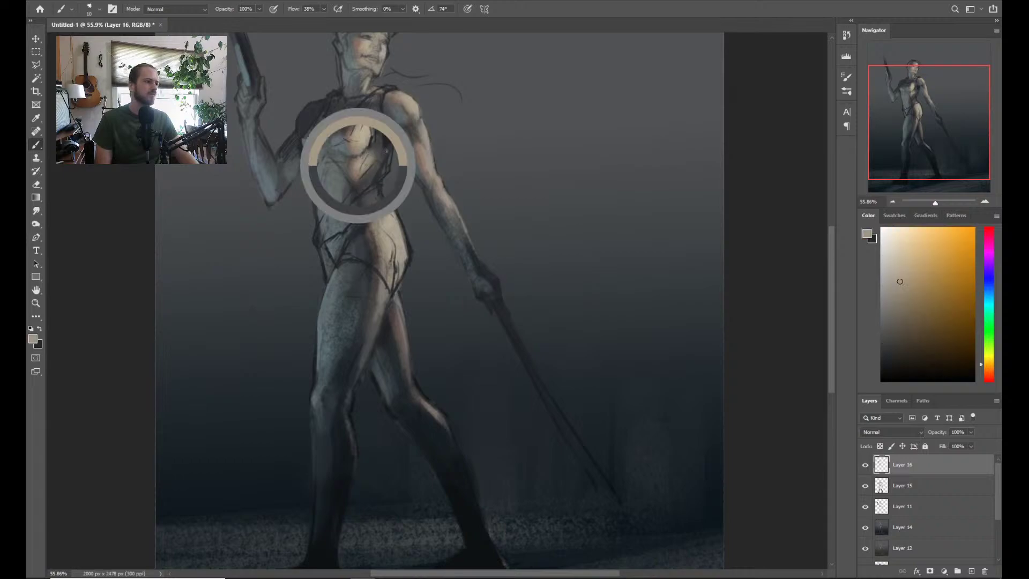
left_click_drag(396, 143, 375, 189)
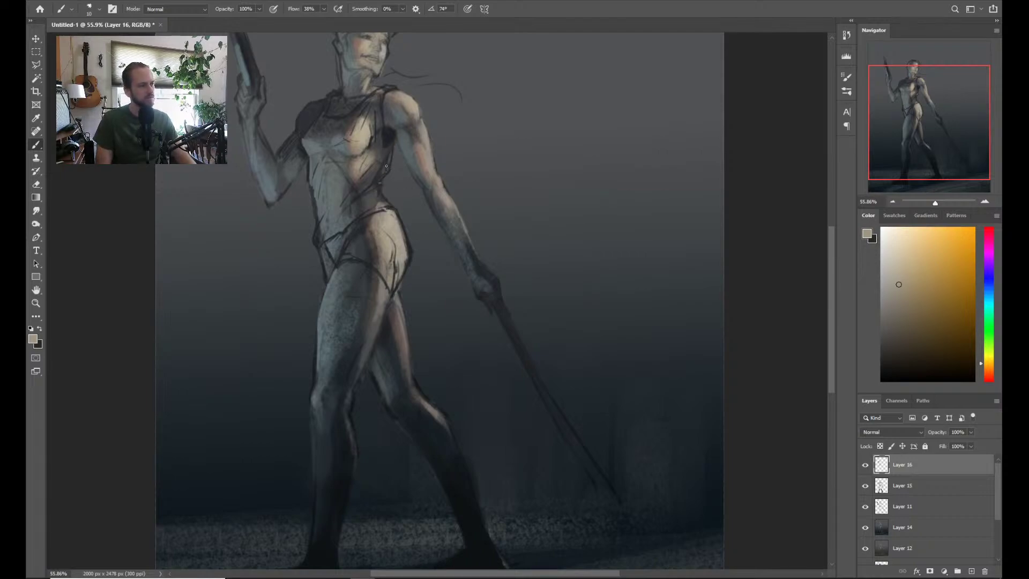
left_click_drag(390, 158, 388, 167)
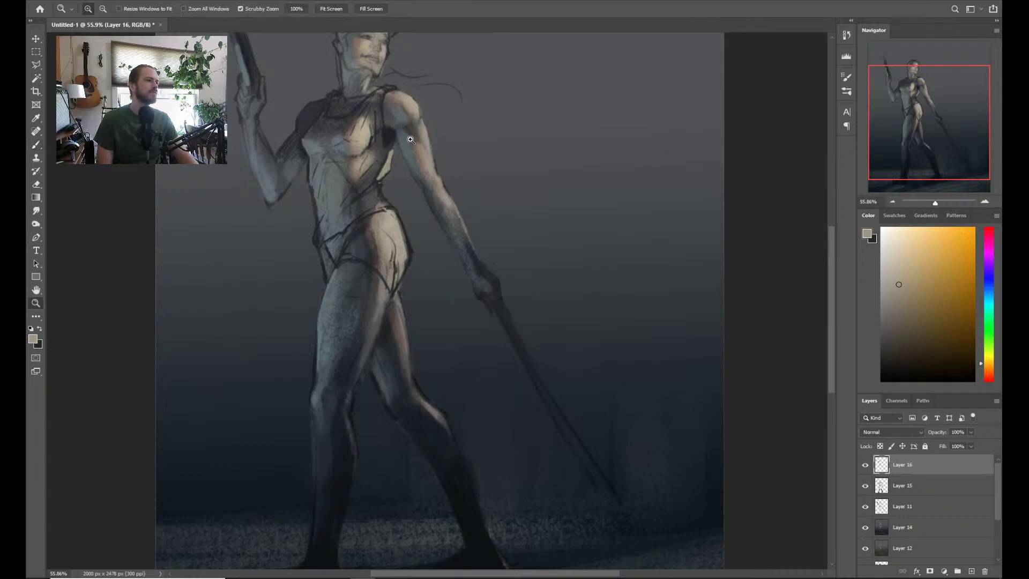
Paint the waist above the sword-arm-side hip with warm grey-beige tones sampled from the hip
scroll(394, 144, "down", 2)
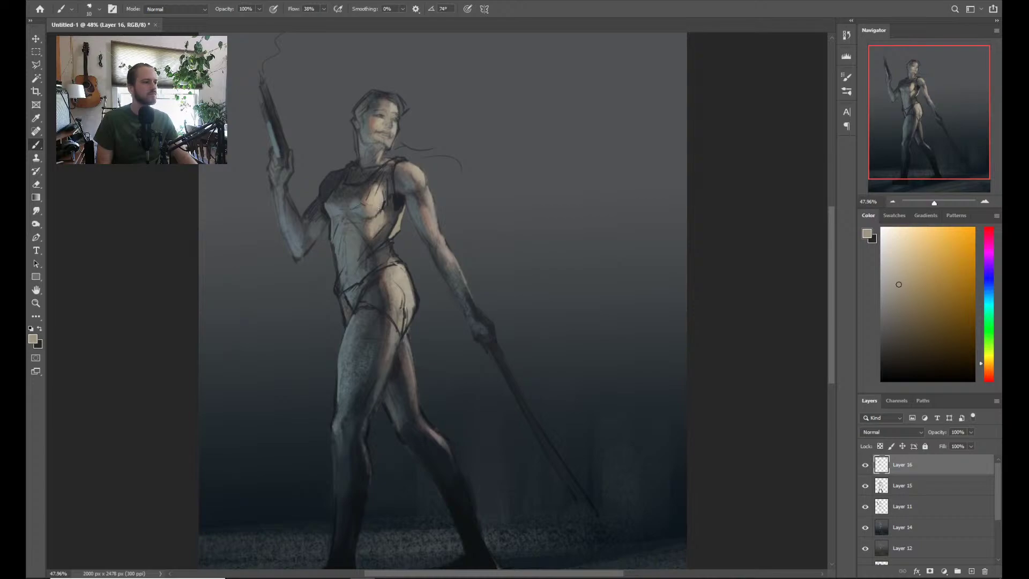
scroll(379, 209, "up", 1)
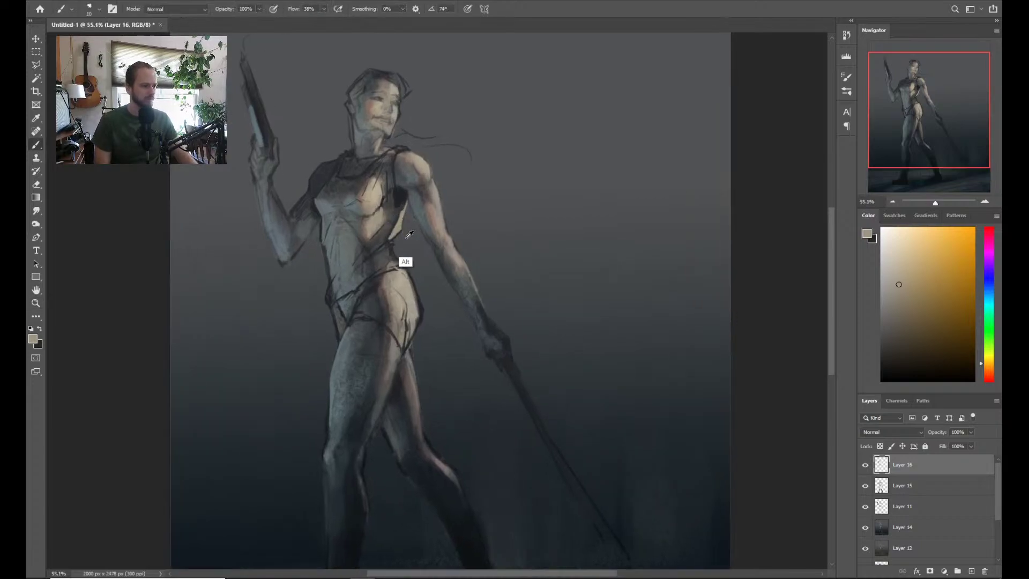
left_click(392, 285, "alt")
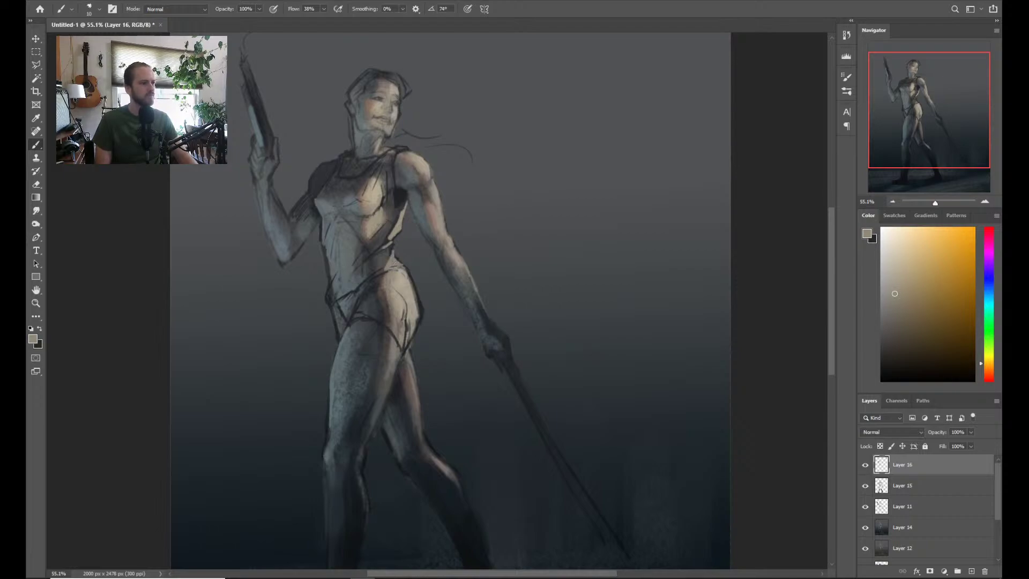
left_click(407, 321, "alt")
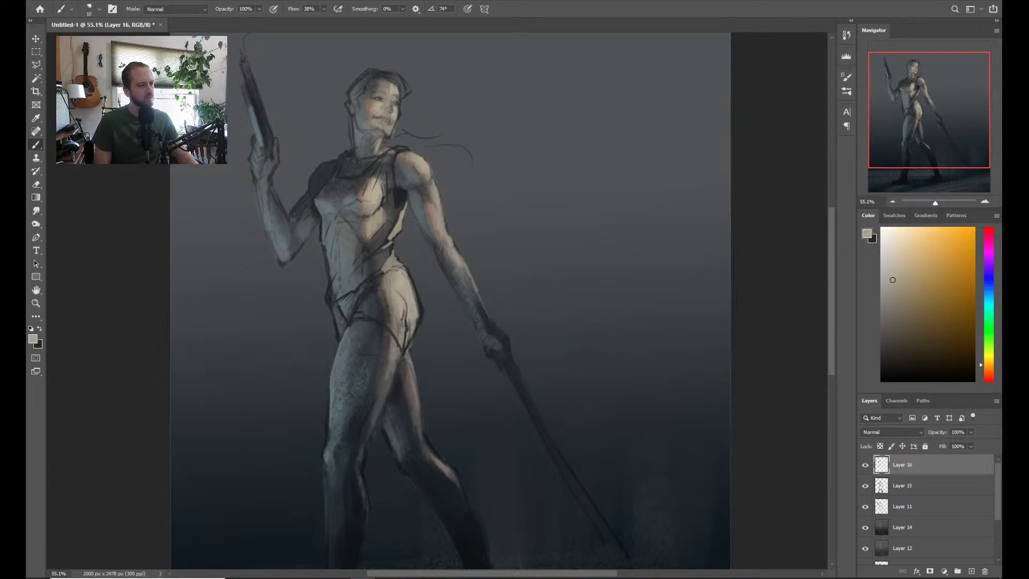
Examine the sword arm, torso and whole figure at several magnifications
key("z")
left_click_drag(396, 264, 420, 222)
key("b")
right_click(385, 238, "alt+shift")
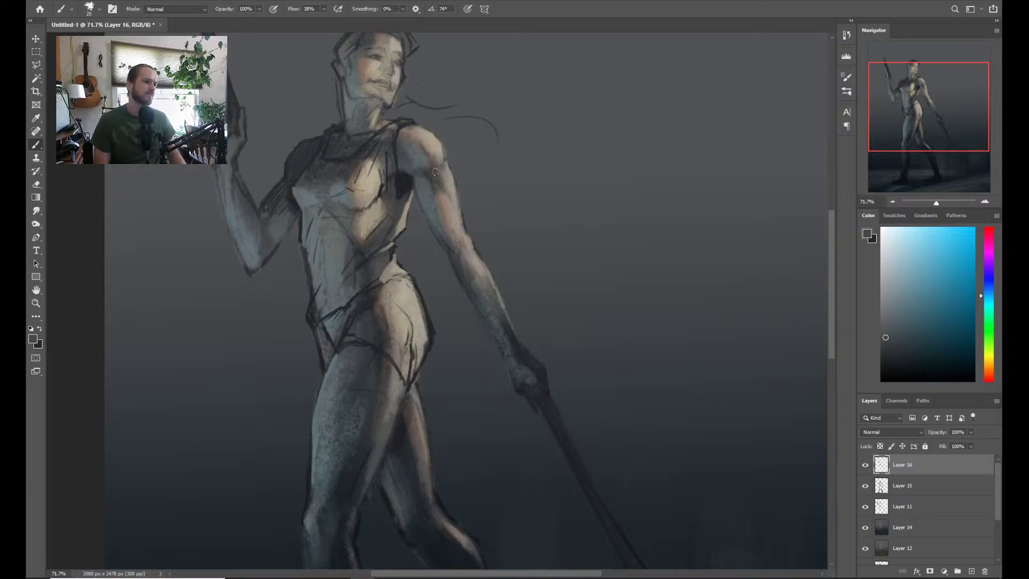
key("z")
left_click_drag(526, 370, 434, 320)
left_click(432, 321)
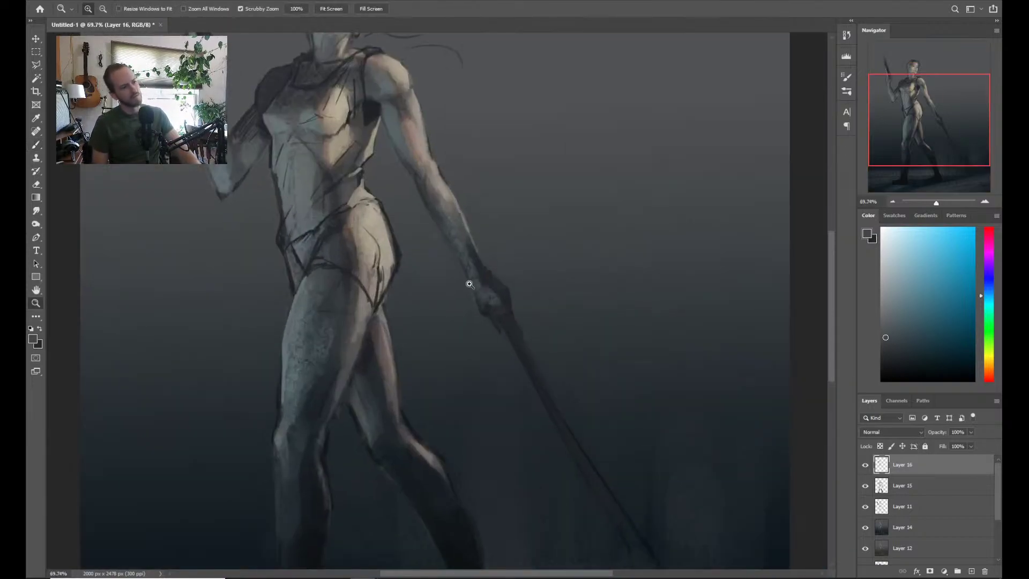
scroll(413, 203, "up", 3)
key("b")
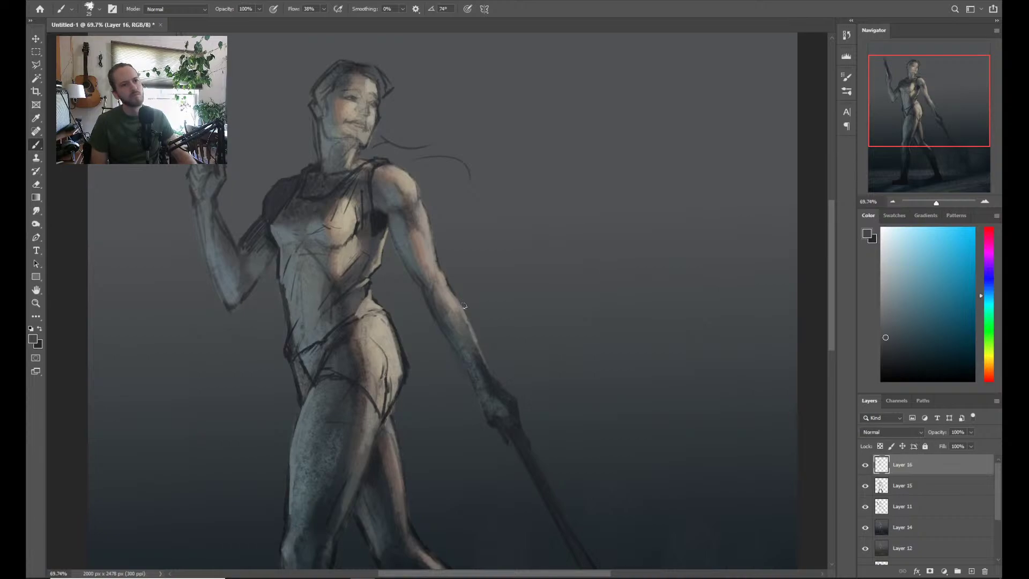
scroll(446, 345, "down", 2)
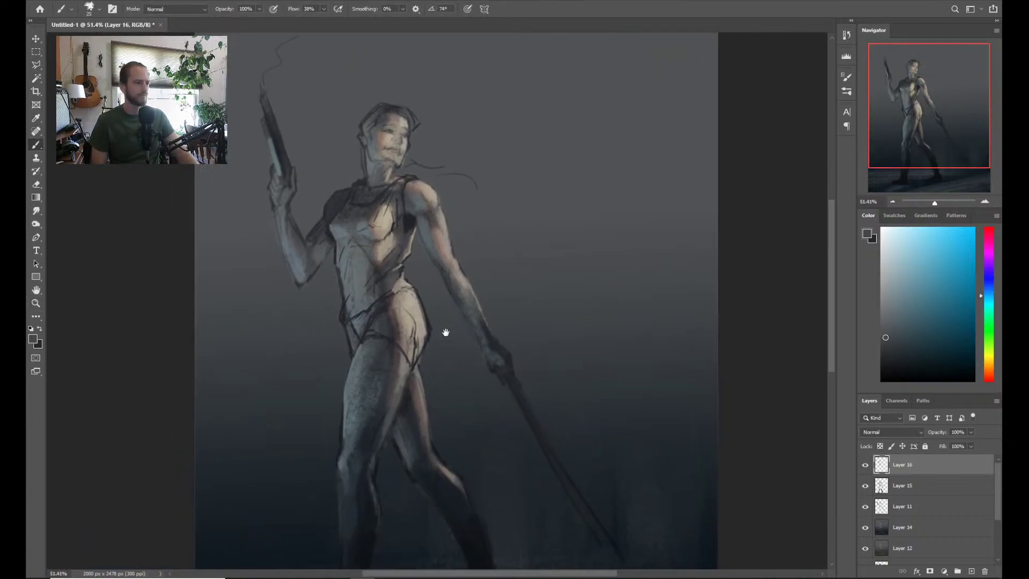
Thicken the dark fold at the sword-arm-side waist with near-black blue sampled from the waist edge
key("z")
key("b")
scroll(378, 266, "up", 3)
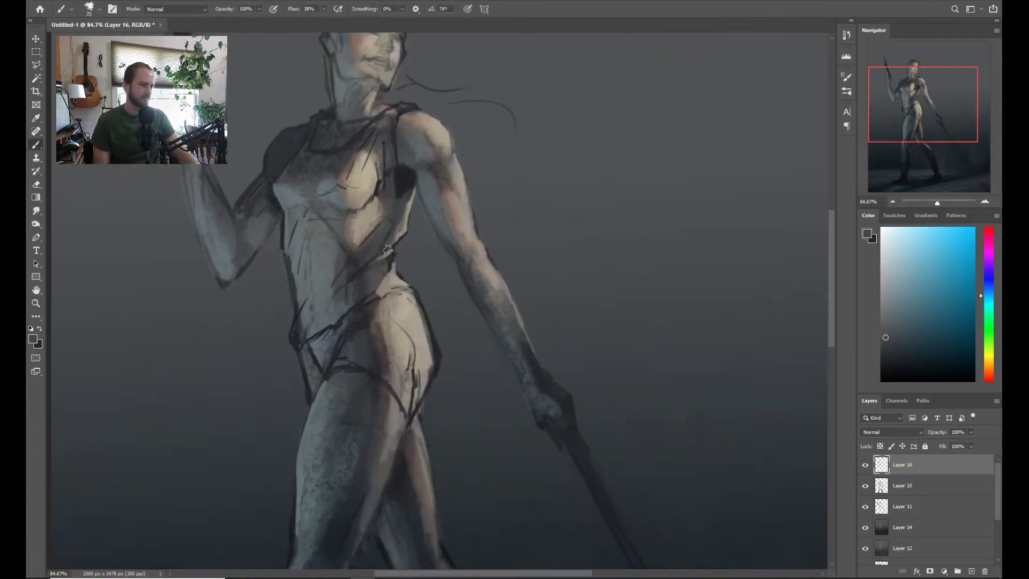
left_click(396, 245, "alt")
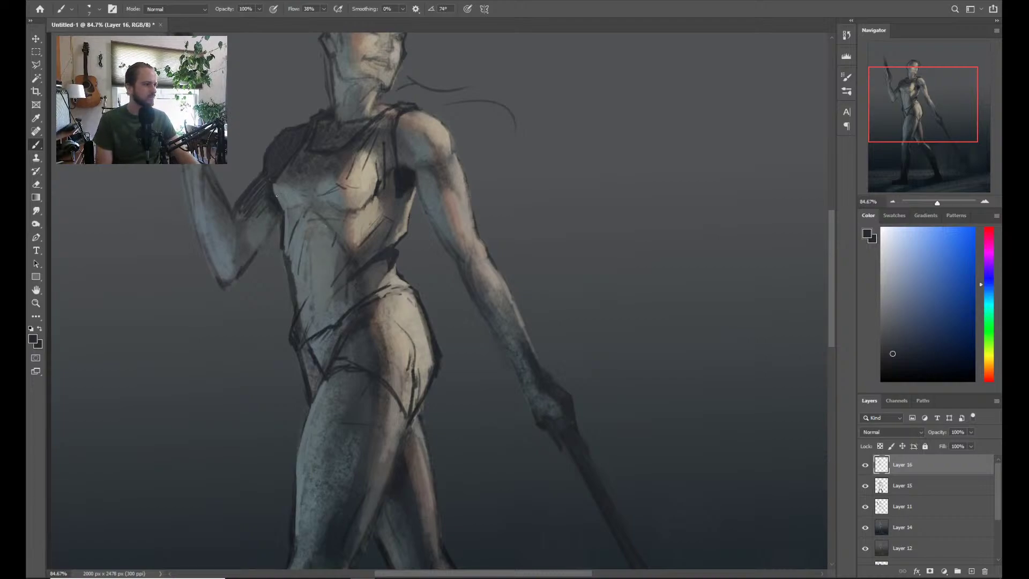
Refine the top's edge below the pistol-arm armpit with sampled mid-grey and dark blue-grey
left_click(287, 221, "alt")
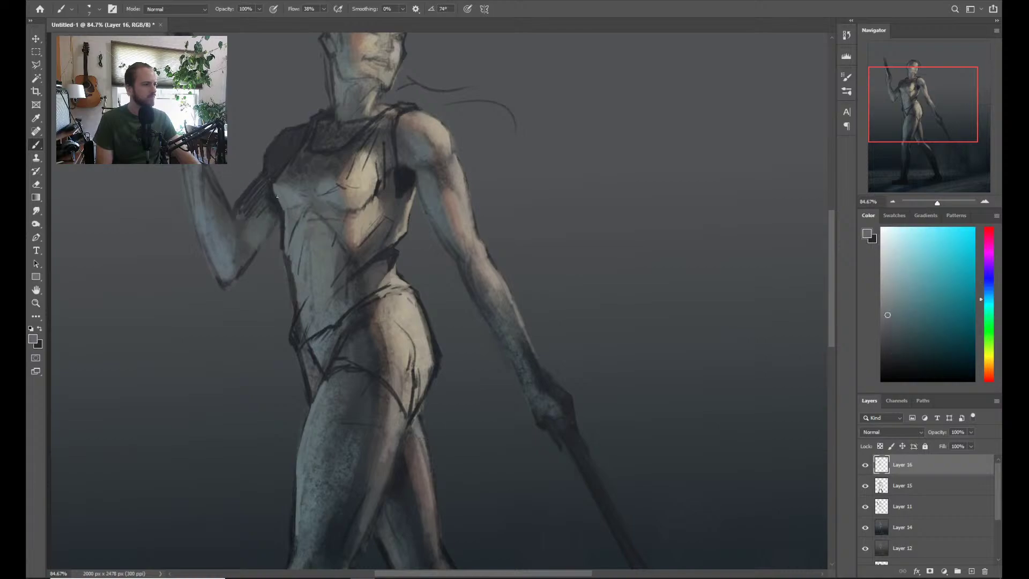
left_click(286, 212, "alt")
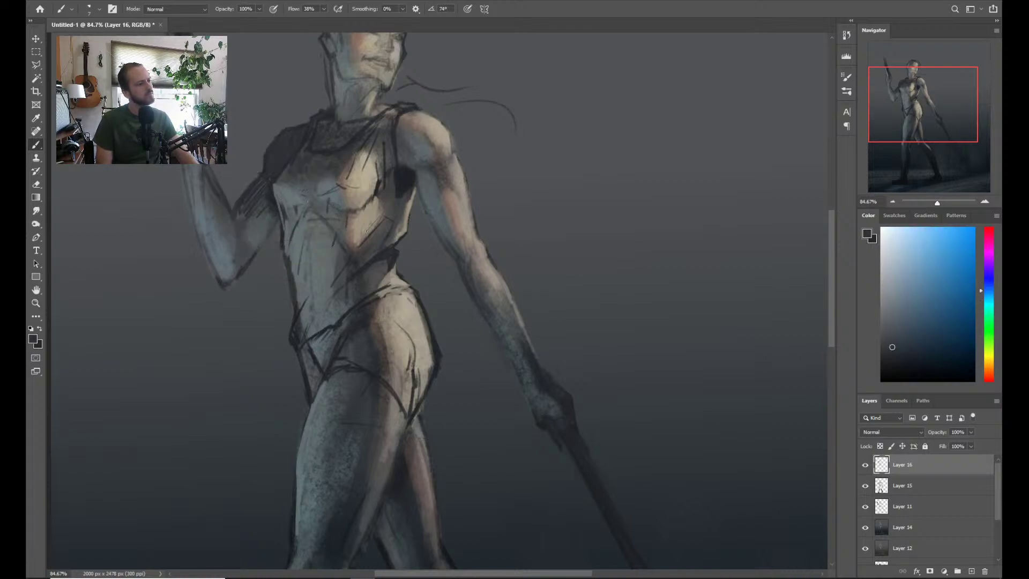
left_click_drag(349, 203, 348, 225)
Examine the figure's silhouette and proportions from the full canvas down to the torso and hips
key("ctrl+0")
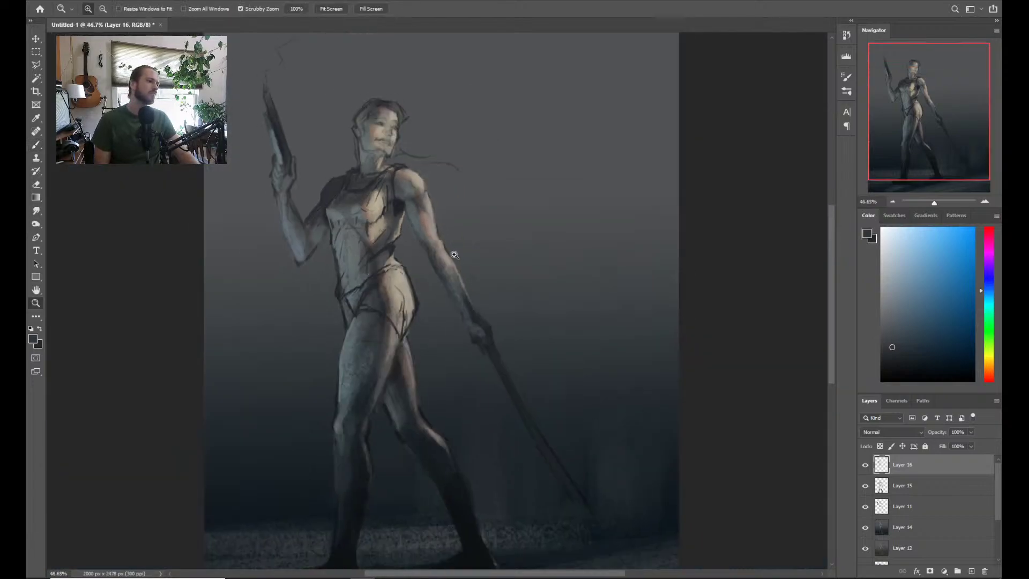
scroll(449, 242, "up", 2)
key("z")
scroll(449, 242, "down", 2)
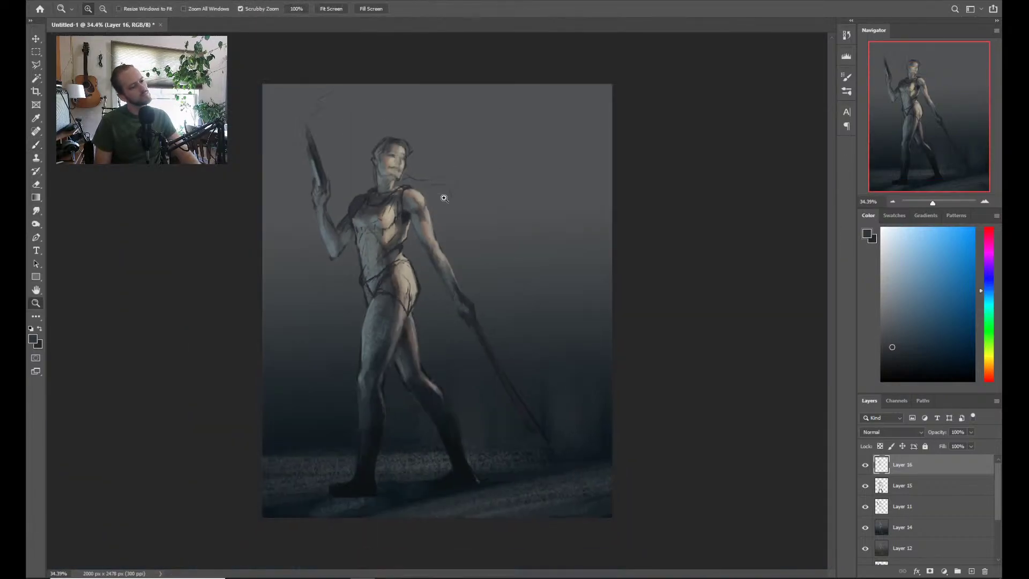
key("ctrl+0")
left_click(427, 235)
key("b")
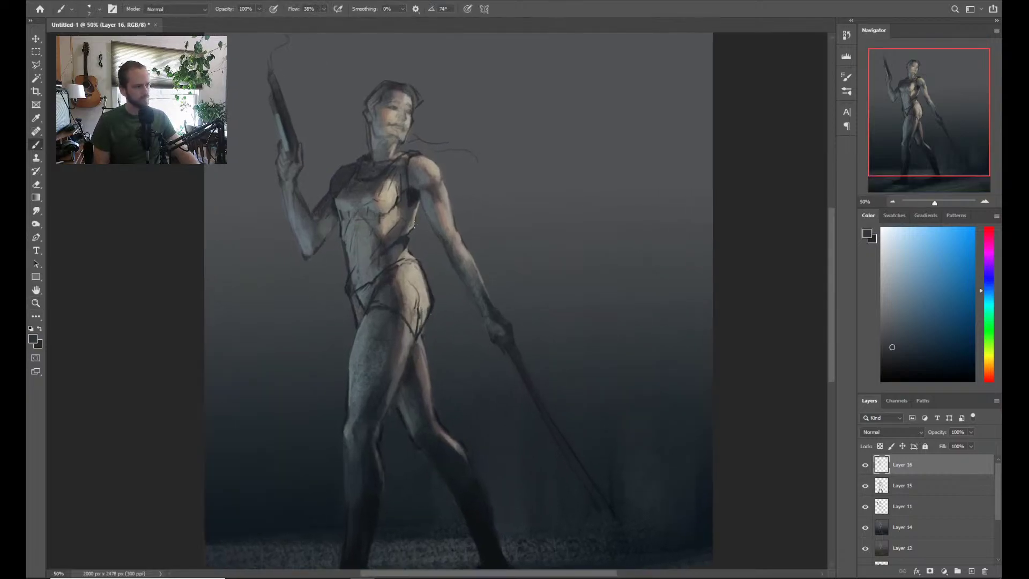
key("z")
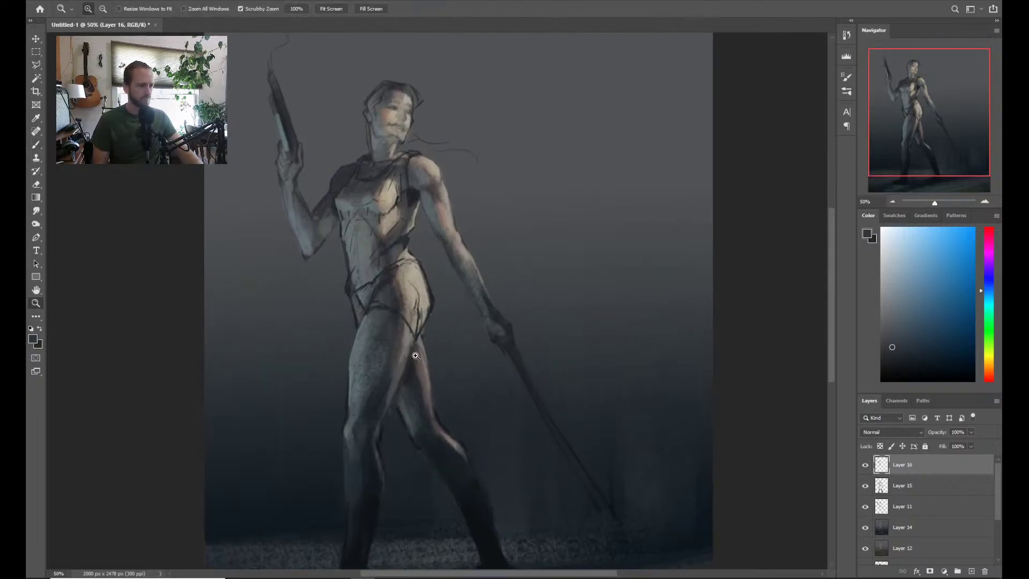
left_click_drag(419, 356, 425, 343)
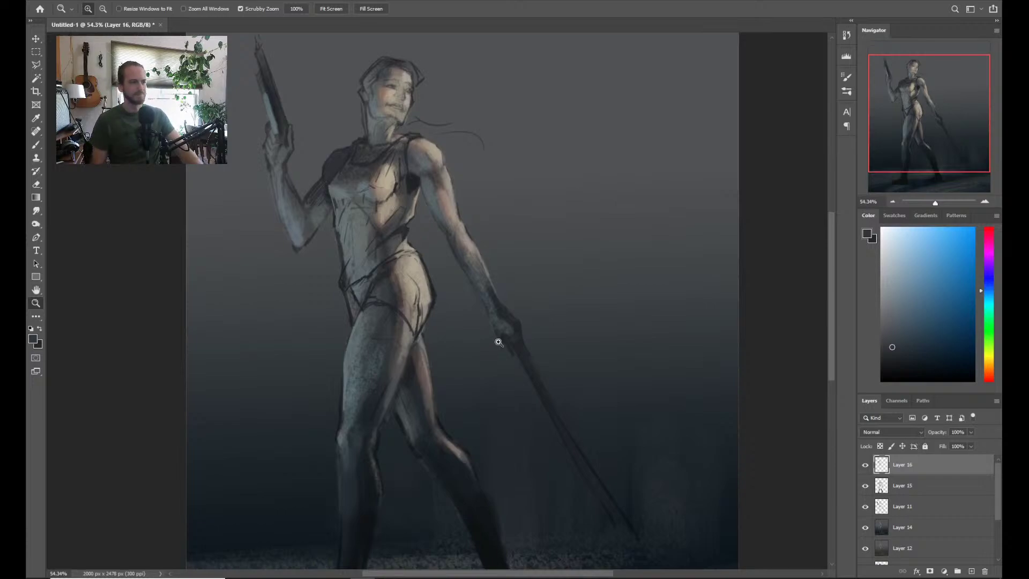
Trim the dark fold at the sword-arm-side waist with warm grey-beige sampled from the skin just below it
mouse_move(425, 279)
left_mouse_down()
mouse_move(439, 260)
mouse_move(437, 283)
mouse_move(461, 283)
left_mouse_up()
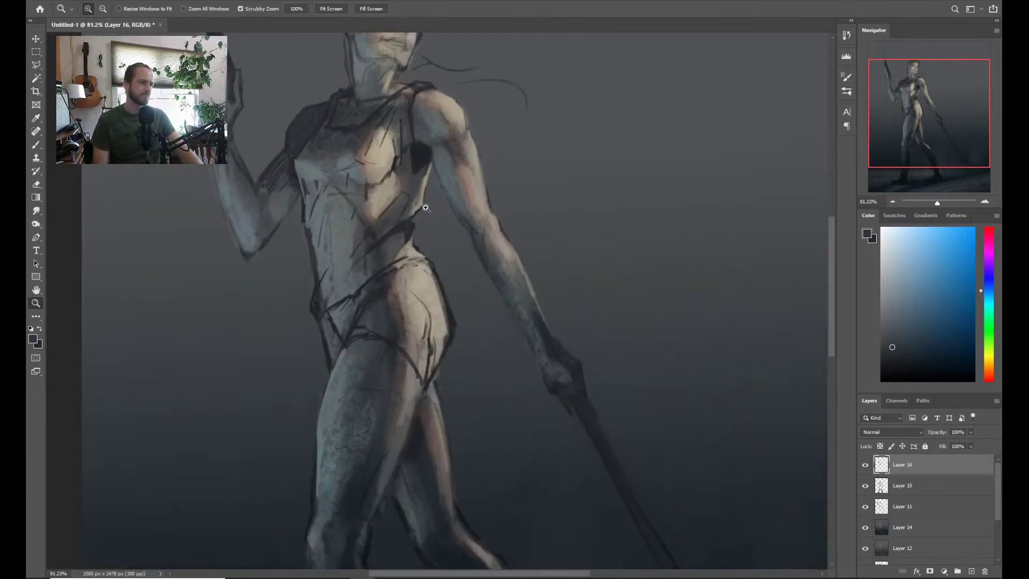
key("b")
left_click(414, 248, "alt")
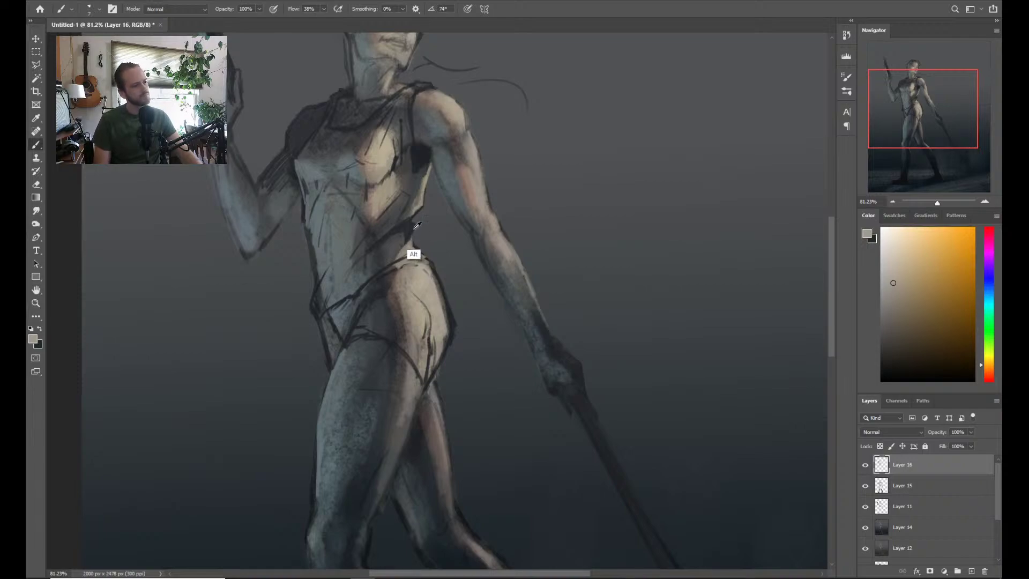
left_click(411, 244, "alt")
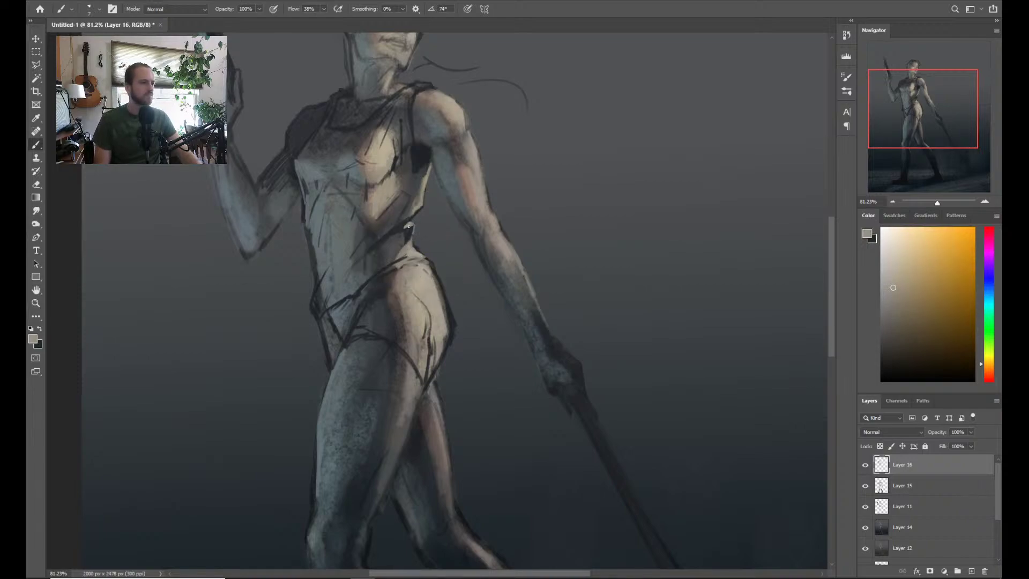
Flip the whole canvas horizontally to check the composition in mirror view
key("z")
scroll(411, 243, "down", 5)
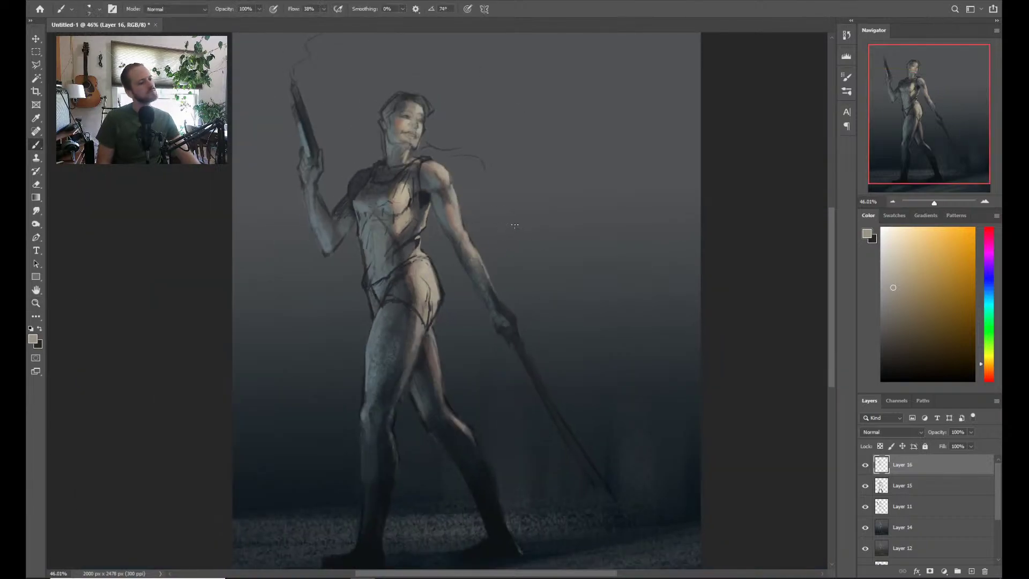
scroll(446, 335, "down", 2)
key("b")
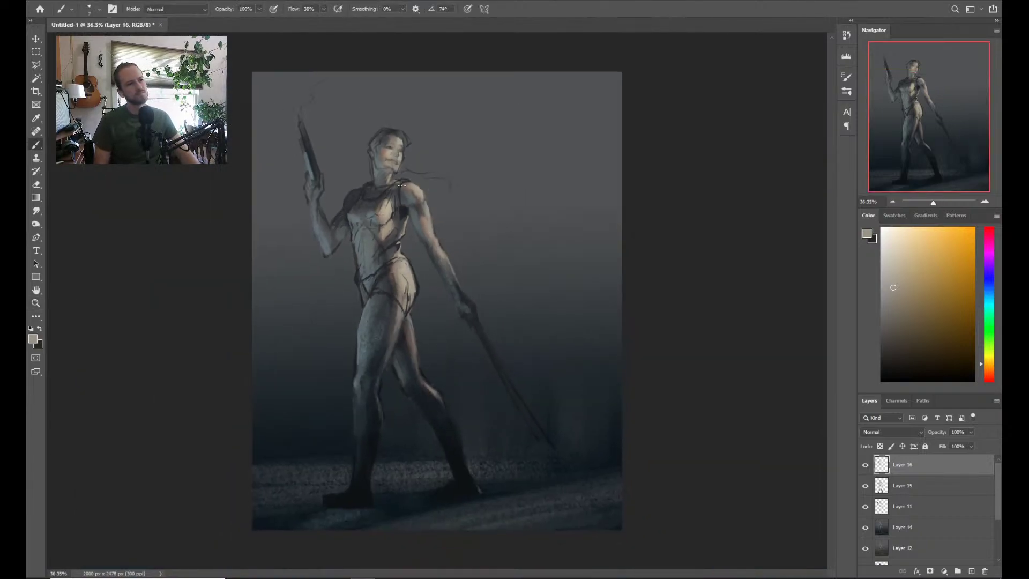
key("ctrl+shift+h")
Touch up the waist above the hip and the sword arm's outer upper edge with warm beige sampled from the waist
key("z")
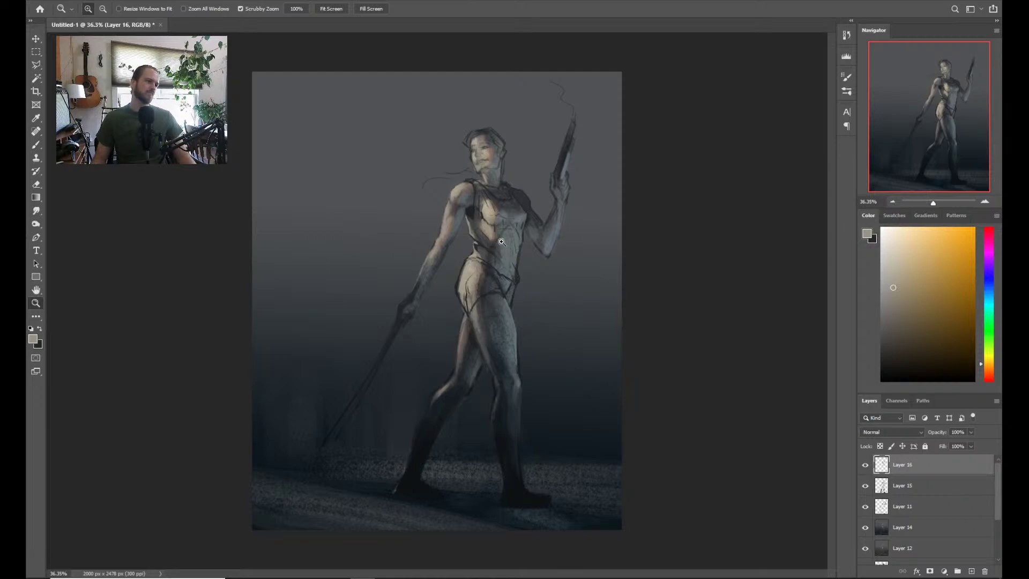
scroll(502, 241, "up", 1)
scroll(465, 214, "up", 1)
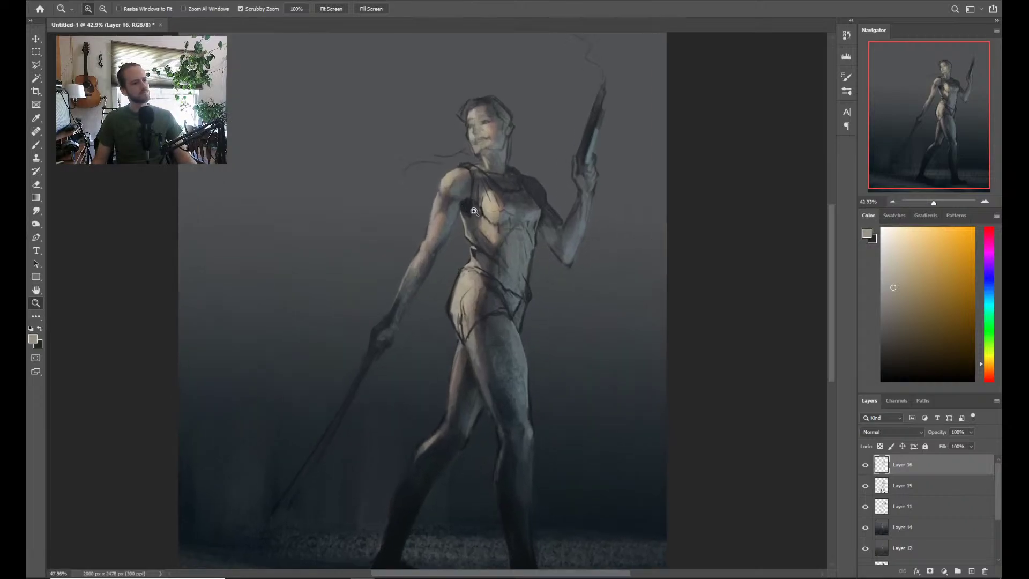
scroll(384, 280, "up", 2)
key("b")
key("alt+space")
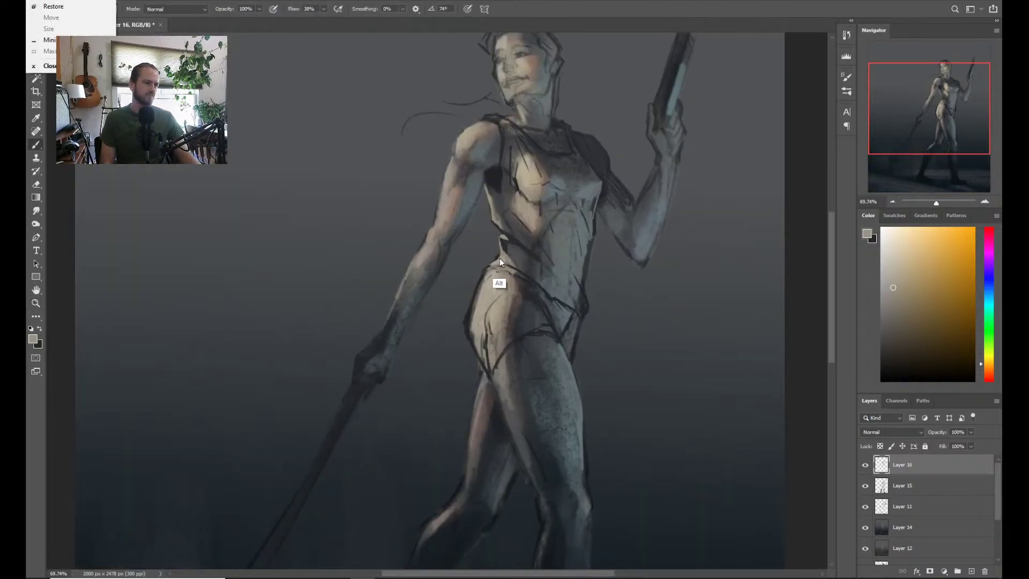
key("alt")
left_click(500, 263, "alt")
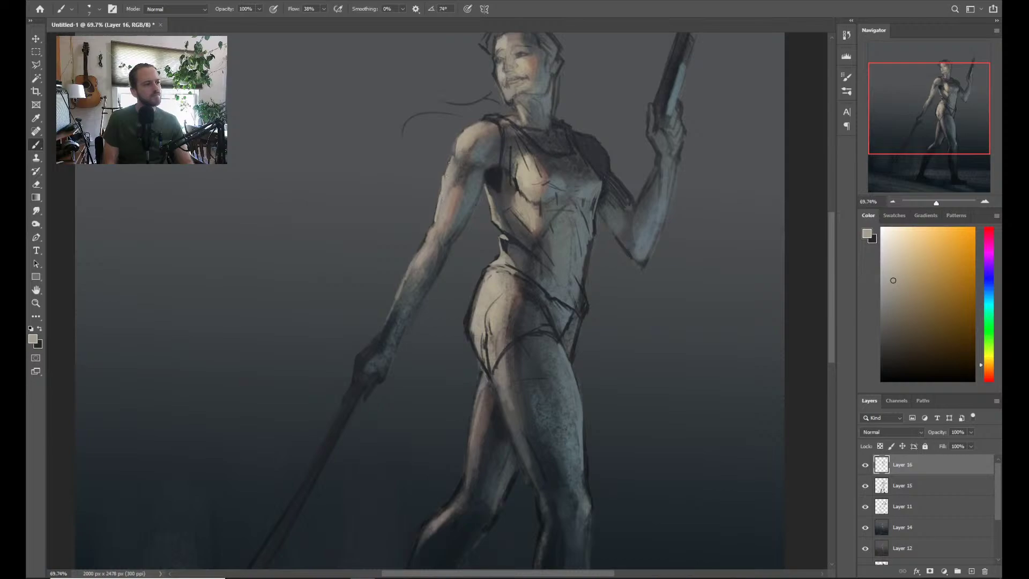
left_click_drag(450, 161, 433, 226)
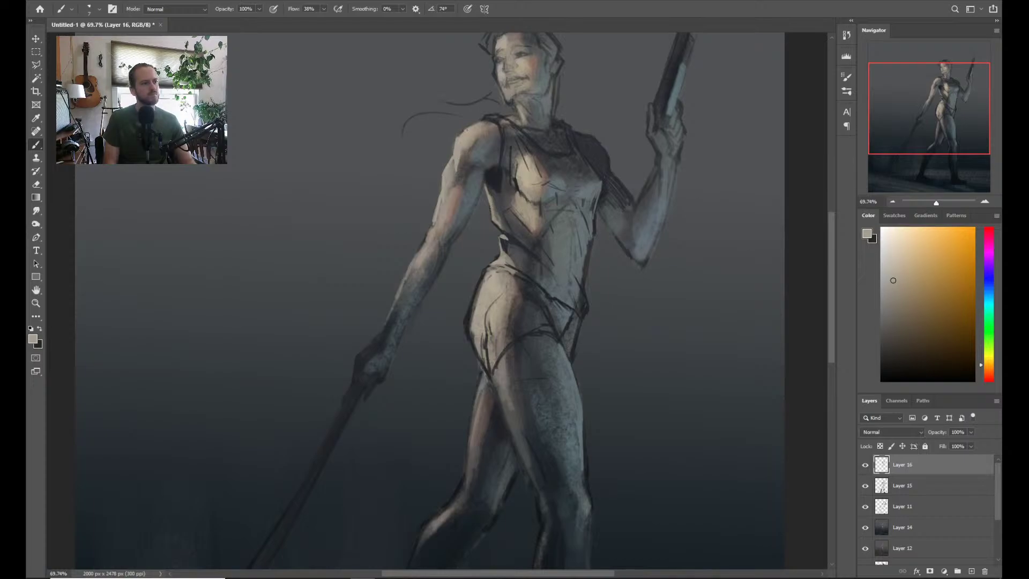
Clean up the waist and hip area with the Eraser and warm beige sampled from the waist
key("z")
key("ctrl+0")
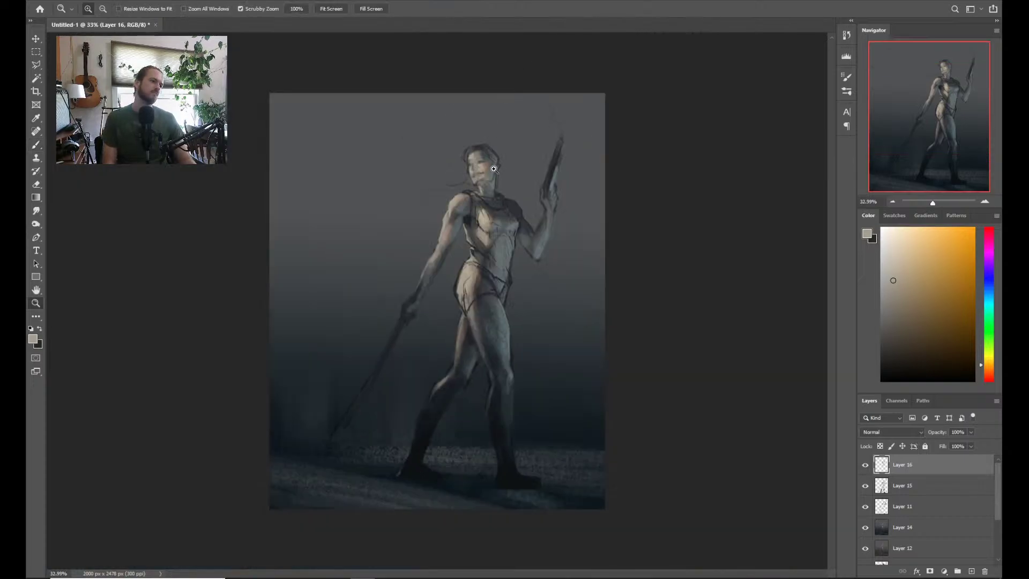
mouse_move(495, 169)
left_mouse_down()
mouse_move(474, 190)
mouse_move(447, 176)
left_mouse_up()
key("b")
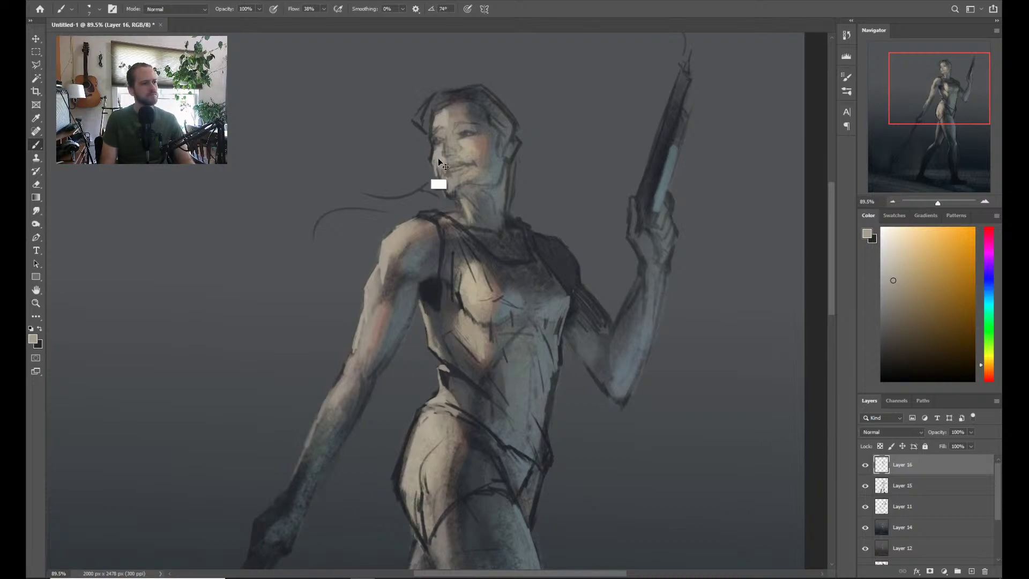
key("ctrl+0")
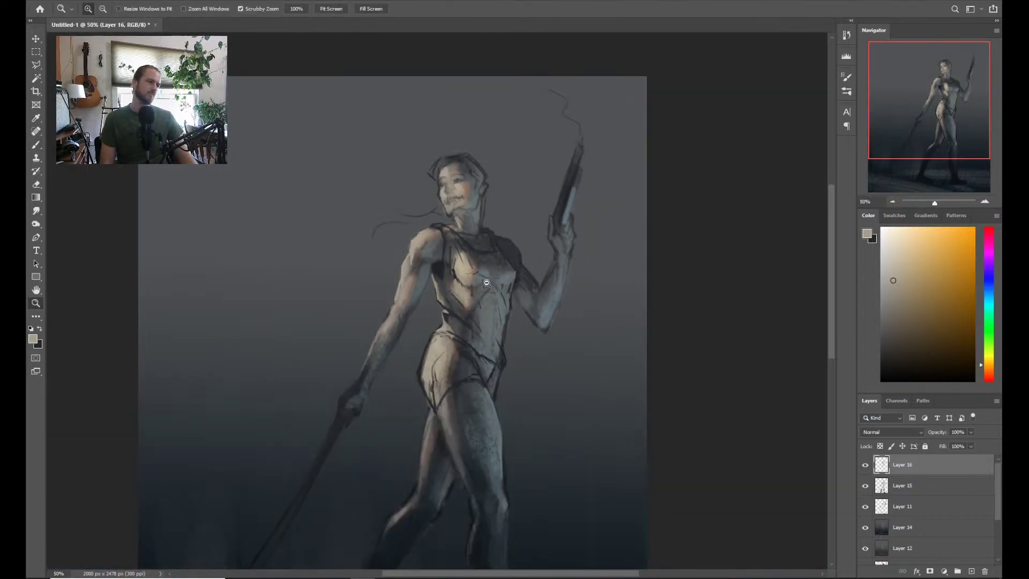
scroll(398, 227, "up", 1)
key("e")
left_click_drag(467, 218, 488, 170)
mouse_move(474, 360)
left_mouse_down()
mouse_move(472, 310)
mouse_move(483, 309)
left_mouse_up()
key("b")
left_click(477, 266, "alt")
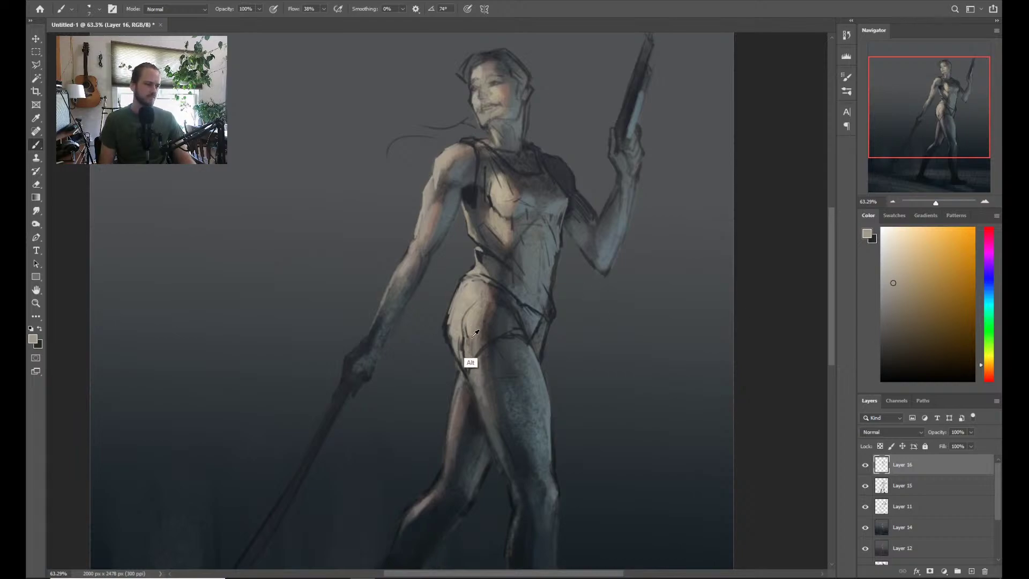
Add dark accent strokes on the pistol-arm side of the chest with near-black blue sampled from the waist fold
left_click(487, 251, "alt")
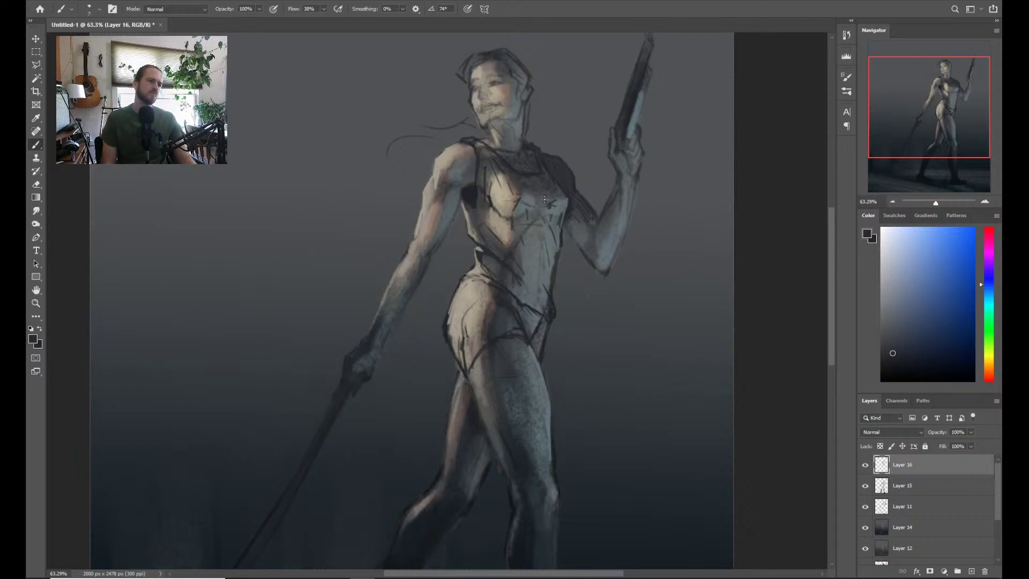
scroll(554, 209, "down", 2)
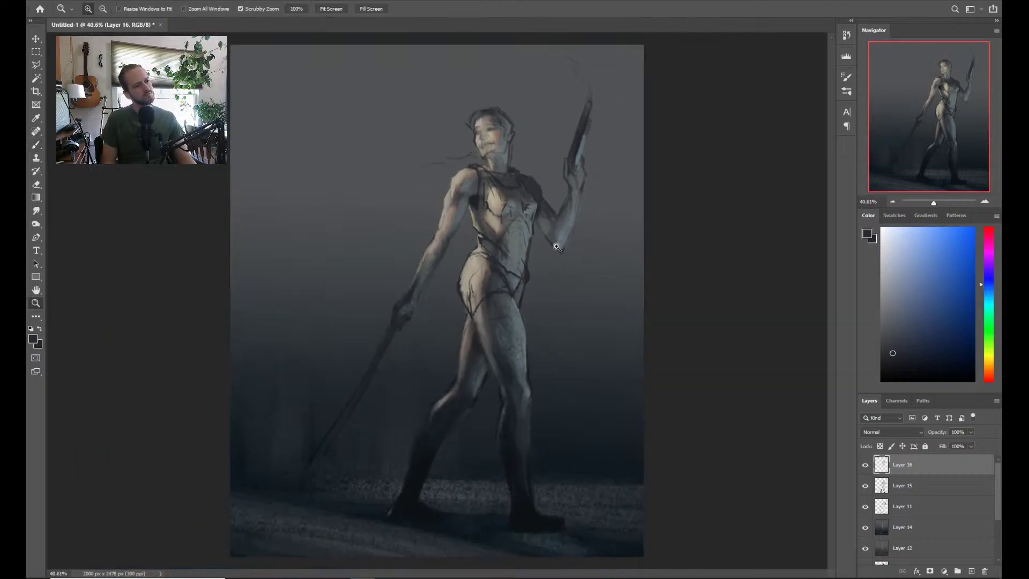
scroll(541, 296, "up", 1)
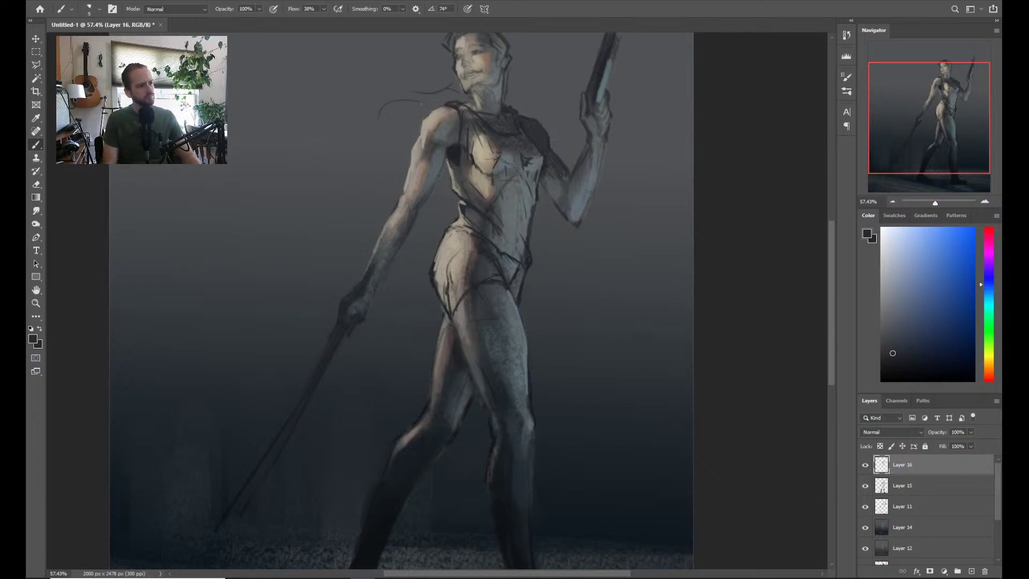
Try a short cap sleeve on the sword-arm shoulder, outlined with near-black blue strokes
scroll(420, 146, "up", 1)
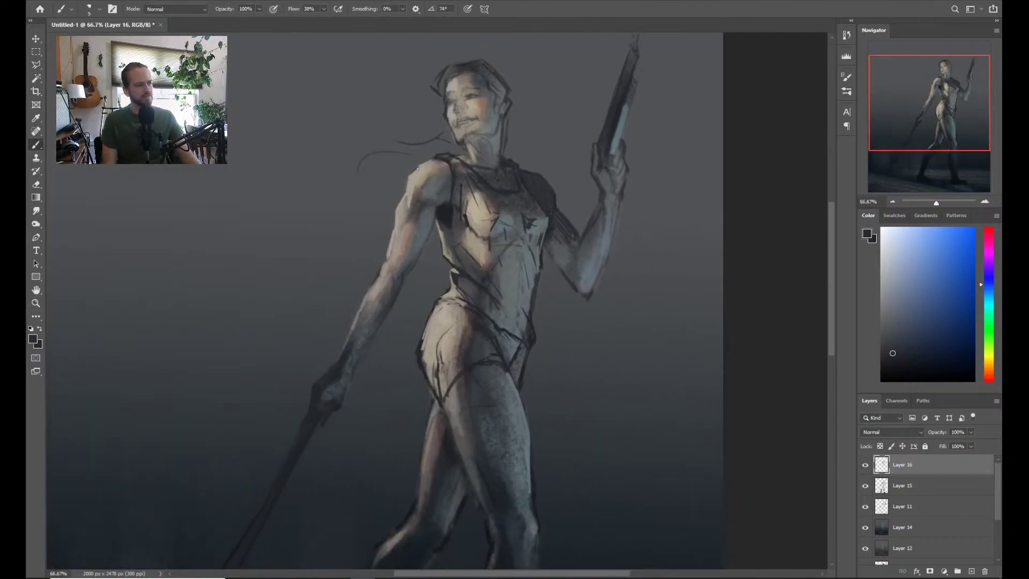
mouse_move(402, 179)
left_mouse_down()
mouse_move(405, 201)
mouse_move(437, 194)
left_mouse_up()
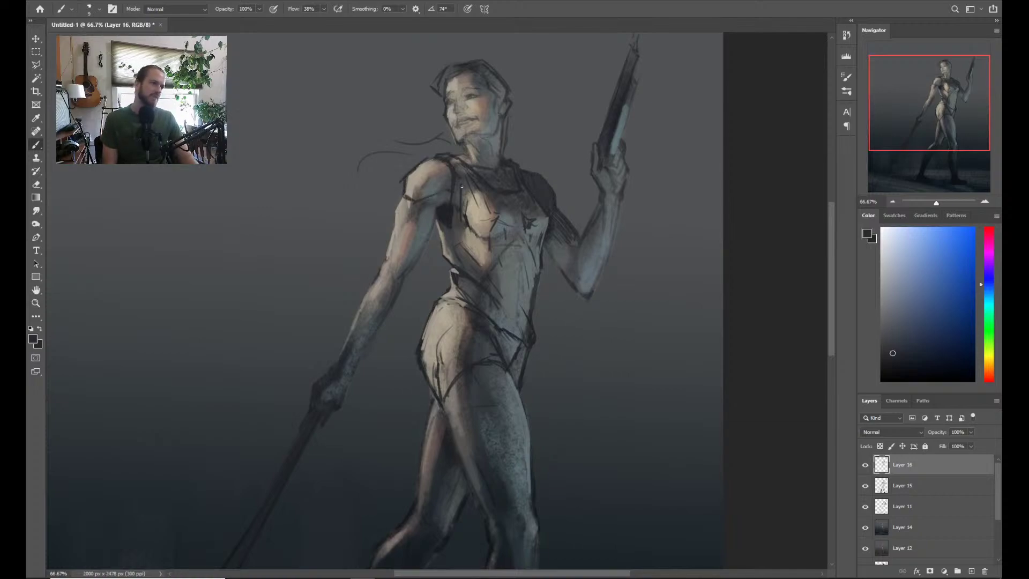
left_click_drag(509, 200, 487, 202)
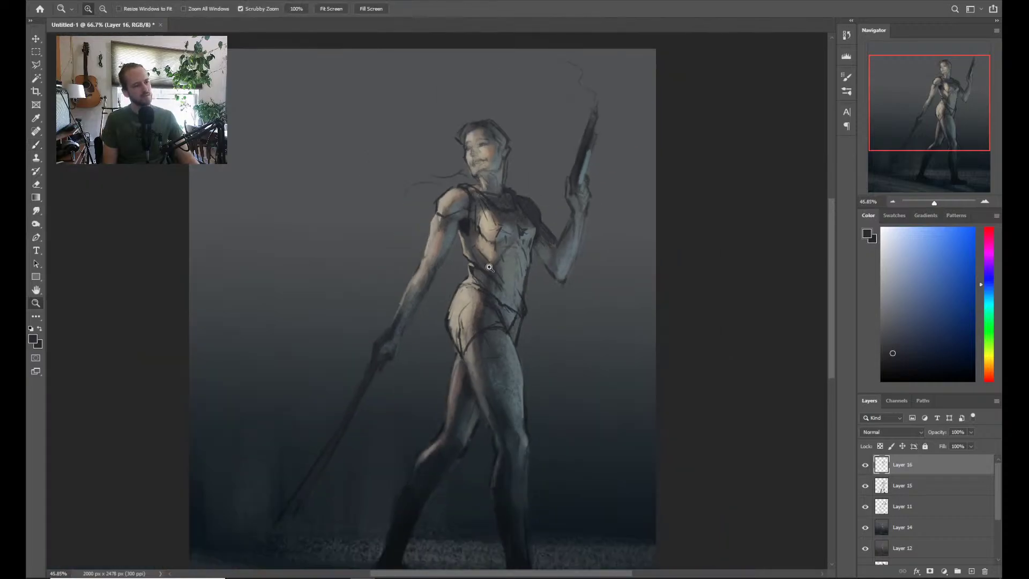
left_click_drag(506, 301, 518, 299)
left_click_drag(508, 297, 513, 271)
key("ctrl+space")
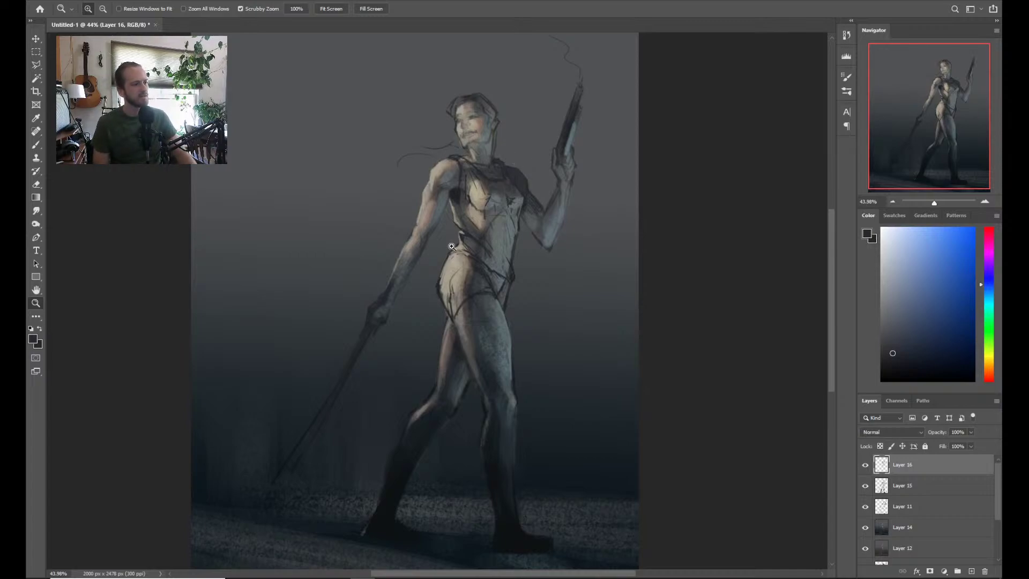
left_click_drag(452, 246, 466, 245)
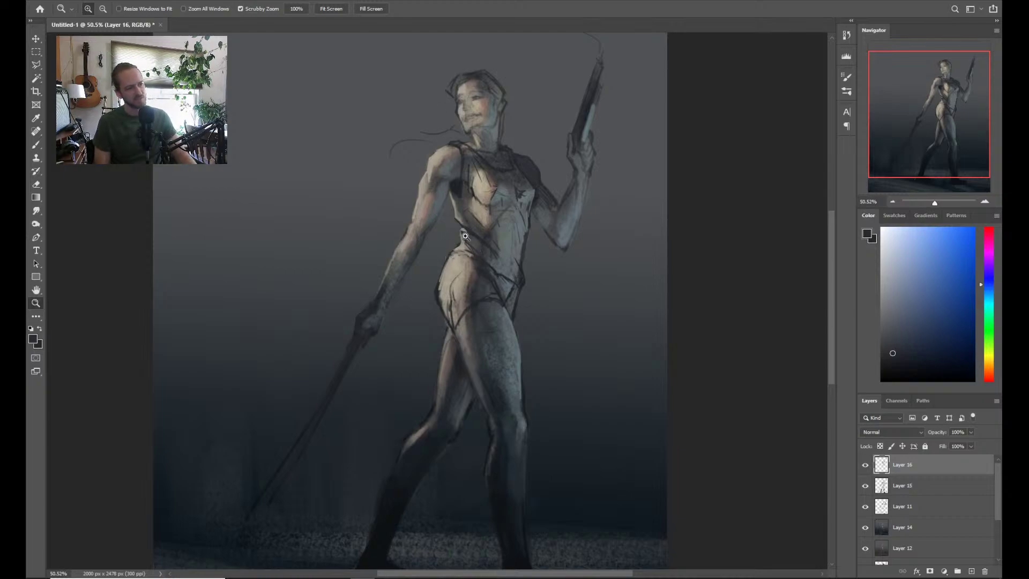
Draw a dark glove cuff line below the sword arm's elbow and darken the forearm's outer edge down to the wrist
key("b")
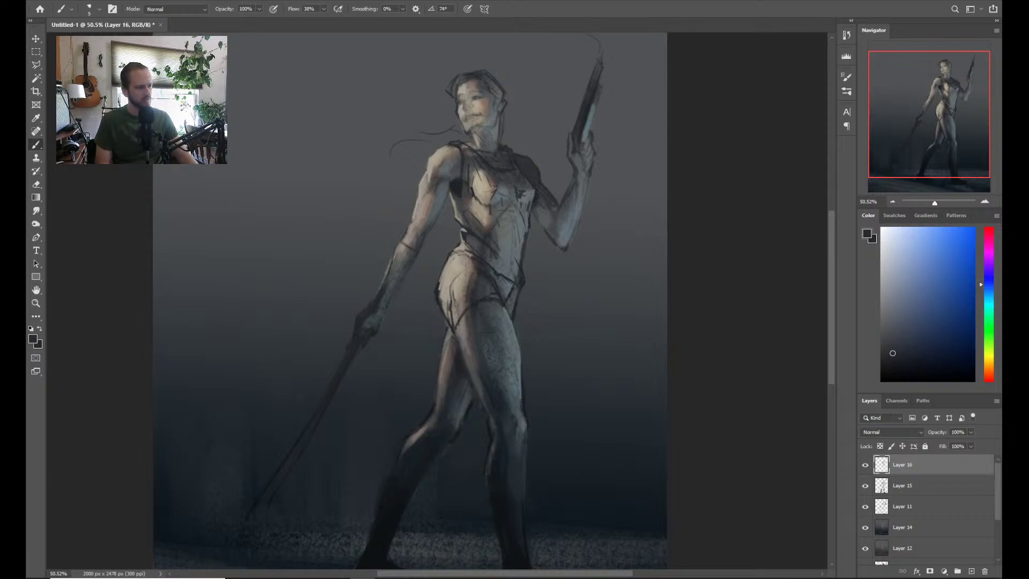
scroll(397, 278, "up", 1)
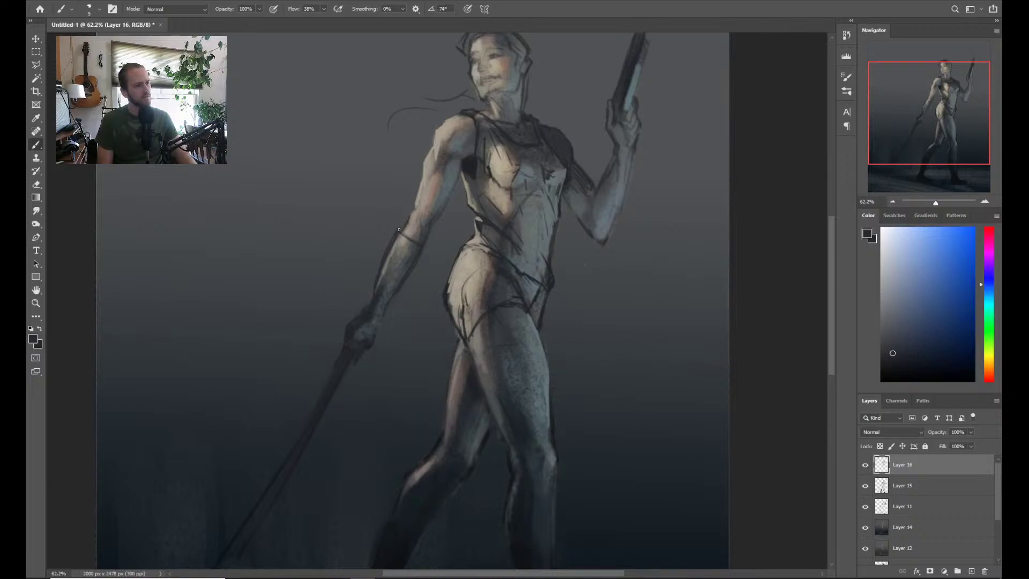
left_click_drag(375, 284, 366, 304)
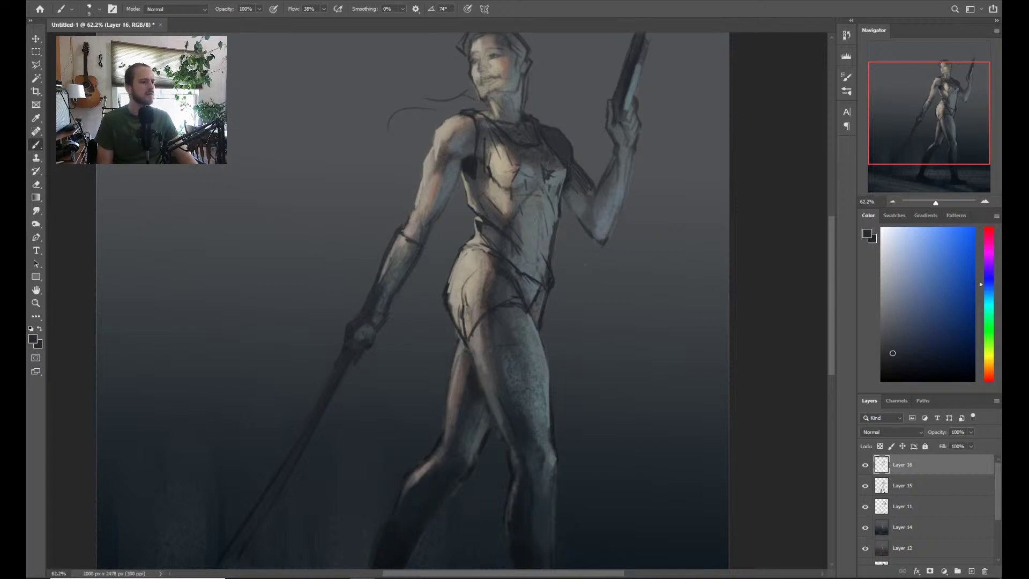
key("z")
key("ctrl+0")
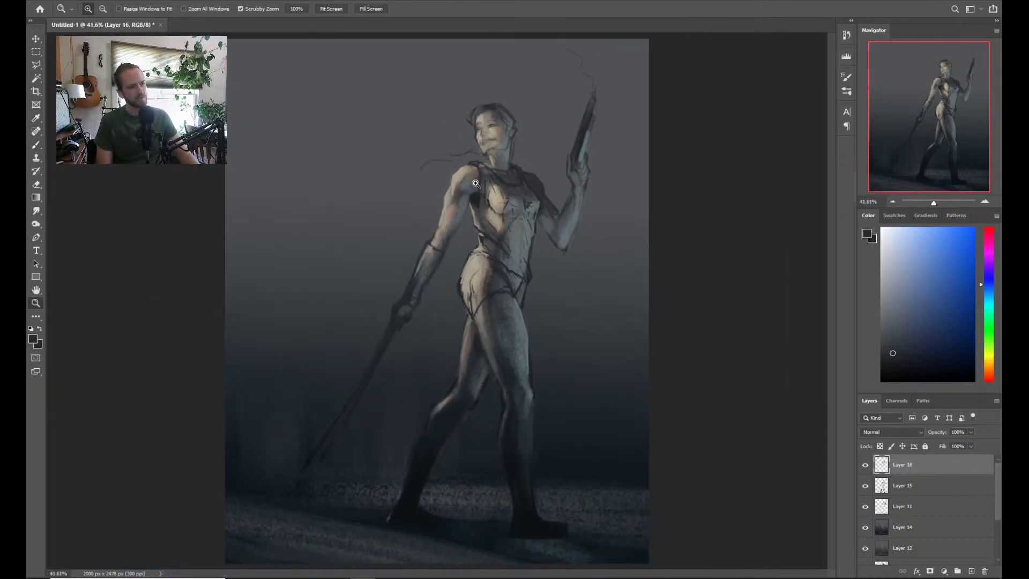
Add short, curved dark detail strokes on the sword-arm shoulder and along the upper arm's outer edge
left_click(475, 184)
left_click(475, 183)
key("b")
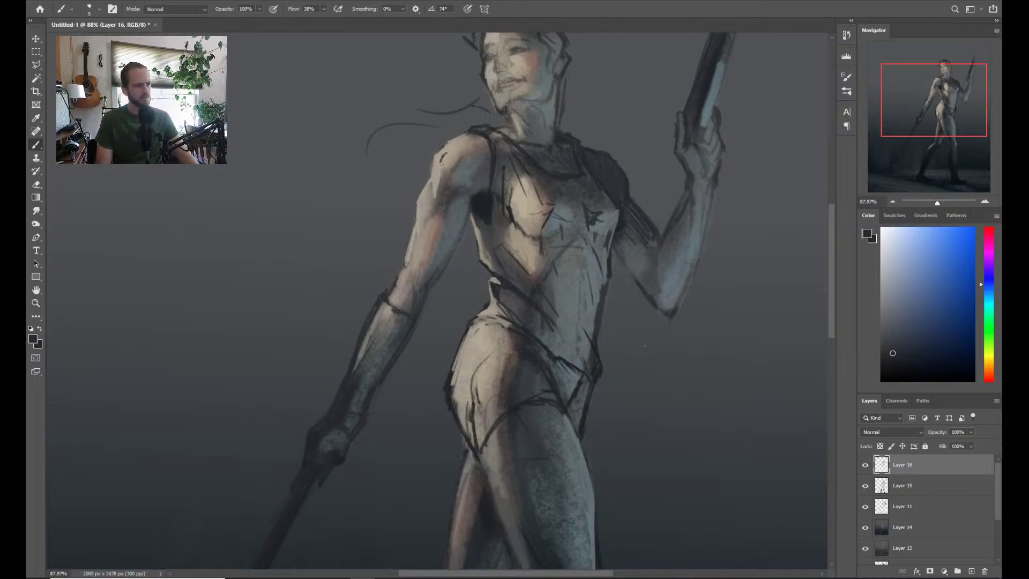
mouse_move(456, 142)
left_mouse_down()
mouse_move(443, 175)
mouse_move(460, 155)
left_mouse_up()
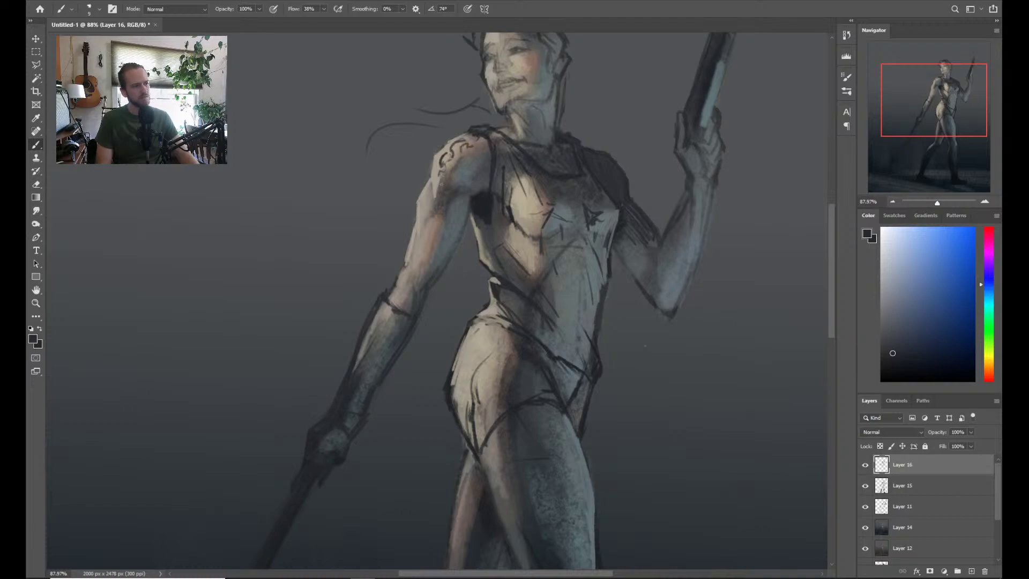
key("z")
left_click_drag(440, 236, 408, 236)
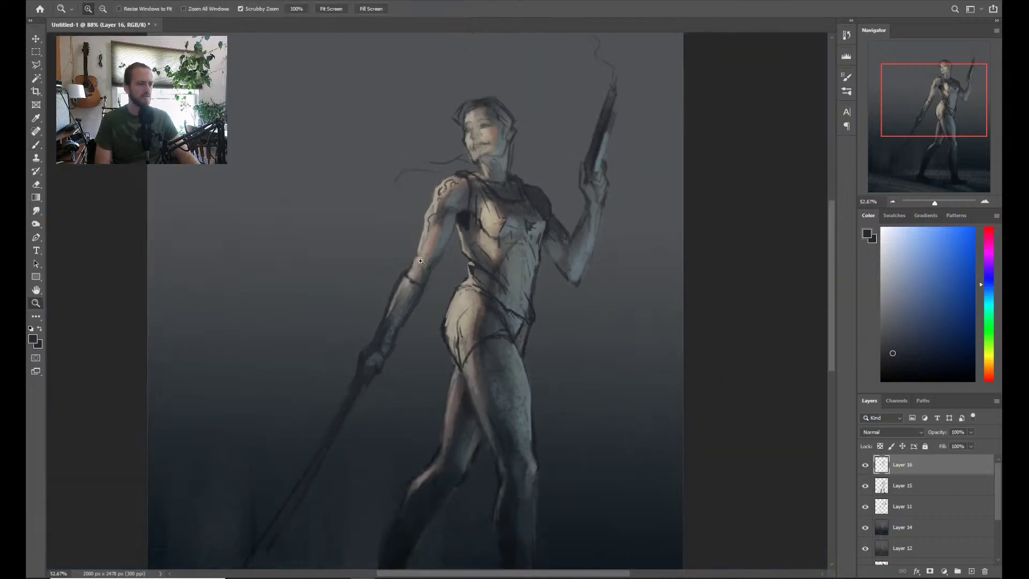
mouse_move(557, 227)
left_mouse_down()
mouse_move(548, 214)
mouse_move(570, 225)
mouse_move(528, 212)
left_mouse_up()
key("b")
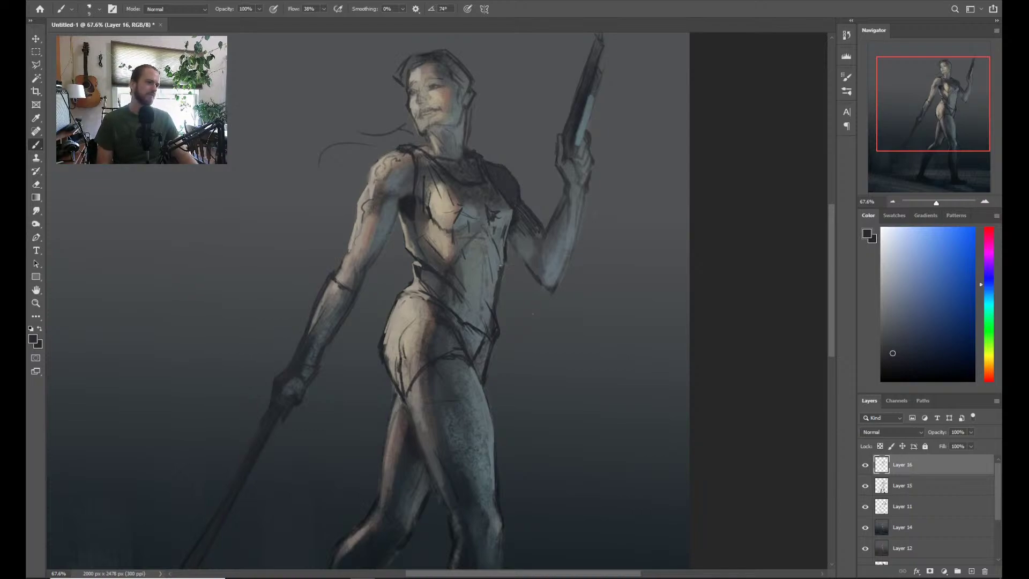
Examine the torso, the sword arm and the overall figure at several magnifications
key("z")
left_click_drag(518, 247, 443, 215)
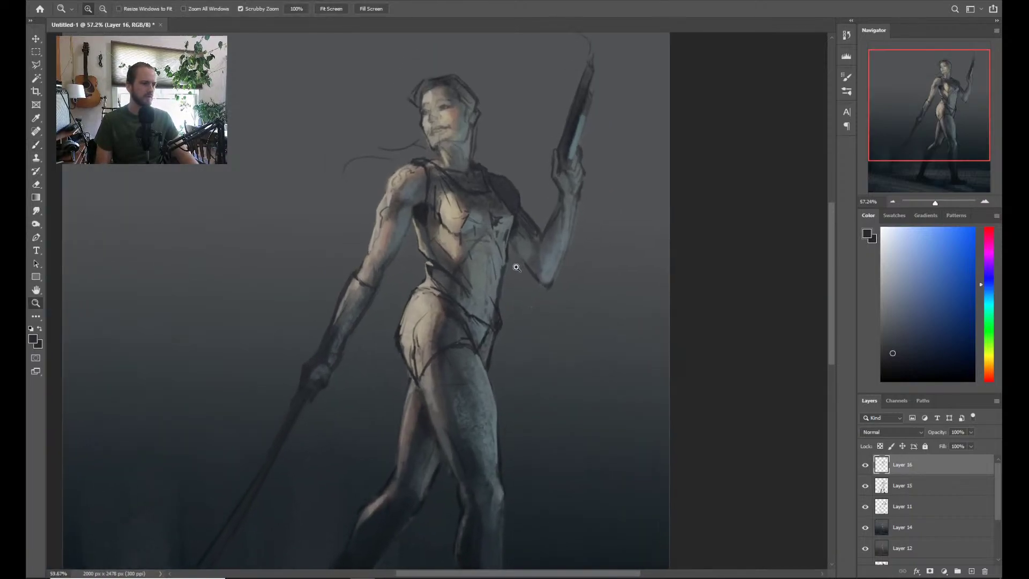
scroll(474, 349, "down", 3)
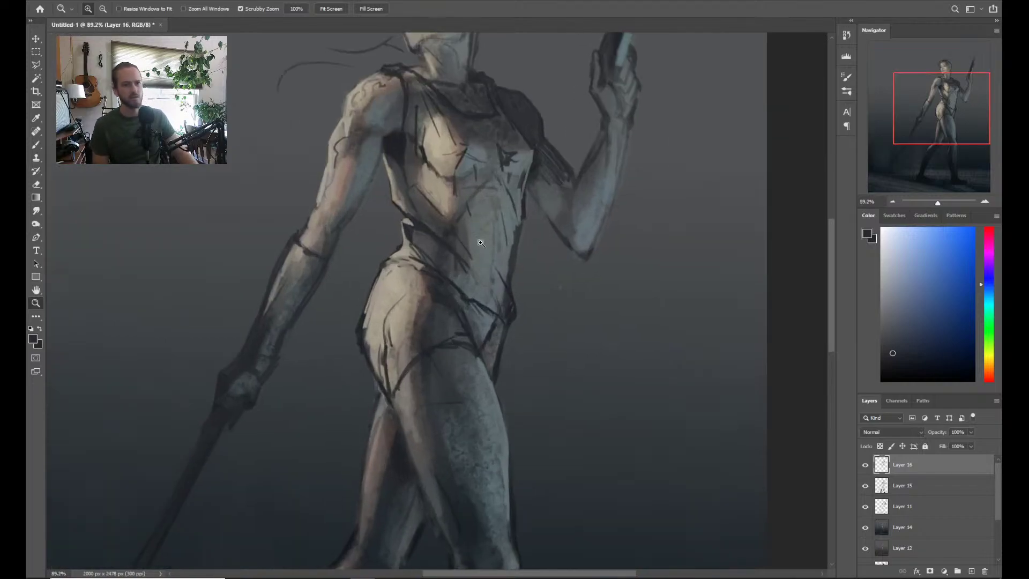
scroll(482, 293, "down", 3)
scroll(485, 295, "up", 2)
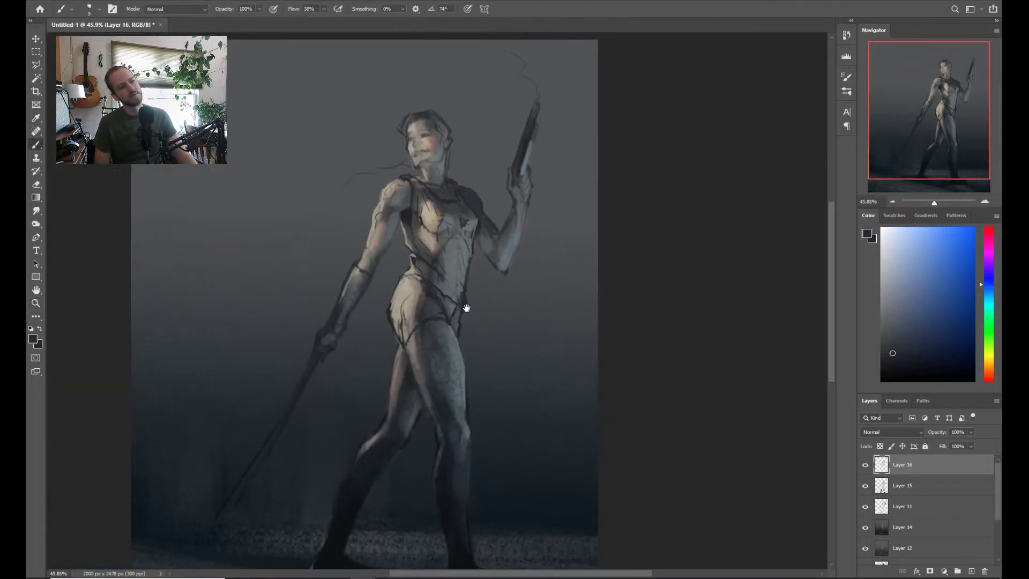
scroll(466, 297, "up", 2)
key("b")
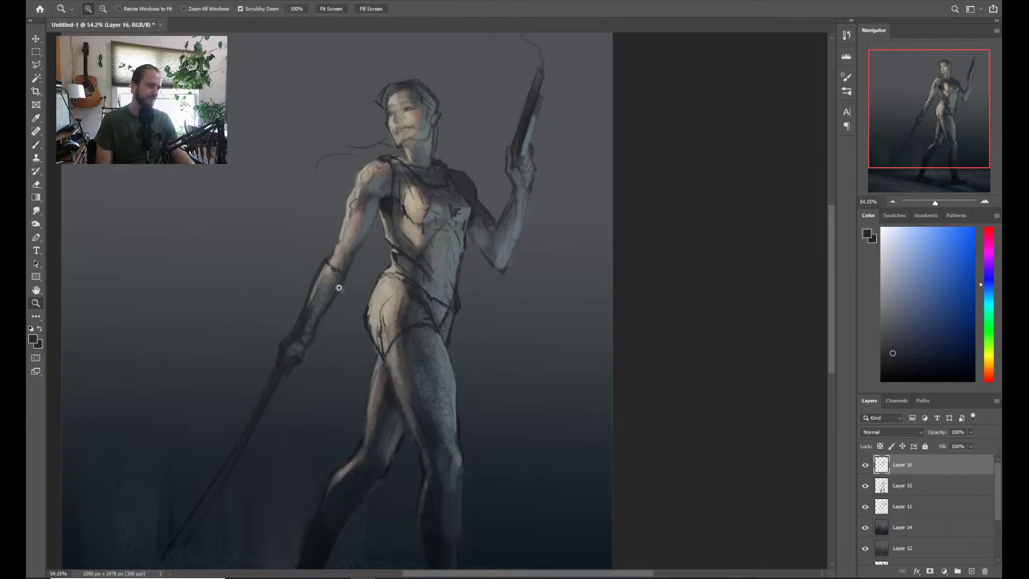
scroll(410, 257, "up", 2)
scroll(410, 258, "down", 4)
scroll(415, 189, "up", 2)
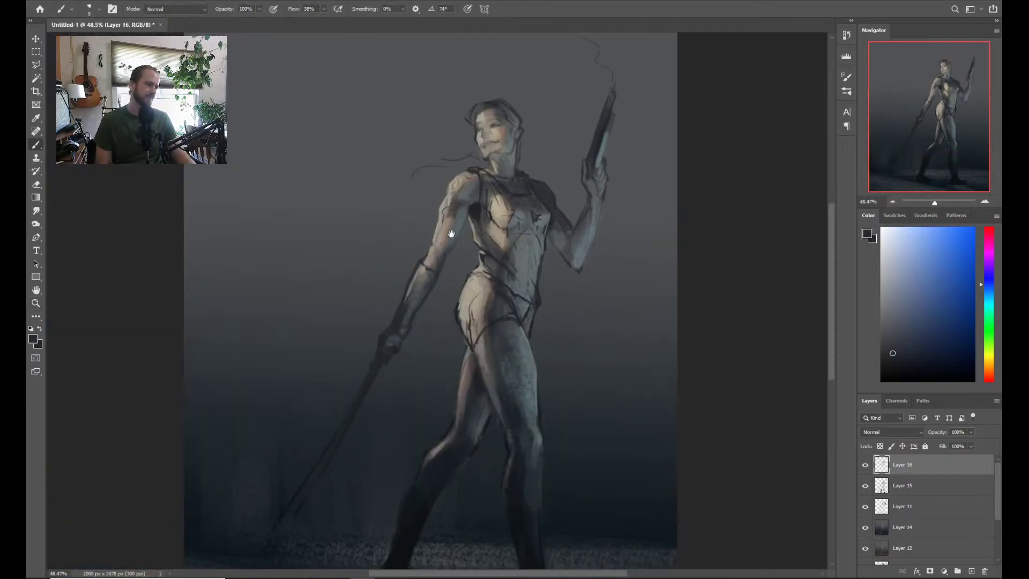
Clean up the outer hip contour with the Eraser and touch up the hip using warm tones sampled from it
scroll(429, 311, "up", 3)
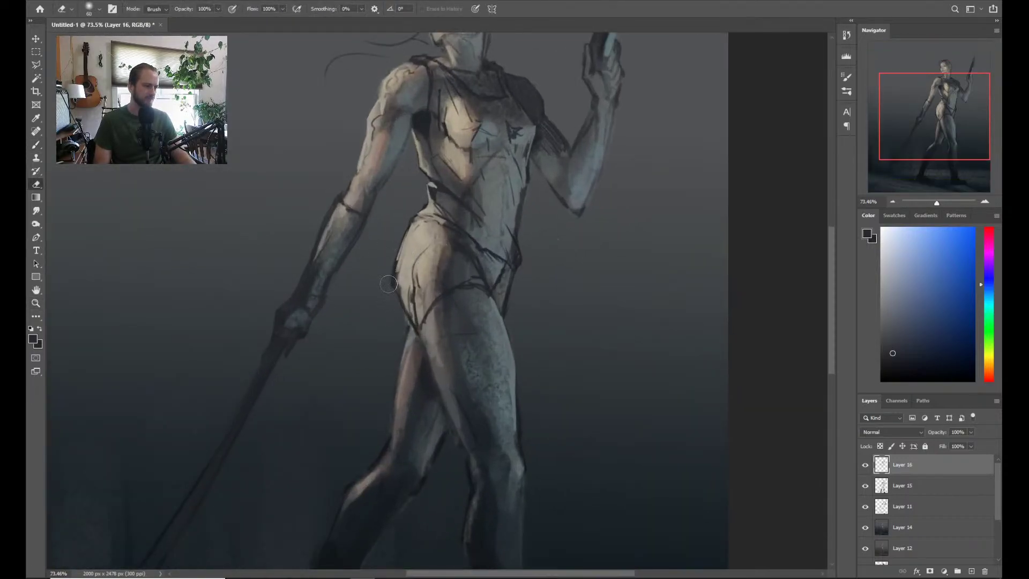
left_click(408, 282, "alt")
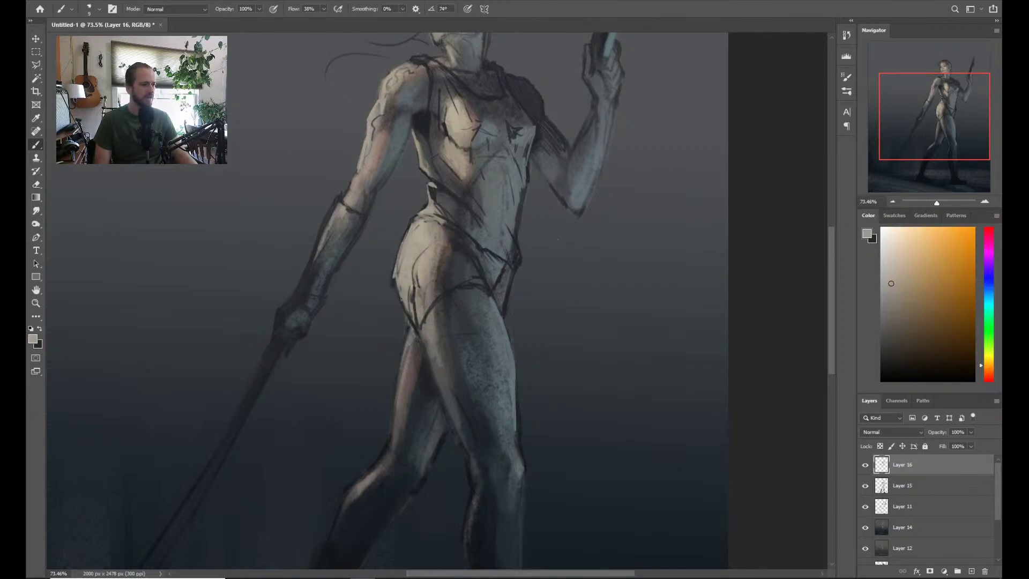
left_click(438, 273, "alt")
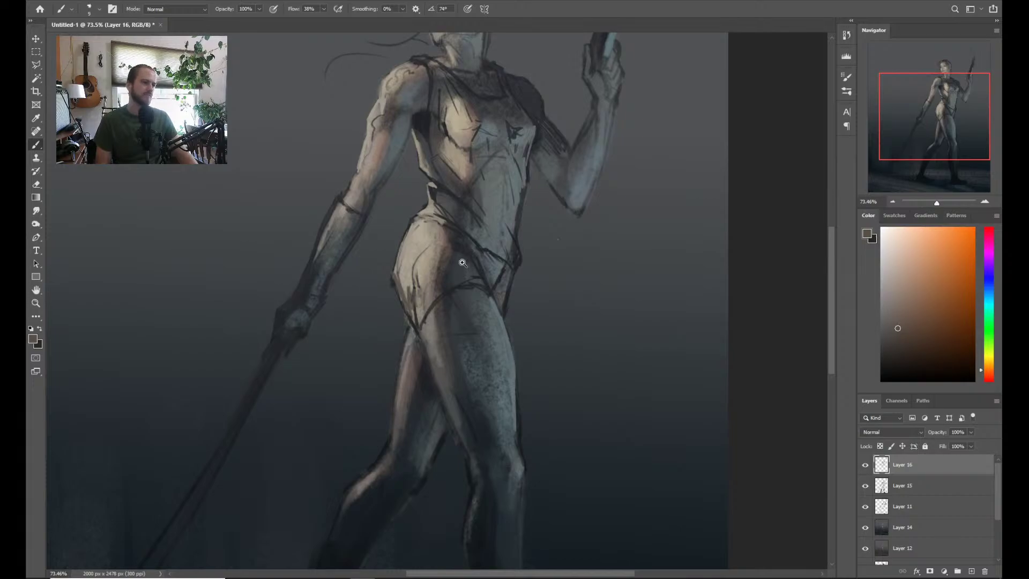
Draw a small oval elbow guard with bands around the sword arm's elbow, using near-black blue sampled beside the armpit
key("z")
key("ctrl+minus")
key("ctrl+minus")
key("ctrl+minus")
scroll(434, 291, "up", 2)
key("b")
left_click(476, 197, "alt")
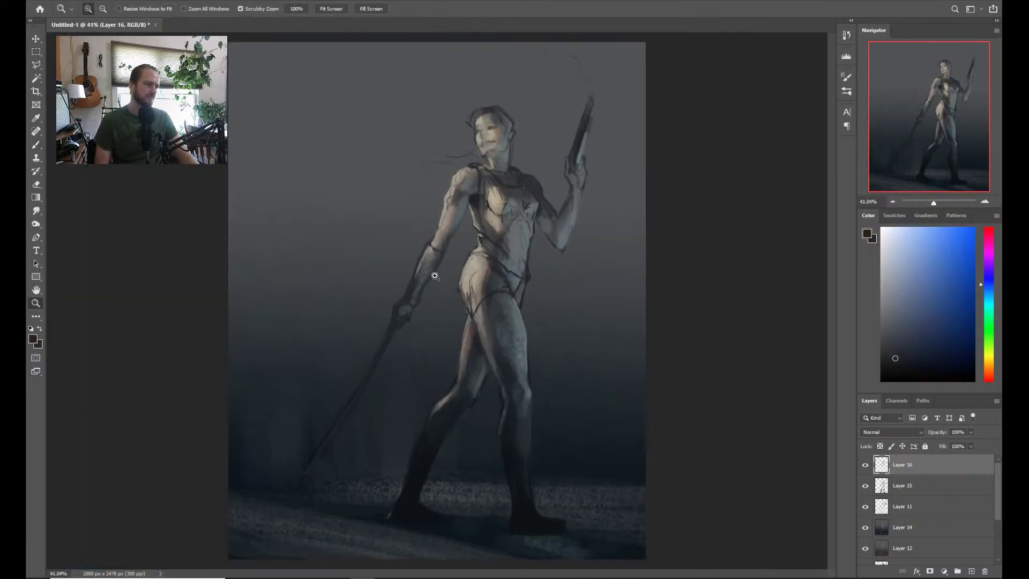
scroll(476, 198, "up", 3)
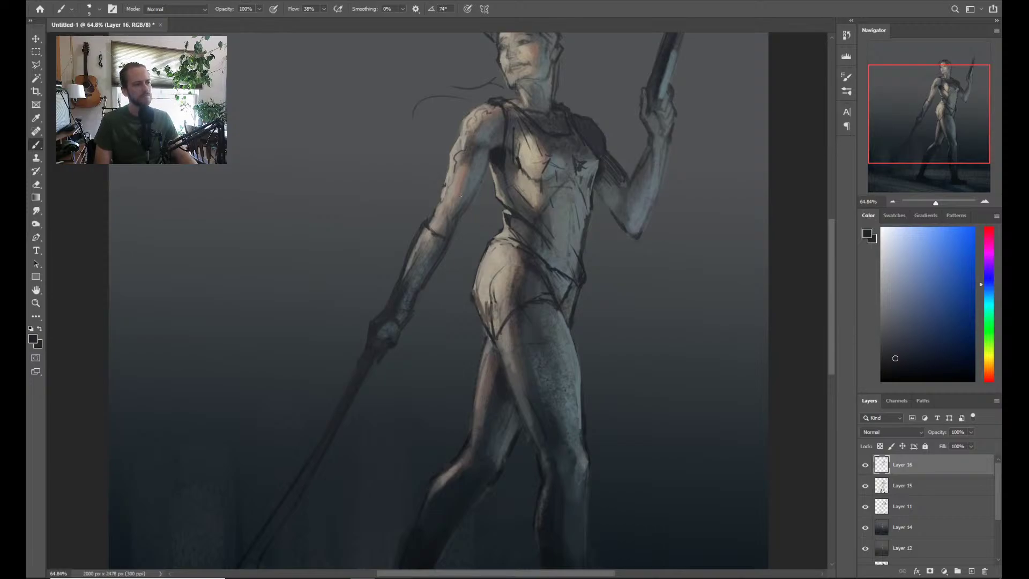
key("z")
scroll(490, 213, "down", 5)
scroll(453, 223, "up", 4)
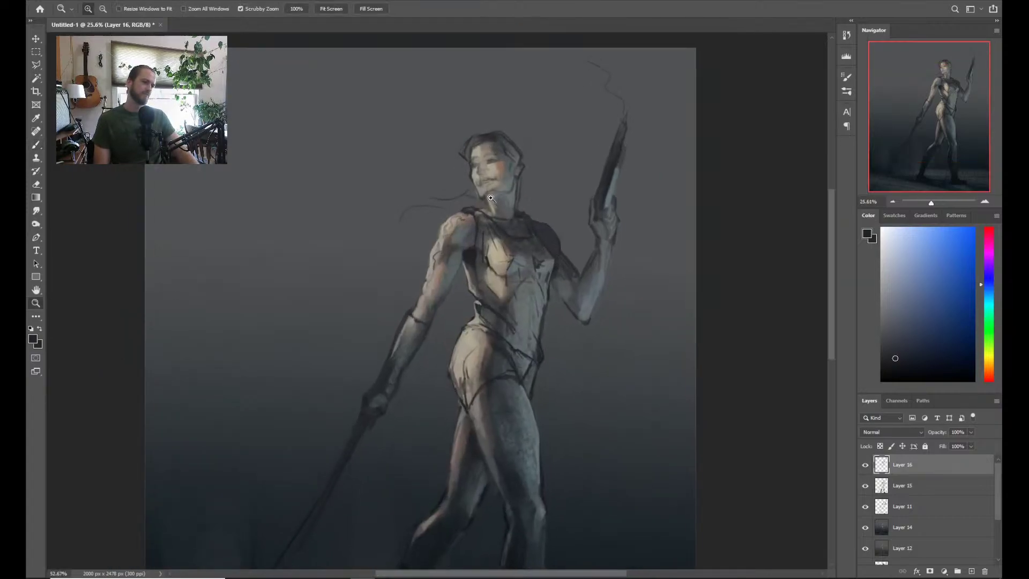
scroll(434, 279, "up", 4)
key("b")
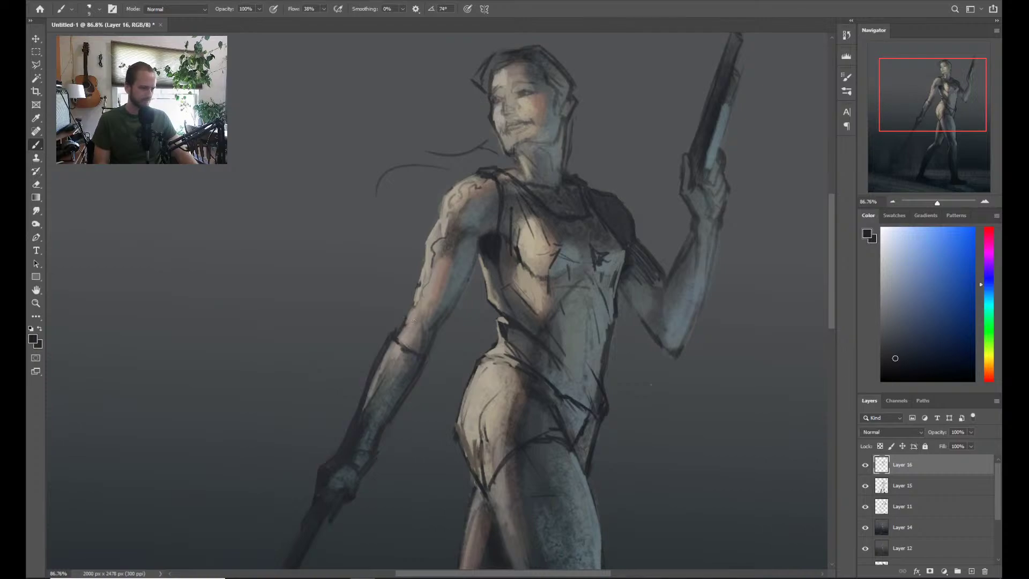
mouse_move(415, 346)
left_mouse_down()
mouse_move(395, 379)
mouse_move(391, 346)
left_mouse_up()
mouse_move(415, 327)
left_mouse_down()
mouse_move(437, 302)
mouse_move(428, 312)
mouse_move(416, 303)
mouse_move(439, 310)
mouse_move(428, 309)
mouse_move(427, 319)
mouse_move(441, 317)
mouse_move(434, 335)
mouse_move(418, 318)
left_mouse_up()
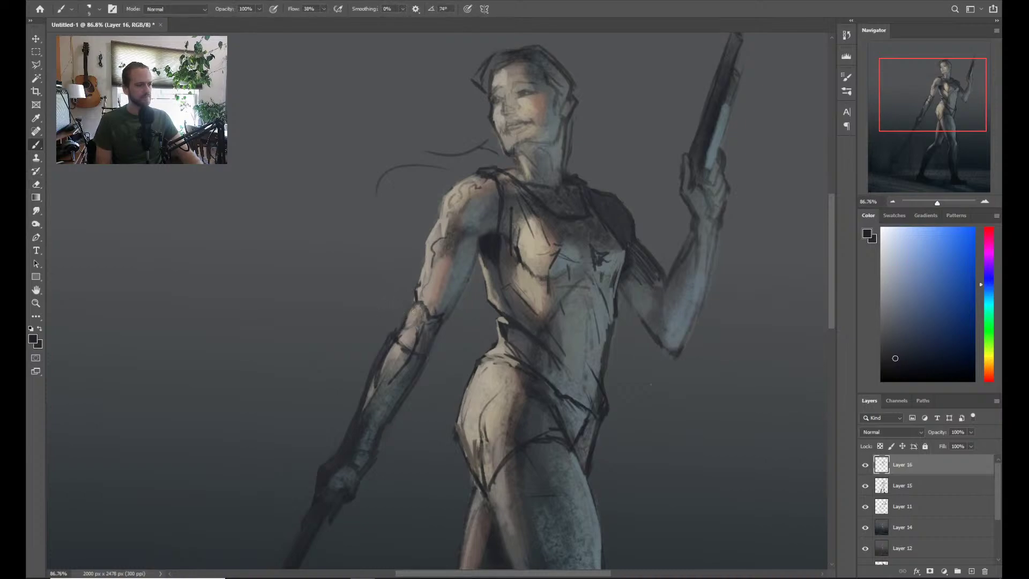
mouse_move(409, 327)
left_mouse_down()
mouse_move(417, 306)
mouse_move(420, 318)
mouse_move(405, 315)
mouse_move(430, 327)
left_mouse_up()
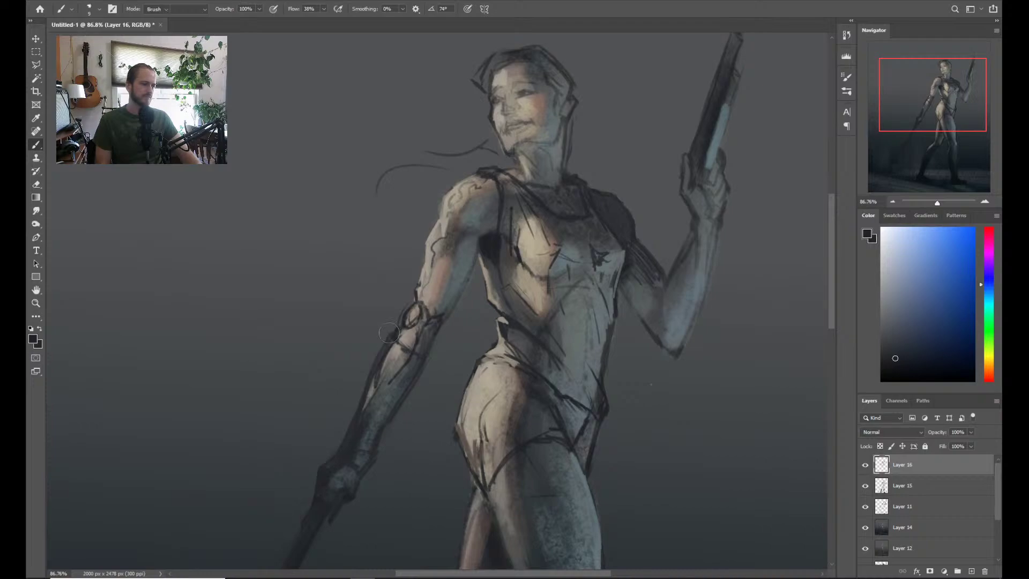
mouse_move(392, 338)
left_mouse_down()
mouse_move(375, 370)
mouse_move(403, 365)
left_mouse_up()
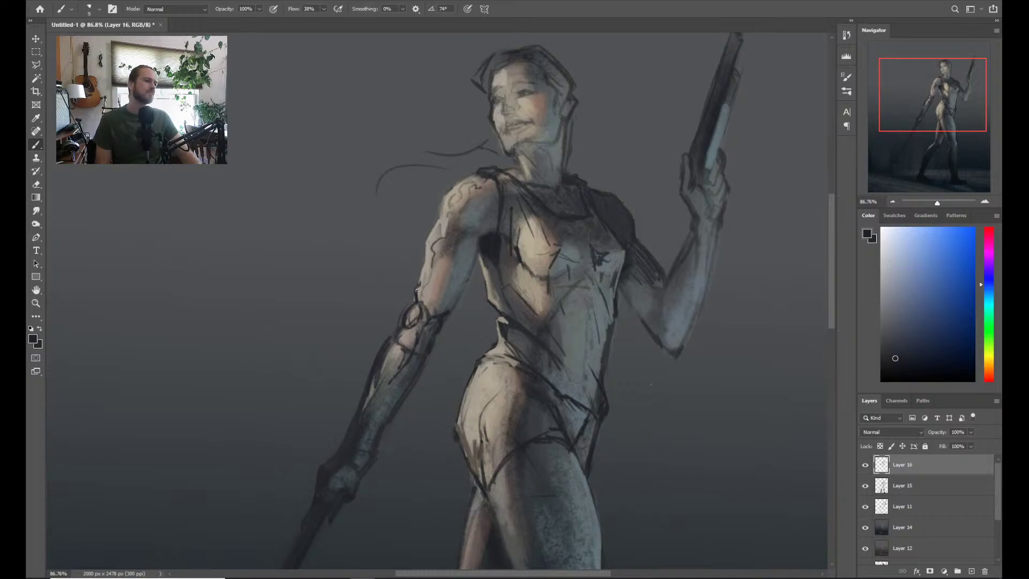
Outline a long forearm guard on the sword arm with dark strokes running from below the elbow toward the wrist
key("z")
scroll(476, 279, "down", 5)
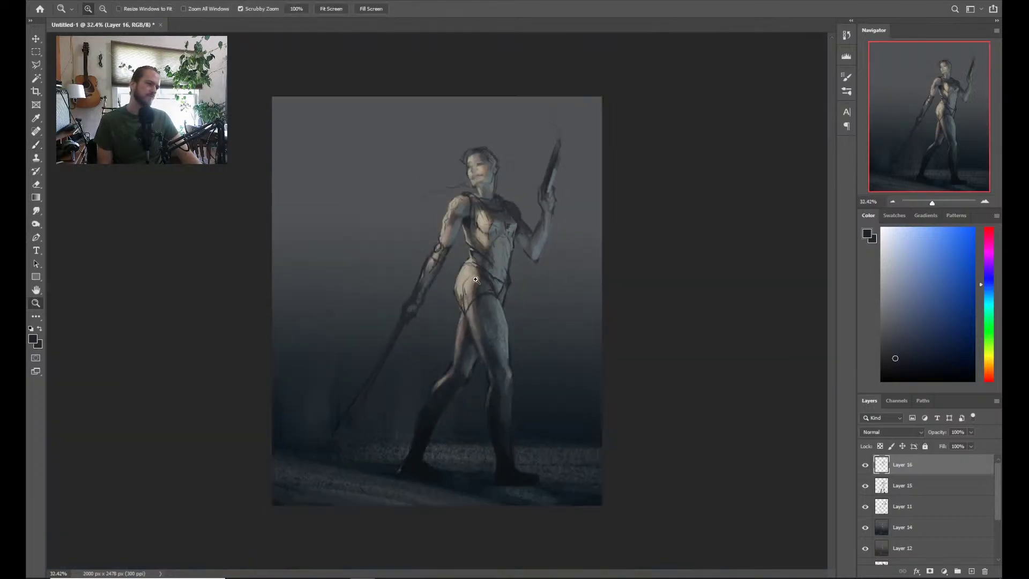
scroll(407, 308, "up", 5)
key("b")
left_click_drag(485, 213, 426, 312)
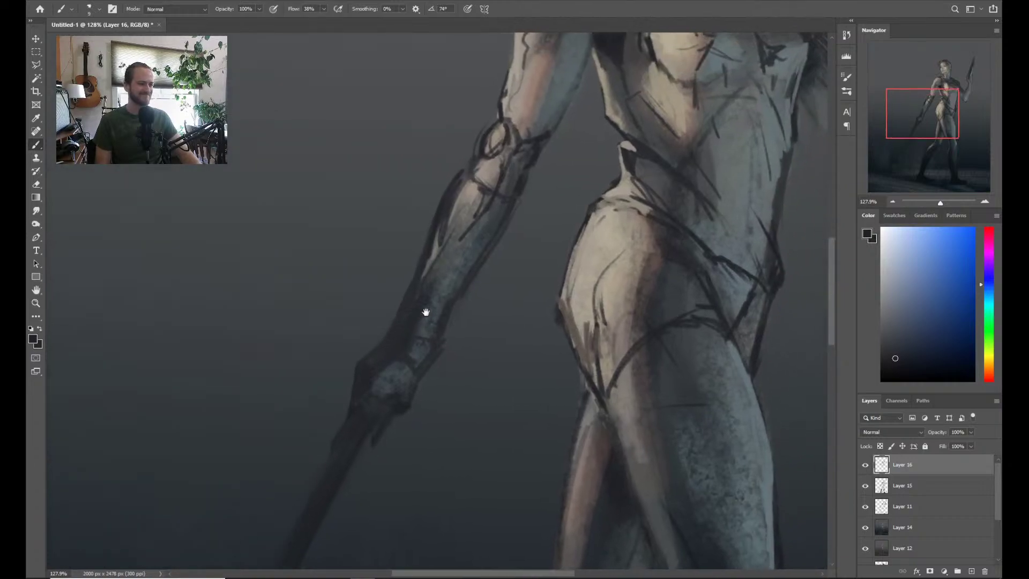
scroll(428, 306, "down", 2)
scroll(467, 220, "down", 2)
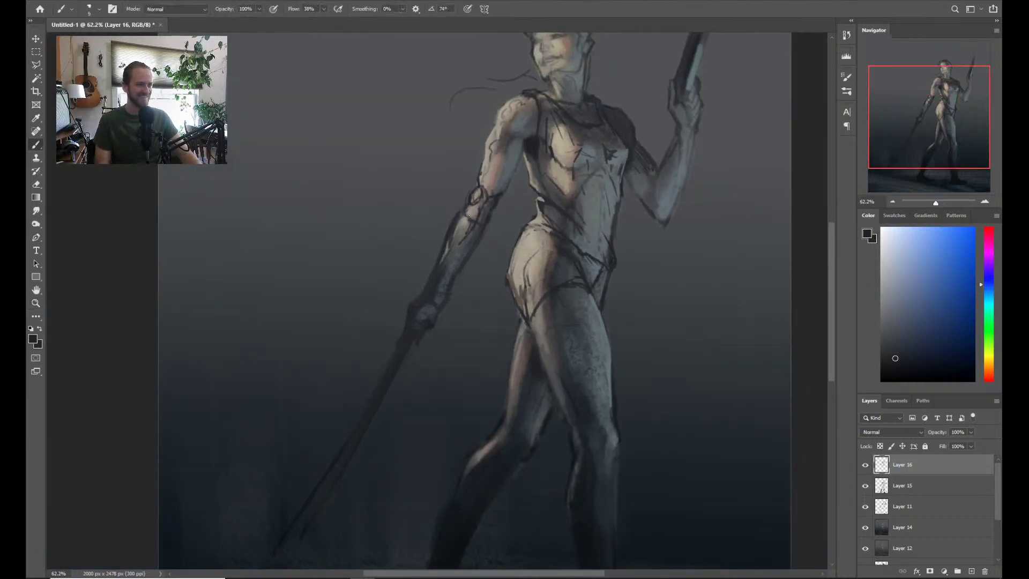
scroll(468, 216, "up", 2)
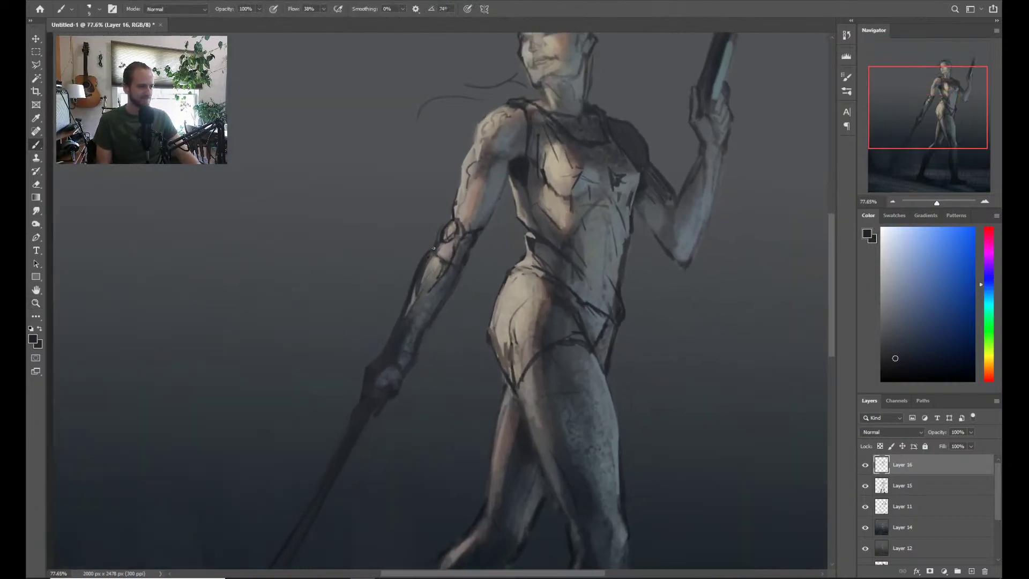
mouse_move(434, 248)
left_mouse_down()
mouse_move(416, 294)
mouse_move(453, 247)
mouse_move(408, 324)
mouse_move(426, 325)
left_mouse_up()
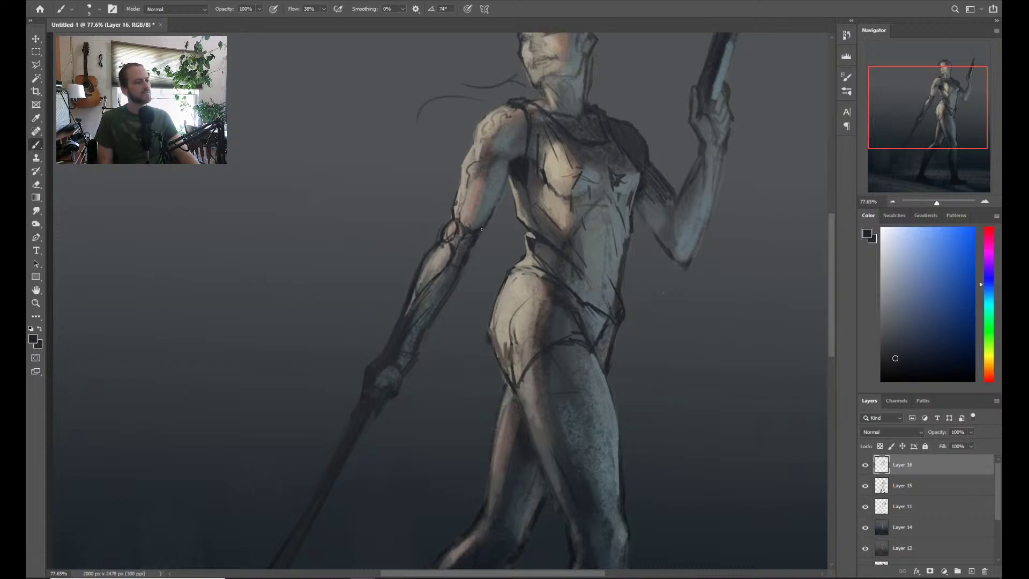
Add dark detail strokes around the wrist of the sword arm where the forearm guard meets the hand
key("z")
key("ctrl+0")
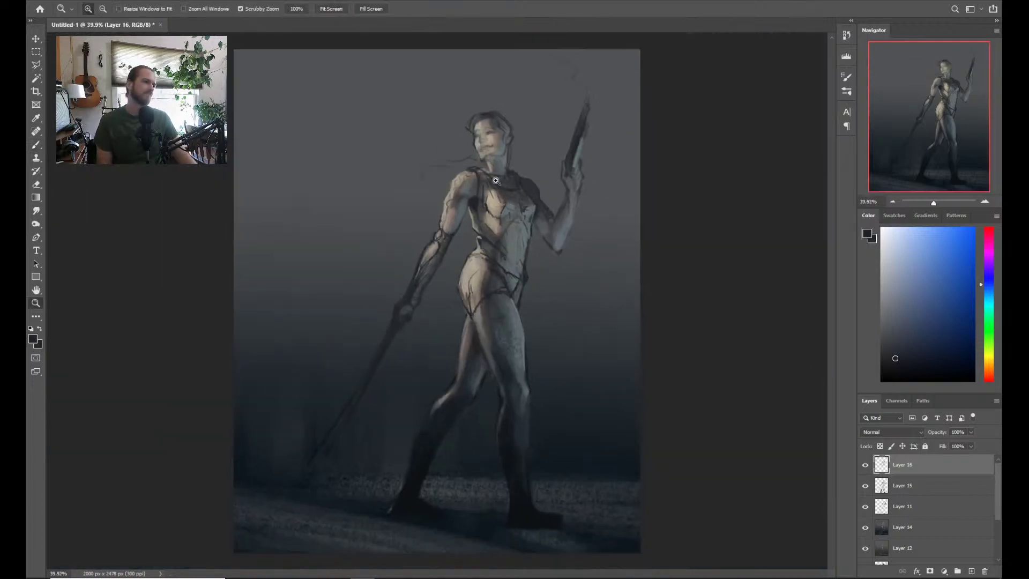
mouse_move(396, 256)
left_mouse_down()
mouse_move(450, 256)
mouse_move(438, 274)
left_mouse_up()
key("b")
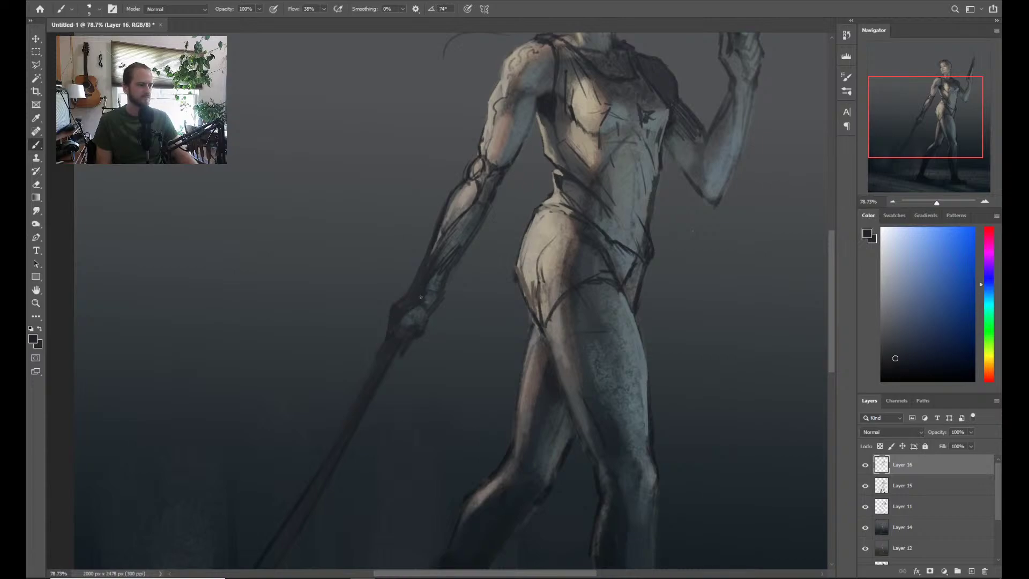
key("ctrl+0")
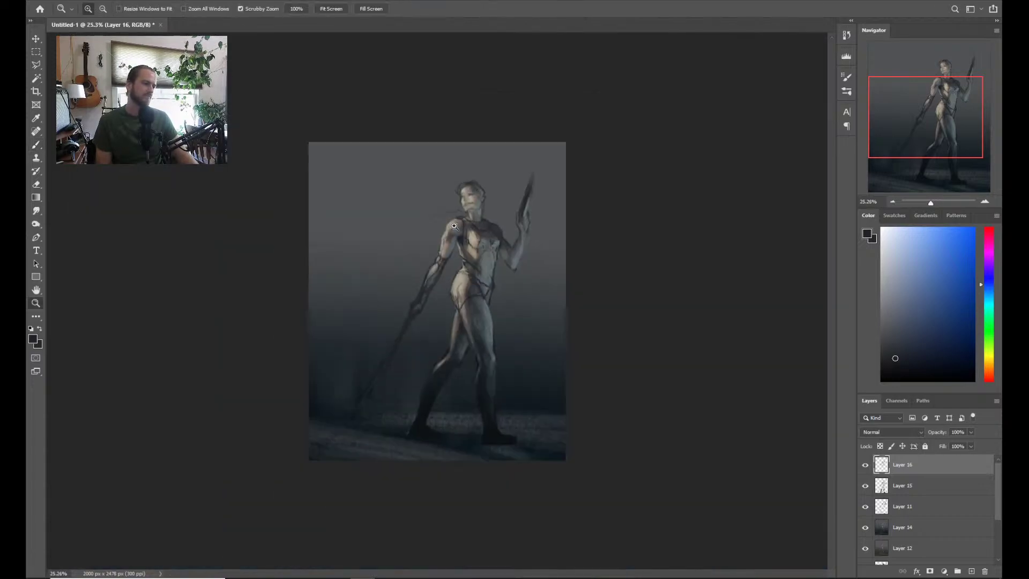
Sketch dark brush contour lines over the figure's front thigh on Layer 16
mouse_move(435, 301)
left_mouse_down()
mouse_move(485, 259)
mouse_move(456, 352)
mouse_move(437, 313)
left_mouse_up()
key("z")
key("b")
left_click_drag(439, 356, 459, 342)
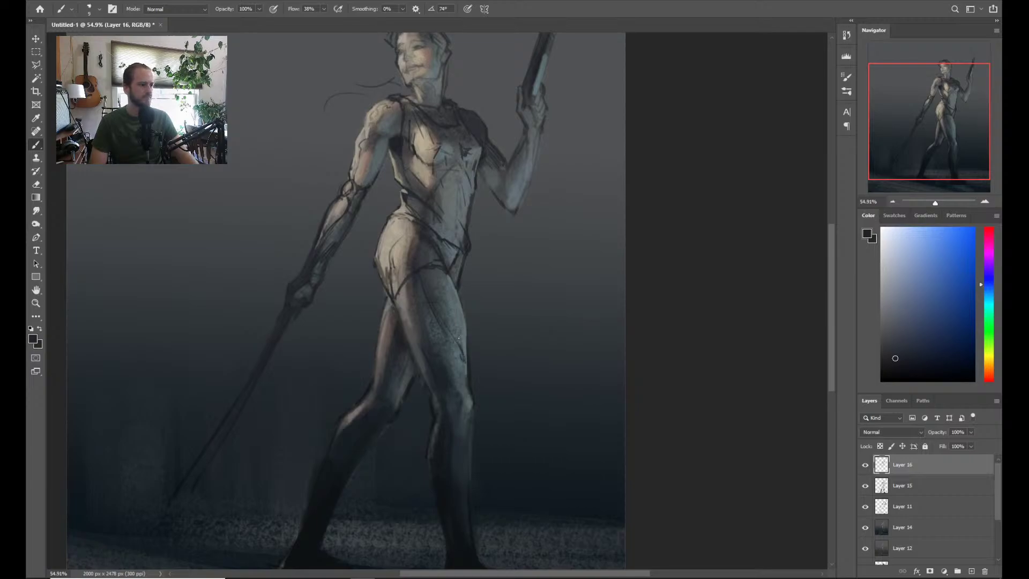
left_click_drag(411, 274, 410, 328)
left_click_drag(459, 357, 463, 376)
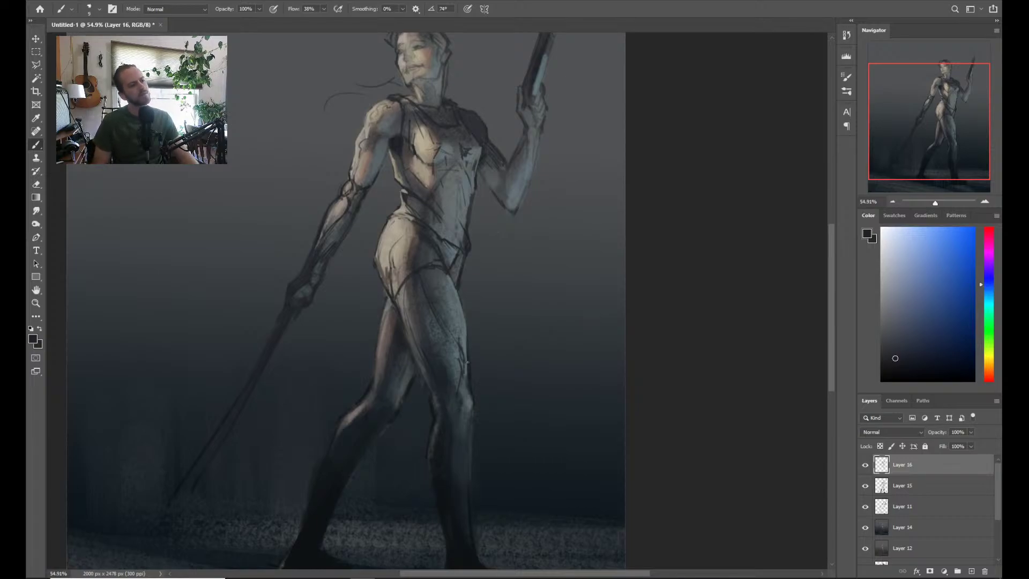
Erase stray marks beside the front thigh and redraw its dark outer contour down to the knee
key("e")
scroll(479, 348, "up", 3)
mouse_move(479, 348)
left_mouse_down()
mouse_move(477, 333)
mouse_move(476, 369)
left_mouse_up()
key("b")
left_click_drag(475, 331, 478, 395)
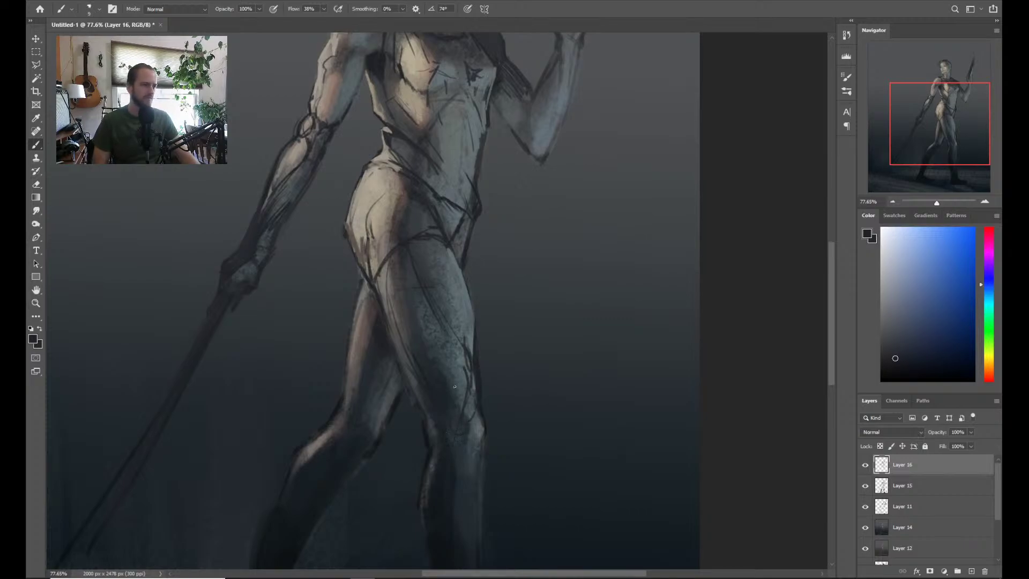
left_click_drag(464, 396, 472, 413)
mouse_move(467, 354)
left_mouse_down()
mouse_move(474, 393)
mouse_move(471, 374)
mouse_move(513, 364)
mouse_move(506, 368)
left_mouse_up()
Brush dark contour strokes along the rear thigh down to just above the knee
key("ctrl+0")
key("z")
key("b")
scroll(494, 361, "down", 3)
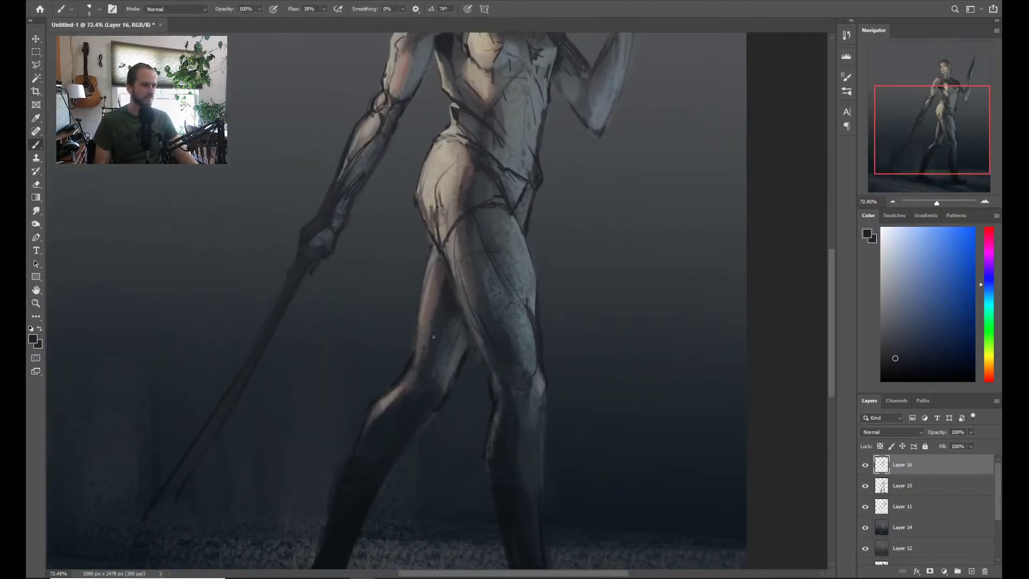
left_click_drag(418, 336, 410, 365)
left_click_drag(420, 321, 430, 383)
key("z")
left_click_drag(469, 323, 487, 326)
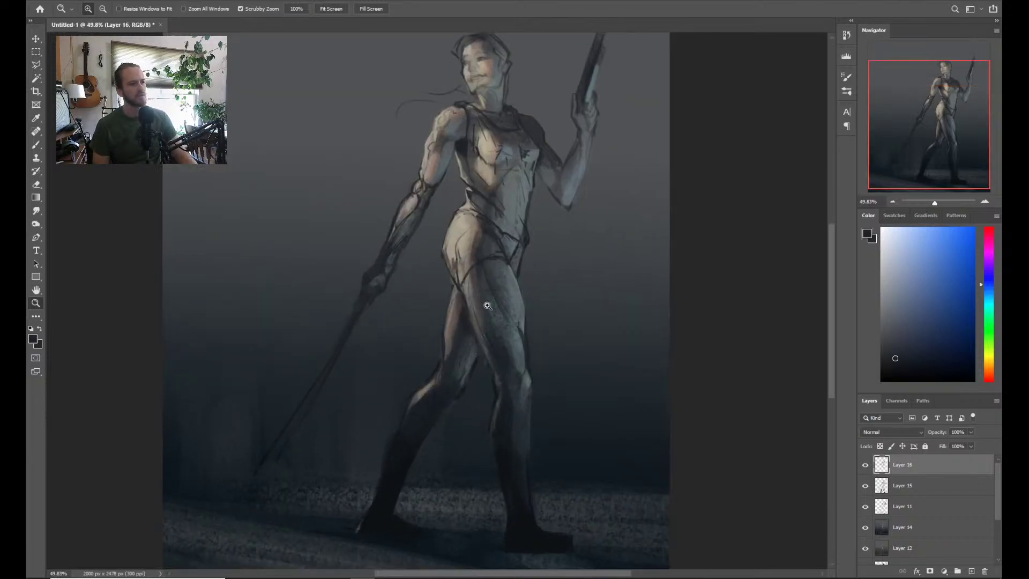
Sample a dark tone from the torso and sketch a contour across the rear knee and upper shin
key("b")
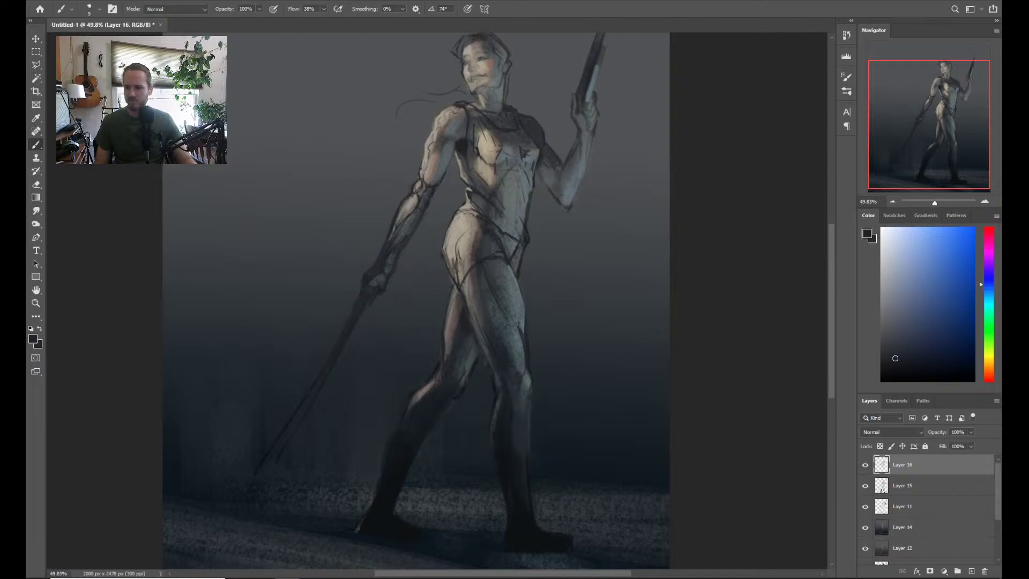
key("z")
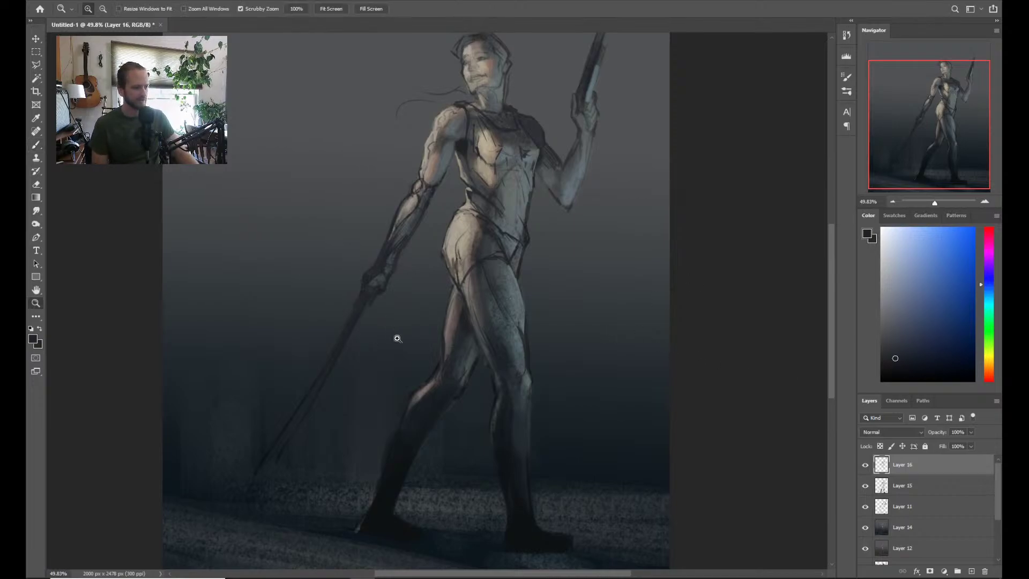
left_click_drag(397, 338, 410, 347)
left_click_drag(411, 348, 394, 276)
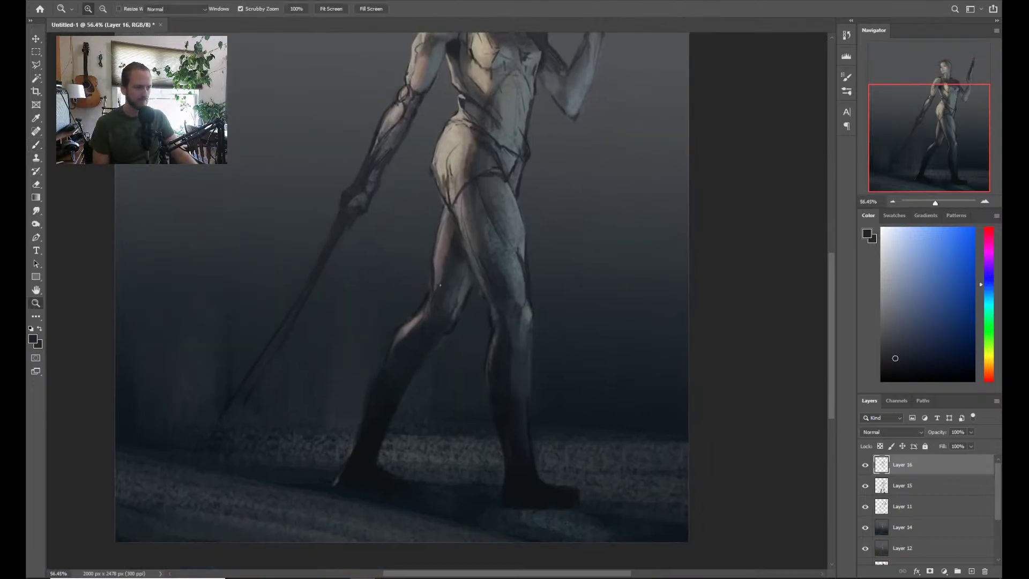
key("h")
mouse_move(412, 311)
left_mouse_down()
mouse_move(430, 295)
mouse_move(417, 319)
mouse_move(435, 338)
mouse_move(425, 287)
left_mouse_up()
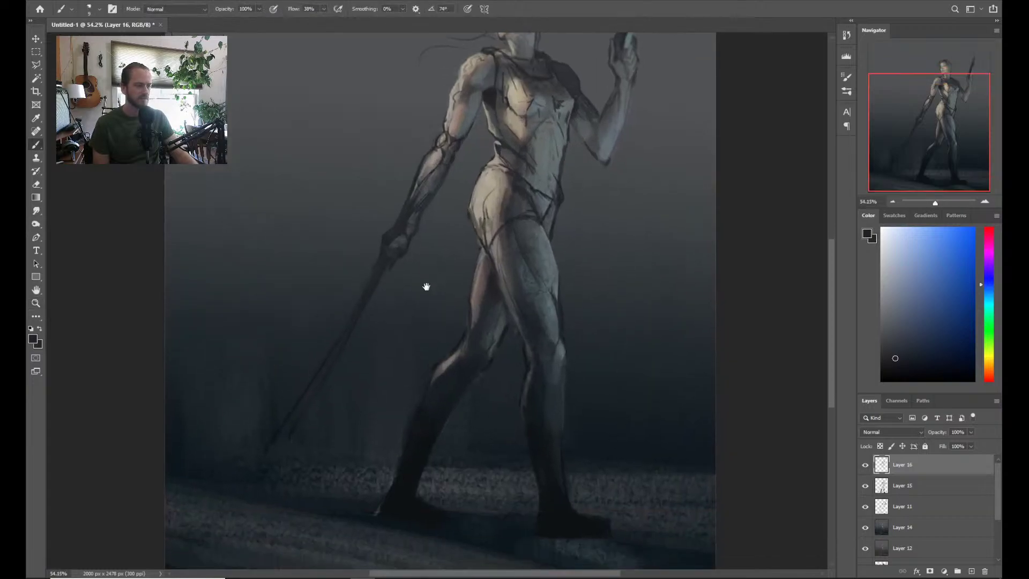
key("b")
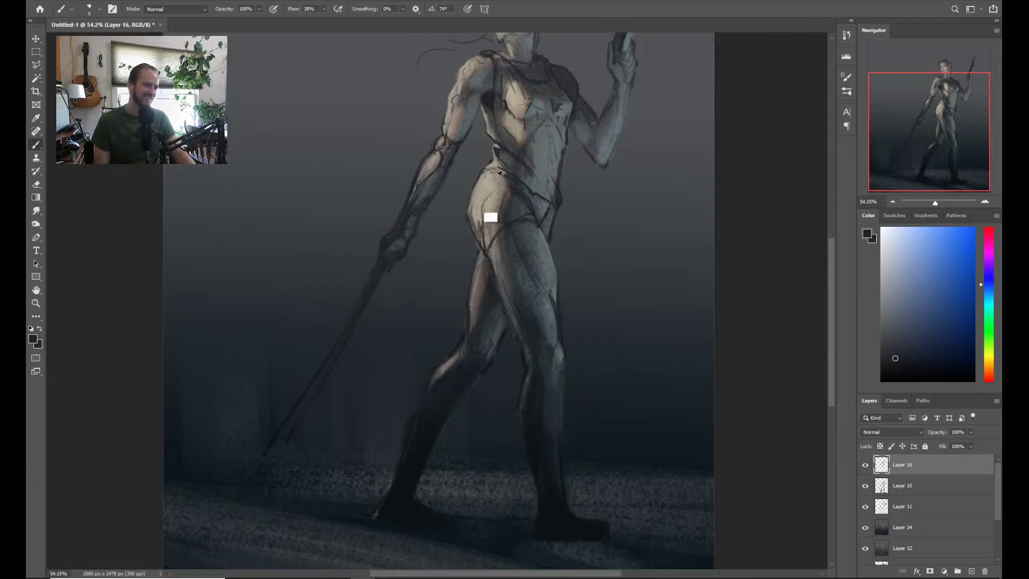
left_click(494, 127, "alt")
left_click_drag(462, 355, 434, 376)
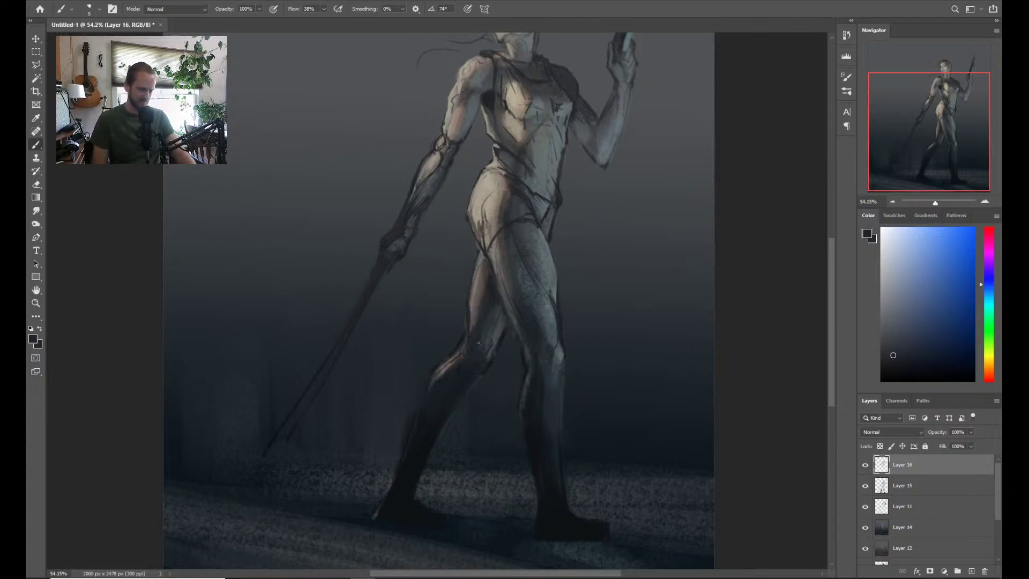
Sample near-black from the front boot and draw a circular kneecap with bold contour lines on the rear knee and shin
left_click(570, 512, "alt")
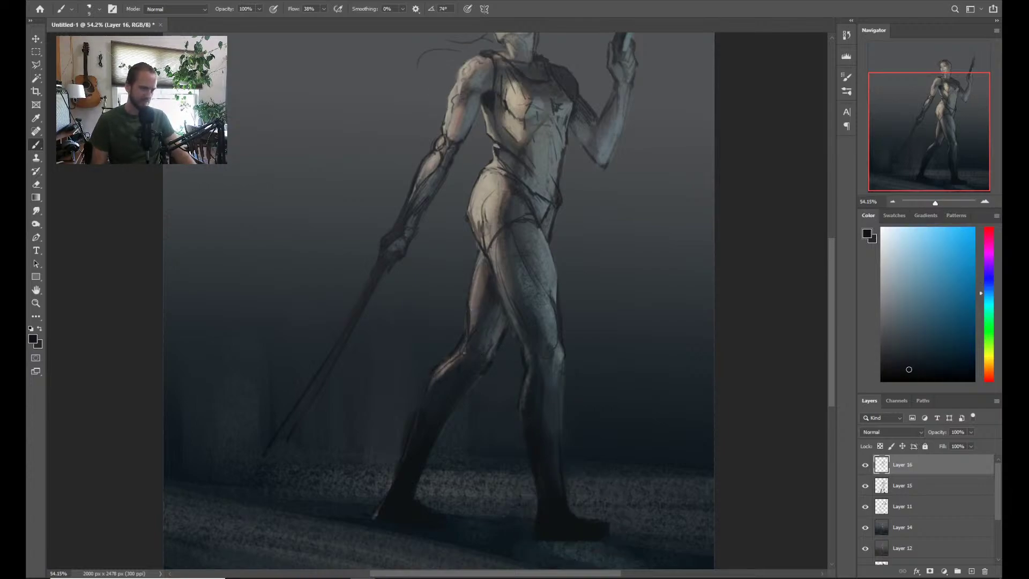
key("ctrl+0")
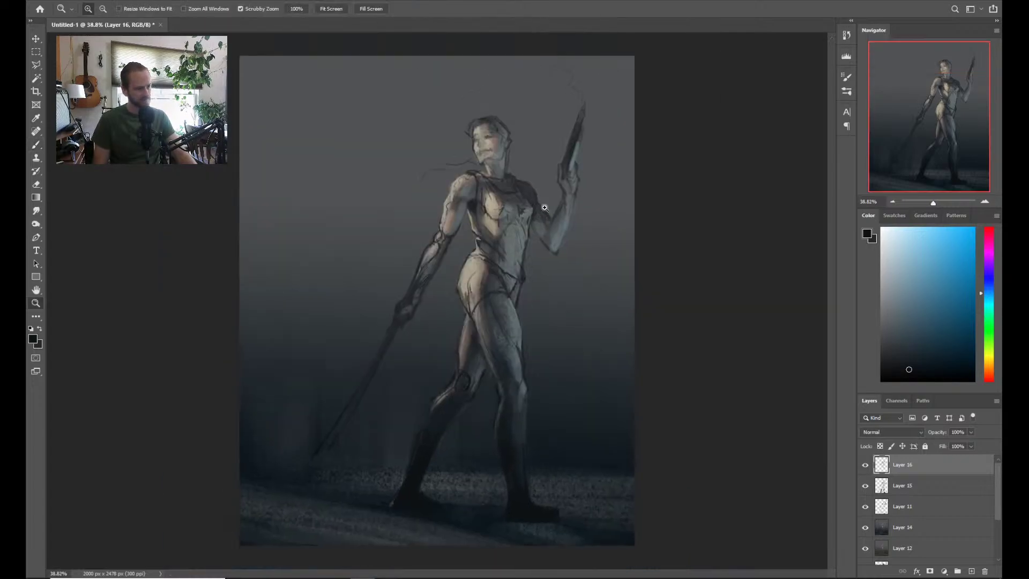
left_click_drag(483, 313, 508, 312)
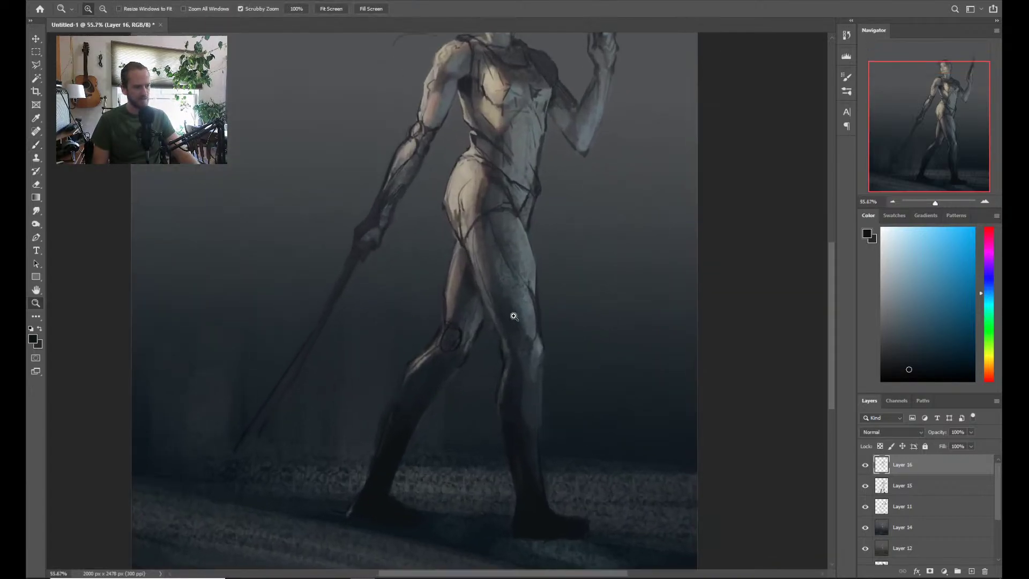
key("b")
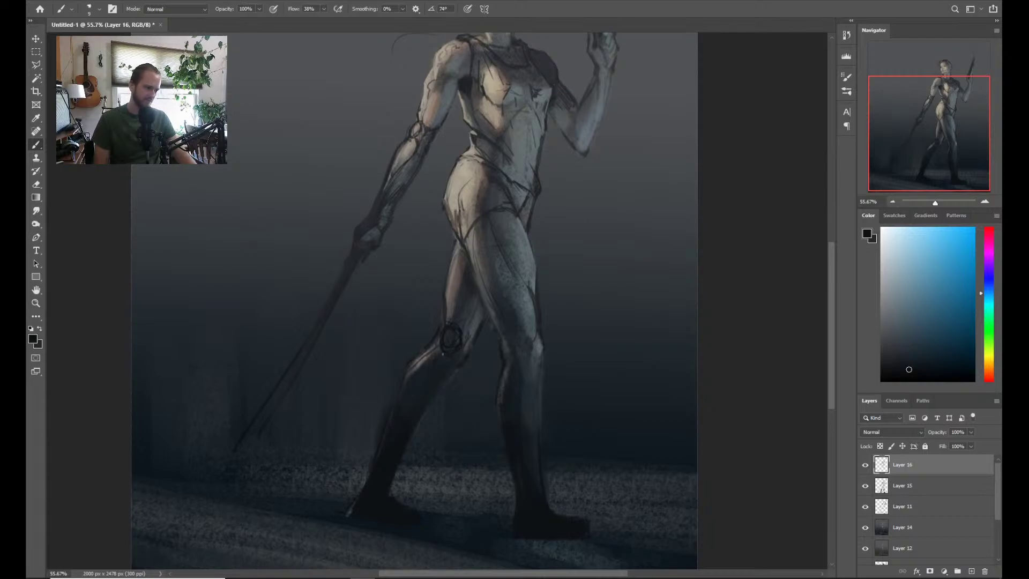
left_click_drag(439, 347, 411, 364)
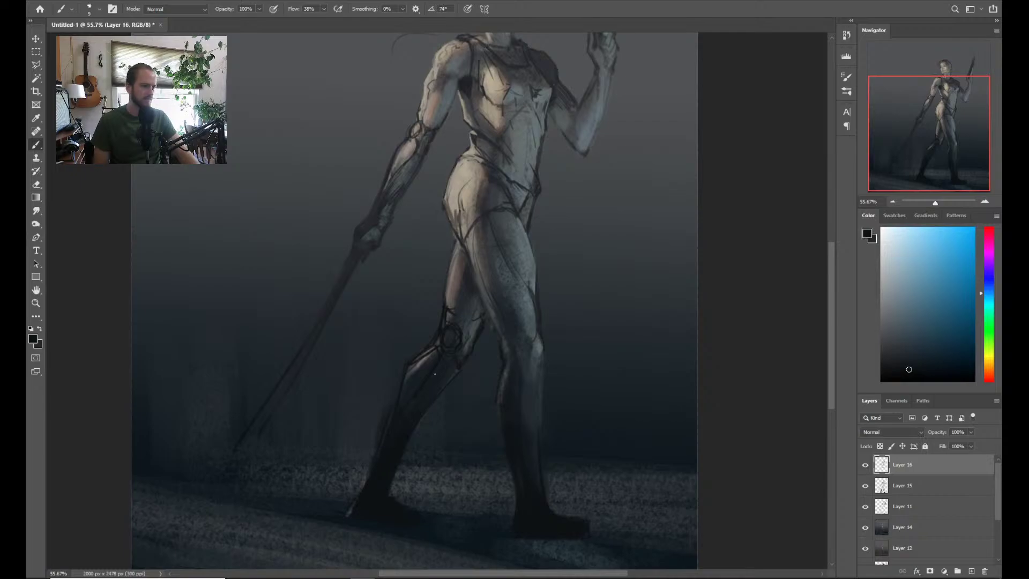
Strengthen the leotard's leg opening and hip outline with dark strokes
scroll(465, 346, "down", 3)
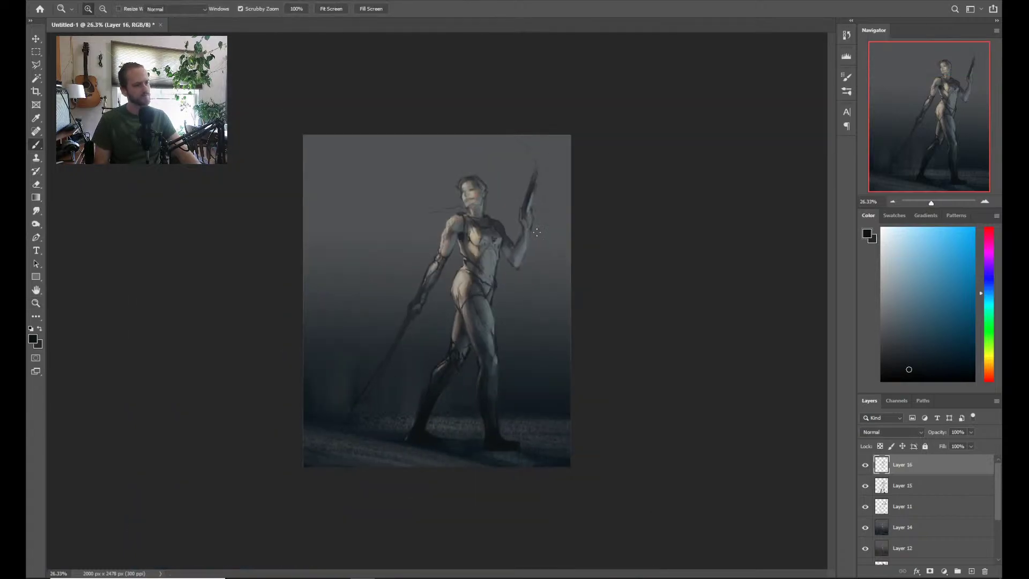
scroll(501, 301, "up", 3)
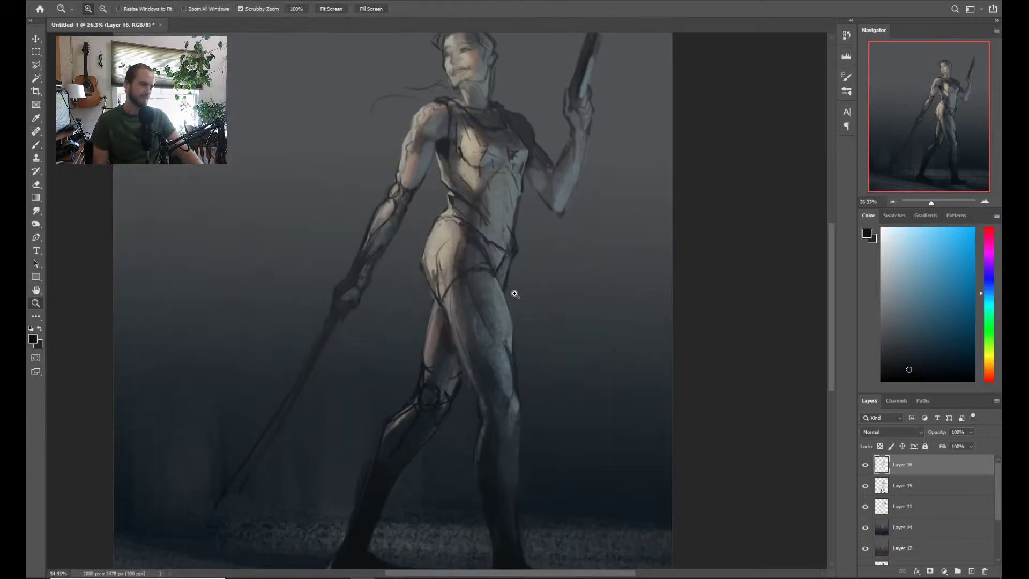
scroll(472, 340, "up", 1)
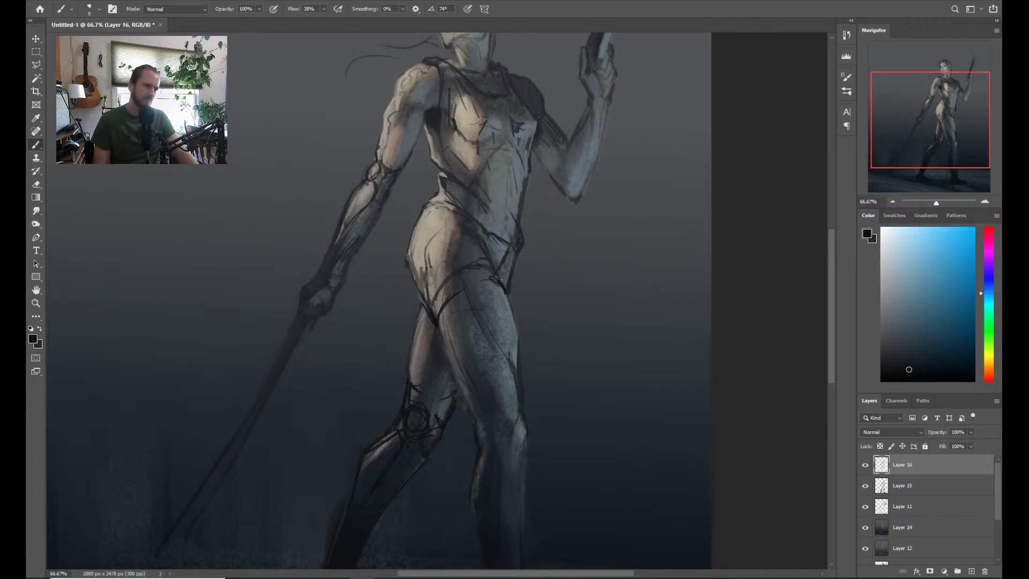
left_click_drag(501, 279, 491, 264)
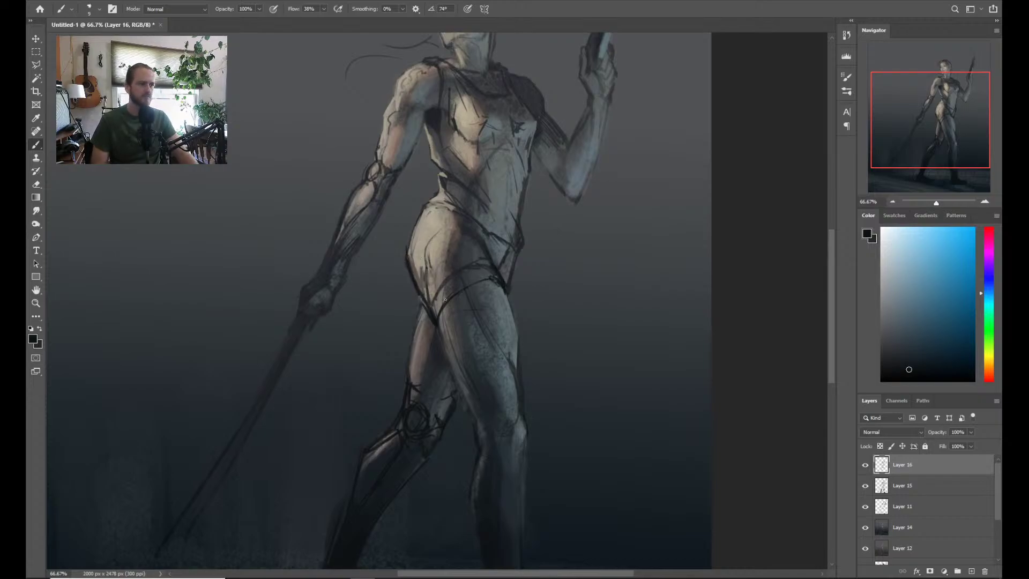
Darken the rear thigh's outlines from the hip down to the knee joint
scroll(546, 354, "down", 3)
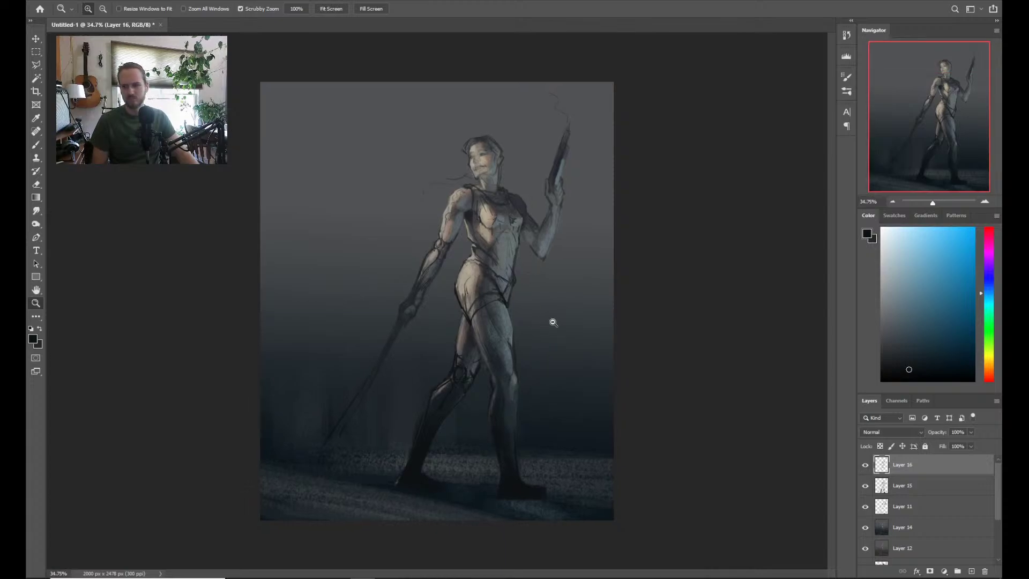
scroll(552, 322, "up", 2)
key("b")
mouse_move(503, 292)
left_mouse_down()
mouse_move(488, 370)
mouse_move(500, 351)
left_mouse_up()
left_click(488, 370, "ctrl")
mouse_move(391, 346)
left_mouse_down()
mouse_move(382, 413)
mouse_move(382, 376)
left_mouse_up()
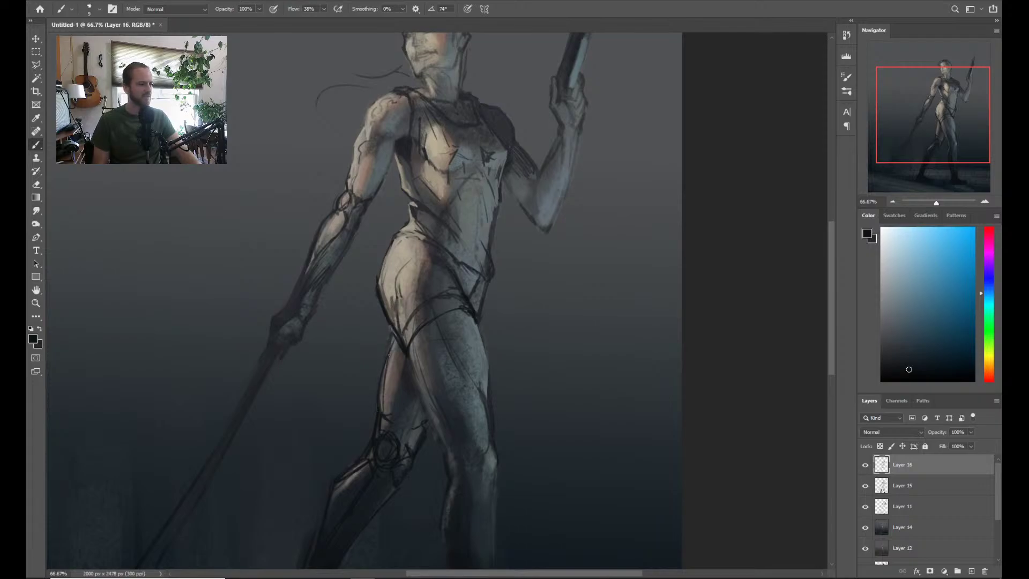
key("ctrl")
left_click_drag(390, 329, 382, 400)
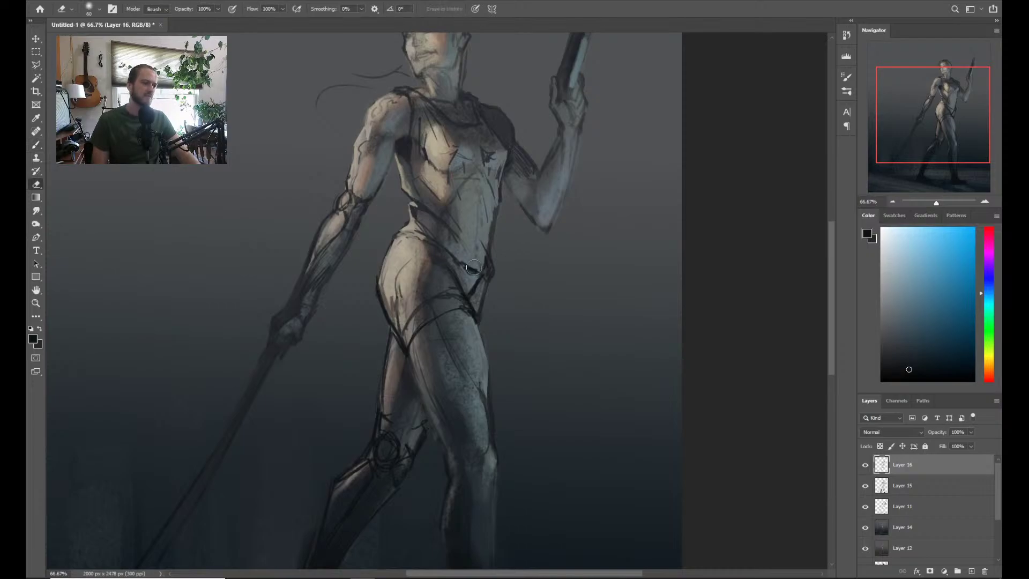
Clean up and redraw the belt line on the lower abdomen, and darken the contour at the back of the waist
left_click_drag(477, 263, 481, 263)
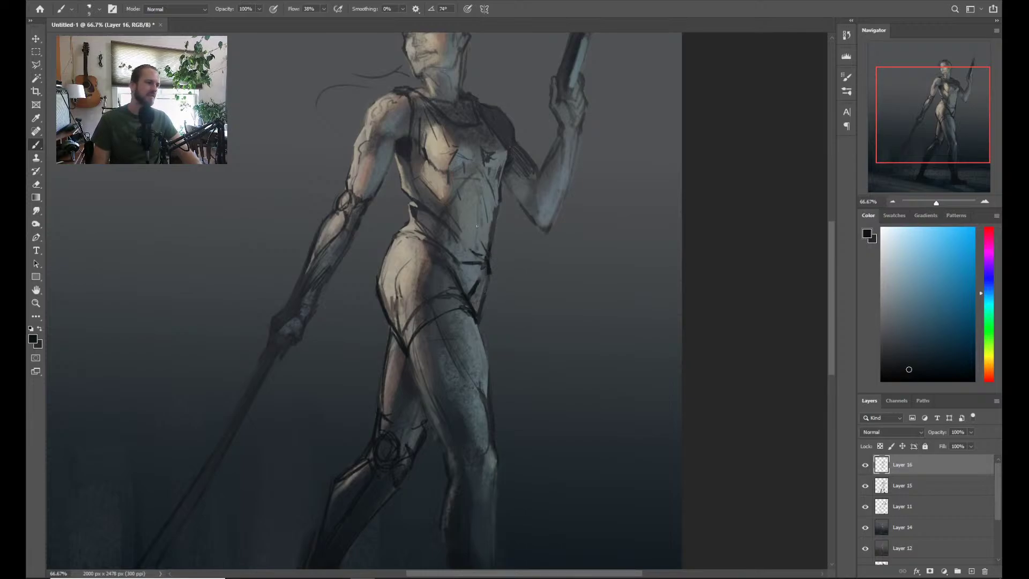
left_click_drag(500, 217, 412, 220)
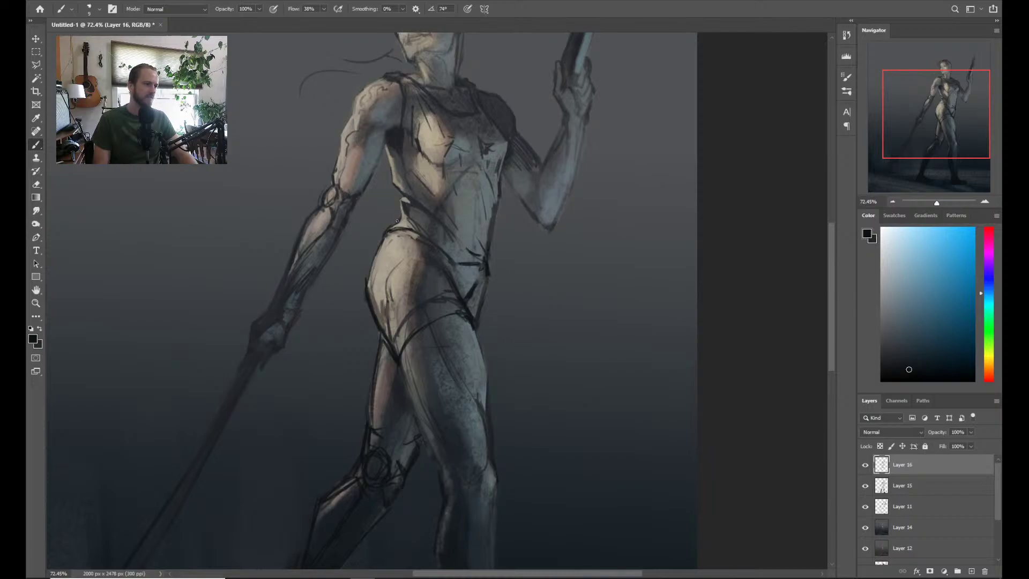
Flip the canvas horizontally to check the whole figure in mirror image
left_click_drag(400, 219, 445, 105)
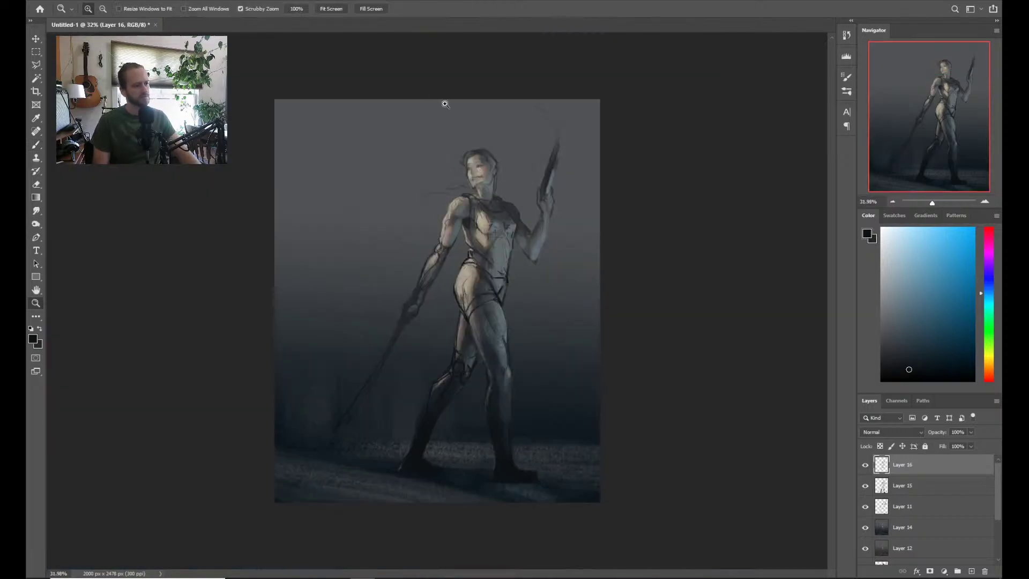
key("ctrl+0")
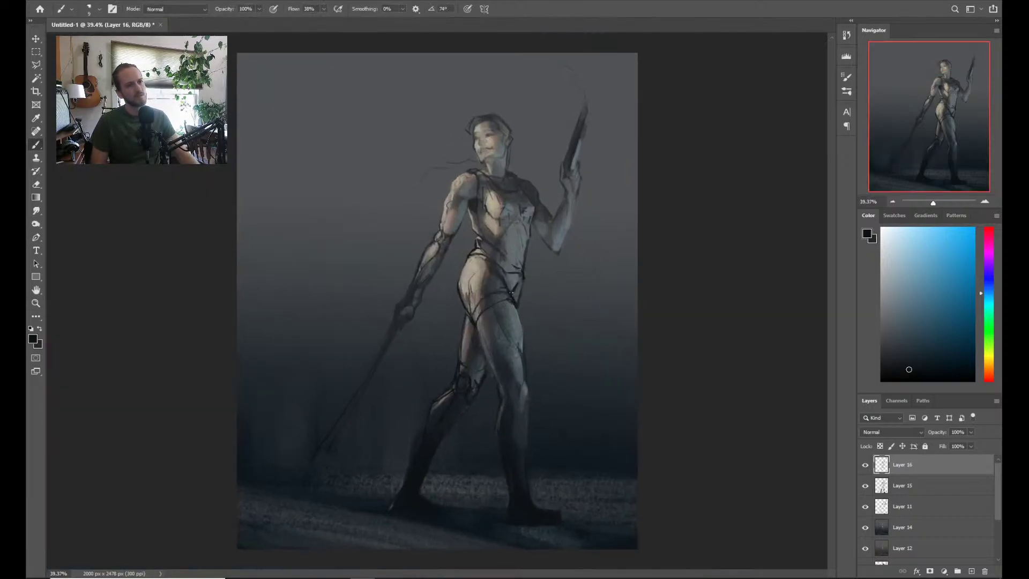
key("h")
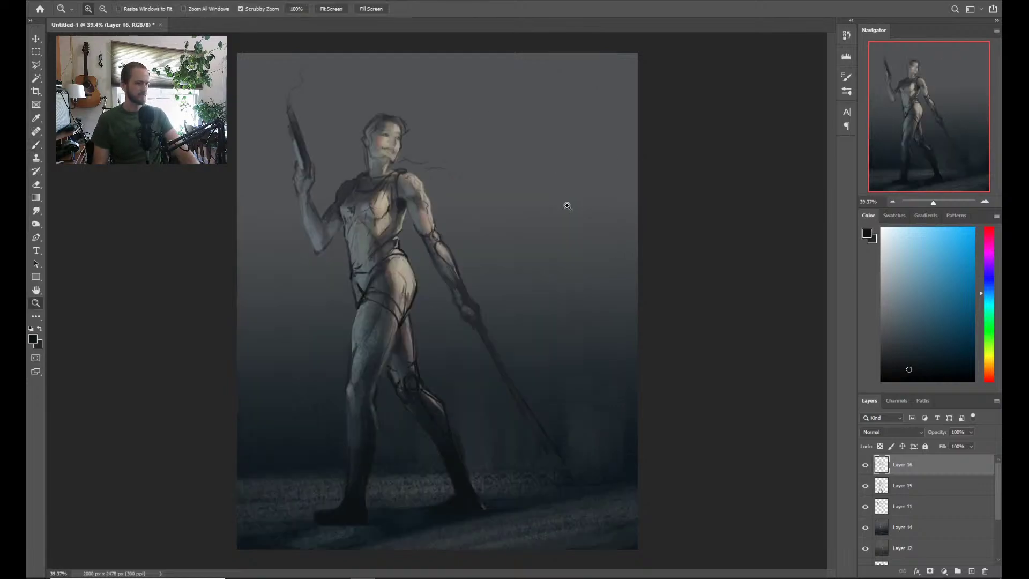
left_click_drag(481, 172, 510, 172)
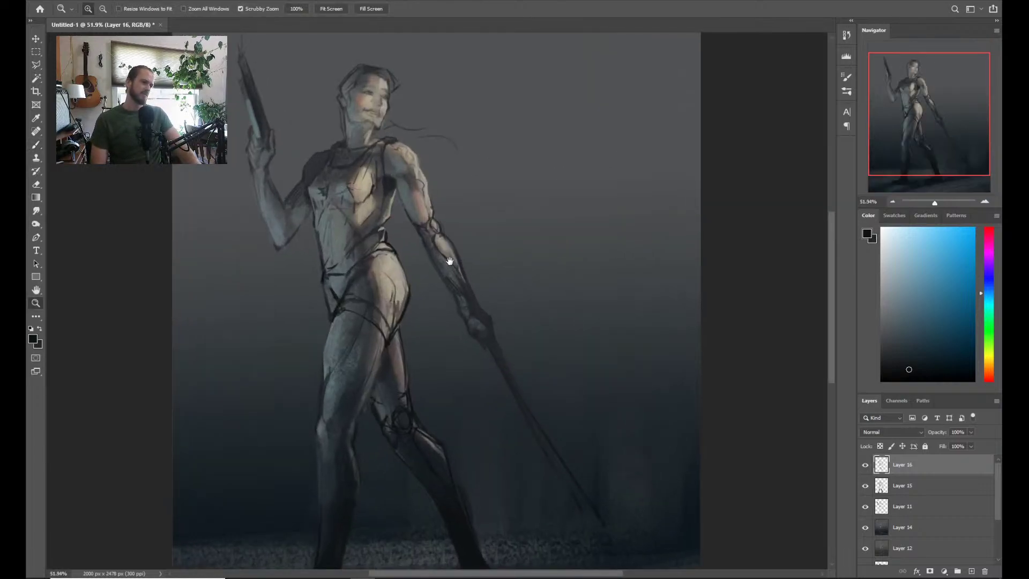
key("space")
mouse_move(449, 278)
left_mouse_down()
mouse_move(473, 170)
mouse_move(487, 234)
mouse_move(482, 226)
left_mouse_up()
key("b")
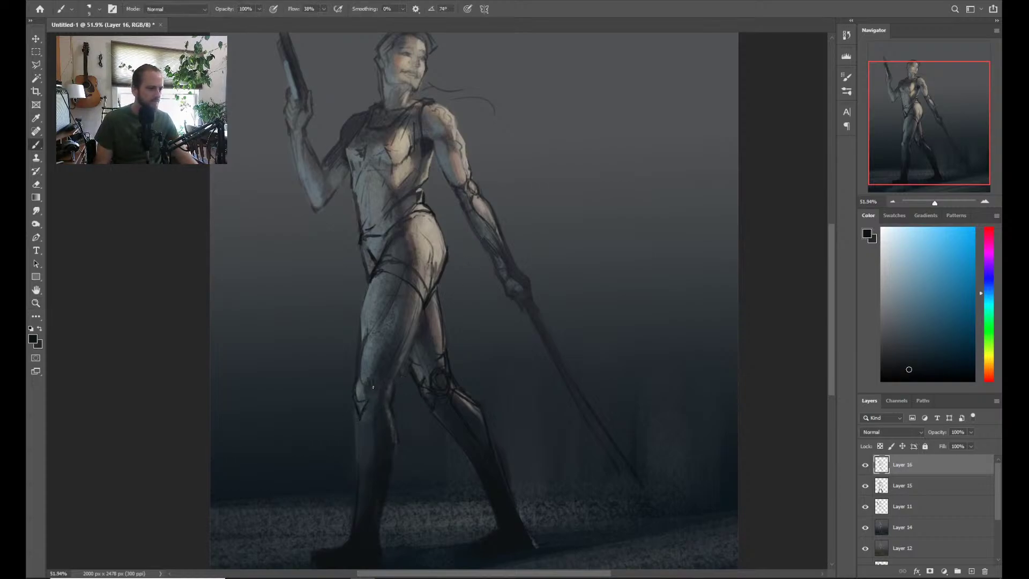
Draw angular dark contours around the front knee and down the shin, and reinforce the inner thigh line
left_click_drag(369, 362, 358, 358)
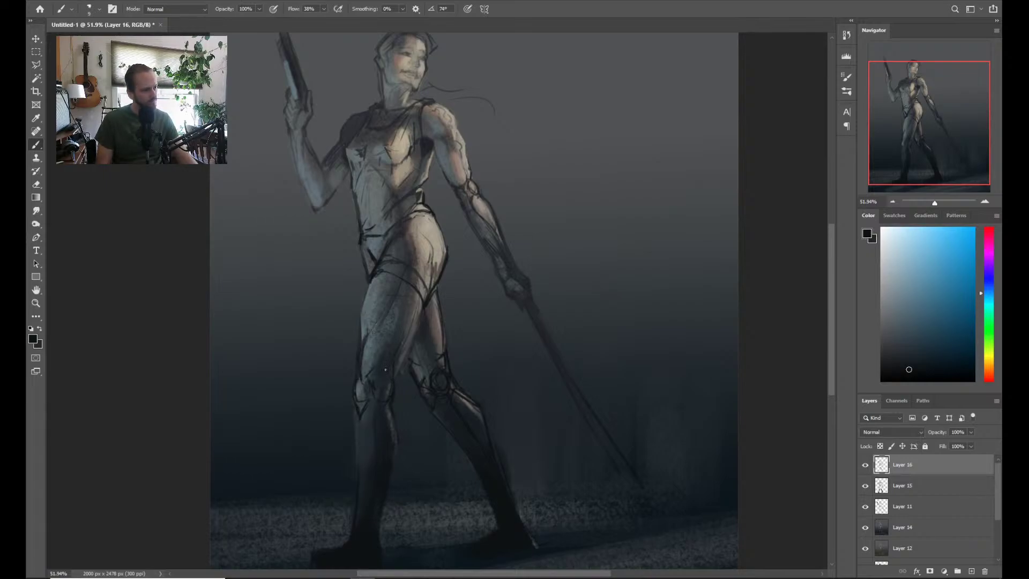
left_click_drag(398, 372, 400, 368)
left_click_drag(417, 329, 413, 336)
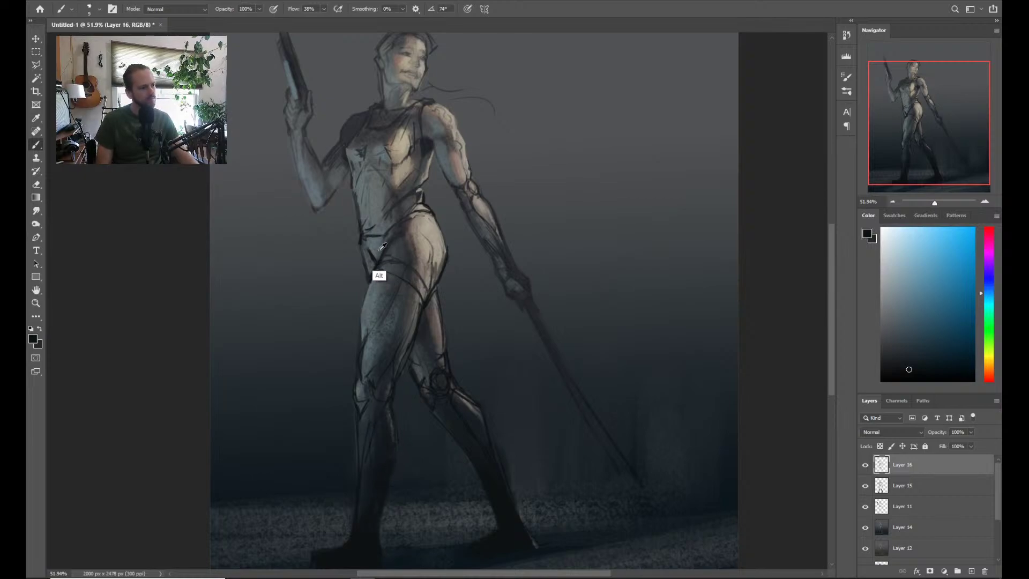
left_click(361, 264, "alt")
left_click(520, 542, "alt")
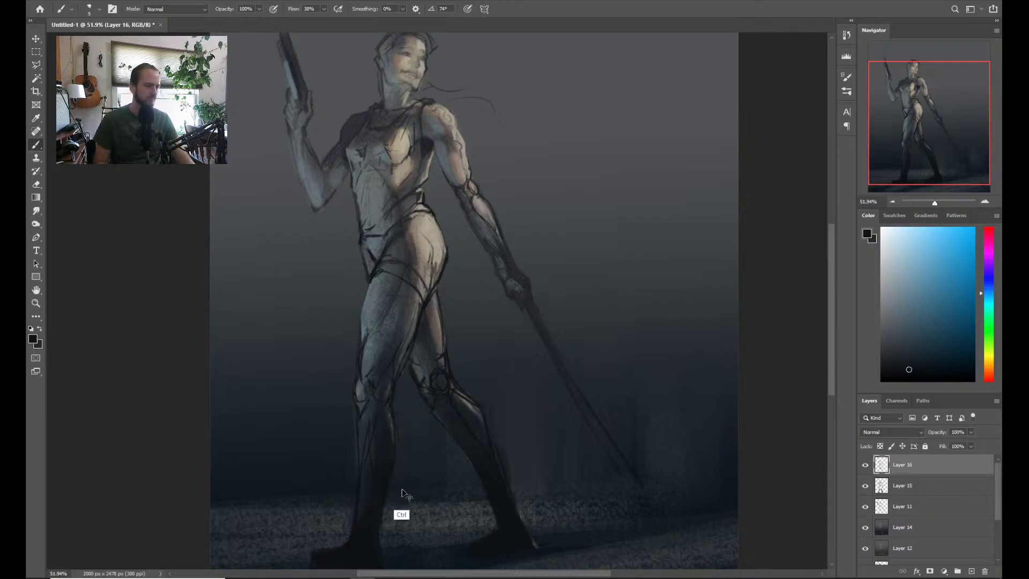
left_click_drag(413, 475, 414, 313)
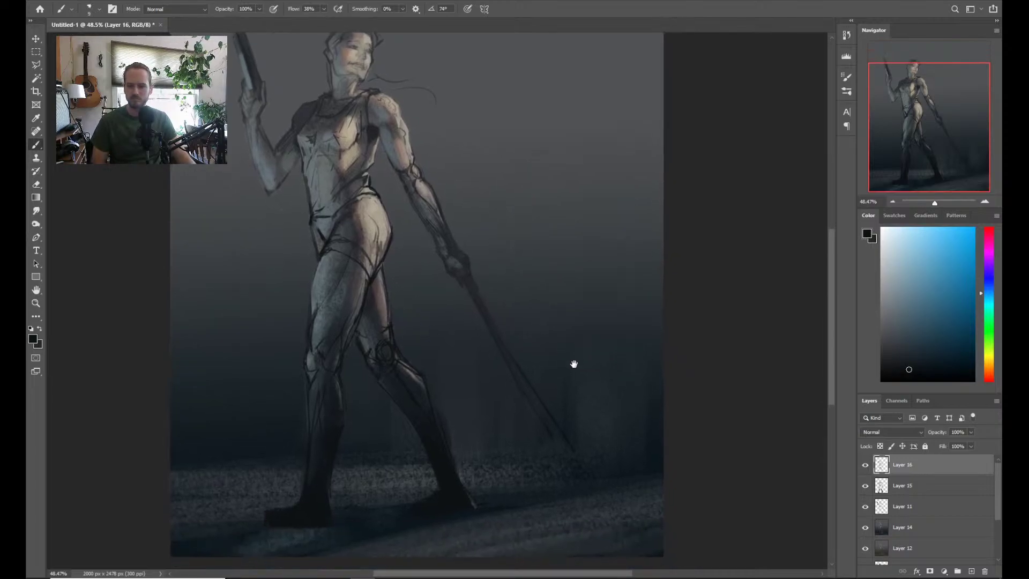
mouse_move(574, 361)
left_mouse_down()
mouse_move(520, 375)
mouse_move(526, 384)
left_mouse_up()
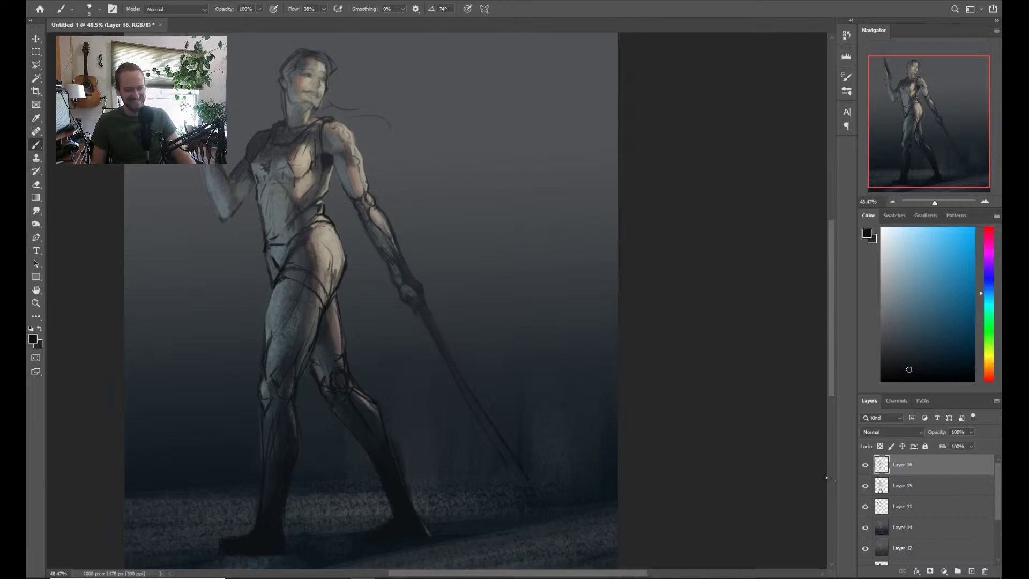
Toggle the visibility of Layer 16 off and on to compare the figure with and without its lines
left_click(865, 467)
left_click(865, 467)
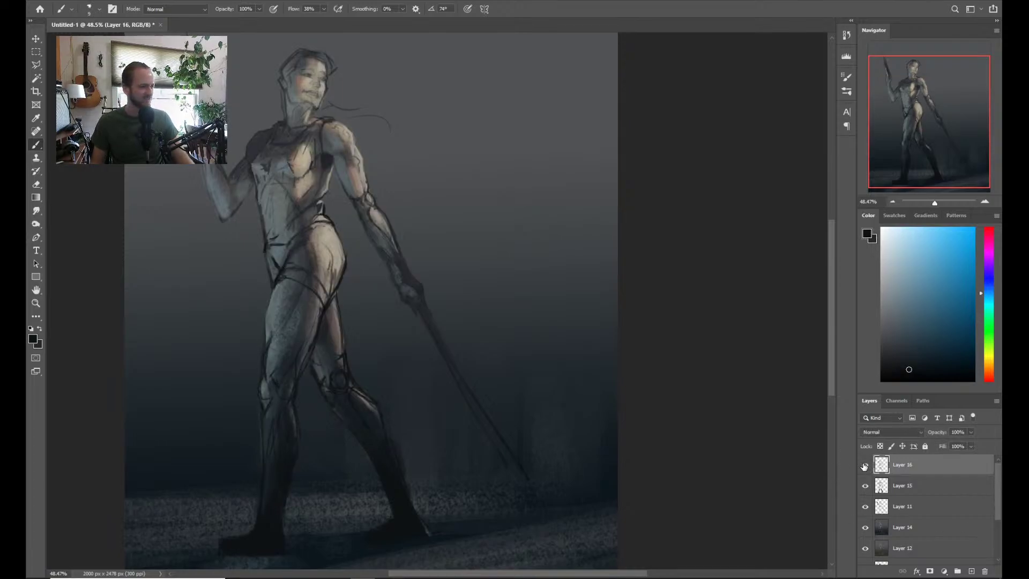
left_click(865, 467)
left_click(865, 467)
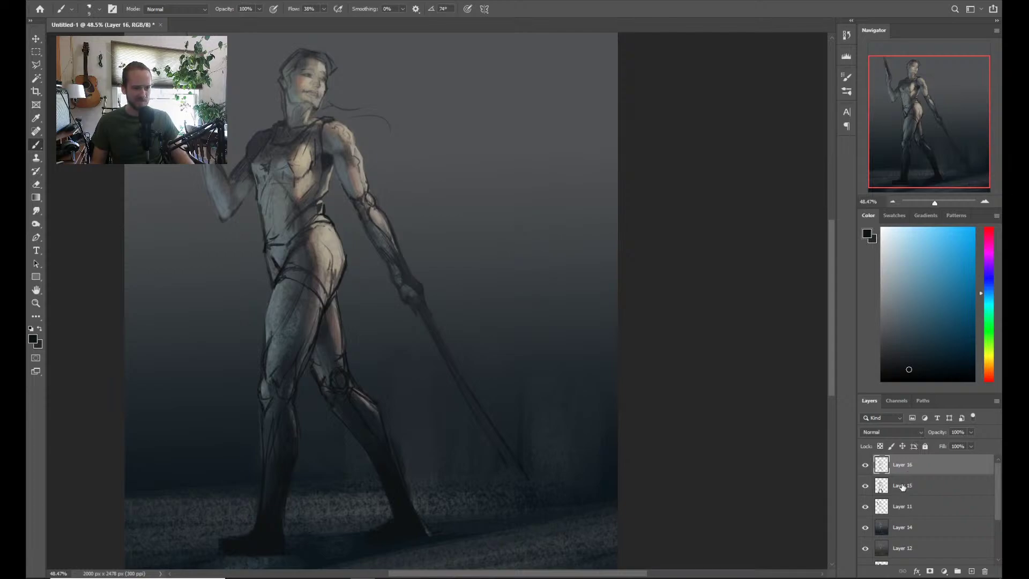
Switch to the Building 2 brush preset, pick a near-black colour, and enlarge the brush for drawing the sword
key("z")
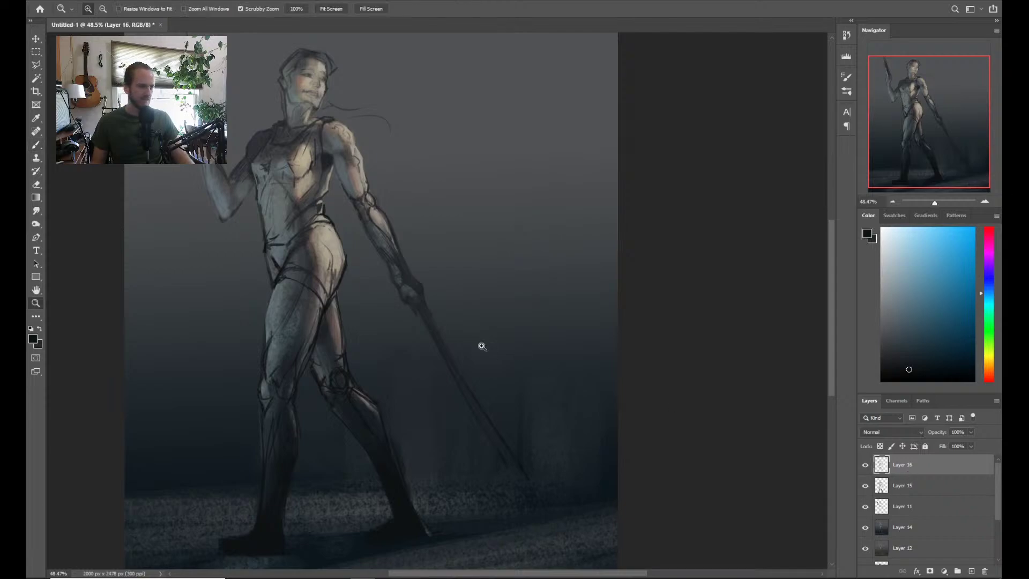
mouse_move(480, 347)
left_mouse_down()
mouse_move(435, 308)
mouse_move(489, 384)
left_mouse_up()
key("b")
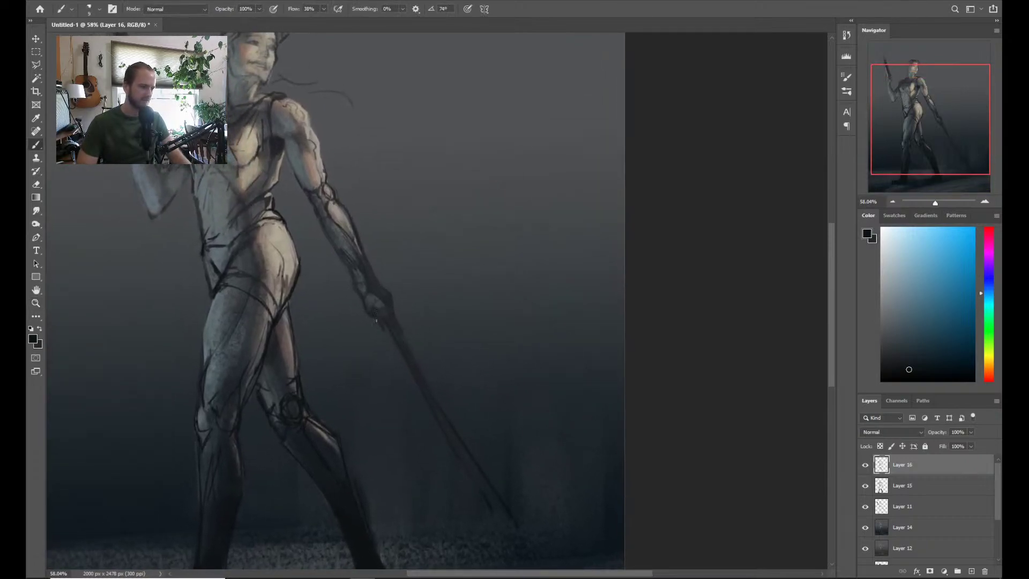
right_click(409, 306)
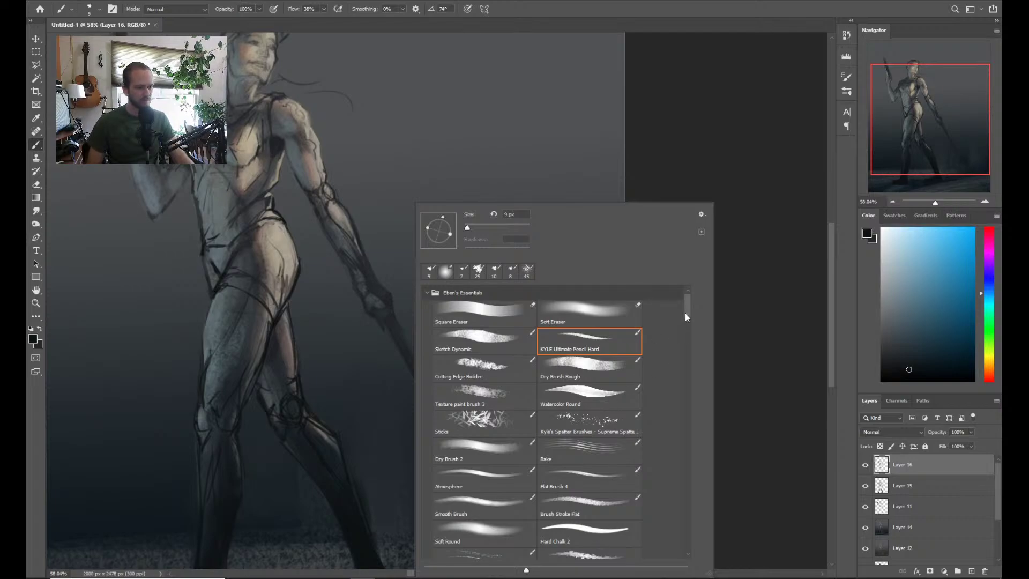
mouse_move(687, 313)
left_mouse_down()
mouse_move(694, 401)
mouse_move(688, 338)
left_mouse_up()
left_click(603, 424)
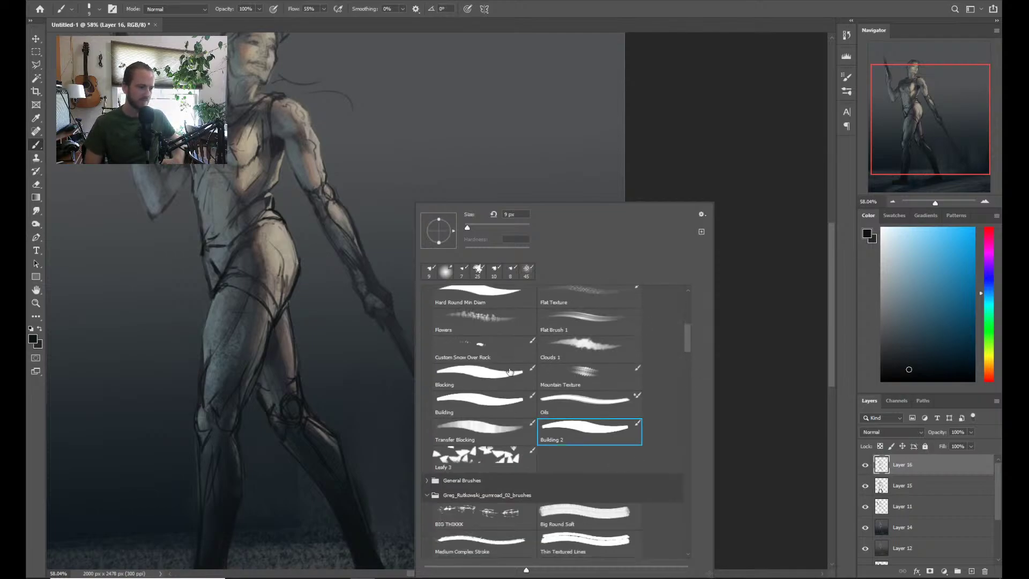
left_click(394, 288)
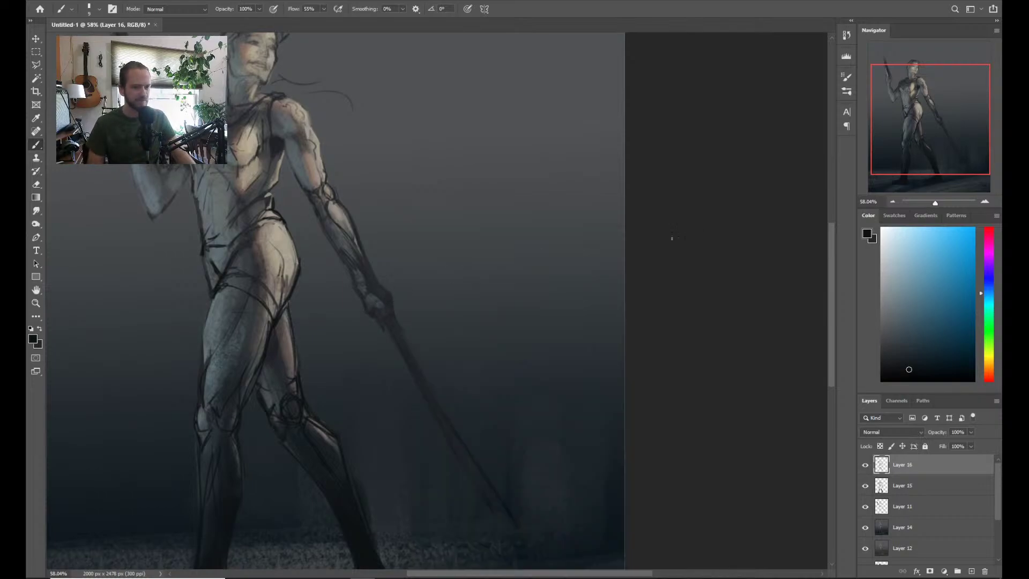
left_click(902, 373)
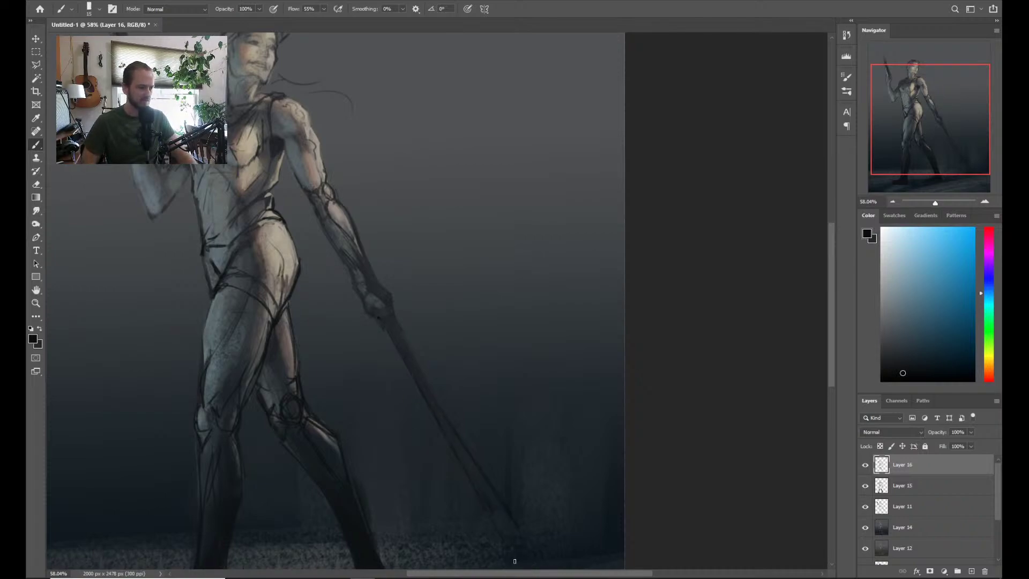
key("bracketright")
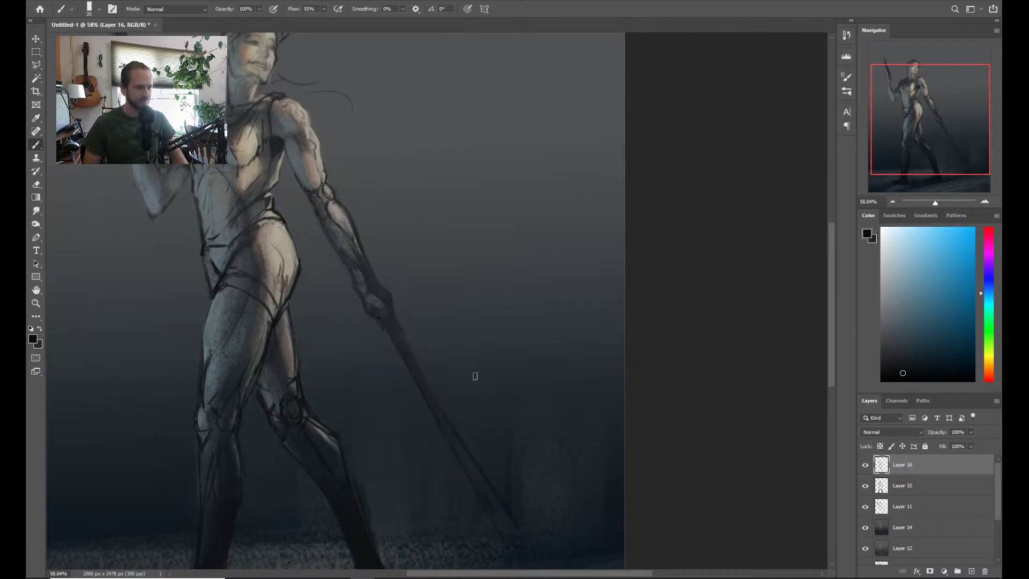
Outline a wide sword blade with straight dark lines from the lowered hand to an angled tip near the ground
left_click(376, 319)
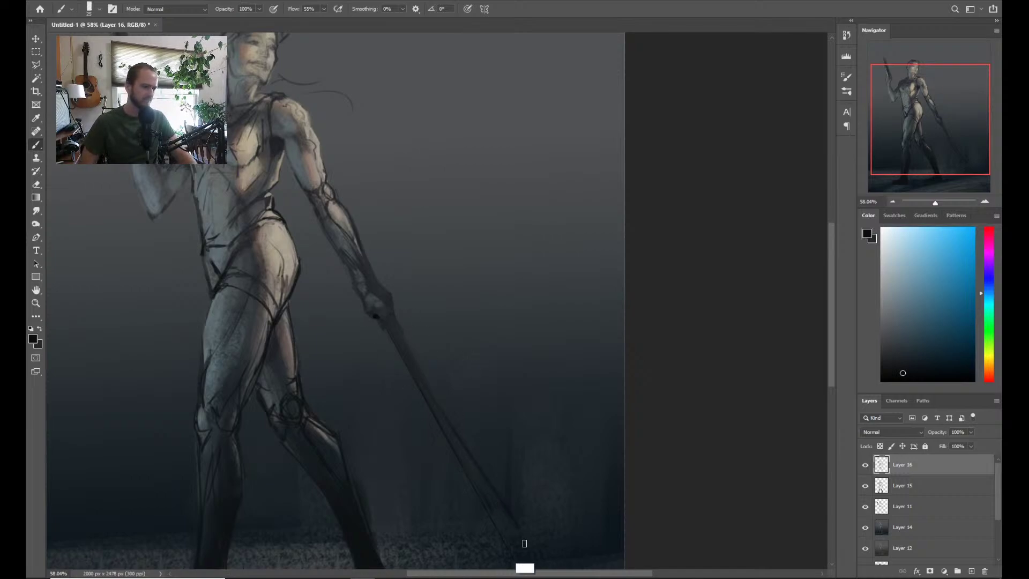
left_click(518, 557, "shift")
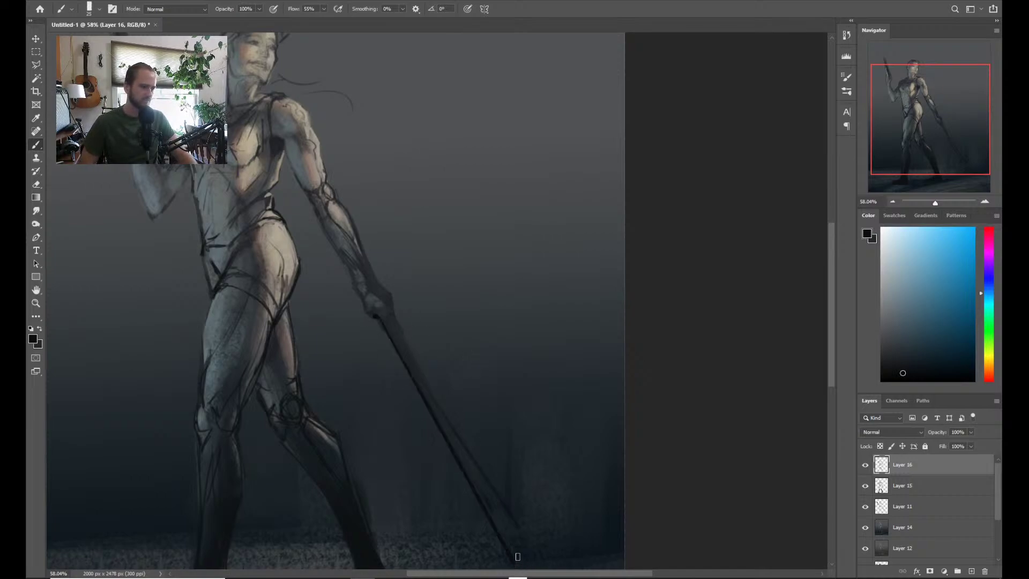
left_click(516, 520, "shift")
left_click(390, 317, "shift")
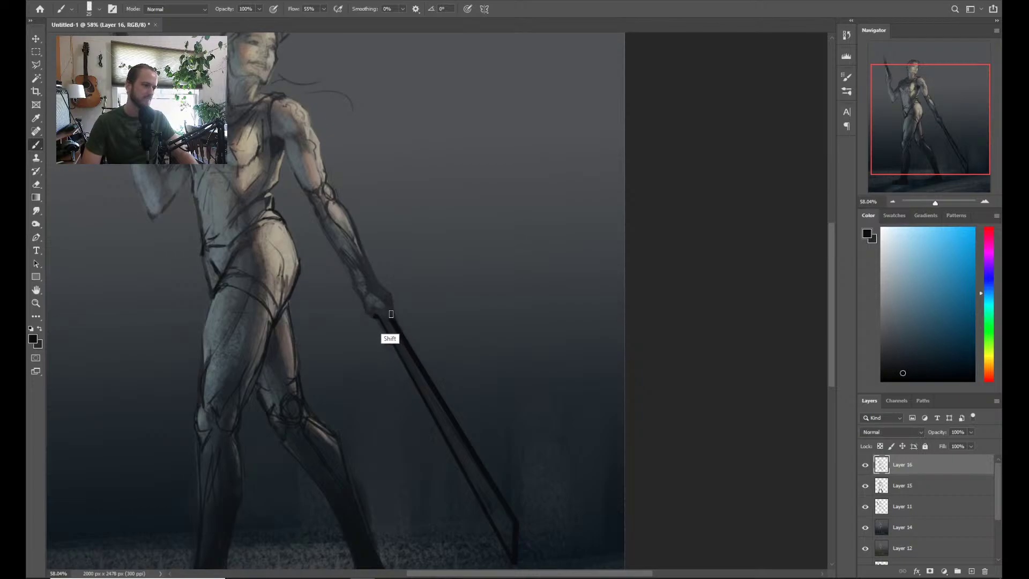
key("z")
left_click_drag(466, 375, 444, 364)
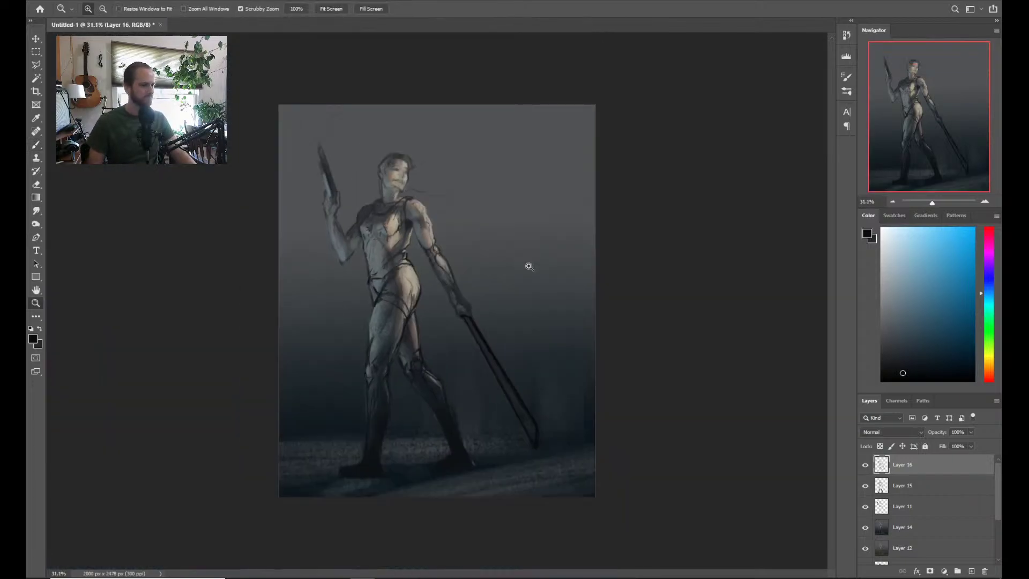
left_click_drag(487, 360, 523, 356)
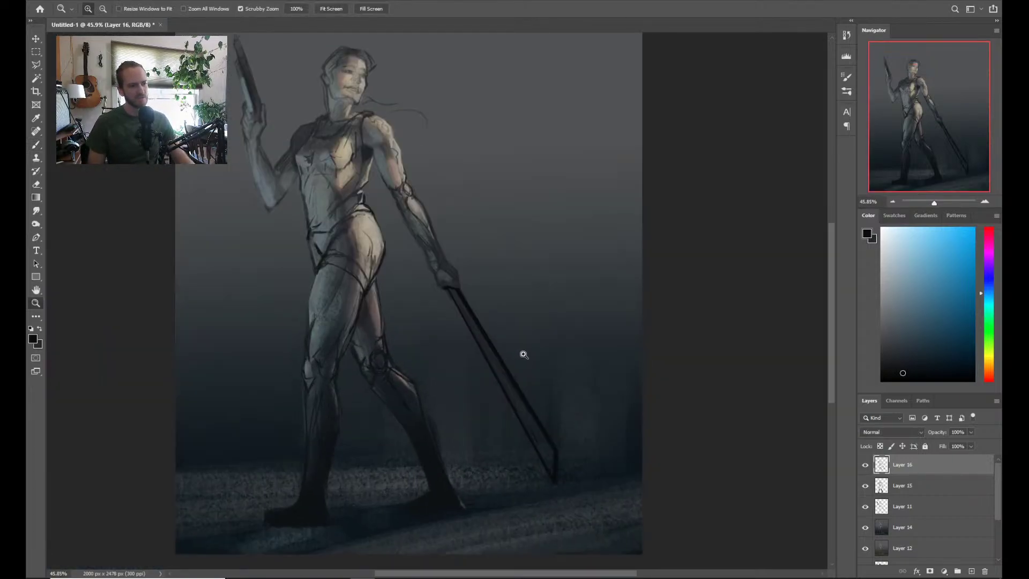
key("b")
mouse_move(532, 303)
left_mouse_down()
mouse_move(516, 438)
mouse_move(513, 409)
left_mouse_up()
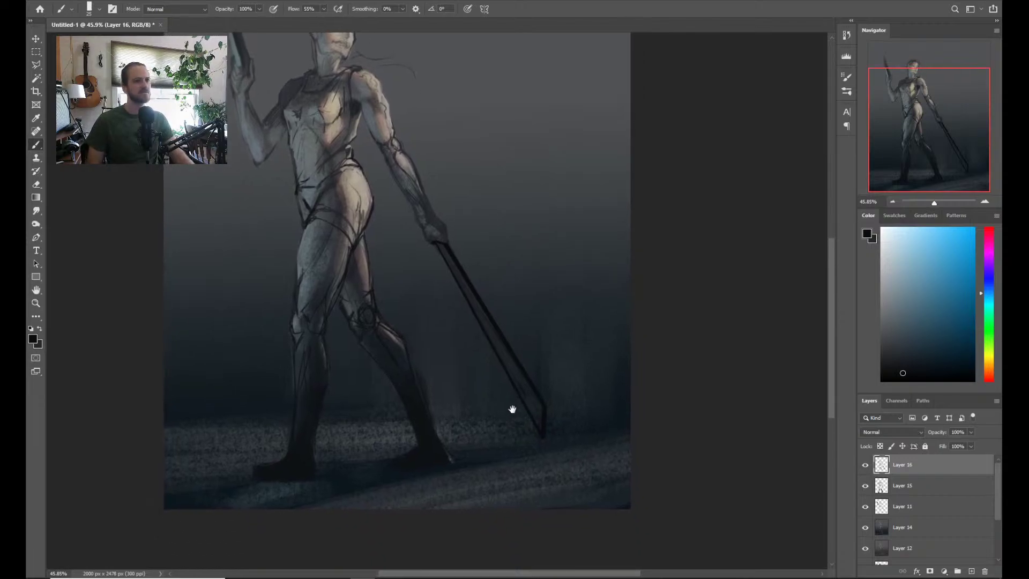
Erase the blade's outer edge and redraw it as a straight line with a longer angled tip
key("e")
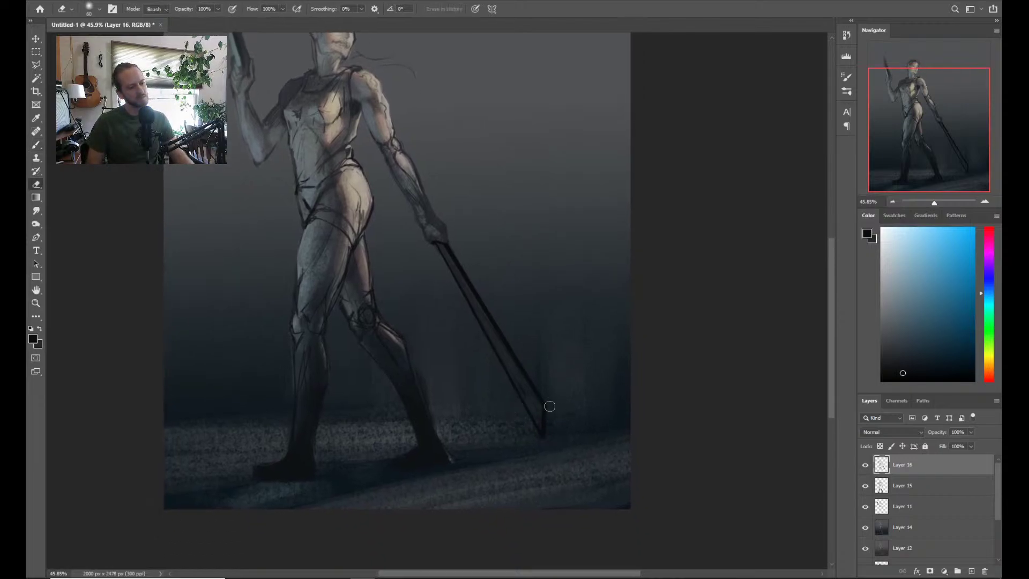
mouse_move(543, 384)
left_mouse_down()
mouse_move(503, 328)
mouse_move(532, 373)
left_mouse_up()
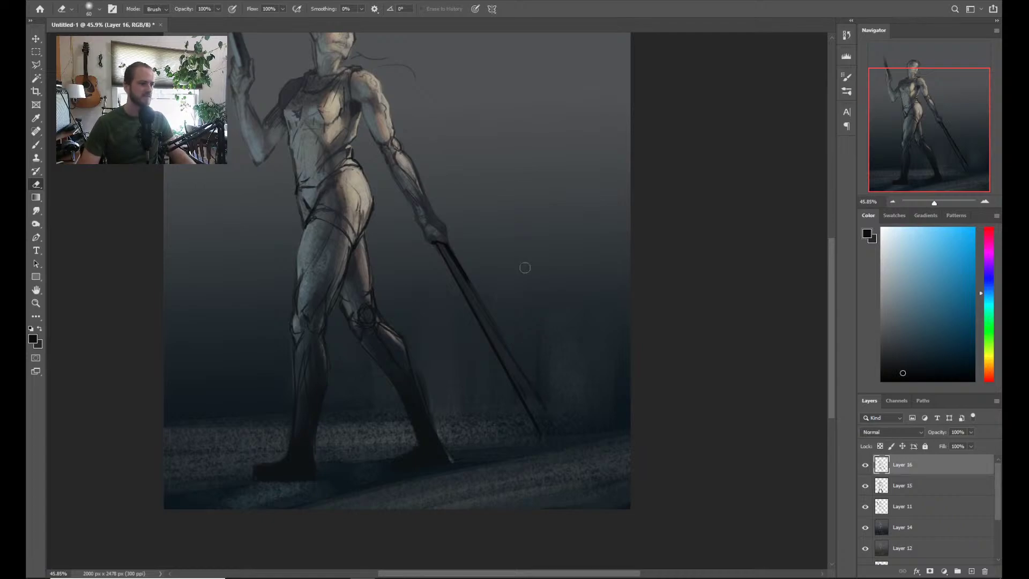
key("b")
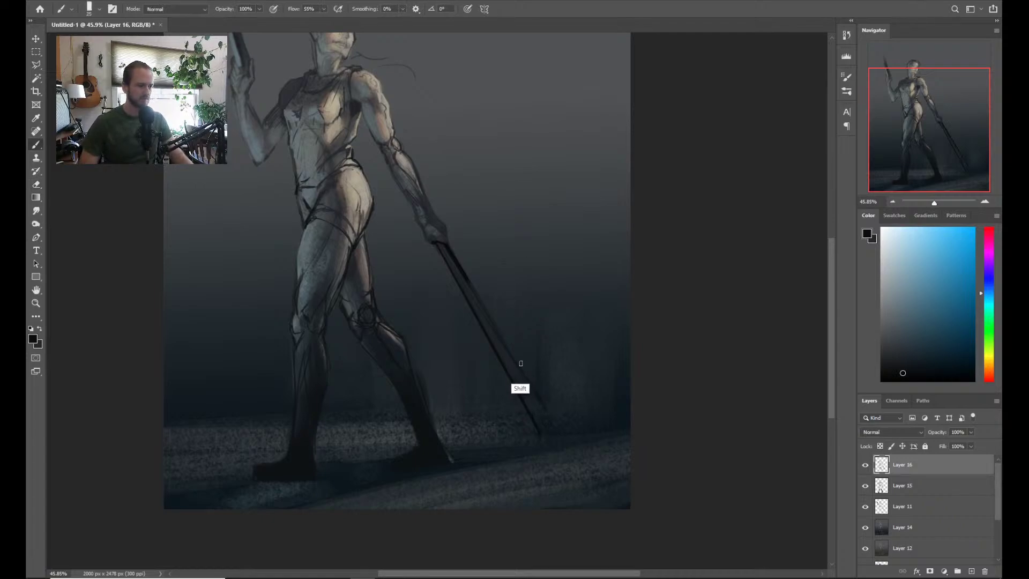
left_click_drag(445, 272, 521, 363)
key("z")
mouse_move(603, 322)
left_mouse_down()
mouse_move(572, 345)
mouse_move(598, 309)
left_mouse_up()
key("b")
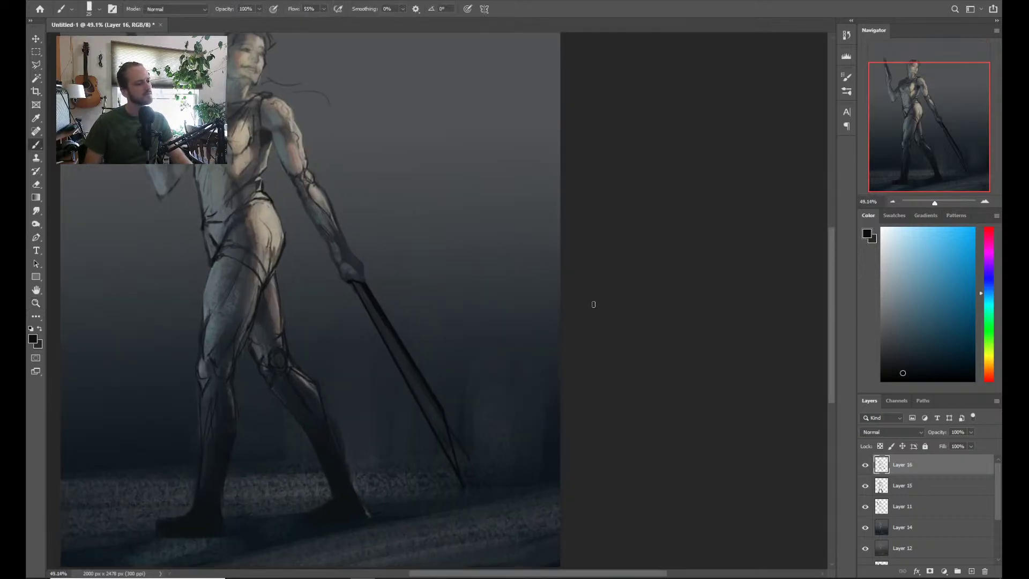
Erase the sword outline and redraw a narrower blade with two close straight dark lines from hand to tip
key("e")
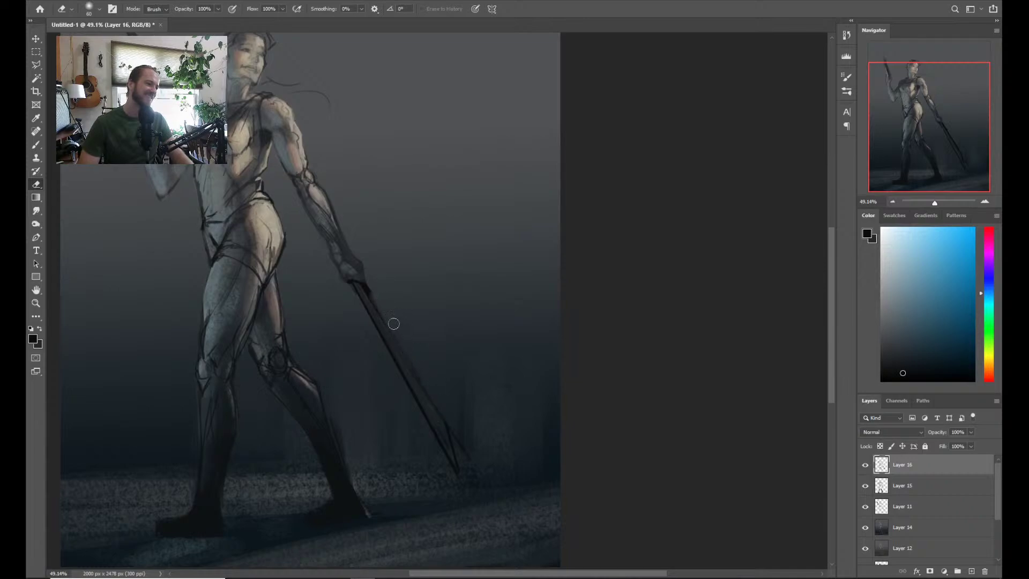
mouse_move(367, 291)
left_mouse_down()
mouse_move(421, 416)
mouse_move(449, 423)
mouse_move(424, 337)
left_mouse_up()
key("b")
left_click(355, 281)
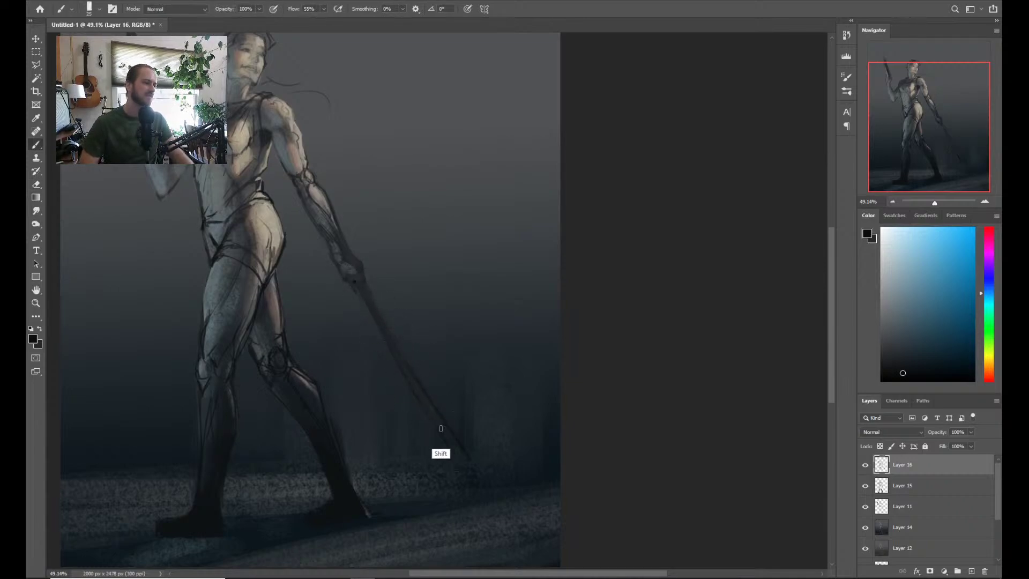
left_click(462, 470, "shift")
left_click(358, 274, "shift")
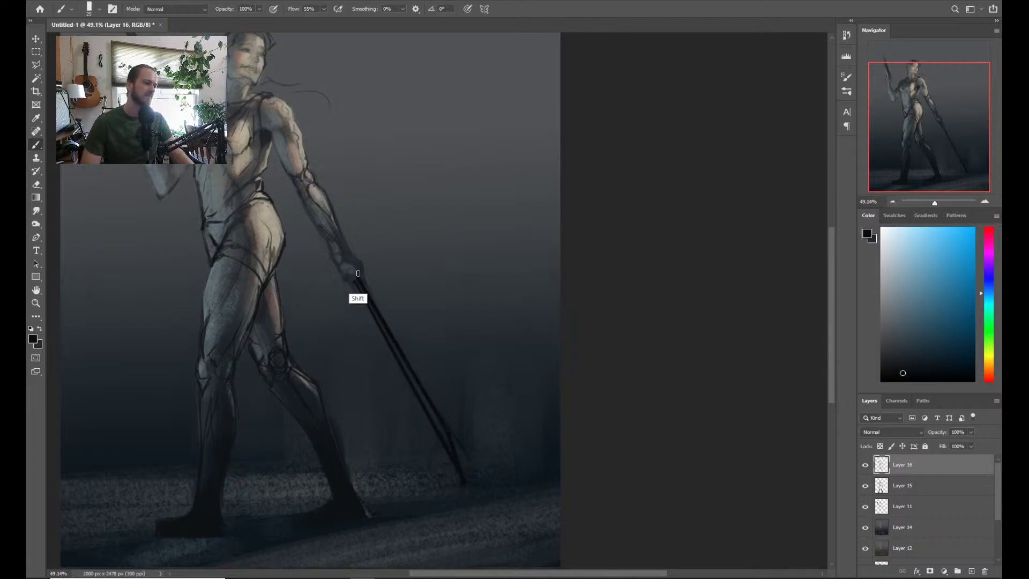
Sample a dark grey from the figure and fill the blade between its edges, shaping the angled tip
key("z")
mouse_move(553, 323)
left_mouse_down()
mouse_move(526, 323)
mouse_move(548, 317)
left_mouse_up()
key("b")
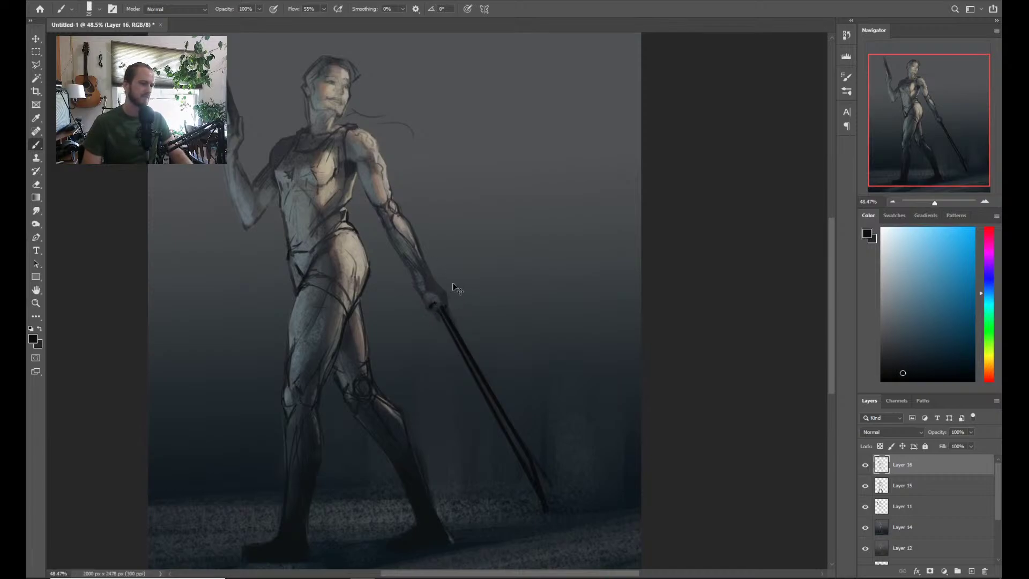
key("z")
left_click_drag(451, 316, 454, 315)
key("b")
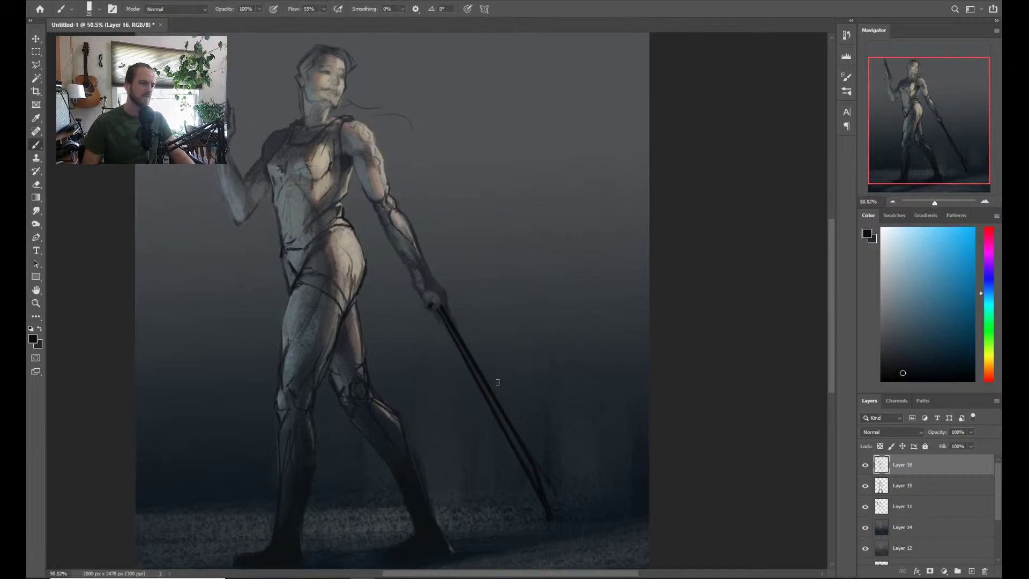
left_click(410, 239, "alt")
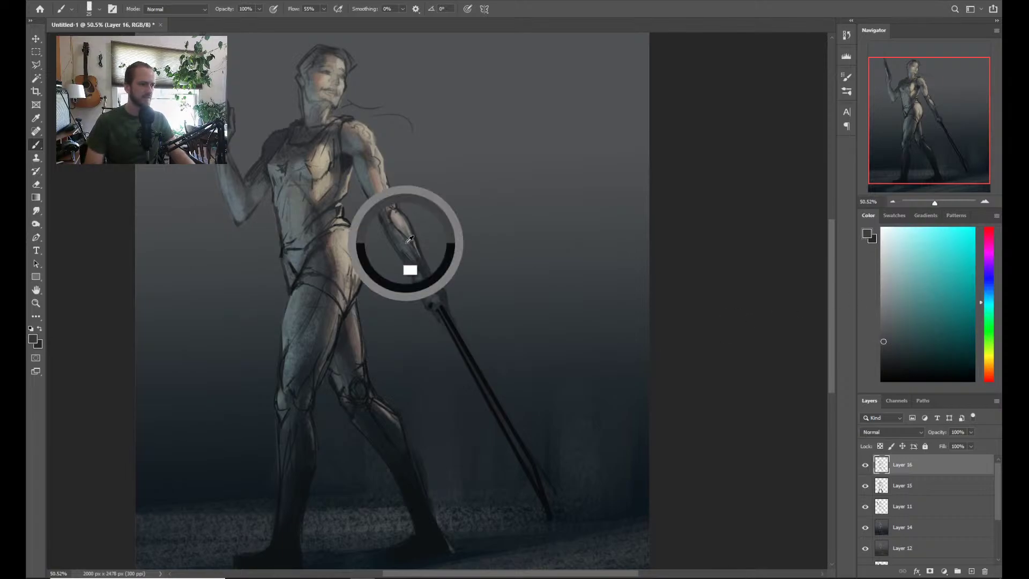
left_click(533, 466, "shift")
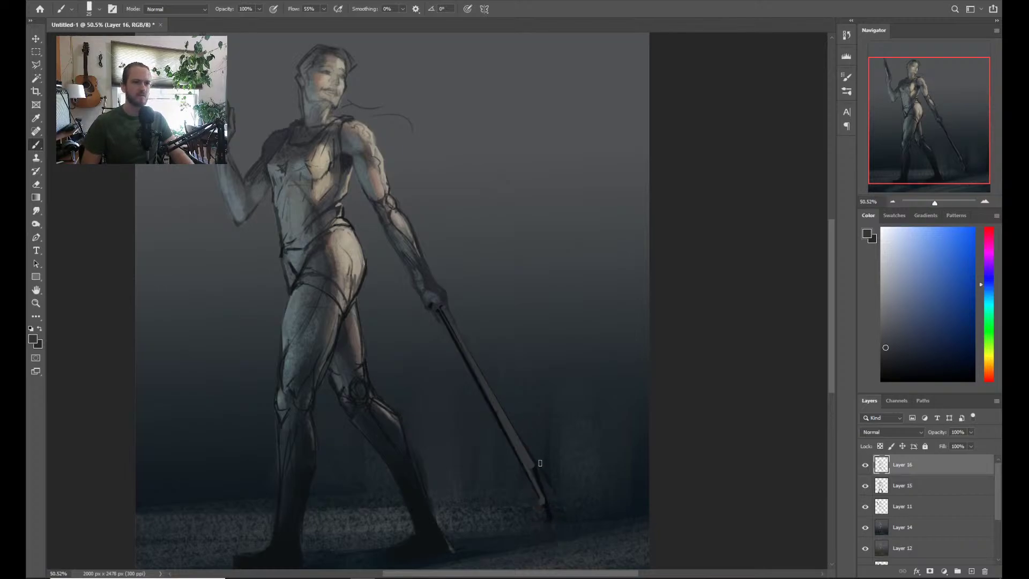
left_click_drag(548, 471, 540, 472)
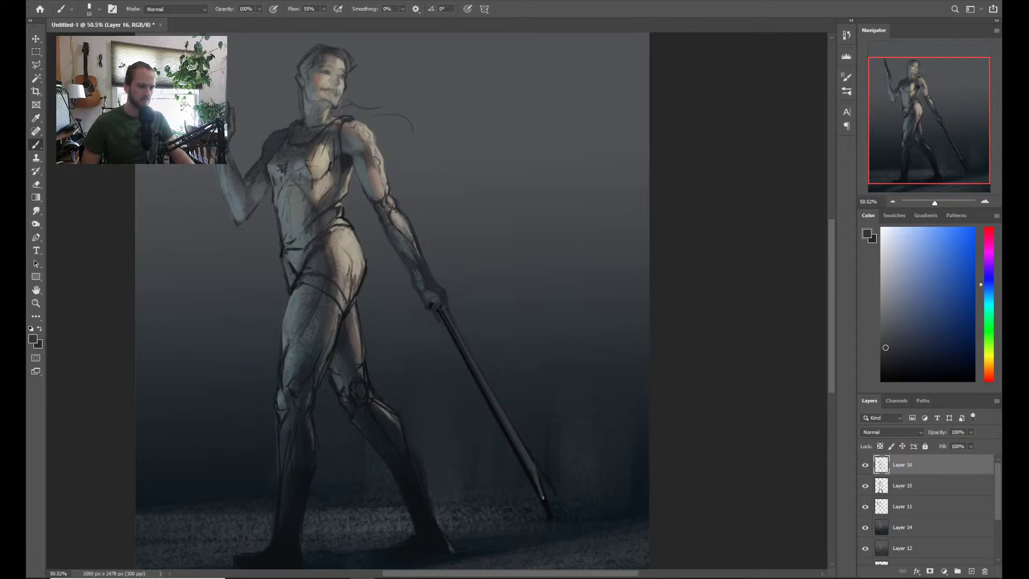
key("shift")
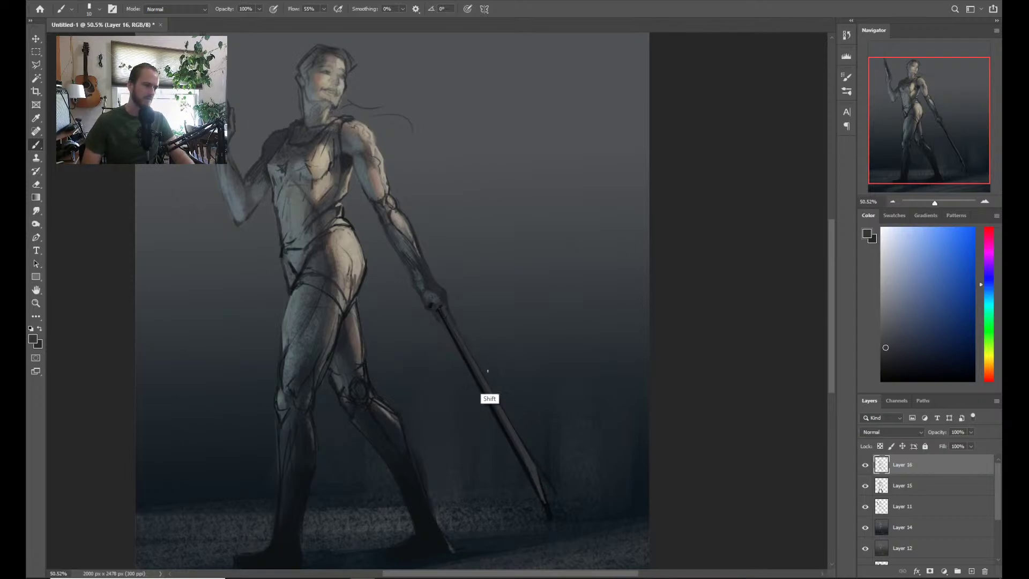
Clean up the paint around the sword's tip with the eraser and check the whole figure
key("e")
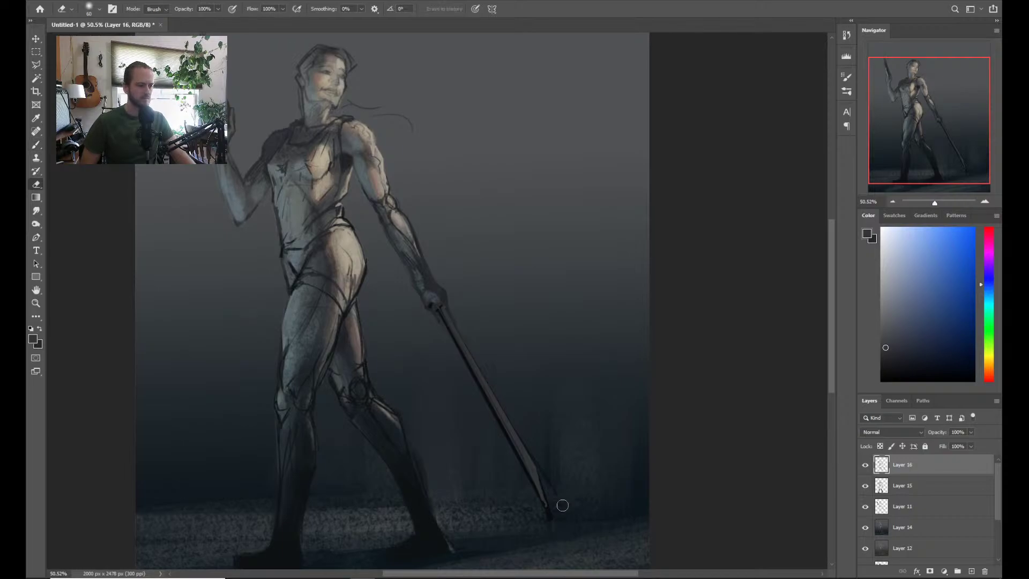
scroll(574, 413, "down", 3)
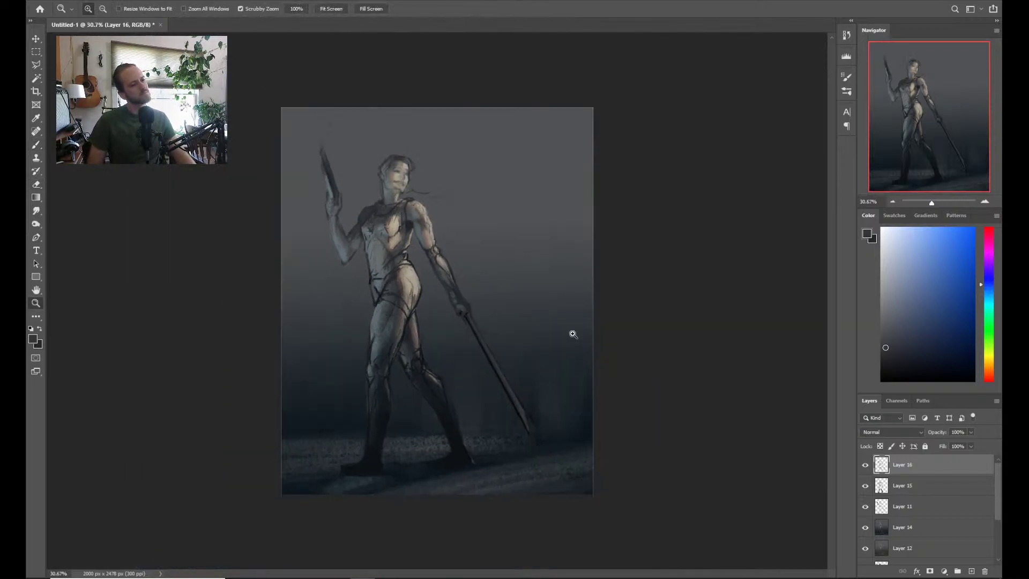
scroll(558, 356, "up", 1)
Pick a dark, muted red and paint streaks along the lower part of the sword blade
key("b")
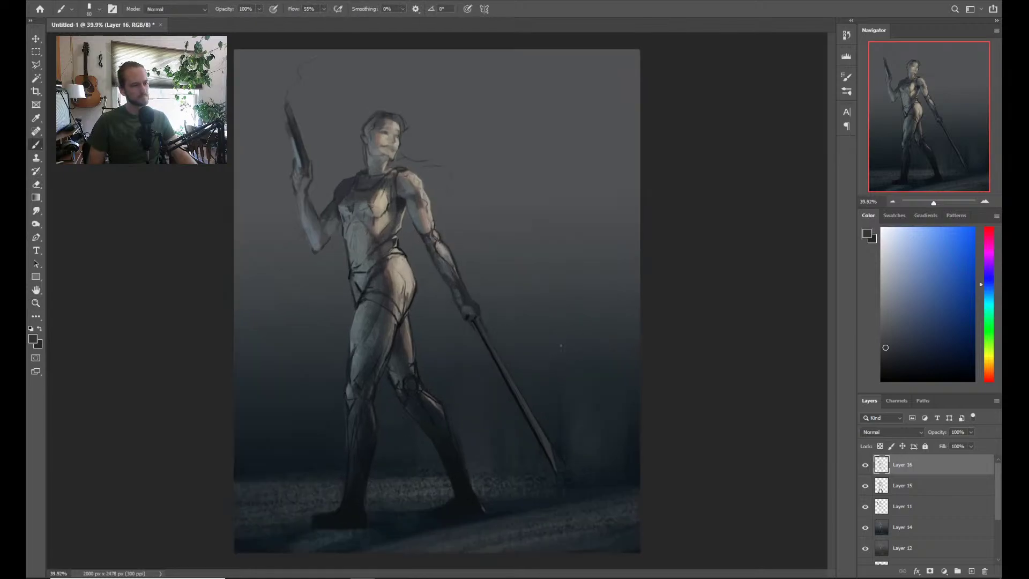
left_click(992, 245)
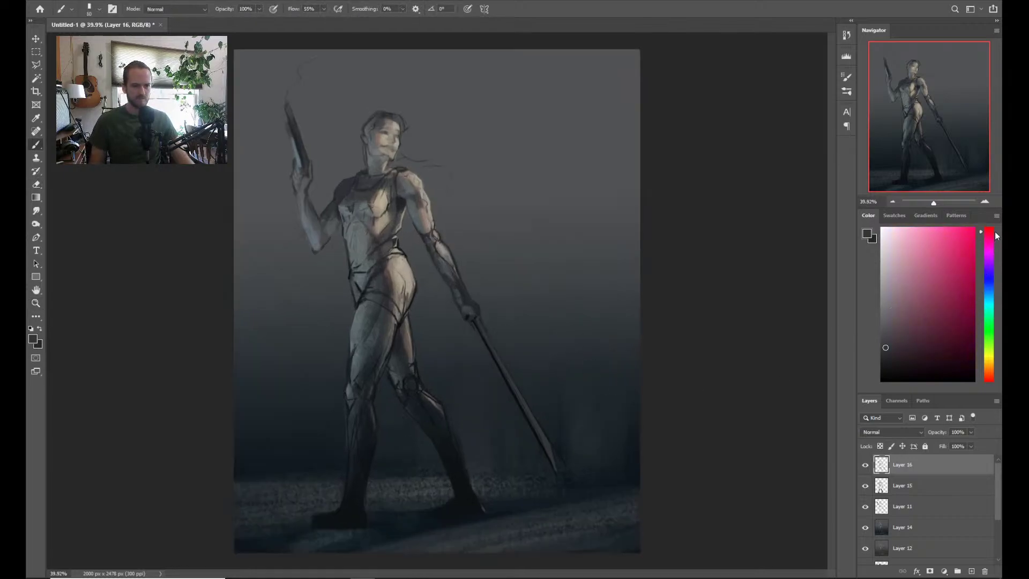
left_click_drag(928, 339, 913, 357)
left_click(987, 380)
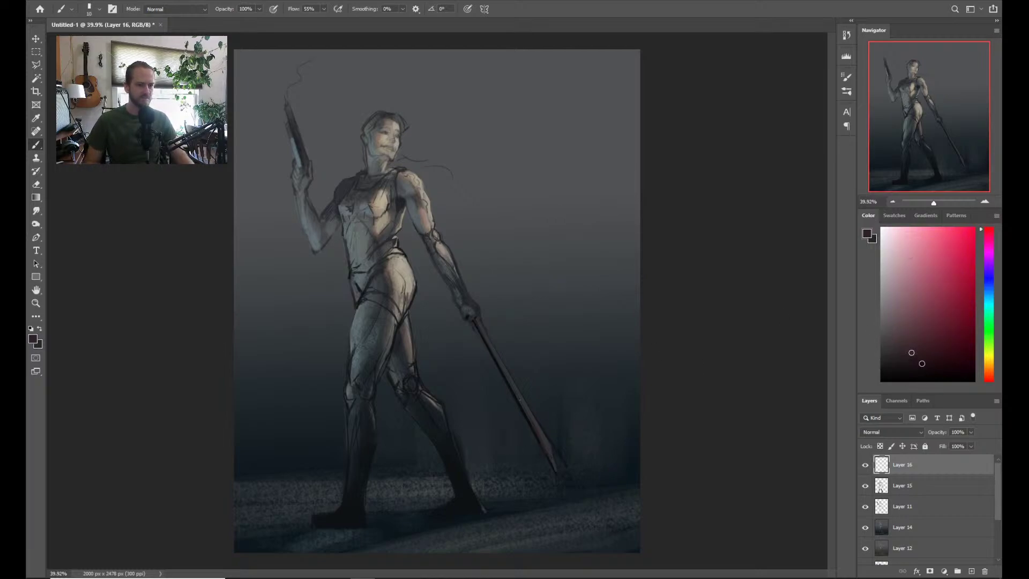
Pick a near-black red, enlarge the brush, and paint small dark marks on the ground near the sword's tip
left_click(905, 367)
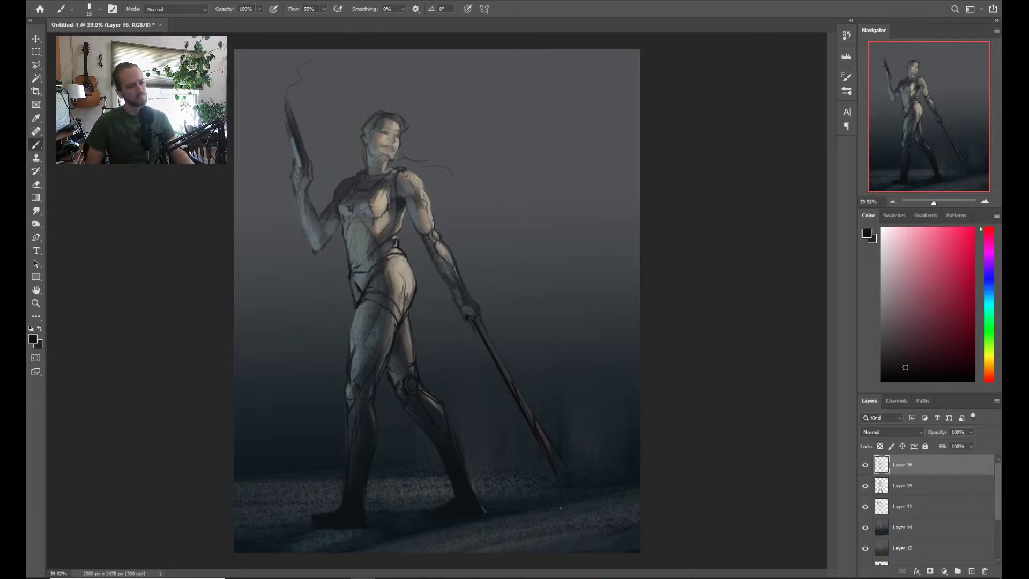
key("bracketright")
left_click_drag(579, 515, 555, 518)
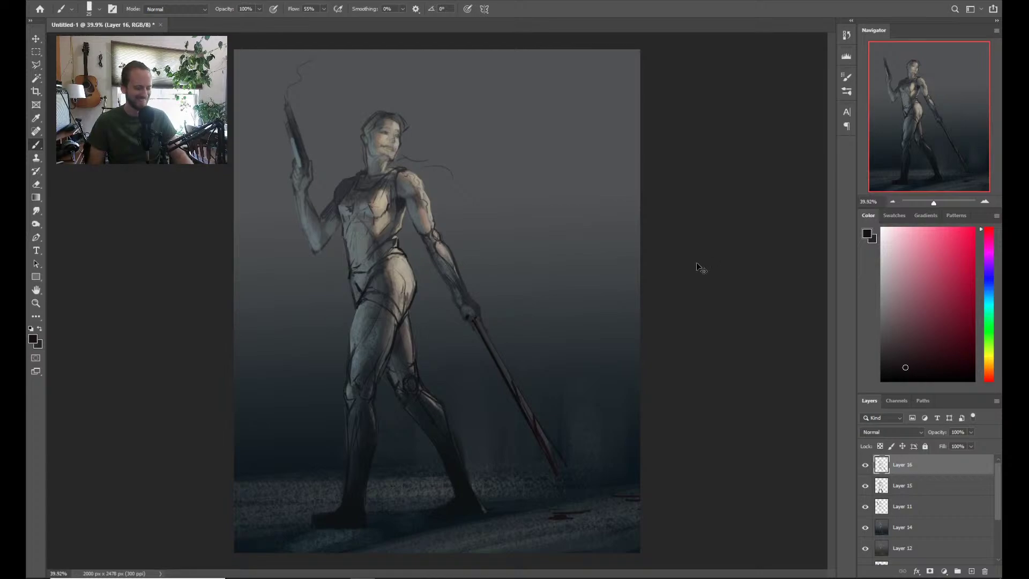
Flip the canvas horizontally and check the mirrored figure at smaller and larger scale
key("ctrl+shift+h")
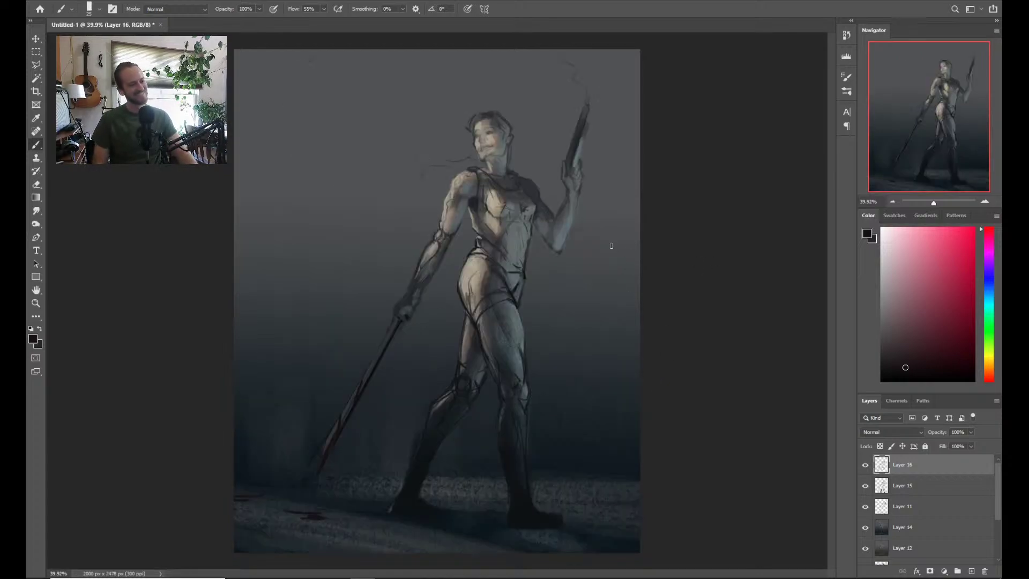
key("z")
mouse_move(548, 373)
left_mouse_down()
mouse_move(574, 360)
mouse_move(554, 404)
mouse_move(592, 396)
mouse_move(584, 352)
mouse_move(554, 347)
left_mouse_up()
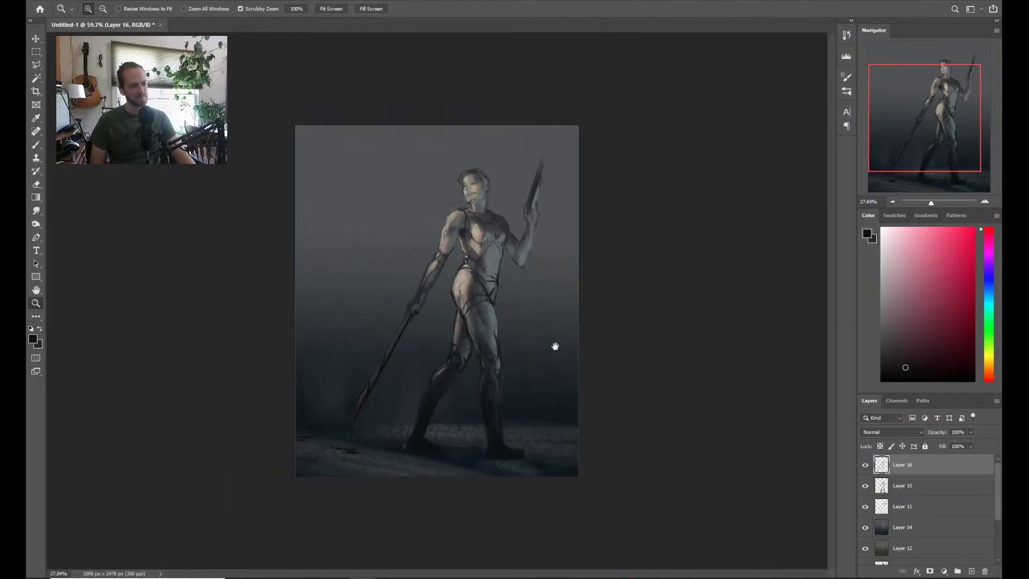
mouse_move(560, 312)
left_mouse_down()
mouse_move(549, 285)
mouse_move(549, 301)
left_mouse_up()
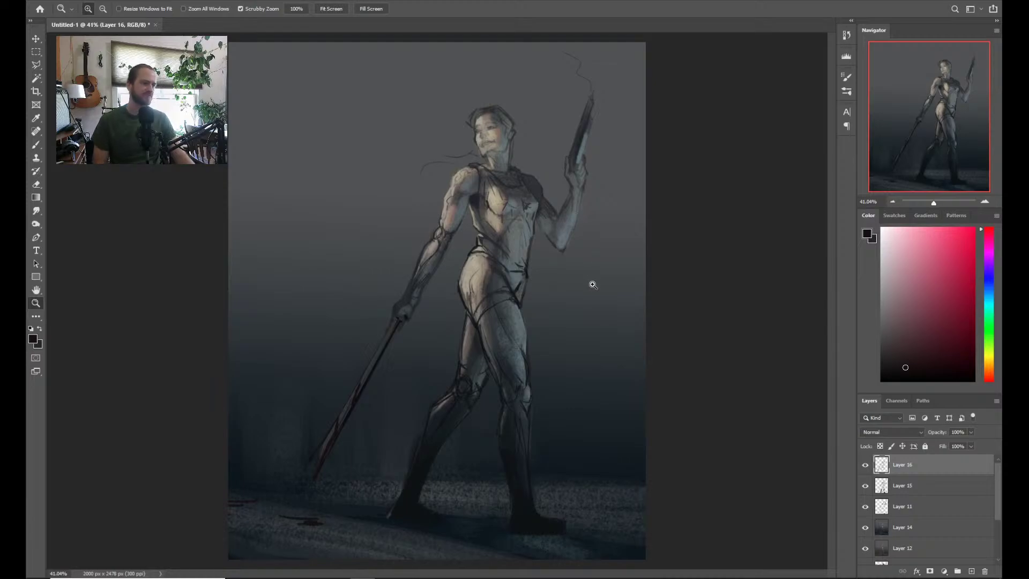
Sample a near-black from the back boot and paint dark contours around the wrist and forearm of the sword arm
key("b")
left_click_drag(507, 216, 510, 215)
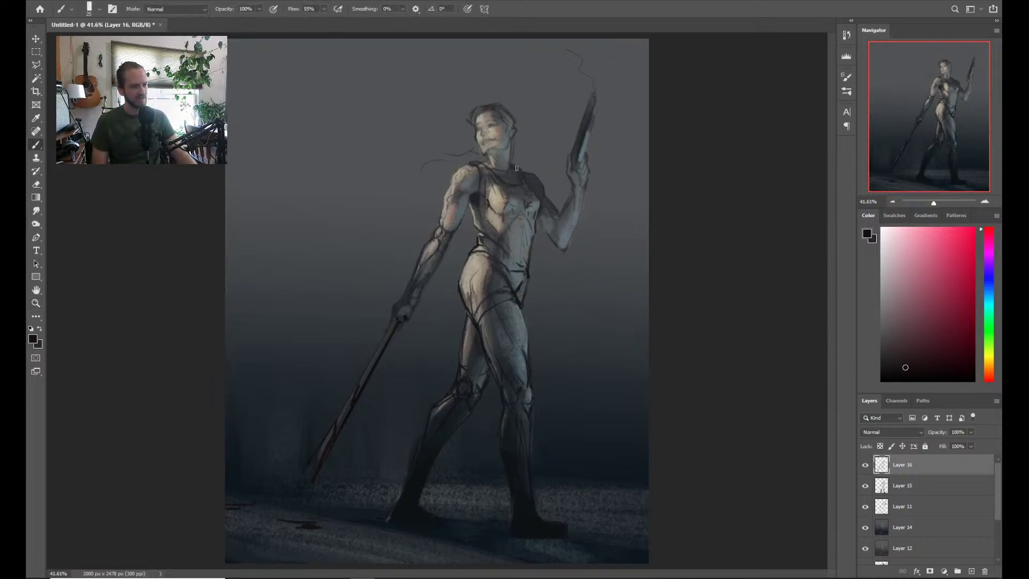
left_click(418, 484, "alt")
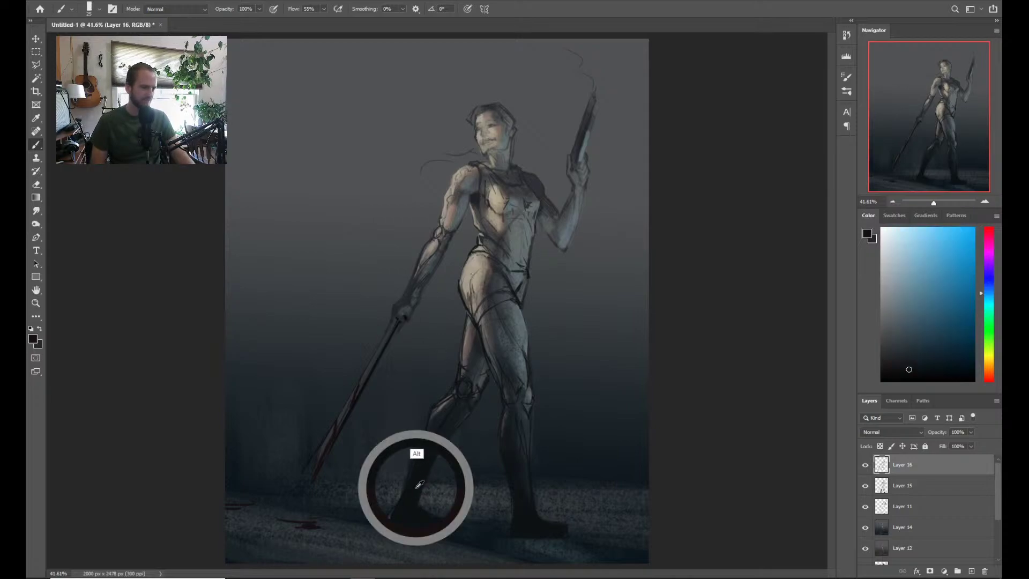
left_click_drag(397, 314, 434, 263)
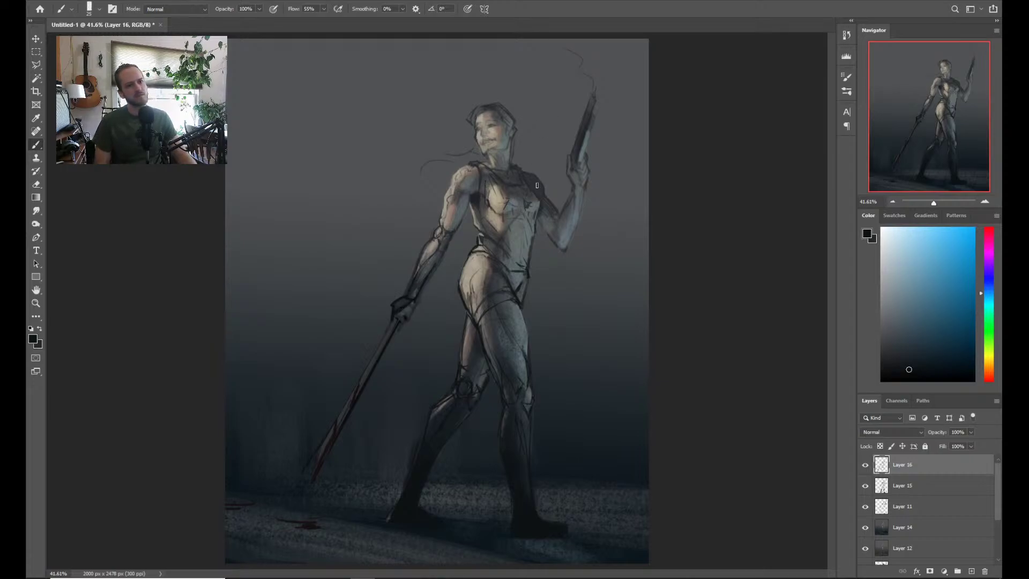
Sample a dark tone from the figure's hip and try different hues, ending on a dark, desaturated green
scroll(537, 185, "up", 2)
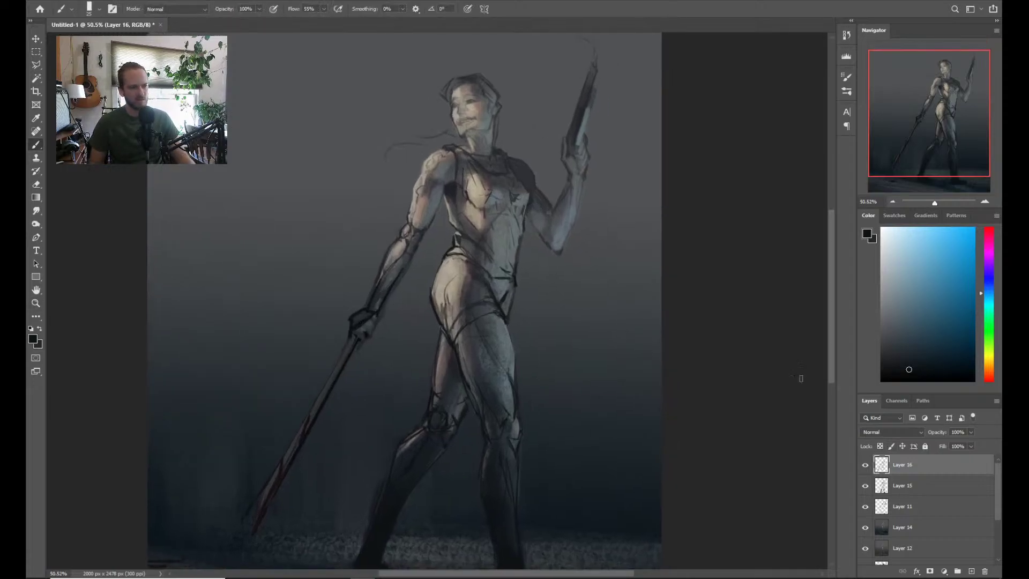
left_click(490, 311, "alt")
left_click_drag(918, 349, 923, 340)
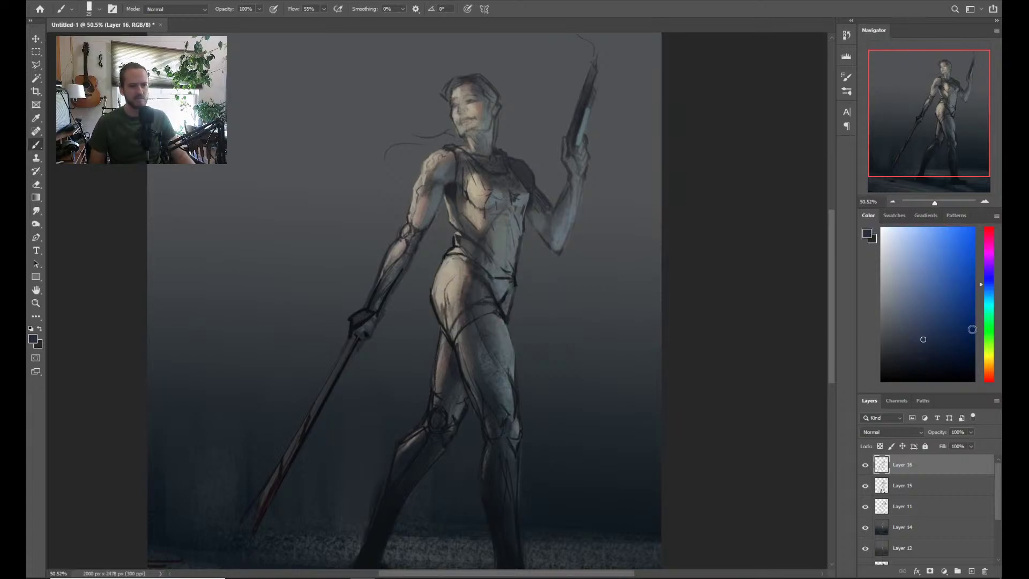
left_click_drag(983, 284, 983, 297)
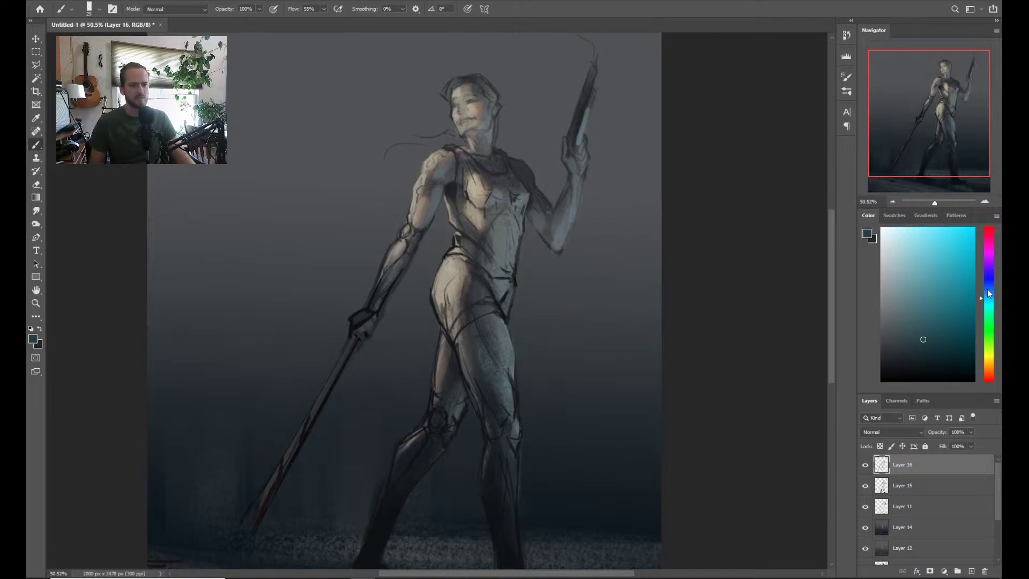
left_click(987, 289)
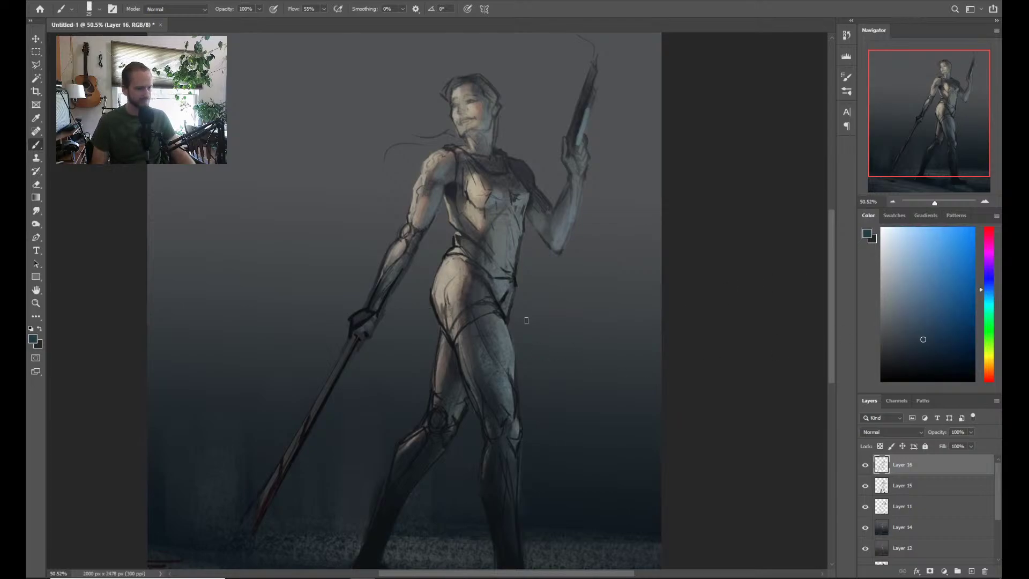
left_click(989, 317)
left_click(990, 325)
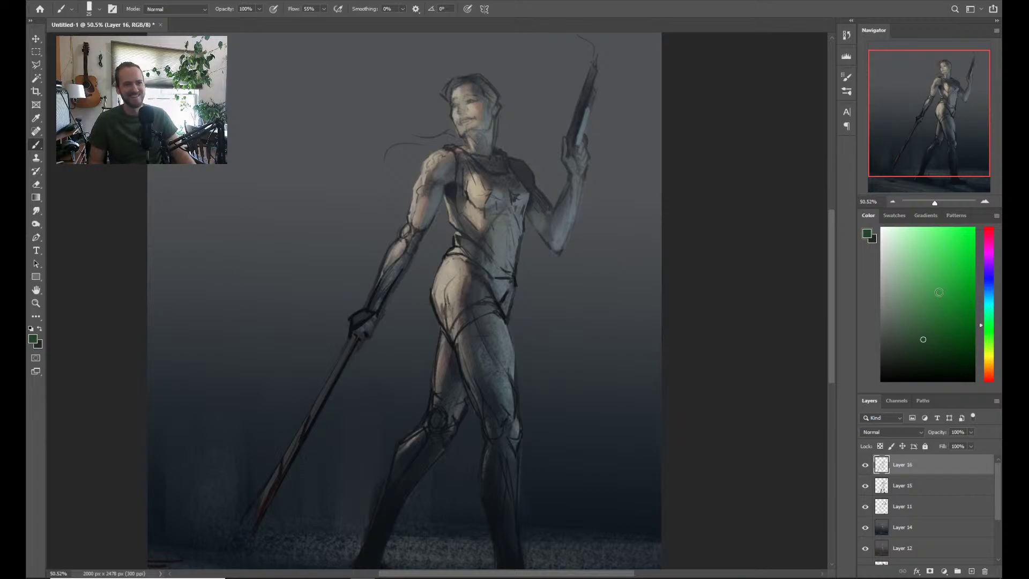
left_click_drag(929, 328, 893, 336)
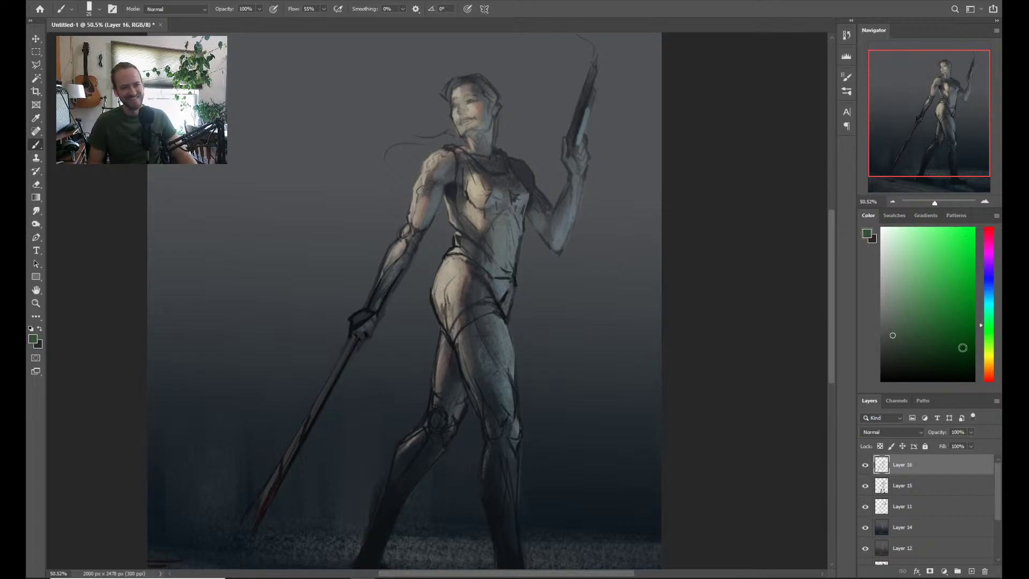
left_click(986, 335)
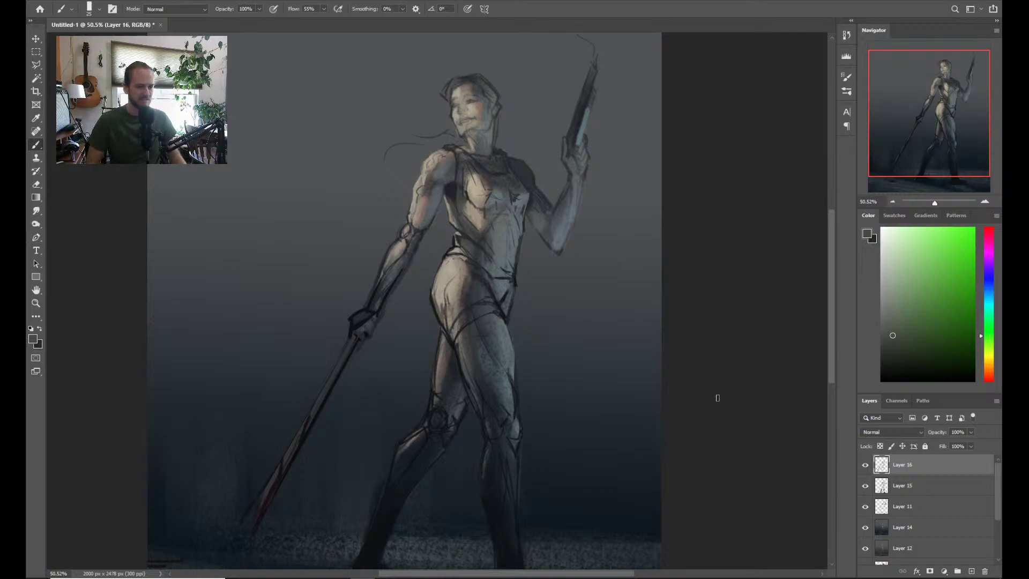
Set the brush's blending mode to Color
right_click(656, 313)
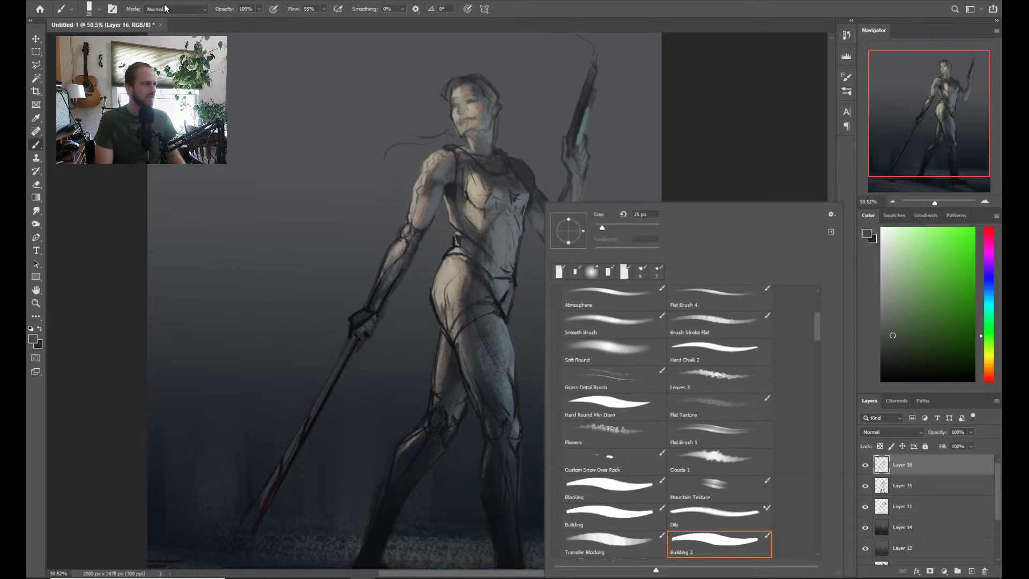
left_click(182, 9)
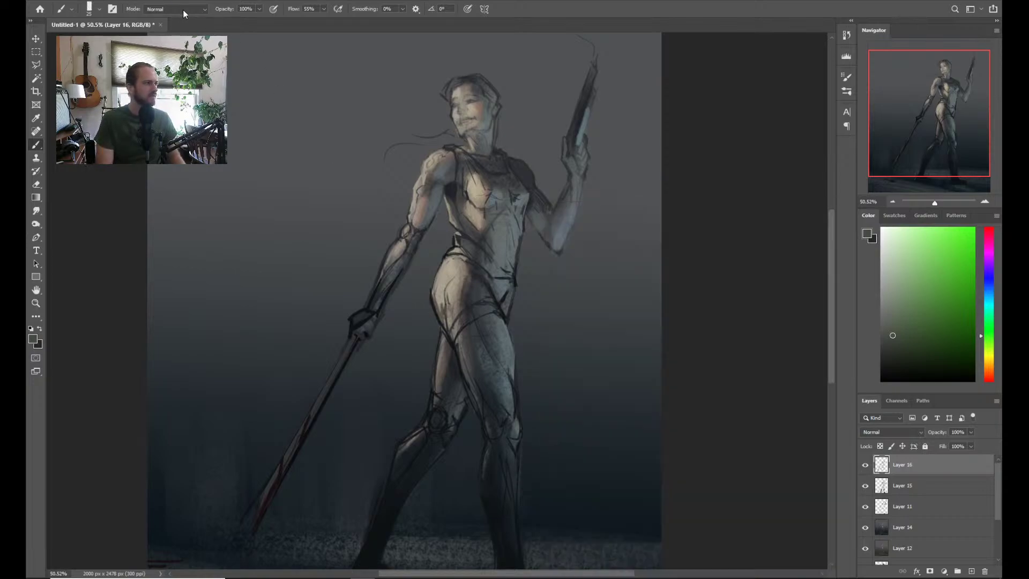
left_click(183, 9)
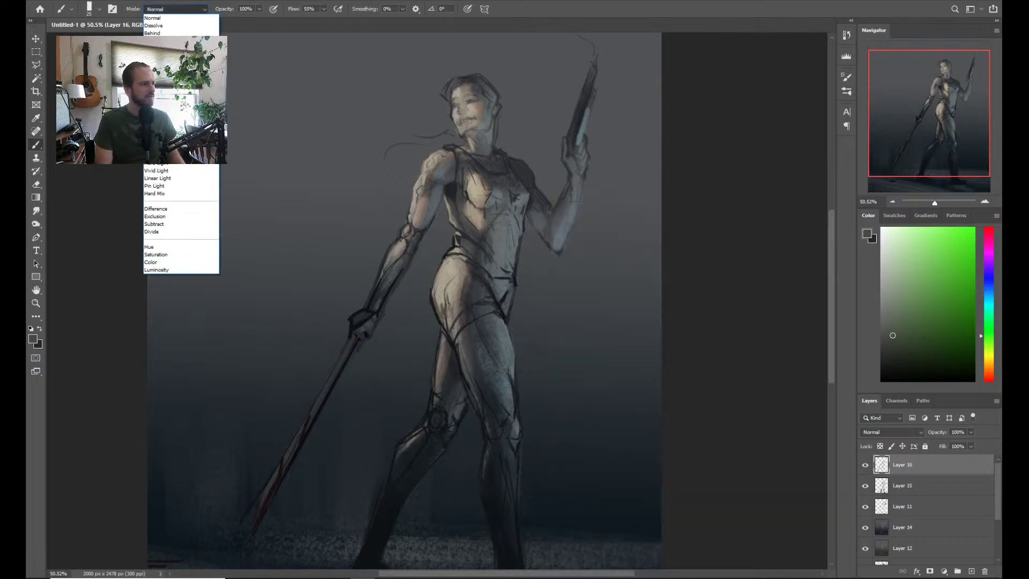
left_click(177, 262)
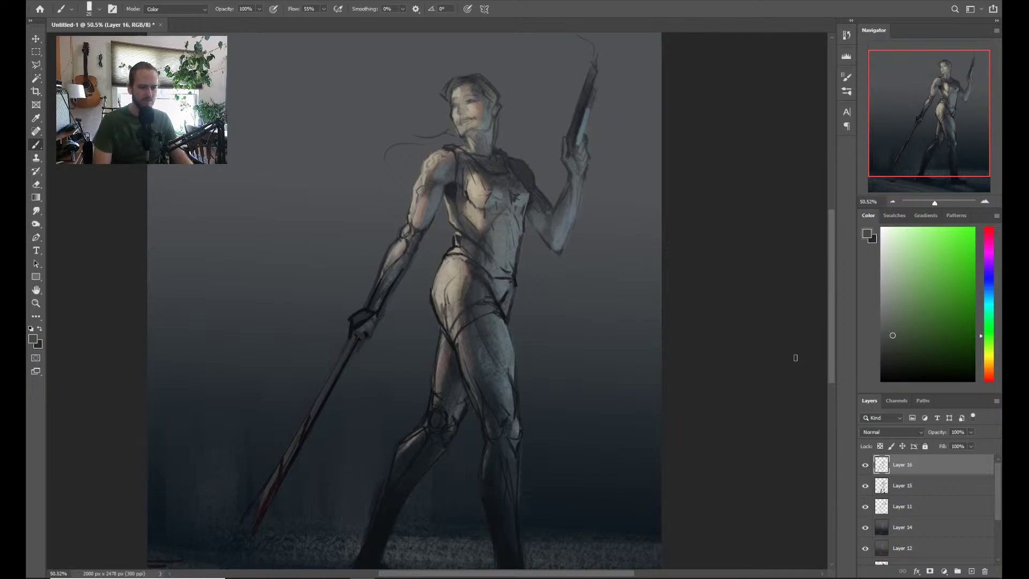
Toggle Layers 14 and 11 to check their content, then create a layer in Color blend mode at the top of the stack
left_click(864, 527)
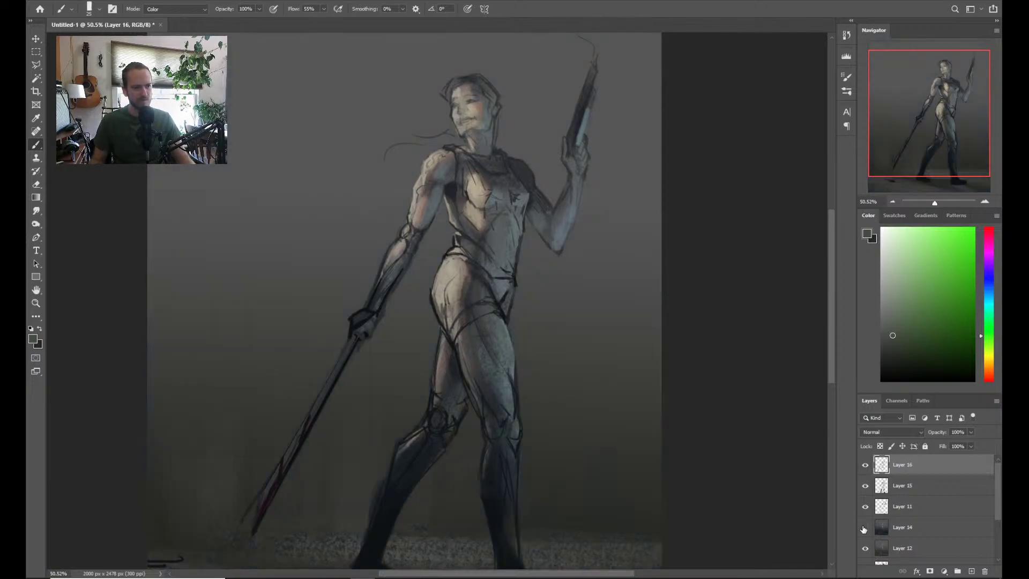
left_click(864, 528)
left_click(866, 508)
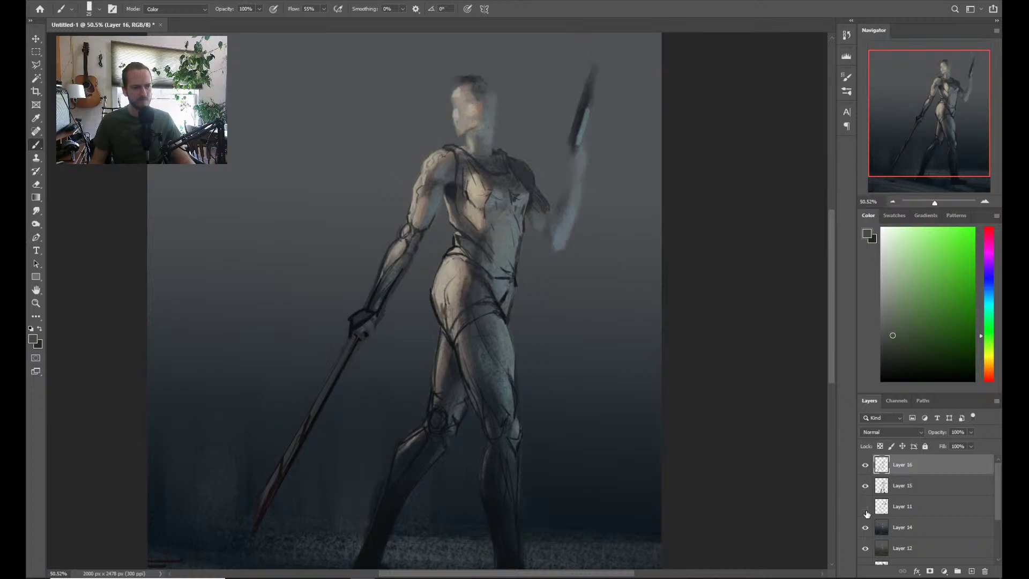
left_click(866, 507)
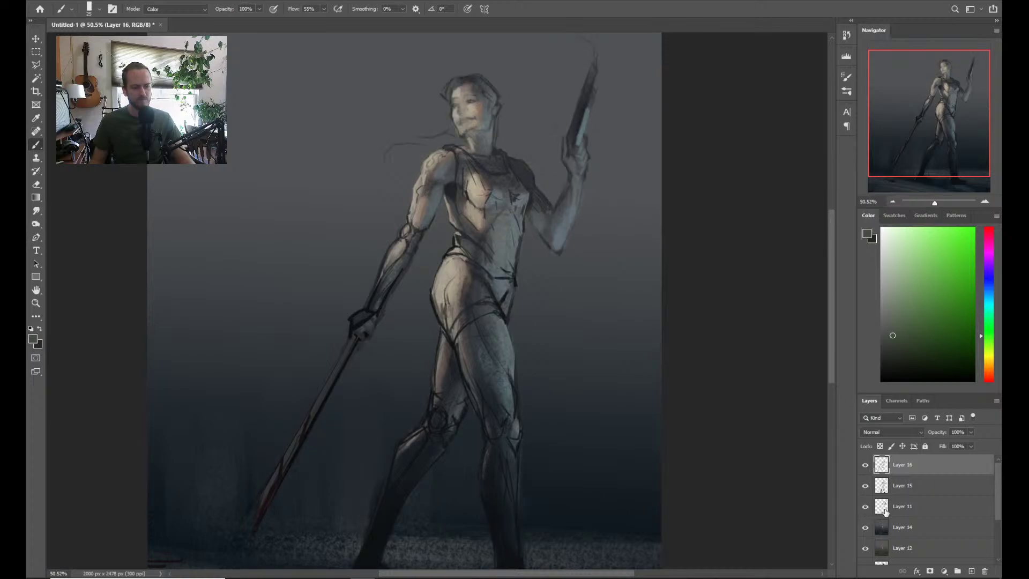
left_click(886, 512)
key("ctrl+shift+n")
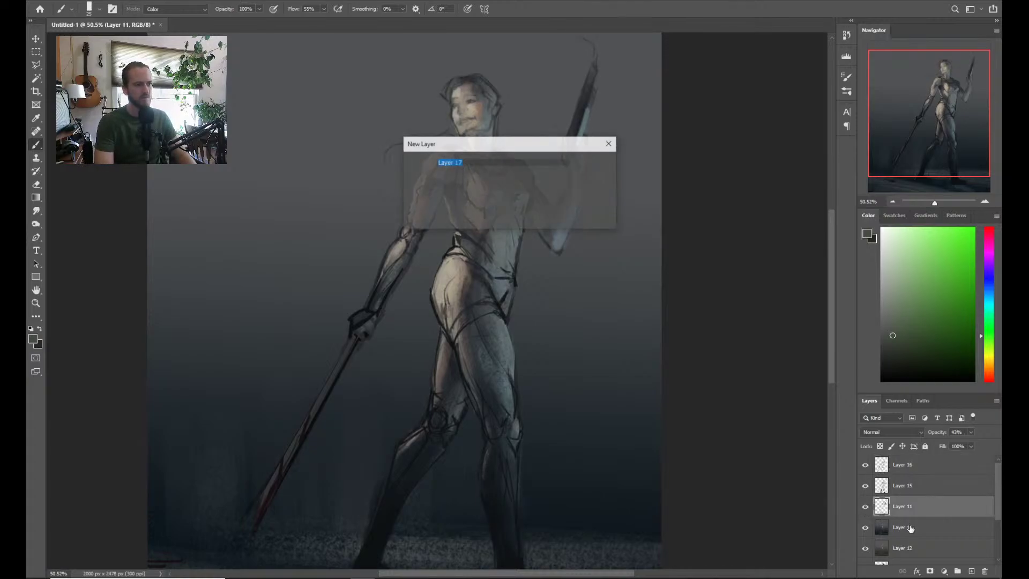
key("Return")
left_click(892, 432)
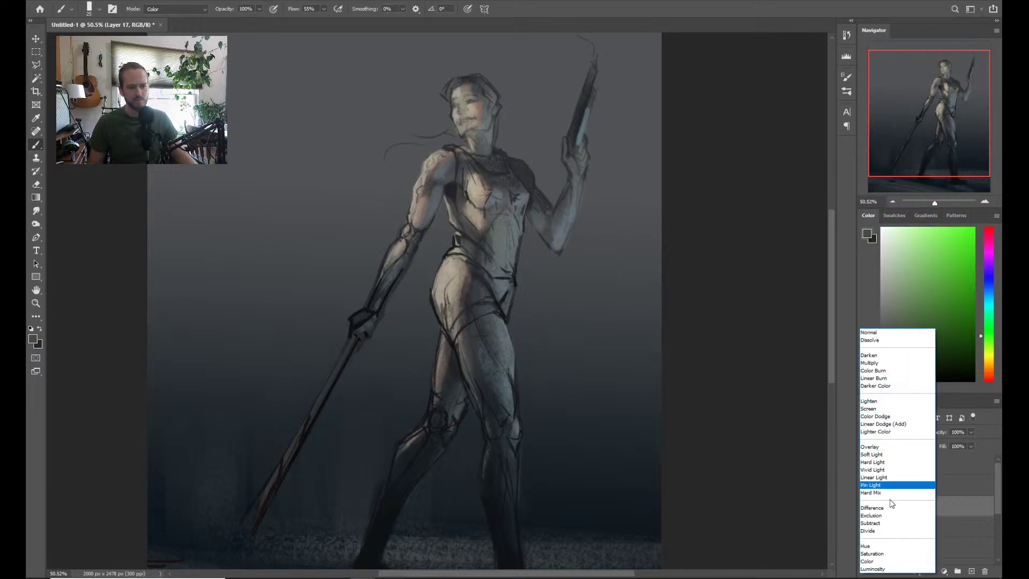
left_click(877, 561)
left_click_drag(894, 507, 890, 465)
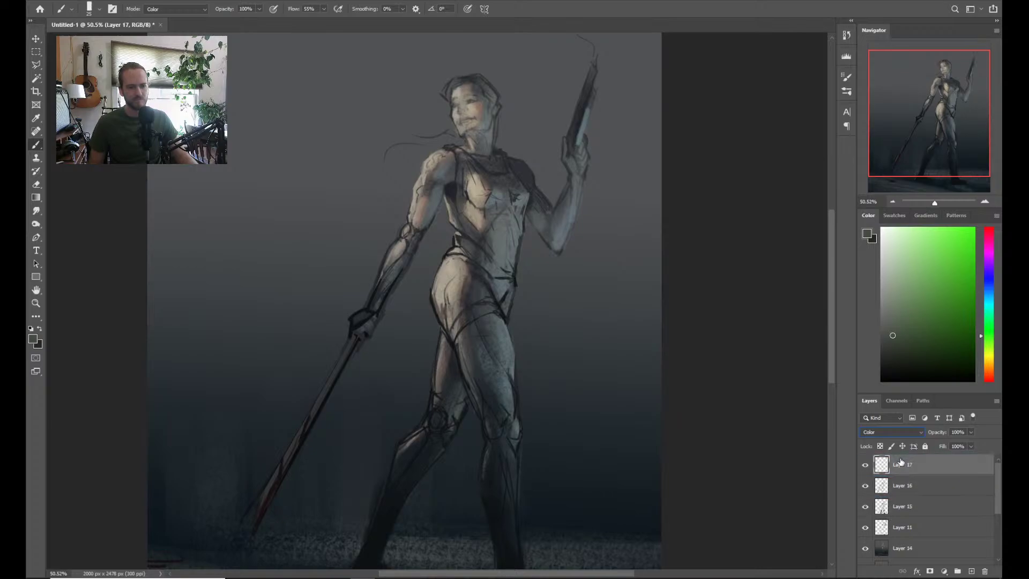
Try tinting the hips as green shorts on the Color layer, shifting the paint towards a cooler green
left_click(460, 288, "alt")
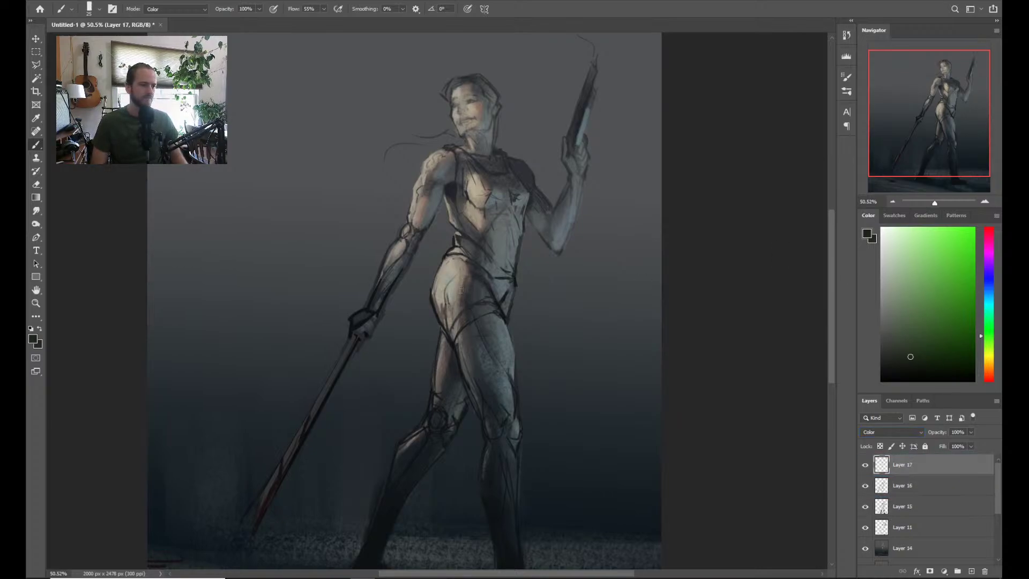
mouse_move(458, 287)
left_mouse_down()
mouse_move(476, 290)
mouse_move(458, 269)
mouse_move(444, 287)
mouse_move(450, 319)
mouse_move(479, 286)
mouse_move(502, 299)
mouse_move(506, 287)
mouse_move(457, 263)
mouse_move(437, 296)
left_mouse_up()
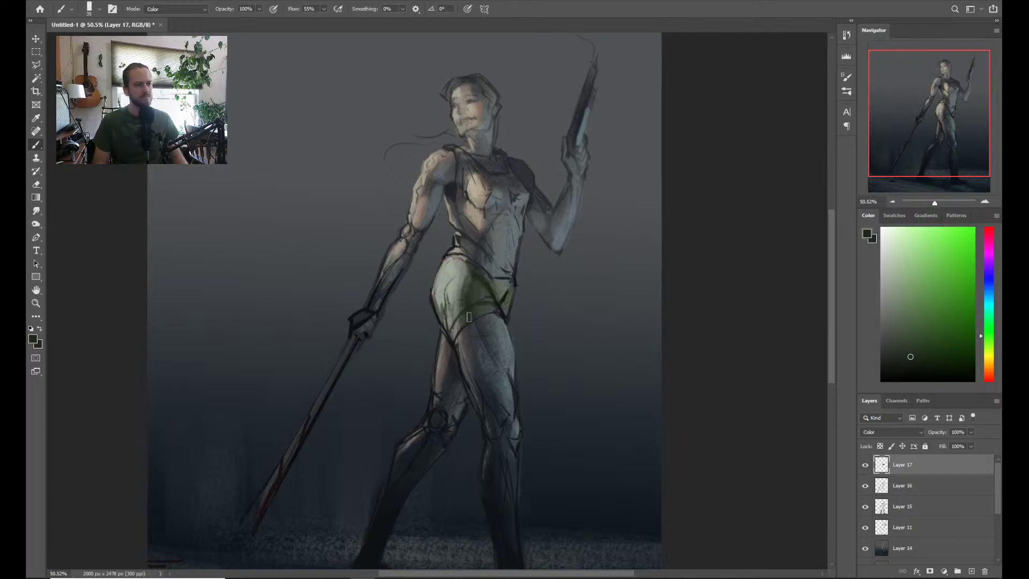
left_click(899, 353)
left_click(899, 349)
left_click_drag(990, 336, 989, 322)
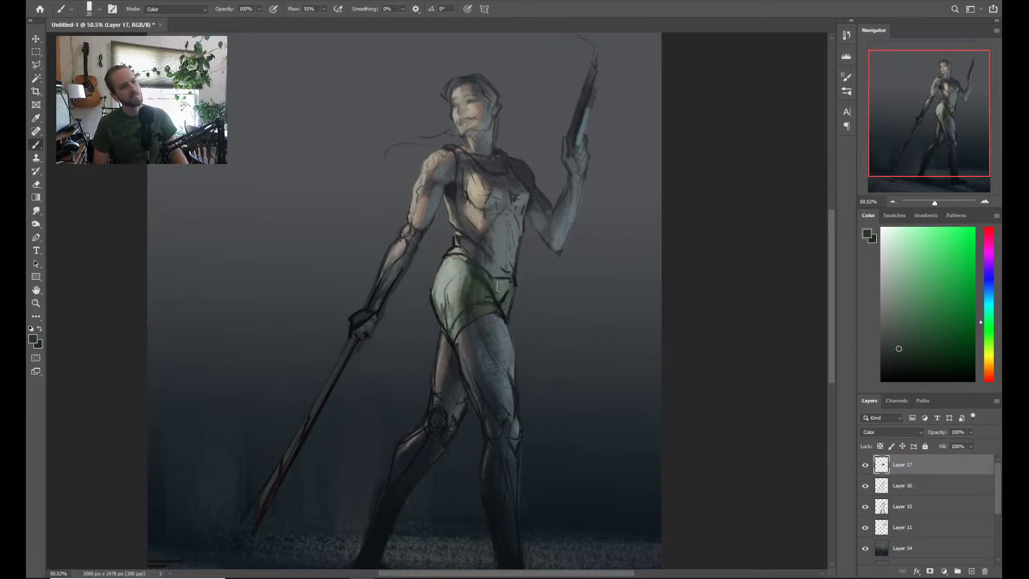
Check the tinted shorts on the whole figure and delete the Color layer
key("z")
left_click_drag(570, 365, 547, 379)
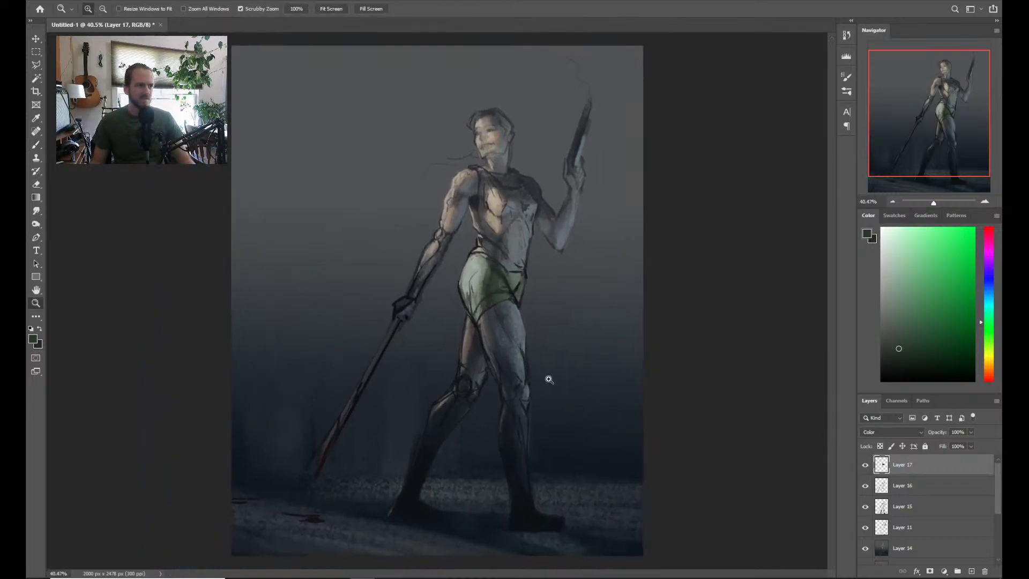
key("Delete")
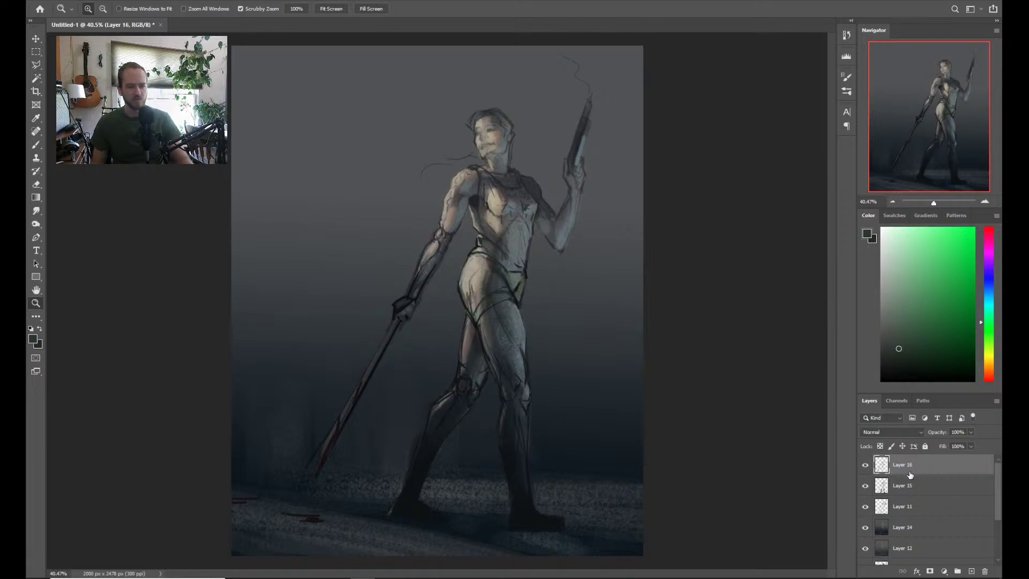
Sample the dark grey on the figure's hip and shift its hue to a yellowish green
left_click_drag(490, 264, 502, 271)
right_click(502, 271)
key("Escape")
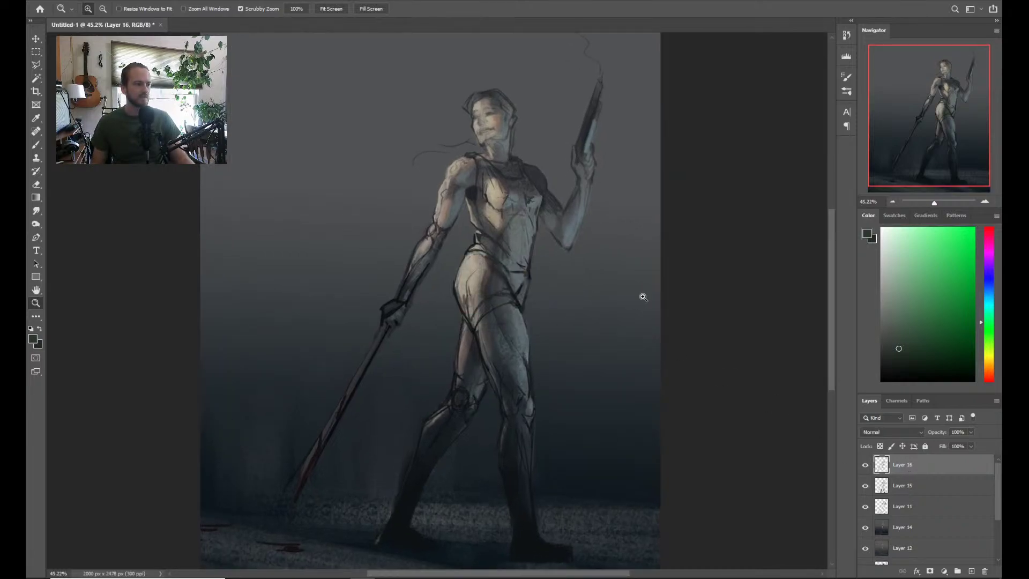
left_click_drag(499, 307, 504, 306)
key("b")
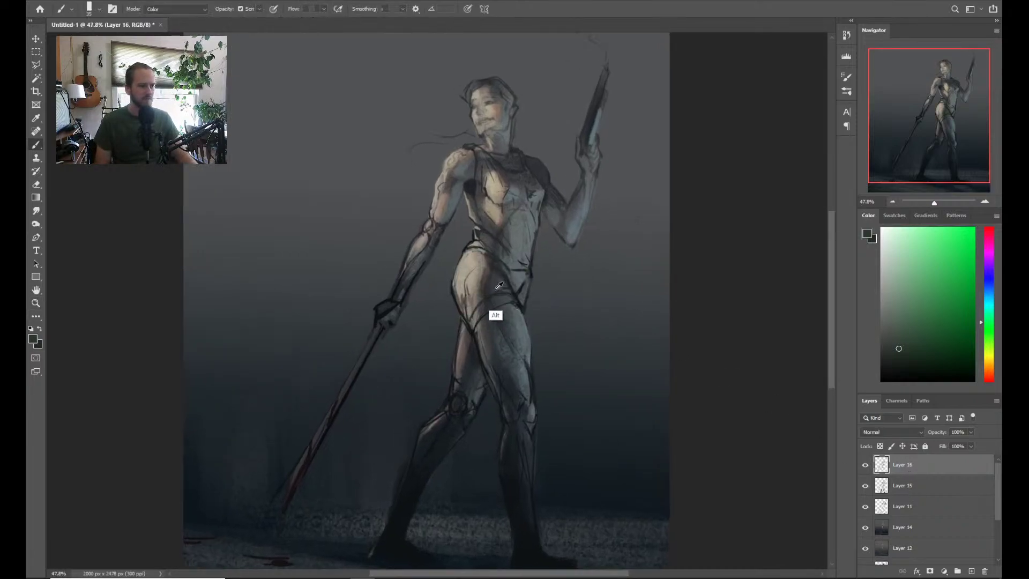
left_click(490, 290, "alt")
left_click(990, 315)
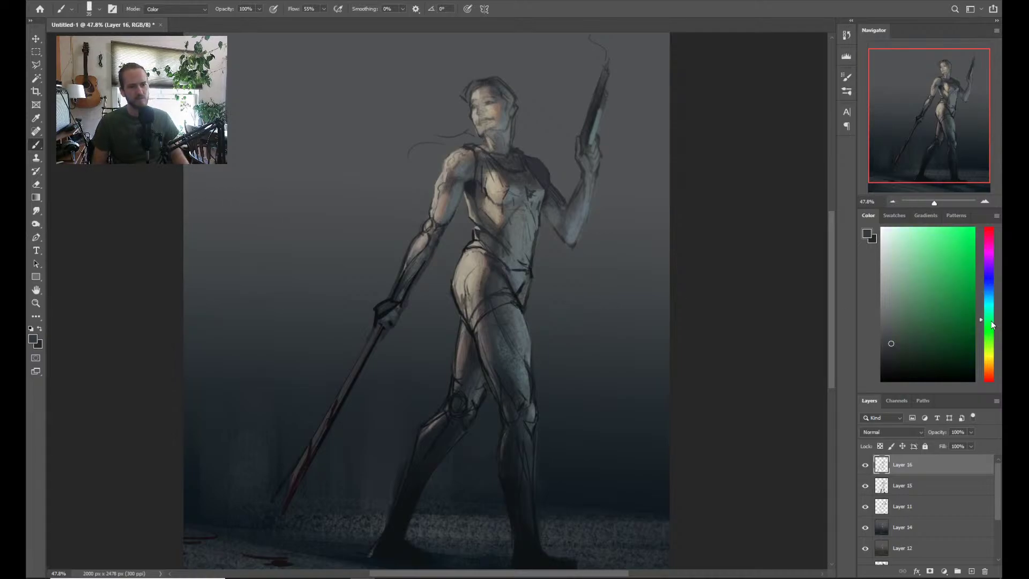
left_click_drag(990, 330, 987, 339)
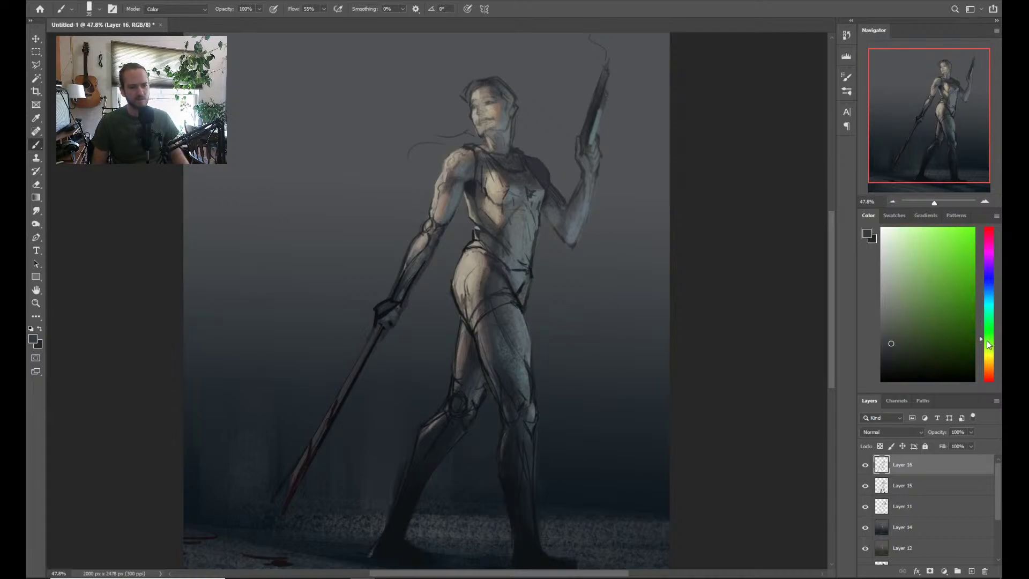
key("z")
key("b")
Choose the Dry Brush Rough preset for painting the shorts
right_click(486, 289)
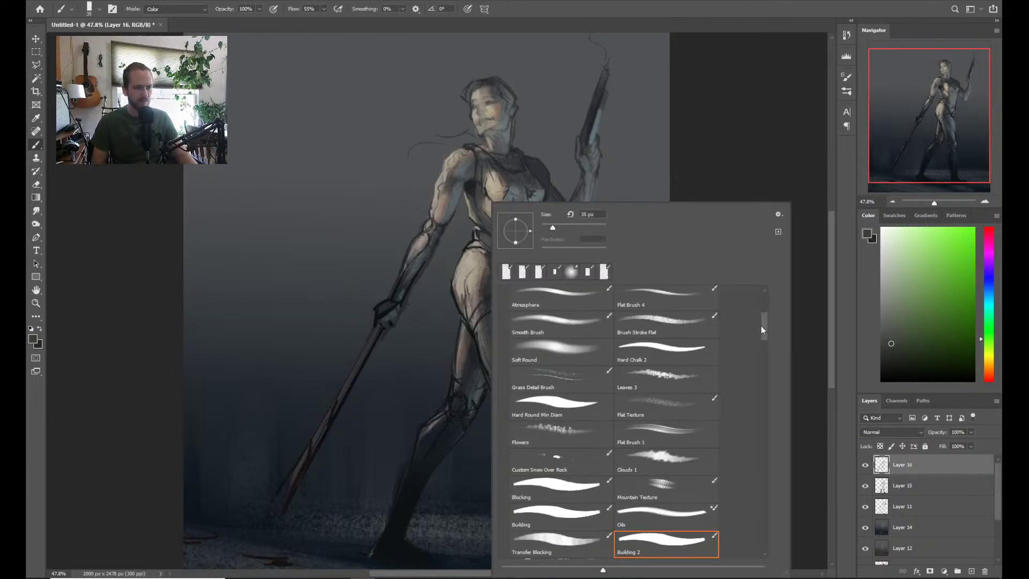
left_click_drag(762, 326, 763, 298)
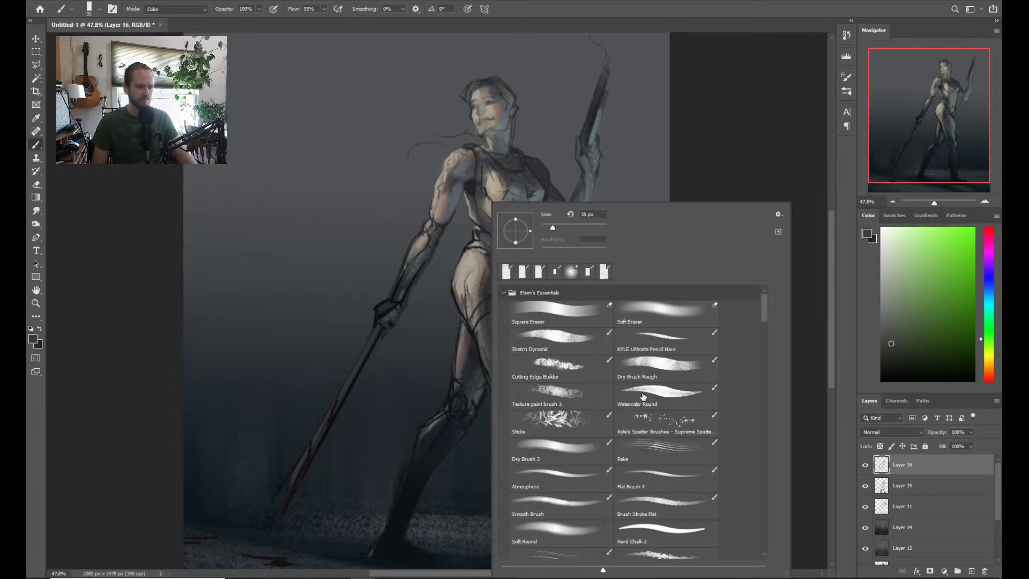
left_click(646, 364)
left_click(427, 348)
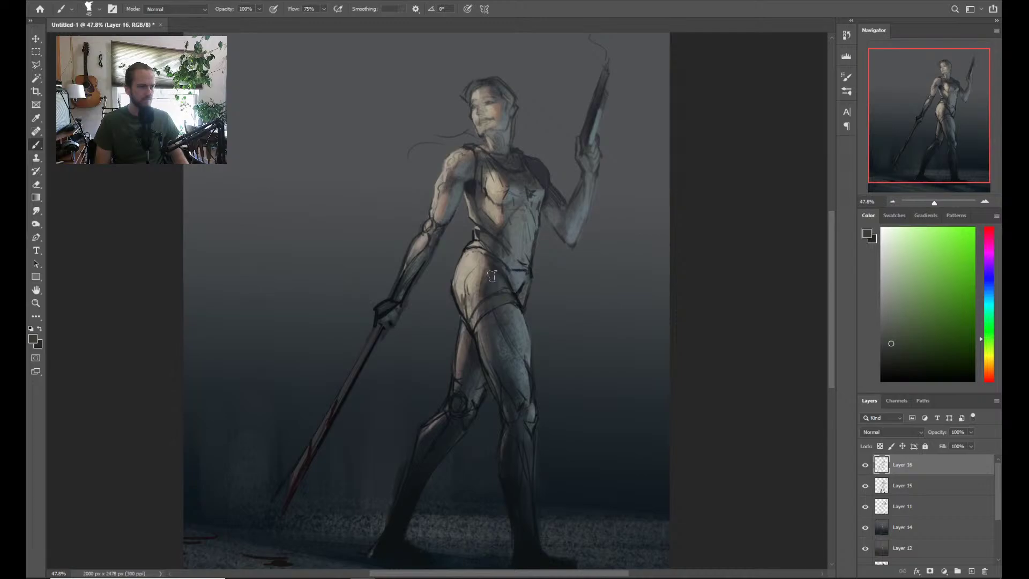
Paint muted green over the shaded front of the shorts, shifting the hue towards a cooler teal green for the far hip
mouse_move(491, 274)
left_mouse_down()
mouse_move(478, 298)
mouse_move(489, 266)
mouse_move(479, 258)
mouse_move(497, 279)
mouse_move(464, 270)
mouse_move(498, 279)
left_mouse_up()
left_click(990, 333)
left_click(990, 313)
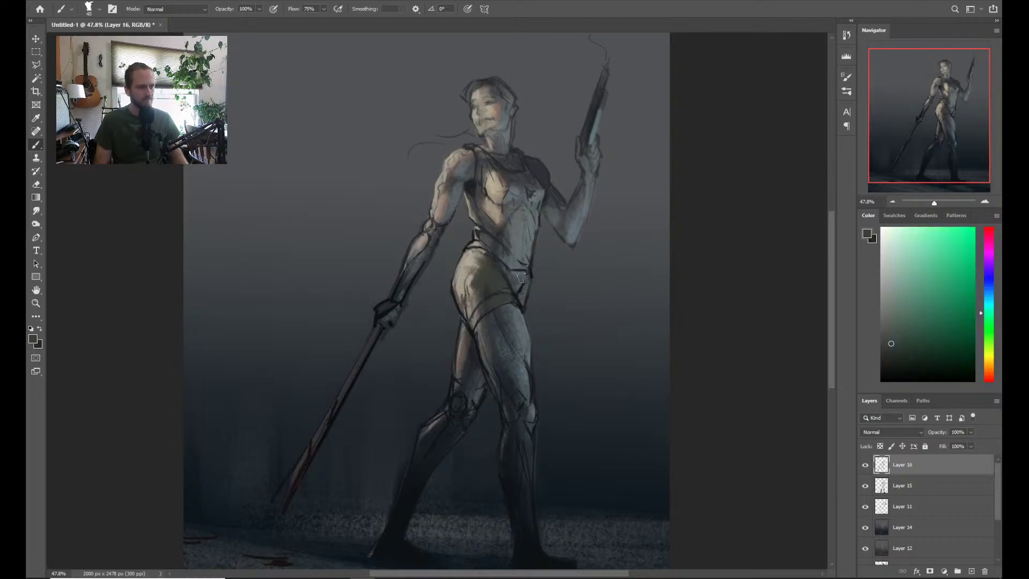
left_click_drag(518, 277, 531, 277)
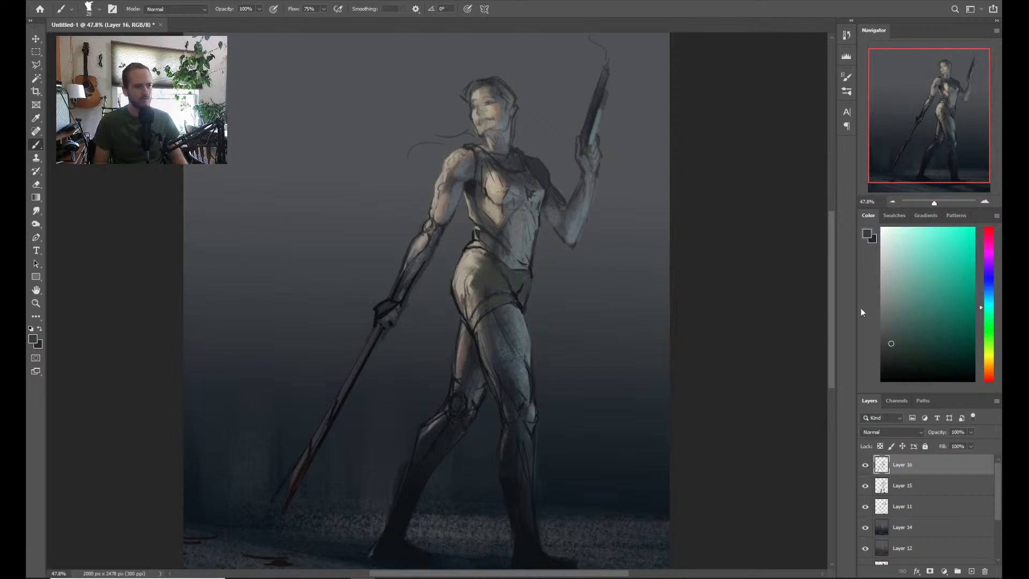
left_click(892, 328)
key("bracketleft")
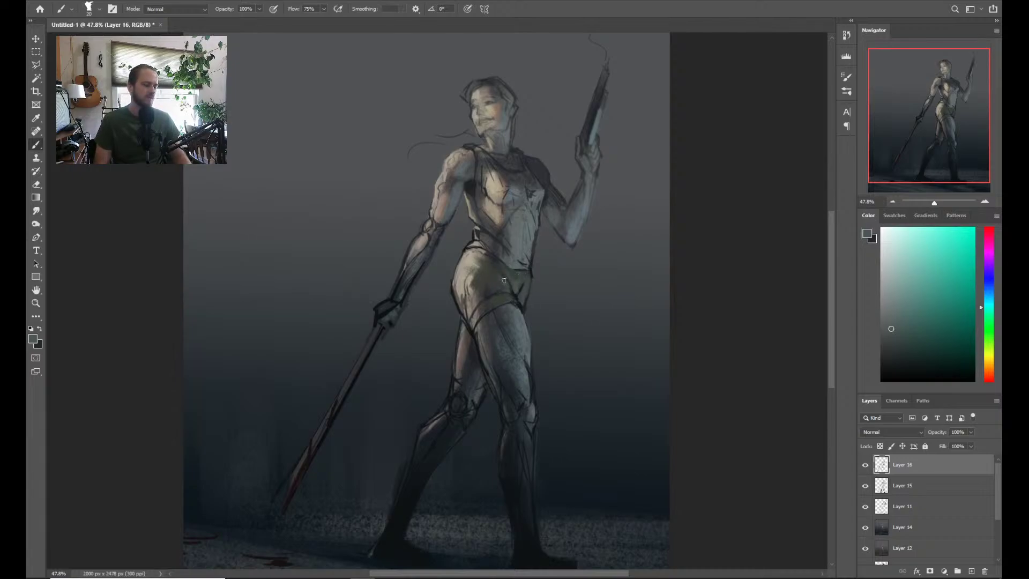
Sample the dark green on the shorts and extend it with a larger brush down the near leg towards the hem
left_click(484, 277, "alt")
key("bracketright")
key("bracketright")
key("bracketright")
left_click_drag(478, 285, 484, 301)
key("bracketleft")
key("bracketleft")
key("bracketleft")
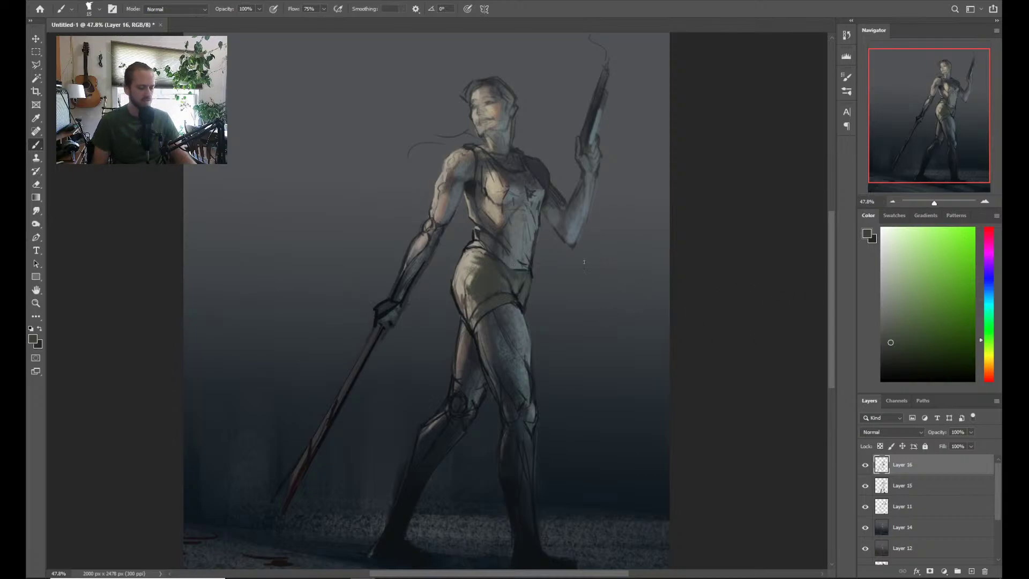
Mix a lighter, more saturated yellowish green and paint it over the lit outer side of the hip
left_click(989, 345)
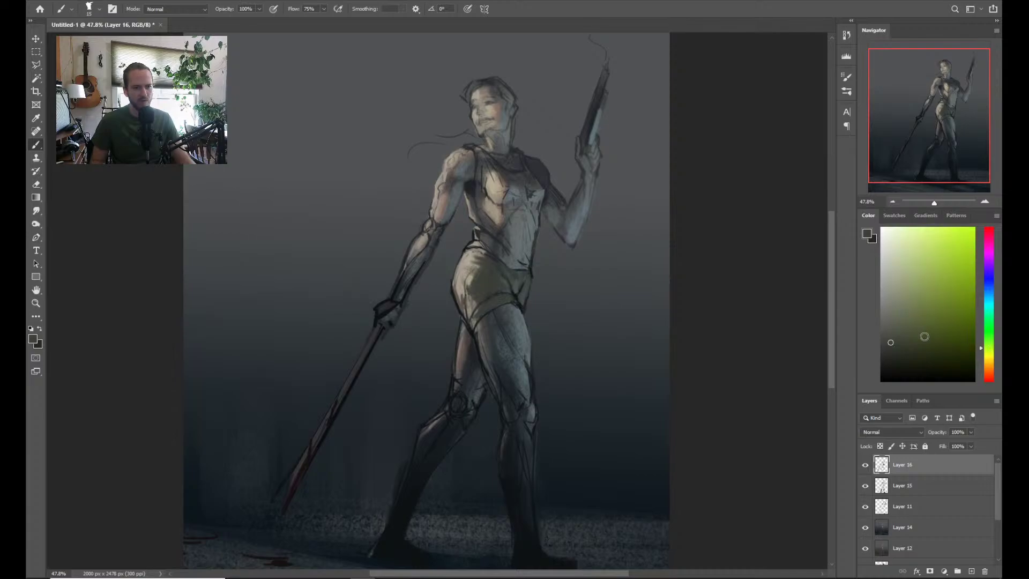
left_click(905, 329)
left_click_drag(906, 330, 916, 317)
key("]")
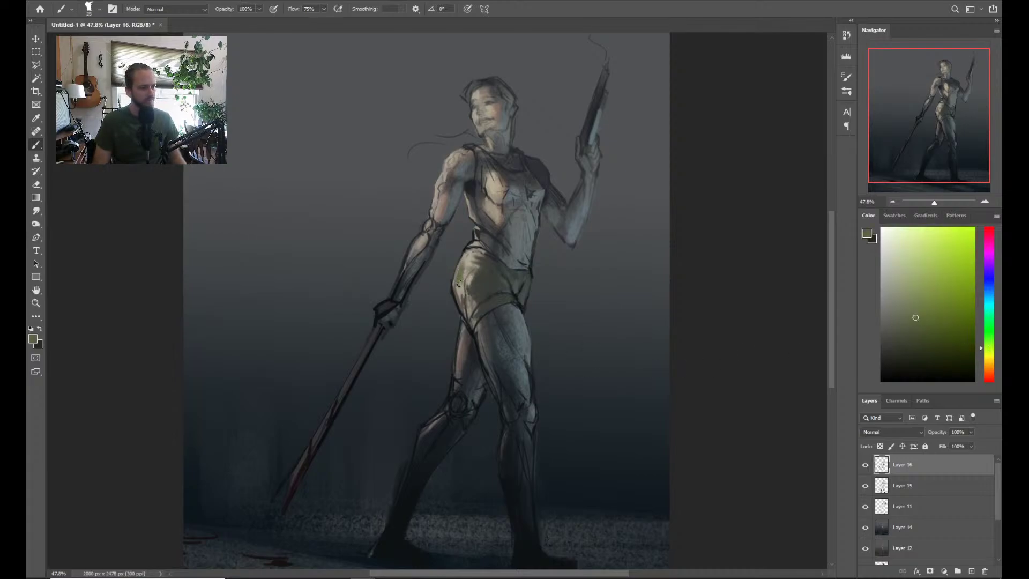
left_click_drag(459, 284, 468, 262)
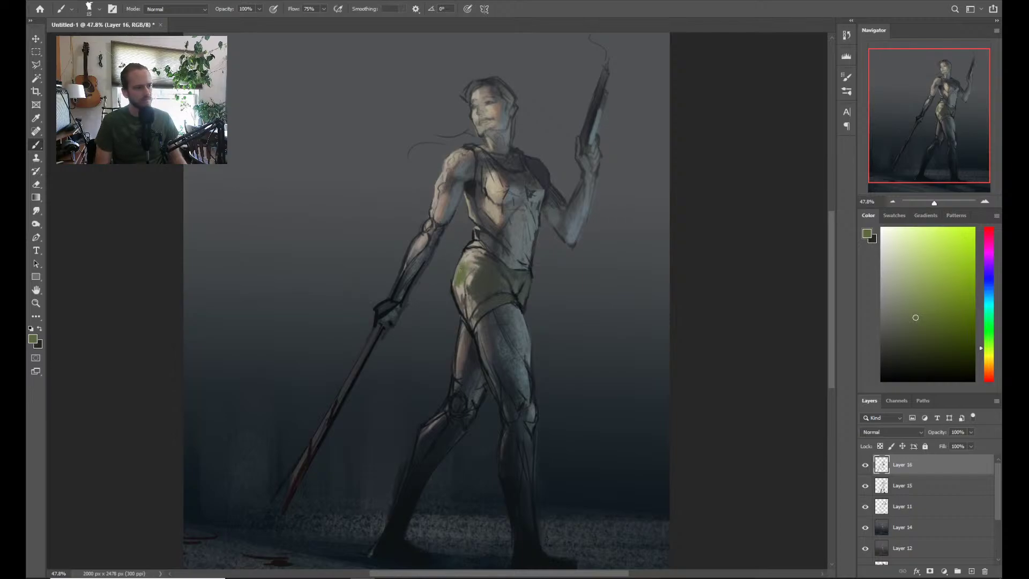
left_click(905, 313)
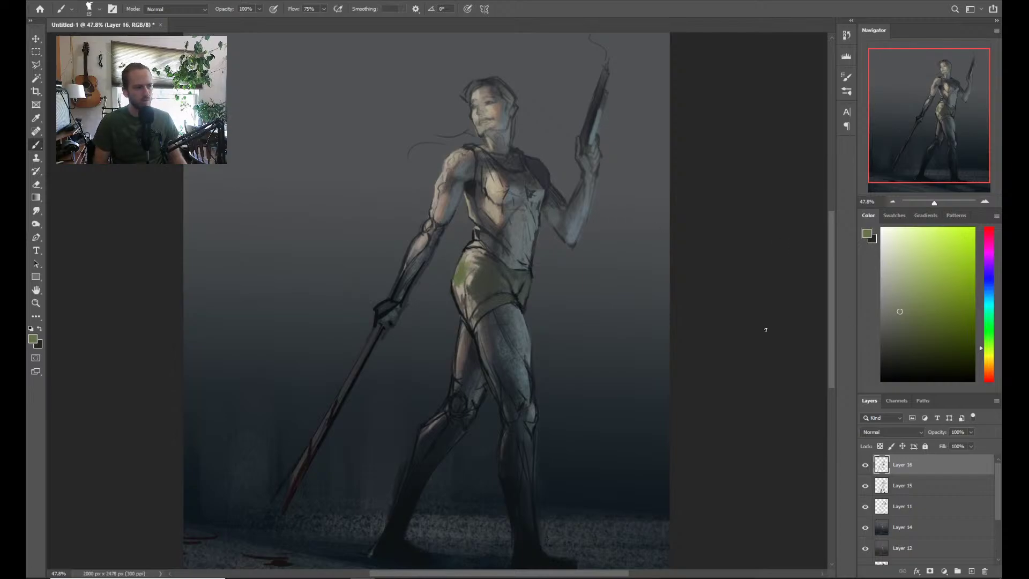
key("bracketright")
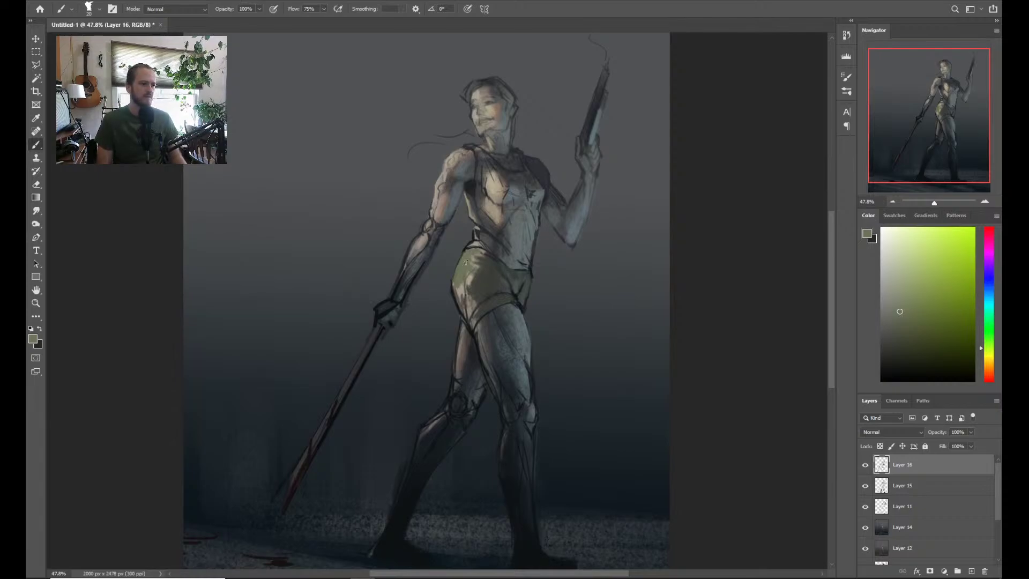
left_click(915, 313)
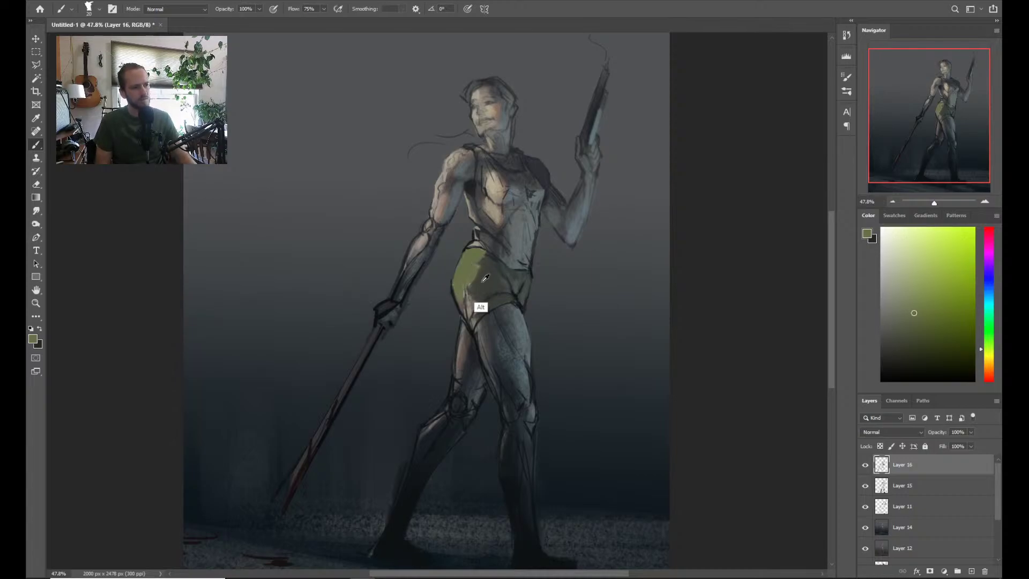
Sample the light and dark greens alternately to rework the shadow edge and fill the remaining skin down to the shorts' hem
left_click(478, 263, "alt")
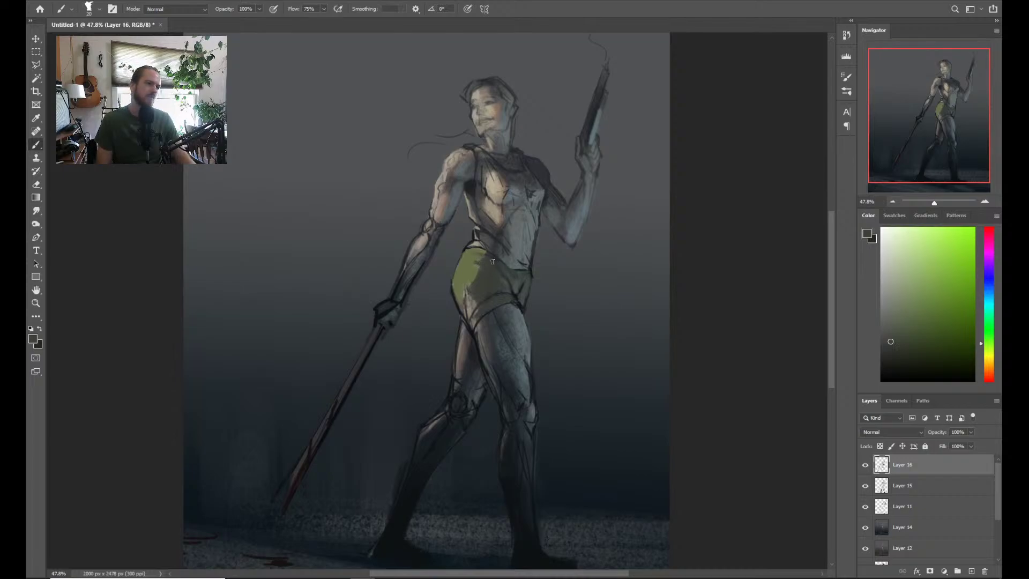
left_click(475, 267, "alt")
left_click(475, 270, "alt")
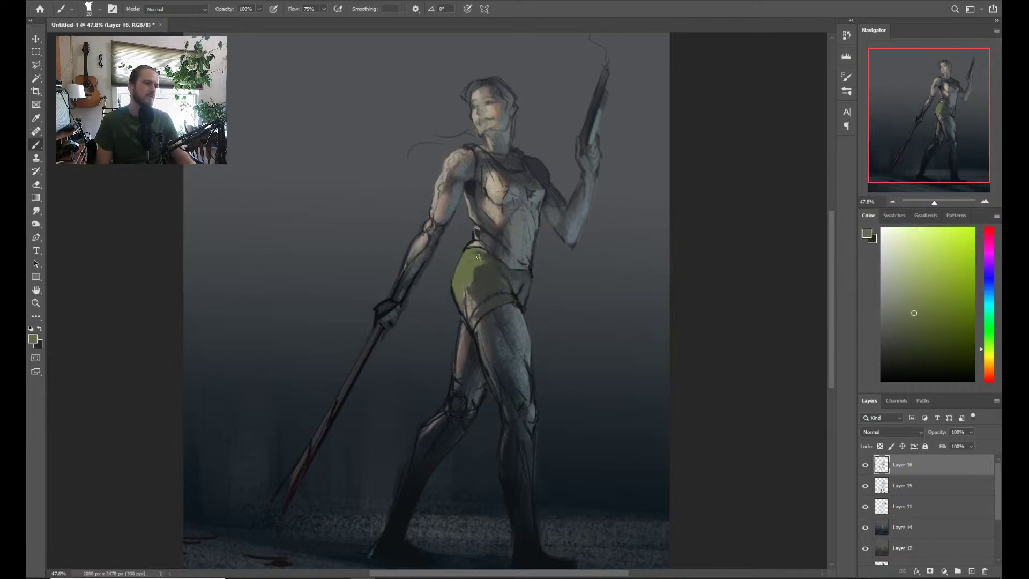
left_click(491, 274, "alt")
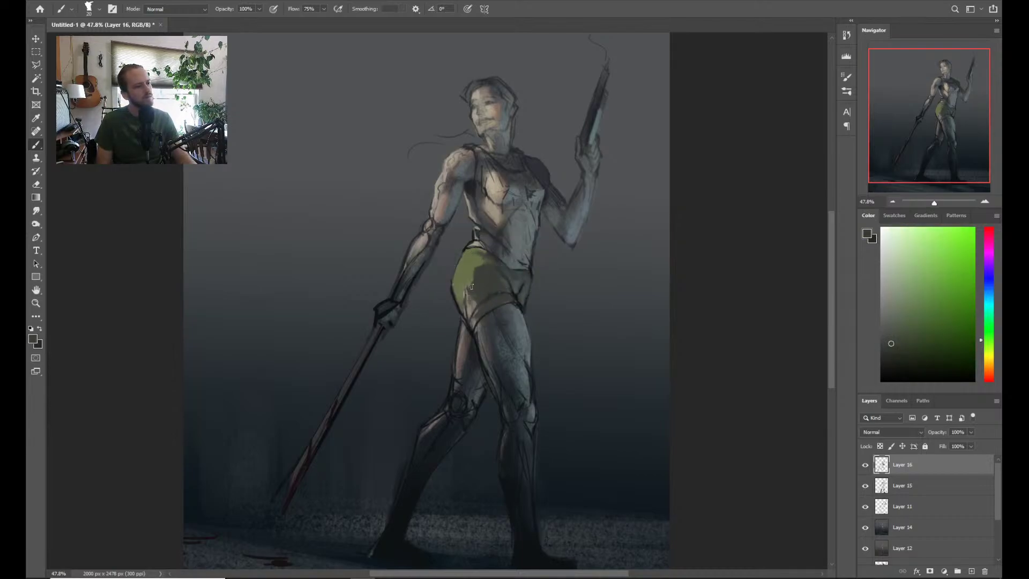
left_click_drag(477, 307, 477, 314)
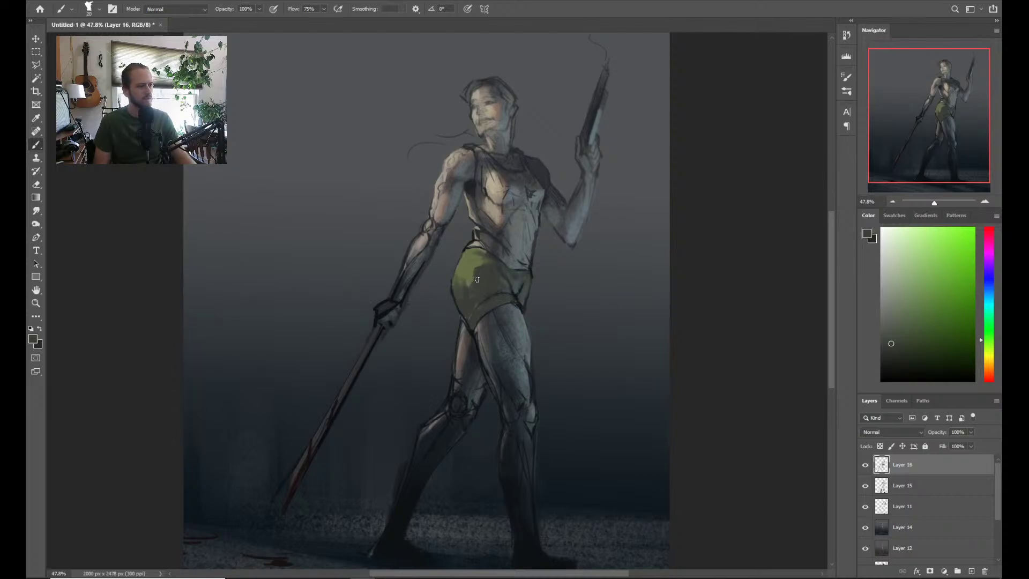
Smudge the boundary between the light and dark greens on the hip with a progressively larger Smudge brush
key("r")
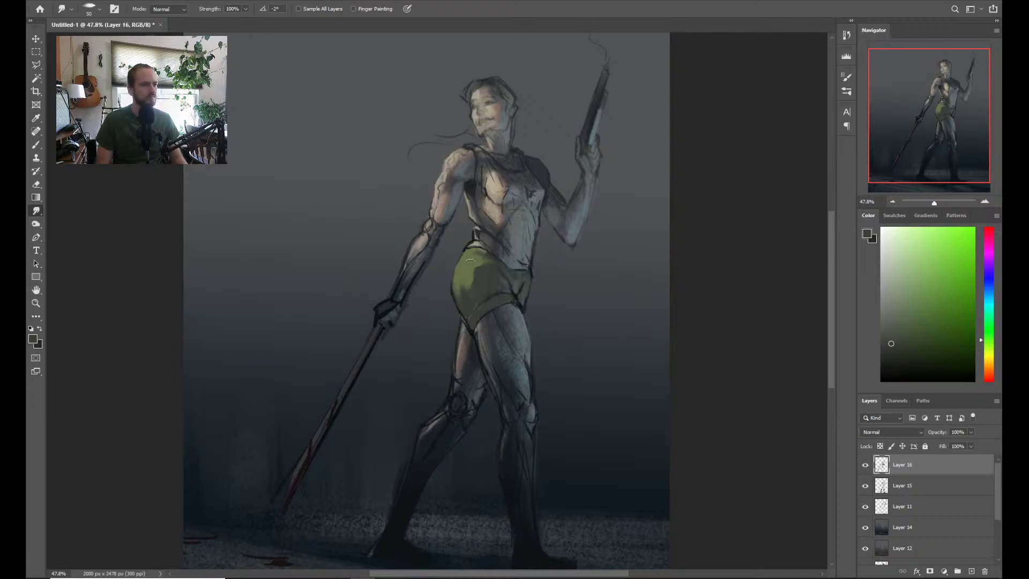
key("bracketright")
key("bracketright")
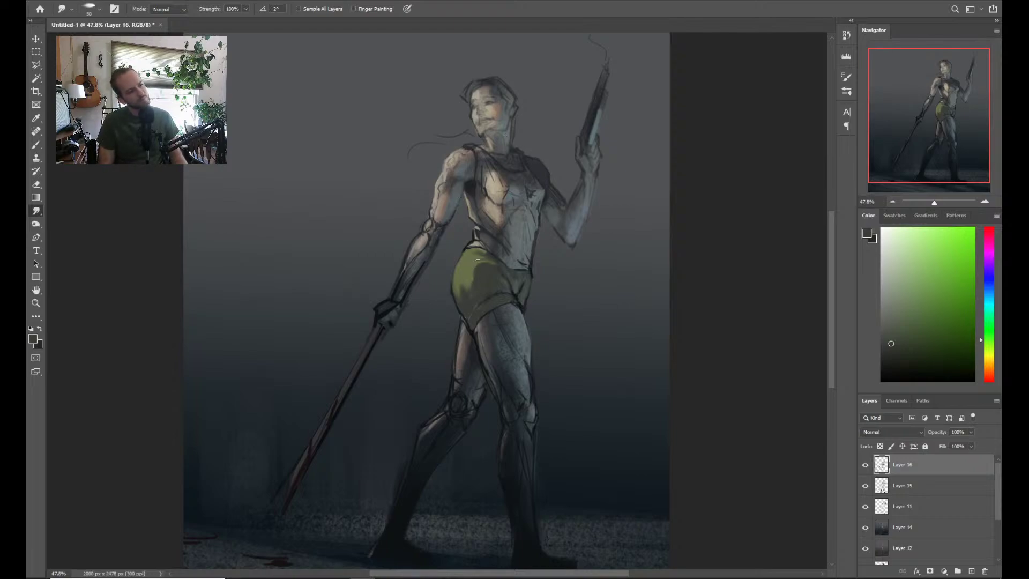
key("bracketright")
key("bracketright")
key("bracketright")
key("bracketright")
key("bracketright")
key("bracketright")
key("bracketright")
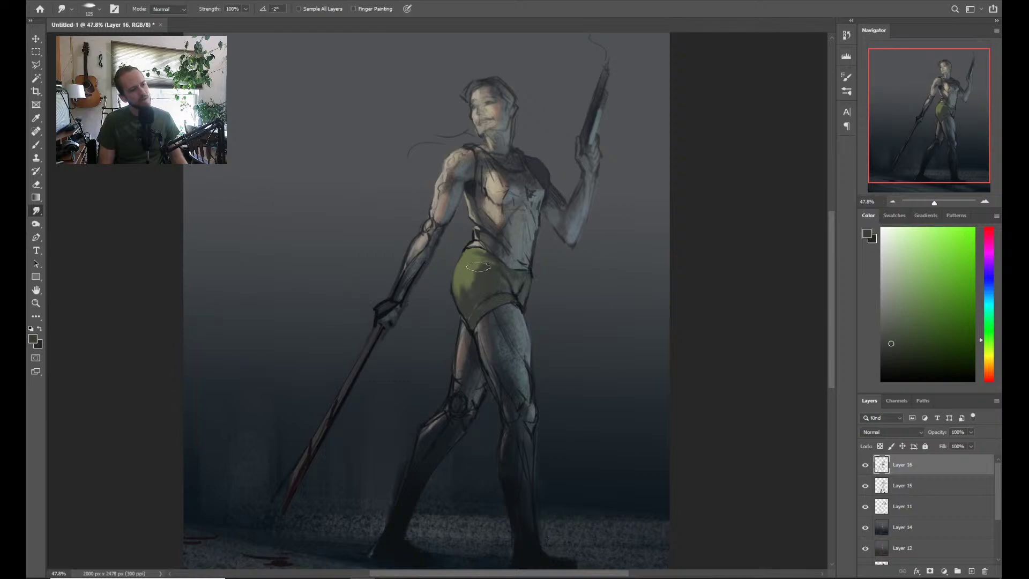
key("bracketright")
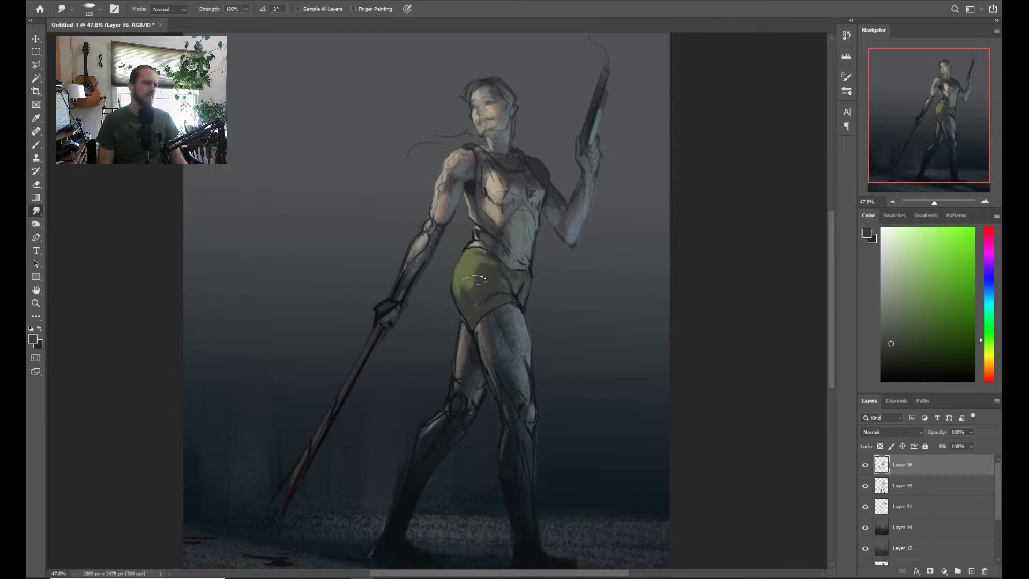
Refine the blended green shading across the shorts, varying the Smudge brush size and finishing with a smaller one
key("bracketleft")
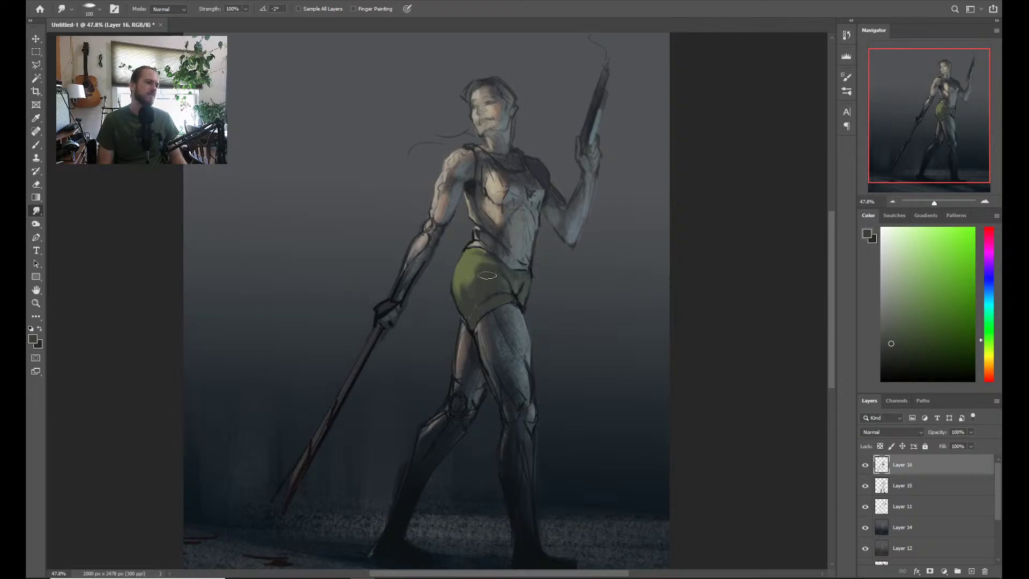
key("bracketright")
key("bracketright")
key("bracketleft")
key("bracketleft")
key("bracketleft")
key("bracketleft")
key("bracketleft")
key("bracketleft")
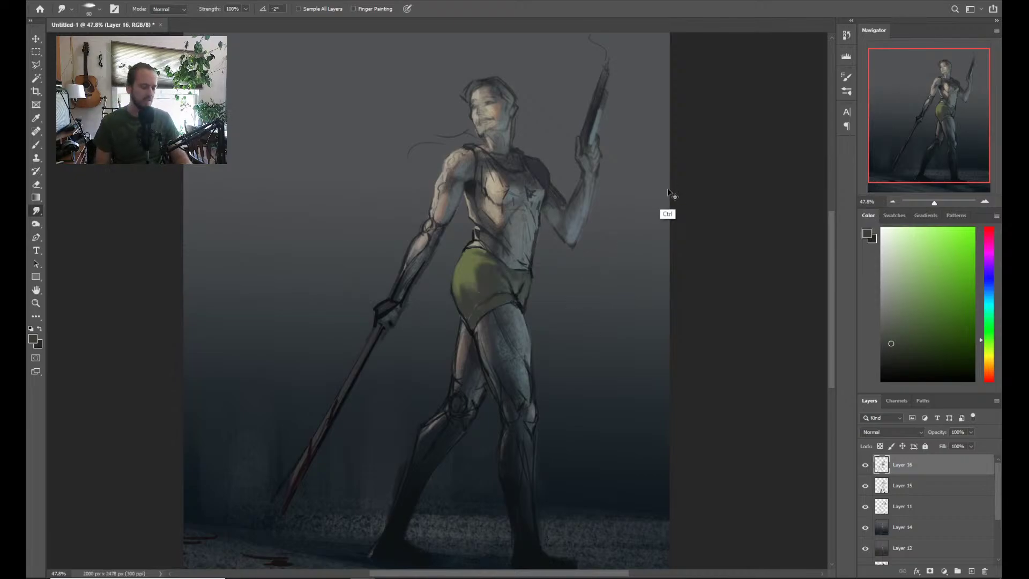
Flip the canvas horizontally and smooth the green shading along the outer hip with a smaller Smudge brush
key("ctrl+shift+h")
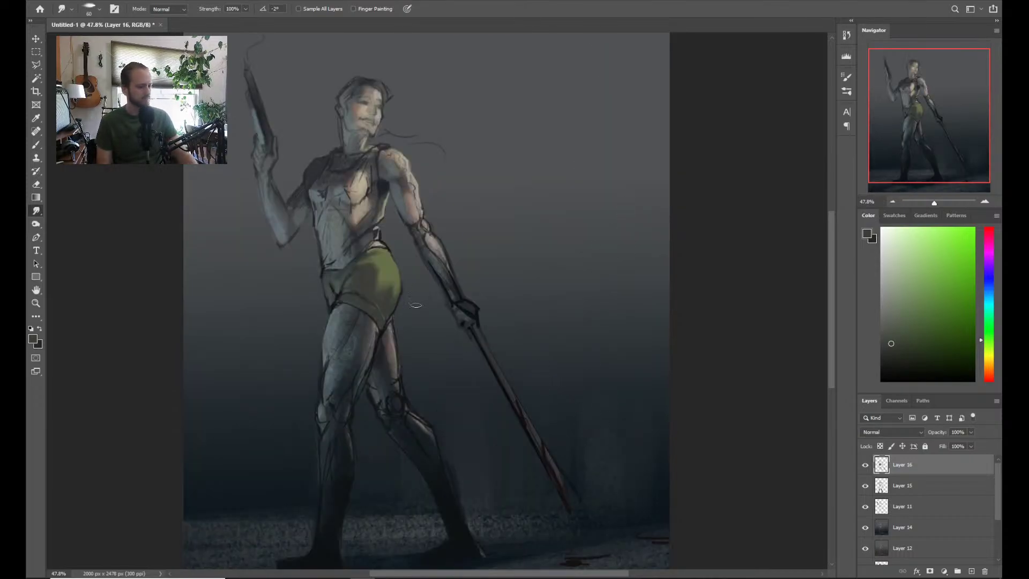
key("b")
key("r")
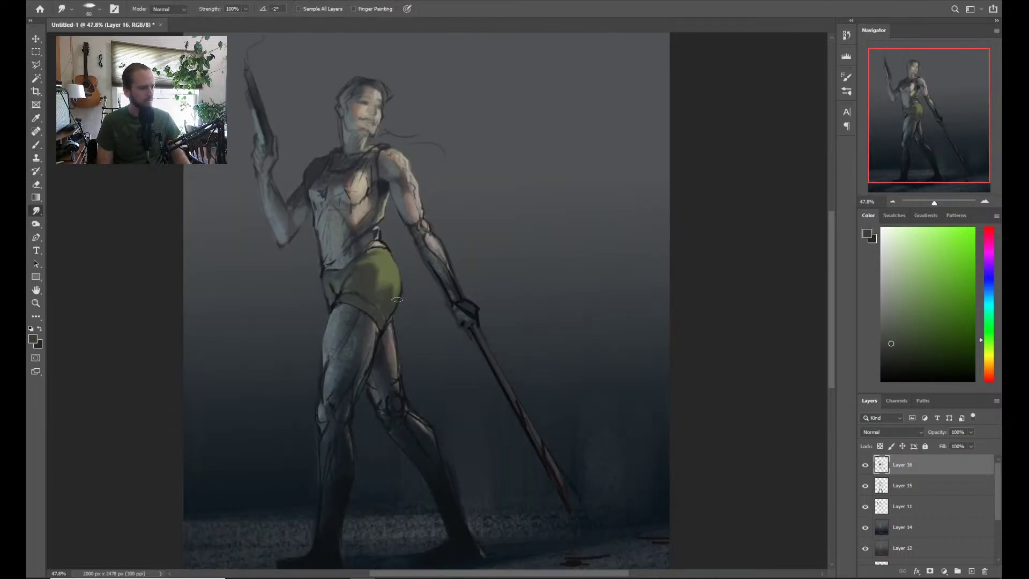
mouse_move(390, 283)
left_mouse_down()
mouse_move(391, 309)
mouse_move(392, 297)
mouse_move(377, 306)
mouse_move(385, 301)
mouse_move(373, 294)
left_mouse_up()
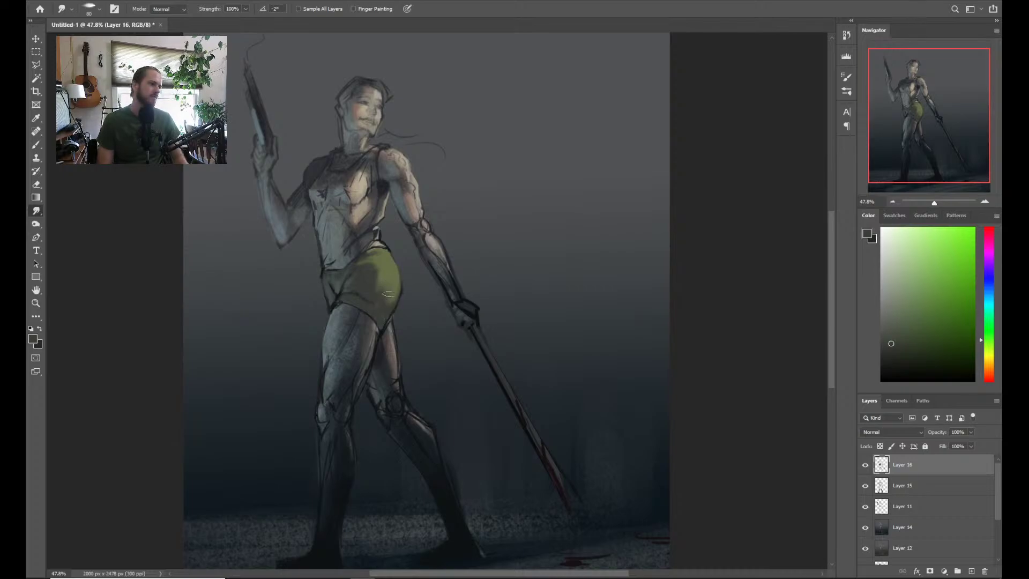
key("bracketleft")
key("bracketleft")
key("bracketleft")
key("bracketleft")
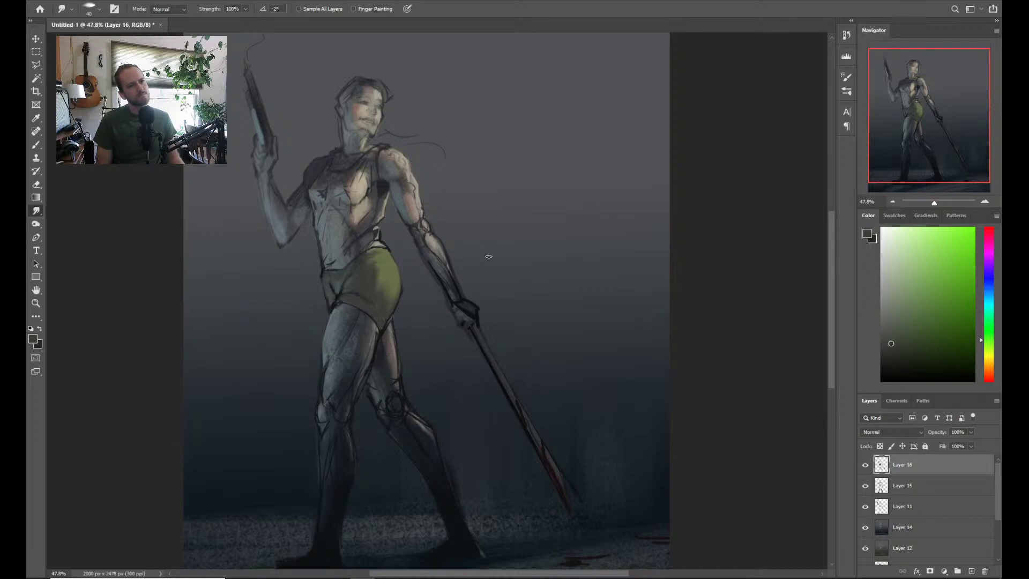
Sample the near-black of the front boot with the Brush and block in a darker, fuller foot and toe
key("b")
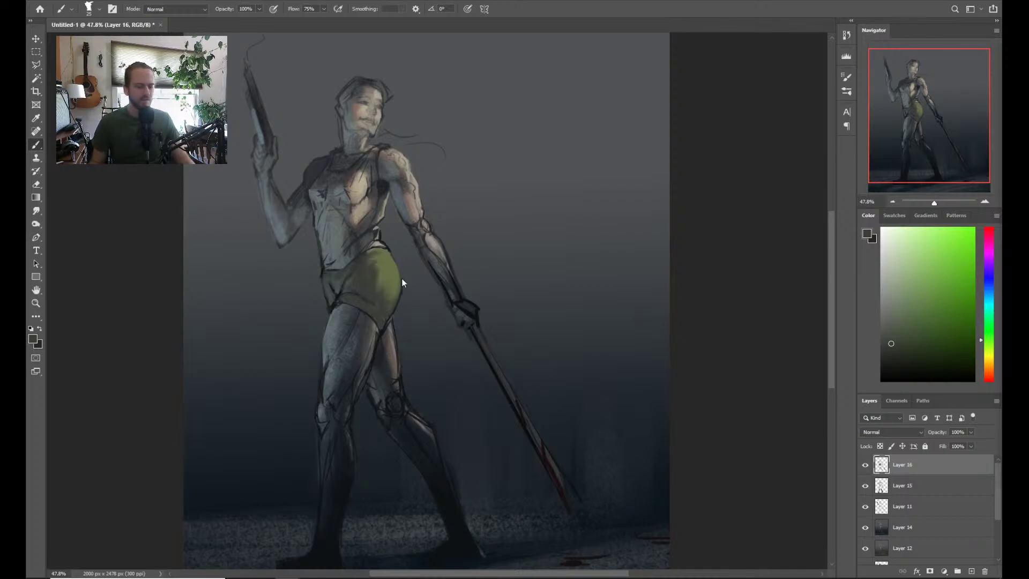
scroll(670, 303, "down", 2)
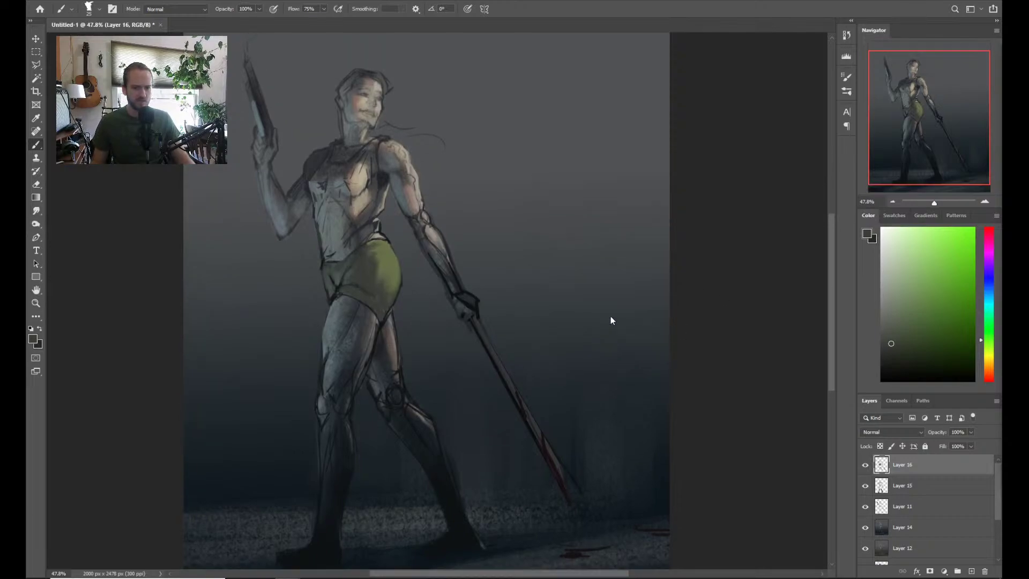
scroll(351, 367, "down", 1)
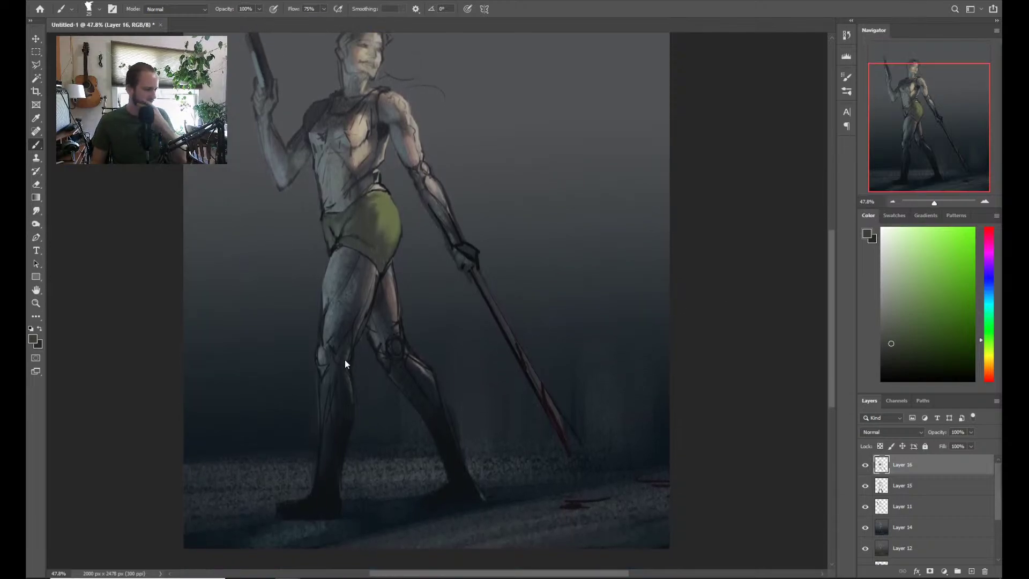
scroll(344, 359, "up", 1)
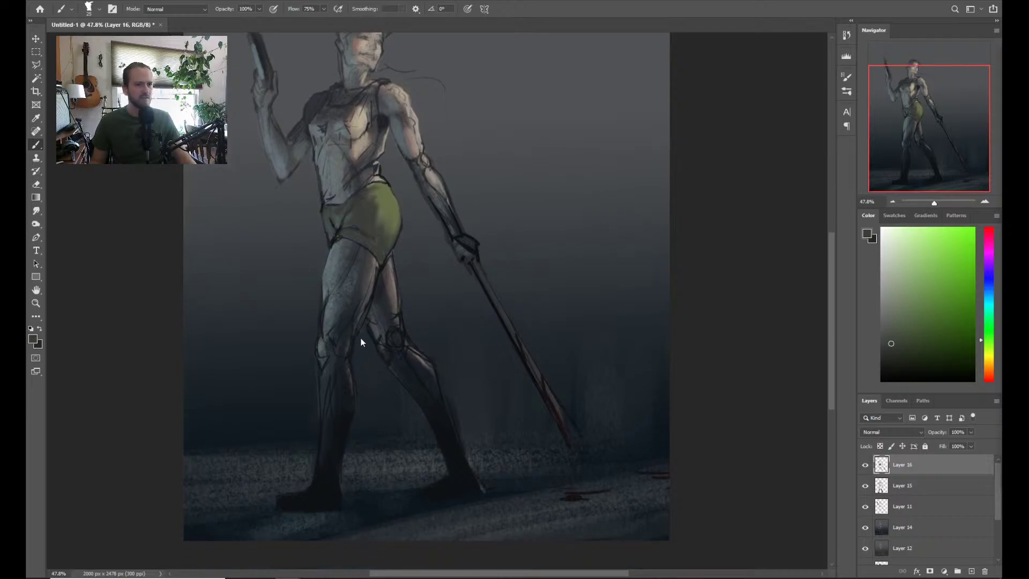
scroll(352, 369, "down", 2)
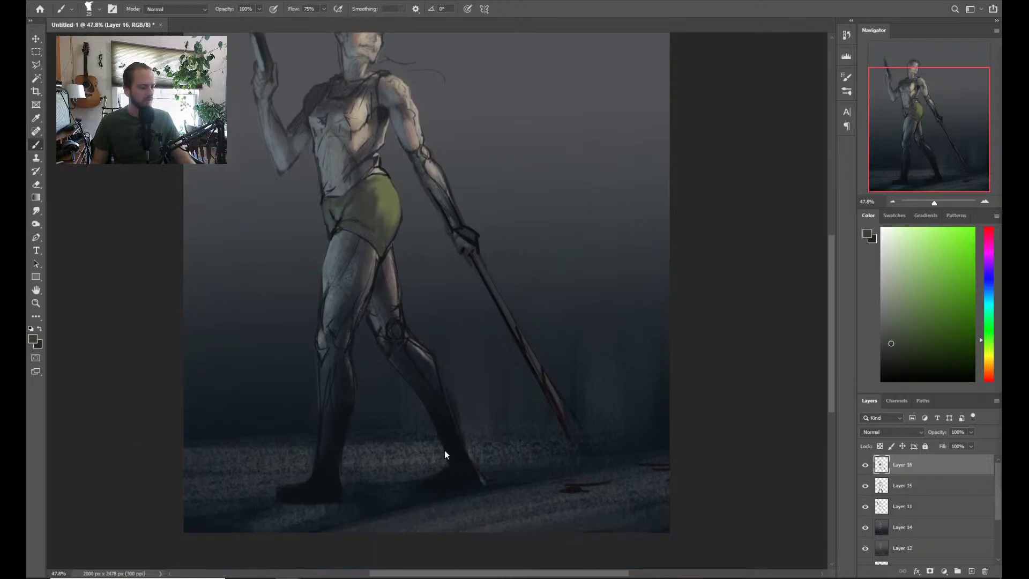
scroll(375, 400, "down", 1)
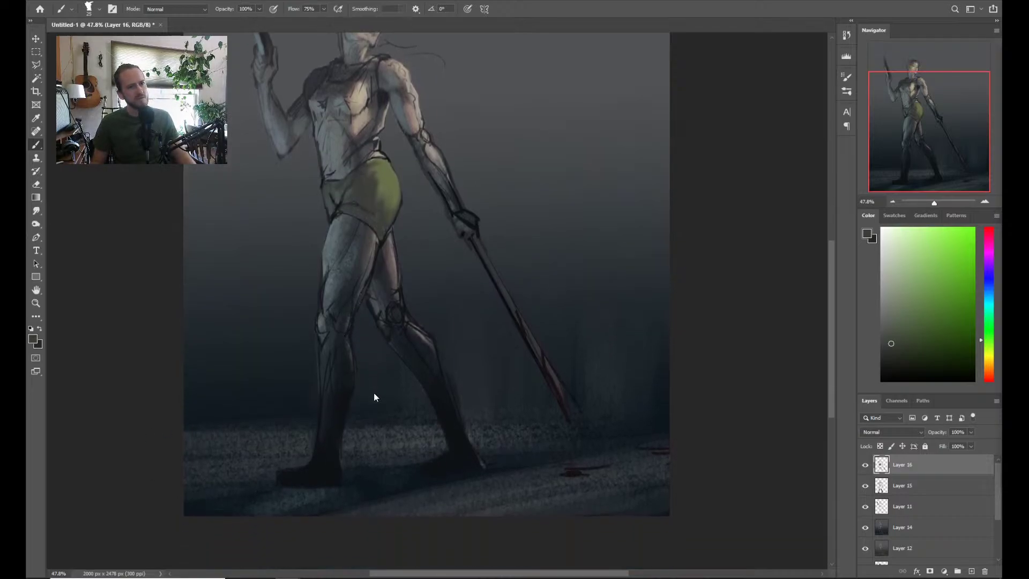
scroll(375, 393, "up", 2)
scroll(375, 386, "up", 2)
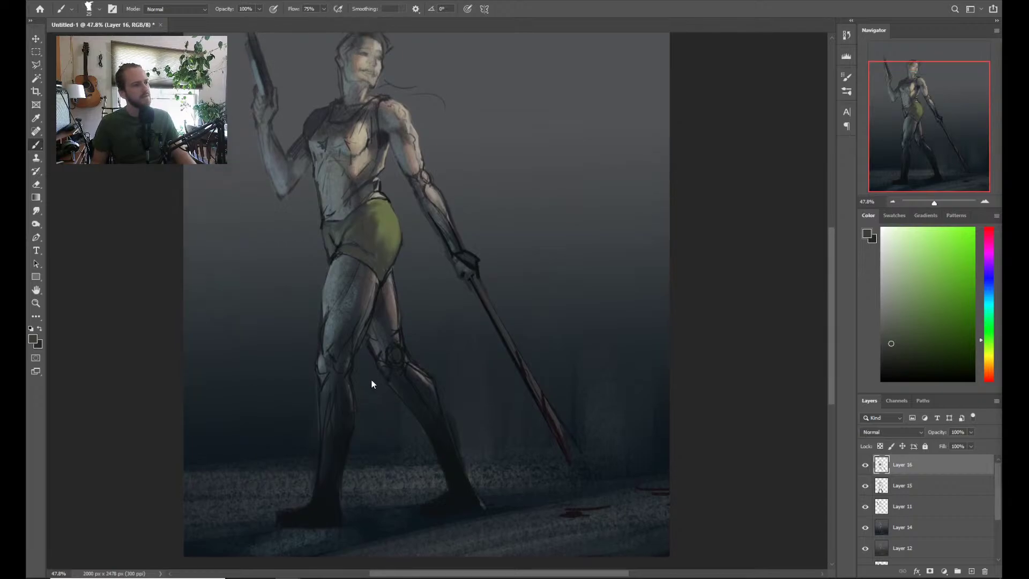
scroll(368, 367, "down", 2)
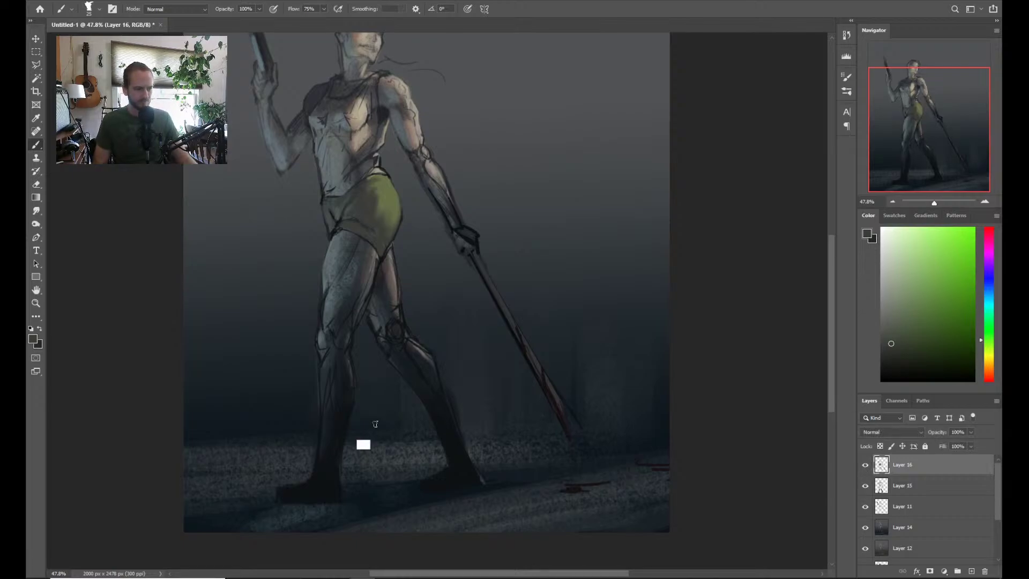
key("alt")
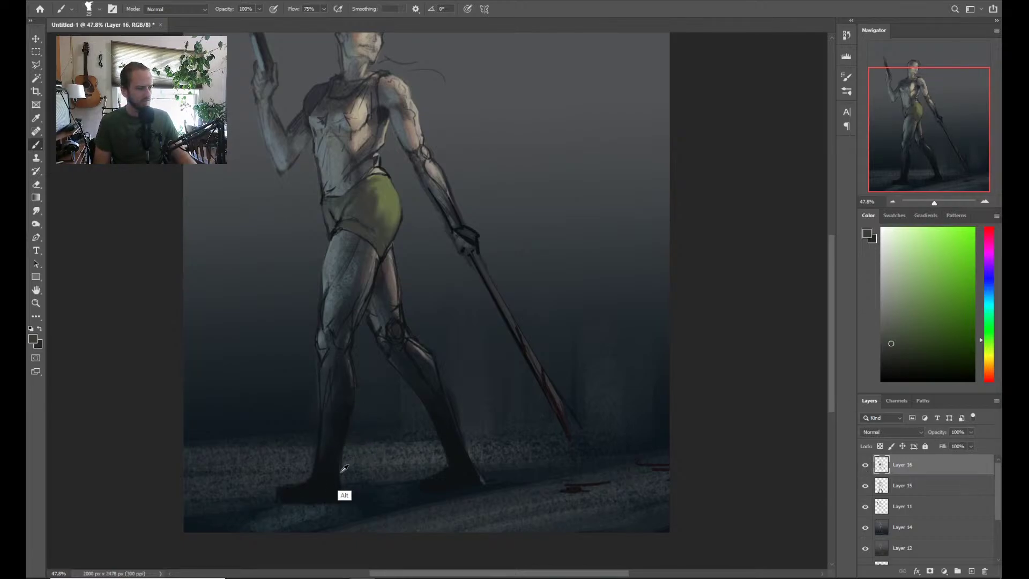
left_click(345, 468, "alt")
key("ctrl")
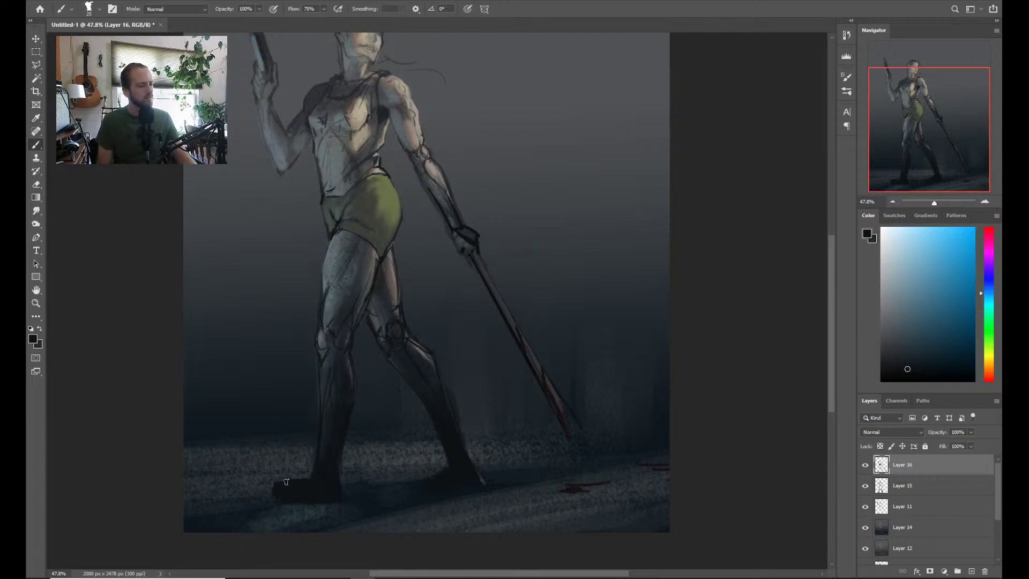
Sample dark blue-greys from the boot shaft and the sole's shadow to shape the front boot's toe and lower edge
left_click(330, 420, "alt")
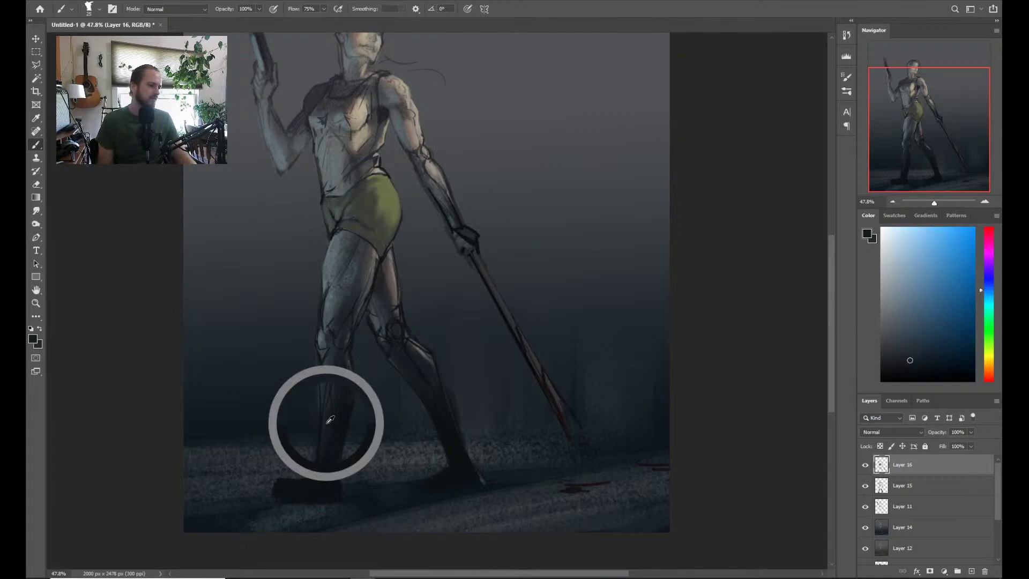
left_click(323, 437, "alt")
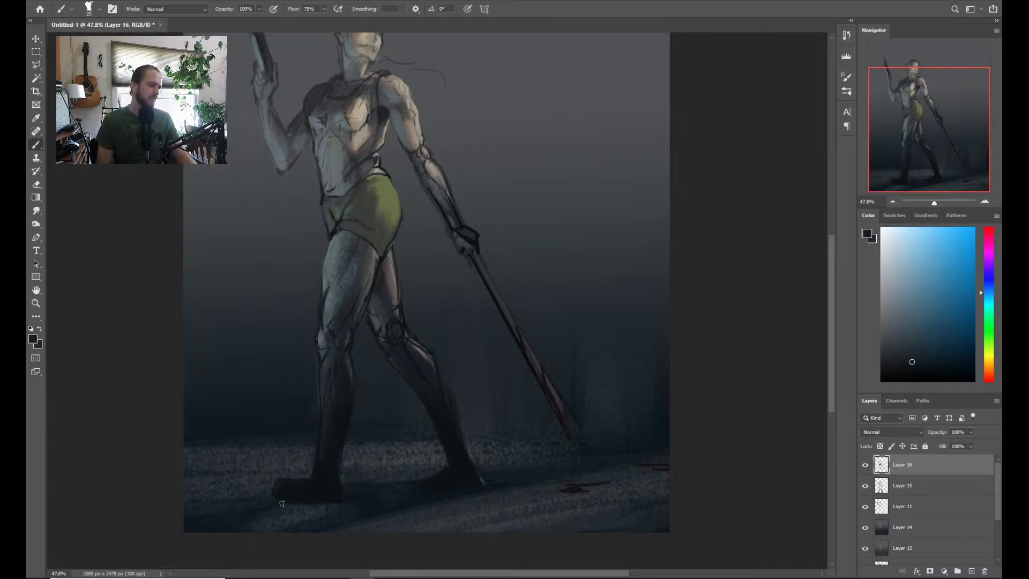
left_click(332, 505, "alt")
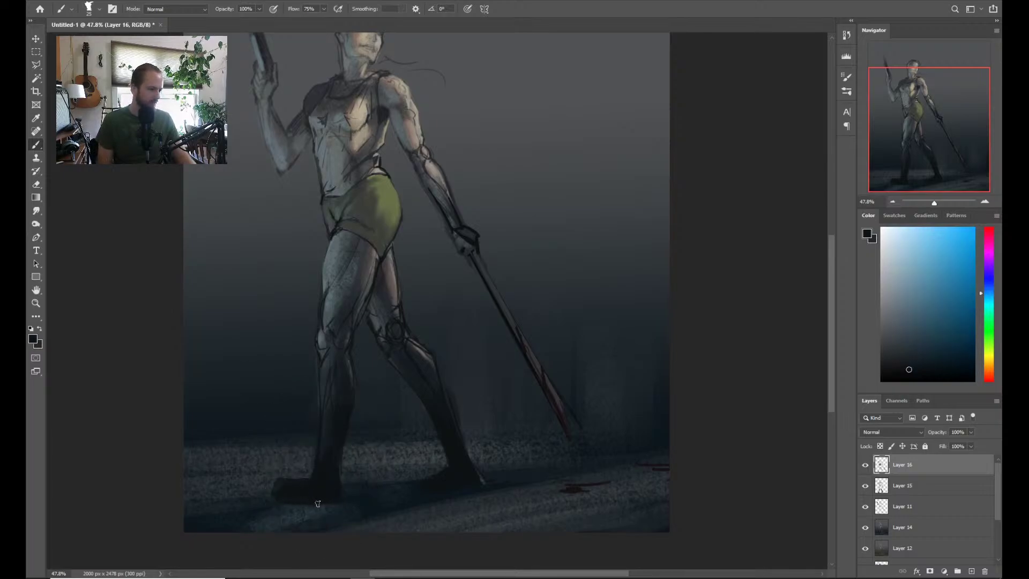
key("e")
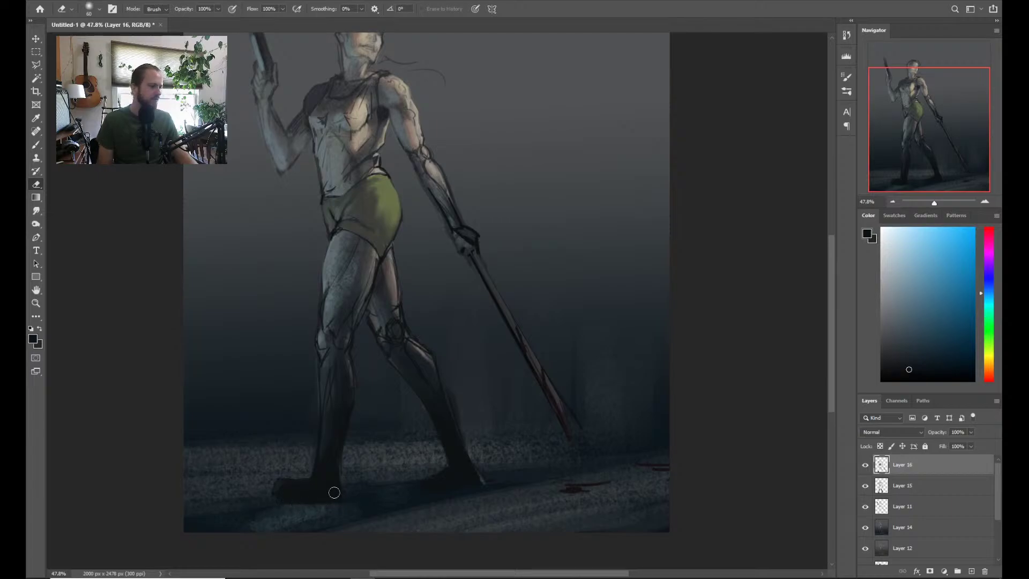
Flip the canvas horizontally and reshape the front boot's toe and sole with sampled near-black and dark ground colours
key("z")
scroll(334, 493, "down", 3)
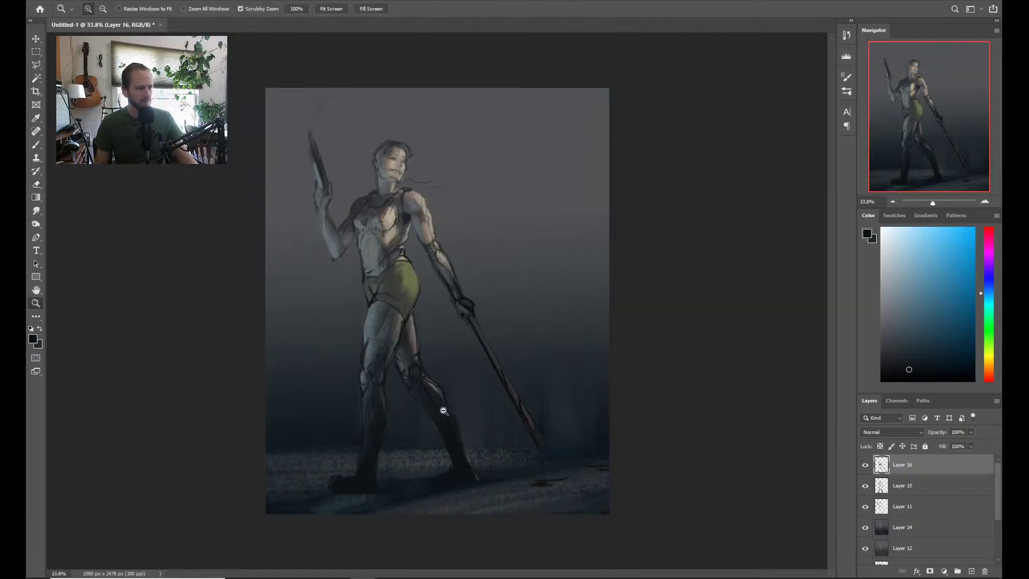
scroll(443, 410, "up", 1)
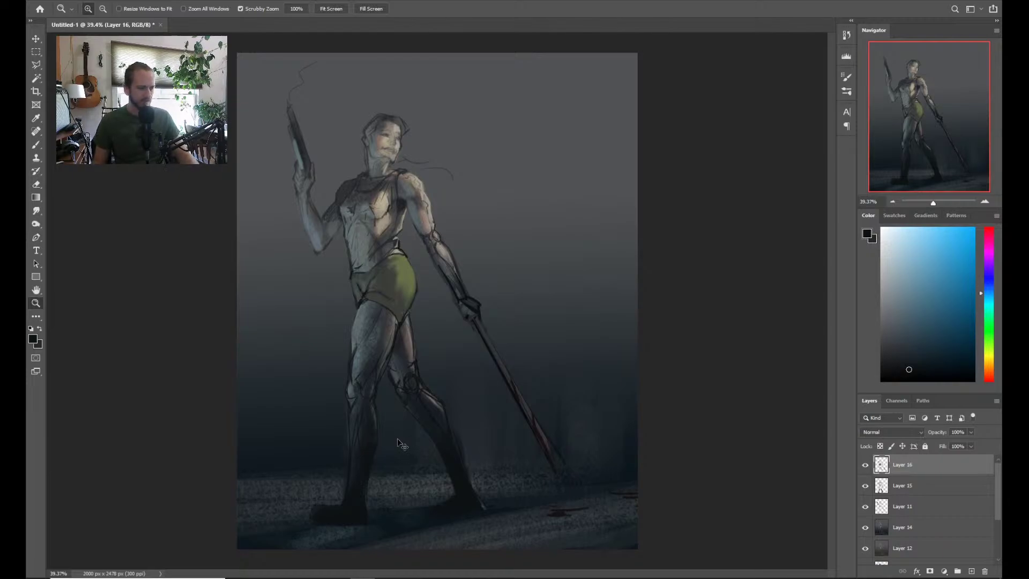
key("h")
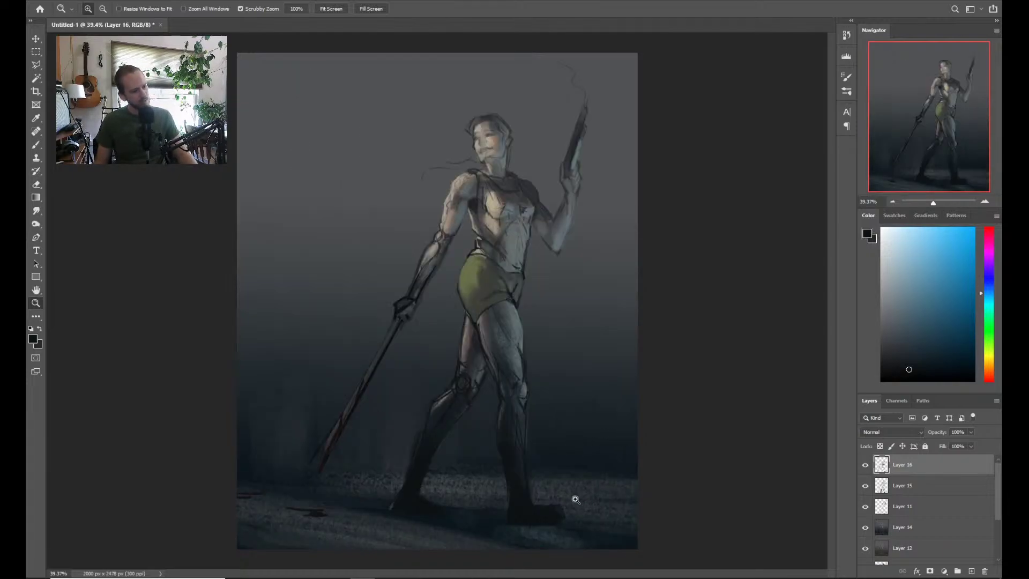
scroll(575, 500, "up", 1)
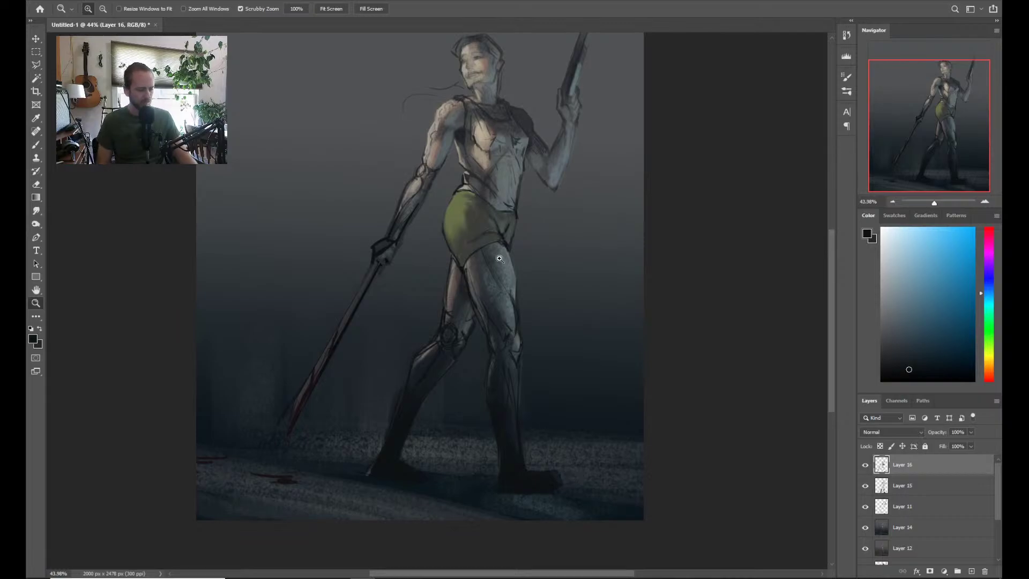
key("b")
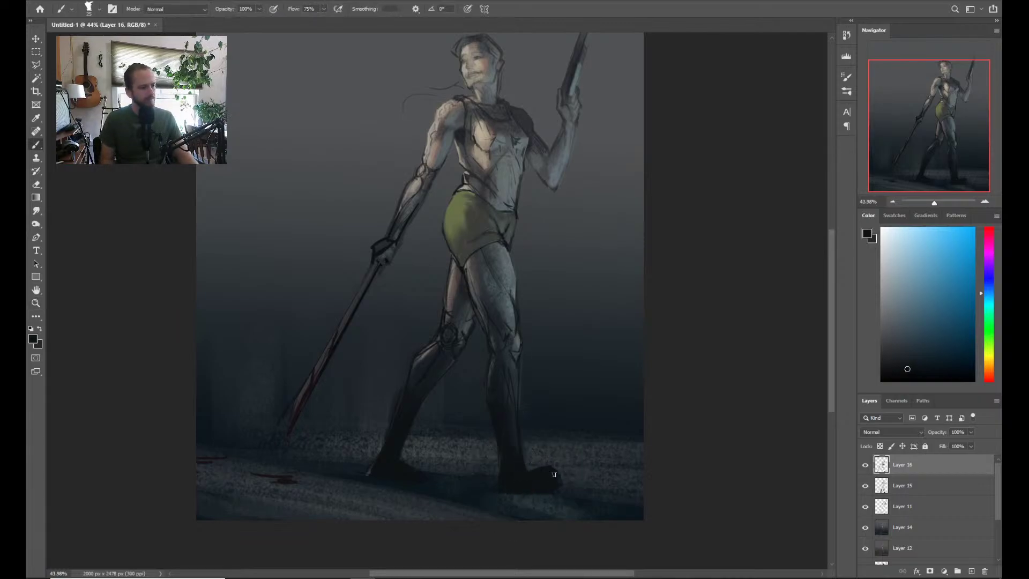
left_click(549, 494, "alt")
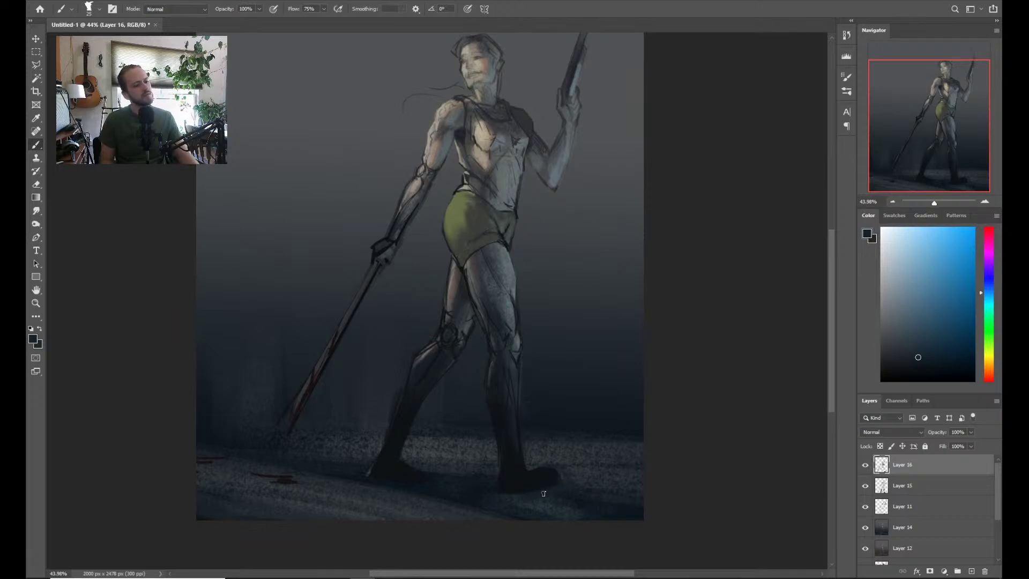
key("alt")
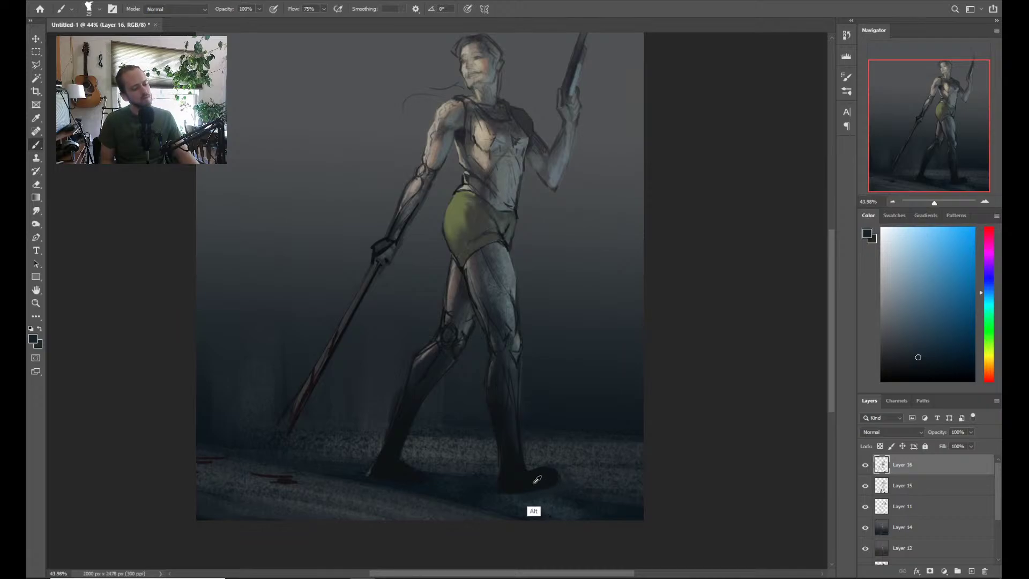
left_click(495, 402, "alt")
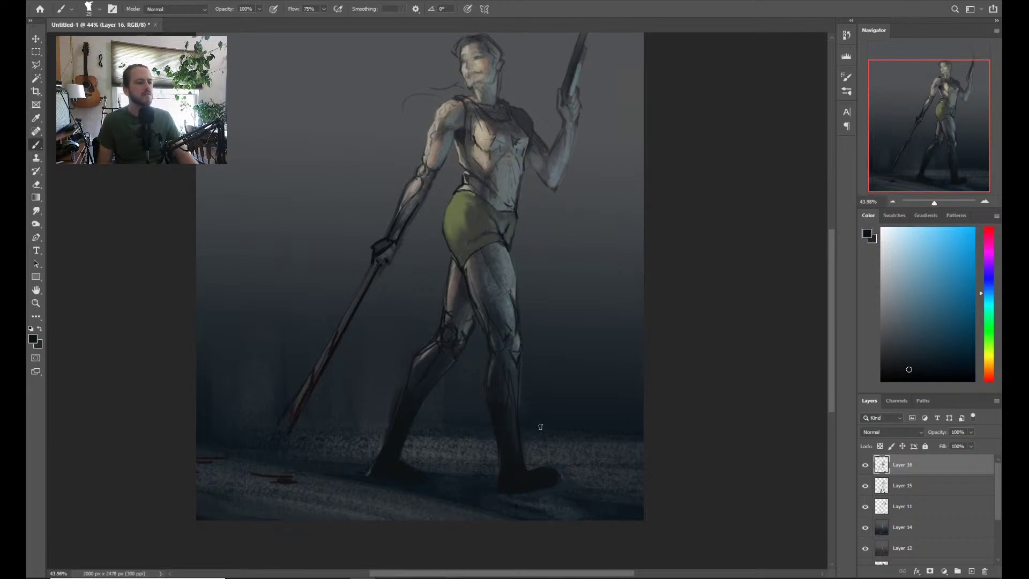
Alternate between sampled boot black and ground blue-grey to refine the outline of the front boot's toe tip and sole
key("alt")
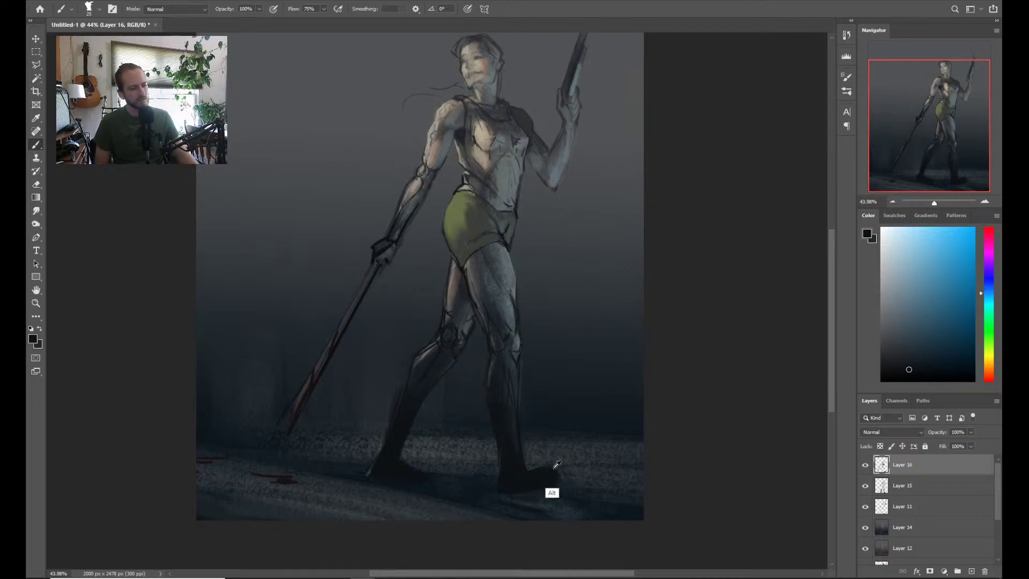
left_click(543, 474, "alt")
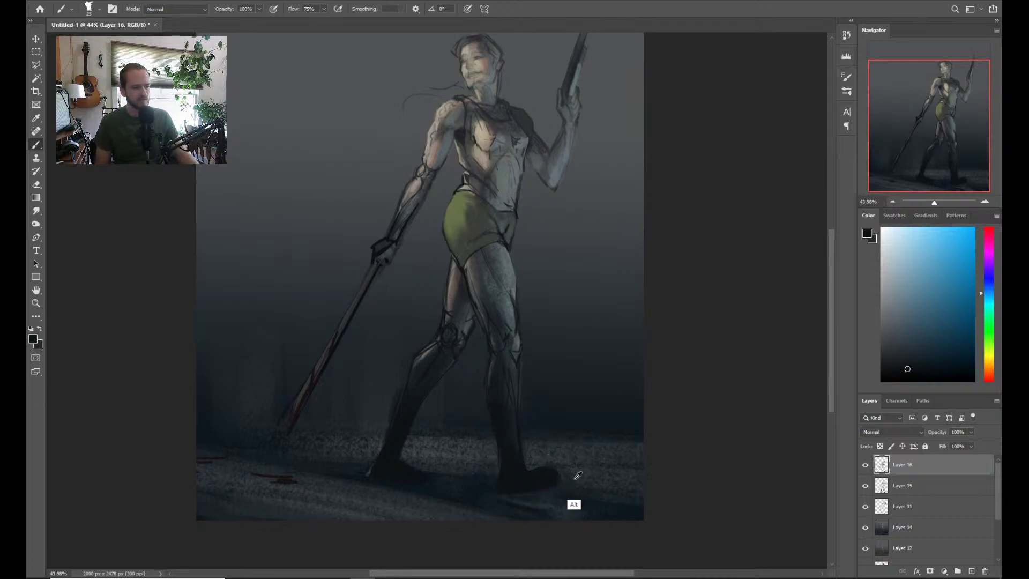
left_click(574, 480, "alt")
left_click_drag(559, 485, 539, 491)
left_click(575, 495, "alt")
left_click(567, 489, "alt")
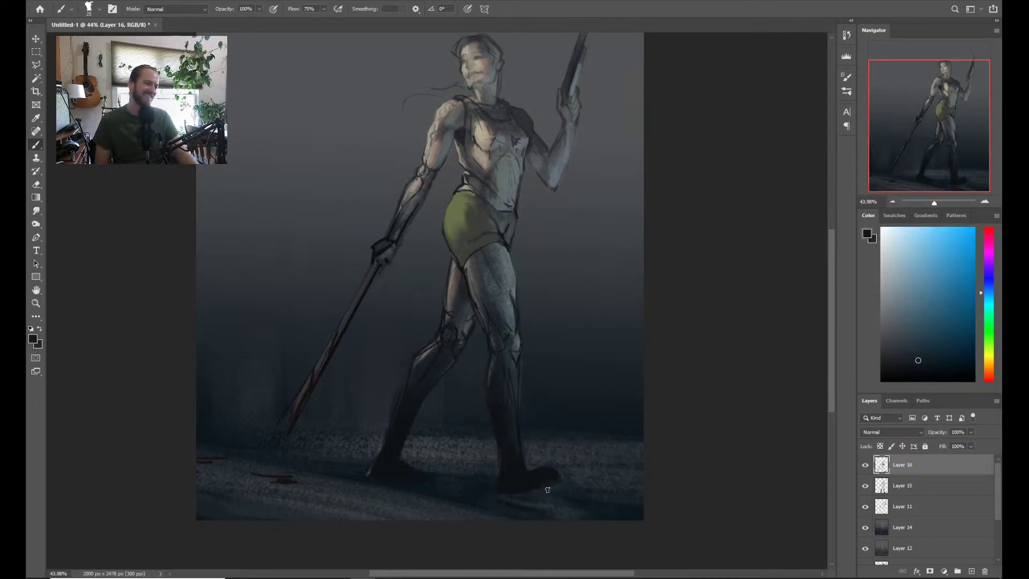
left_click(543, 477, "alt")
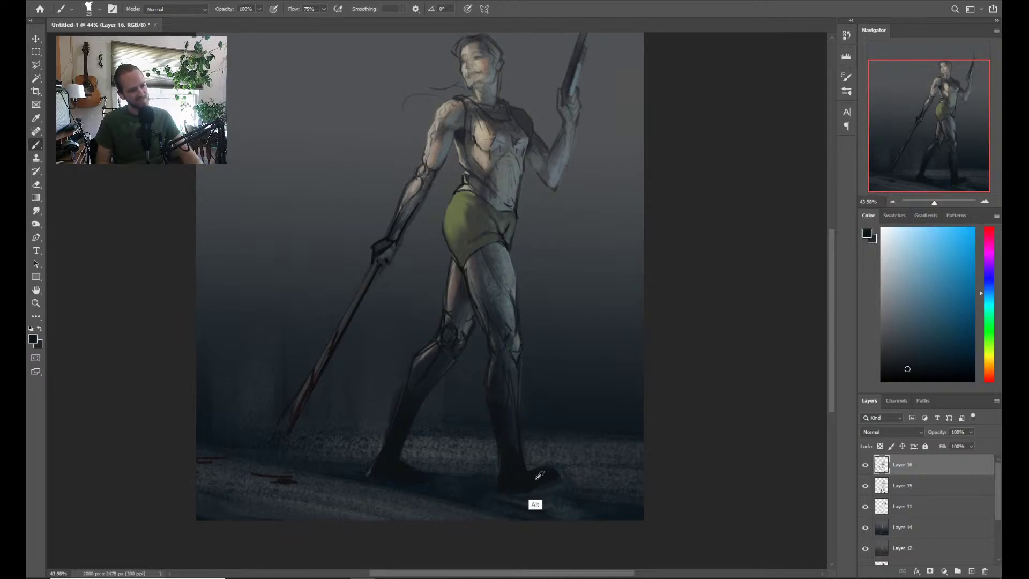
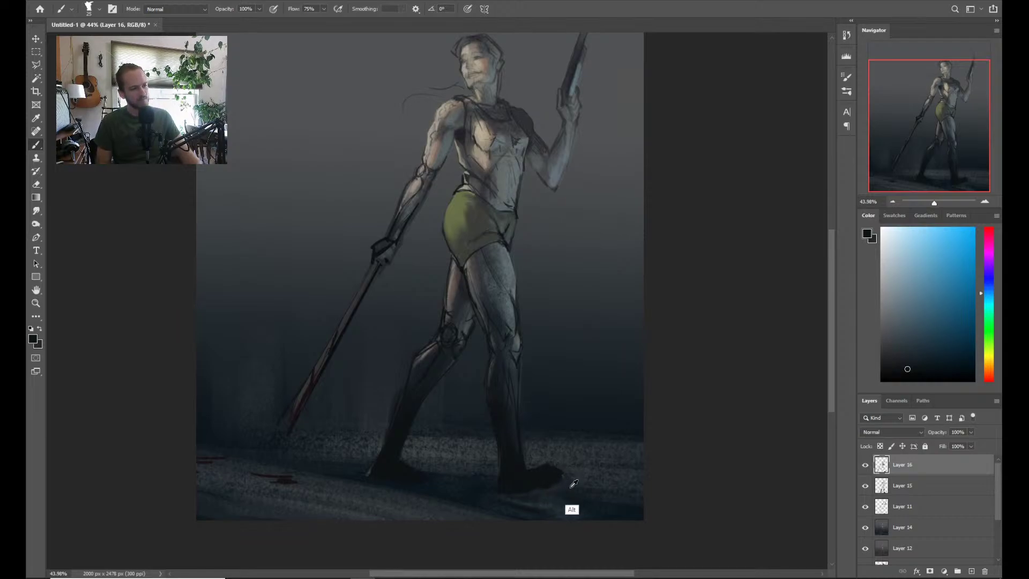
Sample the ground and the lighter boot shaft, and paint subtle light accents on the front toe with a smaller brush
left_click(558, 492, "alt")
left_click(510, 380, "alt")
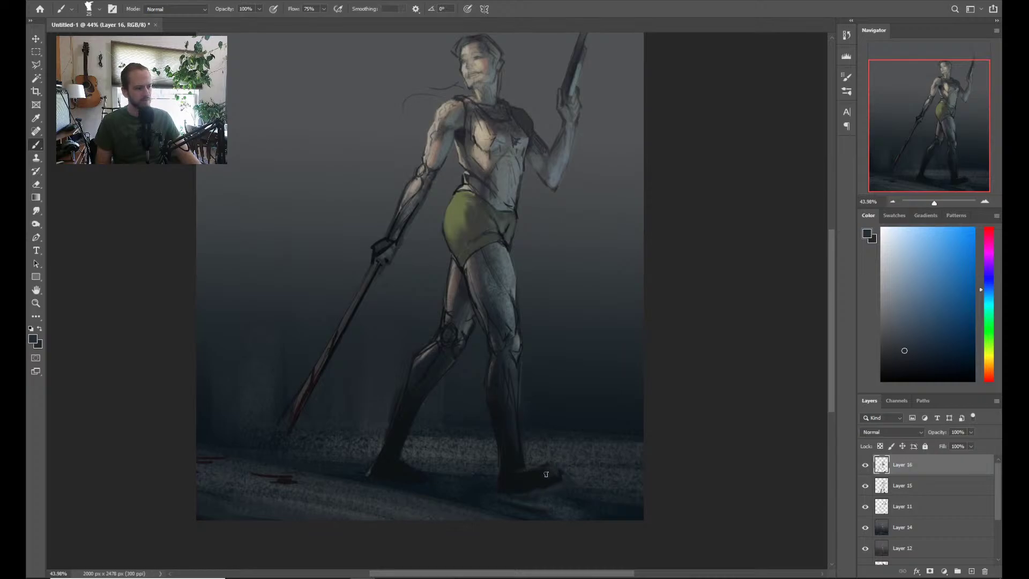
key("bracketleft")
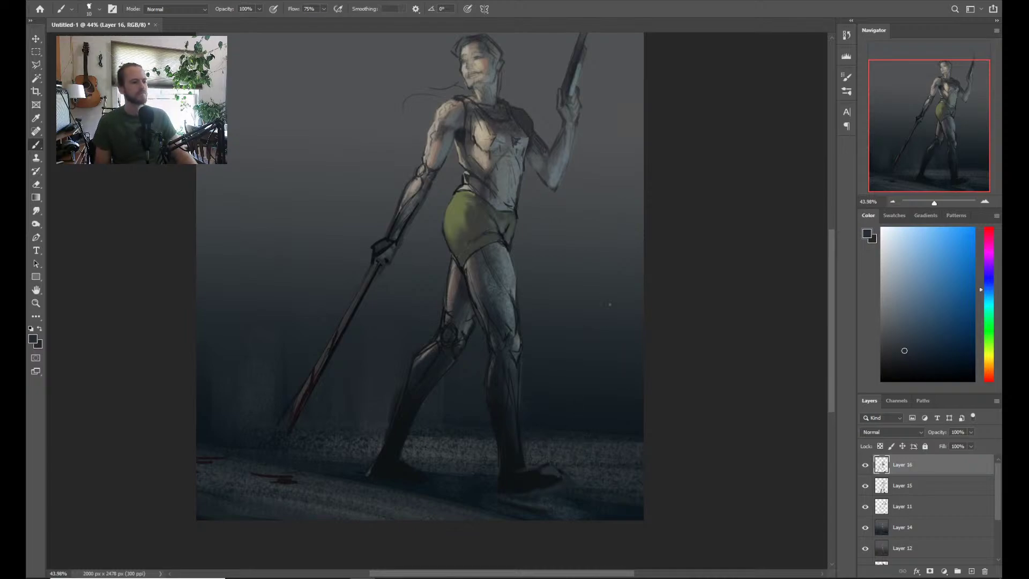
key("e")
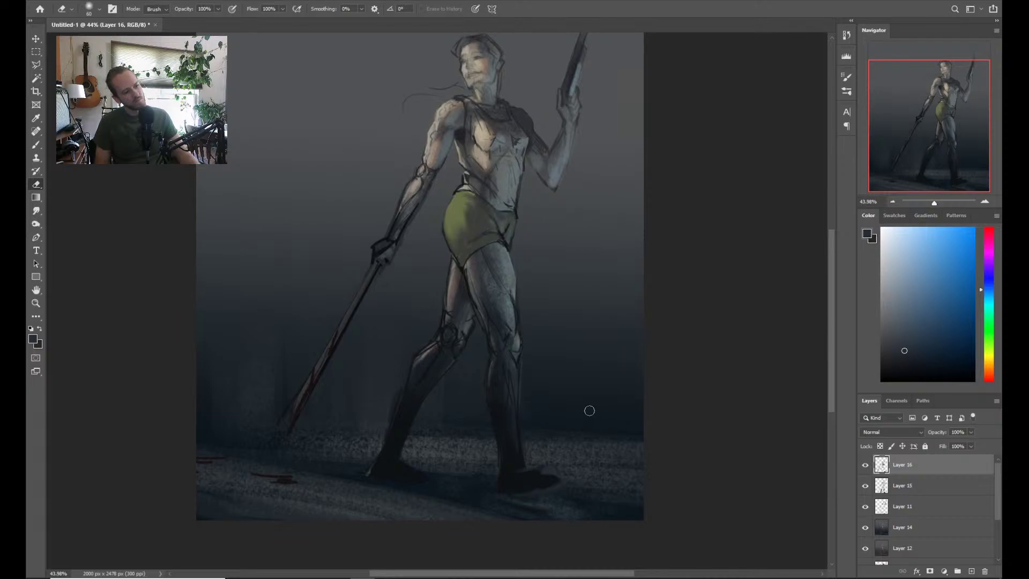
Sample dark tones around the front ankle with the Brush and touch up the transition from shaft to foot
key("b")
key("alt")
left_click(529, 468, "alt")
left_click(515, 467, "alt")
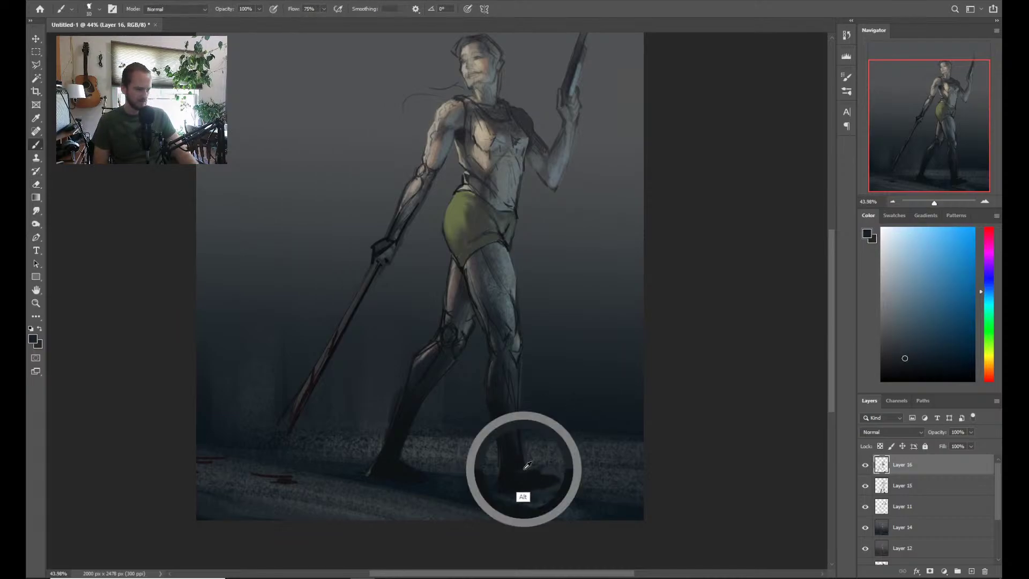
Flip the canvas horizontally and redraw the front boot's toe outline with near-black sampled from the toe
key("ctrl+h")
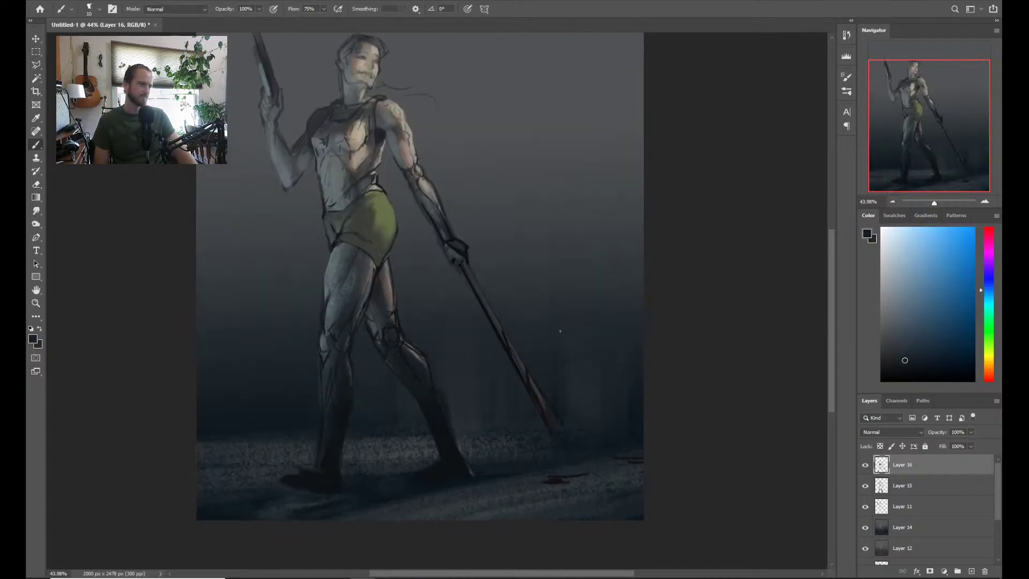
scroll(526, 369, "down", 1)
scroll(512, 418, "up", 1)
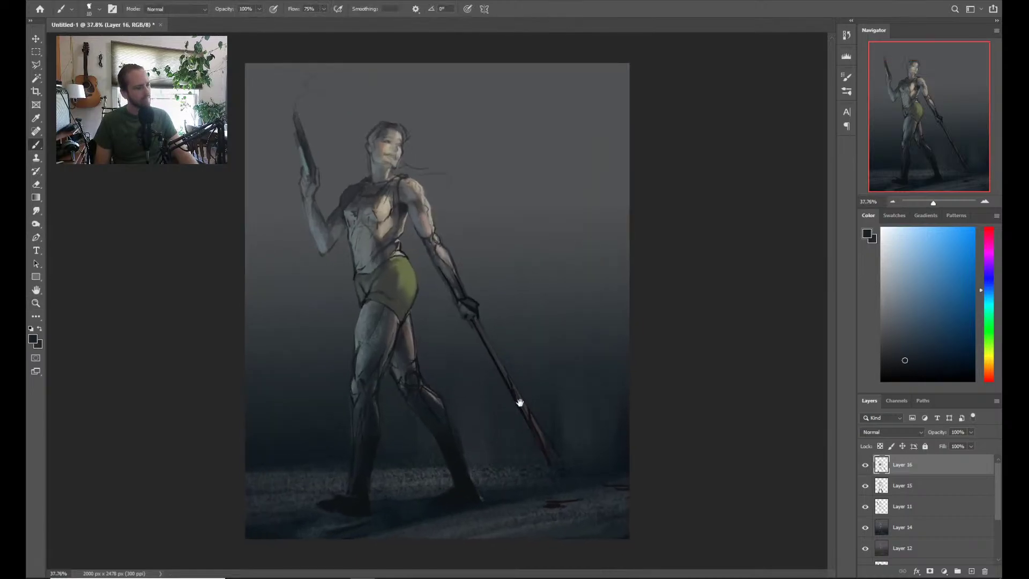
left_click(323, 501, "alt")
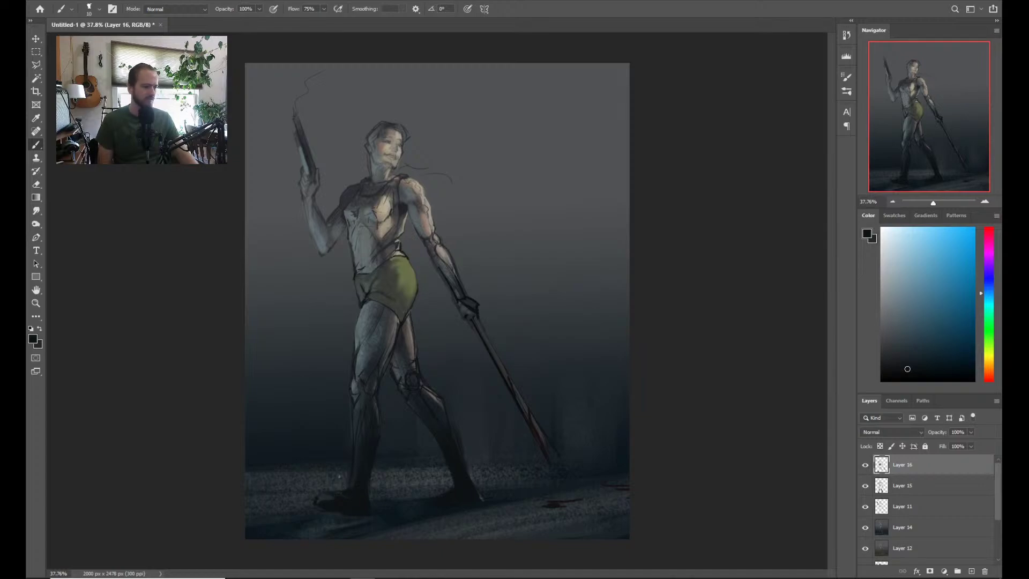
key("z")
left_click_drag(376, 453, 368, 478)
key("b")
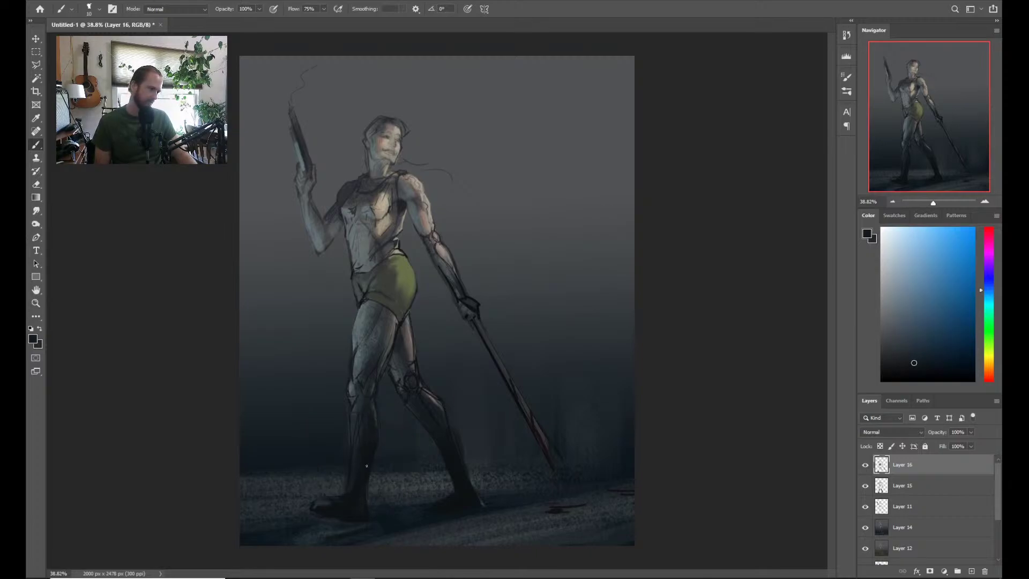
Clean up the top of the front boot's foot with the Eraser and darken the toe with sampled near-black
key("z")
mouse_move(382, 457)
left_mouse_down()
mouse_move(386, 467)
mouse_move(372, 427)
mouse_move(350, 453)
mouse_move(372, 436)
left_mouse_up()
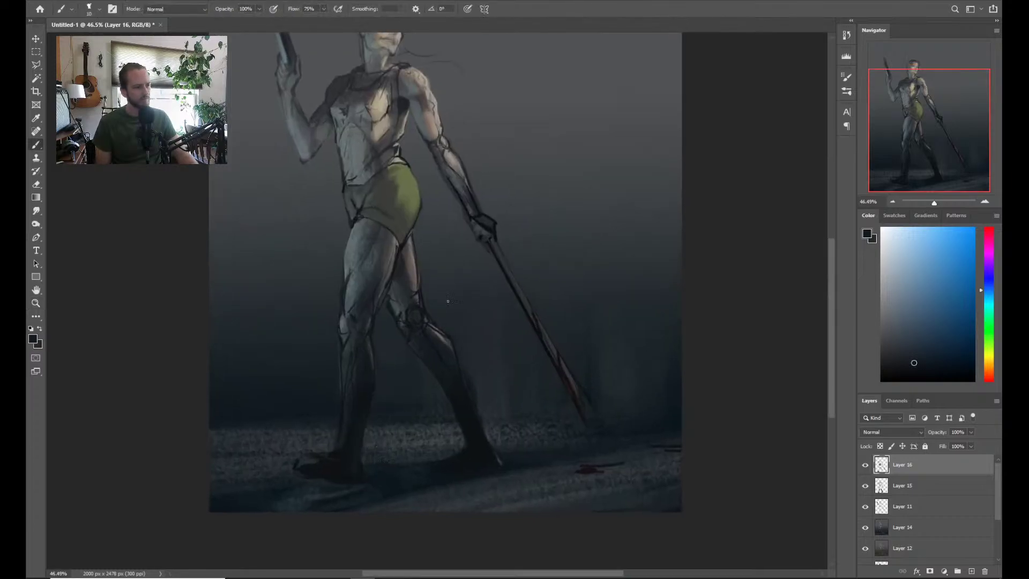
left_click(419, 380)
left_click_drag(420, 380, 416, 370)
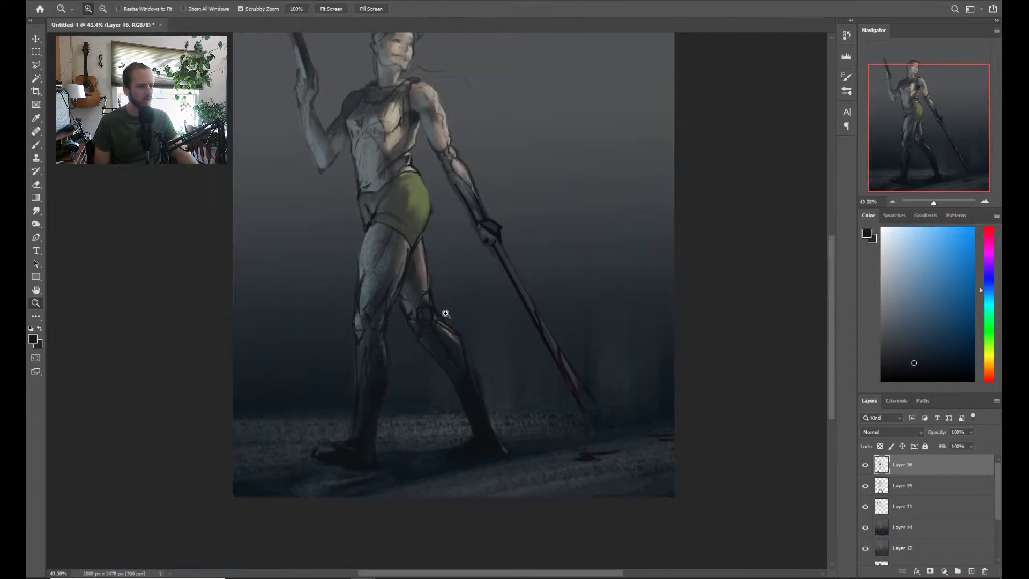
left_click_drag(443, 313, 448, 367)
key("b")
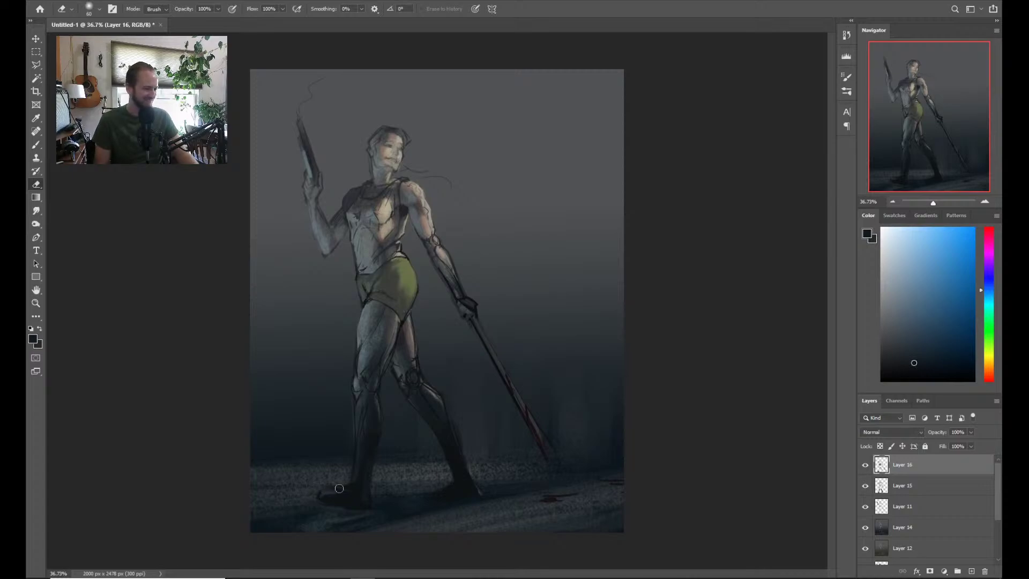
left_click(327, 495, "alt")
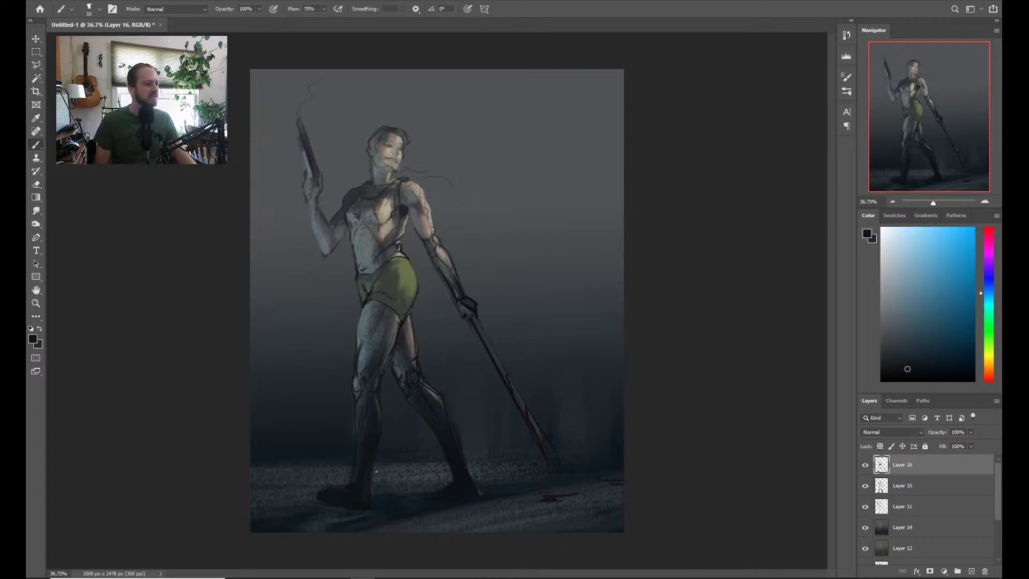
Paint a dark cuff around the front boot's upper shaft just below the knee, using the Brush and Eraser
left_click_drag(377, 472, 414, 414)
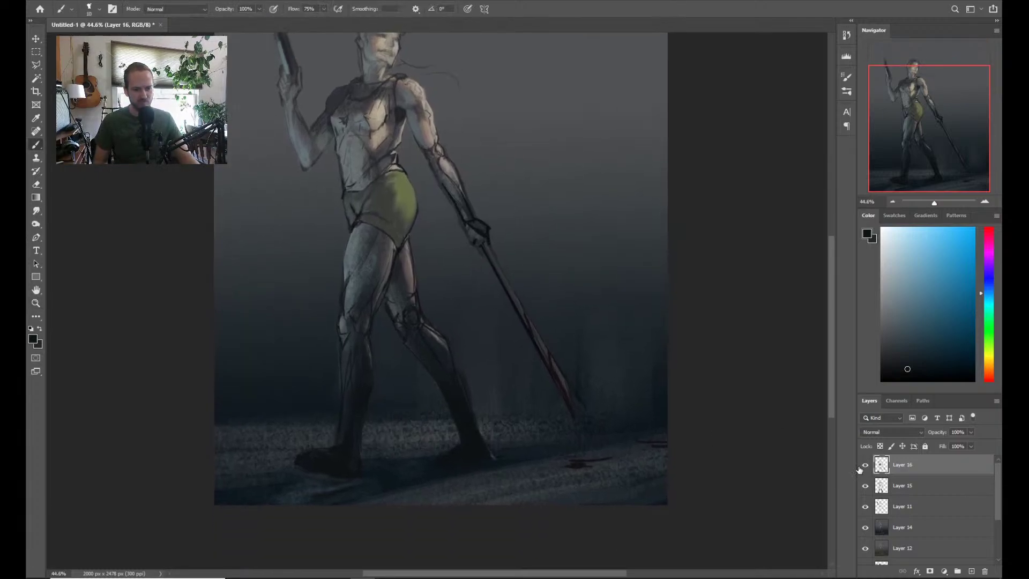
left_click(340, 454)
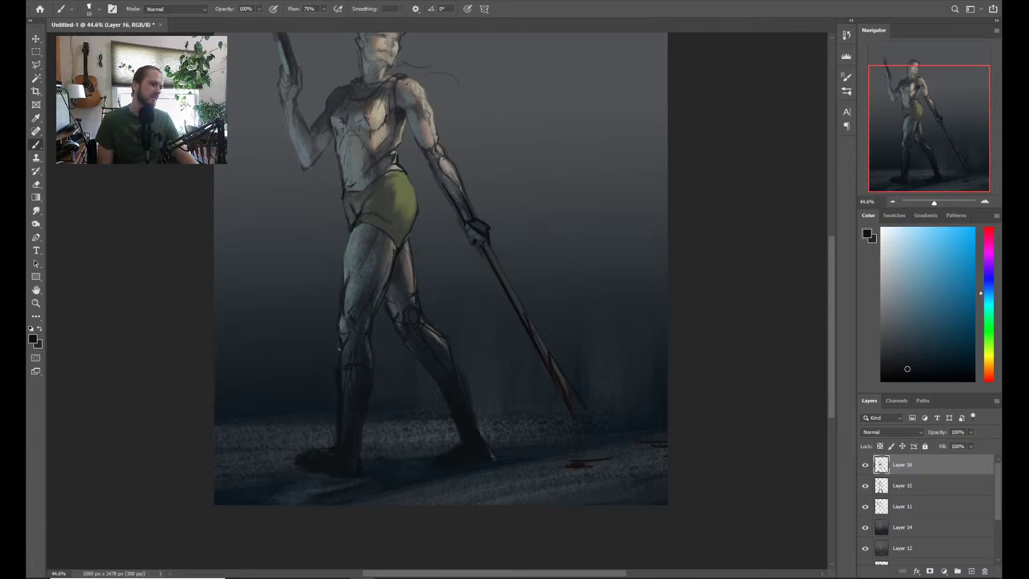
key("e")
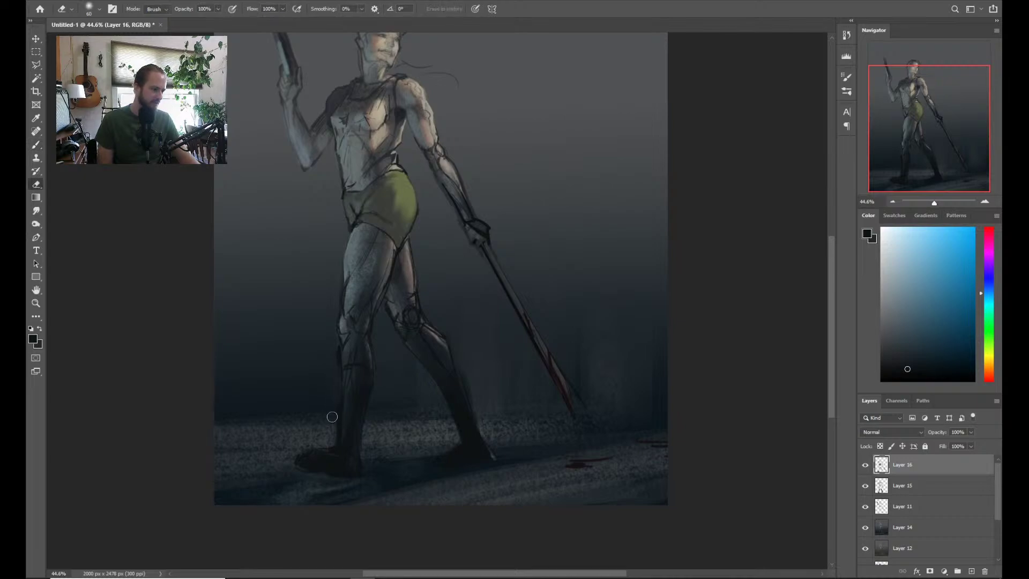
key("b")
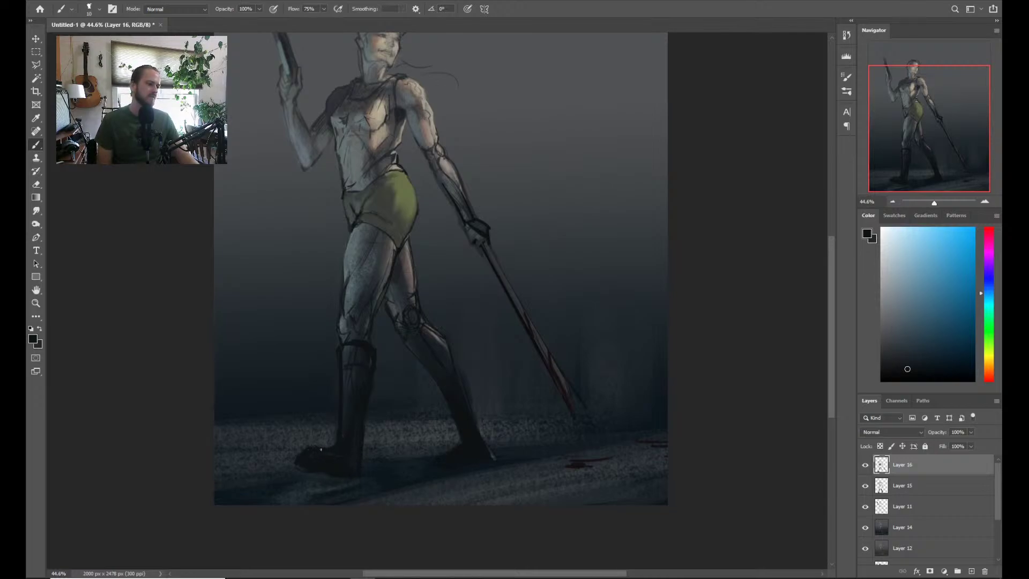
Tidy the front boot's silhouette around the instep and toe with the Eraser, and return to the Brush
key("z")
left_click_drag(369, 430, 327, 429)
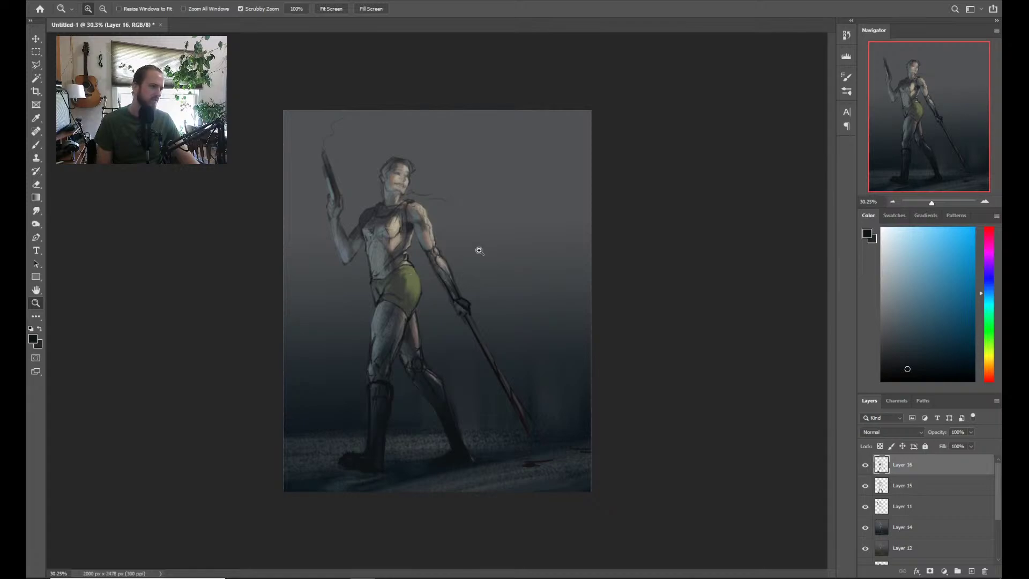
left_click(420, 406)
left_click_drag(420, 406, 416, 409)
key("e")
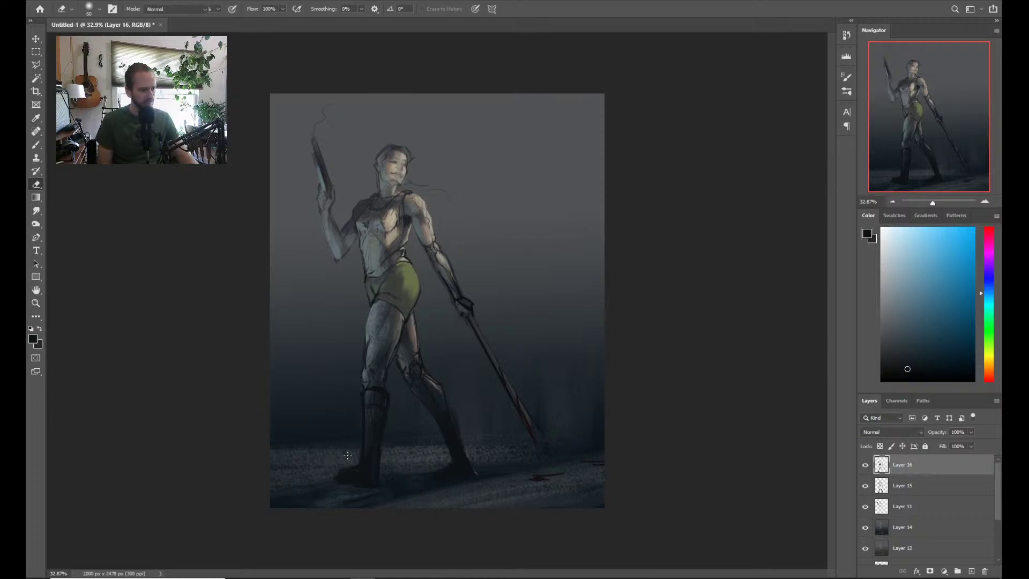
key("b")
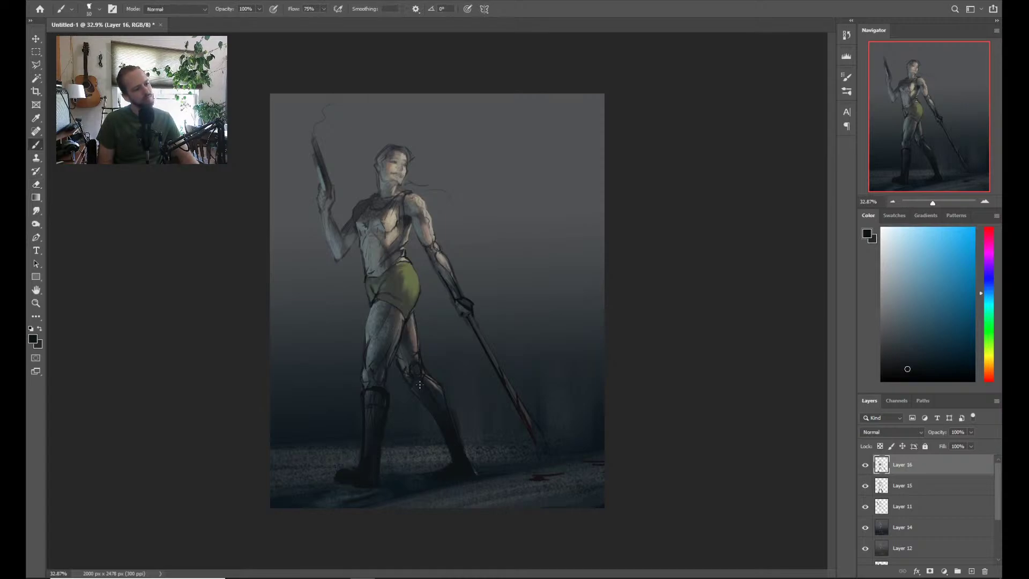
Trim the front toe's edge with the Eraser and rework the foot with a dark tone sampled near the heel
key("z")
left_click_drag(388, 469, 389, 389)
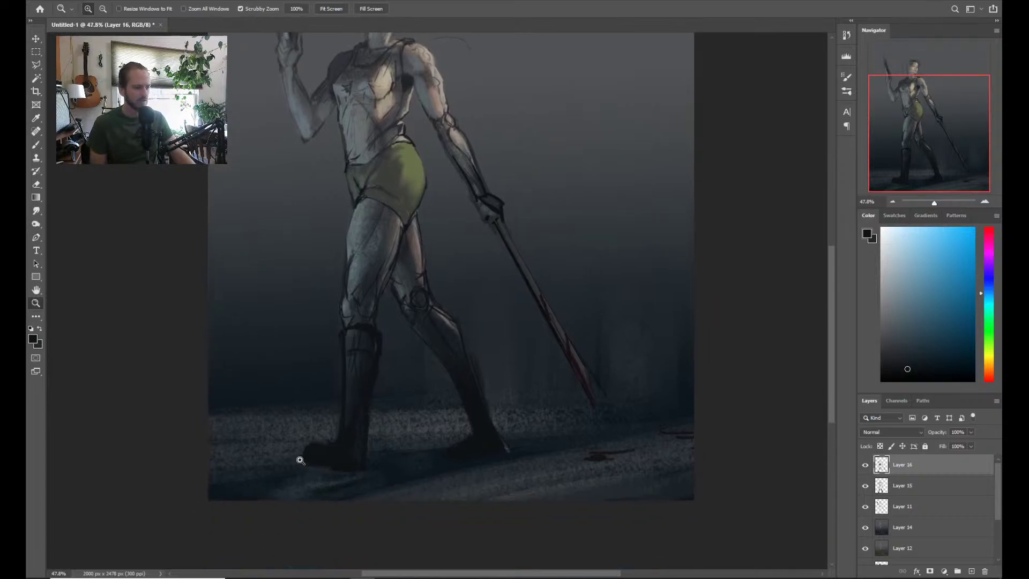
key("e")
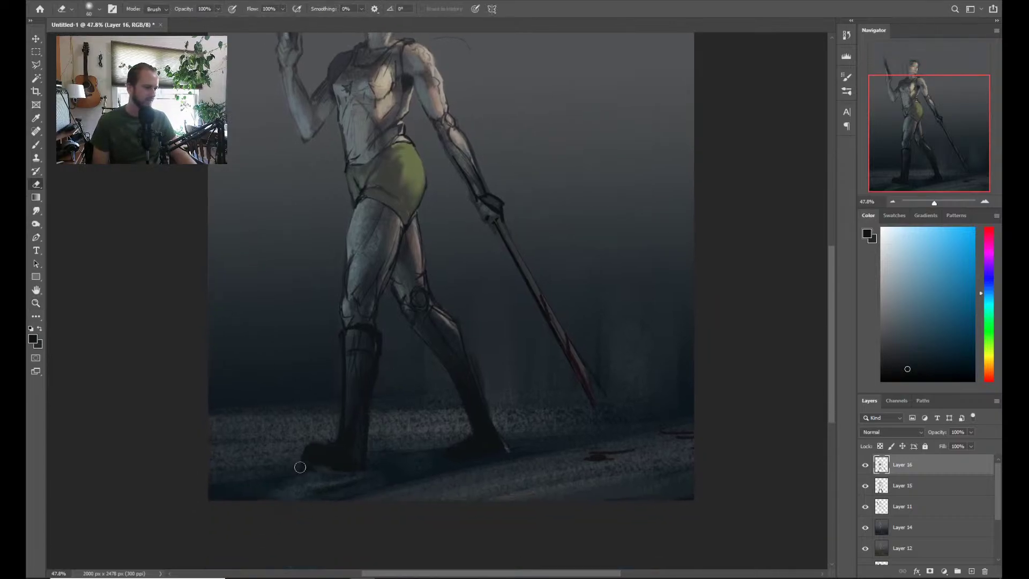
key("b")
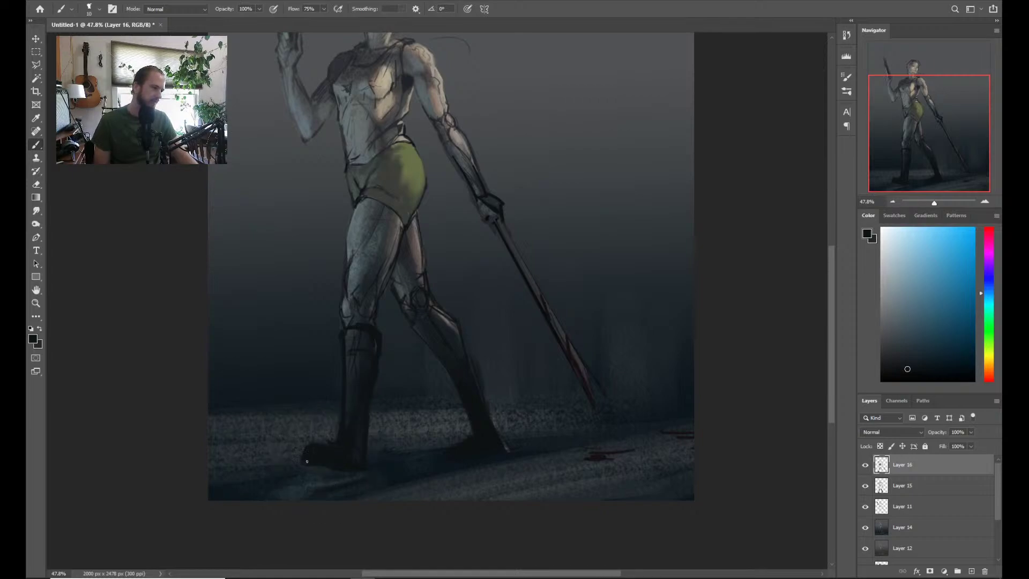
left_click(356, 456, "alt")
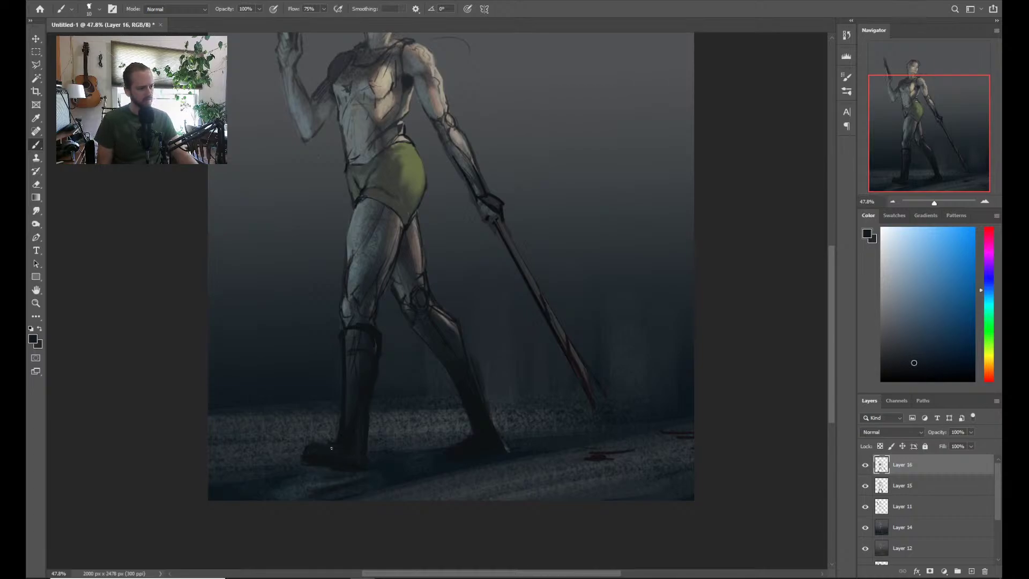
Refine the front boot's toe, sole and ankle with the Brush, sampling dark tones from the foot and shaft
key("z")
left_click_drag(373, 422, 349, 390)
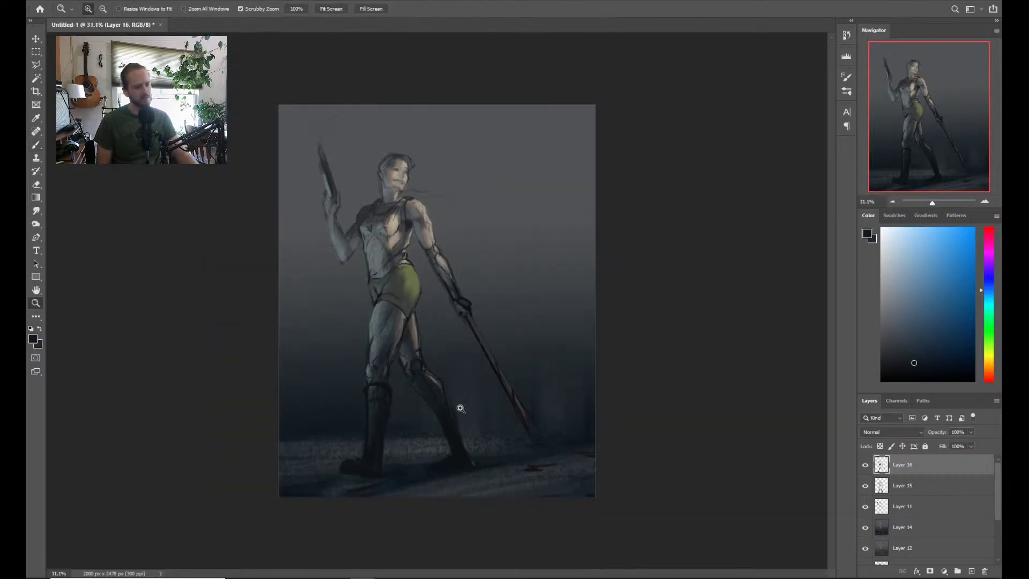
left_click_drag(436, 464, 460, 459)
left_click_drag(347, 476, 355, 461)
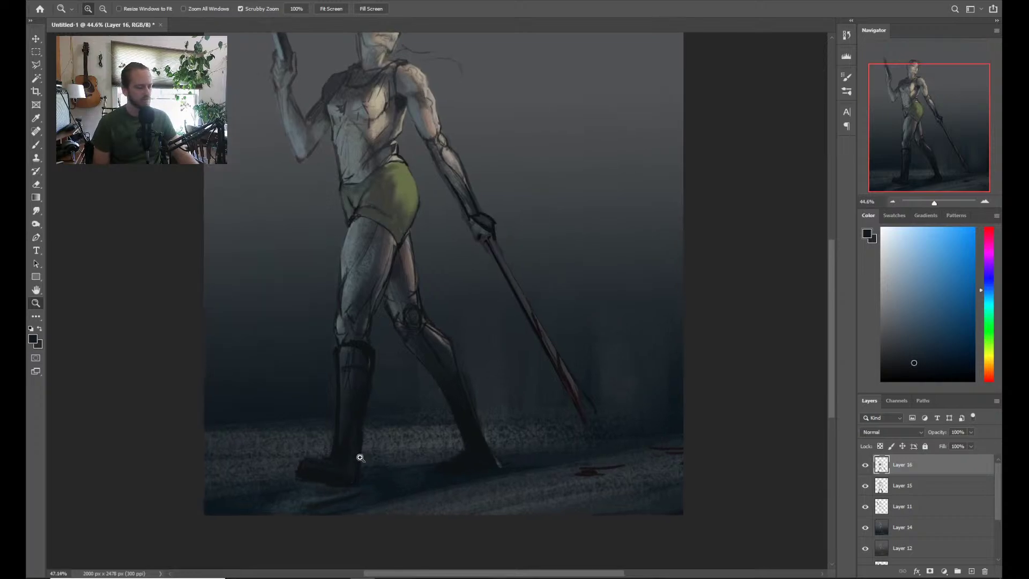
key("b")
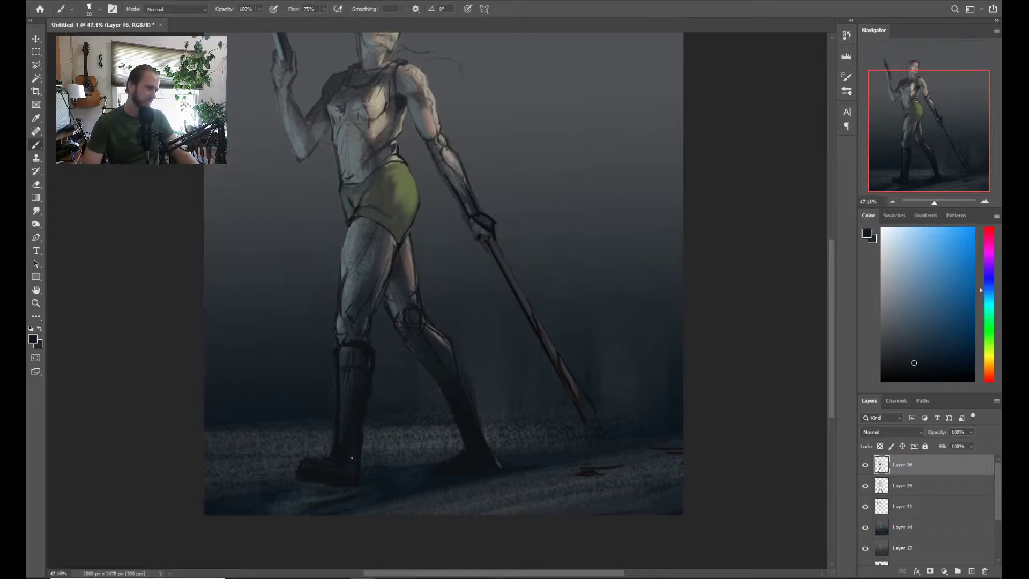
left_click(327, 471, "alt")
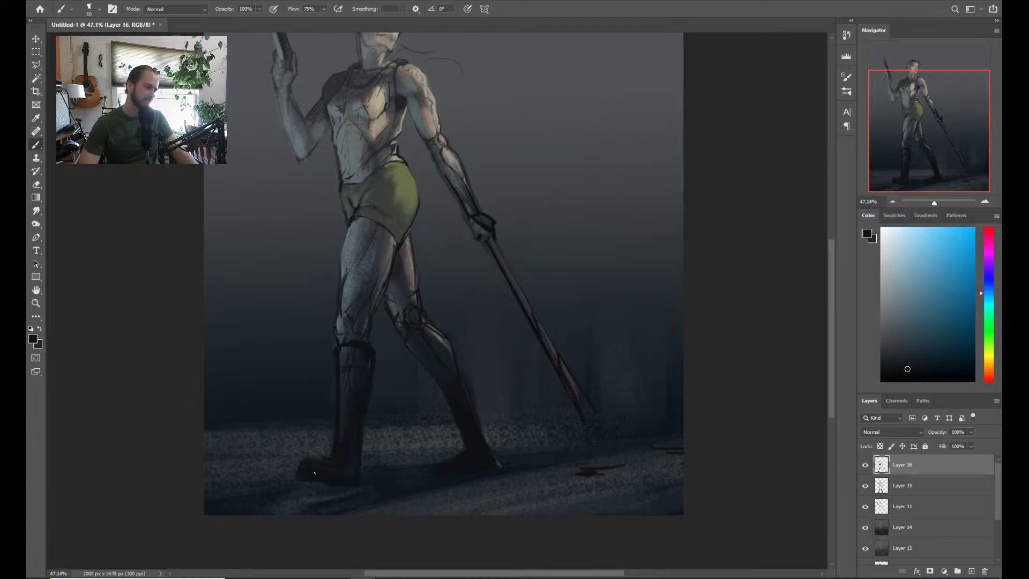
left_click(345, 476, "alt")
left_click(349, 391, "alt")
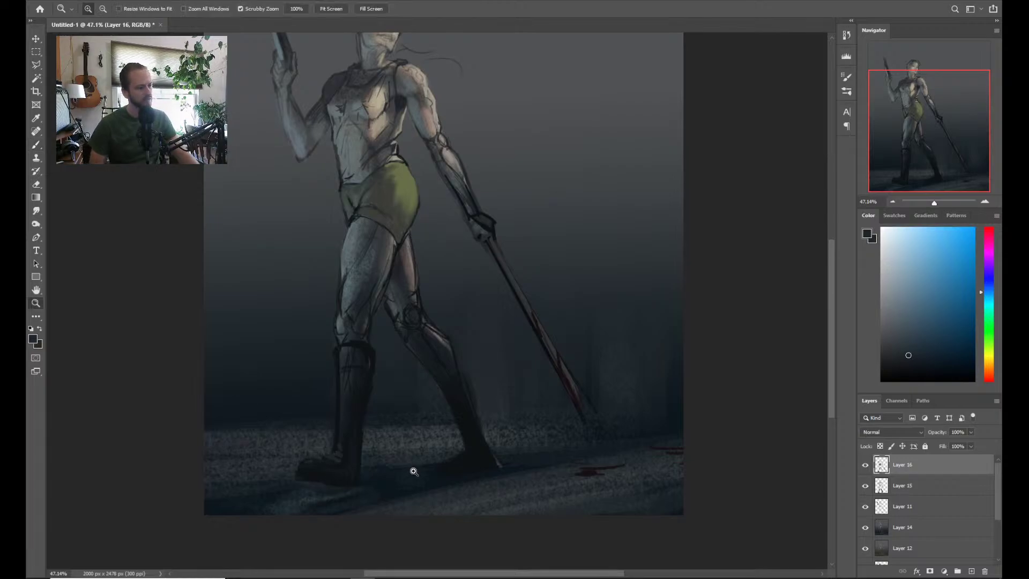
Sample a darker tone from the front boot's shaft for shading the boot
scroll(413, 471, "down", 2)
scroll(404, 439, "up", 1)
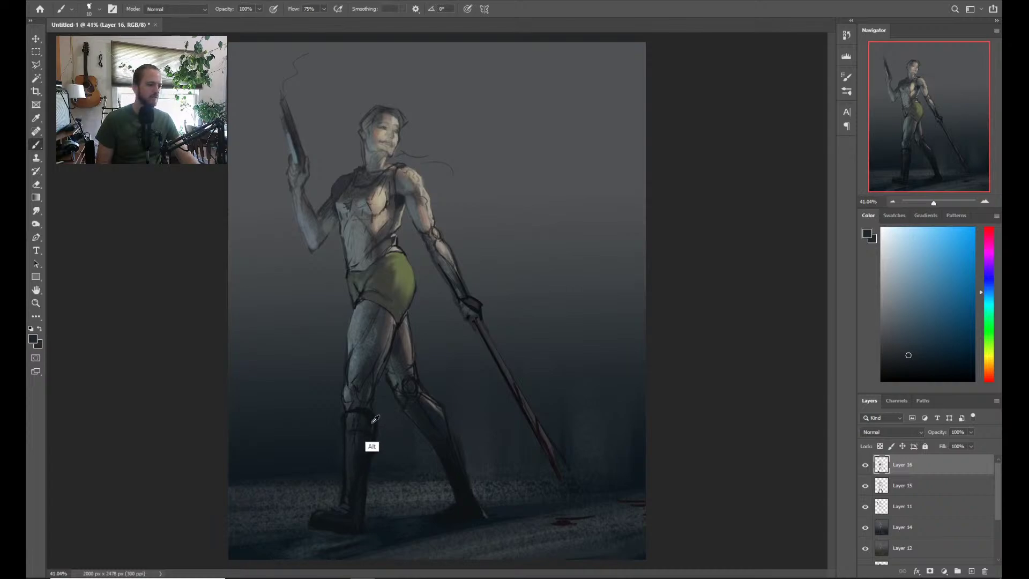
left_click(368, 449, "alt")
Flip the canvas horizontally and reshape the front boot's toe cap with dark greys sampled around its tip
scroll(369, 435, "down", 3)
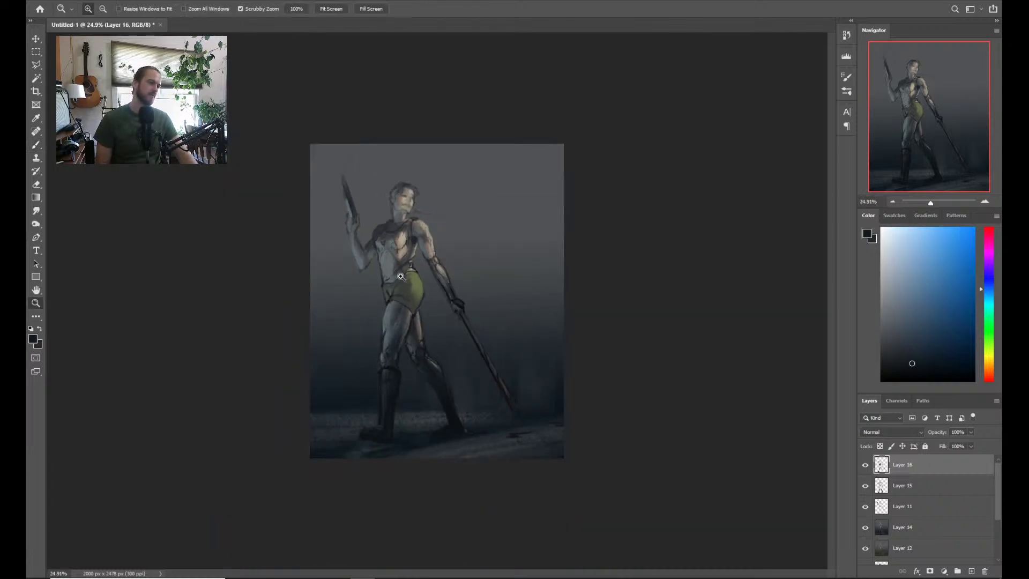
key("ctrl+shift+h")
key("z")
left_click_drag(400, 276, 421, 276)
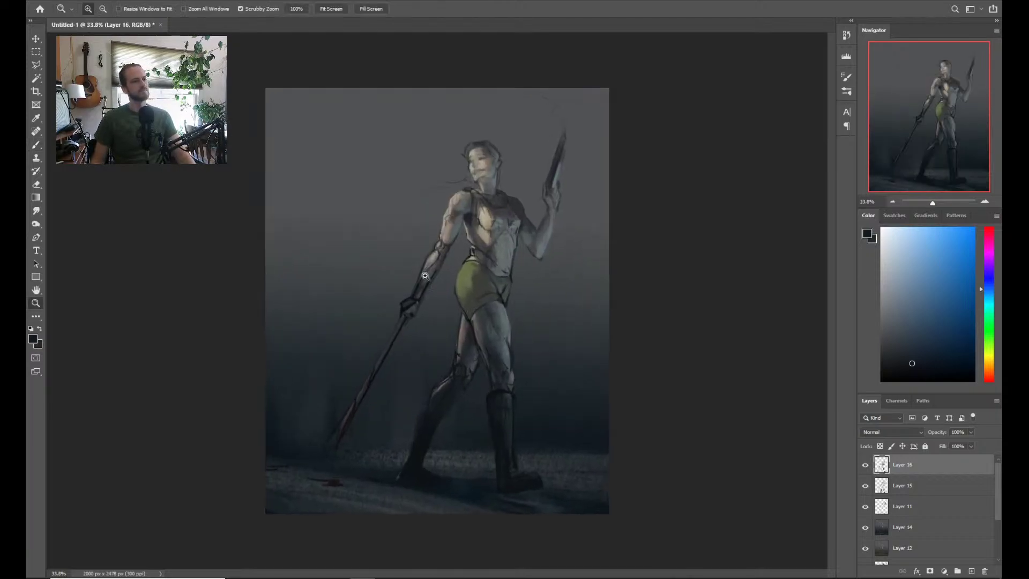
left_click_drag(507, 315, 486, 300)
left_click_drag(565, 280, 552, 281)
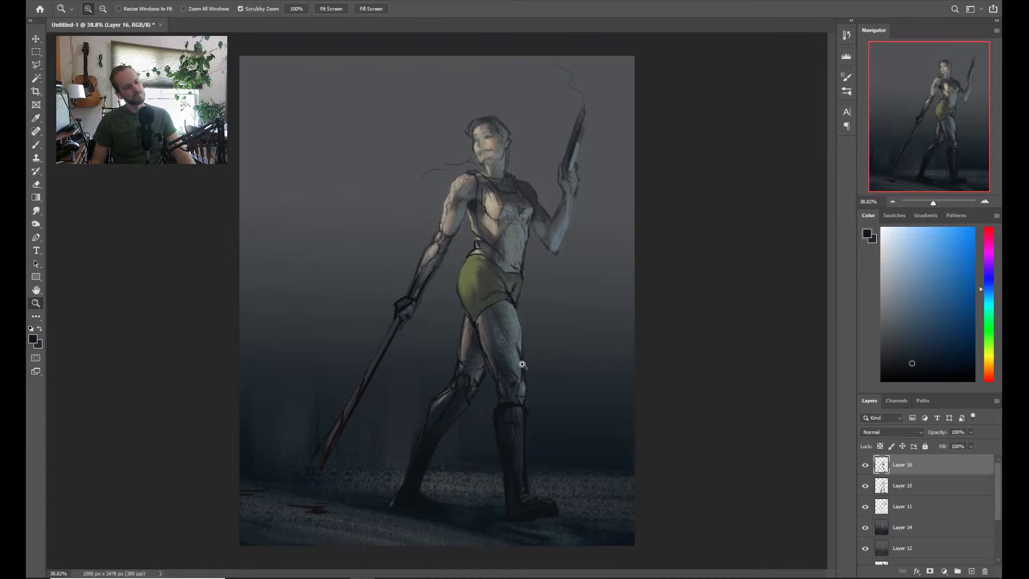
left_click_drag(524, 436, 524, 395)
key("b")
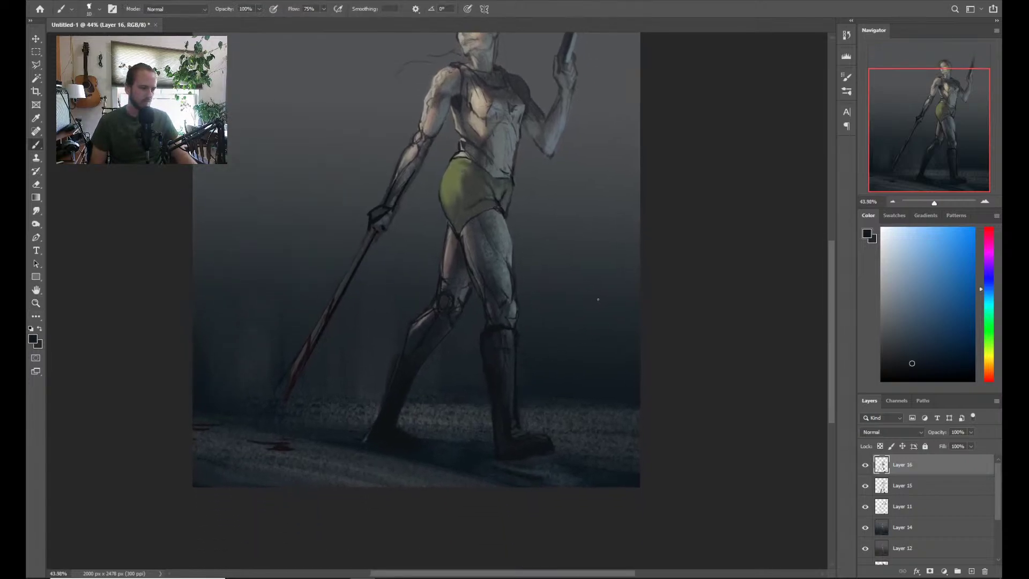
left_click(542, 437, "alt")
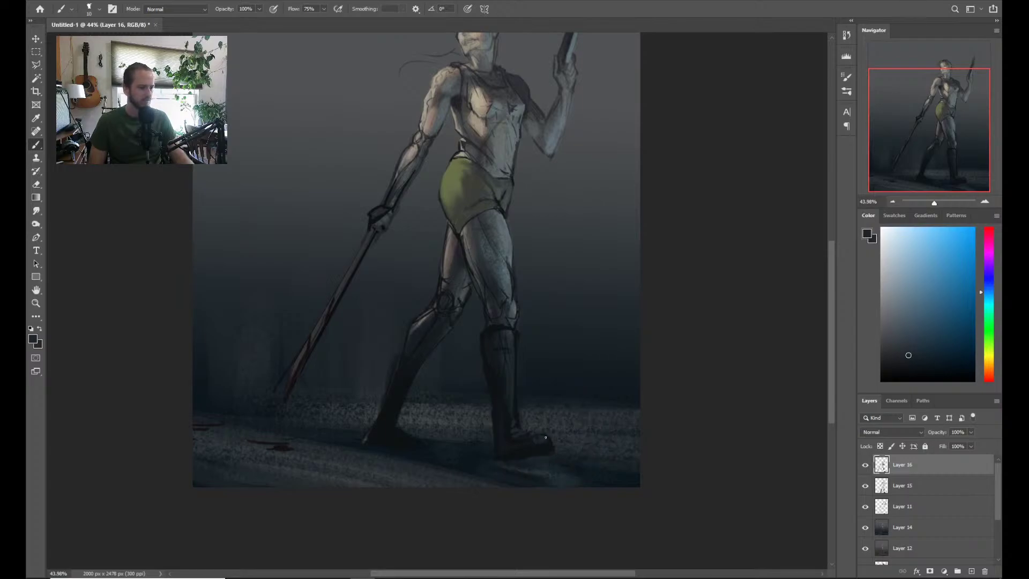
left_click(551, 443, "alt")
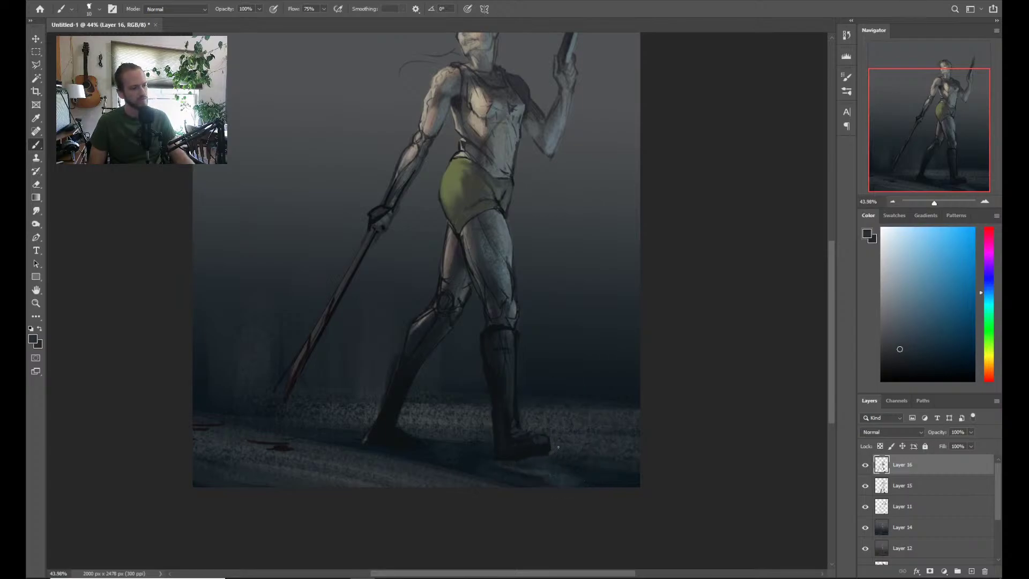
Sample the dark ground tone beside the front toe and refine the edge of the toe tip and sole
key("z")
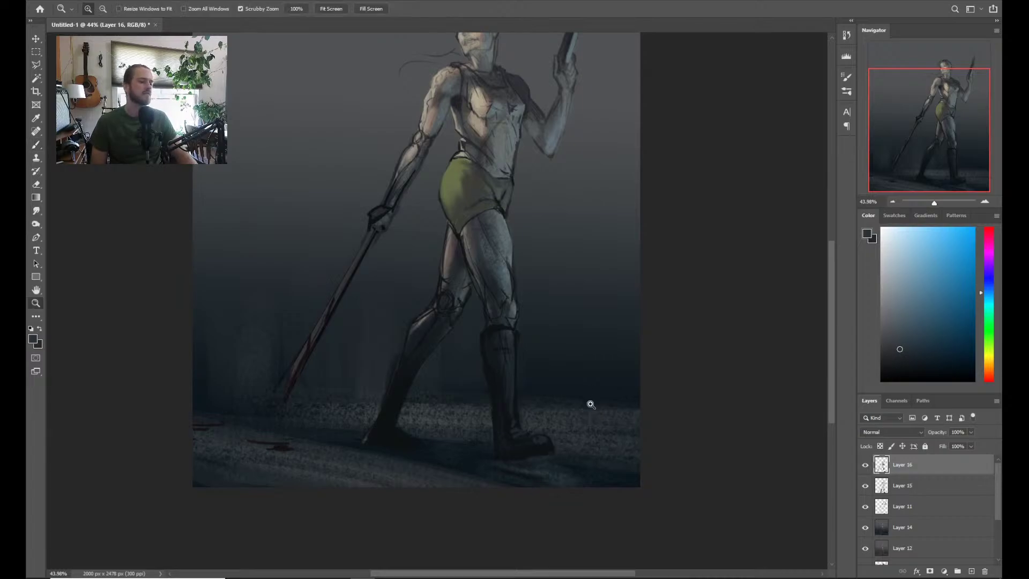
mouse_move(588, 407)
left_mouse_down()
mouse_move(602, 356)
mouse_move(599, 399)
mouse_move(584, 418)
mouse_move(569, 362)
left_mouse_up()
key("b")
left_click(555, 459, "alt")
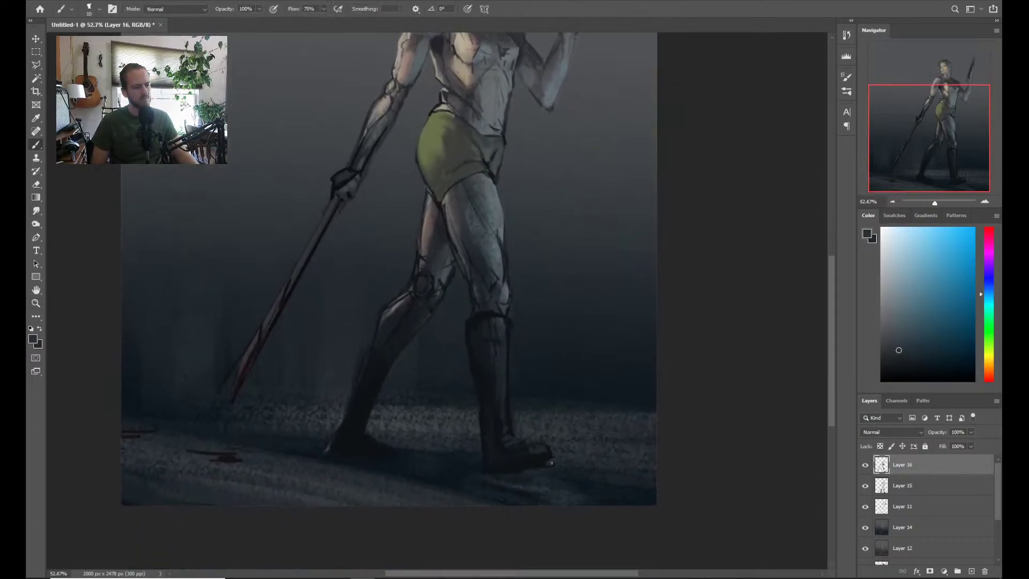
left_click_drag(553, 464, 480, 428)
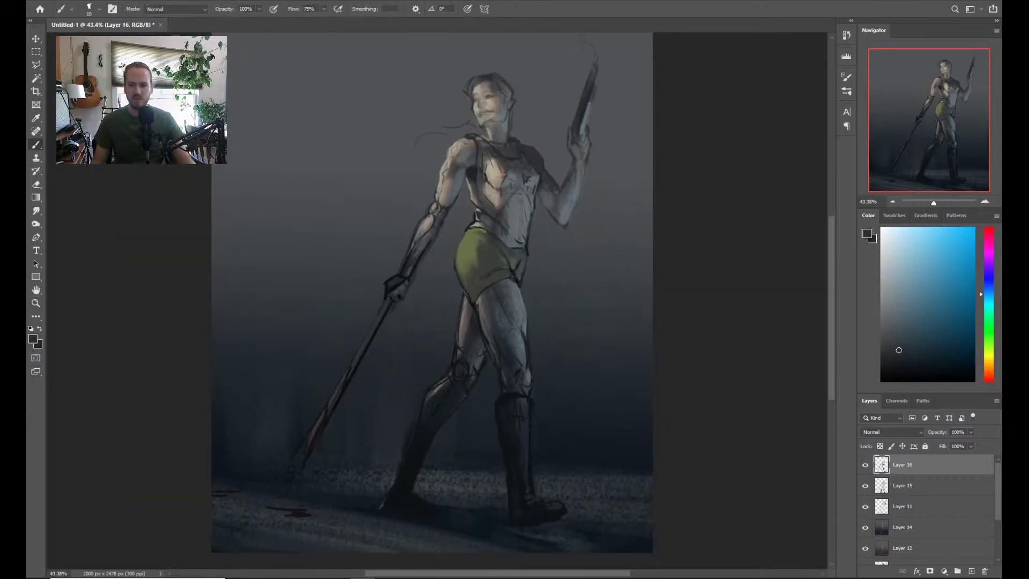
scroll(648, 313, "up", 1)
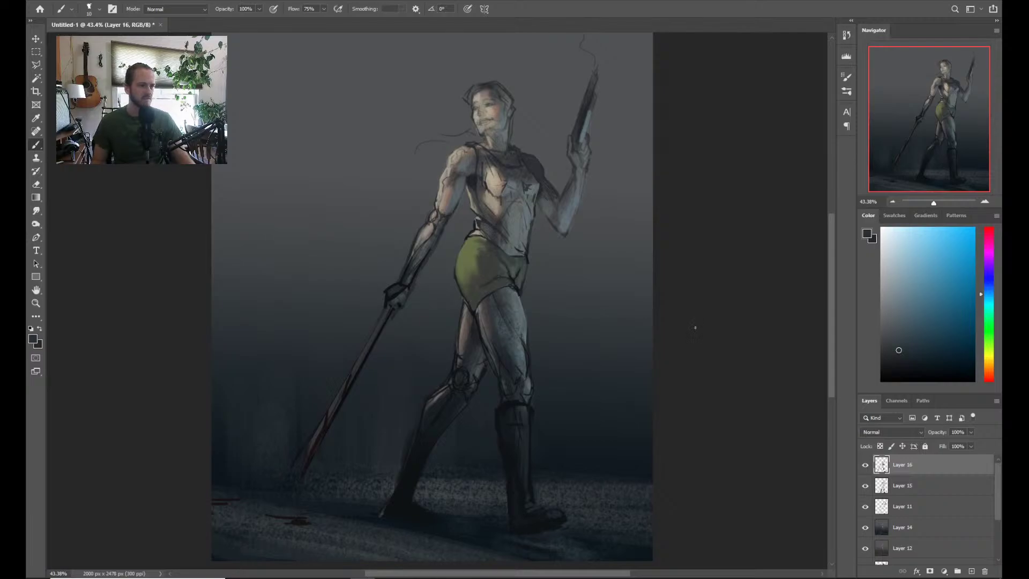
Sample the green of the shorts, pick a darker shade of it and shade the upper hip area with a larger Brush
scroll(464, 295, "up", 3)
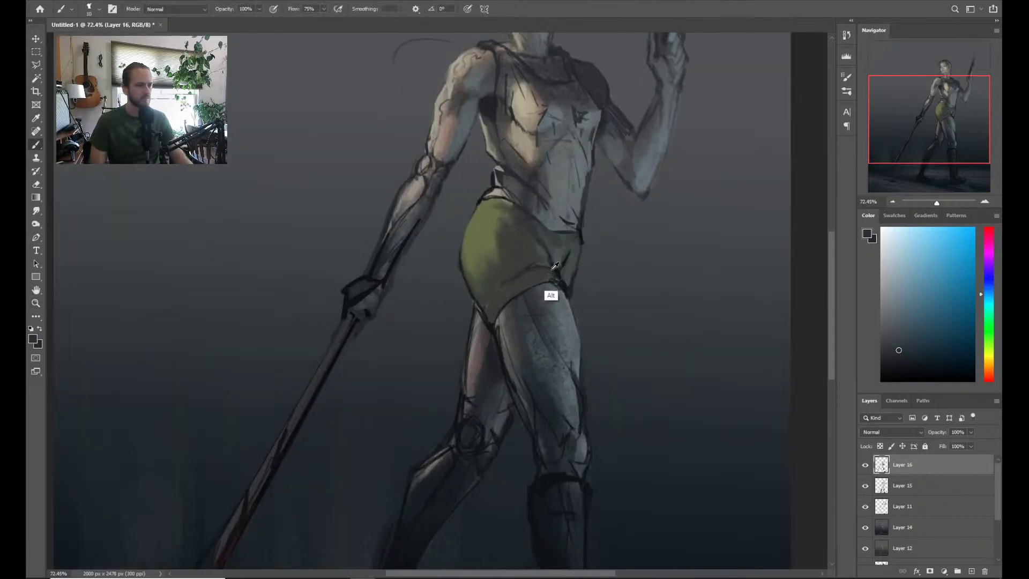
left_click(516, 255, "alt")
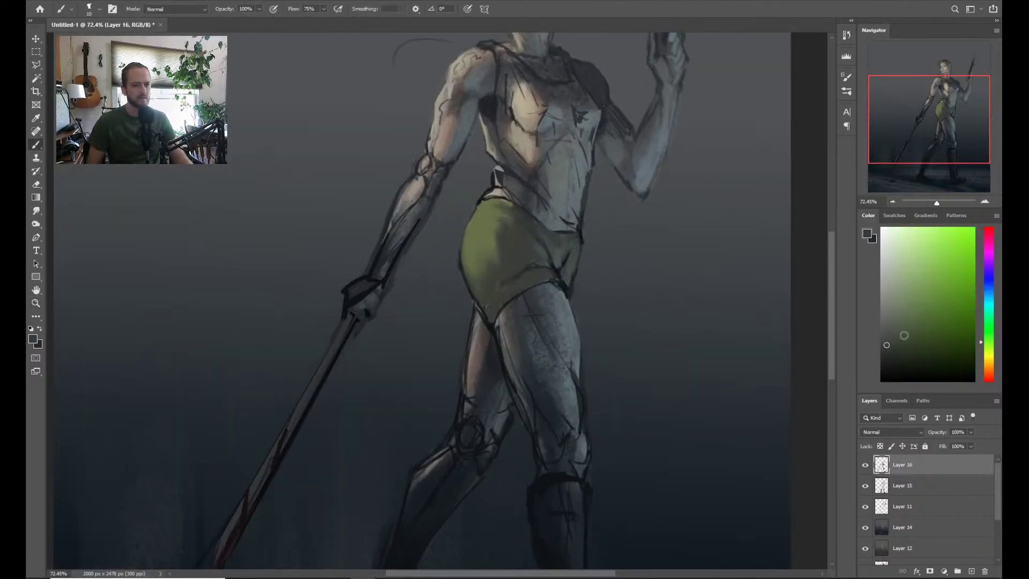
left_click(892, 357)
key("bracketright")
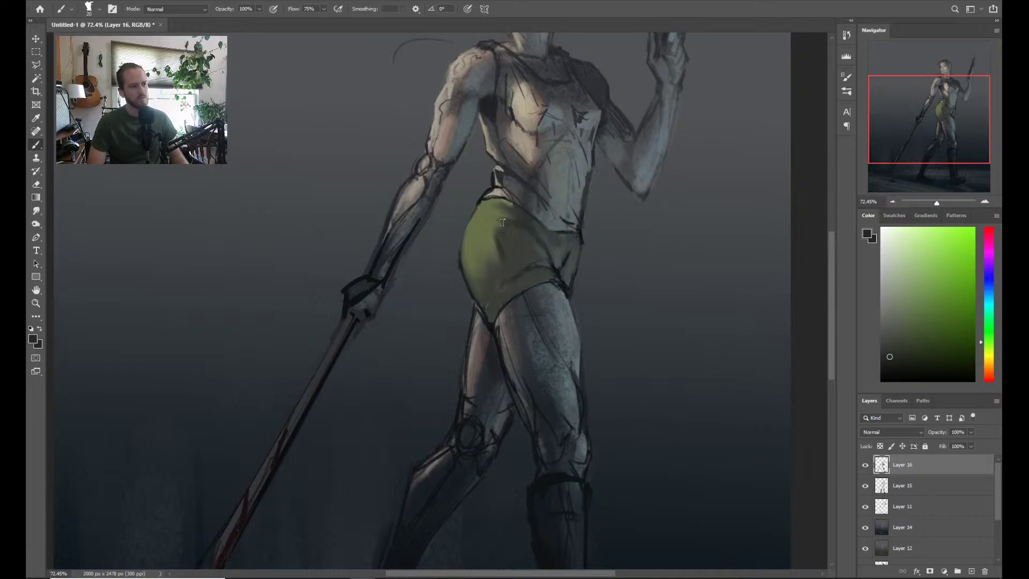
Refine the front edge and hem of the shorts with a small Brush, sampling near-black and muted grey-green tones around the front hip
key("bracketleft")
key("bracketleft")
key("bracketleft")
left_click(558, 295, "alt")
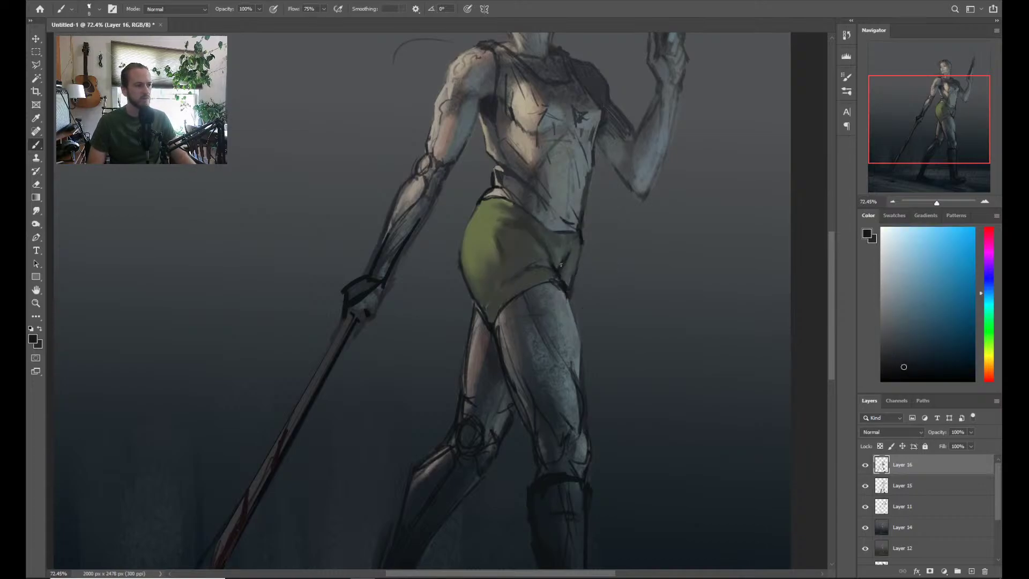
left_click(561, 258, "alt")
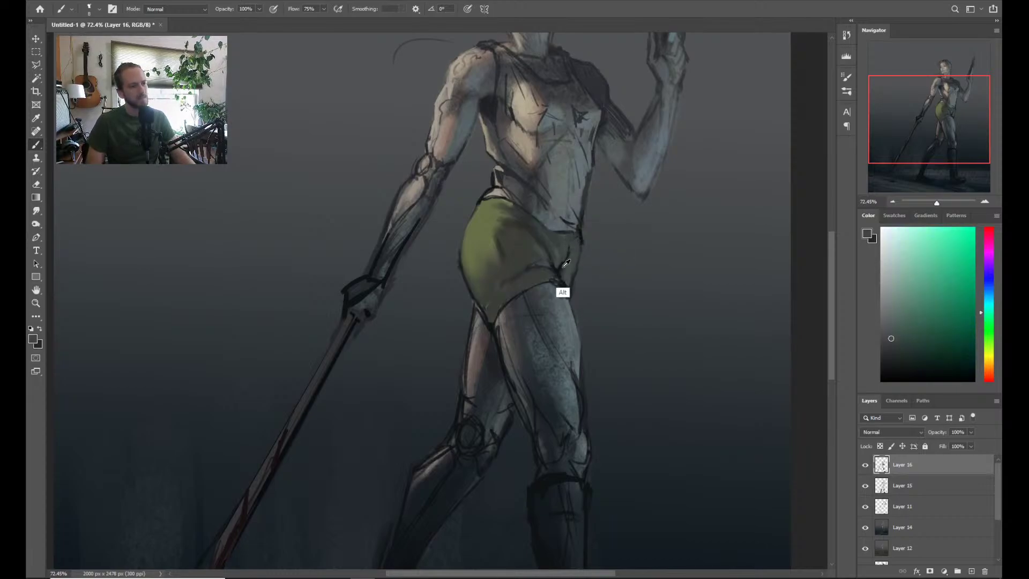
left_click(564, 268, "alt")
left_click(561, 256, "alt")
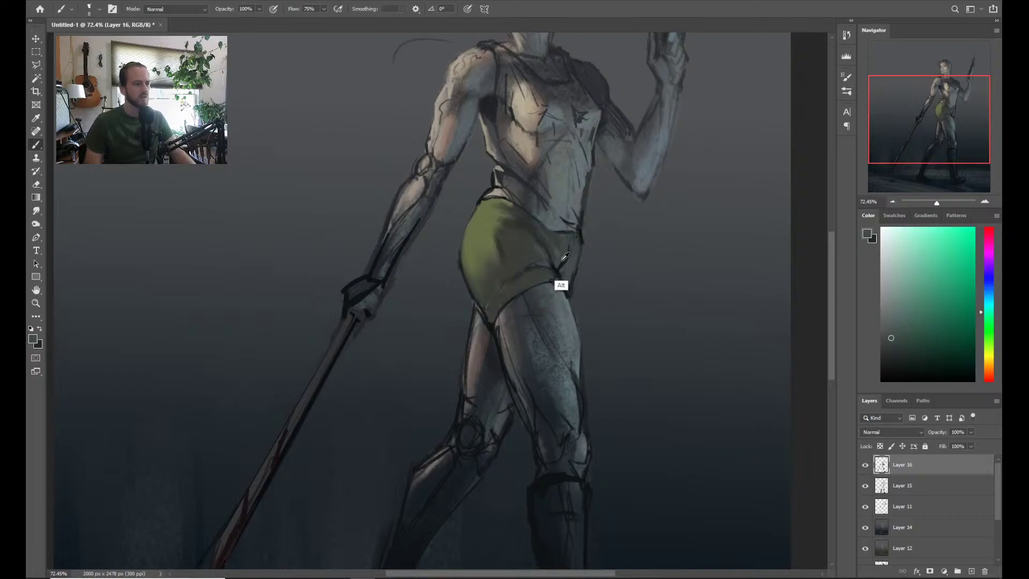
left_click(571, 254, "alt")
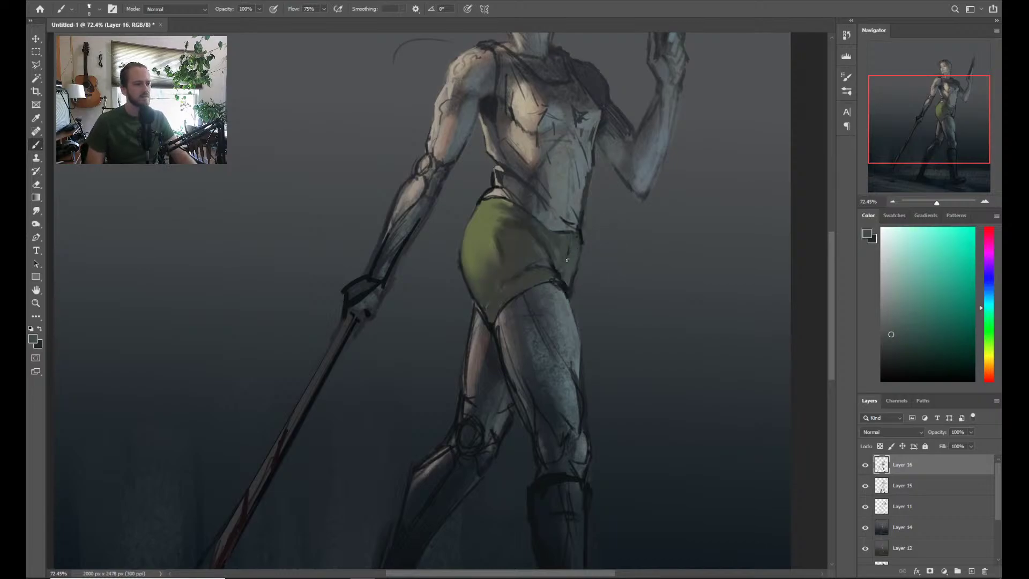
left_click(564, 259, "alt")
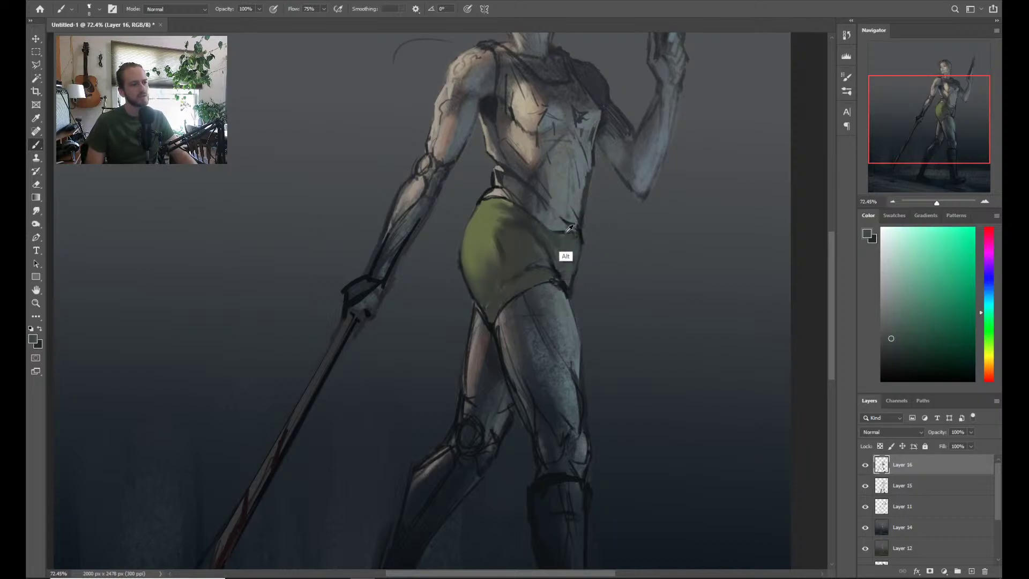
left_click(563, 248, "alt")
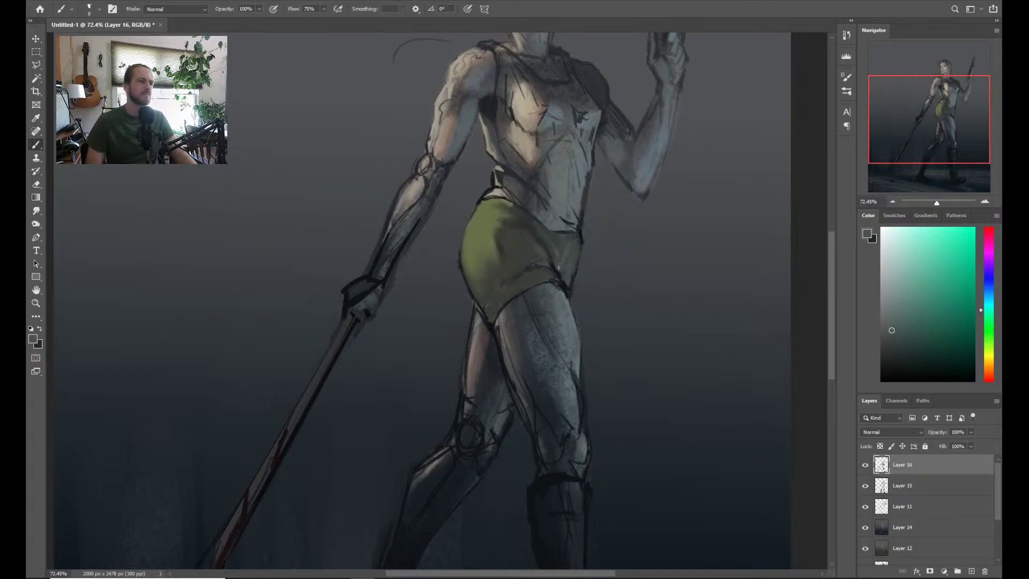
Deepen the fold shadows below the waistband of the shorts with dark tones sampled from the fabric and hem outline, undoing one stroke
left_click(503, 247, "alt")
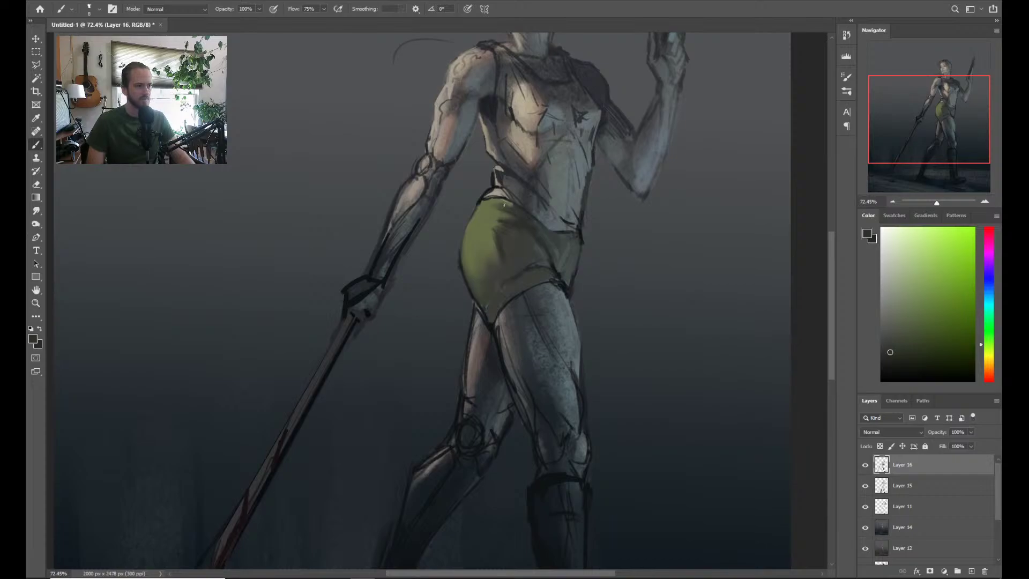
left_click(563, 294, "alt")
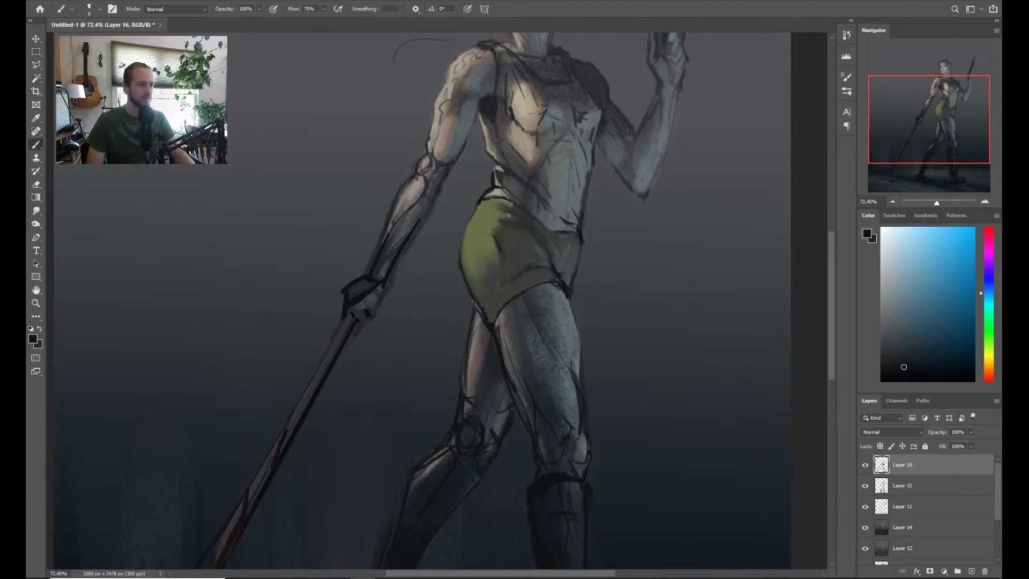
key("ctrl+z")
key("bracketright")
key("bracketright")
key("bracketright")
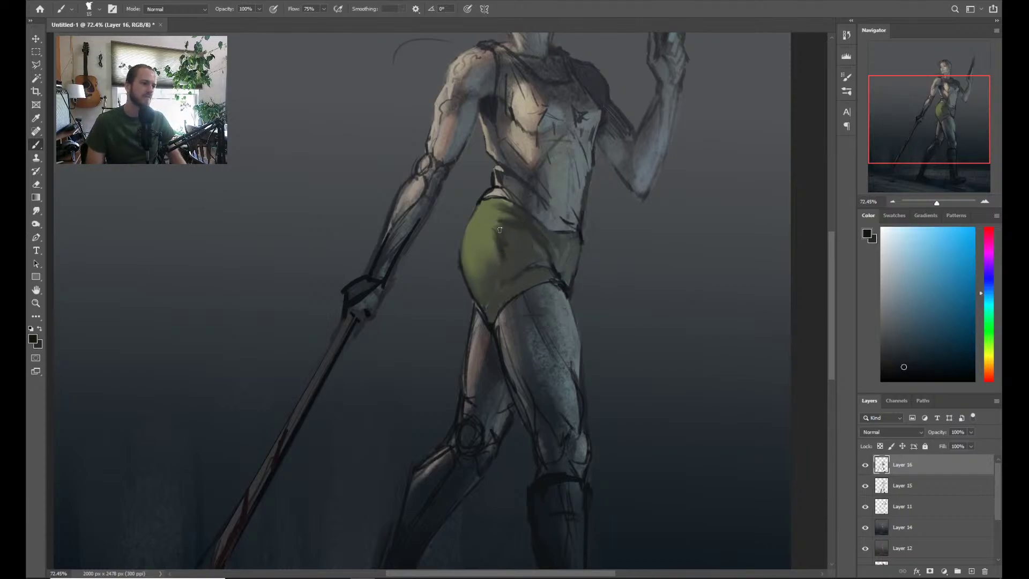
key("bracketright")
key("bracketright")
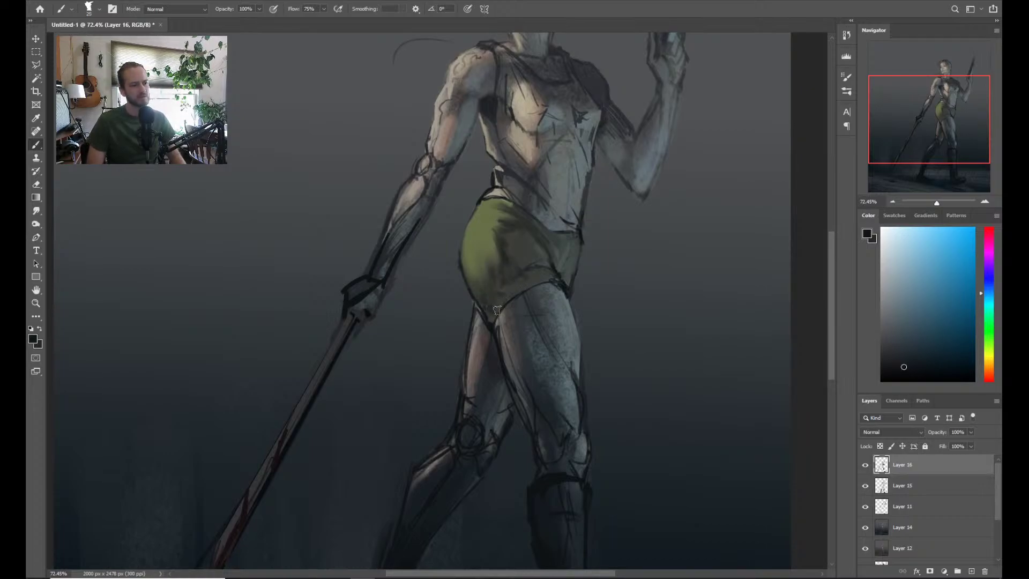
Draw the cuff line along the leg opening of the shorts with a small near-black Brush
key("bracketleft")
key("bracketleft")
key("bracketleft")
key("bracketleft")
key("bracketleft")
key("bracketleft")
key("bracketleft")
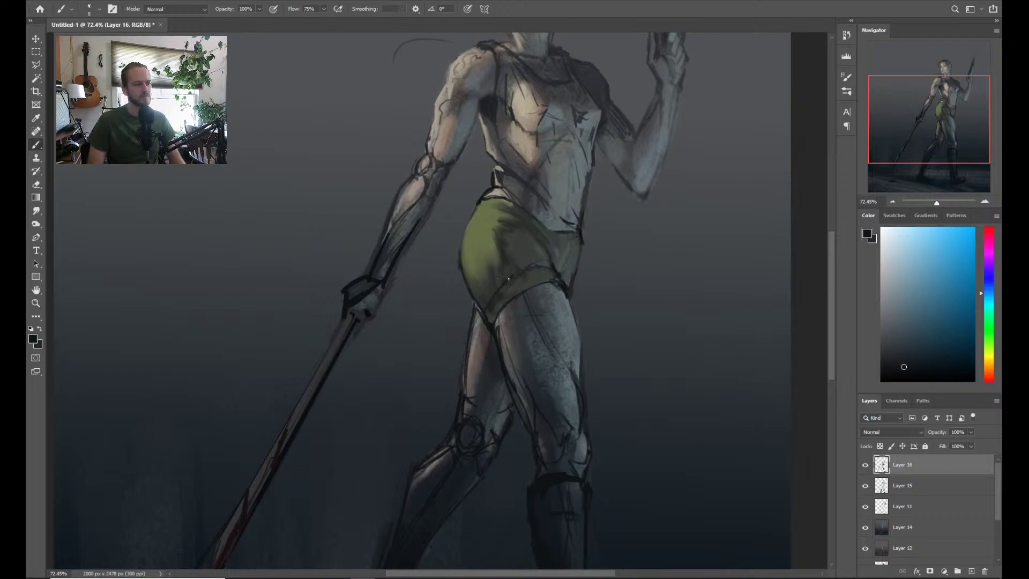
key("x")
key("x")
left_click_drag(561, 288, 546, 301)
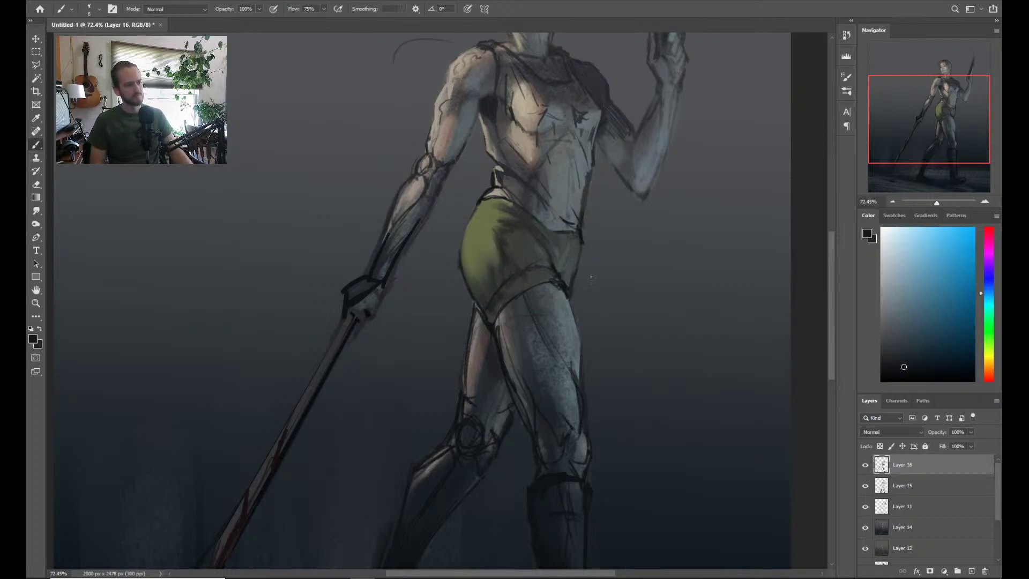
Sample dark greens from the middle of the shorts and paint a thin curved seam down the side of the hip
key("z")
left_click_drag(591, 287, 578, 300)
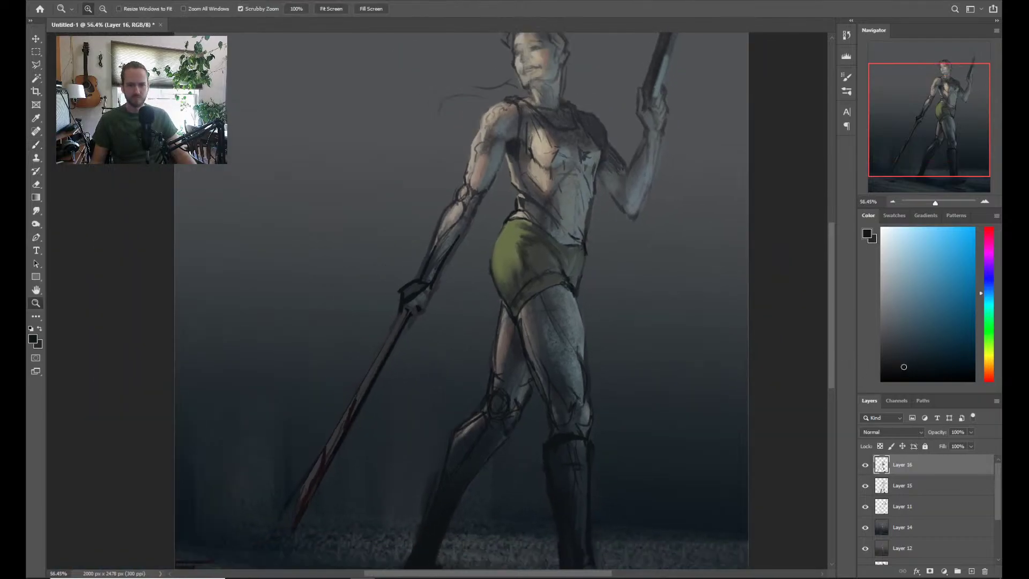
scroll(686, 328, "down", 3)
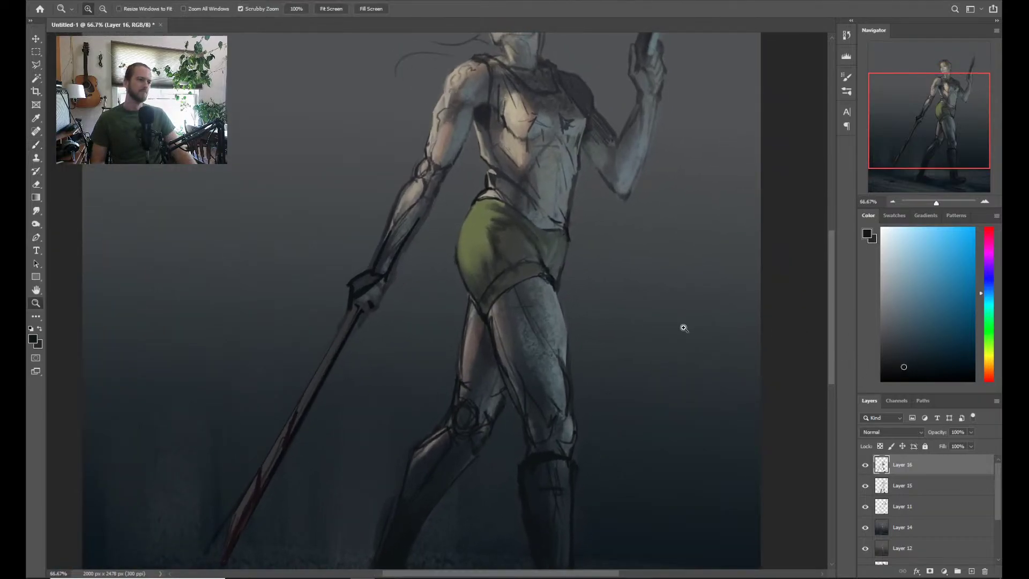
scroll(499, 277, "down", 2)
left_click_drag(477, 275, 520, 261)
left_click_drag(449, 263, 440, 310)
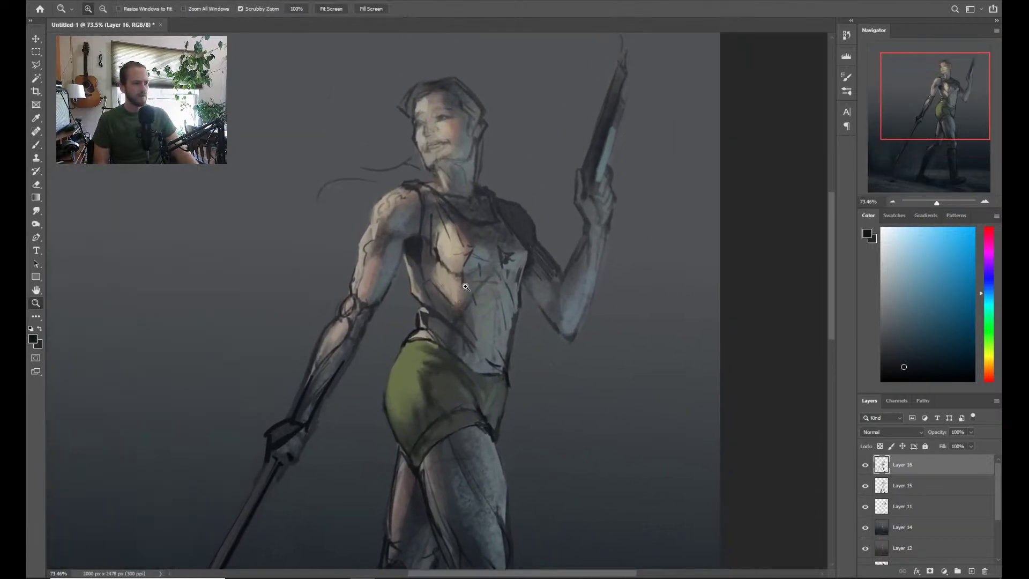
key("ctrl+0")
key("b")
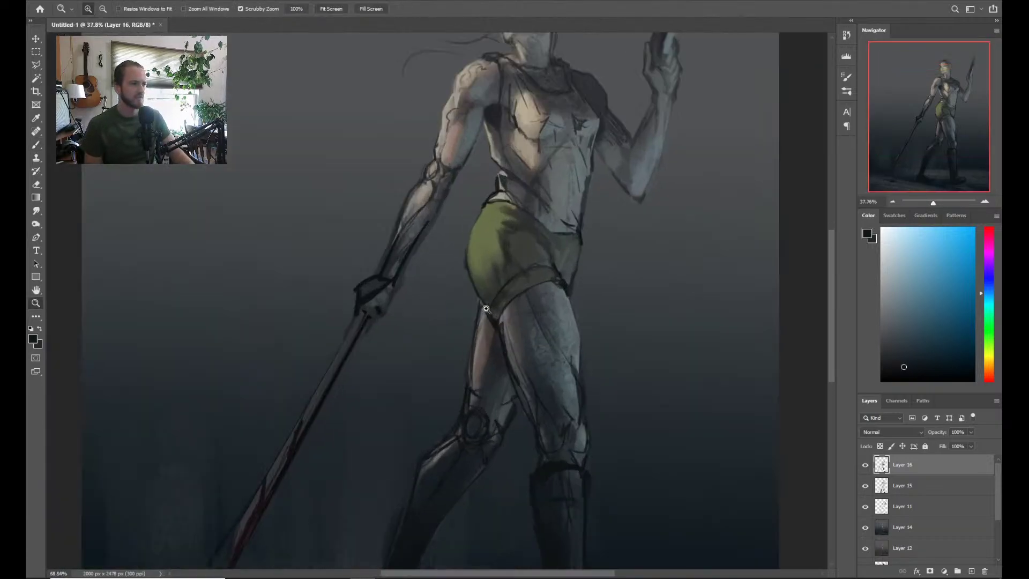
scroll(432, 274, "up", 3)
left_click(496, 255, "alt")
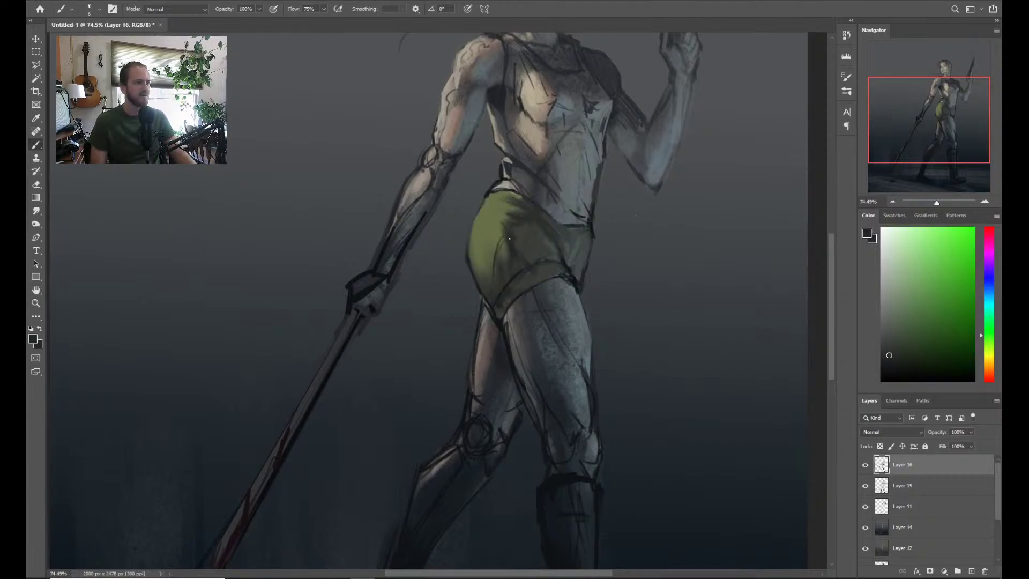
left_click(503, 248, "alt")
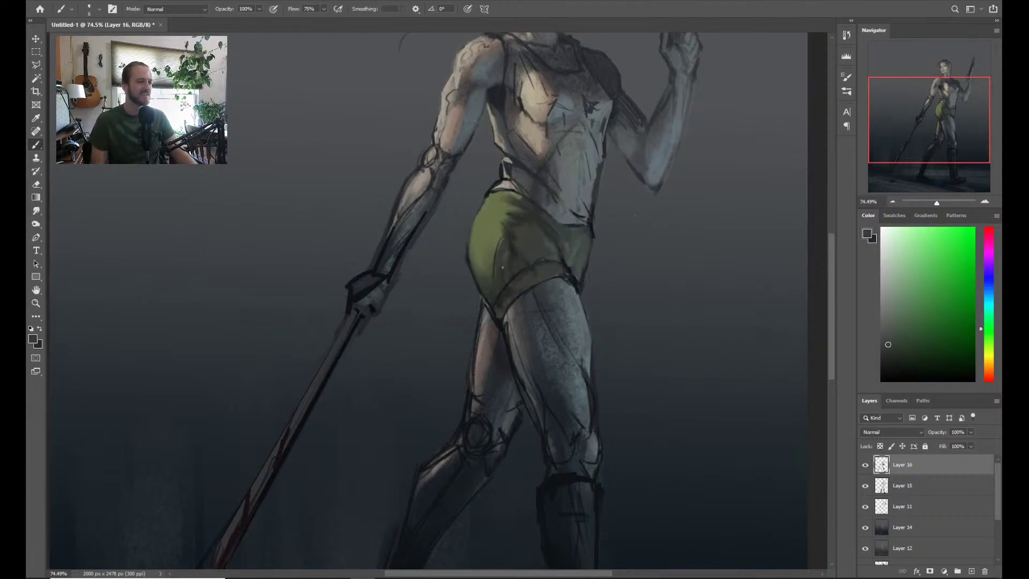
Sample a dark blue-grey beside the lowered arm's armpit and strengthen the outlines of that shoulder and upper arm
key("z")
key("ctrl+0")
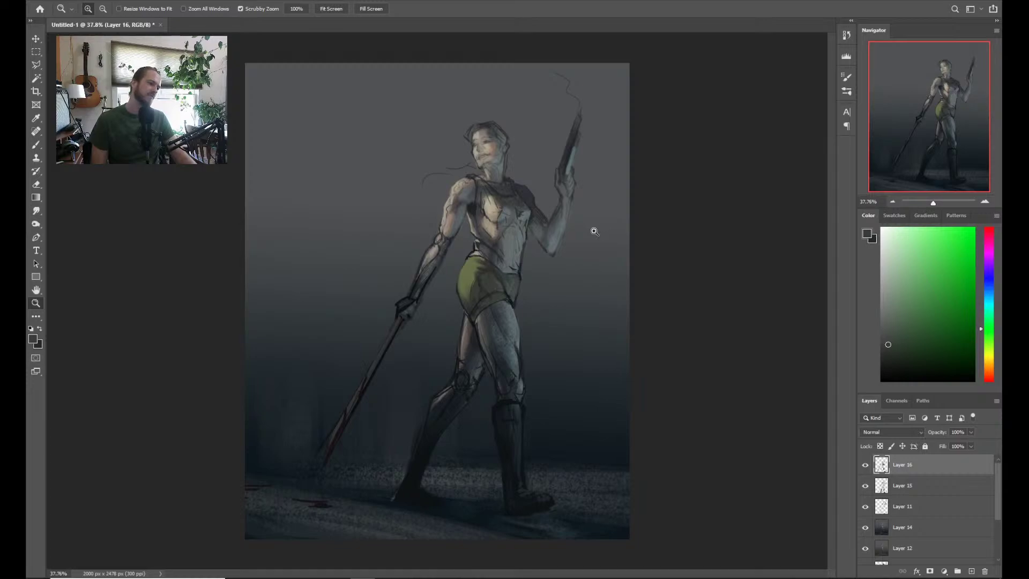
left_click_drag(525, 283, 552, 283)
key("b")
left_click(444, 344, "alt")
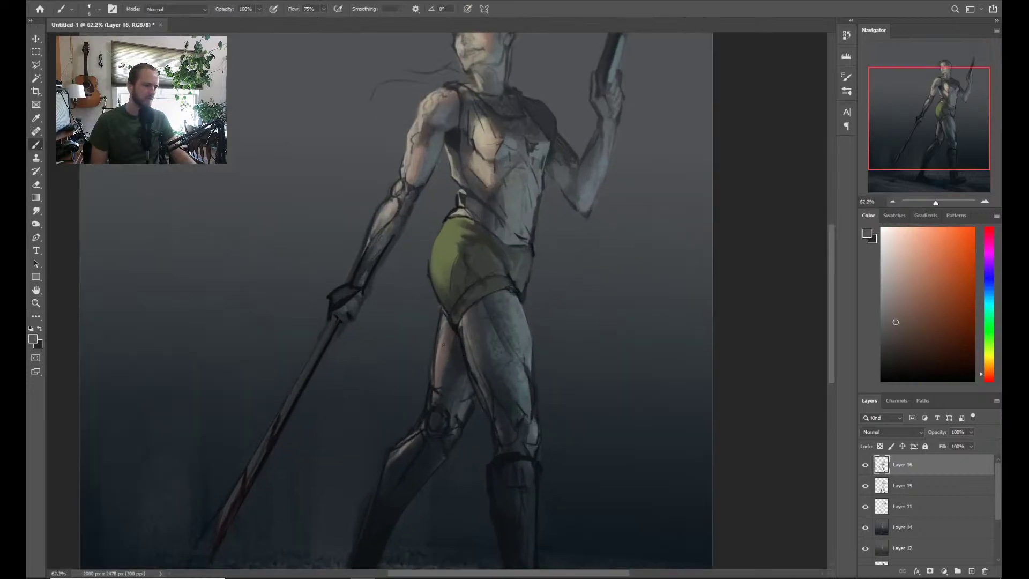
key("ctrl+space")
mouse_move(475, 420)
left_mouse_down()
mouse_move(468, 365)
mouse_move(475, 434)
mouse_move(444, 410)
mouse_move(402, 276)
mouse_move(395, 335)
mouse_move(329, 333)
mouse_move(348, 322)
mouse_move(397, 236)
left_mouse_up()
key("space")
key("ctrl+space")
key("ctrl+space")
left_click(394, 238, "alt")
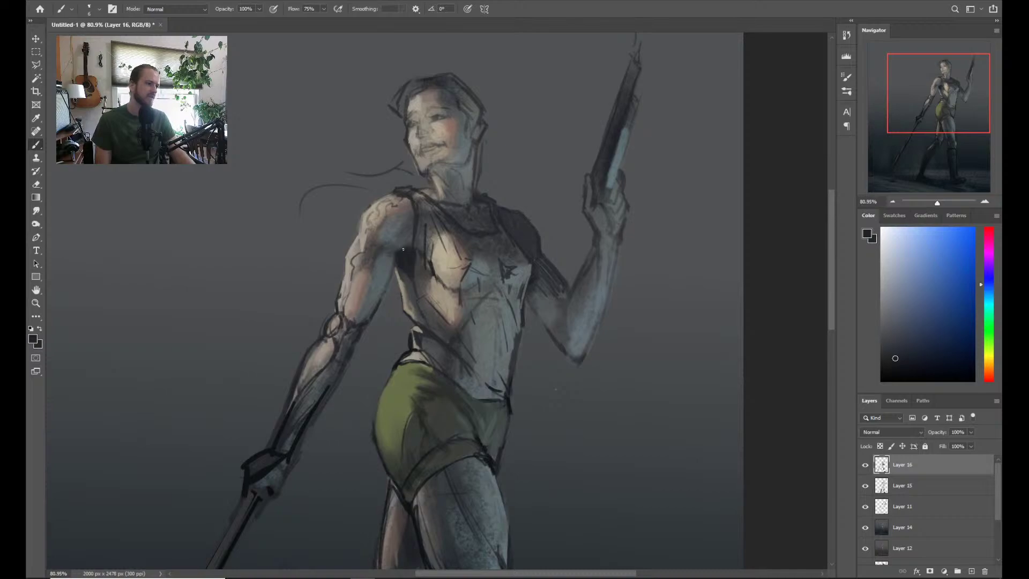
left_click_drag(377, 263, 363, 306)
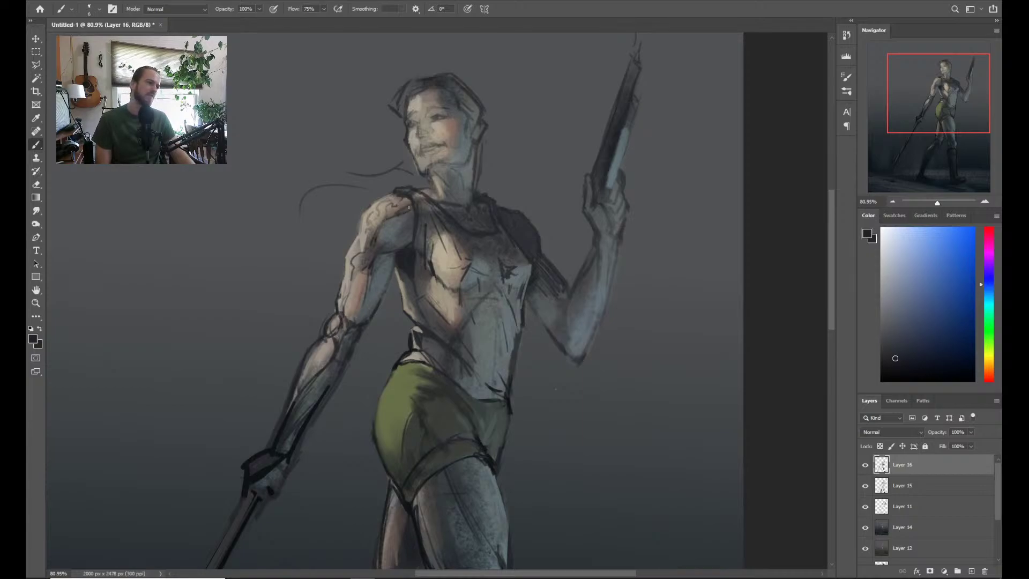
Darken the outline along the torso's side beneath the raised arm with the same dark blue-grey
key("z")
key("ctrl+0")
key("ctrl+plus")
key("ctrl+plus")
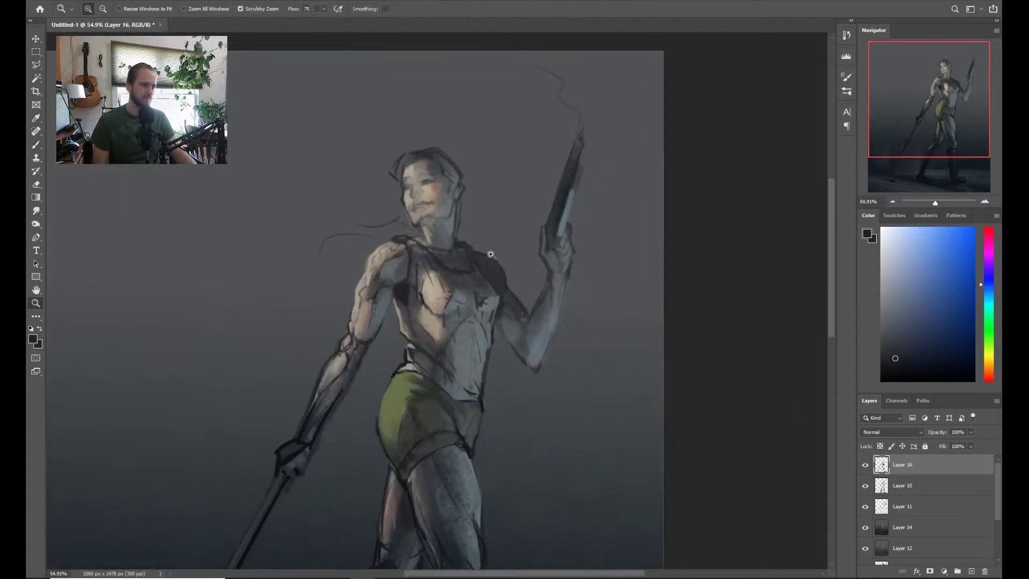
key("b")
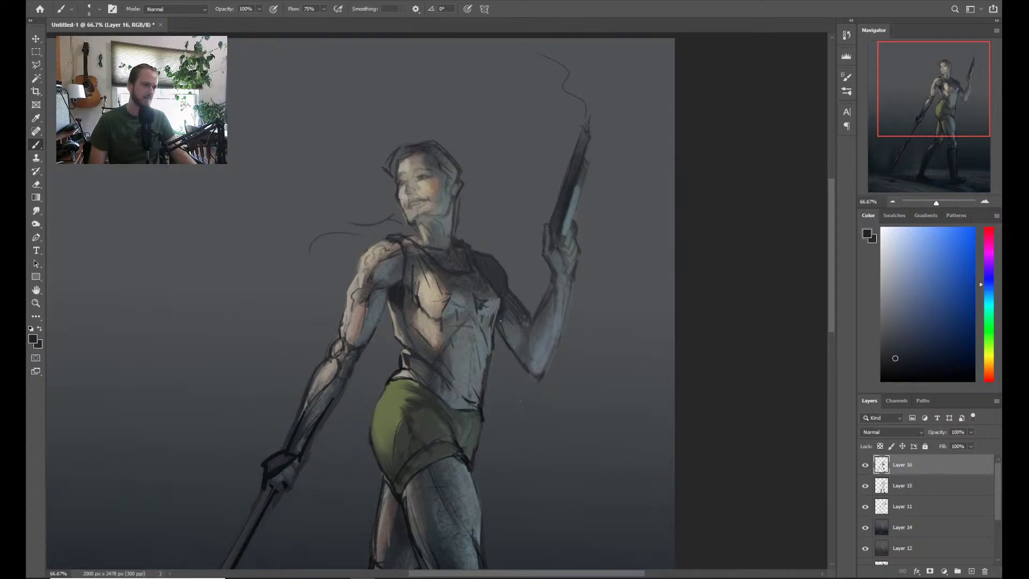
left_click_drag(500, 321, 508, 337)
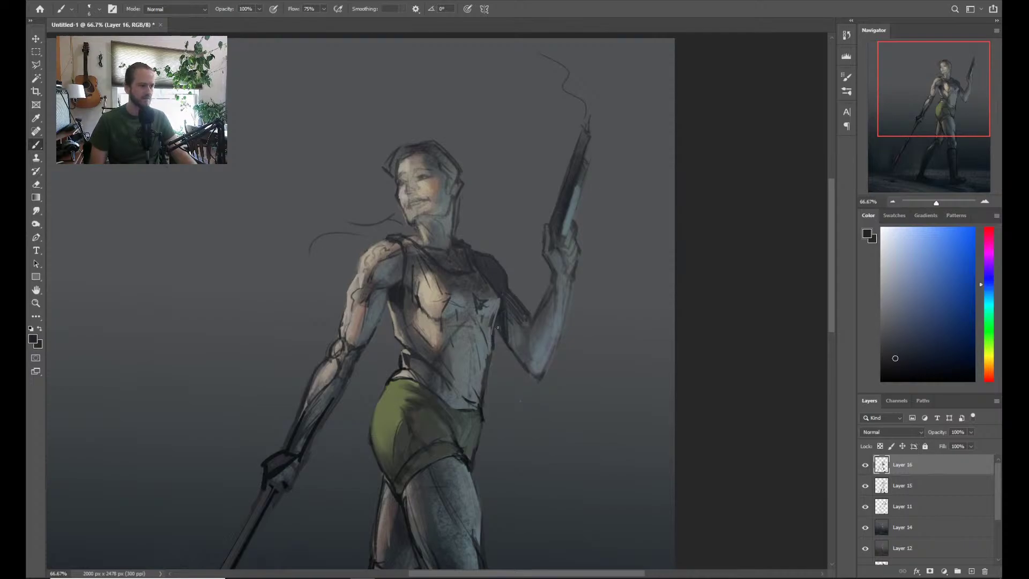
key("z")
mouse_move(546, 259)
left_mouse_down()
mouse_move(597, 264)
mouse_move(563, 336)
mouse_move(504, 392)
mouse_move(552, 267)
left_mouse_up()
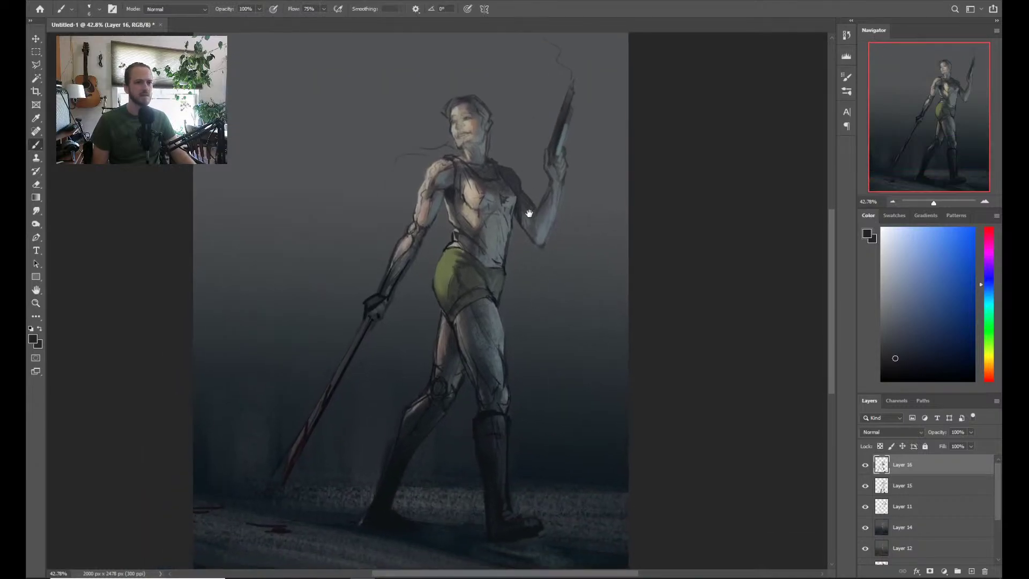
Compare Layer 15 and Layer 16 by toggling their visibility, and merge the two layers into one
key("z")
left_click_drag(518, 232, 400, 270)
key("e")
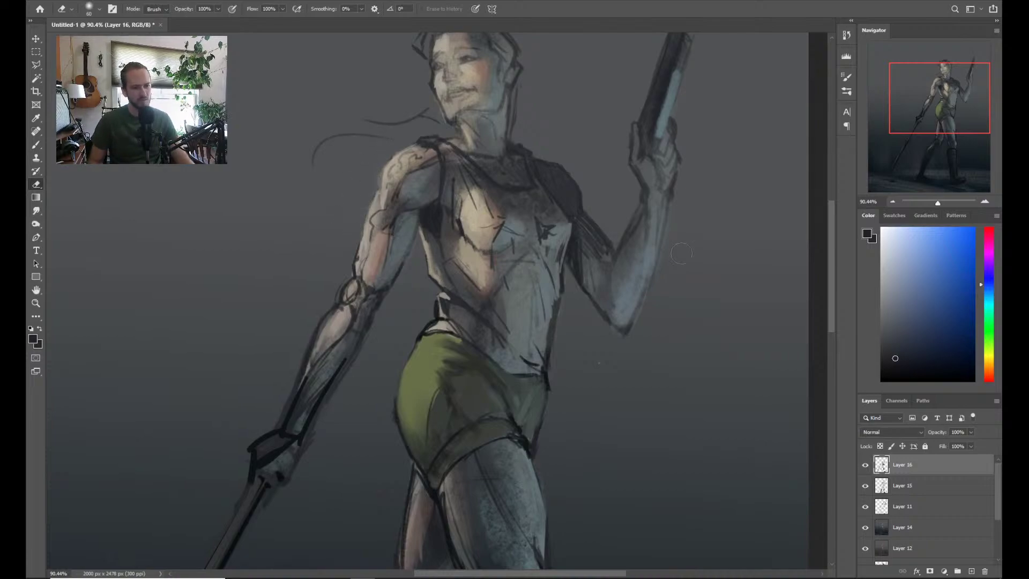
left_click(865, 485)
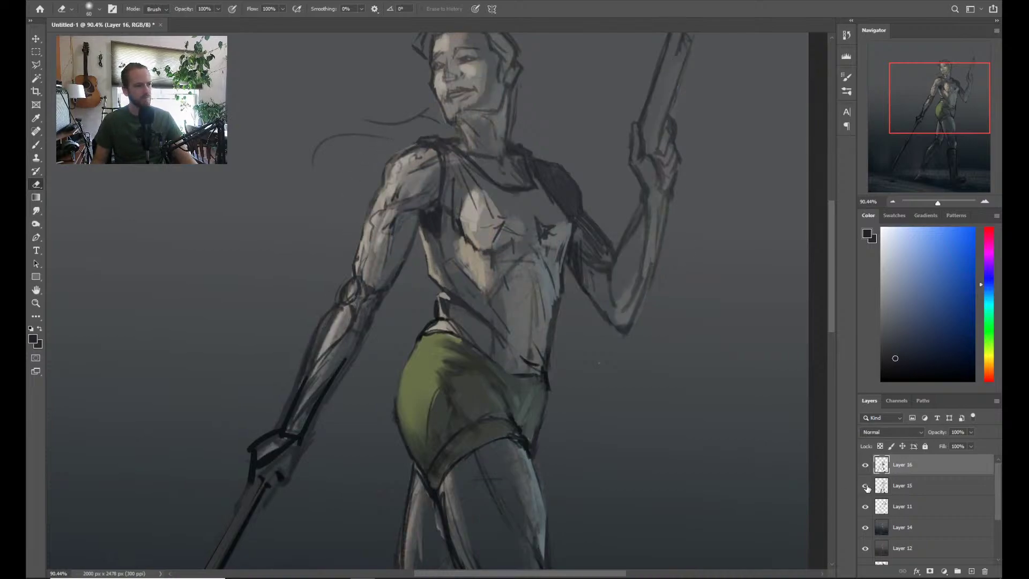
left_click(866, 486)
left_click(866, 465)
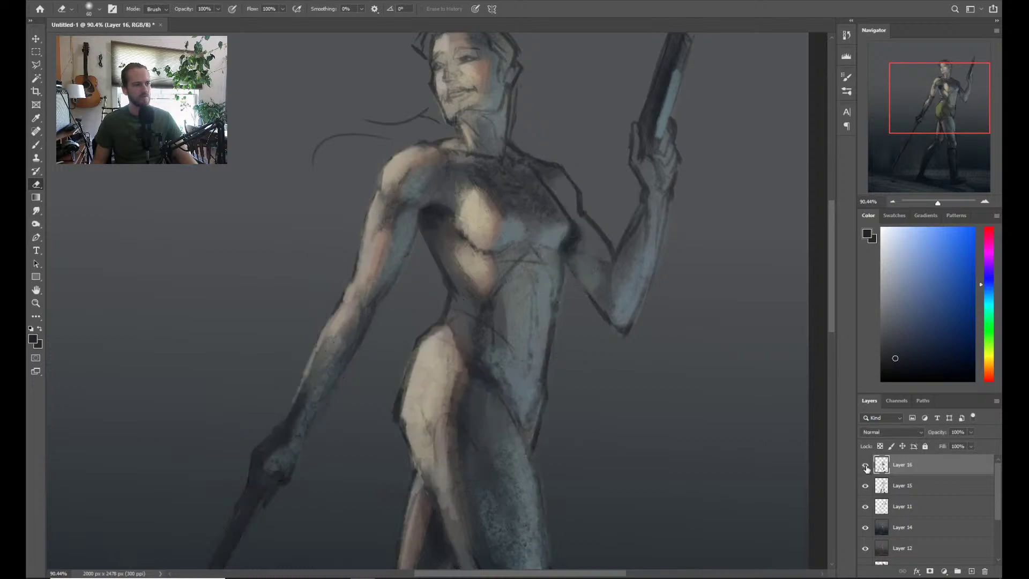
left_click(865, 465)
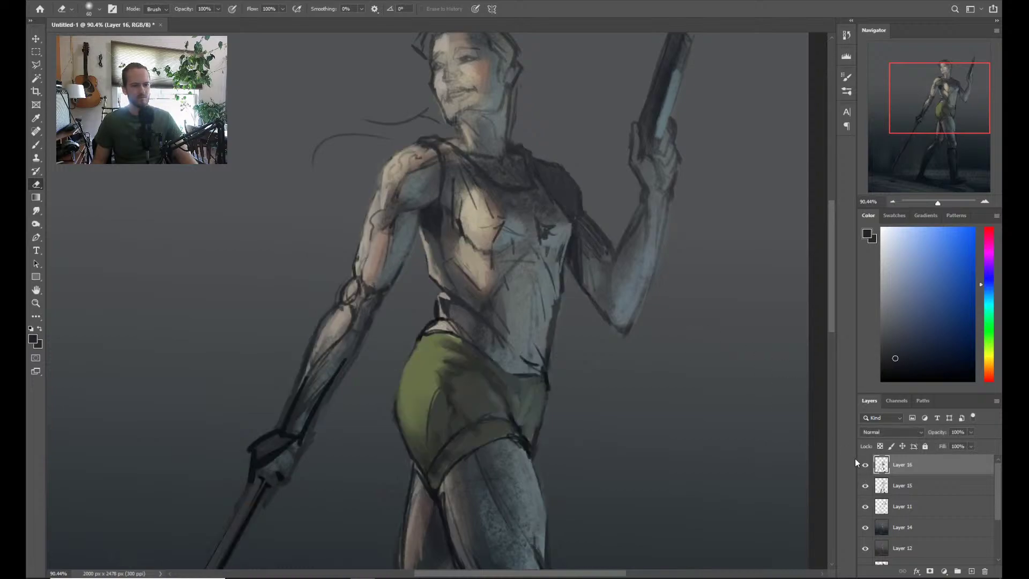
left_click(866, 487)
left_click(866, 487)
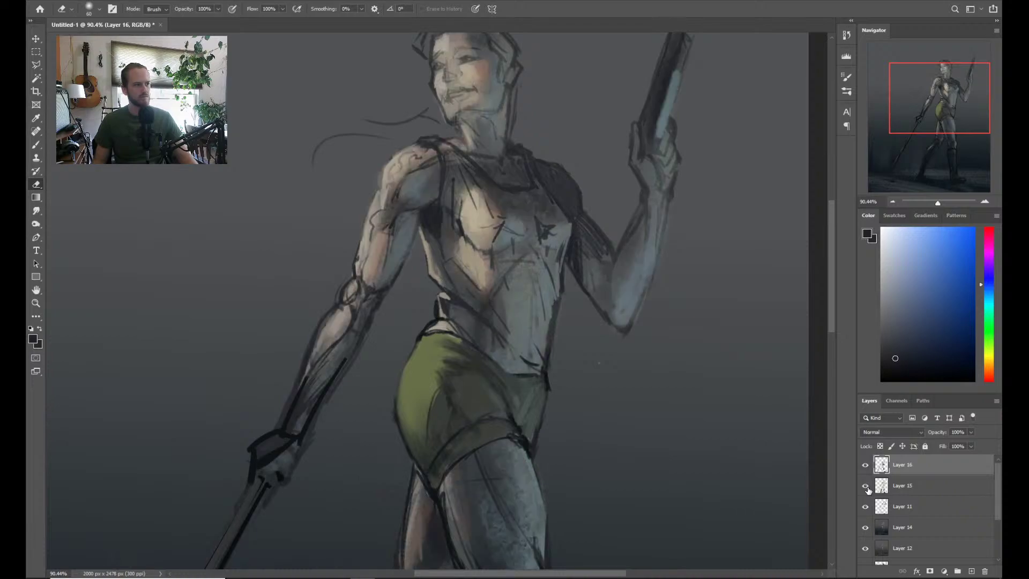
left_click(903, 488, "shift")
key("ctrl+e")
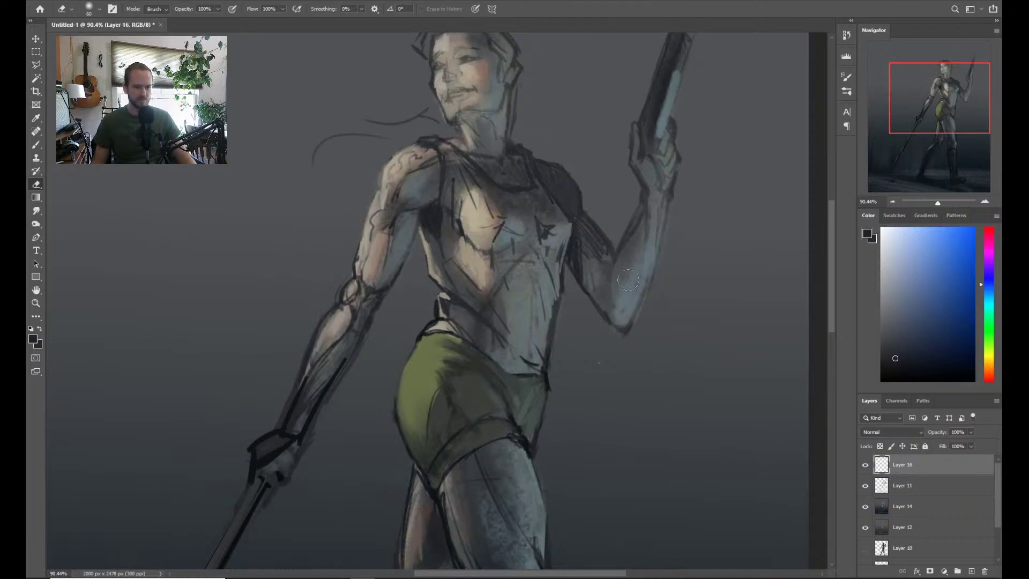
Switch to the Square Eraser and clean up the outer edge of the lowered arm's shoulder and upper arm
right_click(329, 209)
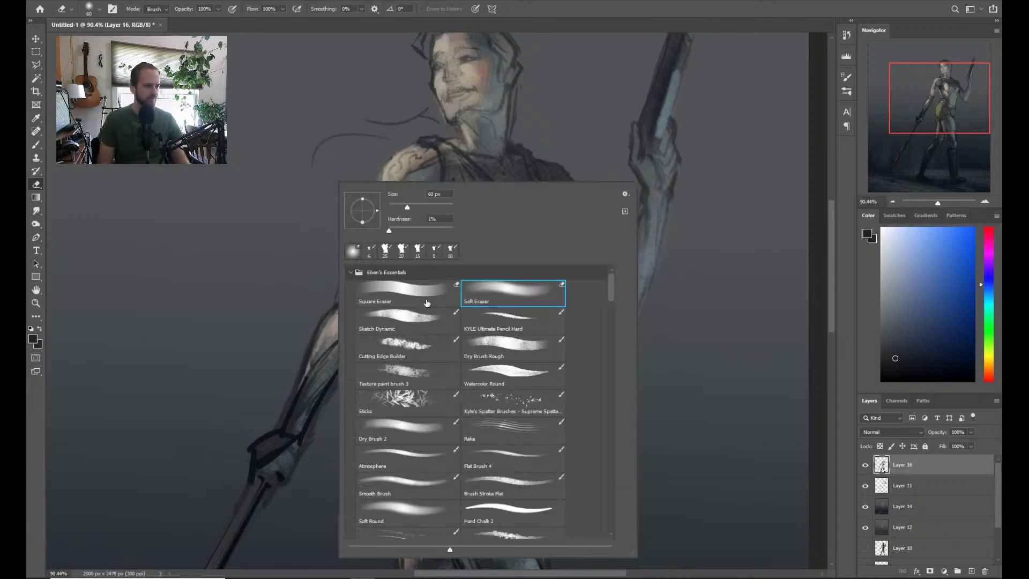
double_click(424, 300)
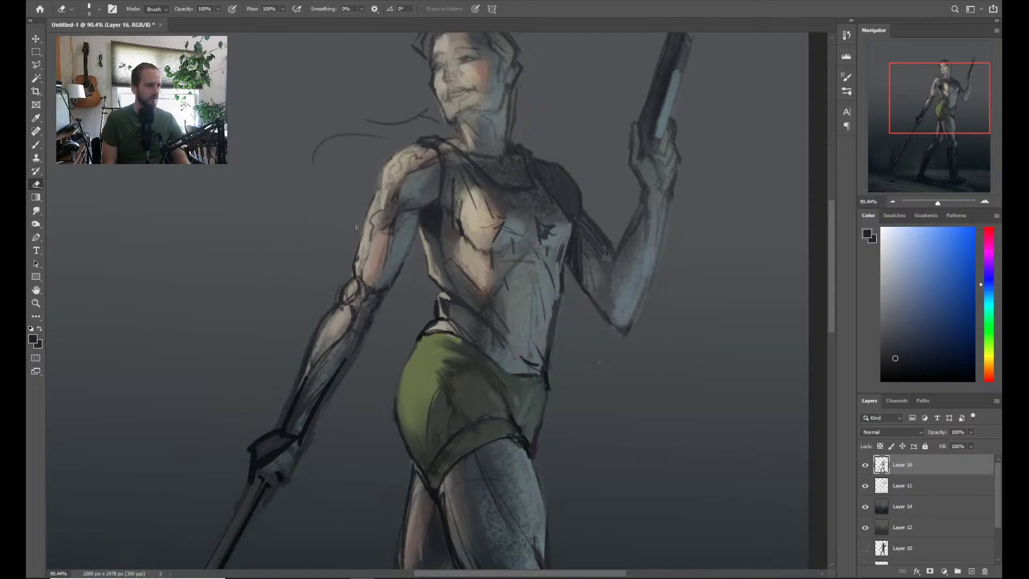
left_click_drag(385, 162, 380, 185)
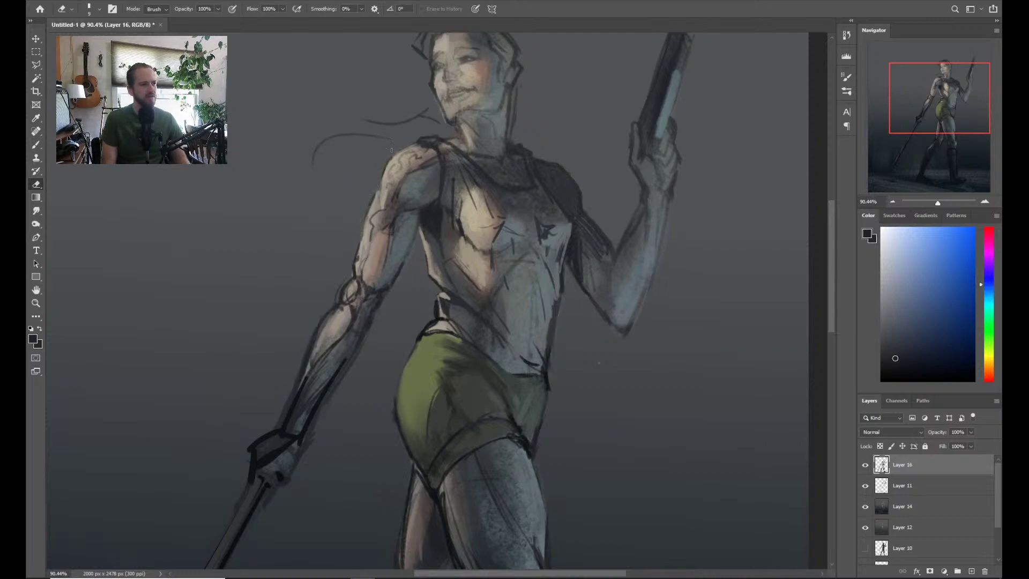
left_click_drag(410, 141, 385, 167)
left_click_drag(361, 235, 355, 257)
Sample a blue-grey from the shaded side of the face and paint it over the temple beside the eye
key("z")
left_click_drag(486, 326, 471, 325)
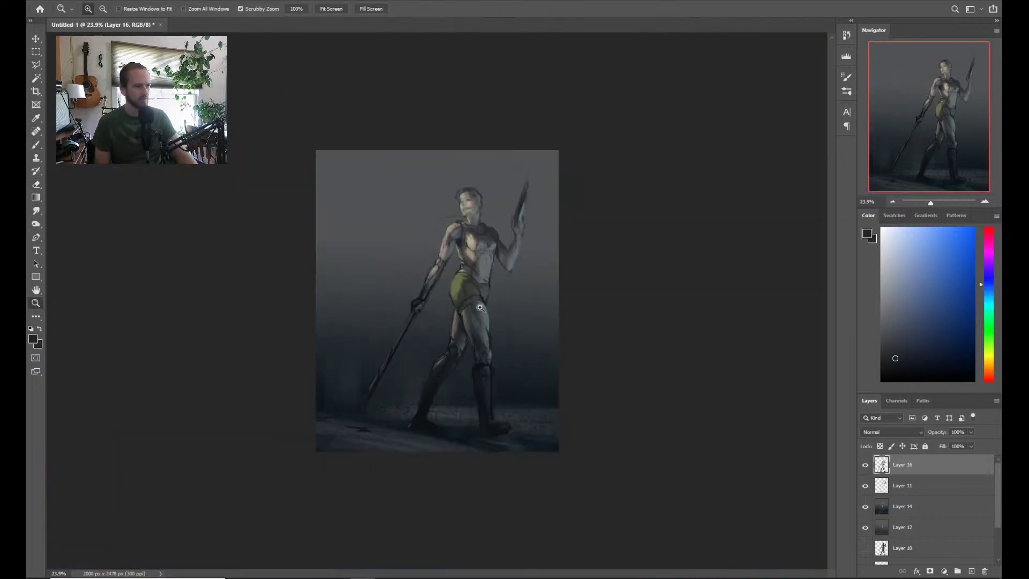
key("ctrl+0")
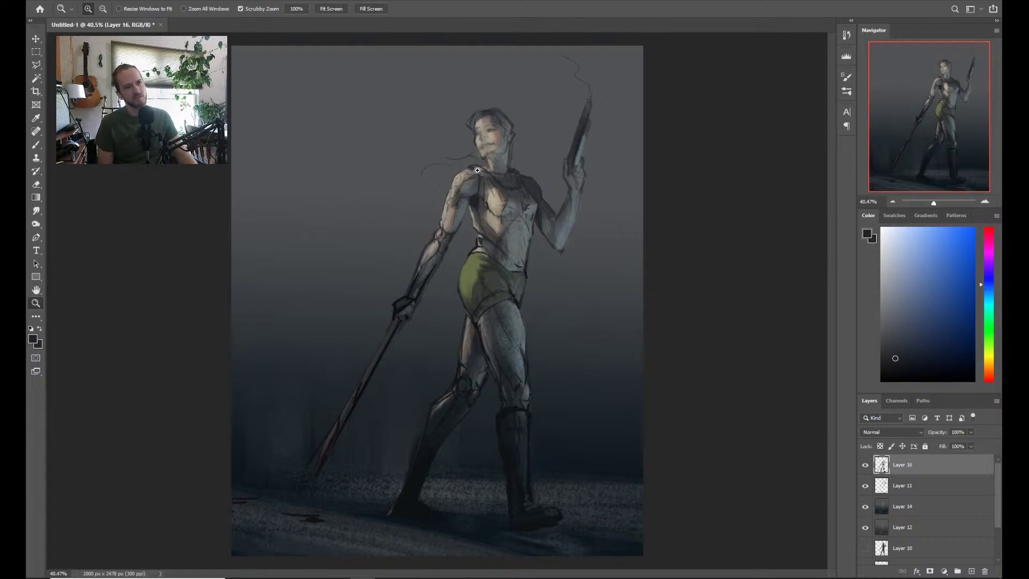
left_click_drag(483, 176, 465, 209)
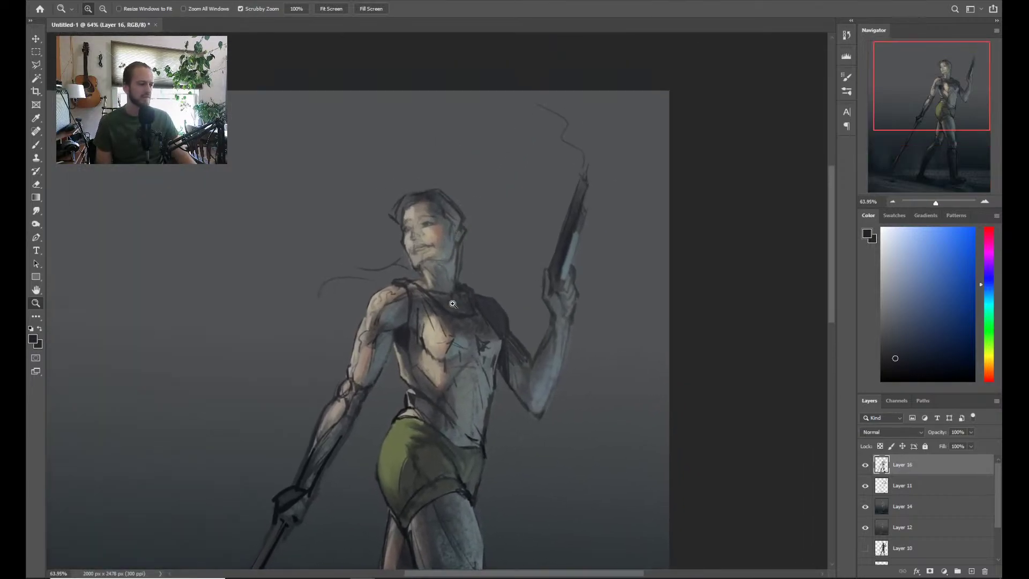
key("ctrl+0")
left_click_drag(437, 349, 450, 263)
key("b")
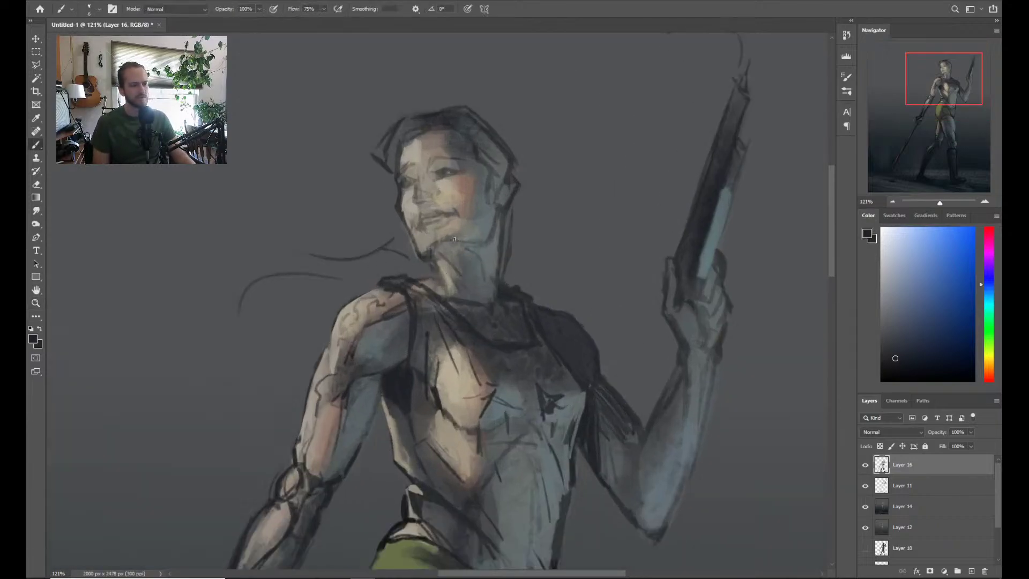
left_click_drag(454, 239, 479, 292)
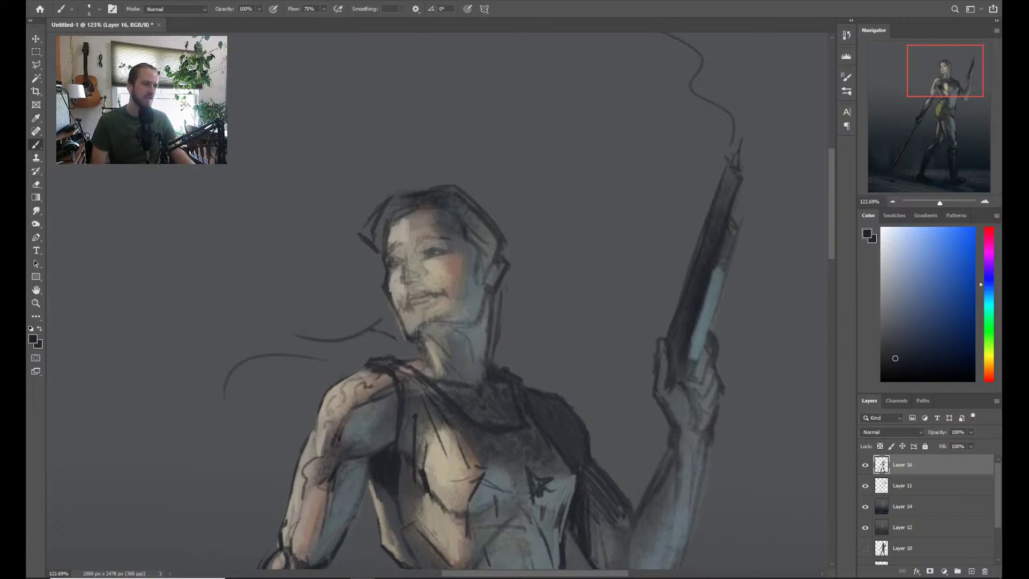
scroll(408, 230, "up", 3)
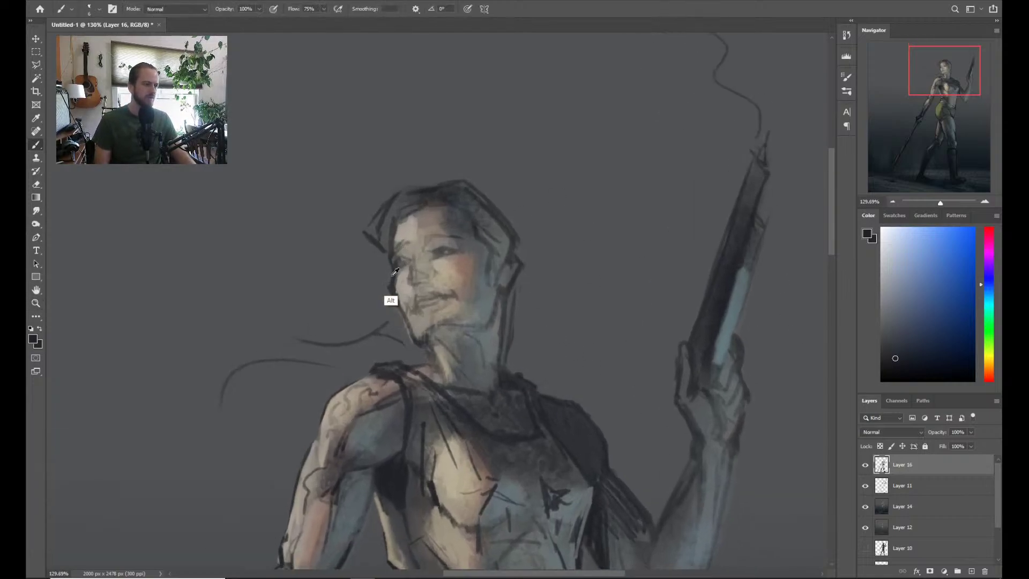
left_click(397, 276, "alt")
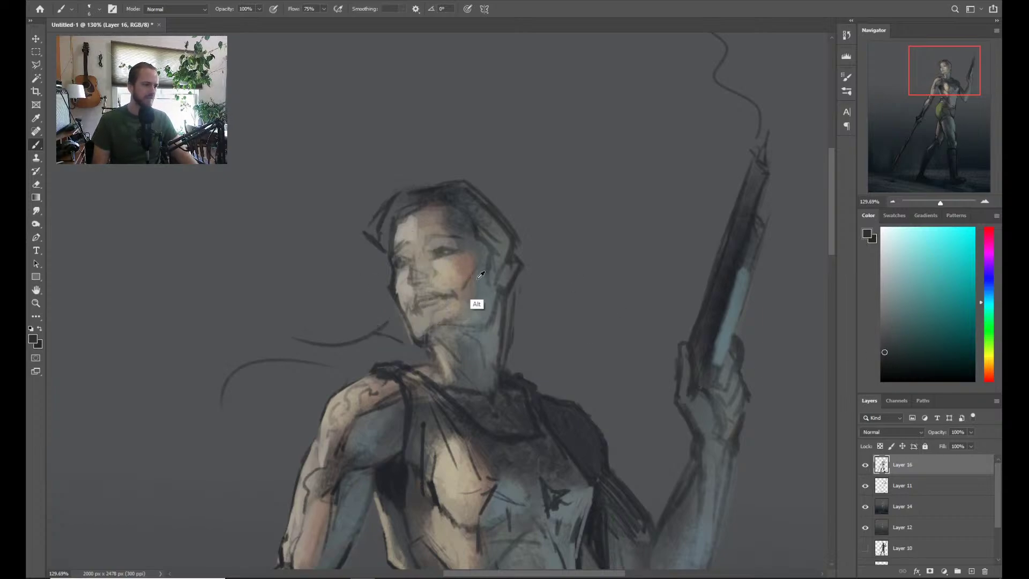
left_click(473, 299, "alt")
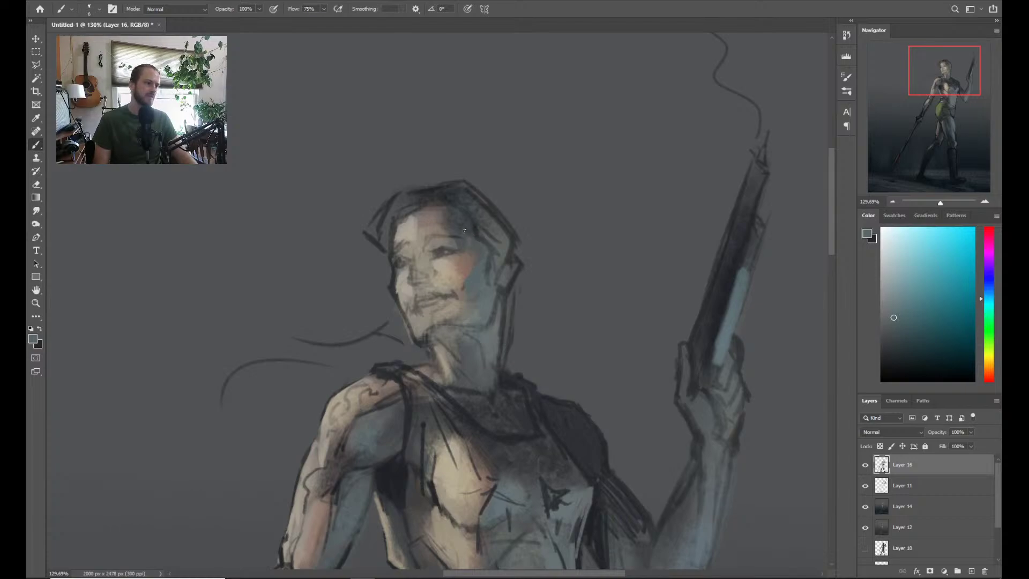
mouse_move(464, 231)
left_mouse_down()
mouse_move(455, 228)
mouse_move(479, 248)
left_mouse_up()
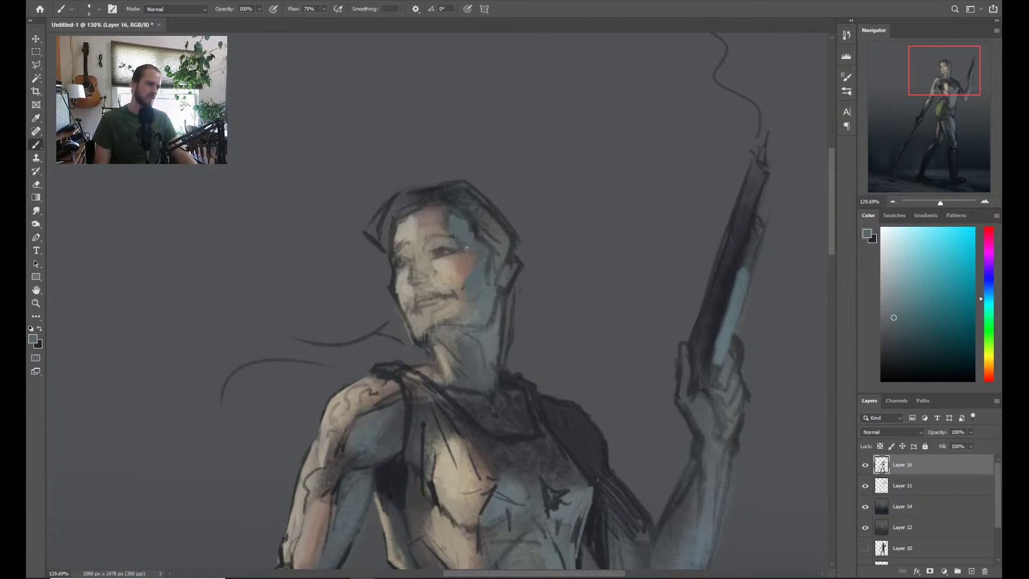
Sample greys from the cheek and jaw and blend the shadow across the shaded side of the lower face
left_click(464, 298, "alt")
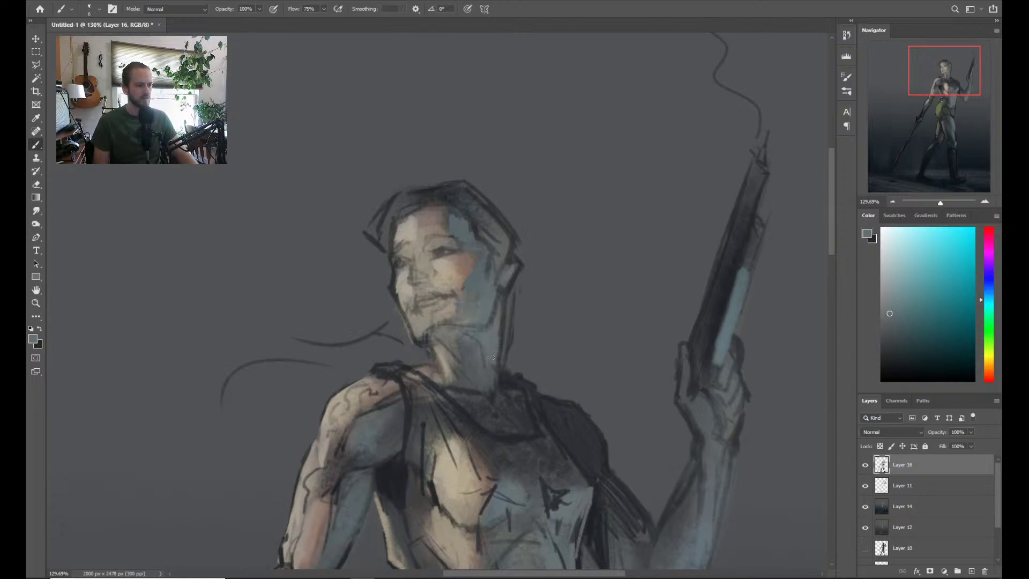
left_click(487, 310, "alt")
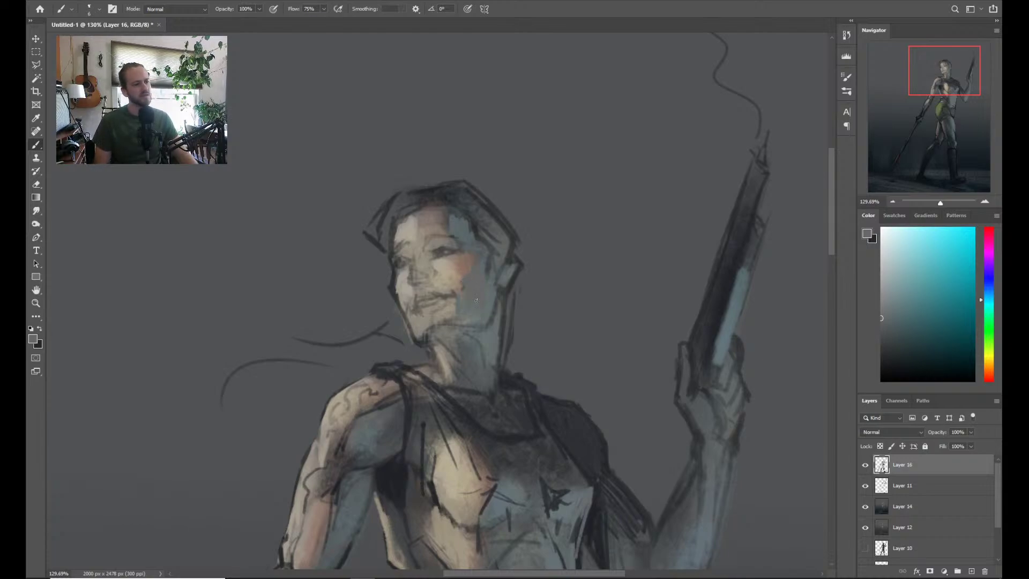
left_click_drag(476, 301, 432, 302)
left_click_drag(494, 322, 509, 321)
left_click_drag(486, 327, 491, 309)
Block in the lips with grey and paint a brown-grey shadow along the side of the nose
left_click_drag(482, 307, 504, 353)
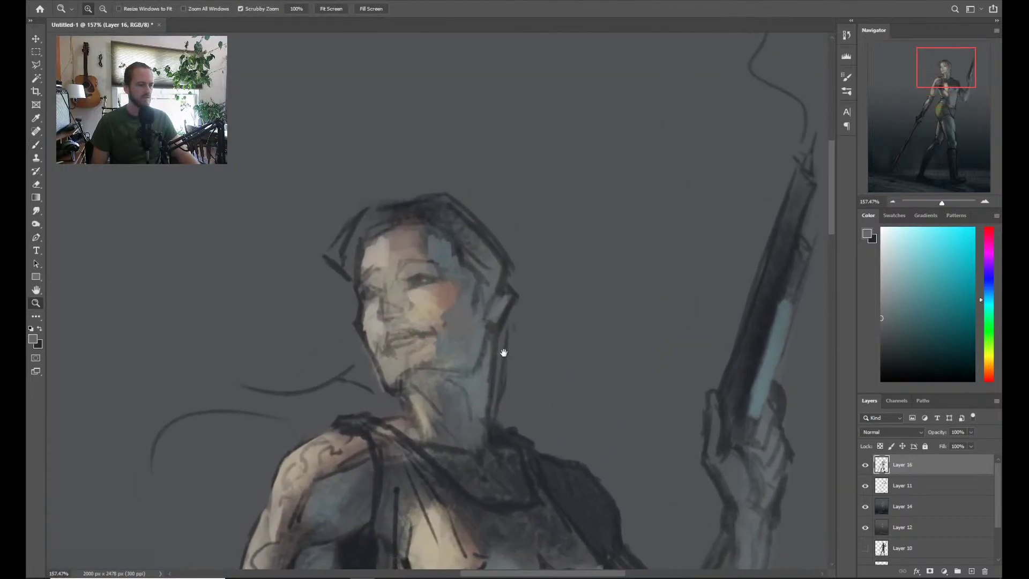
key("b")
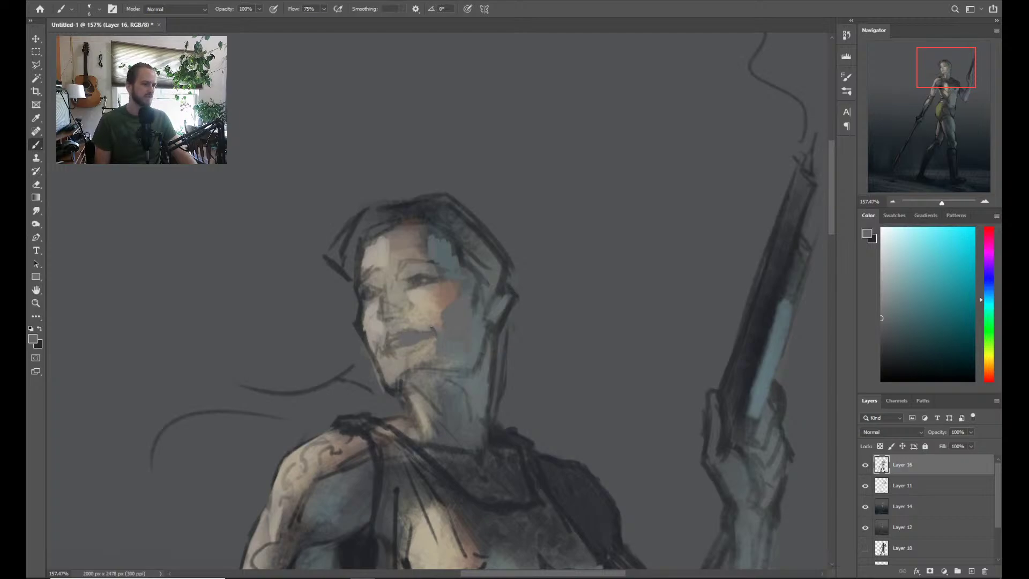
left_click(442, 295, "alt")
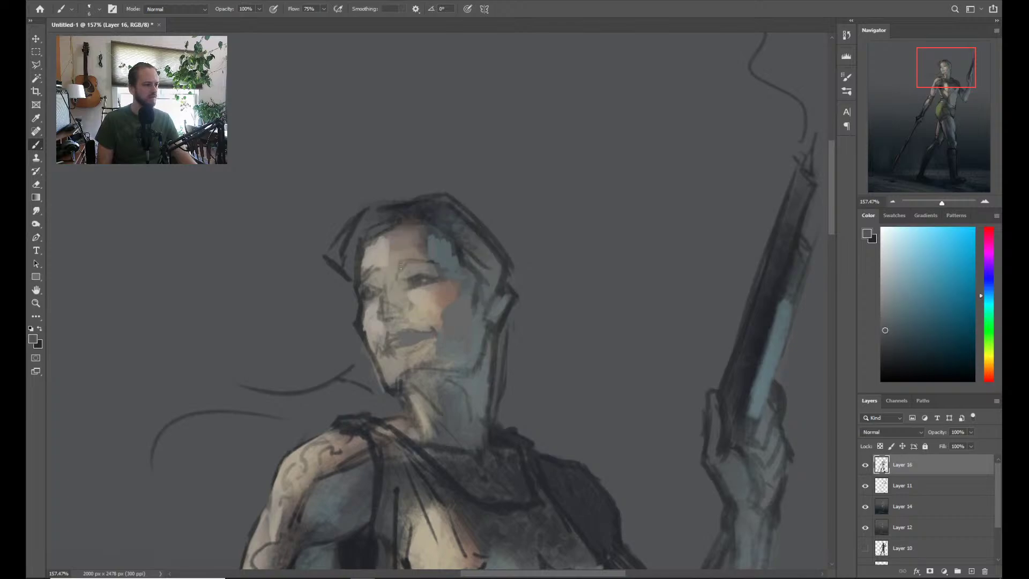
mouse_move(395, 284)
left_mouse_down()
mouse_move(400, 310)
mouse_move(399, 293)
left_mouse_up()
left_click(447, 303, "alt")
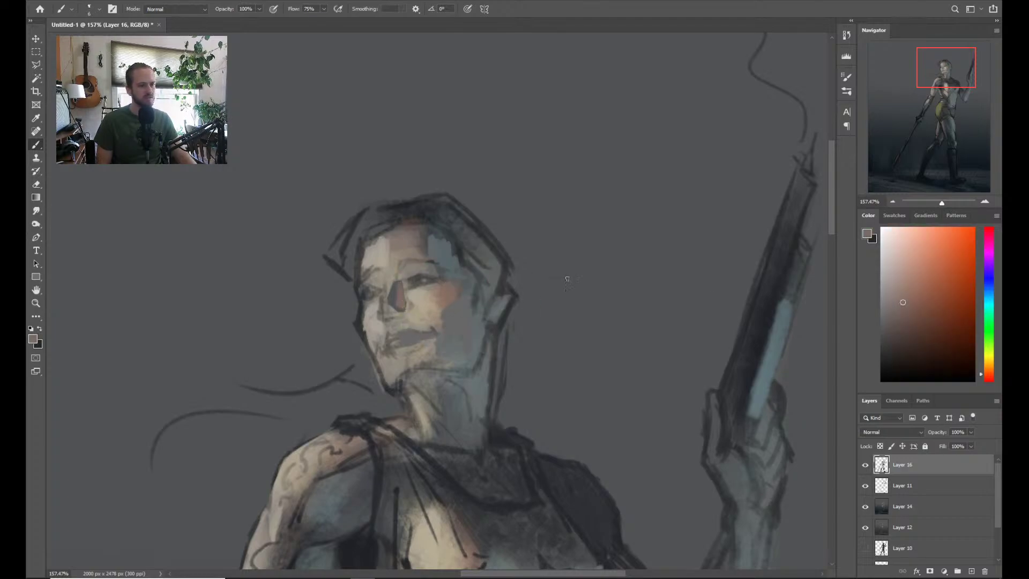
left_click(399, 296, "alt")
left_click_drag(399, 289, 398, 305)
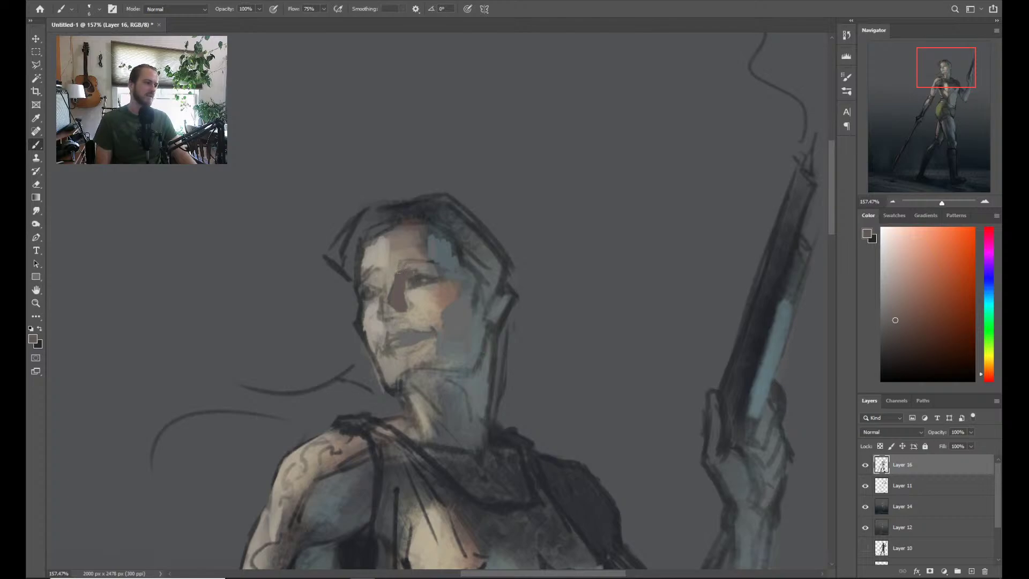
Extend the brown shadow from the nose into the eye socket and darken the orange patch on the cheek
mouse_move(399, 272)
left_mouse_down()
mouse_move(445, 271)
mouse_move(467, 279)
mouse_move(448, 290)
mouse_move(457, 289)
left_mouse_up()
key("z")
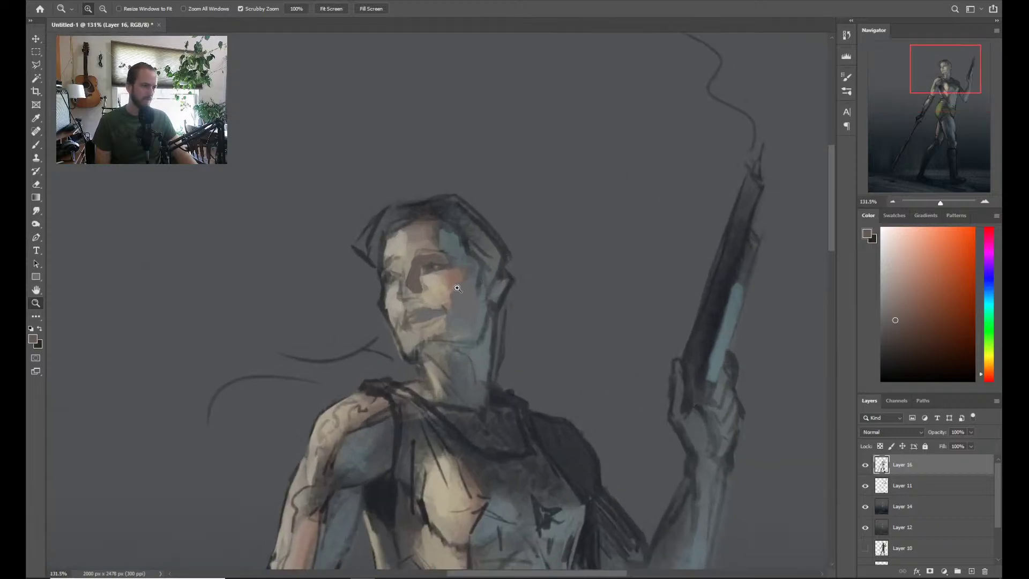
key("b")
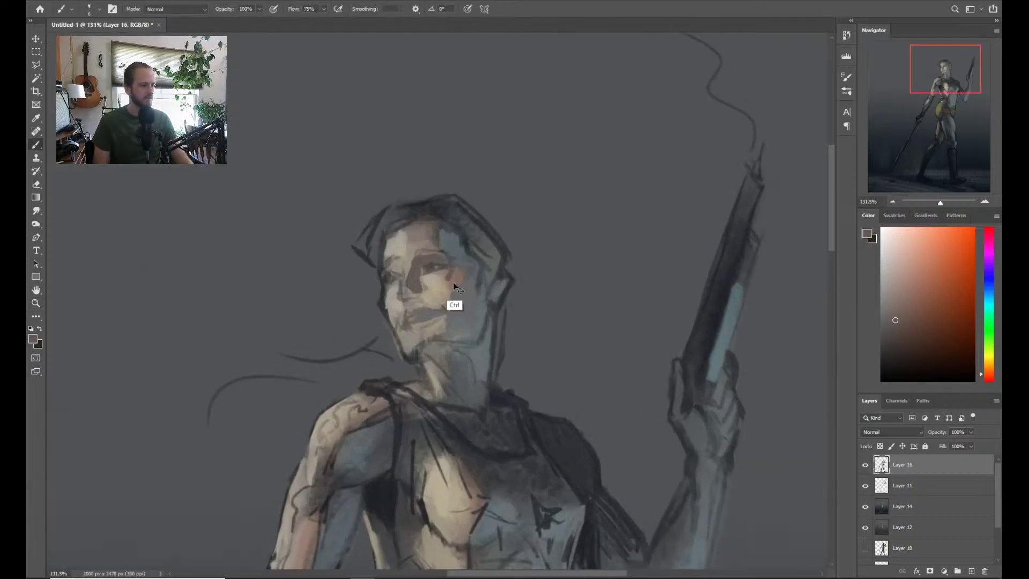
left_click_drag(456, 270, 446, 289)
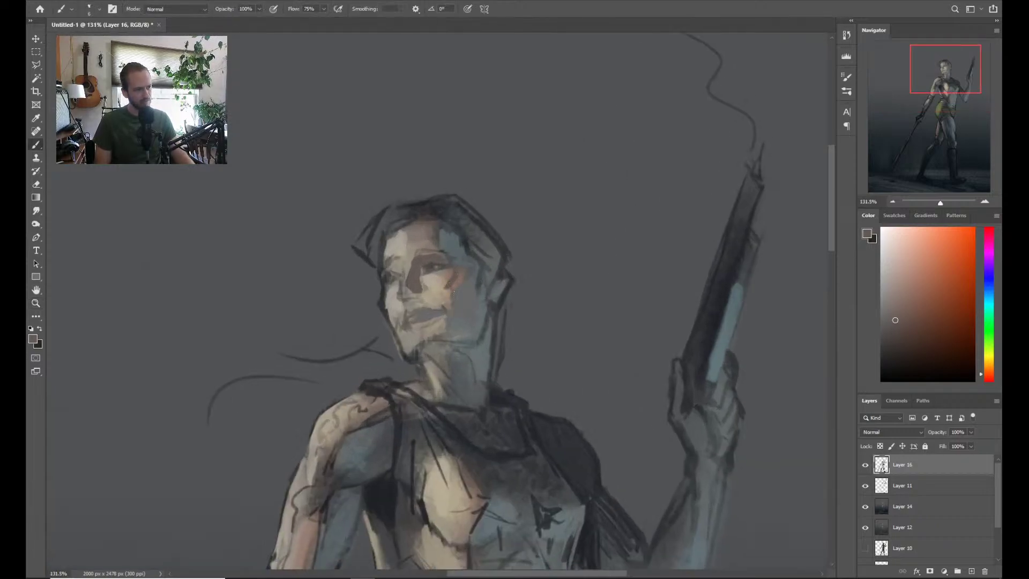
left_click(465, 322, "alt")
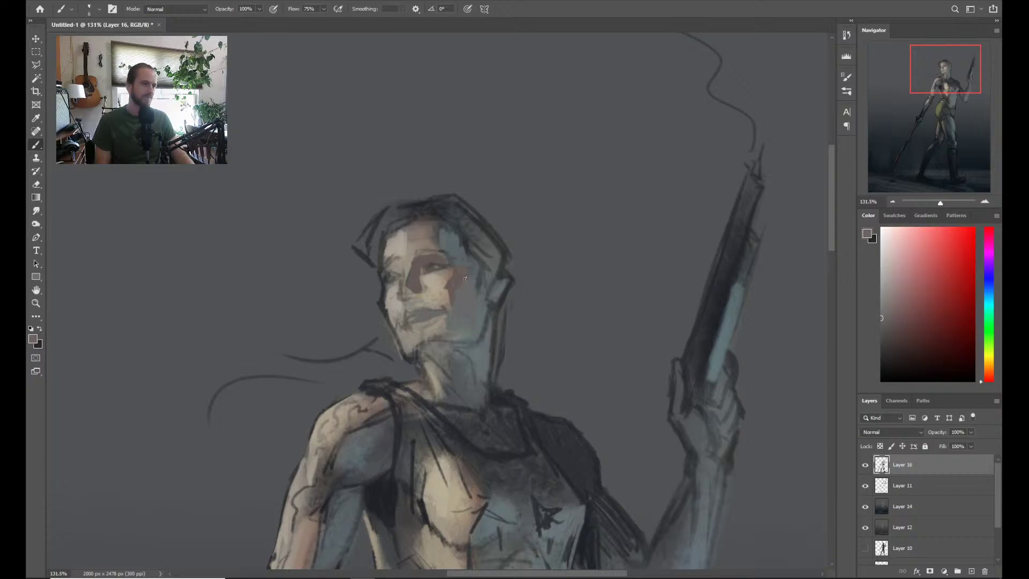
Sample darker tones from the face and deepen the nearer eye and the opening of the mouth
key("z")
scroll(525, 169, "down", 5)
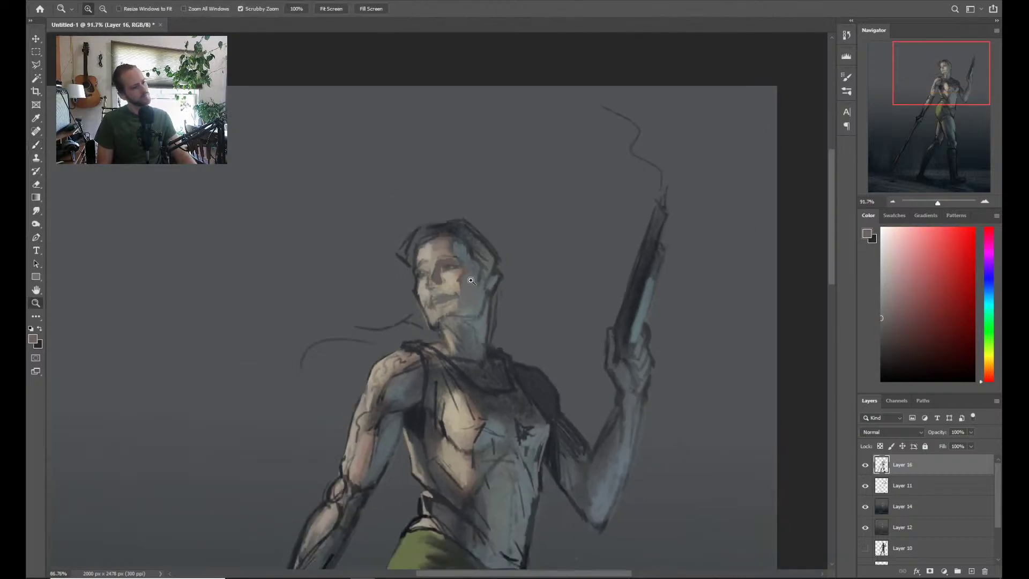
left_click_drag(526, 170, 500, 202)
scroll(467, 230, "up", 2)
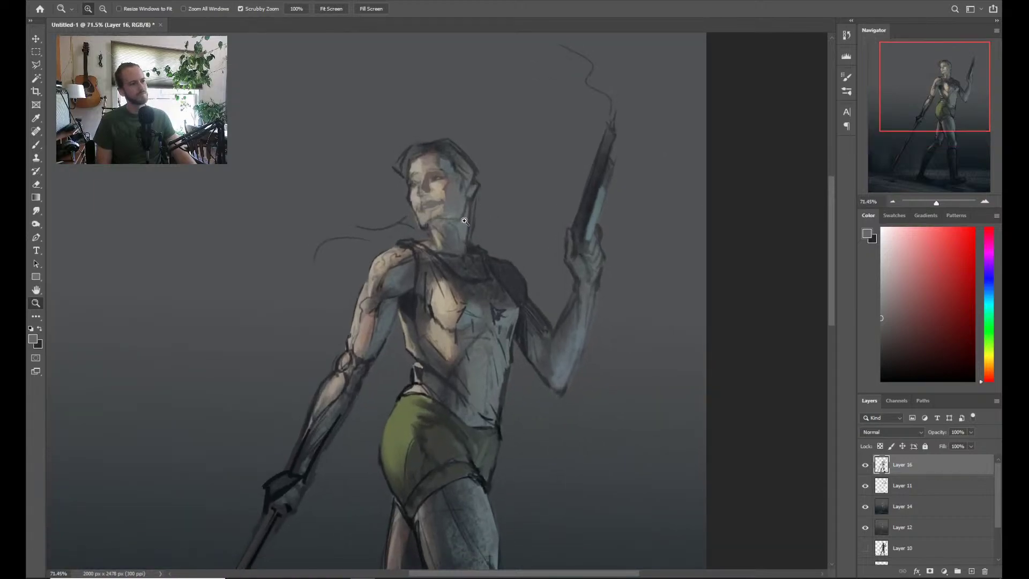
key("b")
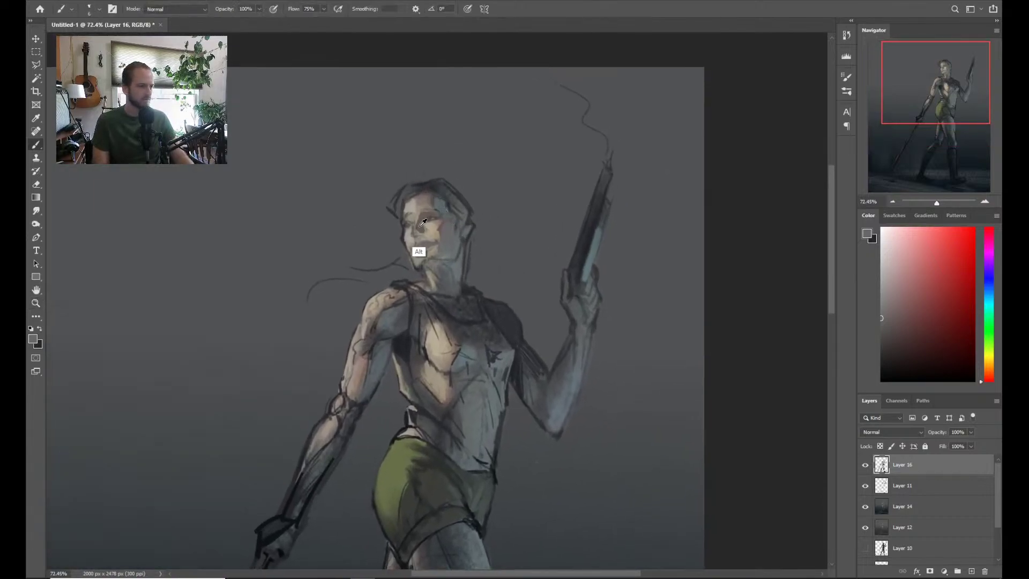
left_click(421, 252, "alt")
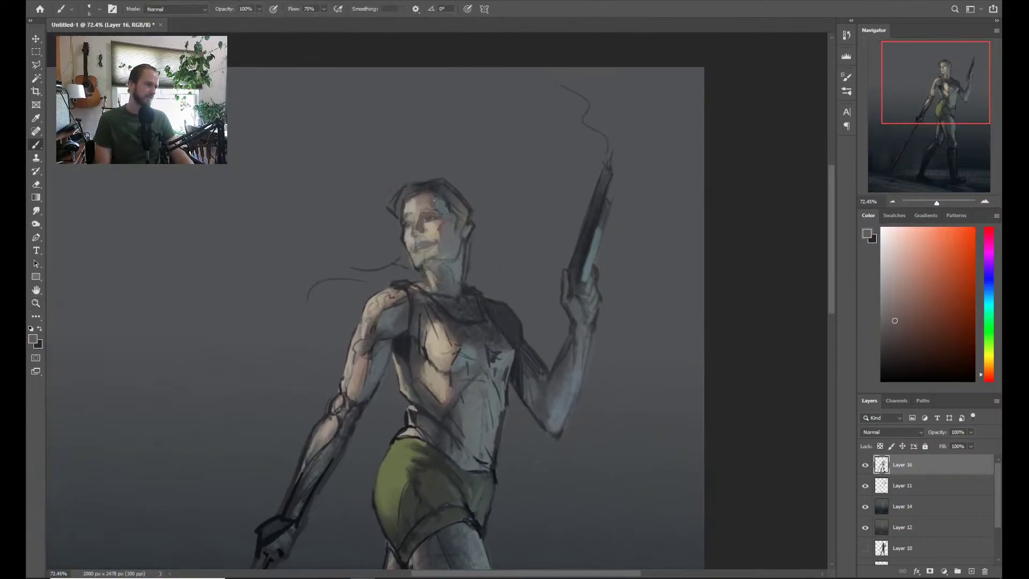
left_click(437, 217, "alt")
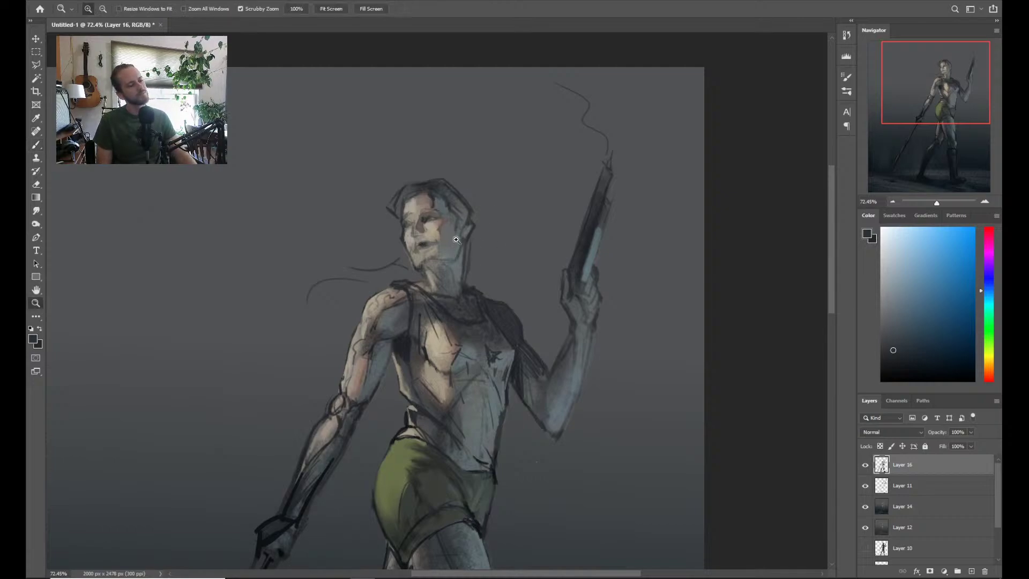
Sample a tone near the hairline and touch up the nearer eye socket and brow
scroll(450, 199, "up", 2)
left_click(450, 199, "alt")
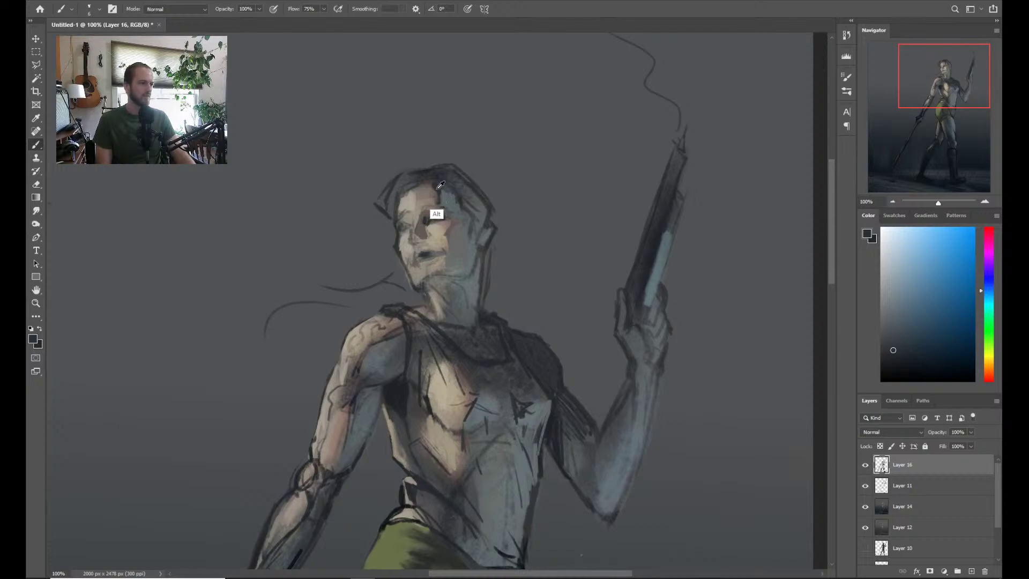
left_click_drag(437, 211, 398, 203)
Sample lit skin tones and warm the cheeks, nose and chin with muted orange
left_click(408, 224, "alt")
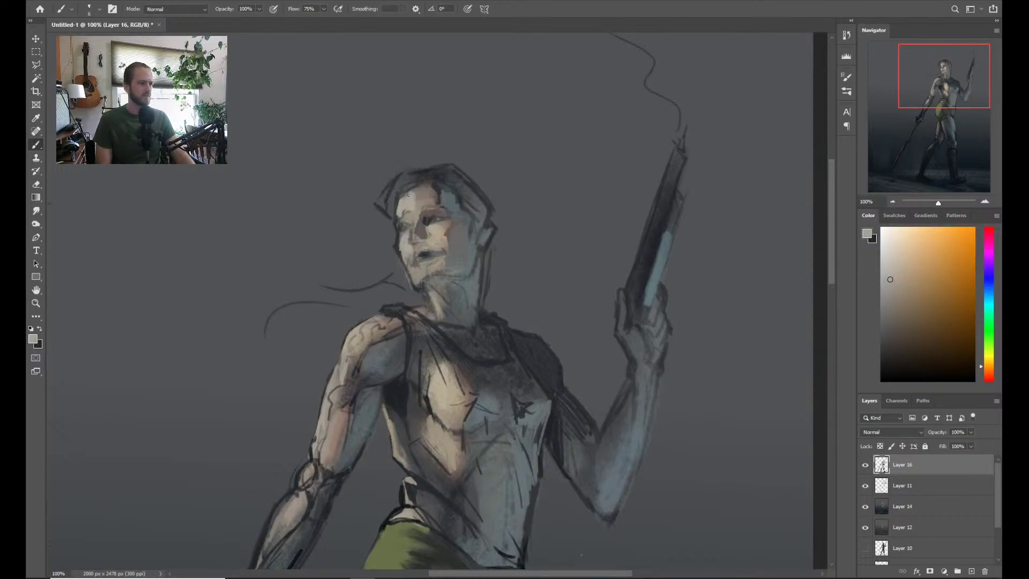
left_click(437, 233, "alt")
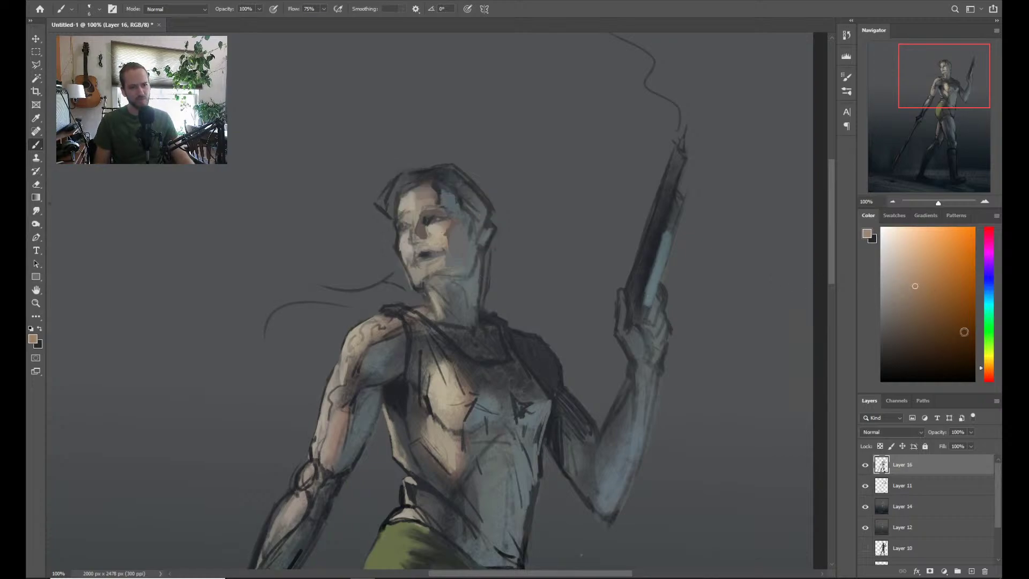
left_click(442, 294, "alt")
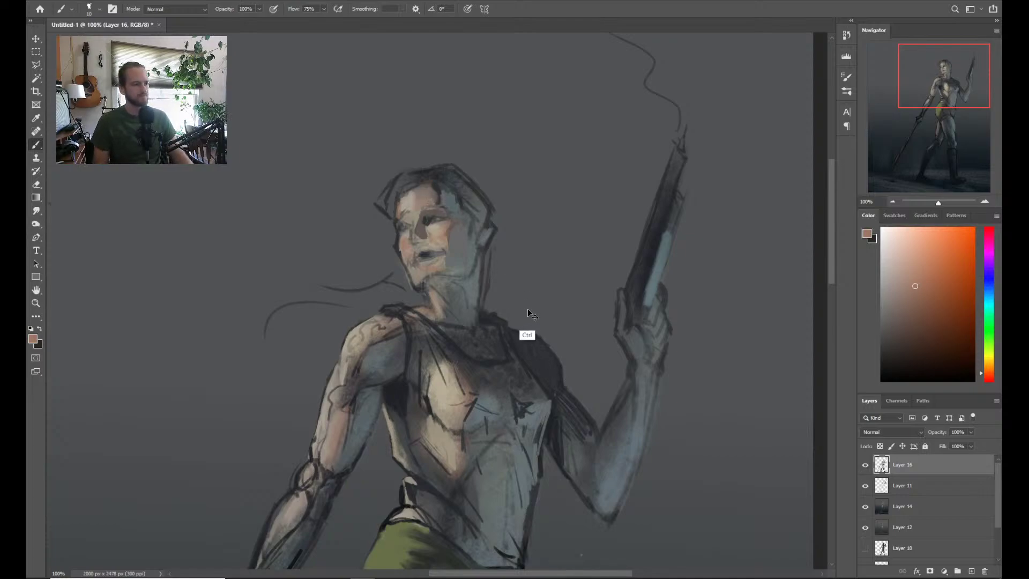
Sample a cheek tone, shift it to a more saturated red, and redden the cheeks and lips
left_click(446, 234, "alt")
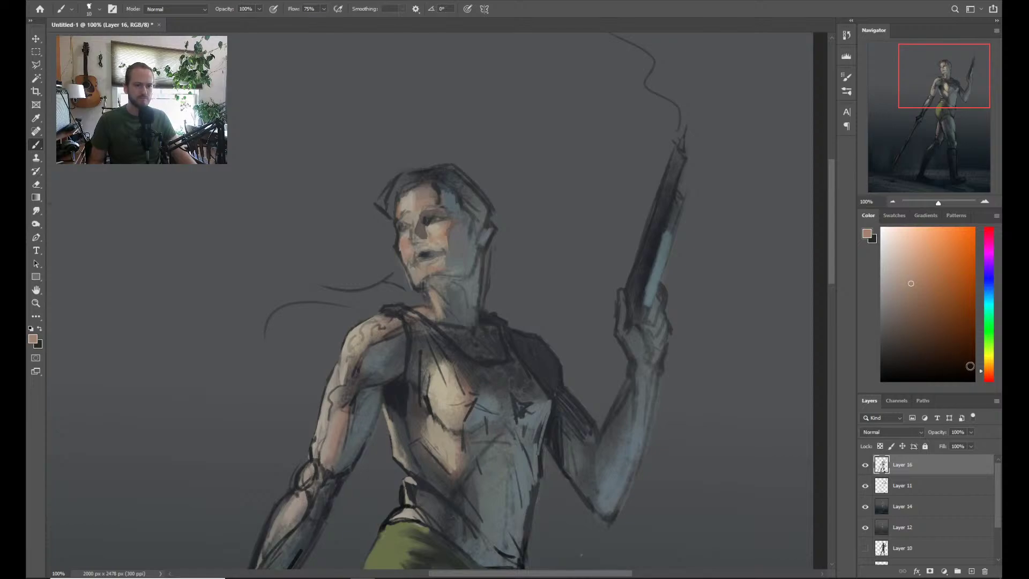
left_click_drag(992, 371, 991, 376)
left_click(931, 288)
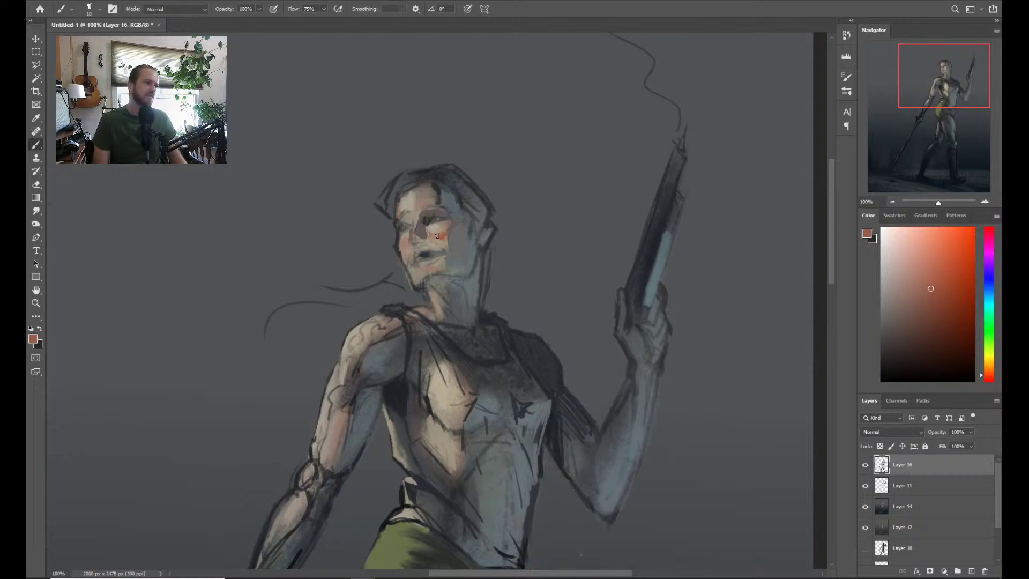
left_click_drag(991, 376, 991, 382)
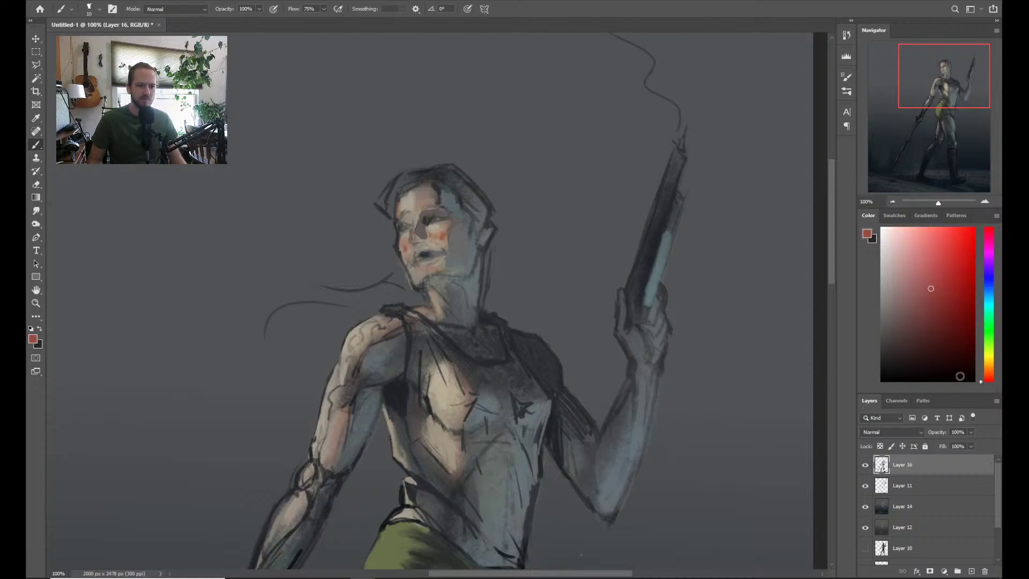
mouse_move(437, 251)
left_mouse_down()
mouse_move(453, 250)
mouse_move(454, 231)
left_mouse_up()
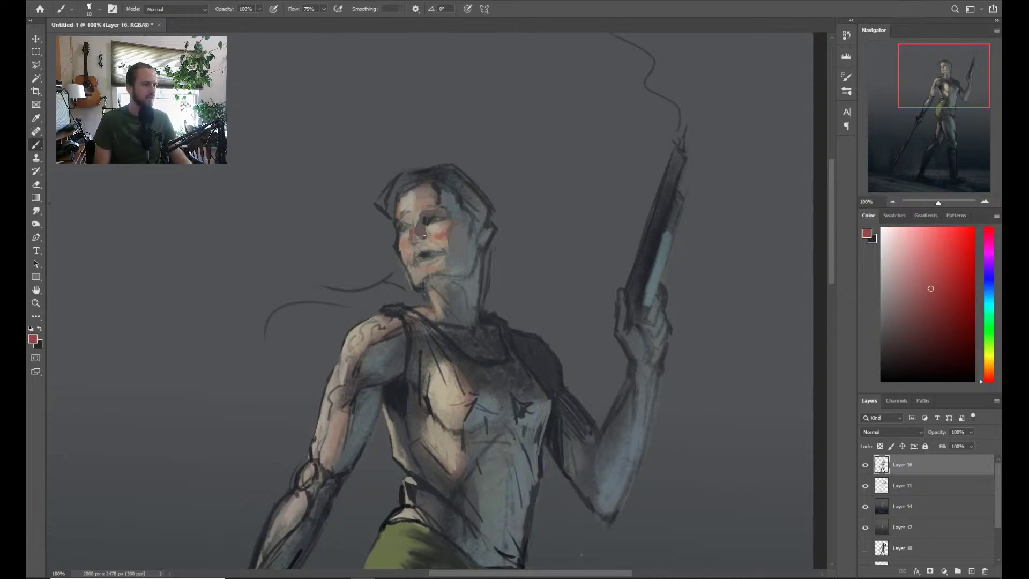
left_click_drag(405, 249, 405, 242)
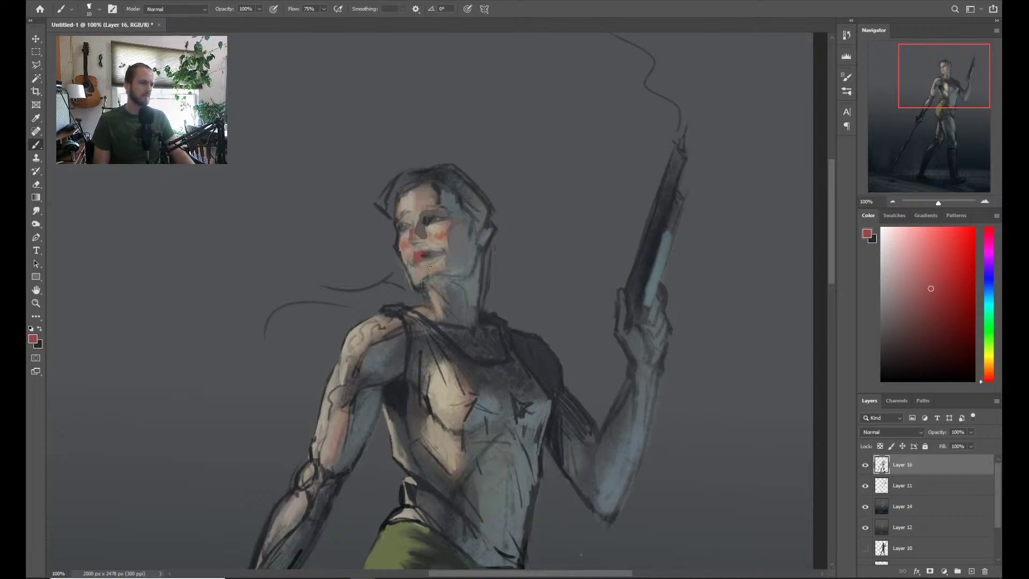
Sample skin tones from the forehead and cheek and soften the nearer cheek's edge against the shadow side
key("z")
mouse_move(465, 253)
left_mouse_down()
mouse_move(437, 254)
mouse_move(474, 236)
left_mouse_up()
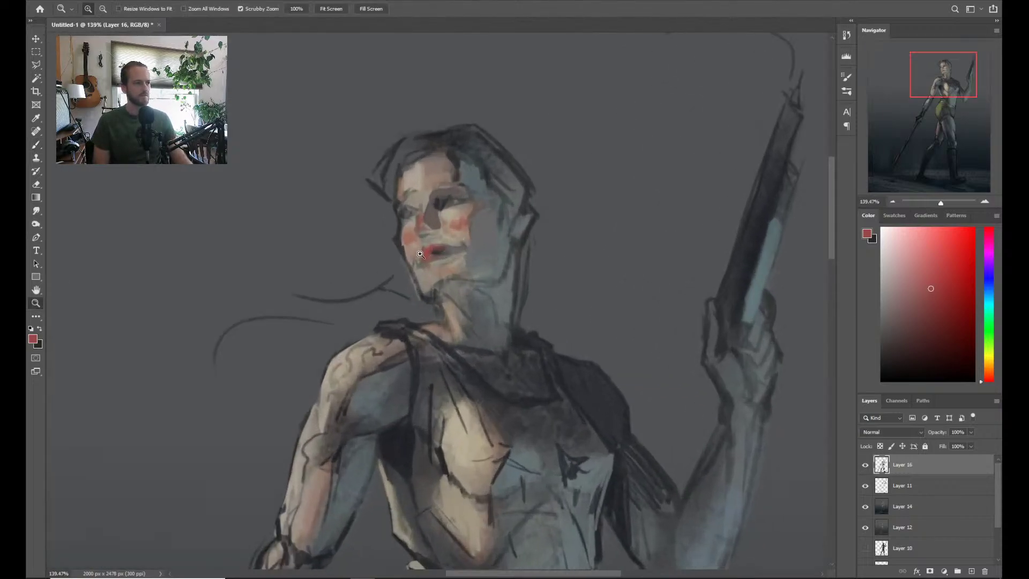
left_click_drag(412, 257, 428, 234)
key("b")
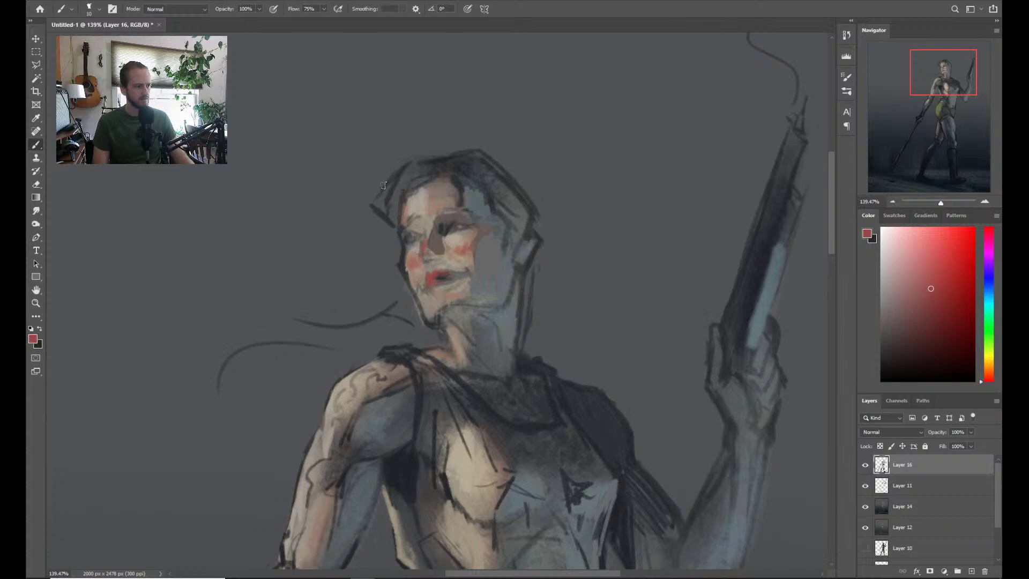
left_click(415, 207, "alt")
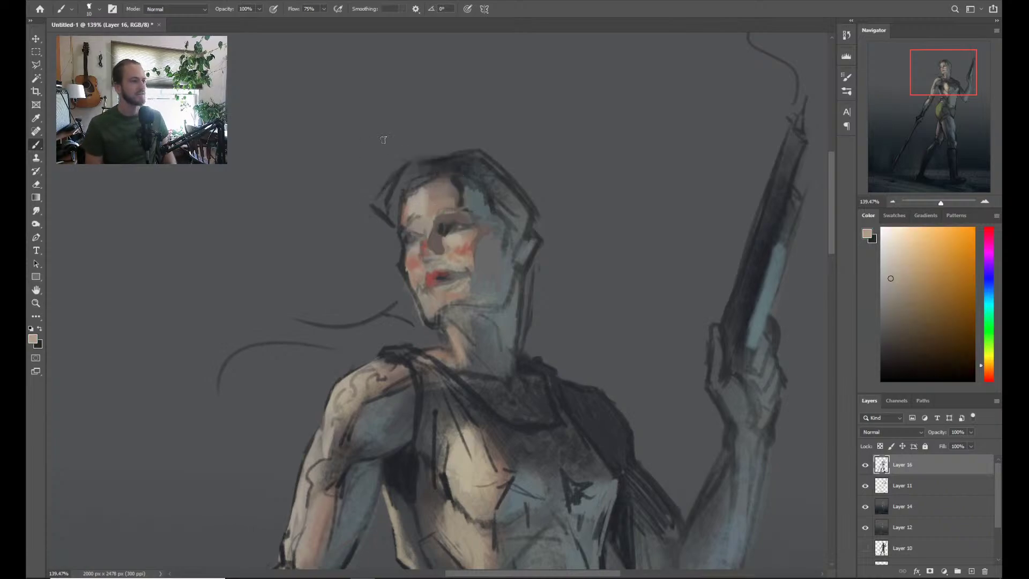
key("z")
left_click_drag(539, 300, 515, 300)
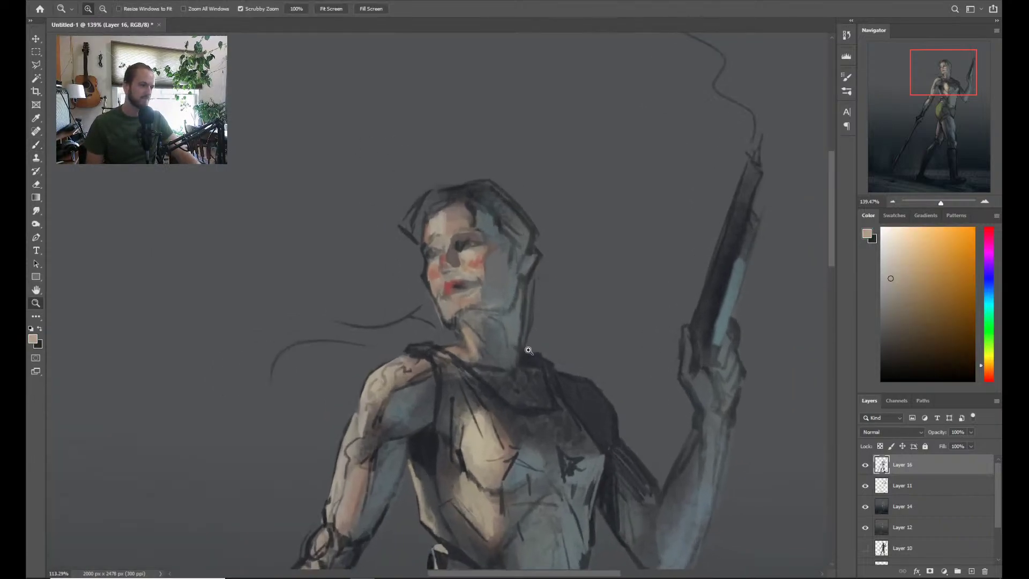
left_click(482, 256, "alt")
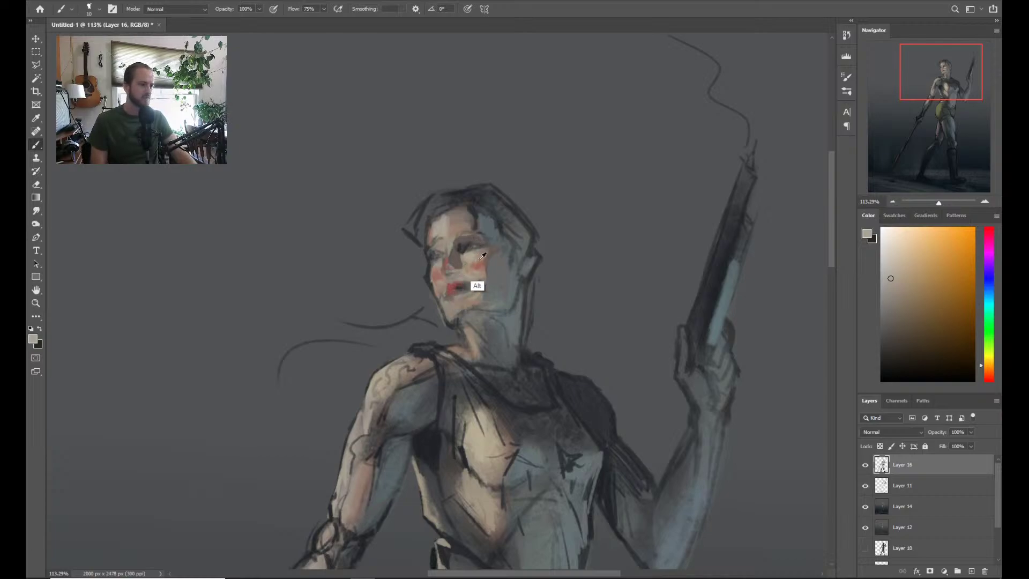
left_click(459, 222, "alt")
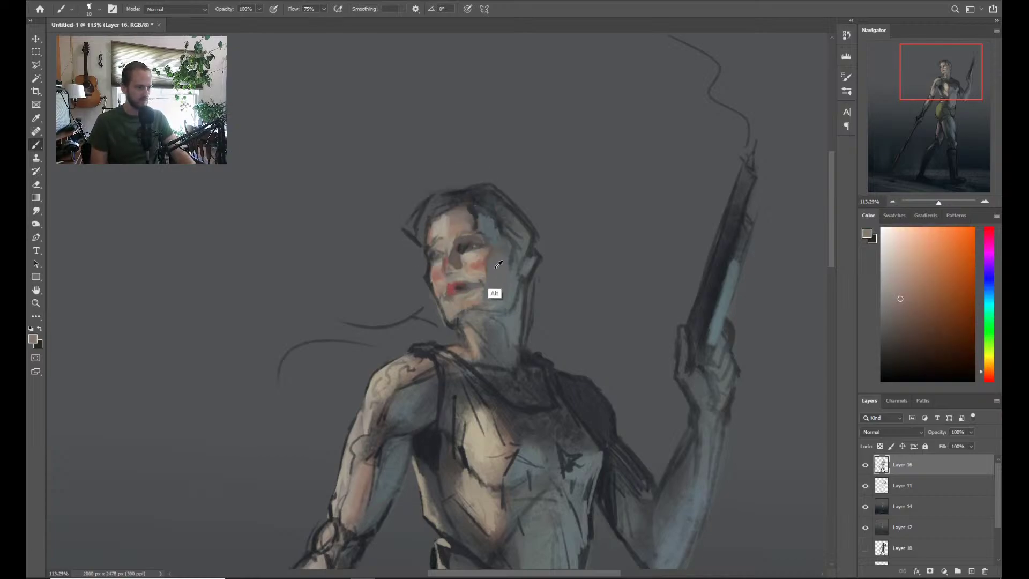
Sample the forehead and nose shadow tones and rework the shading around the nose and inner eye
left_click(457, 219, "alt")
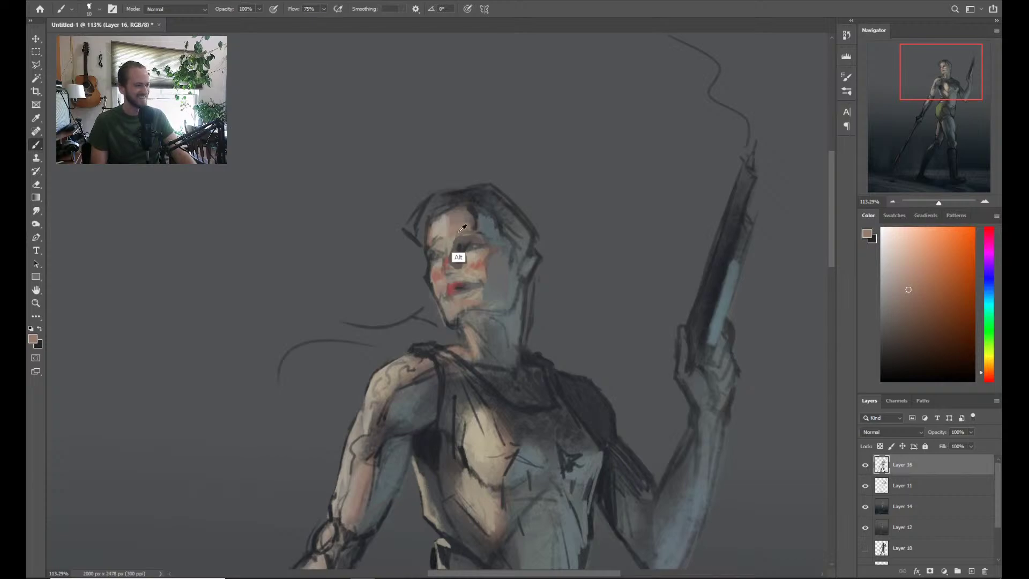
left_click(464, 228, "alt")
mouse_move(458, 248)
left_mouse_down()
mouse_move(474, 250)
mouse_move(470, 278)
left_mouse_up()
key("bracketright")
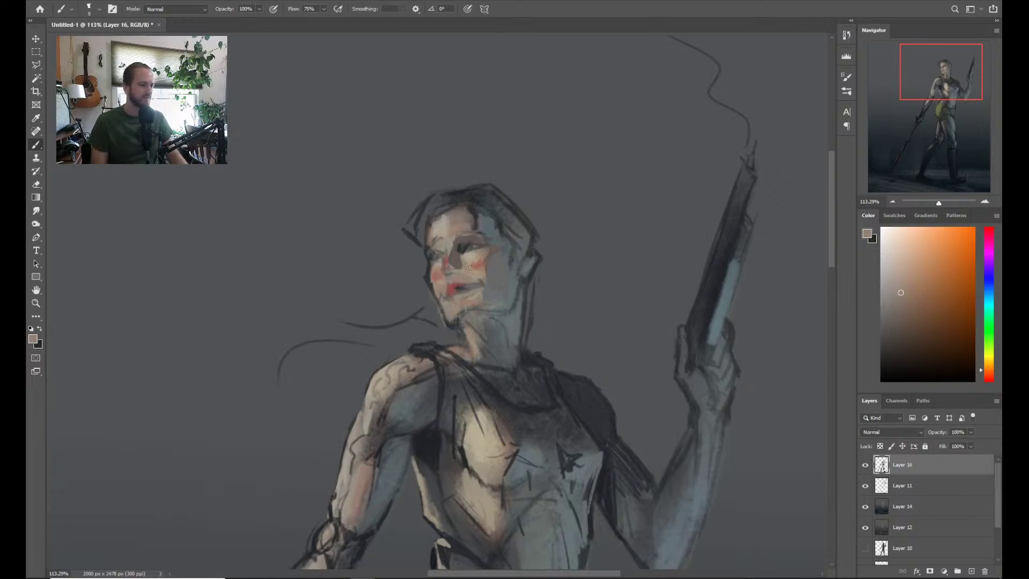
left_click(459, 263, "alt")
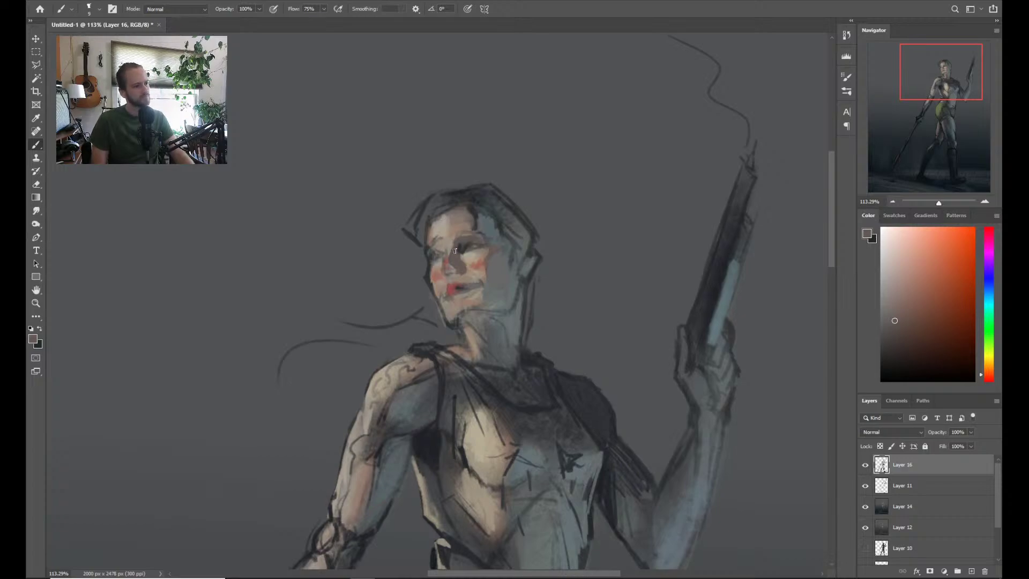
key("alt")
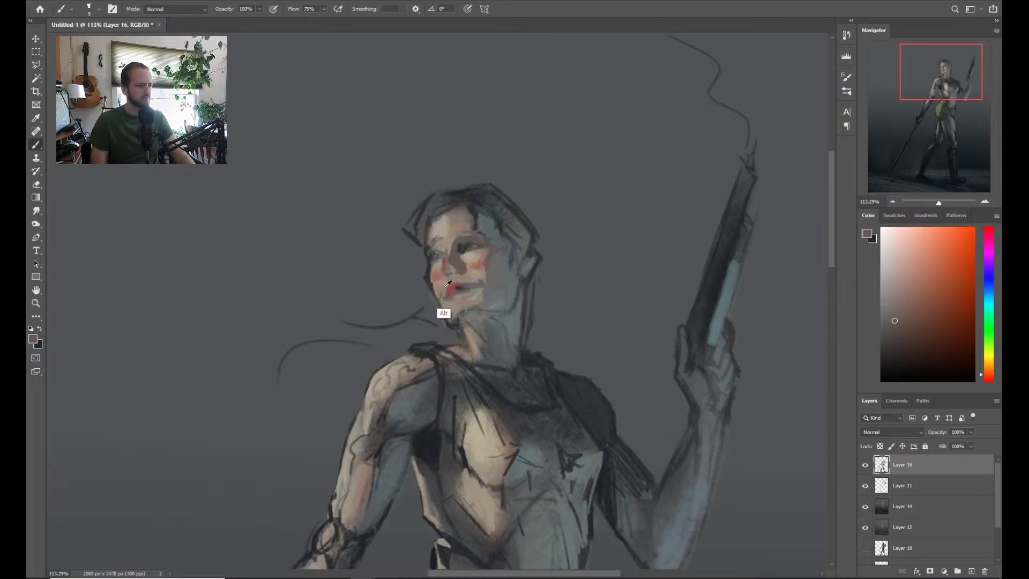
Sample a facial skin tone, shift it to a lighter orange-beige, and touch up the lit side of the face
left_click(431, 236, "alt")
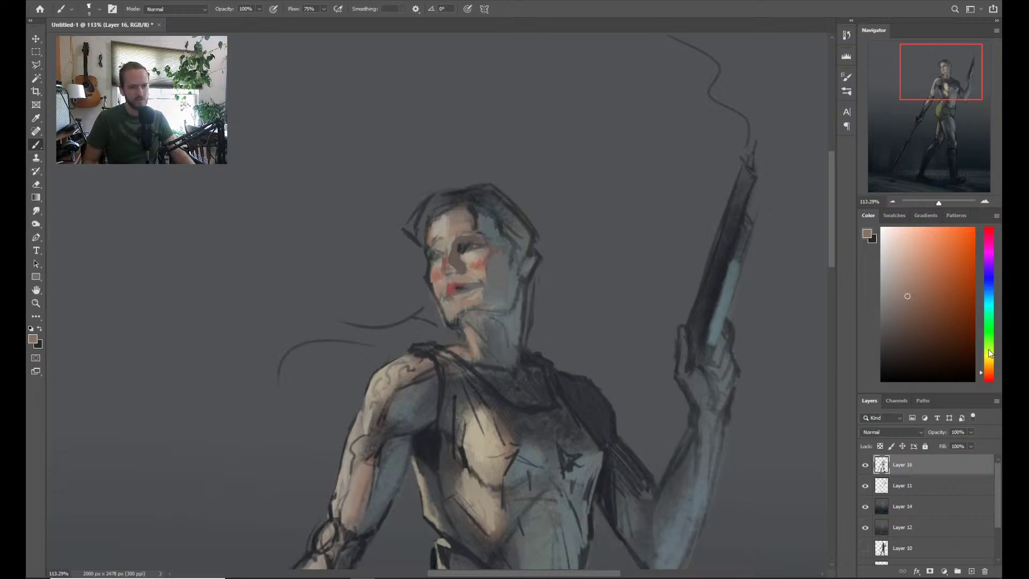
left_click_drag(983, 374, 986, 368)
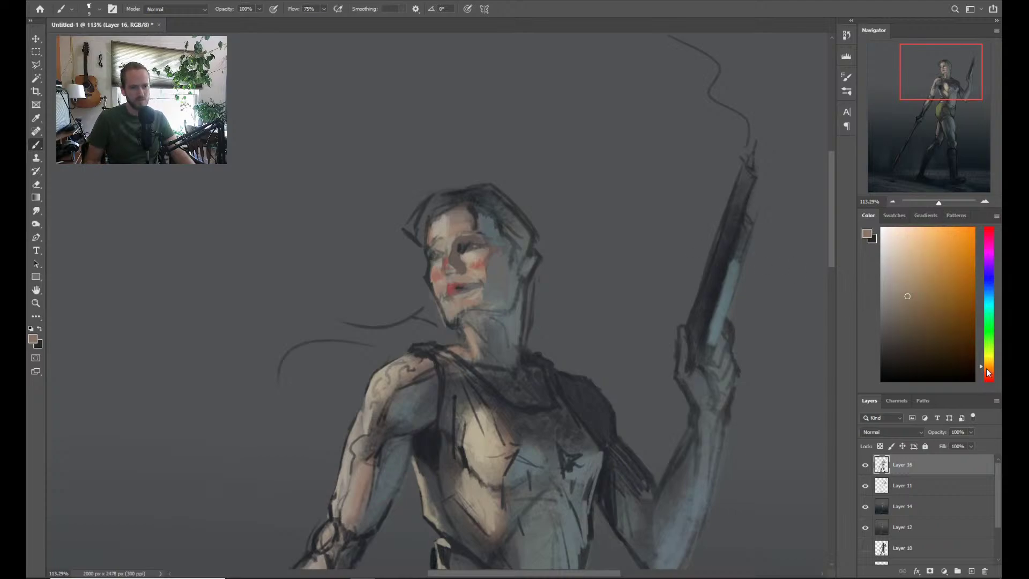
left_click(922, 286)
left_click(915, 285)
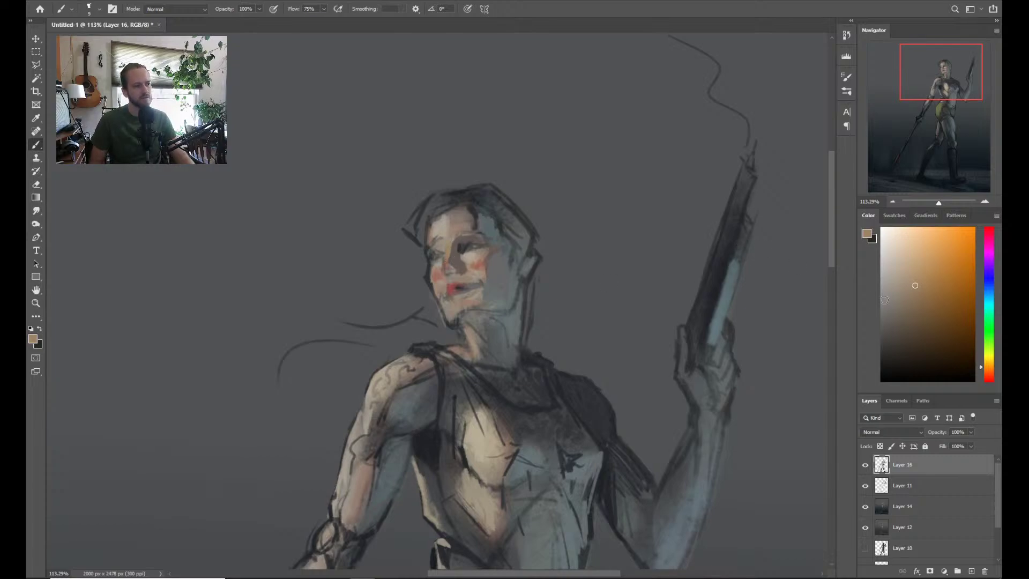
left_click(912, 273)
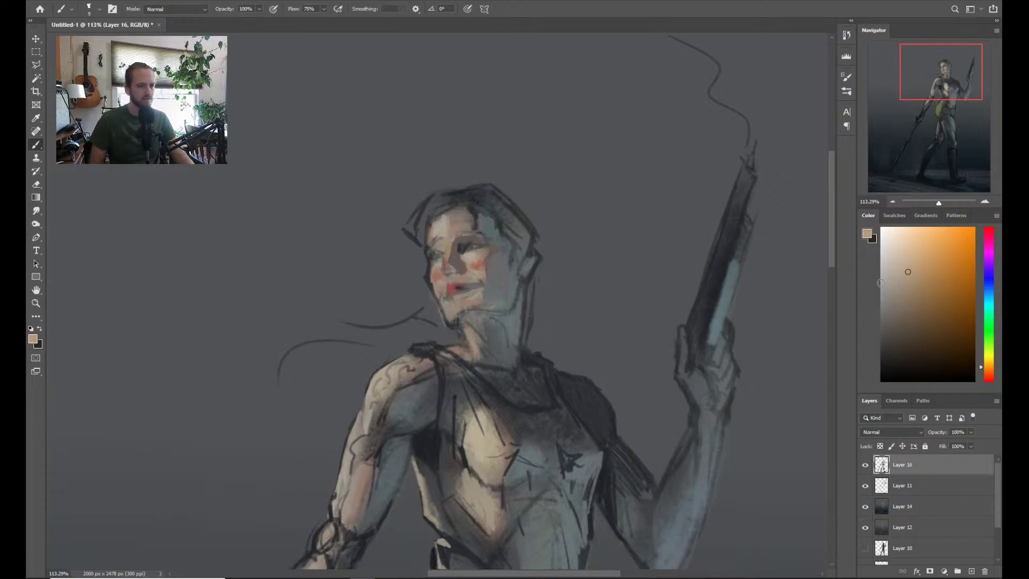
left_click(903, 275)
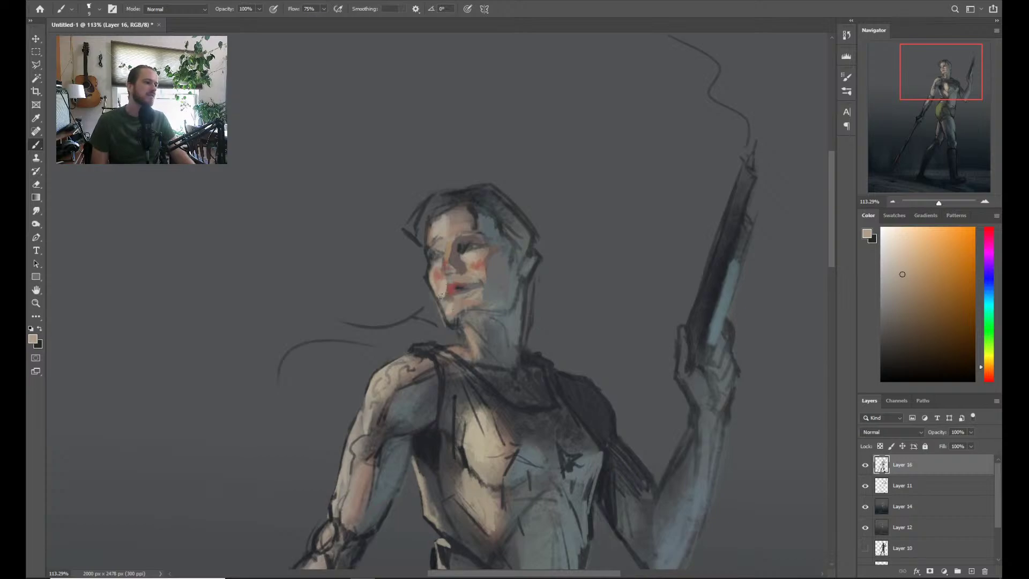
Paint a light beige plane on the lit side of the forehead and refine the nose with a smaller brush
mouse_move(435, 231)
left_mouse_down()
mouse_move(431, 239)
mouse_move(447, 213)
left_mouse_up()
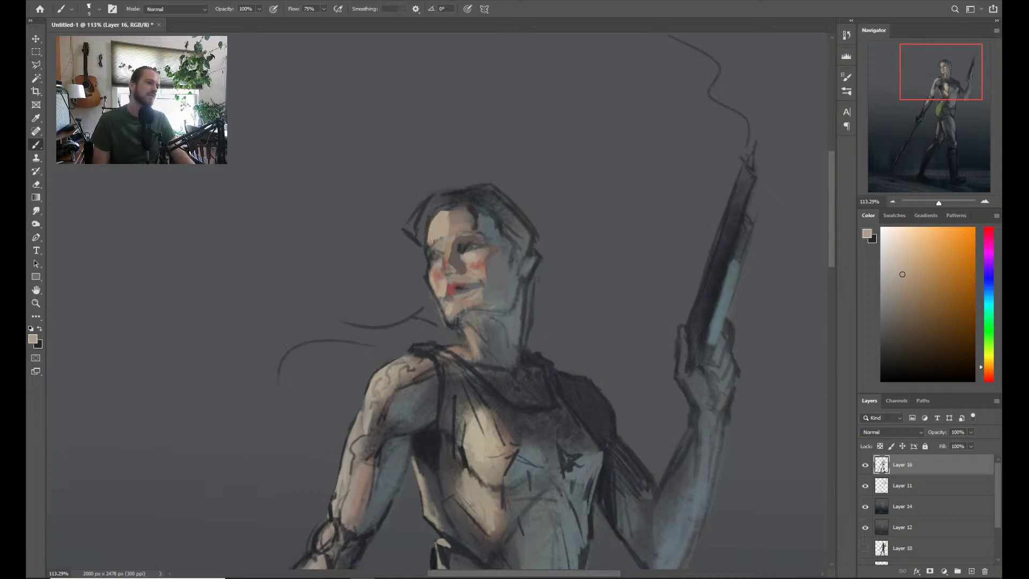
key("bracketleft")
key("bracketleft")
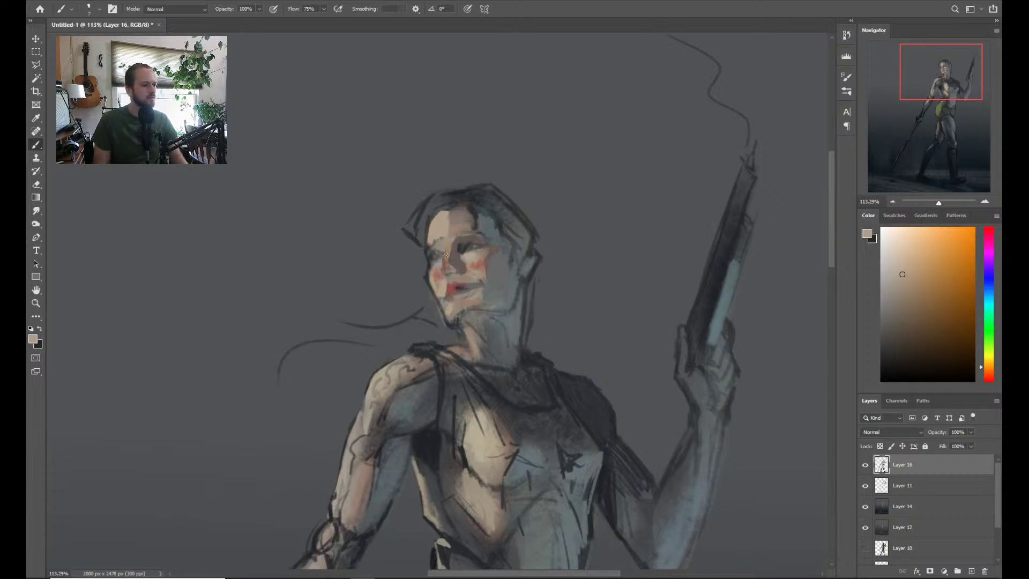
mouse_move(445, 264)
left_mouse_down()
mouse_move(446, 247)
mouse_move(445, 266)
left_mouse_up()
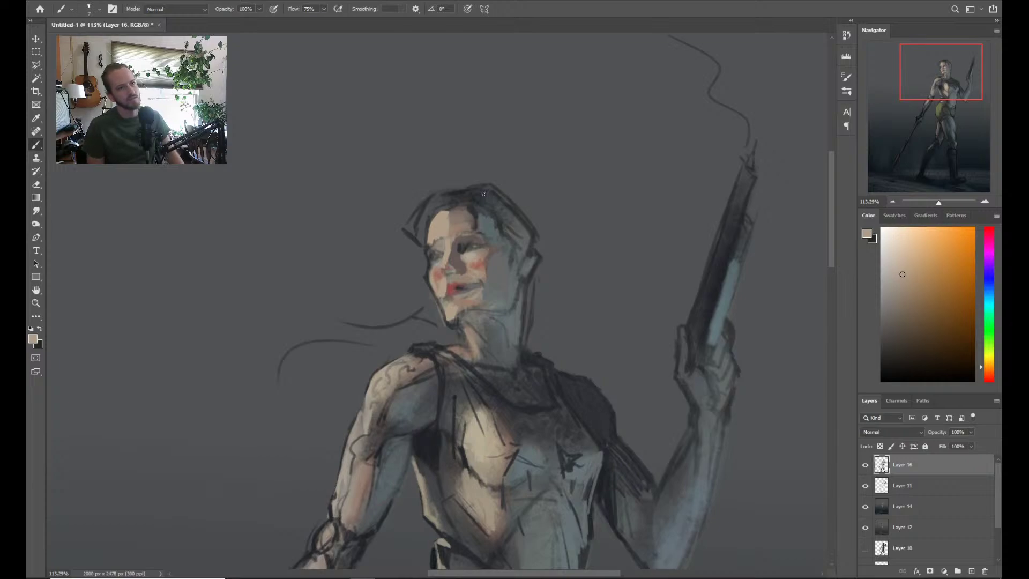
Examine the face at full-figure and close-up scale and compare it with Layer 16 hidden and shown
key("ctrl+space")
left_click_drag(468, 232, 421, 228)
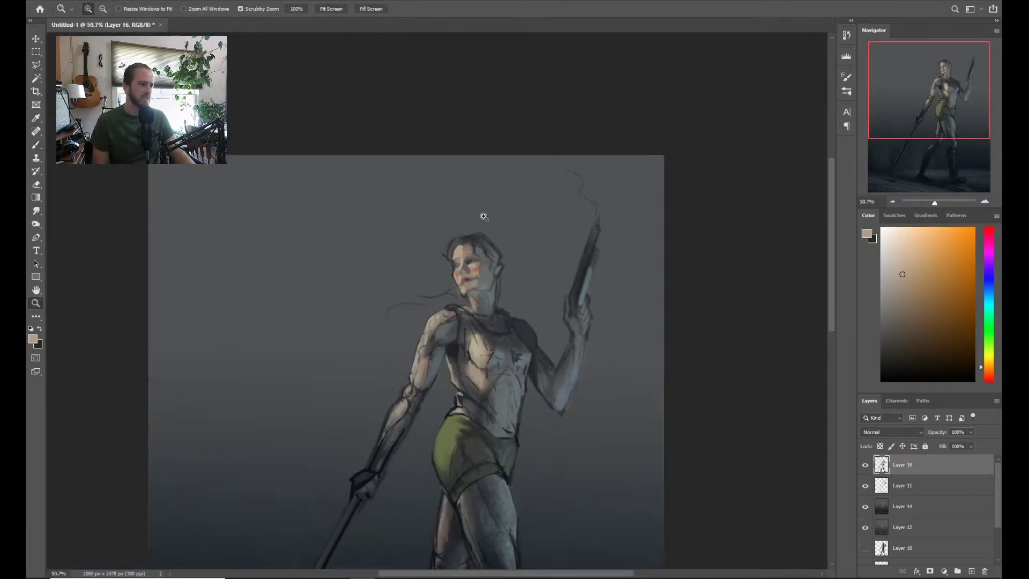
mouse_move(483, 216)
left_mouse_down()
mouse_move(462, 214)
mouse_move(501, 195)
mouse_move(475, 269)
mouse_move(461, 215)
mouse_move(447, 246)
left_mouse_up()
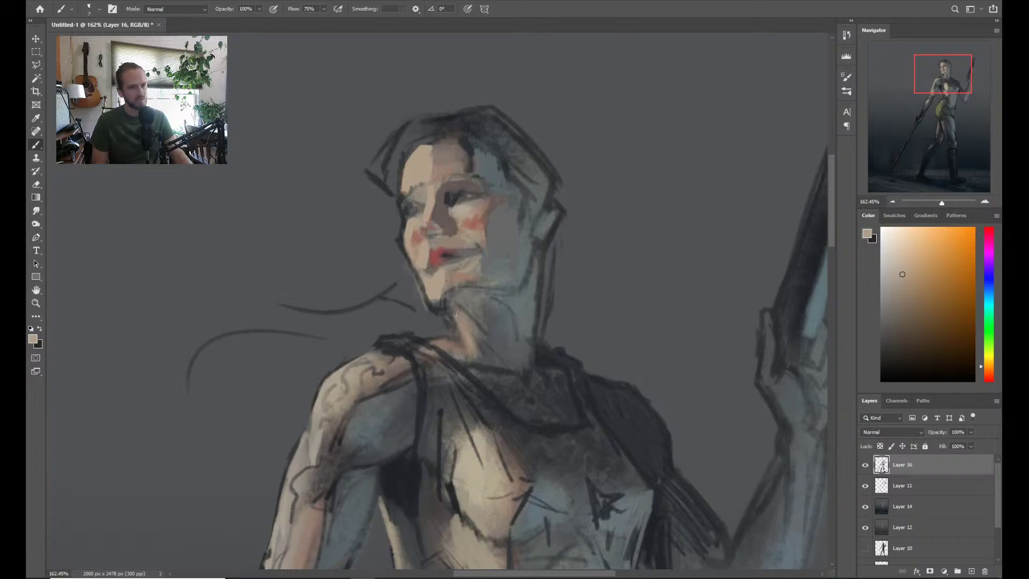
scroll(446, 209, "down", 5)
scroll(506, 241, "up", 5)
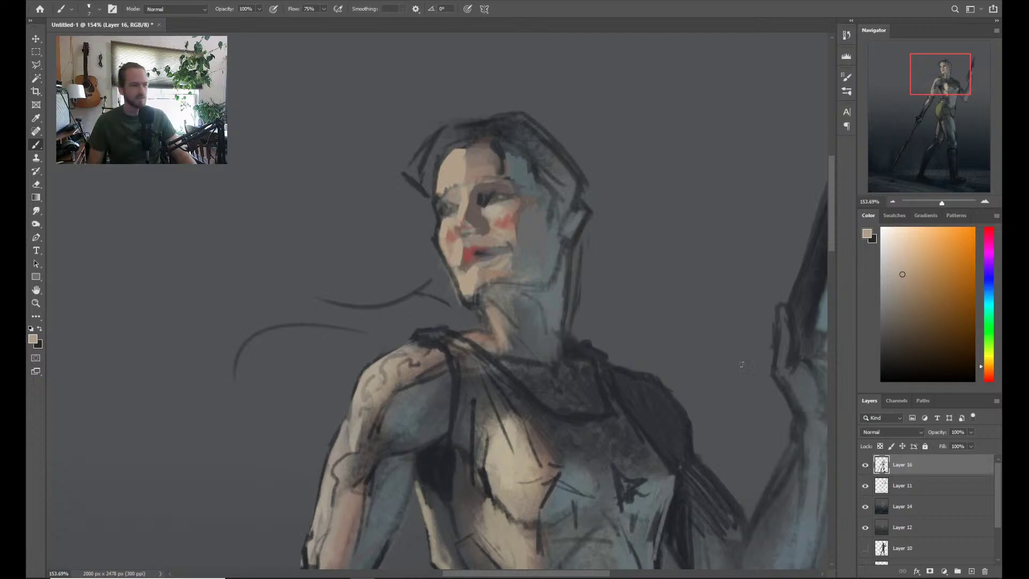
left_click(866, 466)
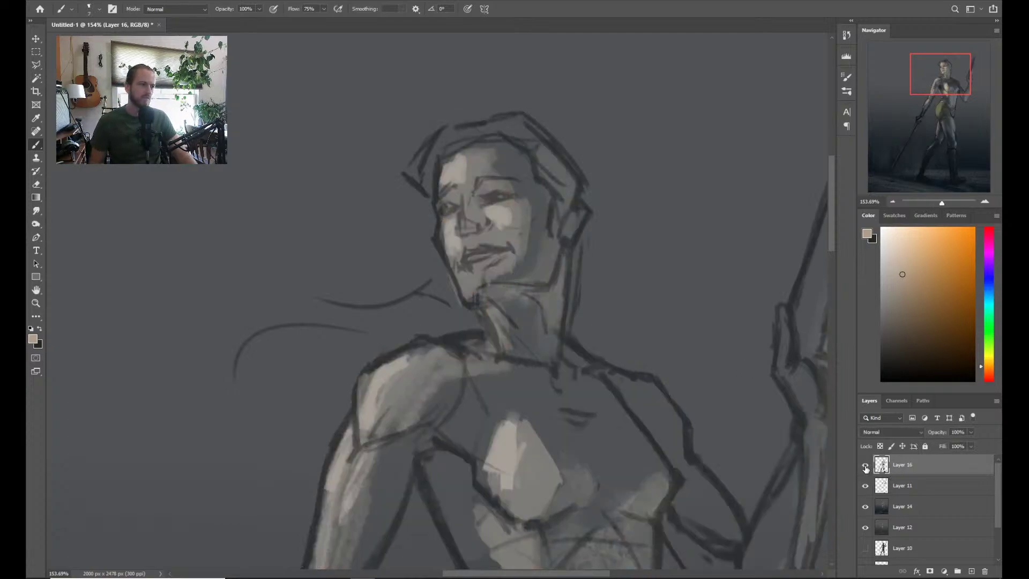
left_click(866, 467)
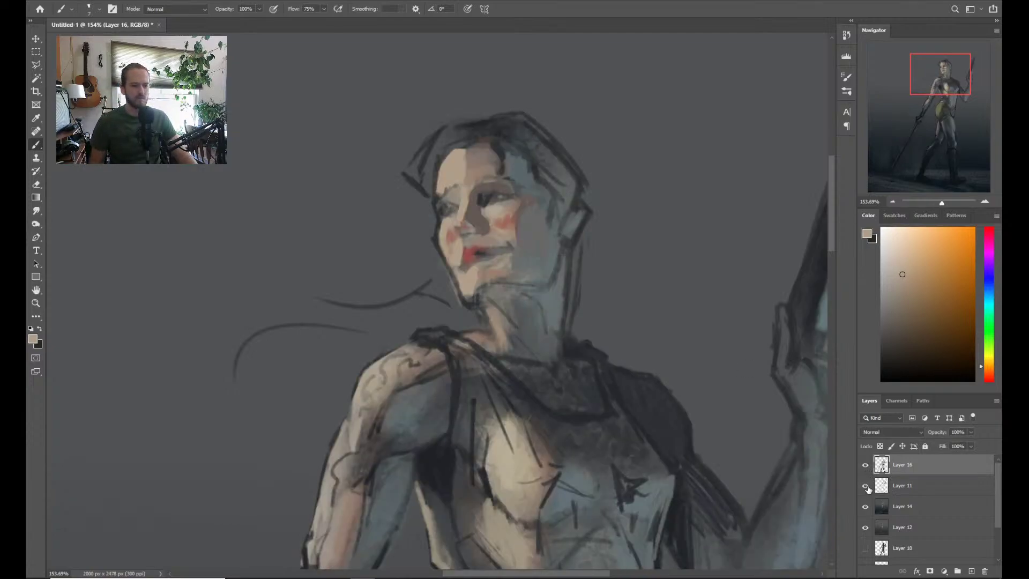
Check the whole figure without the line art by hiding Layer 11, and show that layer again
left_click(868, 488)
key("z")
scroll(583, 418, "down", 6)
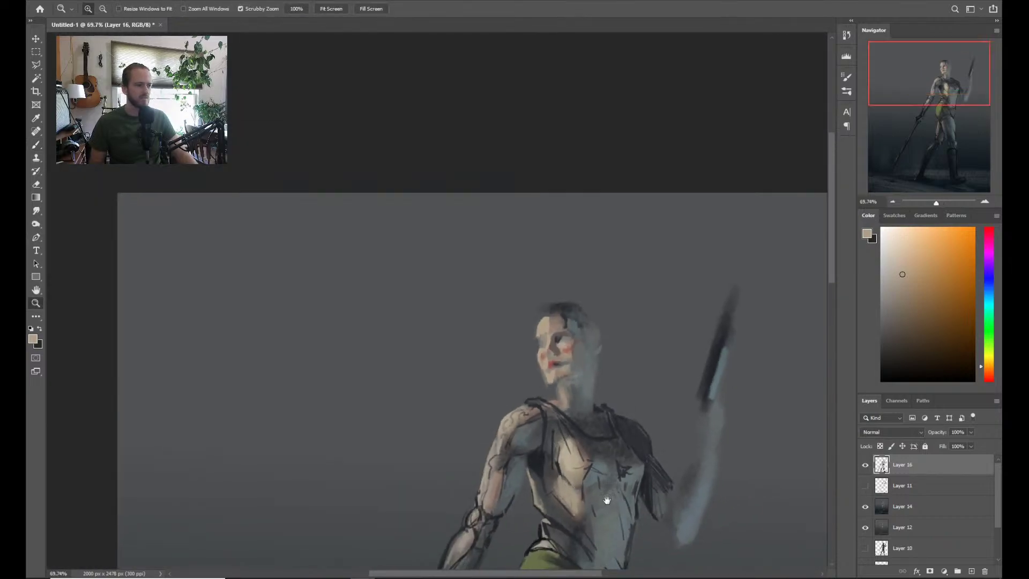
scroll(583, 418, "up", 2)
key("b")
scroll(584, 417, "down", 1)
left_click_drag(682, 546, 605, 419)
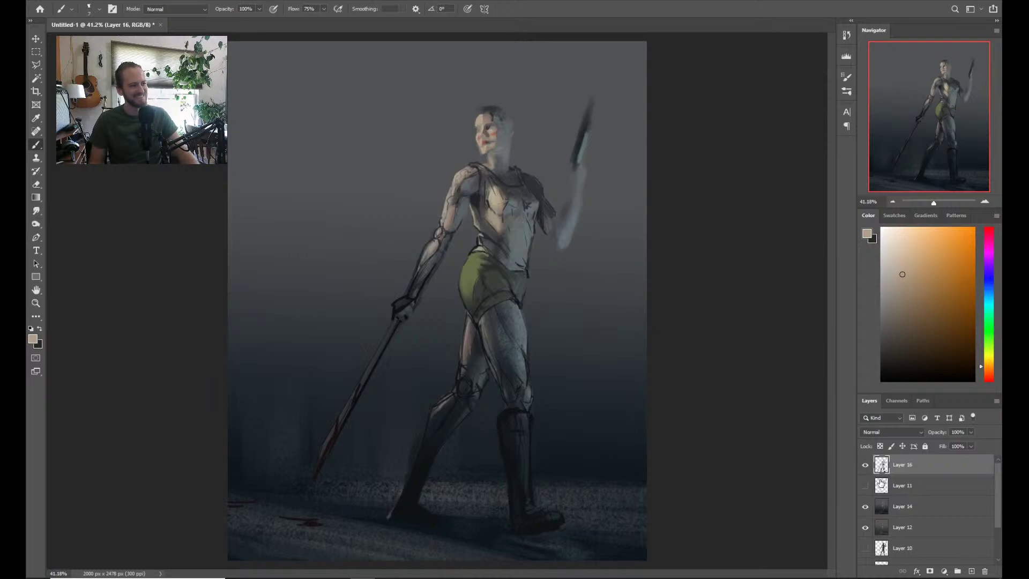
key("z")
scroll(558, 223, "up", 3)
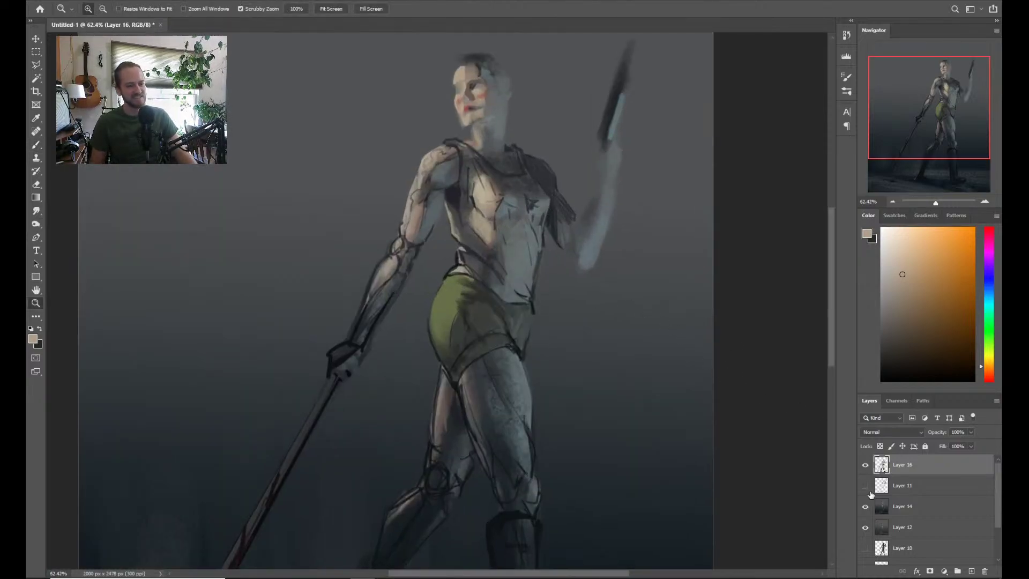
left_click(866, 485)
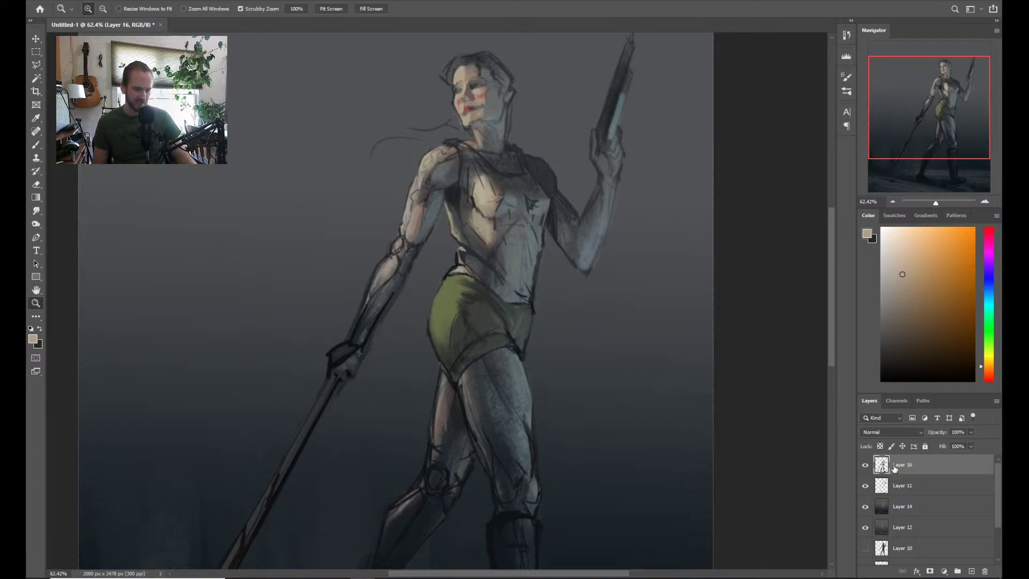
Duplicate Layer 11, hide the original, and merge the copy with Layer 16
left_click(893, 486)
key("ctrl+j")
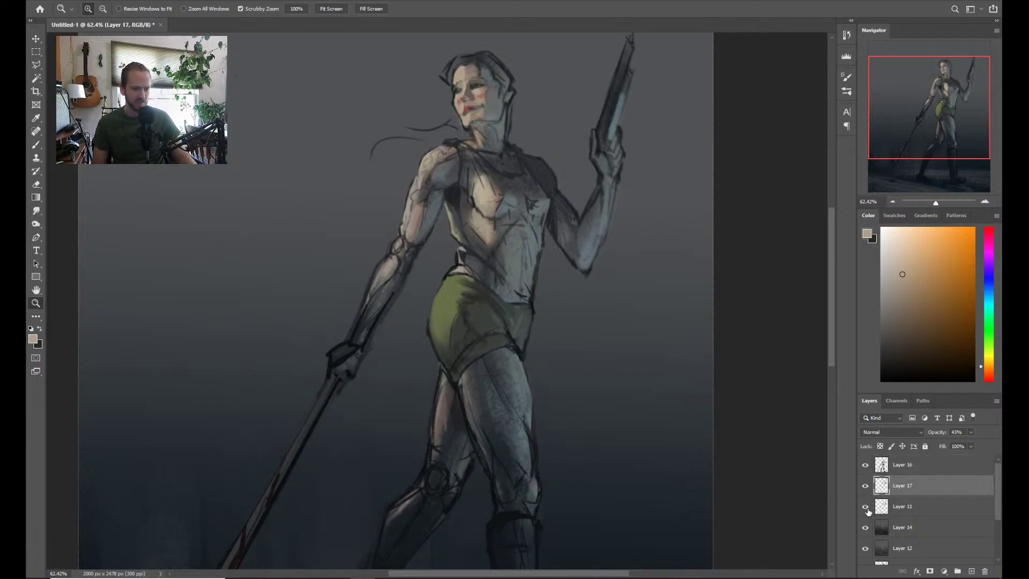
left_click(866, 507)
left_click(898, 462, "shift")
key("ctrl+e")
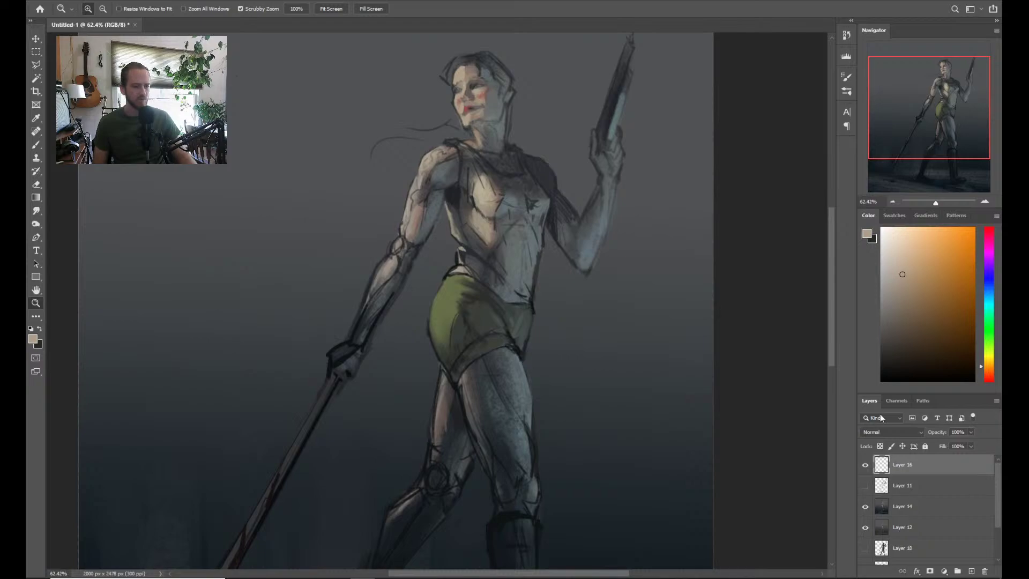
scroll(565, 290, "up", 2)
scroll(566, 290, "up", 4)
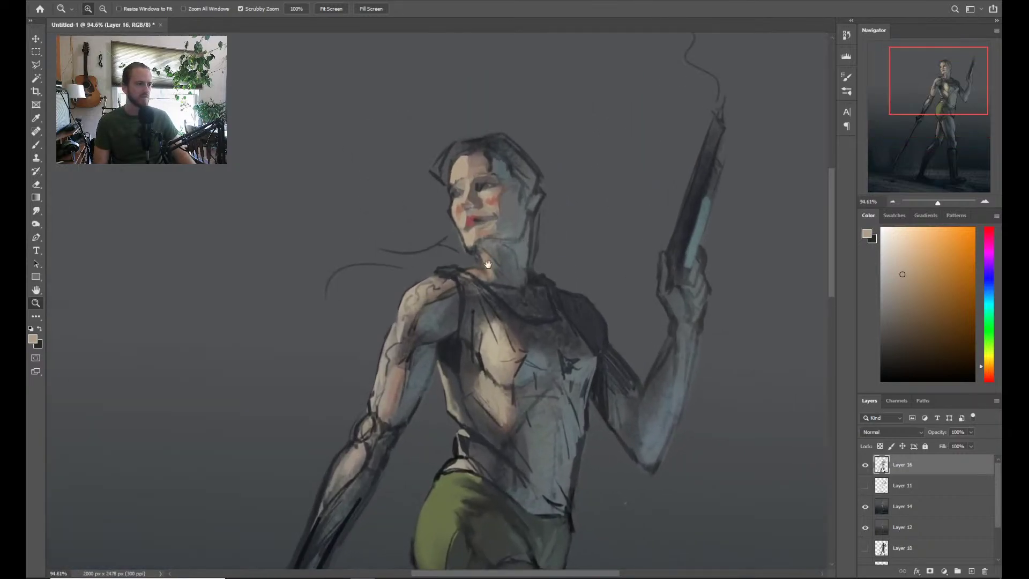
Erase the dark sketch line along the chin and jaw edge on Layer 16
key("e")
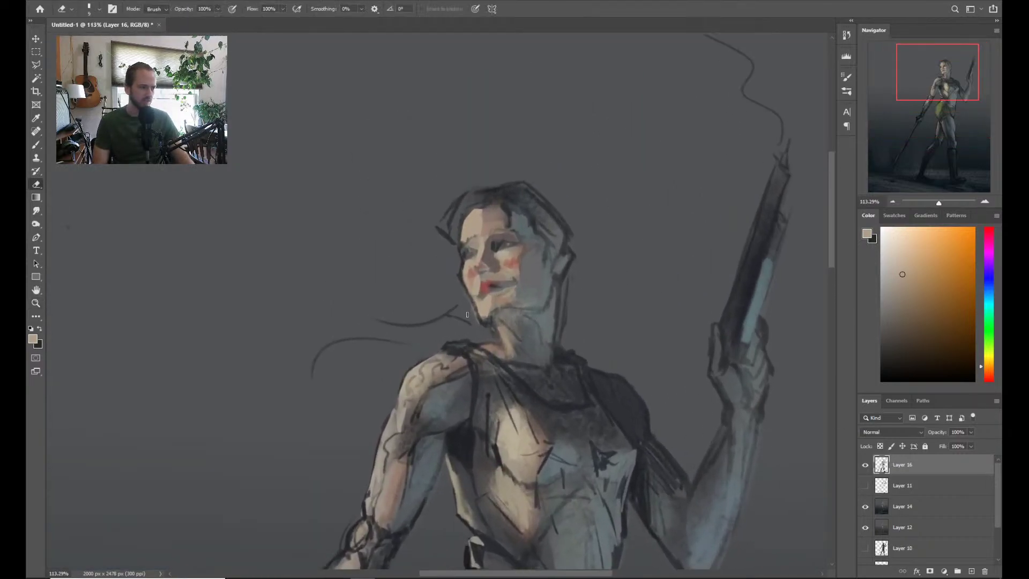
scroll(457, 266, "up", 1)
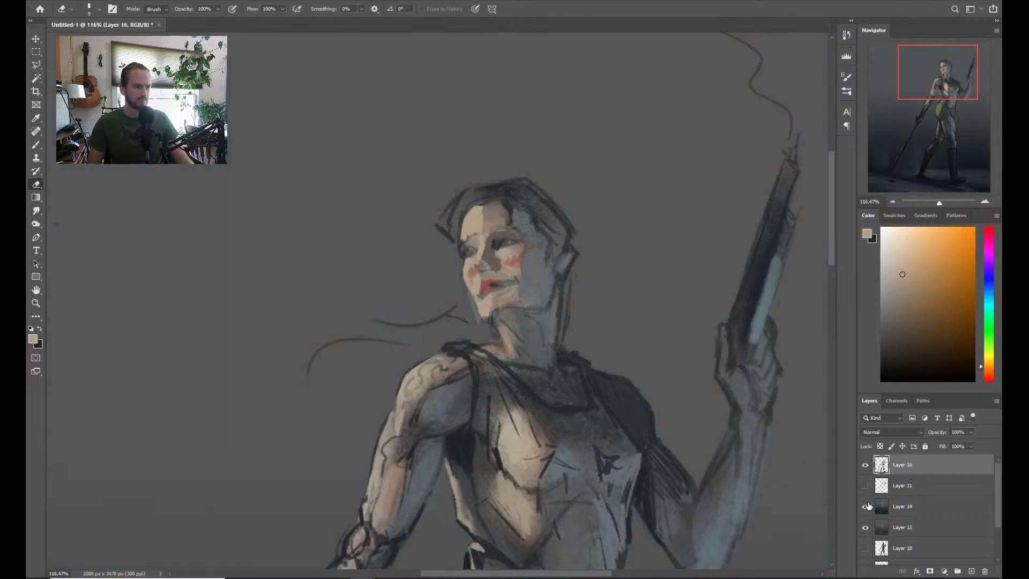
key("z")
scroll(487, 315, "up", 3)
scroll(486, 315, "down", 2)
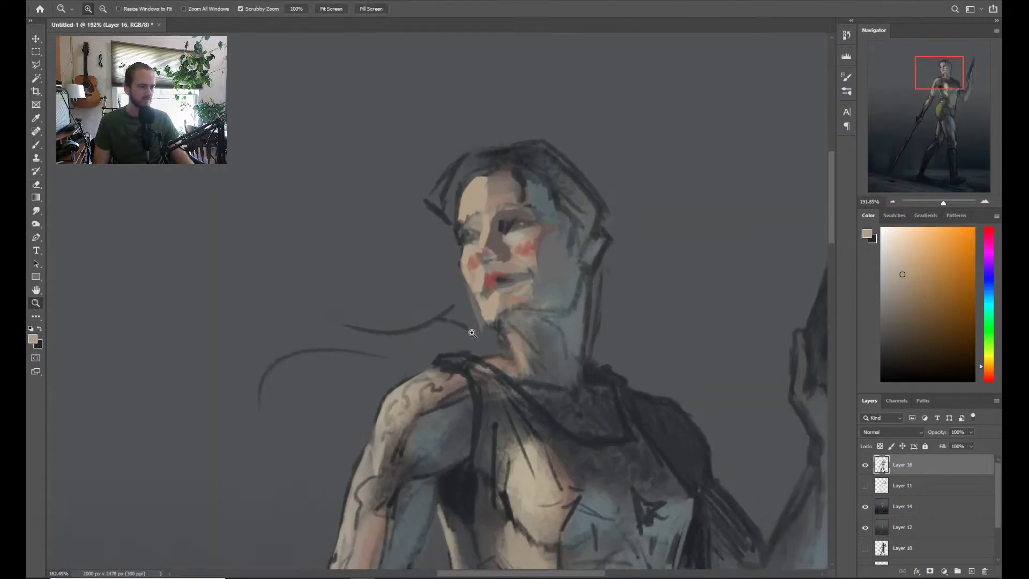
scroll(487, 315, "up", 2)
scroll(486, 316, "down", 1)
key("e")
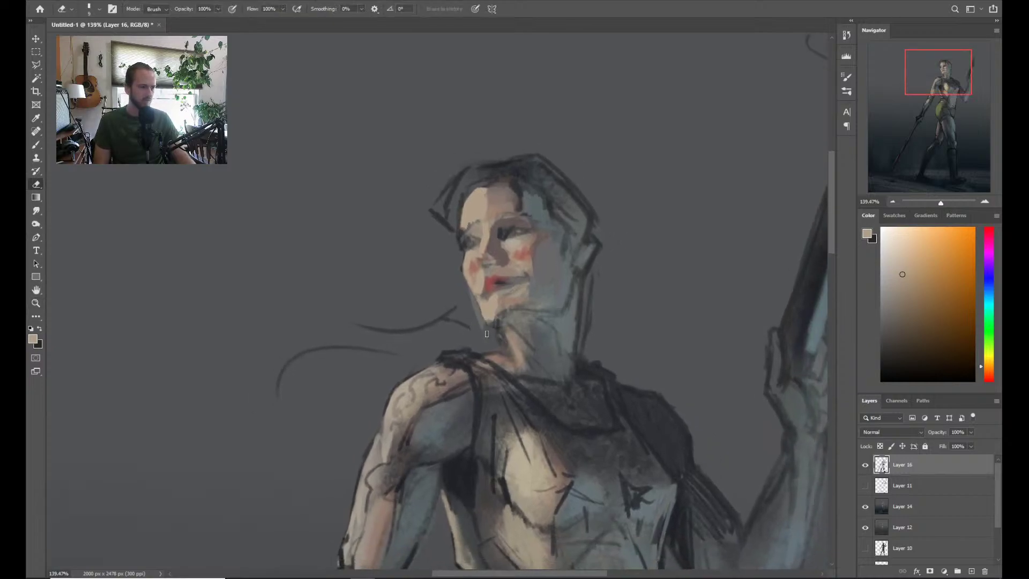
key("z")
scroll(529, 264, "down", 3)
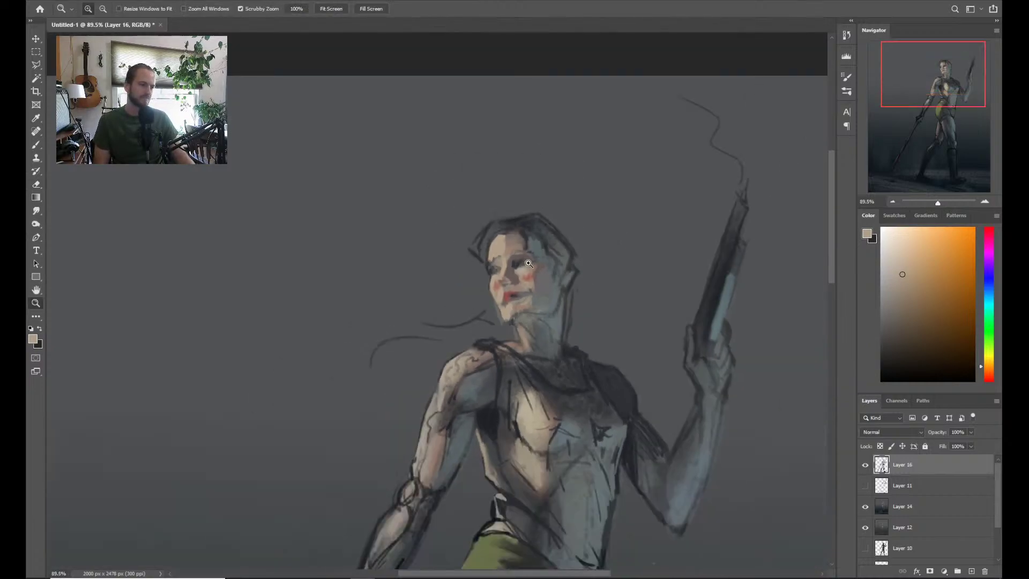
Compare the figure with Layer 16 hidden and shown, and examine the whole painting at full-canvas scale
key("e")
left_click(866, 465)
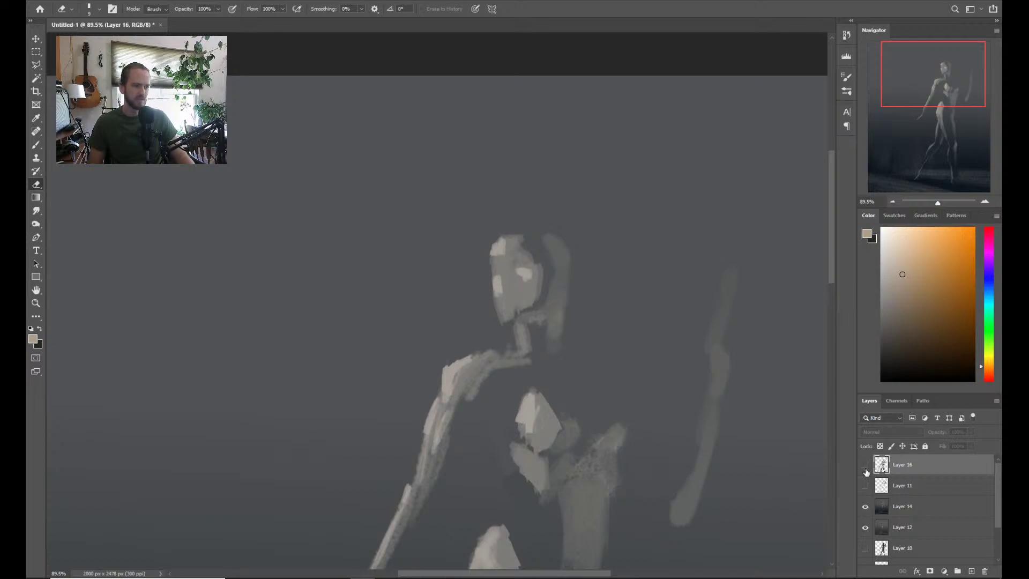
left_click(866, 465)
key("z")
scroll(682, 353, "down", 3)
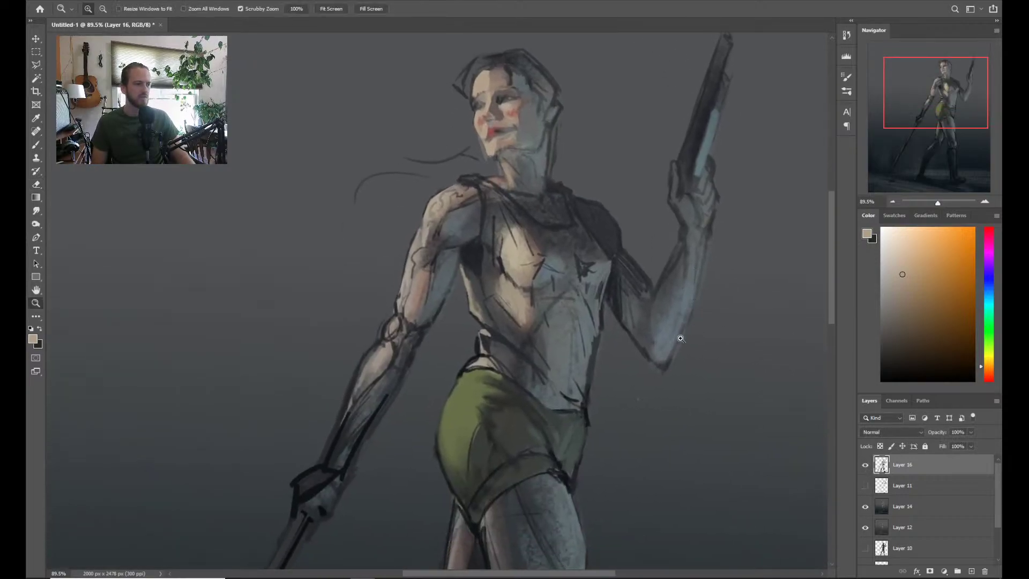
scroll(681, 339, "down", 2)
key("e")
scroll(696, 384, "down", 3)
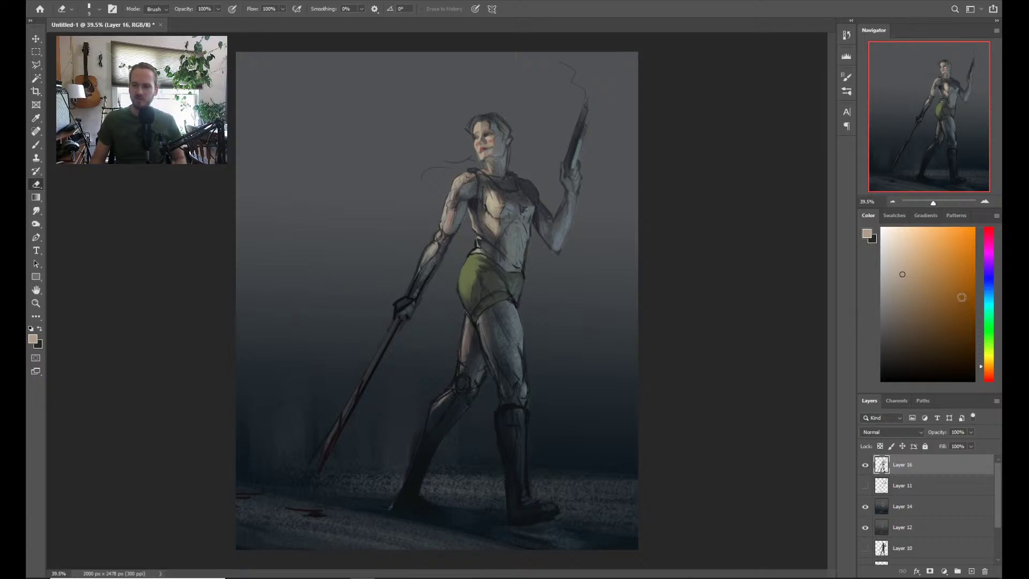
right_click(751, 202)
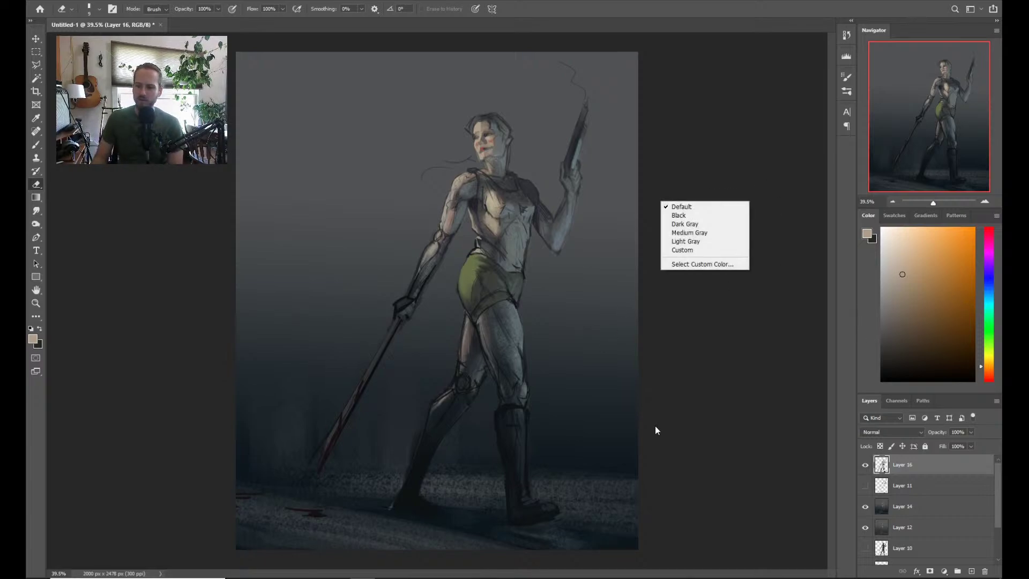
left_click(667, 409)
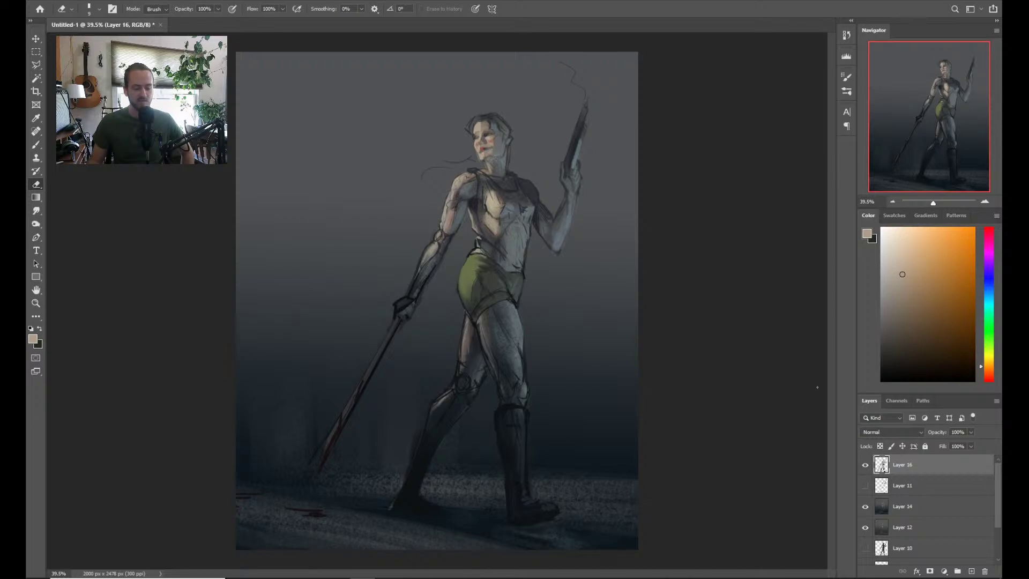
Compare the full figure with the original Layer 11 line art shown and hidden, leaving it hidden
left_click(865, 486)
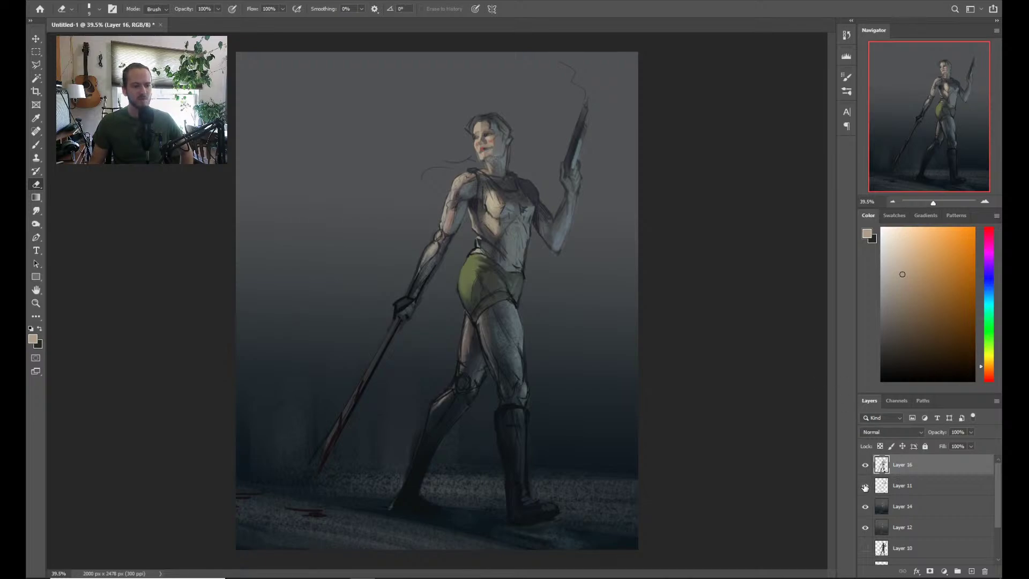
left_click(865, 486)
left_click(865, 486)
left_click(865, 486)
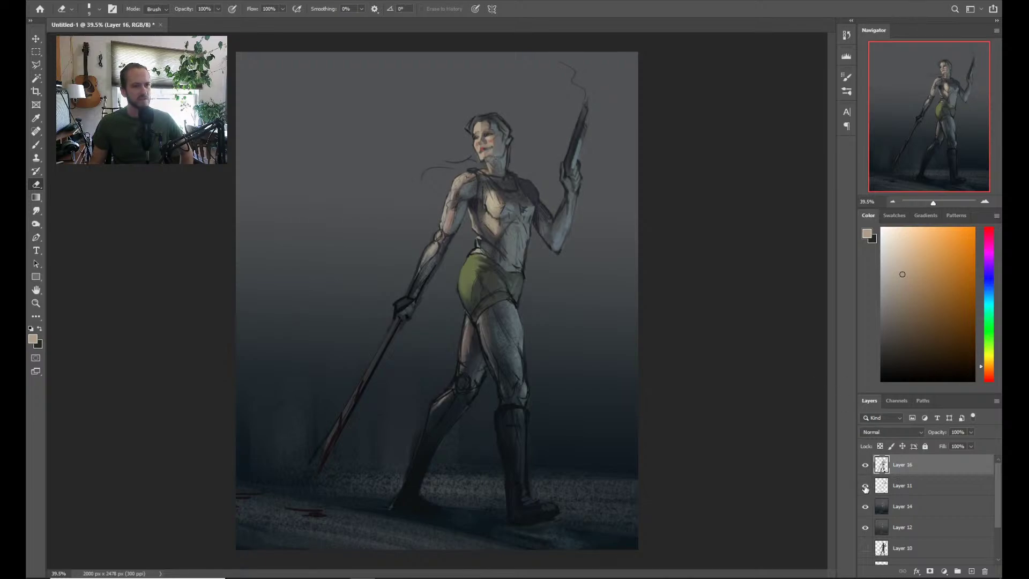
left_click(865, 486)
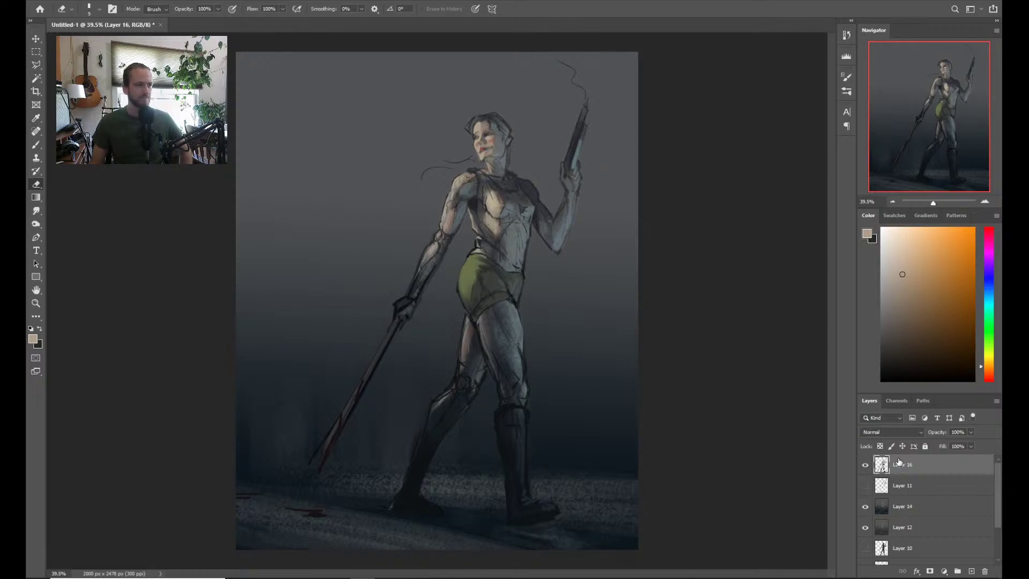
Examine the head and torso, and compare the upper figure with Layer 14 hidden and shown
key("z")
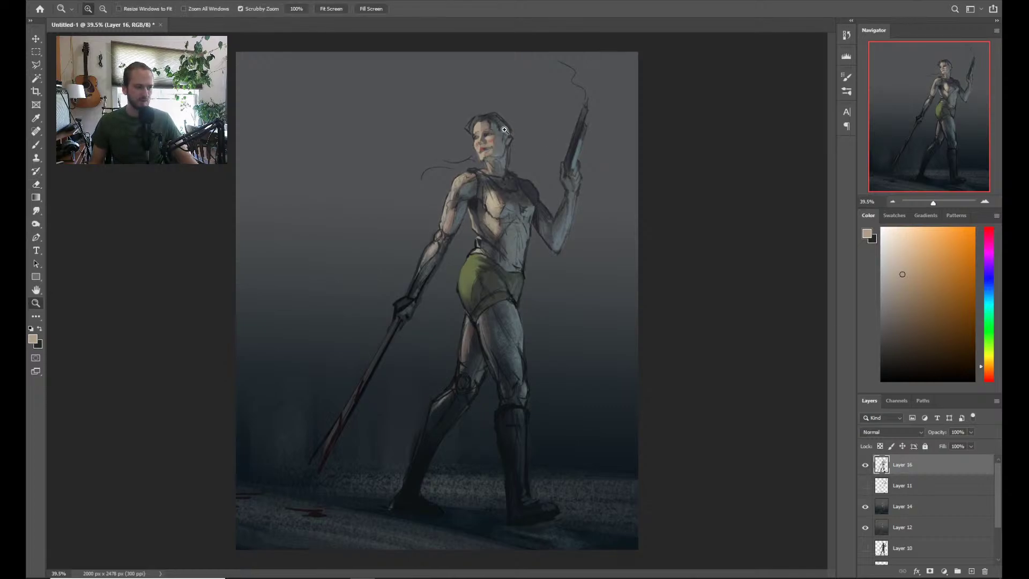
mouse_move(517, 185)
left_mouse_down()
mouse_move(524, 207)
mouse_move(497, 182)
mouse_move(508, 184)
mouse_move(483, 239)
mouse_move(504, 237)
mouse_move(498, 266)
left_mouse_up()
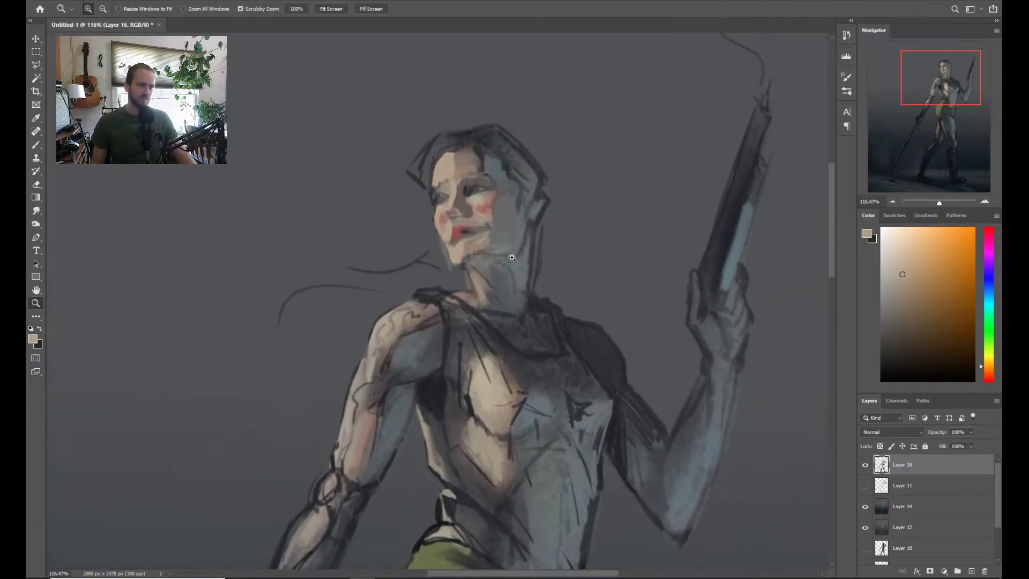
left_click_drag(669, 292, 508, 237)
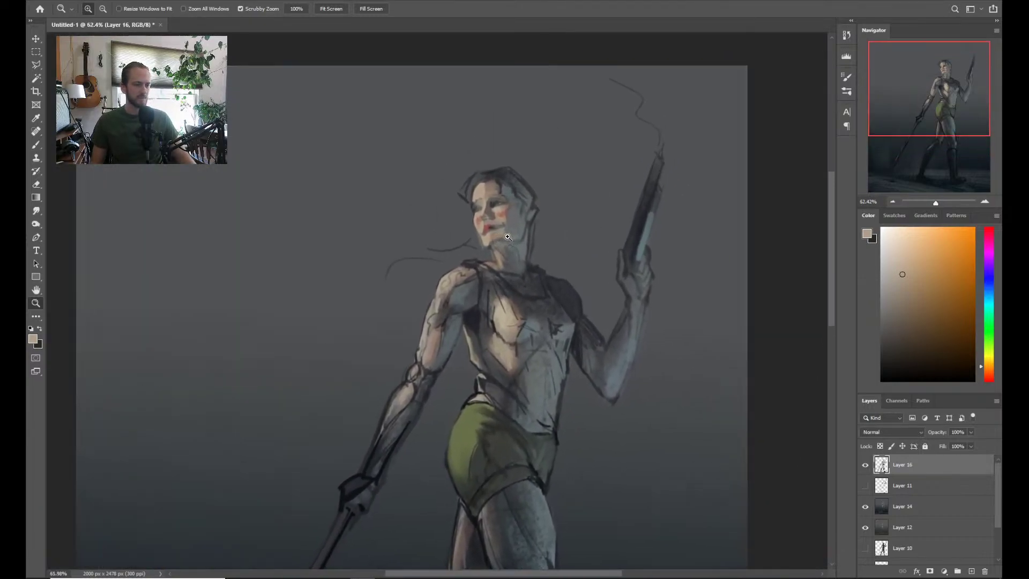
left_click(867, 507)
left_click(866, 506)
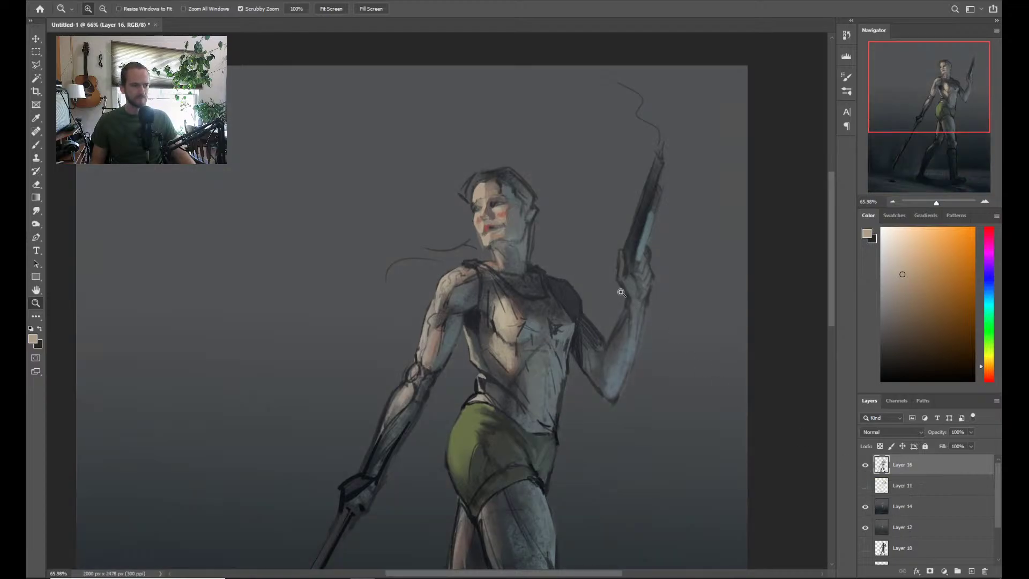
Paint the line between the lips with a small brush in a dark muted red sampled from the mouth
left_click(557, 258)
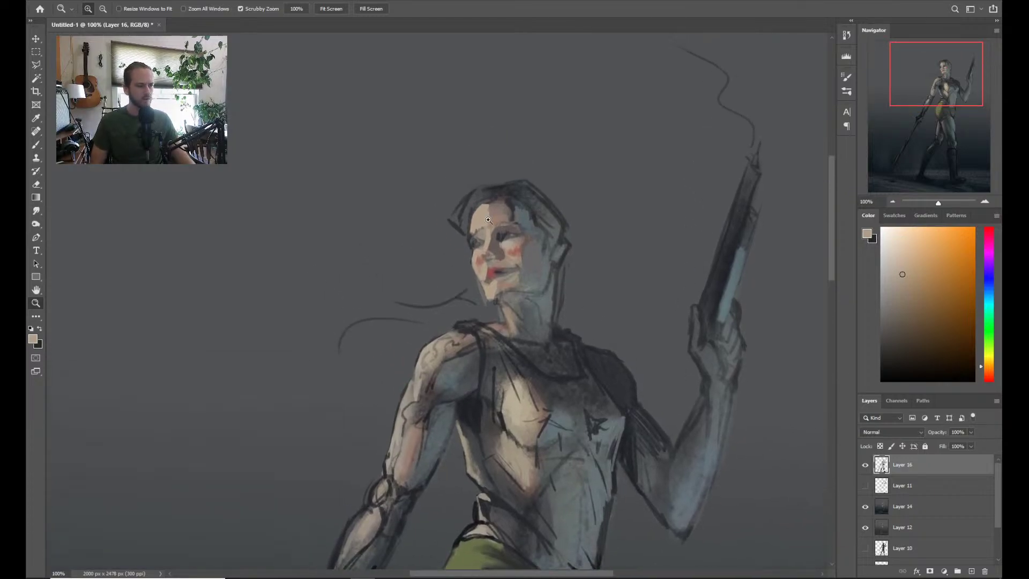
key("b")
scroll(510, 278, "up", 1)
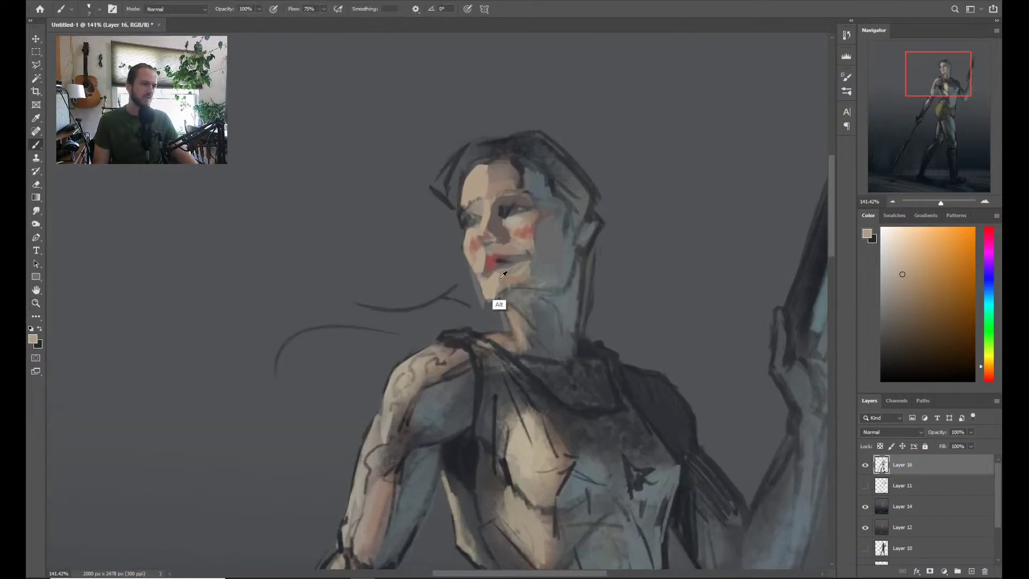
left_click(504, 258, "alt")
left_click_drag(504, 258, 501, 242)
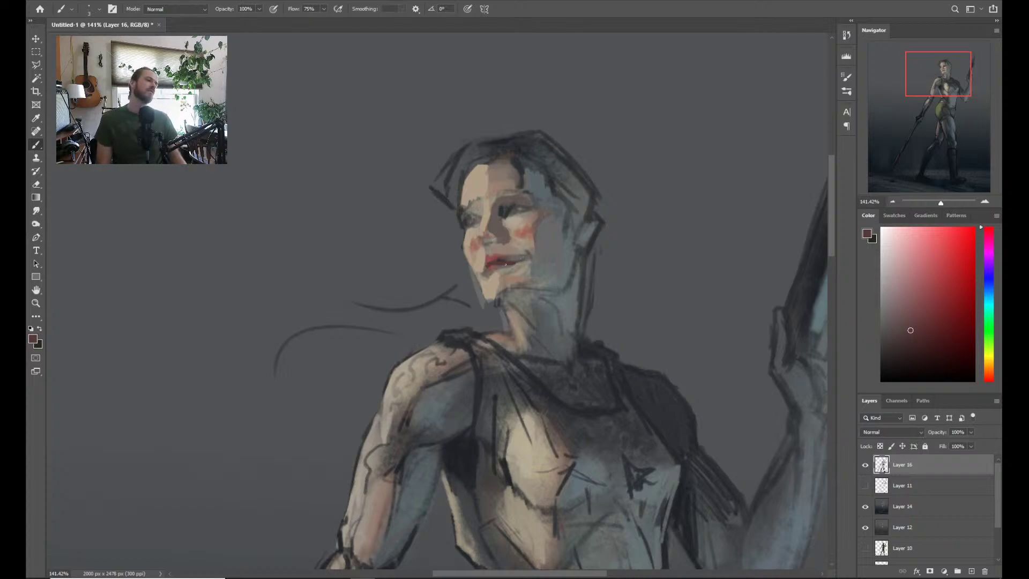
Darken the eye on the shaded side and the nostrils with dark blue-grey sampled from the eye
key("z")
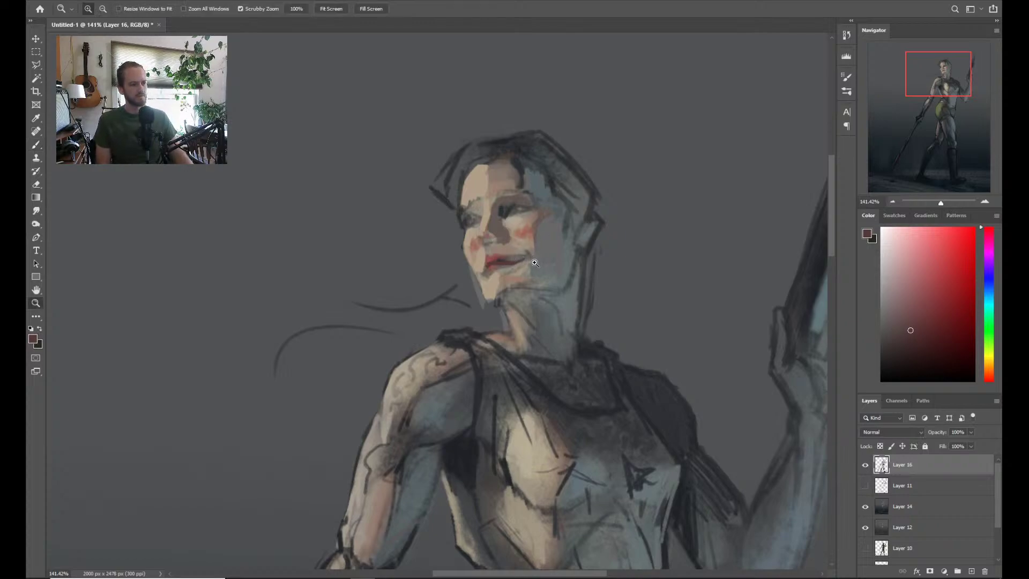
left_click_drag(533, 260, 555, 228)
key("b")
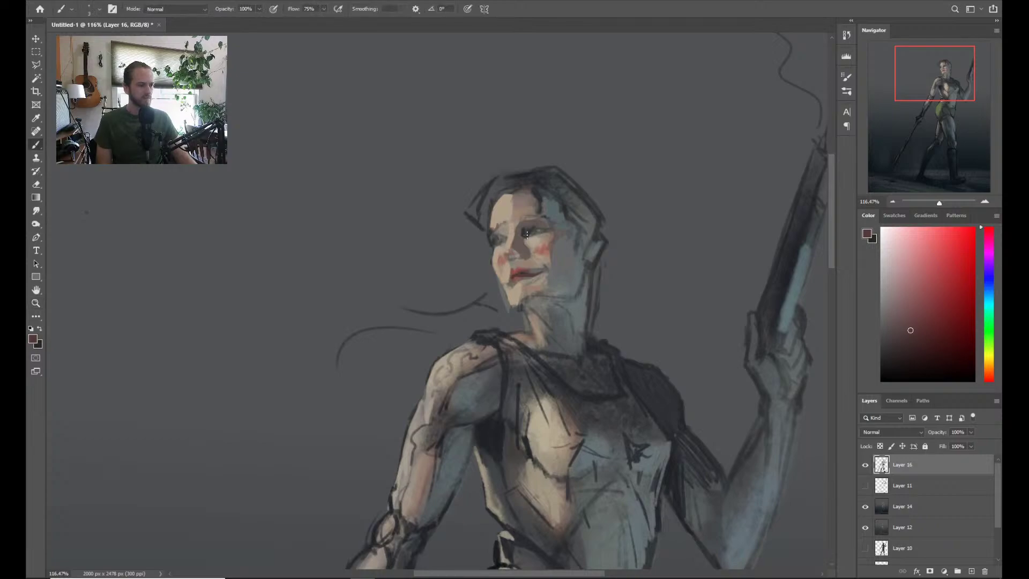
left_click(527, 231, "alt")
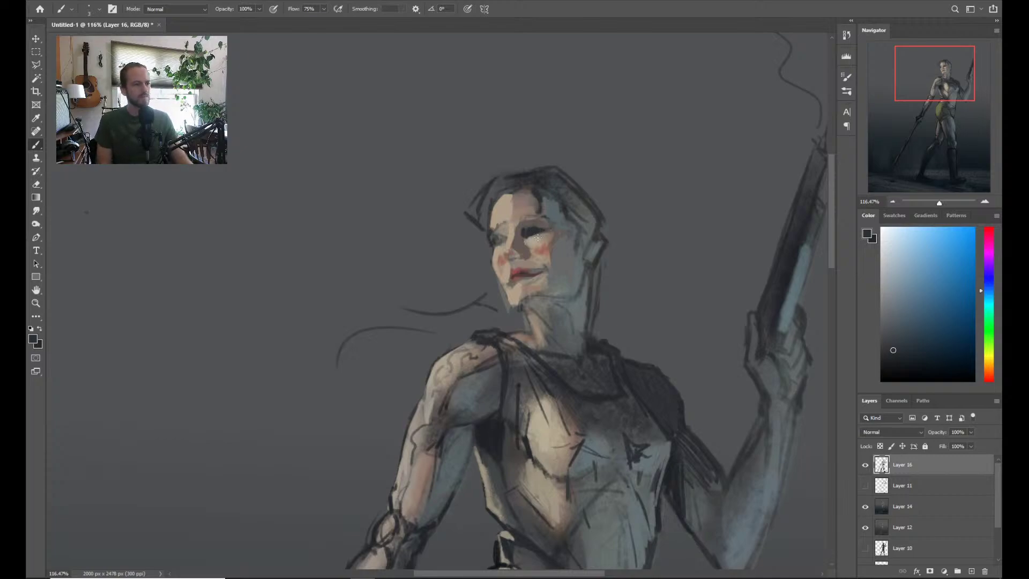
scroll(543, 213, "up", 2)
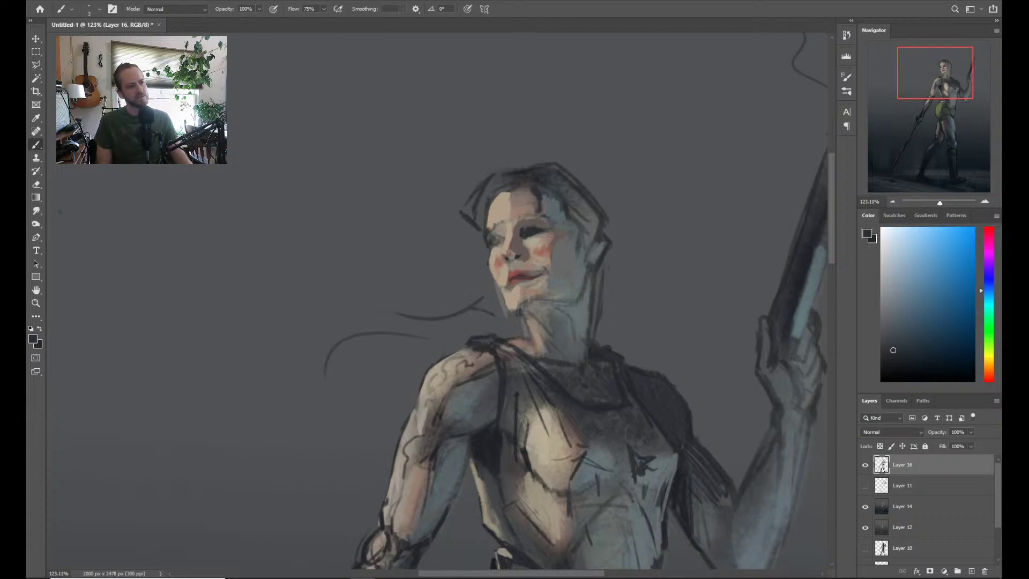
Soften the red blush on the shaded-side cheek with a smaller Smudge brush
key("z")
mouse_move(573, 252)
left_mouse_down()
mouse_move(562, 251)
mouse_move(574, 251)
left_mouse_up()
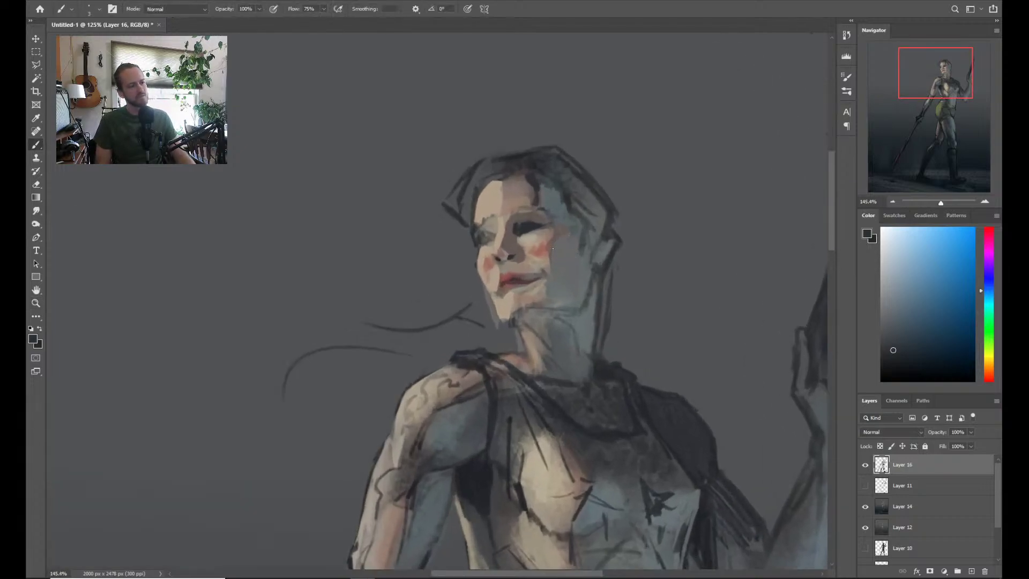
key("r")
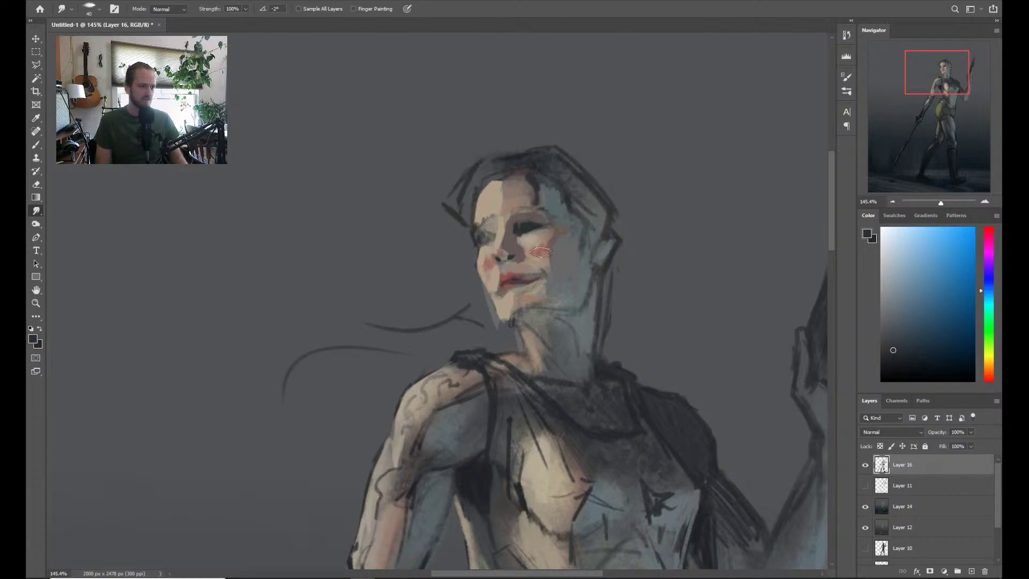
key("bracketleft")
key("bracketleft")
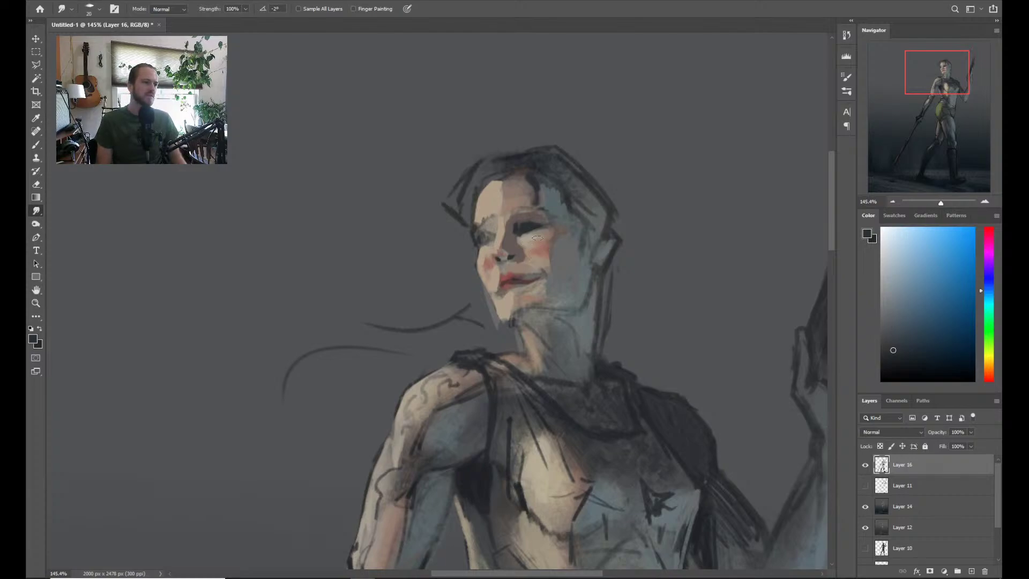
Refine the inner corner of the shaded-side eye with beige and dark brown sampled from the face
key("b")
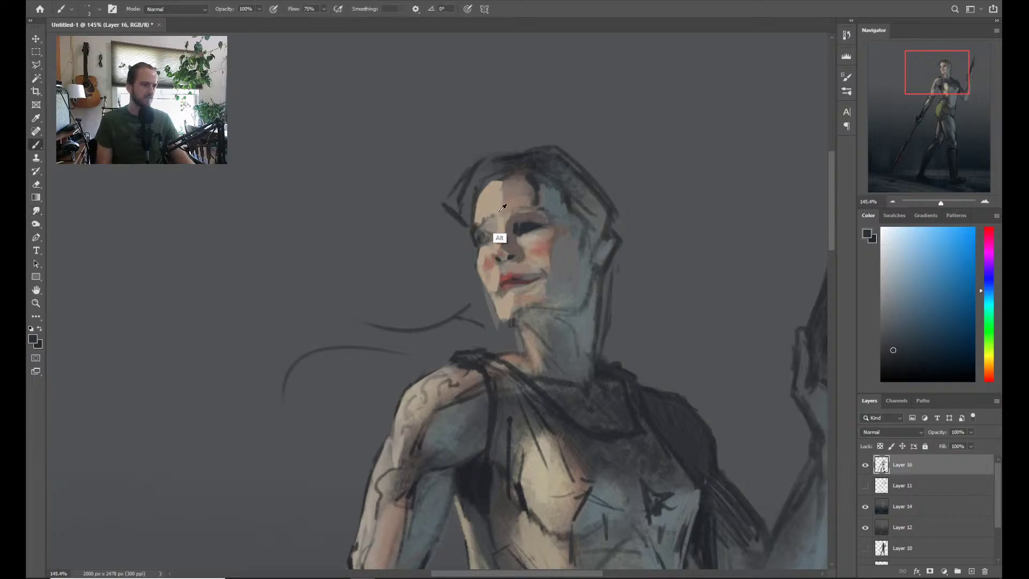
left_click(500, 237, "alt")
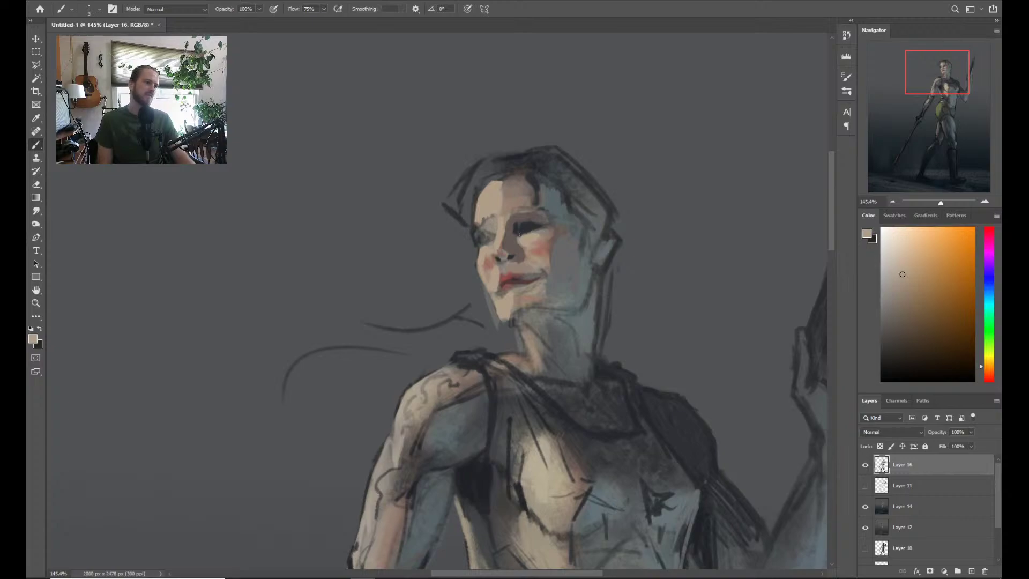
left_click(519, 237, "alt")
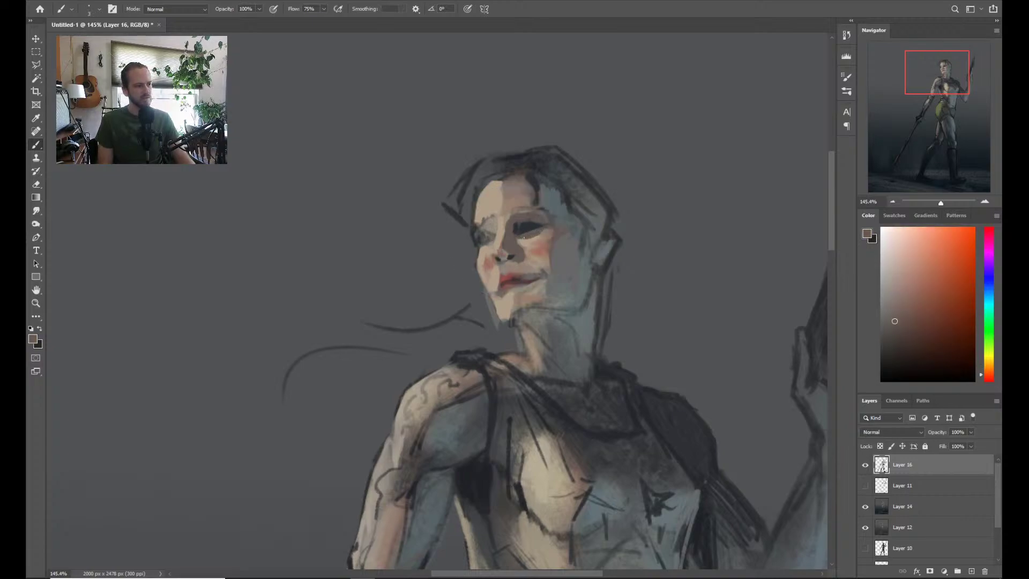
Check the face at full-figure scale and smudge the edge between the cheek and the shaded side of the face
scroll(552, 131, "down", 3)
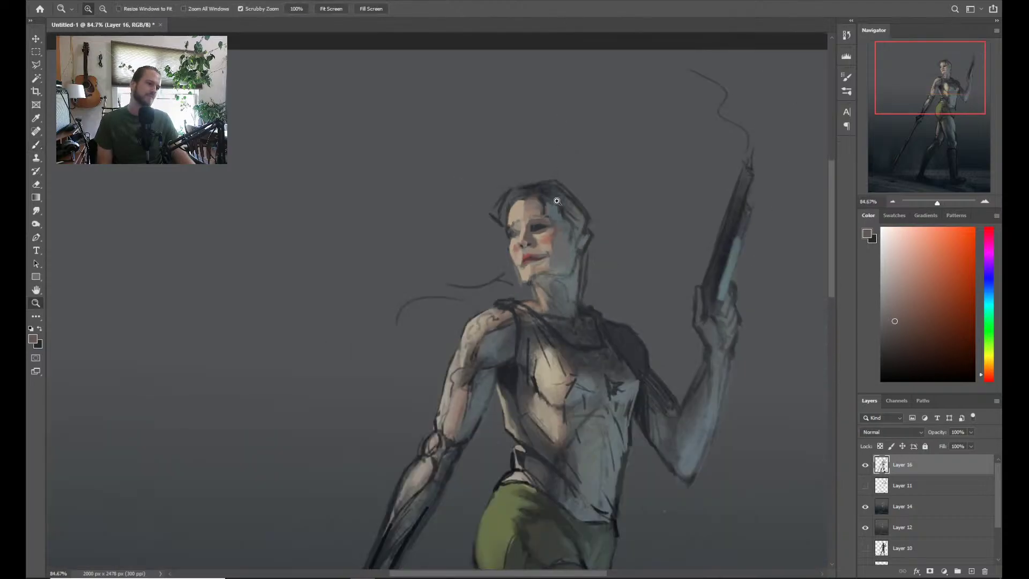
key("ctrl+0")
scroll(525, 153, "up", 3)
scroll(524, 153, "up", 4)
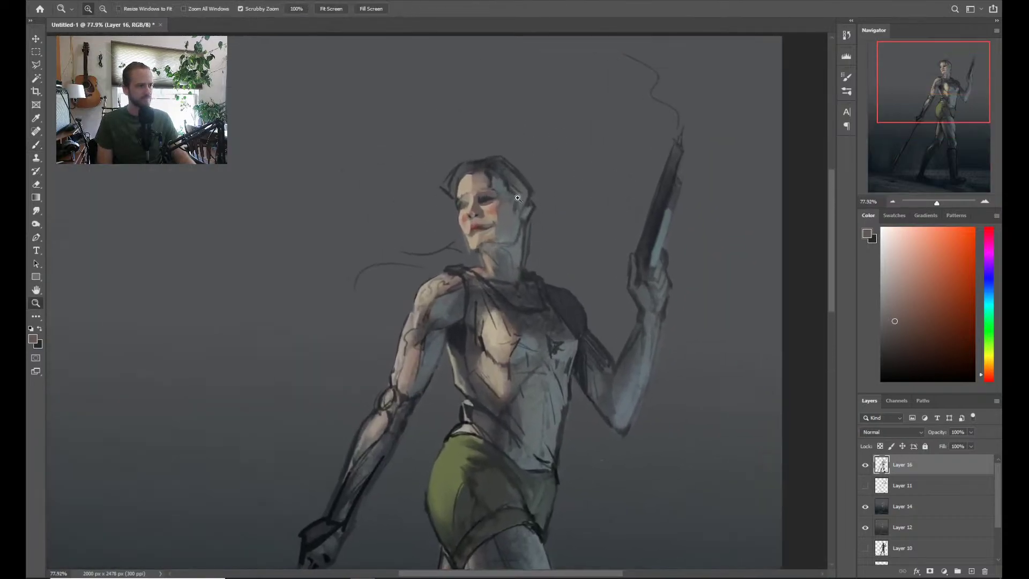
scroll(518, 224, "up", 1)
key("b")
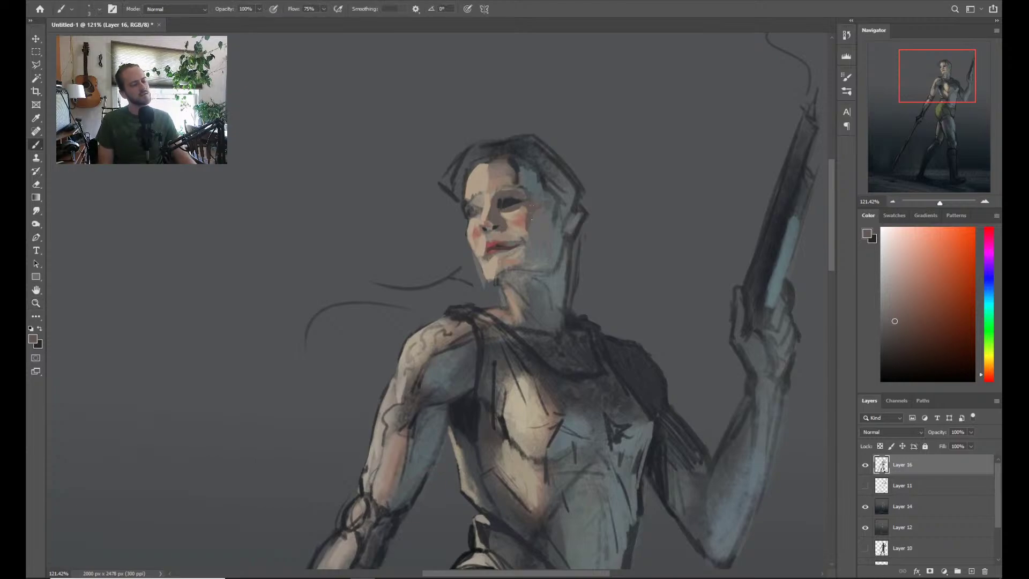
key("r")
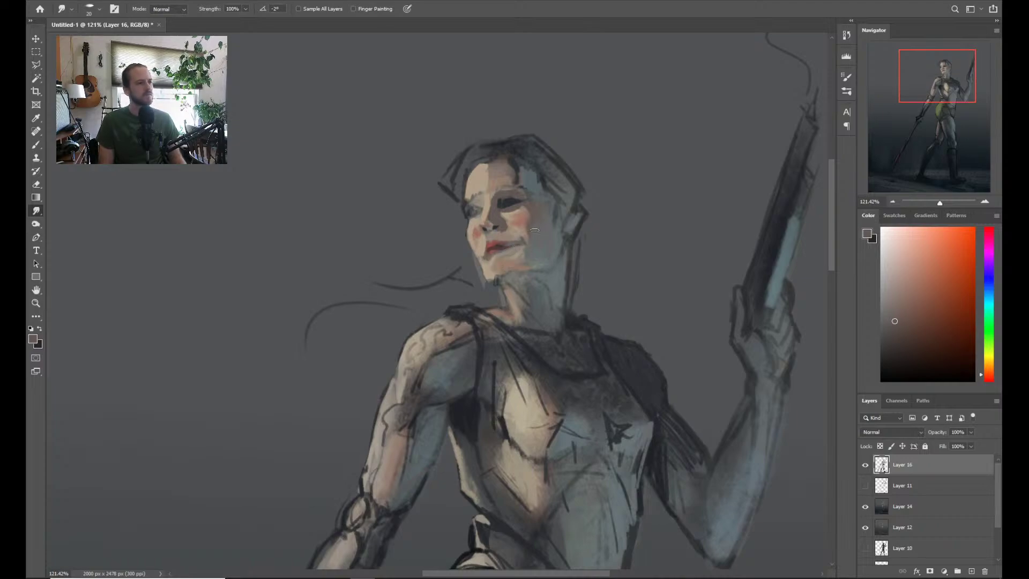
Repaint the lower lip with muted red sampled from the mouth
key("z")
left_click(501, 250)
left_click(489, 248)
key("b")
left_click(488, 250, "alt")
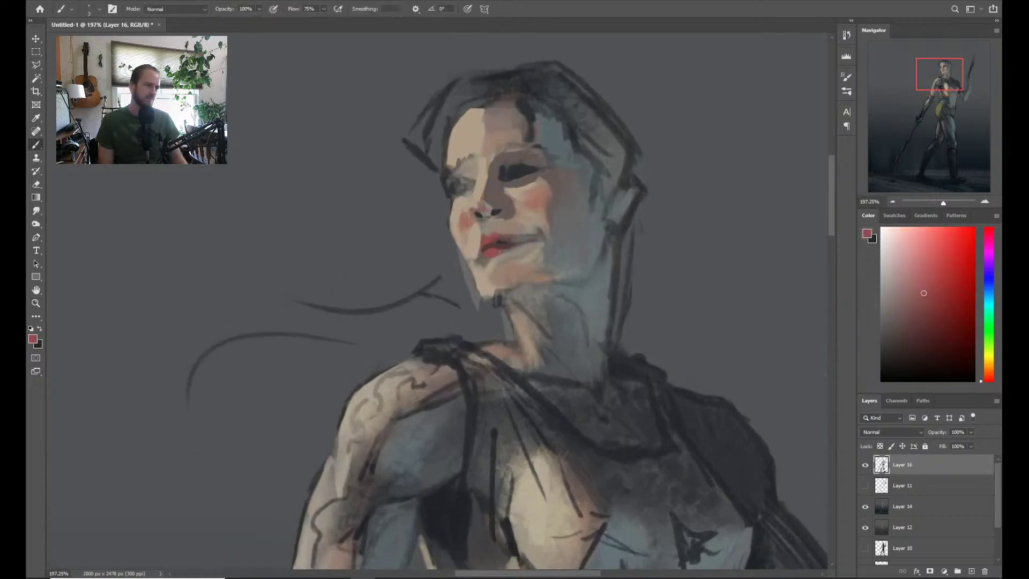
left_click_drag(495, 254, 497, 256)
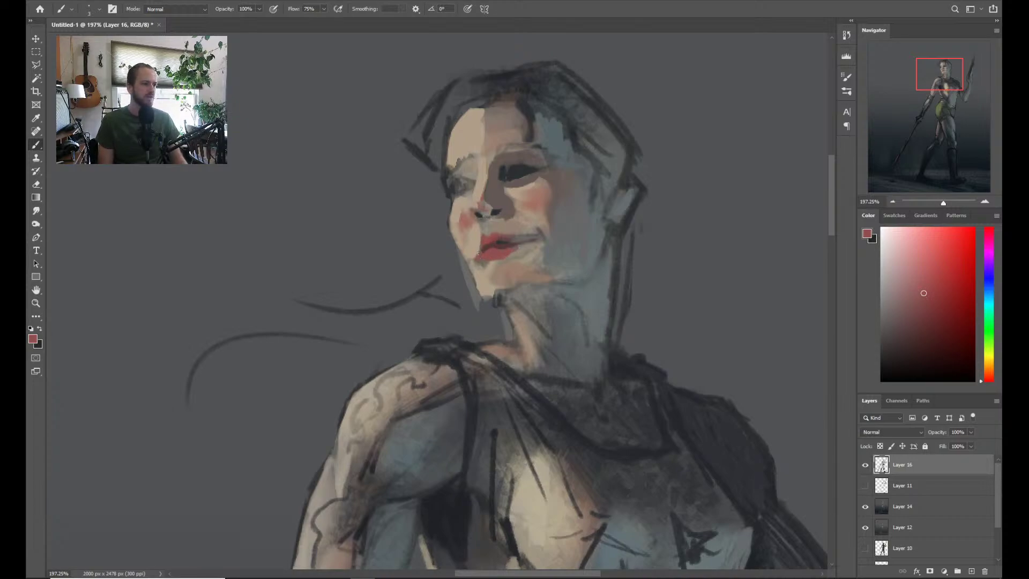
Define the parting between the lips and the mouth corner with dark reddish brown sampled from the mouth
key("alt")
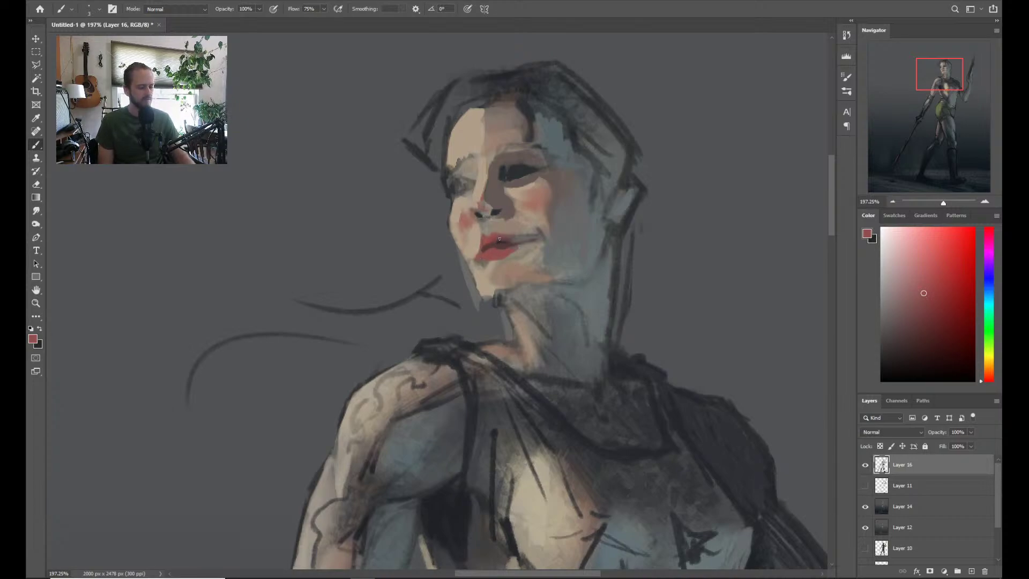
left_click(500, 241, "alt")
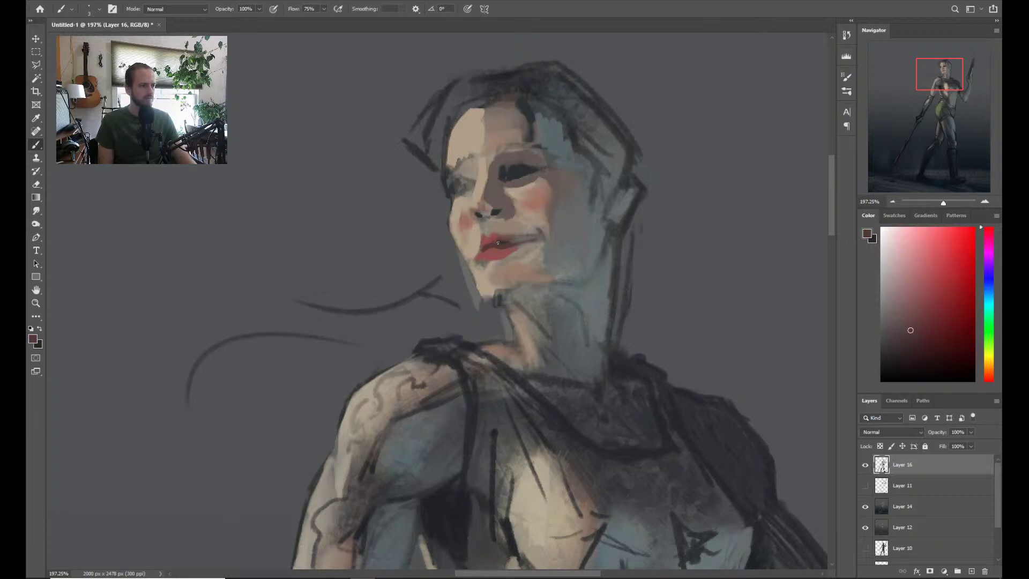
mouse_move(480, 244)
left_mouse_down()
mouse_move(471, 241)
mouse_move(536, 229)
mouse_move(543, 258)
left_mouse_up()
Blend the shaded-side cheek and the mouth corner with the Smudge tool, adjusting the brush size and finishing with a smaller one
key("z")
key("r")
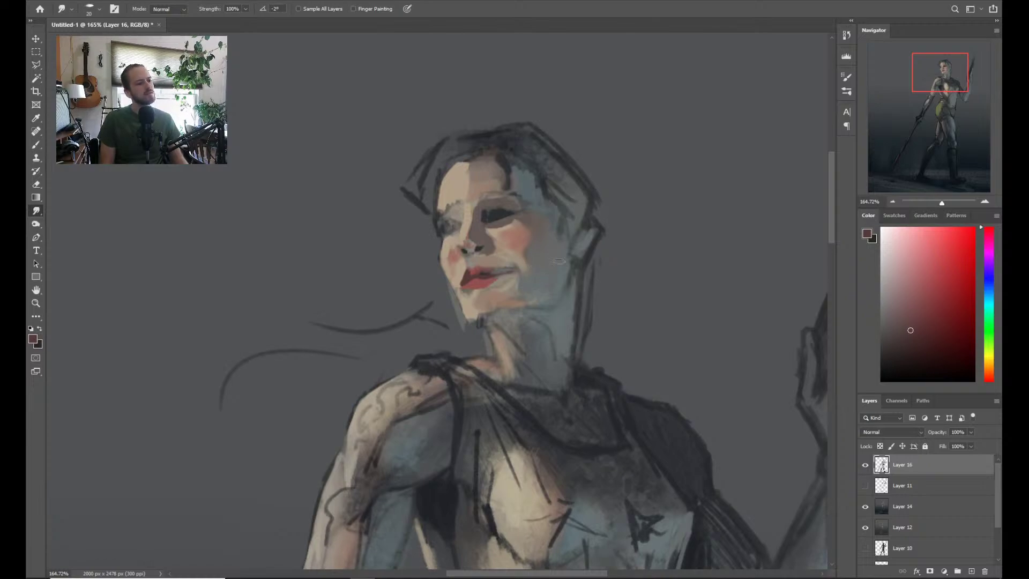
key("bracketright")
key("bracketright")
key("bracketright")
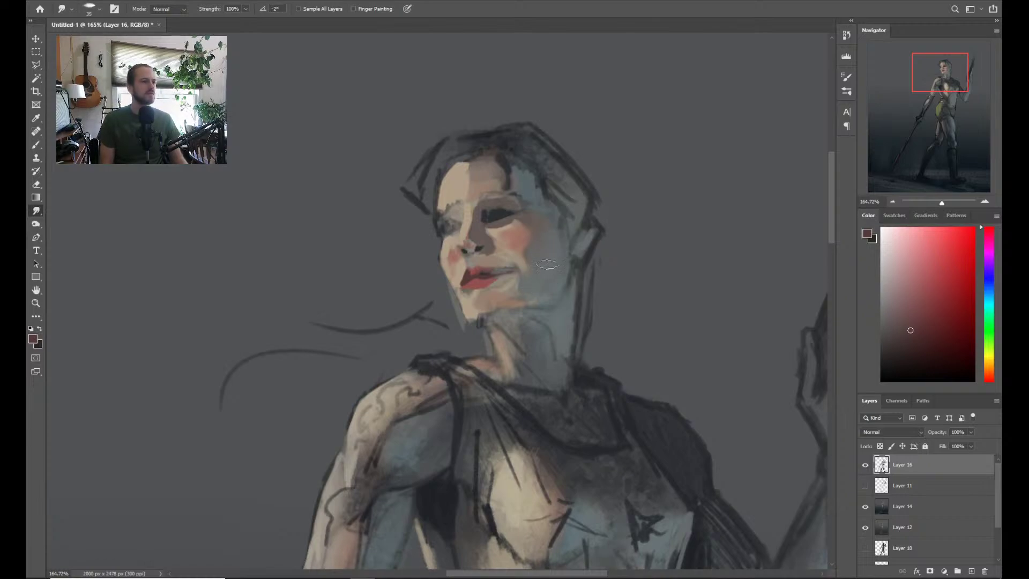
key("bracketleft")
key("bracketleft")
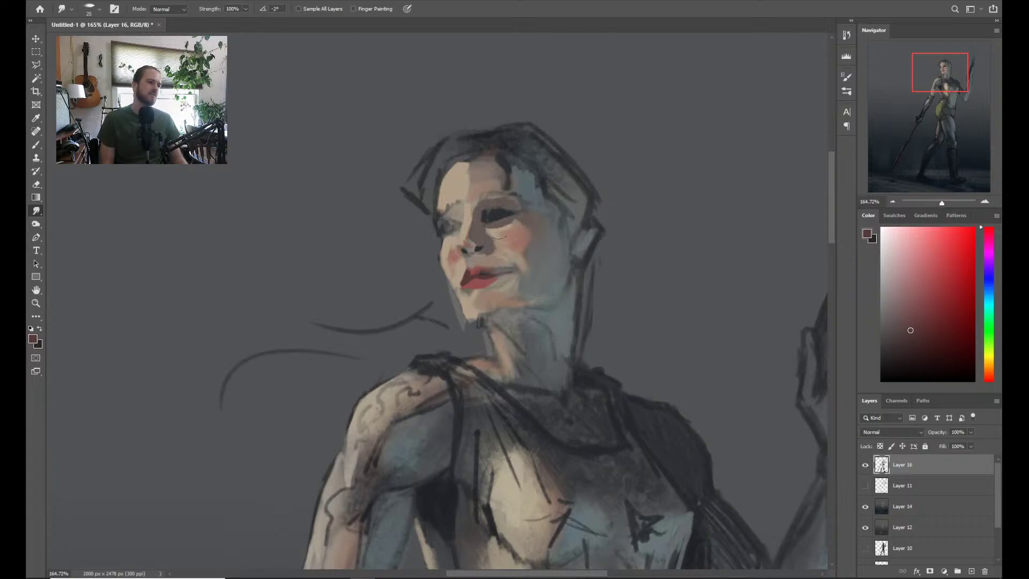
key("bracketleft")
key("bracketleft")
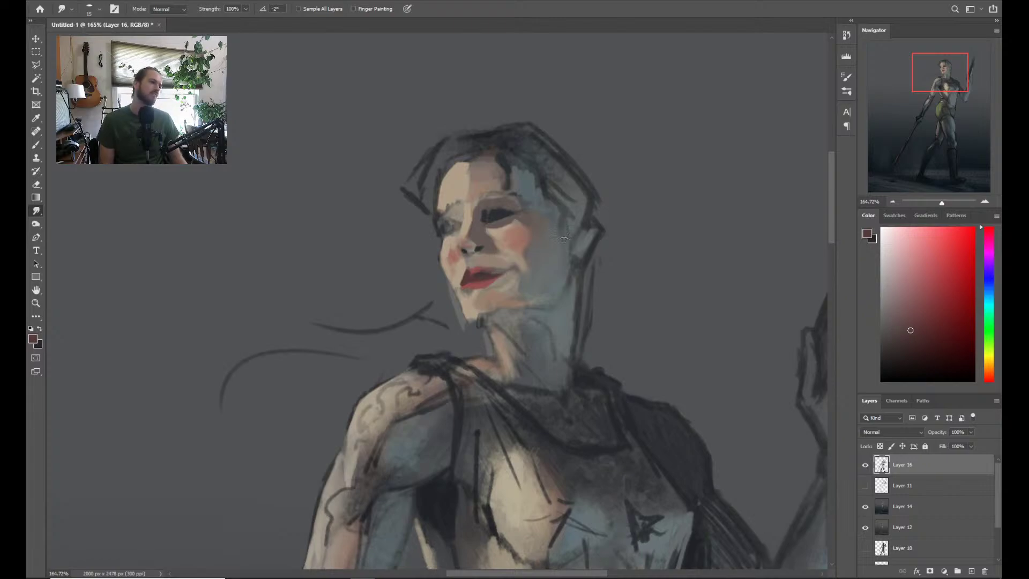
Block in the shadow beneath the jaw and down the neck with dark grey tones sampled from the figure
key("z")
mouse_move(591, 326)
left_mouse_down()
mouse_move(575, 318)
mouse_move(598, 320)
left_mouse_up()
left_click_drag(531, 128, 530, 214)
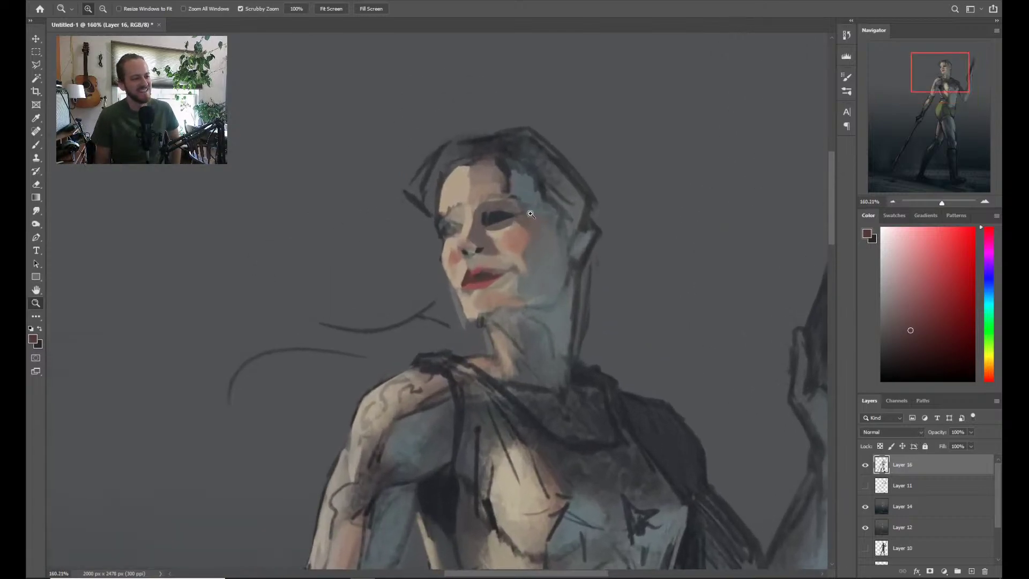
key("b")
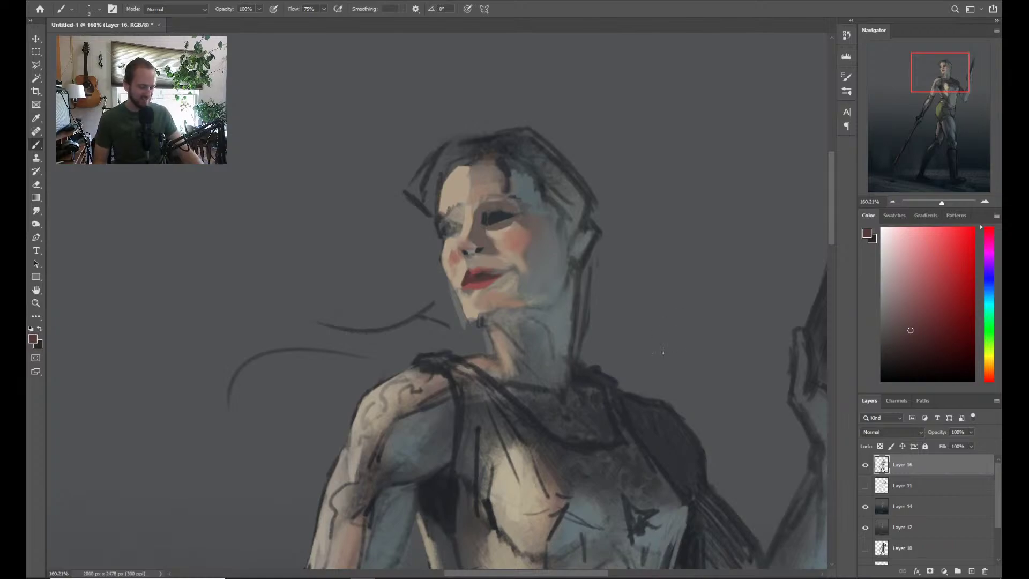
left_click(527, 279, "alt")
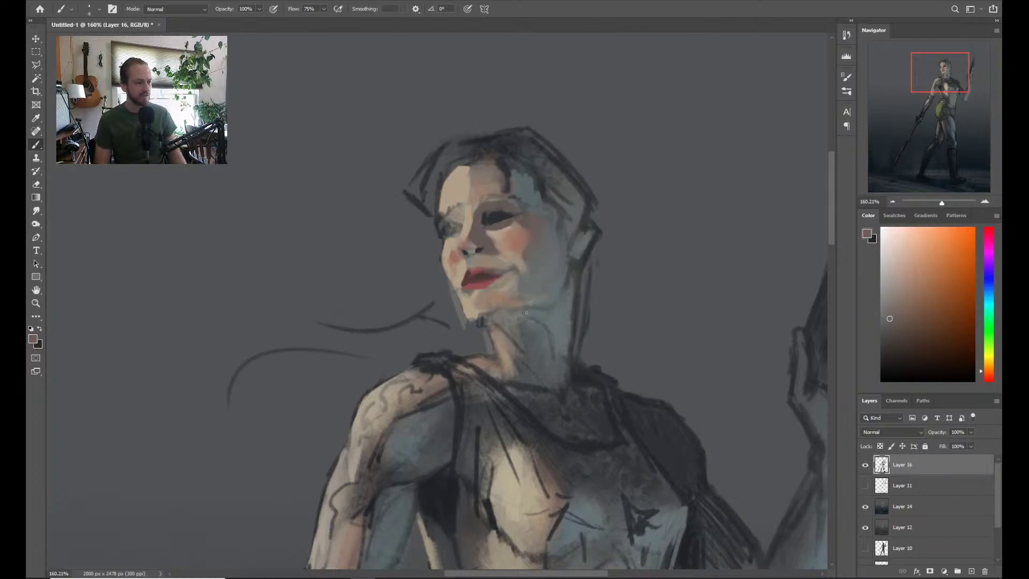
key("period")
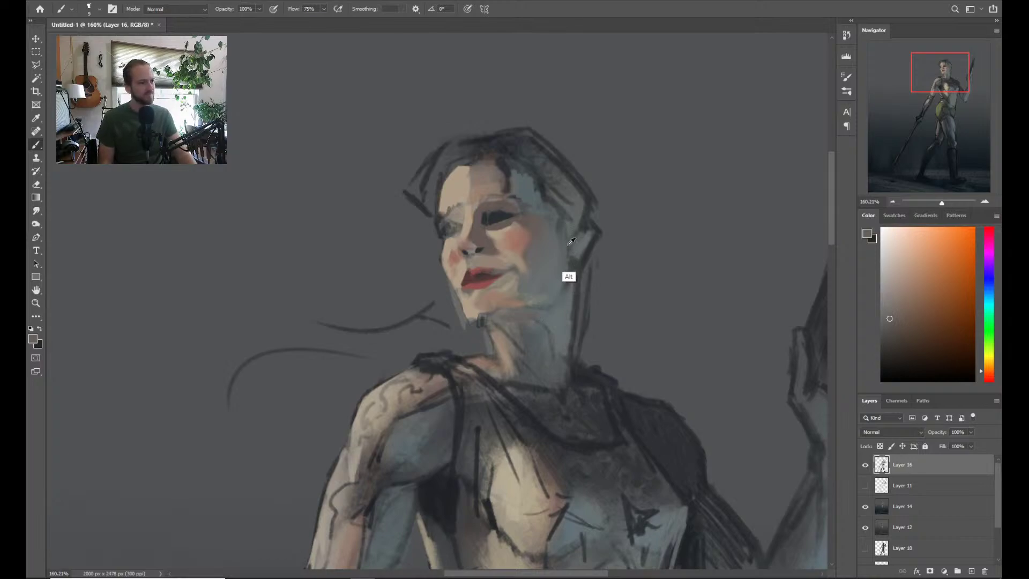
left_click(544, 249, "alt")
mouse_move(536, 320)
left_mouse_down()
mouse_move(504, 320)
mouse_move(534, 325)
left_mouse_up()
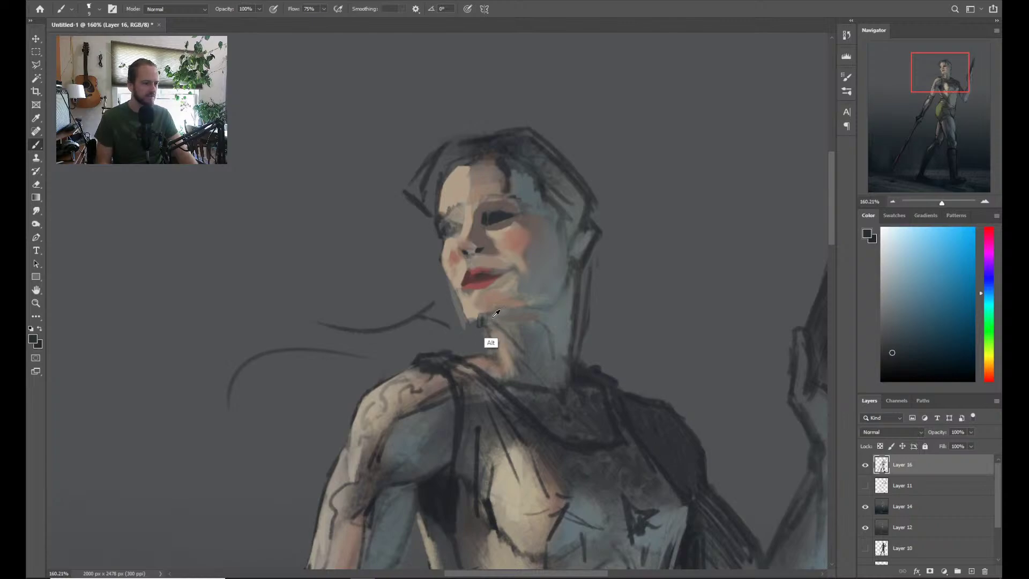
left_click(545, 363, "alt")
left_click(552, 318, "alt")
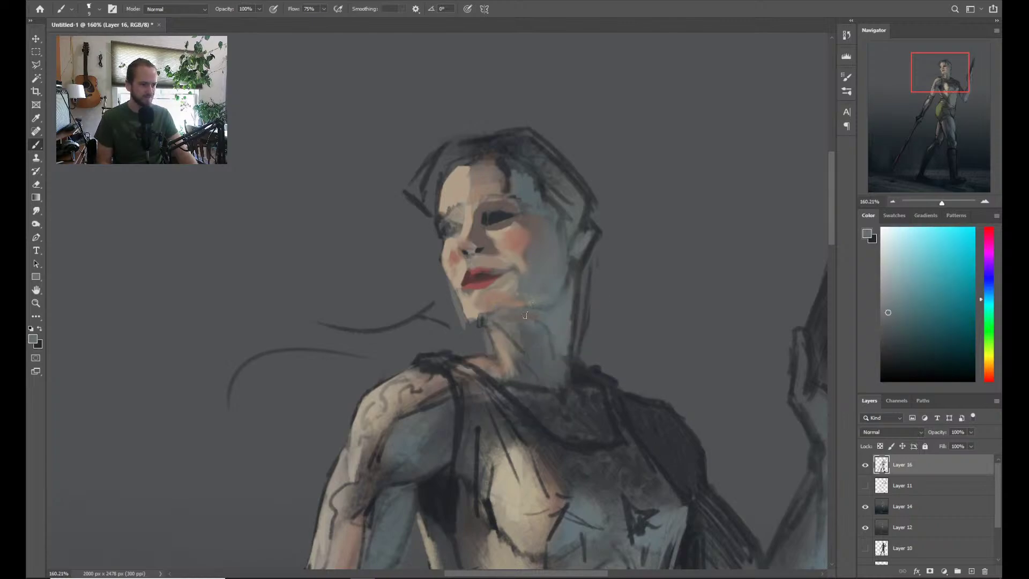
left_click(570, 292, "alt")
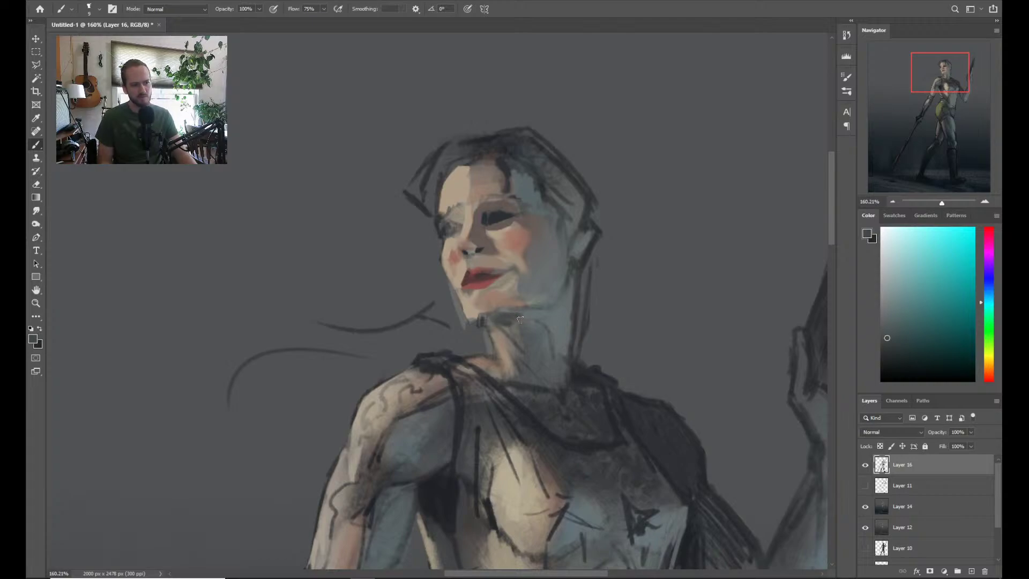
mouse_move(504, 317)
left_mouse_down()
mouse_move(524, 351)
mouse_move(530, 325)
mouse_move(515, 326)
left_mouse_up()
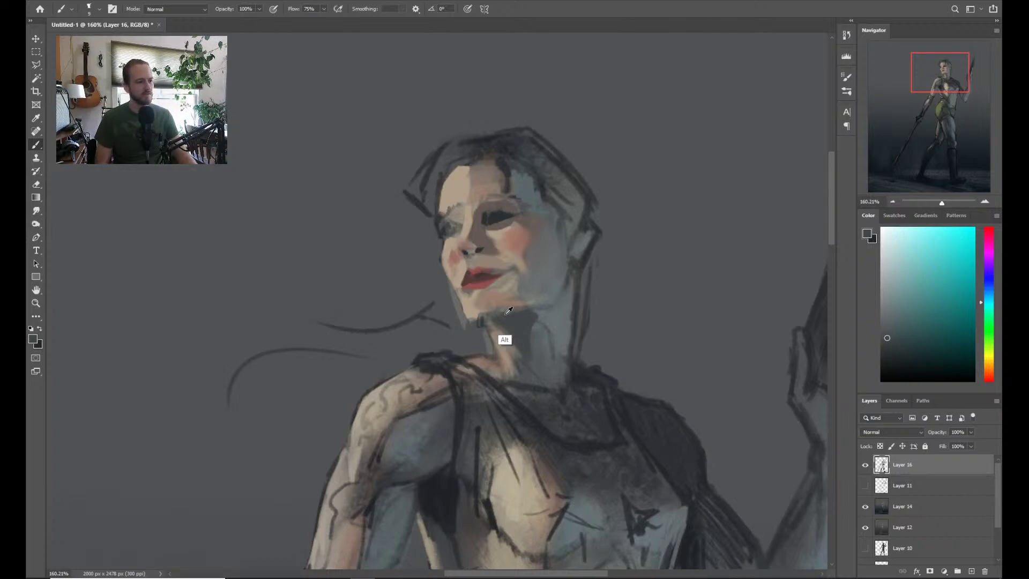
Paint the lit front of the neck with light beige sampled from the forehead and clean up the dark outline below the chin
left_click(449, 190, "alt")
mouse_move(498, 336)
left_mouse_down()
mouse_move(511, 368)
mouse_move(486, 325)
mouse_move(493, 362)
mouse_move(490, 337)
left_mouse_up()
key("z")
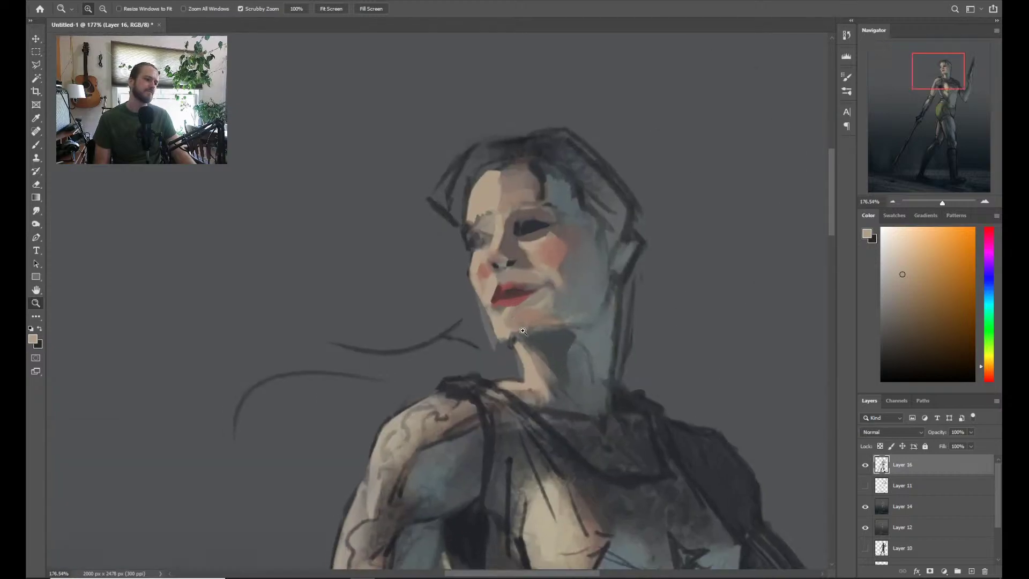
key("e")
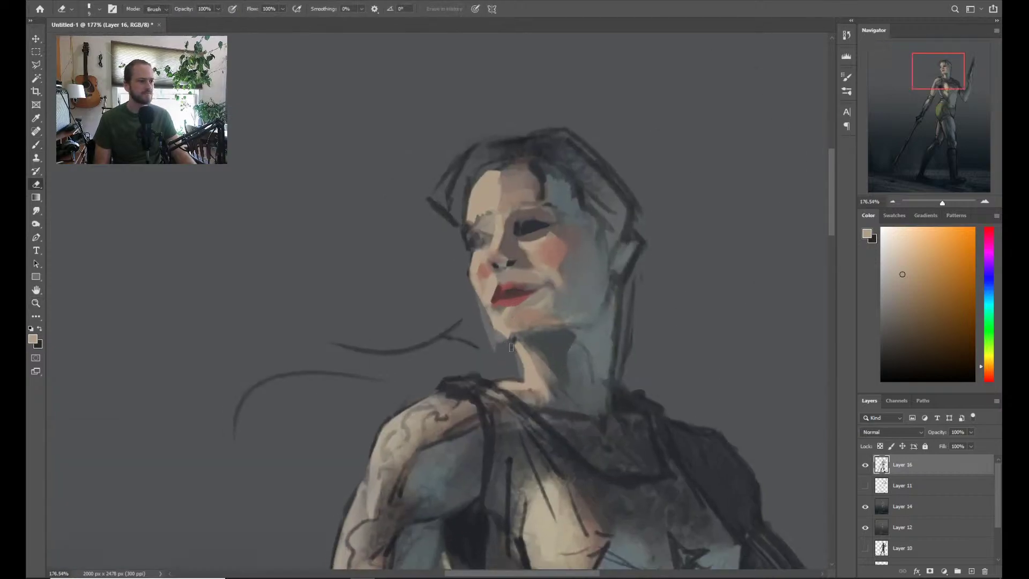
key("z")
mouse_move(511, 347)
left_mouse_down()
mouse_move(502, 343)
mouse_move(542, 339)
left_mouse_up()
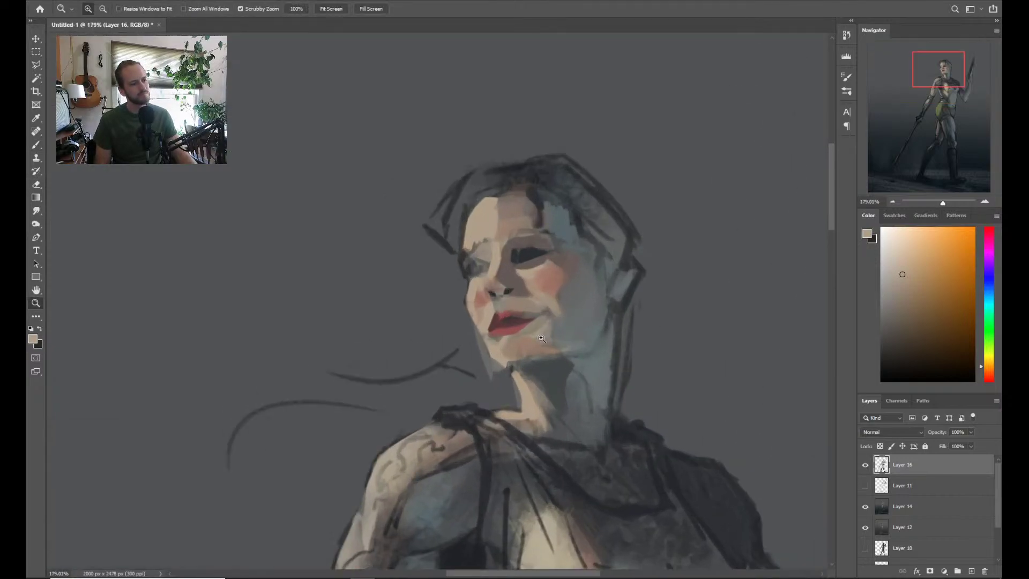
Refine the lit-side cheek, chin and jaw contour with beige sampled from the face, erasing stray paint outside the edge
key("b")
left_click(504, 358, "alt")
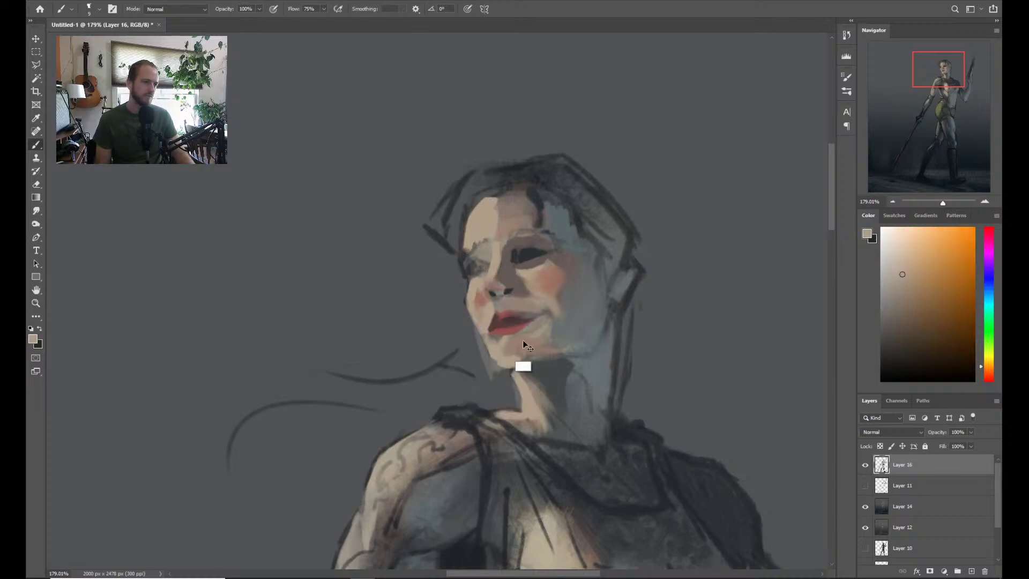
left_click(476, 345, "alt")
key("e")
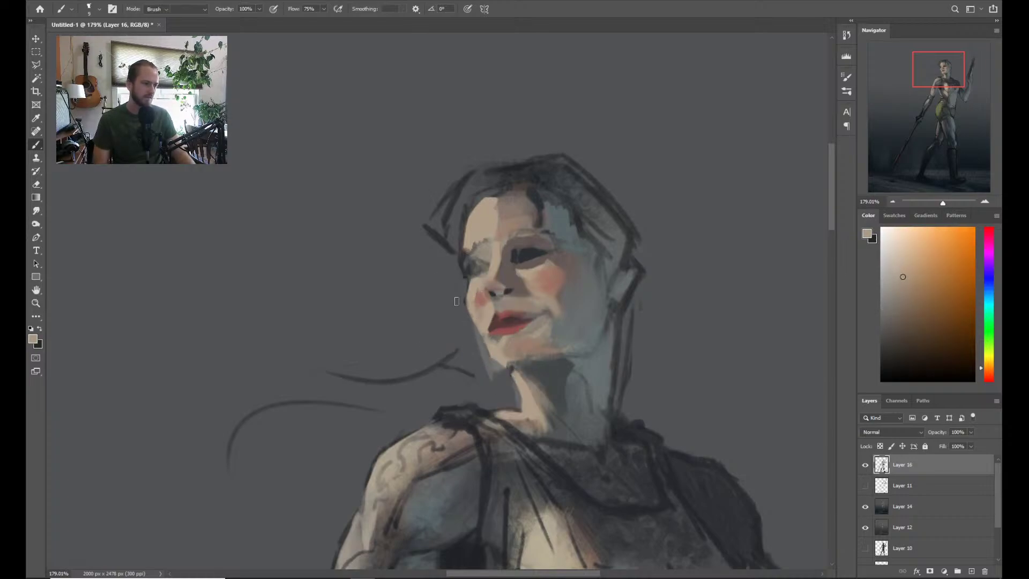
key("b")
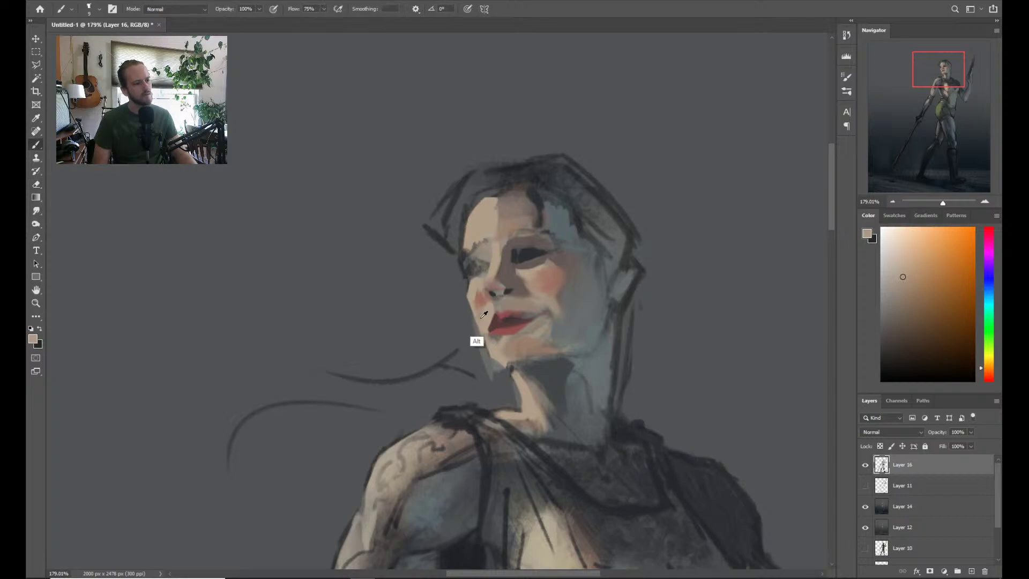
left_click(470, 300, "alt")
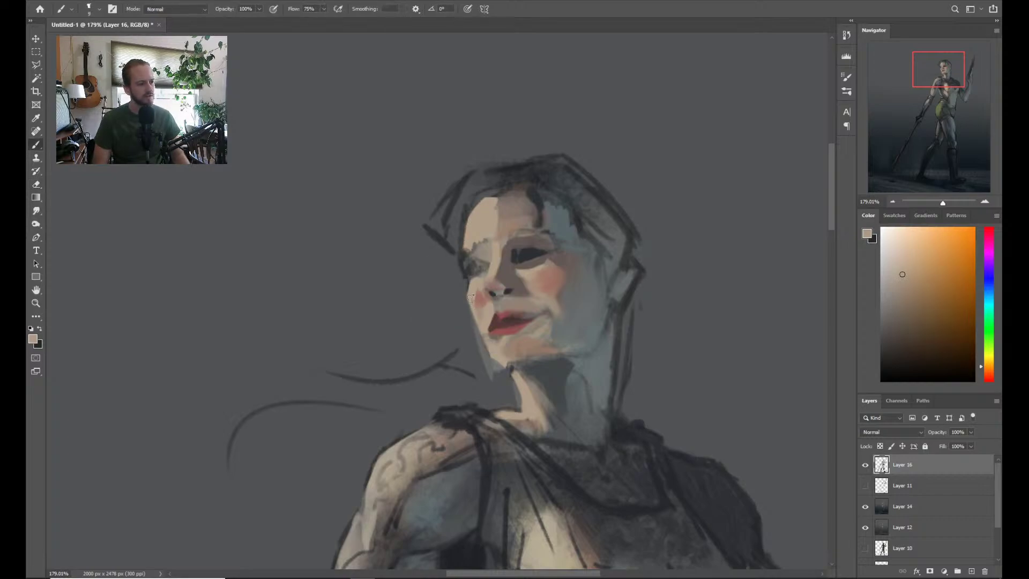
mouse_move(470, 298)
left_mouse_down()
mouse_move(502, 367)
mouse_move(494, 356)
mouse_move(521, 364)
mouse_move(552, 348)
left_mouse_up()
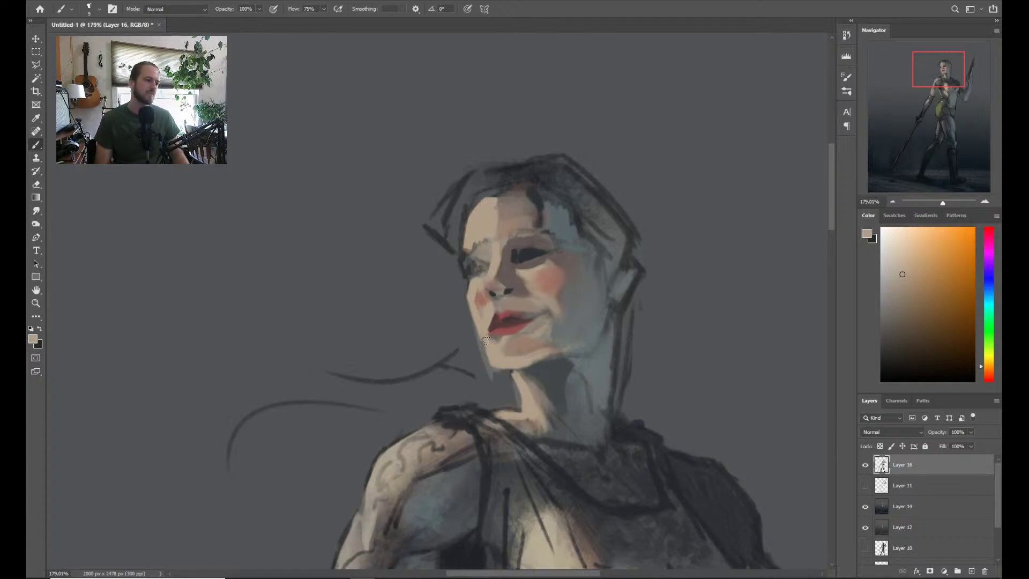
key("e")
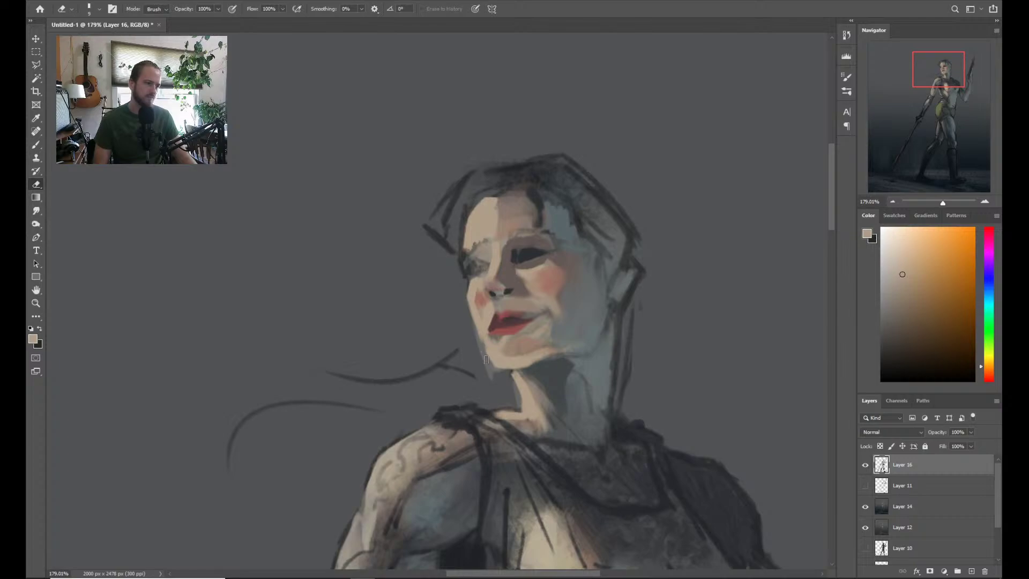
Check the face and neck at full-figure scale, and return to a close view of the head with the Brush
key("z")
left_click_drag(557, 352, 504, 357)
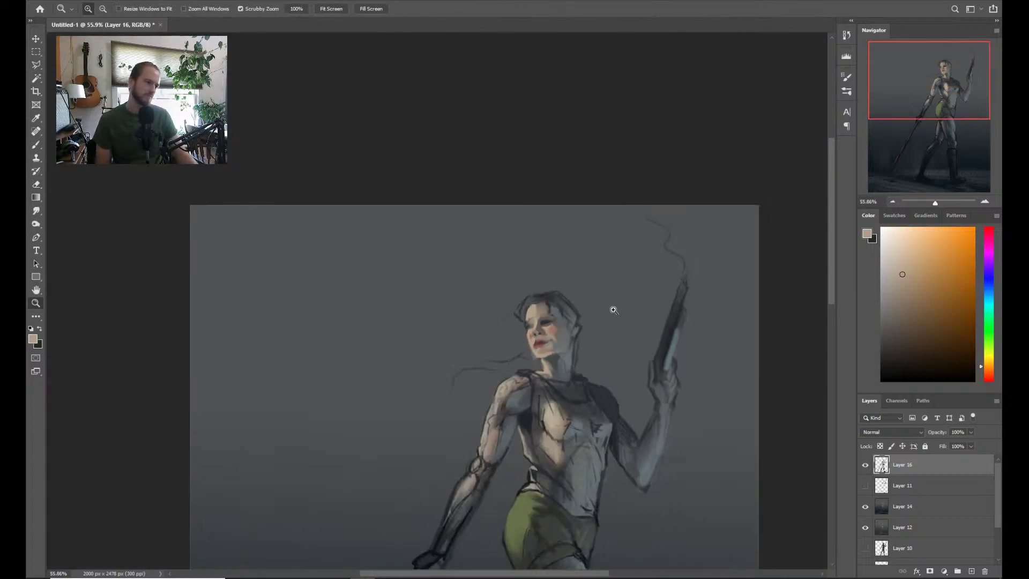
left_click_drag(564, 387, 596, 386)
key("b")
key("alt")
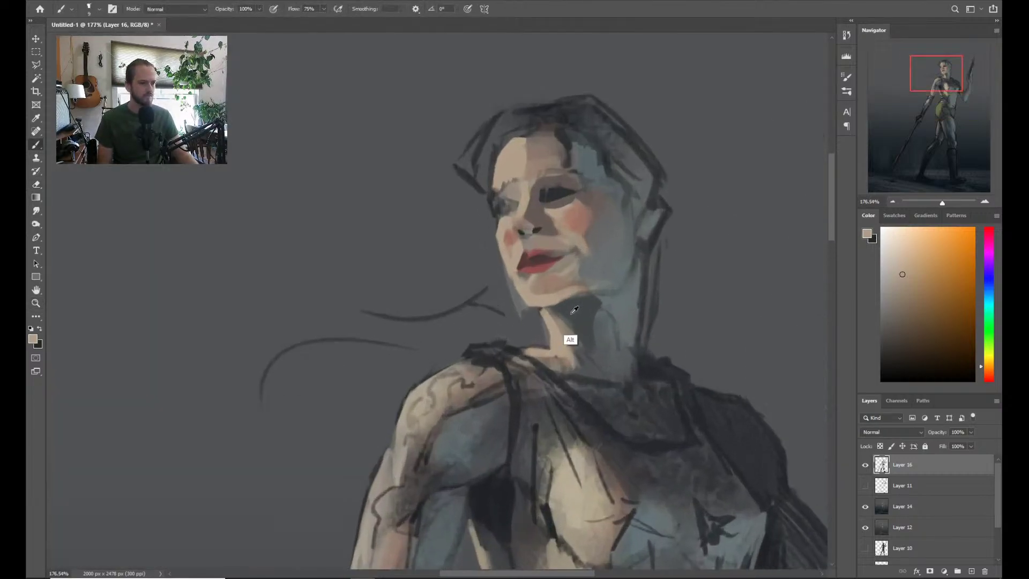
Refine the shading along the jawline and chin with sampled skin and shadow tones
left_click(609, 296, "alt")
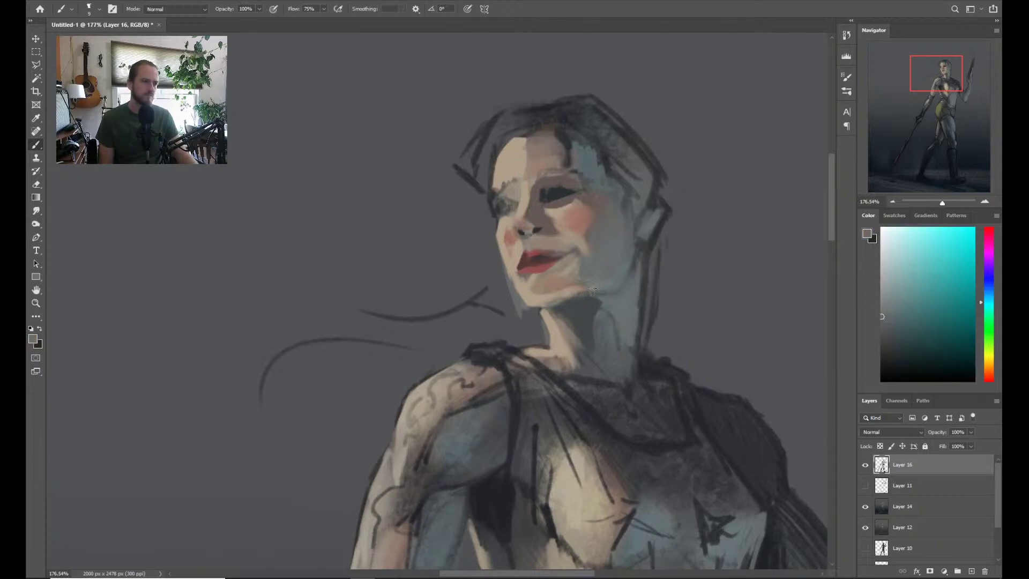
left_click(564, 300, "alt")
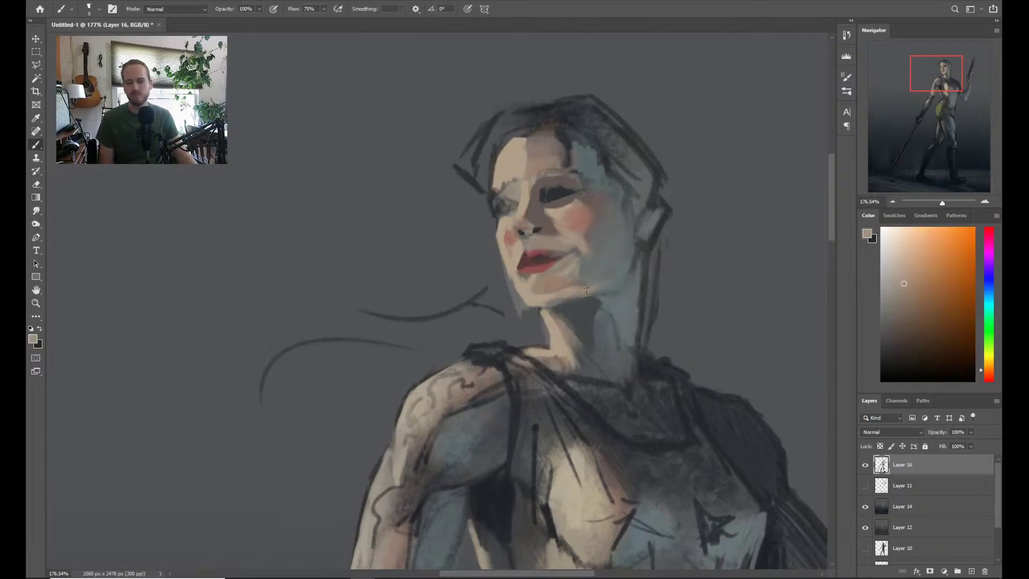
key("alt")
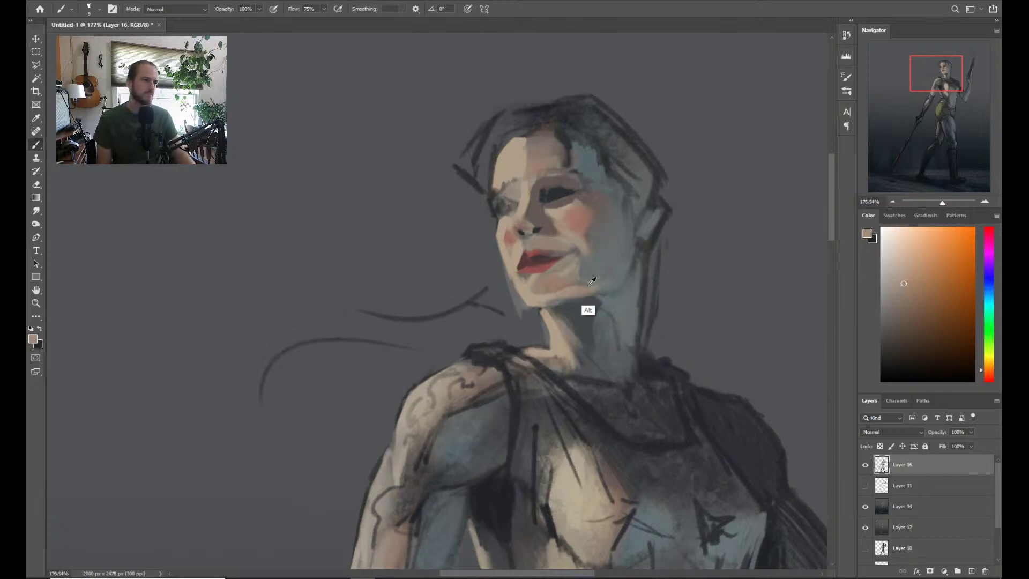
left_click(592, 281, "alt")
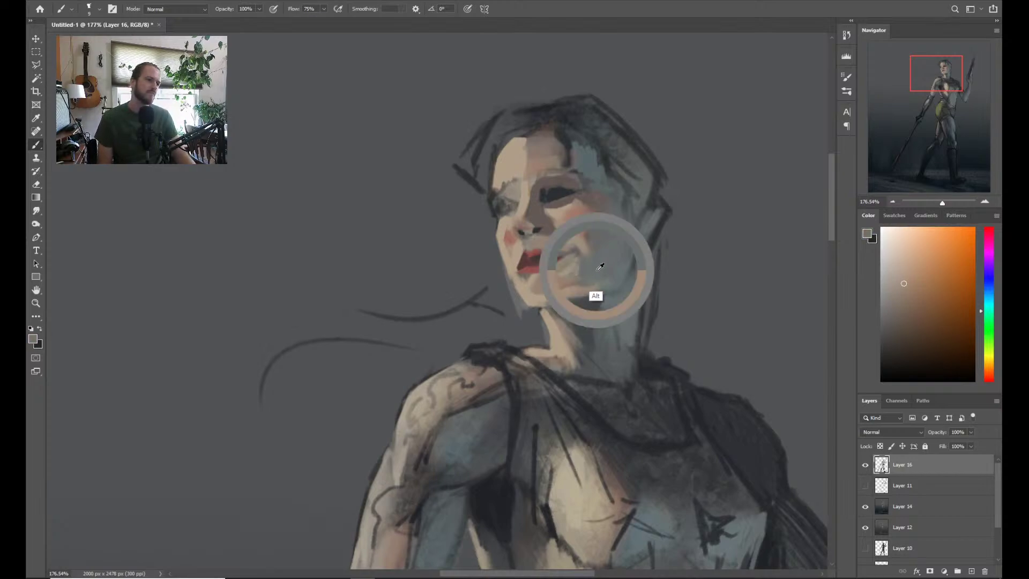
left_click(565, 289, "alt")
left_click(544, 229, "alt")
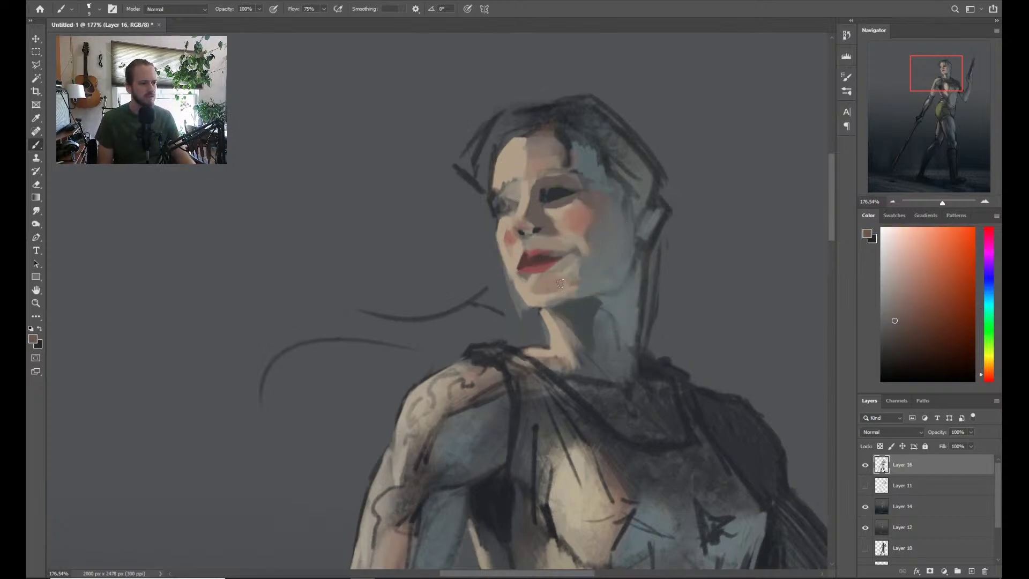
mouse_move(561, 283)
left_mouse_down()
mouse_move(557, 296)
mouse_move(570, 292)
mouse_move(560, 285)
mouse_move(552, 298)
mouse_move(559, 264)
left_mouse_up()
With a smaller brush, paint sampled light skin tone around the mouth corner and below the lower lip
key("bracketleft")
key("bracketleft")
key("bracketleft")
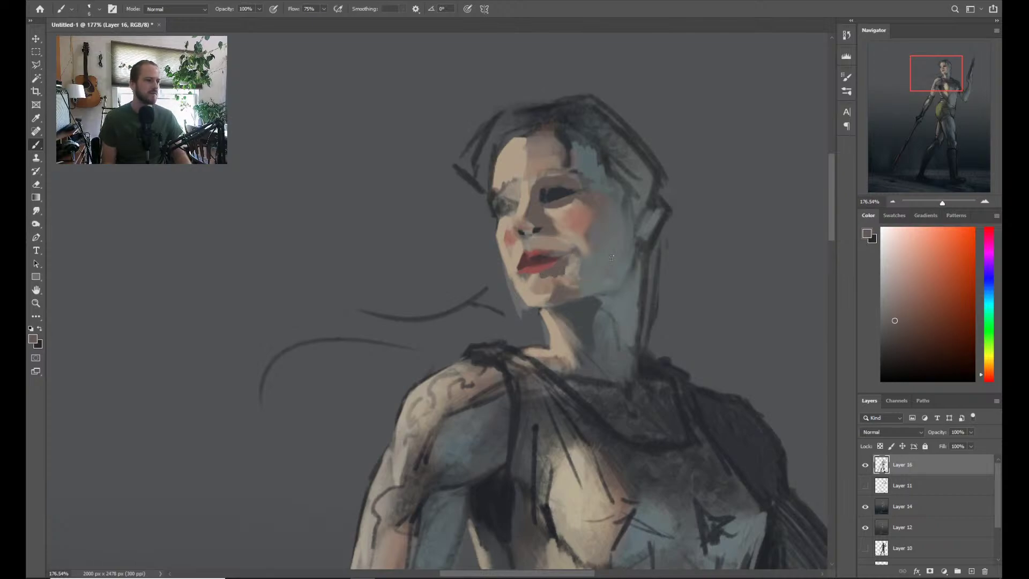
key("z")
left_click_drag(618, 291, 594, 300)
left_click_drag(604, 266, 629, 265)
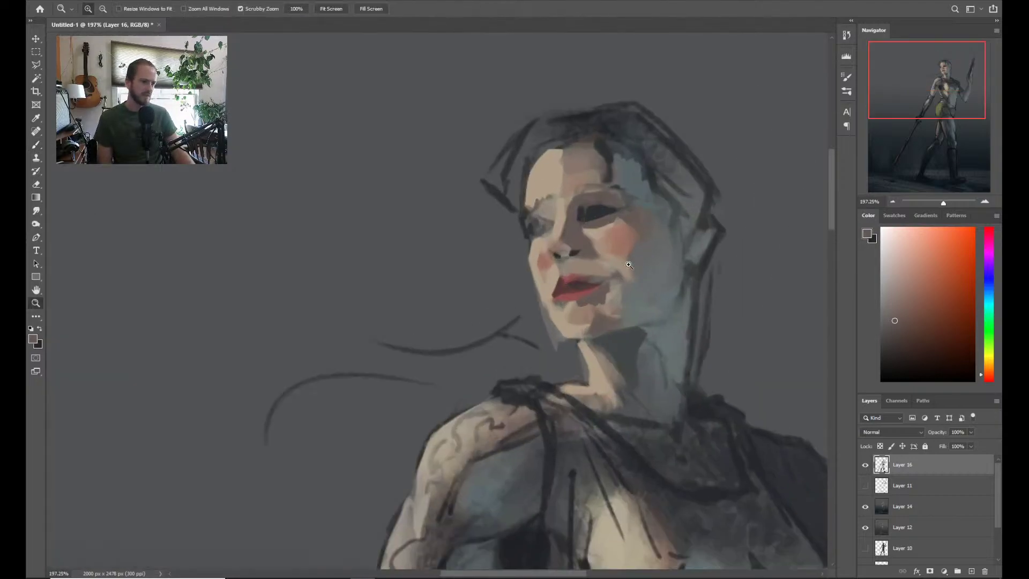
key("b")
left_click(553, 303, "alt")
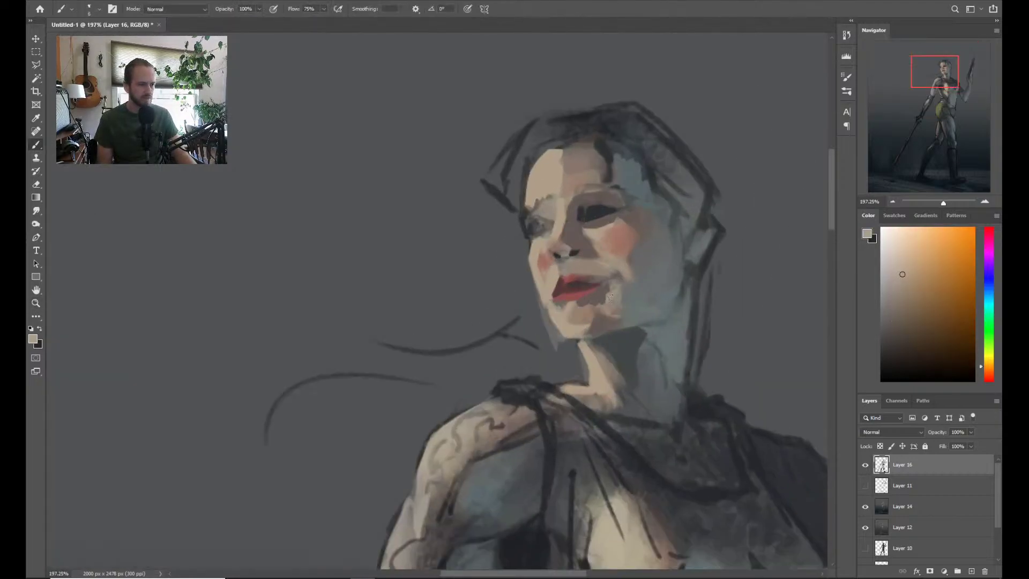
left_click_drag(608, 300, 599, 299)
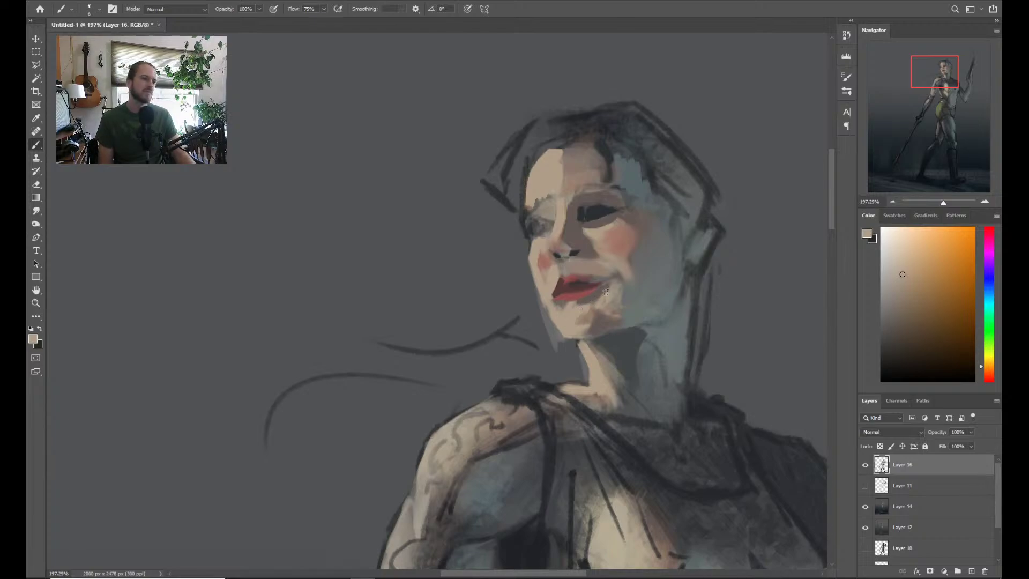
Fill out the lower lip with sampled red and reshape the upper lip with dark red and skin tone
left_click(571, 297, "alt")
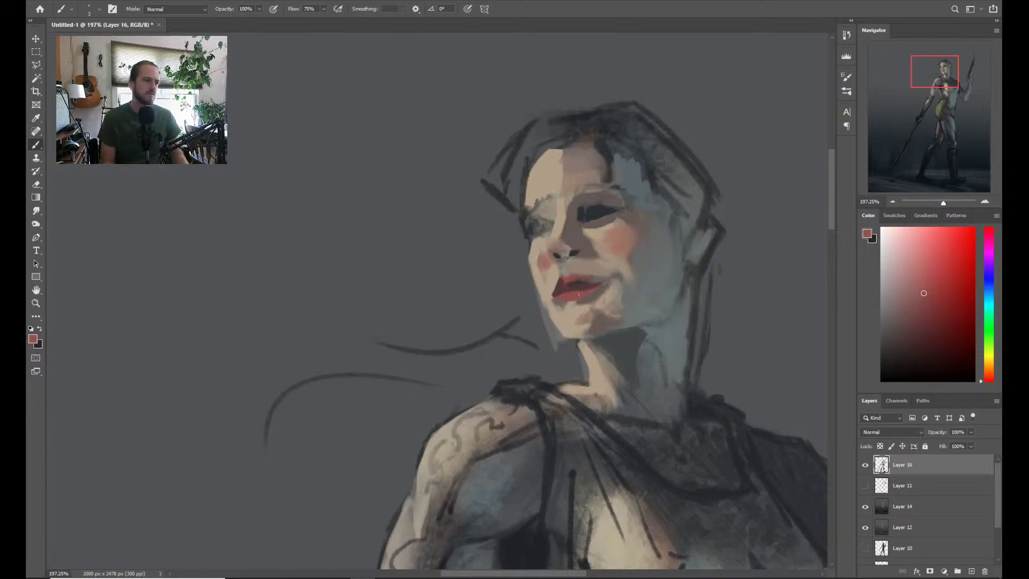
left_click_drag(569, 302, 579, 299)
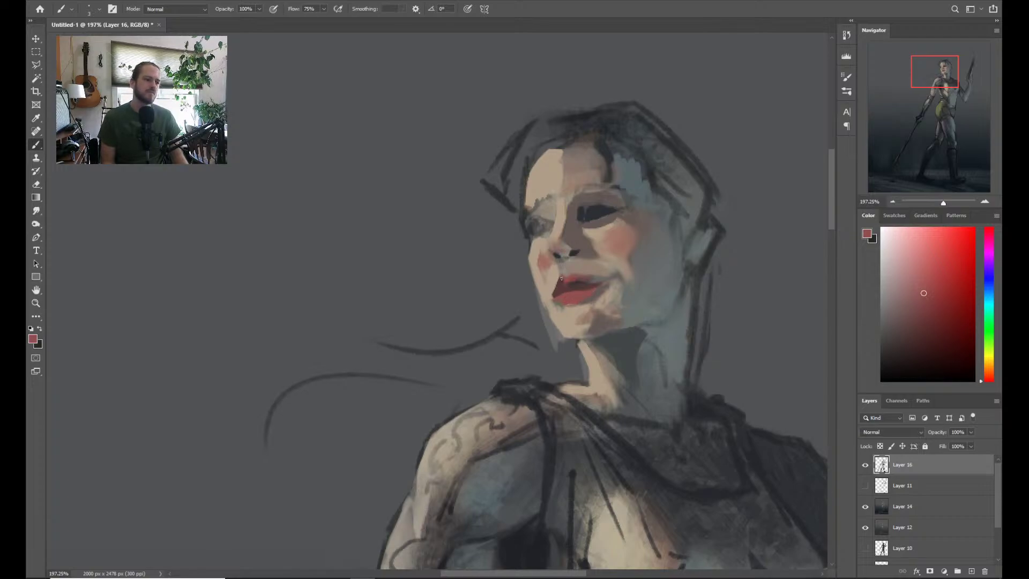
left_click(554, 297, "alt")
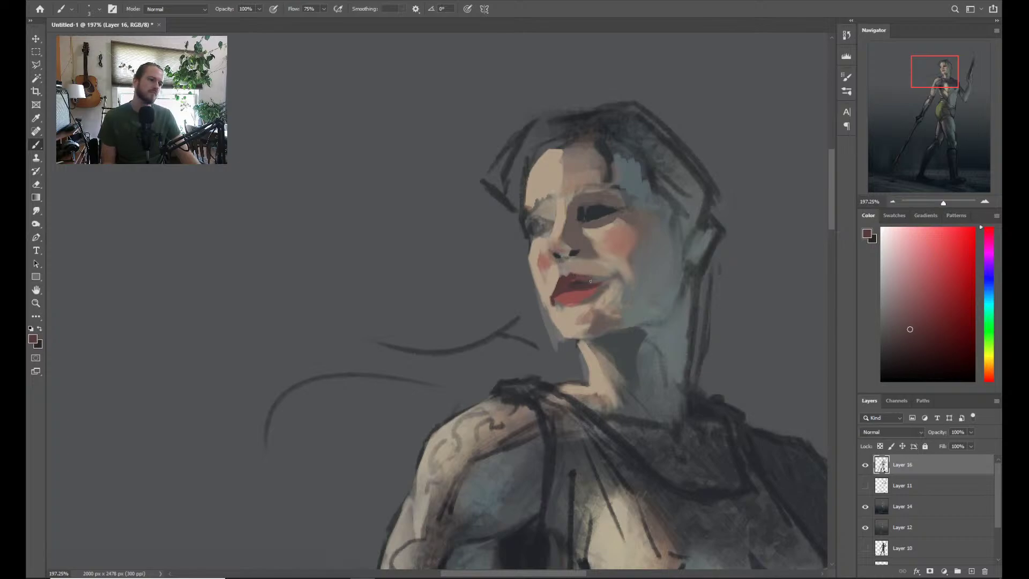
left_click(582, 272, "alt")
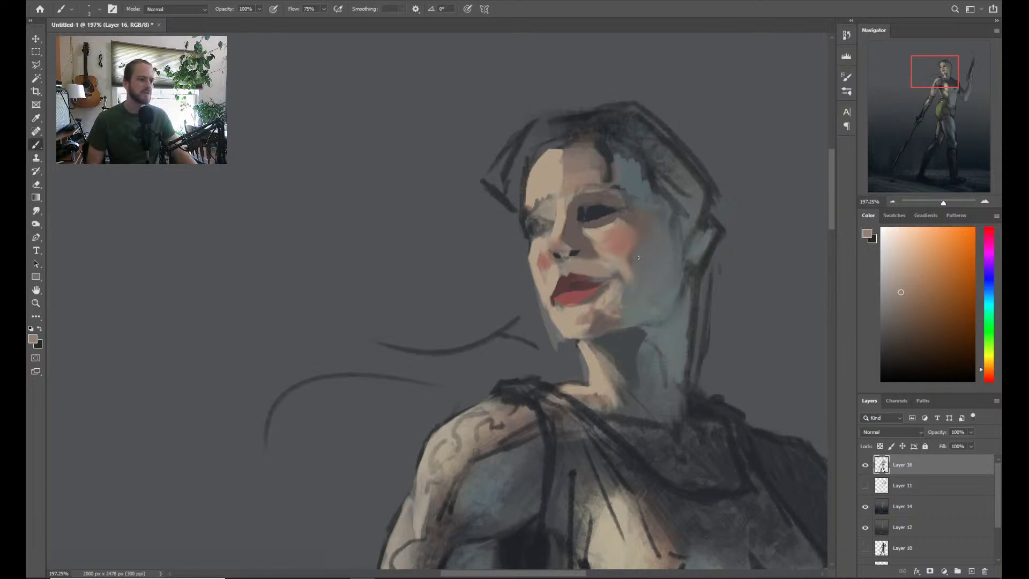
Paint a near-black gap between the lips and clean up the mouth corners with sampled dark red and skin tones
left_click(536, 208, "alt")
left_click(595, 213, "alt")
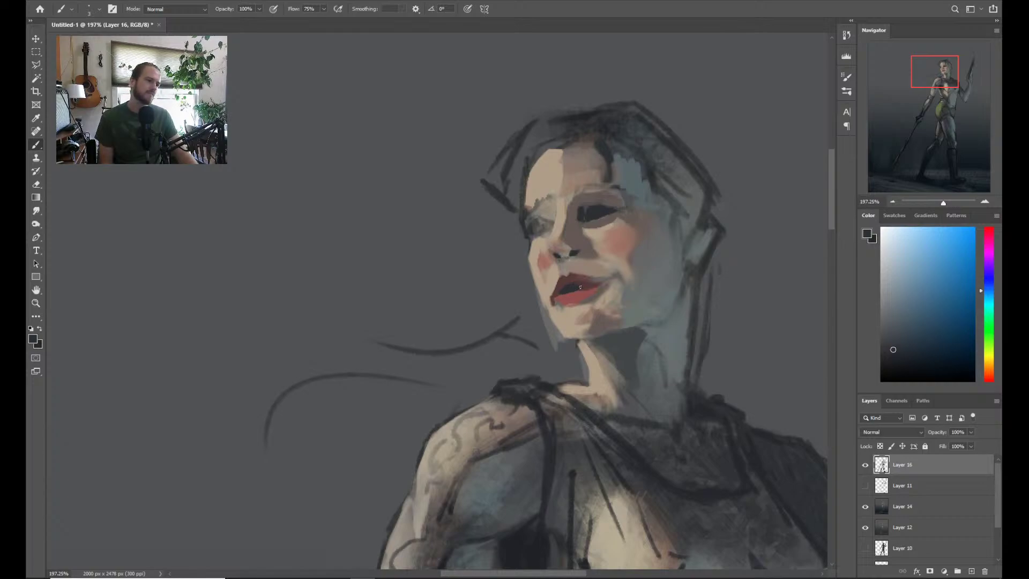
left_click(560, 289, "alt")
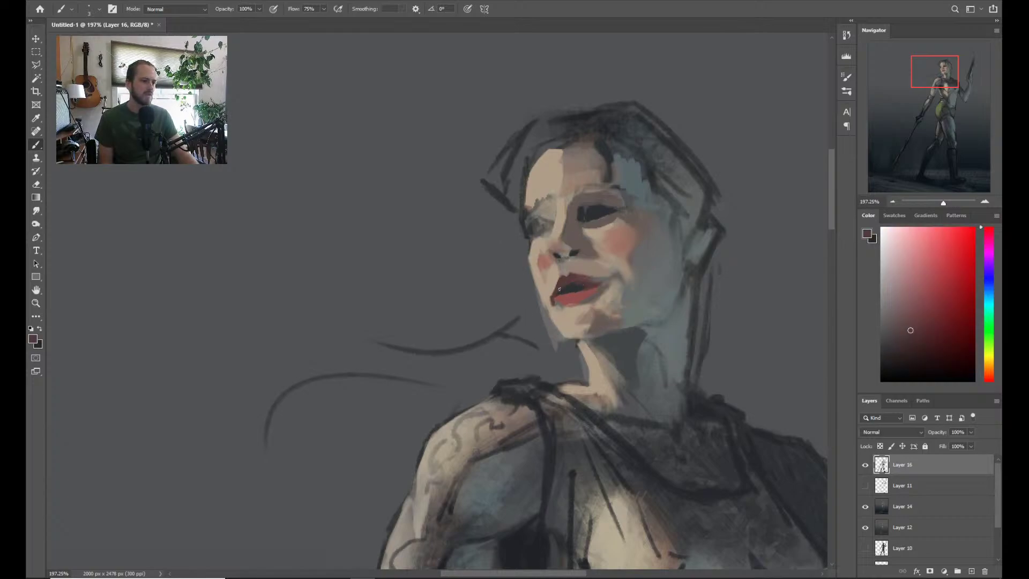
left_click(558, 337, "alt")
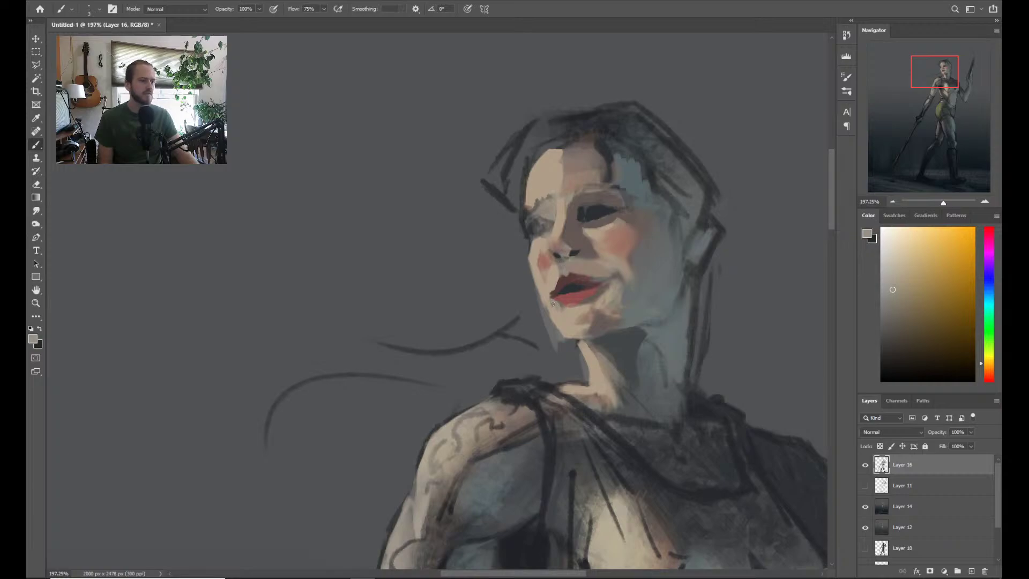
left_click(560, 310, "alt")
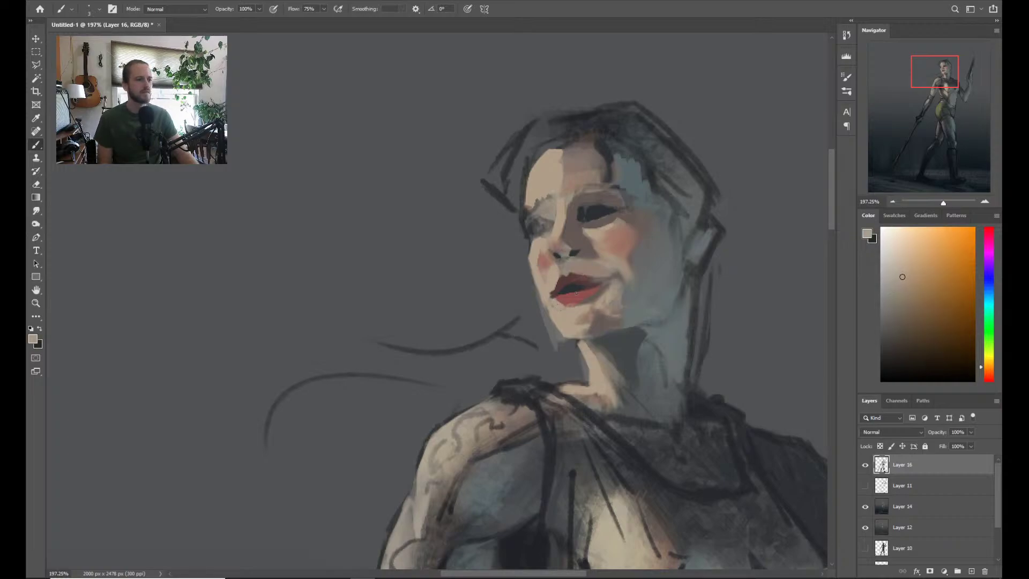
left_click(556, 294, "alt")
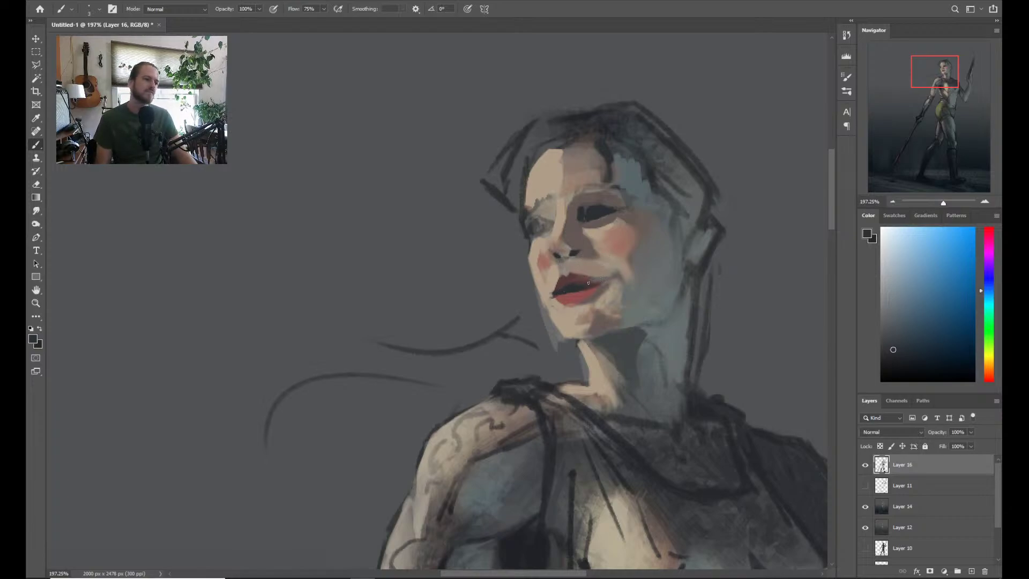
left_click(584, 287, "alt")
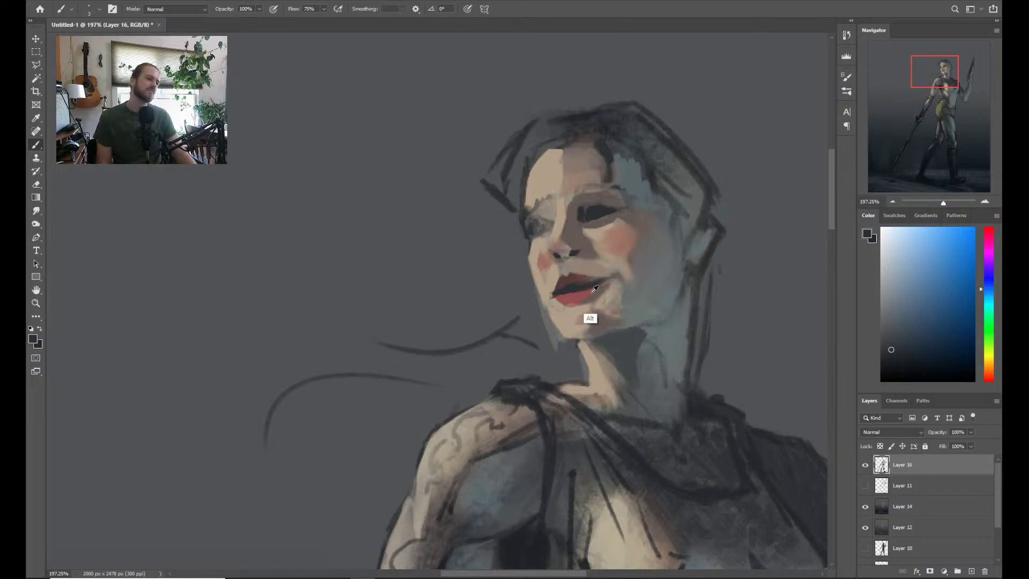
Rework both lips around the dark mouth line, alternating sampled bright red, dark red and near-black
left_click(586, 292, "alt")
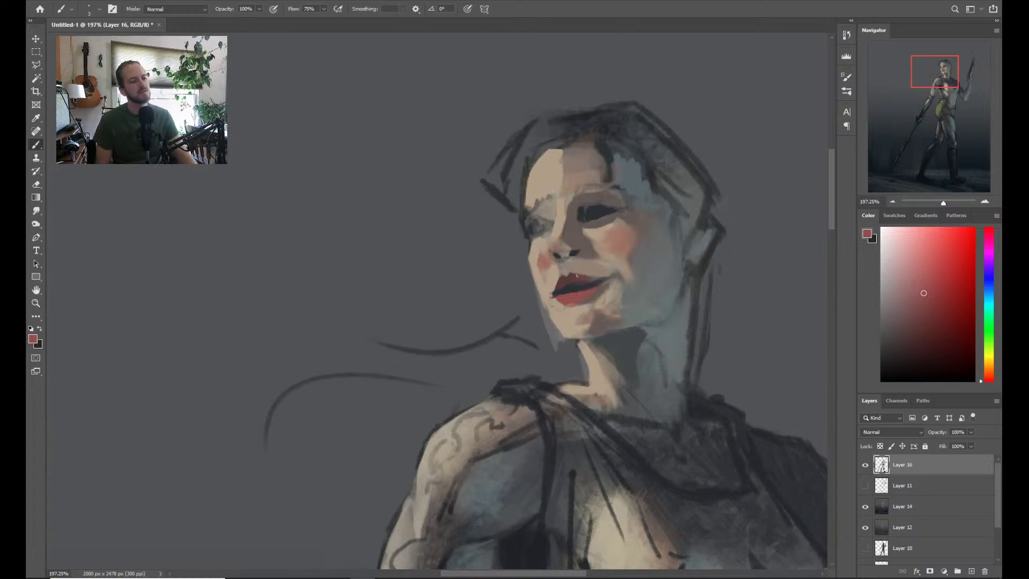
key("alt")
left_click(582, 280, "alt")
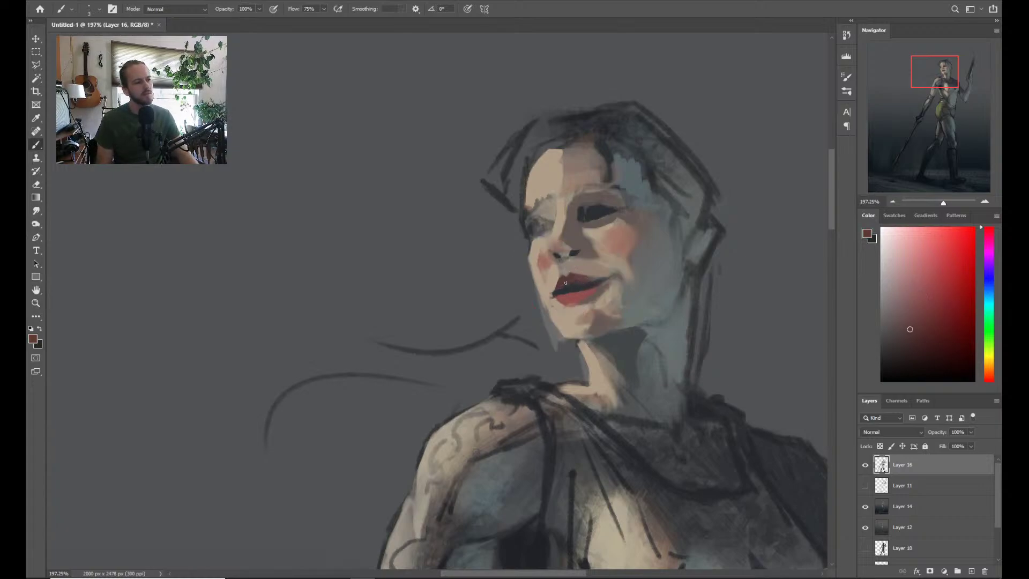
left_click(577, 297, "alt")
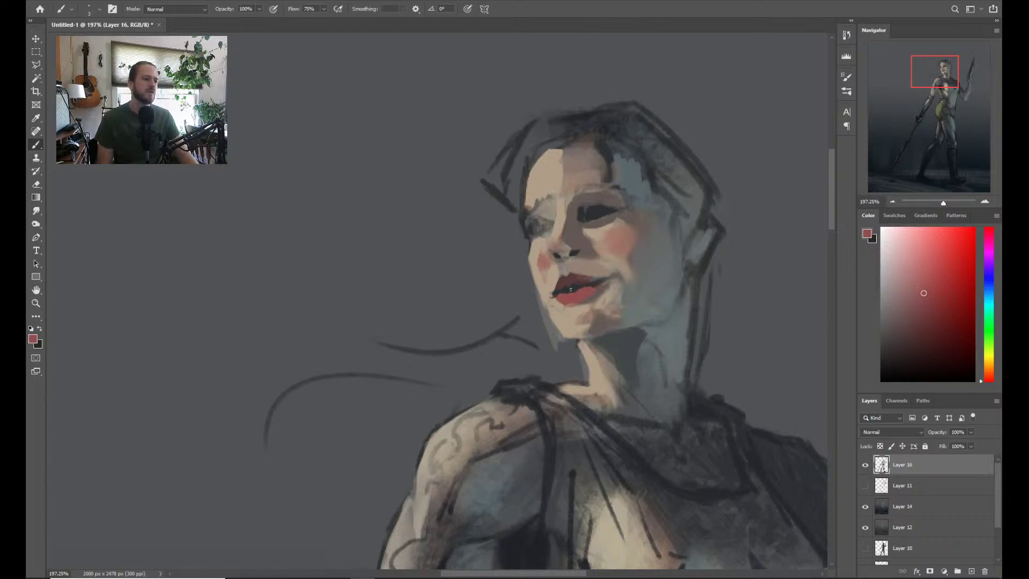
left_click(572, 287, "alt")
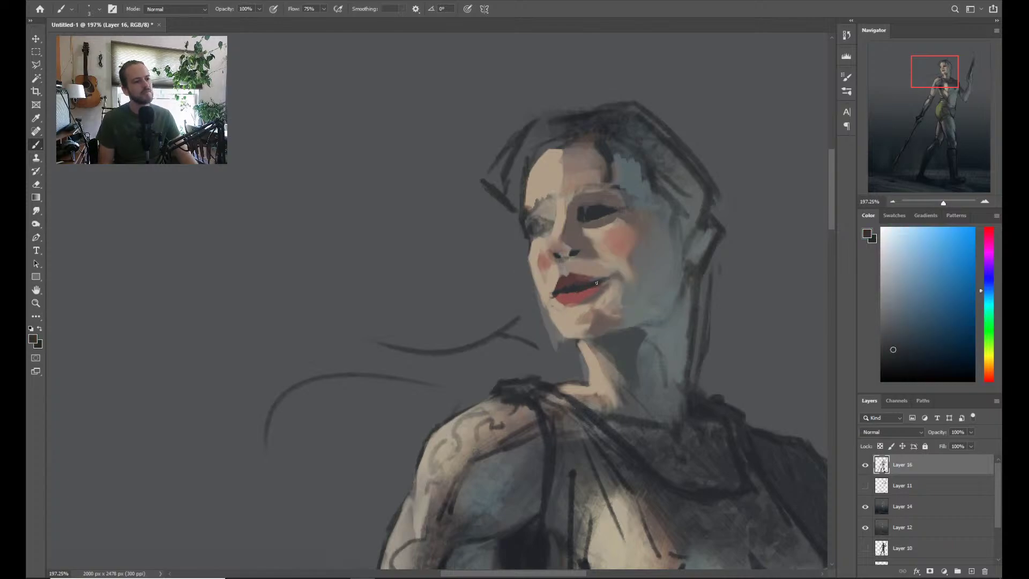
left_click(589, 290, "alt")
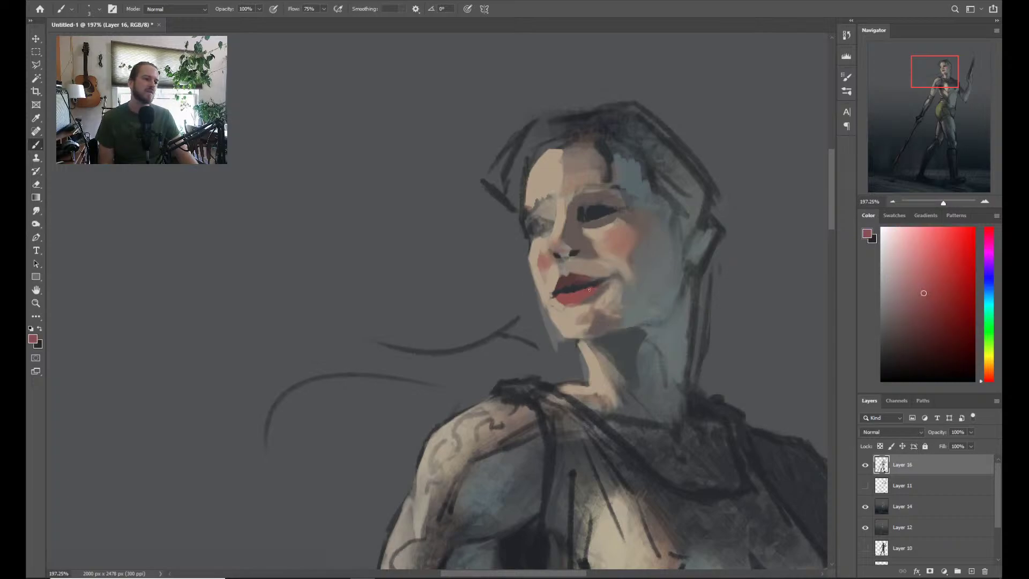
left_click(581, 277, "alt")
left_click(566, 280, "alt")
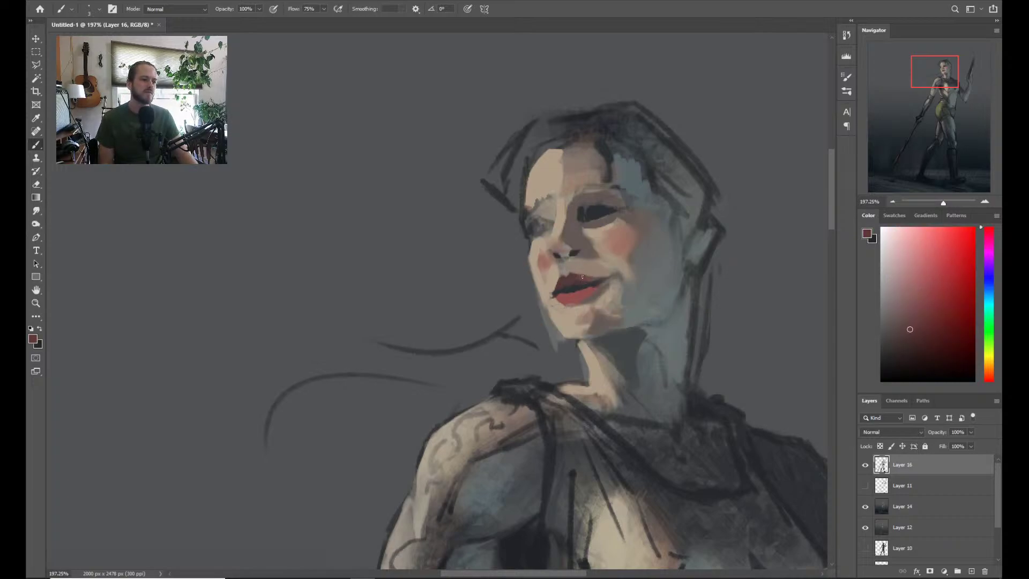
Enlarge the dark opening between the lips with sampled near-black strokes
key("z")
left_click_drag(609, 278, 525, 278)
left_click_drag(614, 280, 665, 255)
key("b")
left_click(613, 275, "alt")
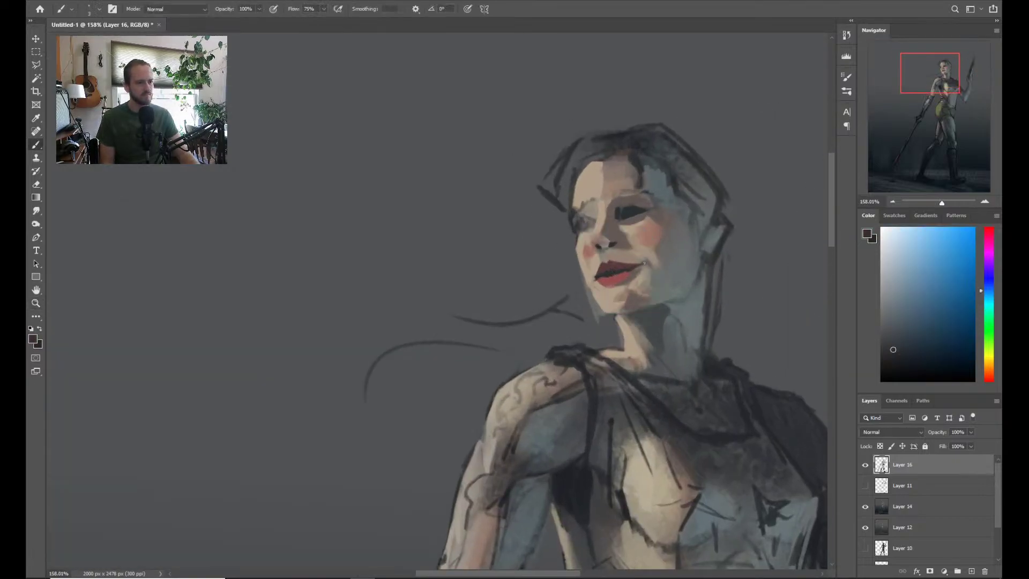
left_click_drag(601, 277, 629, 272)
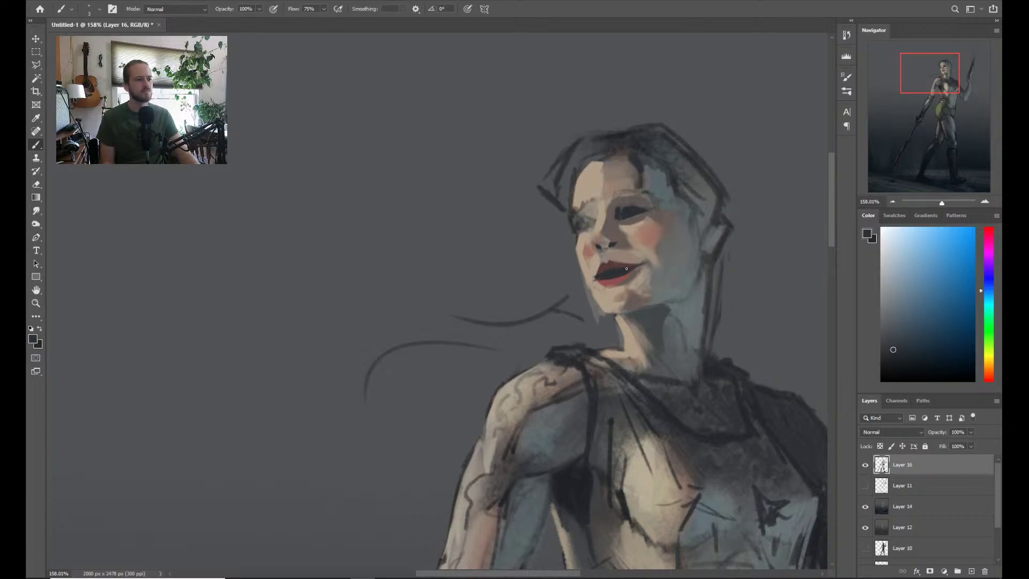
Touch up the mouth corner and lip edges around the opening with sampled dark red and bright red
left_click(600, 272, "alt")
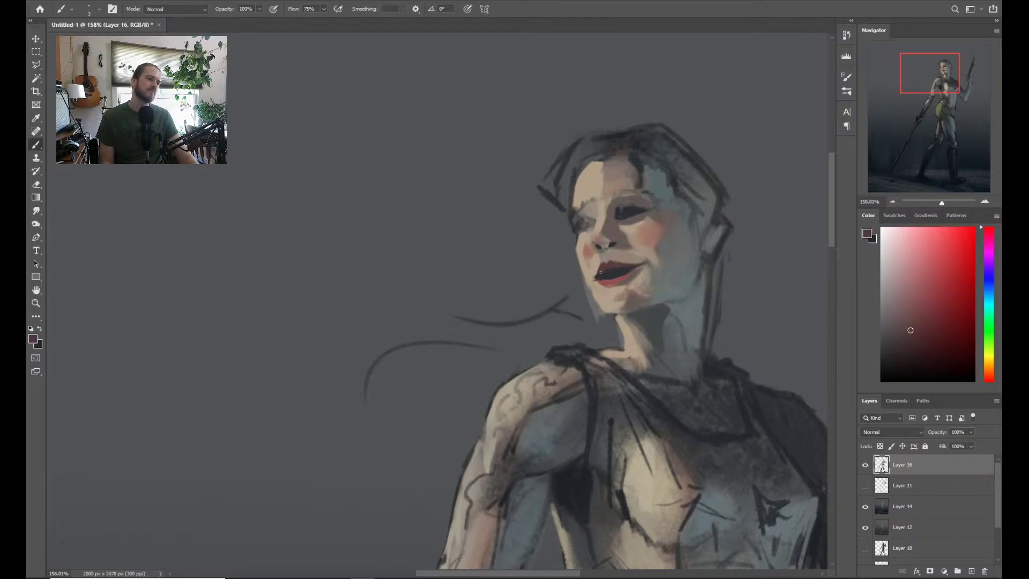
left_click(610, 274, "alt")
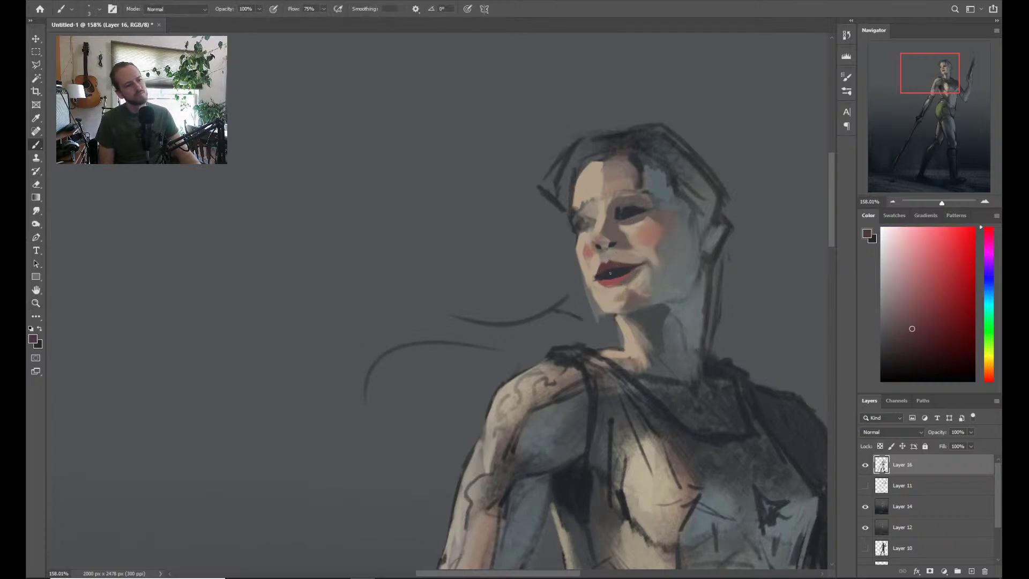
key("alt")
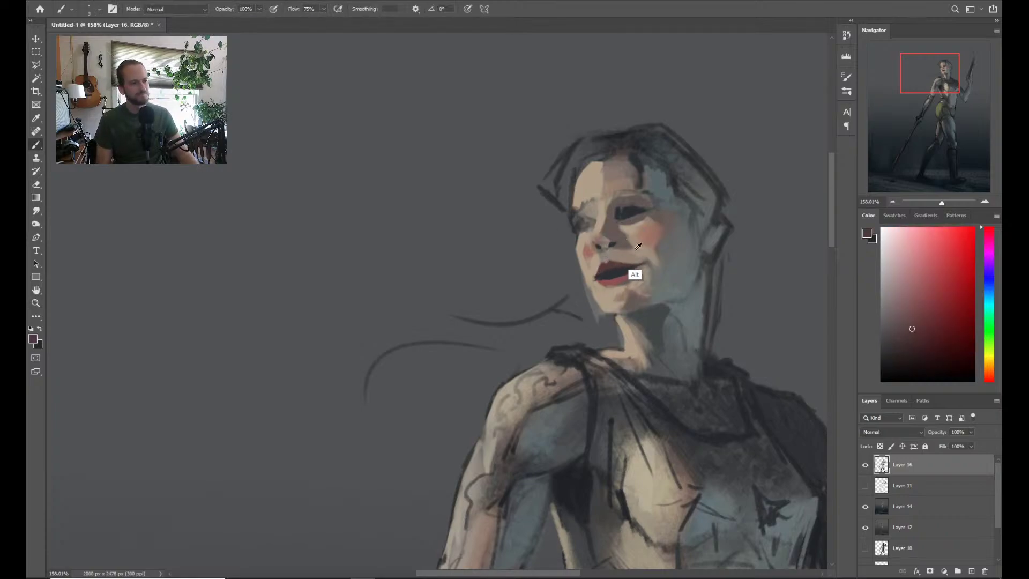
left_click(598, 273, "alt")
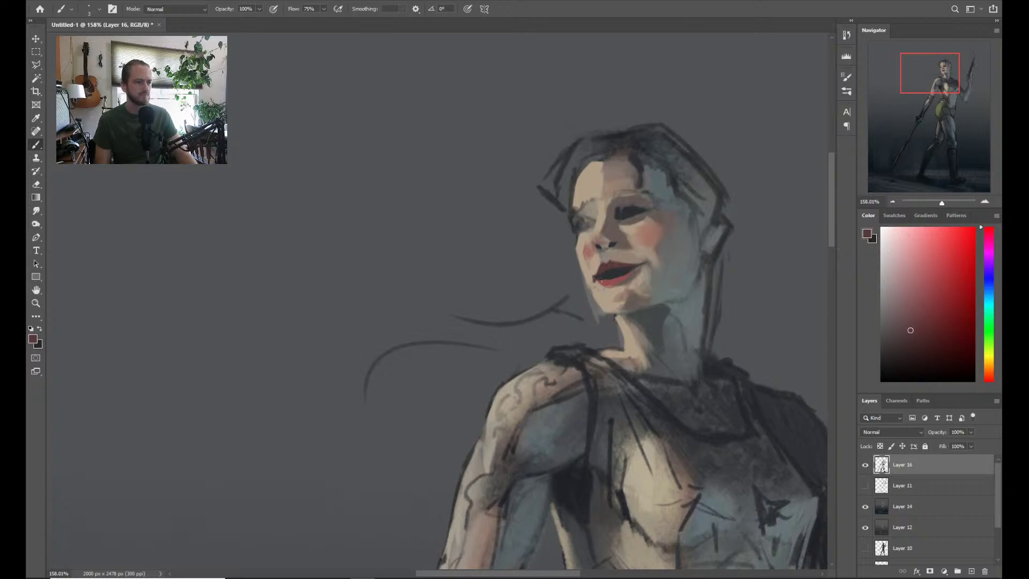
left_click(602, 281, "alt")
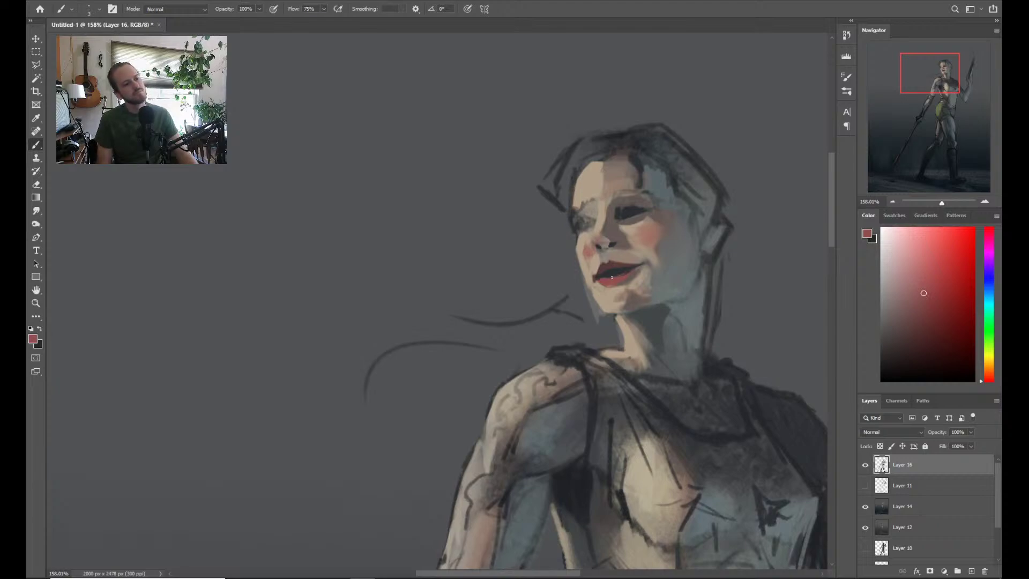
Paint light greyish teeth inside the dark mouth opening with small strokes
scroll(619, 273, "up", 3)
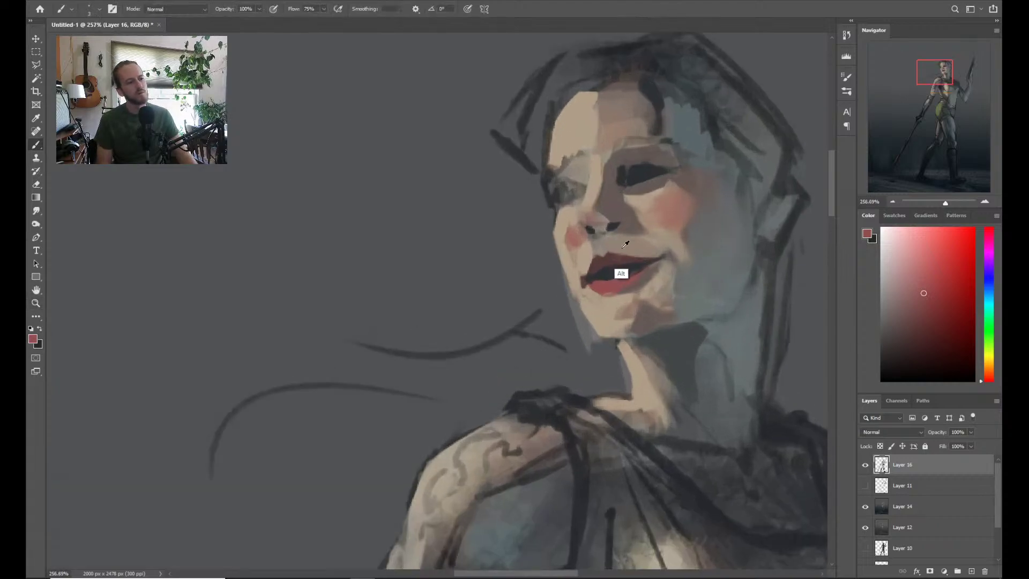
left_click(606, 273, "alt")
left_click(603, 275, "alt")
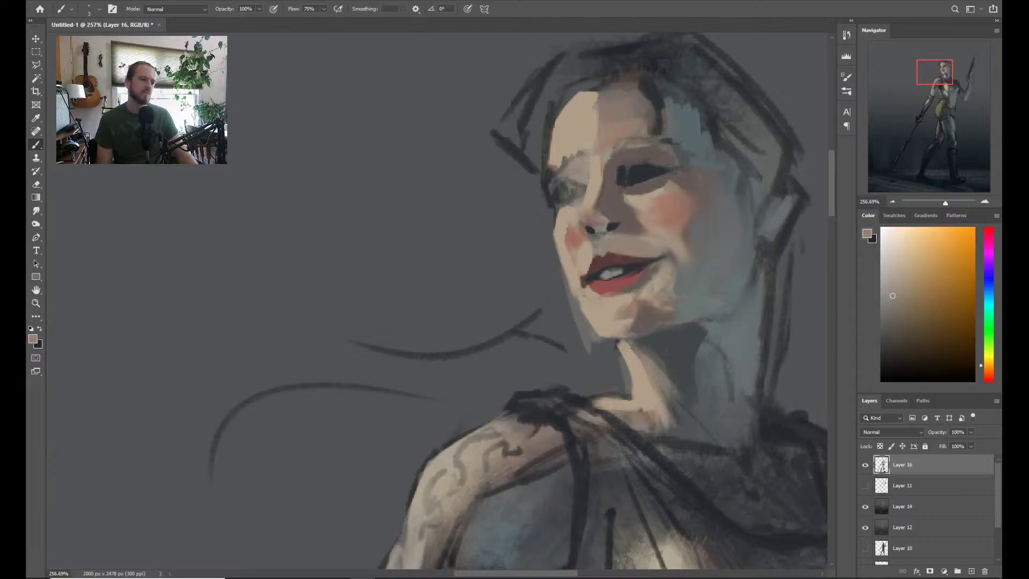
left_click_drag(601, 274, 610, 275)
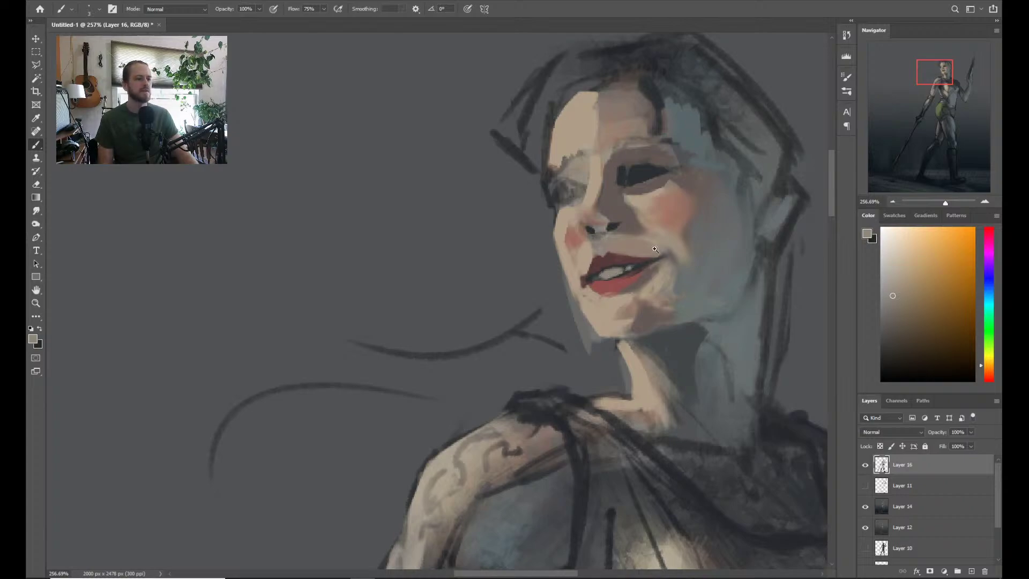
Clean up the far mouth corner and the skin around it with sampled near-black, beige and muted red
key("z")
left_click(671, 205, "alt")
left_click_drag(670, 204, 713, 207)
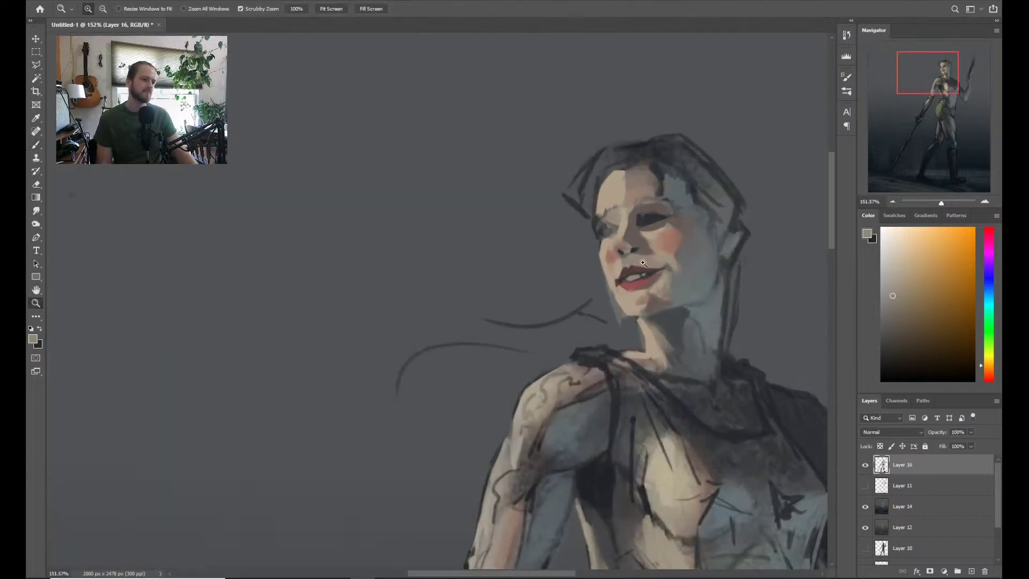
key("b")
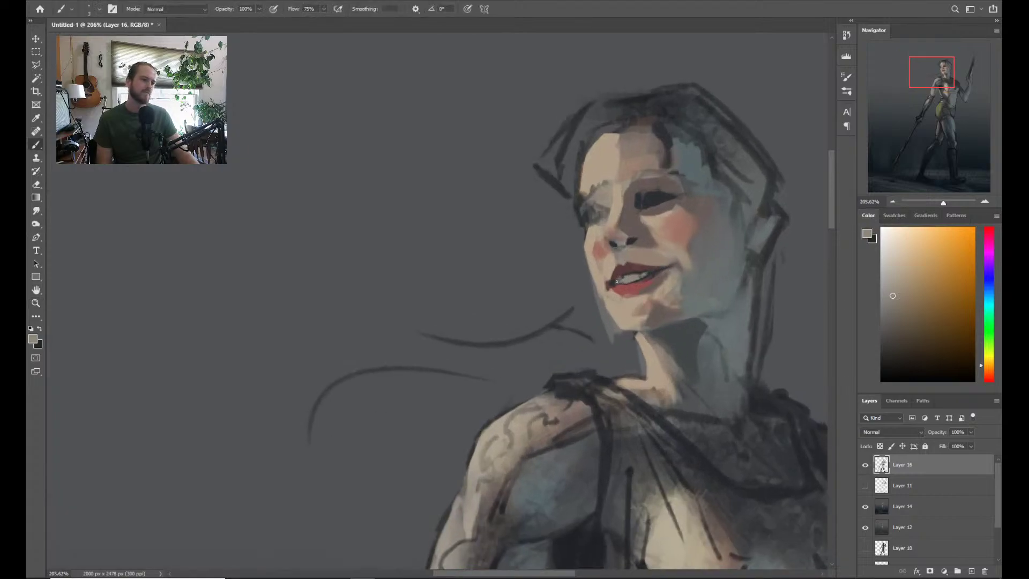
left_click(622, 277, "alt")
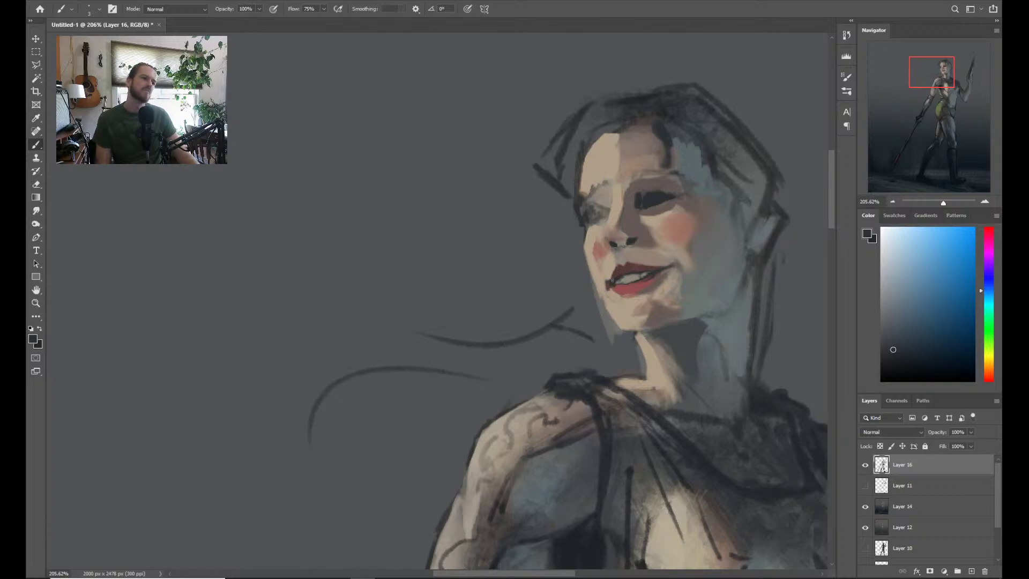
left_click(617, 271, "alt")
left_click(611, 272, "alt")
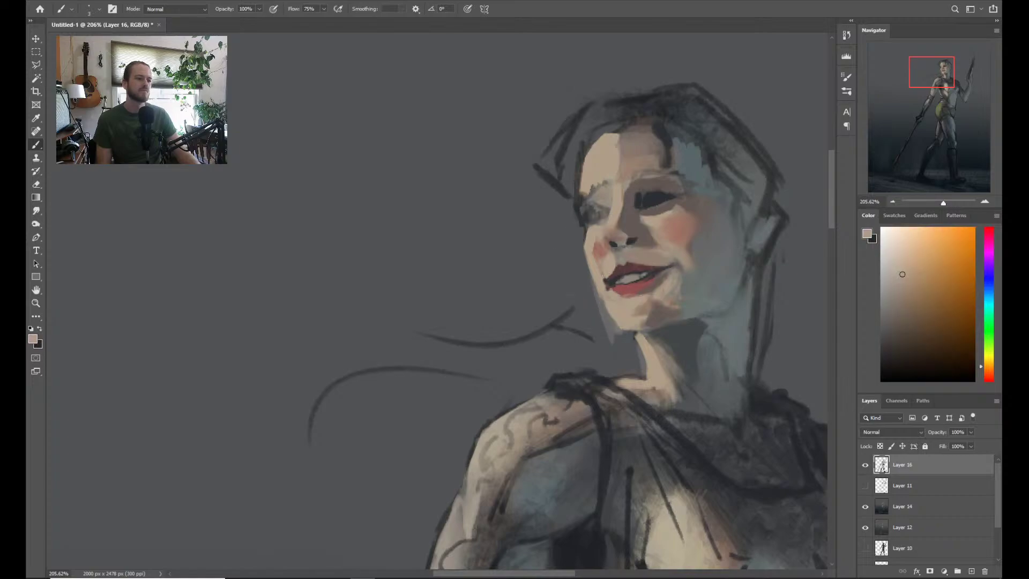
left_click(605, 280, "alt")
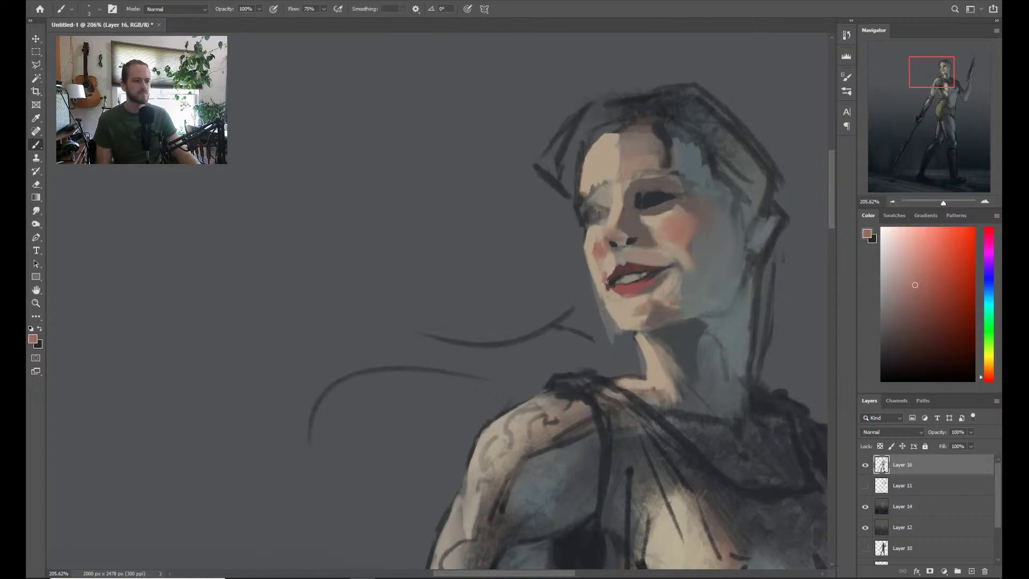
left_click(609, 265, "alt")
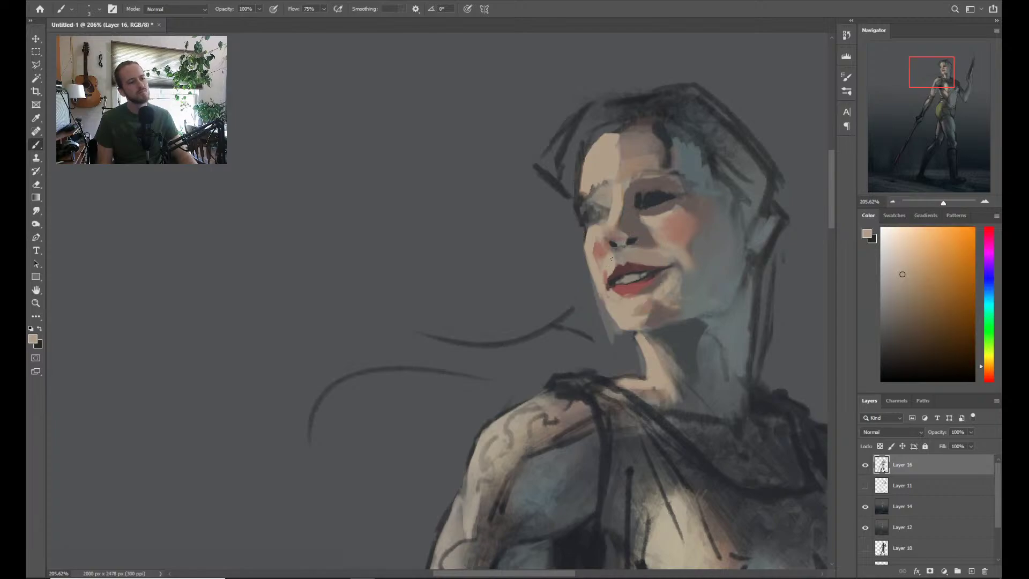
Smudge the blush on the far cheek into the surrounding skin
key("r")
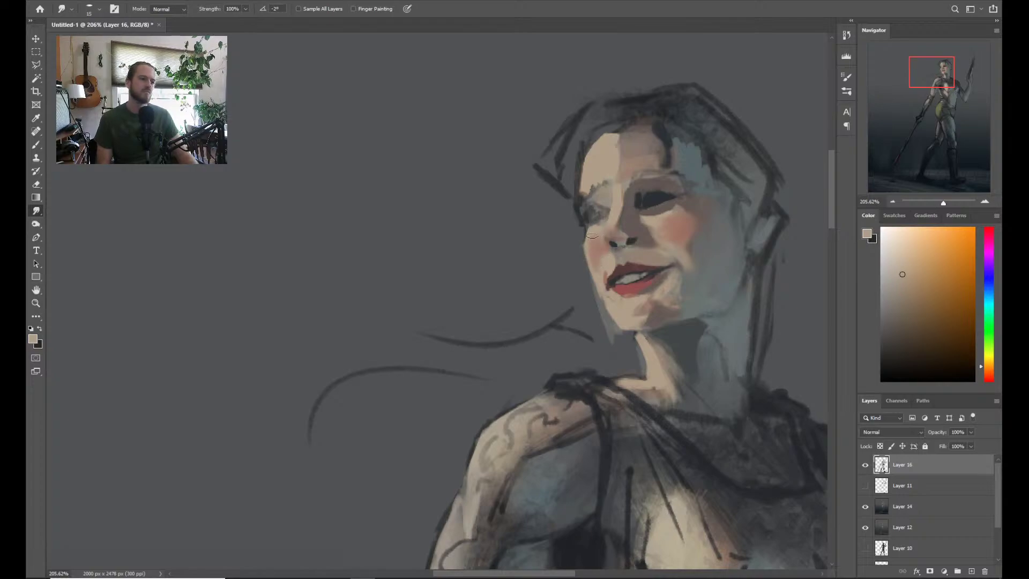
key("z")
scroll(575, 257, "down", 6)
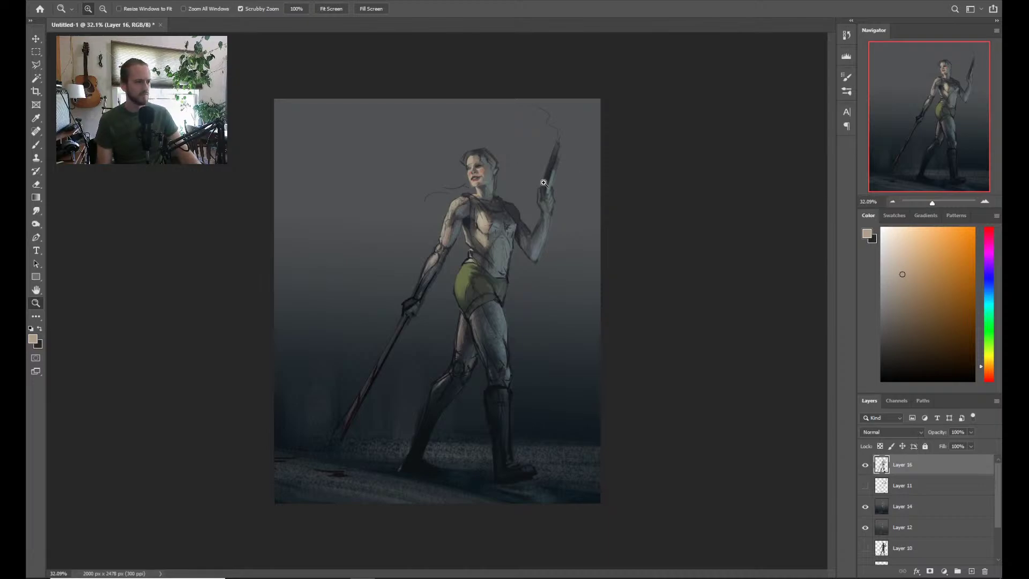
Refine the lower lip and the edge of the mouth opening with sampled muted red and near-black
scroll(543, 183, "up", 5)
scroll(482, 214, "up", 3)
left_click_drag(402, 140, 462, 209)
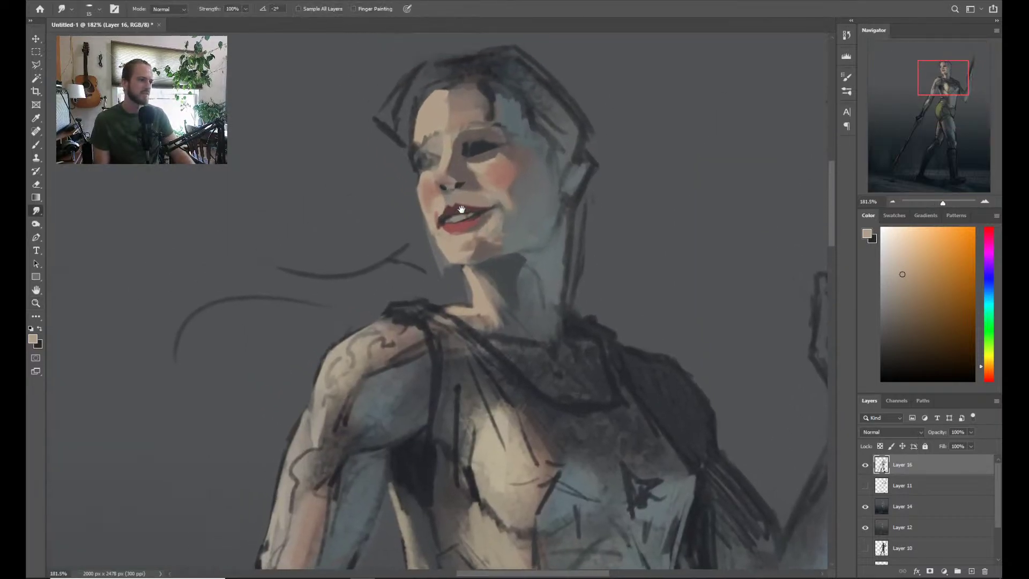
scroll(462, 209, "up", 2)
key("b")
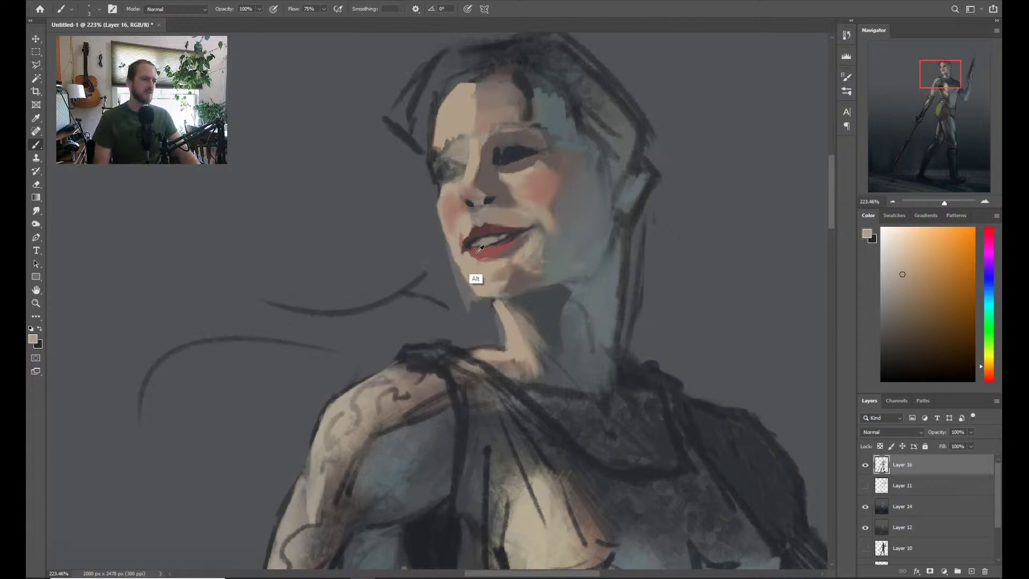
left_click(472, 256, "alt")
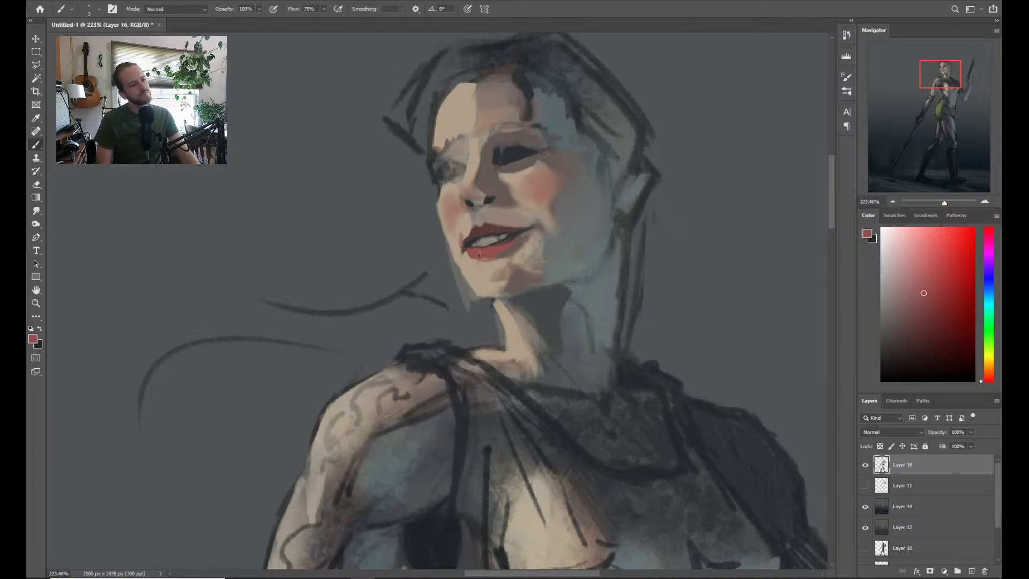
left_click(476, 246, "alt")
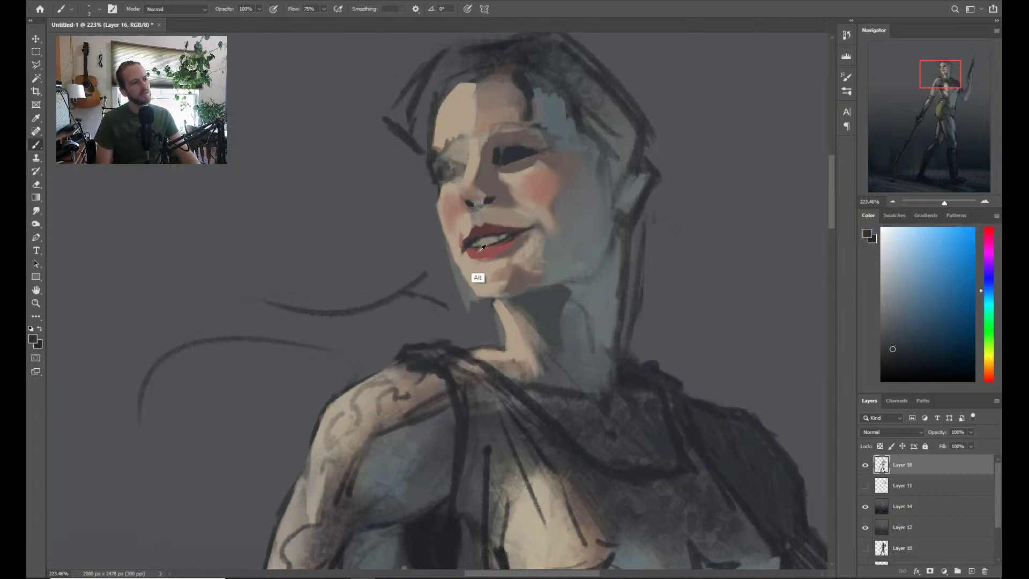
Mix a light warm beige from the lip colour and dab small highlights onto the lower lip
left_click(476, 276, "alt")
left_click(906, 255)
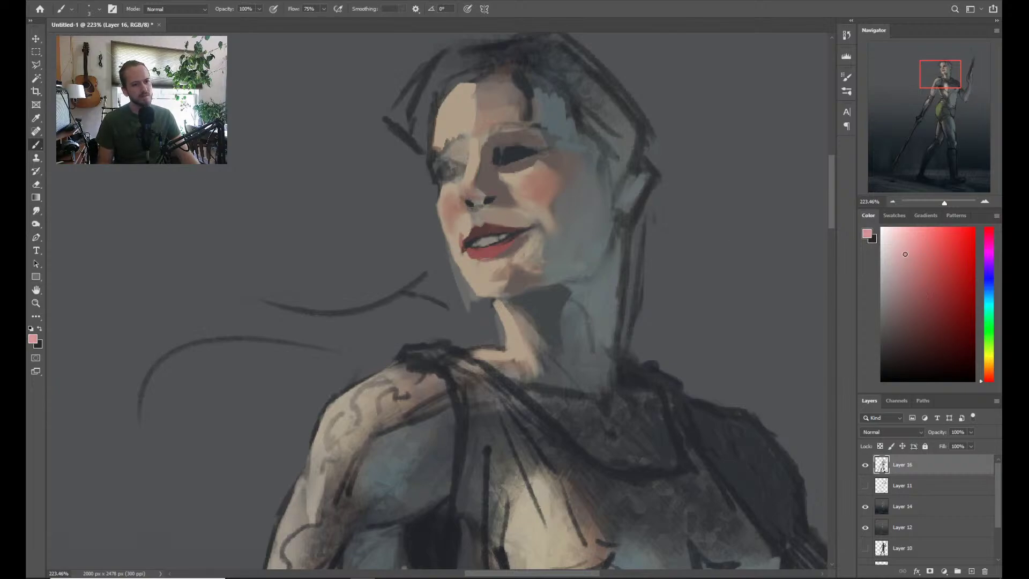
left_click_drag(990, 377, 989, 352)
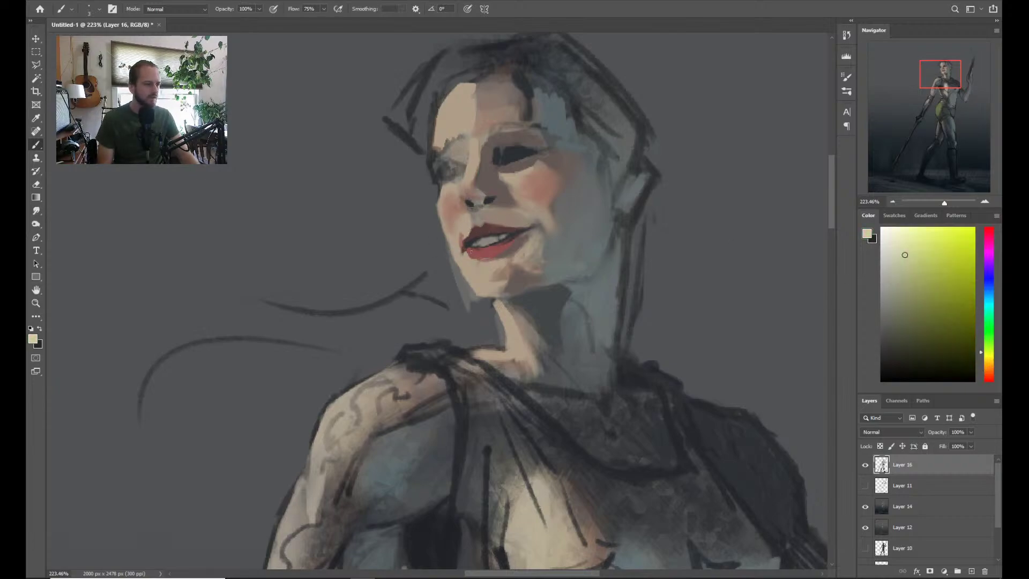
left_click(988, 369)
left_click(987, 367)
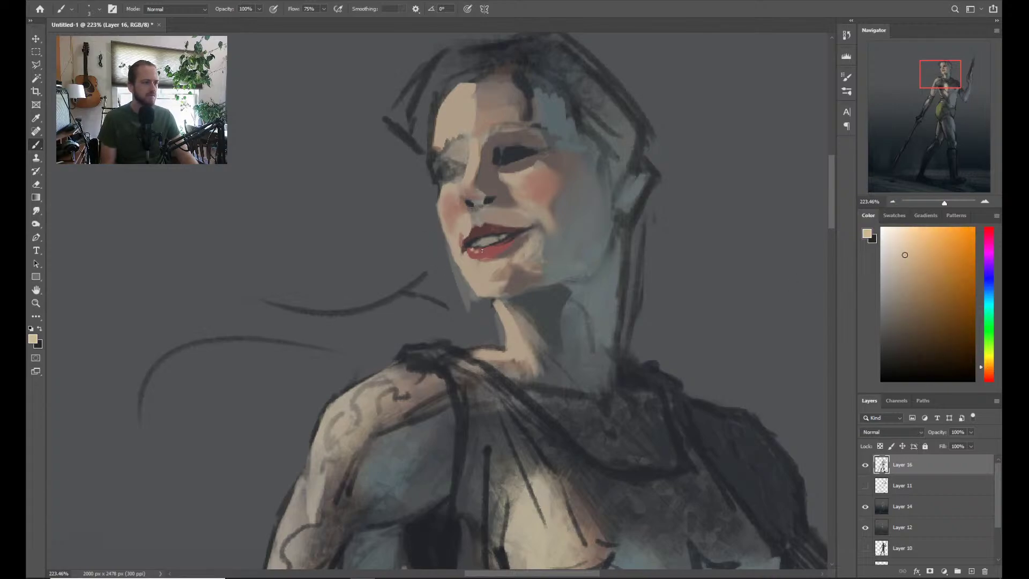
left_click_drag(482, 250, 472, 249)
Reshape the near mouth corner and the lower lip's edge with sampled dark and skin tones
key("z")
left_click_drag(530, 240, 544, 218)
key("b")
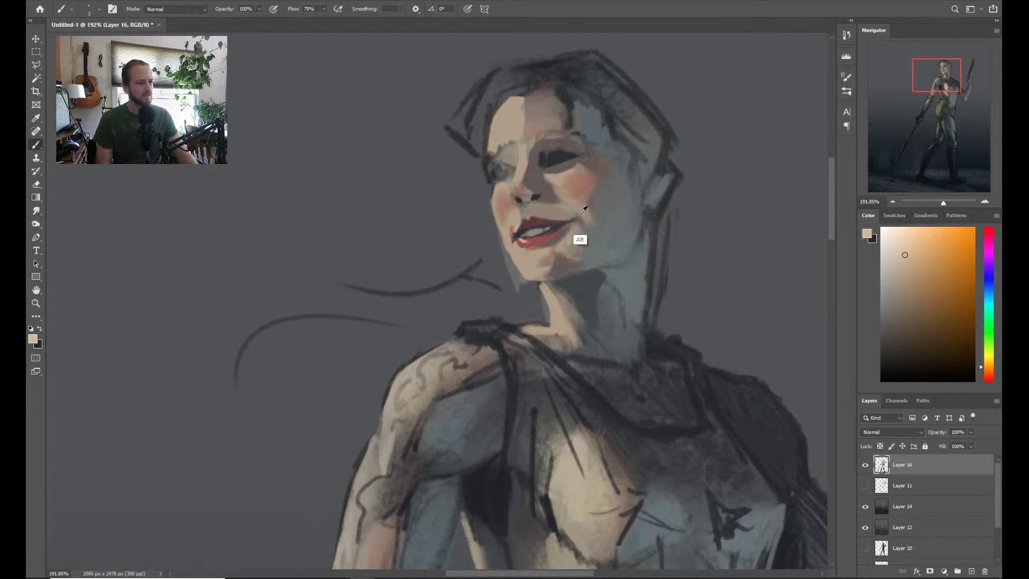
left_click(578, 215, "alt")
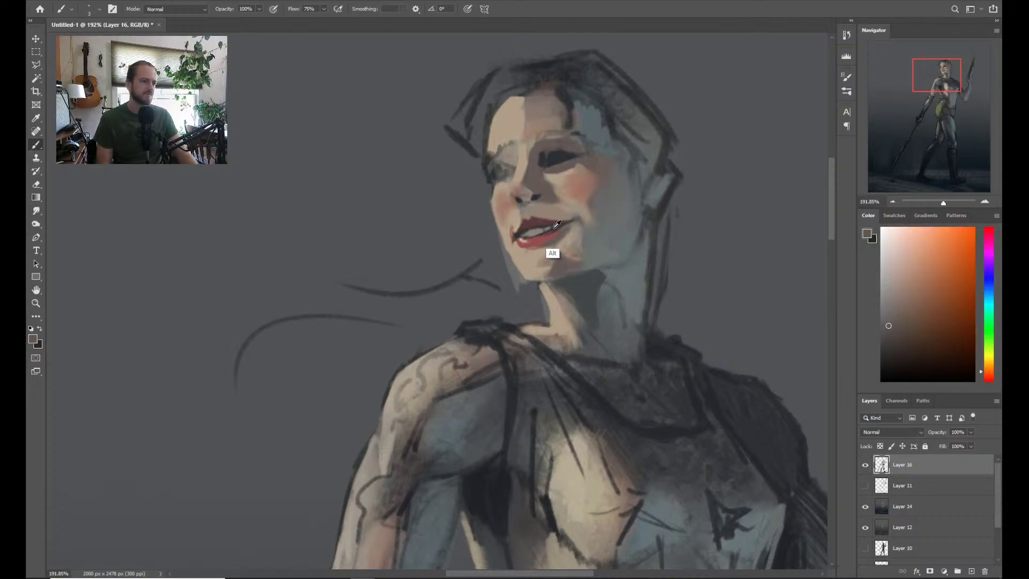
left_click(558, 226, "alt")
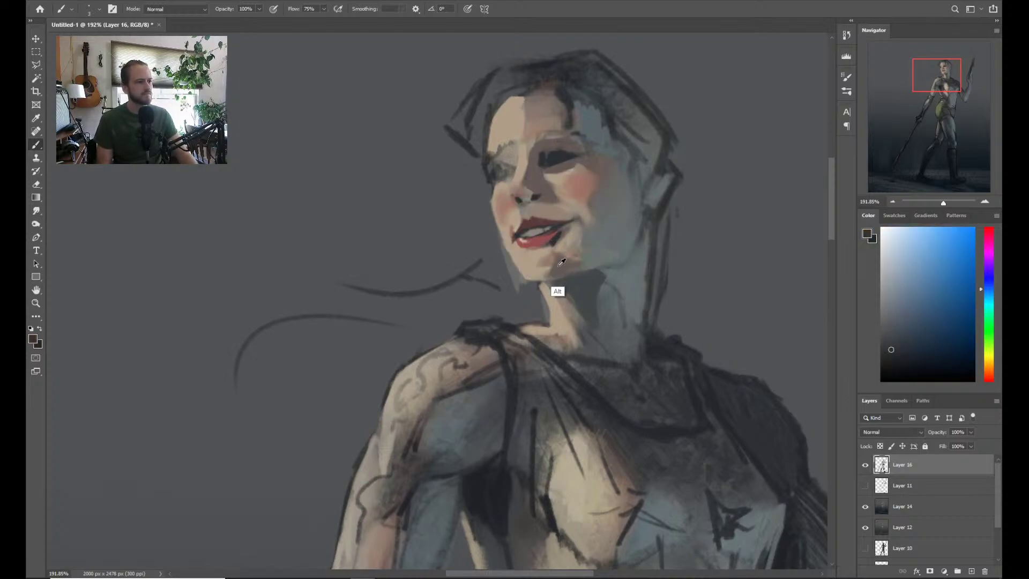
left_click(558, 293, "alt")
left_click(558, 167, "alt")
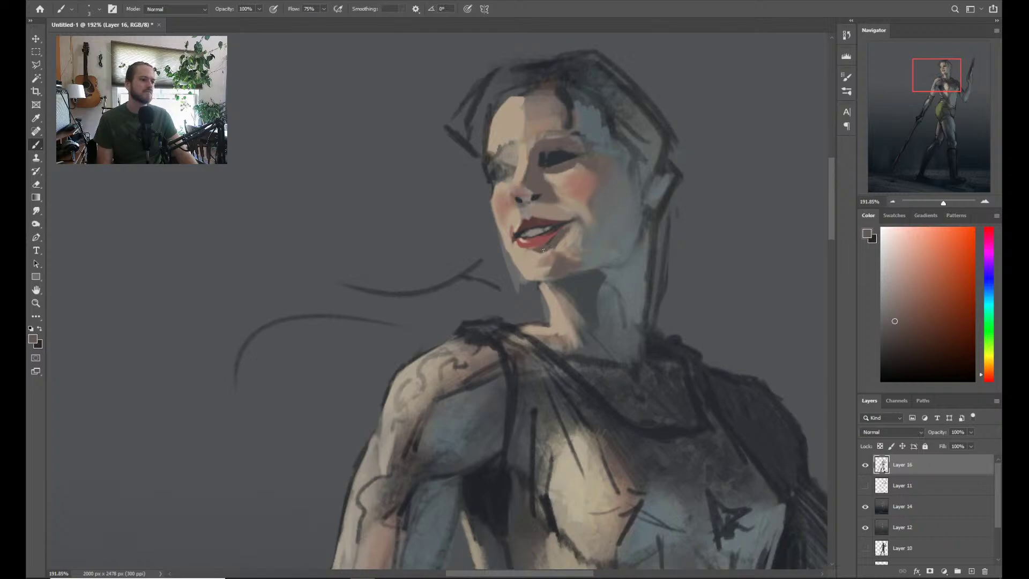
left_click(570, 233, "alt")
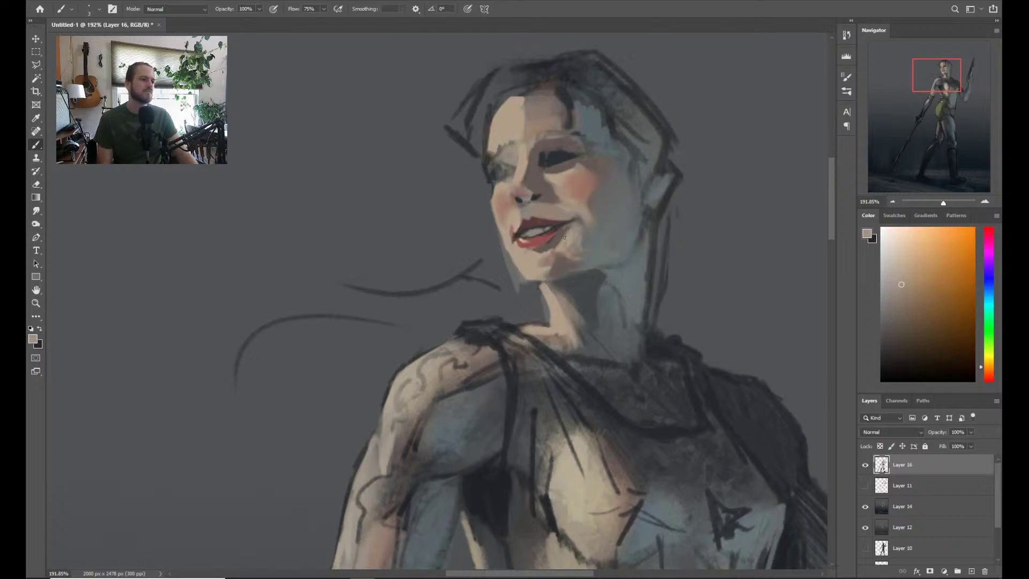
Define the jawline up to the ear and repaint the side of the neck with sampled dark grey and grey-blue
key("z")
left_click_drag(601, 217, 547, 217)
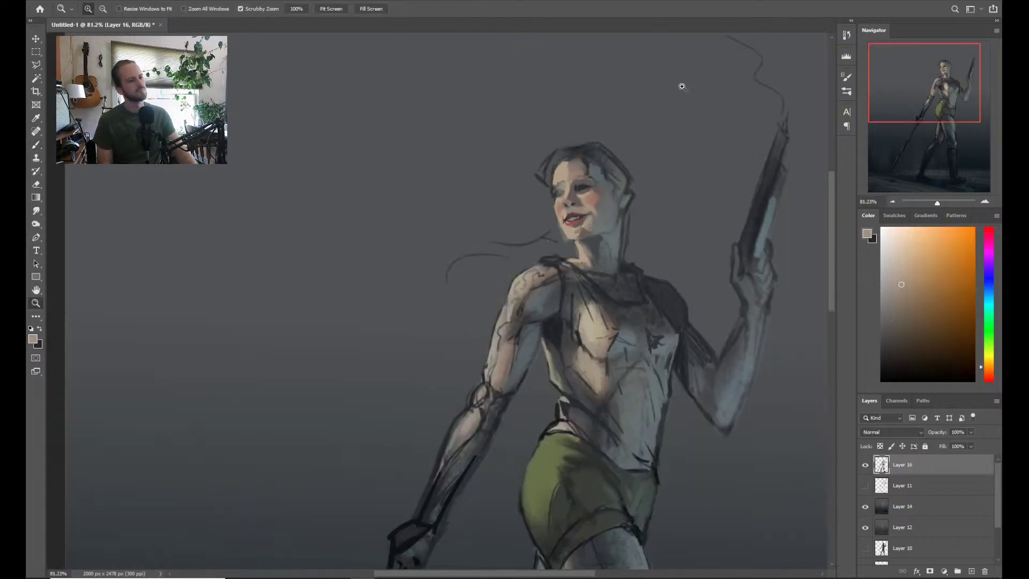
mouse_move(615, 204)
left_mouse_down()
mouse_move(646, 196)
mouse_move(611, 206)
mouse_move(588, 244)
mouse_move(536, 269)
mouse_move(518, 264)
left_mouse_up()
key("b")
left_click(568, 312, "alt")
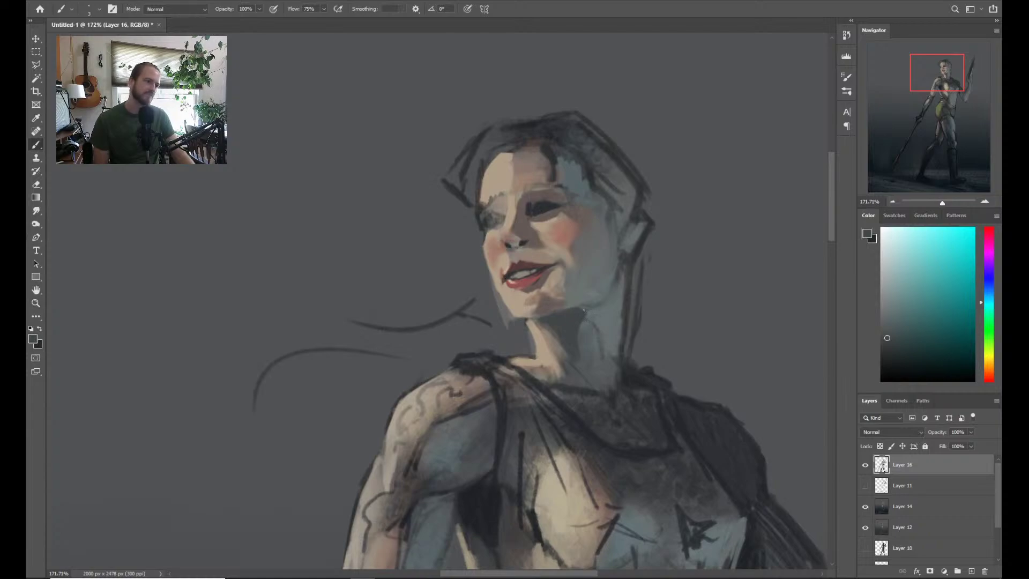
left_click(614, 310, "alt")
mouse_move(620, 289)
left_mouse_down()
mouse_move(621, 316)
mouse_move(626, 277)
mouse_move(610, 354)
mouse_move(592, 372)
left_mouse_up()
left_click_drag(622, 321, 625, 365)
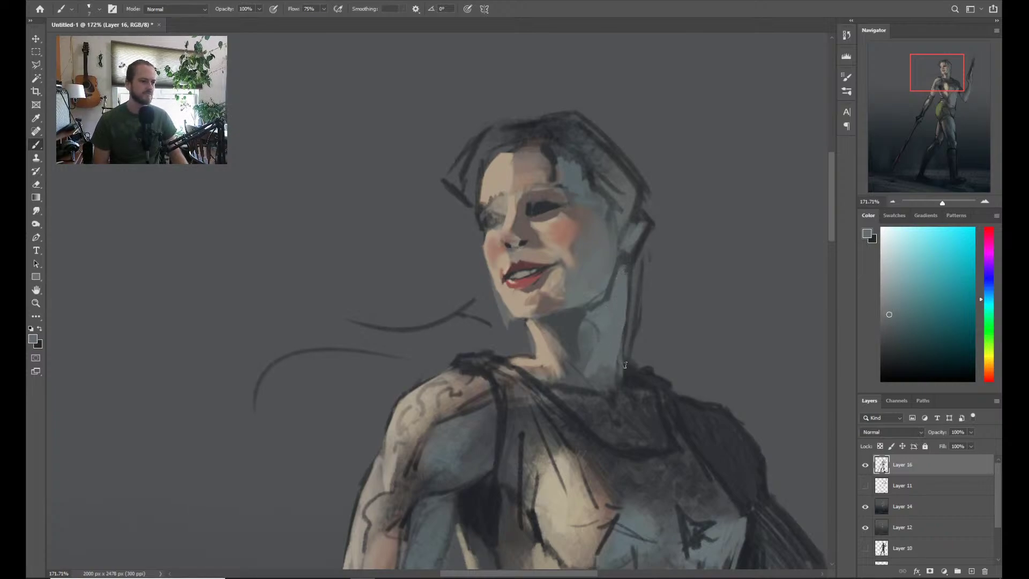
left_click_drag(598, 288, 549, 311)
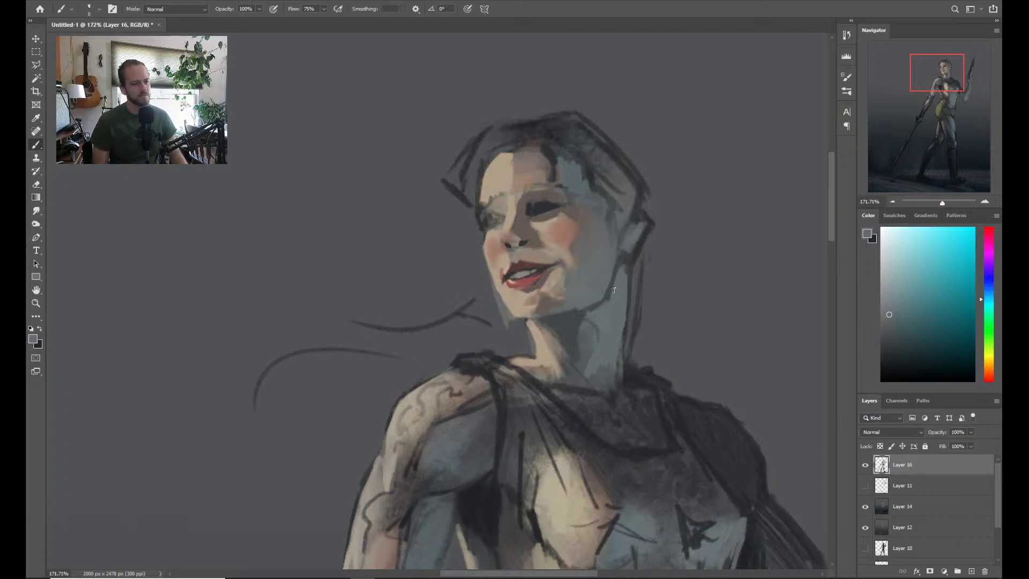
left_click_drag(614, 290, 620, 257)
Erase the dark sketch lines hanging behind the neck below the ear
key("e")
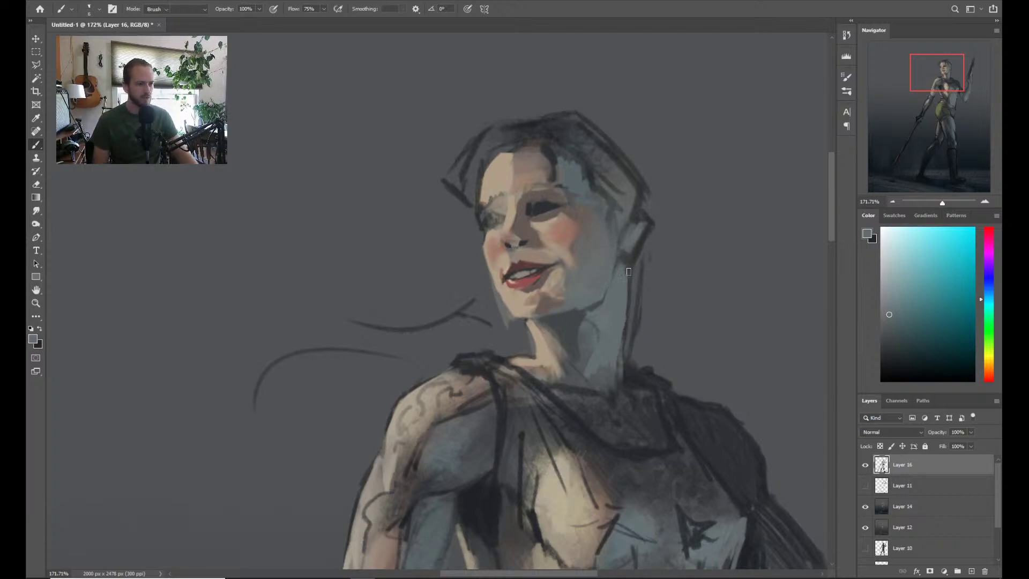
mouse_move(640, 322)
left_mouse_down()
mouse_move(637, 306)
mouse_move(632, 353)
left_mouse_up()
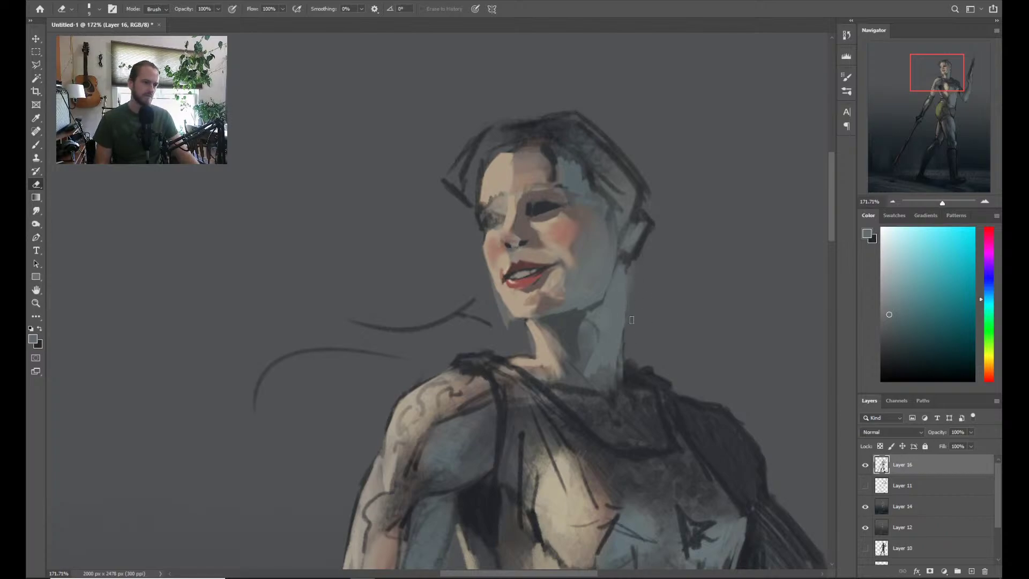
Mix a muted grey-violet and paint it onto the ear and the shadow side of the near cheek
key("b")
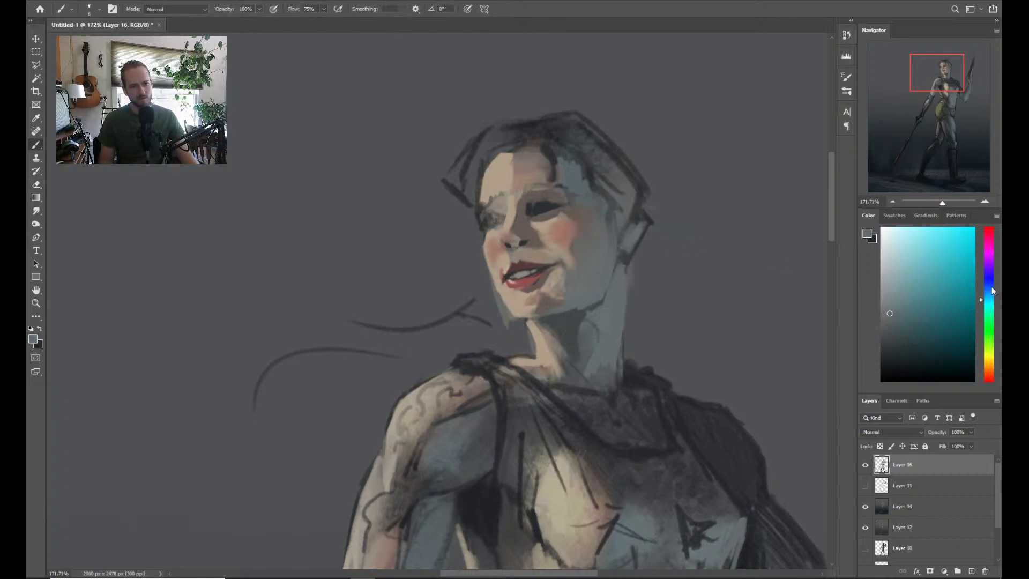
left_click_drag(992, 286, 992, 274)
left_click(891, 306)
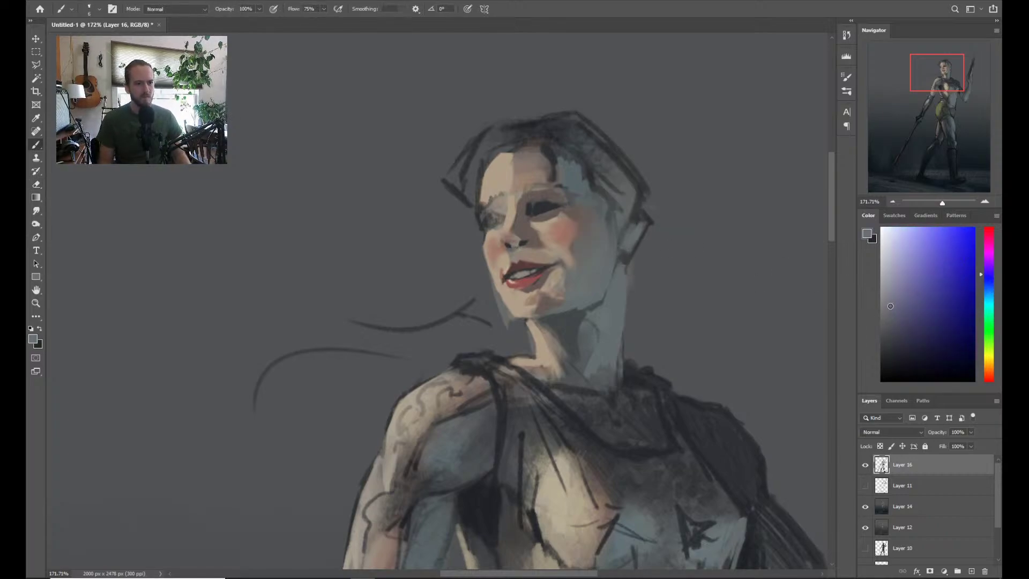
mouse_move(624, 245)
left_mouse_down()
mouse_move(642, 224)
mouse_move(595, 245)
left_mouse_up()
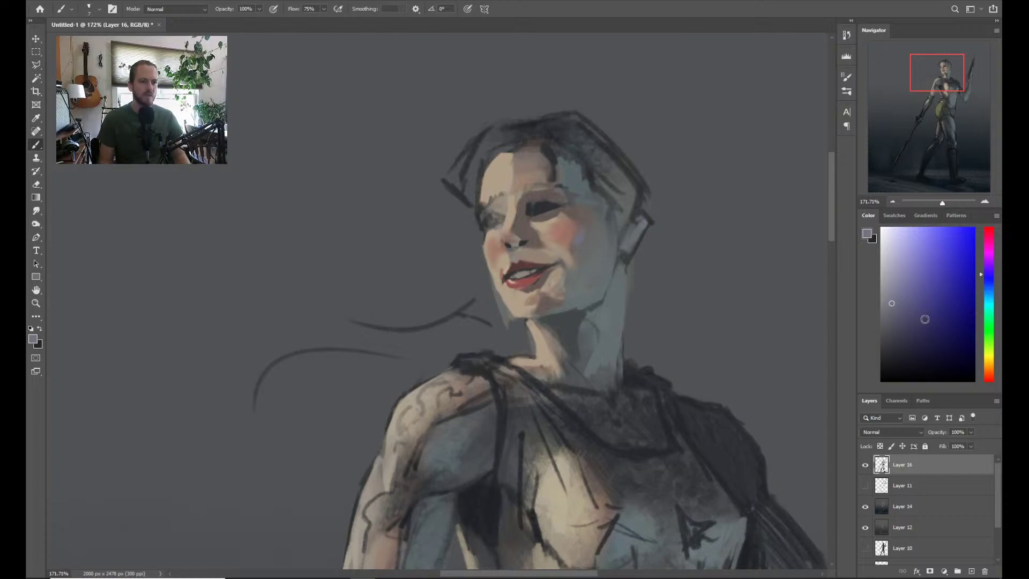
Work the shadow edge of the near cheek's blush with a deeper blue-violet and a greyer purple
left_click(901, 318)
left_click_drag(579, 245, 579, 231)
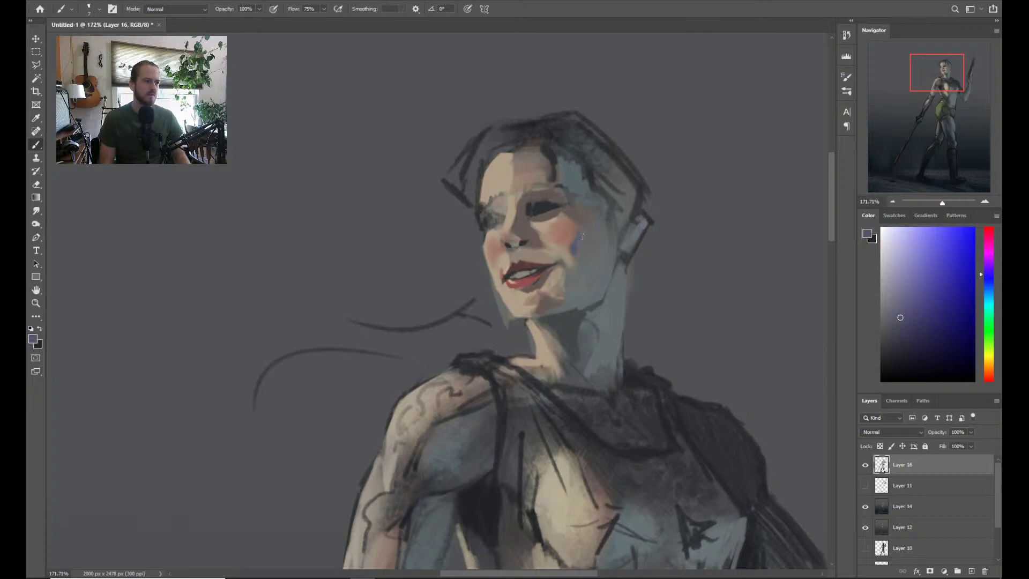
left_click(990, 264)
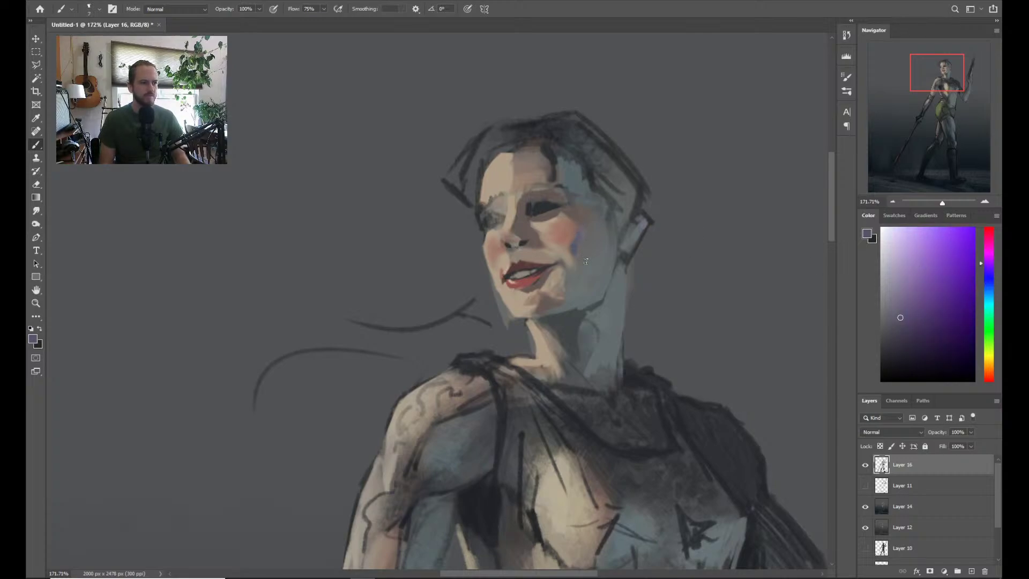
left_click(891, 317)
mouse_move(576, 245)
left_mouse_down()
mouse_move(575, 256)
mouse_move(575, 245)
left_mouse_up()
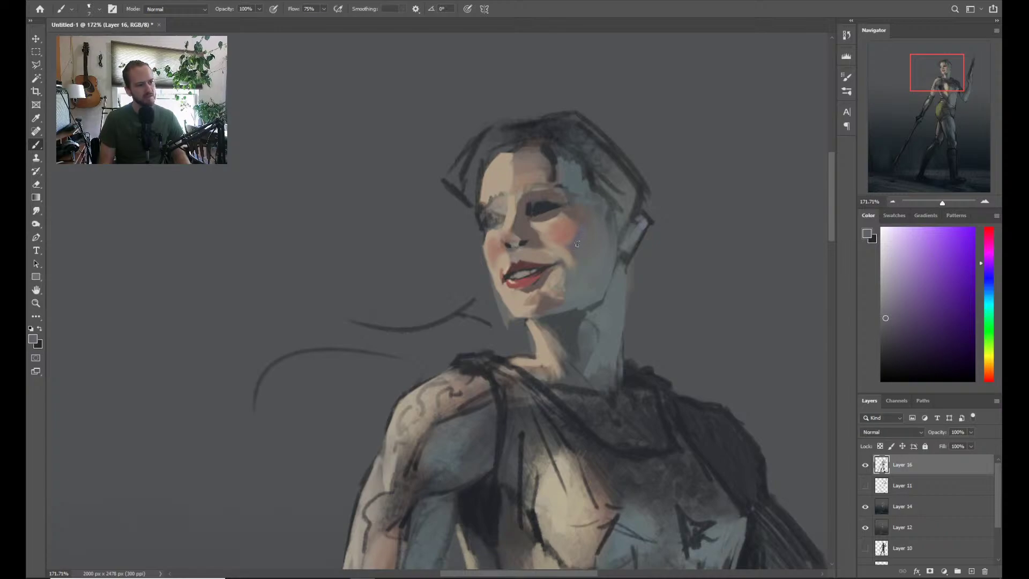
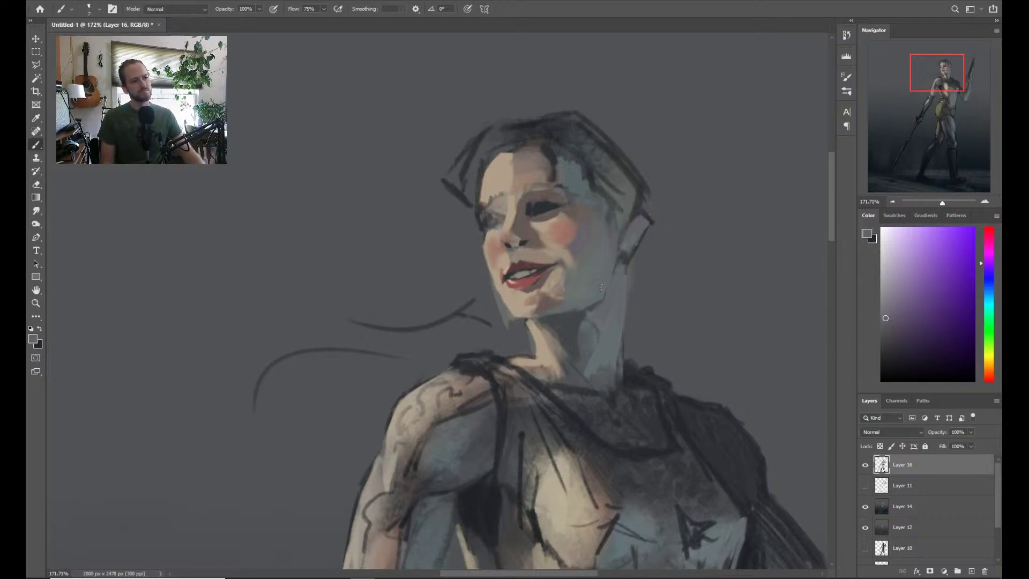
Paint sampled light grey-blue strokes along the shadow side of the neck
left_click(588, 319, "alt")
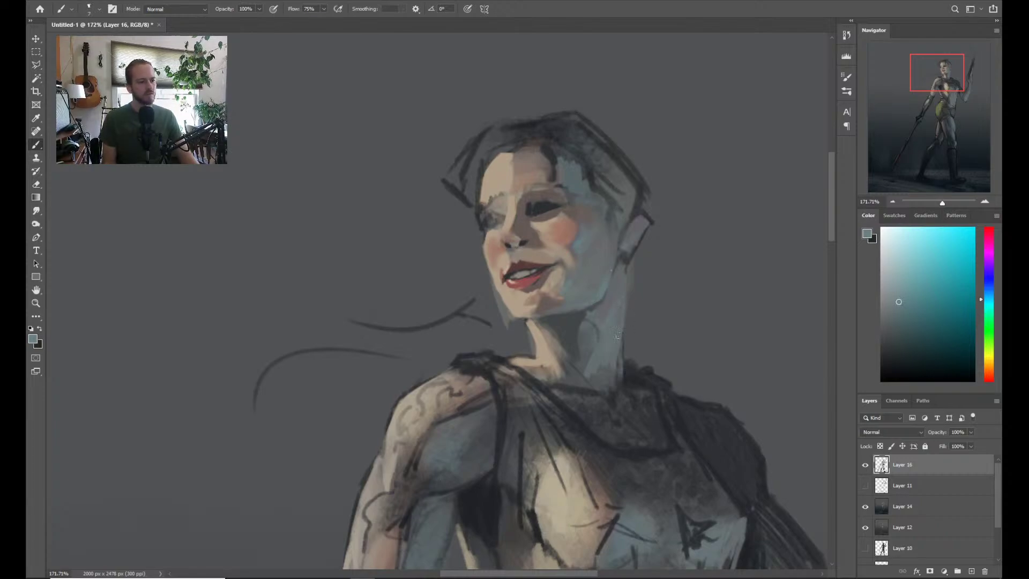
mouse_move(618, 335)
left_mouse_down()
mouse_move(621, 320)
mouse_move(607, 340)
left_mouse_up()
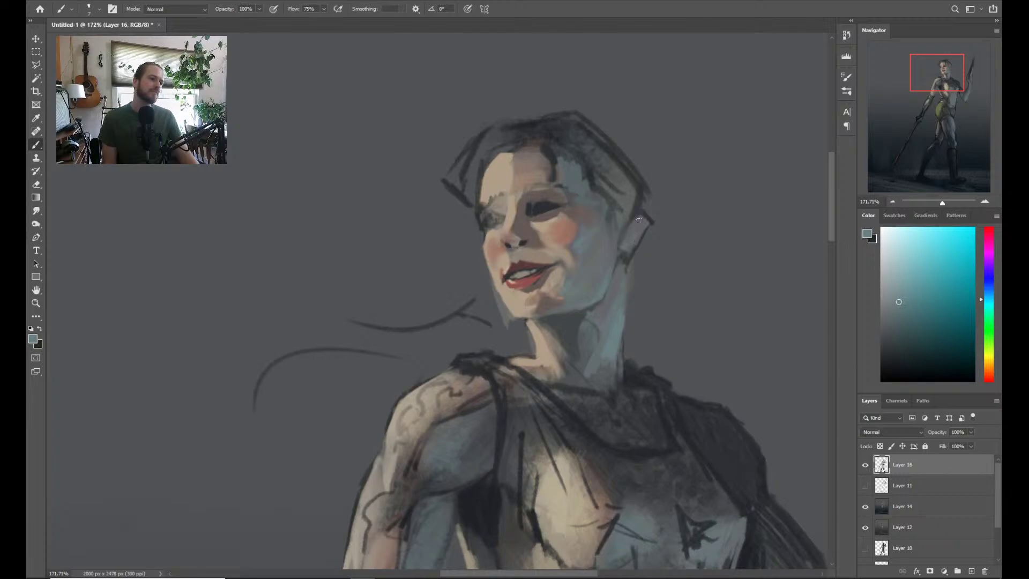
Soften the dark hair strand crossing the forehead using sampled grey-blue and warm grey
key("z")
scroll(677, 253, "down", 5)
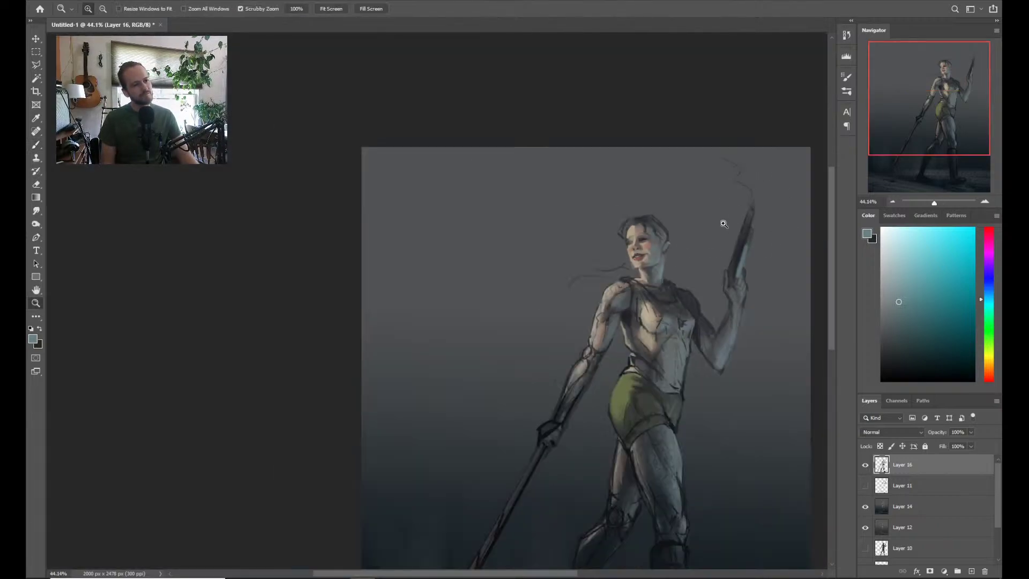
scroll(671, 243, "up", 4)
key("b")
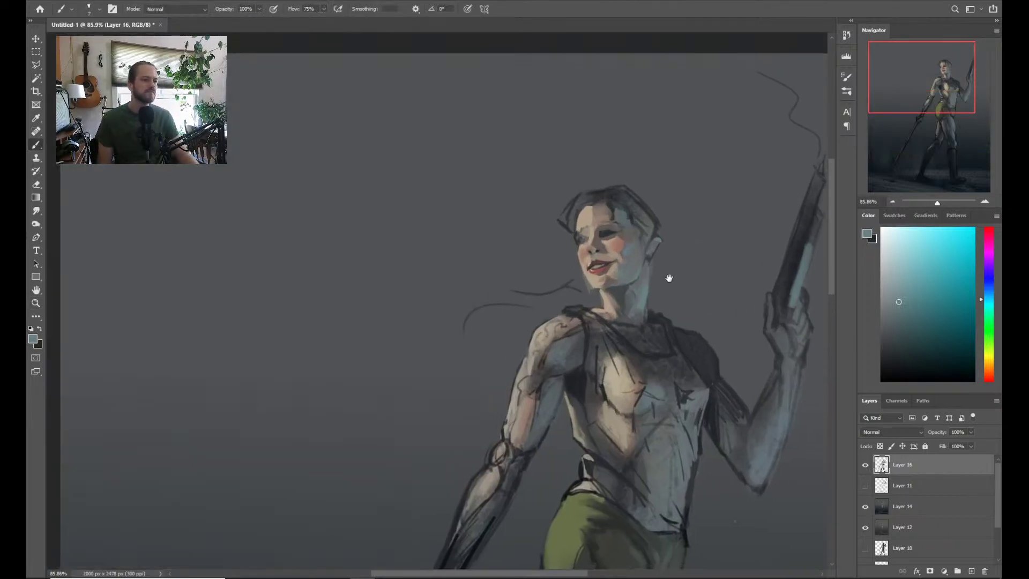
key("z")
scroll(667, 193, "up", 4)
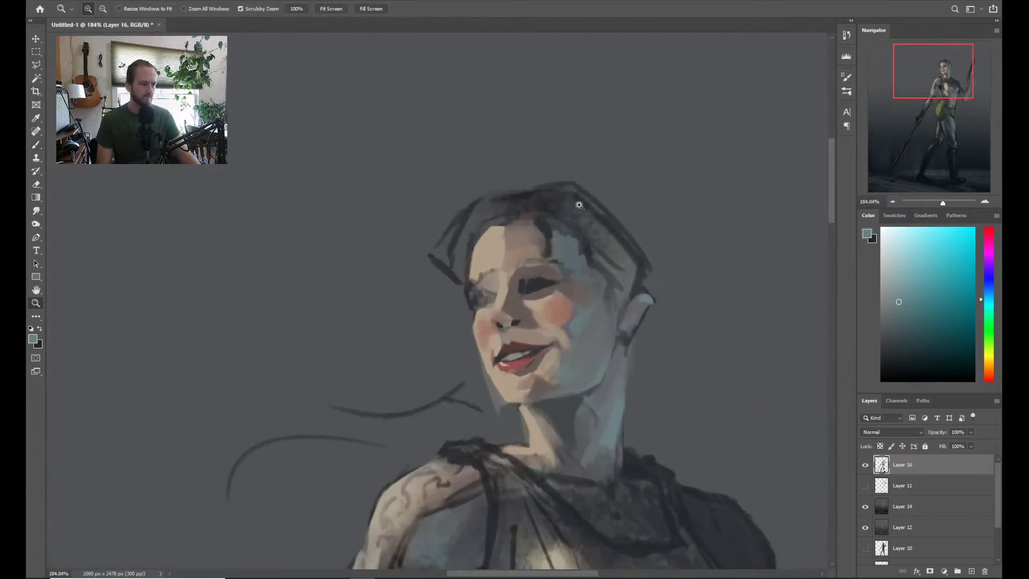
key("b")
left_click(560, 248, "alt")
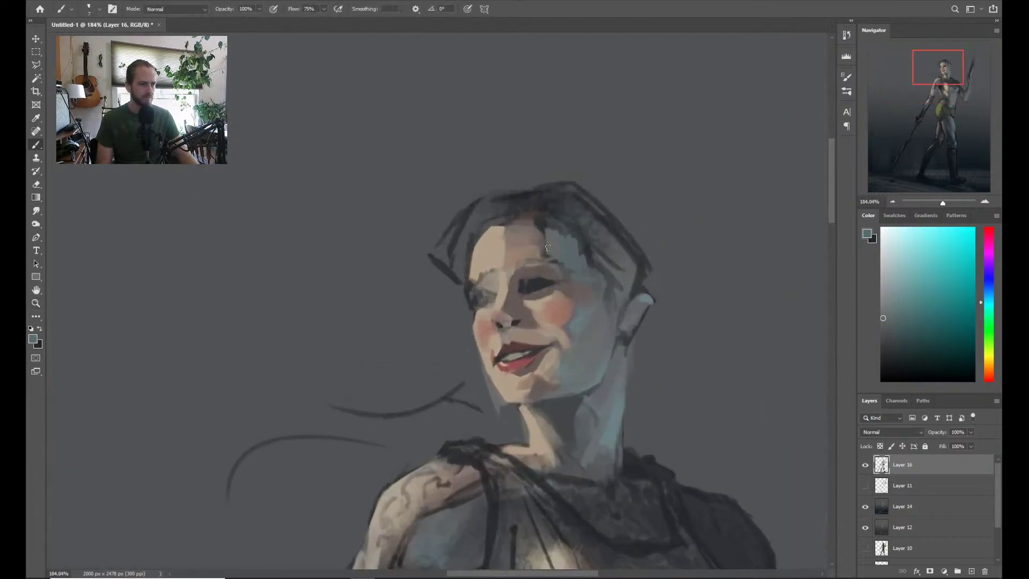
left_click(539, 267, "alt")
Darken the far eye's socket and lash line with a near-black blue-grey sampled from the near eye
key("z")
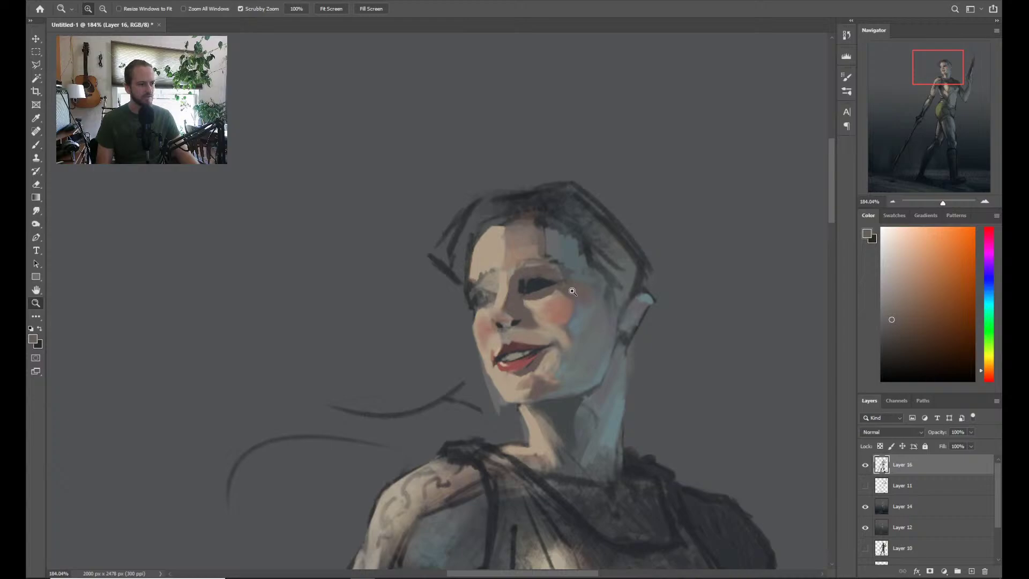
left_click(571, 349)
key("b")
left_click(526, 298, "alt")
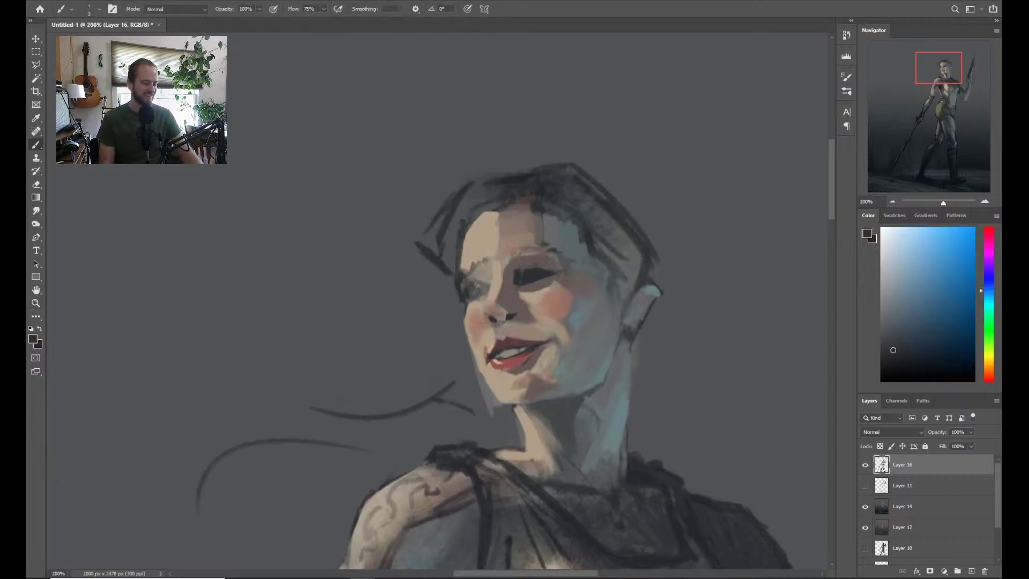
left_click_drag(475, 282, 468, 294)
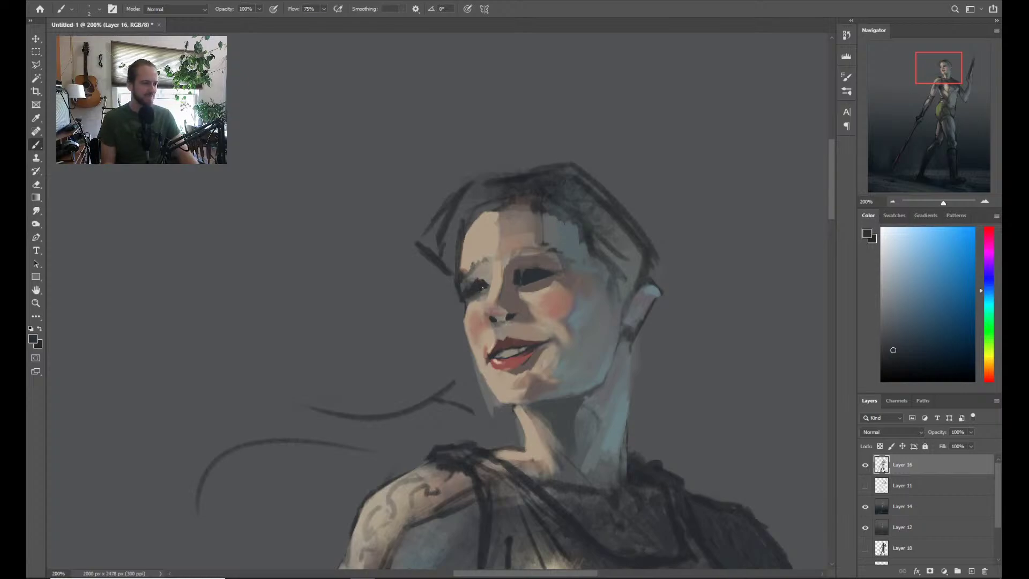
Shape the underside of the far eye with light beige-grey strokes along its lower lid
left_click(485, 298, "alt")
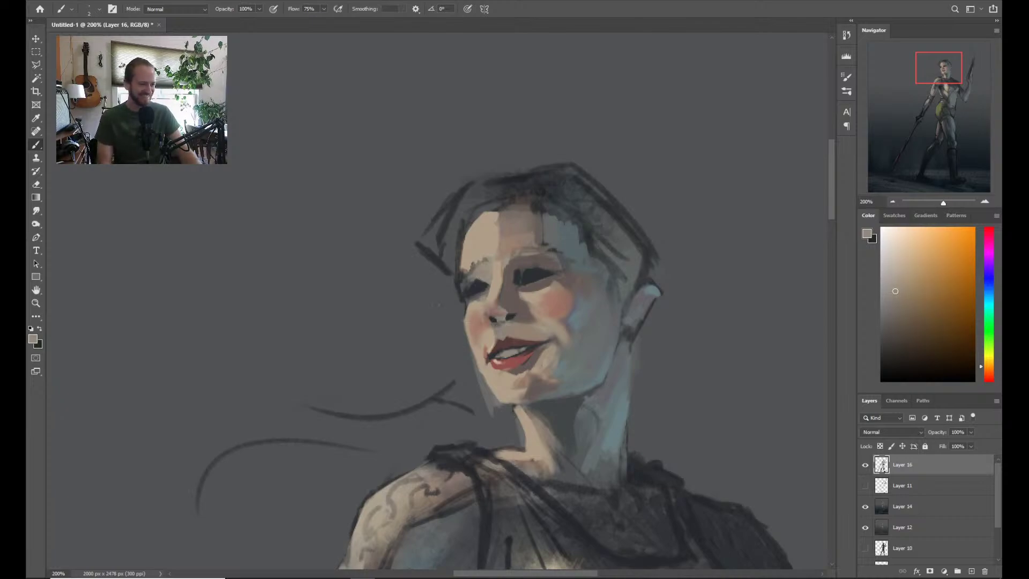
key("e")
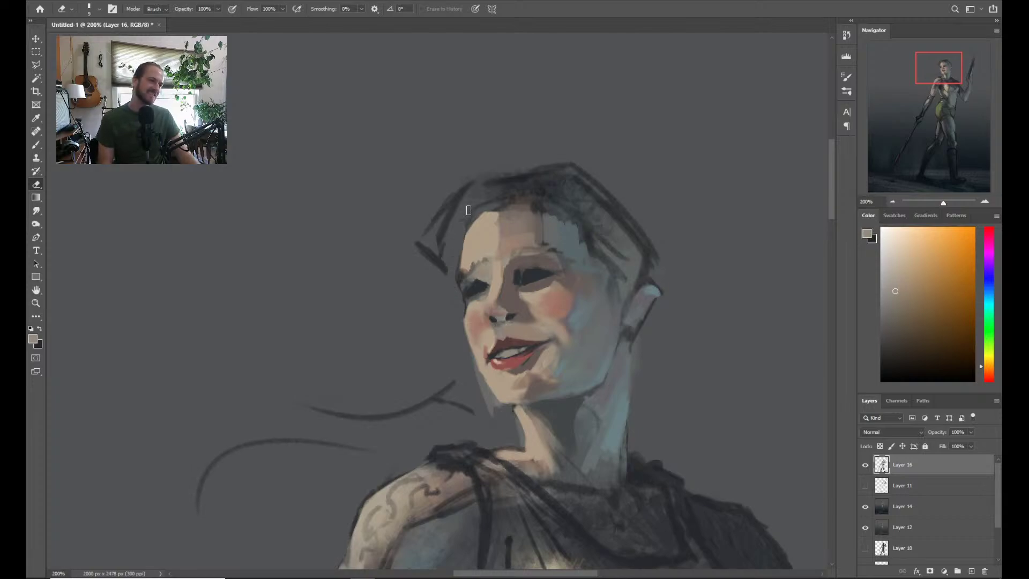
key("b")
scroll(535, 302, "up", 2)
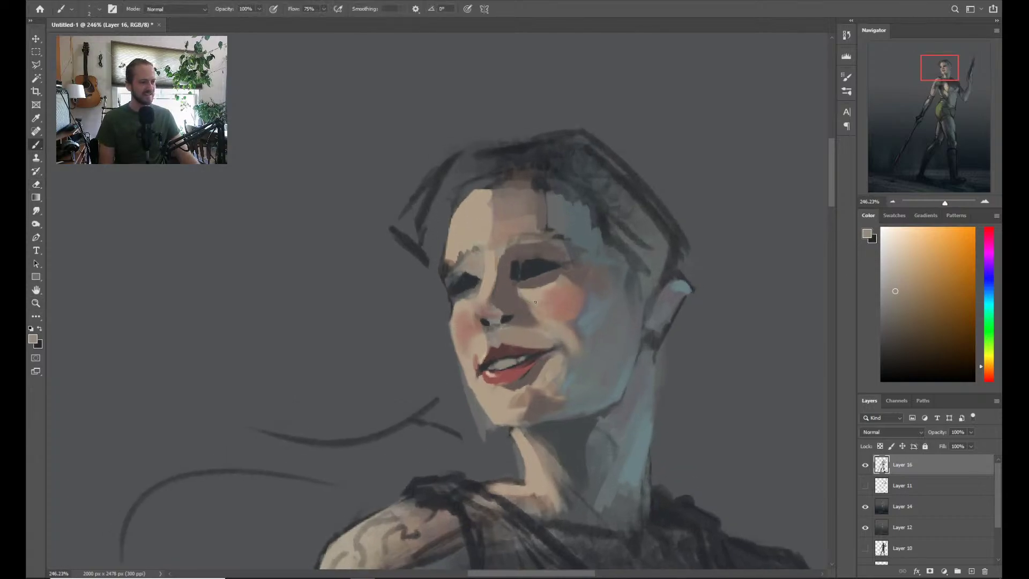
left_click_drag(479, 295, 458, 333)
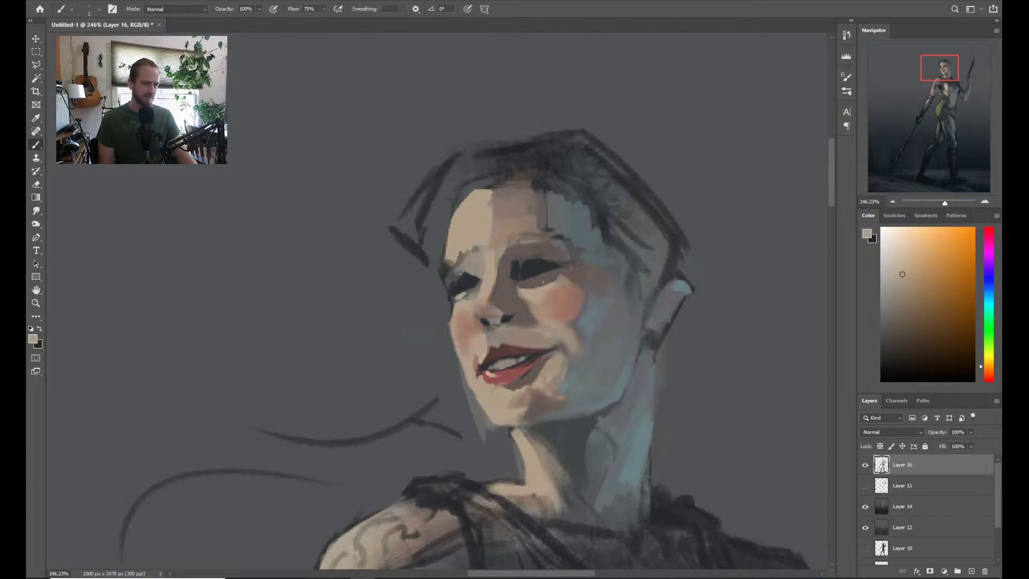
Paint the near eye's lower lid with pink sampled from the cheek blush
left_click(555, 300, "alt")
mouse_move(536, 280)
left_mouse_down()
mouse_move(573, 273)
mouse_move(546, 271)
mouse_move(571, 259)
left_mouse_up()
key("z")
key("b")
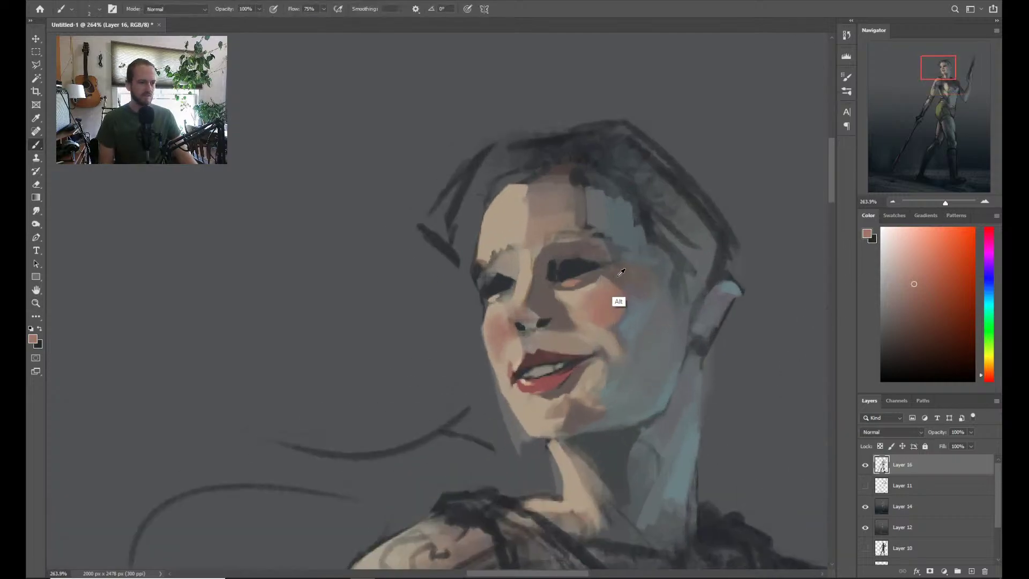
Paint a grey eye white into the near eye using a cool grey sampled from the forehead shadow
left_click(592, 238, "alt")
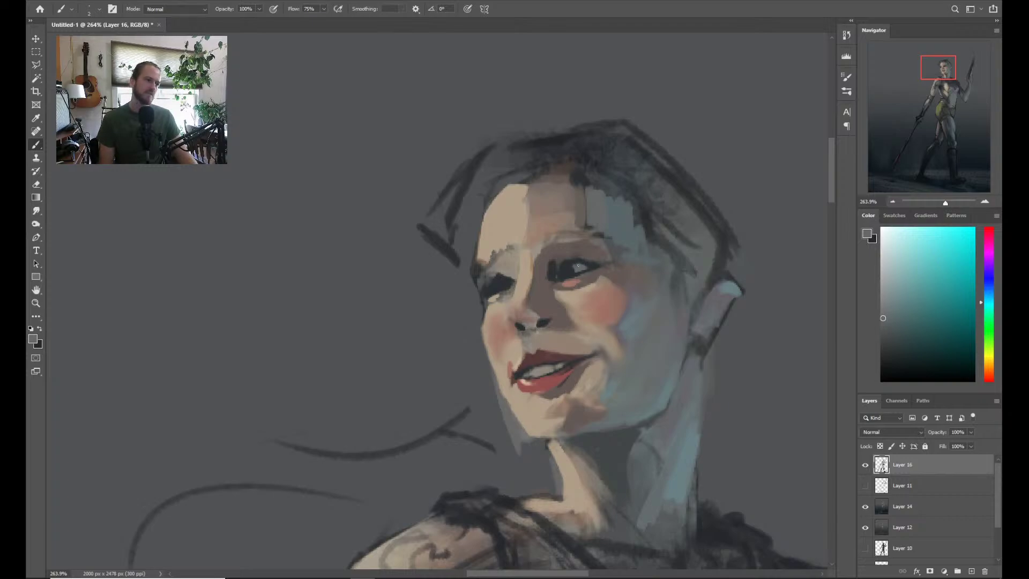
key("z")
mouse_move(625, 267)
left_mouse_down()
mouse_move(601, 252)
mouse_move(727, 166)
left_mouse_up()
left_click_drag(647, 248, 690, 249)
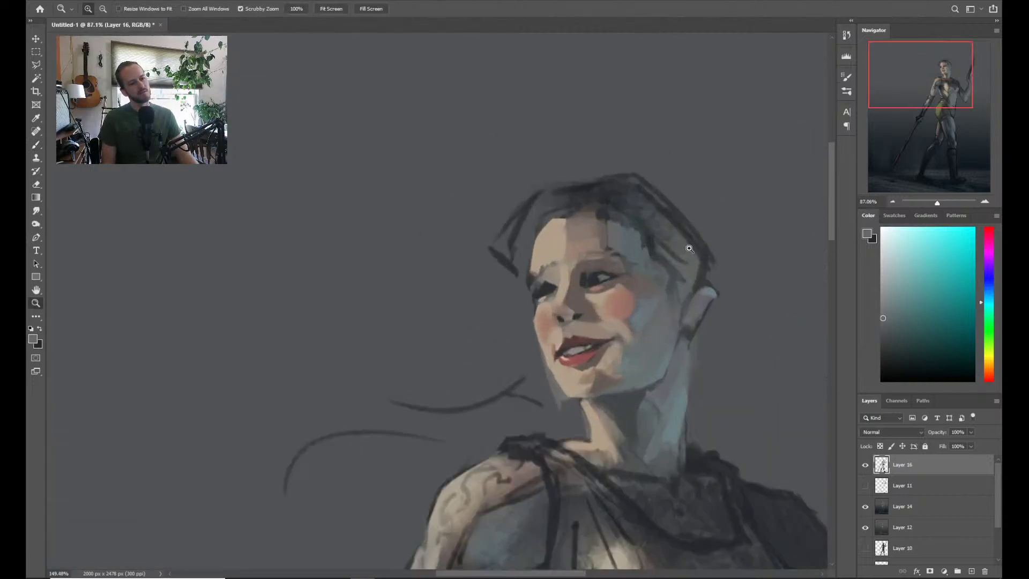
scroll(589, 286, "up", 5)
key("b")
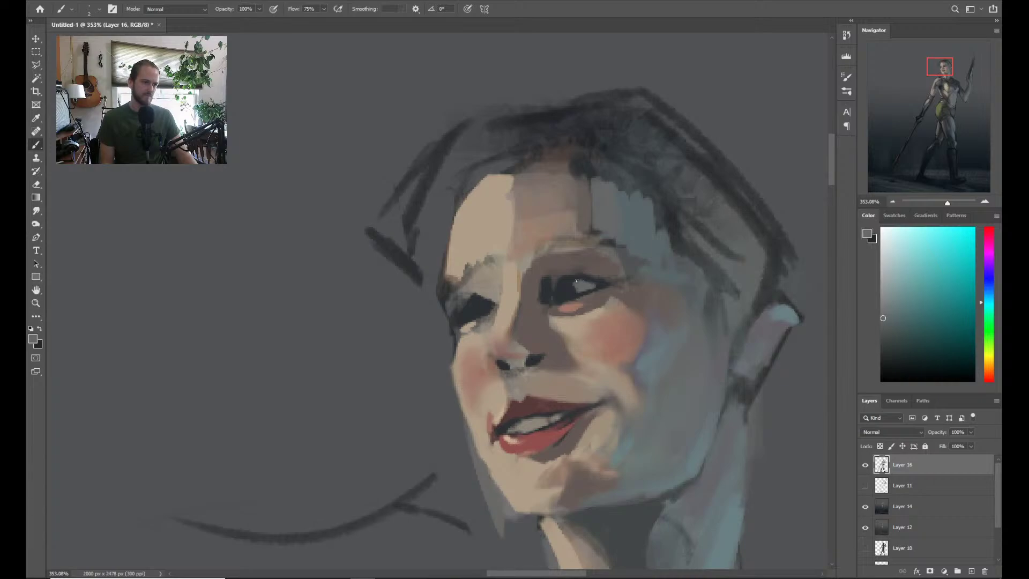
Refine the near eye's lower lid and outer corner with sampled brownish greys
key("alt")
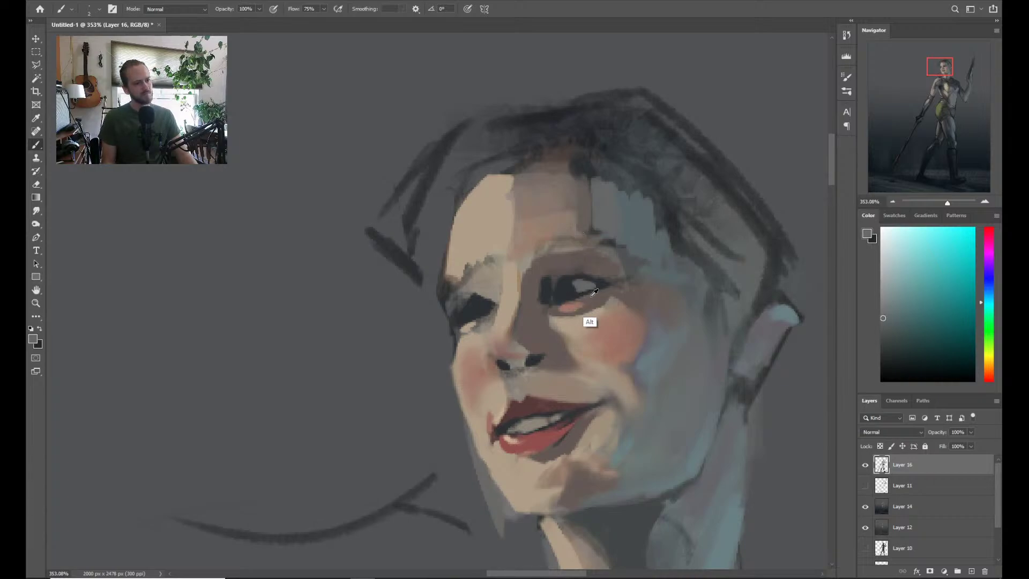
mouse_move(569, 308)
left_mouse_down()
mouse_move(560, 296)
mouse_move(571, 303)
left_mouse_up()
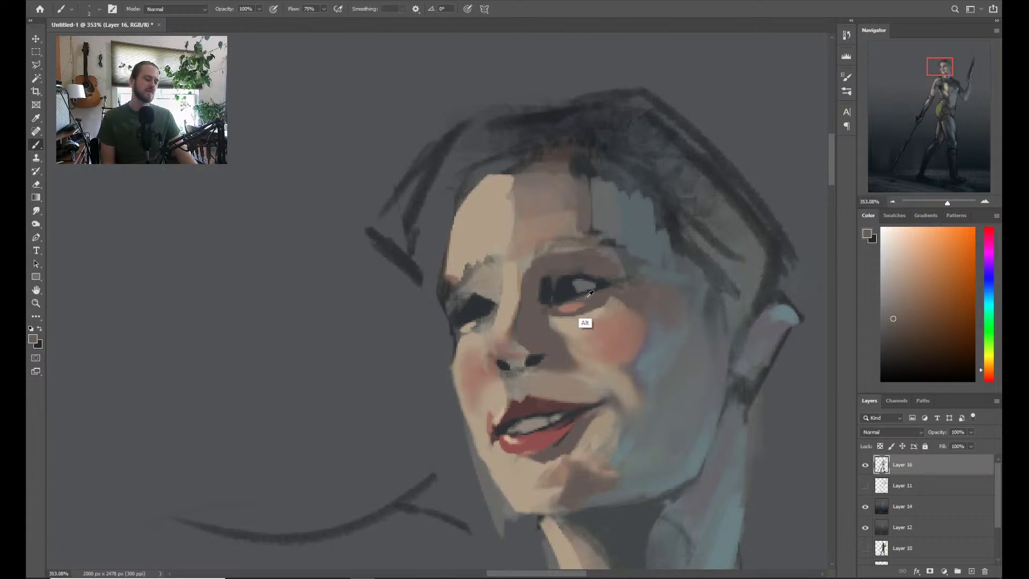
left_click(556, 306, "alt")
left_click_drag(611, 290, 541, 278)
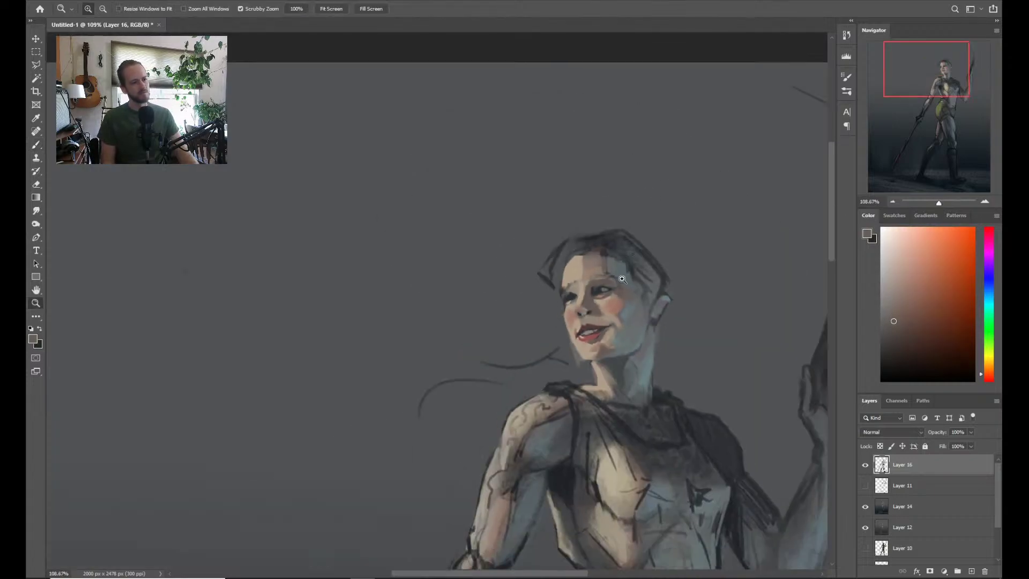
left_click_drag(617, 291, 554, 305)
left_click_drag(554, 305, 617, 302)
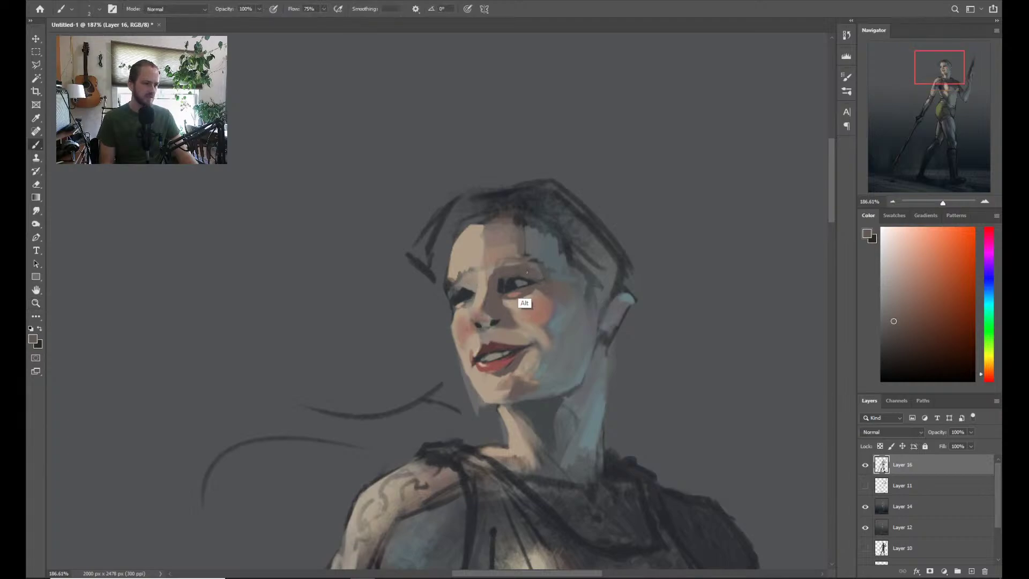
Rework the near eye's upper lid edge with sampled reddish grey and near-black
left_click(516, 276, "alt")
left_click(516, 277, "alt")
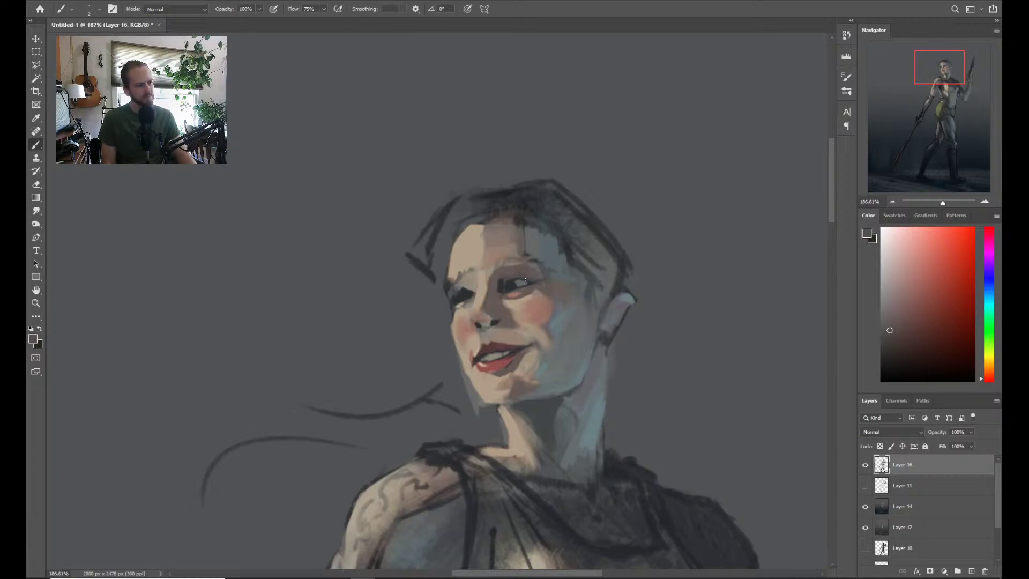
left_click(510, 285, "alt")
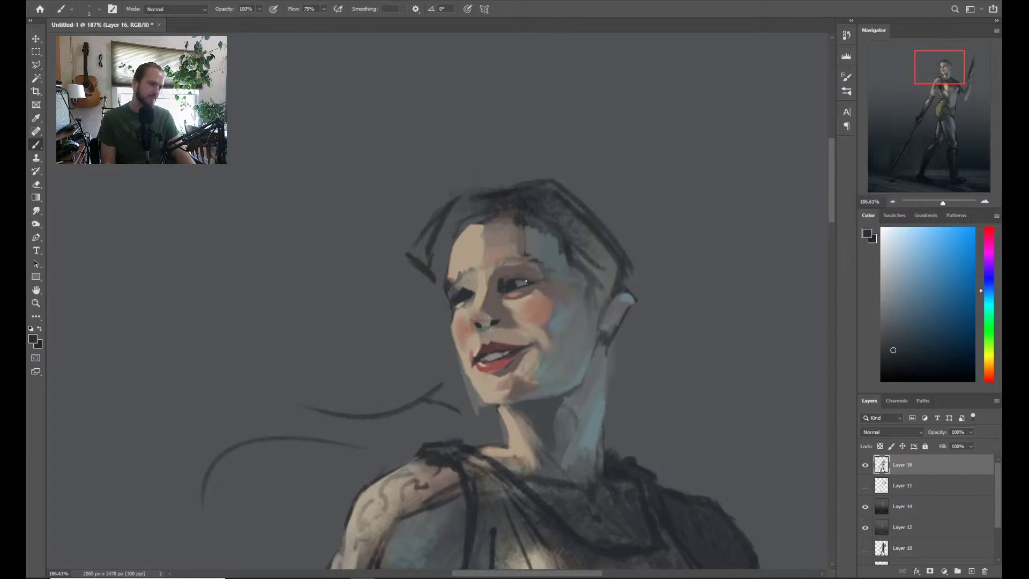
left_click(517, 276, "alt")
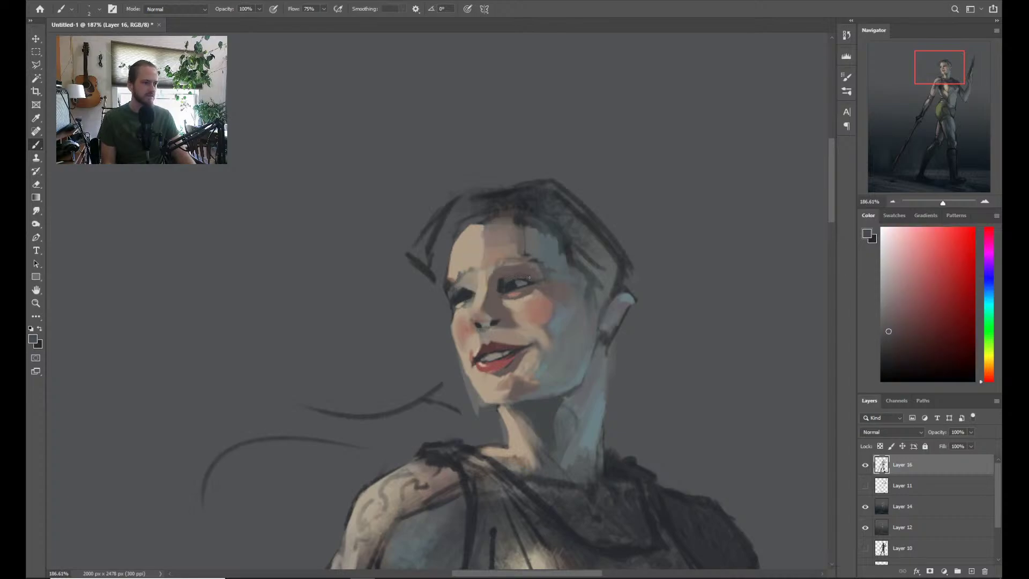
Darken the near eye's iris and upper lash line with near-black, covering most of the grey eye white
key("z")
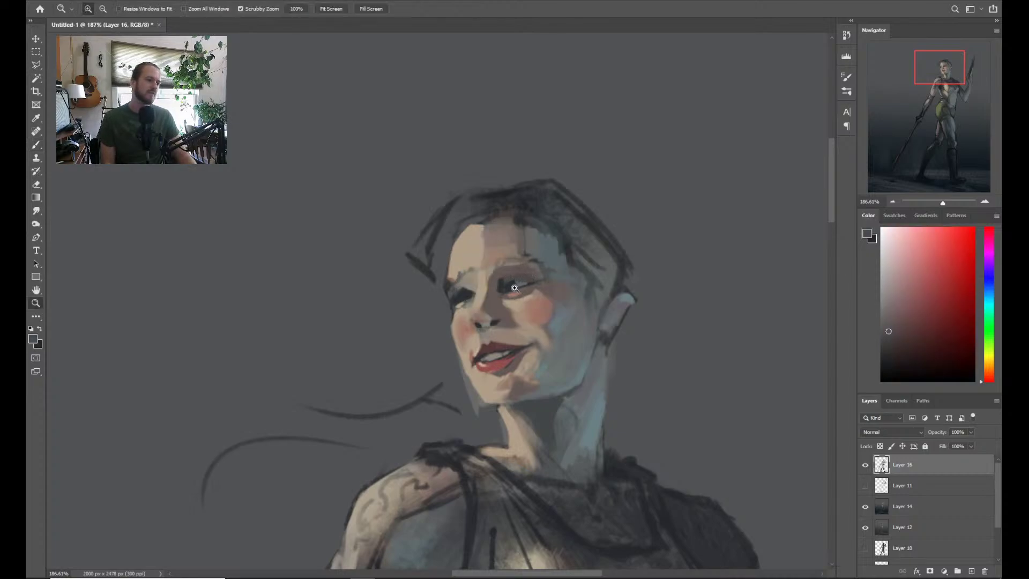
left_click(515, 288)
left_click(514, 279, "alt")
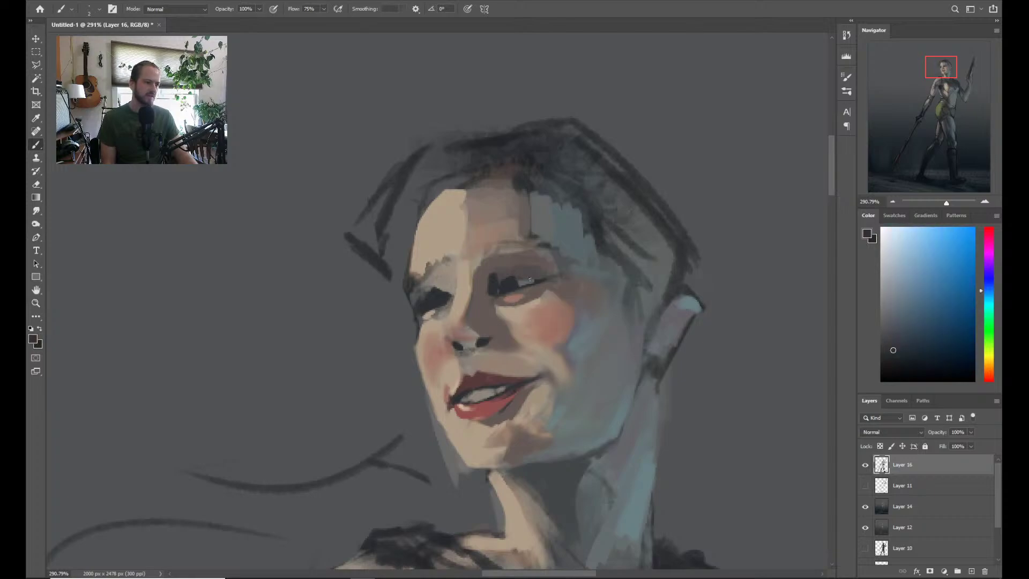
left_click_drag(530, 279, 551, 168)
key("z")
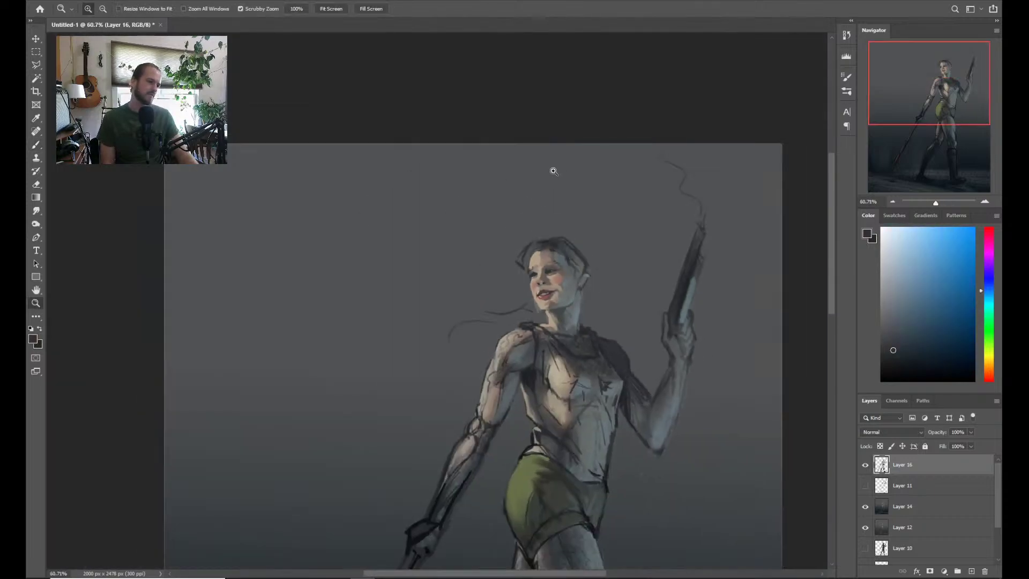
left_click_drag(536, 223, 600, 221)
left_click_drag(611, 404, 665, 406)
key("b")
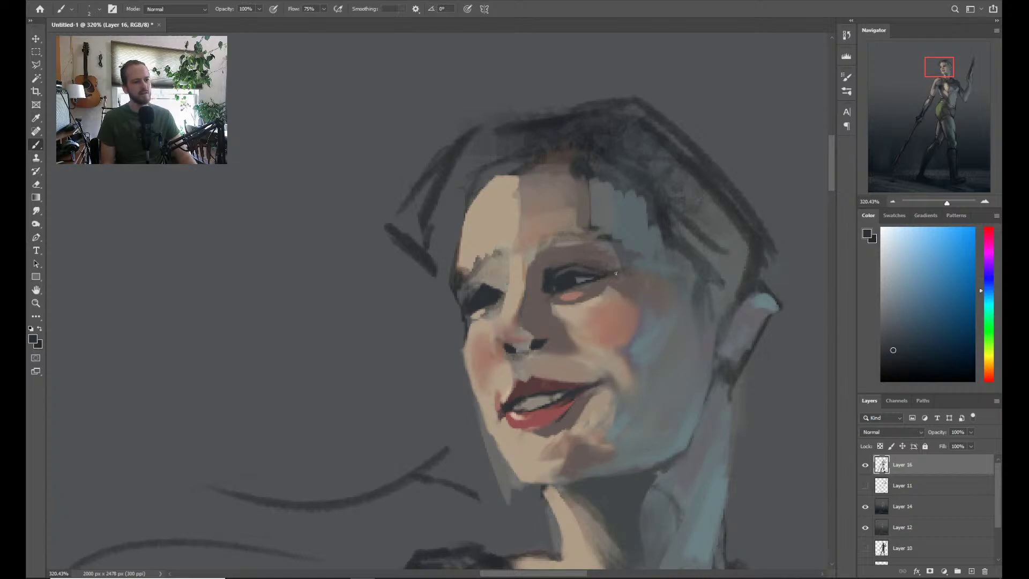
Touch up the shadow beside the nose with warm greys sampled around the nostril
key("z")
scroll(614, 252, "down", 5)
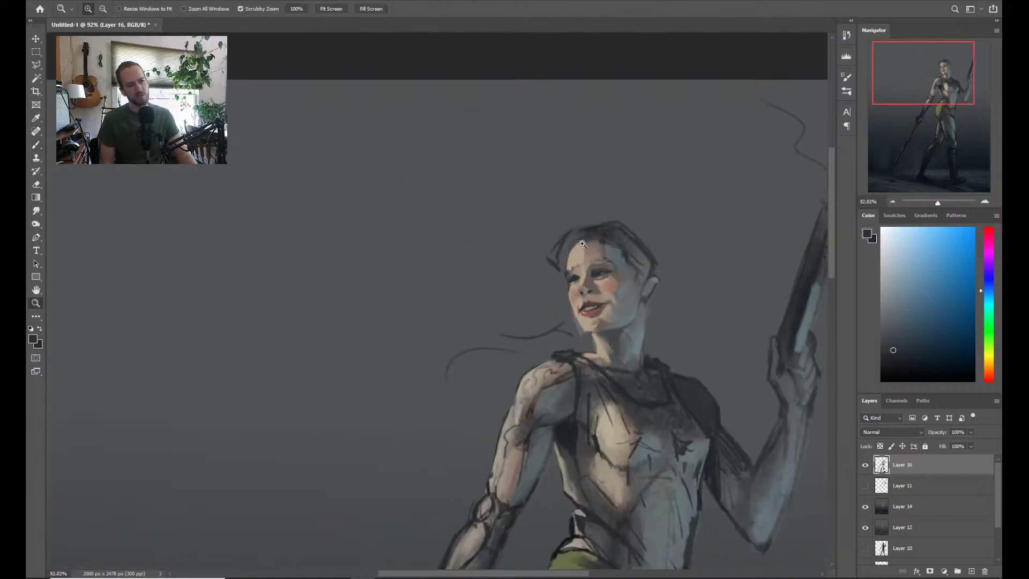
scroll(585, 281, "up", 2)
key("b")
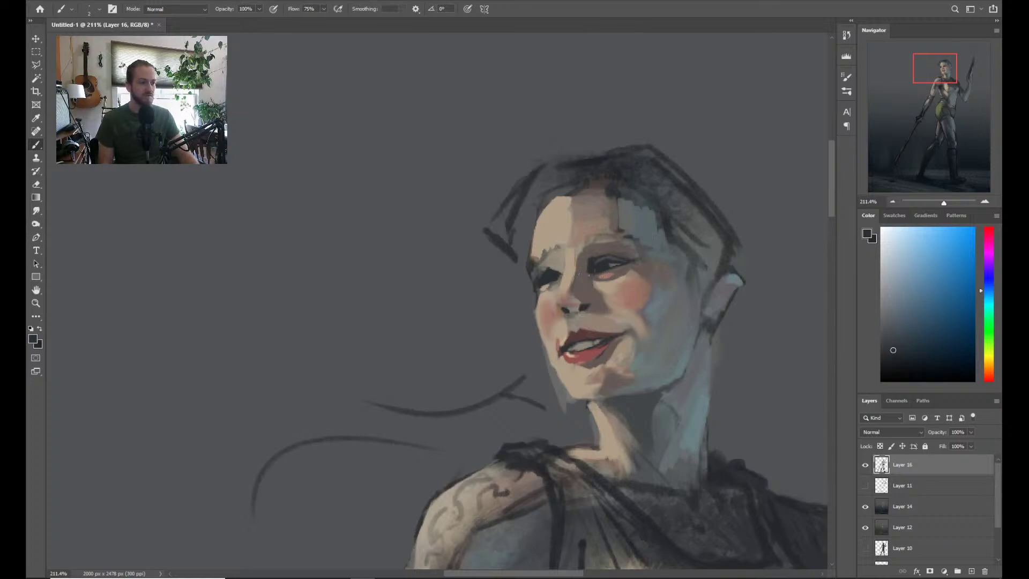
left_click(586, 307, "alt")
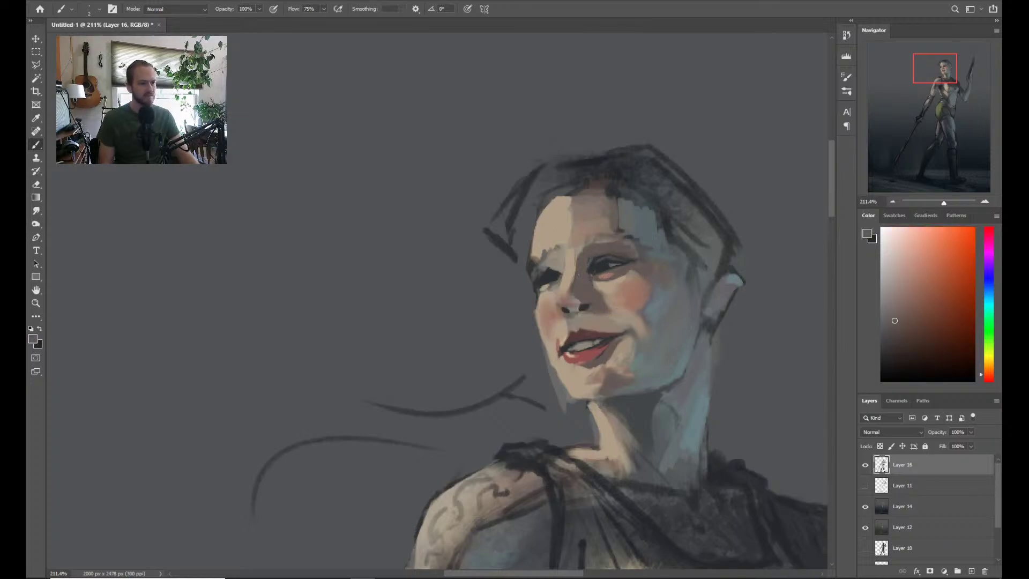
left_click(586, 298, "alt")
key("z")
left_click_drag(628, 269, 558, 268)
left_click_drag(630, 274, 675, 274)
key("b")
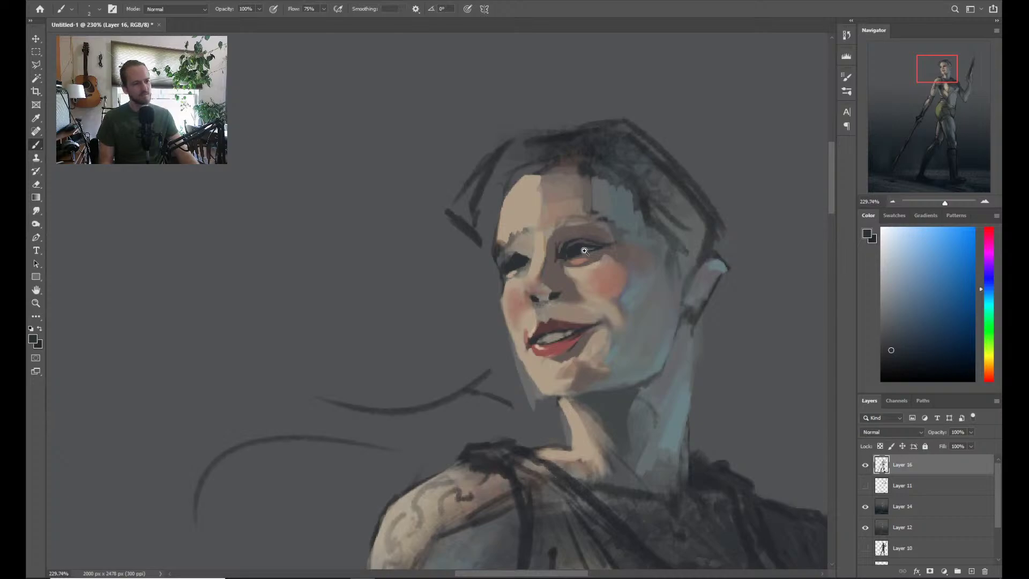
Repaint the near eye's white beside the iris with a sampled cool grey
key("z")
mouse_move(584, 250)
left_mouse_down()
mouse_move(617, 249)
mouse_move(587, 243)
mouse_move(537, 256)
left_mouse_up()
key("b")
left_click(535, 258, "alt")
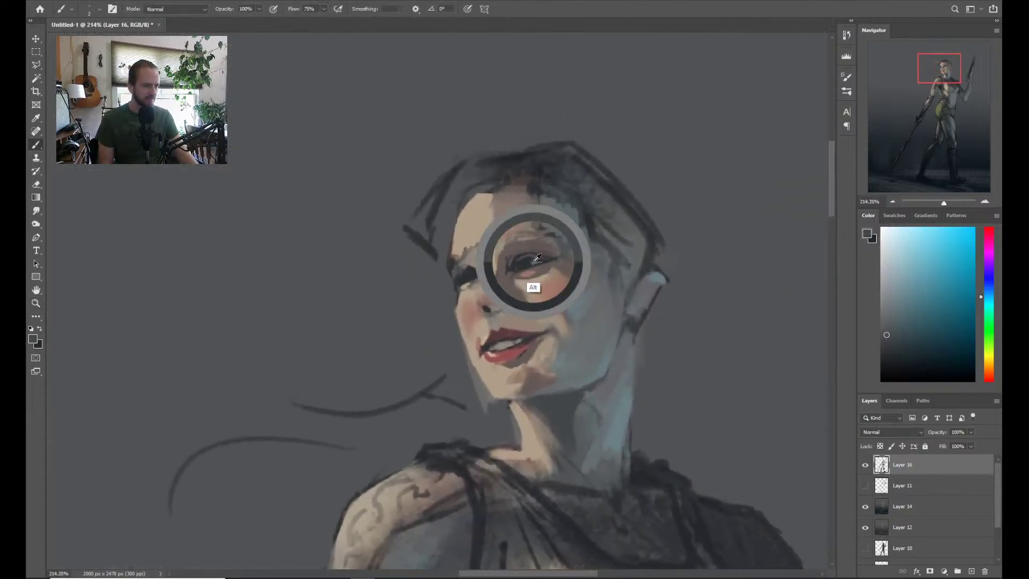
scroll(535, 258, "up", 4)
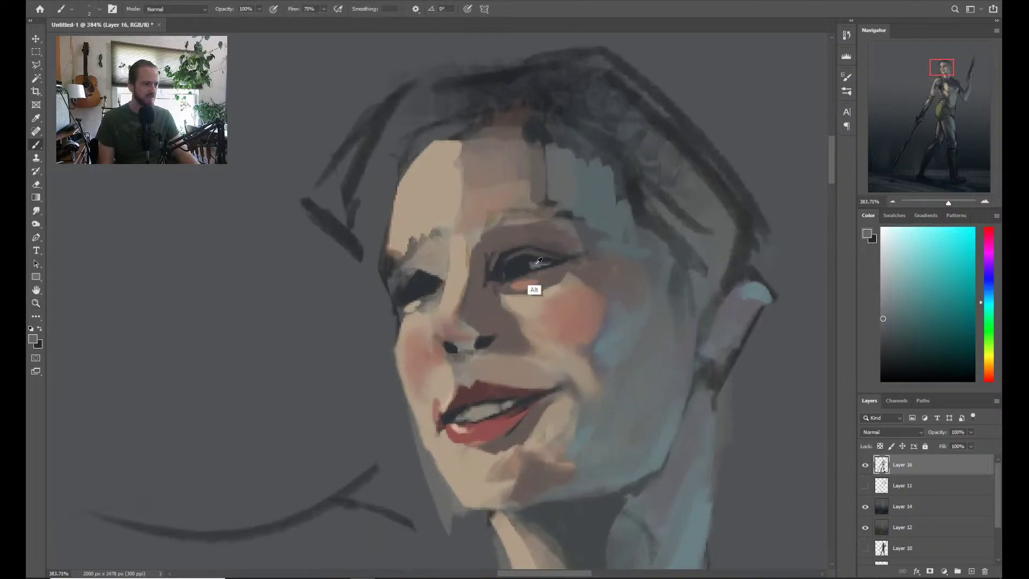
left_click(533, 262, "alt")
mouse_move(532, 262)
left_mouse_down()
mouse_move(548, 264)
mouse_move(539, 261)
left_mouse_up()
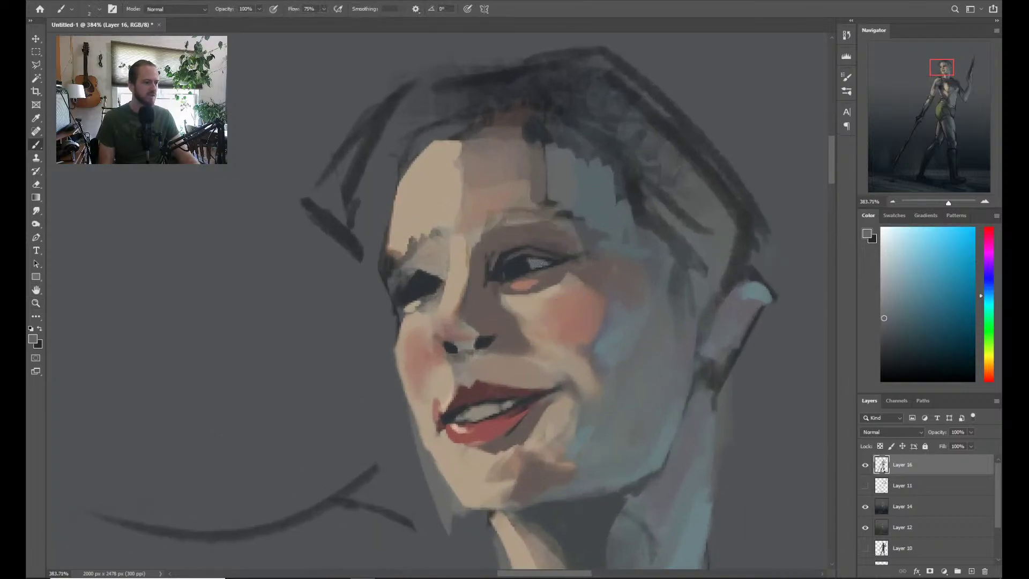
key("z")
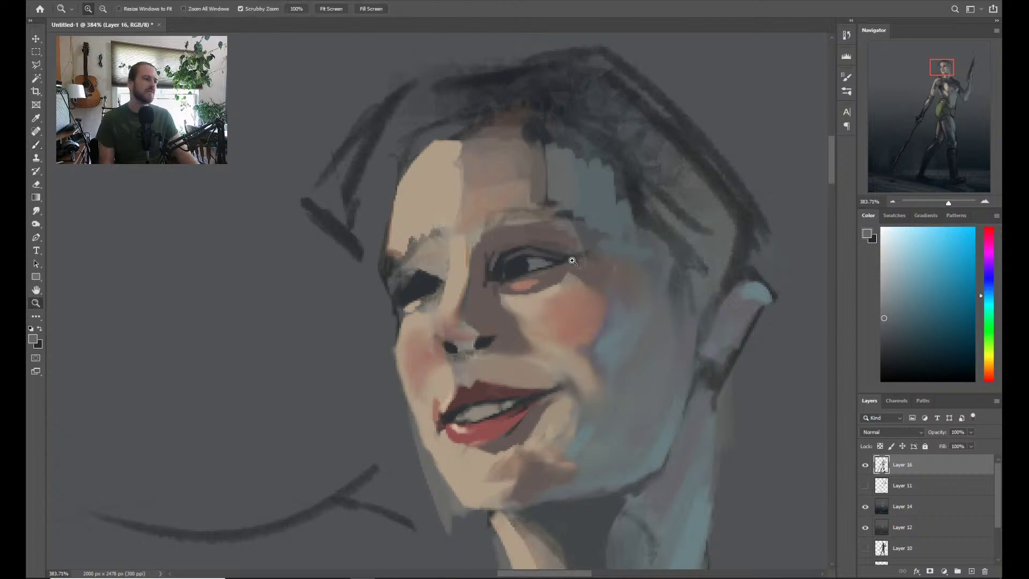
scroll(568, 260, "down", 7)
key("b")
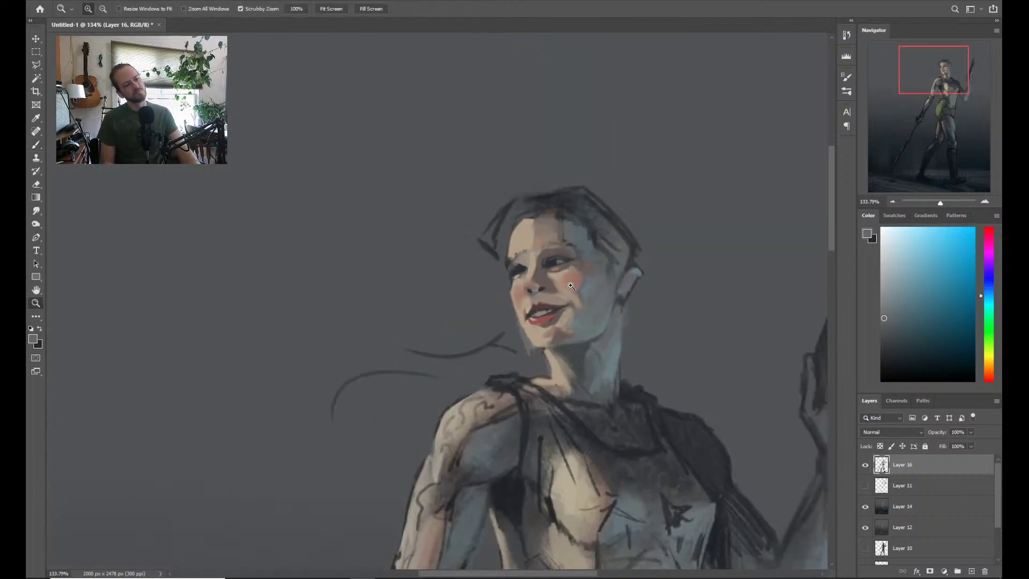
Add a small highlight to the near eye with a pale blue lightened from the sampled cheek colour
scroll(564, 283, "up", 4)
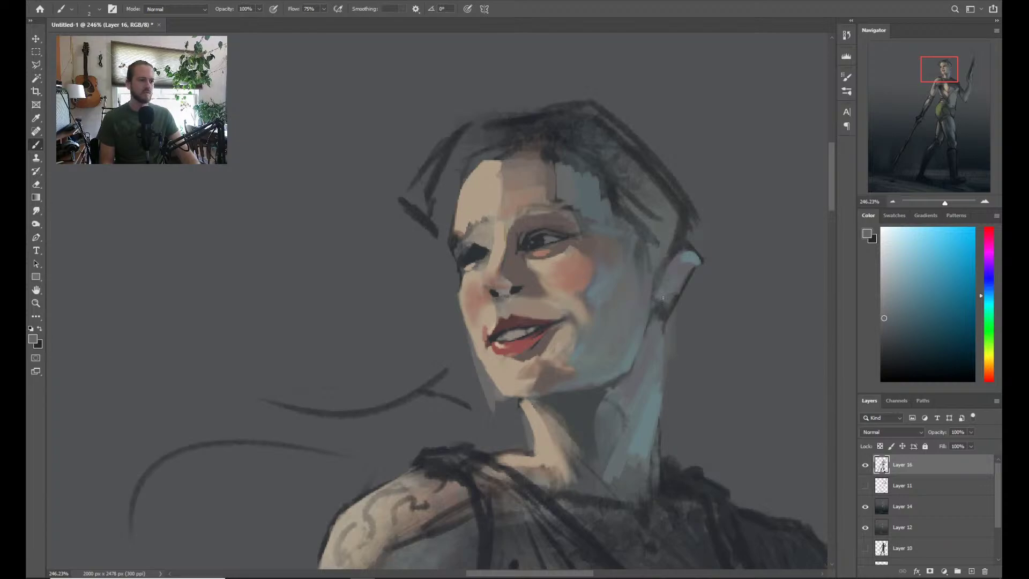
left_click(600, 271, "alt")
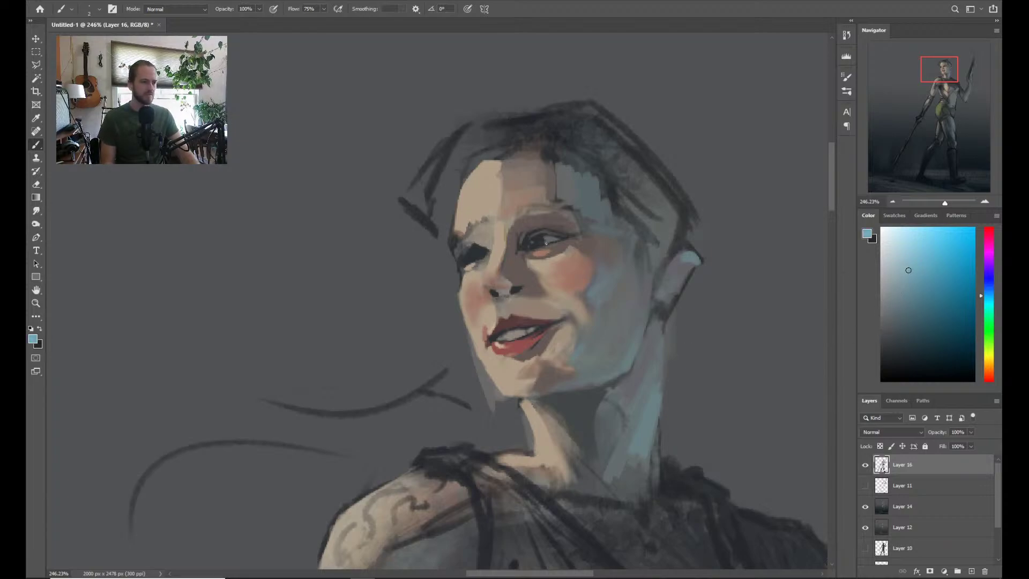
left_click(905, 245)
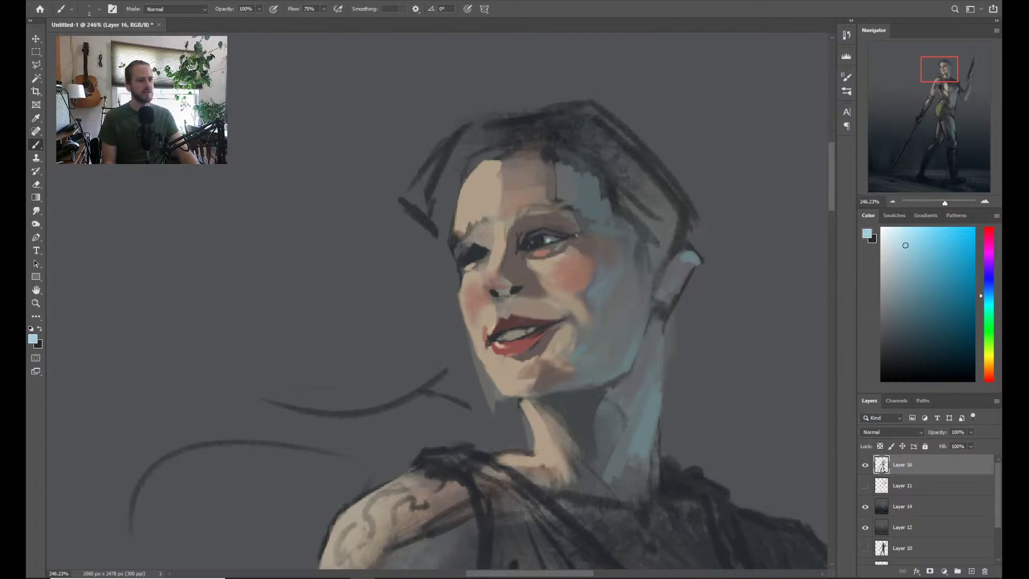
key("z")
key("ctrl+minus")
key("ctrl+0")
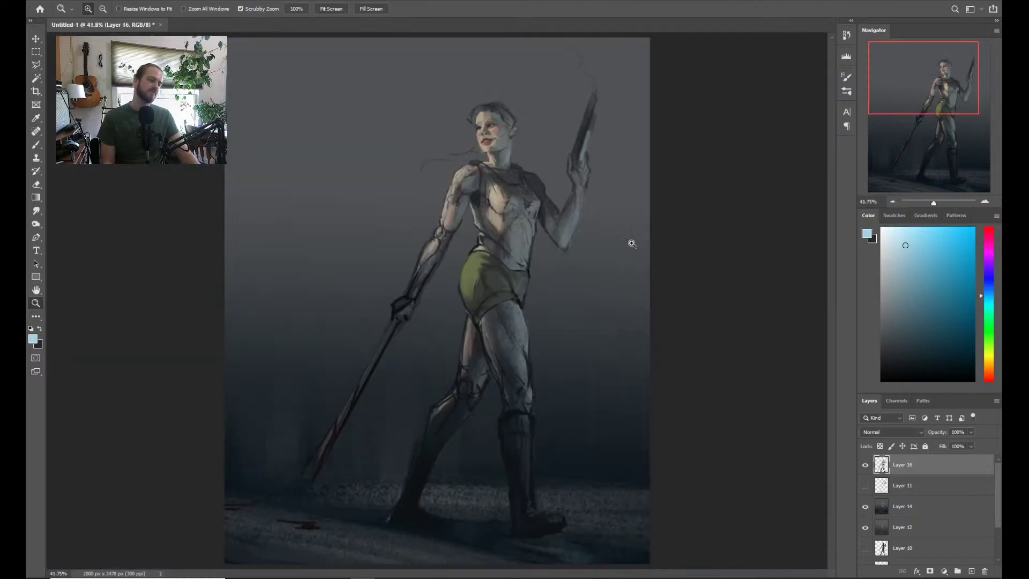
Define the far eye's iris and white with sampled near-black and light grey
left_click_drag(536, 150, 518, 244)
left_click_drag(473, 212, 456, 236)
left_click_drag(451, 241, 519, 295)
key("b")
left_click(497, 268, "alt")
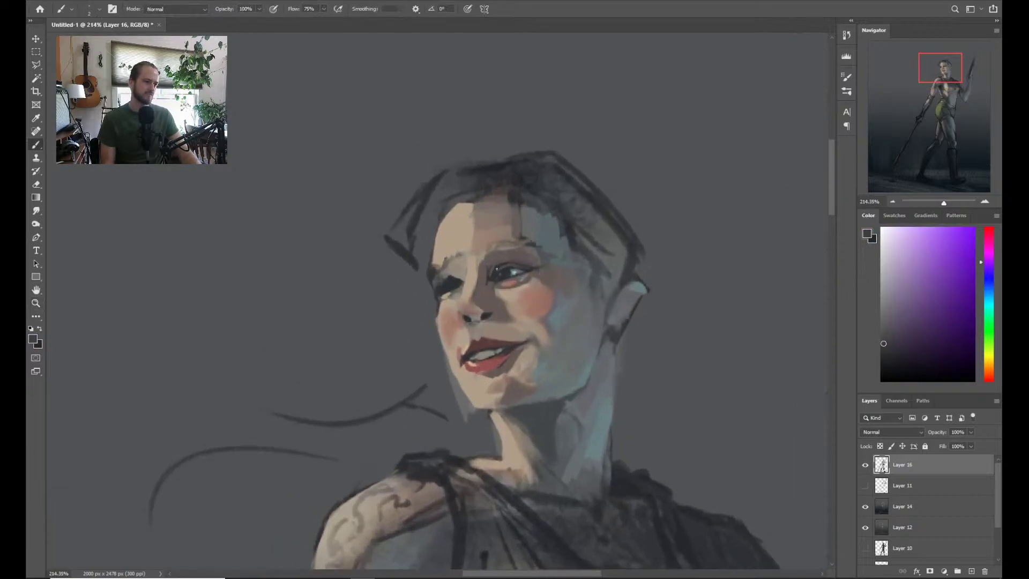
key("alt")
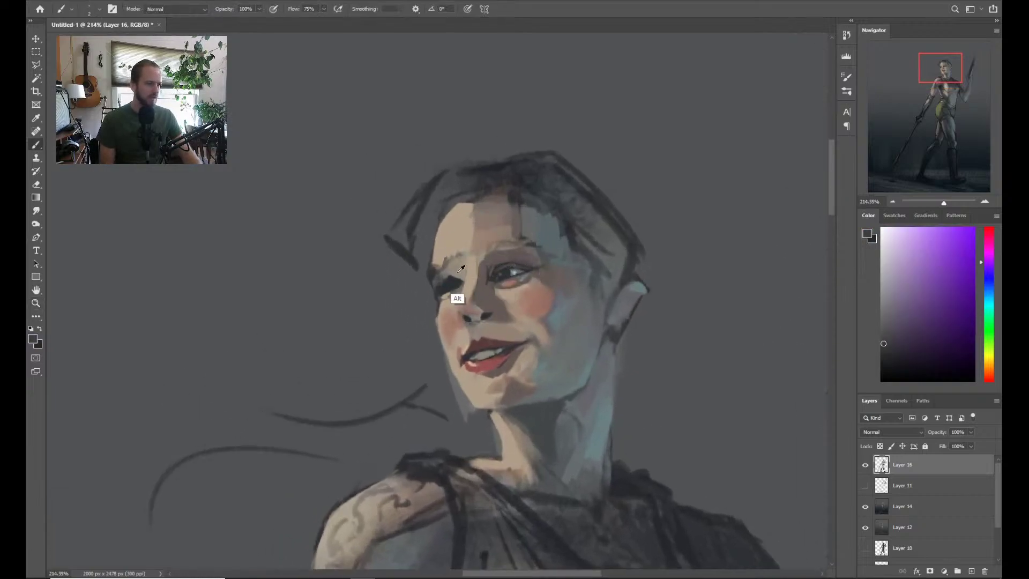
left_click(449, 258, "alt")
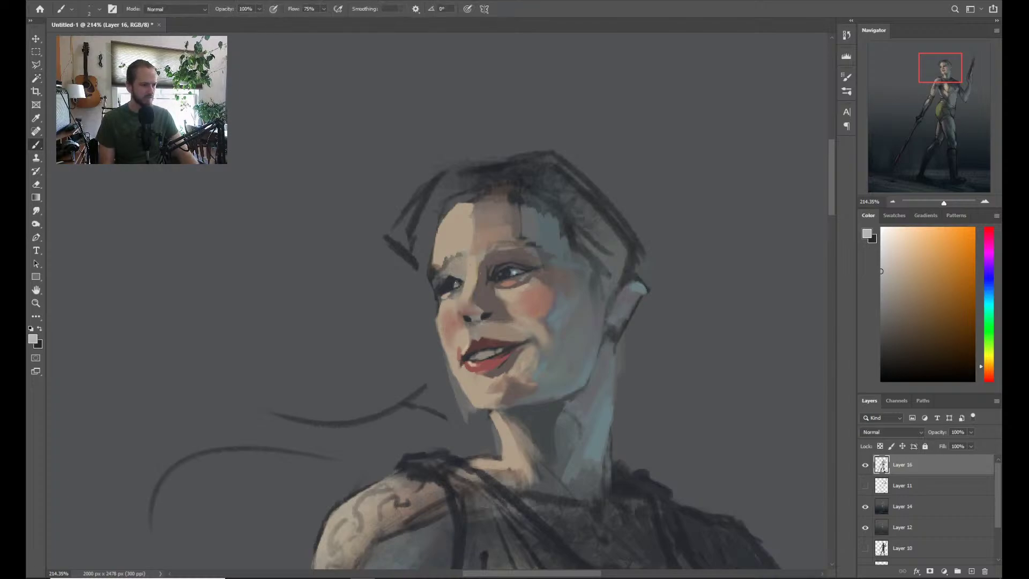
Refine the far eye's inner corner and dark lid edge with sampled warm grey and near-black
left_click(459, 299, "alt")
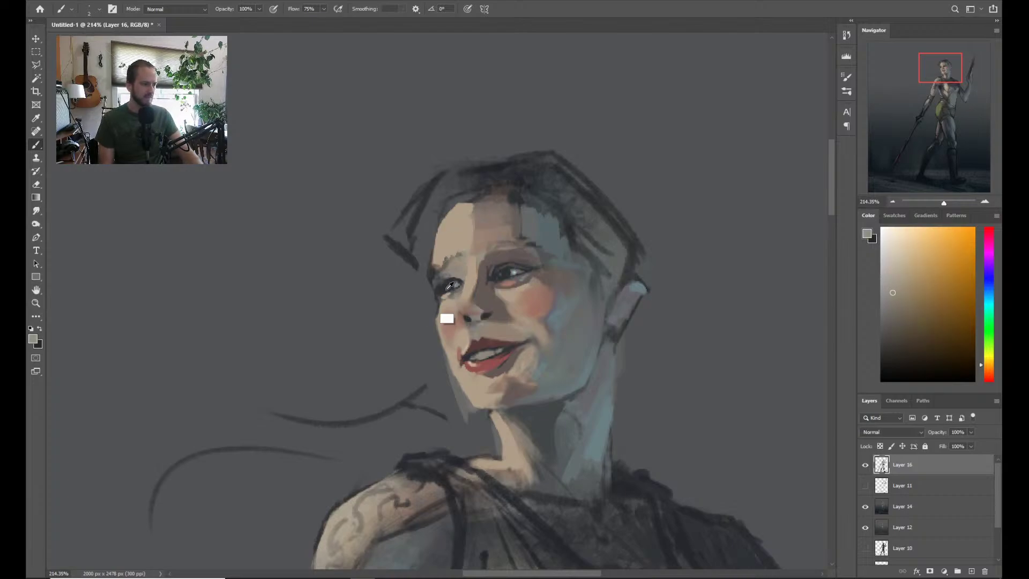
left_click_drag(472, 217, 485, 217)
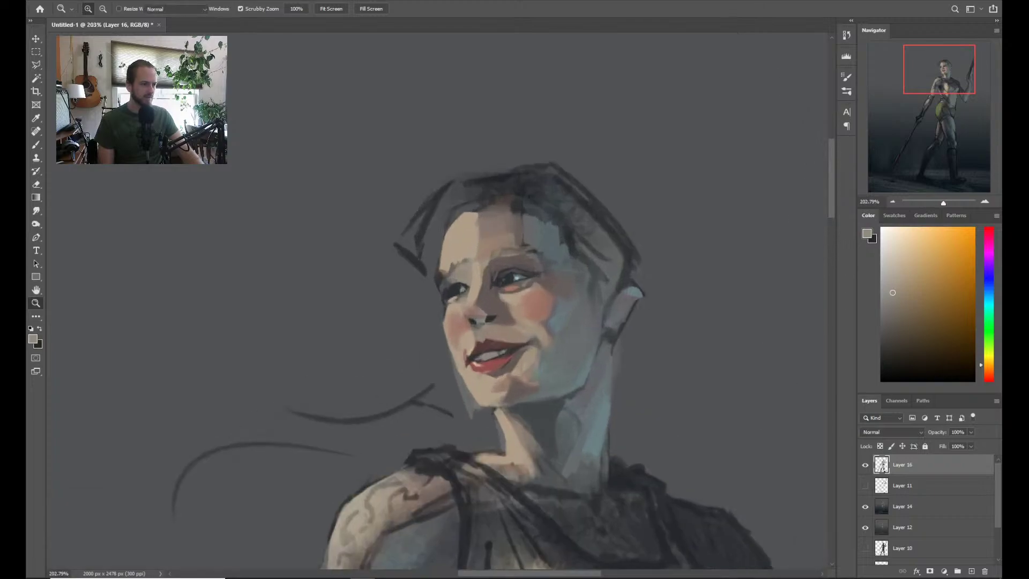
key("b")
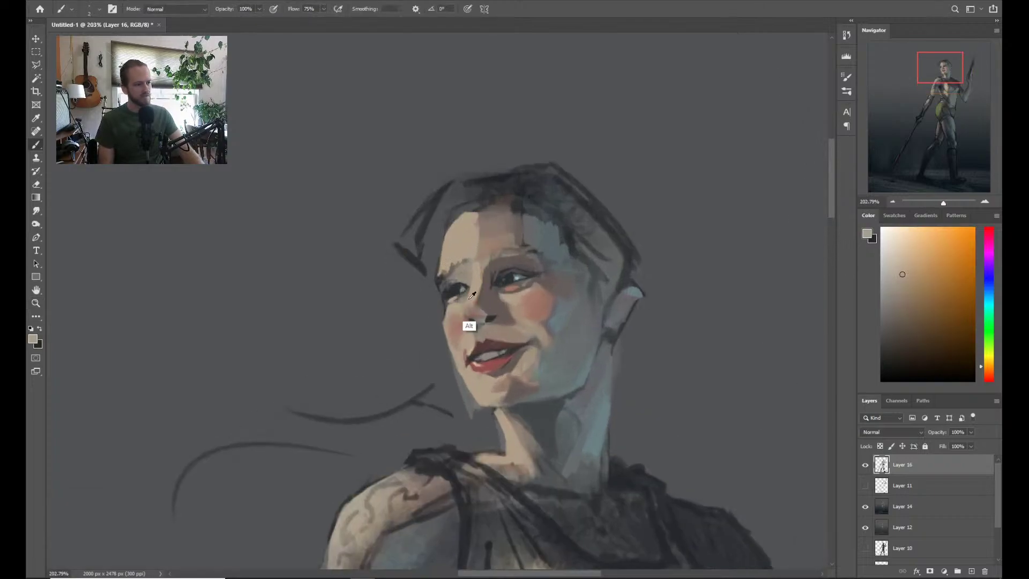
left_click(455, 283, "alt")
key("z")
mouse_move(558, 251)
left_mouse_down()
mouse_move(528, 259)
mouse_move(542, 257)
left_mouse_up()
key("b")
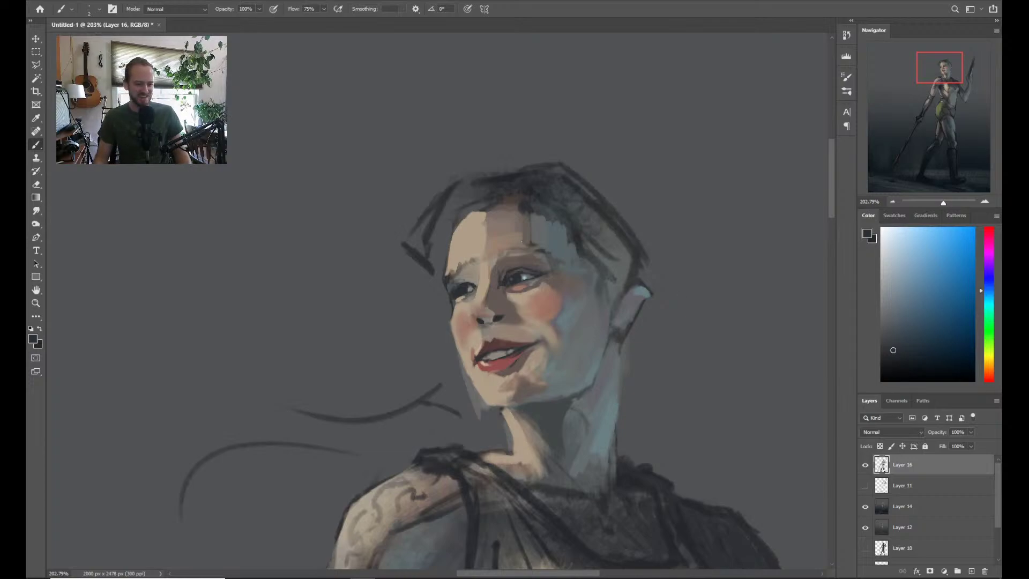
Compare the painted head with the older line drawing by toggling the visibility of Layer 16 and Layer 11
left_click(866, 466)
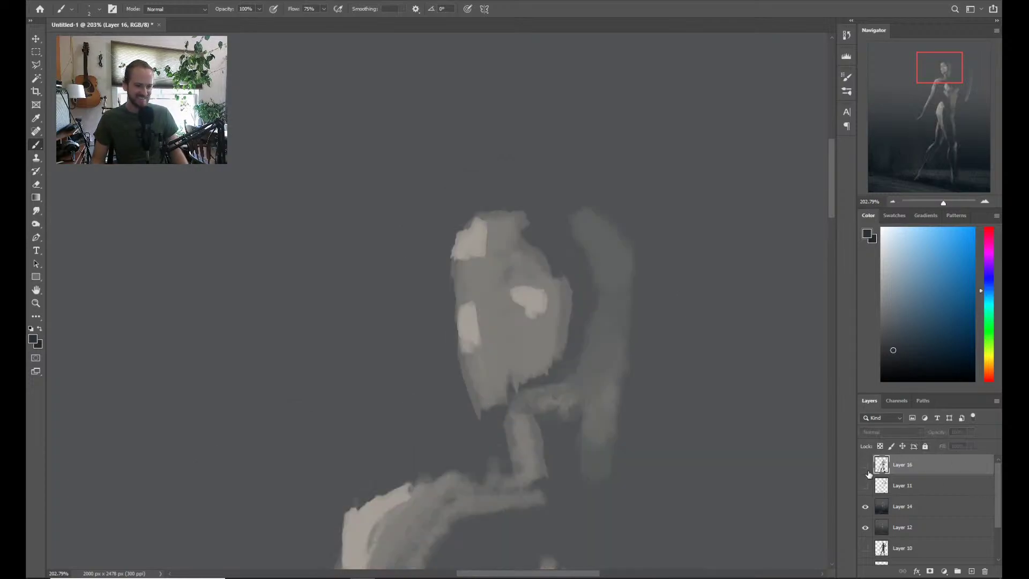
left_click(866, 485)
left_click(866, 466)
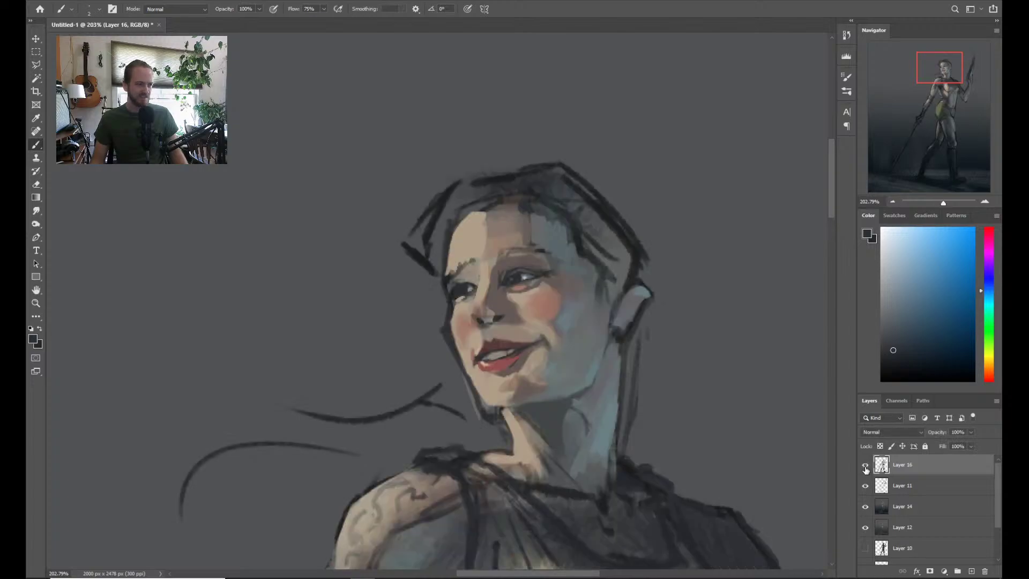
left_click(866, 466)
left_click(866, 466)
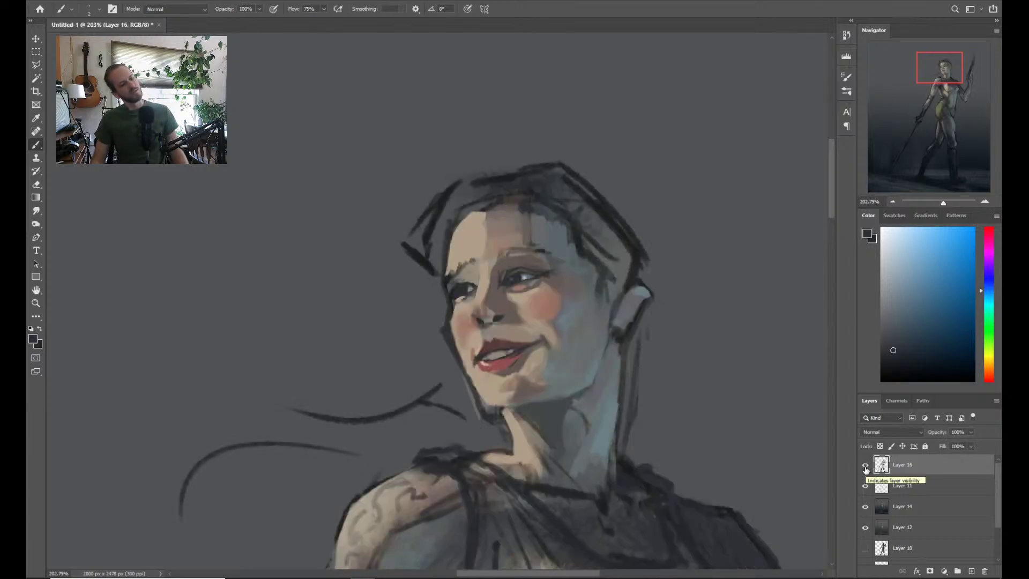
left_click(866, 466)
left_click(866, 467)
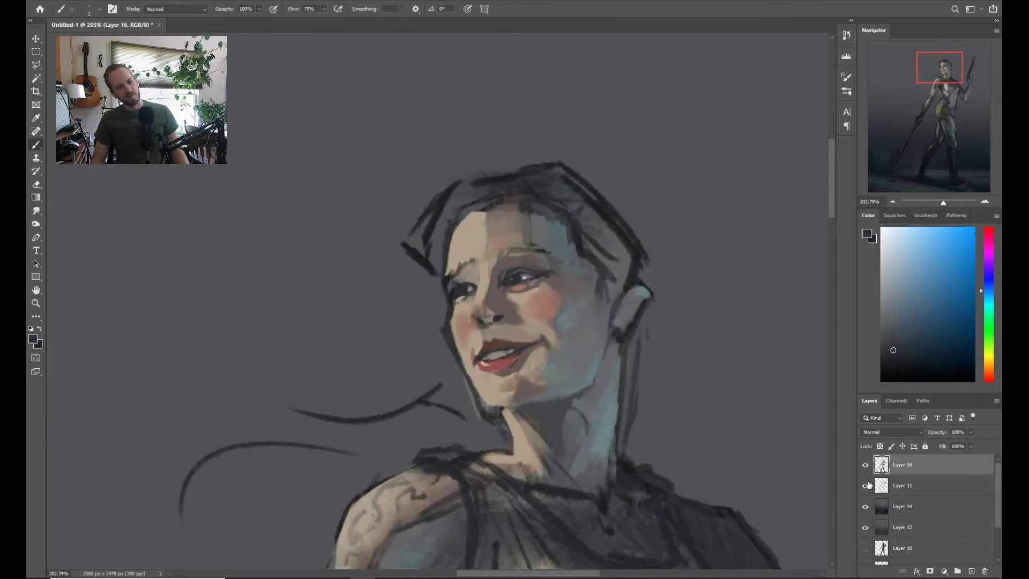
left_click(868, 466)
left_click(865, 465)
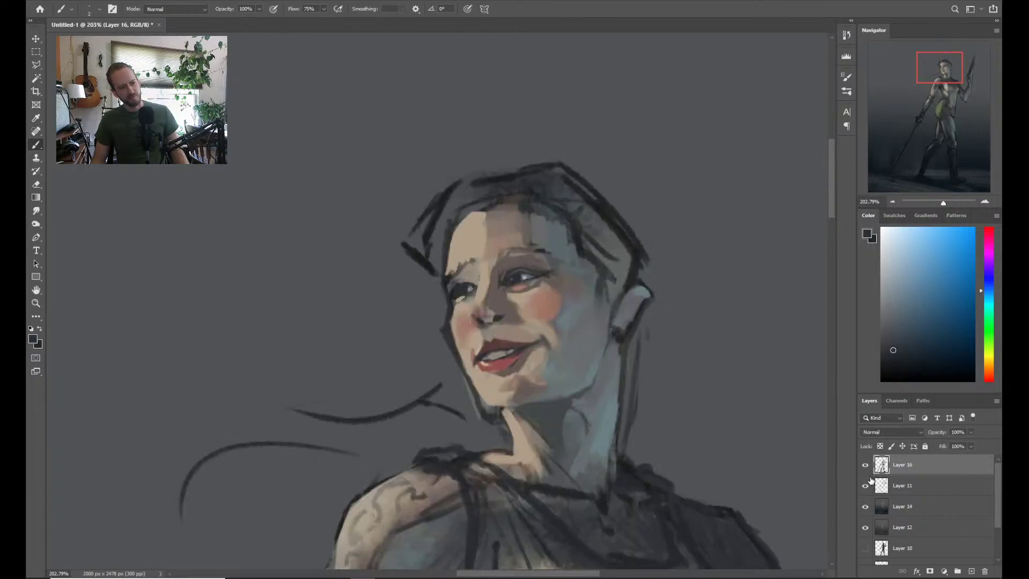
left_click(866, 486)
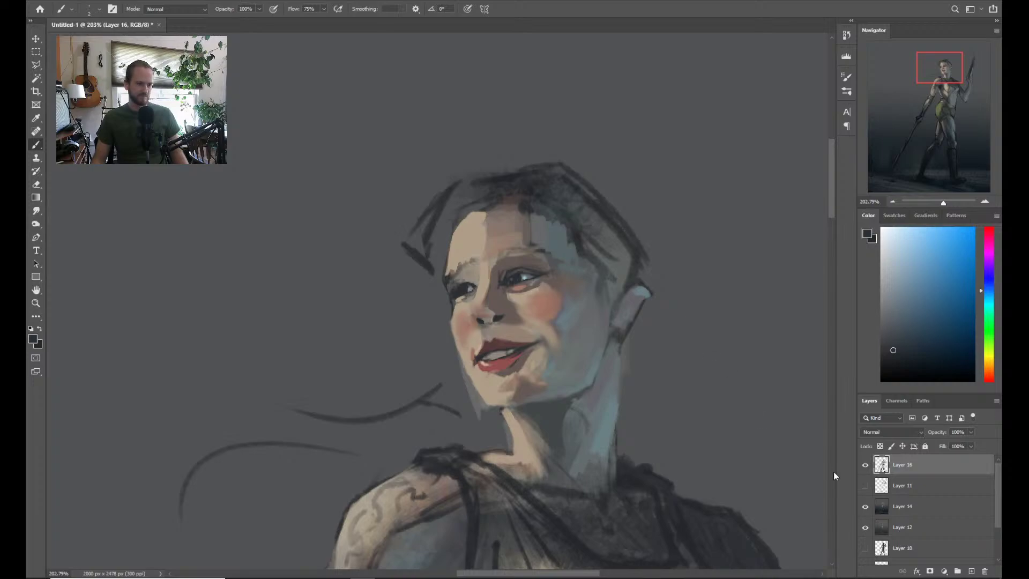
left_click(866, 486)
left_click(865, 486)
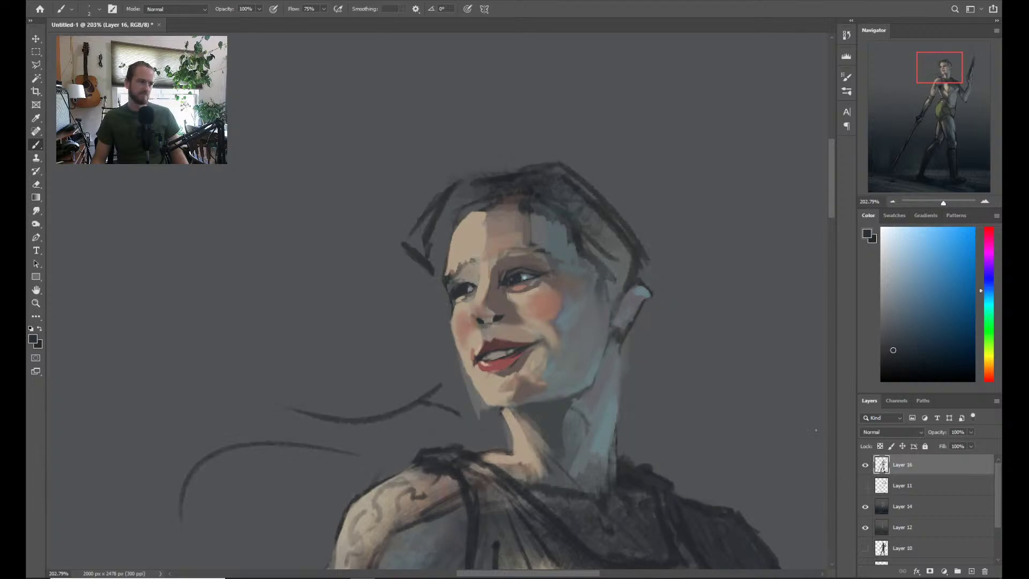
Rework the smile crease at the mouth's near corner with sampled dark grey, warm grey and reddish grey
left_click(542, 345, "alt")
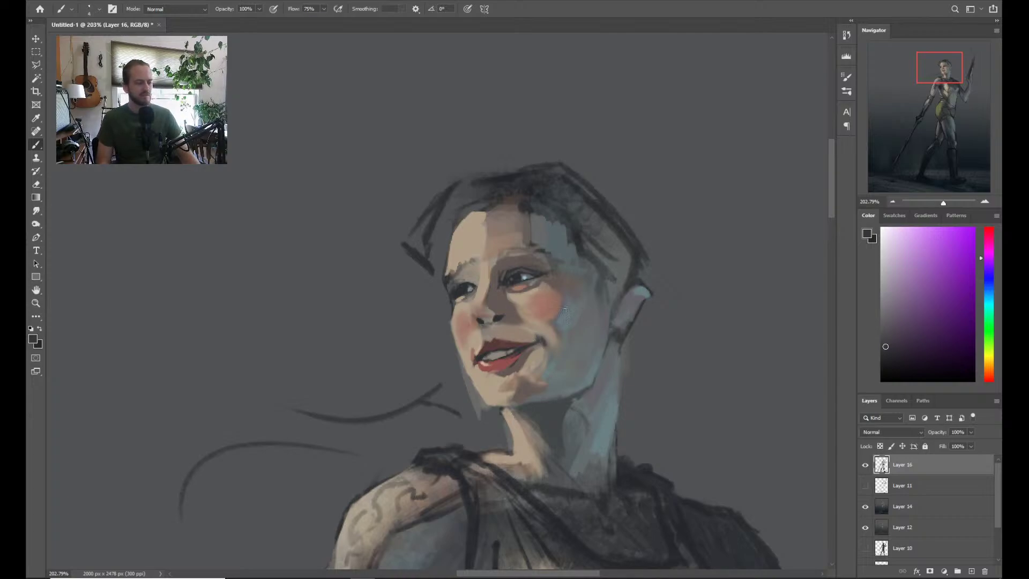
left_click(539, 334, "alt")
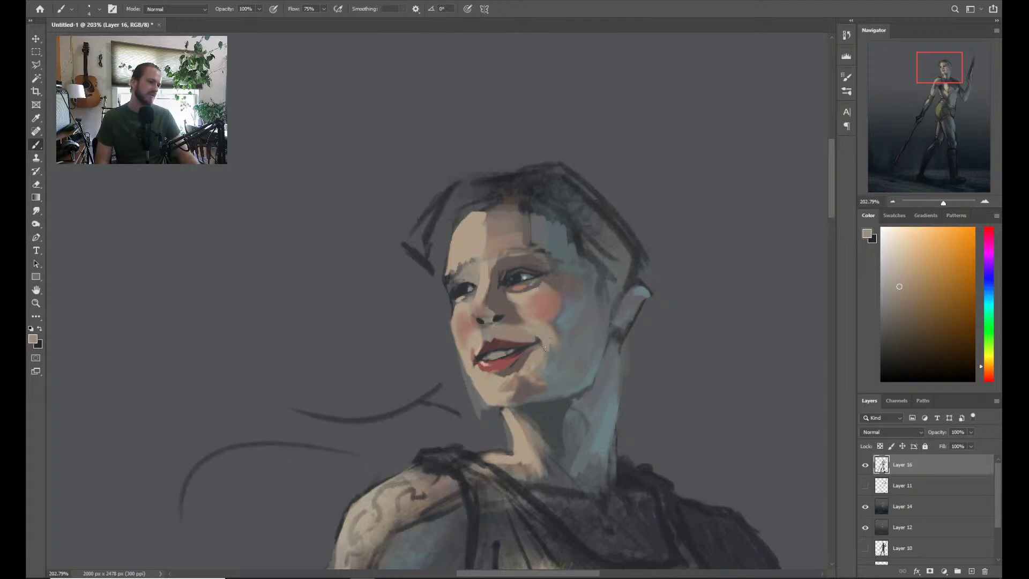
scroll(546, 348, "down", 3)
scroll(538, 323, "up", 3)
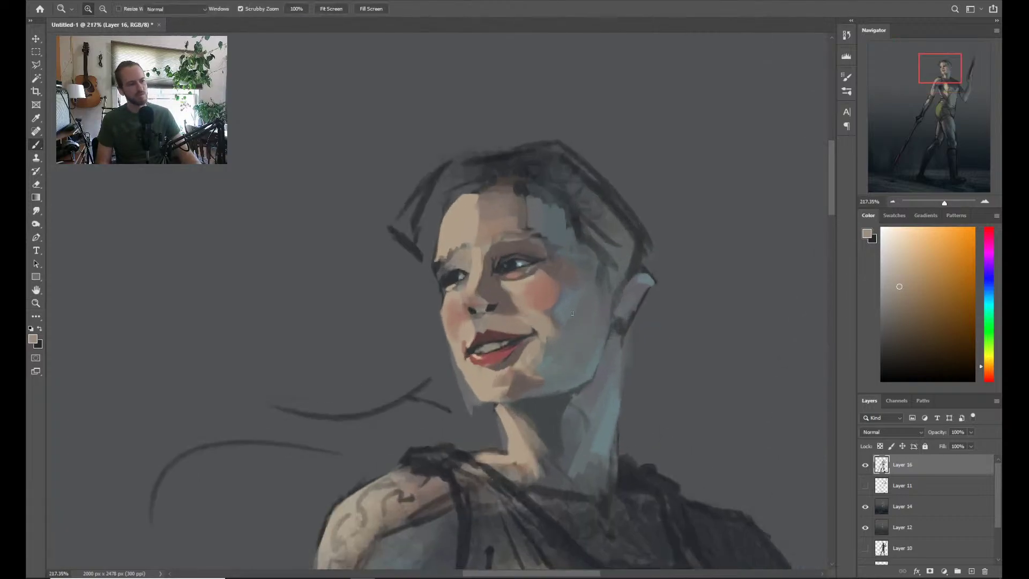
left_click(539, 324, "alt")
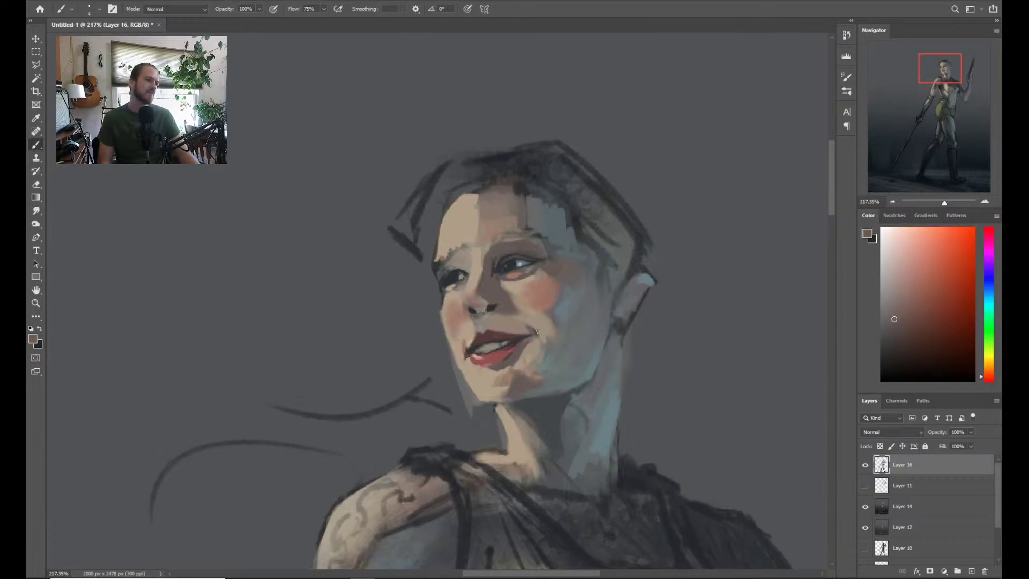
Touch up the near eye's inner corner and upper lid with sampled near-black
mouse_move(531, 308)
left_mouse_down()
mouse_move(518, 315)
mouse_move(558, 290)
mouse_move(469, 365)
left_mouse_up()
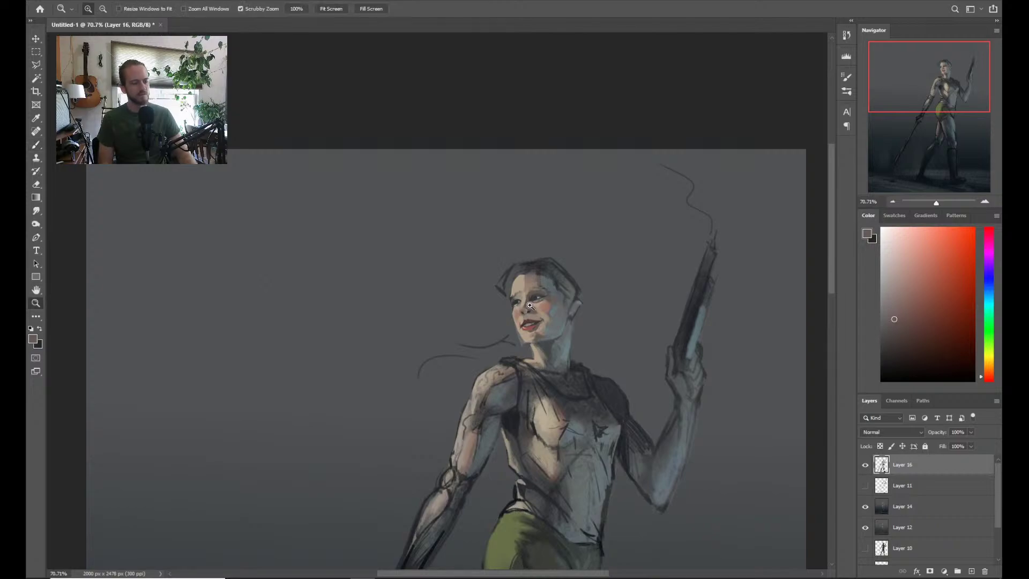
left_click_drag(577, 265, 579, 279)
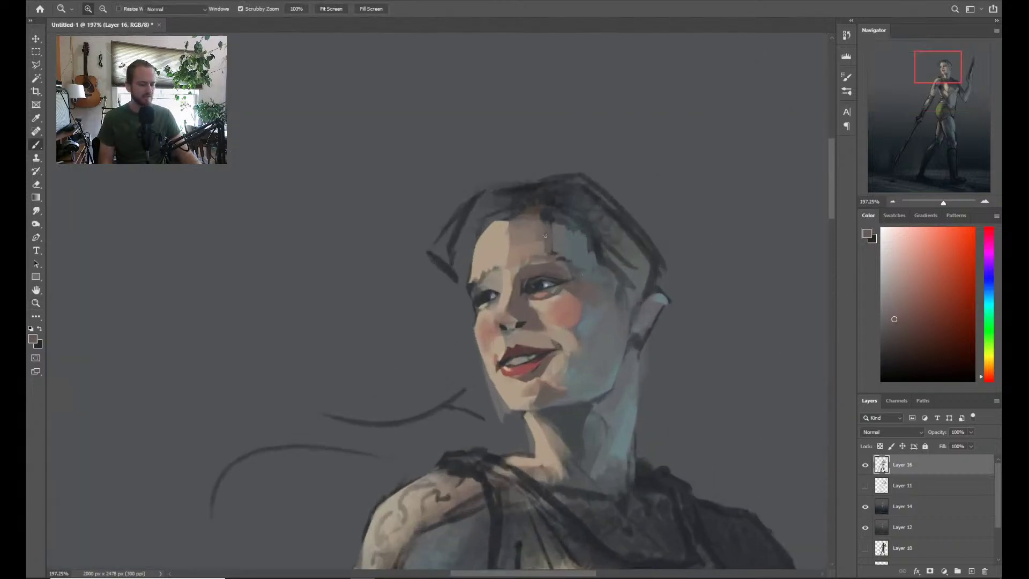
left_click(528, 279, "alt")
left_click(529, 279, "alt")
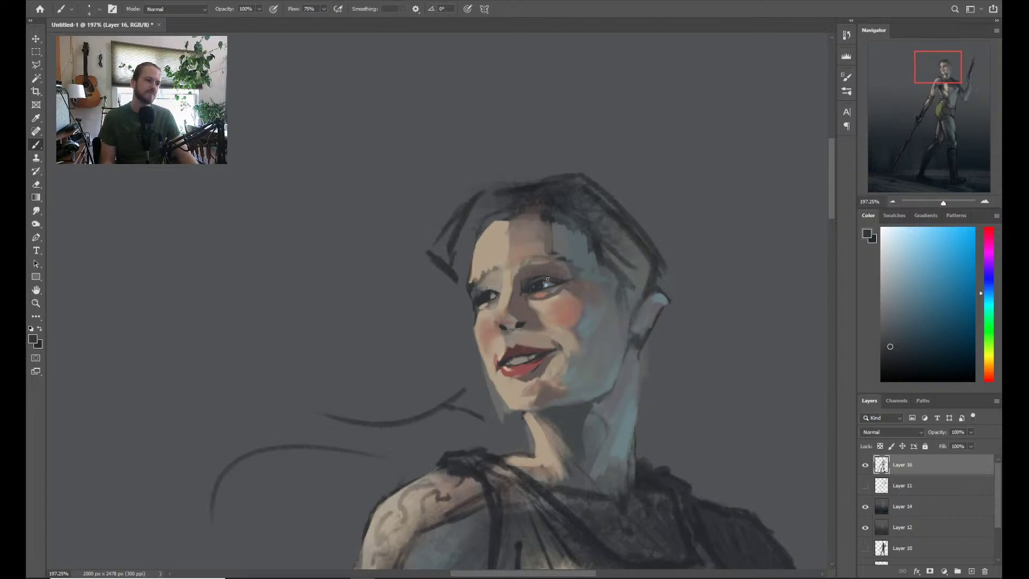
Lasso the near eye, copy it to a new layer and shift the copy 3 px right
key("l")
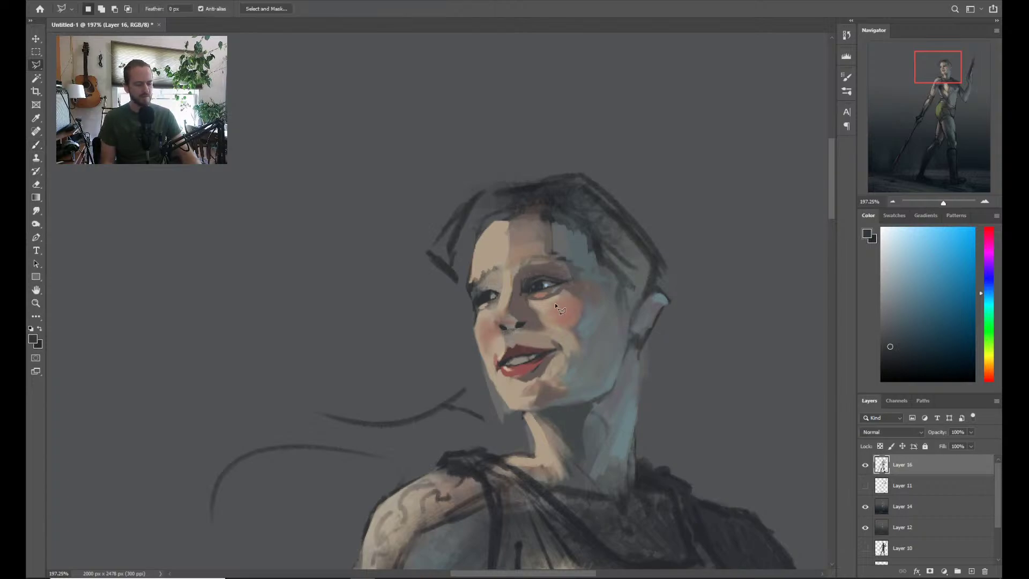
mouse_move(536, 306)
left_mouse_down()
mouse_move(580, 277)
mouse_move(541, 266)
mouse_move(530, 284)
left_mouse_up()
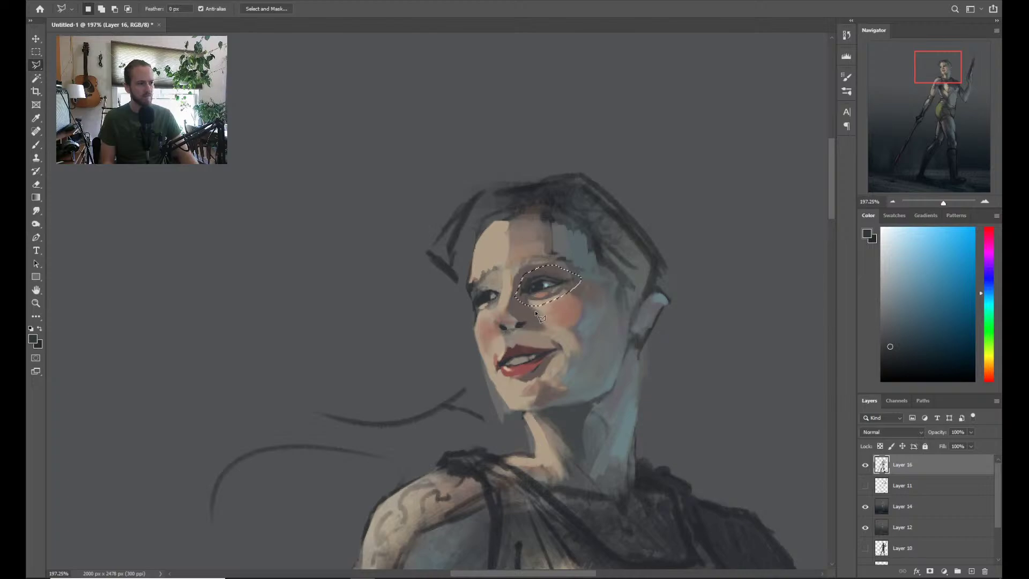
key("ctrl+j")
key("ctrl+t")
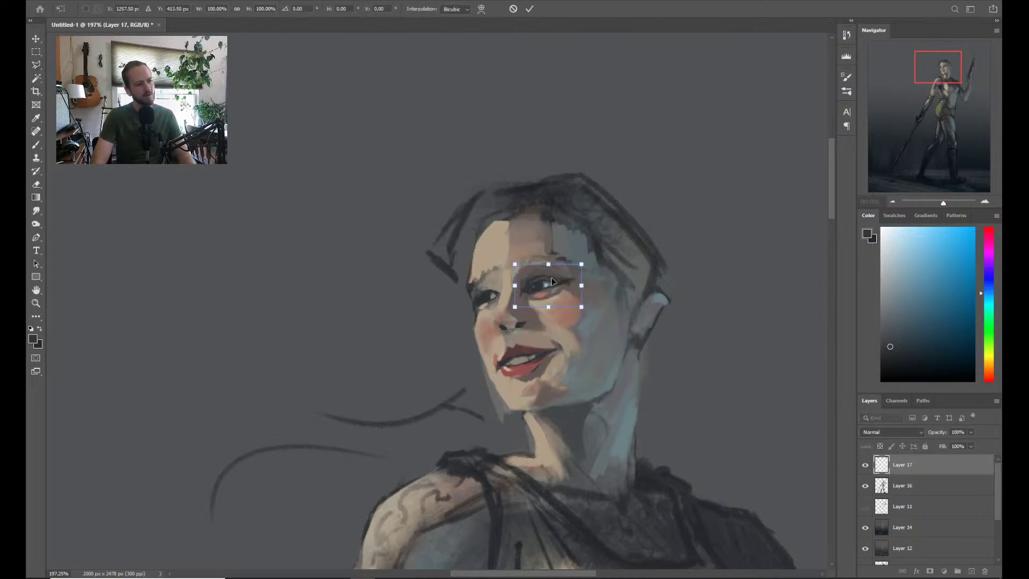
key("Right")
key("Right")
key("Right")
key("Right")
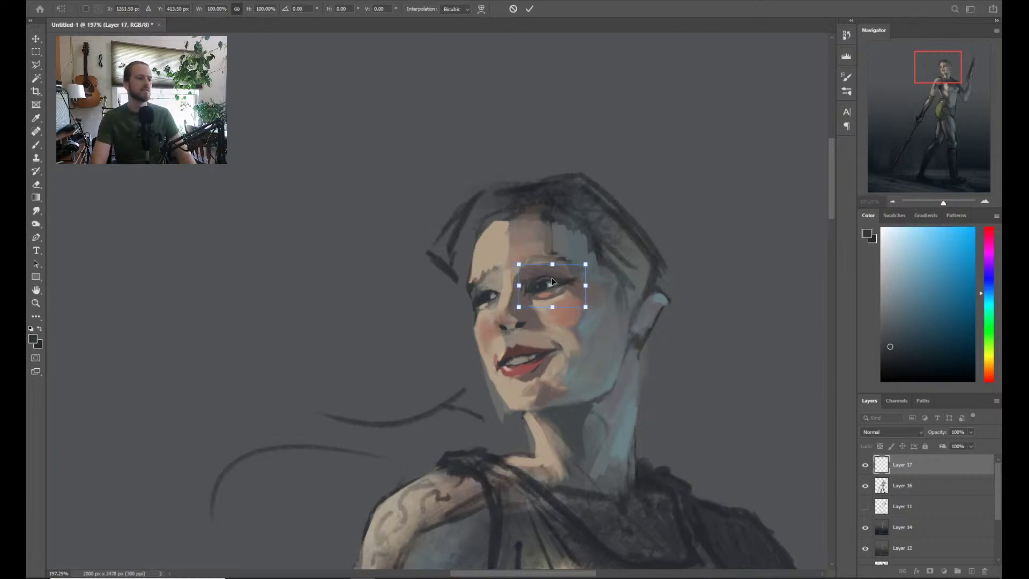
key("Left")
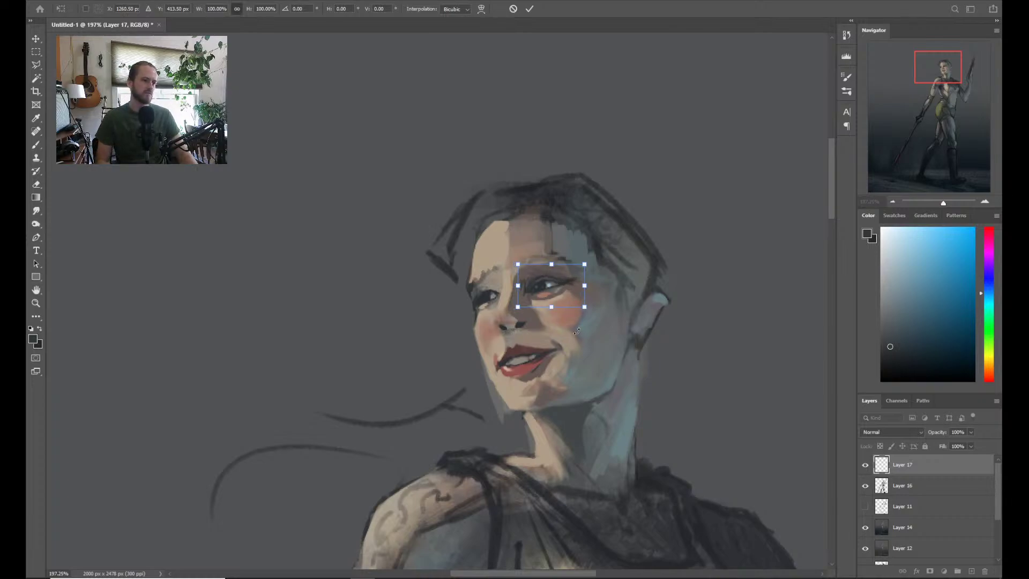
key("Return")
Merge the shifted eye layer with Layer 16
key("z")
left_click(631, 342, "alt")
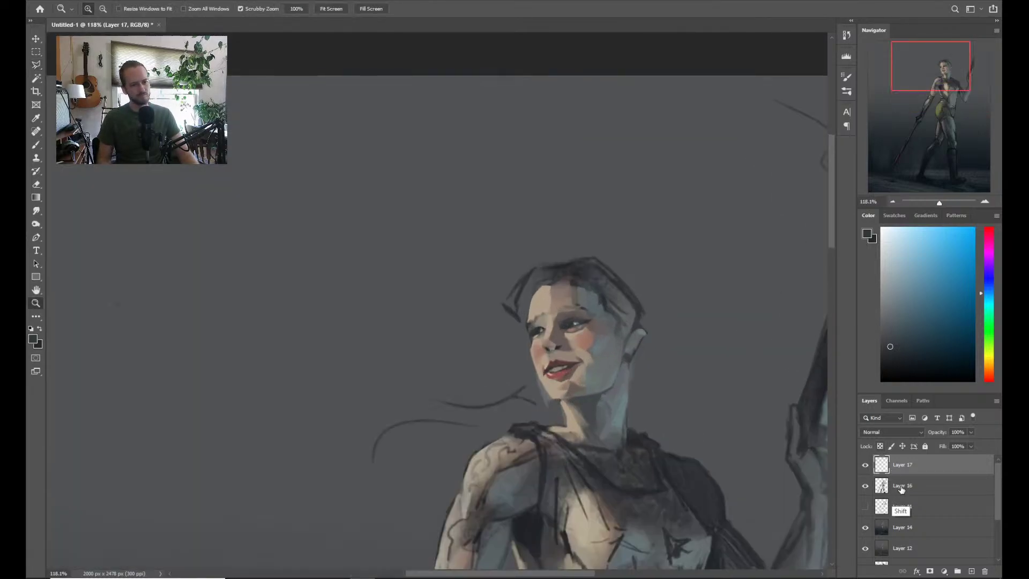
left_click(899, 492, "shift")
key("ctrl+e")
Sharpen the near eye's iris and lid line with a smaller brush in sampled dark grey and near-black
left_click(597, 328)
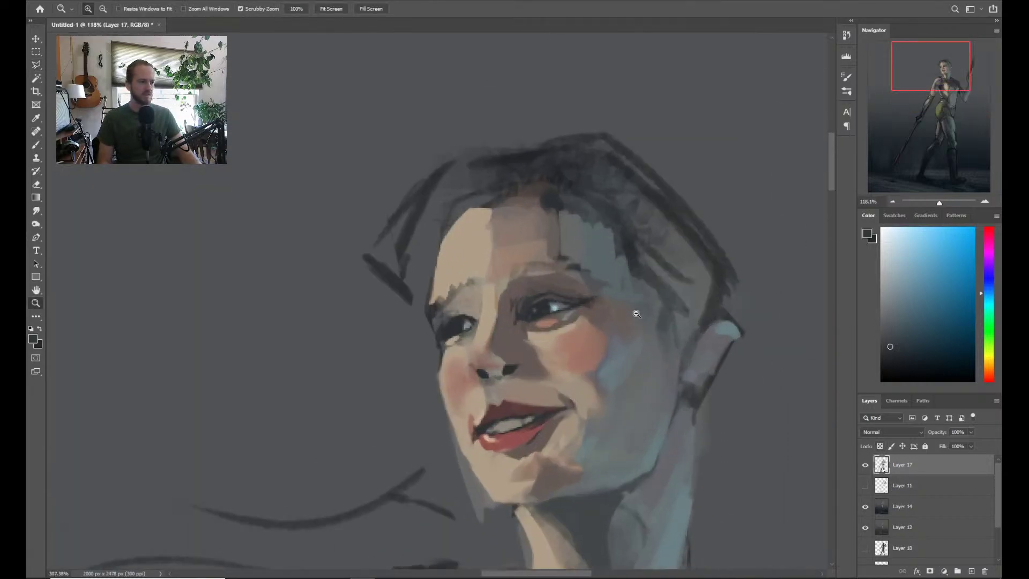
key("b")
left_click(574, 313, "alt")
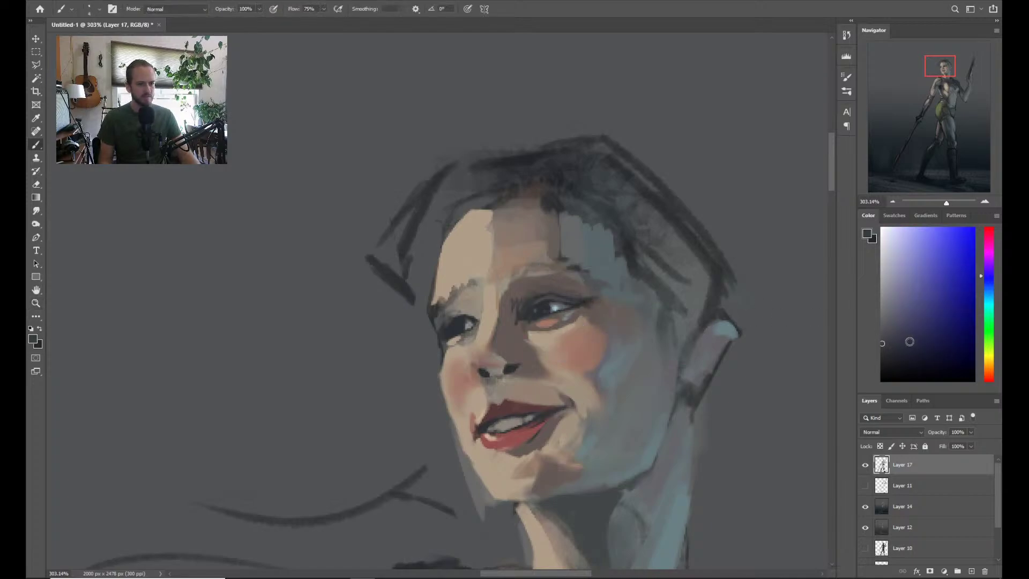
key("bracketleft")
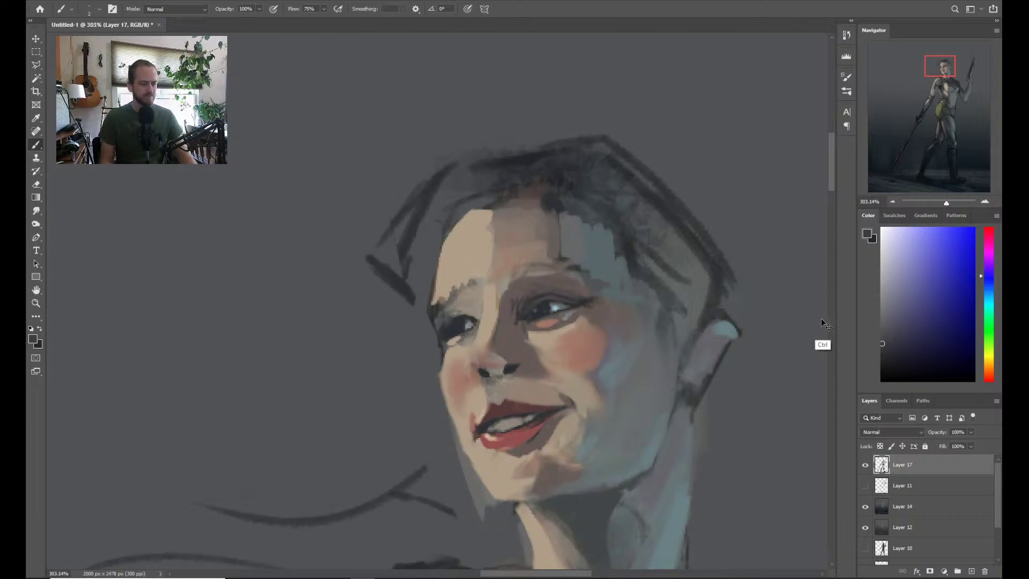
left_click(543, 326, "alt")
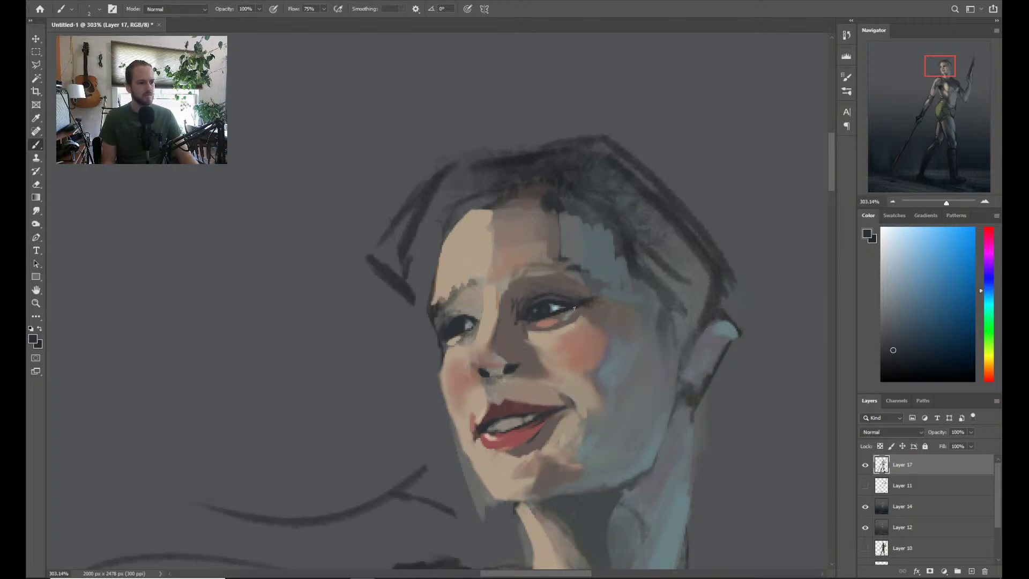
Touch up the near eye's outer corner with a sampled mid grey
key("z")
scroll(657, 263, "down", 3)
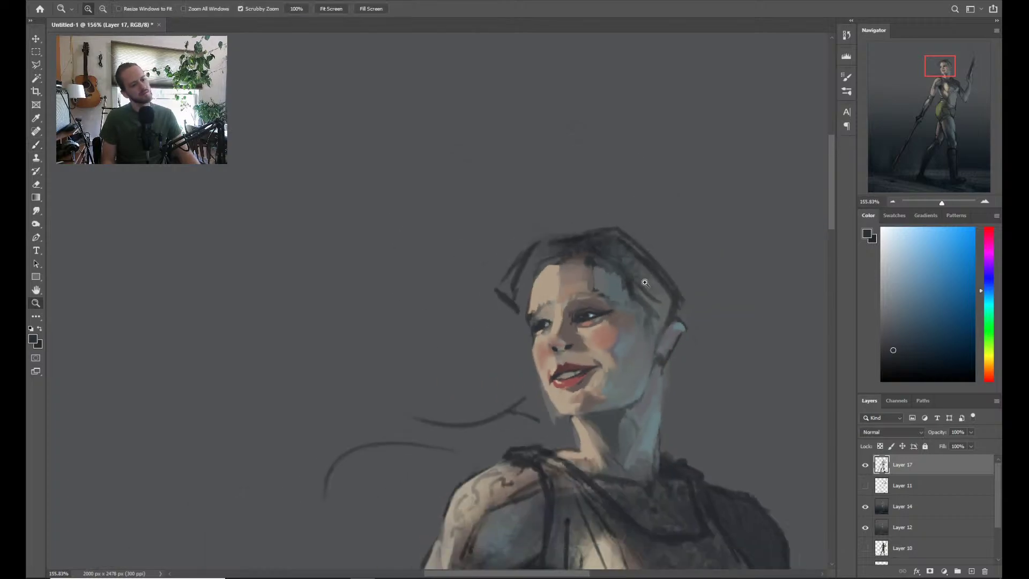
scroll(658, 265, "down", 3)
scroll(660, 268, "up", 3)
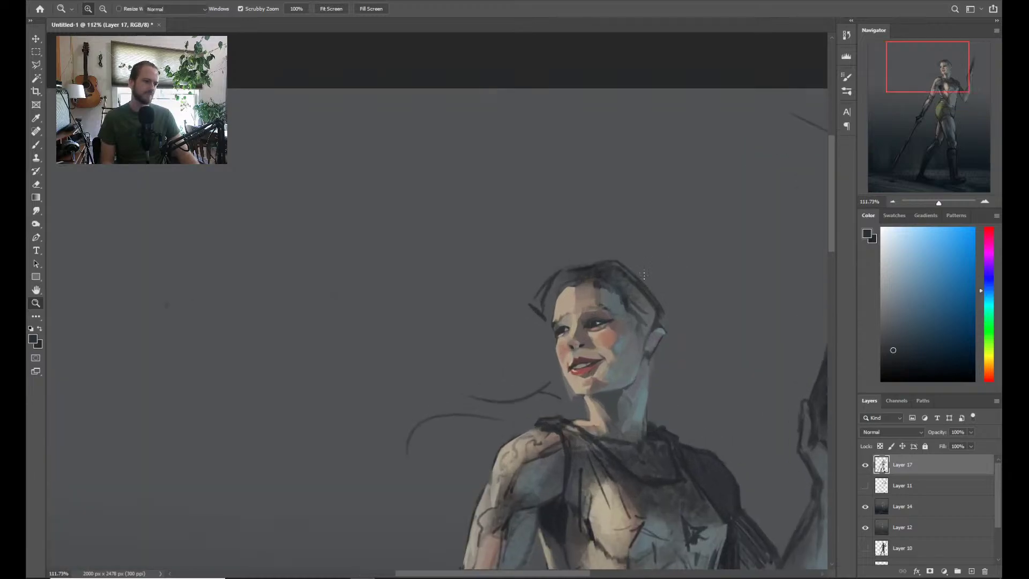
scroll(595, 311, "up", 3)
key("b")
left_click(590, 339, "alt")
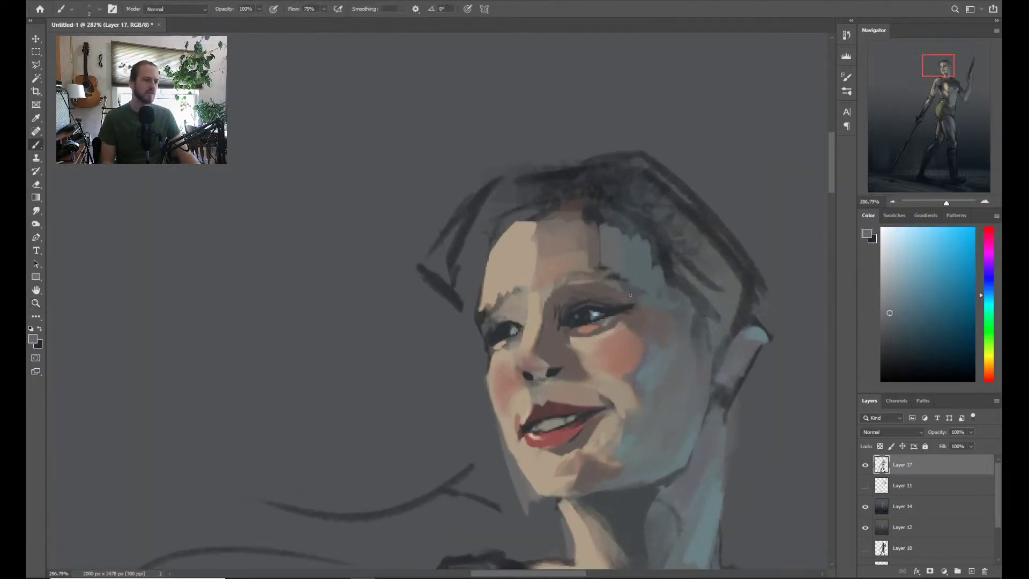
Resize the whole image to 3000 px wide and 3717 px high with resampling left on Automatic
key("z")
scroll(639, 256, "down", 3)
key("b")
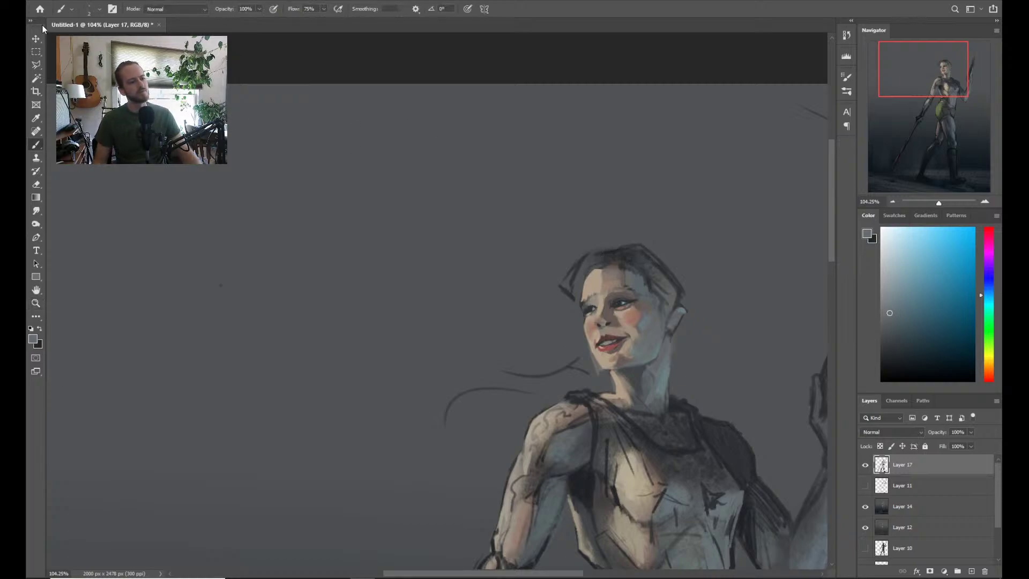
left_click(83, 1)
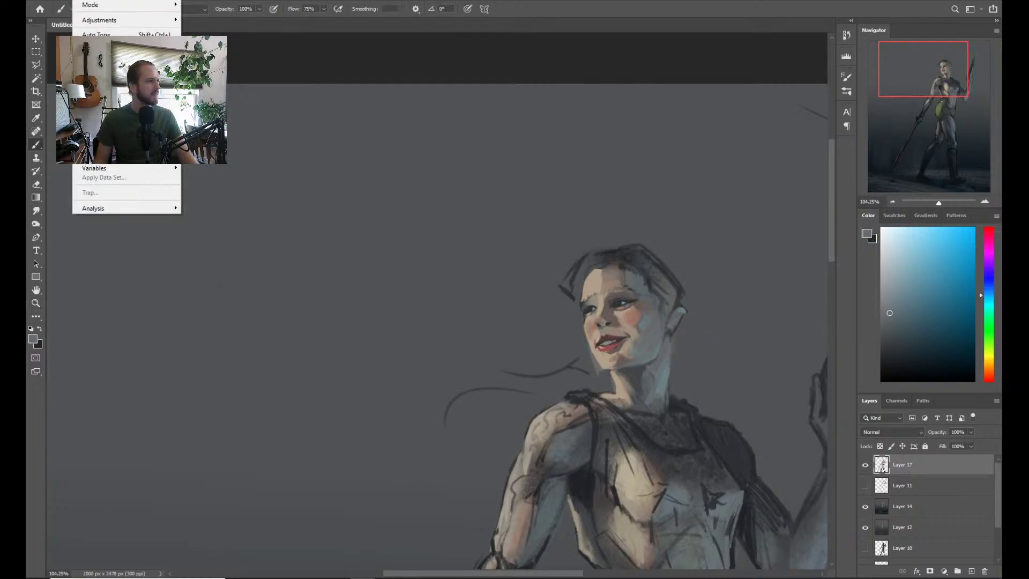
left_click(96, 70)
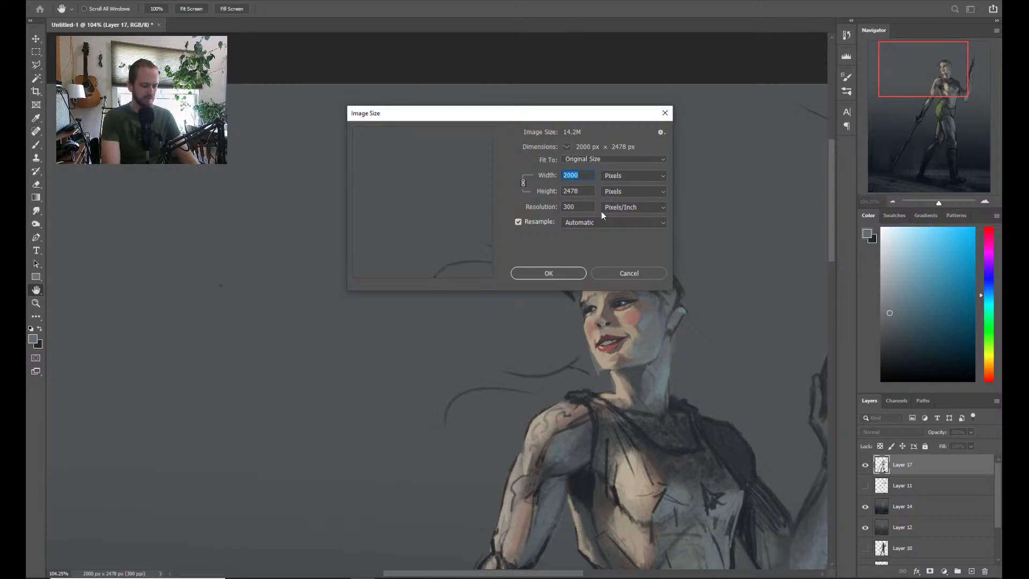
type("3000")
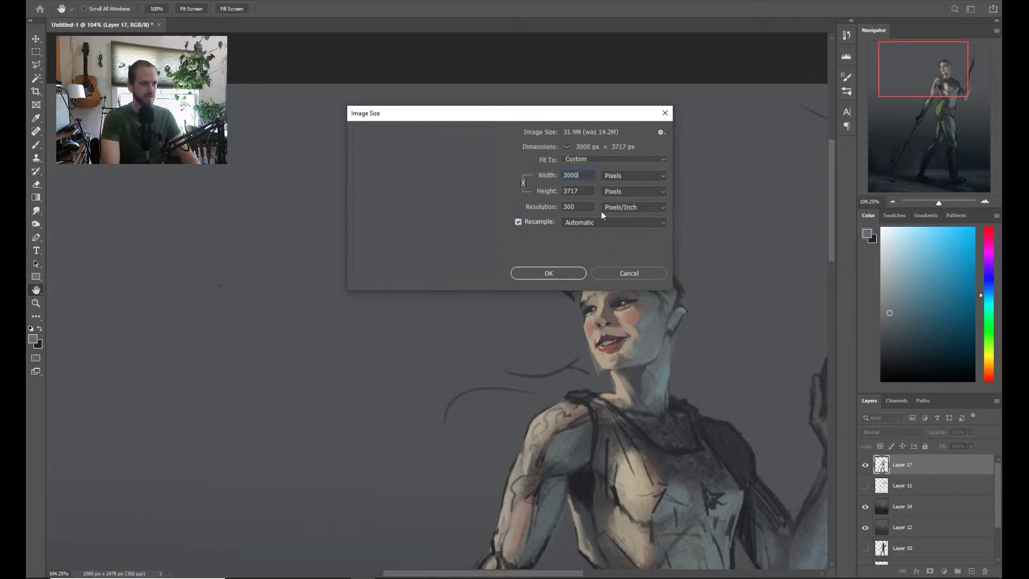
left_click(544, 273)
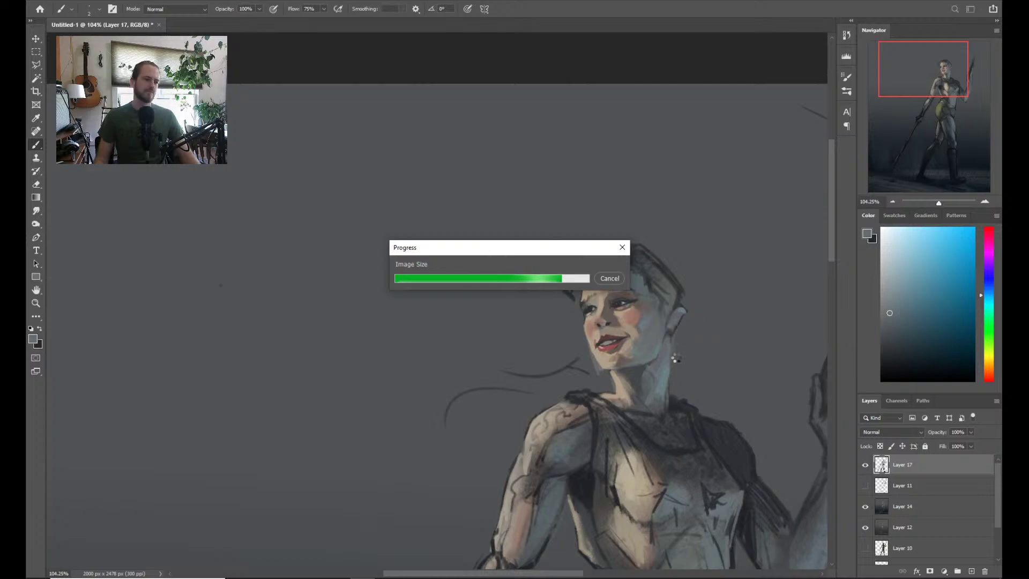
Refine the near eye's lid line and inner corner with sampled near-black and dark reddish brown
key("z")
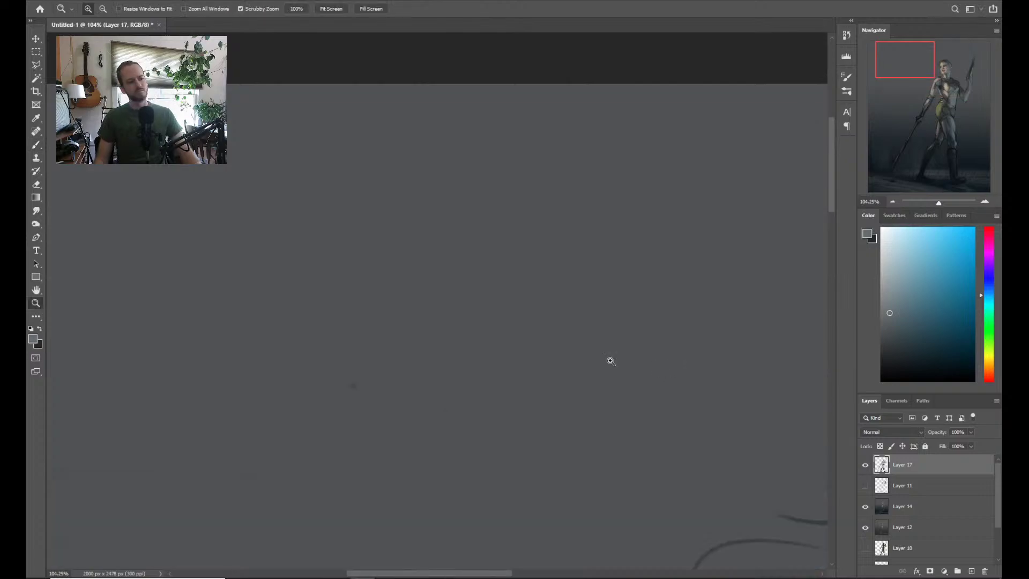
key("ctrl+0")
mouse_move(492, 198)
left_mouse_down()
mouse_move(551, 217)
mouse_move(488, 197)
left_mouse_up()
key("b")
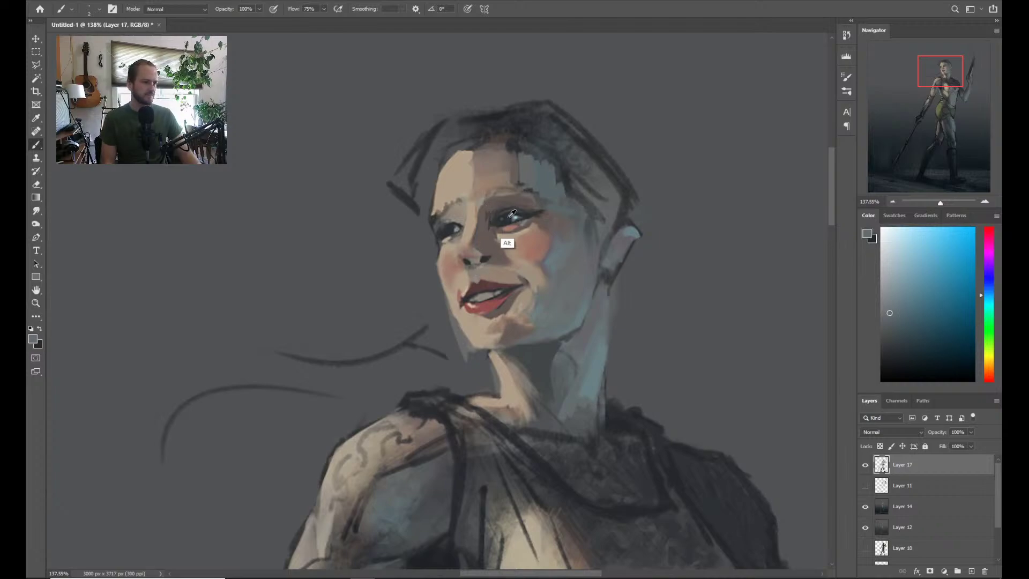
left_click(502, 218, "alt")
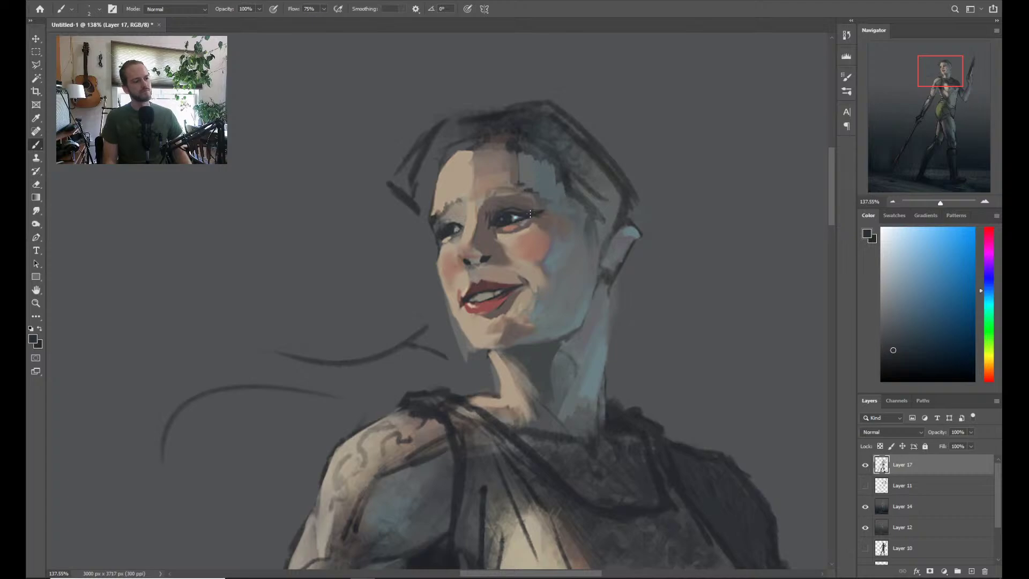
left_click(498, 229, "alt")
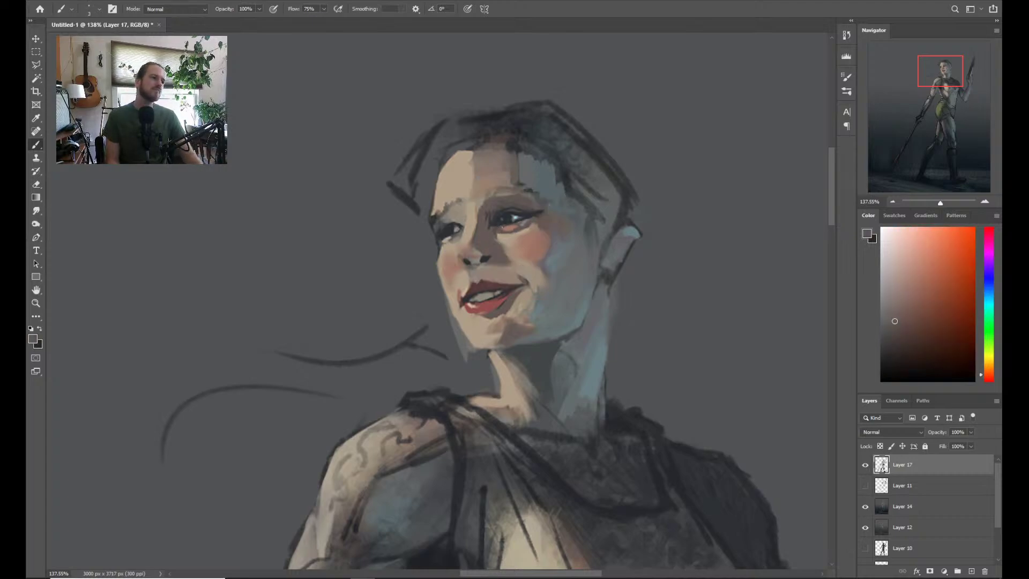
left_click(496, 232, "alt")
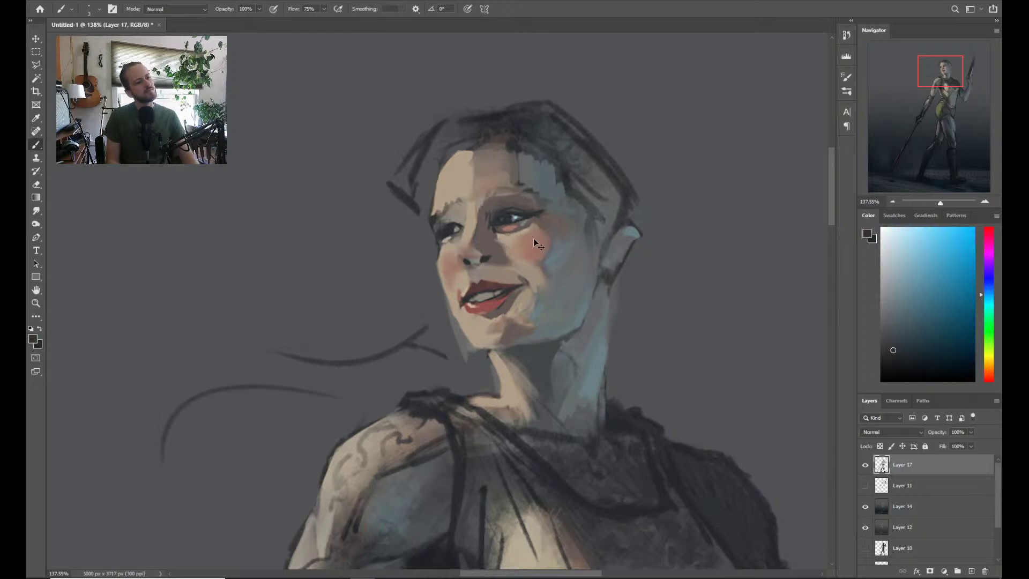
Block in the near eyebrow with a sampled near-black, undoing and repainting its first strokes
key("z")
mouse_move(533, 238)
left_mouse_down()
mouse_move(499, 239)
mouse_move(515, 252)
left_mouse_up()
key("b")
key("z")
key("b")
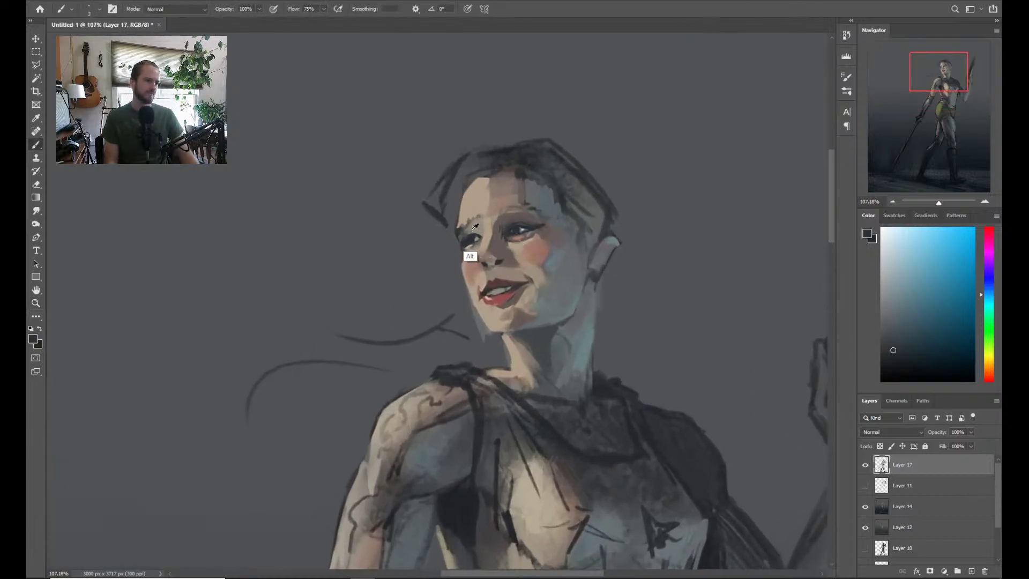
left_click(526, 223, "alt")
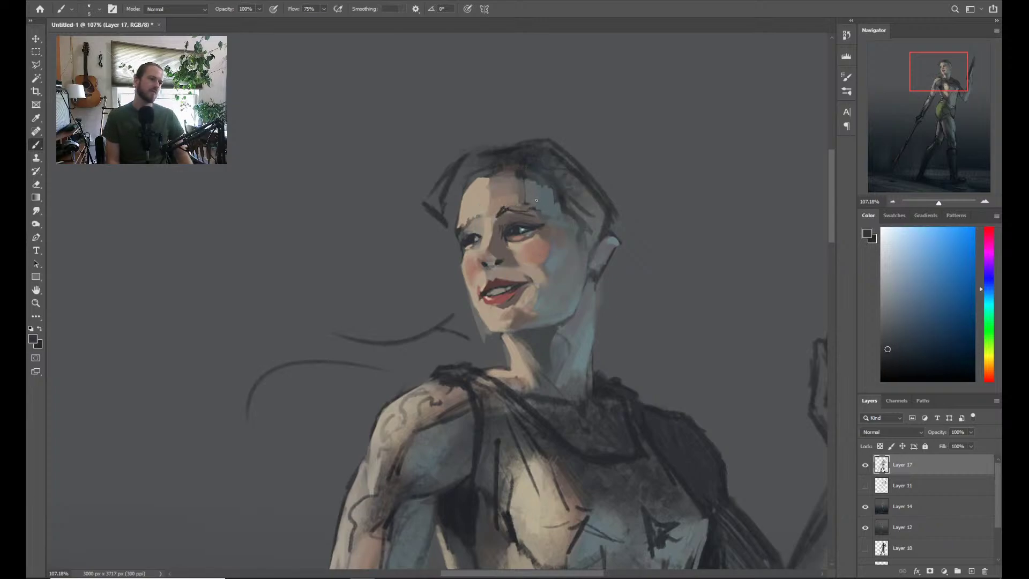
key("ctrl+z")
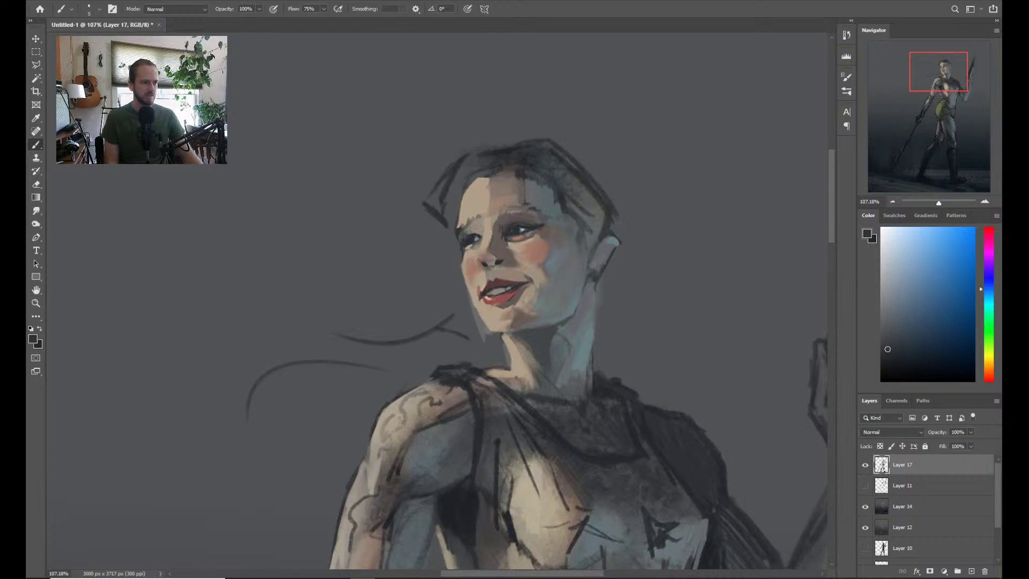
mouse_move(498, 216)
left_mouse_down()
mouse_move(545, 199)
mouse_move(538, 213)
left_mouse_up()
key("ctrl+z")
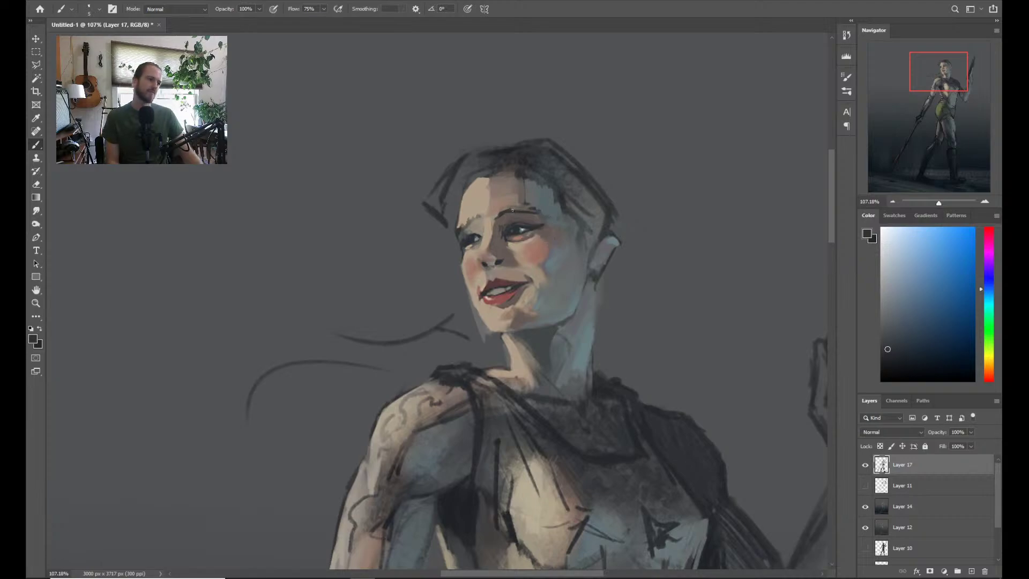
key("ctrl+z")
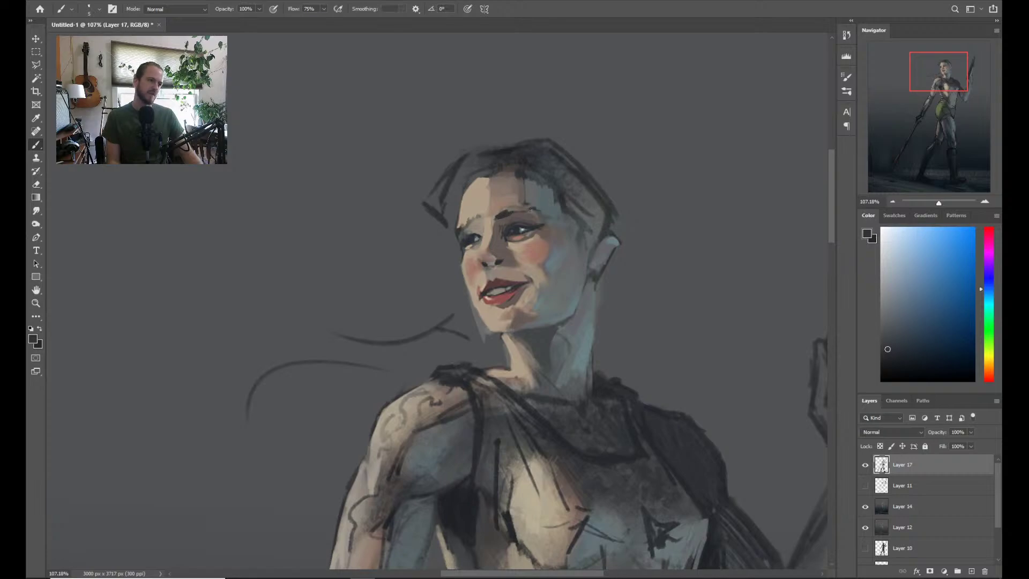
Thicken the near eyebrow and extend it toward the temple in near-black
key("z")
left_click_drag(563, 211, 597, 189)
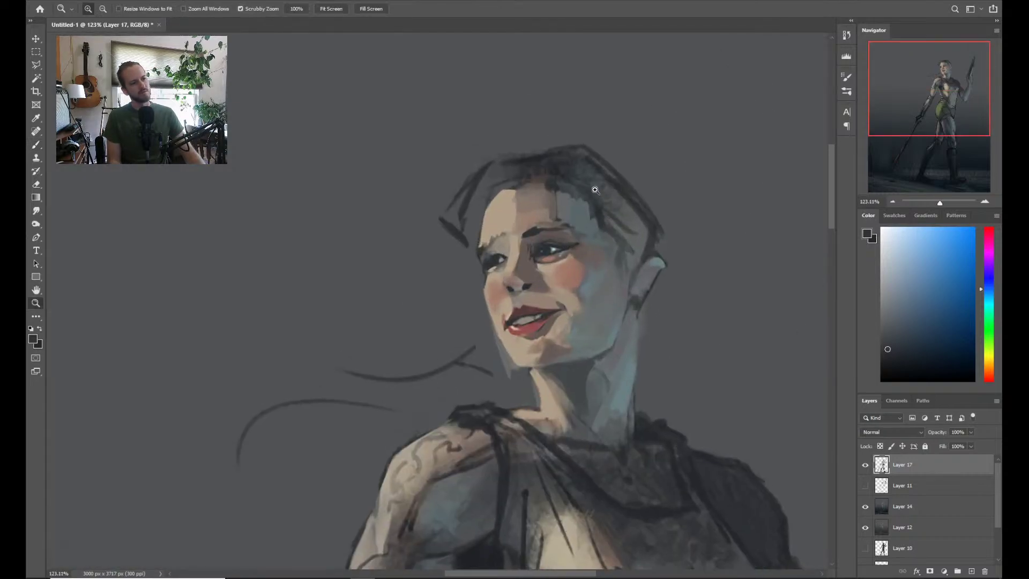
mouse_move(534, 246)
left_mouse_down()
mouse_move(563, 239)
mouse_move(546, 220)
left_mouse_up()
key("b")
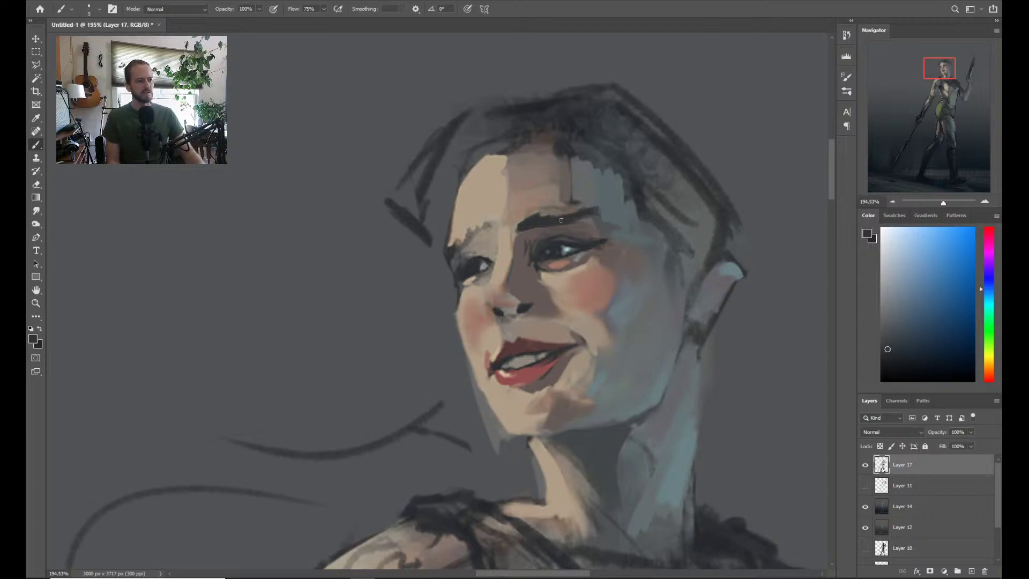
Reshape the near eyebrow's inner end and lower edge with sampled skin browns and near-black
key("z")
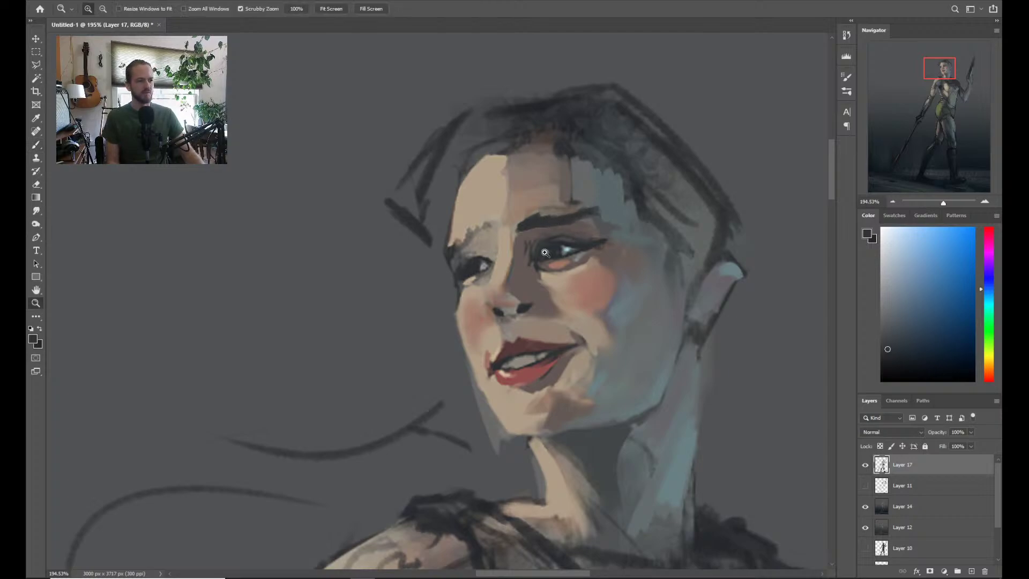
key("ctrl+0")
left_click_drag(547, 161, 579, 161)
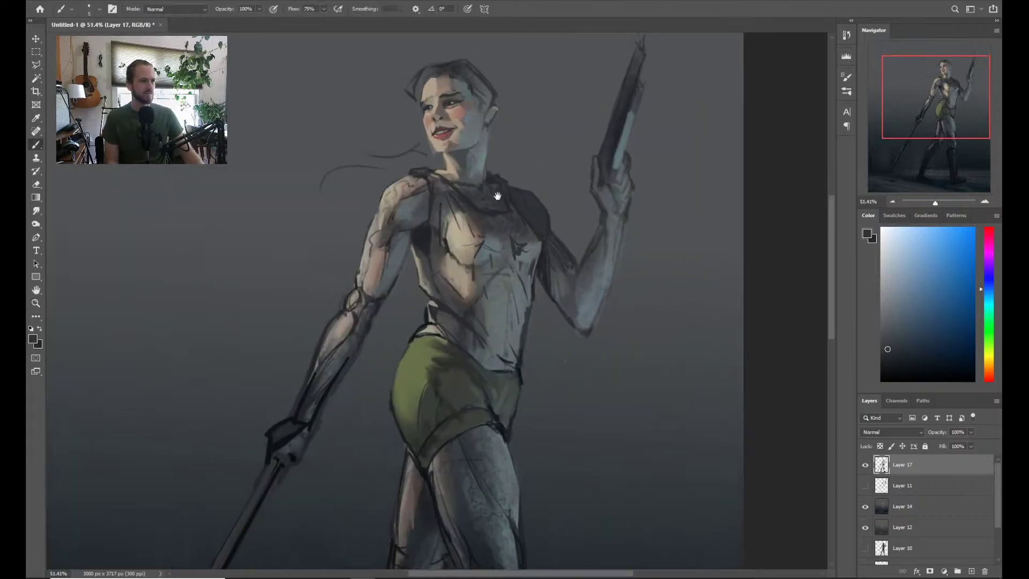
left_click_drag(498, 195, 485, 270)
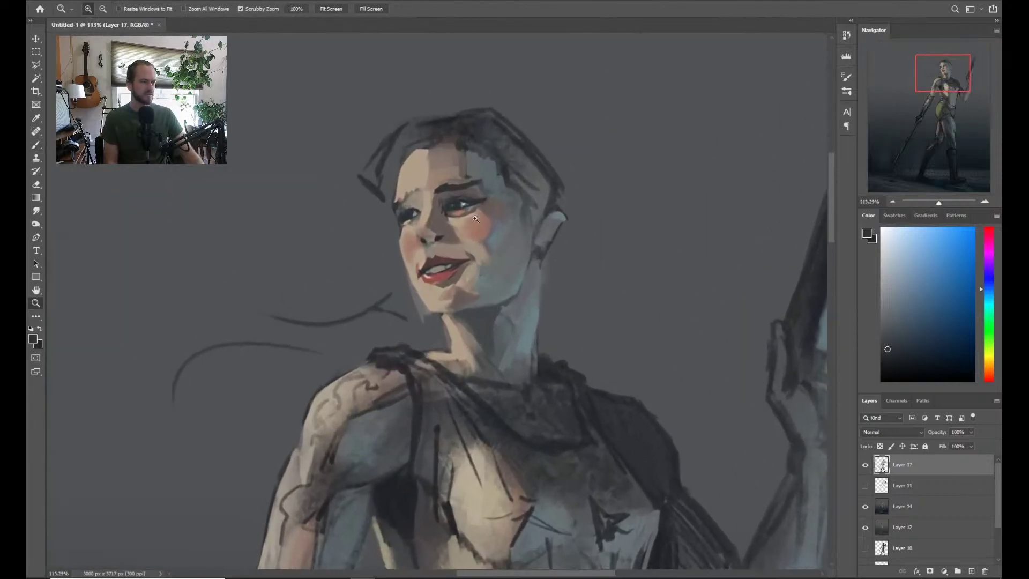
left_click(439, 209, "alt")
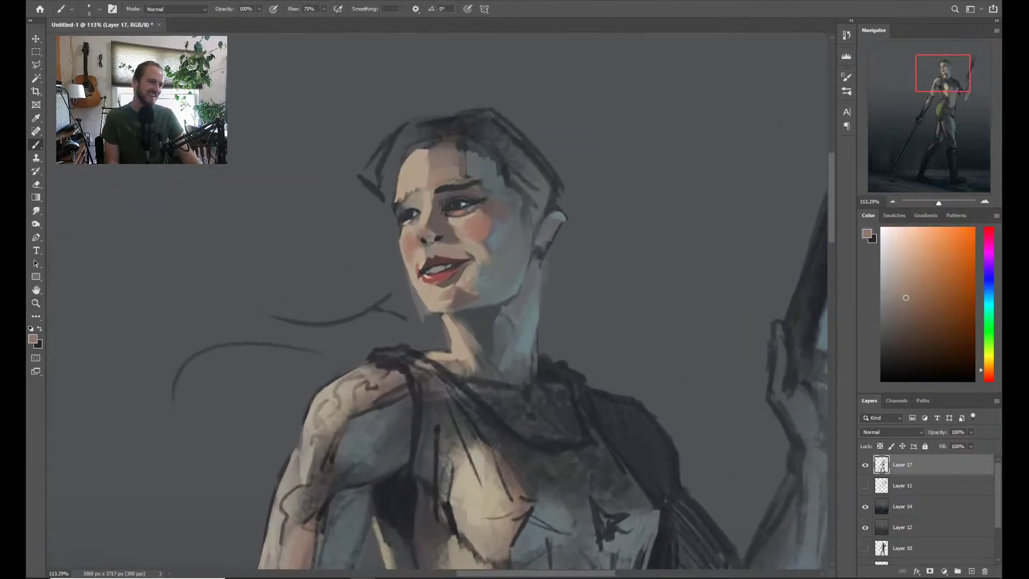
left_click(449, 213, "alt")
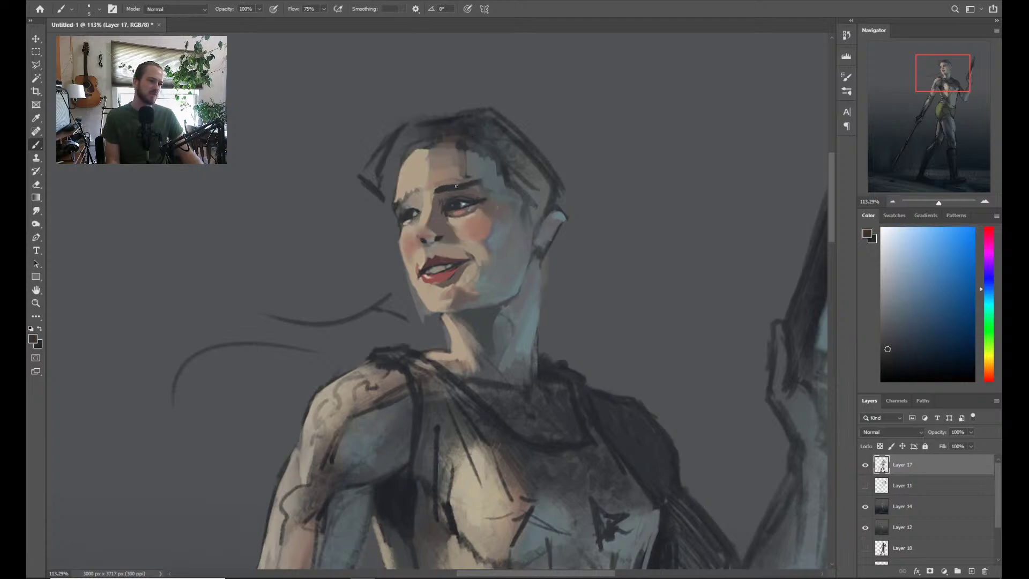
left_click(454, 220, "alt")
left_click(433, 194, "alt")
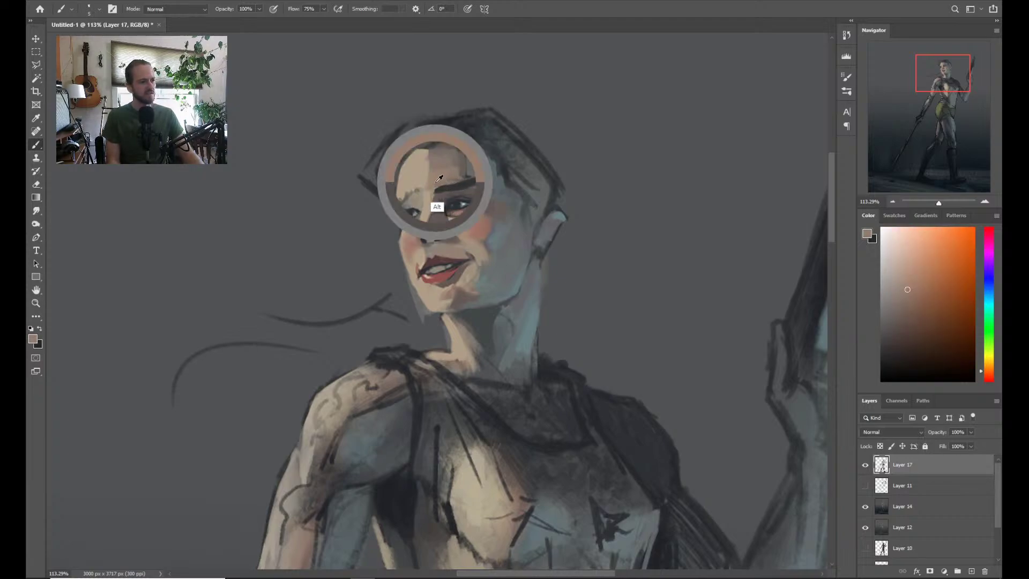
left_click(451, 214, "alt")
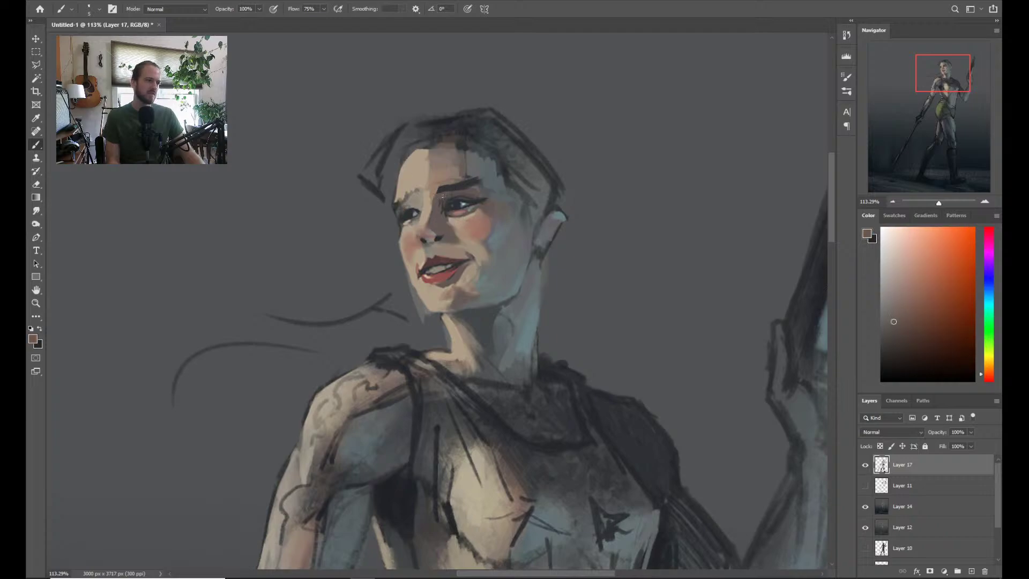
left_click(442, 190, "alt")
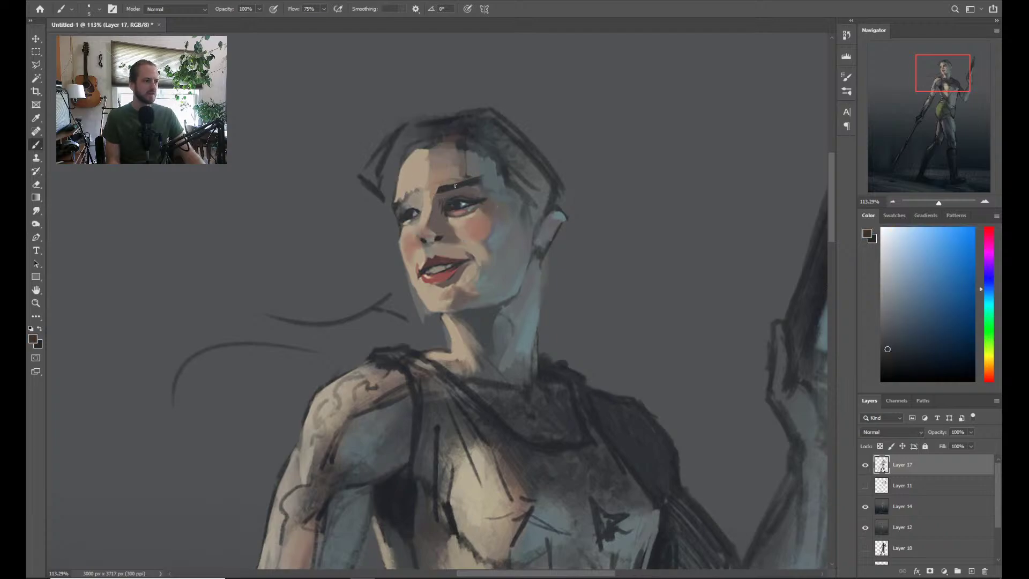
Taper the near eyebrow's outer tail and clean its upper edge with sampled blue-grey, near-black and skin tone
left_click(490, 176, "alt")
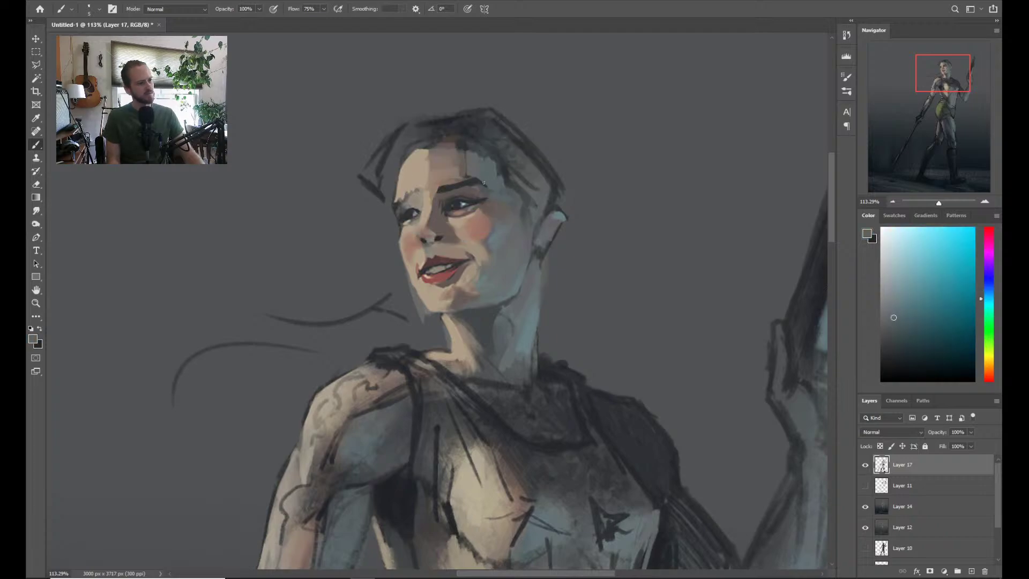
left_click(474, 187, "alt")
left_click(485, 182, "alt")
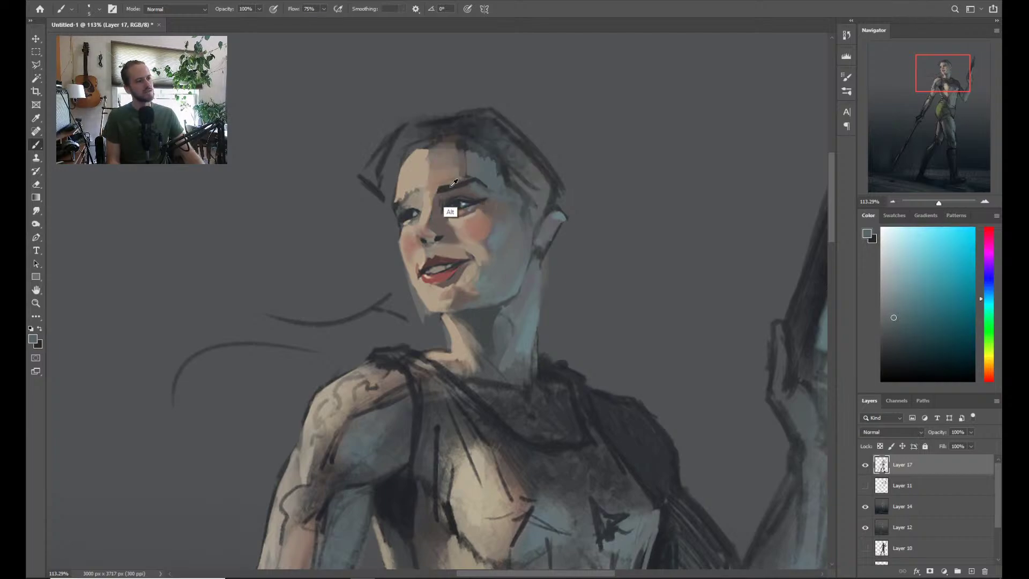
left_click(465, 183, "alt")
left_click(451, 182, "alt")
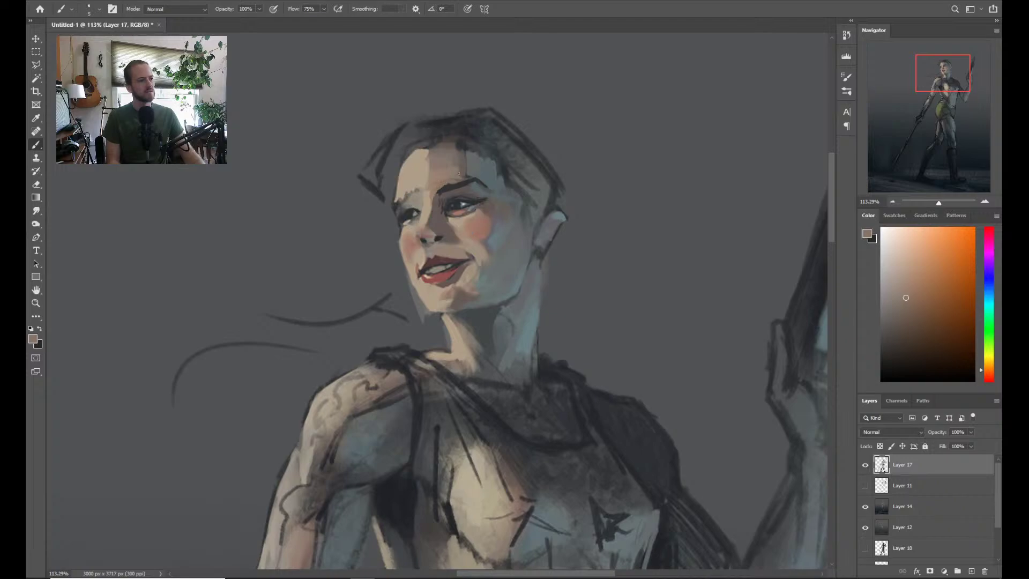
Soften the near eyebrow's inner end with sampled reddish brown and strengthen its arch in near-black
key("z")
left_click_drag(697, 137, 573, 137)
left_click_drag(491, 182, 509, 177)
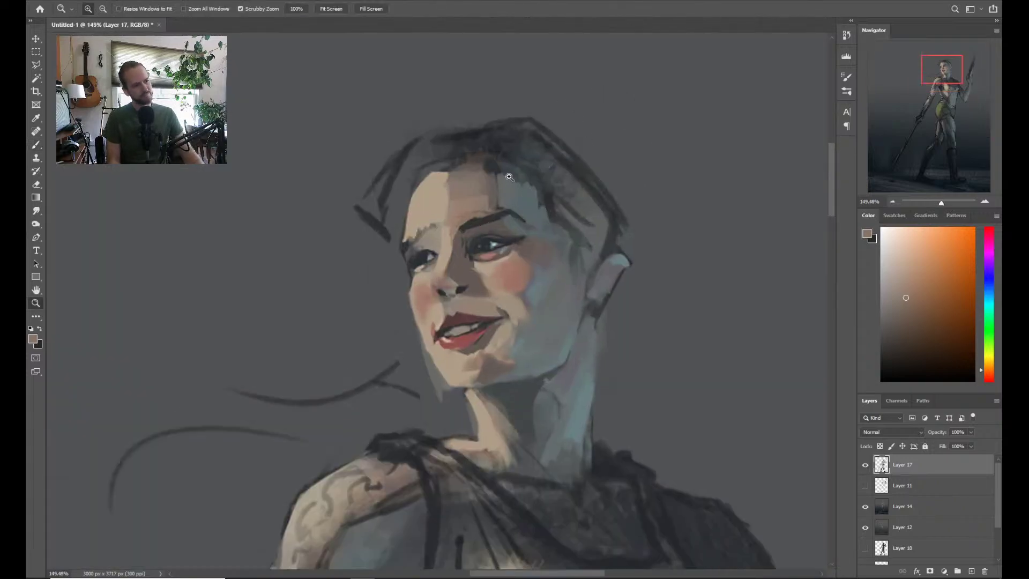
left_click_drag(489, 246, 503, 245)
key("b")
left_click(470, 227, "alt")
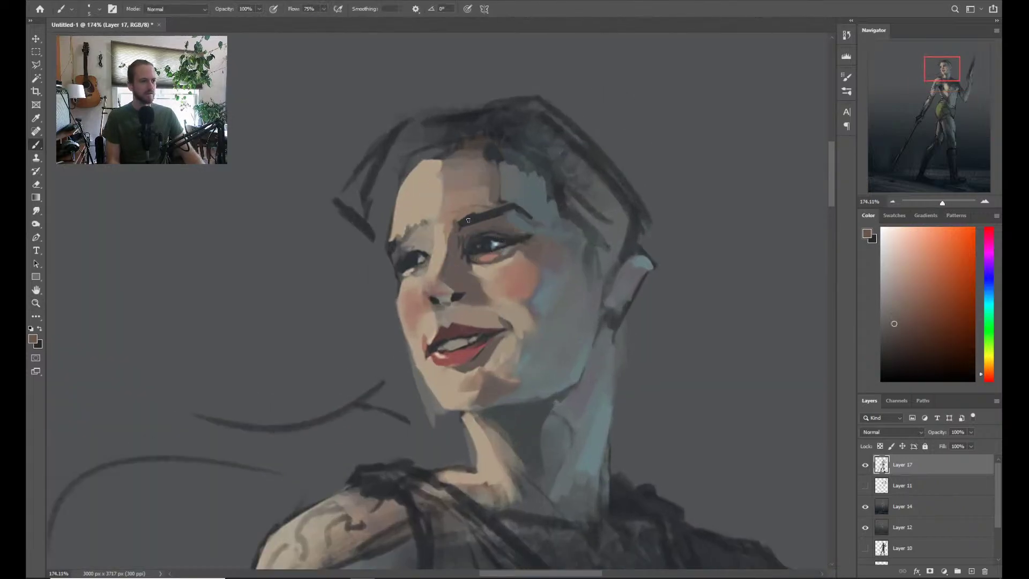
left_click(474, 243, "alt")
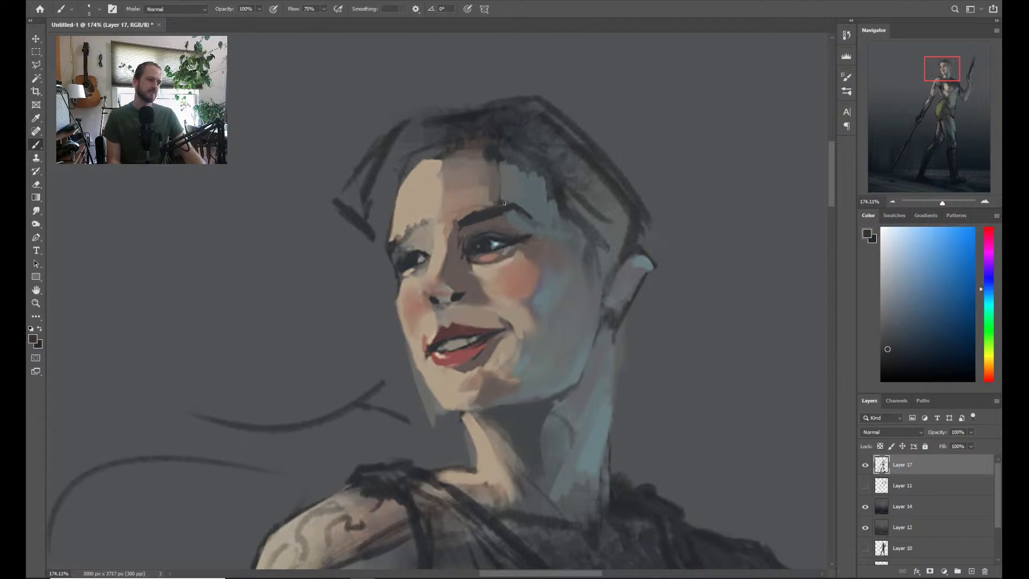
scroll(536, 177, "down", 5)
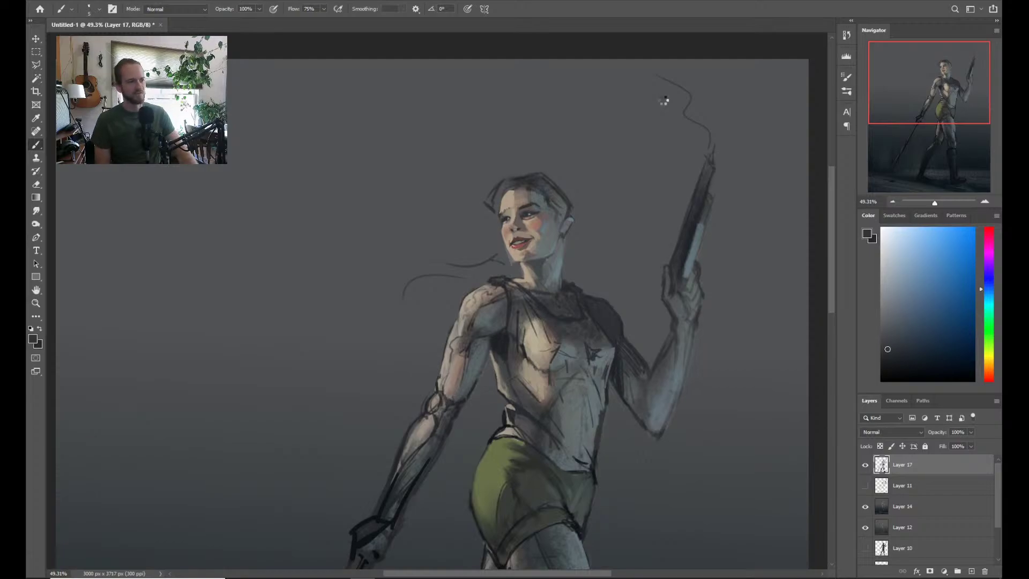
Flip the canvas horizontally and check the face from close-up and from a distance
key("ctrl+shift+h")
scroll(451, 190, "up", 5)
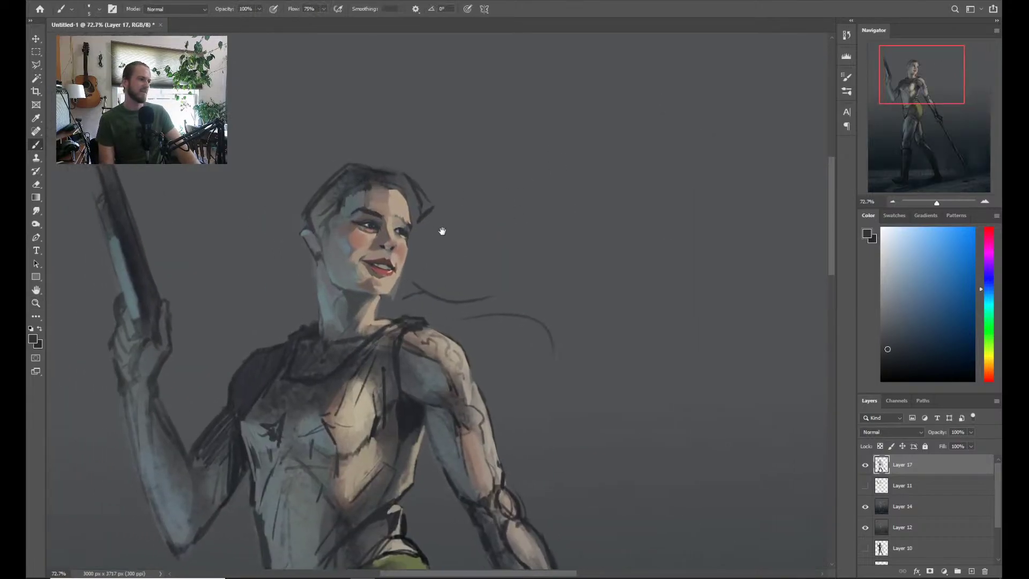
key("z")
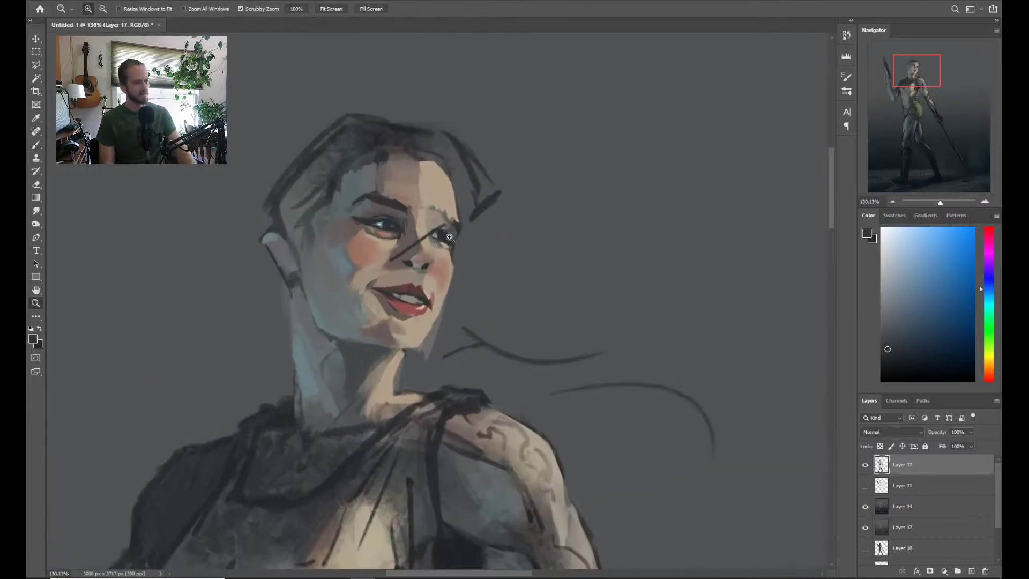
key("ctrl+0")
scroll(442, 258, "up", 6)
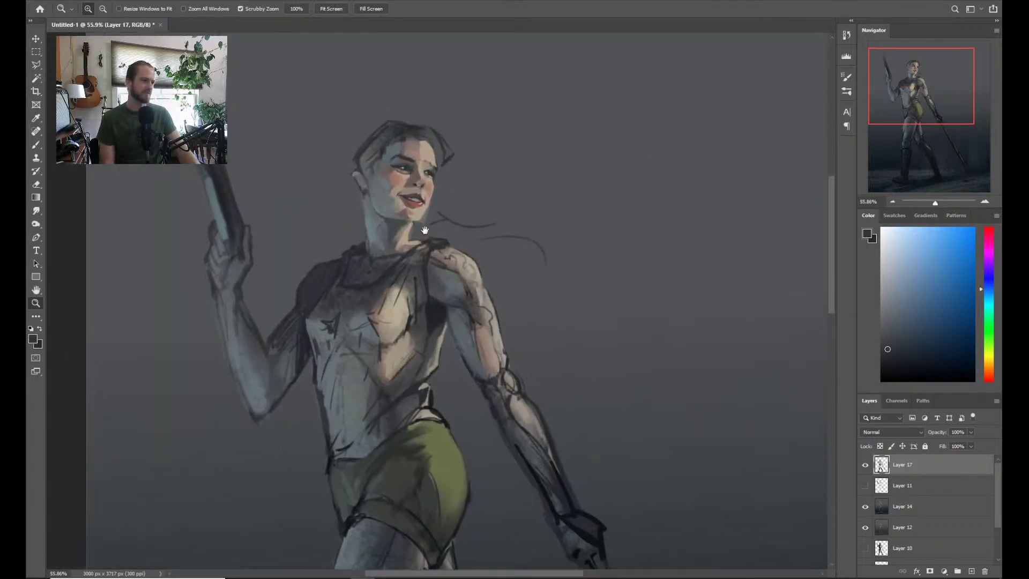
scroll(445, 287, "down", 2)
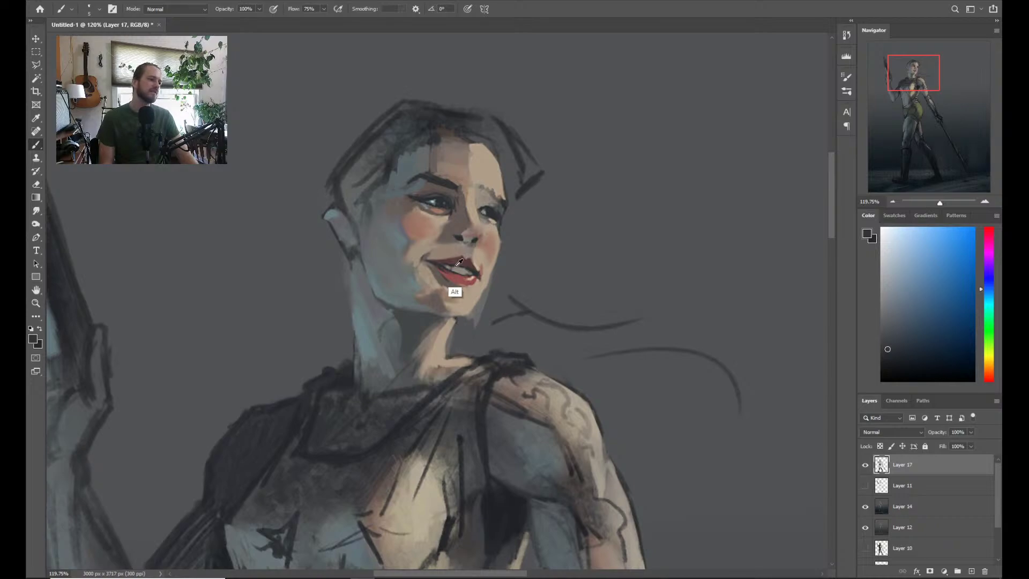
Select the area around the mouth with a freehand lasso and copy it onto its own layer
key("alt+l")
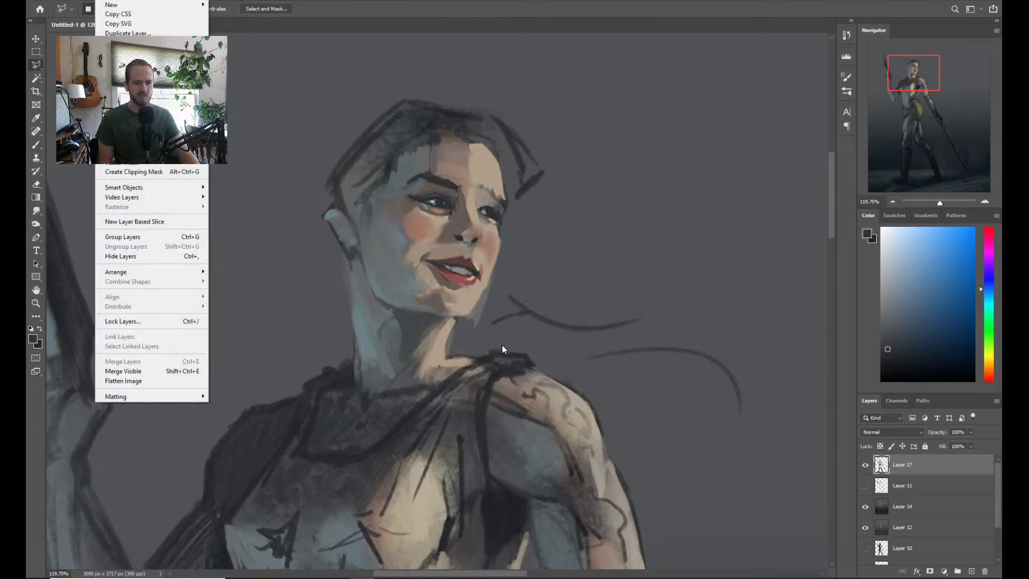
key("Escape")
key("l")
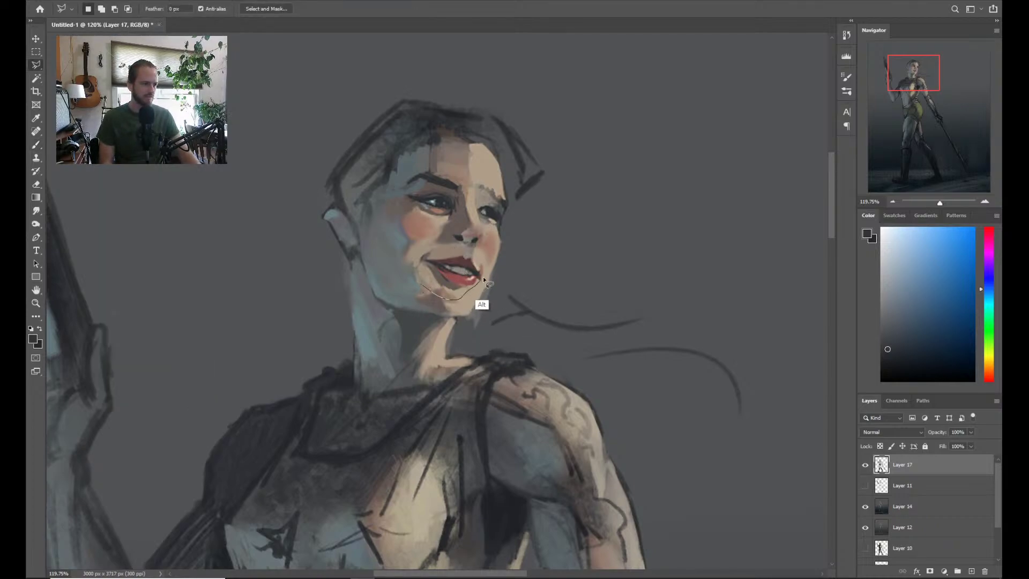
mouse_move(484, 277)
left_mouse_down()
mouse_move(436, 245)
mouse_move(421, 292)
left_mouse_up()
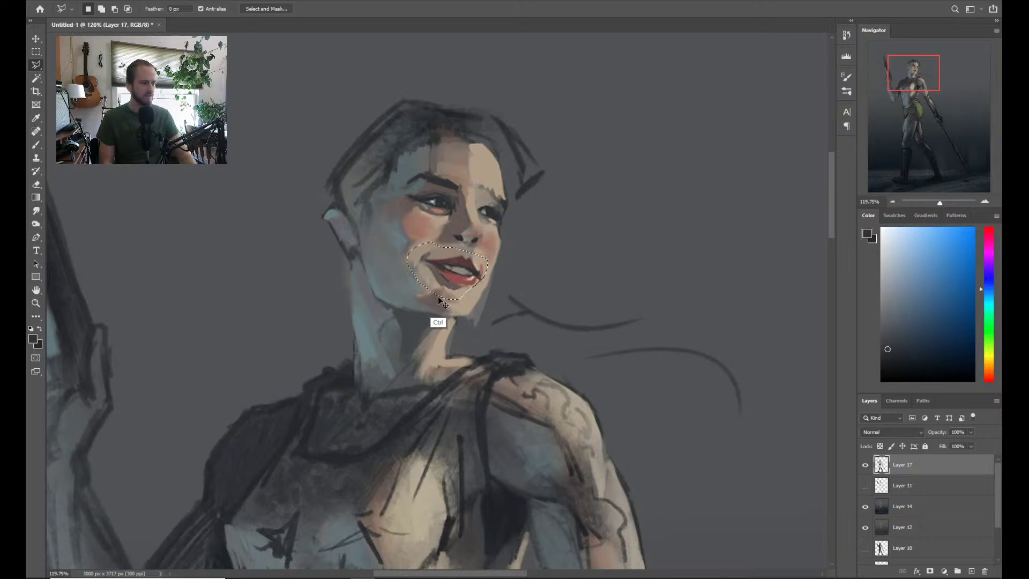
key("ctrl+j")
Warp the copied mouth slightly, pulling its near corner outward toward the cheek
key("ctrl+shift+w")
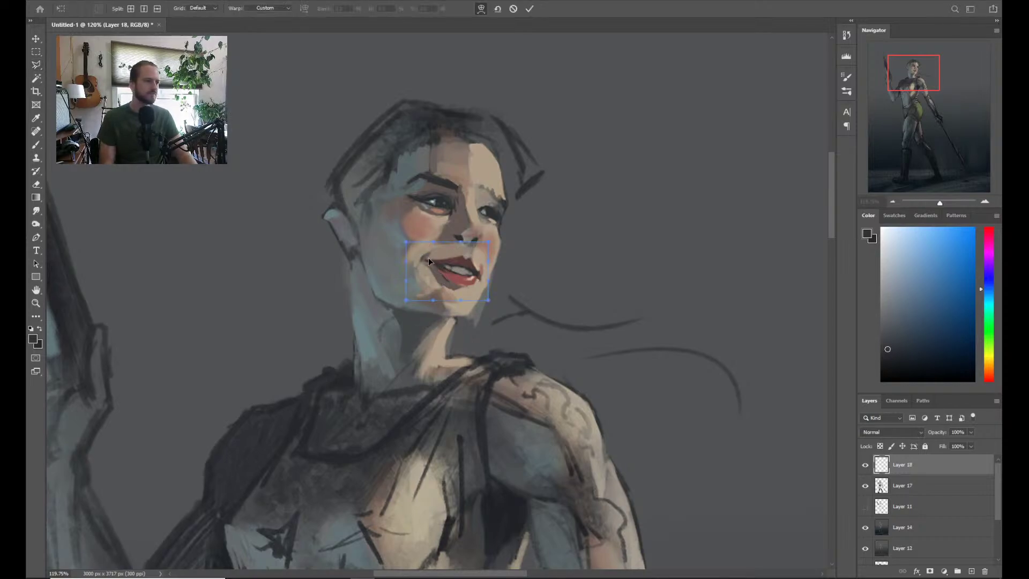
mouse_move(472, 271)
left_mouse_down()
mouse_move(475, 279)
mouse_move(473, 265)
left_mouse_up()
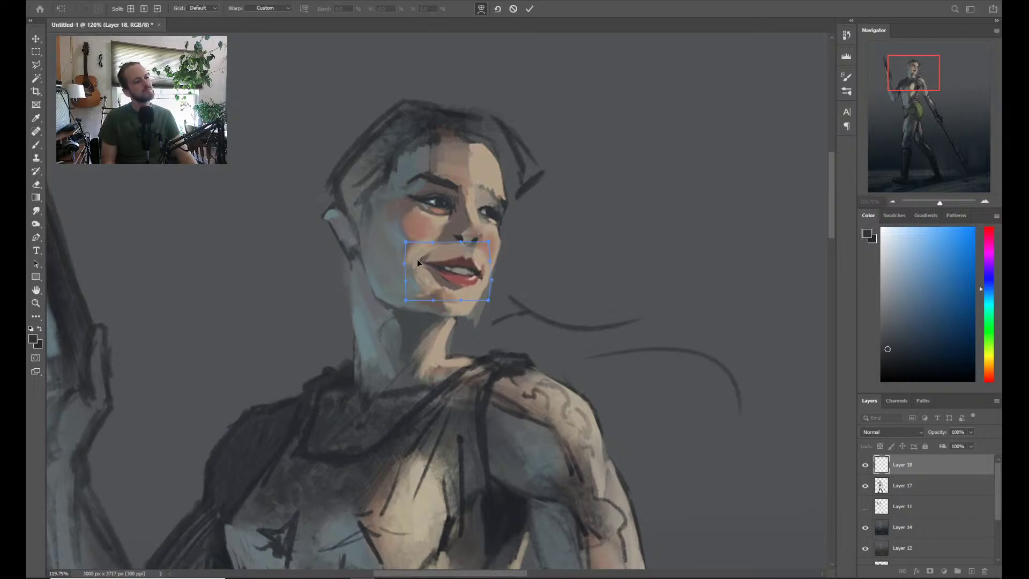
key("Return")
Check the warped mouth from a distance and merge its layer with the figure layer below
key("z")
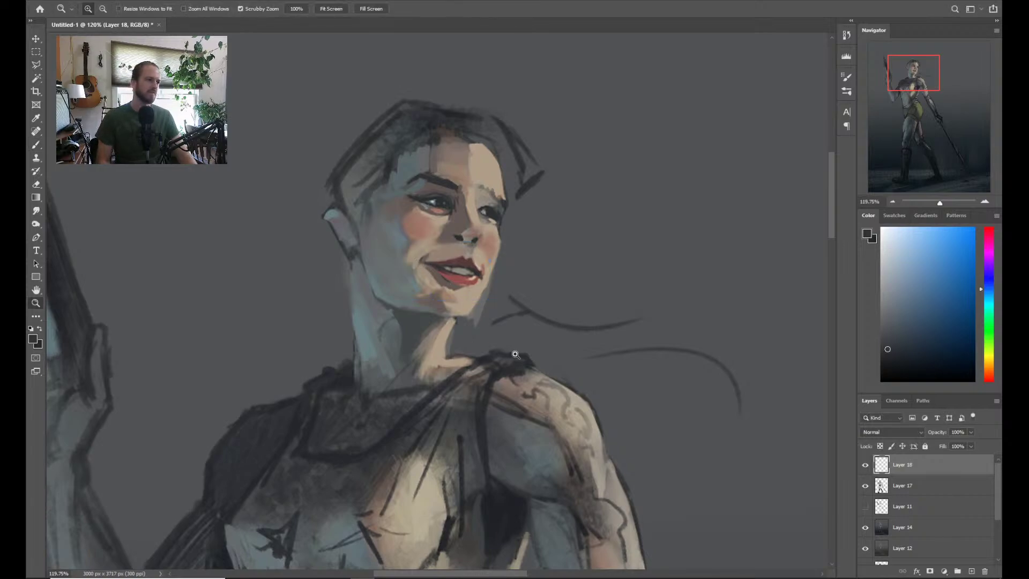
scroll(532, 340, "down", 5)
scroll(531, 340, "up", 6)
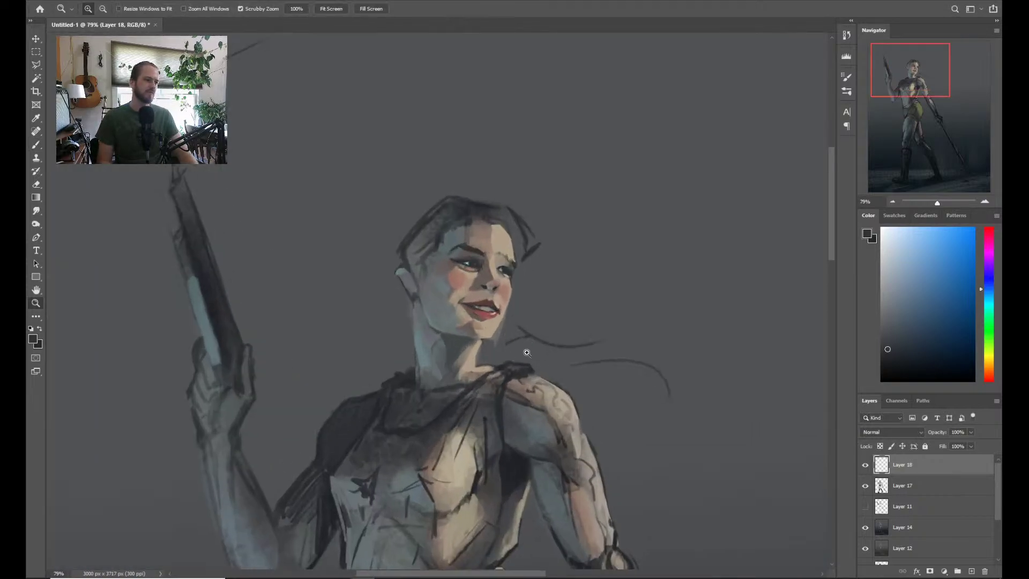
key("e")
key("b")
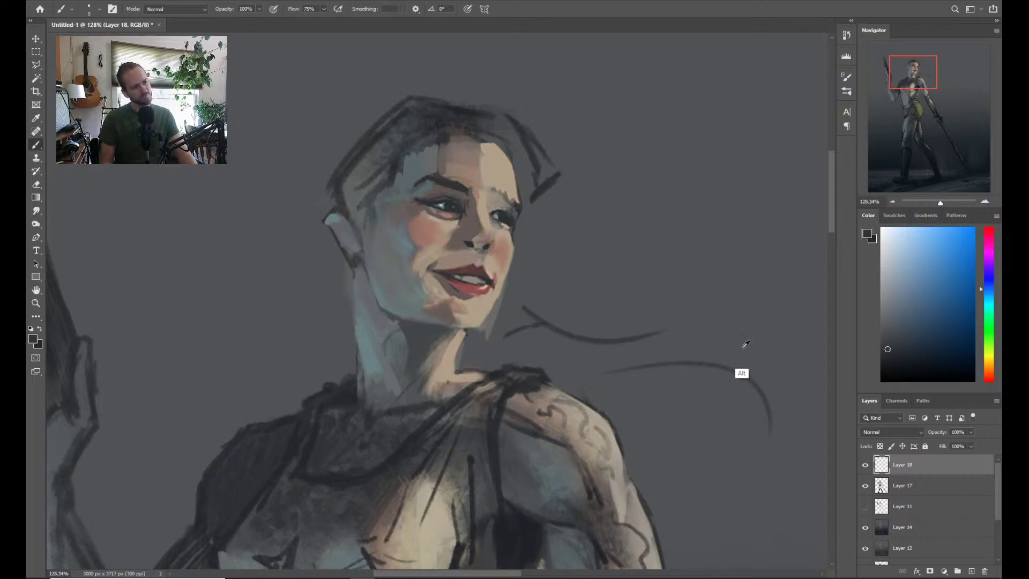
left_click(908, 492, "shift")
key("ctrl+e")
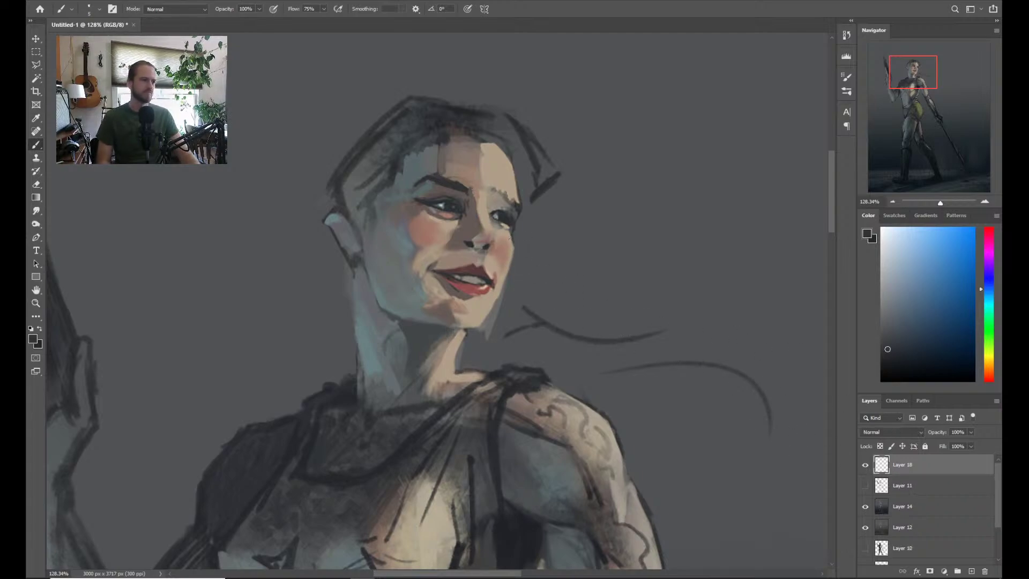
Refine the far side of the lips and the teeth with sampled muted red, dark red, grey and skin tone
left_click(491, 288, "alt")
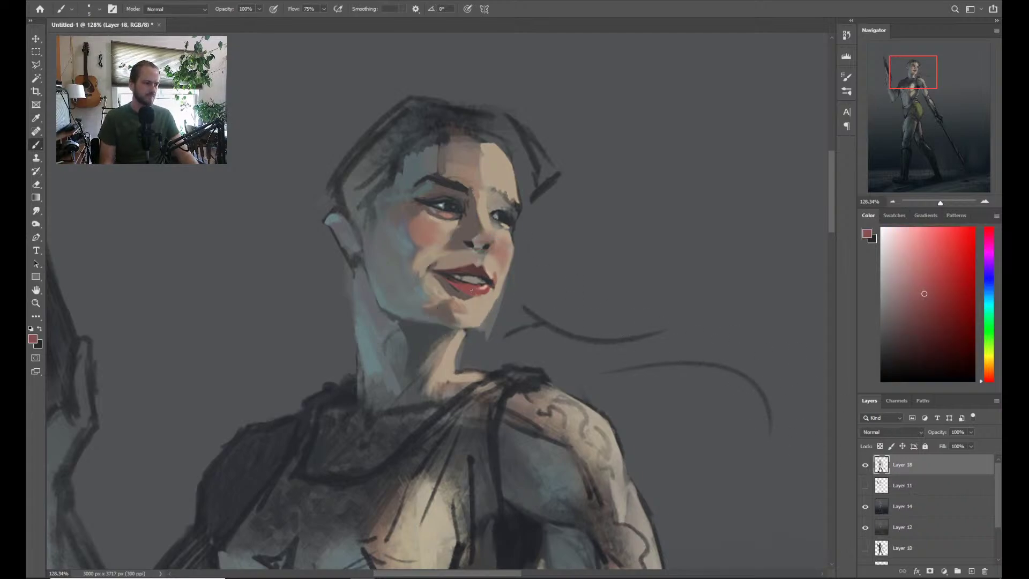
left_click(483, 276, "alt")
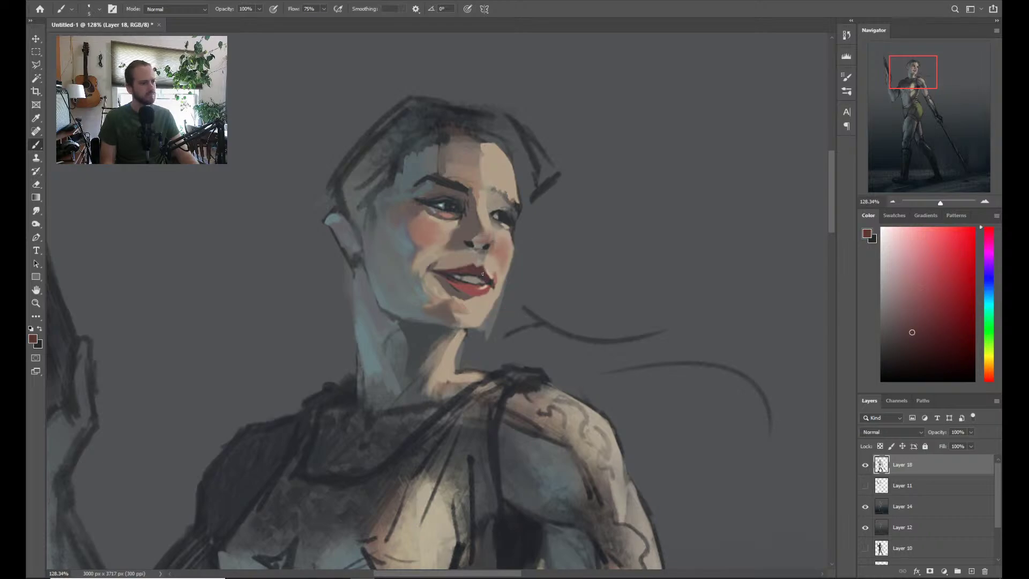
left_click(478, 280, "alt")
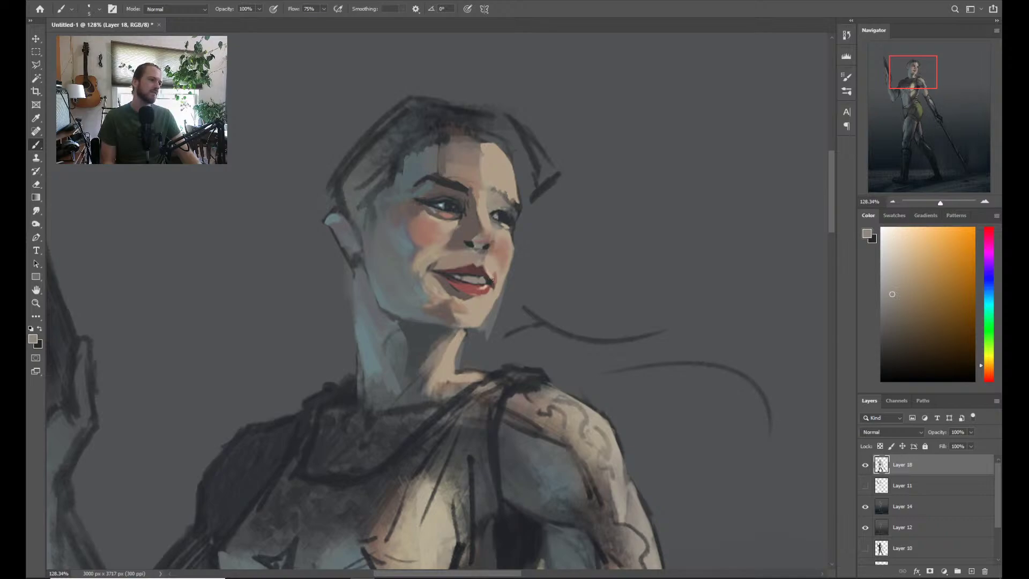
left_click(490, 274, "alt")
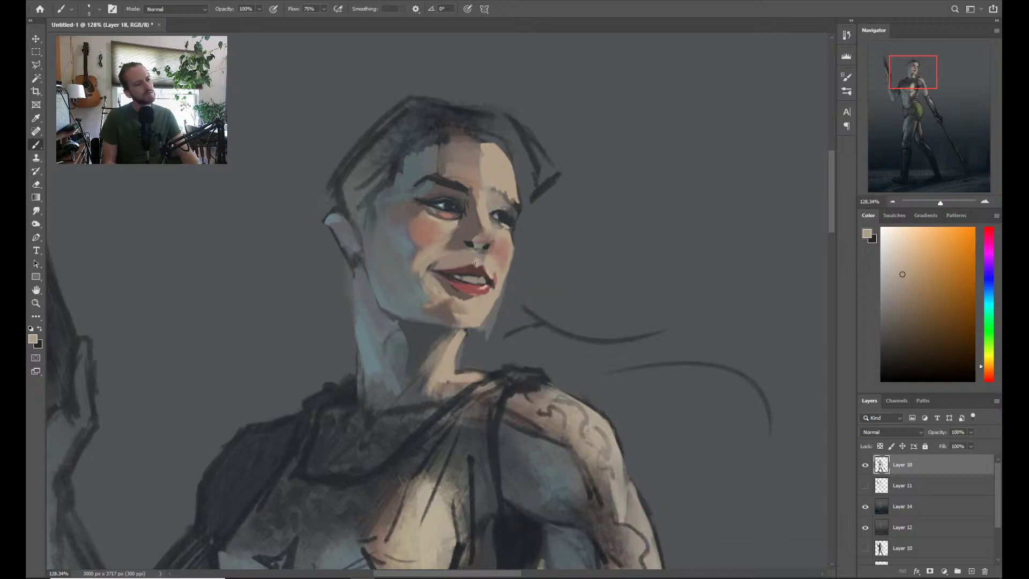
left_click(480, 273, "alt")
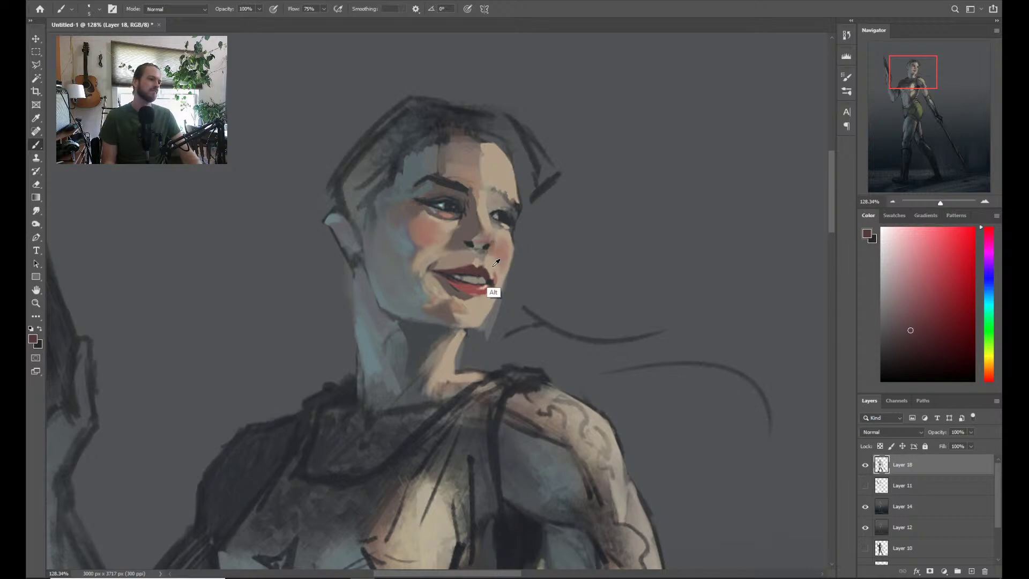
Reshape the far corner of the upper lip with sampled dark red and surrounding skin tones
left_click(491, 267, "alt")
left_click(483, 272, "alt")
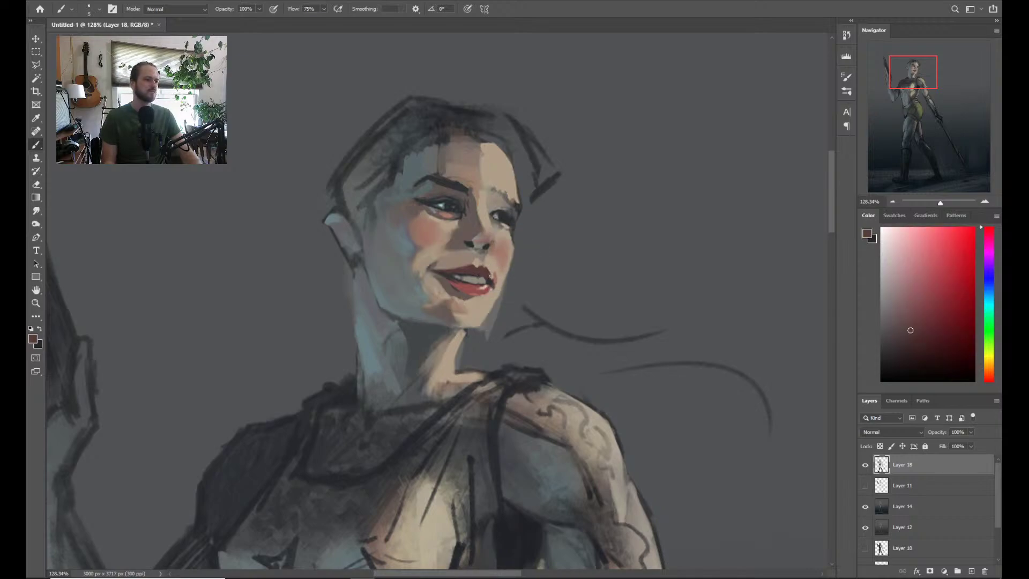
left_click(476, 268, "alt")
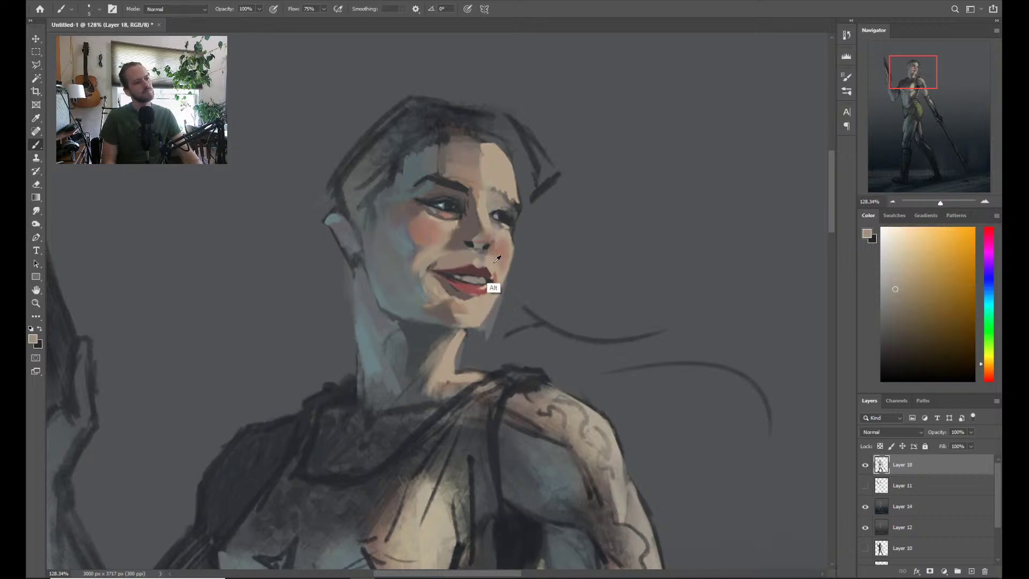
left_click(493, 290, "alt")
left_click(499, 271, "alt")
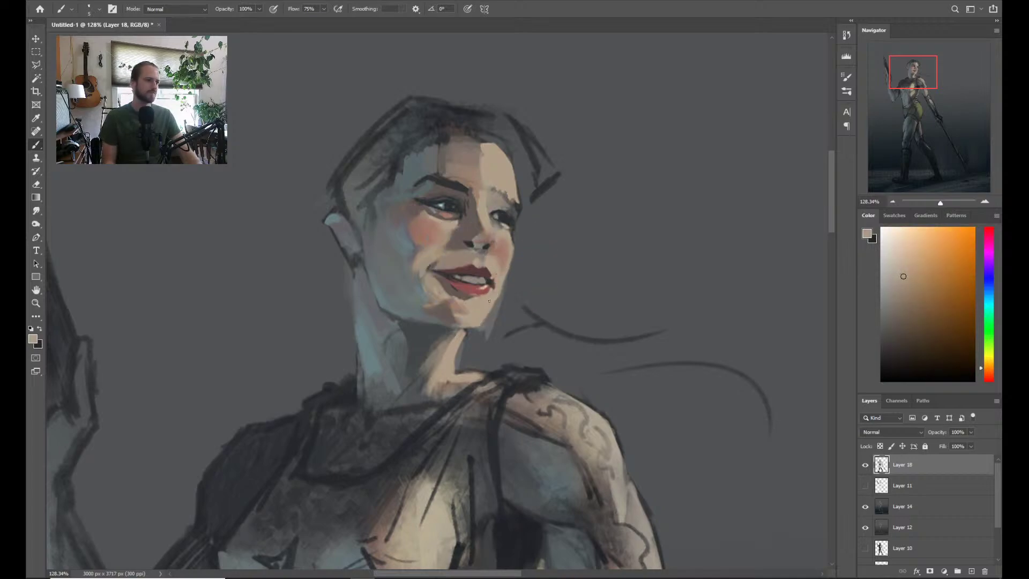
Tighten the far mouth corner with sampled dark red and light skin, and touch up the near corner in near-black
left_click(493, 280, "alt")
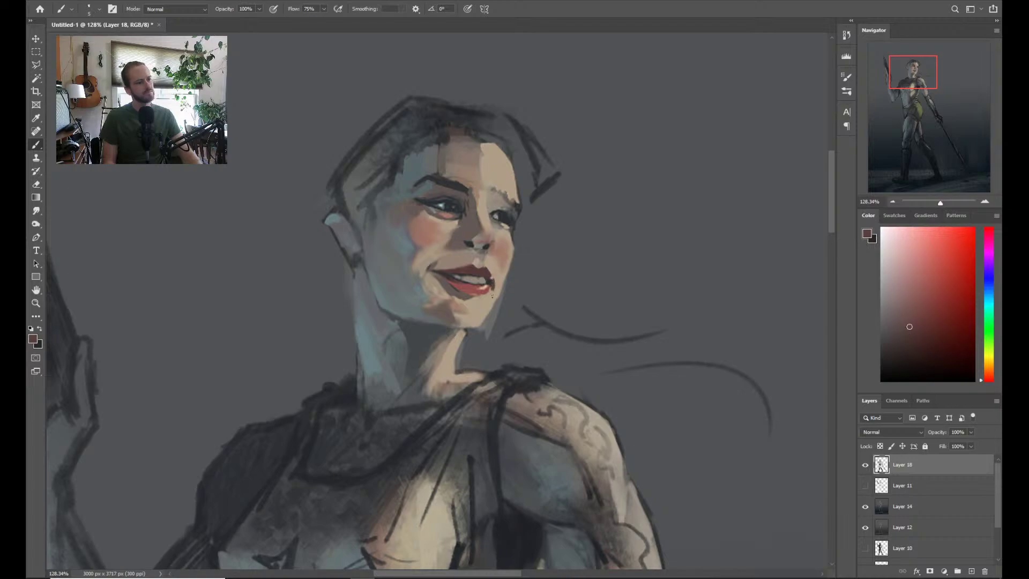
left_click(495, 282, "alt")
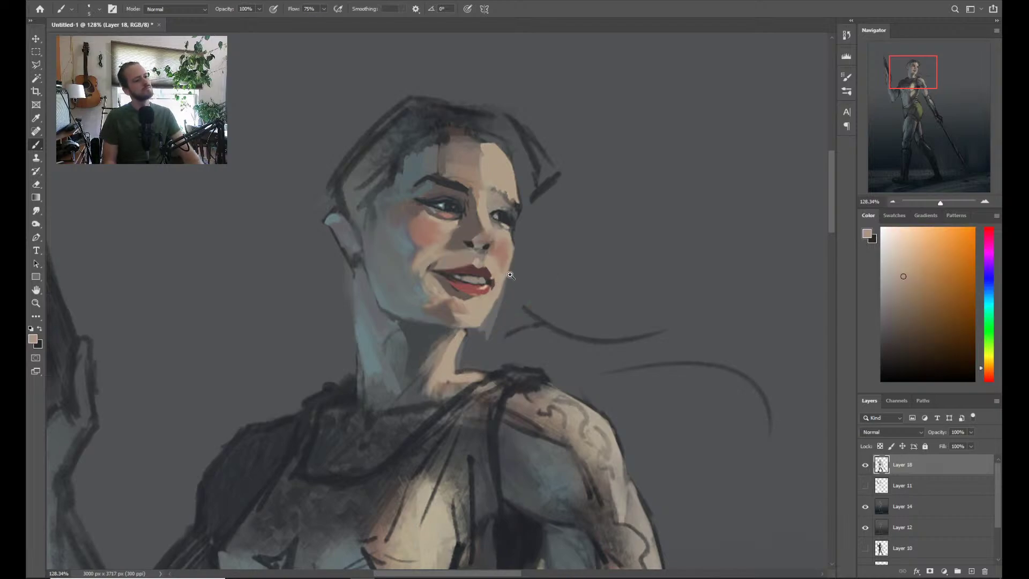
scroll(504, 285, "up", 1)
key("e")
key("b")
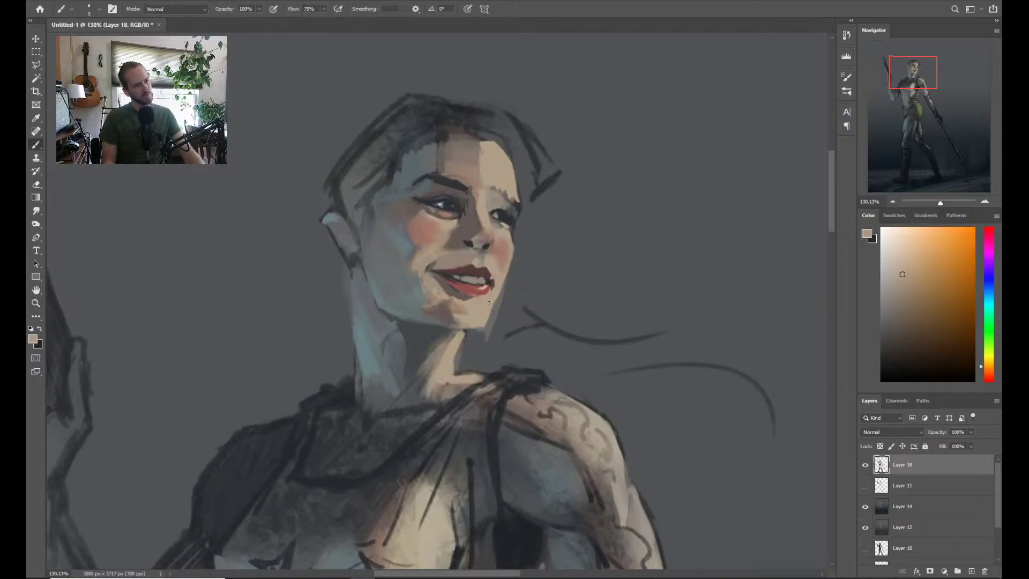
left_click(450, 278, "alt")
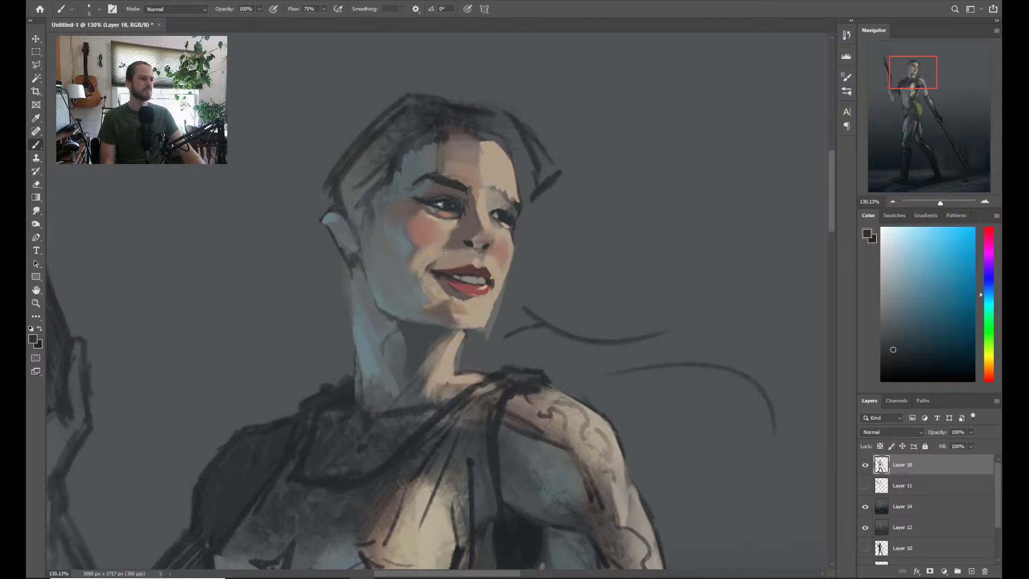
Block in the hair on the side of the head above the ear in sampled near-black with a larger brush
left_click(443, 179, "alt")
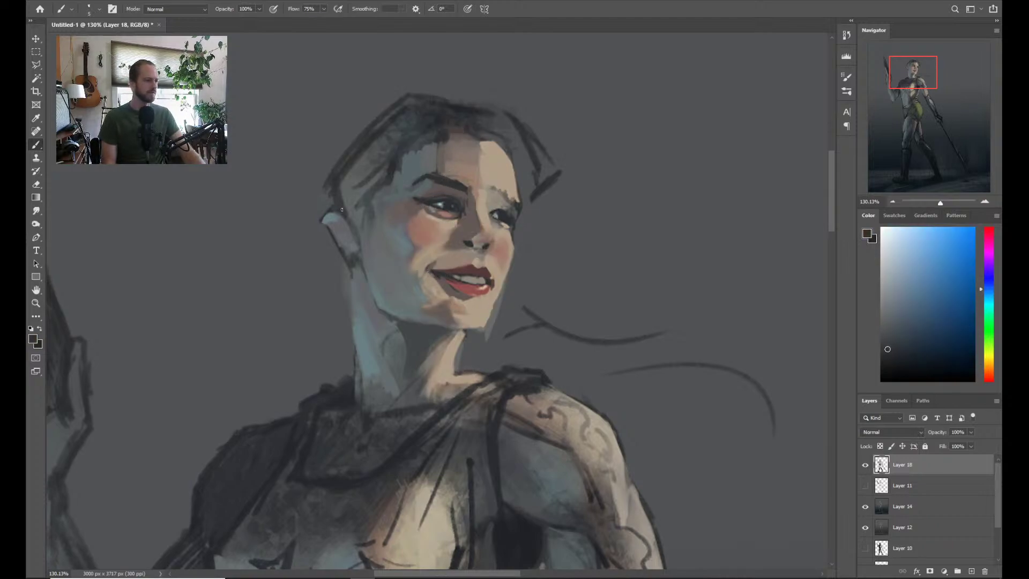
mouse_move(361, 196)
left_mouse_down()
mouse_move(359, 230)
mouse_move(367, 214)
mouse_move(363, 199)
mouse_move(354, 208)
mouse_move(344, 157)
mouse_move(402, 109)
mouse_move(358, 160)
mouse_move(413, 125)
mouse_move(397, 144)
mouse_move(370, 129)
mouse_move(345, 154)
mouse_move(346, 200)
left_mouse_up()
key("bracketright")
key("bracketright")
key("bracketright")
key("bracketright")
key("bracketright")
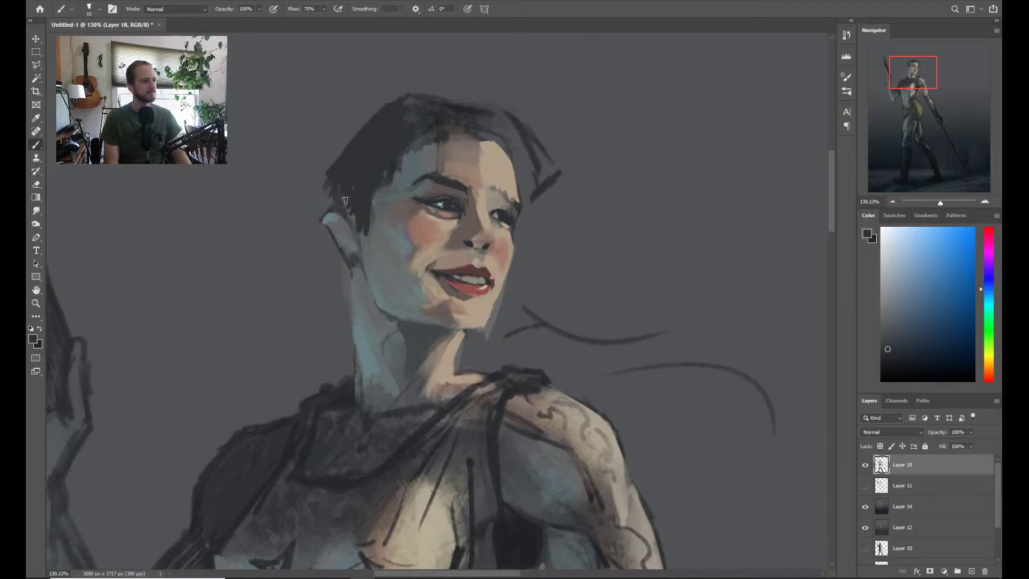
Darken the back and side hair with a deeper near-black and paint loose locks sweeping forward over the forehead
left_click(896, 359)
mouse_move(379, 109)
left_mouse_down()
mouse_move(347, 181)
mouse_move(363, 200)
mouse_move(341, 159)
mouse_move(330, 158)
mouse_move(332, 193)
left_mouse_up()
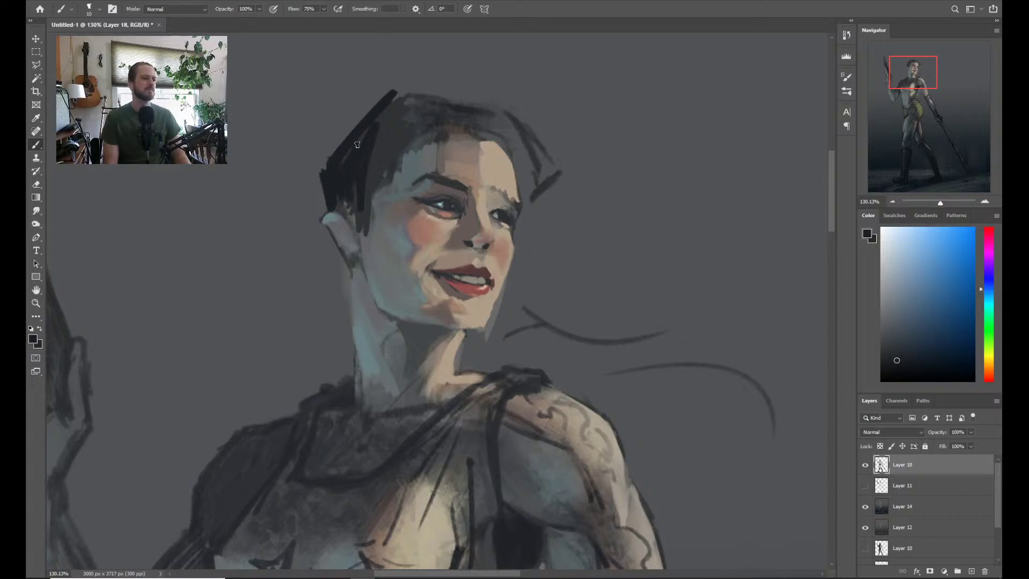
mouse_move(397, 93)
left_mouse_down()
mouse_move(412, 118)
mouse_move(361, 187)
mouse_move(386, 167)
mouse_move(391, 145)
mouse_move(432, 118)
mouse_move(436, 134)
mouse_move(367, 183)
mouse_move(391, 102)
mouse_move(410, 141)
mouse_move(416, 110)
mouse_move(447, 98)
mouse_move(406, 86)
mouse_move(542, 310)
mouse_move(678, 226)
left_mouse_up()
key("ctrl+z")
Check the hair silhouette on the whole figure, and repaint the ear's rim in sampled blue-grey and its inner hollow in near-black
key("z")
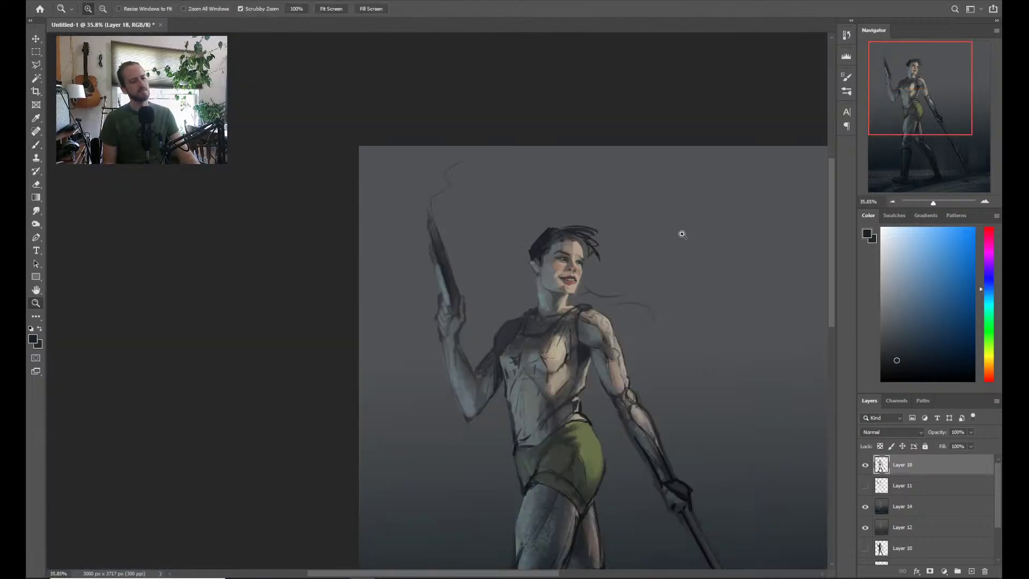
key("space")
left_click_drag(572, 326, 555, 245)
key("z")
left_click_drag(575, 209, 675, 212)
key("space")
scroll(528, 196, "up", 4)
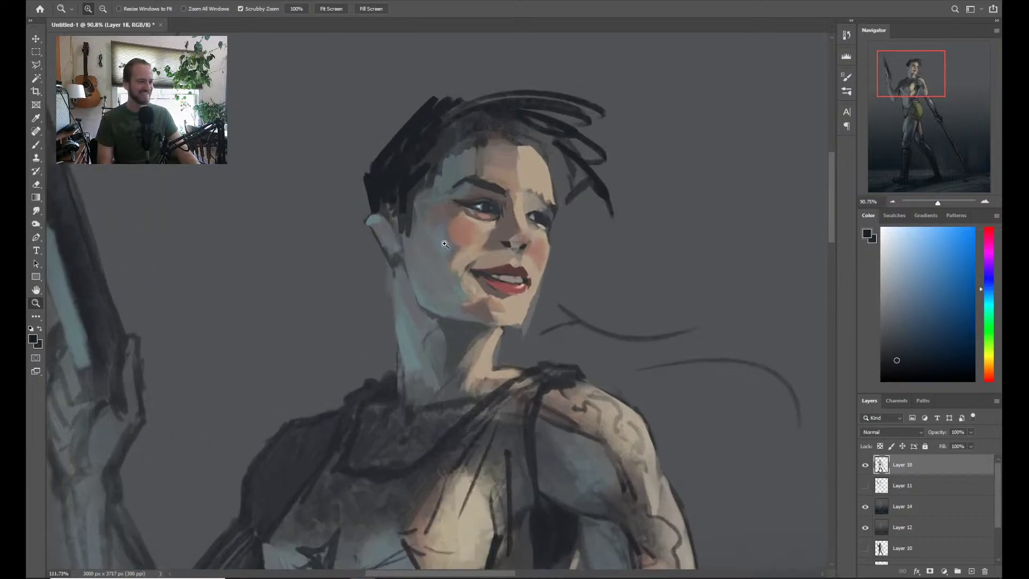
left_click(370, 219, "alt")
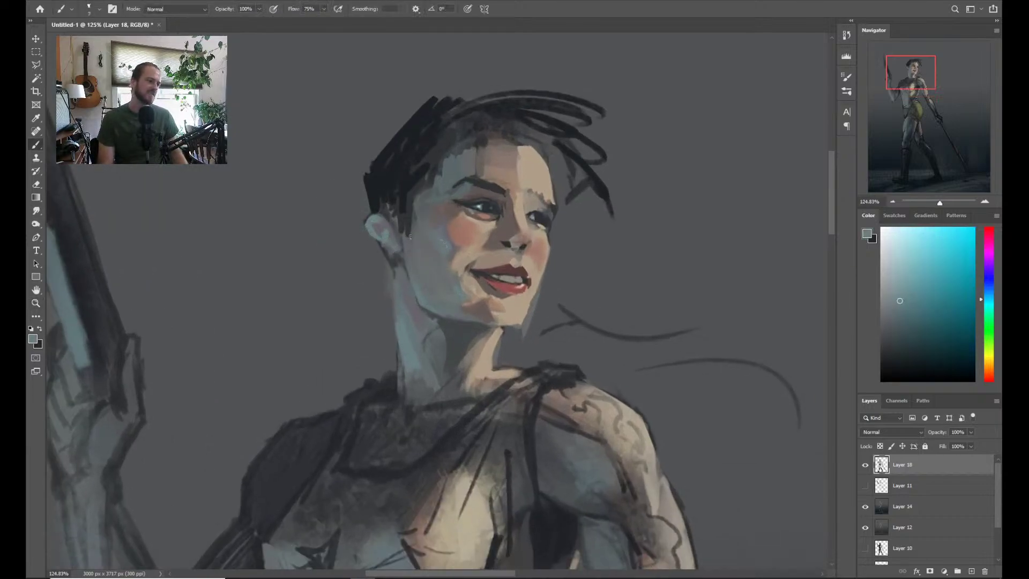
left_click(401, 224, "alt")
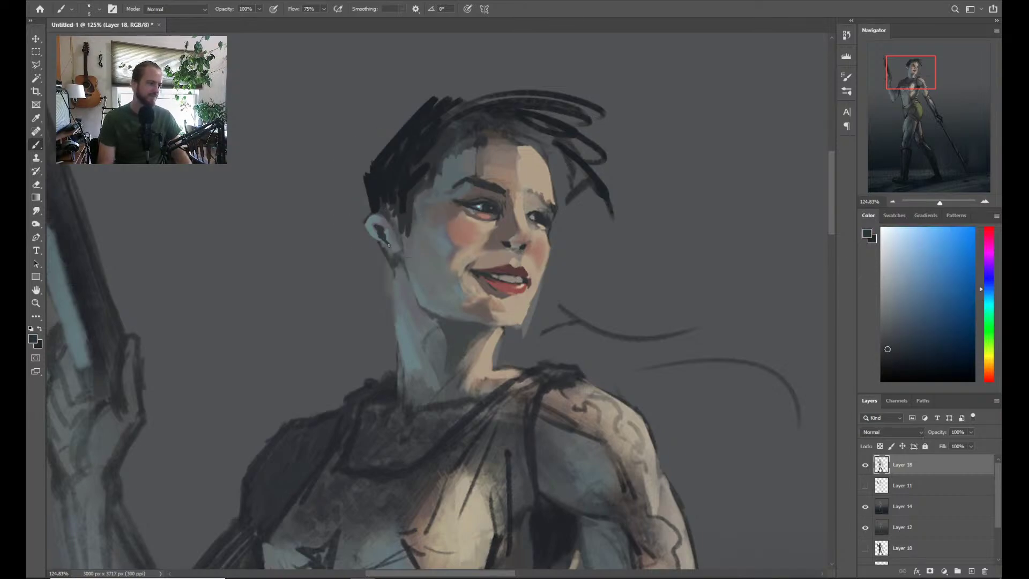
Refine the ear with sampled grey-blue tones and paint a near-black sideburn in front of it
left_click(390, 221, "alt")
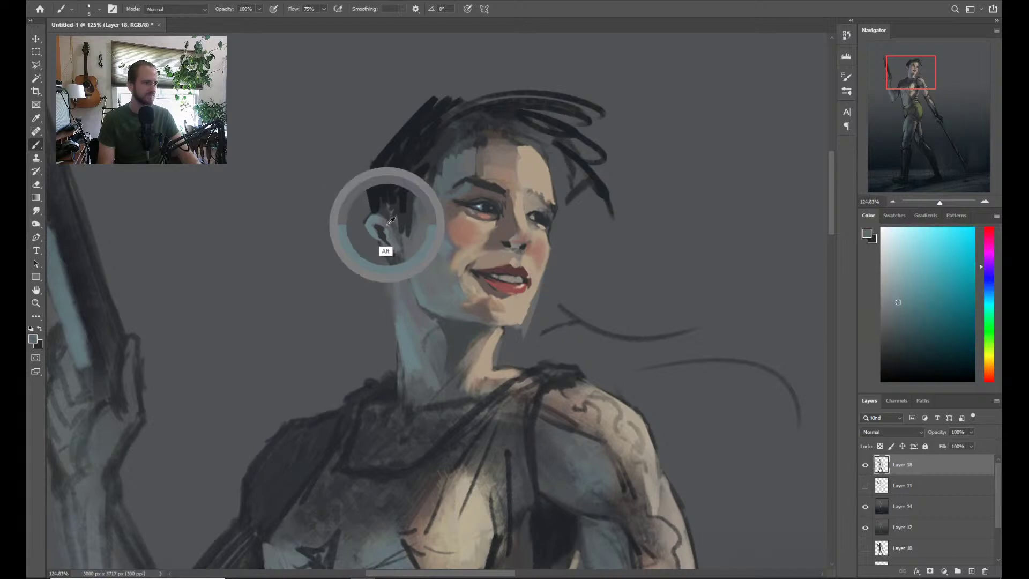
left_click(373, 218, "alt")
left_click(387, 226, "alt")
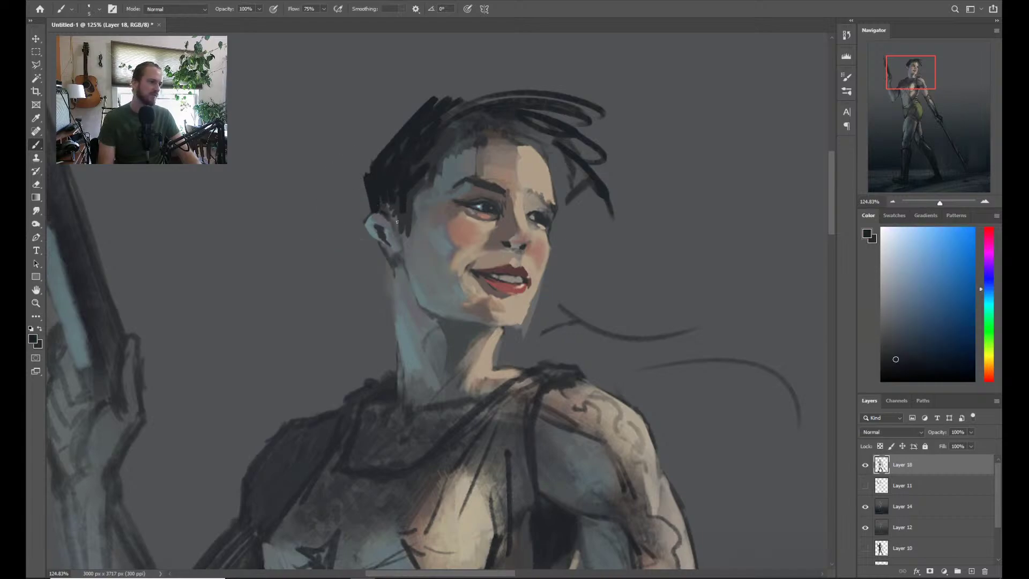
left_click_drag(402, 247, 403, 220)
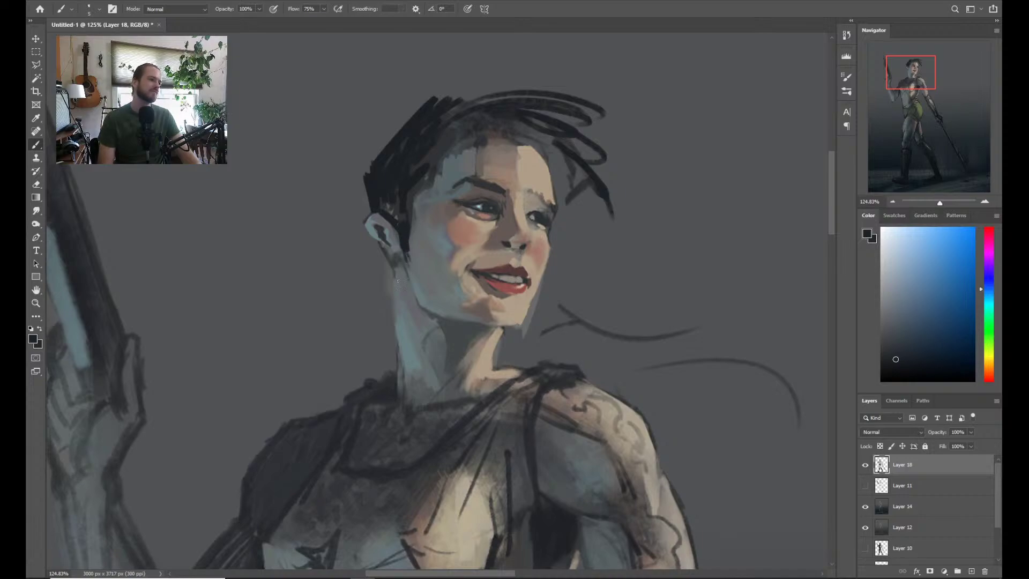
Paint a near-black wisp behind the ear and a long curling strand beside the neck, and check them on the whole figure
left_click_drag(383, 254, 394, 299)
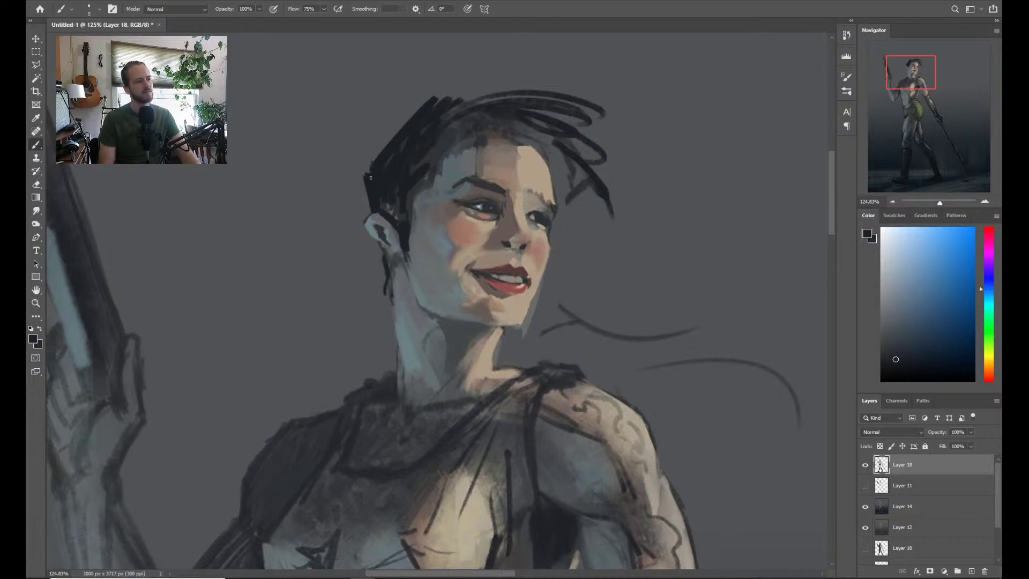
mouse_move(580, 280)
left_mouse_down()
mouse_move(561, 315)
mouse_move(690, 327)
left_mouse_up()
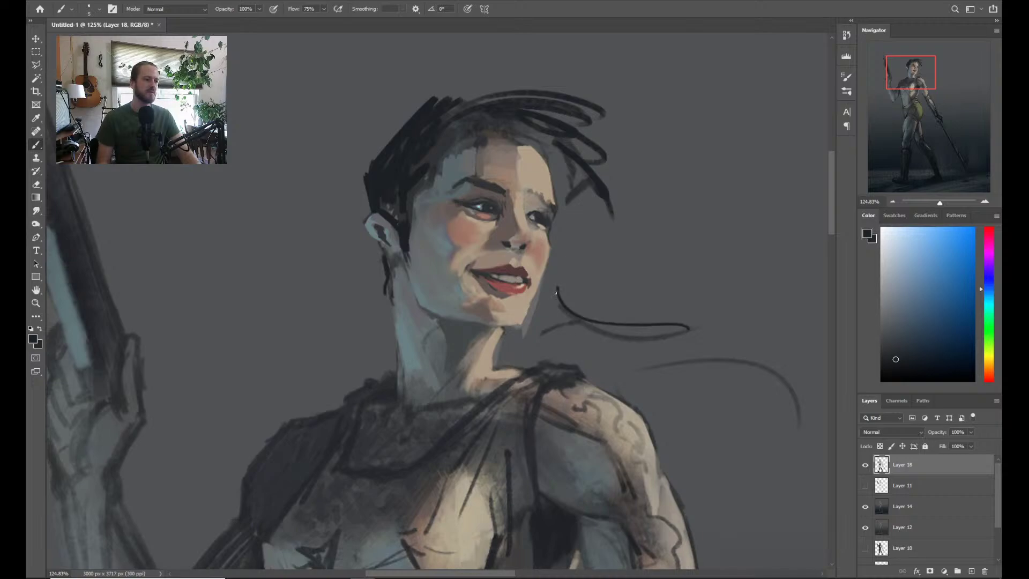
mouse_move(555, 294)
left_mouse_down()
mouse_move(751, 329)
mouse_move(756, 373)
mouse_move(690, 432)
left_mouse_up()
key("z")
key("b")
left_click_drag(735, 403, 458, 146)
scroll(457, 146, "up", 6)
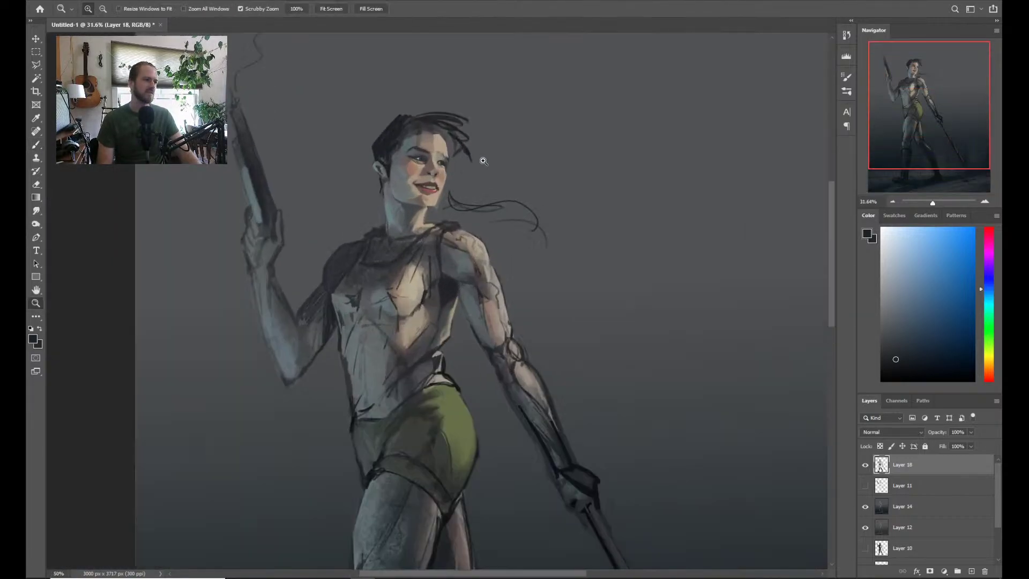
key("z")
scroll(443, 227, "down", 5)
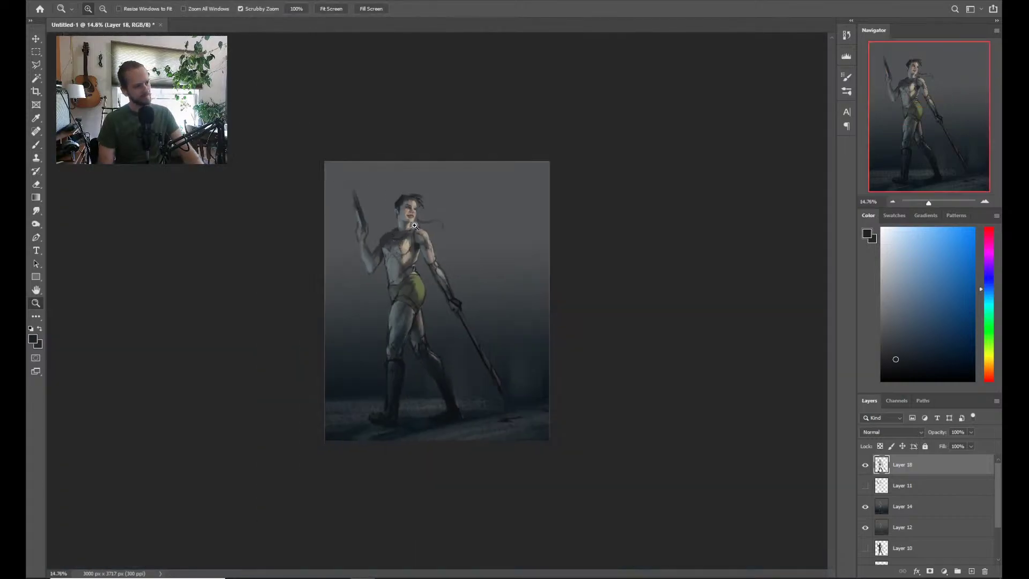
scroll(466, 196, "up", 7)
left_click_drag(428, 234, 473, 248)
scroll(473, 248, "up", 1)
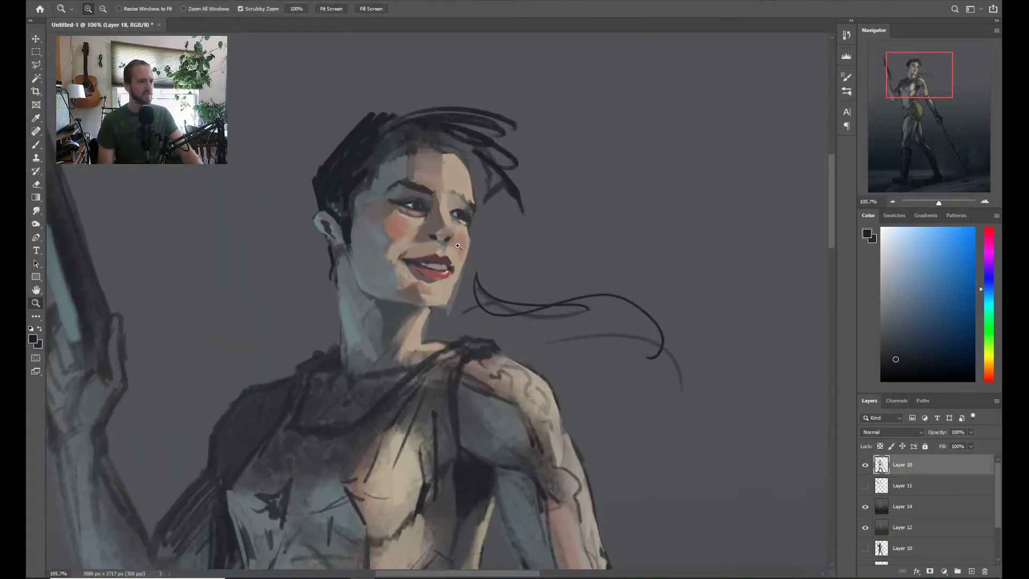
Clean up the hairline at the near temple with sampled blue-grey skin tone and near-black hair colour
key("b")
left_click(381, 201, "alt")
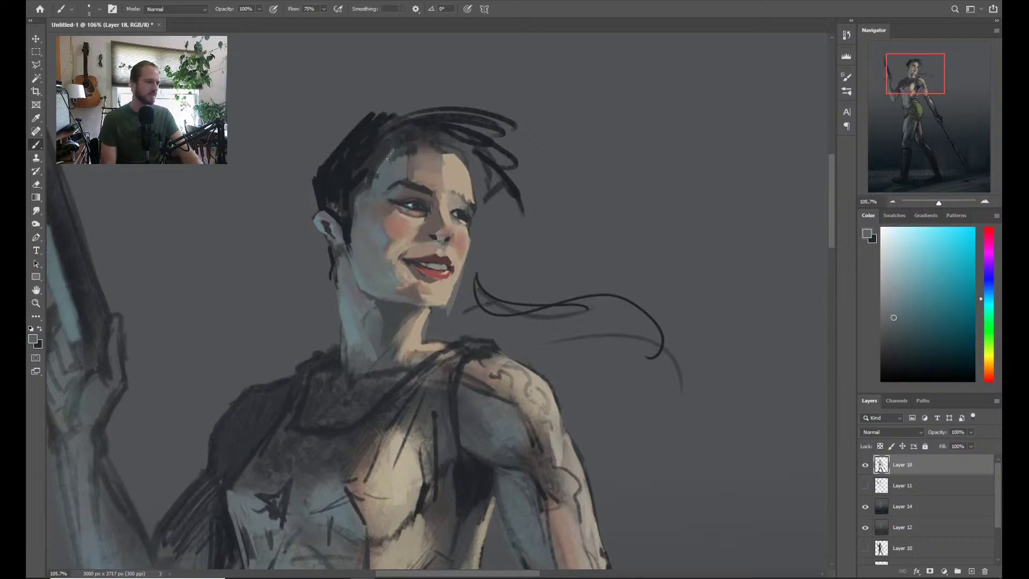
left_click_drag(402, 146, 380, 170)
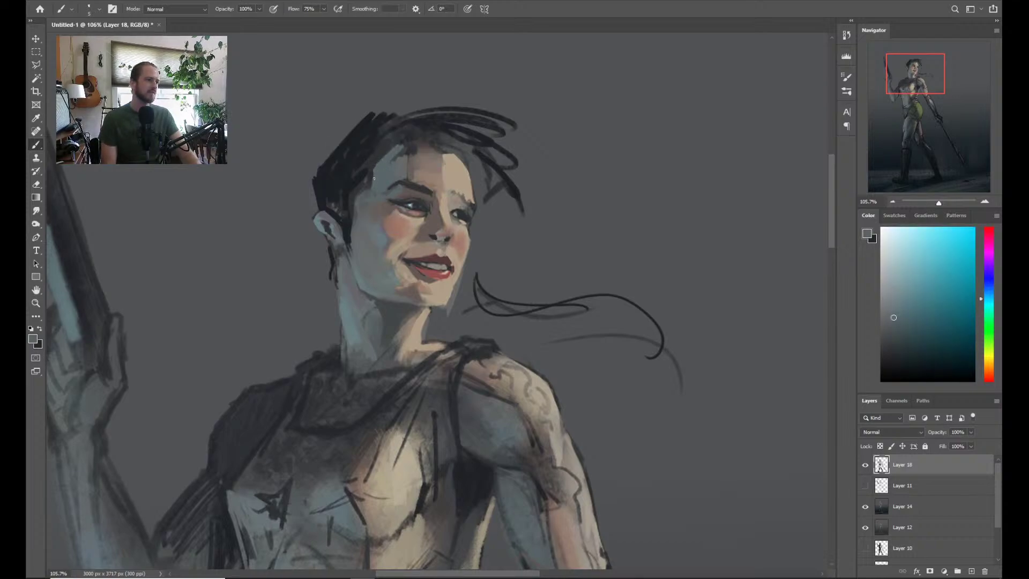
left_click(384, 161, "alt")
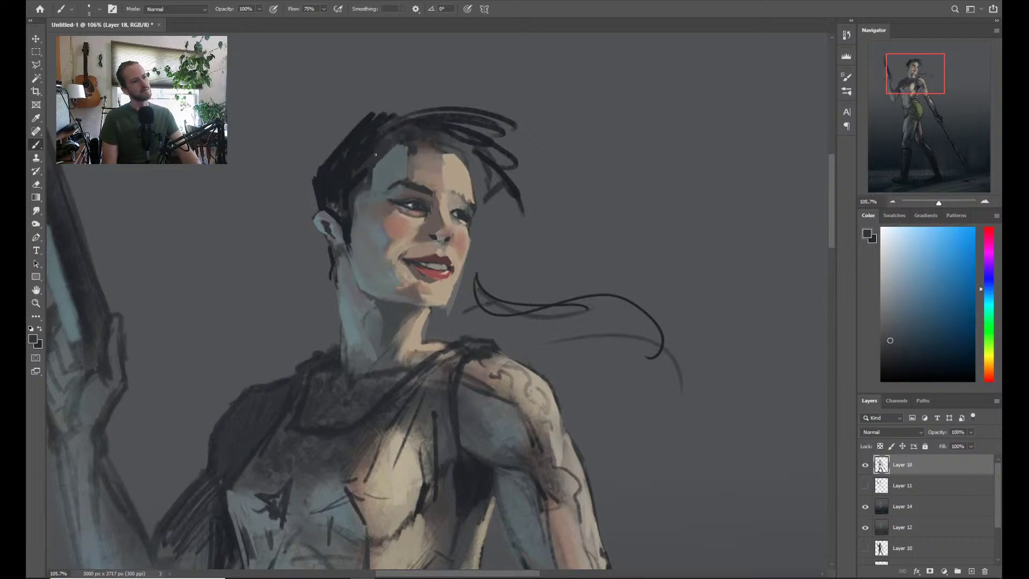
left_click(357, 172, "alt")
left_click_drag(361, 164, 397, 142)
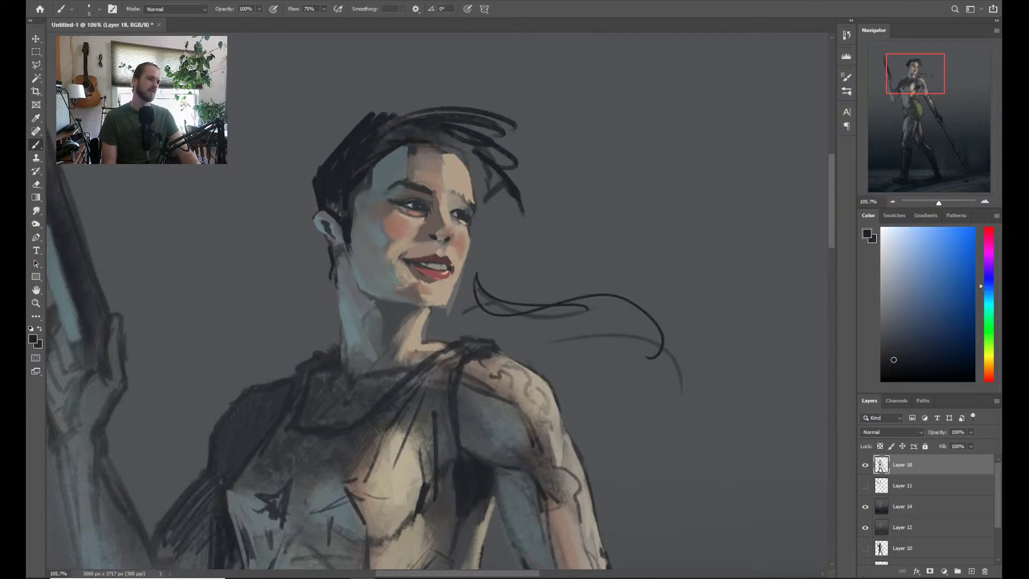
Repaint the shaded corner of the lower lip in a dark blue-violet and refine the mouth with a sampled dark red
left_click_drag(447, 254, 482, 254)
left_click(426, 284, "alt")
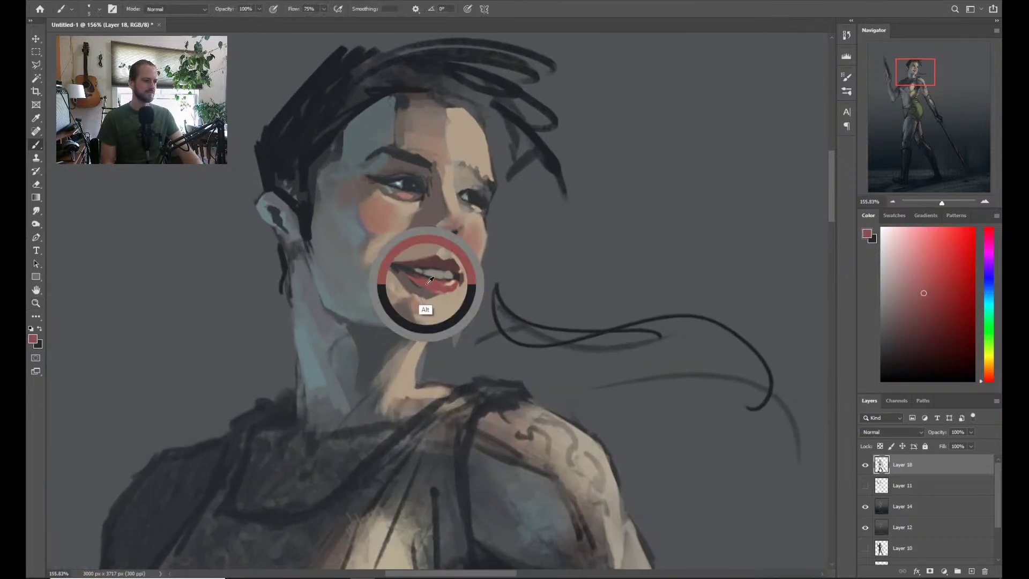
left_click(329, 297, "alt")
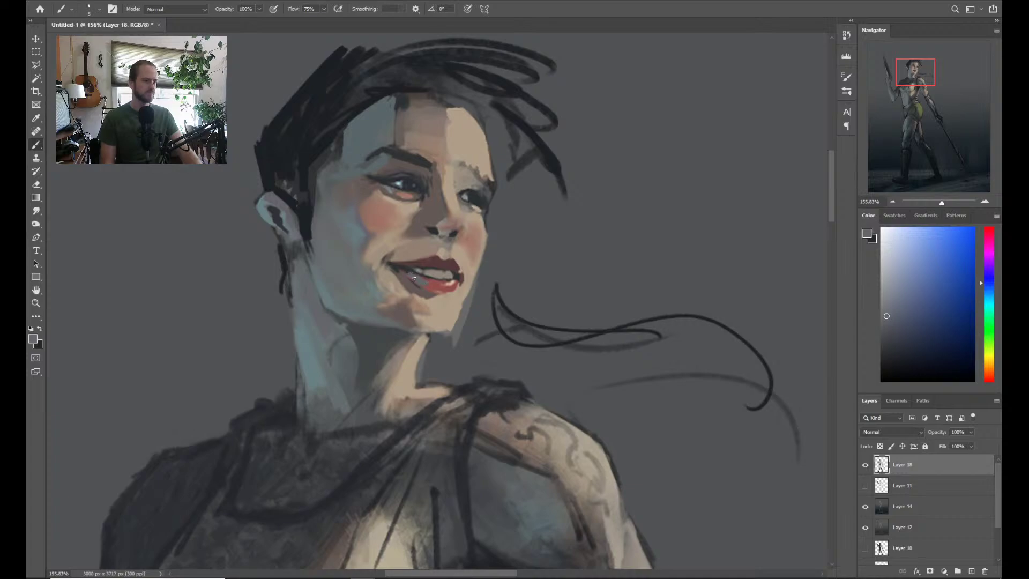
left_click_drag(888, 321, 894, 330)
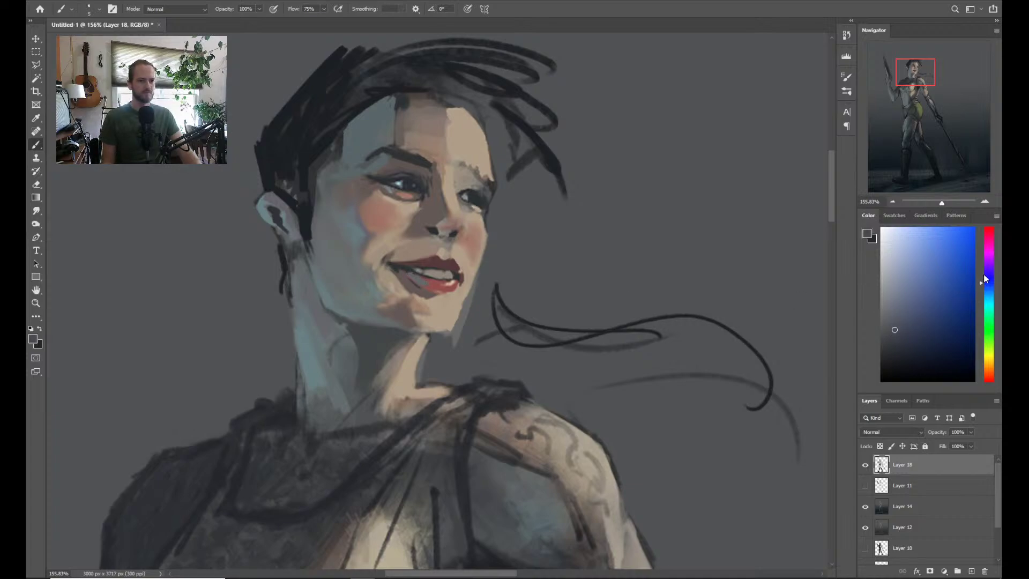
left_click(984, 276)
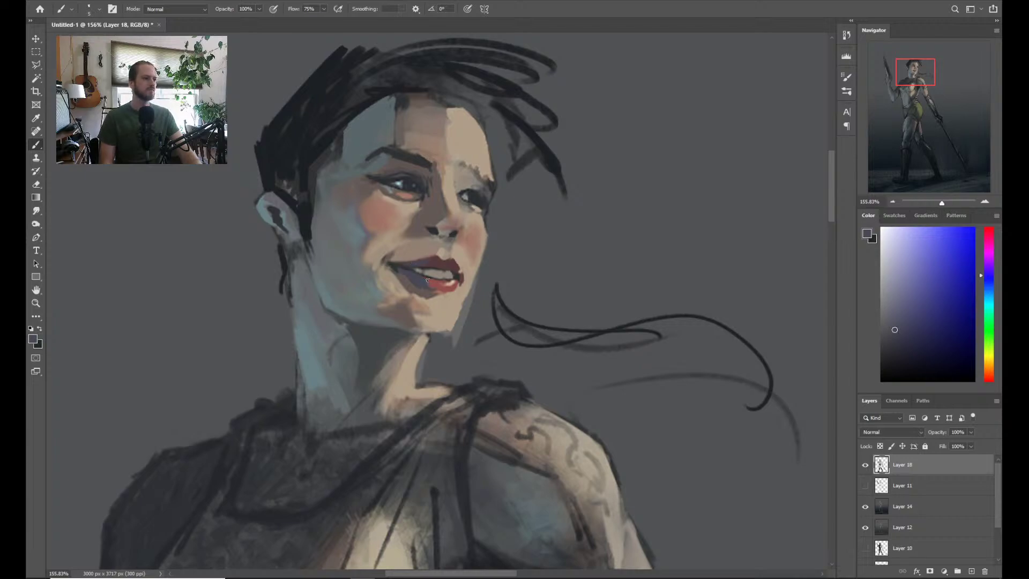
scroll(427, 280, "down", 5)
scroll(506, 246, "up", 5)
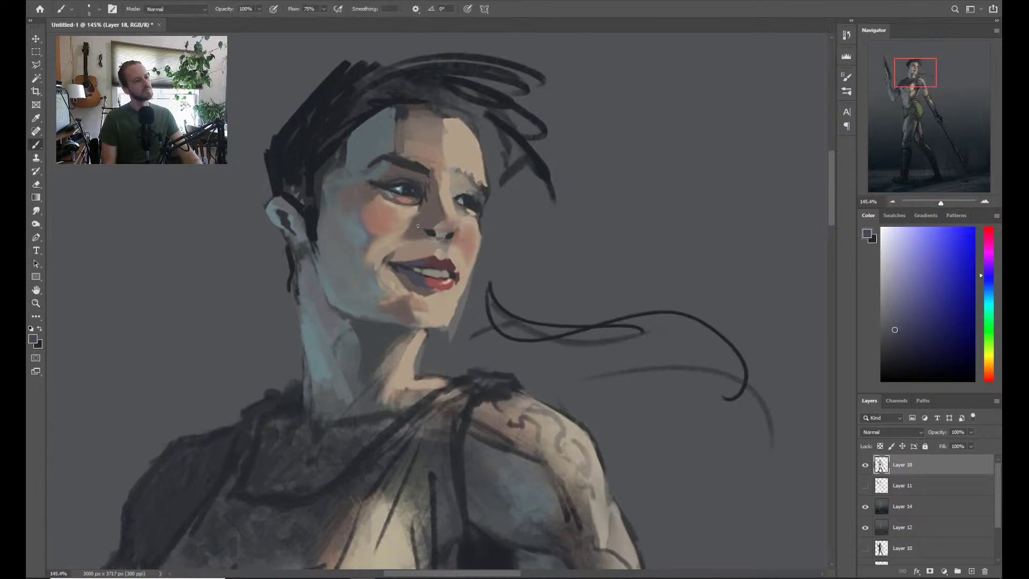
key("alt")
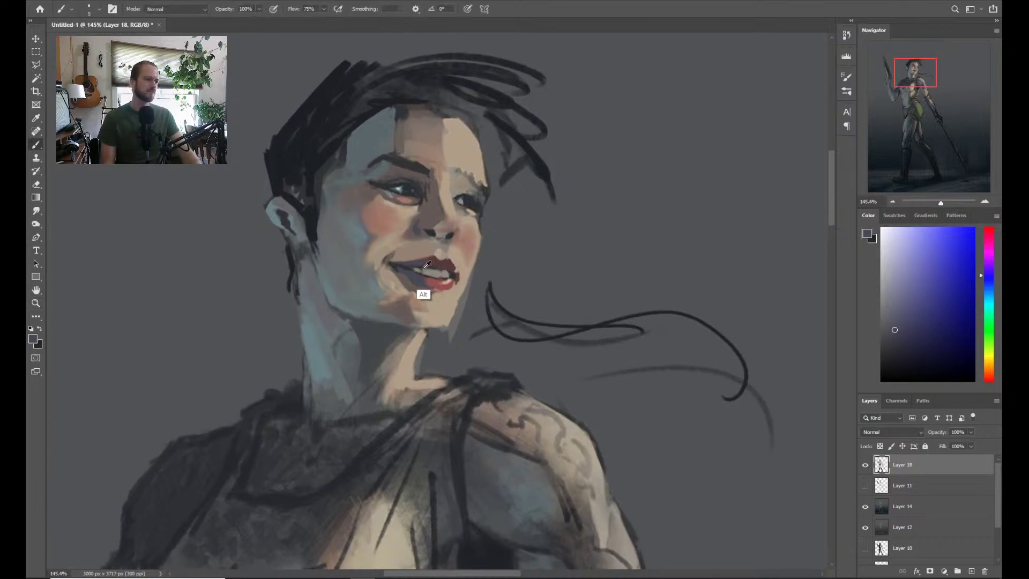
left_click(427, 264, "alt")
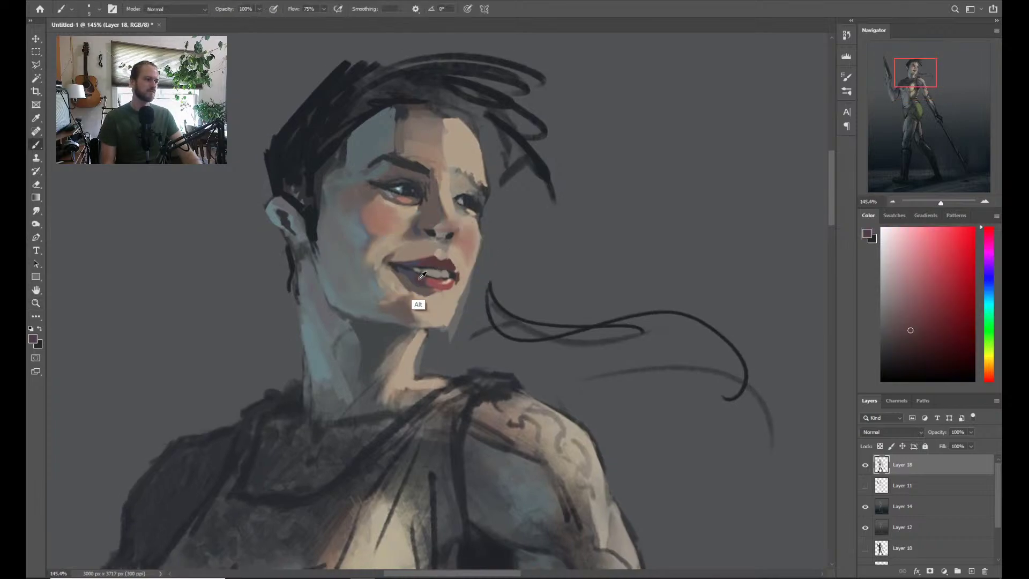
Paint a sampled muted purple-grey shadow beside the nose and start the same tone along the near cheek
left_click(420, 278, "alt")
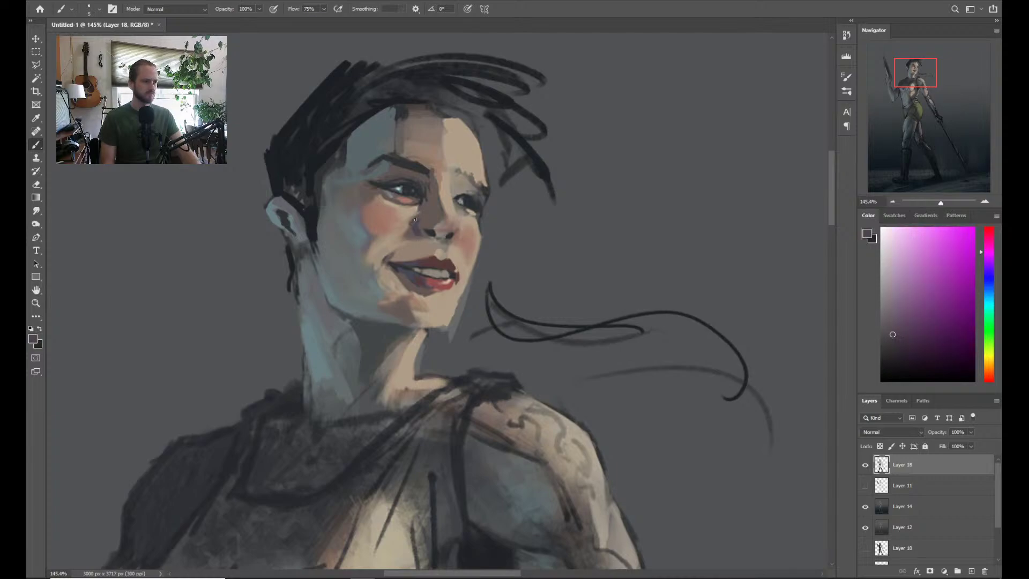
key("z")
left_click_drag(466, 233, 437, 245)
key("b")
key("z")
key("b")
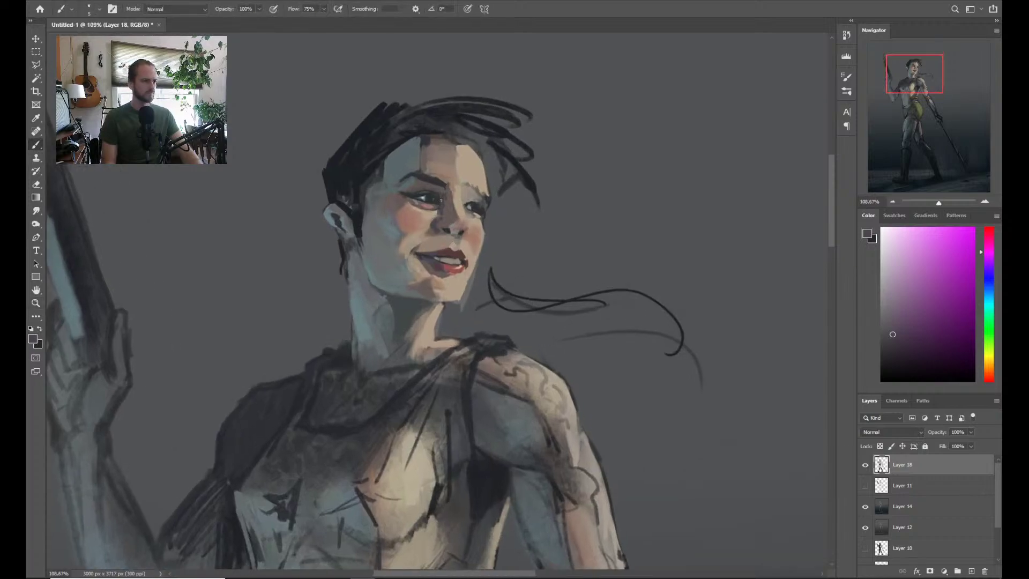
key("z")
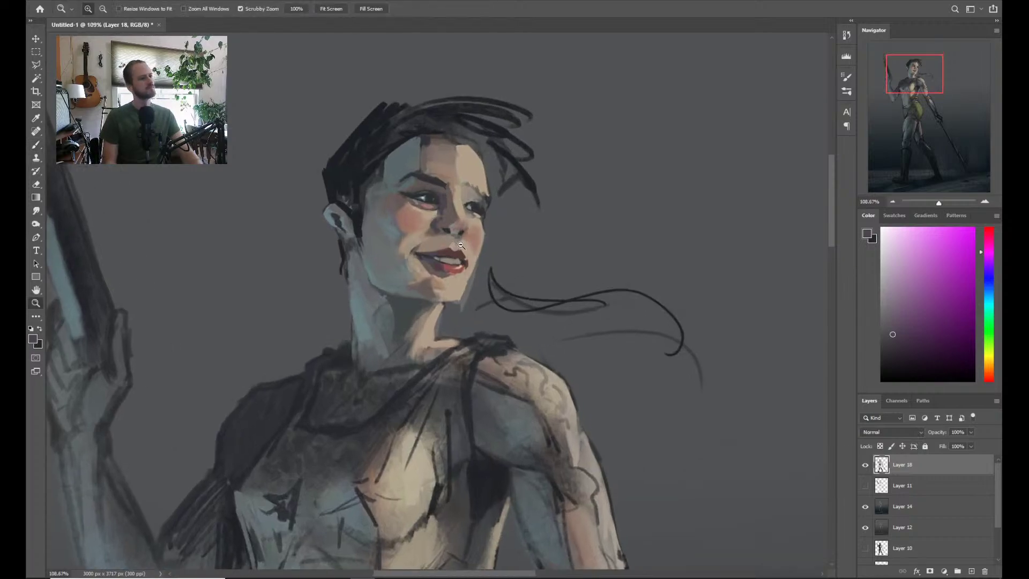
left_click_drag(444, 196, 431, 195)
left_click_drag(429, 235, 438, 235)
key("b")
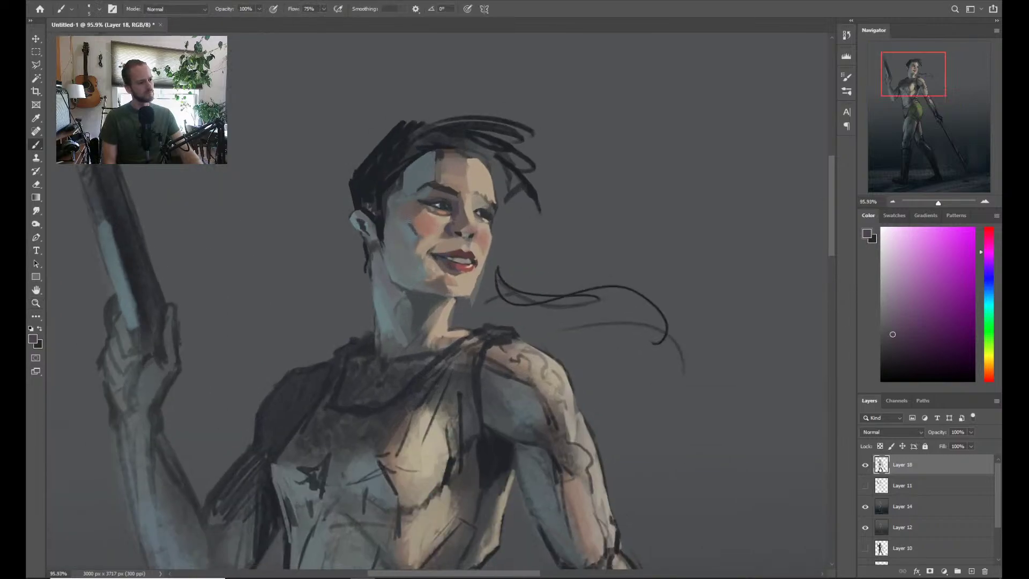
Shape the cheekbone shadow beside the rosy cheek in muted purple with a larger brush
key("bracketright")
key("bracketright")
key("bracketright")
key("bracketright")
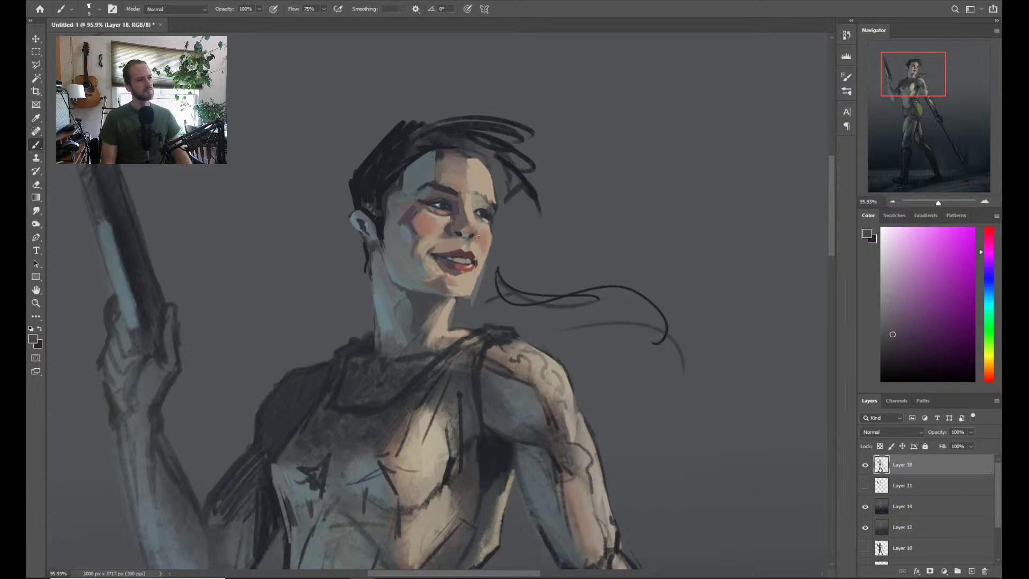
key("z")
mouse_move(492, 287)
left_mouse_down()
mouse_move(465, 287)
mouse_move(496, 269)
mouse_move(495, 298)
left_mouse_up()
key("b")
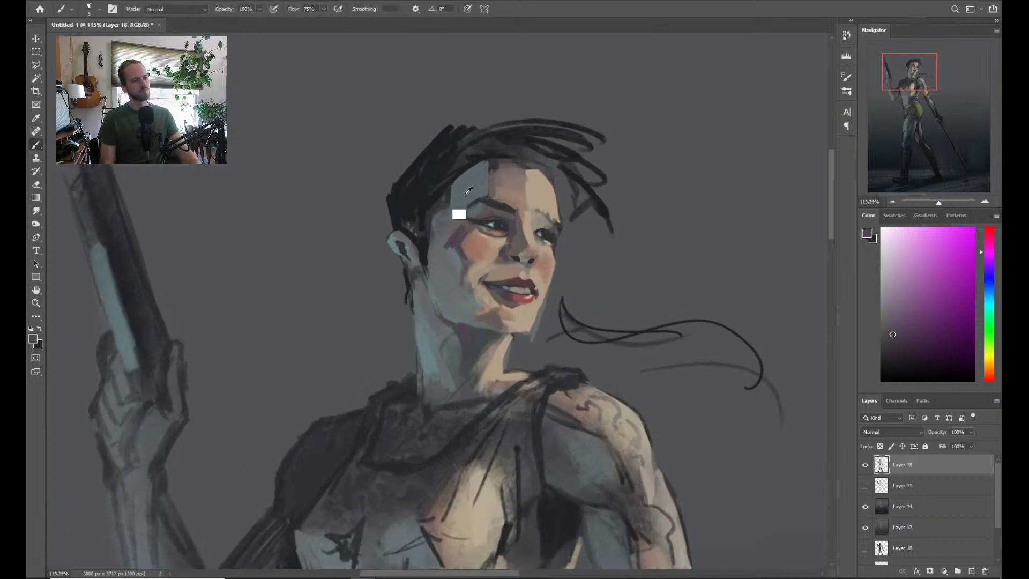
Model the forehead planes with sampled reddish, brownish and light tan skin tones
left_click(452, 190, "alt")
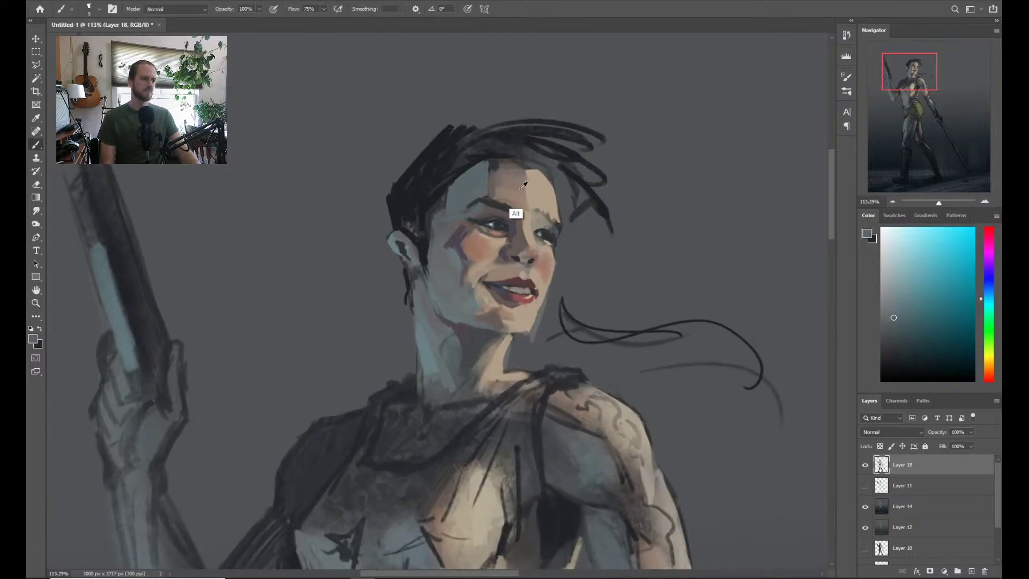
left_click(547, 266, "alt")
left_click_drag(494, 185, 507, 209)
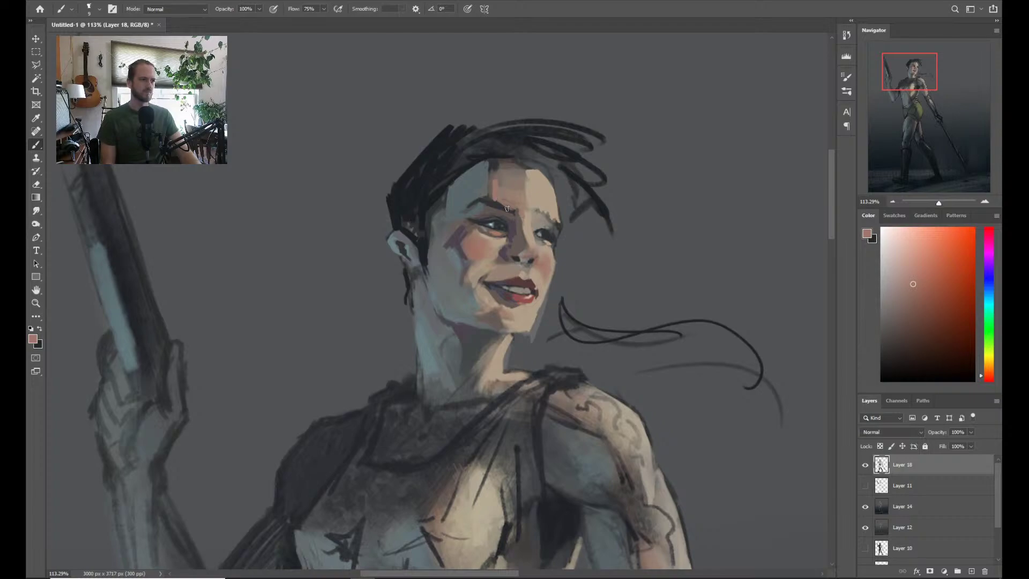
left_click(536, 173, "alt")
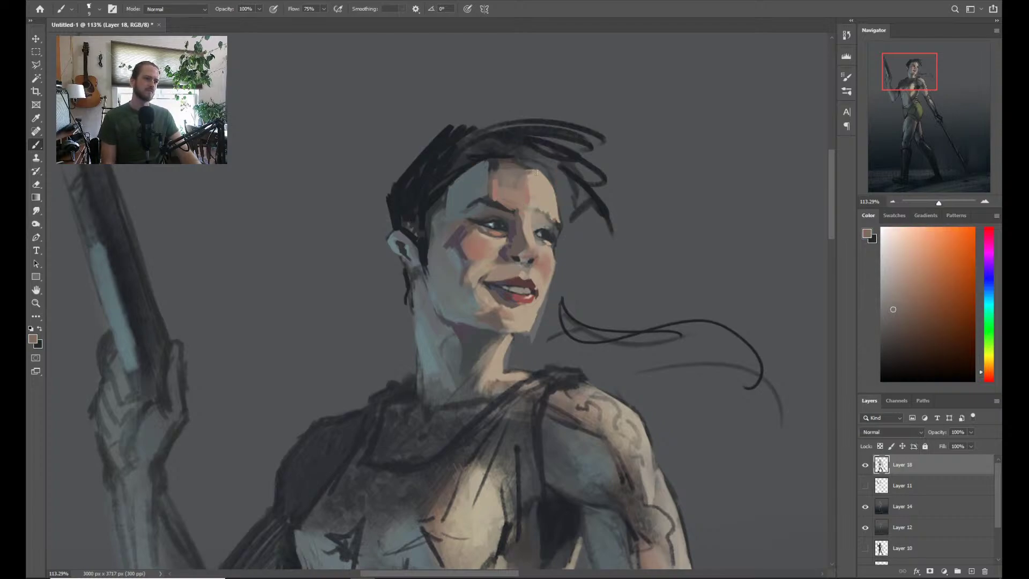
left_click_drag(524, 177, 532, 170)
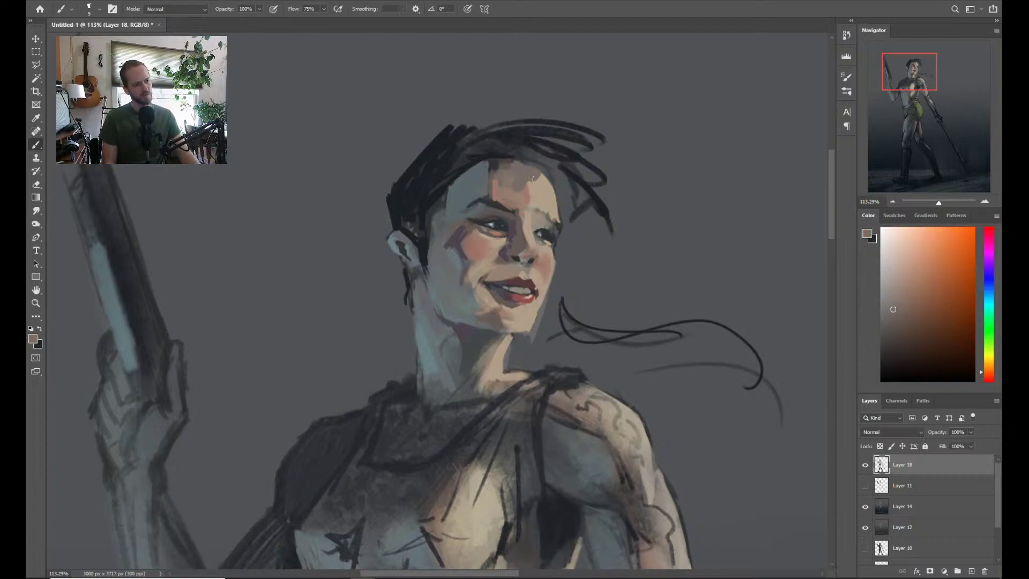
left_click(522, 185, "alt")
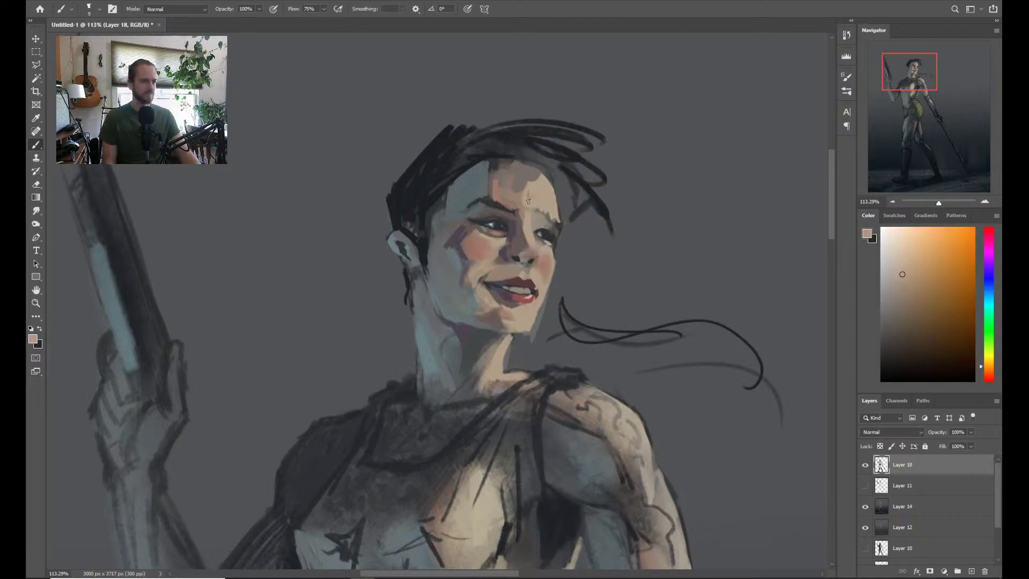
Repaint the far eyebrow in sampled near-black and check the face on the whole figure
scroll(533, 223, "up", 1)
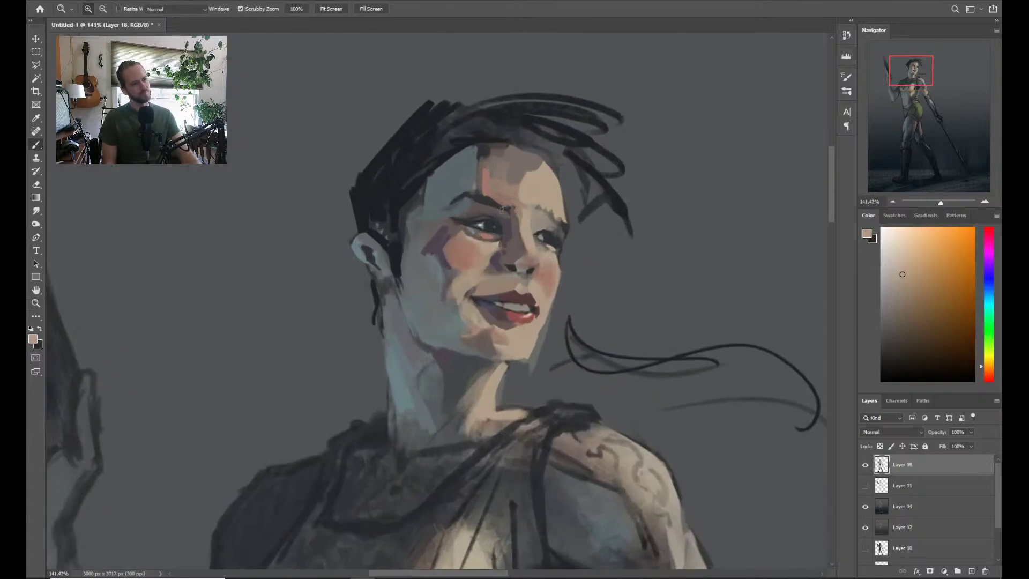
left_click(488, 201, "alt")
left_click_drag(546, 214, 545, 214)
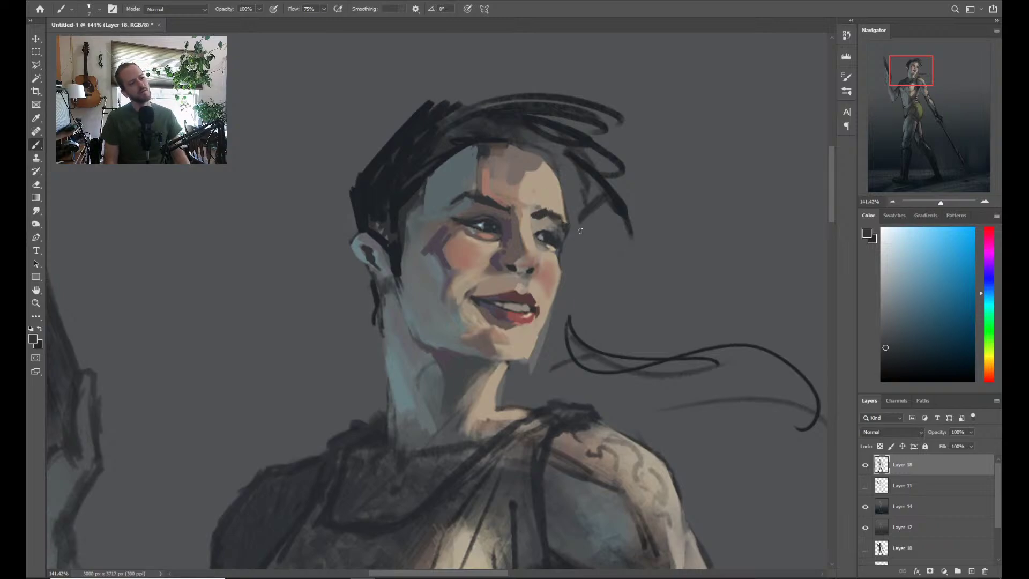
key("z")
scroll(605, 294, "down", 5)
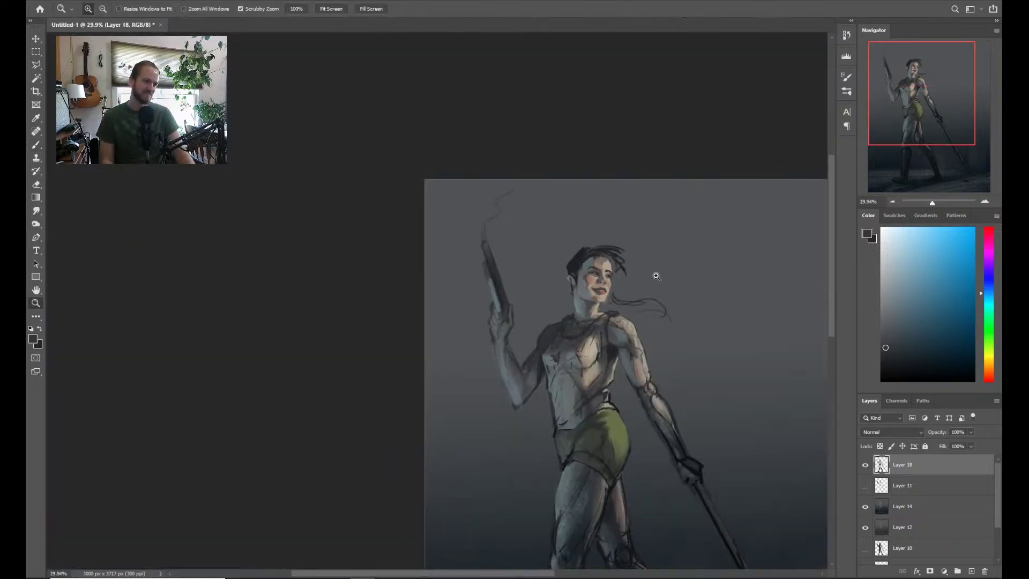
scroll(641, 263, "down", 2)
key("b")
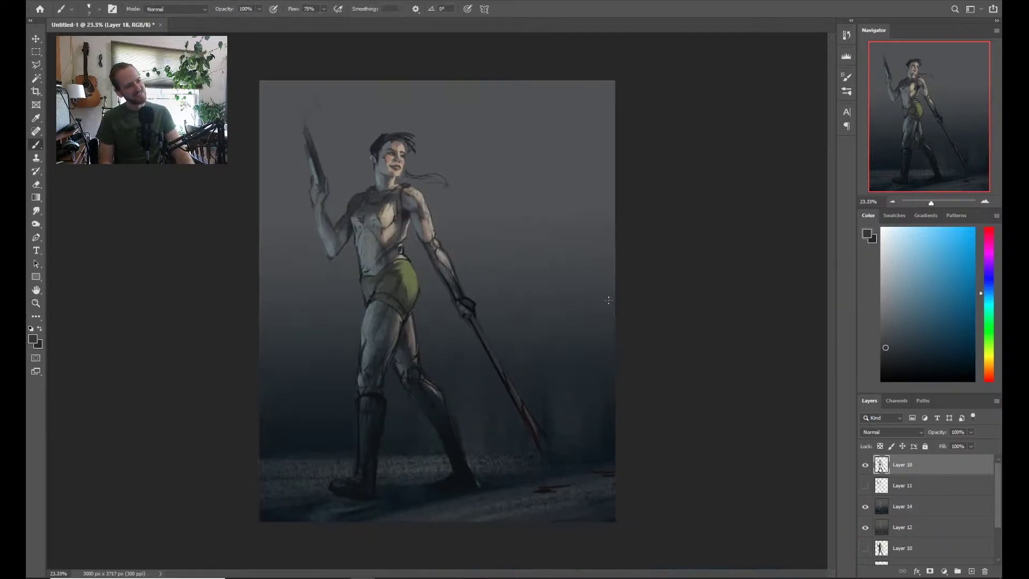
key("z")
scroll(453, 171, "up", 7)
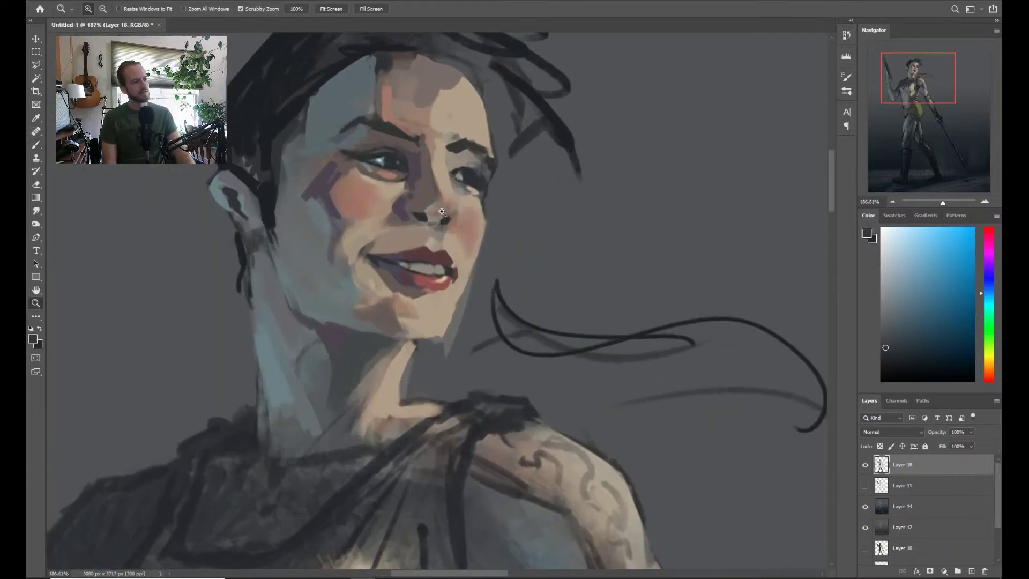
Soften the outer corner and inner socket of the near eye with sampled dark reddish-grey and muted purple
key("b")
left_click(354, 149, "alt")
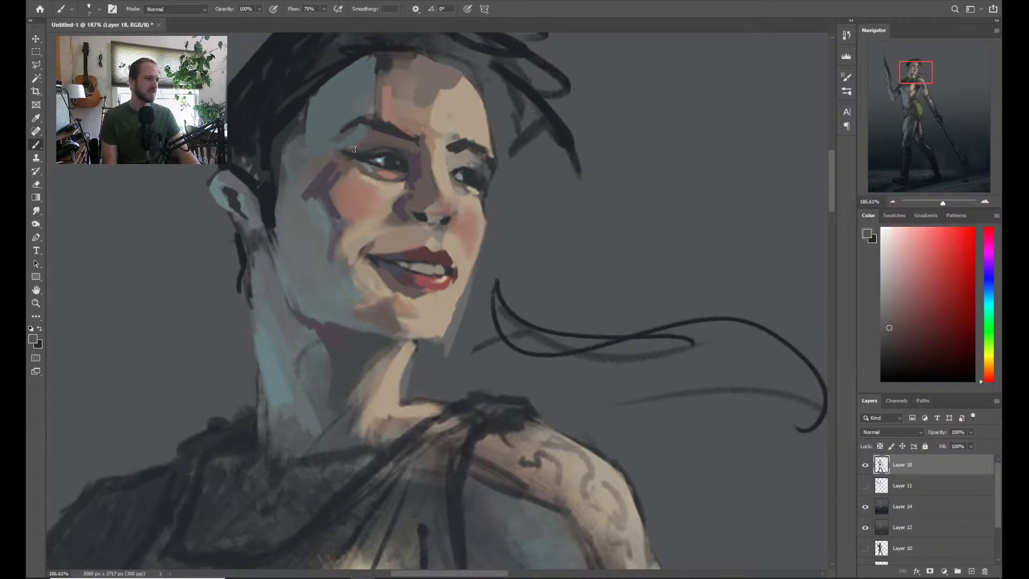
key("z")
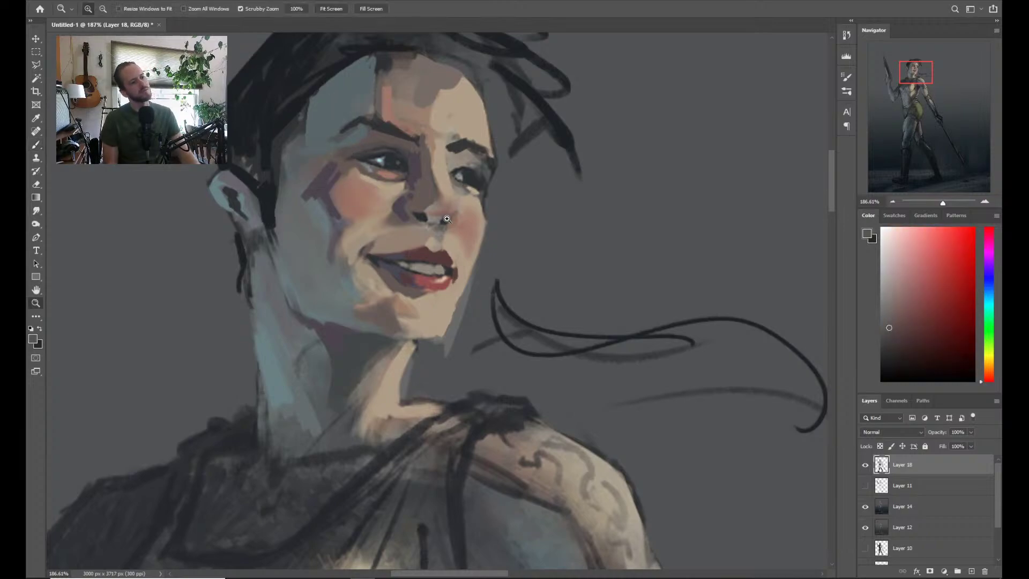
scroll(418, 161, "down", 2)
scroll(418, 161, "up", 2)
key("b")
left_click(423, 175, "alt")
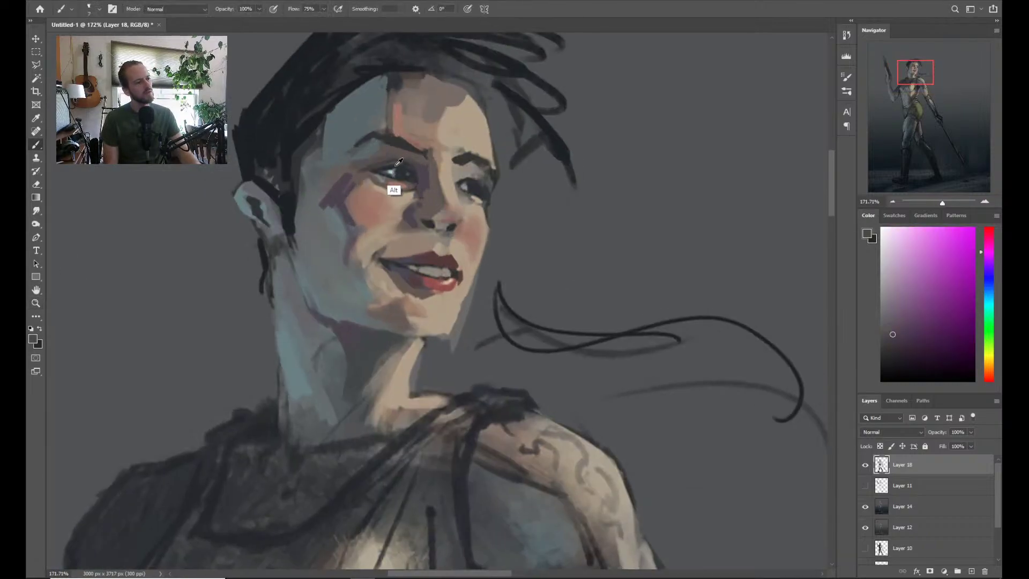
Redefine the near eye's upper lid and crease in sampled near-black and dark reddish-grey, and check the whole figure
left_click(399, 169, "alt")
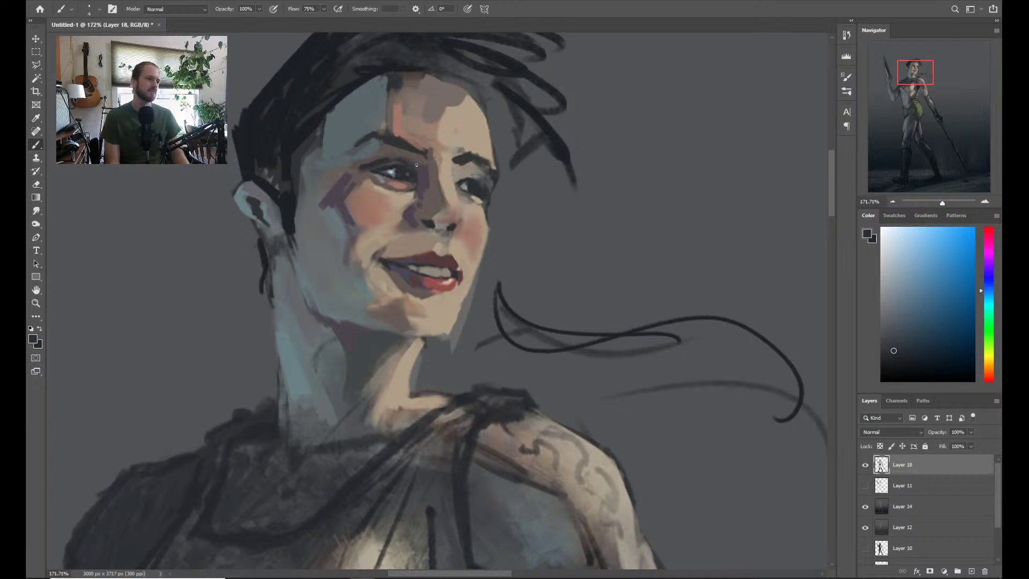
left_click(378, 187, "alt")
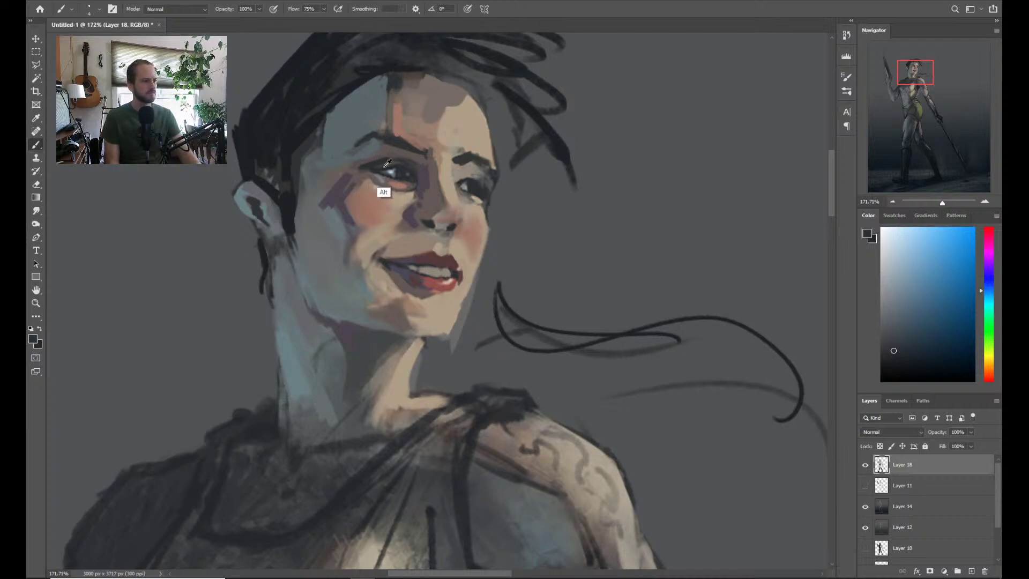
left_click(382, 162, "alt")
left_click(384, 165, "alt")
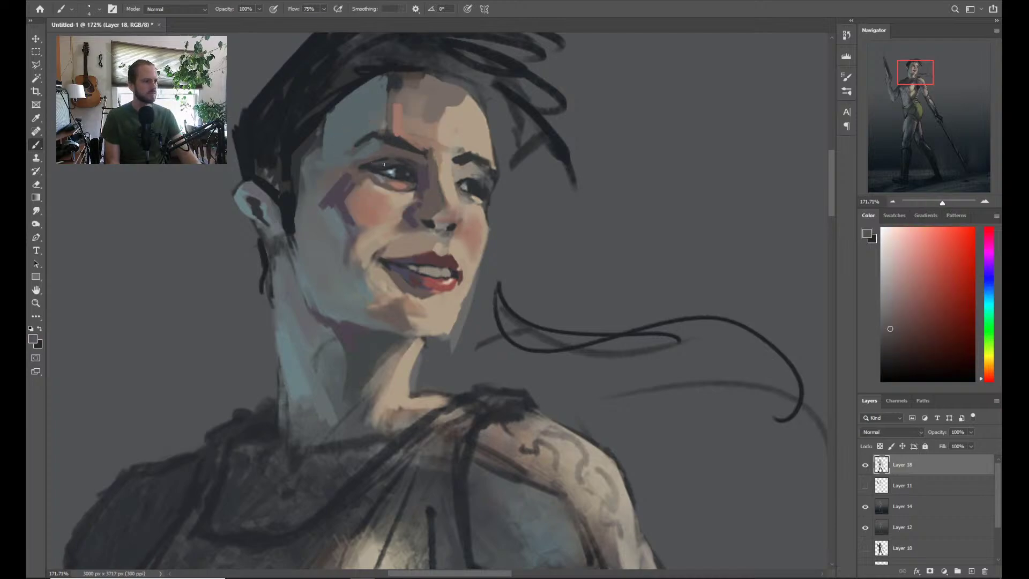
left_click(391, 161, "alt")
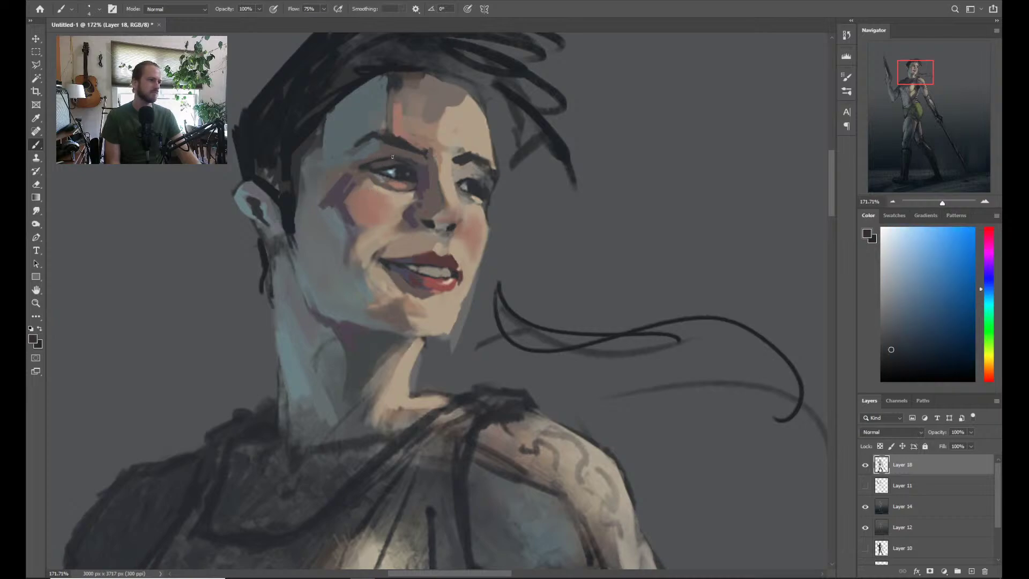
key("z")
scroll(382, 176, "down", 5, "alt")
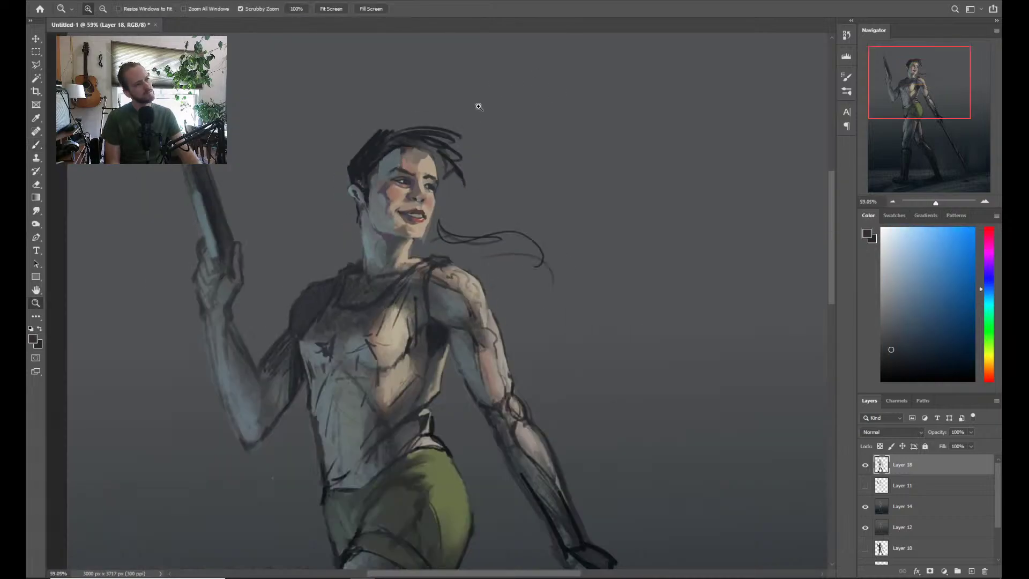
Rework the shadow above and around the near eye with sampled dark purple-grey and reddish-grey
scroll(403, 182, "up", 6, "alt")
key("b")
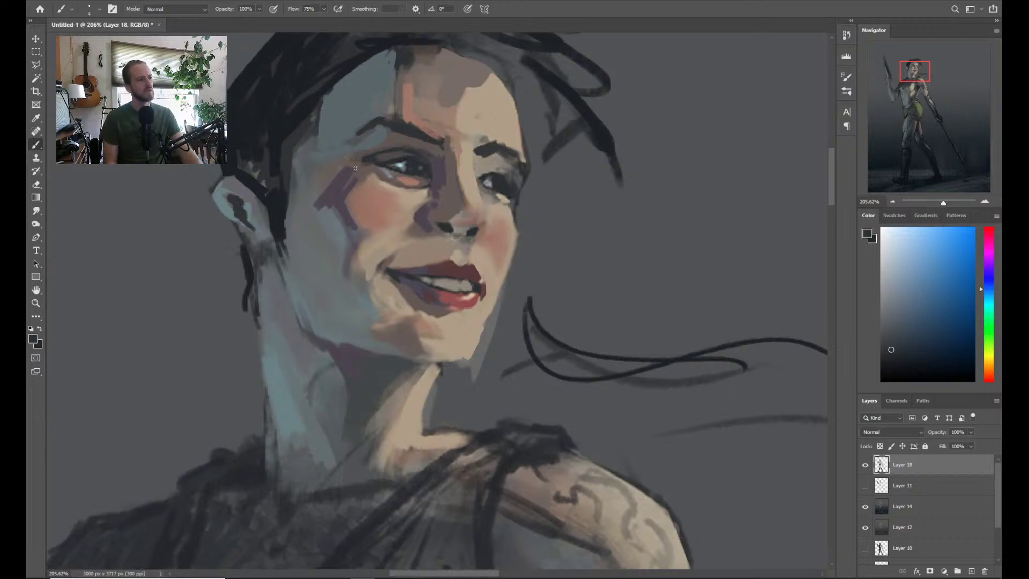
left_click(368, 177, "alt")
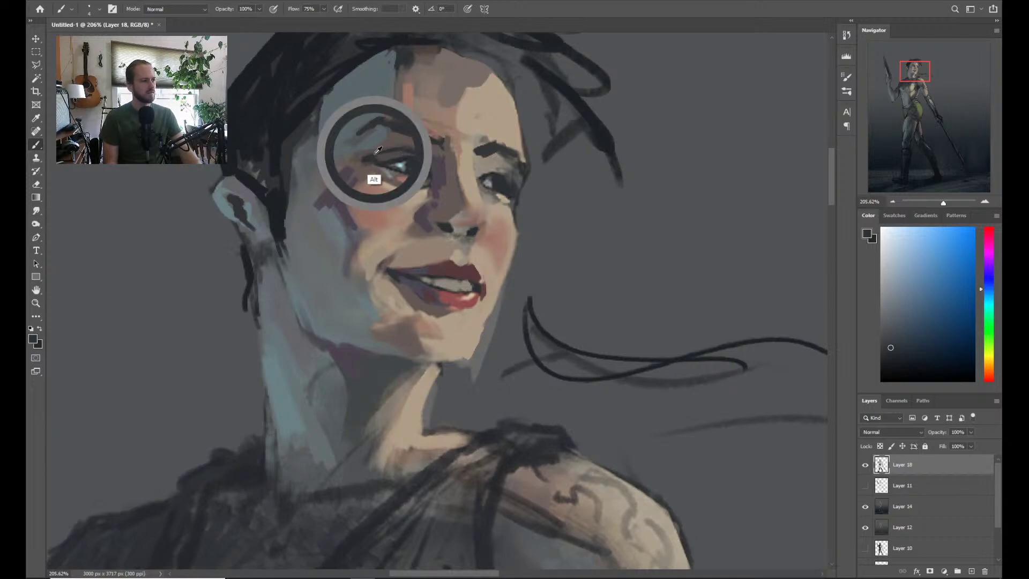
left_click(442, 163, "alt")
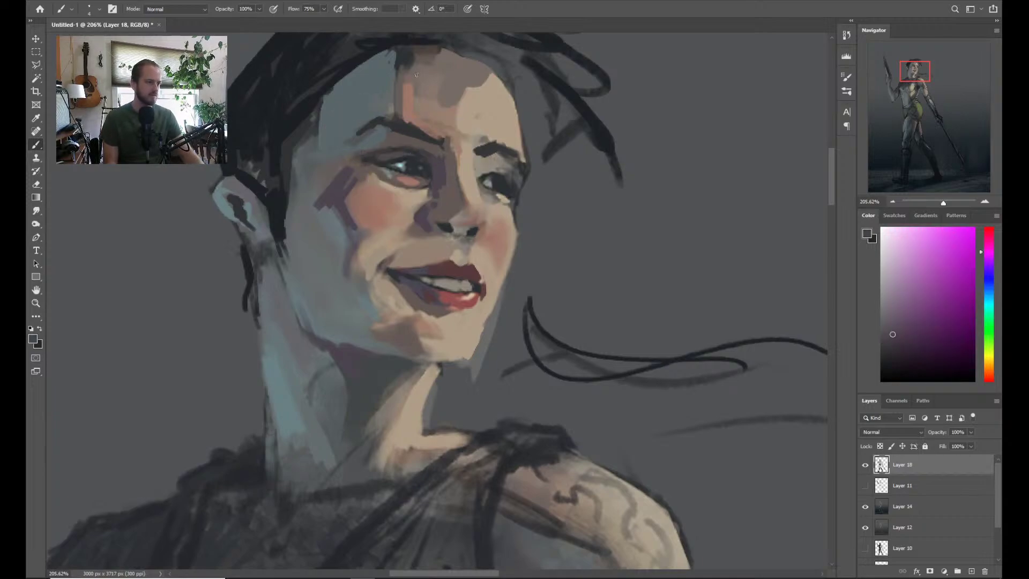
left_click(418, 187, "alt")
left_click(402, 166, "alt")
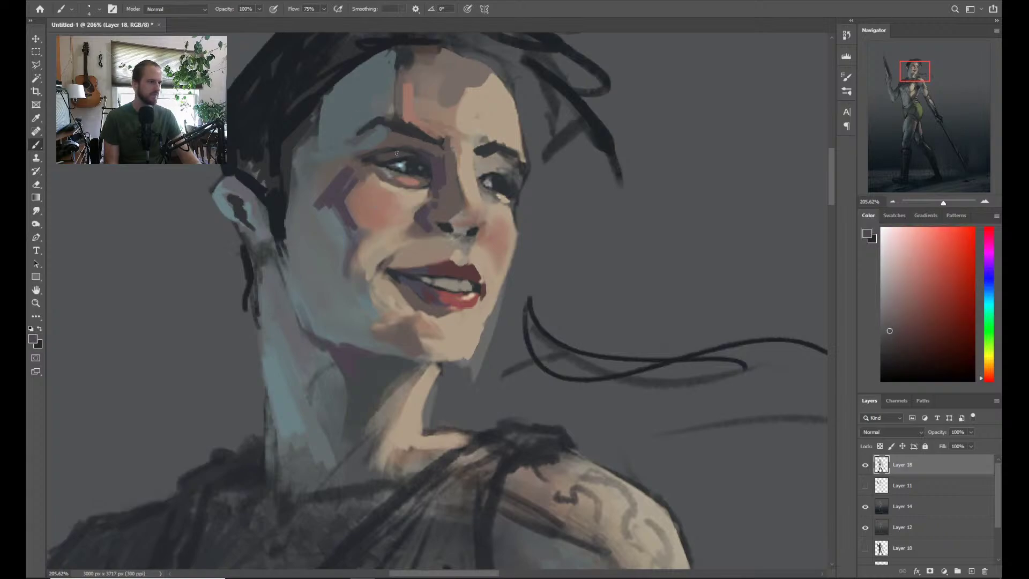
scroll(457, 187, "down", 3)
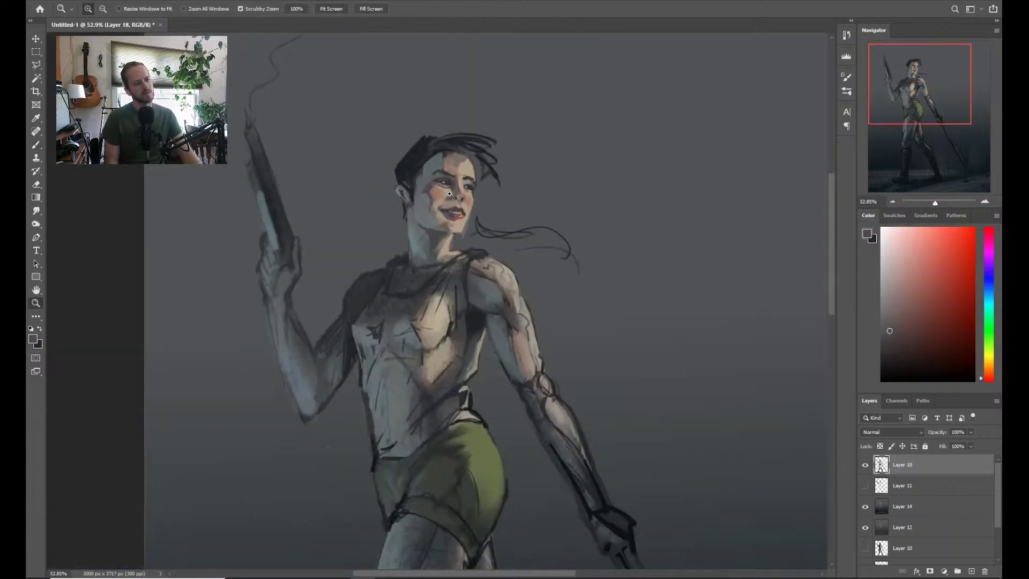
Tone the white of the near eye with a sampled blue-grey and check it at figure scale
scroll(457, 187, "up", 2)
left_click_drag(415, 188, 397, 220)
scroll(375, 232, "up", 2)
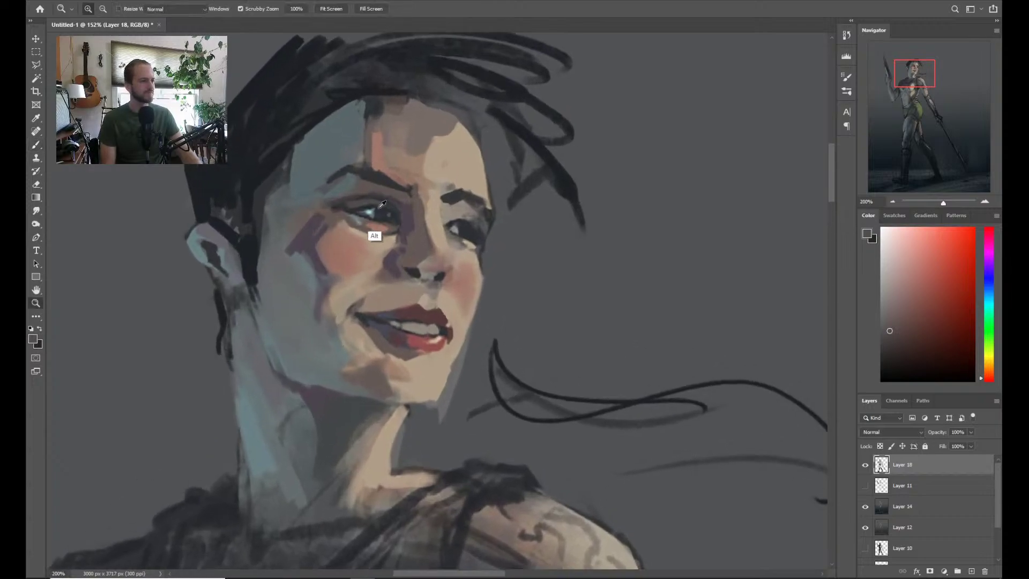
left_click(369, 232, "alt")
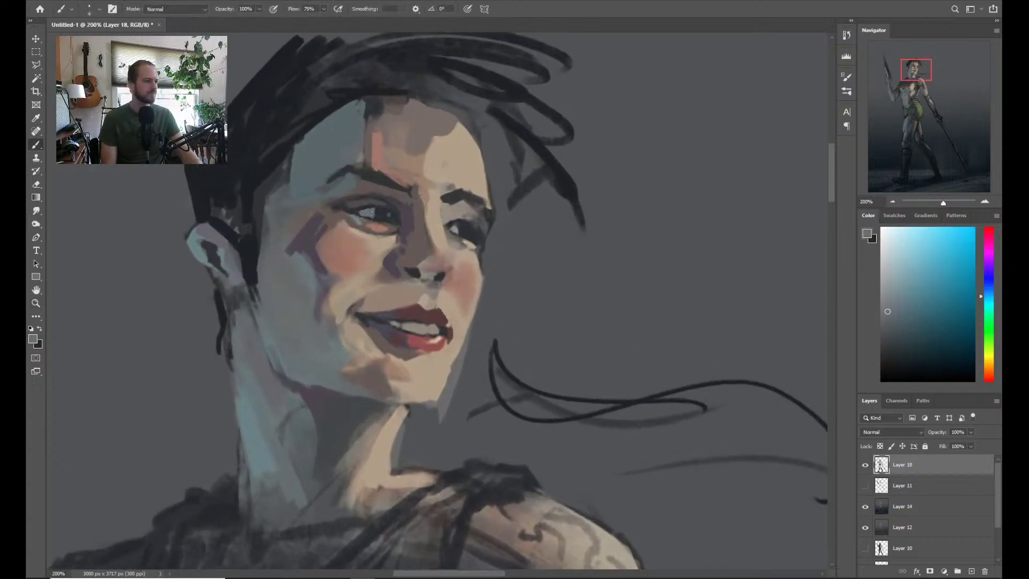
scroll(429, 197, "down", 4)
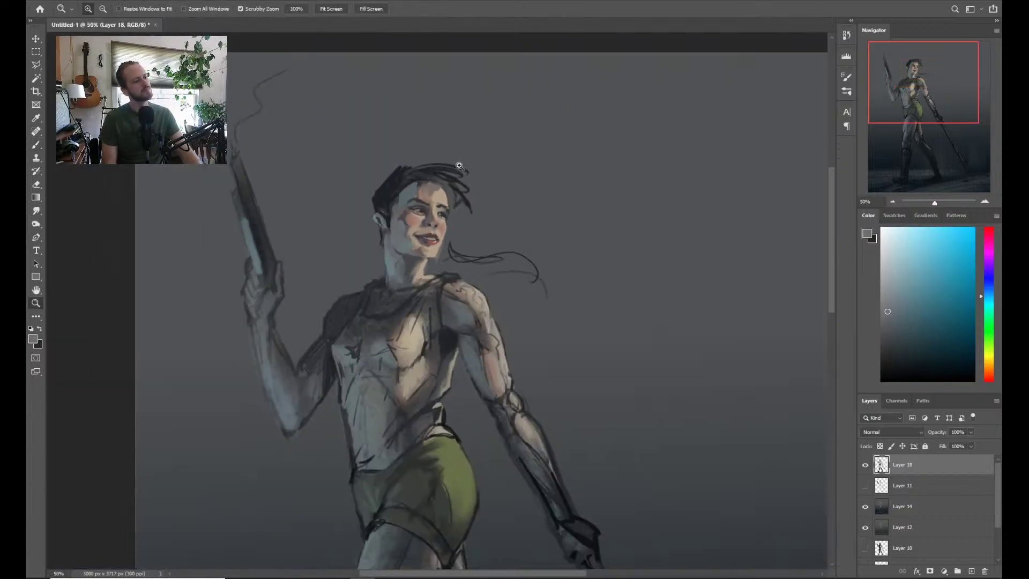
Strengthen the near eye's dark accents in sampled near-black and compare the face with the rest of the figure
key("z")
left_click(418, 198)
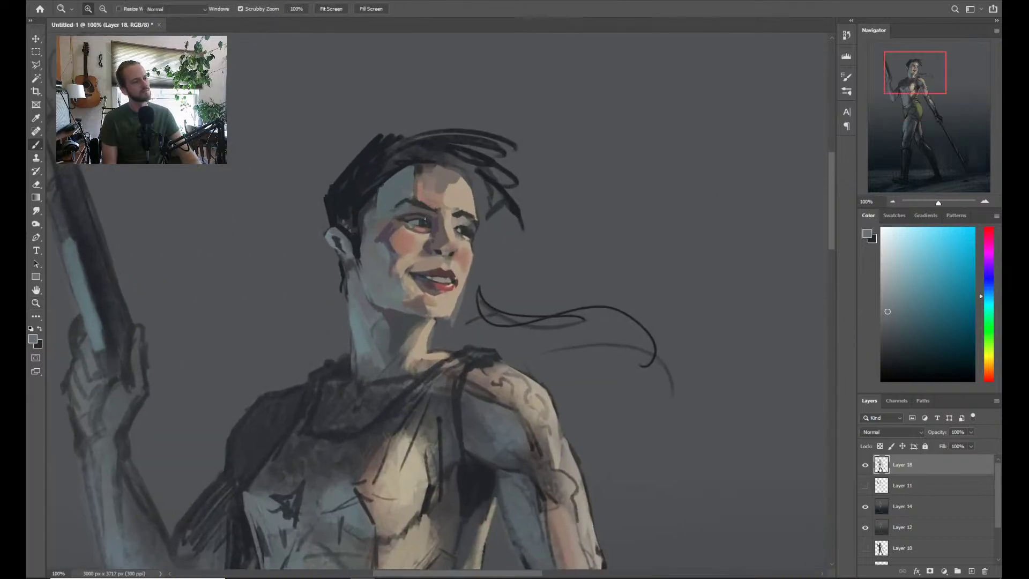
key("b")
left_click(425, 230, "alt")
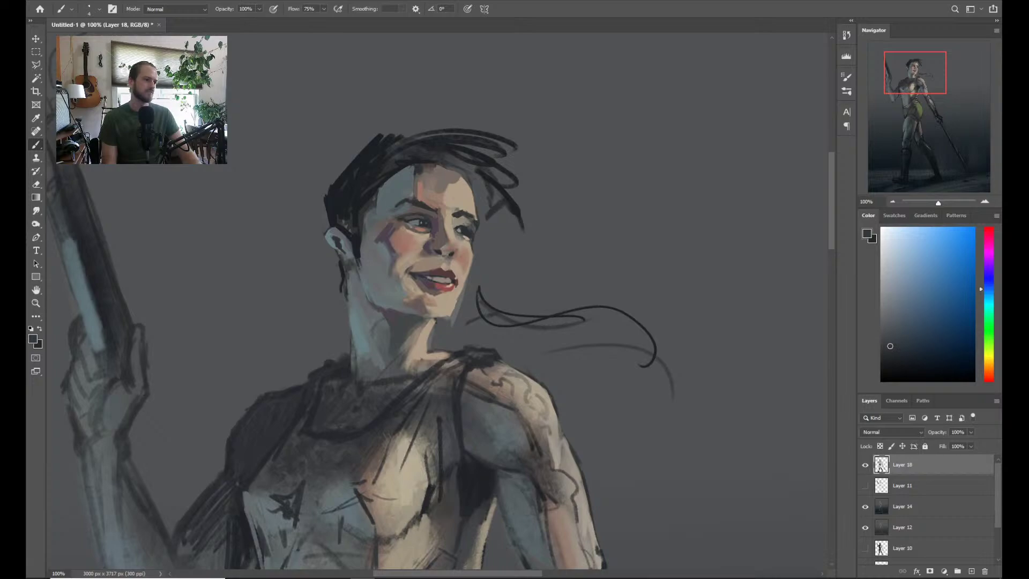
scroll(435, 213, "up", 2)
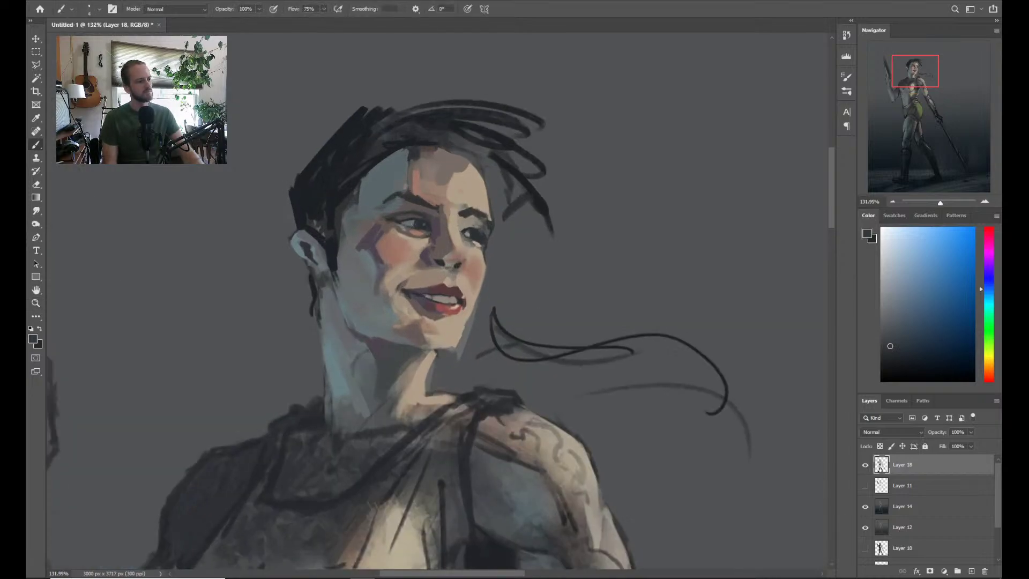
key("z")
scroll(445, 227, "down", 3)
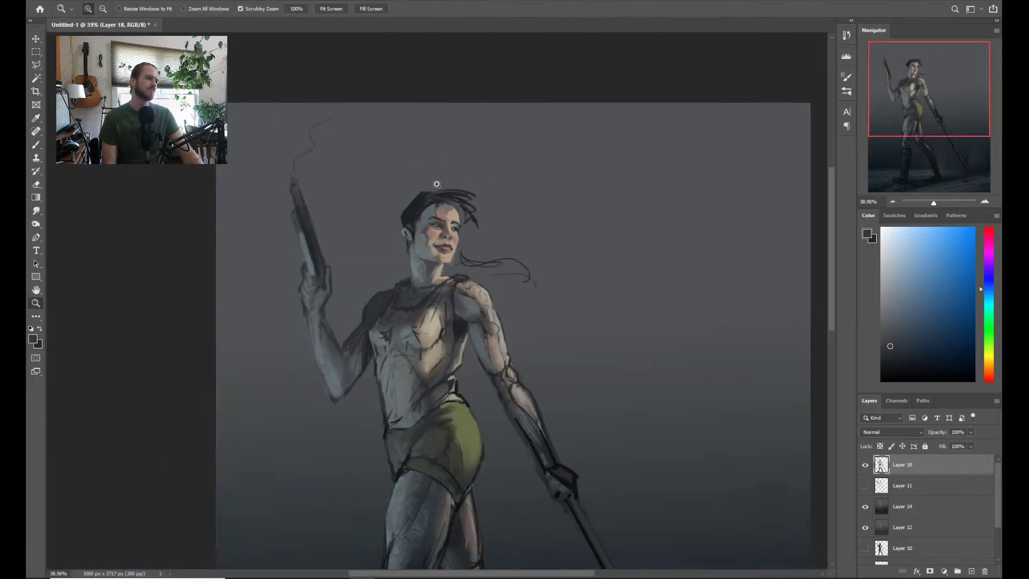
scroll(461, 156, "up", 2)
key("b")
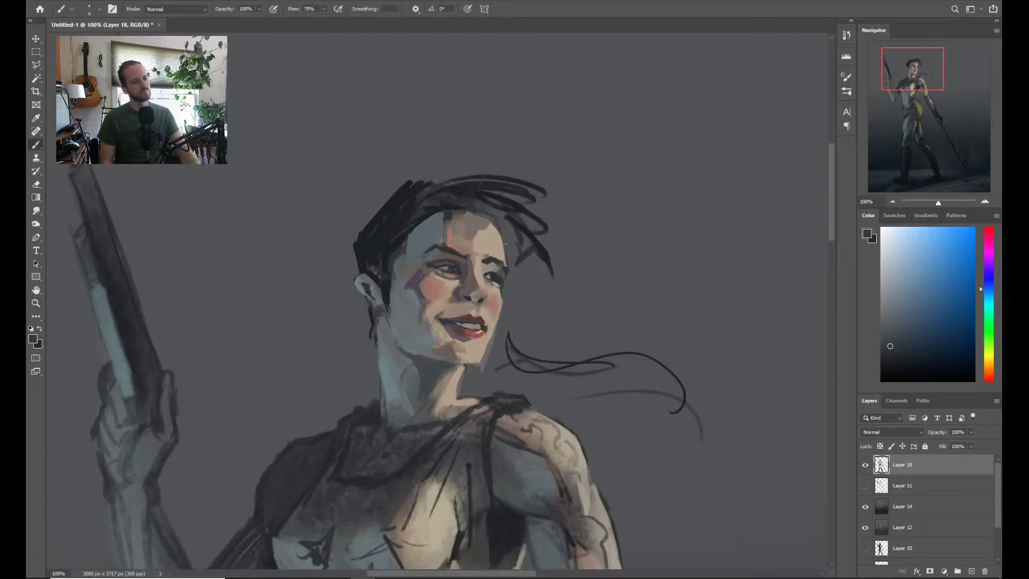
Clean the face contour beside the far eye with the Eraser and reshape that eye in sampled near-black and dark purple-grey
key("e")
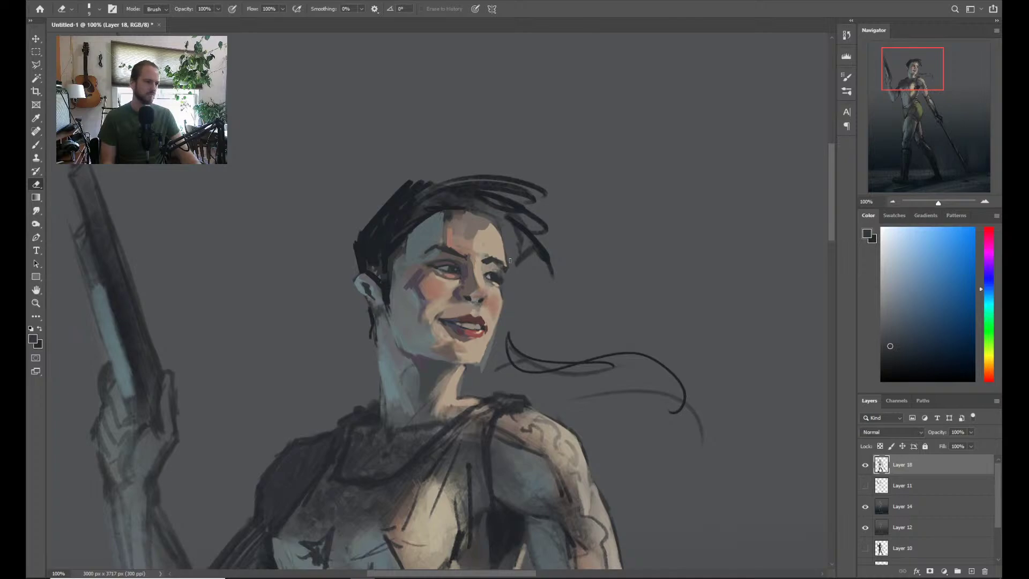
key("b")
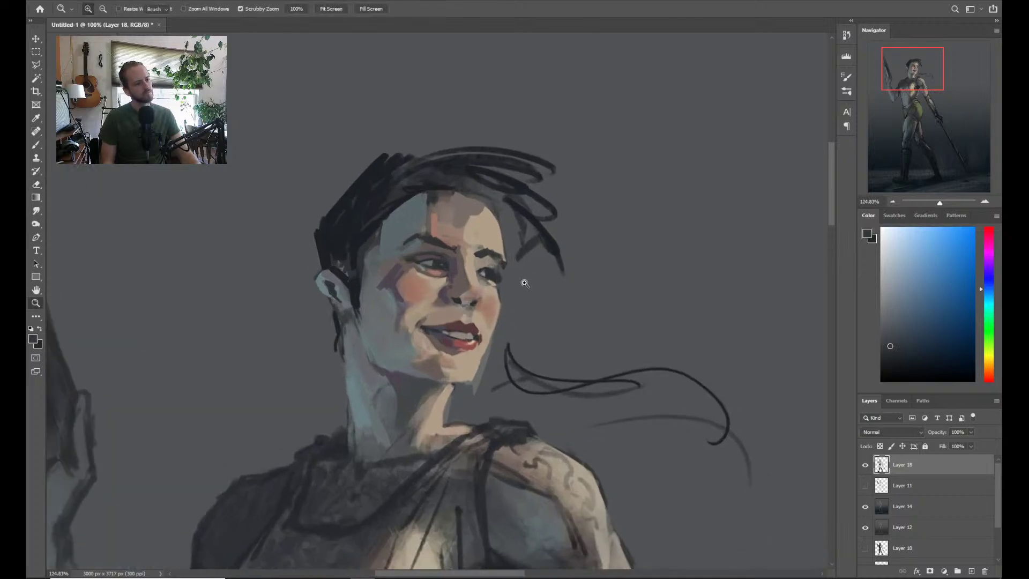
scroll(515, 289, "up", 3)
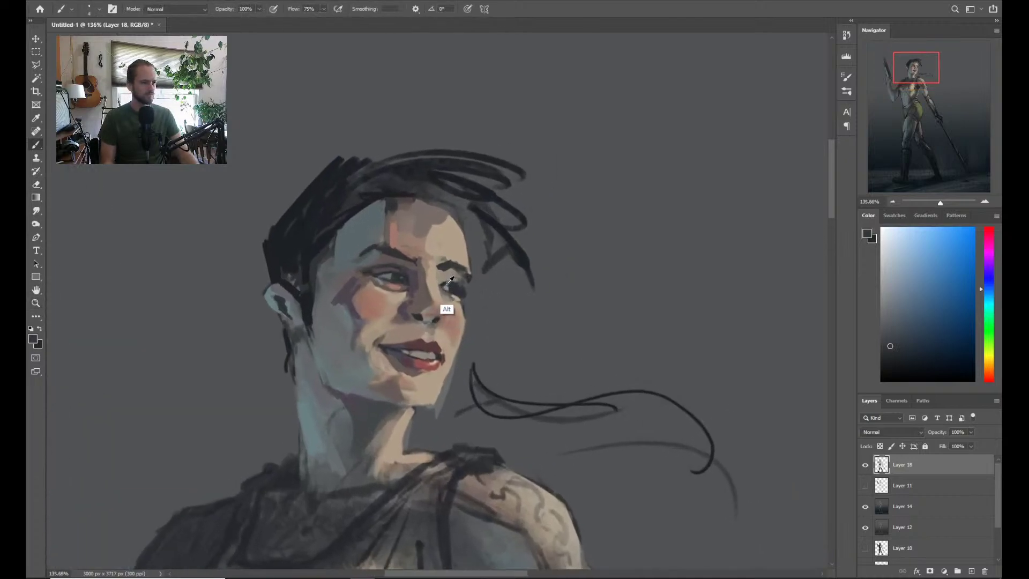
left_click(448, 280, "alt")
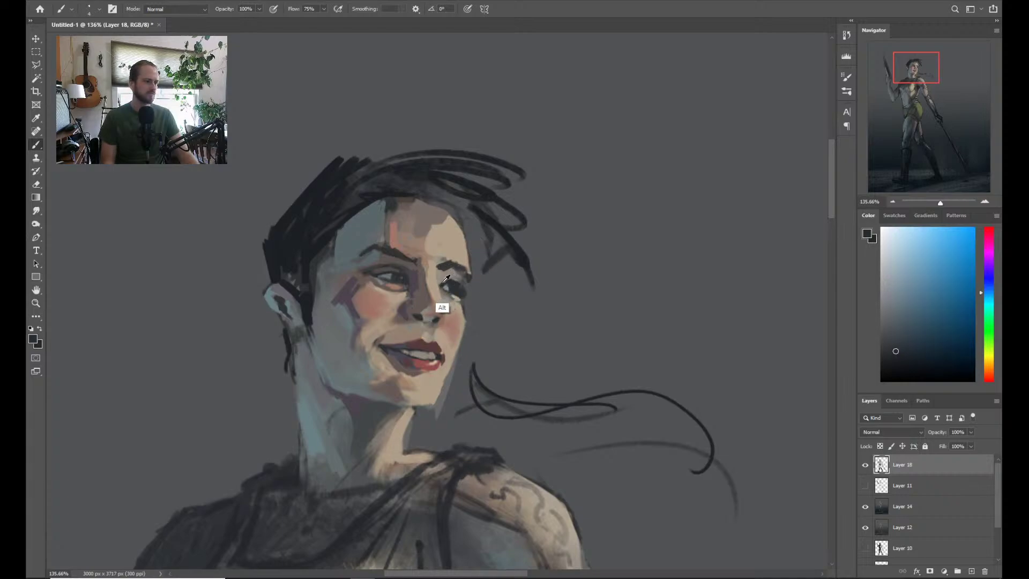
left_click(451, 276, "alt")
left_click(412, 283, "alt")
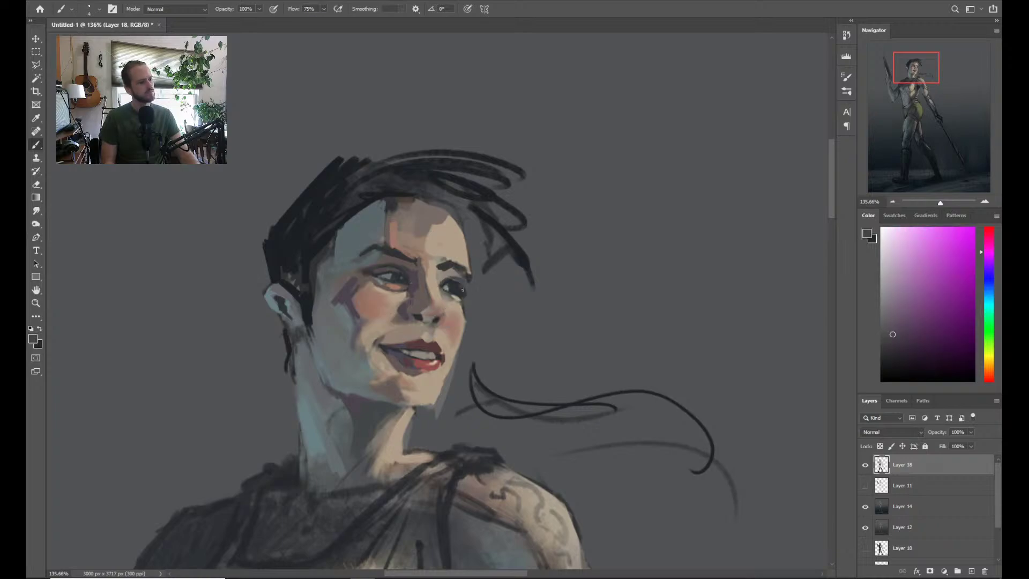
Refine the far eye's lids and iris by alternating sampled light tan skin and near-black, and check the figure
left_click(461, 324, "alt")
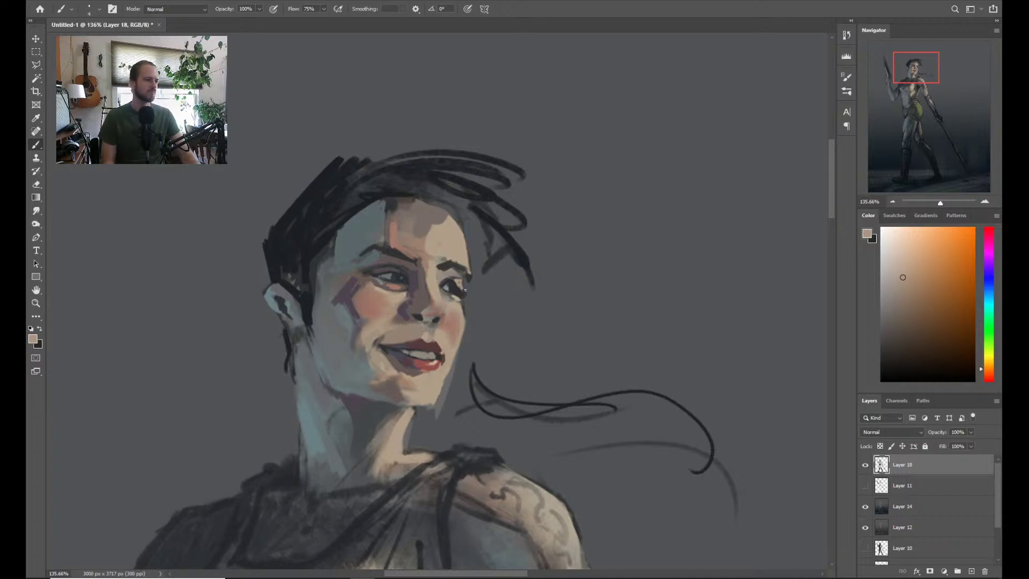
key("alt")
left_click(454, 287, "alt")
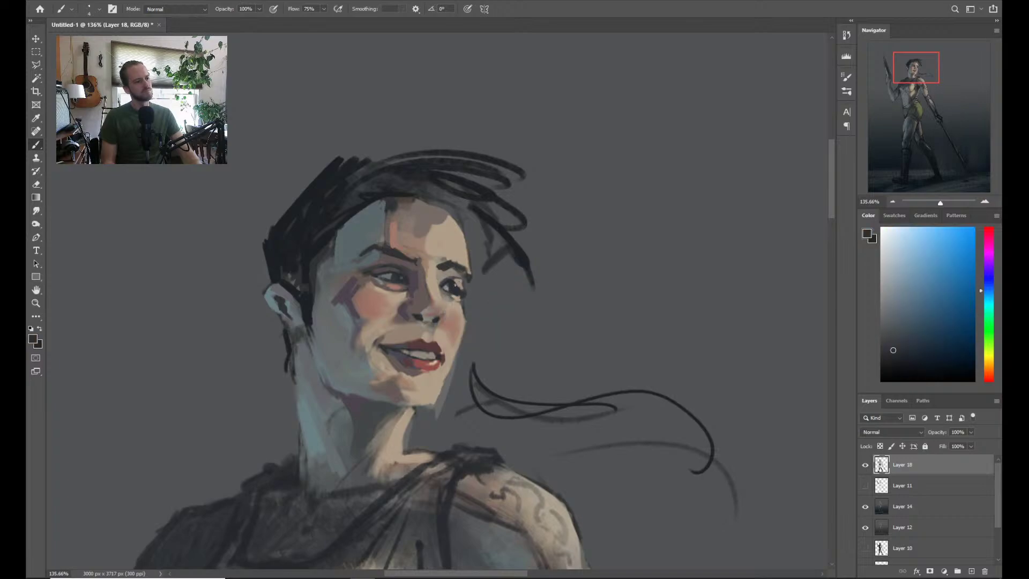
key("alt")
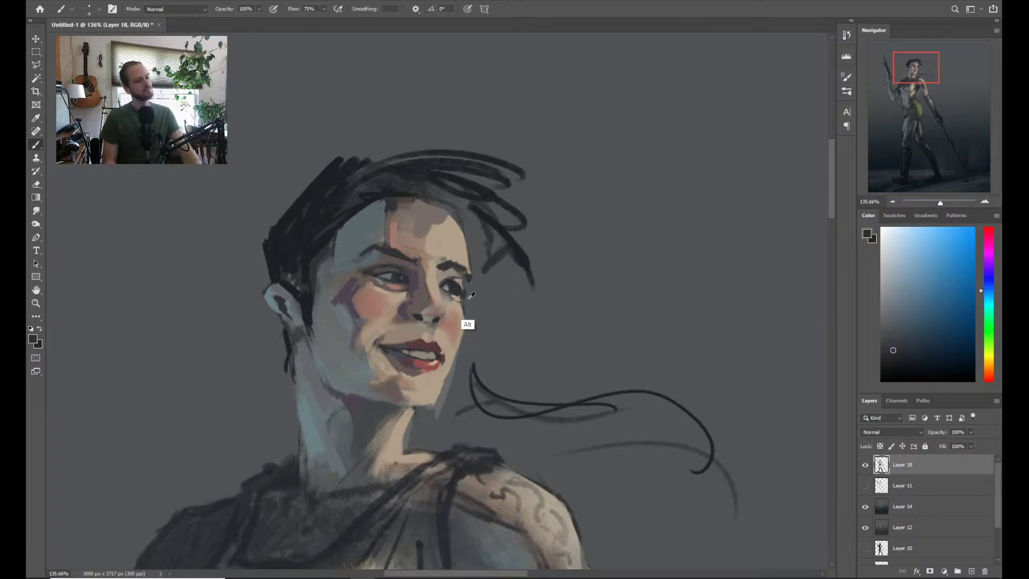
left_click(456, 283, "alt")
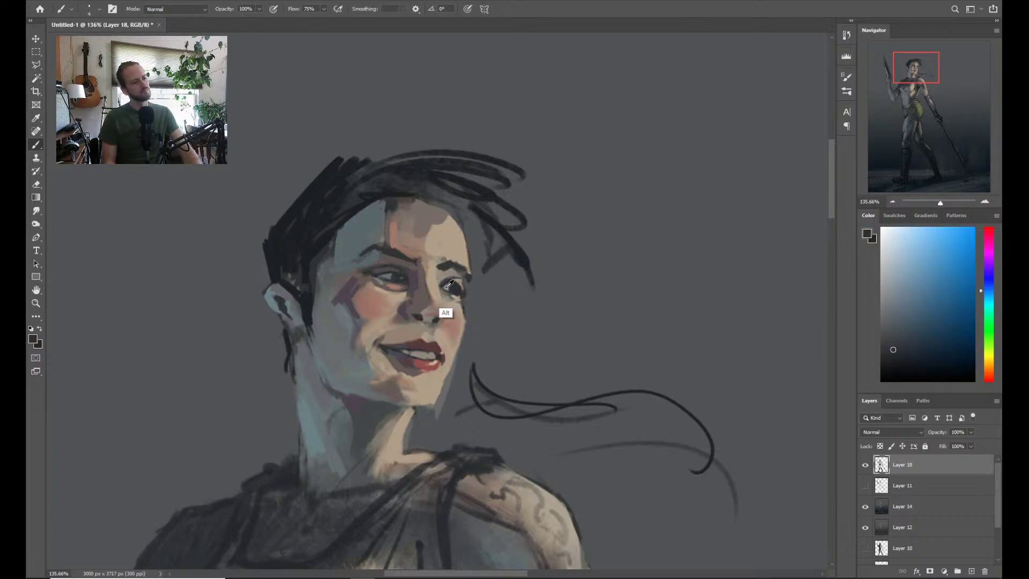
left_click(447, 283, "alt")
left_click(450, 286, "alt")
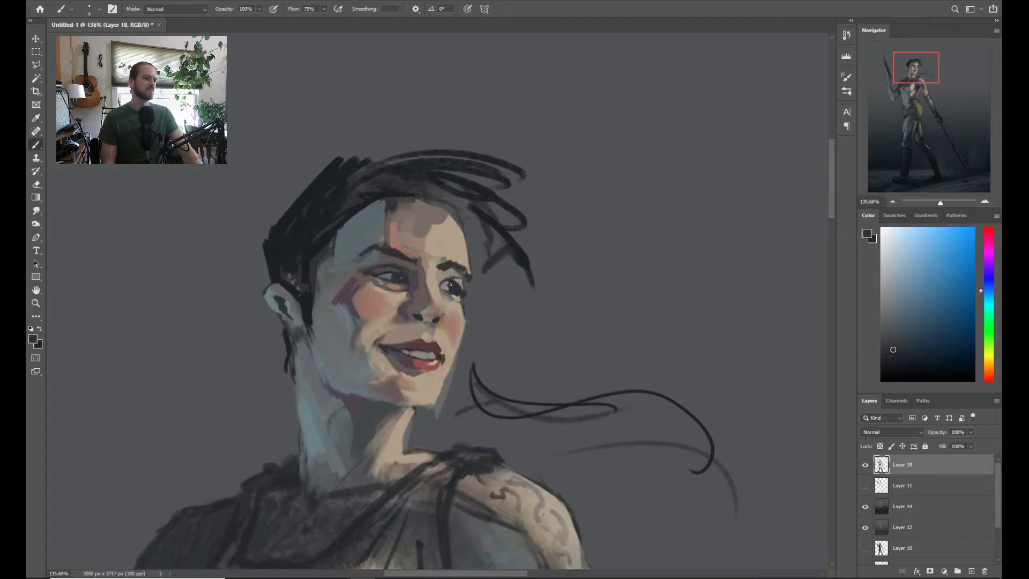
left_click(450, 280, "alt")
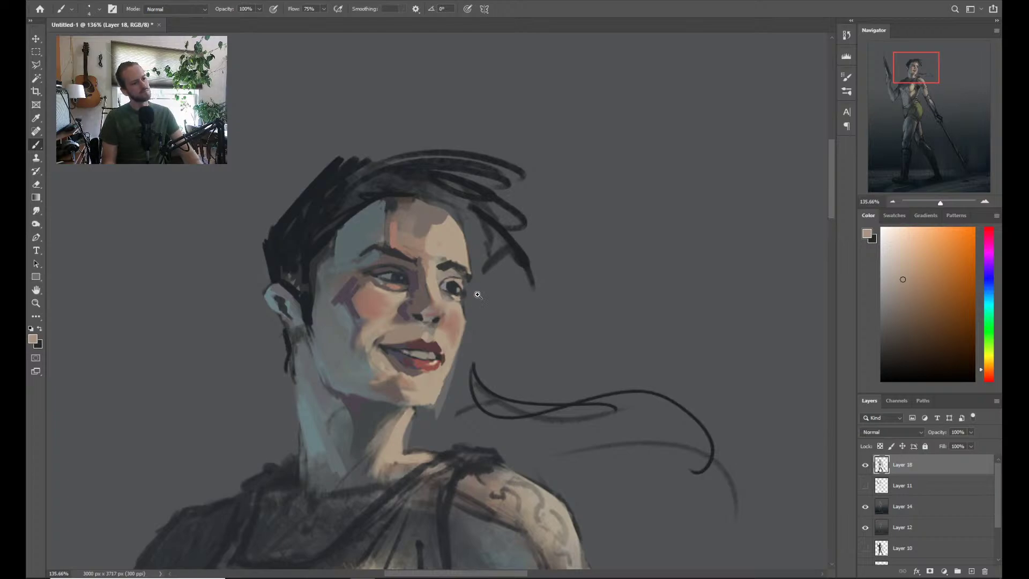
scroll(478, 295, "down", 5)
scroll(517, 202, "up", 4)
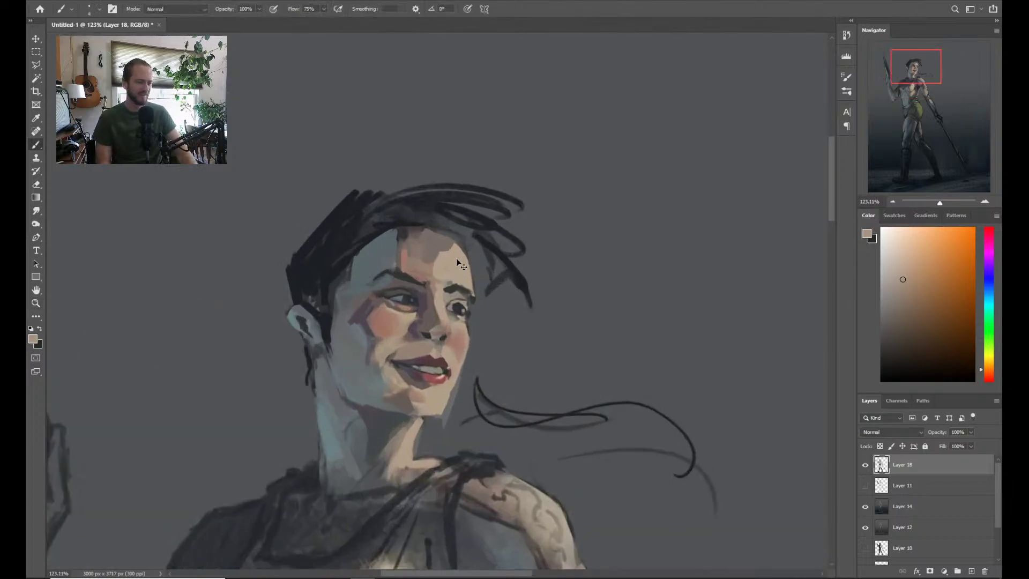
Flip the canvas horizontally and bring the mirrored head into view to check the face
key("ctrl+shift+h")
key("z")
scroll(471, 321, "right", 5)
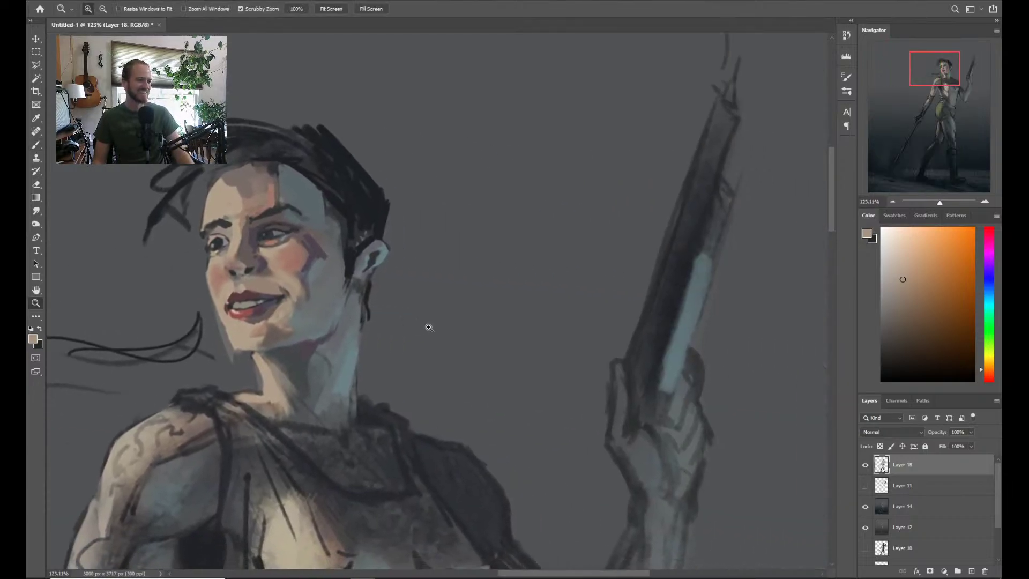
left_click_drag(429, 327, 552, 432)
left_click_drag(332, 381, 350, 376)
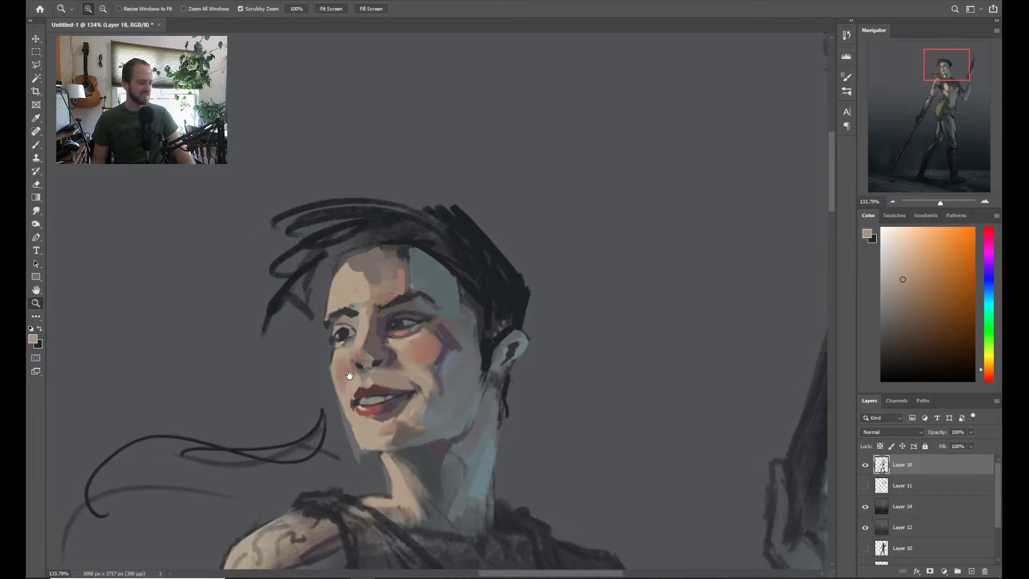
Repaint the far eye's iris and surrounding lids in sampled mid grey, grey-tan and dark purple-grey, and check the head
scroll(349, 376, "up", 2)
key("b")
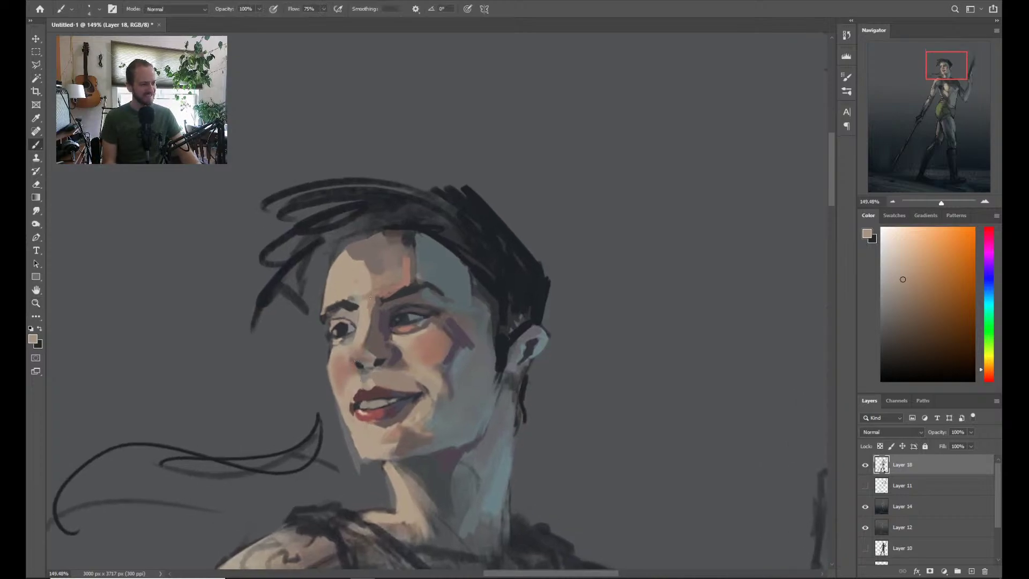
left_click(353, 327, "alt")
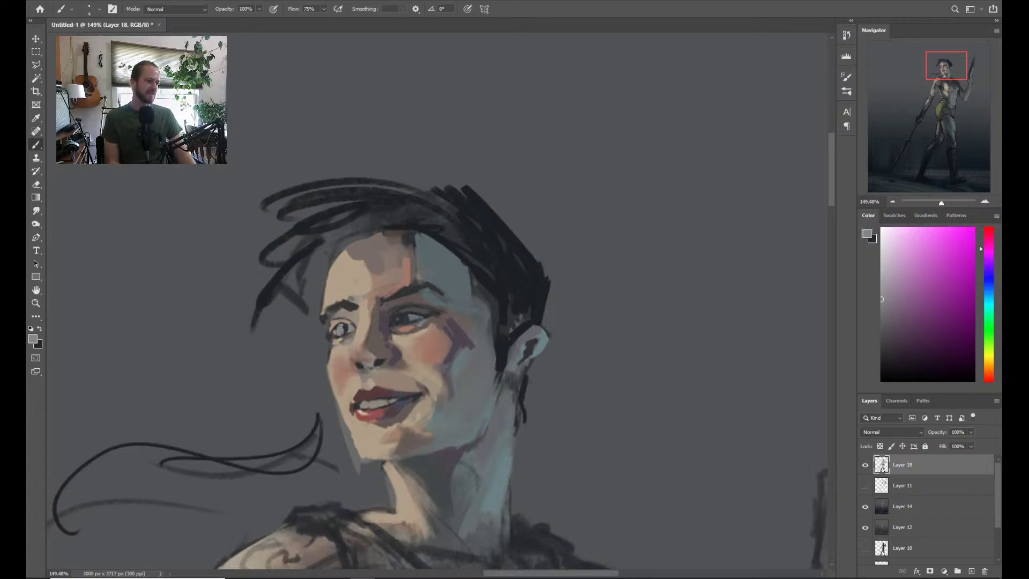
left_click(348, 317, "alt")
left_click(338, 312, "alt")
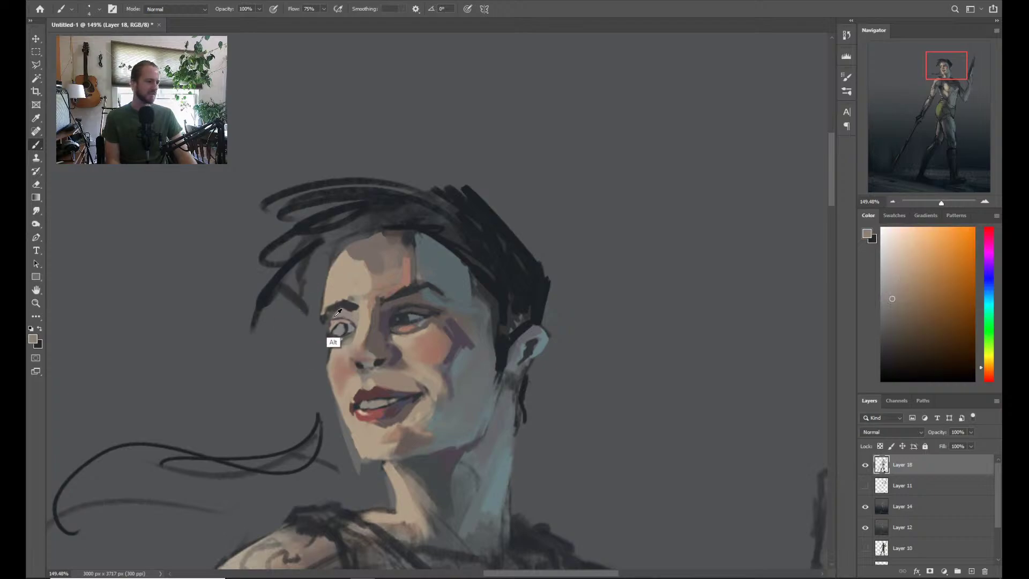
left_click(382, 320, "alt")
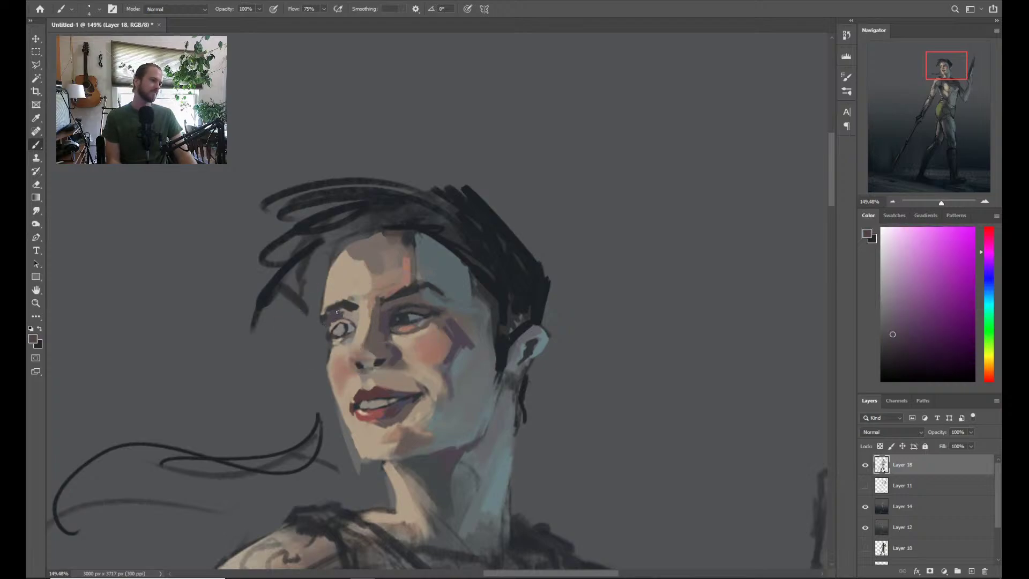
key("z")
left_click_drag(412, 218, 392, 218)
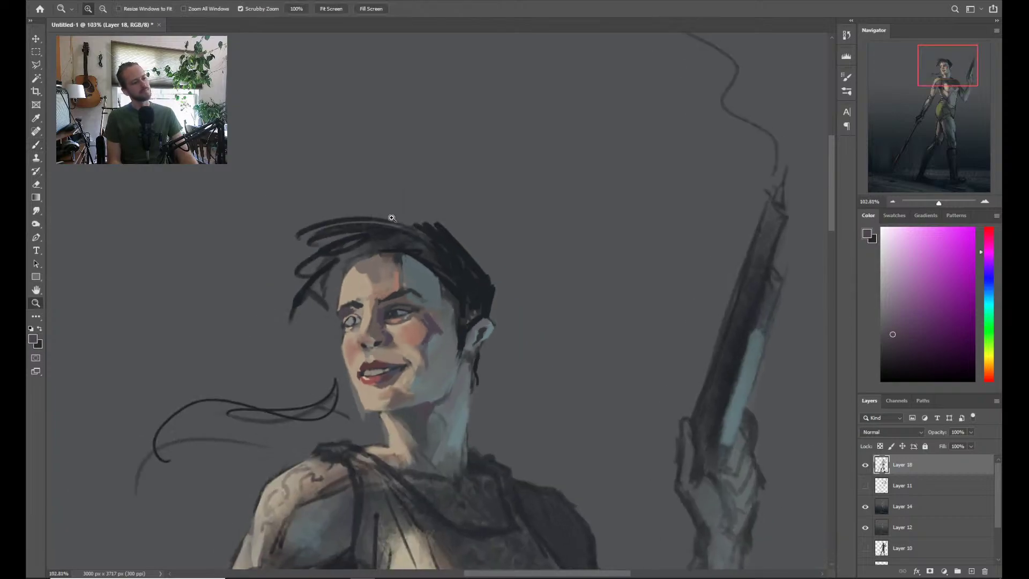
left_click_drag(376, 289, 419, 290)
key("b")
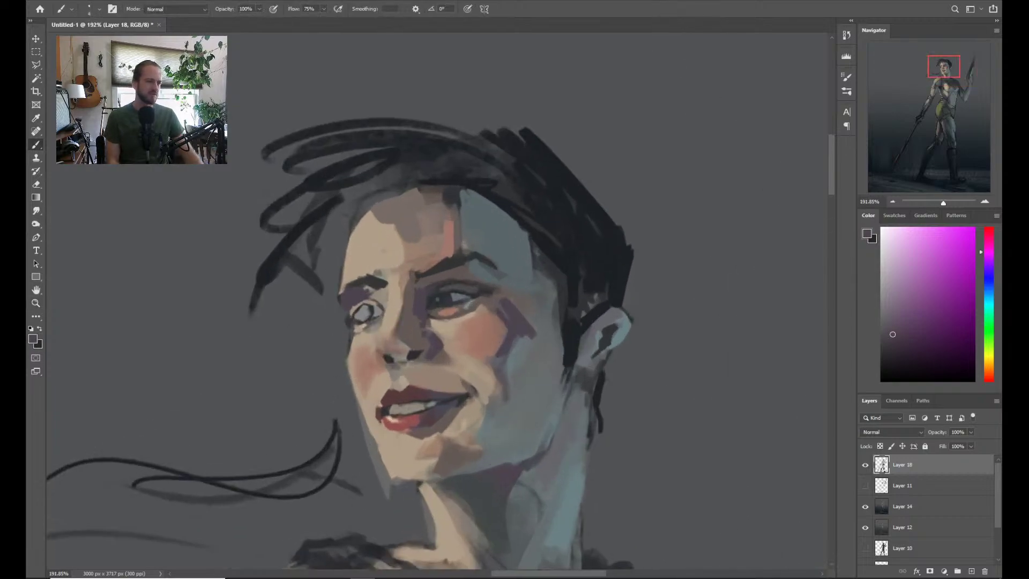
Try filling the far eye's iris with sampled blue-grey and light teal, compare it with the figure, and undo the fill
left_click(488, 230, "alt")
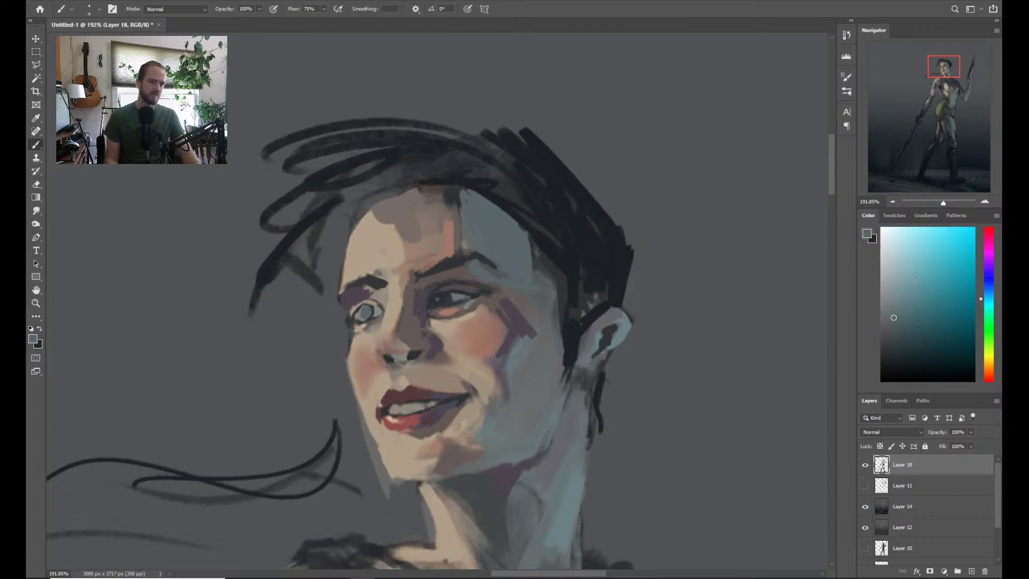
left_click(625, 322, "alt")
left_click_drag(366, 310, 365, 316)
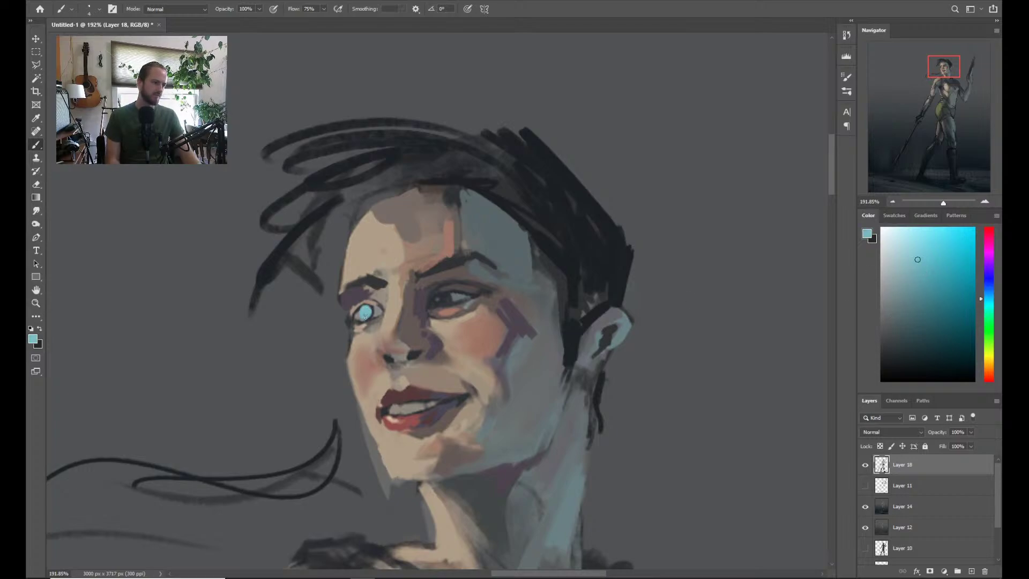
key("z")
scroll(470, 236, "down", 3)
scroll(466, 227, "down", 2)
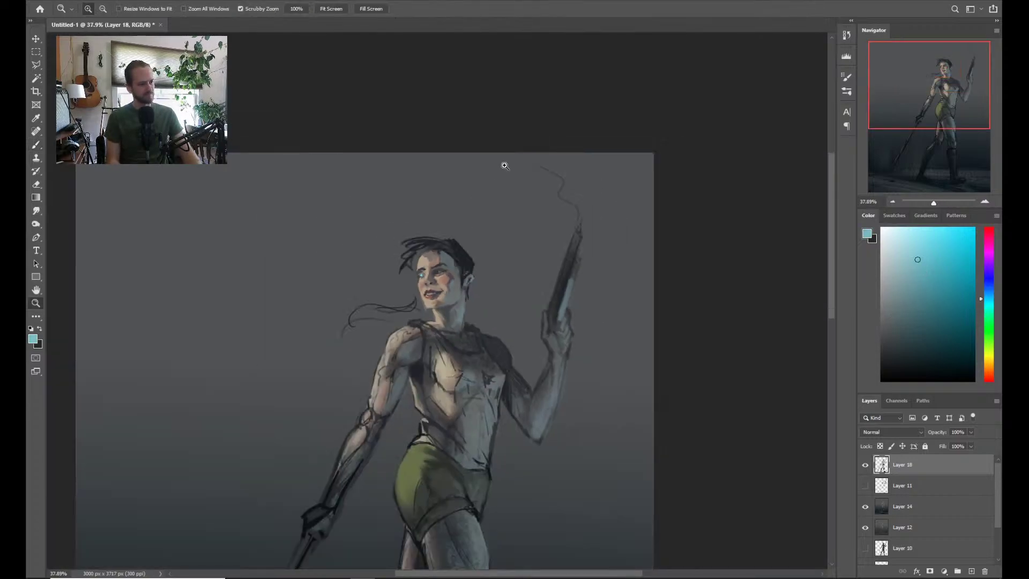
scroll(467, 243, "up", 4)
key("ctrl+z")
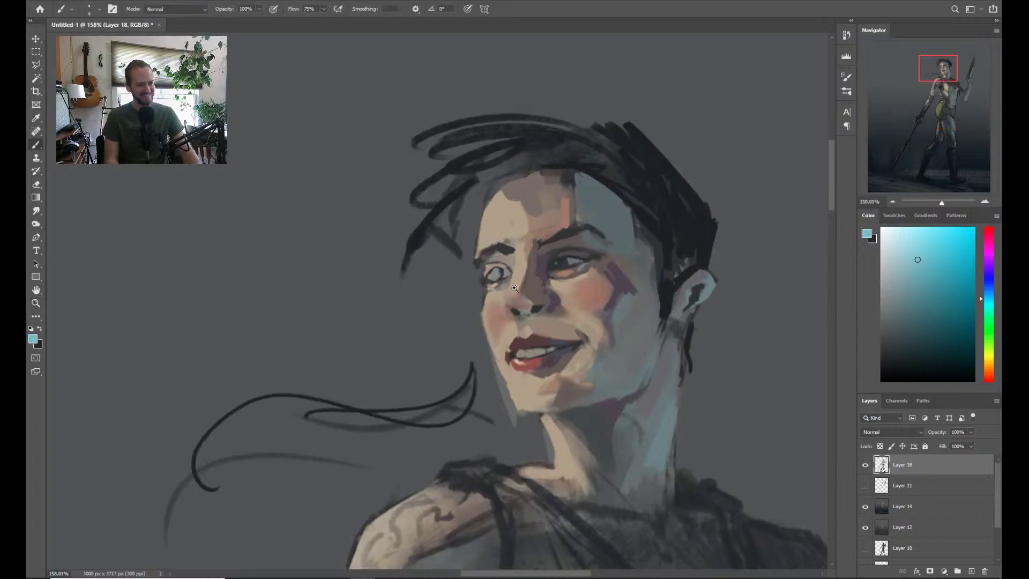
Darken the far eye's iris and upper lid line in sampled near-black and check the head from further out
key("b")
scroll(523, 296, "up", 2)
left_click_drag(524, 297, 479, 319)
key("z")
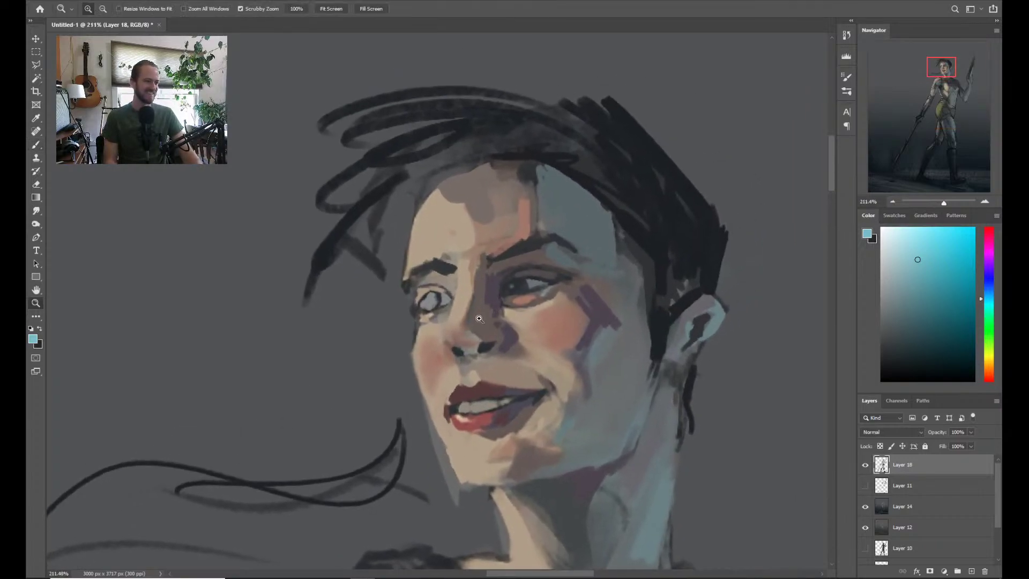
scroll(479, 319, "up", 1)
key("b")
left_click(512, 290, "alt")
scroll(501, 295, "down", 3)
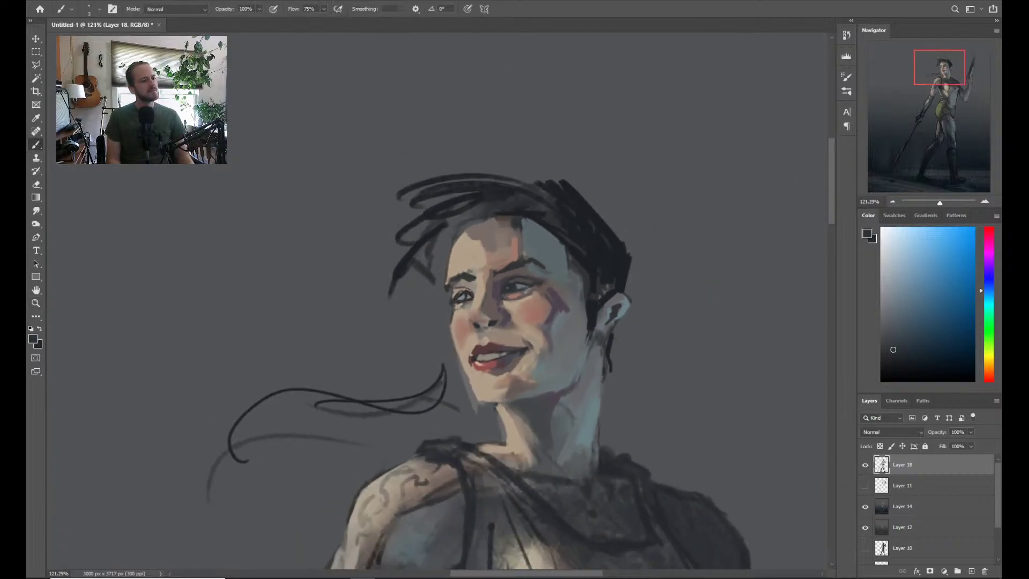
key("z")
scroll(460, 288, "up", 1)
key("b")
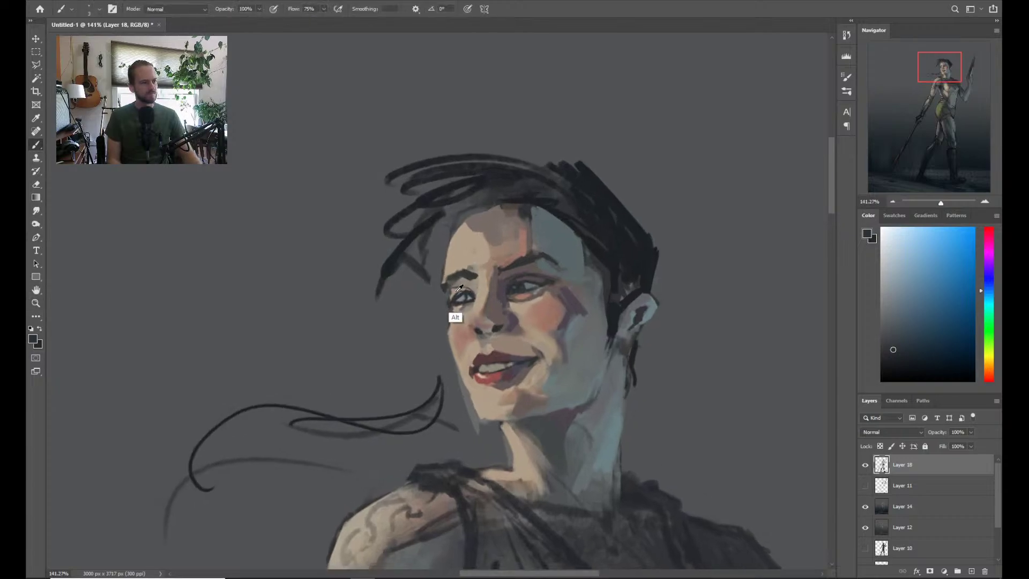
Define the far eye's outer corner and upper lid by alternating sampled grey-brown and near-black
left_click(460, 288, "alt")
left_click_drag(453, 297, 452, 313)
left_click(454, 280, "alt")
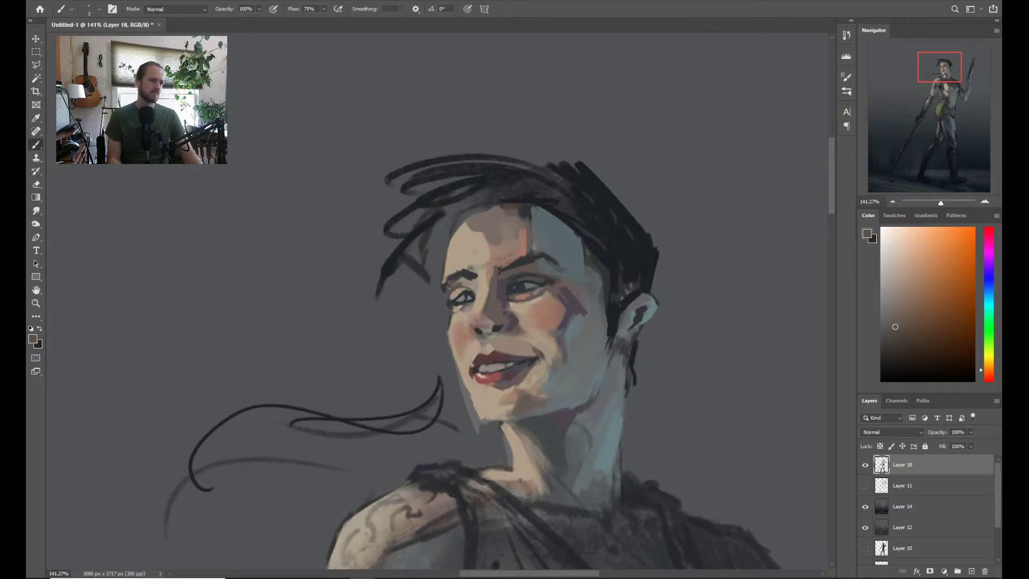
left_click(458, 290, "alt")
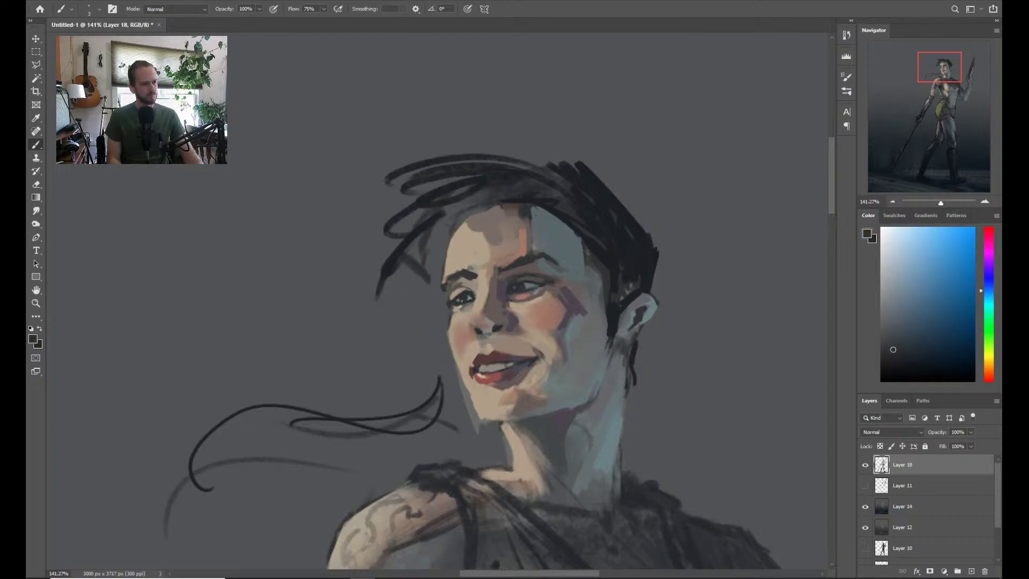
Refine the eye white and lids of the far eye in sampled neutral grey and light tan, checking the face against the figure
left_click(469, 298, "alt")
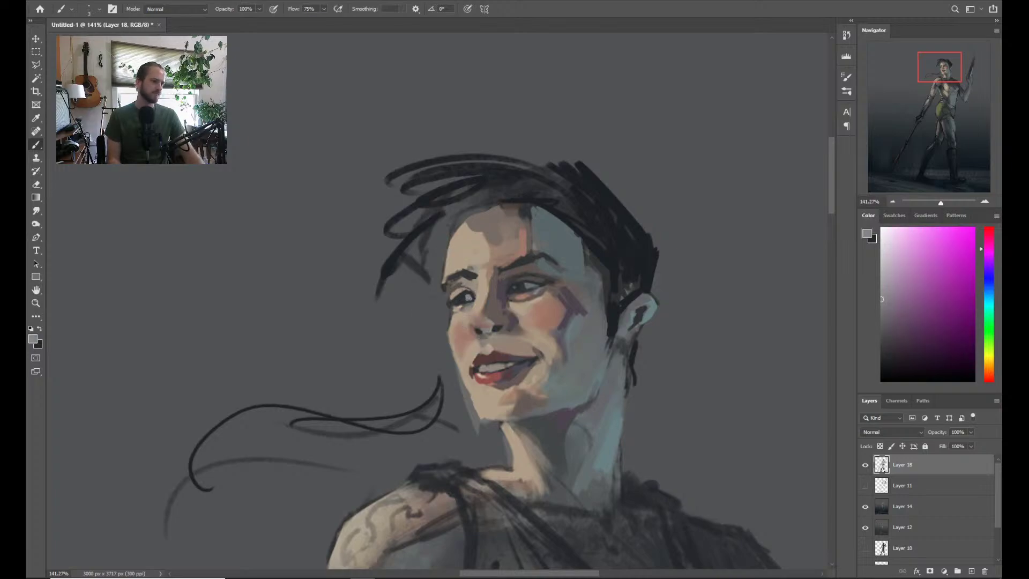
left_click(463, 290, "alt")
left_click(462, 295, "alt")
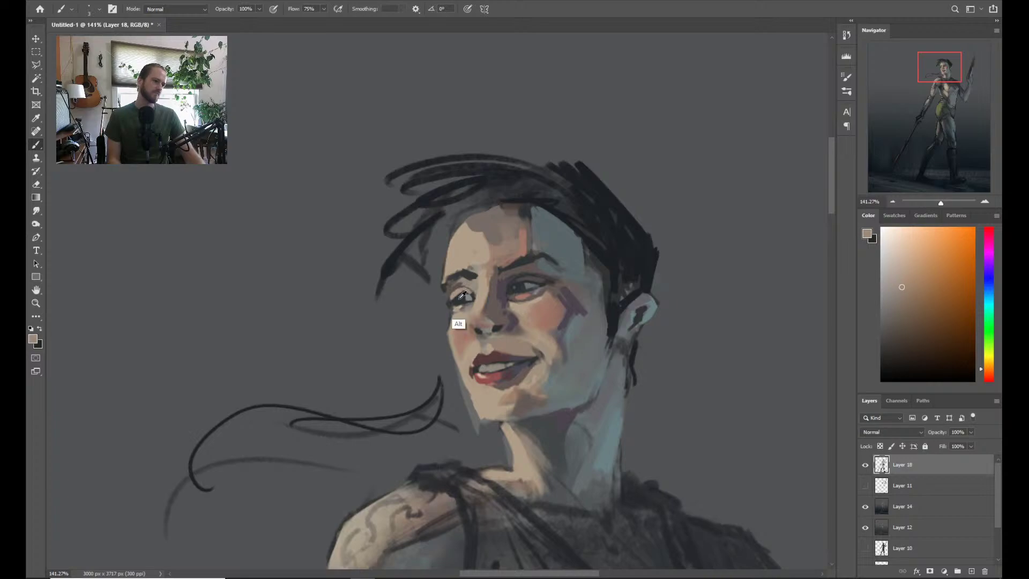
left_click(464, 302, "alt")
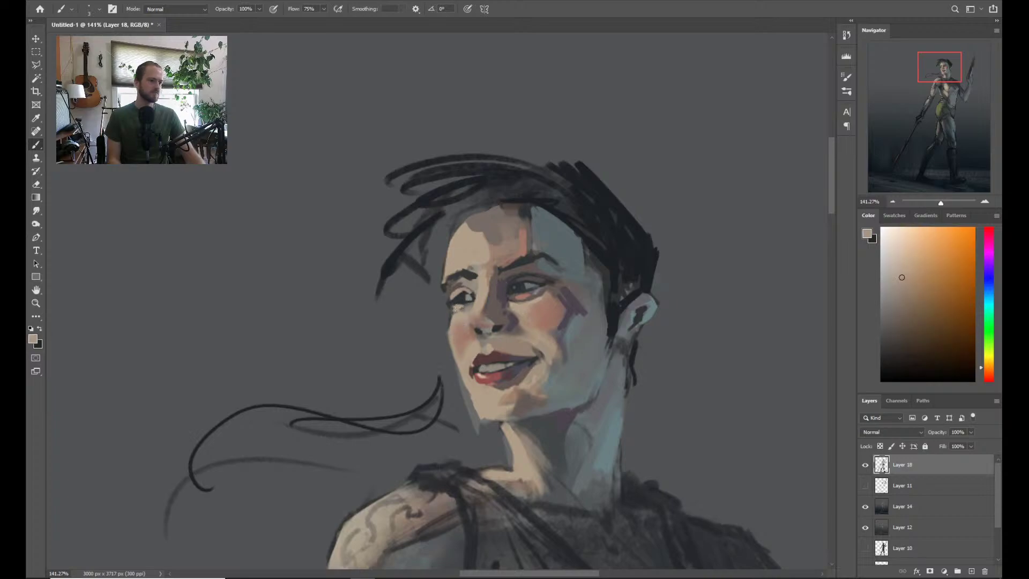
scroll(565, 166, "down", 3)
scroll(565, 165, "up", 4)
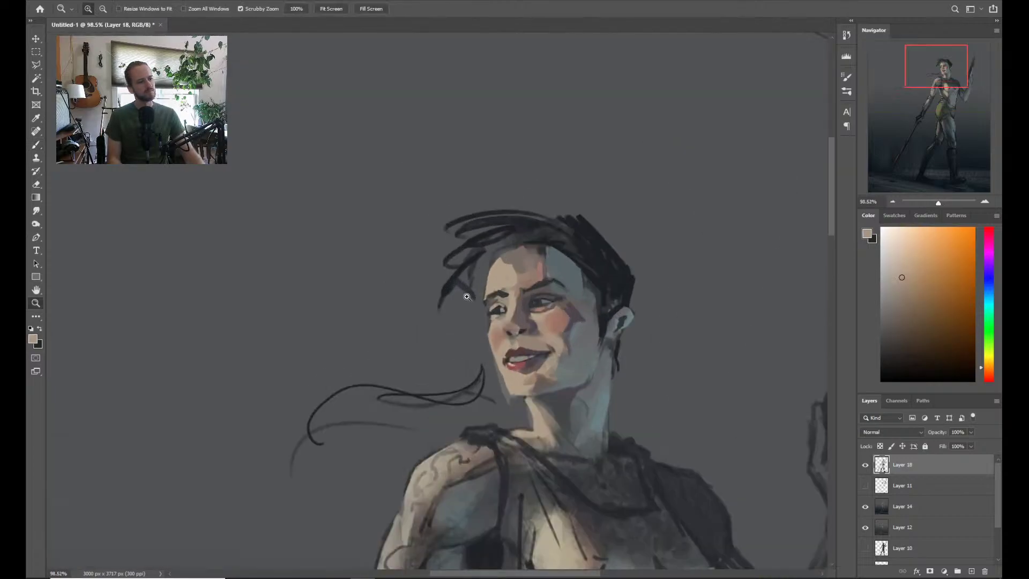
left_click(544, 318, "alt")
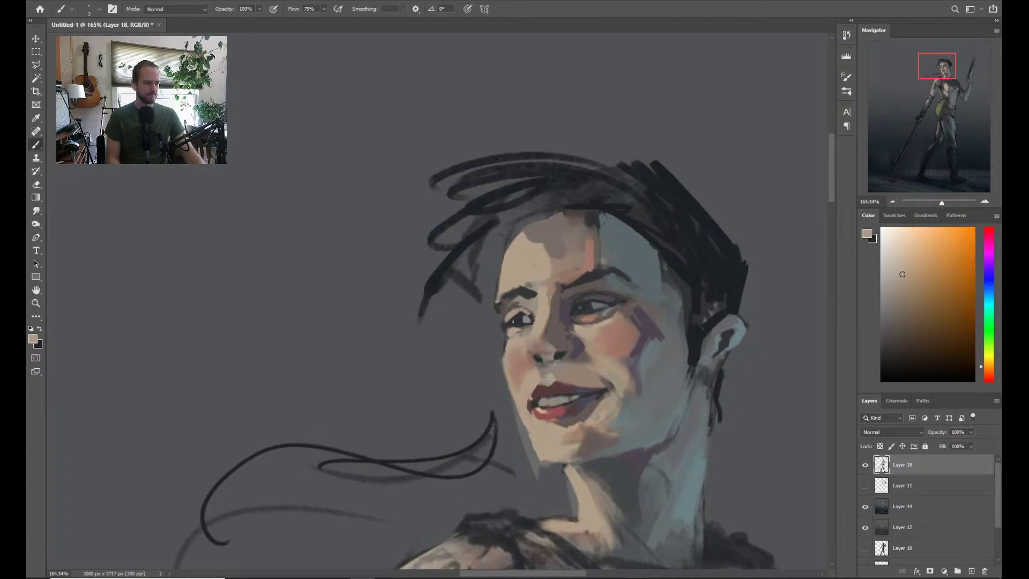
scroll(563, 312, "down", 3)
scroll(537, 322, "up", 2)
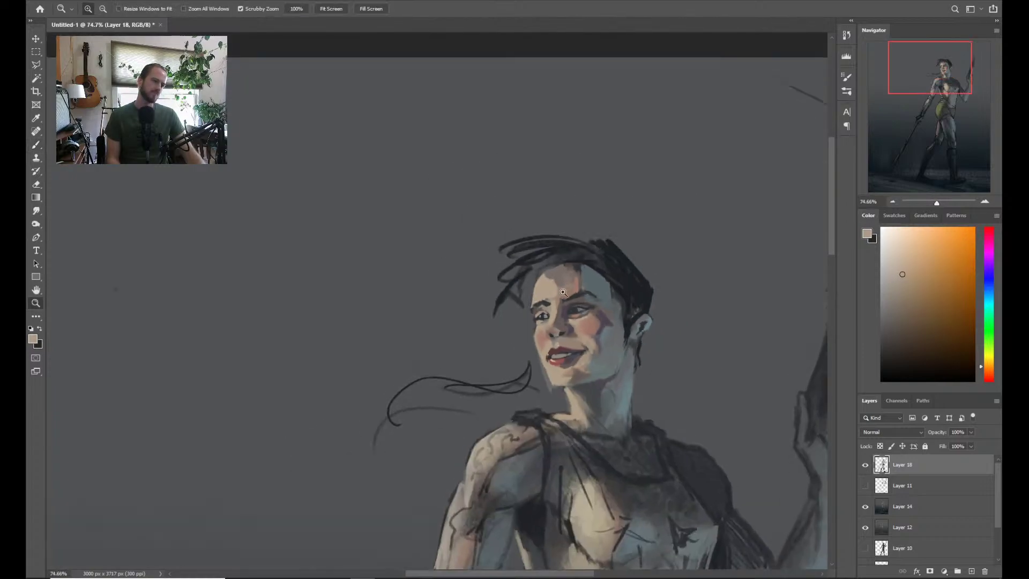
Tidy the face contour beside the far eye and touch up that eye in sampled light tan and near-black
left_click(525, 331, "alt")
key("e")
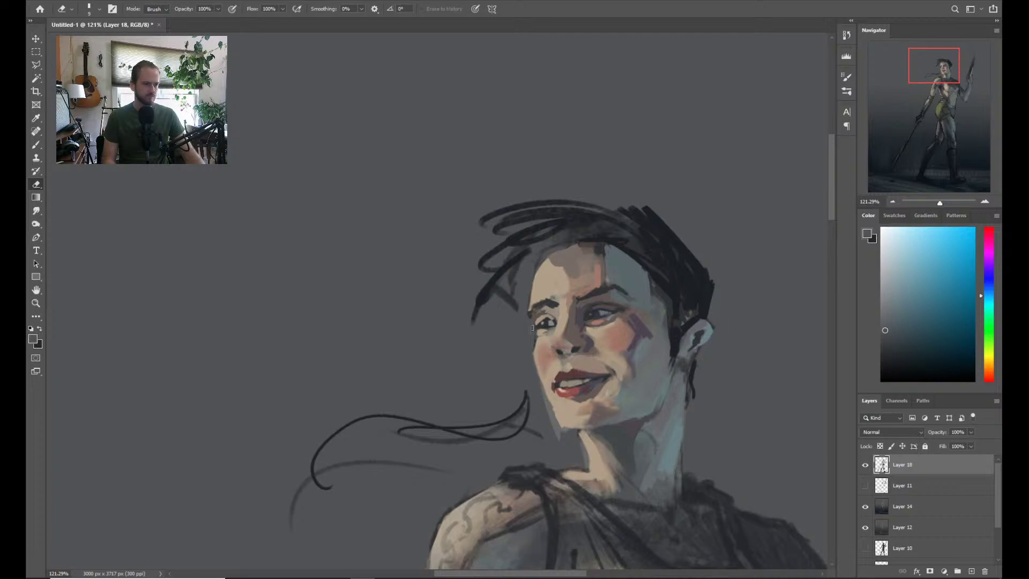
key("b")
left_click(539, 345, "alt")
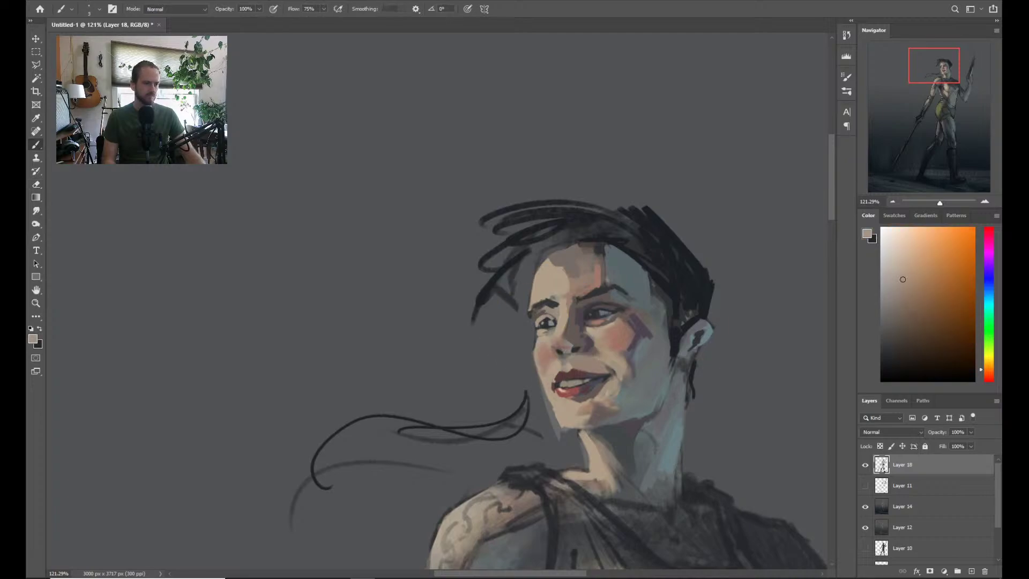
left_click(551, 321, "alt")
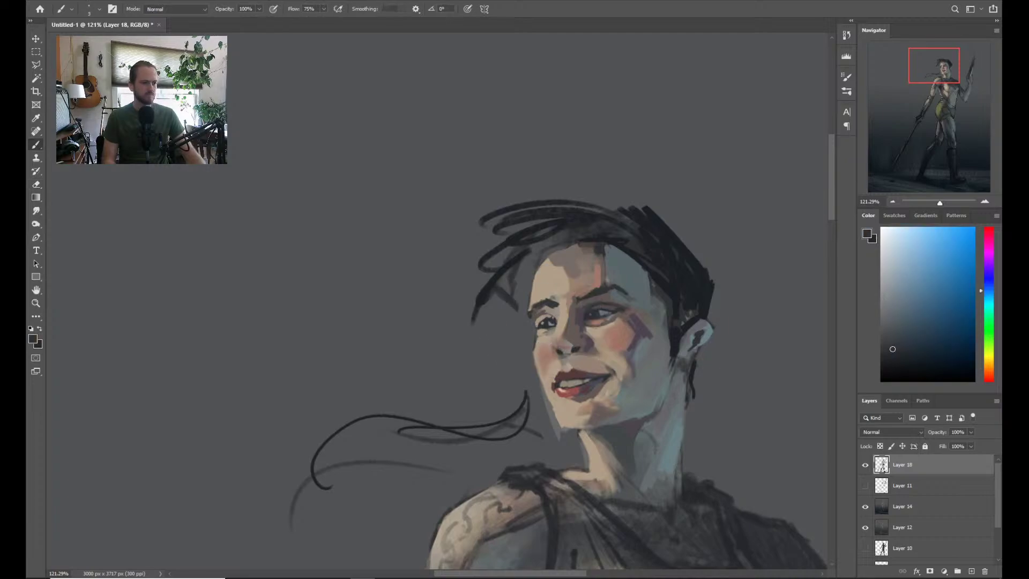
key("z")
left_click(576, 332, "alt")
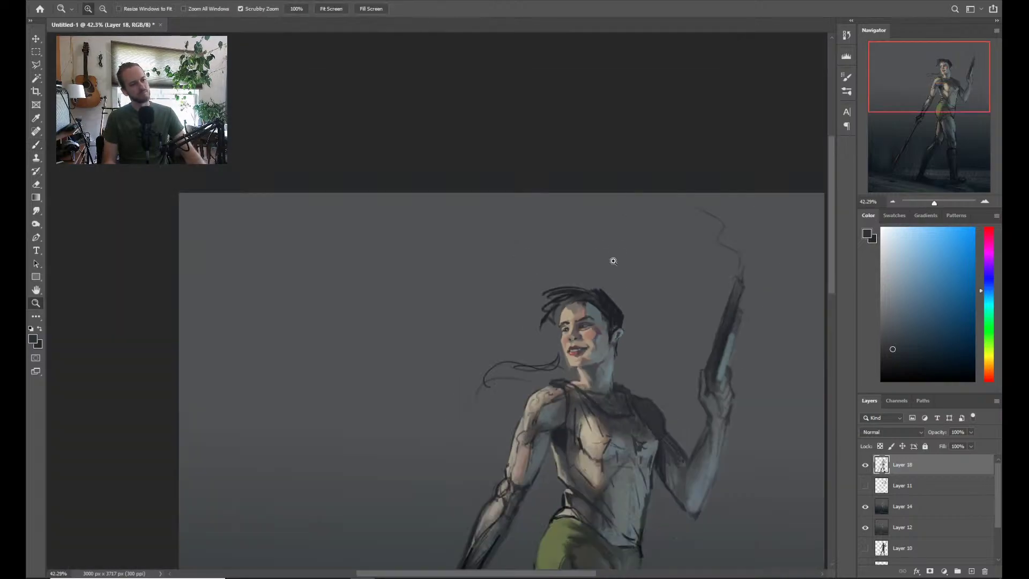
Deepen the shadow around the far eye's inner corner in sampled dark purple-grey and check the head
left_click_drag(606, 282, 459, 343)
key("b")
left_click(508, 341, "alt")
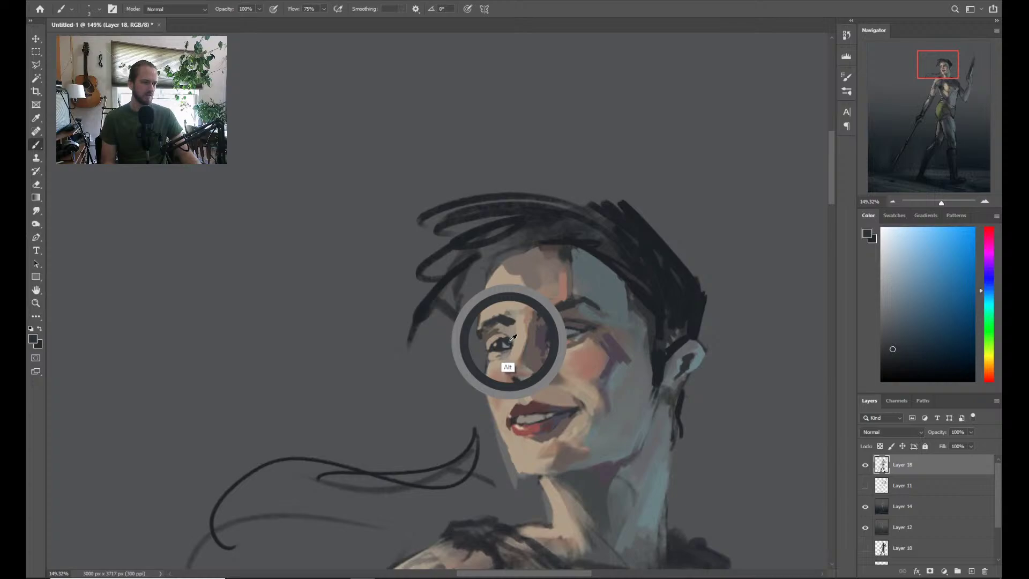
left_click(538, 336, "alt")
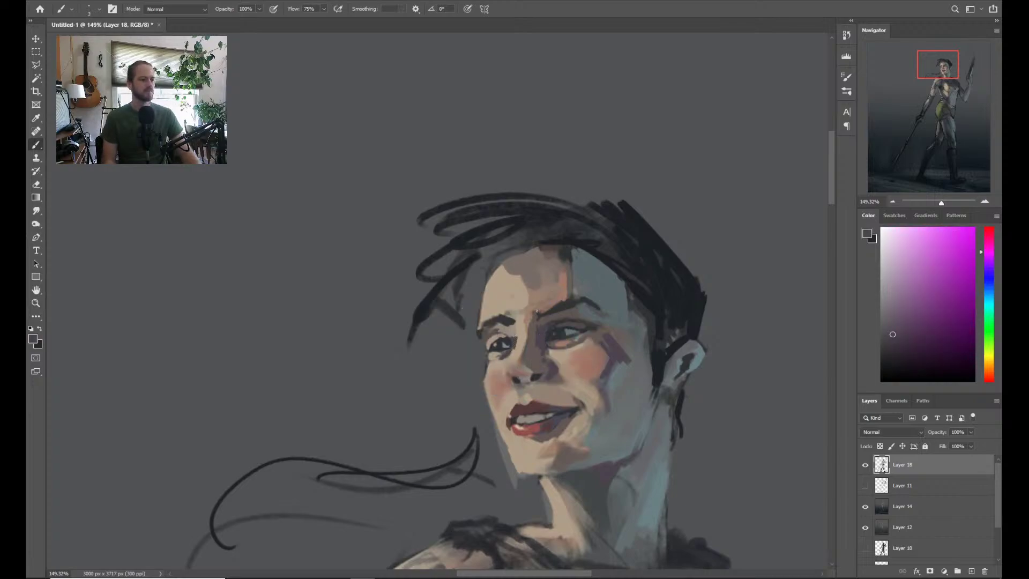
key("z")
left_click(551, 321, "alt")
left_click_drag(523, 300, 561, 294)
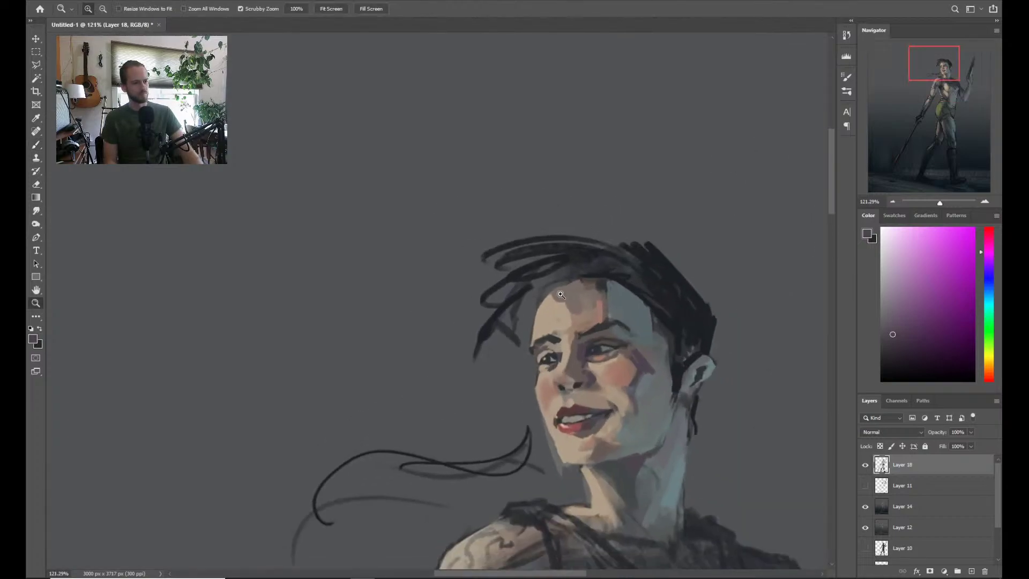
Duplicate Layer 18, flip the canvas horizontally and compare the face with the whole figure
key("b")
key("ctrl+j")
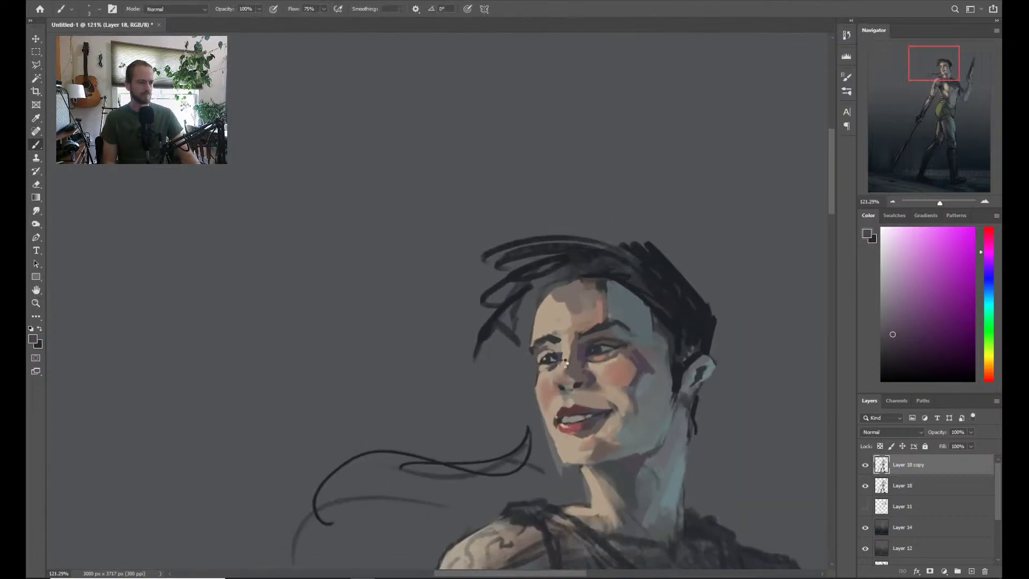
key("ctrl+shift+h")
key("z")
left_click_drag(533, 347, 547, 348)
left_click_drag(468, 388, 558, 363)
left_click(536, 319, "alt")
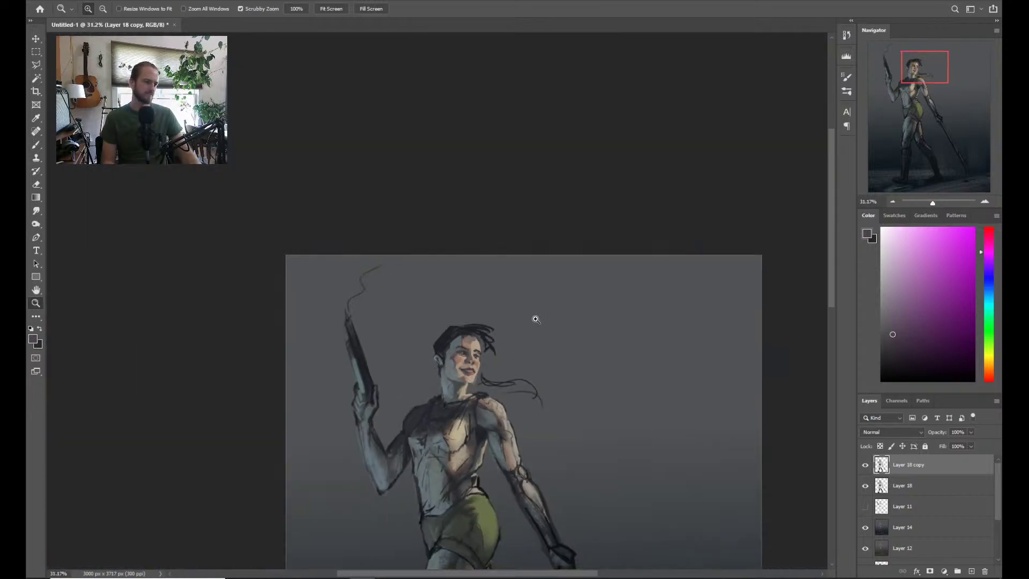
Touch up the skin around the far eye in sampled light tan and dark purple-grey
mouse_move(534, 319)
left_mouse_down()
mouse_move(514, 321)
mouse_move(459, 269)
left_mouse_up()
key("b")
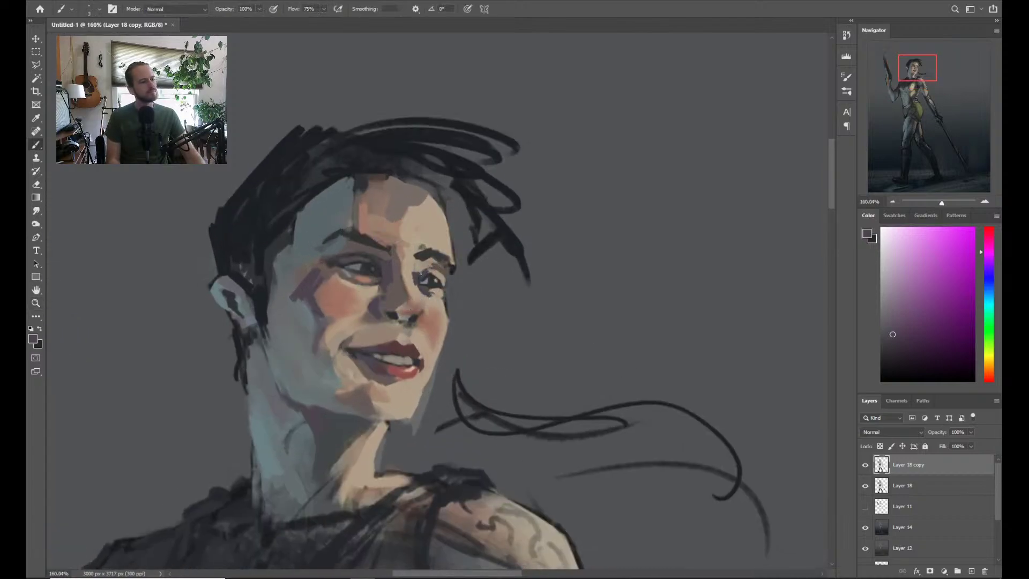
left_click(439, 276, "alt")
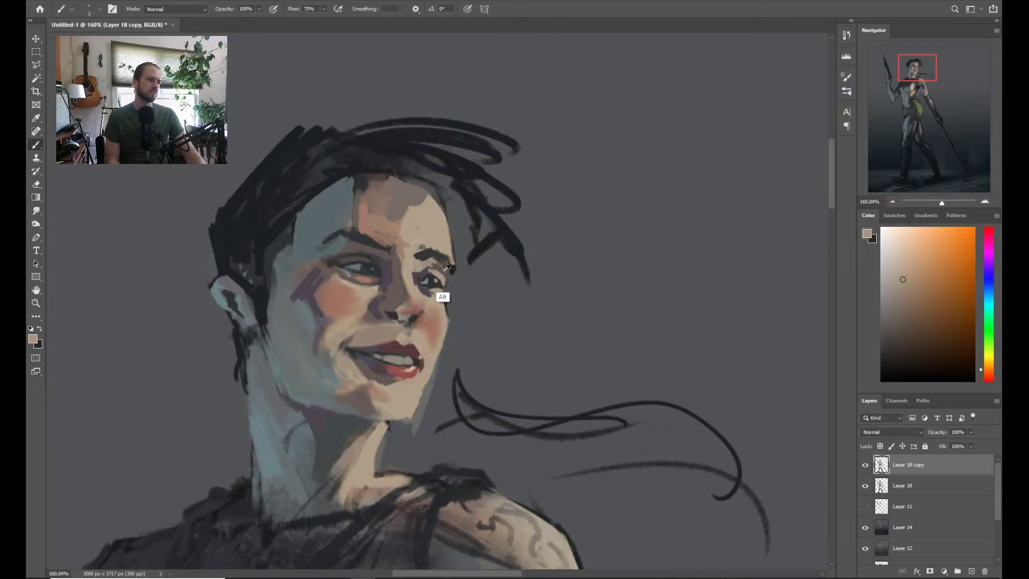
left_click(416, 268, "alt")
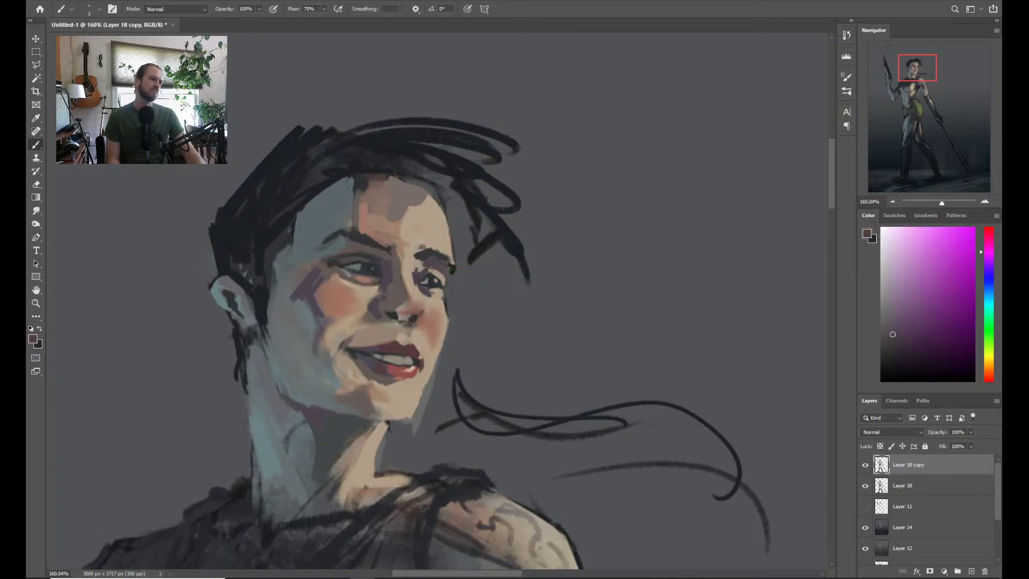
key("z")
mouse_move(484, 265)
left_mouse_down()
mouse_move(457, 252)
mouse_move(485, 234)
mouse_move(480, 245)
left_mouse_up()
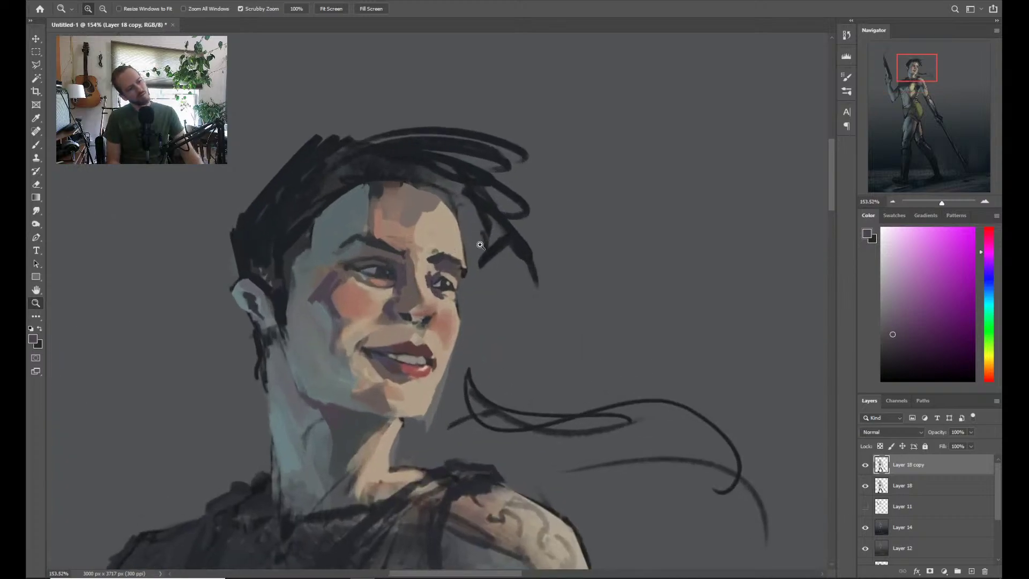
Warm the far upper eyelid below the brow in sampled dusty red-brown tones
key("b")
left_click(454, 283, "alt")
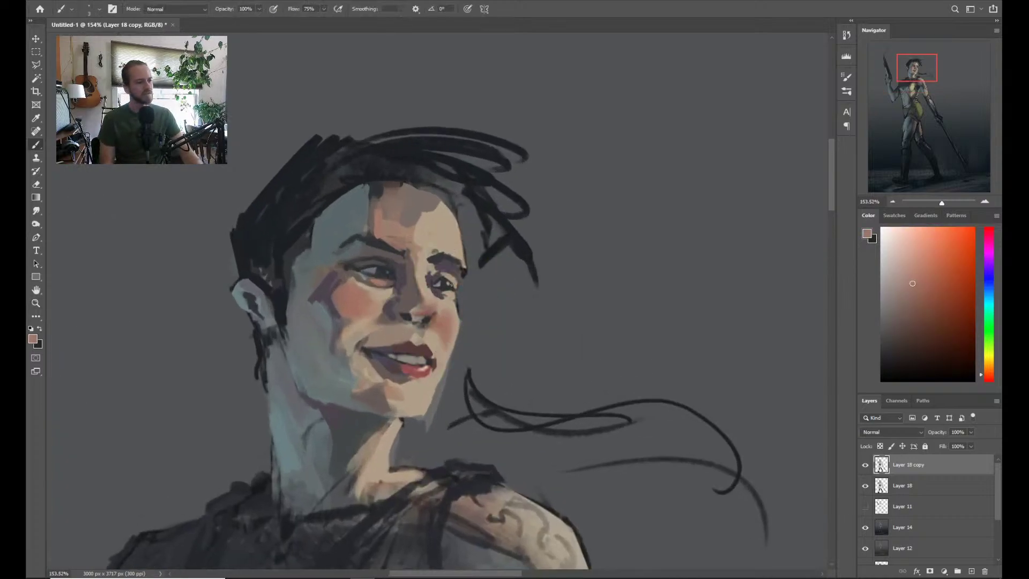
key("z")
mouse_move(494, 239)
left_mouse_down()
mouse_move(495, 227)
mouse_move(531, 228)
left_mouse_up()
key("b")
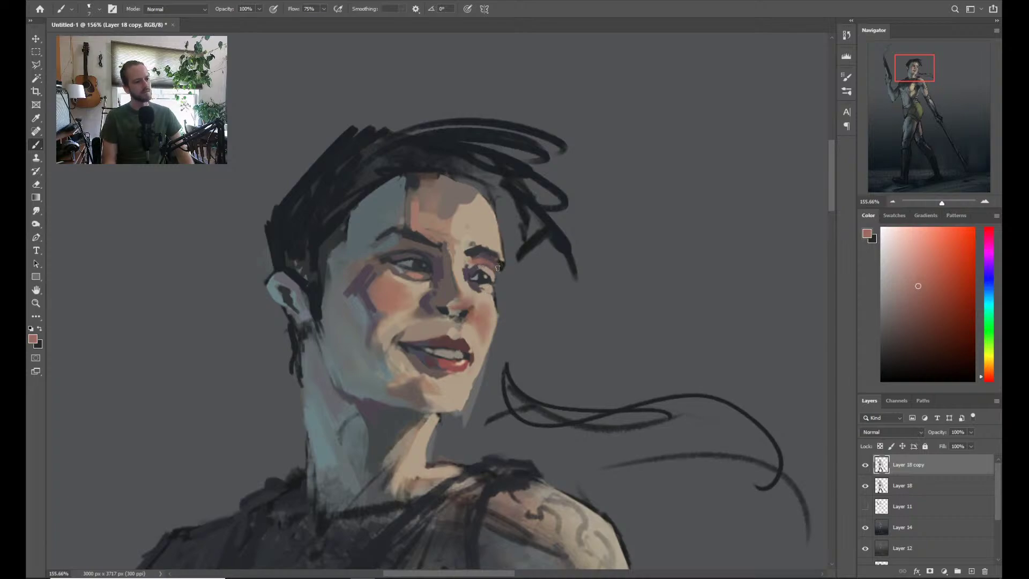
key("z")
left_click_drag(496, 269, 510, 270)
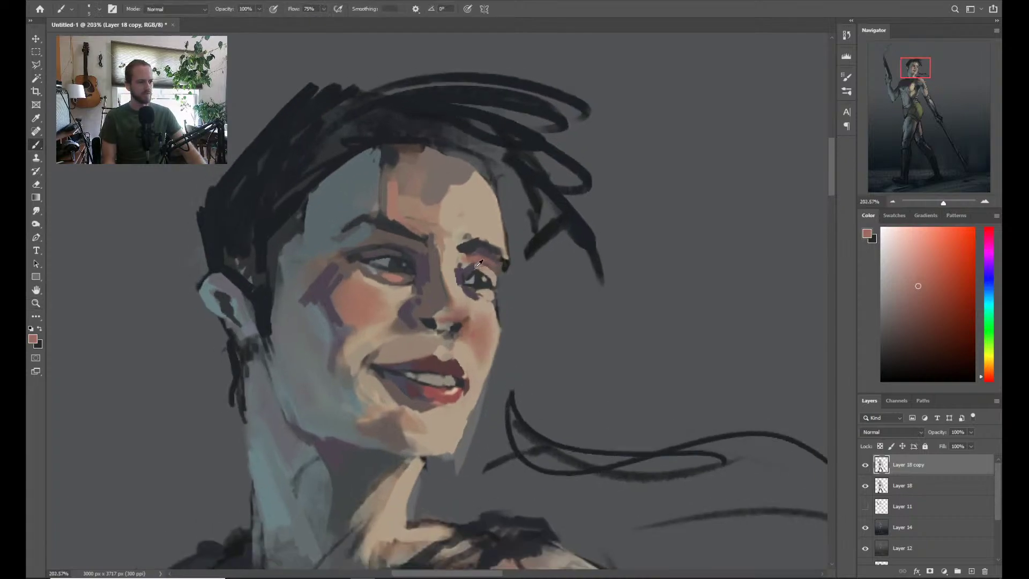
key("b")
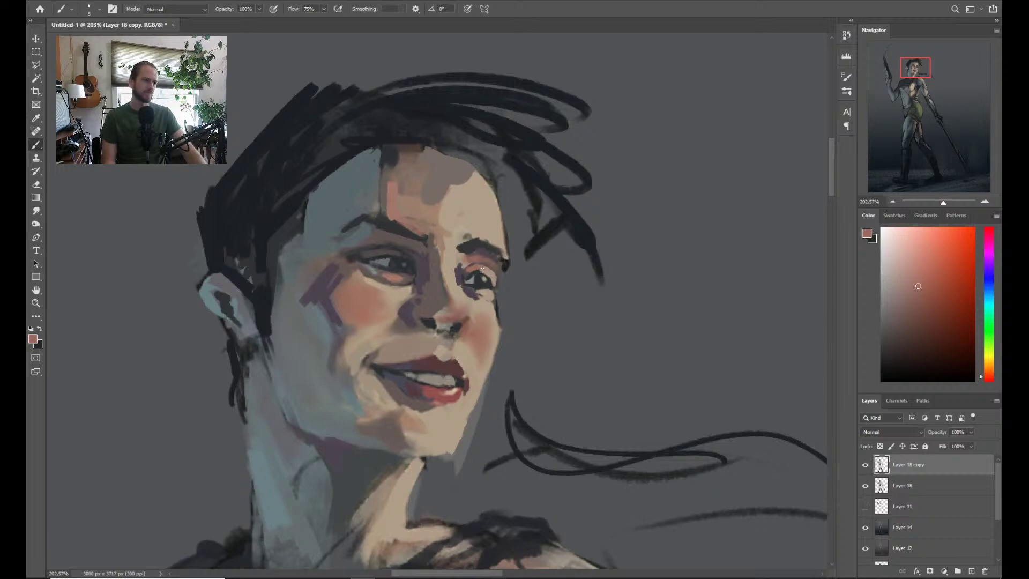
Refine the far eye's lids and lower edge in sampled near-black, muted red and light tan, checking it against the figure
left_click(485, 271, "alt")
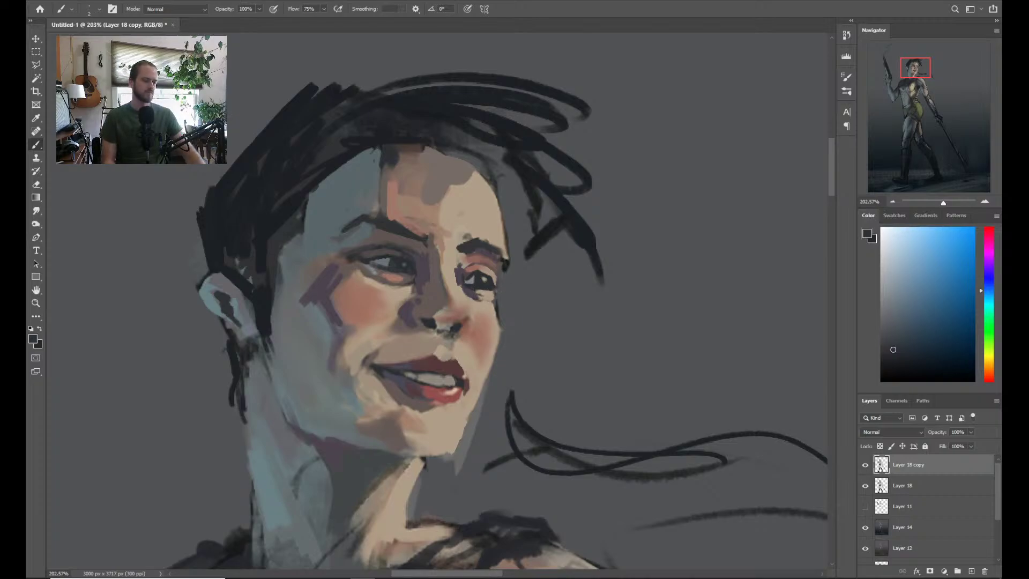
left_click(486, 260, "alt")
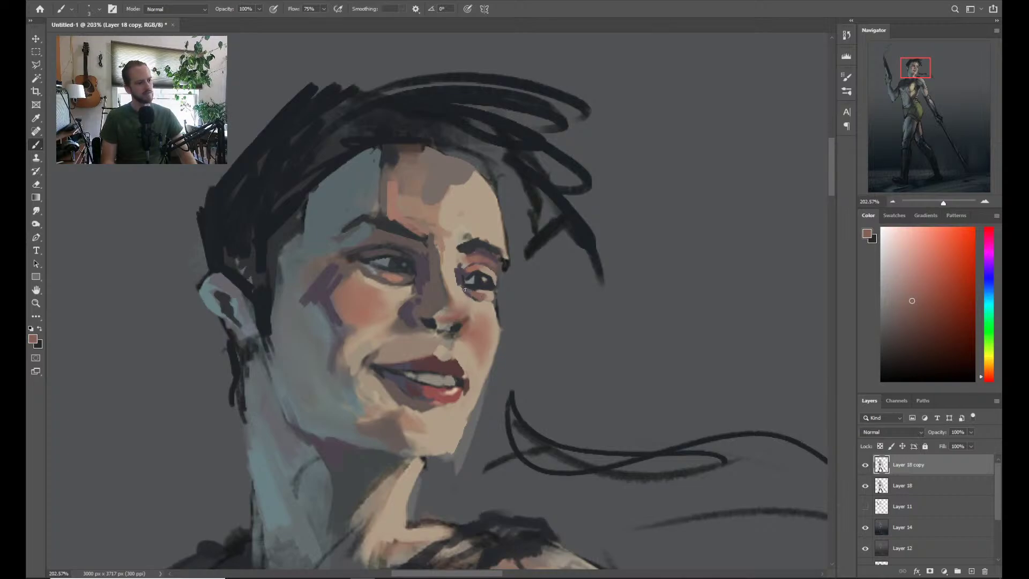
left_click(490, 319, "alt")
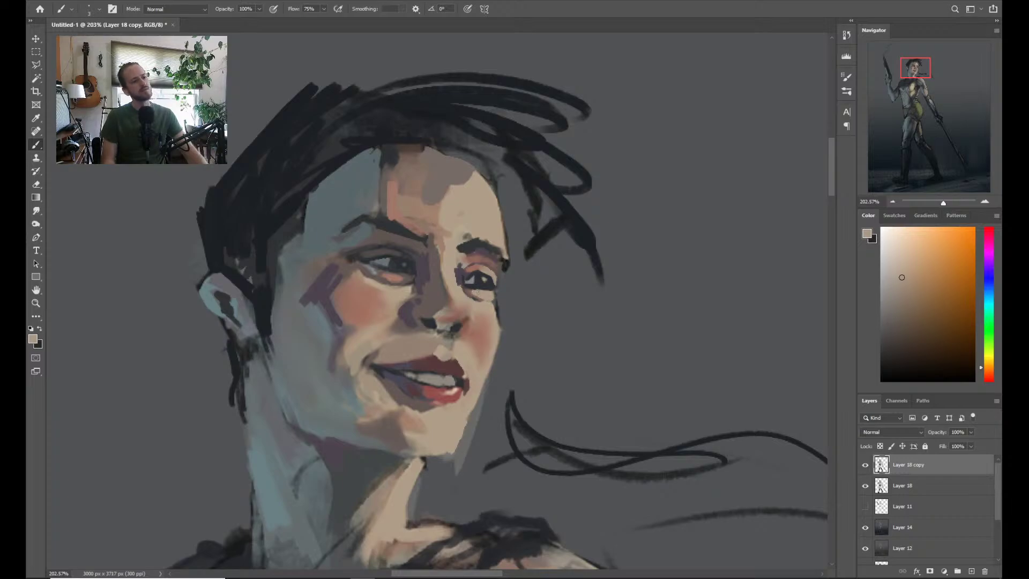
key("z")
left_click_drag(523, 287, 467, 288)
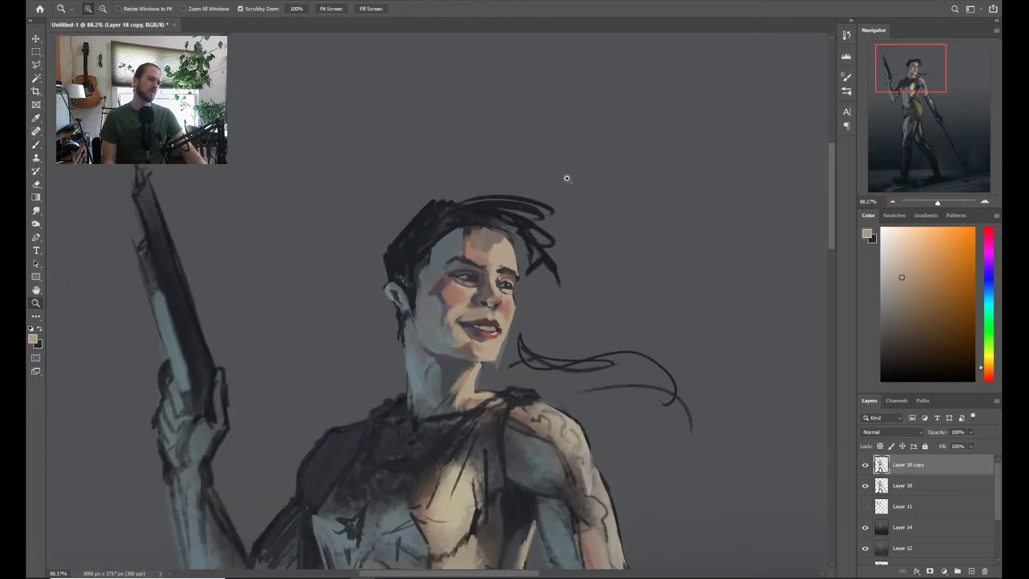
left_click_drag(559, 267, 512, 267)
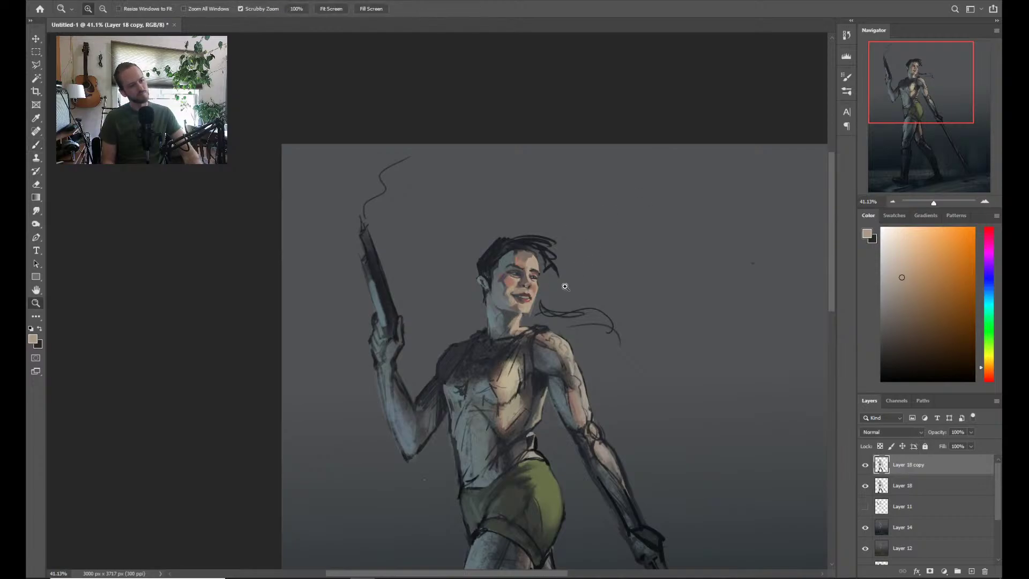
left_click_drag(566, 285, 596, 299)
Flip the canvas horizontally and inspect the face up close
key("h")
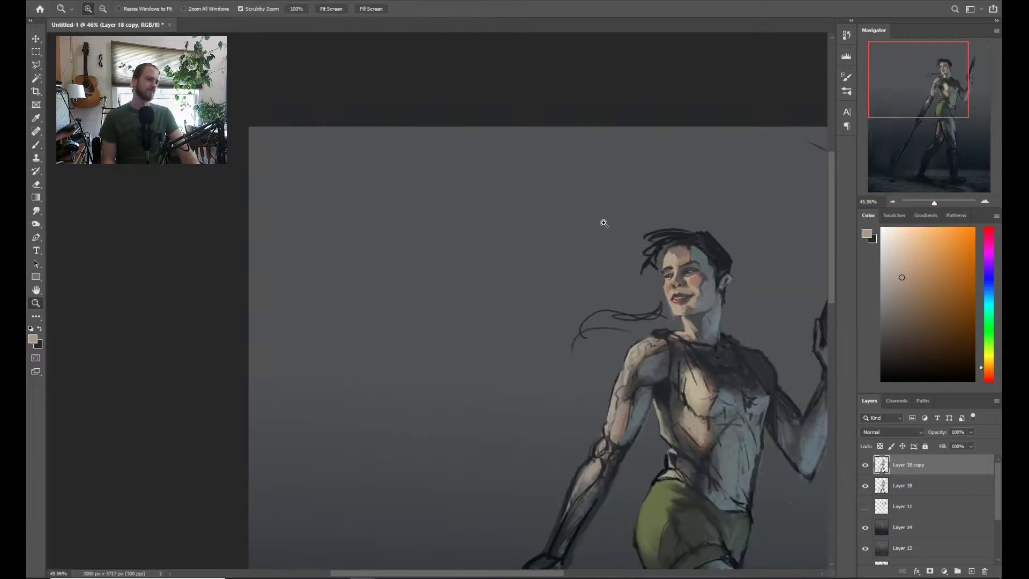
left_click_drag(633, 298, 648, 244)
left_click_drag(561, 243, 587, 243)
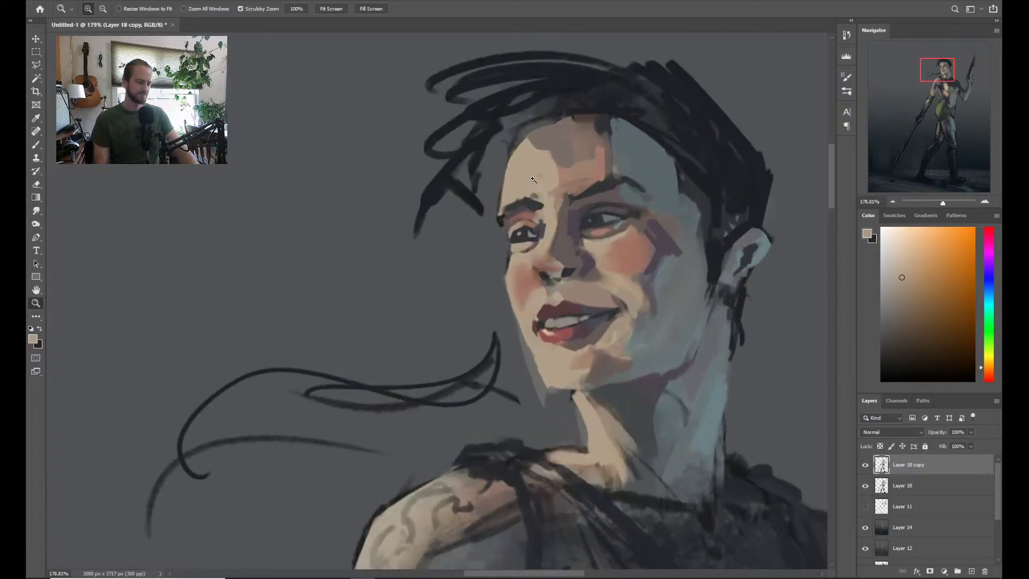
Lasso the far eye, copy it to a new layer and adjust its placement with Free Transform
key("l")
key("alt")
mouse_move(547, 196)
left_mouse_down()
mouse_move(540, 249)
mouse_move(537, 215)
mouse_move(515, 210)
mouse_move(509, 275)
left_mouse_up()
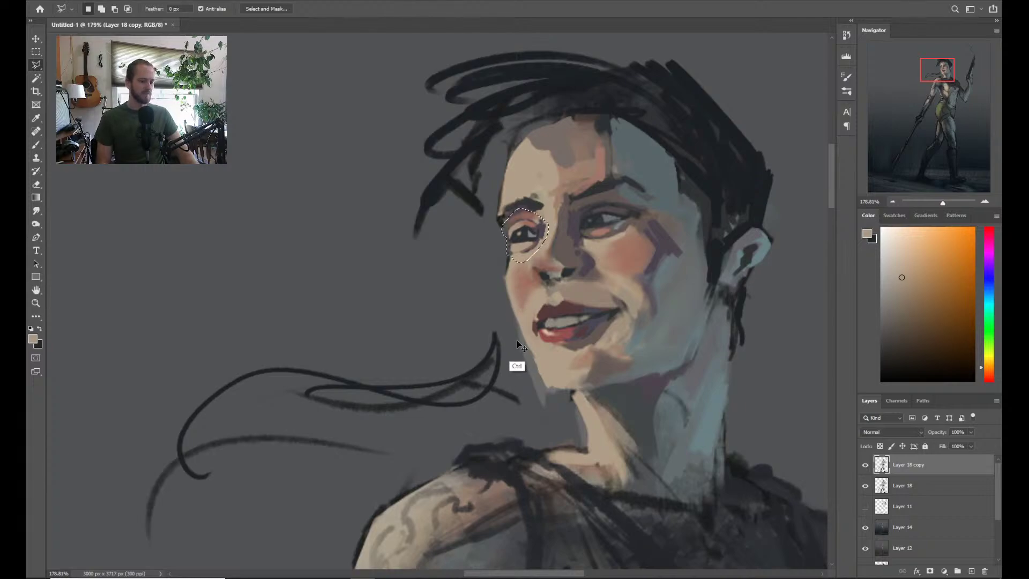
key("ctrl+j")
key("ctrl+t")
left_click_drag(577, 178, 567, 167)
key("Return")
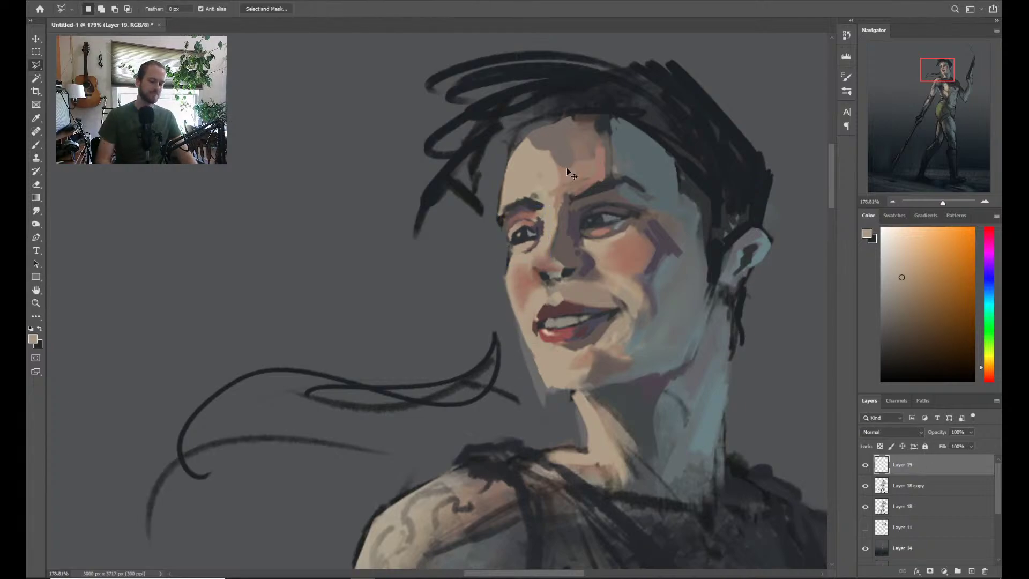
Nudge the copied far eye slightly with Free Transform, judging its alignment on the face from a distance
key("z")
scroll(642, 211, "down", 5)
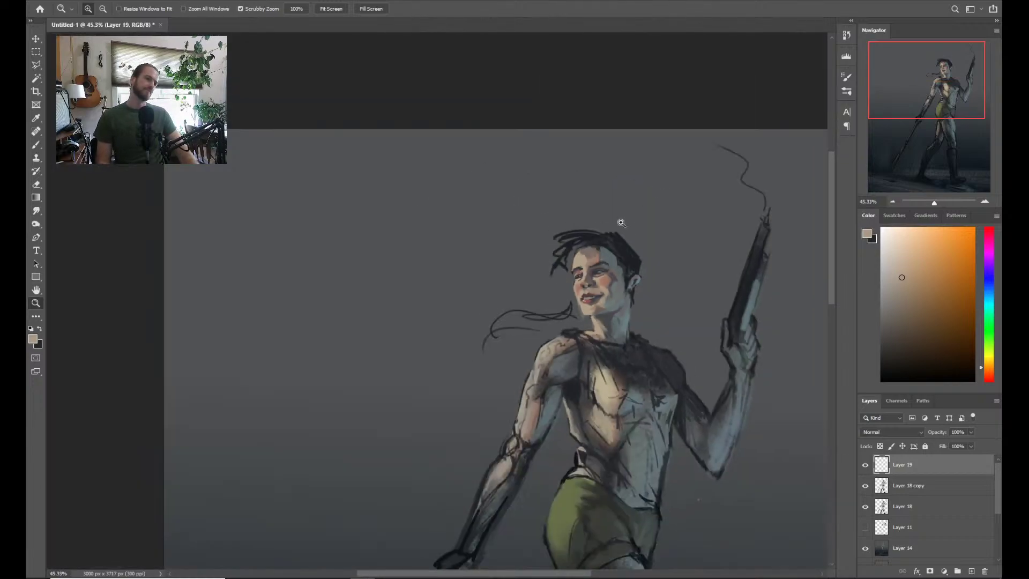
scroll(636, 241, "up", 2)
key("ctrl+t")
key("Return")
key("l")
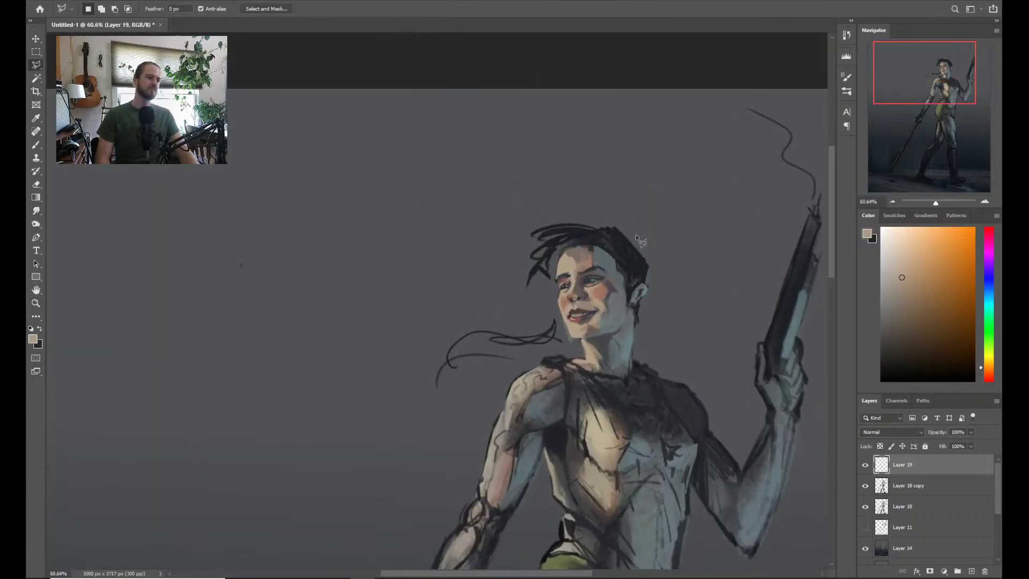
key("ctrl+t")
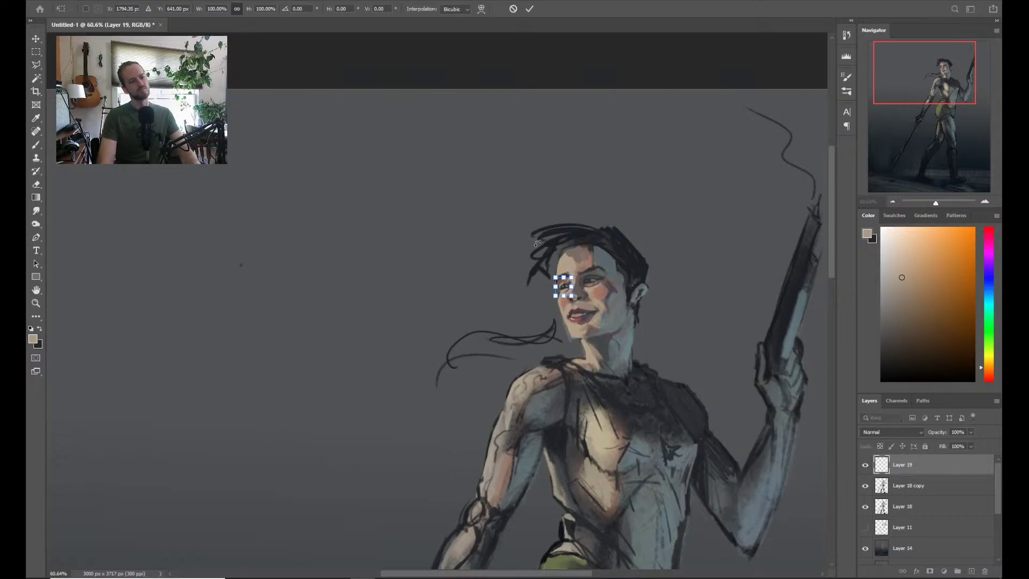
key("Return")
key("ctrl+t")
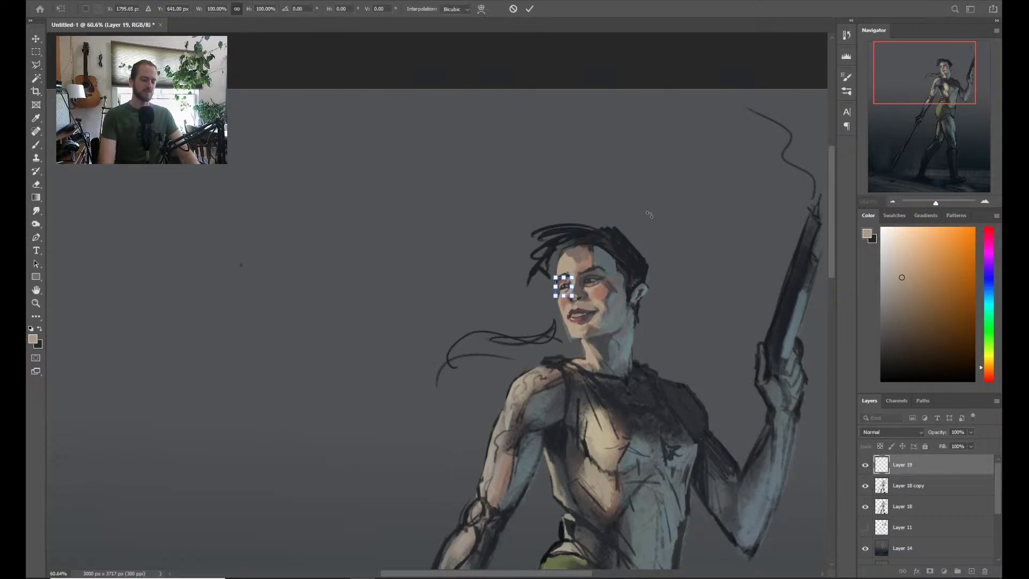
key("Return")
Scale the copied far eye uniformly to about 109% and check the face against the figure
key("z")
left_click_drag(651, 220, 588, 241)
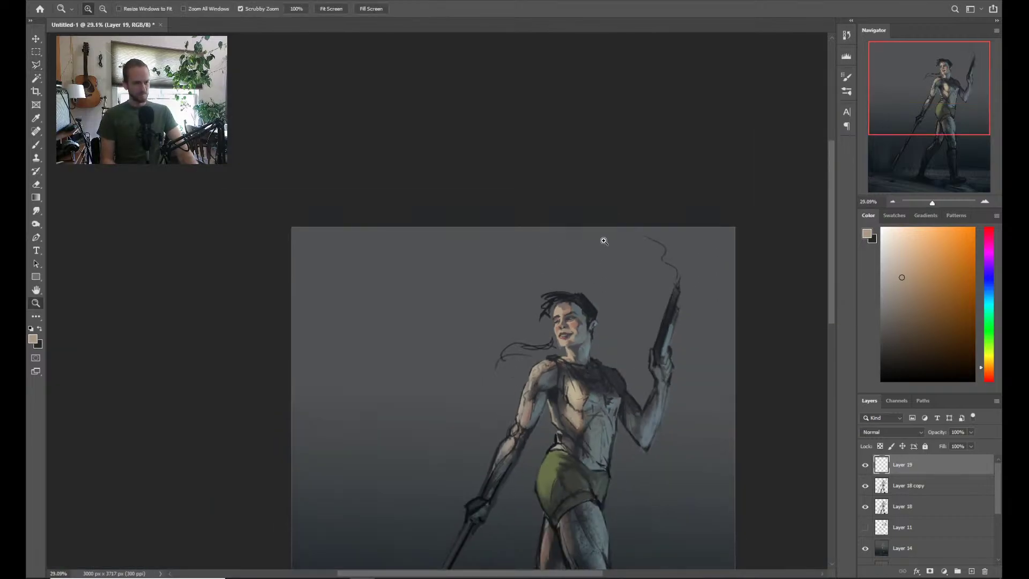
left_click(577, 306)
left_click(531, 354)
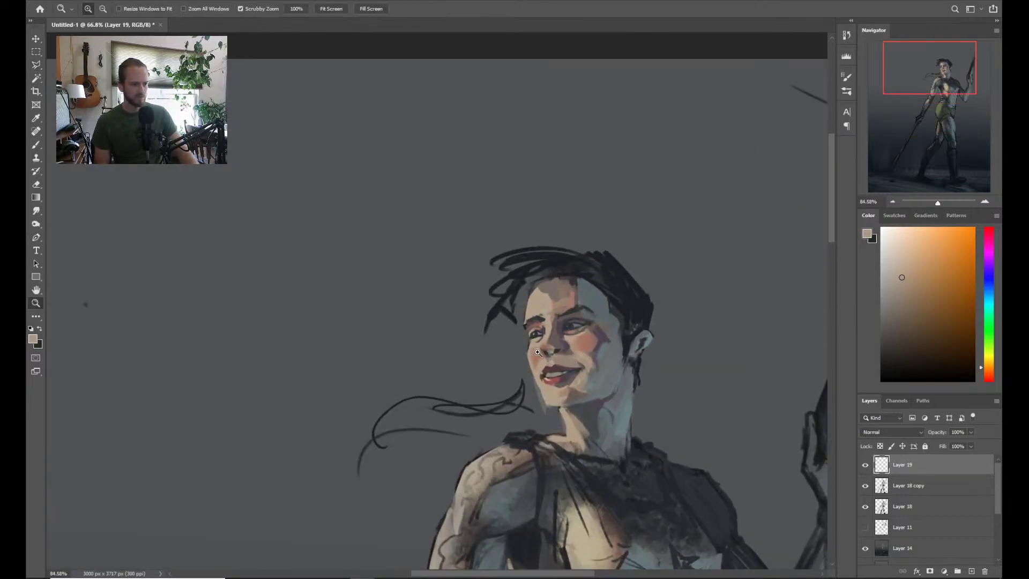
key("ctrl+t")
left_click_drag(524, 321, 515, 324)
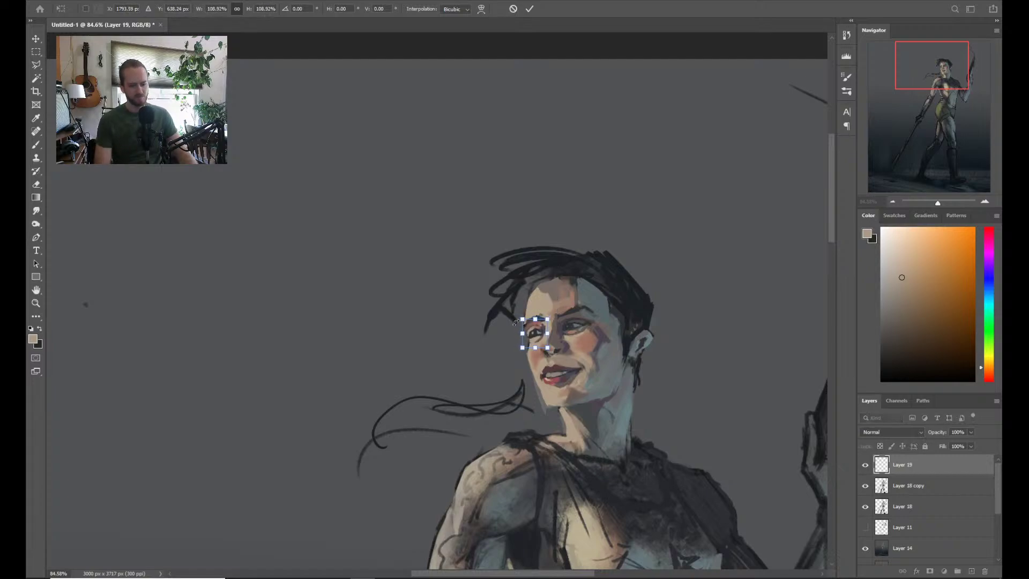
key("Return")
scroll(572, 279, "down", 5)
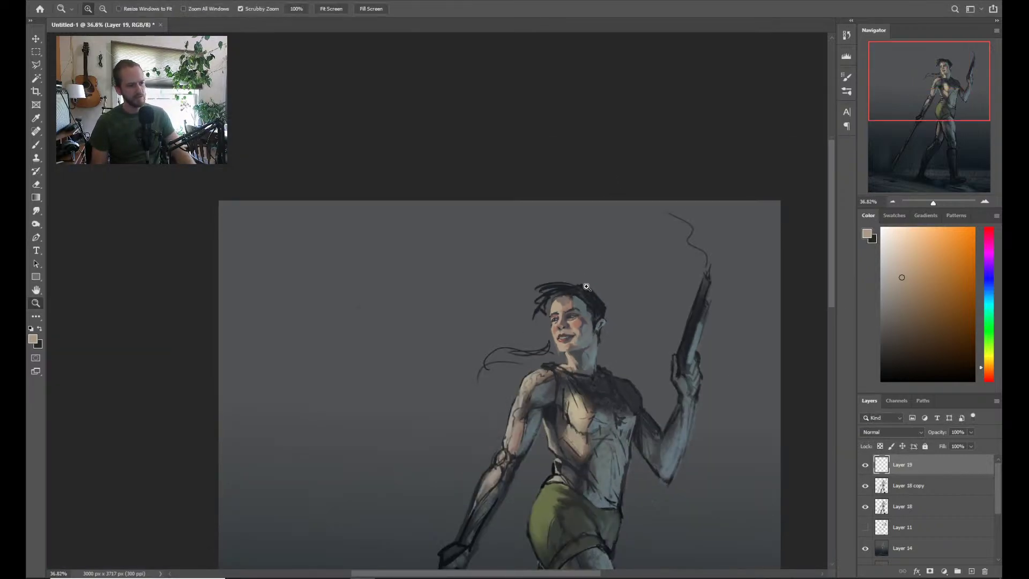
left_click_drag(563, 365, 558, 315)
scroll(558, 316, "up", 6)
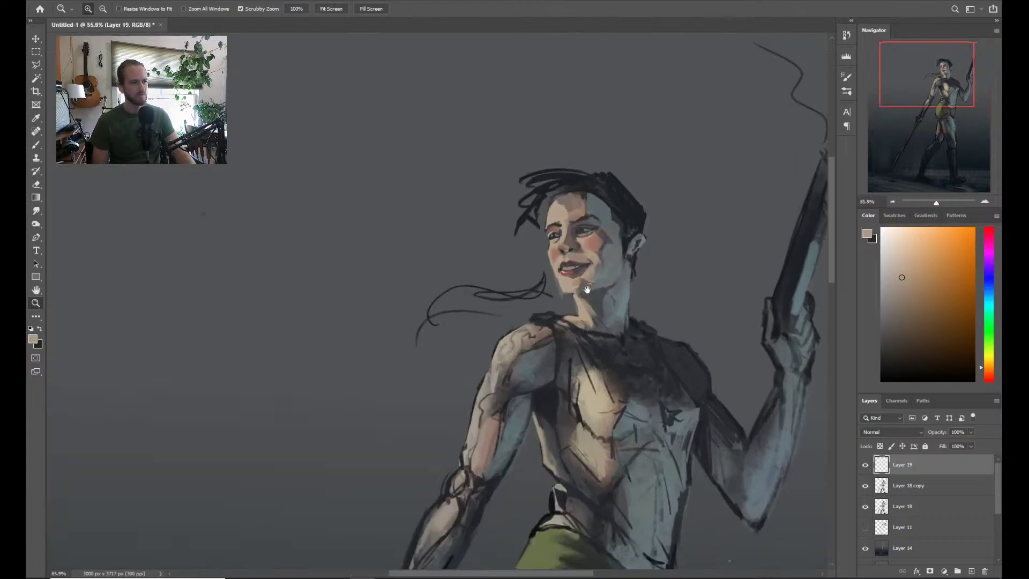
Repaint the far eyebrow with a darker, cleaner shape in sampled near-black and dark blue-grey
key("b")
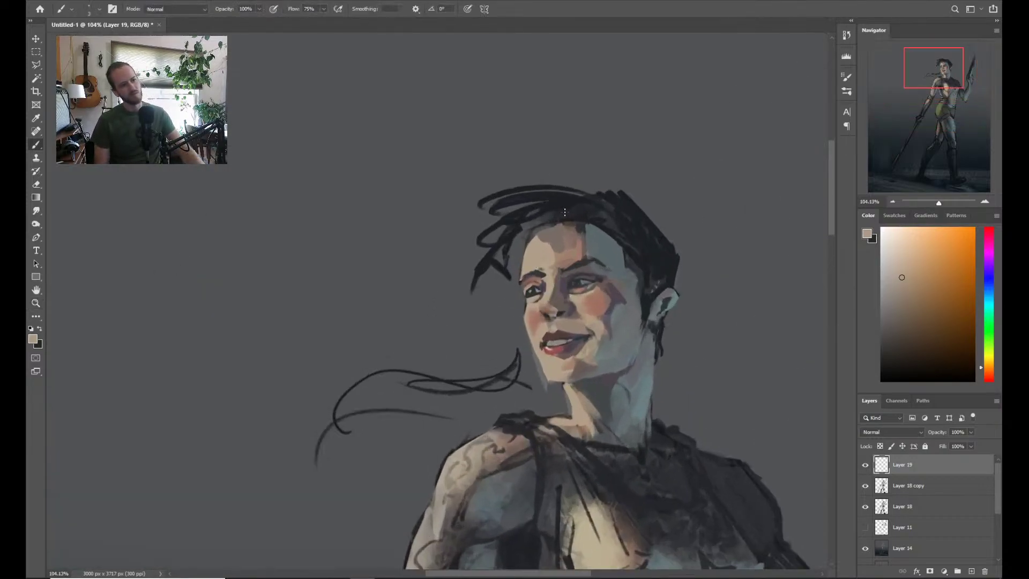
left_click(576, 265, "alt")
left_click(630, 213, "alt")
left_click_drag(520, 281, 542, 274)
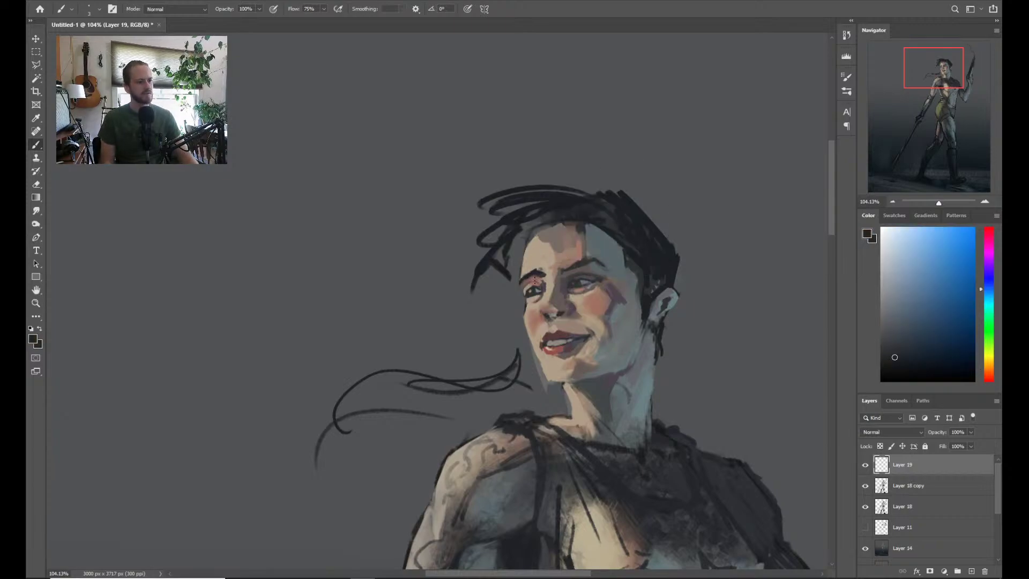
key("ctrl+z")
key("ctrl+shift+z")
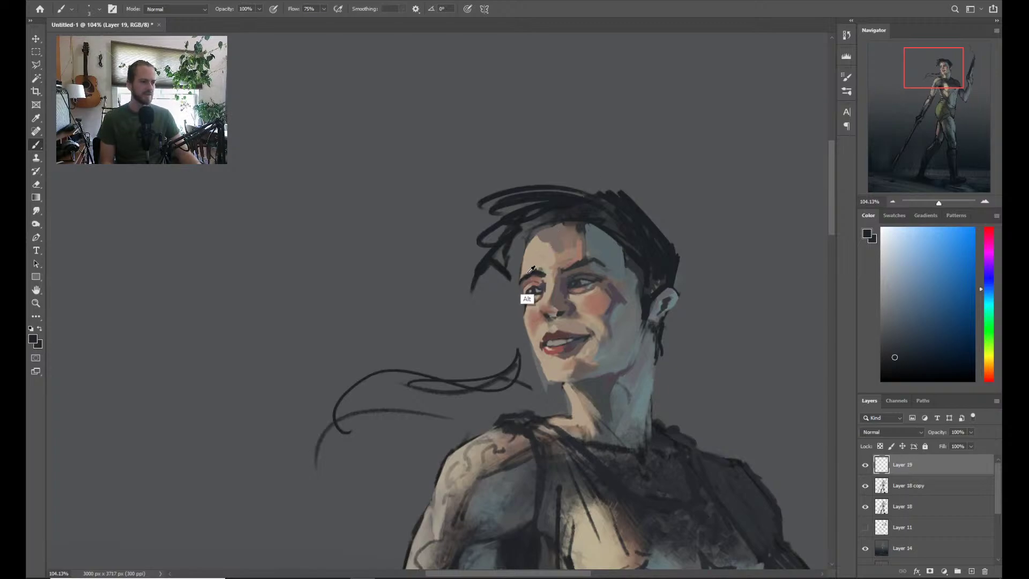
left_click(579, 265, "alt")
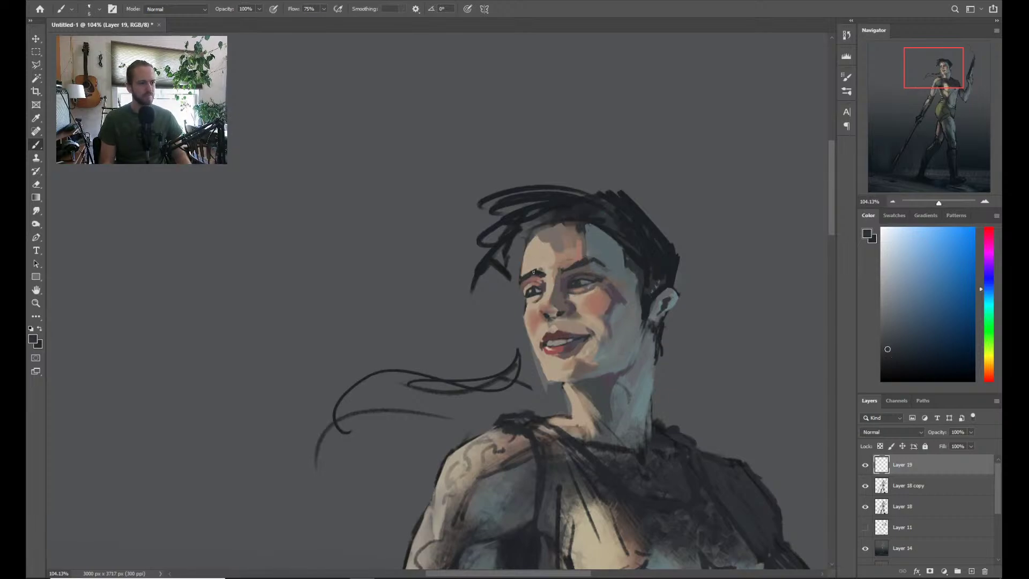
left_click_drag(533, 272, 538, 271)
Fill in the hair beside the far side of the forehead and its hanging locks in sampled near-black
left_click(526, 291, "alt")
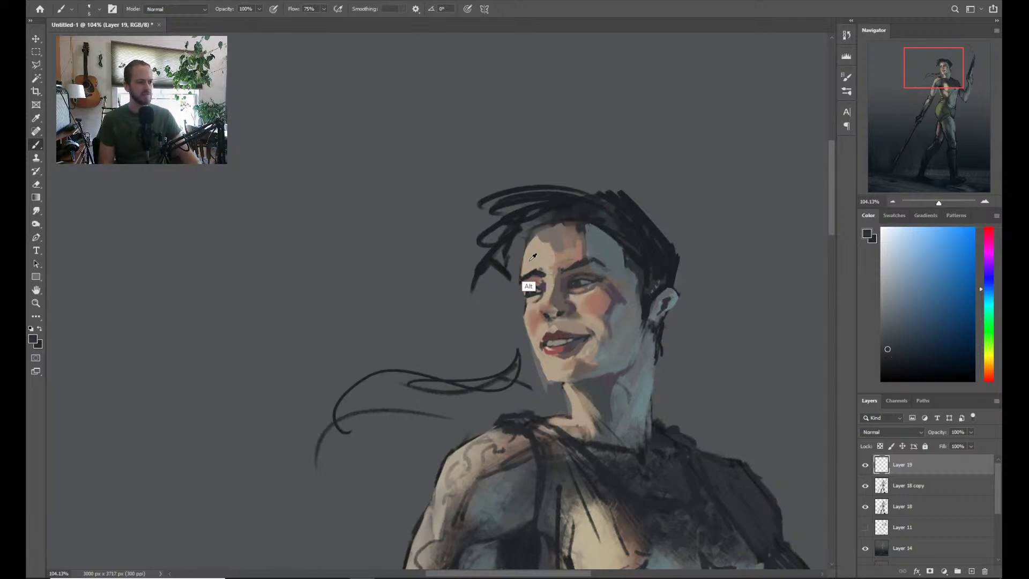
left_click(552, 233, "alt")
left_click(564, 219, "alt")
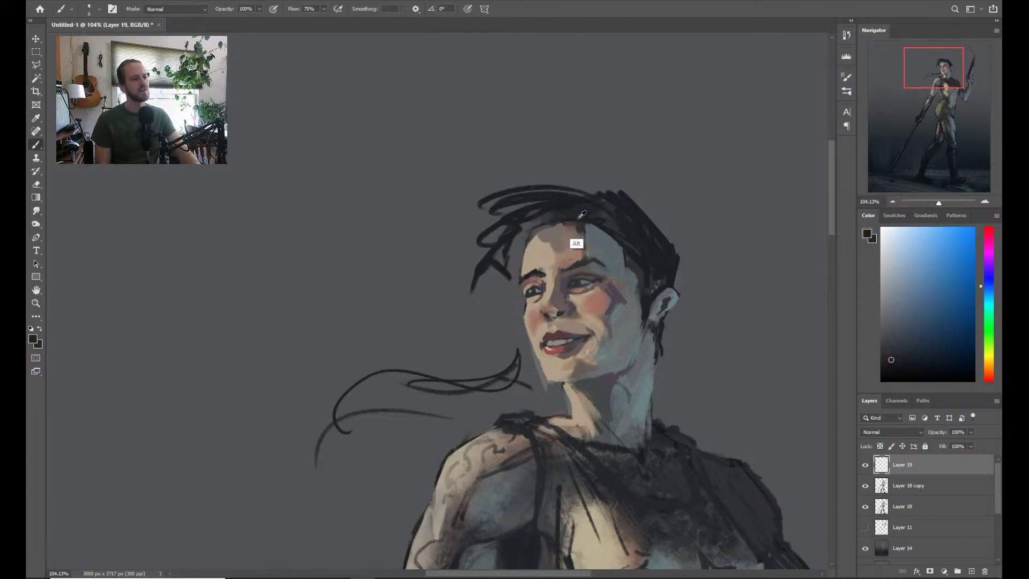
mouse_move(517, 236)
left_mouse_down()
mouse_move(516, 268)
mouse_move(527, 225)
mouse_move(522, 280)
left_mouse_up()
key("z")
mouse_move(585, 241)
left_mouse_down()
mouse_move(547, 237)
mouse_move(560, 238)
left_mouse_up()
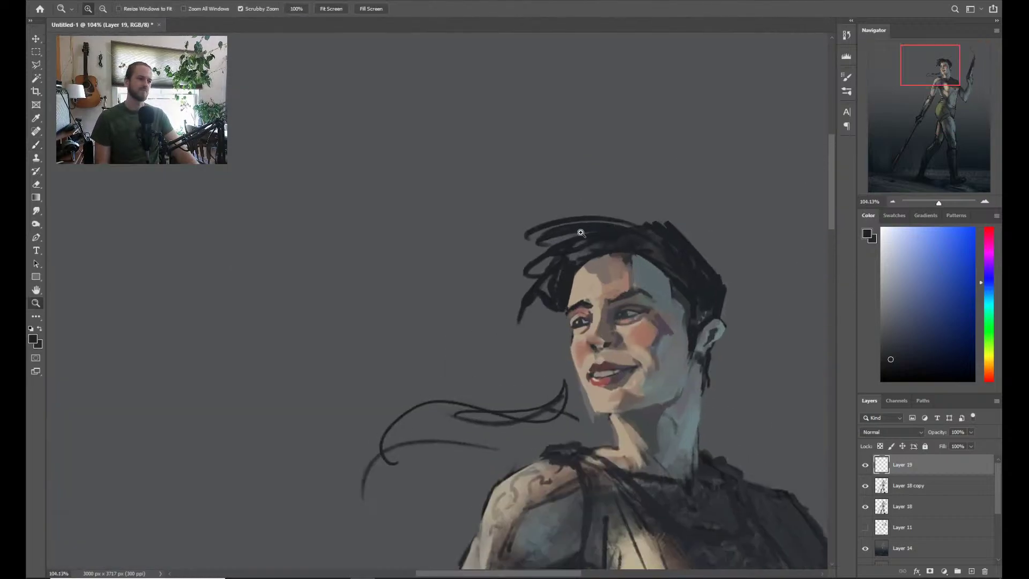
key("b")
left_click_drag(557, 274, 545, 293)
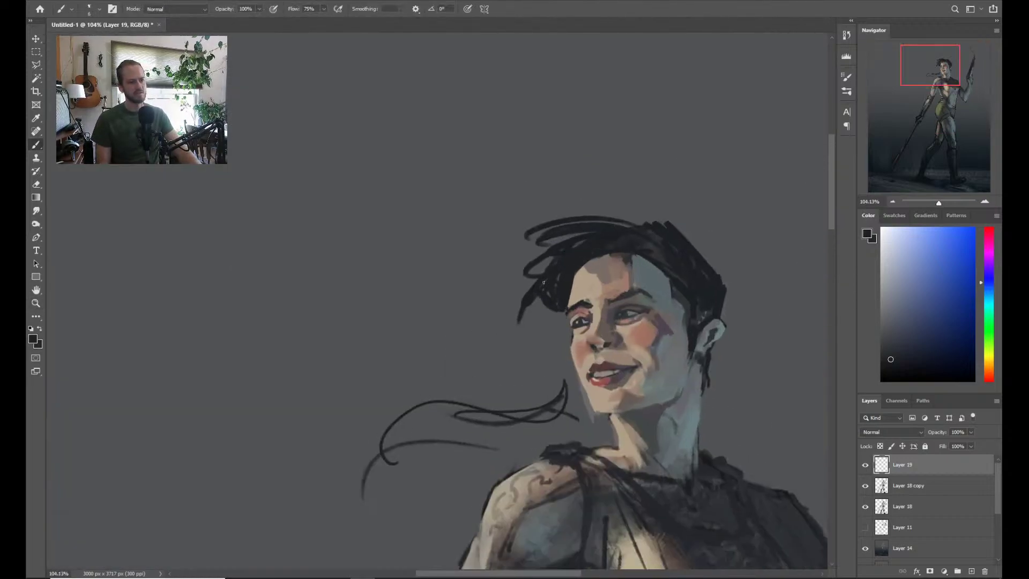
Paint dark hair strands behind the jaw and neck at the base of the flowing lock, then check the upper body
mouse_move(570, 390)
left_mouse_down()
mouse_move(537, 420)
mouse_move(579, 409)
mouse_move(505, 433)
left_mouse_up()
mouse_move(568, 405)
left_mouse_down()
mouse_move(541, 416)
mouse_move(574, 417)
mouse_move(513, 446)
left_mouse_up()
left_click_drag(572, 418, 543, 437)
mouse_move(586, 380)
left_mouse_down()
mouse_move(584, 409)
mouse_move(560, 405)
mouse_move(569, 428)
left_mouse_up()
key("z")
mouse_move(622, 300)
left_mouse_down()
mouse_move(583, 301)
mouse_move(549, 336)
mouse_move(503, 276)
left_mouse_up()
mouse_move(522, 199)
left_mouse_down()
mouse_move(515, 153)
mouse_move(540, 278)
left_mouse_up()
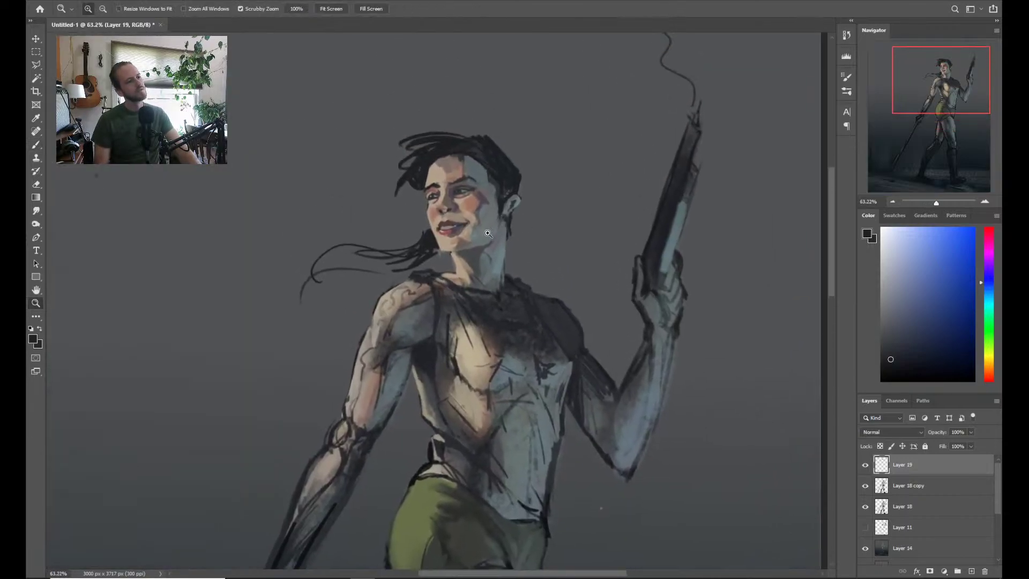
Touch up the far eye with sampled neutral grey and check the head against the upper body
left_click_drag(479, 213, 492, 312)
left_click_drag(478, 260, 481, 259)
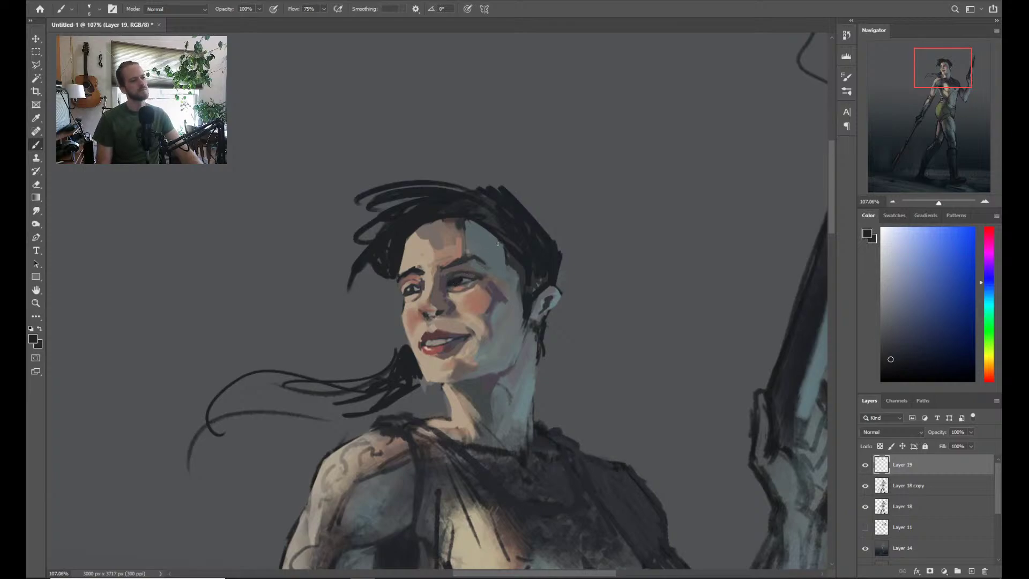
key("ctrl+space")
left_click_drag(482, 284, 462, 286)
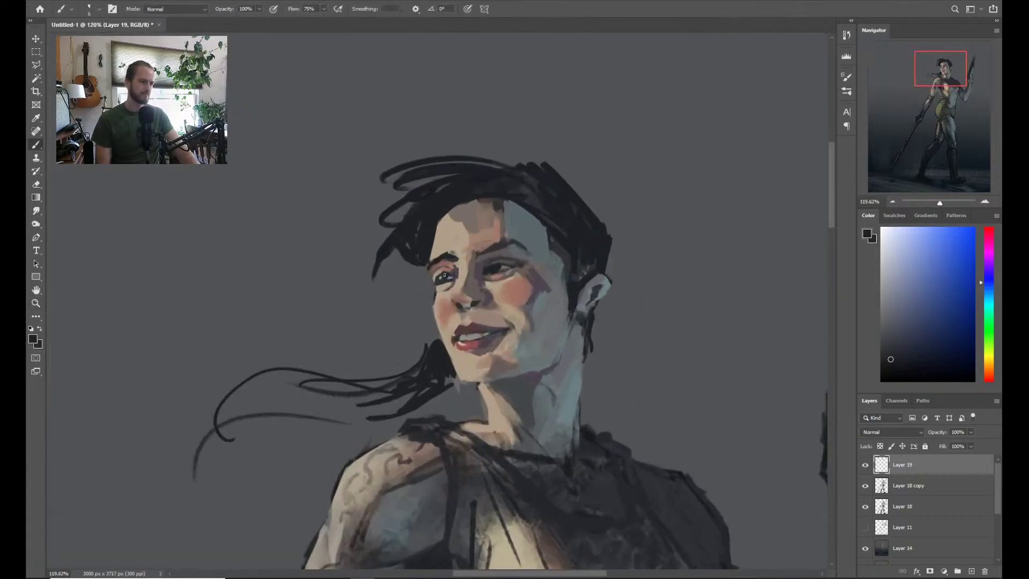
left_click(451, 302, "alt")
left_click(451, 272, "alt")
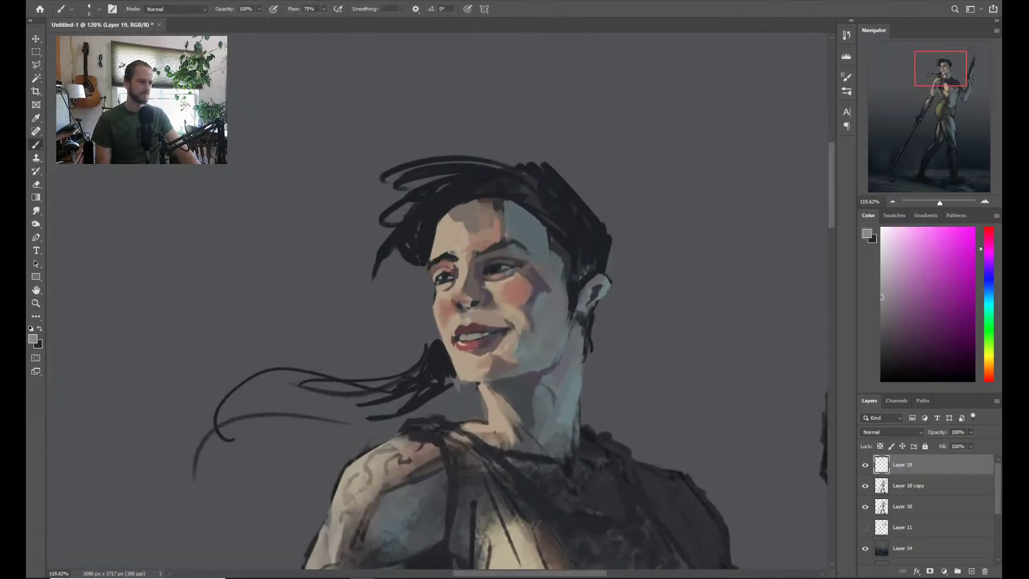
key("ctrl+space")
mouse_move(456, 259)
left_mouse_down()
mouse_move(443, 259)
mouse_move(477, 251)
mouse_move(472, 236)
left_mouse_up()
key("ctrl+space")
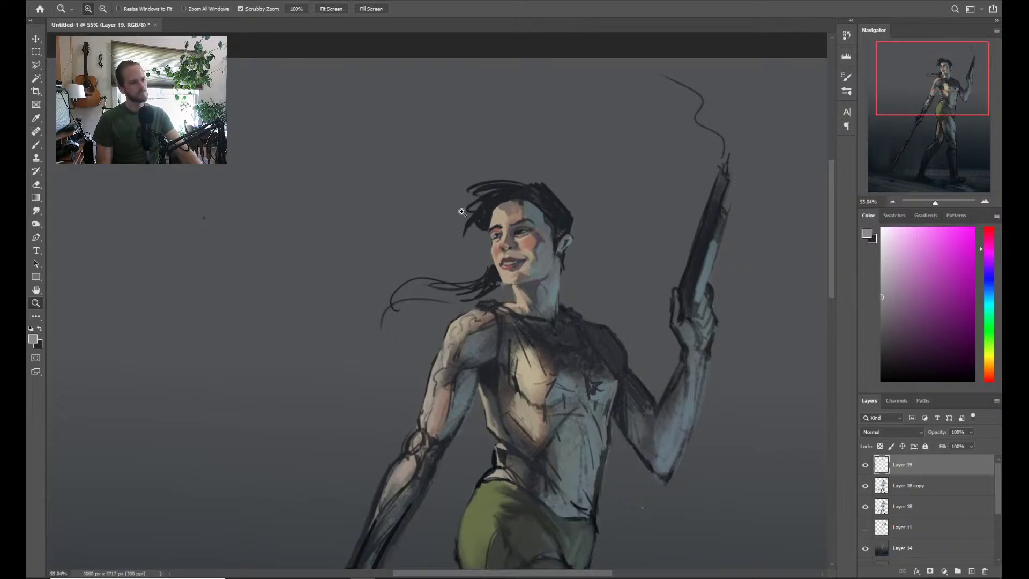
Strengthen the dark shapes of the far eye in sampled near-black and check them against the figure
left_click_drag(568, 241, 606, 242)
left_click(605, 243, "alt")
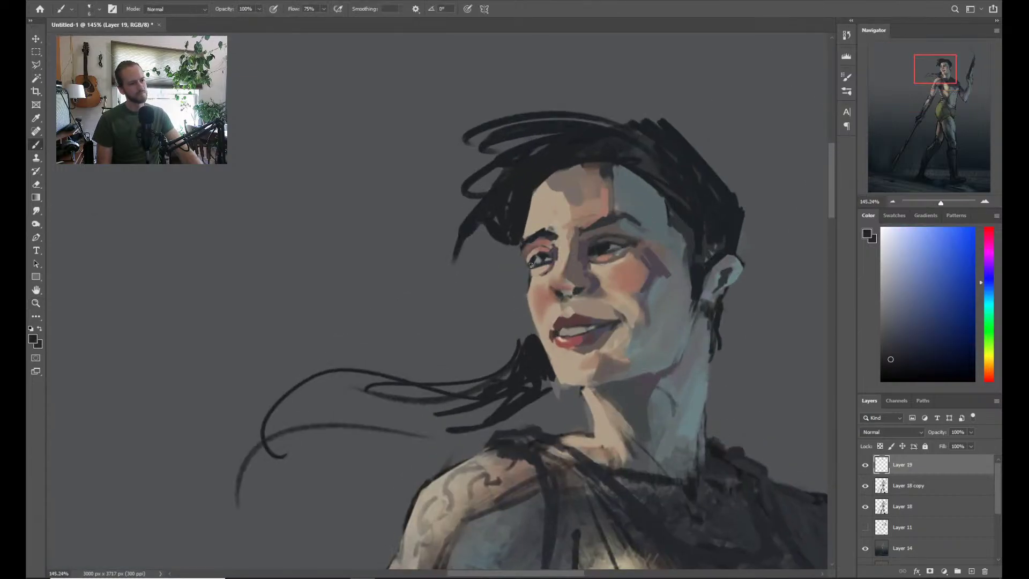
key("ctrl+space")
left_click_drag(532, 261, 496, 271)
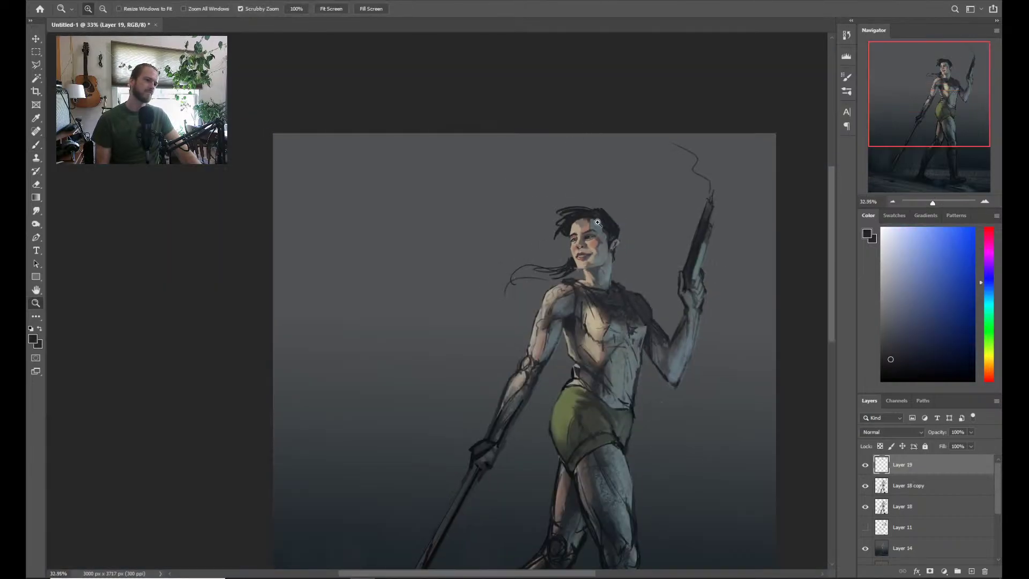
left_click_drag(594, 225, 631, 204)
left_click_drag(560, 253, 582, 252)
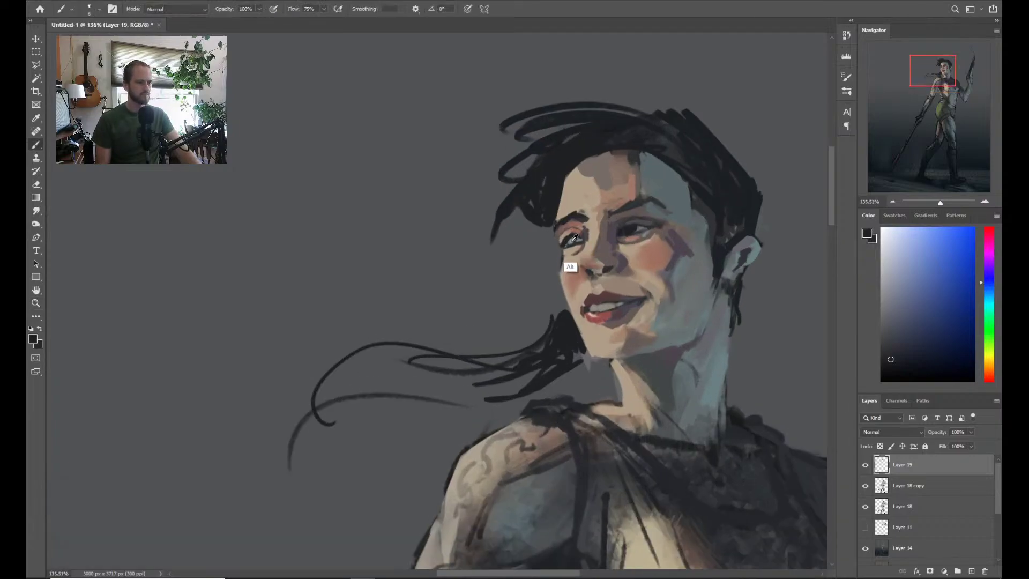
Refine the white of the far eye in sampled grey and its outer edge in muted skin tan, then check the figure
left_click(568, 241, "alt")
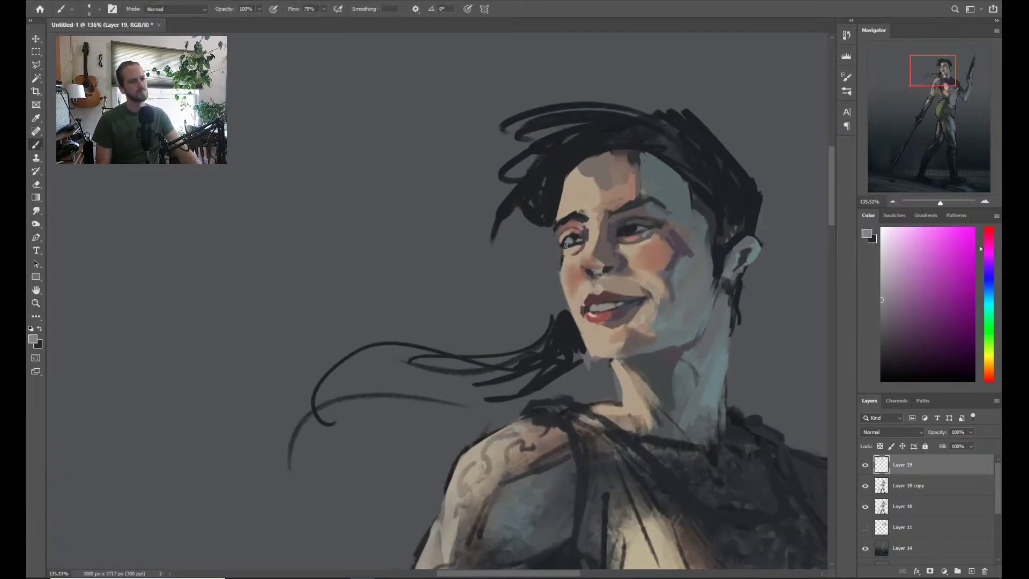
left_click(565, 260, "alt")
left_click_drag(560, 242, 563, 252)
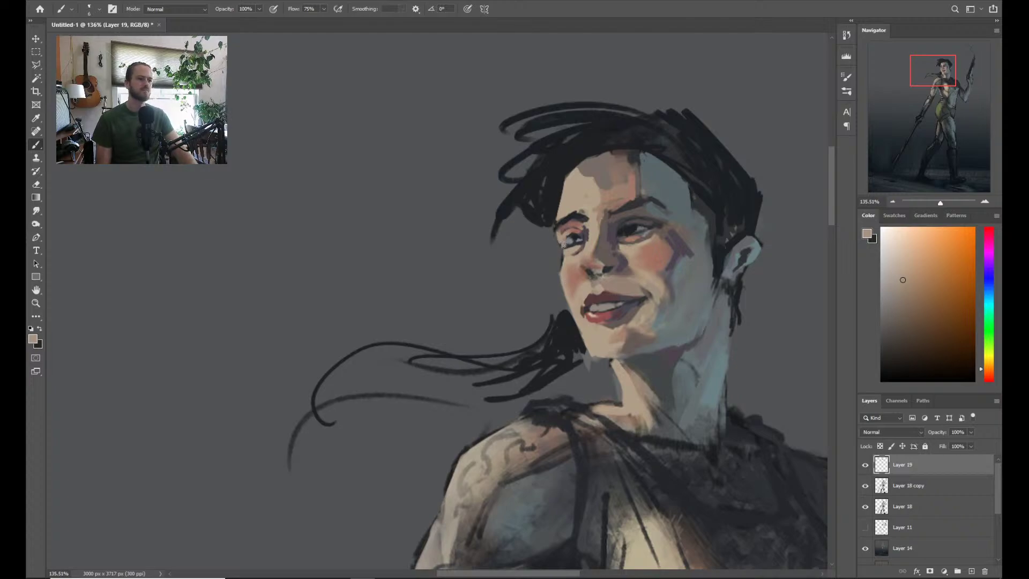
scroll(632, 133, "down", 3)
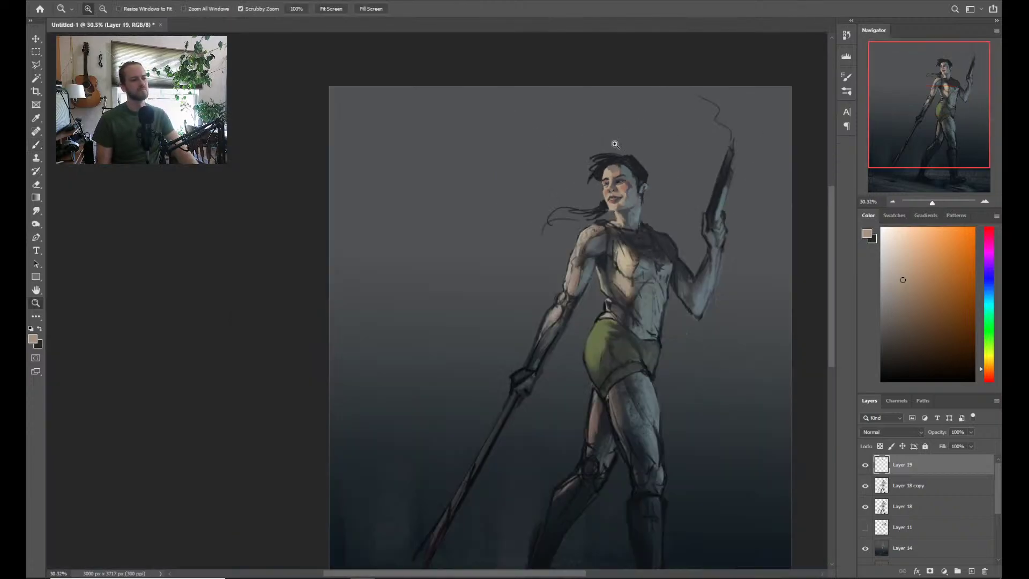
scroll(621, 150, "down", 3)
scroll(625, 162, "up", 5)
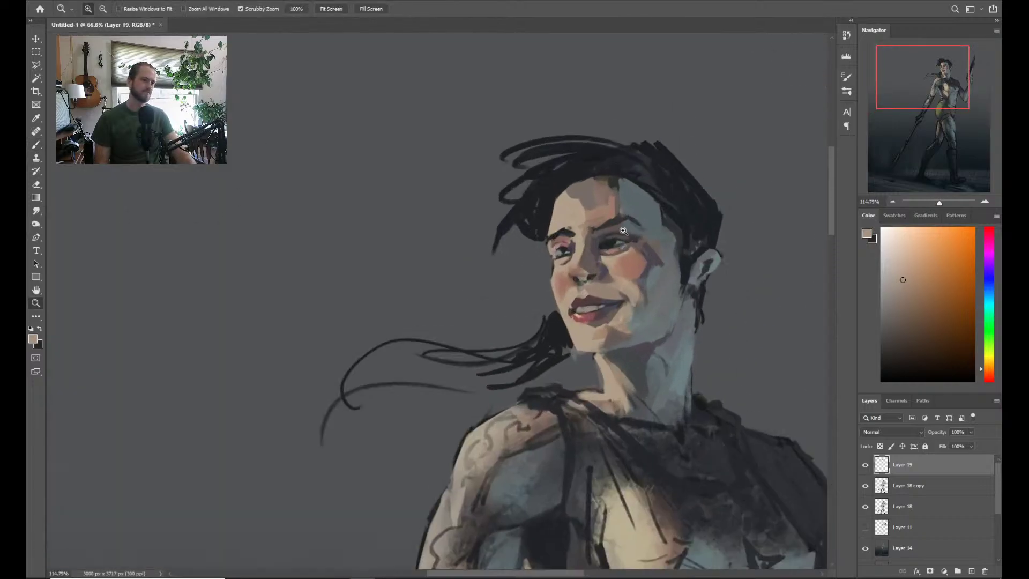
Darken the far eye in sampled near-black and clean up the skin around it in sampled light tan
left_click(563, 249, "alt")
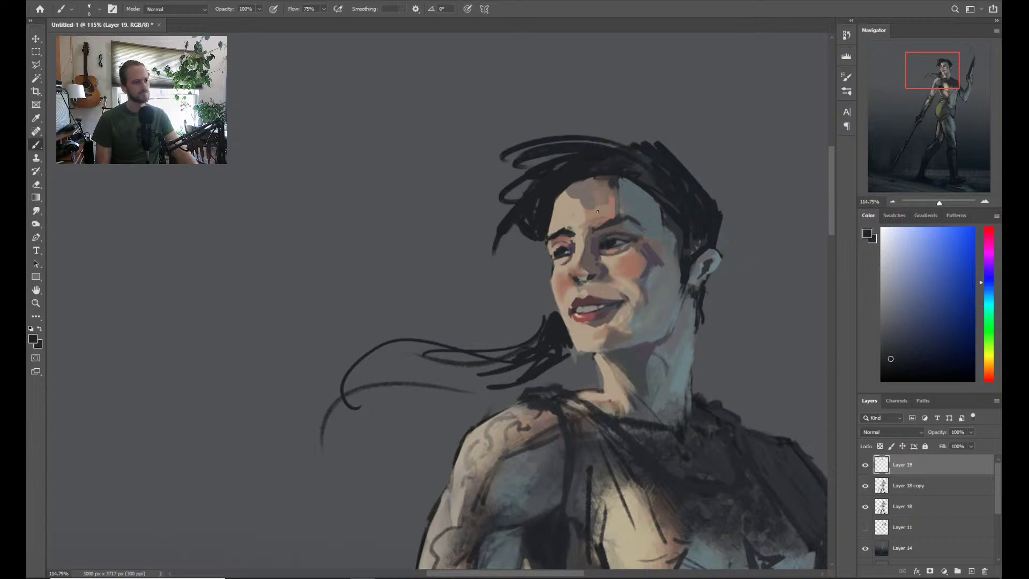
scroll(617, 177, "down", 3)
scroll(621, 209, "up", 3)
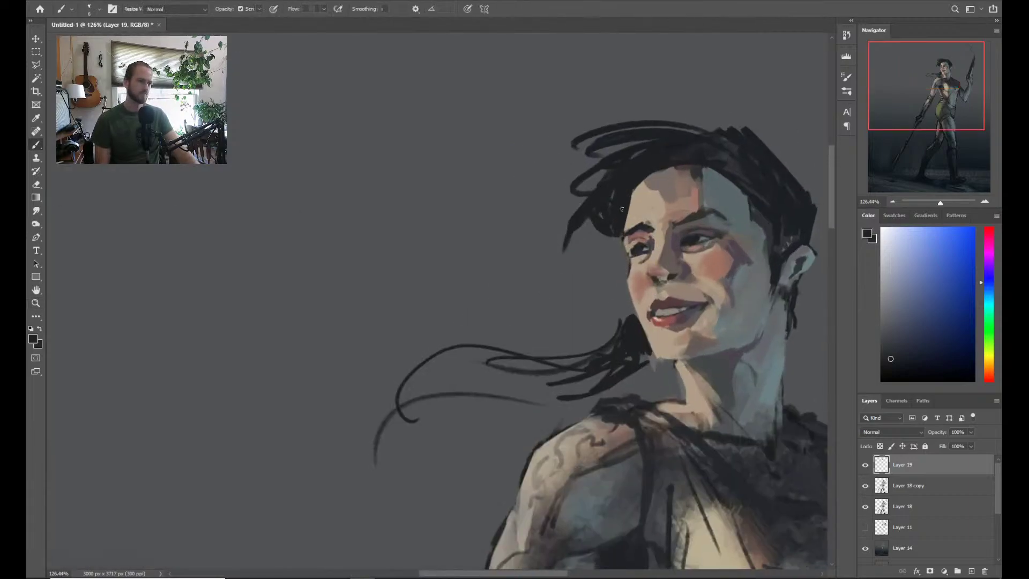
left_click(643, 236, "alt")
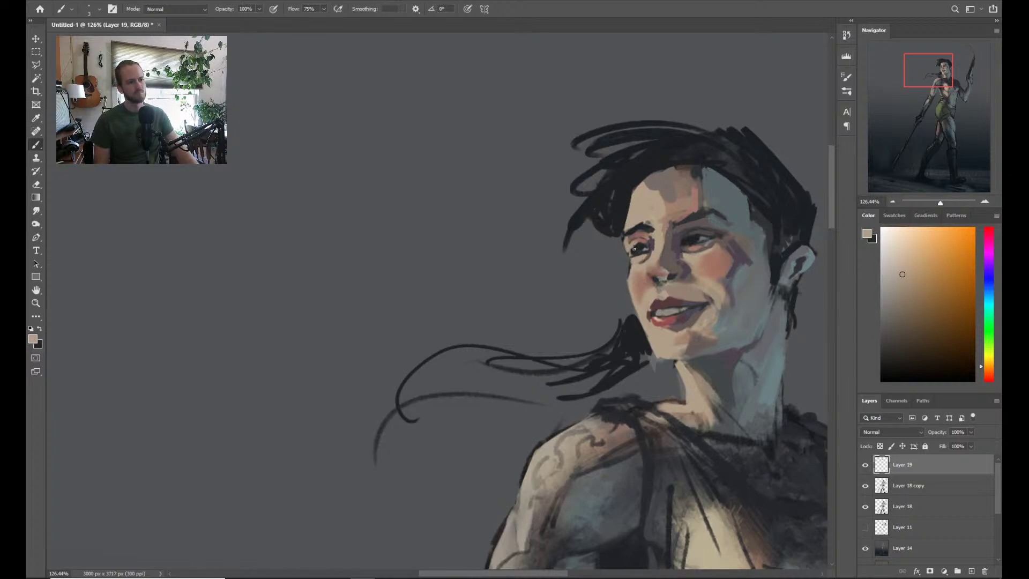
Review the whole figure, then flip the canvas horizontally to check the pose and face in mirror view
left_click_drag(667, 216, 638, 201)
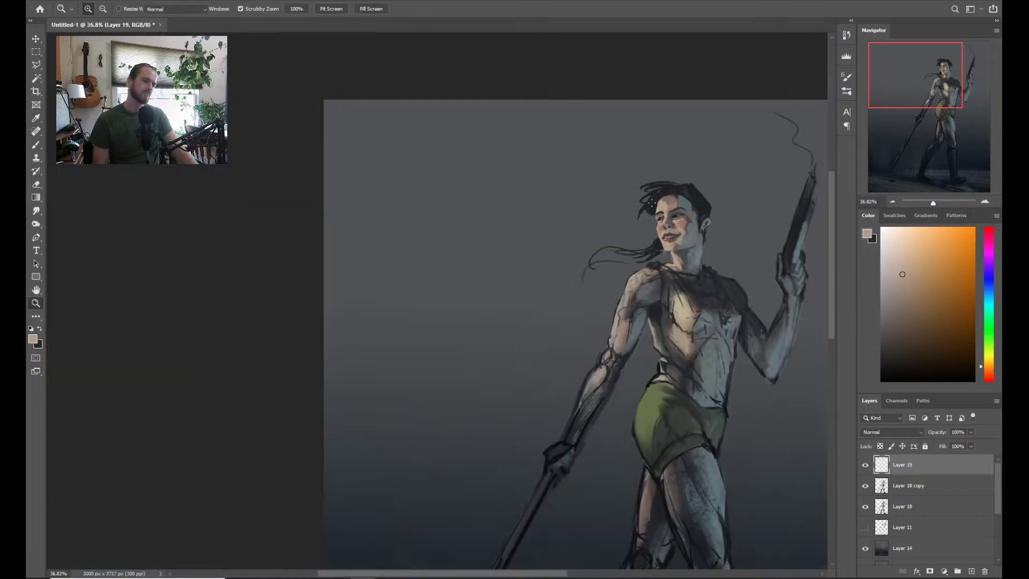
left_click_drag(792, 290, 500, 259)
left_click_drag(584, 283, 619, 255)
left_click_drag(570, 287, 597, 295)
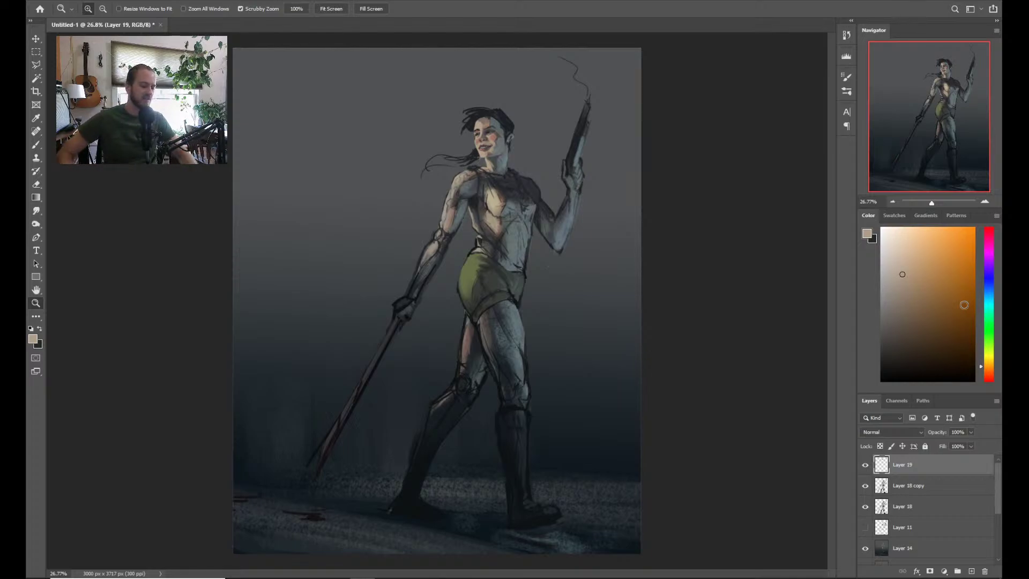
key("h")
mouse_move(584, 320)
left_mouse_down()
mouse_move(564, 326)
mouse_move(574, 326)
left_mouse_up()
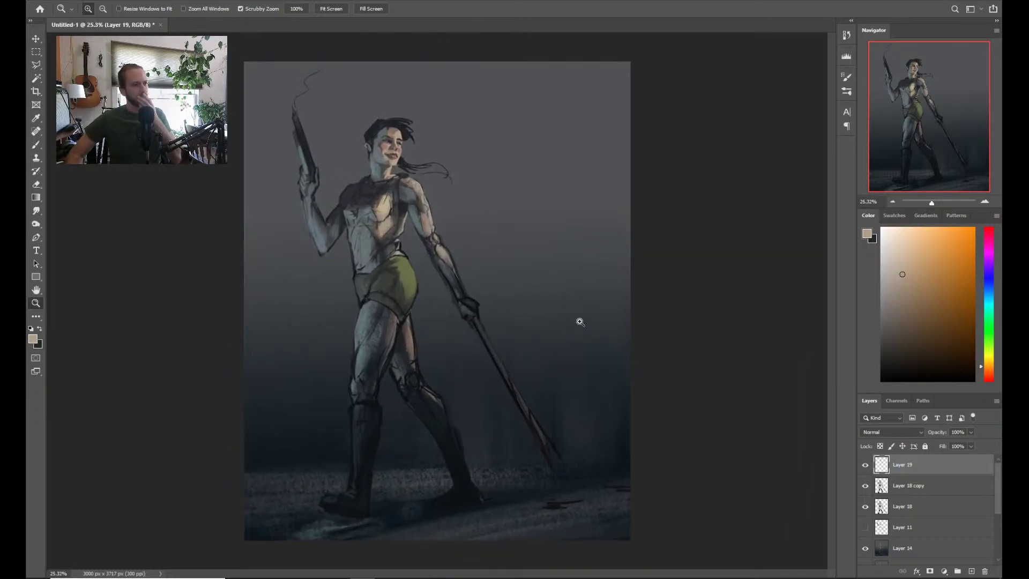